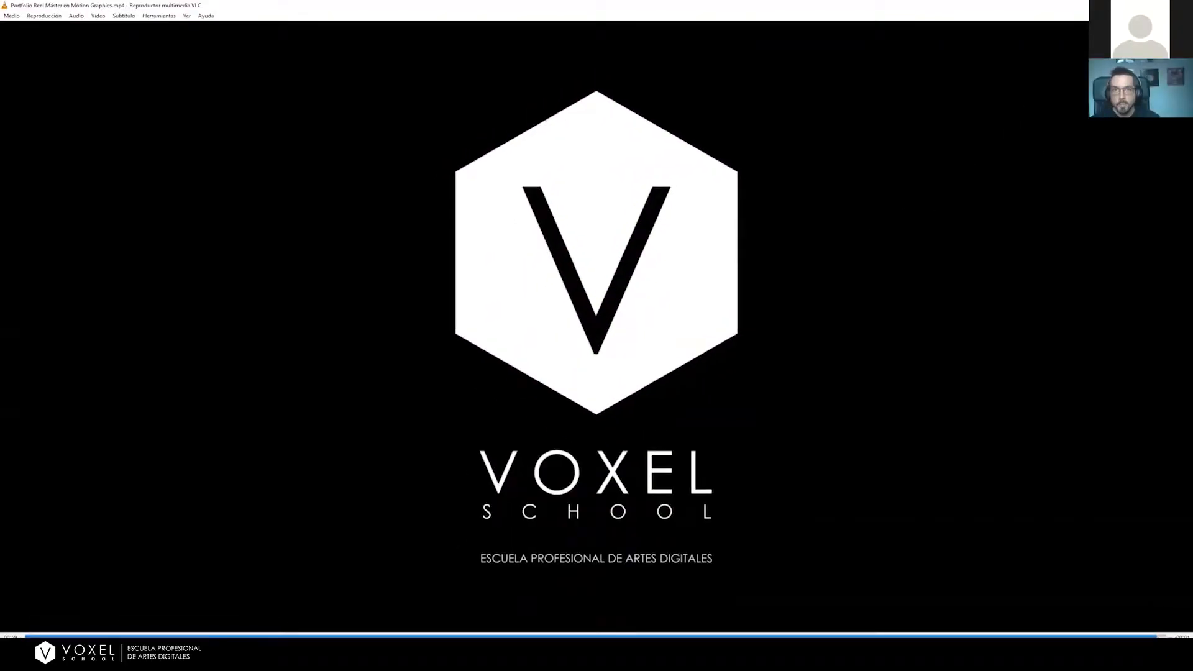
Switch to Illustrator and examine what the Character, Layer 1 and BG-Sky layers contain by toggling their visibility
key("alt+Tab")
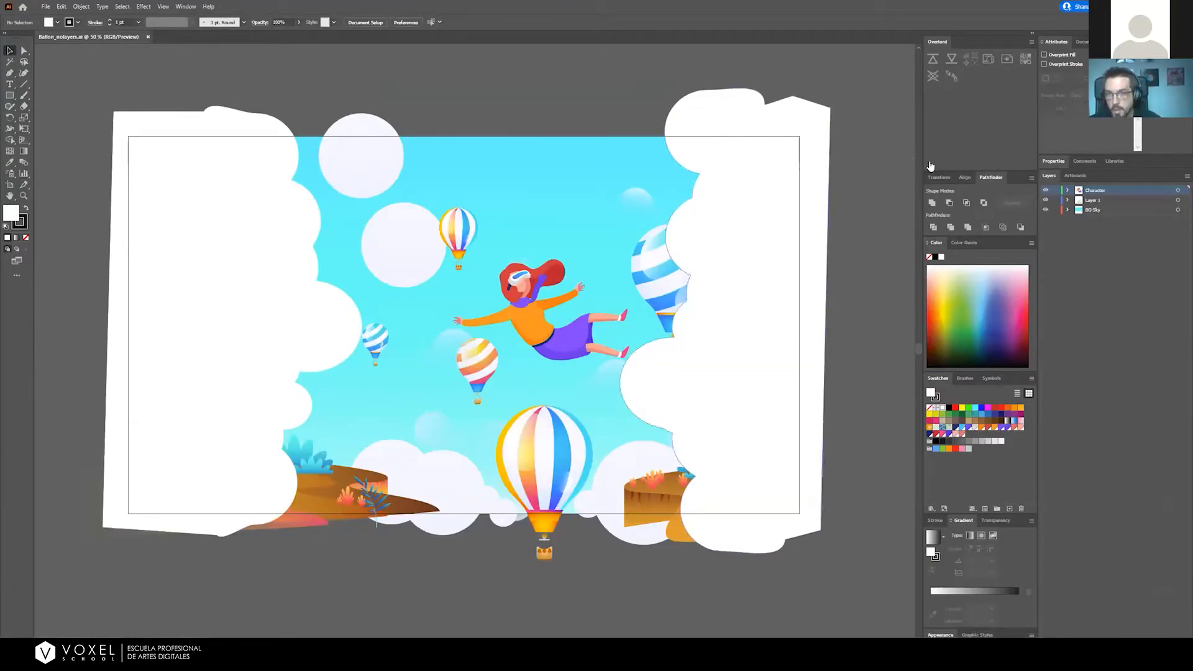
left_click(1046, 200)
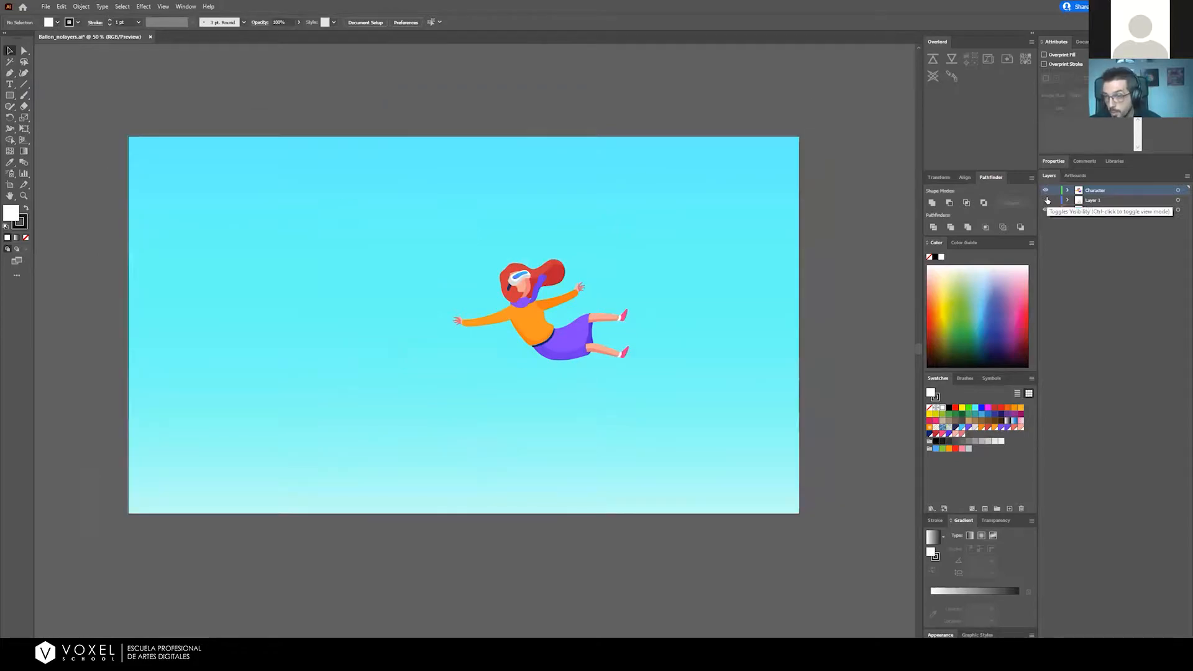
left_click(1046, 200)
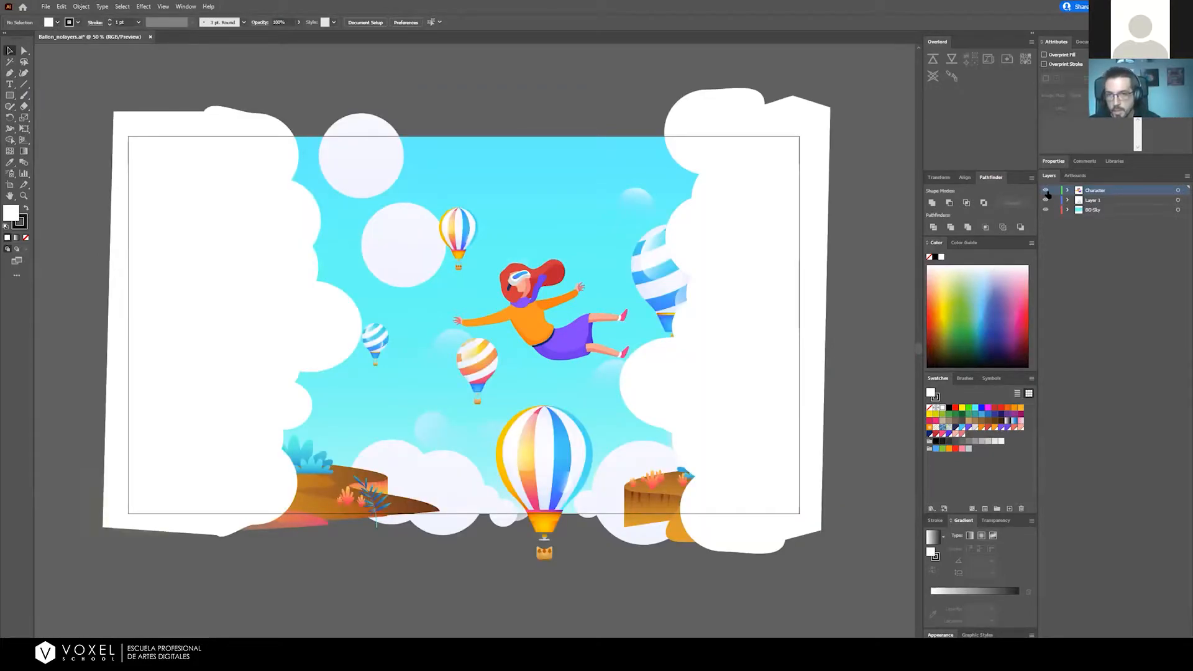
left_click(1046, 190)
left_click(1047, 200)
left_click(1046, 210)
left_click(1046, 201)
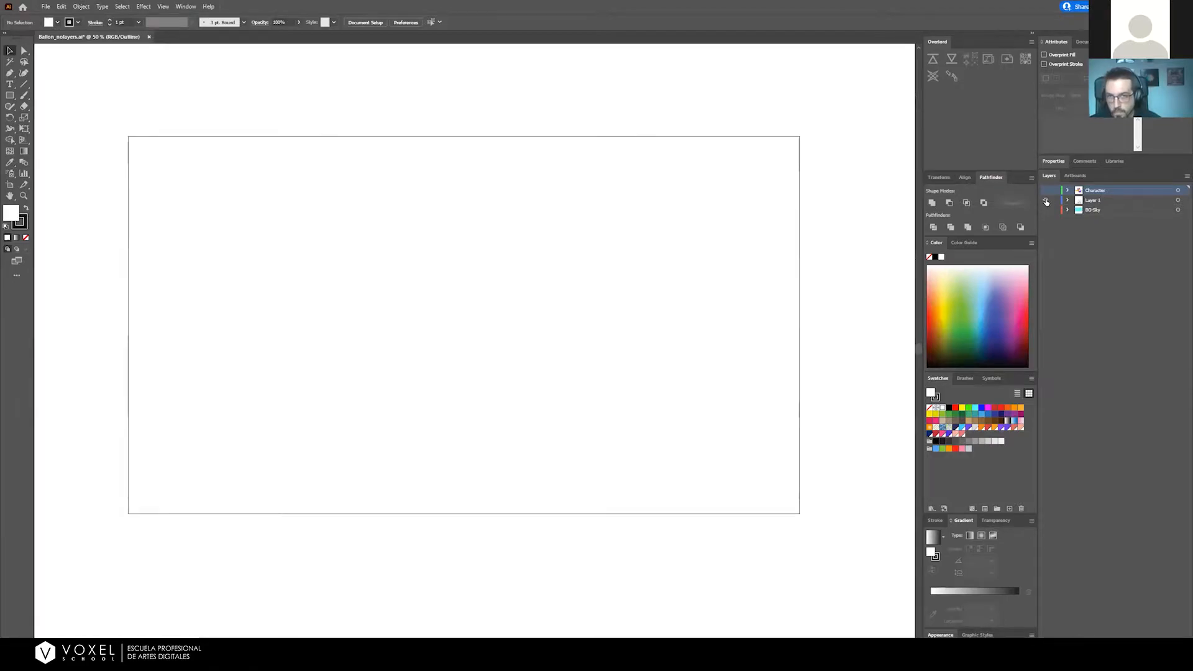
left_click(1047, 190)
left_click(1046, 210)
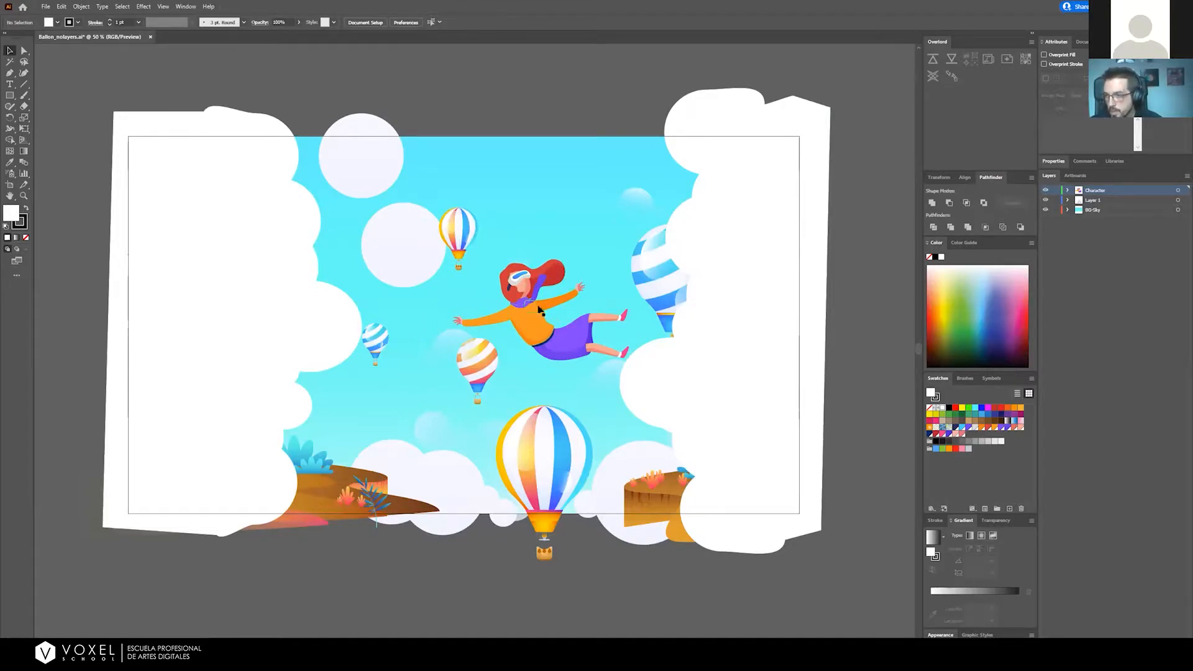
left_click(518, 278)
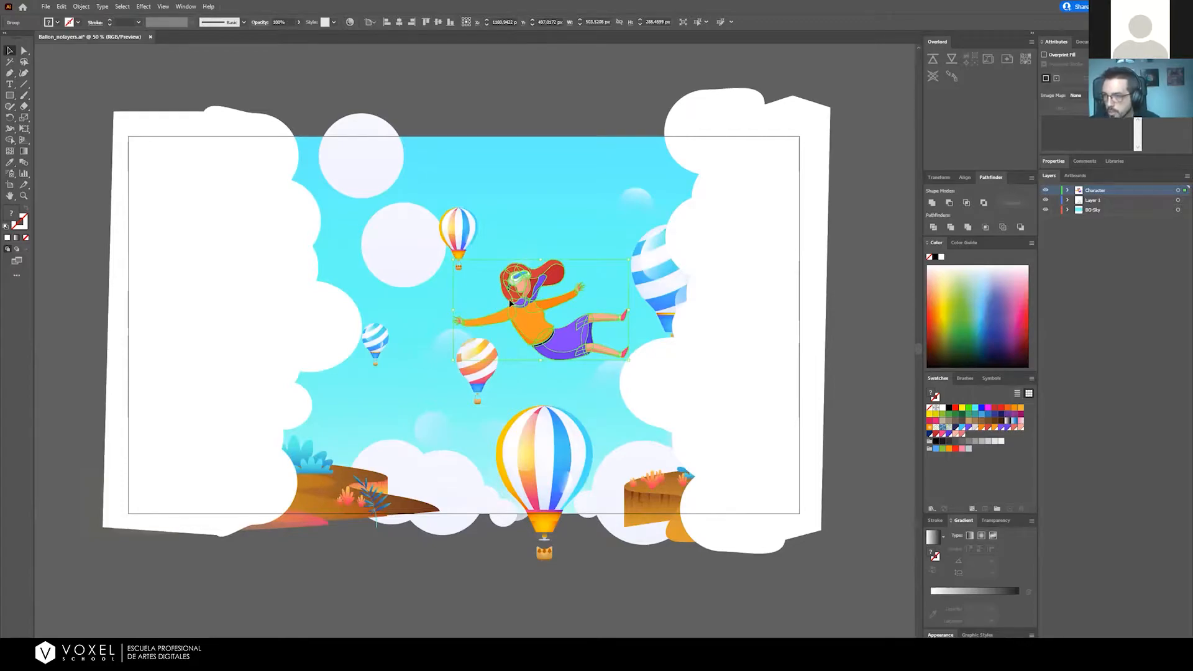
left_click(549, 126)
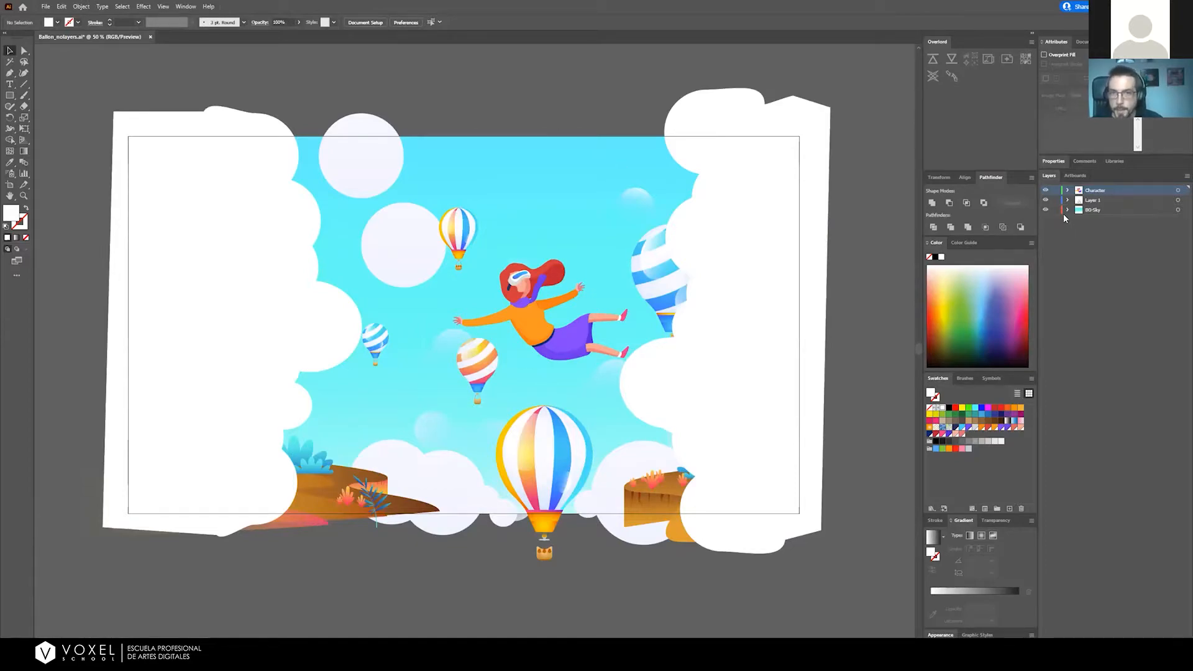
Cut the two large white cloud shapes at the sides of the illustration out of Layer 1
left_click(1097, 201)
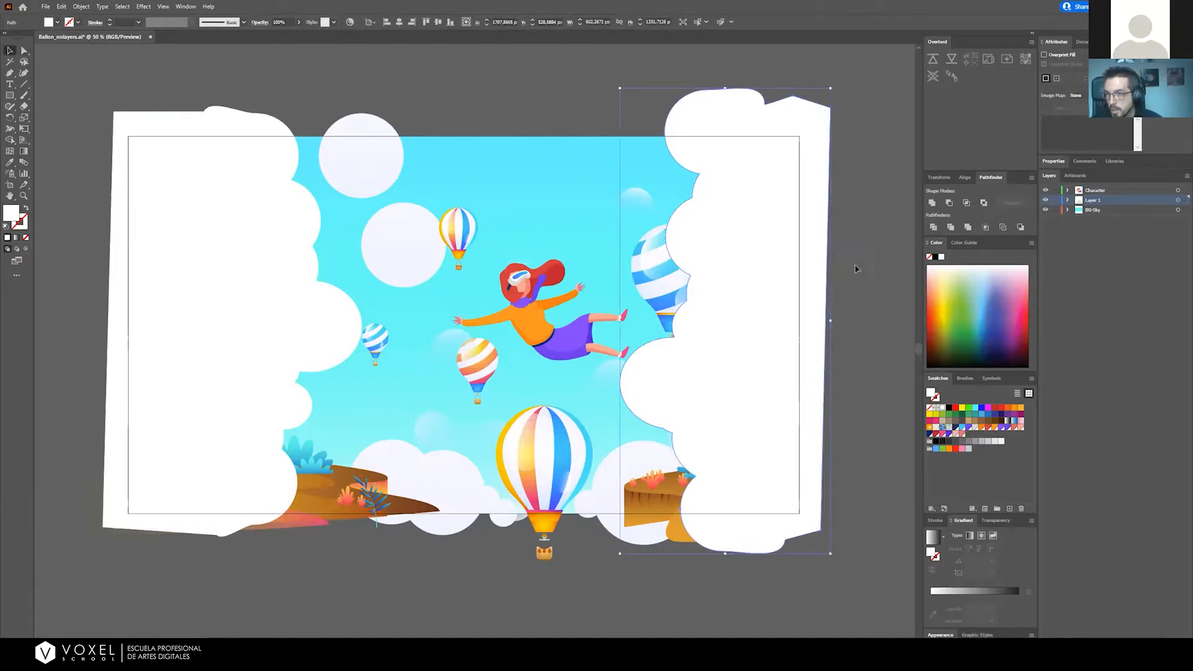
left_click(754, 261)
left_click(242, 269, "shift")
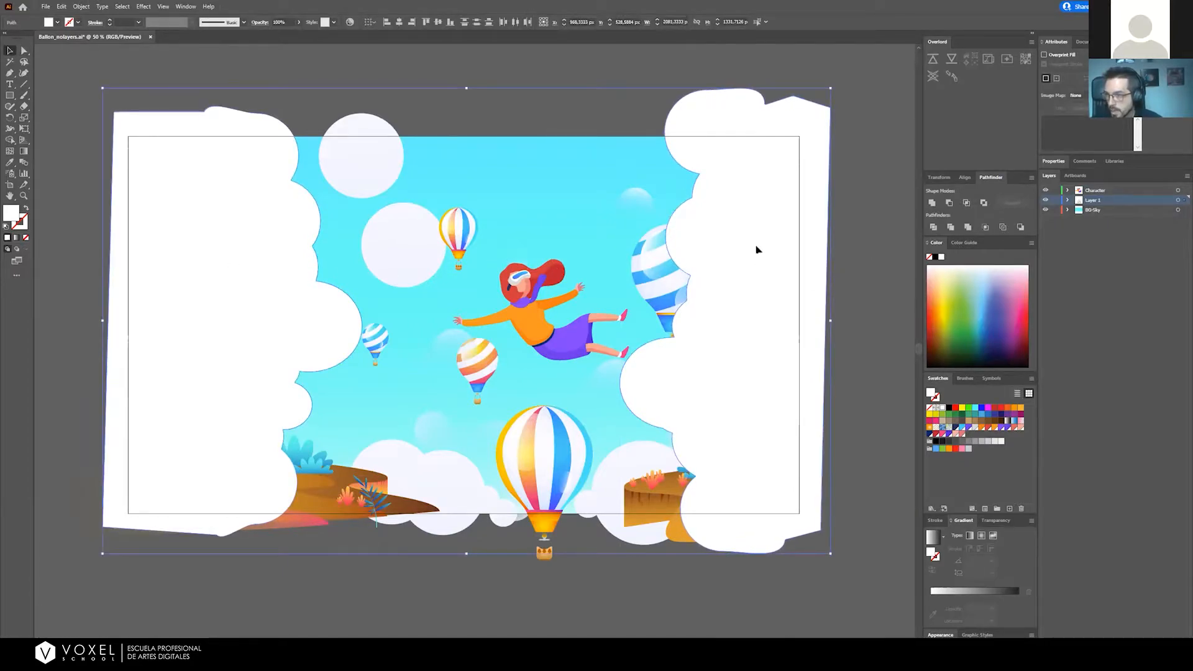
left_click_drag(738, 269, 731, 266)
key("ctrl+z")
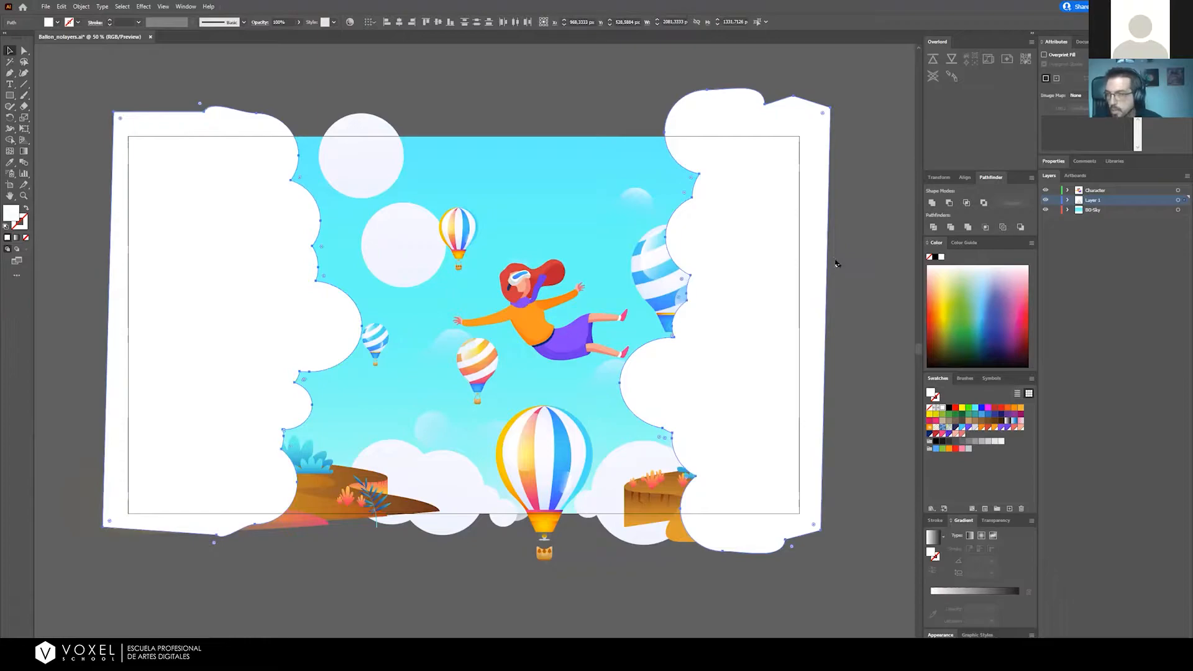
key("Delete")
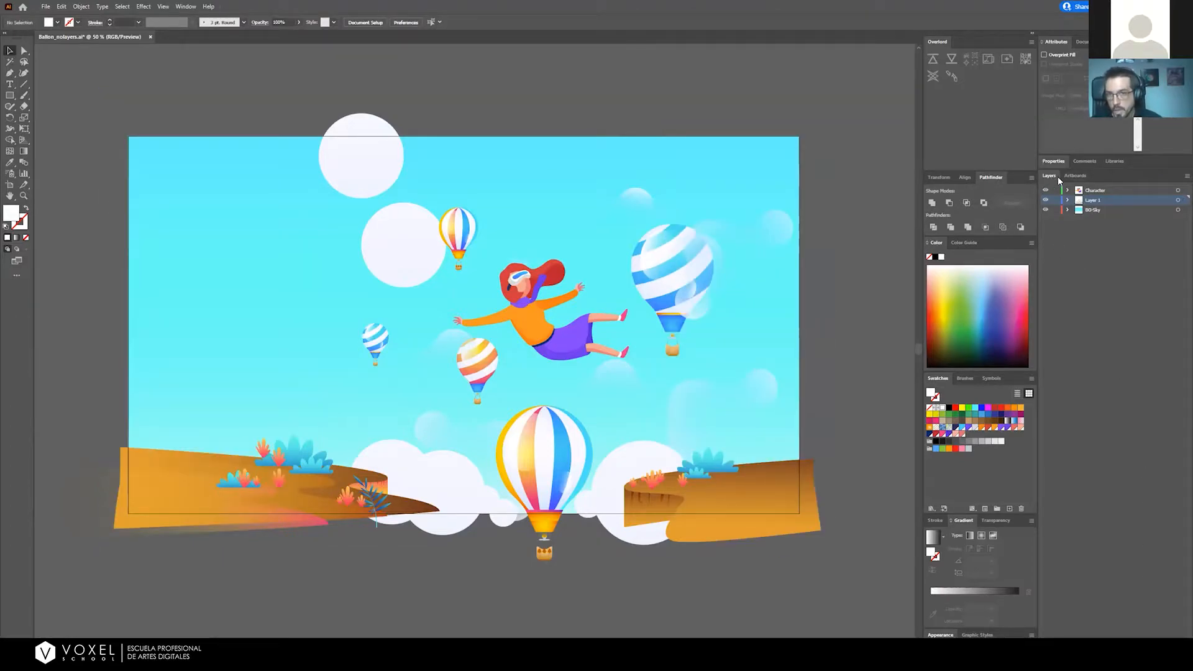
Check the layer setup by toggling the visibility of the BG-Sky layer and Layer 1
left_click(196, 7)
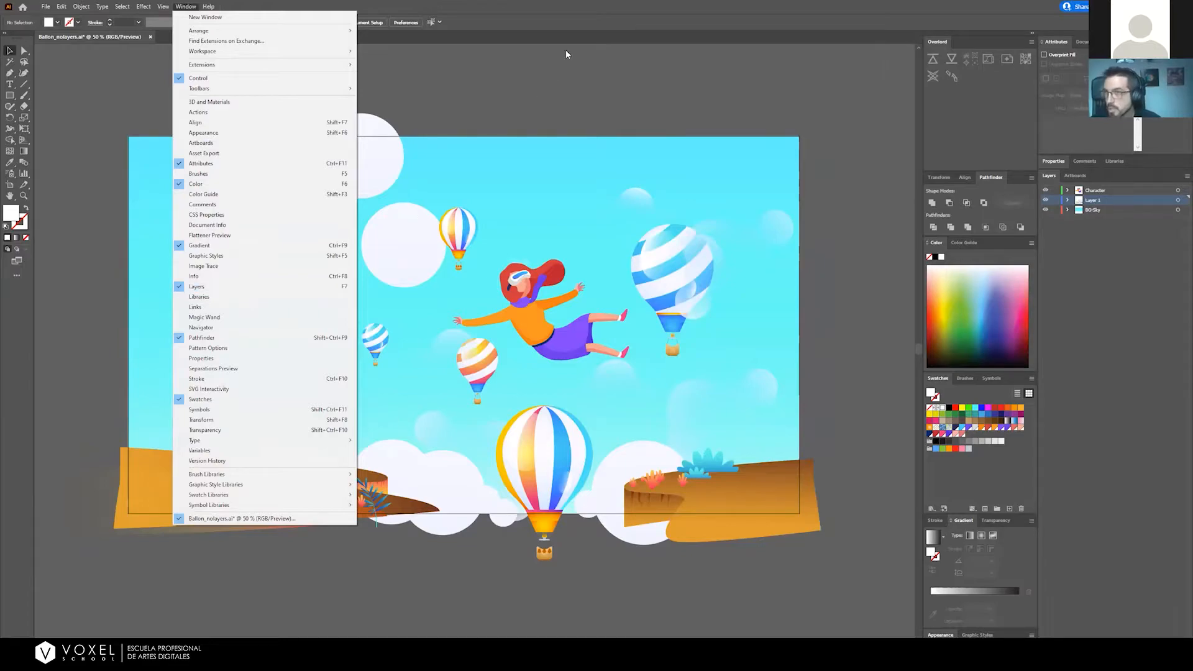
left_click(586, 5)
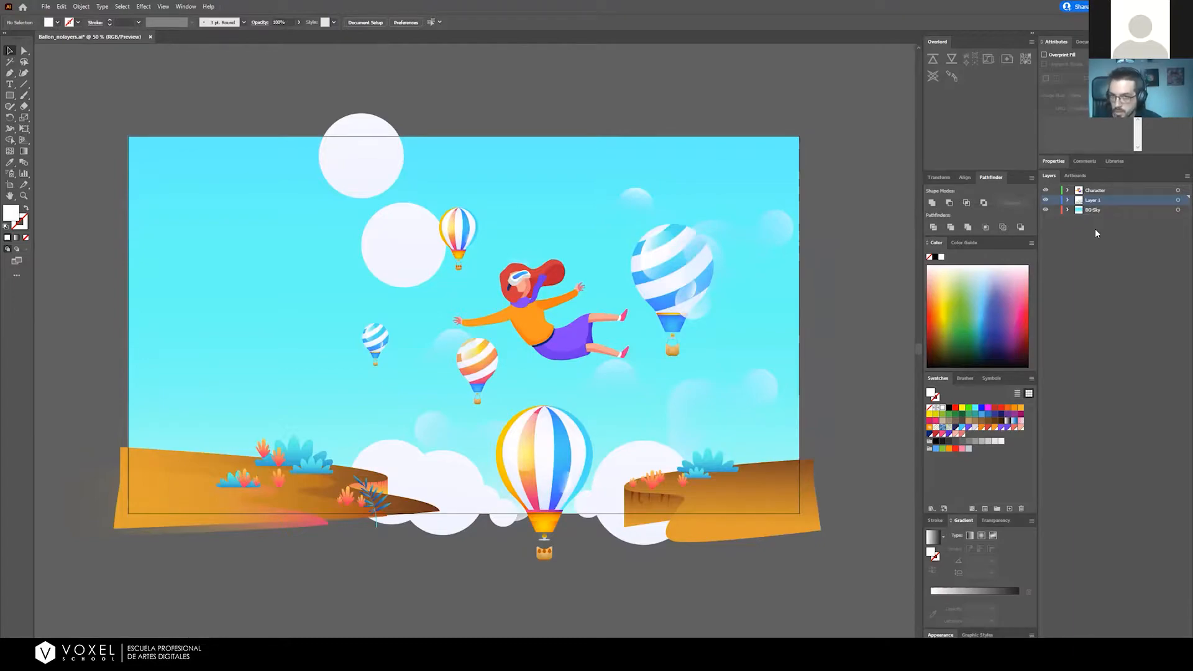
left_click(1092, 211)
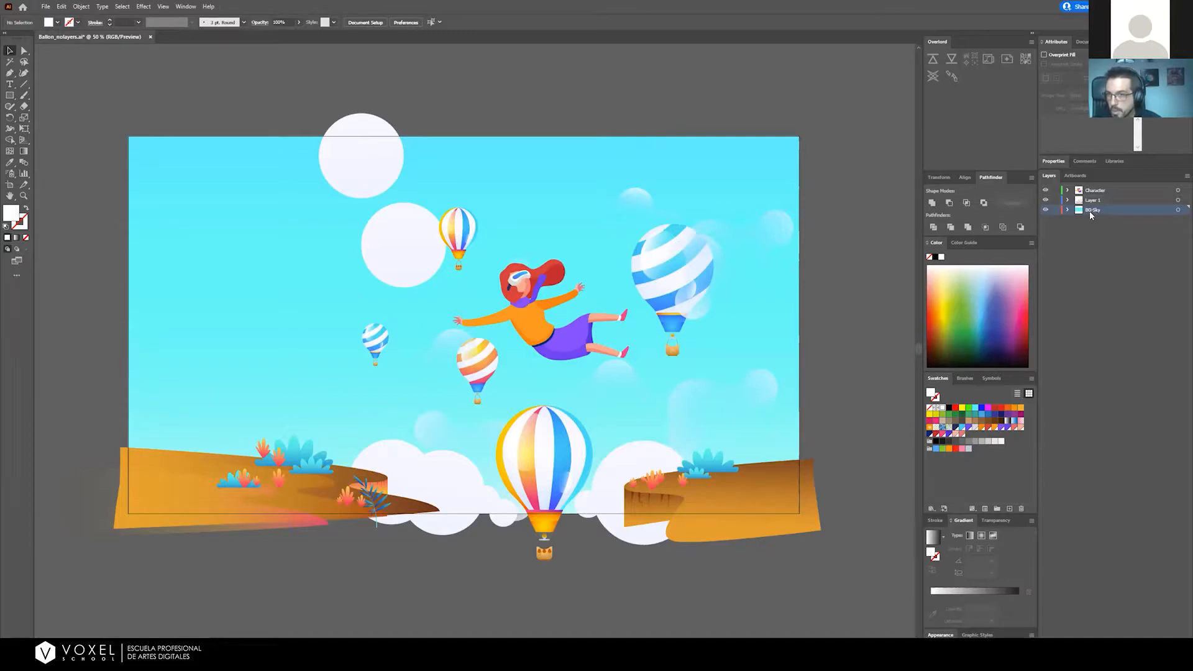
left_click(1045, 208)
left_click(1045, 208)
left_click(1045, 200)
left_click(1045, 200)
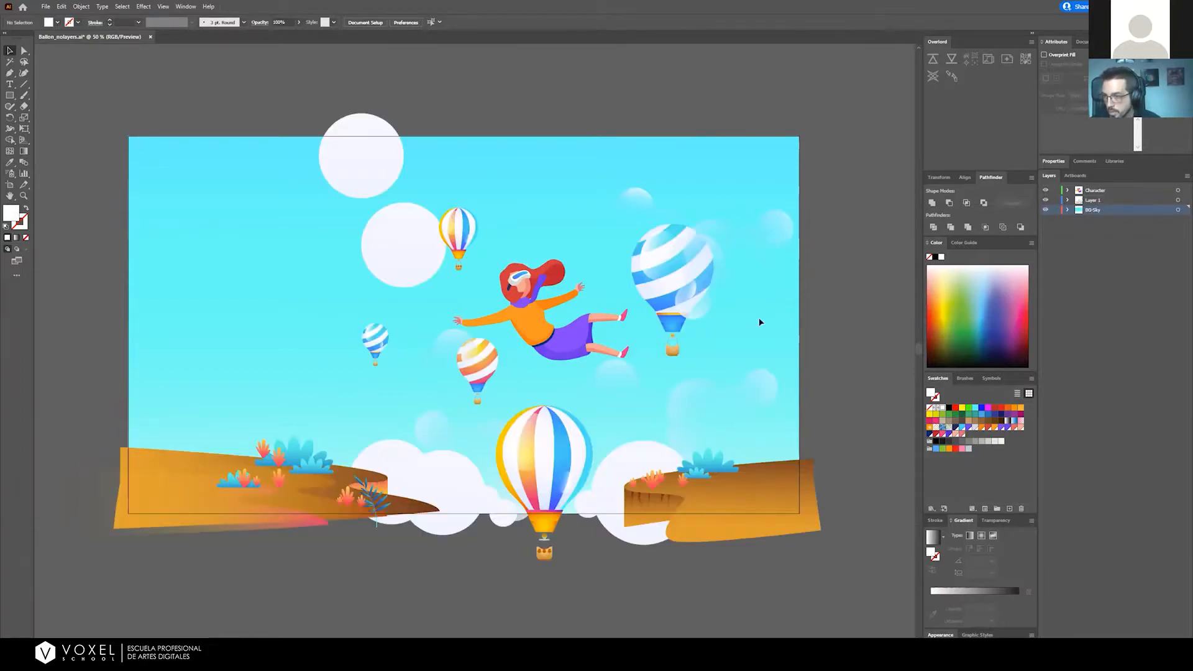
Create a new layer above Layer 1 and paste the cut side clouds in place on it
left_click(1092, 202)
left_click(1046, 200)
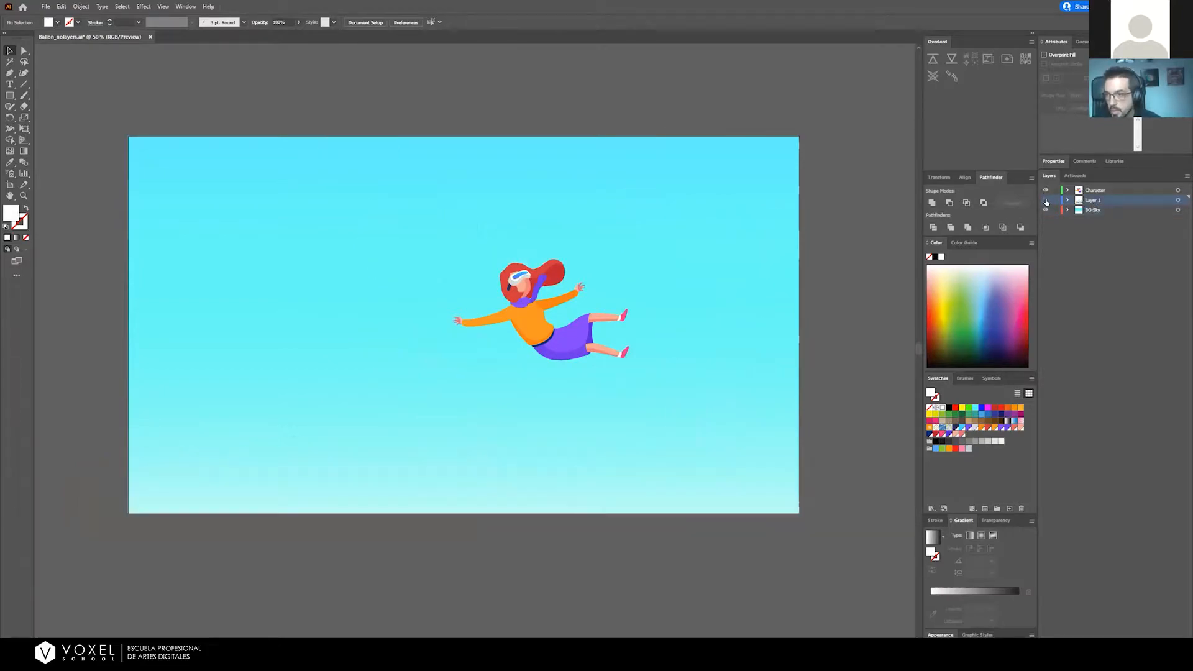
left_click(1046, 200)
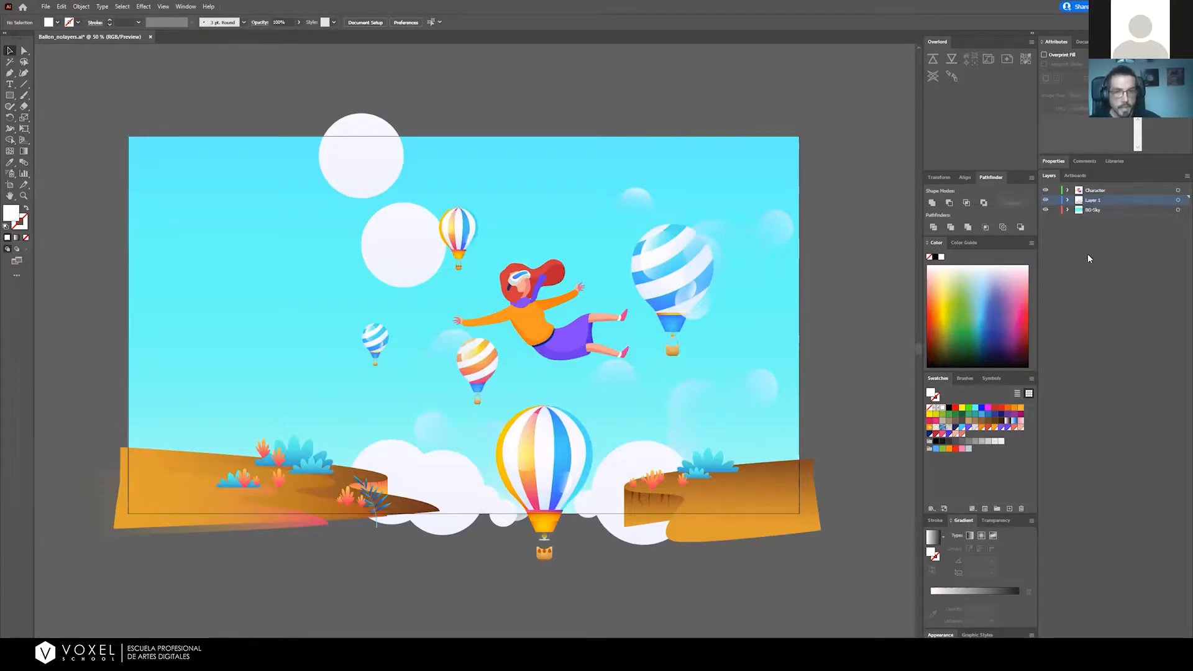
left_click(1090, 389)
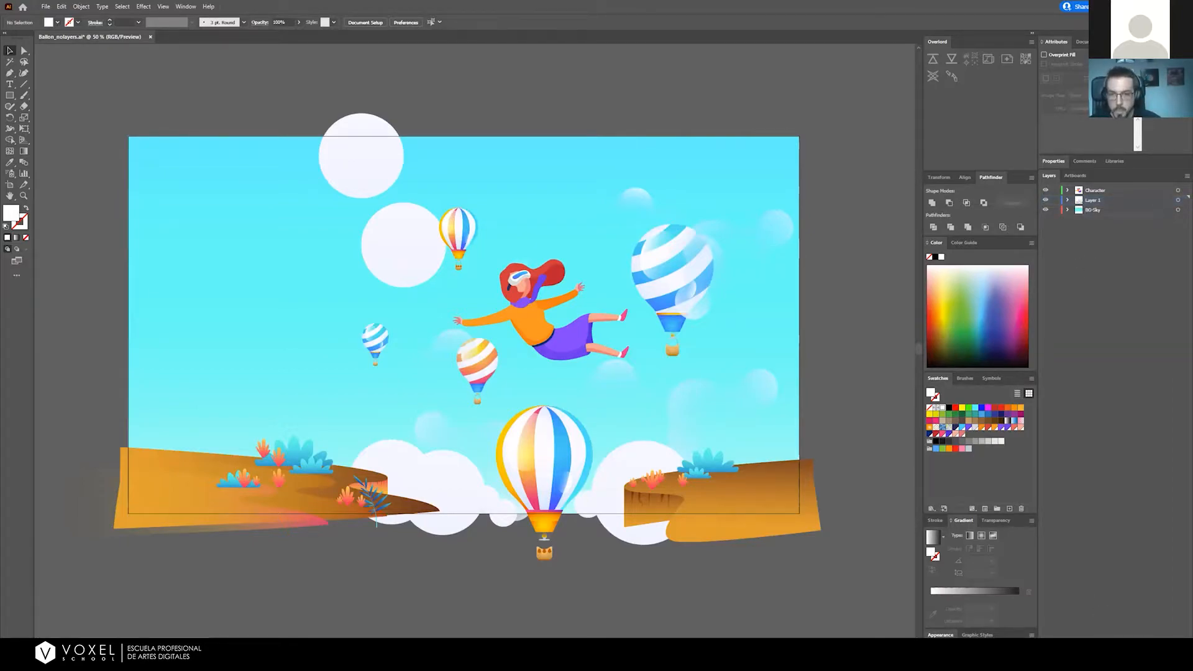
key("ctrl+l")
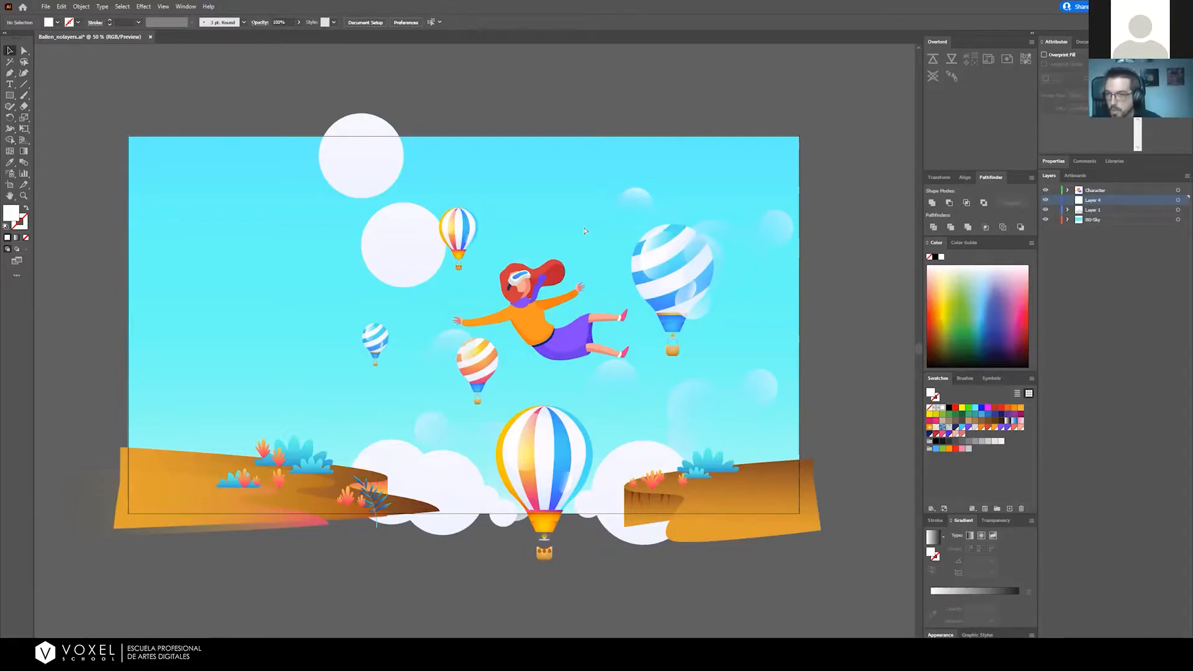
key("ctrl+v")
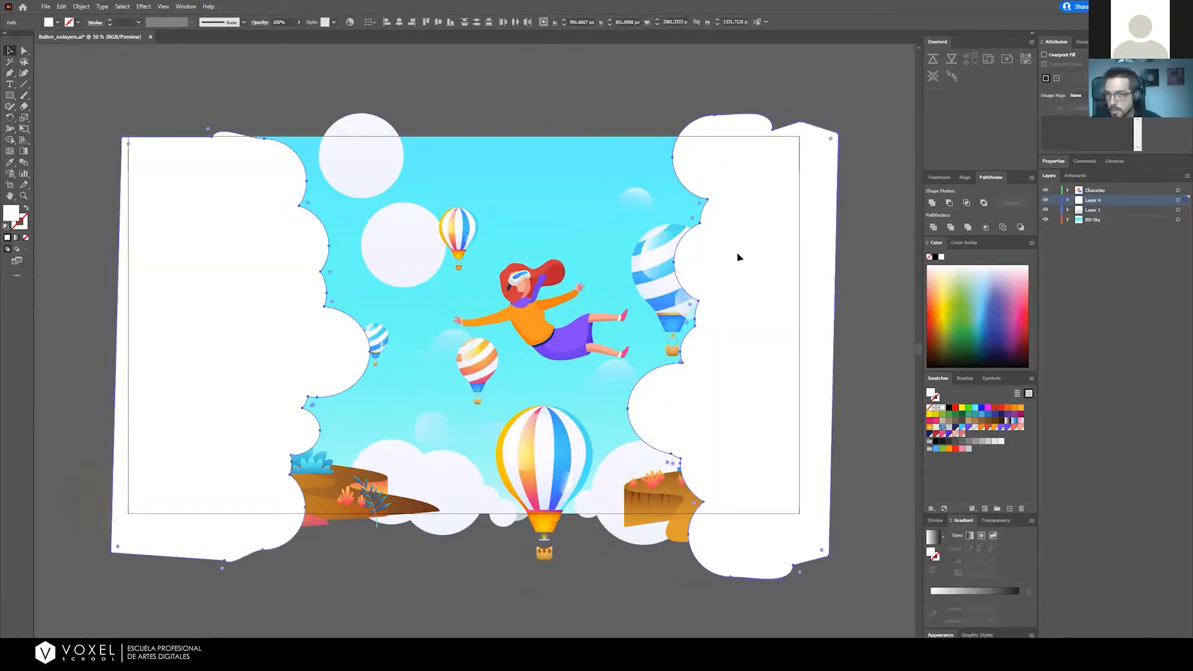
key("ctrl+z")
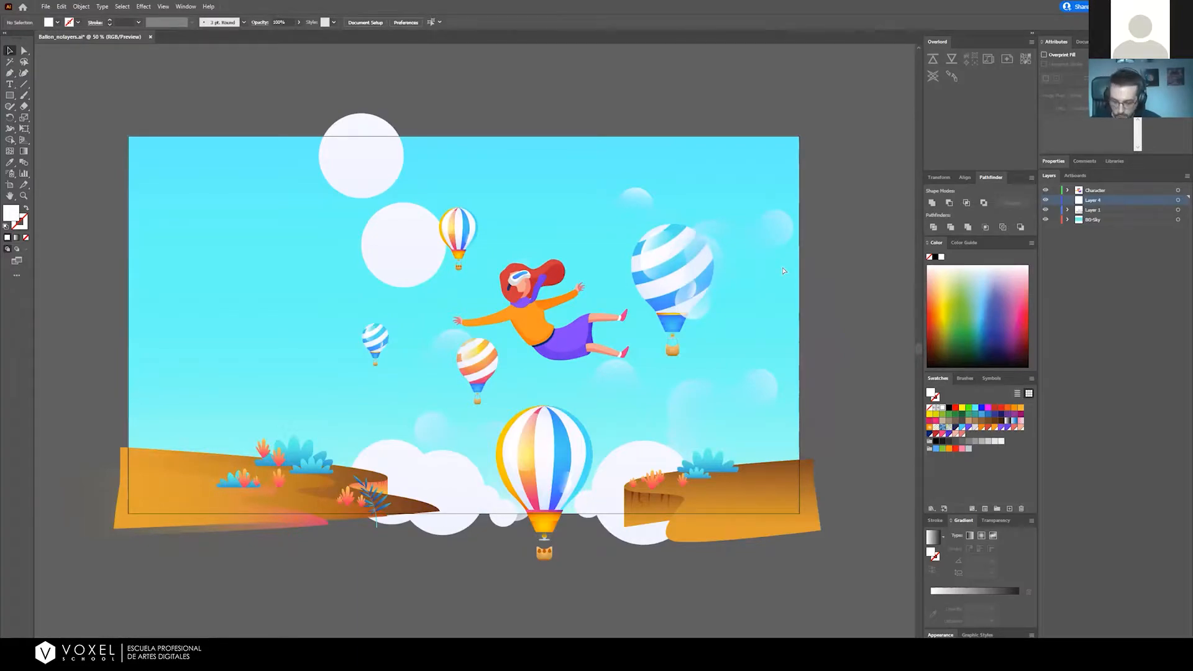
key("ctrl+v")
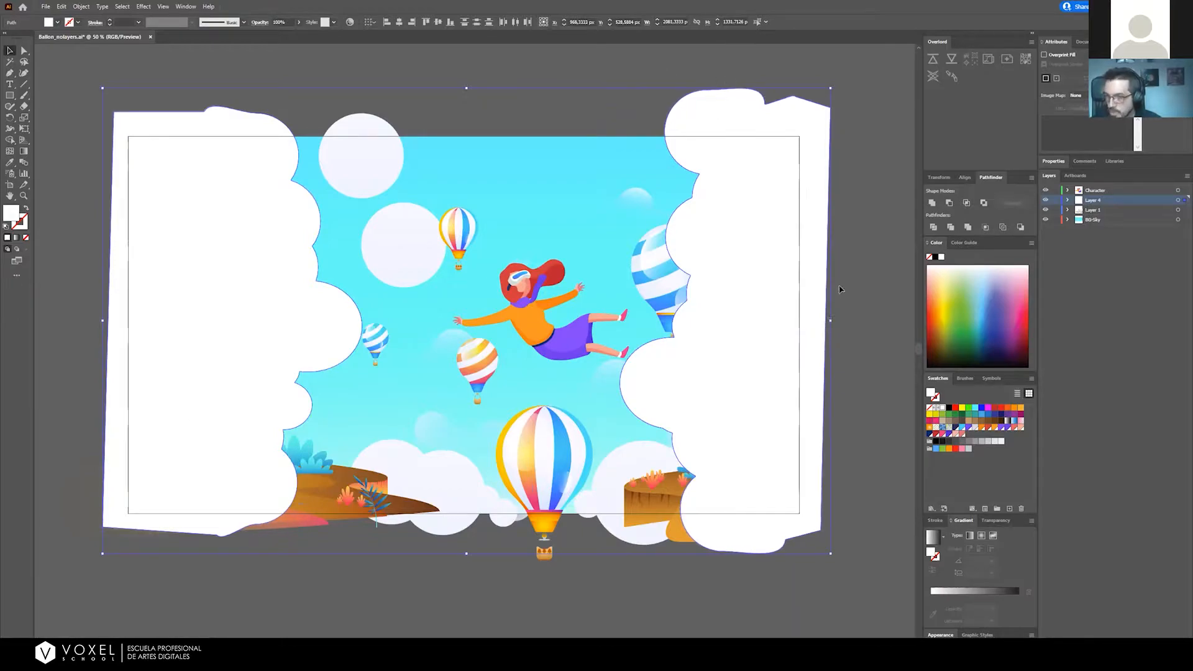
left_click(876, 276)
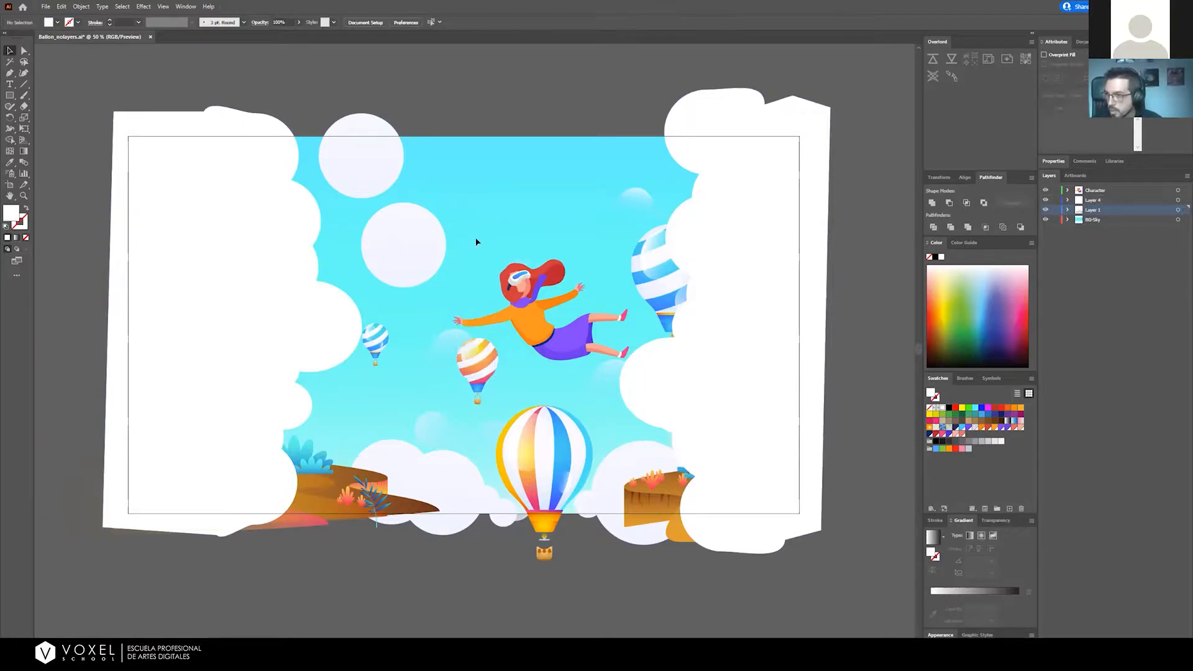
Cut the multicoloured balloon above the character from Layer 1 and paste it in place on a new layer
key("ctrl+f")
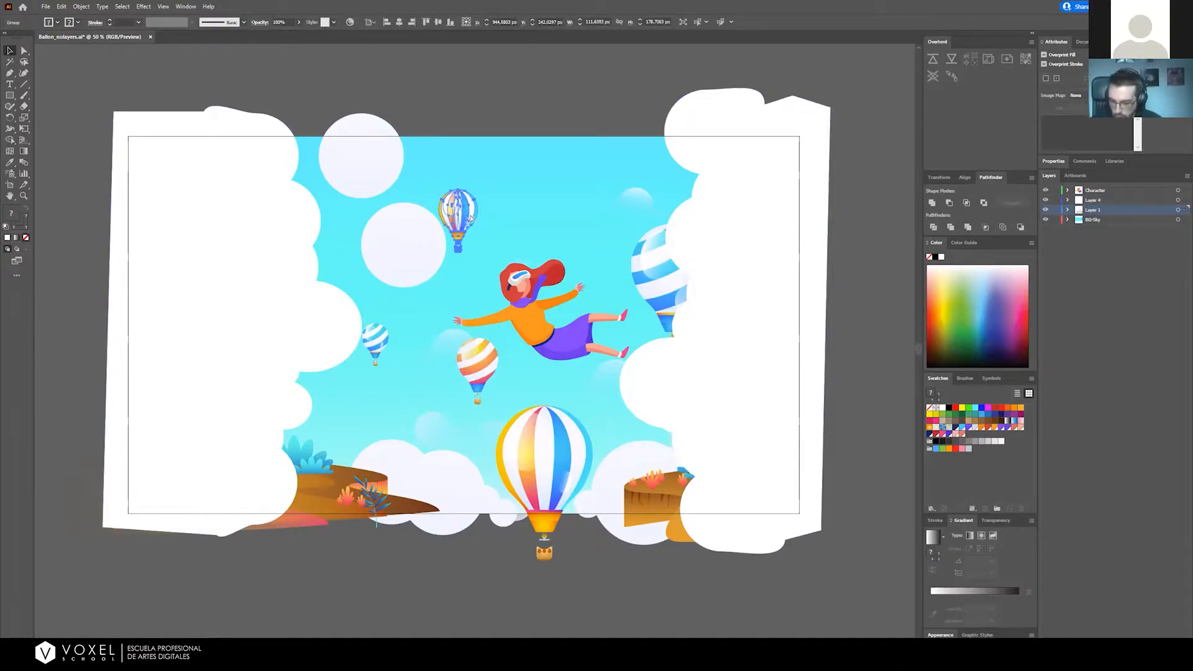
key("Delete")
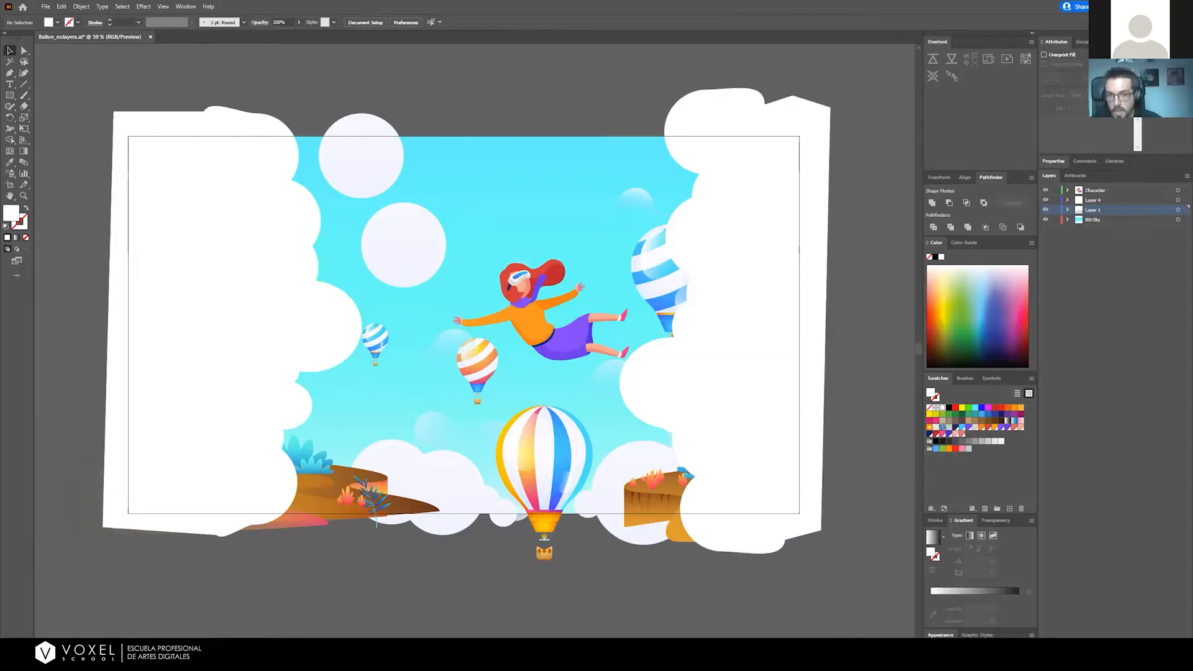
key("ctrl+l")
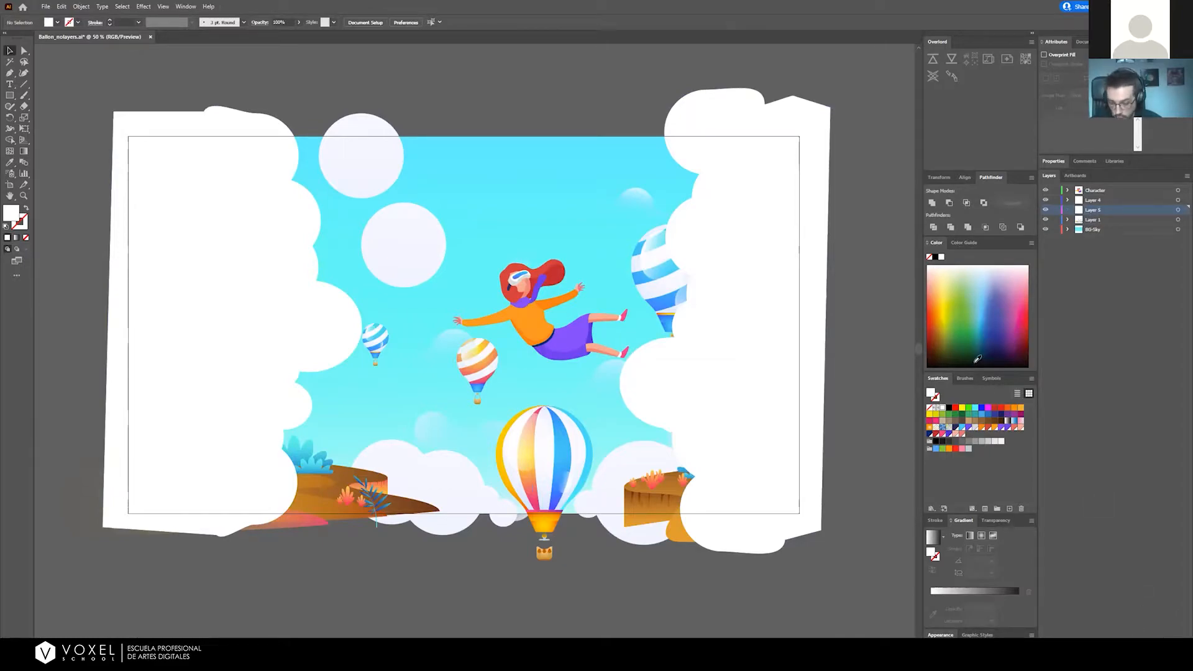
key("ctrl+v")
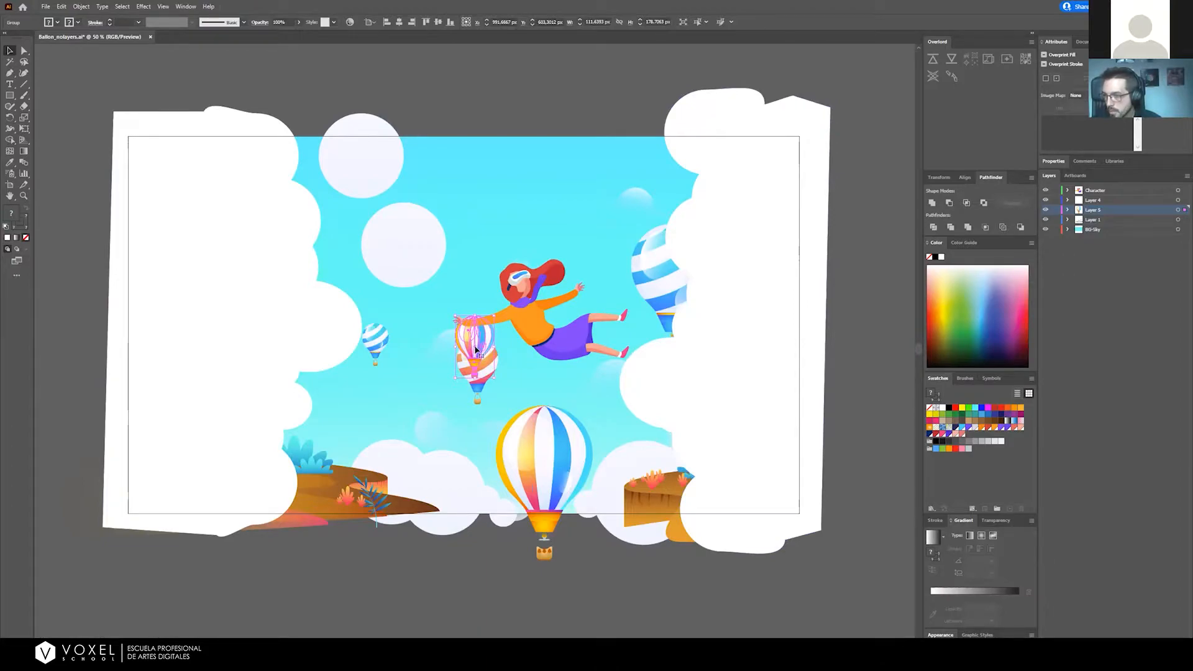
key("ctrl+z")
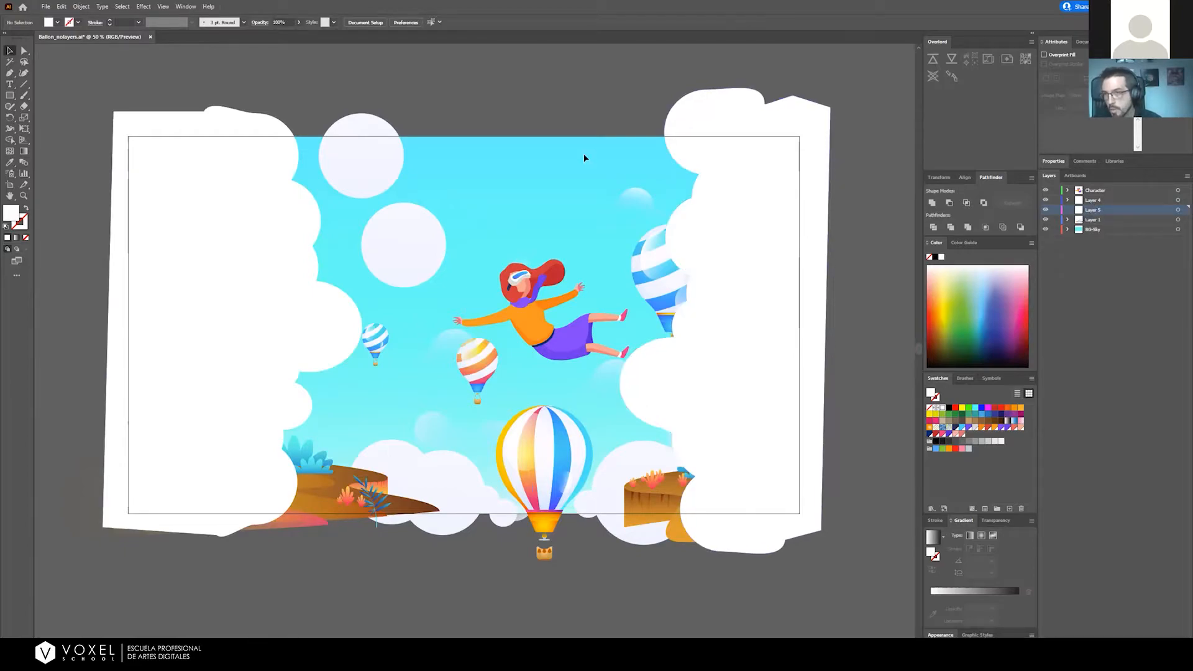
key("ctrl+f")
Transfer the orange-striped balloon below the character's outstretched arm from Layer 1 to its own new layer, in place
left_click(478, 376)
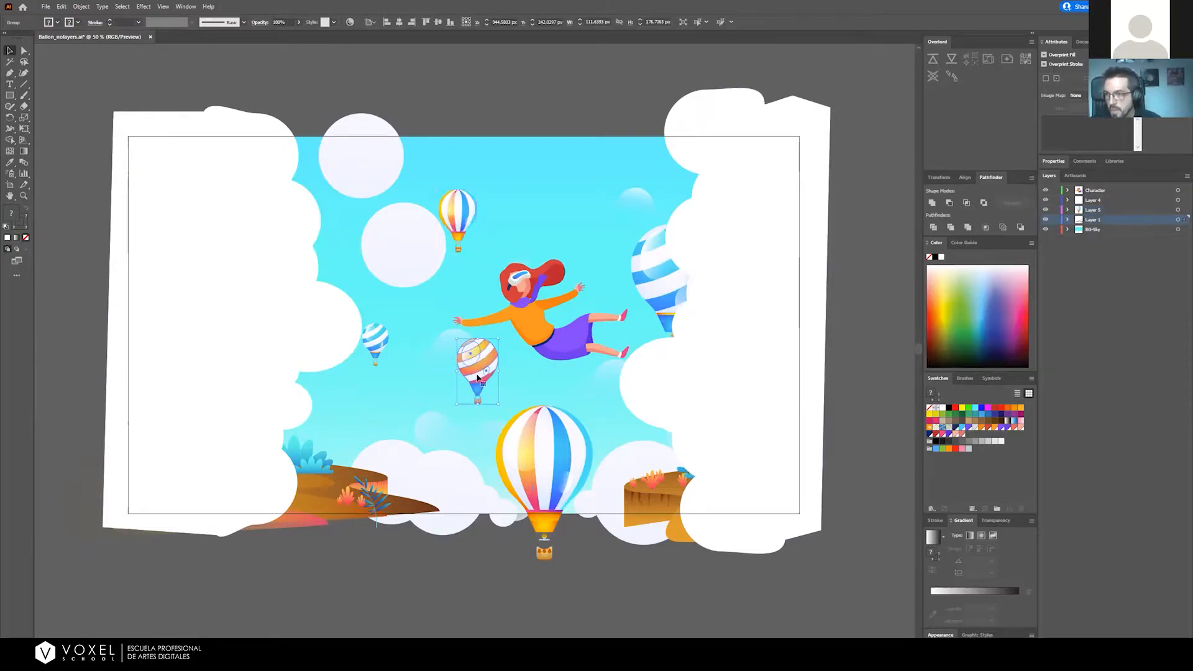
key("ctrl+x")
left_click(1168, 634)
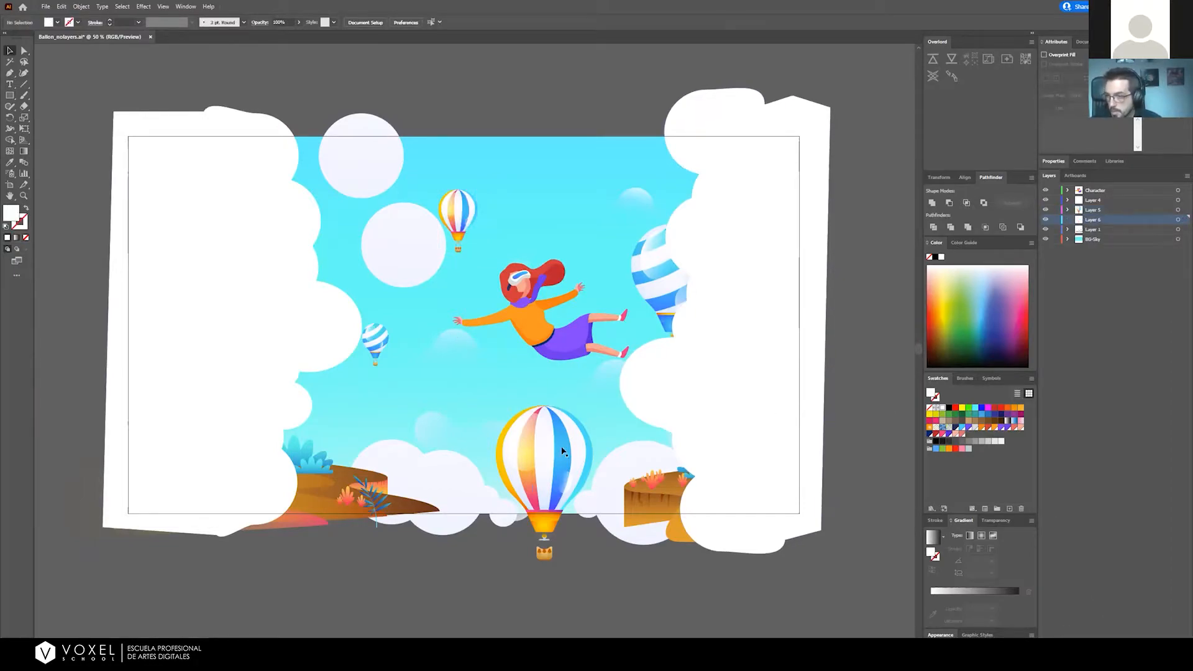
key("ctrl+f")
Transfer the large blue-striped balloon behind the right-hand cloud from Layer 1 to its own new layer, in place
left_click(649, 269)
key("ctrl+x")
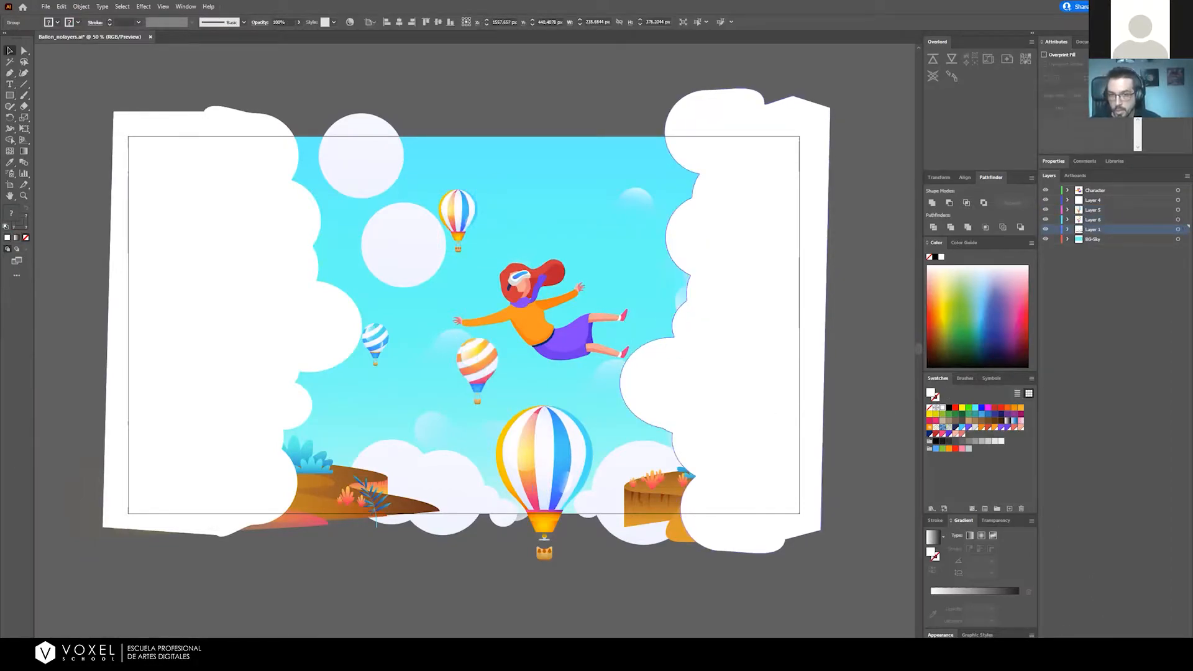
left_click(1168, 635)
key("ctrl+f")
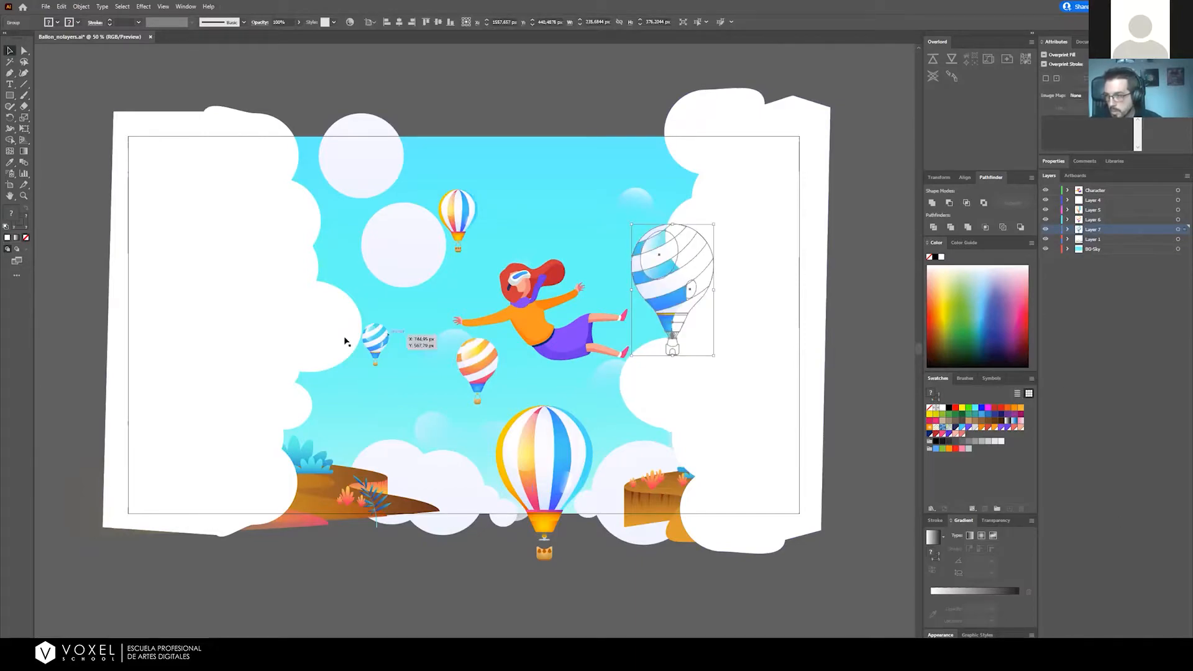
Transfer the small blue-striped balloon beside the left-hand cloud from Layer 1 to its own new layer, in place
left_click(370, 339)
key("ctrl+x")
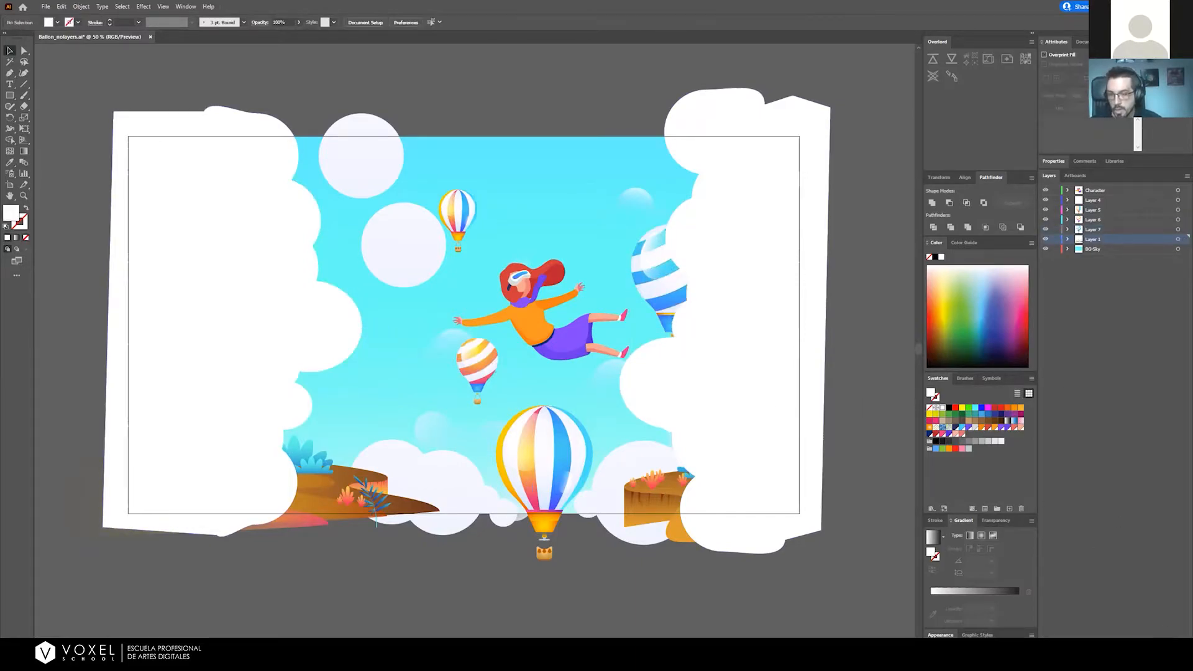
left_click(1168, 635)
key("ctrl+f")
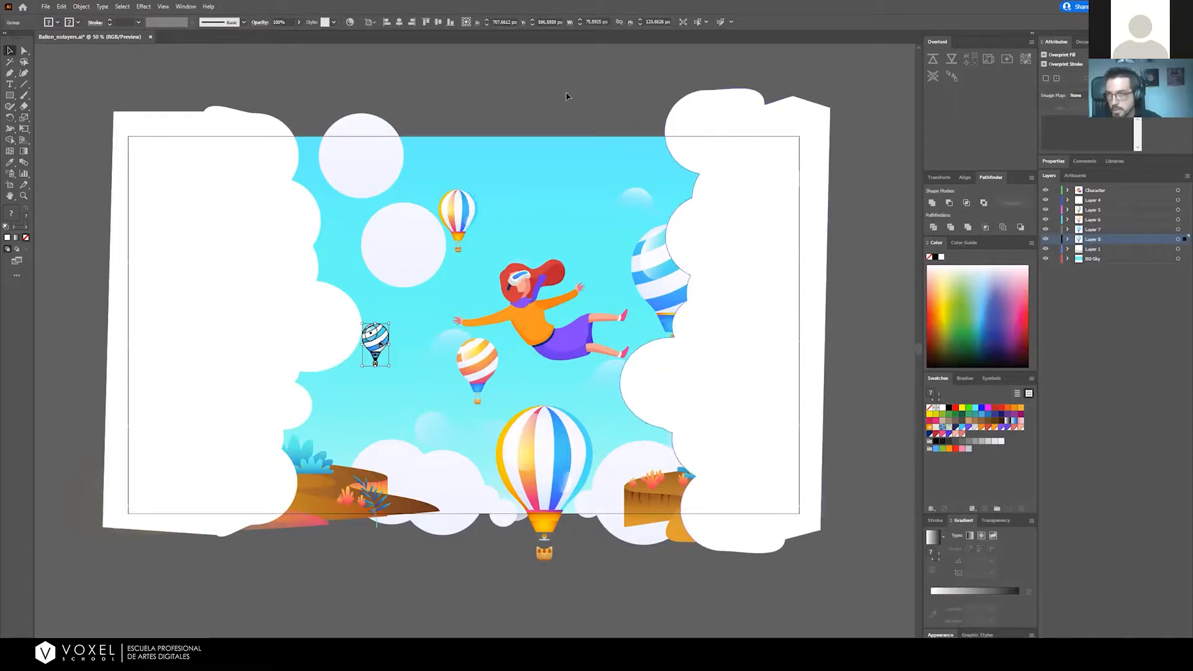
left_click(568, 95)
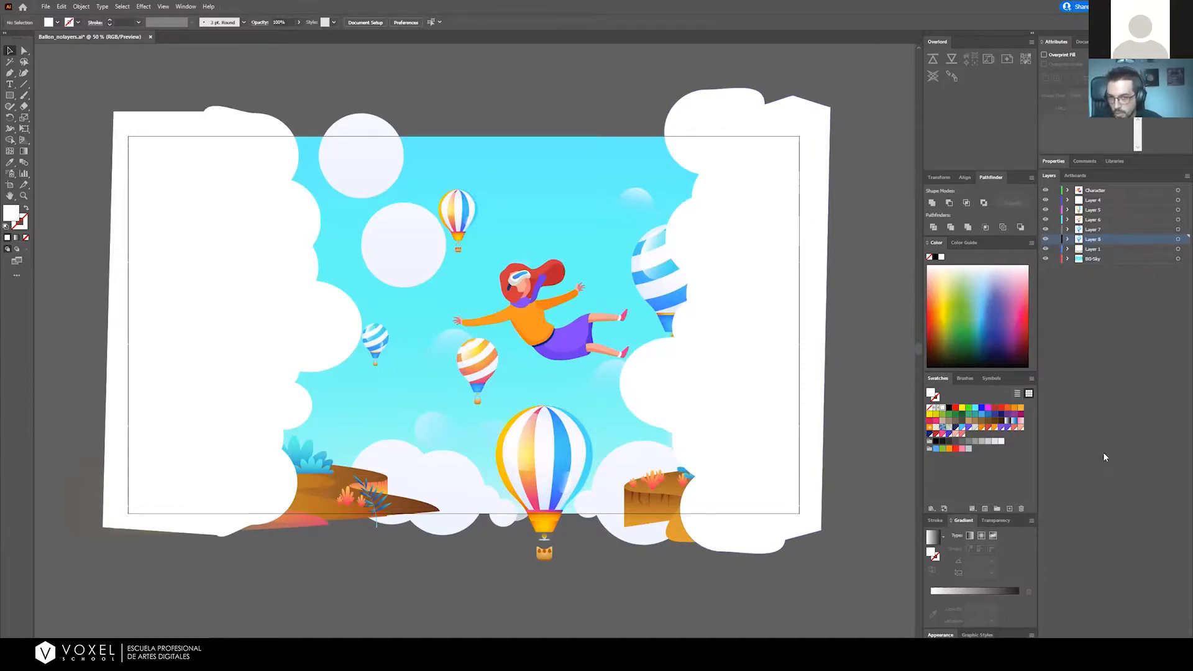
Rename Layer 8 as Balloon1 and Layer 7 as Balloon2
double_click(1093, 240)
type("B")
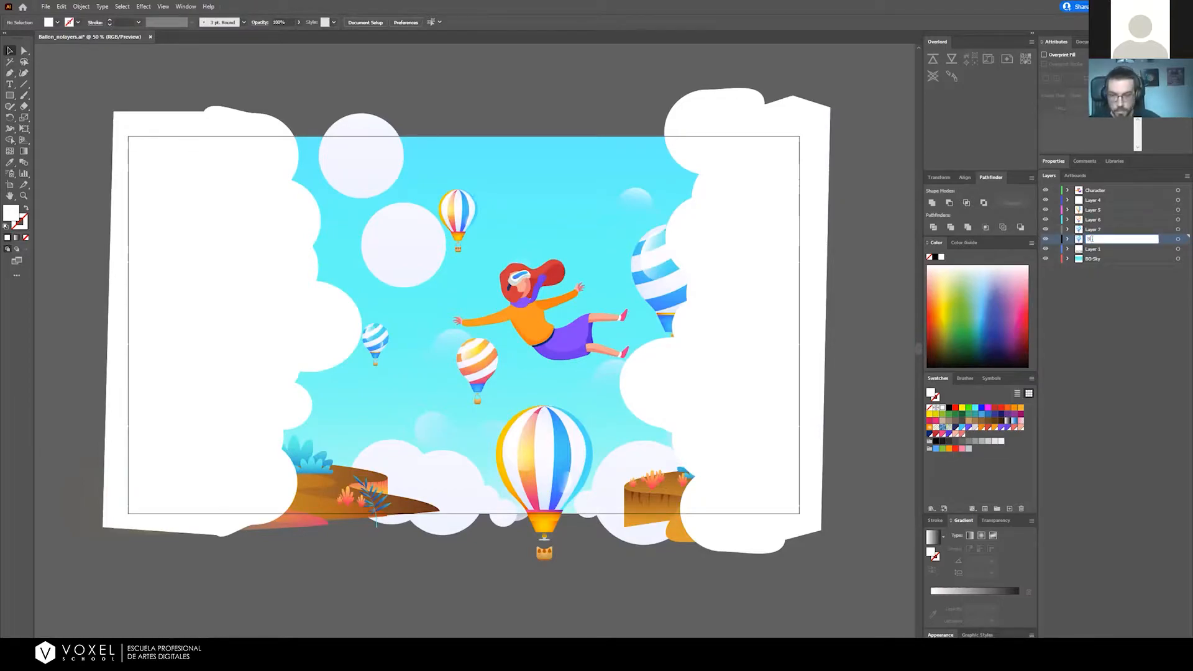
type("alloon1")
key("Return")
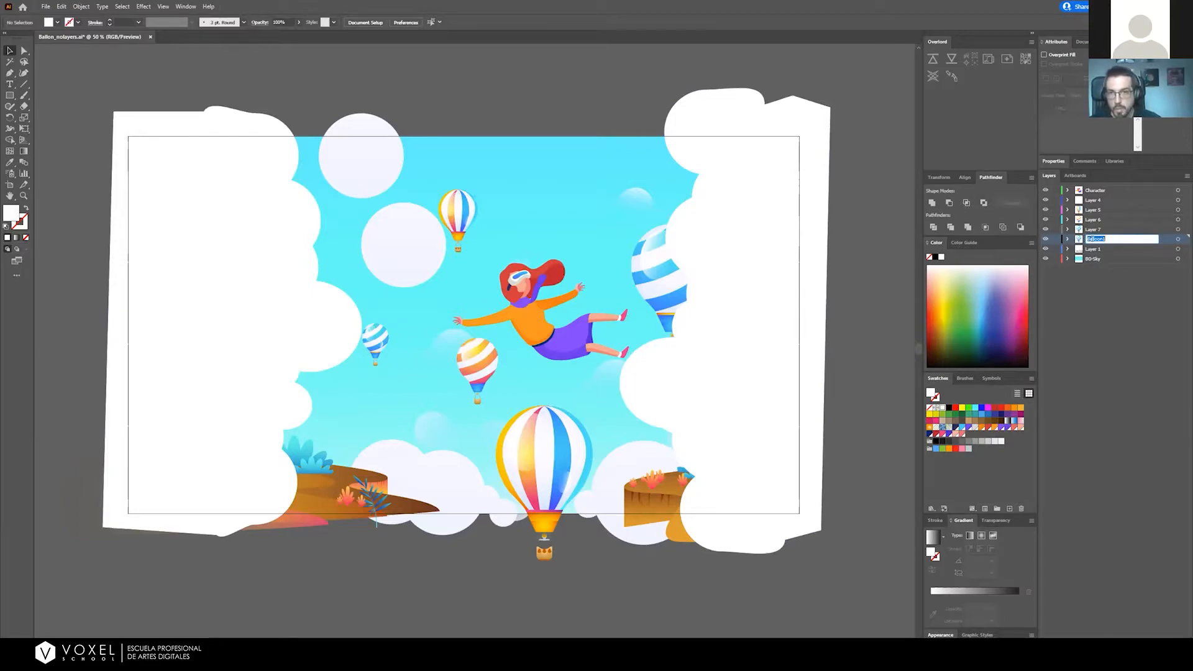
double_click(1094, 236)
type("Balloon")
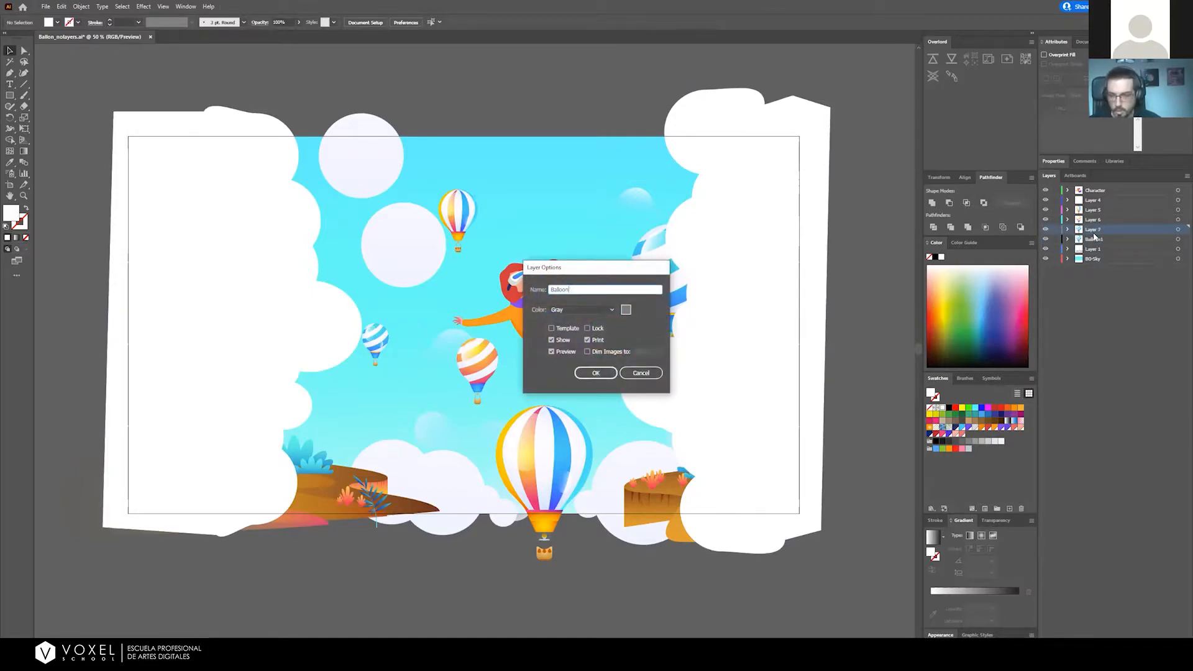
type("2")
key("Return")
Rename Layer 6 as Balloon3 and Layer 5 as Balloon4
double_click(1094, 219)
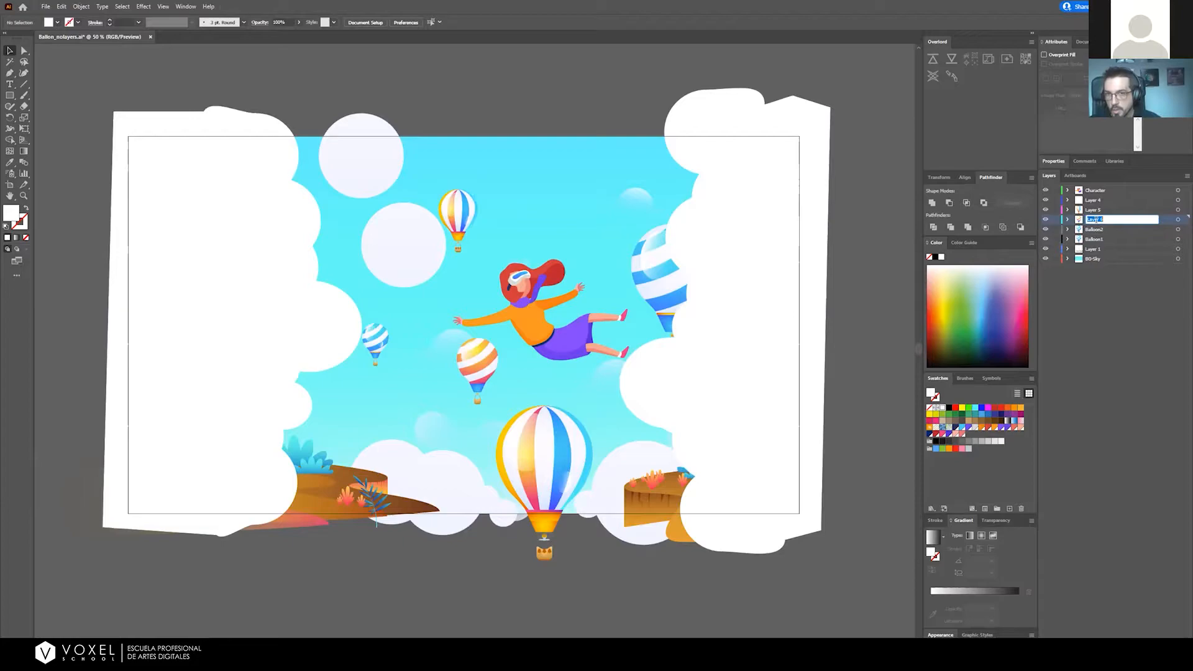
type("Balloon3")
key("Return")
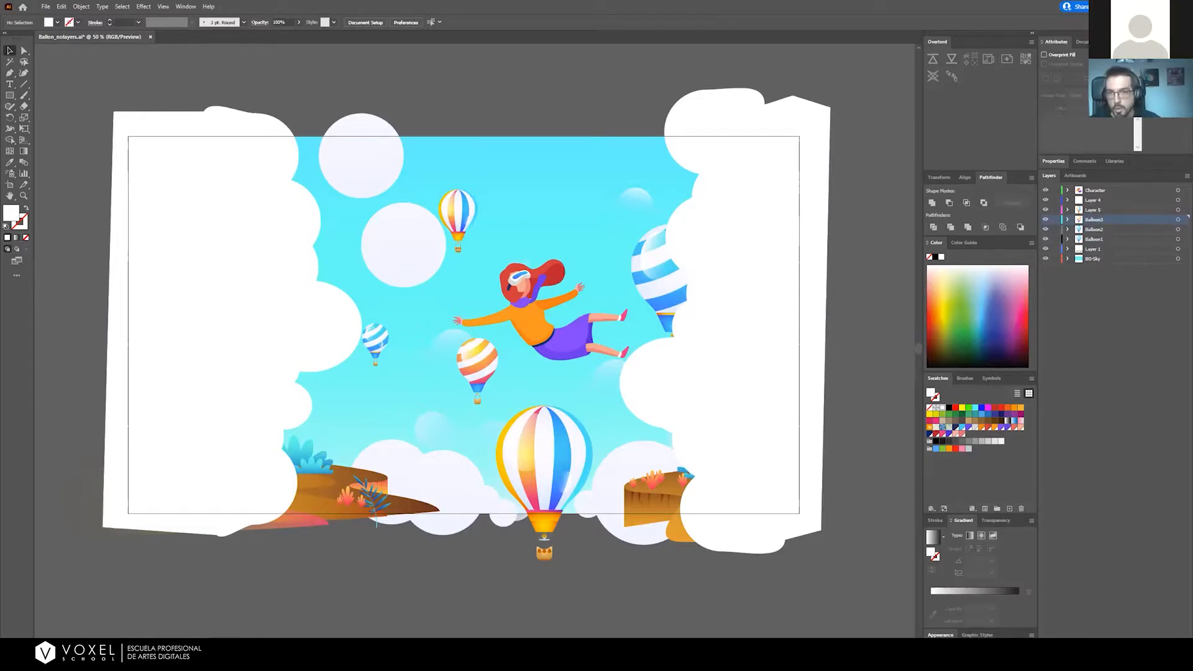
double_click(1092, 210)
type("Balloon4")
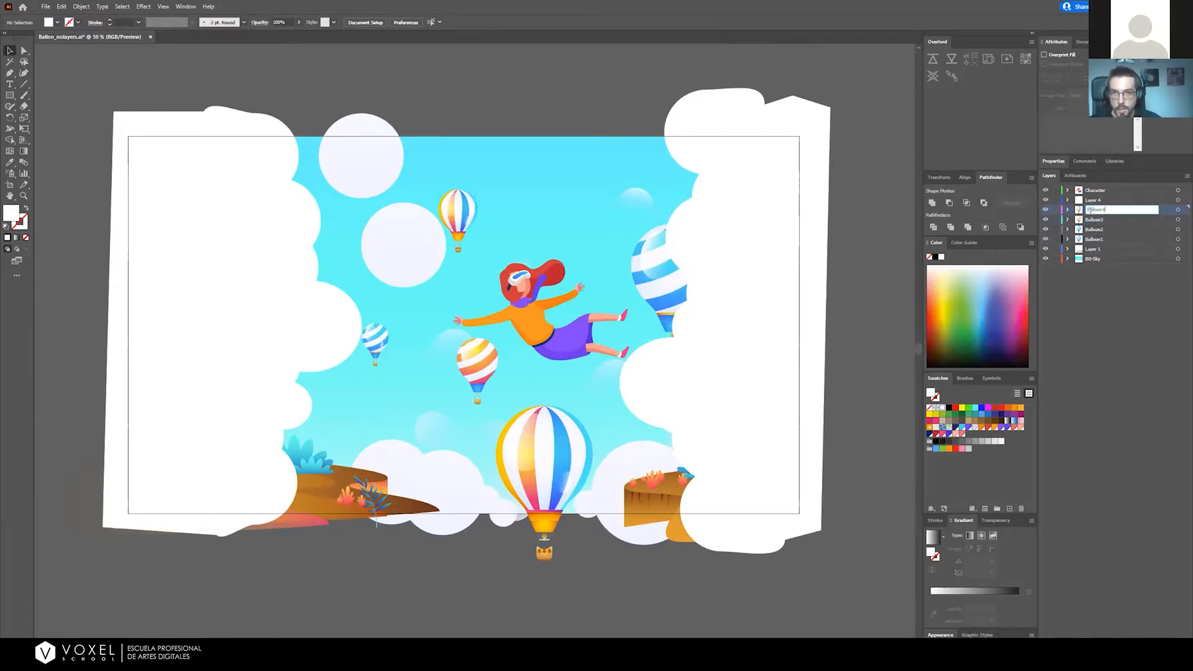
key("Return")
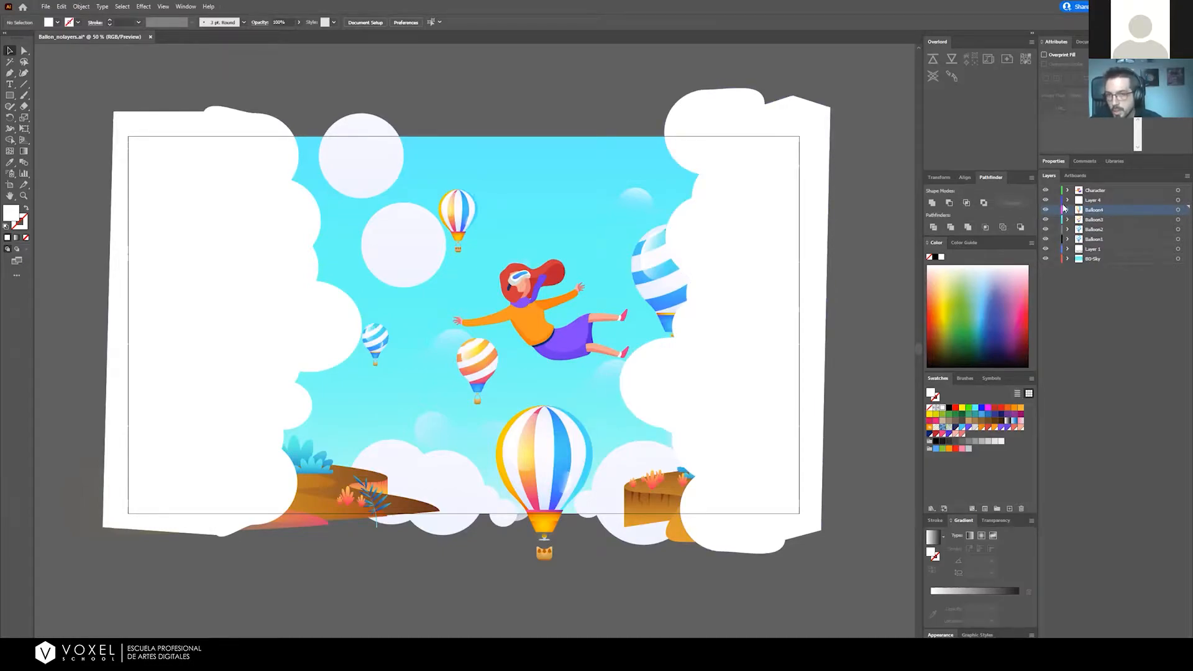
Hide layers Balloon1 to Balloon4 and transfer the large multicoloured balloon below the character from Layer 1 to its own new layer, in place
left_click_drag(1045, 240, 1045, 210)
left_click(559, 448)
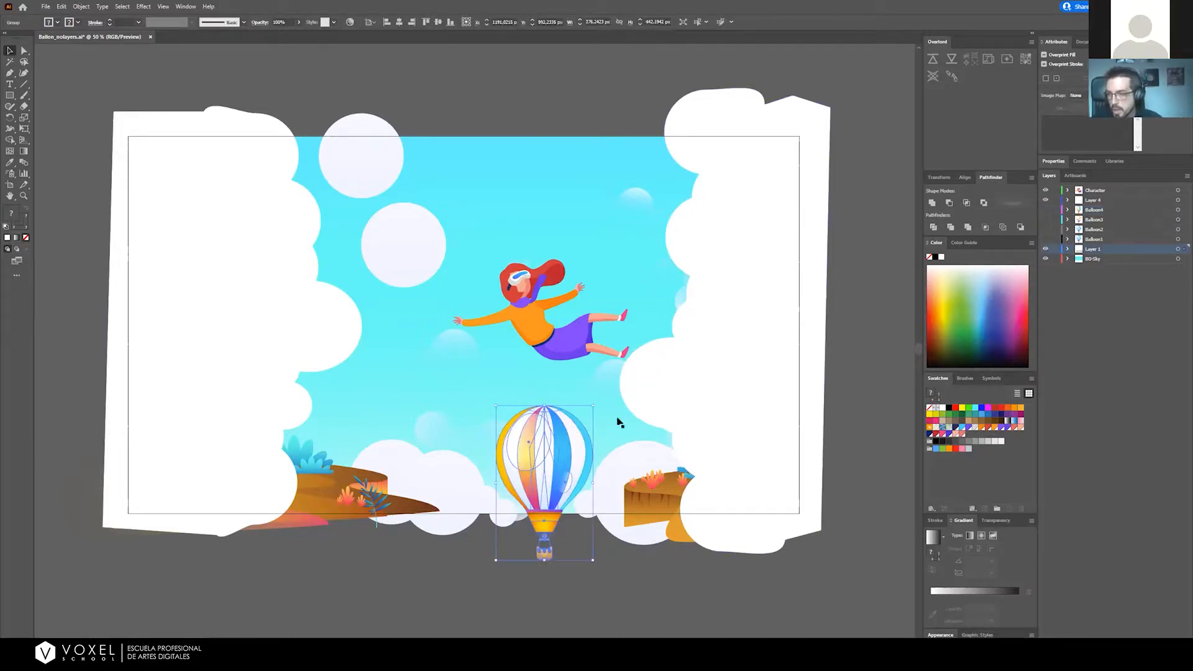
key("ctrl+x")
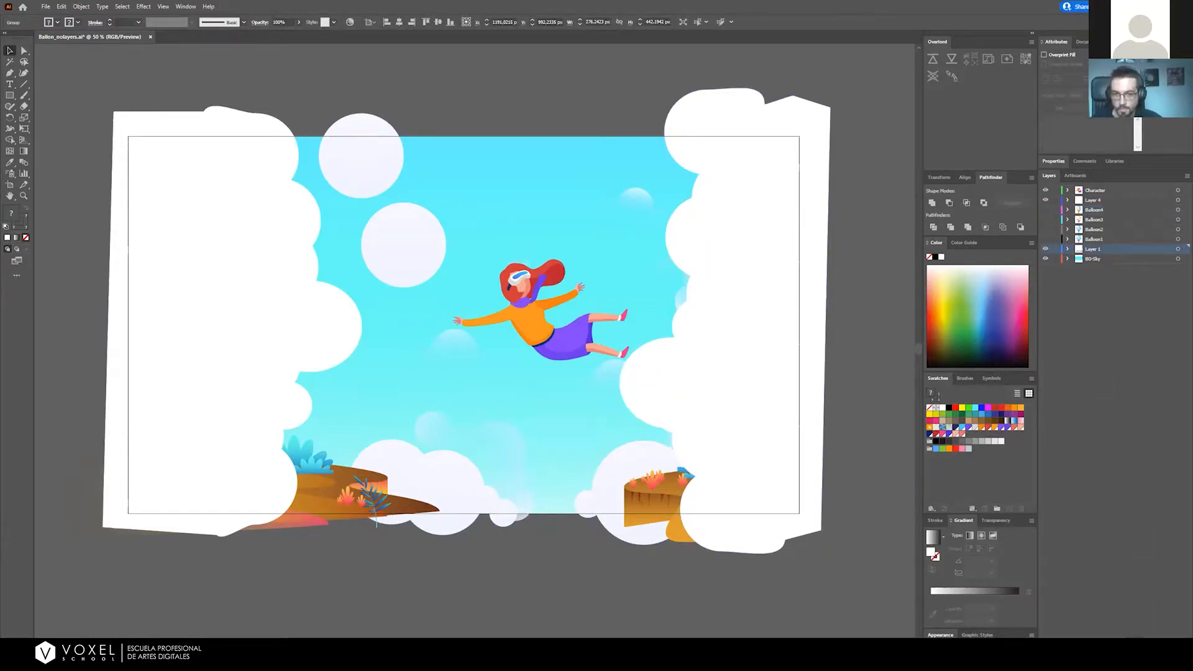
key("ctrl+l")
key("ctrl+f")
Name the large balloon's new layer Balloon5 and hide it after stacking it directly above Balloon4
double_click(1083, 250)
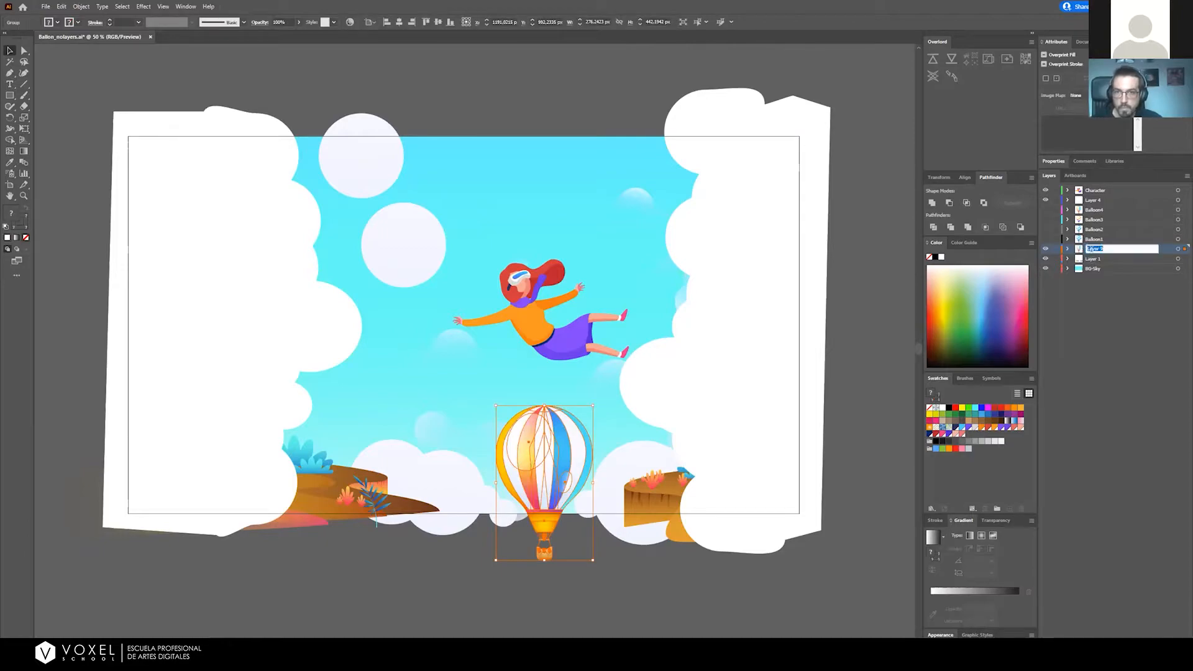
type("Balloon")
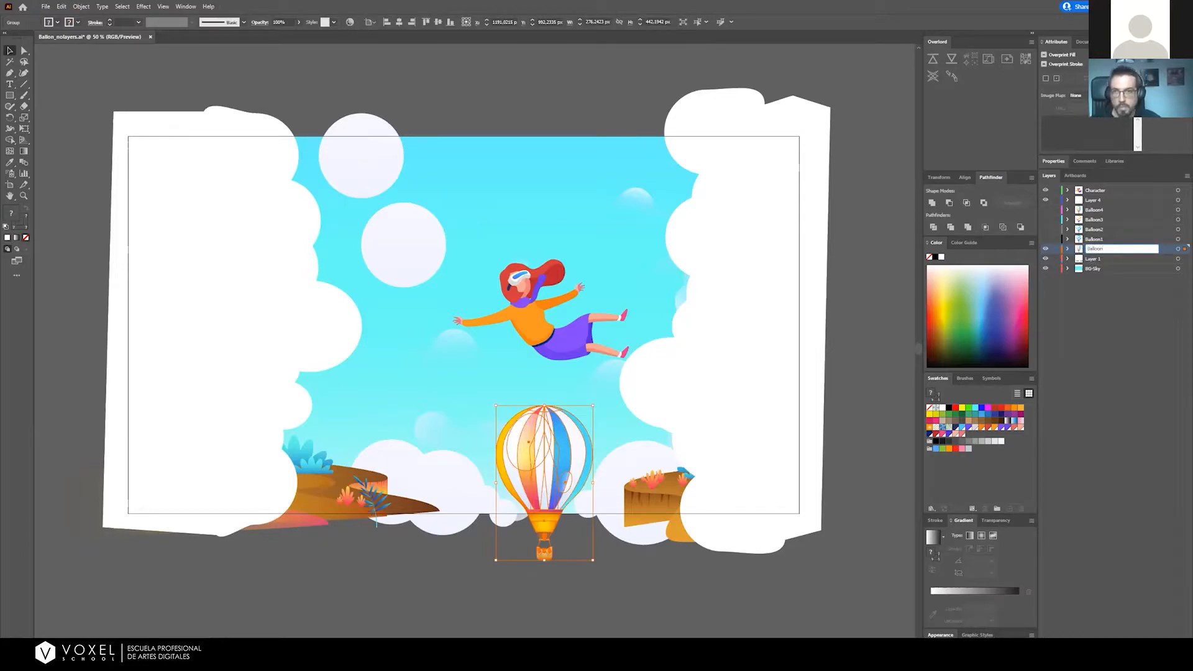
type("5")
key("Return")
left_click_drag(1093, 249, 1093, 210)
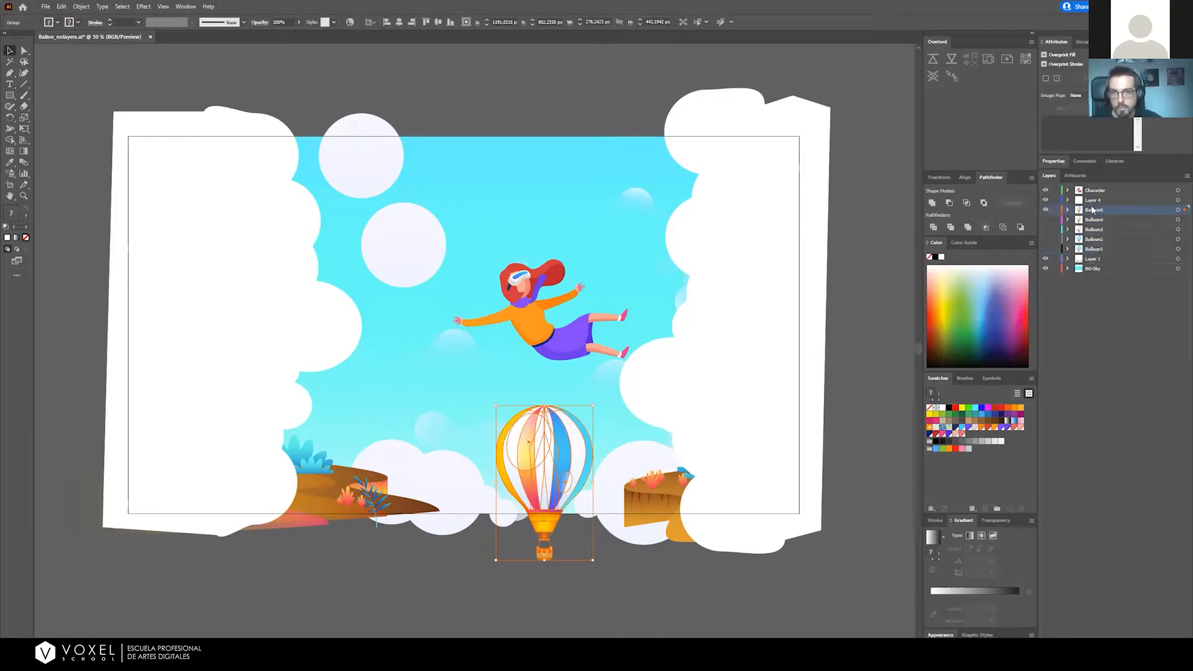
left_click(1045, 210)
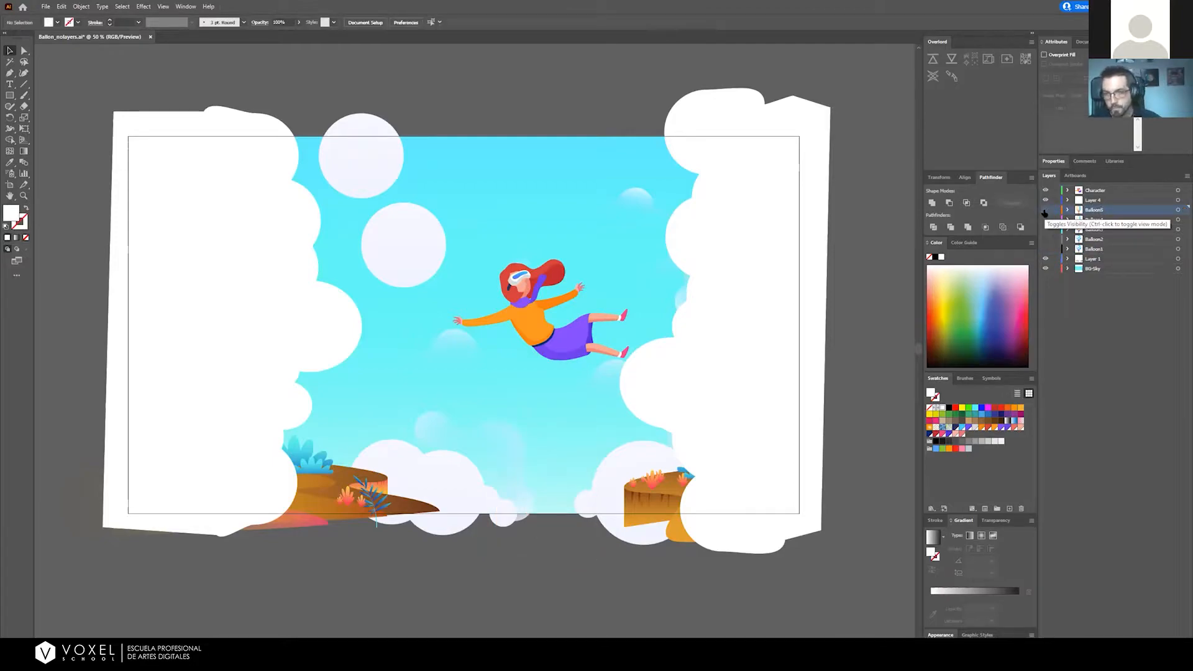
Select the two round clouds and then all of Layer 1's artwork to examine what is still on that layer
left_click(400, 235)
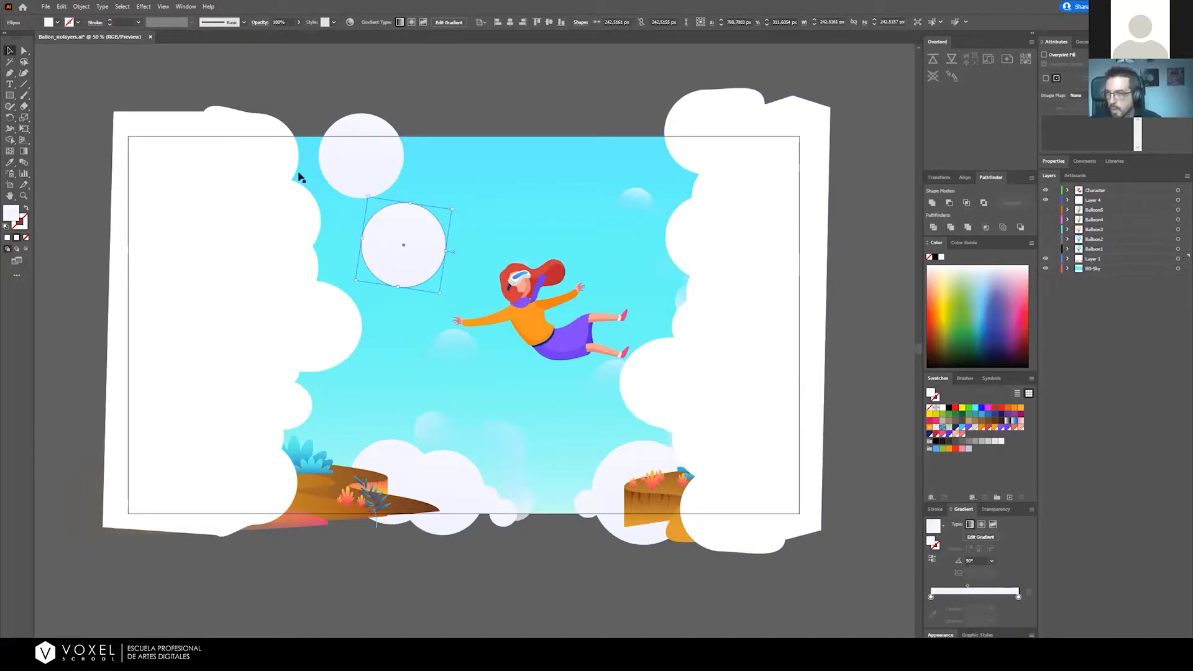
left_click(350, 155)
left_click(425, 245, "shift")
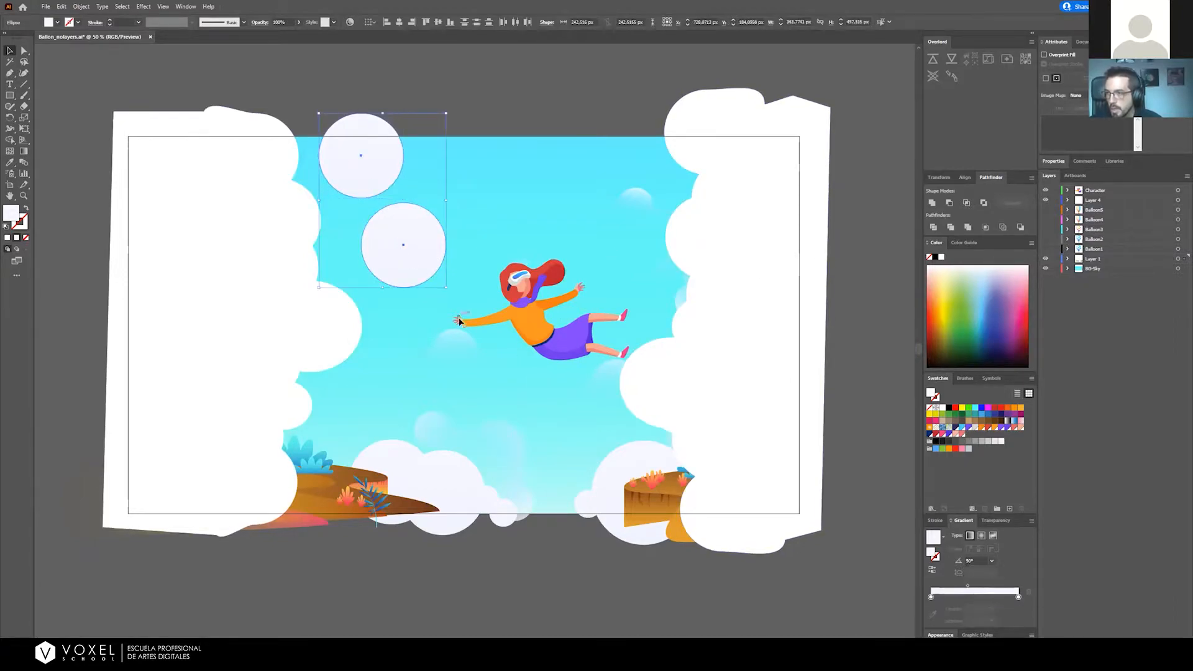
left_click(1178, 260)
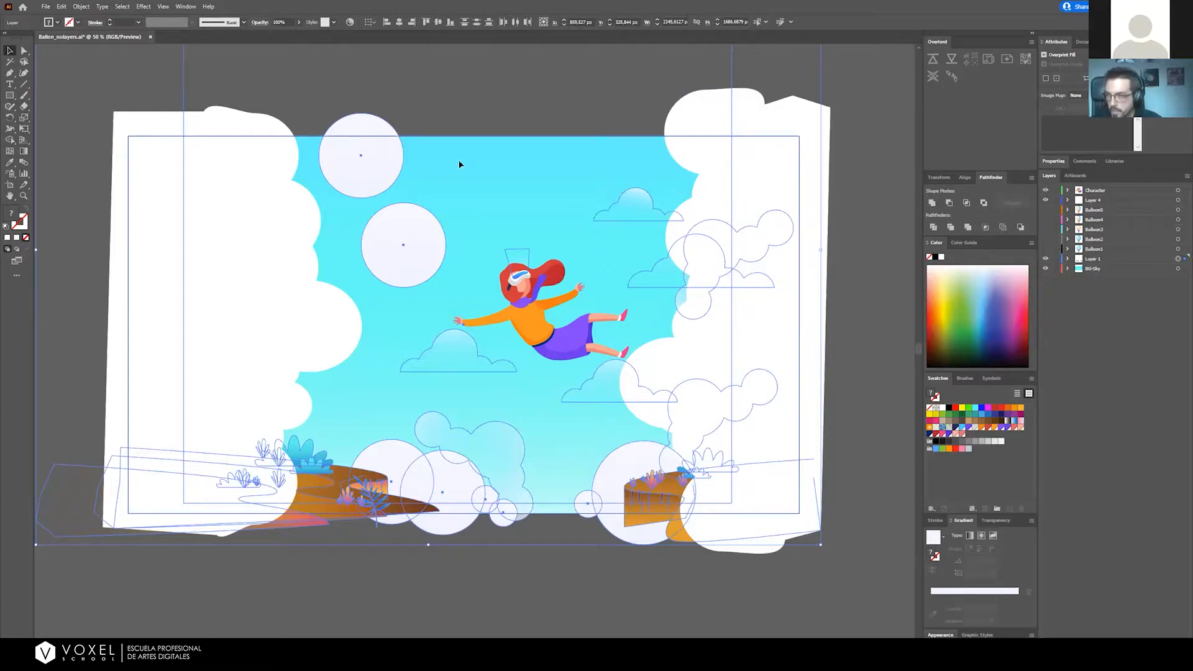
left_click(865, 155)
Rename Layer 4, which holds the two big white side clouds, as ForegroundClouds and hide it
left_click(807, 165)
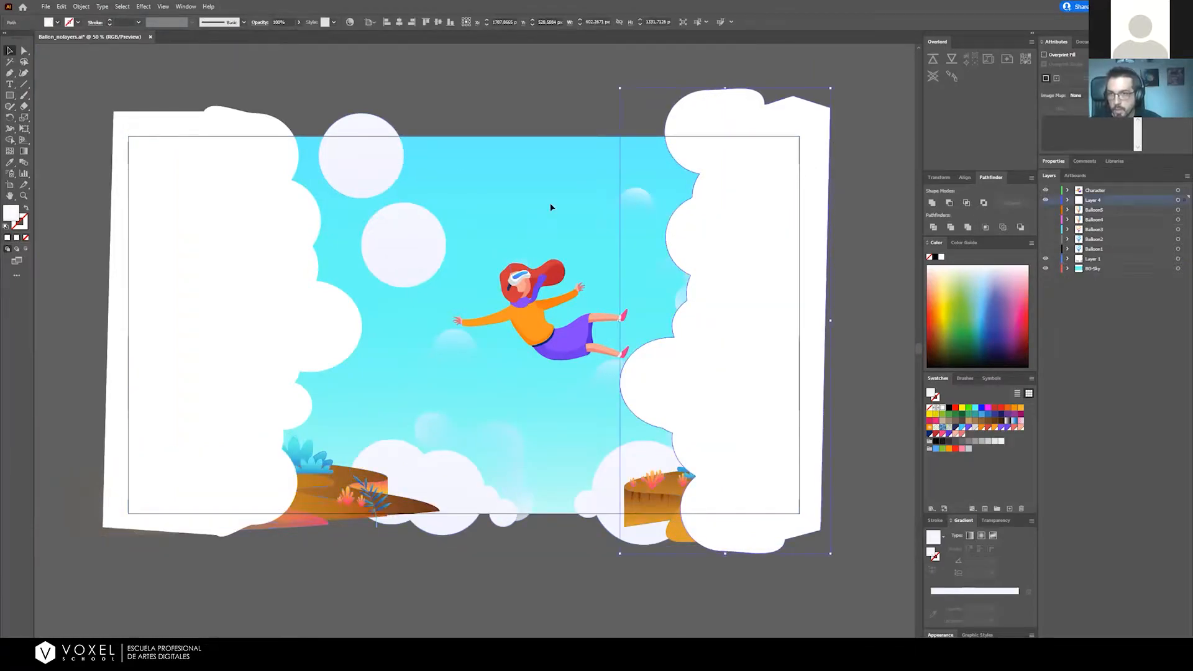
left_click(170, 203, "shift")
double_click(1094, 199)
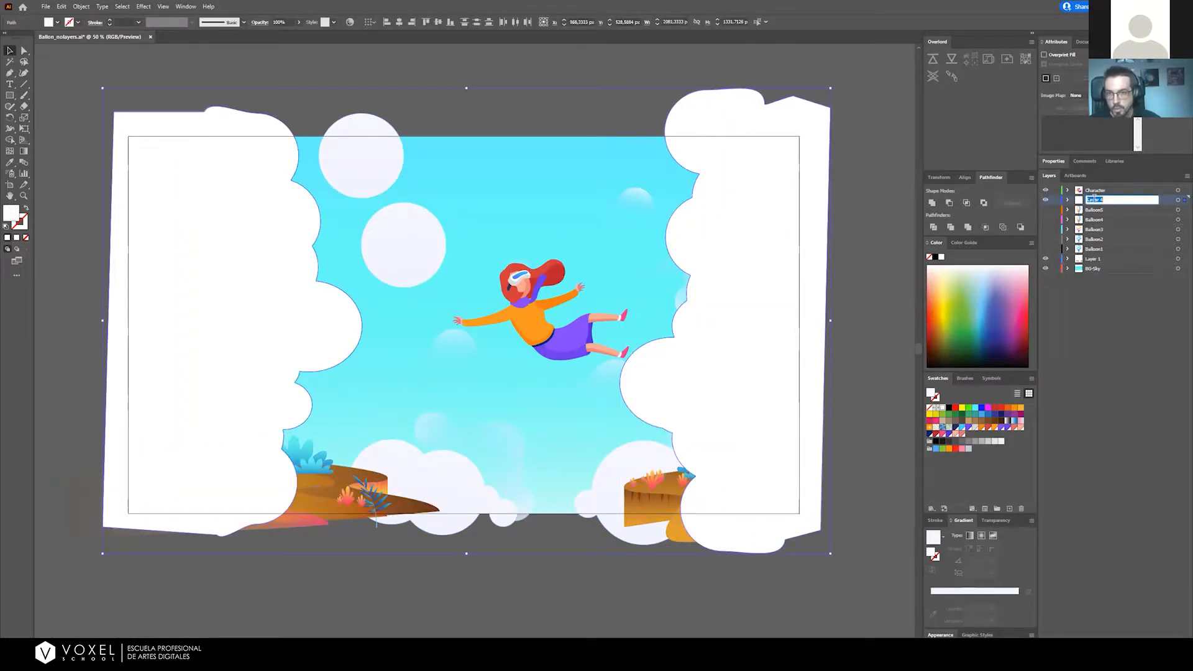
type("ForegroundClouds")
key("Return")
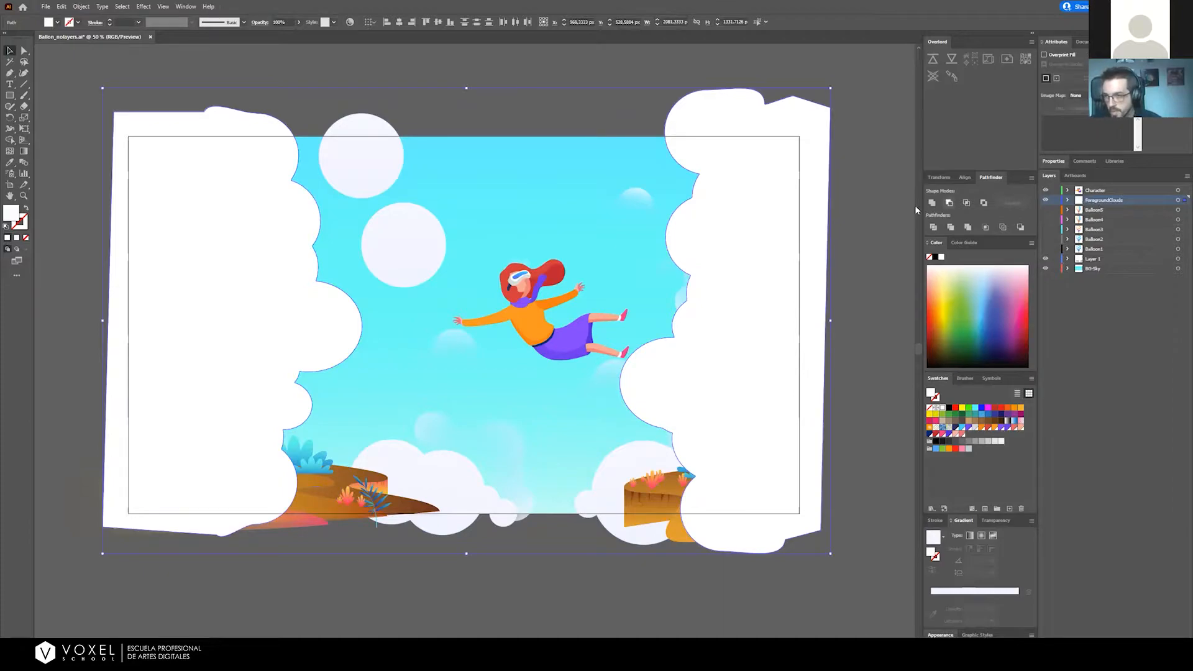
left_click(1056, 200)
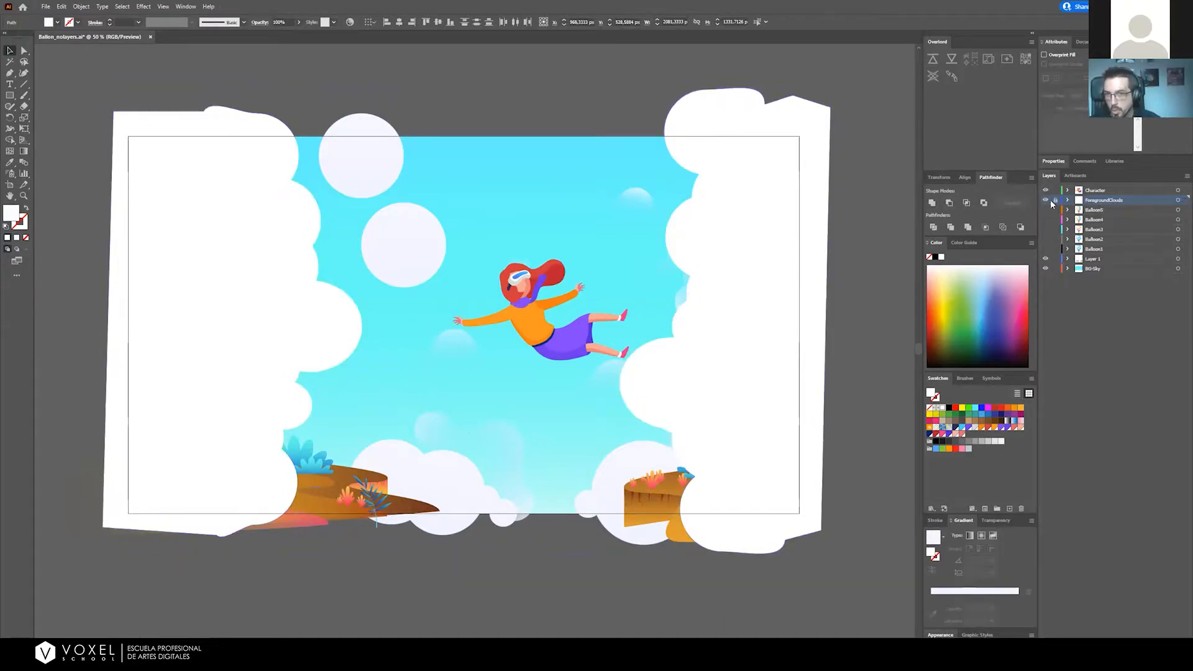
left_click(1045, 200)
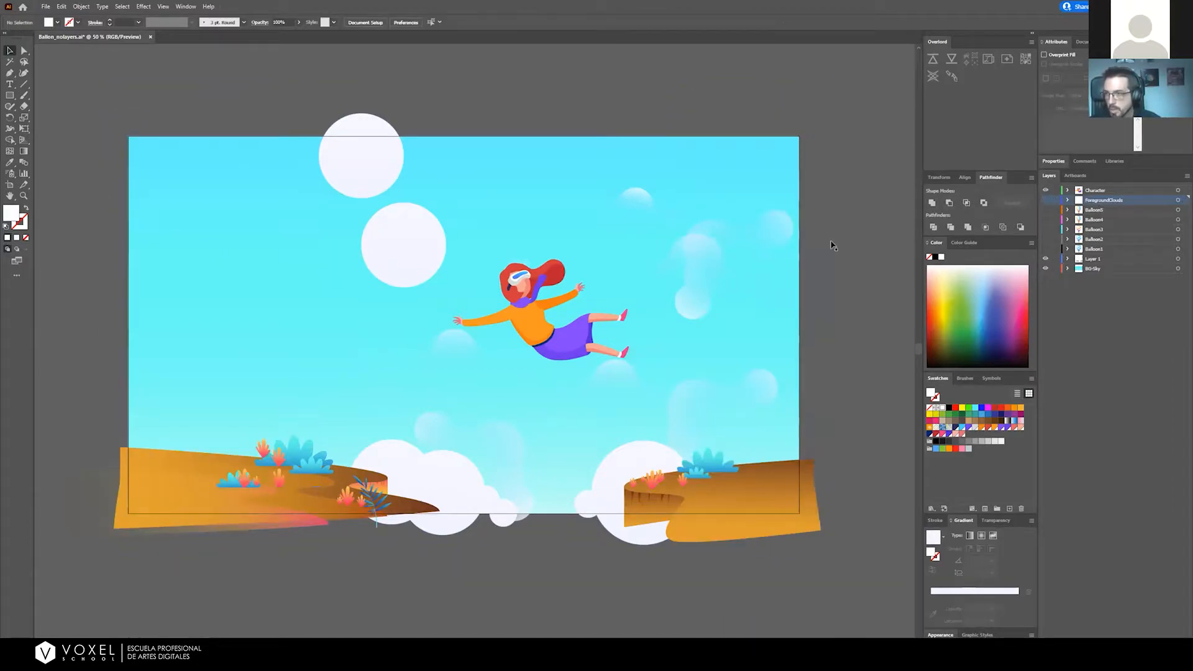
Transfer the two round white clouds, the small upper cloud and the upper-right translucent cloud from Layer 1 to a new layer, in place
left_click(359, 169)
left_click(400, 242, "shift")
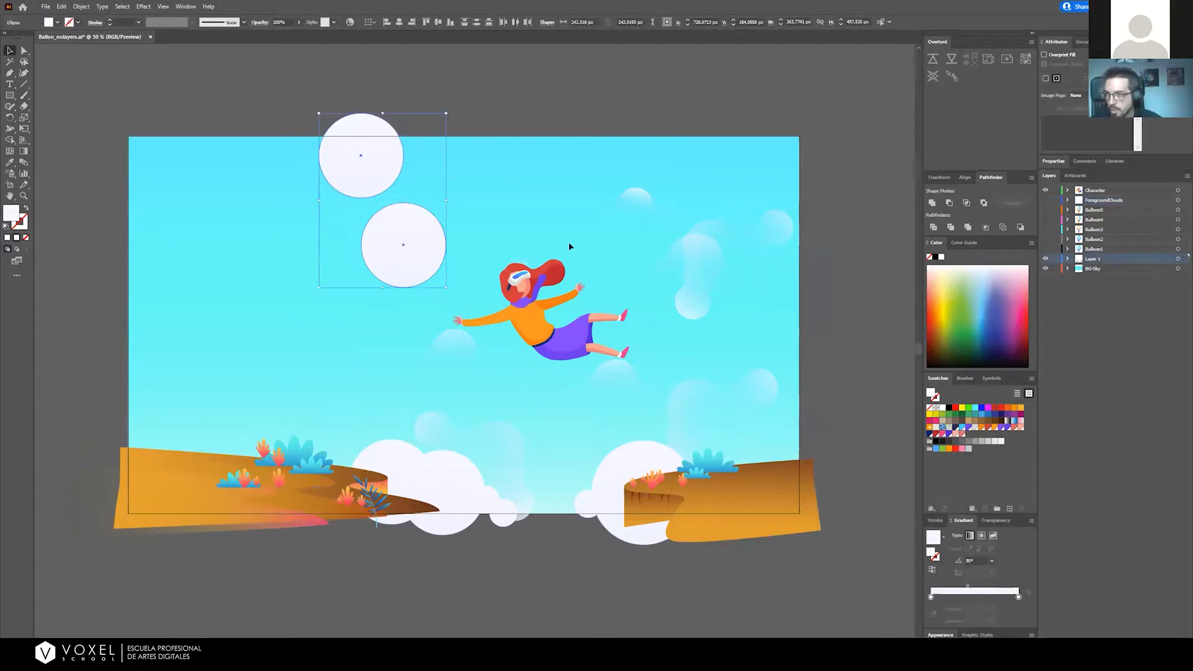
left_click(635, 204, "shift")
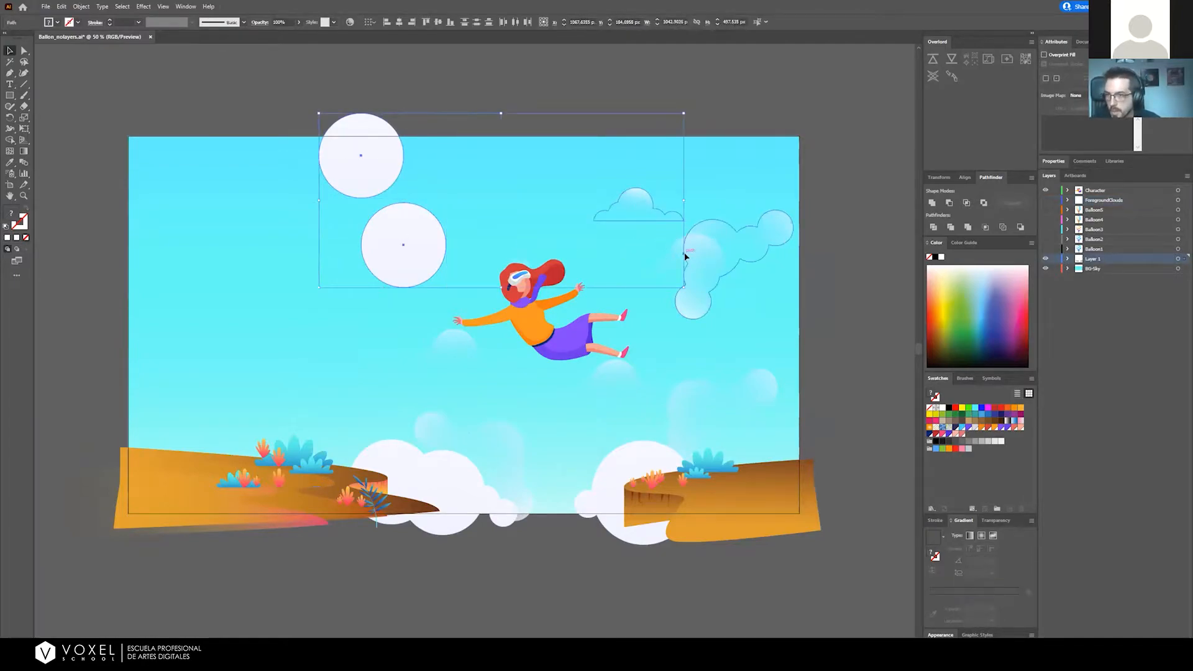
left_click(685, 253, "shift")
key("Delete")
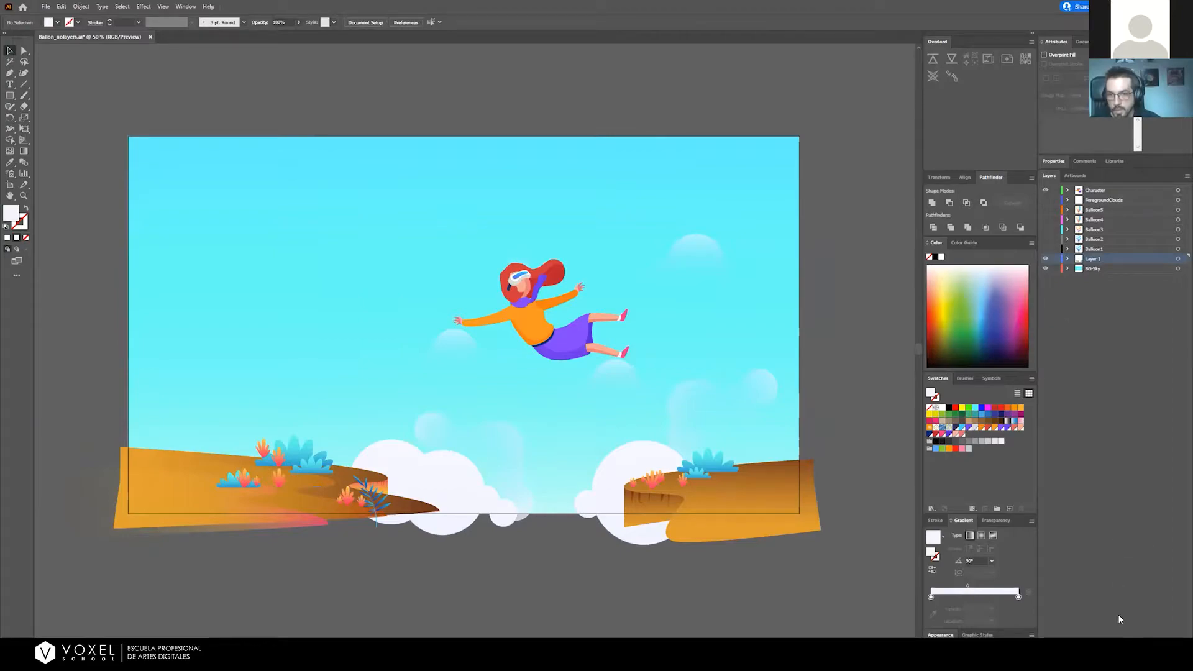
left_click(1169, 635)
key("ctrl+f")
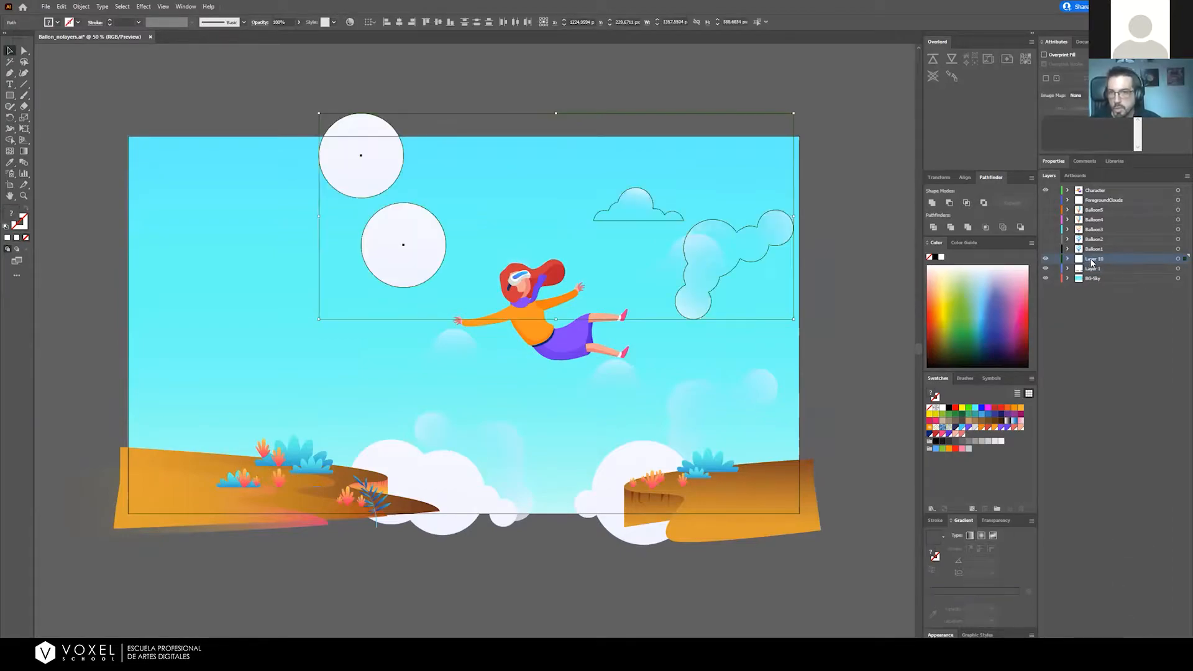
Rename the new layer with the upper clouds as Clouds1 and hide it
double_click(1093, 261)
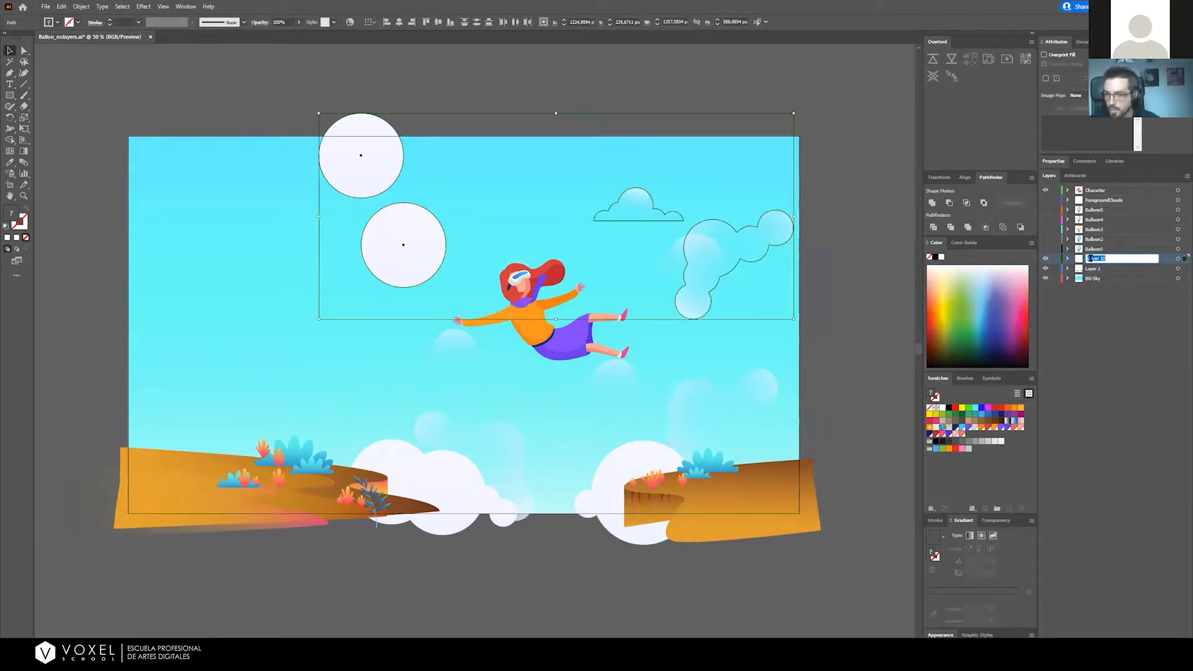
key("BackSpace")
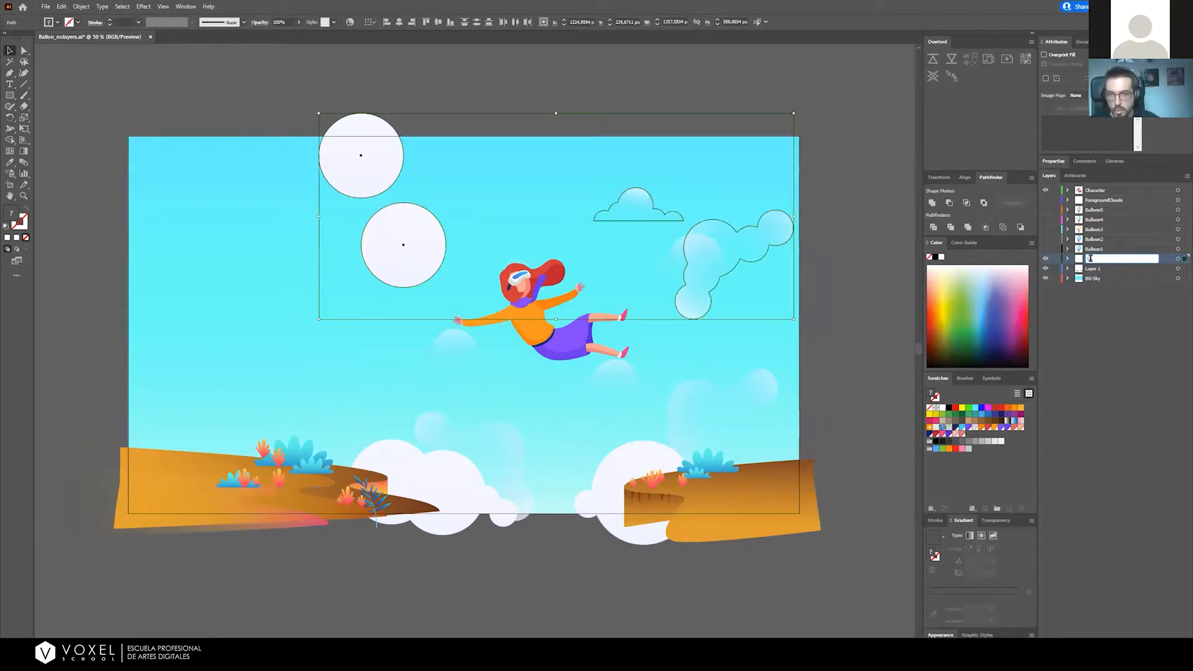
key("Return")
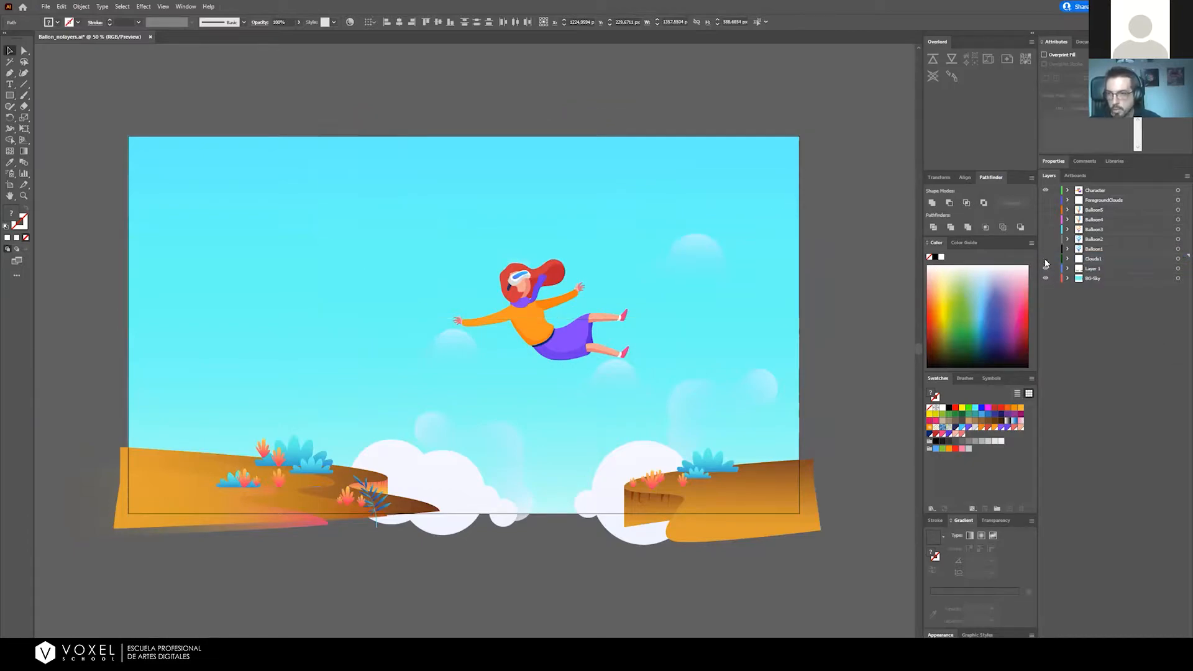
Transfer the three remaining translucent clouds on the right half of the sky from Layer 1 to a new layer, in place
left_click(708, 249)
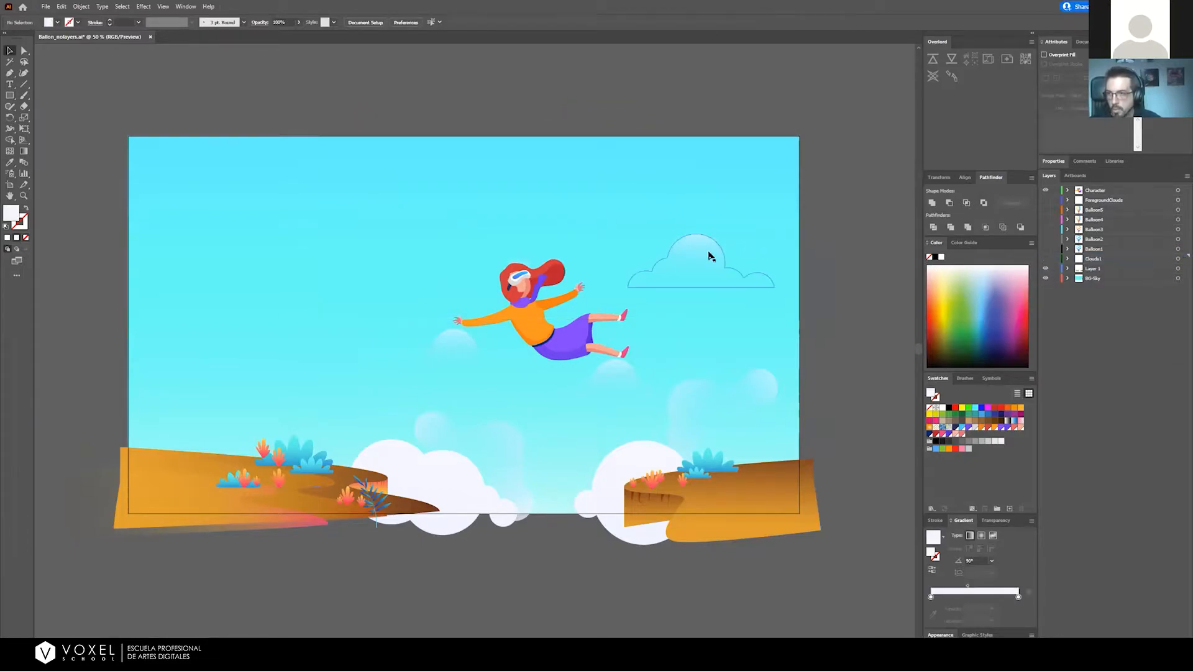
left_click(723, 391, "shift")
left_click(629, 395, "shift")
key("ctrl+x")
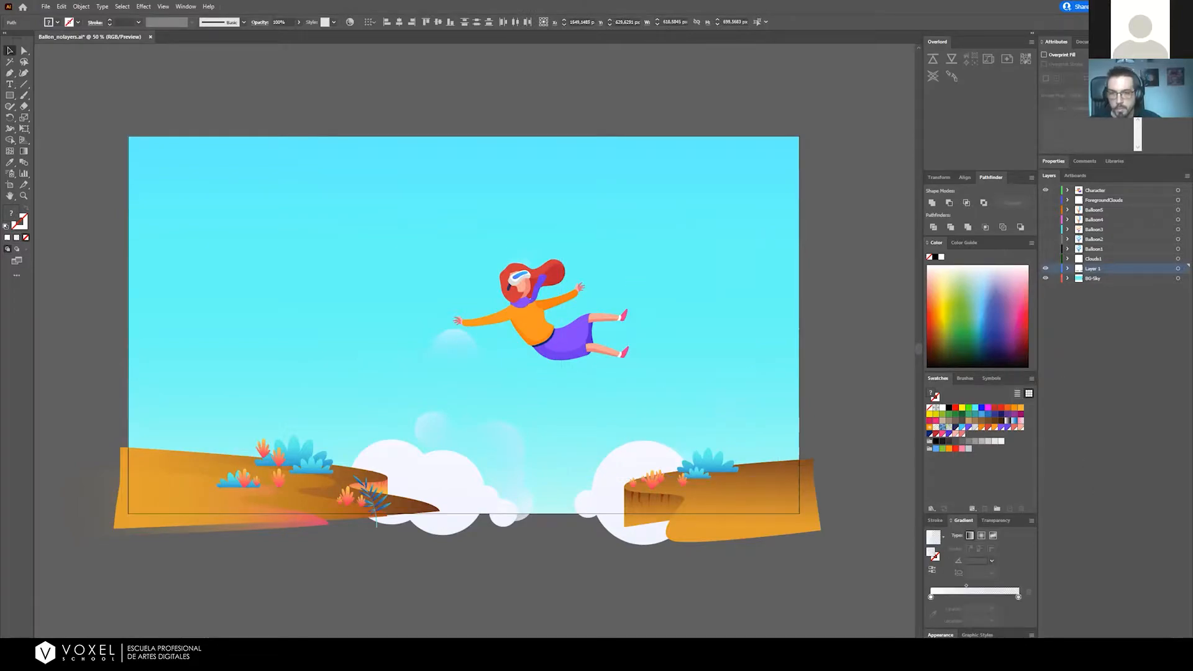
key("ctrl+l")
key("ctrl+f")
Rename the new layer with the three translucent clouds as Clouds2 and hide it
double_click(1094, 269)
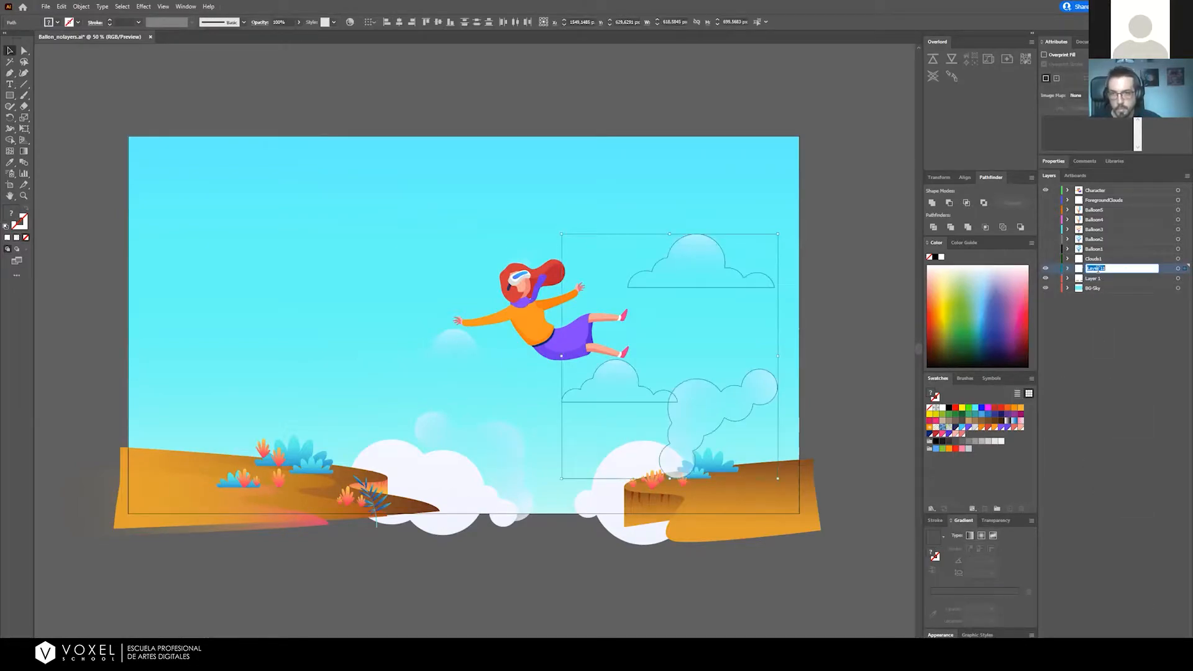
type("Clouds2")
key("Return")
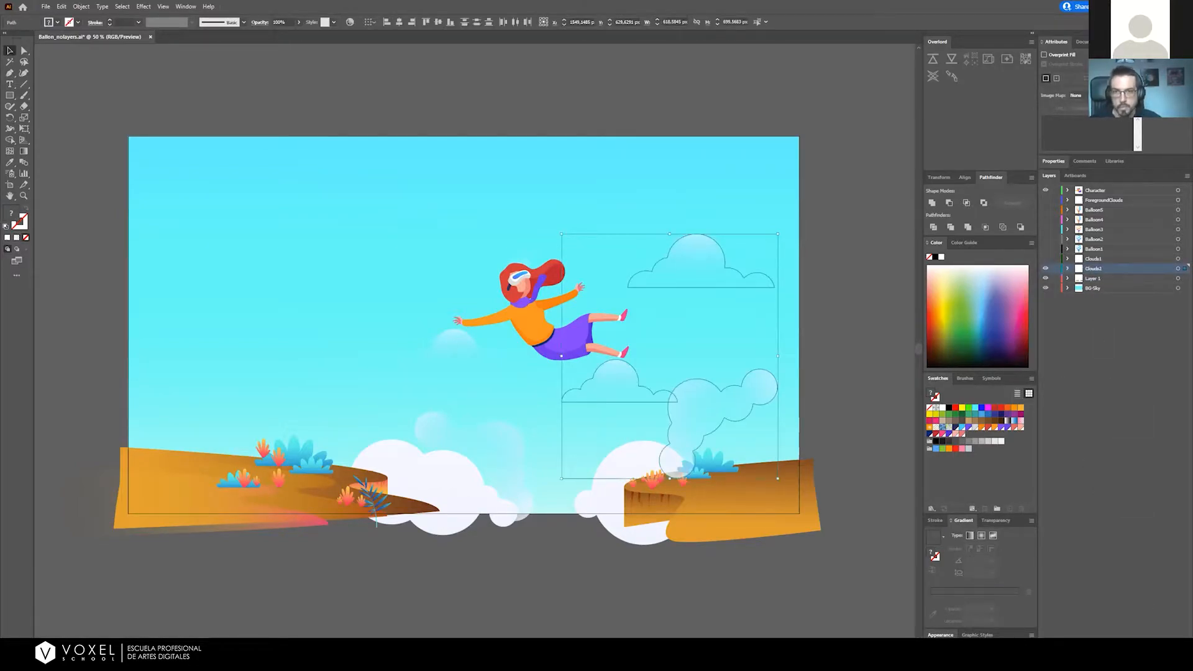
left_click(1045, 268)
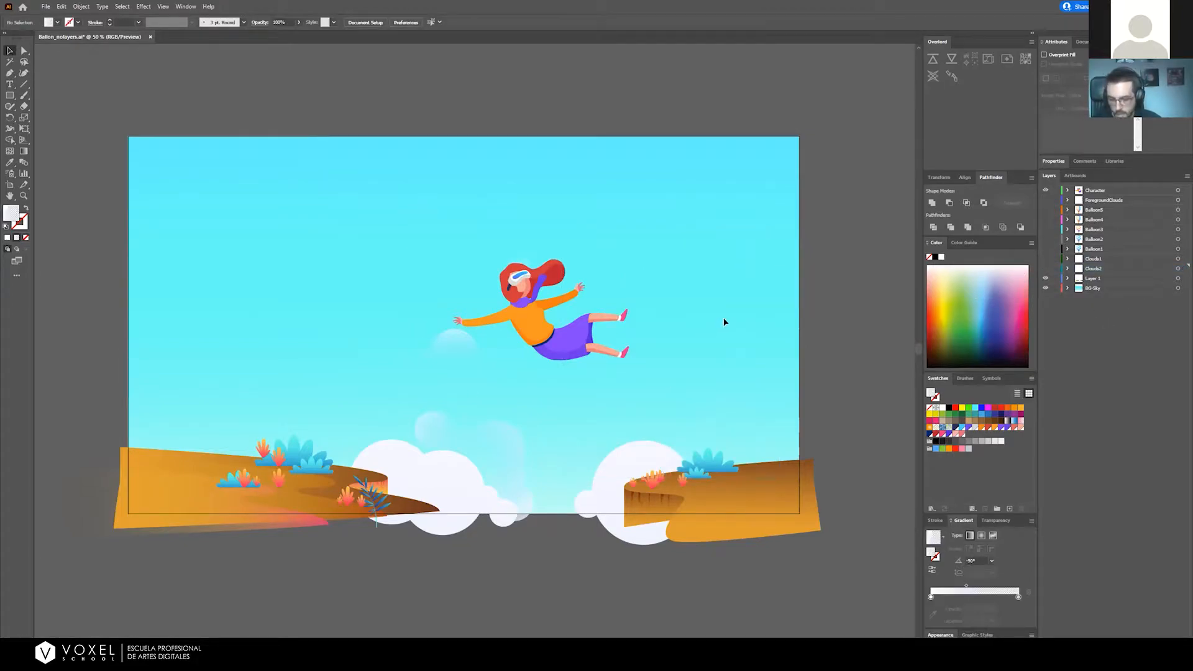
Check the artwork in outline view and move the small translucent trapezoid from behind the character's head to above it
key("ctrl+y")
key("ctrl+y")
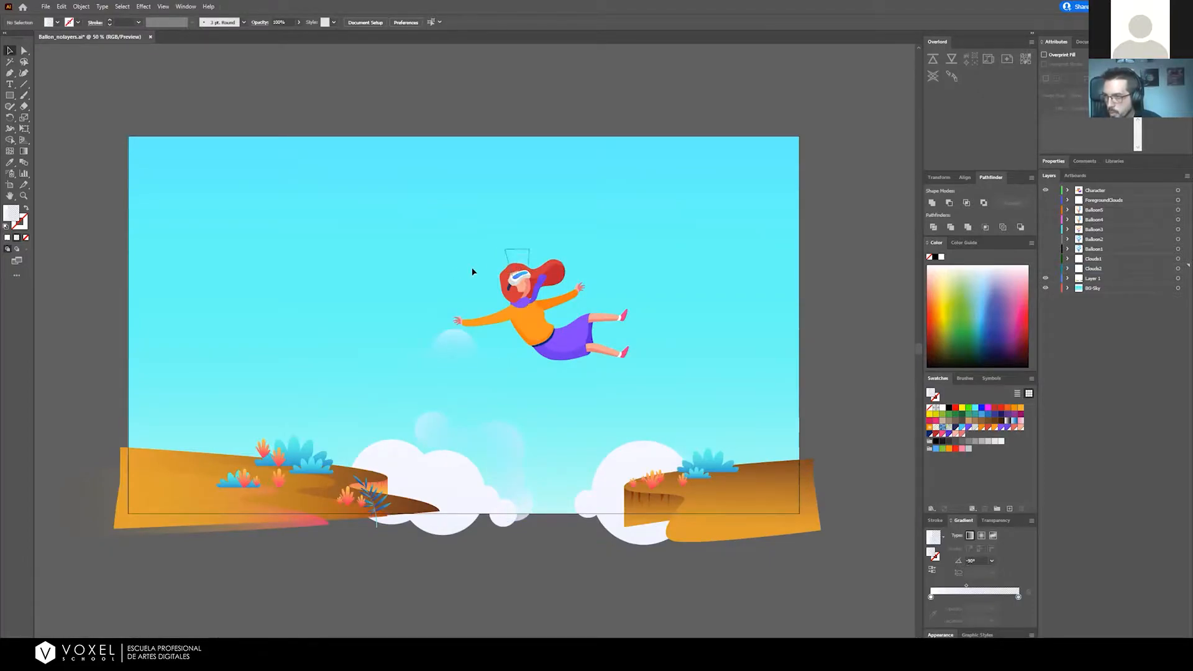
left_click_drag(519, 266, 540, 243)
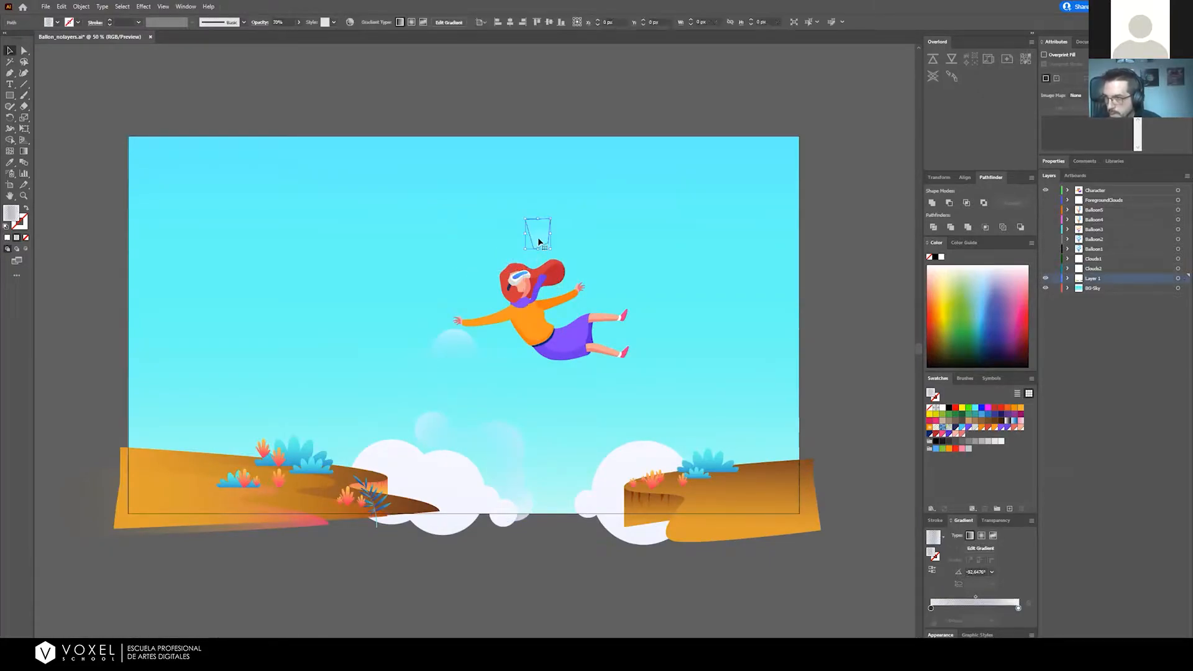
Undo the trial moves of the small translucent trapezoid behind the character's head and remove it from the artwork
key("ctrl+z")
scroll(516, 263, "up", 6)
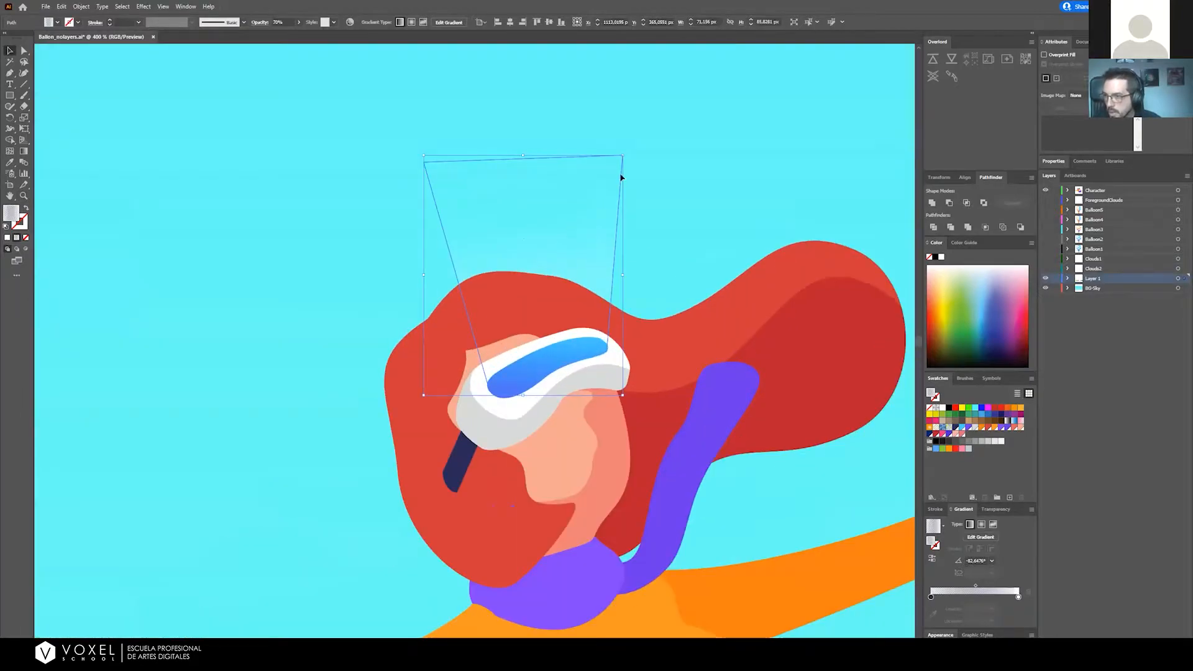
left_click_drag(621, 178, 601, 153)
key("ctrl+z")
scroll(546, 233, "down", 2)
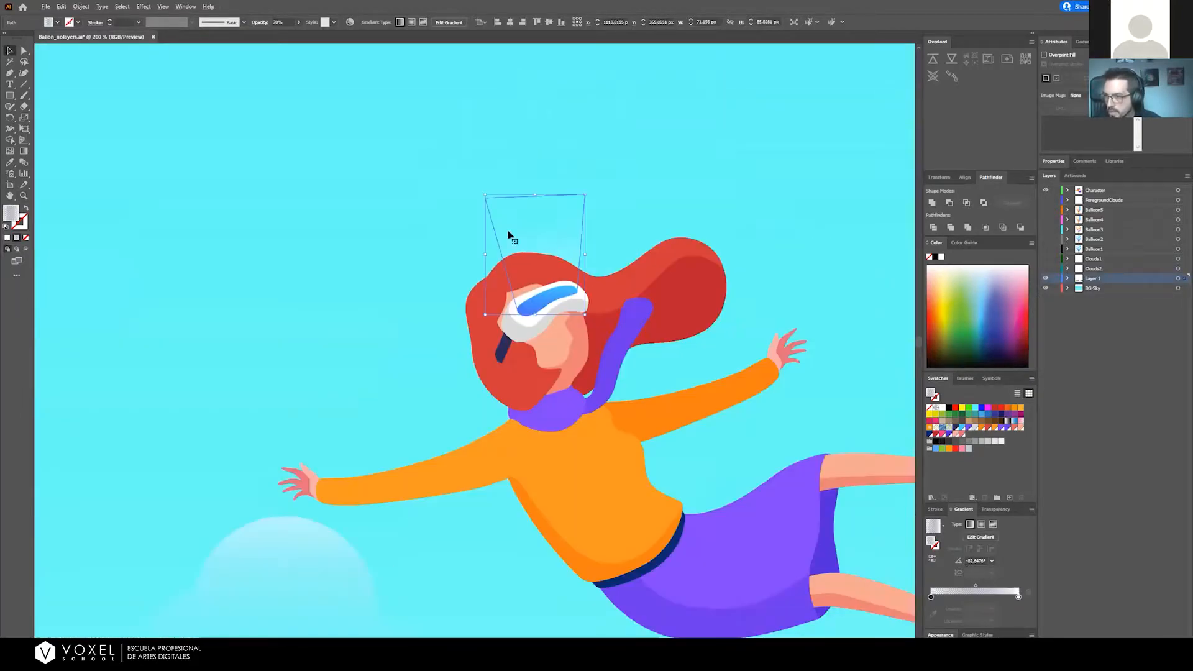
left_click_drag(532, 234, 532, 192)
key("ctrl+z")
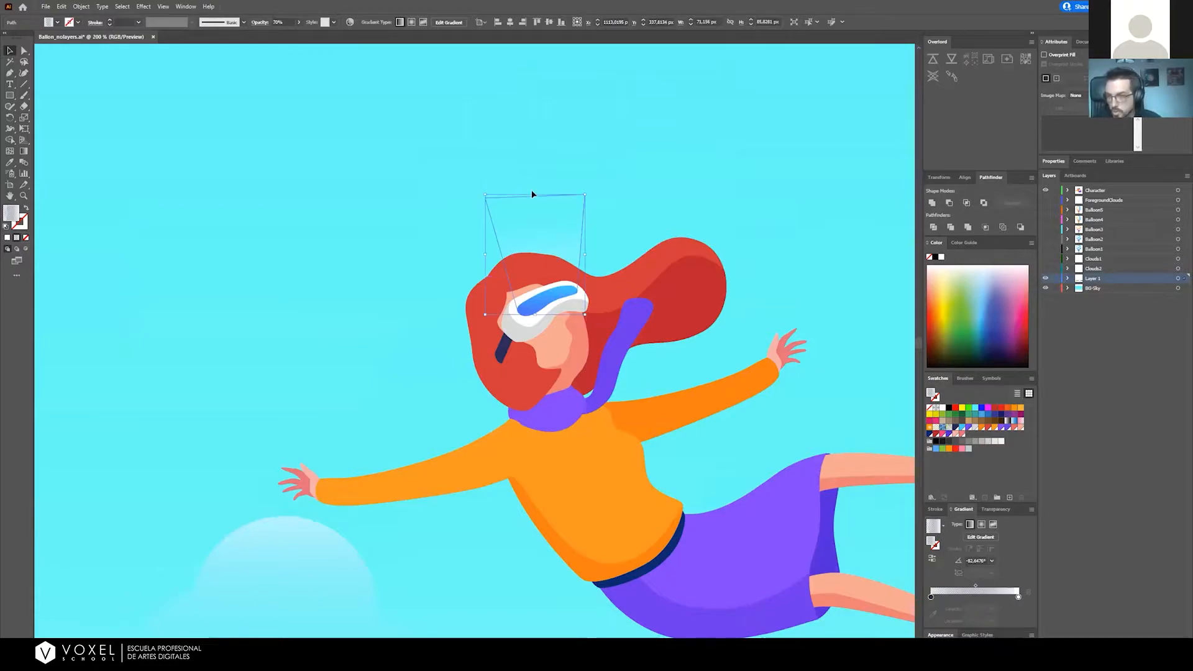
key("ctrl+shift+a")
scroll(532, 194, "down", 3)
scroll(554, 336, "down", 2)
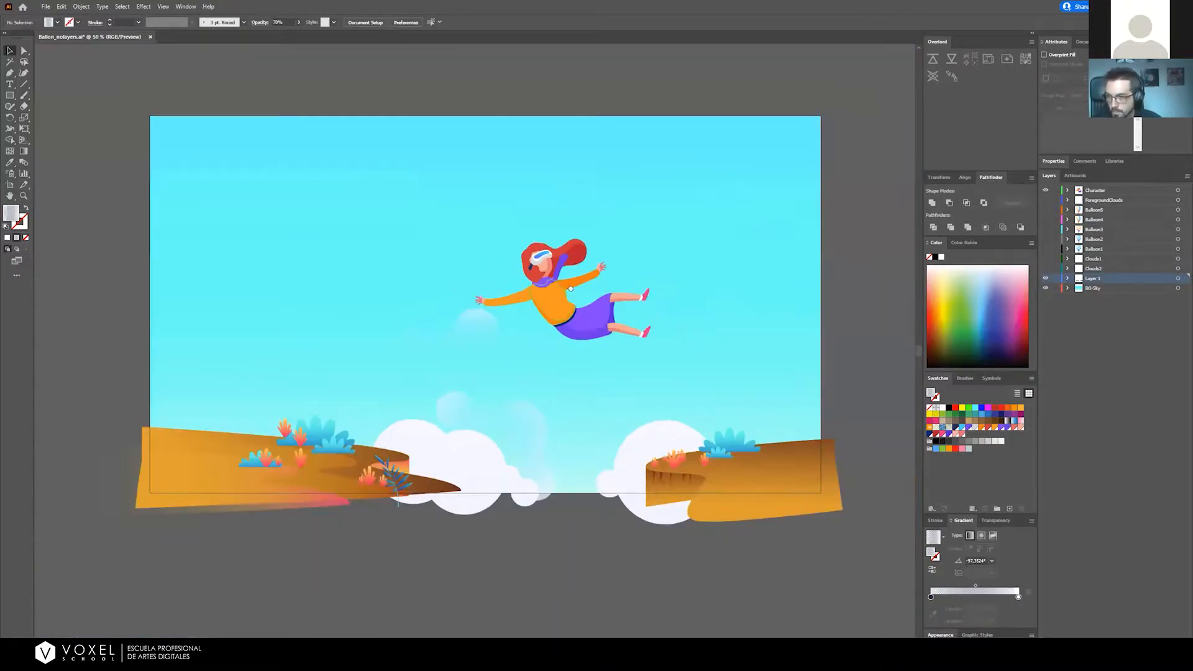
Examine what remains in Layer 1 by highlighting its contents and comparing outline and preview views around the character
left_click(1177, 278)
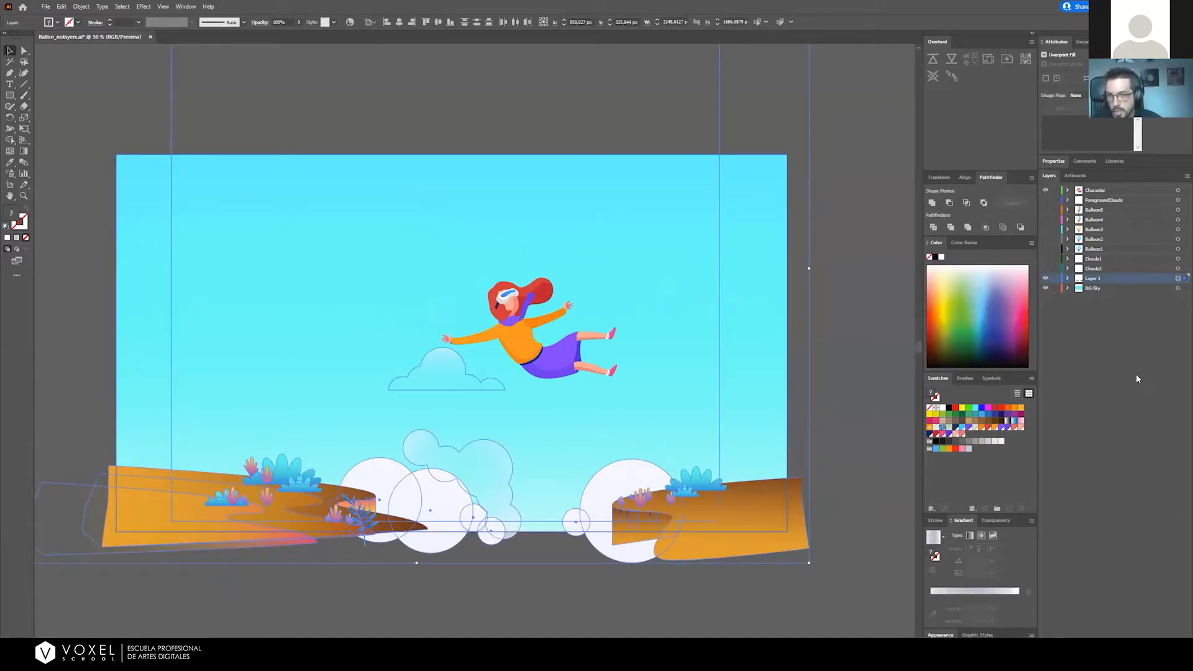
left_click(858, 303)
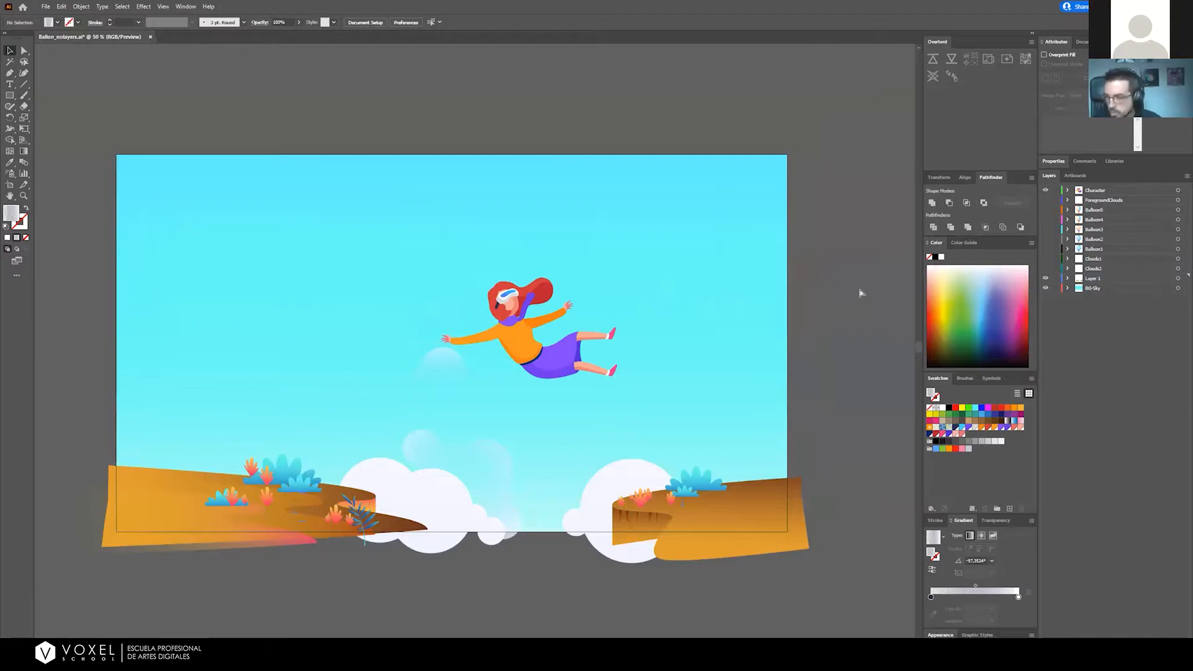
key("ctrl+y")
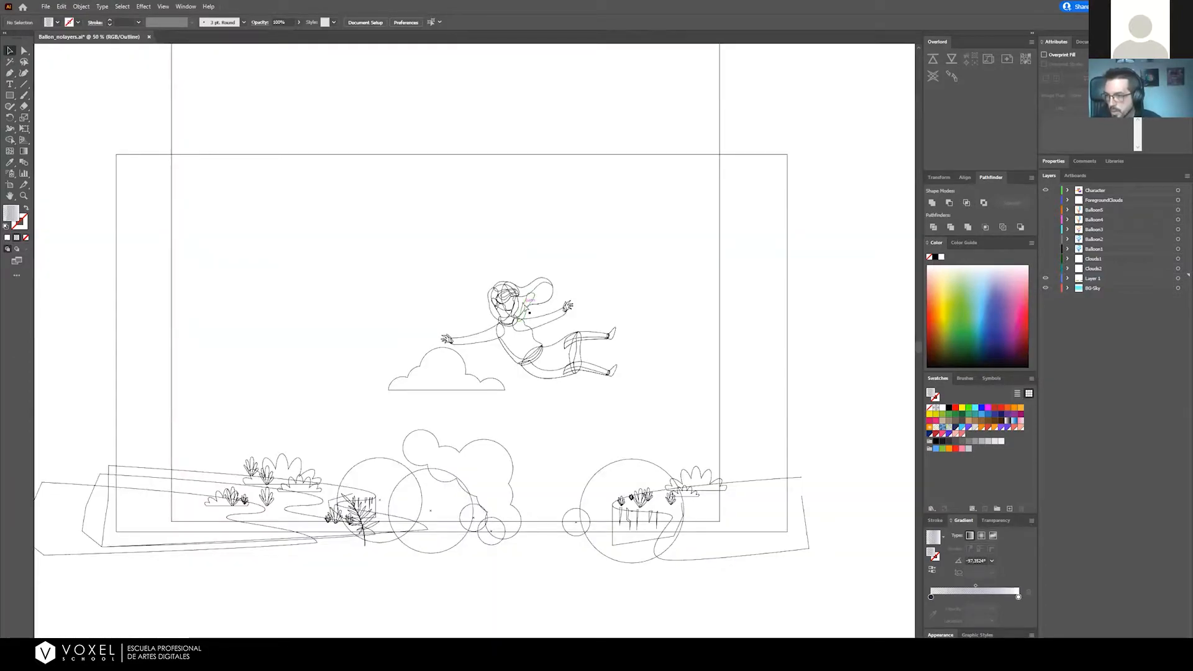
key("ctrl+y")
key("ctrl+y")
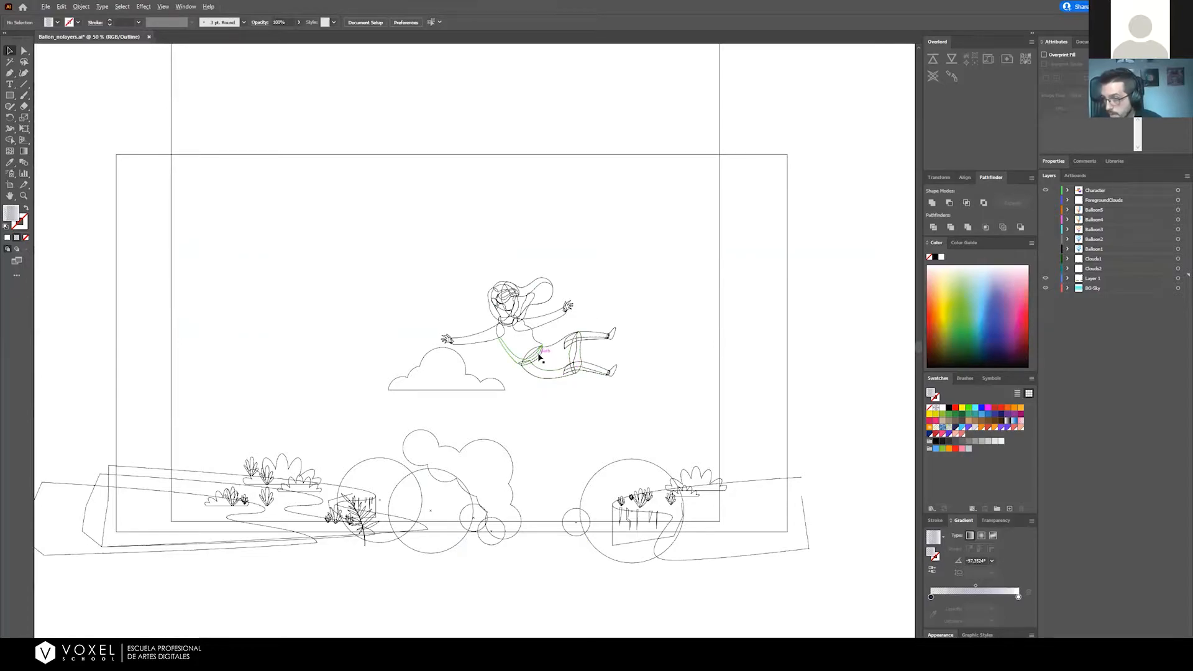
scroll(539, 359, "up", 3)
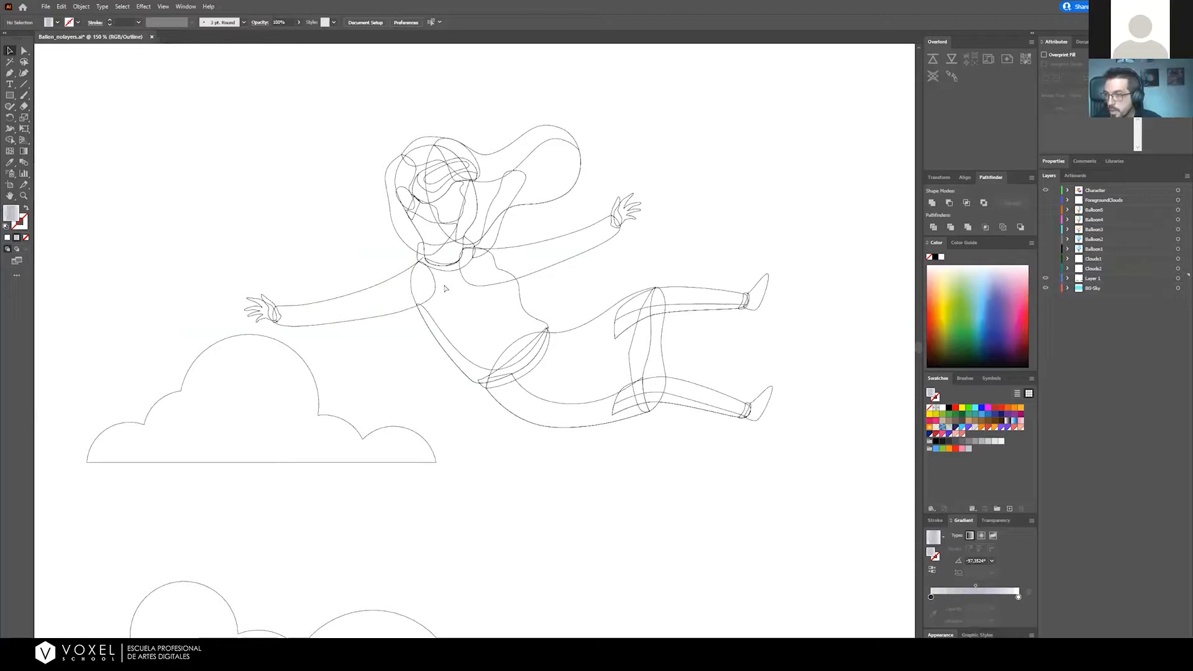
key("ctrl+y")
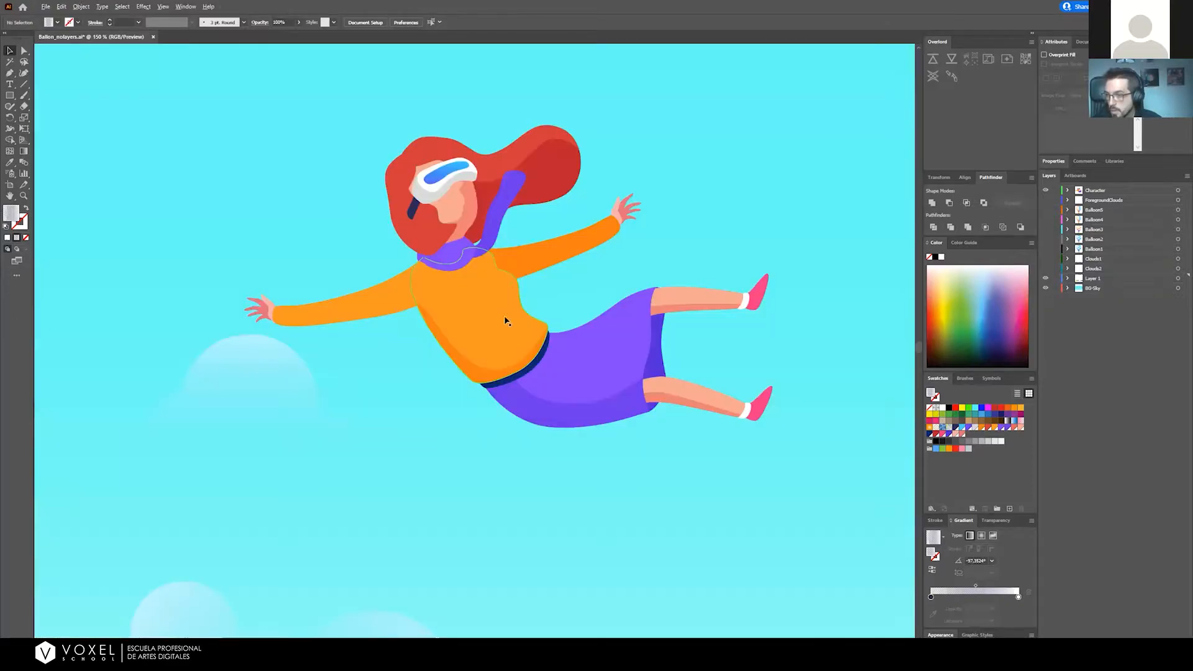
scroll(459, 292, "down", 3)
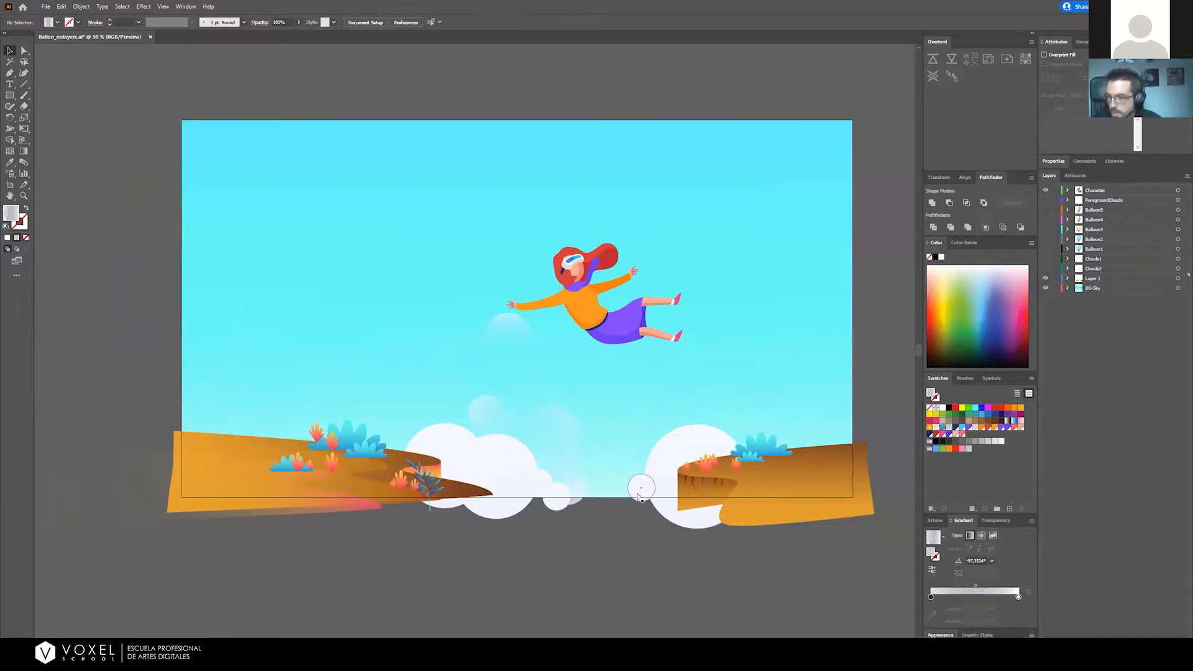
Find the translucent cloud beneath the character's outstretched hand in outline view and transfer it from Layer 1 to a new layer, in place
key("ctrl+y")
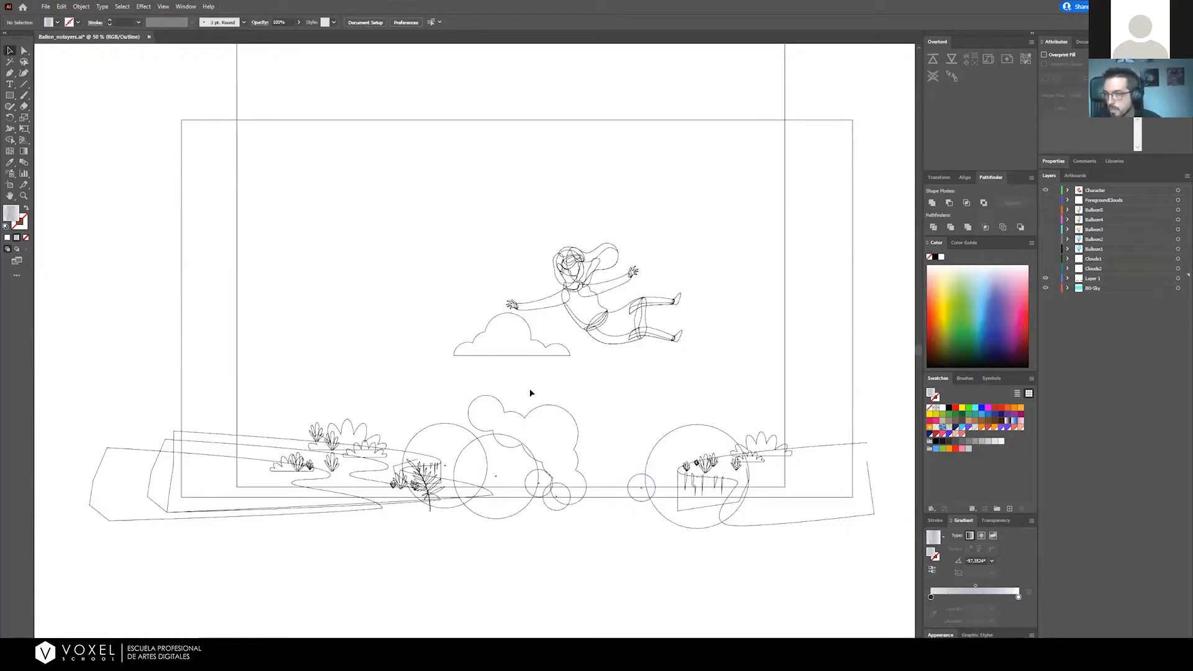
left_click(515, 357)
key("ctrl+y")
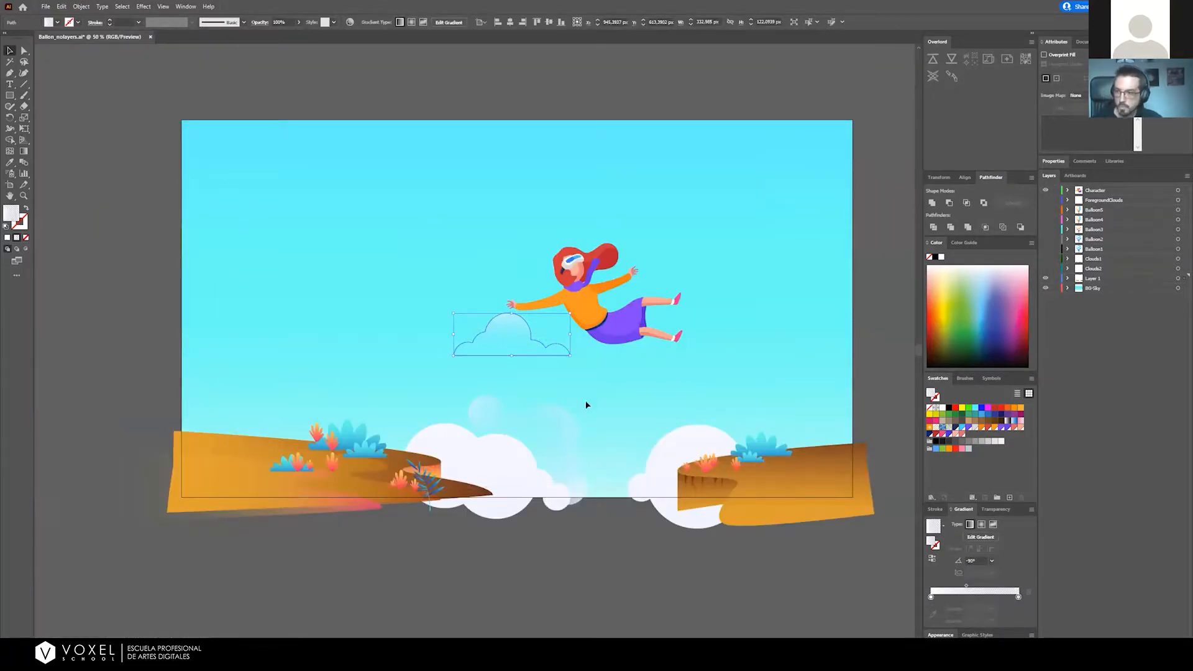
key("Delete")
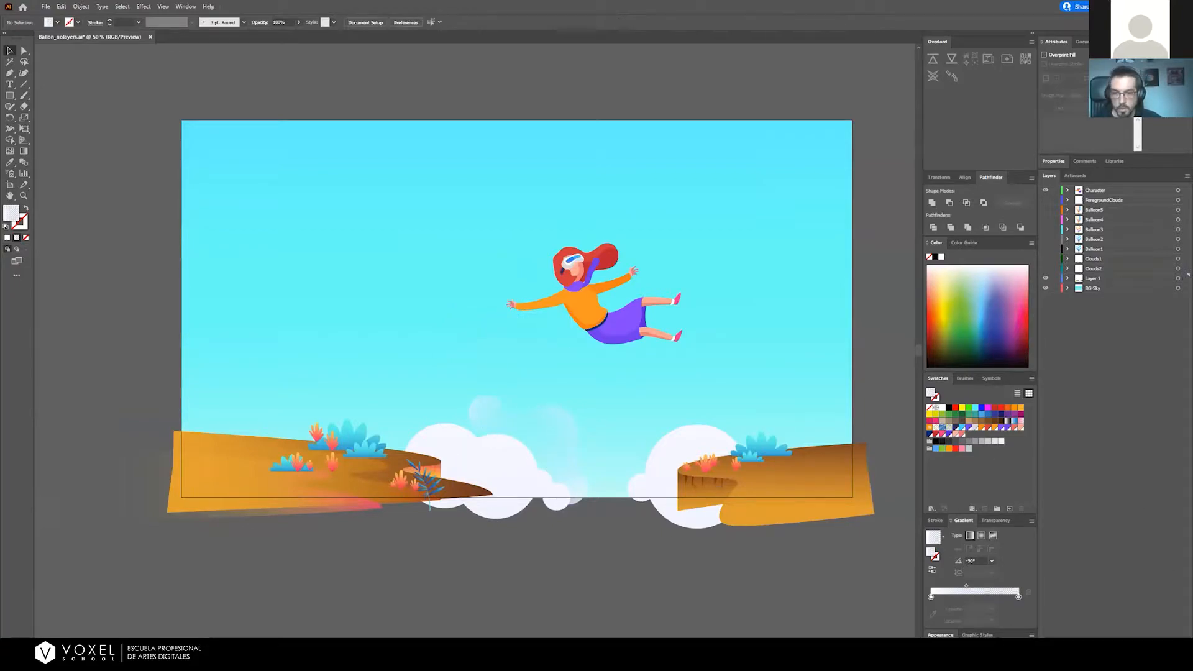
key("ctrl+l")
key("ctrl+f")
Rename the new layer with the cloud beneath the character's hand as Clouds3 and hide it
double_click(1093, 278)
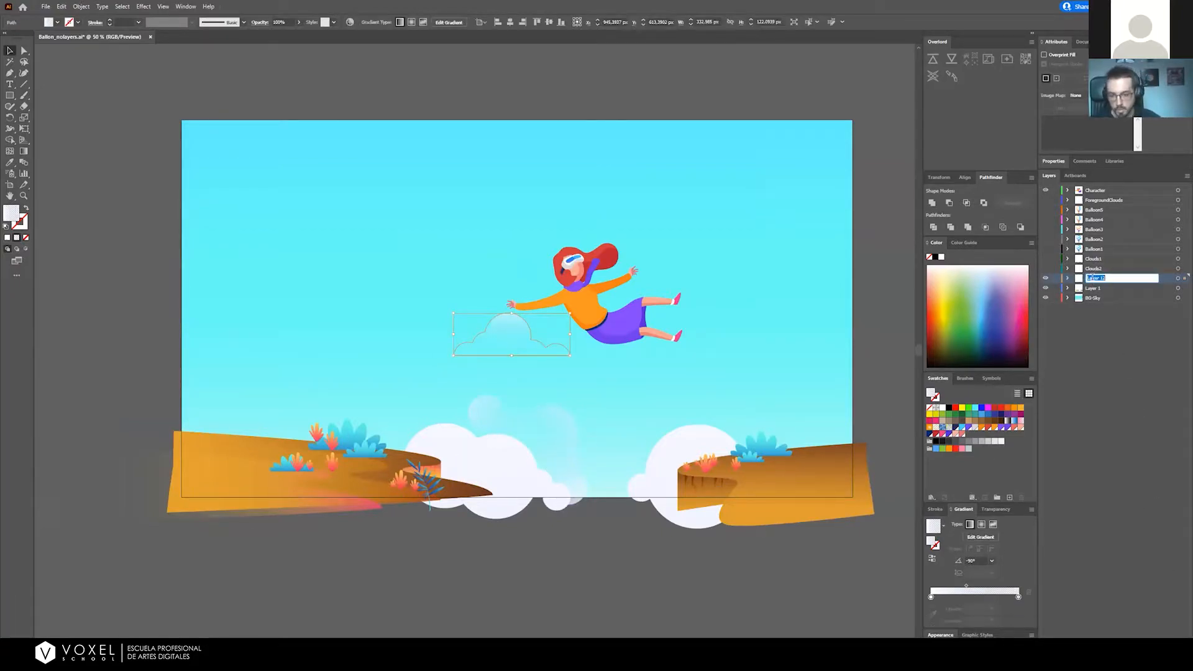
type("Clouds3")
key("Return")
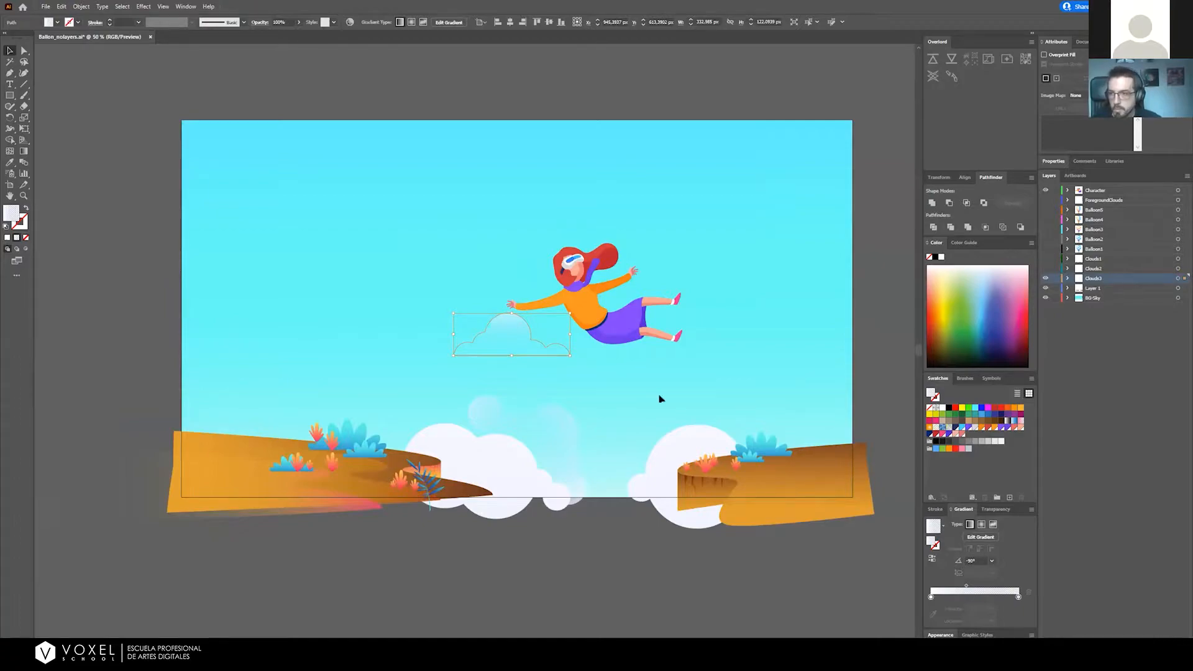
left_click(1046, 279)
Transfer the translucent cloud behind the white clouds beside the left cliff from Layer 1 to a new layer, in place
left_click(541, 421)
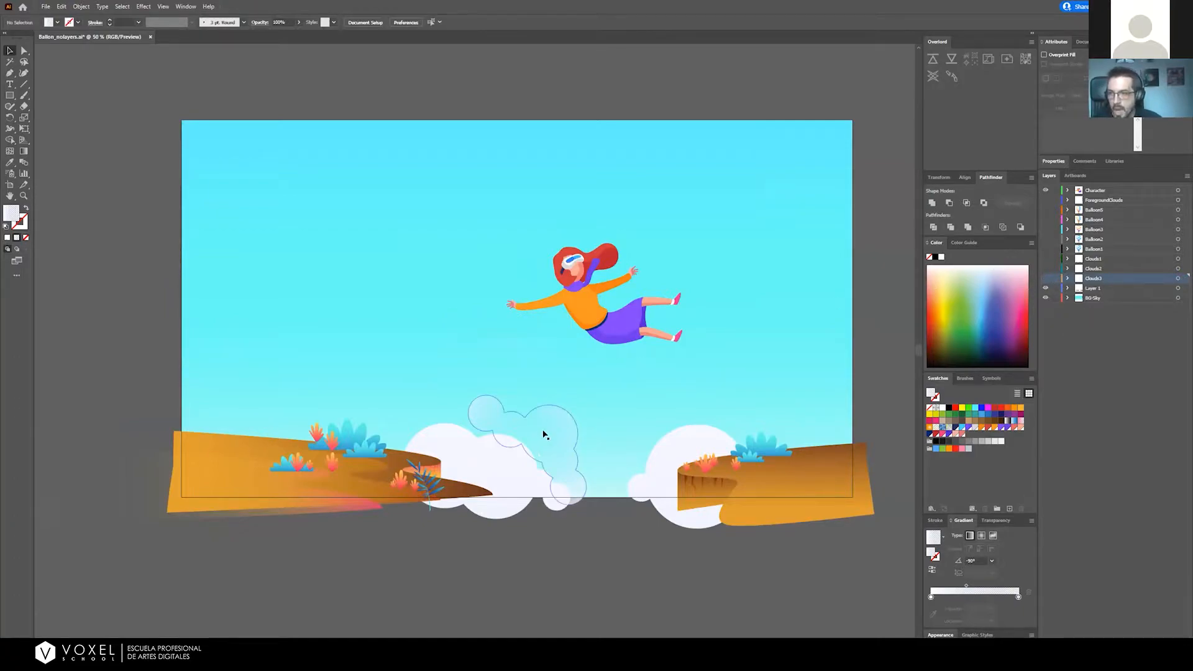
key("ctrl+x")
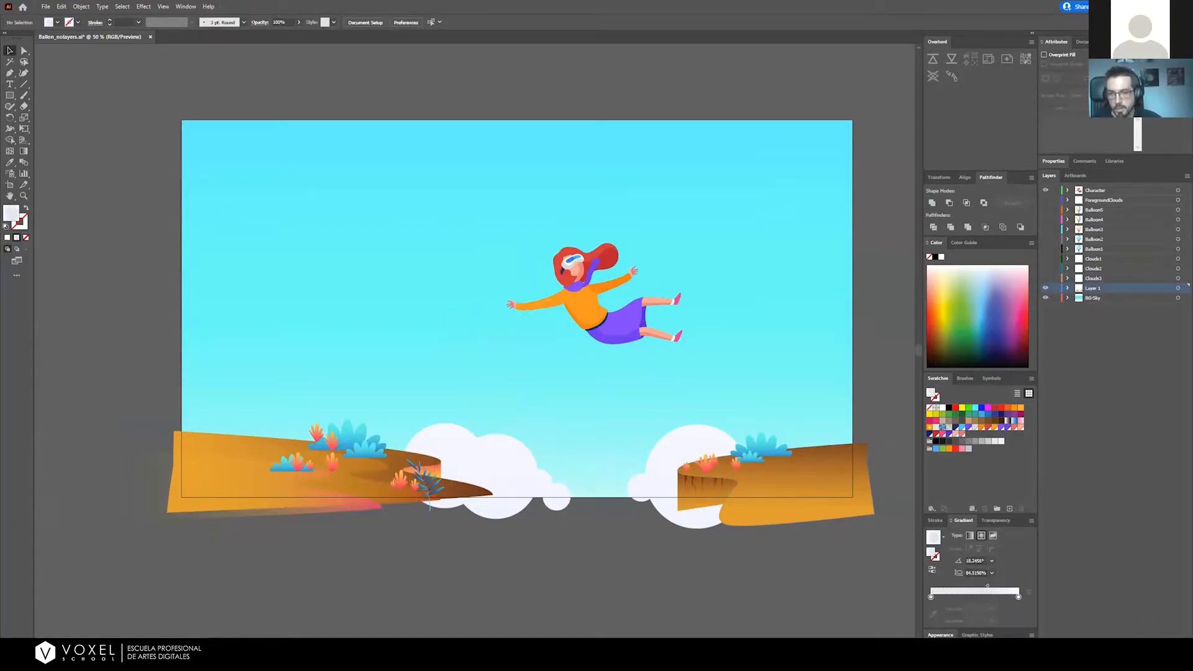
left_click(1166, 642)
key("ctrl+f")
Rename the new layer with the lower translucent cloud as Clouds4 and hide it
double_click(1097, 289)
type("Clouds4")
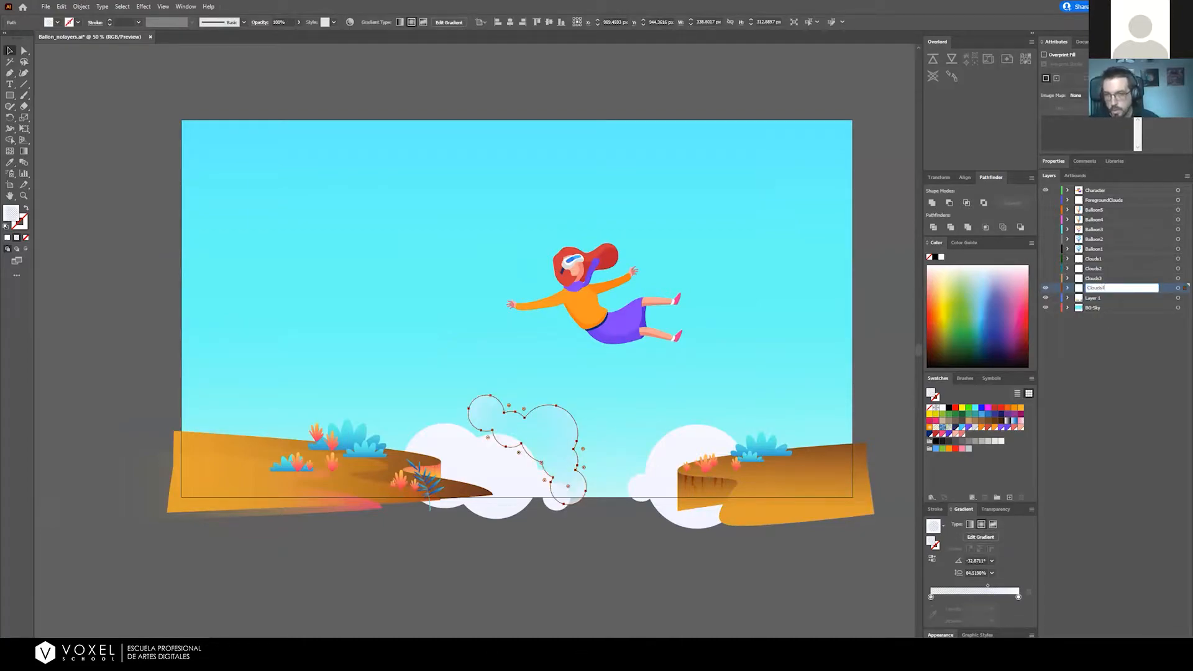
key("Return")
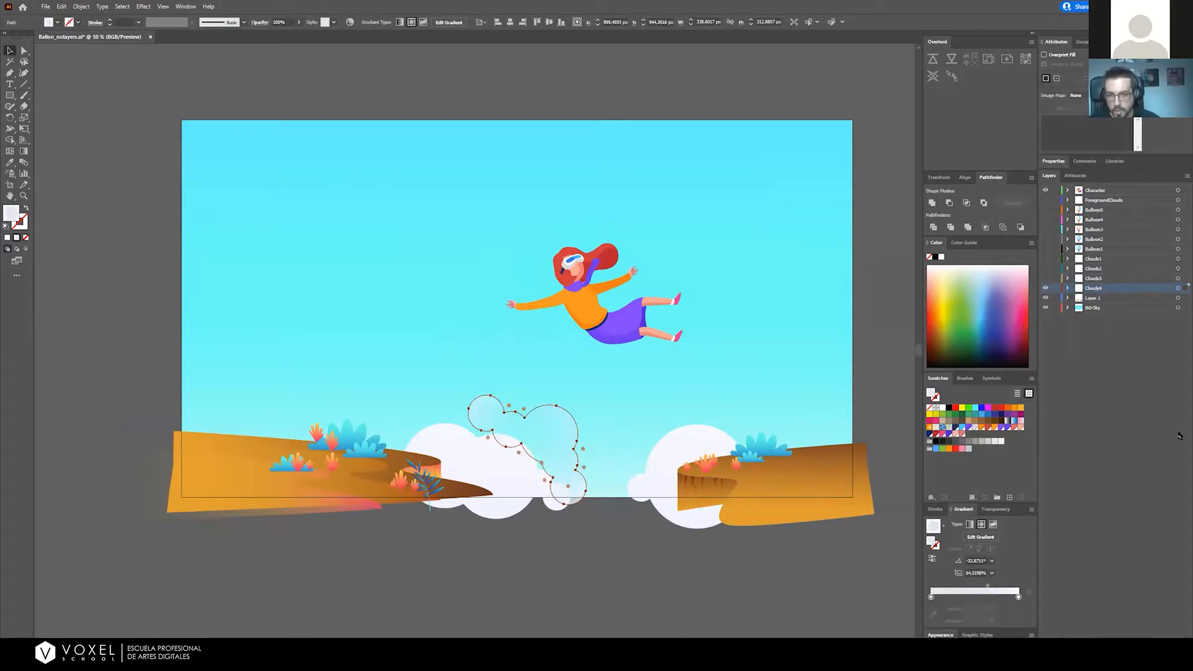
left_click(1071, 349)
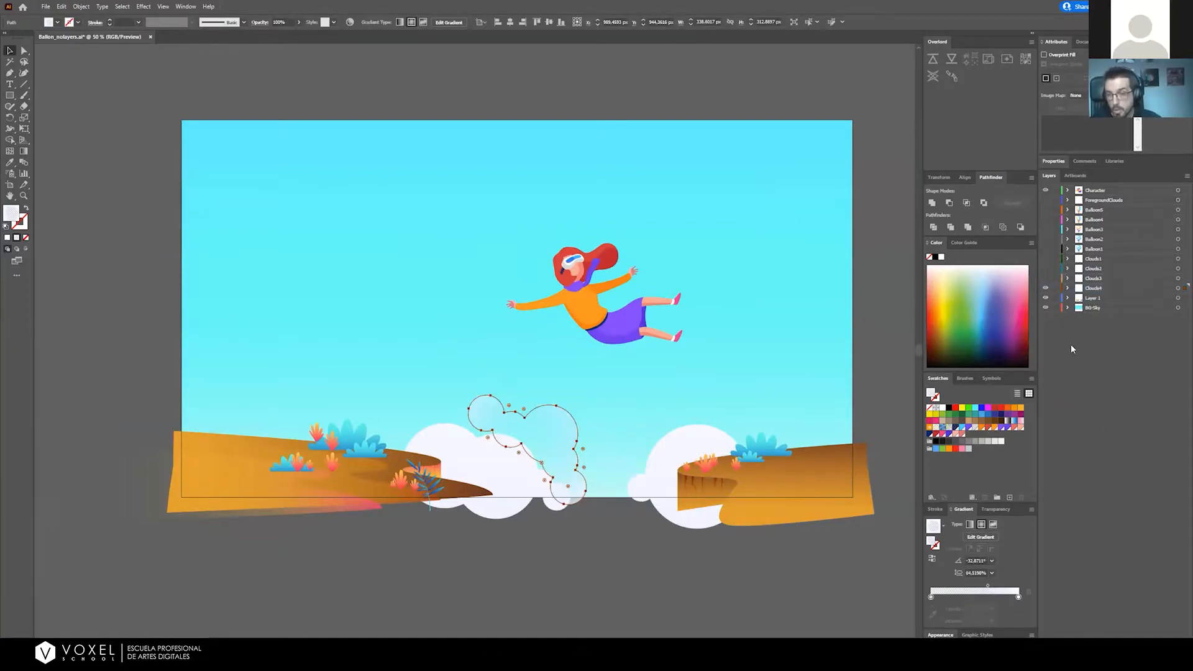
left_click(1045, 289)
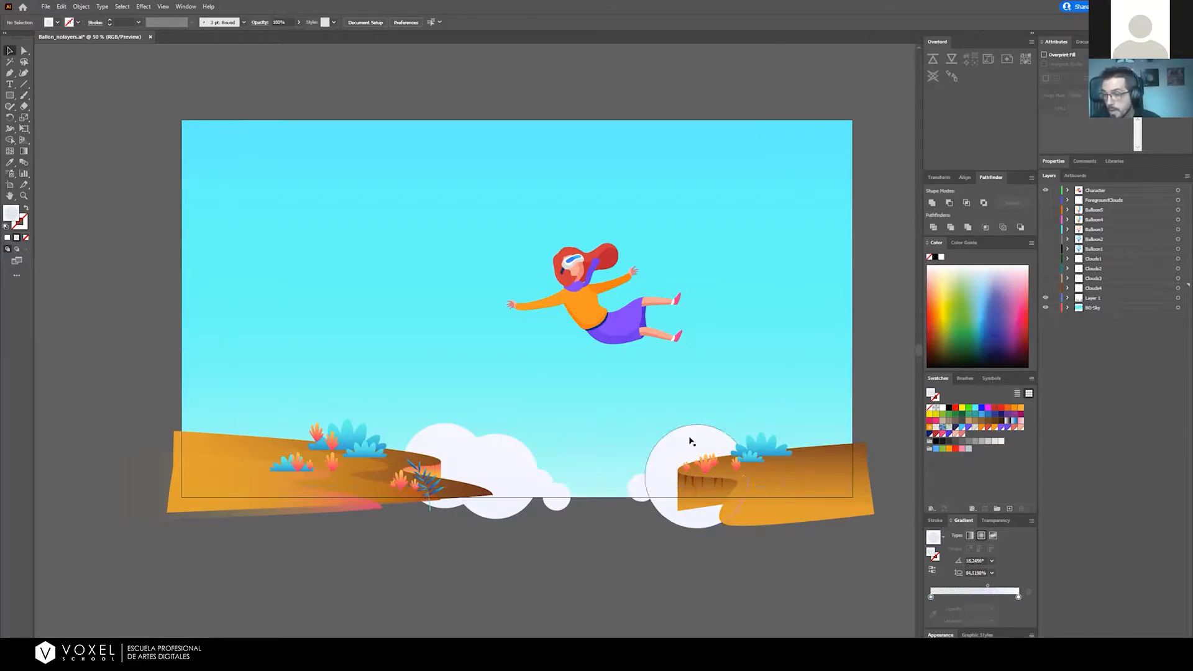
Transfer the group of white round clouds beside the left cliff from Layer 1 to a new layer, in place
left_click(501, 475)
key("Delete")
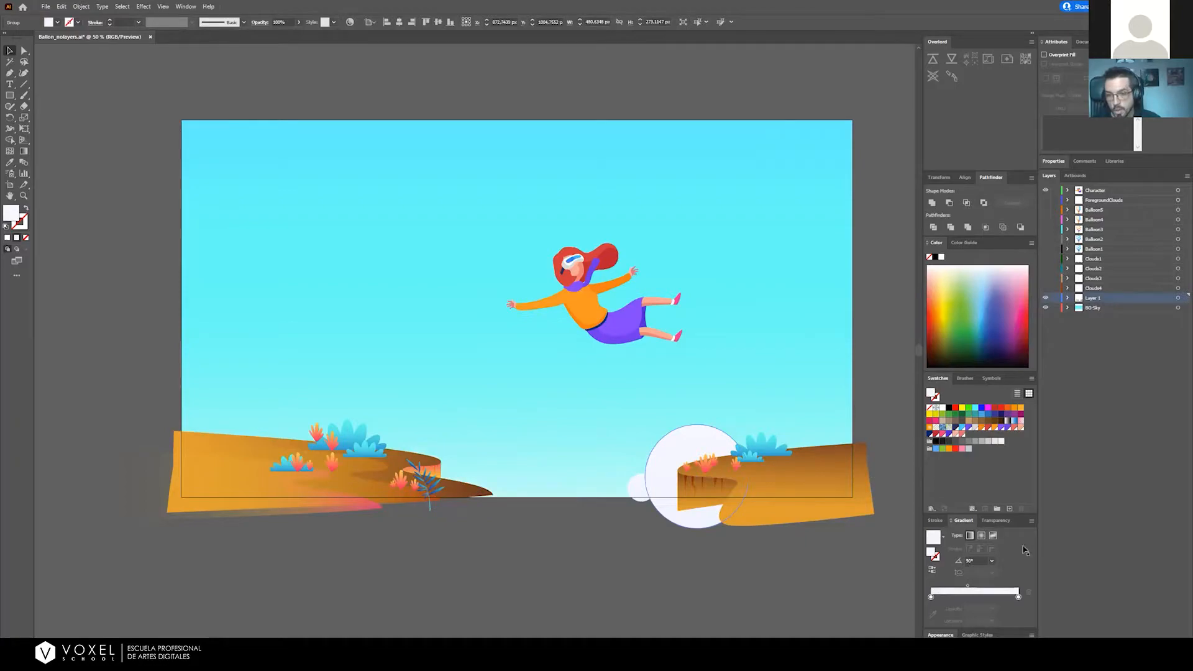
key("ctrl+l")
key("ctrl+f")
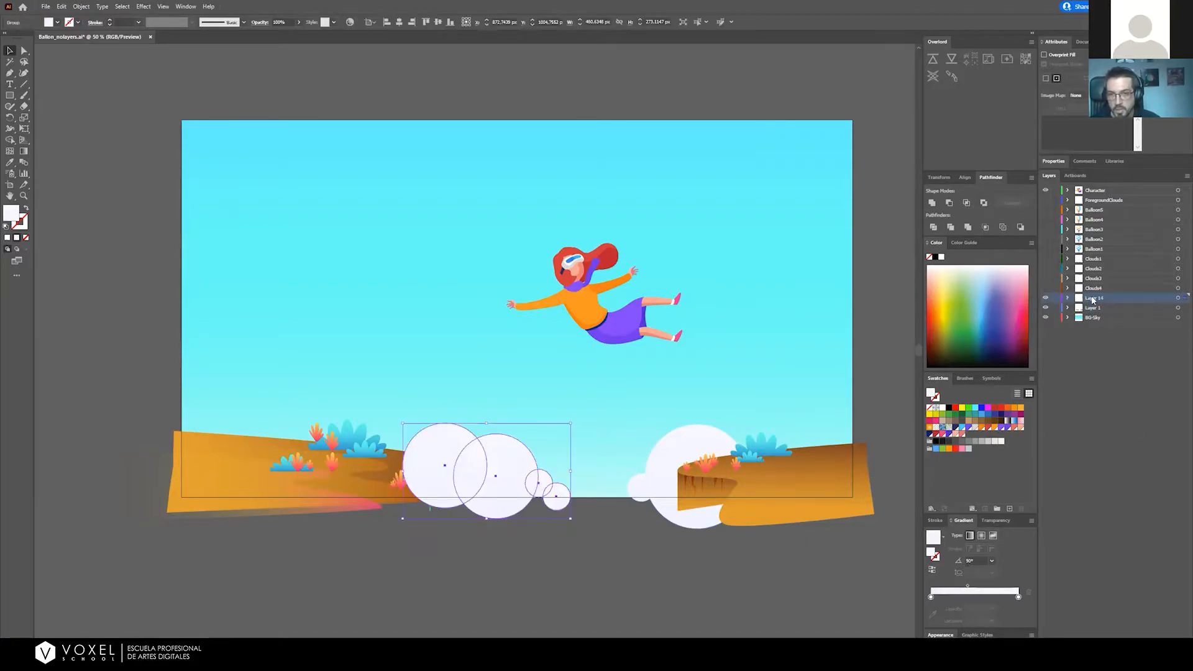
Rename the new layer with the white clouds beside the left cliff as Clouds5 and hide it
double_click(1092, 297)
type("Clouds5")
key("Return")
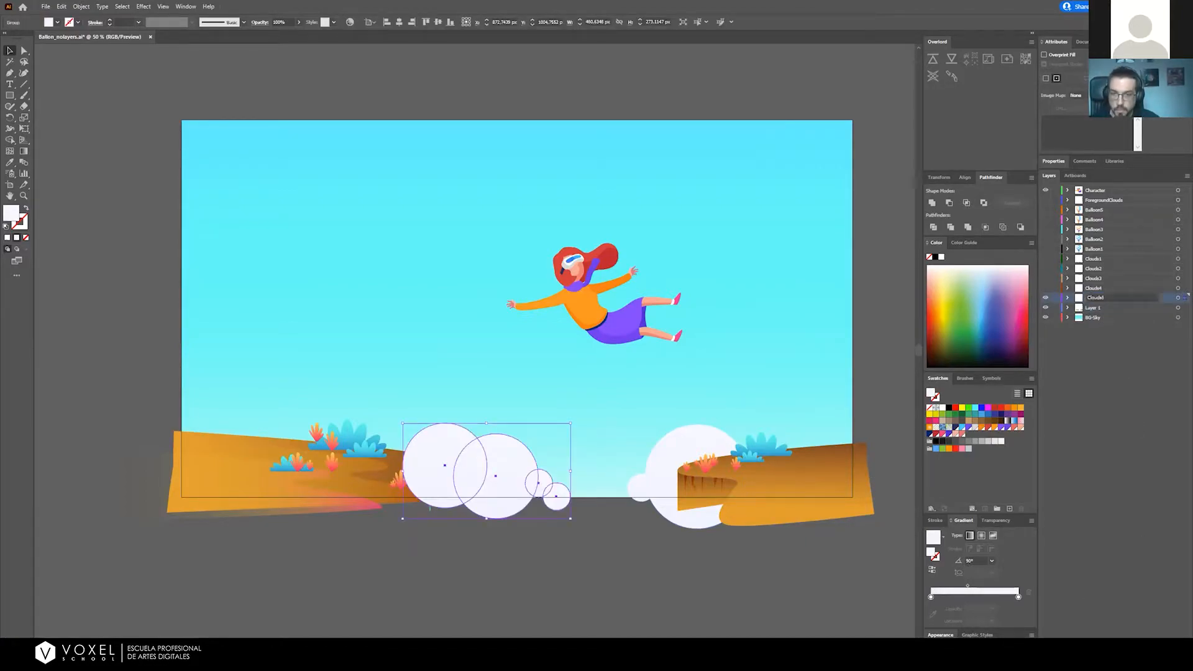
left_click(1046, 298)
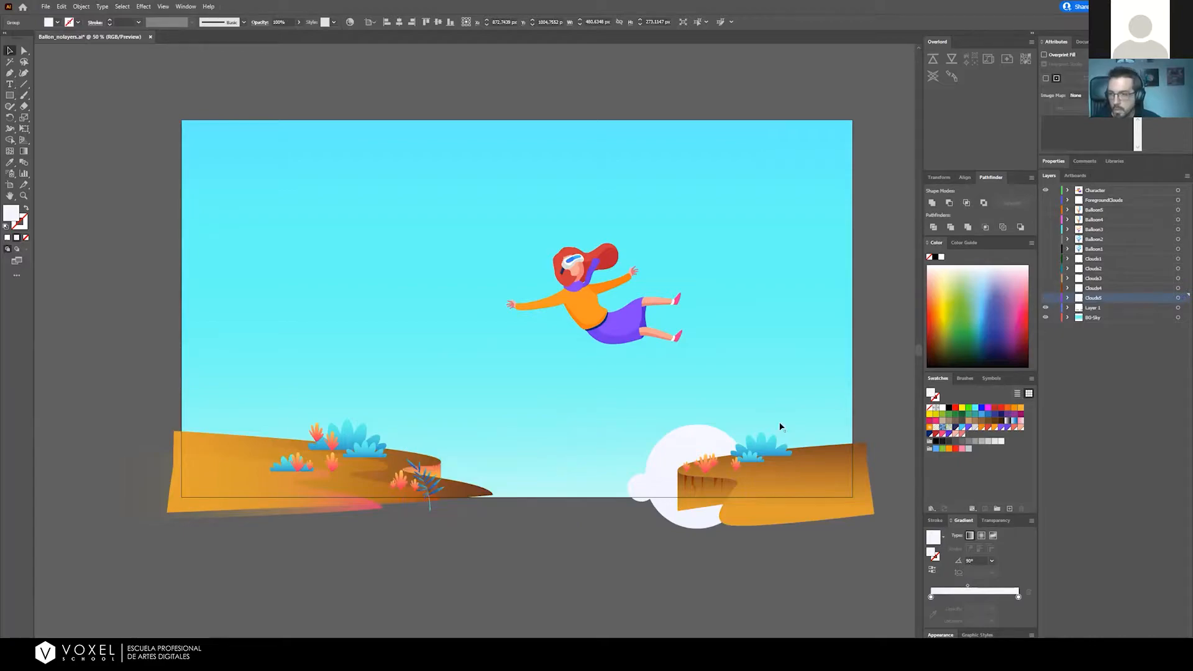
Transfer the large and small white circles behind the right cliff from Layer 1 to a new layer, in place
left_click(658, 467)
left_click(641, 485, "shift")
key("Delete")
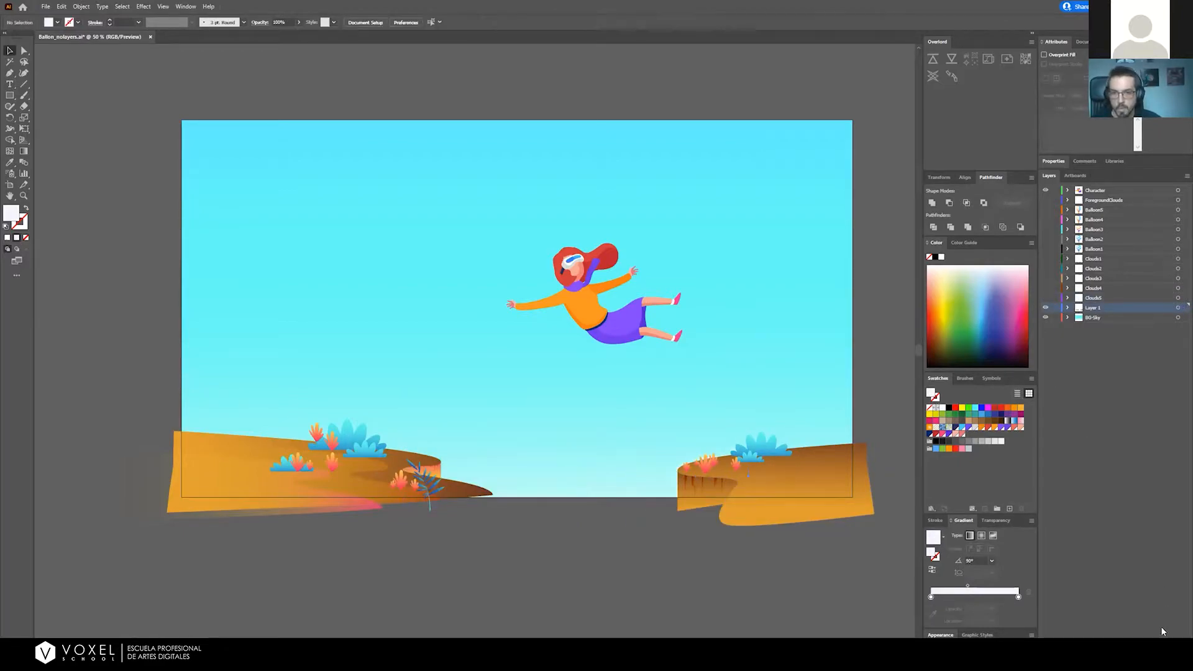
key("ctrl+l")
key("ctrl+shift+v")
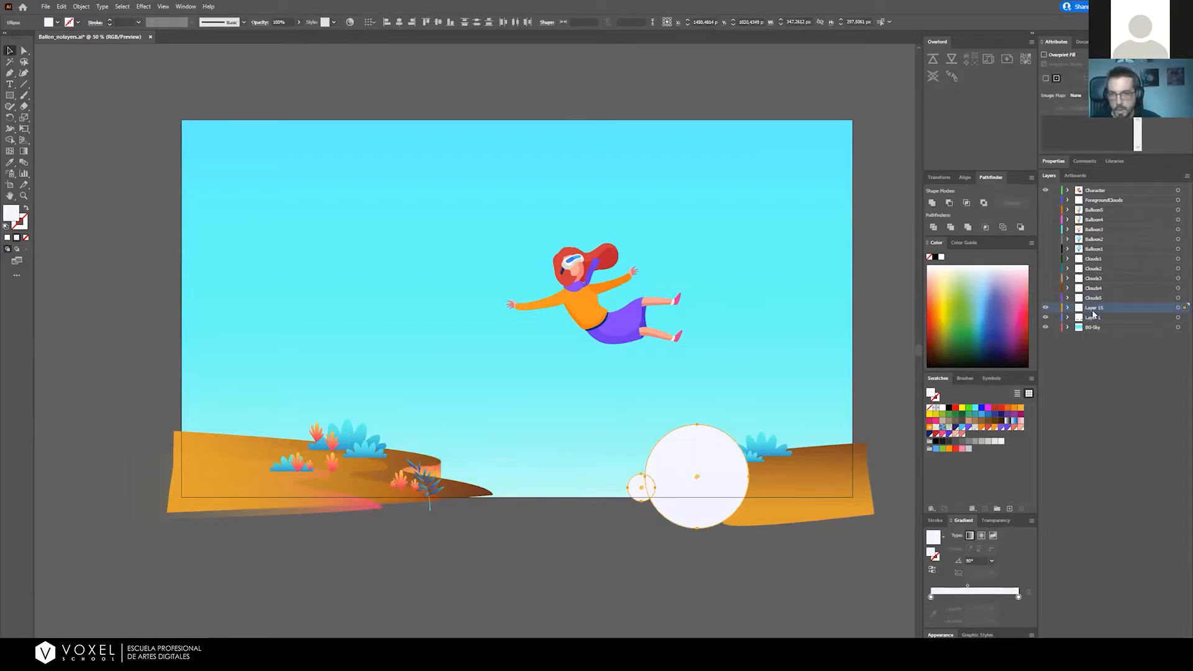
Rename the new layer with the two white circles near the right cliff as Clouds6 and hide it
double_click(1092, 312)
type("Clouds")
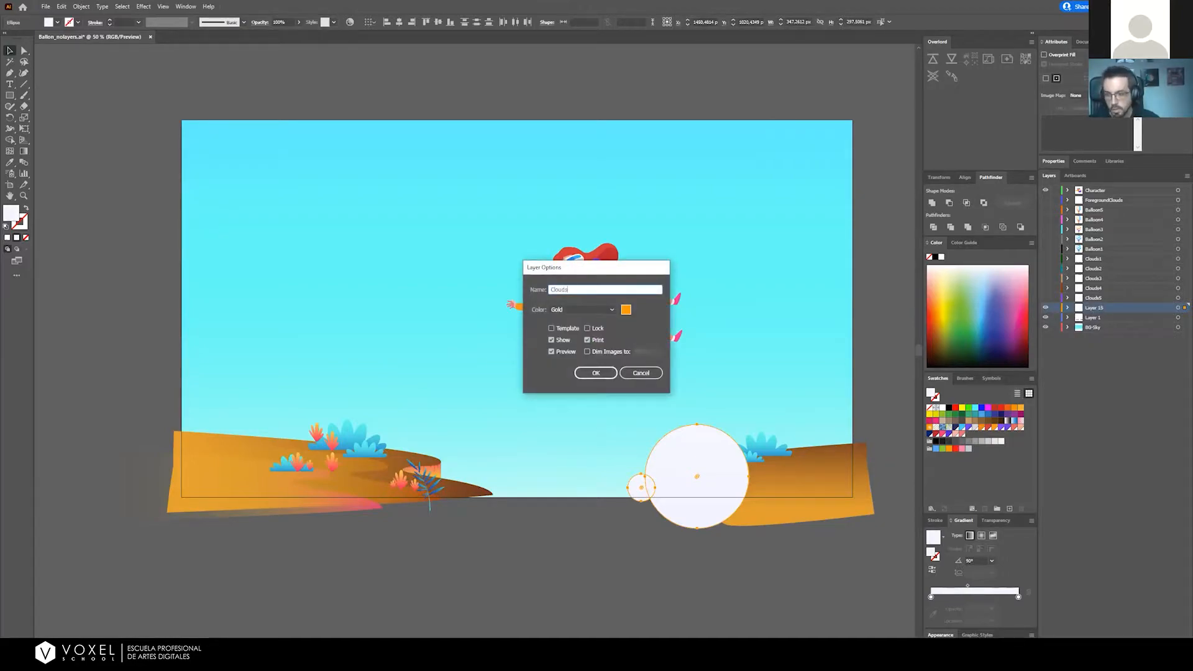
type("6")
key("Return")
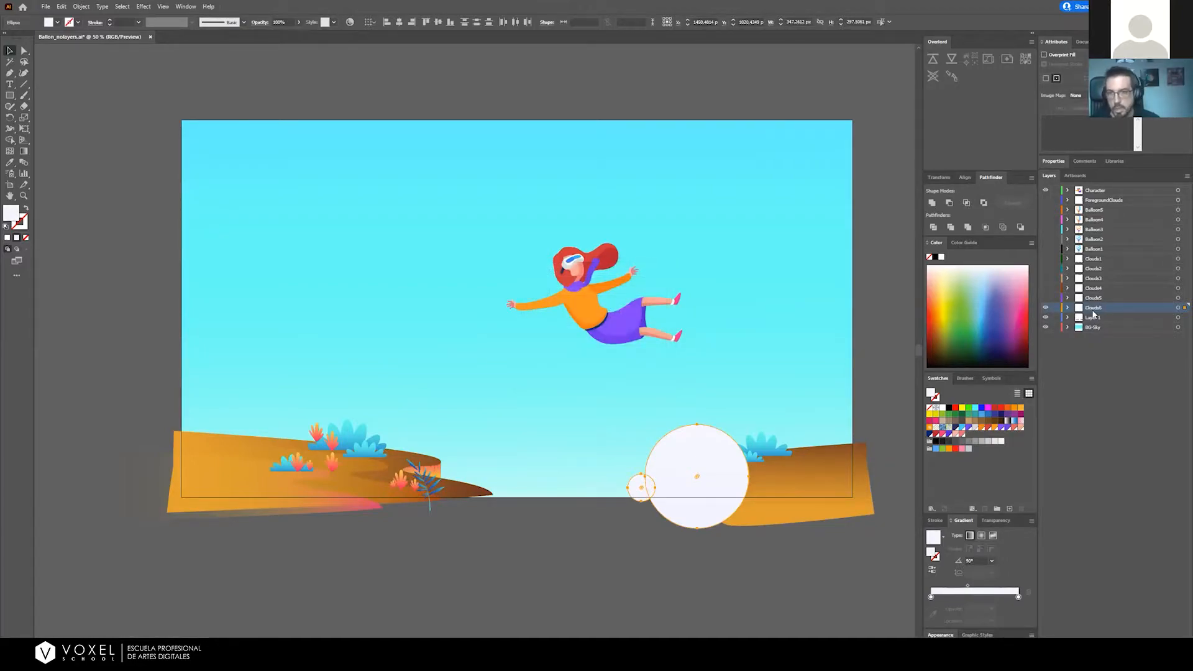
left_click(1045, 307)
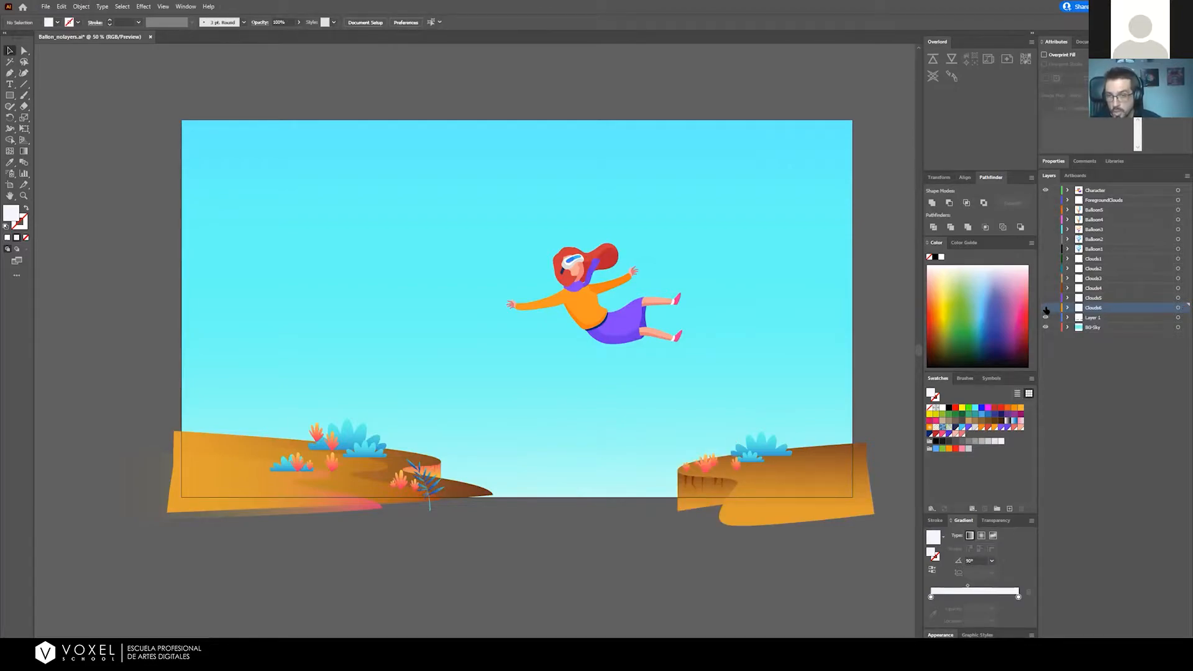
Show all cloud and balloon layers to check the separation, then hide the foreground clouds, balloons and Clouds1 to Clouds6 again
left_click_drag(1046, 258, 1046, 200)
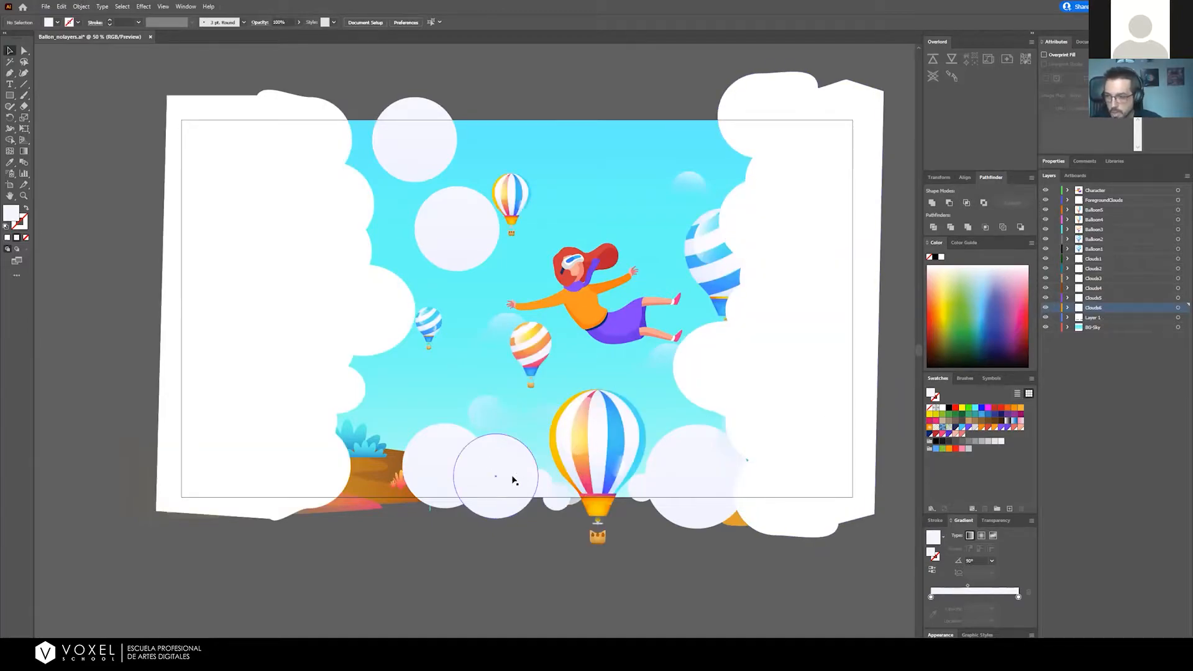
left_click(1045, 200)
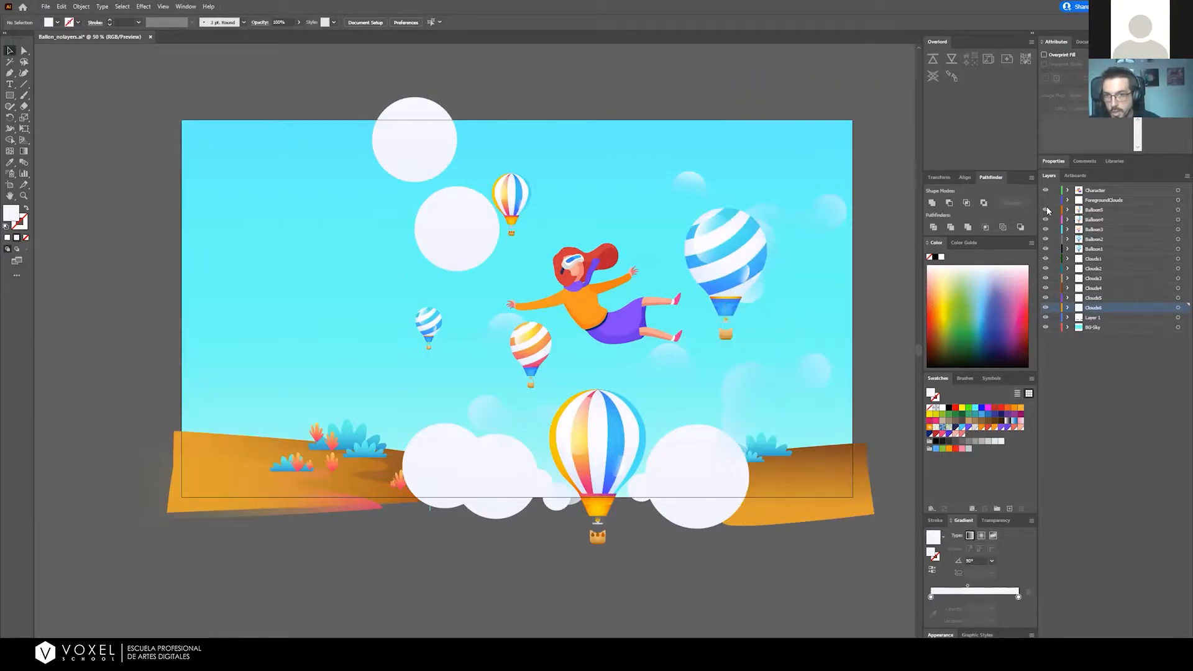
left_click(1045, 248)
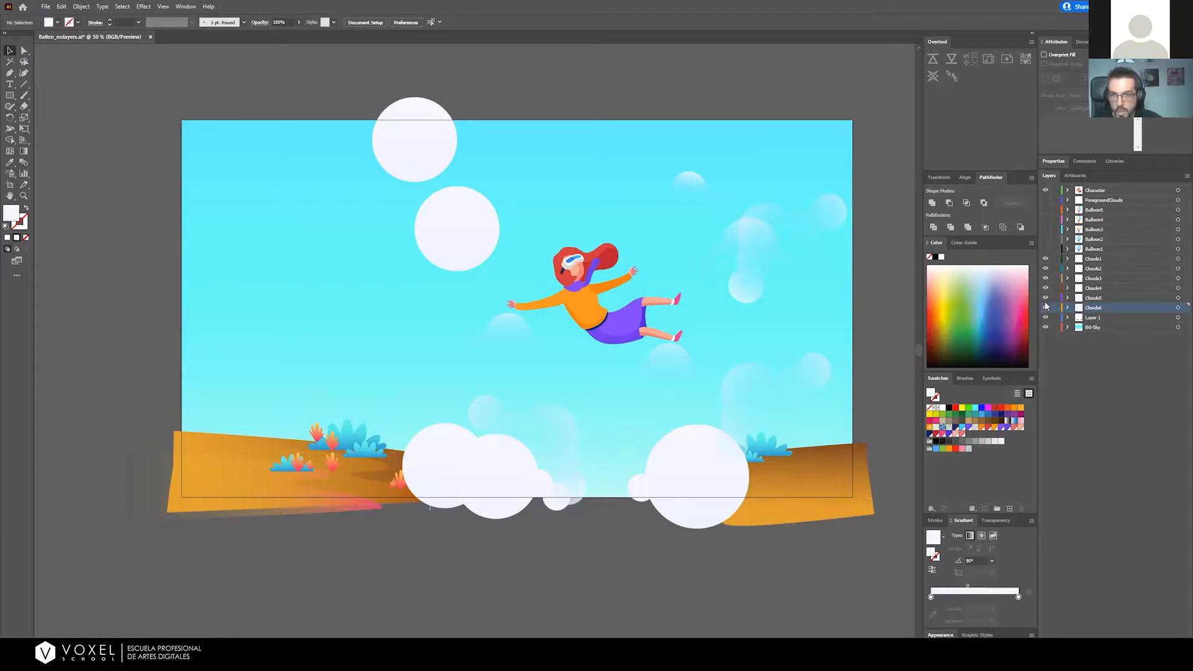
left_click_drag(1048, 257, 1048, 254)
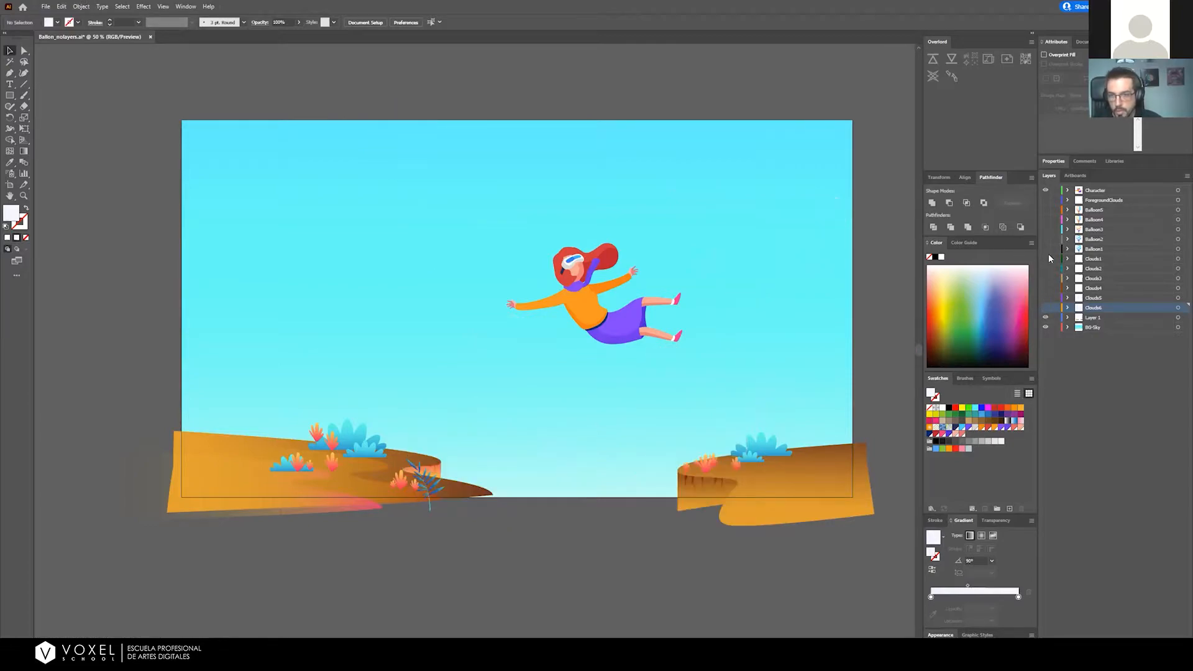
Try to move the right cliff pieces away from their plants, then undo the move and deselect everything
left_click_drag(690, 597, 614, 500)
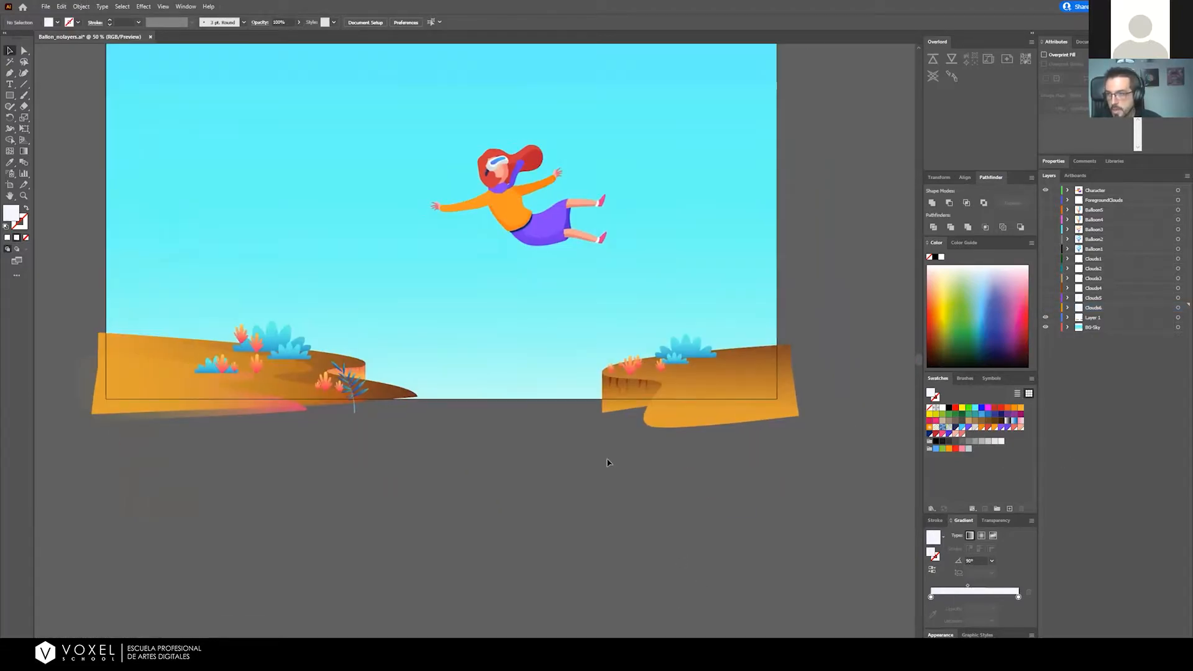
scroll(688, 408, "up", 3)
scroll(646, 393, "down", 2)
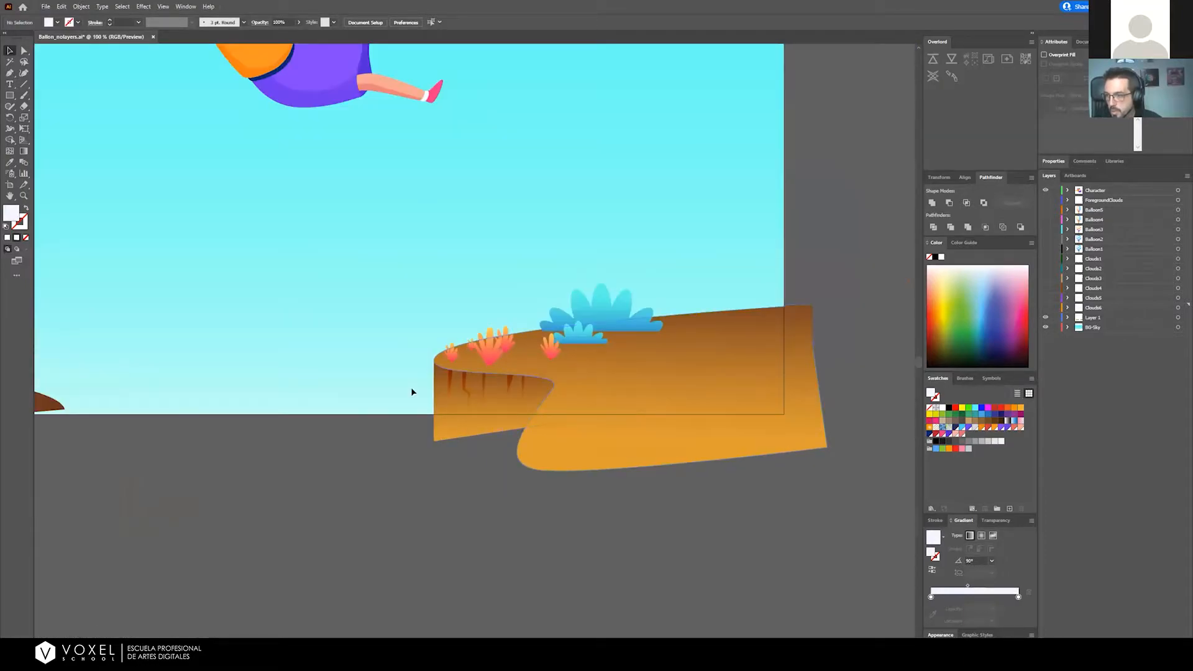
left_click_drag(691, 455, 777, 472)
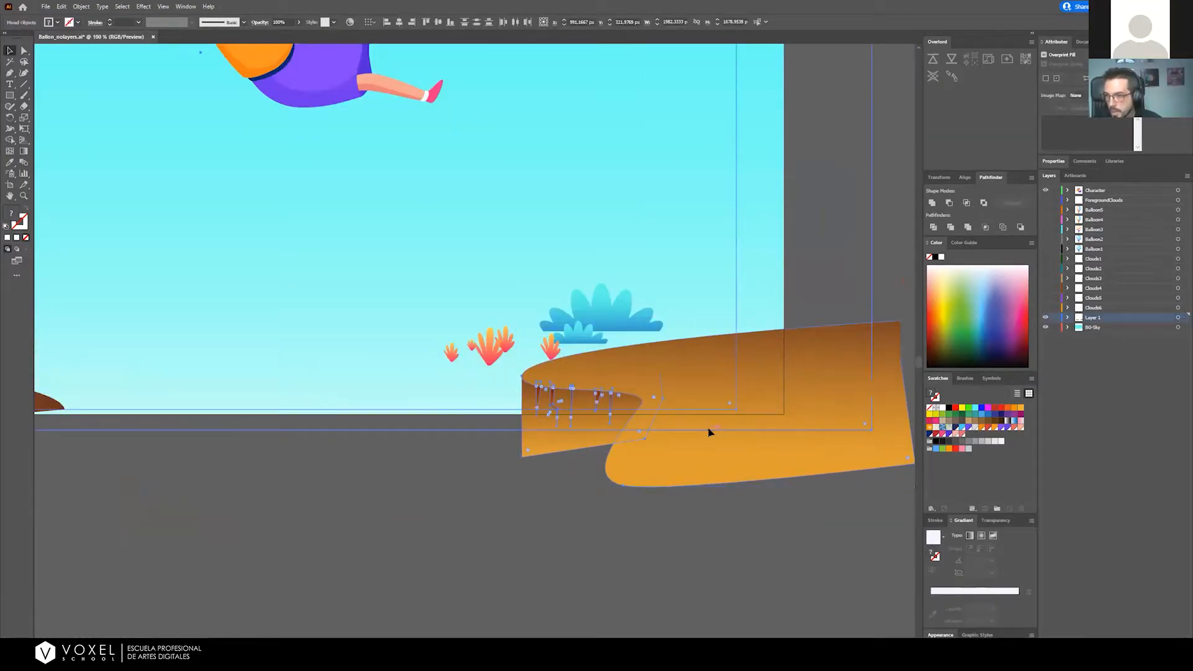
key("ctrl+z")
left_click_drag(189, 416, 593, 423)
scroll(593, 423, "down", 4)
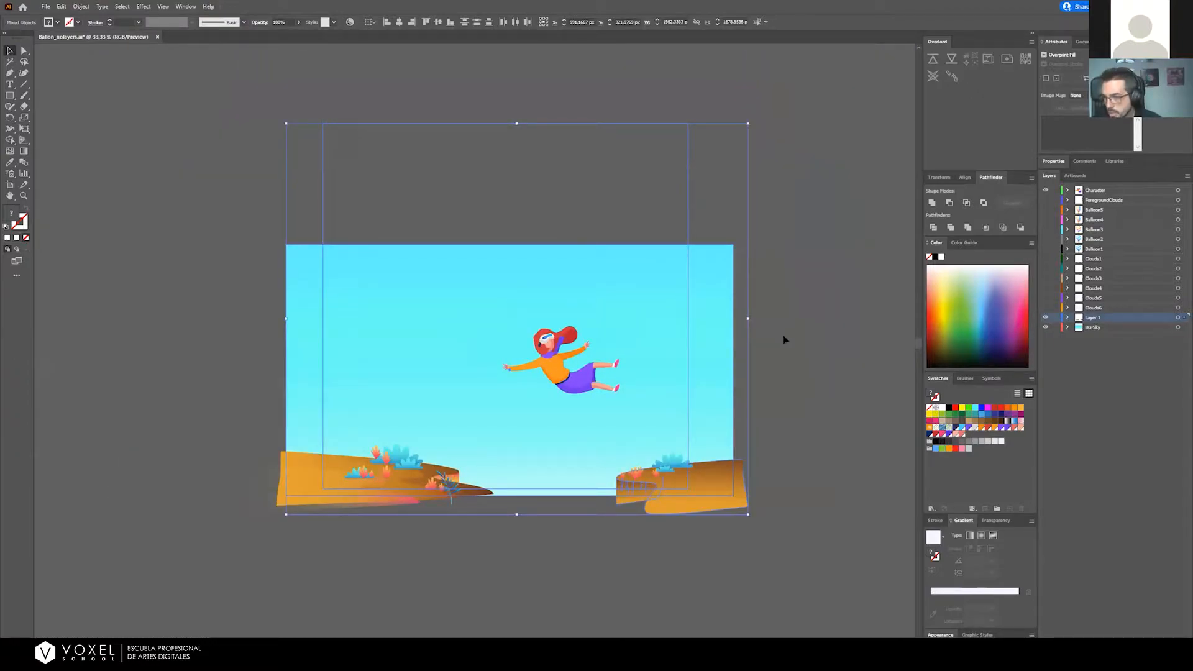
left_click(784, 339)
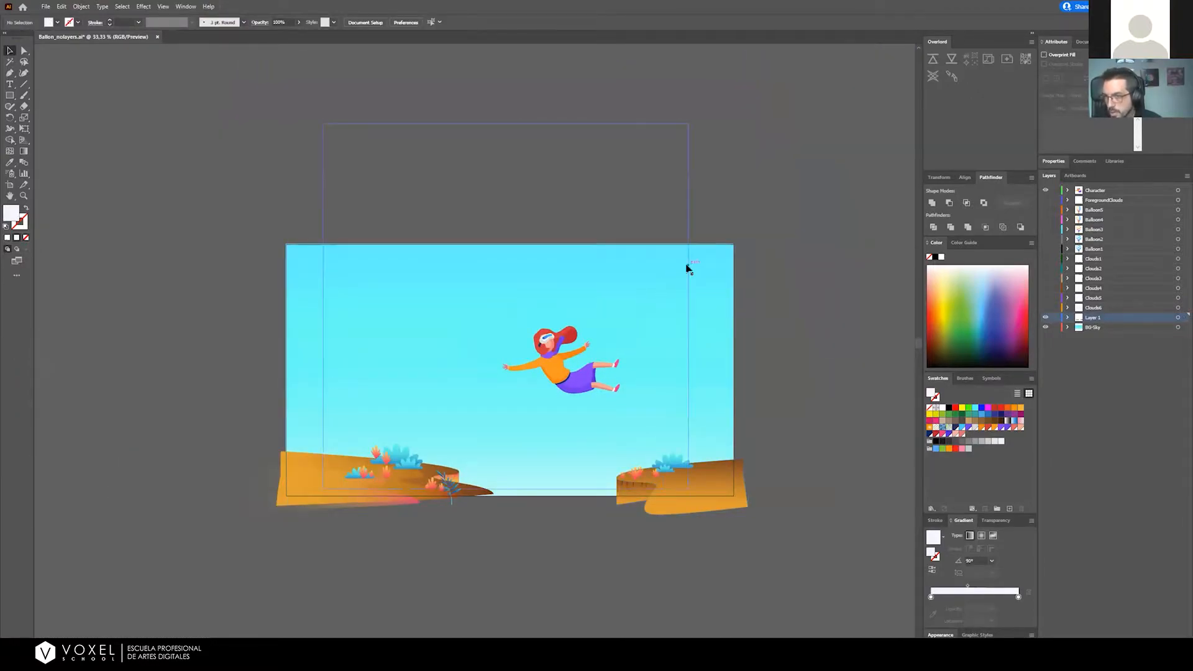
Locate the large unfilled square extending above the artboard, check it in outline view, and delete it from Layer 1
left_click(688, 267)
left_click(682, 259)
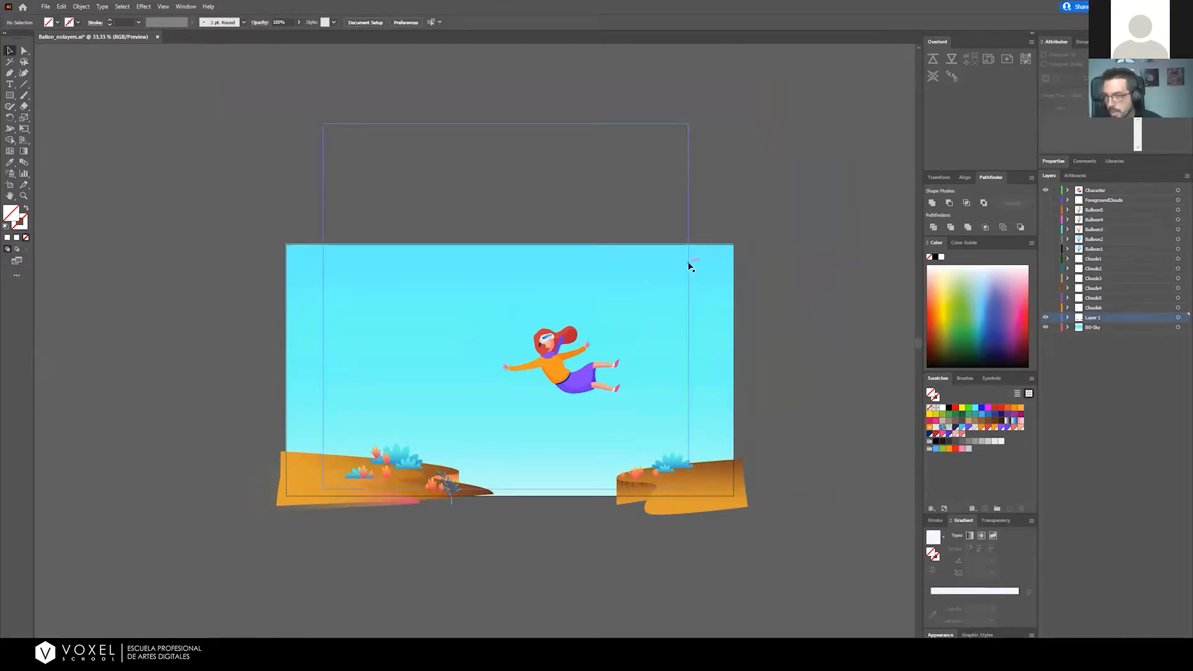
left_click(687, 266)
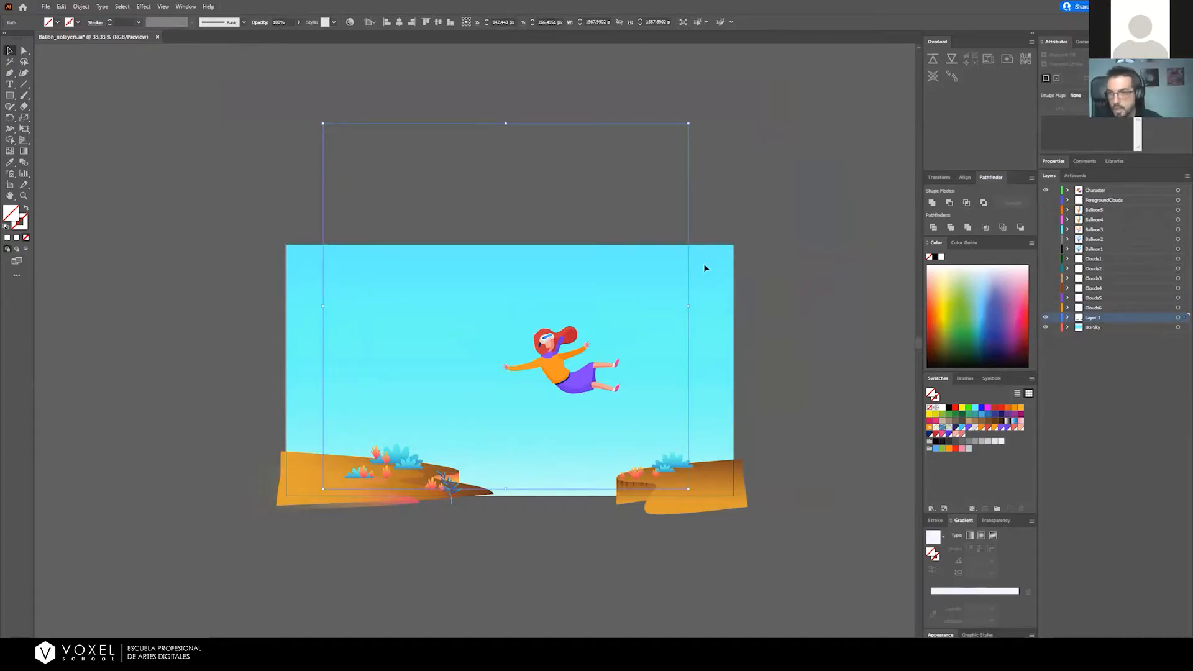
left_click(753, 263)
key("ctrl+y")
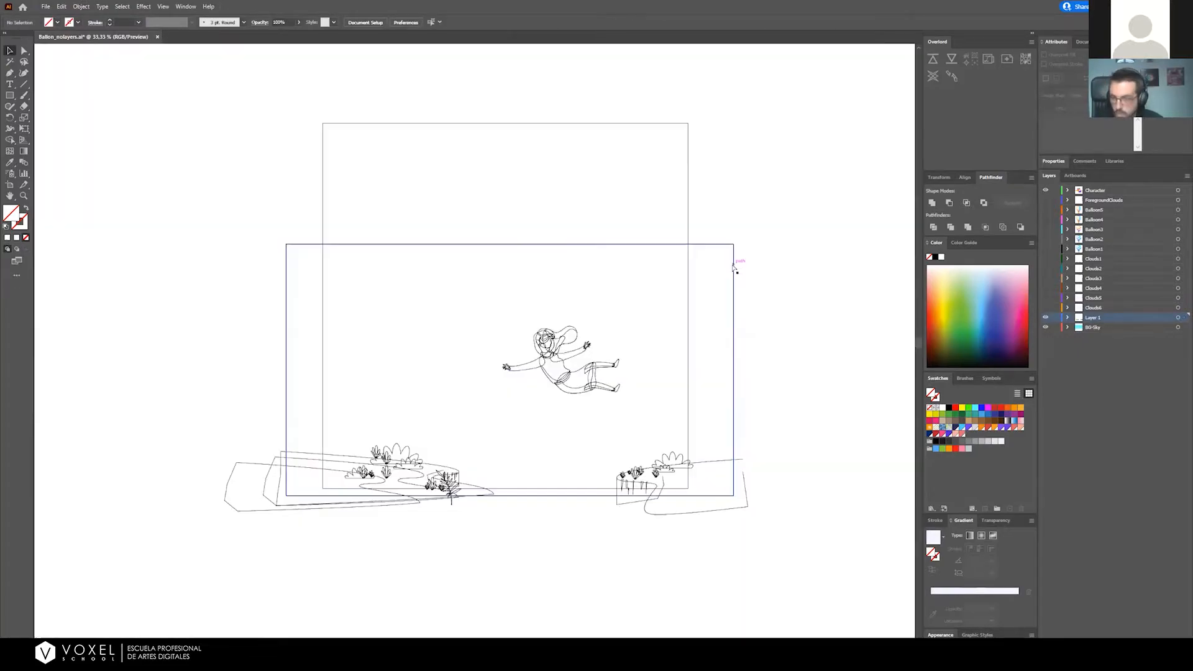
key("ctrl+y")
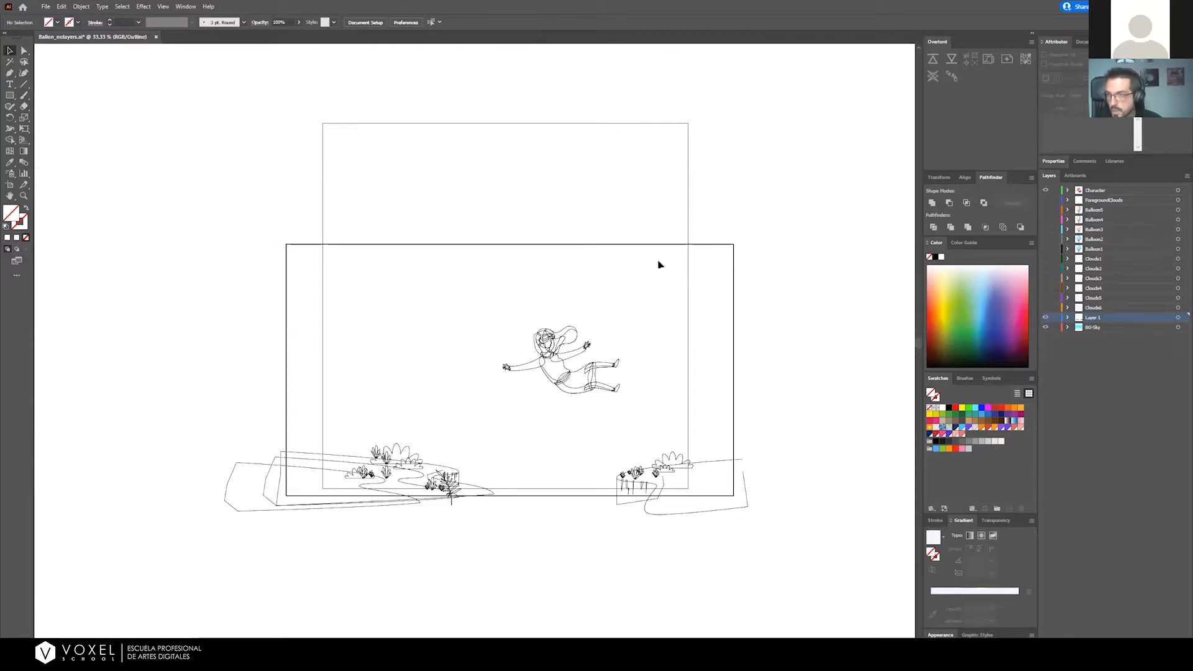
key("ctrl+y")
left_click(692, 208)
left_click(671, 214)
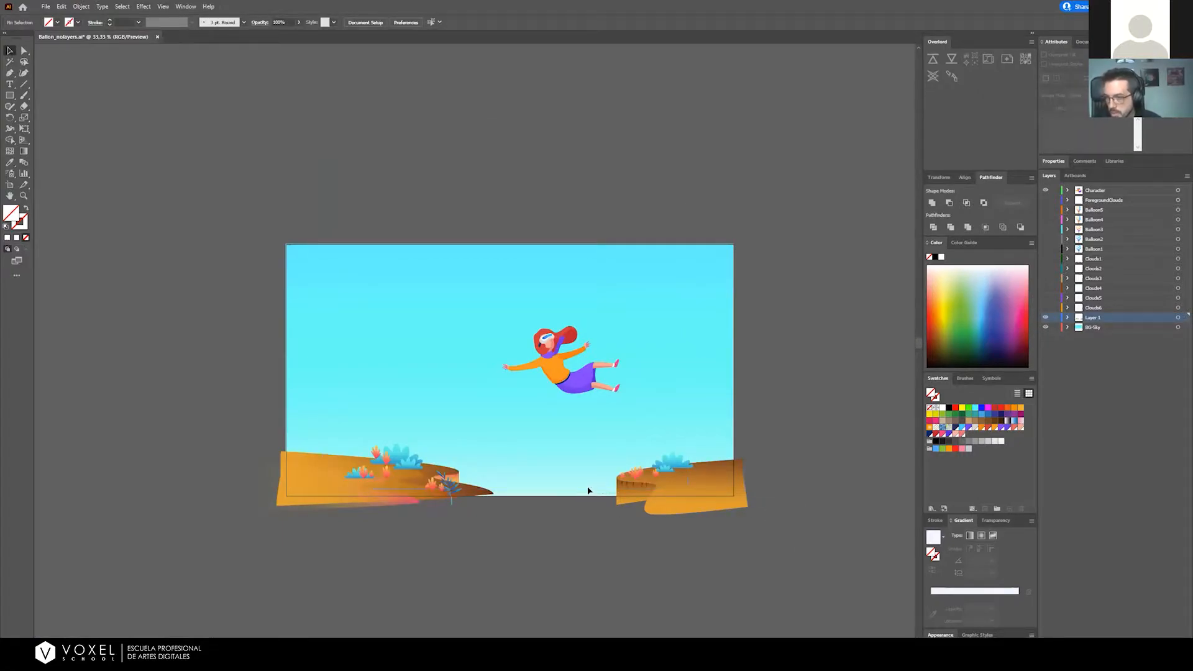
Try to move the right cliff's upper piece outward, then undo the move
key("ctrl+a")
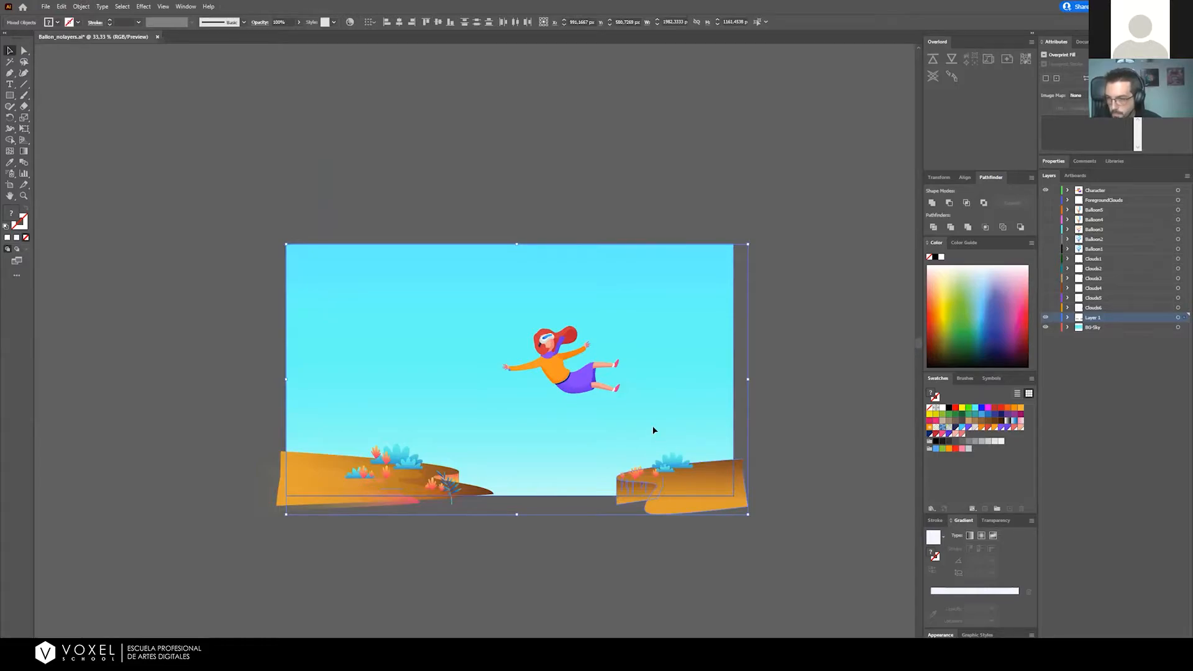
left_click(804, 455)
left_click_drag(696, 489, 775, 458)
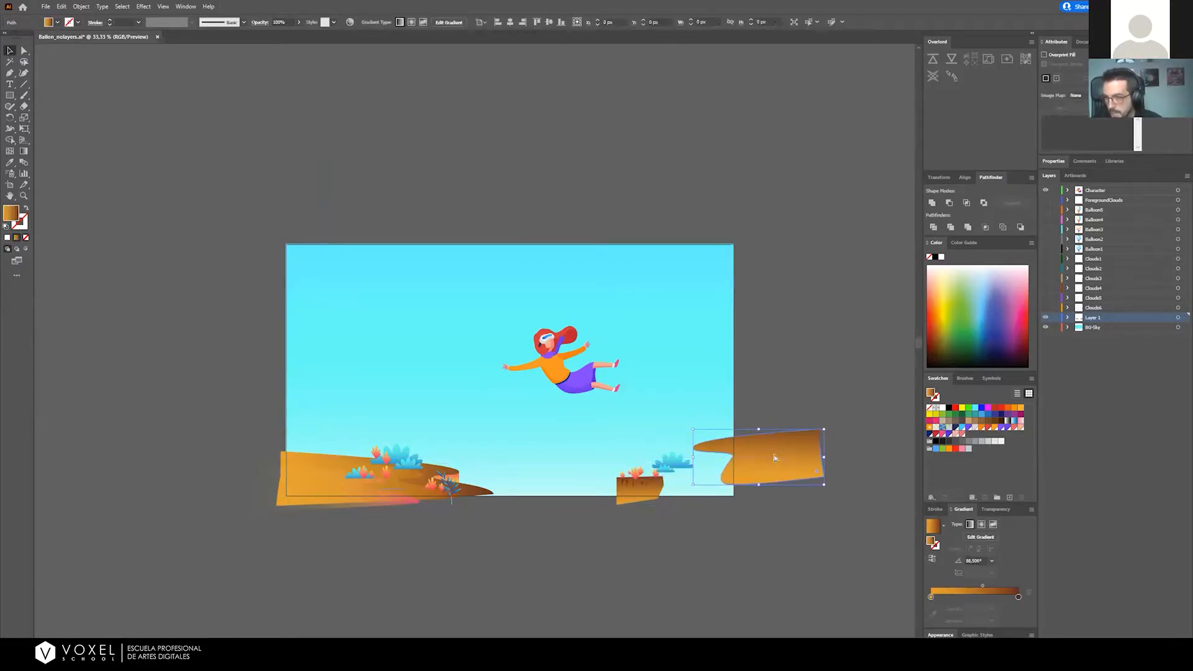
key("ctrl+z")
key("ctrl+z")
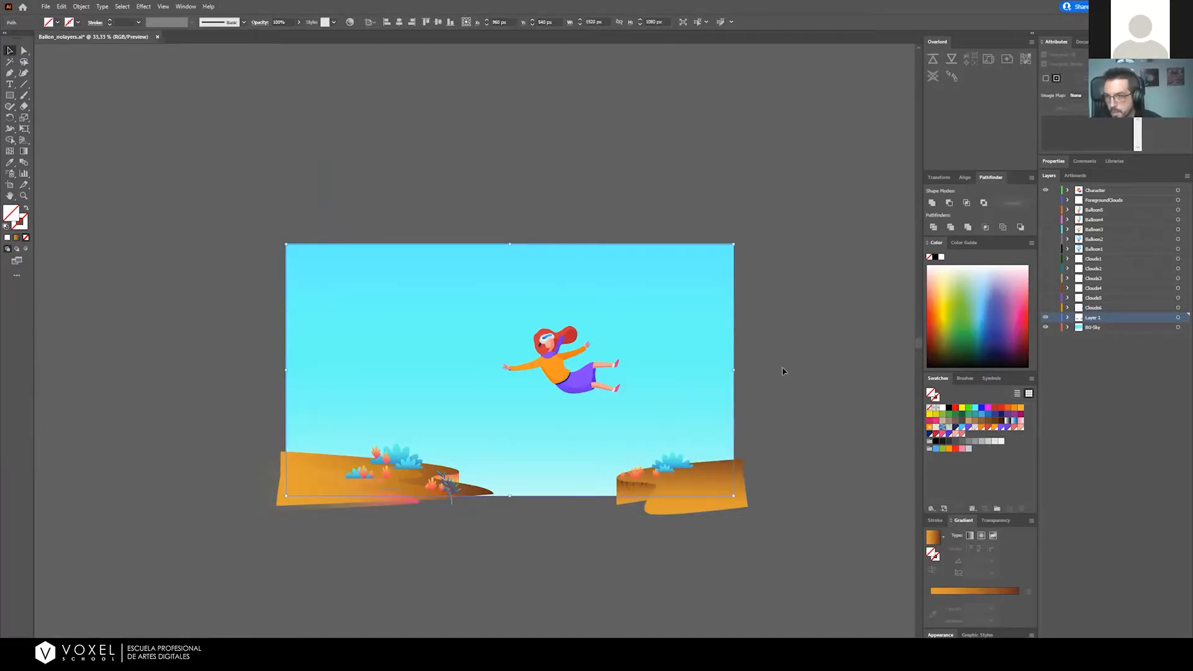
Test-move the unfilled artboard-sized rectangle in Layer 1, undo the move, and delete the rectangle
left_click_drag(733, 286, 800, 284)
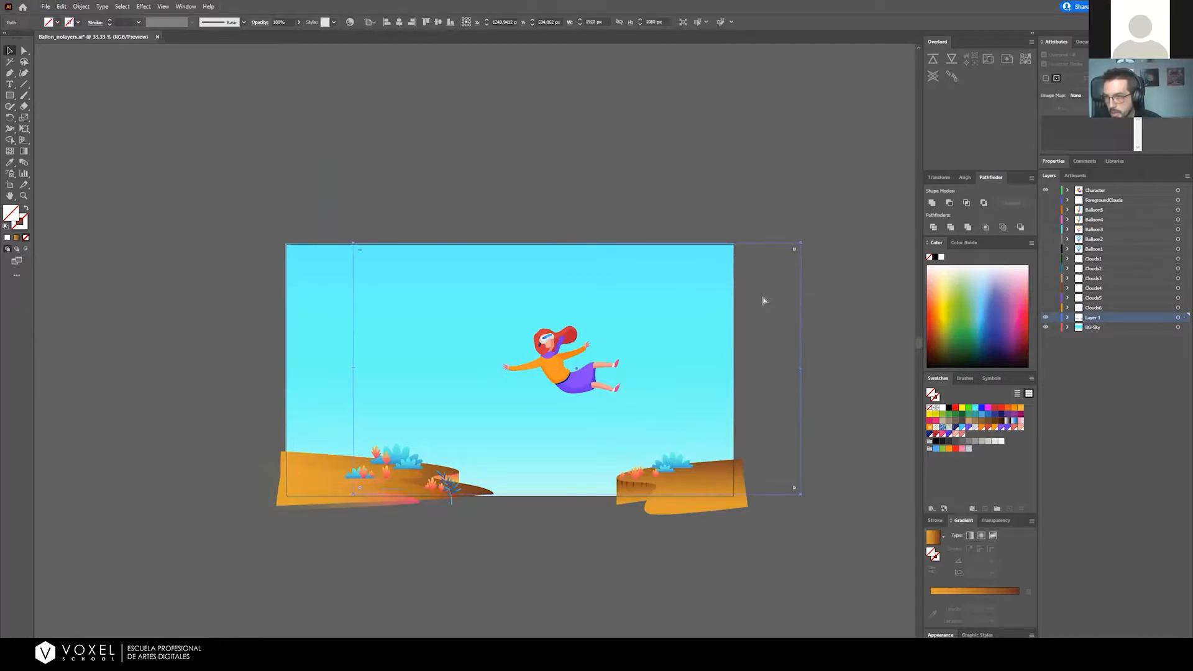
key("ctrl+z")
key("Delete")
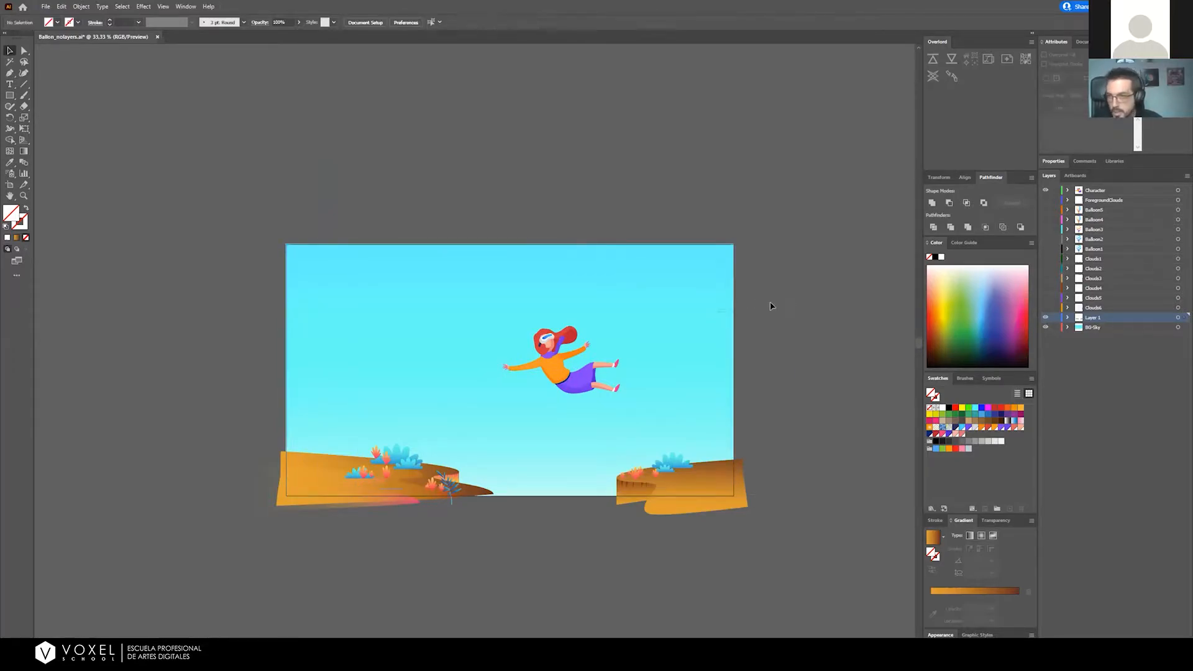
Try selecting and moving the sky background rectangle off the artboard, undoing each move
left_click(732, 273)
left_click_drag(738, 274, 757, 236)
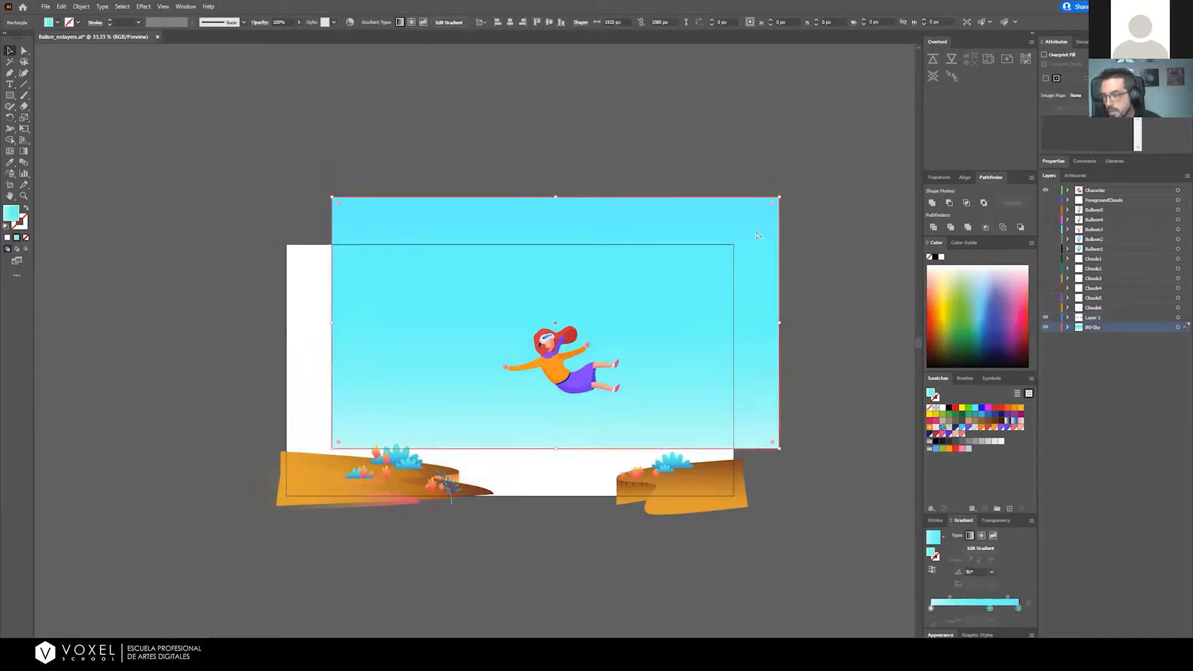
key("ctrl+z")
left_click_drag(653, 346, 725, 272)
key("ctrl+z")
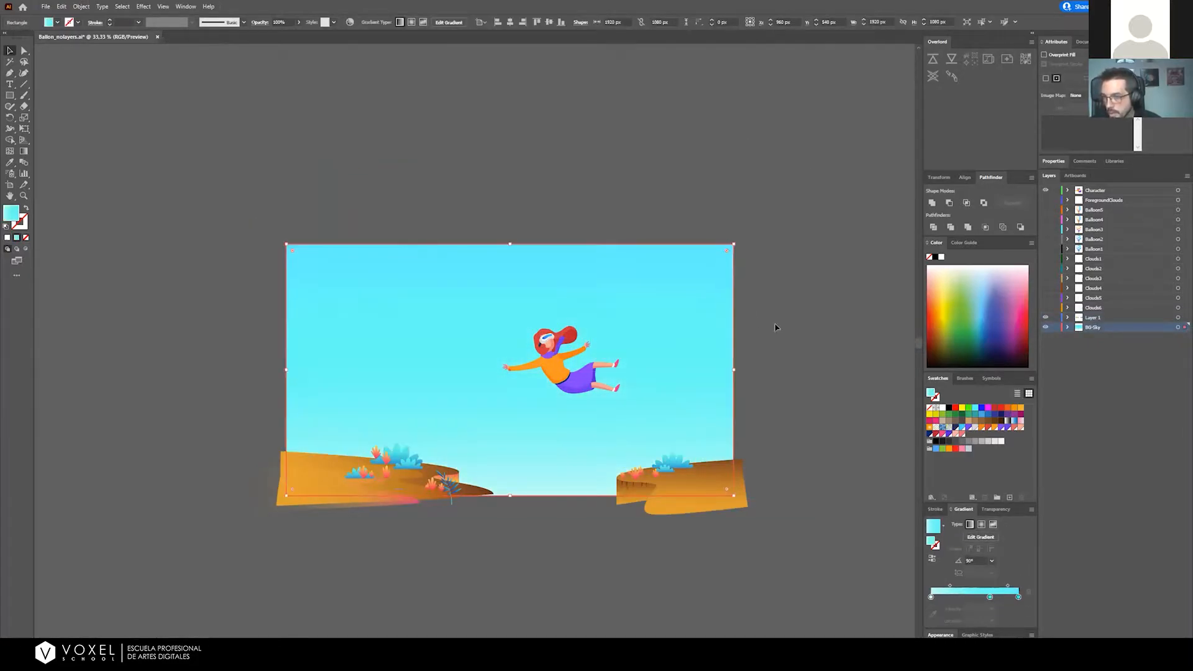
left_click_drag(818, 382, 725, 473)
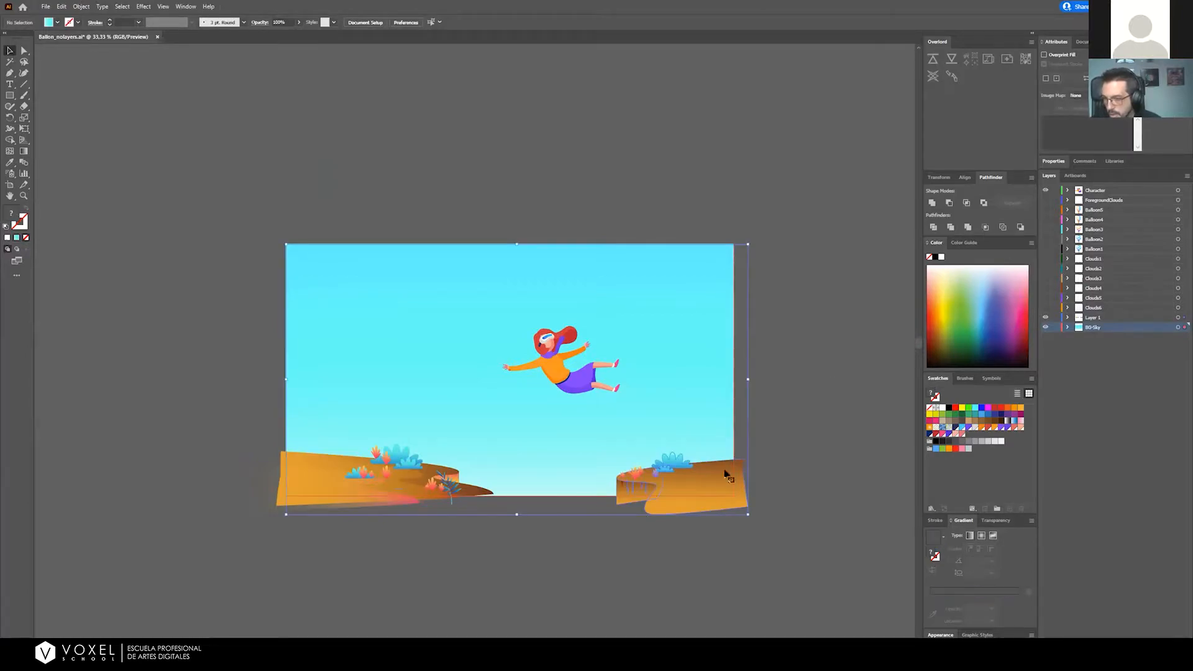
left_click(815, 399)
left_click_drag(722, 388, 862, 373)
key("ctrl+z")
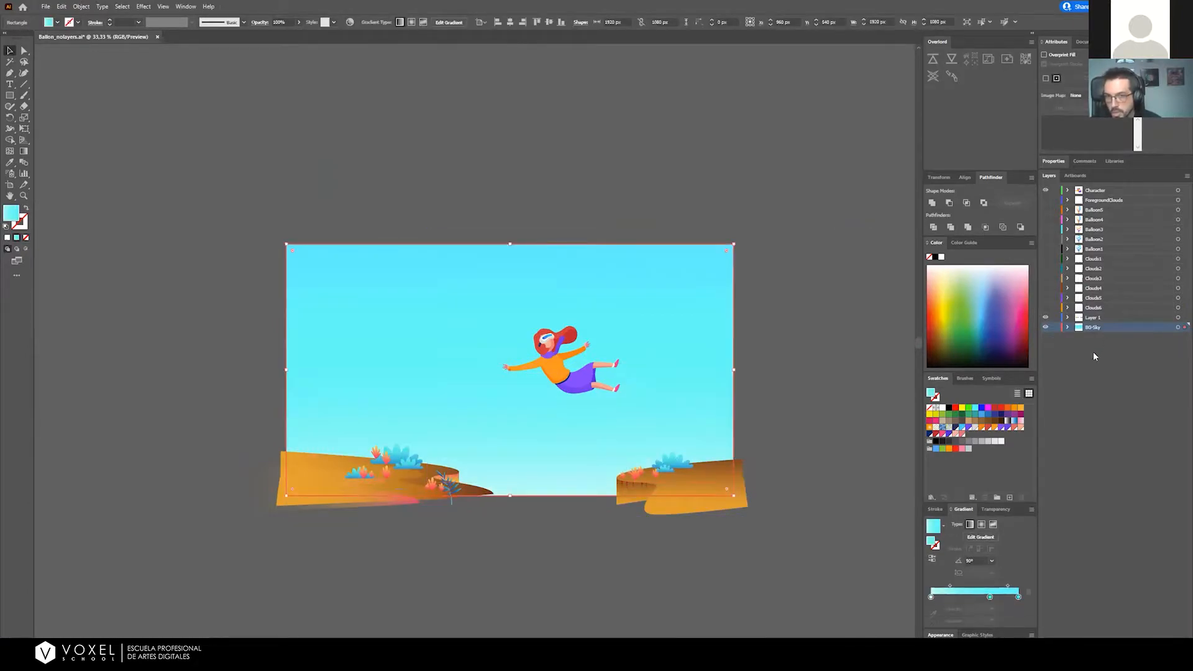
Lock the BG-Sky layer and toggle its visibility to check its content, leaving it visible
left_click(1091, 353)
left_click(1054, 328)
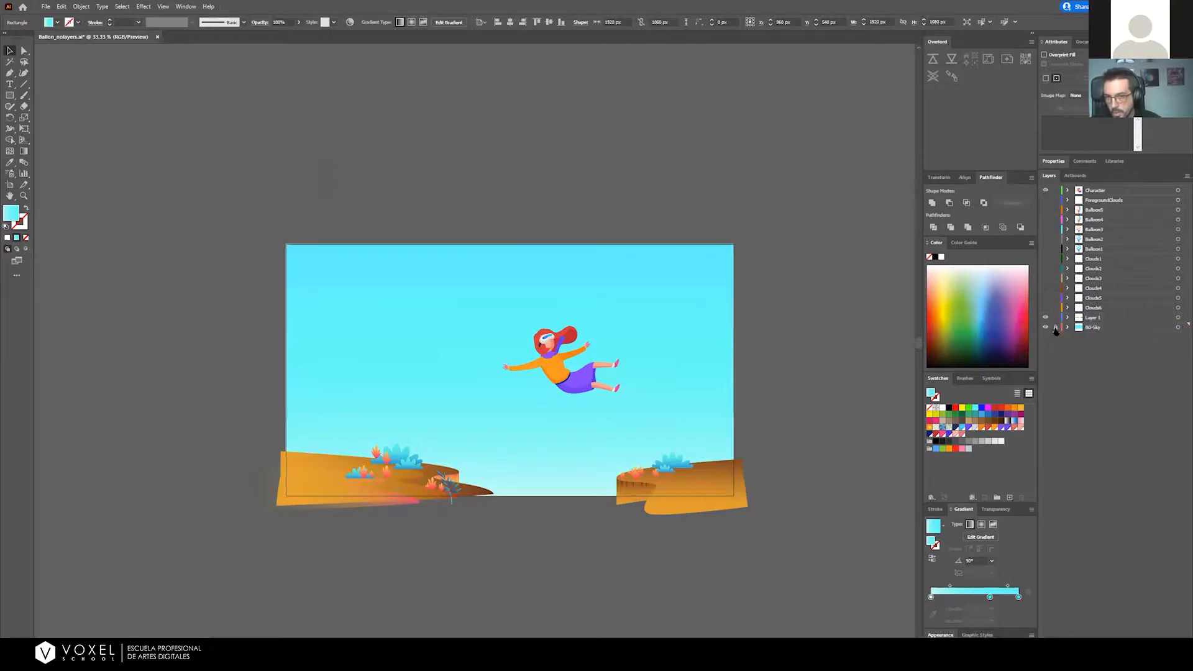
left_click(1044, 327)
left_click(1045, 327)
left_click(1045, 328)
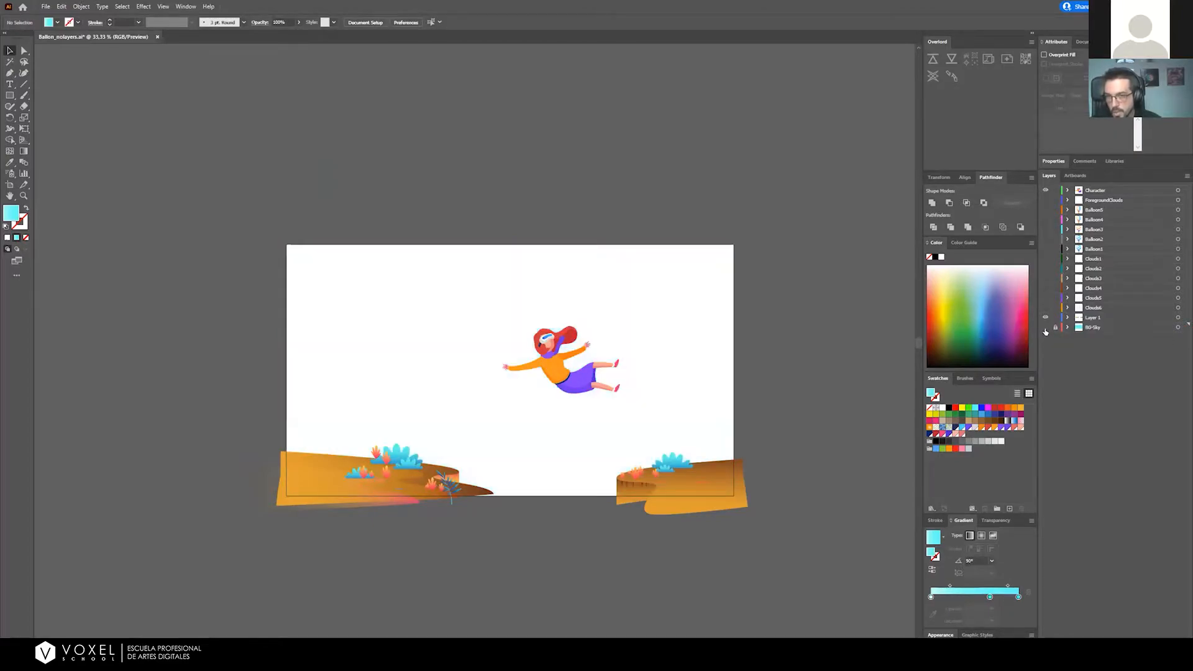
left_click(1044, 327)
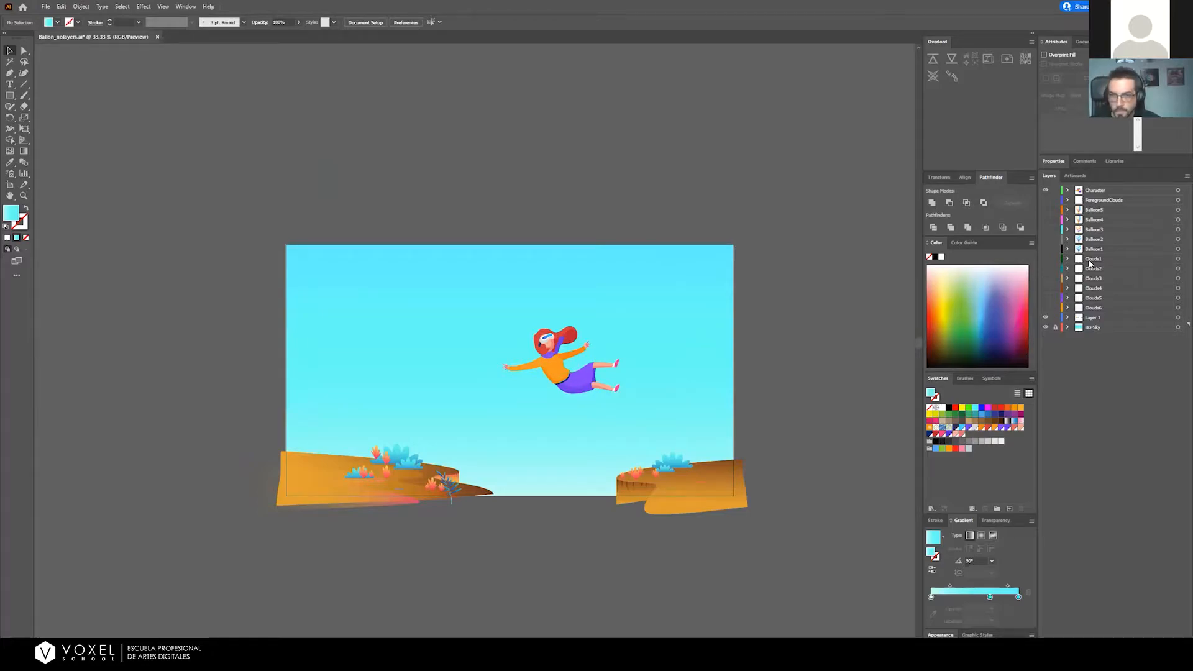
Hide the Character layer and transfer the right cliff pieces, without their plants, from Layer 1 to a new layer in place
left_click(1045, 190)
scroll(625, 519, "up", 3)
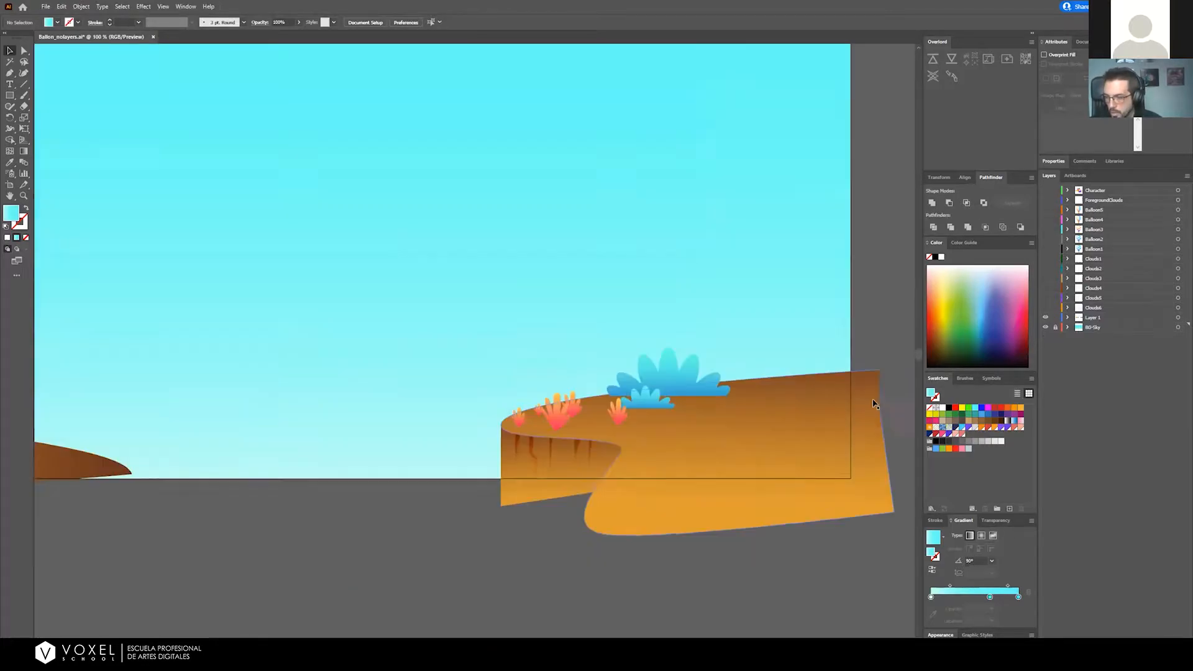
scroll(712, 403, "down", 1)
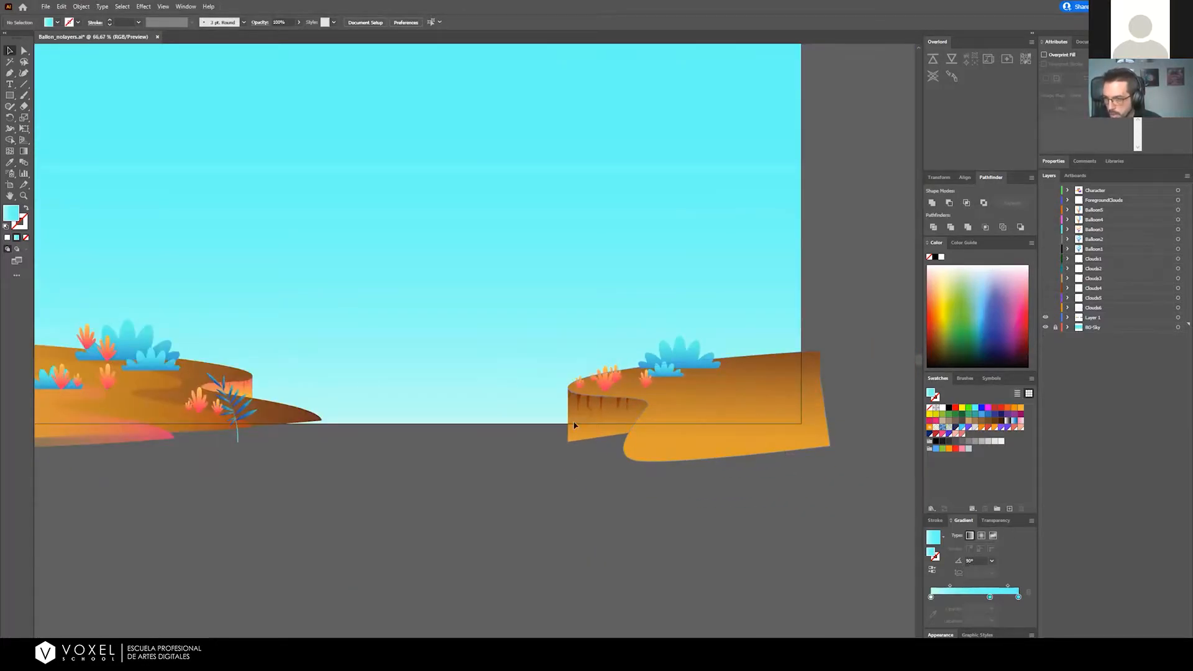
left_click_drag(547, 409, 781, 402)
left_click_drag(706, 431, 732, 377)
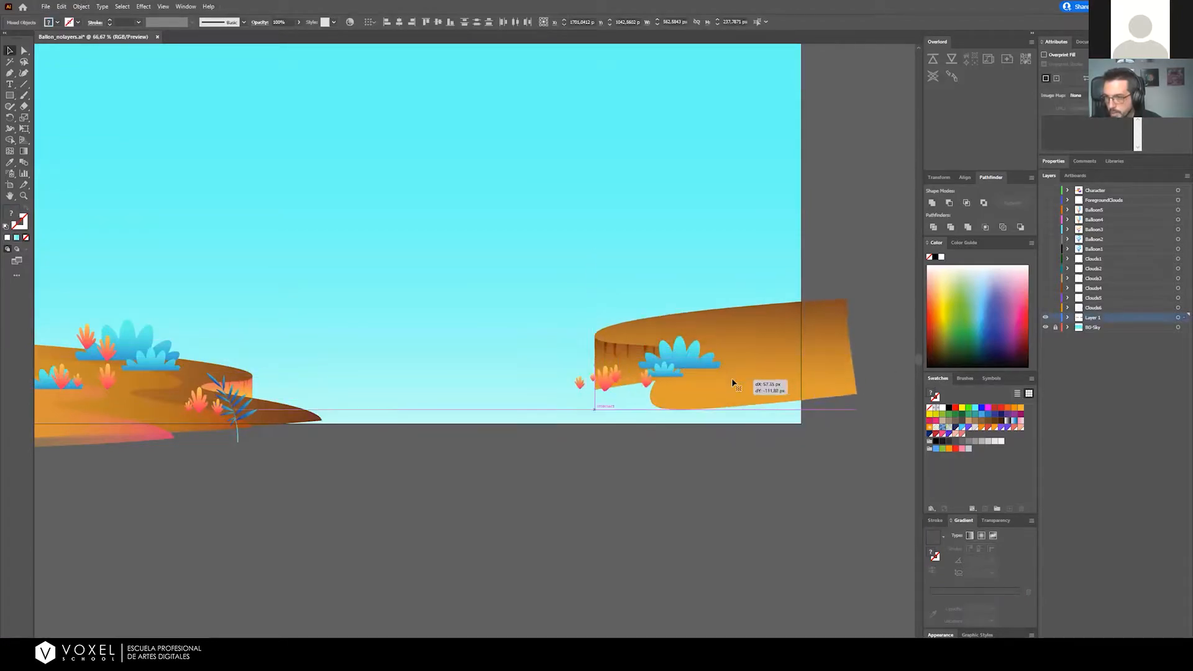
key("ctrl+z")
left_click_drag(497, 408, 579, 408)
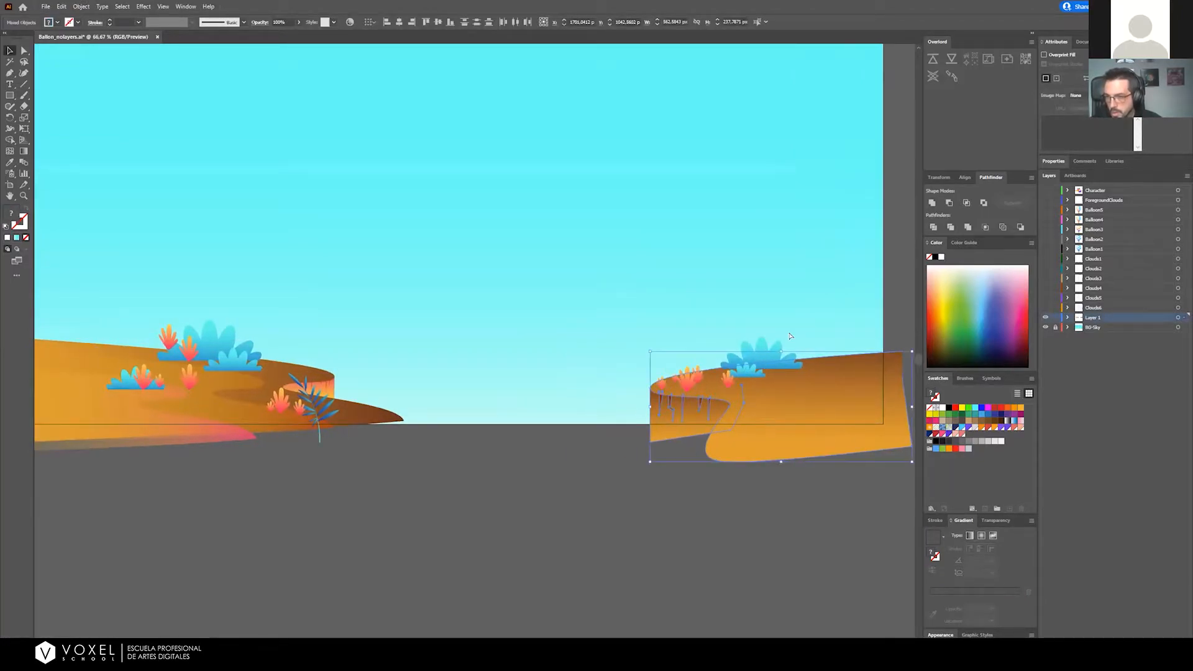
key("Delete")
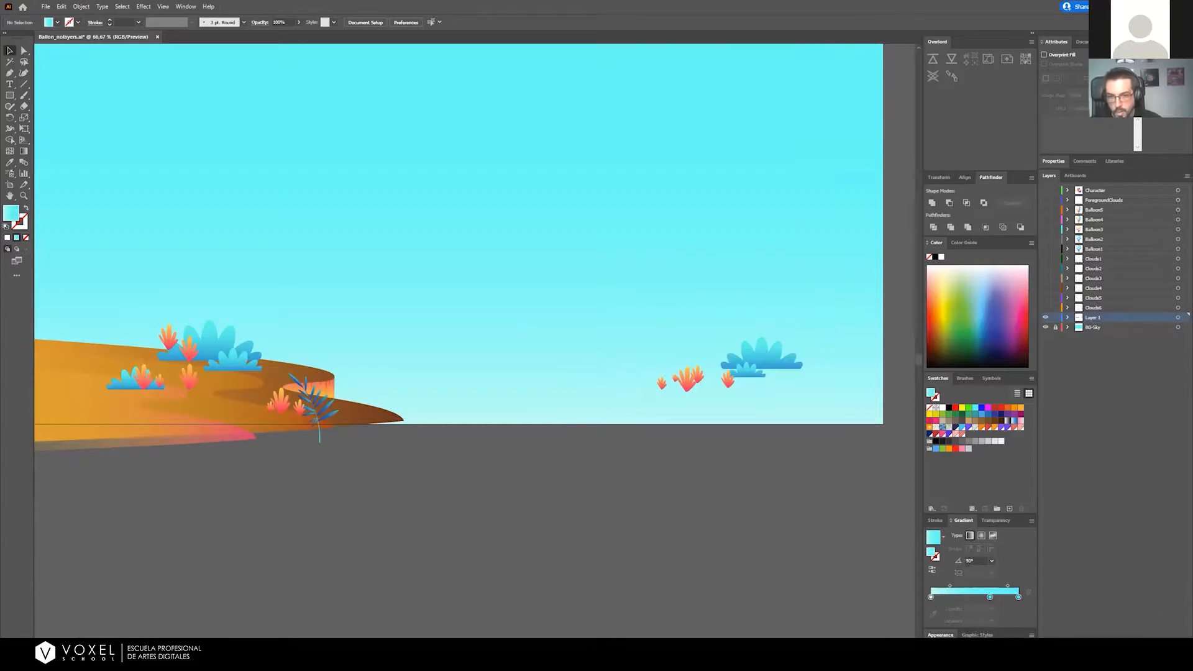
key("ctrl+l")
key("ctrl+f")
Rename the new layer with the right cliff pieces as Cliff and deselect the artwork
double_click(1094, 318)
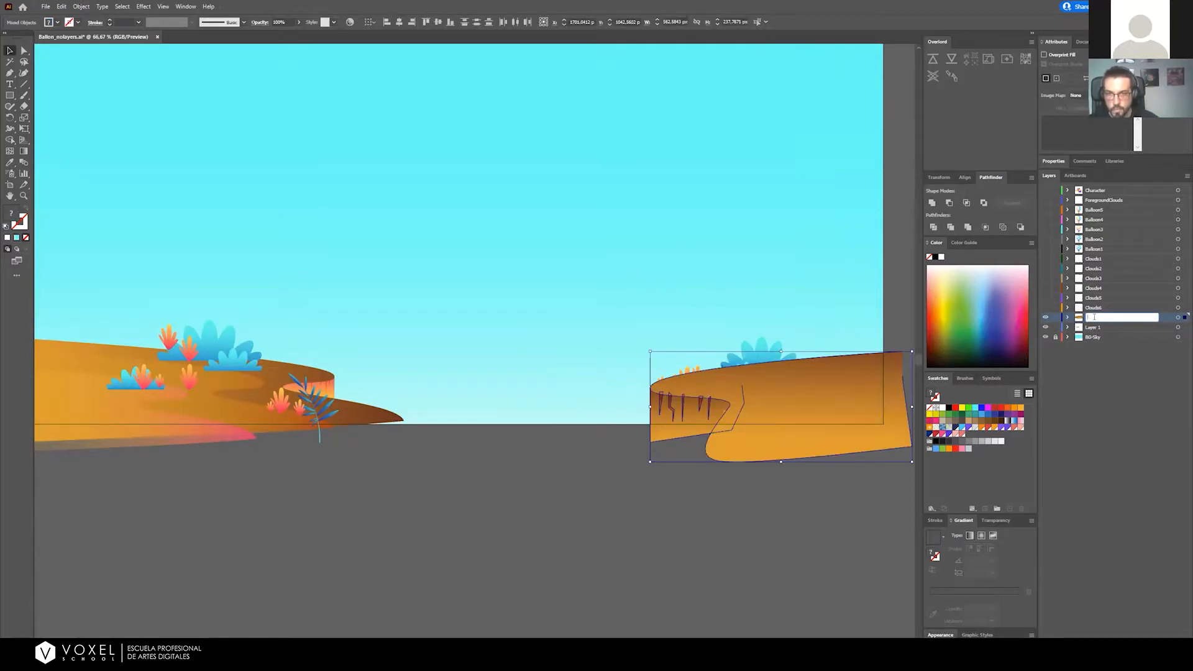
type("Cliff")
key("Return")
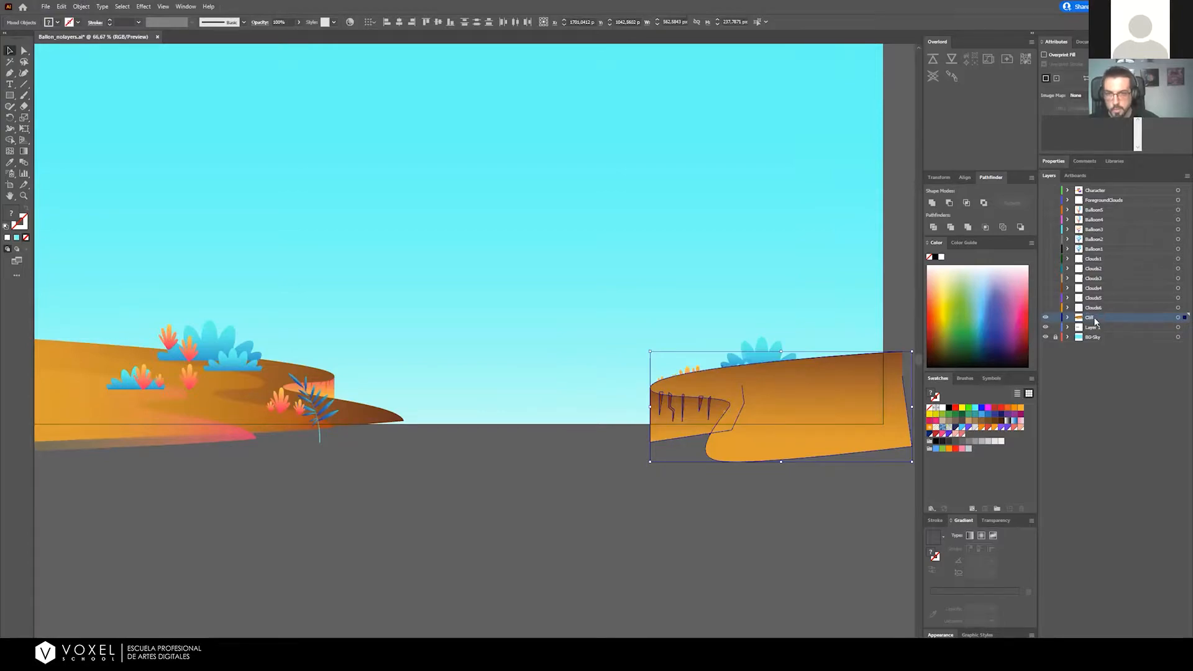
left_click(629, 476)
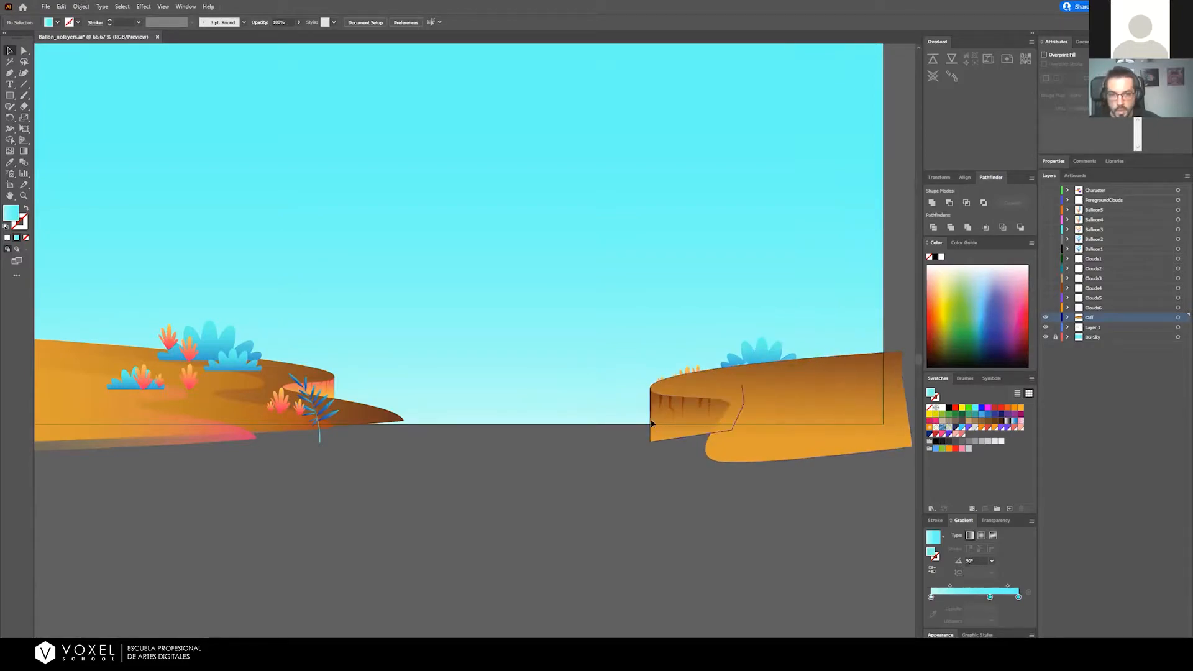
Add an anchor point on the lower edge of the left cliff's tip and move it below the artboard edge
left_click_drag(247, 409, 587, 393)
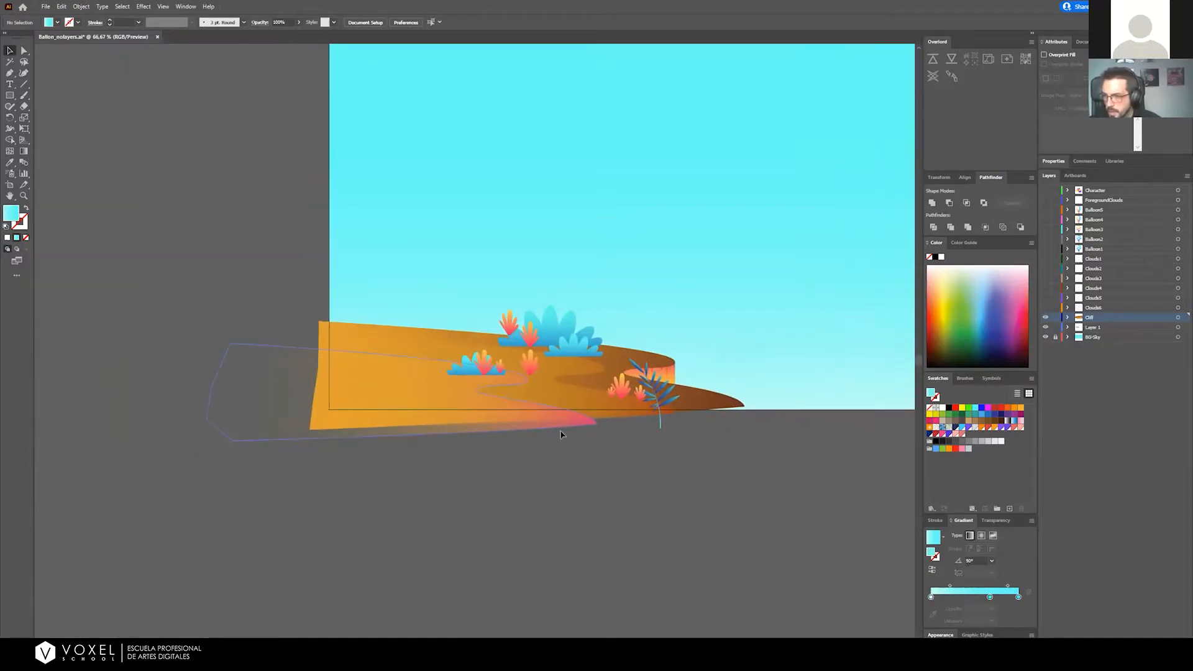
left_click(335, 391)
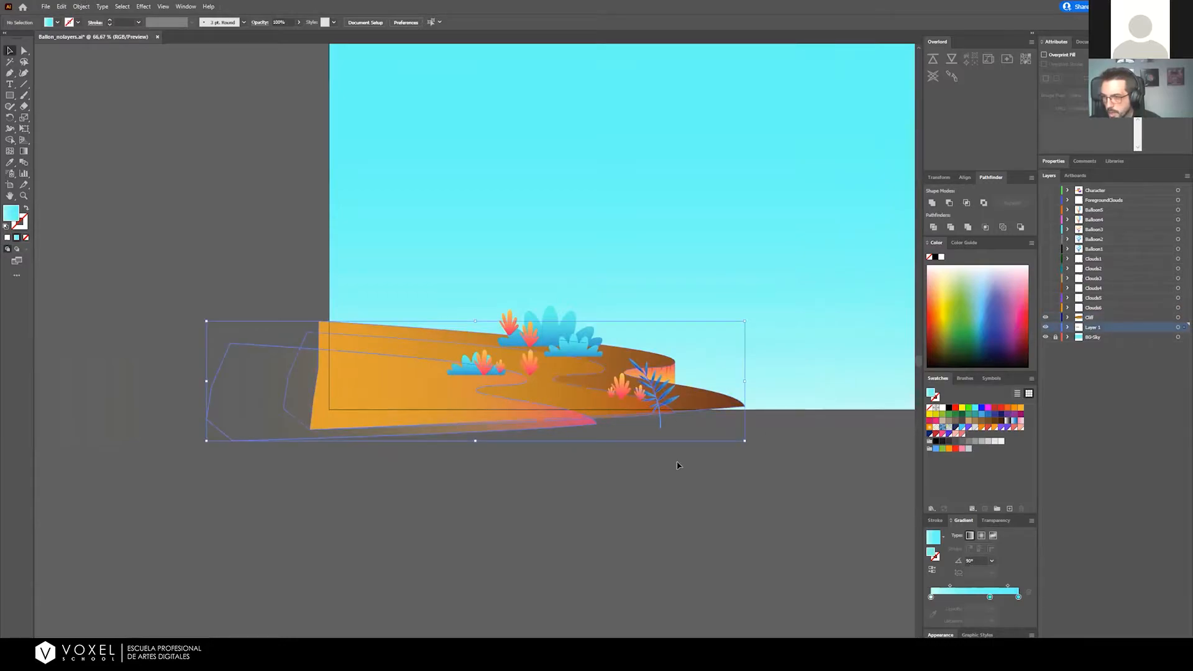
left_click(683, 460)
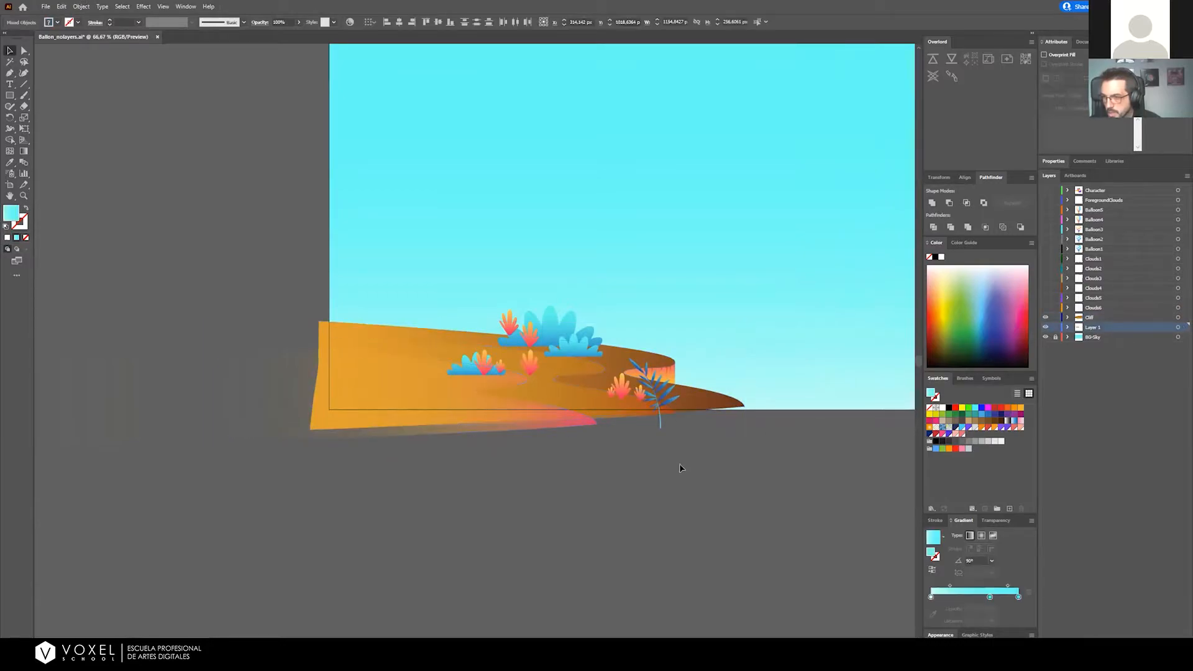
left_click(743, 412)
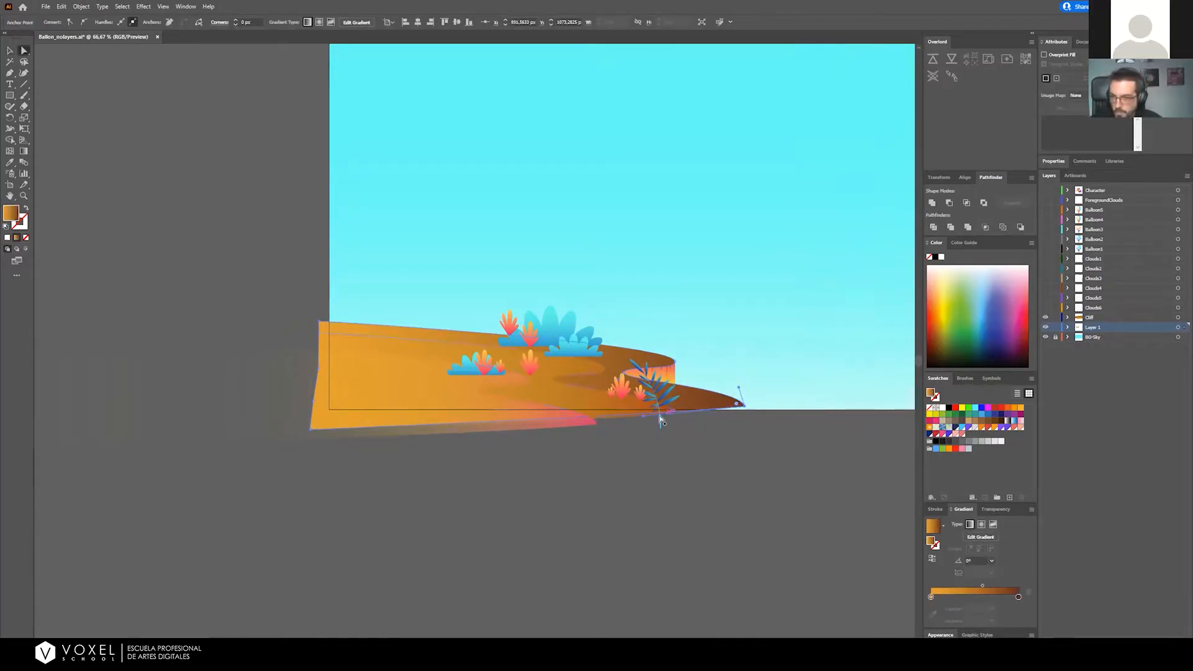
key("p")
left_click(720, 408)
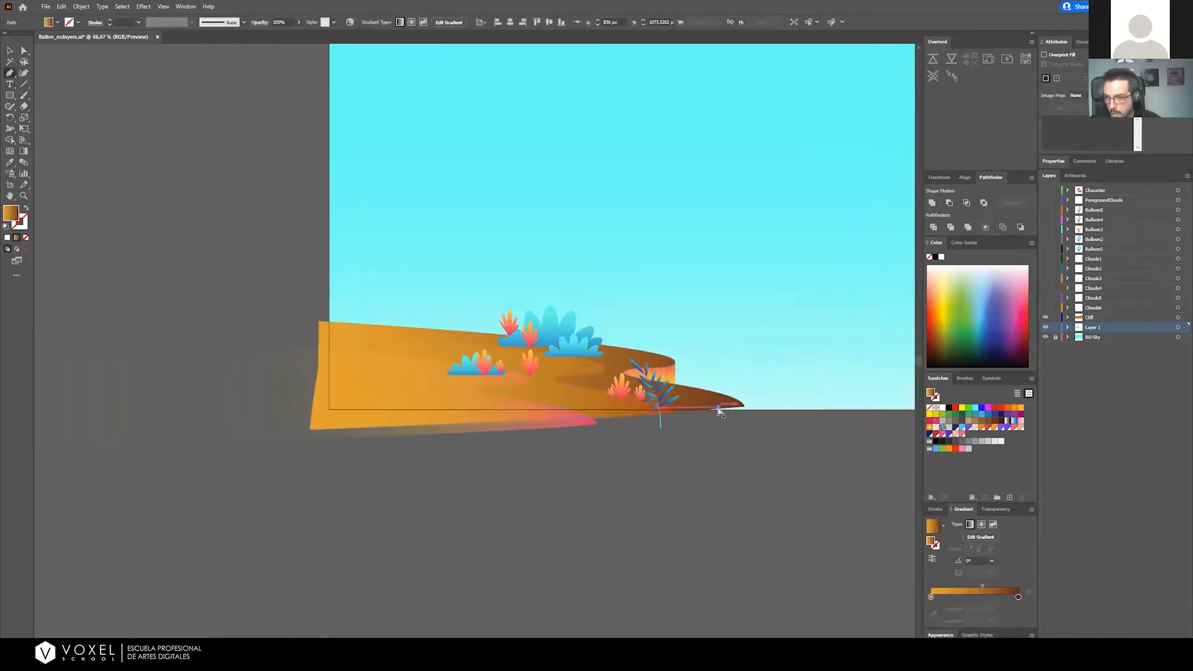
key("a")
left_click_drag(721, 410, 737, 418)
left_click(742, 409)
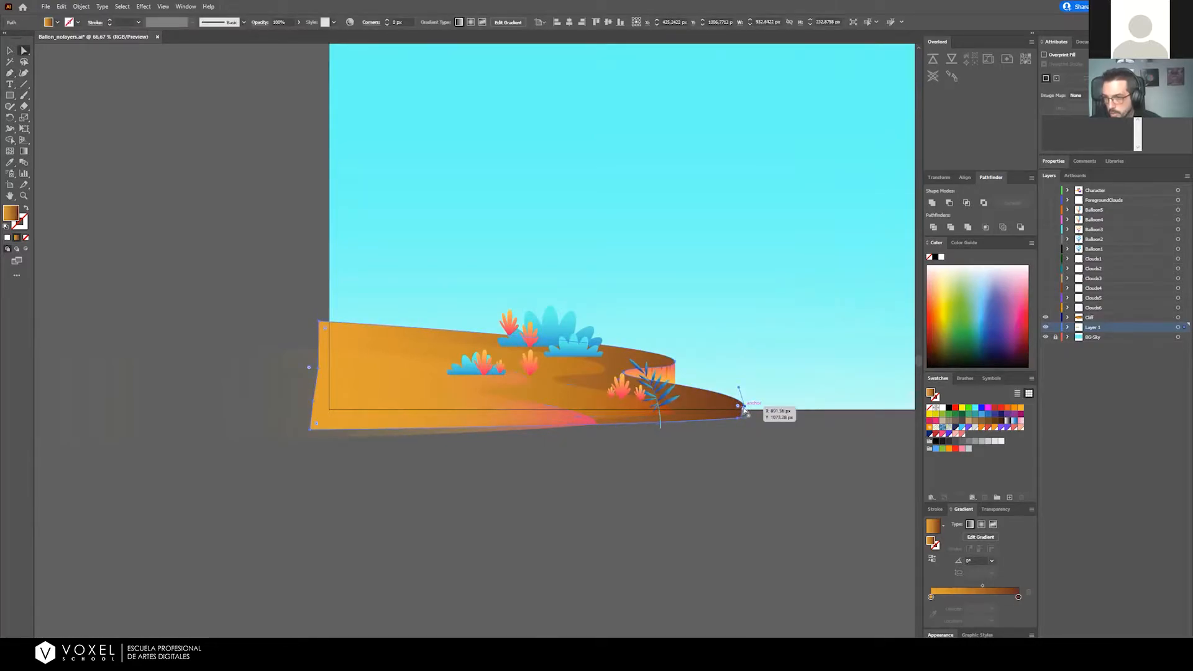
left_click(738, 408)
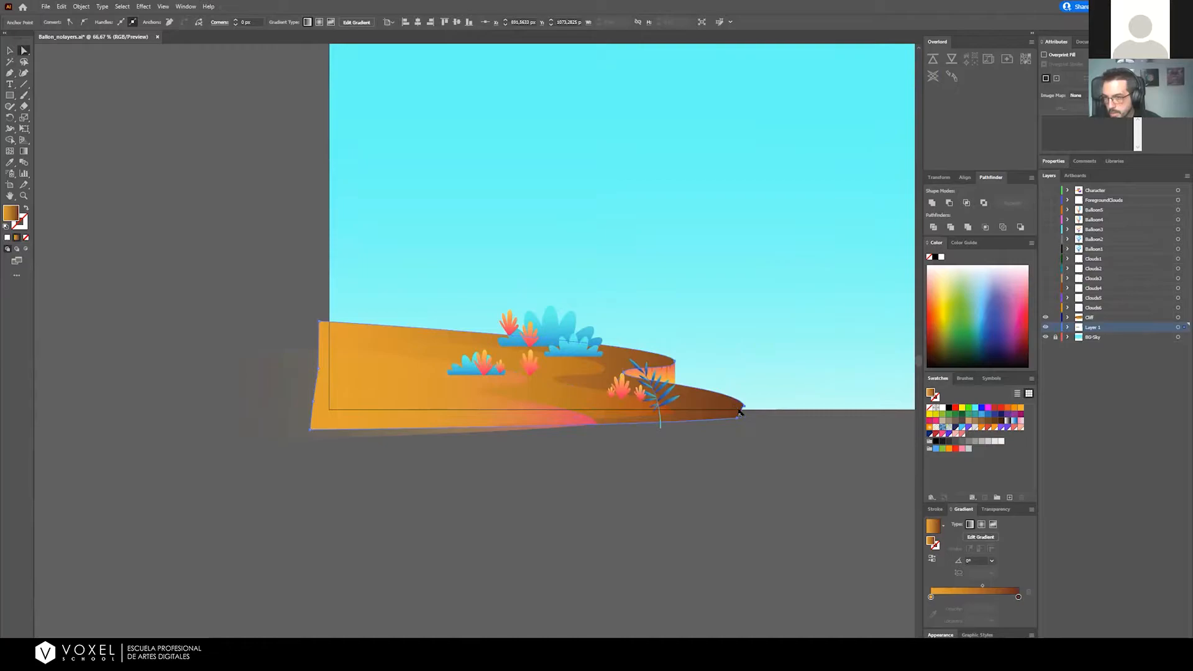
left_click(771, 420)
scroll(742, 414, "up", 6)
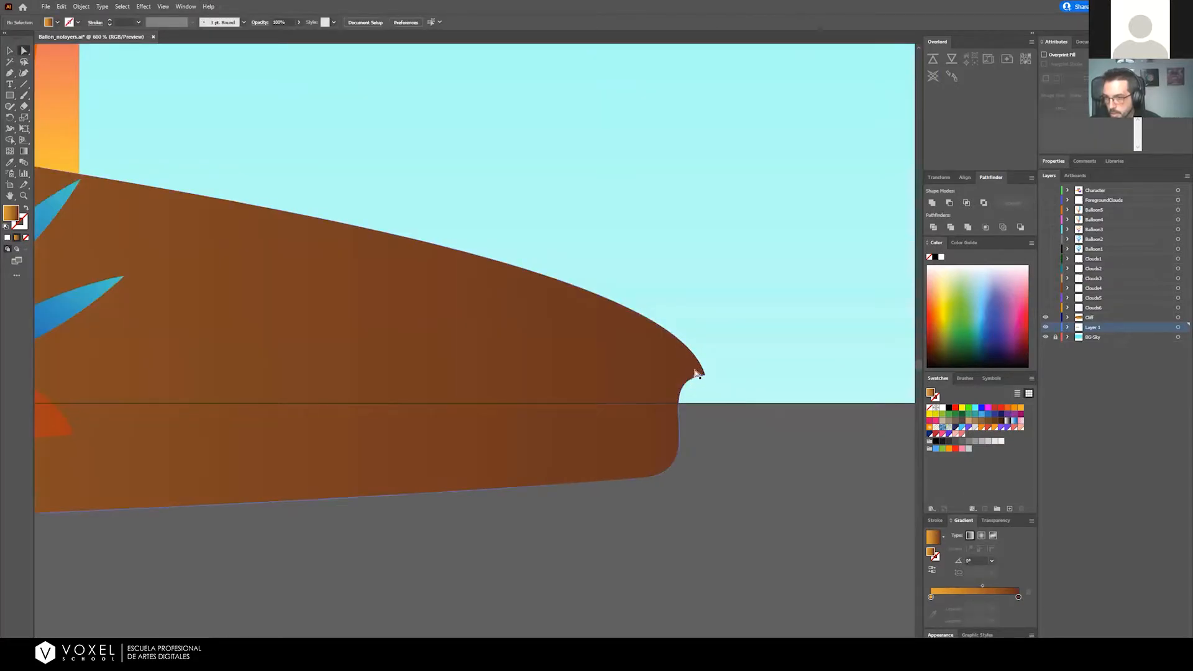
Adjust the curve handle of the anchor at the left cliff's tip to round its end smoothly, and deselect the shape
left_click(699, 373)
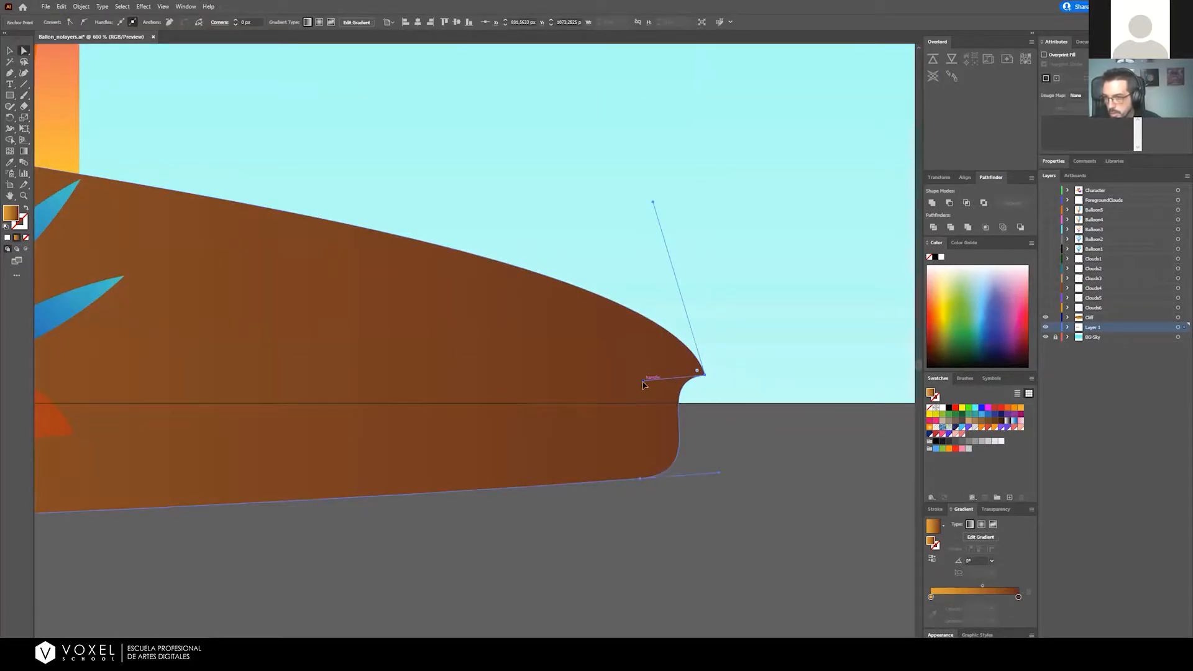
left_click_drag(643, 382, 725, 433)
left_click(757, 450)
key("v")
scroll(664, 405, "down", 4)
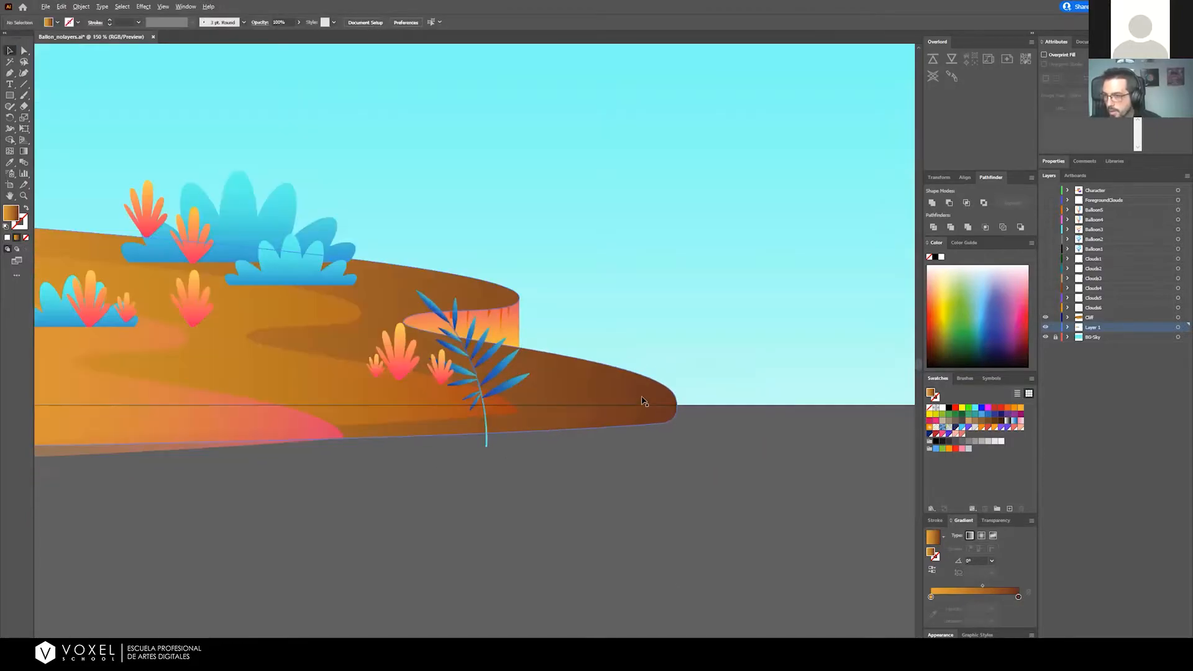
scroll(642, 401, "down", 3)
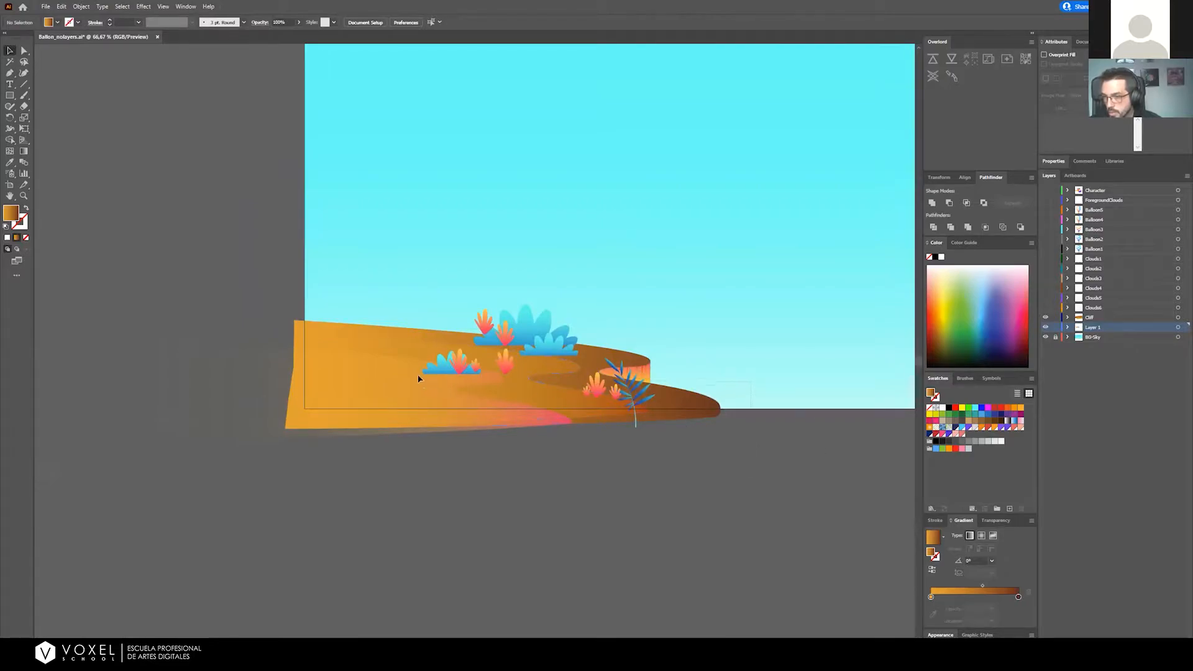
left_click(388, 372)
left_click(682, 468)
left_click_drag(267, 382, 625, 415)
scroll(636, 404, "up", 6)
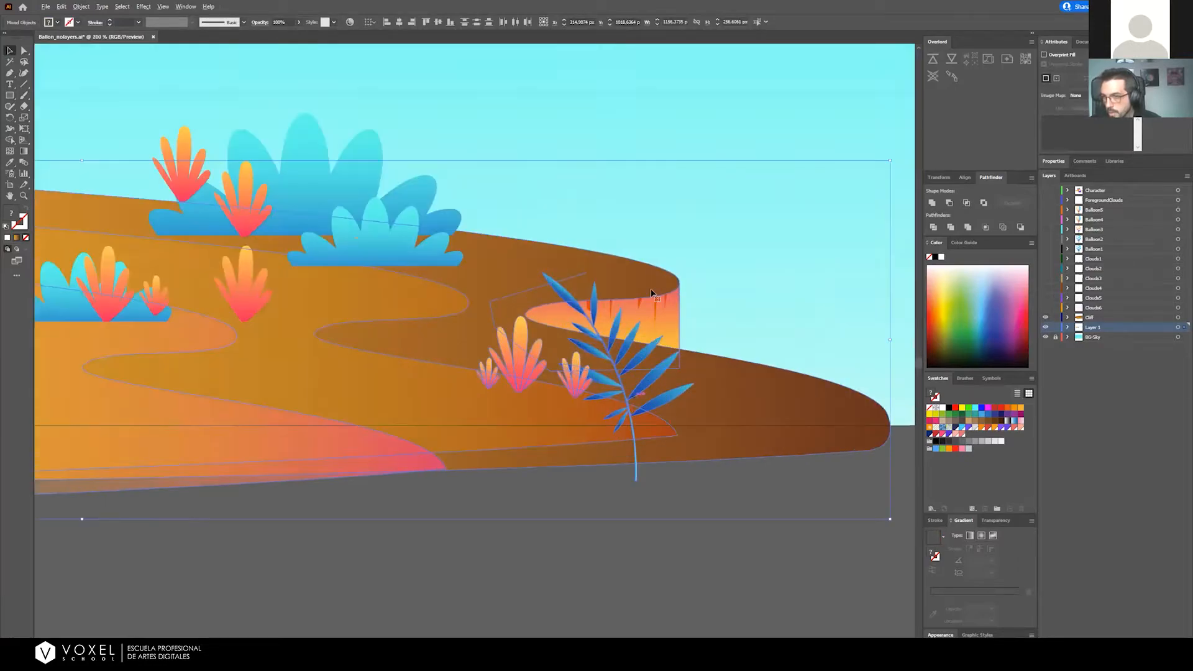
left_click_drag(787, 383, 621, 445)
key("ctrl+z")
scroll(668, 378, "down", 2)
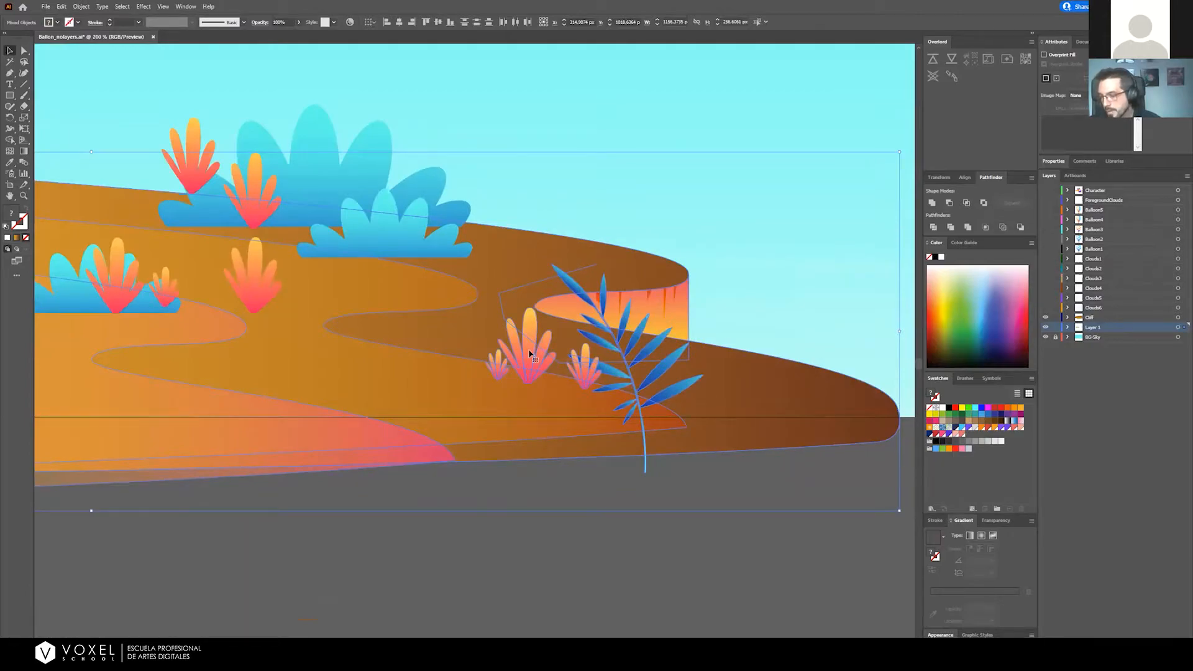
left_click(678, 567)
scroll(671, 481, "down", 1)
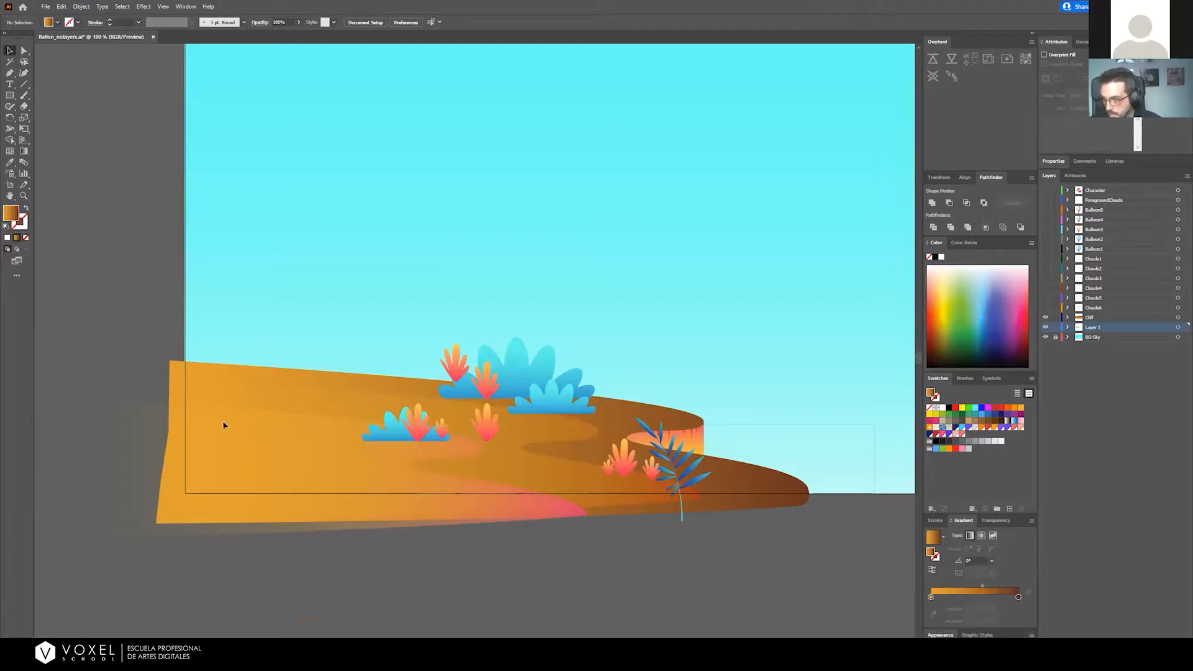
Select all the left cliff pieces, including its wall and cracks, leaving the plants out of the selection
left_click_drag(143, 426, 243, 447)
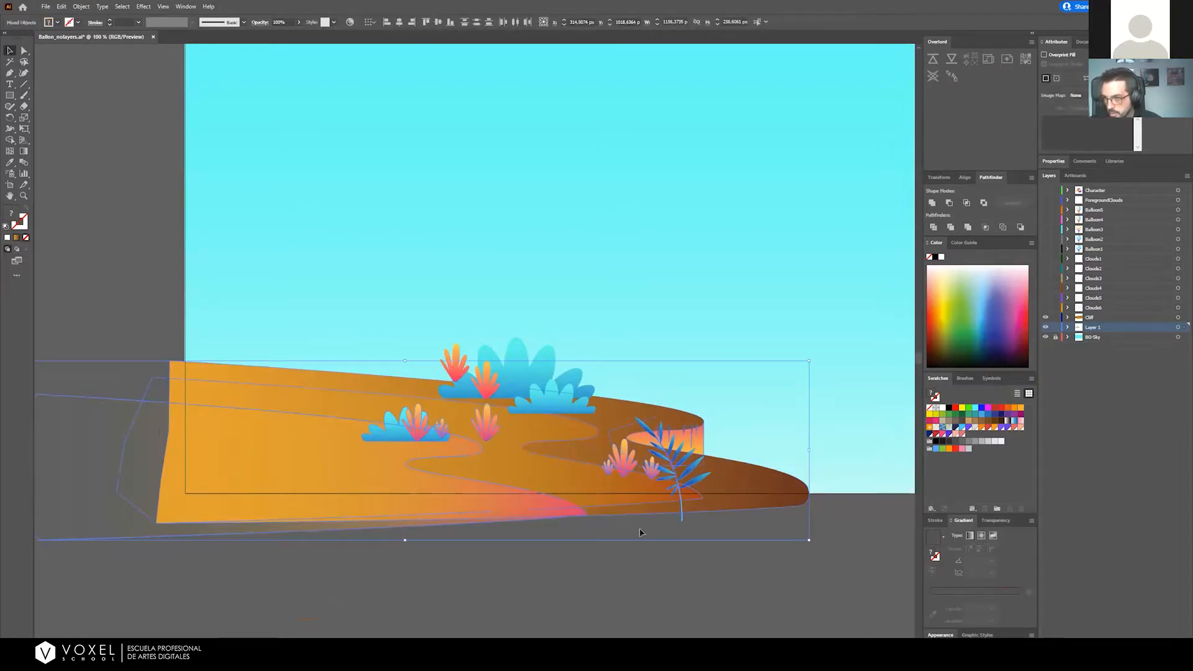
left_click_drag(551, 454, 808, 492)
scroll(436, 448, "up", 2)
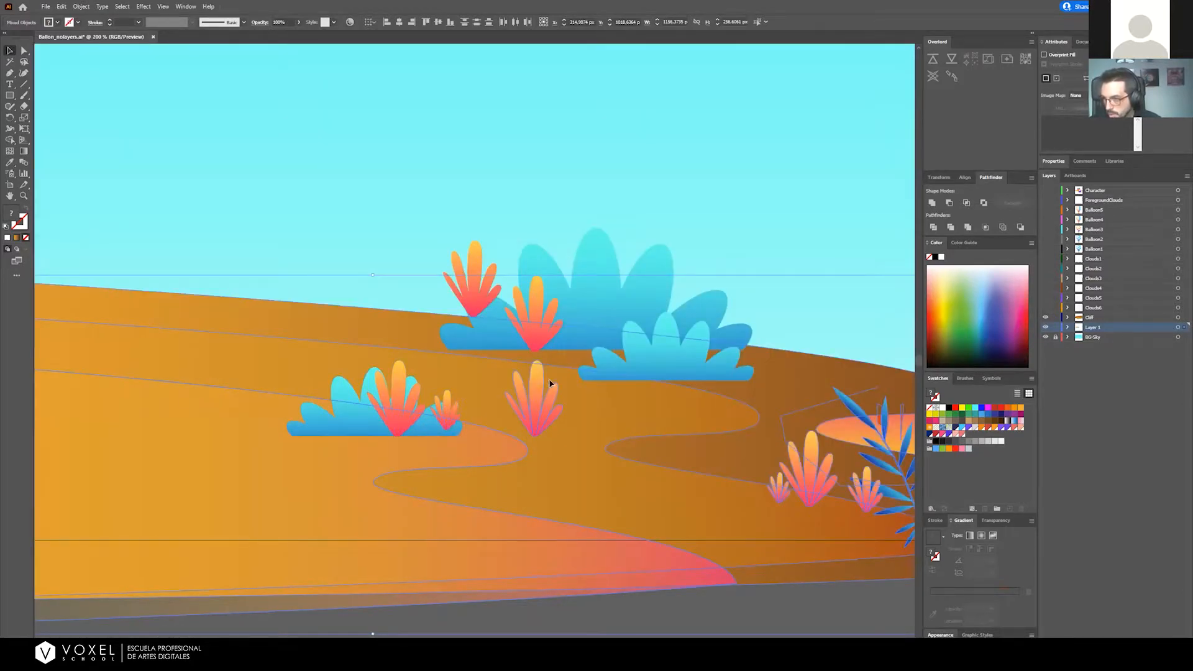
left_click_drag(652, 457, 398, 392)
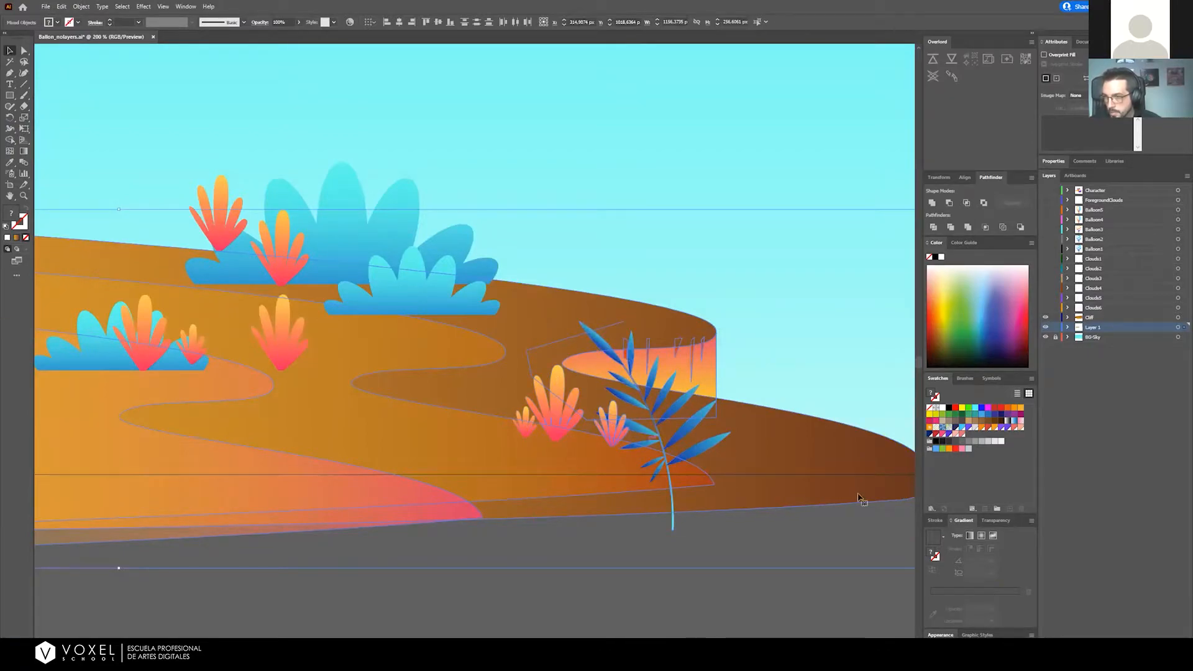
scroll(407, 379, "down", 2)
Try moving the selected left cliff pieces to check what is included, undoing each move
left_click_drag(408, 380, 506, 287)
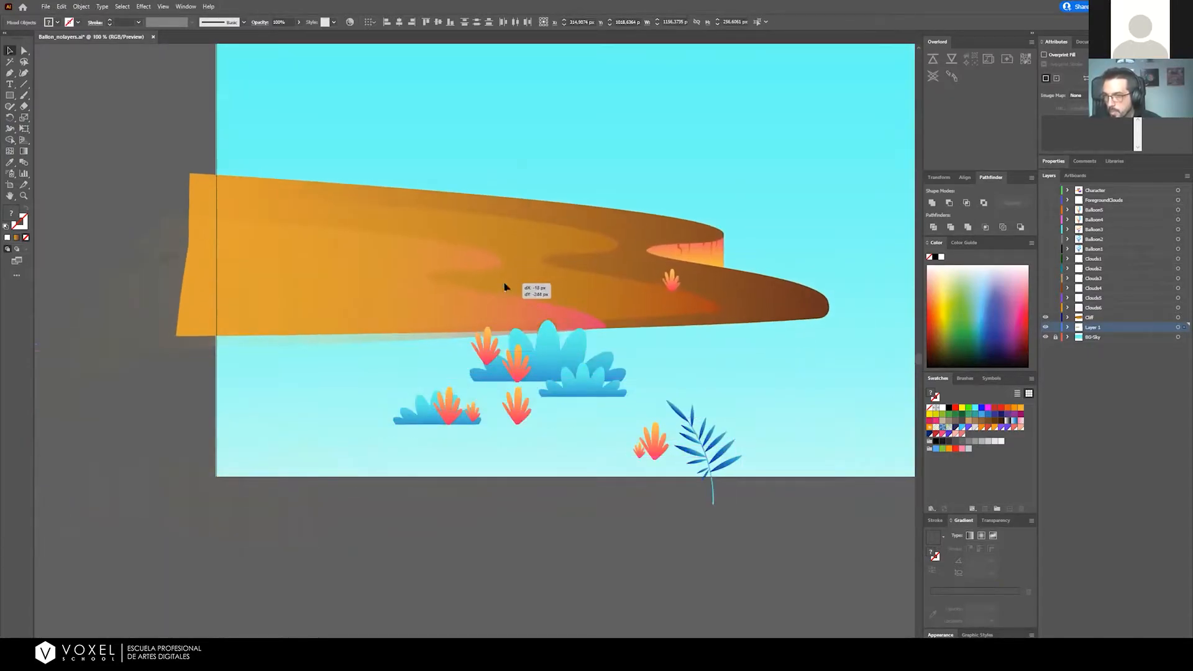
key("ctrl+z")
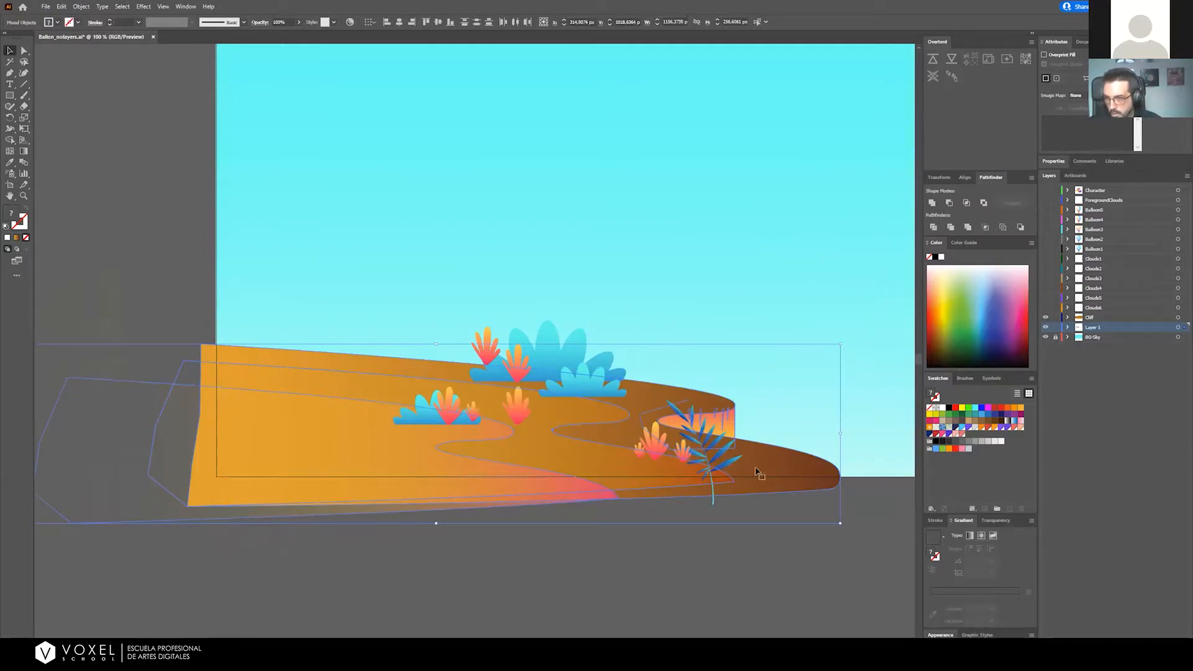
left_click_drag(758, 473, 682, 394)
key("ctrl+z")
scroll(679, 408, "down", 1)
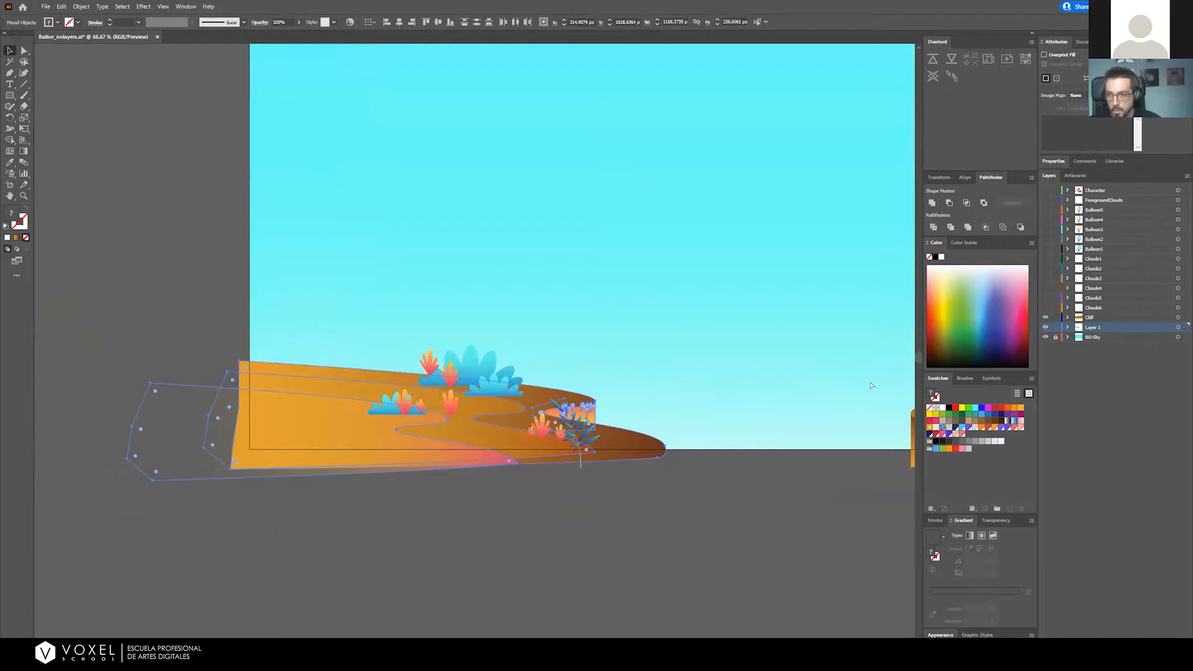
Transfer the selected left cliff pieces from Layer 1 to the Cliff layer, pasting them in place
left_click_drag(867, 401, 706, 392)
scroll(699, 392, "down", 1)
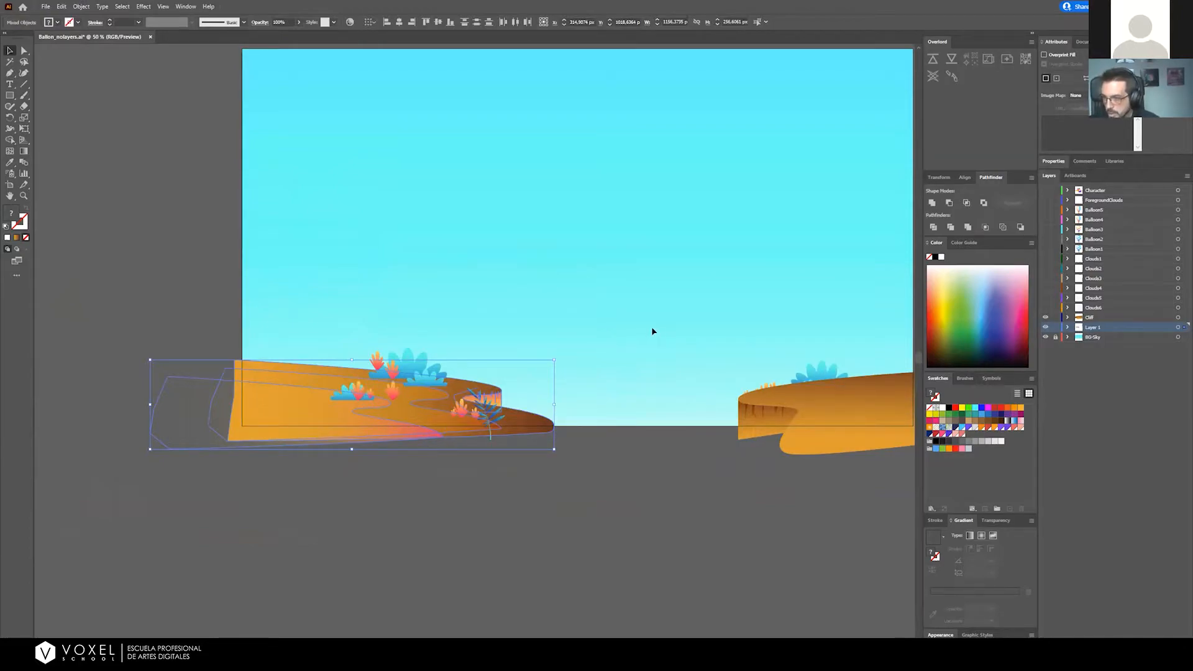
key("Delete")
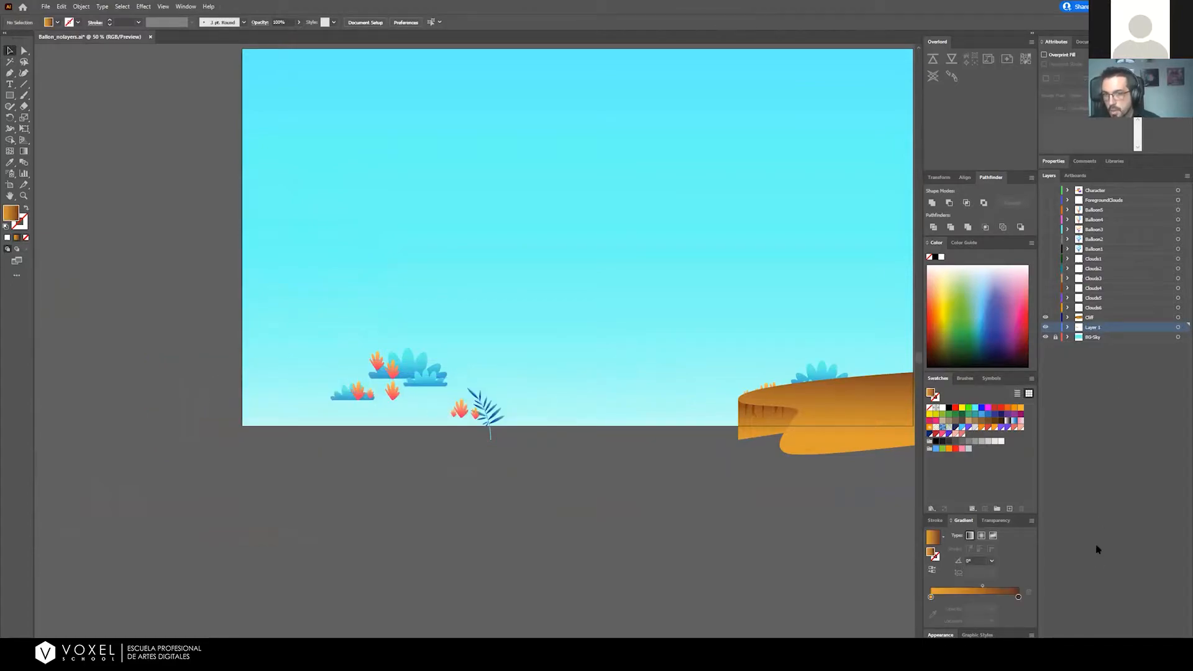
left_click(1093, 319)
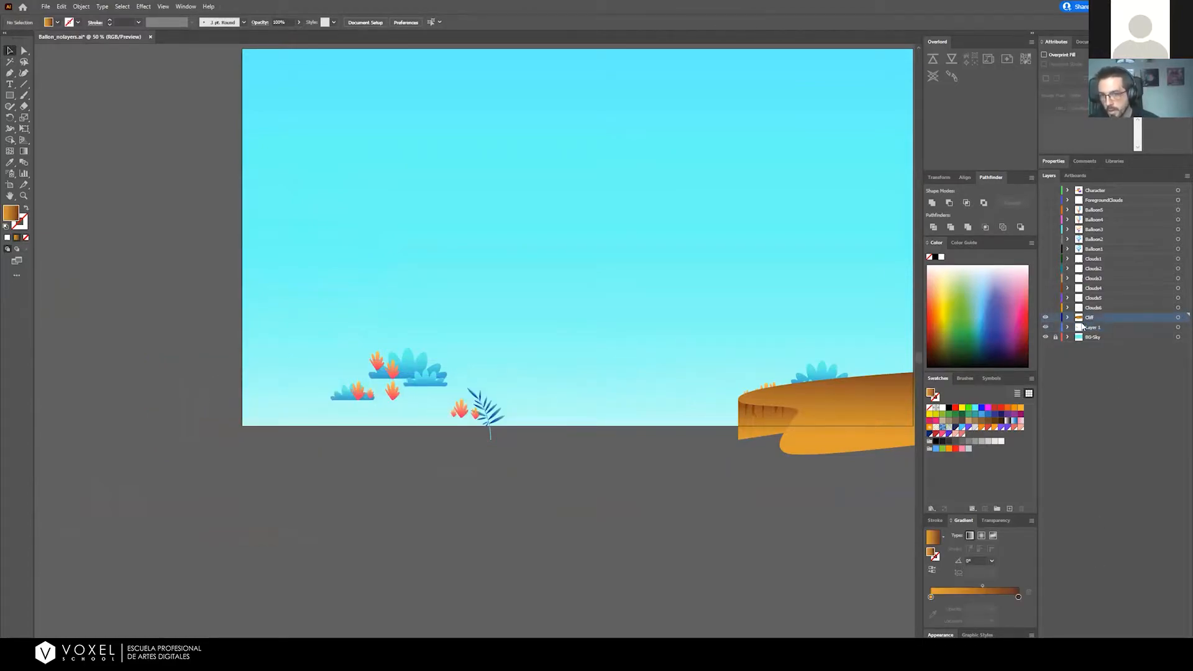
left_click_drag(839, 394, 690, 379)
left_click(1177, 318)
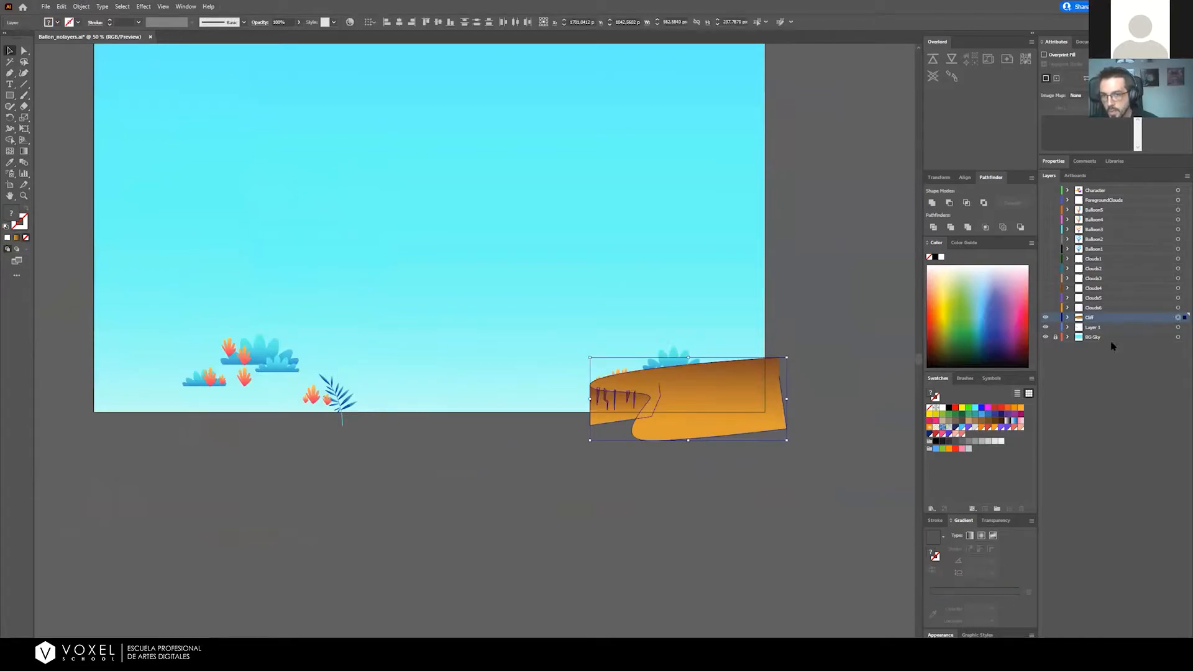
key("ctrl+z")
key("ctrl+z")
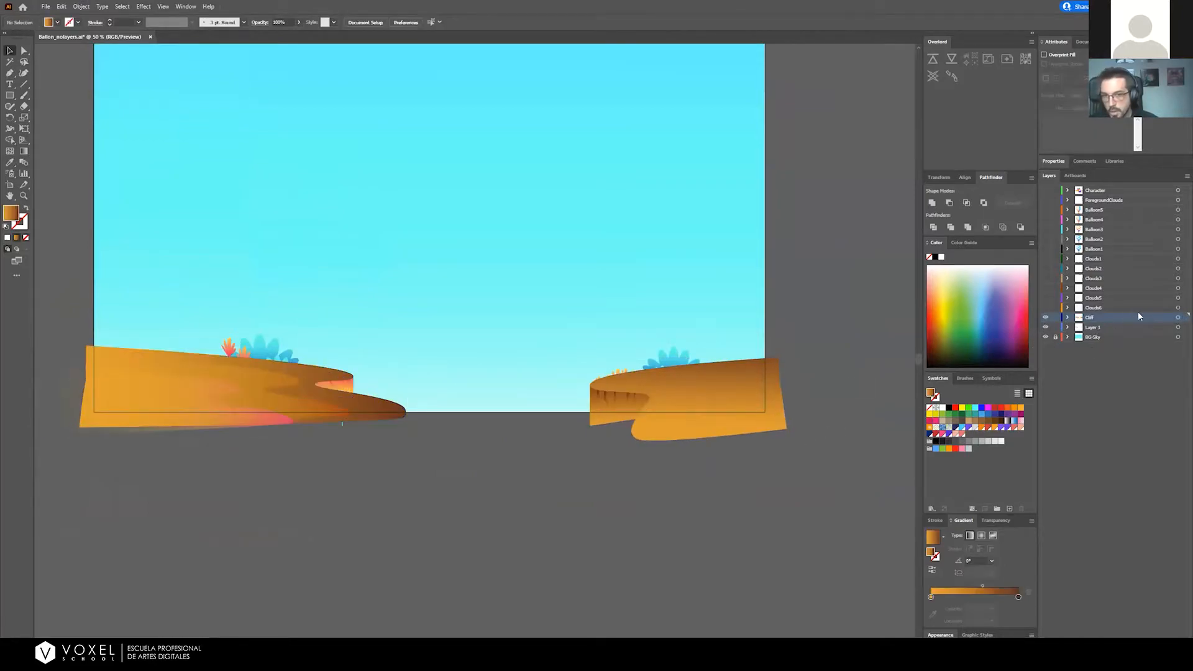
Toggle the Cliff layer's visibility to check its content, leaving it hidden
left_click(1177, 318)
left_click(1045, 318)
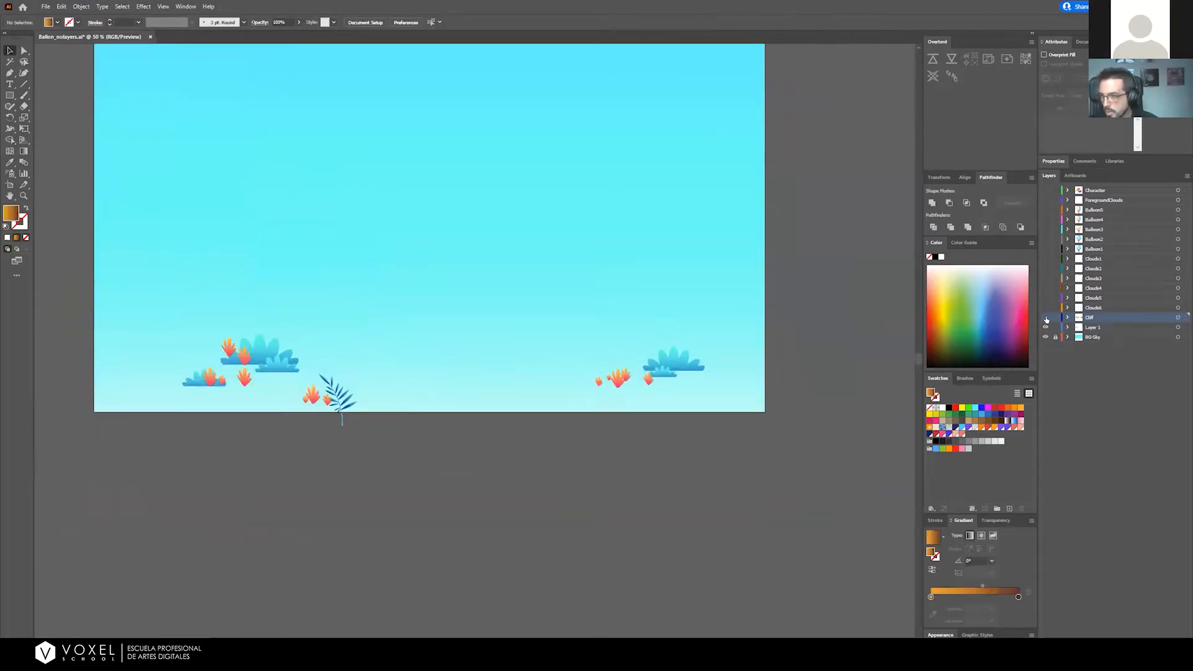
left_click(1045, 318)
left_click(1046, 319)
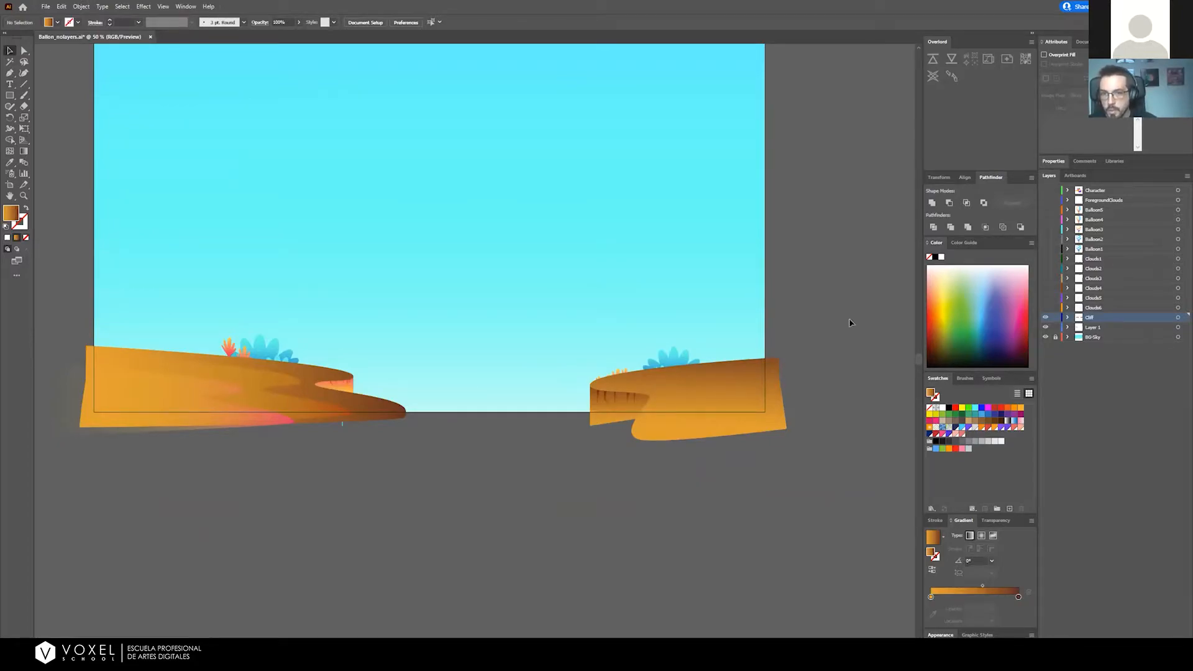
left_click(1044, 319)
Transfer the leftmost small orange plant of the right cliff from Layer 1 to a new layer in place
left_click_drag(294, 399, 445, 399)
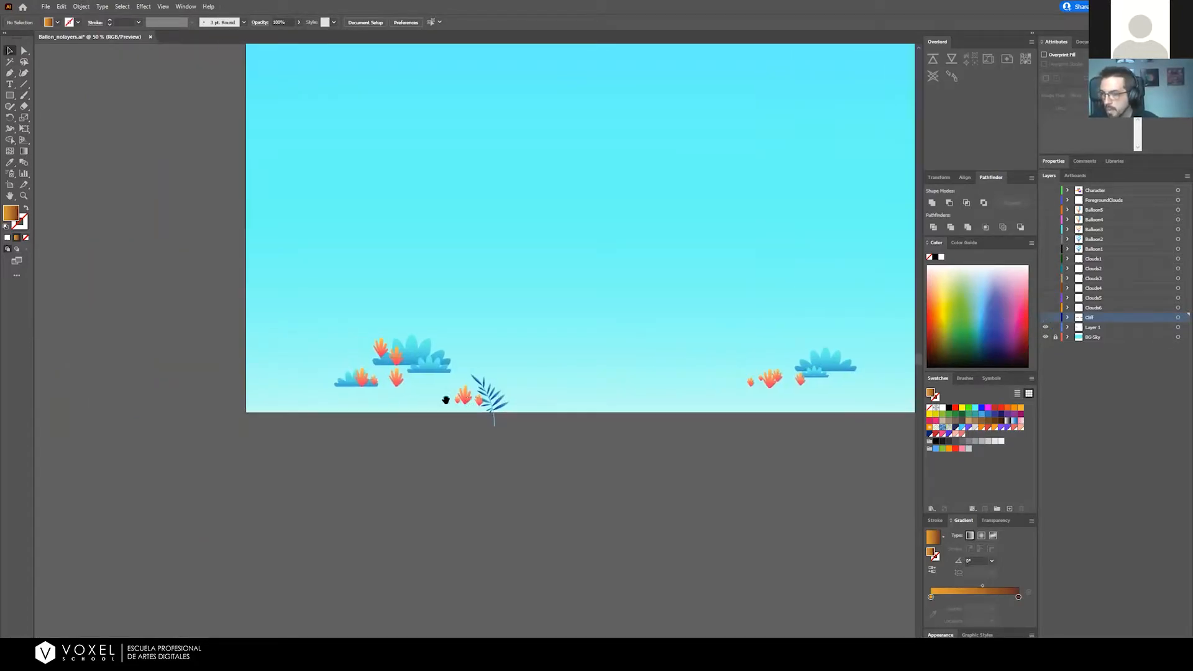
left_click_drag(627, 360, 599, 391)
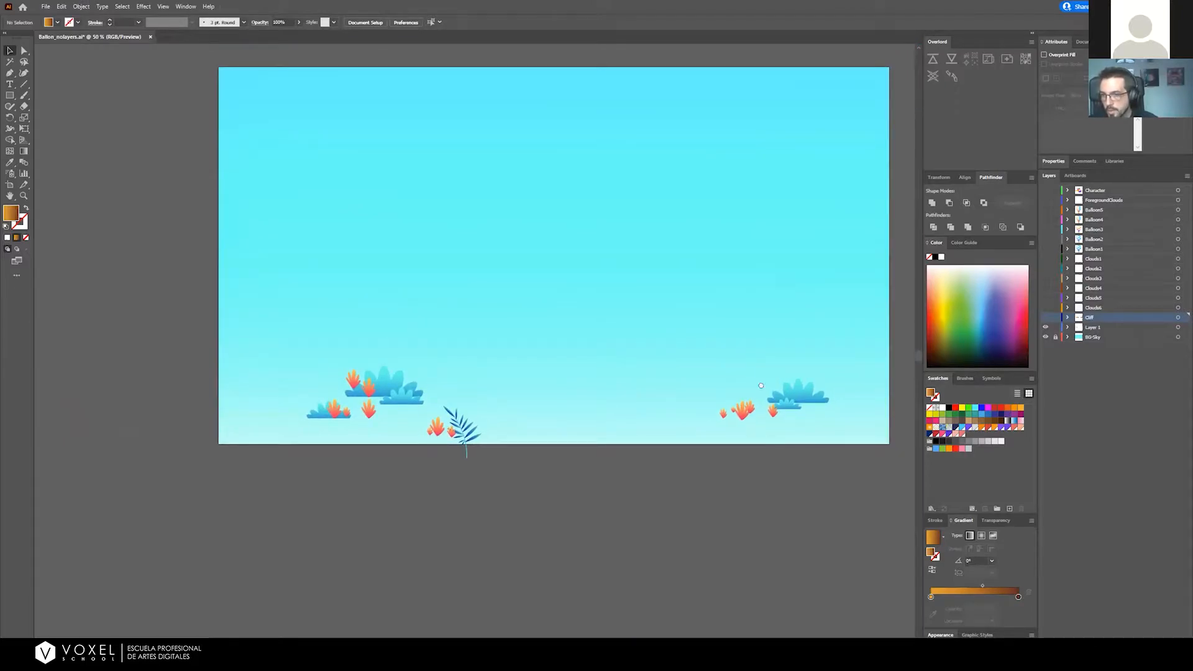
left_click_drag(761, 386, 598, 363)
scroll(587, 374, "up", 3)
left_click_drag(512, 428, 471, 403)
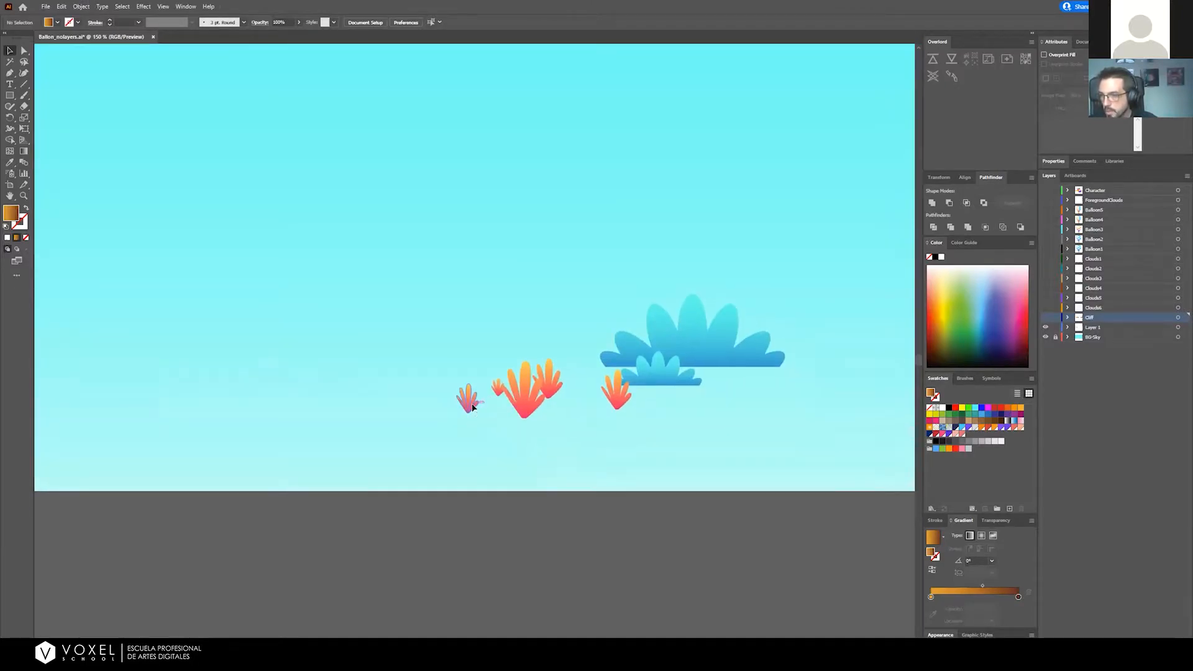
left_click(472, 407)
key("Delete")
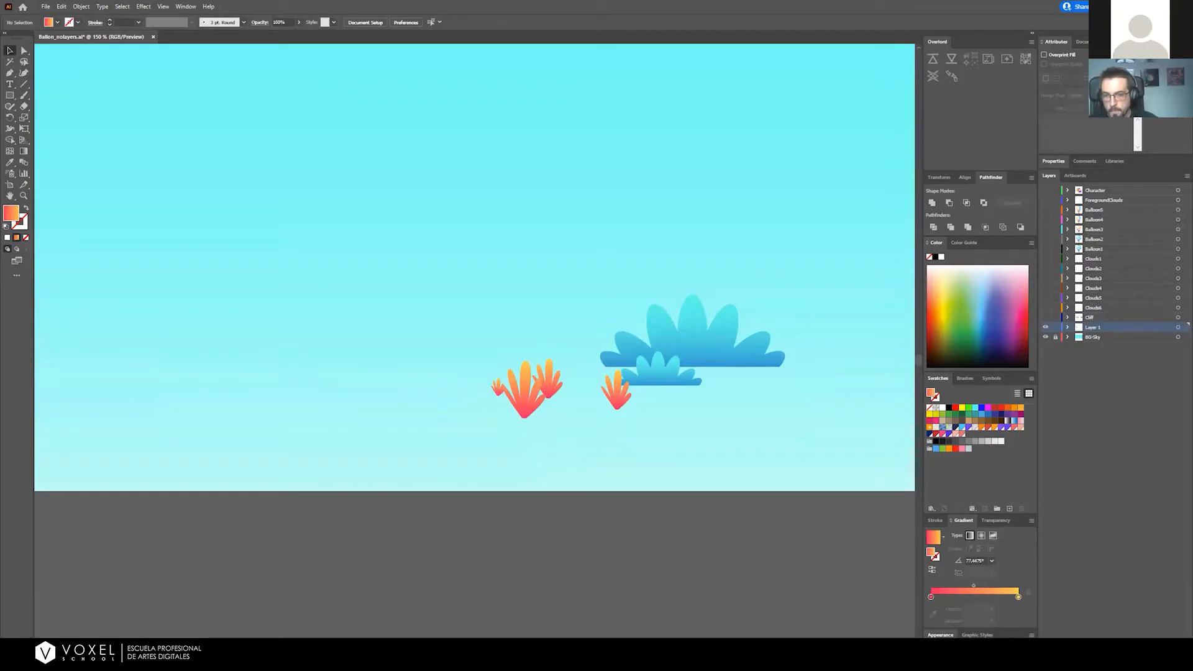
key("ctrl+shift+v")
Transfer the tiny orange plant and the large one beside it from Layer 1 to two separate new layers in place
left_click(497, 387)
key("ctrl+x")
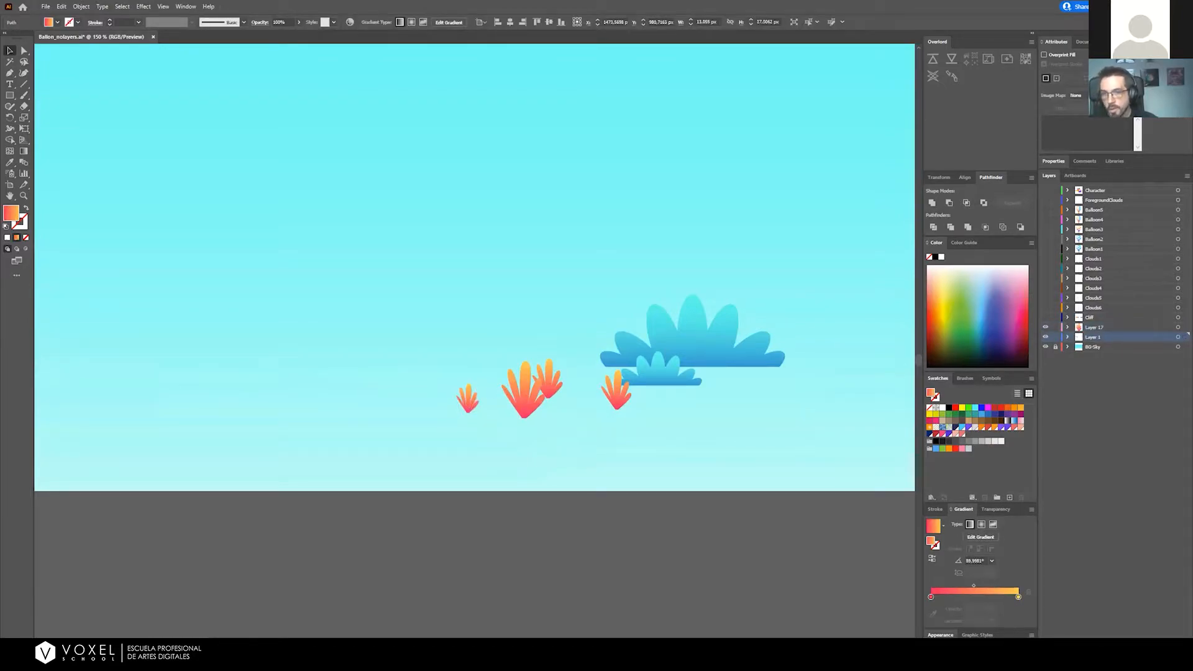
key("ctrl+l")
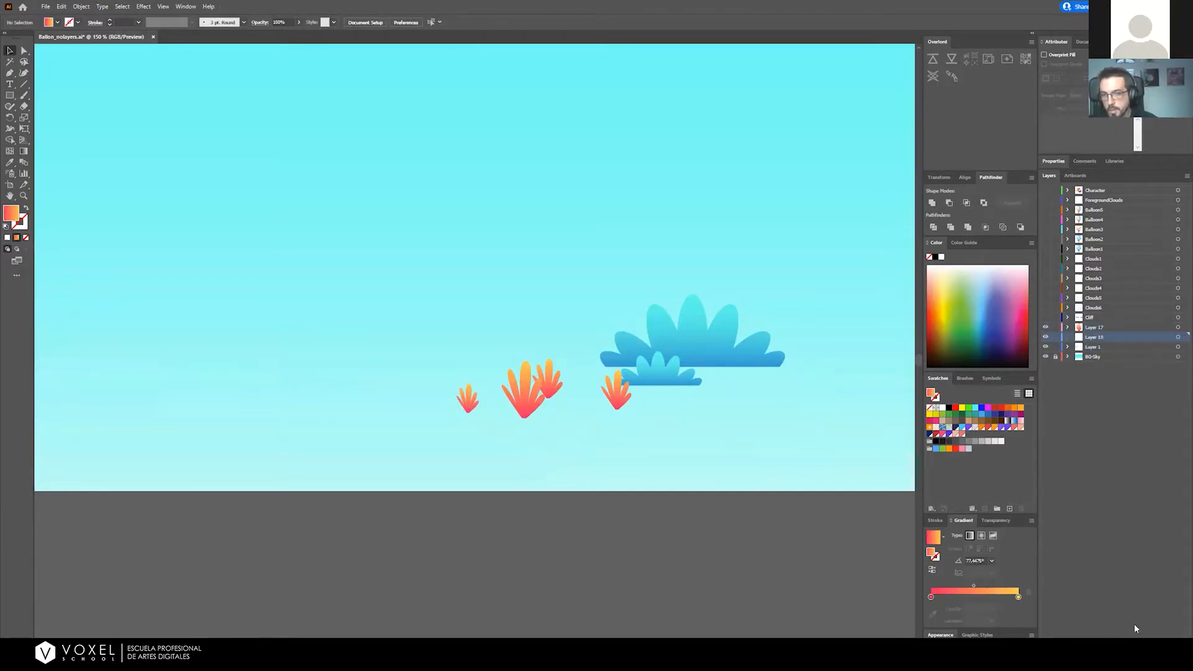
key("ctrl+shift+v")
key("Delete")
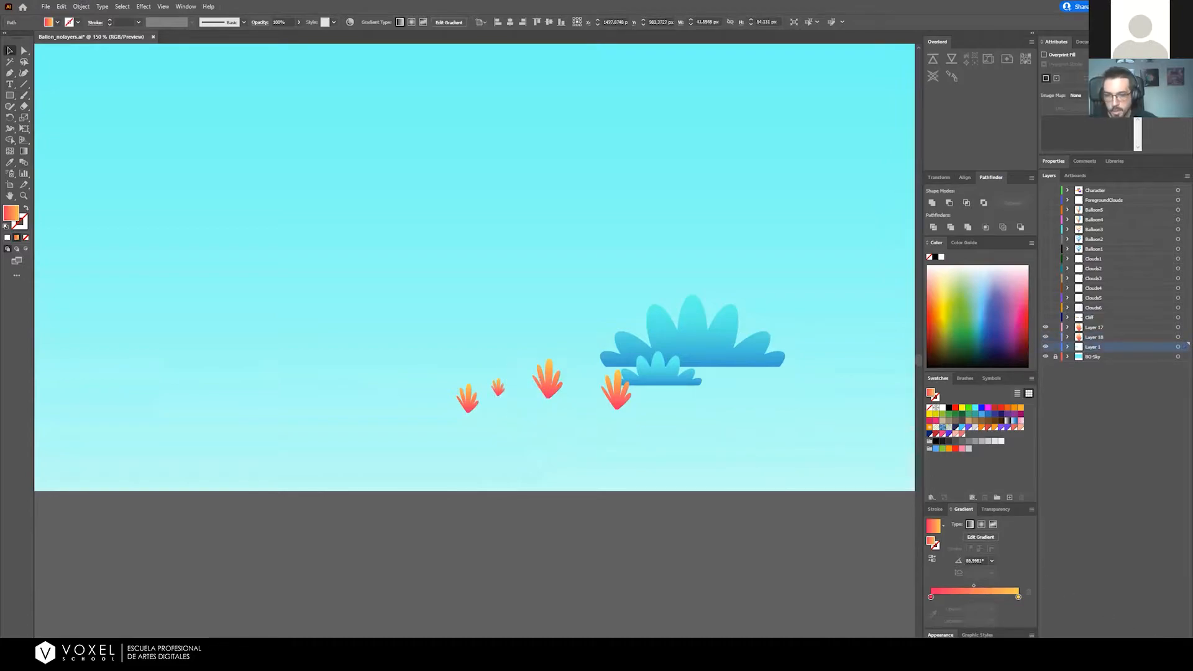
key("ctrl+shift+v")
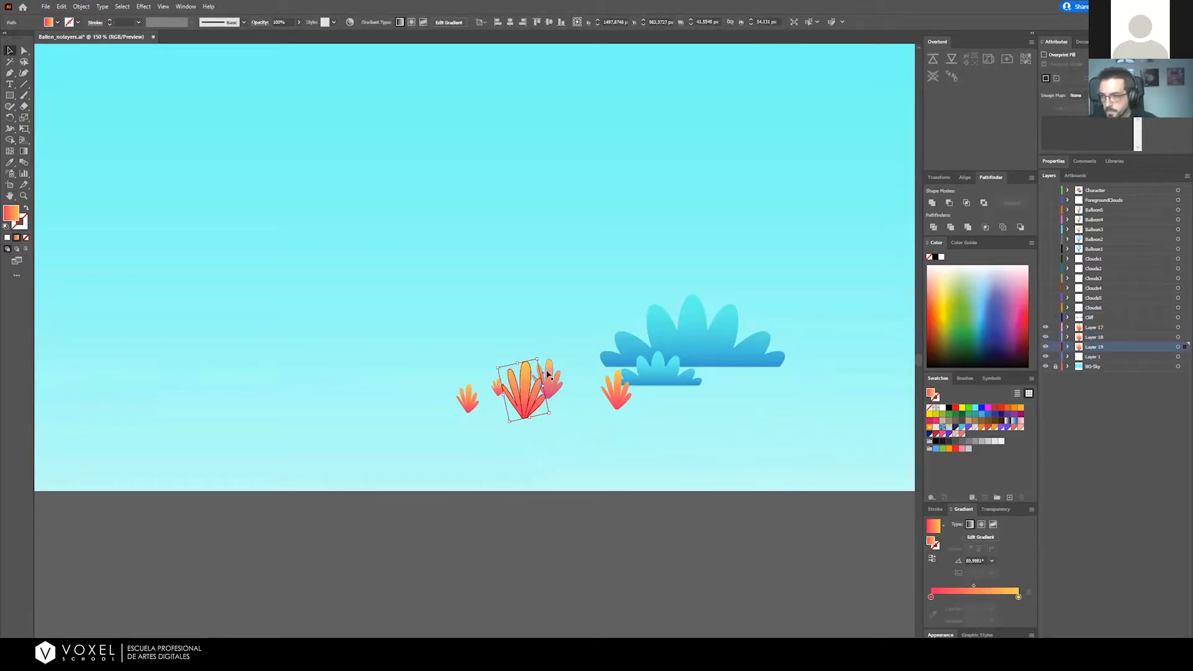
Transfer the orange plant overlapping the large one and the separate one by the blue bushes from Layer 1 to two new layers in place
left_click(548, 376)
key("ctrl+x")
key("ctrl+l")
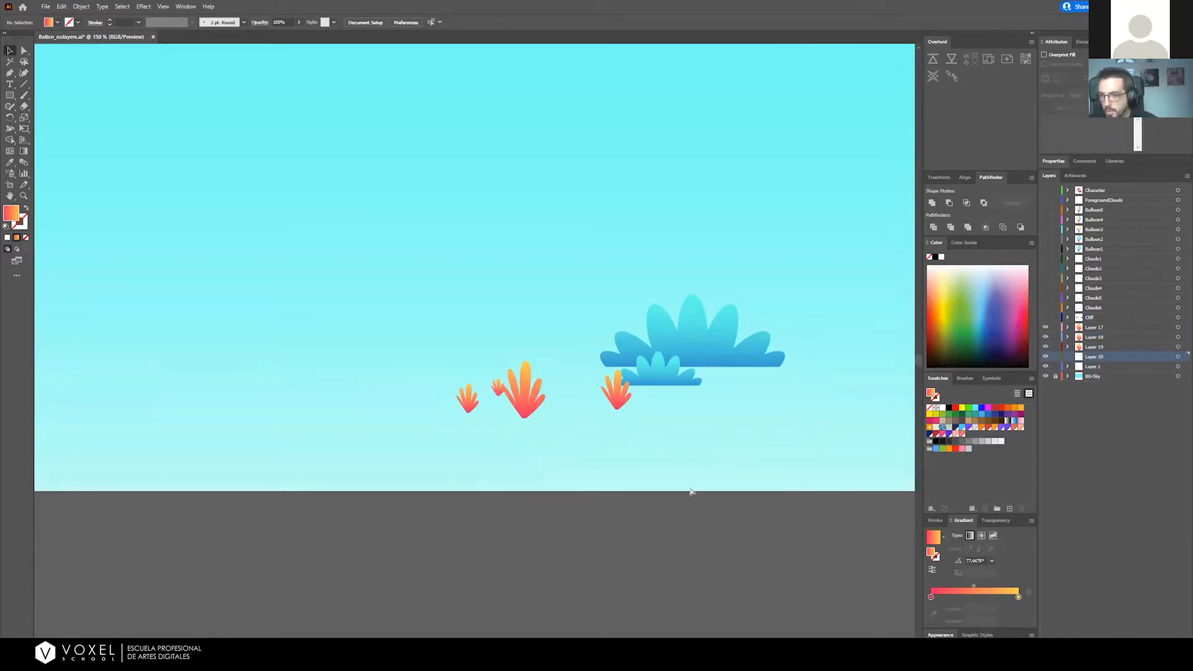
key("ctrl+shift+v")
left_click(620, 388)
key("ctrl+x")
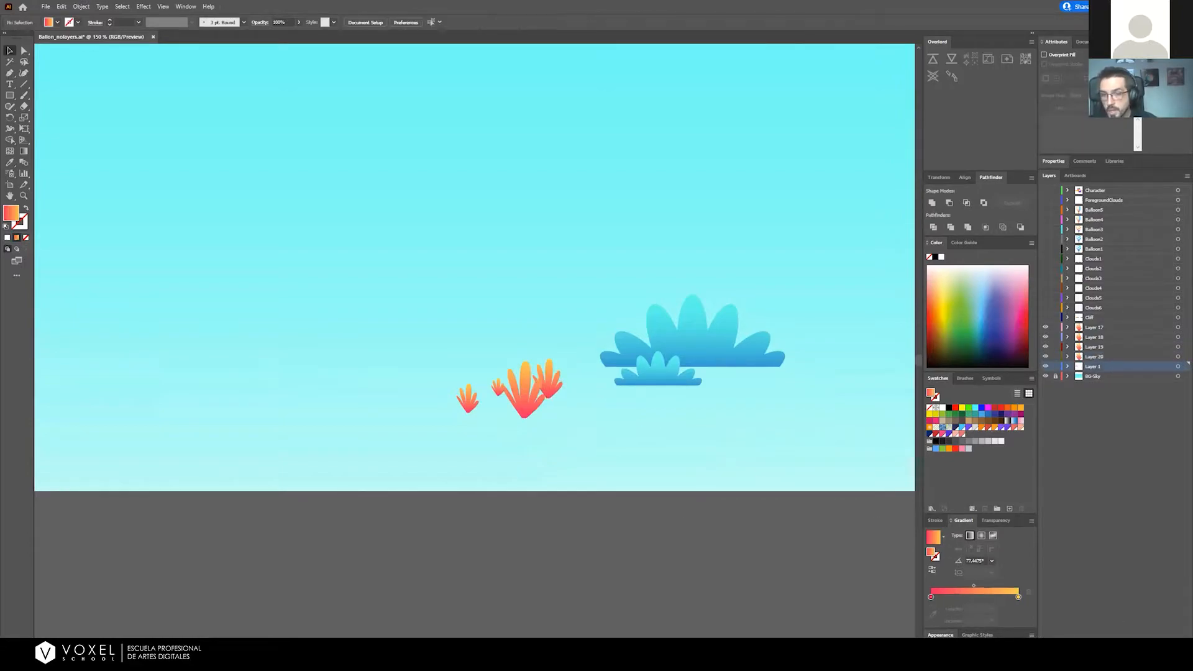
key("ctrl+shift+v")
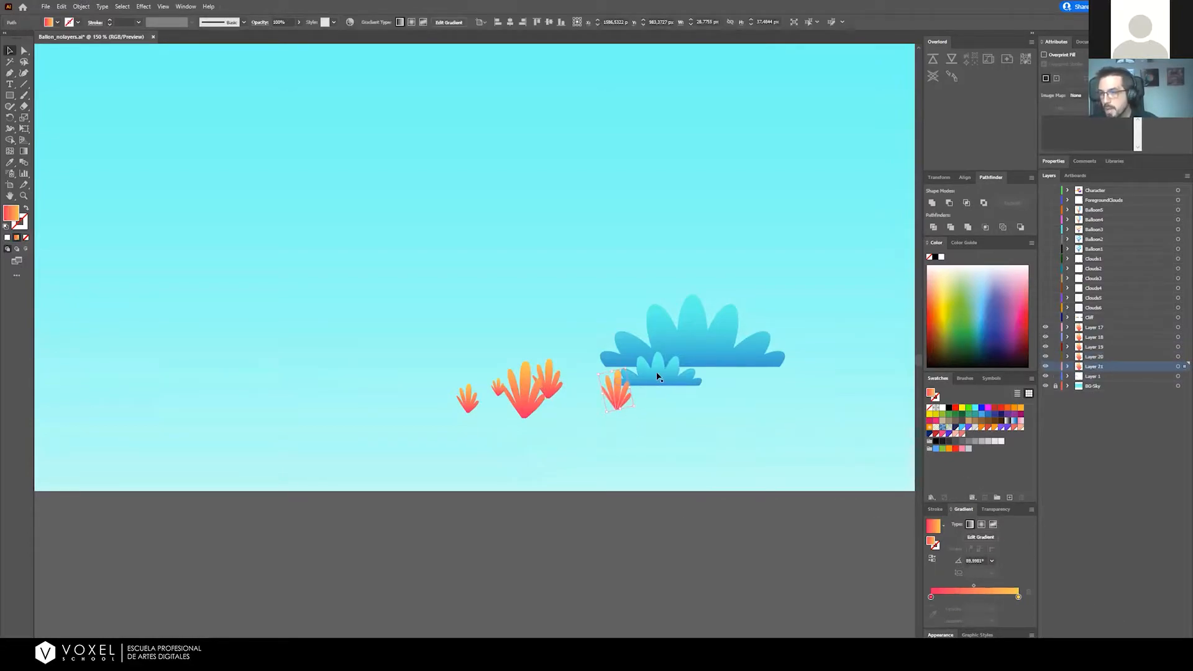
Transfer the small and the large blue bush of the right cliff from Layer 1 to two separate new layers in place
left_click(692, 377)
key("ctrl+x")
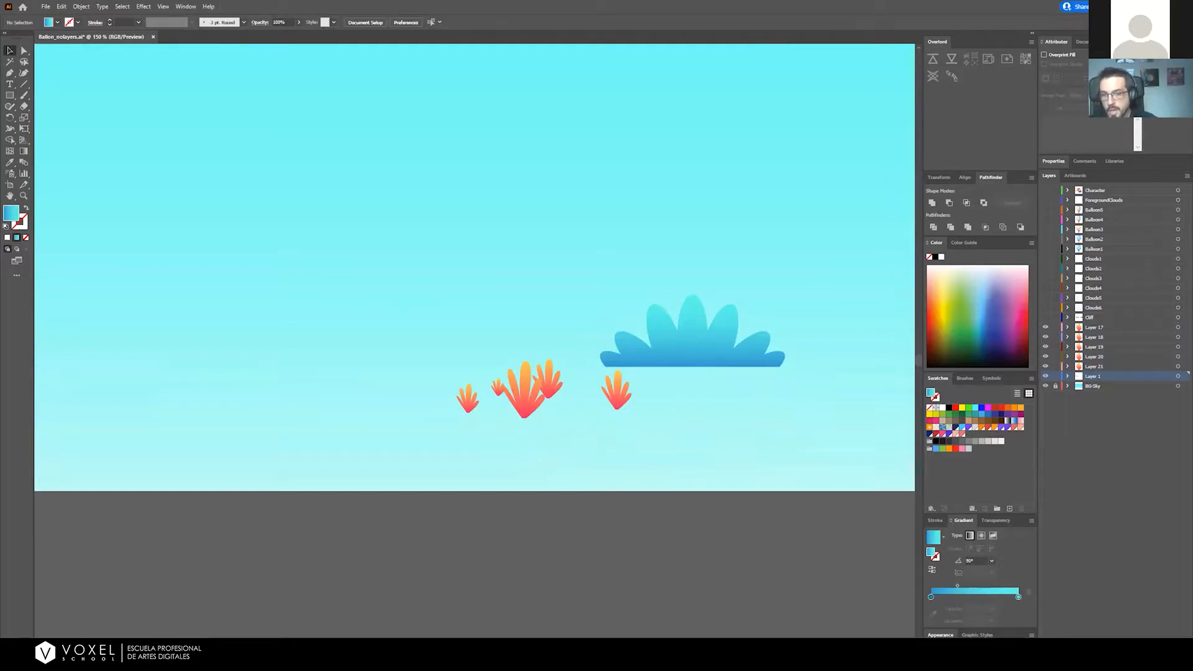
key("ctrl+shift+v")
left_click(721, 316)
key("ctrl+x")
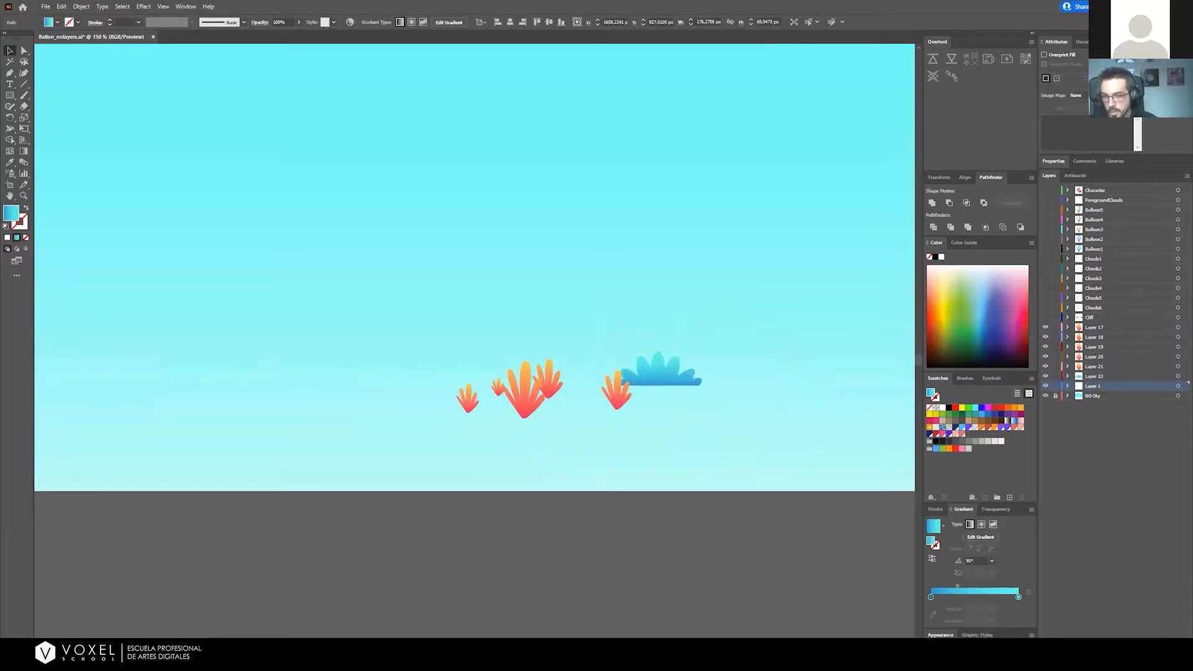
key("ctrl+l")
key("ctrl+shift+v")
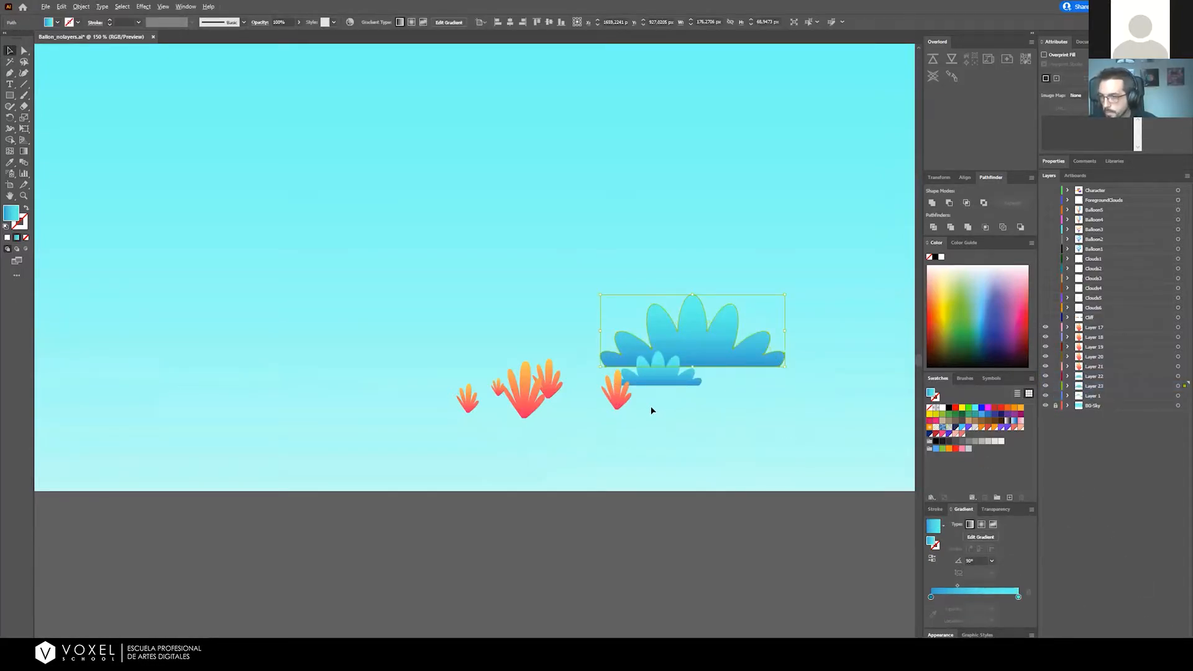
Transfer the blue fern at the artboard's lower edge from Layer 1 to a new layer in place
scroll(652, 408, "down", 1)
left_click(487, 401)
left_click_drag(314, 366, 567, 392)
scroll(569, 392, "down", 1)
left_click_drag(499, 371, 718, 346)
scroll(580, 383, "up", 2)
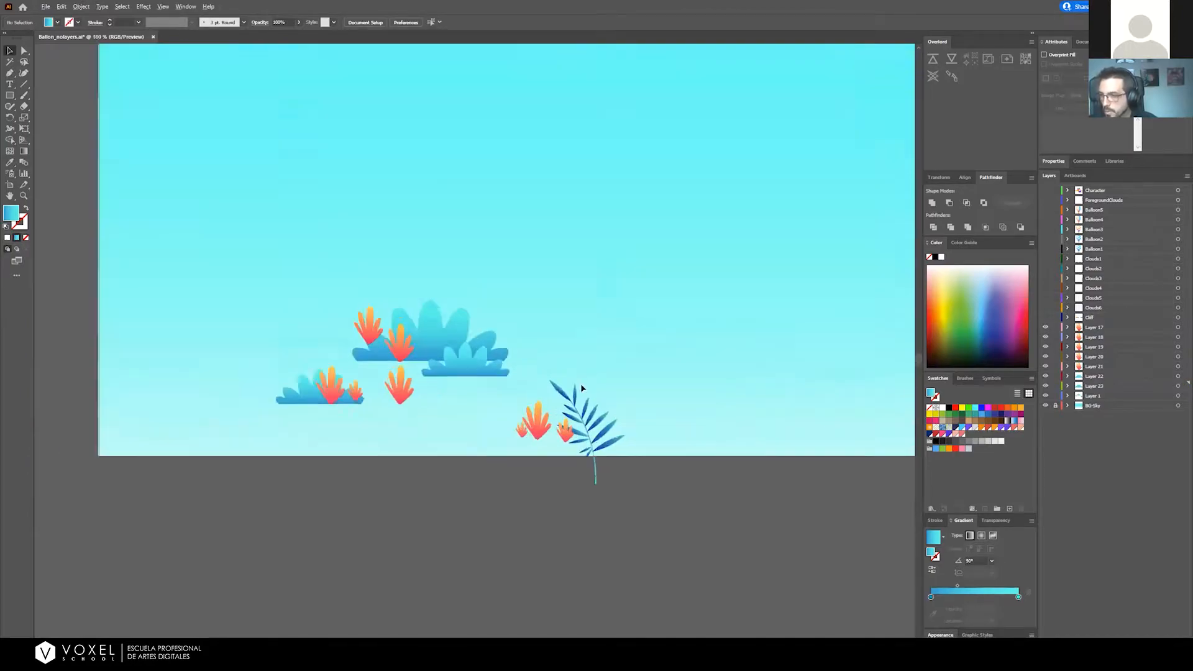
left_click(594, 445)
key("ctrl+x")
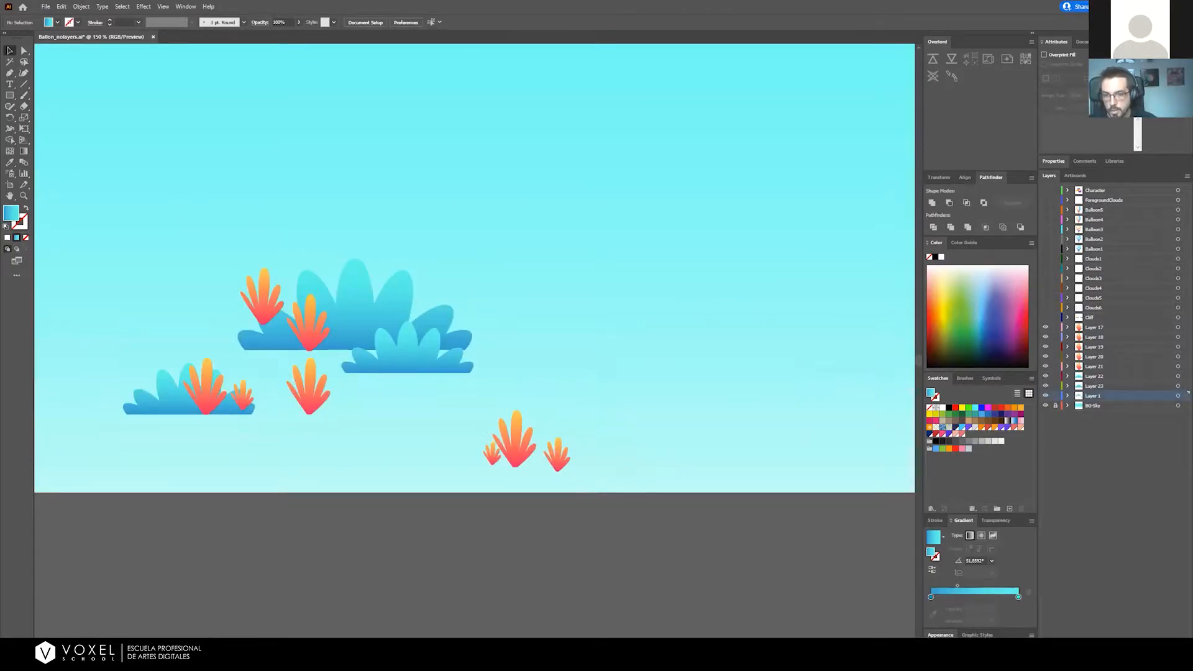
key("ctrl+l")
key("ctrl+shift+v")
Transfer the small orange plant by the fern and the large one beside it from Layer 1 to two separate new layers in place
key("ctrl+shift+a")
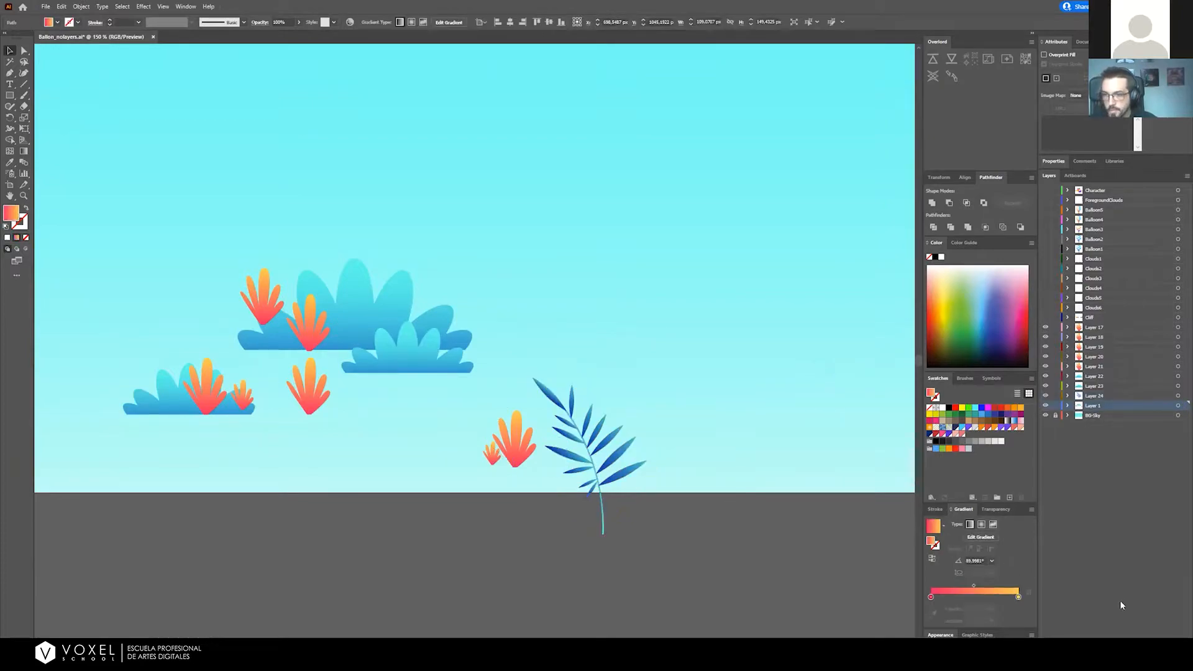
key("ctrl+l")
key("ctrl+shift+v")
left_click(515, 450)
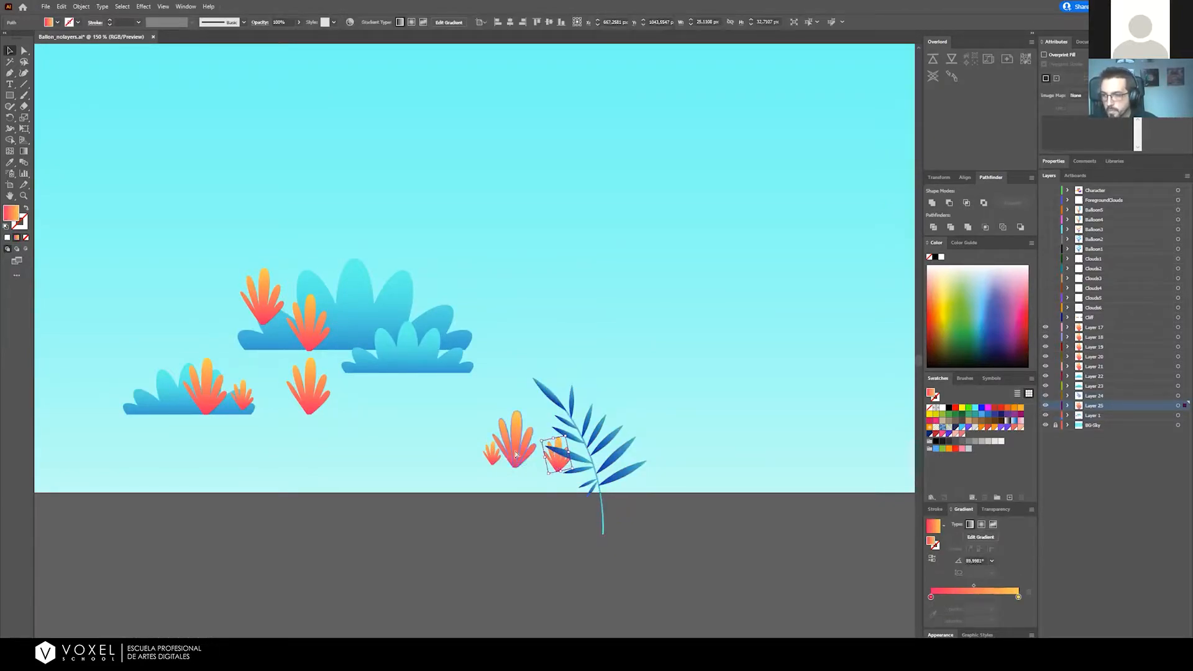
key("ctrl+x")
key("ctrl+l")
key("ctrl+shift+v")
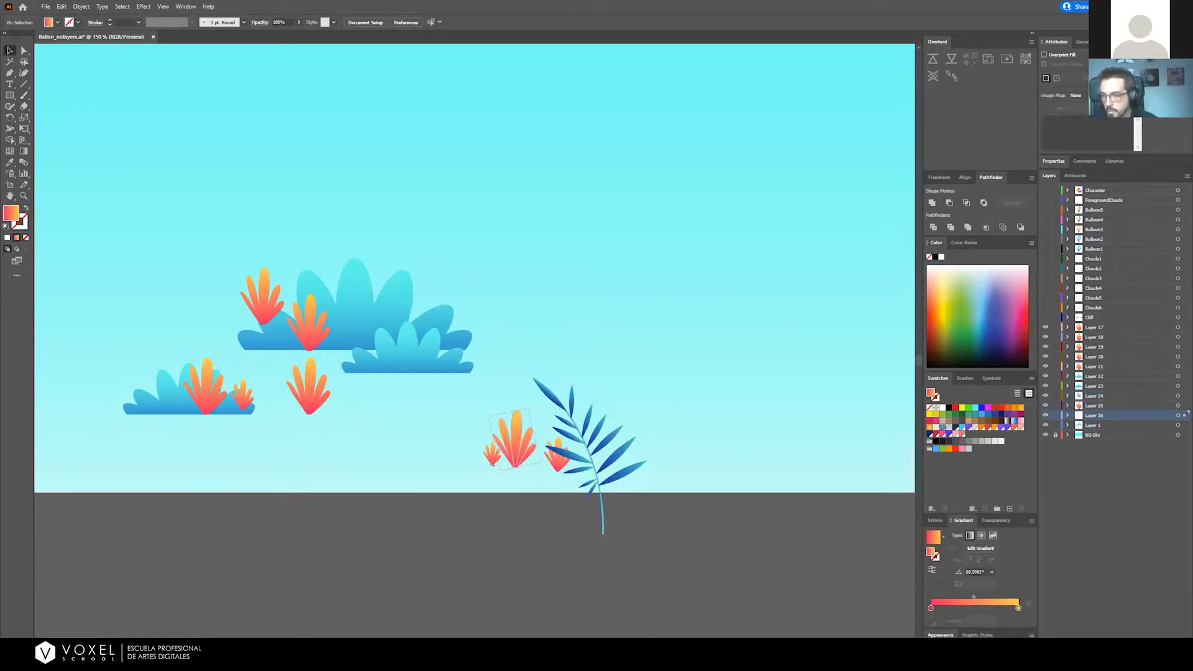
Transfer the smallest orange plant of the fern group from Layer 1 to a new layer in place, keeping the layer's default name
left_click(491, 454)
key("ctrl+x")
key("ctrl+l")
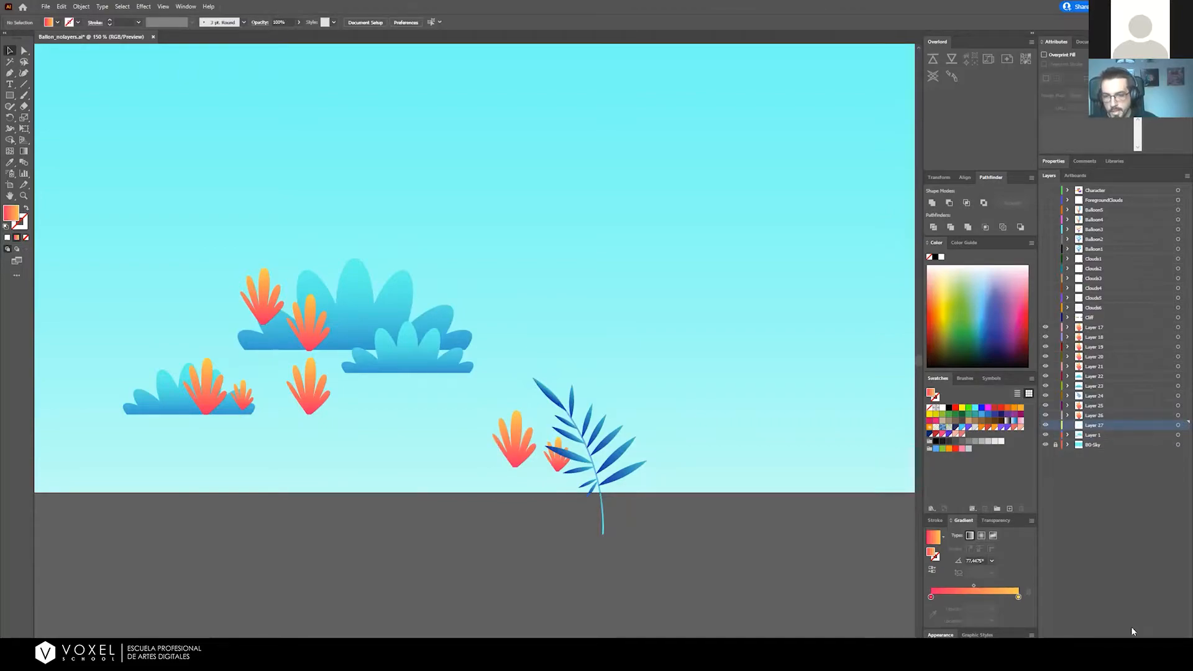
key("ctrl+shift+v")
double_click(1097, 425)
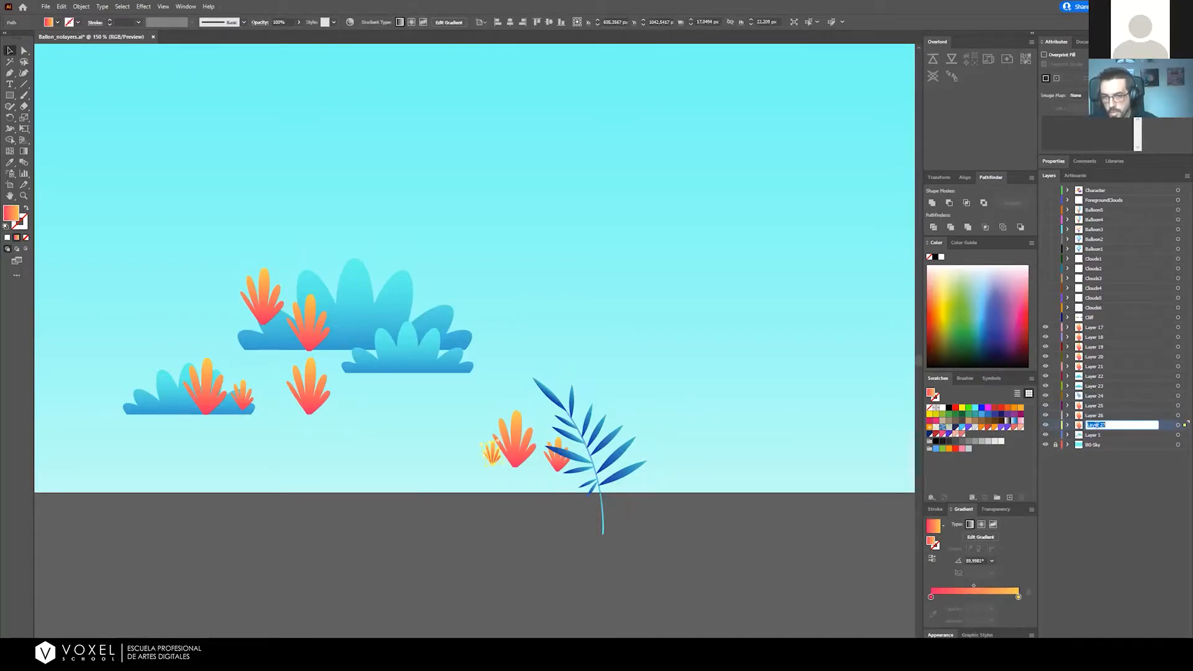
key("Return")
Transfer the orange plant below the large bush and the small one on the left bush from Layer 1 to two new layers in place
left_click_drag(351, 427, 611, 430)
left_click(514, 430)
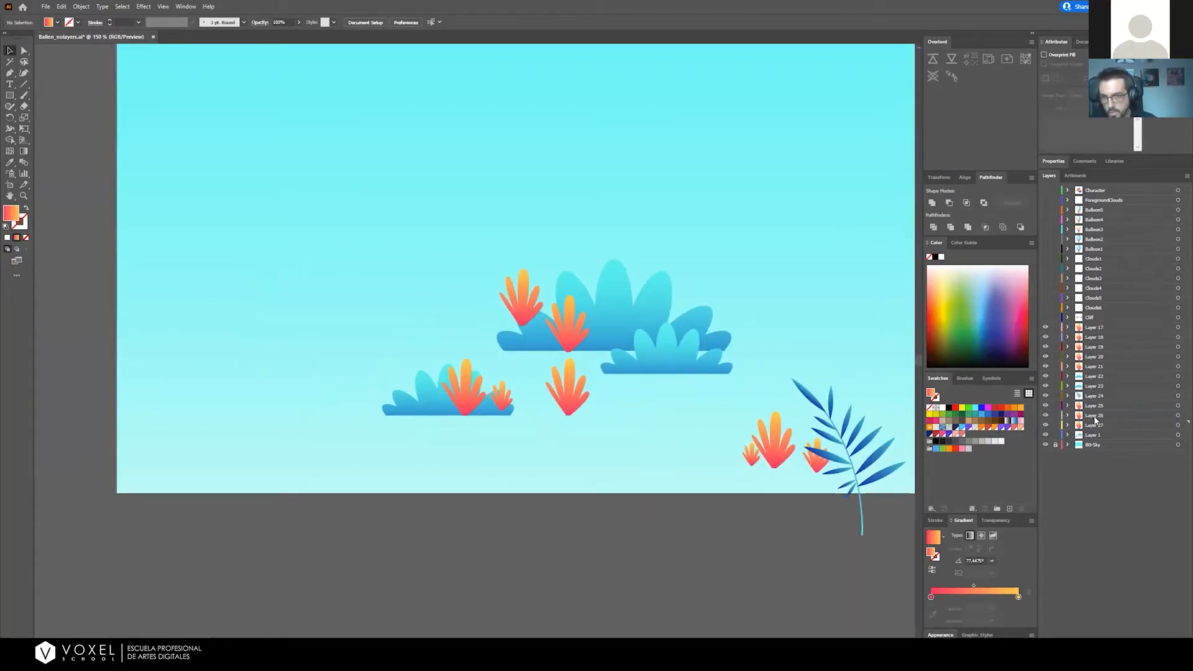
left_click(1088, 434)
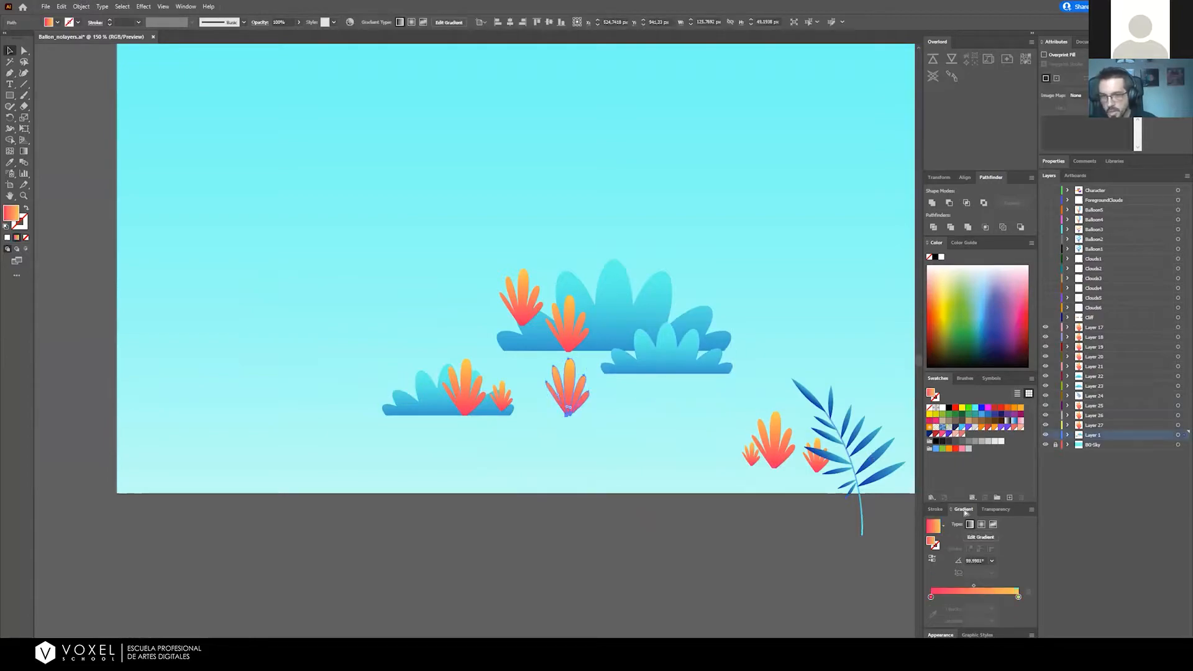
left_click(1168, 641)
key("ctrl+f")
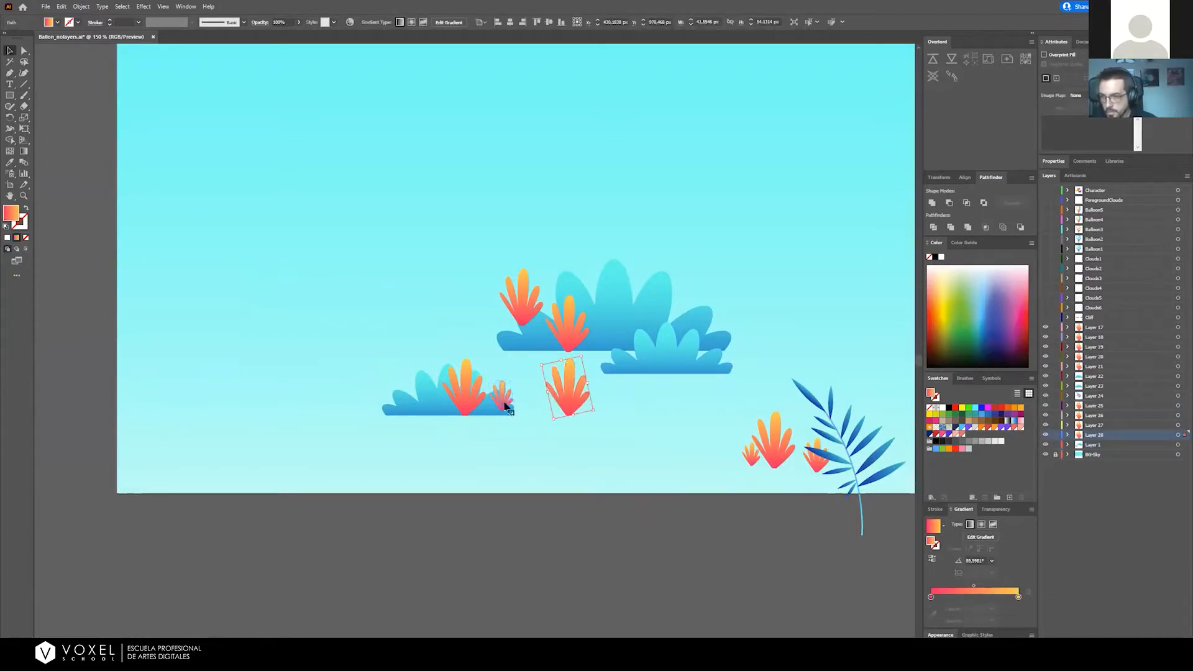
left_click(503, 404)
key("ctrl+x")
left_click(1168, 641)
key("ctrl+f")
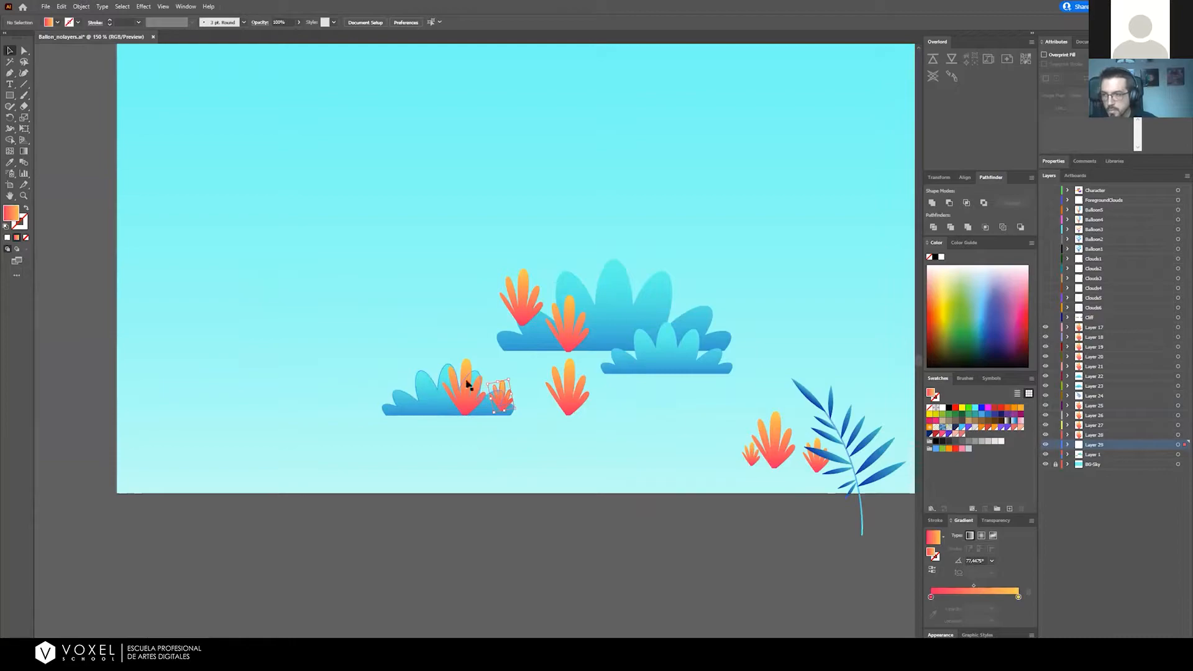
Transfer the large orange plant on the left bush and the blue bush itself from Layer 1 to two separate new layers in place
left_click(470, 394)
key("ctrl+x")
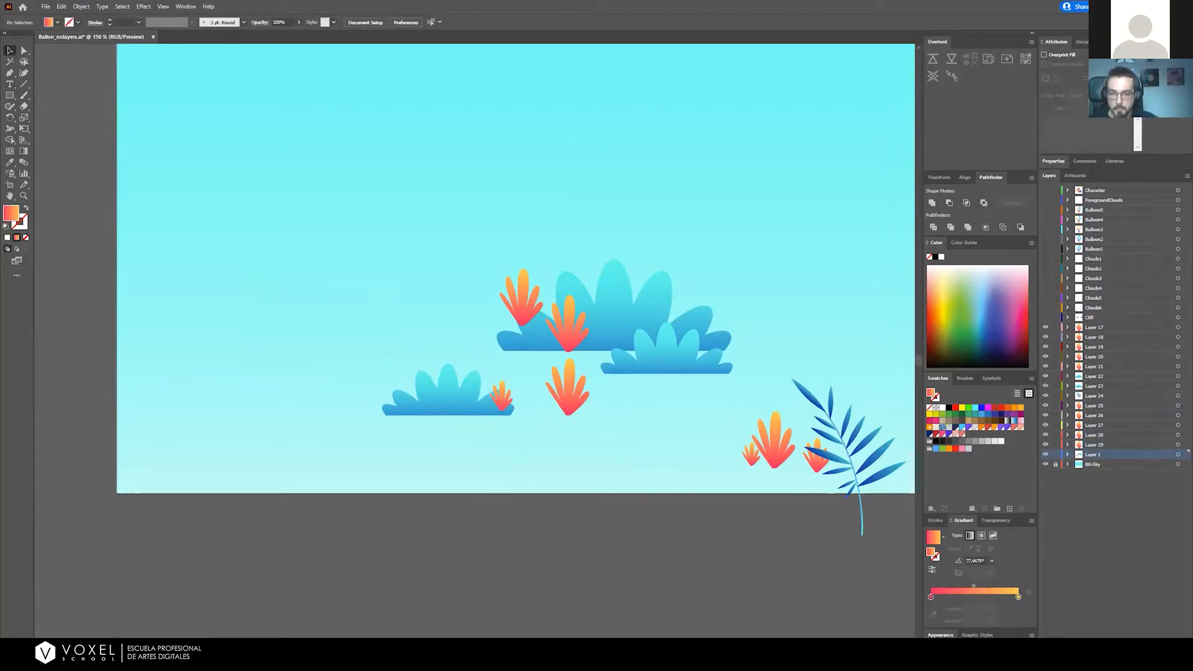
left_click(1168, 641)
key("ctrl+f")
left_click(423, 410)
key("ctrl+x")
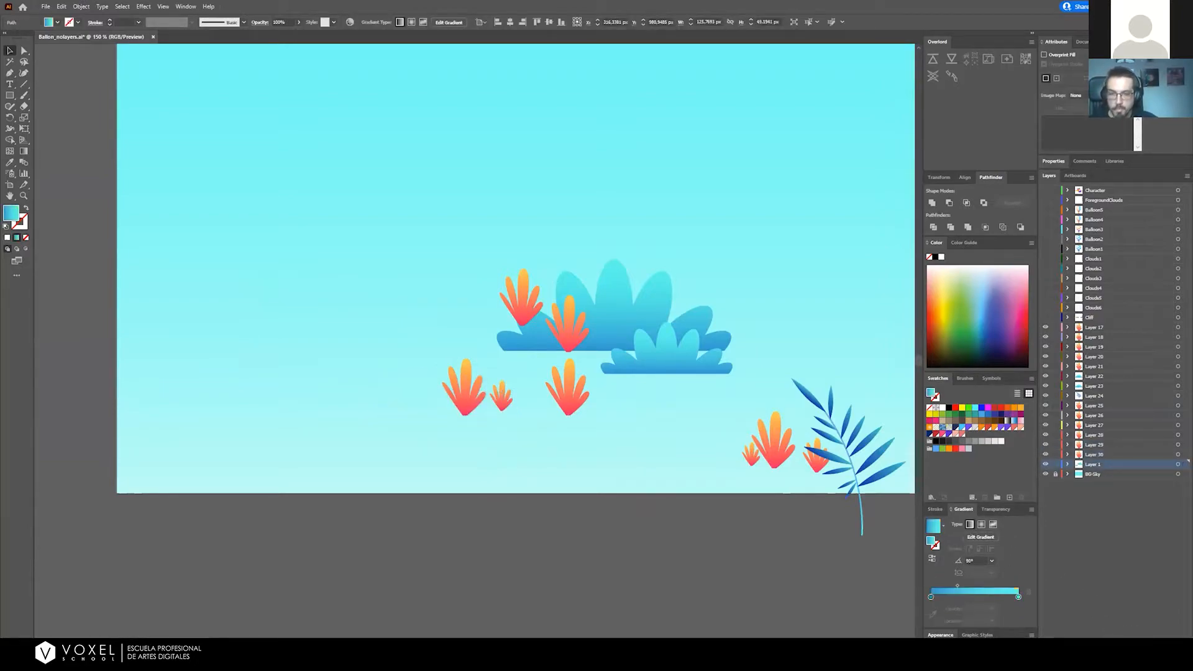
left_click(1168, 641)
key("ctrl+f")
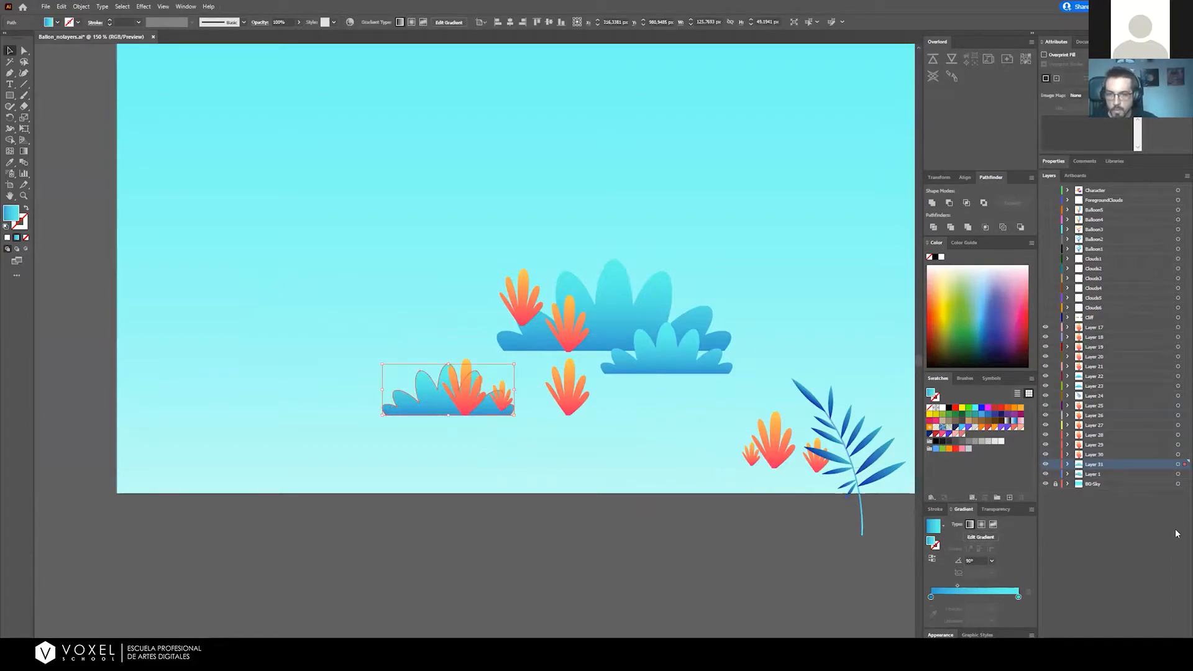
left_click(1122, 517)
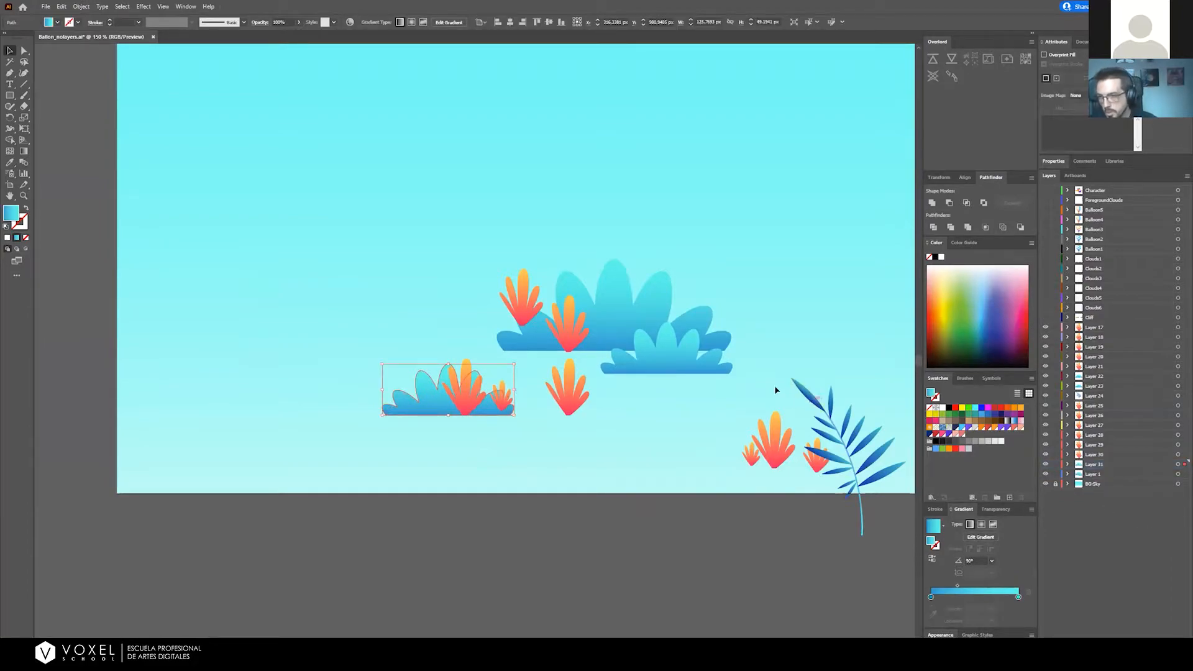
left_click(688, 508)
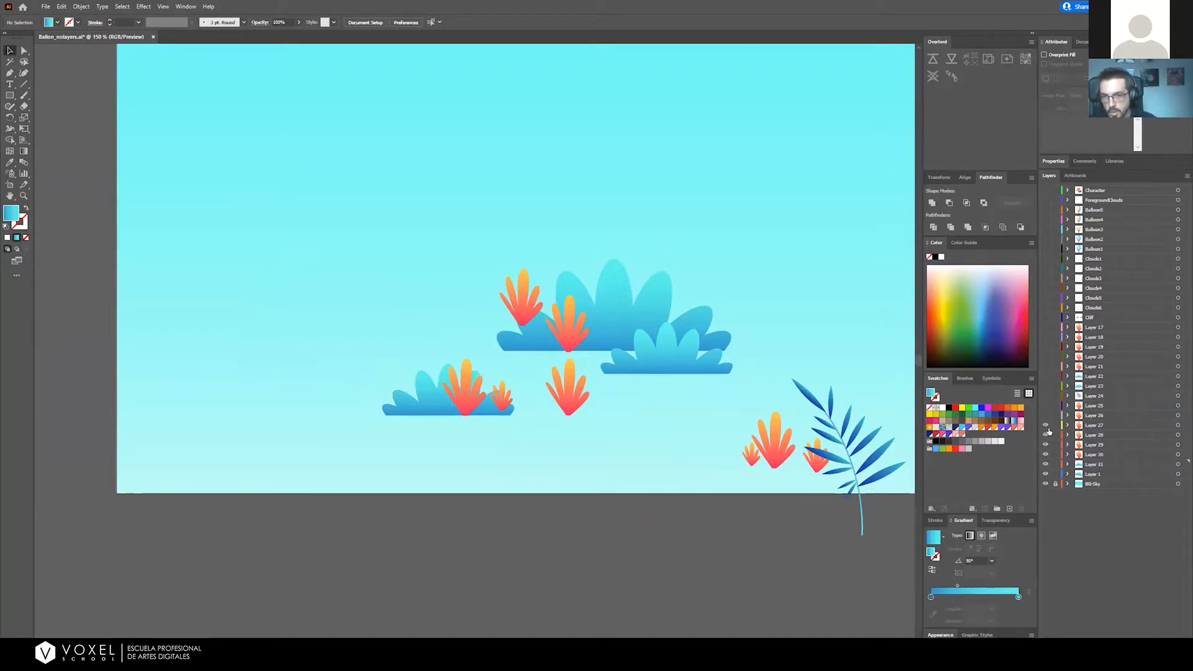
Hide all layers except Layer 1 and the sky background, and check which artwork is left on Layer 1
left_click(1045, 484, "alt")
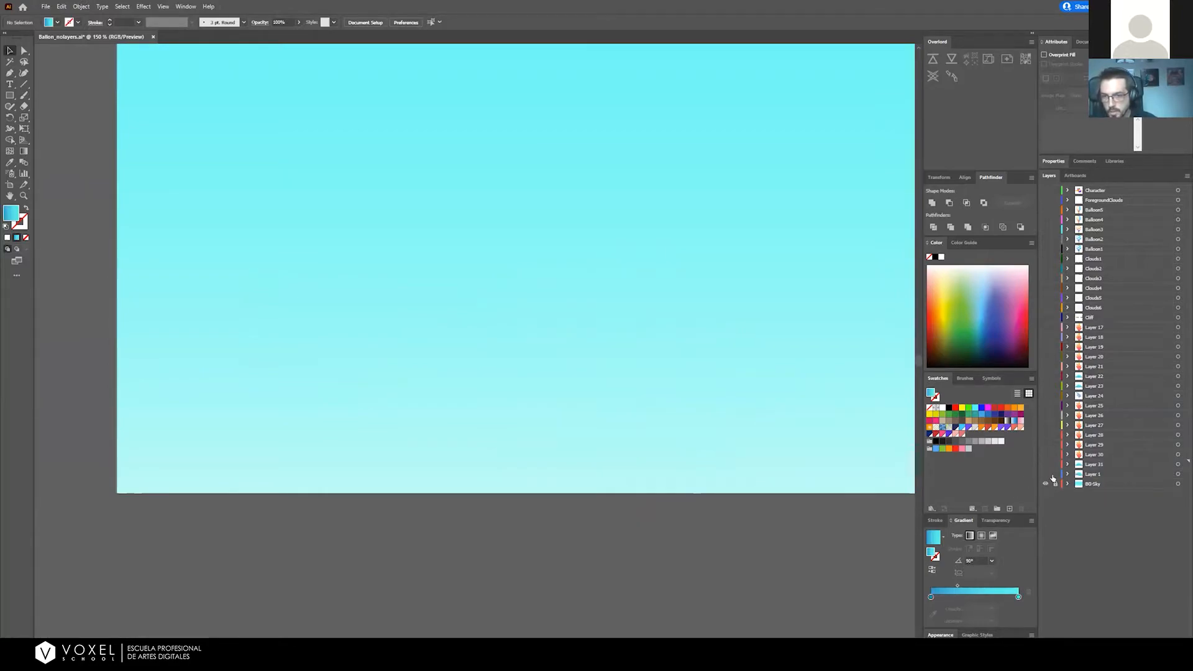
left_click(1045, 474)
scroll(698, 440, "down", 3)
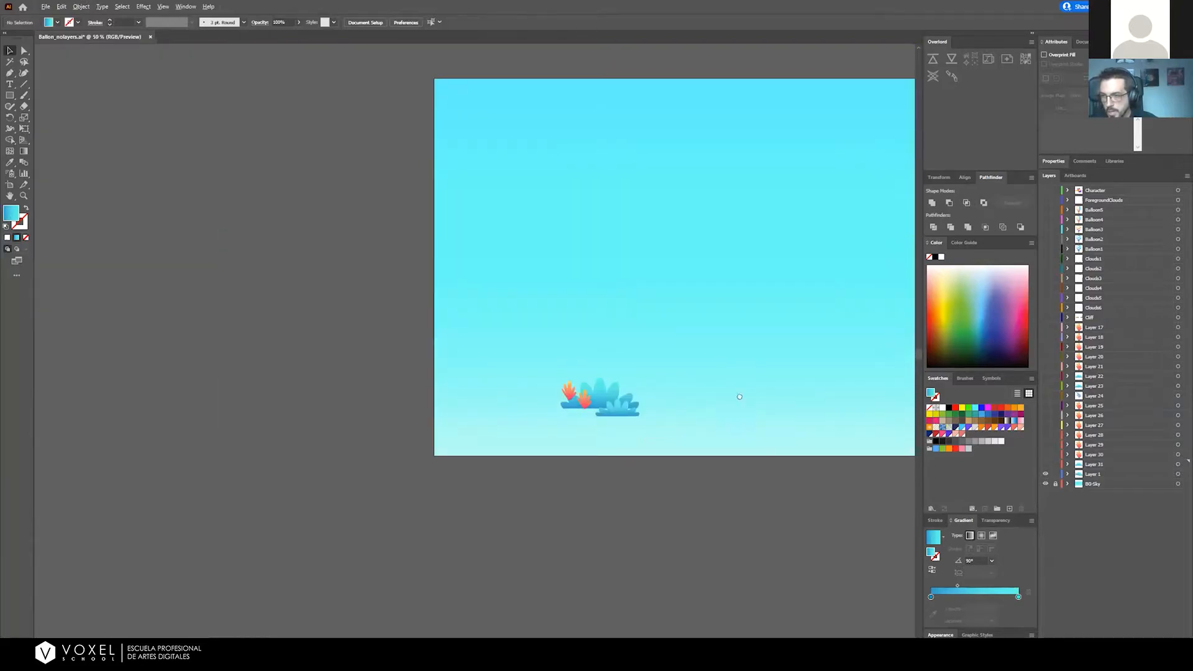
left_click(1177, 474)
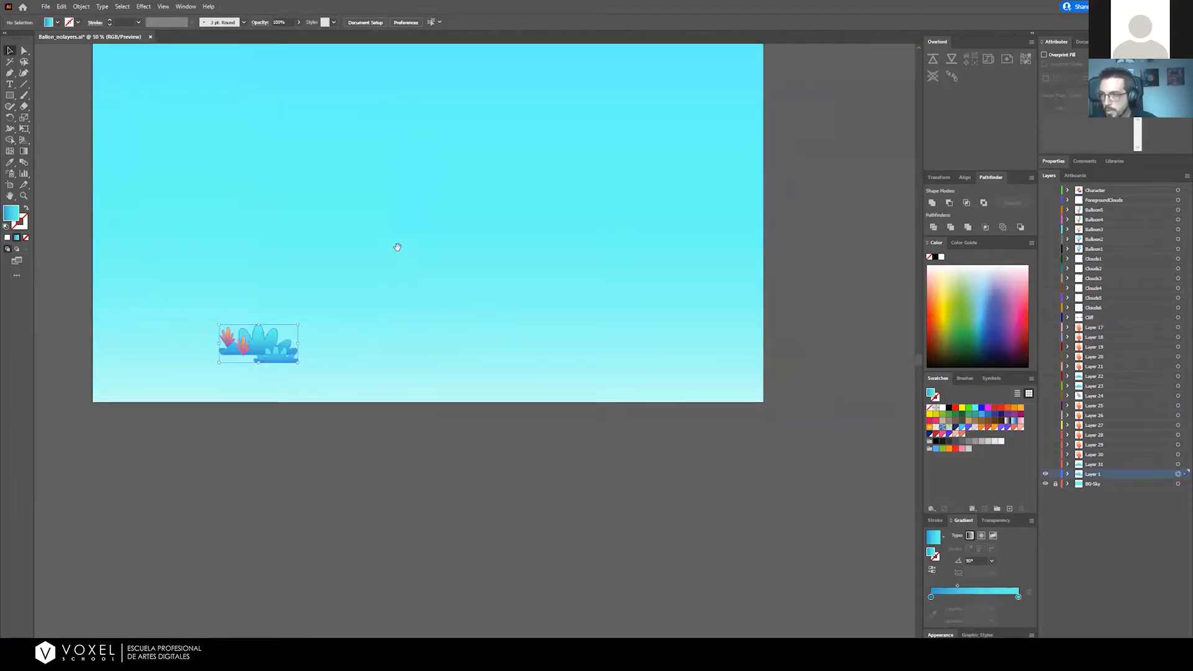
left_click_drag(396, 245, 538, 346)
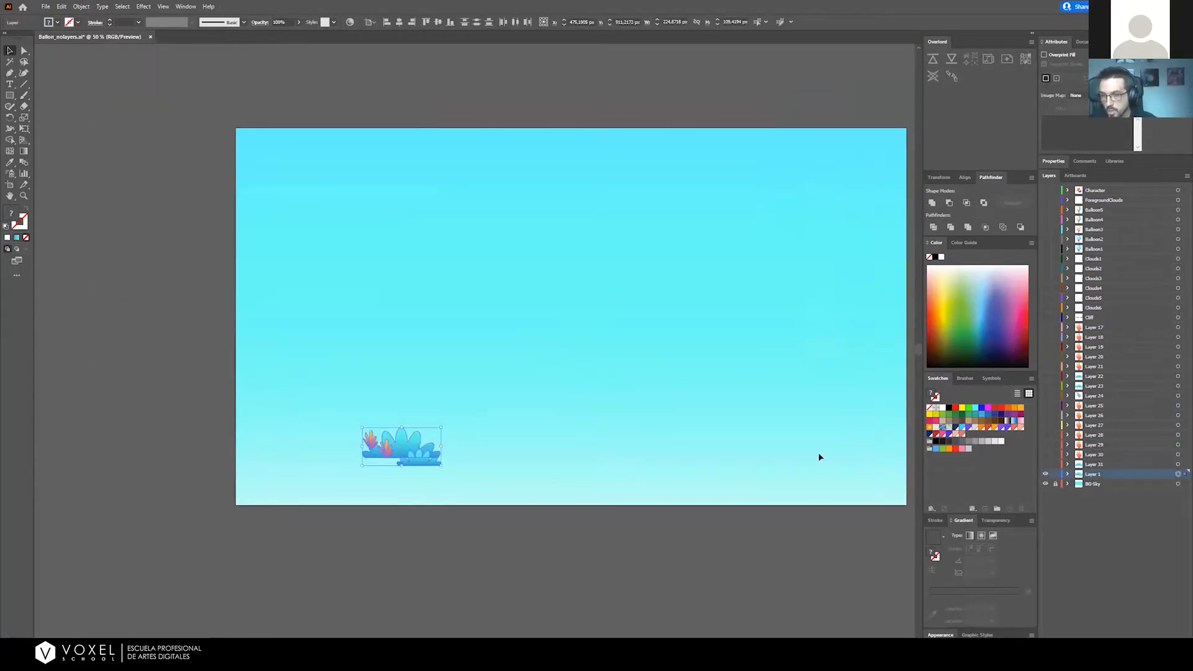
scroll(368, 466, "up", 5)
scroll(623, 461, "down", 1)
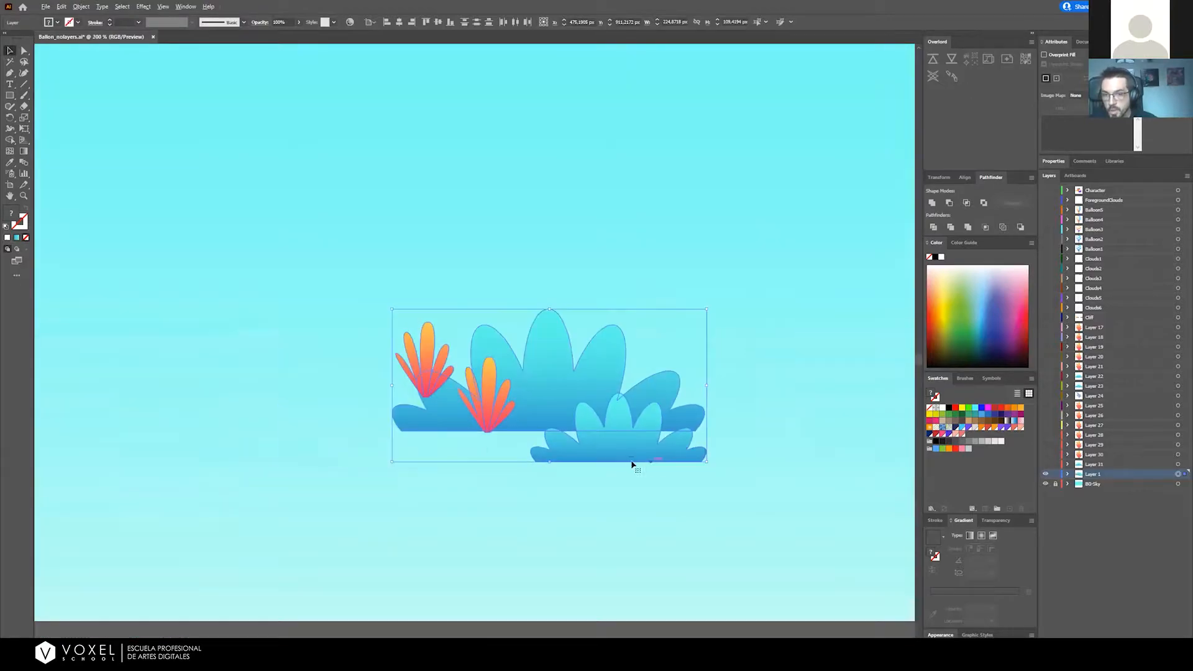
left_click_drag(632, 464, 656, 467)
left_click(801, 485)
Transfer the two remaining blue bushes, the small front one and the large one, from Layer 1 to separate new layers in place
left_click(655, 464)
key("ctrl+x")
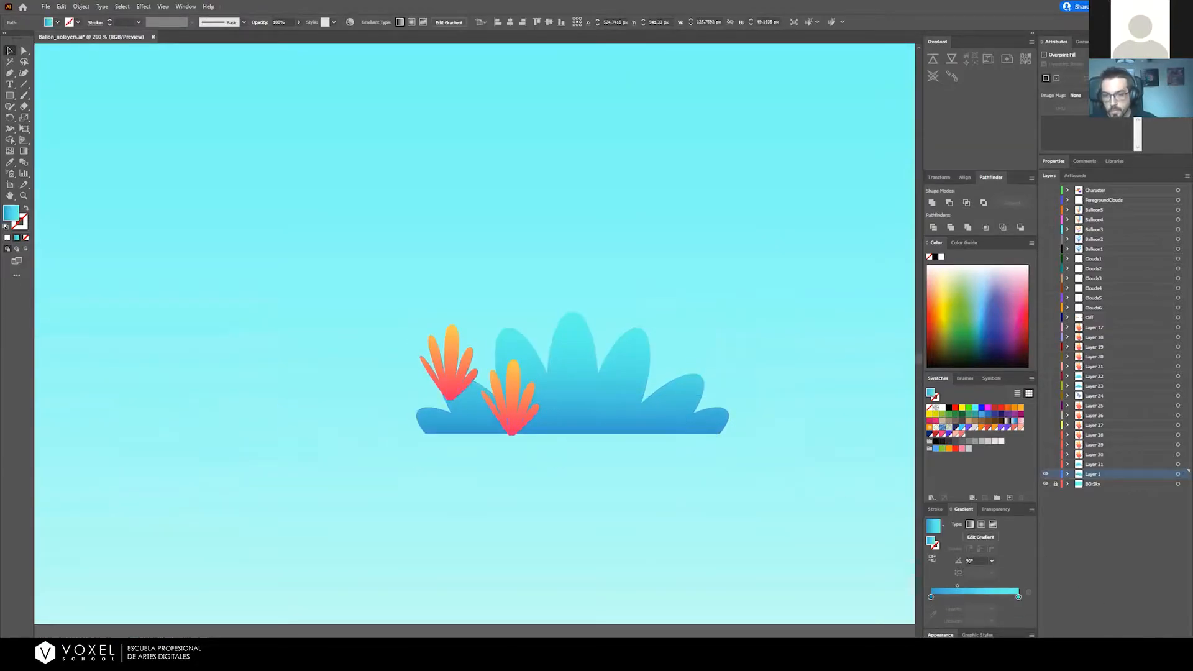
key("ctrl+l")
key("ctrl+f")
left_click(572, 364)
key("ctrl+x")
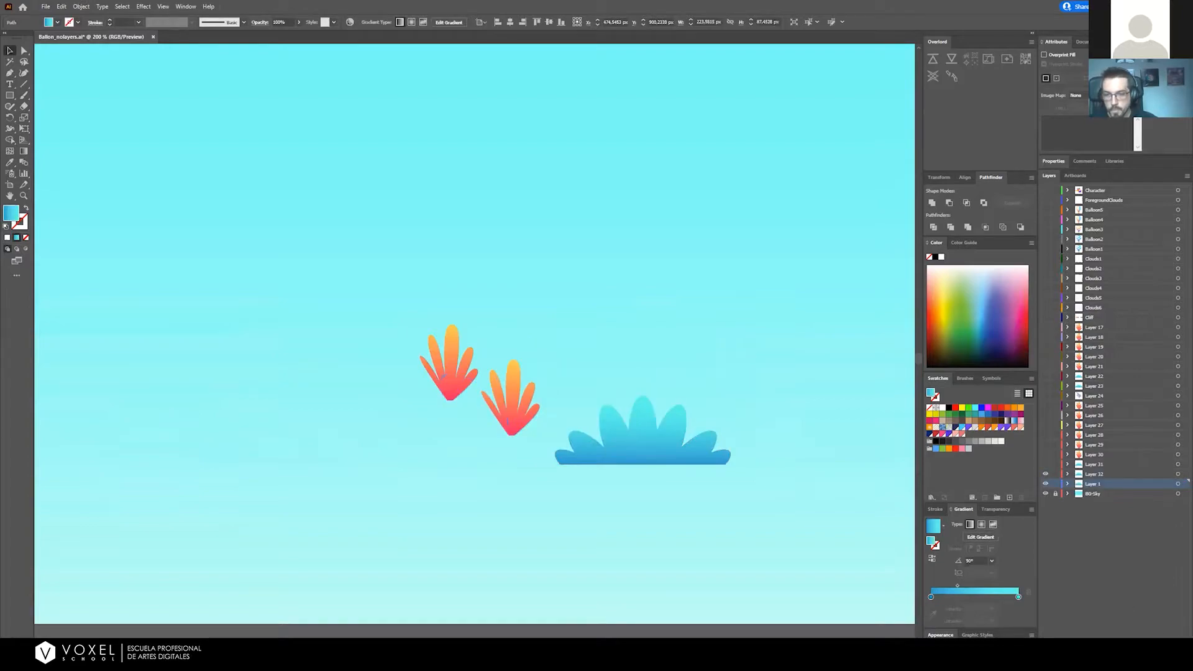
key("ctrl+l")
key("ctrl+f")
Transfer the last two orange plants beside the large blue bush from Layer 1 to two separate new layers in place
left_click(492, 386)
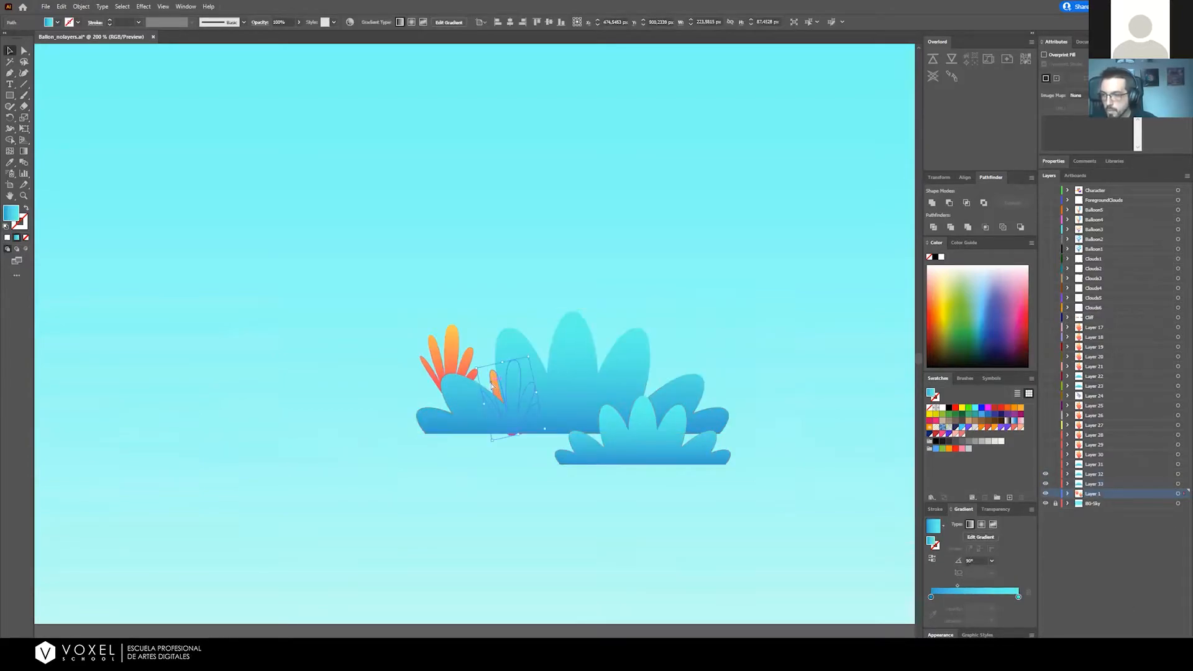
key("ctrl+x")
key("ctrl+l")
key("ctrl+f")
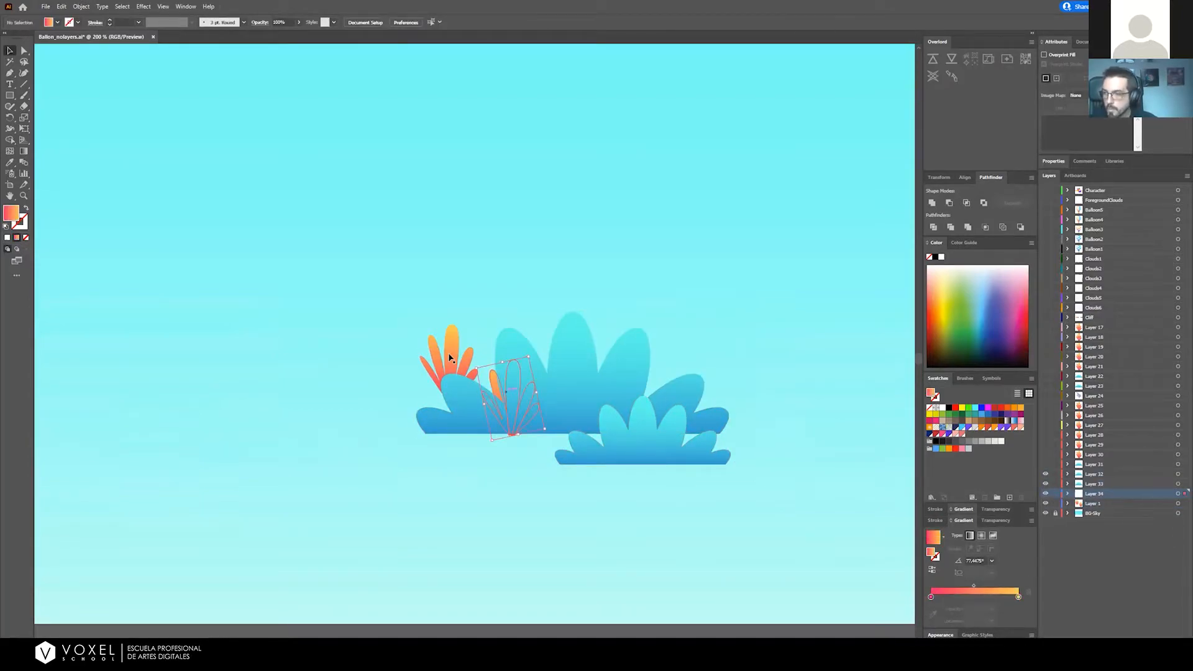
left_click(449, 358)
key("ctrl+x")
key("ctrl+l")
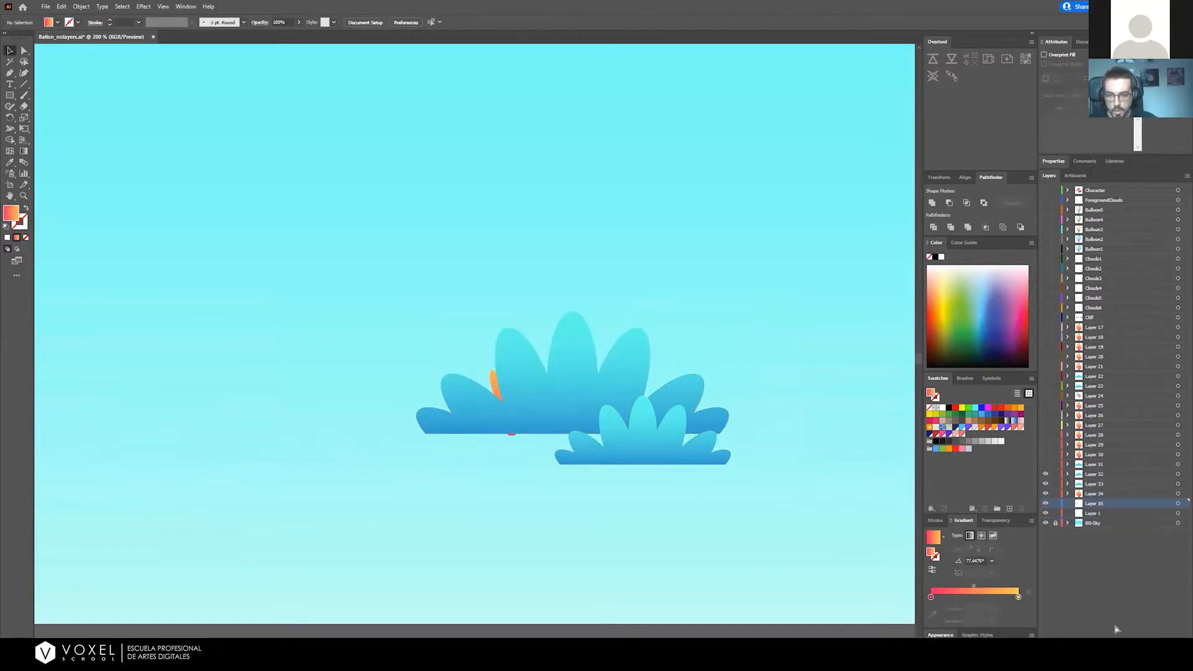
key("ctrl+f")
Move Layer 34 and Layer 35 above Layer 32 so the orange plants overlap the bushes, and select the left orange plant
left_click(1092, 503)
left_click(1096, 493, "shift")
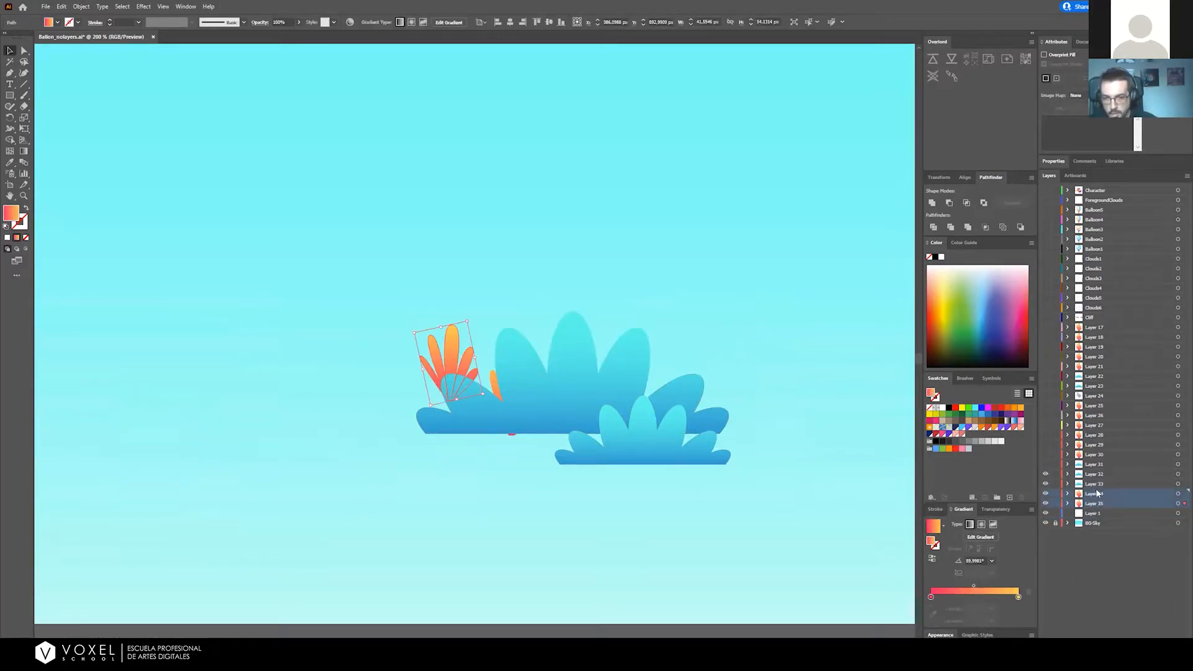
left_click_drag(1096, 494, 1093, 470)
left_click(805, 474)
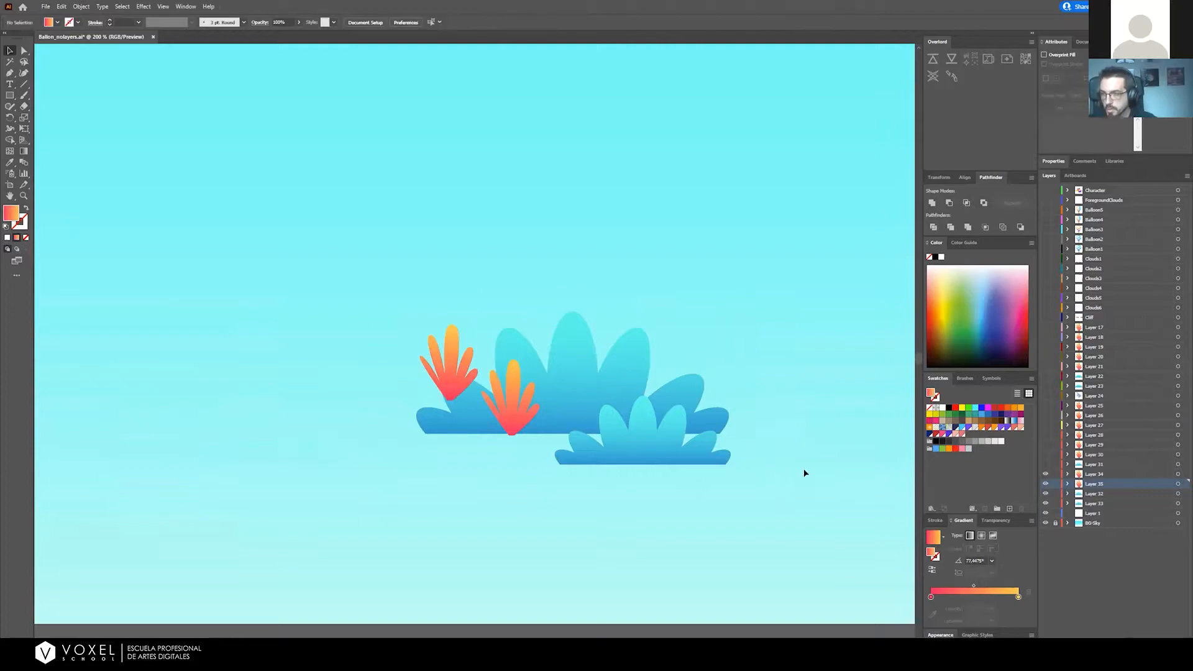
left_click(442, 378)
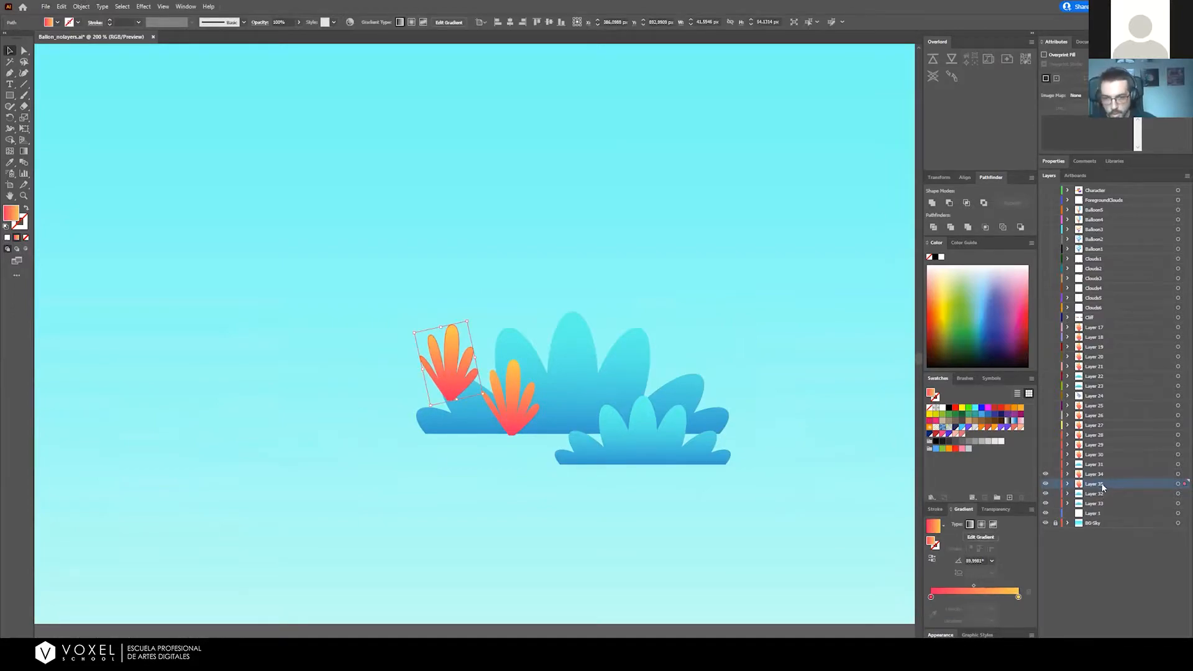
Move Layer 35 below Layer 33 so the left orange plant sits behind the blue bushes, and deselect it
left_click(1097, 494)
left_click_drag(1095, 484, 1091, 517)
left_click(1090, 544)
scroll(742, 438, "down", 3)
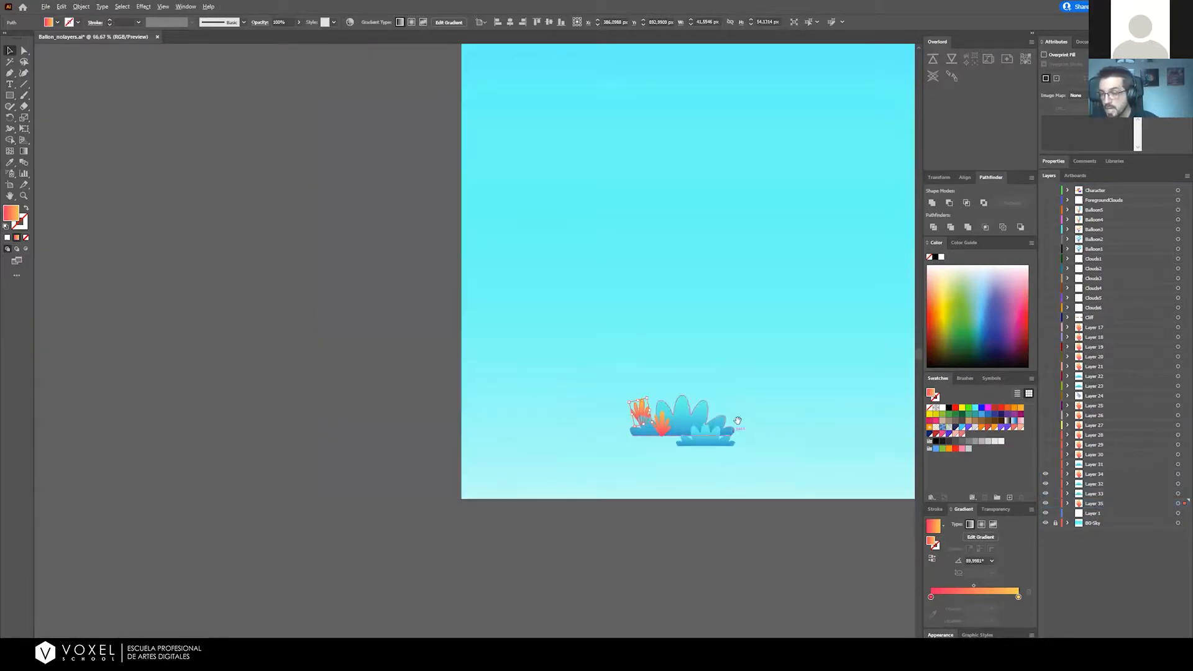
left_click_drag(742, 409, 449, 442)
scroll(450, 442, "down", 1)
left_click_drag(546, 429, 487, 460)
left_click(869, 452)
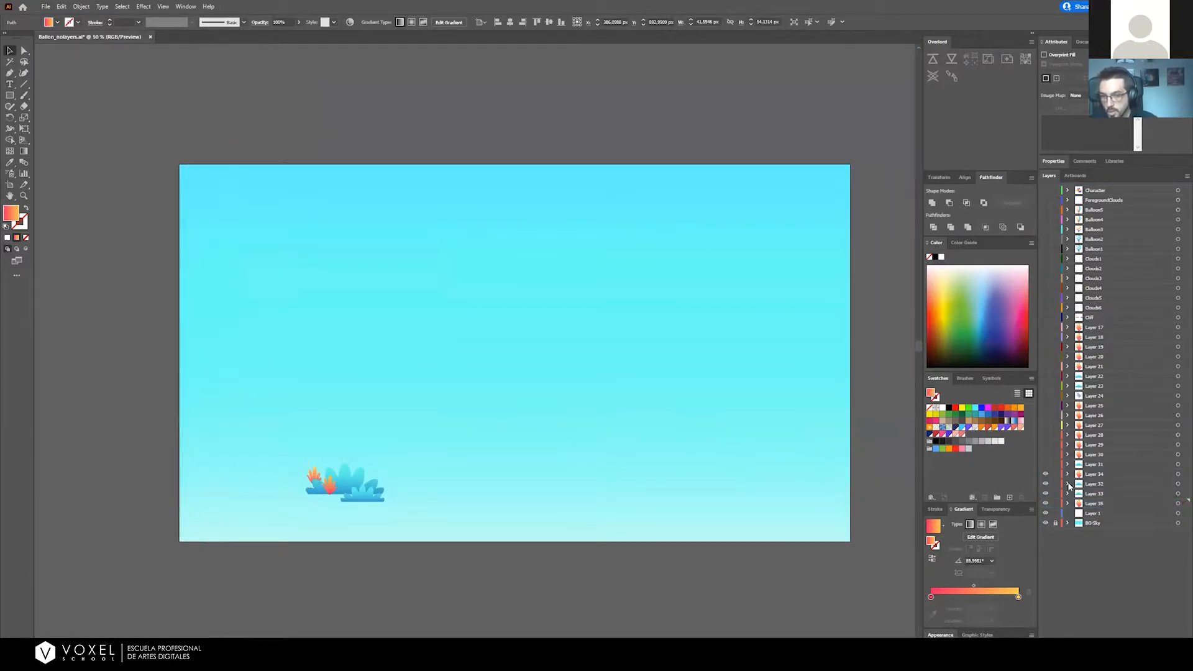
Hide every layer except the sky background and delete the emptied Layer 1
left_click(1045, 513)
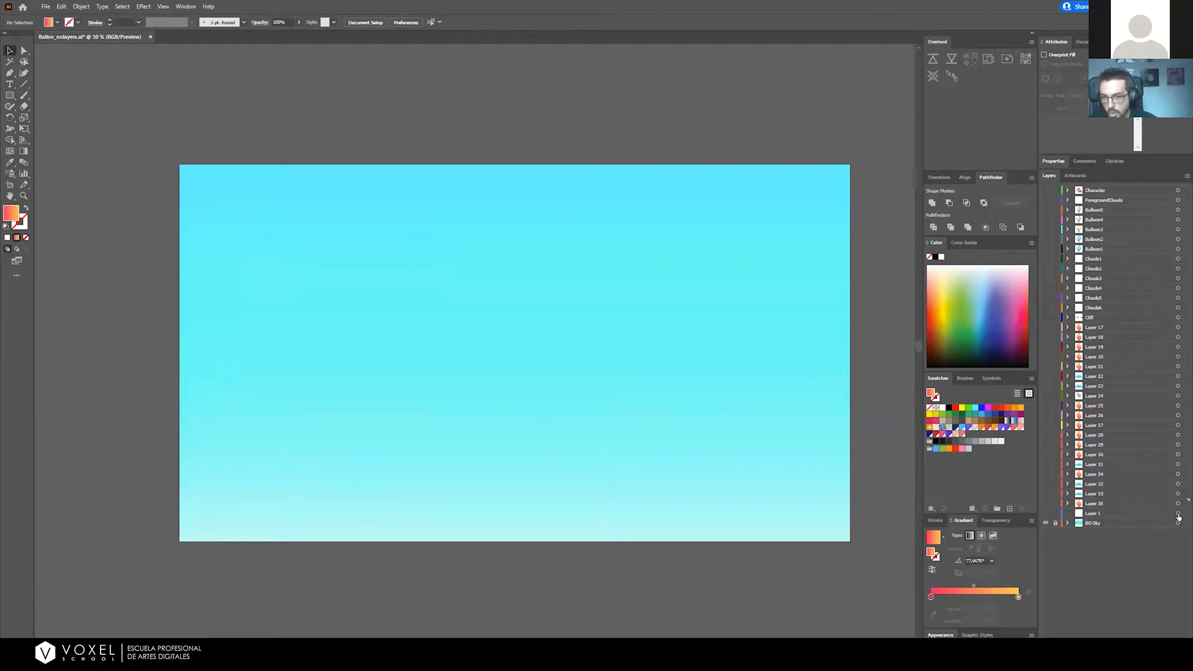
left_click(1095, 514)
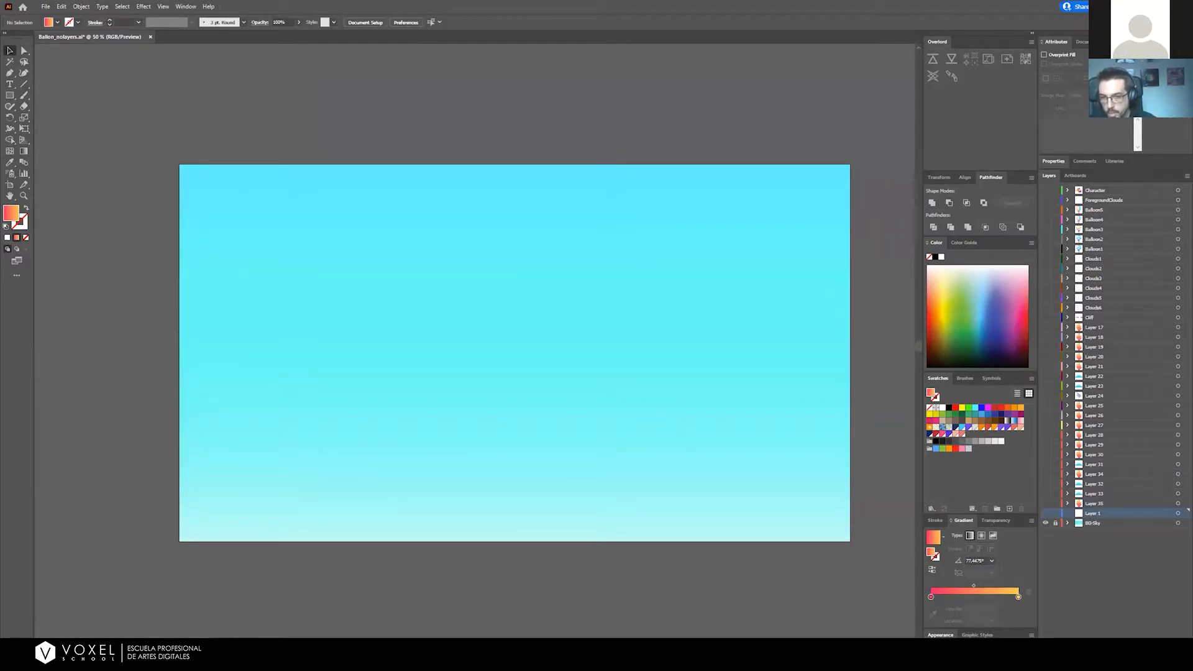
key("Delete")
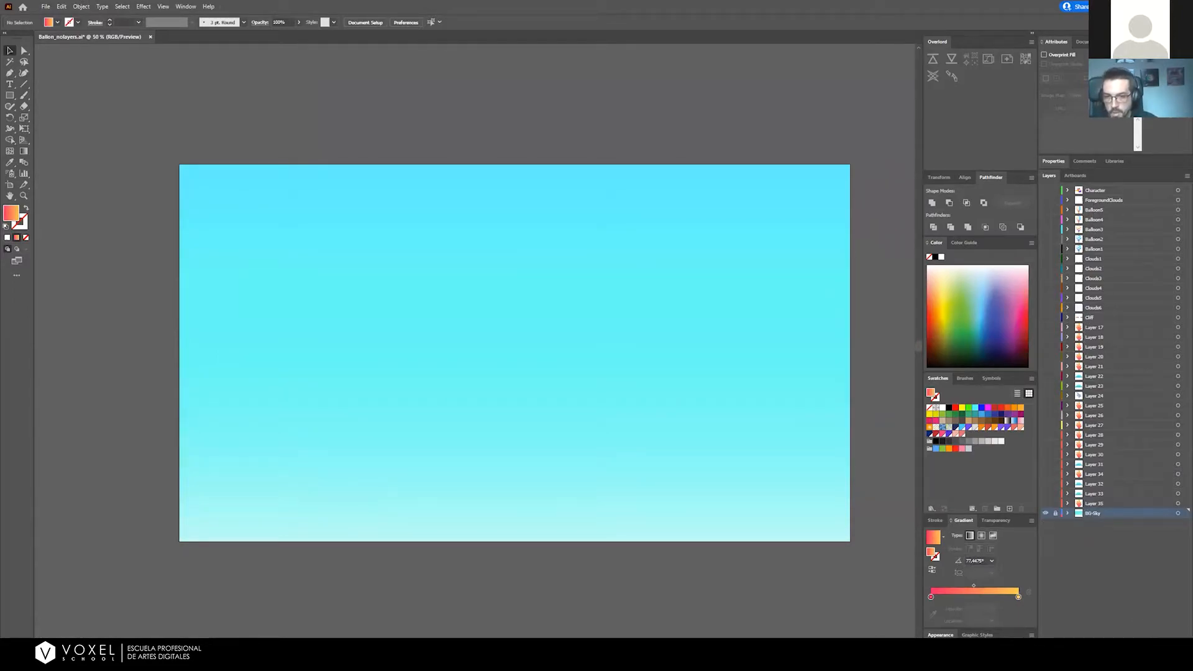
Rename Layer 35, Layer 33 and Layer 32 as Plant1, Plant2 and Plant3
left_click(1093, 505)
type("Fondo")
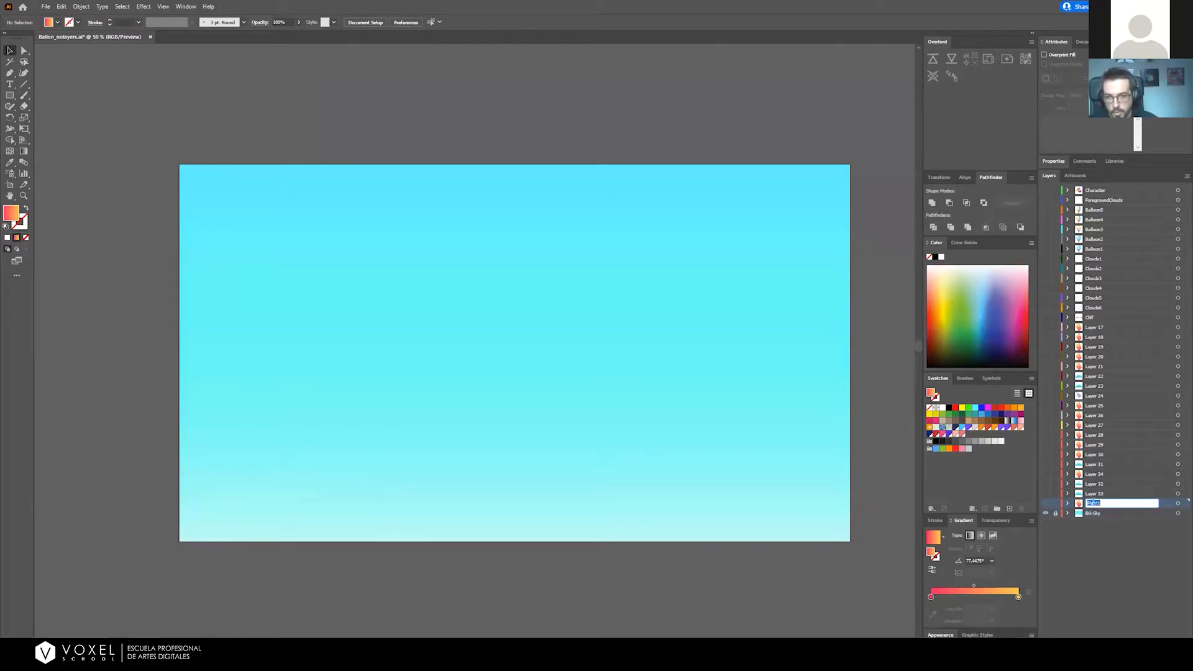
key("Return")
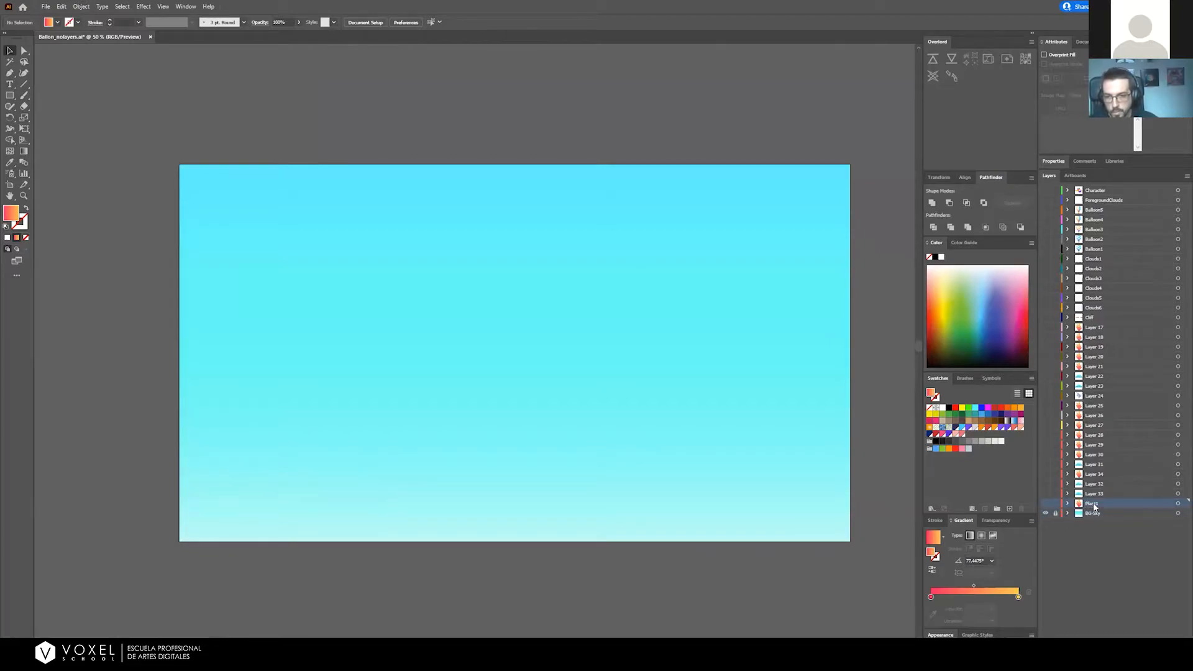
left_click(1093, 493)
double_click(1094, 493)
type("Plant2")
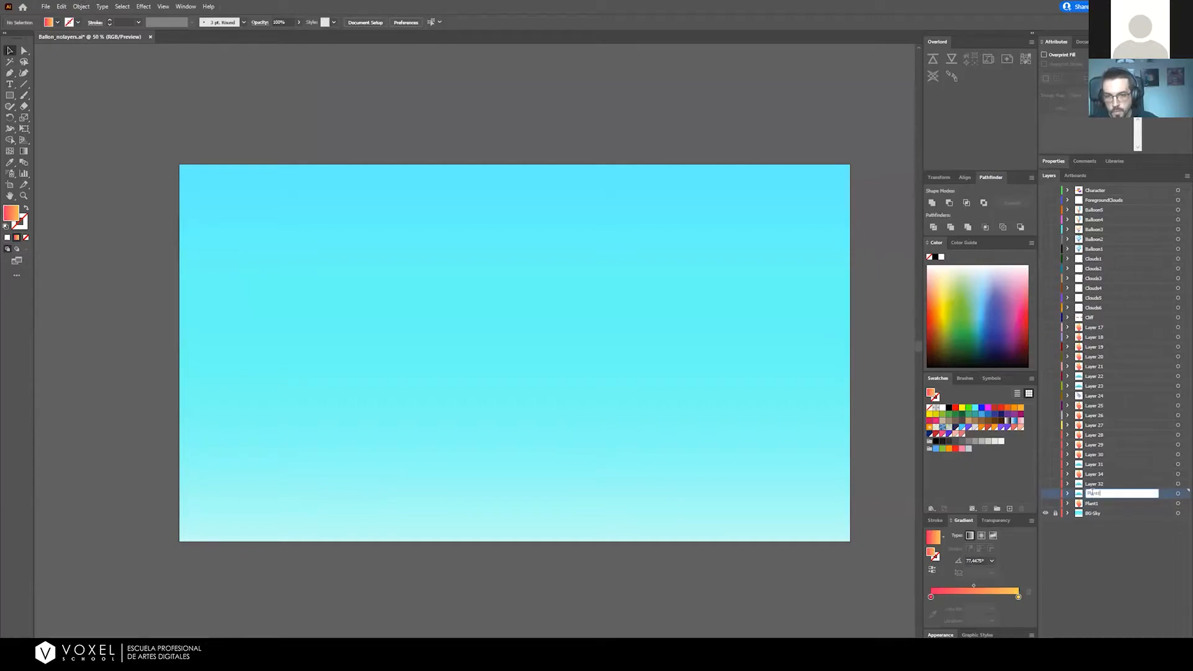
key("Return")
double_click(1098, 484)
type("Plant3")
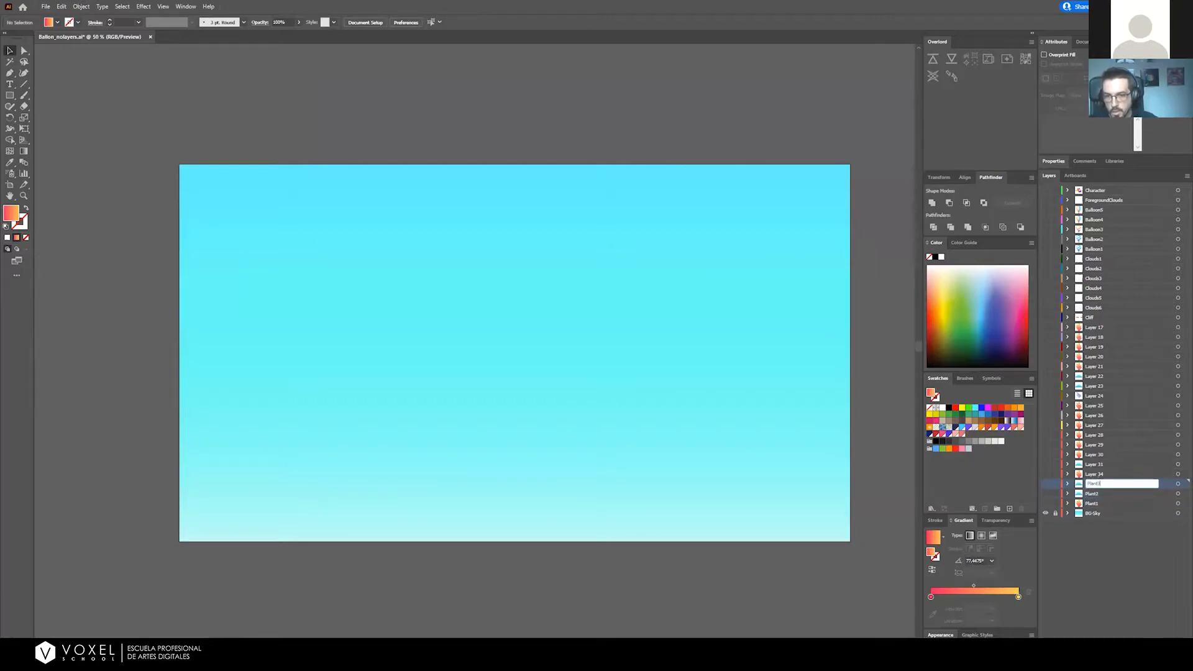
key("Return")
Rename Layer 34, Layer 31 and Layer 30 as Plant4, Plant5 and Plant6
double_click(1093, 474)
type("Plant4")
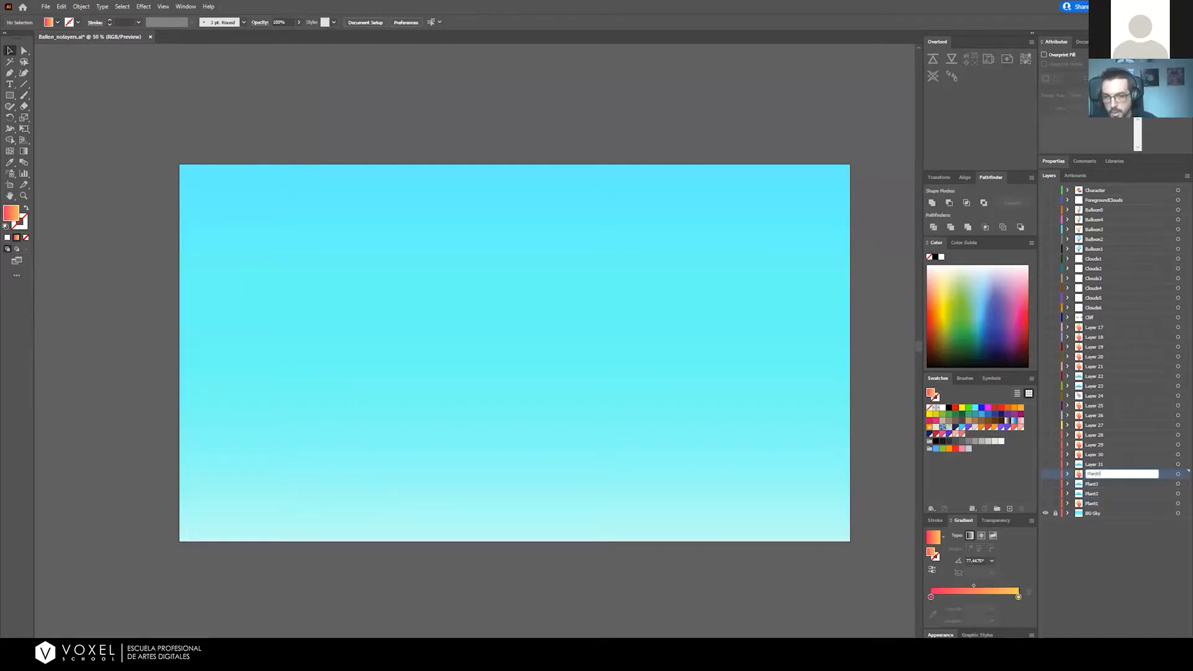
key("Return")
double_click(1093, 464)
type("Plant5")
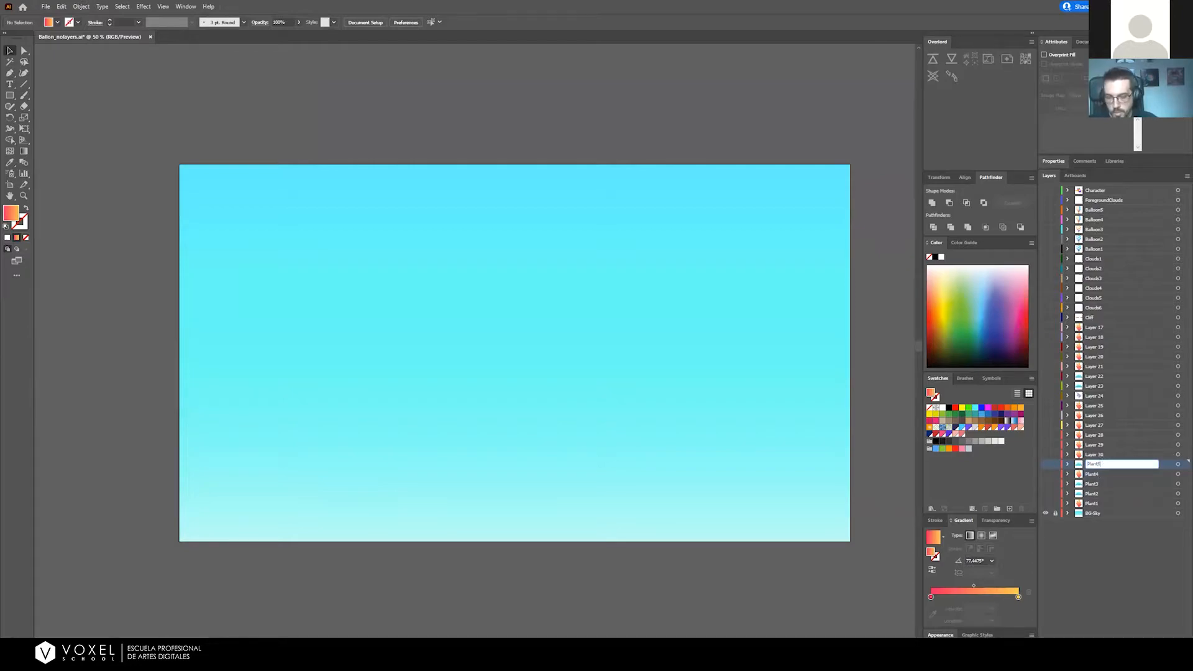
key("Return")
double_click(1095, 454)
type("Plant6")
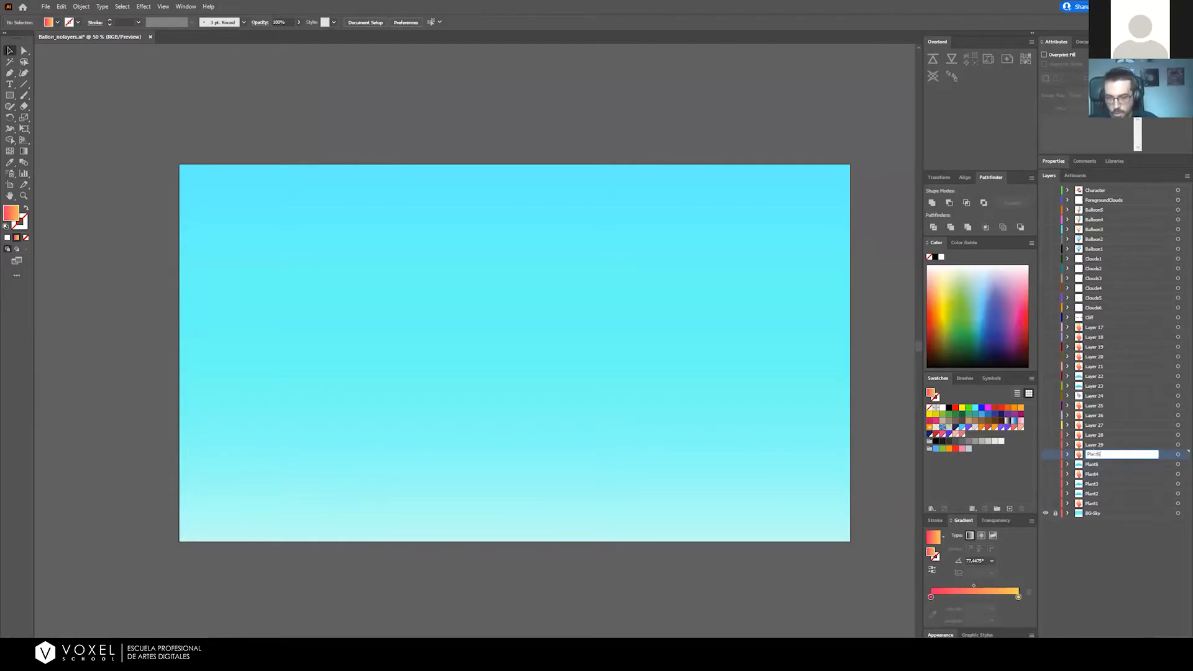
key("Return")
Rename Layer 29, Layer 28 and Layer 27 as Plant7, Plant8 and Plant9
double_click(1093, 444)
type("Plant7")
key("Return")
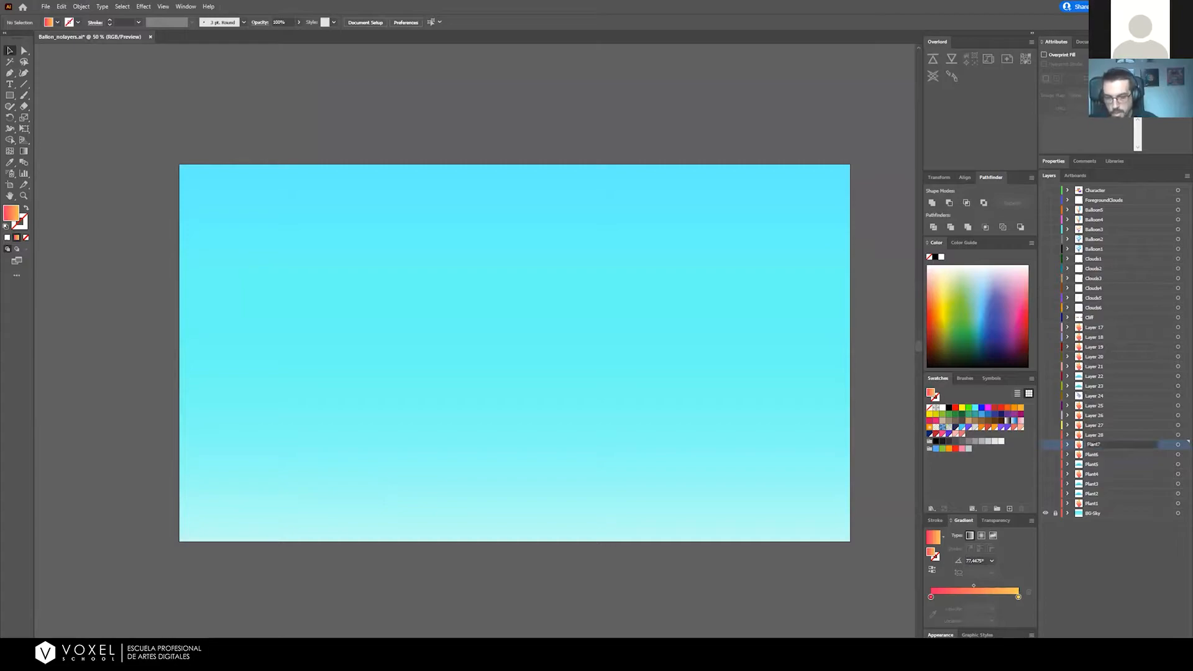
double_click(1095, 435)
type("Plant8")
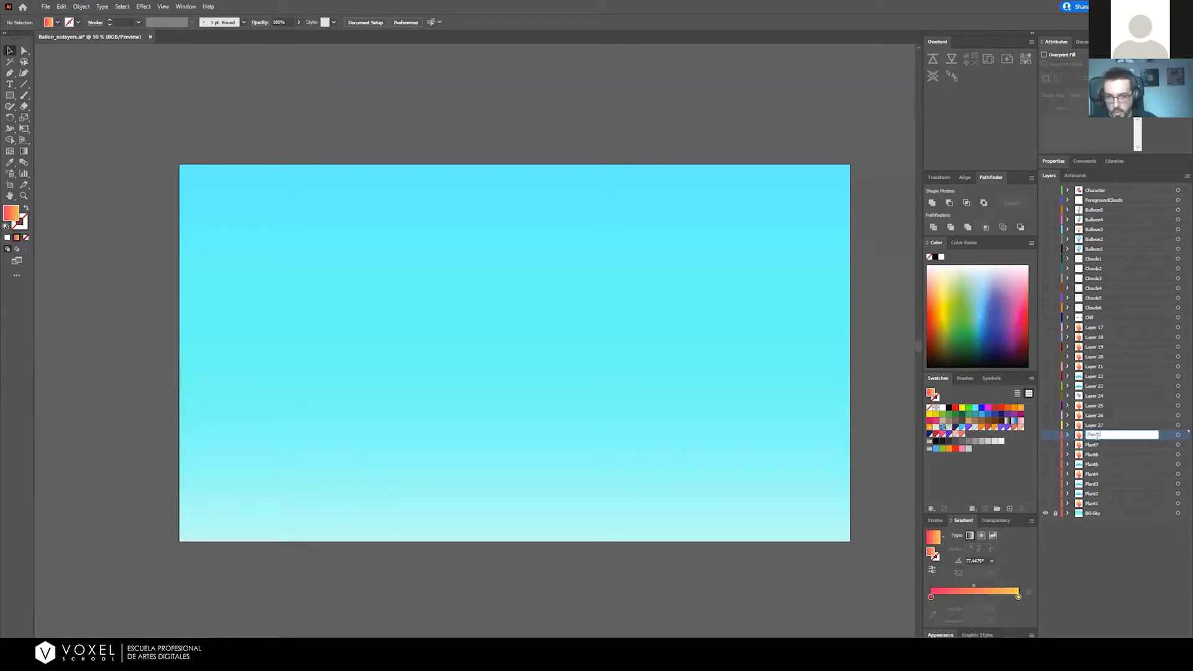
key("Return")
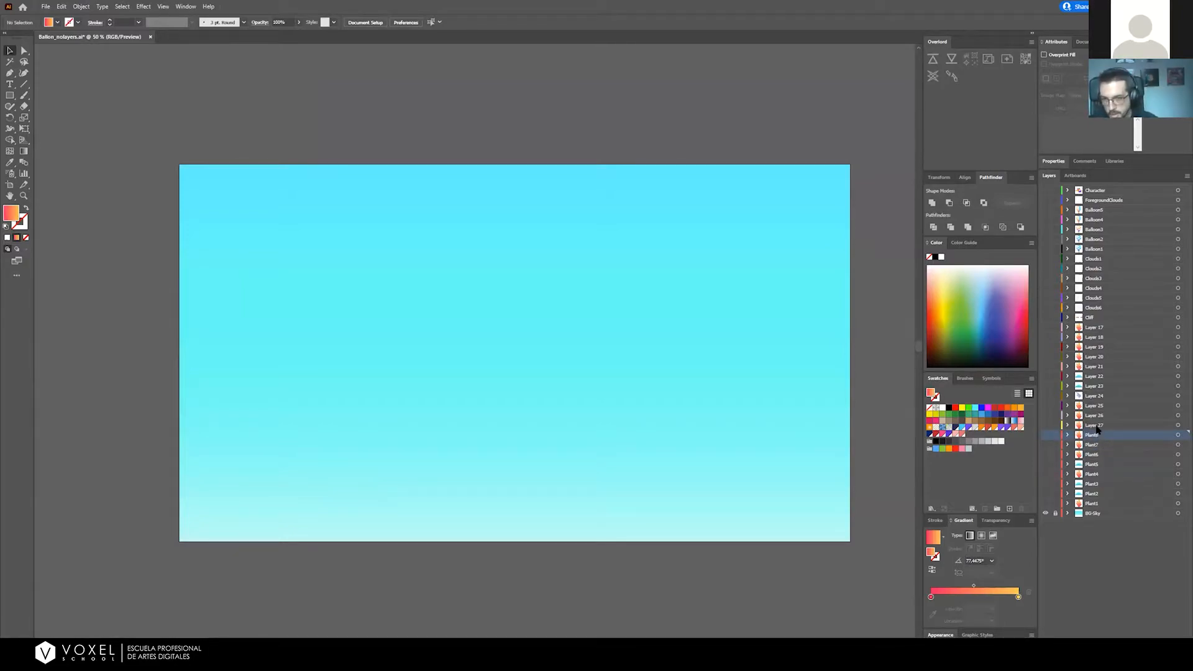
double_click(1094, 425)
type("Plant9")
key("Return")
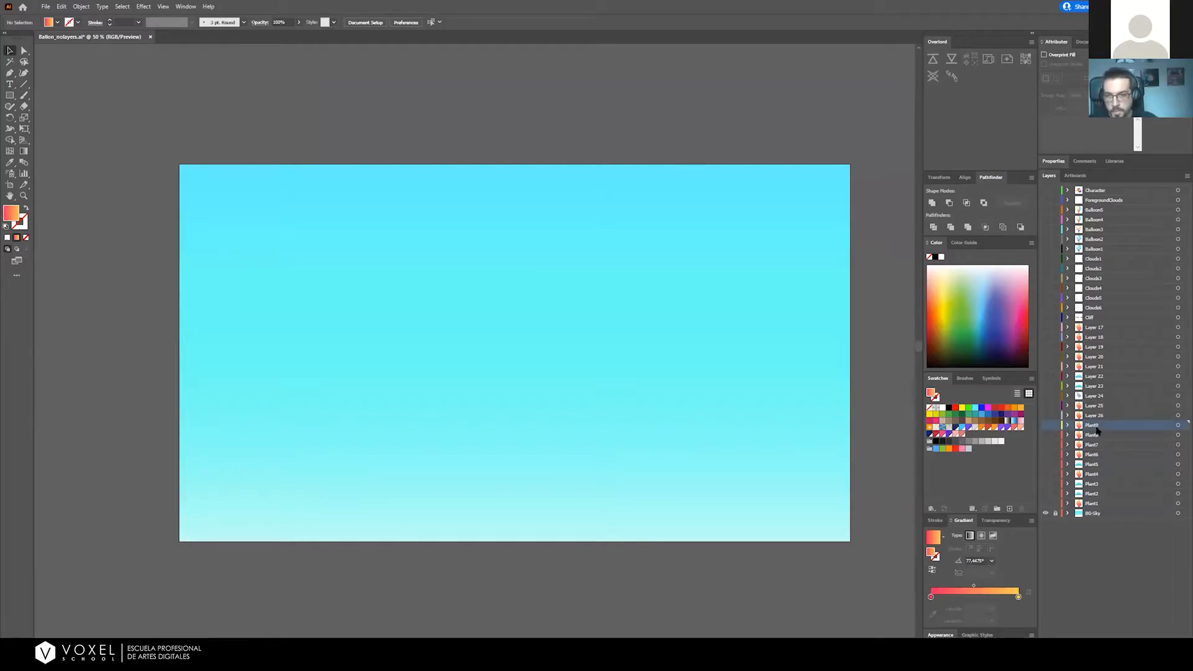
Rename Layer 26 as Plant10 and Layer 25 as Plant11
double_click(1099, 414)
type("Plant")
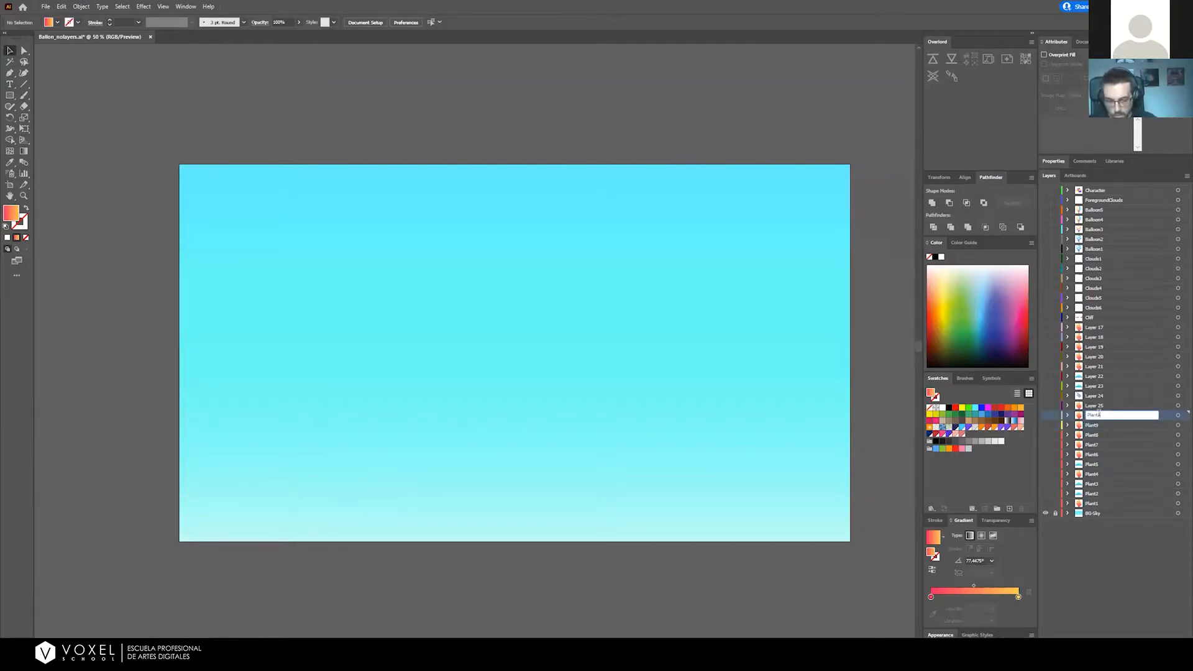
type("10")
key("Return")
double_click(1094, 405)
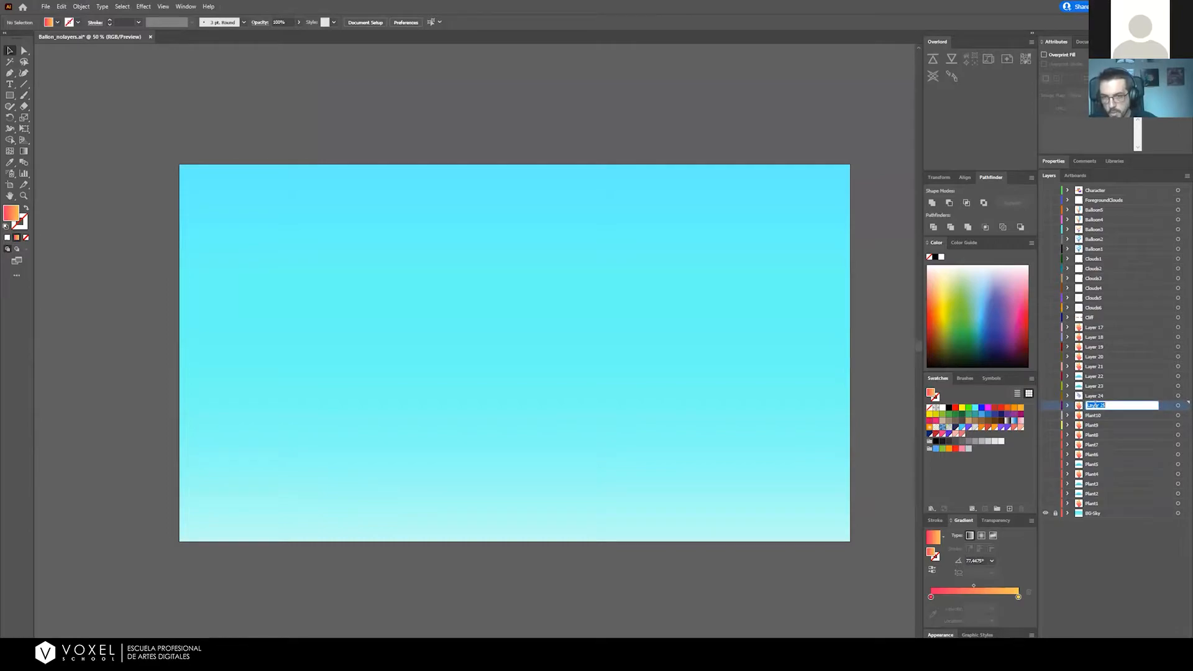
type("Plant11")
key("Return")
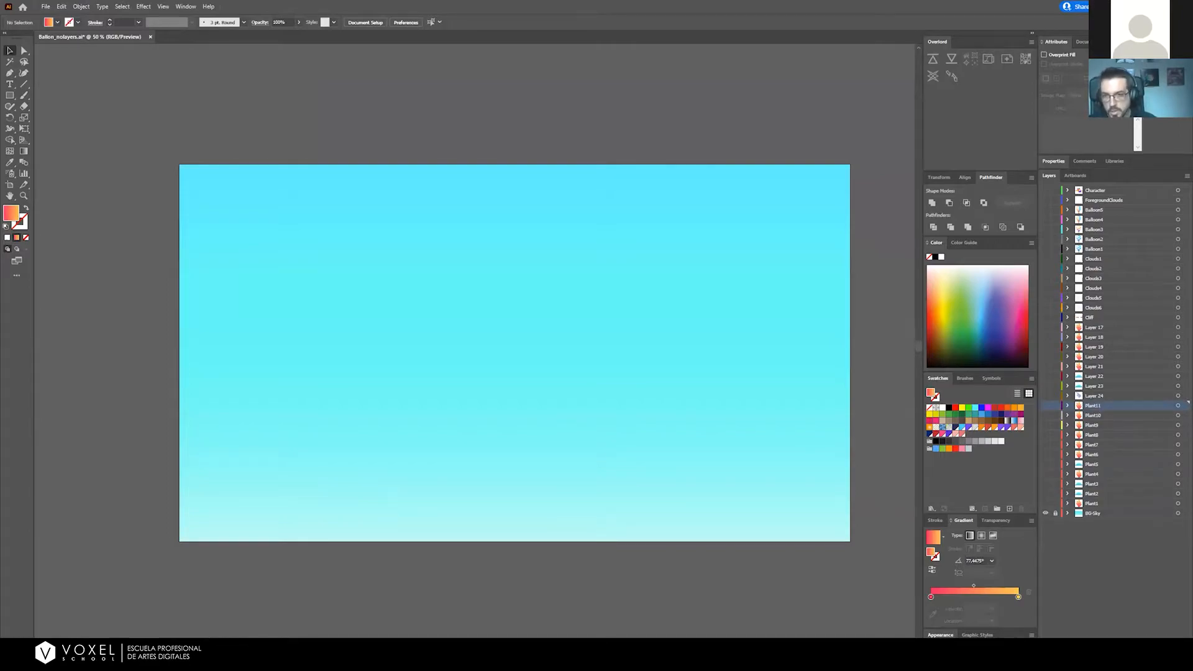
Show all hidden layers and save the illustration as balloon_masterclass.ai in the Illustrator 2020 format
left_click(1110, 533)
left_click_drag(1045, 503, 1023, 240)
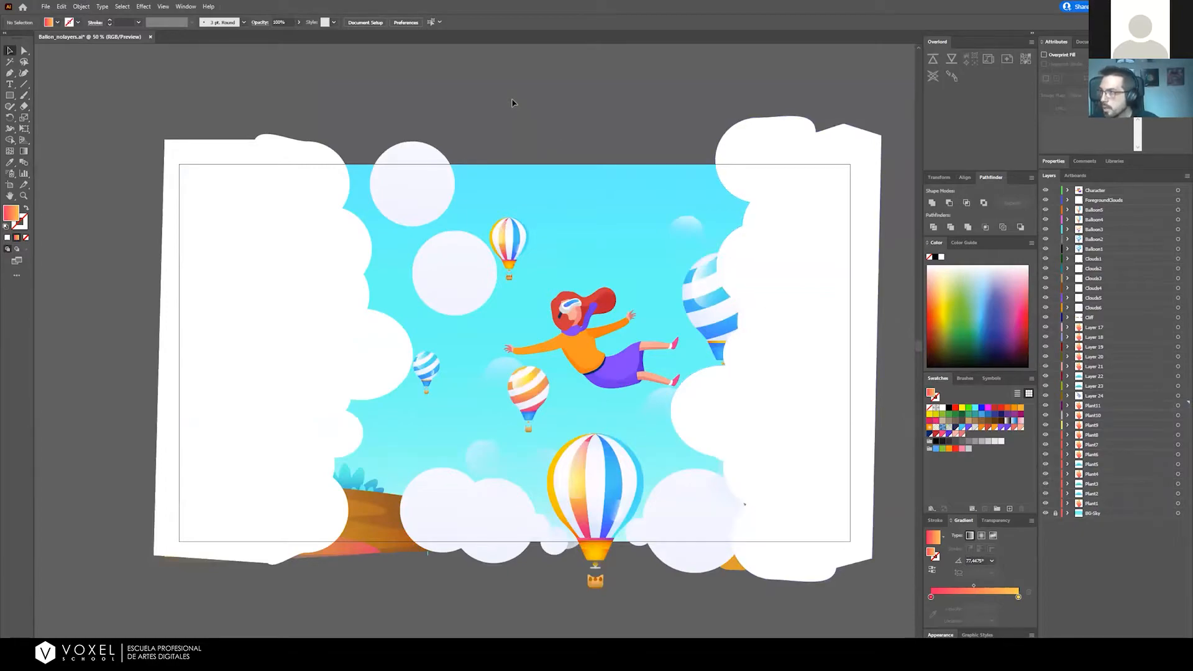
key("ctrl+shift+s")
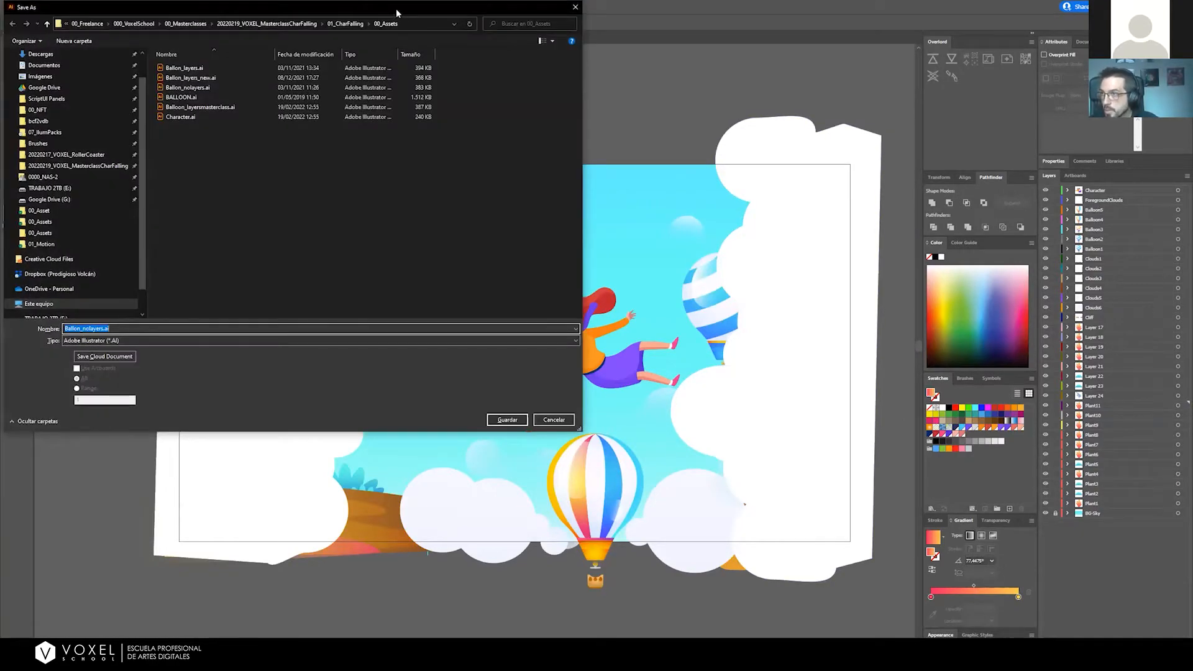
key("Escape")
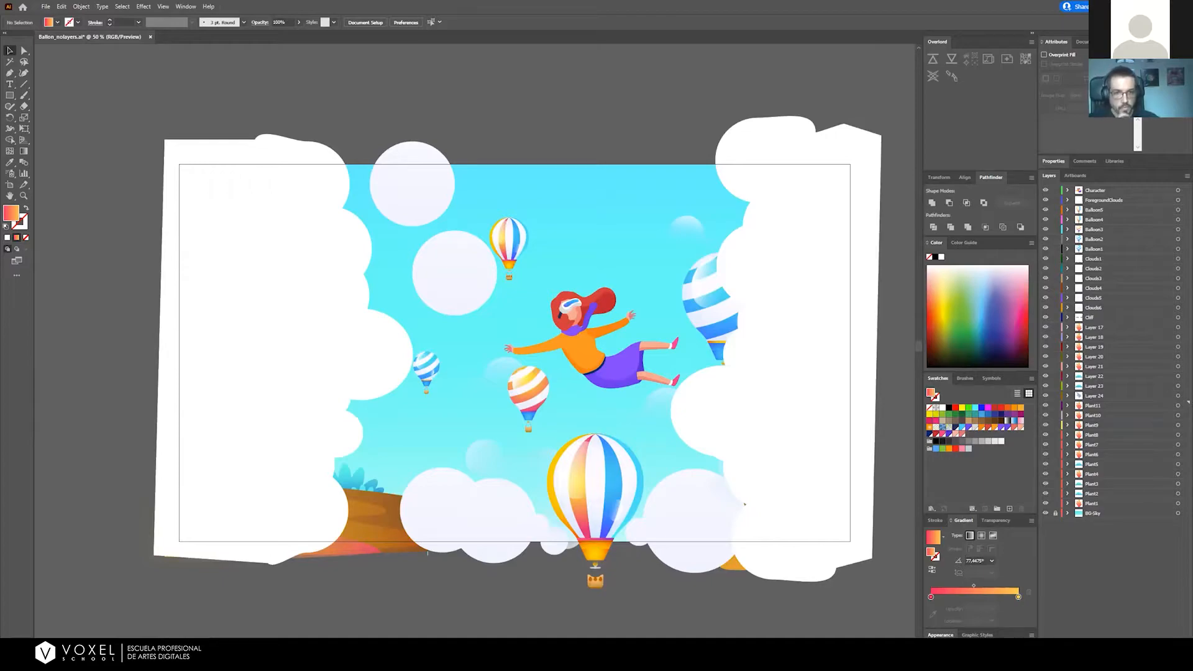
key("ctrl+s")
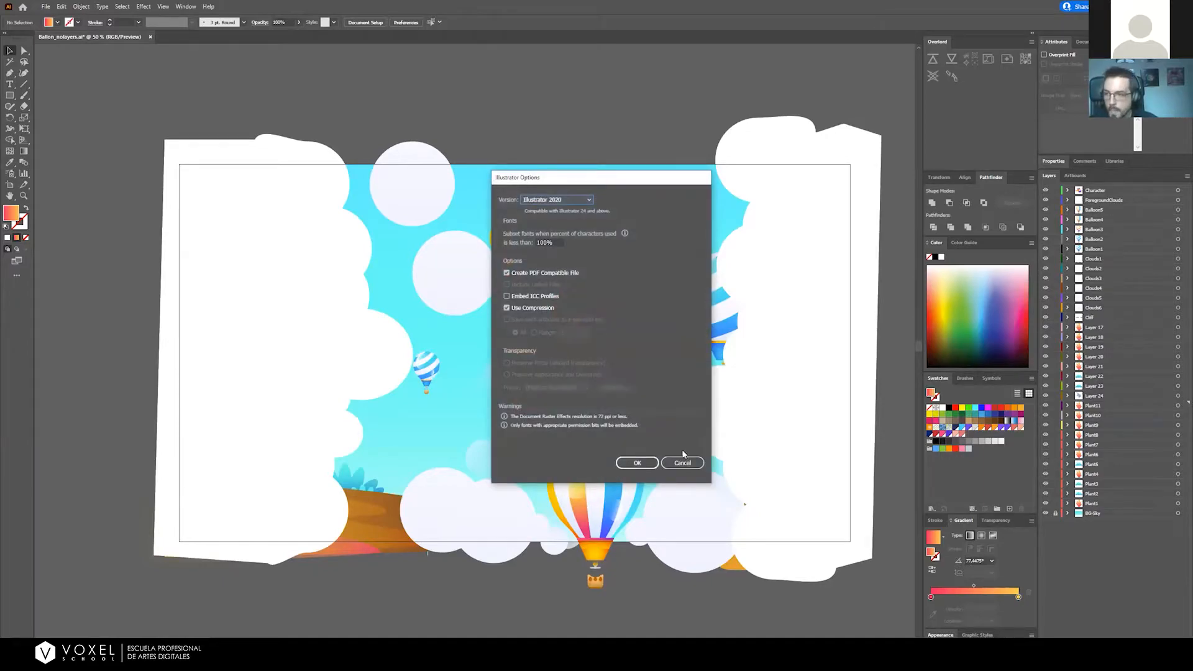
left_click(646, 464)
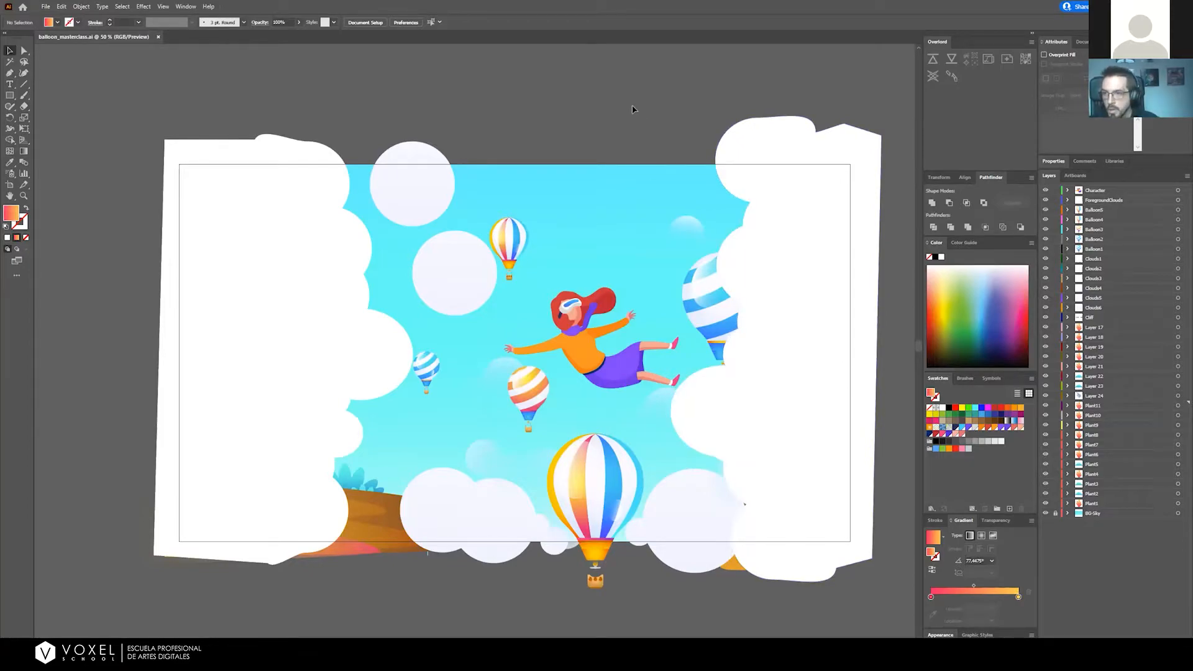
Move the layers Clouds1 through Clouds6 below Plant1, directly above the sky background, and deselect the artwork
left_click_drag(677, 226, 669, 196)
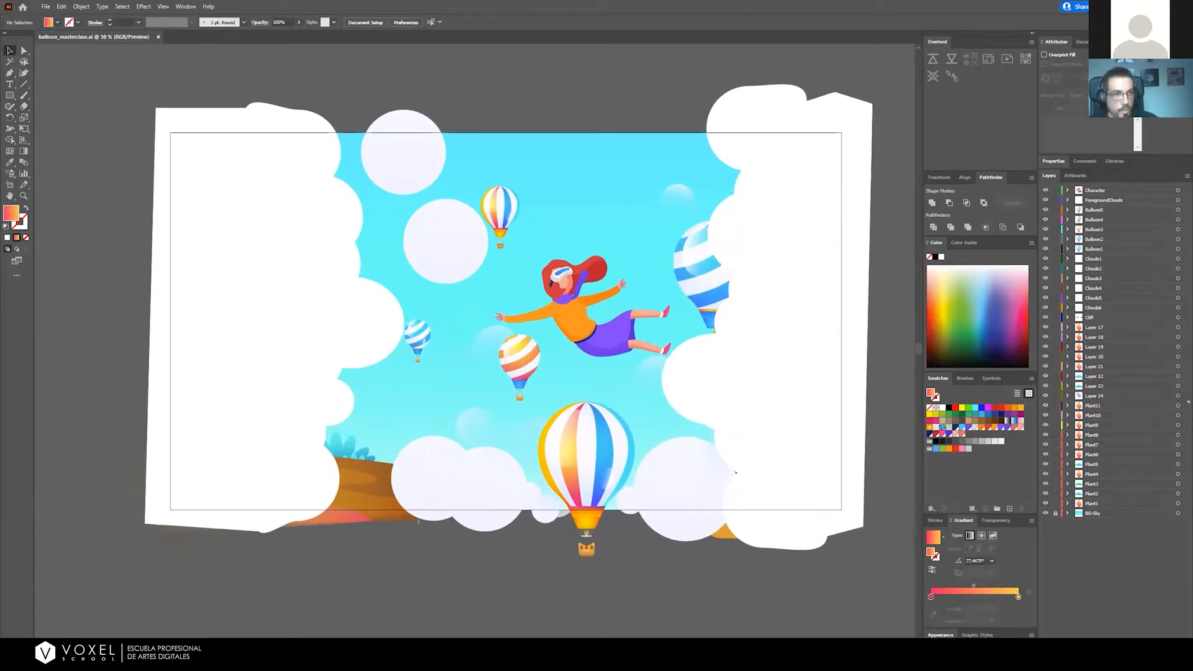
left_click(499, 524)
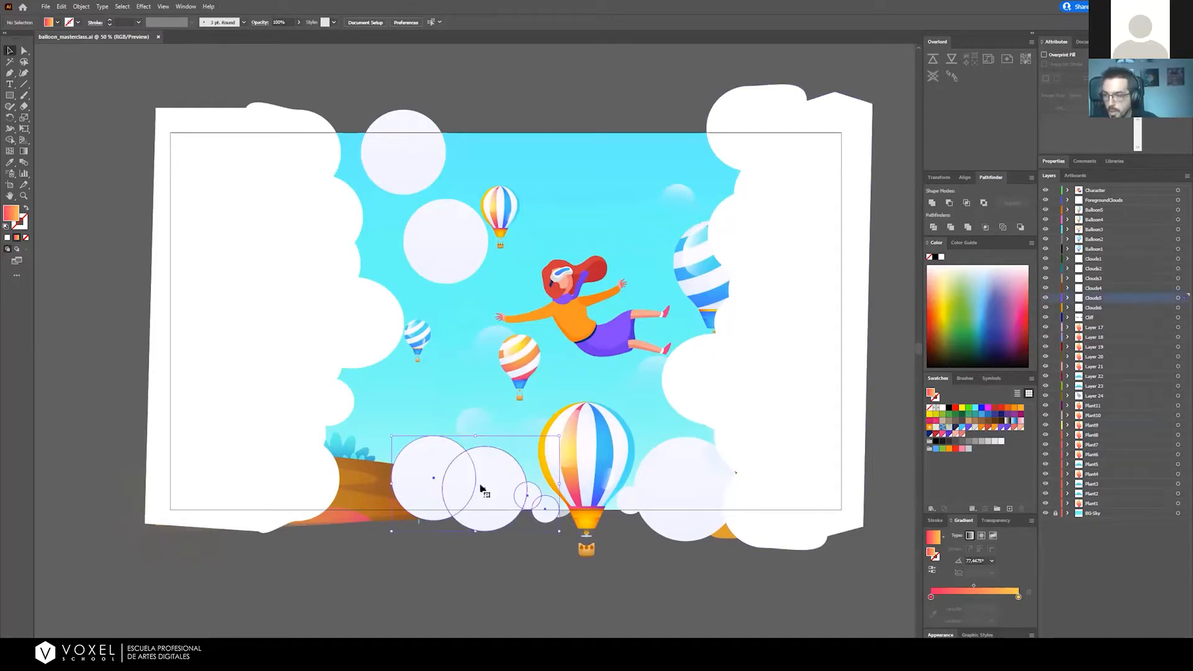
left_click(1093, 258)
left_click(1093, 308, "shift")
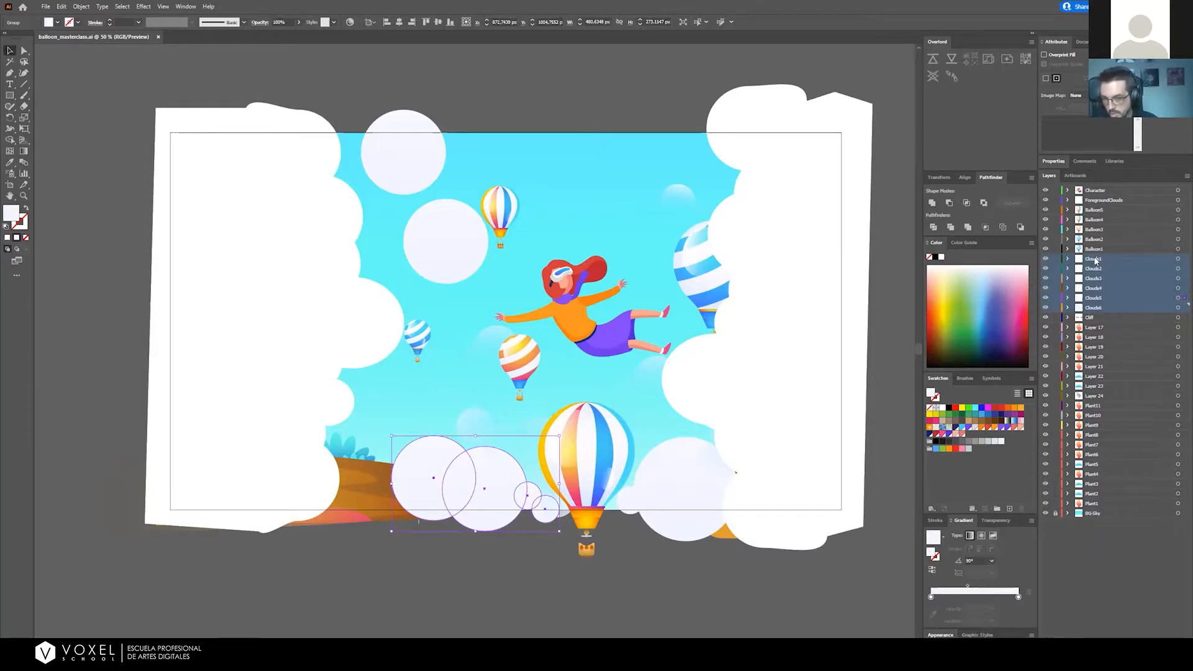
left_click_drag(1094, 267, 1109, 507)
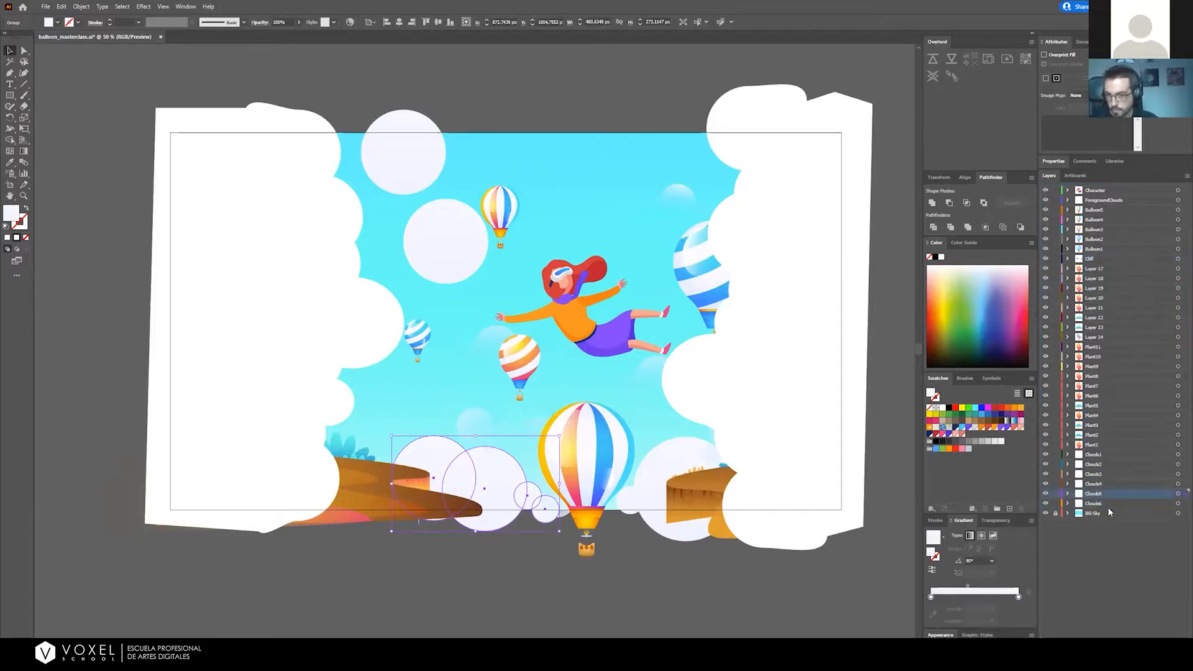
left_click(650, 584)
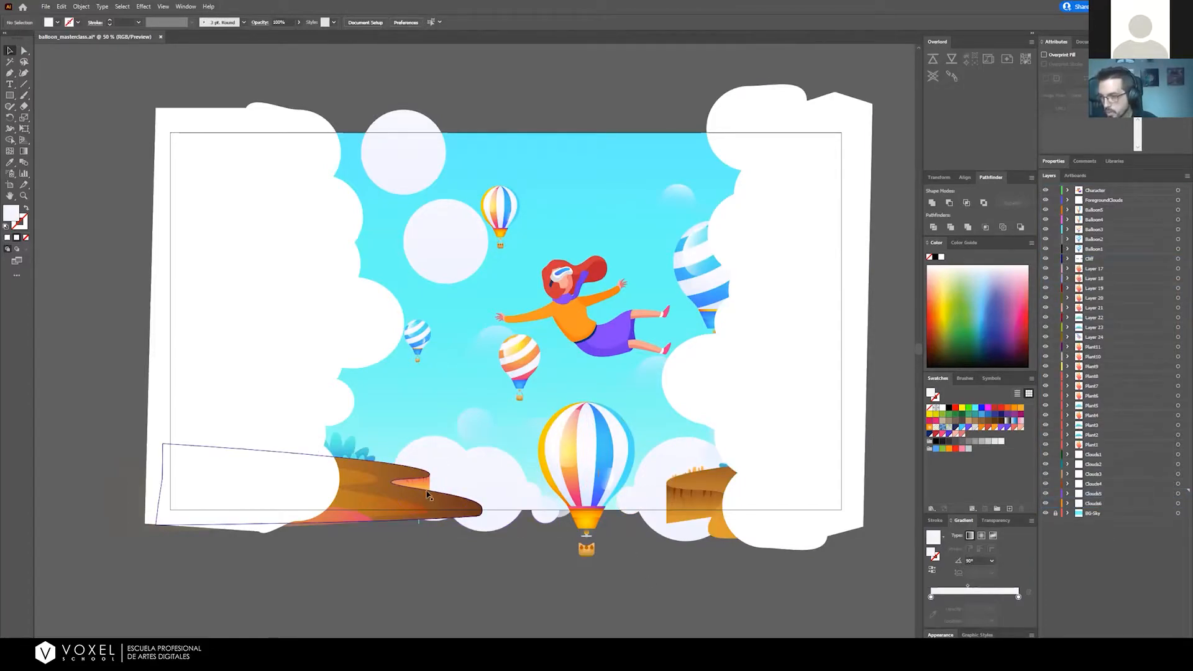
Move the cliff layer below Plant1 and above Clouds1 so the plants stand in front of it
left_click(395, 486)
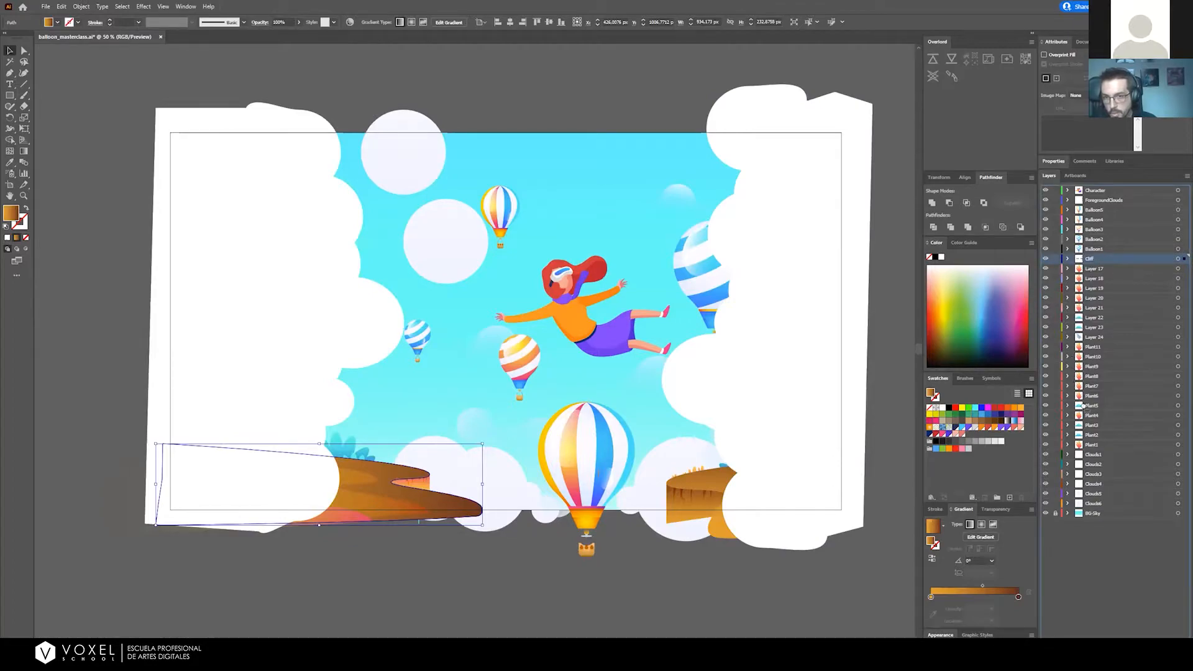
left_click(1092, 435)
left_click_drag(1097, 456, 1097, 449)
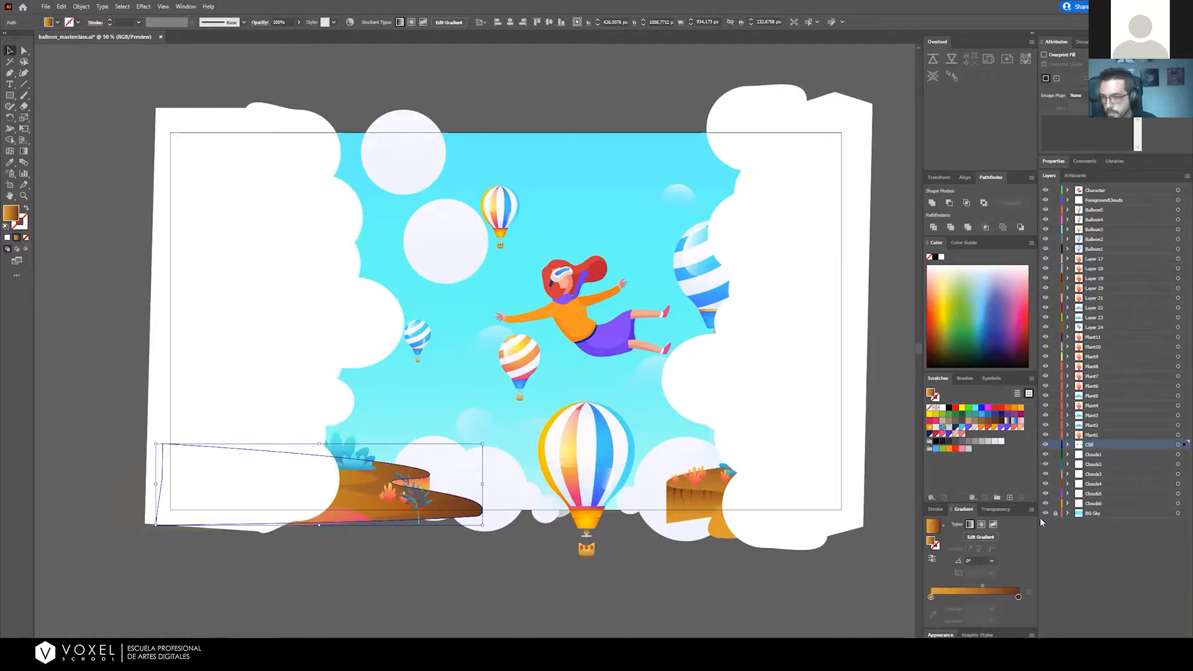
left_click(582, 580)
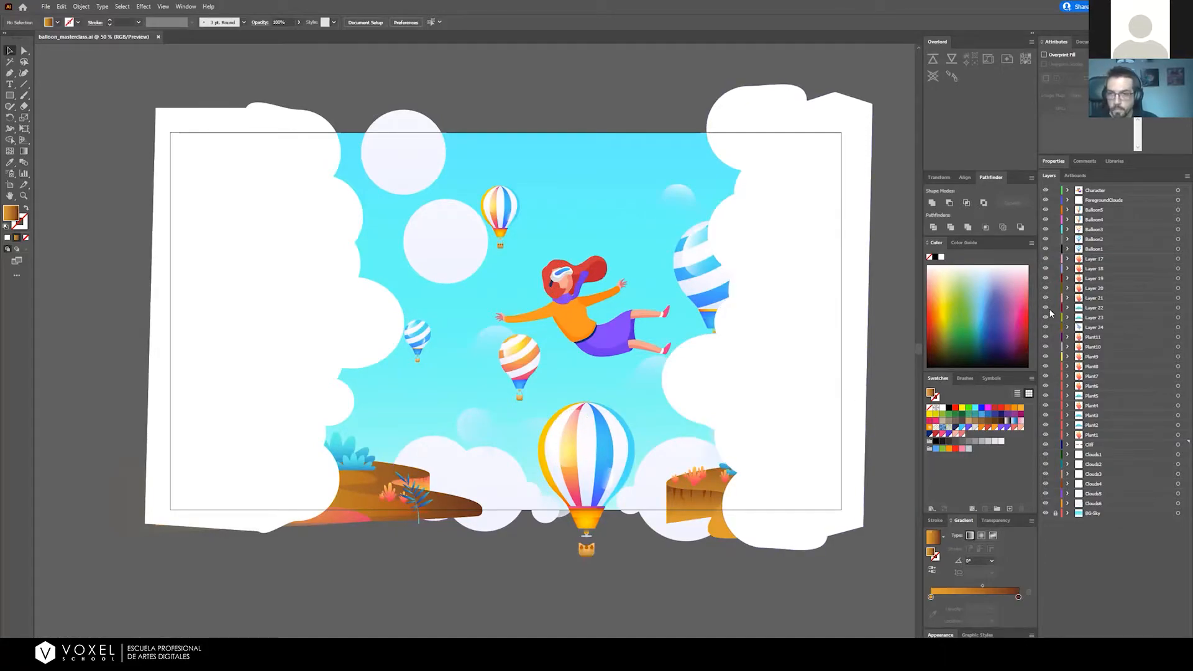
Rename Layer 24 as Plant12 and Layer 23 as Plant13
scroll(810, 358, "down", 1)
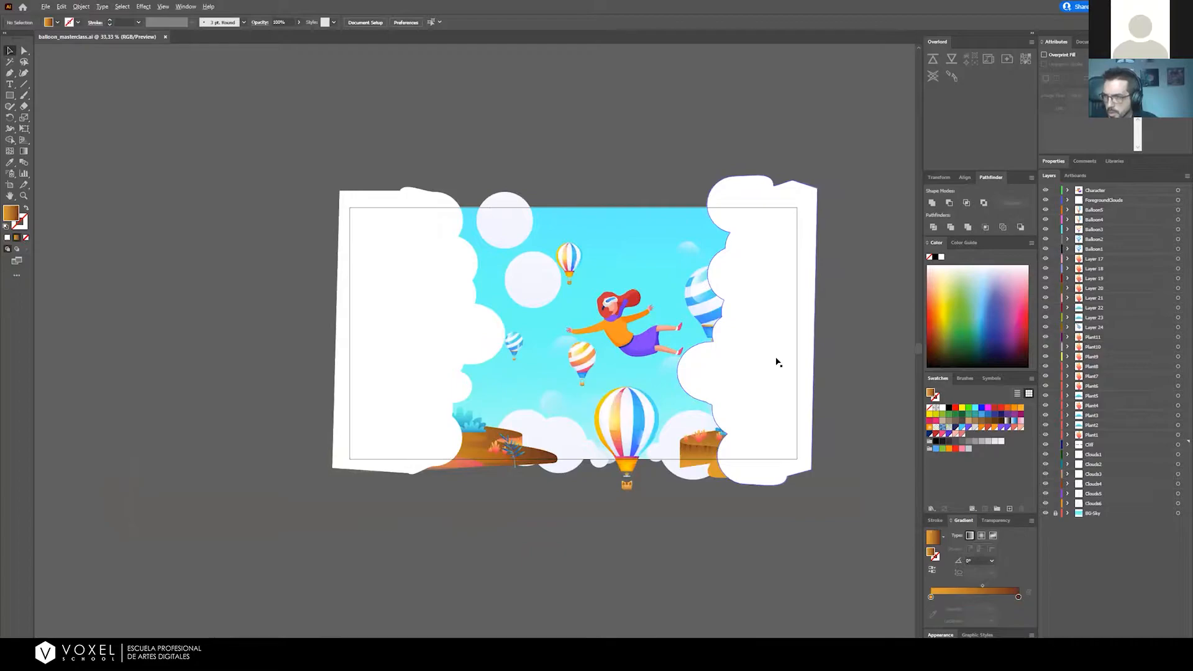
scroll(777, 362, "up", 1)
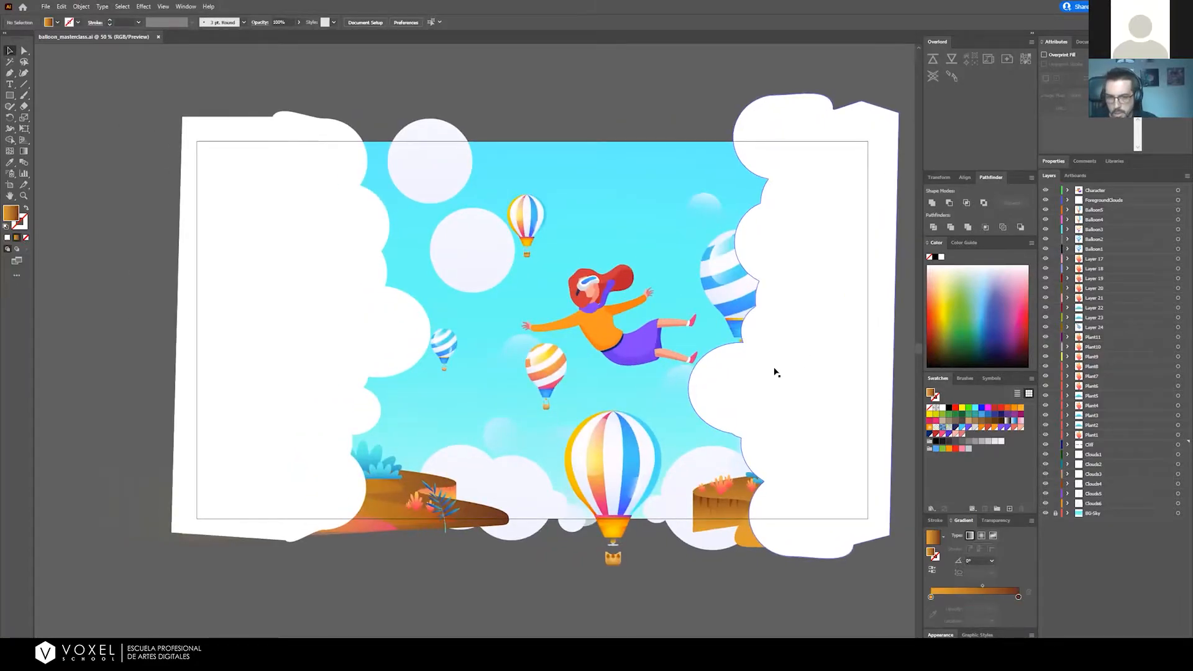
left_click(848, 363)
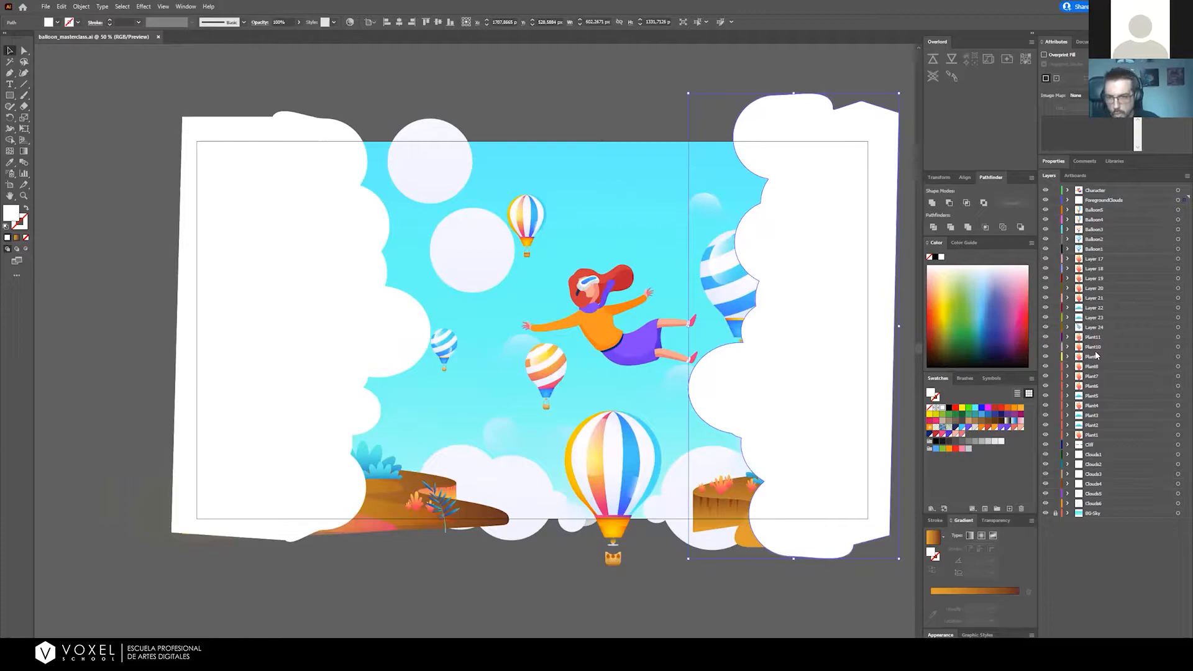
left_click(1094, 300)
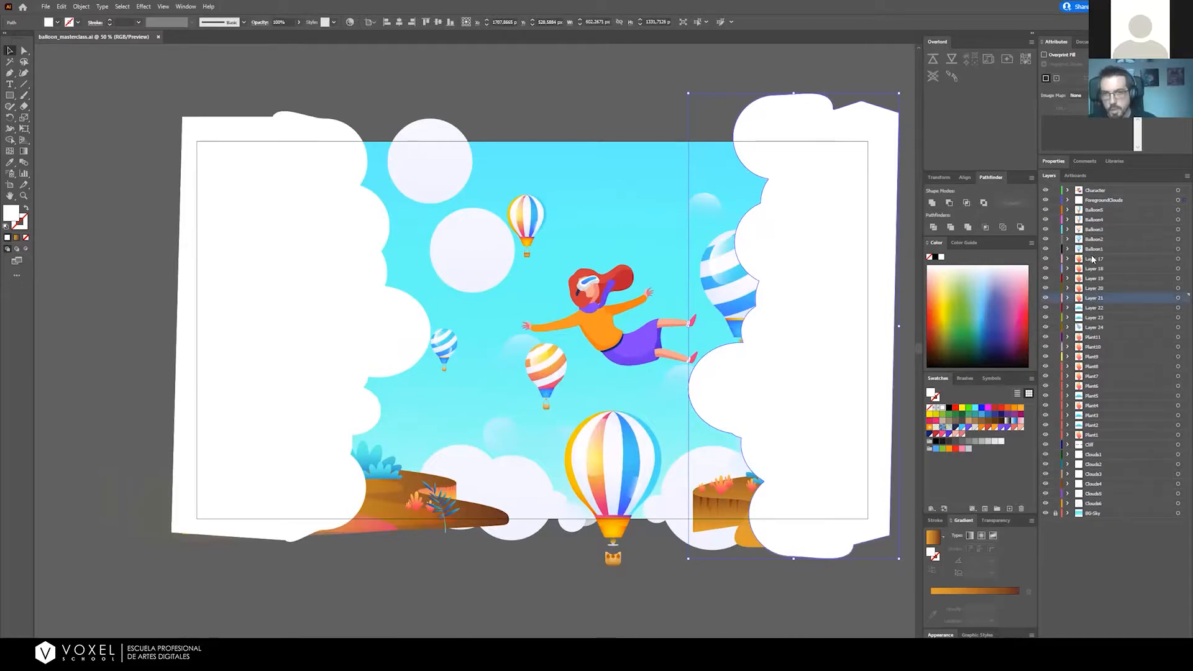
left_click(1092, 259, "shift")
double_click(1095, 327)
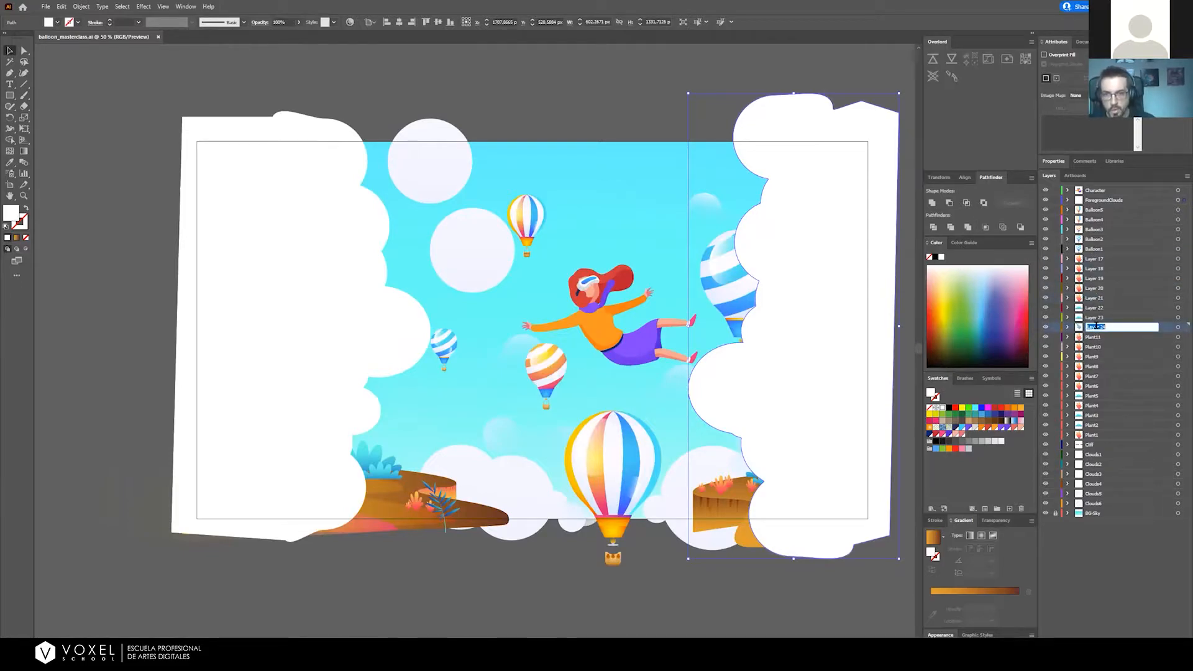
type("Plant12")
key("Return")
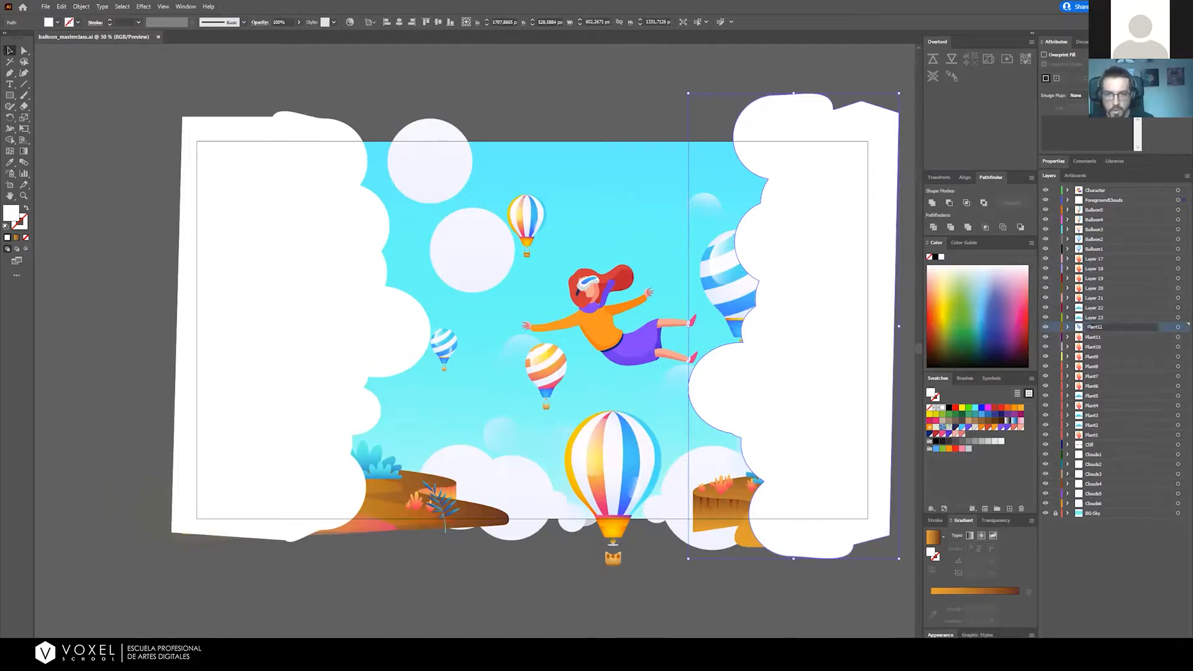
double_click(1101, 317)
type("Plant13")
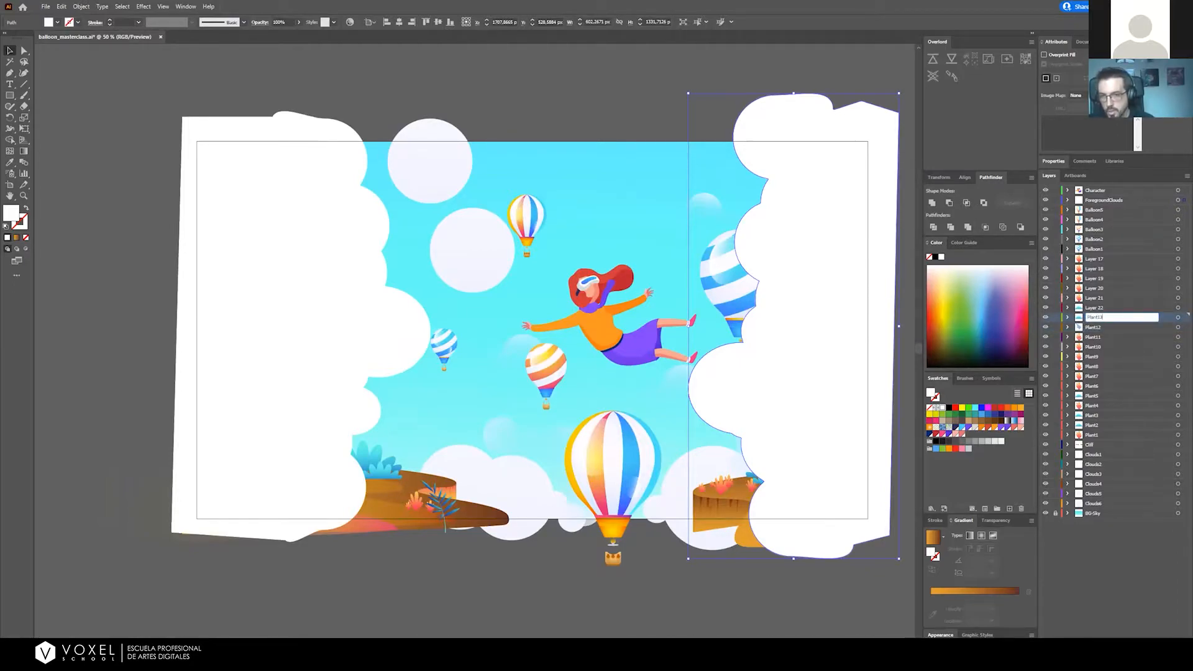
key("Return")
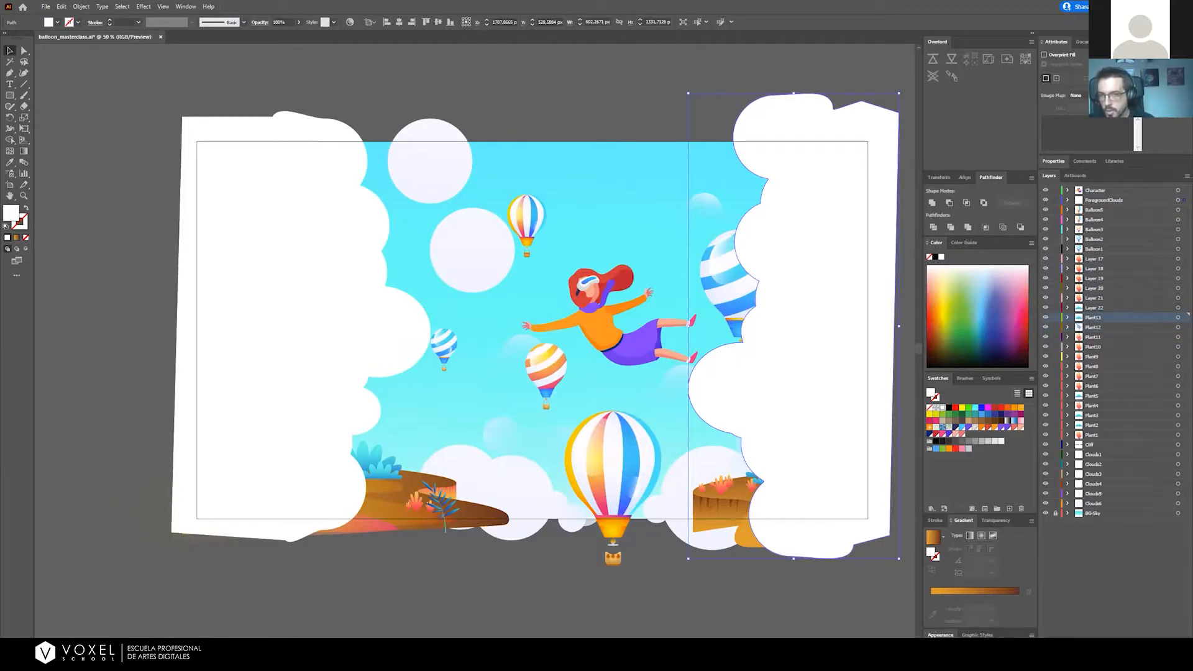
Rename Layer 22 as Plant14 and Layer 21 as Plant15
double_click(1111, 307)
type("Plant14")
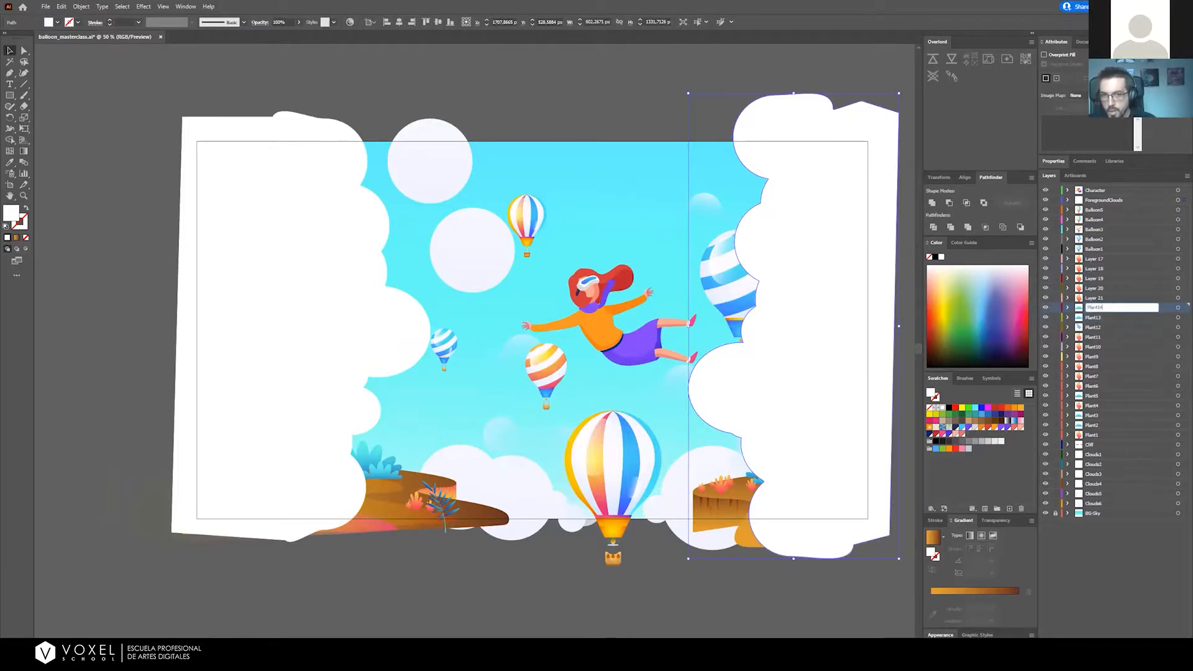
key("Return")
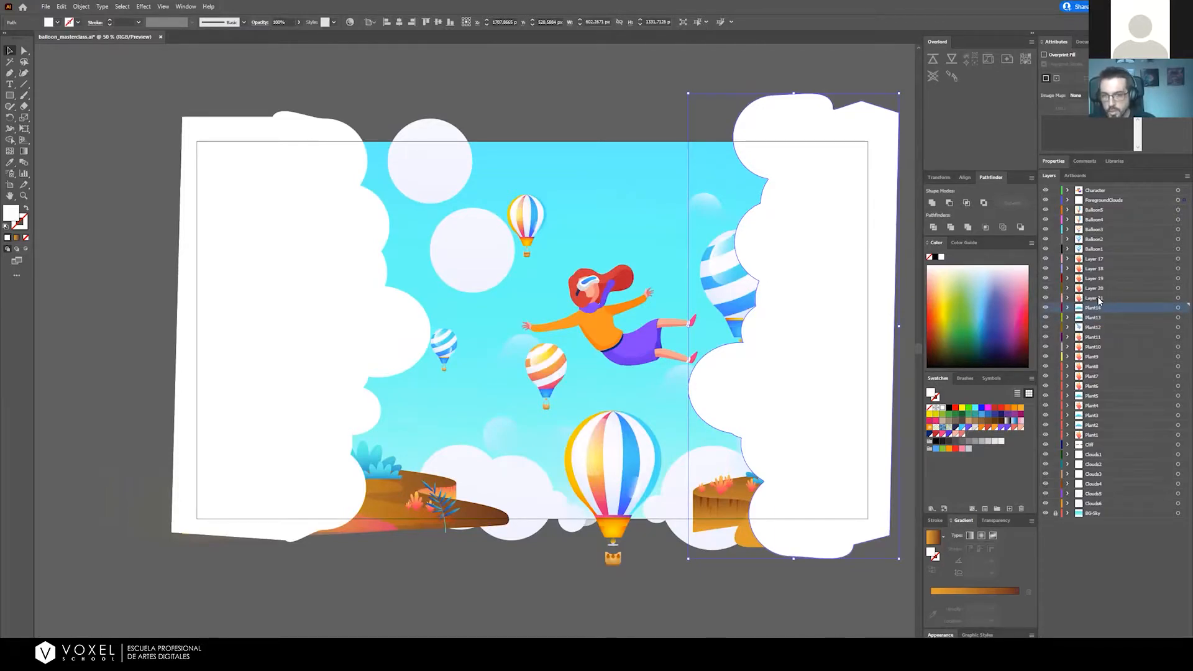
double_click(1097, 298)
type("Plant")
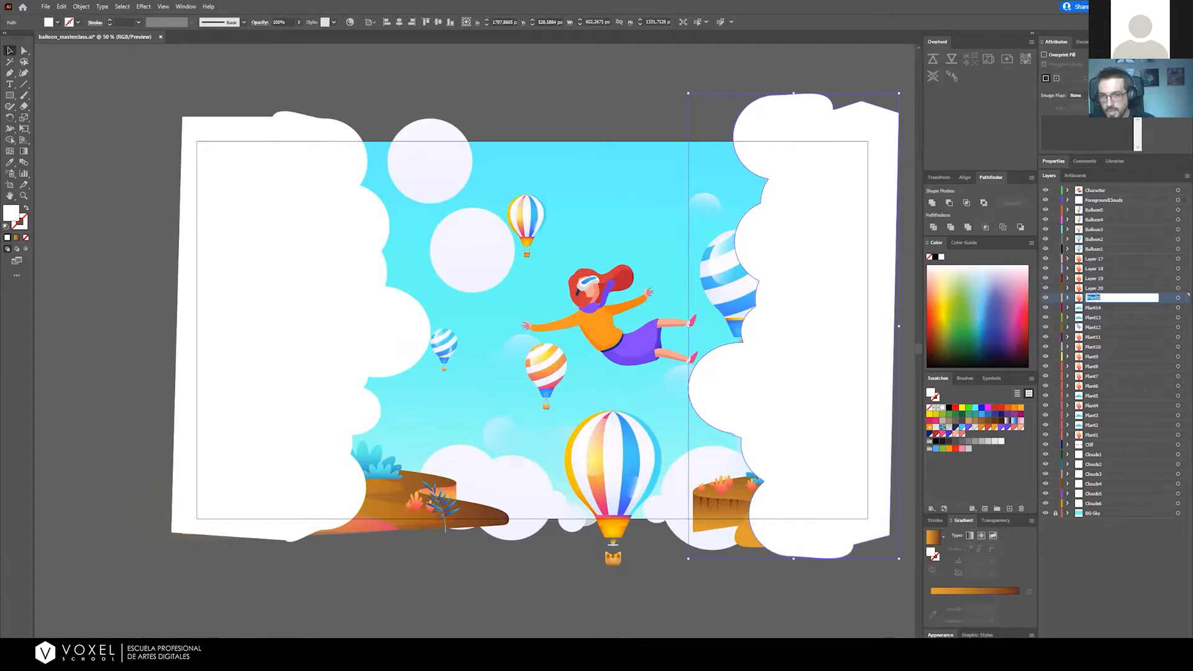
type("15")
key("Return")
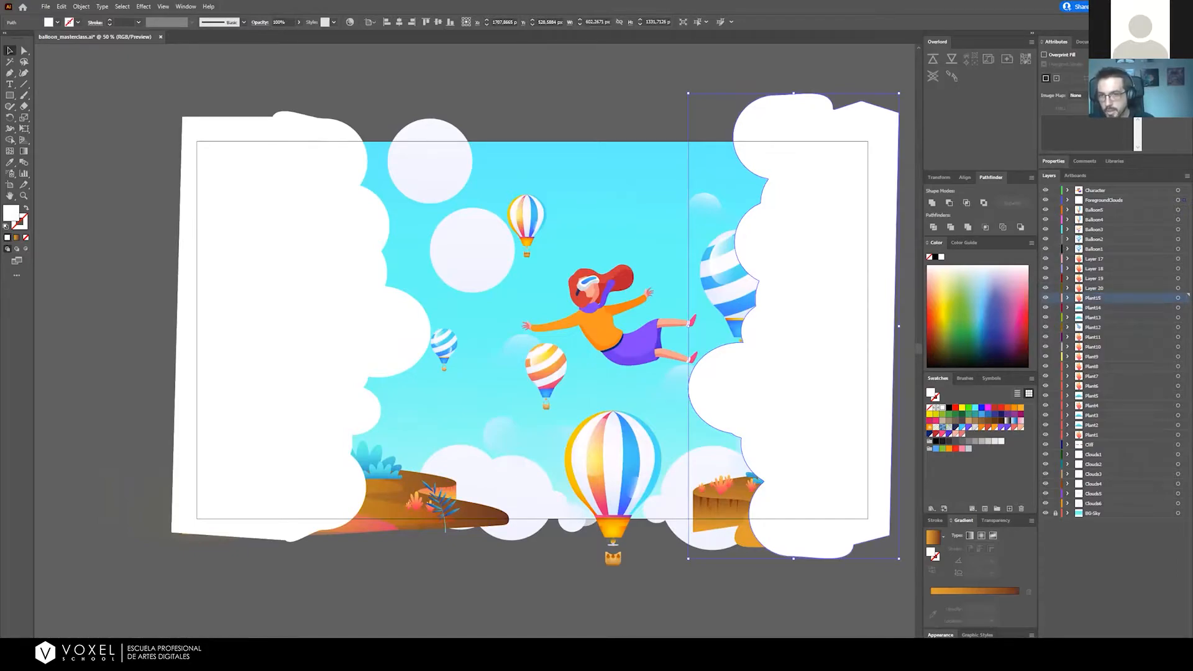
Rename Layer 20 as Plant16 and Layer 19 as Plant17
double_click(1096, 288)
type("Plant1")
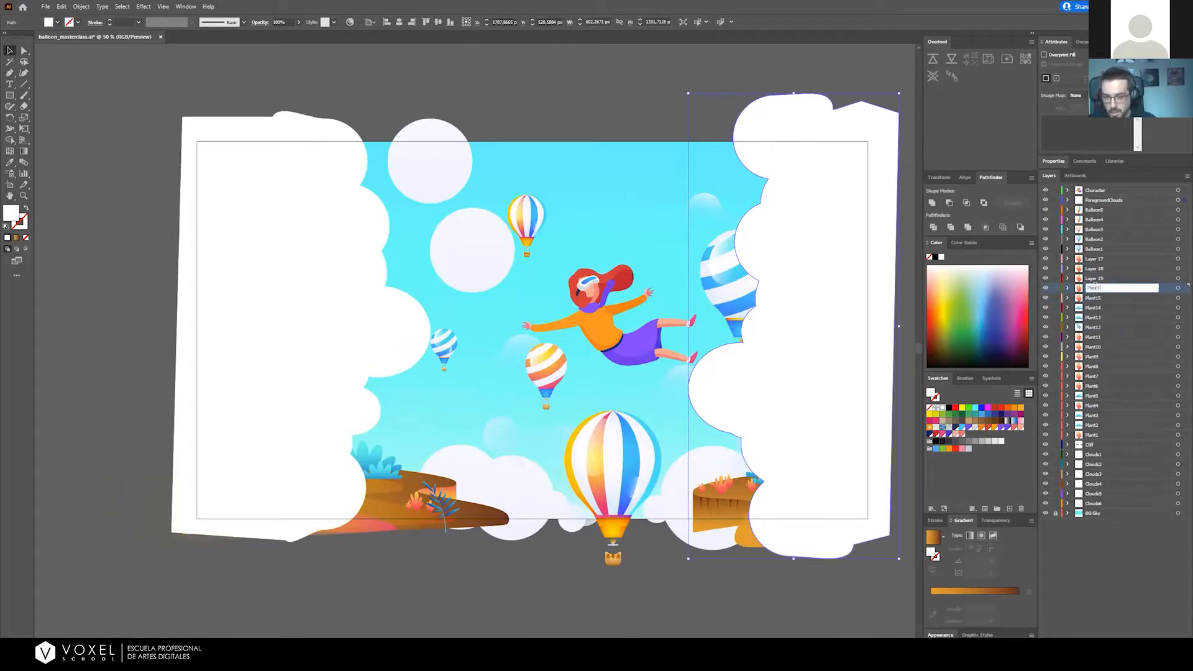
type("6")
key("Return")
double_click(1095, 278)
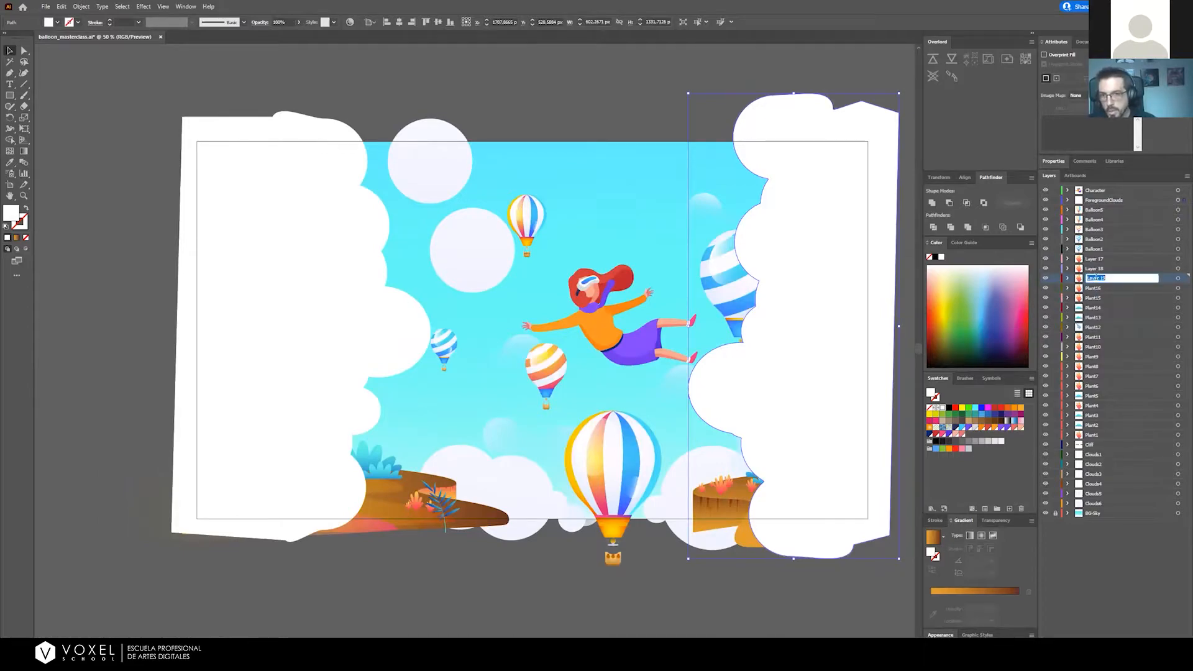
type("Plant1")
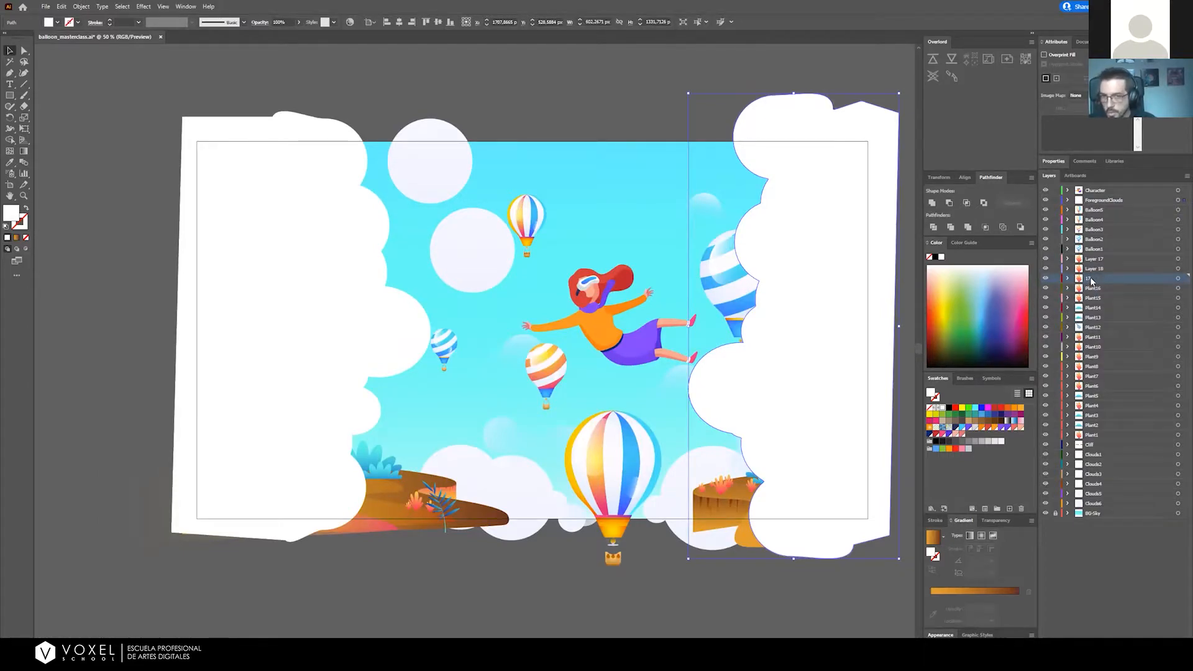
type("7")
key("Return")
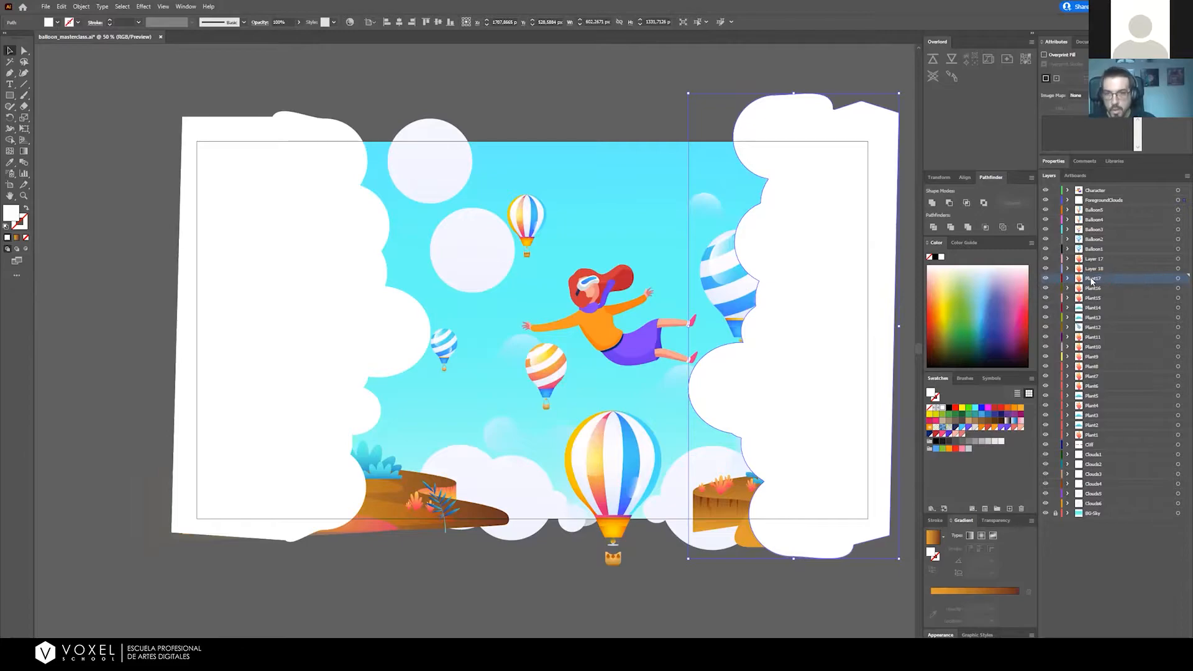
Rename Layer 18 as Plant18 and Layer 17 as Plant19
double_click(1094, 269)
type("Plant1")
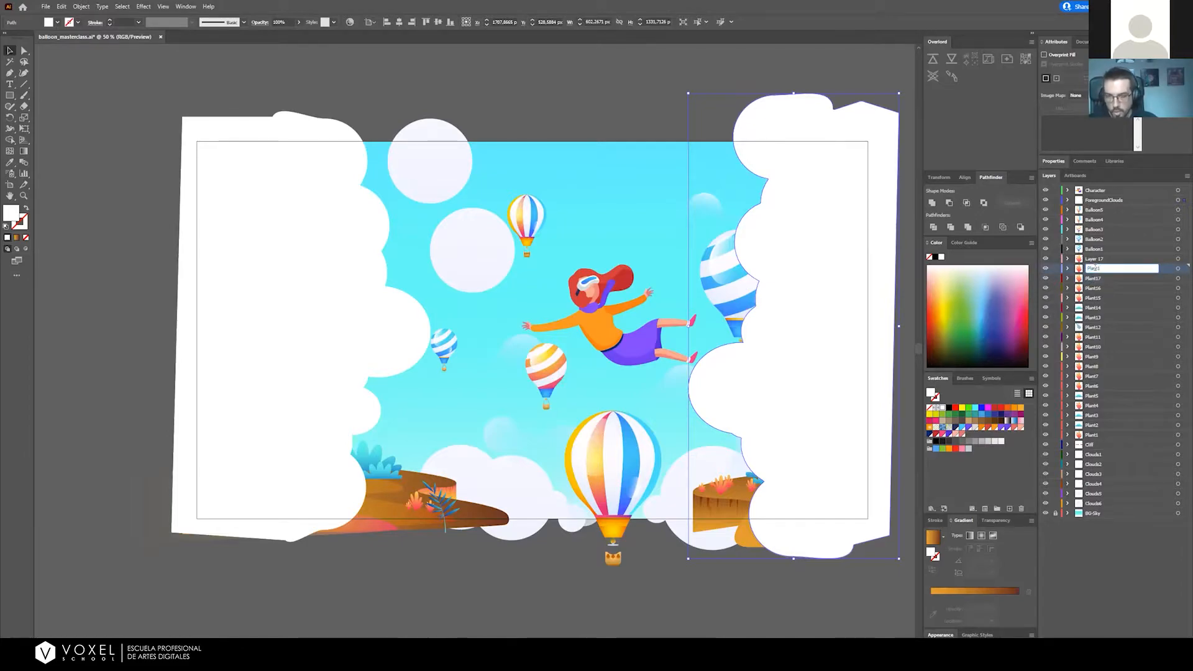
type("8")
key("Return")
double_click(1094, 258)
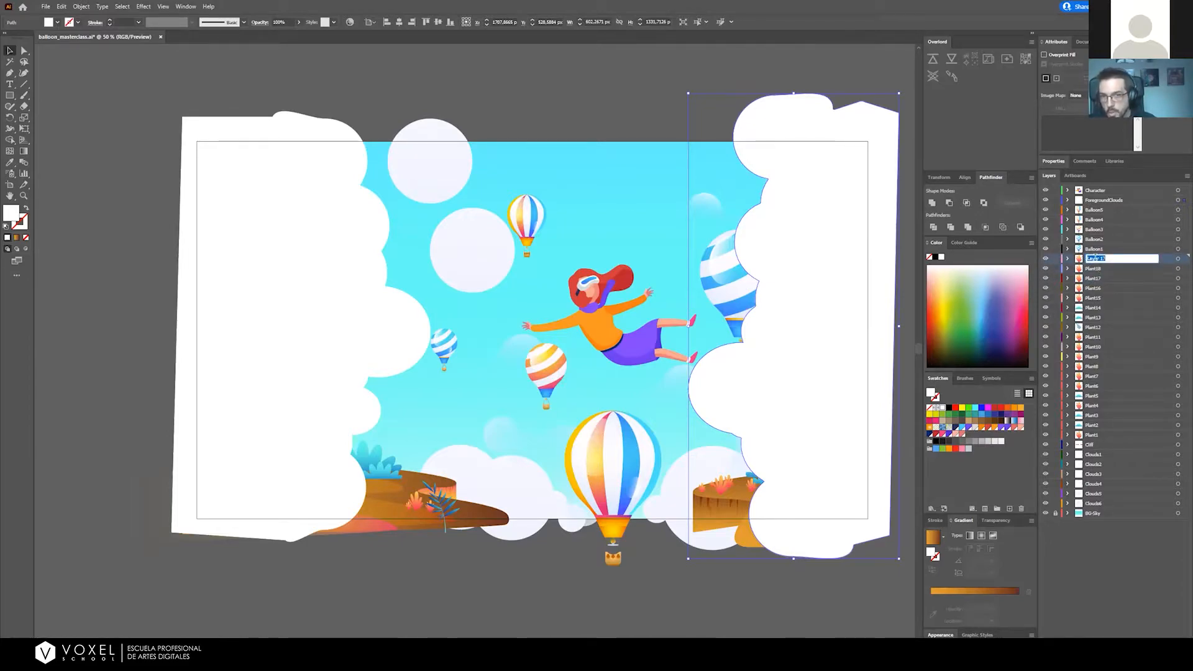
type("Plant19")
key("Return")
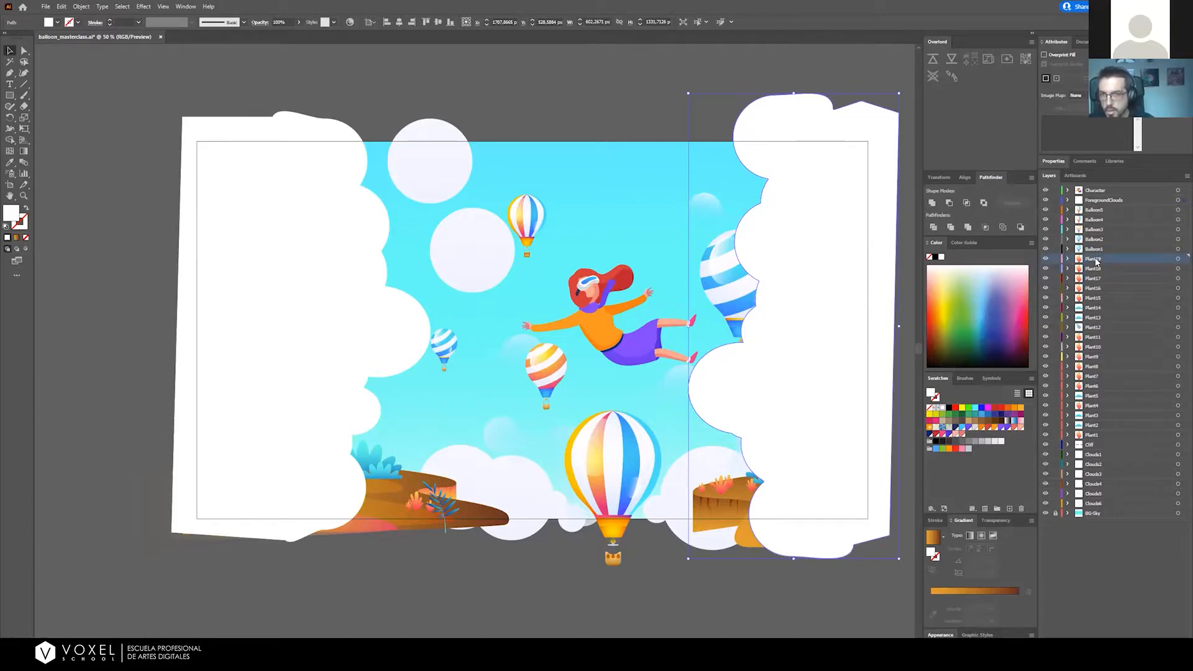
Deselect the artwork and save the illustration with its renamed plant layers
left_click(524, 137)
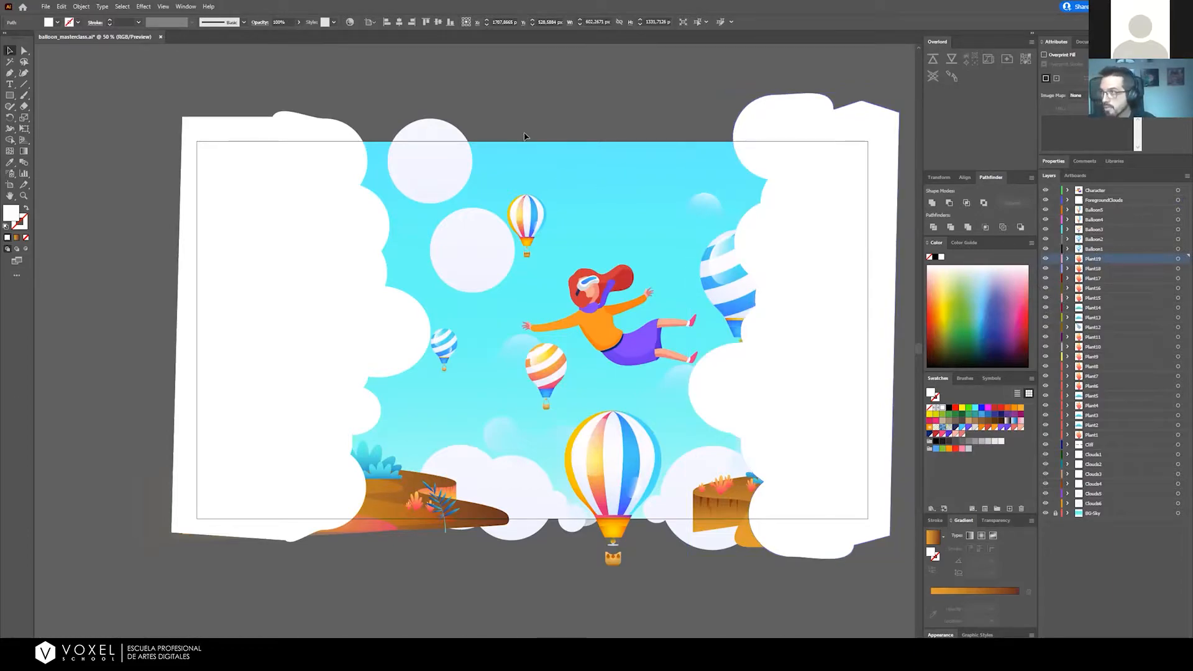
key("ctrl+s")
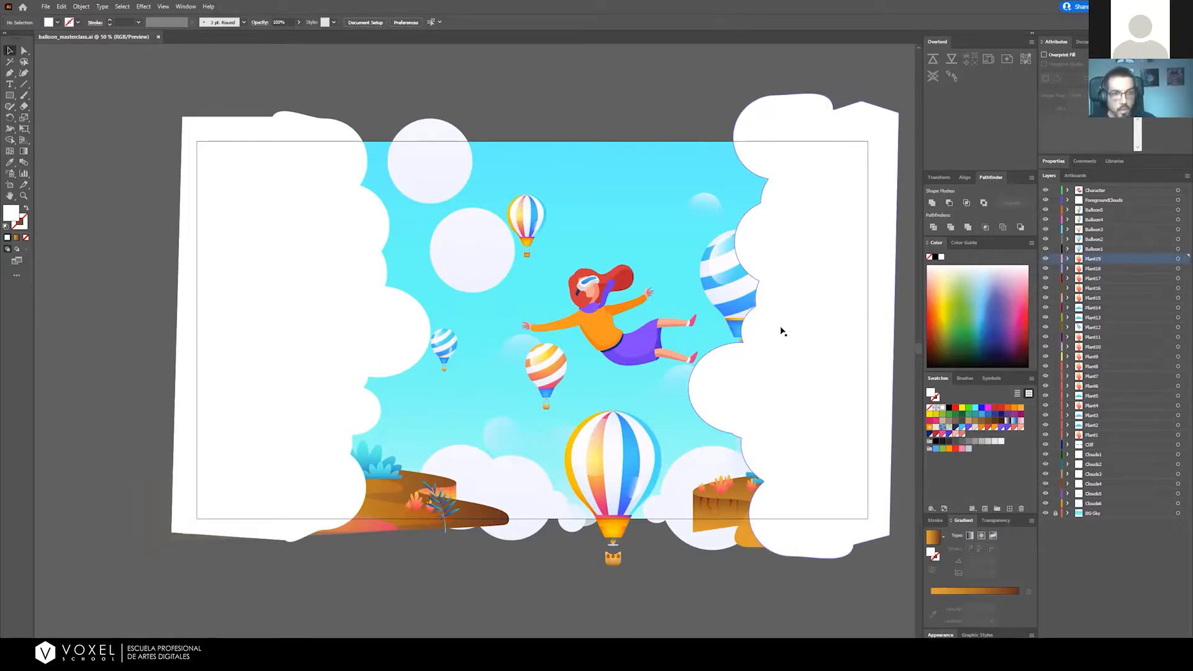
left_click_drag(624, 103, 595, 97)
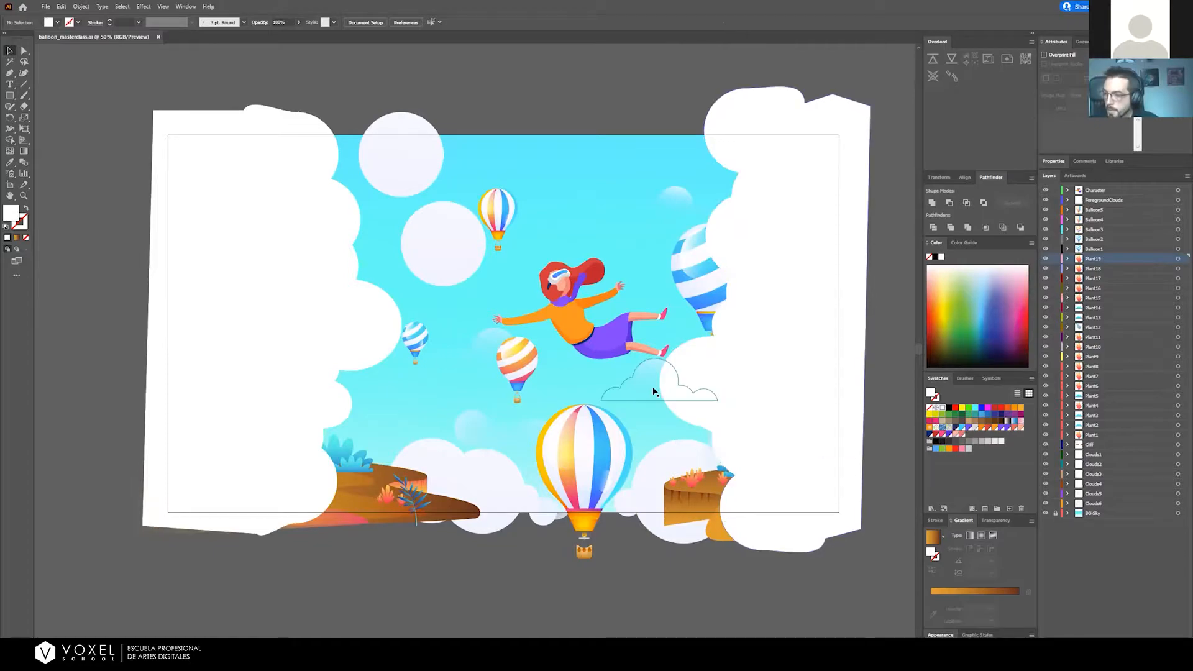
mouse_move(689, 377)
left_mouse_down()
mouse_move(655, 364)
mouse_move(694, 364)
left_mouse_up()
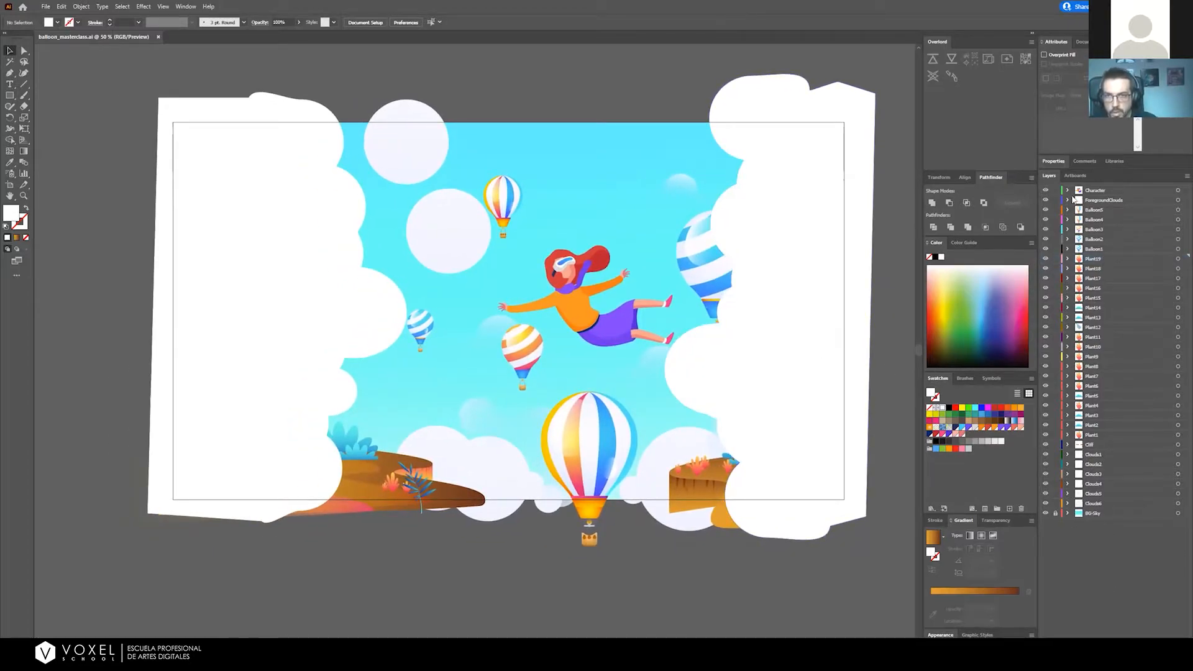
Move the ForegroundClouds layer above the Character layer so it becomes the topmost layer
left_click(1097, 200)
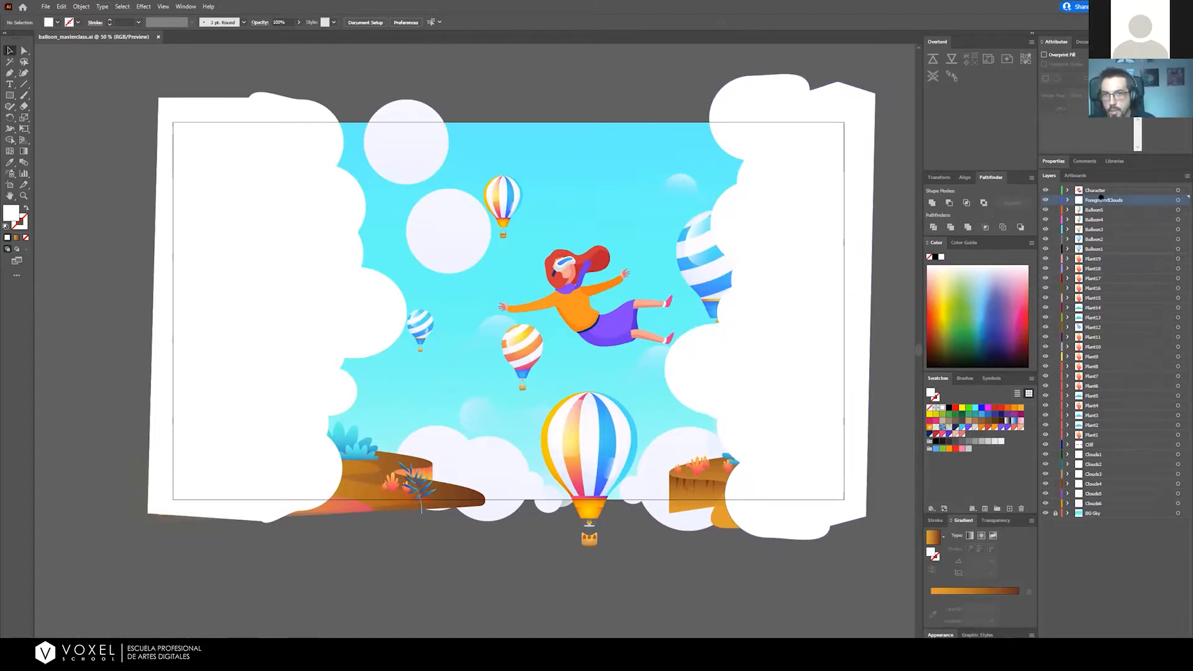
left_click_drag(1098, 199, 1094, 187)
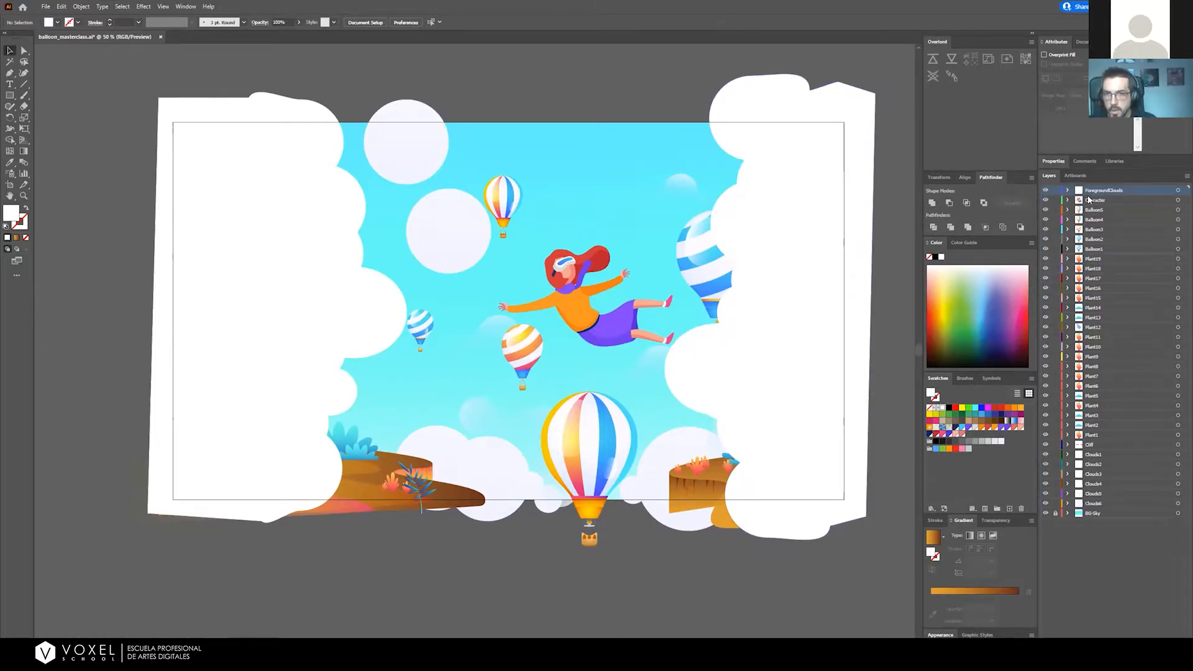
left_click(1090, 201)
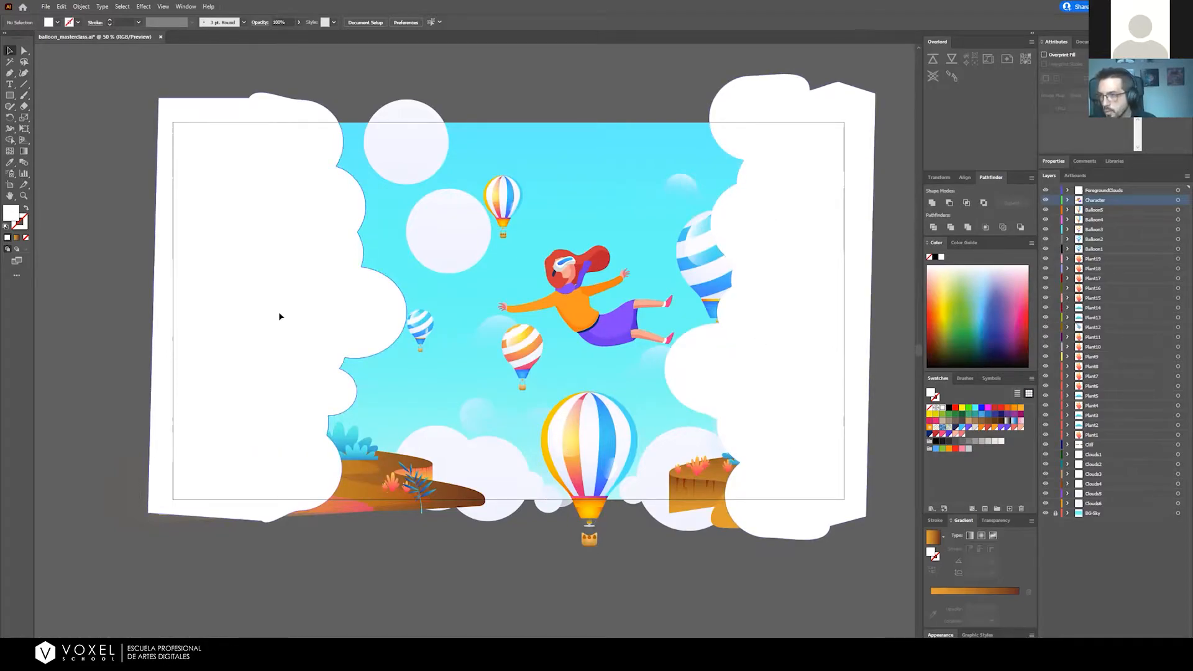
Try moving the left foreground cloud toward the flying character, undo the move and deselect the artwork
left_click_drag(273, 317, 482, 303)
key("ctrl+z")
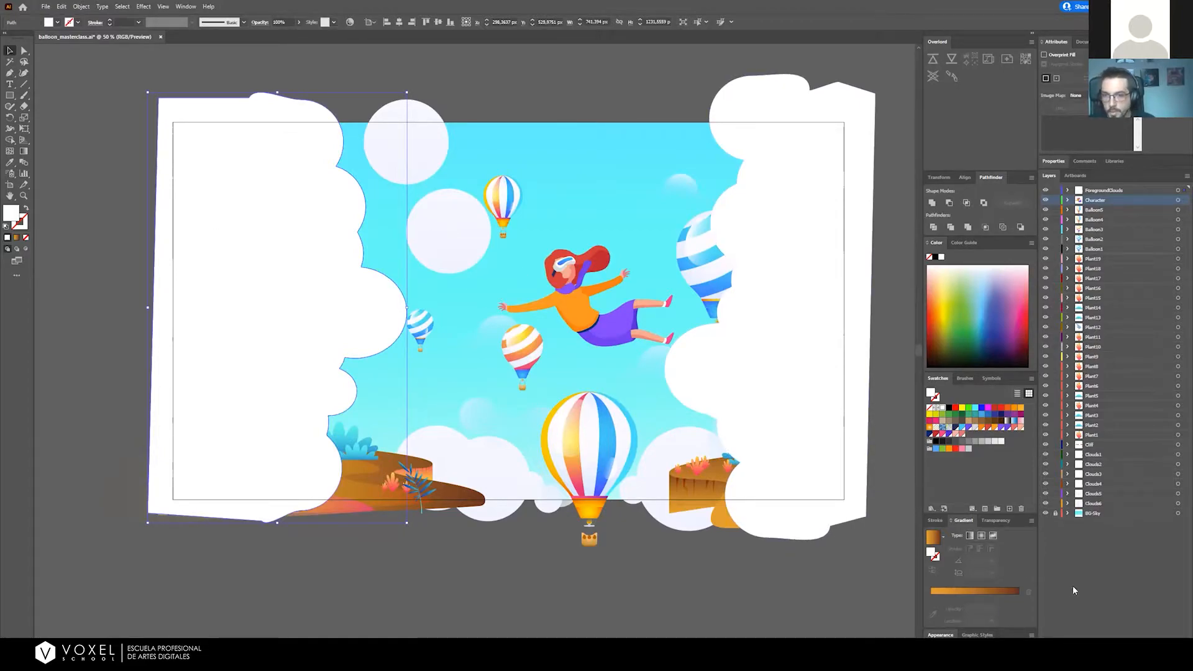
left_click(106, 128)
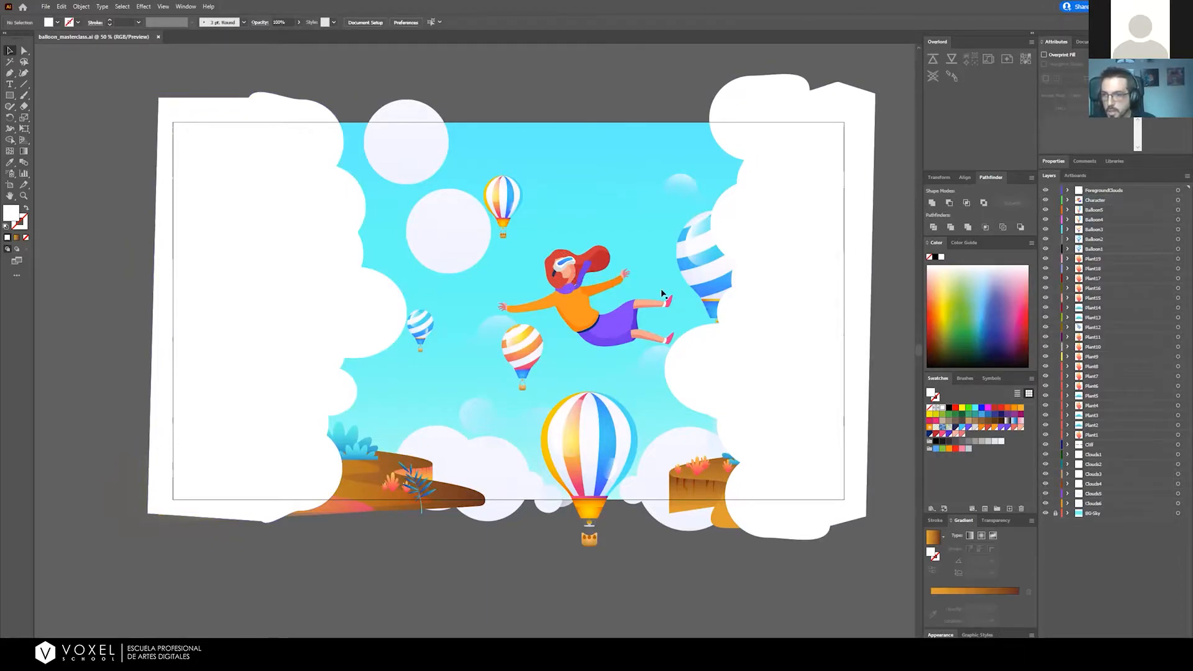
Check the artboard's dimensions and the available units in Document Setup, keep Pixels, and close the settings without applying changes
left_click(10, 185)
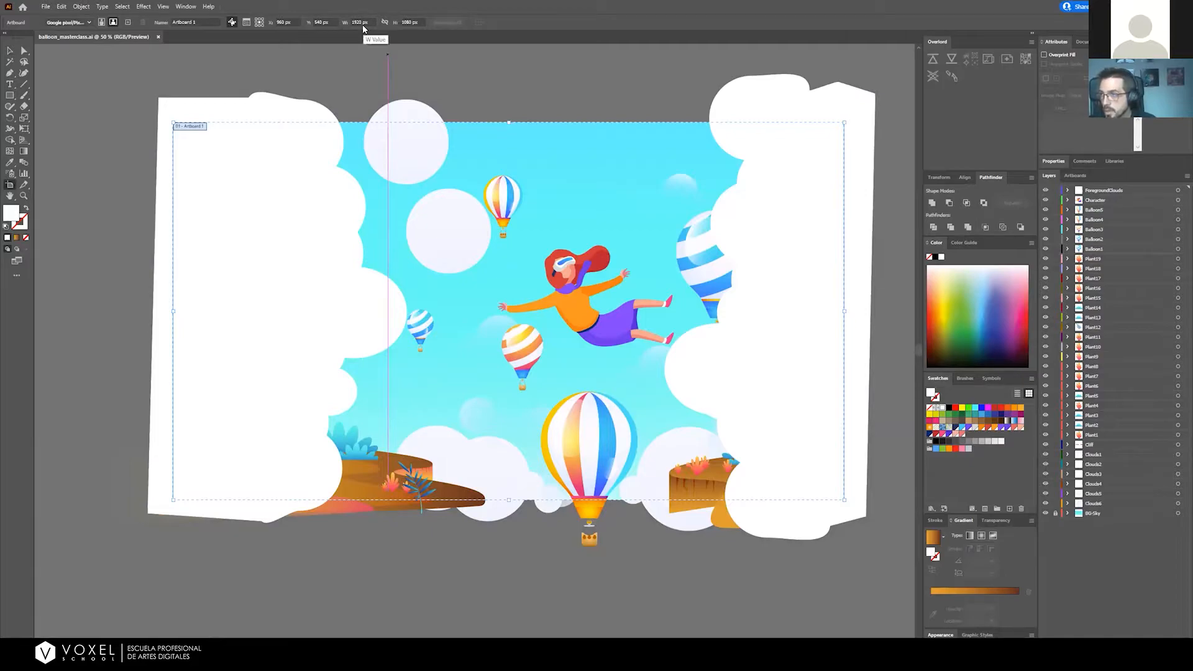
key("Escape")
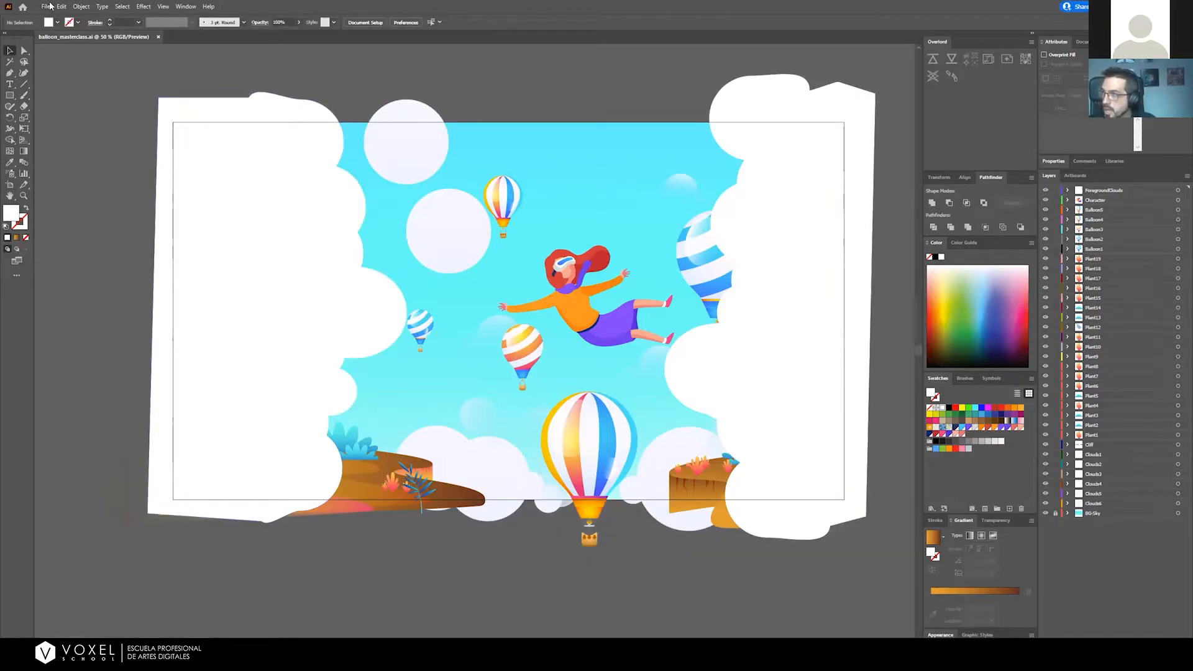
left_click(46, 6)
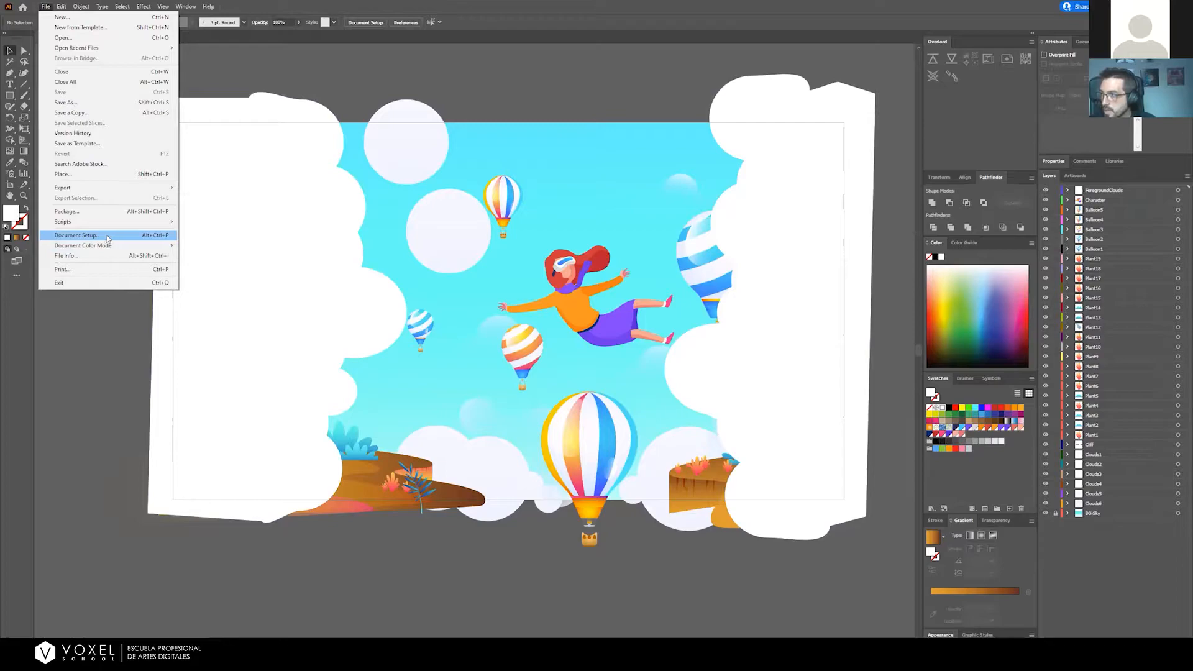
left_click(107, 236)
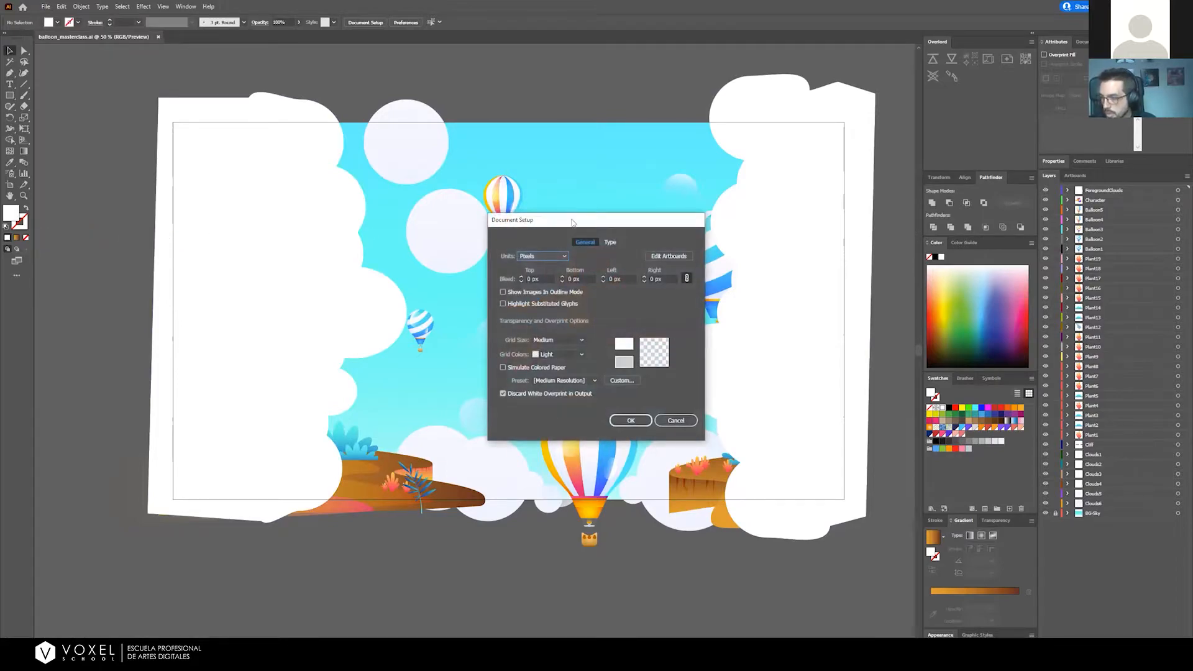
left_click_drag(578, 223, 582, 202)
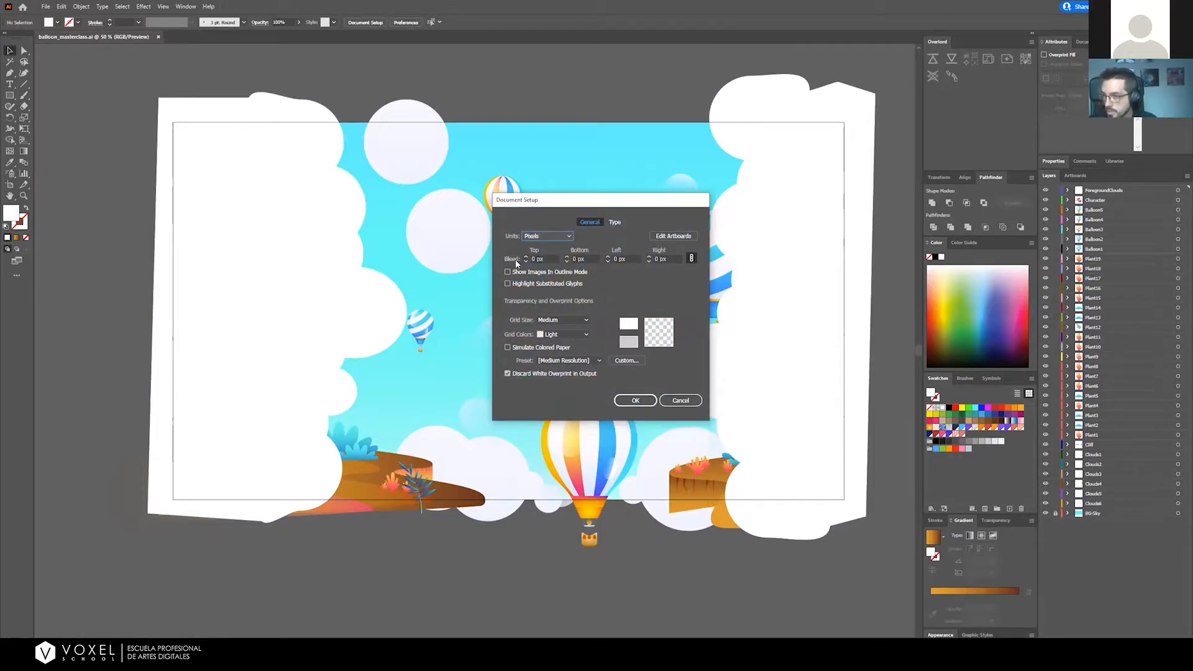
left_click_drag(575, 203, 560, 202)
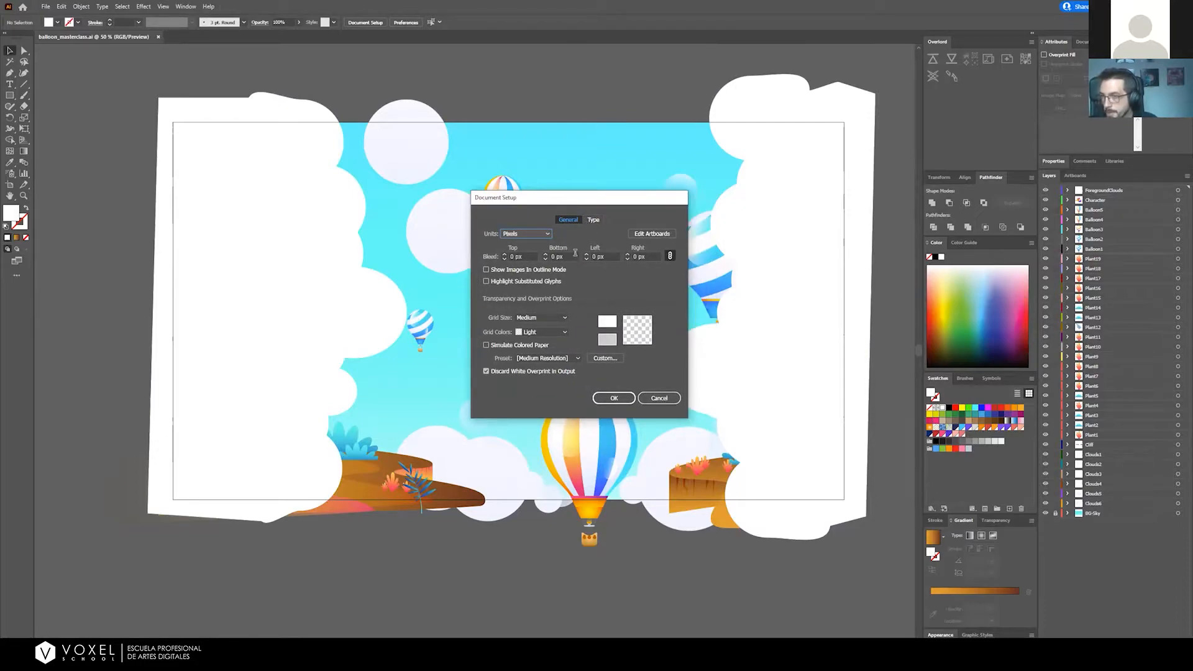
left_click(523, 234)
left_click(521, 209)
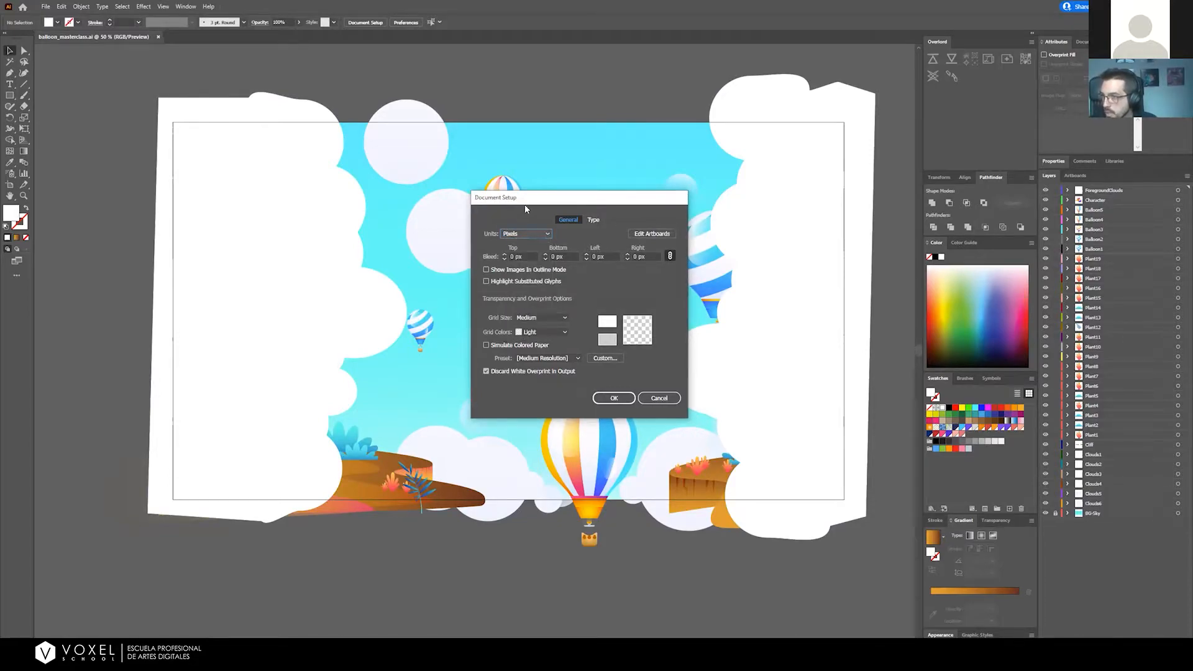
left_click(519, 235)
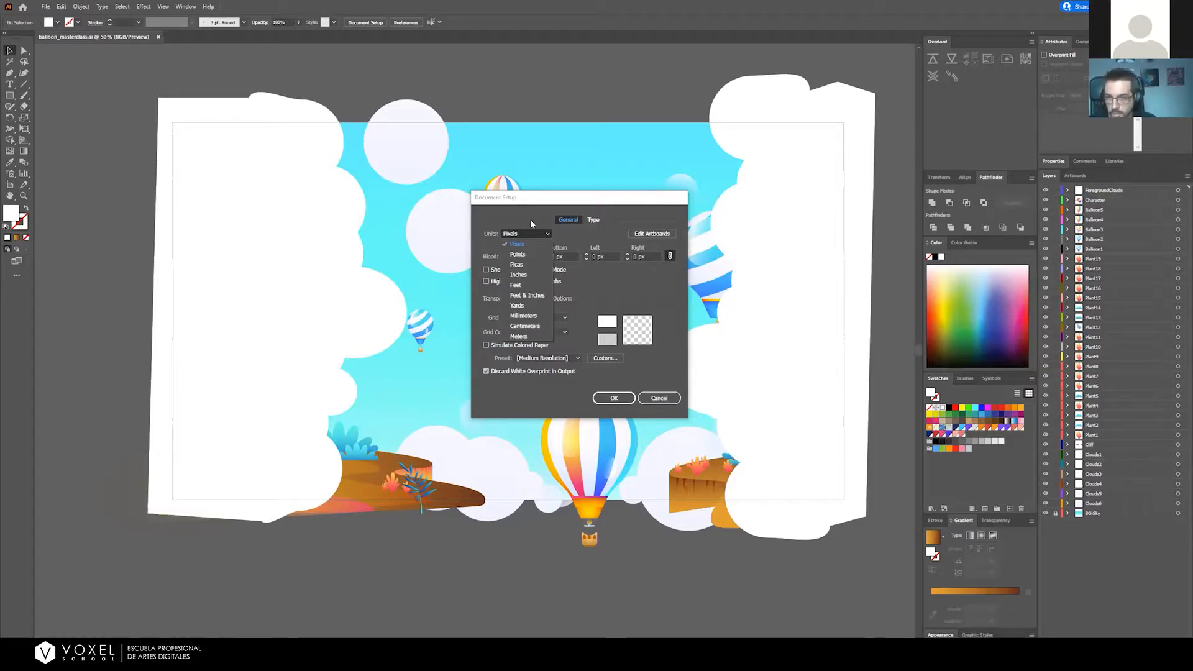
left_click(522, 244)
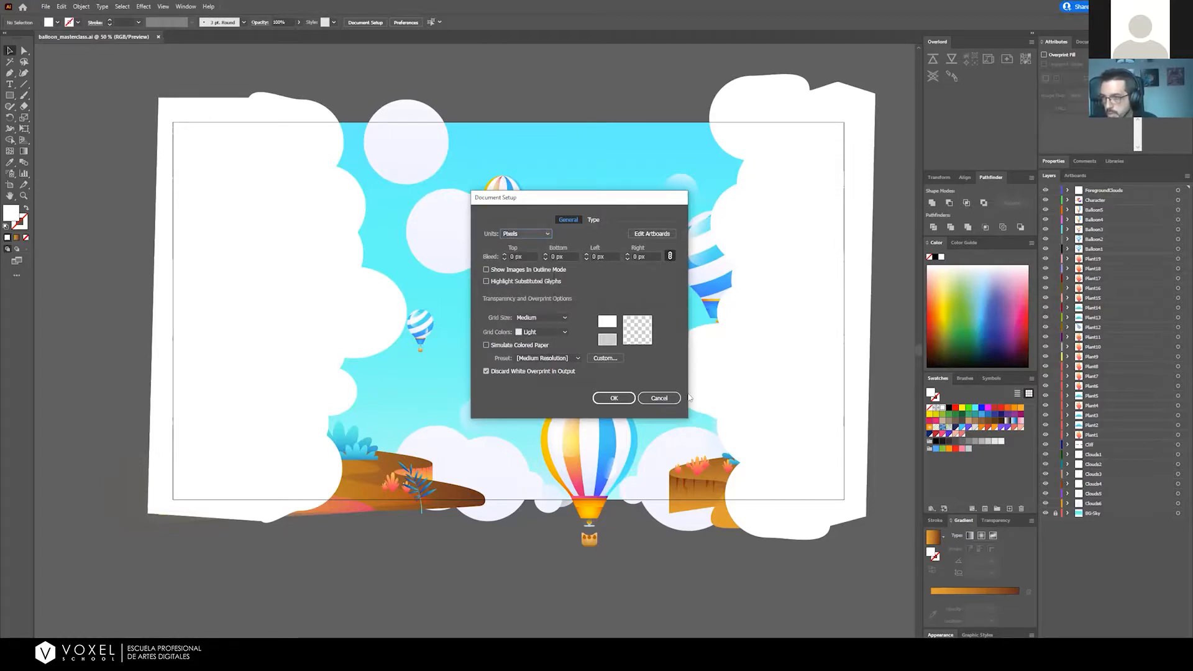
left_click(671, 398)
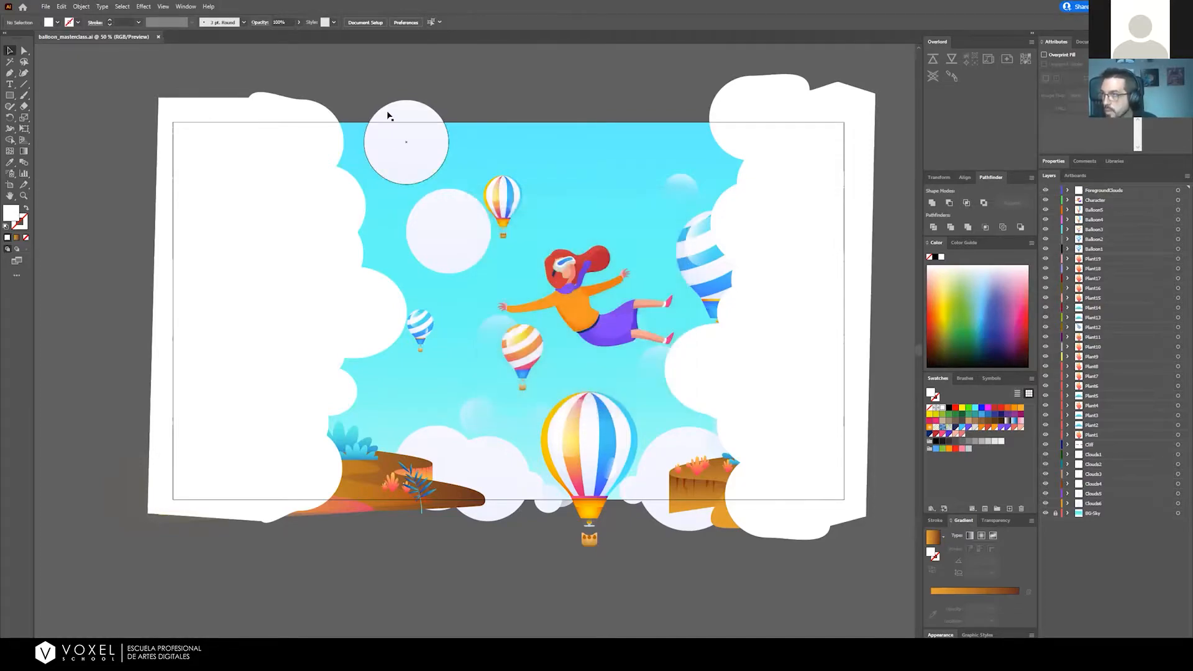
Try an artboard width of 1080 px, undo the resize and leave artboard editing
left_click(11, 186)
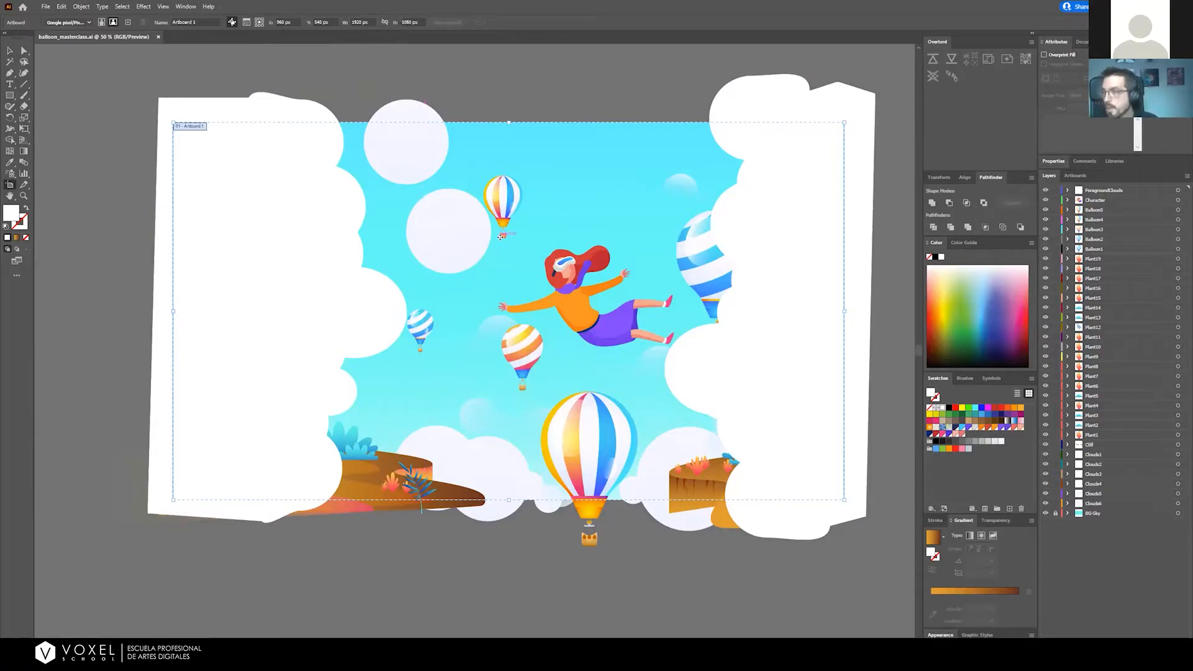
scroll(501, 247, "up", 2)
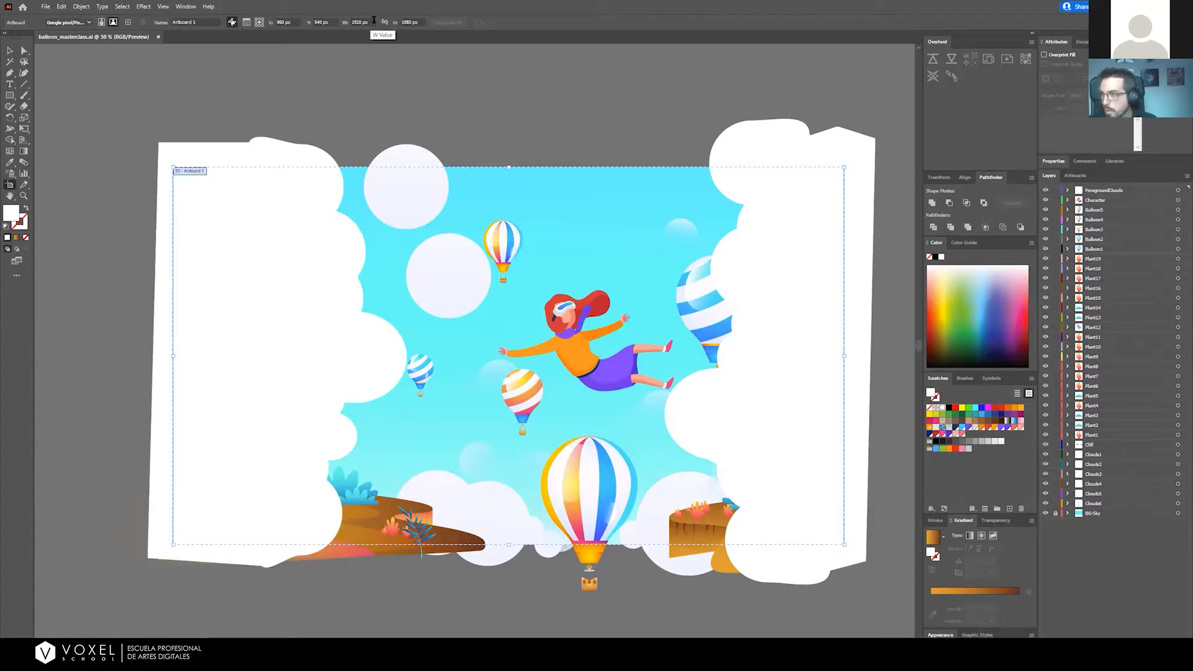
left_click(373, 21)
type("1080")
key("Return")
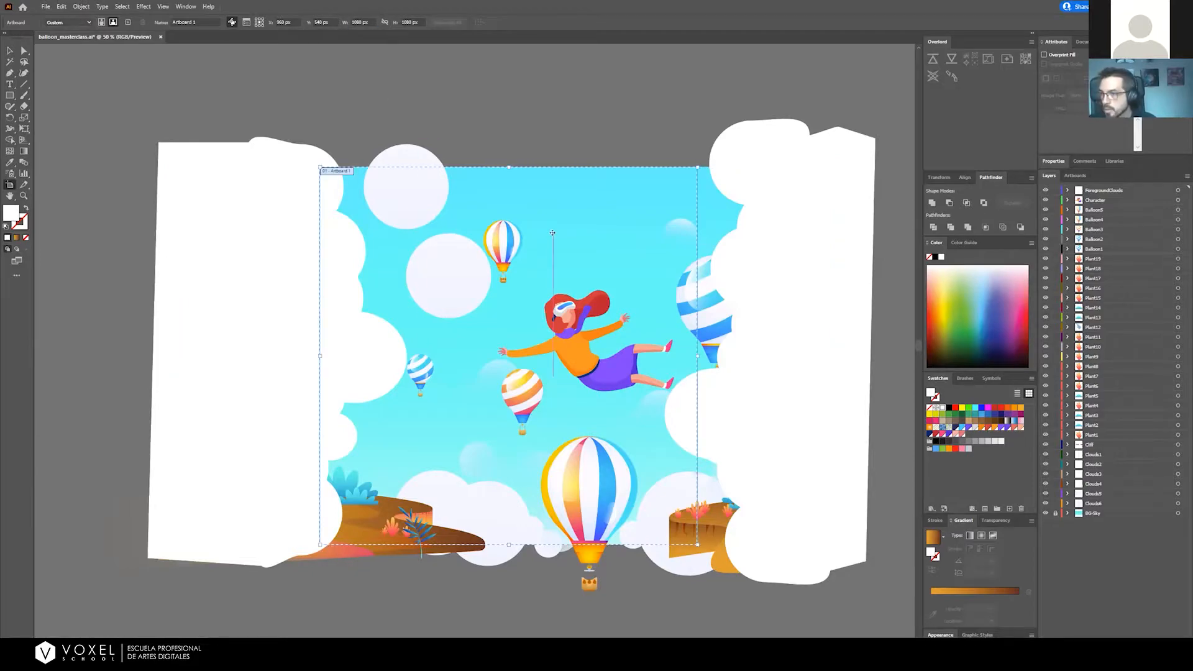
key("ctrl+z")
key("Escape")
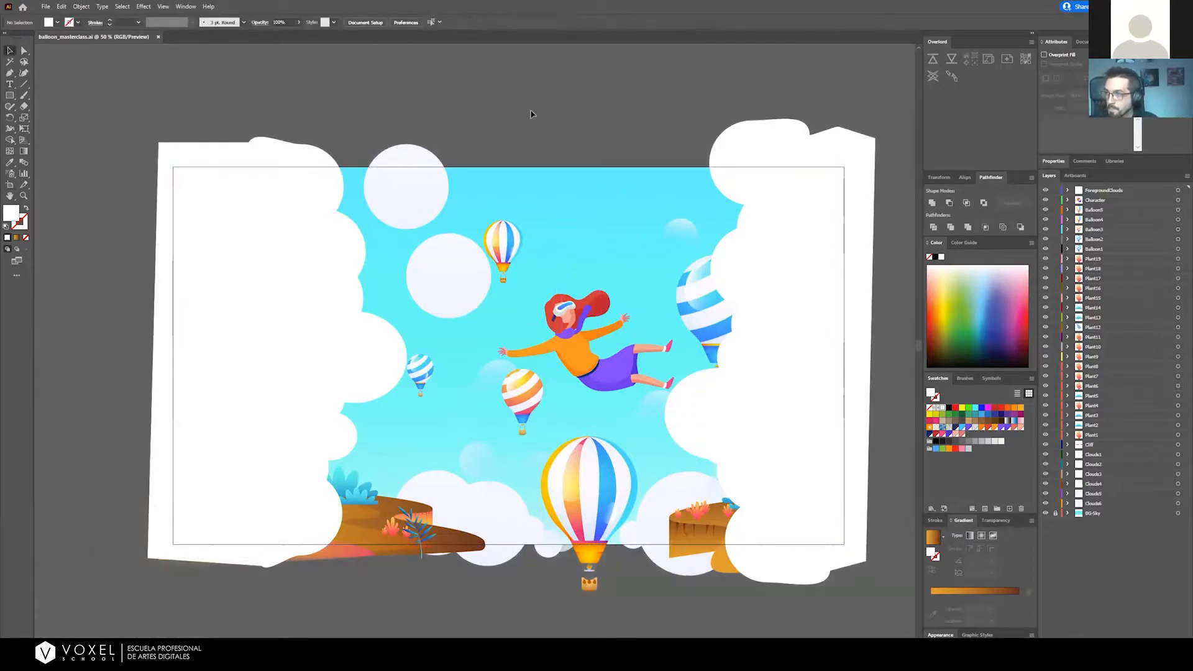
left_click_drag(518, 214, 492, 172)
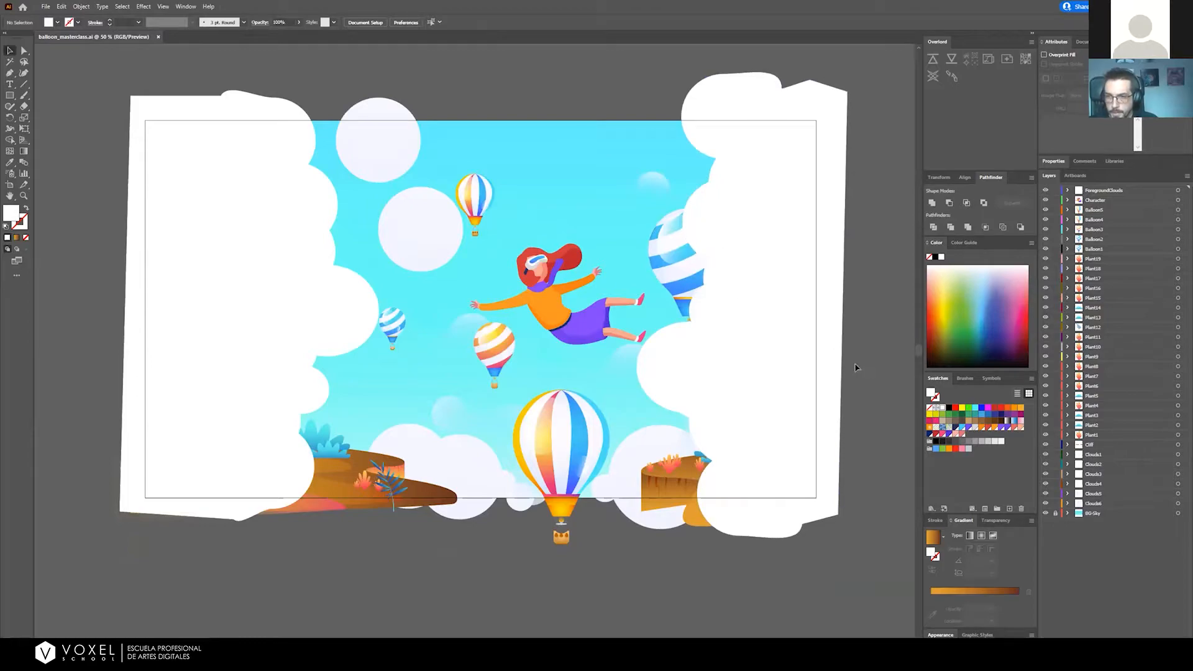
left_click_drag(743, 329, 756, 342)
left_click(554, 298)
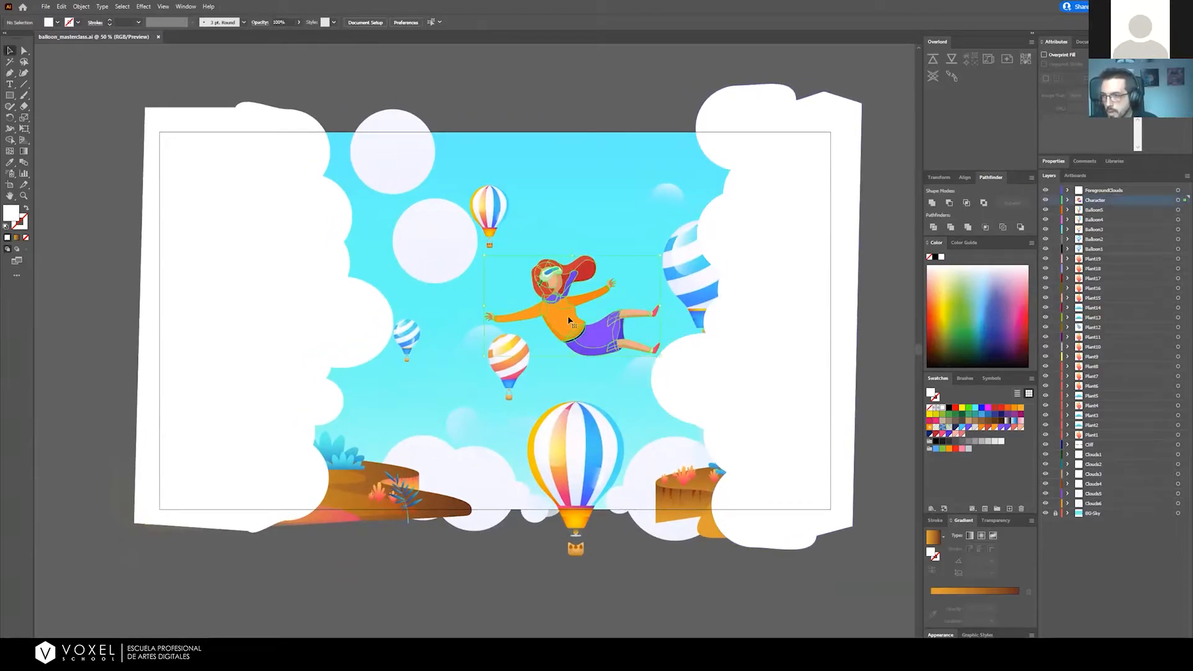
left_click(555, 129)
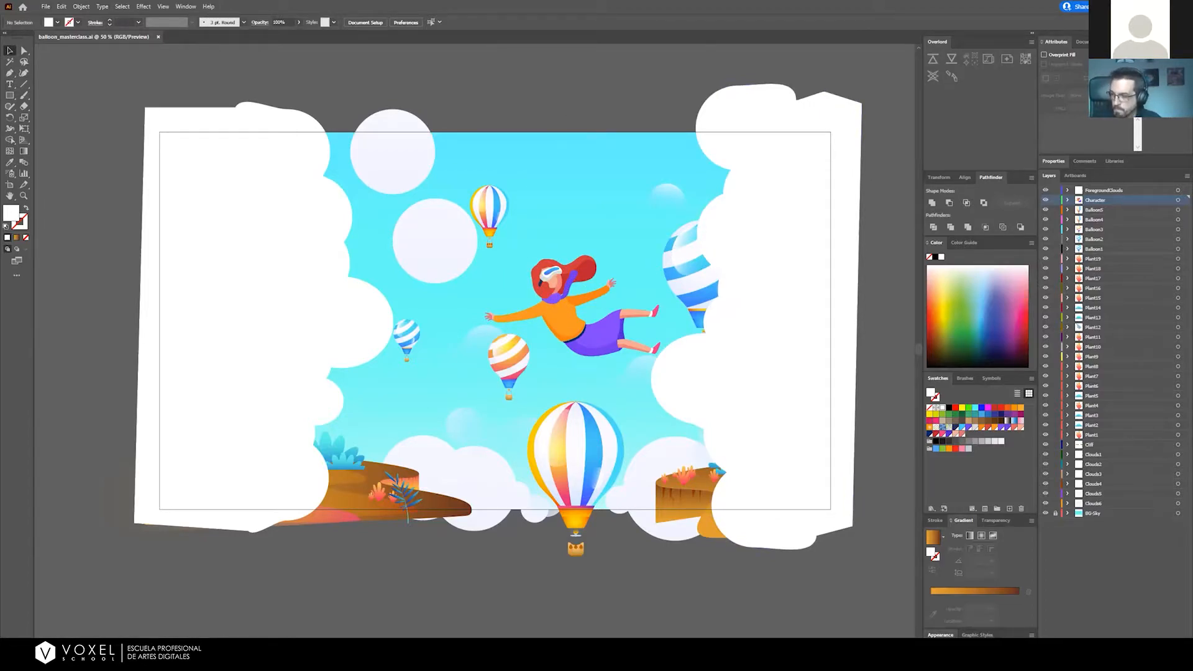
Switch to After Effects and make the empty project's asset list active
mouse_move(183, 652)
left_click(231, 624)
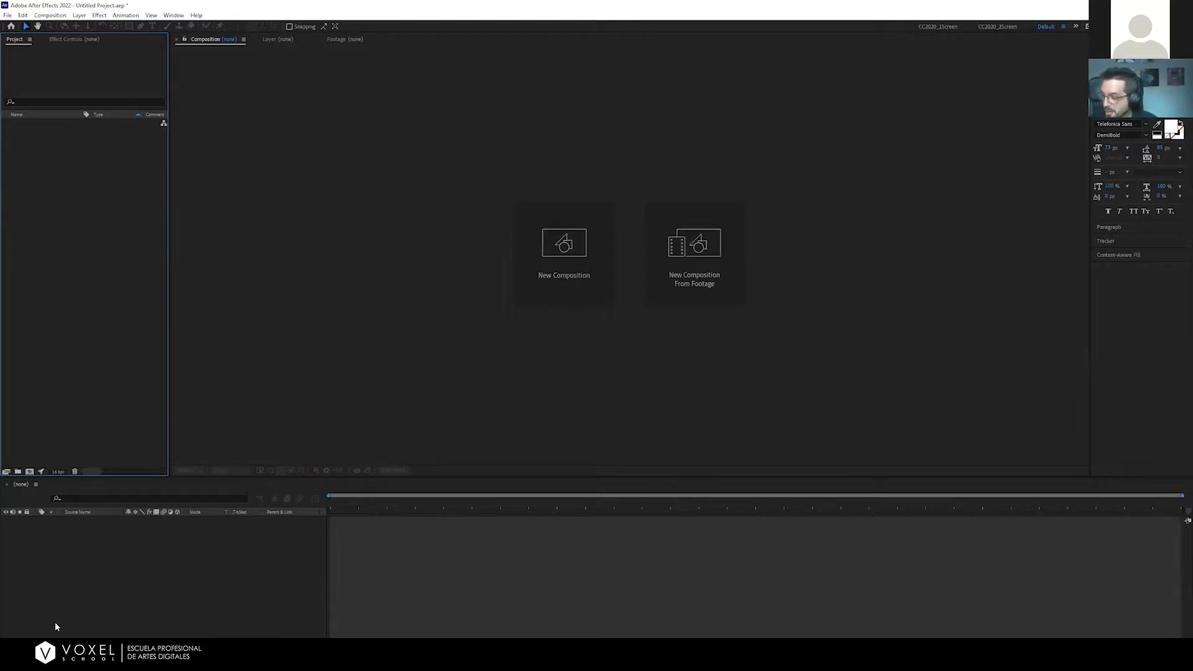
key("alt+Tab")
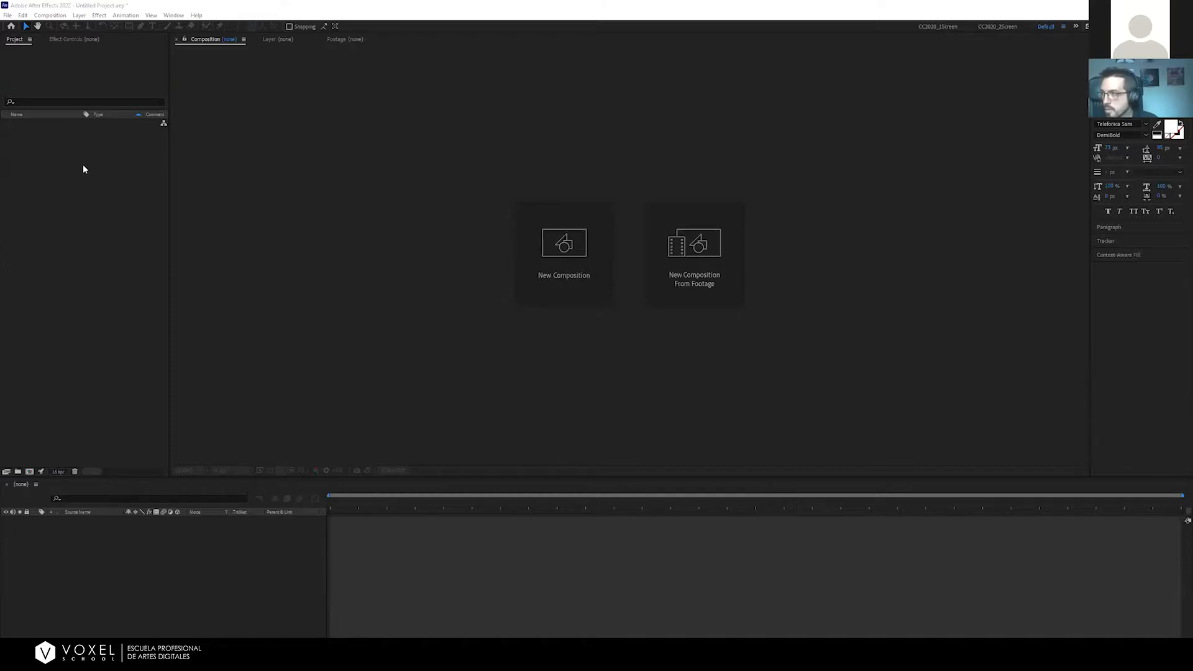
left_click(110, 193)
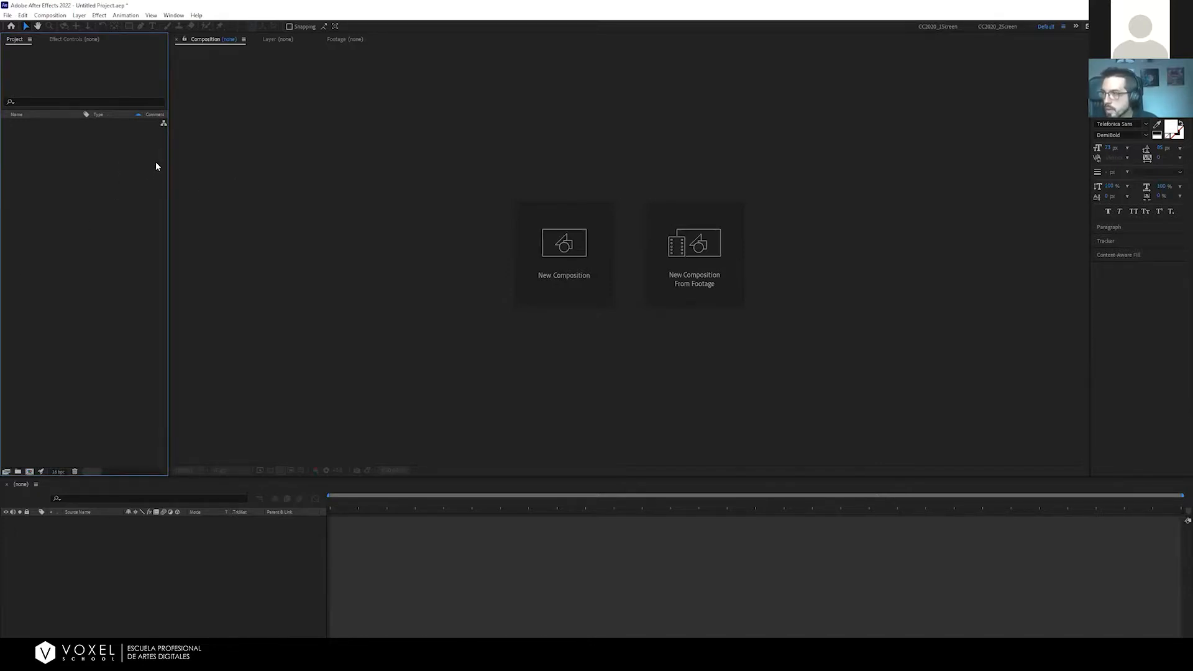
left_click(8, 15)
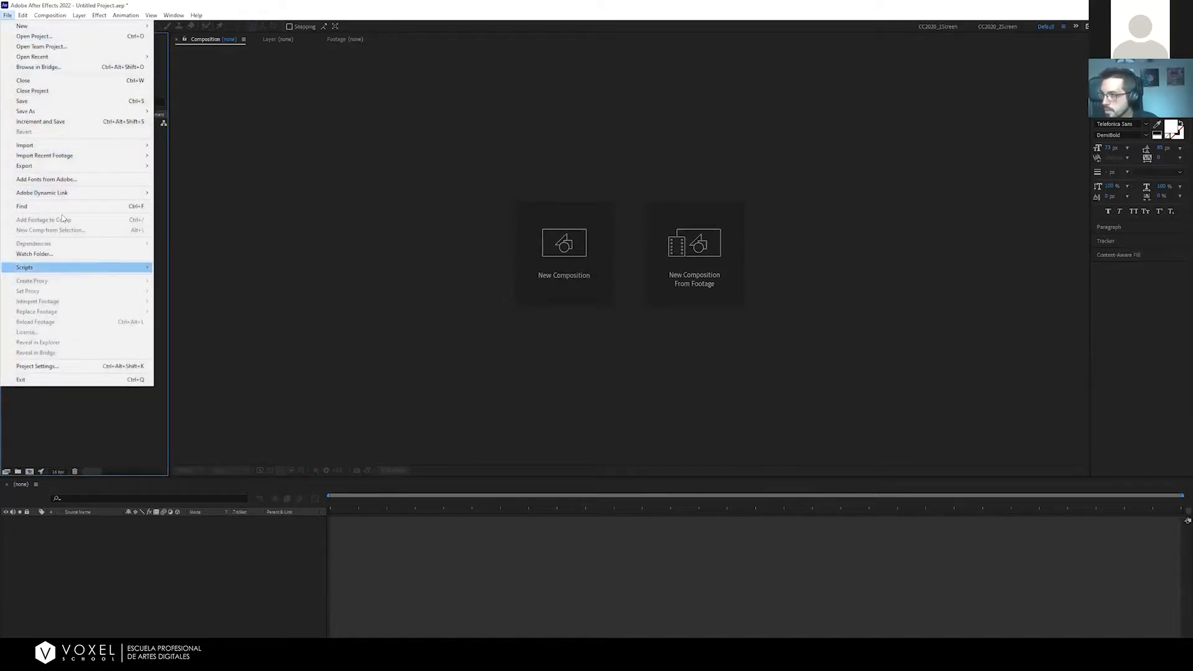
mouse_move(58, 145)
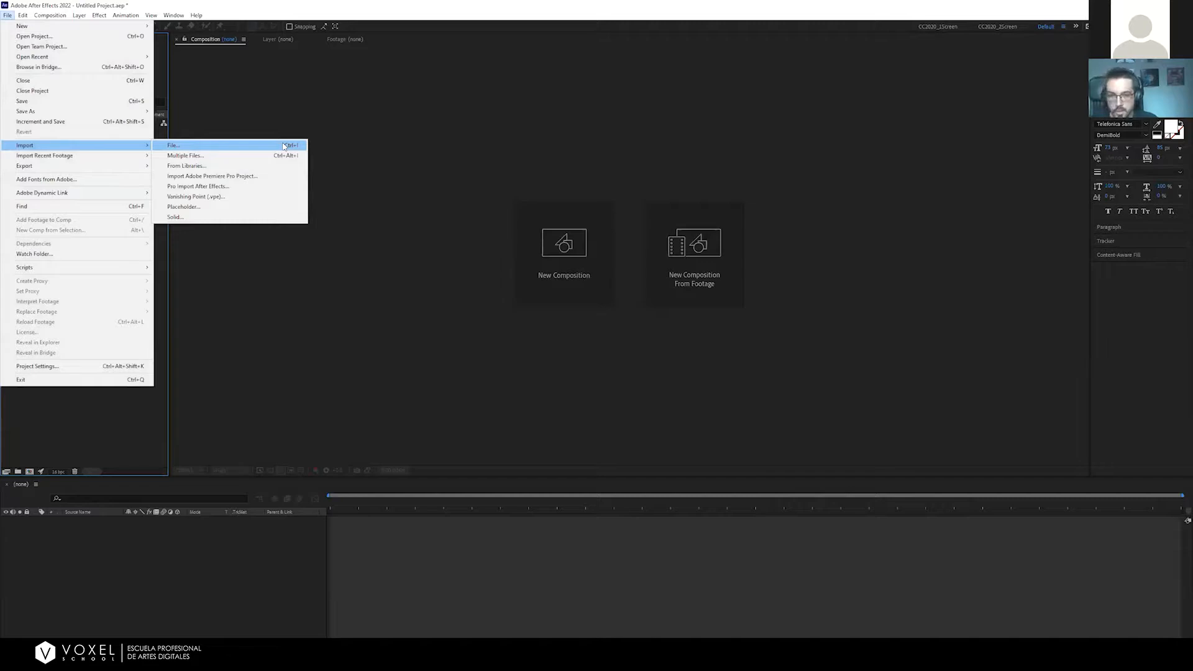
left_click(358, 153)
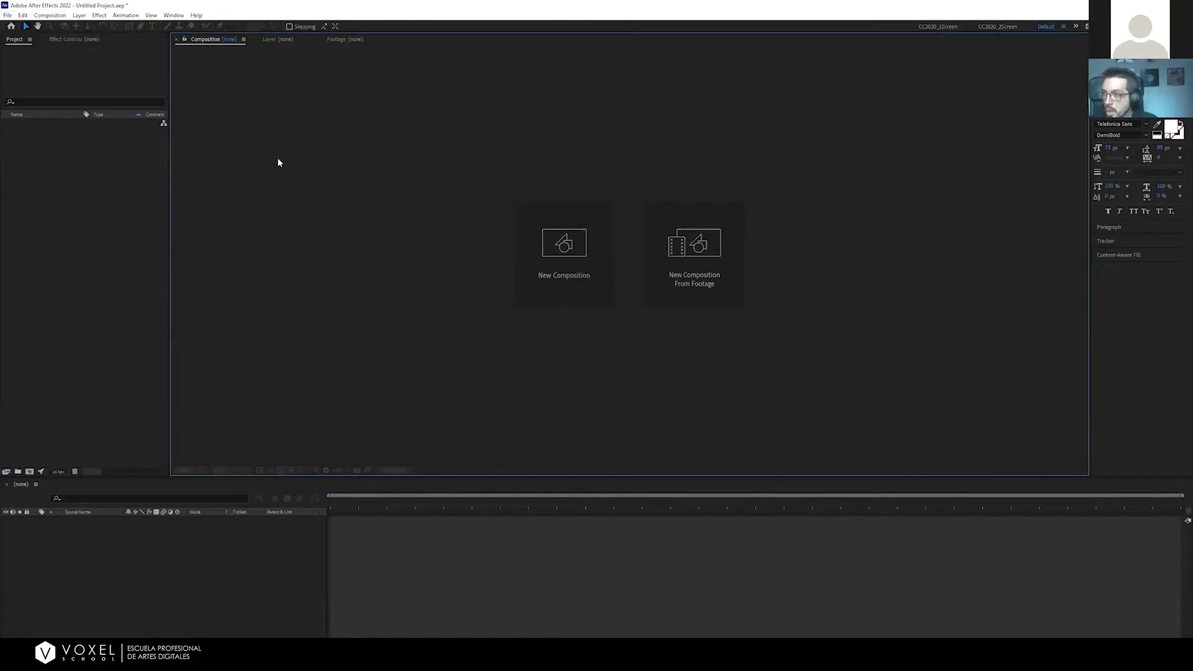
left_click(91, 264)
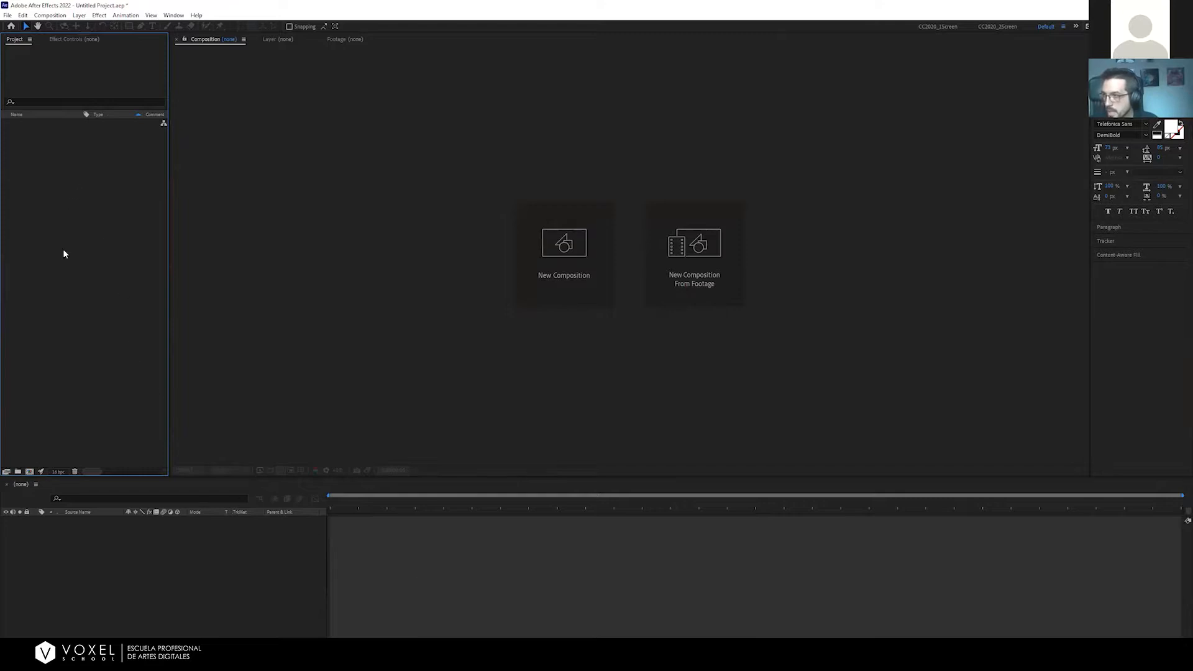
left_click(419, 504)
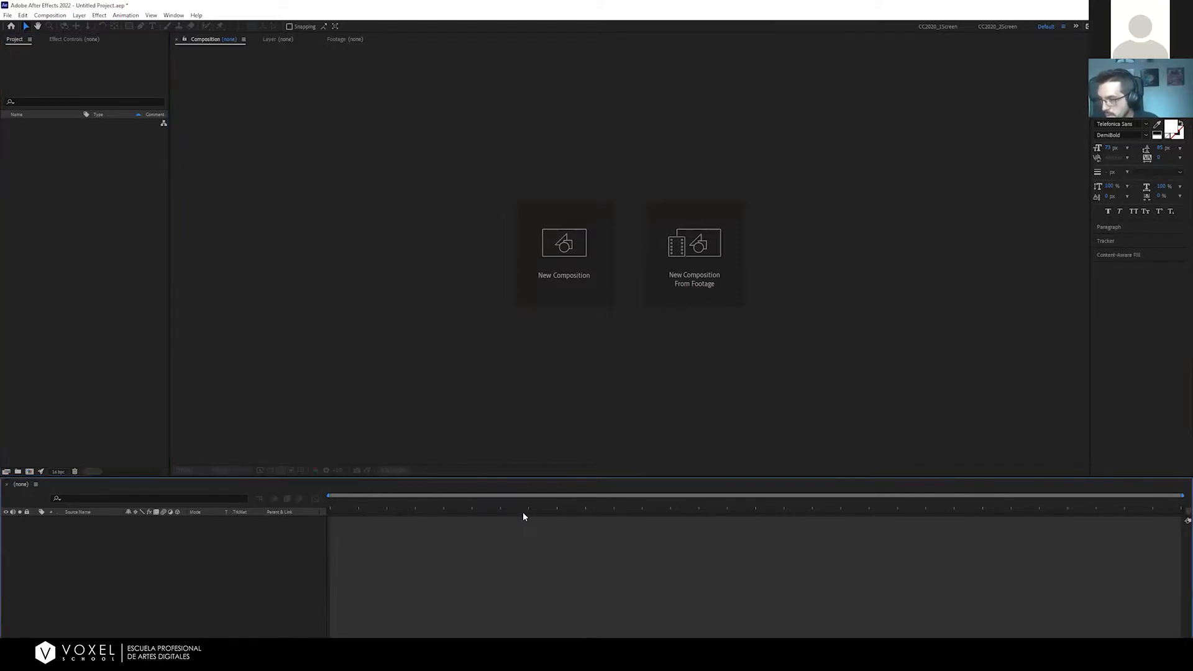
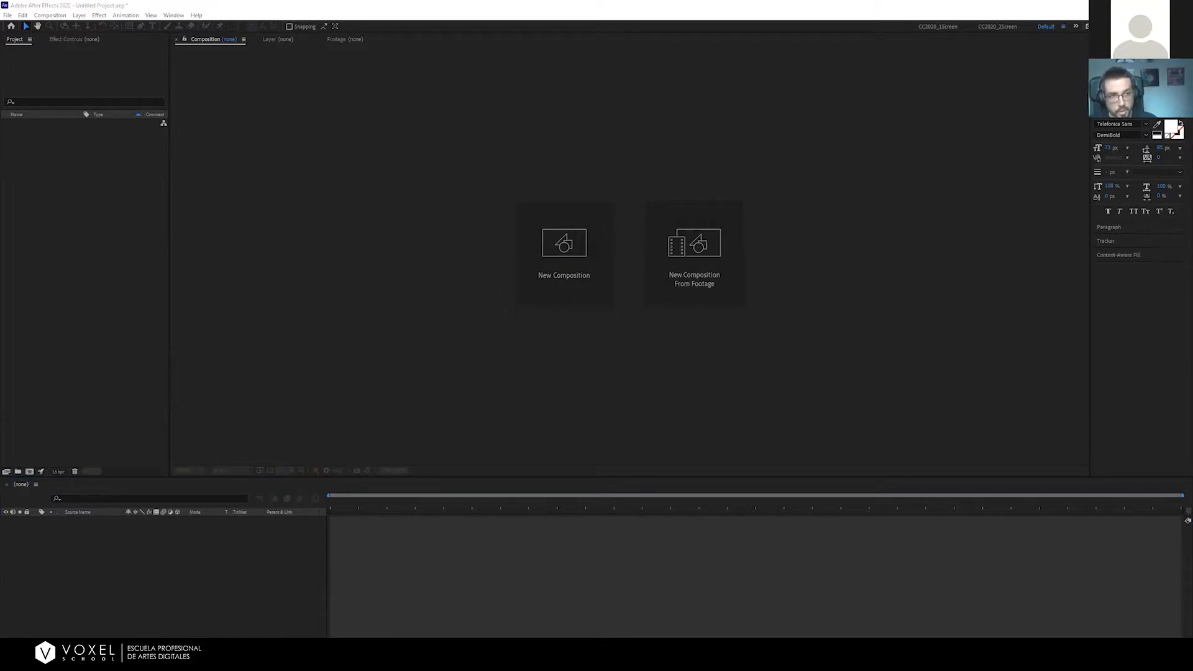
Start importing balloon_masterclass.ai from the 00_Assets folder into the After Effects project
left_click_drag(323, 218, 77, 205)
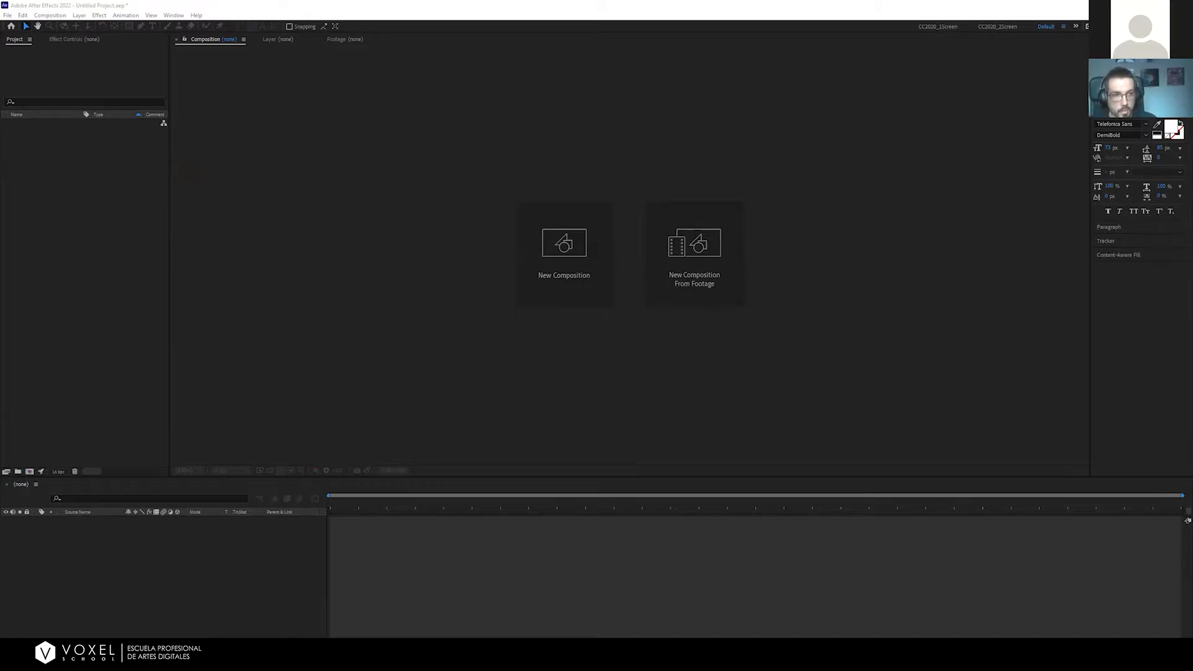
key("alt+Tab")
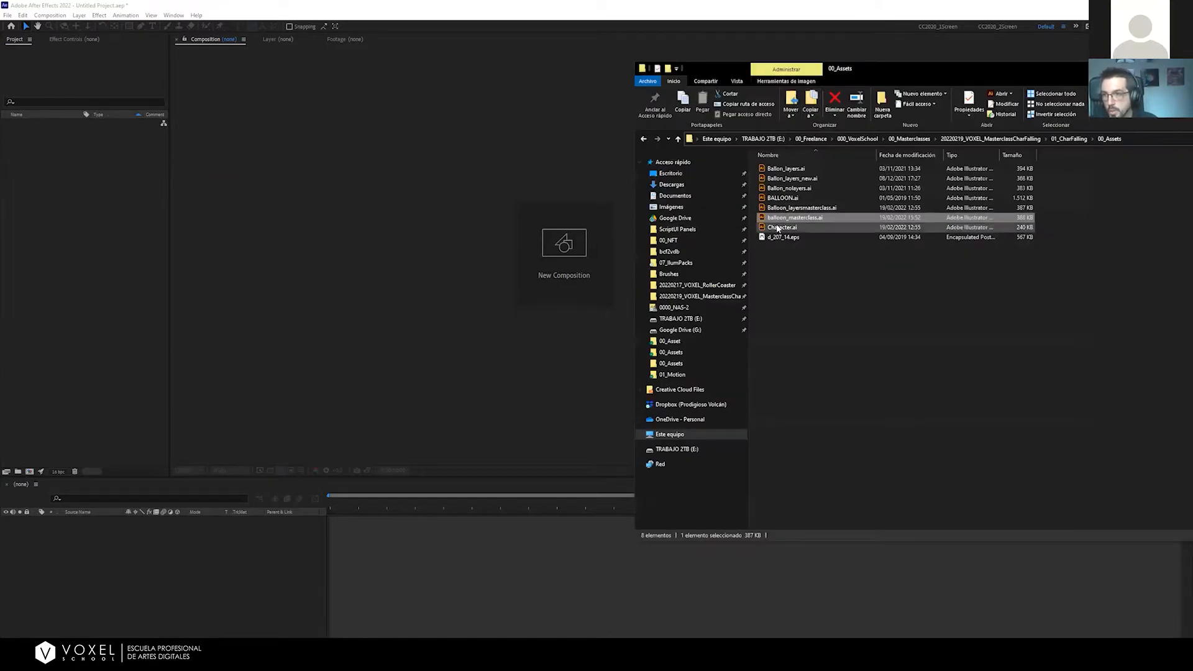
left_click_drag(778, 217, 57, 195)
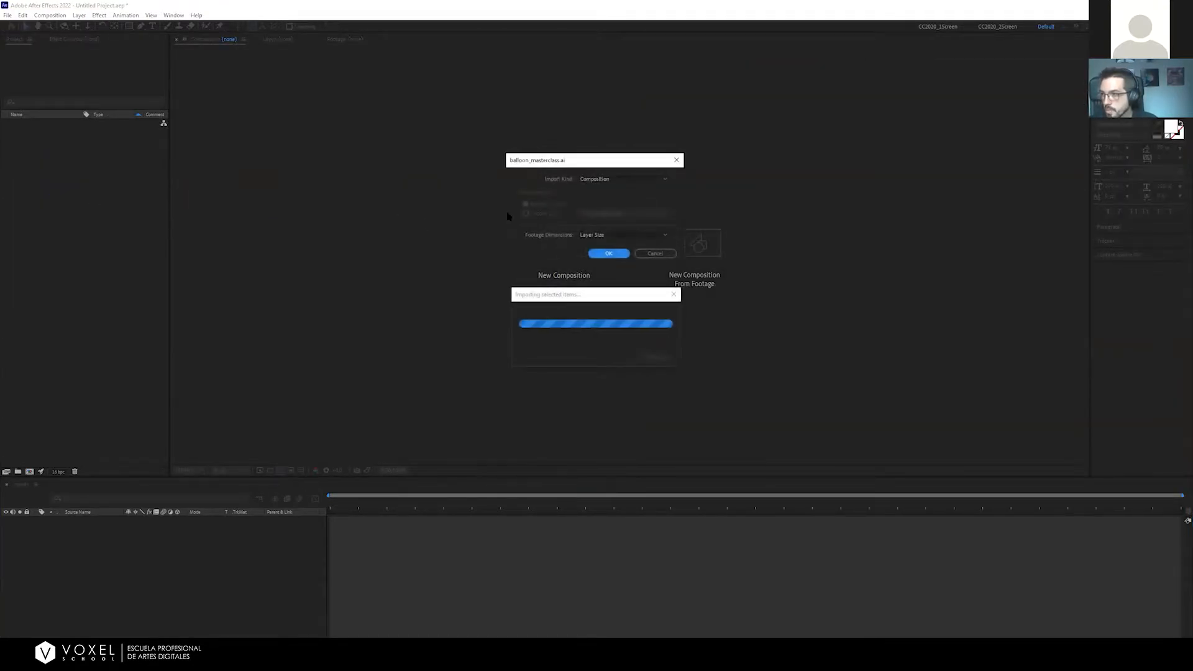
left_click_drag(584, 169, 598, 235)
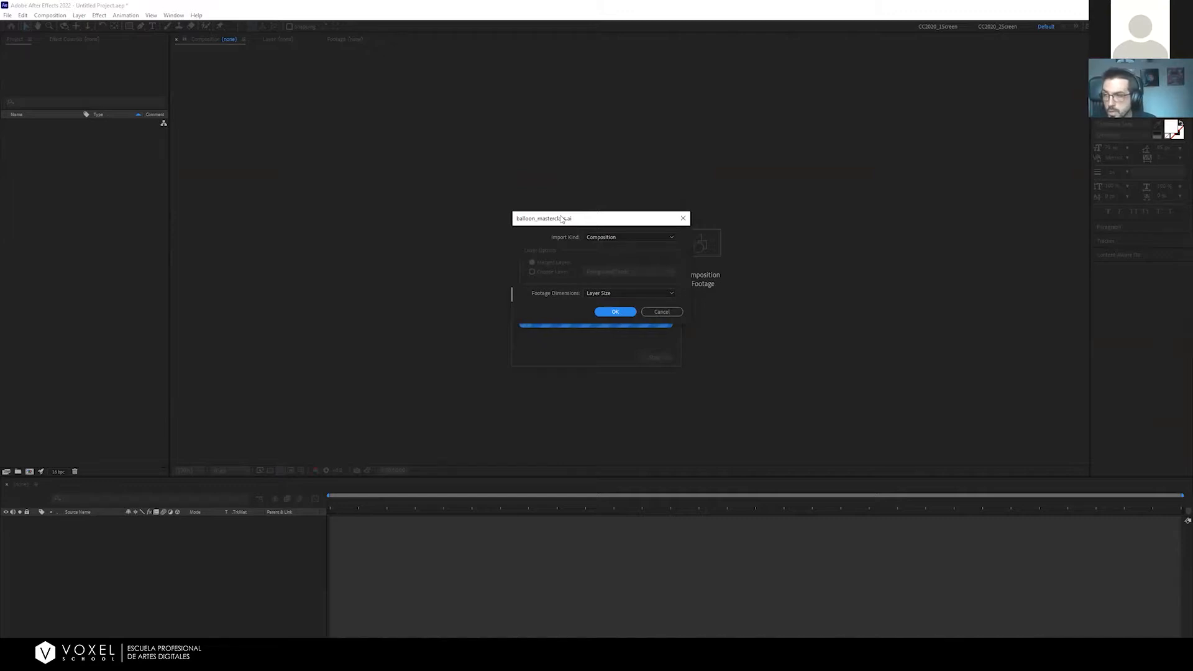
Compare the Footage and Composition import kinds for balloon_masterclass.ai, ending with the import kind set to Composition
left_click(602, 237)
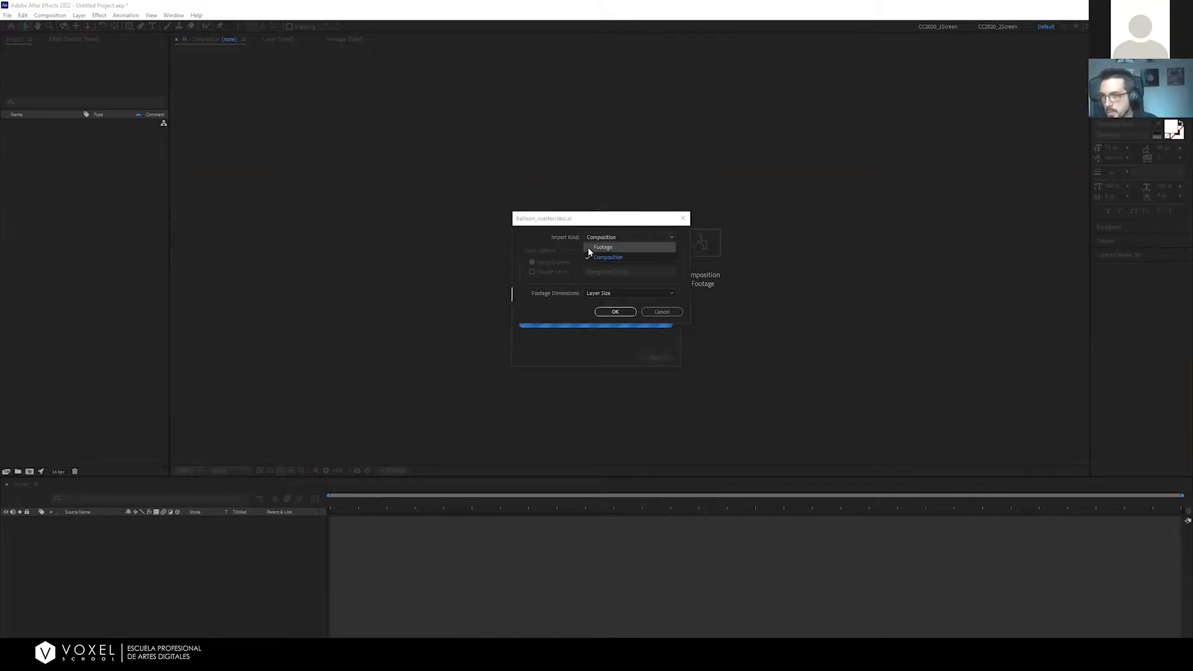
left_click(591, 246)
left_click(600, 238)
left_click(601, 255)
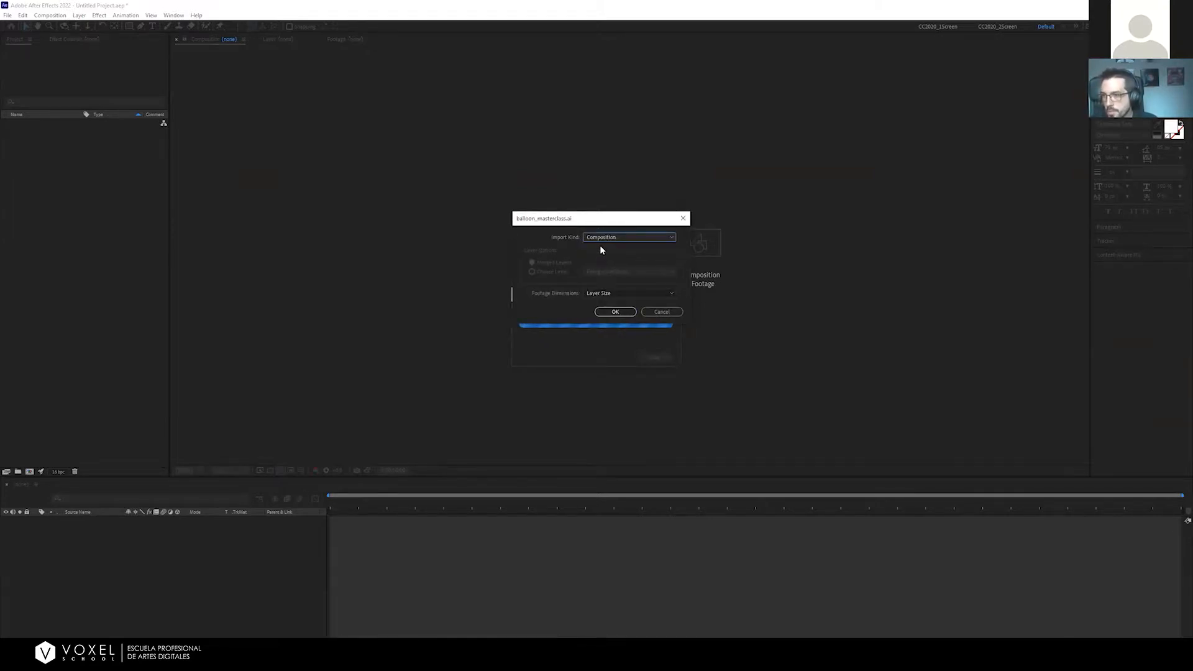
left_click(600, 239)
left_click(600, 246)
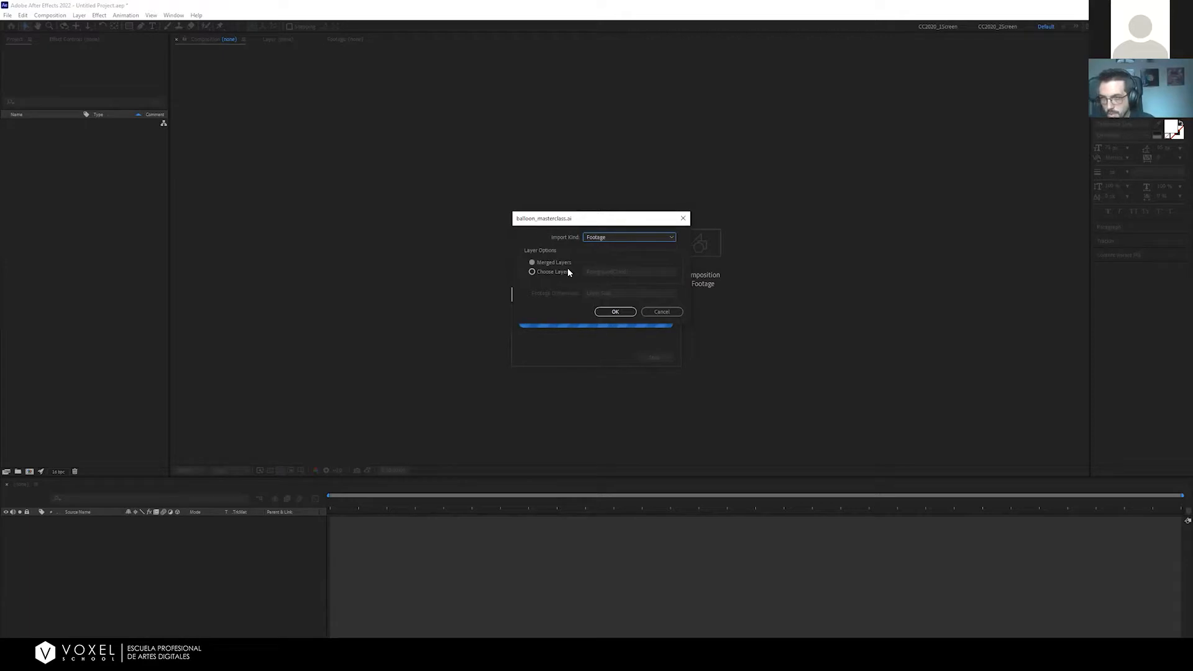
left_click(604, 239)
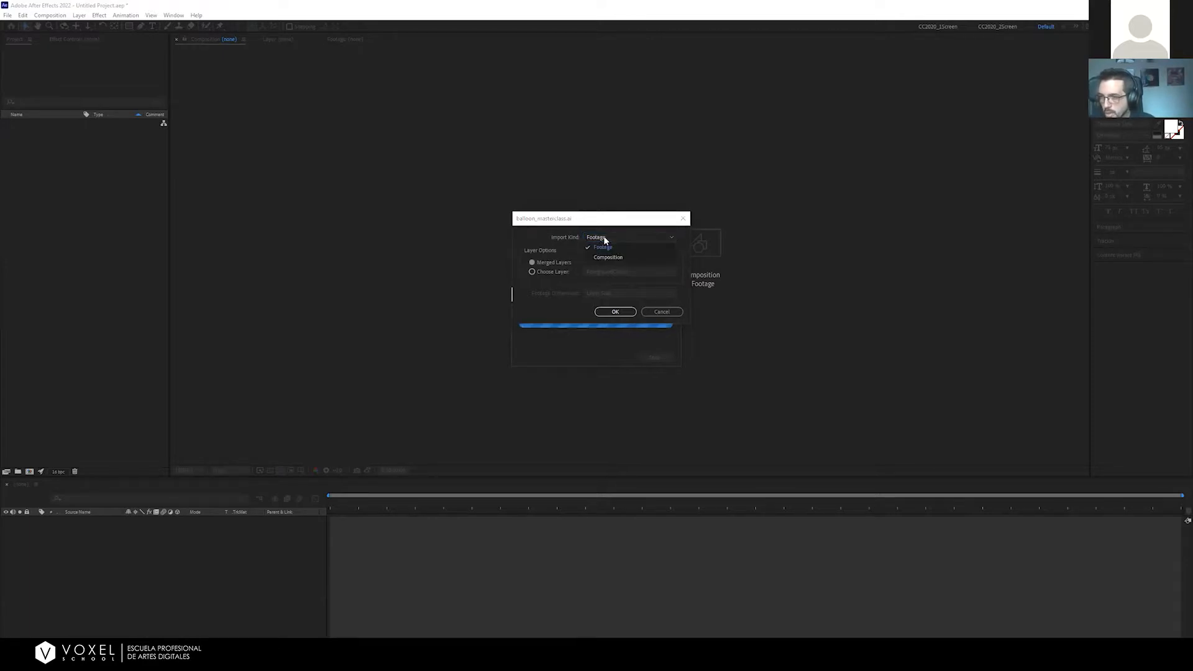
left_click(591, 255)
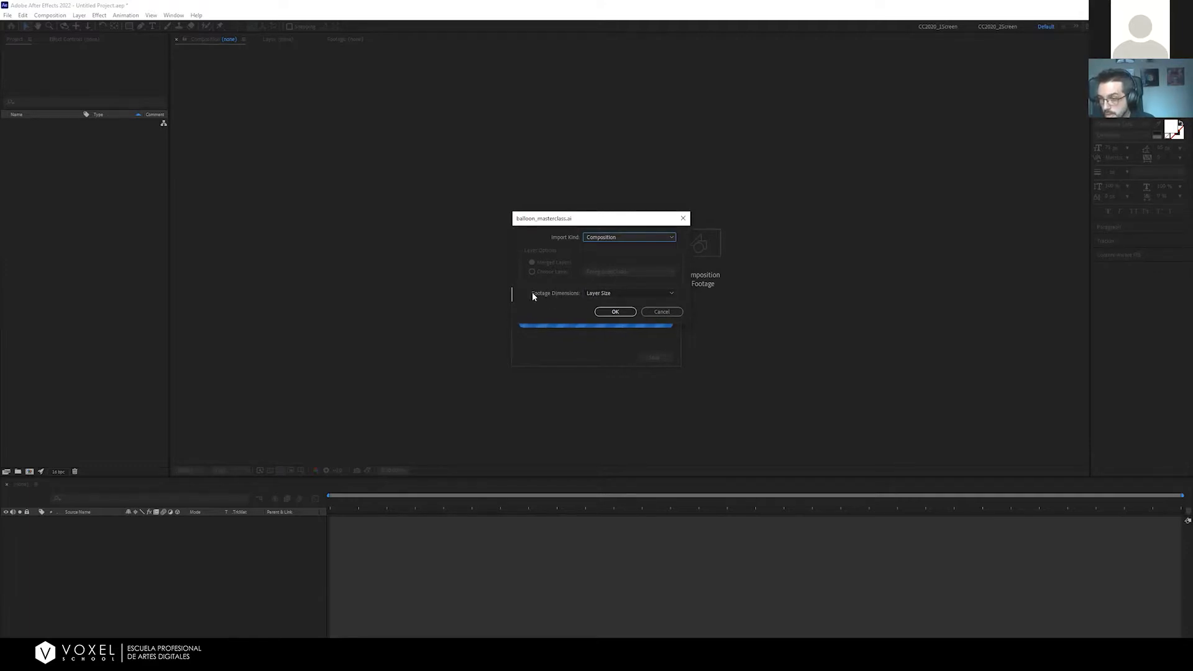
Set the footage dimensions to Document Size and import balloon_masterclass.ai as a composition
left_click(605, 296)
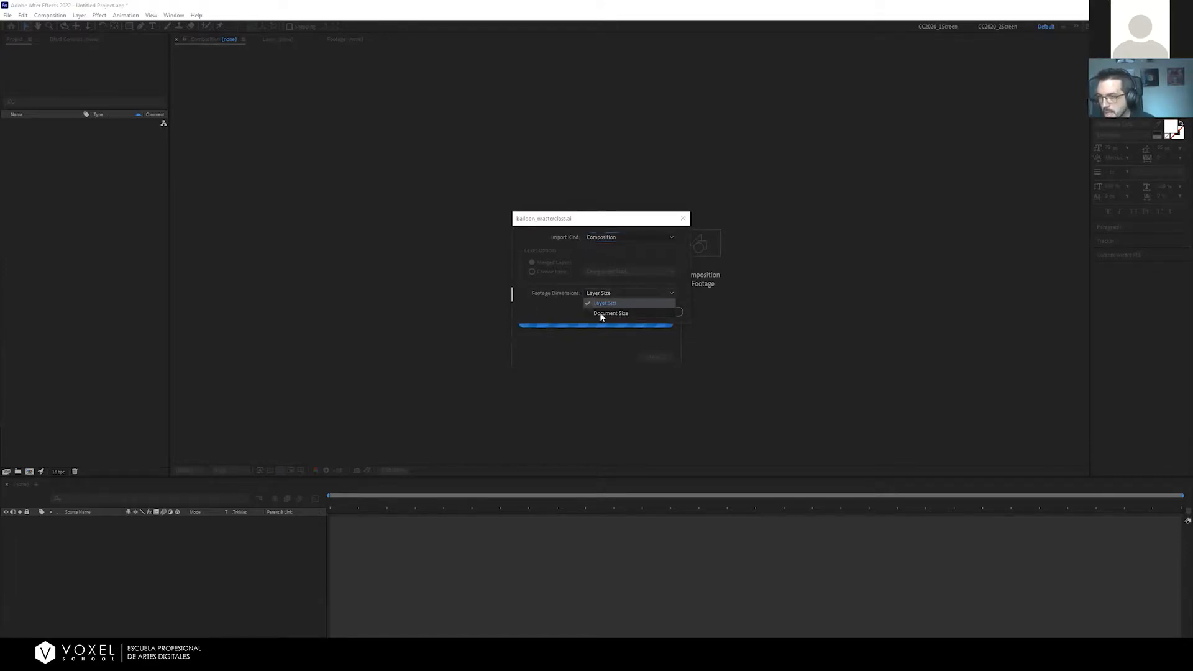
left_click(591, 303)
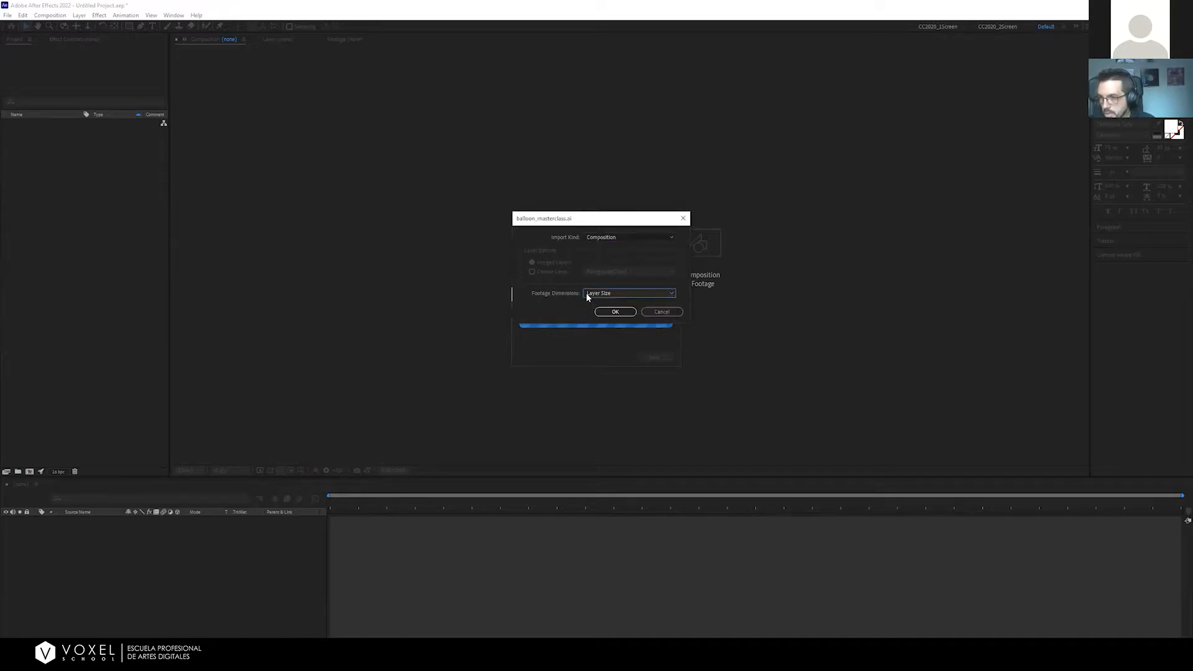
left_click(588, 293)
left_click(601, 314)
left_click(606, 312)
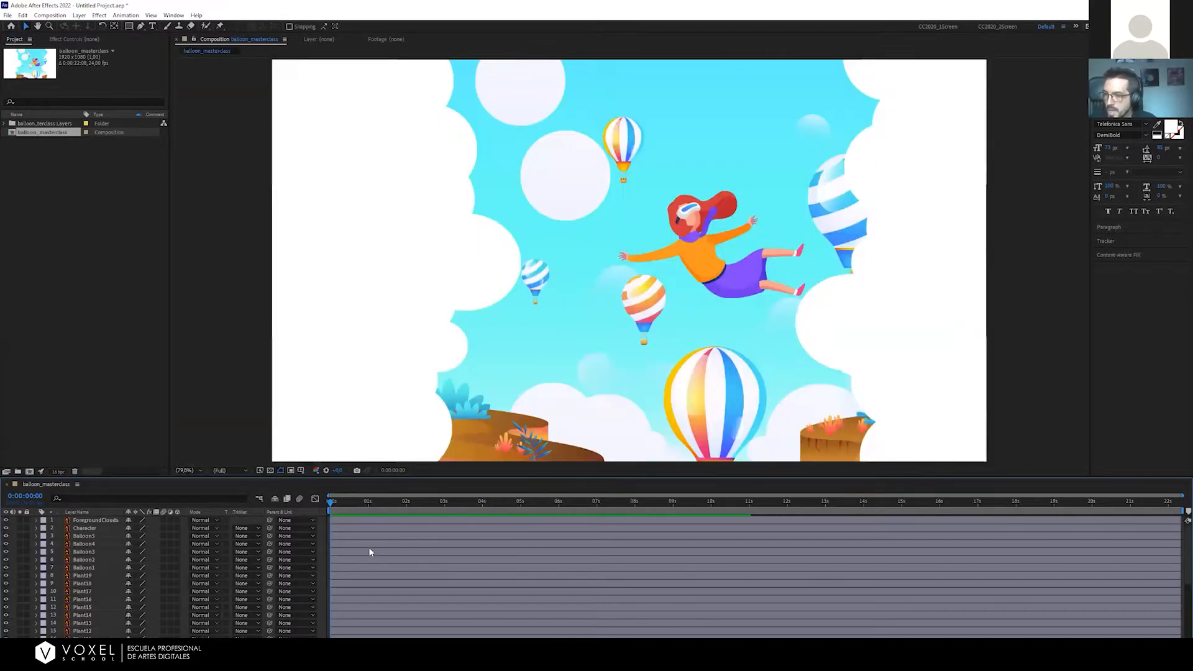
Select the Balloon3 layer in the composition, try moving it in the preview and undo the move
left_click(368, 550)
scroll(546, 366, "down", 1)
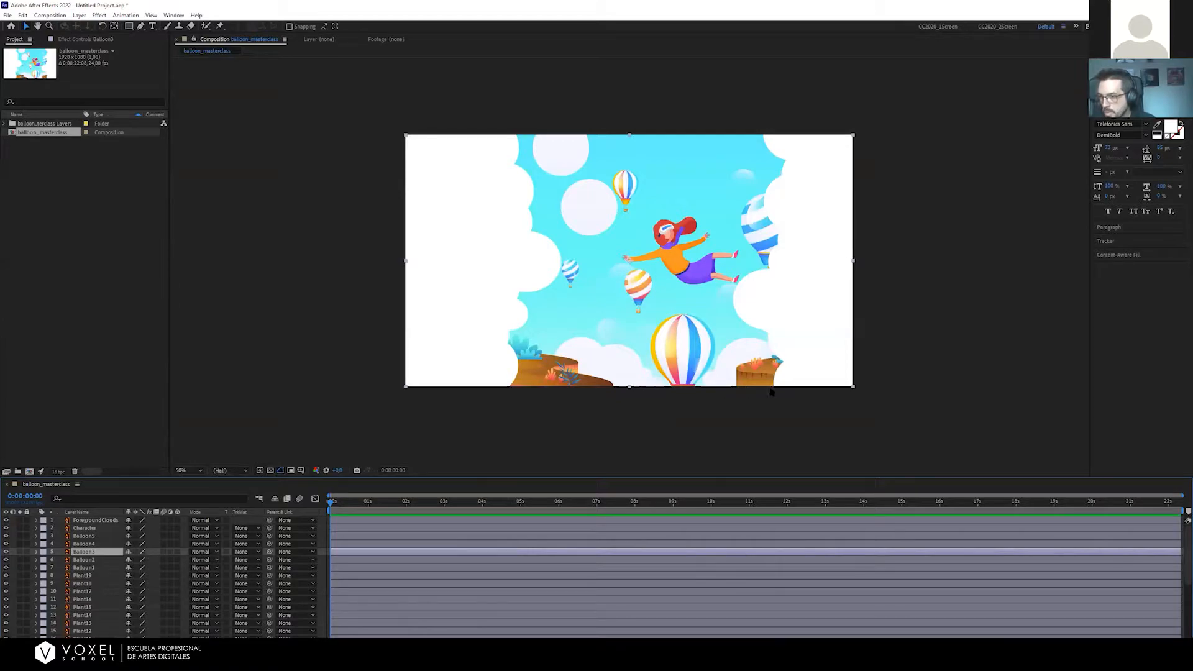
left_click_drag(542, 332, 556, 297)
key("ctrl+z")
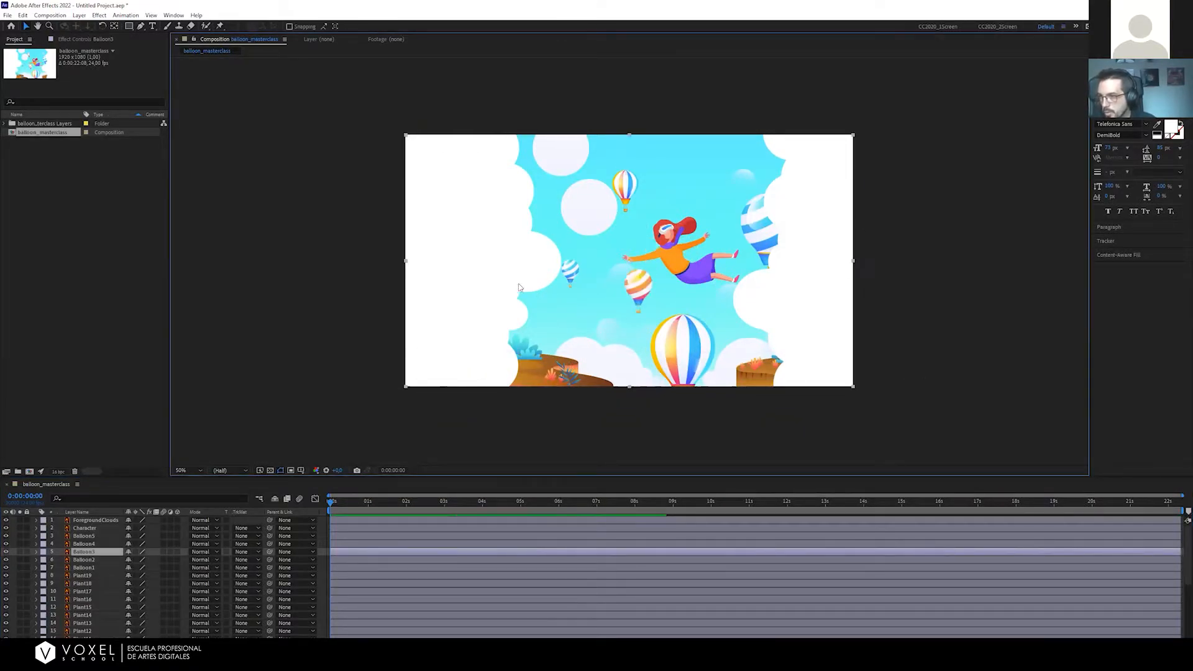
Check the bounding boxes of several plant layers, try moving Plant17 and undo the move
left_click(89, 575)
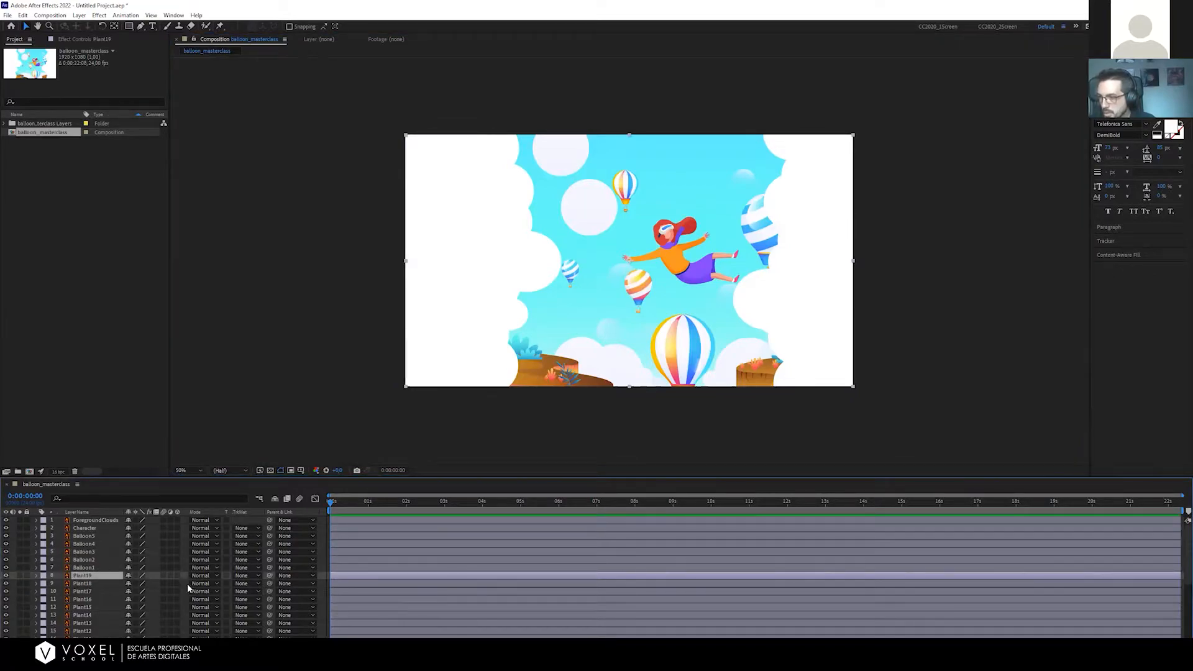
left_click(80, 615)
left_click(85, 607)
left_click(88, 591)
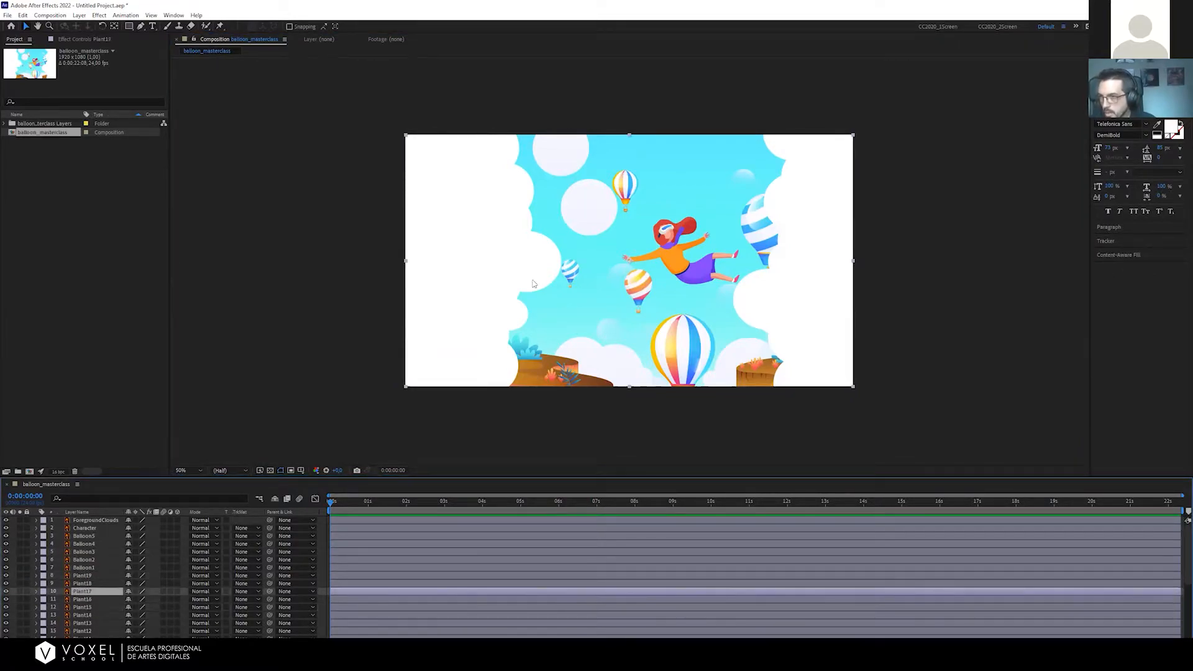
left_click_drag(533, 283, 878, 265)
key("ctrl+z")
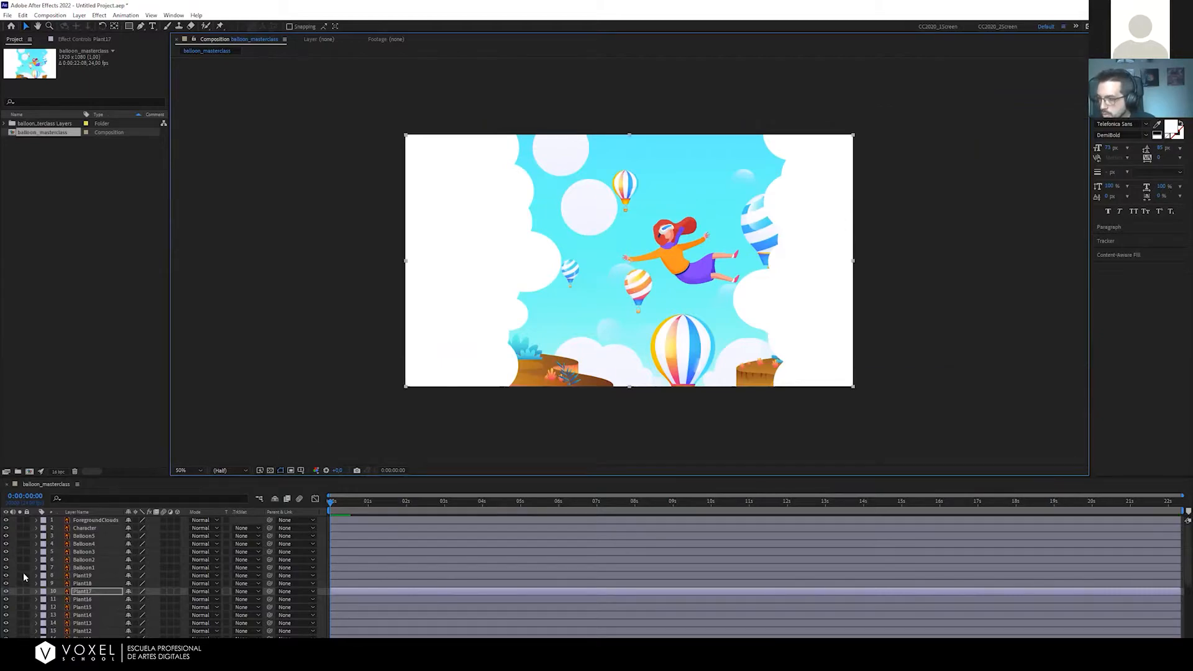
Try moving the Balloon2 layer, and undo both the move and the import of the composition
left_click(84, 559)
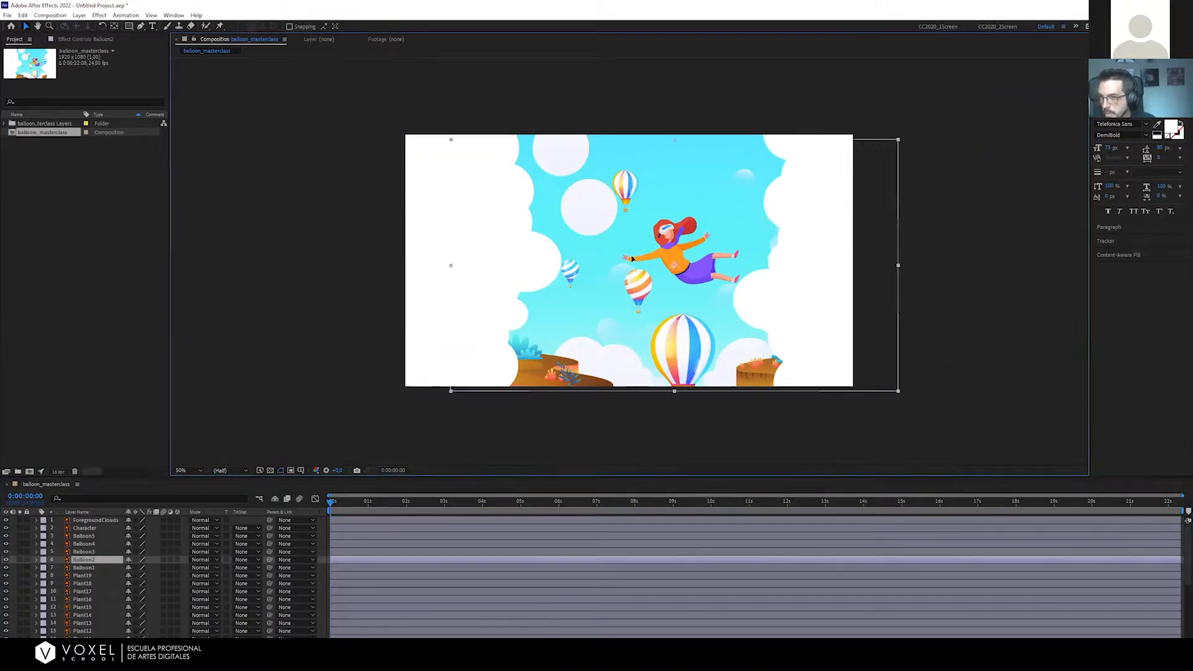
left_click_drag(631, 258, 606, 223)
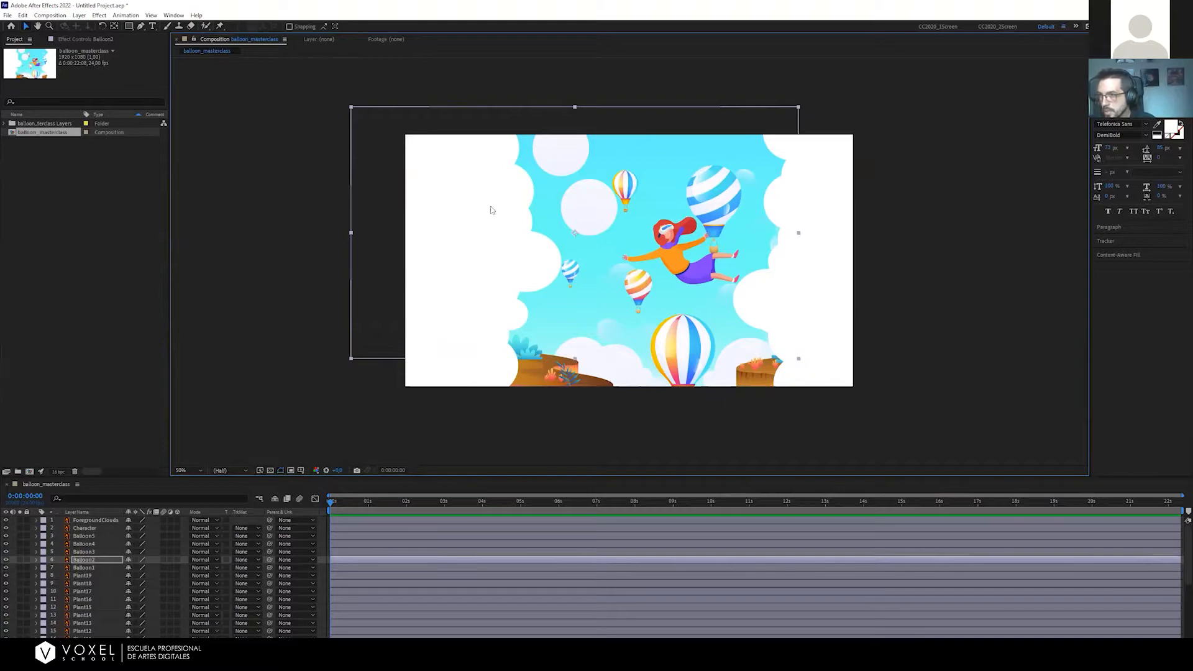
key("ctrl+z")
left_click(80, 222)
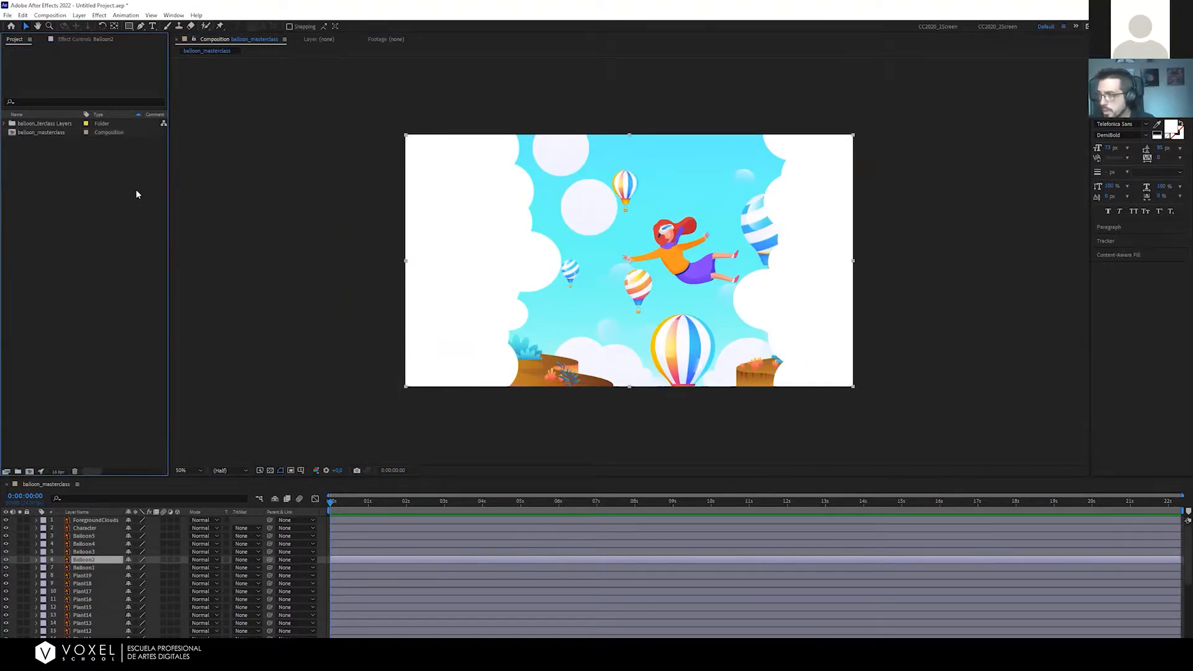
key("ctrl+z")
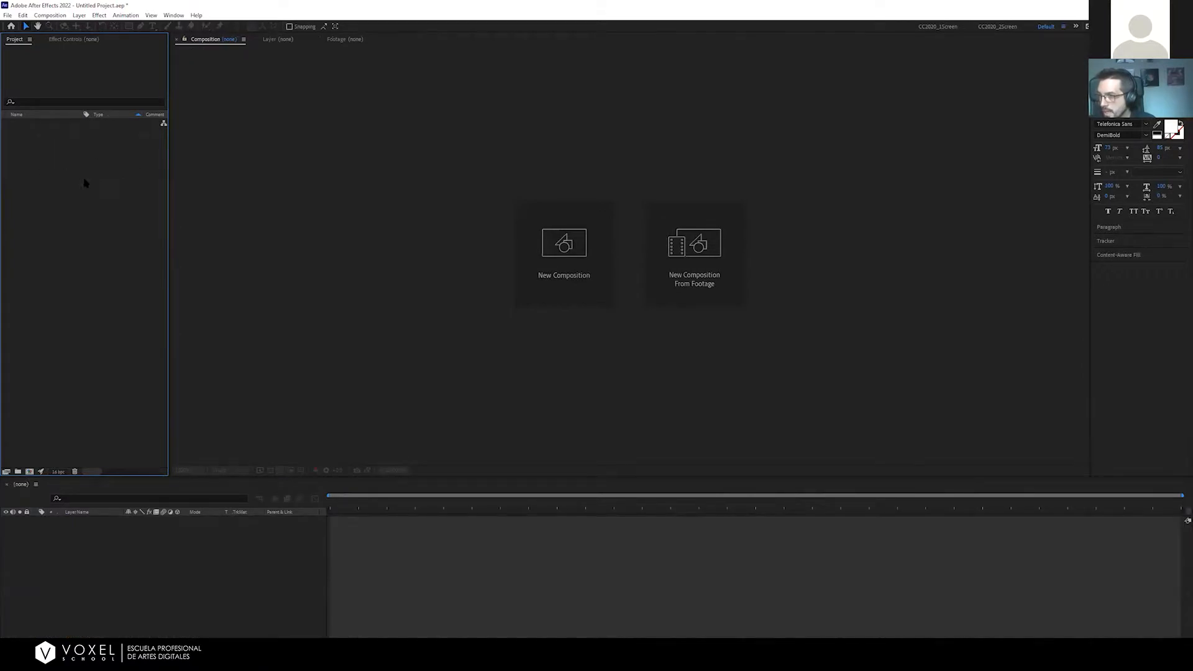
Bring balloon_masterclass.ai from the 00_Assets folder into the emptied After Effects project to restart its import
double_click(84, 180)
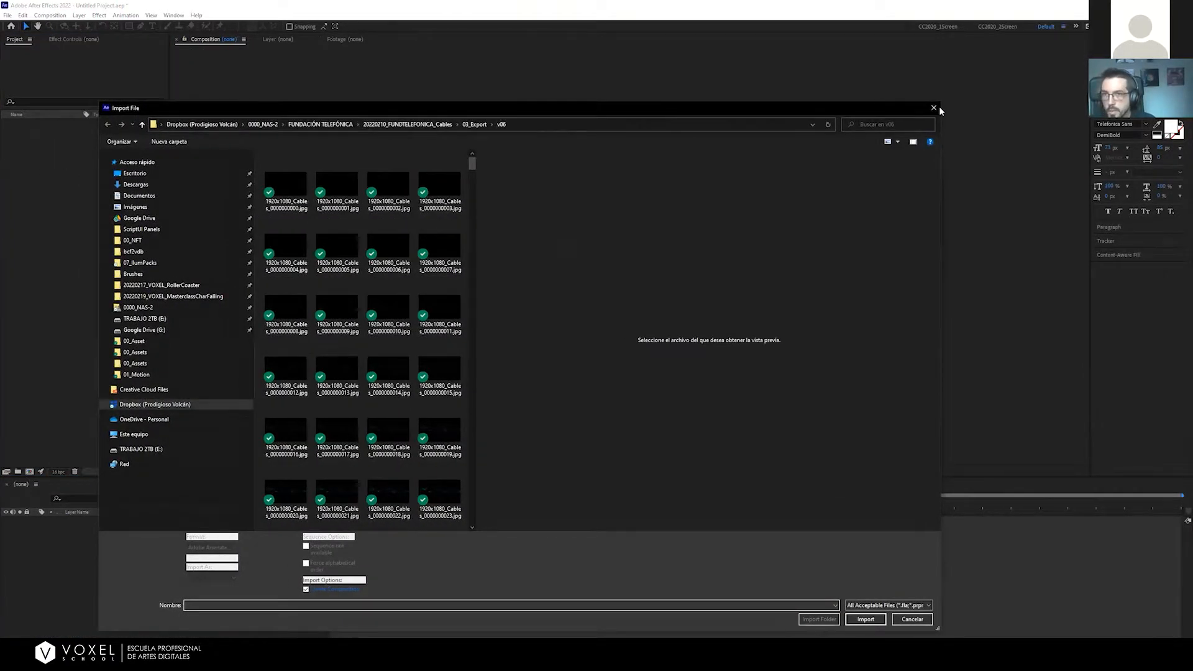
left_click(933, 107)
key("alt+Tab")
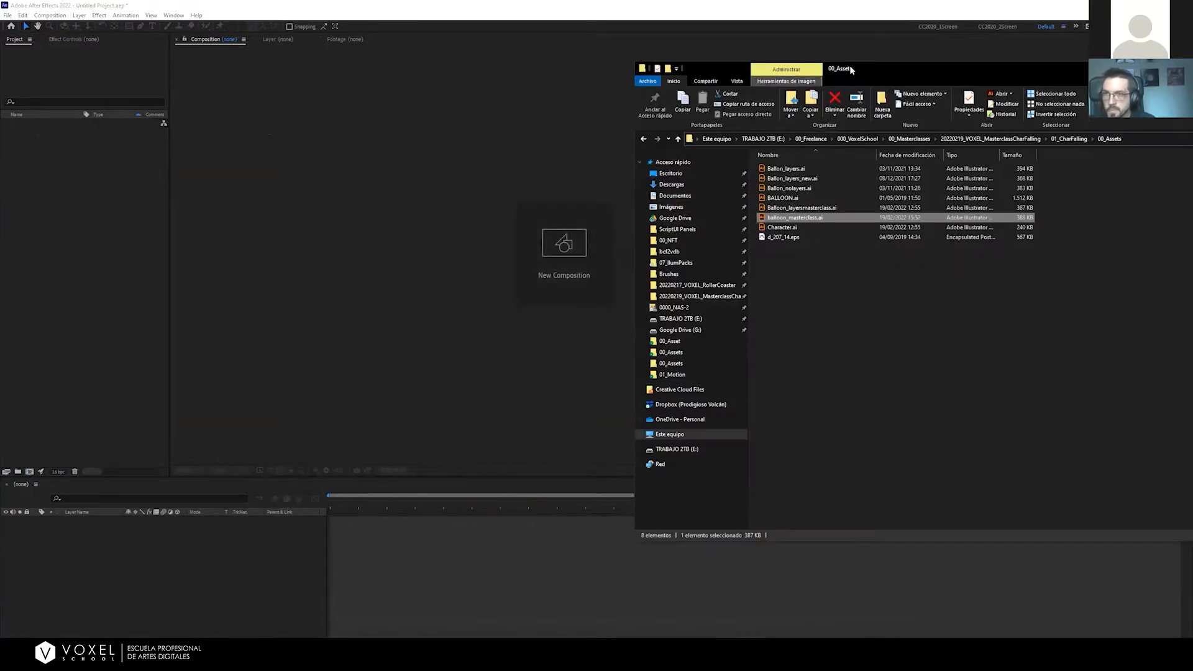
left_click_drag(852, 70, 1192, 71)
left_click_drag(522, 217, 152, 232)
left_click_drag(487, 215, 87, 204)
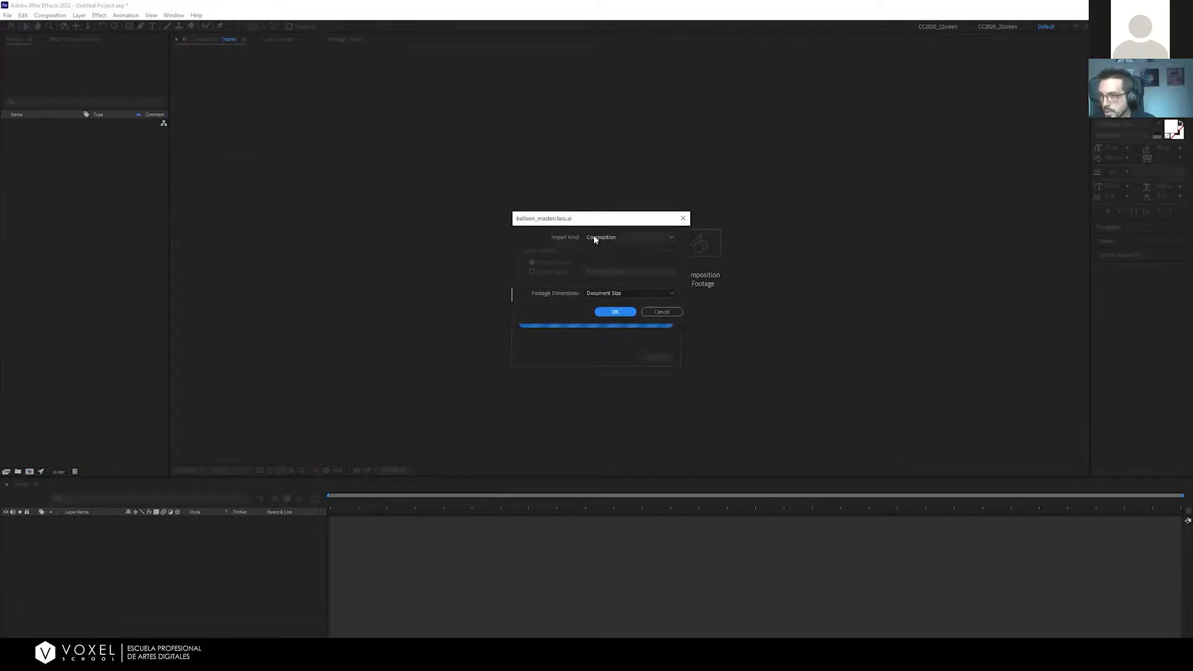
Import the illustration as a composition with footage dimensions set to Layer Size, and open the balloon_masterclass composition
left_click(615, 292)
left_click(607, 302)
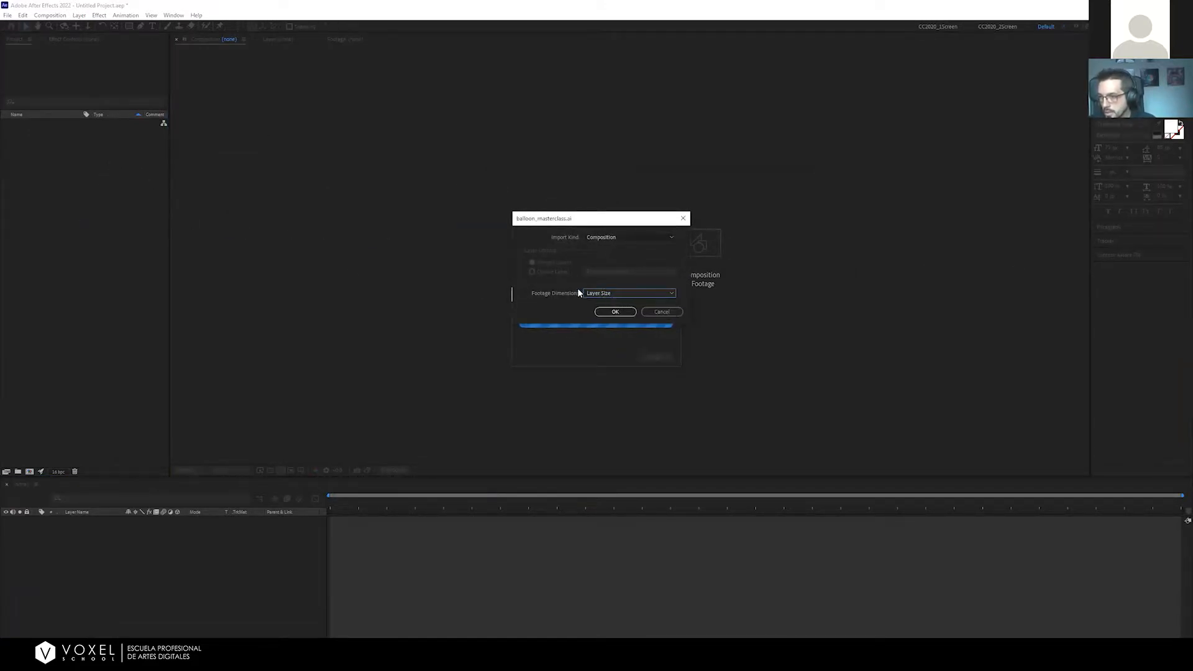
left_click(613, 311)
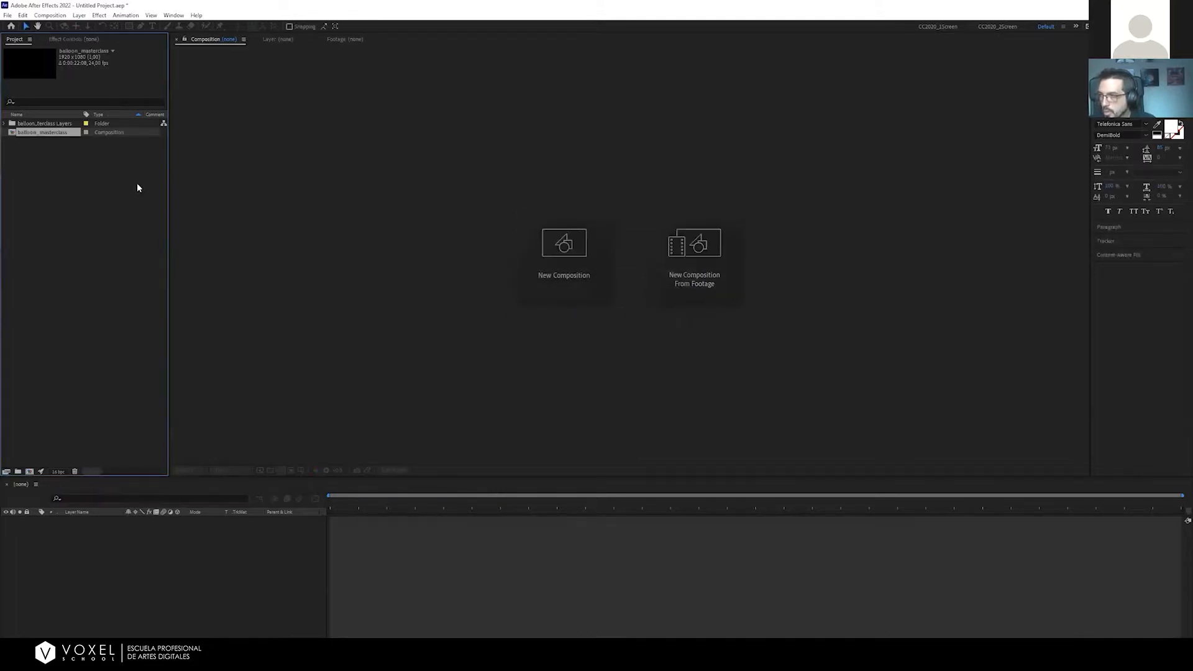
double_click(26, 133)
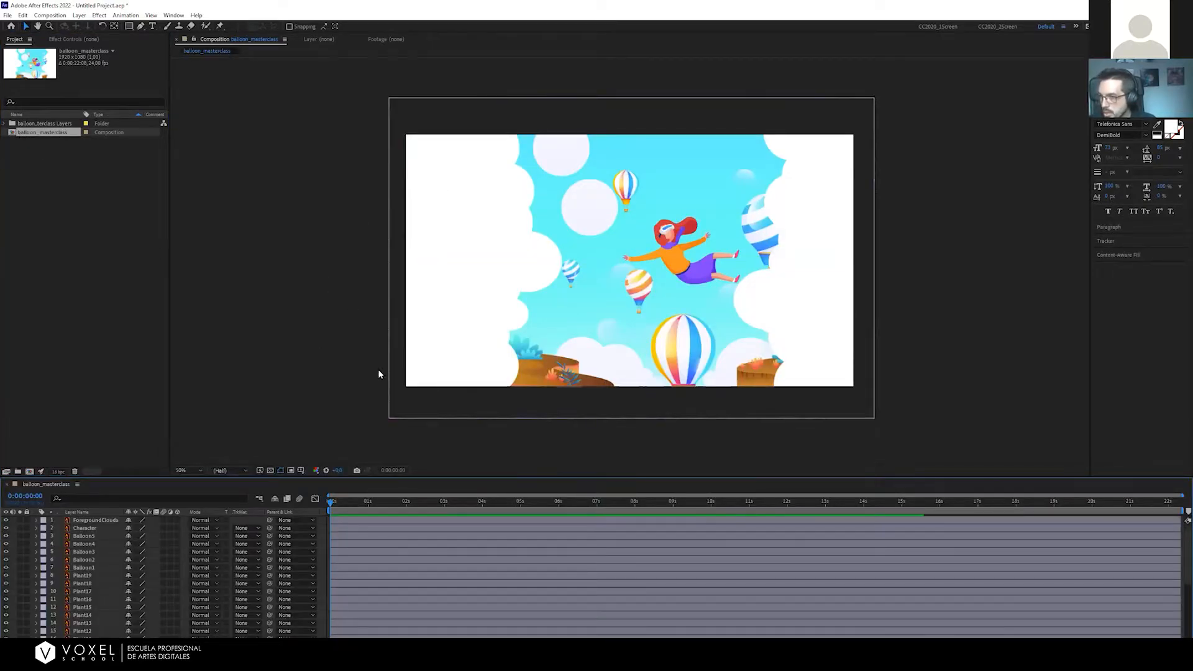
Examine the bounding boxes of the Balloon3 and Balloon2 layers in the composition preview, and clear the selection
left_click(121, 550)
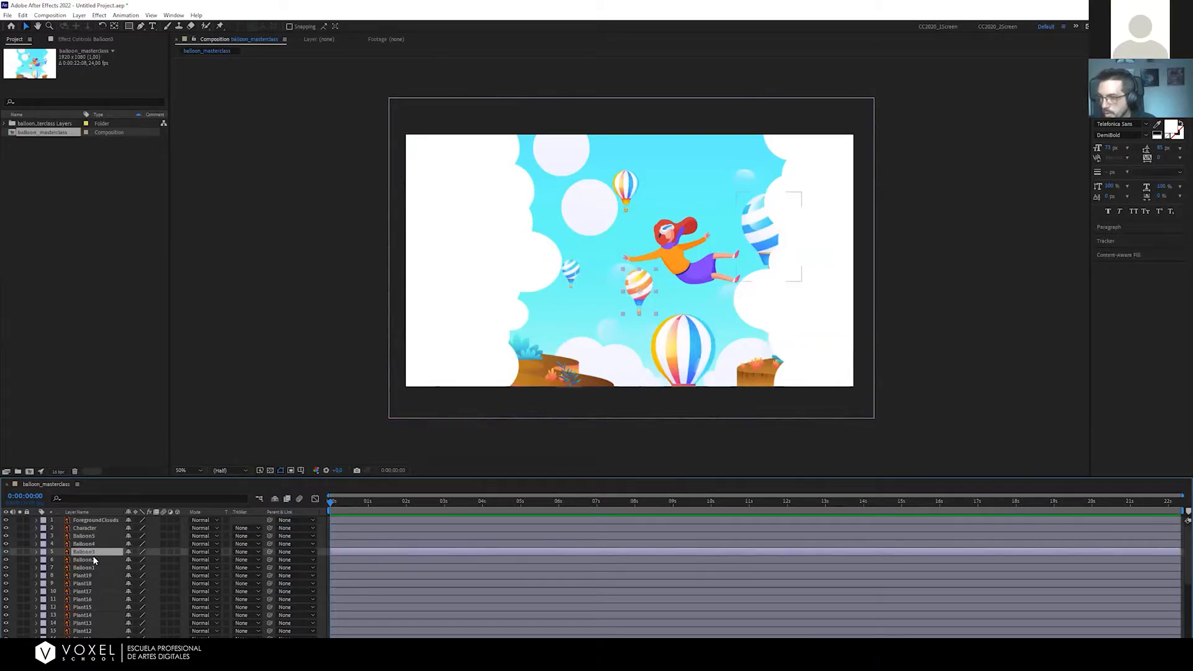
left_click(92, 558)
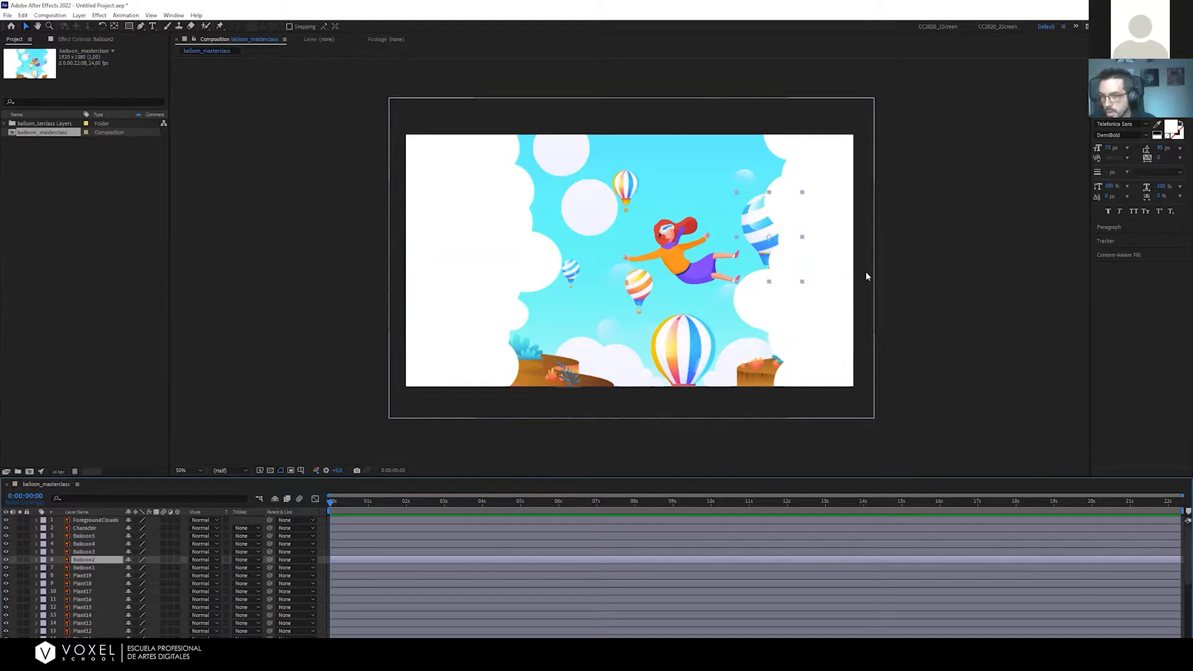
left_click_drag(605, 162, 760, 234)
left_click(988, 209)
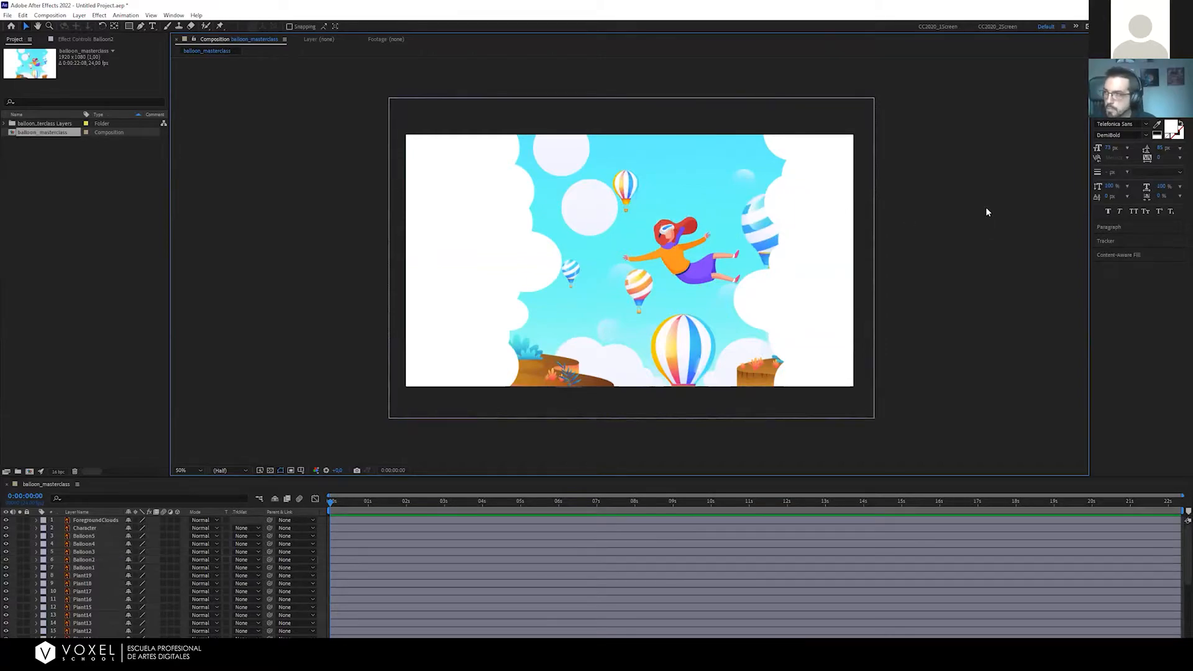
scroll(985, 207, "up", 3)
scroll(966, 198, "down", 1)
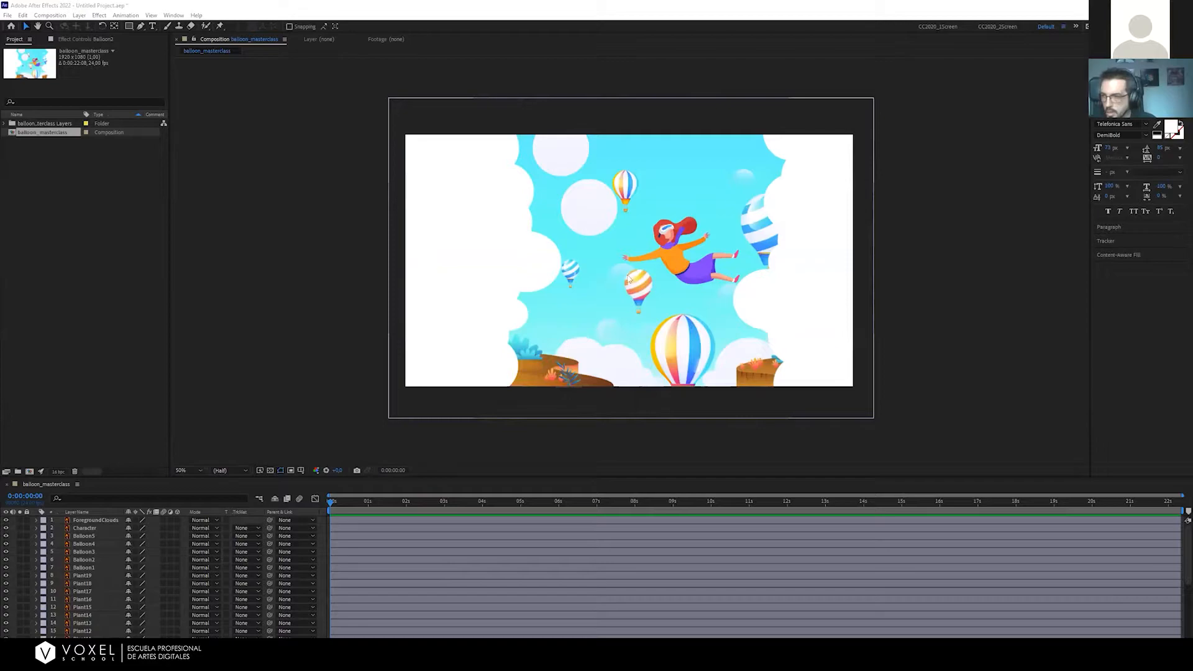
left_click(255, 197)
key("shift+/")
scroll(257, 201, "down", 1)
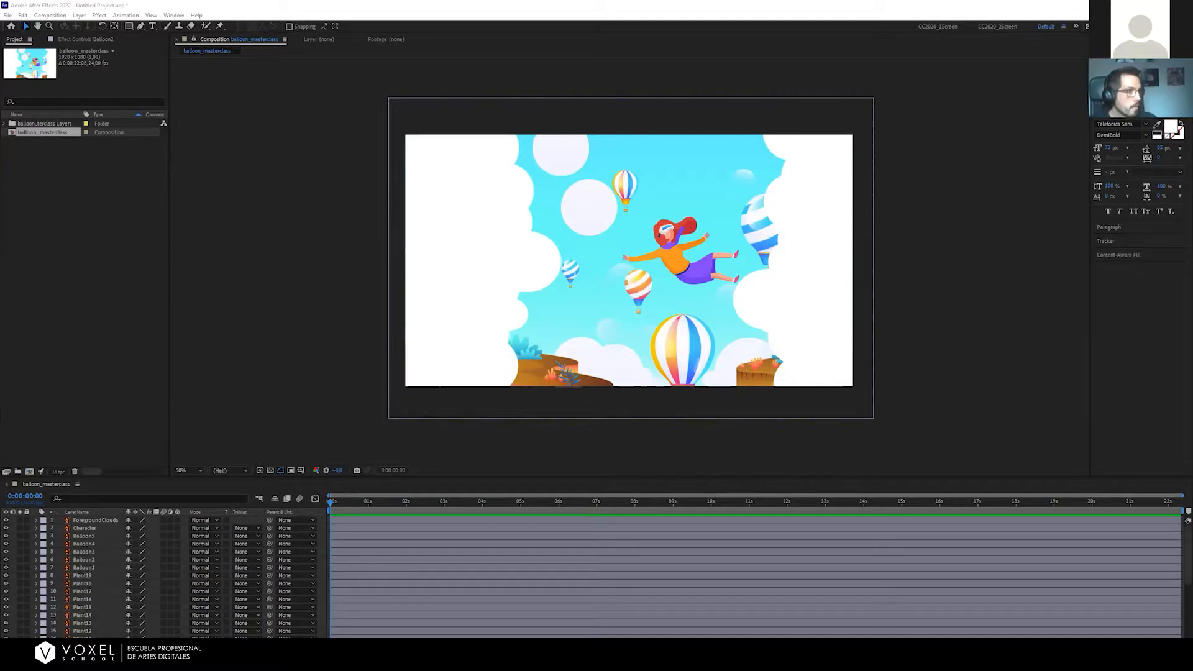
left_click(50, 173)
left_click(47, 133)
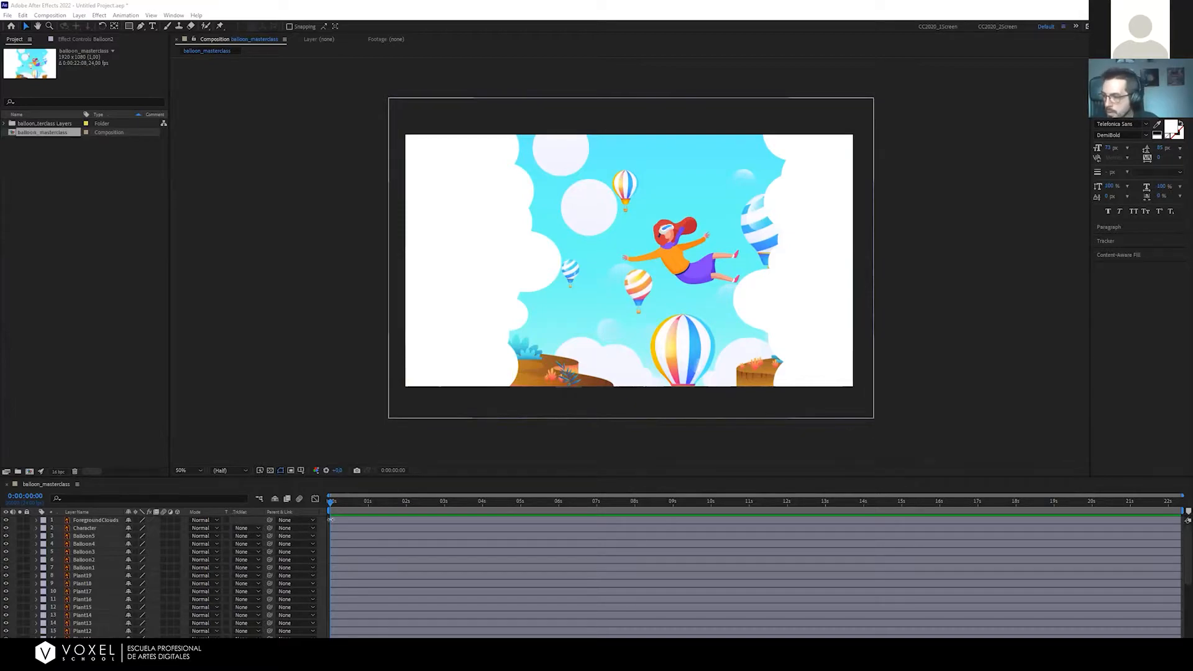
left_click(335, 506)
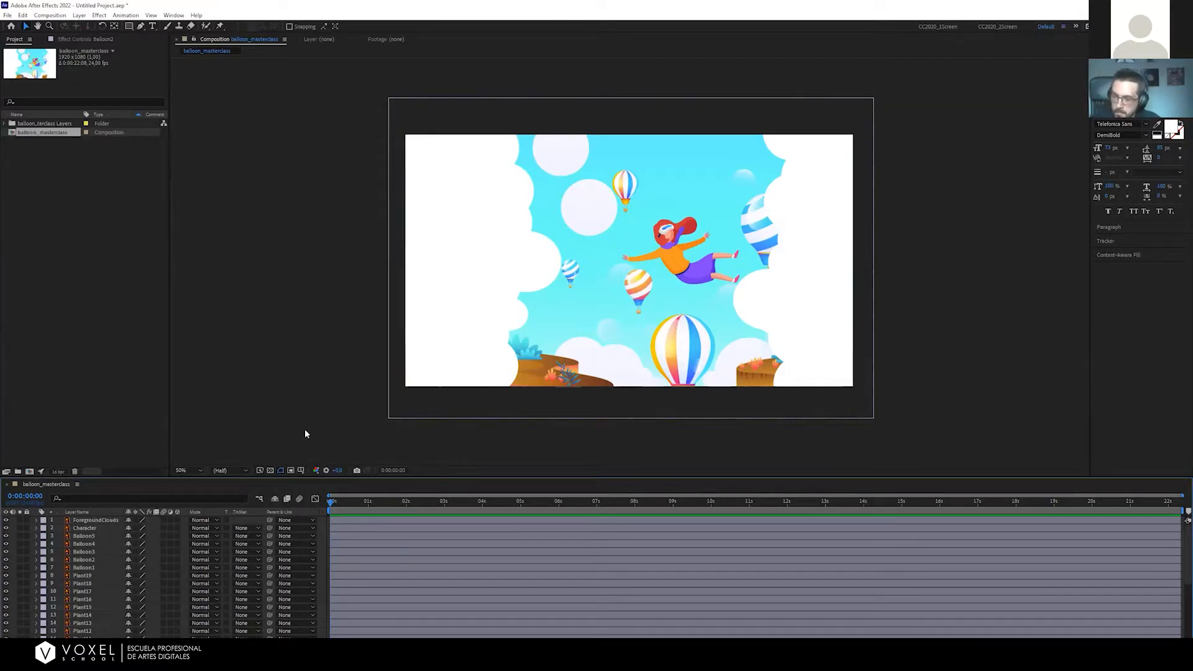
left_click(91, 291)
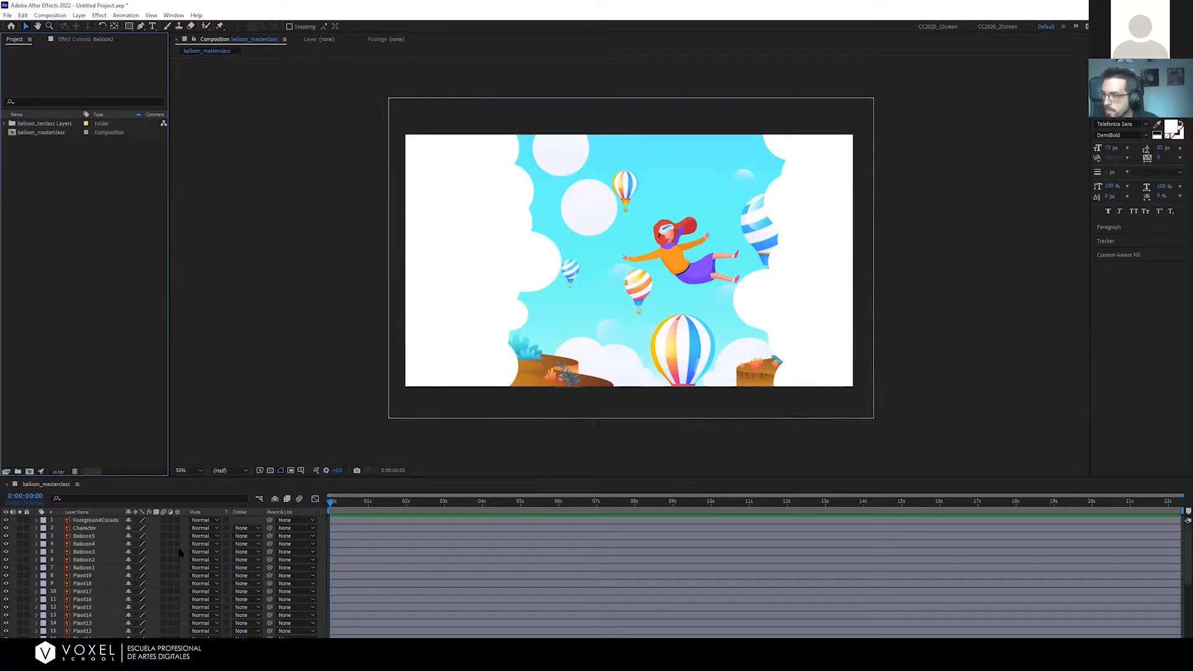
Compare the bounding boxes of the Balloon3 and ForegroundClouds layers, and deselect all layers
left_click(84, 551)
left_click(102, 519)
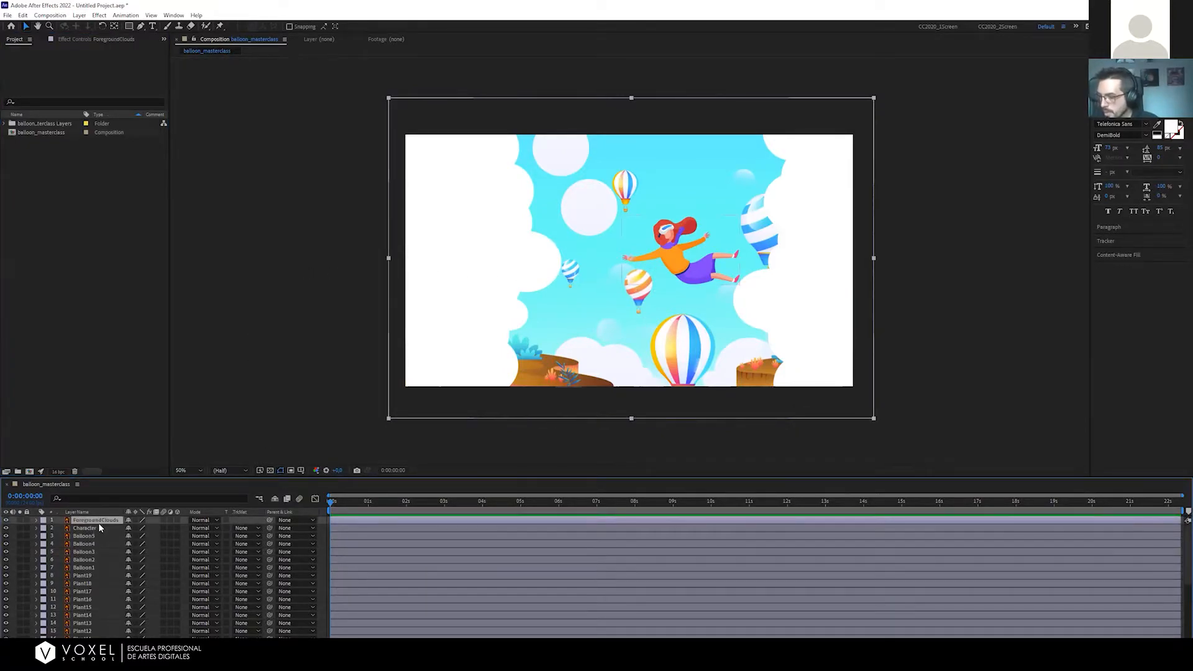
left_click(320, 527)
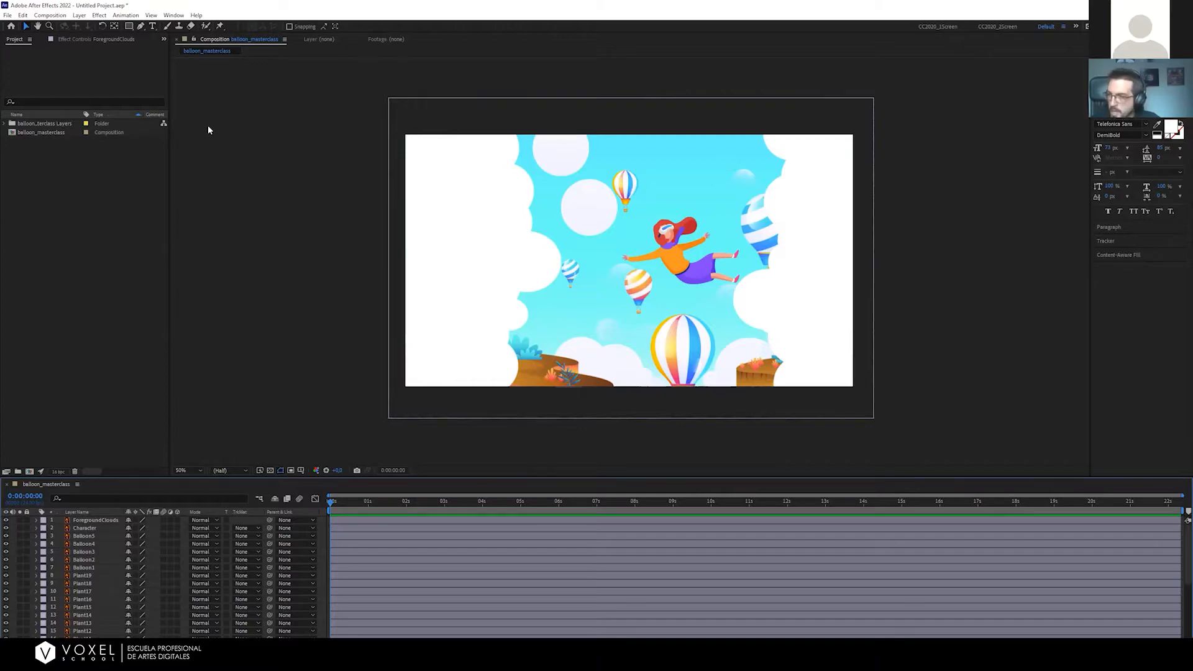
Start creating a new camera layer in the balloon_masterclass composition
left_click(49, 15)
mouse_move(79, 15)
mouse_move(124, 26)
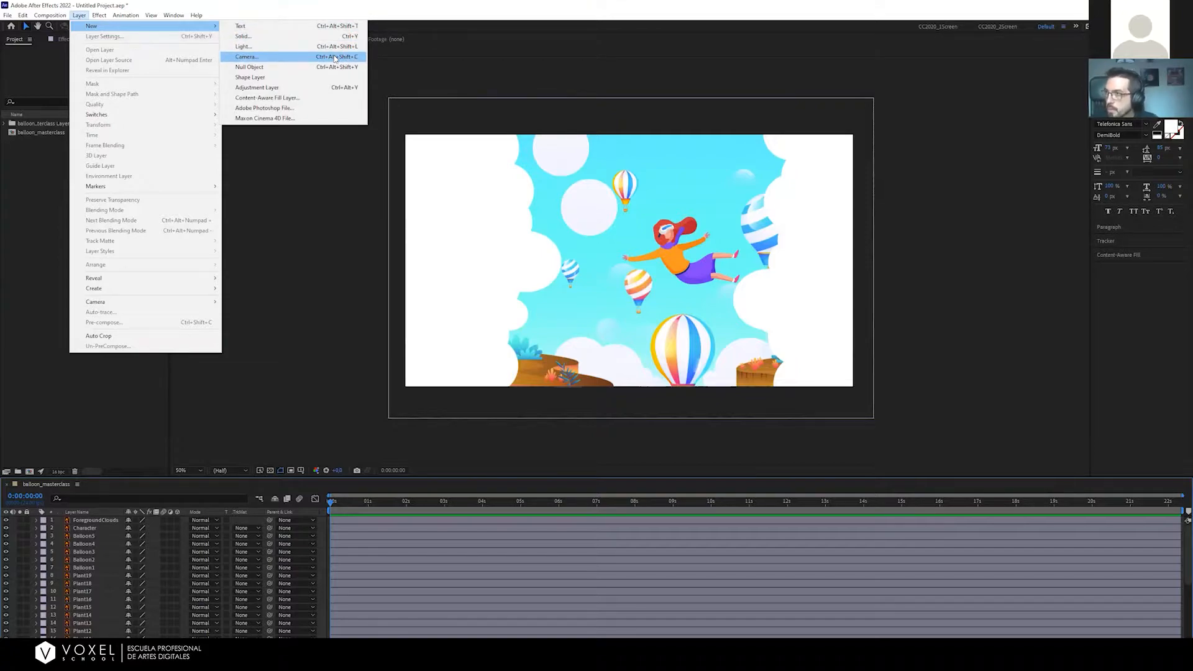
left_click(339, 57)
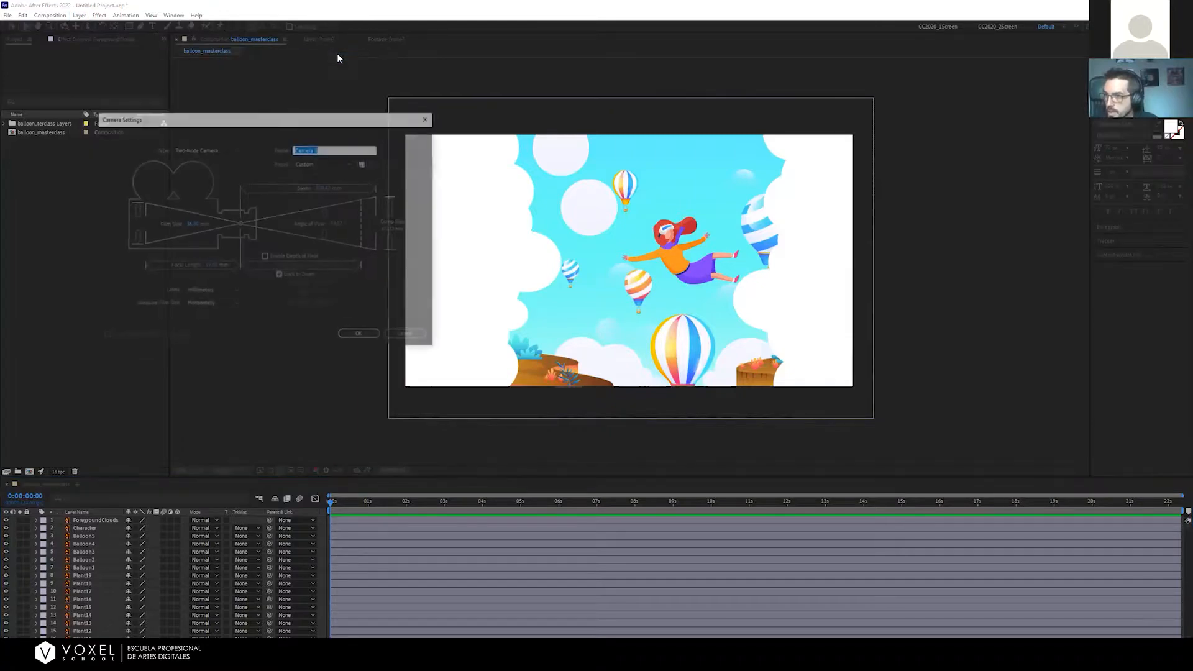
left_click_drag(291, 121, 411, 118)
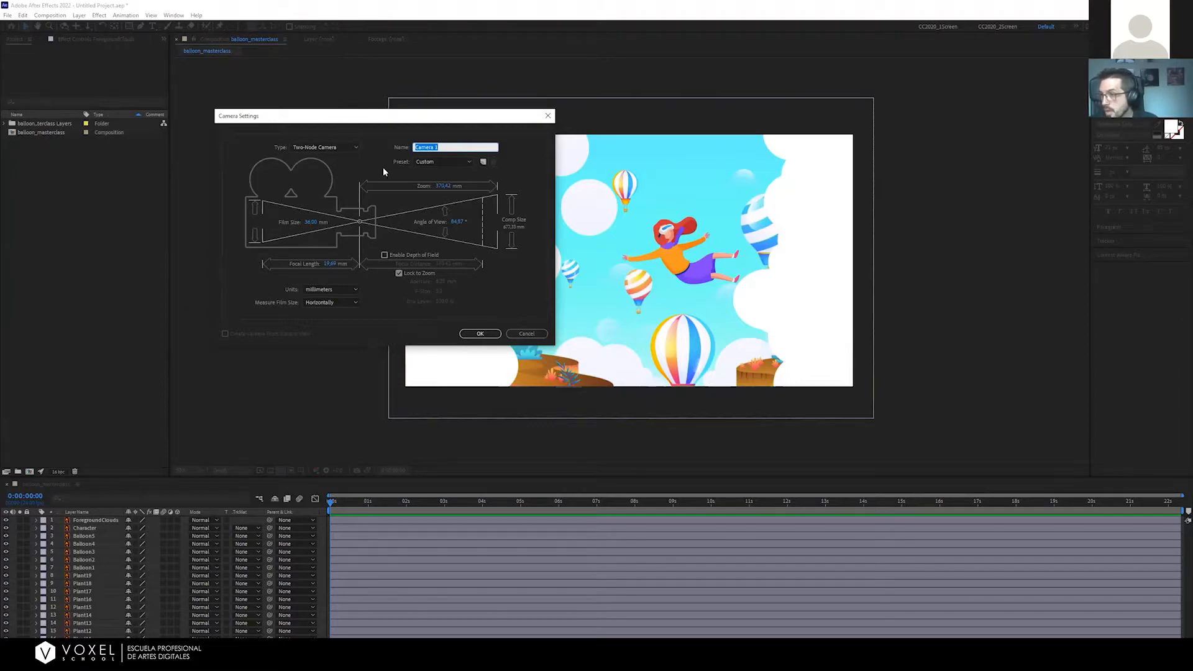
Create the Camera 1 layer as a Two-Node Camera with the Custom preset in the balloon_masterclass composition
left_click(385, 149)
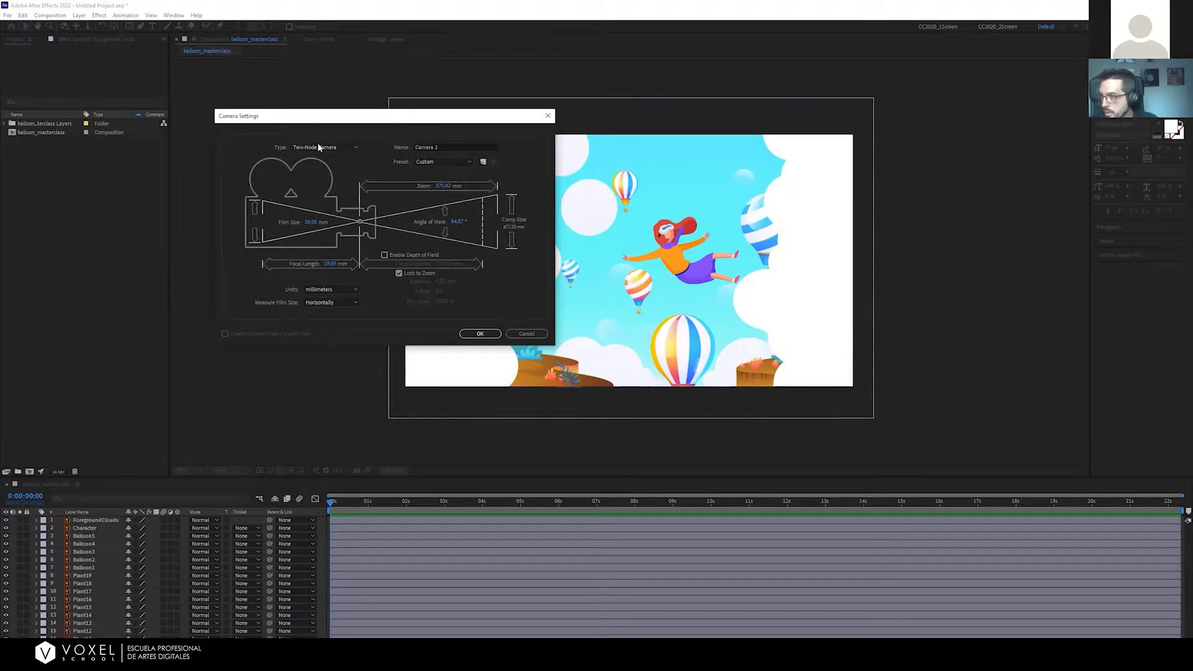
left_click_drag(346, 120, 338, 154)
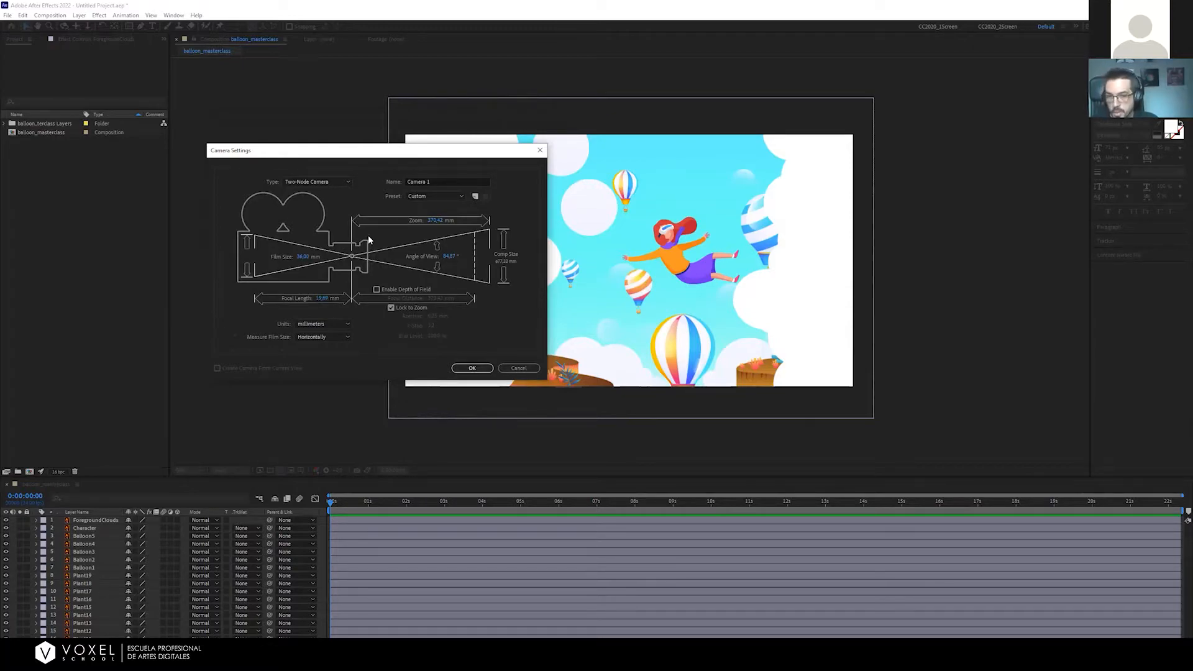
left_click_drag(374, 171, 394, 159)
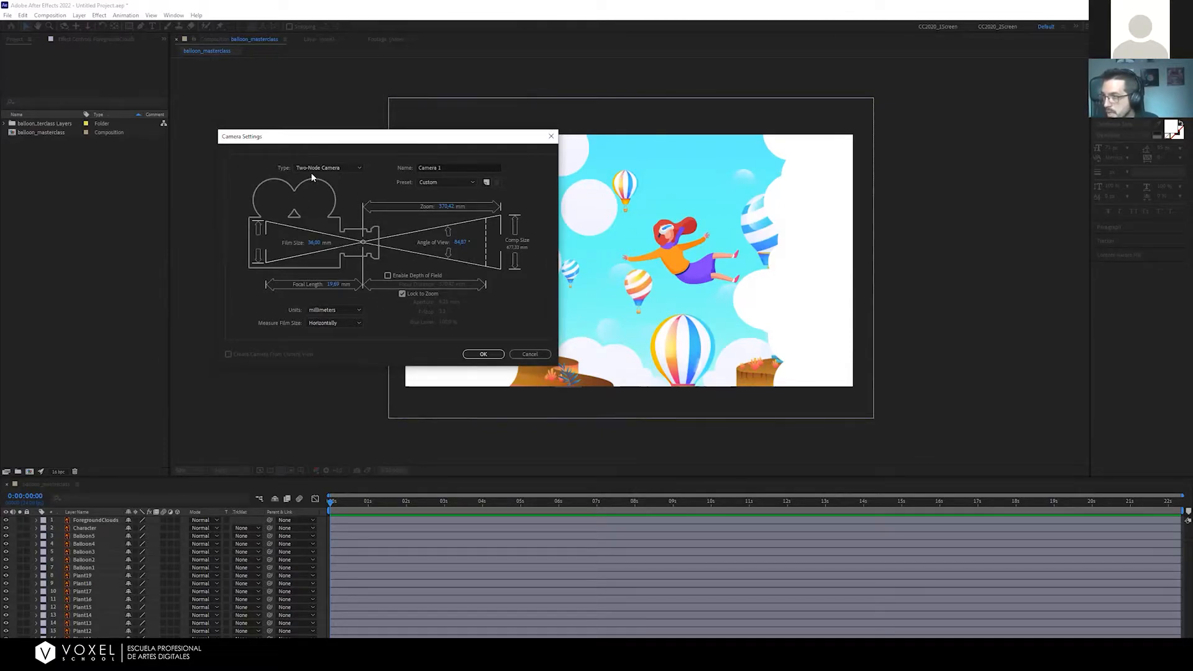
left_click(328, 169)
left_click(358, 138)
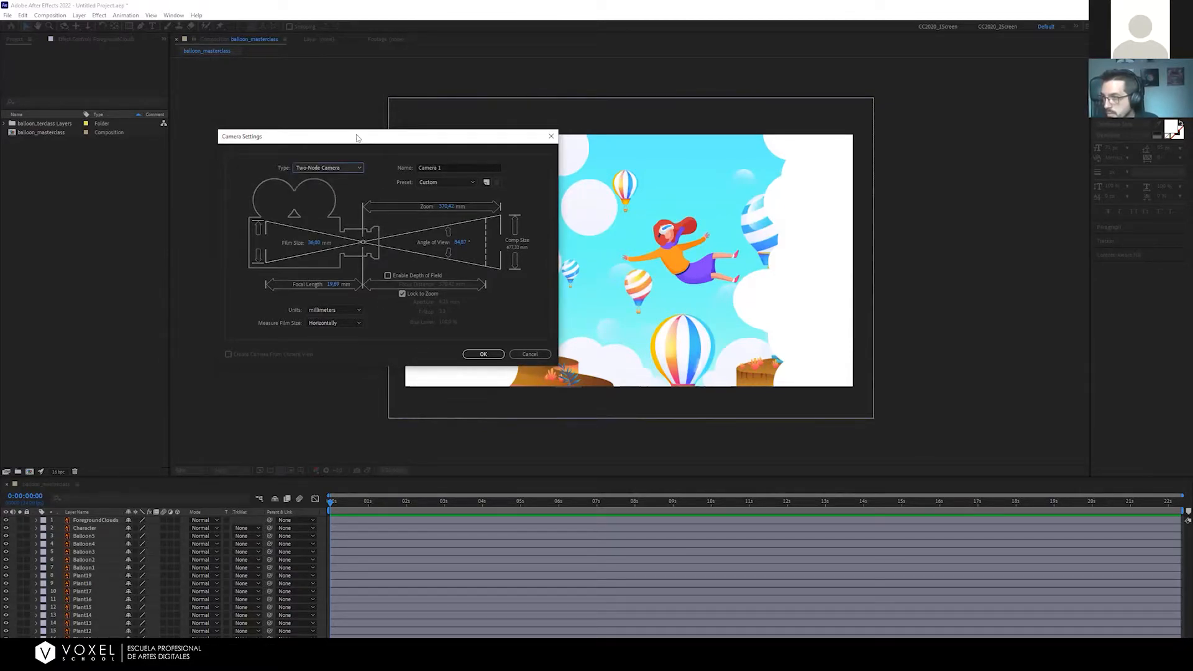
left_click(334, 169)
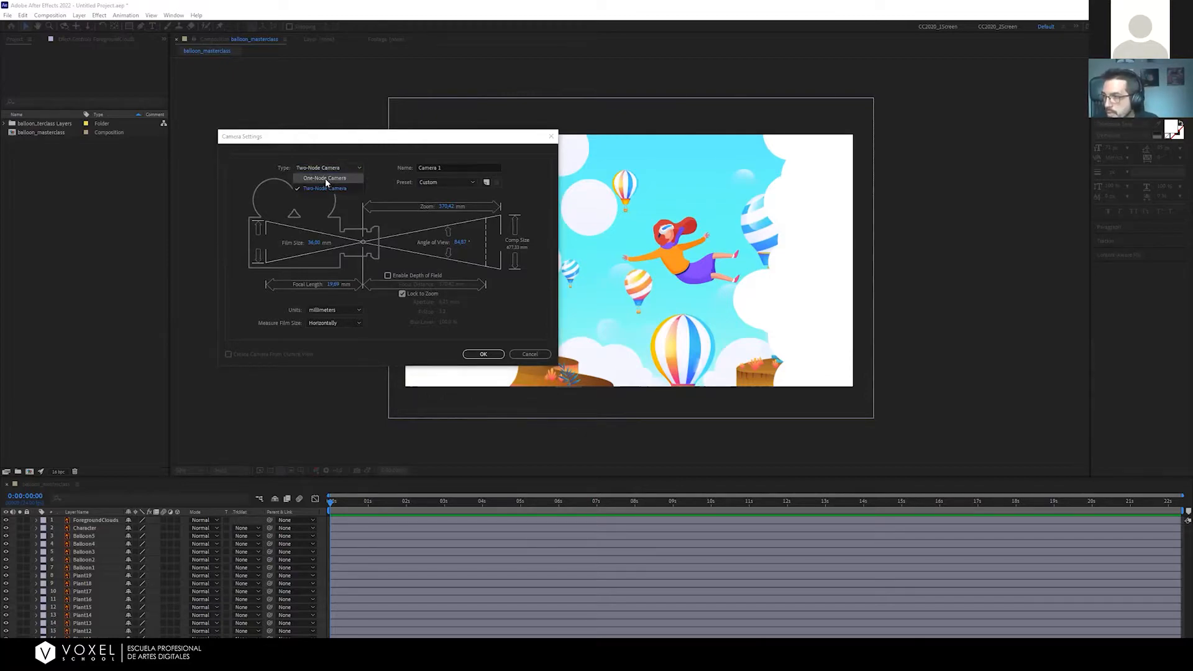
left_click(323, 189)
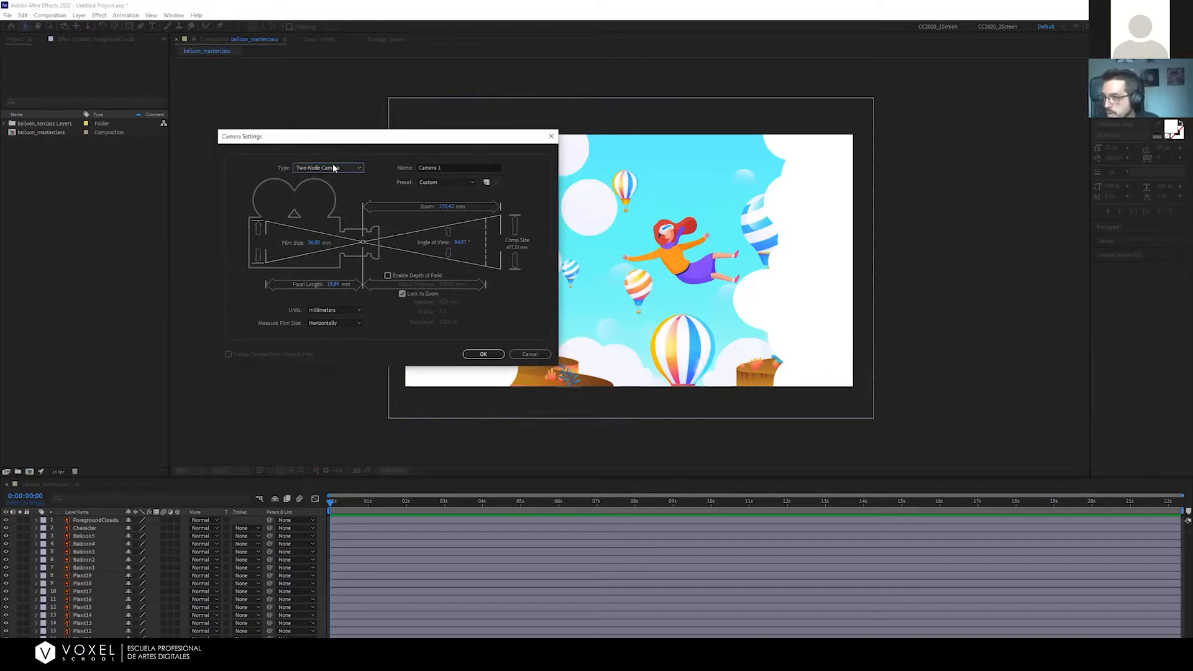
left_click(326, 165)
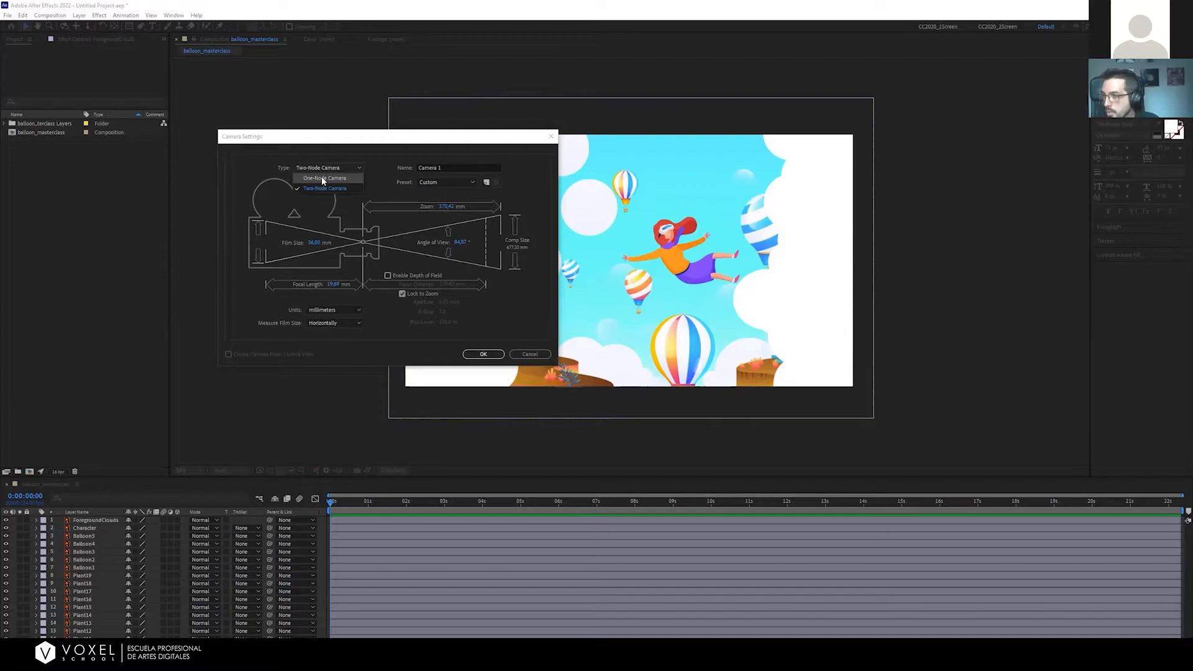
left_click(324, 185)
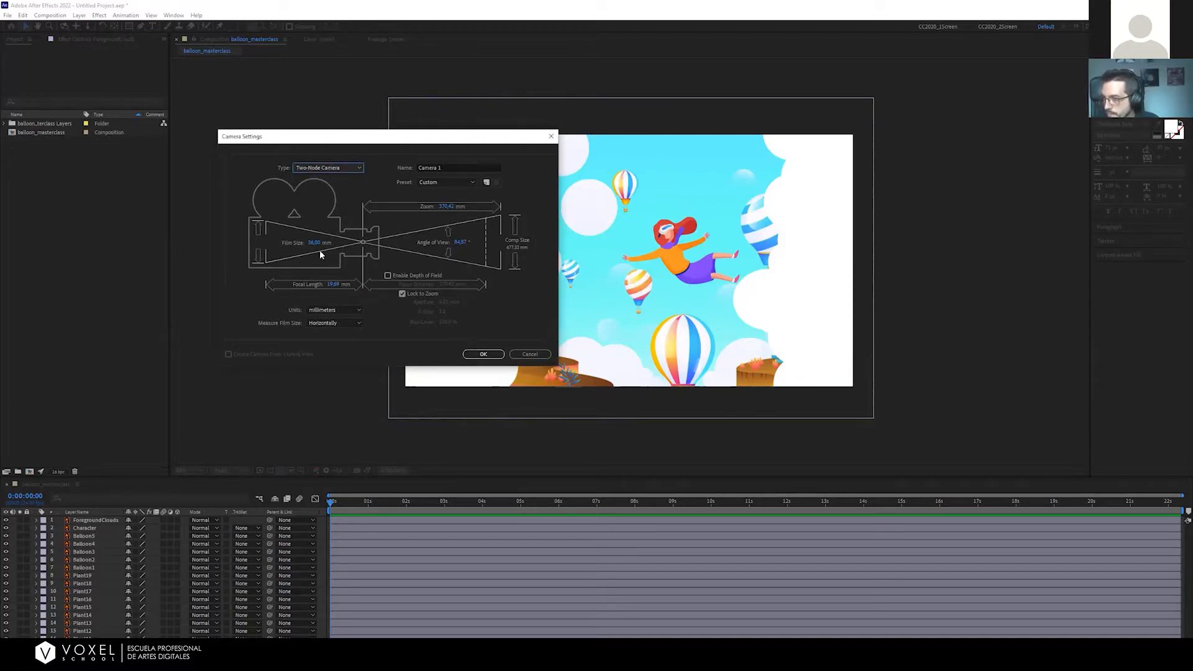
left_click(482, 356)
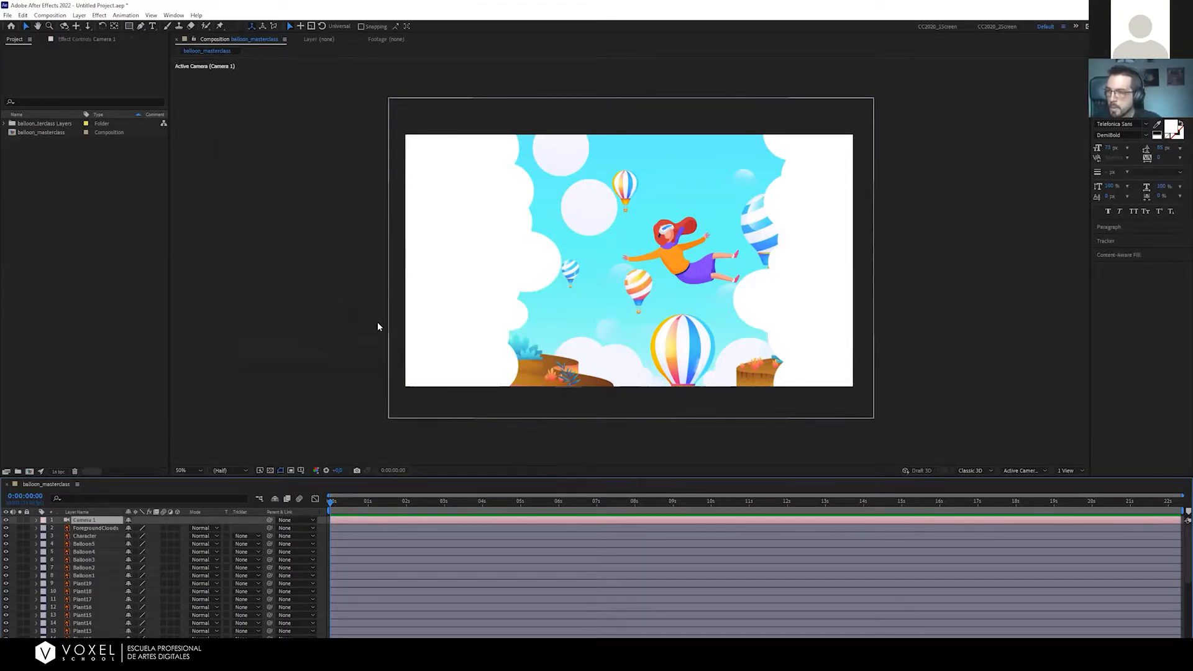
Examine Camera 1's property groups and the bounding box of the ForegroundClouds layer, and clear the selection
left_click(37, 521)
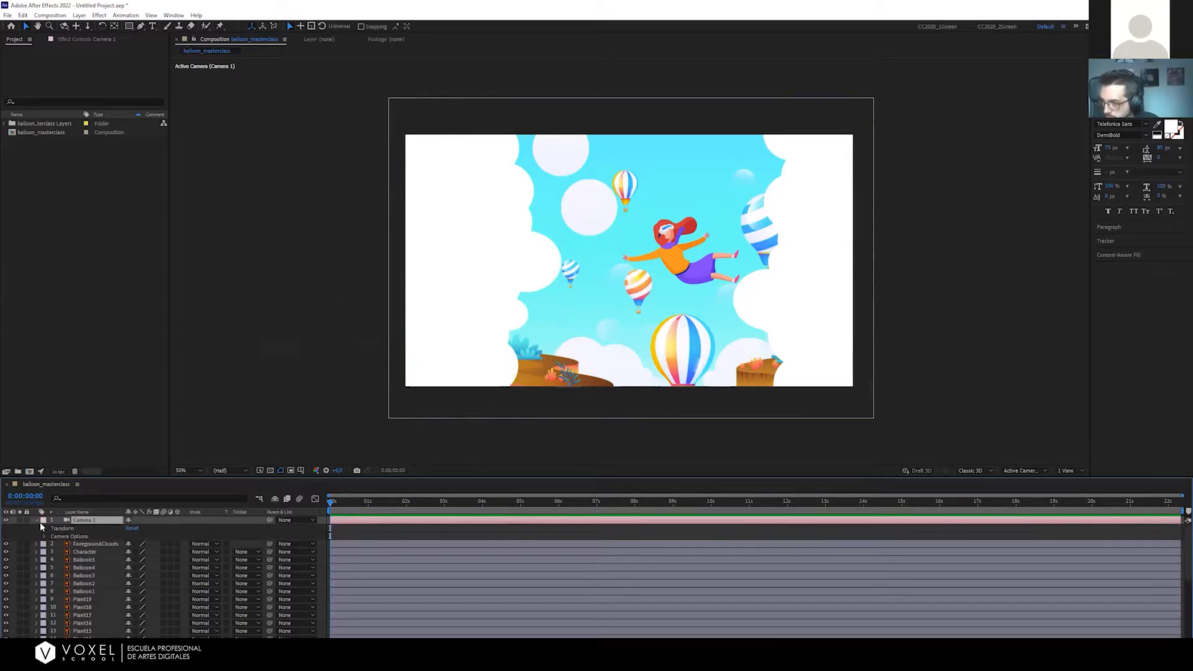
left_click(36, 521)
left_click(303, 349)
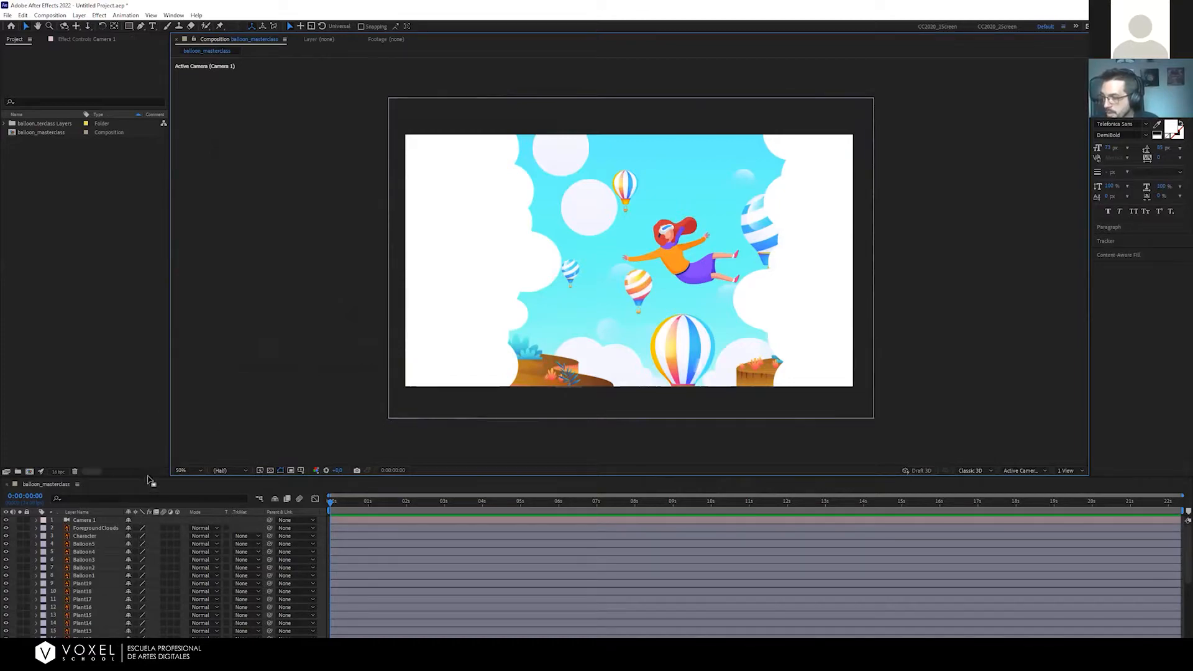
left_click(118, 527)
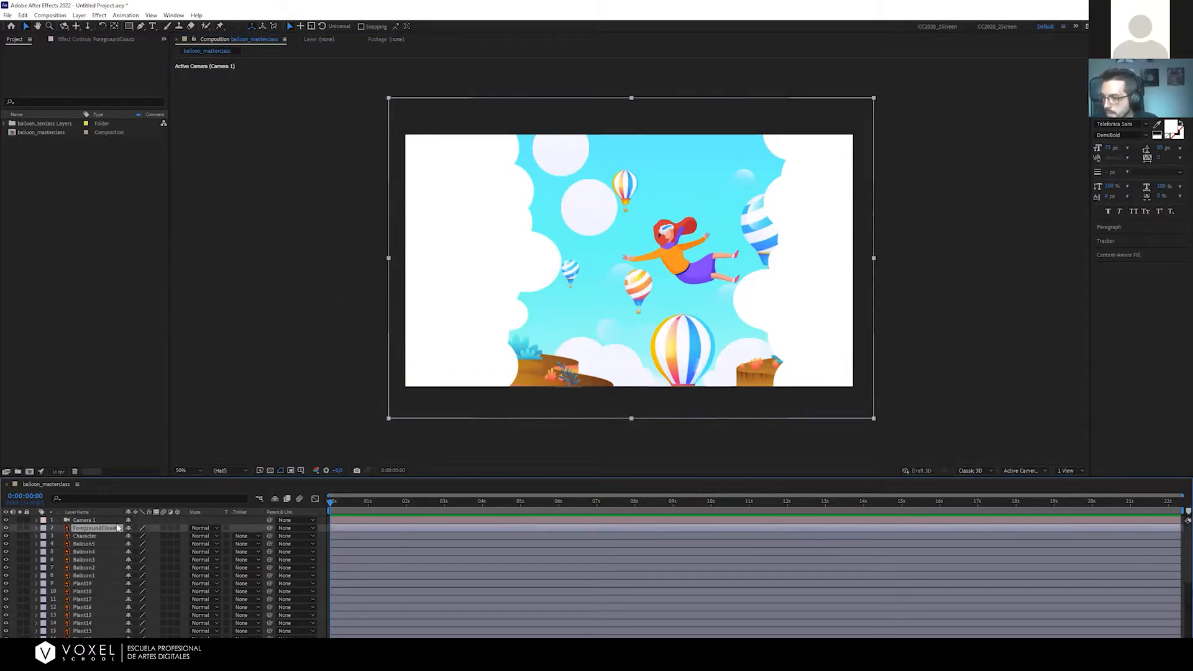
left_click(181, 527)
Try shifting the BG-Sky layer down and to the left in the composition, and undo the move
scroll(122, 585, "down", 6)
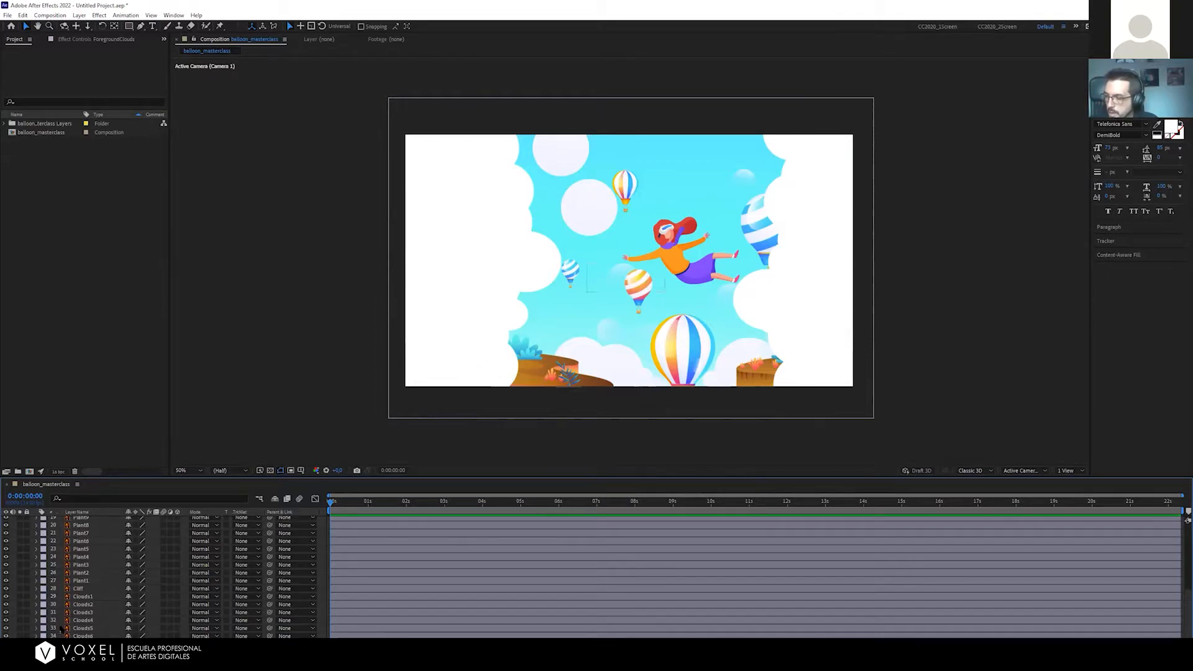
left_click(467, 294)
key("space")
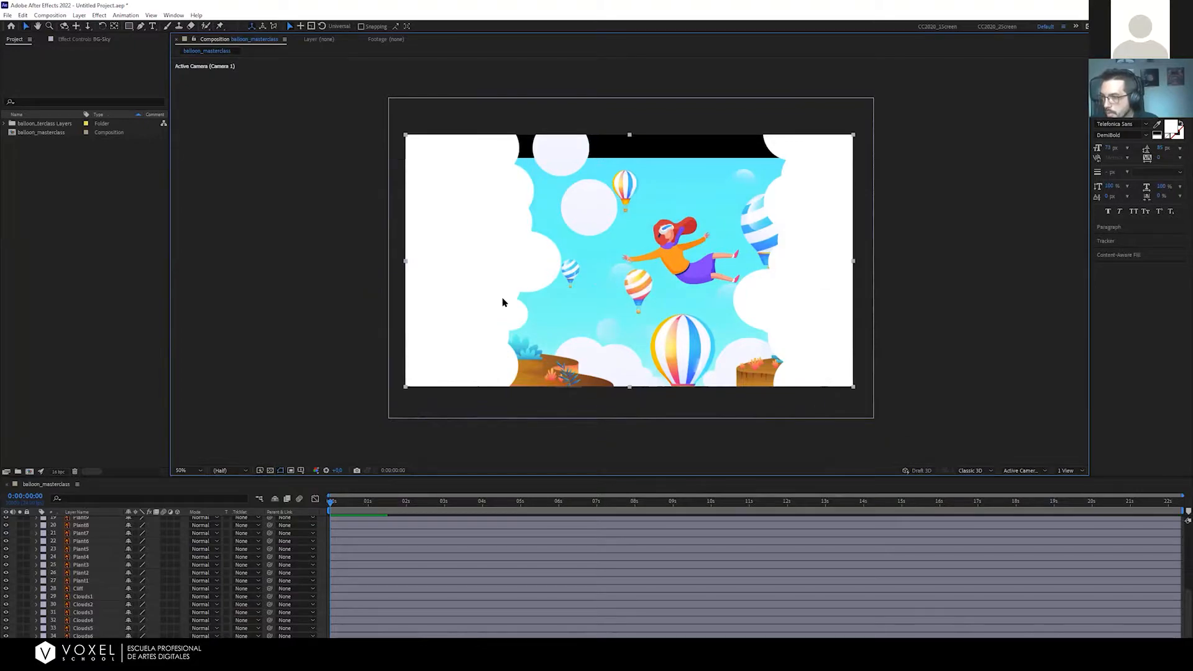
key("space")
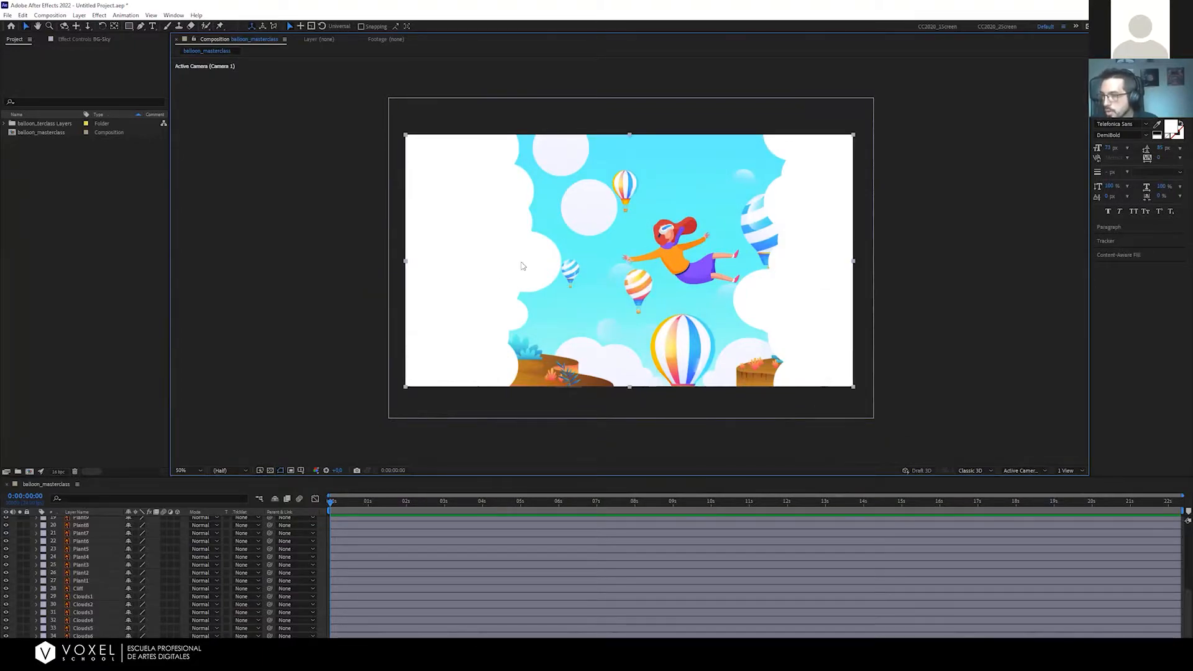
left_click_drag(590, 250, 566, 284)
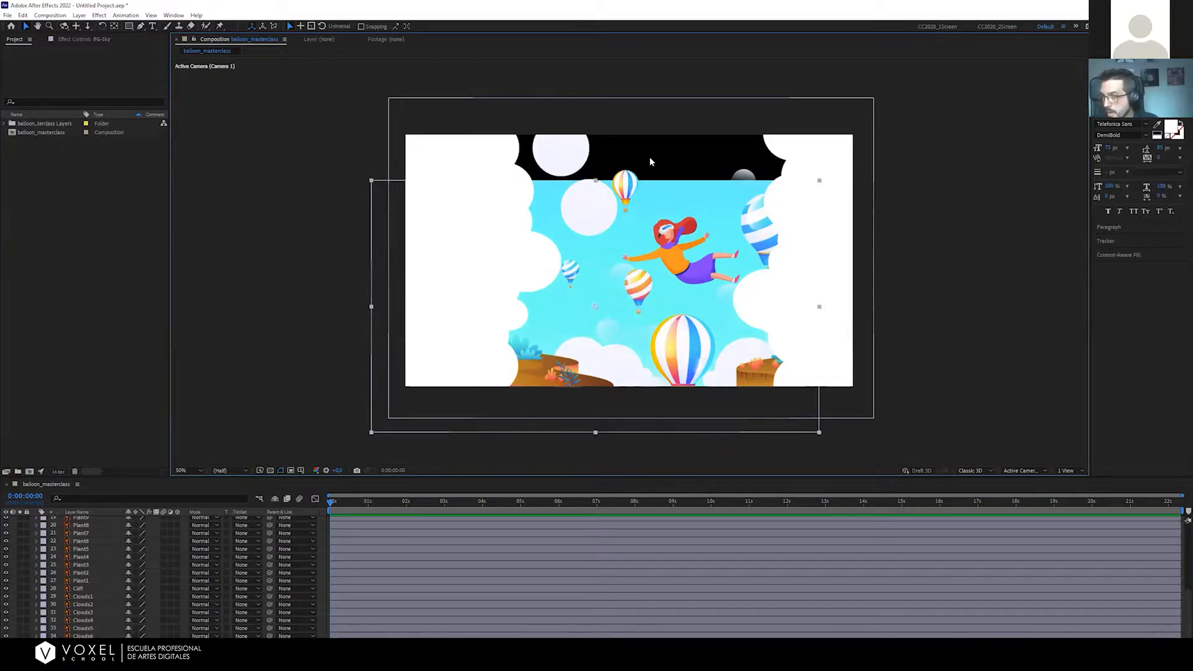
key("ctrl+z")
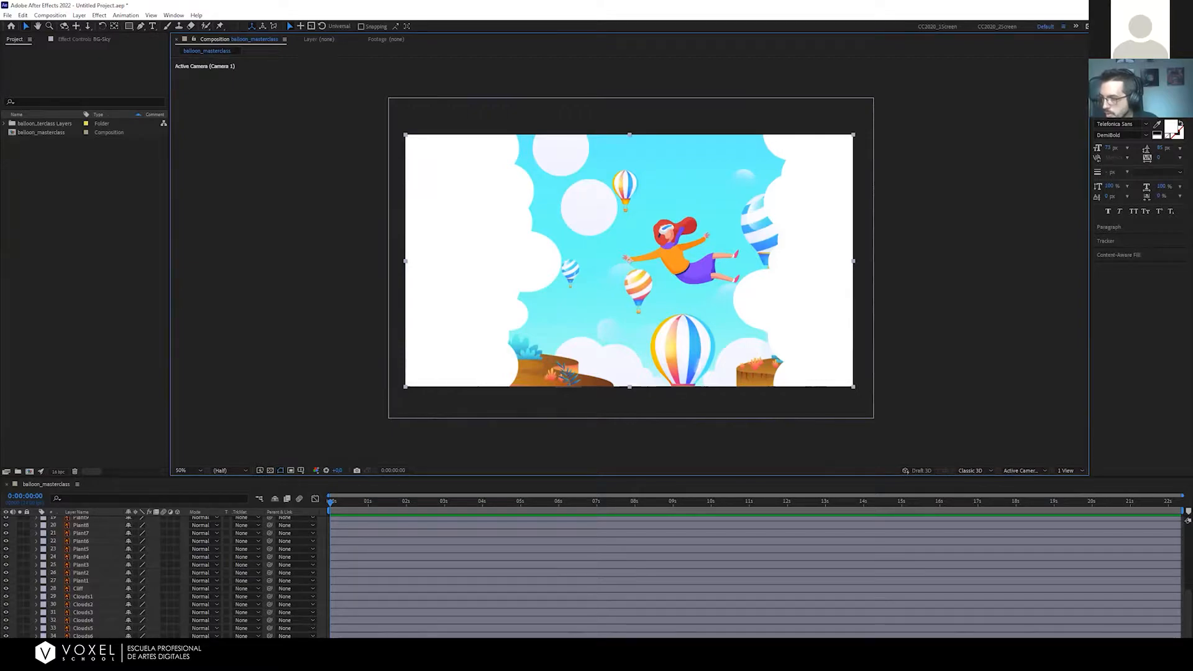
Compare selecting only the illustration layers below Camera 1 with selecting every layer, and deselect everything
left_click(96, 637)
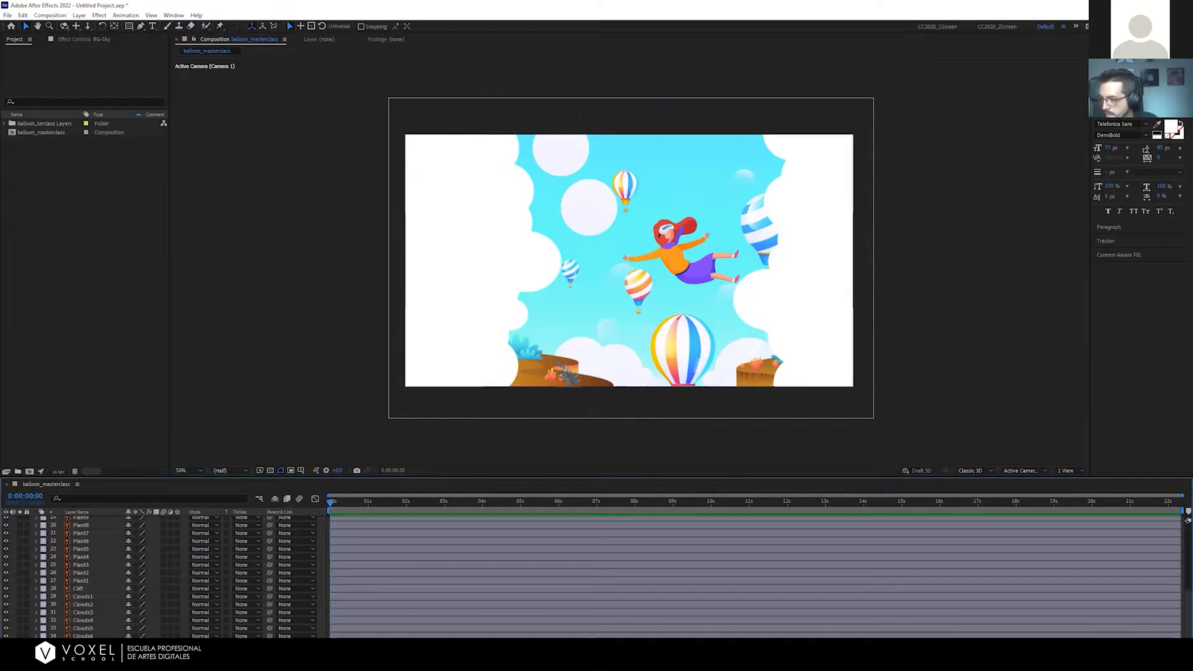
scroll(107, 553, "up", 6)
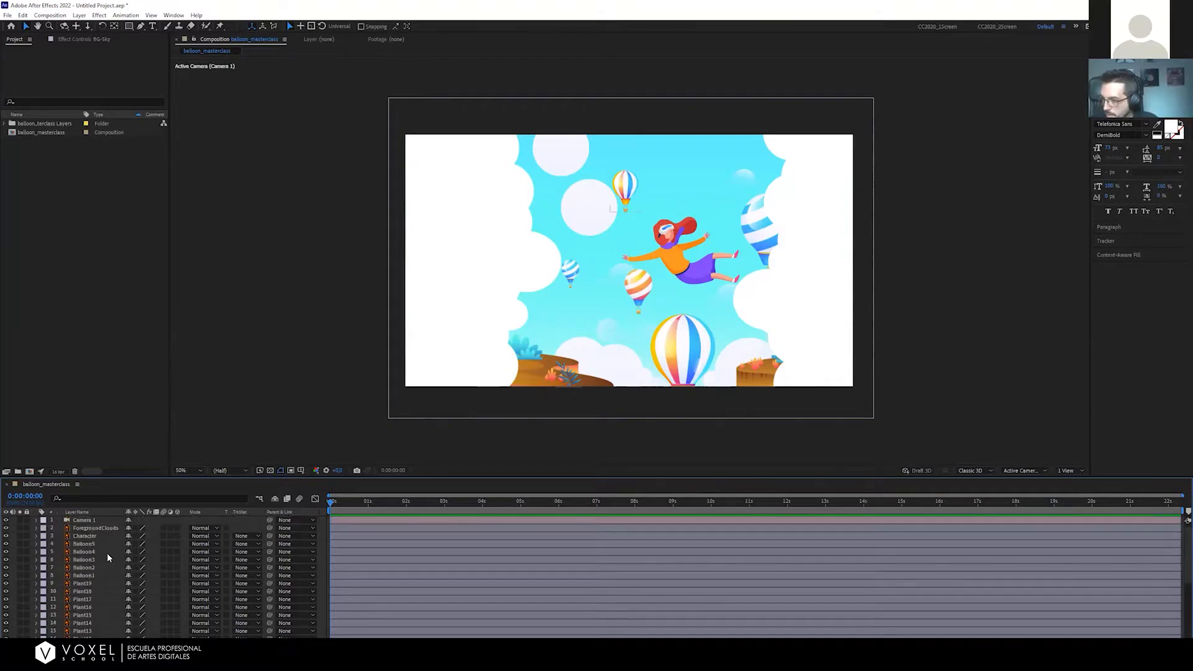
left_click(92, 520)
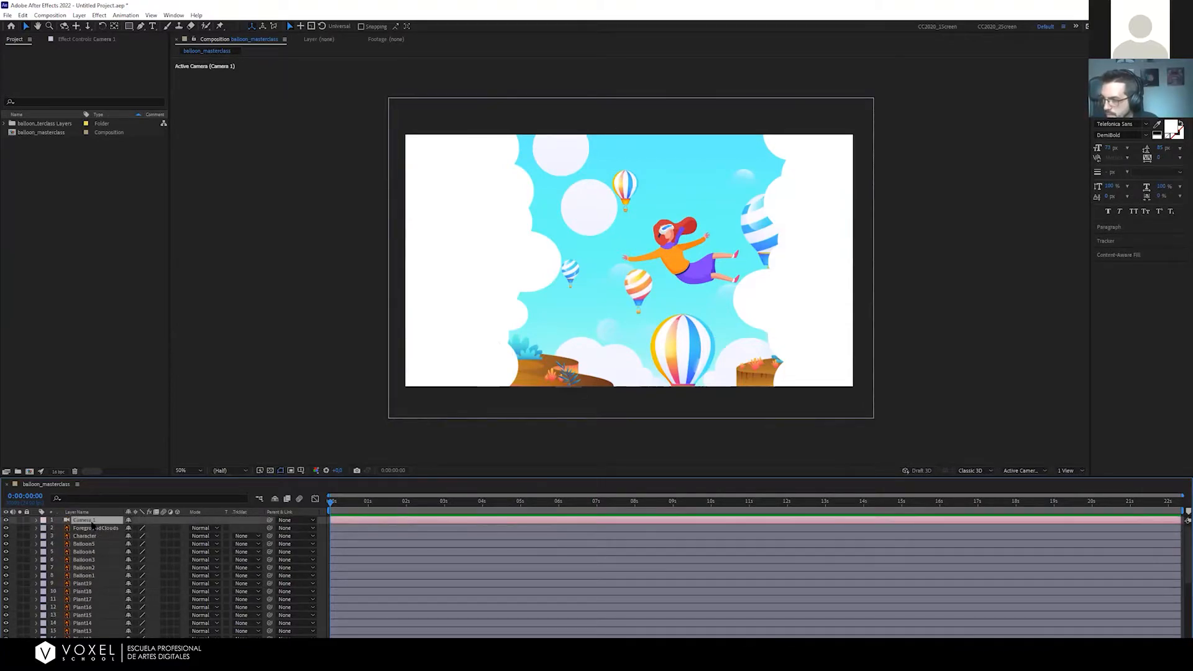
scroll(84, 598, "down", 6)
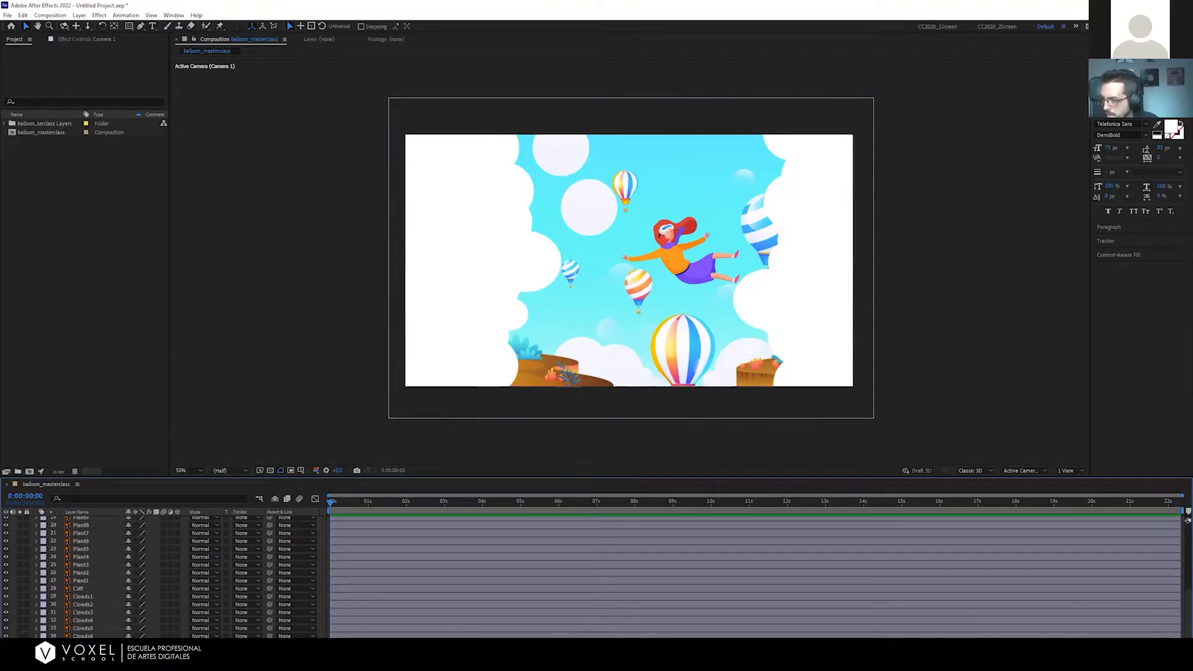
scroll(103, 601, "up", 6)
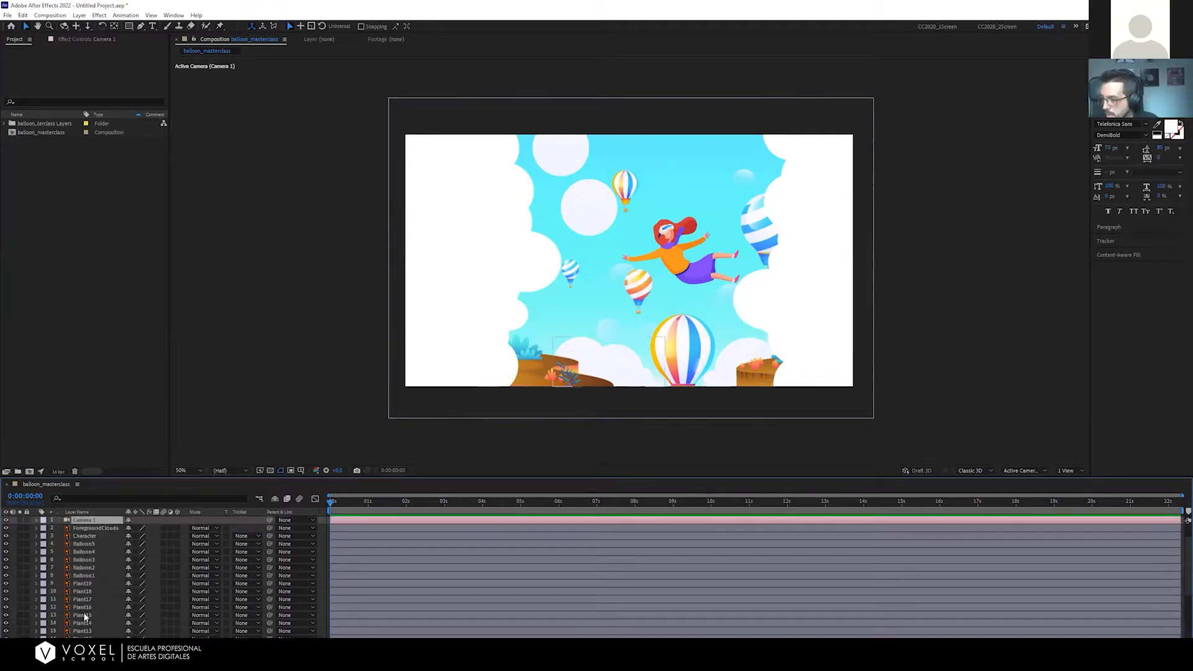
left_click(84, 528)
scroll(94, 596, "down", 6)
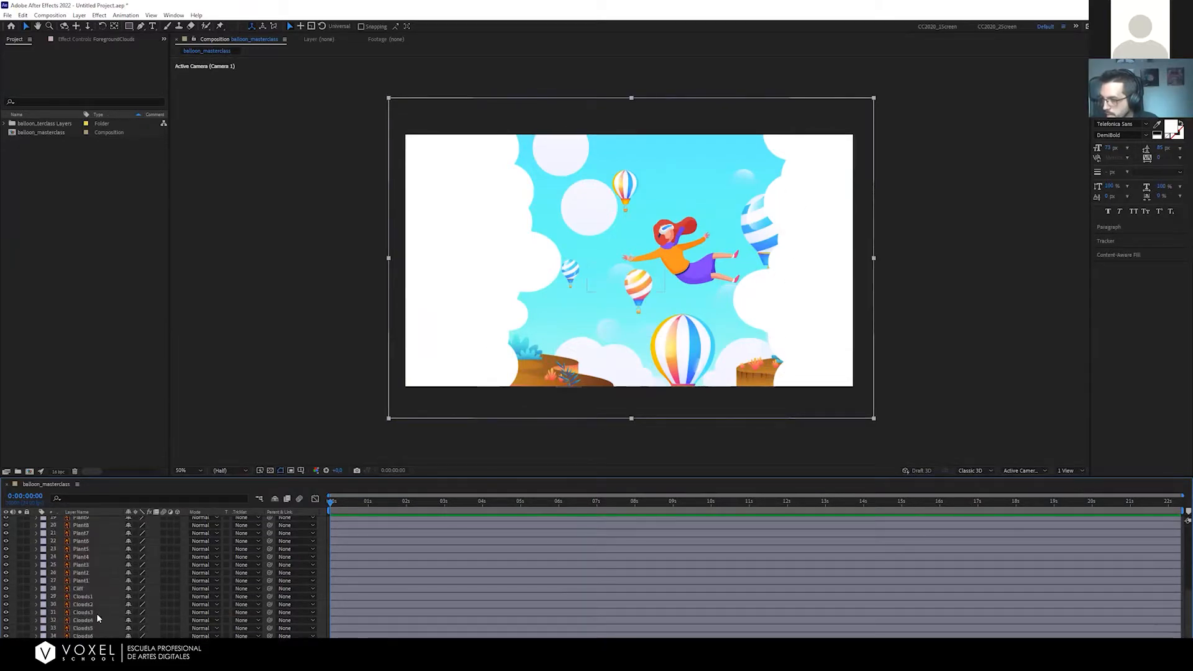
key("ctrl+a")
scroll(109, 585, "up", 6)
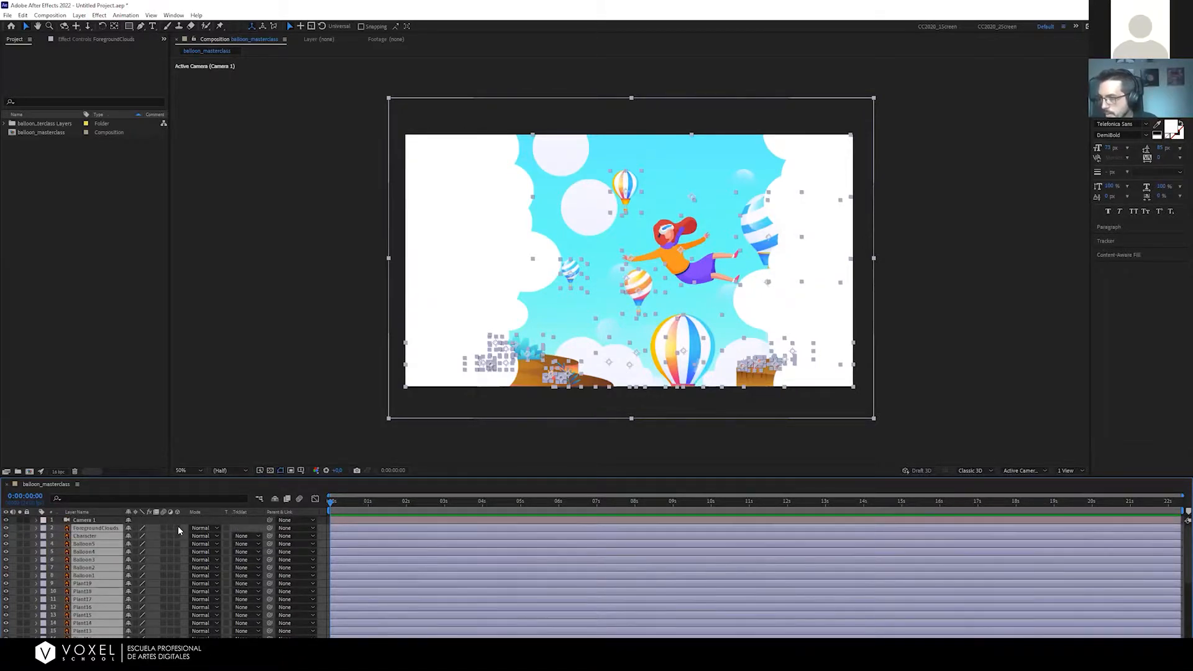
key("F2")
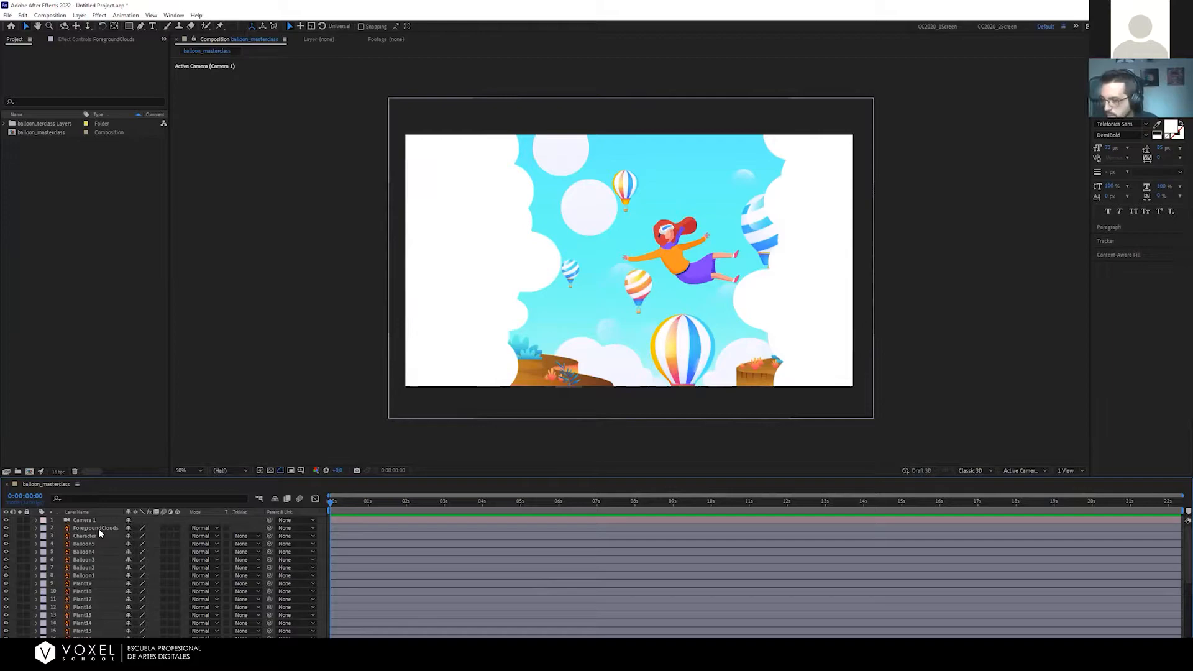
key("ctrl+a")
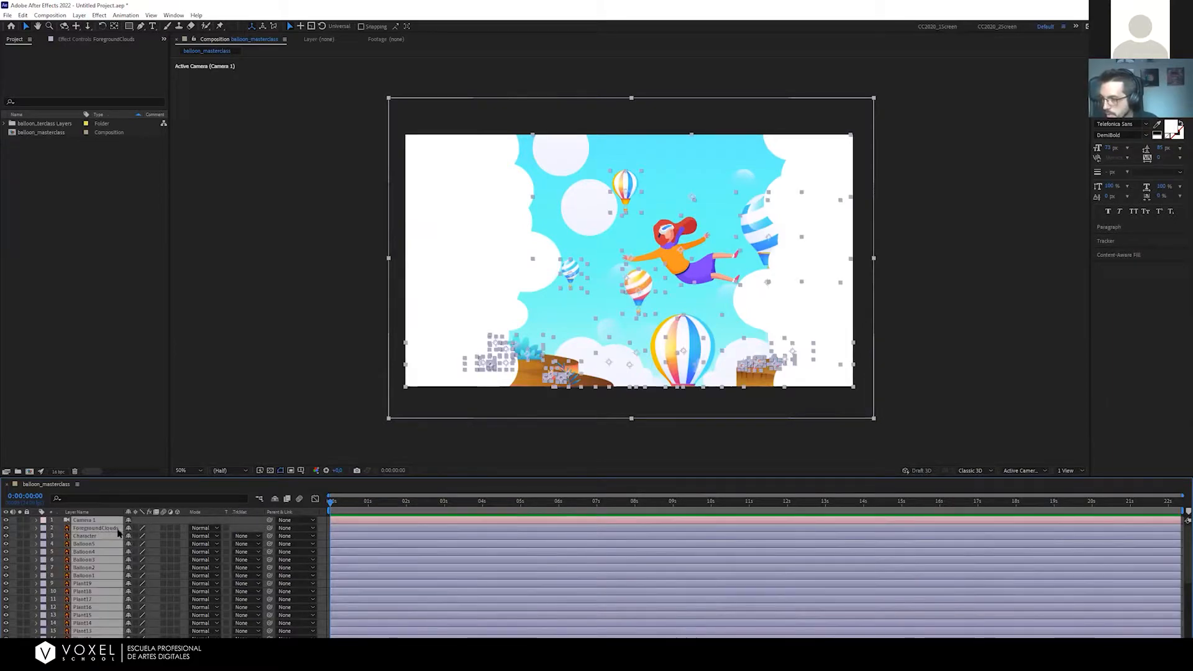
key("ctrl+shift+a")
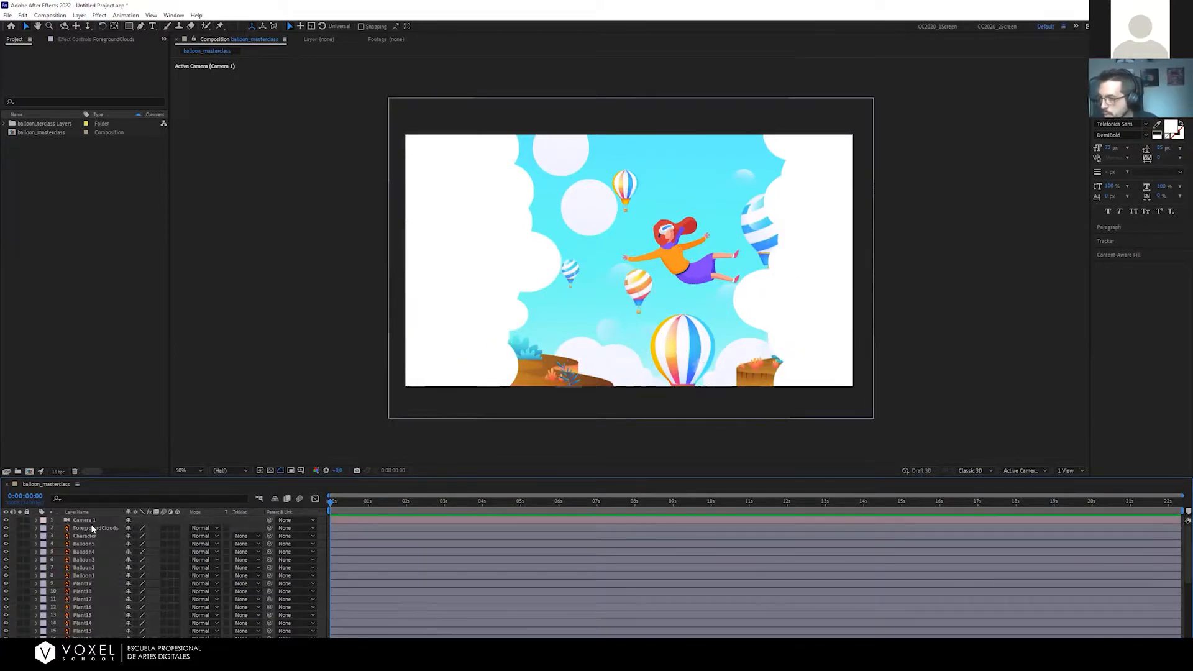
Try turning on the 3D Layer switch for the layers from ForegroundClouds down to Plant12
left_click_drag(176, 529, 174, 542)
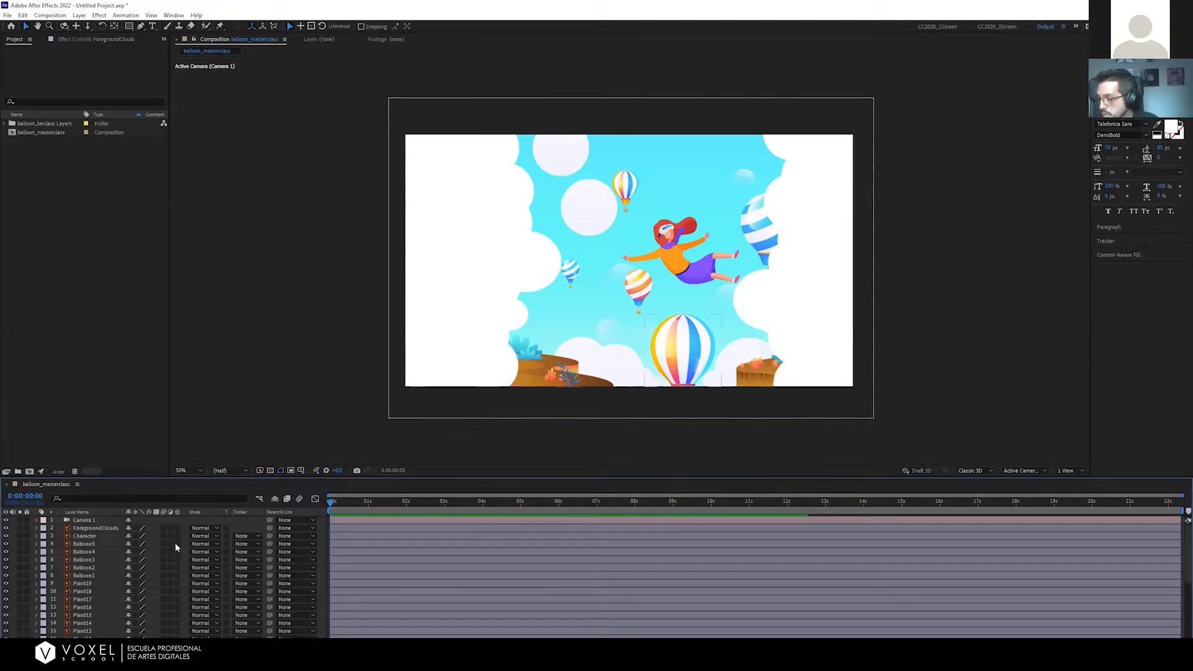
left_click(177, 528)
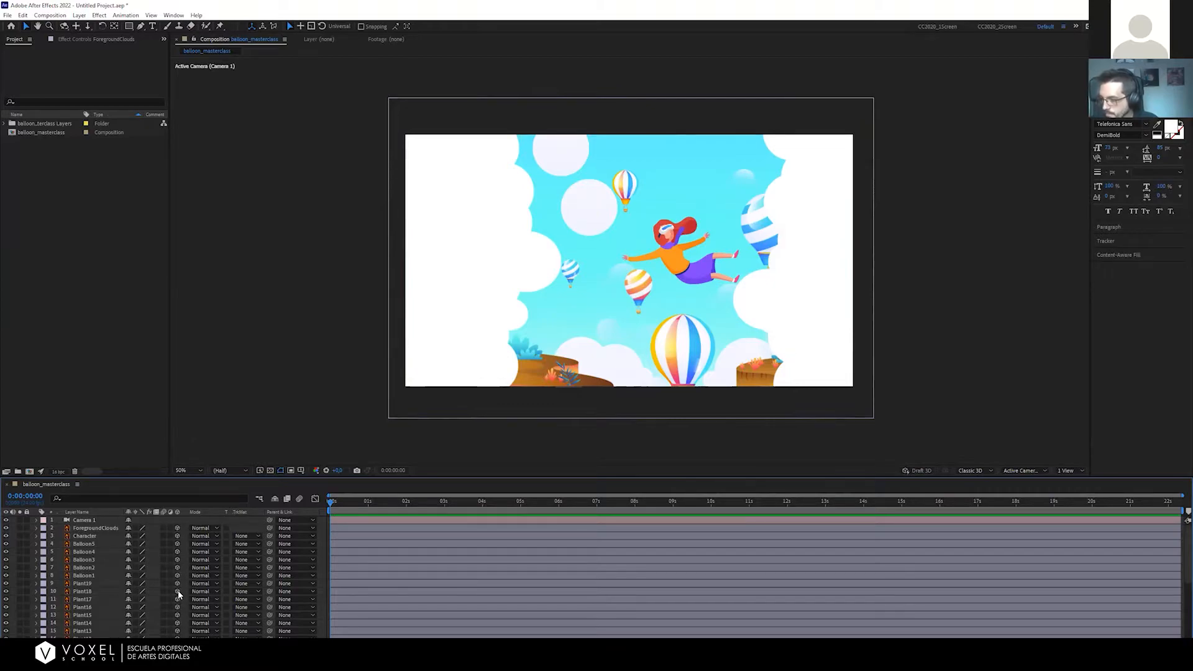
scroll(177, 584, "down", 4)
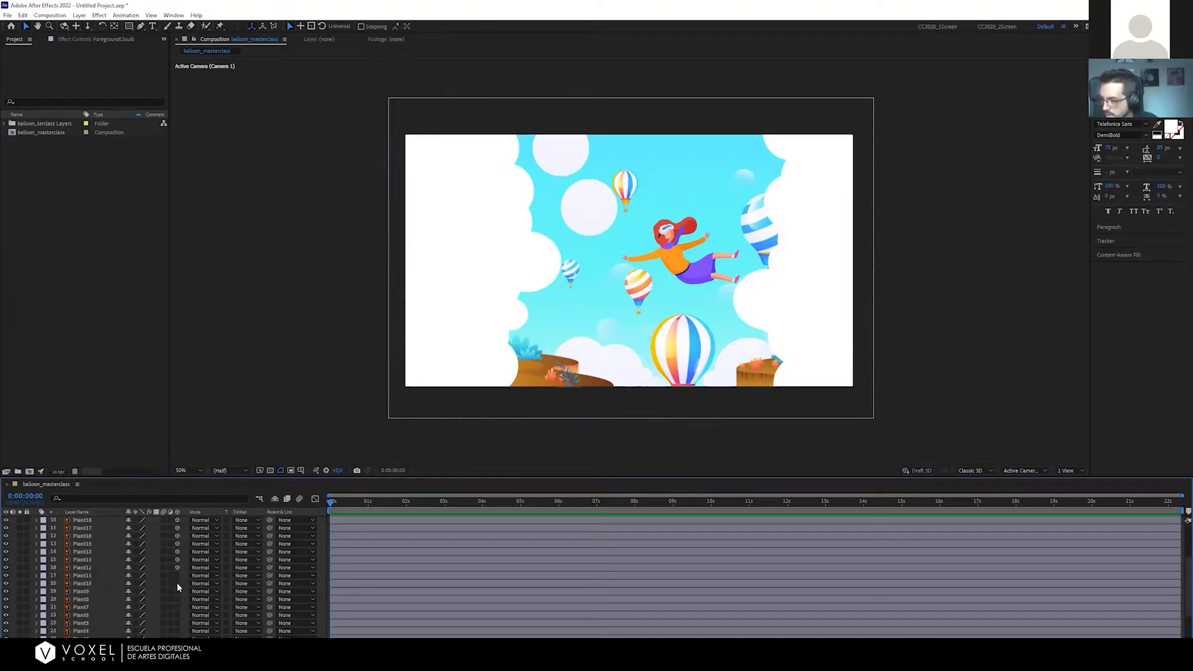
scroll(187, 565, "up", 4)
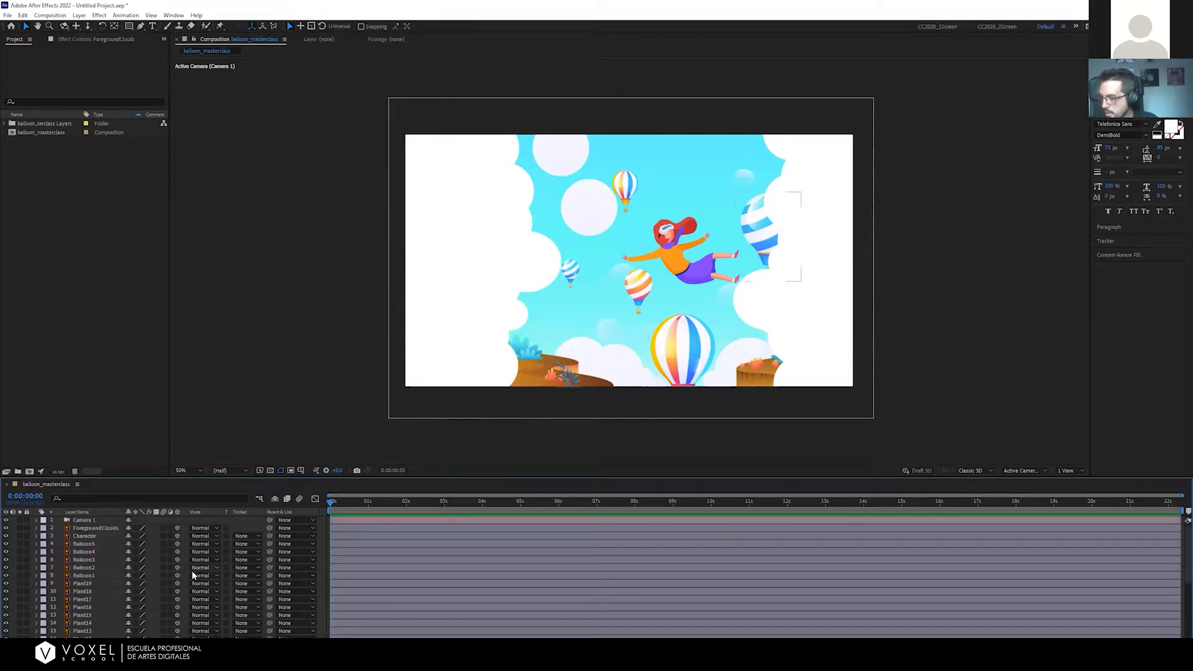
Make all illustration layers from ForegroundClouds down to the bottom sky background into 3D layers, excluding Camera 1
left_click(103, 527)
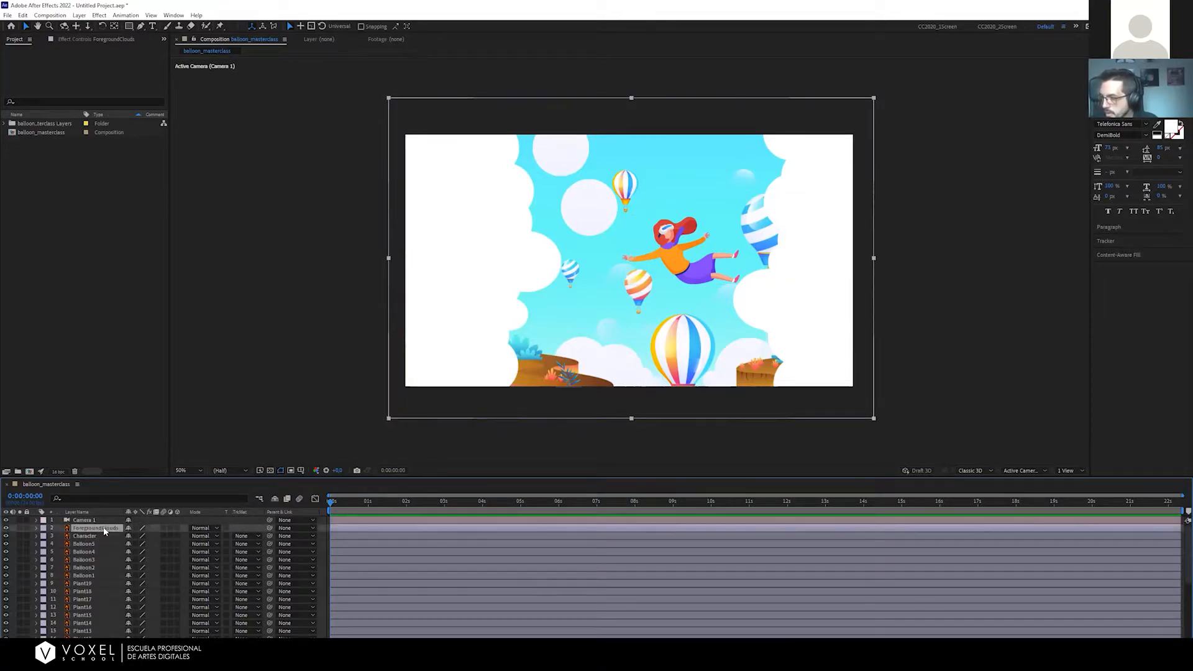
scroll(104, 532, "down", 6)
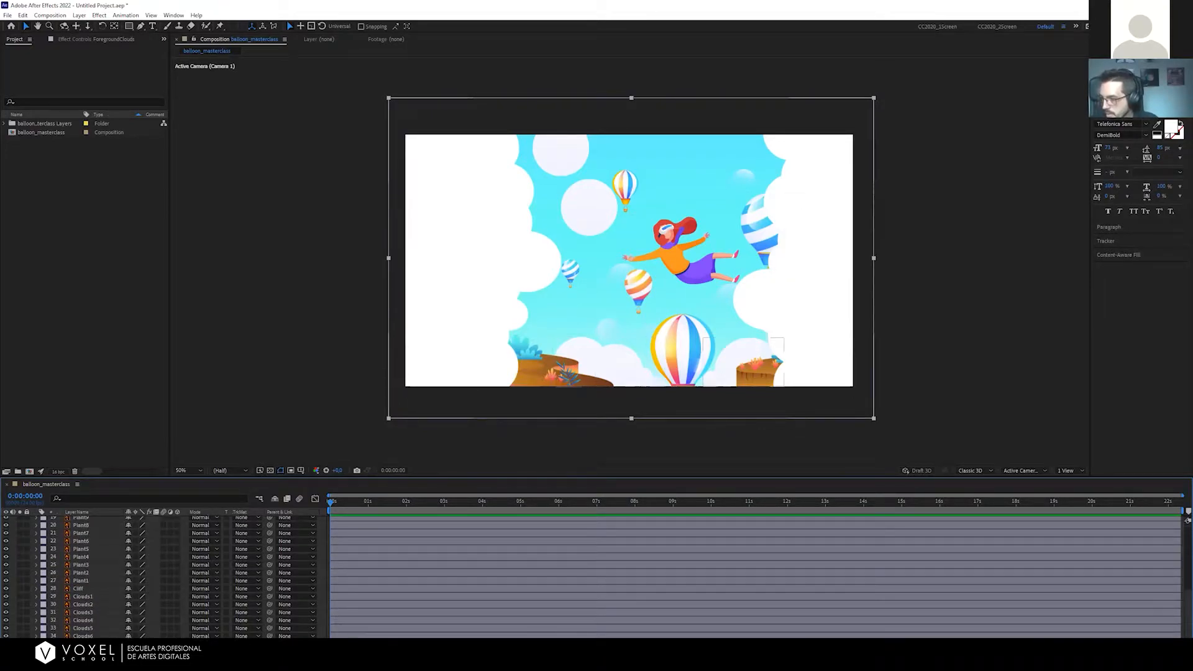
left_click(97, 636, "shift")
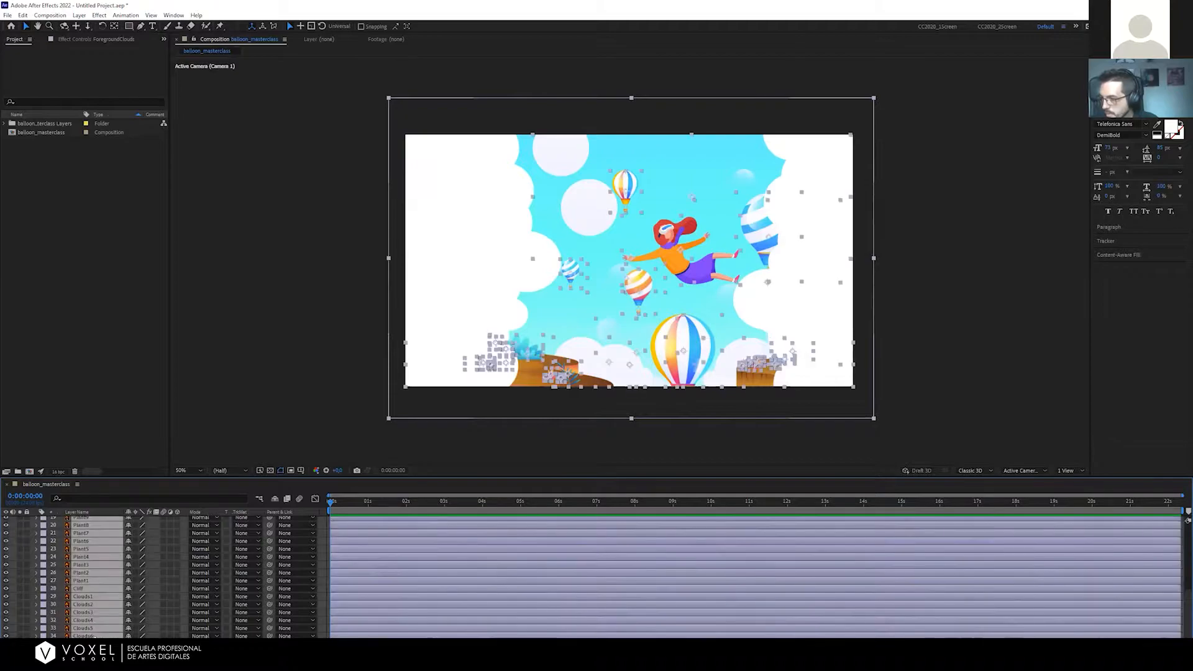
left_click(178, 628)
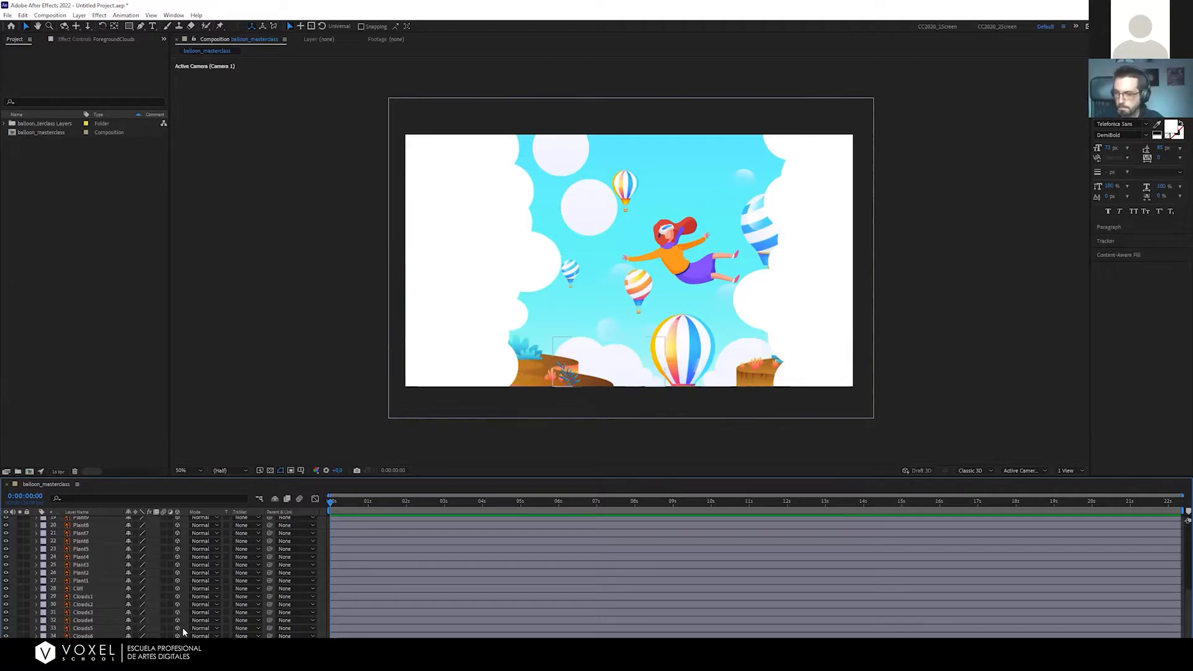
Try orbiting Camera 1 around the illustration with the Orbit camera tool in several directions, and undo each orbit
scroll(182, 612, "up", 5)
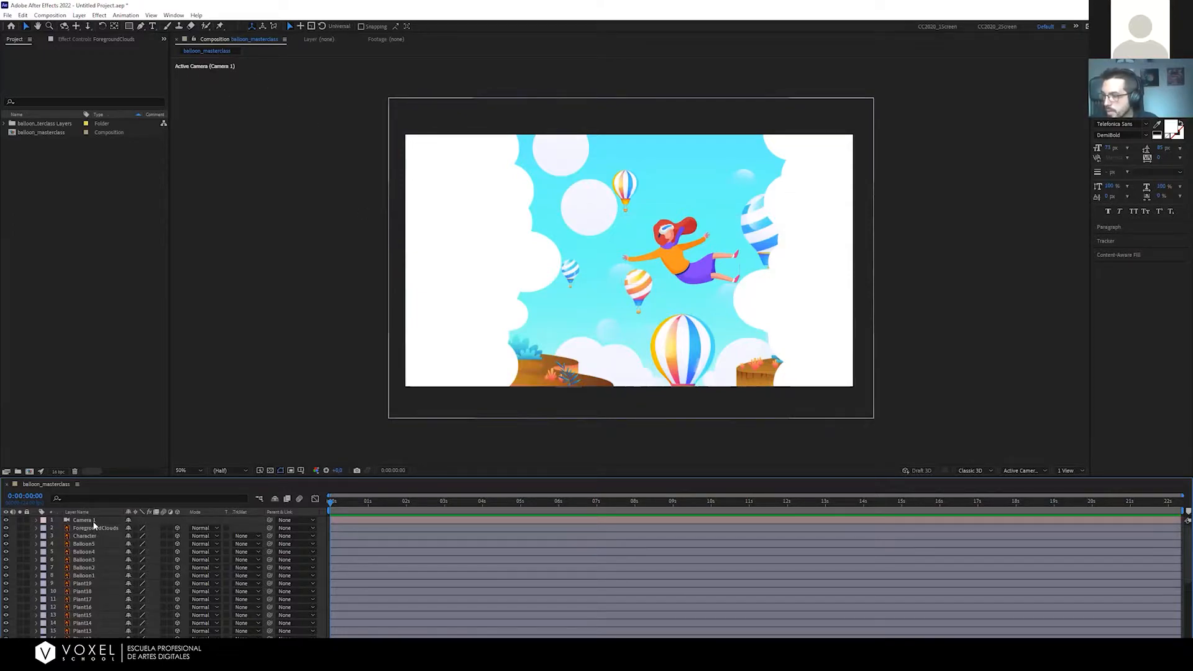
left_click(63, 26)
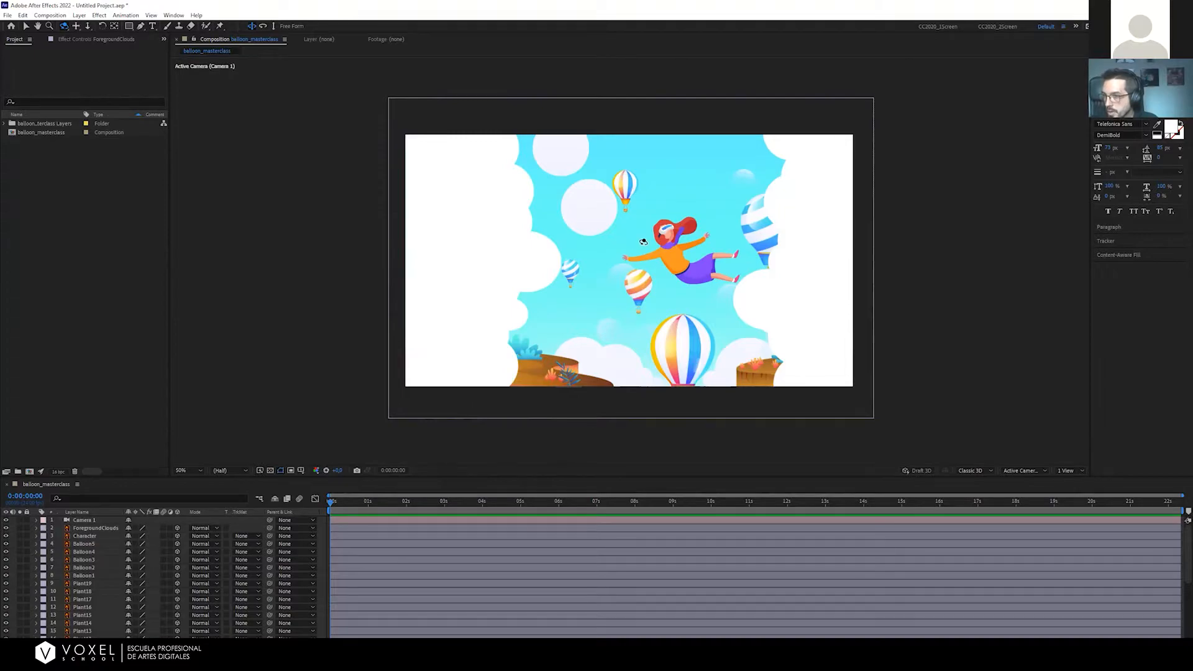
left_click_drag(644, 243, 666, 268)
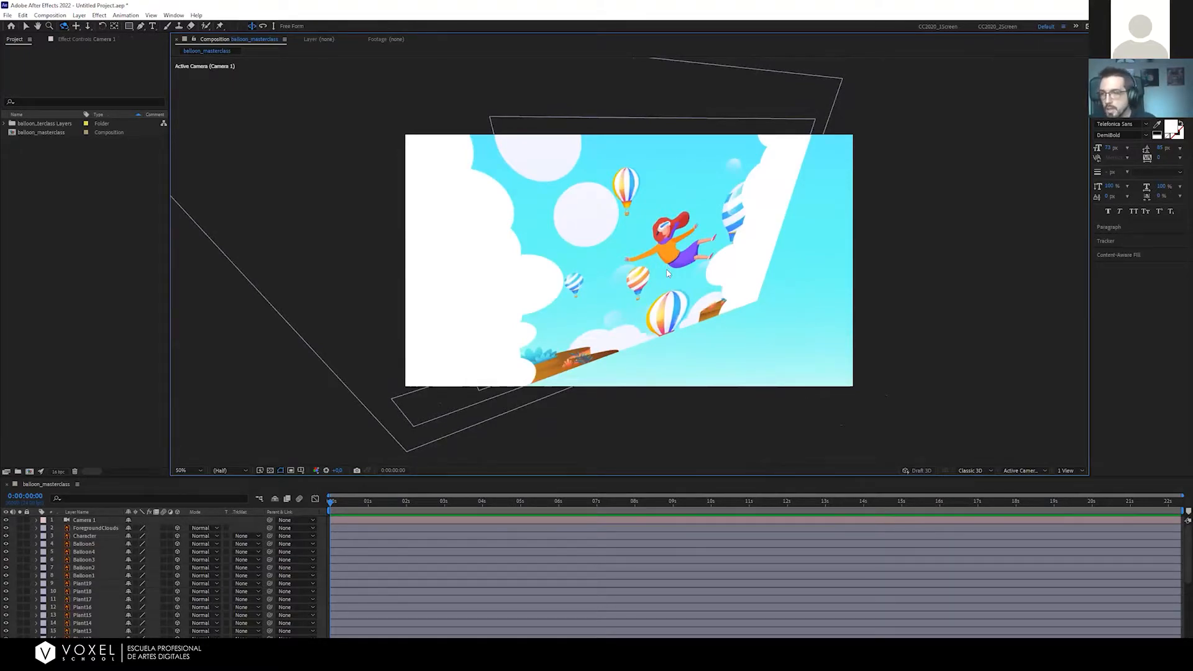
key("ctrl+z")
left_click_drag(631, 281, 663, 277)
key("ctrl+z")
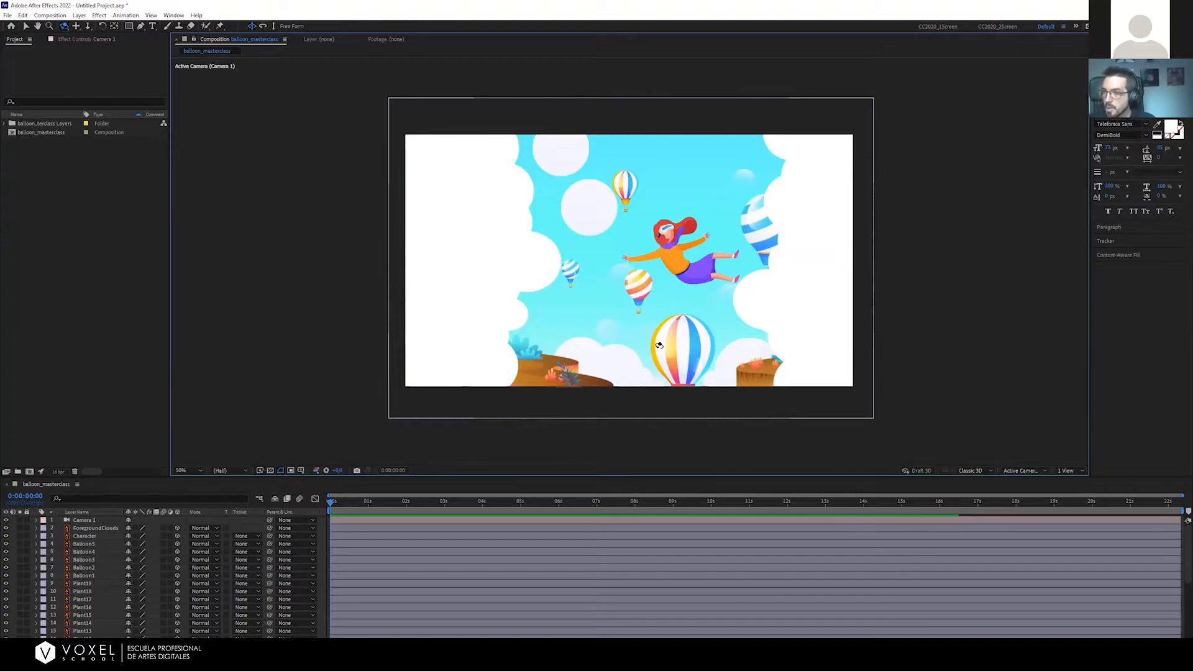
left_click_drag(647, 320, 664, 317)
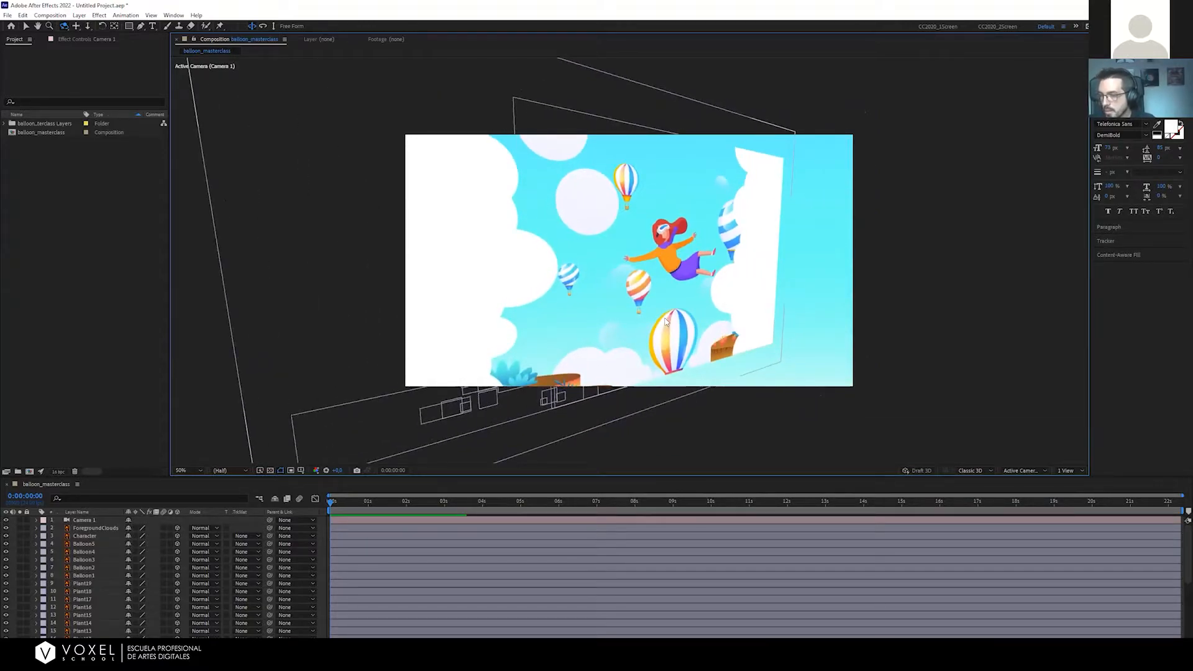
key("ctrl+z")
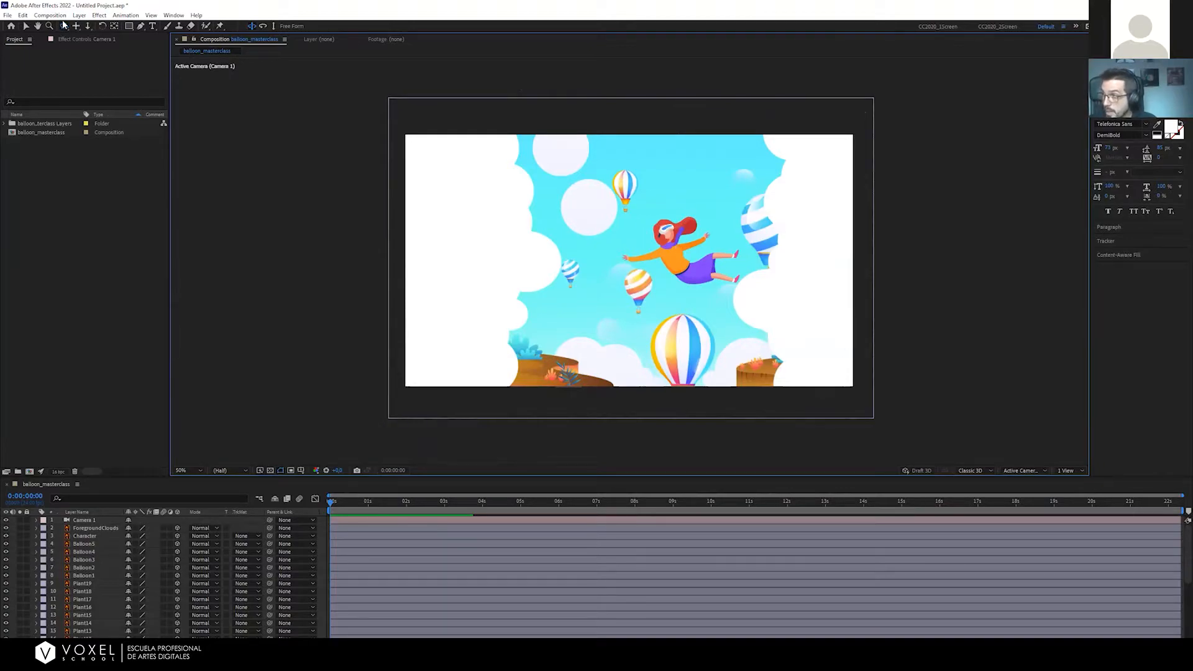
left_click_drag(438, 190, 666, 247)
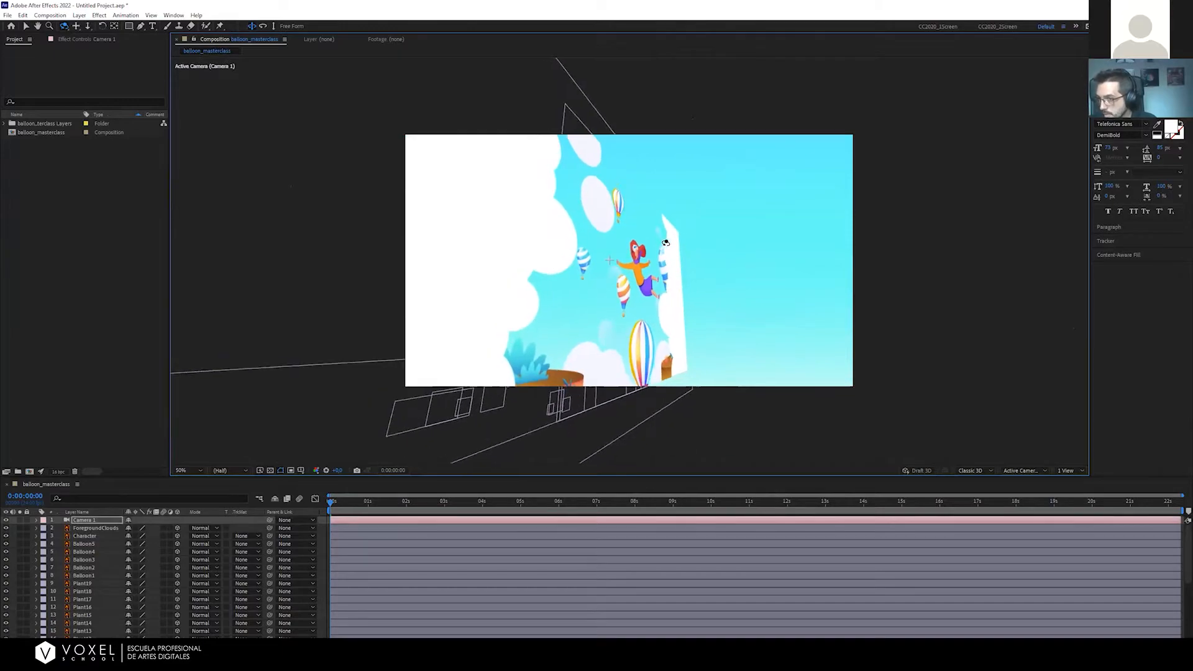
key("ctrl+z")
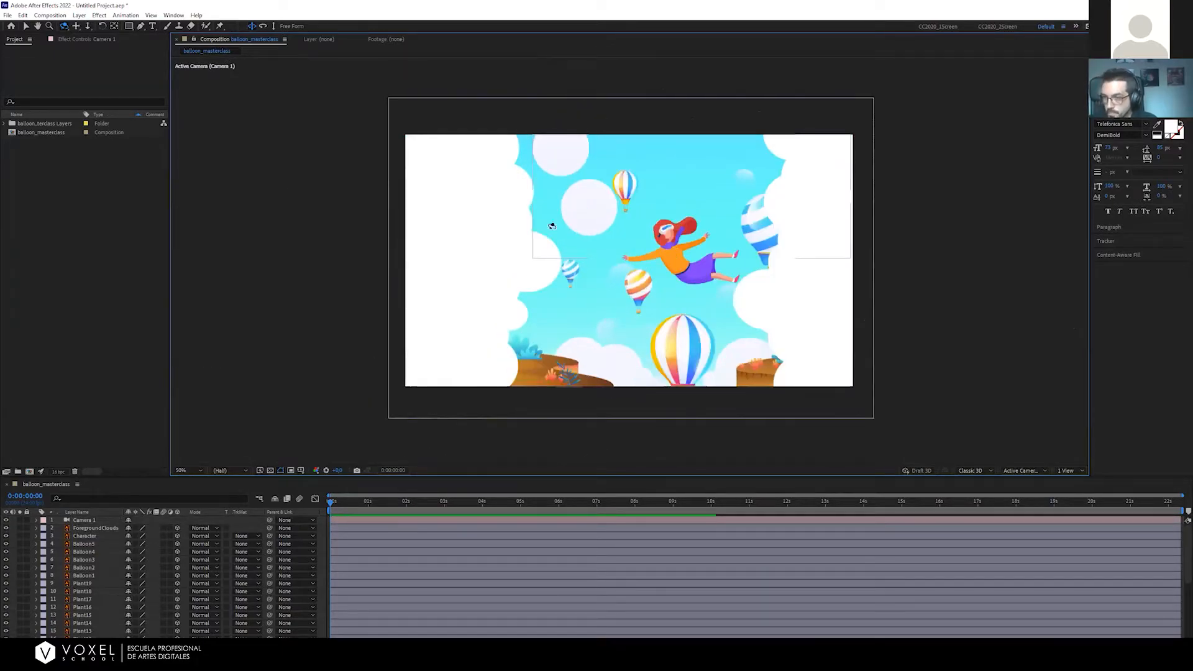
Try shifting Camera 1 sideways across the illustration with the Pan camera tool, and undo the move
left_click(76, 26)
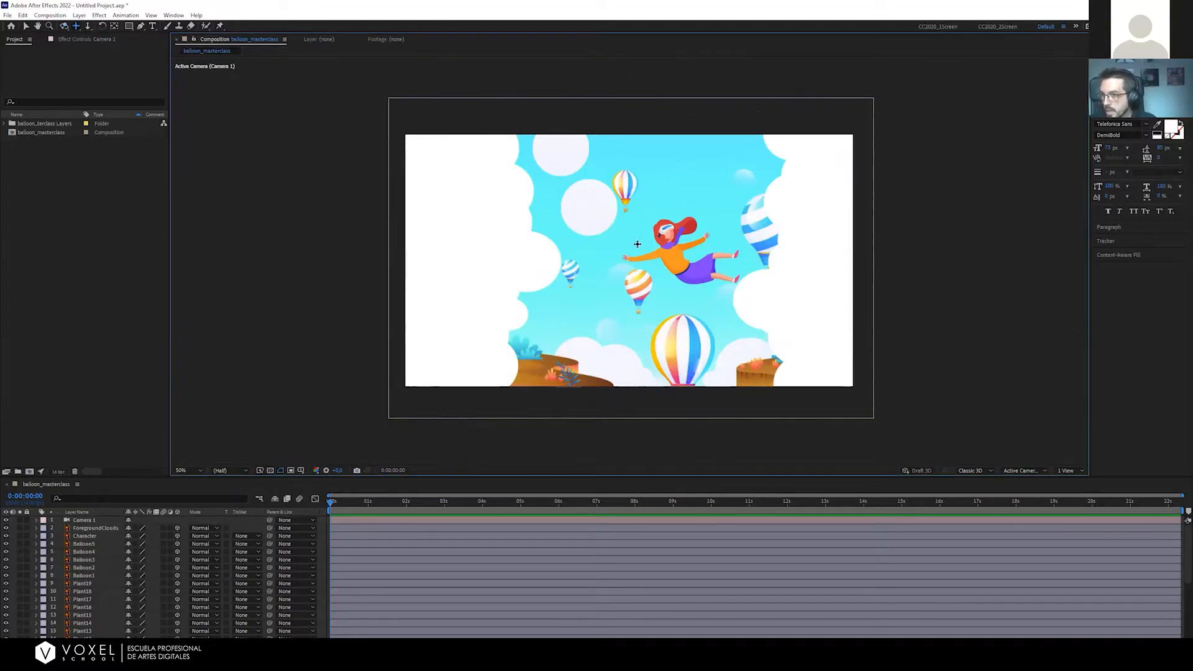
left_click_drag(637, 243, 524, 265)
key("ctrl+z")
Switch to Illustrator, try moving all unlocked artwork up and to the right, undo the move, and return to After Effects
key("alt+Tab")
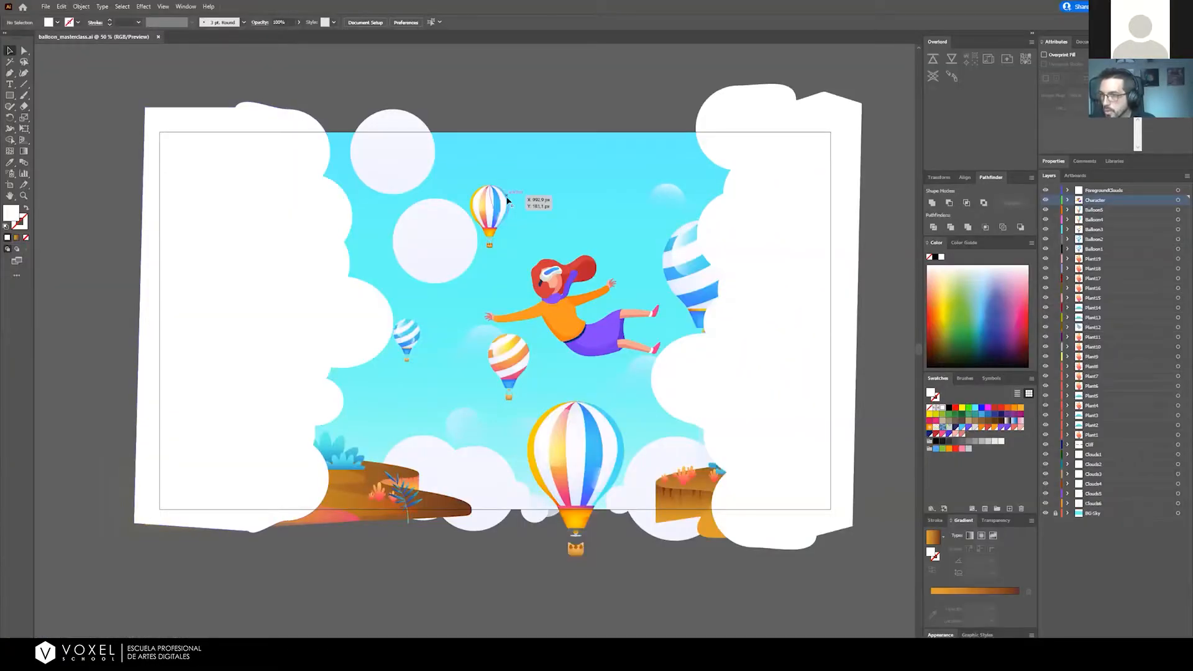
scroll(438, 179, "down", 1)
key("ctrl+a")
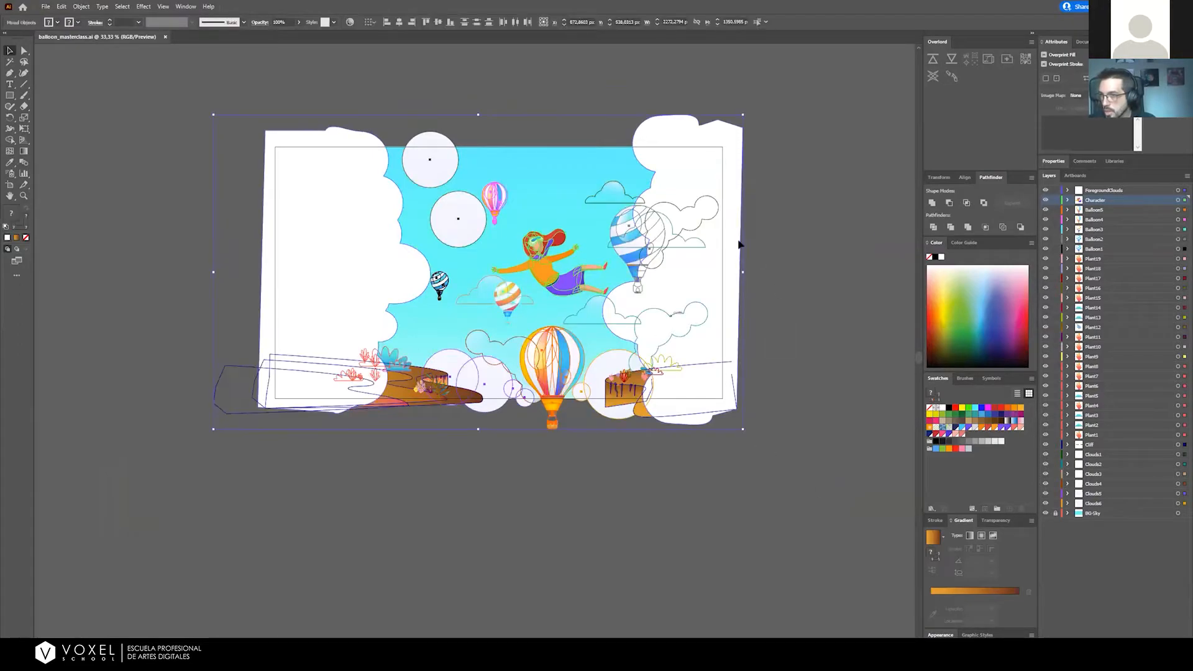
left_click_drag(738, 244, 824, 207)
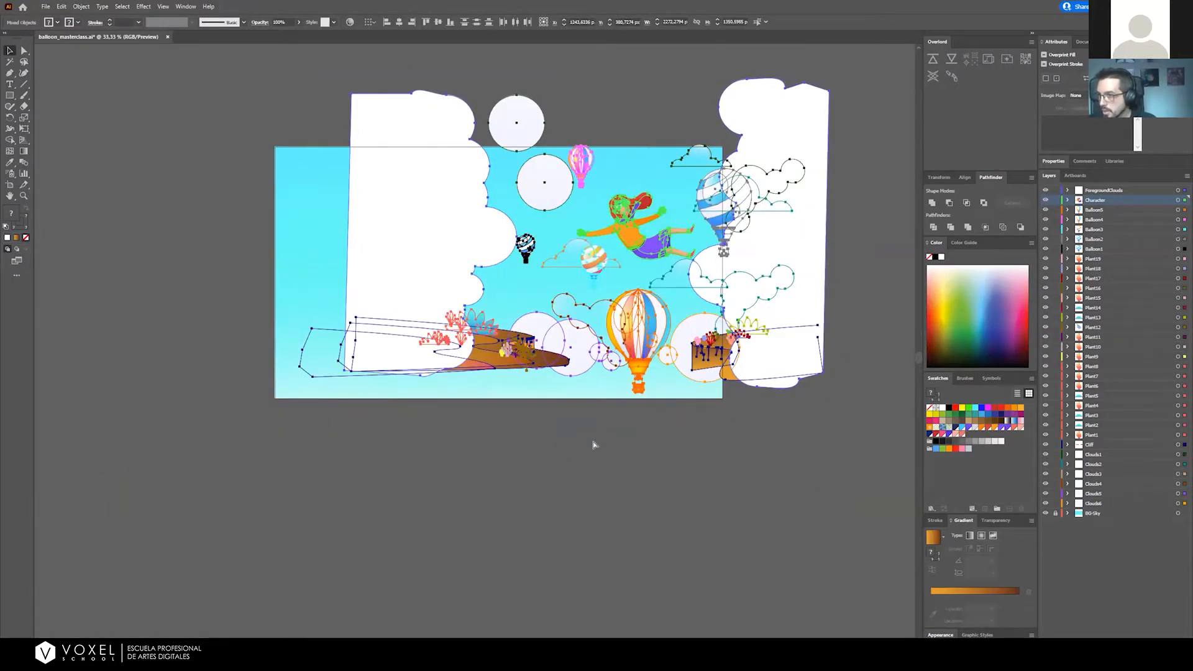
key("ctrl+z")
key("alt+Tab")
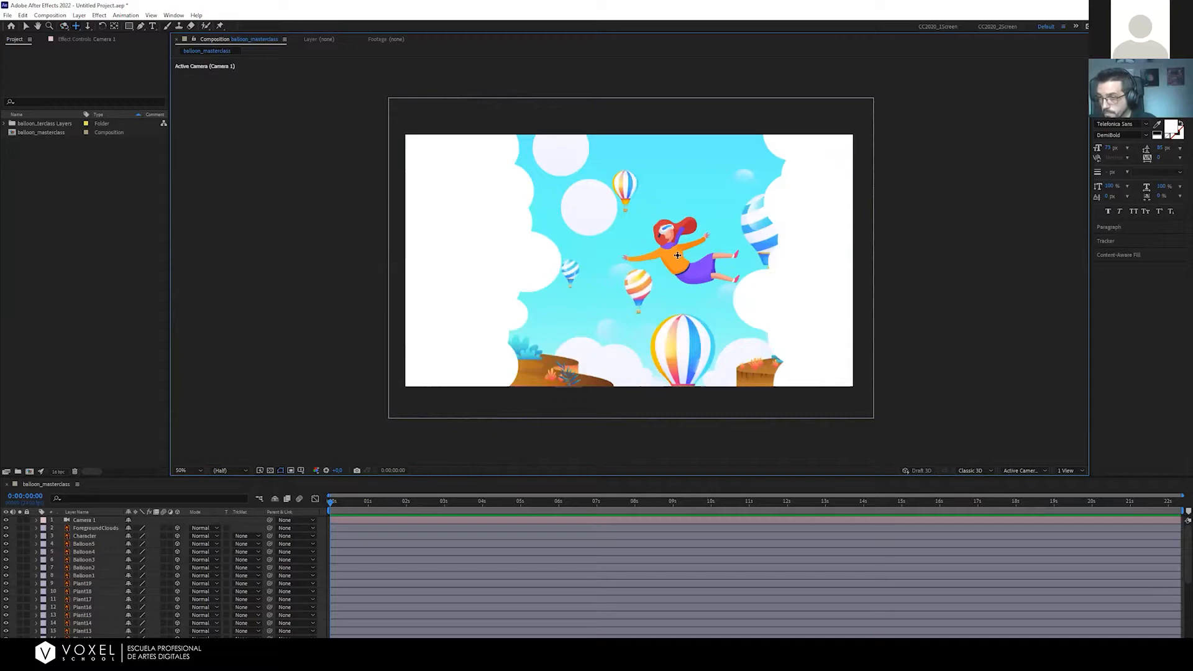
Try panning Camera 1 and dollying it in toward the character, and undo both camera moves
left_click_drag(707, 266, 621, 294)
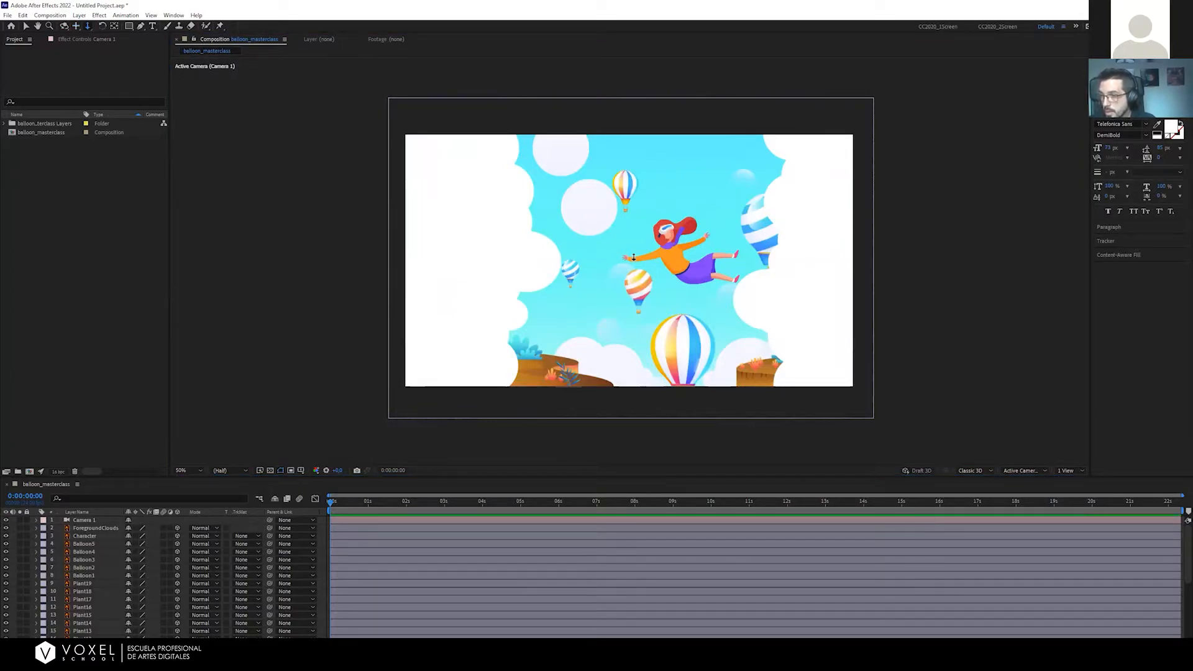
left_click_drag(638, 262, 726, 271)
key("ctrl+z")
key("ctrl+z")
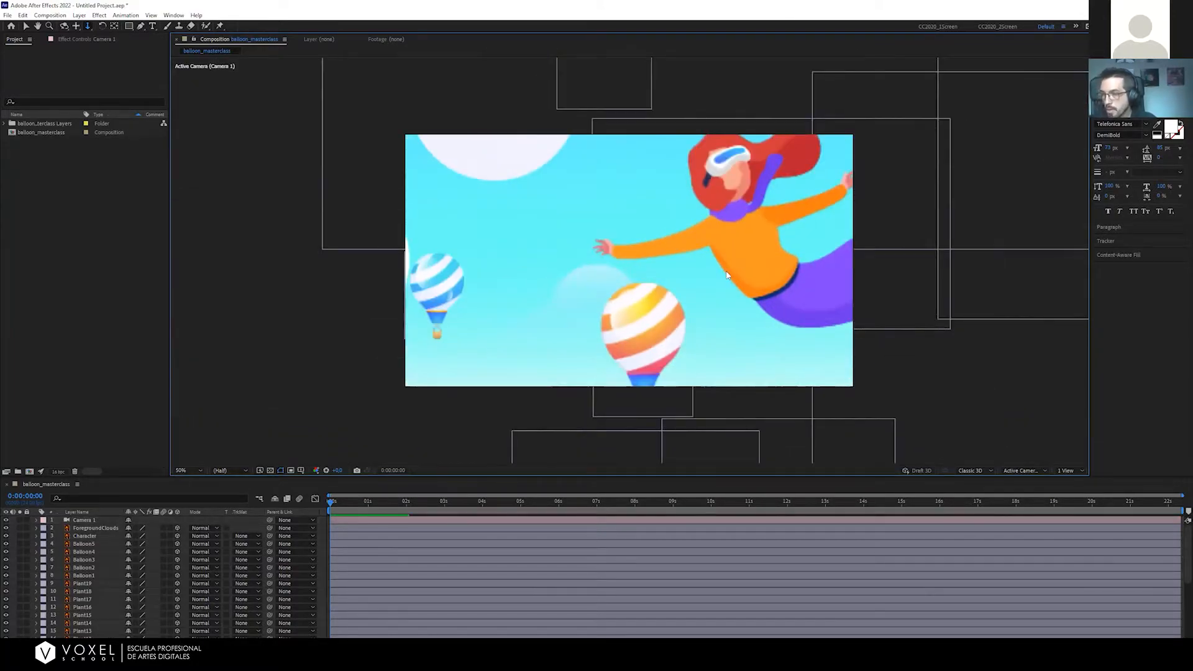
Cycle repeatedly through the Orbit, Pan and Dolly camera tools to compare them over the composition
left_click(63, 26)
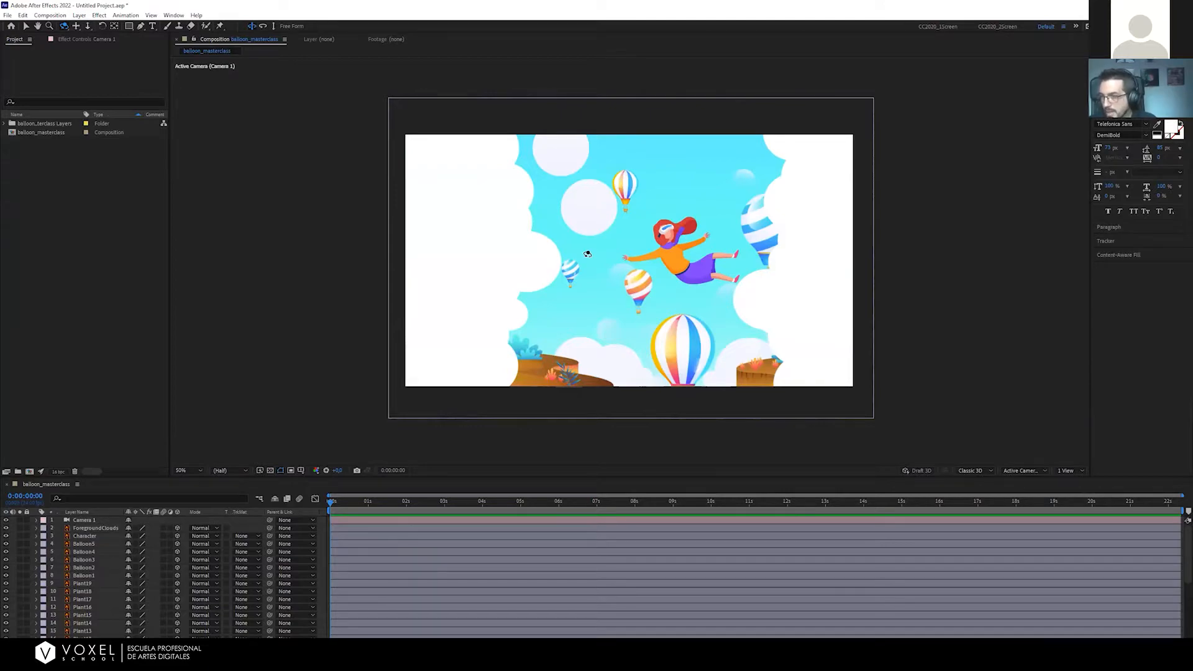
key("c")
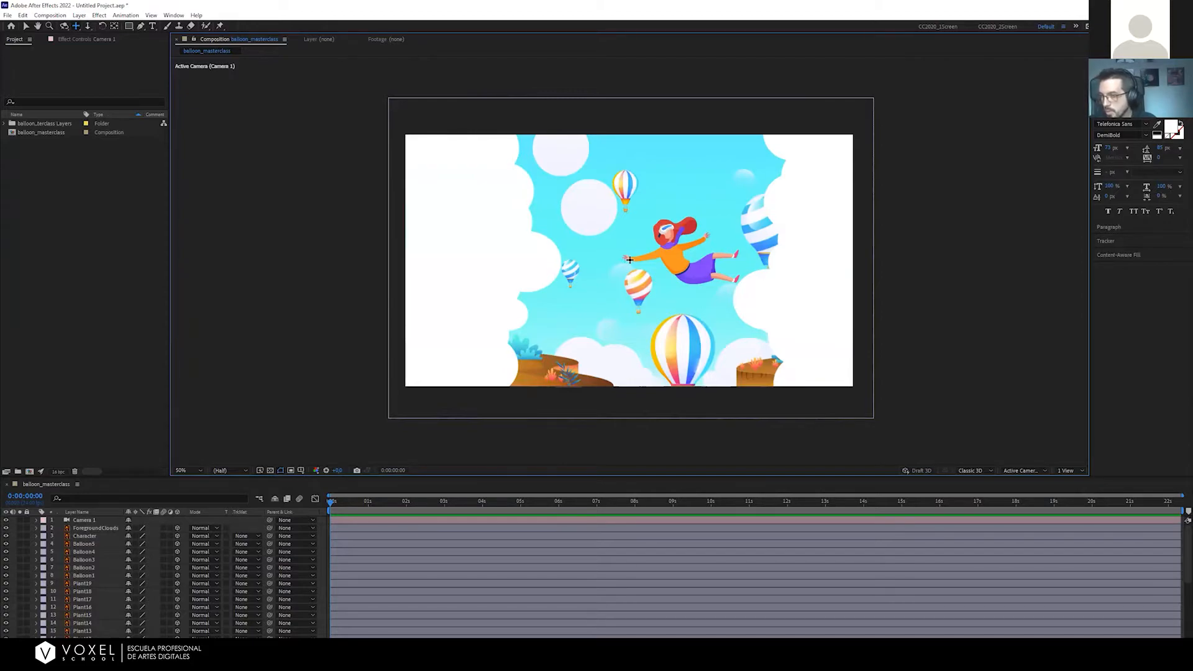
key("c")
key("c")
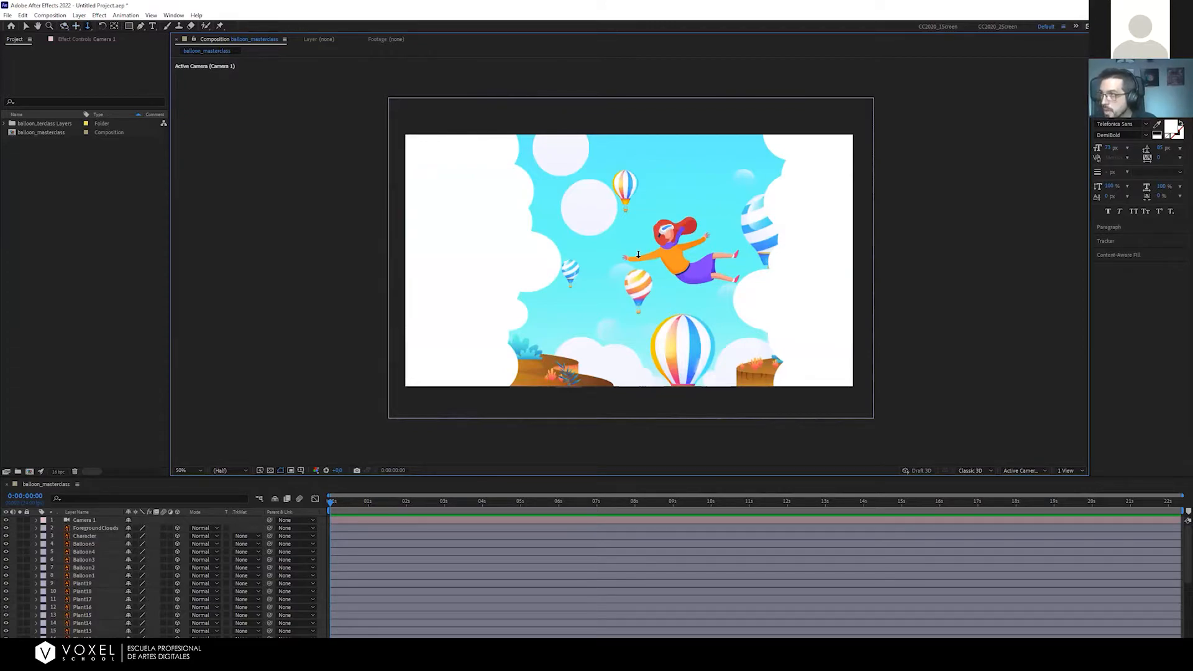
key("c")
key("c")
key("c")
key("c")
key("c")
key("c")
key("c")
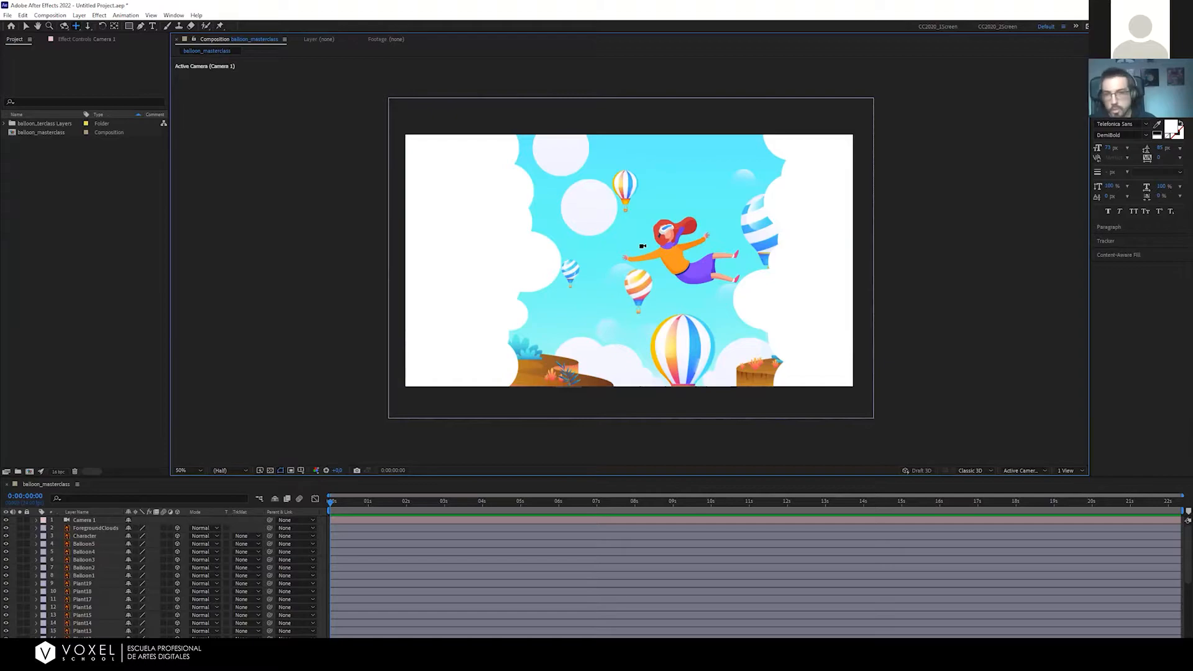
Try moving Camera 1 freely around and closer to the character with the camera tools, and undo the last moves
mouse_move(641, 246)
left_mouse_down()
mouse_move(659, 249)
mouse_move(624, 242)
mouse_move(652, 239)
mouse_move(642, 246)
left_mouse_up()
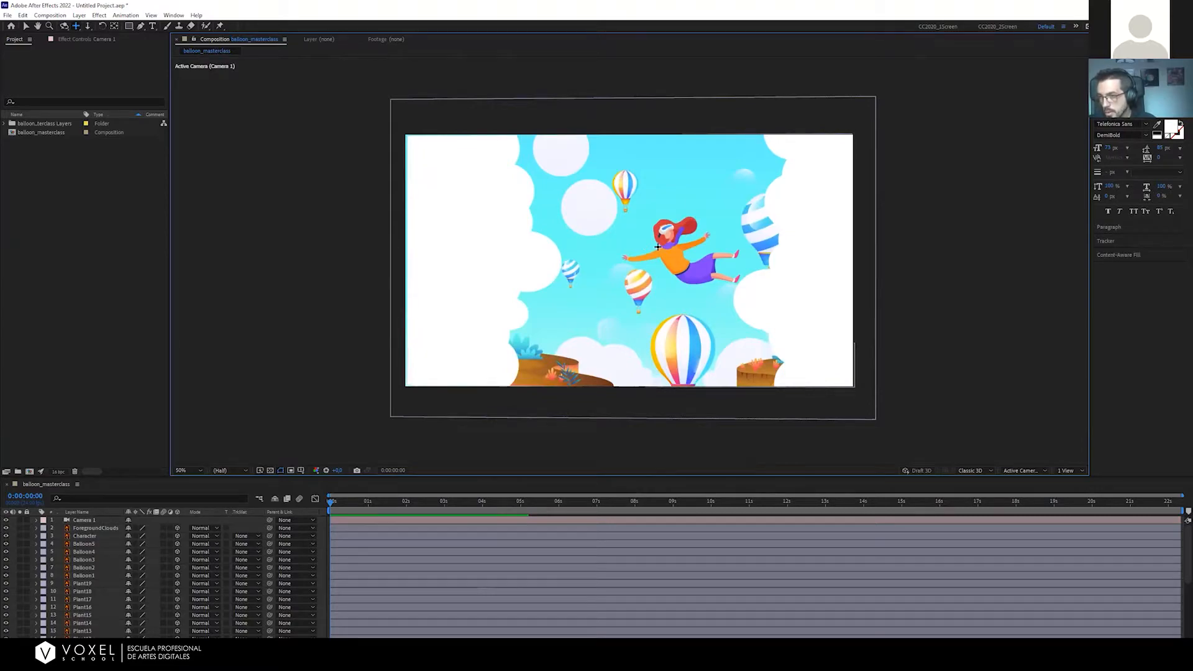
left_click_drag(657, 247, 686, 254)
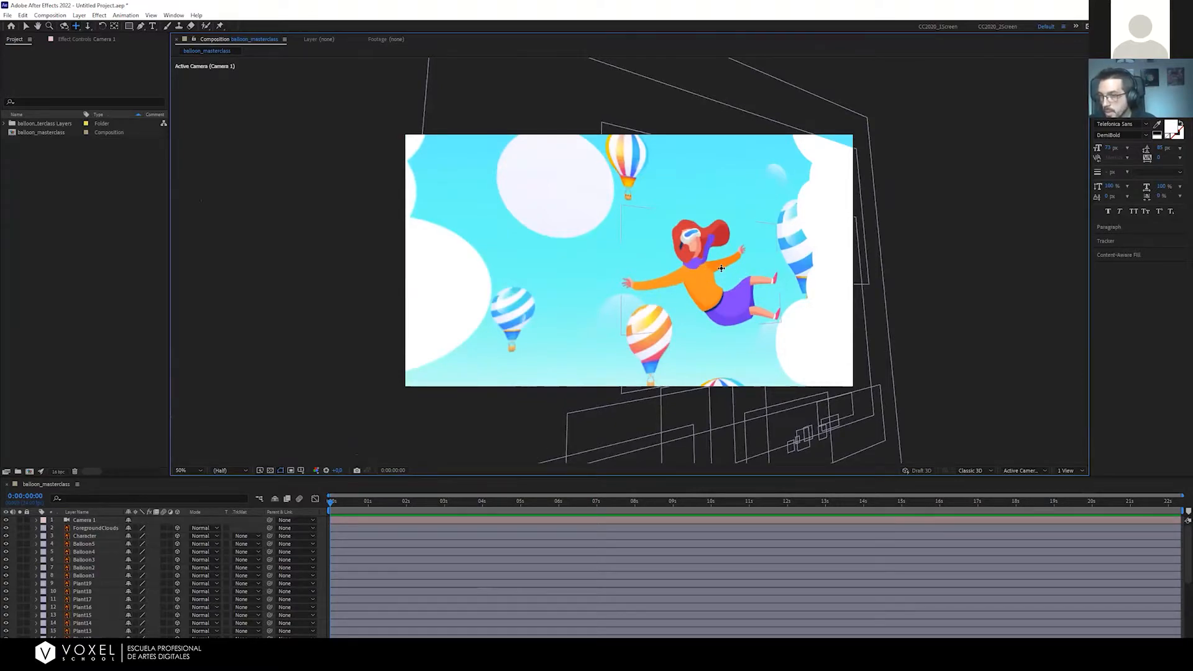
key("ctrl+z")
key("ctrl+z")
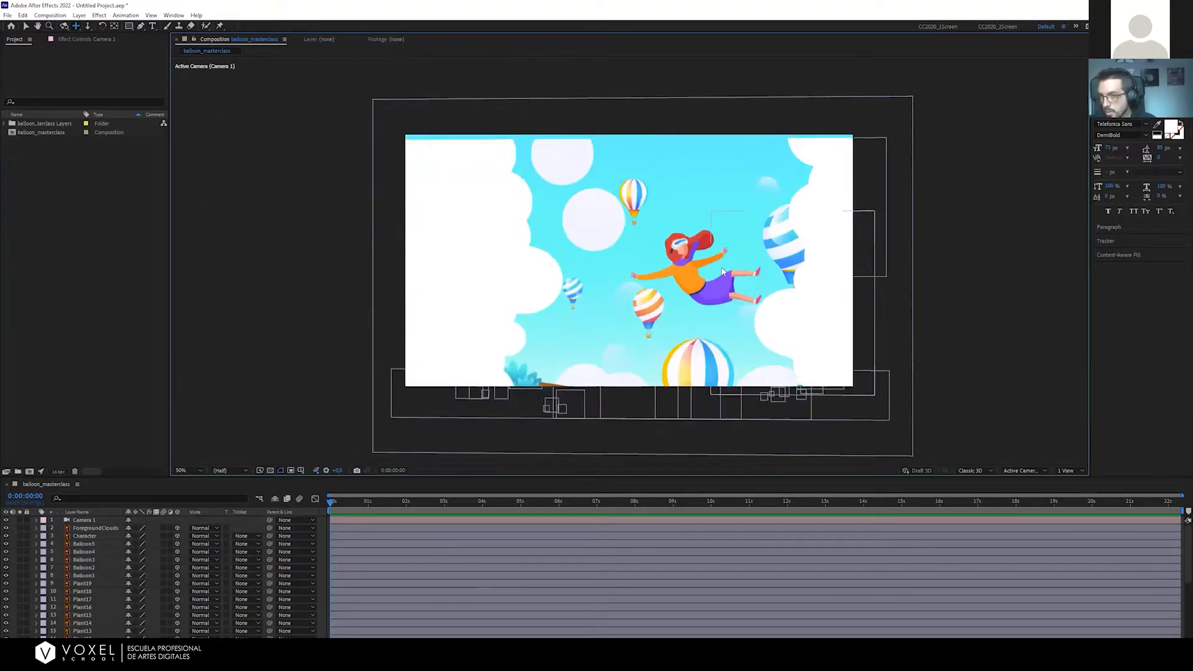
Reset the Transform properties of Camera 1, return to the Selection tool, and collapse the camera's properties
left_click(36, 521)
left_click(131, 528)
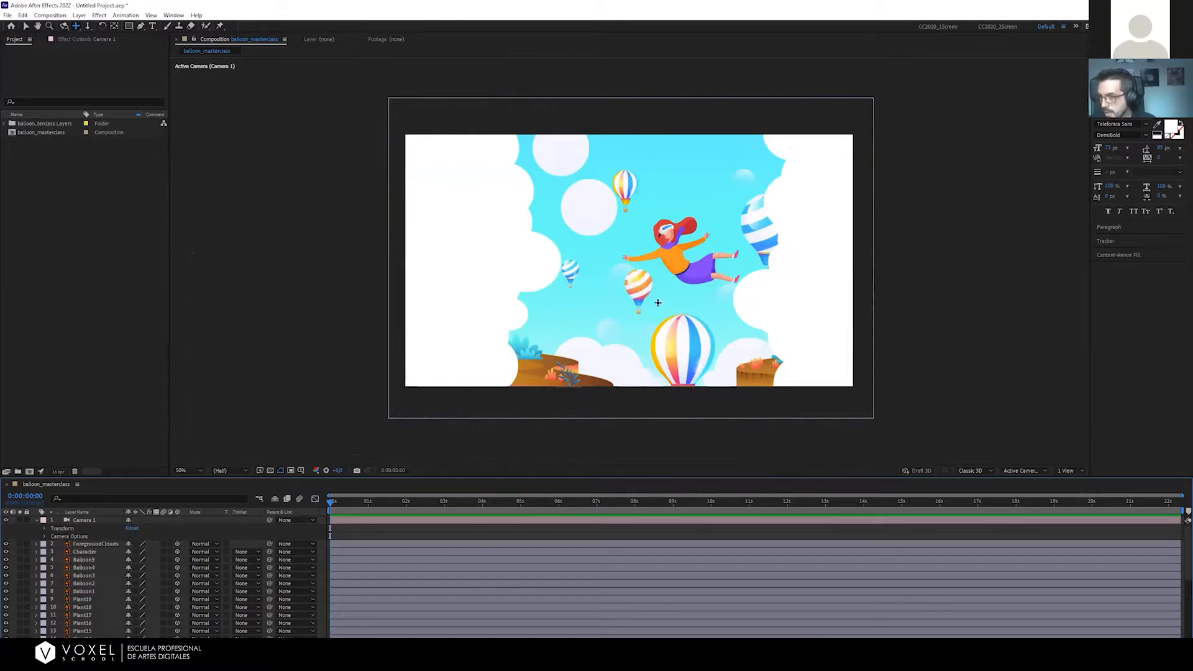
key("v")
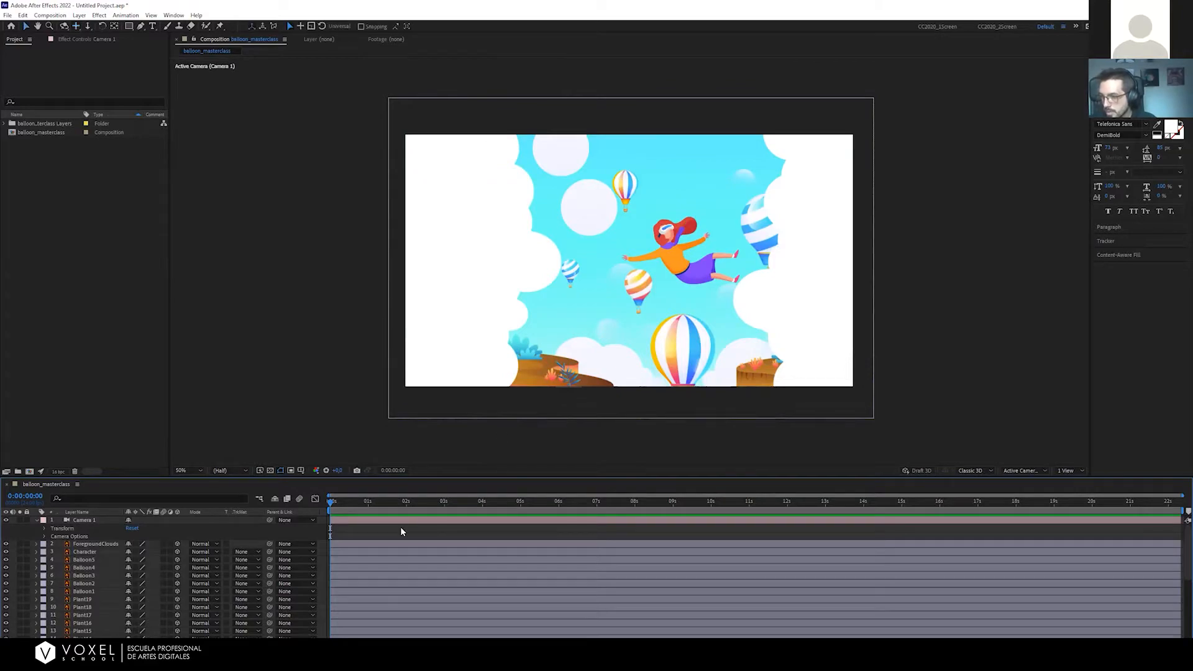
key("u")
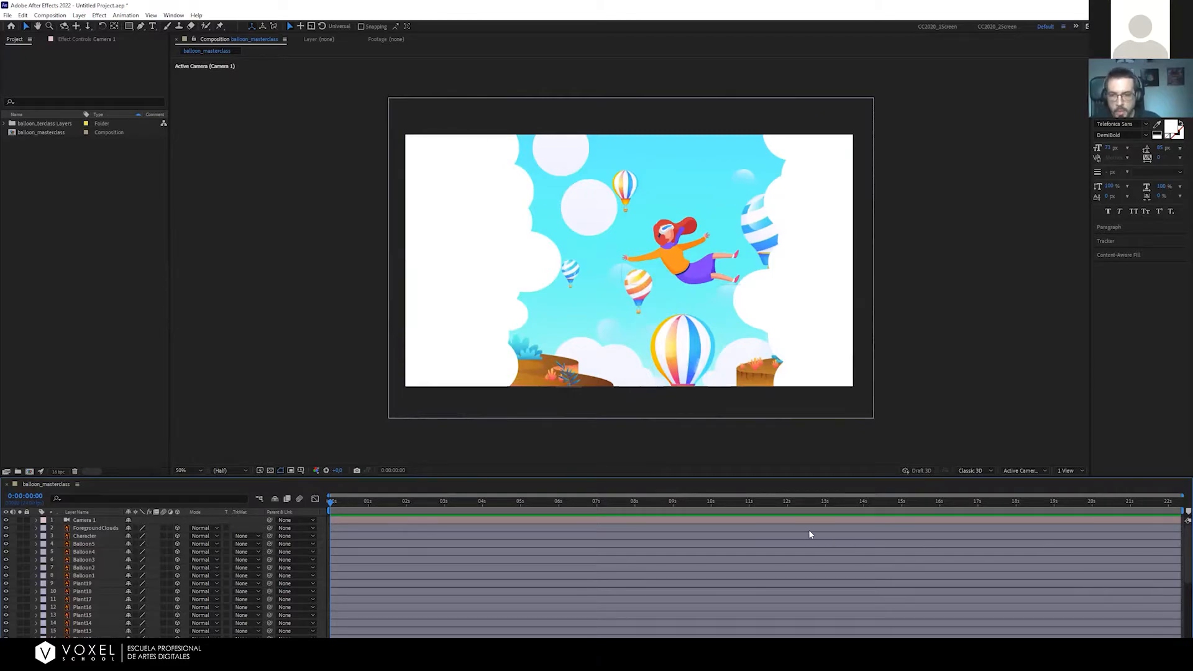
Scrub through the composition, return to 0:00:00:00, and activate the Pan camera tool
left_click(347, 503)
left_click_drag(386, 507, 240, 503)
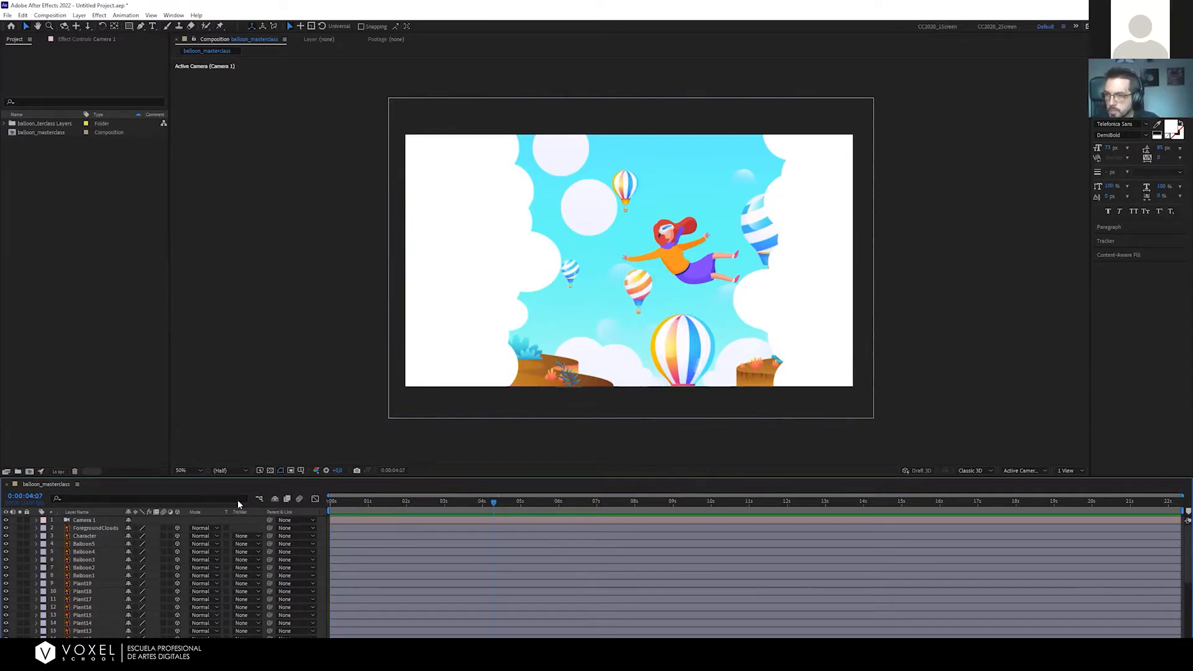
left_click(46, 133)
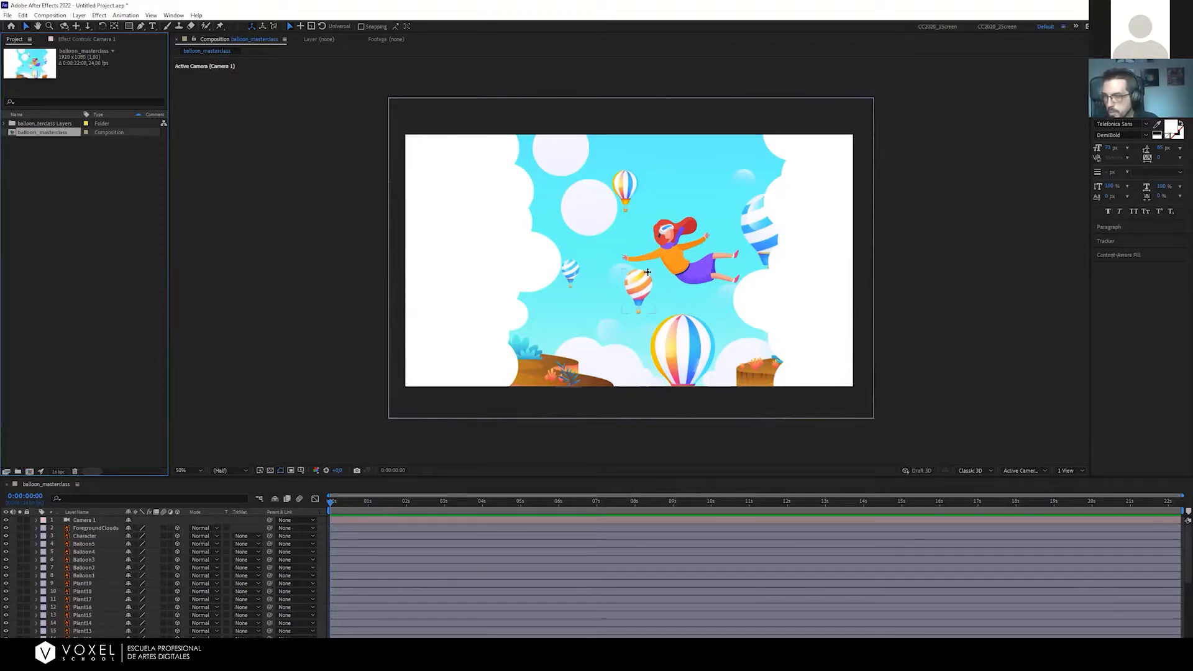
key("y")
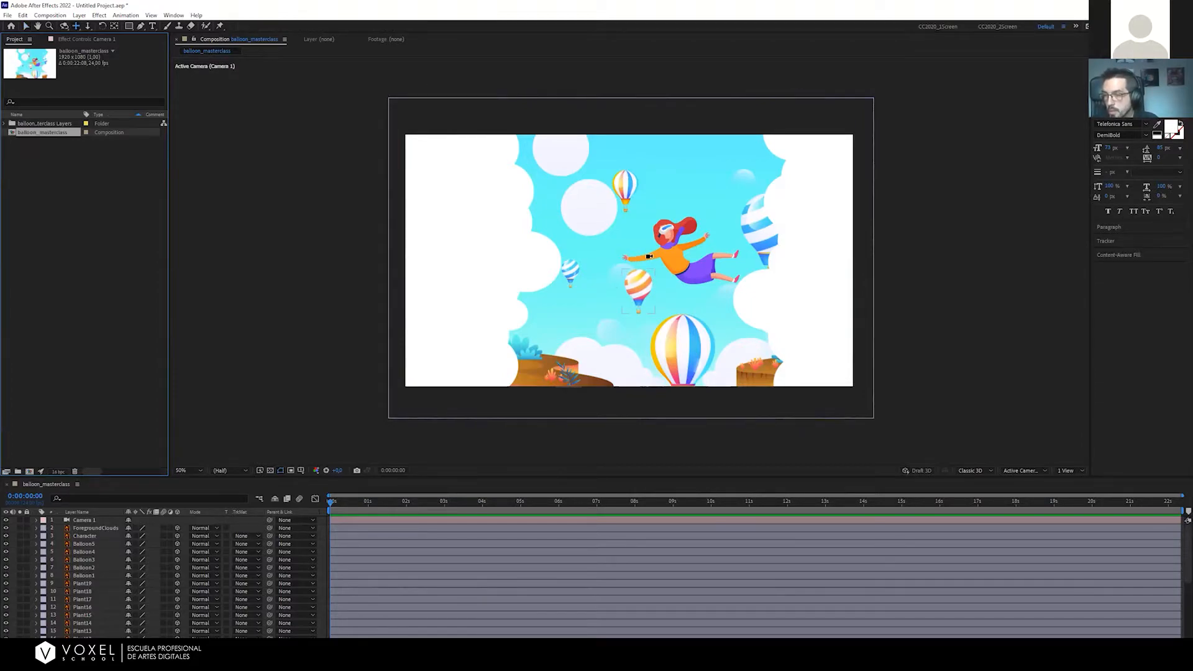
Try to pan the camera and move the orange-striped Balloon3 layer in the camera view, undoing each move
left_click_drag(641, 262, 617, 259)
key("ctrl+z")
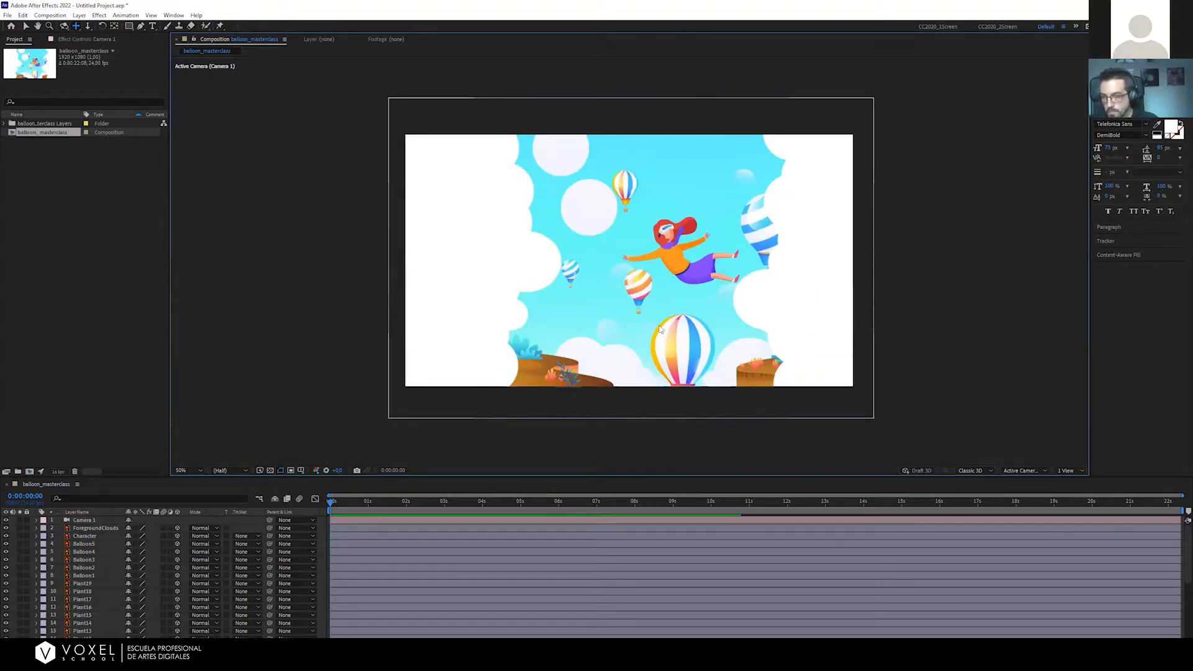
key("v")
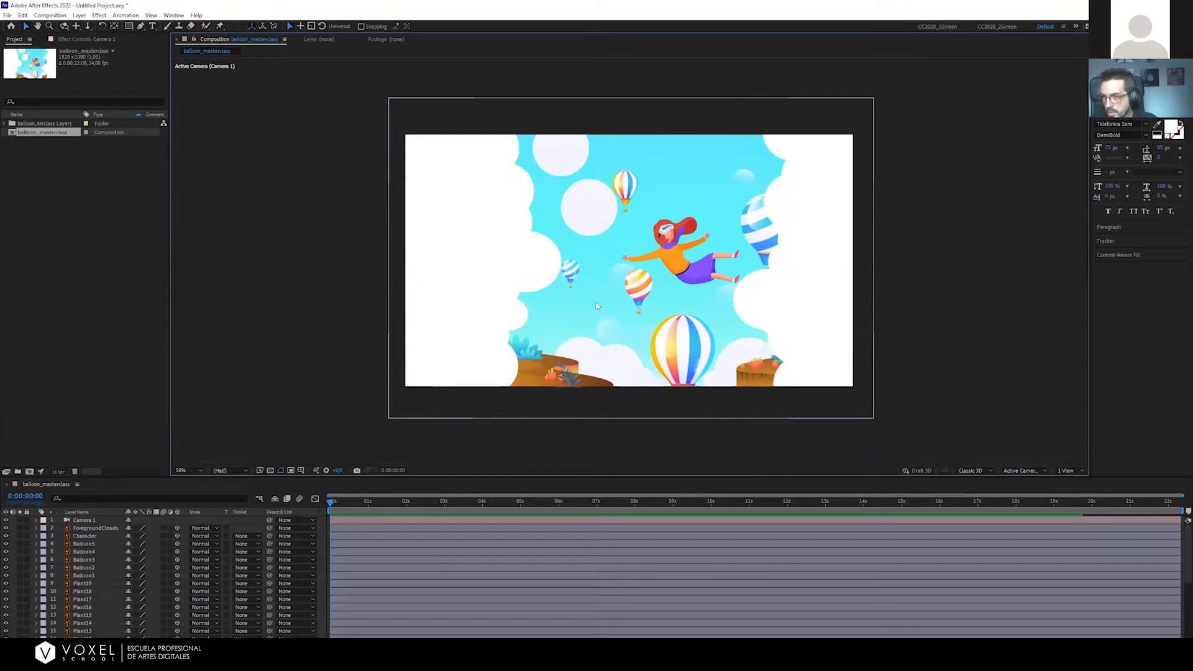
left_click(638, 294)
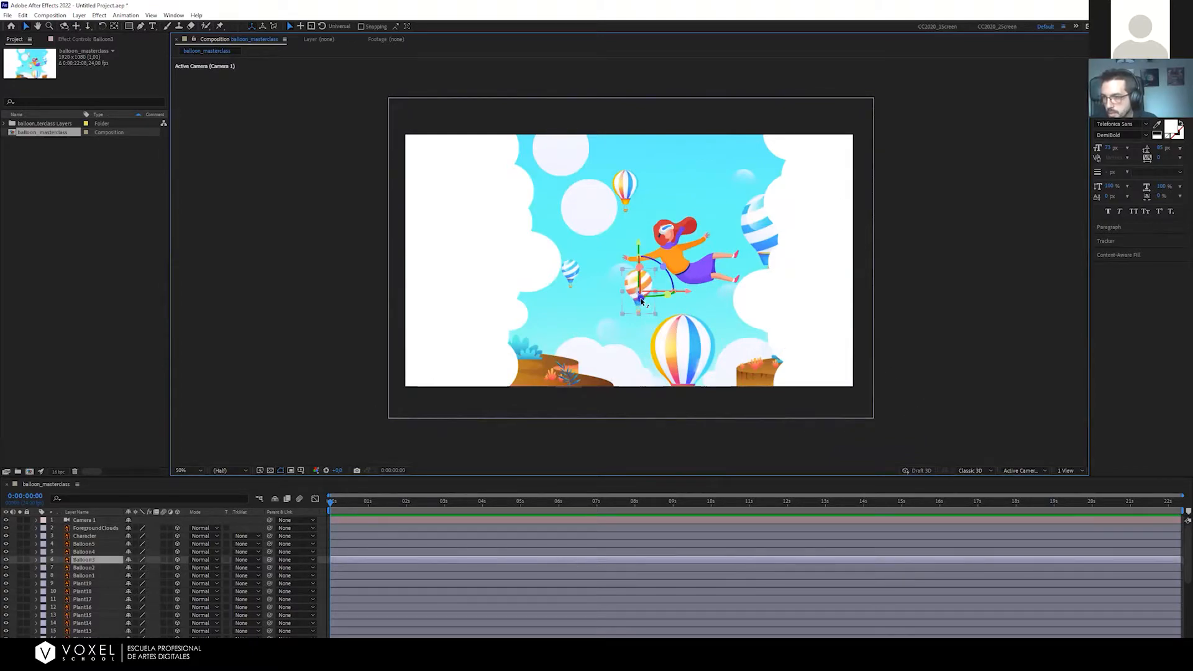
left_click_drag(640, 301, 629, 275)
key("ctrl+z")
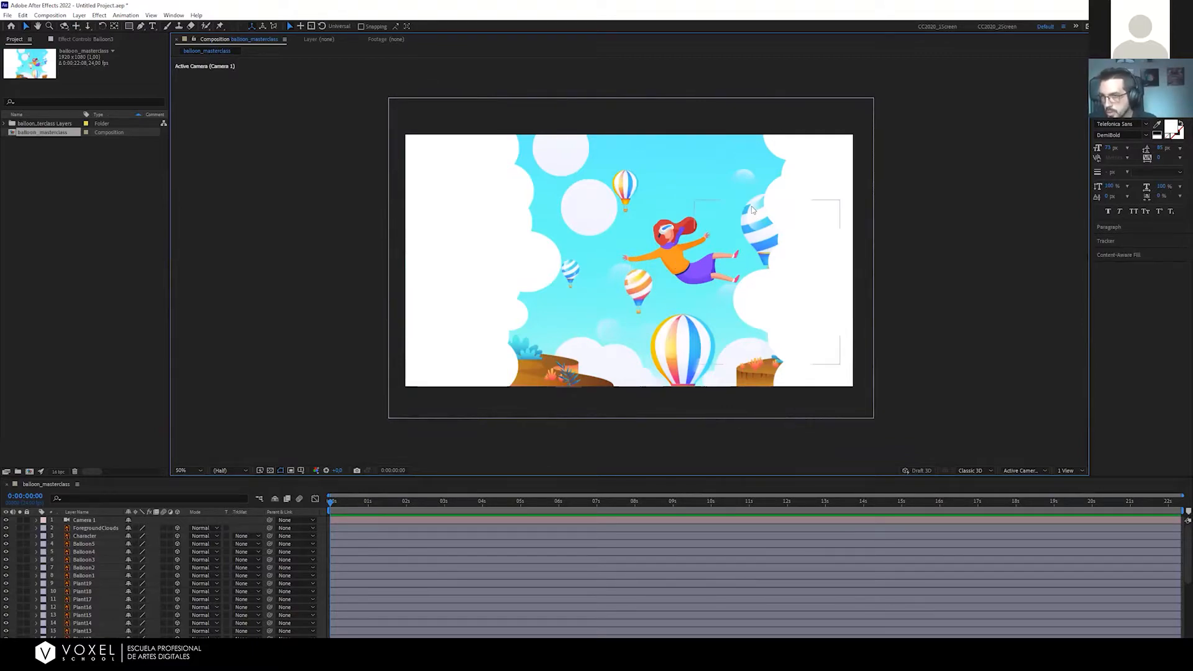
Try out the 3D axis handles on the Plant17 and Balloon3 layers, leaving nothing selected
left_click(770, 384)
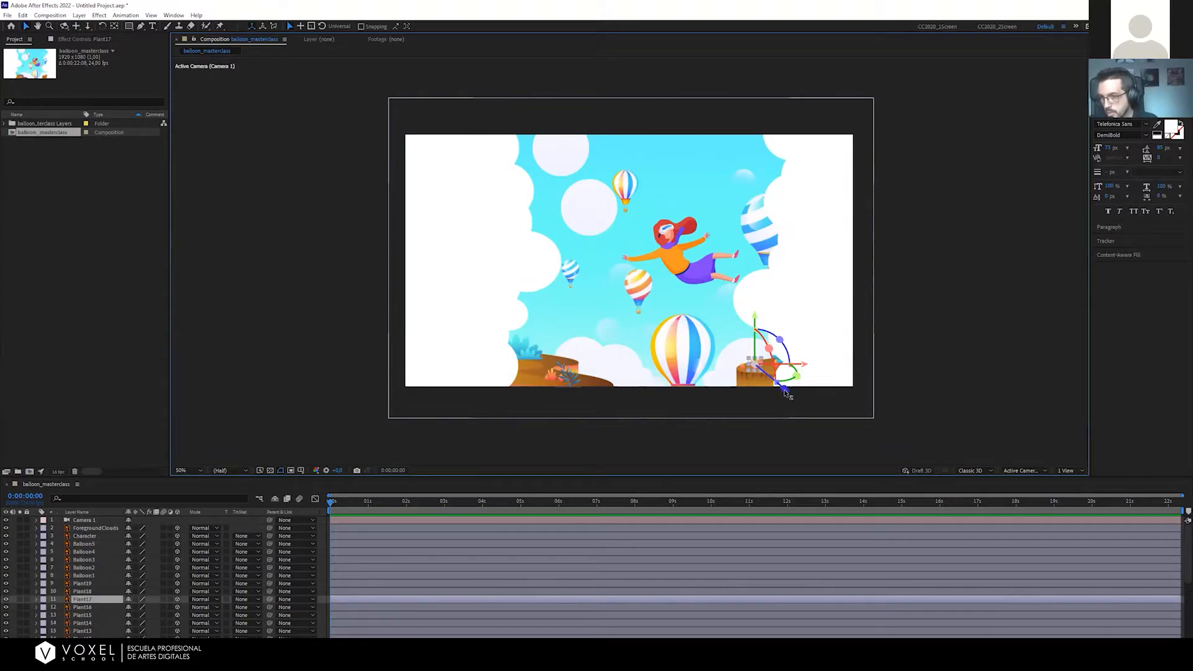
mouse_move(785, 392)
left_mouse_down()
mouse_move(746, 357)
mouse_move(801, 397)
mouse_move(777, 373)
left_mouse_up()
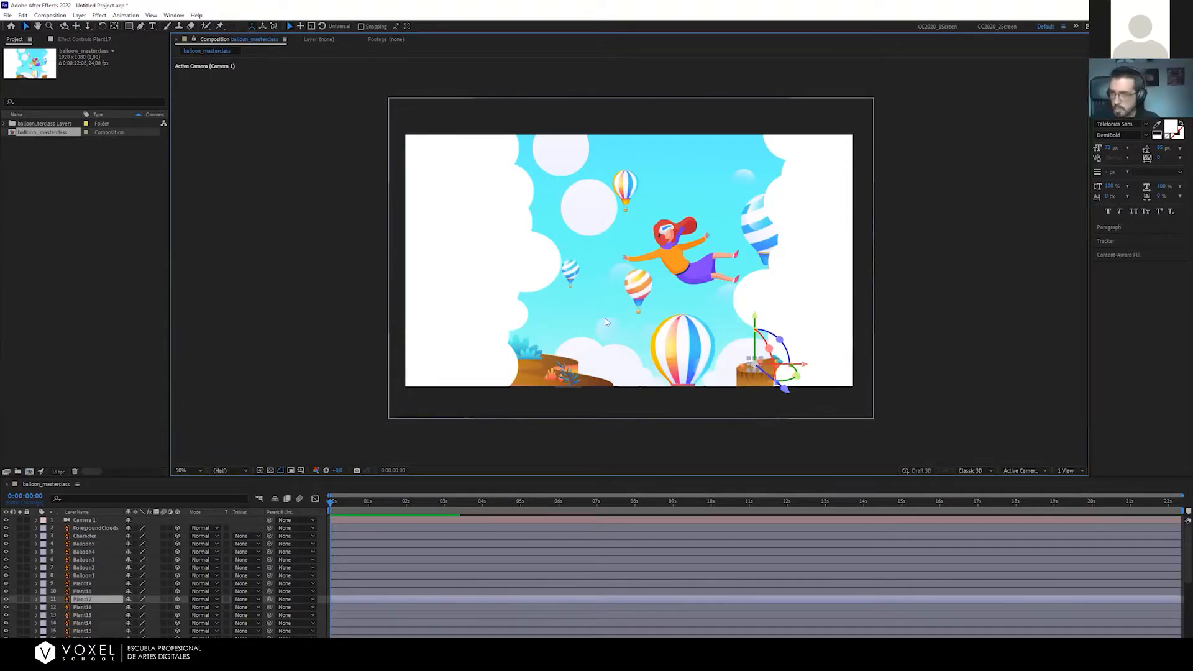
left_click(638, 290)
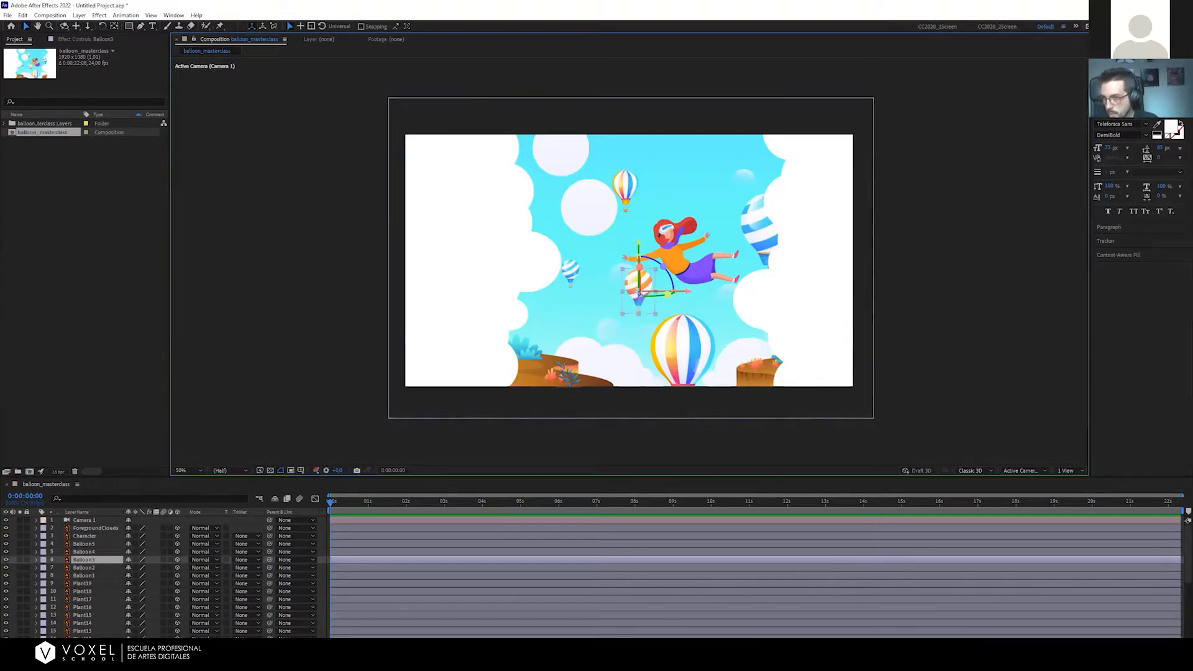
mouse_move(639, 301)
left_mouse_down()
mouse_move(620, 271)
mouse_move(644, 306)
mouse_move(624, 279)
mouse_move(659, 304)
left_mouse_up()
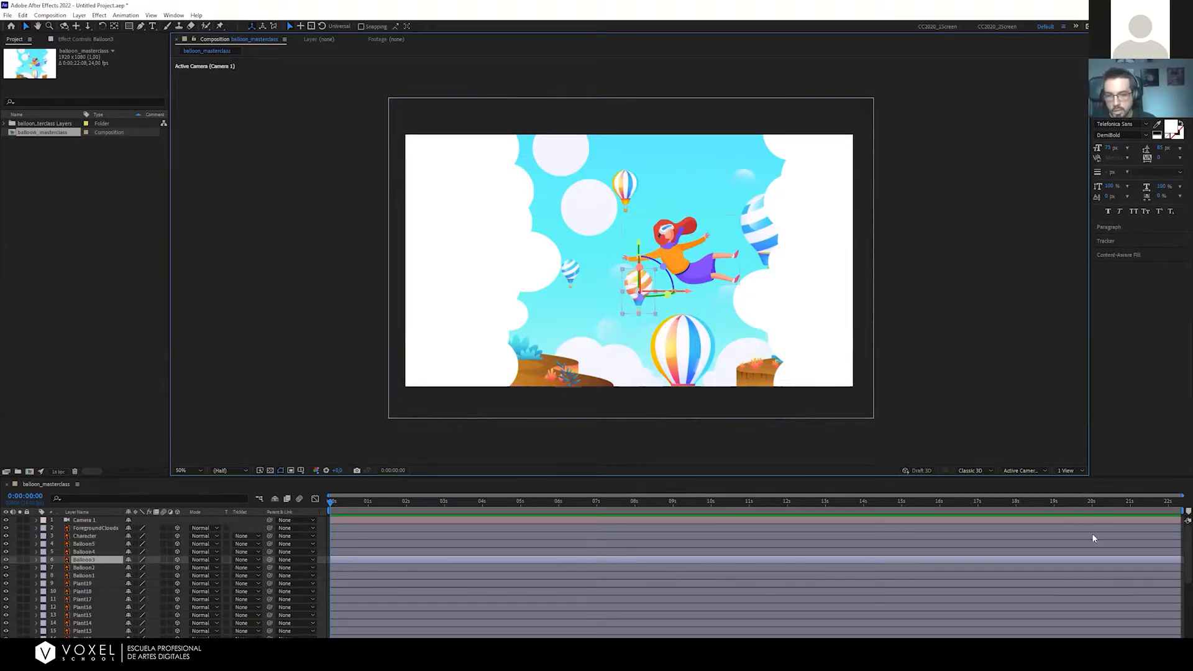
left_click(955, 398)
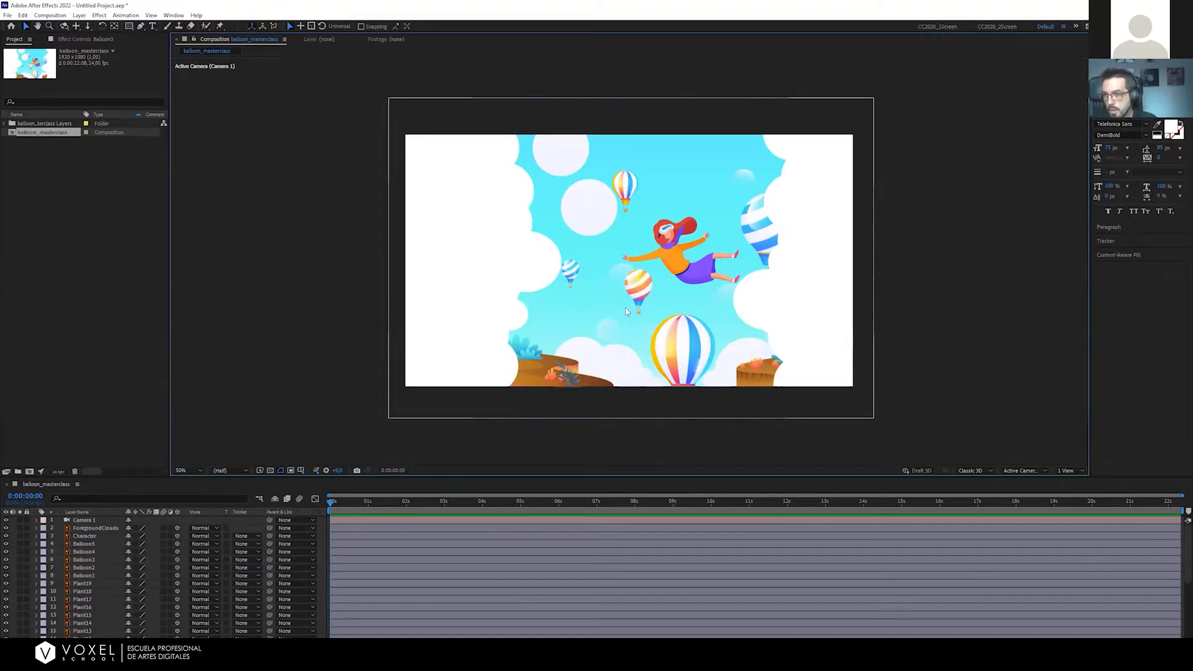
Split the composition viewer into 2 Views and select the Camera 1 layer
left_click(1066, 471)
left_click(1071, 490)
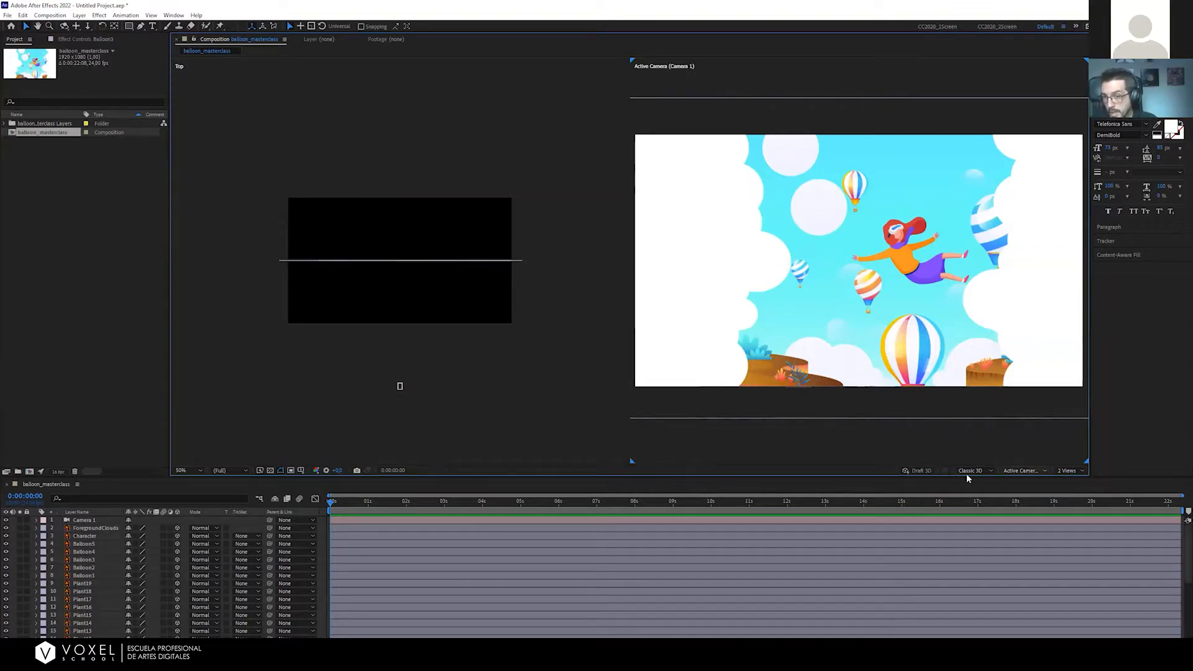
left_click(1065, 470)
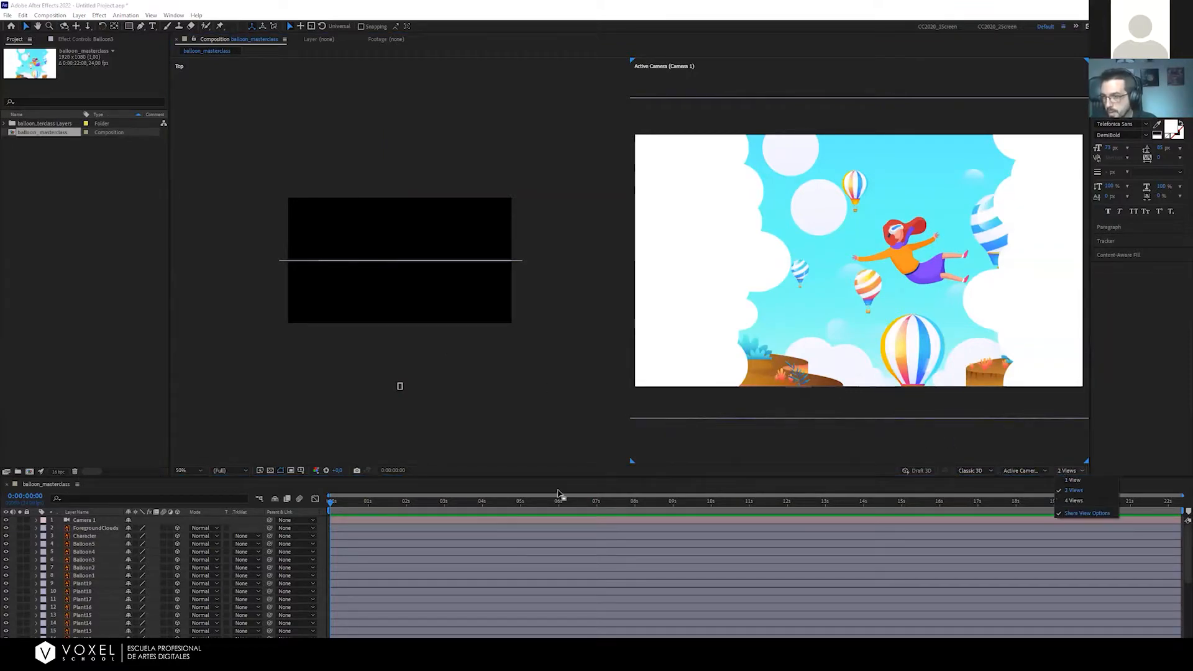
left_click(83, 522)
left_click(84, 520)
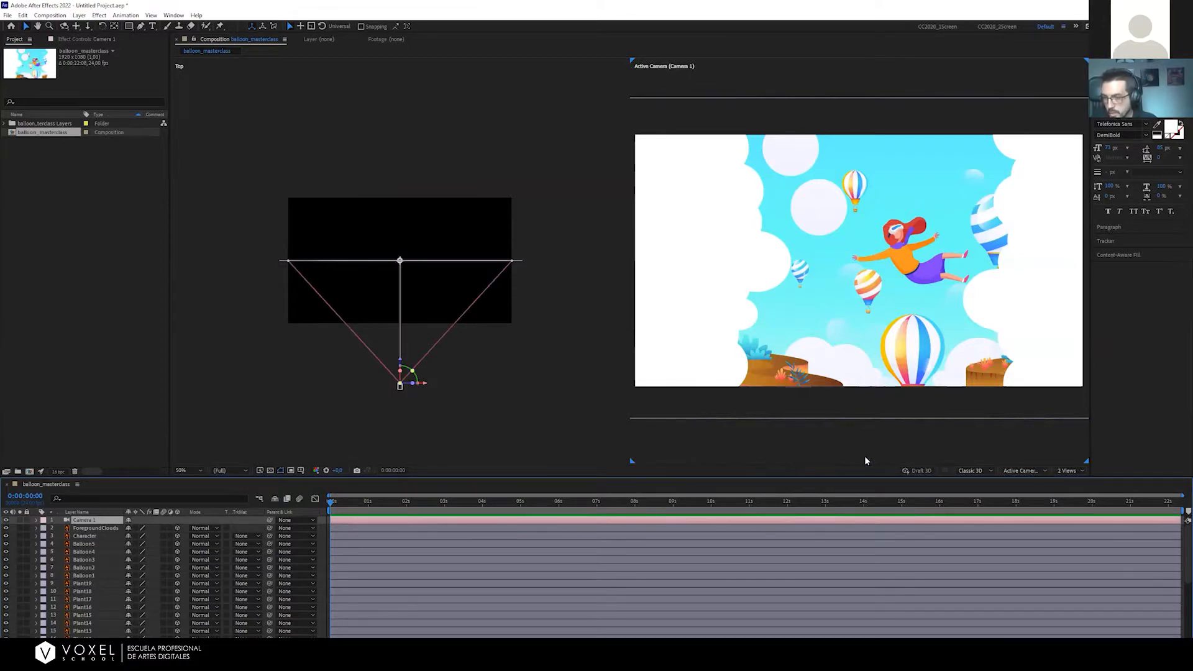
Switch the composition viewer to 1 View and return it to 2 Views
left_click(1071, 472)
left_click(1067, 480)
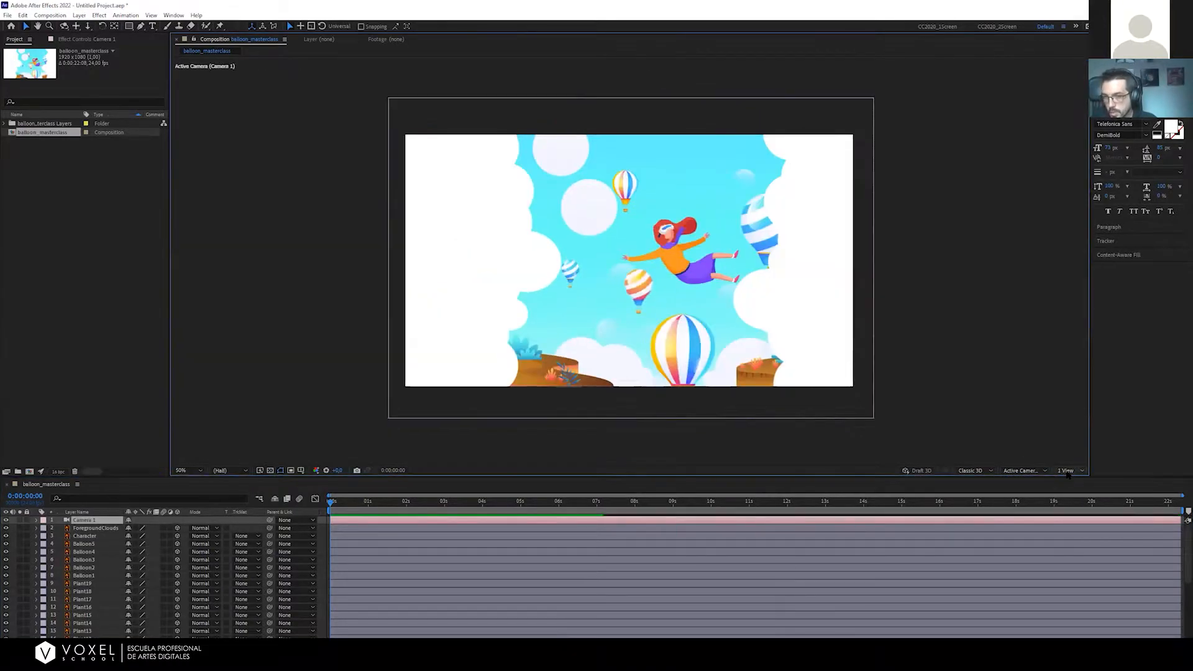
left_click(1066, 470)
left_click(1070, 489)
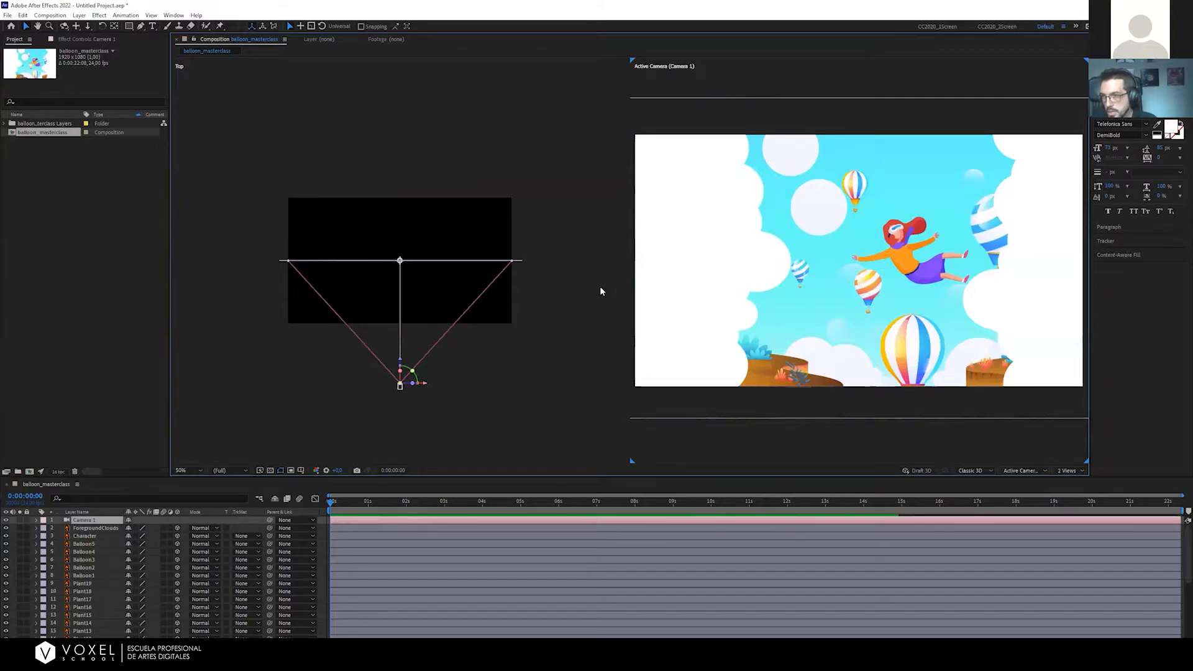
Examine how the layers line up in depth in the Top view by selecting all of them and individual cloud layers
left_click(97, 527)
scroll(82, 563, "down", 6)
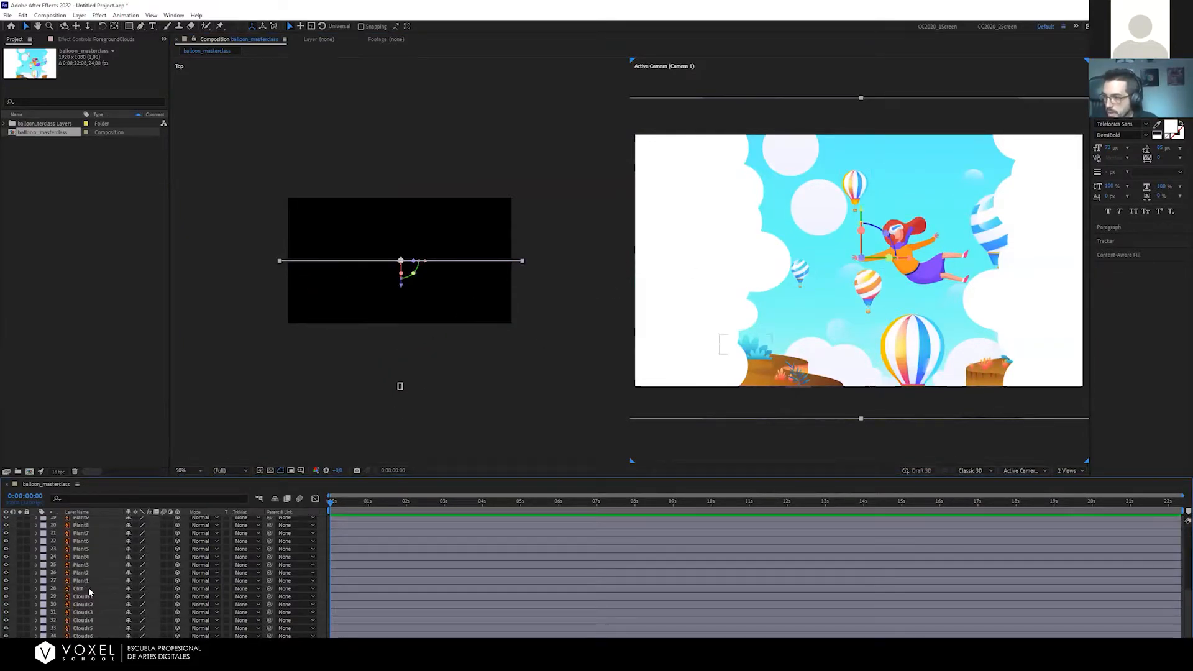
key("ctrl+a")
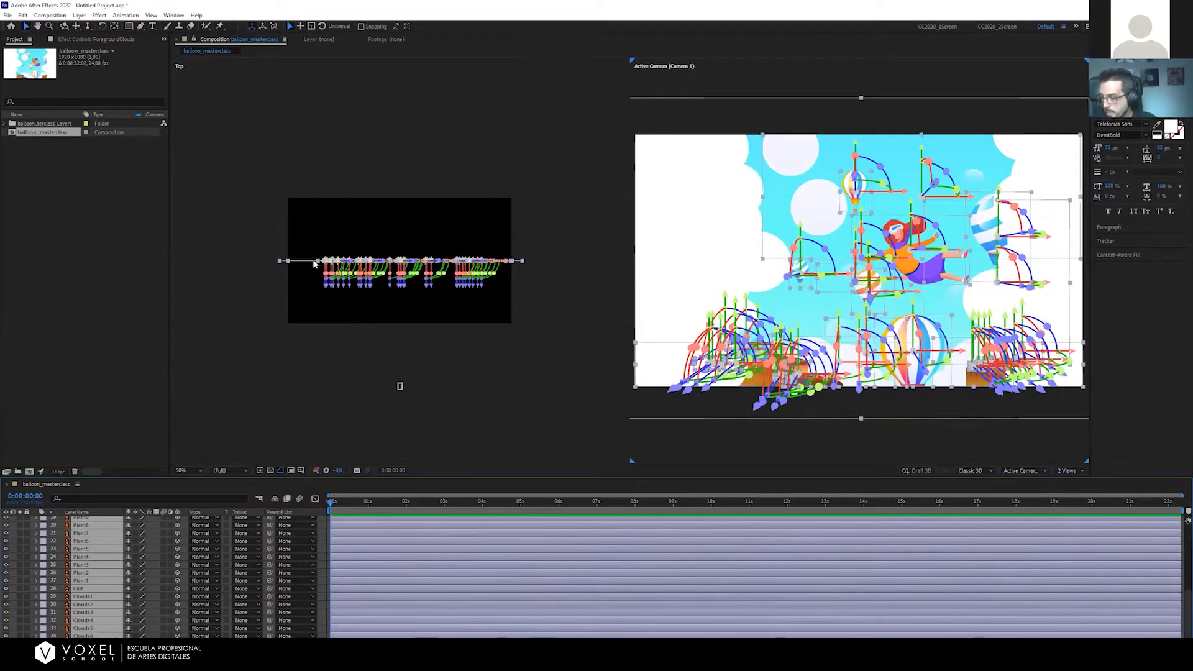
left_click(272, 266)
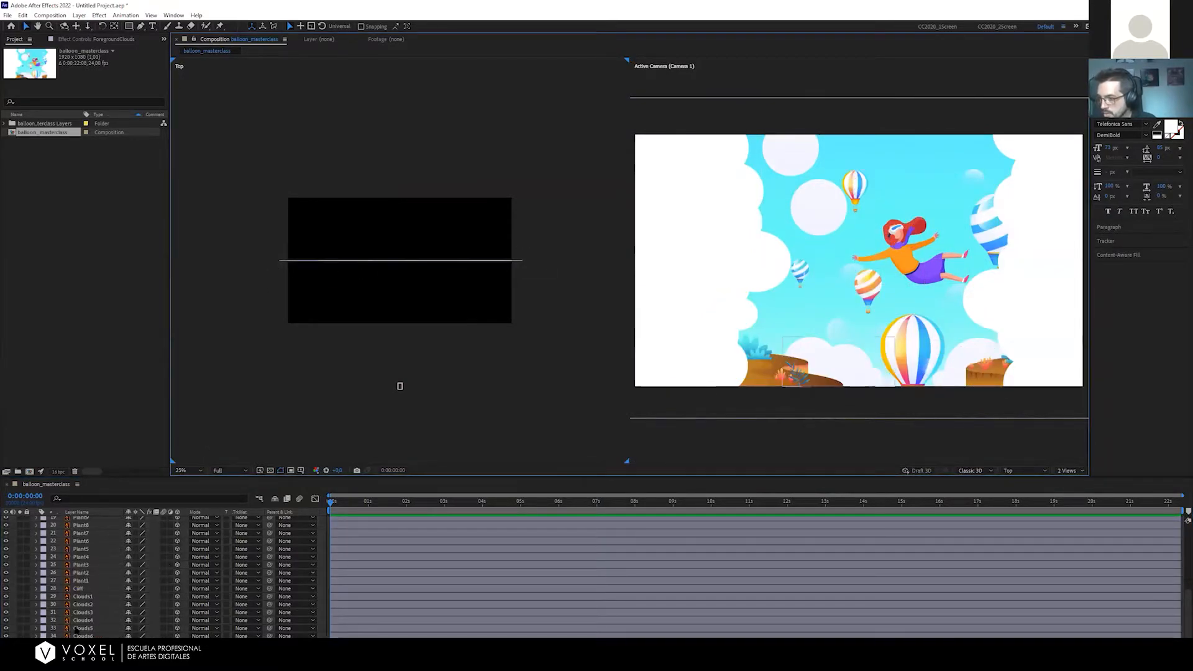
left_click(83, 632)
key("ctrl+Up")
key("ctrl+Up")
key("ctrl+Up")
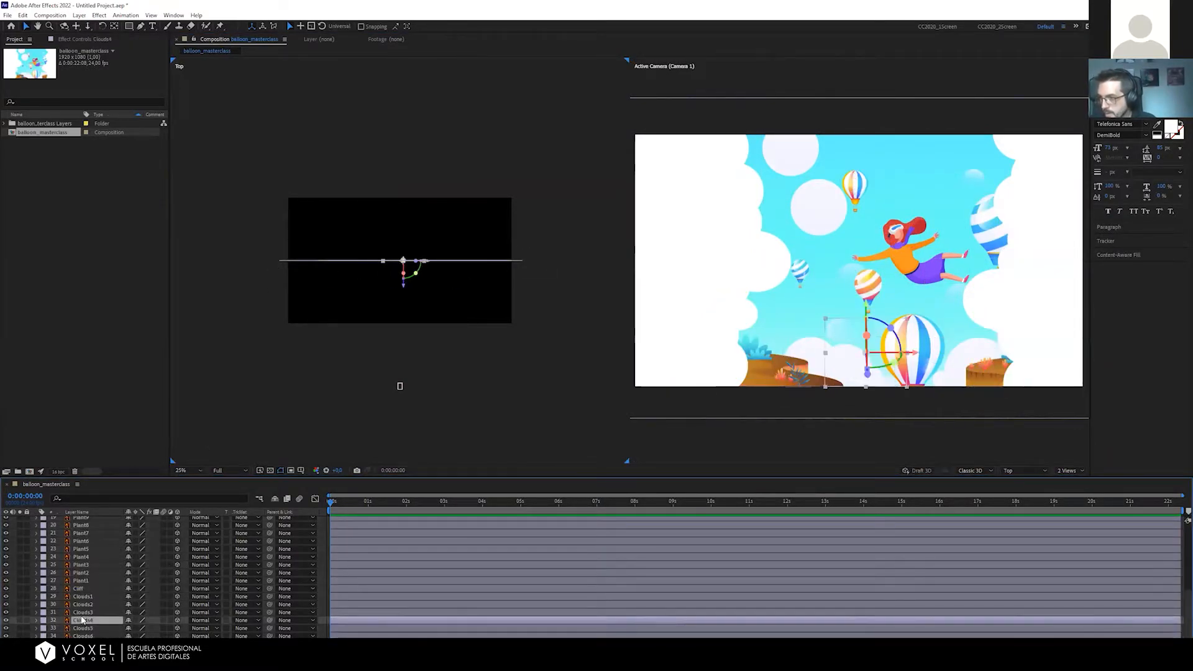
left_click(186, 398)
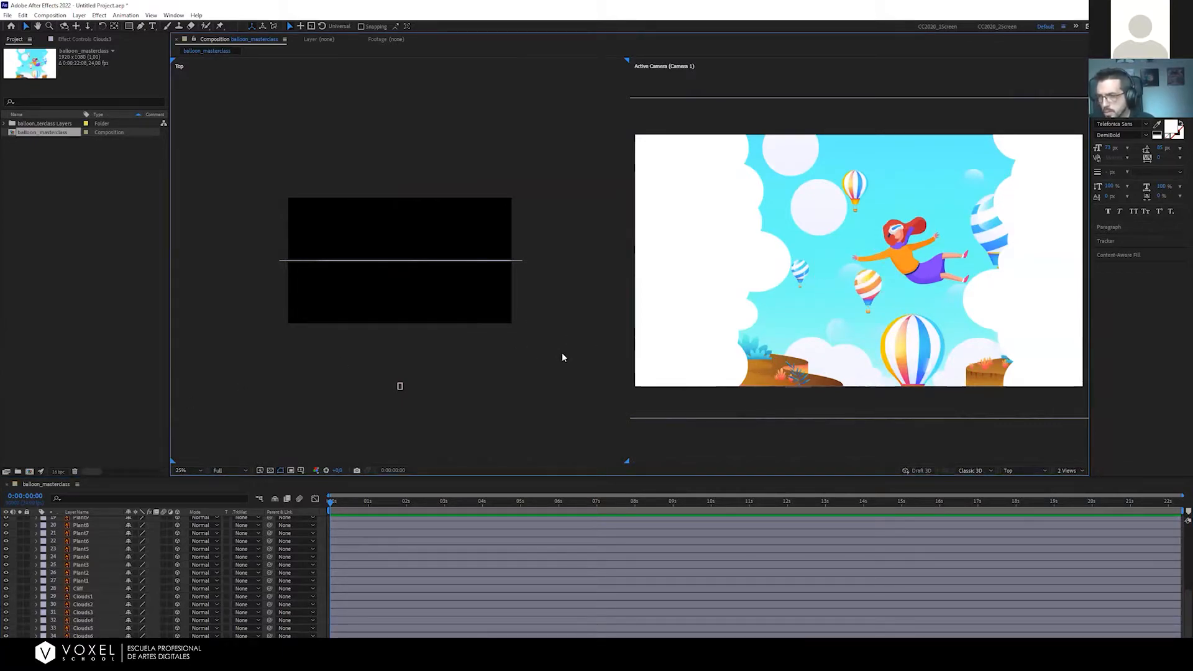
View the scene from Front and from Left, selecting the camera to inspect its field of view
left_click(1023, 471)
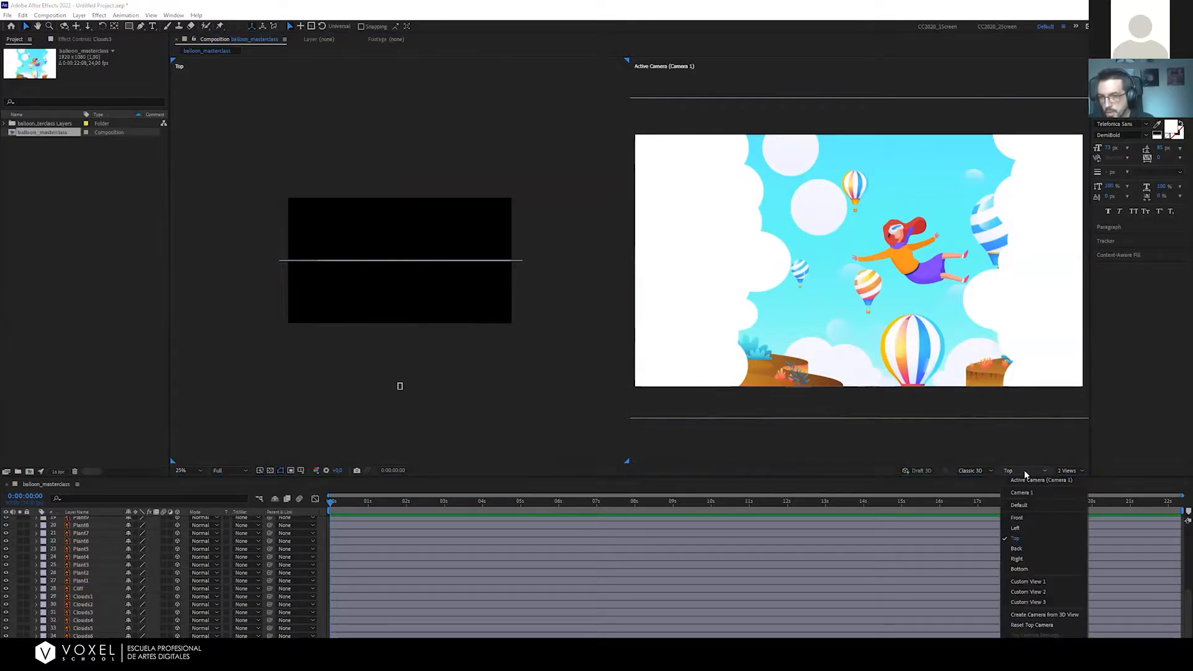
left_click(1017, 520)
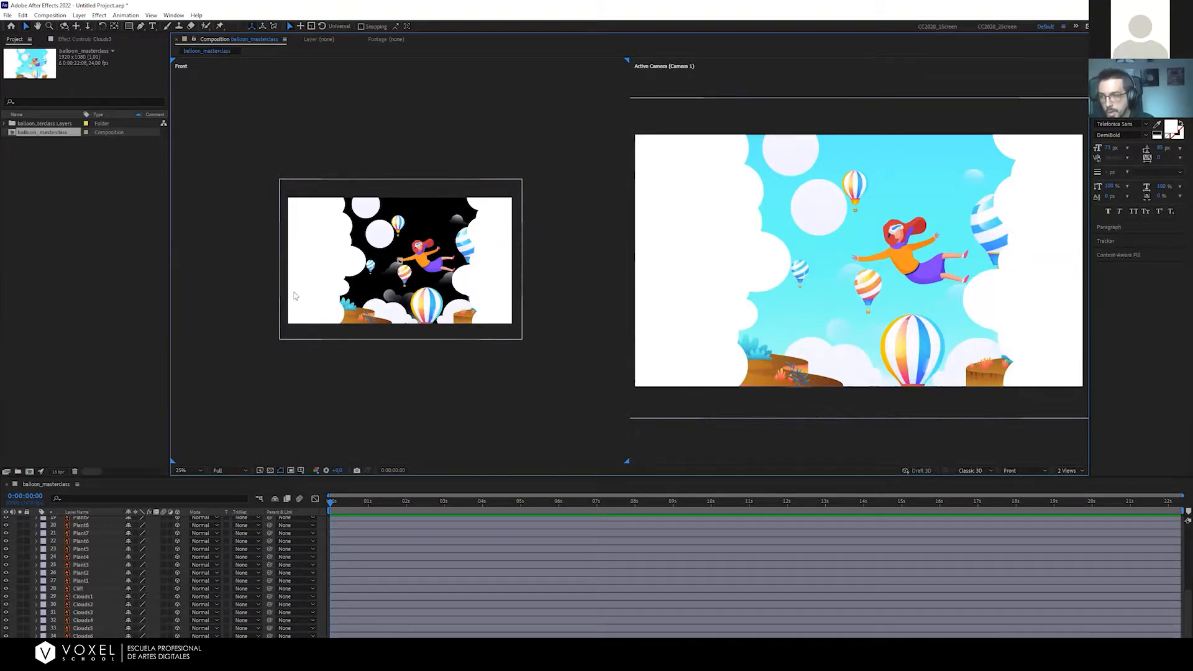
left_click(1012, 474)
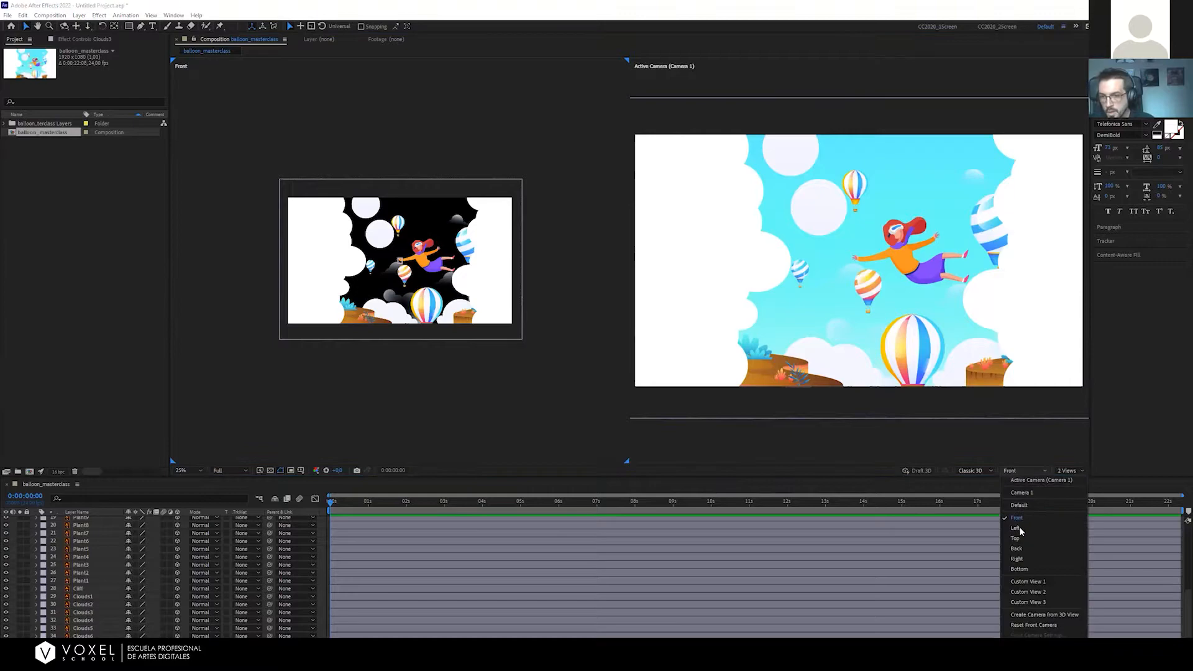
left_click(1022, 530)
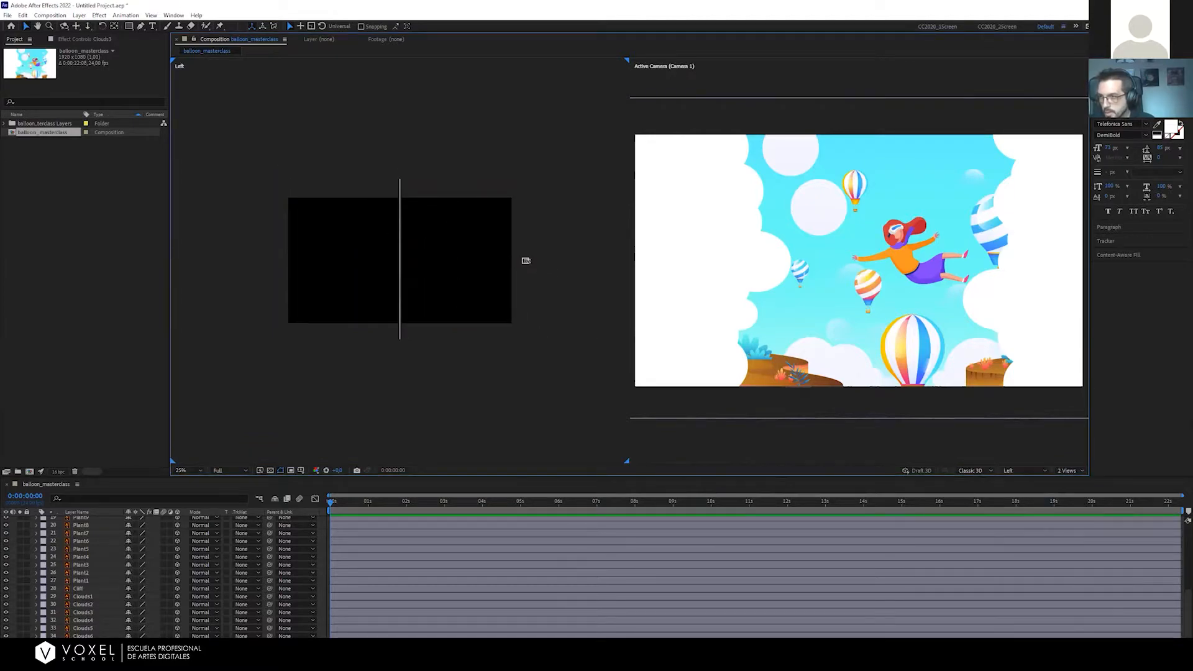
left_click(525, 261)
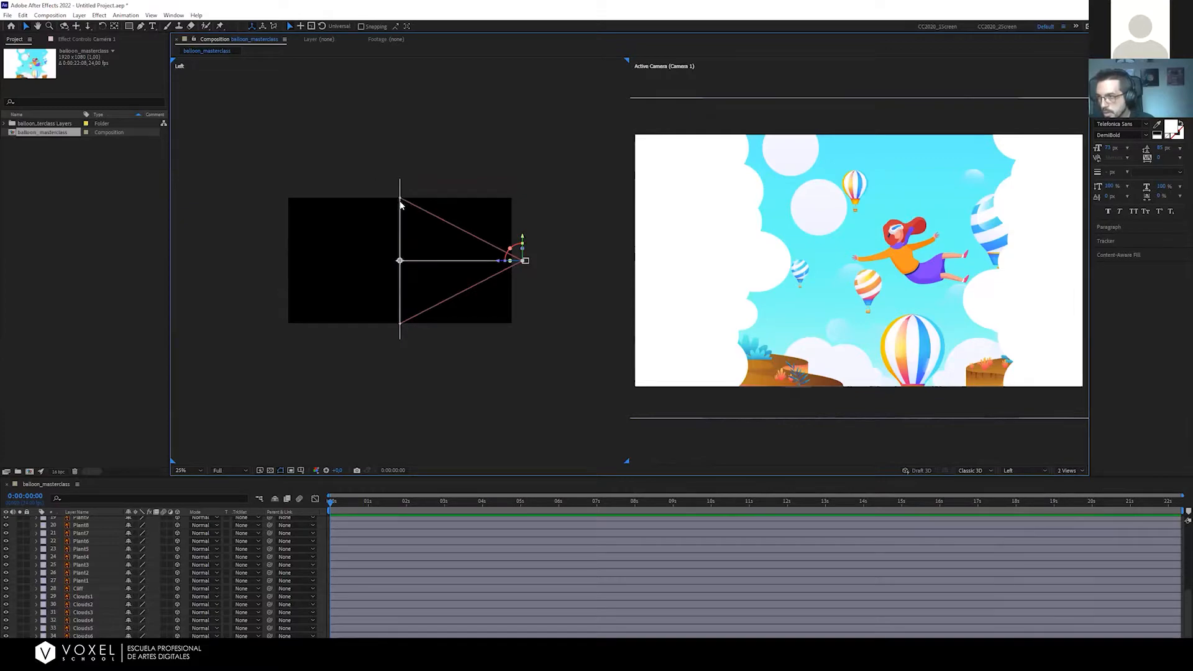
Show the scene in Custom View 1 and orbit around it to inspect the camera and the flat layers
left_click(1046, 472)
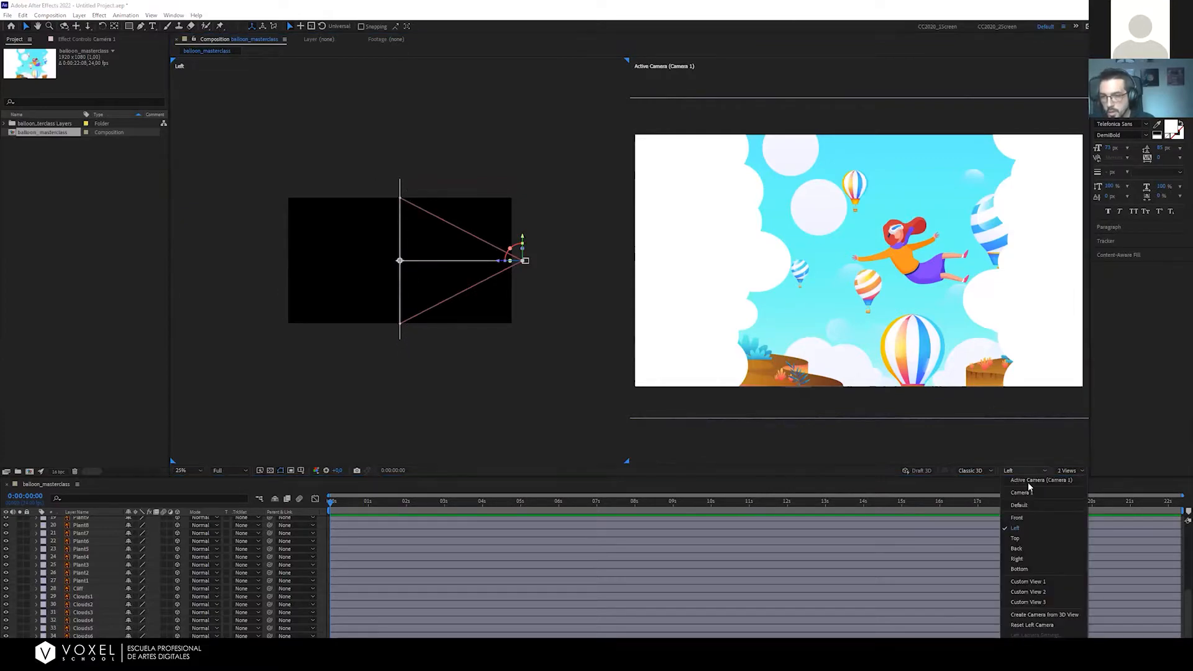
left_click(1028, 583)
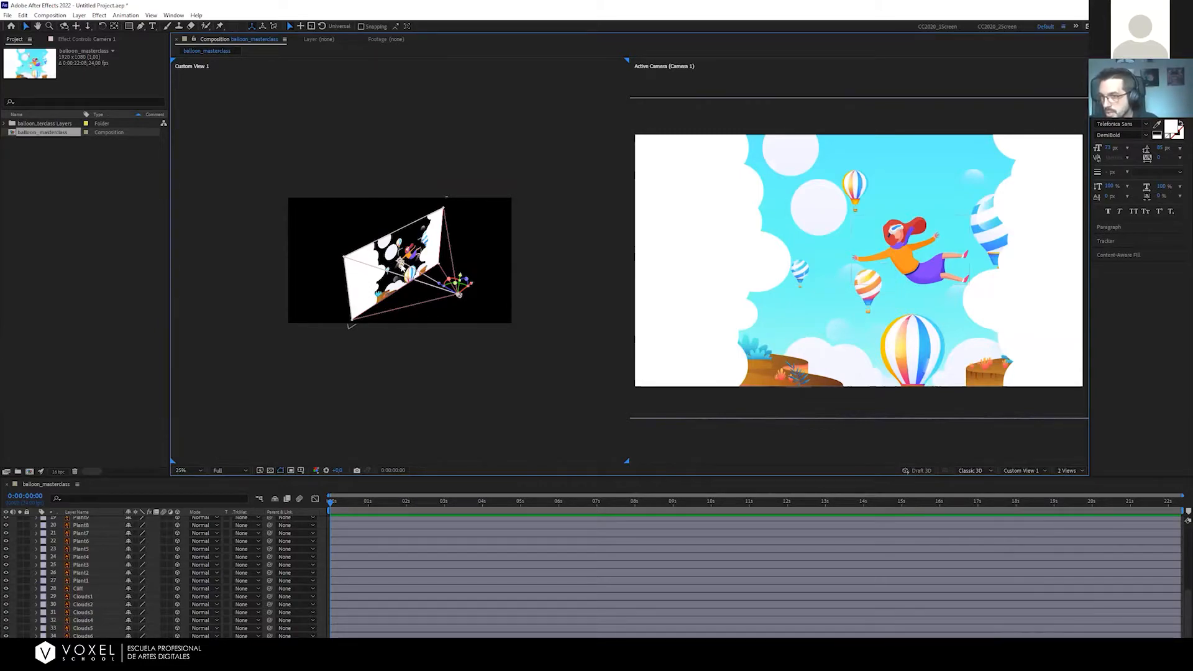
left_click(679, 98)
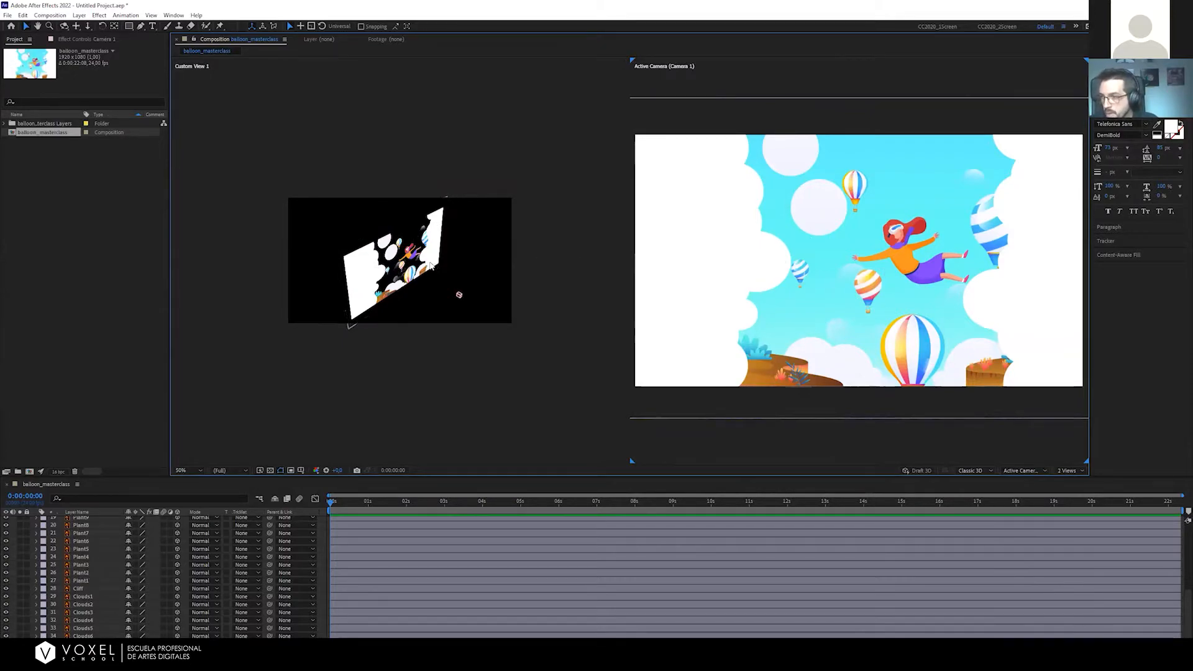
left_click_drag(415, 278, 479, 268)
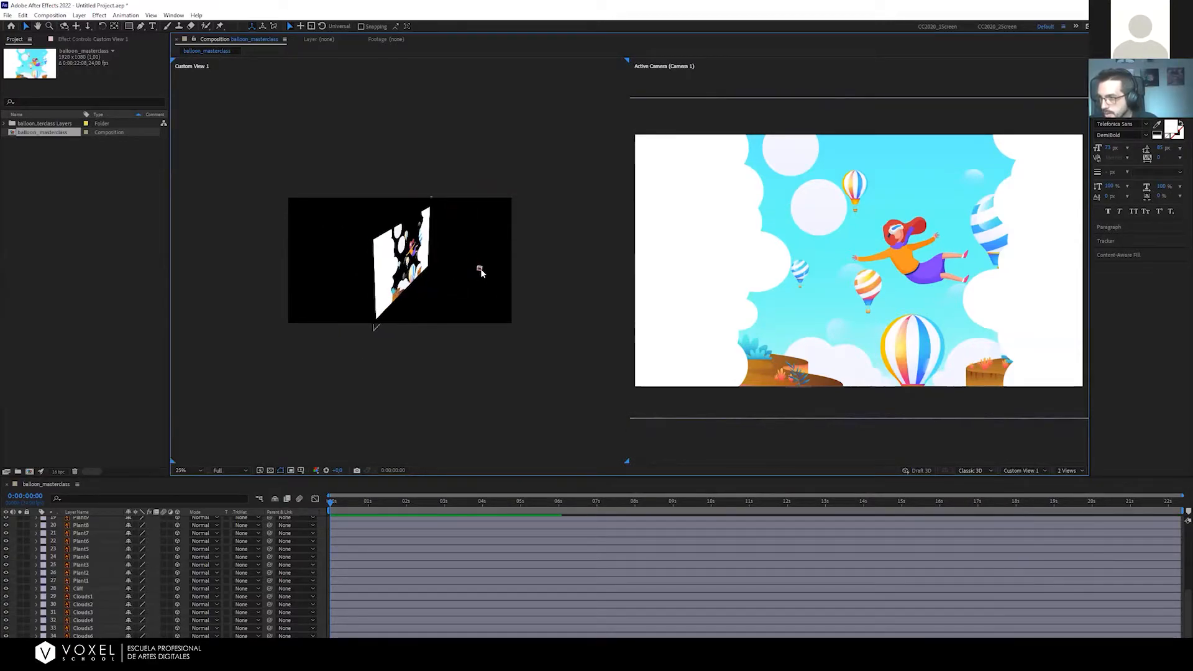
left_click(480, 268)
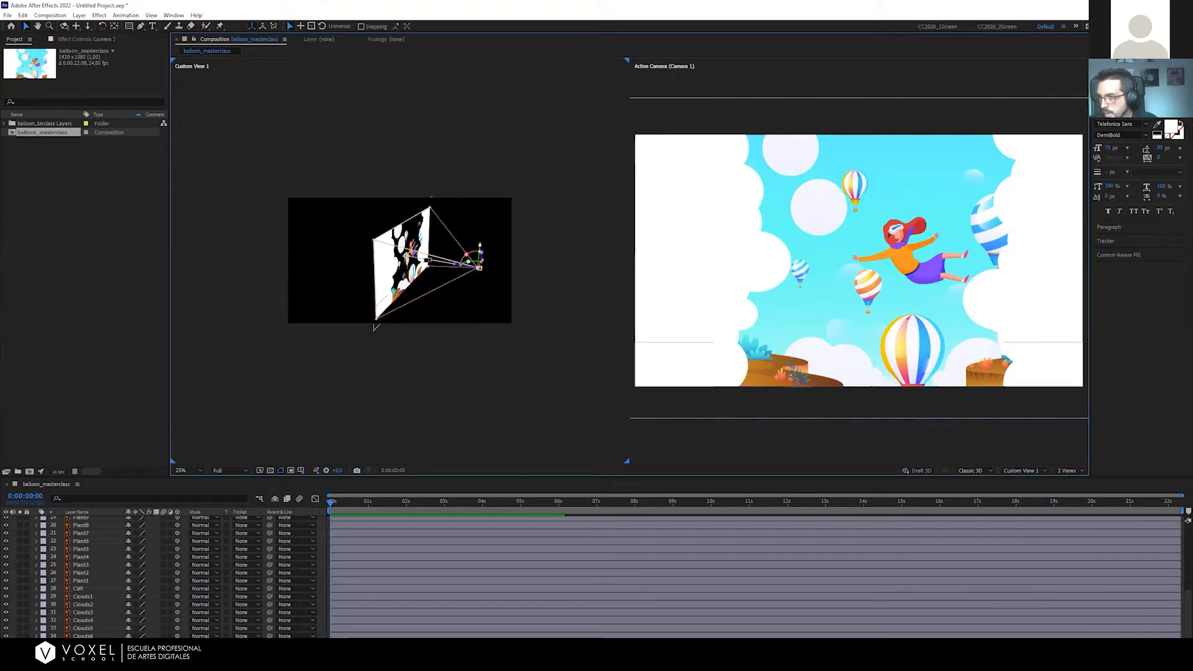
left_click_drag(423, 263, 411, 268)
left_click_drag(348, 325, 399, 260)
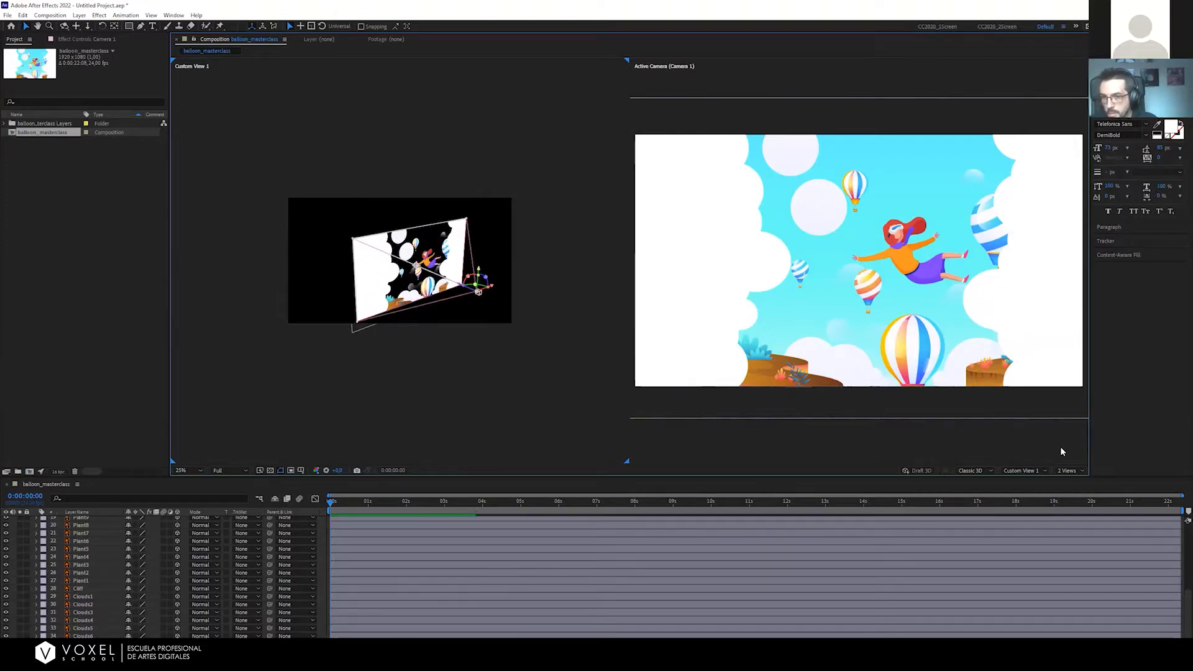
Set the auxiliary view back to Top and deselect the camera
left_click(1024, 471)
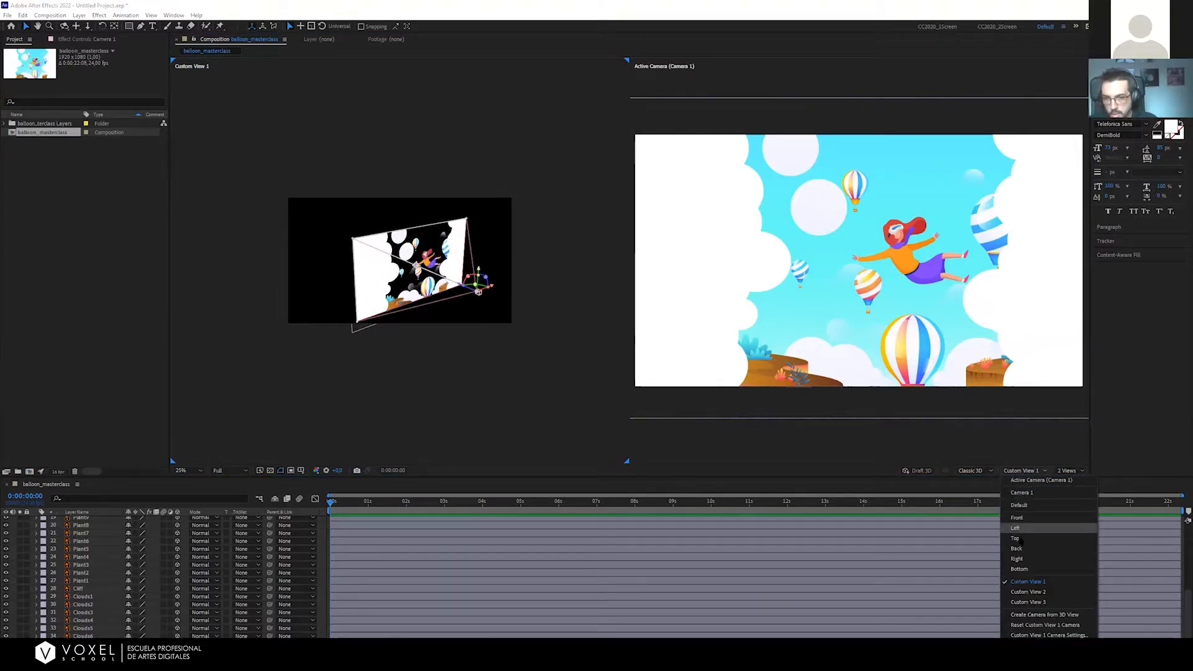
left_click(1025, 533)
left_click(380, 318)
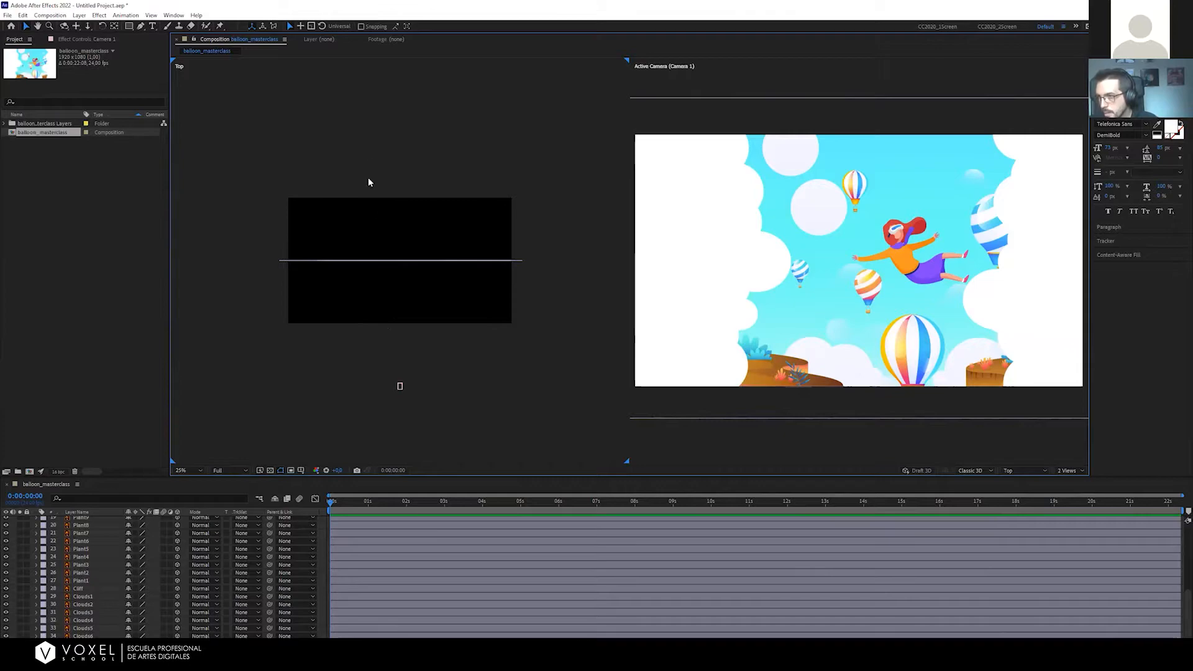
Move the ForegroundClouds layer down and slightly to the right in the Active Camera view
scroll(97, 559, "up", 6)
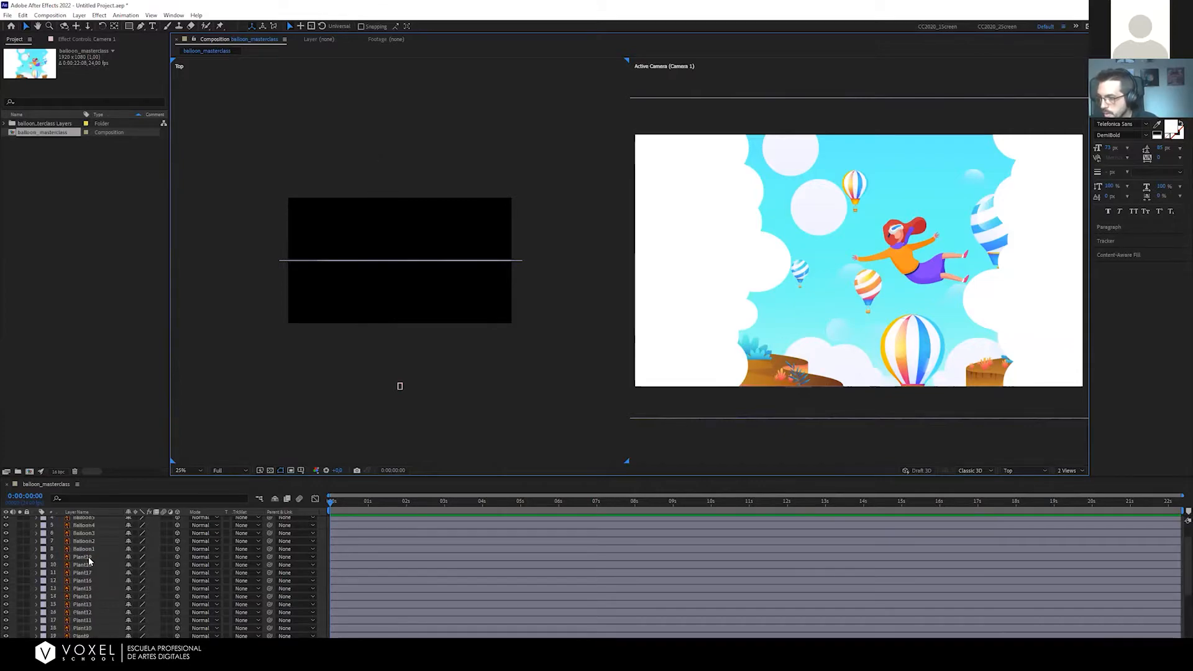
left_click(96, 528)
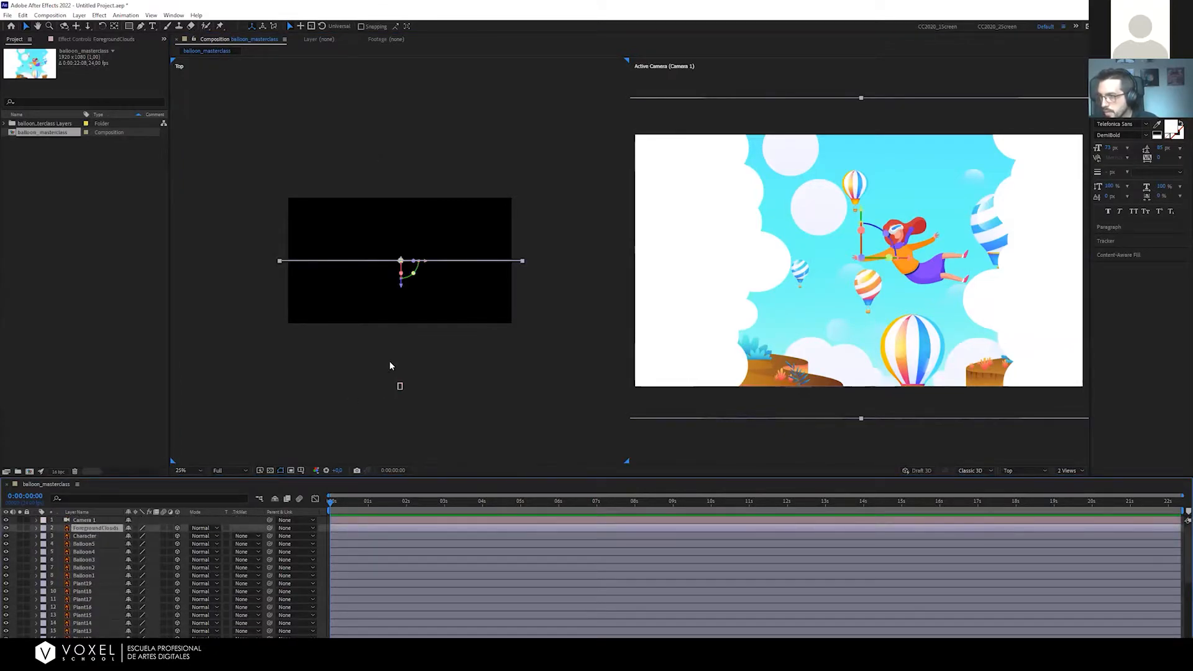
left_click_drag(696, 297, 753, 296)
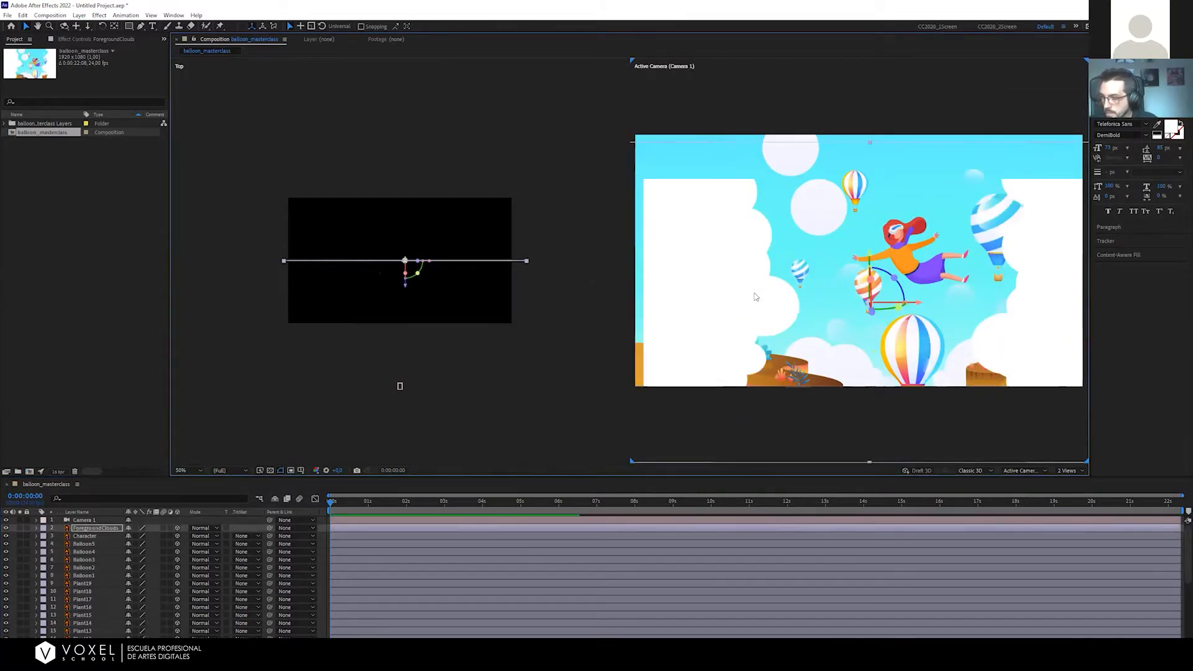
Undo the last move of ForegroundClouds and place the layer in depth between the camera and the other layers in the Top view
key("ctrl+z")
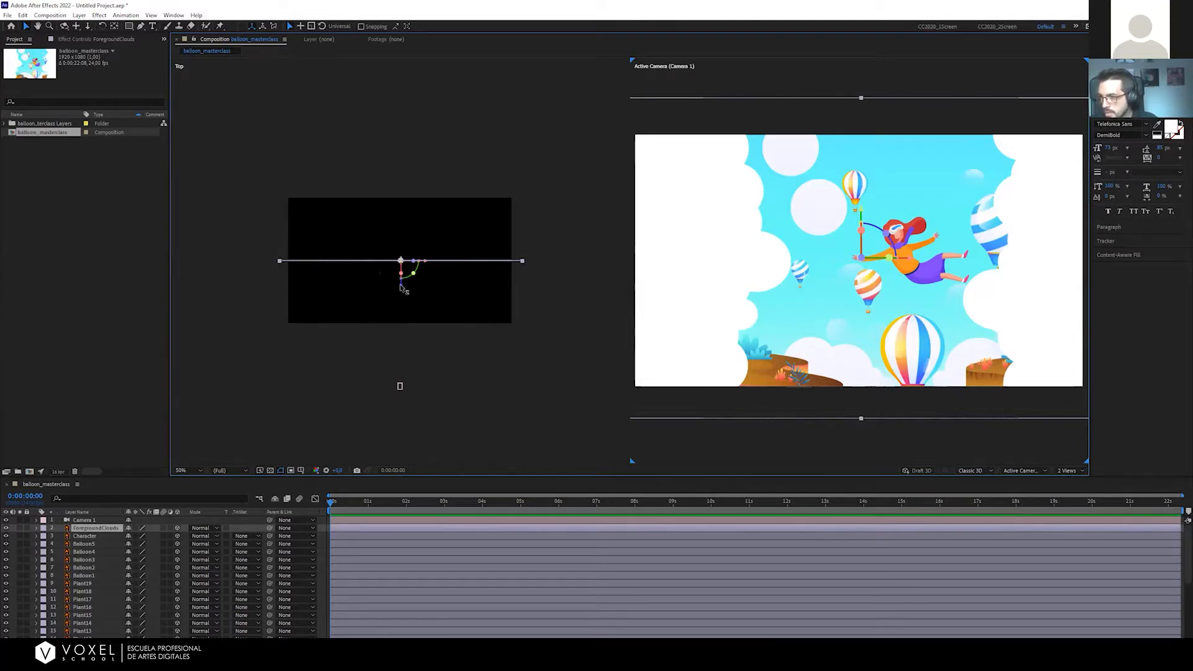
left_click_drag(402, 288, 404, 426)
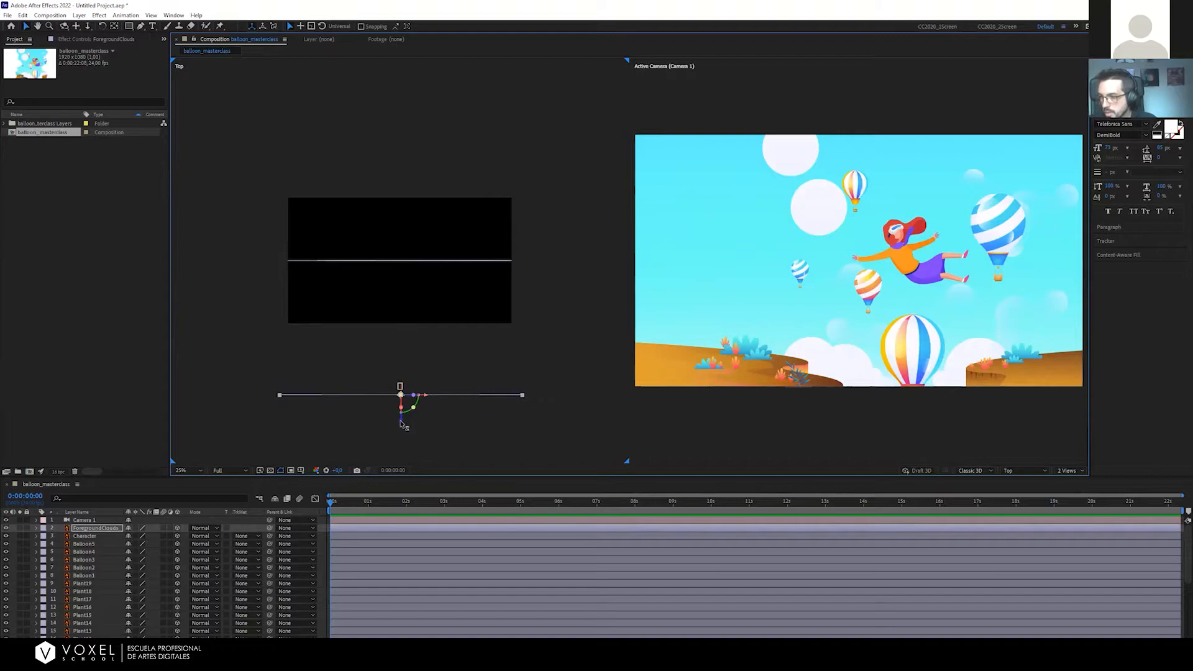
left_click_drag(401, 425, 415, 353)
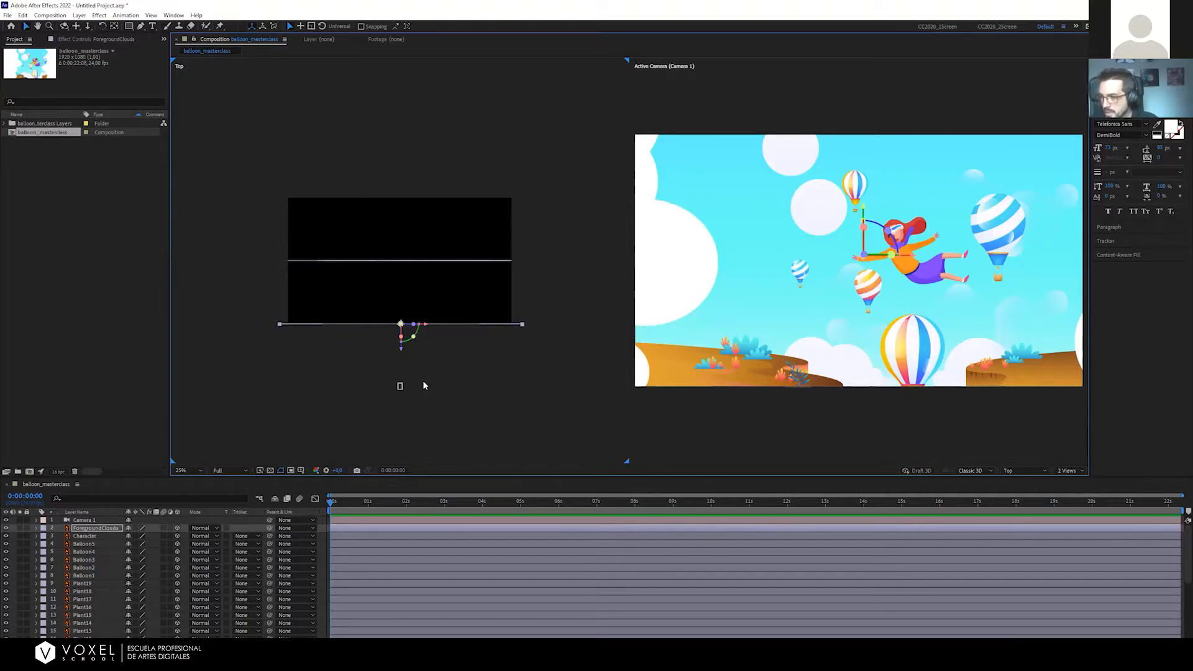
Select the camera and the ForegroundClouds layer alternately in the Top view to examine the camera's field of view
left_click(400, 386)
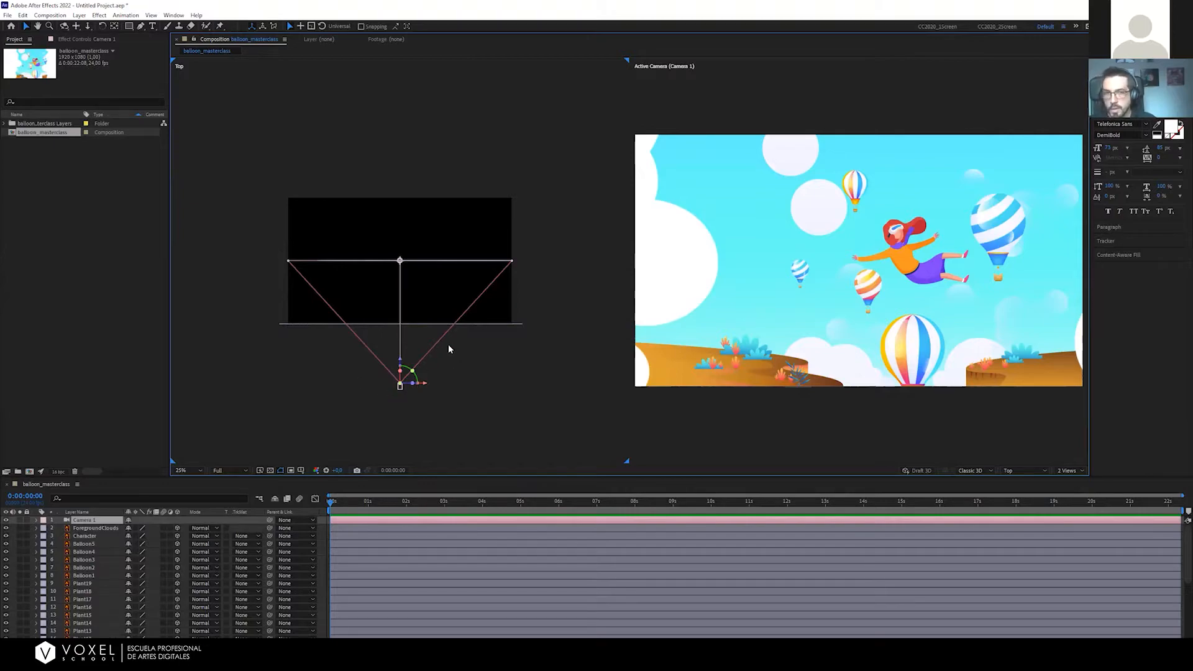
left_click(487, 323)
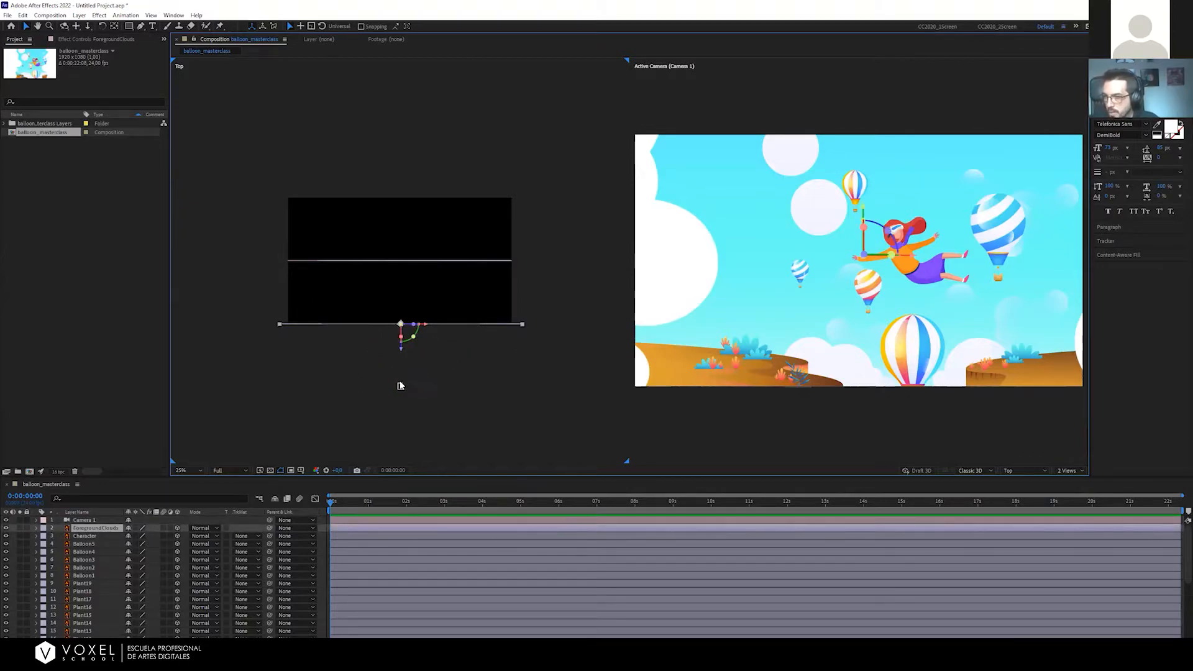
left_click(400, 386)
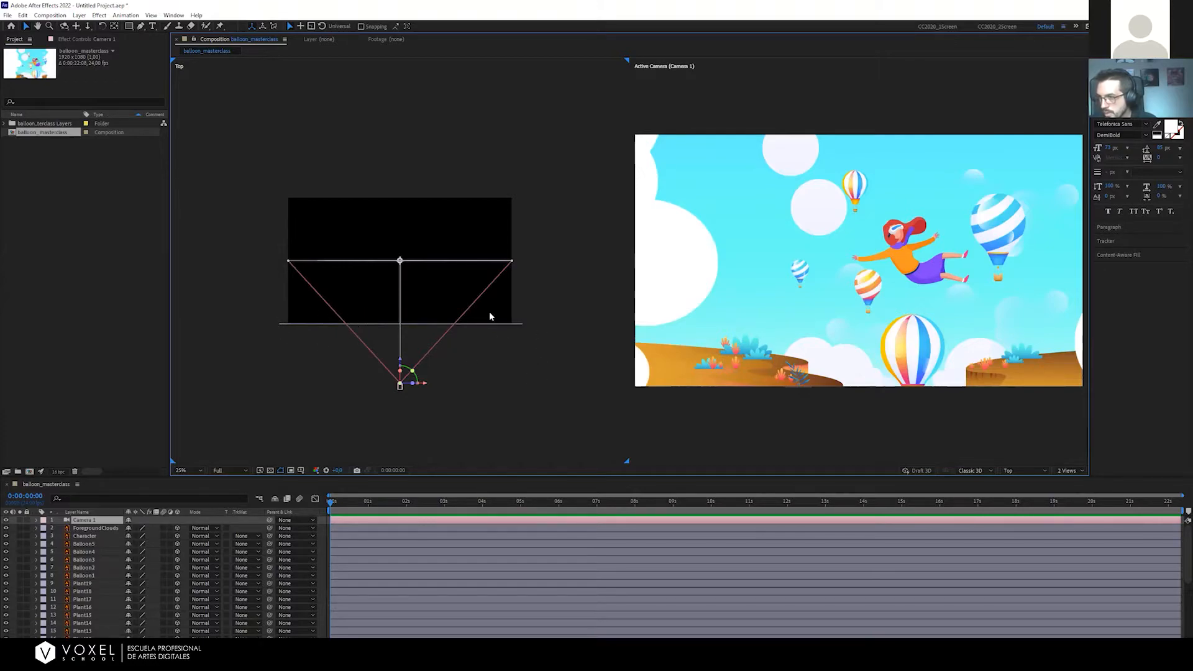
scroll(727, 314, "down", 2)
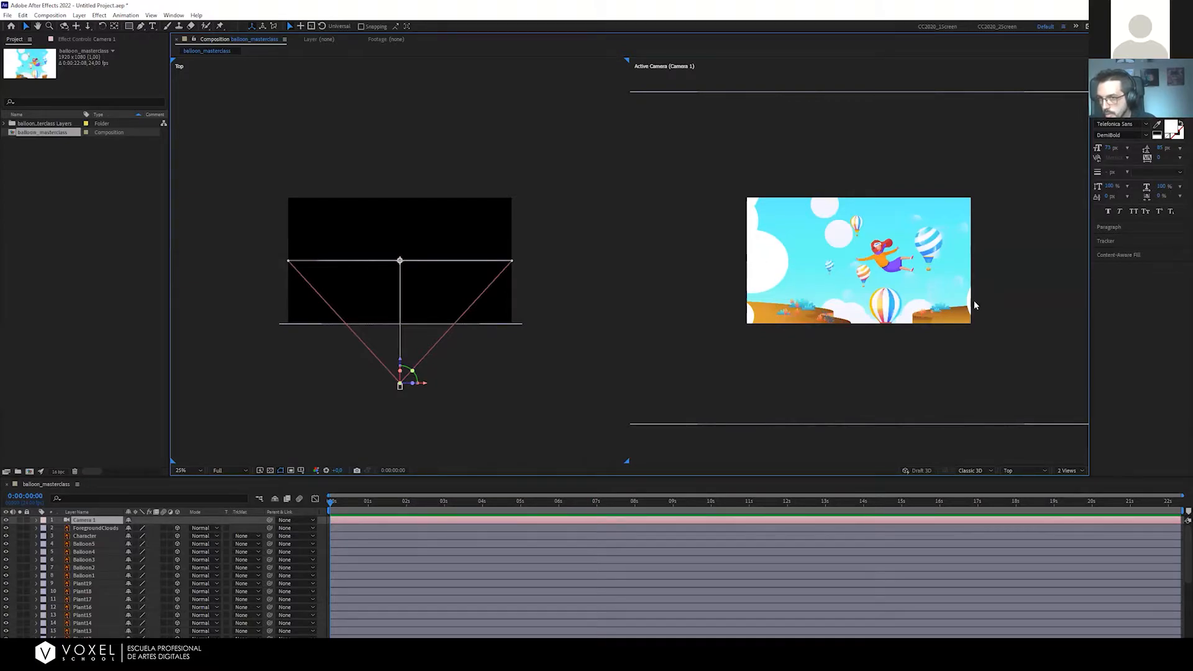
Try the ForegroundClouds layer behind the other layers in depth, and bring it back in front of them near the camera
left_click(303, 324)
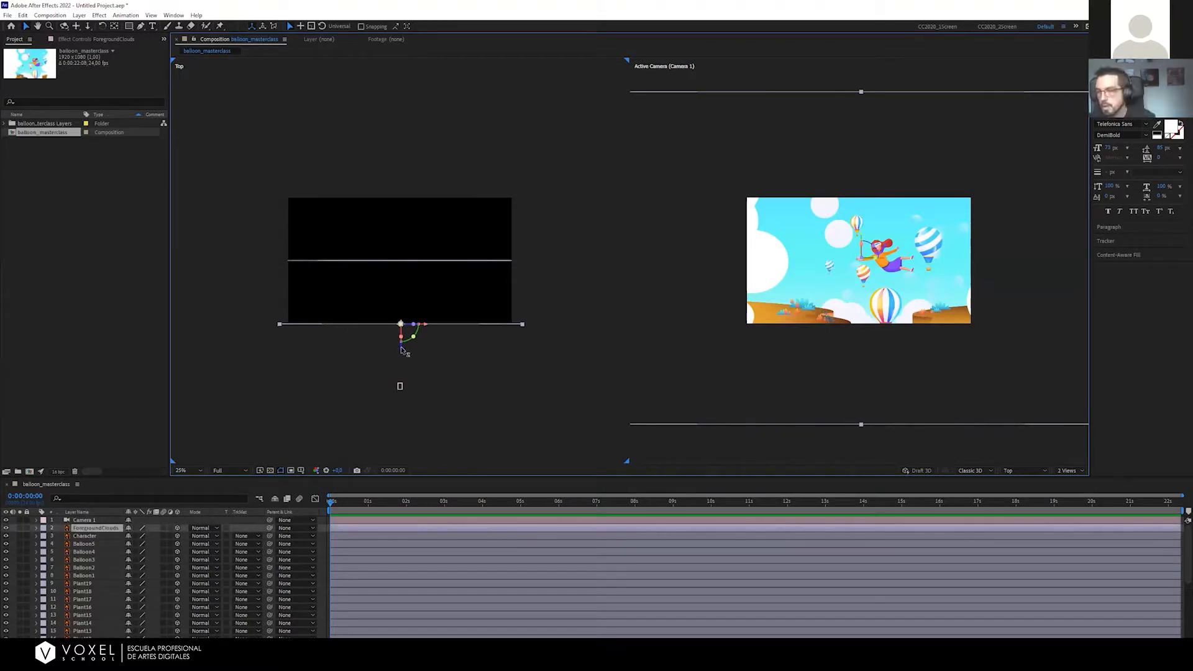
left_click_drag(401, 349, 413, 260)
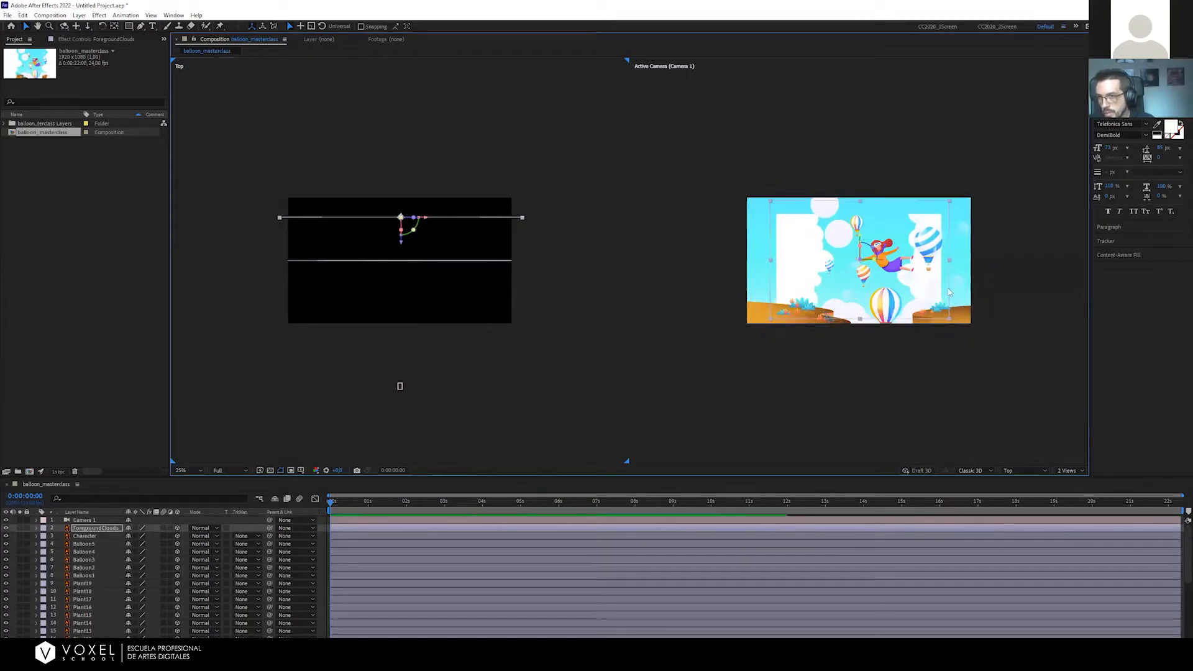
left_click_drag(405, 258, 415, 351)
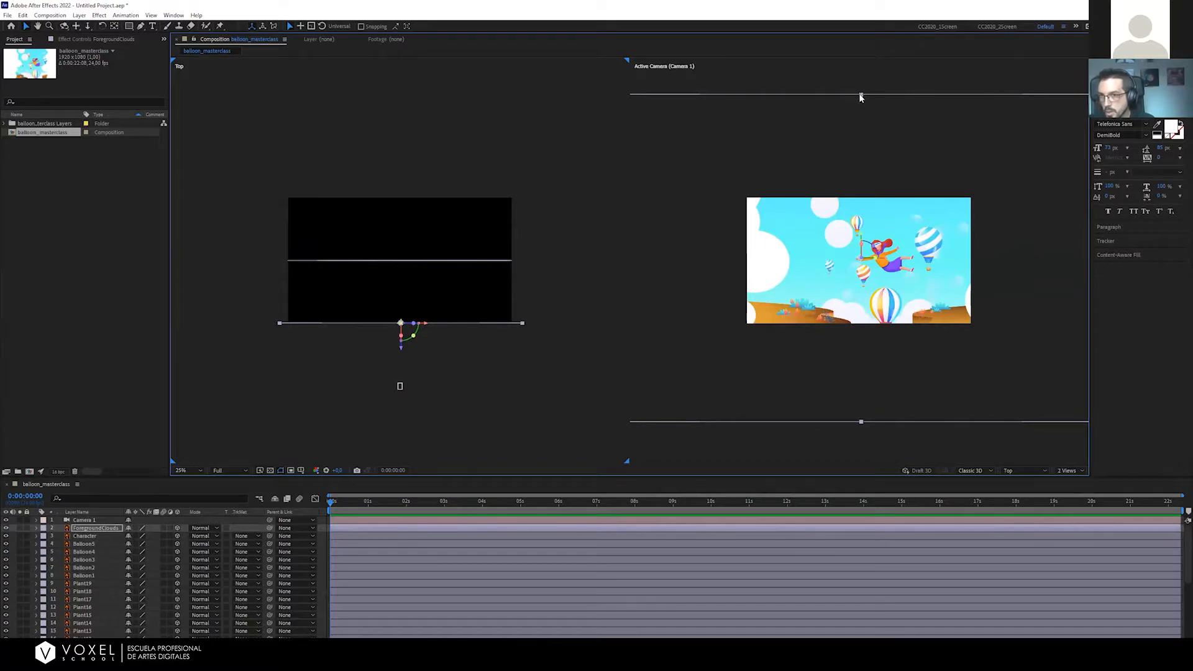
Scale down the ForegroundClouds layer in the Active Camera view so the clouds frame both sides of the scene, and deselect it
scroll(899, 148, "down", 1)
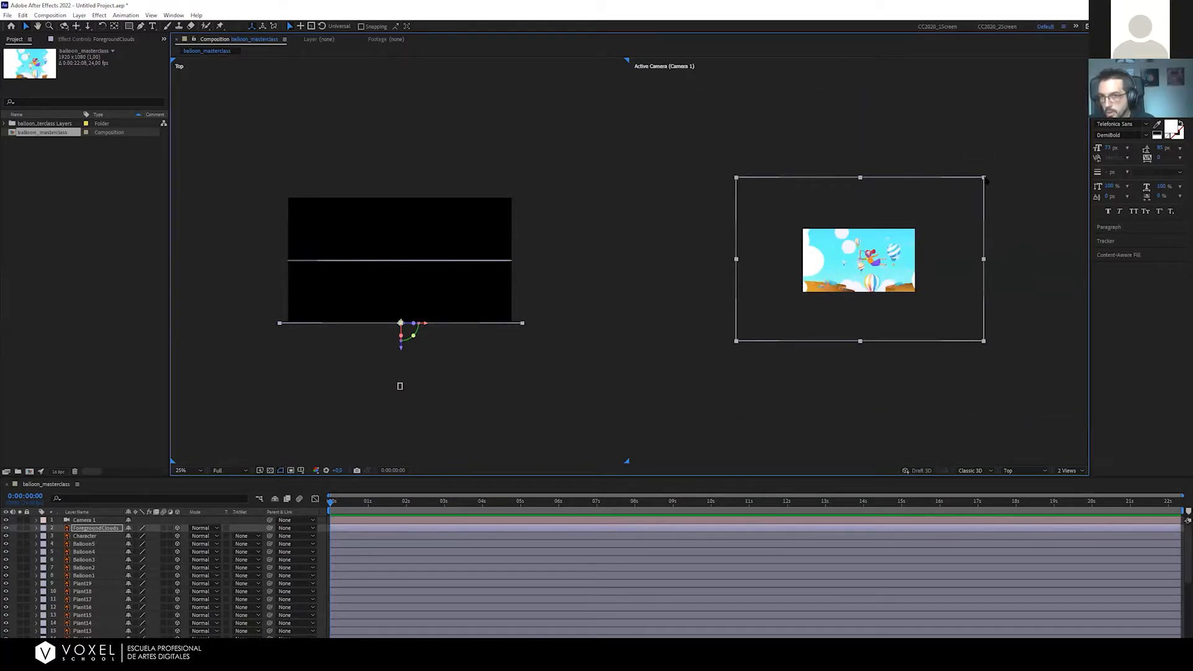
left_click_drag(984, 180, 932, 218)
scroll(930, 223, "up", 1)
key("shift+/")
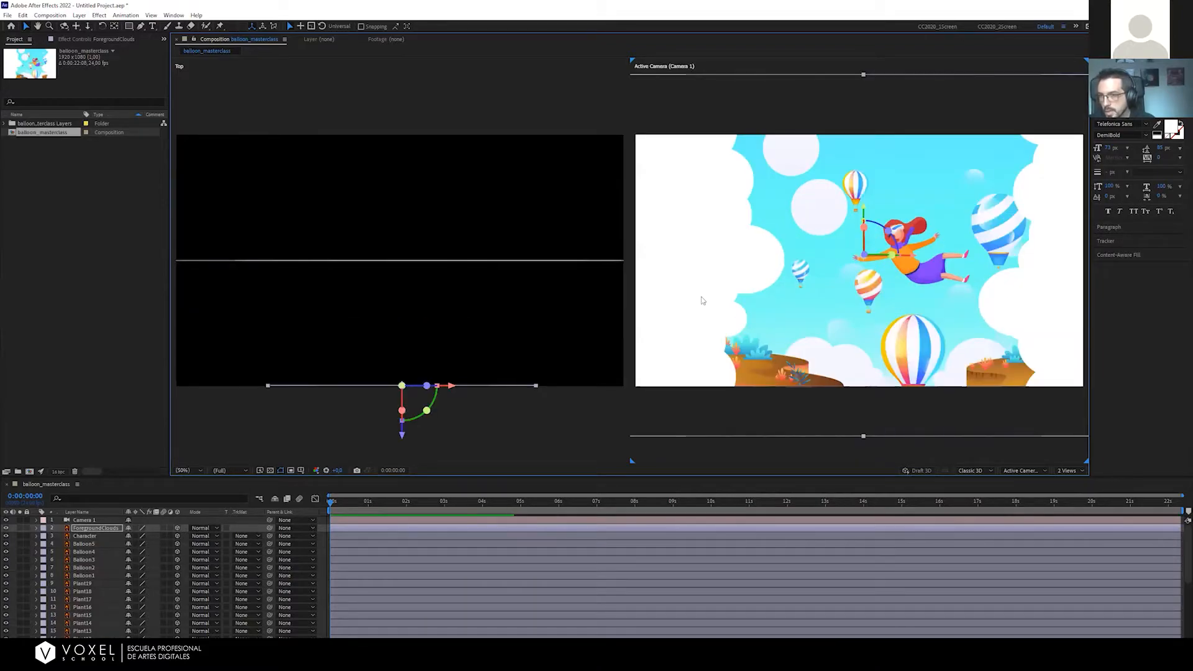
left_click(741, 449)
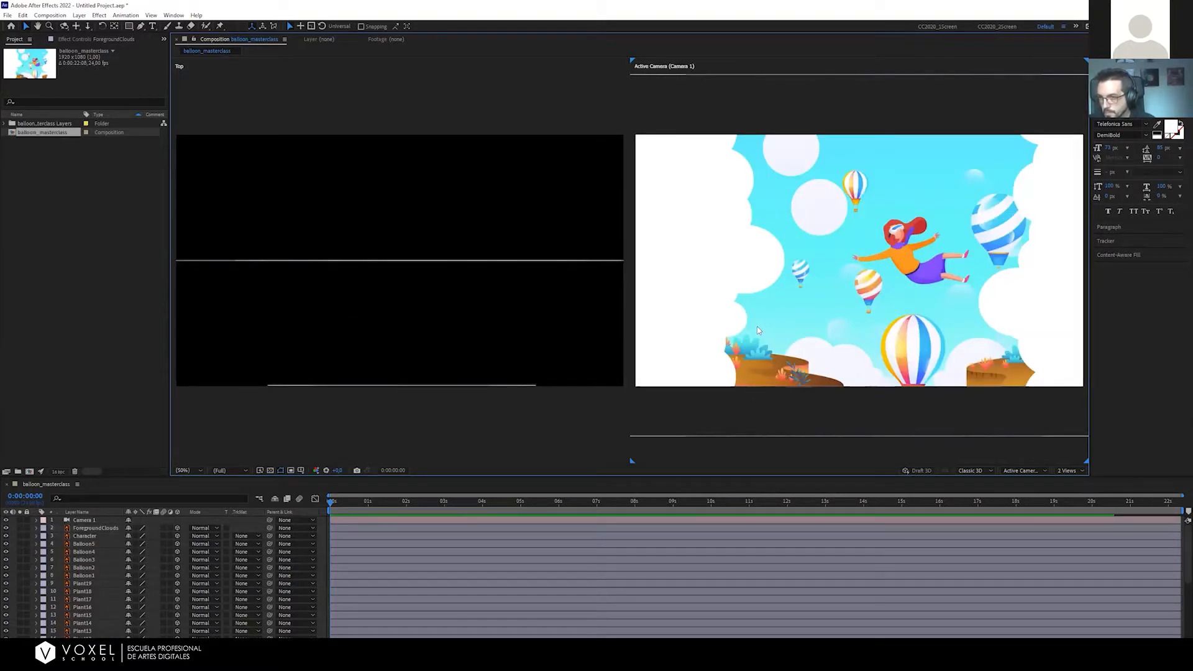
Compare the framing of the foreground clouds in the Active Camera view with the original artwork in Illustrator
key("comma")
left_click(429, 418)
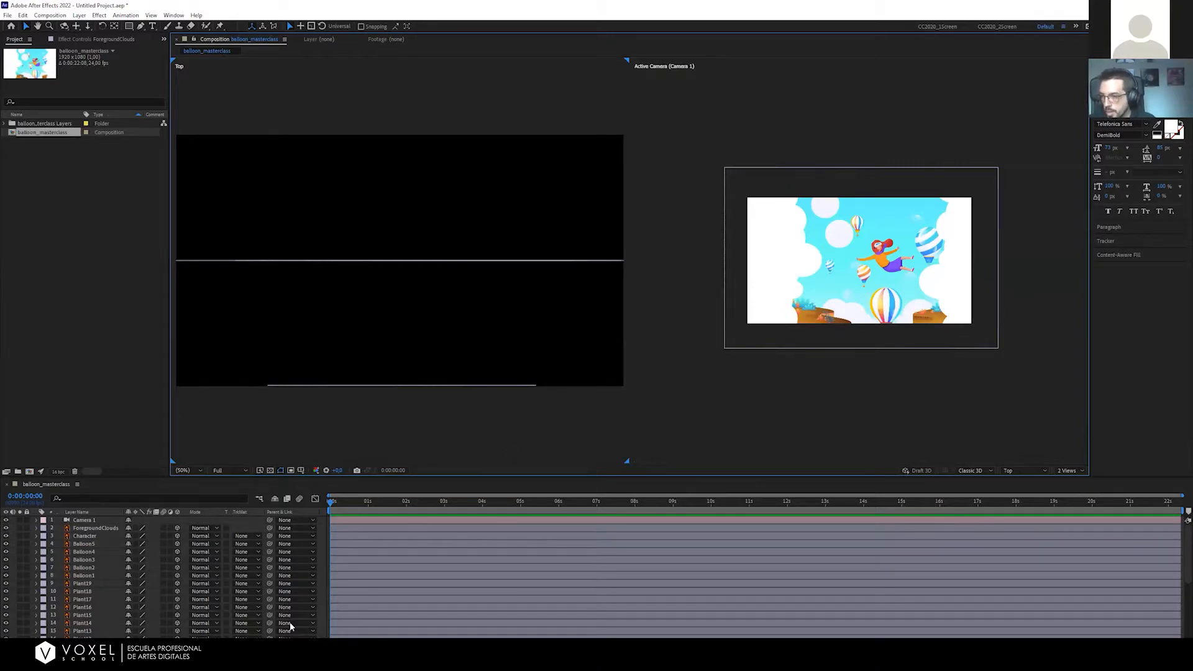
scroll(410, 364, "down", 2)
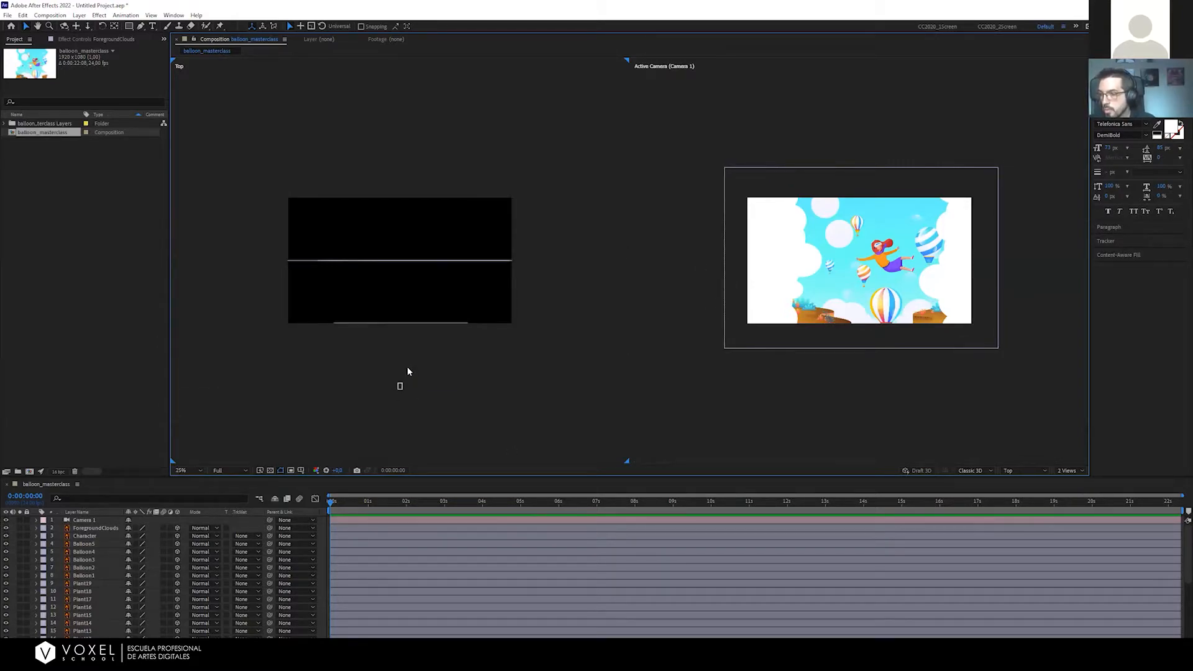
left_click(403, 323)
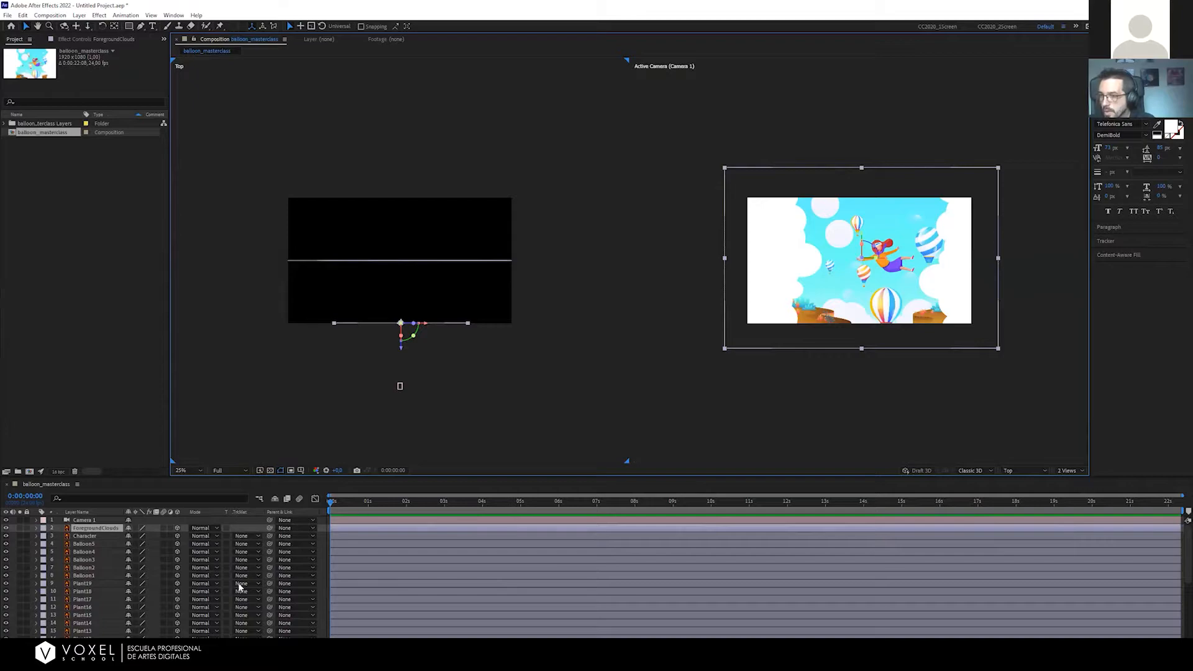
key("alt+Tab")
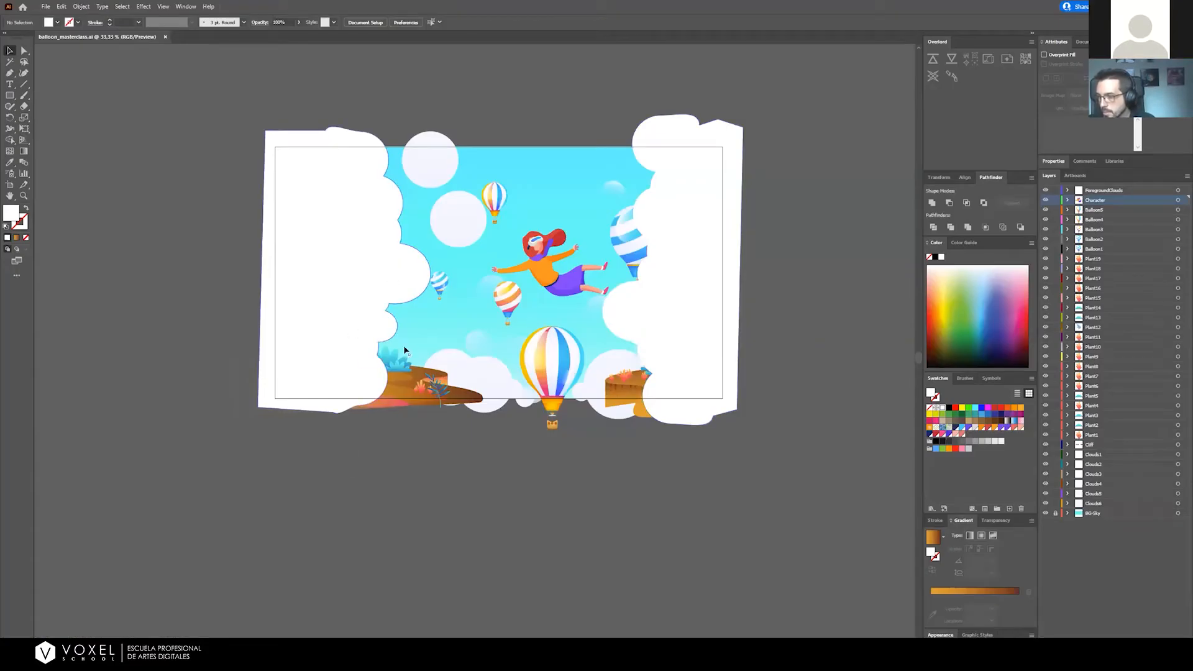
key("alt+Tab")
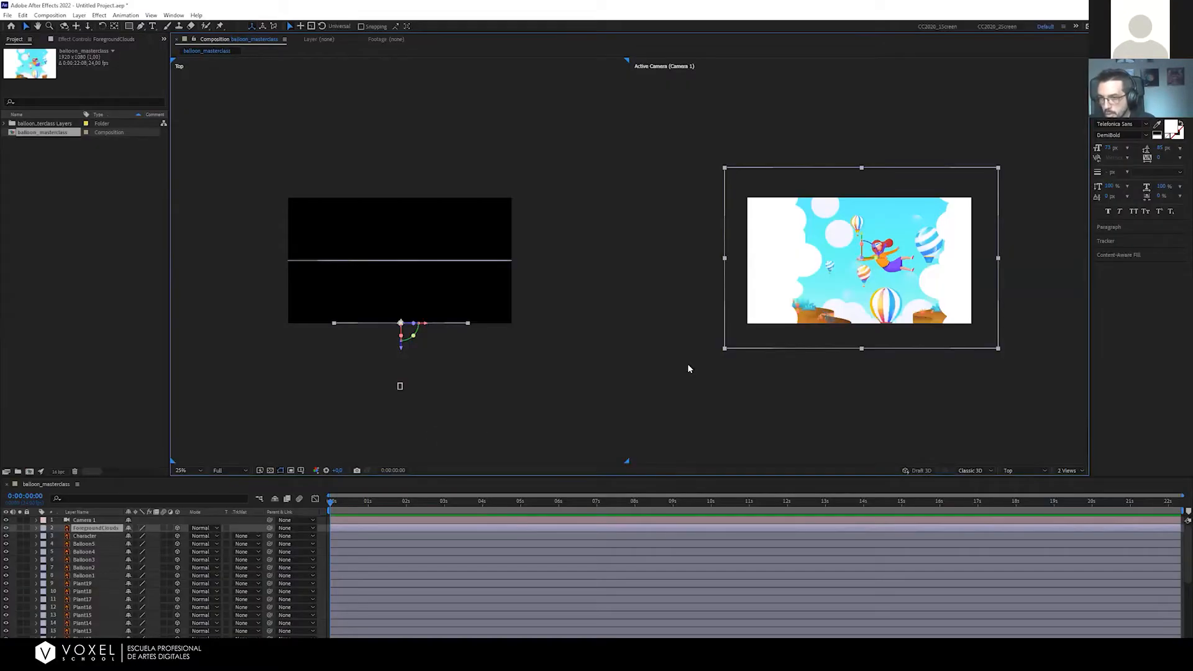
left_click(863, 367)
scroll(863, 367, "up", 1)
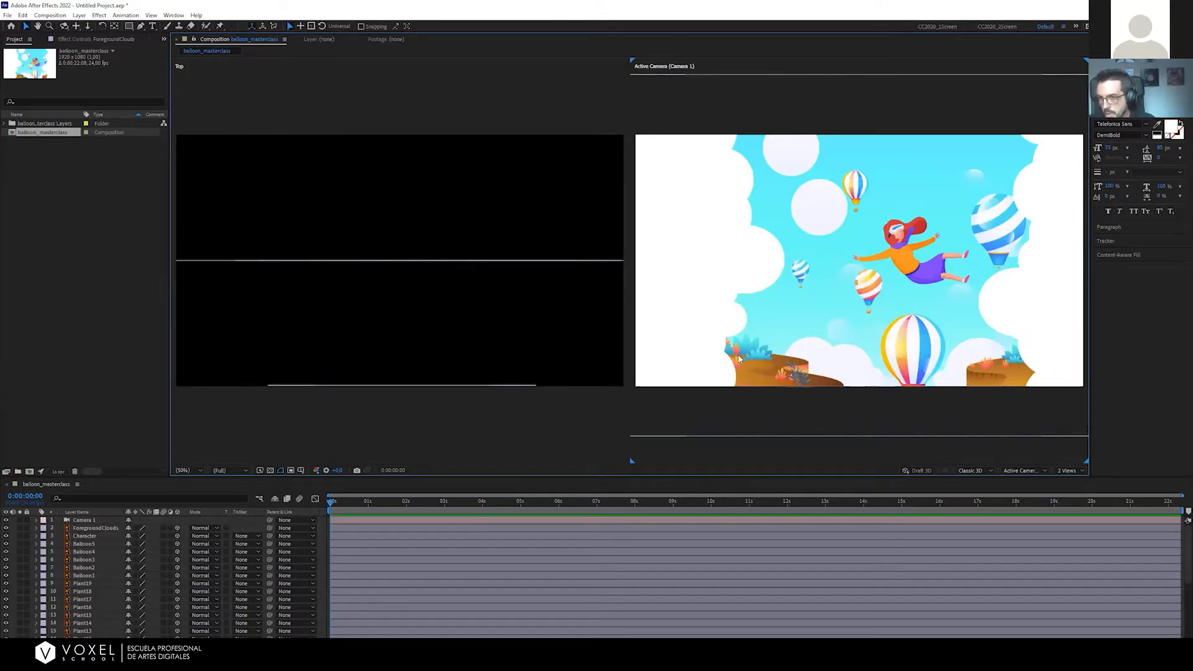
key("alt+Tab")
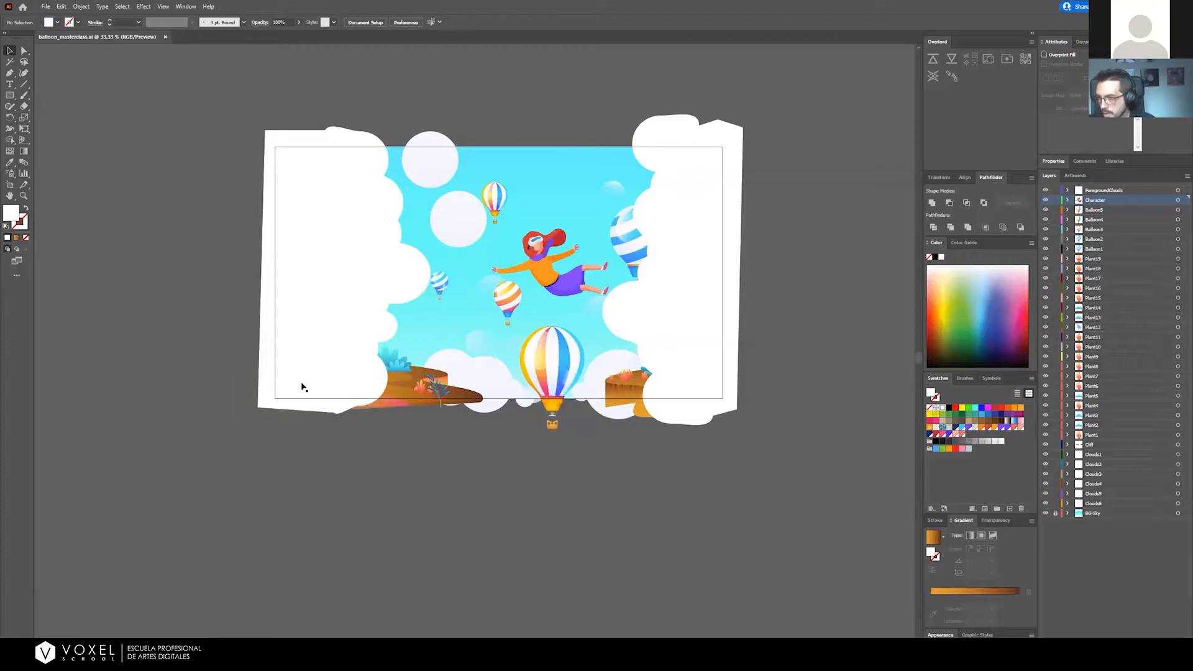
left_click(379, 250)
key("alt+Tab")
scroll(743, 239, "down", 2)
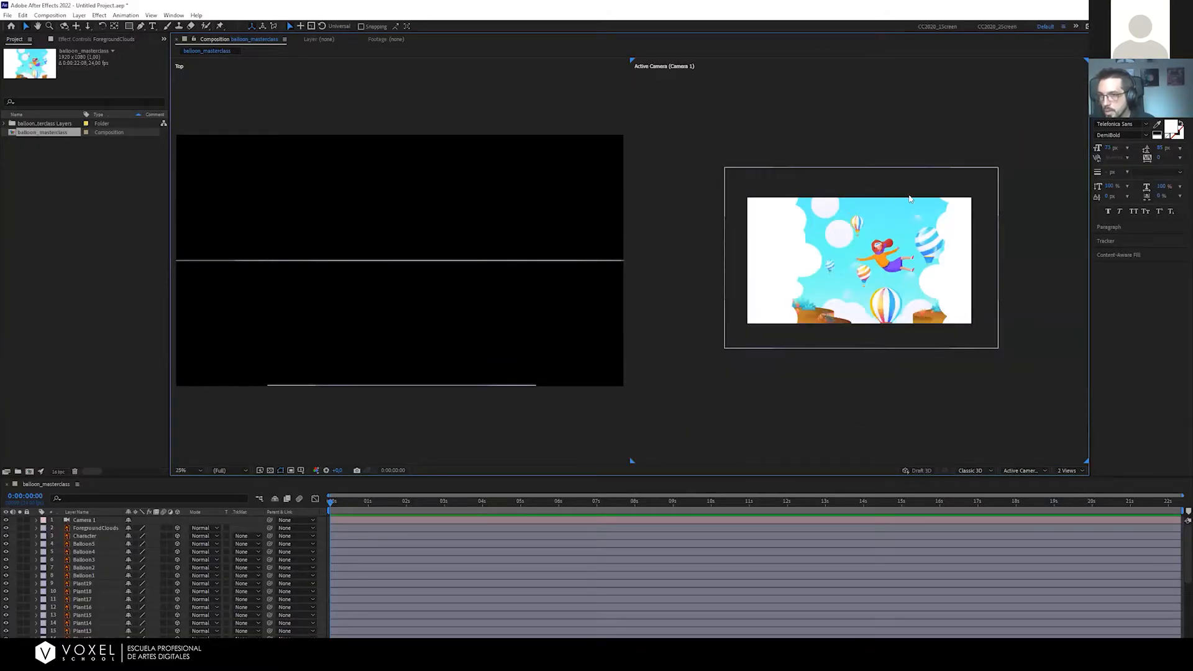
Scale the ForegroundClouds layer down slightly more in the Active Camera view to match the original artwork, and deselect it
left_click(951, 215)
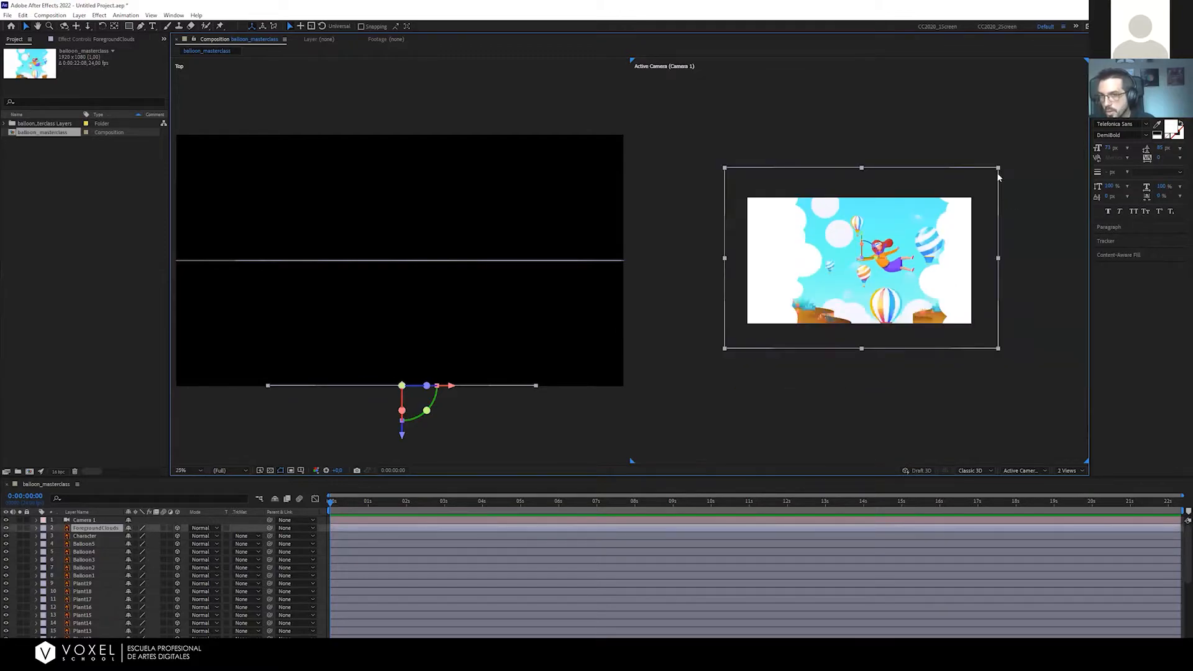
mouse_move(995, 173)
left_mouse_down()
mouse_move(977, 189)
mouse_move(992, 178)
left_mouse_up()
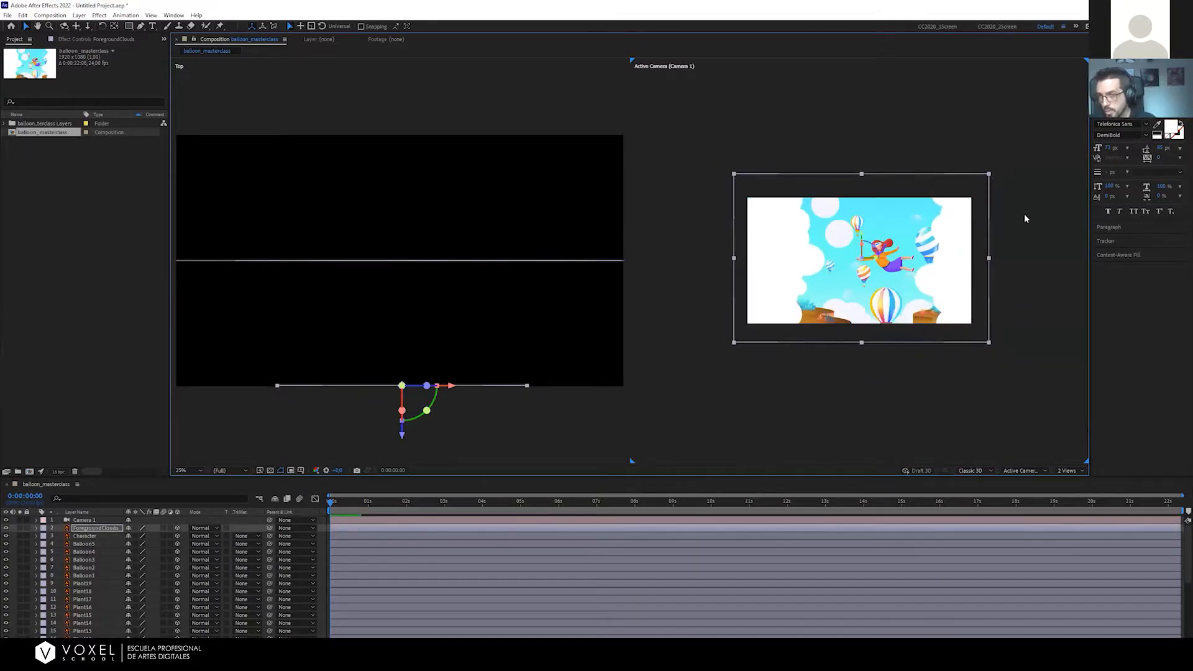
left_click(1024, 214)
key("shift+slash")
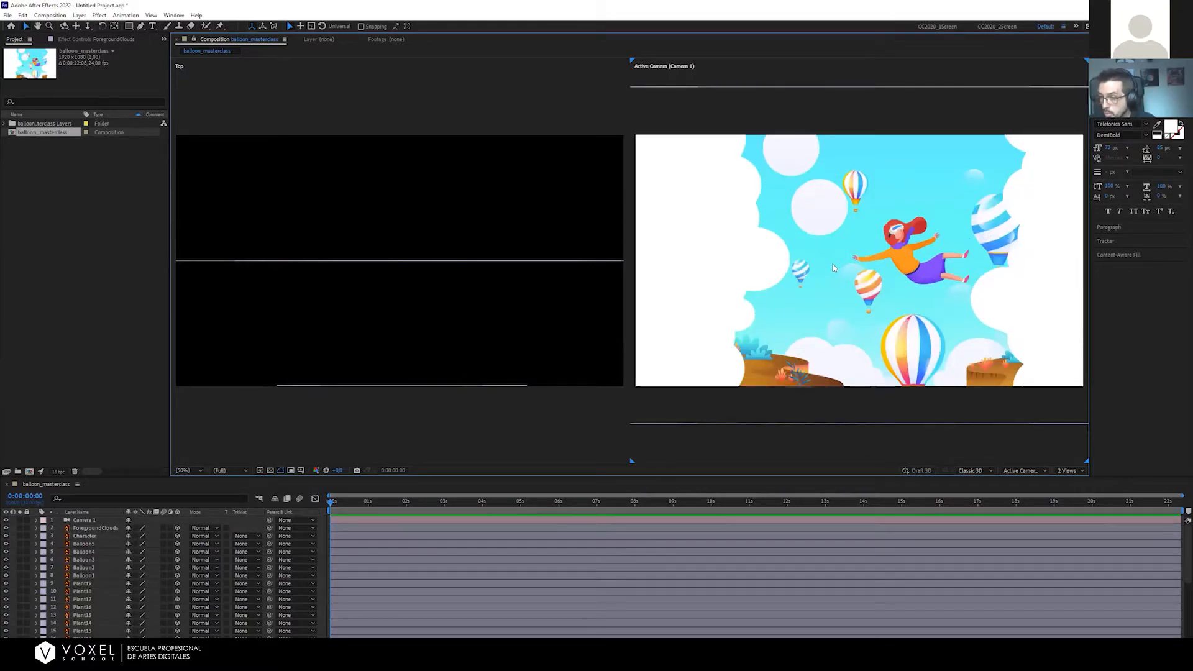
Switch to Illustrator, open the Export As dialog for a JPEG, and examine the Use Artboards option against the artboard's bounds
key("alt+Tab")
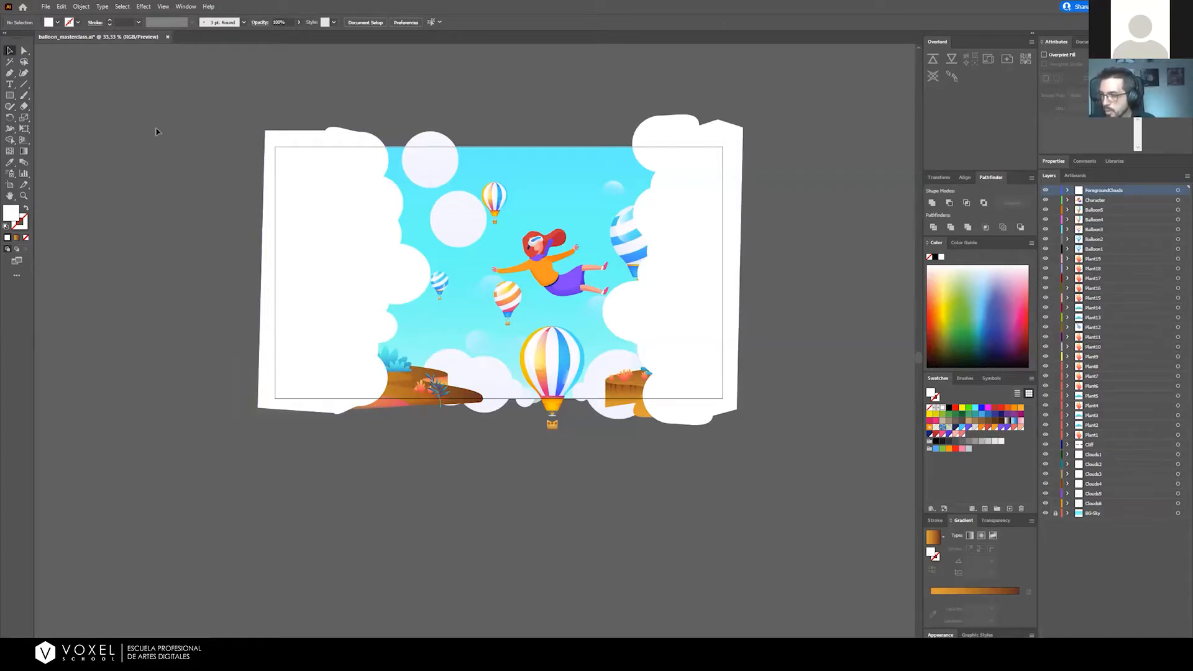
left_click(45, 6)
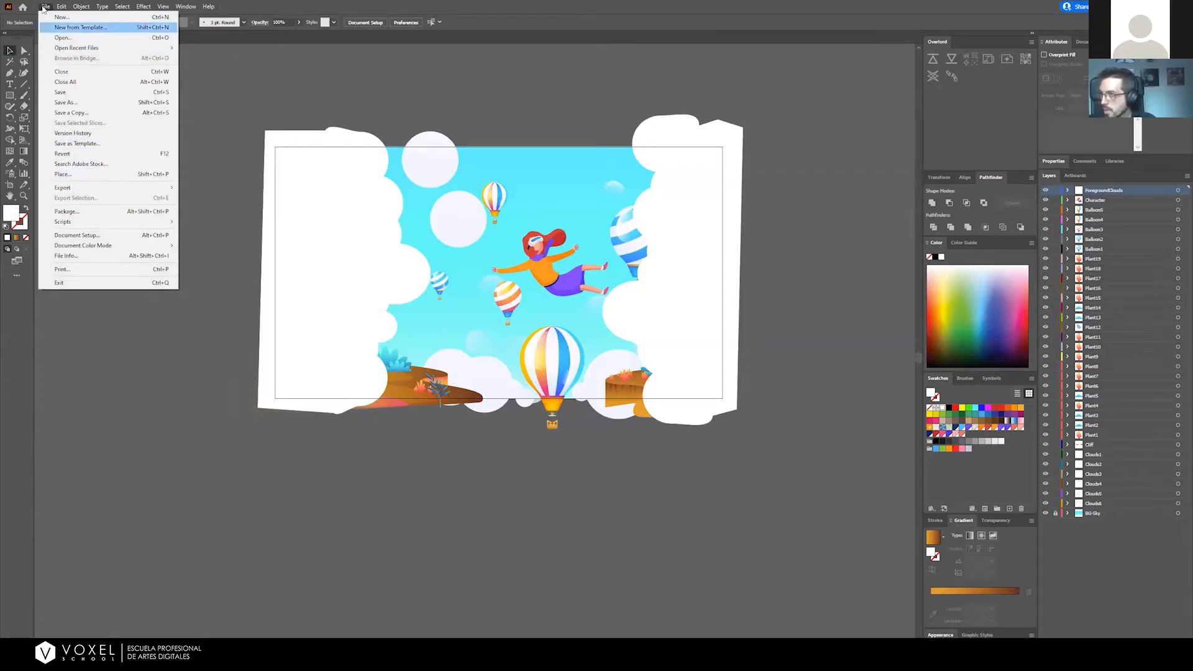
mouse_move(124, 187)
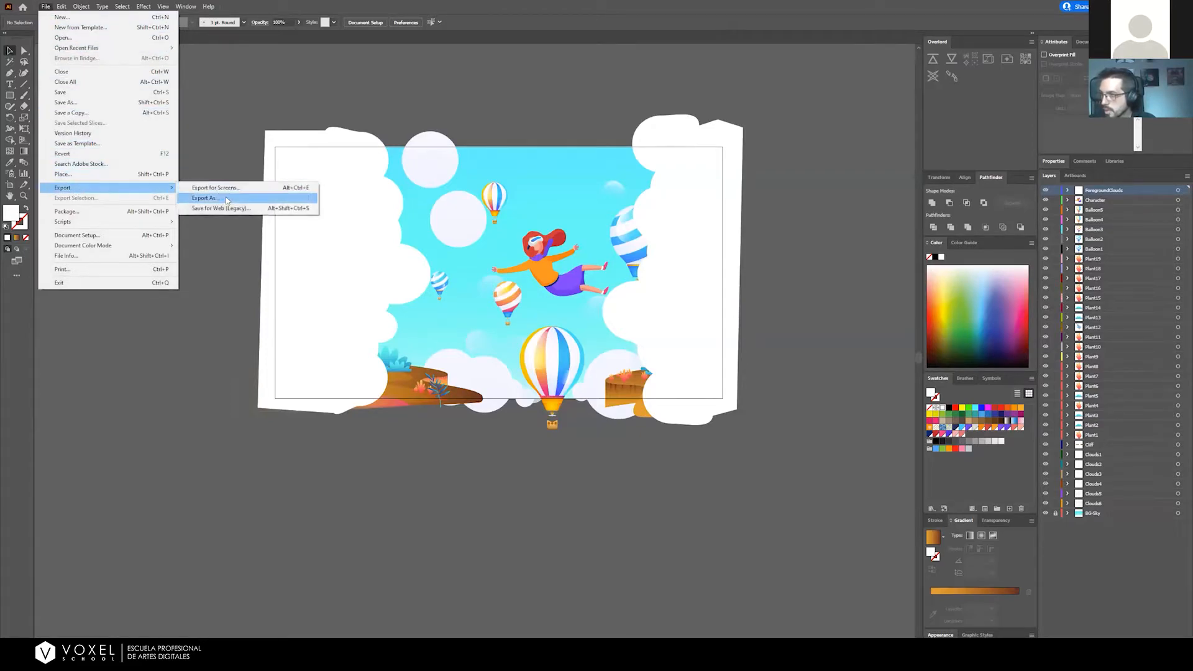
left_click(226, 198)
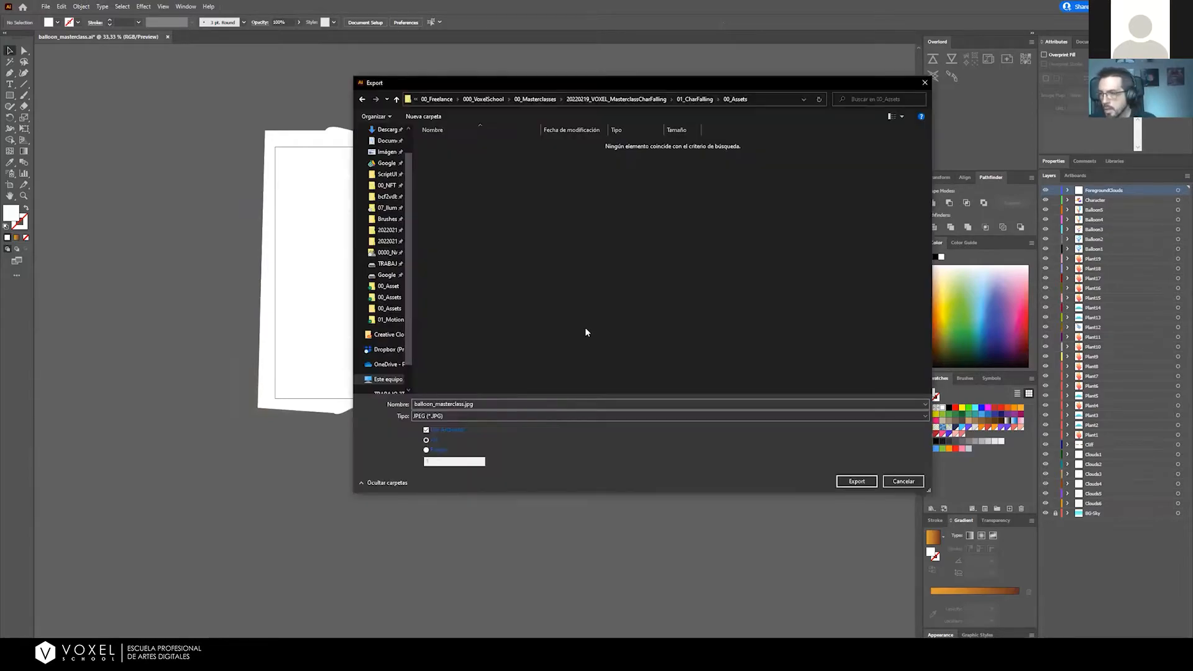
left_click(427, 430)
left_click(426, 430)
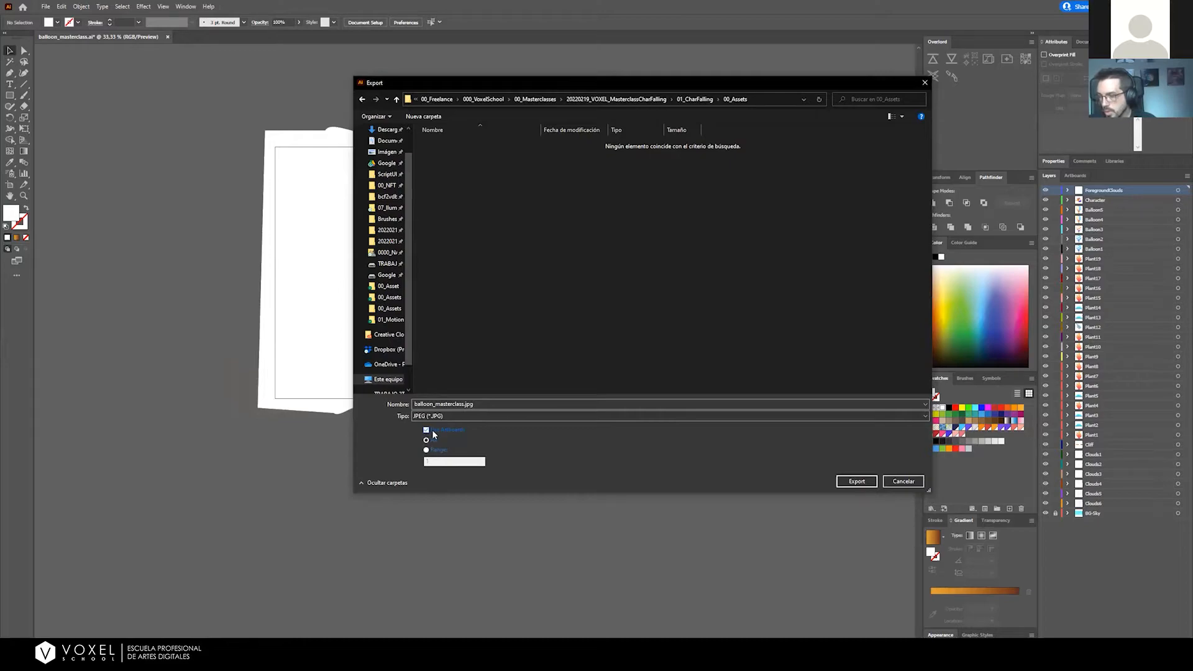
left_click(433, 434)
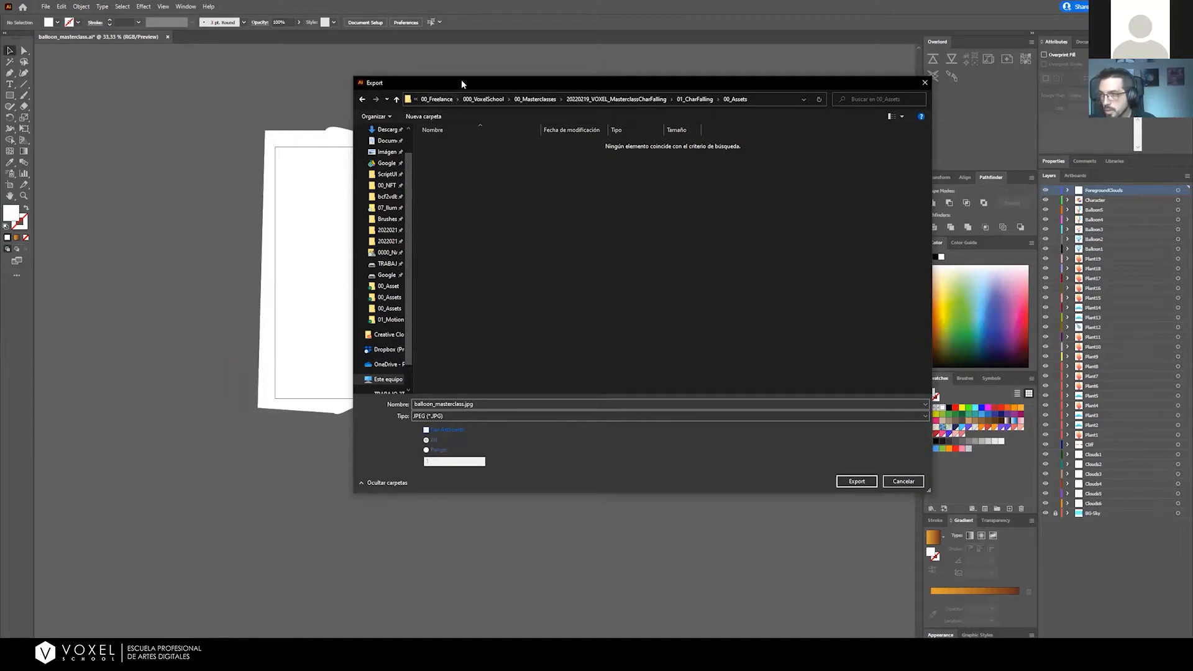
left_click_drag(434, 84, 681, 511)
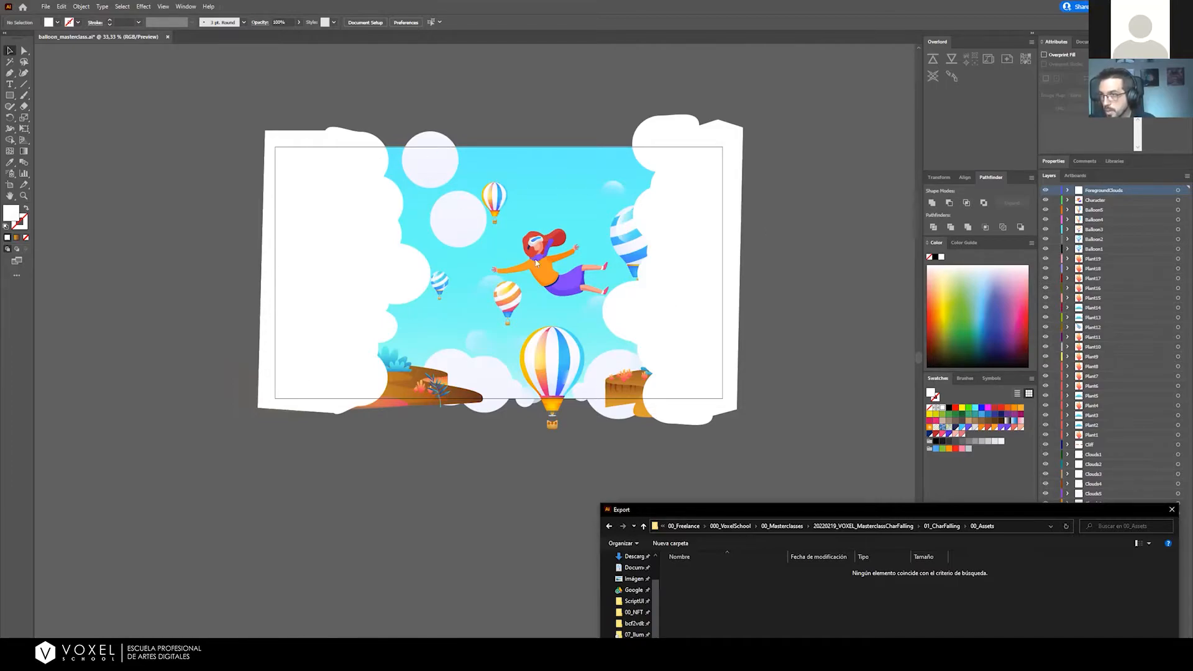
key("Escape")
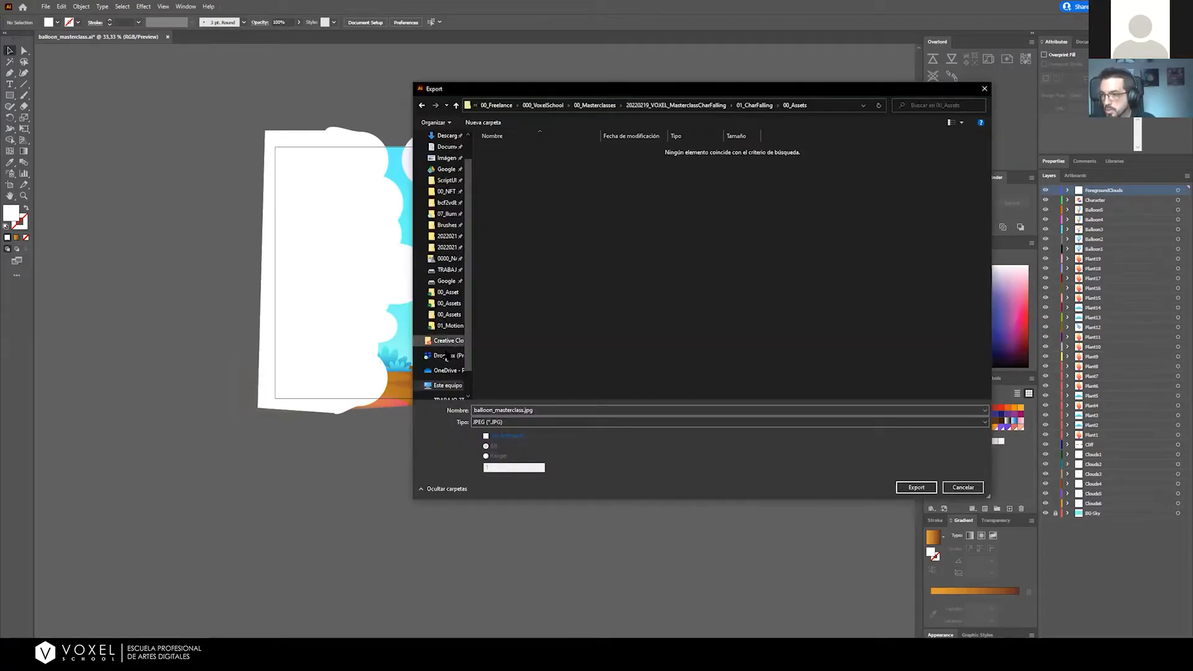
Export the illustration as a JPEG named reference with Use Artboards enabled, accepting the RGB, maximum-quality, 72 ppi options
left_click(485, 436)
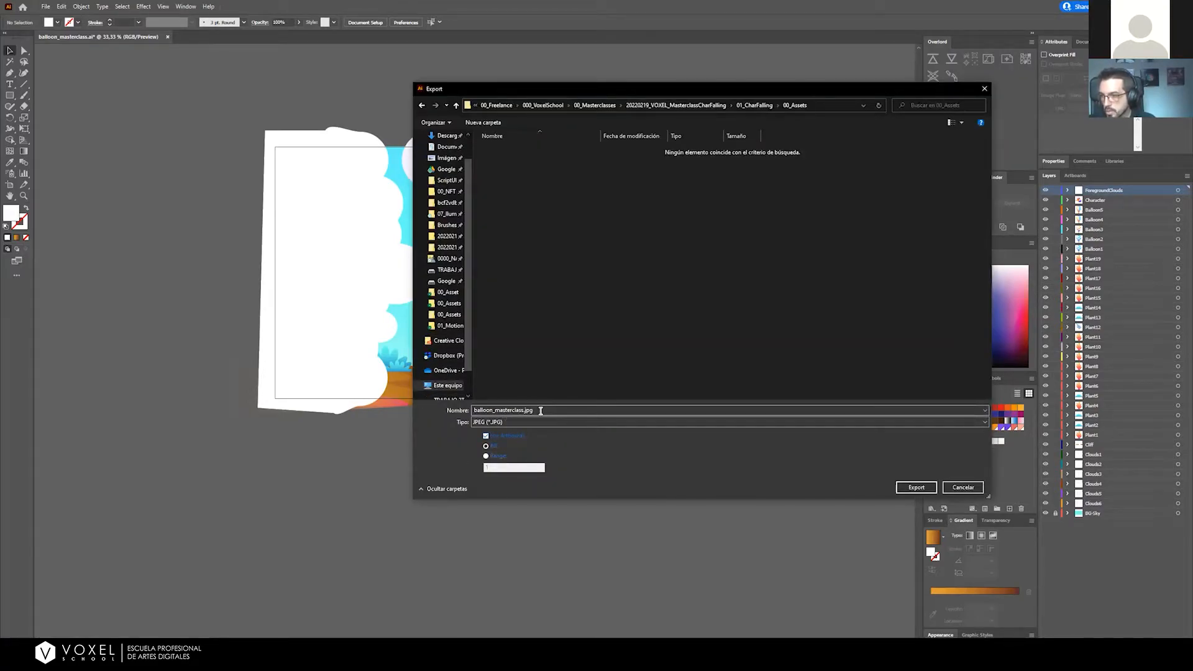
double_click(503, 410)
type("reference")
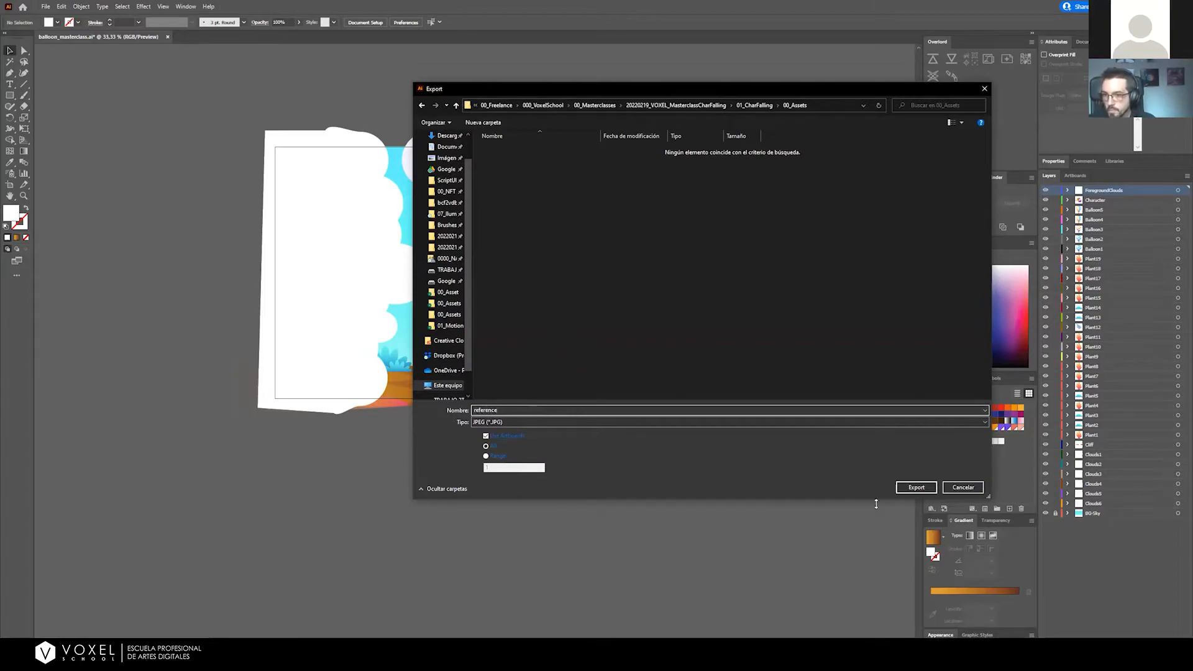
left_click(916, 487)
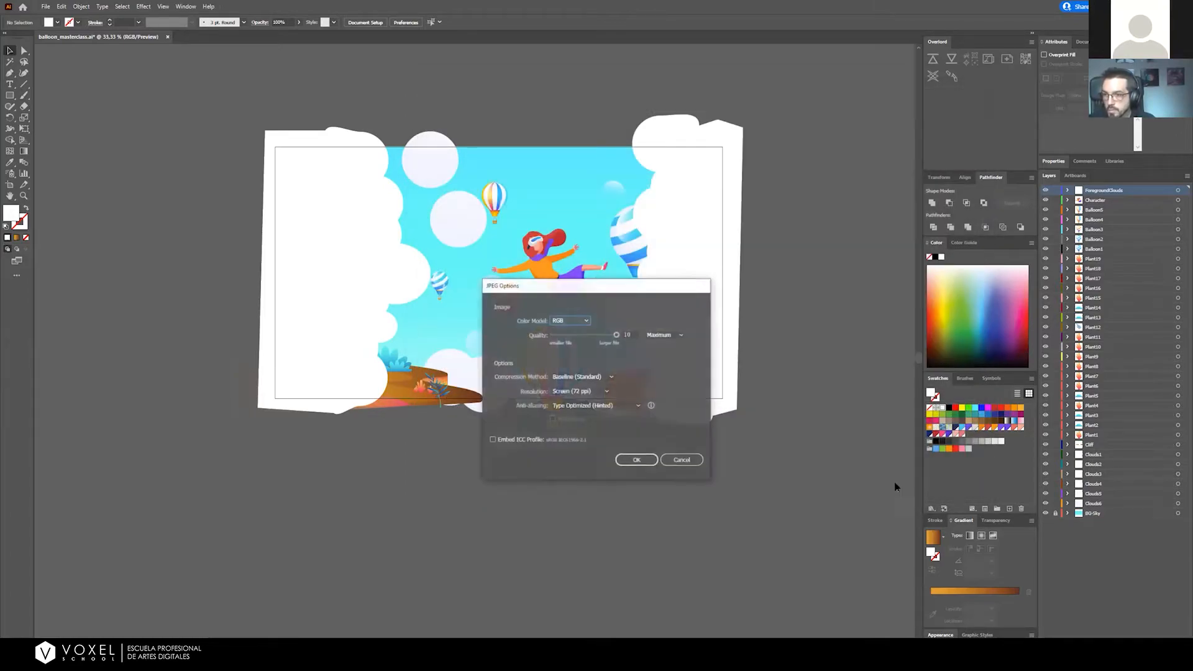
left_click(638, 460)
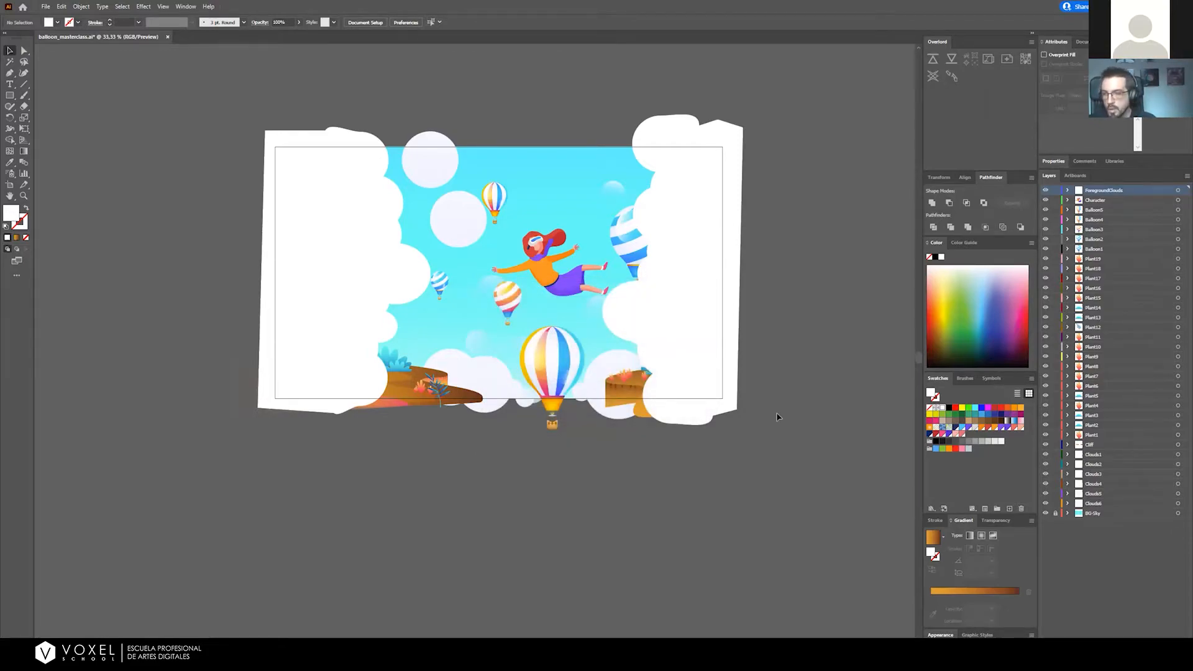
Switch to After Effects and import reference-01.jpg from the assets folder into the project
key("alt+Tab")
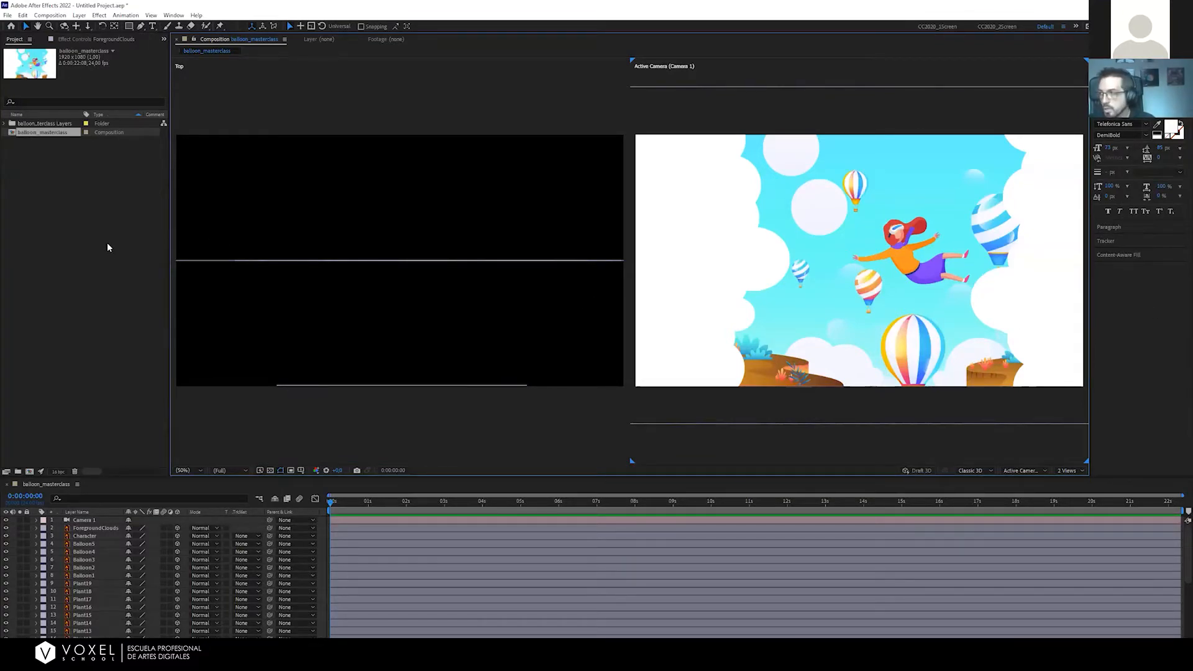
left_click(65, 253)
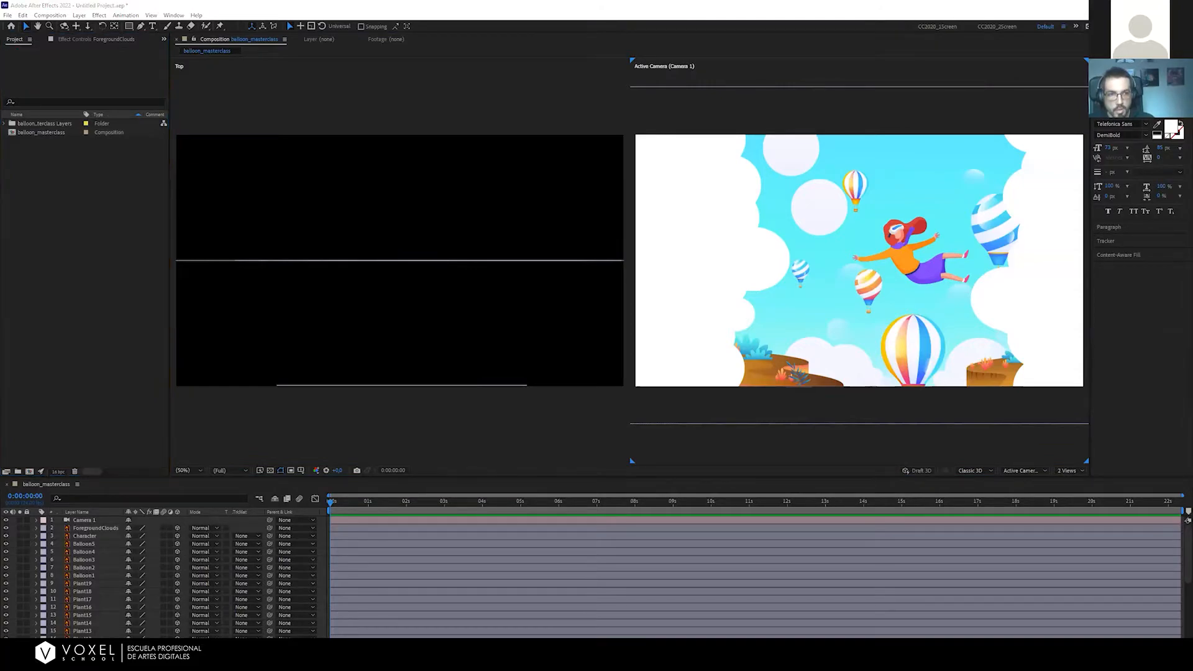
left_click_drag(1192, 212, 108, 190)
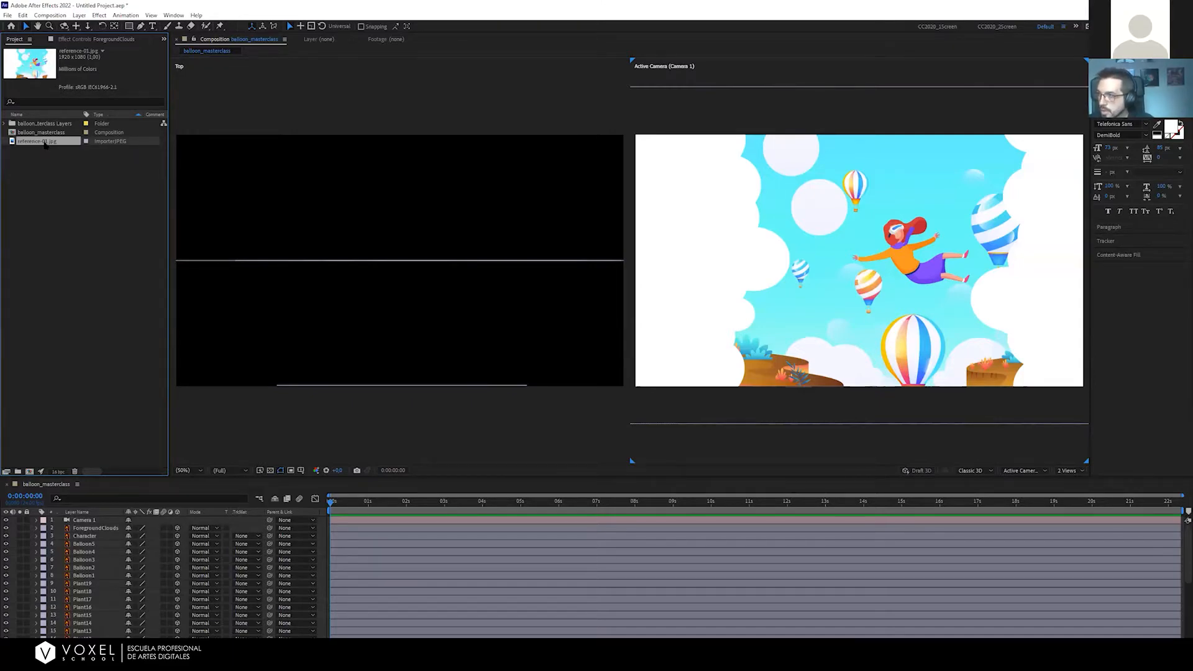
Add reference-01.jpg as the topmost layer of the balloon_masterclass composition and shift it to start at the beginning of the timeline
left_click_drag(45, 144, 874, 287)
key("Delete")
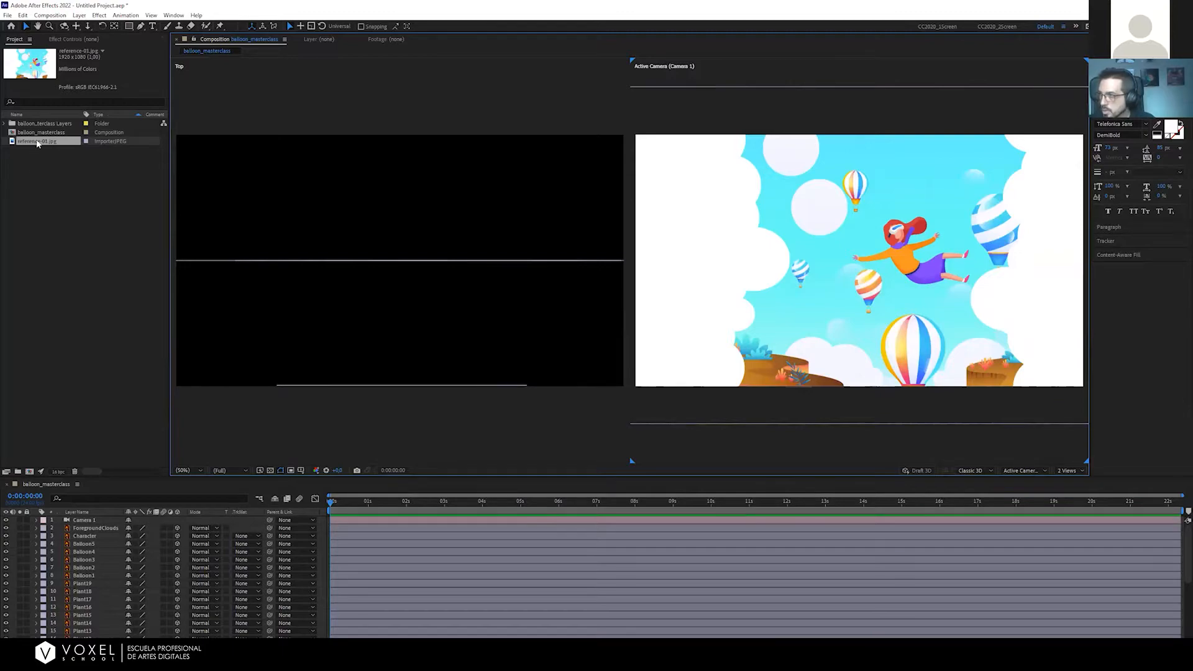
left_click_drag(37, 143, 341, 520)
left_click(364, 502)
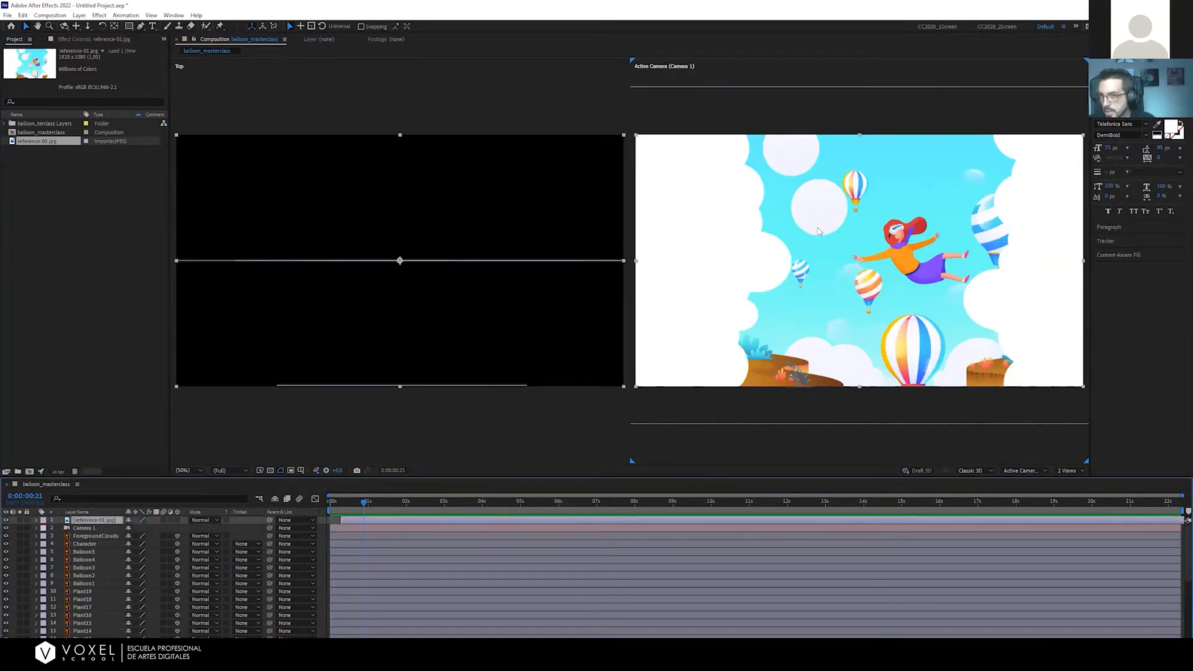
left_click_drag(364, 522, 350, 505)
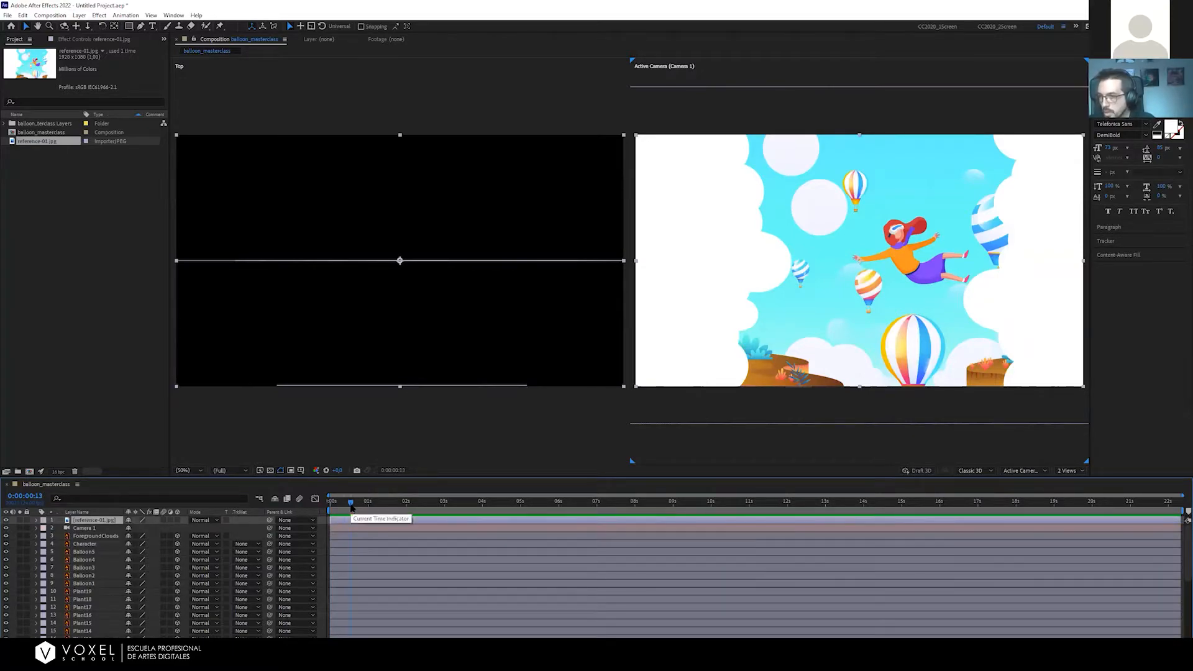
Try moving the Balloon2 layer beneath the reference image in the Active Camera view, and undo the move
left_click(86, 575)
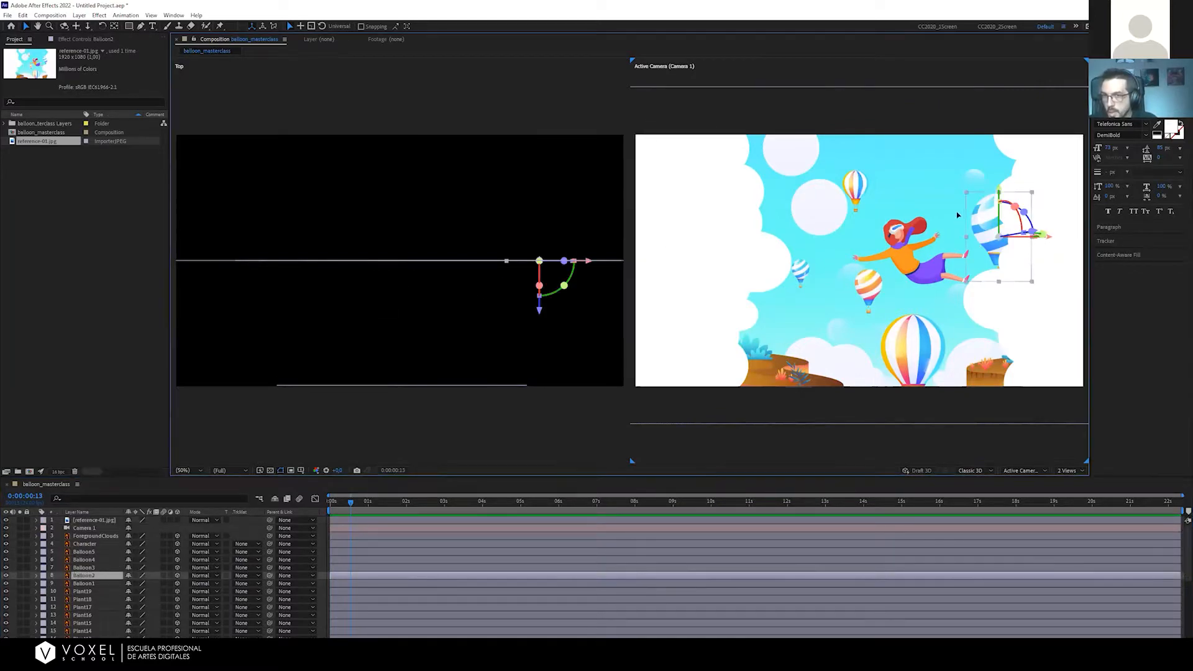
left_click_drag(979, 247, 818, 251)
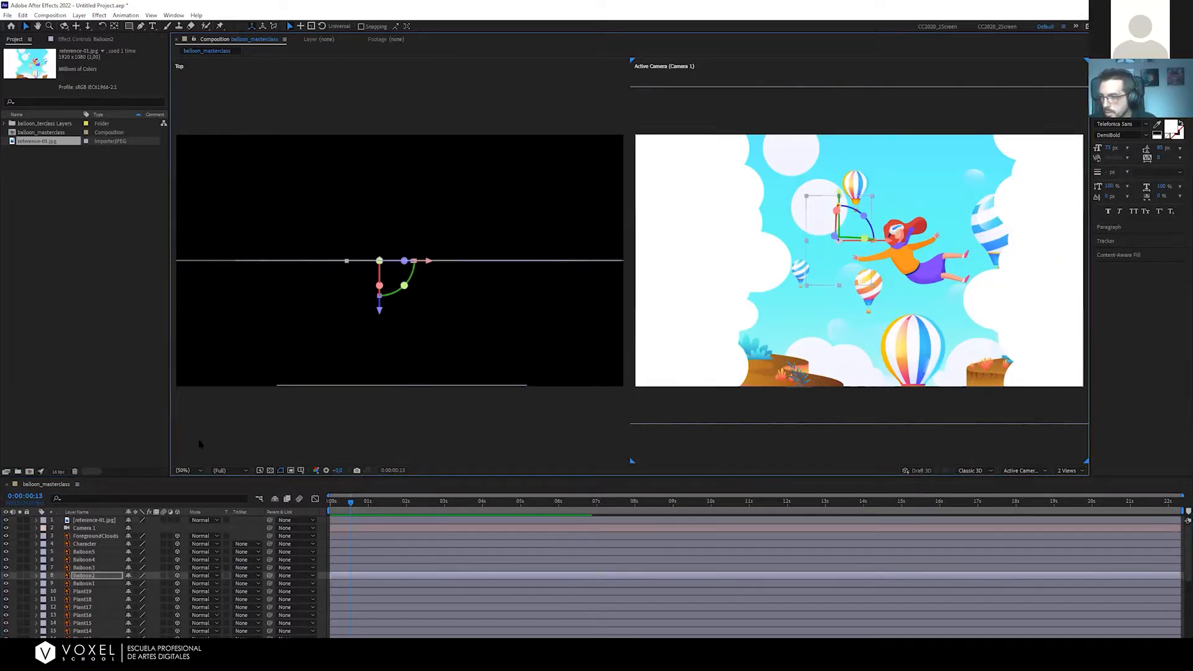
key("ctrl+z")
Set the reference-01.jpg layer's opacity to 50% and collapse its properties
left_click(97, 521)
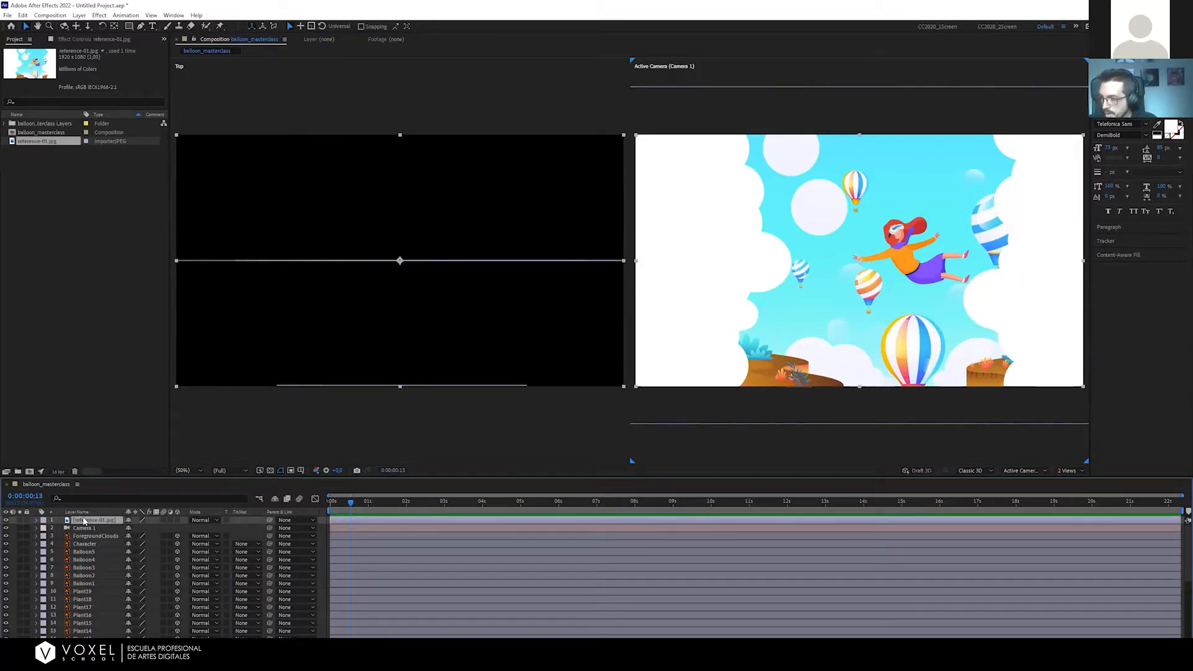
left_click(35, 521)
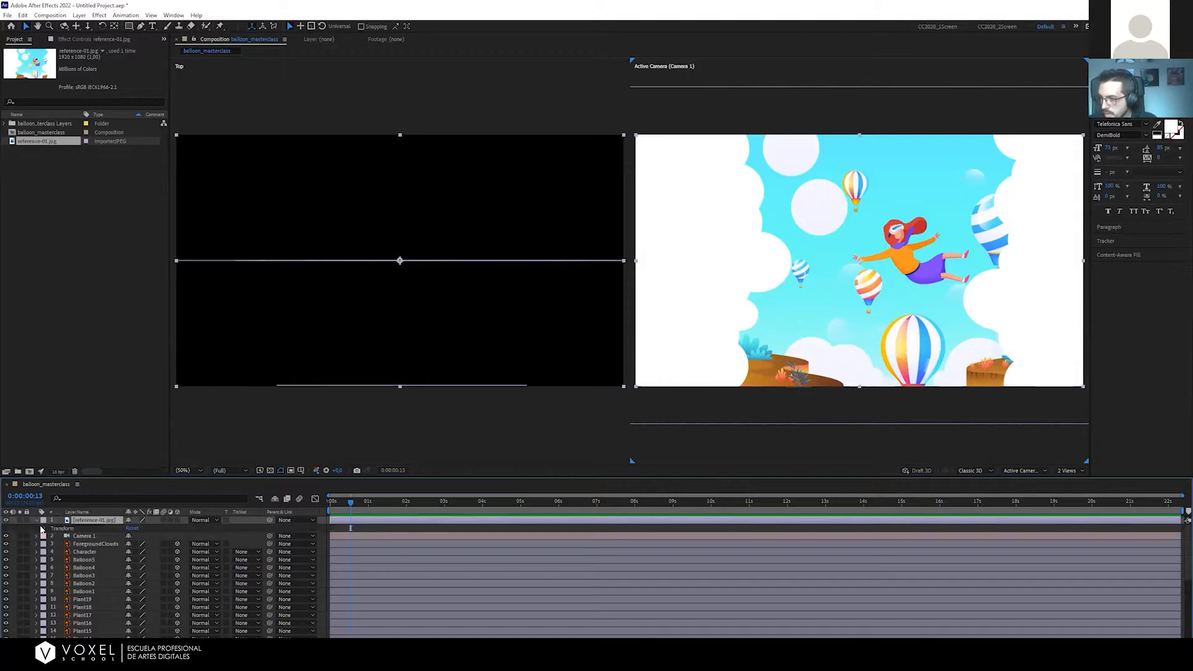
left_click(43, 536)
left_click(38, 530)
left_click(45, 529)
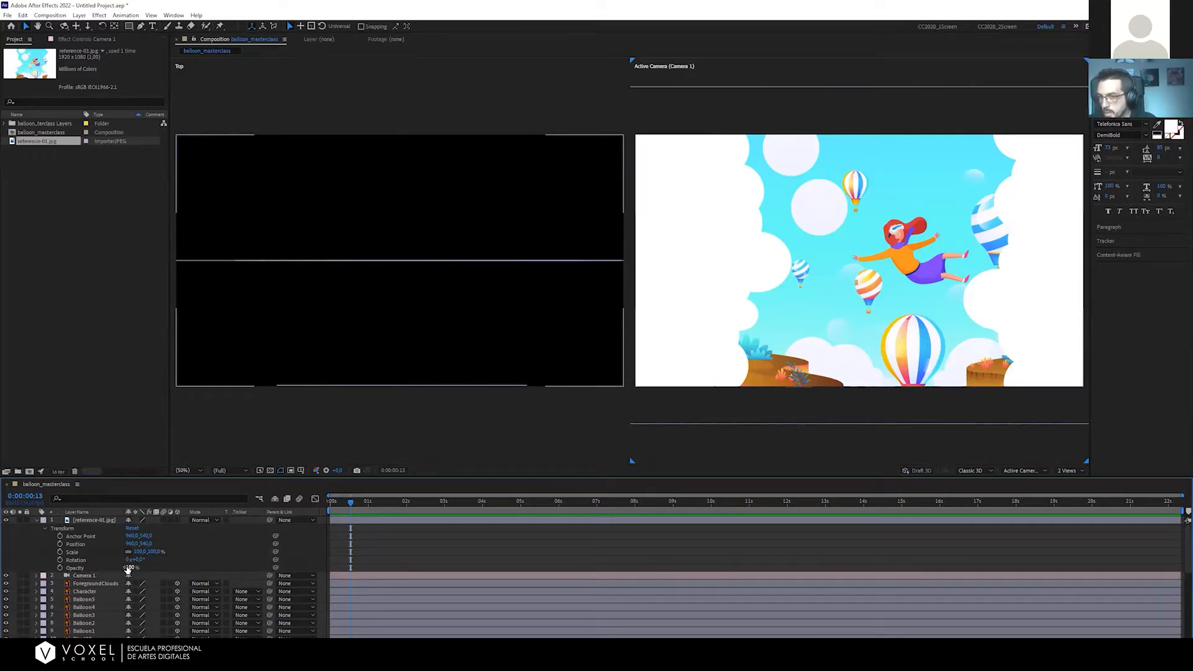
left_click_drag(130, 567, 110, 568)
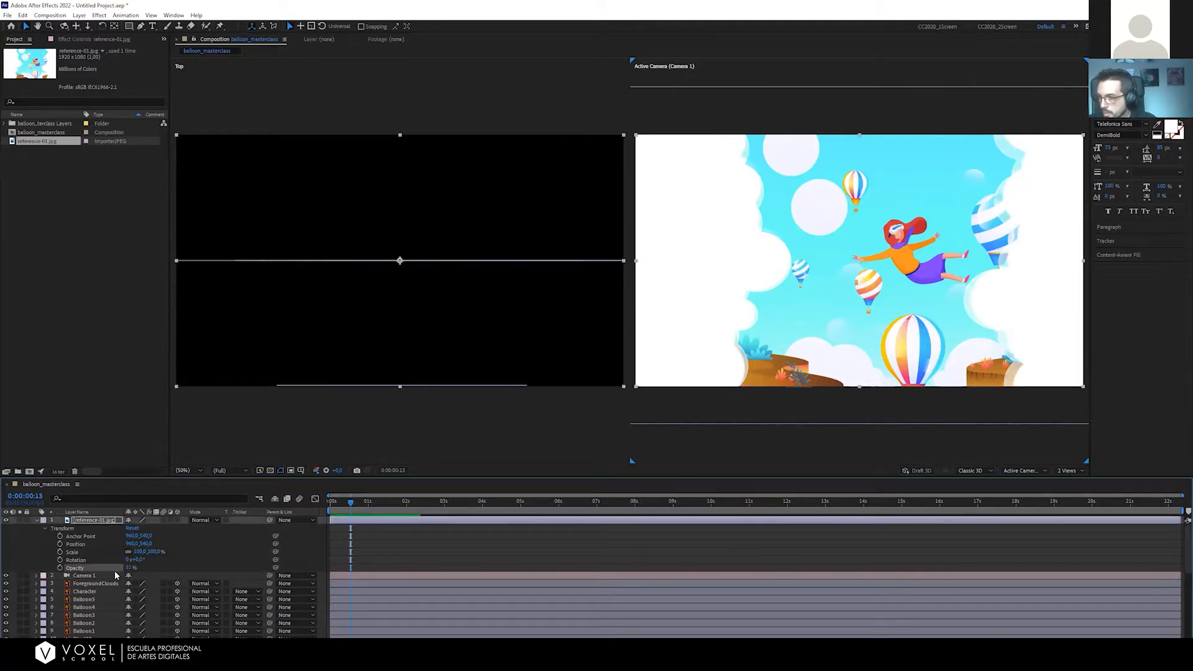
left_click(129, 568)
key("Return")
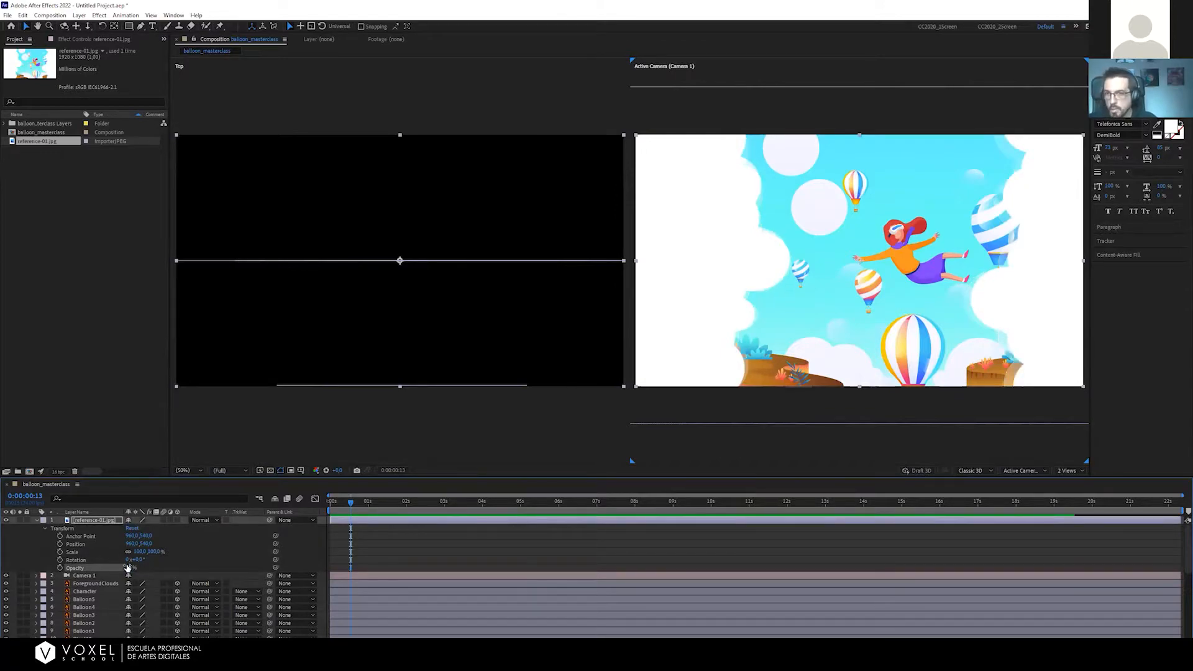
key("F2")
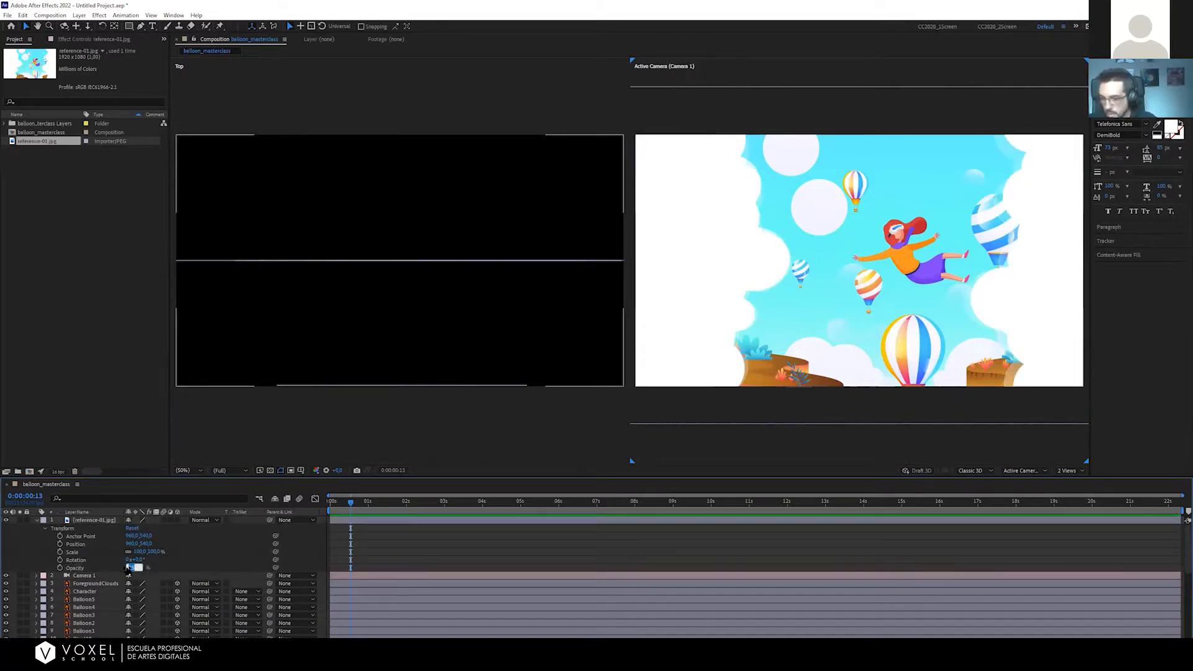
left_click(129, 567)
left_click(487, 569)
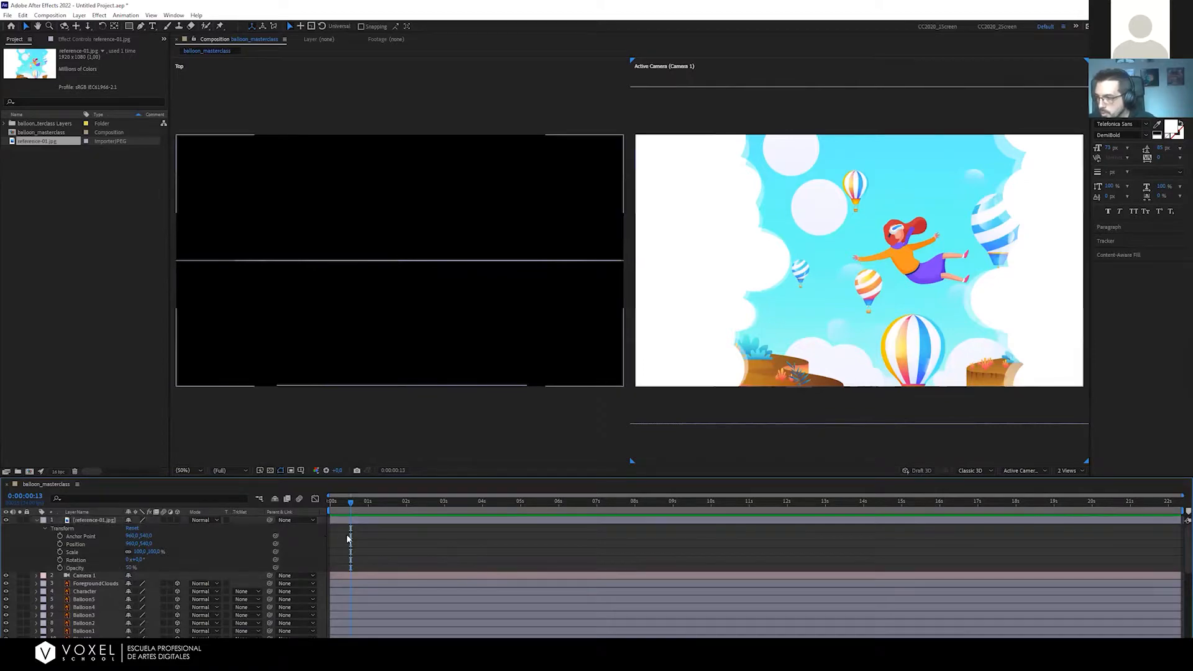
key("u")
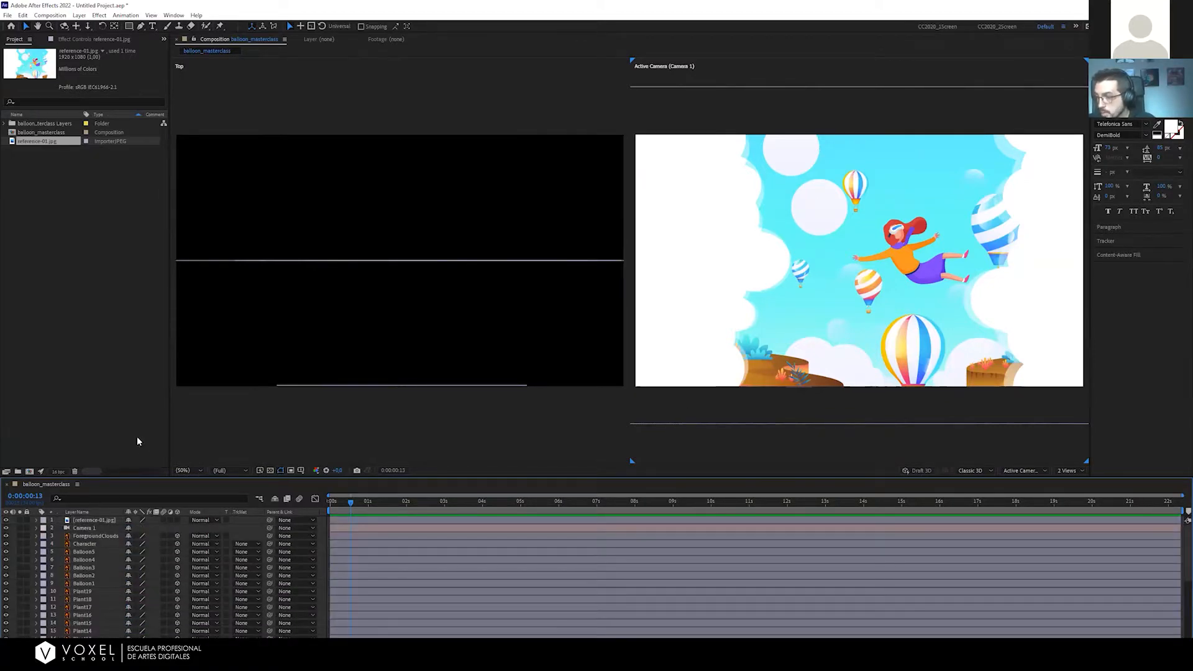
Lock the reference-01.jpg layer so it cannot be moved, undoing any accidental shift of it in the view
left_click(37, 521)
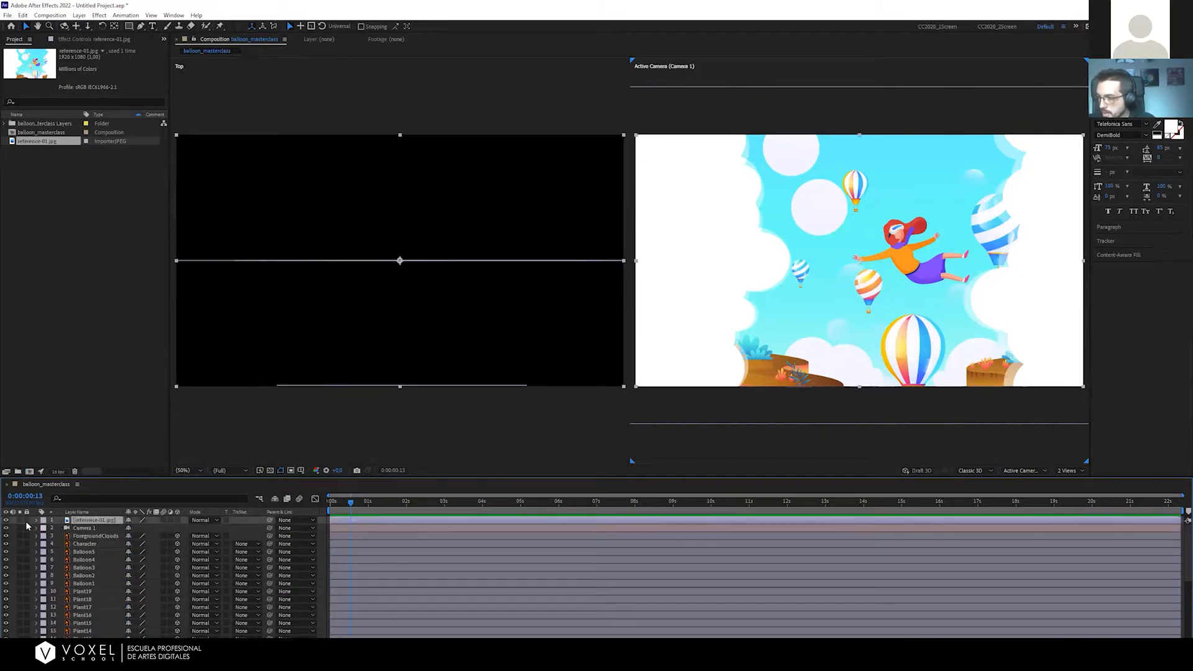
left_click(643, 448)
left_click_drag(864, 306, 898, 340)
key("ctrl+z")
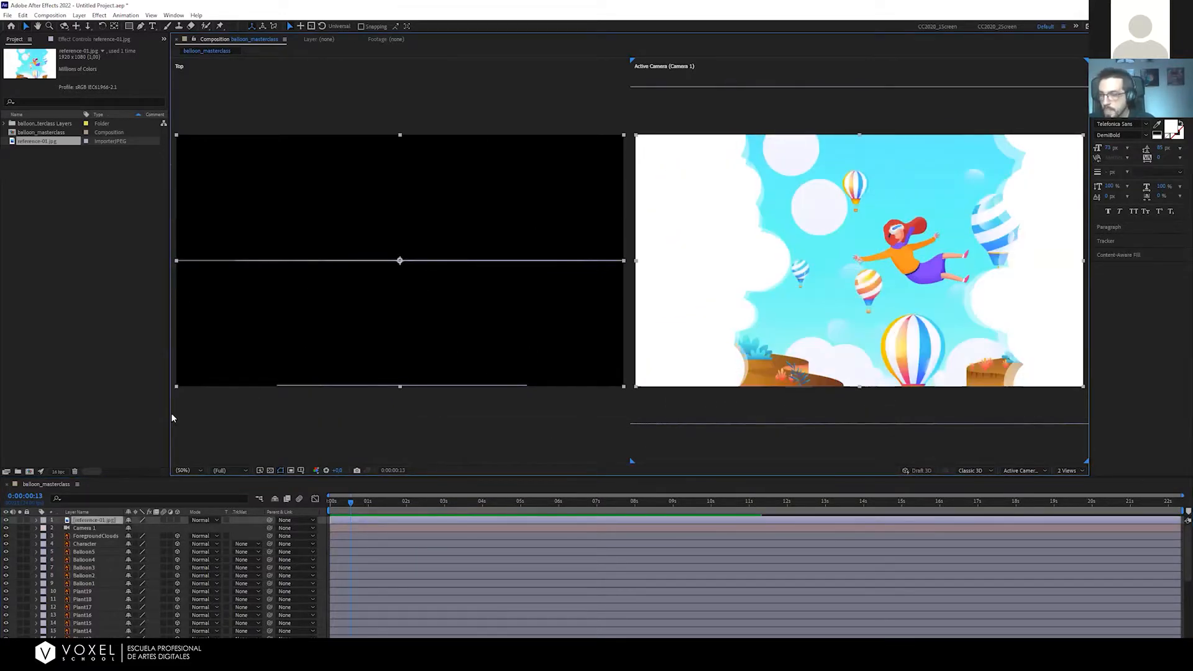
left_click(26, 520)
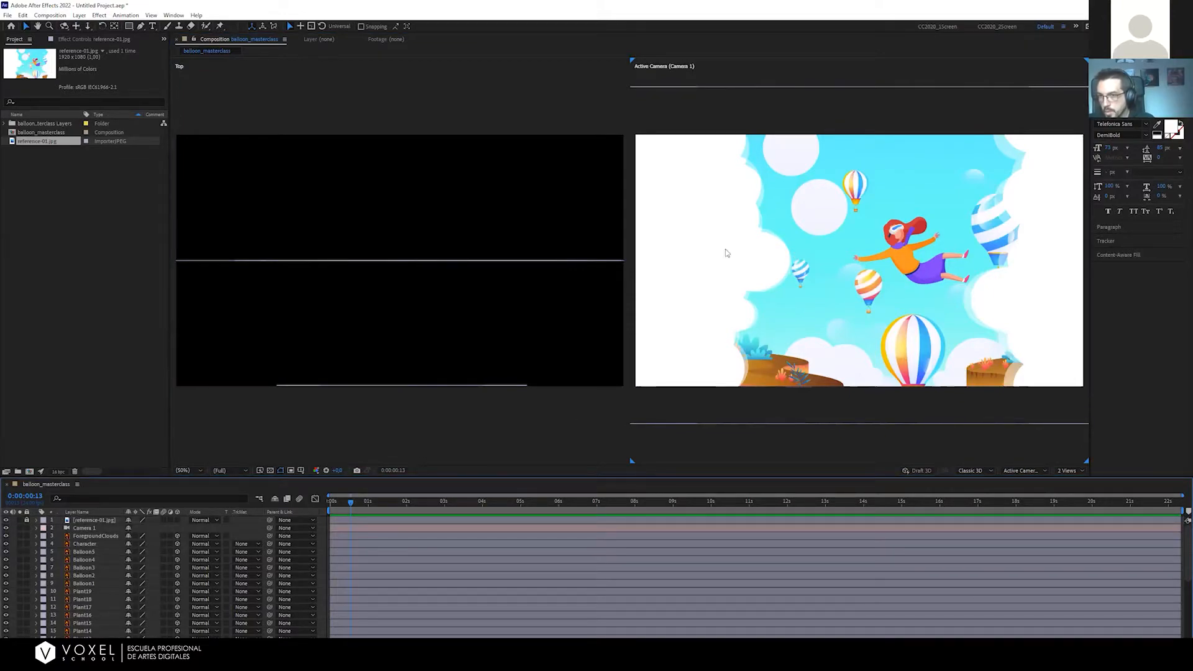
Try moving the ForegroundClouds layer beneath the locked reference image in the Active Camera view, and undo the move
left_click(99, 535)
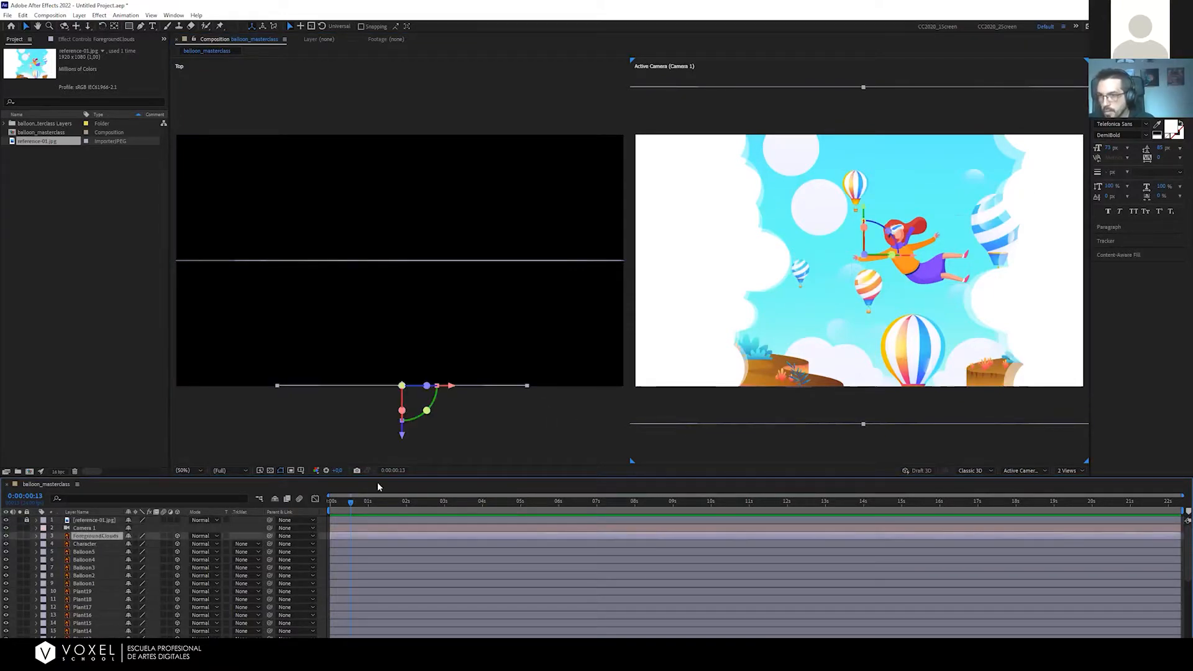
left_click_drag(902, 323, 950, 447)
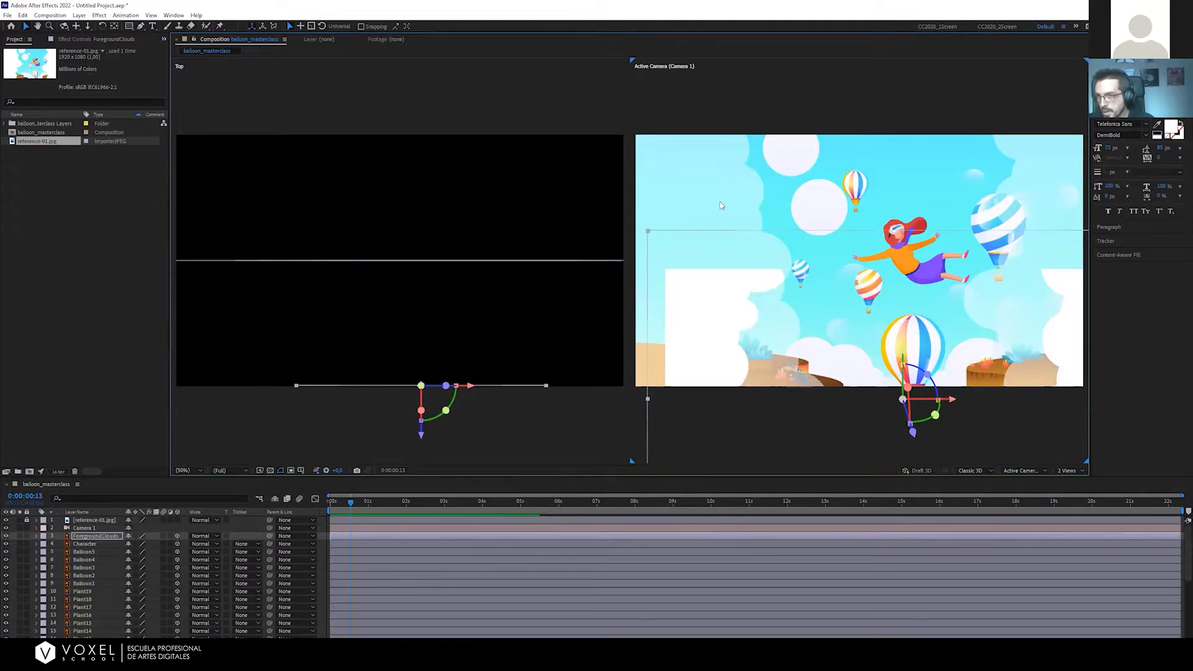
key("ctrl+z")
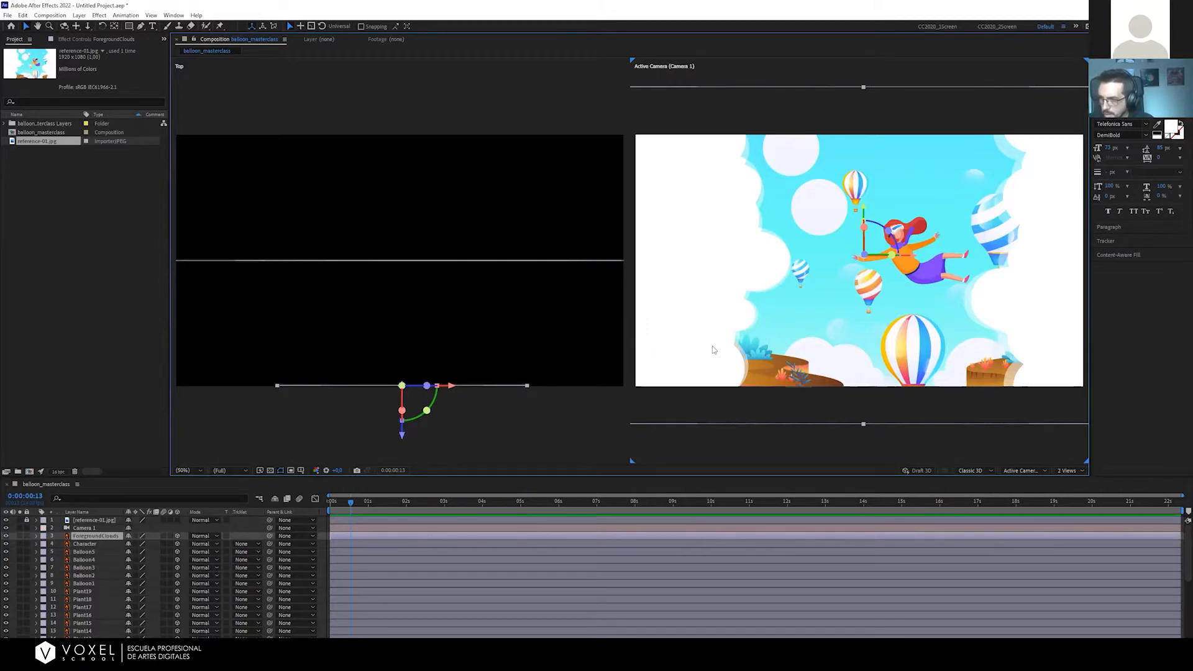
Solo the ForegroundClouds and reference-01.jpg layers to isolate them for comparison
left_click(6, 537)
left_click(6, 536)
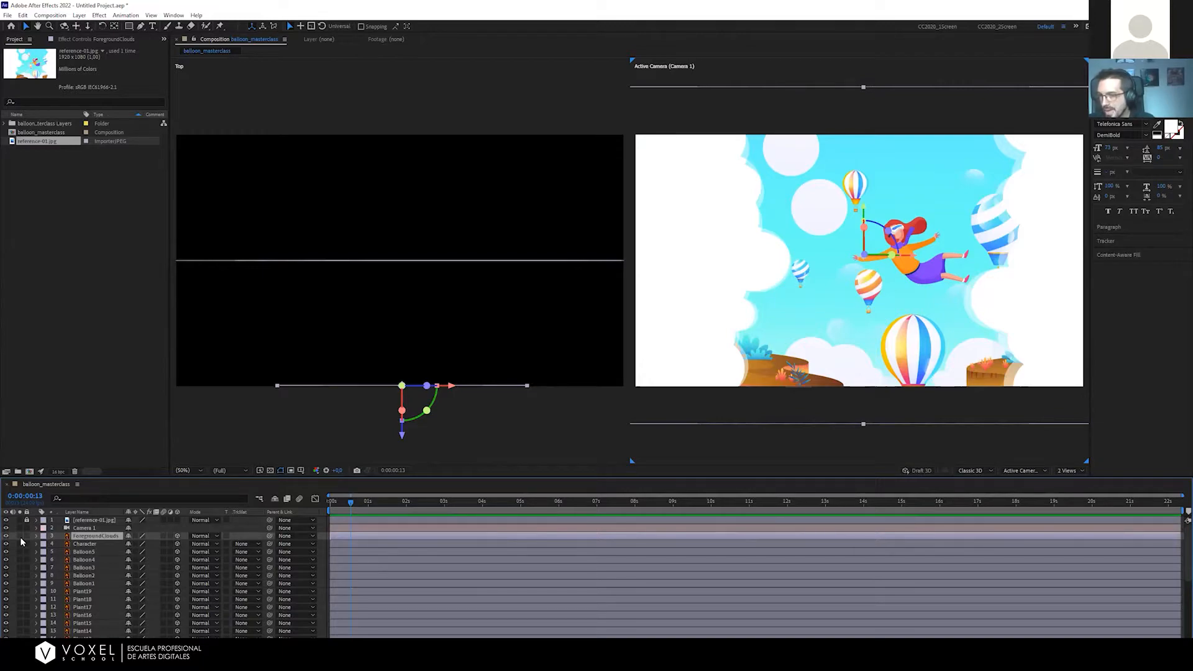
left_click(20, 537)
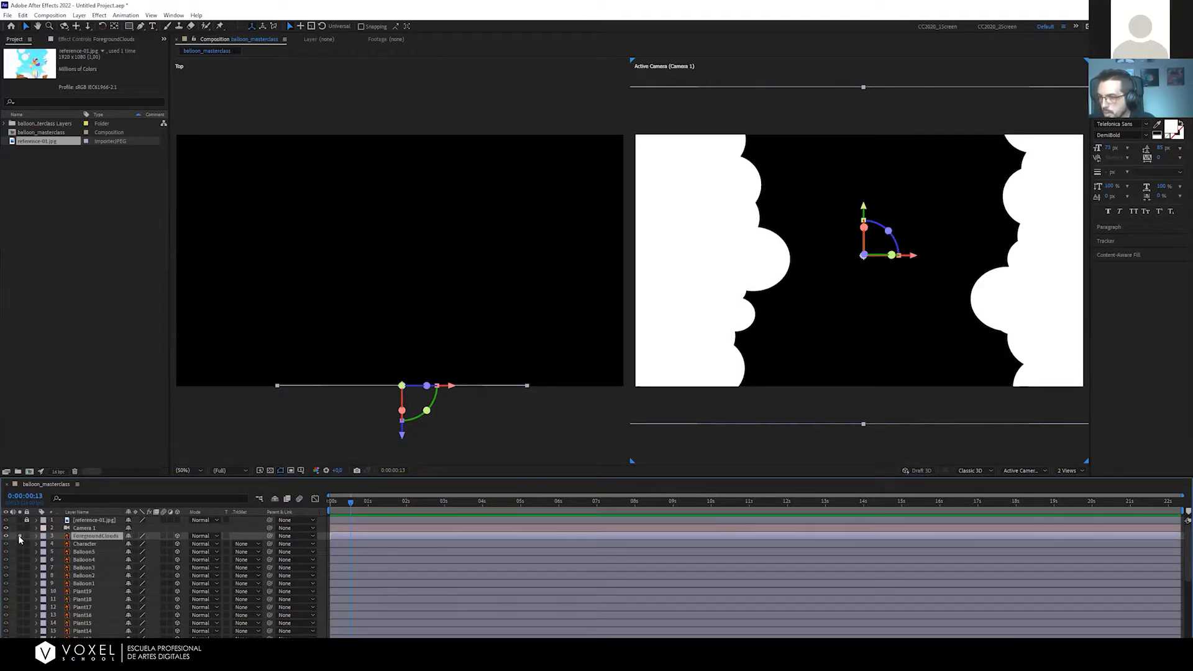
left_click(20, 537)
left_click(20, 537)
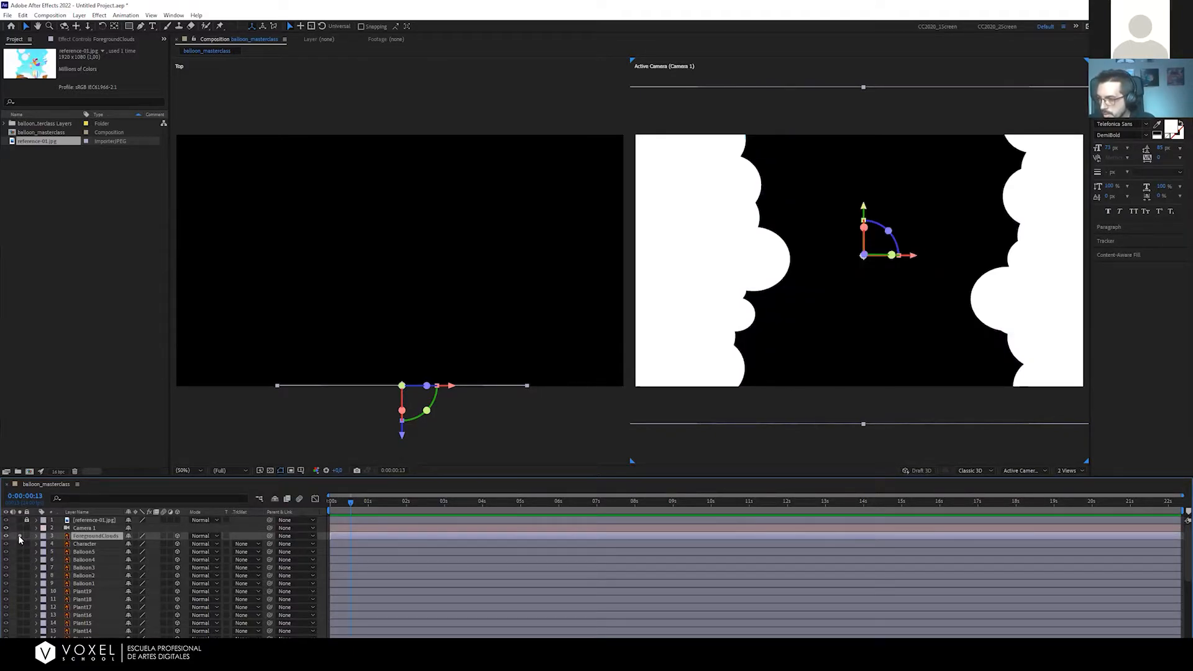
left_click(20, 520)
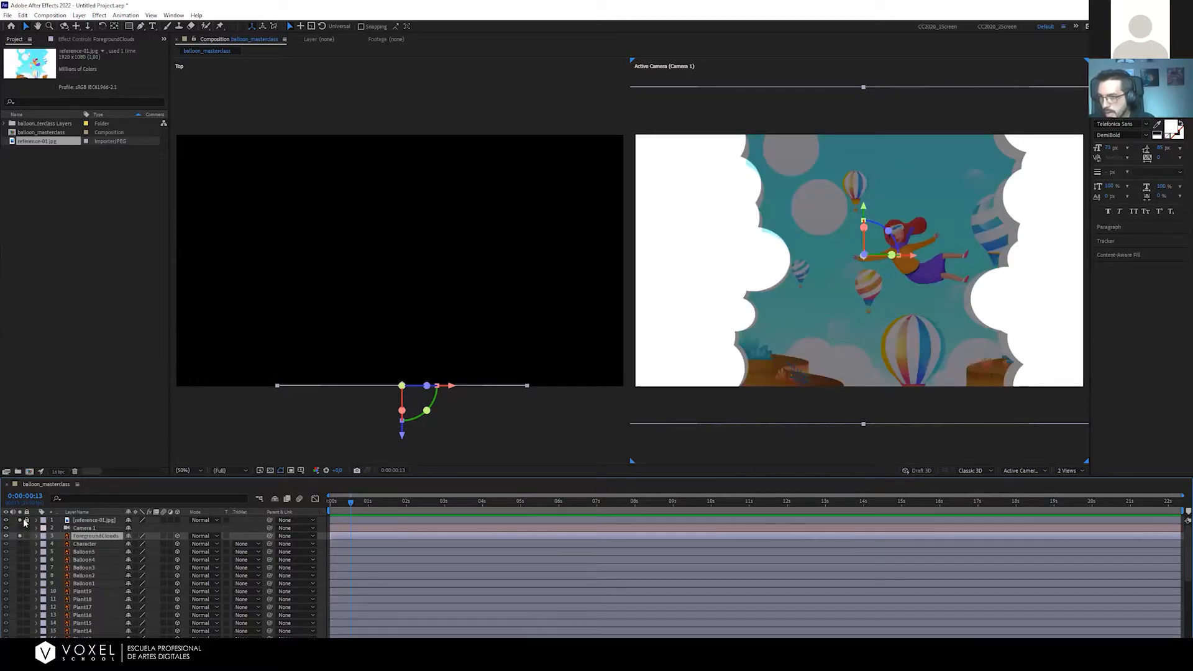
Scale down and reposition the ForegroundClouds layer until its clouds align with the reference image, and turn off its solo
left_click(71, 536, "ctrl")
left_click(71, 536)
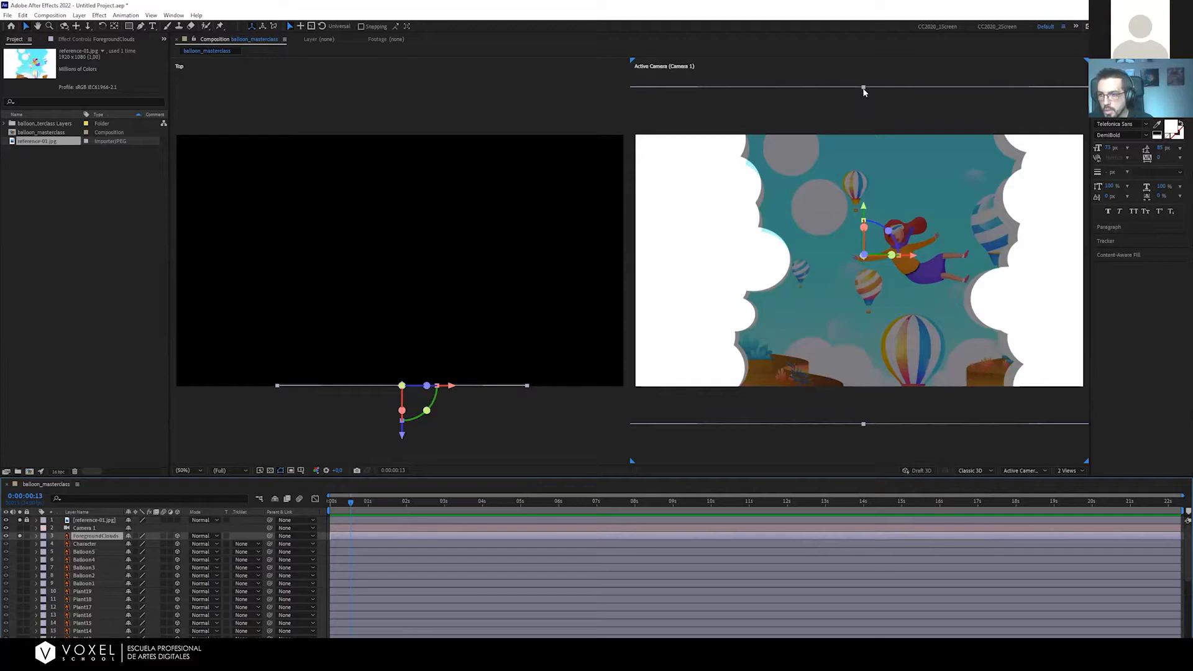
left_click_drag(862, 89, 863, 98)
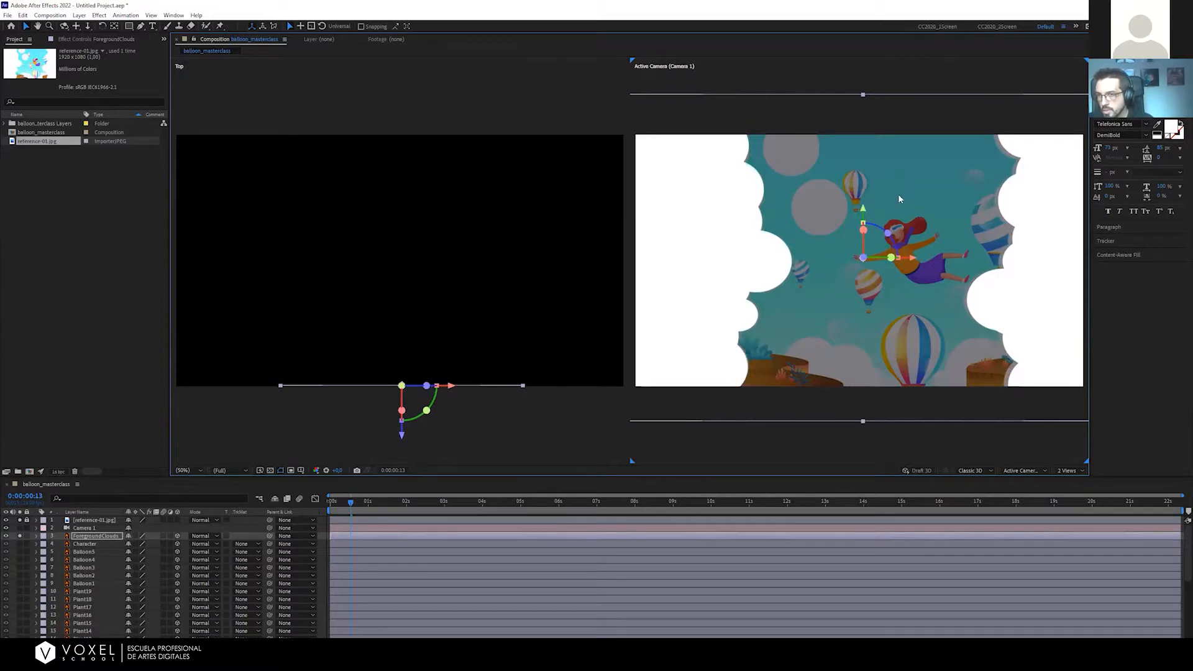
left_click_drag(863, 94, 864, 101)
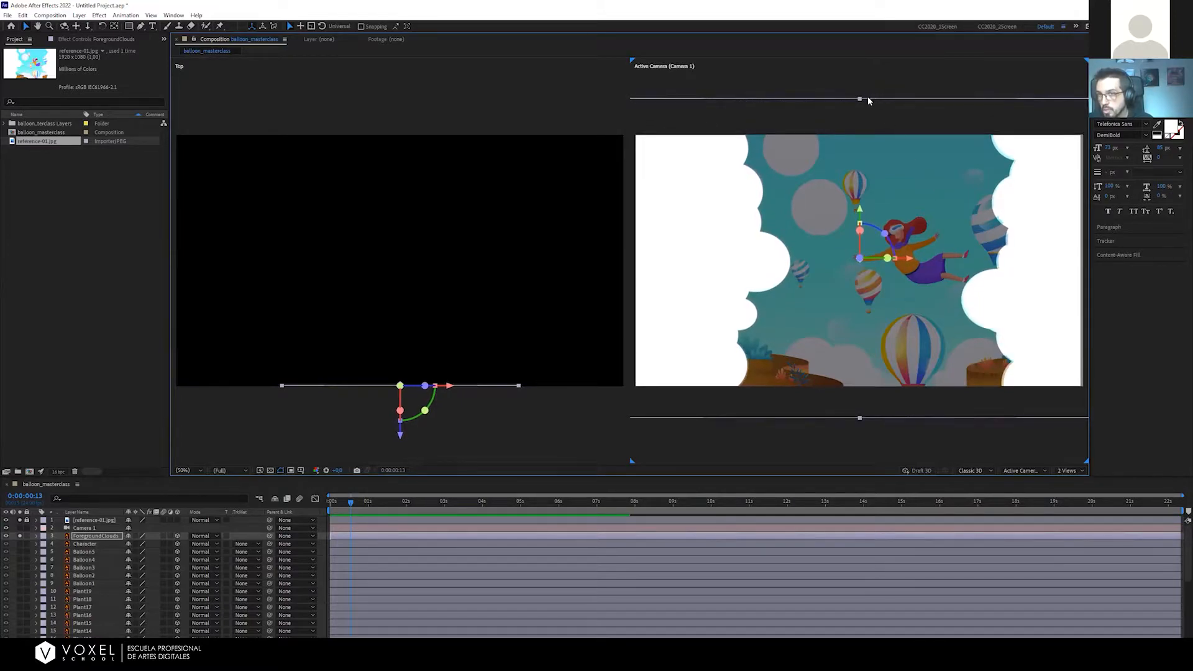
left_click_drag(860, 99, 862, 96)
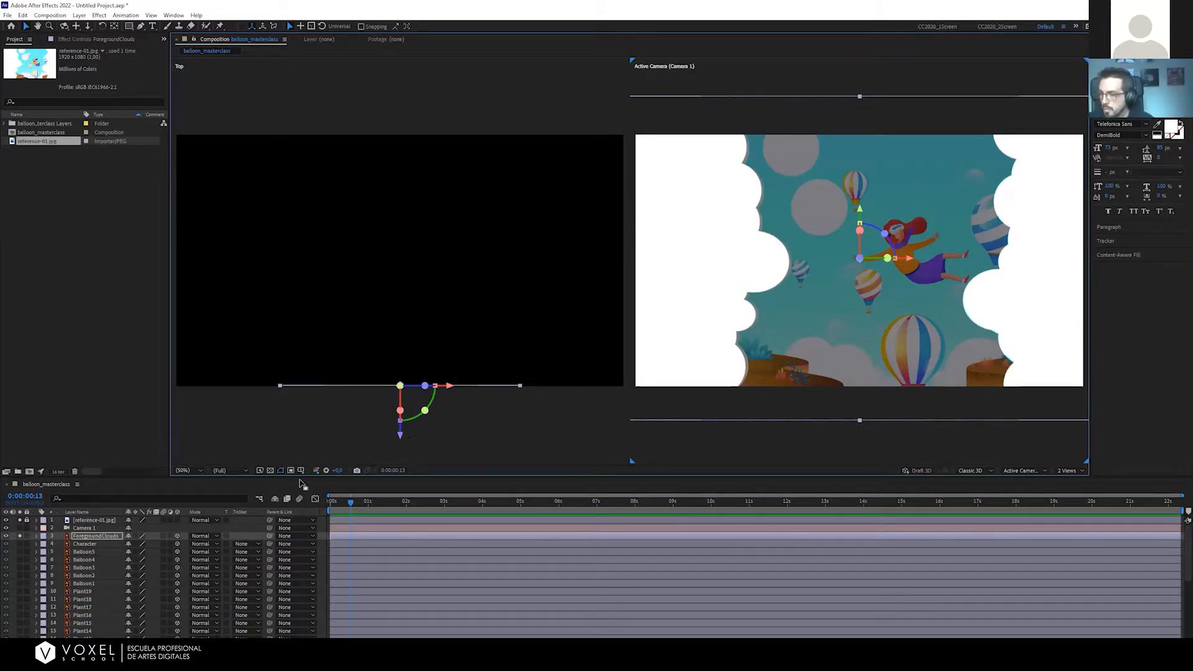
left_click(19, 535)
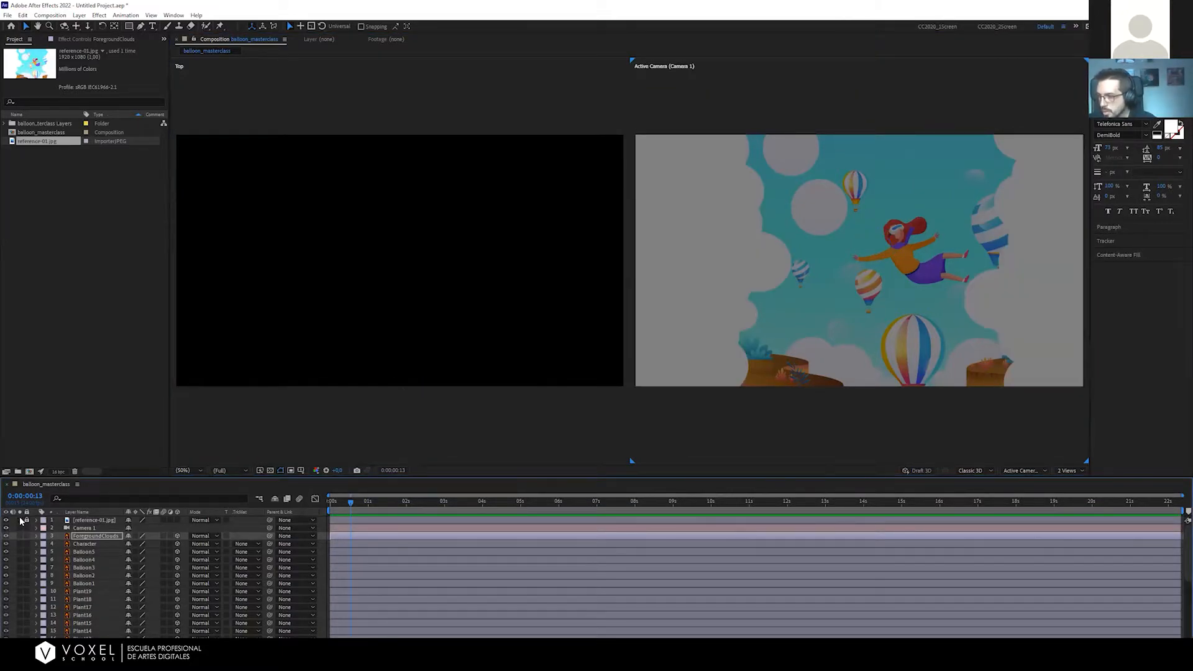
Unlock the reference-01.jpg layer, check its Opacity property, and collapse the property again
left_click(26, 520)
left_click(88, 520)
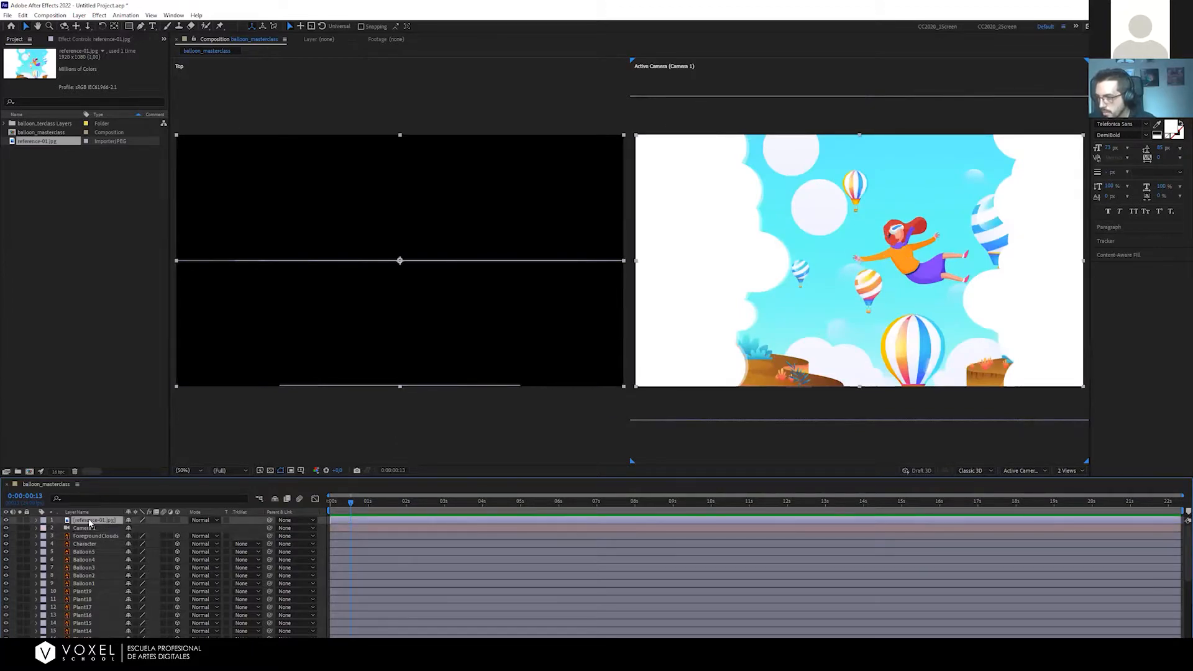
key("t")
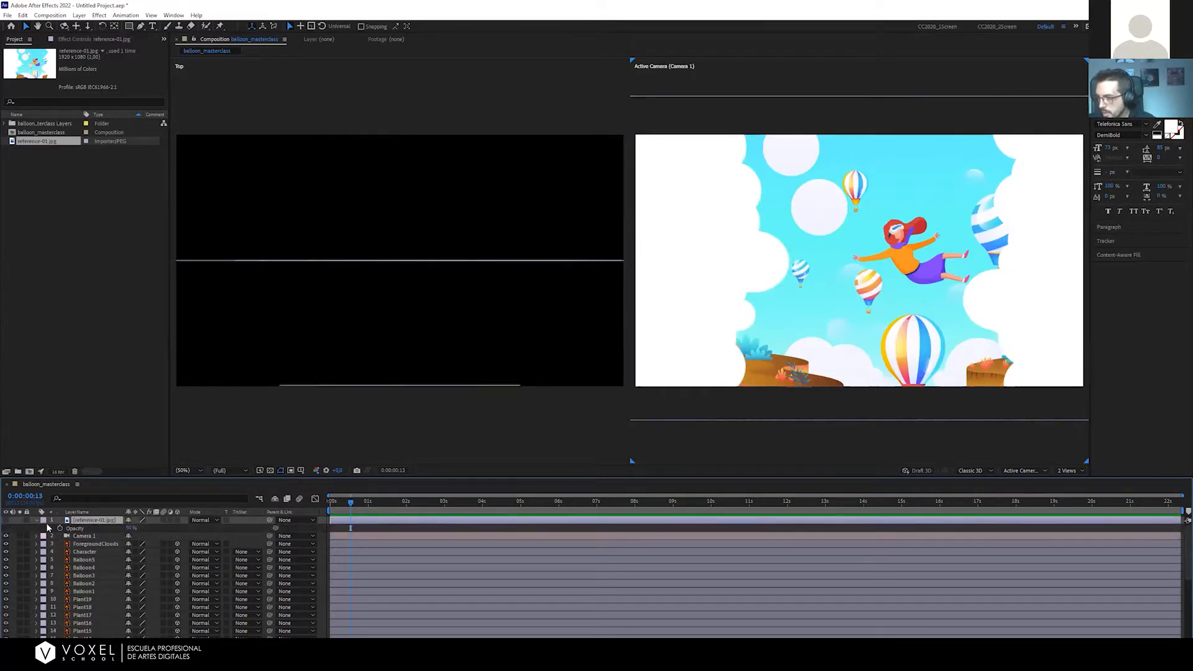
left_click(158, 527)
key("u")
key("u")
key("u")
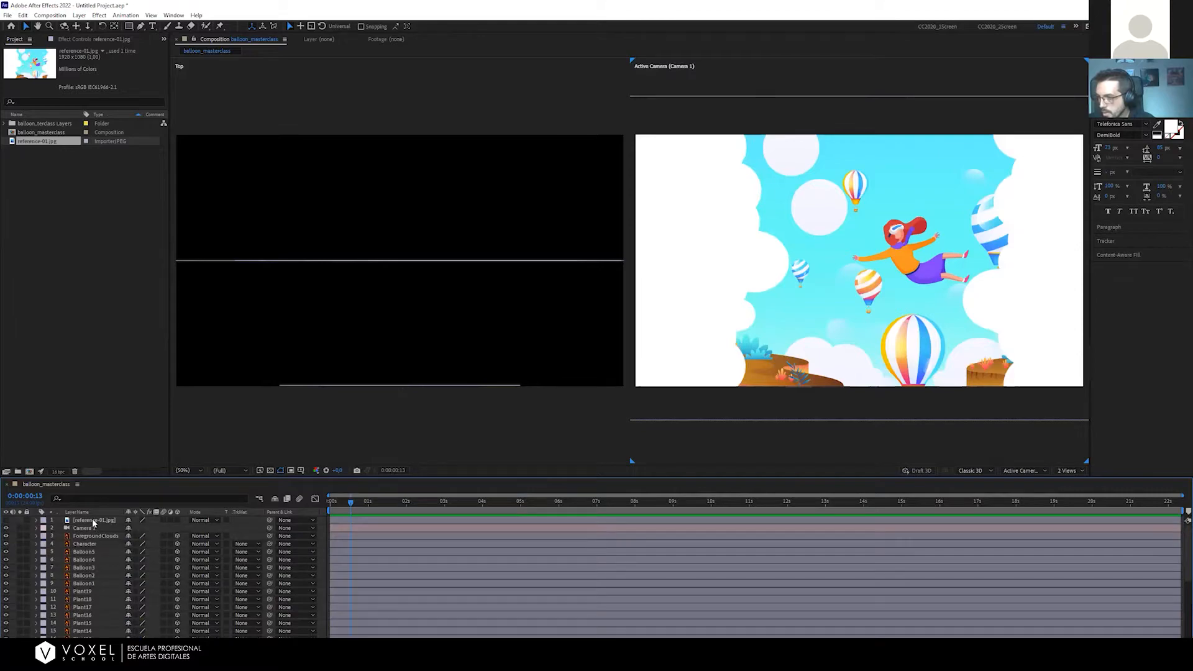
left_click(94, 521)
left_click(674, 431)
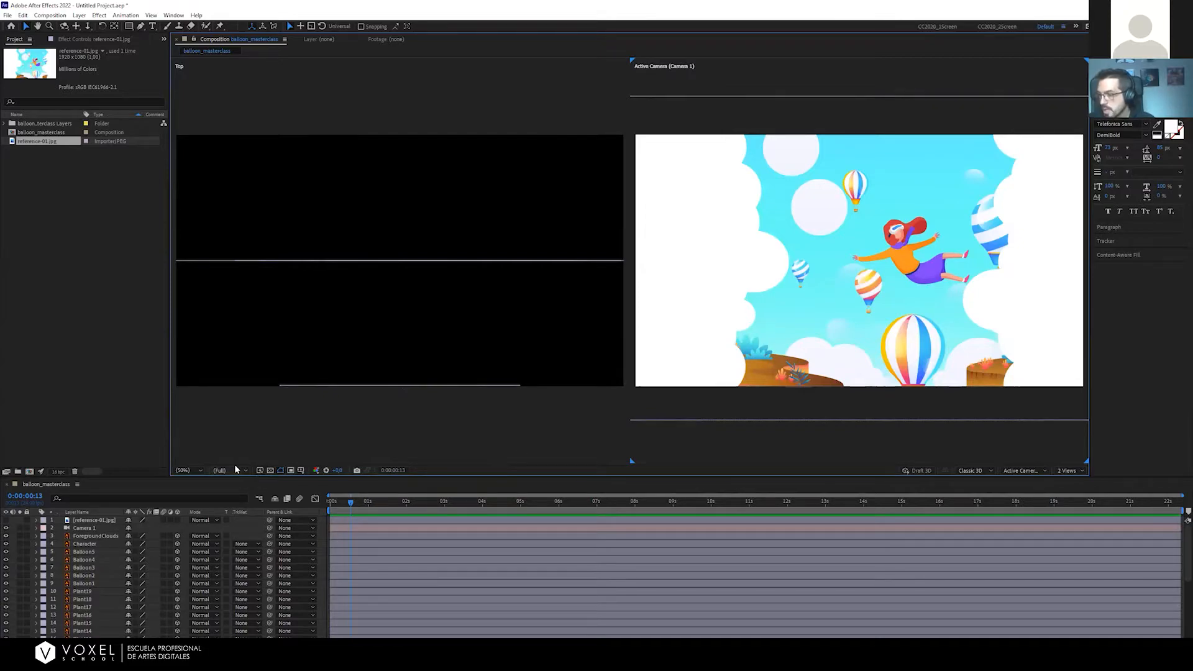
Save the project as charfalling_masterclass.aep in the 01_Motion folder
left_click(100, 522)
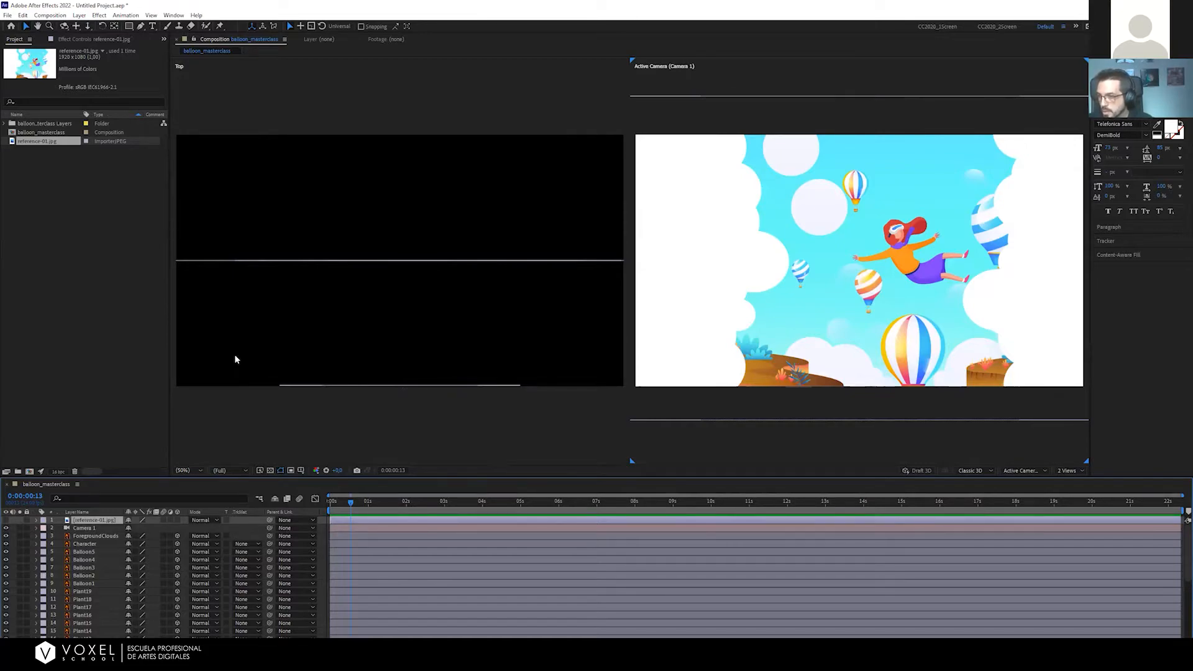
left_click(138, 316)
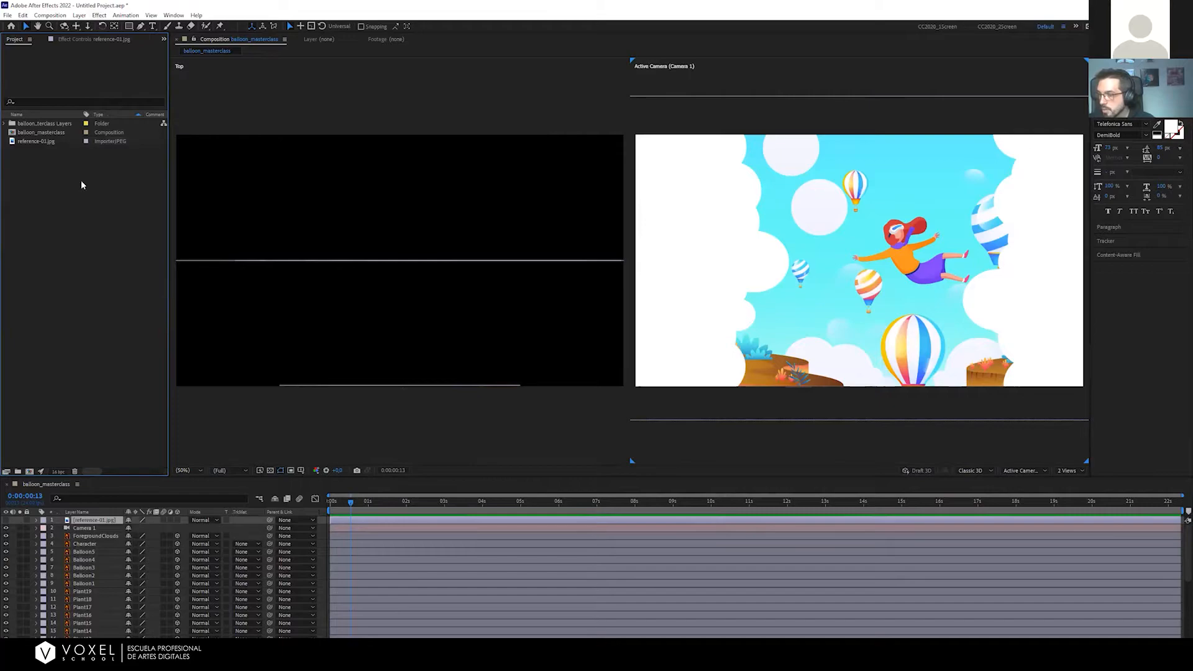
key("ctrl+s")
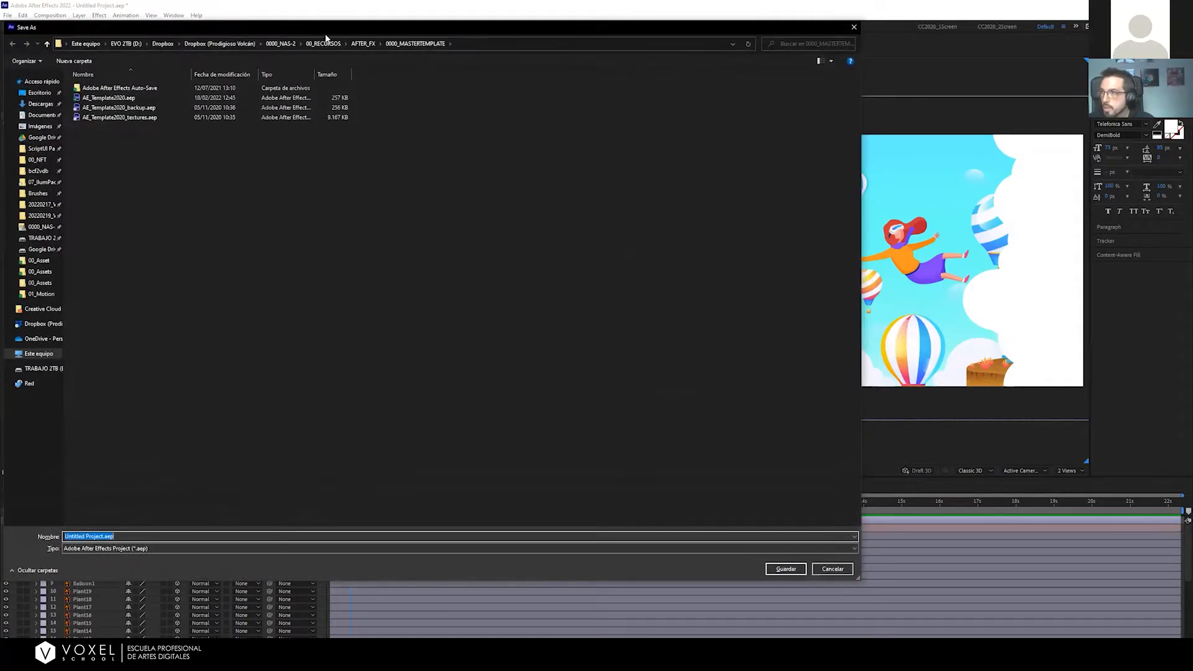
key("Escape")
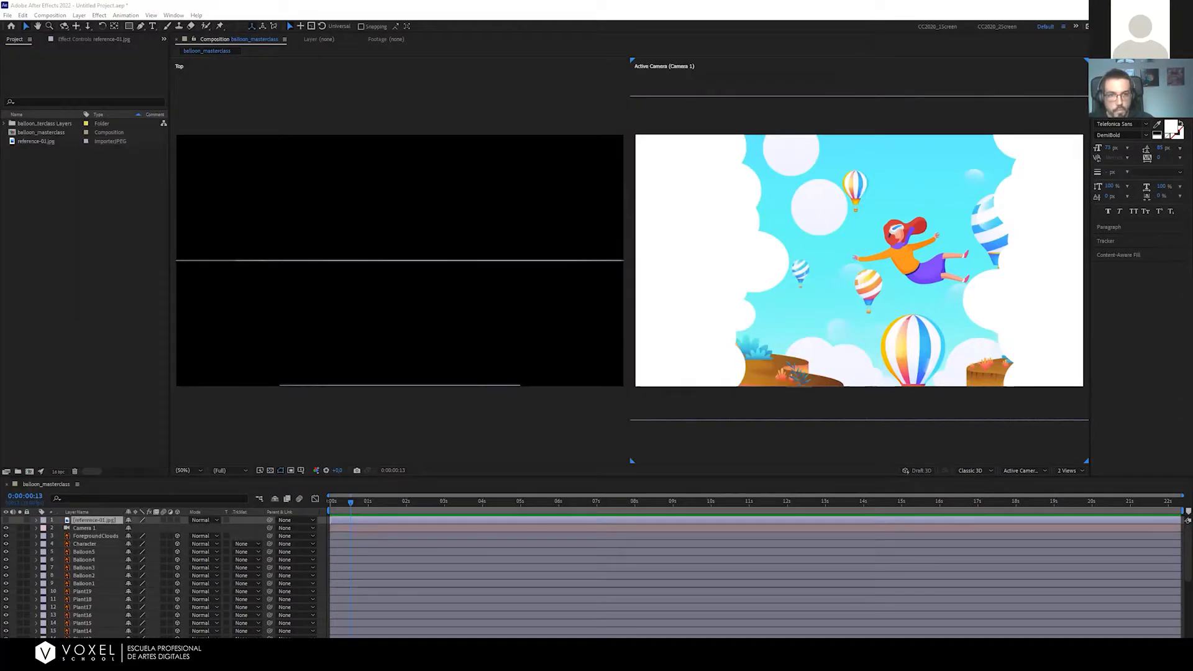
left_click(7, 16)
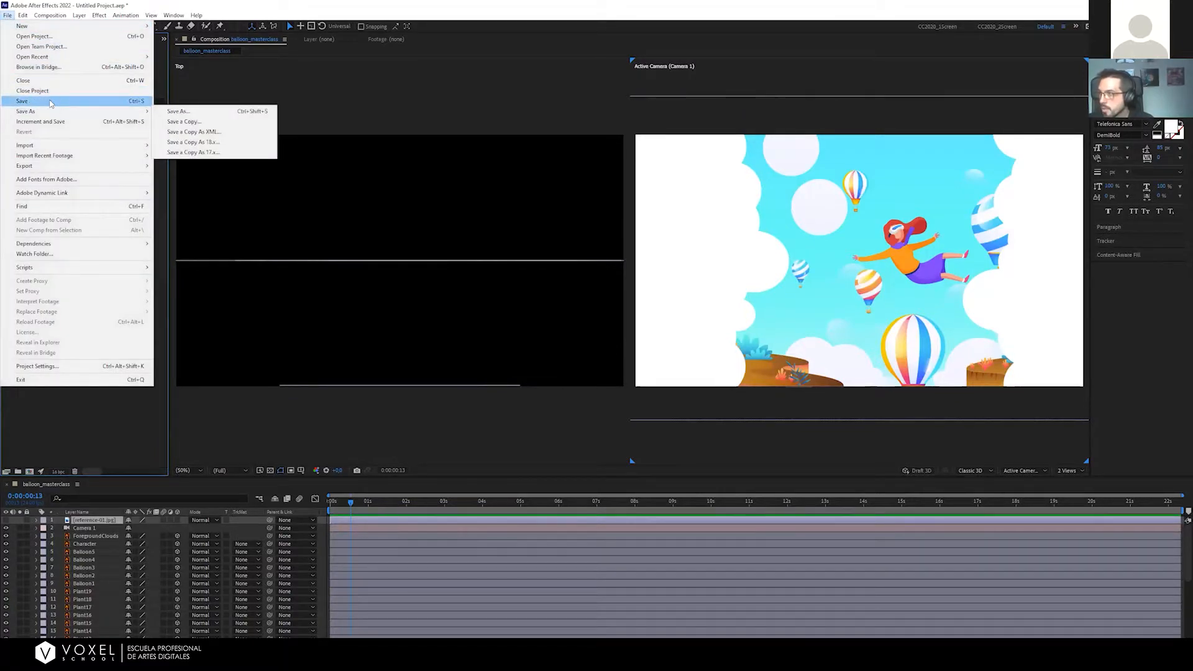
left_click(103, 102)
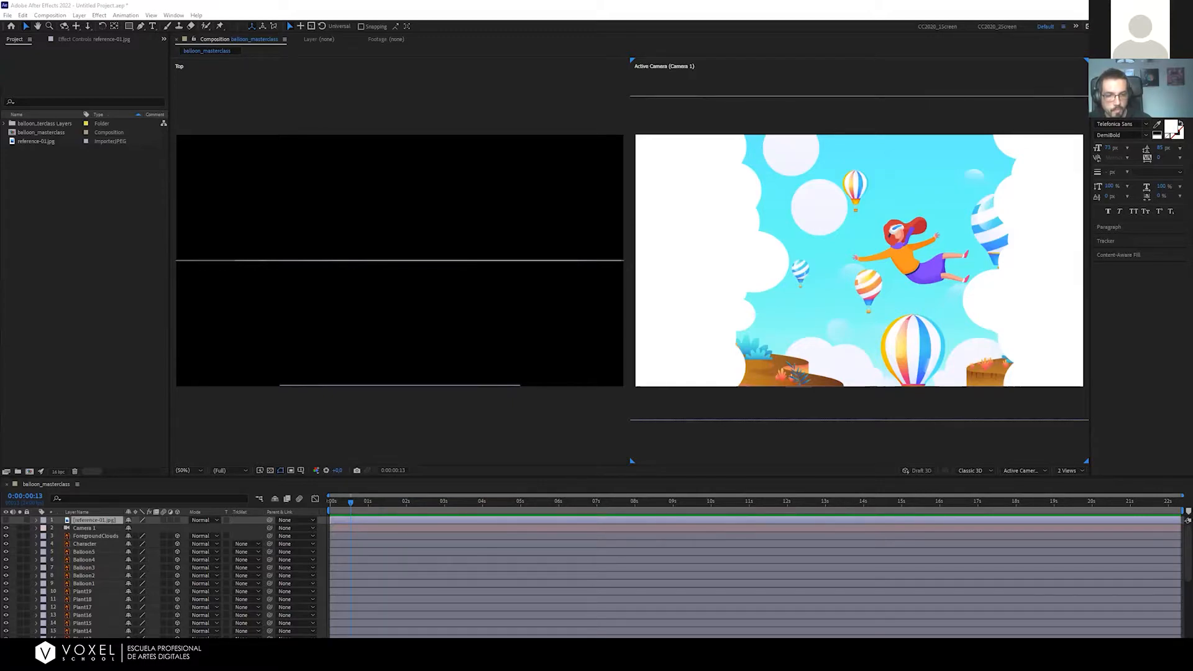
key("Return")
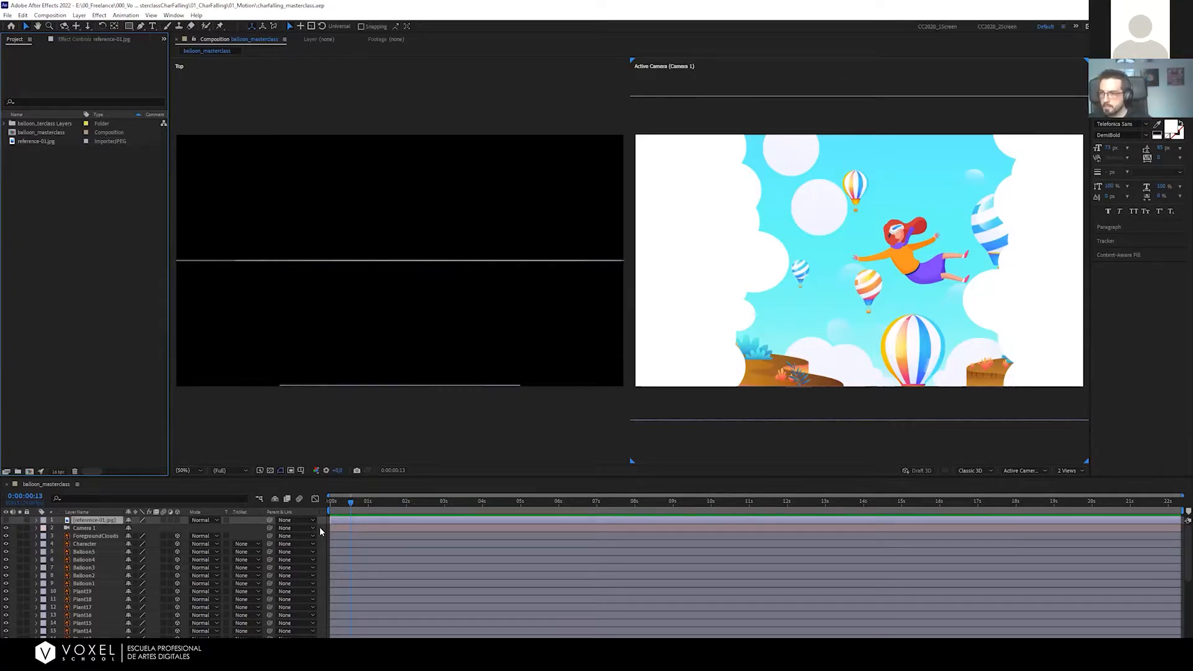
Return the current time to 0:00:00:00 and inspect the depth of the ForegroundClouds and balloon layers in the Top view
left_click(339, 512)
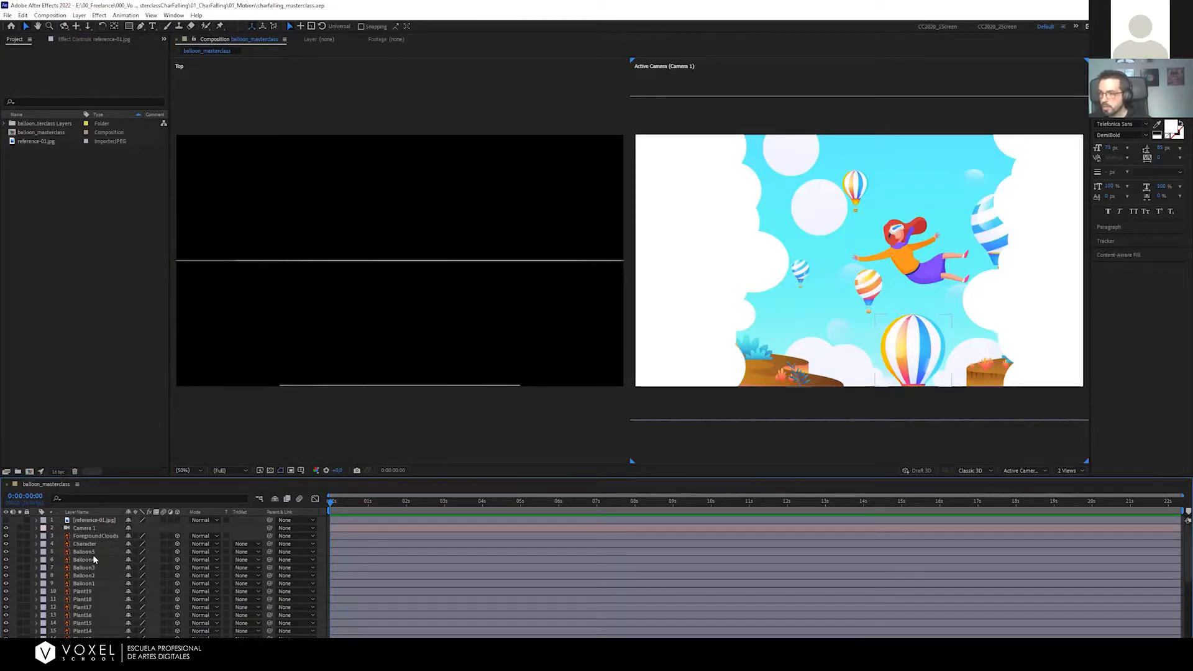
left_click(106, 534)
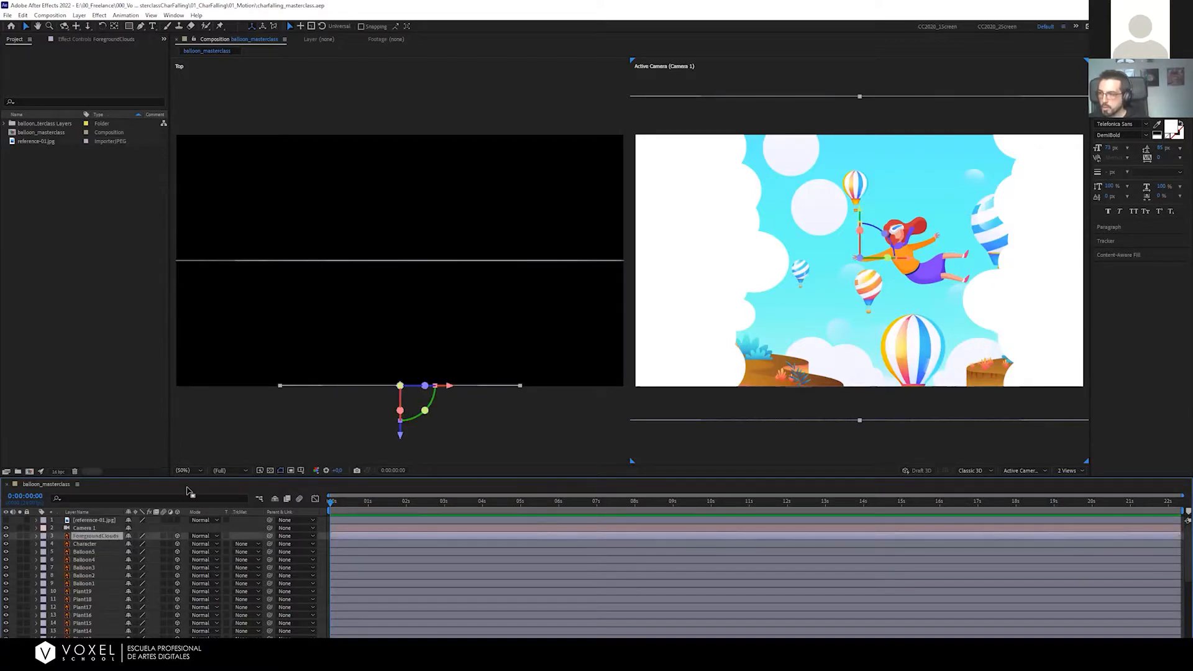
left_click(84, 552)
left_click(91, 582, "shift")
scroll(395, 318, "down", 1)
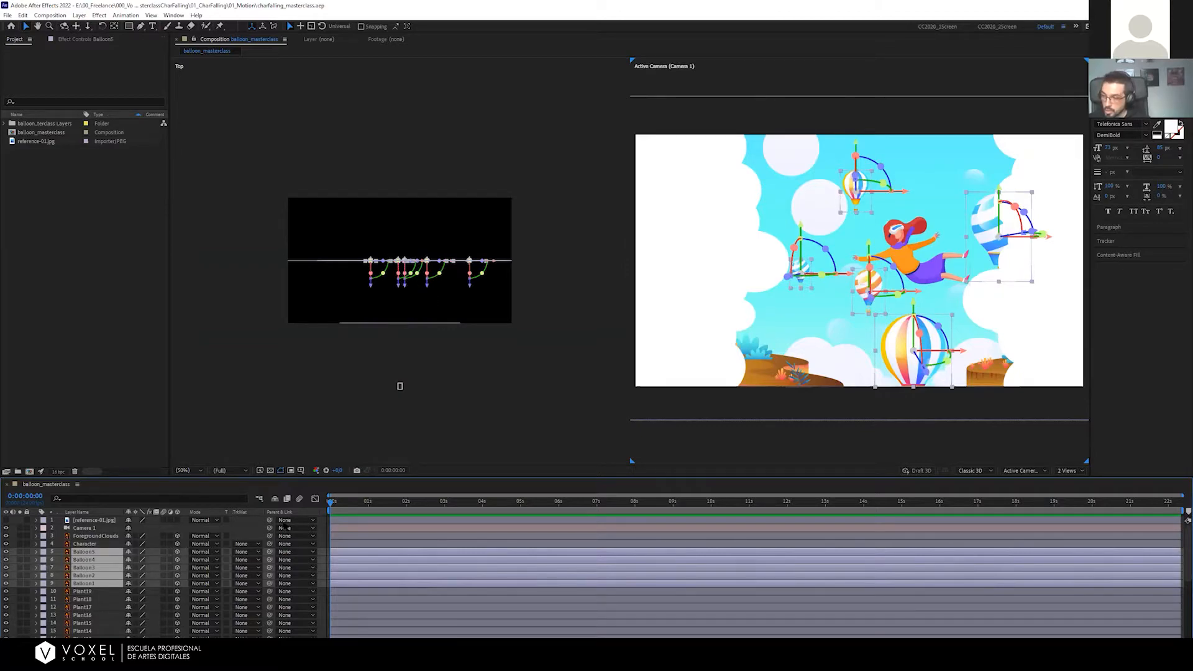
left_click(251, 528)
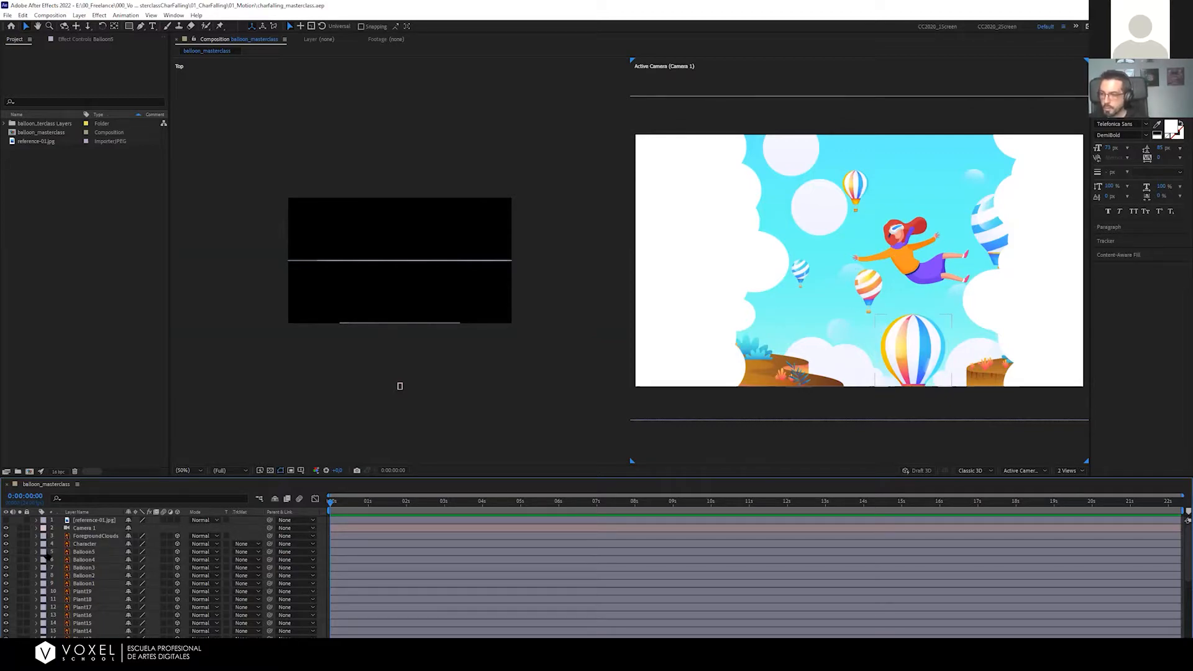
Assign the Orange label color to the Balloon1 through Balloon5 layers and deselect them
left_click(85, 553)
left_click(84, 584, "shift")
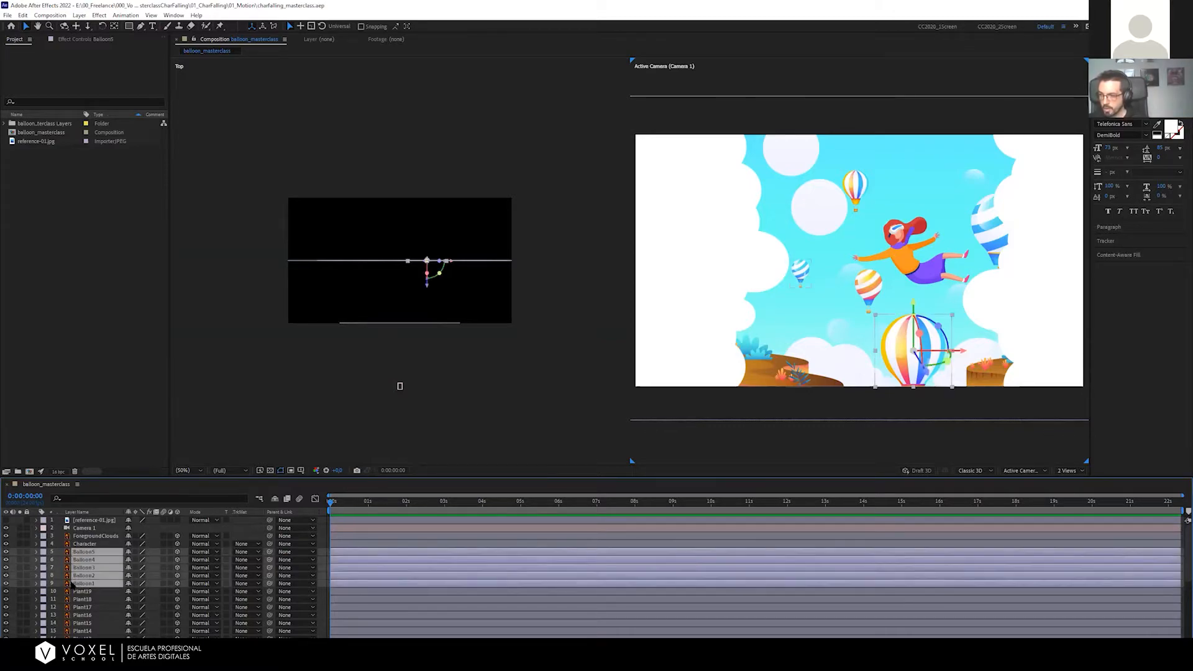
left_click(44, 552)
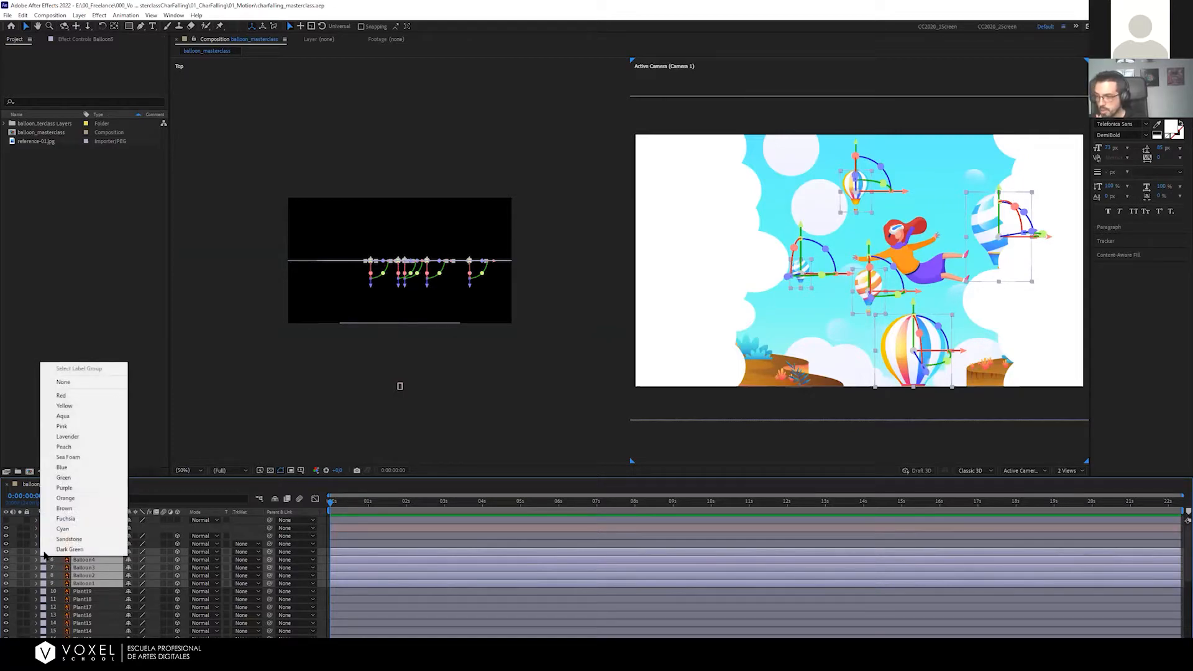
left_click(59, 498)
key("F2")
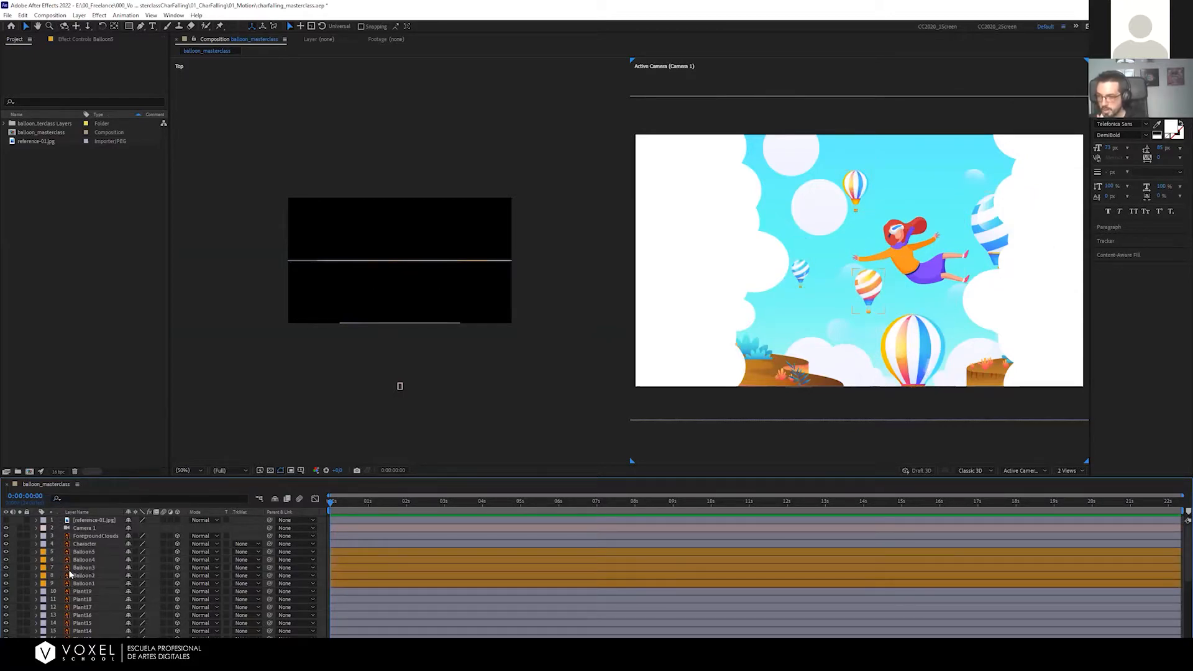
Assign the Green label color to all plant layers, Plant1 through Plant19, and deselect them
left_click(77, 590)
scroll(84, 584, "down", 4)
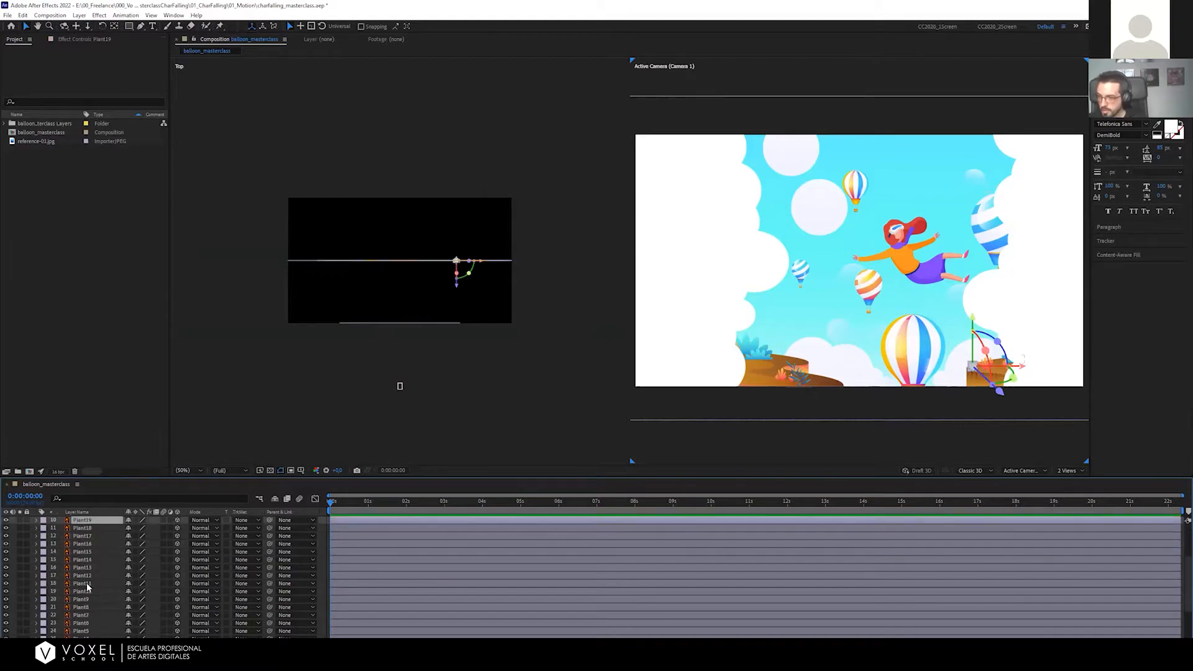
scroll(87, 584, "down", 2)
left_click(85, 590, "shift")
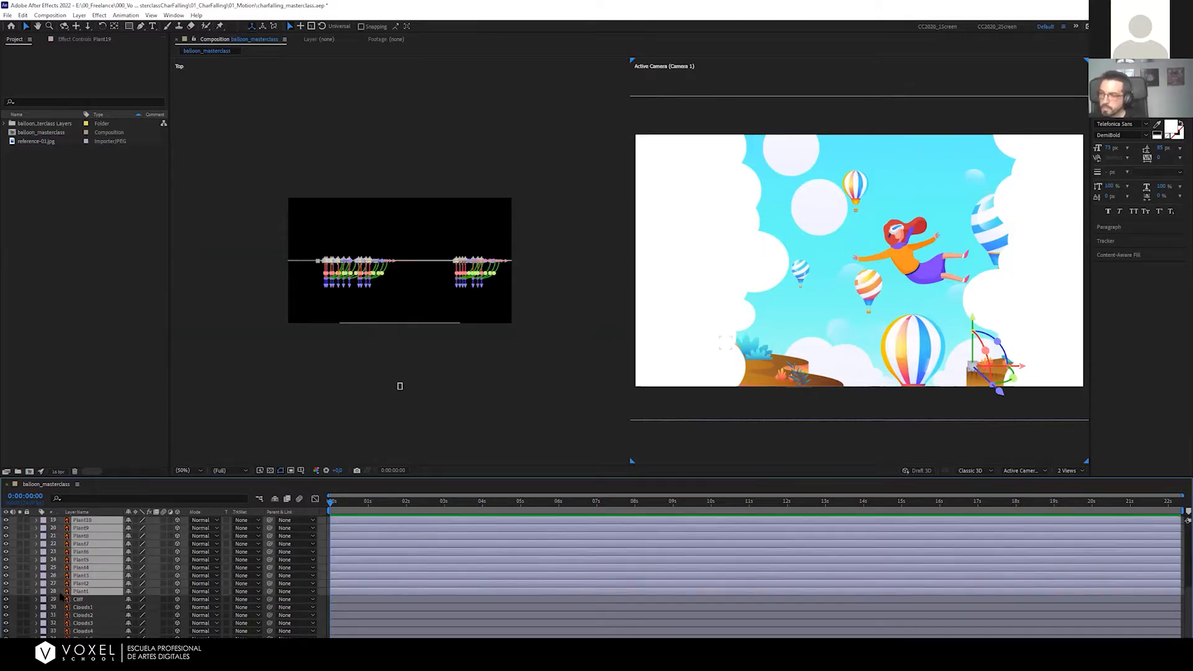
scroll(69, 594, "up", 2)
scroll(83, 552, "down", 4)
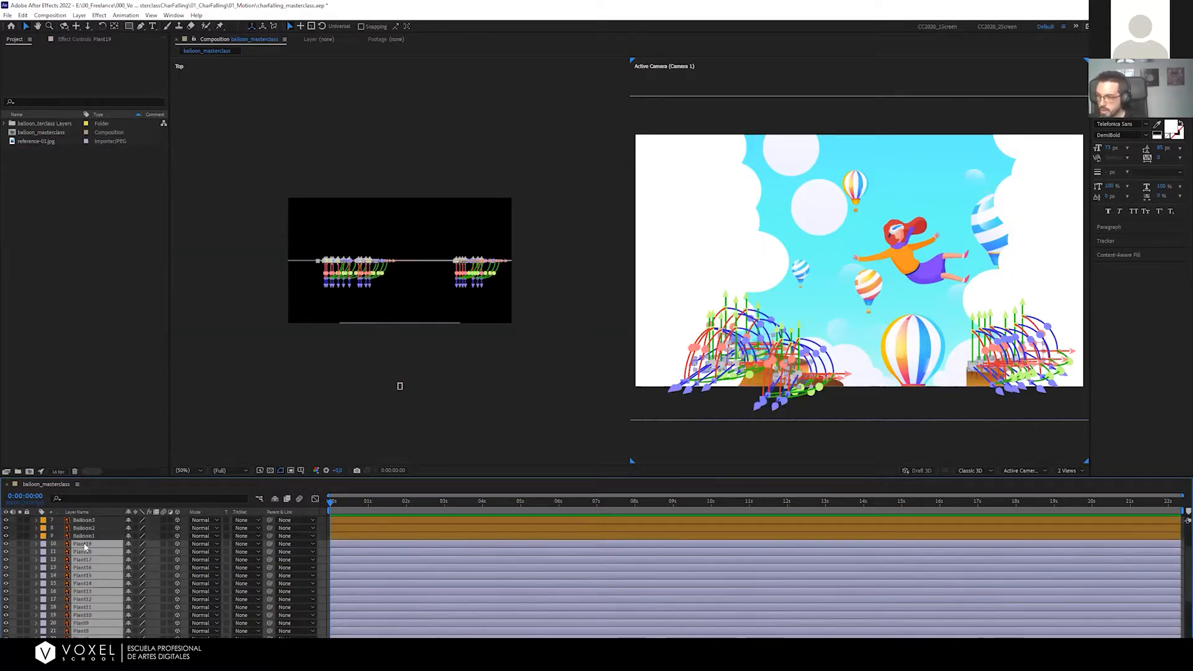
left_click(43, 593)
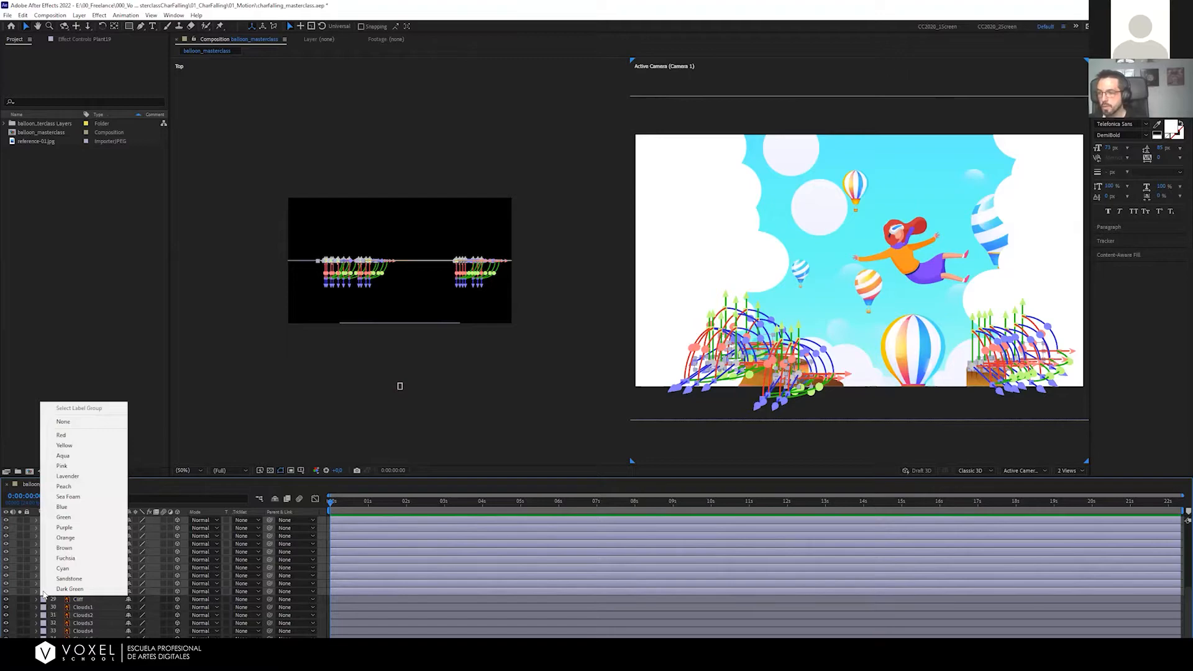
left_click(67, 517)
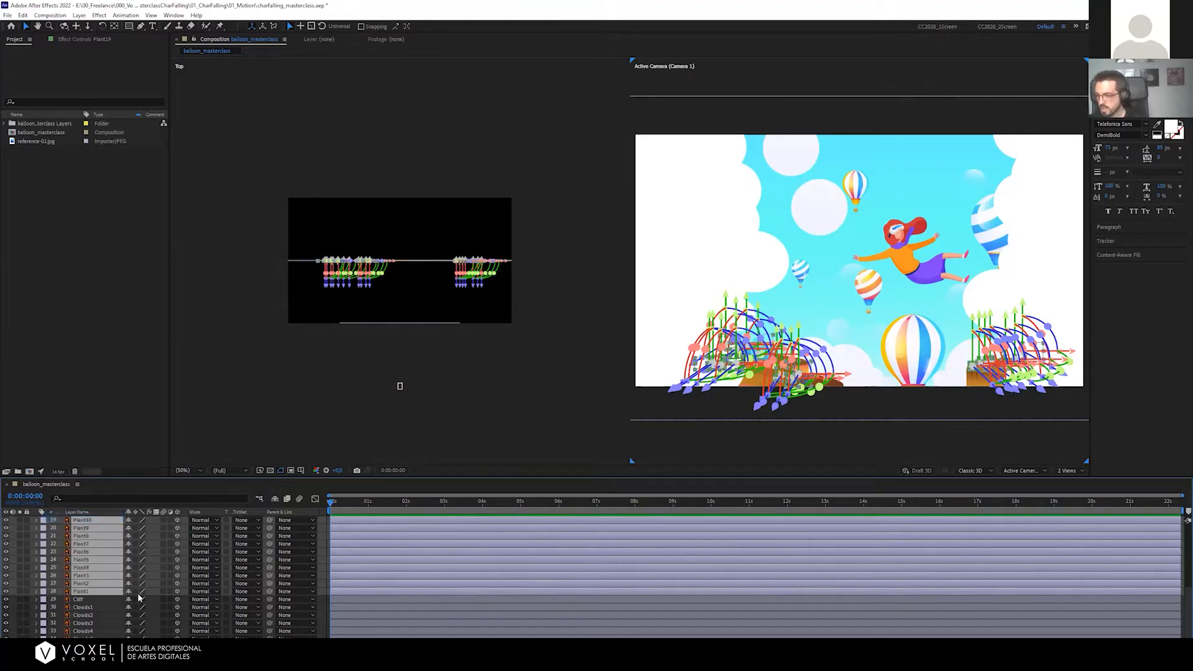
key("ctrl+shift+a")
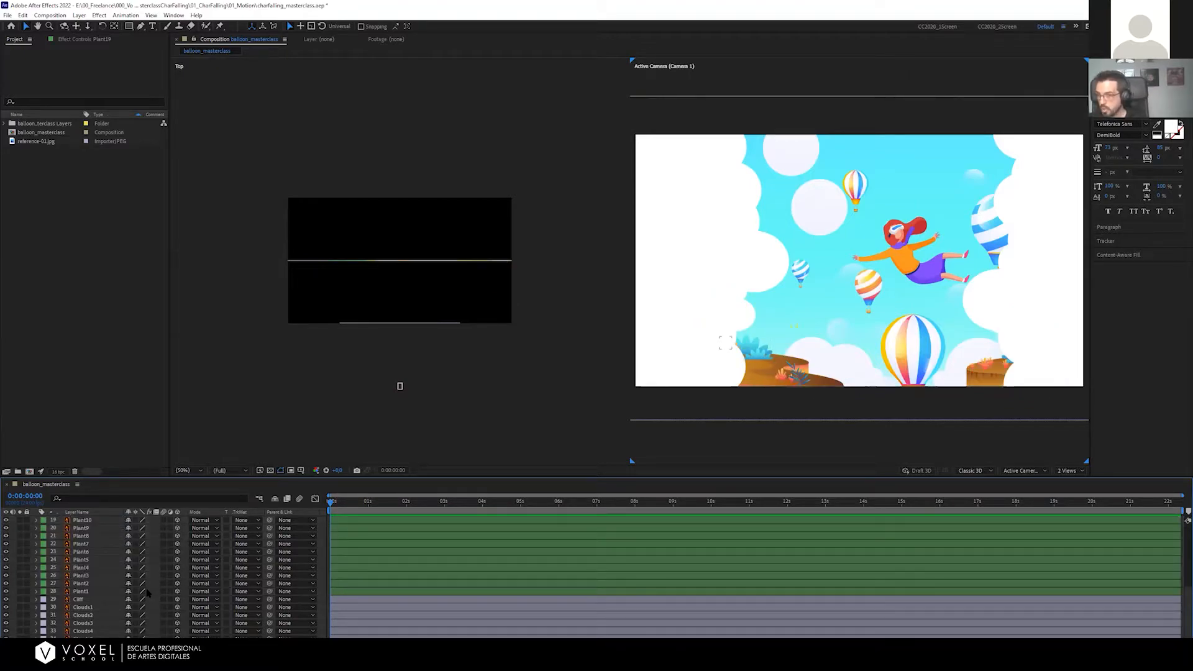
Assign the Fuchsia label color to the Character layer and deselect it
scroll(147, 594, "up", 6)
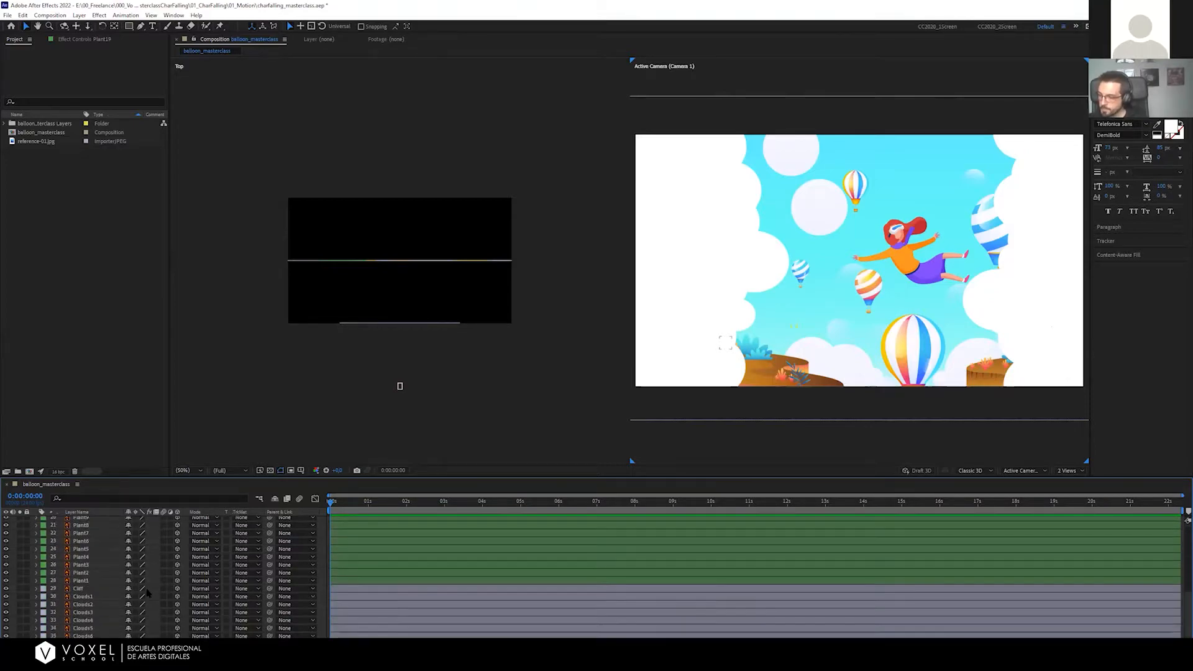
left_click(80, 544)
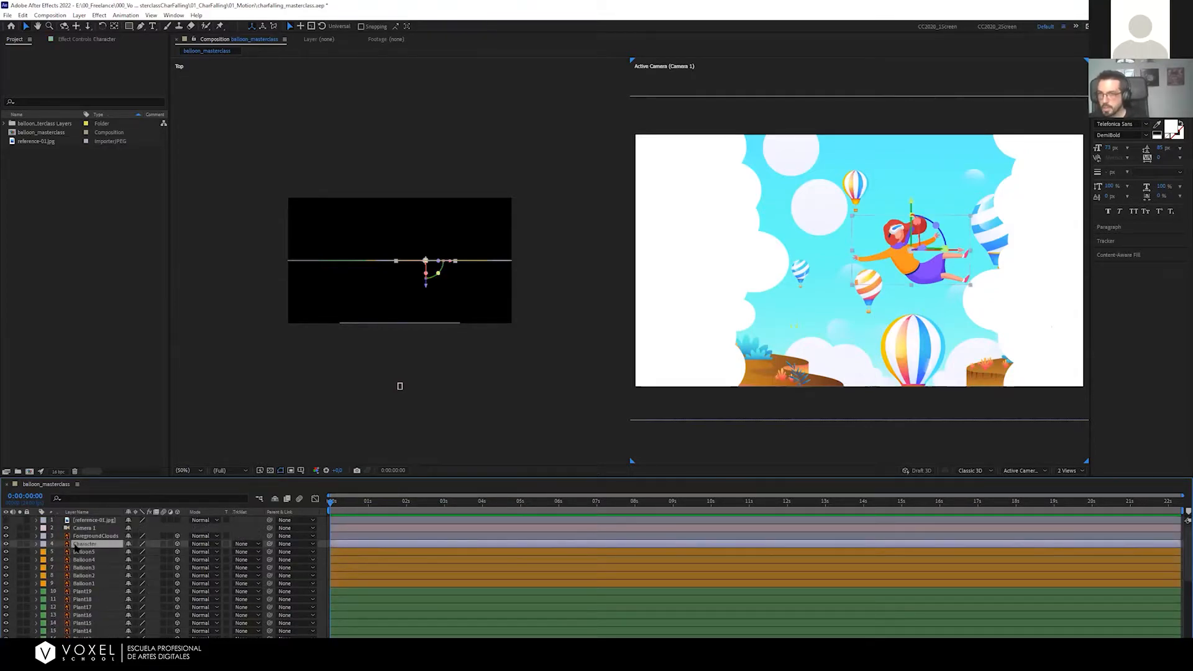
left_click(43, 544)
left_click(74, 510)
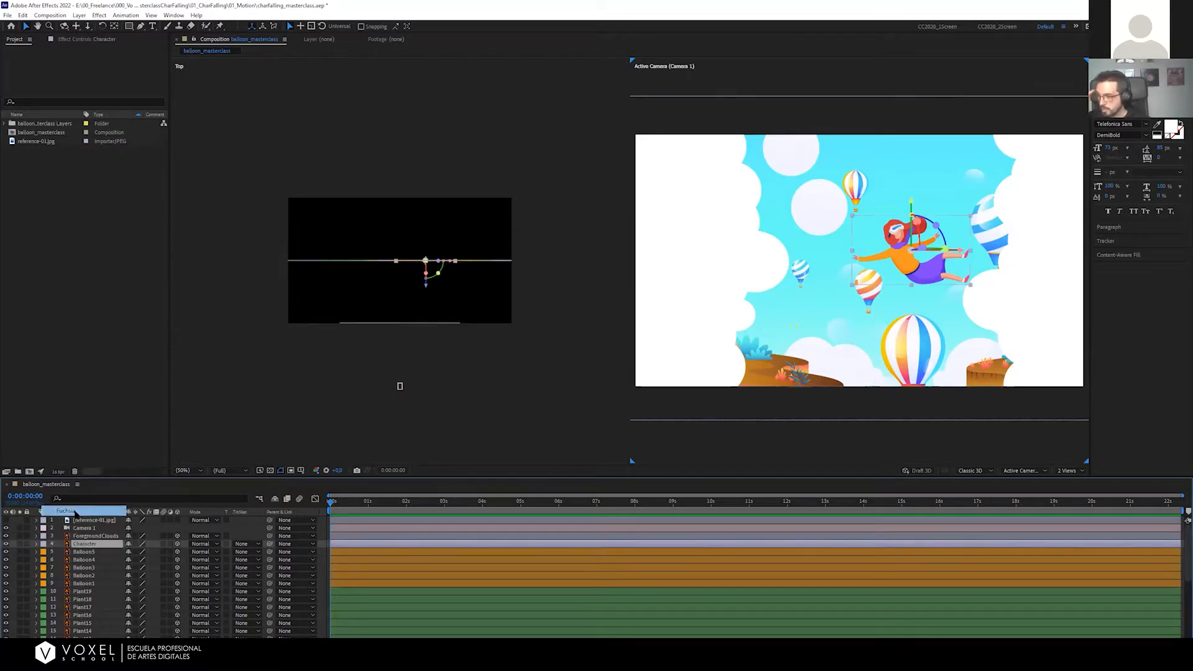
left_click(247, 531)
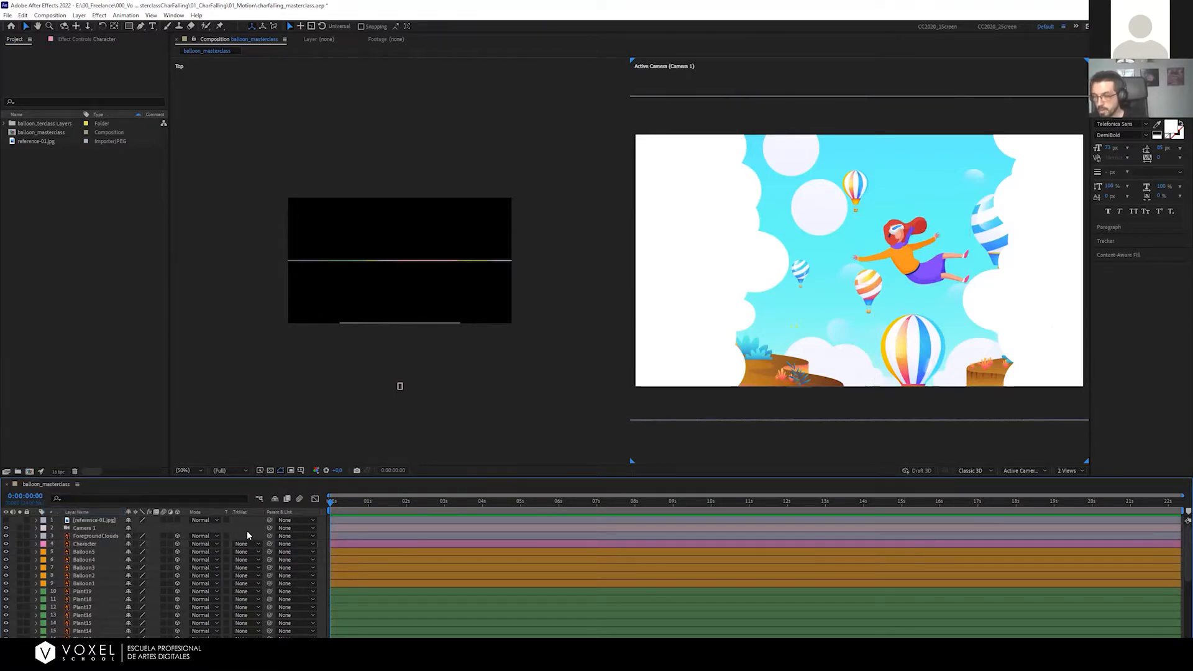
left_click(336, 546)
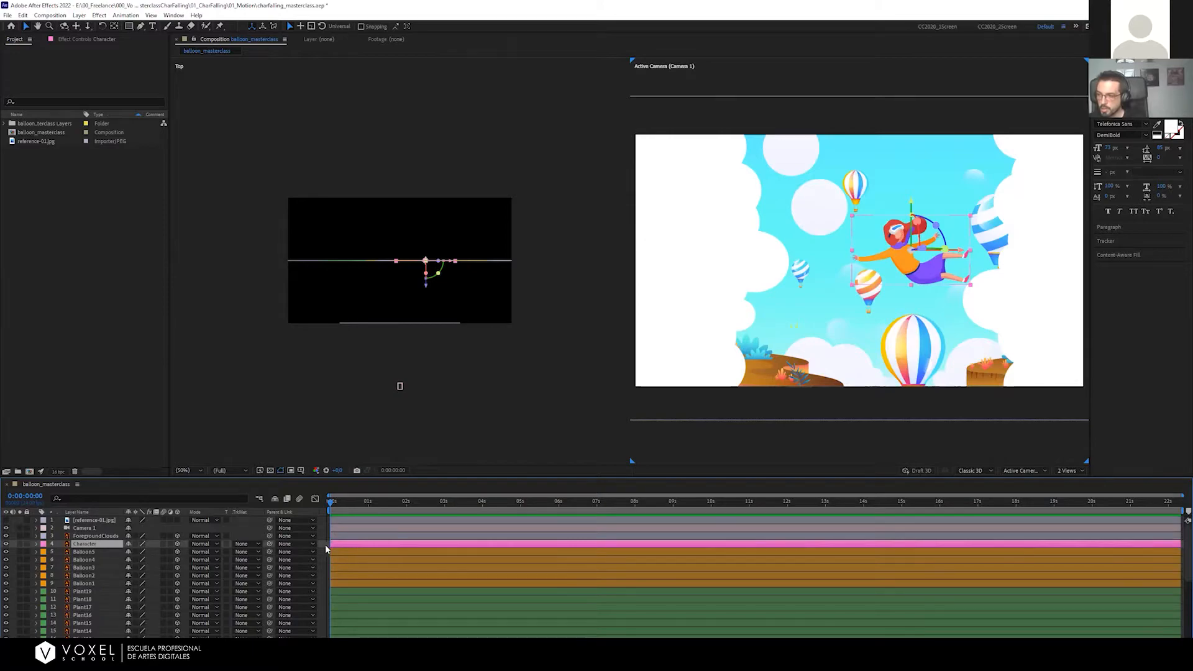
left_click(324, 544)
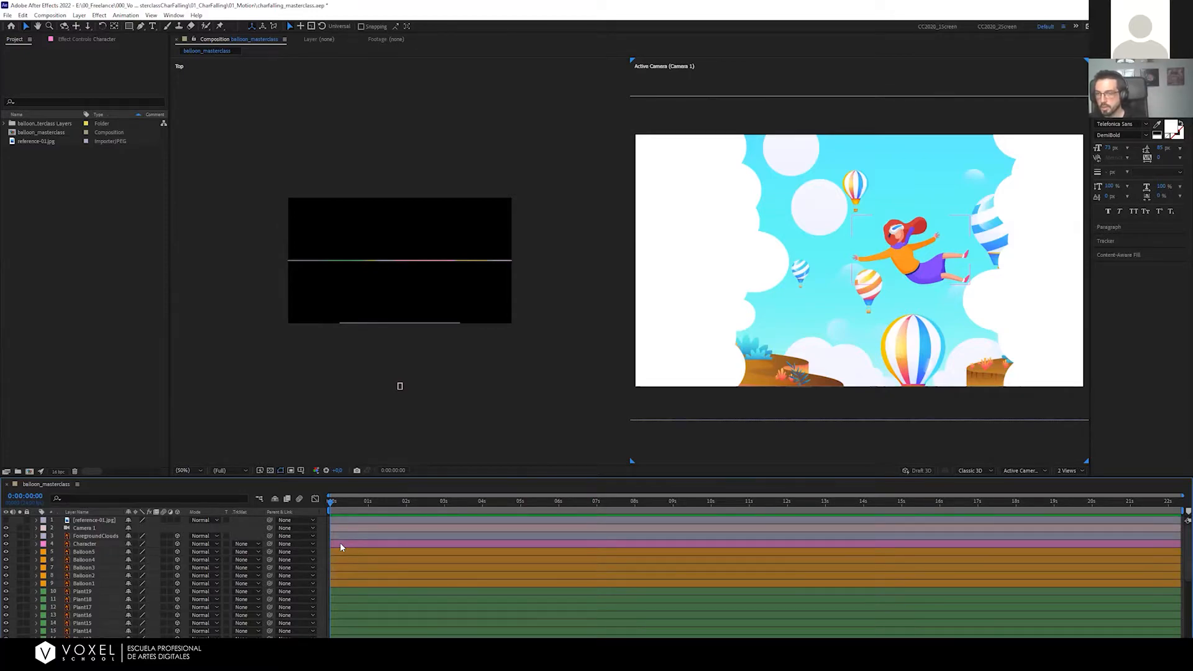
left_click(340, 542)
left_click(322, 546)
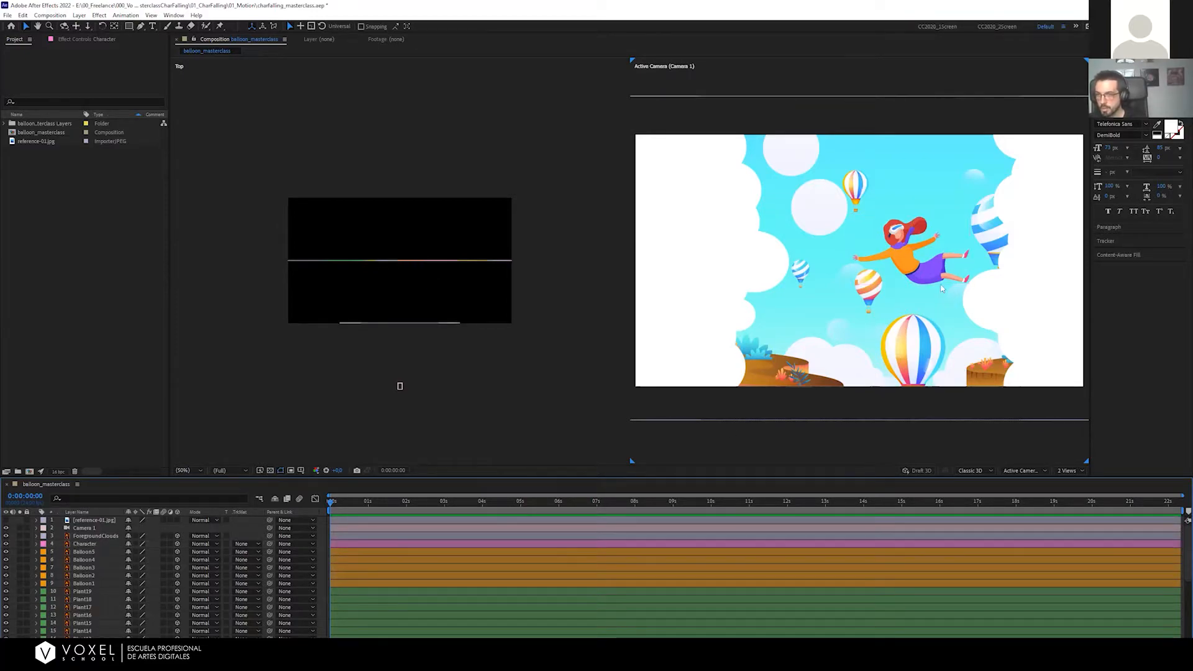
left_click(87, 544)
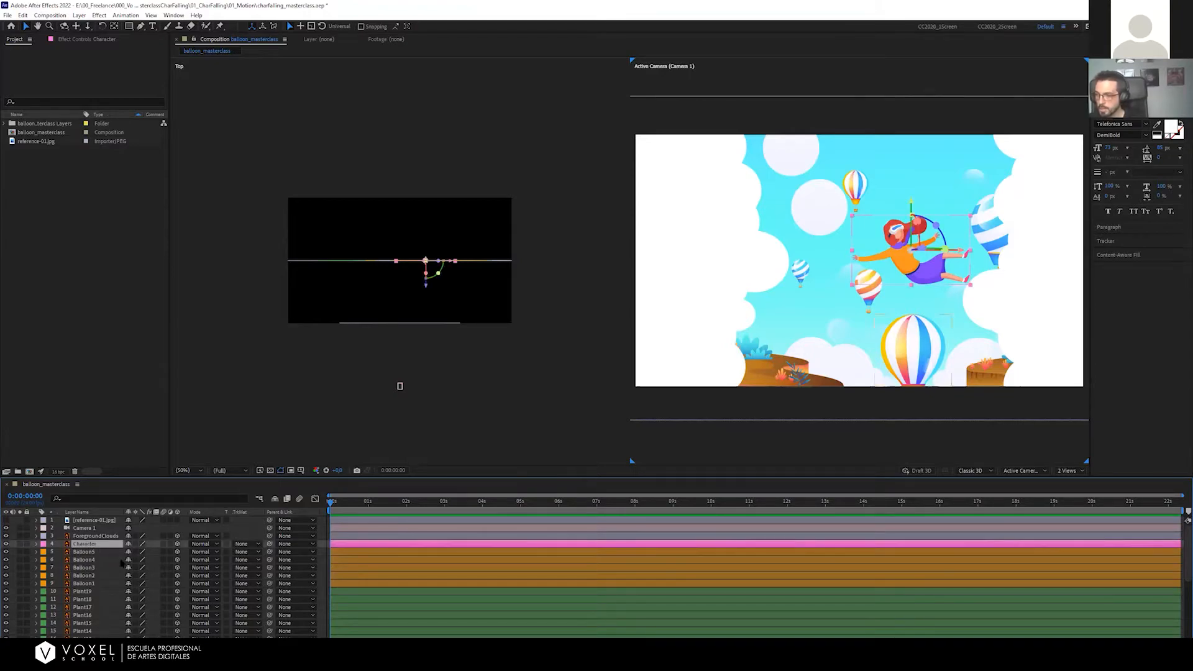
left_click(250, 526)
Assign the Blue label color to the Clouds1 through Clouds6 layers
scroll(149, 572, "down", 6)
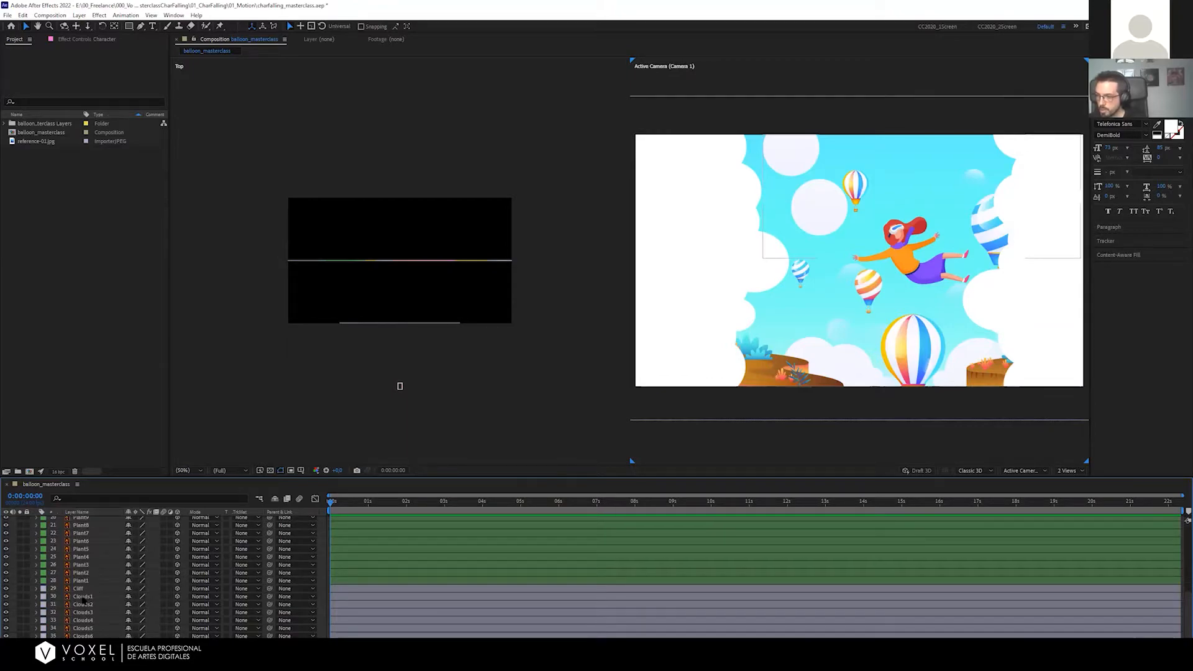
left_click(82, 596)
left_click(82, 636, "shift")
left_click(44, 628)
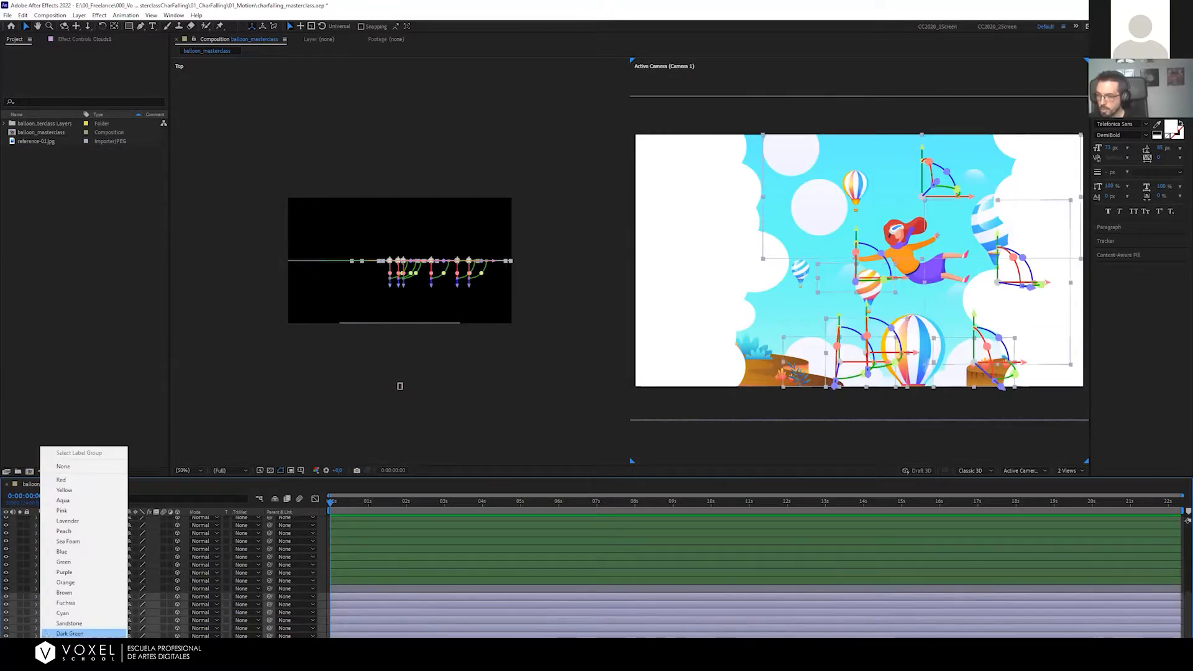
left_click(64, 557)
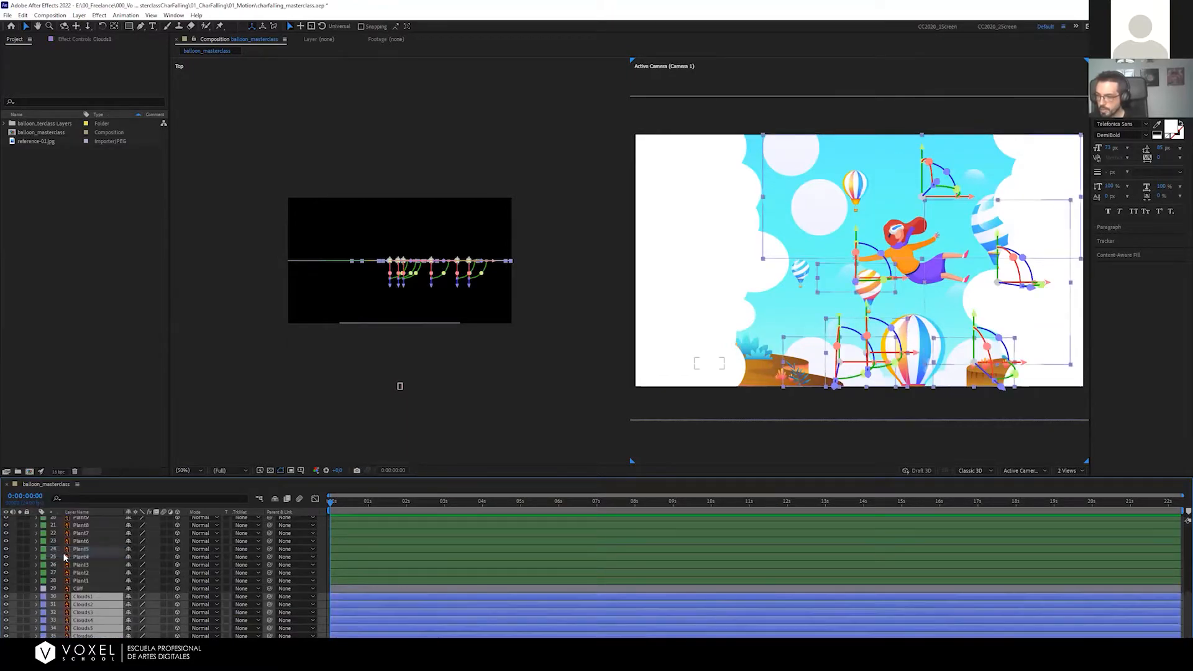
Assign the Brown label color to the Cliff layer, checking its artwork by toggling its visibility, and deselect it
left_click(80, 588)
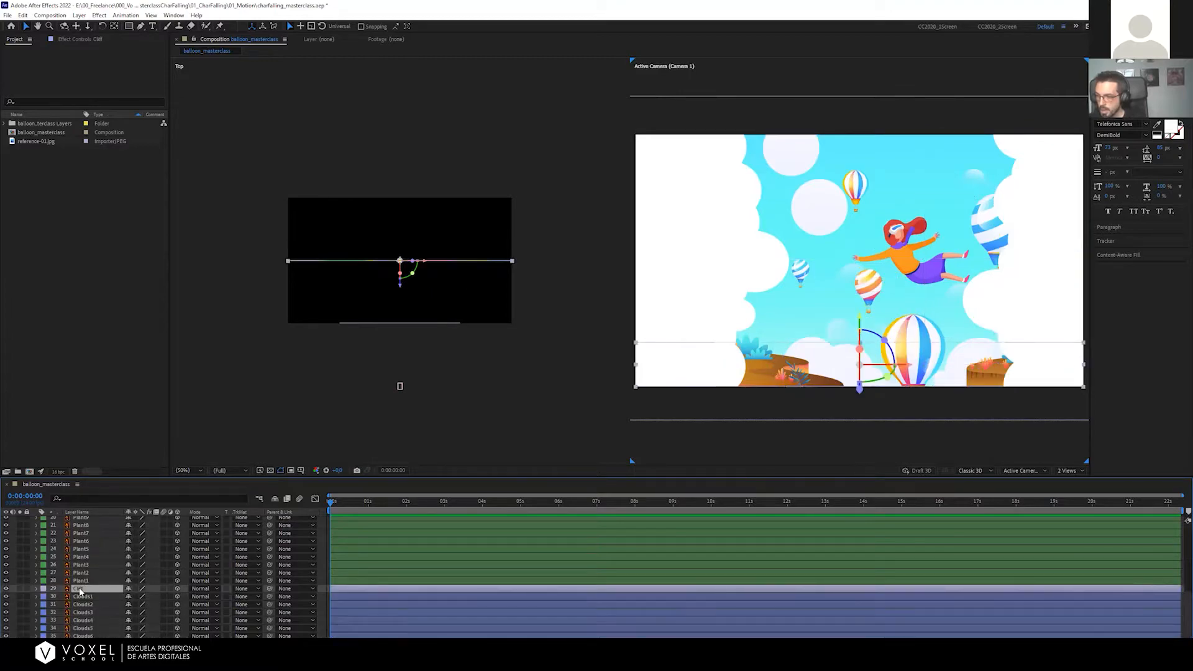
left_click(6, 588)
left_click(6, 588)
left_click(46, 604)
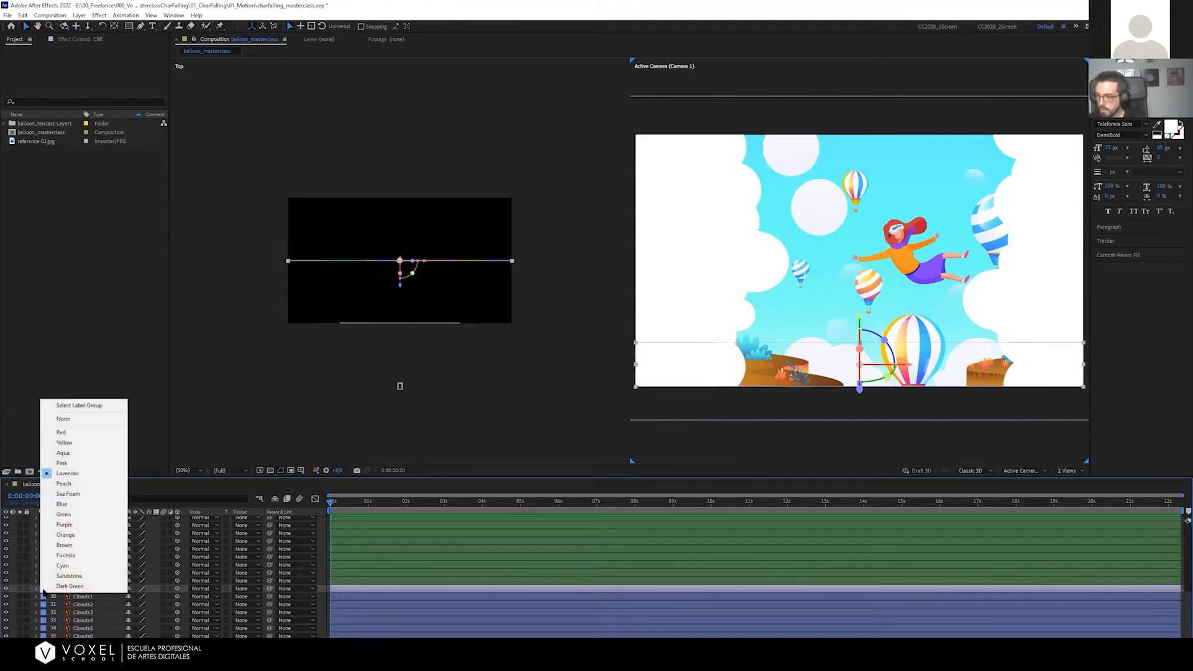
left_click(72, 547)
left_click(155, 603)
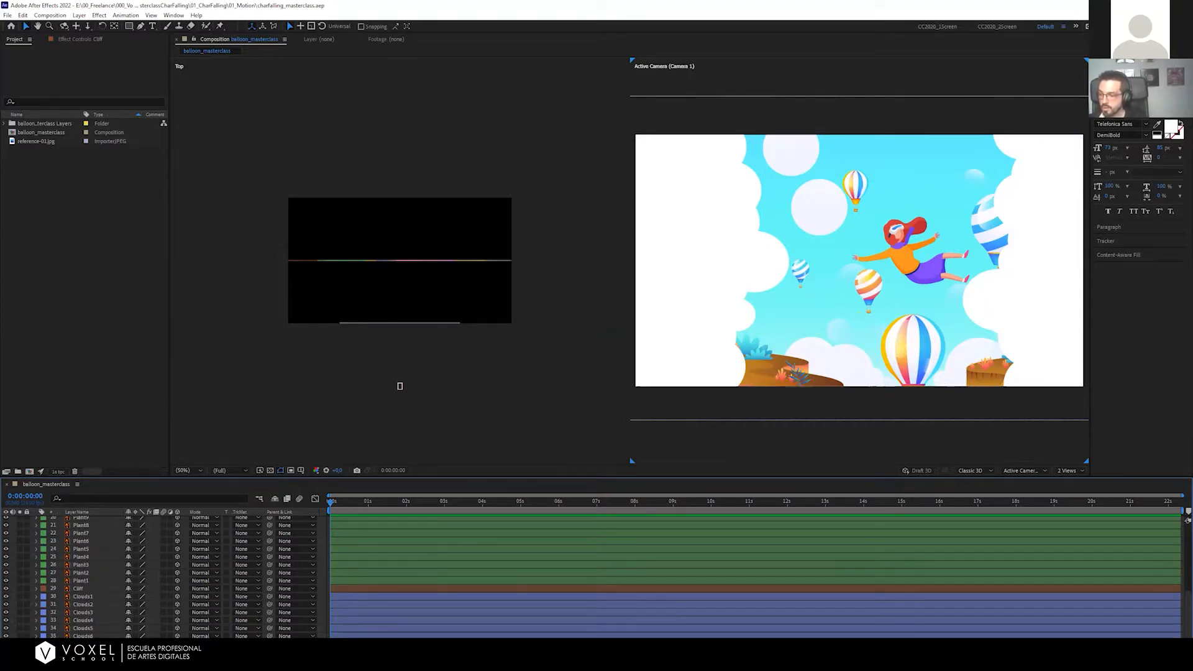
Assign the Cyan label color to the ForegroundClouds layer, deselect it, and save the project
scroll(81, 537, "up", 5)
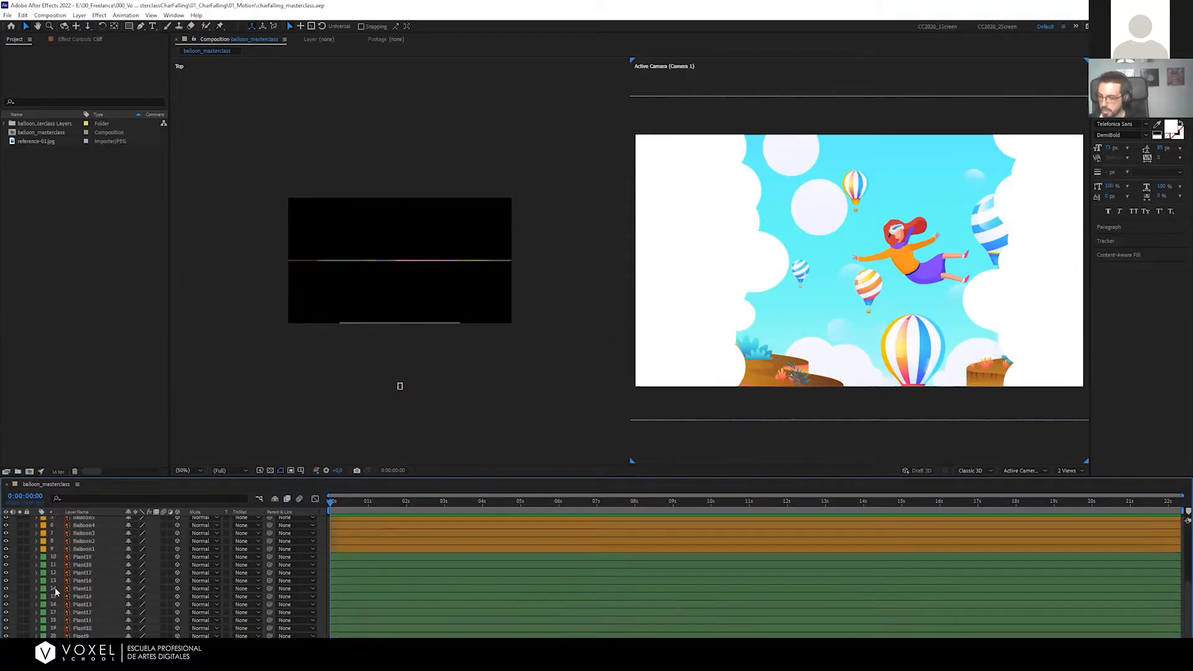
left_click(81, 537)
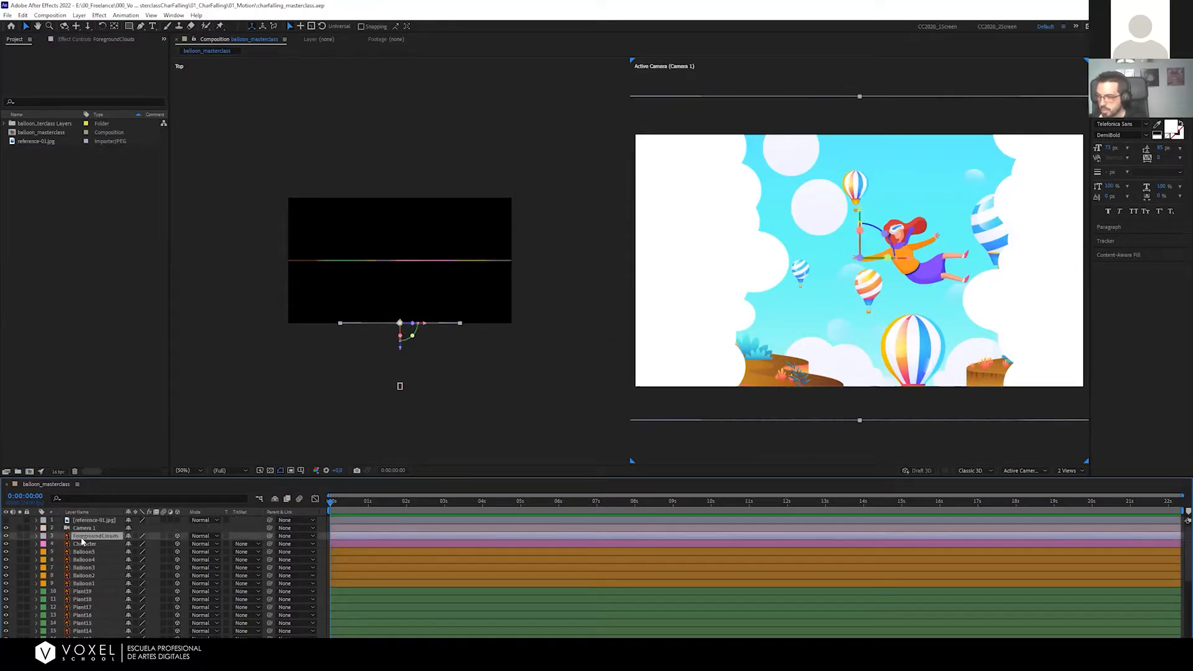
left_click(238, 531)
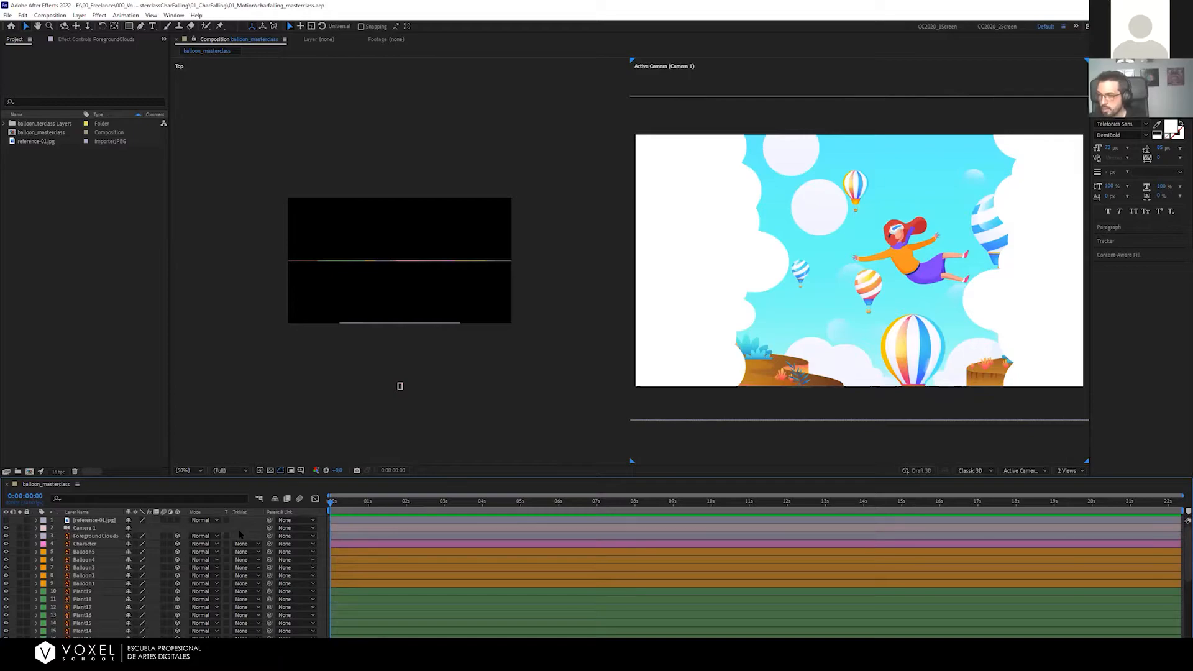
left_click(45, 536)
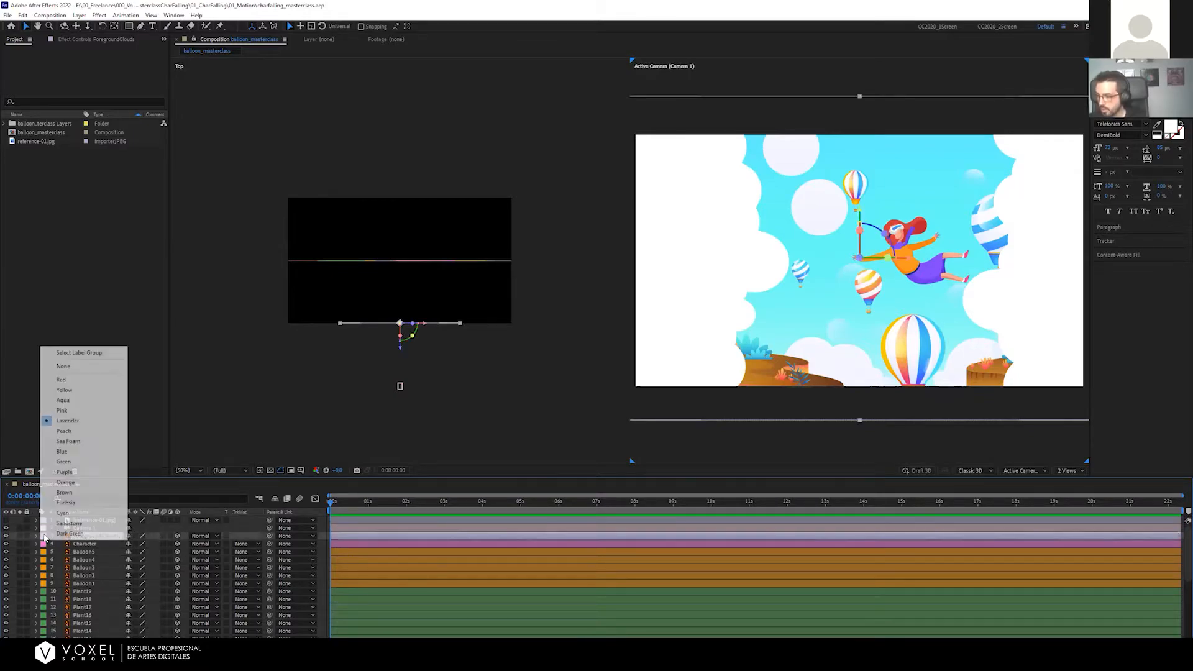
left_click(74, 513)
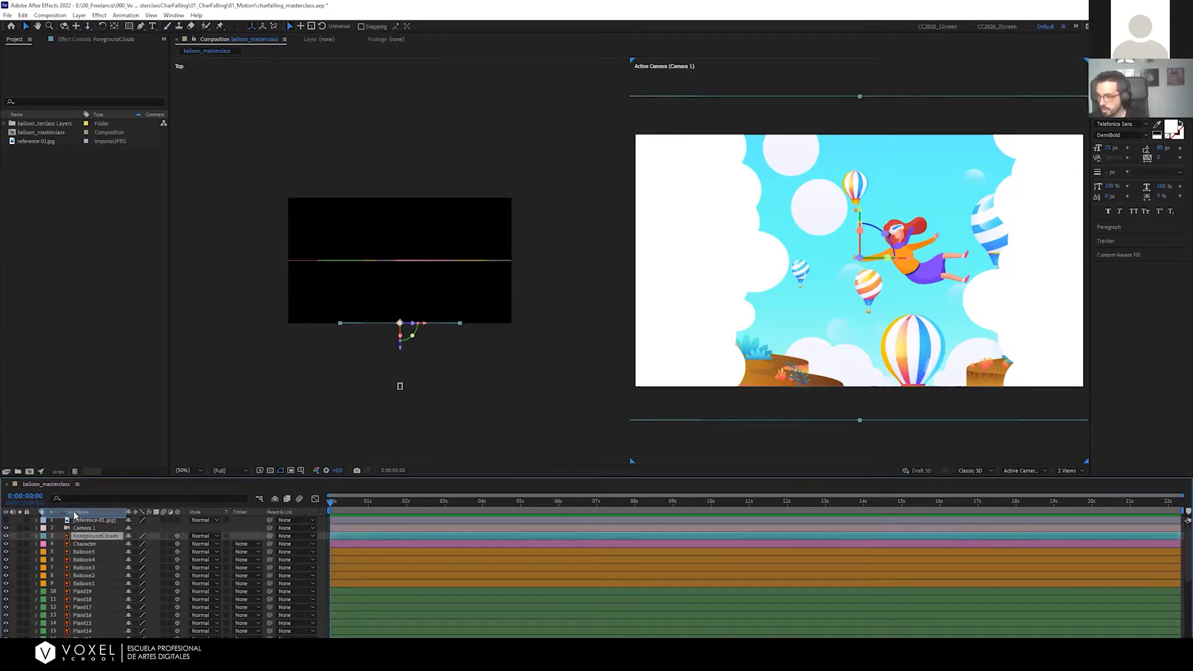
left_click(251, 531)
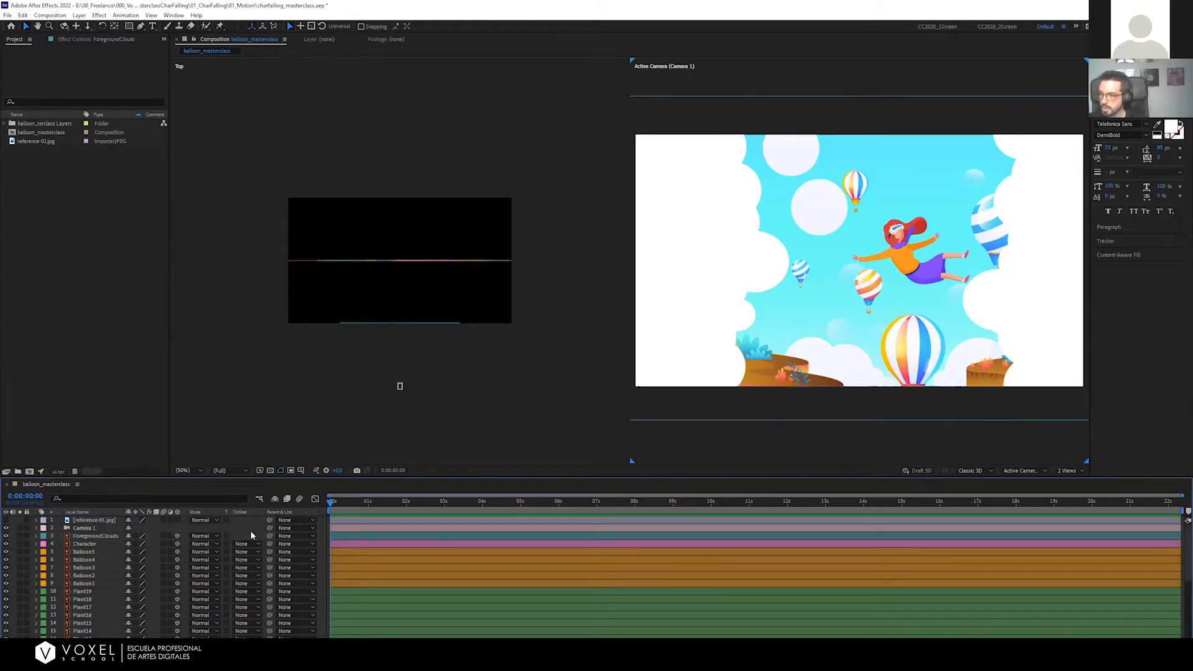
key("ctrl+s")
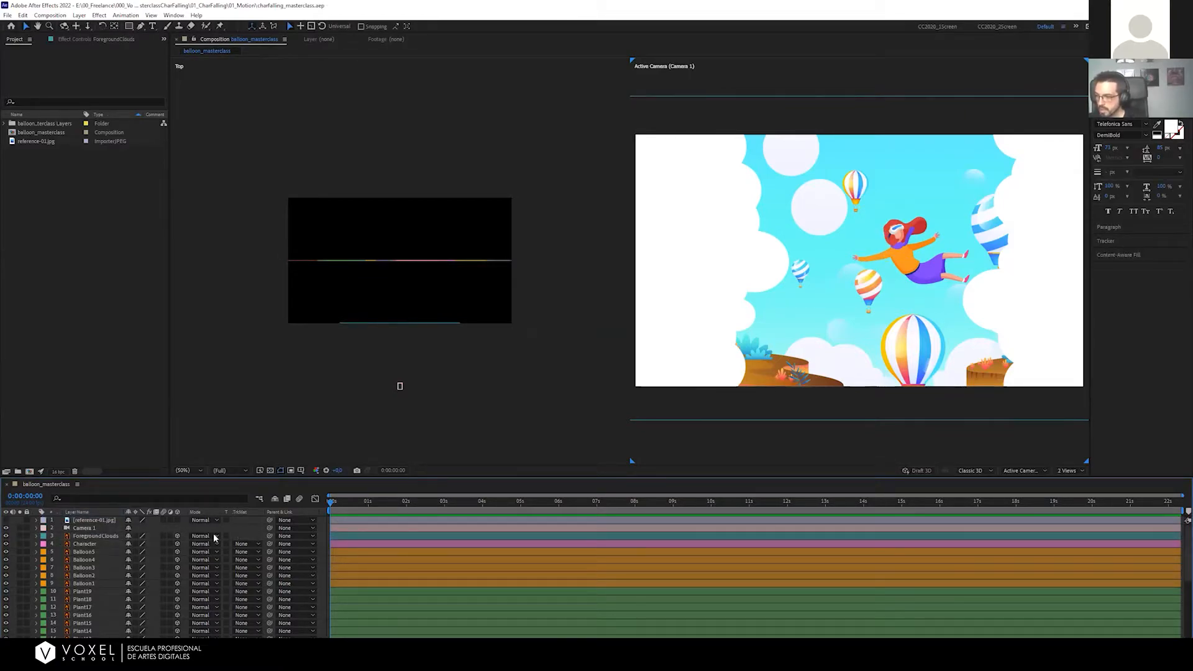
Try moving the Plant19 and Plant18 layers up the stack so they sit between the balloon layers
scroll(122, 561, "down", 3)
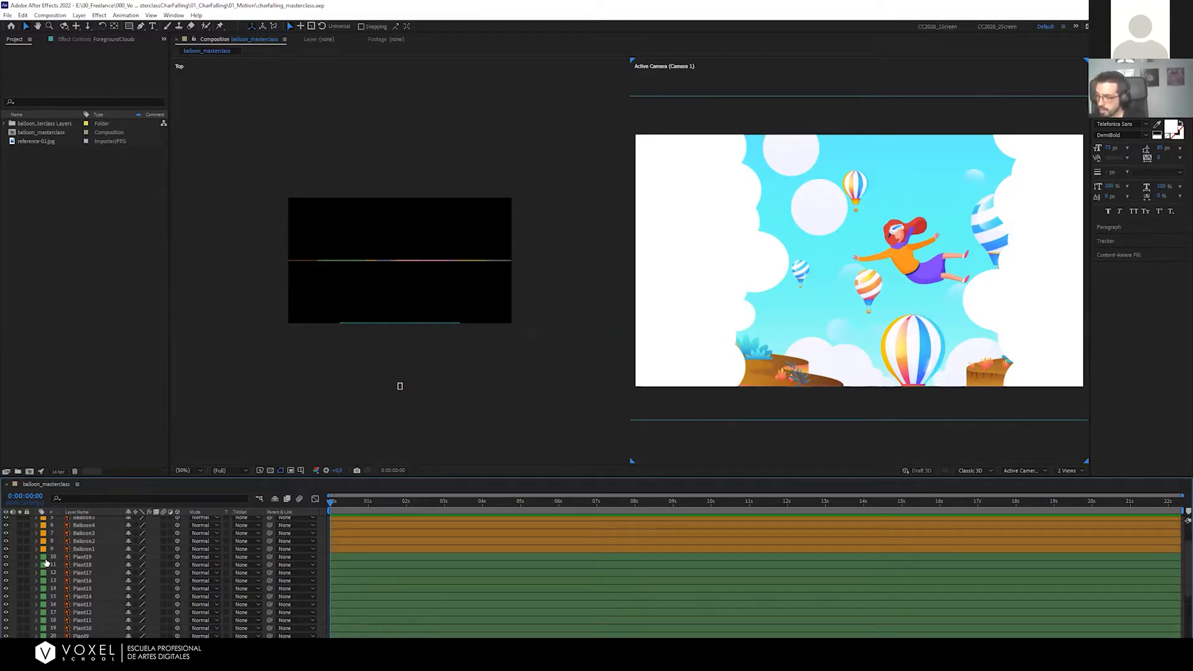
left_click(83, 557)
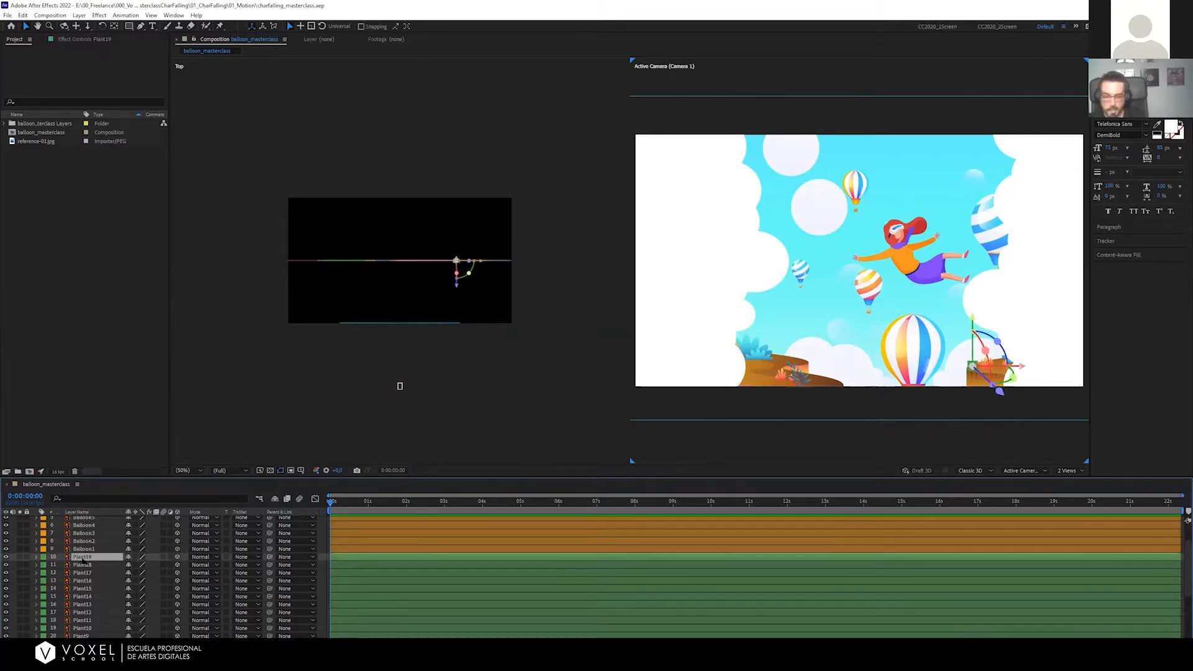
left_click_drag(82, 561, 83, 538)
left_click(82, 588)
left_click_drag(82, 589, 79, 579)
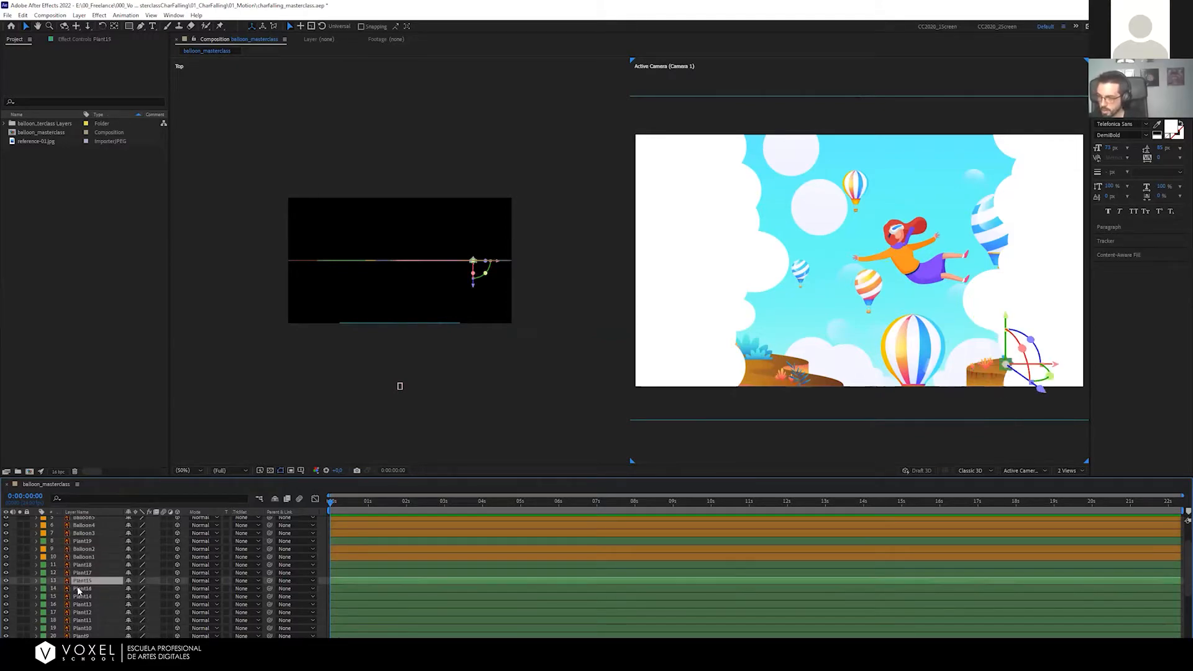
key("ctrl+bracketright")
key("ctrl+z")
key("ctrl+z")
left_click(84, 557)
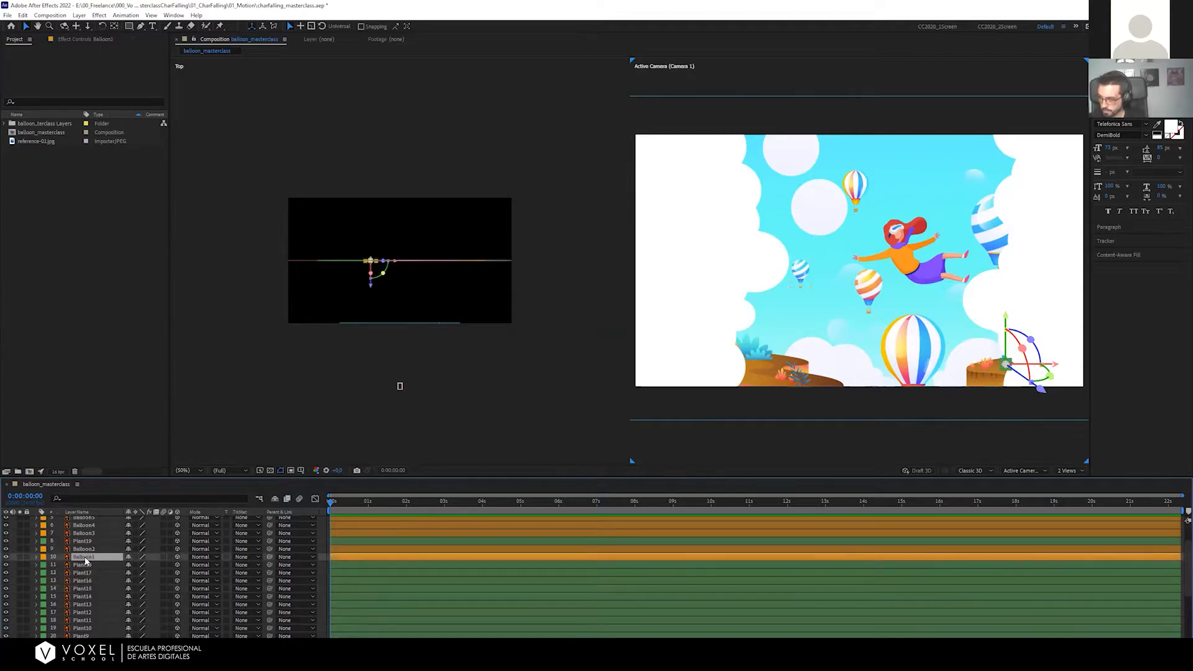
left_click(84, 564)
key("ctrl+bracketright")
left_click(97, 541)
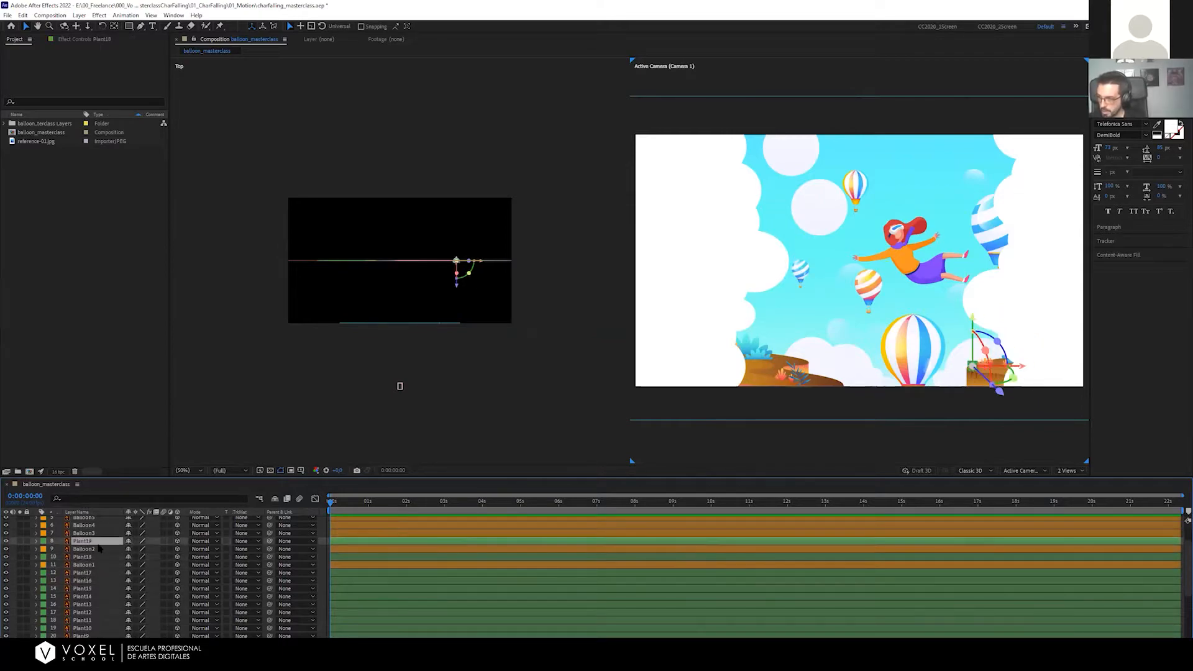
key("ctrl+bracketright")
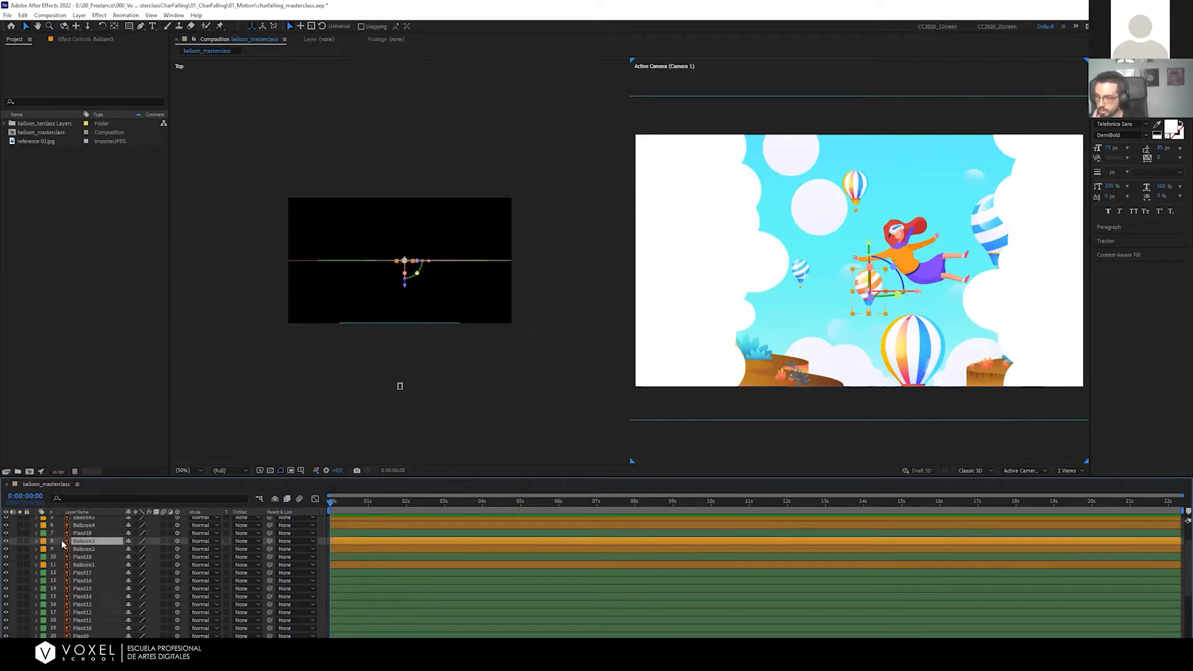
Select every layer sharing Plant19's Green label as a label group, and deselect them all
left_click(44, 534)
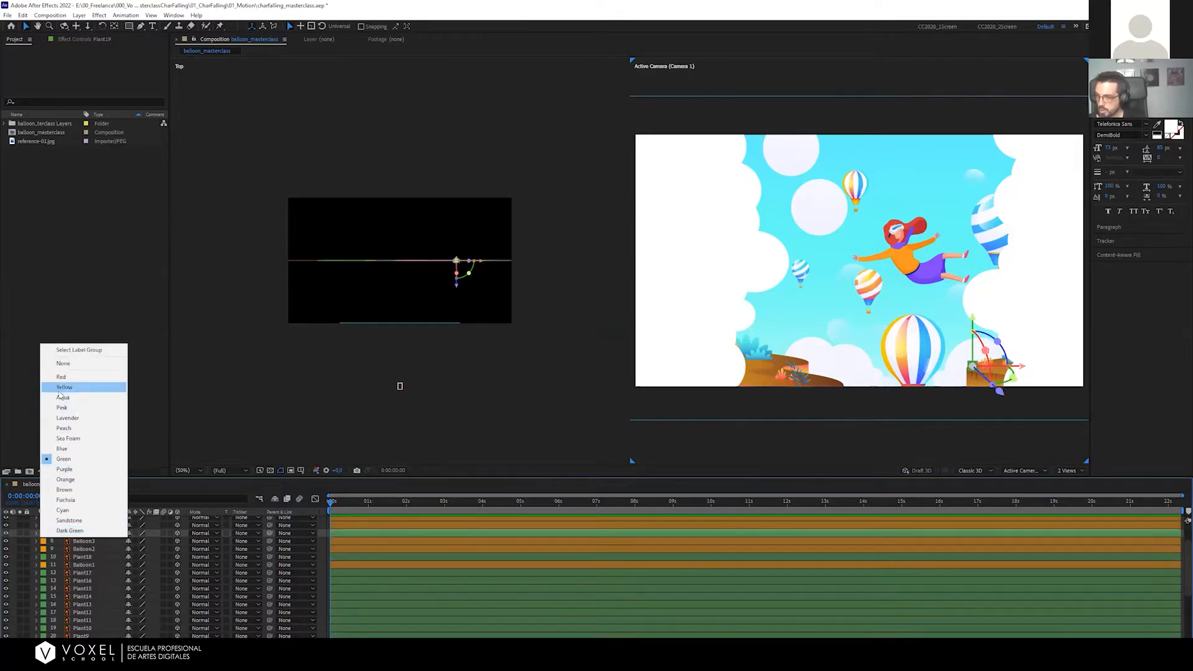
left_click(70, 351)
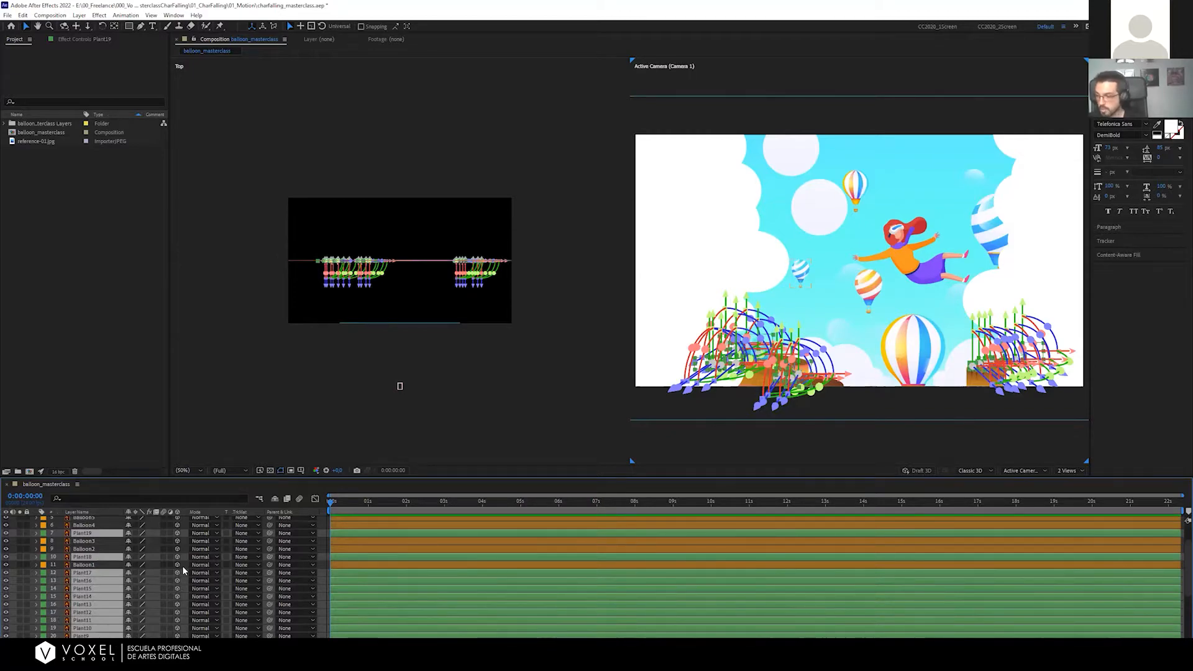
key("F2")
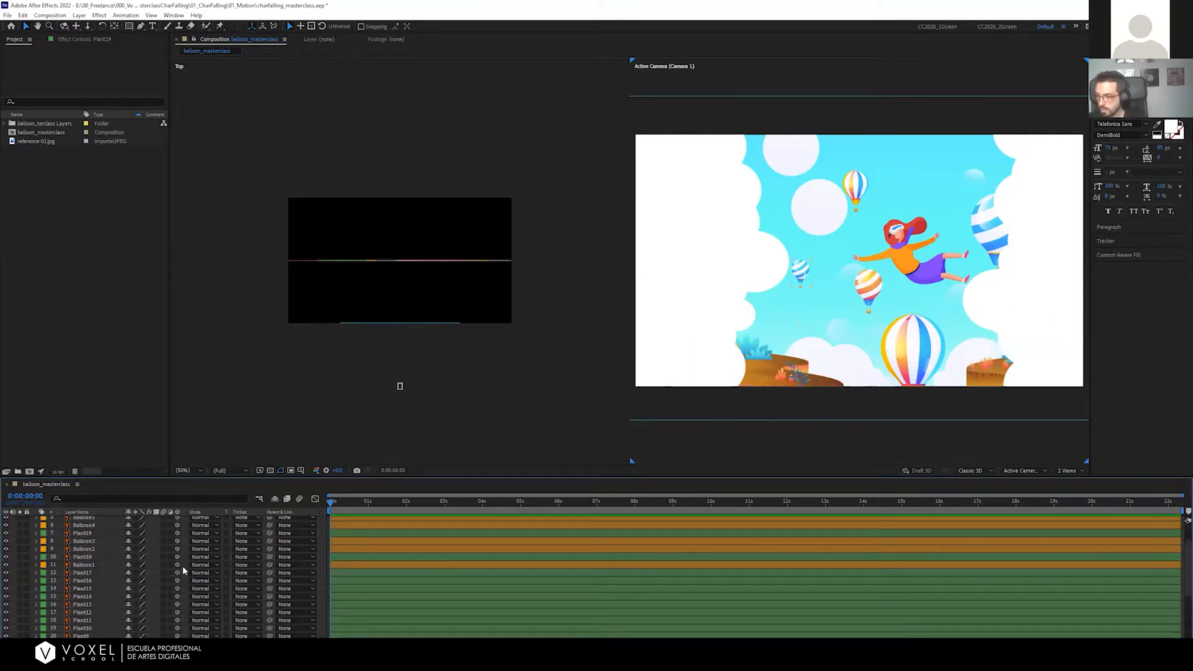
Undo the plant layer reordering, return Plant19 to just below Balloon1, deselect it, and save the project
key("ctrl+z")
key("ctrl+z")
key("ctrl+z")
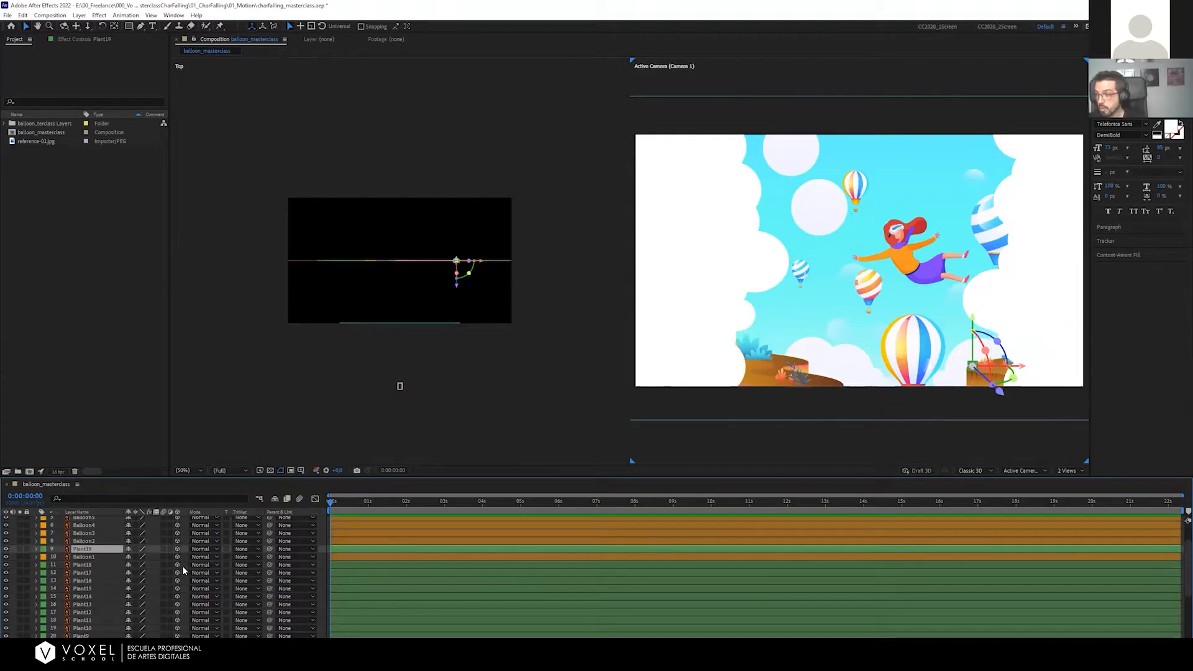
key("ctrl+bracketleft")
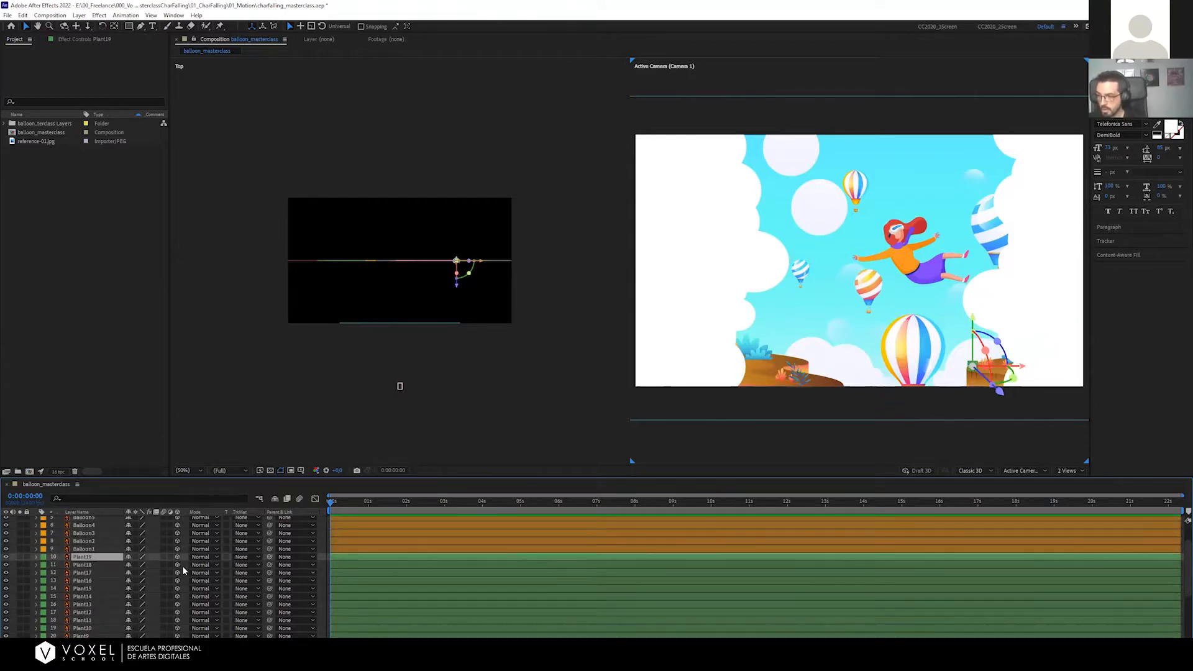
key("F2")
scroll(184, 569, "up", 2)
key("ctrl+s")
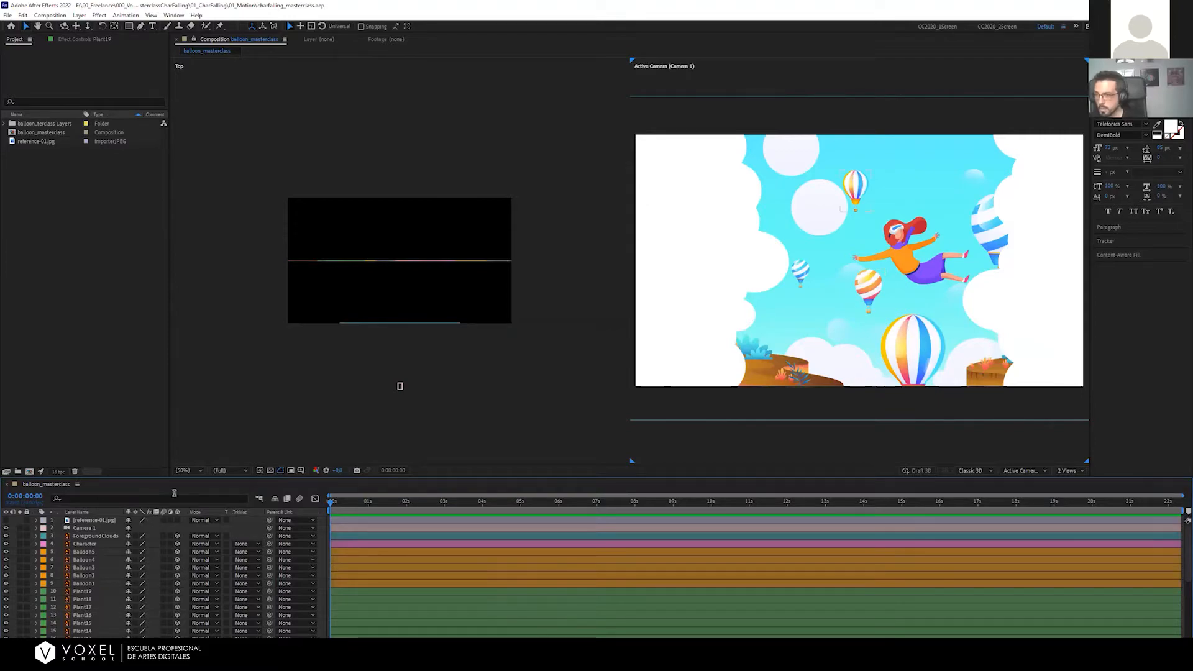
Move the Balloon1 through Balloon5 layers back in depth together, well behind the Character layer, and deselect them
left_click(84, 584)
left_click(84, 551, "shift")
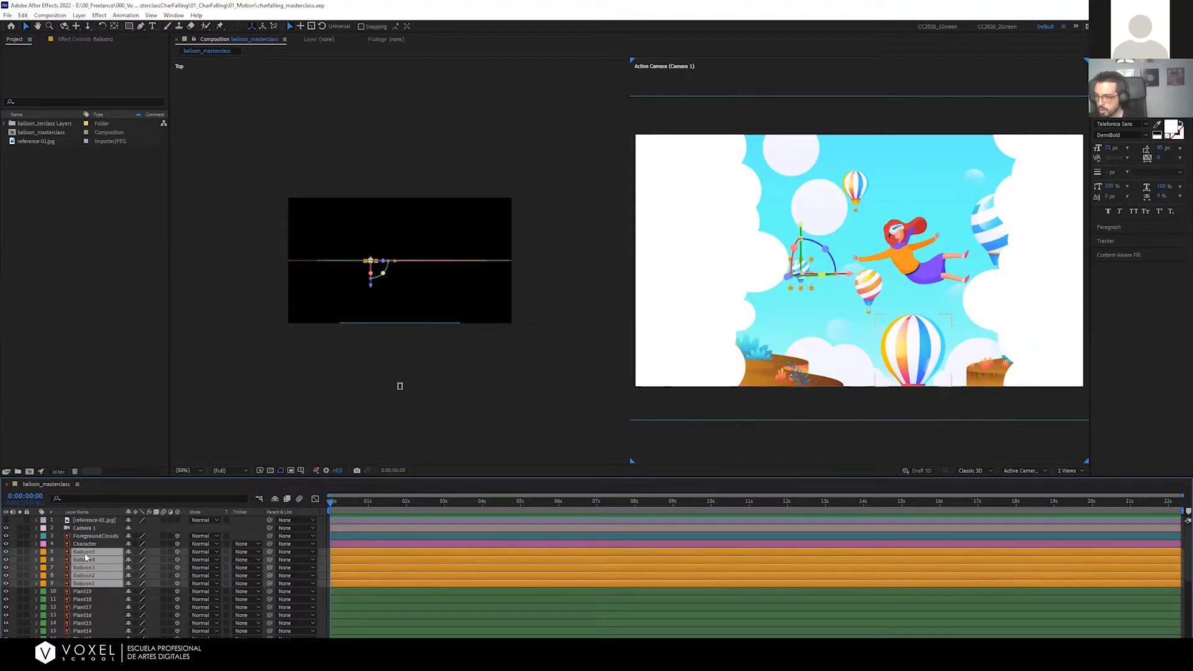
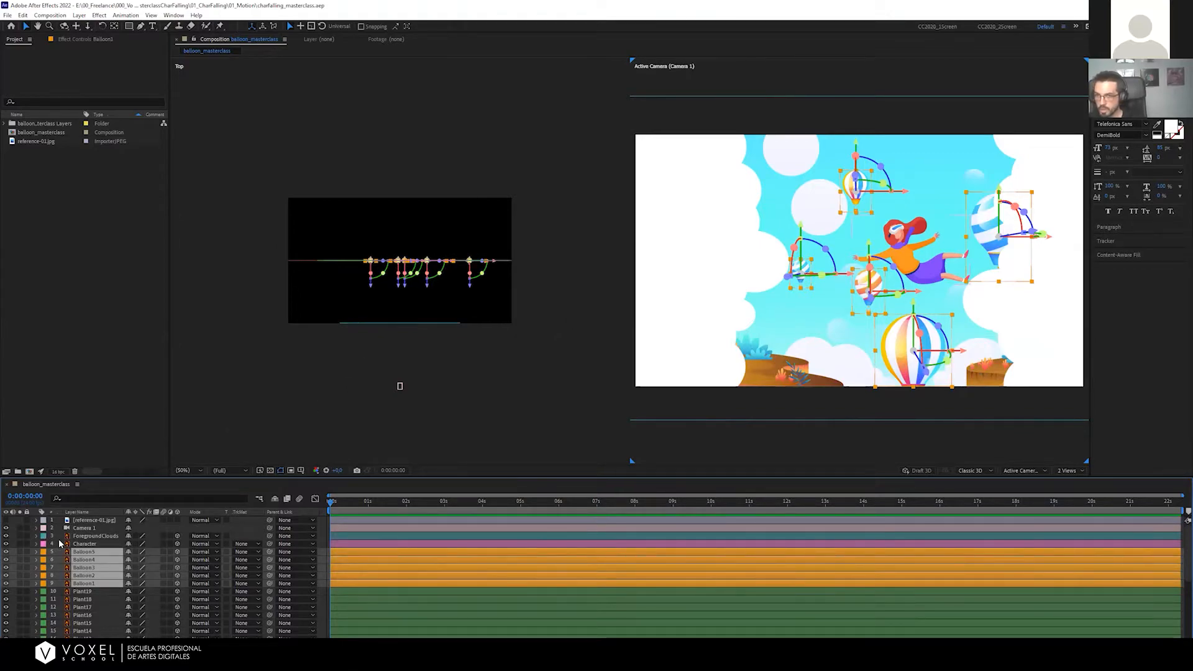
left_click(89, 545)
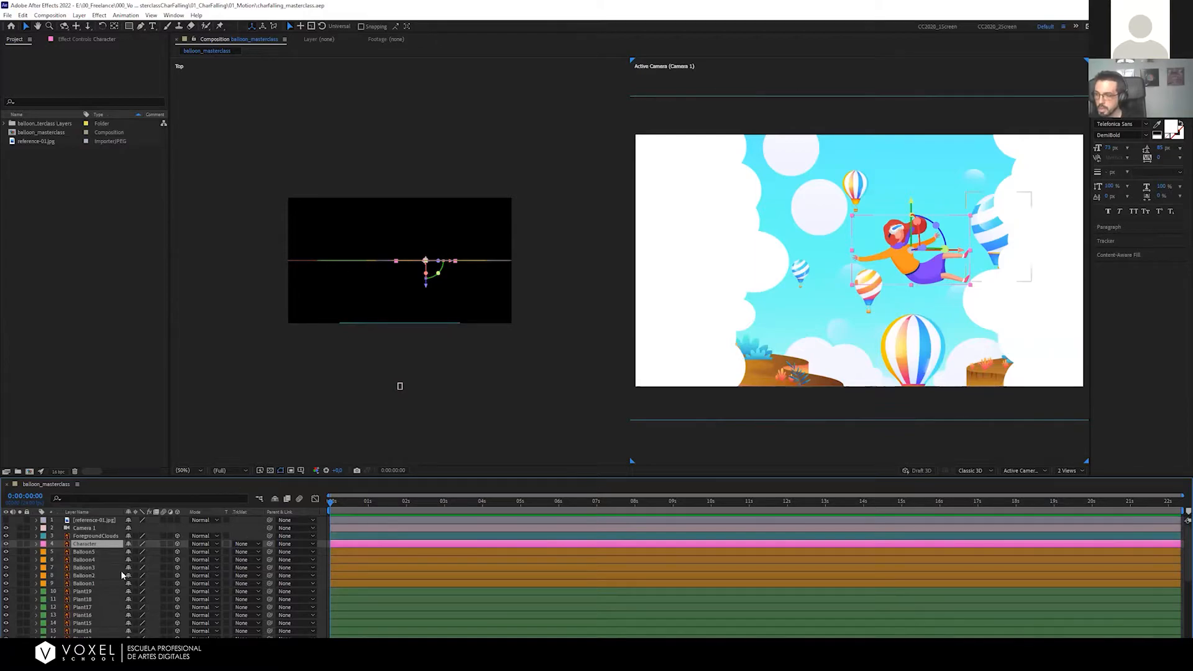
left_click(87, 551)
left_click(92, 581, "shift")
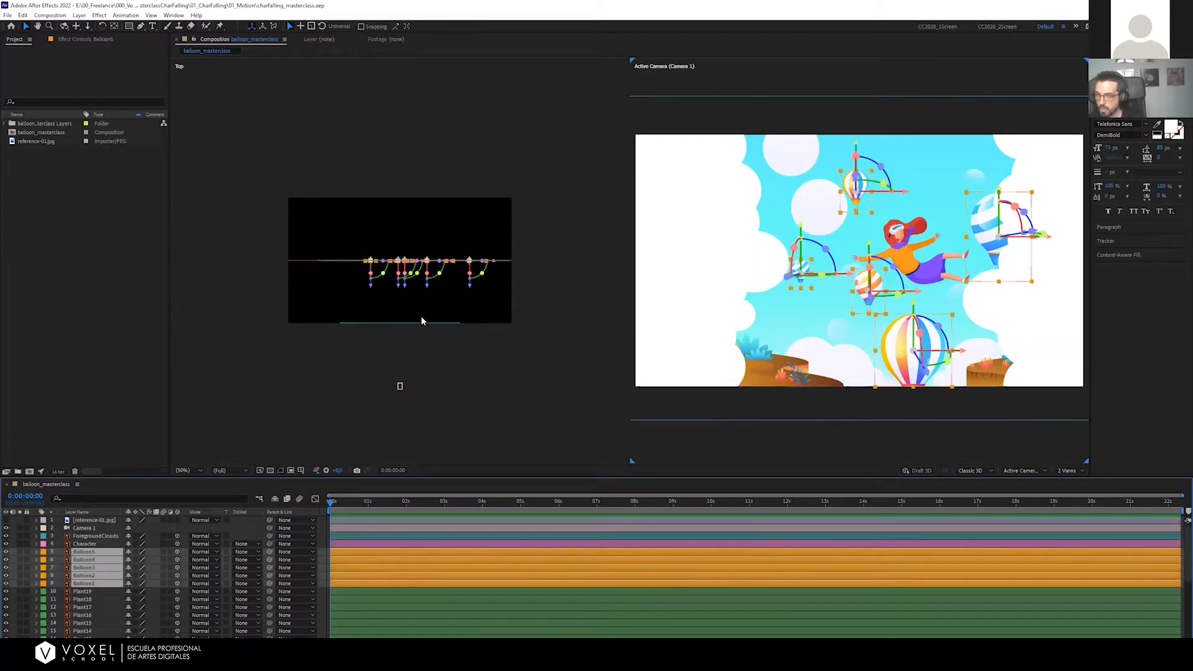
left_click_drag(428, 287, 428, 239)
left_click(446, 262)
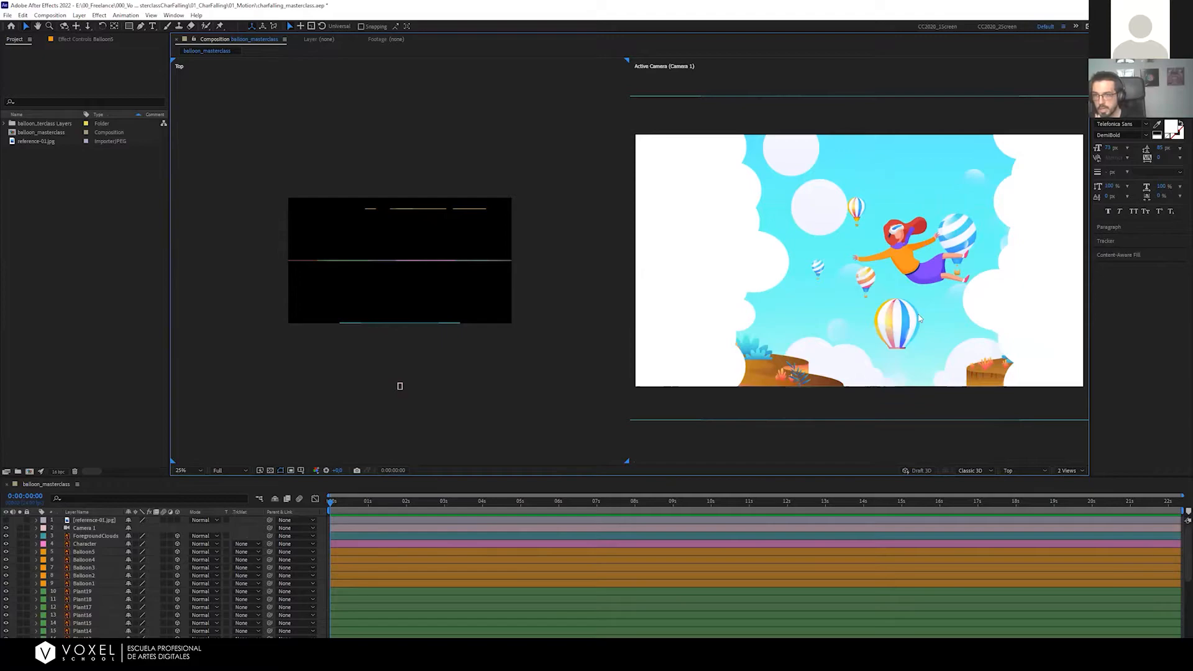
Check each layer from Balloon1 through Balloon5 individually to examine its position in the top and camera views
left_click(862, 339)
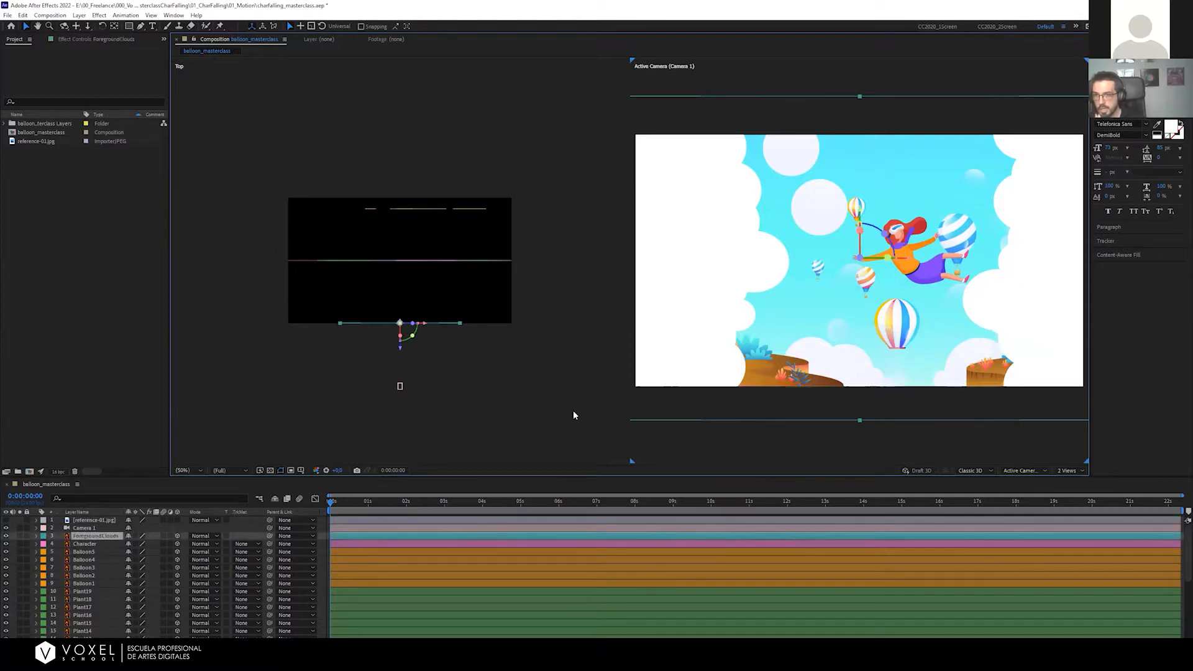
left_click(92, 576)
left_click(91, 582)
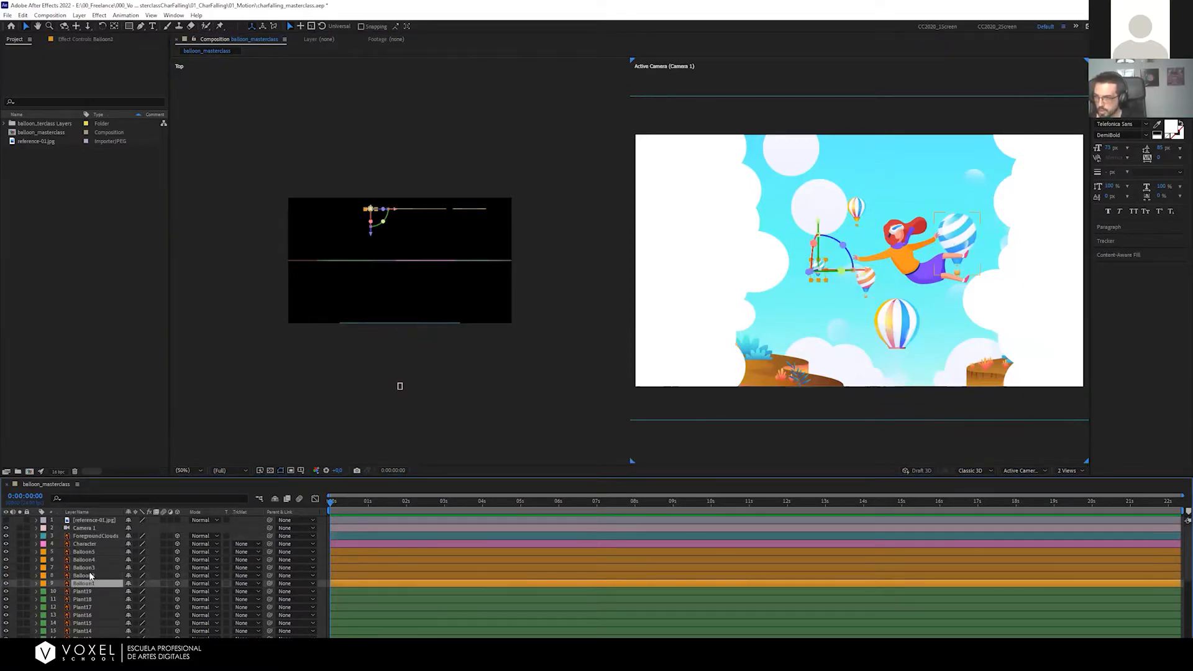
left_click(91, 575)
left_click(91, 567)
left_click(92, 559)
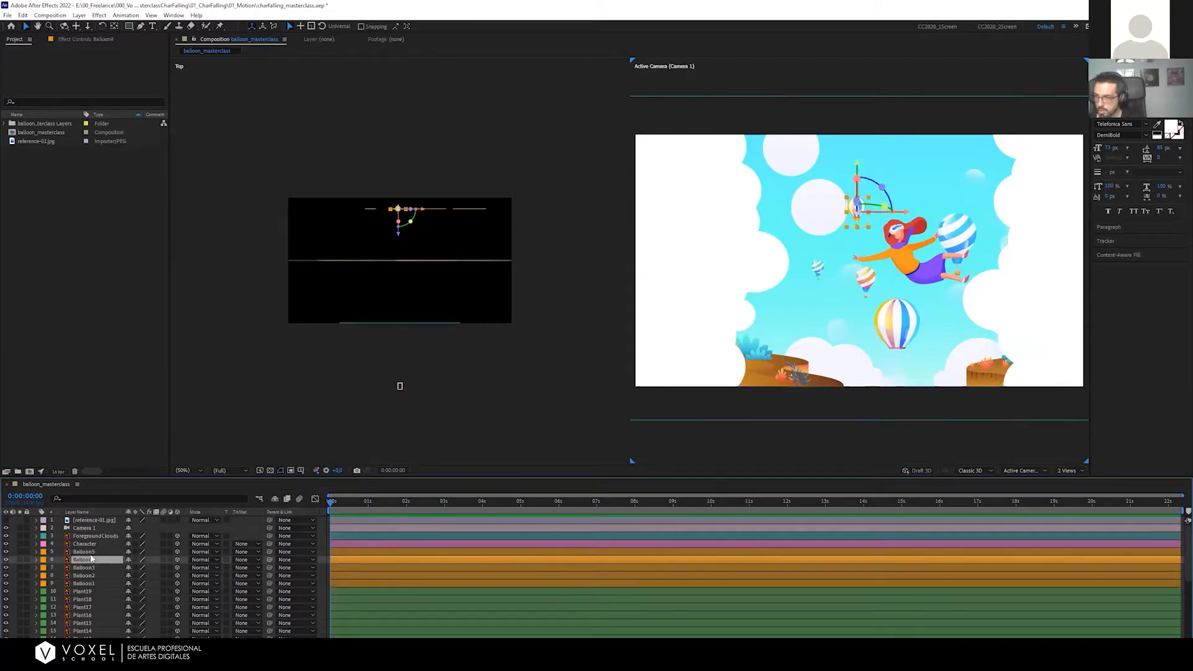
left_click(92, 552)
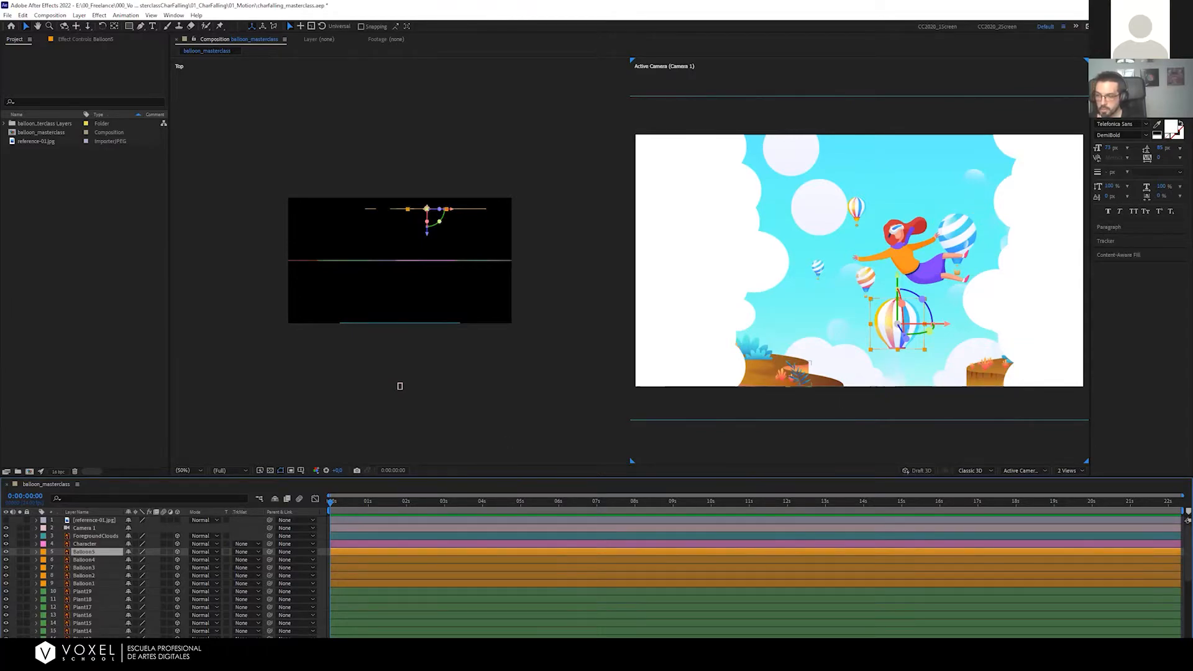
Switch to Illustrator and move the large Balloon5 artwork up so its basket lies fully inside the artboard
key("alt+Tab")
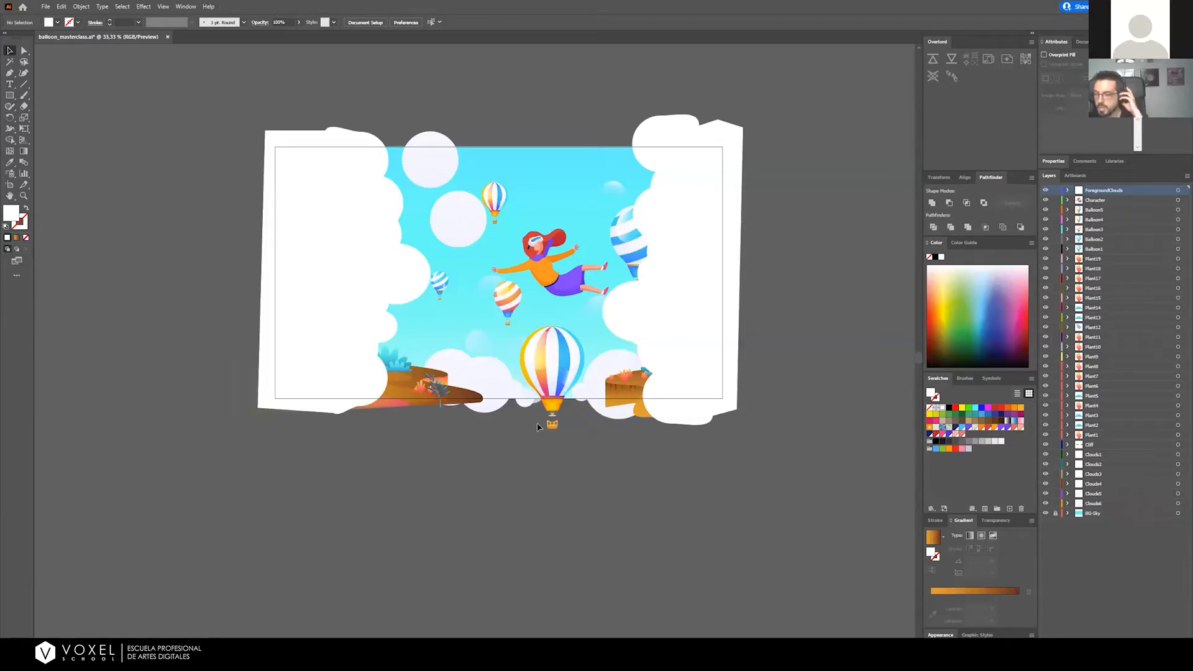
key("alt+Tab")
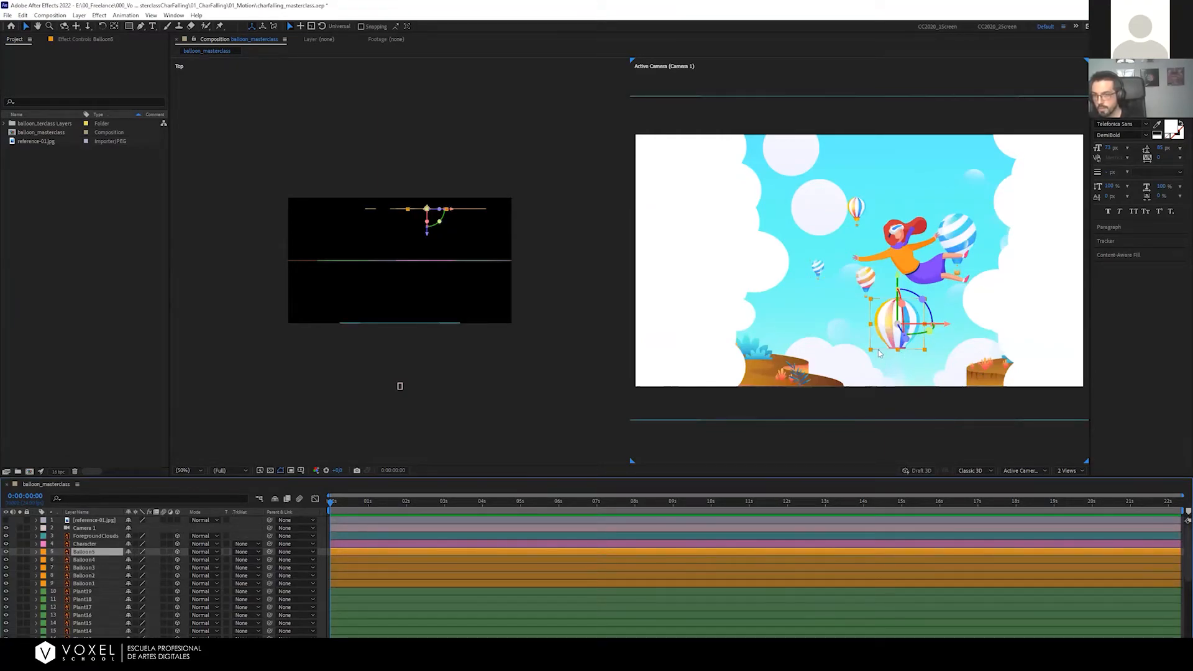
key("alt+Tab")
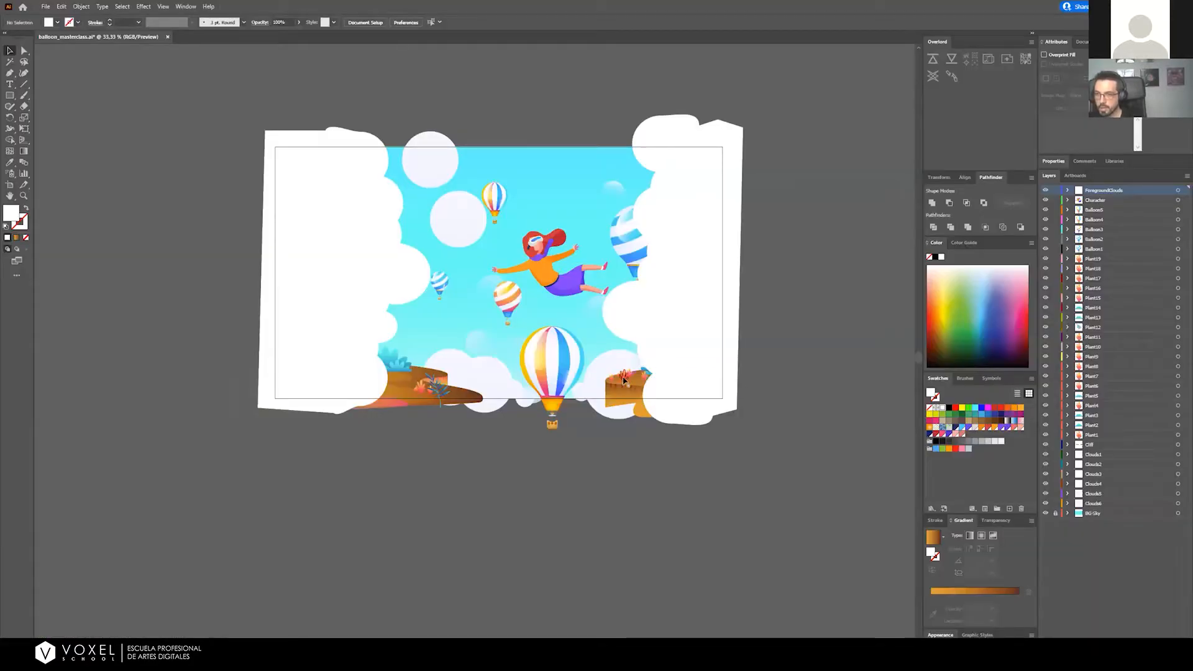
left_click_drag(551, 369, 532, 354)
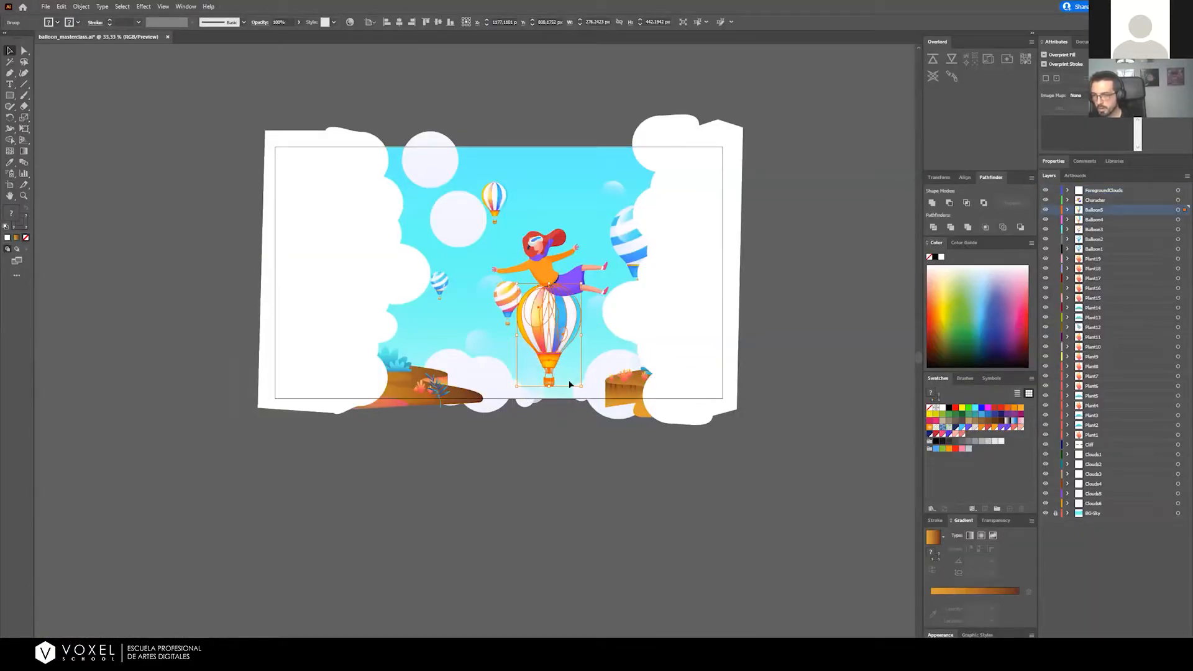
Move the Balloon5 artwork down so its basket extends past the artboard's lower edge, and shift the Character artwork slightly up and left
left_click_drag(560, 371, 563, 413)
left_click(601, 468)
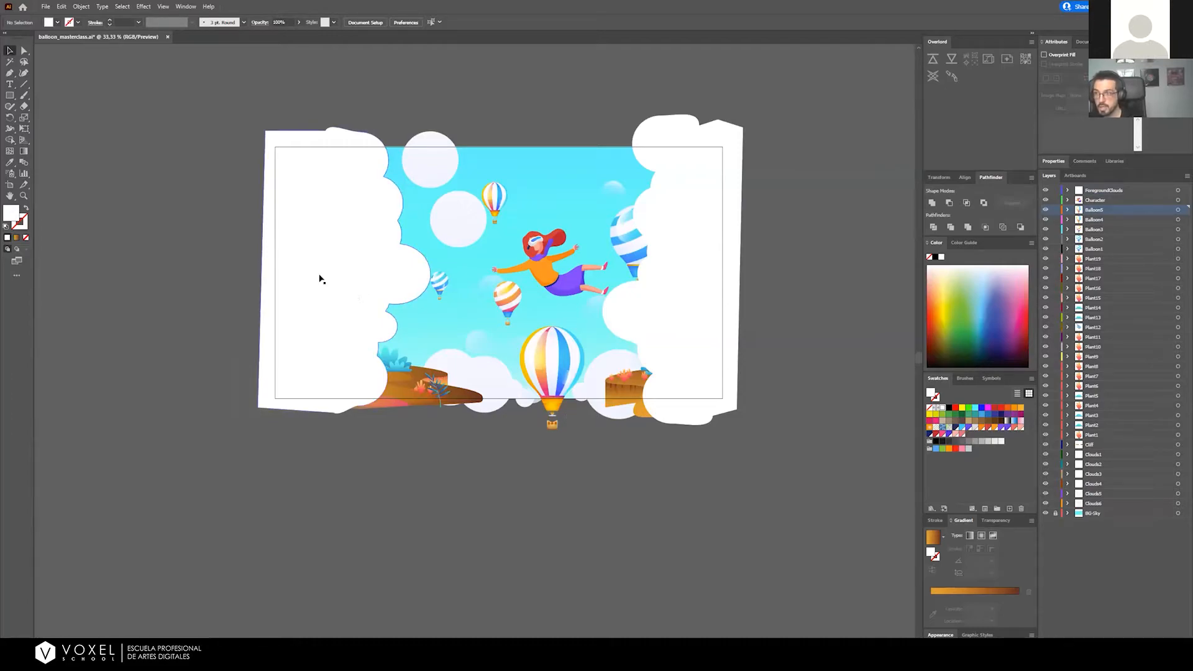
left_click(559, 283)
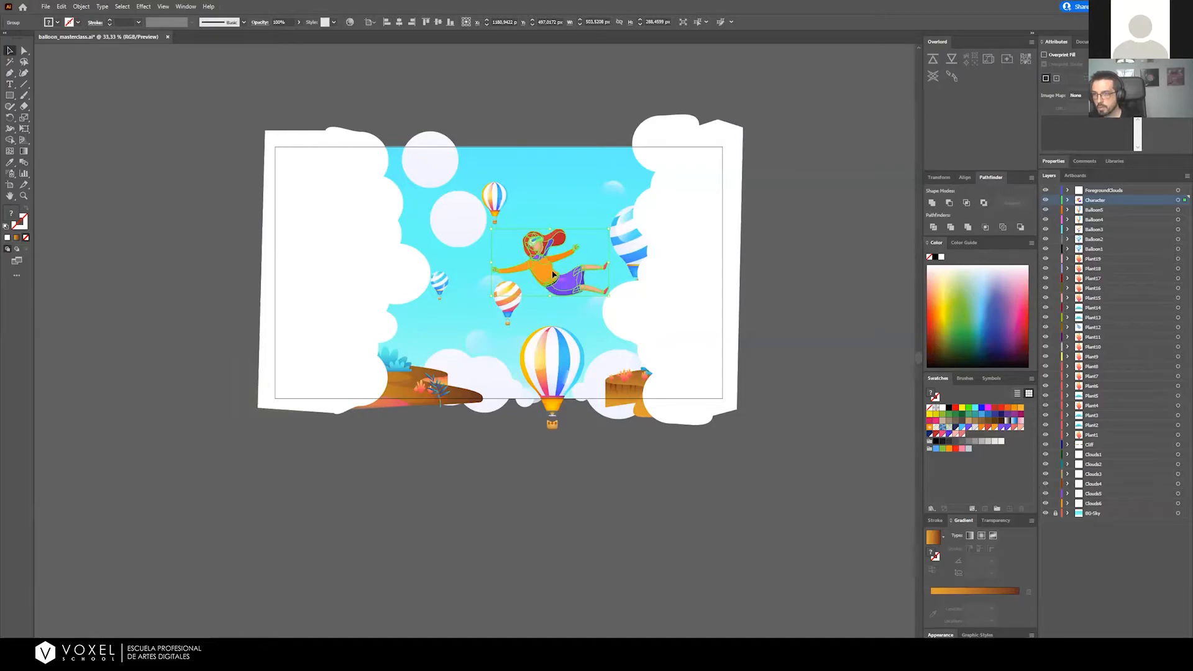
left_click_drag(553, 273, 547, 184)
left_click(585, 148)
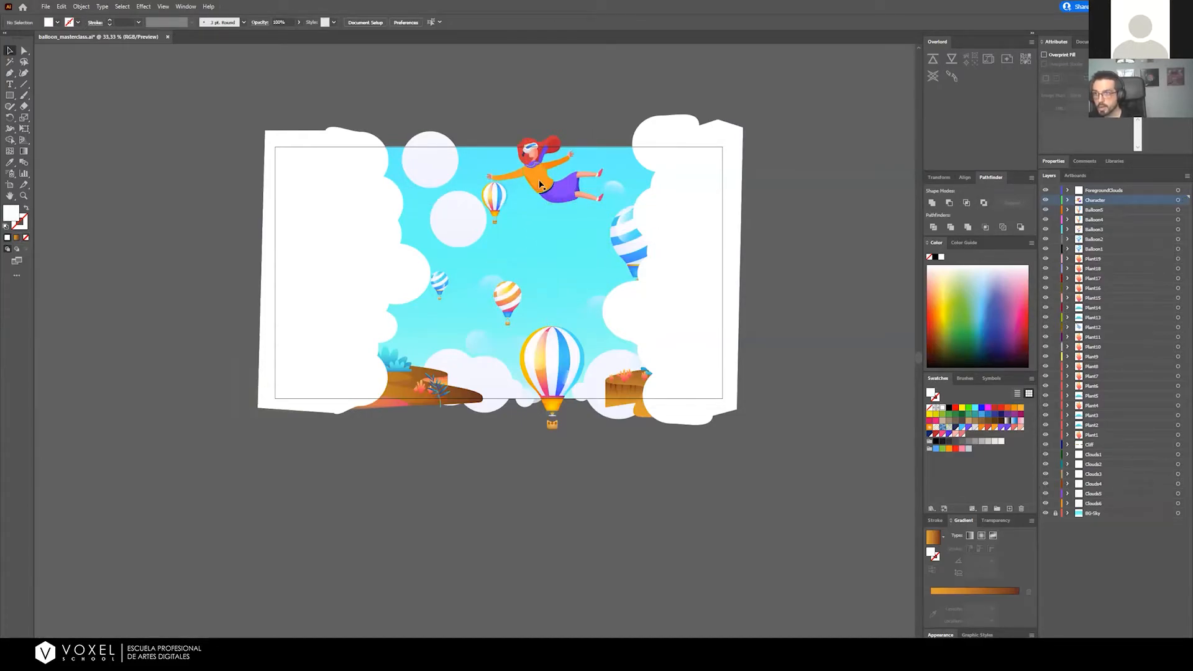
mouse_move(539, 184)
left_mouse_down()
mouse_move(540, 251)
mouse_move(538, 171)
left_mouse_up()
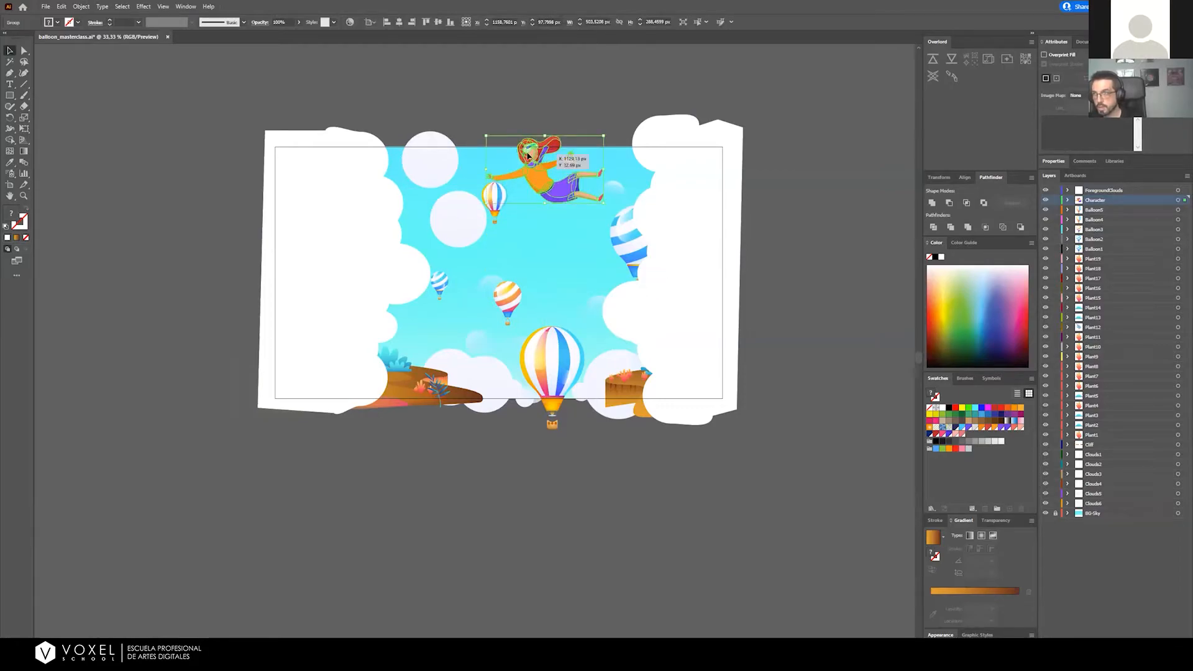
key("ctrl+z")
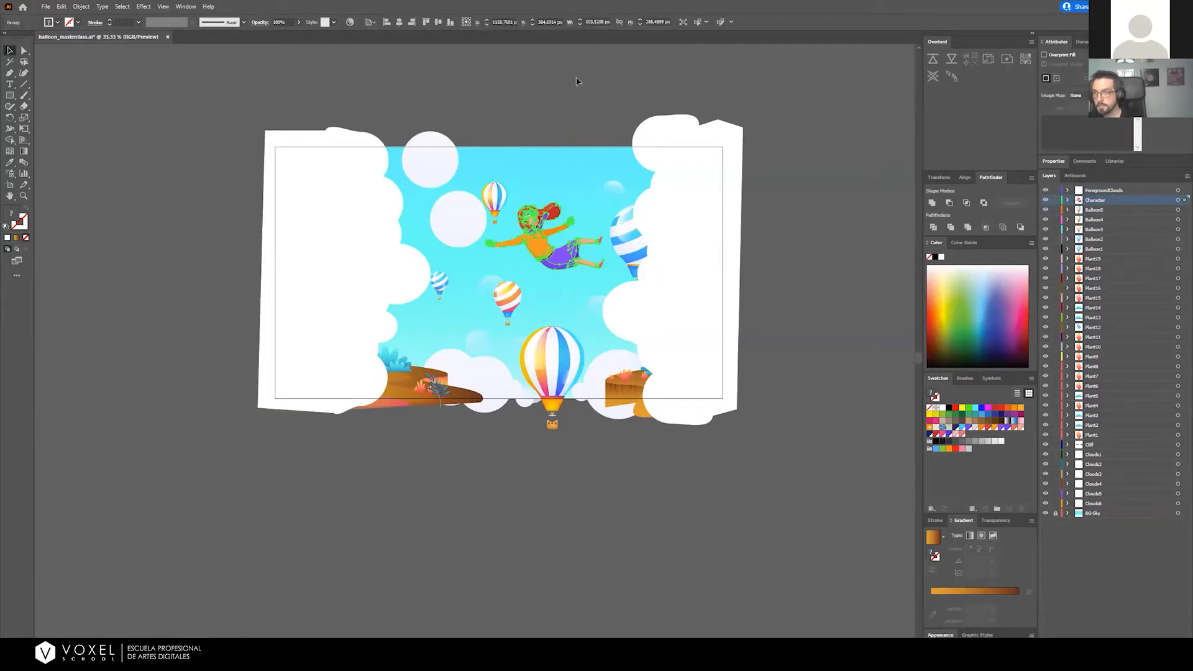
left_click(536, 181)
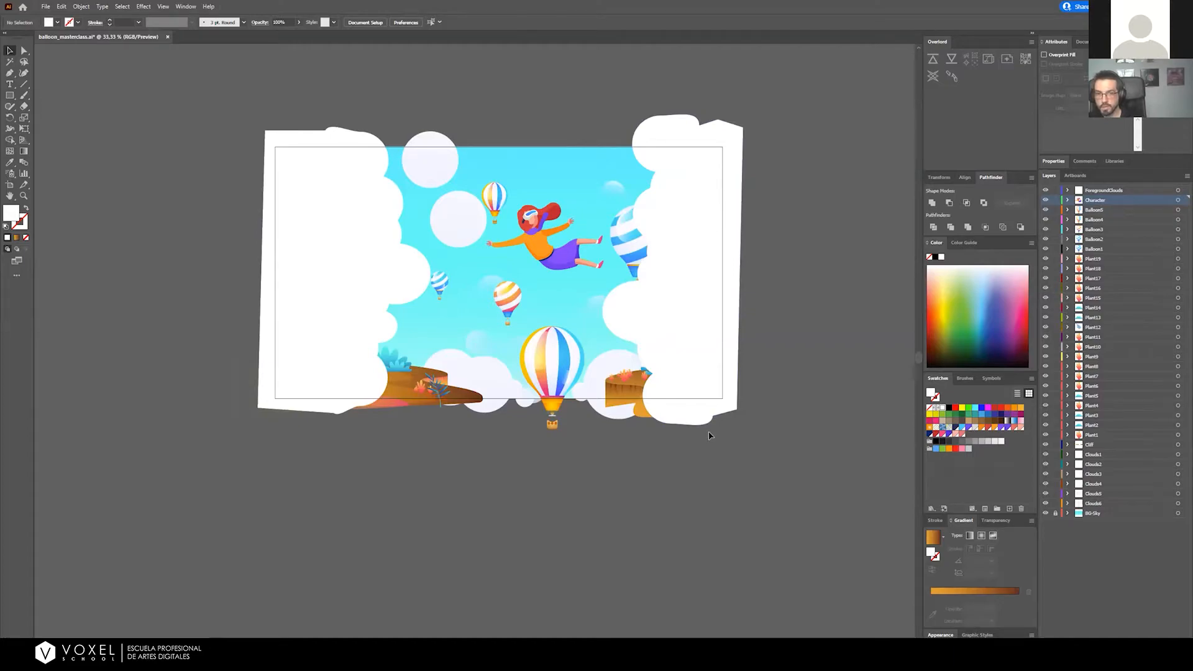
Switch to After Effects and check where Balloon5 sits in the top and camera views, leaving nothing selected
key("alt+Tab")
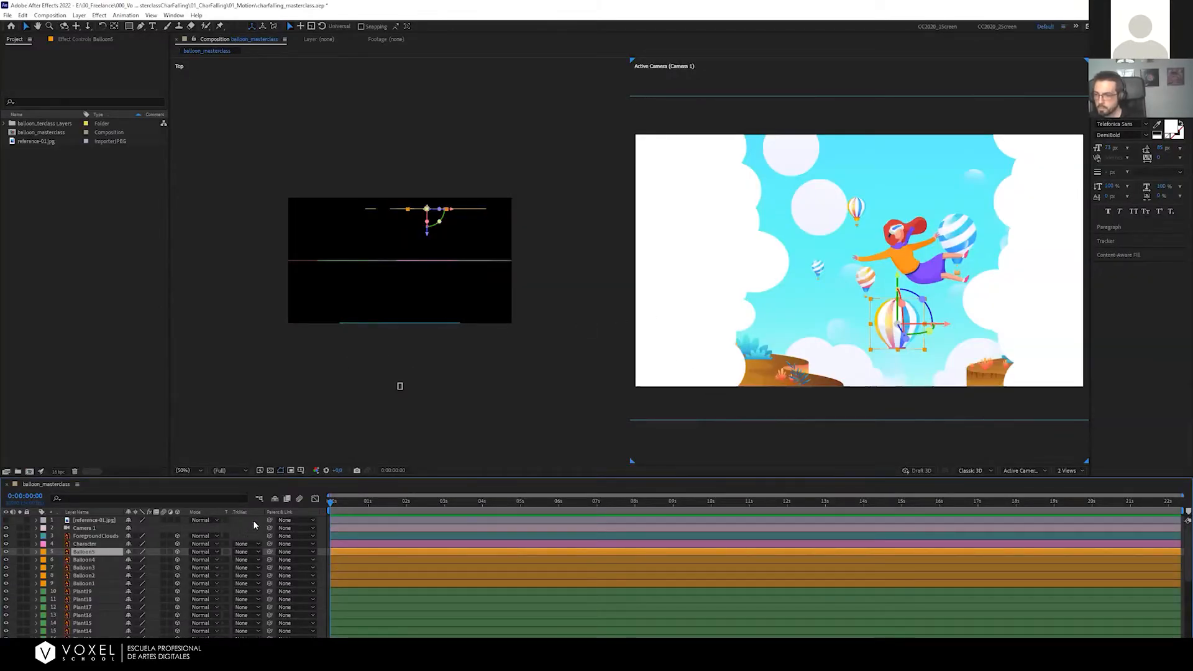
key("F2")
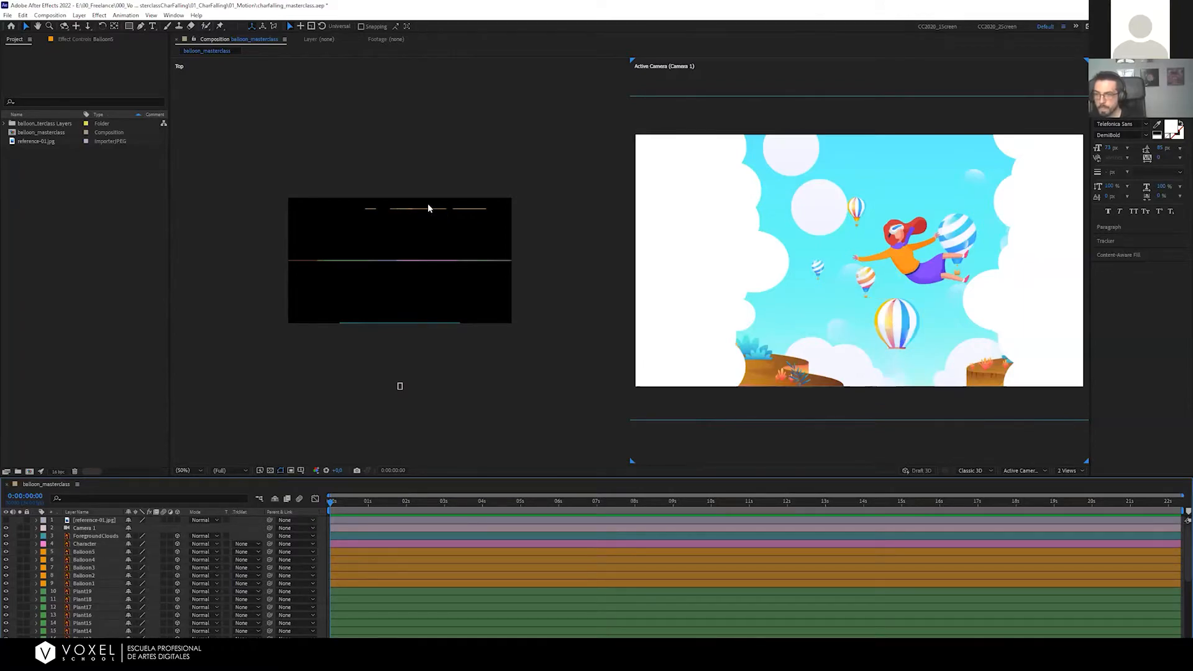
left_click(428, 214)
left_click(437, 214)
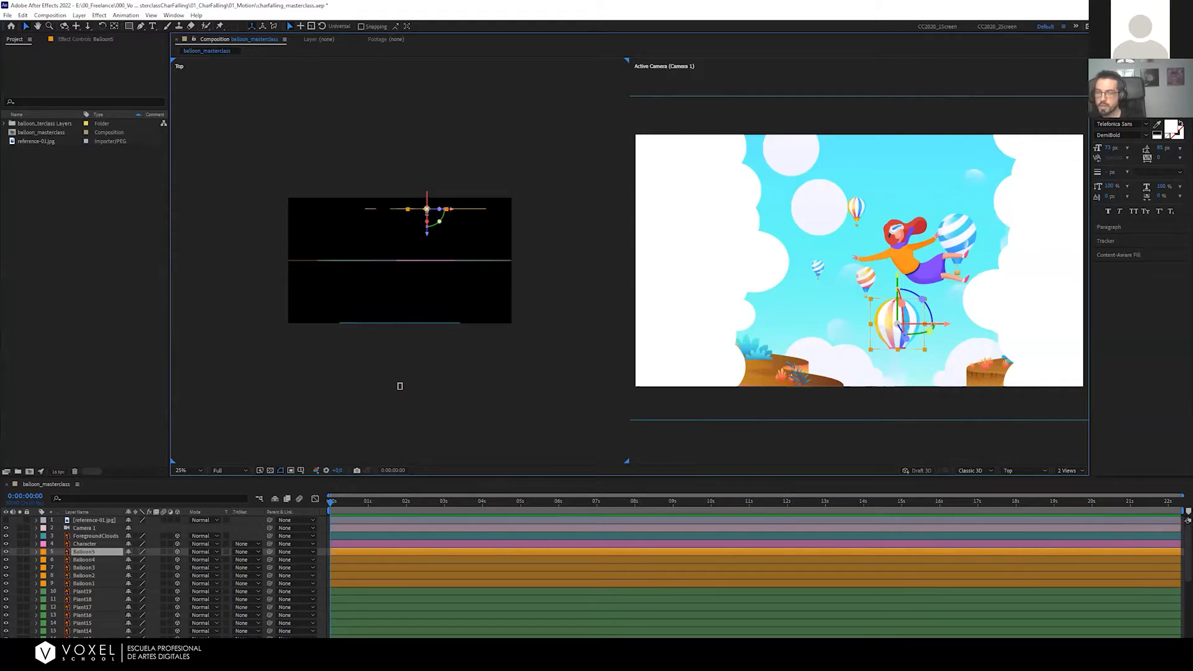
left_click(592, 305)
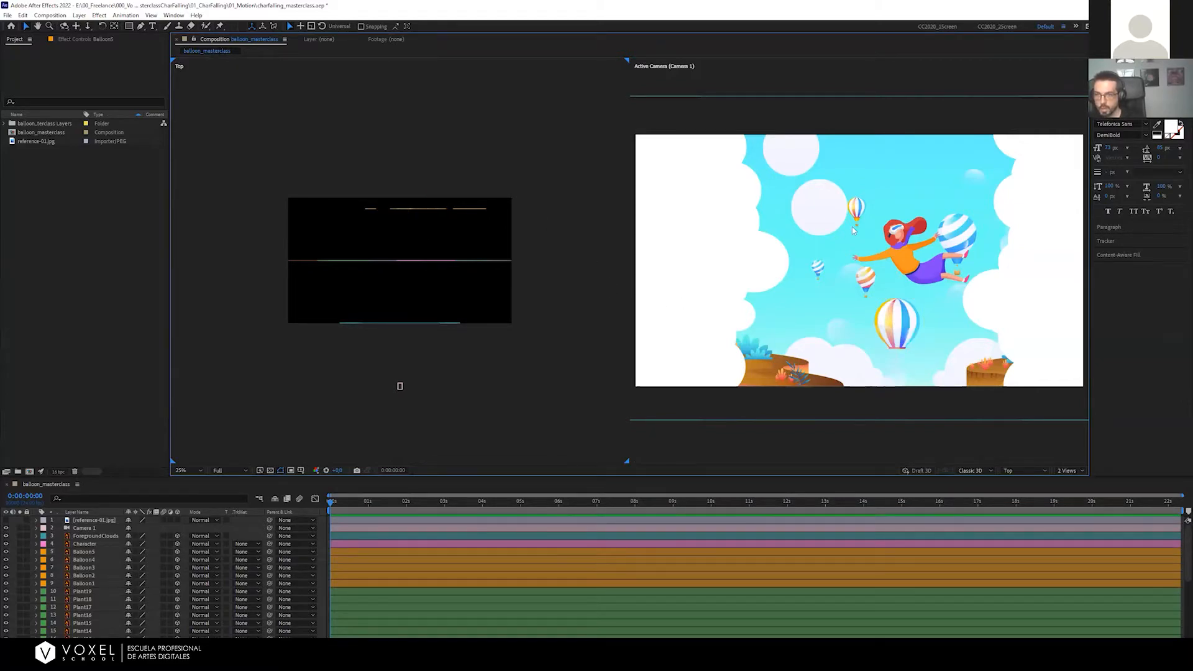
Orbit the camera to examine the depth separation between the layers, then undo the orbit
key("c")
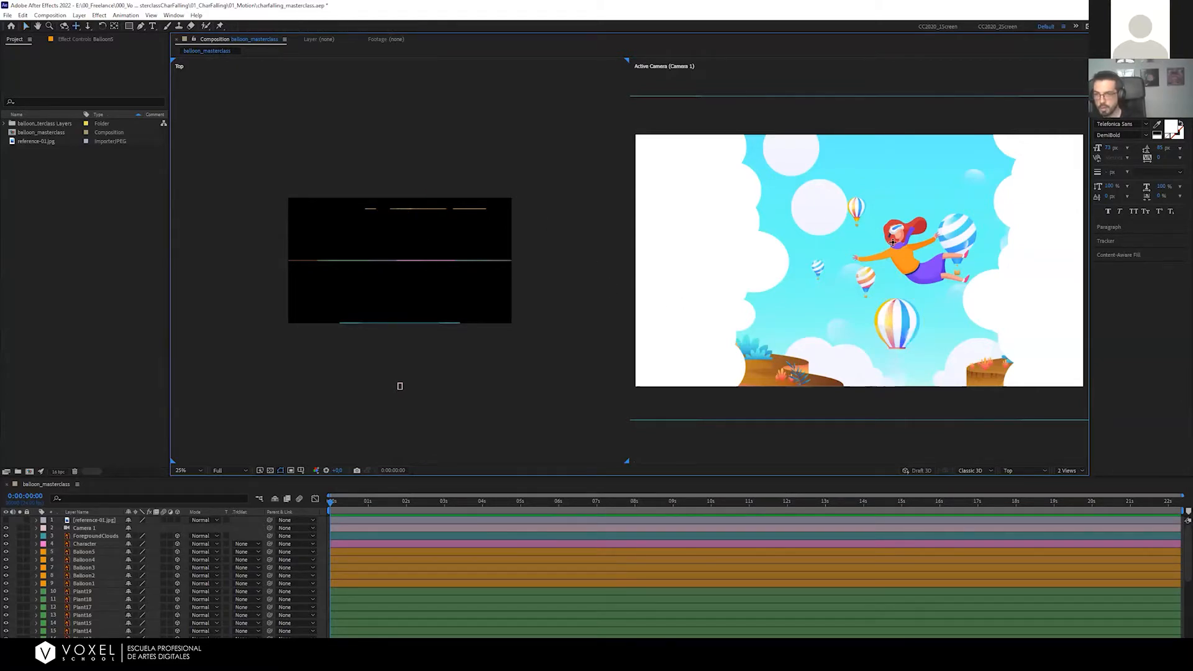
mouse_move(886, 248)
left_mouse_down()
mouse_move(912, 274)
mouse_move(883, 259)
mouse_move(912, 258)
mouse_move(892, 256)
mouse_move(909, 262)
mouse_move(899, 264)
left_mouse_up()
key("F2")
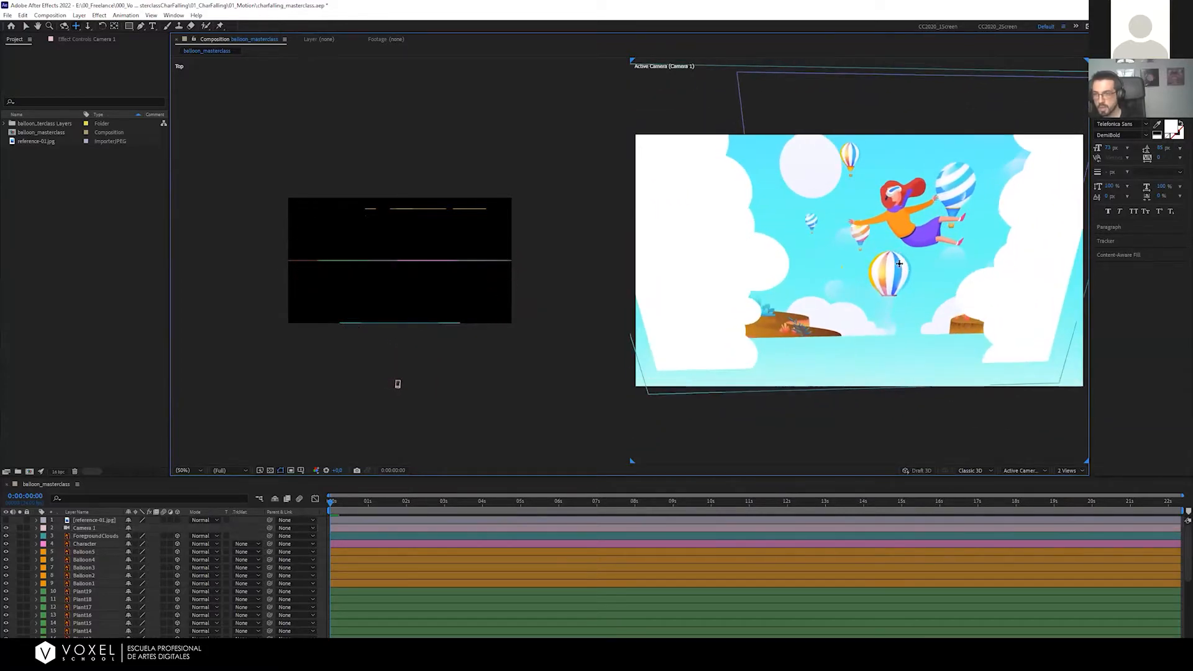
key("ctrl+z")
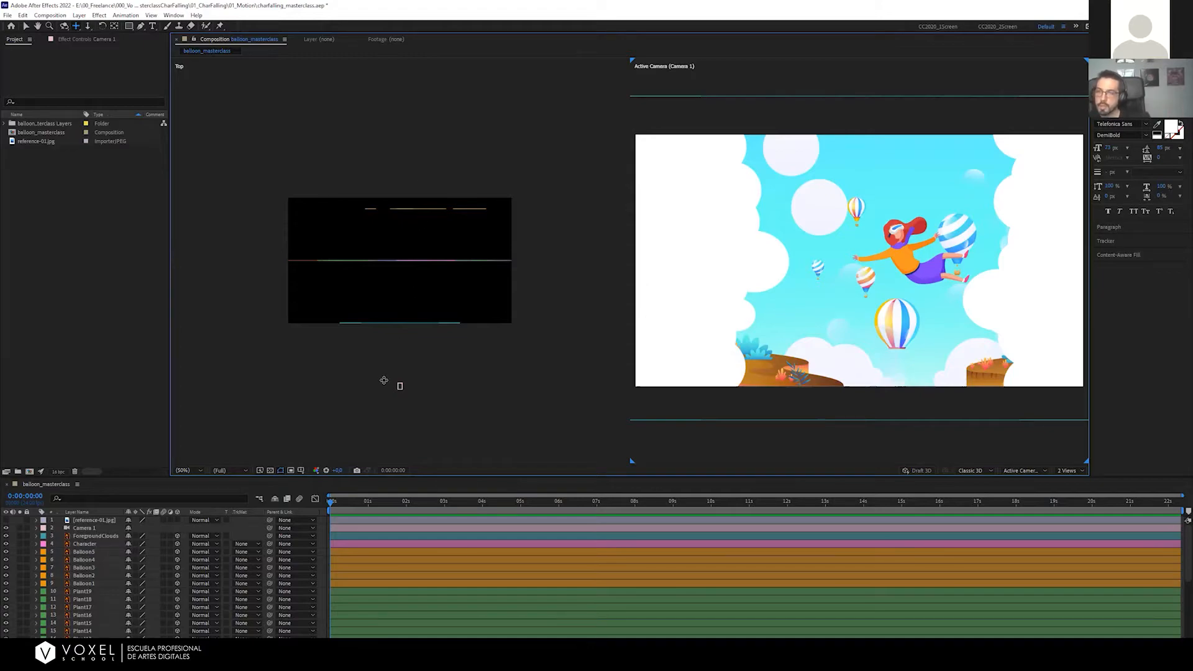
key("v")
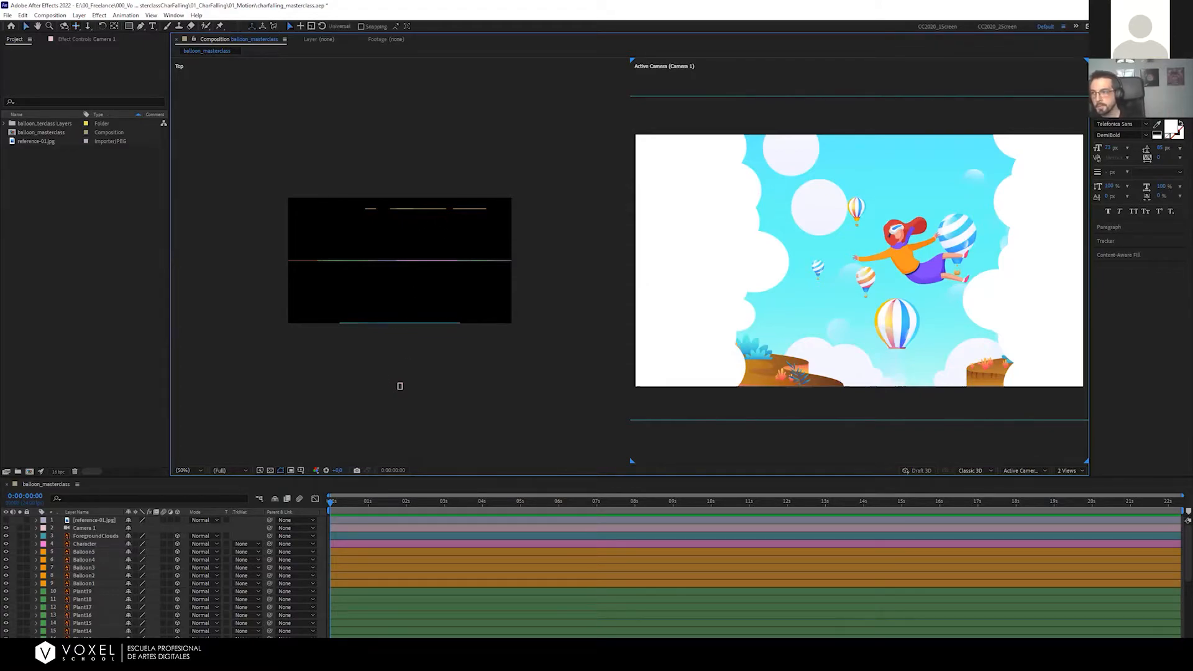
Push Balloon2 far back in depth, then enlarge it and reposition it behind the character's raised arm in the camera view
left_click(464, 208)
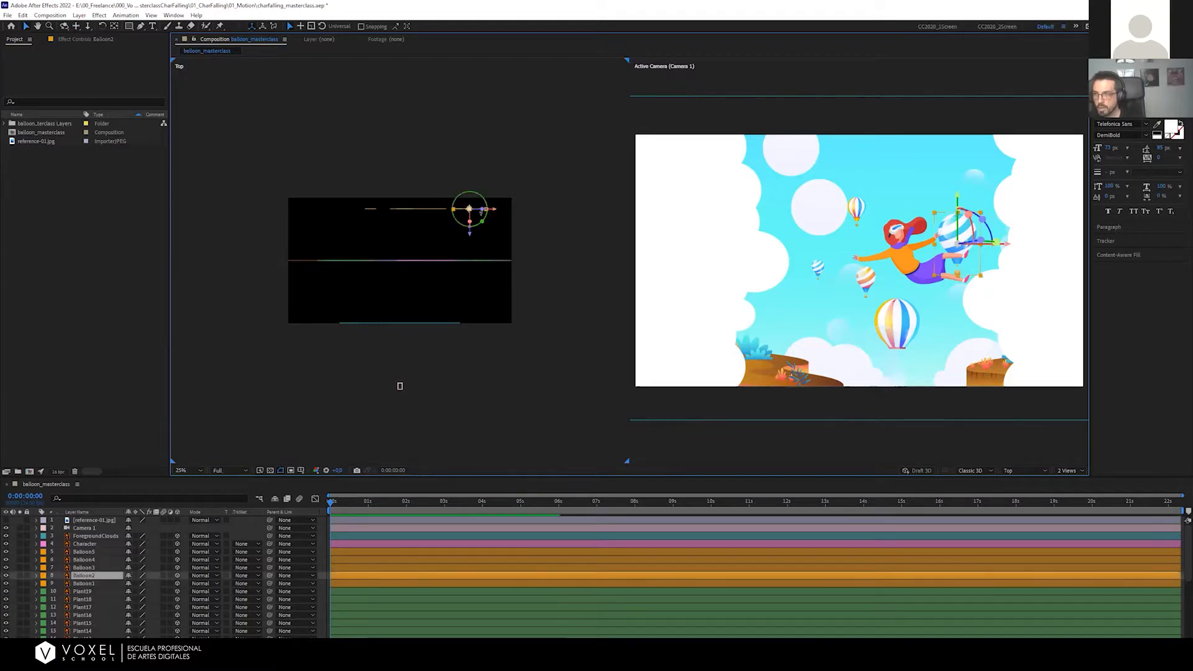
mouse_move(473, 205)
left_mouse_down()
mouse_move(473, 170)
mouse_move(473, 181)
left_mouse_up()
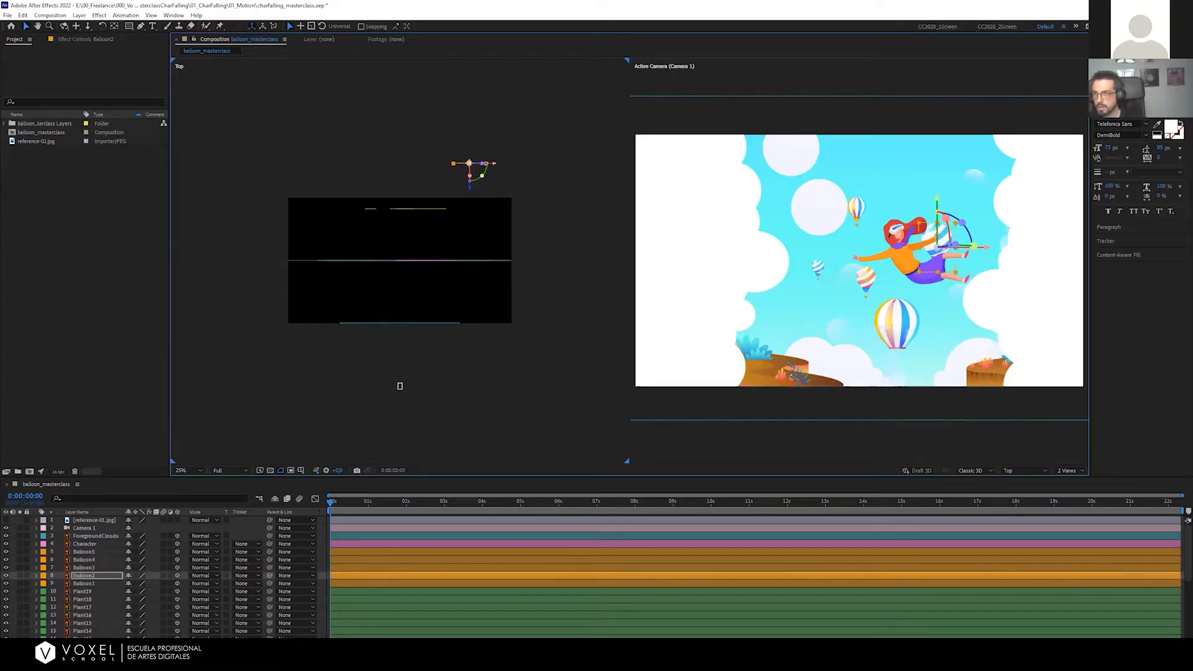
key("ctrl+z")
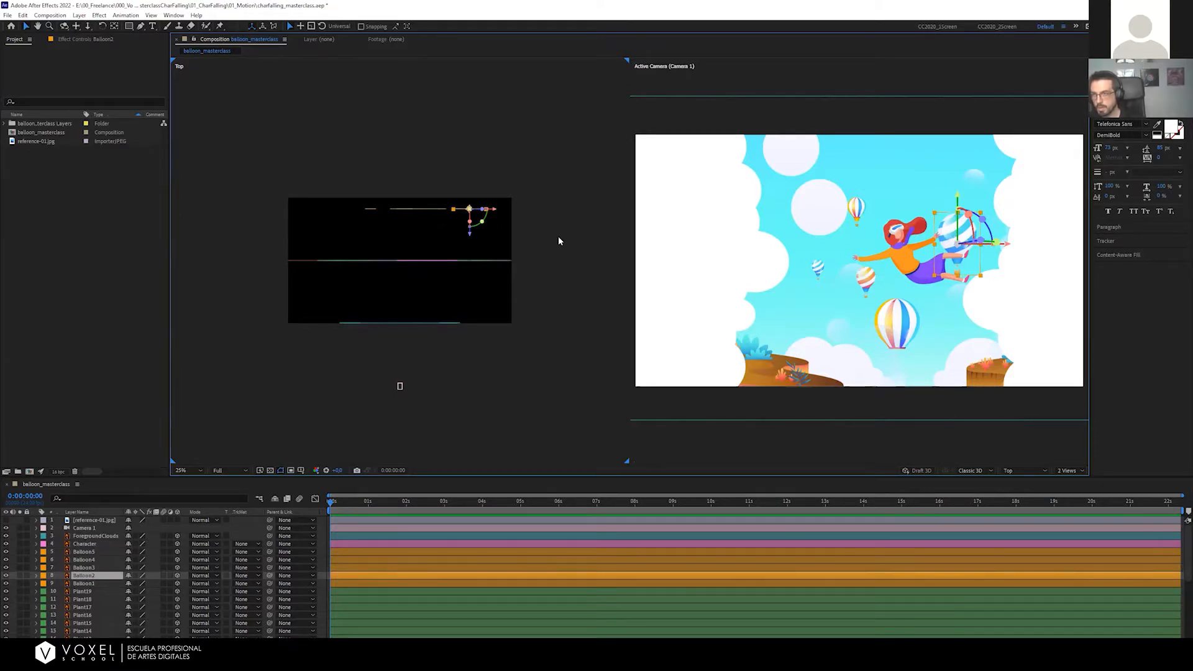
left_click_drag(471, 225, 470, 156)
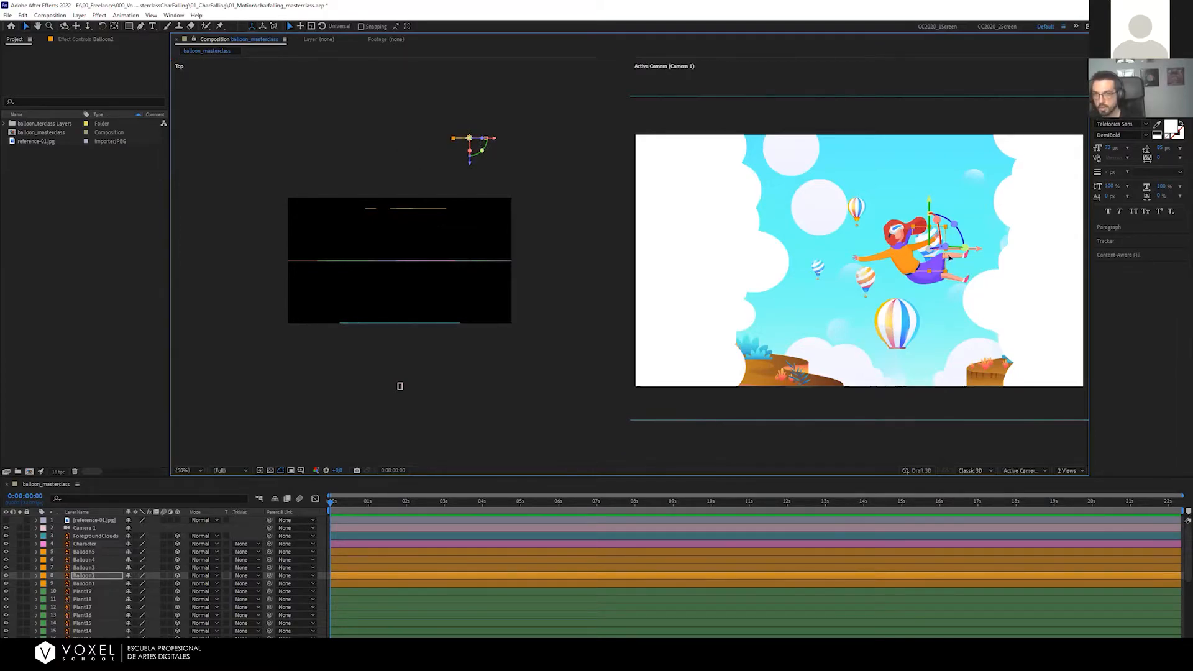
left_click_drag(931, 262, 980, 267)
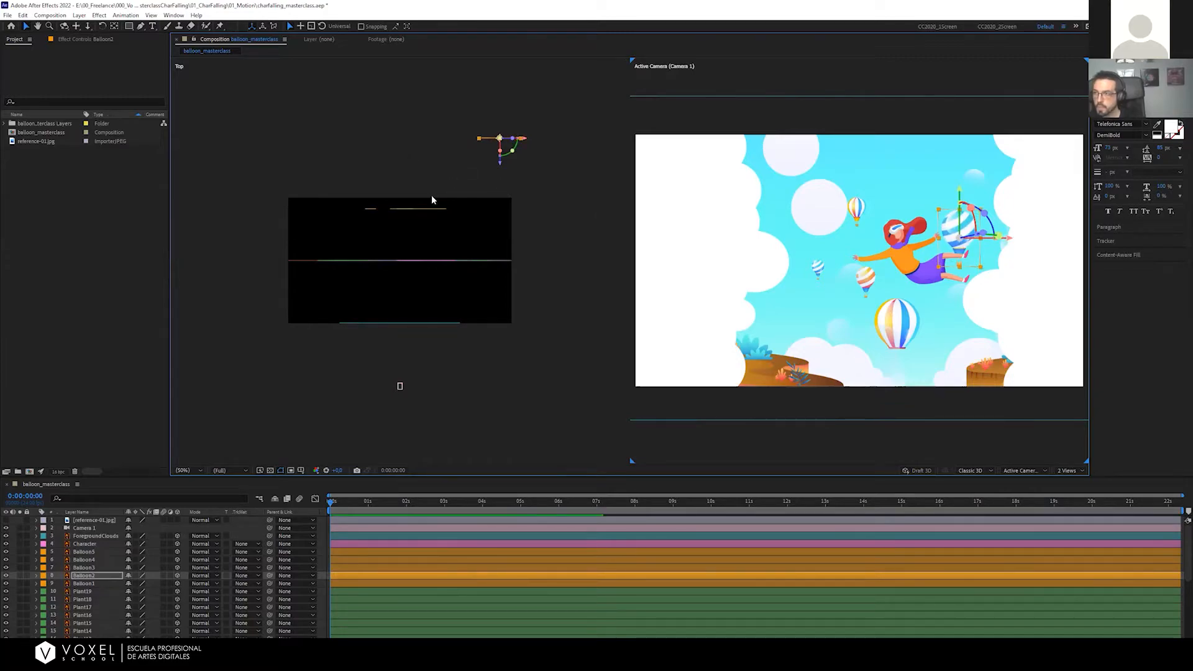
Enlarge Balloon5 and move it down and slightly right to the frame's lower edge, keeping its depth, and deselect it
left_click(408, 212)
left_click(411, 208)
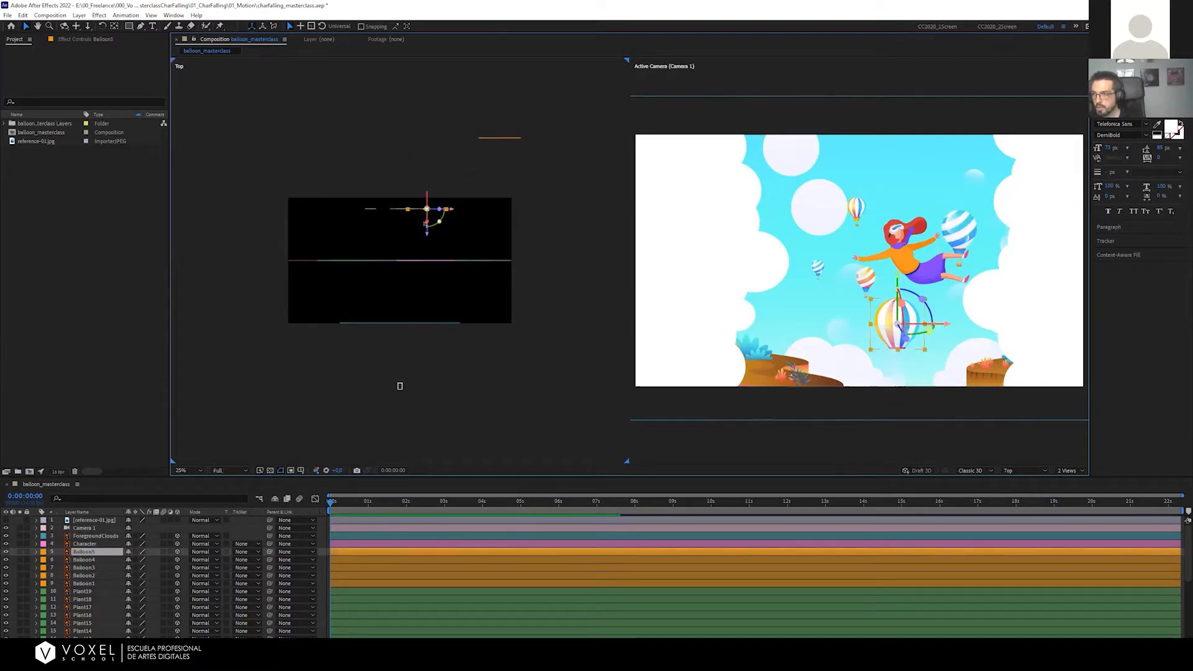
left_click_drag(428, 230, 428, 209)
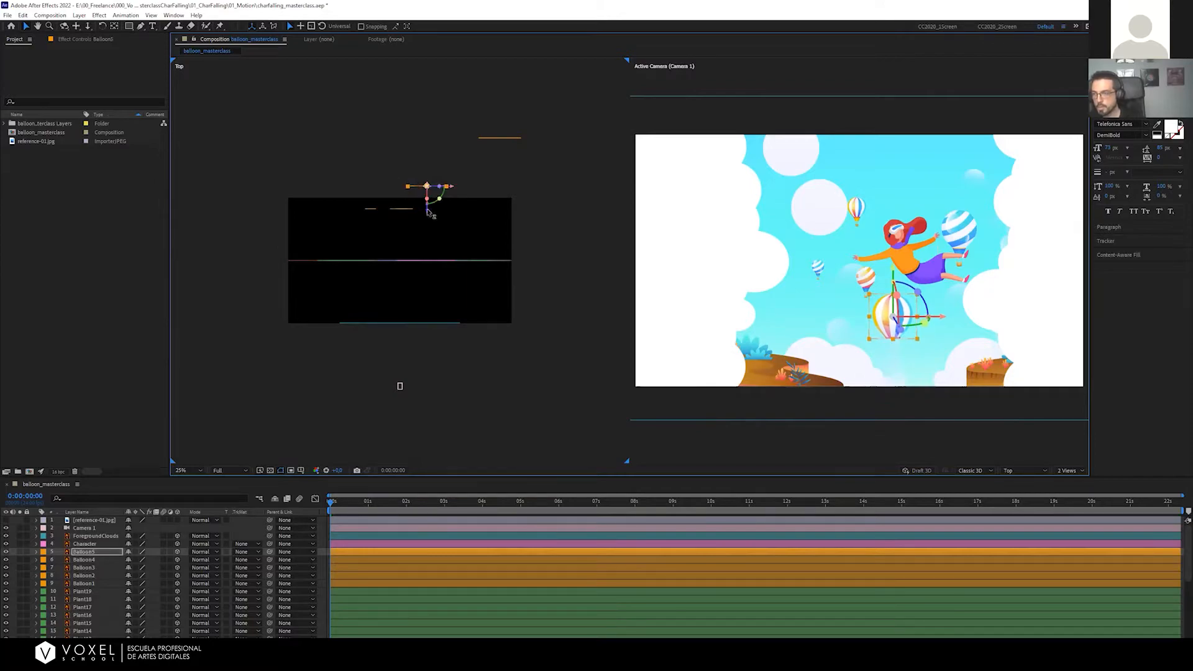
key("ctrl+z")
left_click_drag(871, 301, 901, 356)
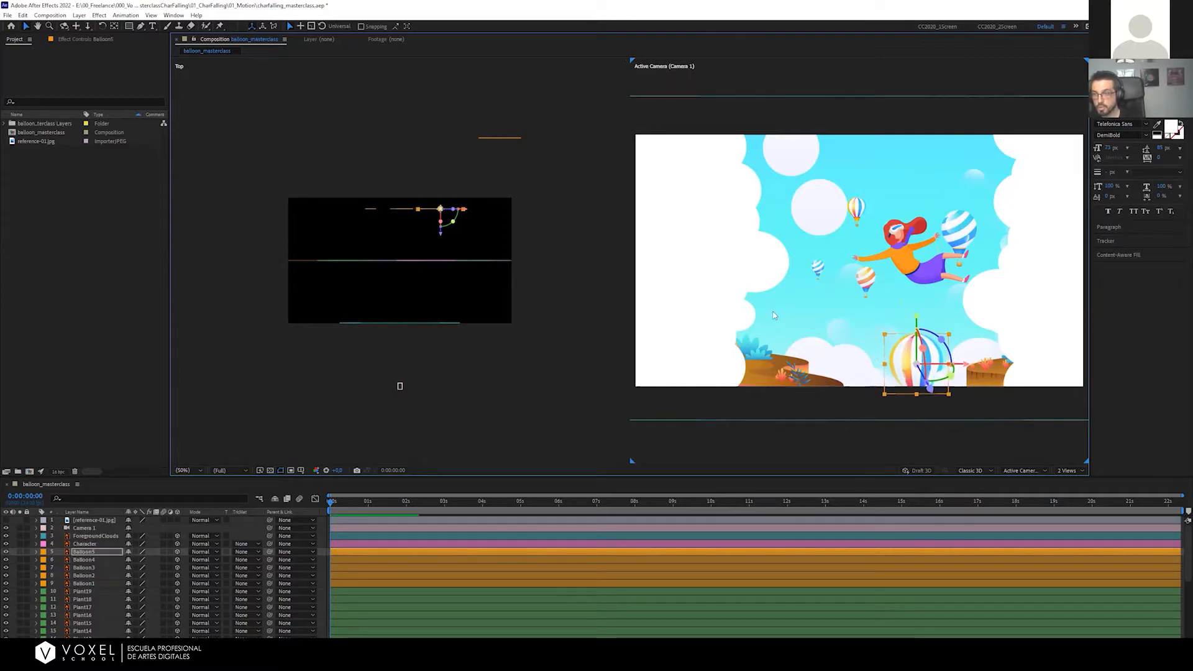
left_click(527, 249)
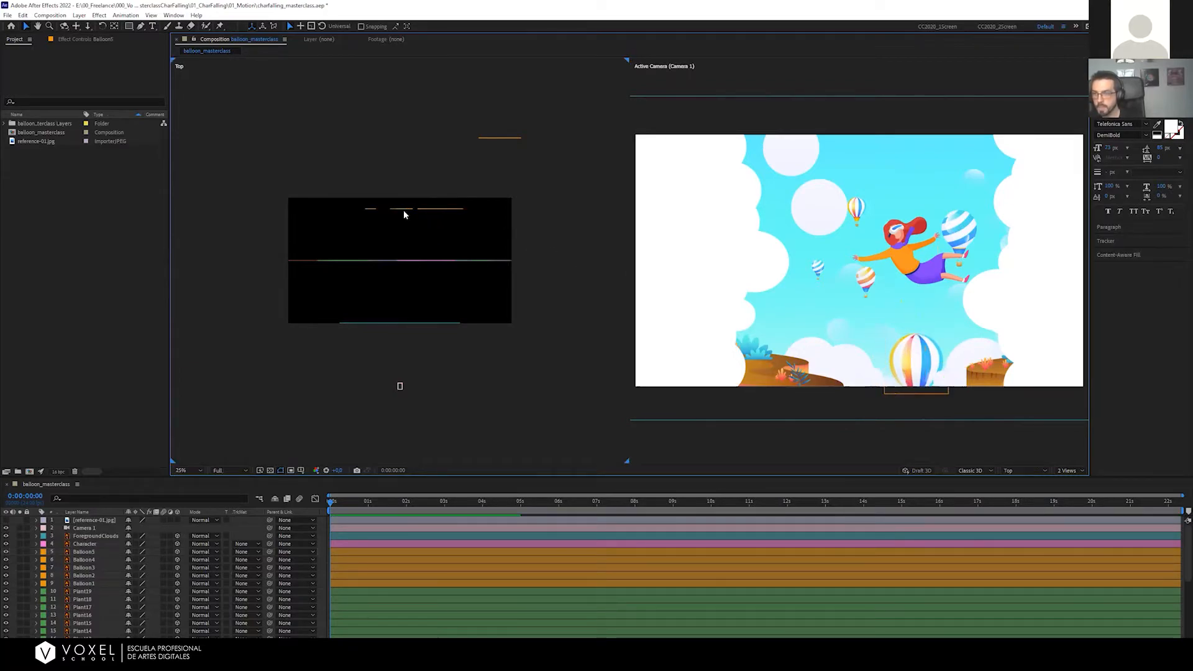
Push Balloon4 back in depth beyond Balloon2, enlarge it, nudge it slightly up in the camera view, and deselect it
left_click(401, 209)
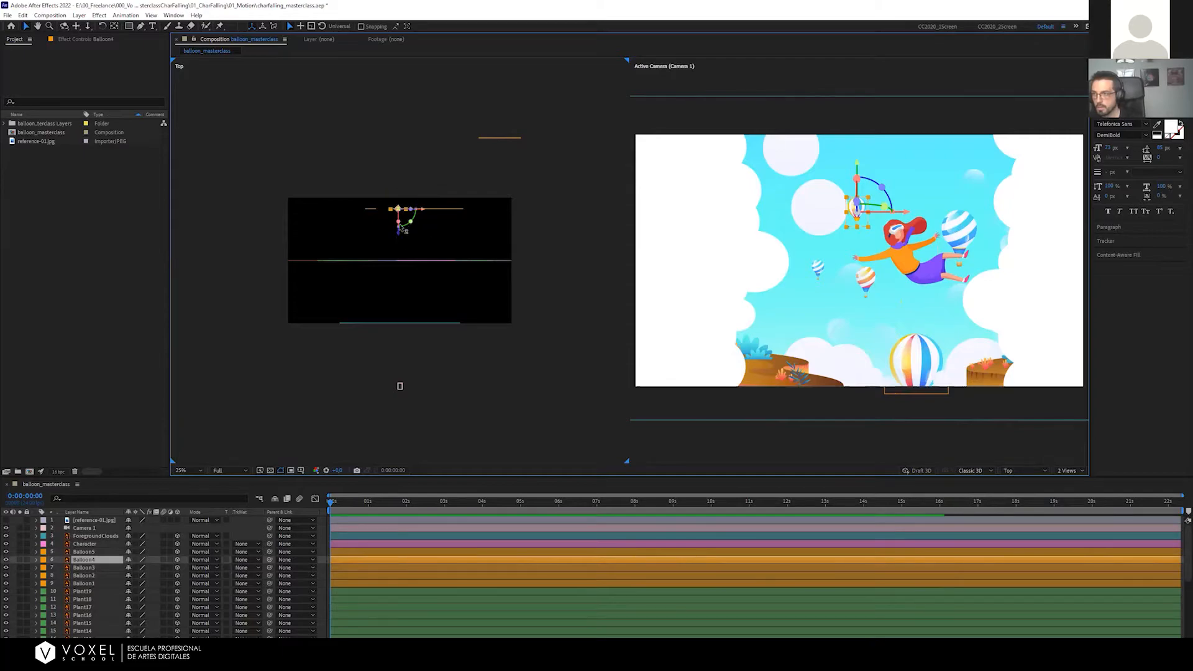
left_click_drag(402, 232, 407, 144)
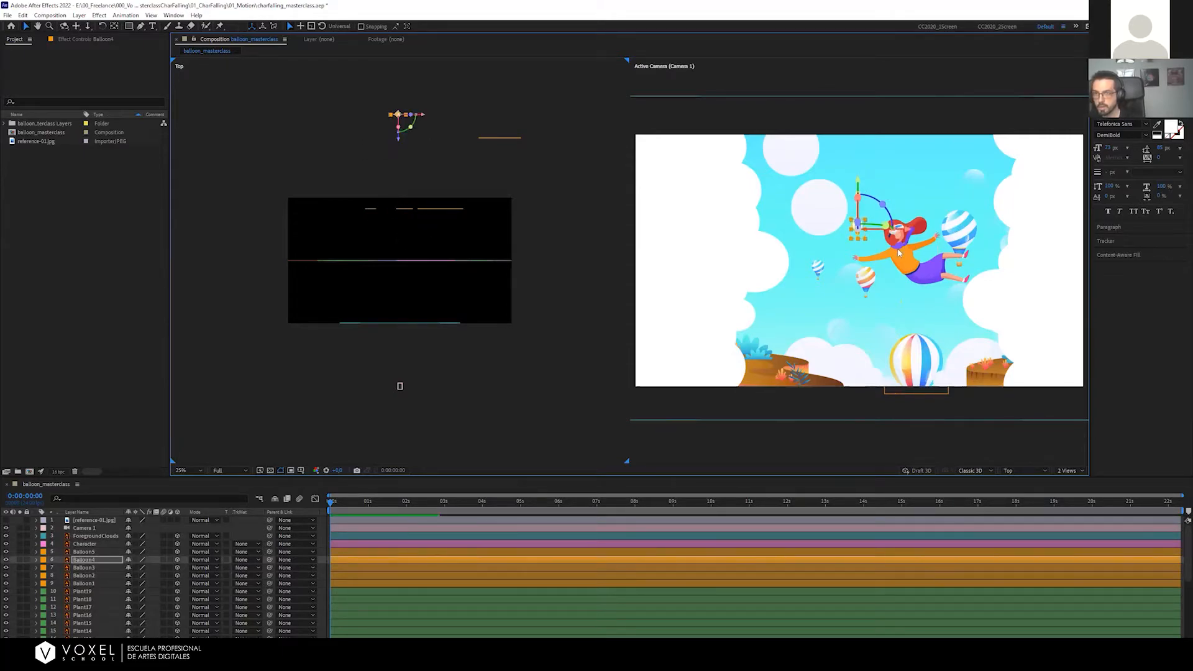
left_click(869, 245)
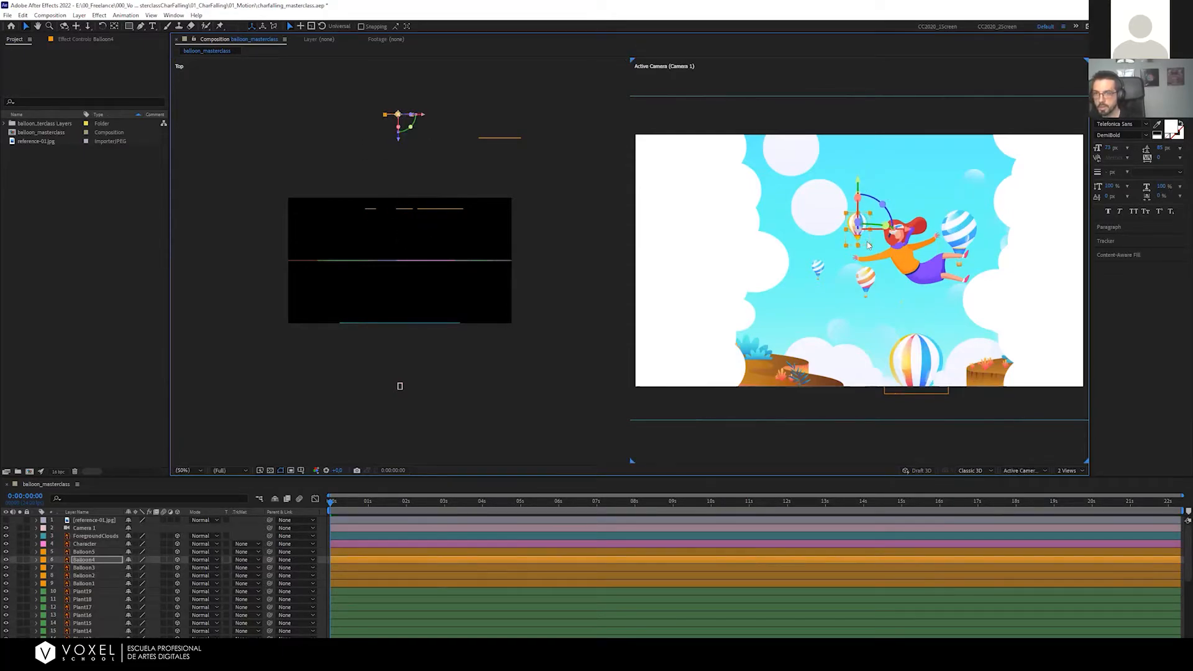
left_click_drag(865, 243, 863, 239)
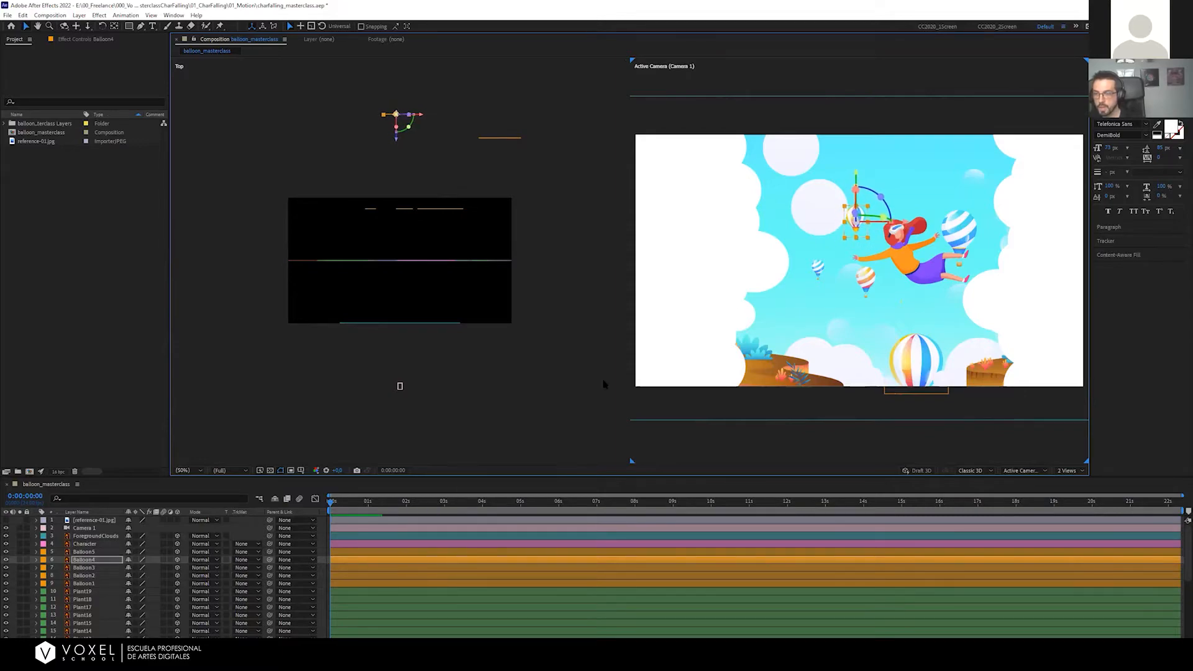
left_click(321, 540)
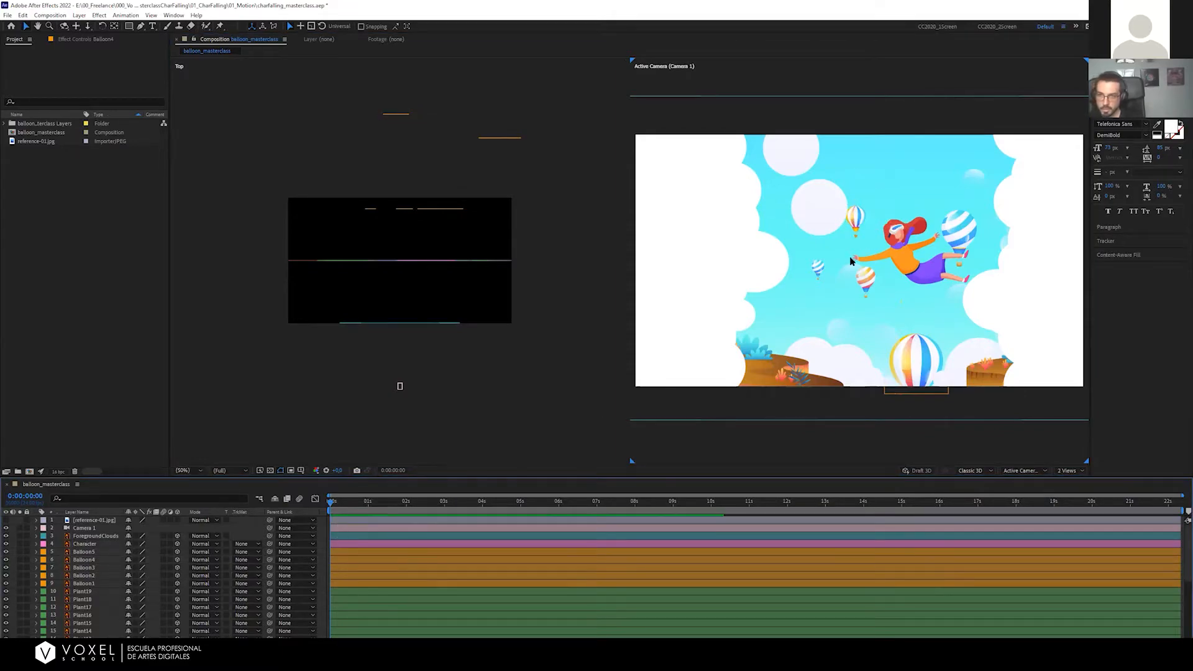
Compare the scene with the reference-01.jpg overlay by toggling its visibility, leave it shown, and lock its layer
left_click(6, 521)
left_click(5, 520)
left_click(5, 520)
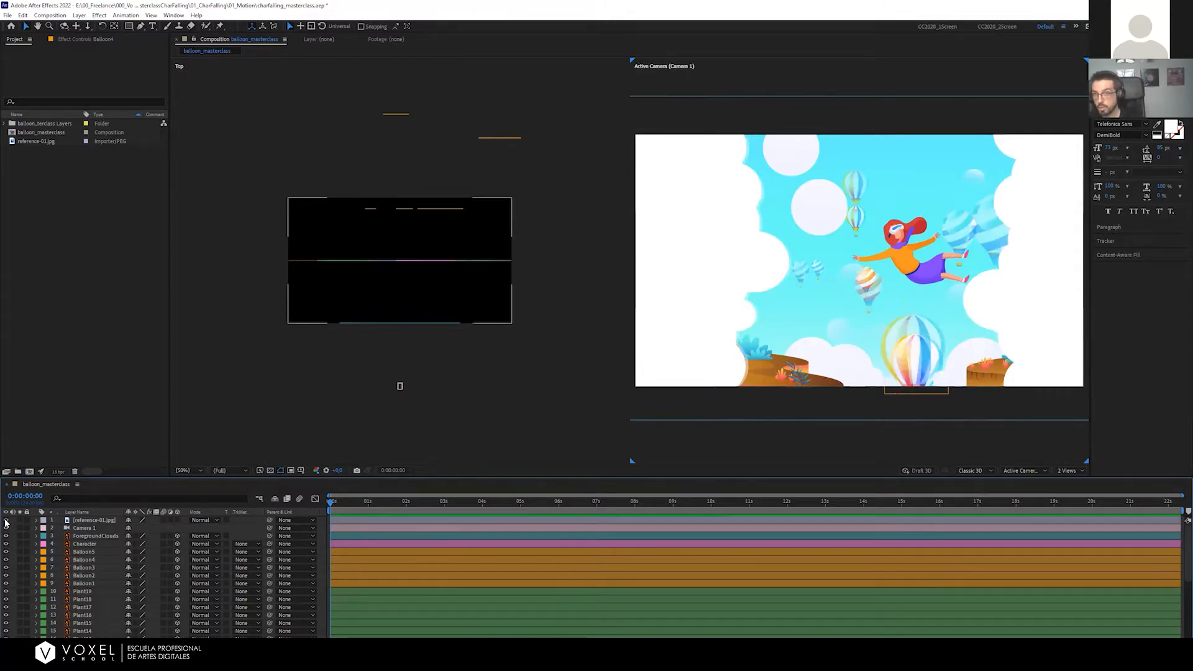
left_click(5, 522)
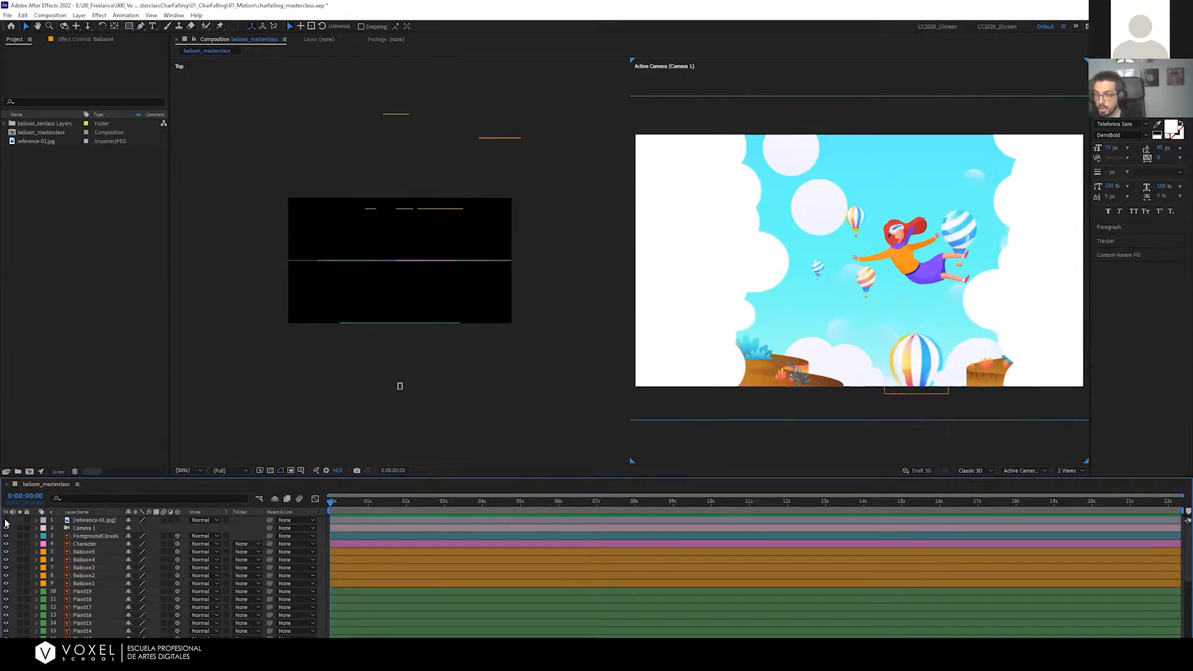
left_click(5, 522)
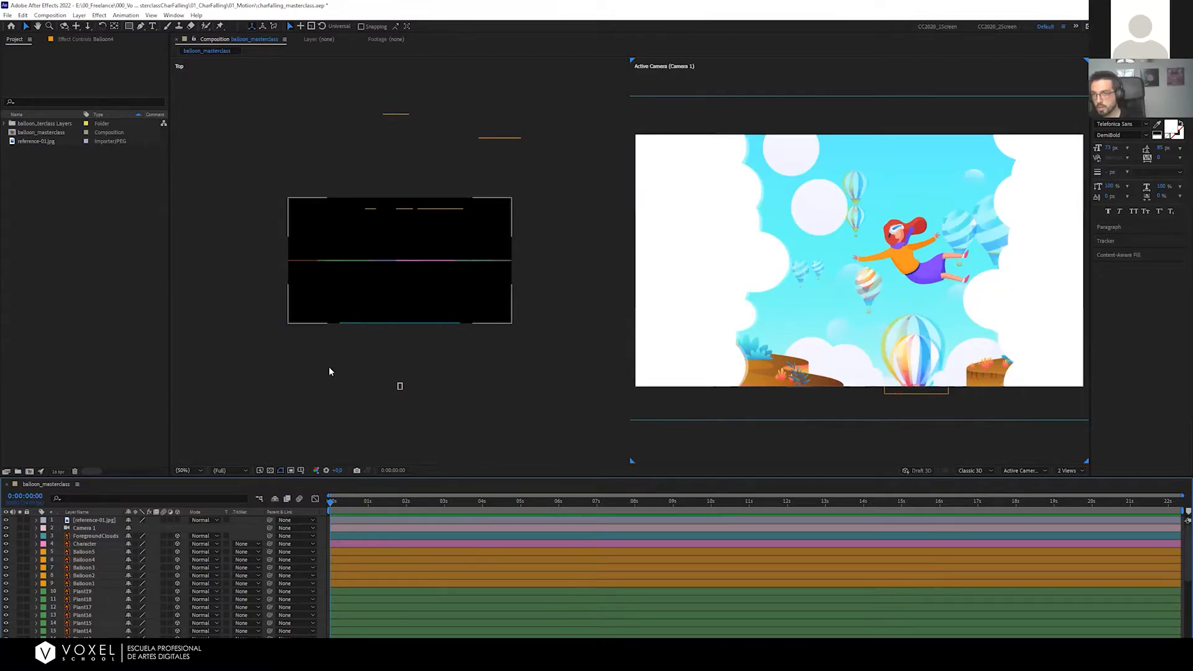
left_click(26, 520)
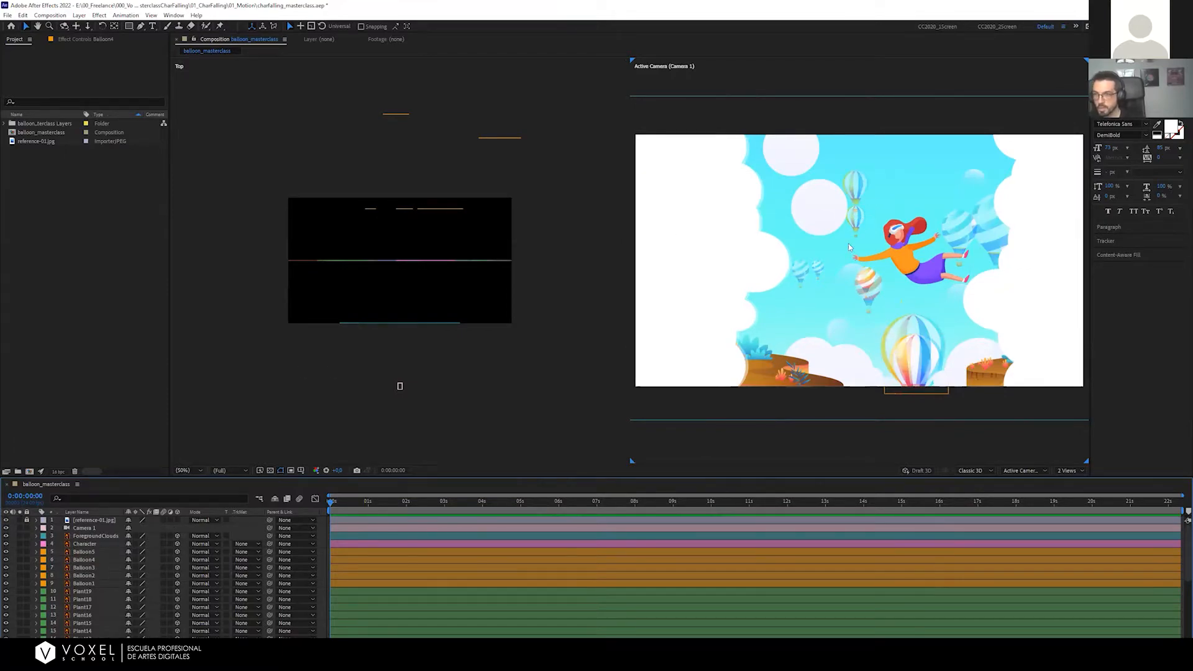
Move Balloon4 up in the camera view and enlarge it slightly to match the upper balloon in the reference overlay
left_click(856, 188)
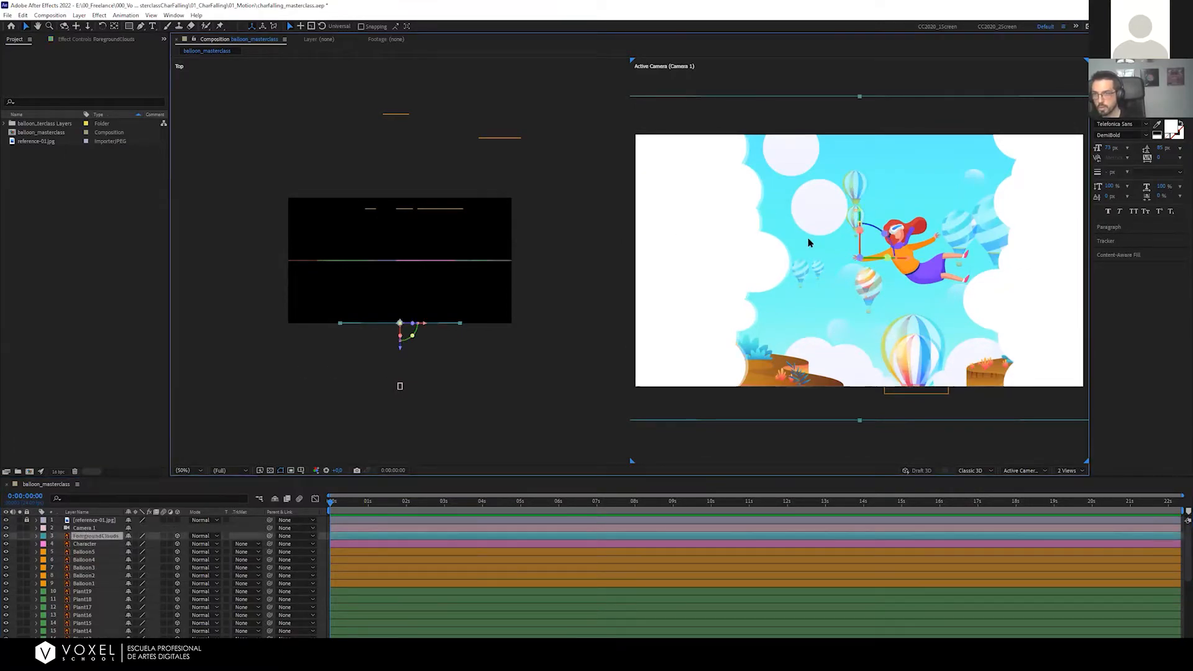
left_click(396, 114)
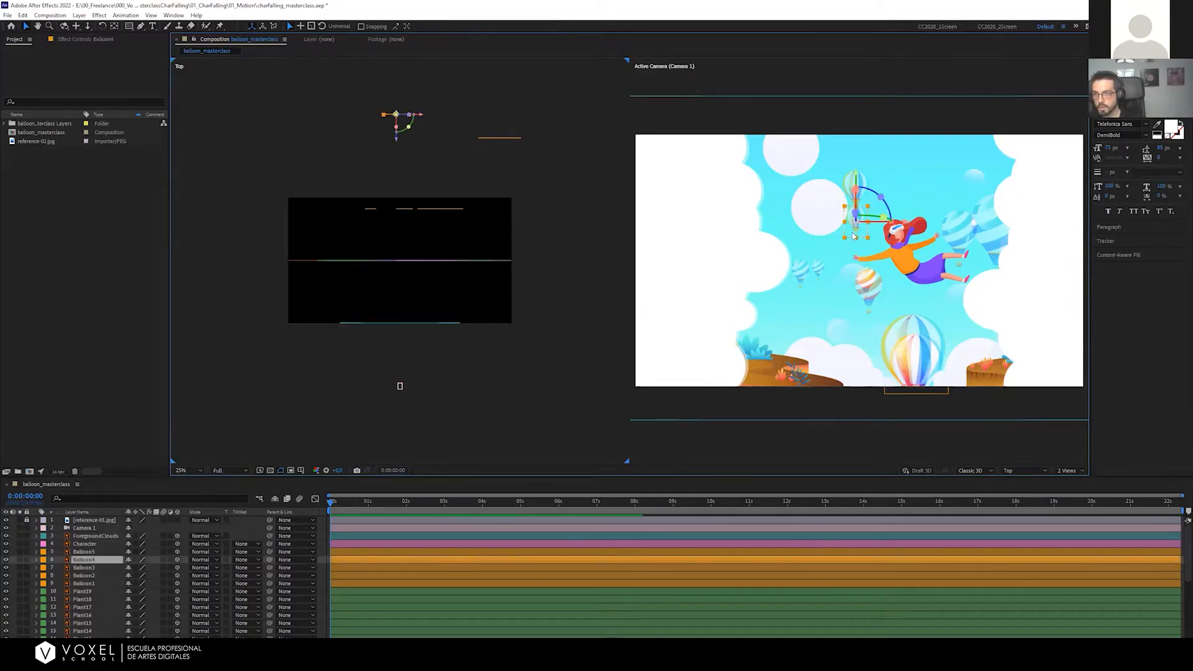
left_click_drag(853, 236, 855, 207)
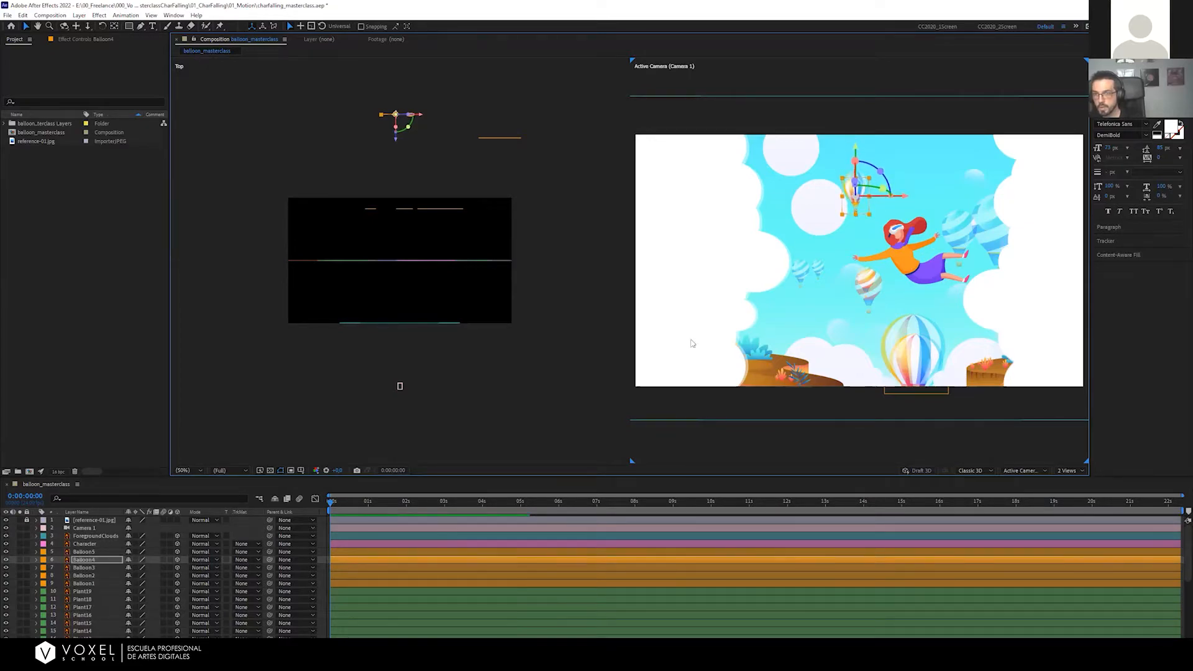
Enlarge Balloon2 and move it right to the edge of the foreground clouds in the camera view, and hide the reference overlay
left_click(506, 137)
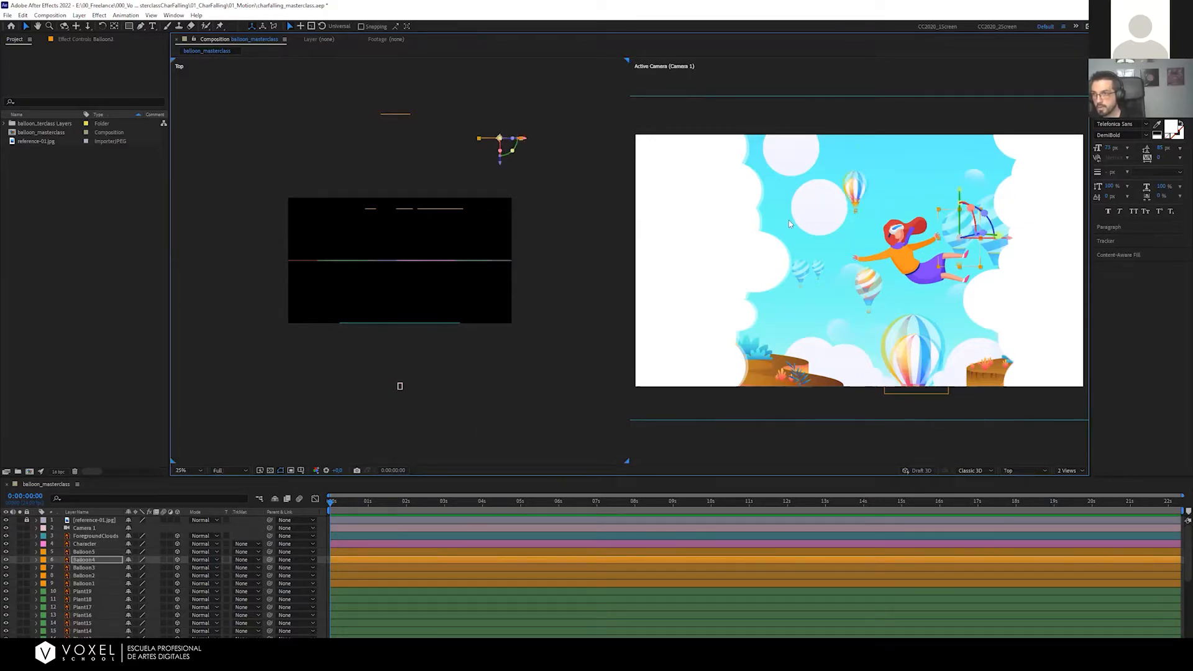
left_click(984, 274)
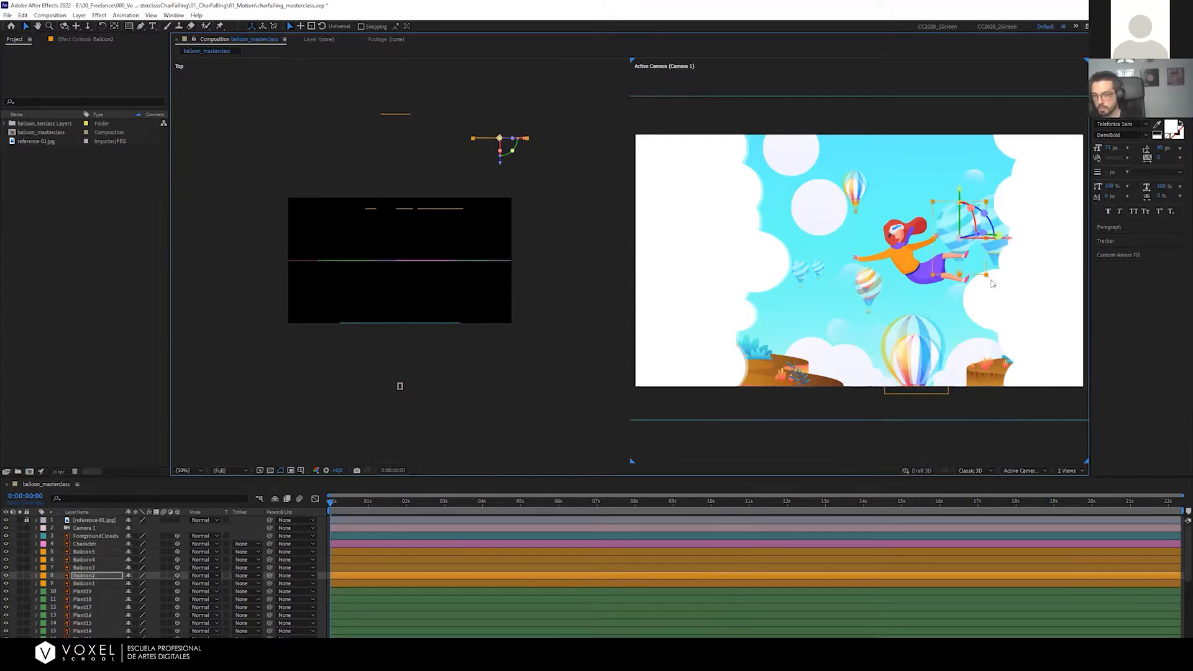
left_click_drag(965, 267, 1006, 264)
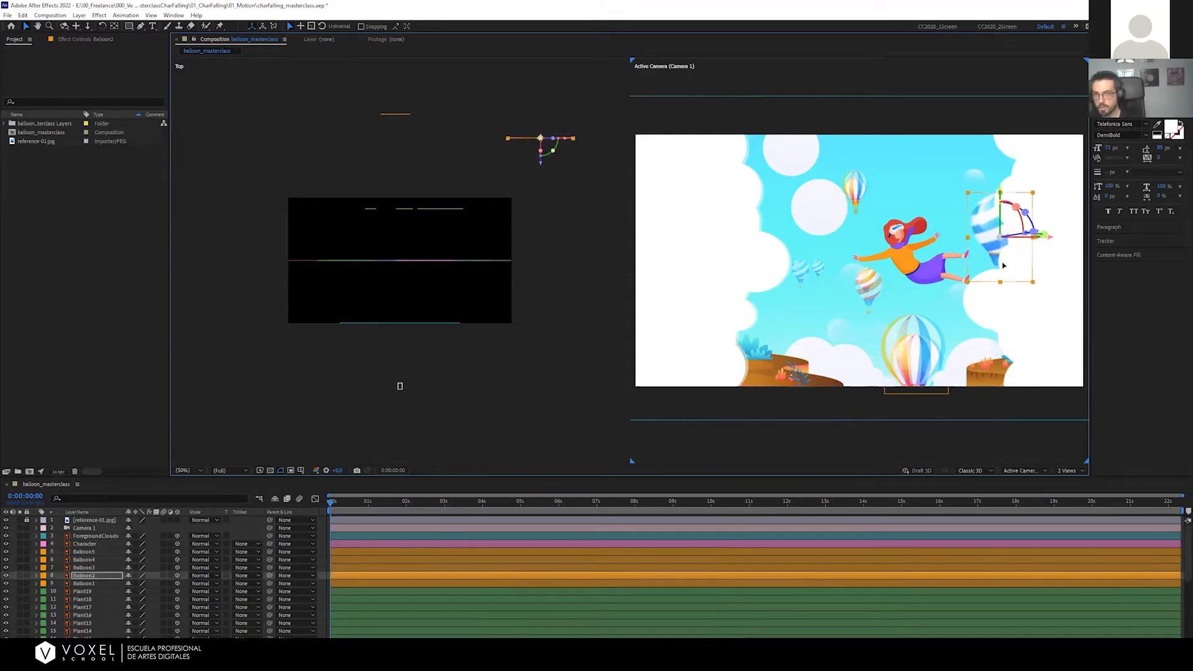
left_click(6, 520)
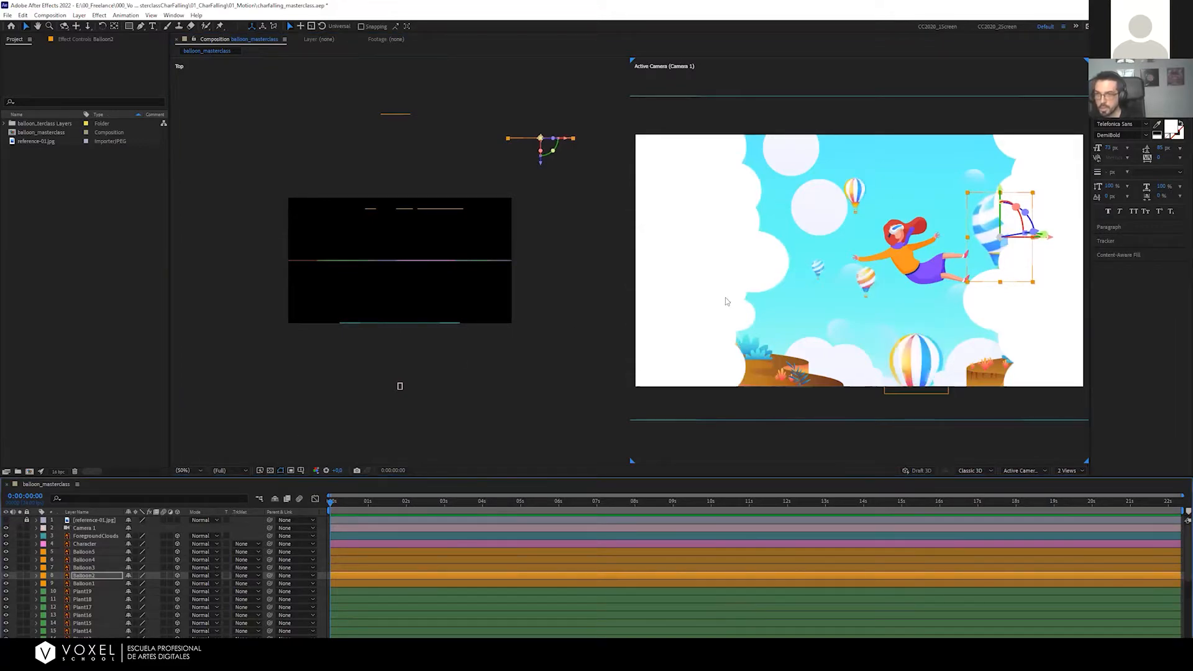
Push Balloon1 farther back in depth and bring Balloon3 slightly closer to the camera
left_click(372, 212)
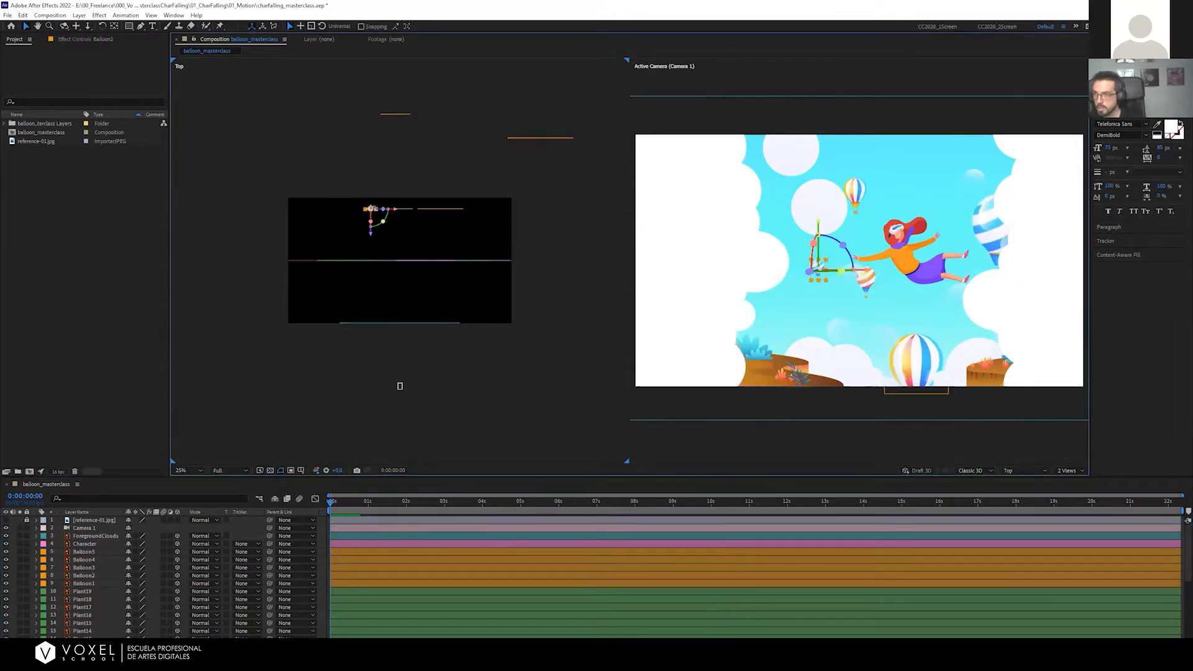
left_click_drag(373, 228, 374, 171)
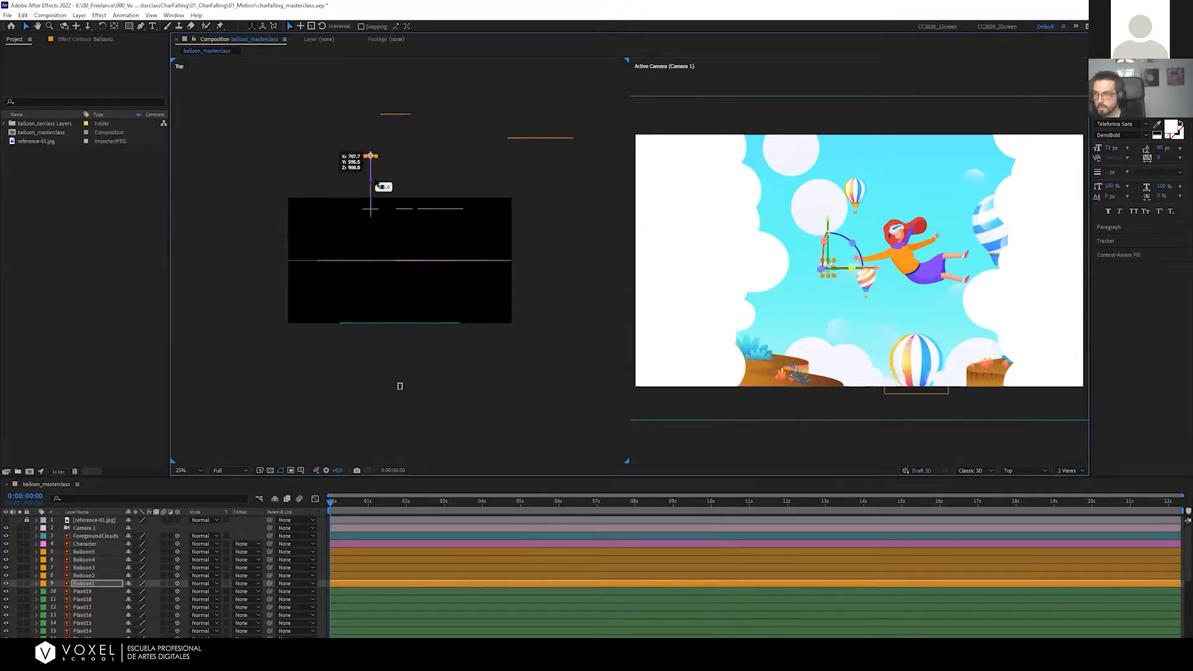
left_click(409, 210)
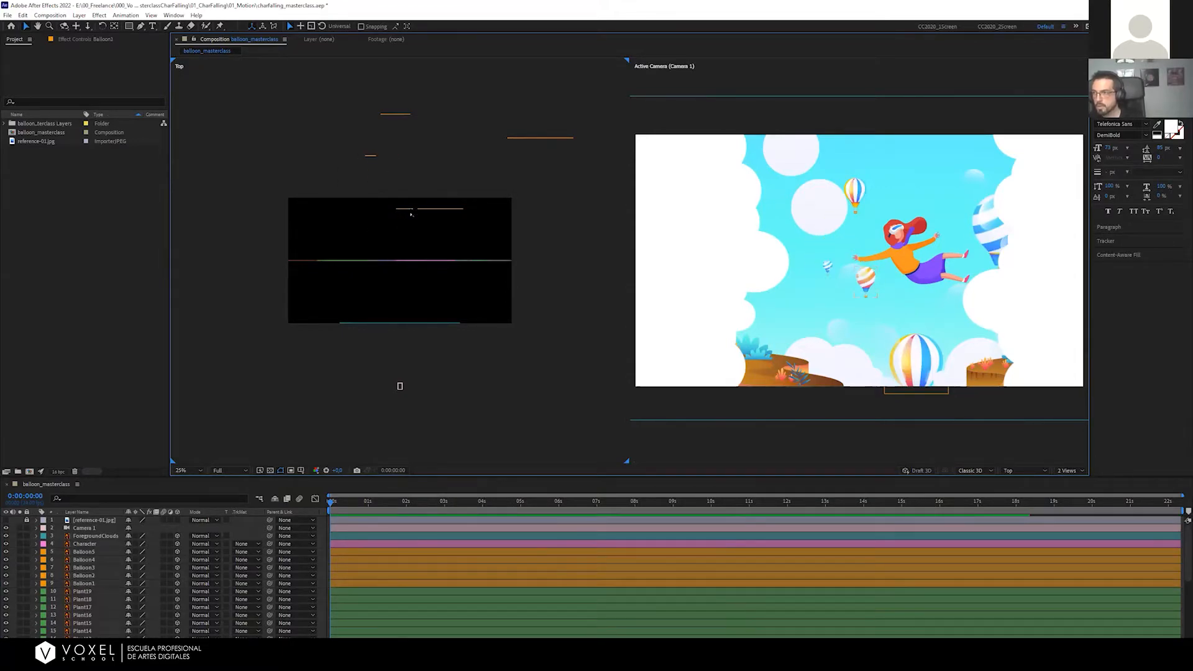
left_click(408, 209)
left_click_drag(408, 237, 441, 217)
Push Balloon5 slightly back in depth, move it down to the frame's lower edge, and show the reference overlay again
left_click(433, 209)
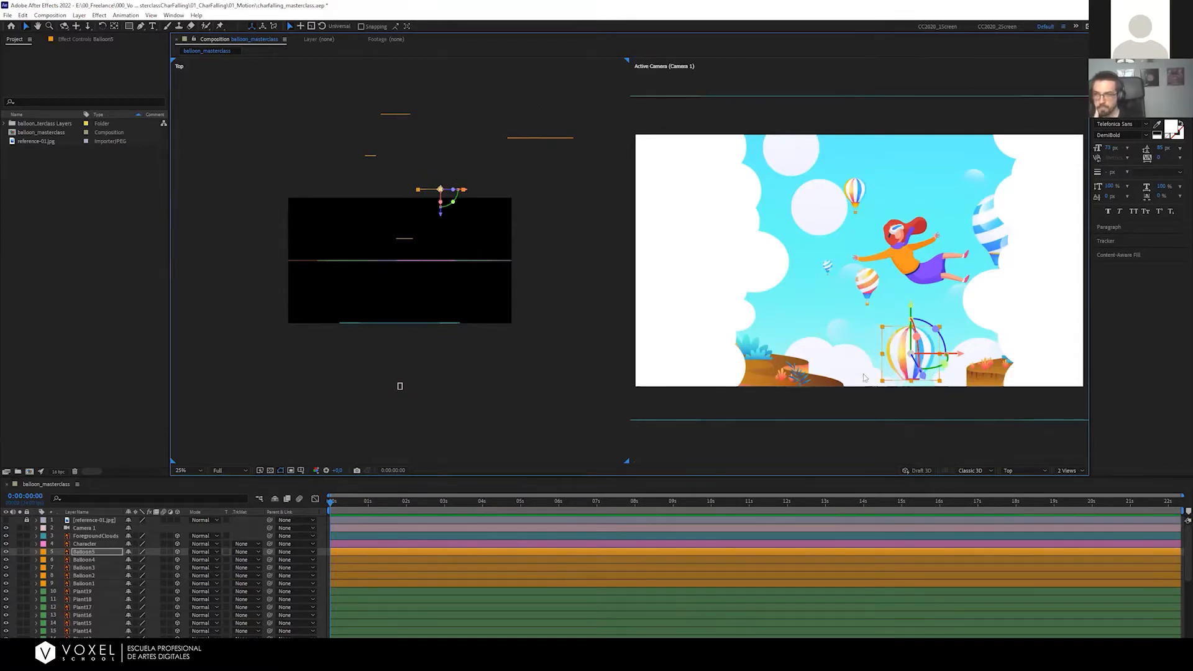
left_click_drag(898, 370, 897, 376)
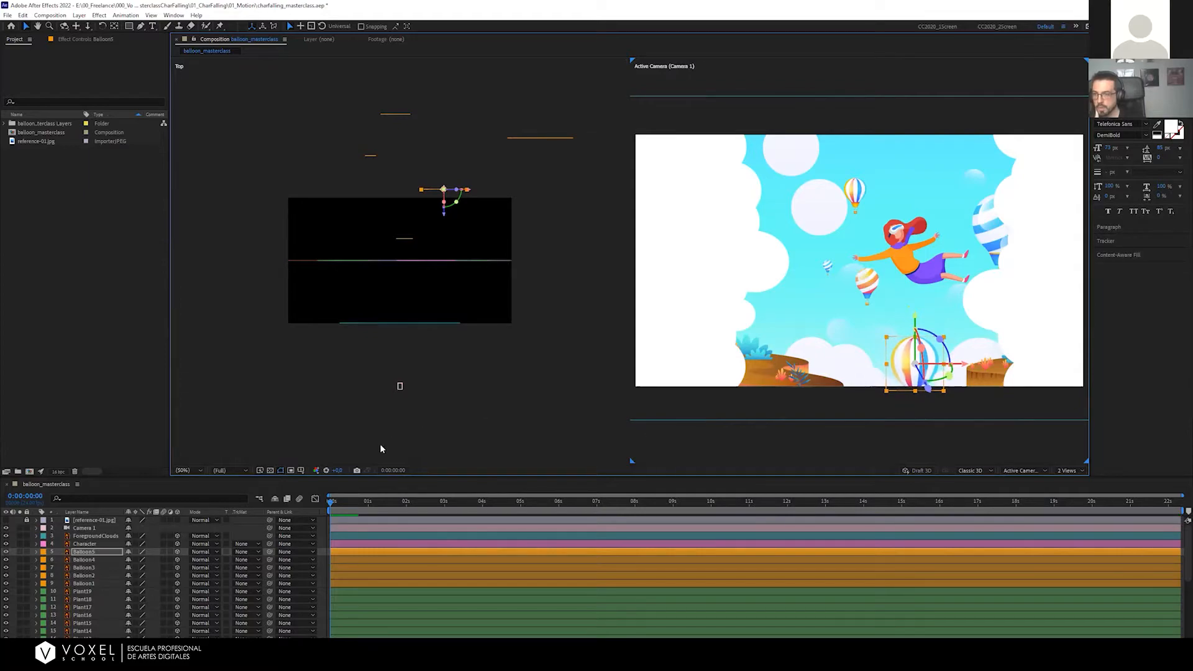
left_click(325, 531)
key("ctrl+s")
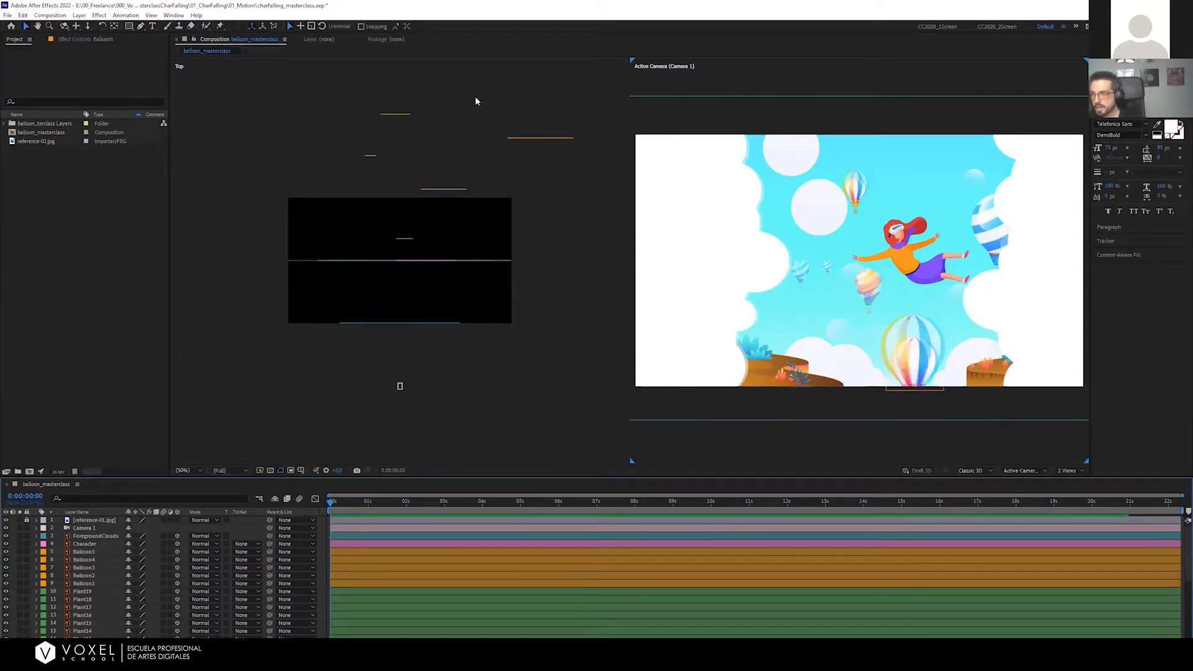
Enlarge Balloon3 slightly and nudge it down in the camera view to match the reference overlay
left_click(917, 371)
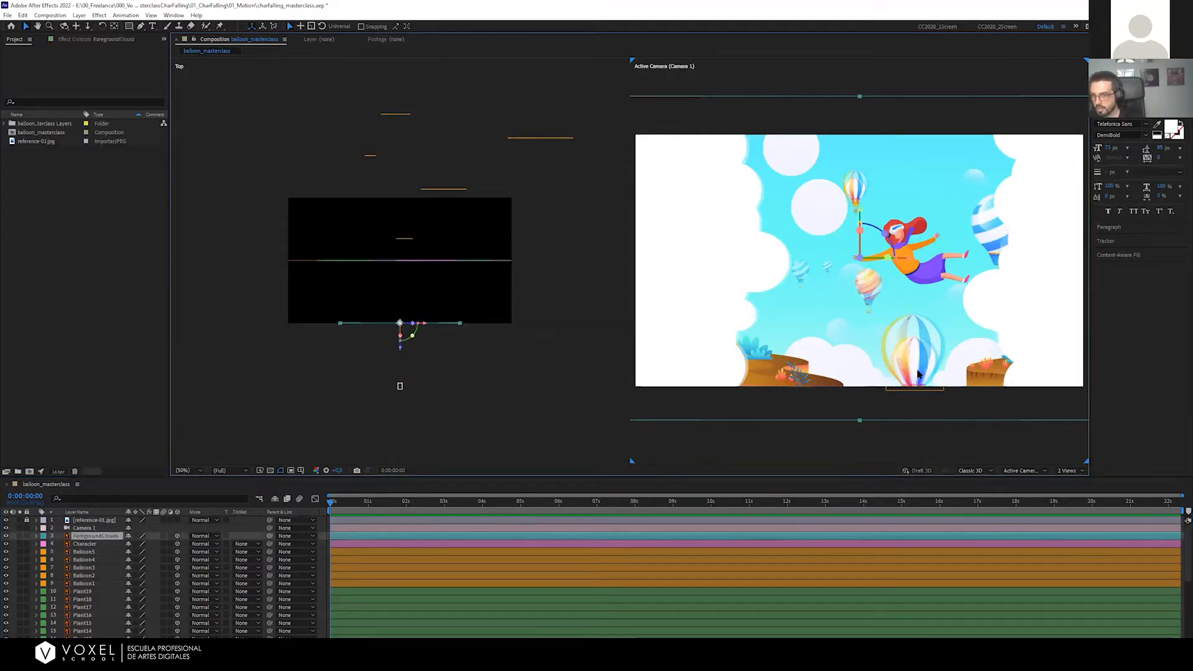
left_click(407, 238)
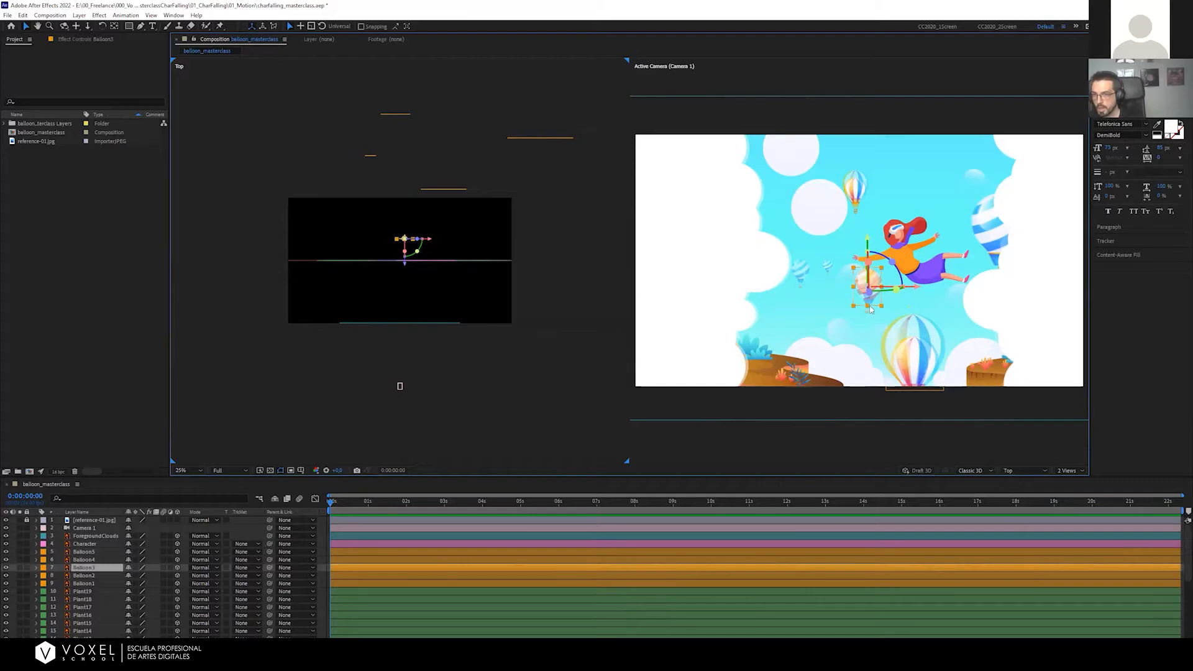
left_click(870, 309)
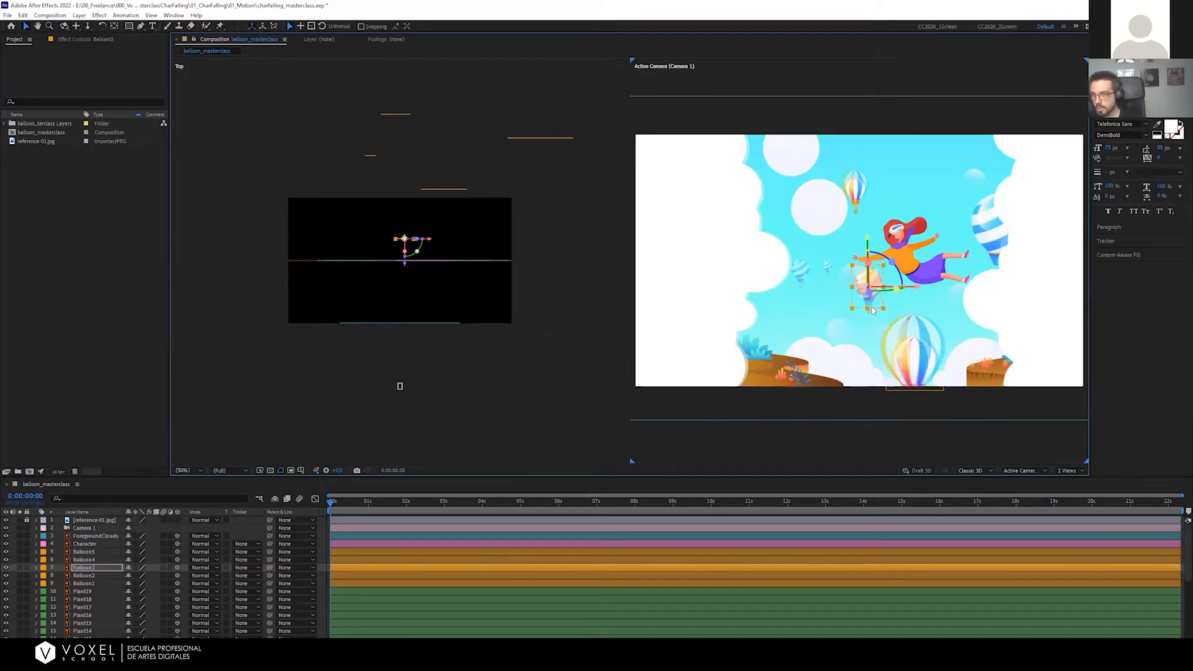
left_click_drag(864, 303, 866, 306)
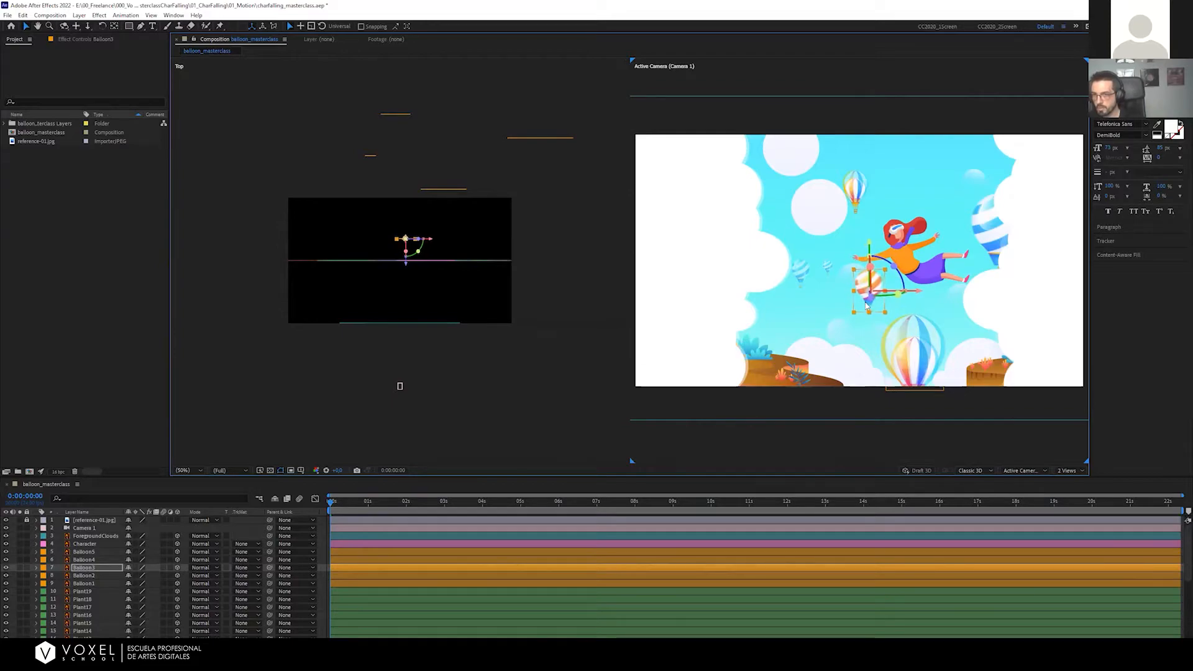
Enlarge Balloon5 and reposition it over the large lower balloon in the reference overlay, and deselect it
left_click(909, 390)
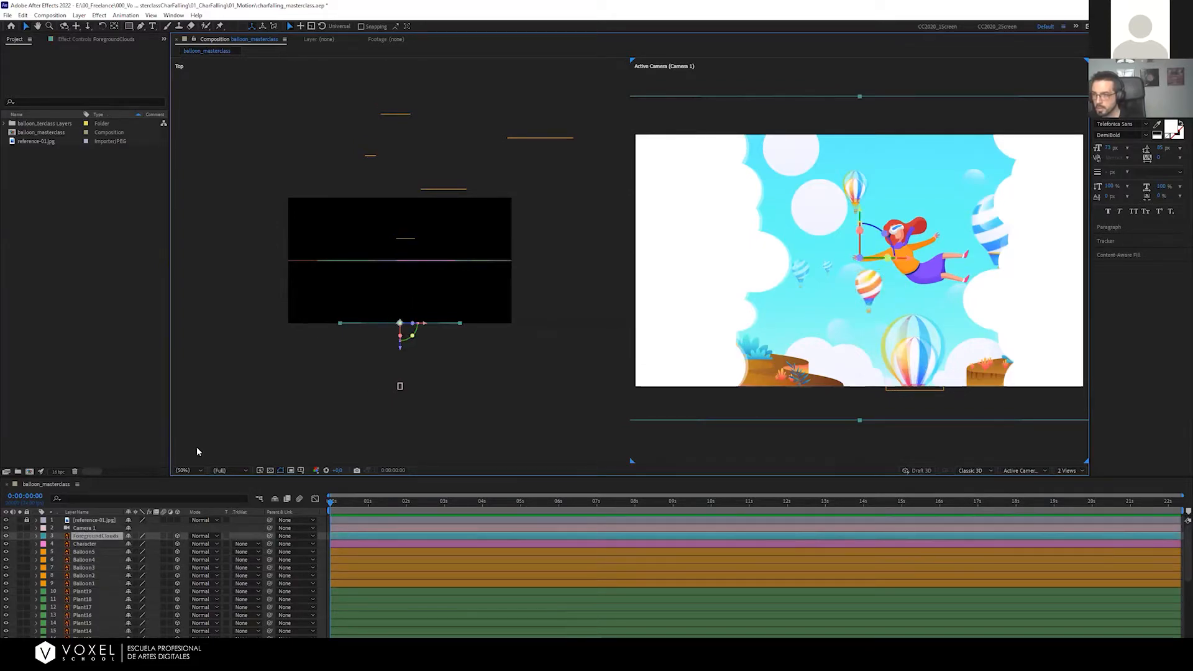
left_click(94, 552)
left_click_drag(885, 336, 869, 310)
left_click_drag(894, 356, 897, 405)
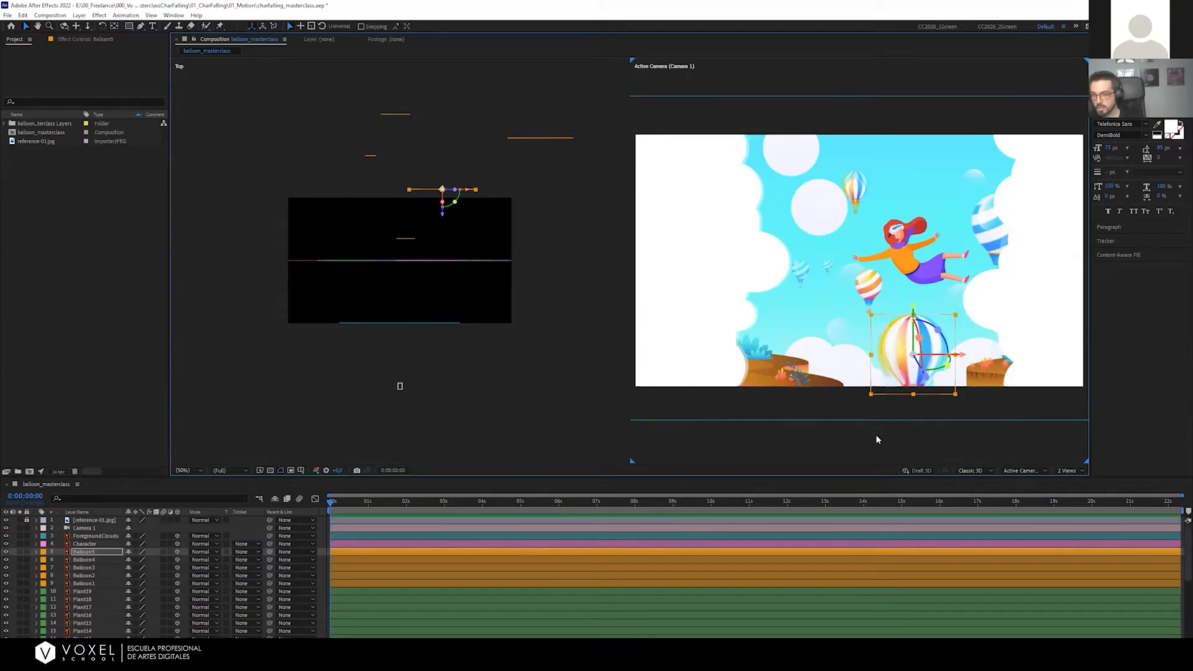
left_click(878, 430)
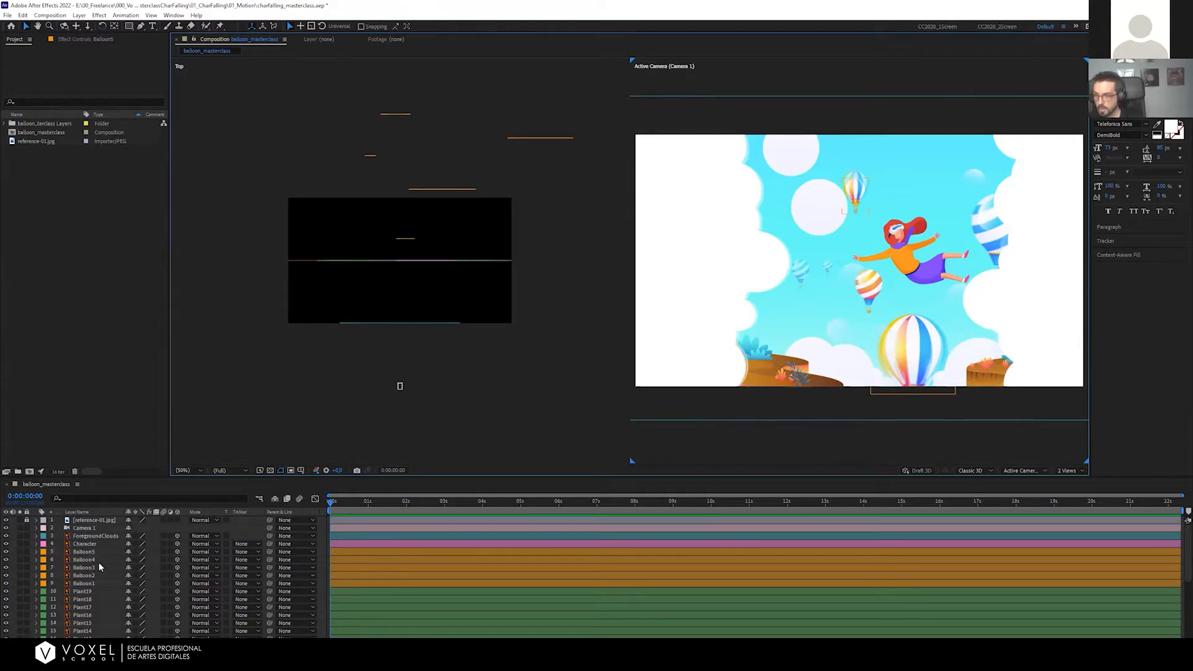
Push the layers Clouds1 through Clouds6 back in depth together, behind Balloon3, and deselect them
scroll(100, 567, "down", 6)
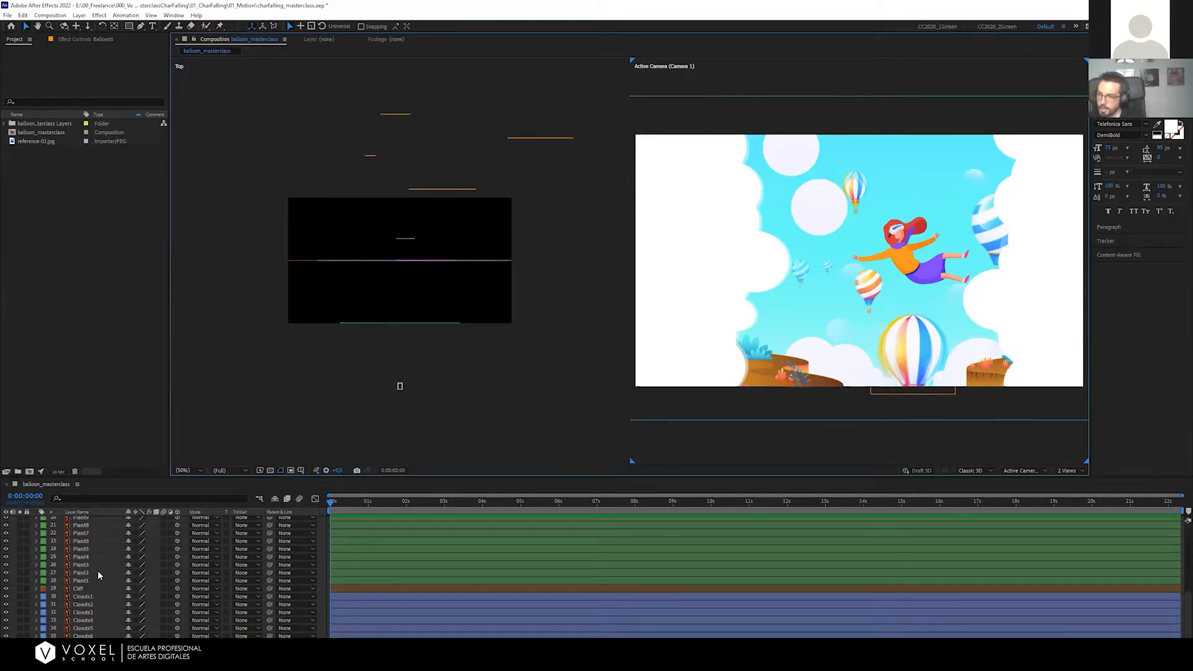
left_click(87, 597)
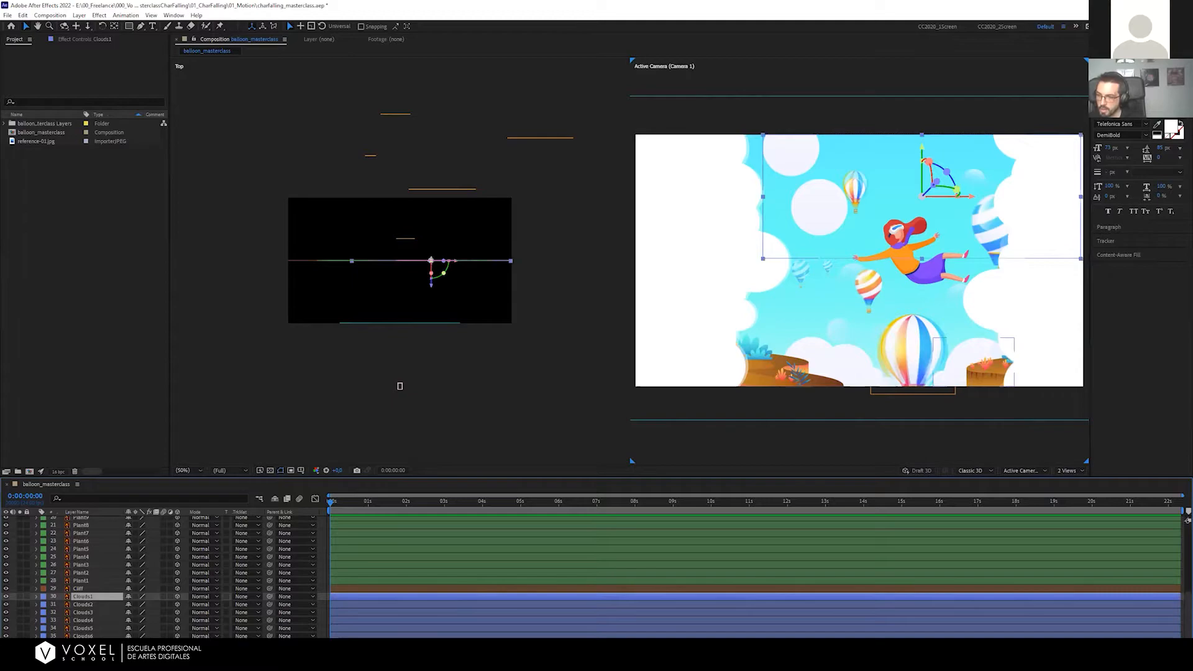
left_click(82, 636, "shift")
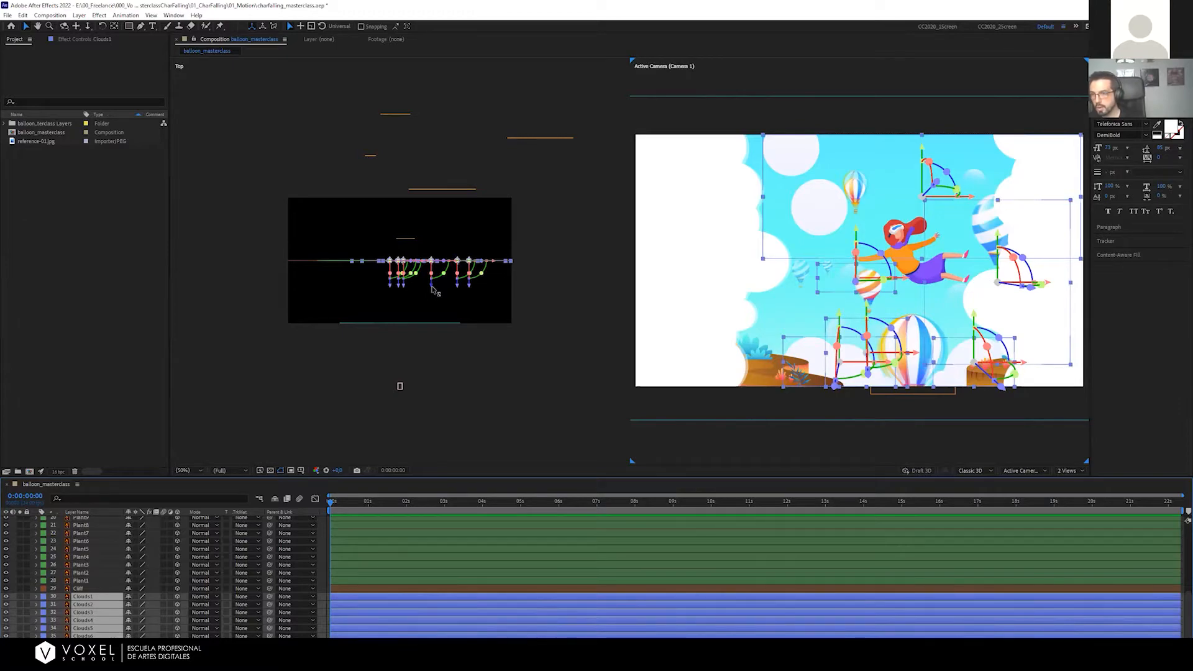
left_click_drag(435, 290, 341, 195)
left_click(383, 219)
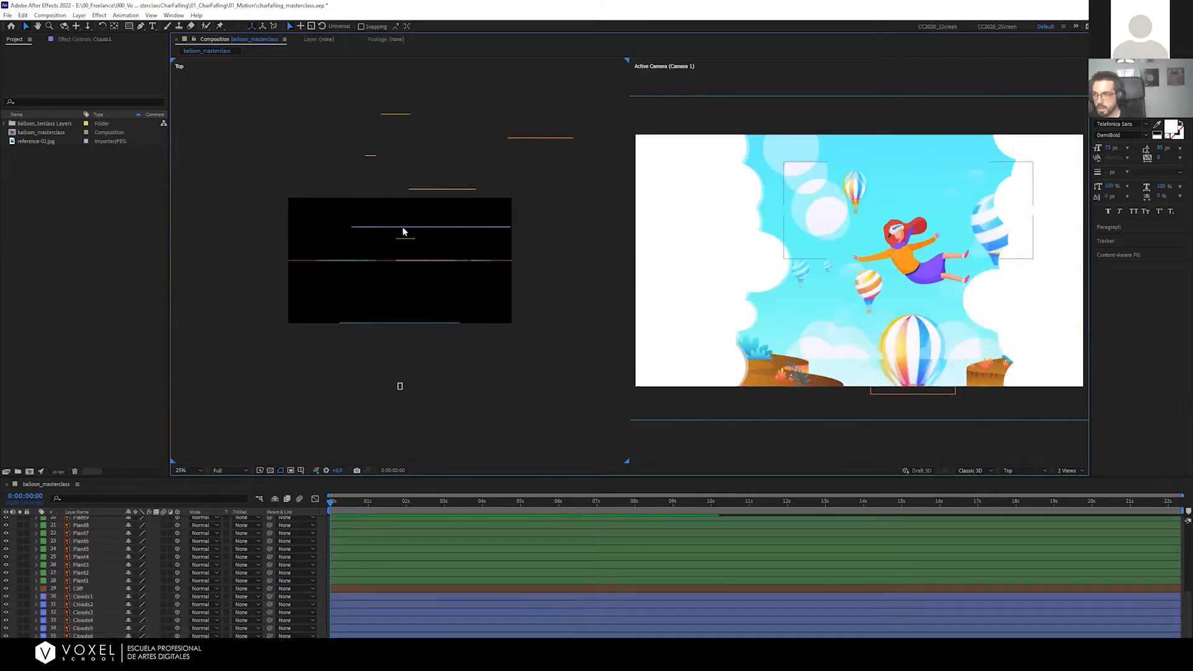
Push Clouds1 back in depth just beyond Balloon5, and Clouds2 farther back, just in front of Balloon2
left_click(404, 227)
left_click_drag(433, 253, 431, 203)
left_click(409, 242)
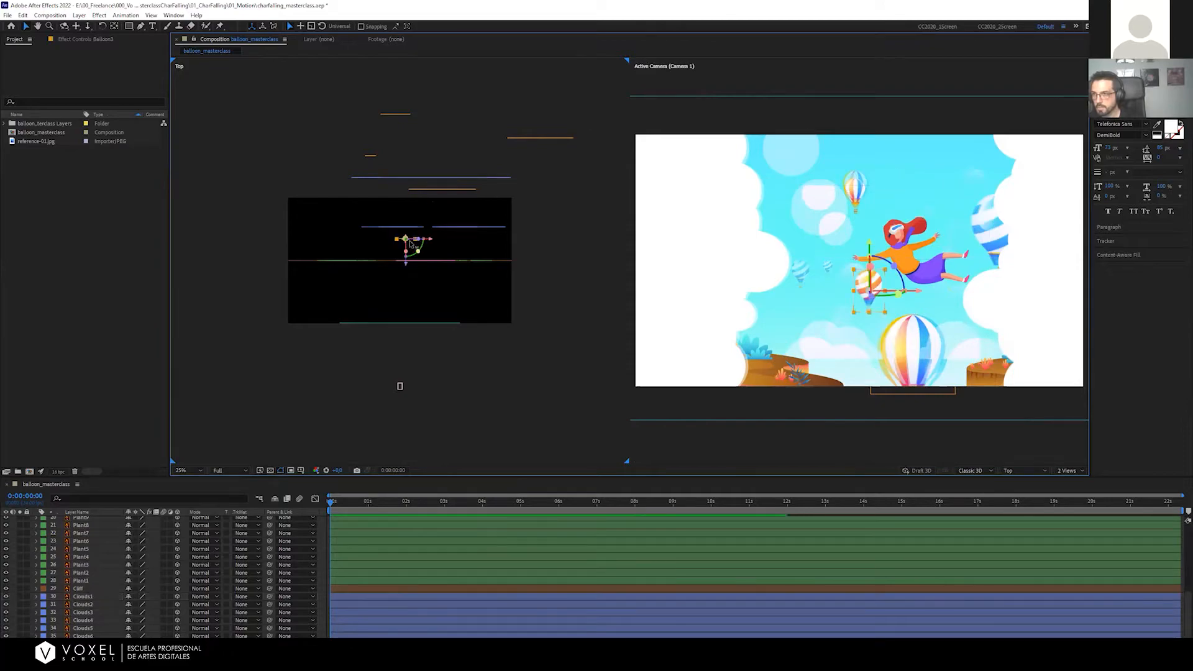
left_click(436, 229)
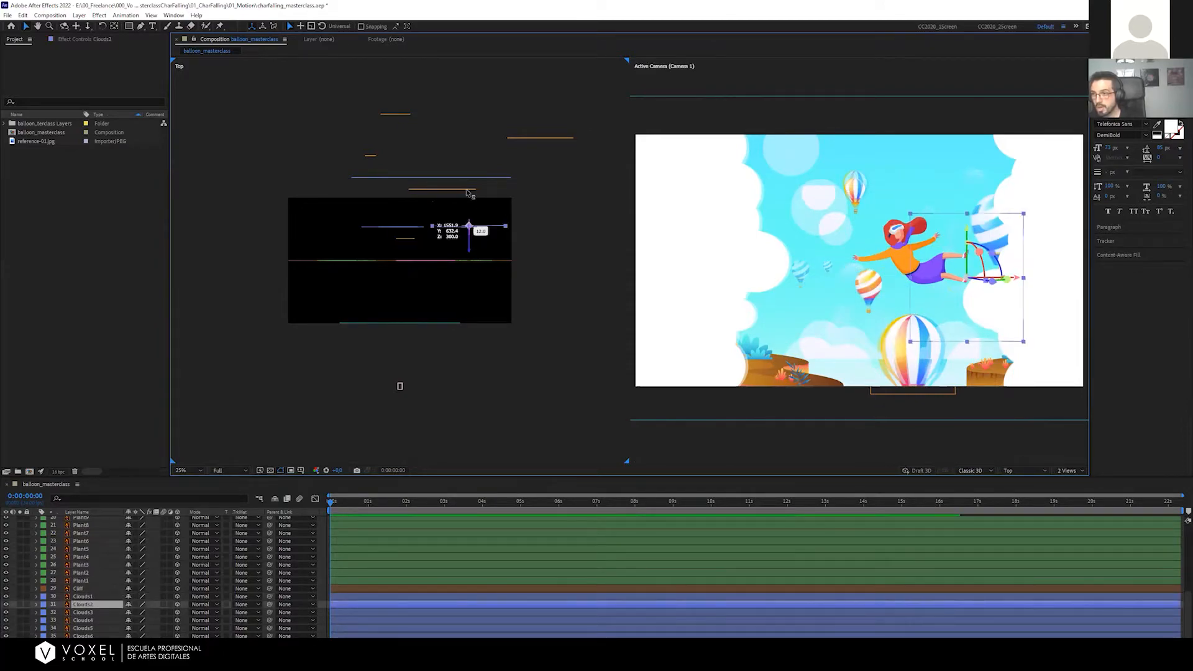
left_click_drag(470, 254, 470, 176)
Push Clouds6 back in depth to about Balloon4's distance, and Clouds3 between Clouds2 and Clouds6
left_click(446, 227)
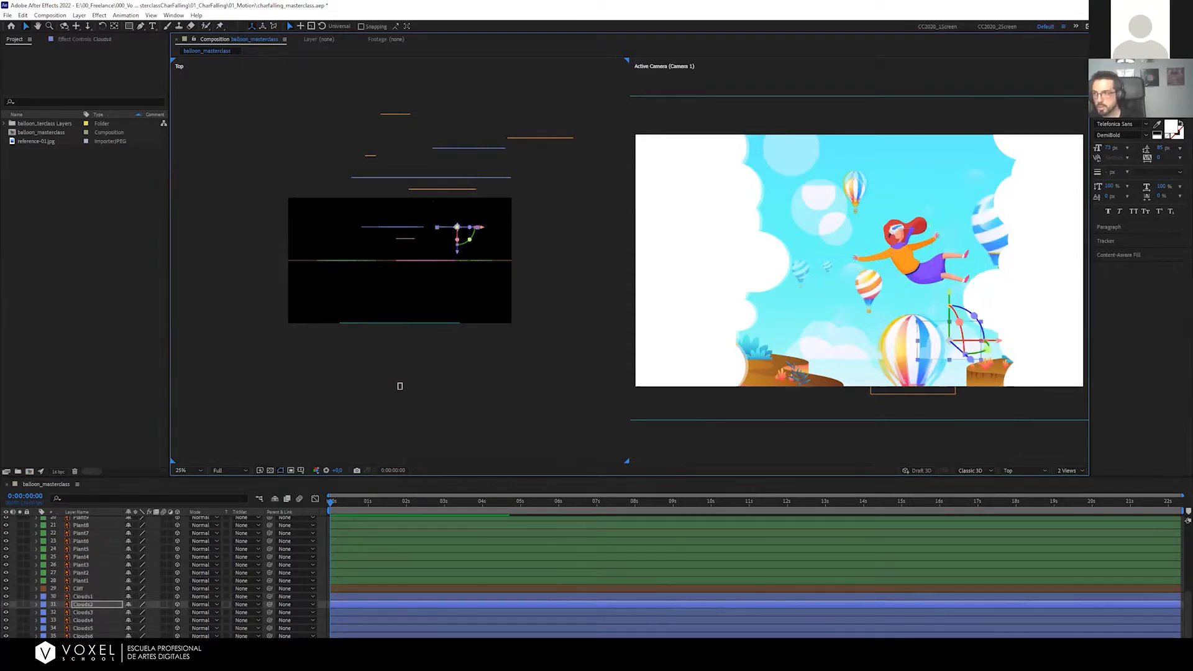
left_click_drag(457, 249, 447, 135)
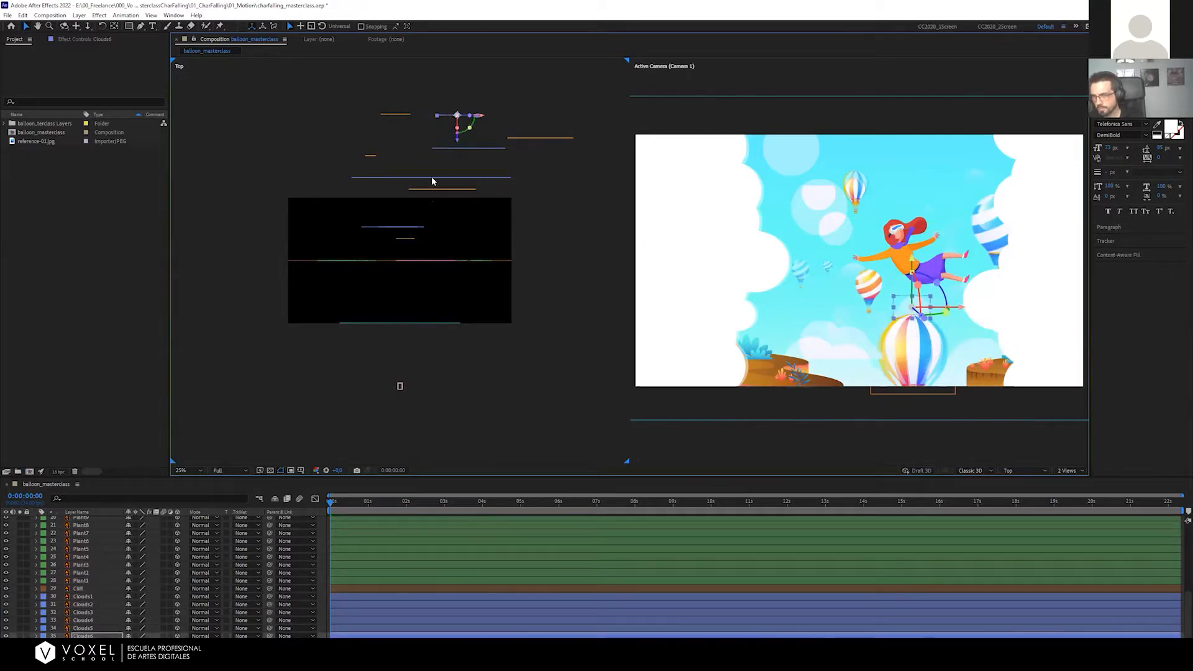
left_click(394, 228)
left_click(394, 229)
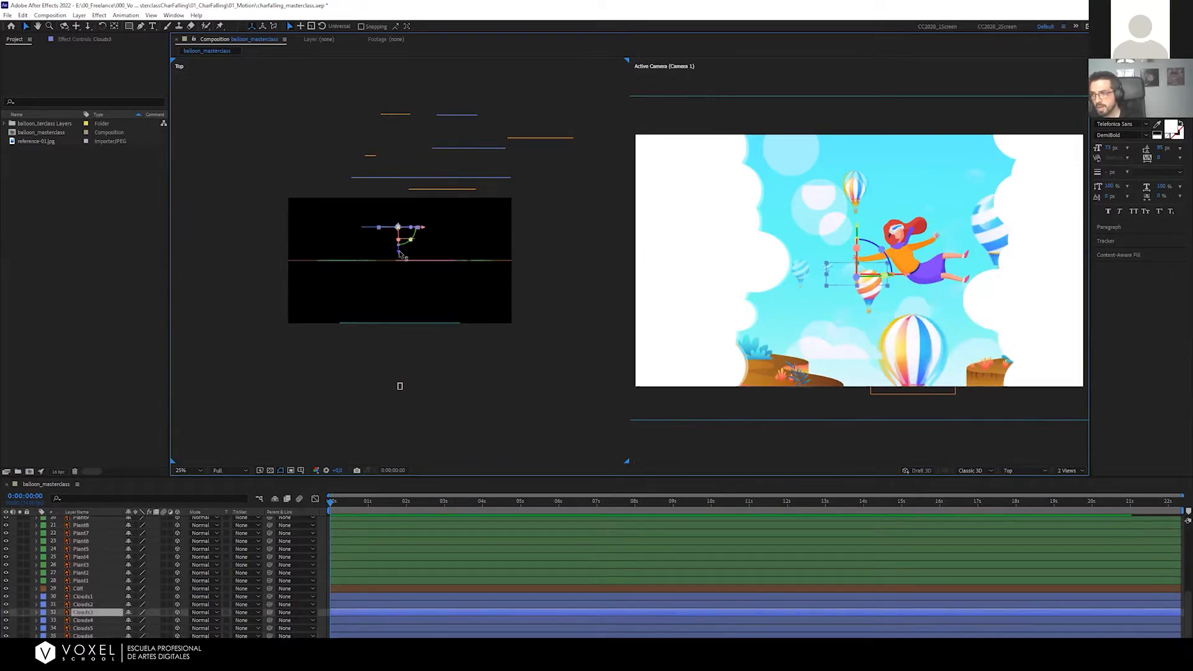
left_click_drag(398, 248, 400, 165)
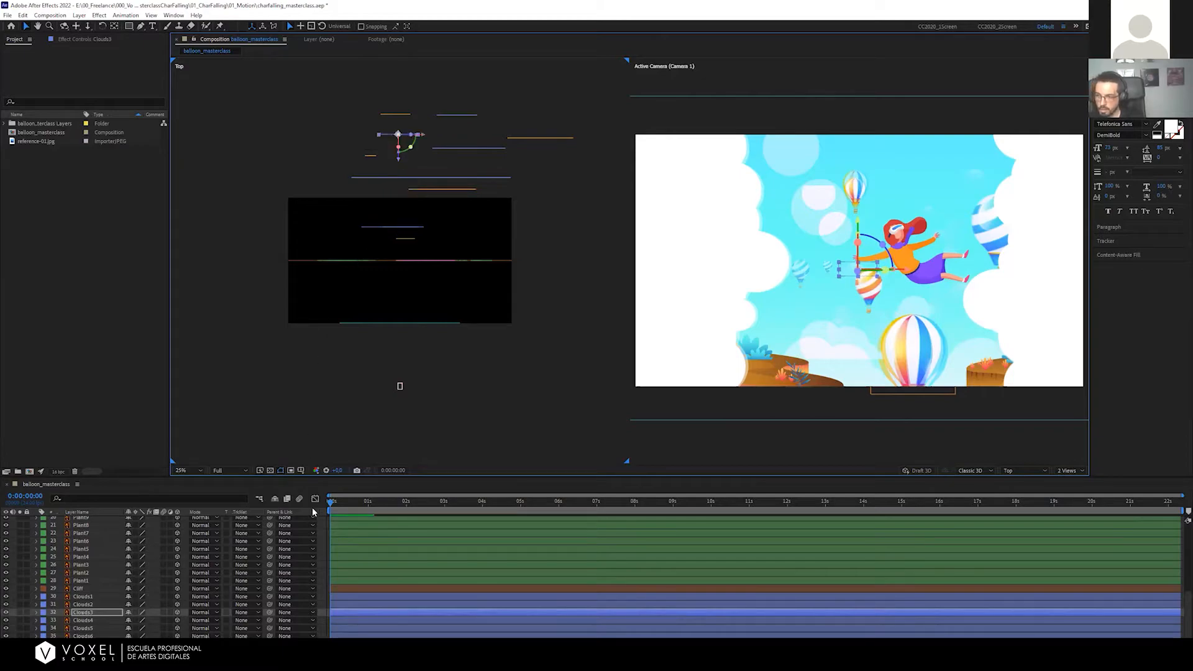
Push Clouds4 back in depth beyond all other clouds, and Clouds1 between Clouds4 and Clouds6
scroll(274, 566, "up", 5)
scroll(273, 567, "down", 5)
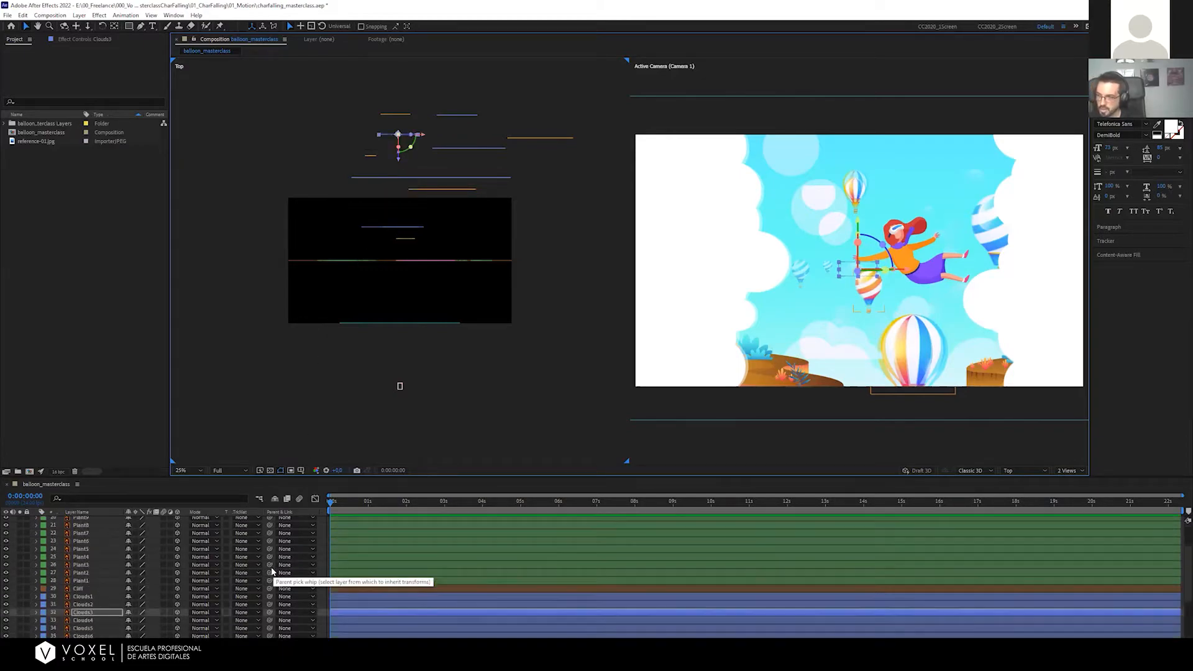
left_click(407, 234)
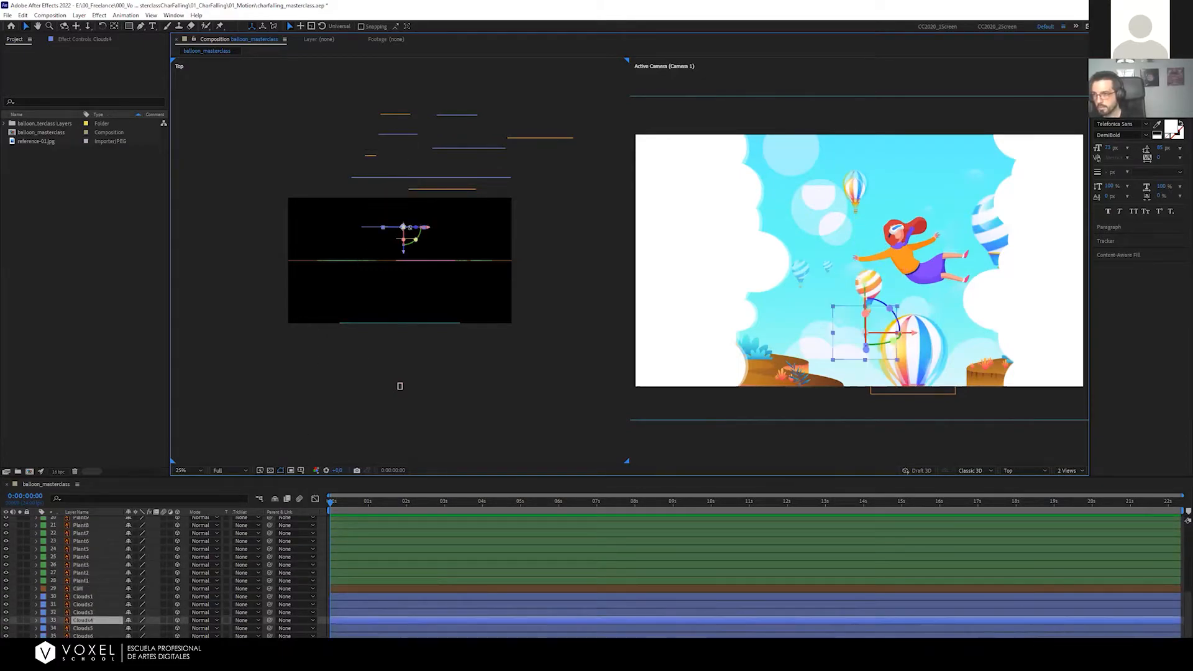
left_click_drag(407, 251, 412, 120)
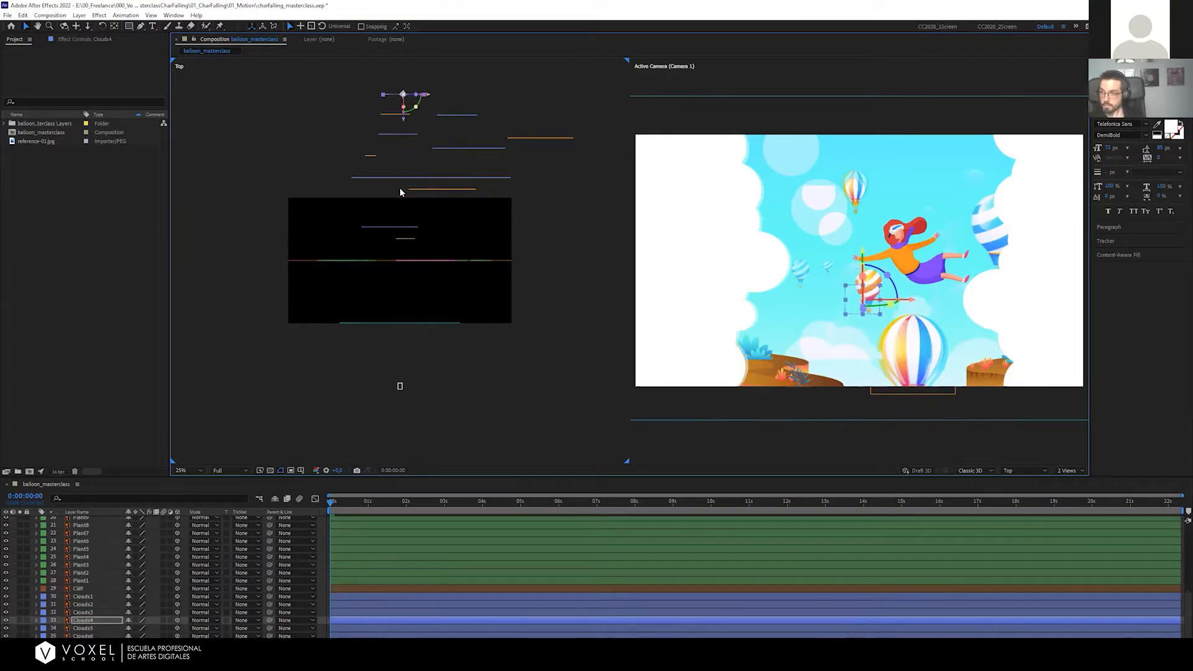
left_click(420, 178)
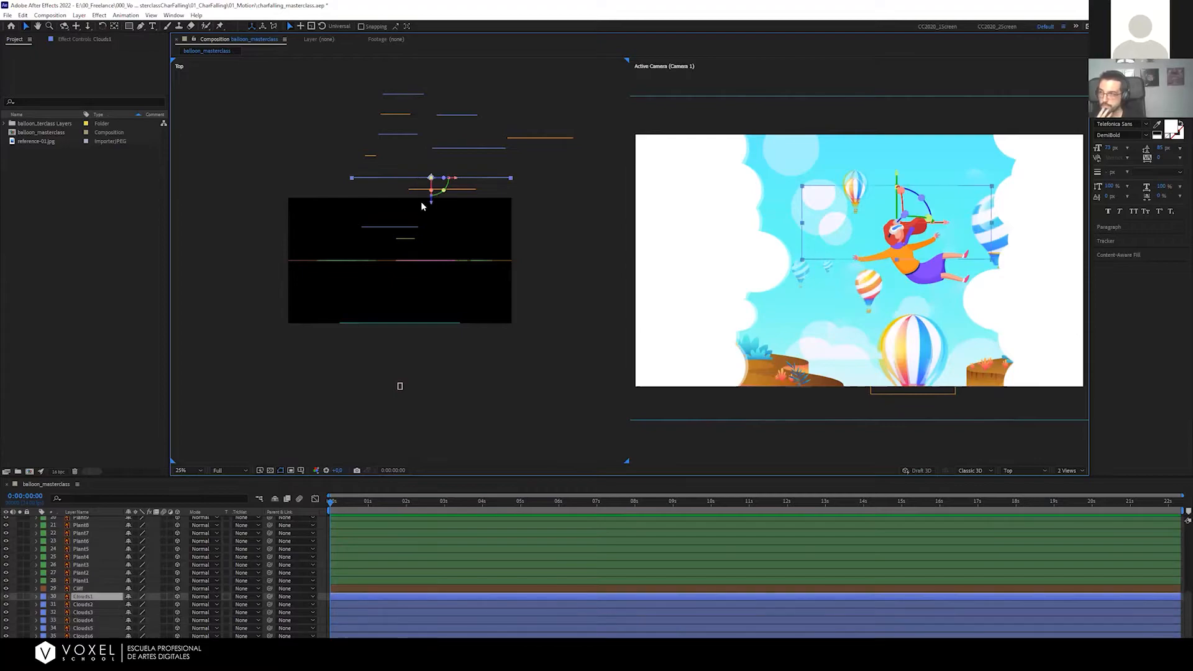
left_click_drag(431, 207, 431, 137)
Push Clouds5 back in depth between Balloon5 and Balloon1, and deselect it
left_click(383, 229)
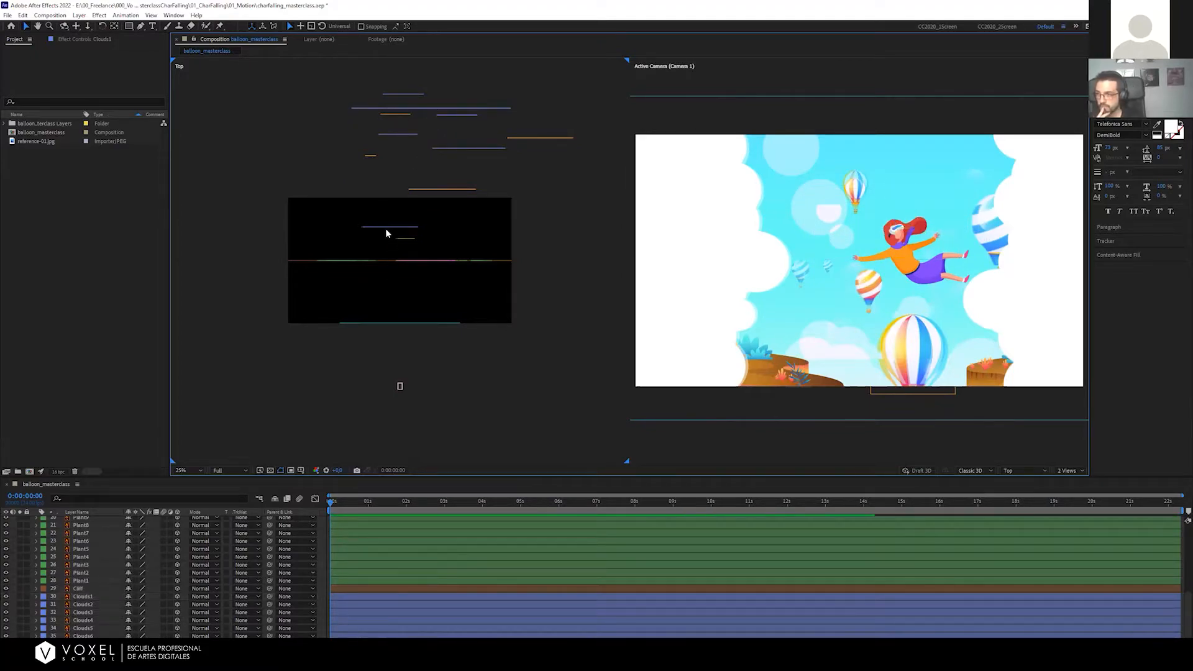
left_click(391, 227)
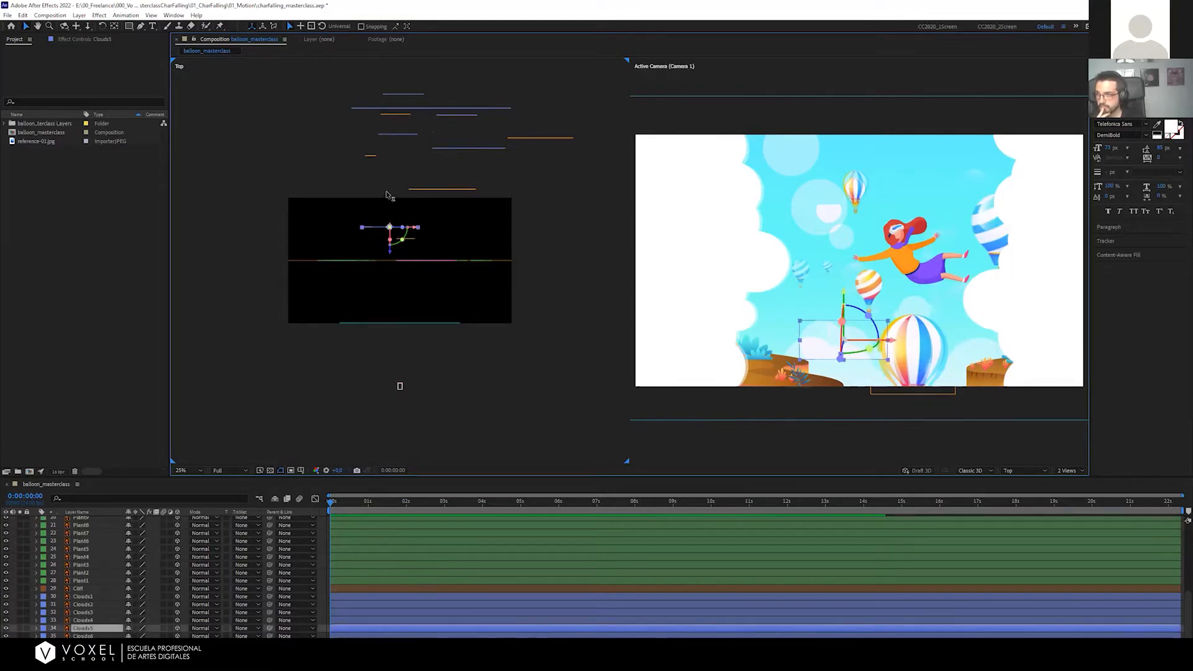
left_click_drag(389, 195, 389, 137)
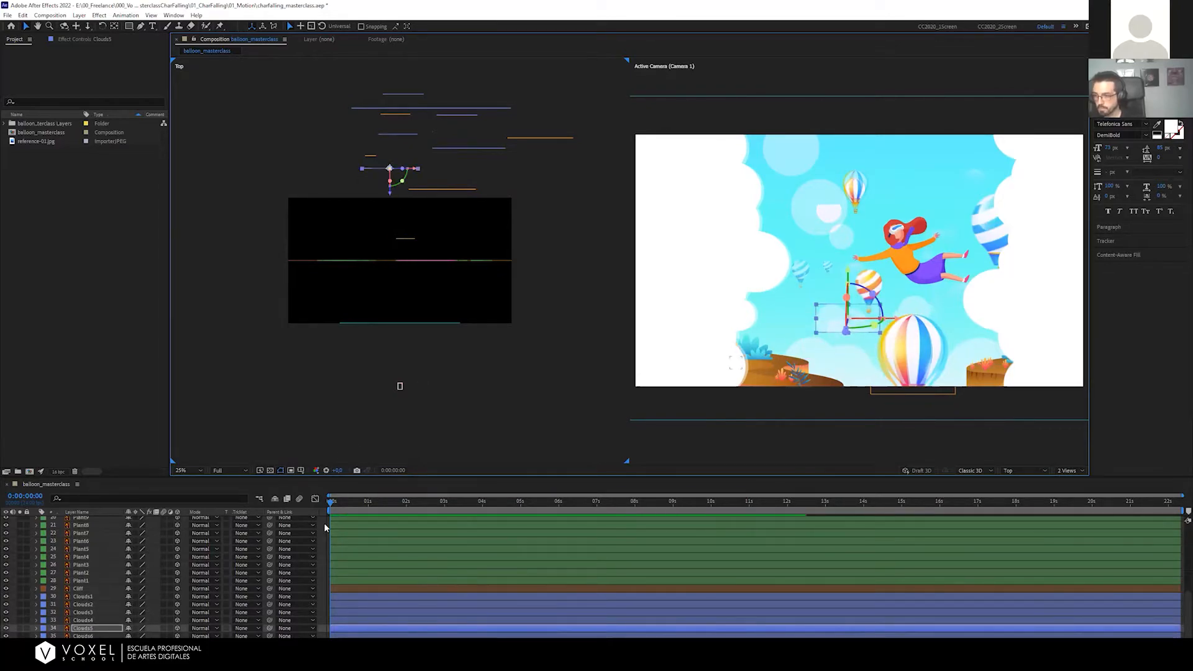
key("F2")
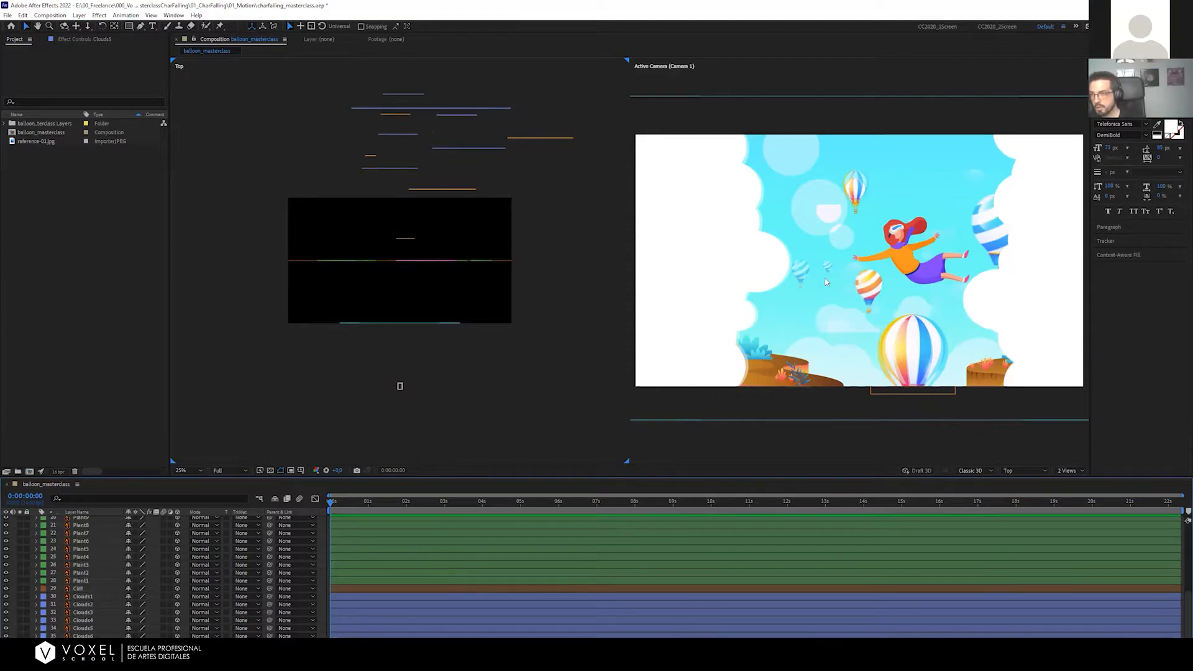
Move Clouds5 down to the bottom edge of the camera frame, deselect it, and save the project
left_click(388, 169)
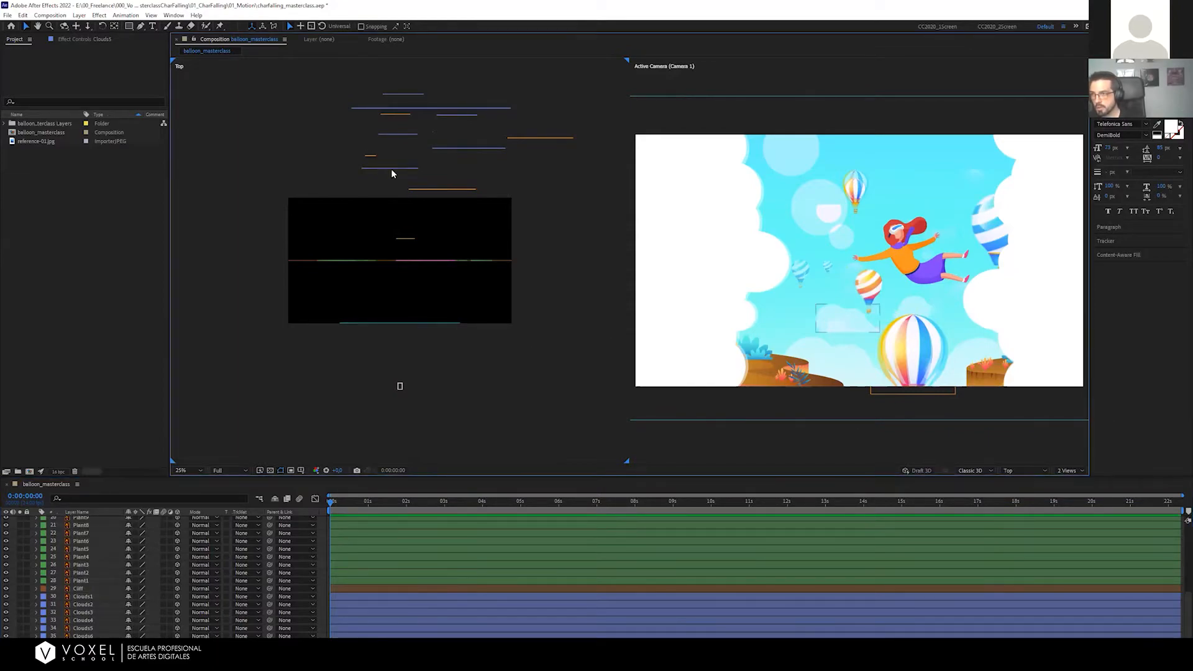
left_click(392, 172)
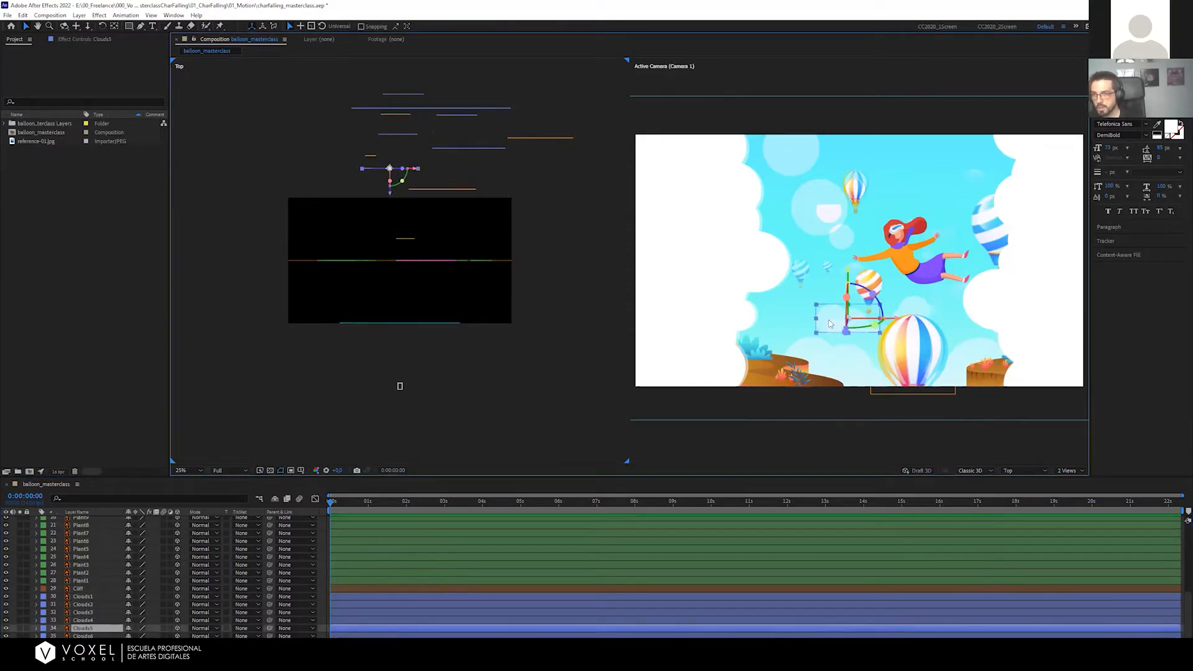
left_click_drag(830, 323, 827, 382)
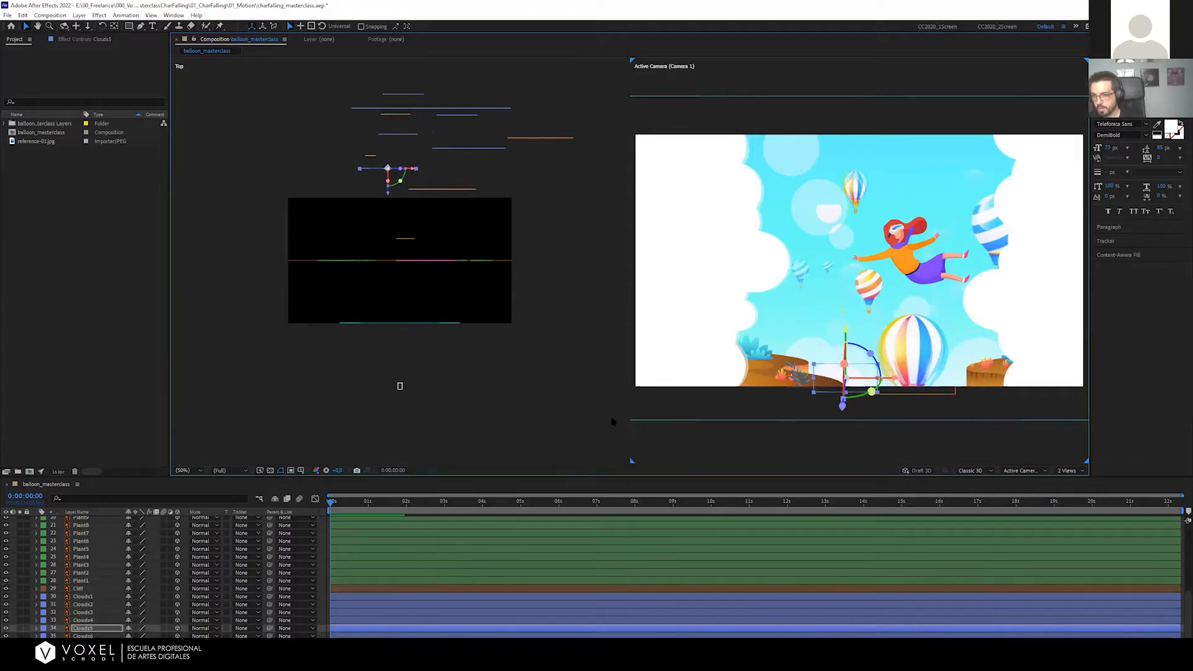
left_click(657, 436)
key("ctrl+s")
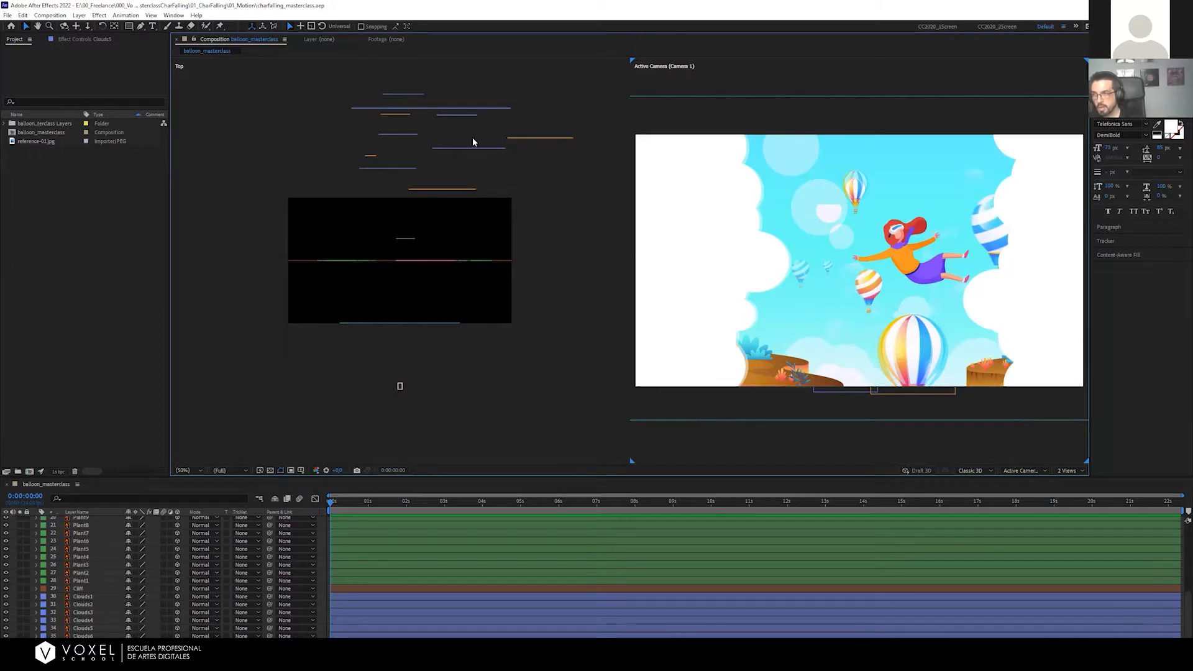
Move Clouds1 up and right, above the character's head, and toggle the reference image to compare the placement
left_click(421, 109)
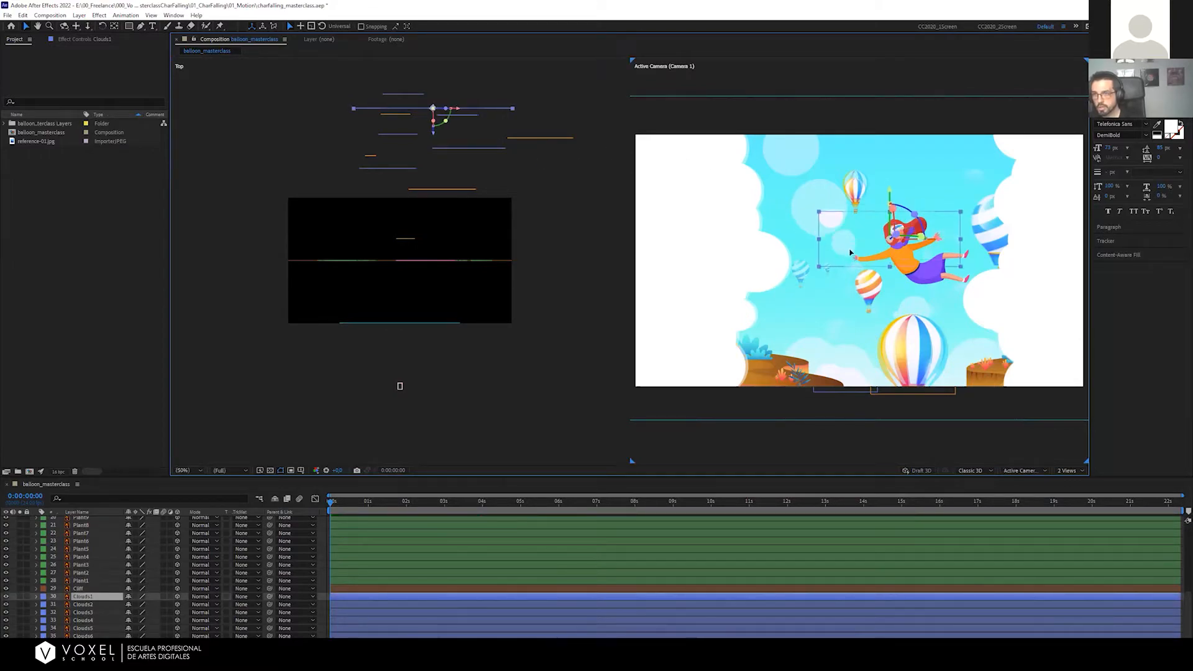
left_click_drag(854, 255, 892, 183)
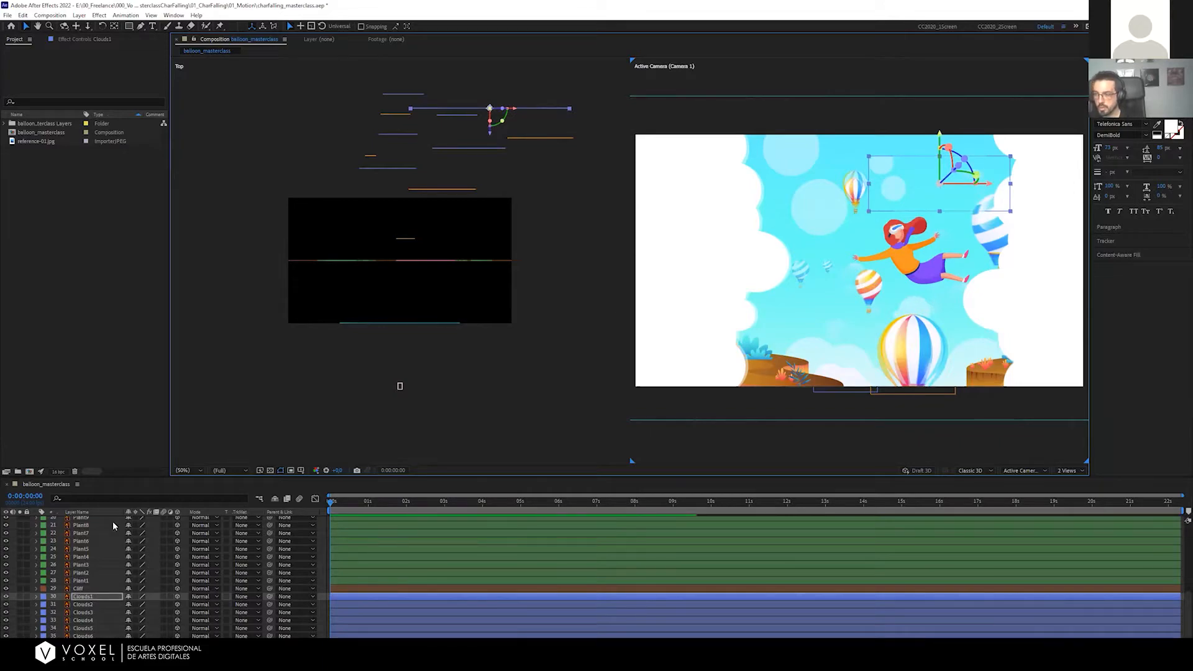
scroll(50, 539, "up", 5)
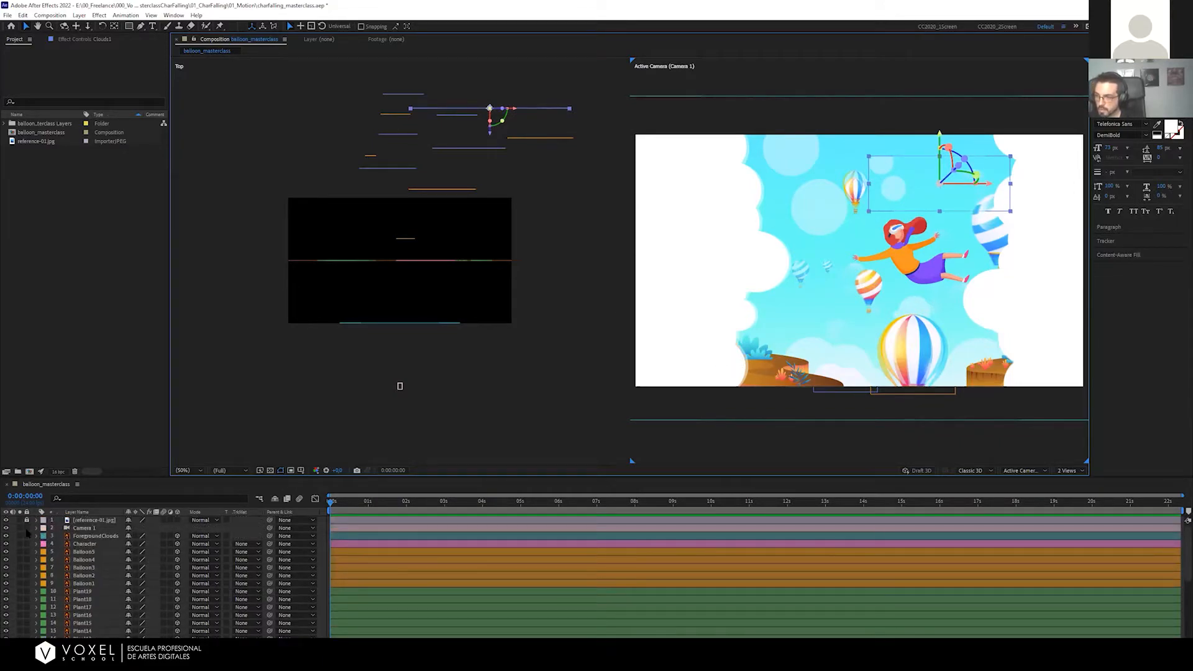
left_click(7, 520)
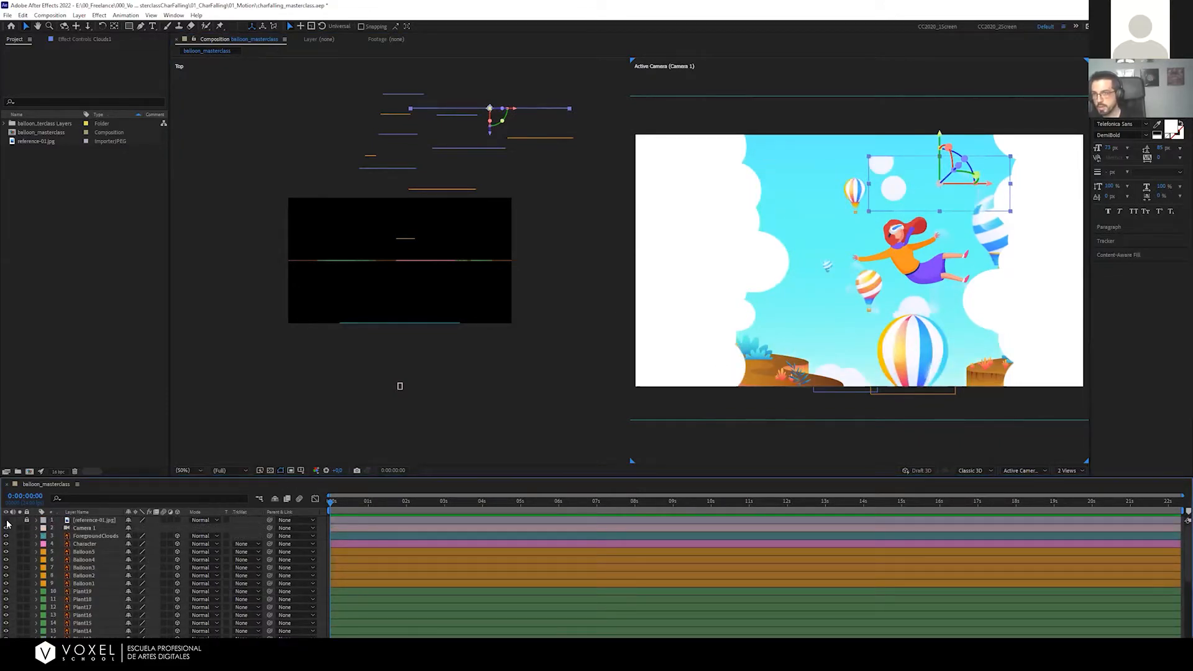
left_click(7, 521)
left_click(7, 521)
left_click(7, 520)
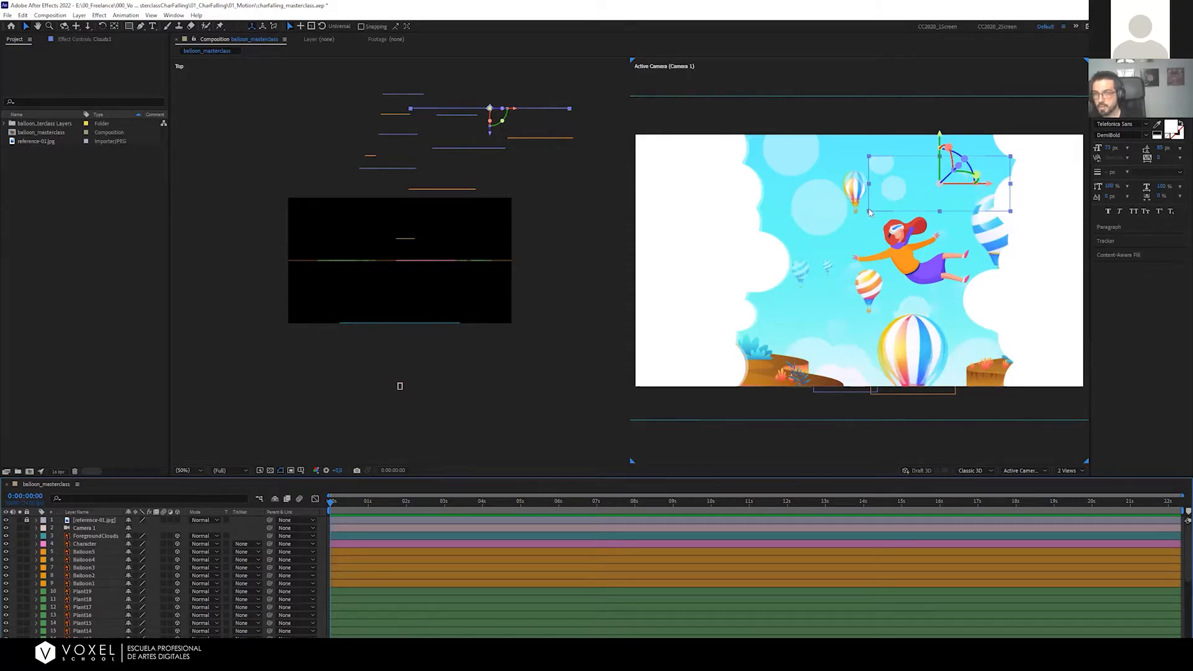
Enlarge Clouds1 and shift it left to match the large circles in the reference image, comparing with the reference toggled
left_click_drag(868, 211, 830, 244)
left_click_drag(834, 197, 817, 201)
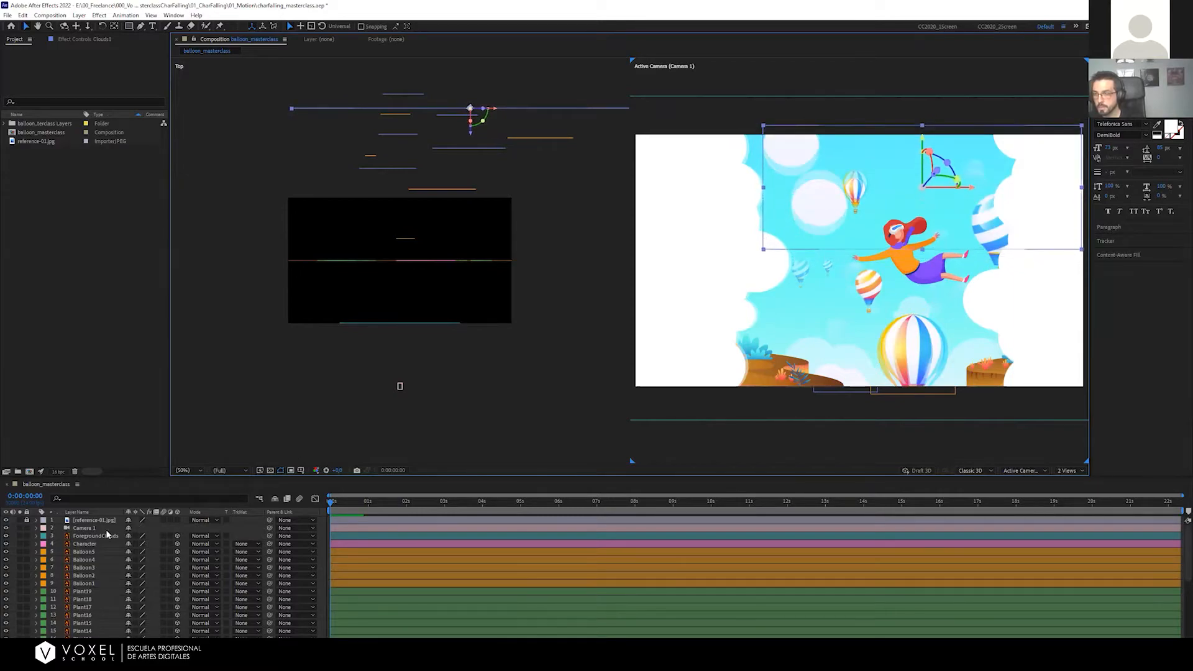
left_click(6, 519)
left_click(377, 404)
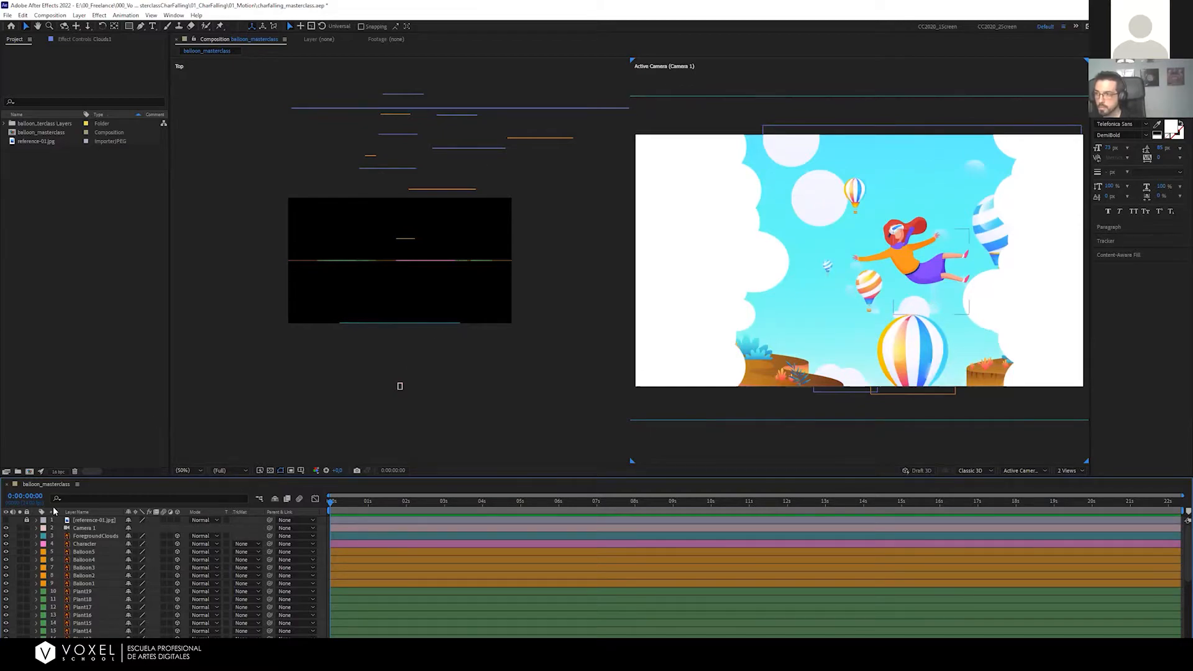
left_click(6, 521)
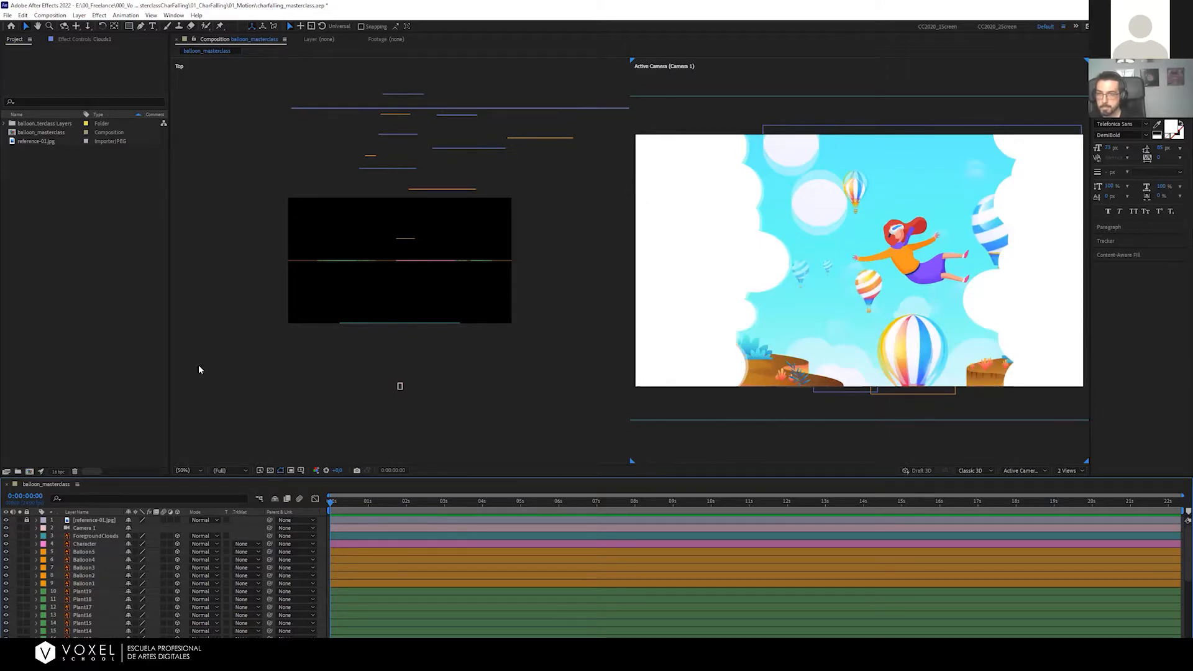
Raise Clouds2 to about the character's head height, hide the reference image, and save the project
left_click(469, 148)
left_click_drag(926, 301, 926, 247)
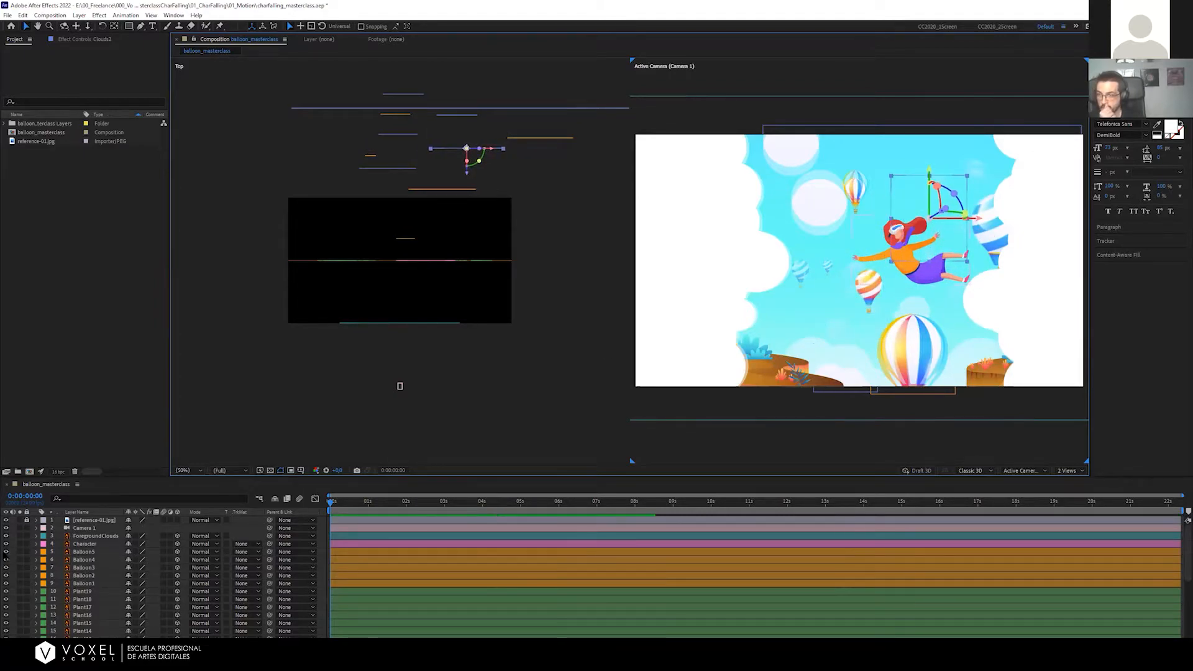
left_click(9, 522)
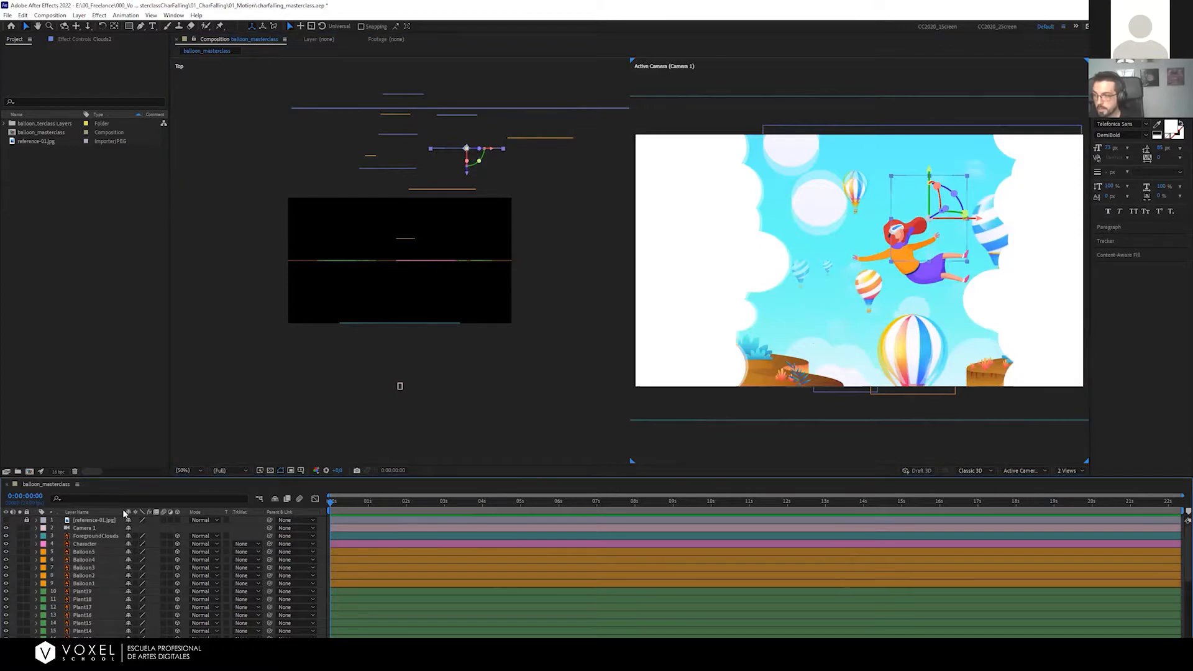
left_click(319, 541)
key("ctrl+s")
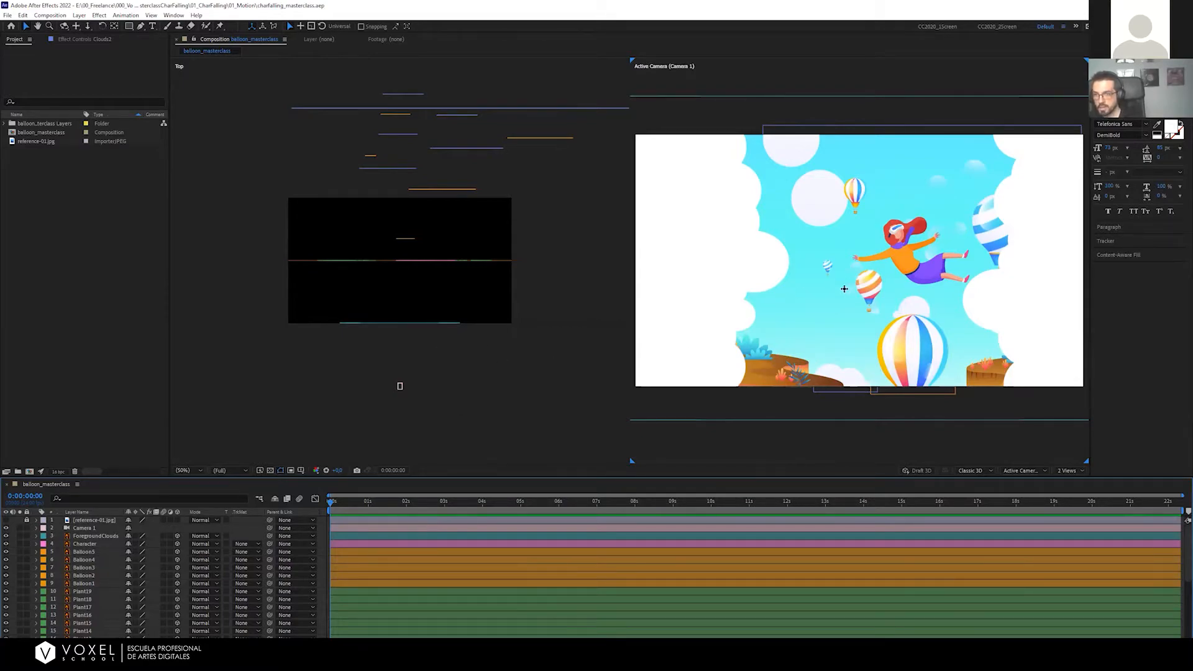
Move the camera around the scene to test the layers' parallax, and undo the camera moves
key("y")
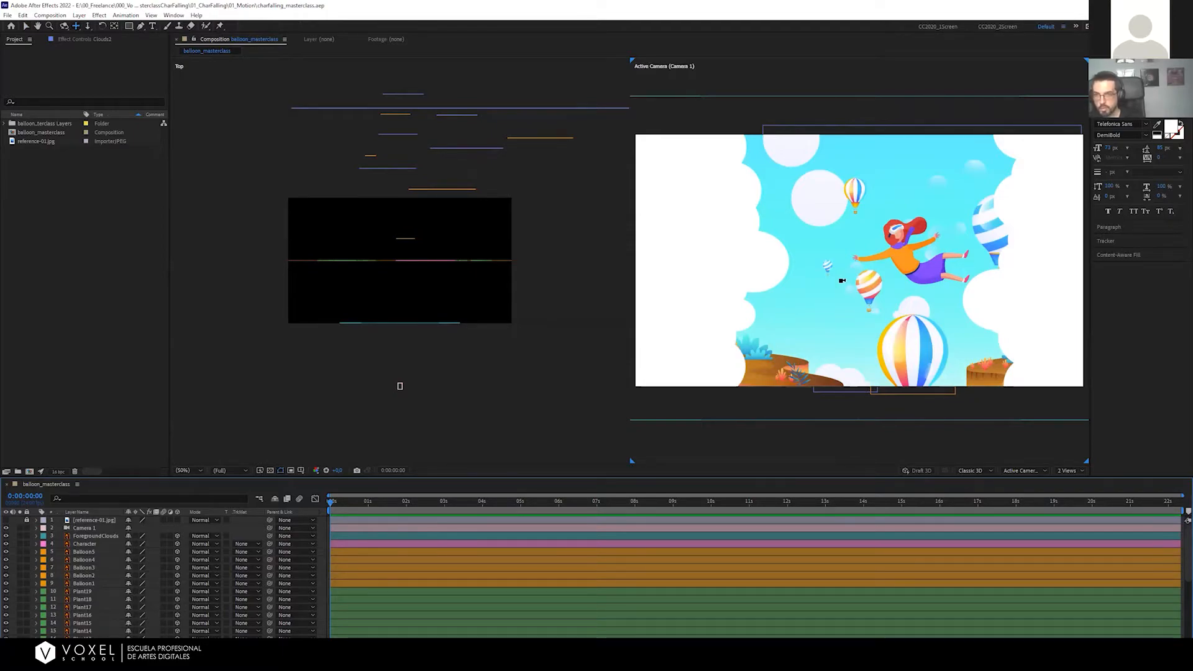
left_click_drag(842, 280, 885, 277)
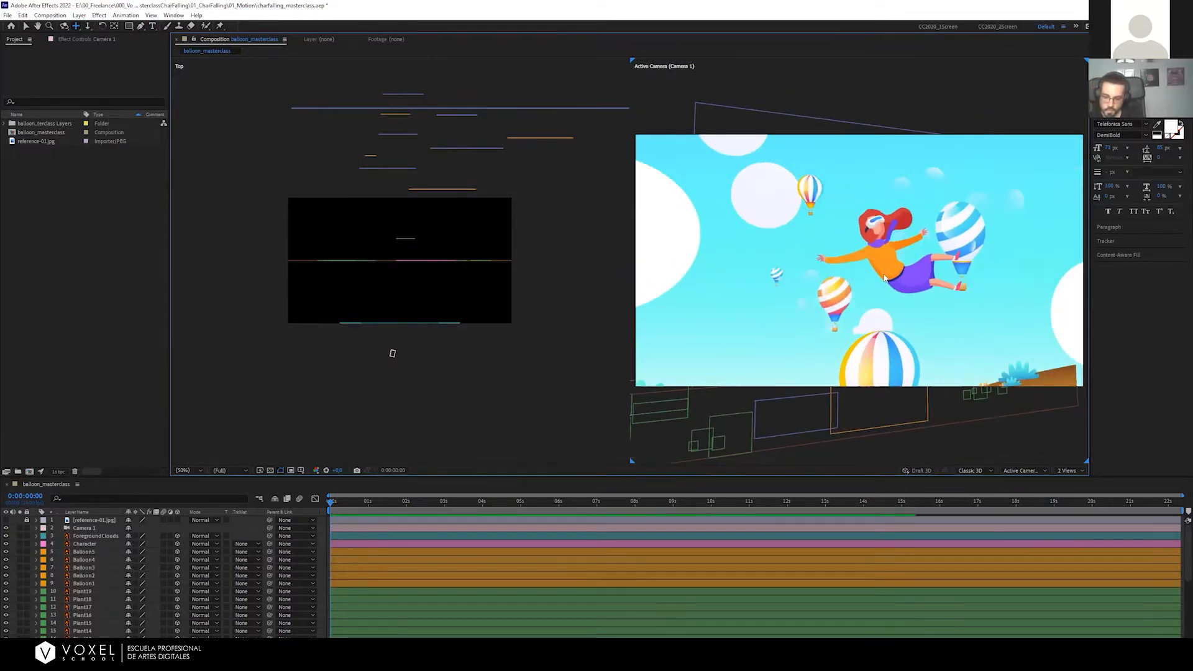
key("ctrl+z")
key("ctrl+z")
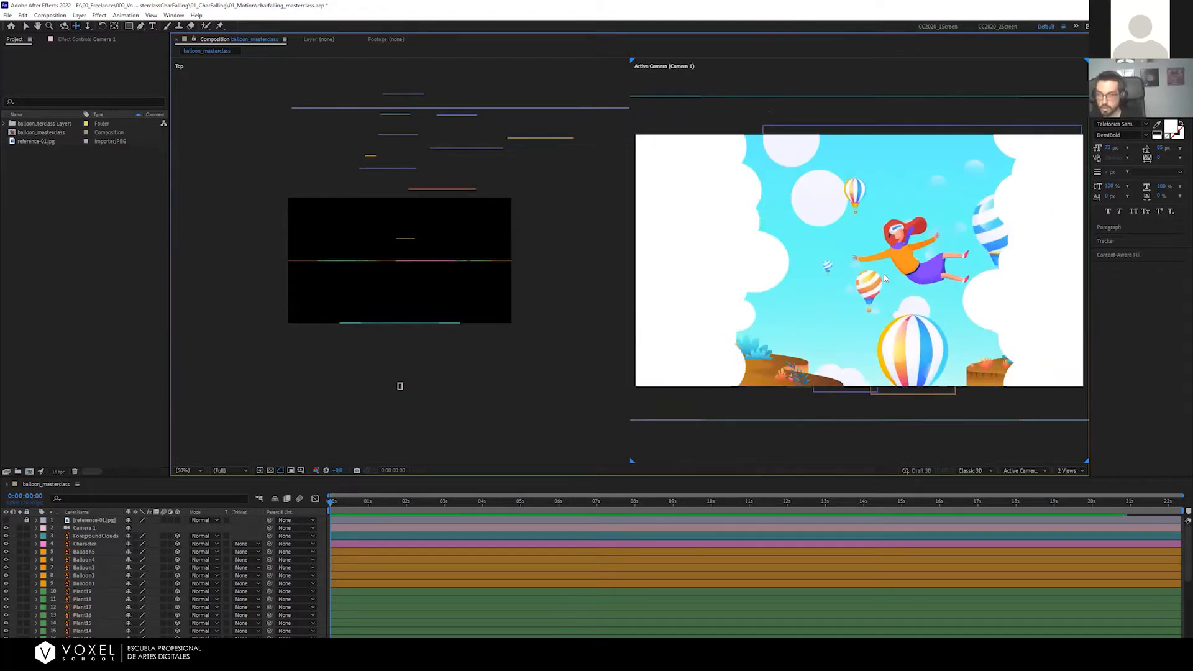
key("v")
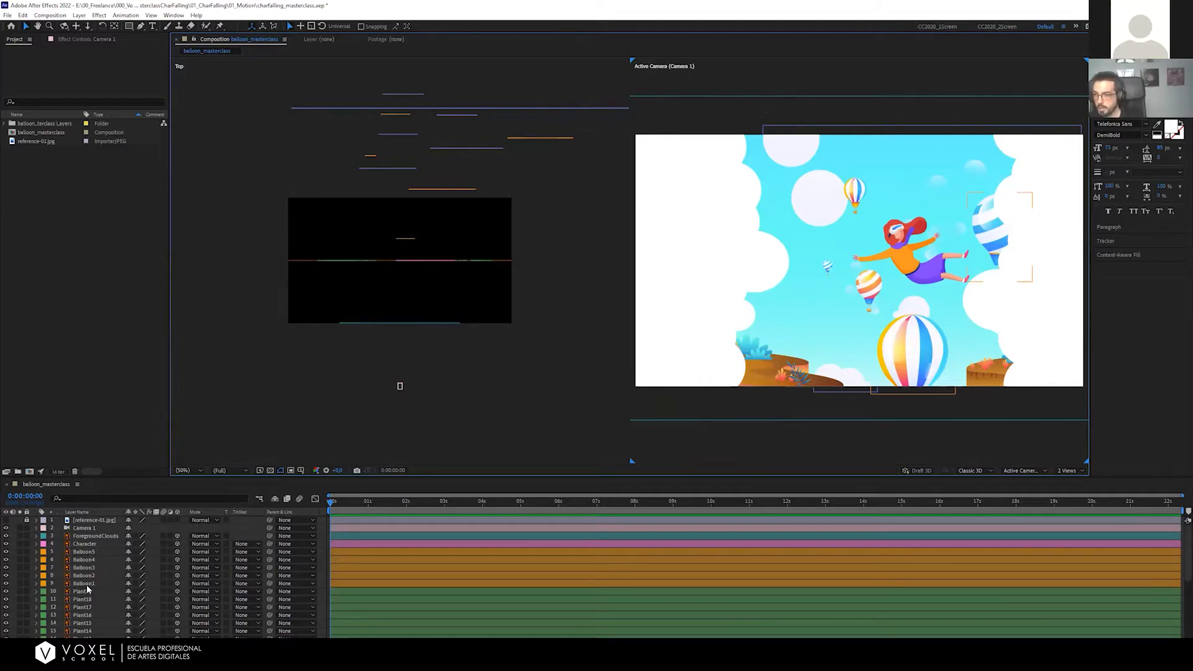
Bring layers Plant19 through Cliff forward in depth between Character and ForegroundClouds, raise them in the camera frame, and deselect them
left_click(92, 552)
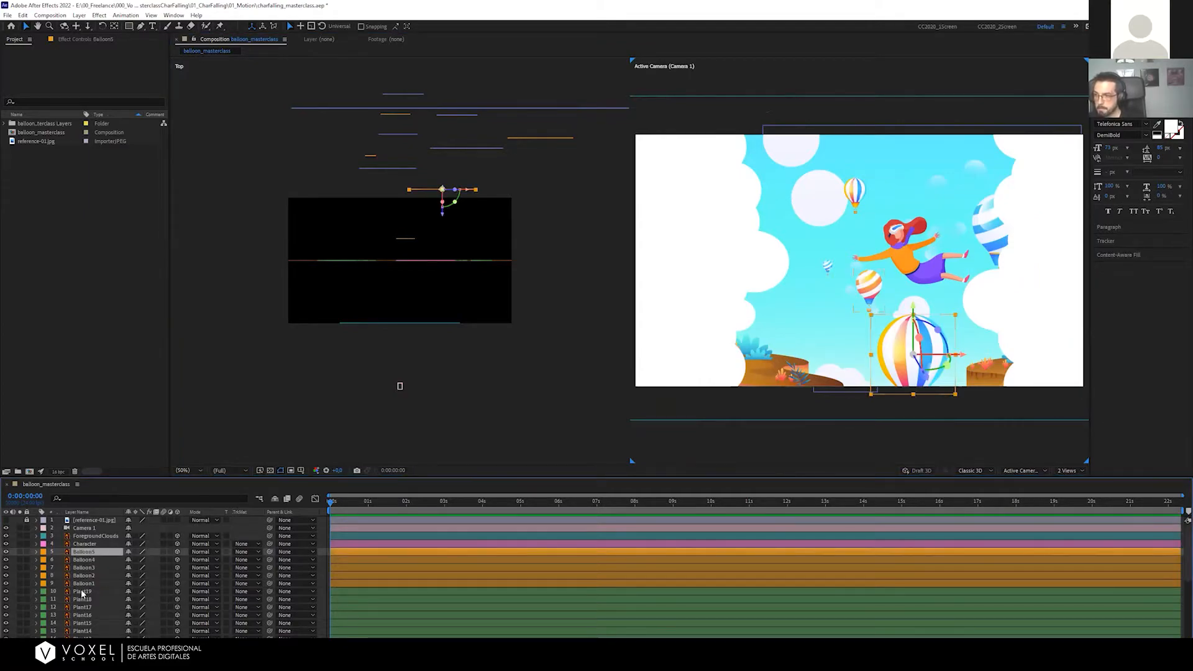
scroll(88, 598, "down", 1)
left_click(92, 567)
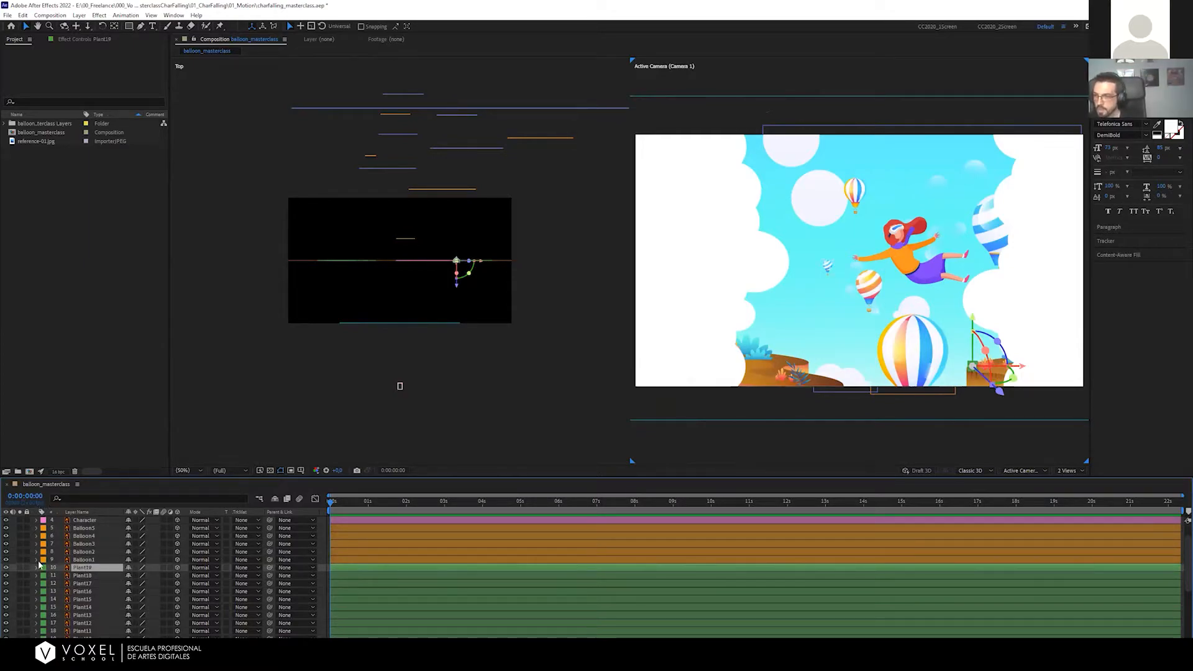
scroll(91, 579, "down", 5)
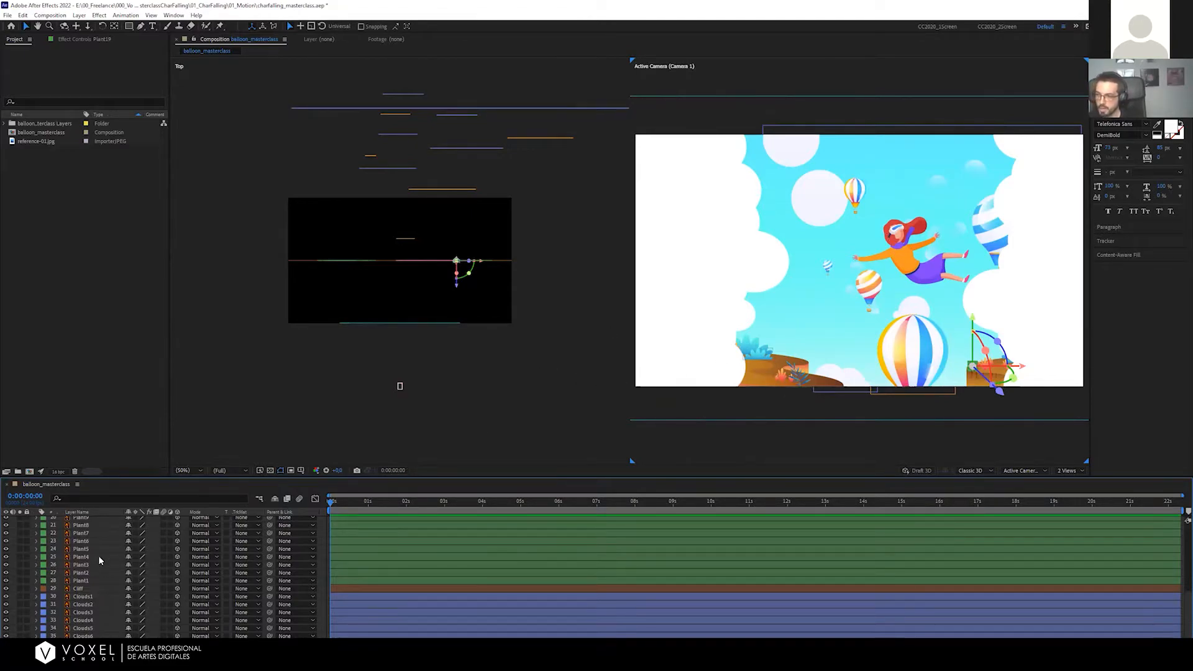
scroll(88, 569, "up", 5)
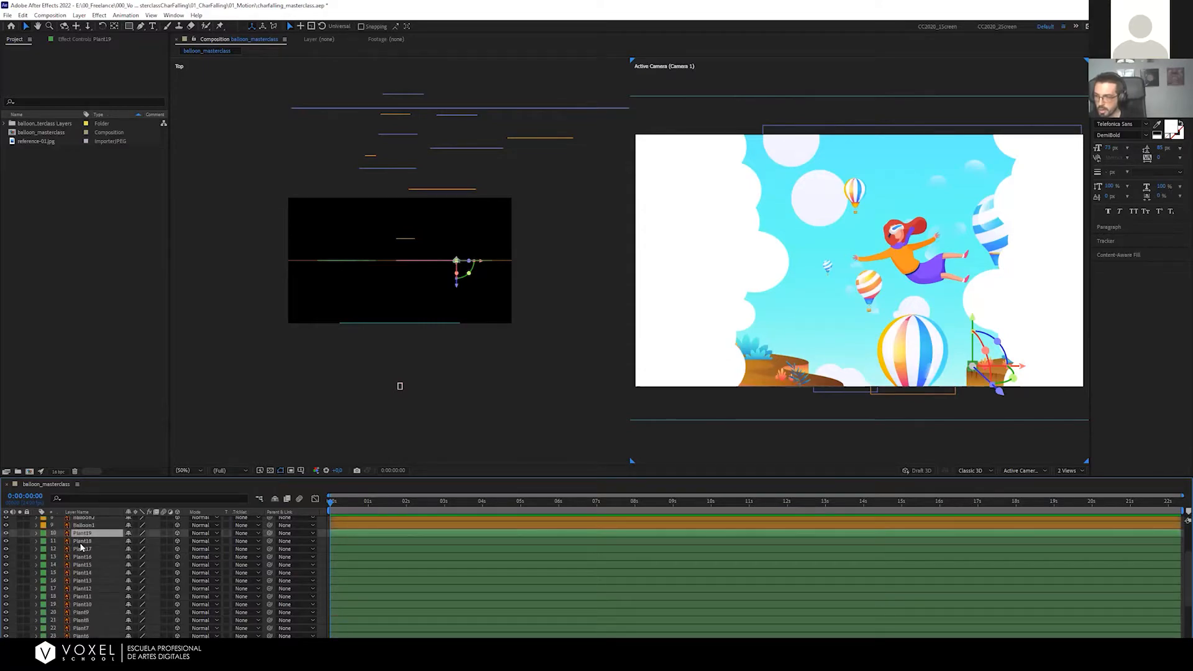
scroll(88, 541, "down", 5)
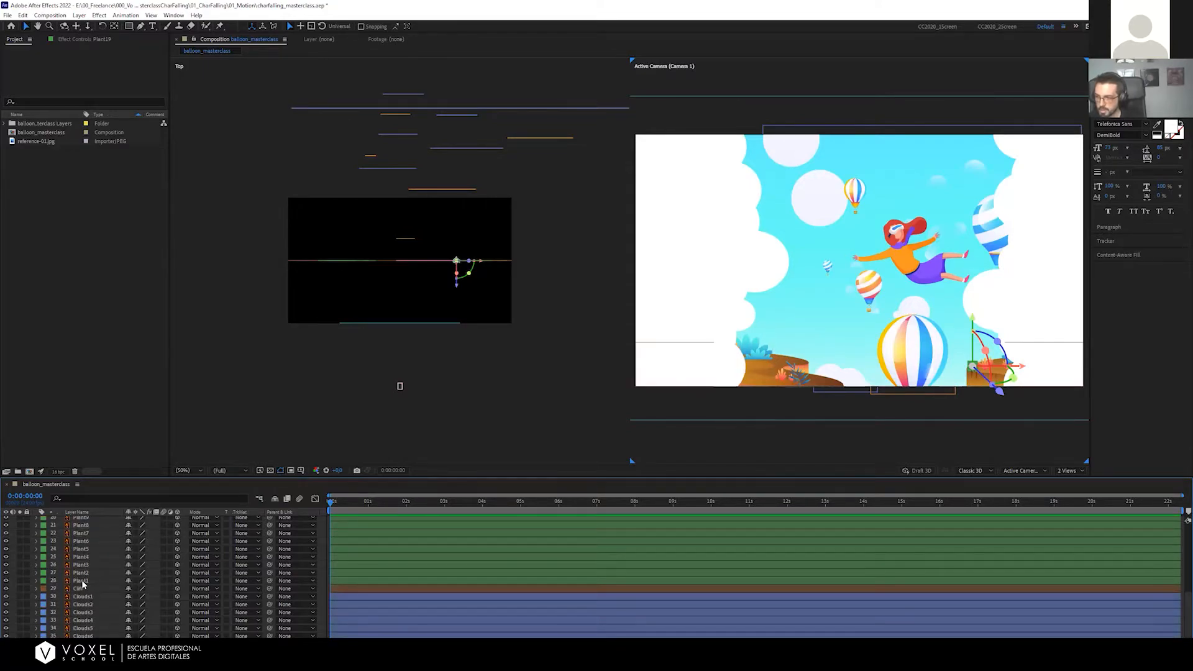
left_click(83, 588, "shift")
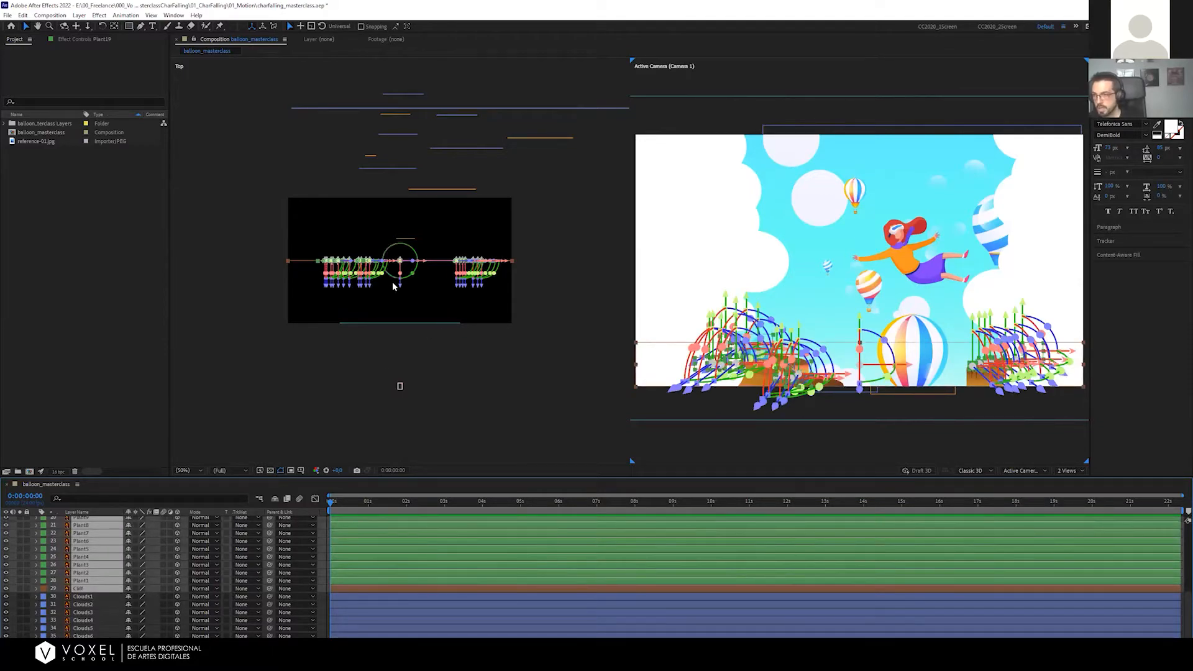
left_click_drag(399, 285, 401, 324)
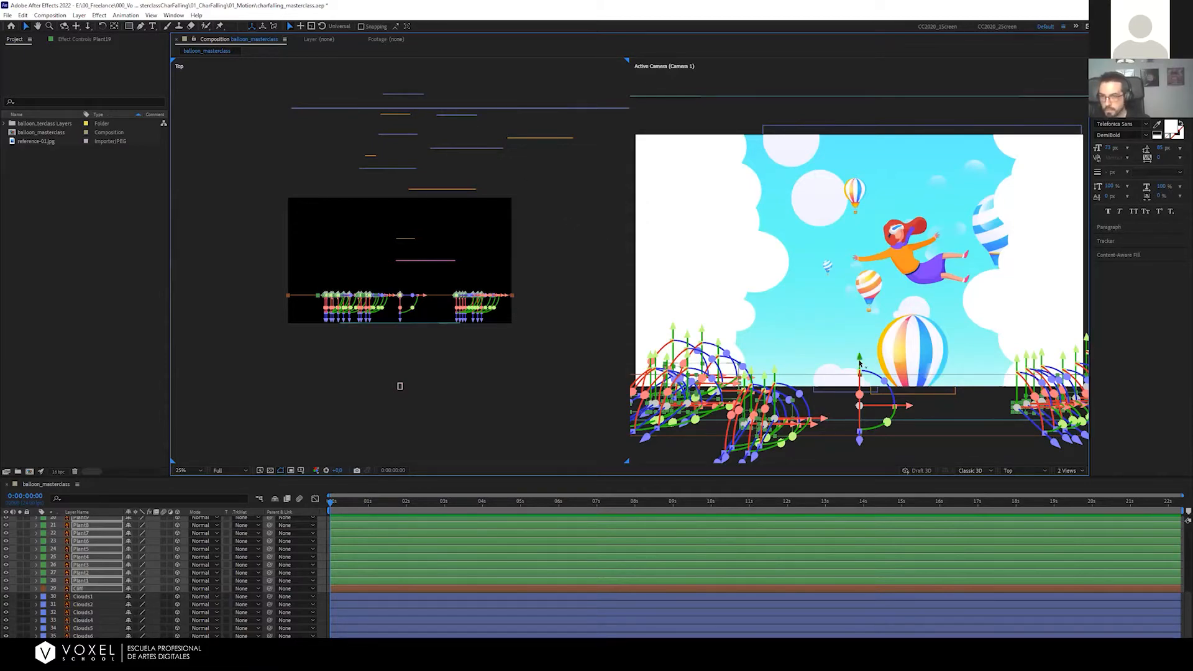
left_click_drag(859, 363, 867, 320)
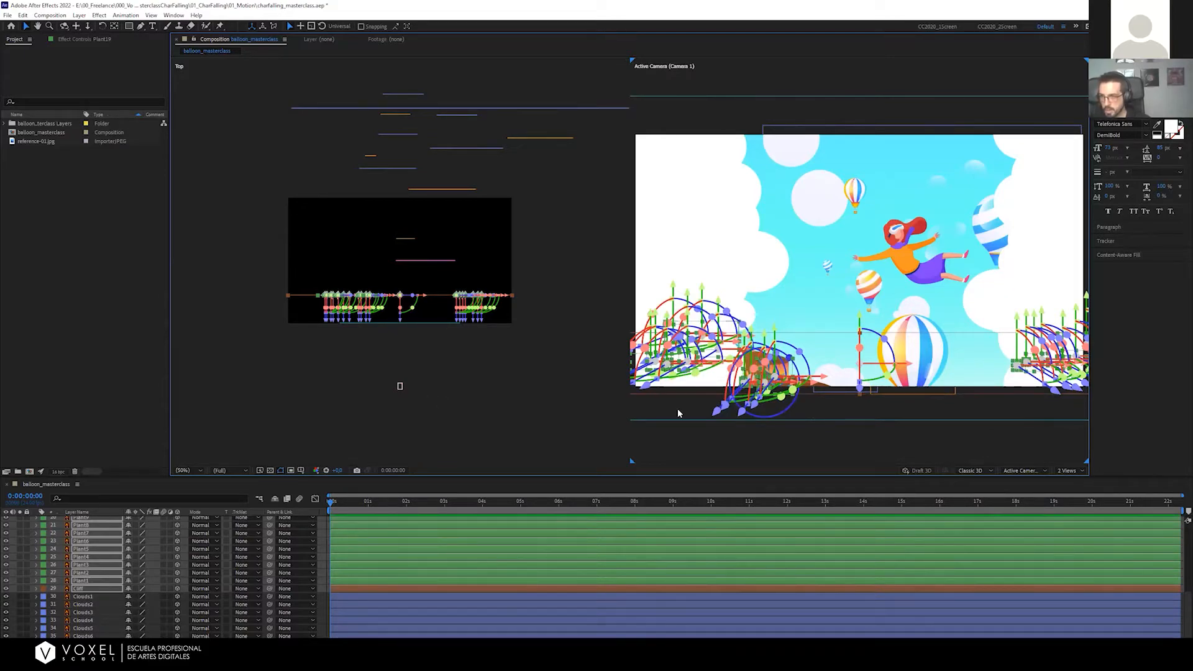
left_click(686, 443)
Examine the plants and cliff in the camera view with ForegroundClouds temporarily hidden, and check them against the reference image
key("space")
left_click_drag(867, 388, 772, 410)
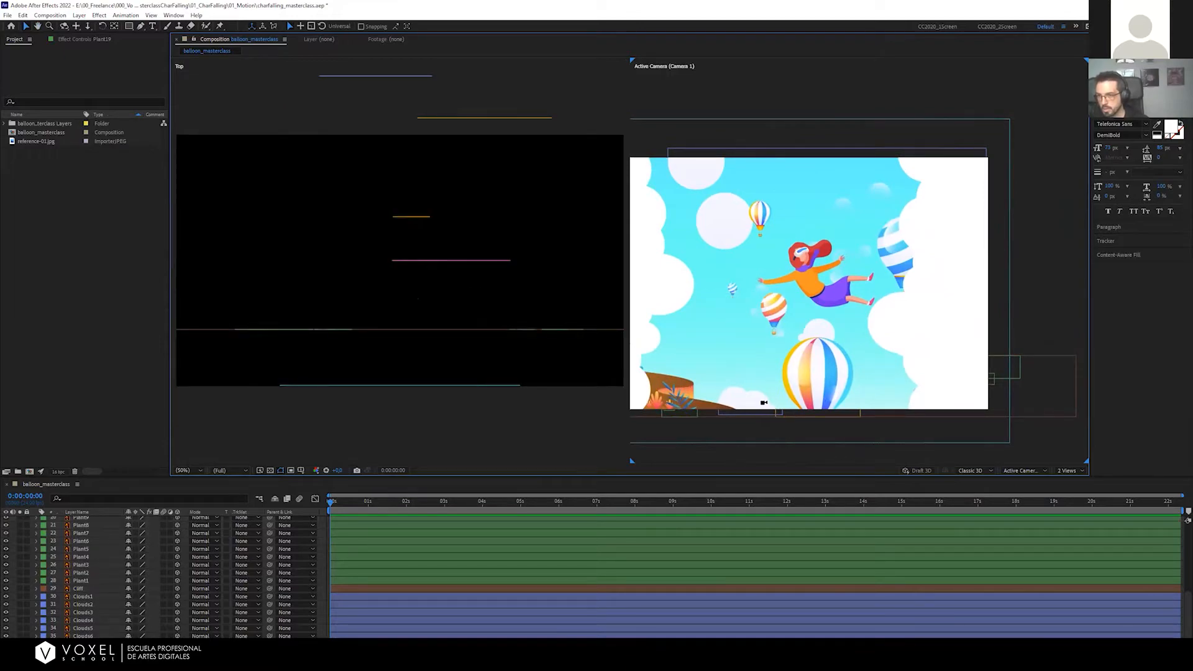
scroll(764, 394, "down", 2)
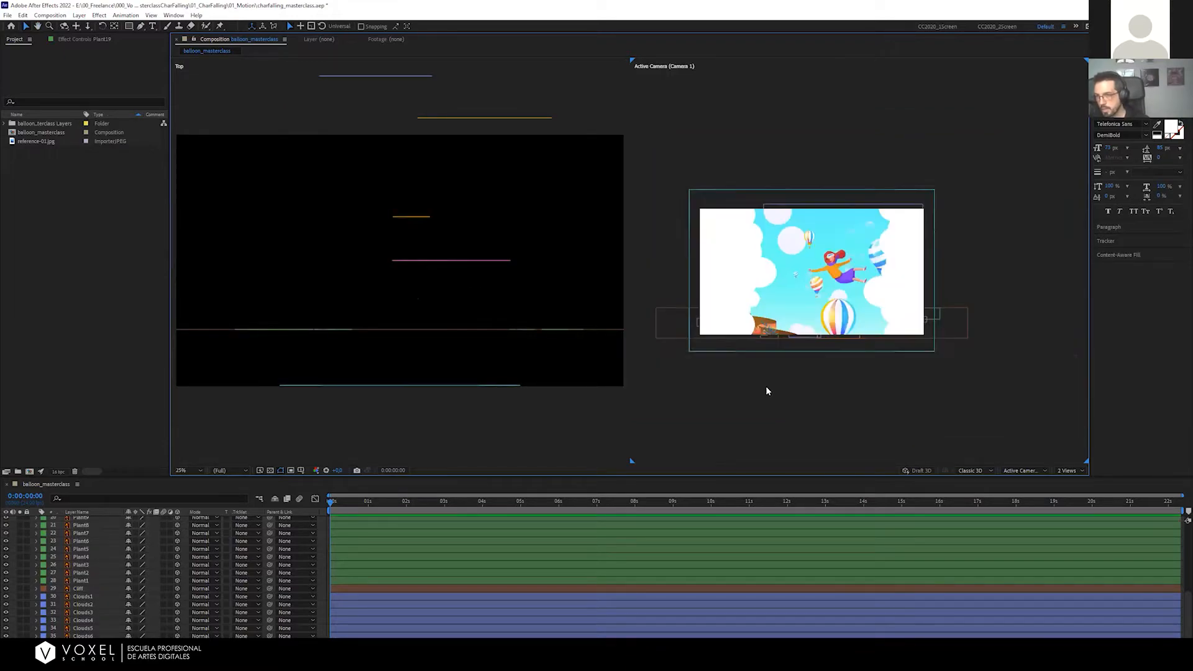
key("shift+slash")
scroll(74, 545, "up", 6)
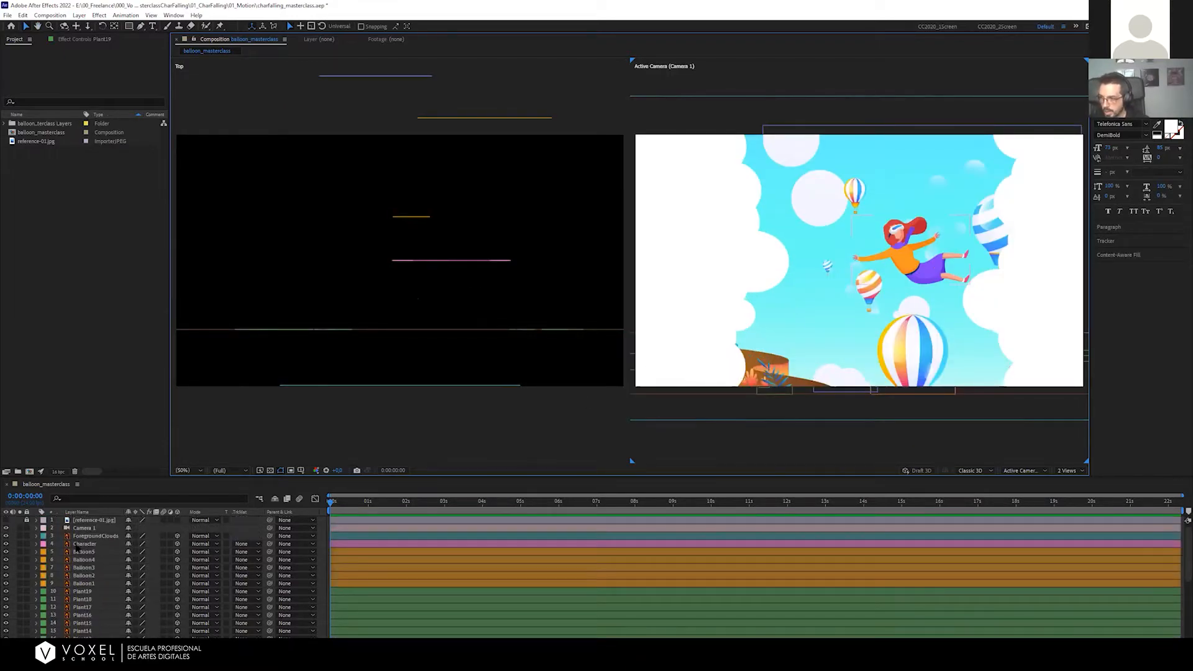
left_click(7, 536)
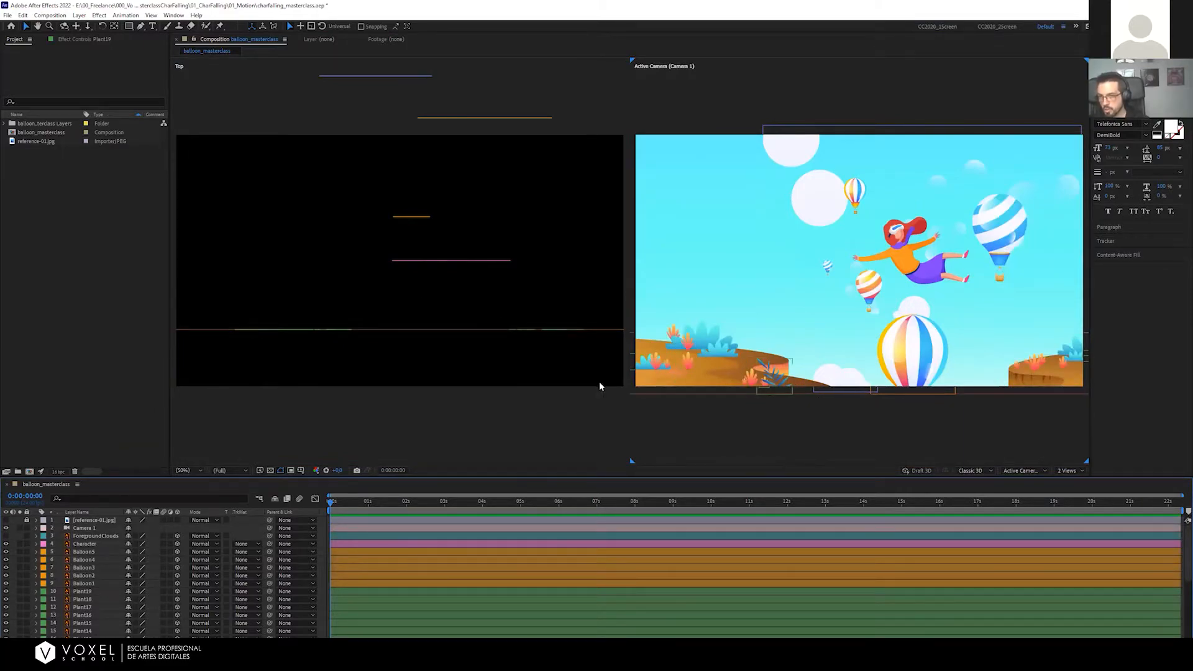
left_click(6, 535)
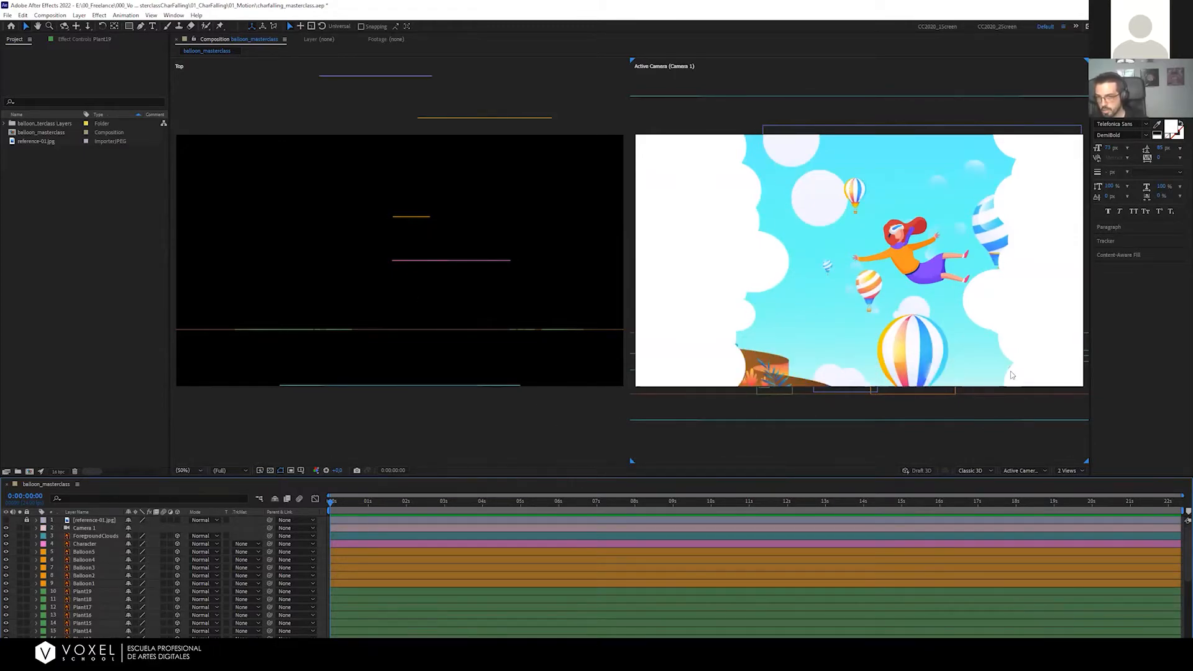
left_click(5, 520)
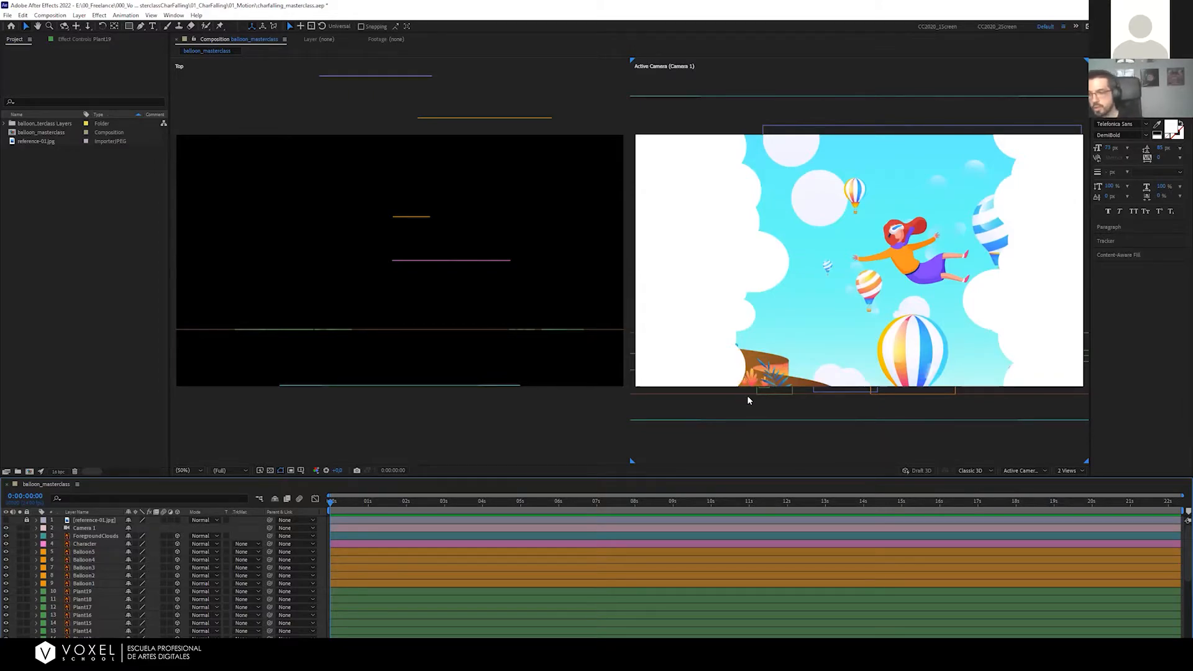
Select layers Plant19 through Cliff and try scaling them down together in the camera view
left_click(479, 567)
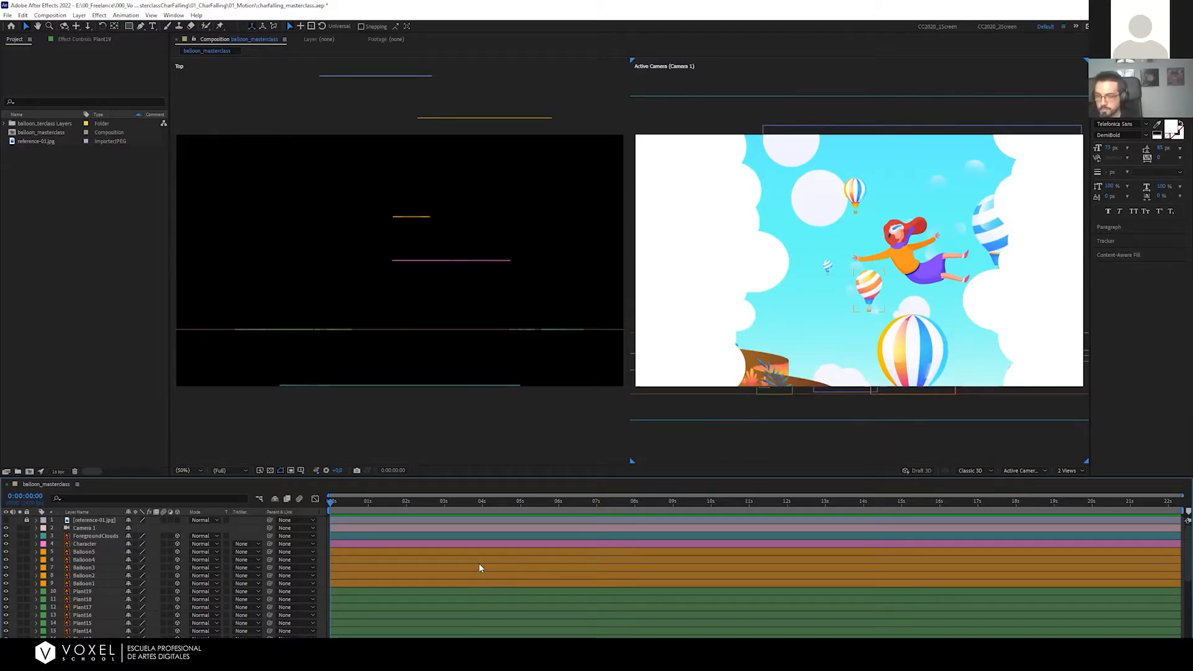
left_click(82, 592)
scroll(93, 594, "down", 5)
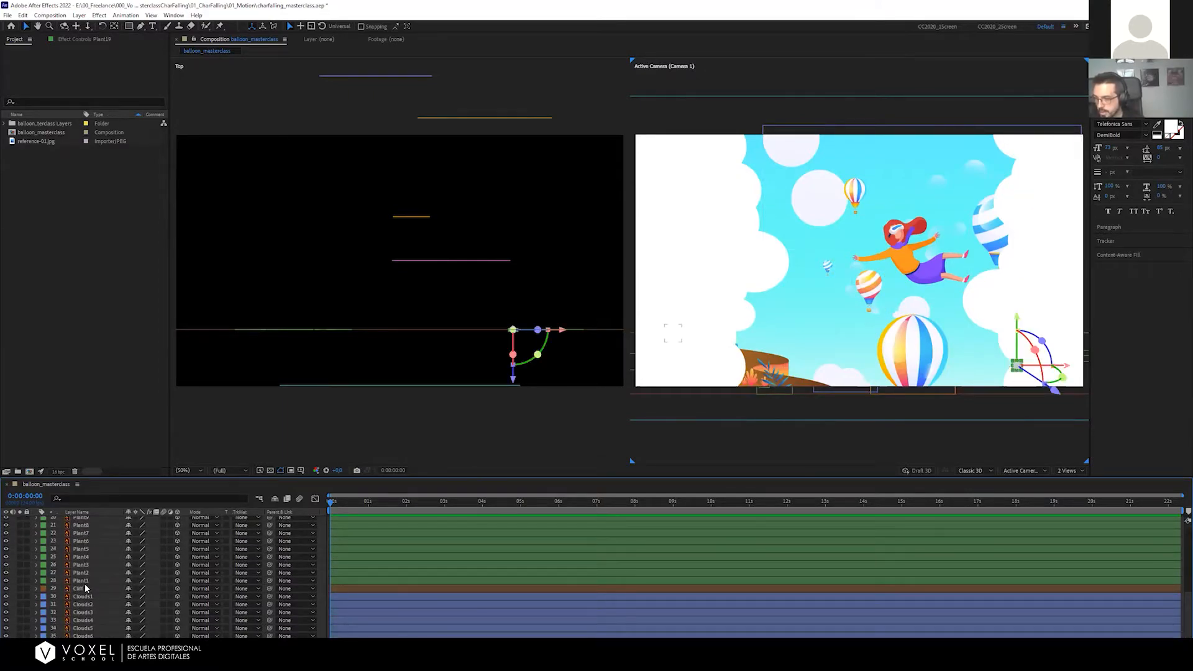
left_click(87, 589, "shift")
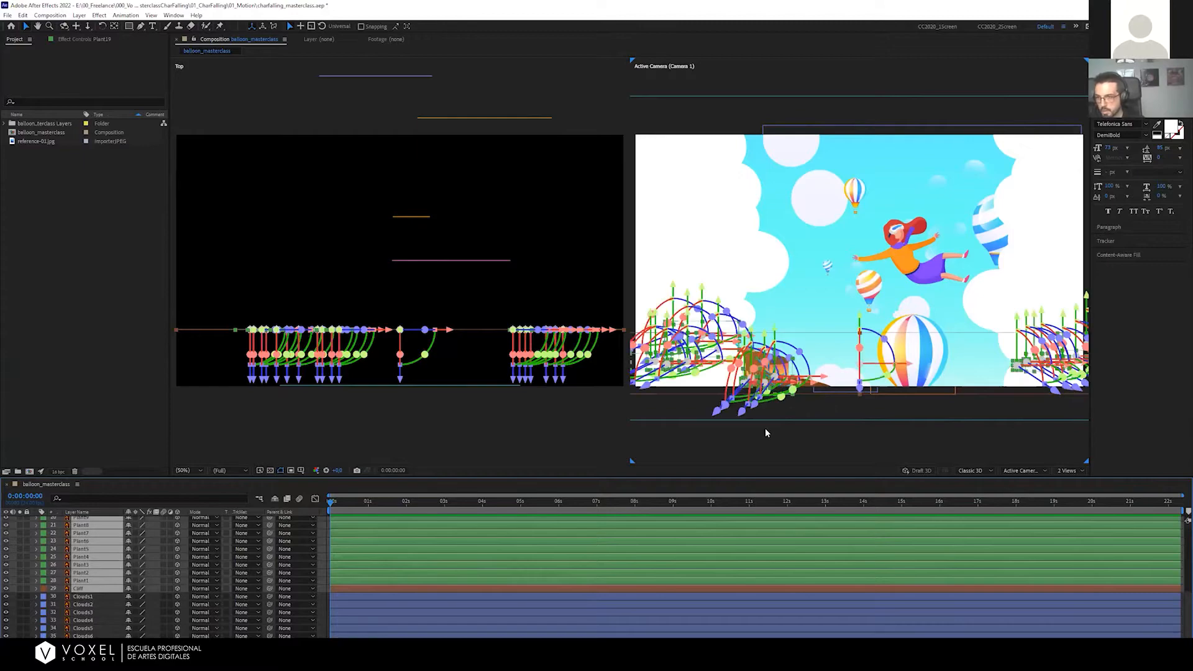
left_click(861, 395)
left_click_drag(864, 392, 869, 379)
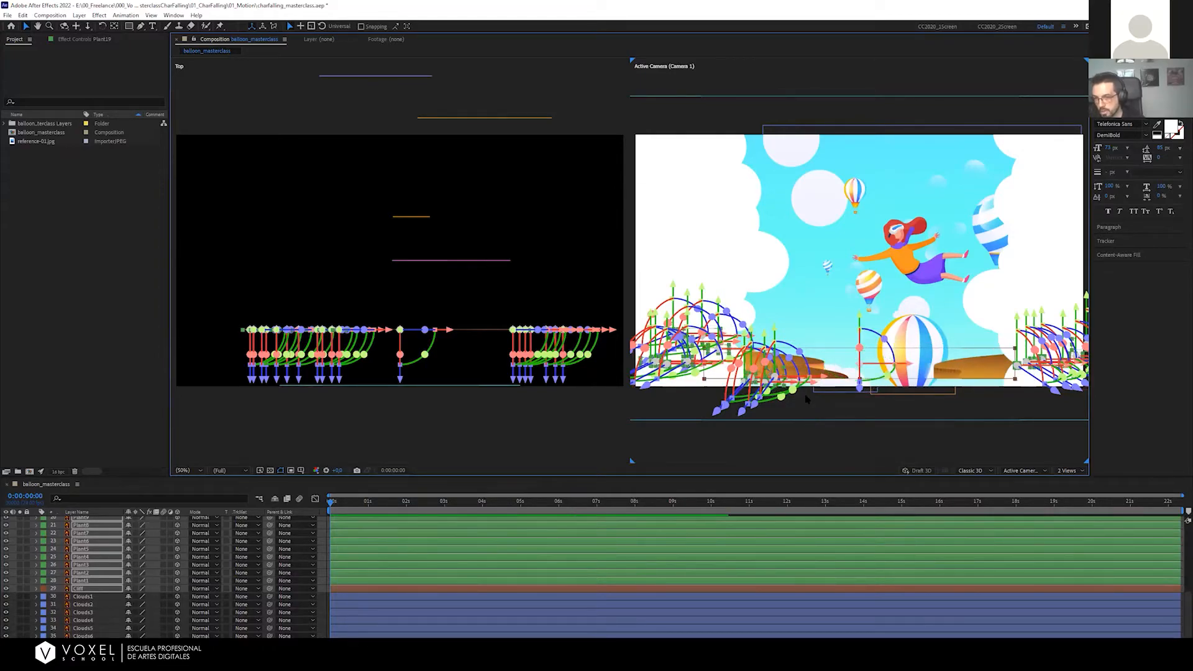
key("slash")
left_click_drag(738, 423, 810, 295)
key("v")
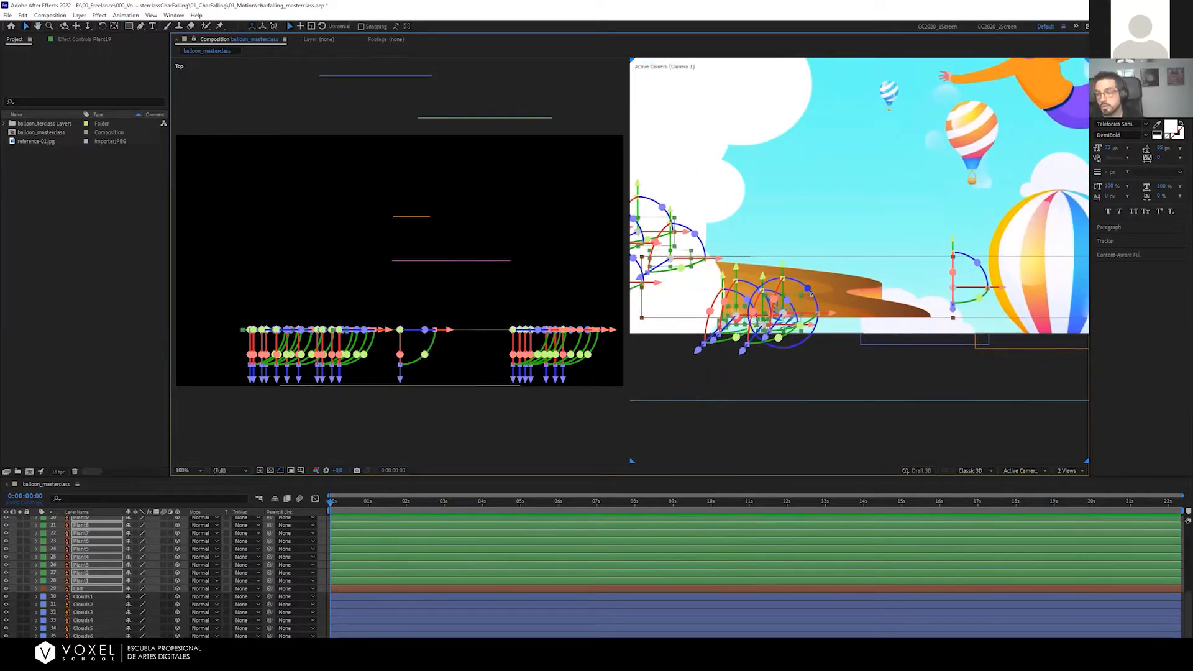
Switch to Illustrator, examine how the character and nearby balloons share one bounding box when selected together, deselect them, and return to After Effects
key("alt+Tab")
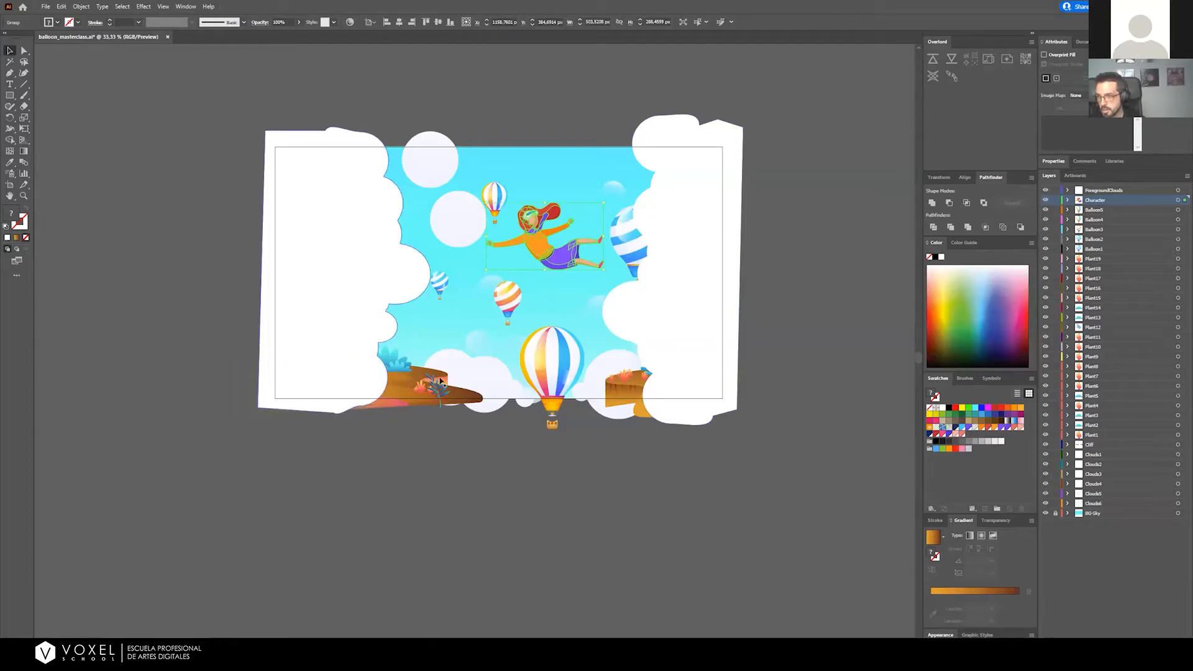
left_click_drag(480, 181, 628, 472)
mouse_move(606, 423)
left_mouse_down()
mouse_move(567, 391)
mouse_move(604, 427)
left_mouse_up()
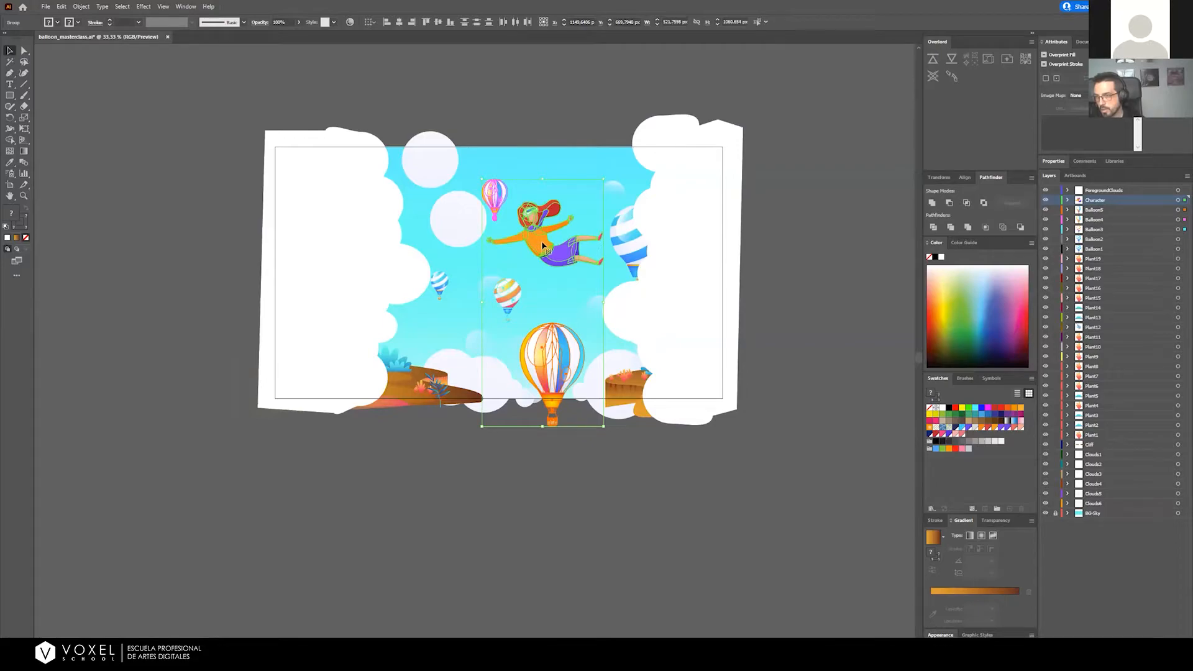
left_click(790, 321)
key("alt+Tab")
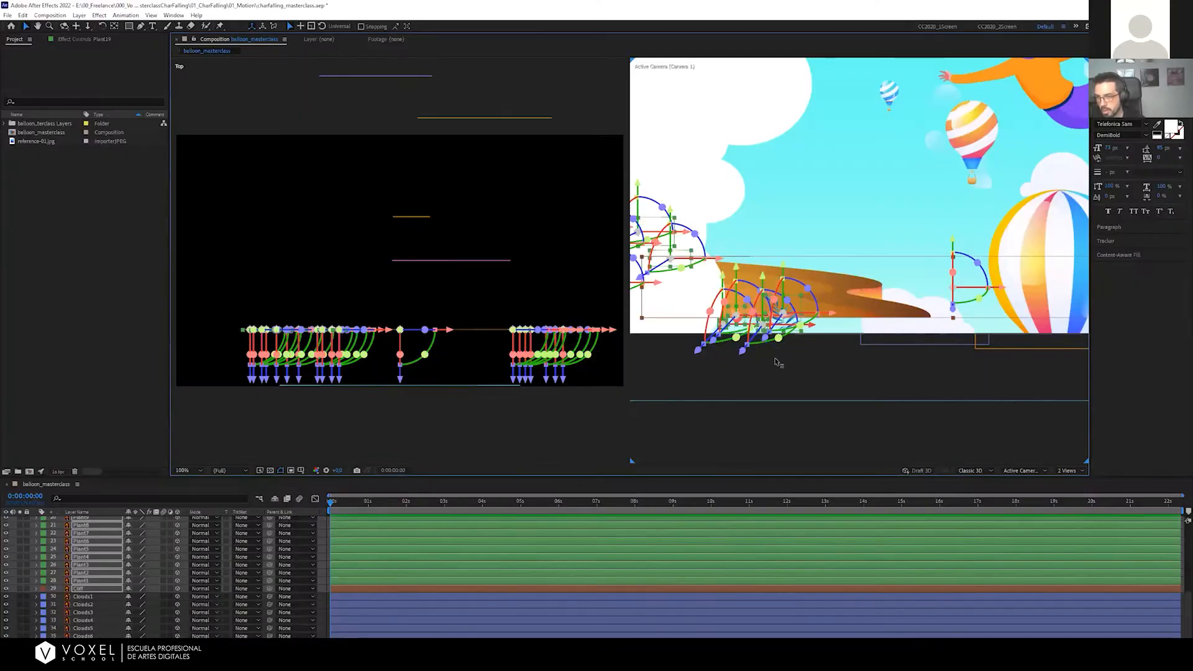
Undo the group scaling, solo layers Plant19 through Cliff, and deselect them
left_click_drag(21, 589, 21, 516)
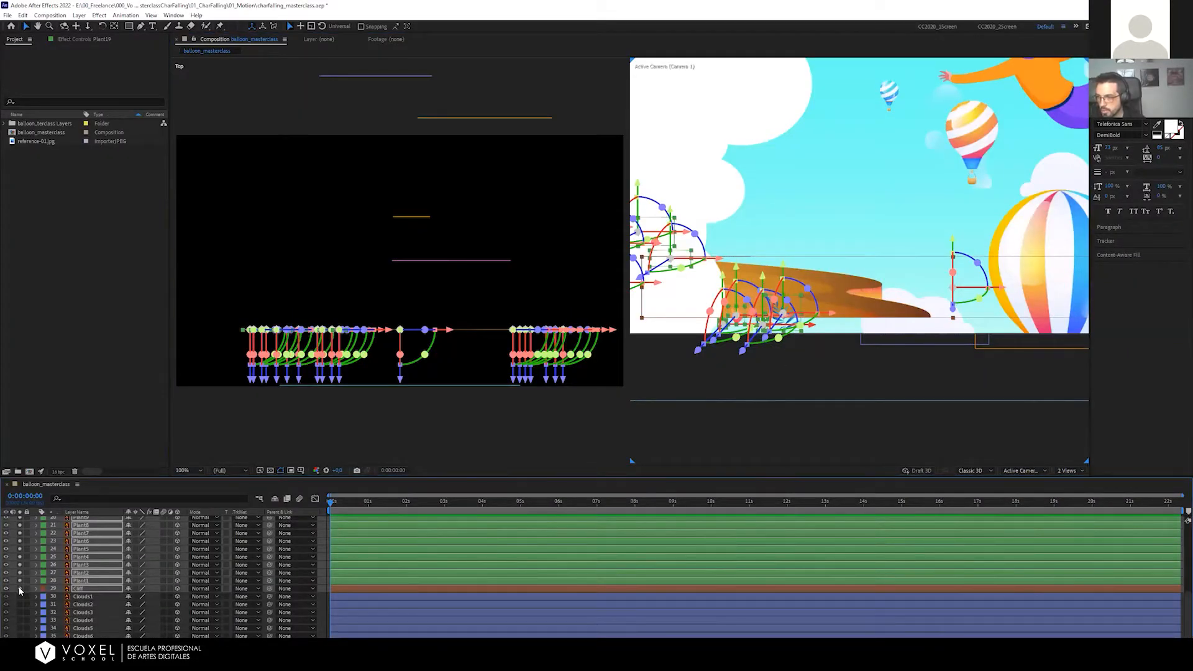
left_click(854, 366)
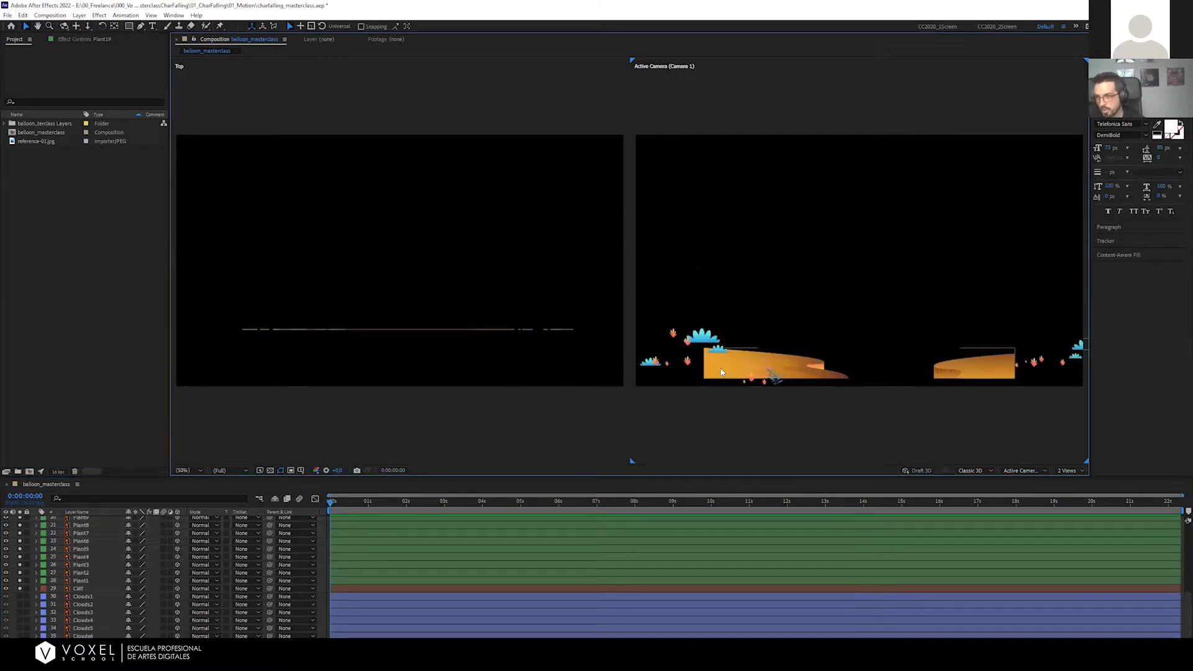
key("ctrl+z")
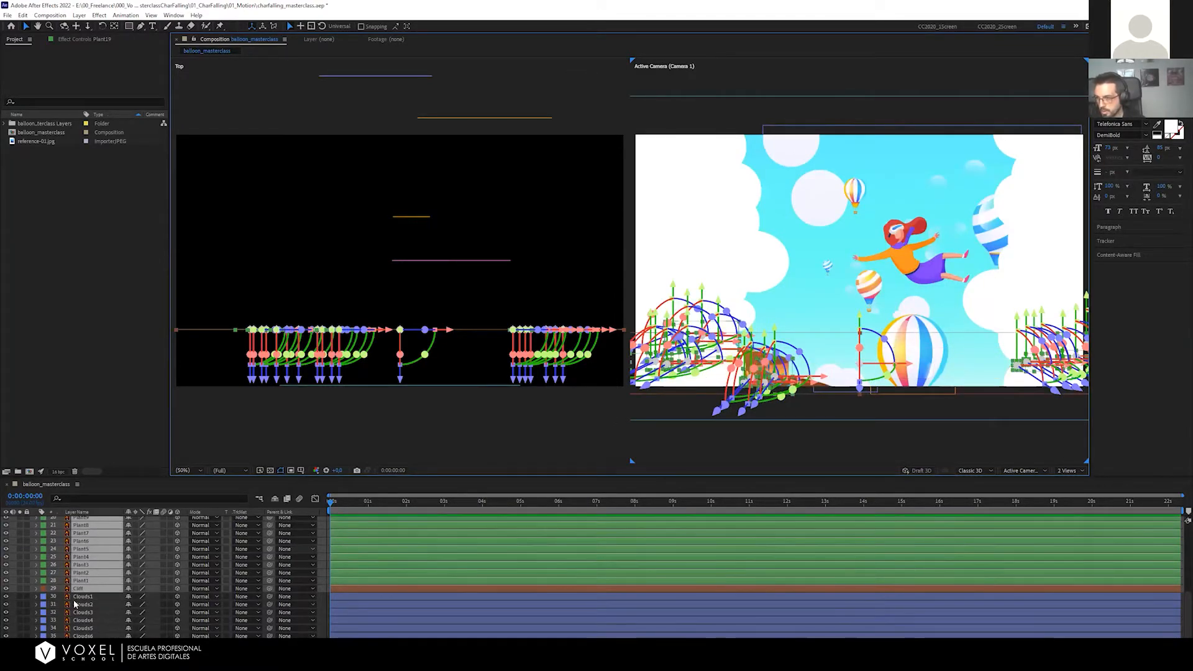
left_click(20, 587)
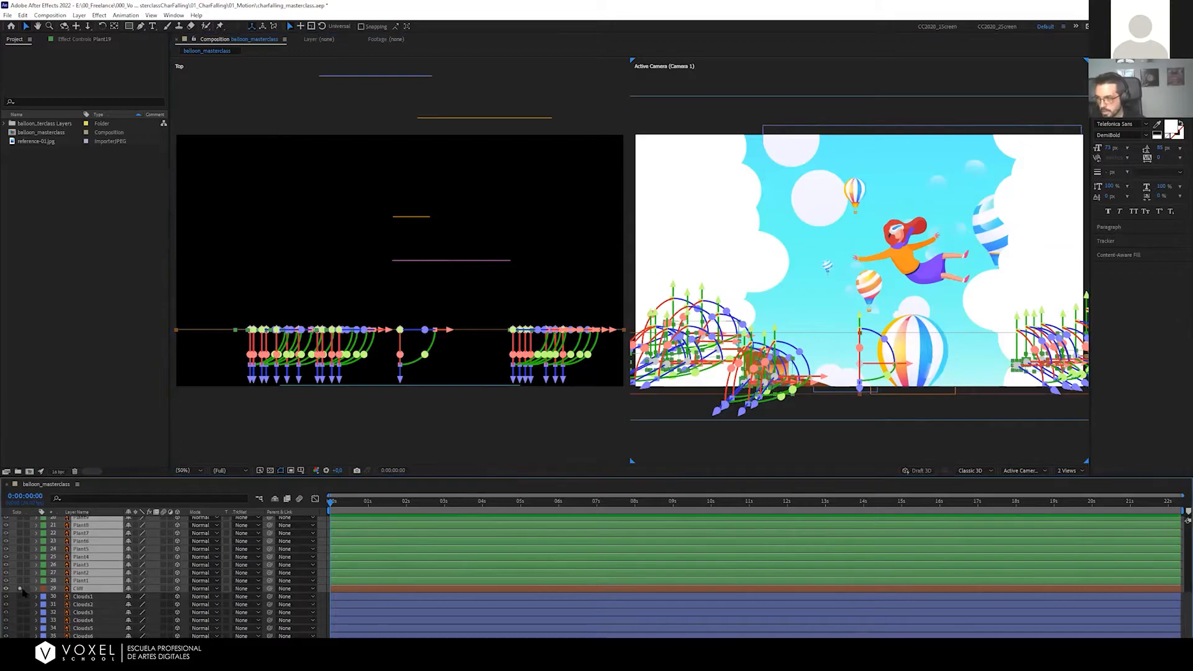
left_click(781, 415)
scroll(838, 405, "down", 2)
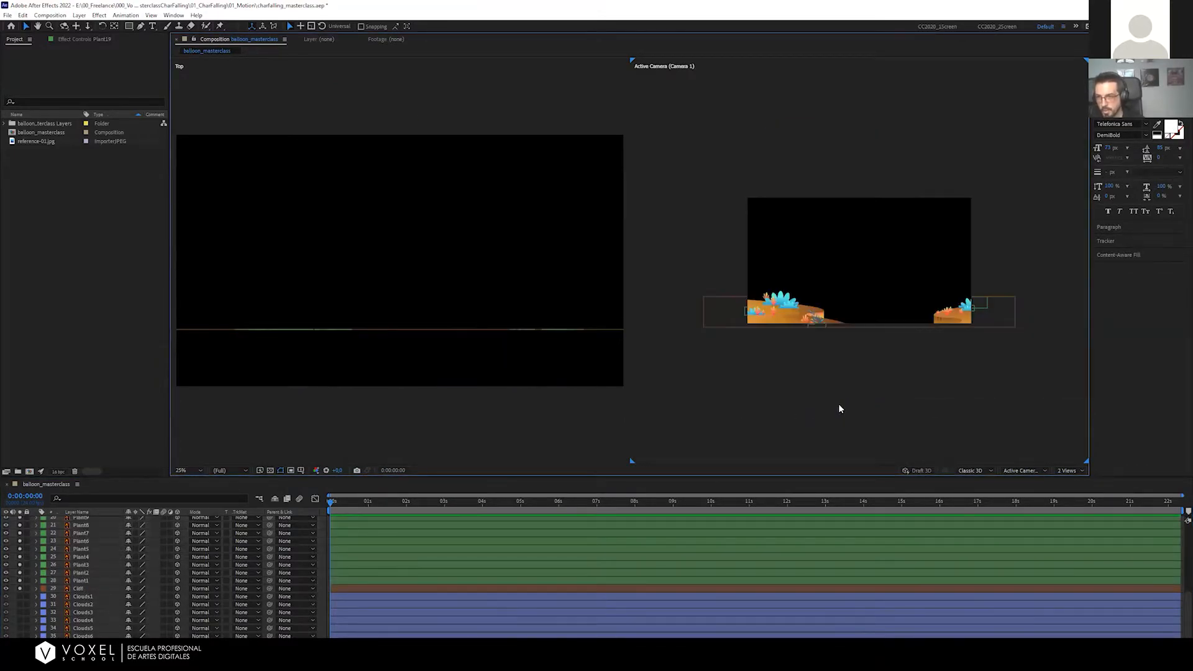
scroll(866, 378, "up", 2)
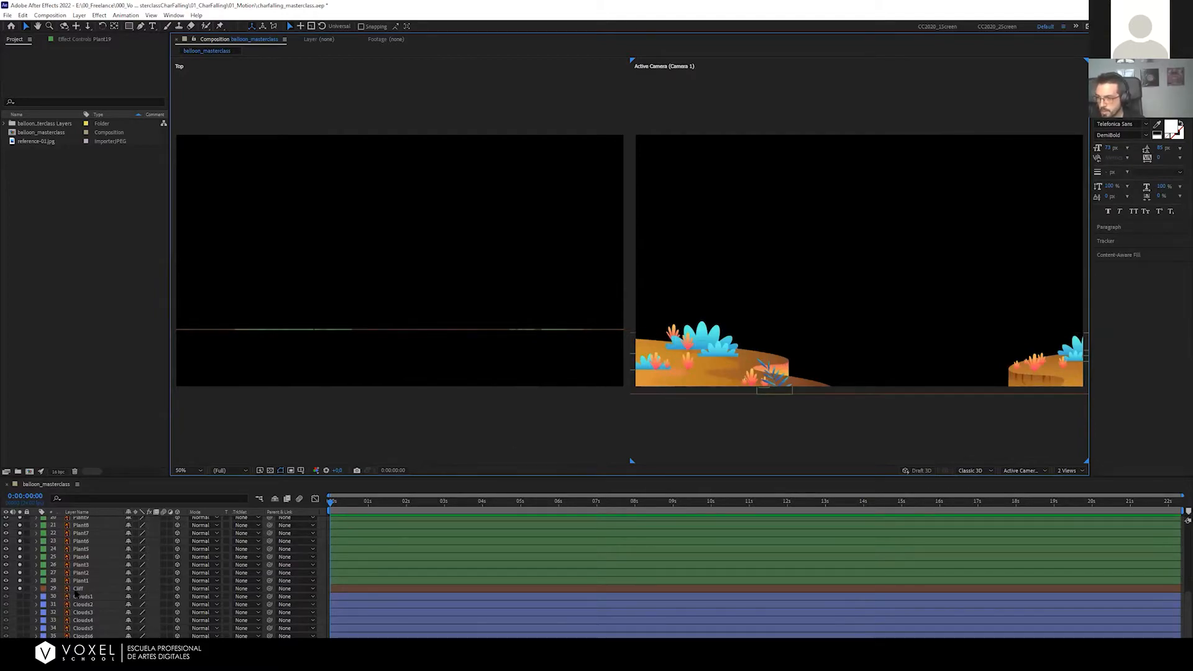
Try scaling the soloed Cliff and plant layers down together again, and deselect them
left_click(77, 588)
scroll(91, 546, "up", 4)
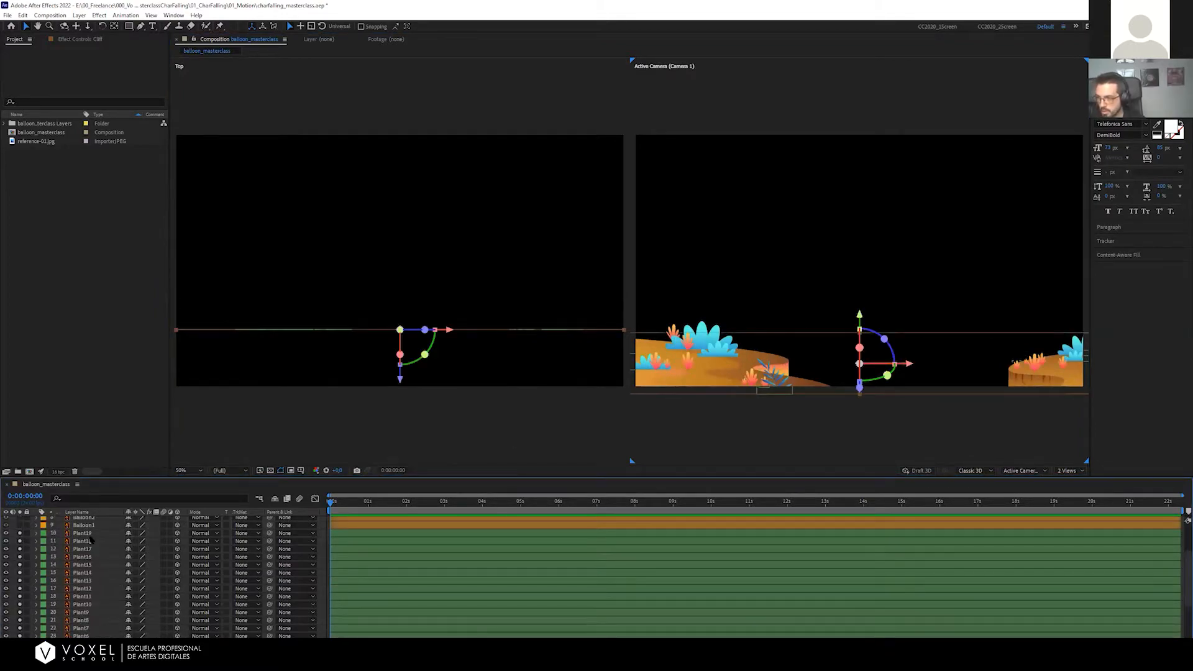
left_click(87, 533, "shift")
key("h")
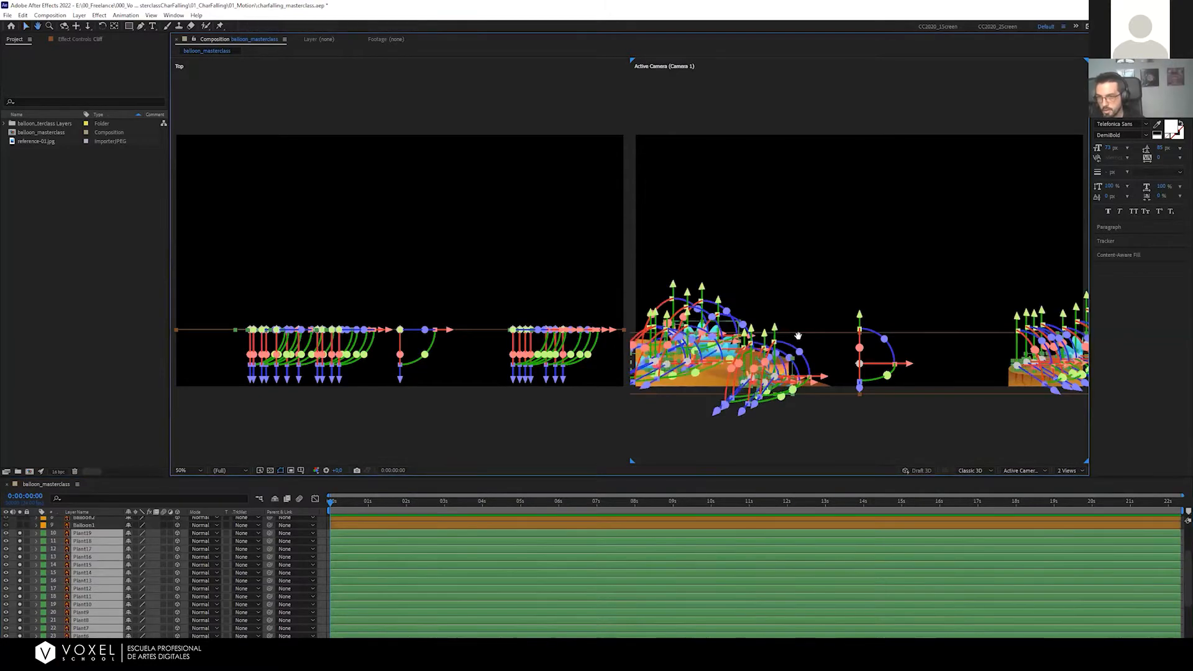
left_click_drag(839, 361, 799, 337)
key("v")
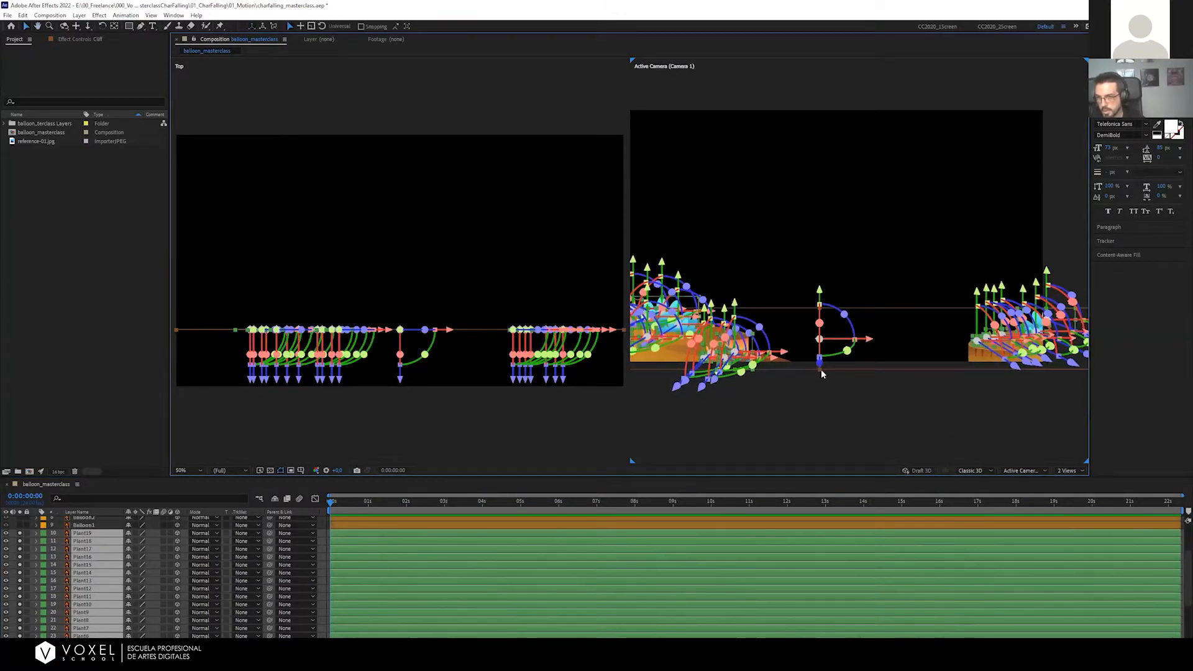
left_click_drag(821, 370, 836, 366)
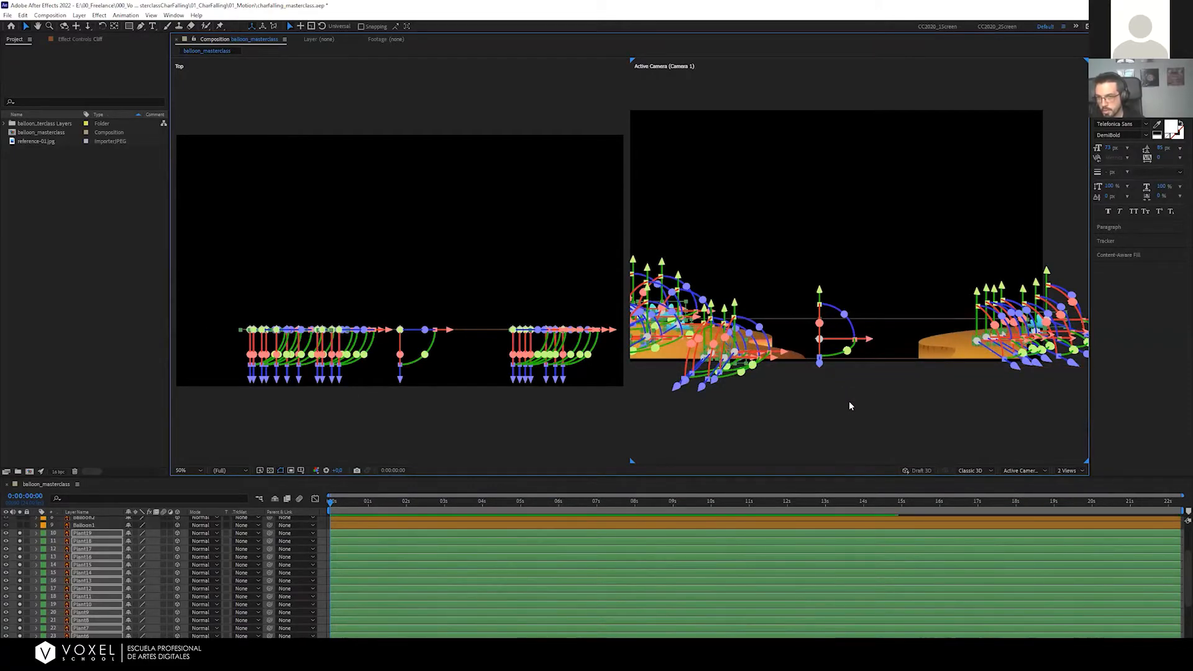
left_click(849, 405)
Inspect individual plants against the cliff up close, undo the group scaling, and deselect the layers
left_click_drag(732, 343, 799, 338)
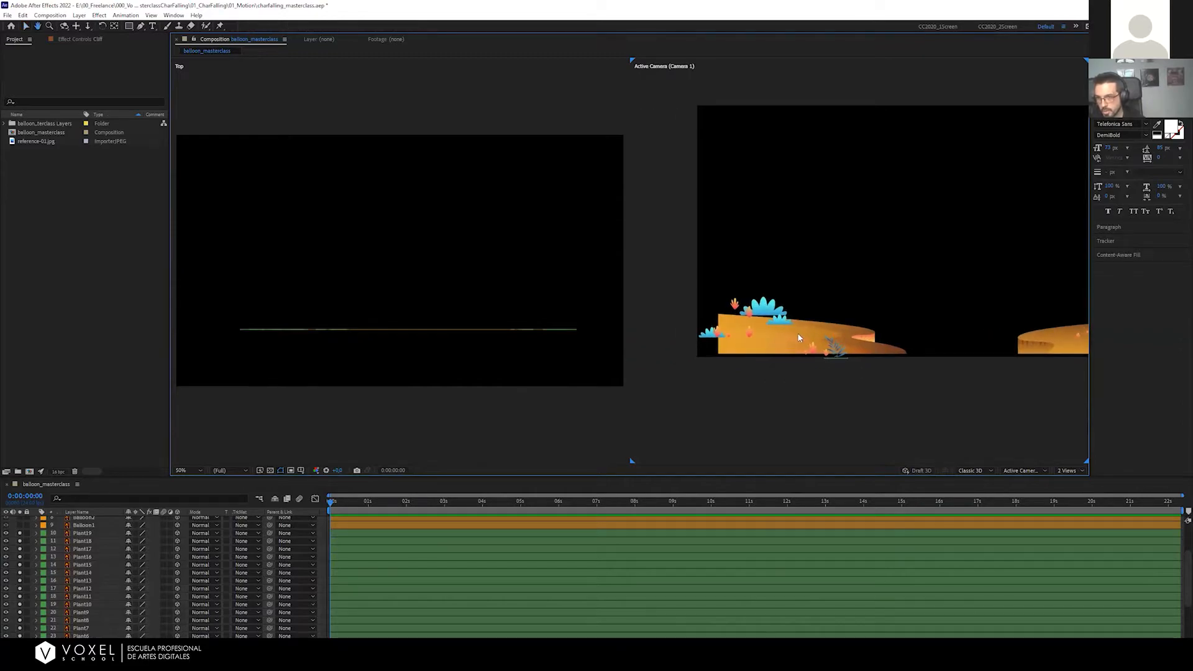
left_click(746, 309)
scroll(745, 308, "up", 4)
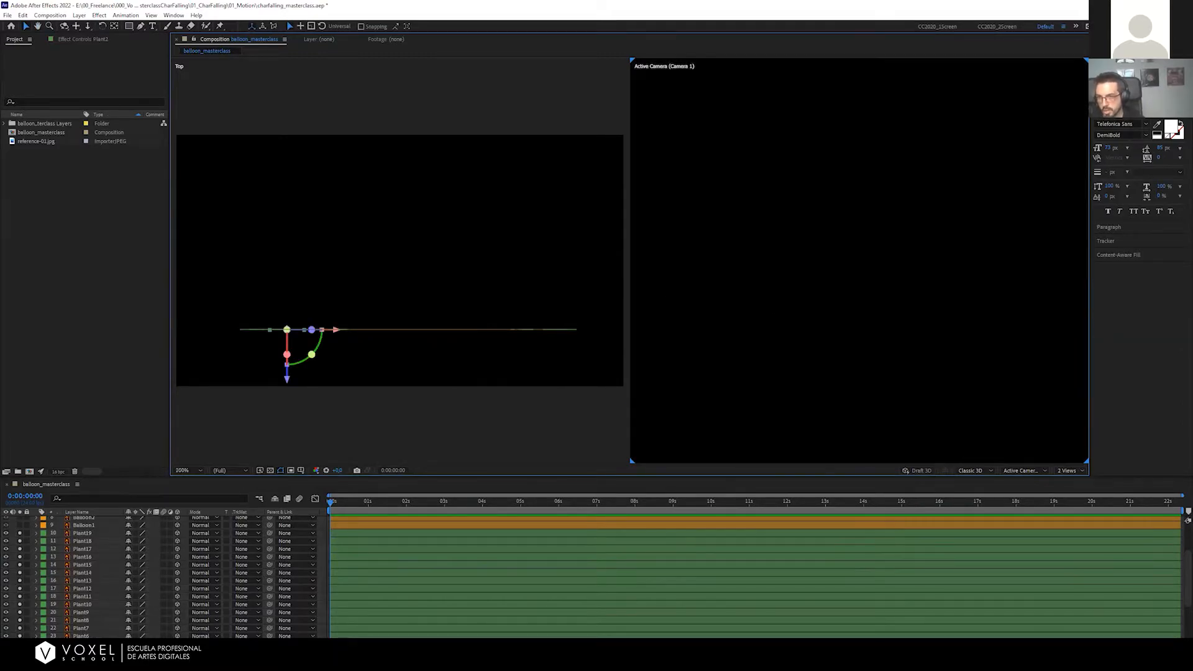
left_click(896, 345)
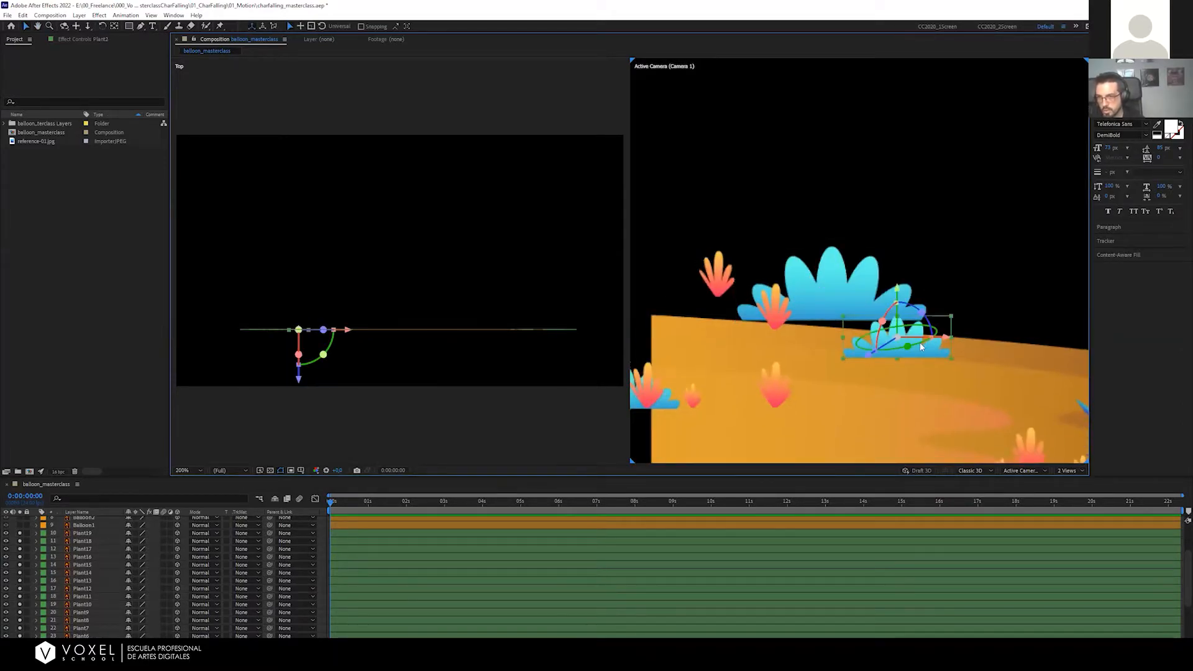
left_click(769, 398)
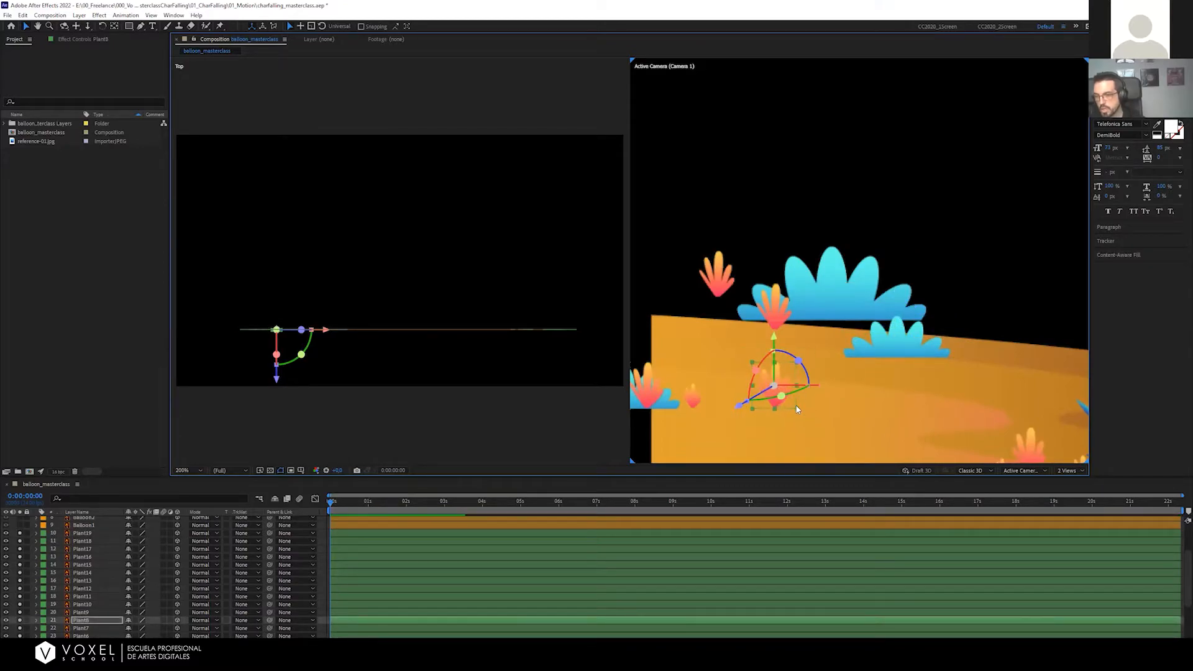
key("ctrl+a")
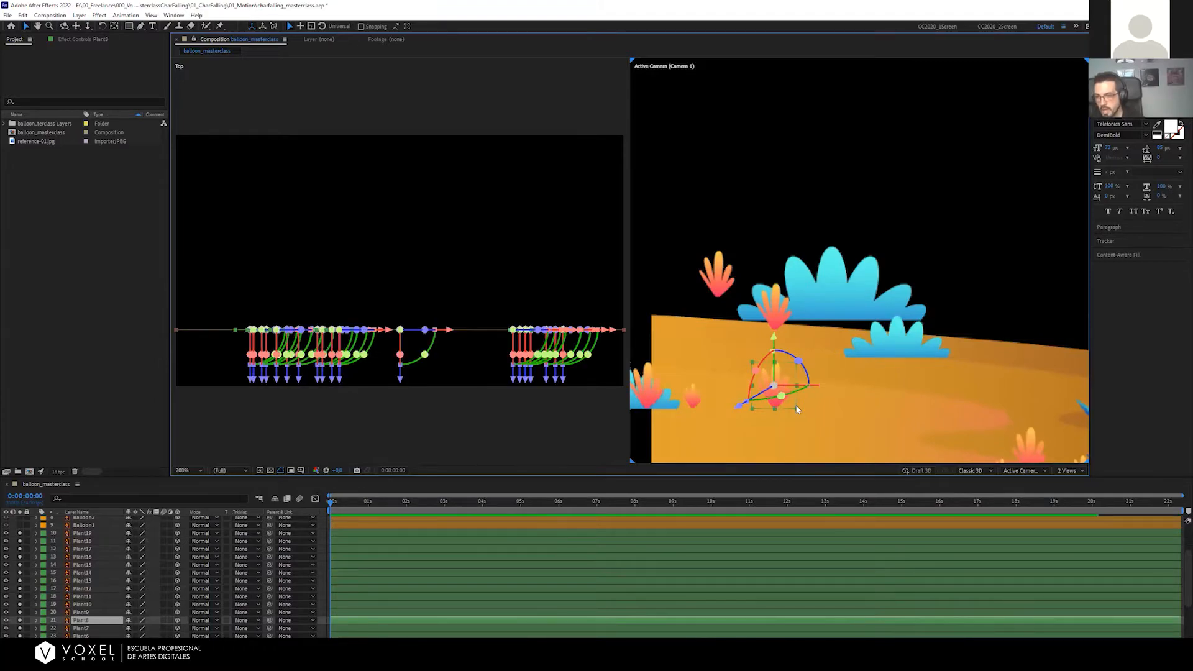
scroll(797, 410, "down", 4)
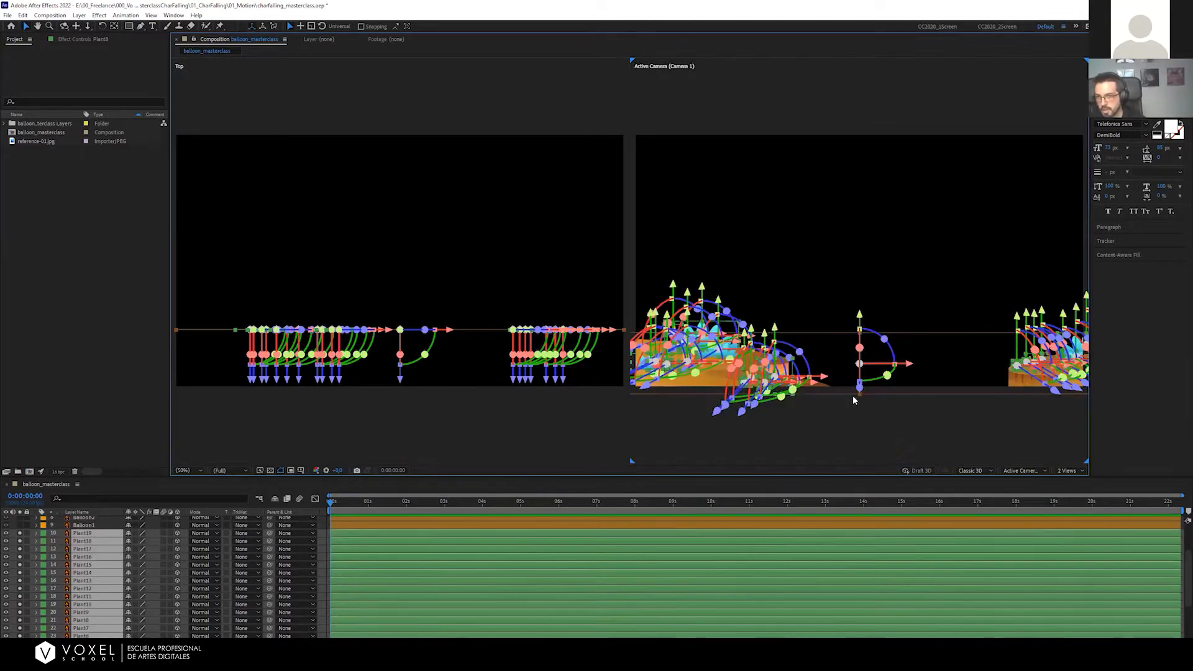
left_click(834, 437)
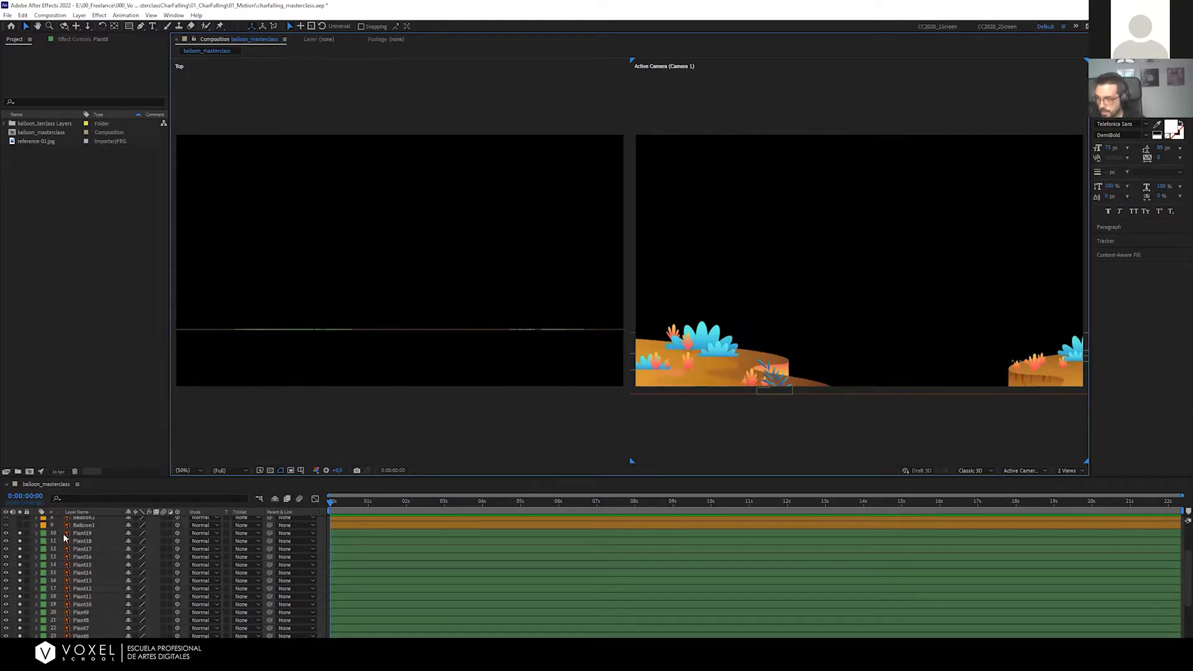
left_click(83, 534)
scroll(85, 583, "down", 4)
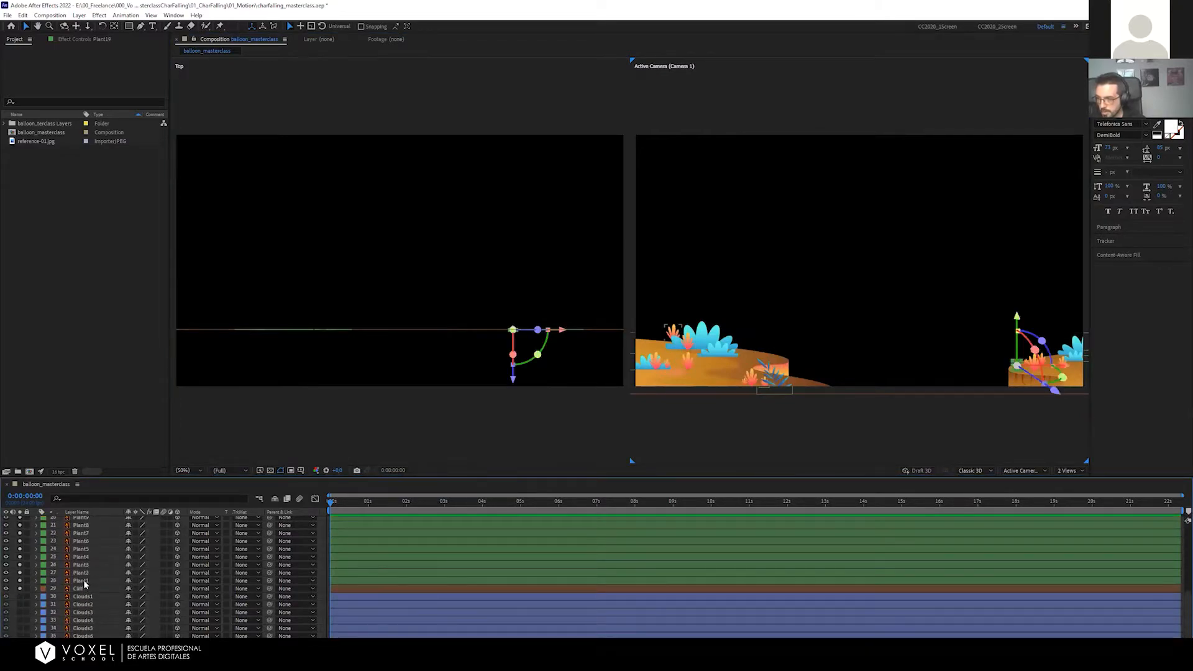
left_click(84, 580, "shift")
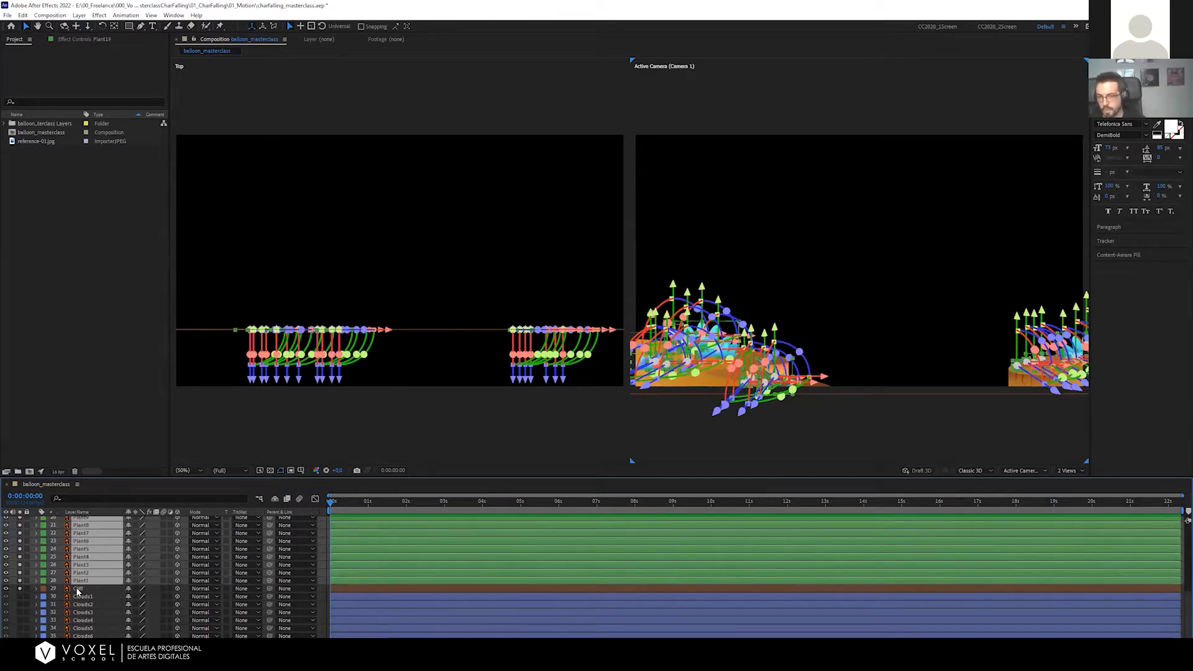
left_click(323, 560)
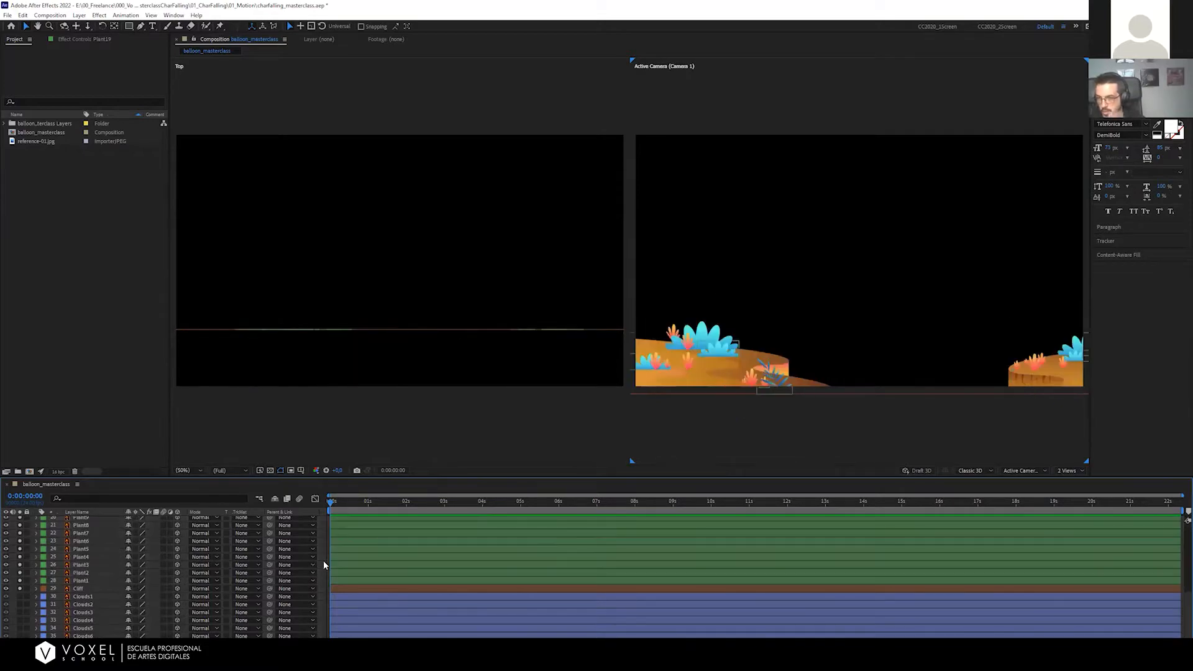
Create a new composition and set its size to 1920 × 1080 px
left_click(108, 263)
key("ctrl+n")
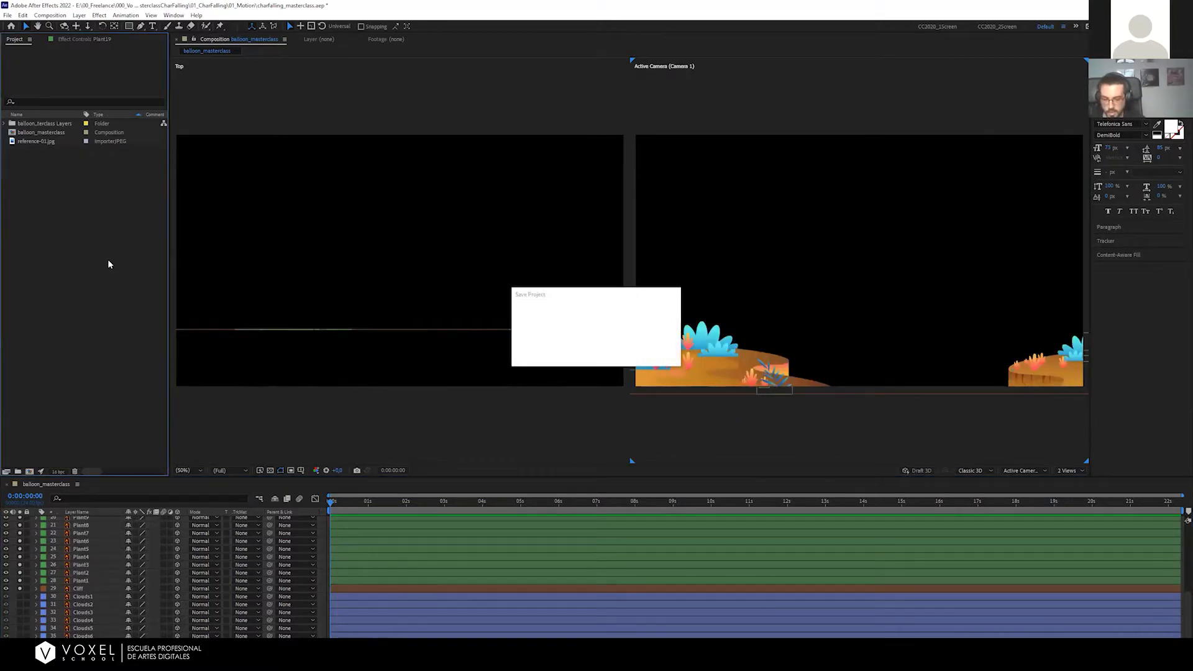
key("Return")
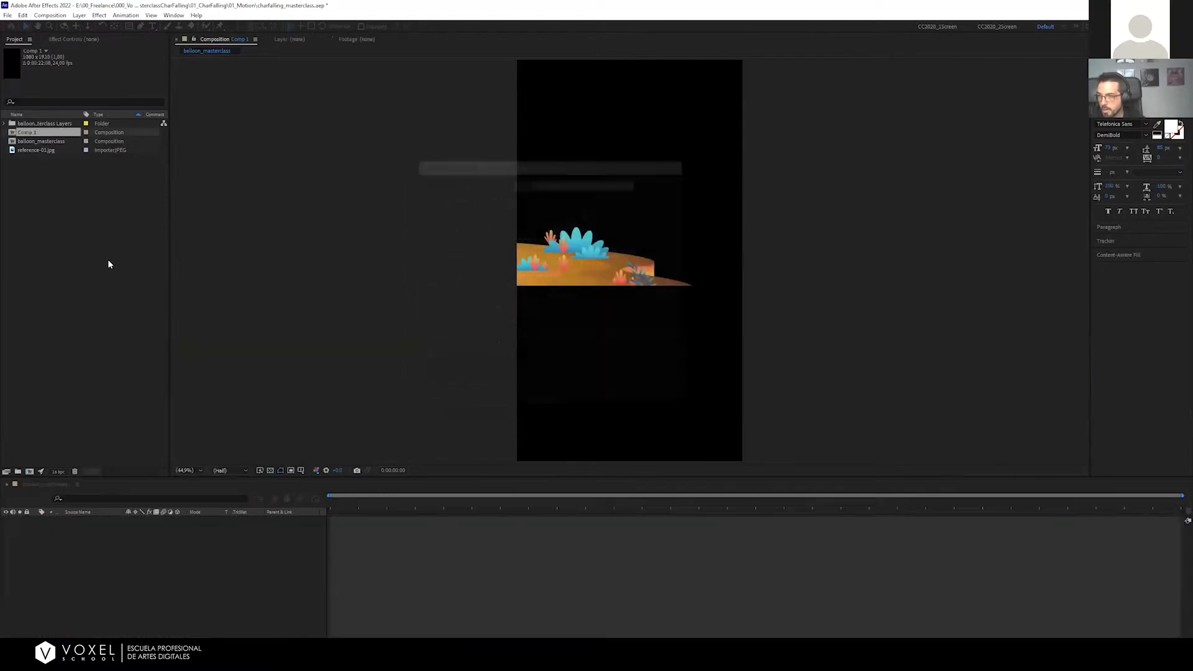
key("ctrl+k")
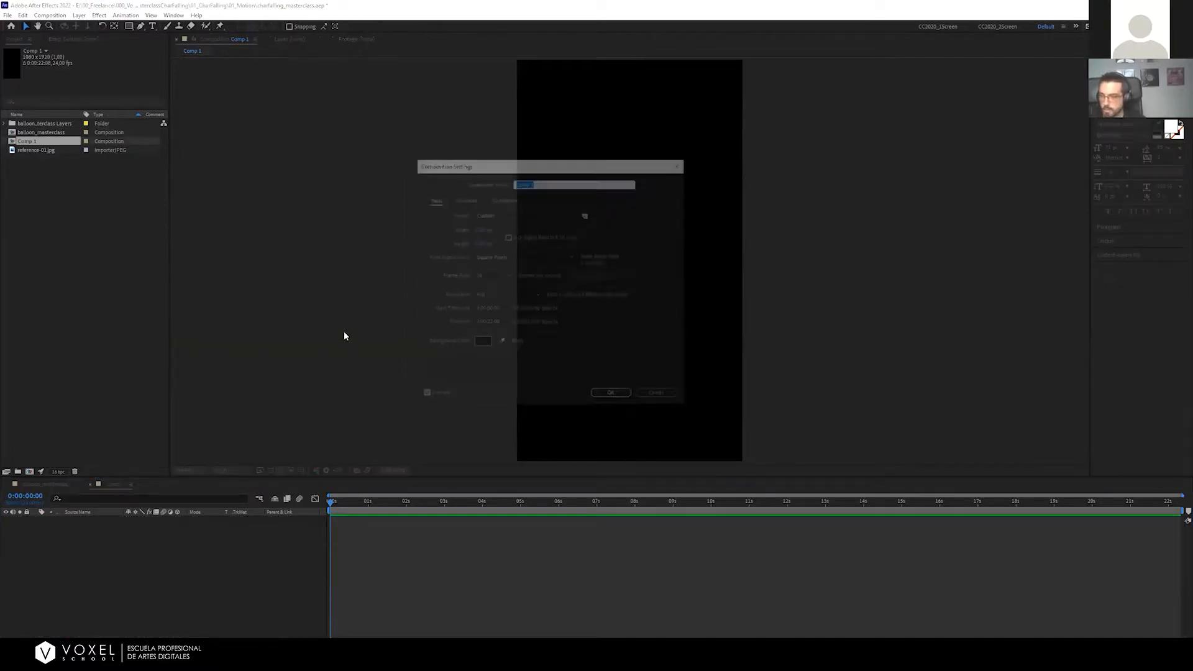
left_click(474, 228)
type("1920")
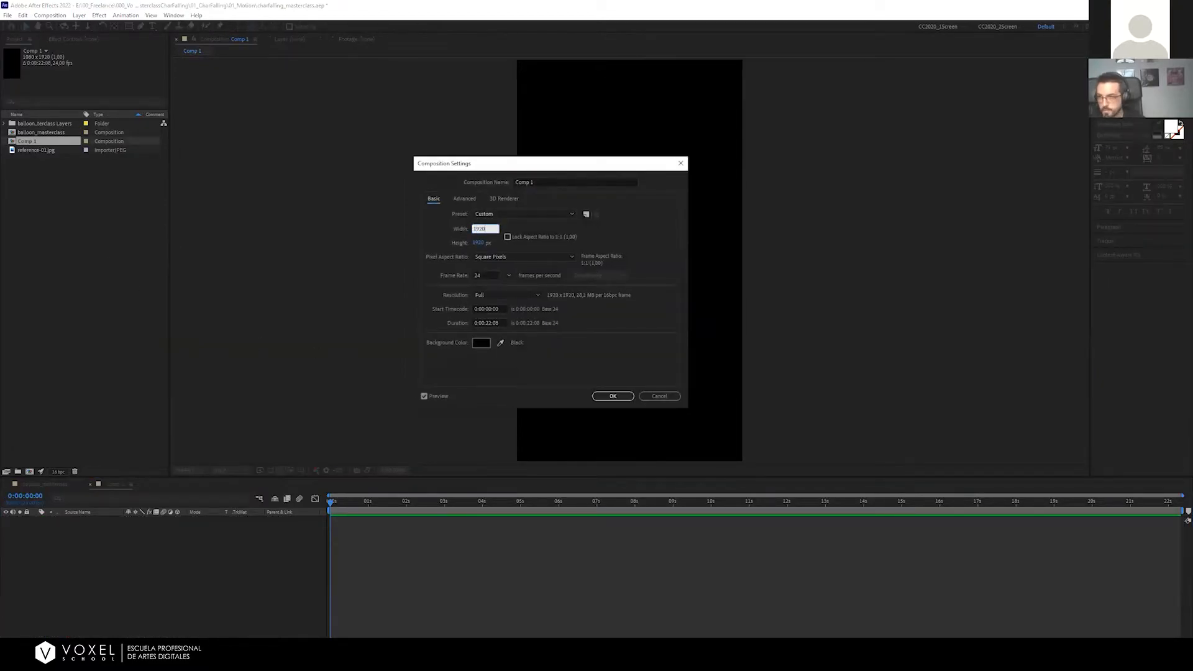
key("Tab")
type("1080")
key("Return")
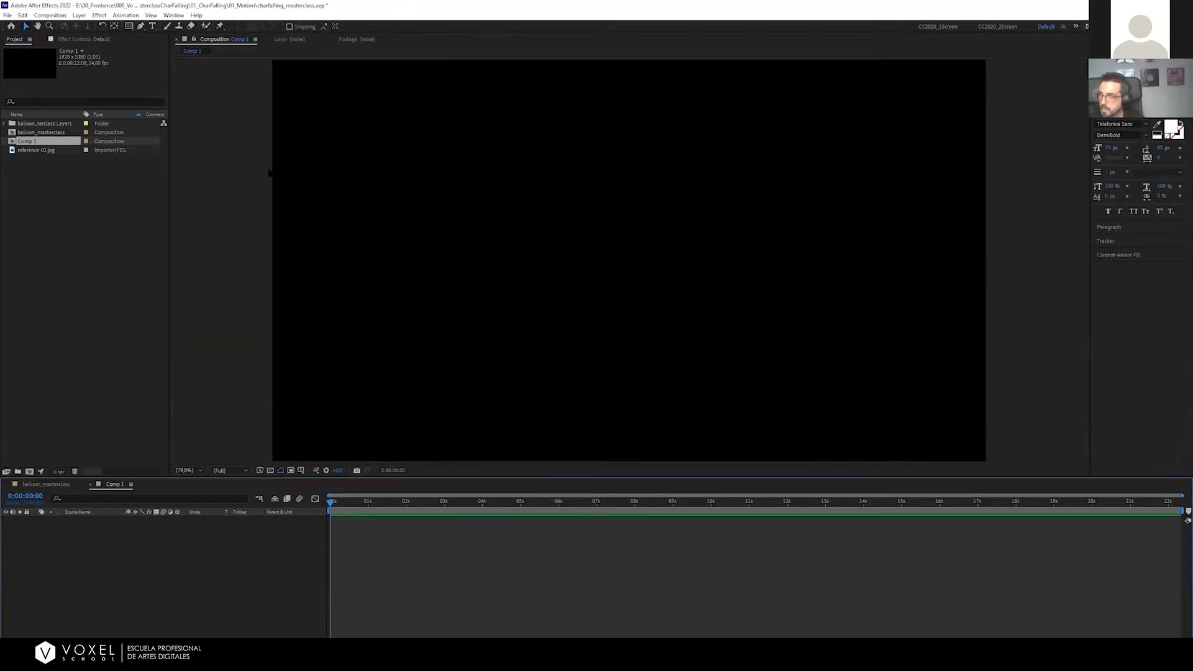
Draw a white square in the upper-left part of the new composition and add a Position keyframe at 0 seconds
left_click(128, 27)
left_click_drag(362, 130, 433, 155)
key("v")
key("p")
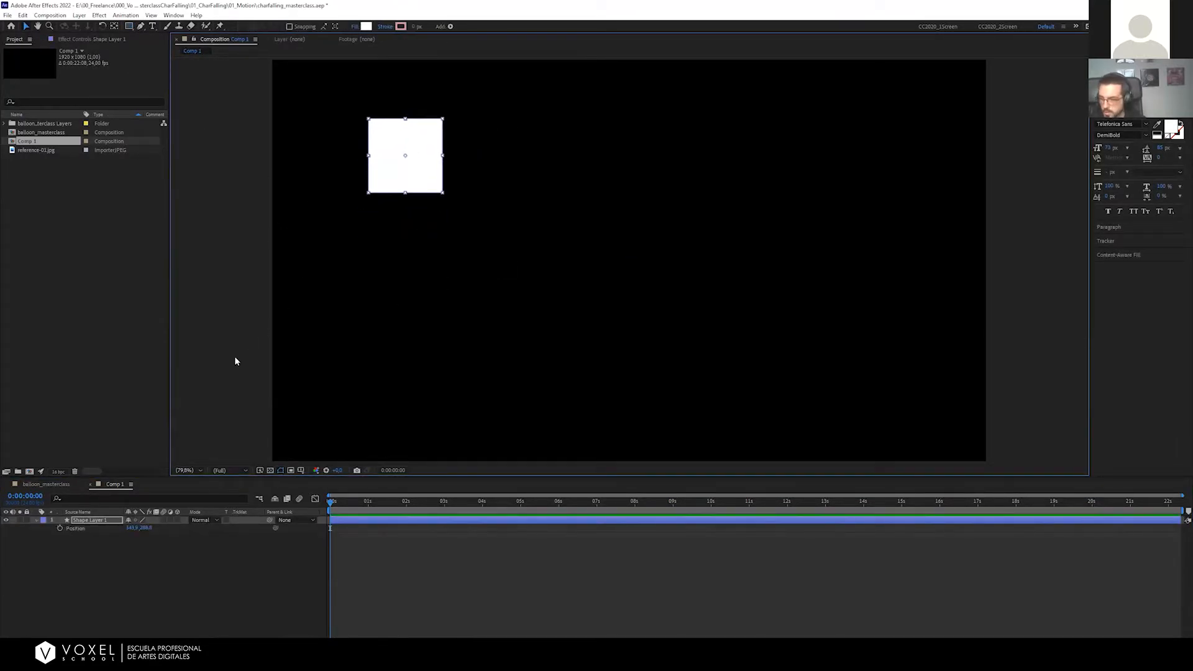
left_click(60, 528)
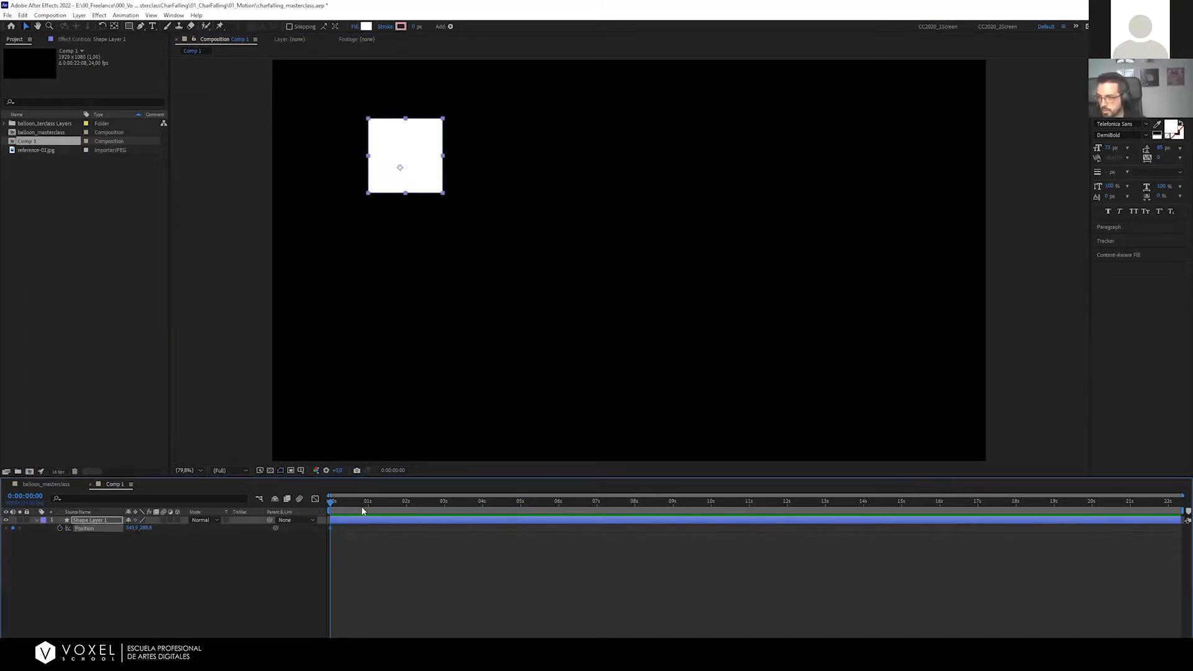
left_click_drag(363, 509, 400, 505)
left_click_drag(438, 163, 876, 163)
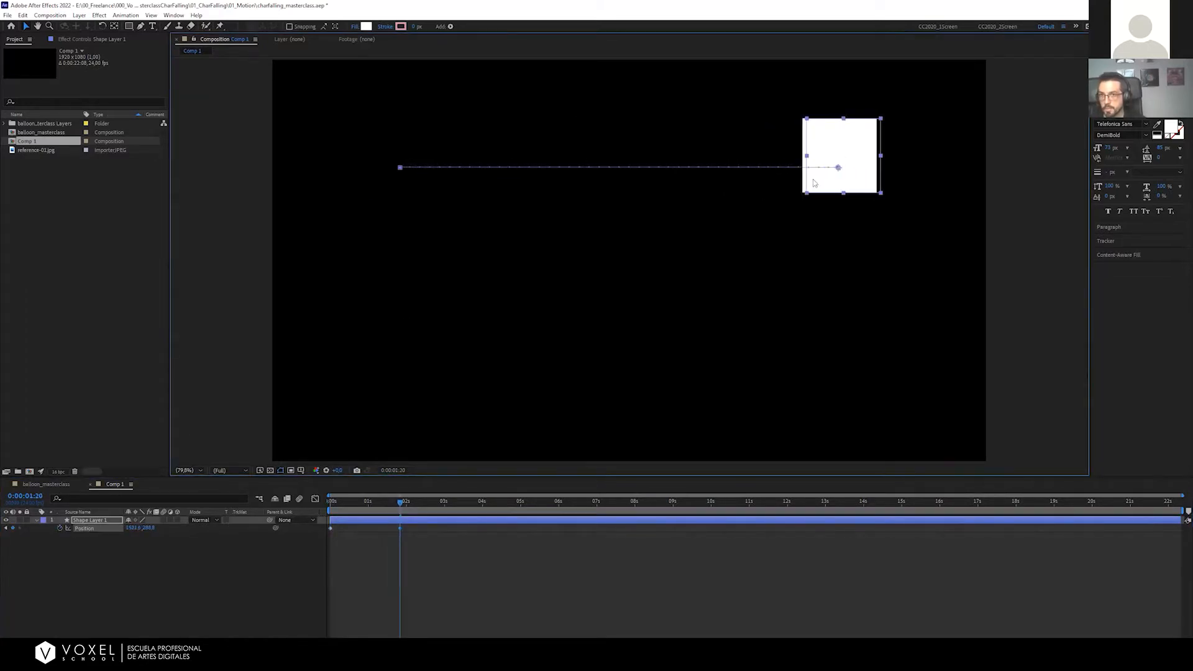
key("ctrl+z")
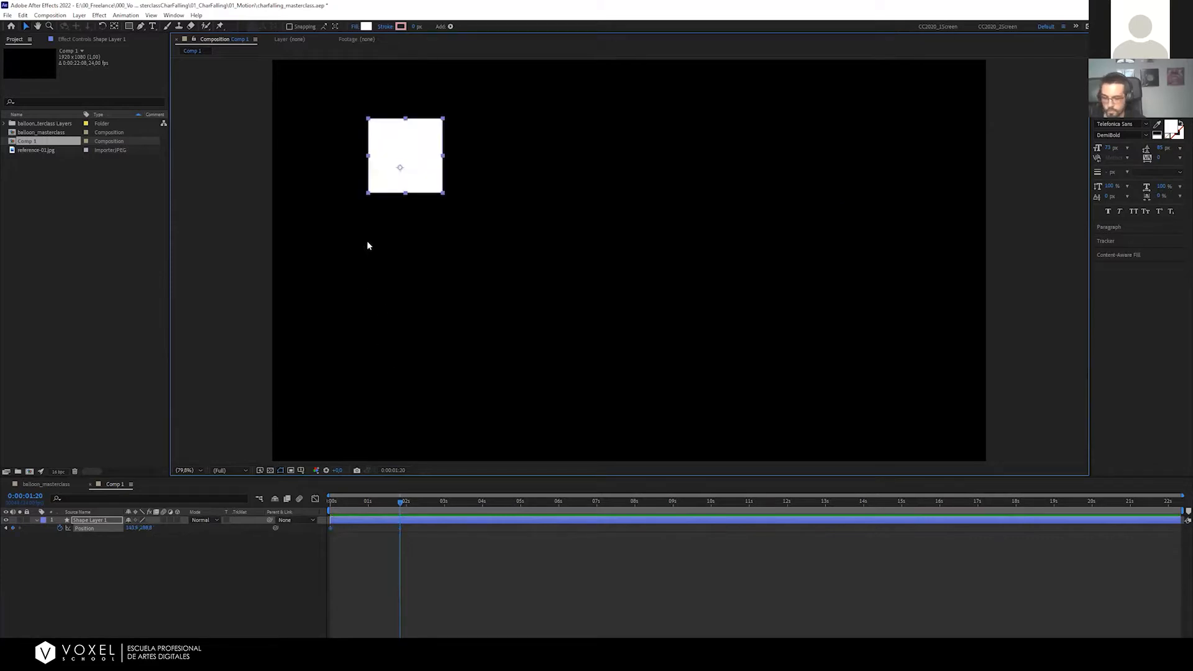
Centre the square's anchor point within the shape and remove all of its Position keyframes
key("y")
left_click_drag(399, 168, 406, 158)
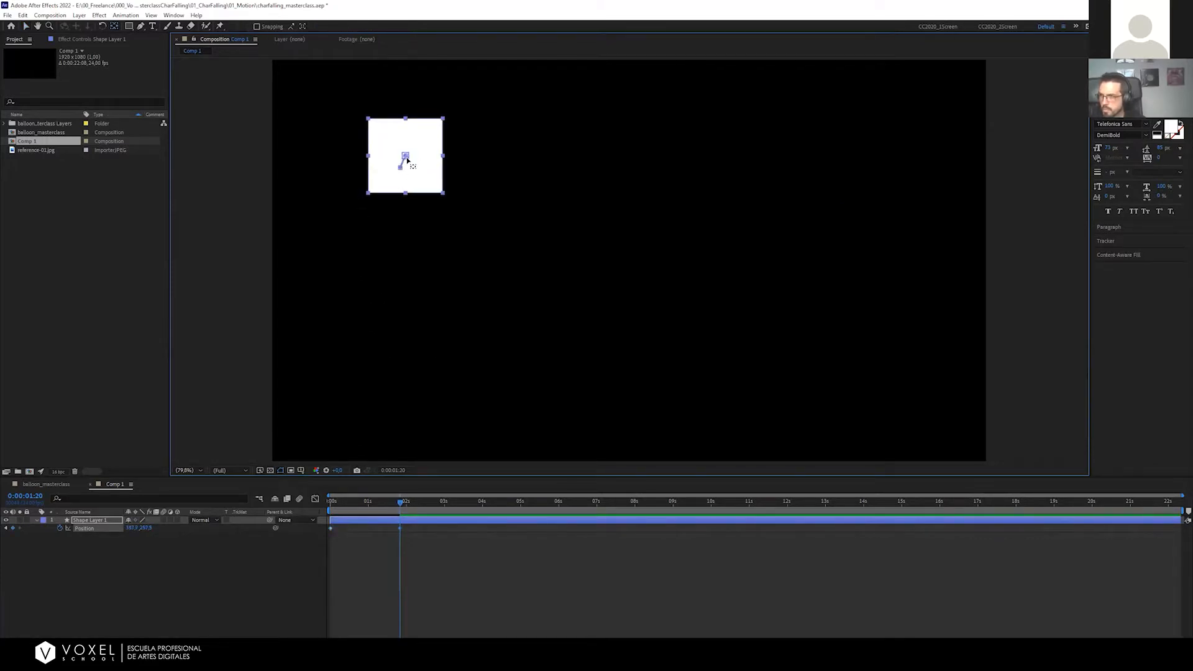
left_click(60, 528)
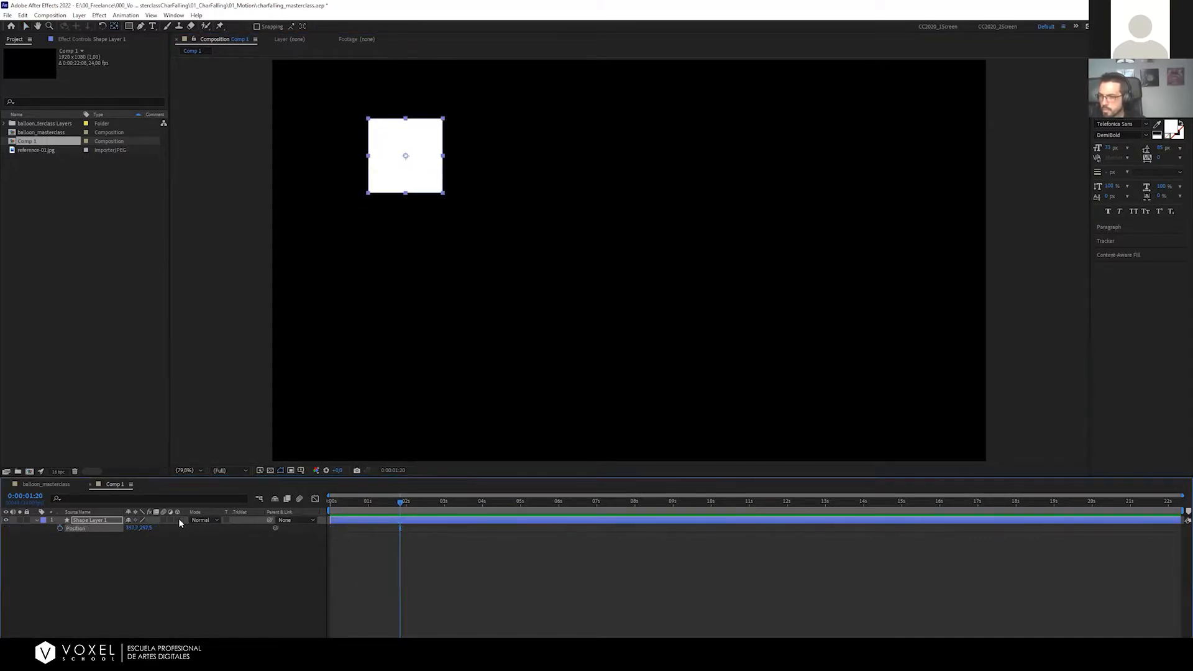
Animate the square's Position from 0 to 2 seconds so it travels horizontally to the right, and preview the movement
left_click_drag(336, 503, 145, 521)
left_click(406, 501)
key("v")
left_click_drag(404, 184, 818, 186)
key("space")
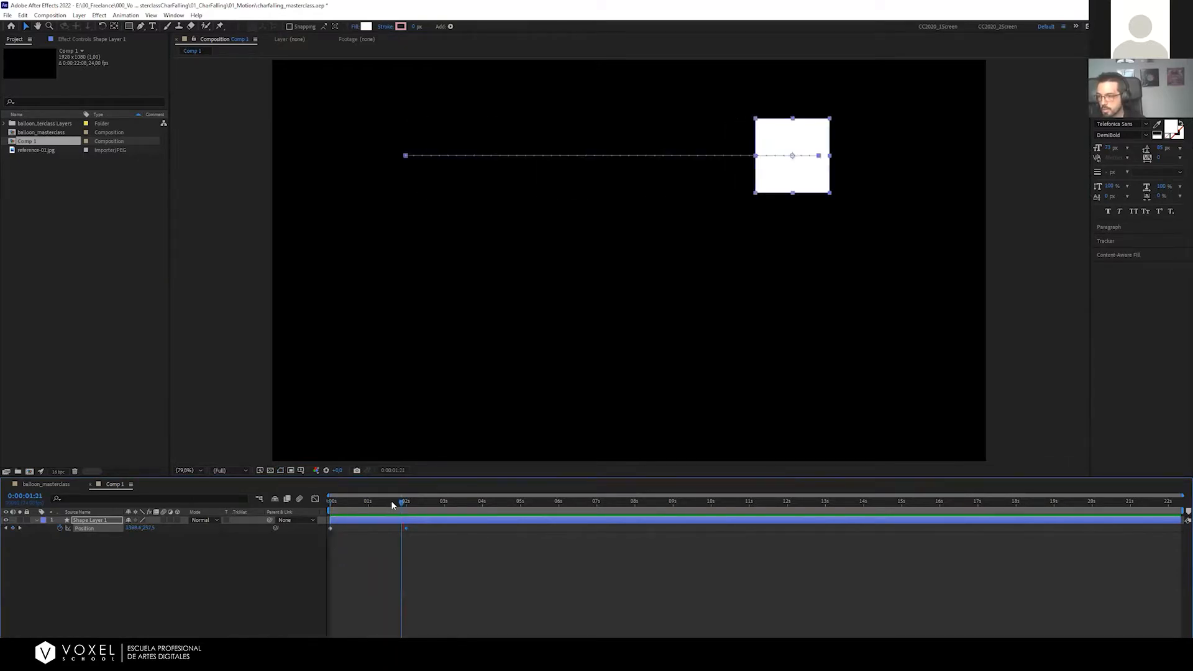
left_click_drag(390, 500, 236, 481)
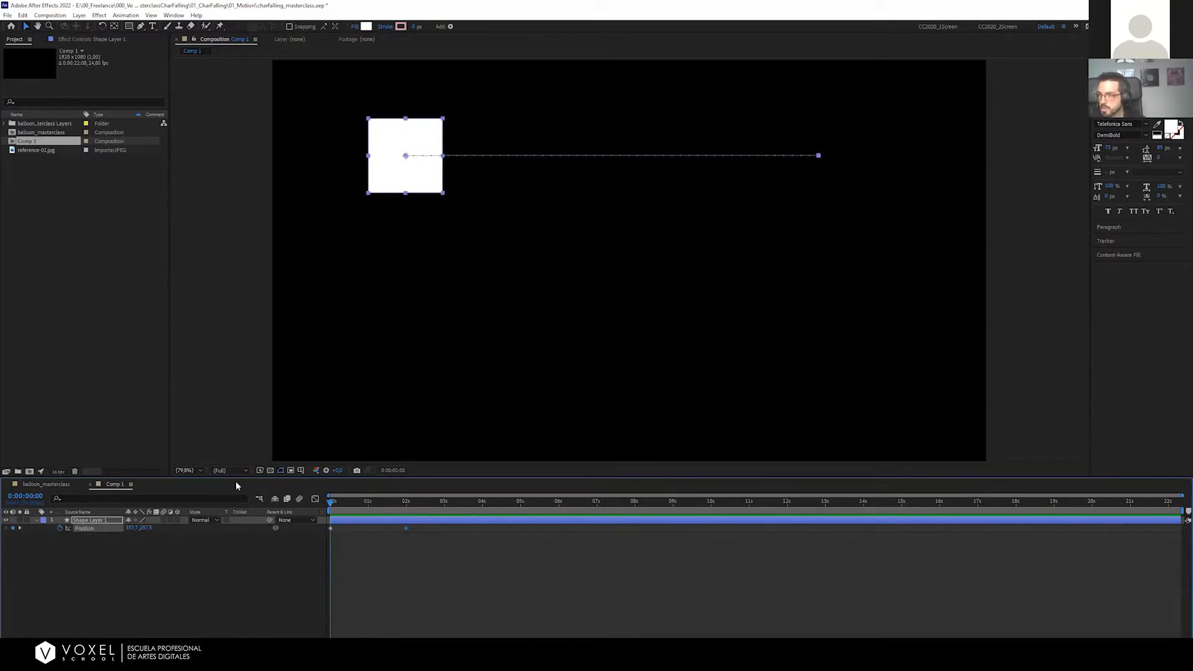
Draw a white circle on its own shape layer and place it below the square
left_click(200, 93)
left_click(125, 15)
left_click(126, 15)
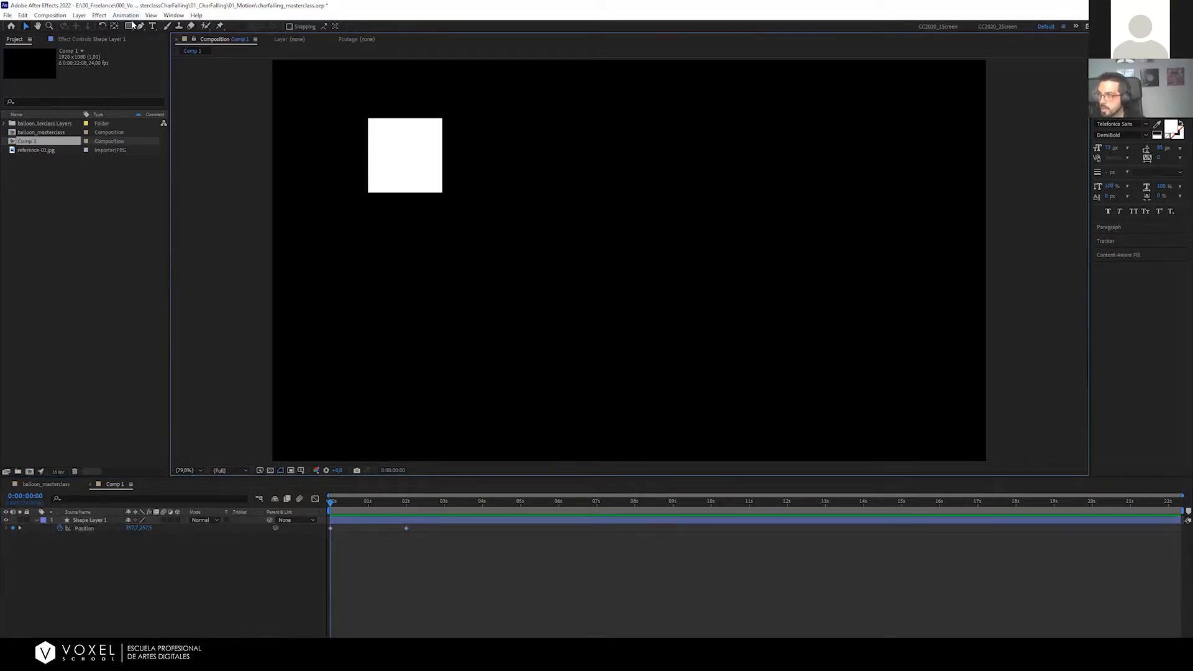
left_click_drag(129, 26, 165, 46)
left_click_drag(412, 322, 472, 261)
key("v")
left_click_drag(443, 301, 420, 294)
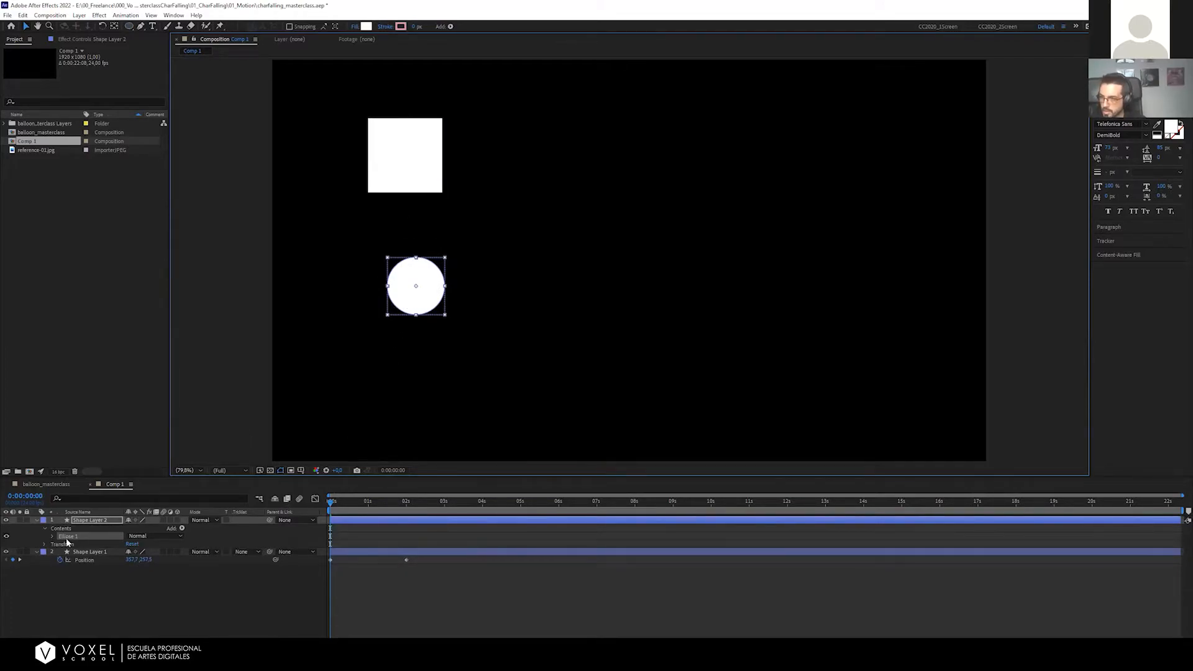
Parent the circle's layer to the square's layer and rename the square's layer cubo
key("p")
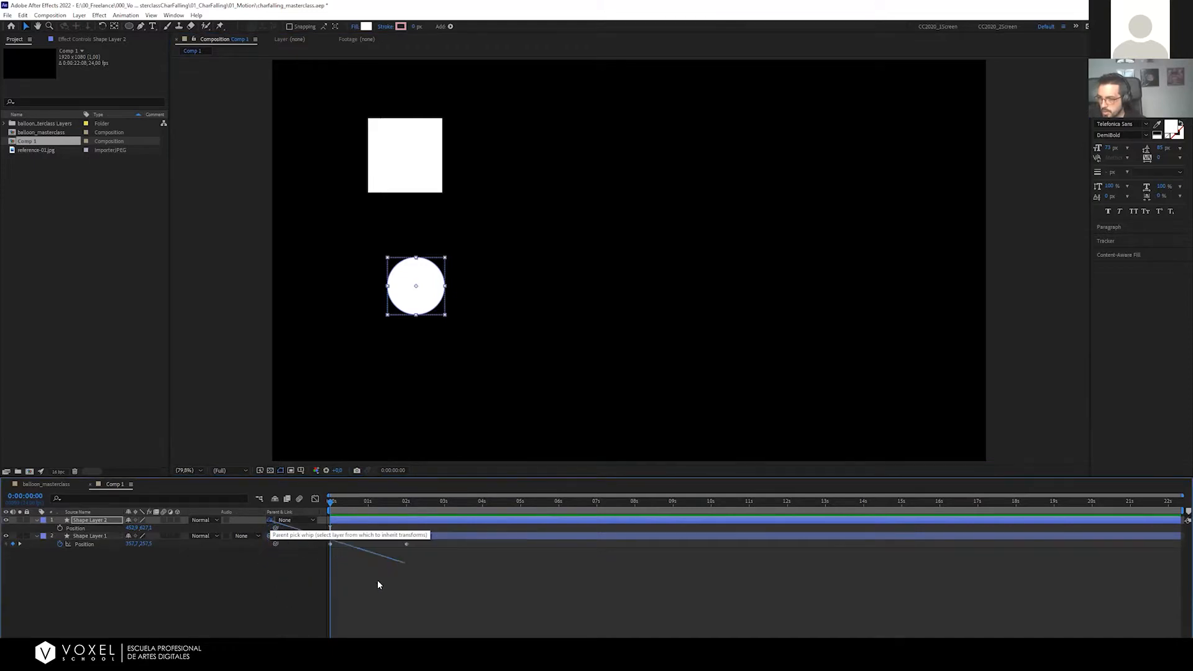
left_click_drag(226, 632, 87, 539)
key("Return")
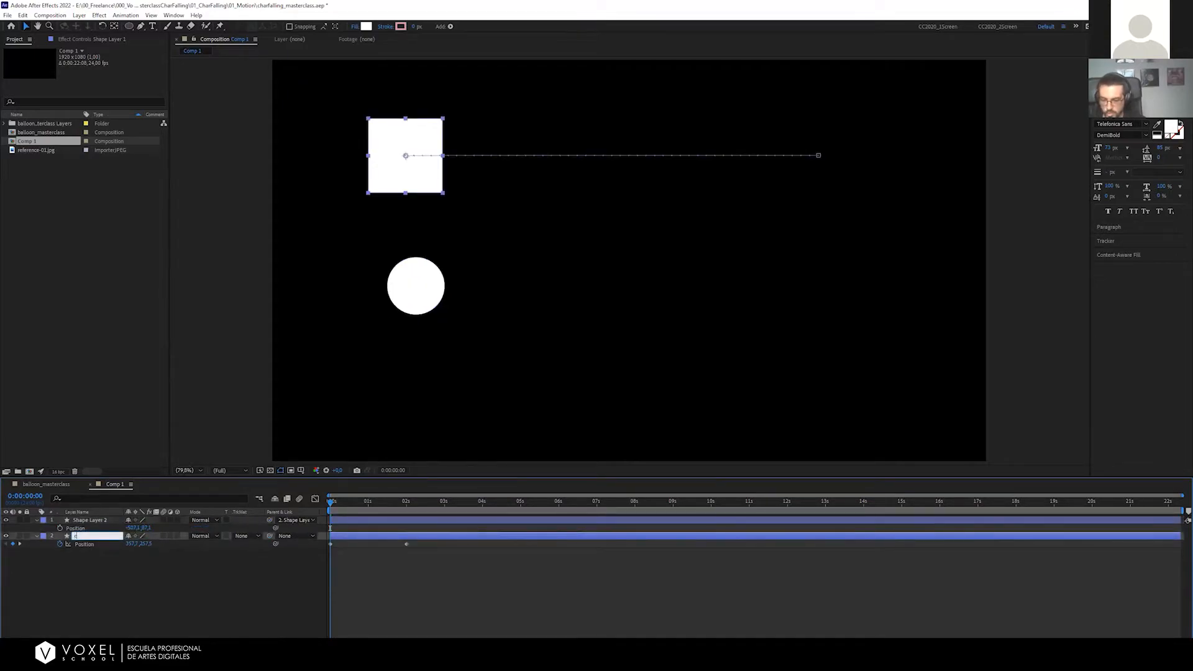
type("cubo")
key("Return")
Rename the circle's layer circle and centre its anchor point within the shape
left_click(94, 520)
key("Return")
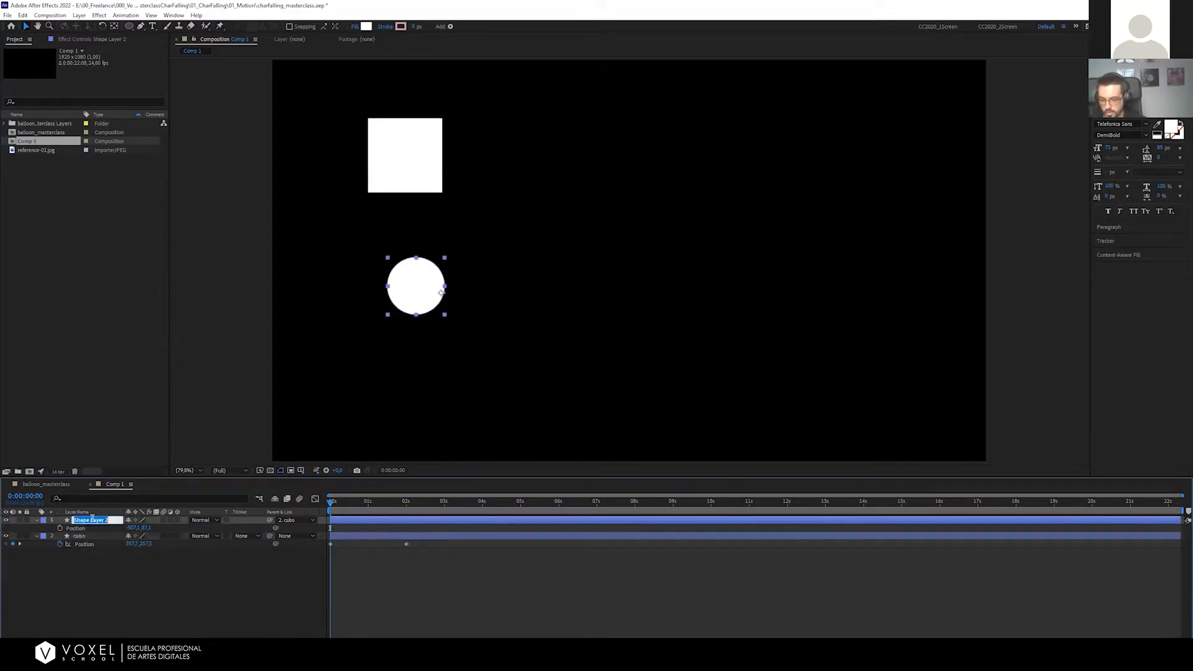
type("circle")
key("Return")
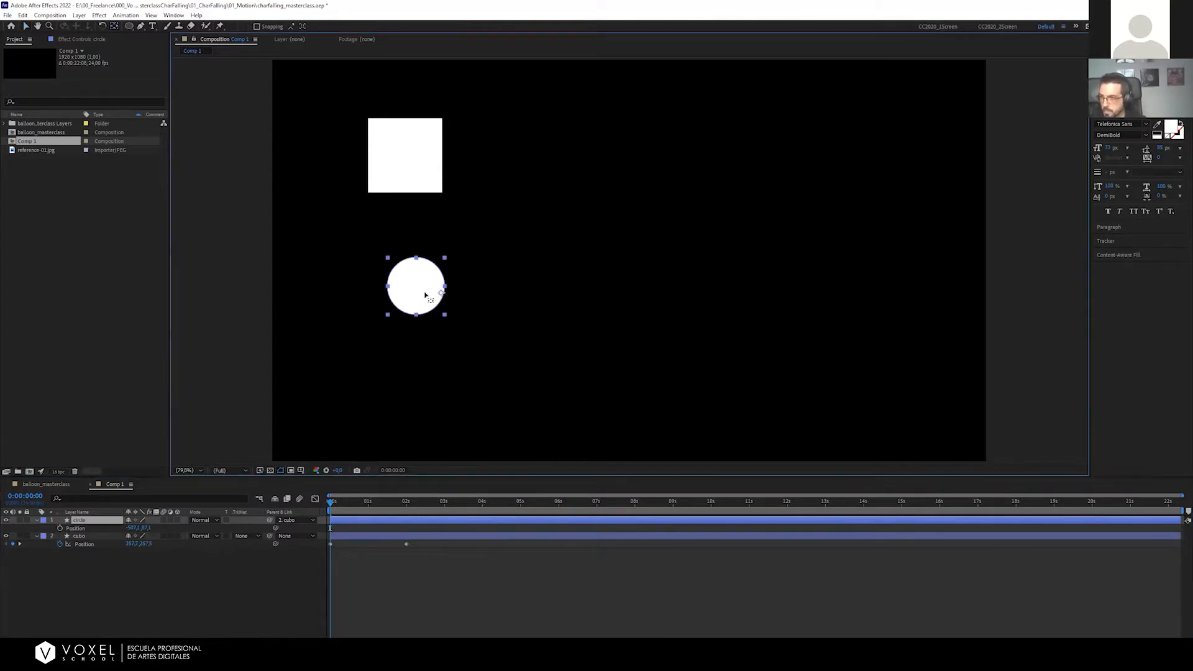
key("ctrl+alt+Home")
left_click(390, 550)
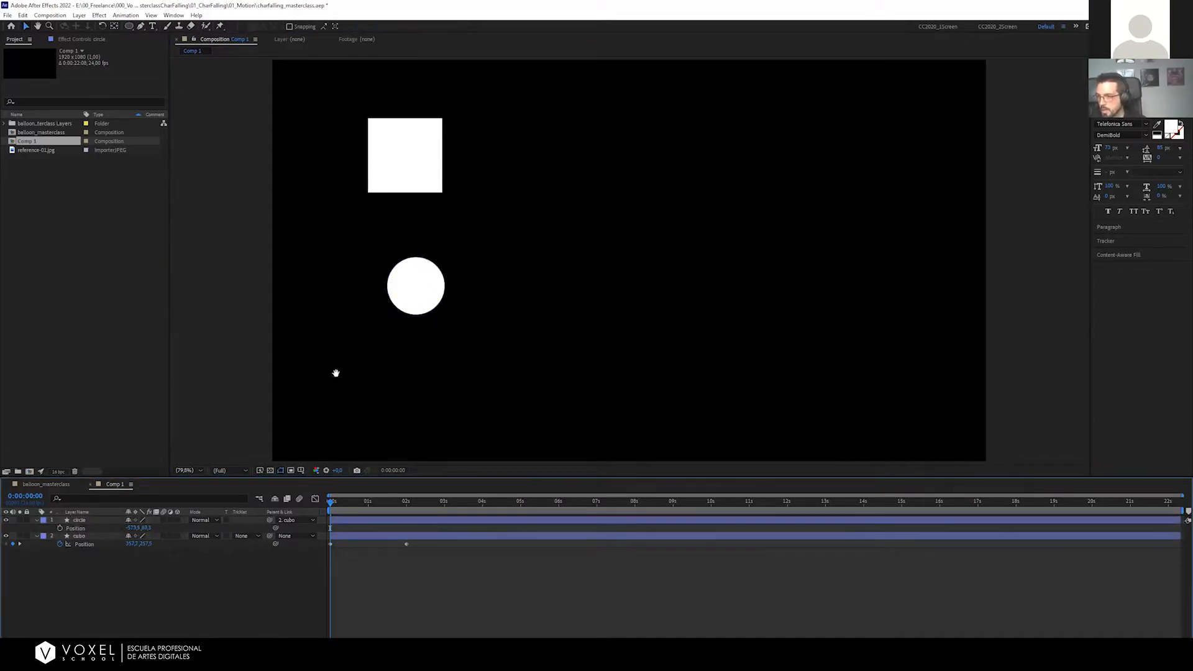
Delete the cubo layer's Position keyframes and arrange the square and circle near the middle of the composition
key("space")
left_click(366, 519)
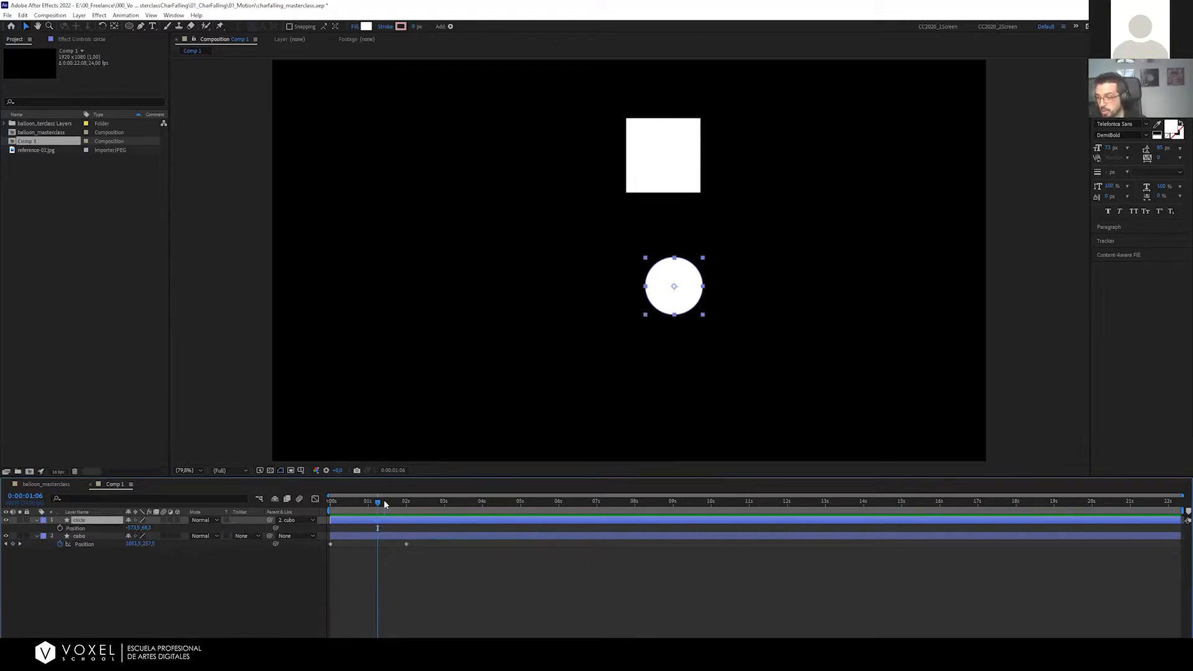
left_click_drag(382, 500, 415, 502)
left_click_drag(431, 554, 315, 536)
key("Delete")
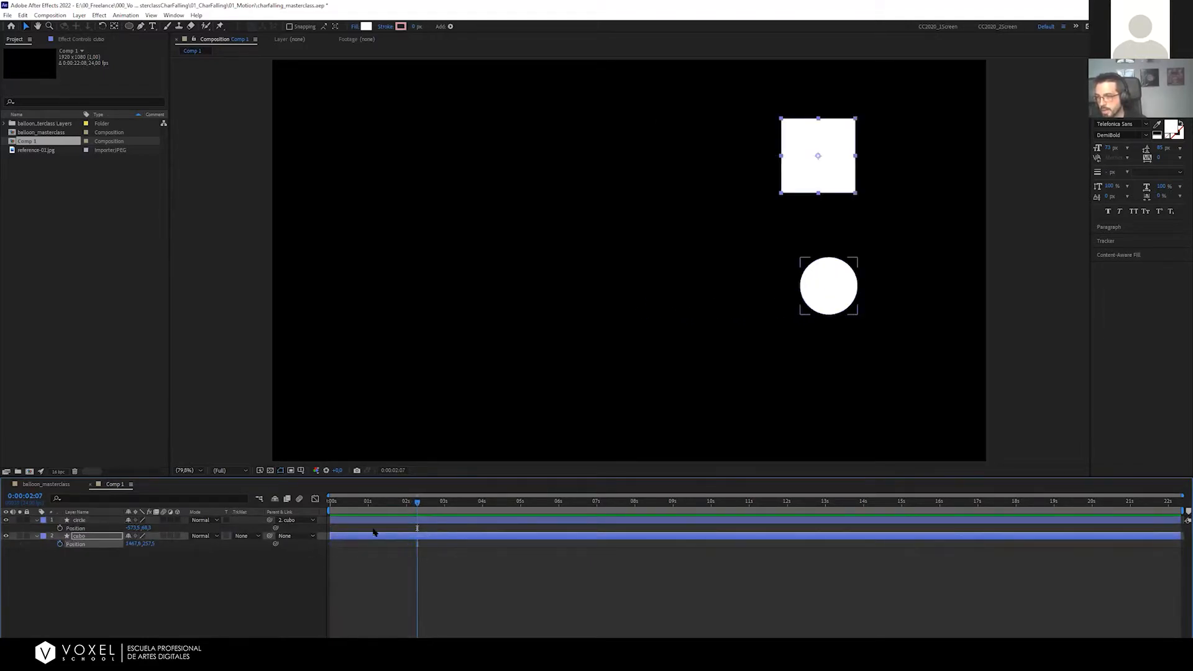
left_click_drag(813, 184, 598, 254)
left_click_drag(629, 371, 732, 294)
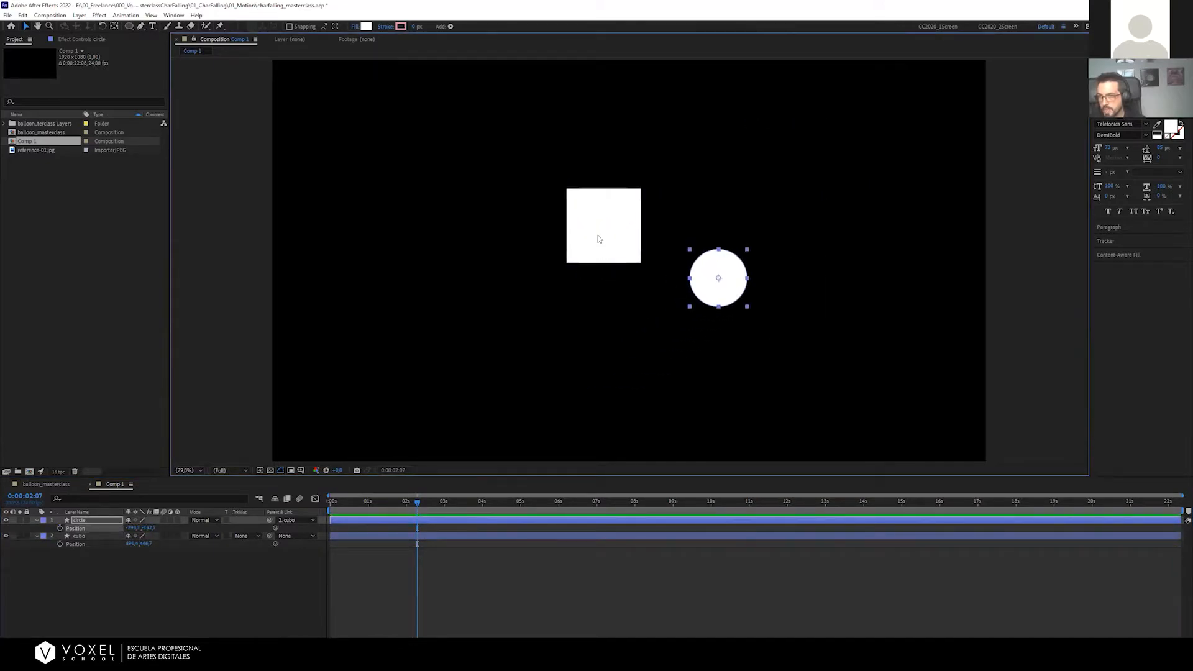
Remove the circle layer's parent, and try scaling the square and circle down together
left_click(600, 233)
left_click(708, 292, "shift")
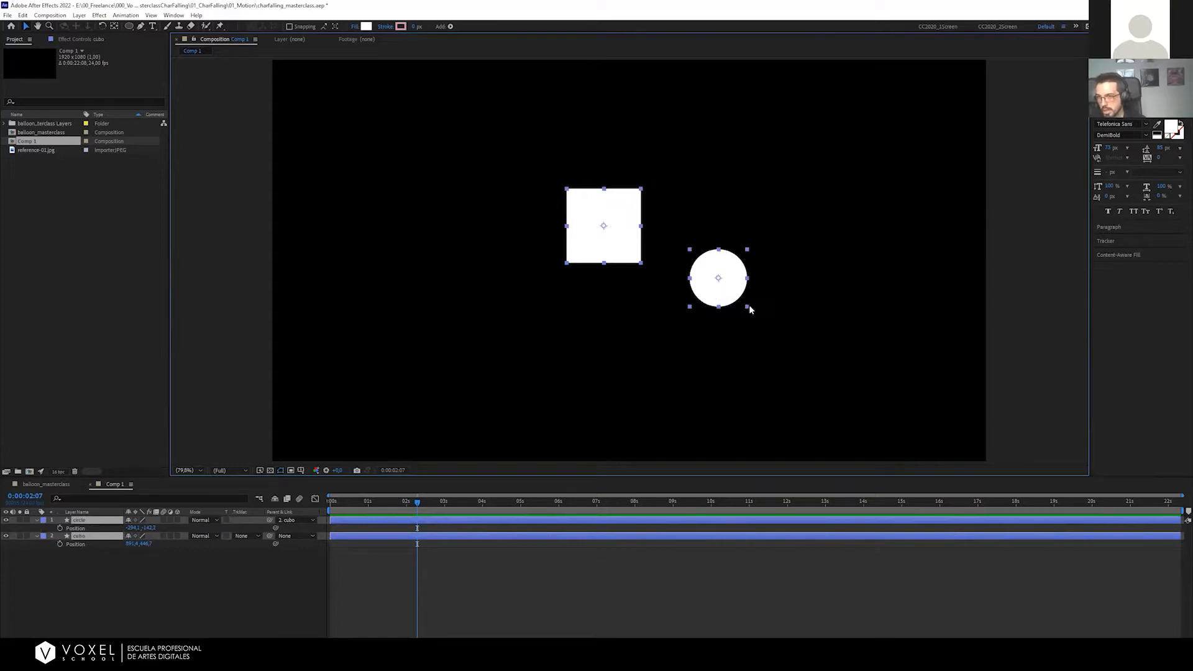
left_click(285, 523)
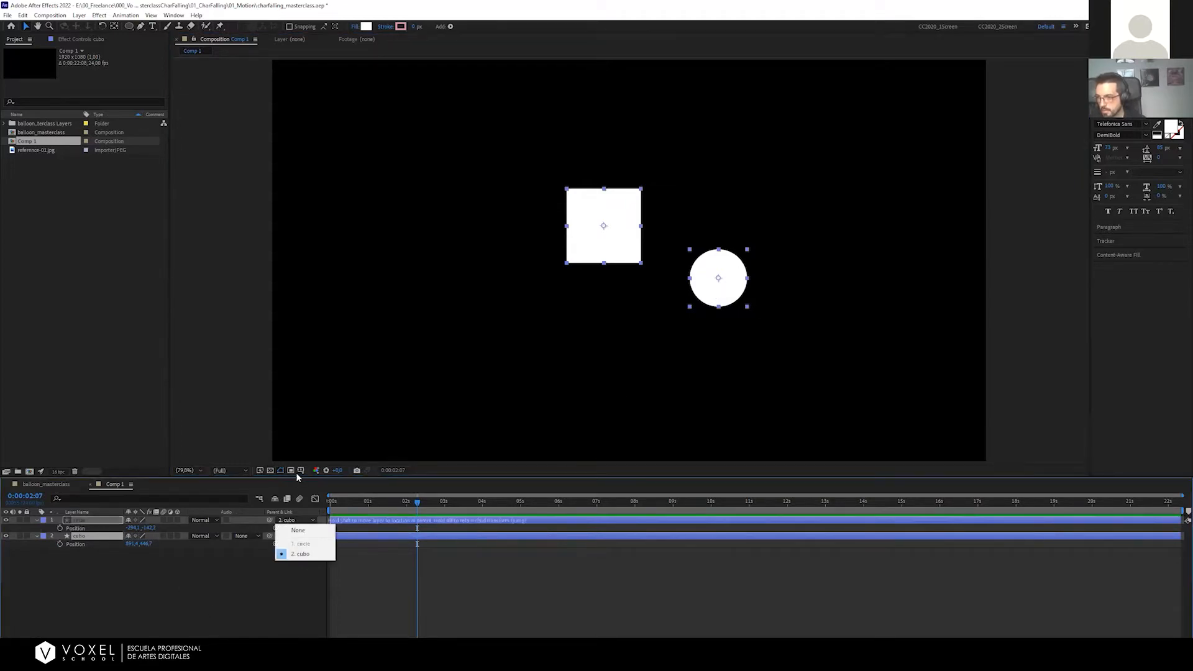
left_click(291, 530)
left_click_drag(747, 309, 663, 267)
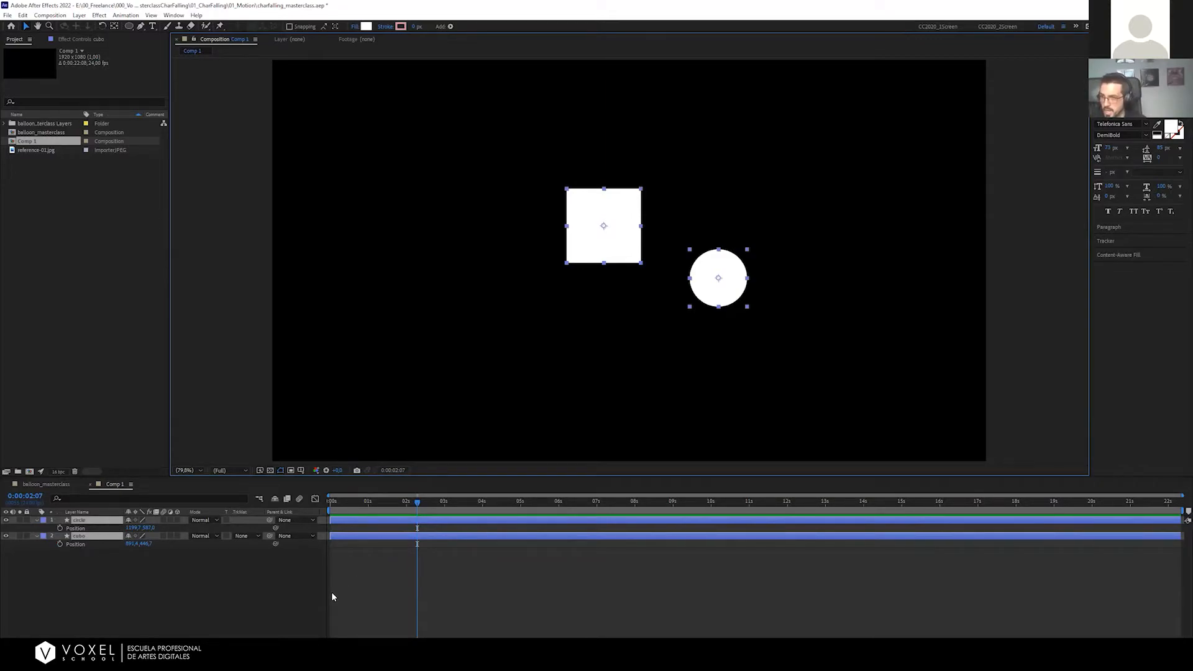
left_click(364, 575)
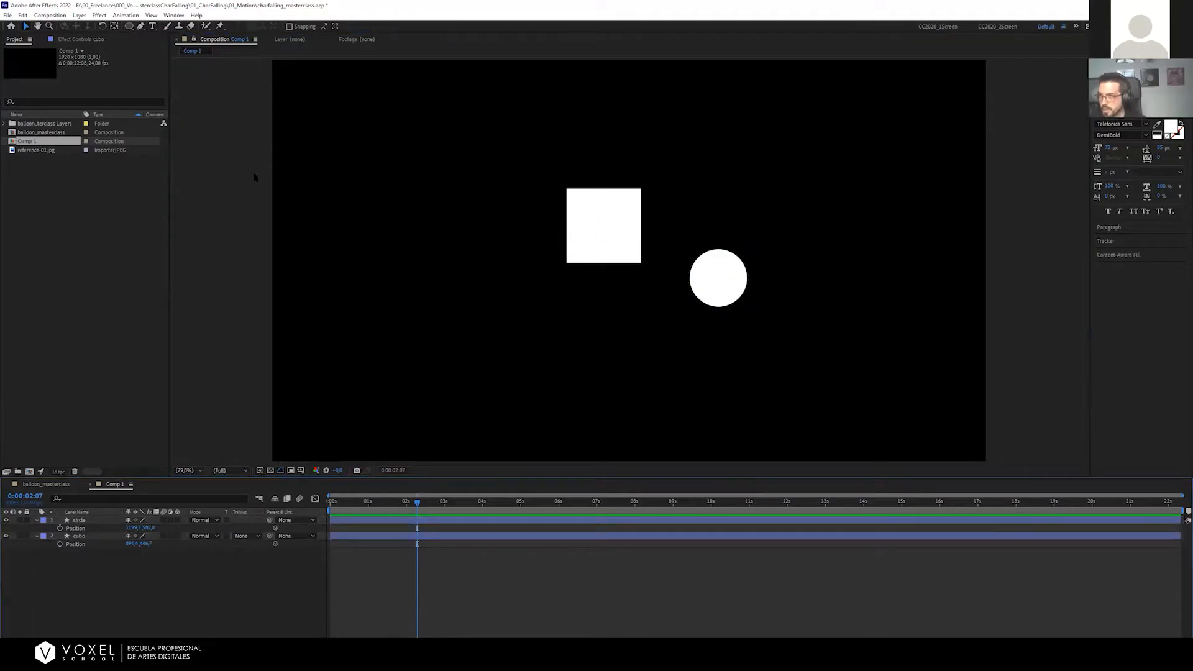
Add a null object to the test composition
left_click(80, 16)
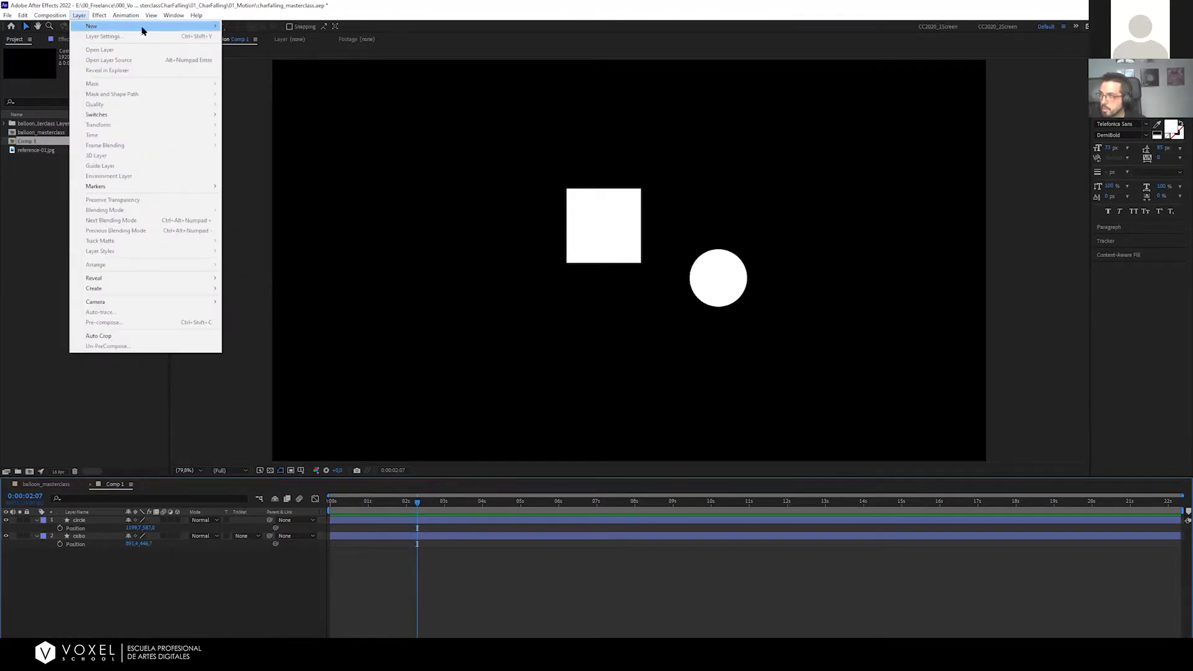
mouse_move(144, 26)
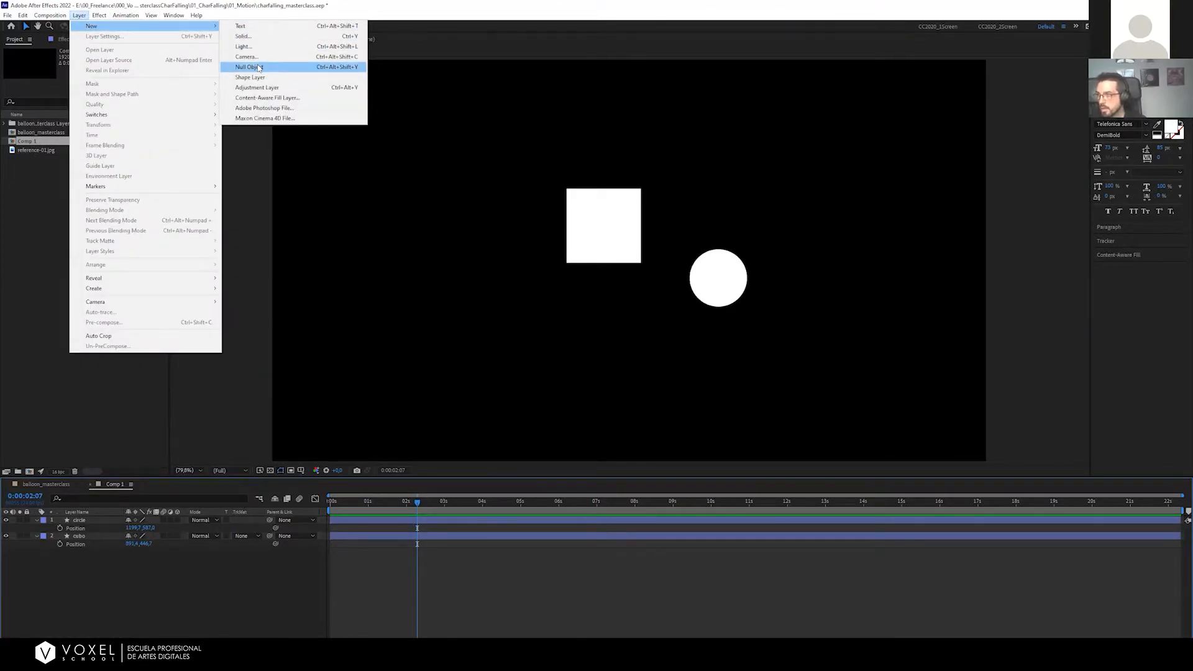
left_click(327, 68)
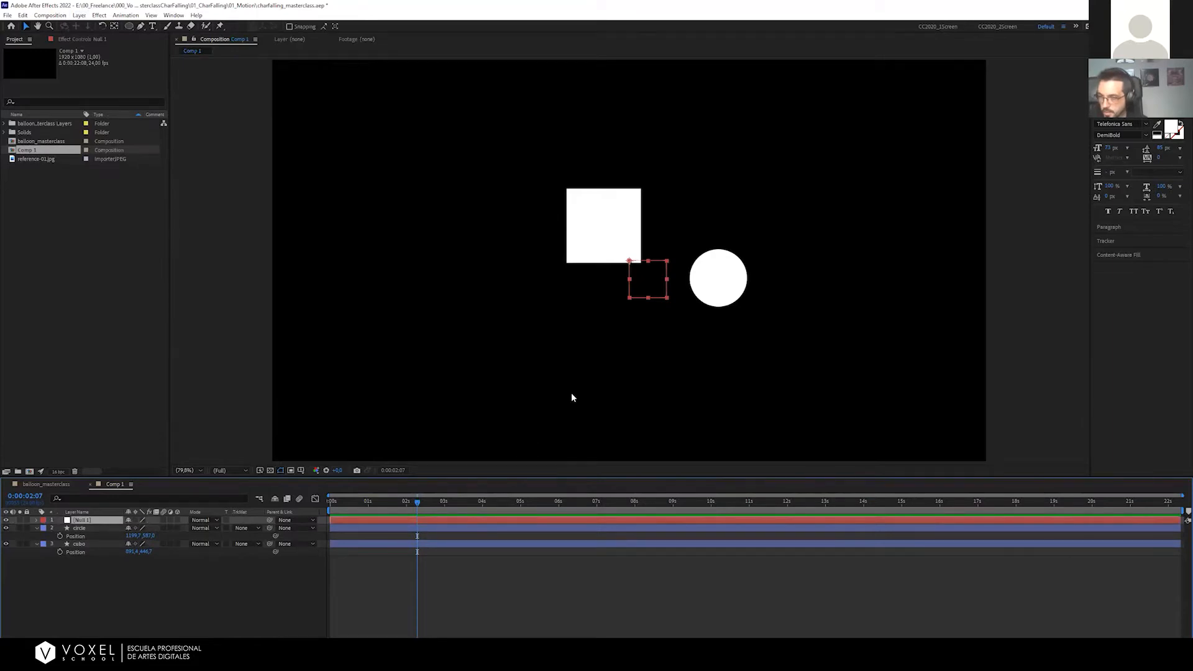
key("space")
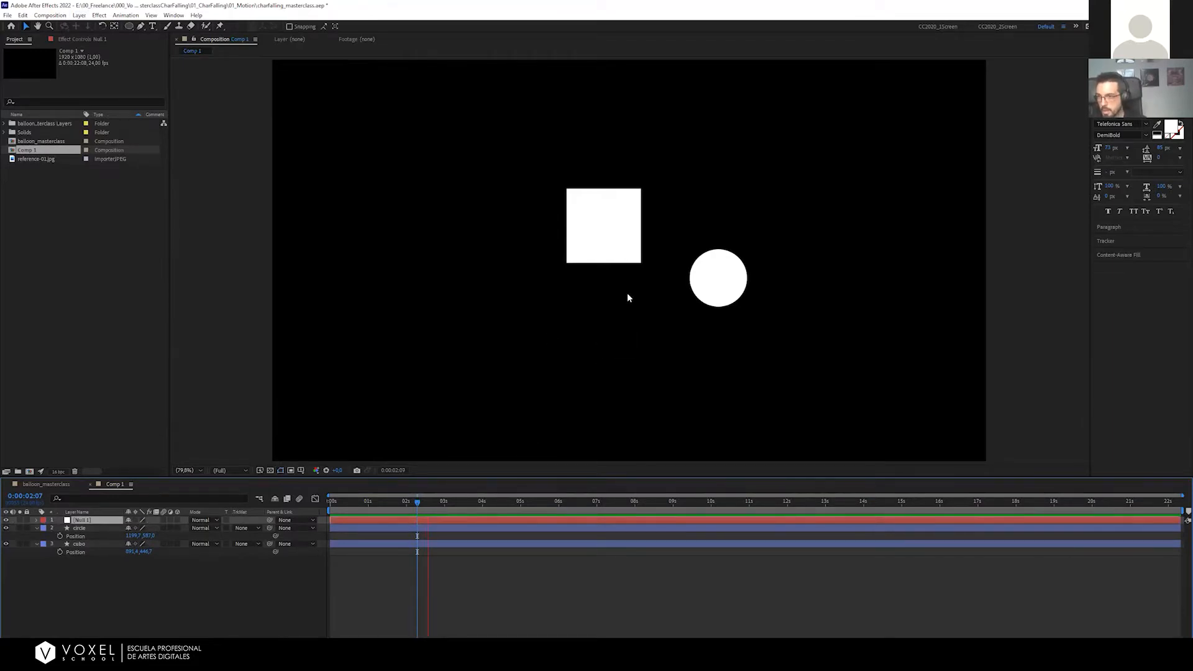
key("space")
left_click_drag(640, 272, 651, 274)
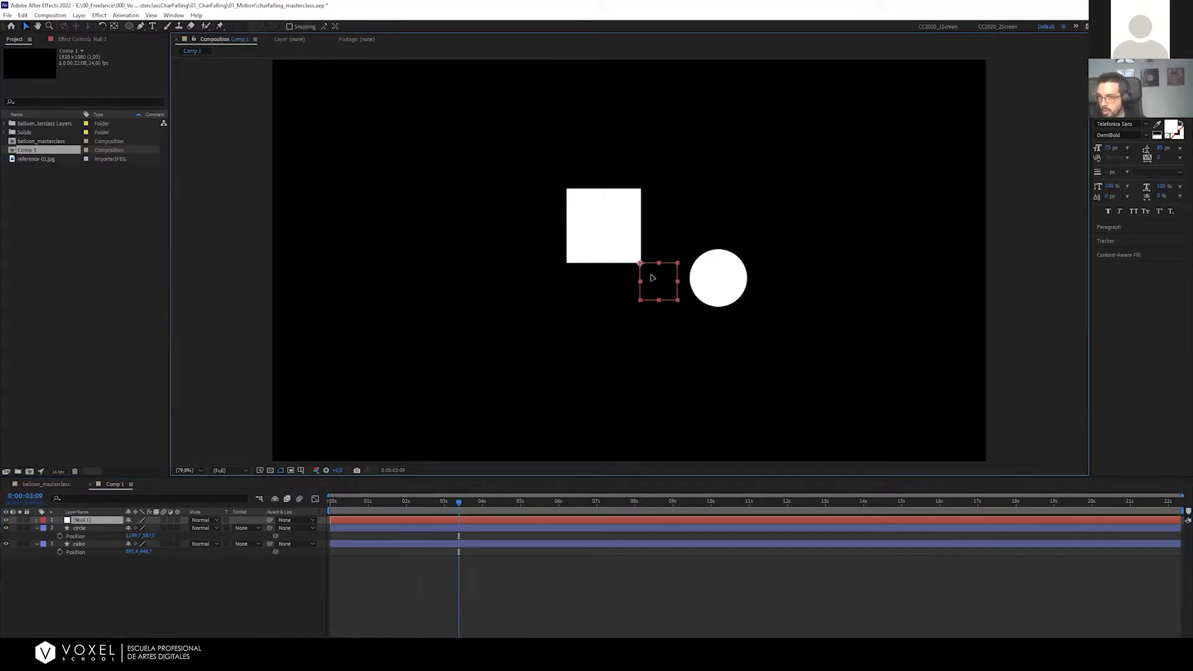
key("ctrl+z")
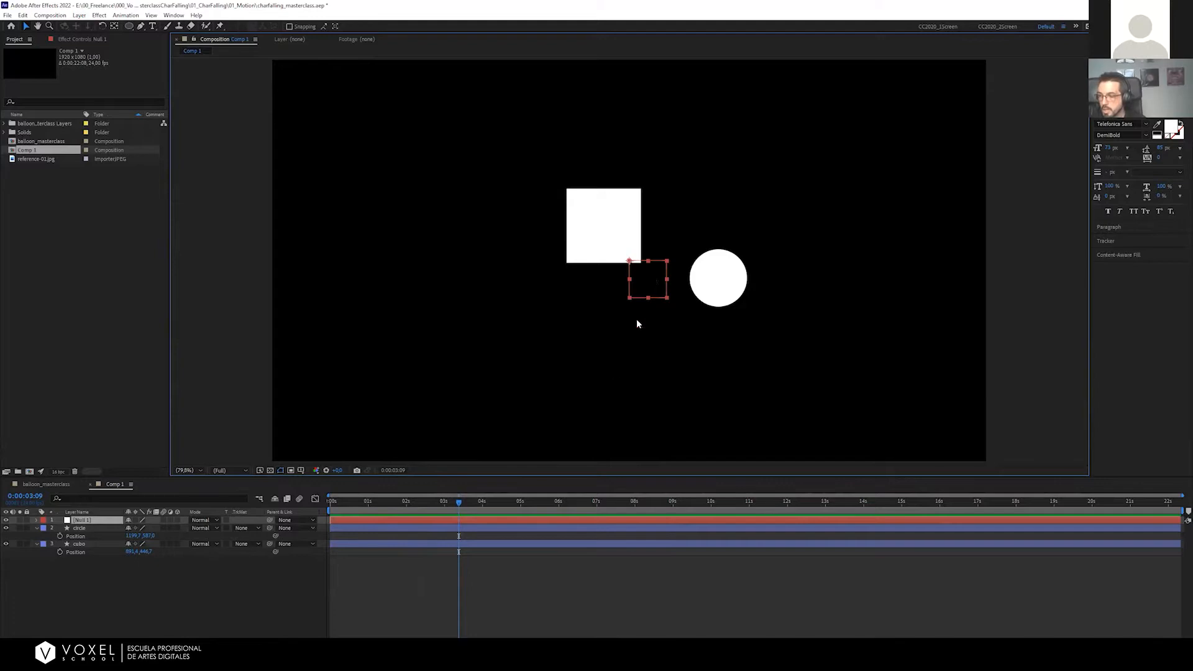
Collapse the layers' properties and parent both the circle and cubo layers to the null object
left_click(372, 562)
key("u")
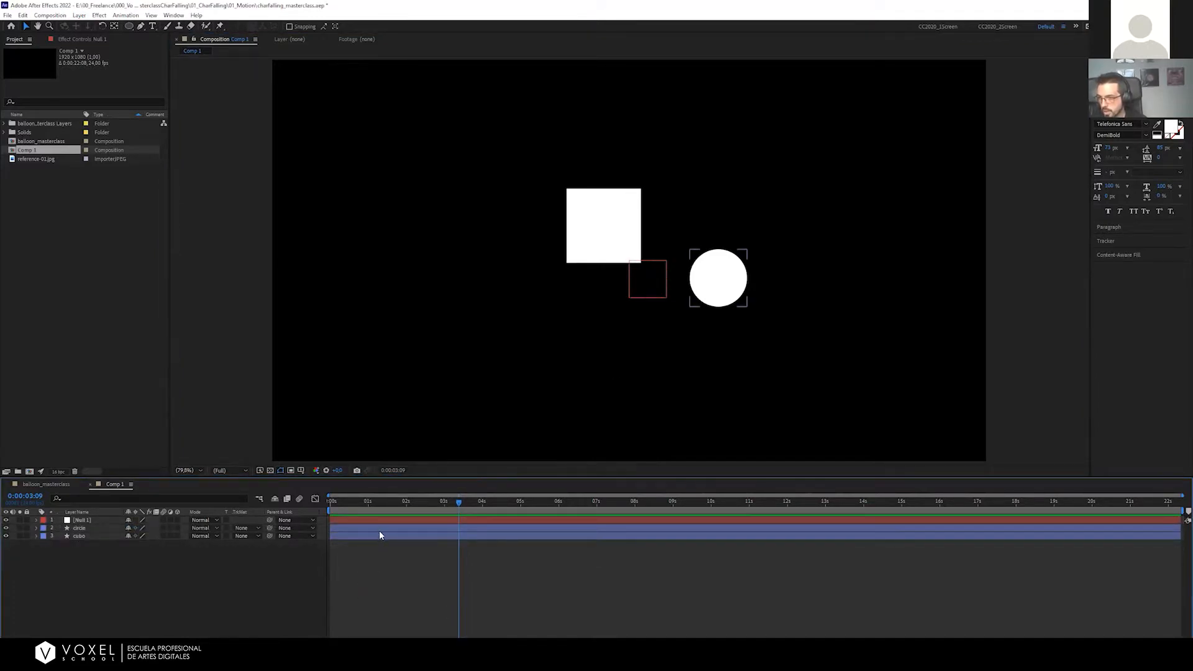
left_click(379, 533)
left_click(383, 528, "shift")
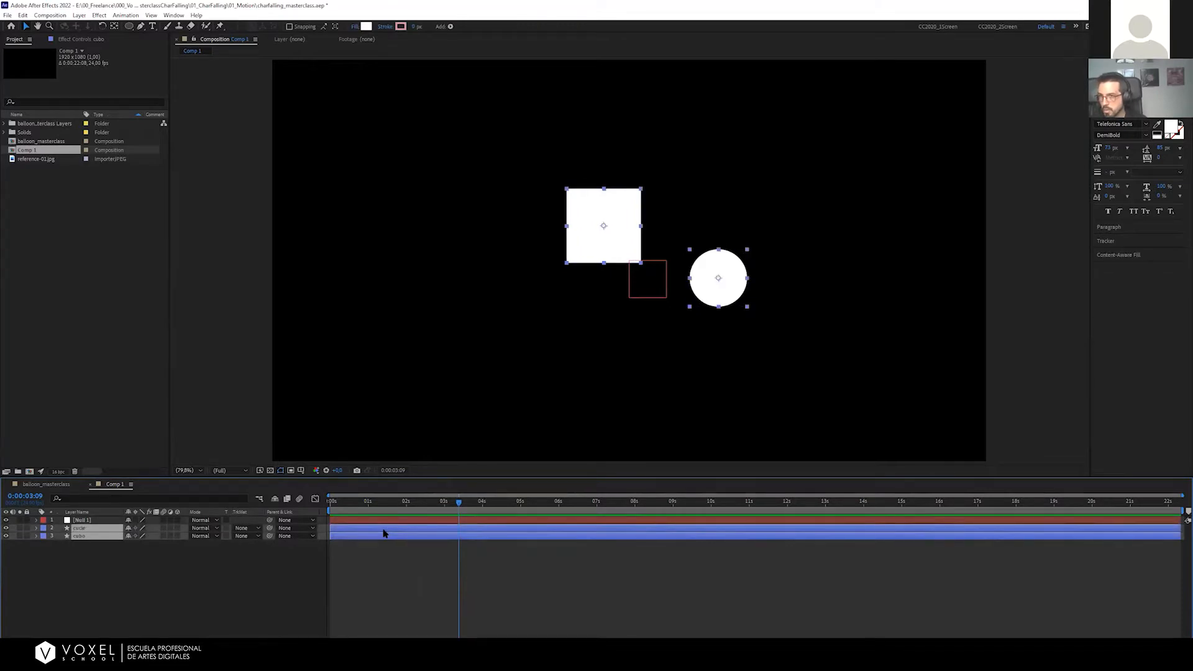
left_click_drag(269, 528, 82, 522)
Move the null object around to carry both shapes with it, and scale it down so they shrink together
left_click(82, 522)
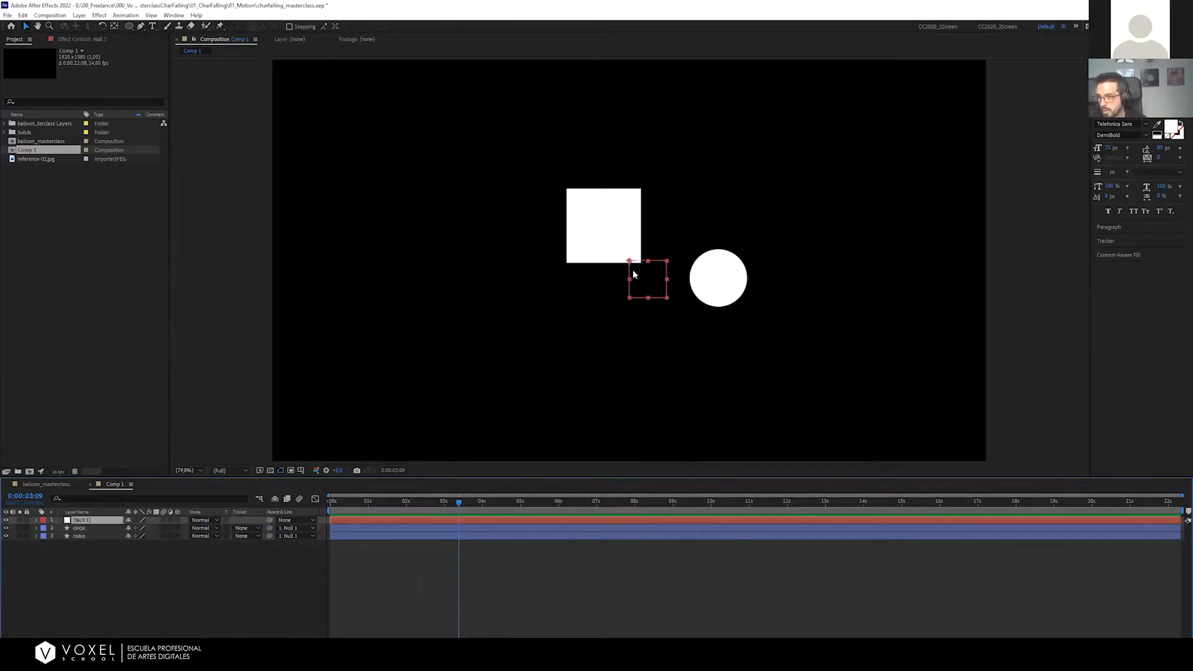
left_click_drag(647, 278, 428, 278)
left_click_drag(498, 302, 531, 306)
mouse_move(676, 278)
left_mouse_down()
mouse_move(688, 287)
mouse_move(656, 287)
left_mouse_up()
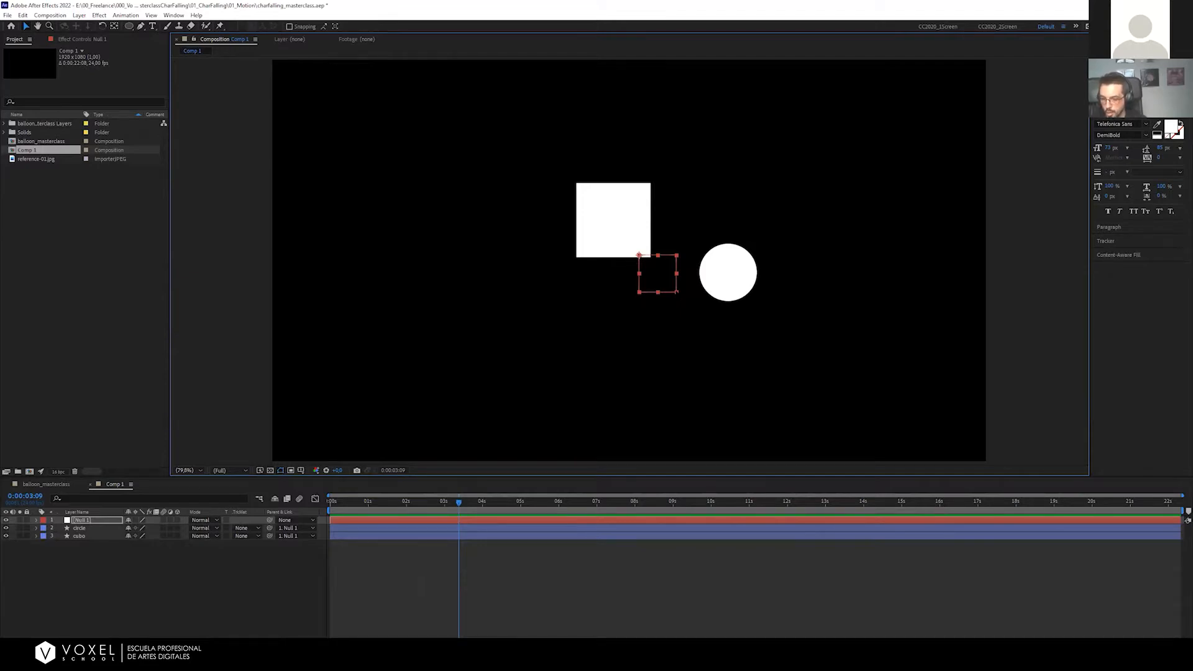
mouse_move(681, 298)
left_mouse_down()
mouse_move(727, 338)
mouse_move(668, 284)
mouse_move(729, 337)
mouse_move(724, 319)
mouse_move(636, 266)
mouse_move(680, 285)
mouse_move(648, 268)
left_mouse_up()
Try scaling the square and circle directly as a joint selection, and deselect them
left_click(610, 216)
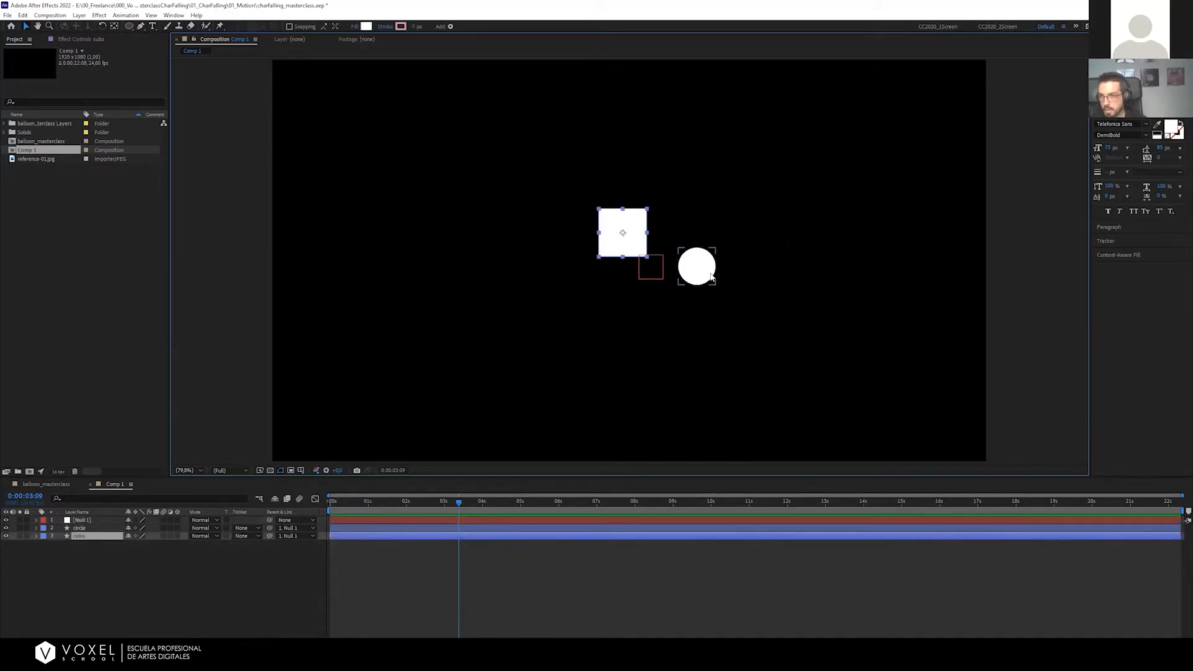
left_click(711, 278, "shift")
mouse_move(715, 283)
left_mouse_down()
mouse_move(769, 313)
mouse_move(722, 288)
left_mouse_up()
left_click(405, 541)
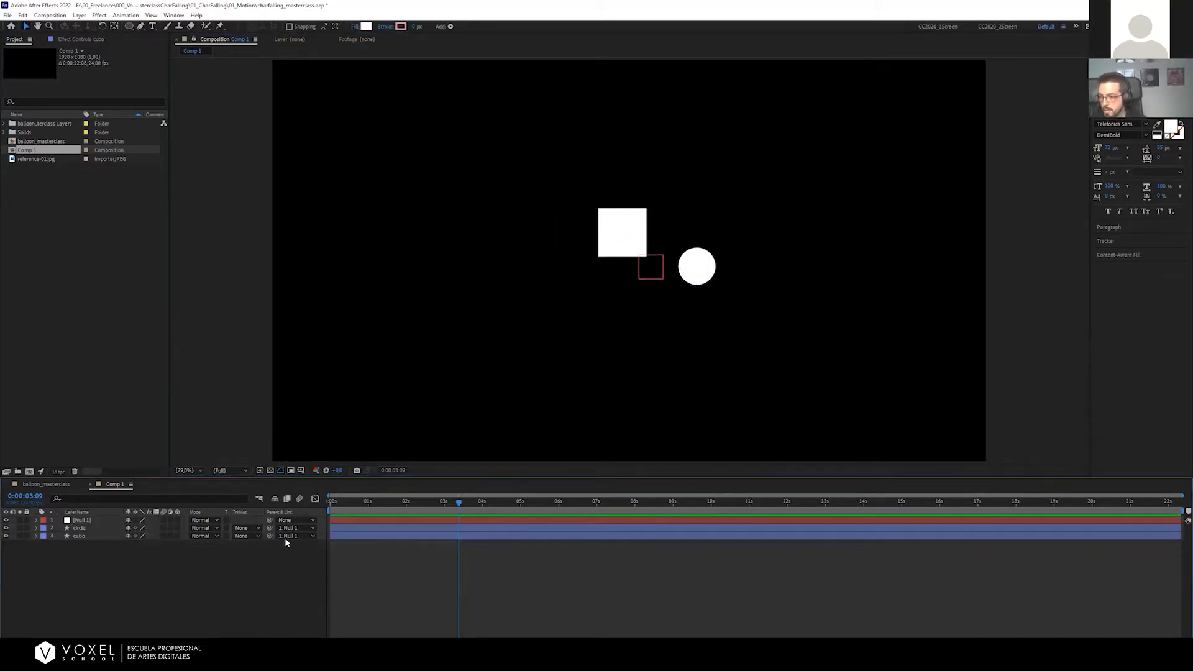
Return to the balloon_masterclass composition and examine the full extent of the Cliff layer and its plants
left_click(66, 485)
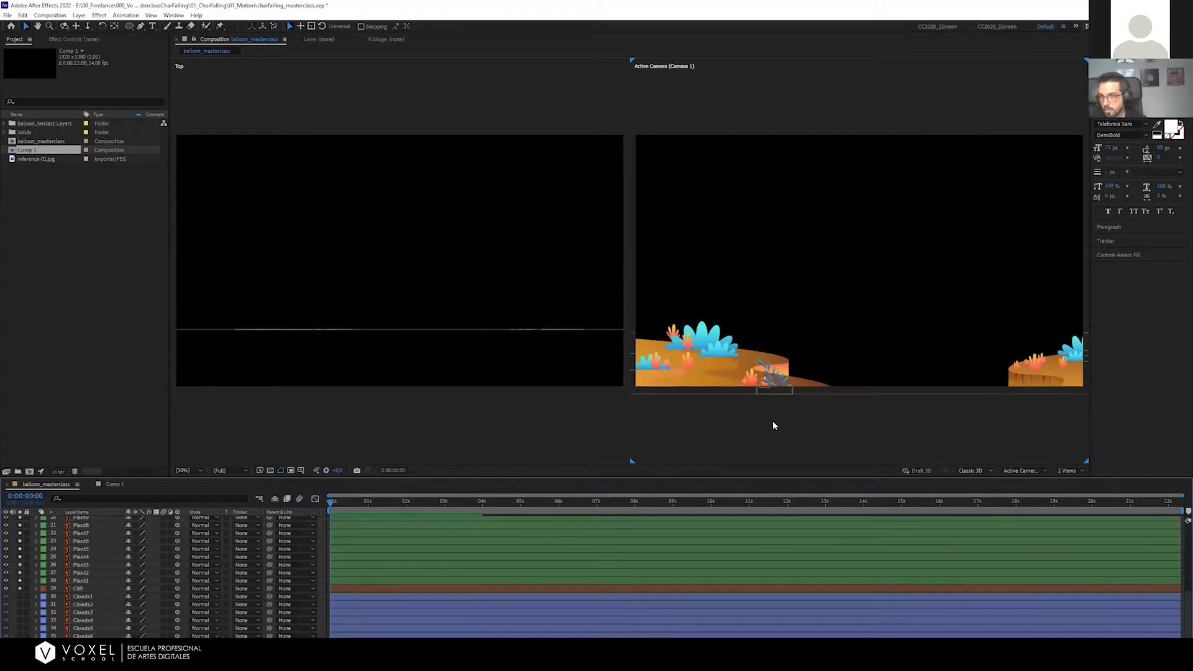
left_click(826, 384)
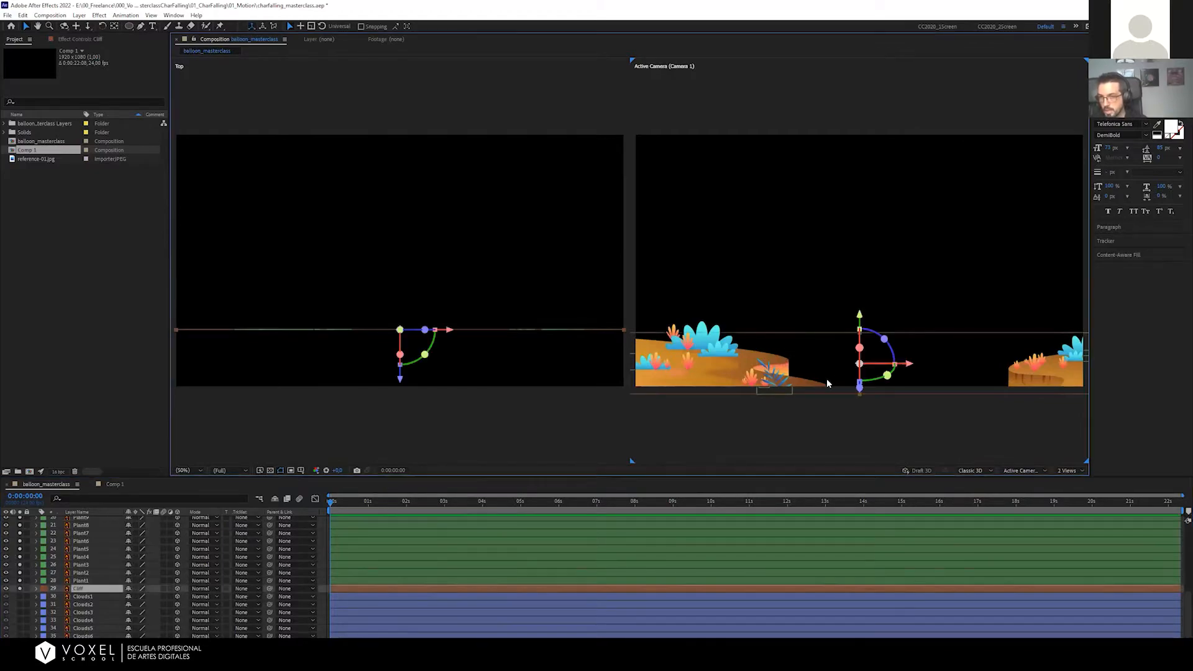
scroll(876, 406, "down", 1)
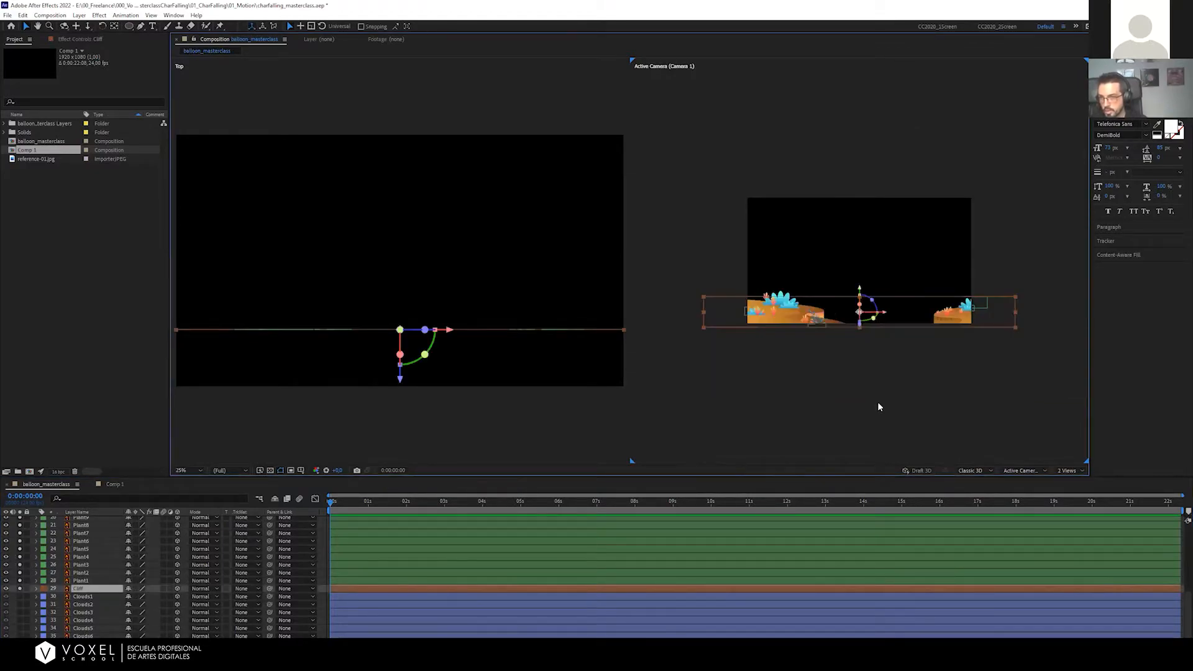
scroll(891, 384, "up", 1)
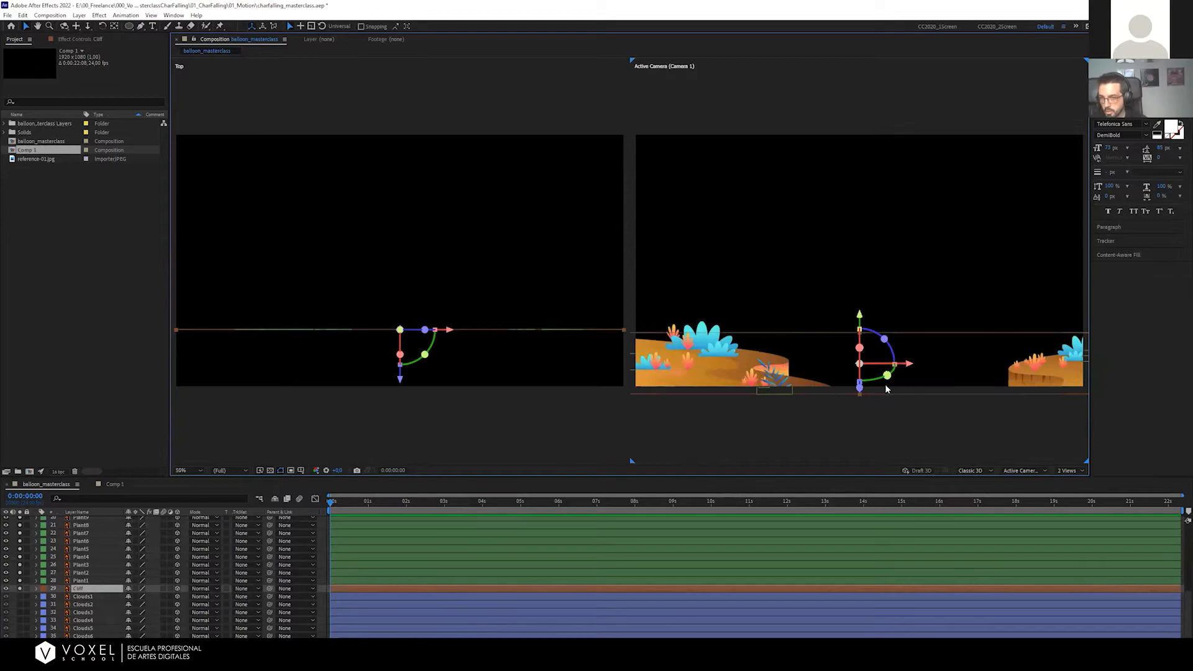
scroll(885, 376, "down", 1)
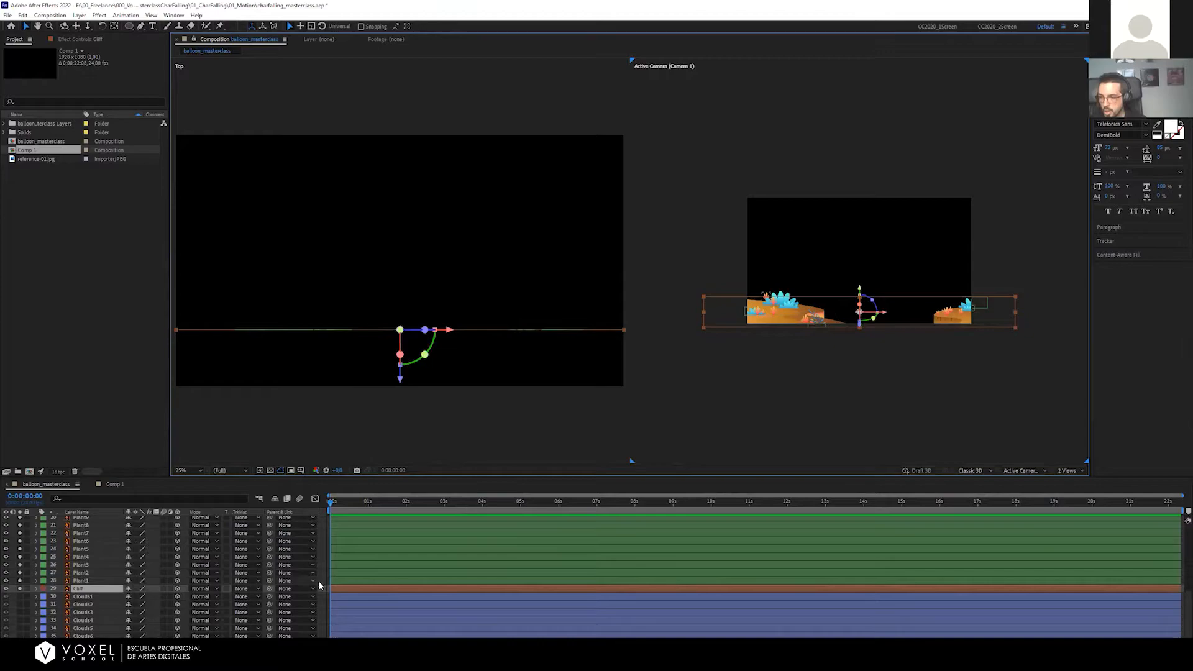
Move the null object slightly in Comp 1 so the square and circle travel with it
left_click(115, 484)
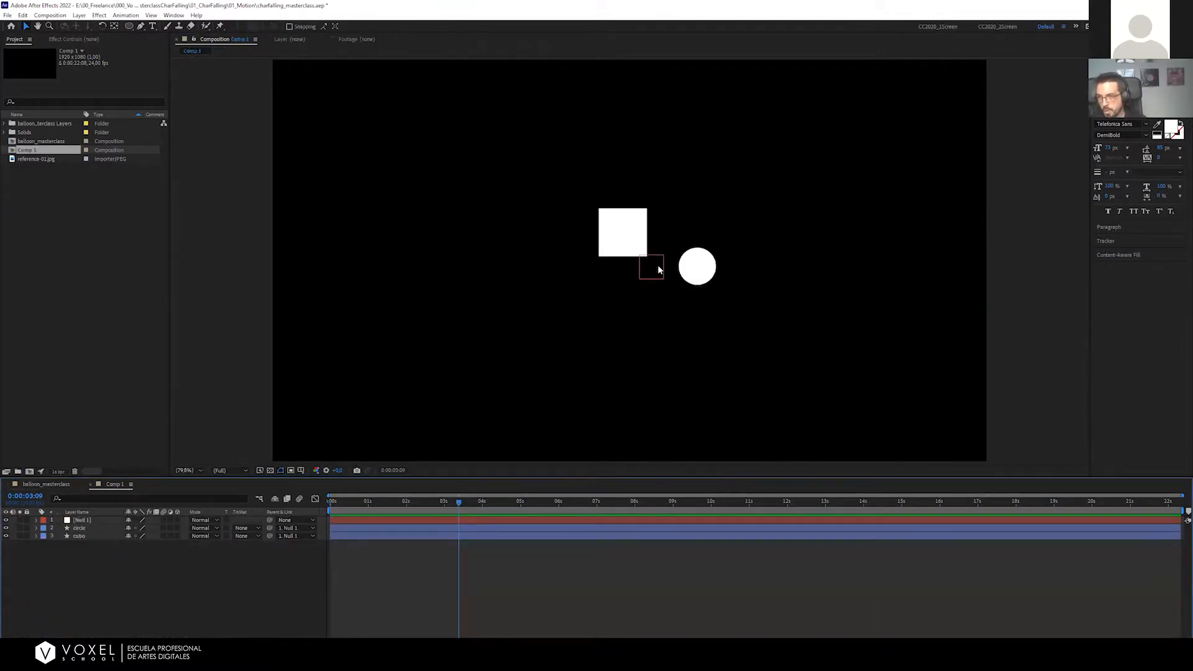
mouse_move(652, 268)
left_mouse_down()
mouse_move(640, 258)
mouse_move(658, 260)
left_mouse_up()
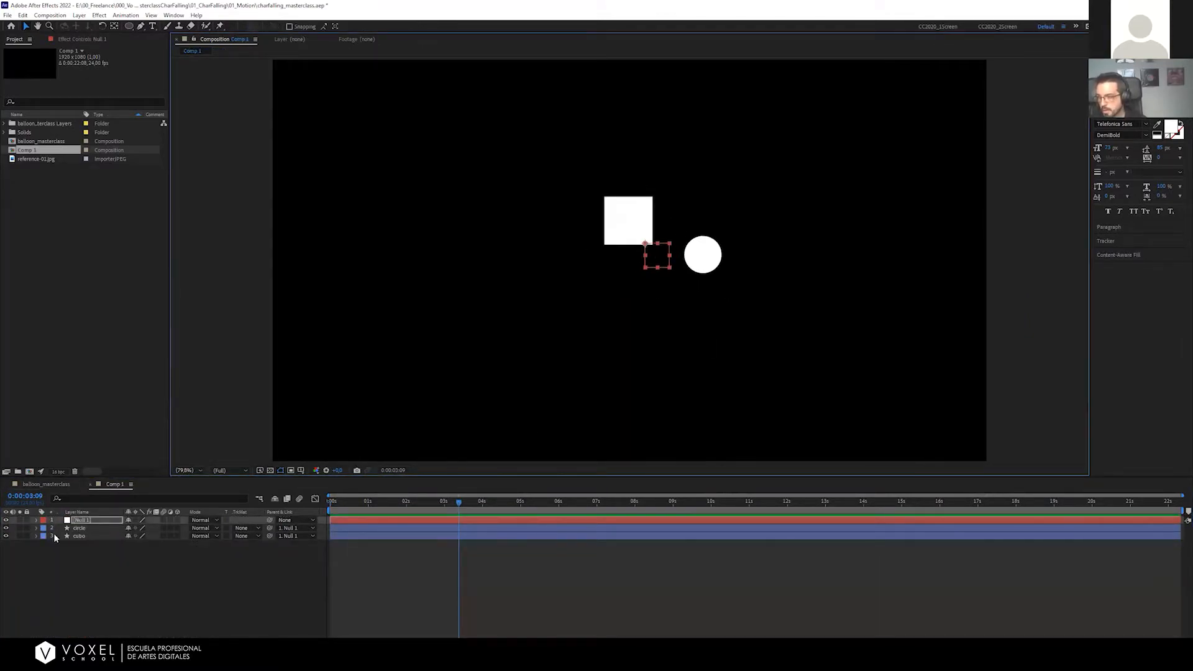
Parent all the plant layers, Plant1 through Plant19, to the Cliff layer in balloon_masterclass
left_click(54, 485)
scroll(91, 556, "up", 5)
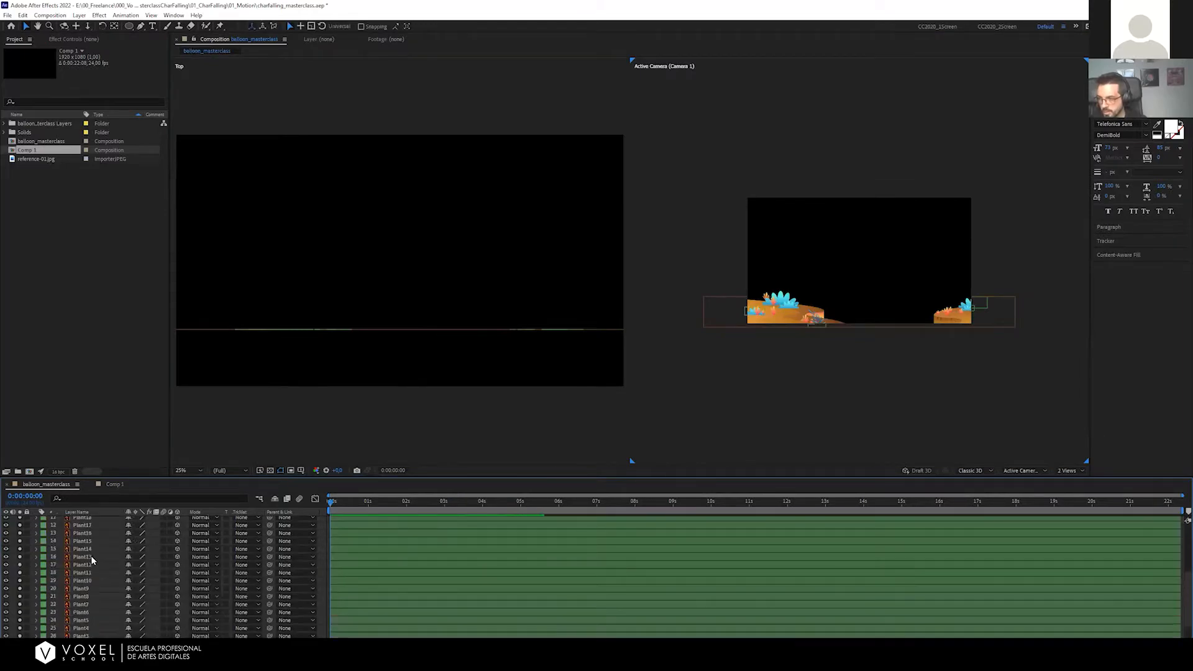
left_click(85, 557)
scroll(85, 557, "down", 5)
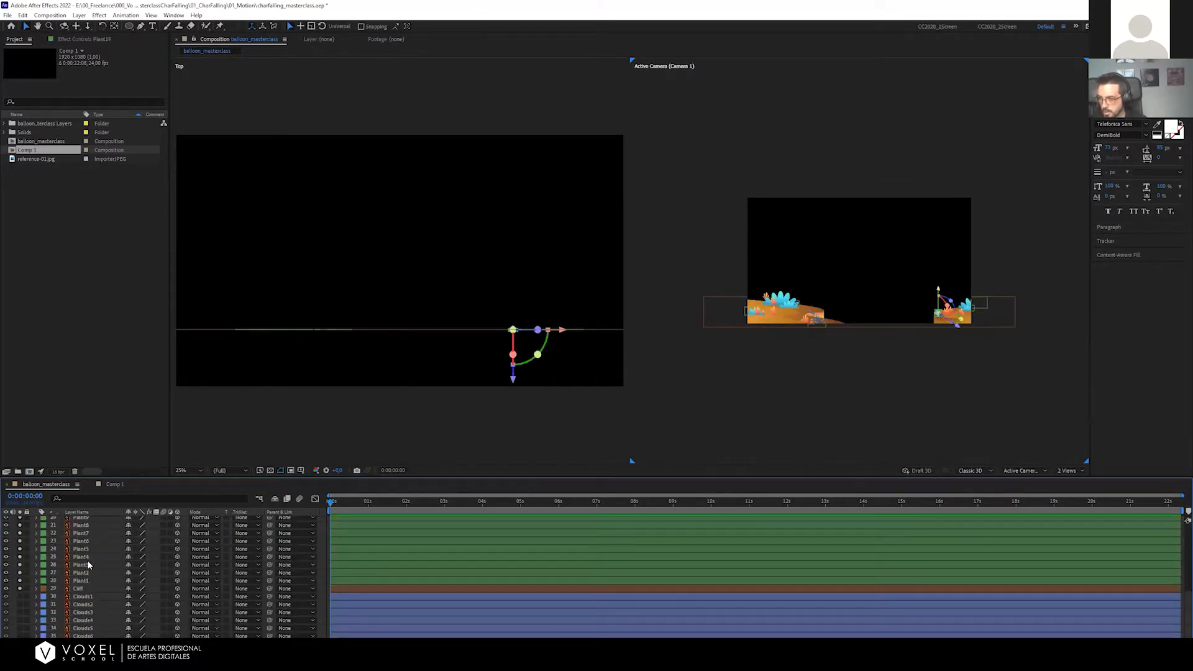
left_click(84, 580, "shift")
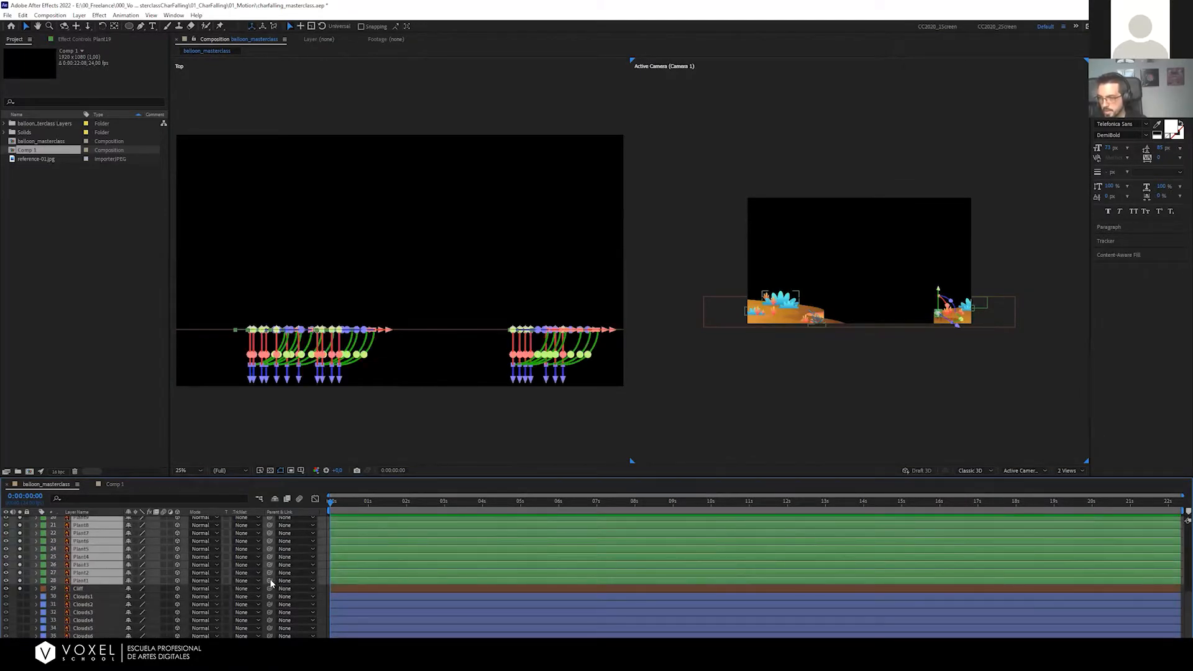
left_click_drag(270, 580, 80, 589)
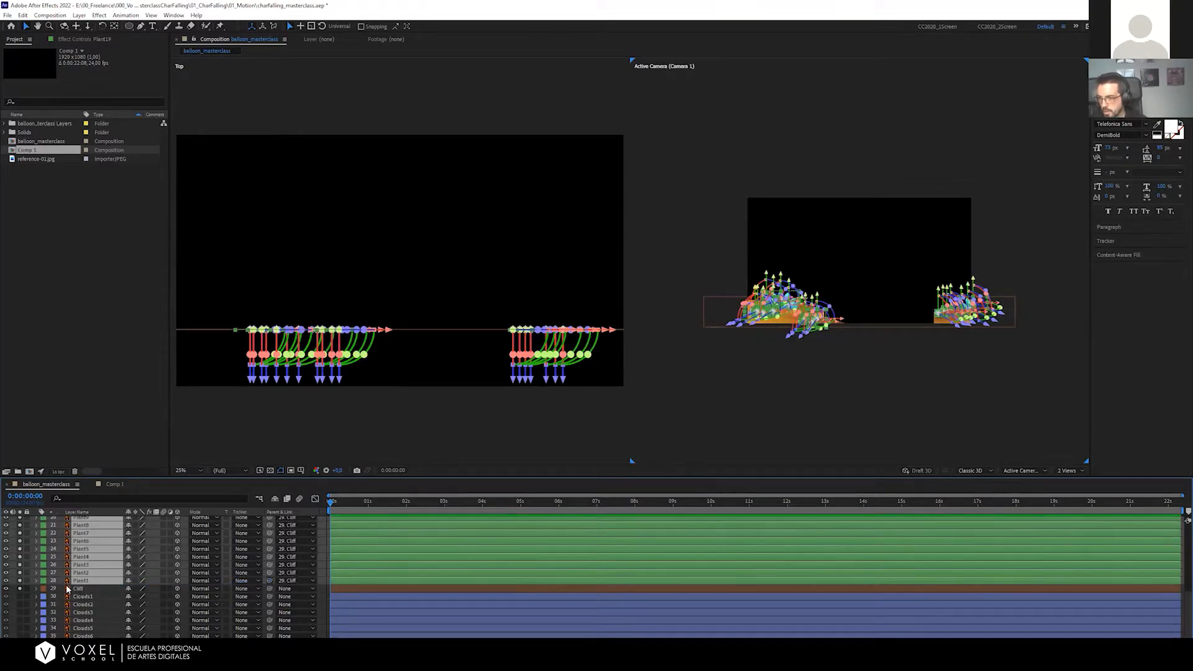
Try moving and shrinking the Cliff layer together with its parented plants, undoing each change
left_click(79, 588)
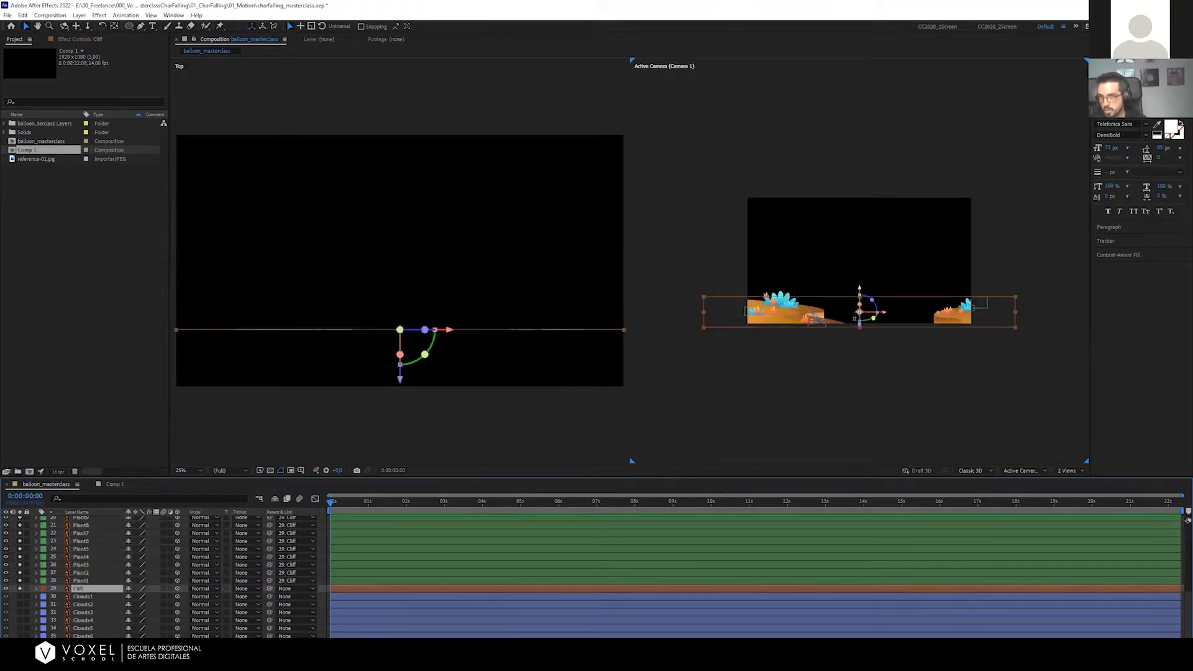
left_click_drag(935, 315, 910, 333)
key("ctrl+z")
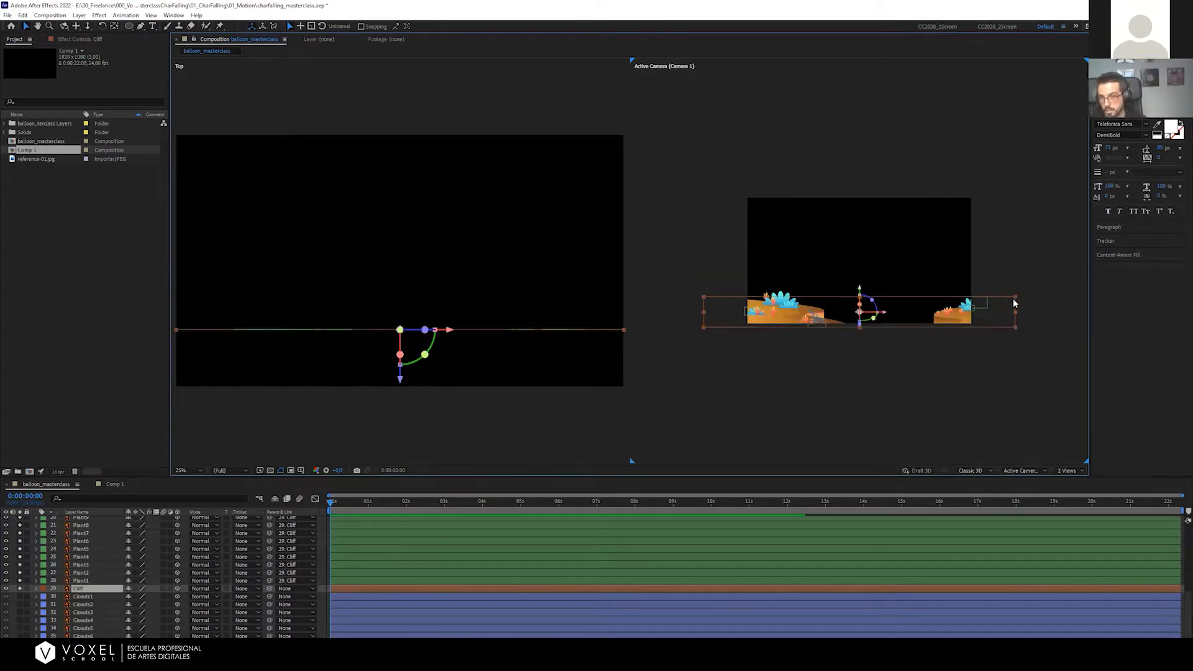
left_click_drag(1016, 298, 988, 313)
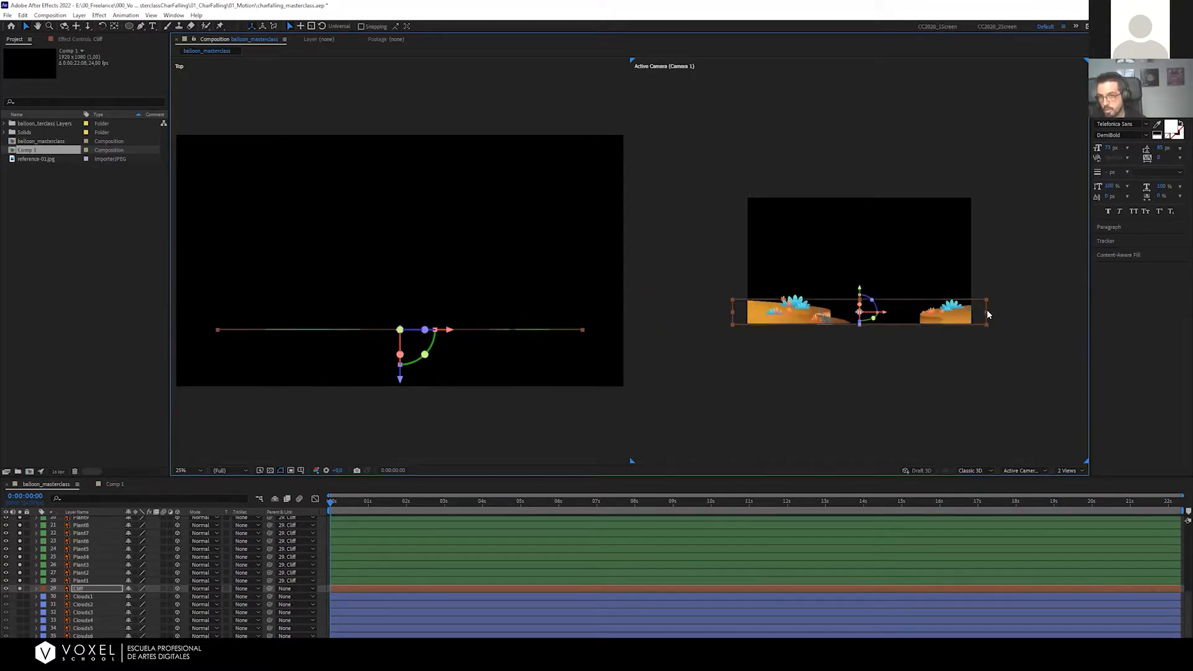
key("ctrl+z")
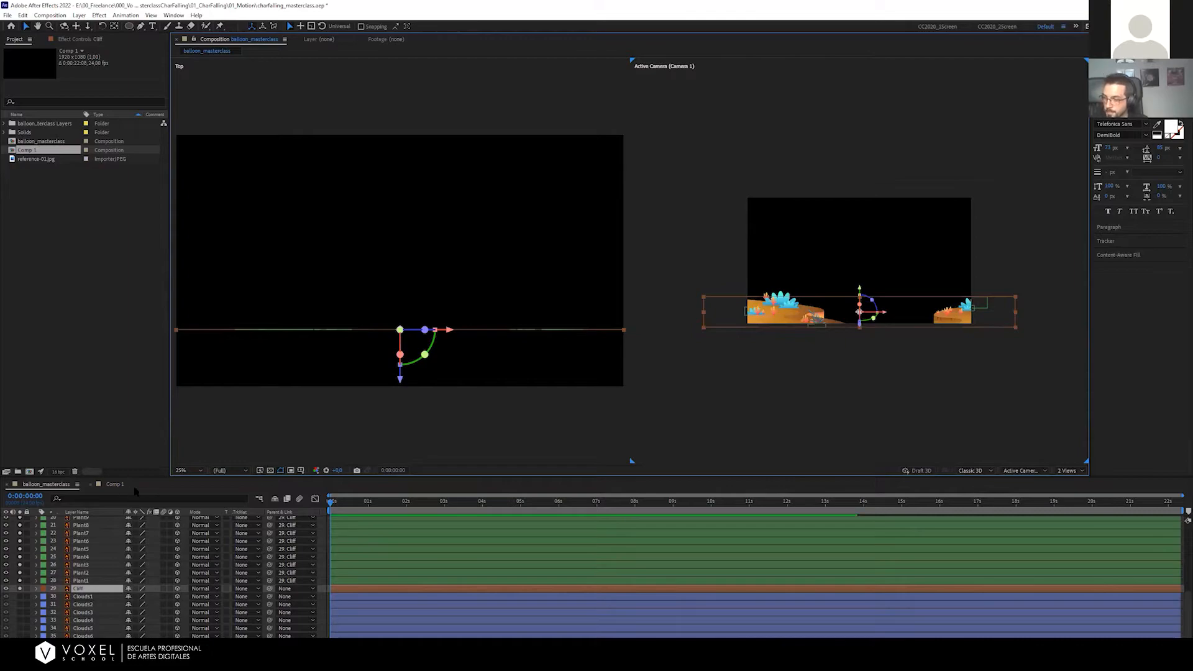
Delete the Comp 1 test composition from the project
key("Delete")
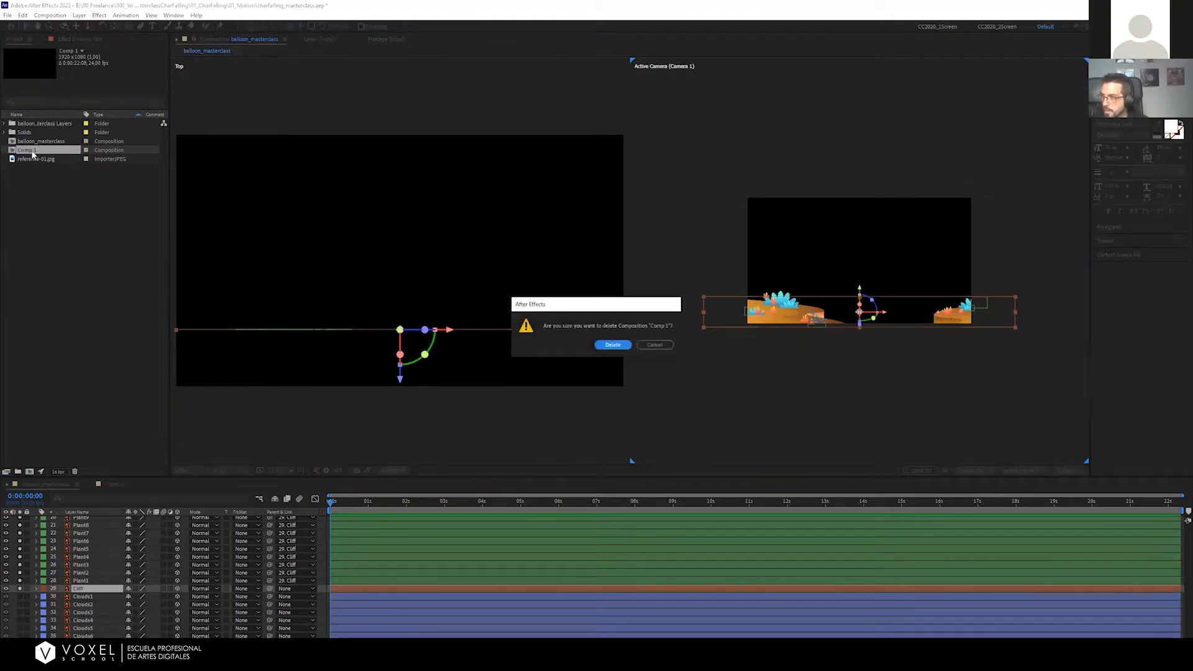
key("Return")
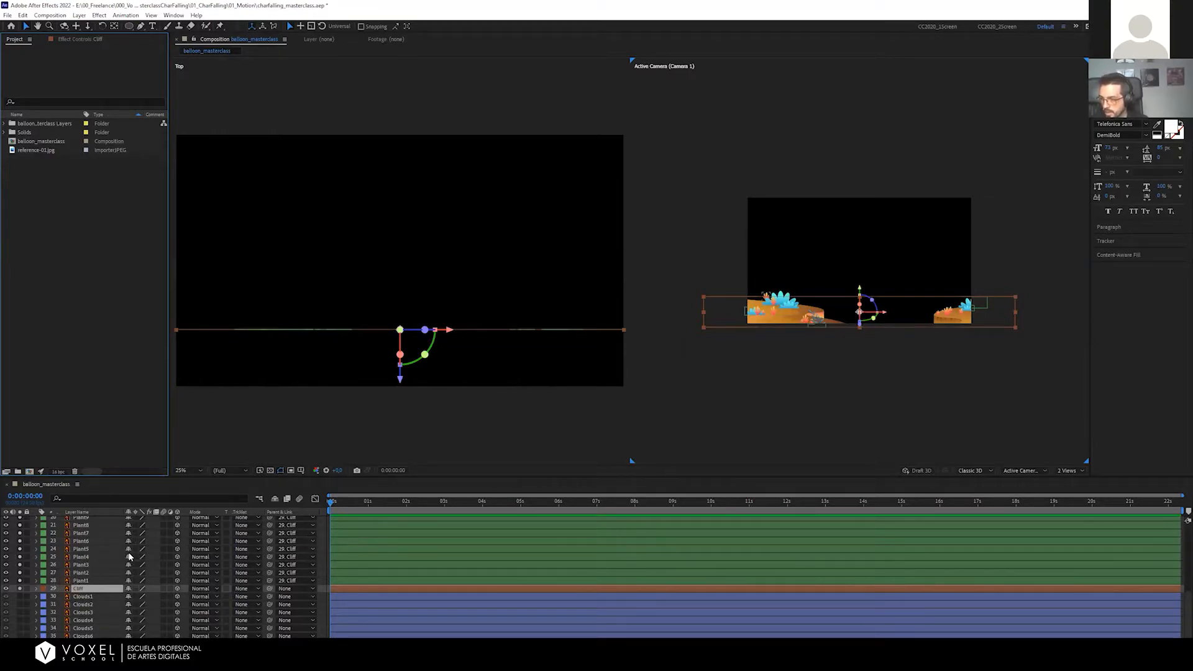
Turn off solo for the Cliff and all plant layers to bring back the whole illustration
left_click(20, 591)
left_click_drag(20, 580, 19, 518)
scroll(22, 548, "up", 4)
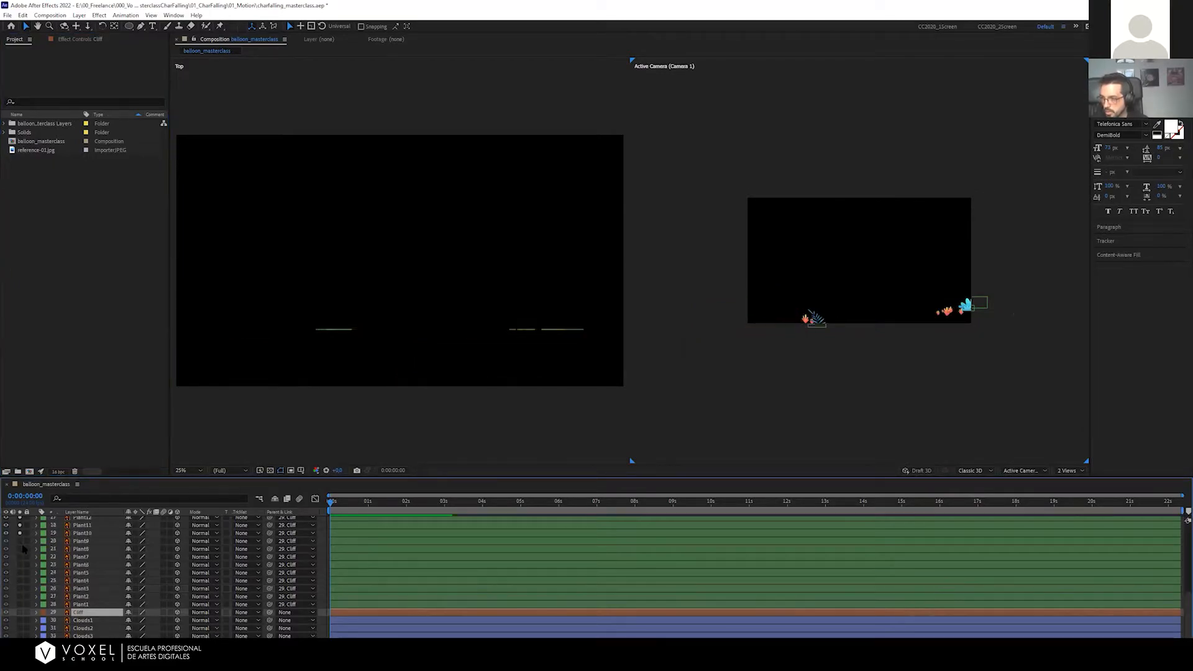
left_click_drag(18, 608, 20, 531)
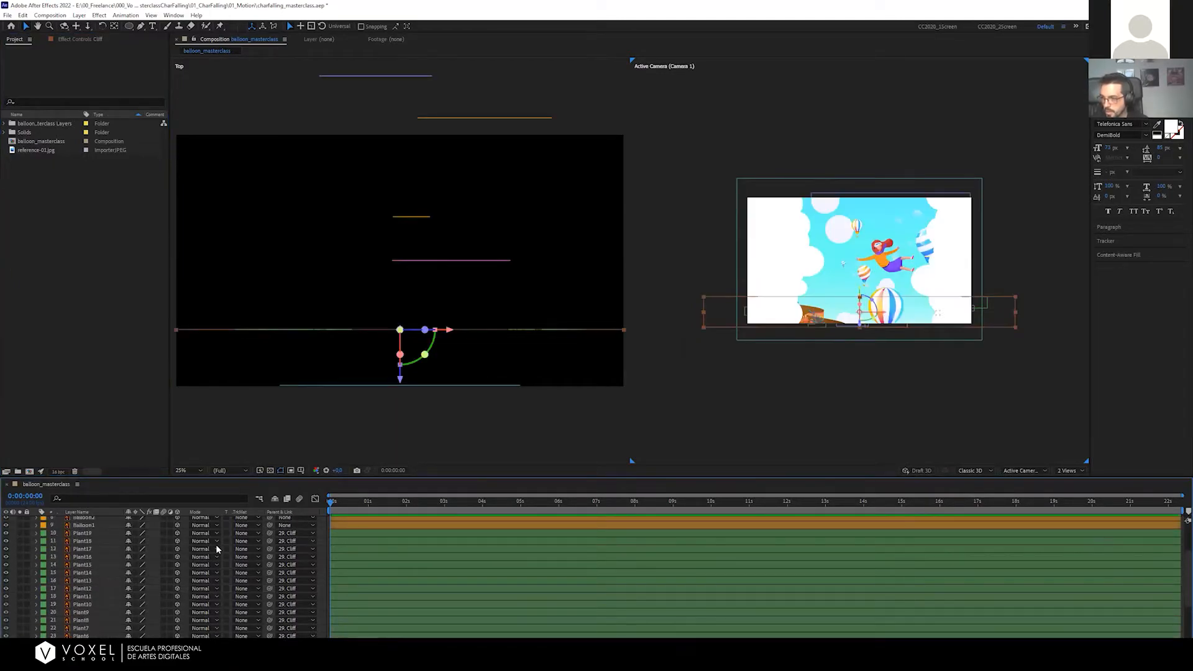
Show the reference-01.jpg layer over the illustration for comparison
scroll(856, 330, "up", 1)
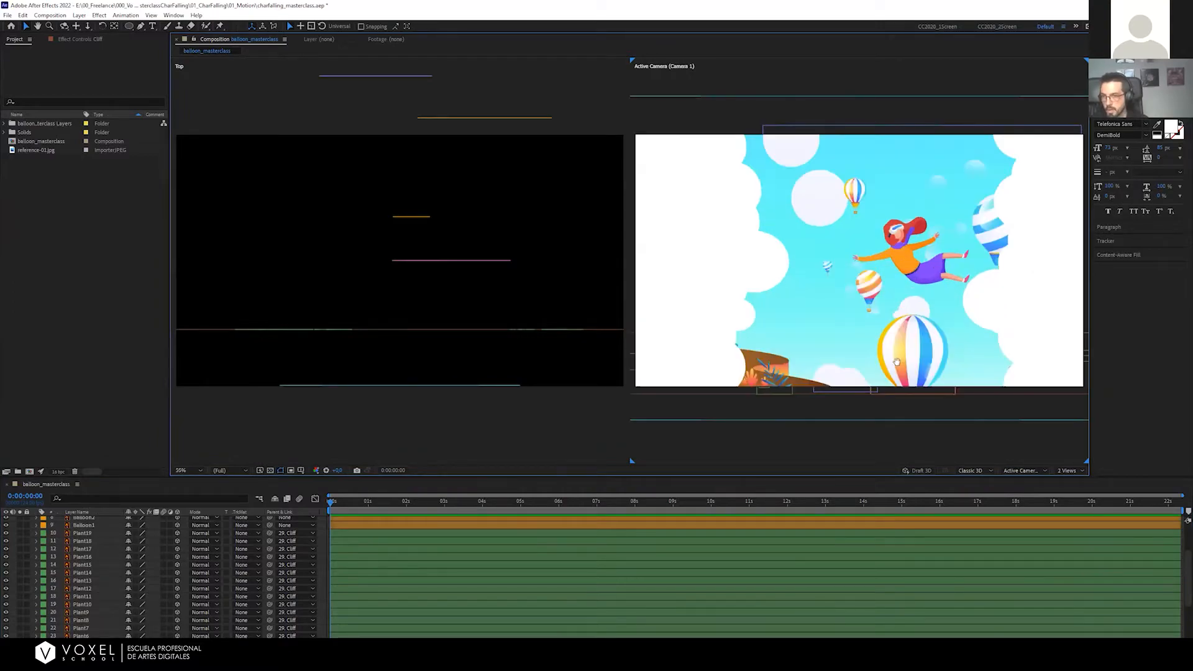
left_click_drag(897, 362, 841, 327)
scroll(841, 327, "down", 1)
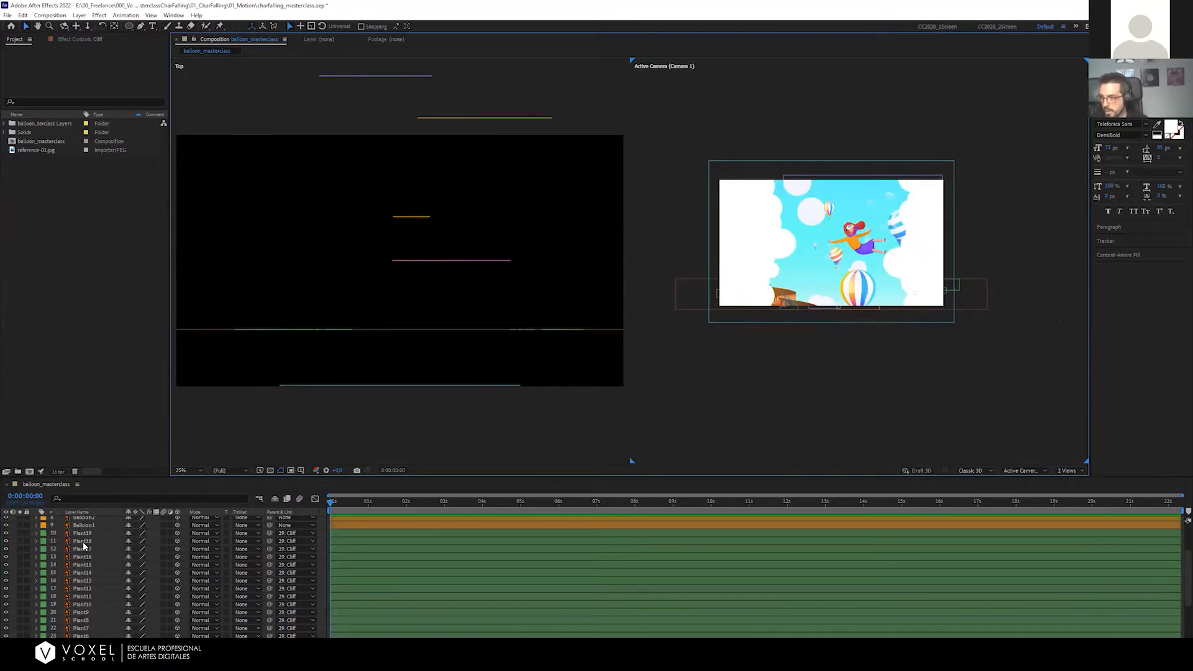
scroll(84, 546, "up", 3)
left_click(6, 520)
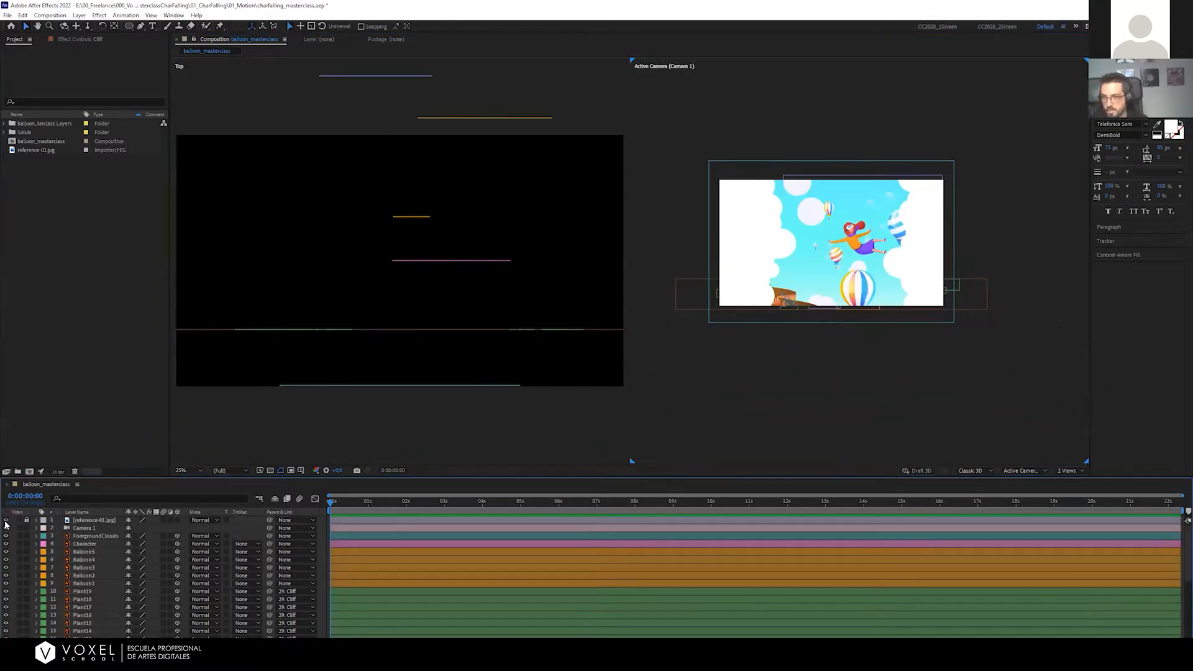
Scale down the Cliff layer with its parented plants until it approximates the cliffs in the reference
scroll(70, 582, "down", 5)
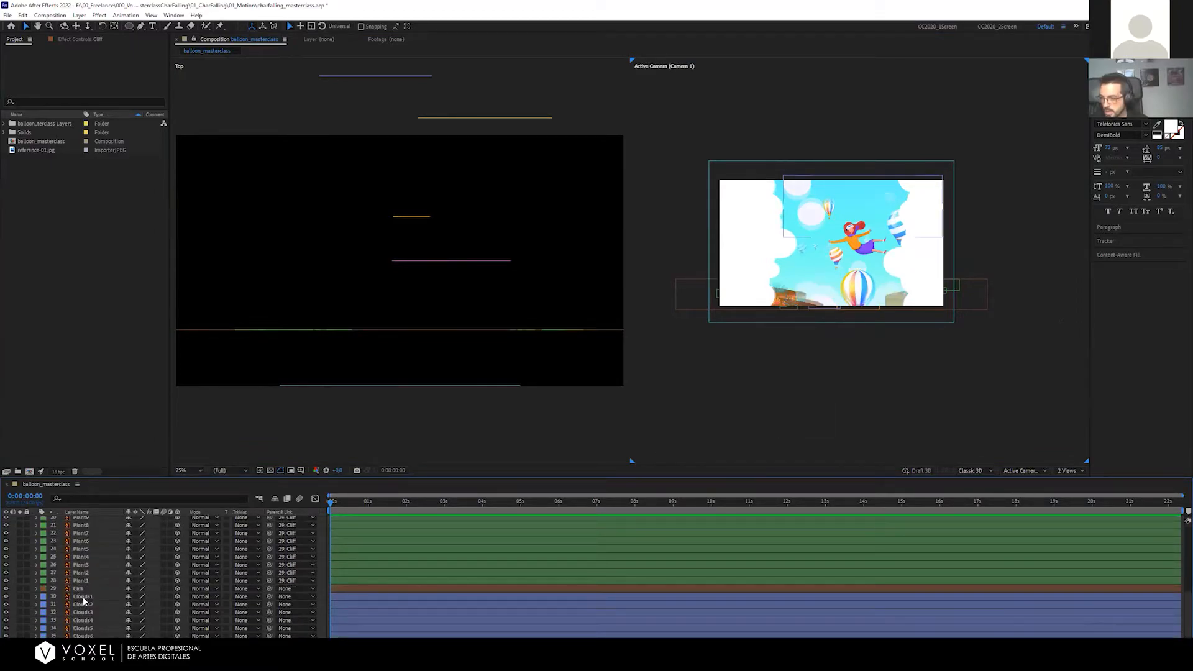
left_click(80, 588)
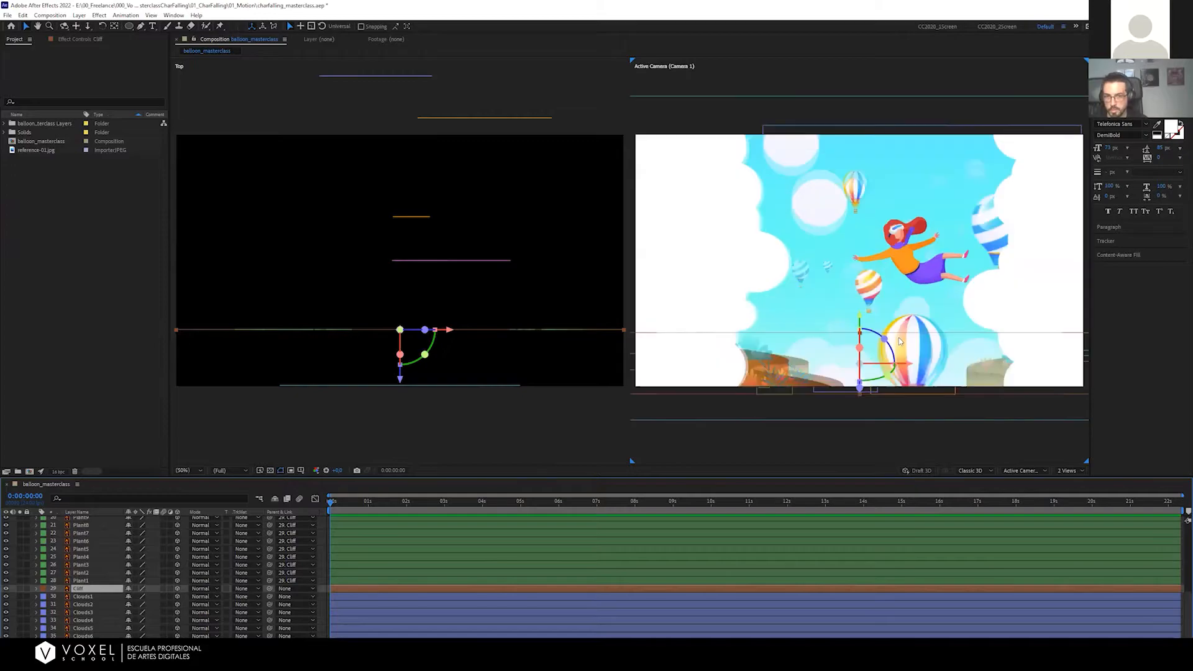
key("comma")
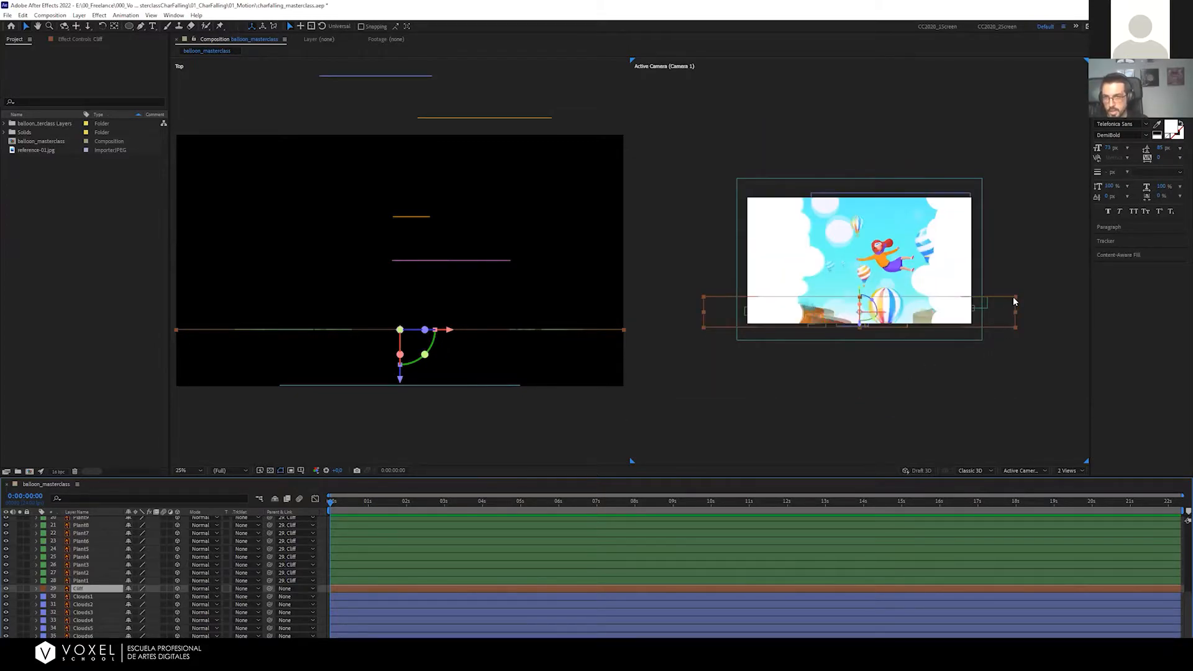
left_click_drag(1013, 298, 975, 301)
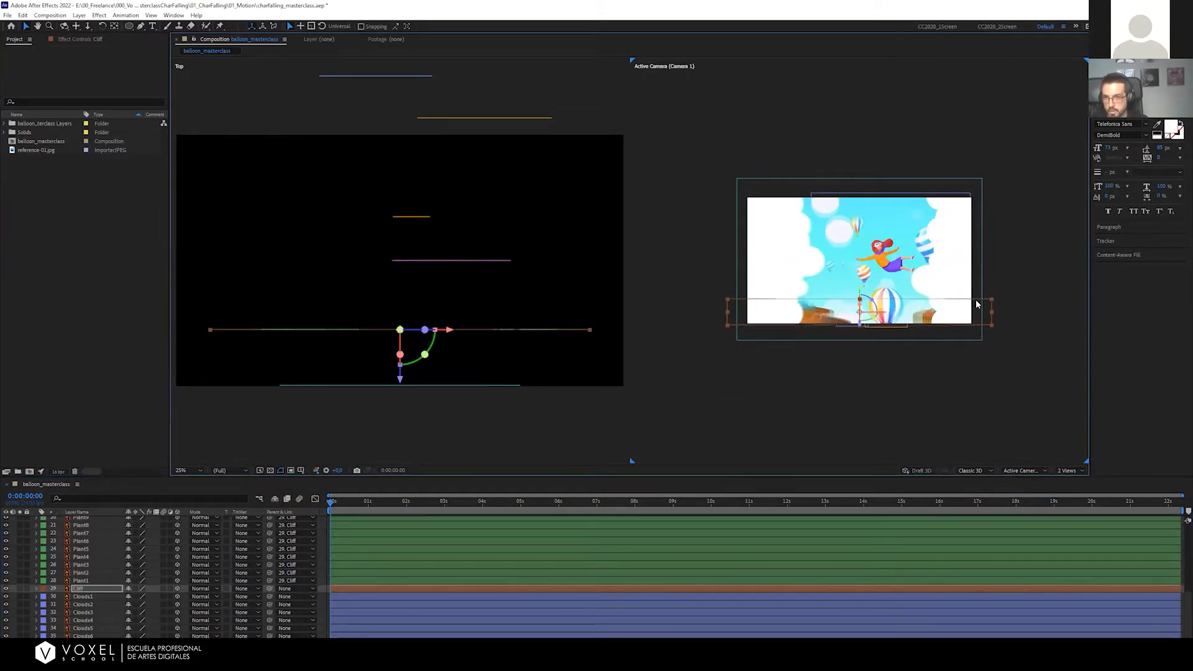
key("period")
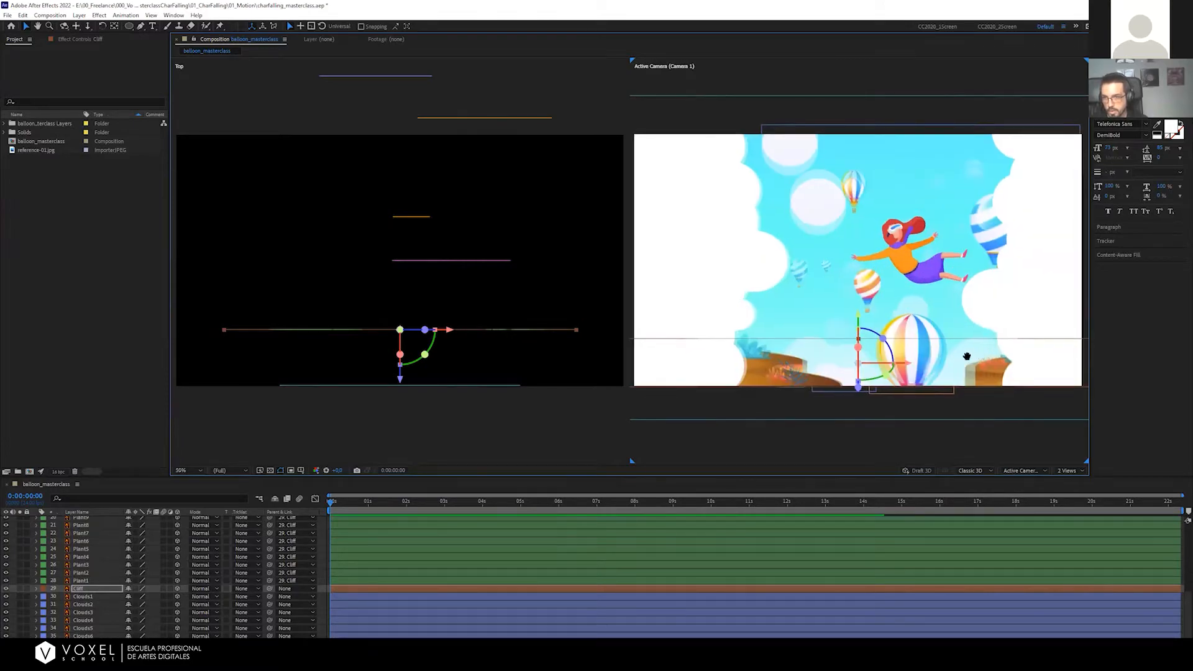
left_click_drag(967, 356, 941, 355)
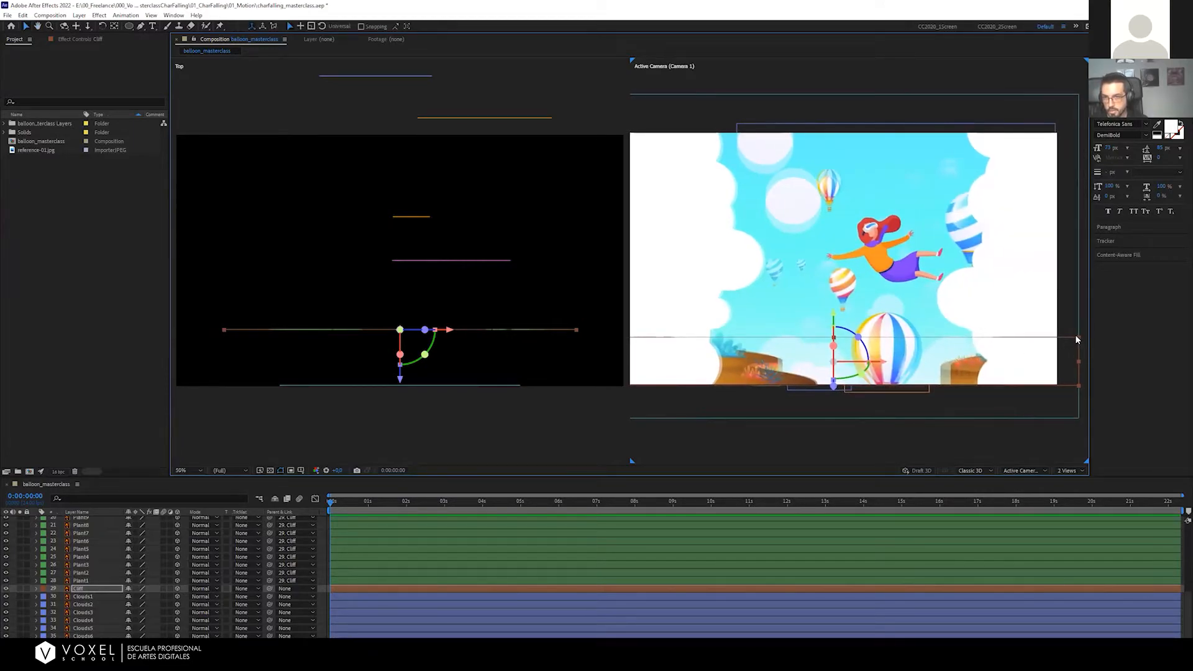
left_click_drag(1076, 339, 1056, 340)
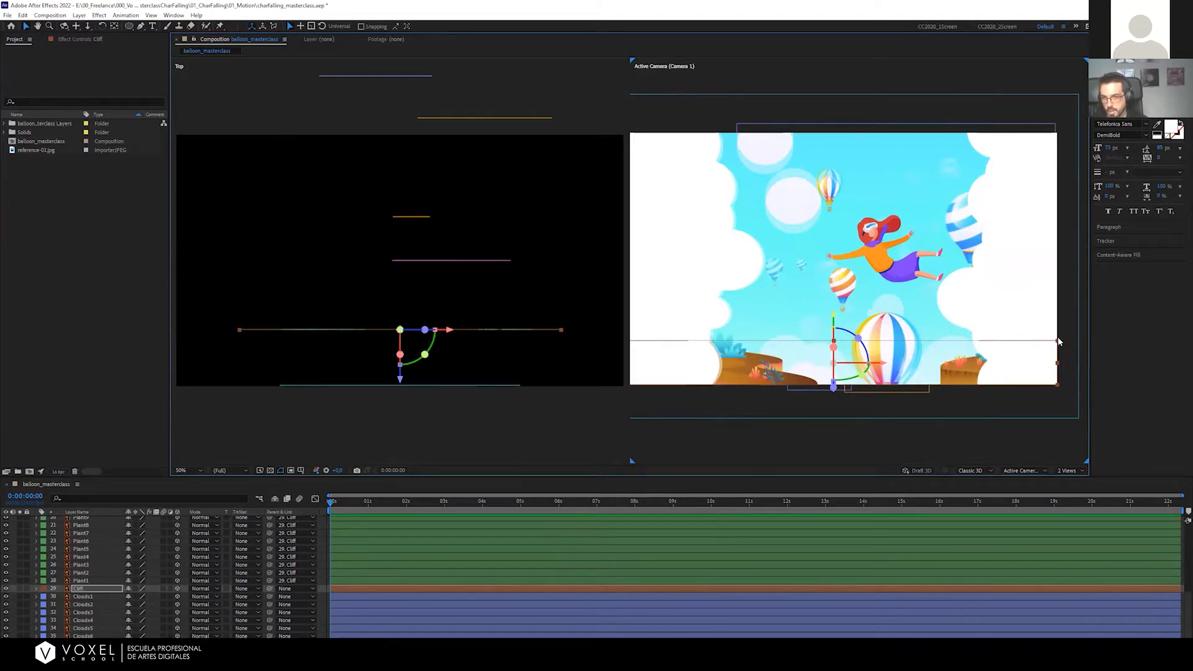
Fine-tune the Cliff layer's size and position against the reference, and deselect it
left_click_drag(1057, 340, 1059, 341)
key("ctrl+z")
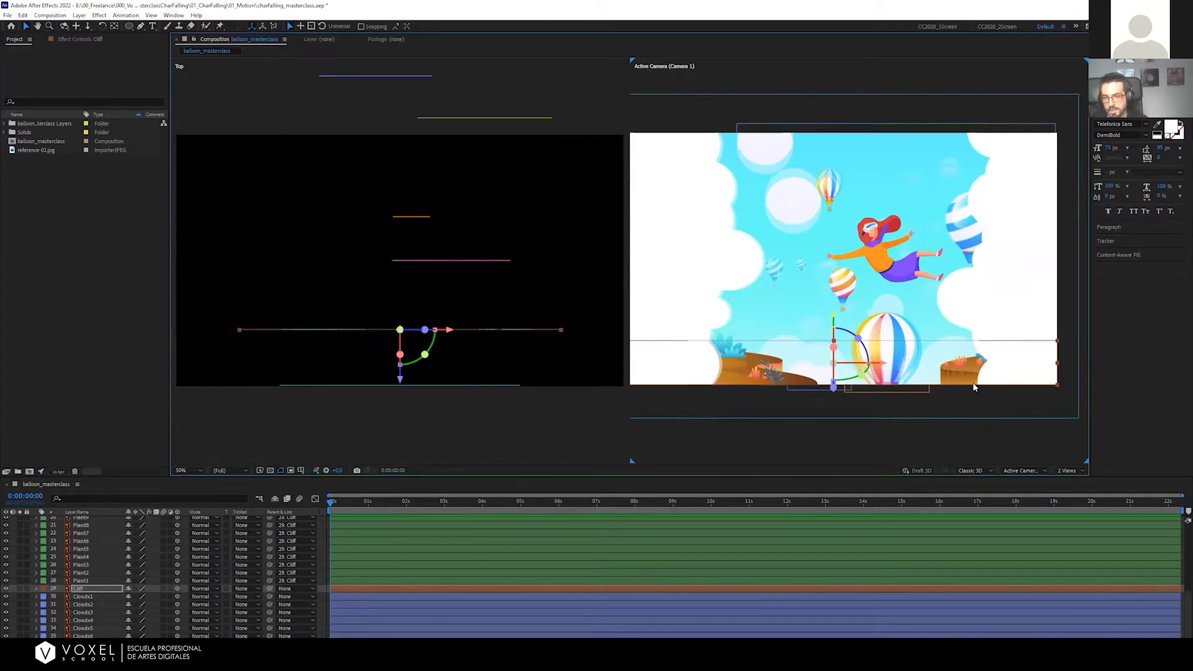
left_click_drag(971, 369, 958, 385)
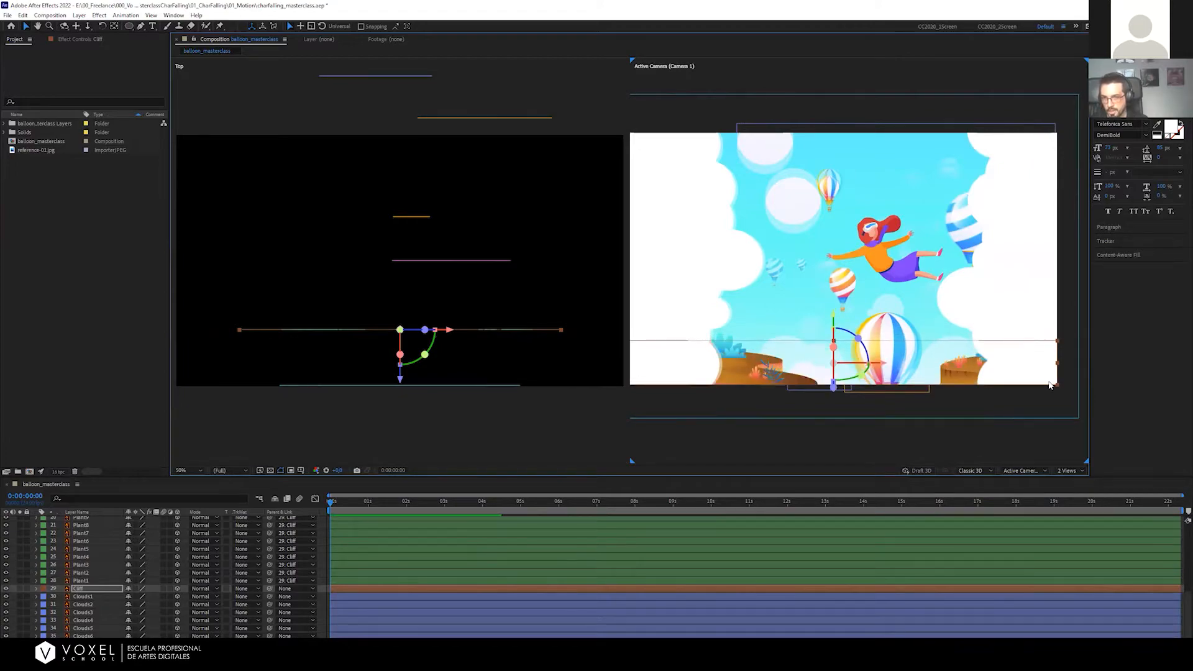
left_click_drag(1057, 382, 1059, 385)
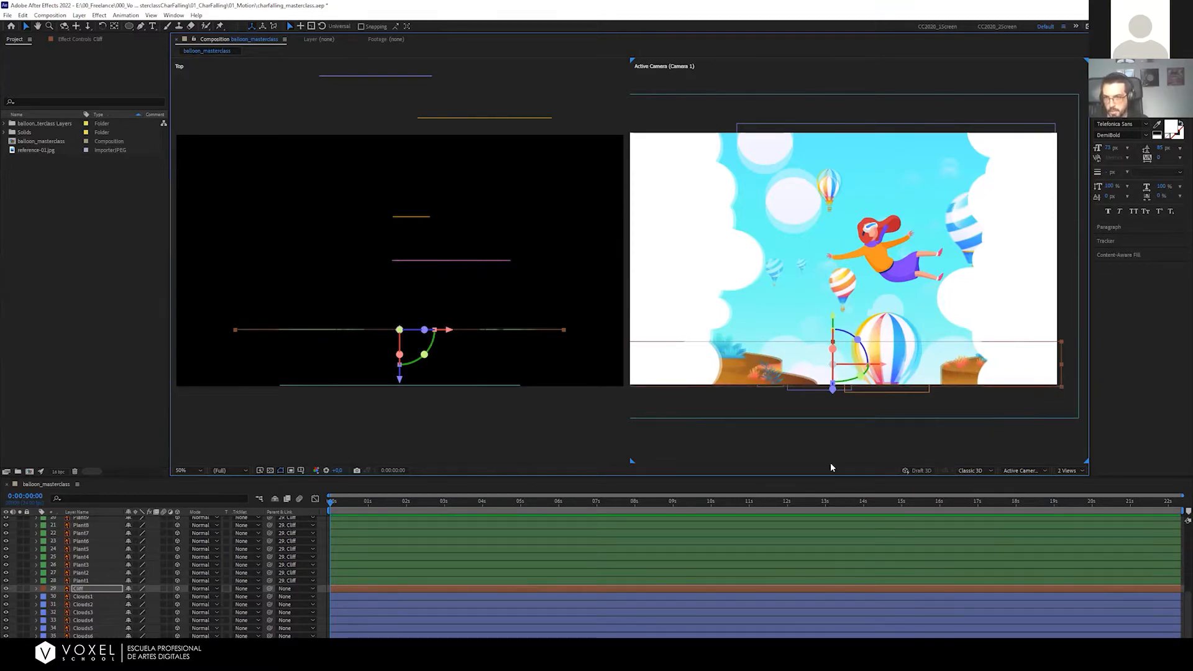
left_click(817, 434)
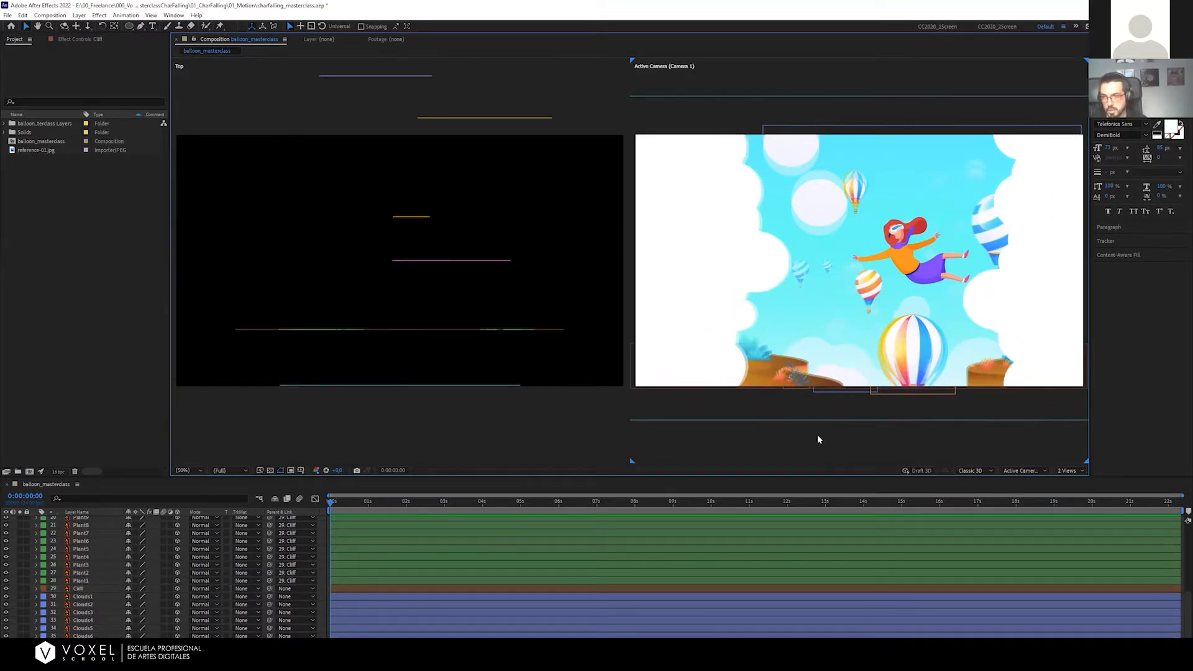
Hide the reference-01.jpg layer and save the project
scroll(80, 553, "up", 6)
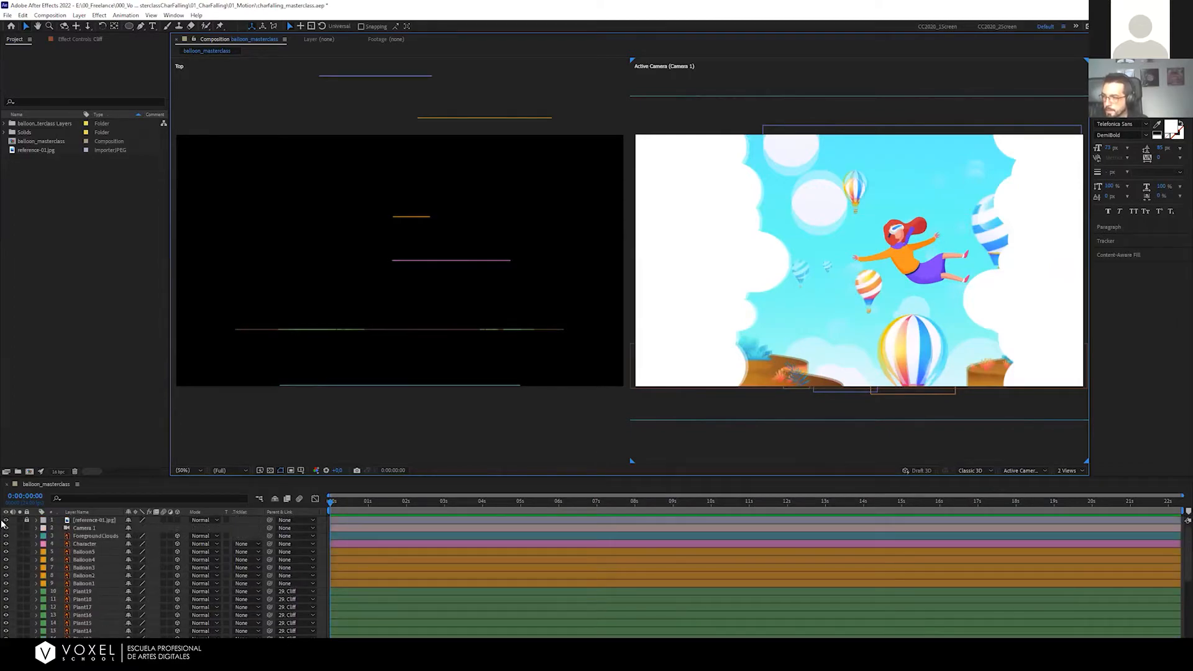
left_click(6, 519)
key("ctrl+s")
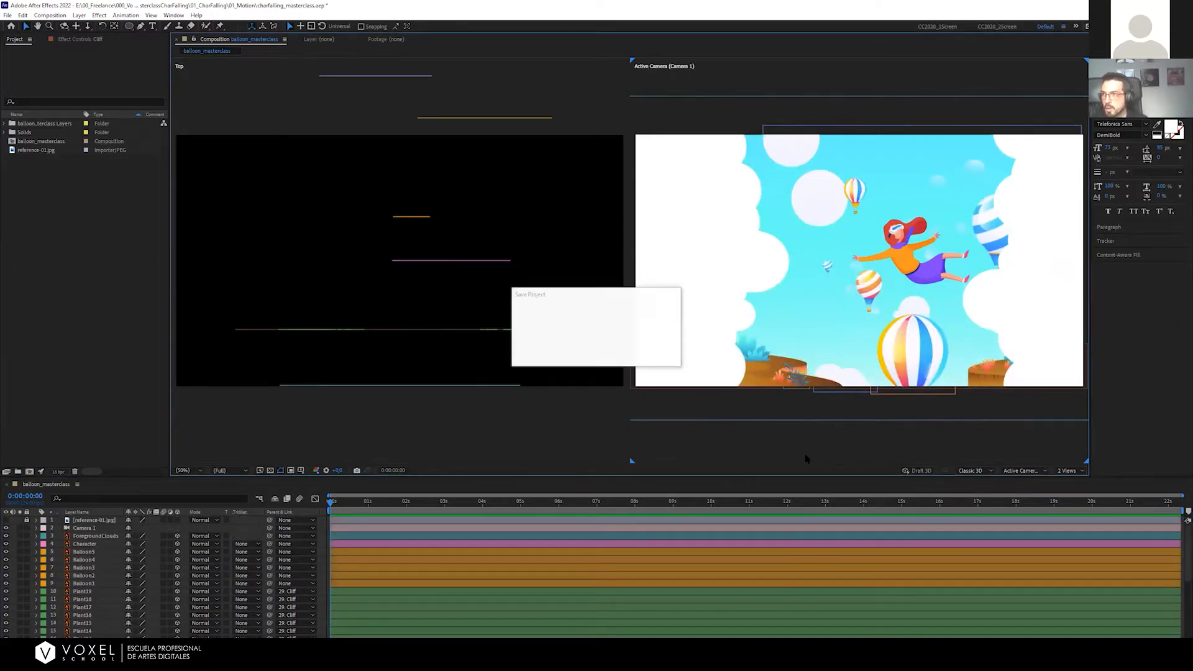
Try panning Camera 1 in the active camera view to test the depth between layers, and undo the camera move
scroll(844, 340, "down", 2)
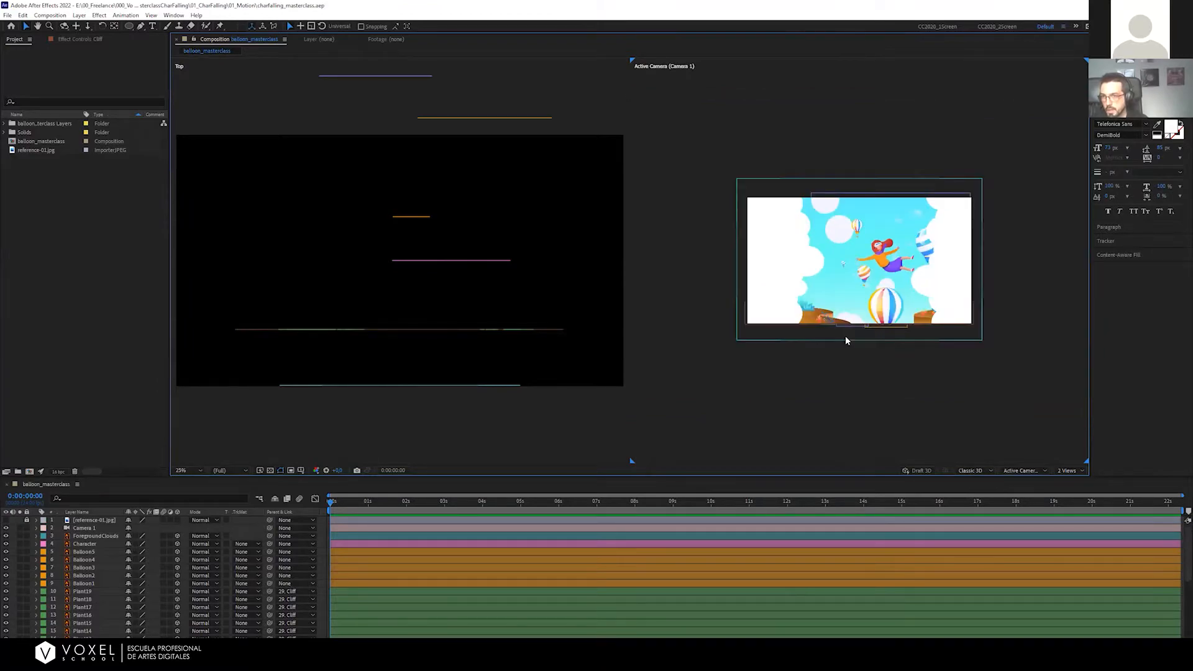
scroll(845, 341, "up", 2)
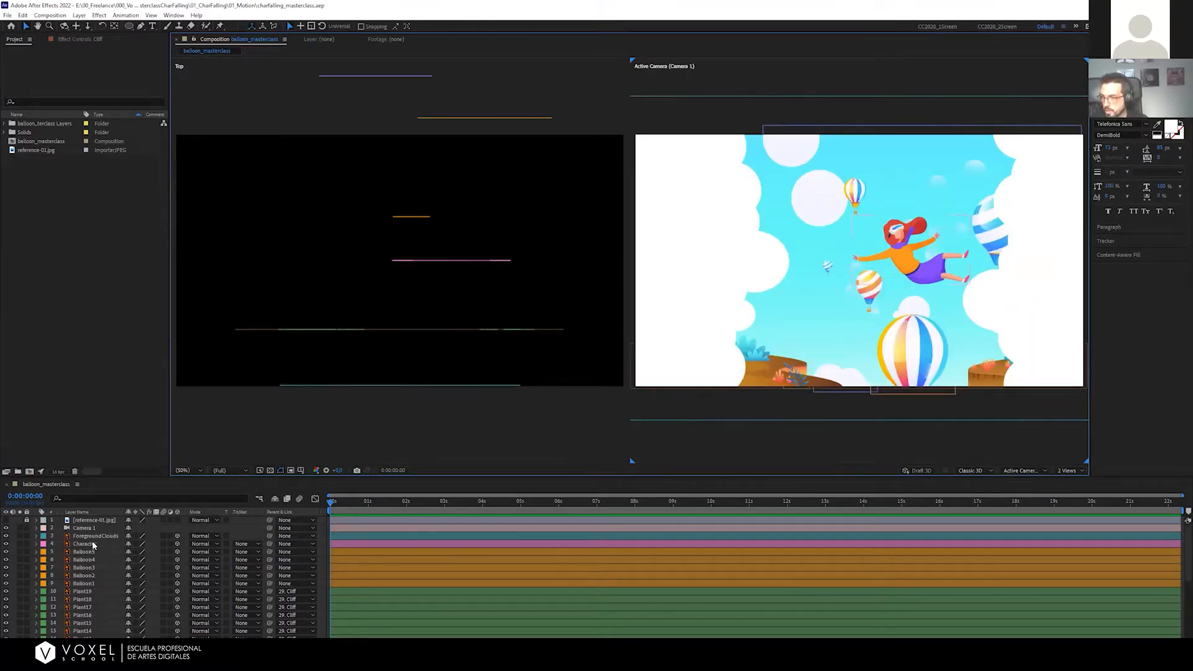
left_click(274, 528)
key("c")
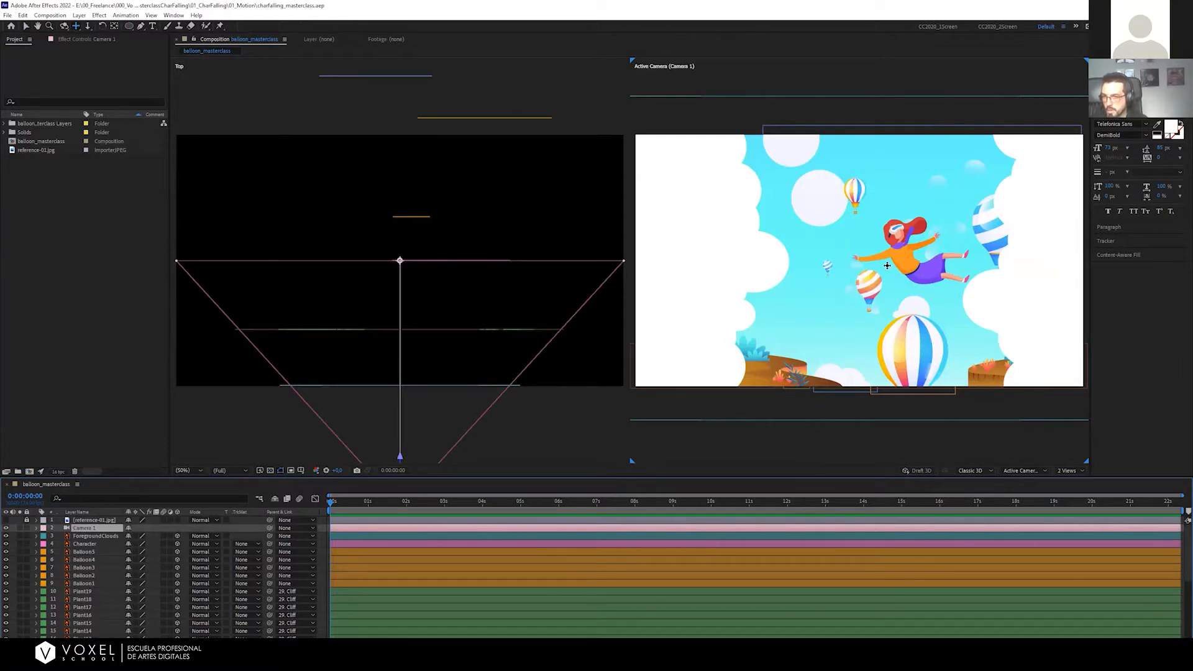
left_click(847, 266)
left_click_drag(847, 266, 700, 316)
key("ctrl+z")
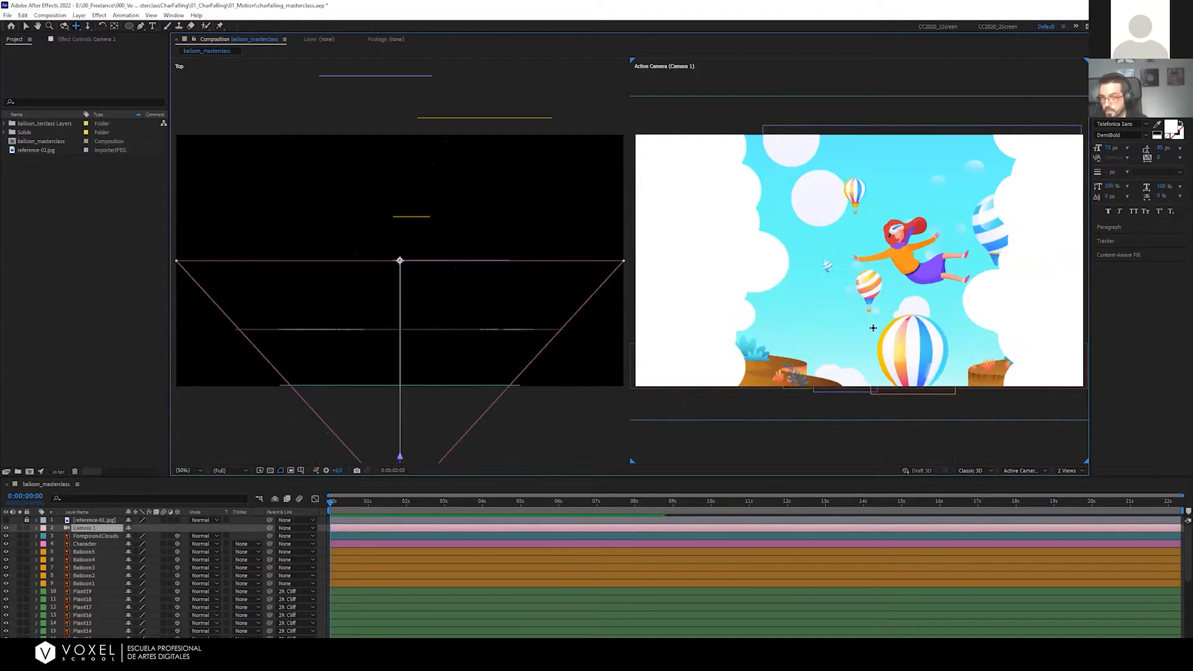
key("v")
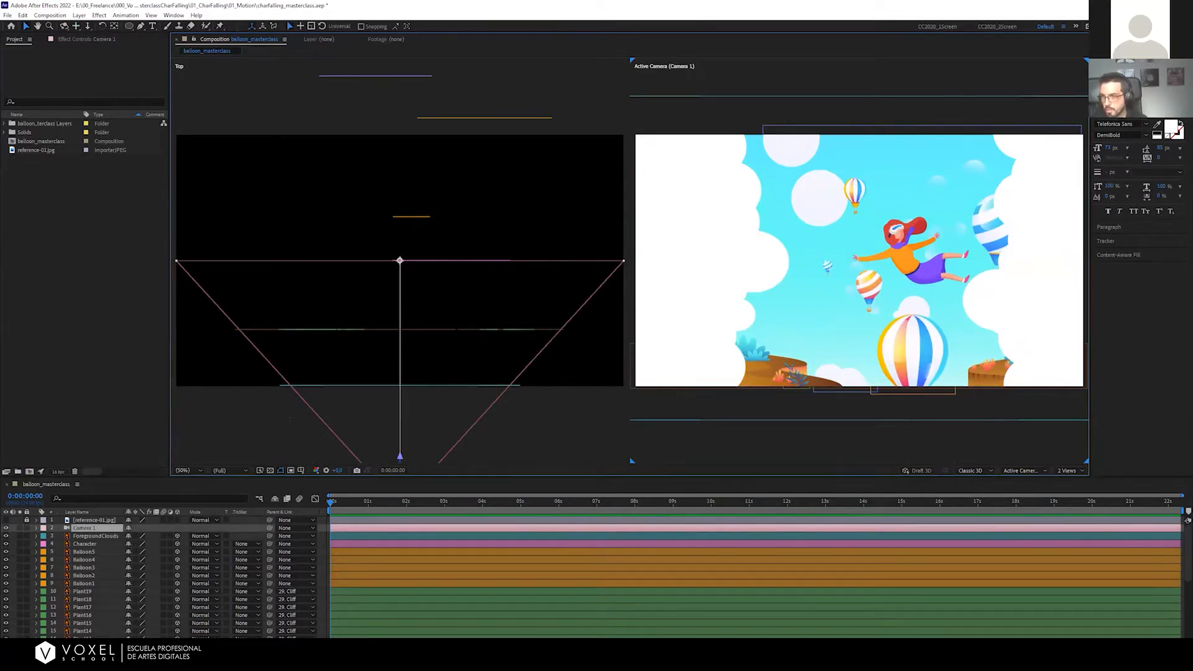
Examine the depth arrangement in the top view, checking where the Character, Balloon3 and Camera 1 layers sit
scroll(369, 244, "down", 2)
left_click(513, 231)
left_click_drag(514, 231, 530, 258)
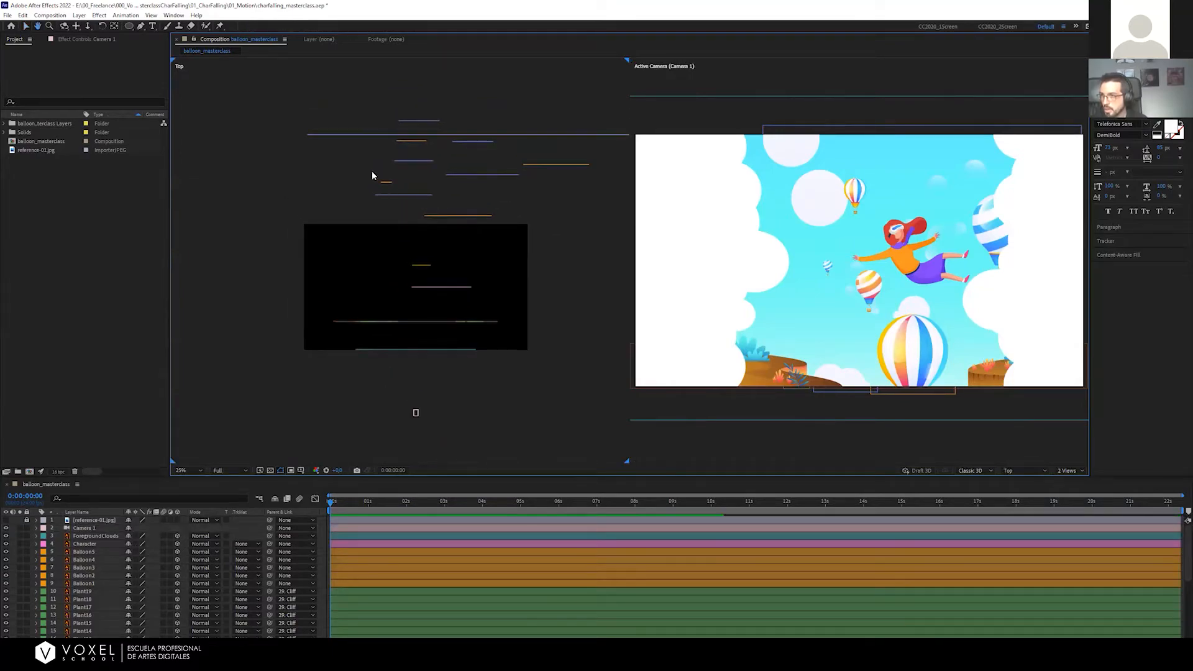
scroll(424, 361, "up", 2)
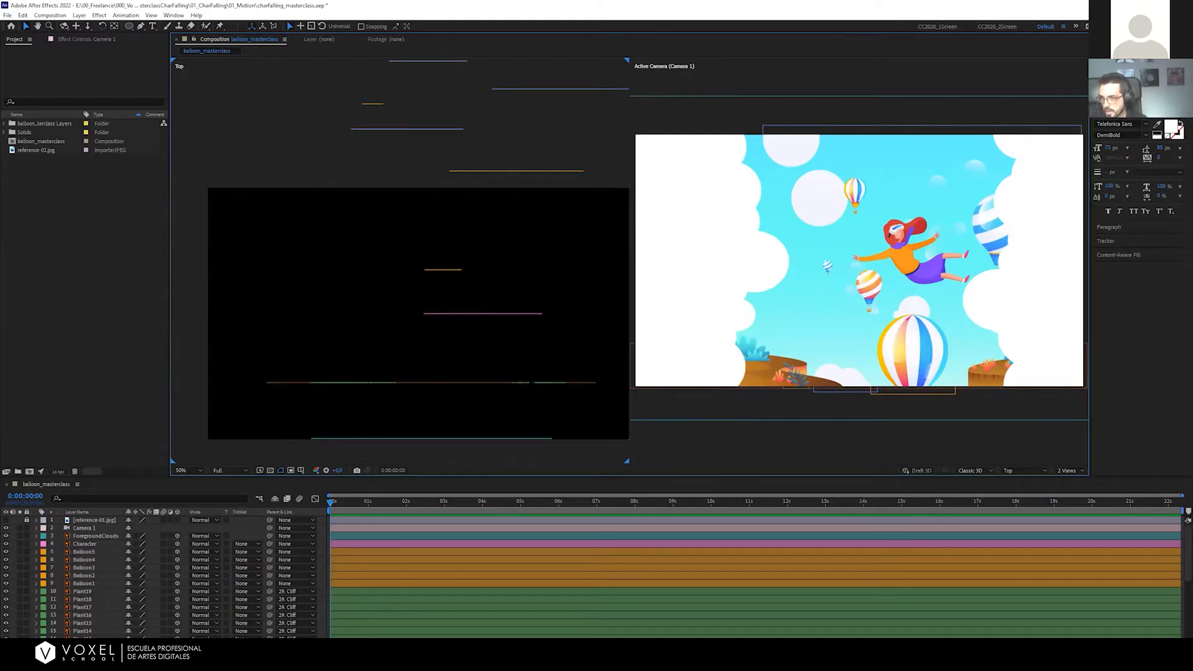
left_click(459, 314)
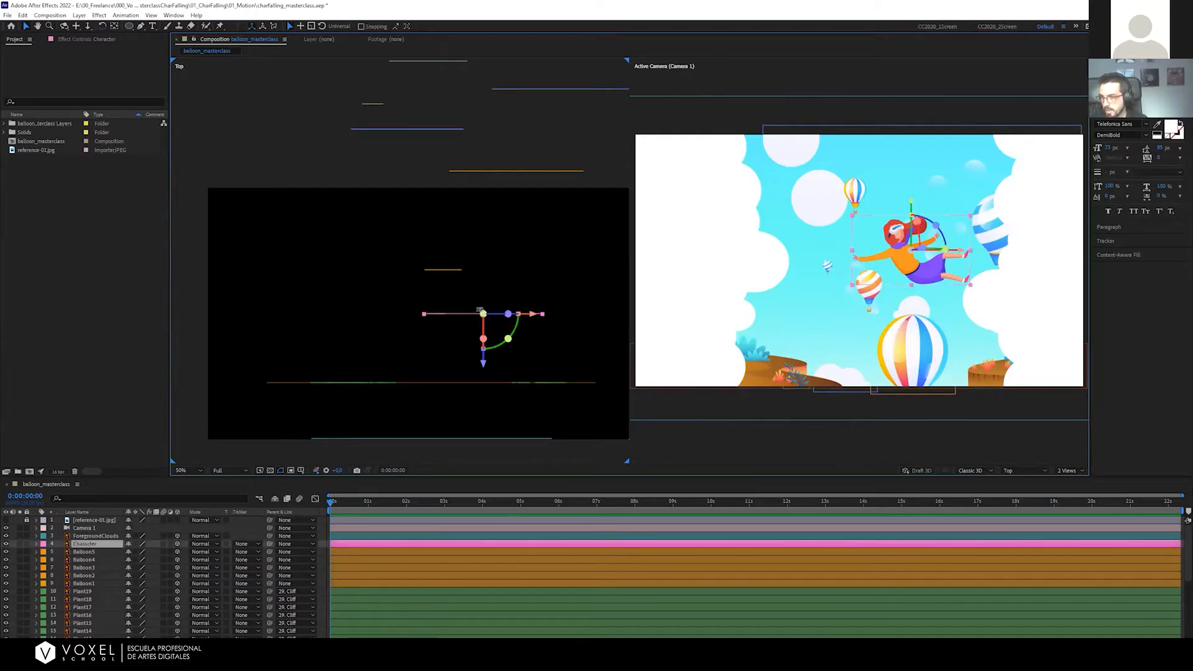
left_click(489, 297)
left_click(442, 269)
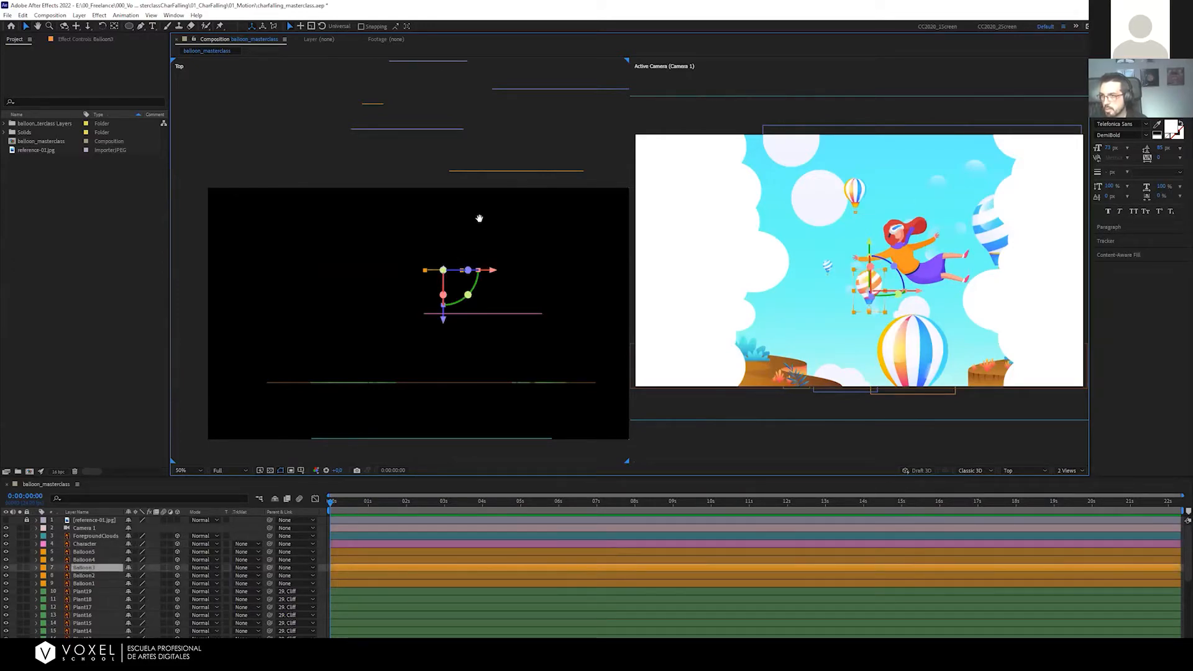
left_click_drag(476, 128, 405, 250)
left_click(465, 248)
scroll(467, 252, "down", 2)
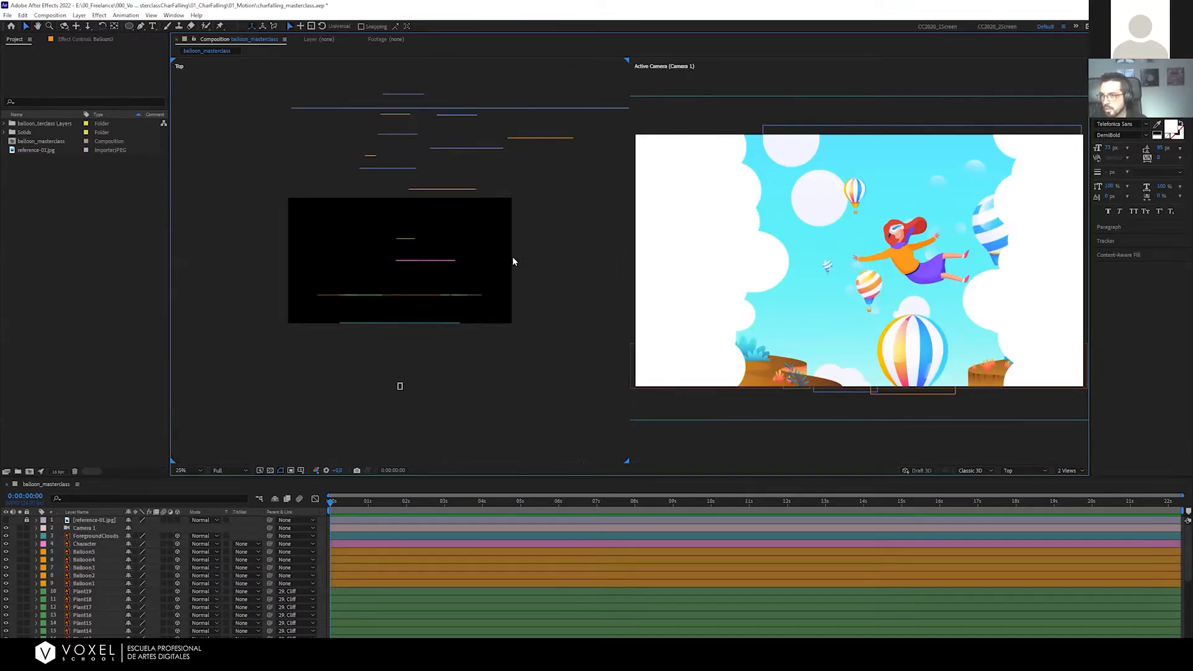
left_click(400, 386)
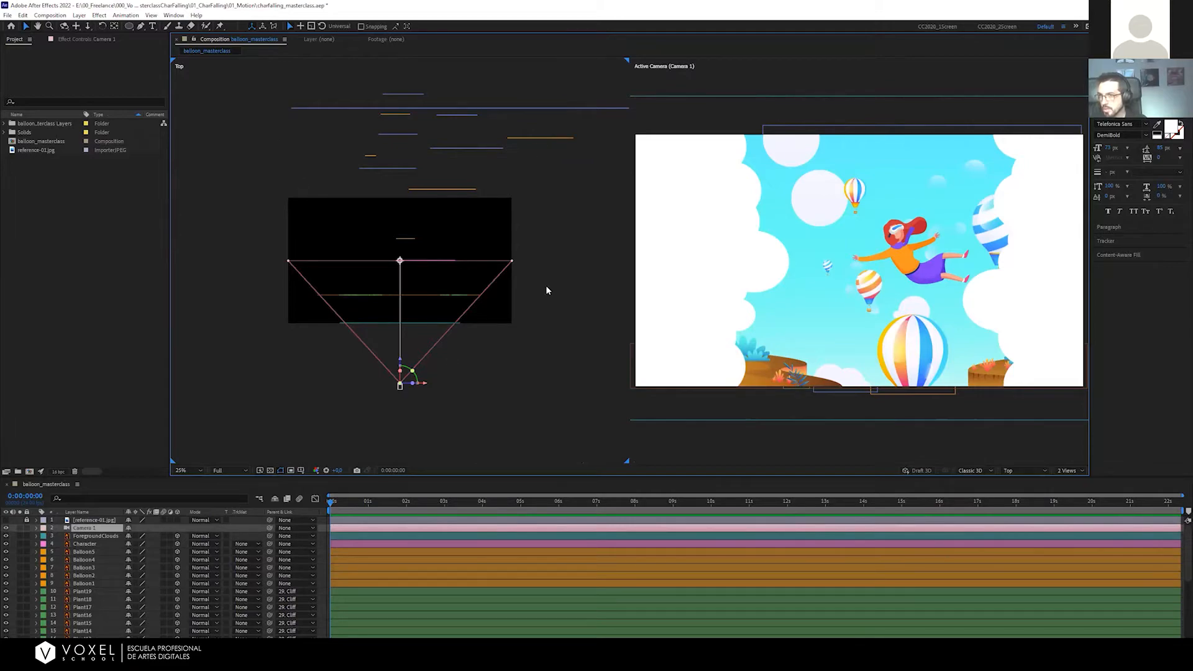
left_click(562, 315)
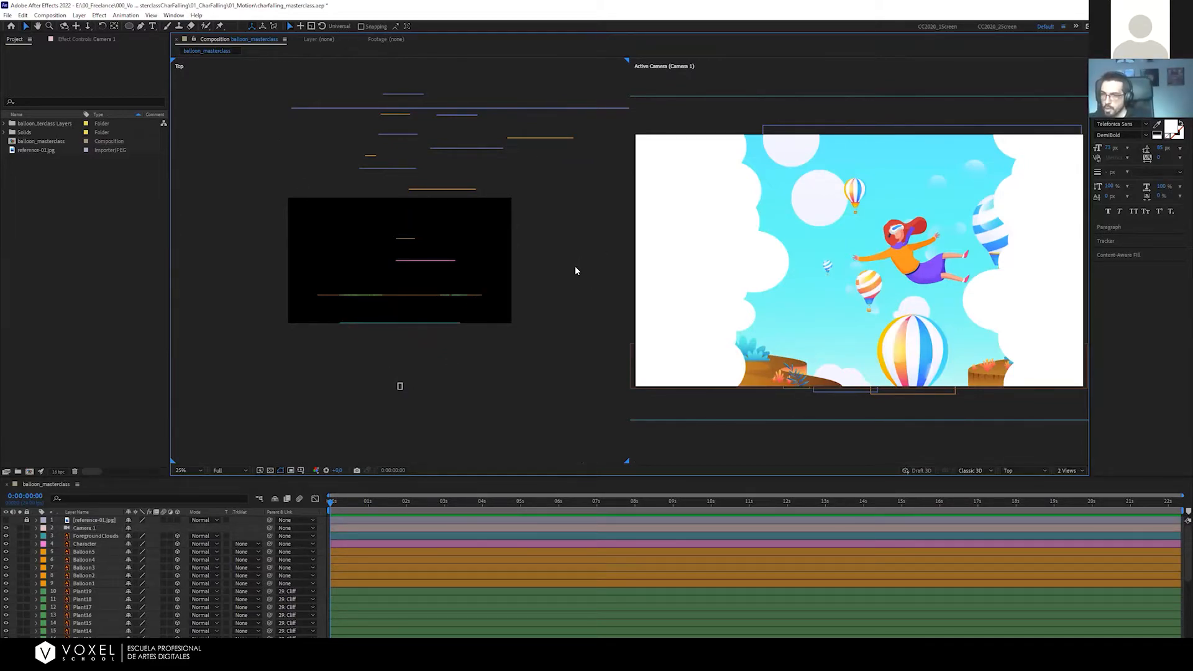
left_click(672, 434)
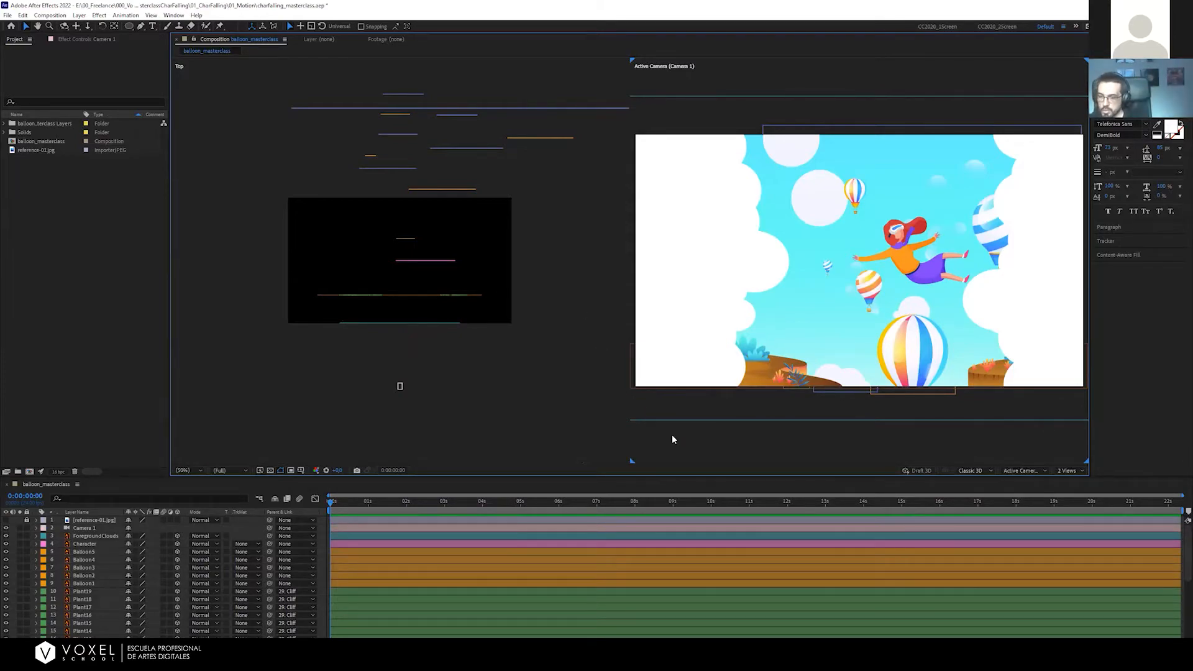
Reveal the Position property of the Camera 1 layer in the timeline
left_click(95, 527)
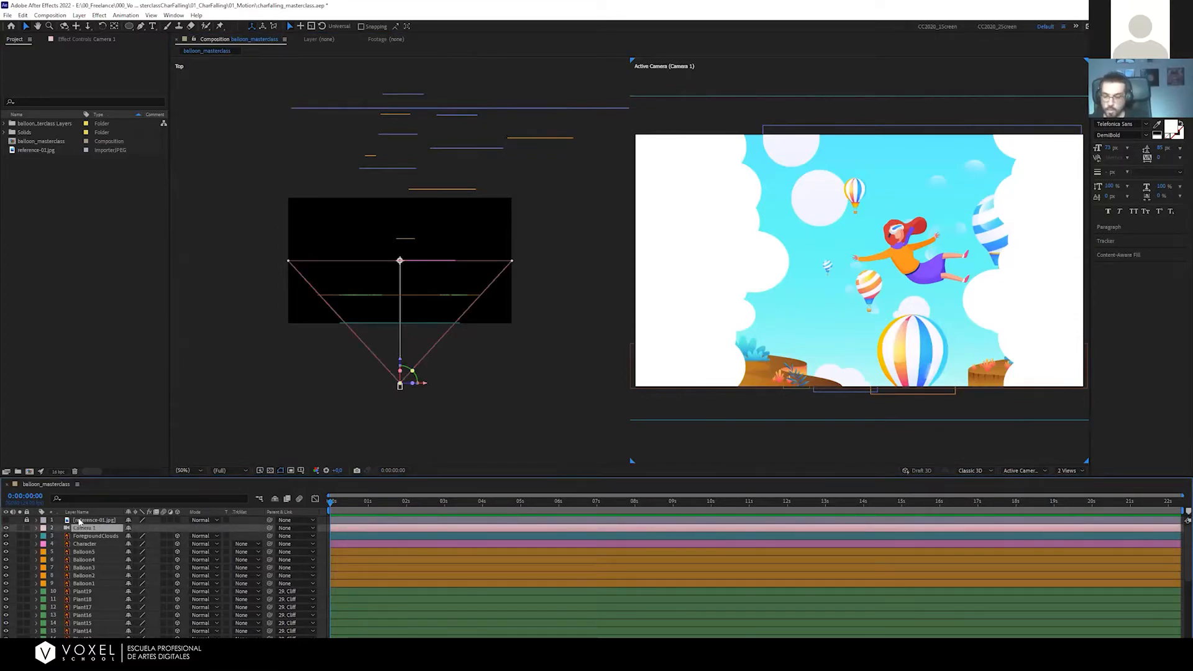
key("p")
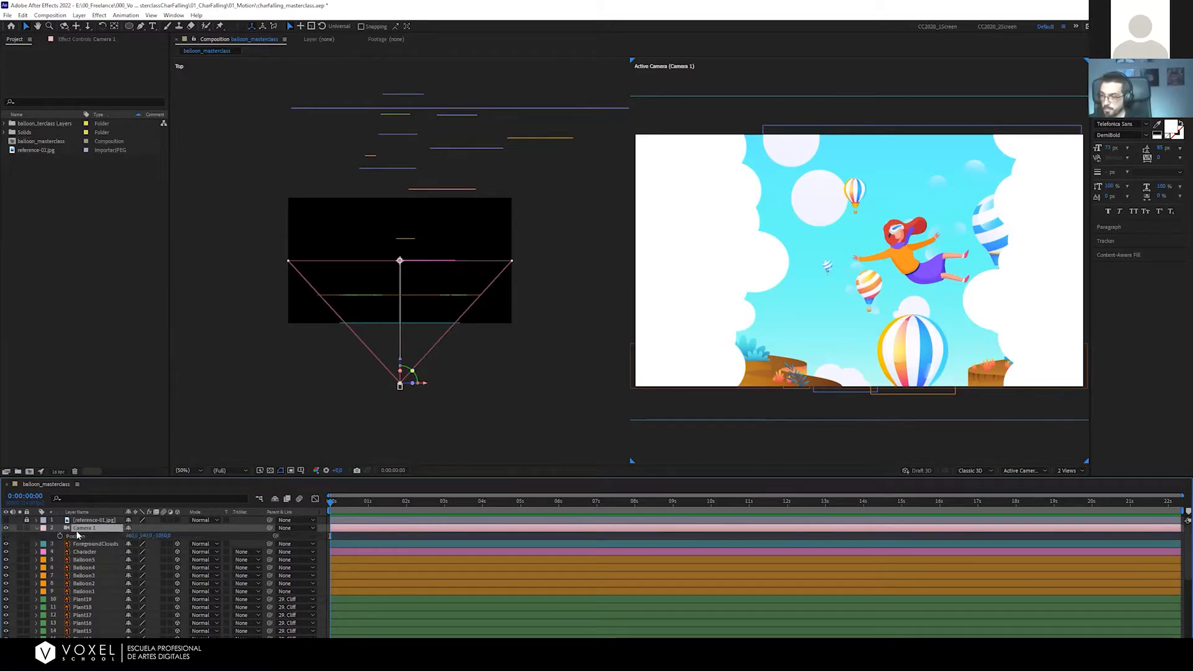
key("p")
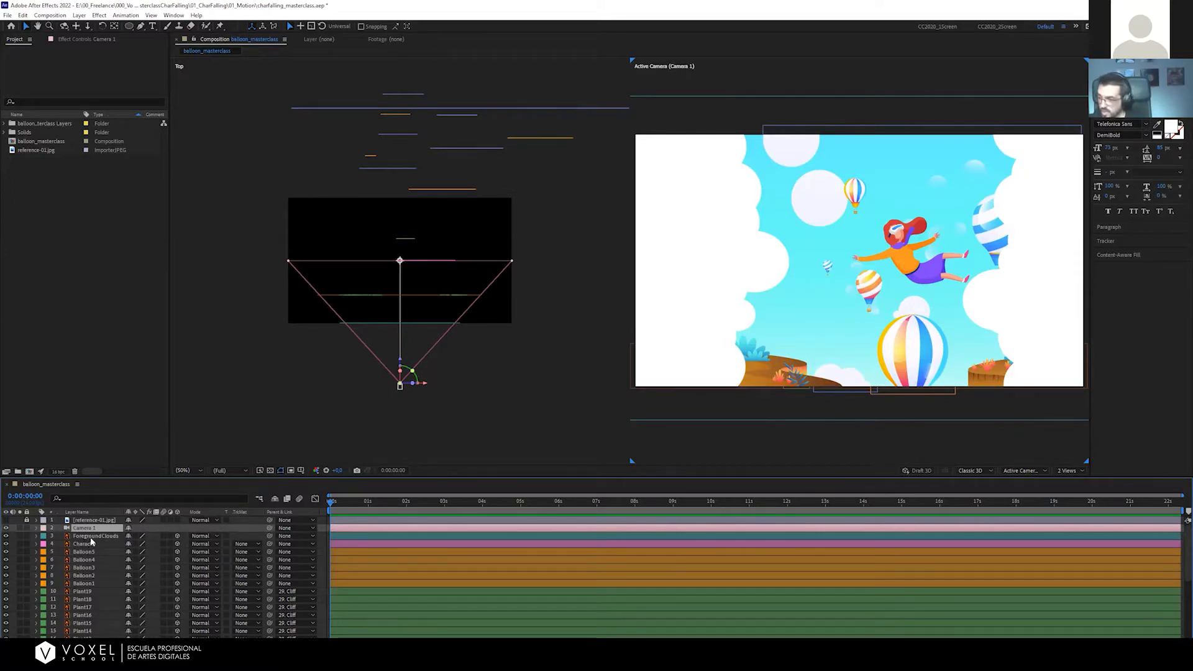
key("p")
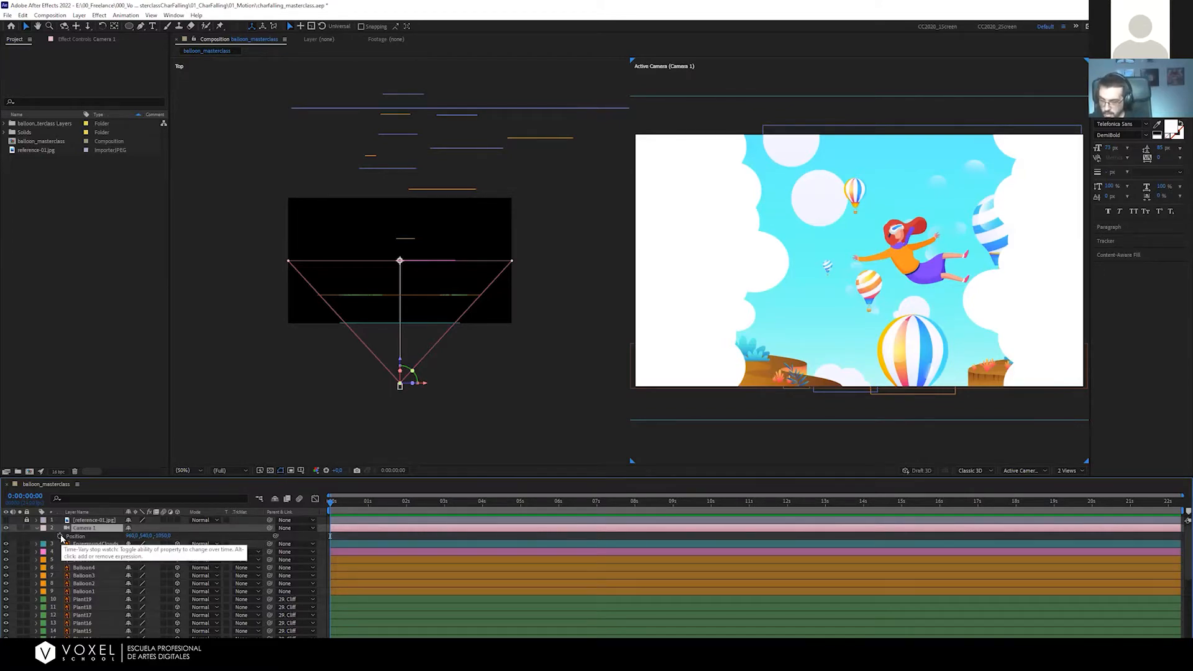
Expand Camera 1's Transform properties and start keyframing its Position at the beginning of the timeline
left_click(36, 528)
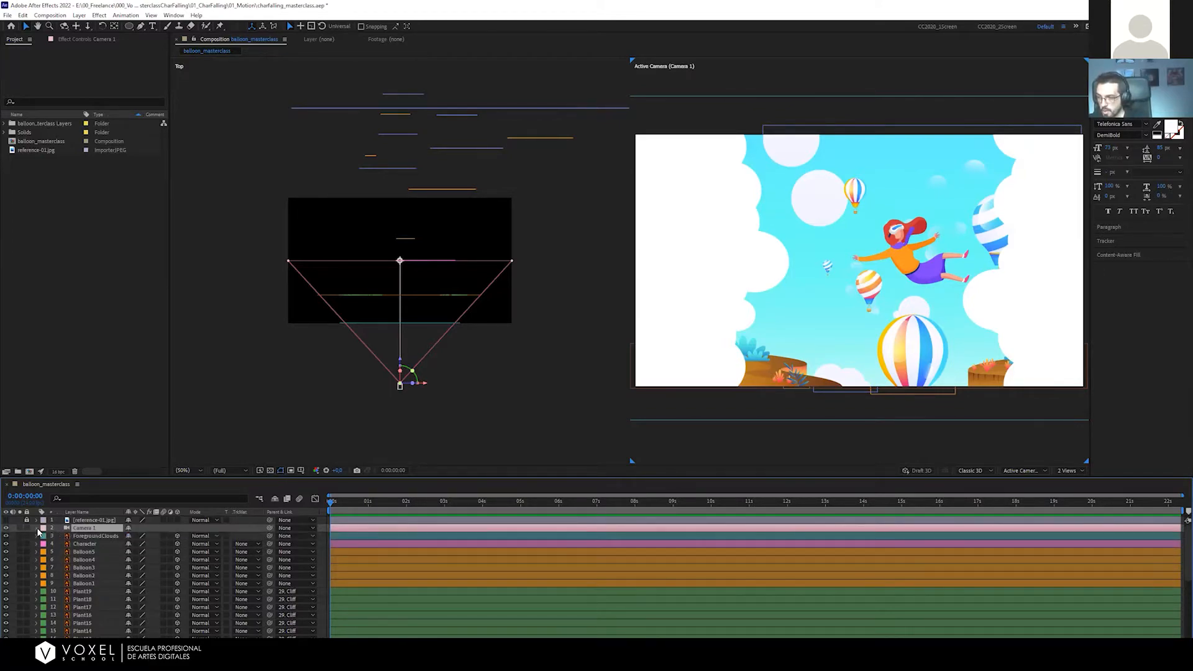
left_click(36, 527)
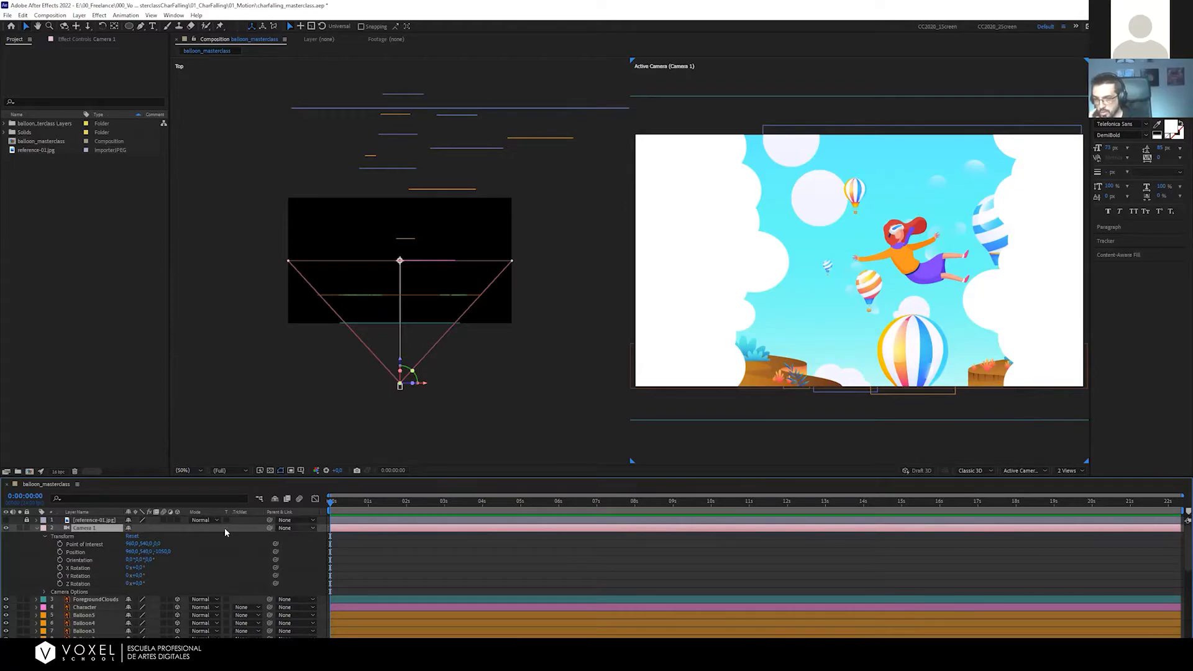
left_click(61, 552)
Move the camera sideways along X to about 1812 at 0:00:01:15
left_click_drag(331, 501, 392, 500)
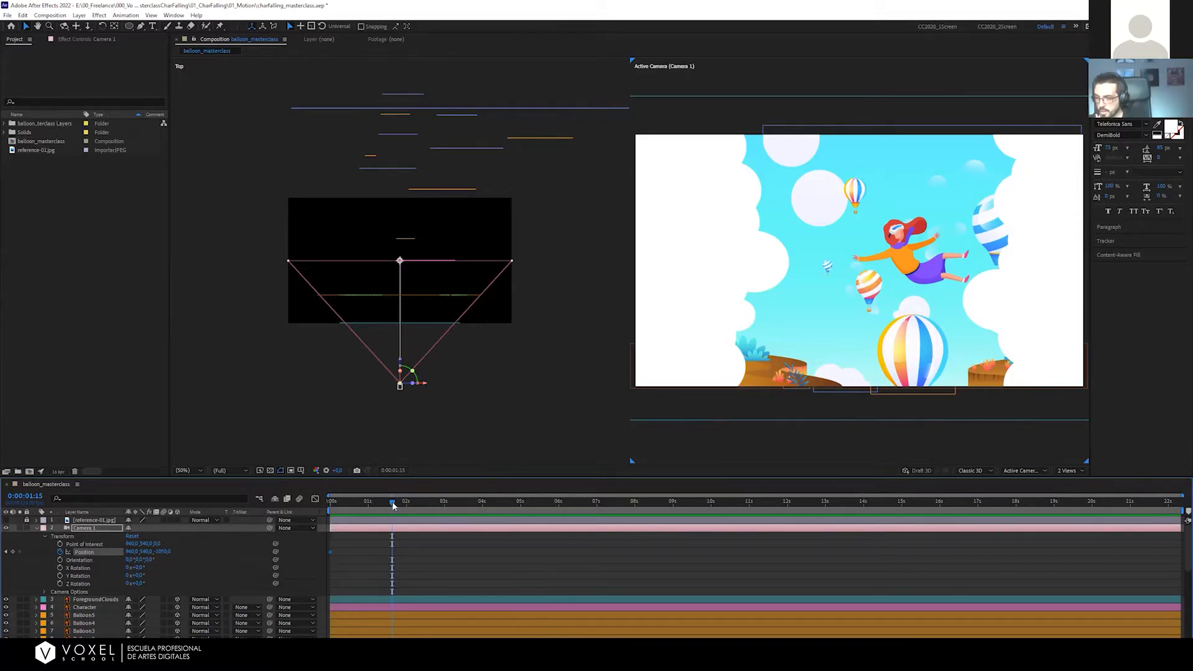
left_click_drag(426, 387, 525, 388)
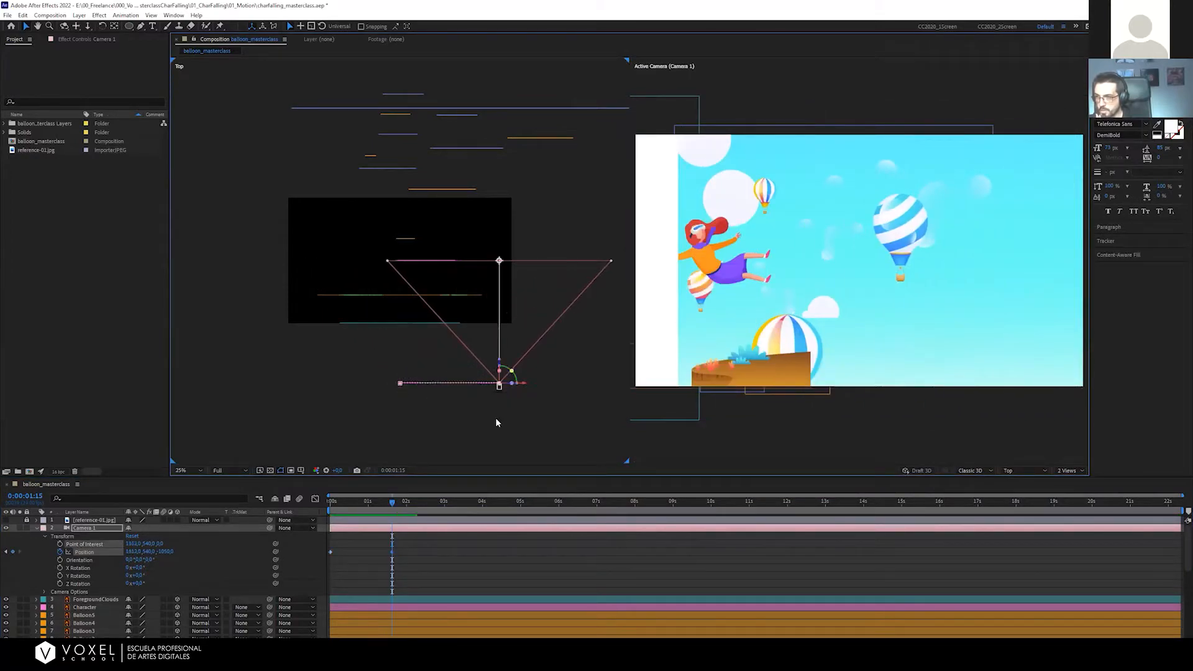
Scrub and play the first 0:00:01:15 to examine the camera's orientation and framing during the sideways move
mouse_move(371, 503)
left_mouse_down()
mouse_move(357, 501)
mouse_move(397, 501)
mouse_move(323, 502)
mouse_move(382, 503)
left_mouse_up()
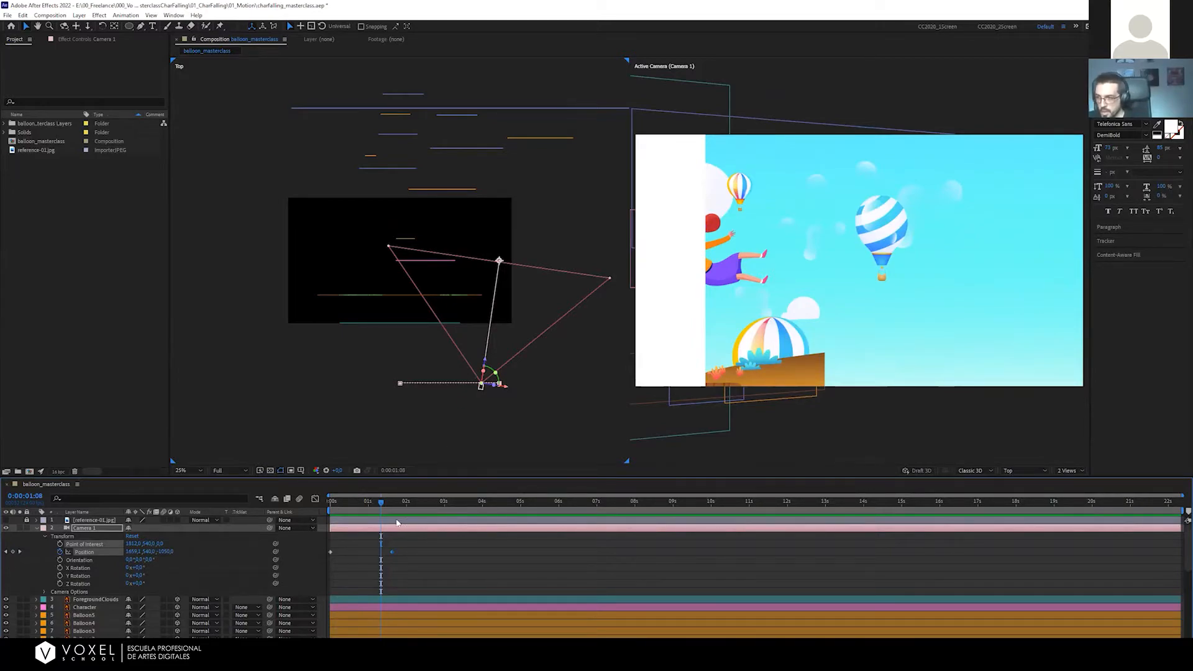
left_click_drag(376, 504, 331, 504)
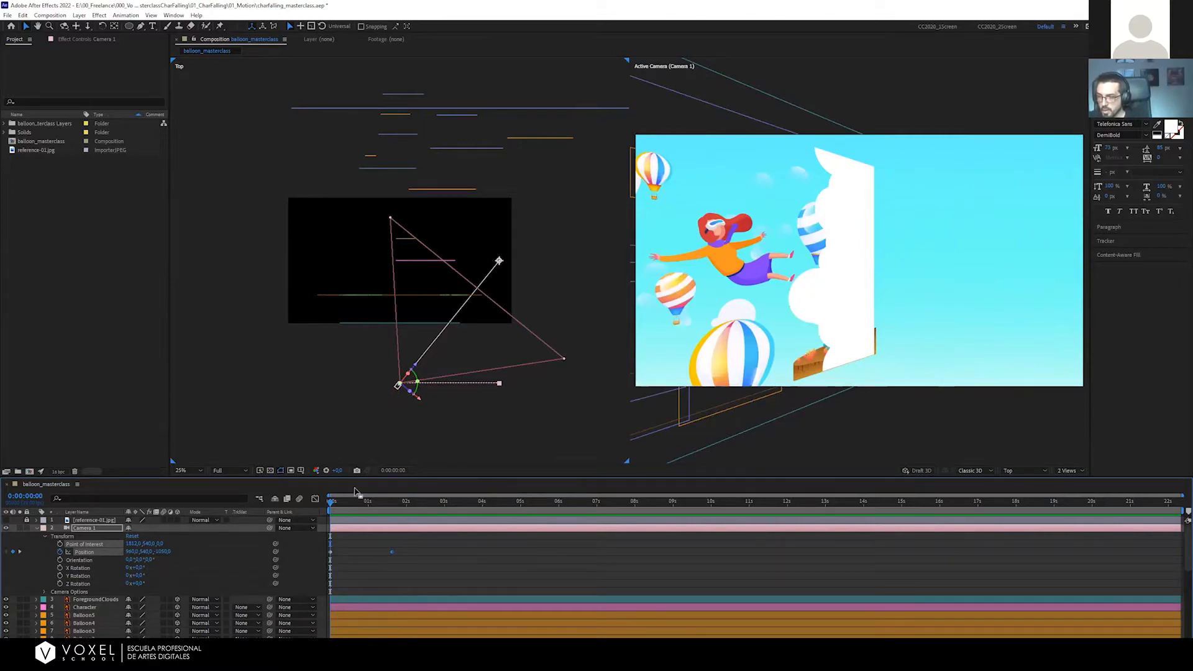
key("space")
key("space")
key("space")
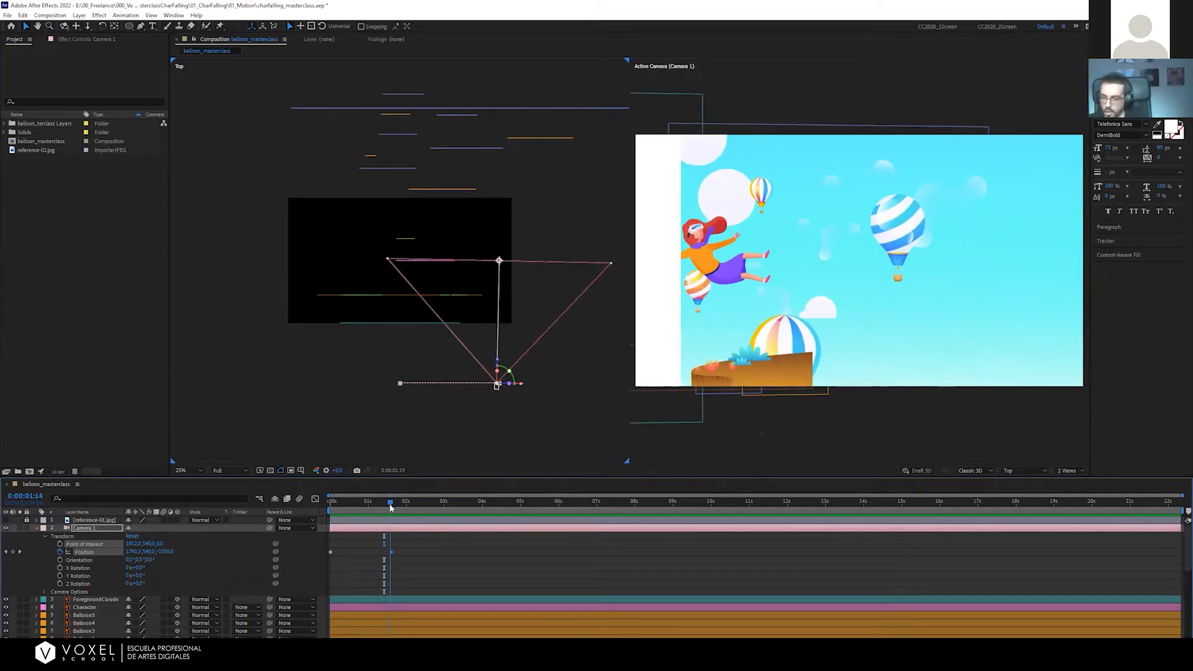
left_click_drag(386, 508, 392, 507)
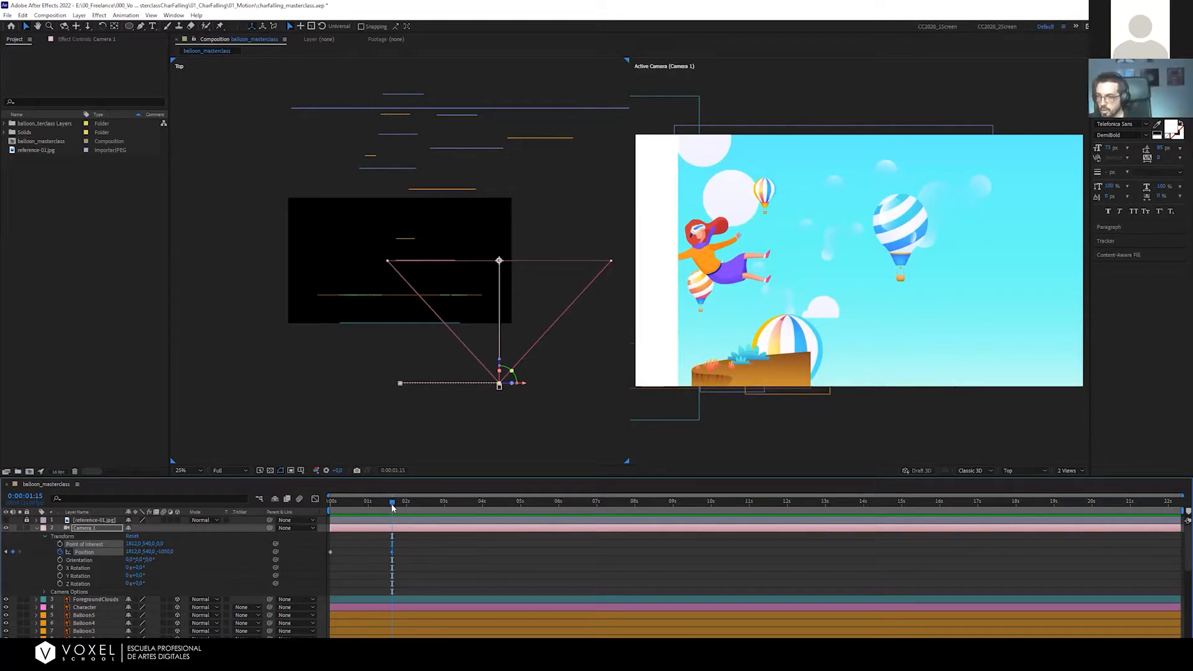
left_click_drag(365, 506, 392, 510)
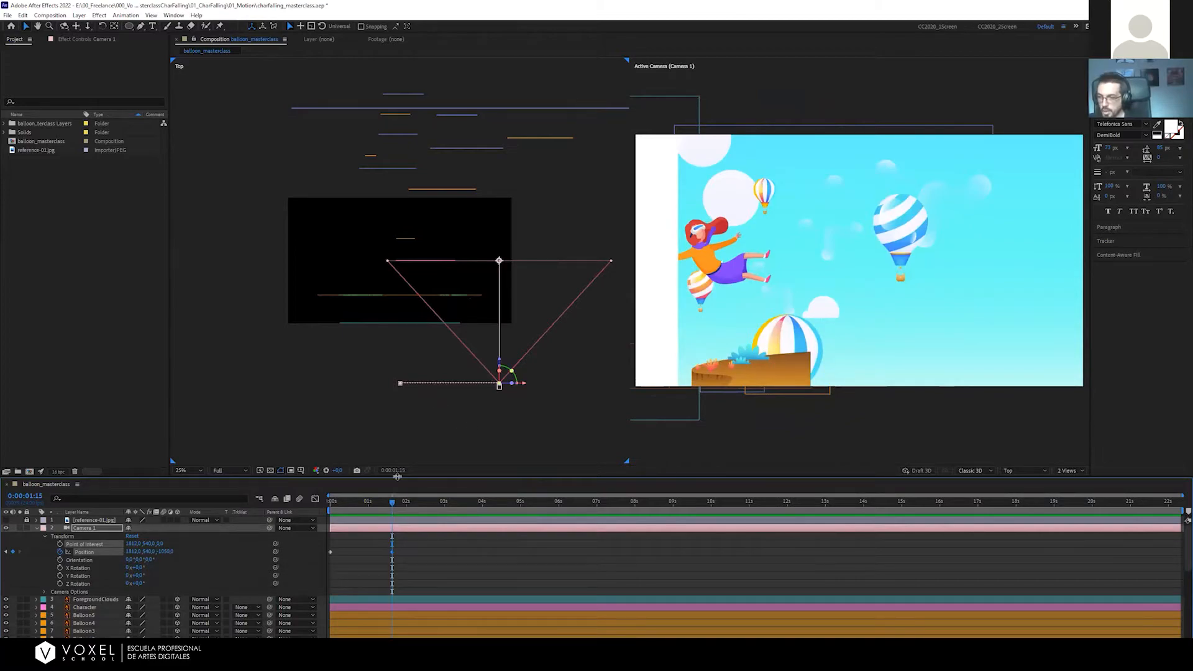
left_click(384, 502)
key("Home")
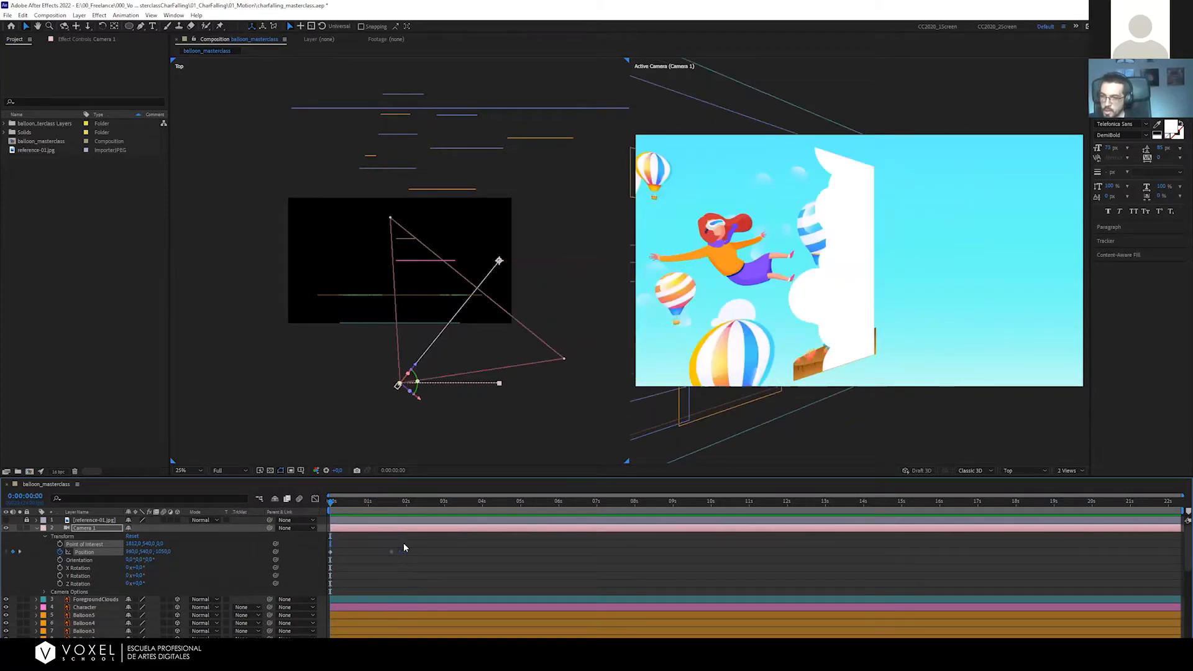
Undo the sideways camera move and keyframe both Point of Interest and Position at the start of the timeline
key("ctrl+z")
key("ctrl+z")
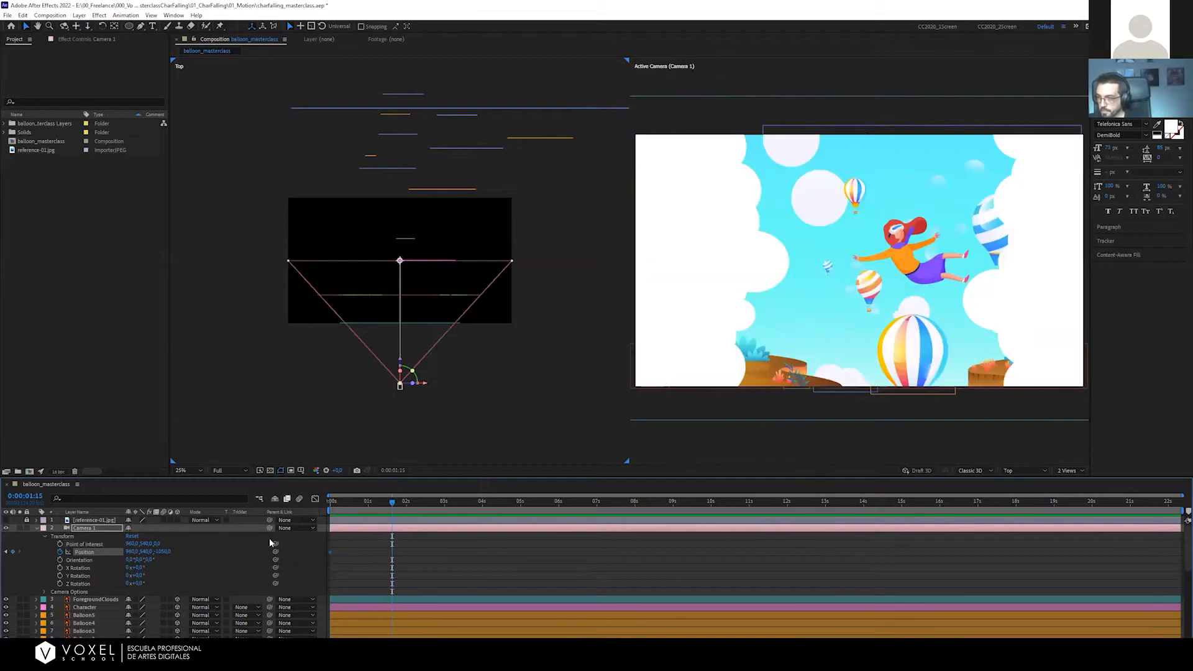
left_click(59, 551)
left_click(60, 545)
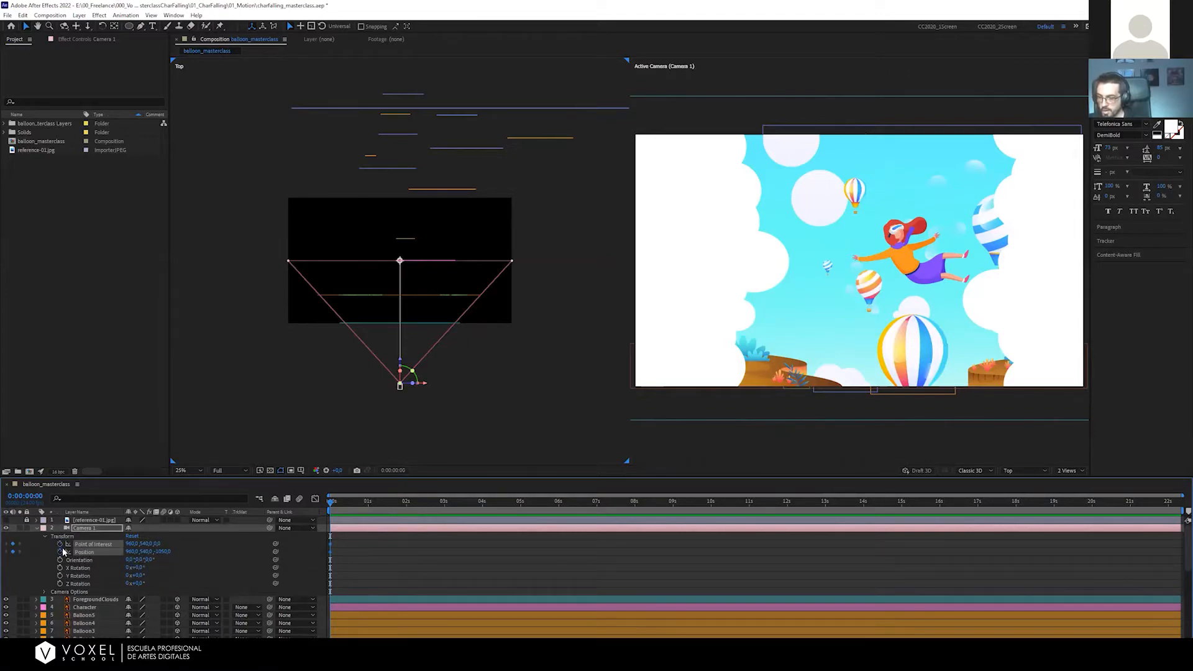
Move the camera sideways along X at 0:00:01:22 and preview the animation from the start
left_click_drag(331, 500, 404, 502)
left_click_drag(425, 384, 546, 386)
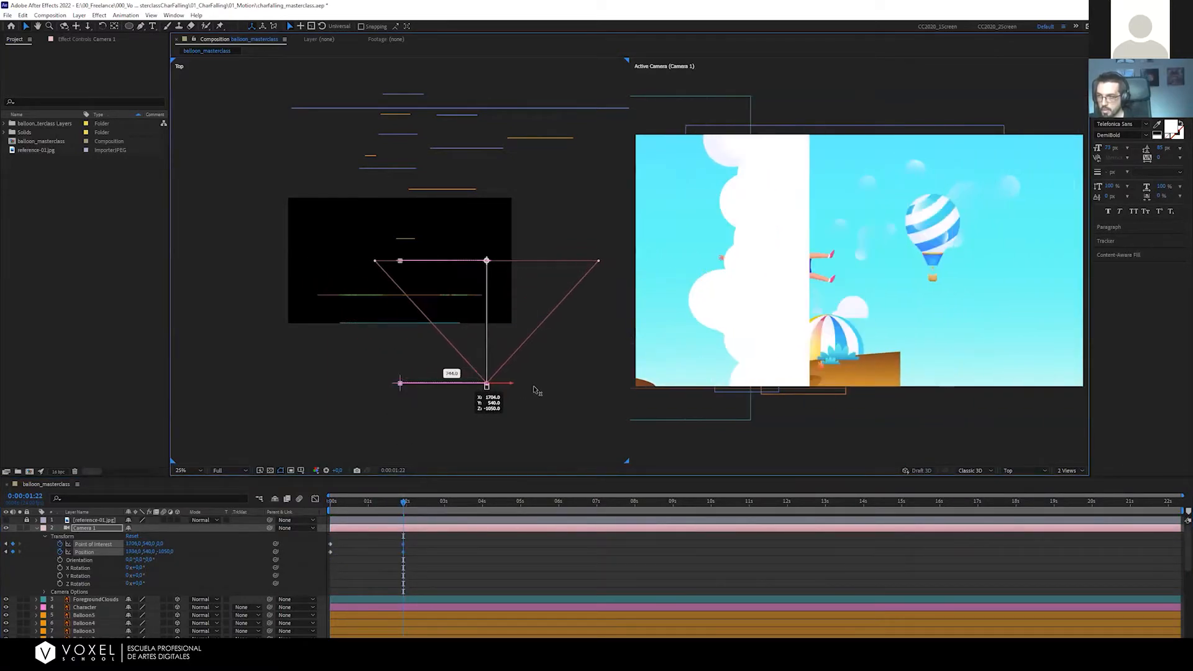
left_click_drag(398, 505, 244, 496)
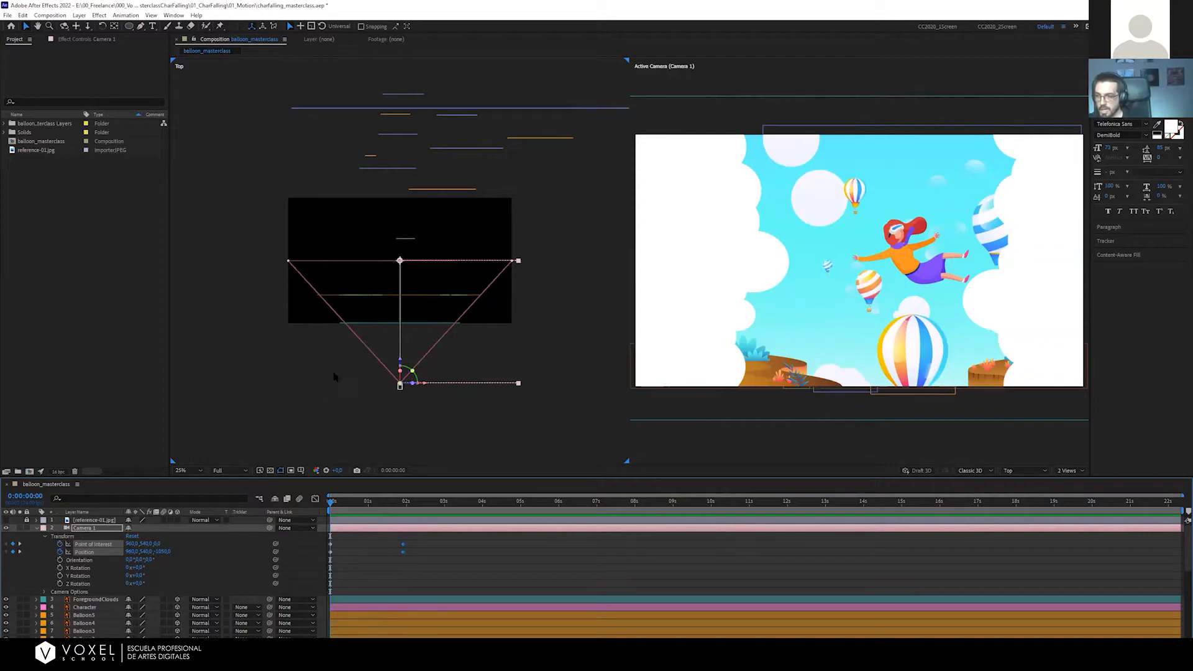
key("space")
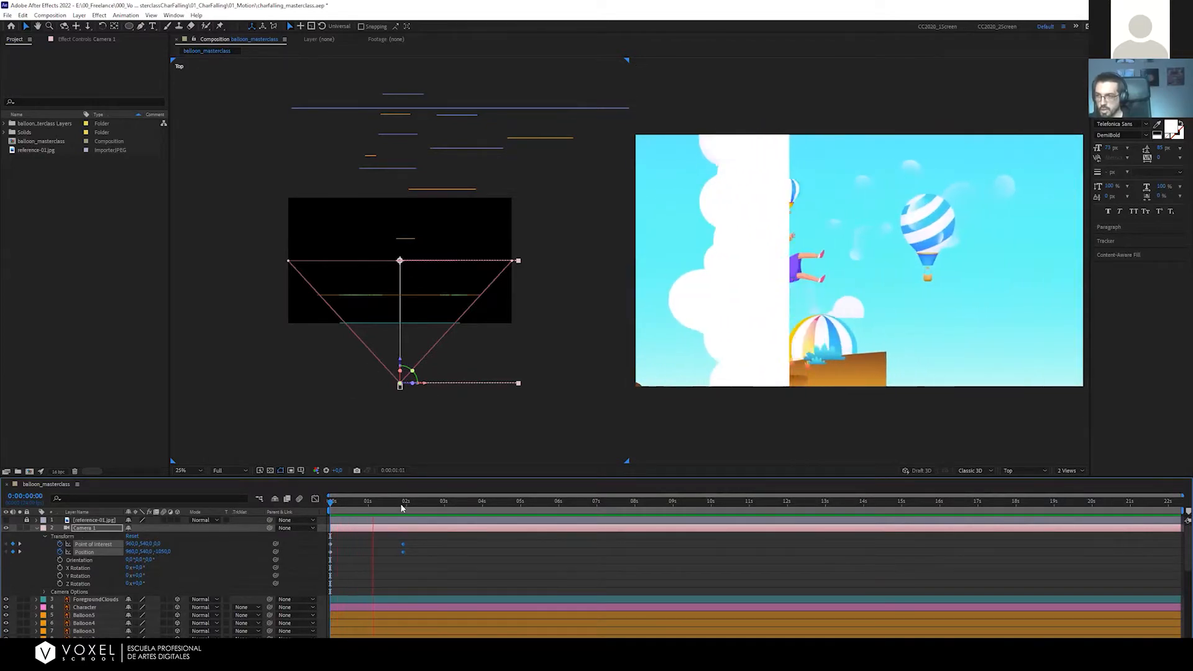
left_click_drag(360, 506, 304, 496)
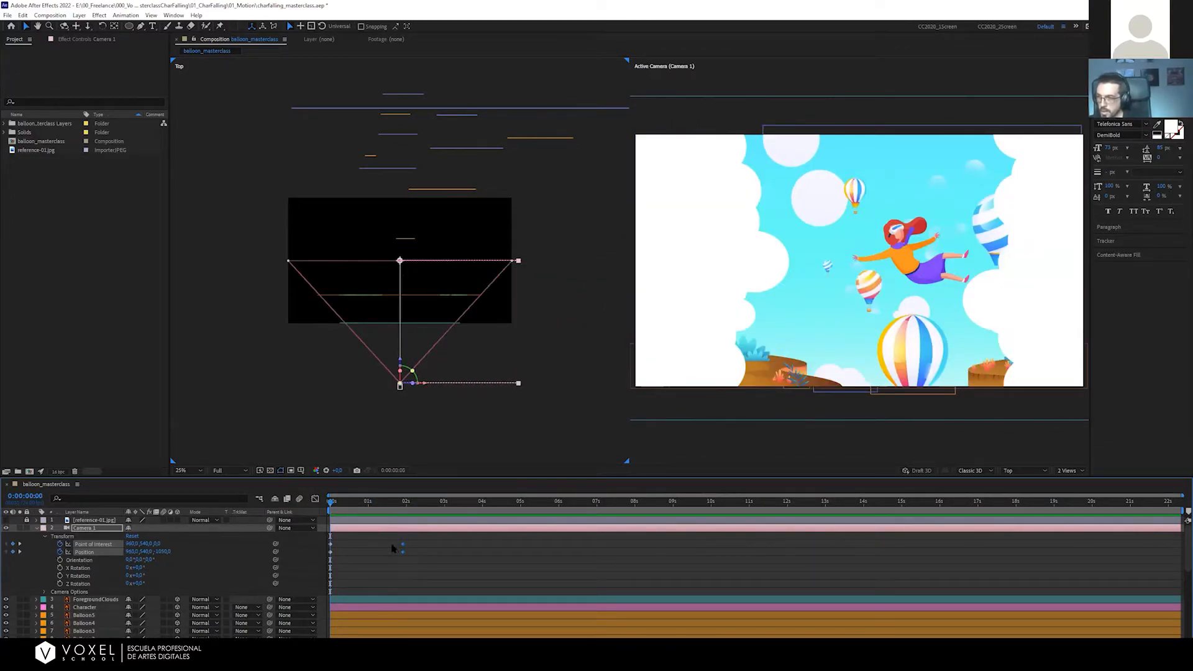
Delete the camera's keyframes at 0:00:01:22 and shift its starting Point of Interest and Position keyframes to about 0:00:01:17
key("Delete")
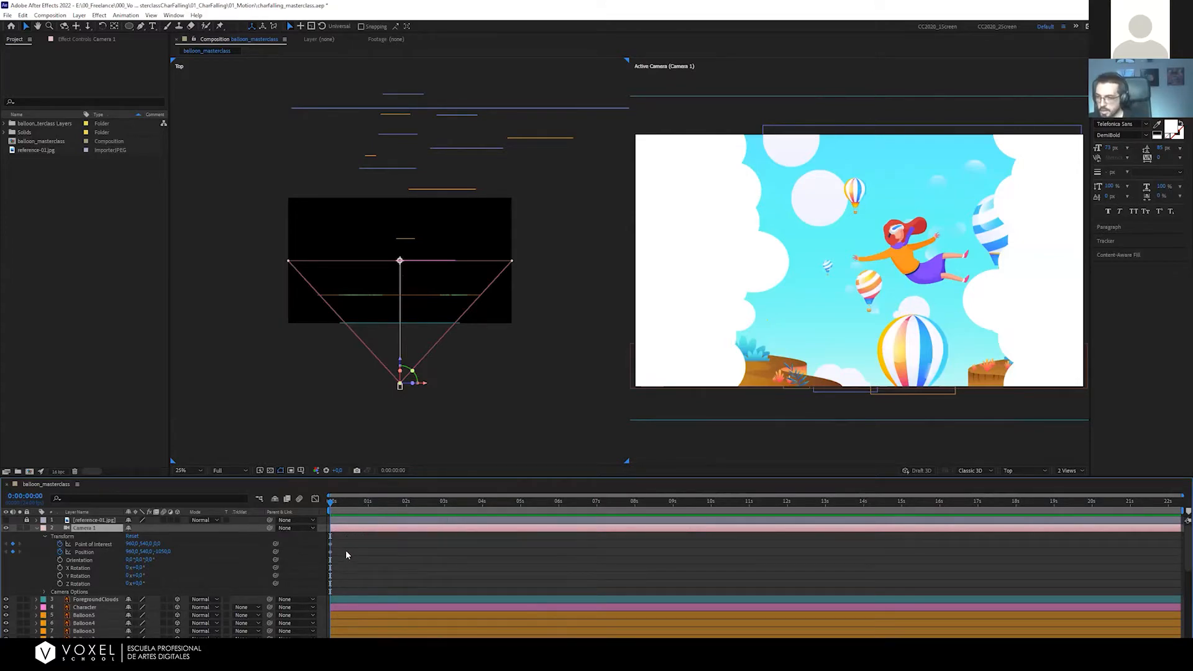
mouse_move(344, 559)
left_mouse_down()
mouse_move(319, 532)
mouse_move(328, 547)
left_mouse_up()
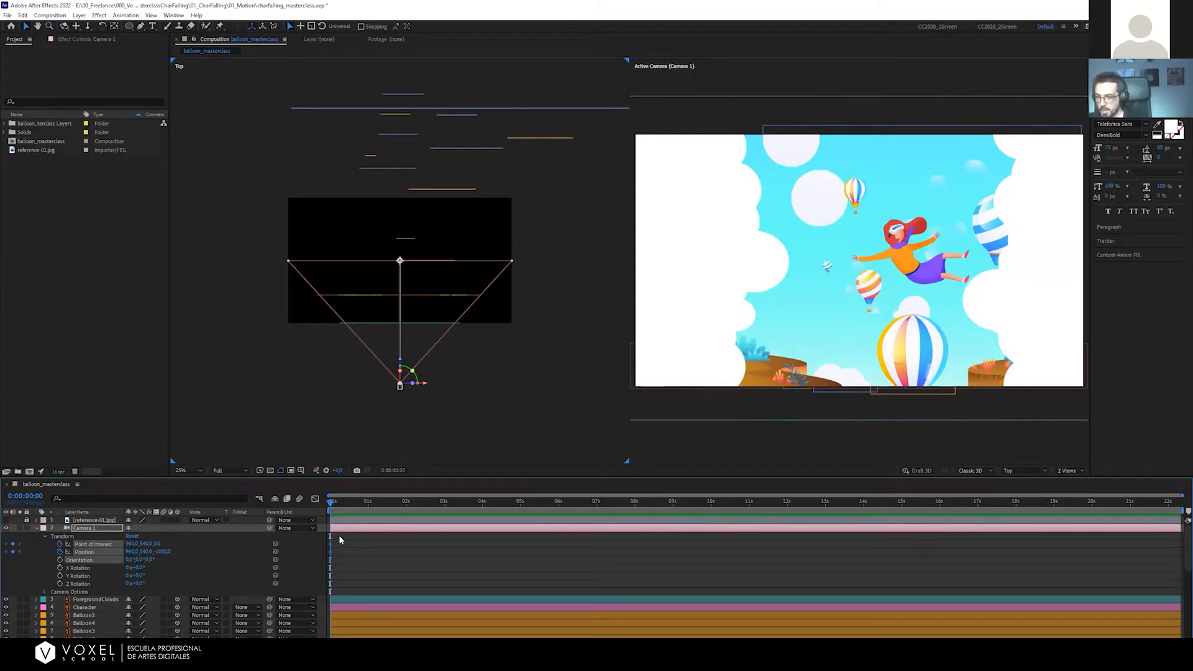
left_click_drag(330, 544, 393, 543)
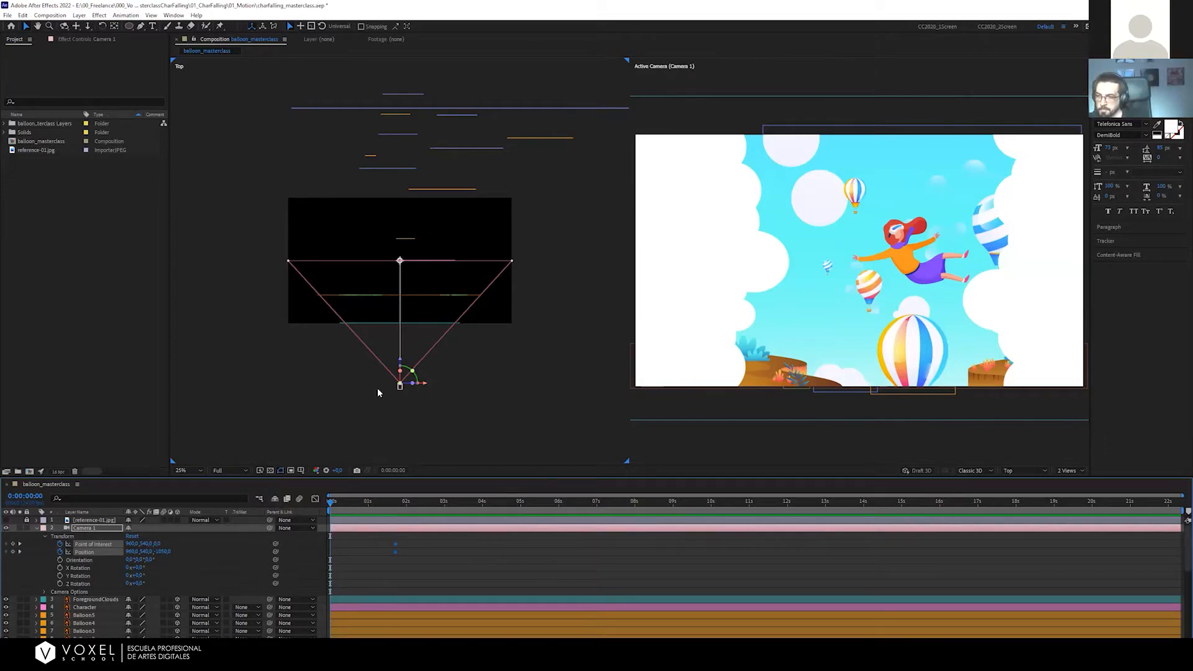
Push Camera 1 forward along Z at the start of the timeline, to a Position of about Z 1490
left_click(334, 545)
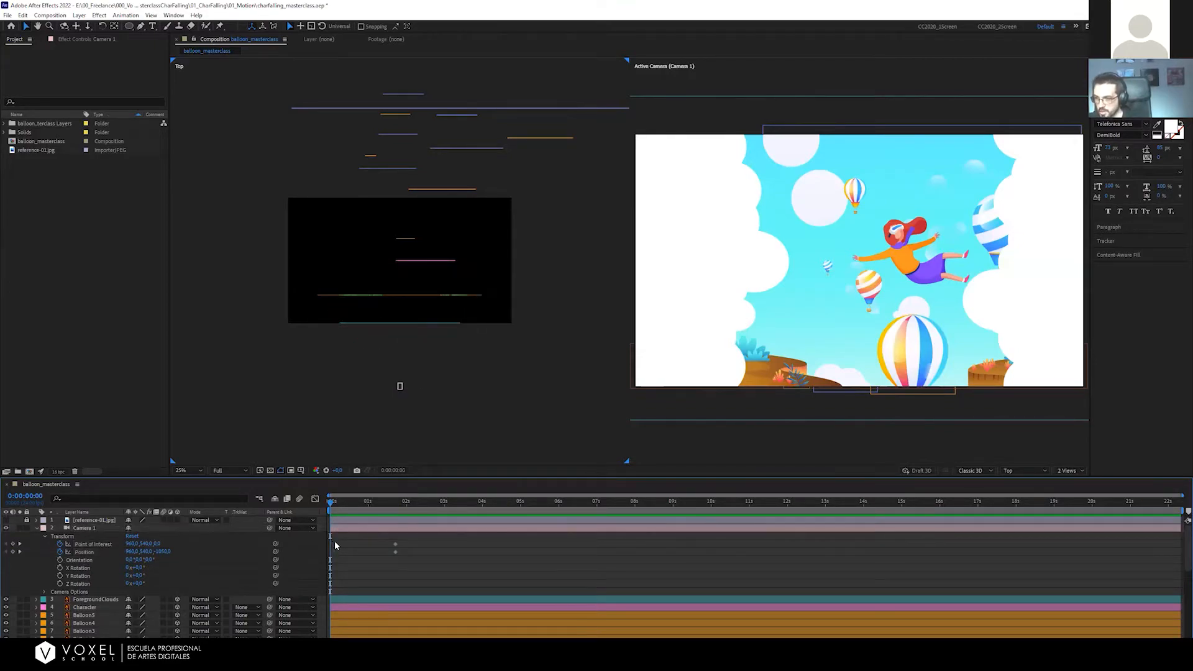
left_click(336, 529)
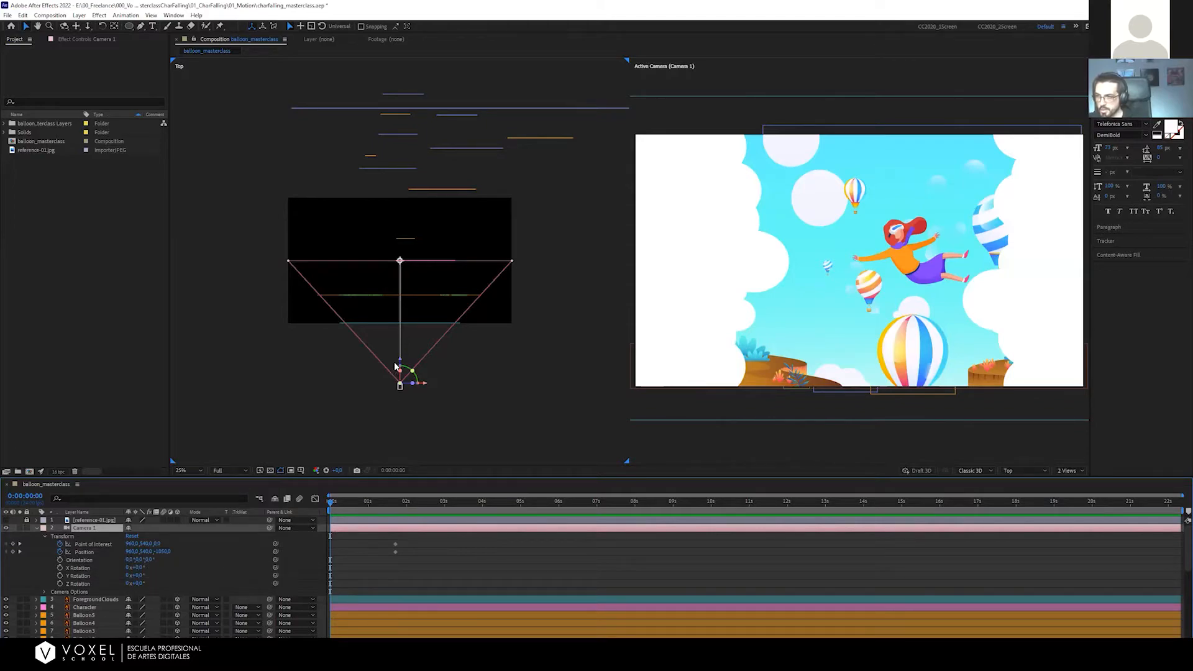
left_click_drag(400, 368, 415, 246)
left_click_drag(411, 225, 401, 146)
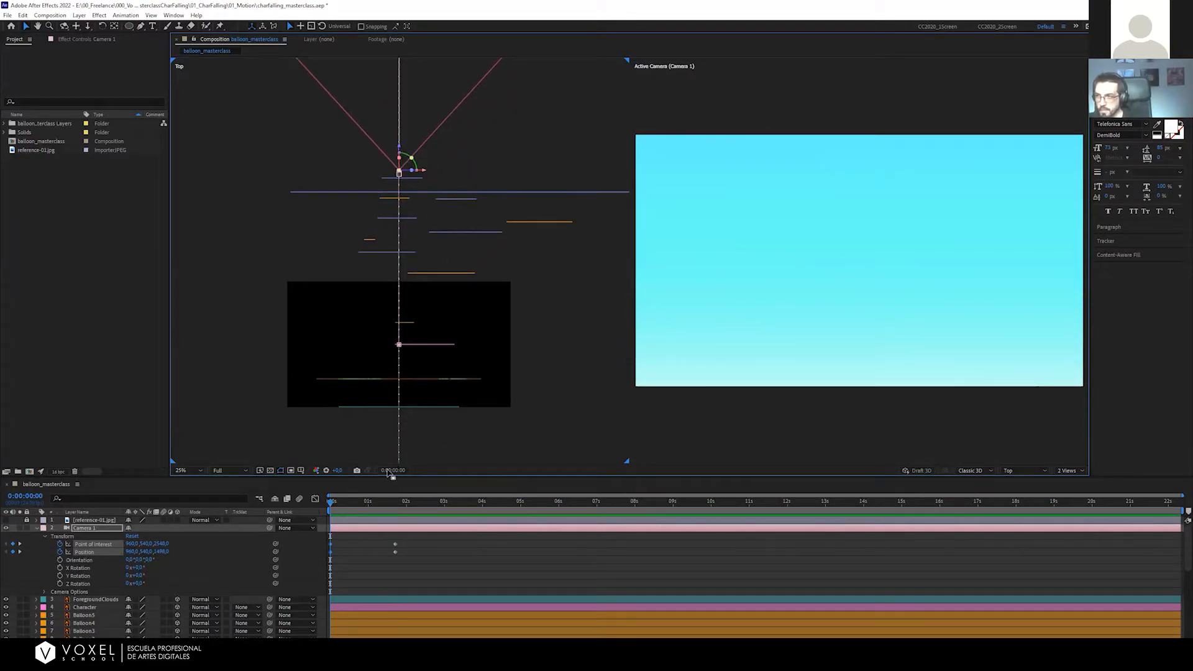
left_click(352, 547)
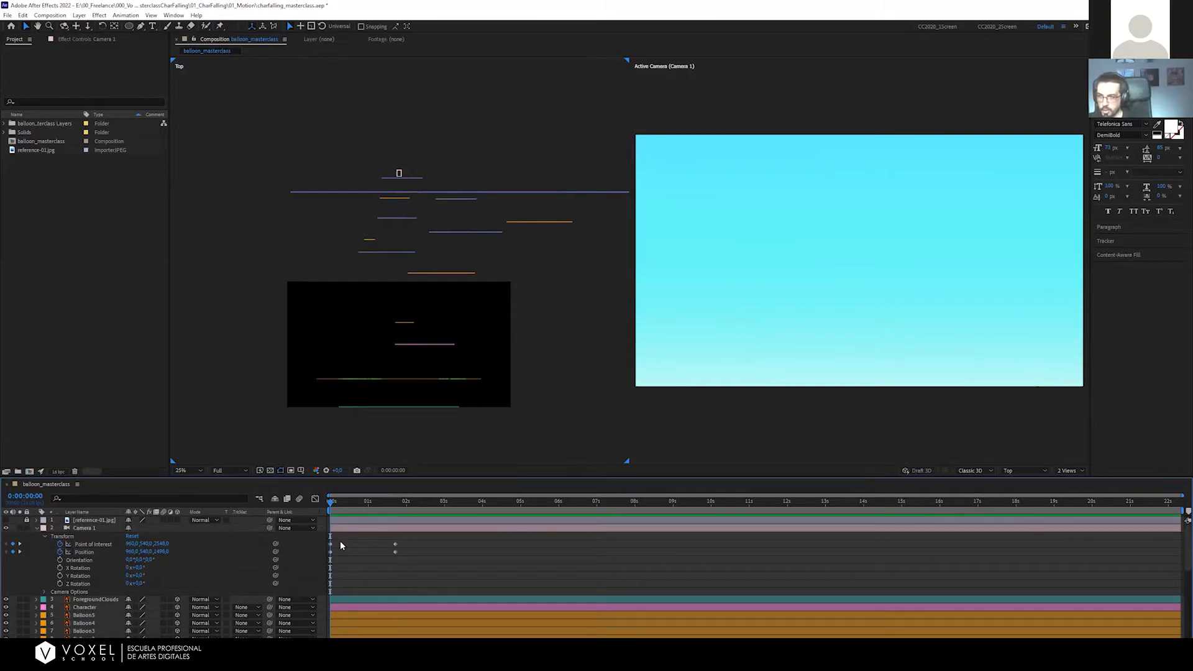
left_click(337, 535)
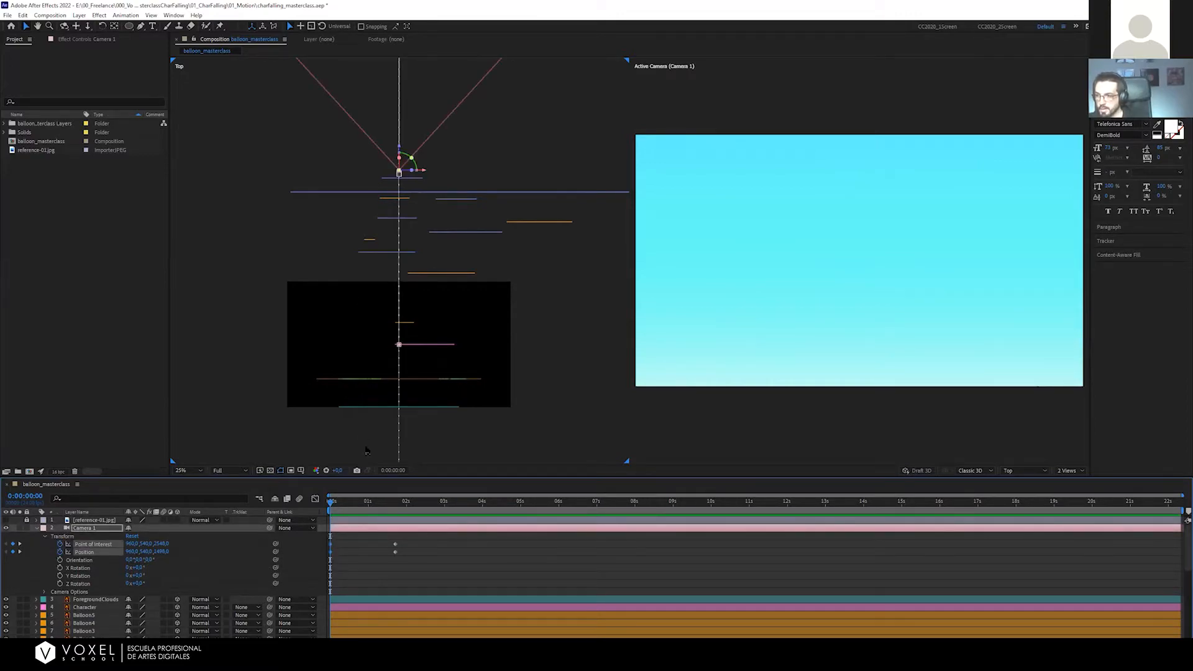
Check the camera framing at 0:00:01:17 and play the pull-back through the layers from the start
left_click(395, 506)
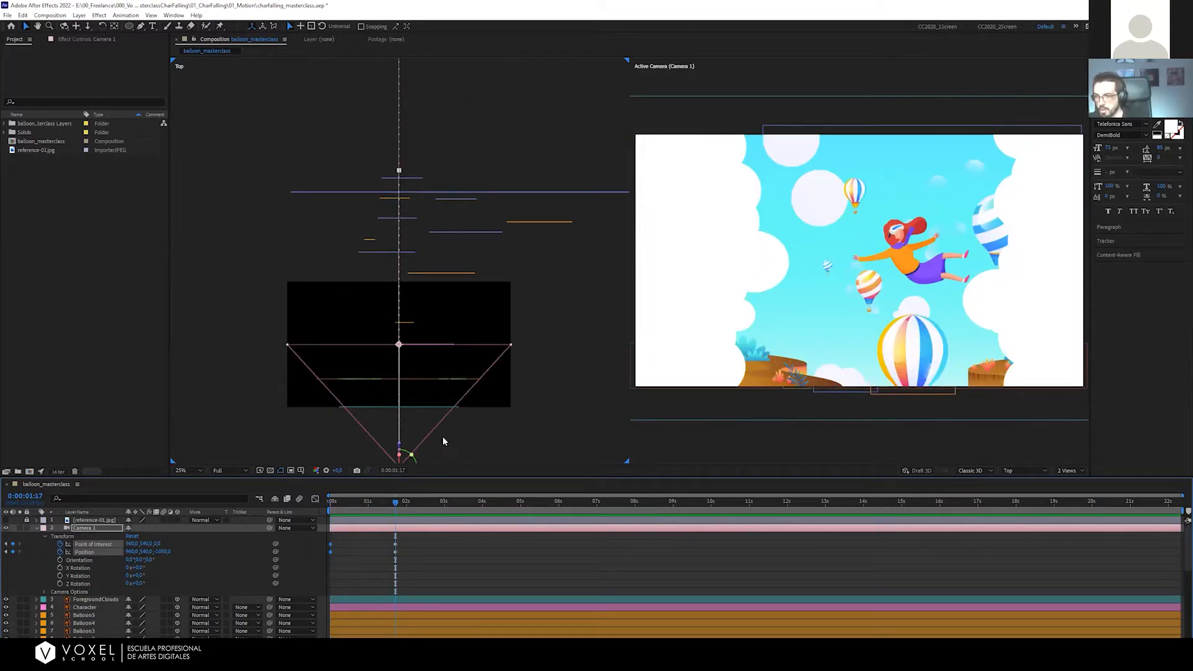
left_click_drag(375, 504, 274, 501)
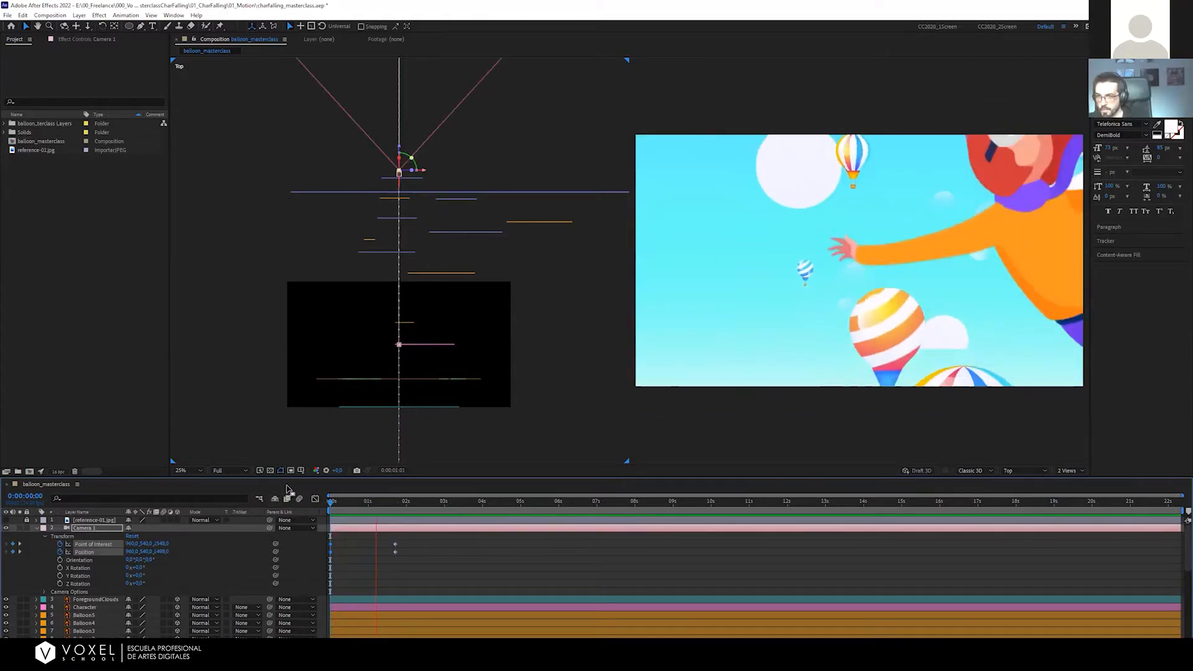
key("space")
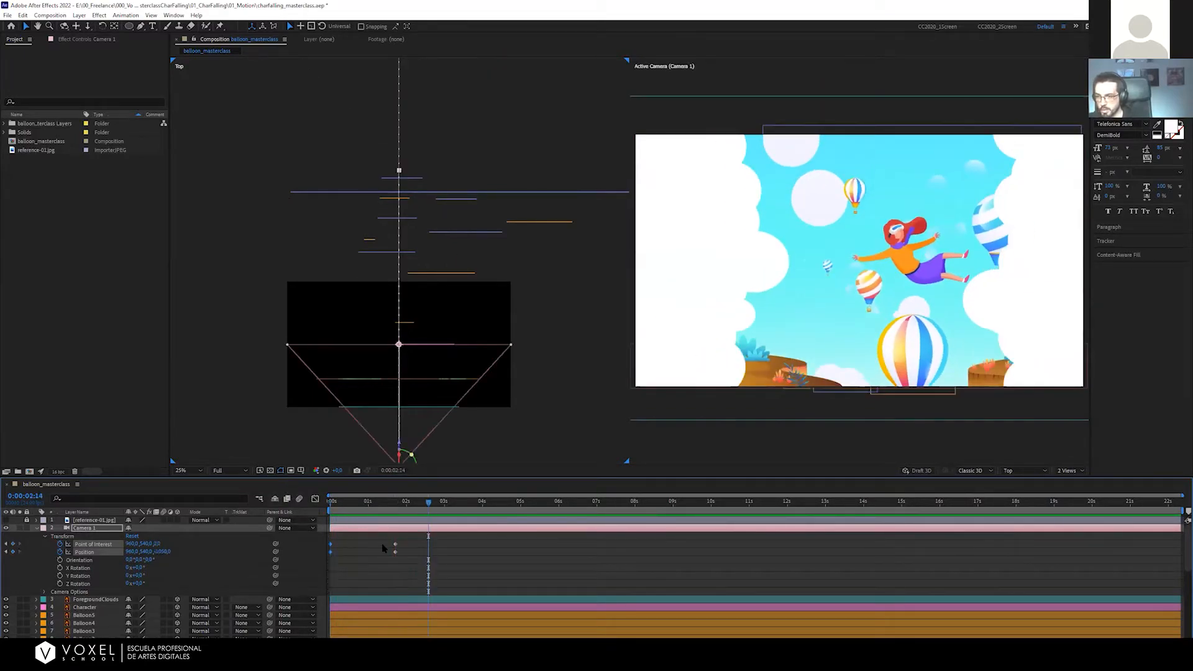
Move the camera's ending Point of Interest and Position keyframes to just past 2 seconds, preview the timing and save the project
mouse_move(400, 556)
left_mouse_down()
mouse_move(383, 542)
mouse_move(408, 544)
left_mouse_up()
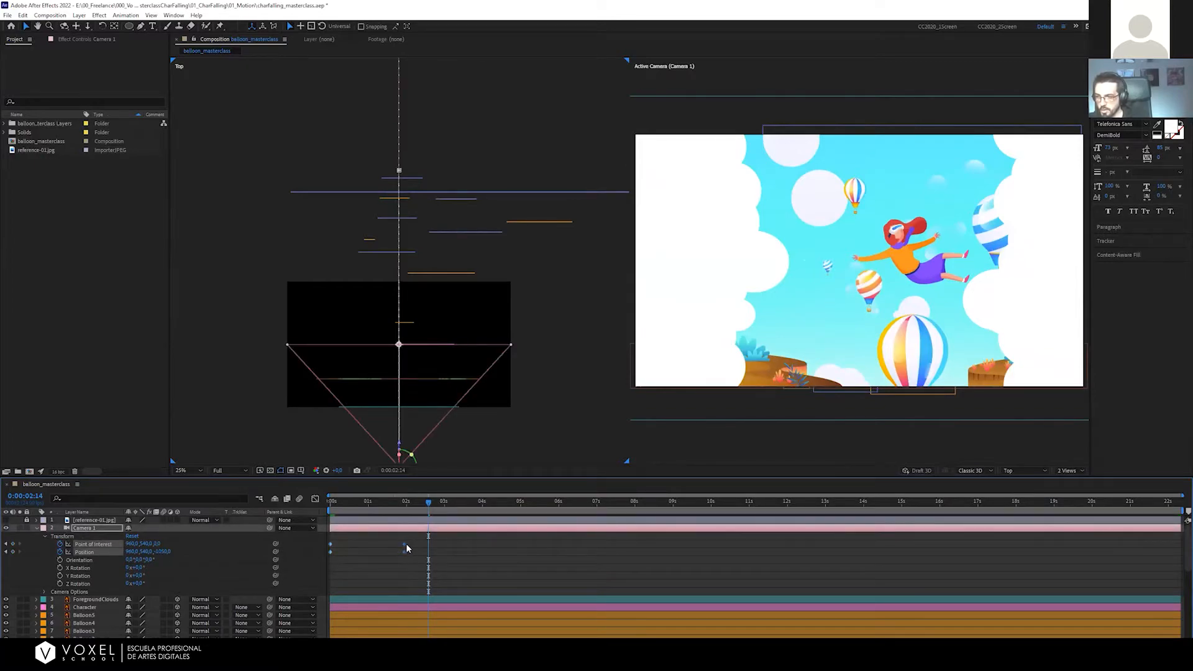
left_click_drag(405, 503, 229, 499)
key("space")
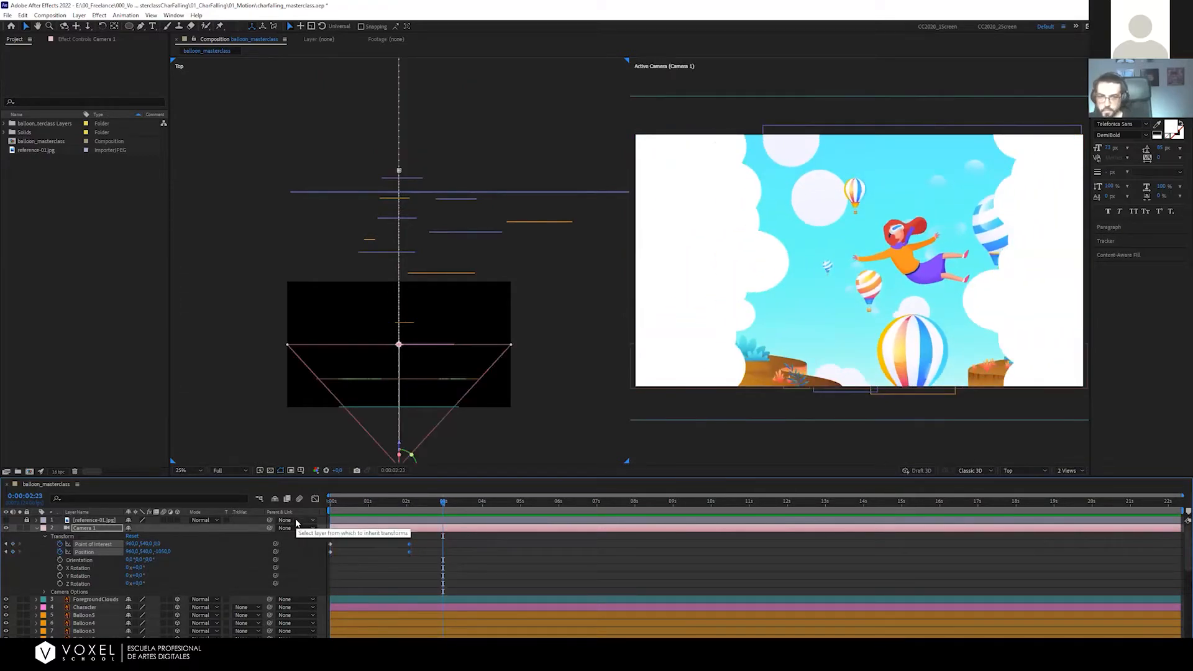
key("ctrl+s")
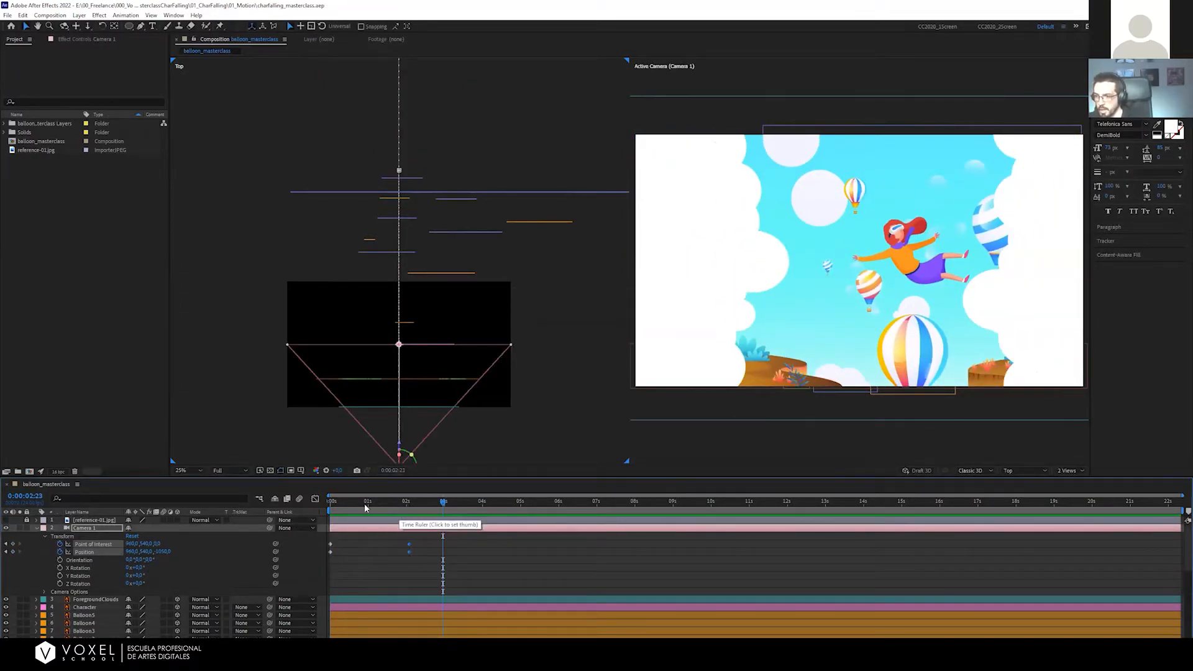
Play and scrub the camera animation from the start to examine its movement through the layers
left_click_drag(364, 503, 236, 506)
key("space")
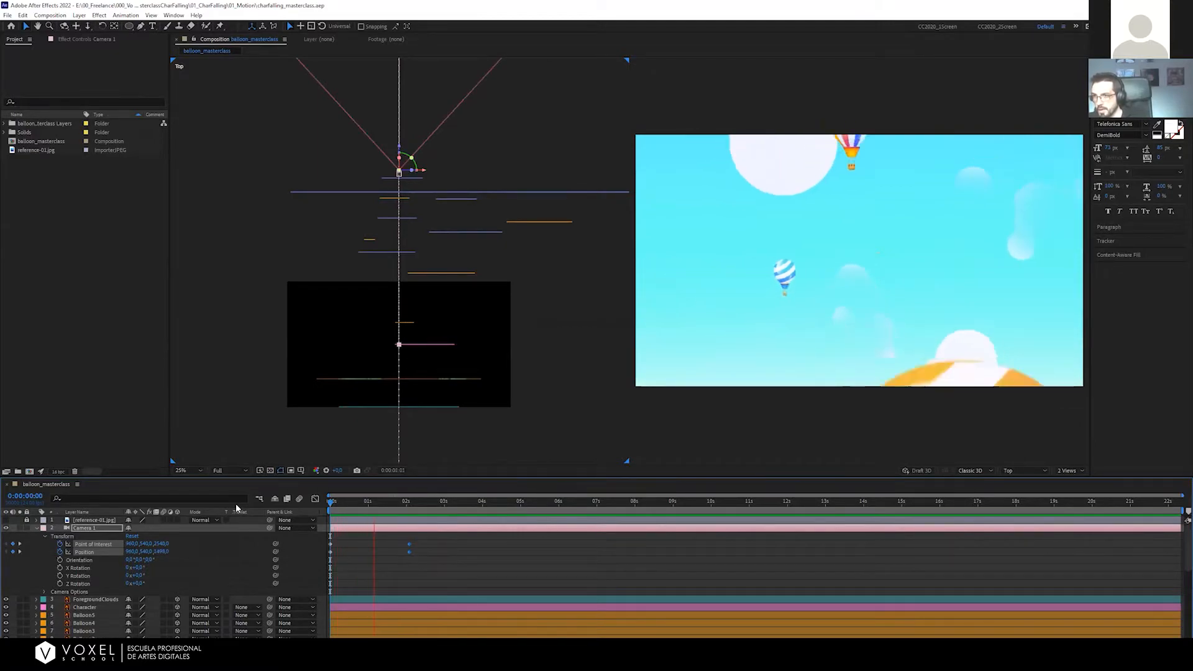
key("space")
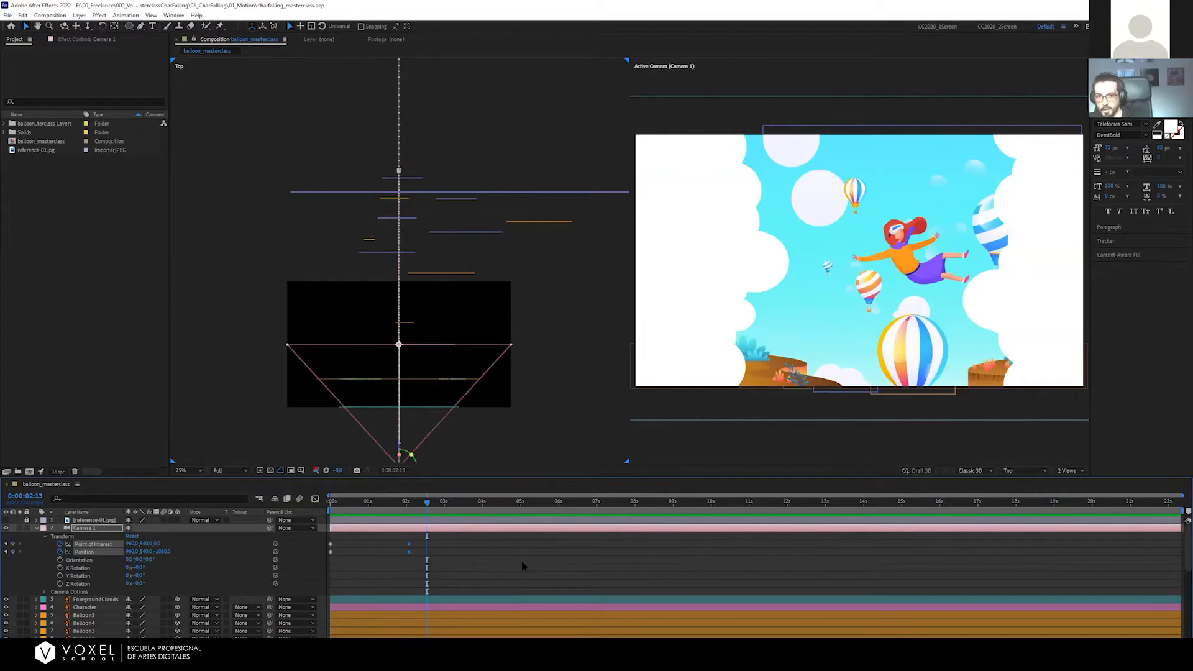
left_click_drag(411, 504, 280, 515)
left_click_drag(393, 514, 368, 510)
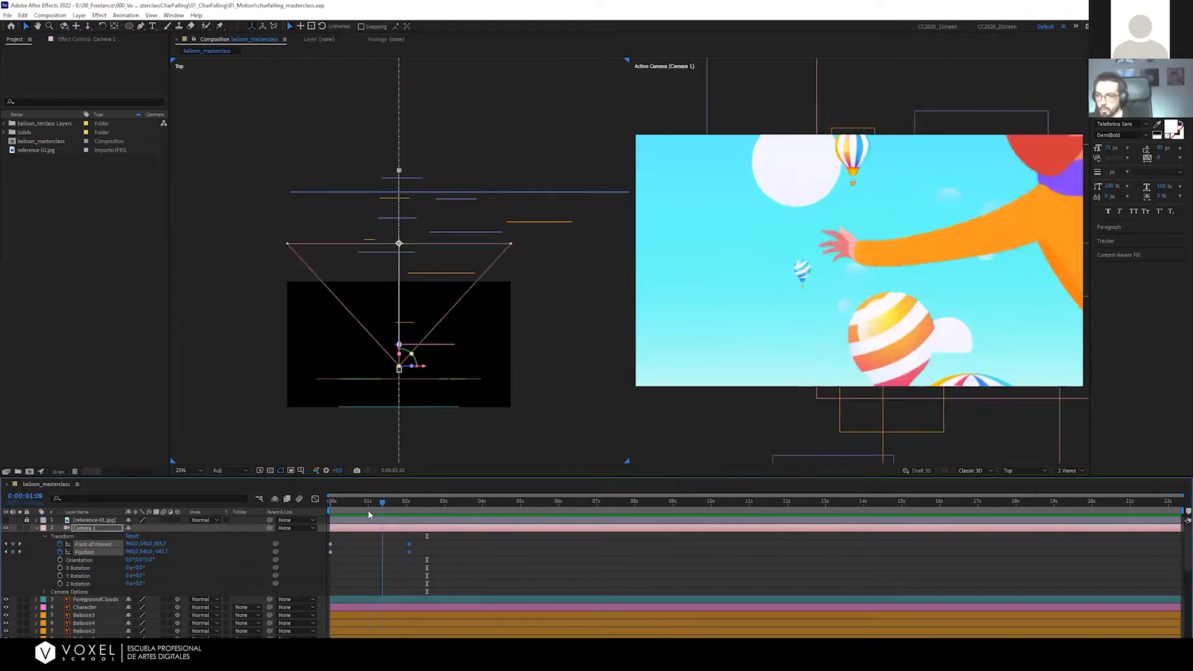
Select all of Camera 1's Point of Interest and Position keyframes and show their curves in the Graph Editor
left_click_drag(432, 565, 310, 531)
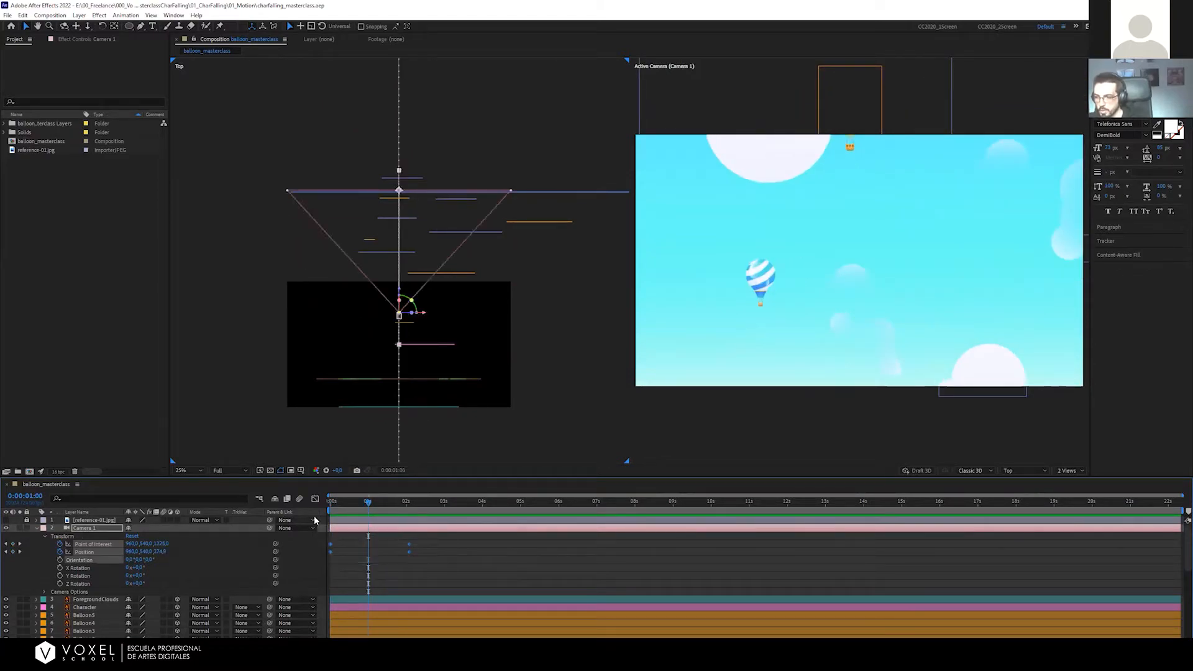
left_click_drag(426, 562, 300, 532)
left_click(315, 499)
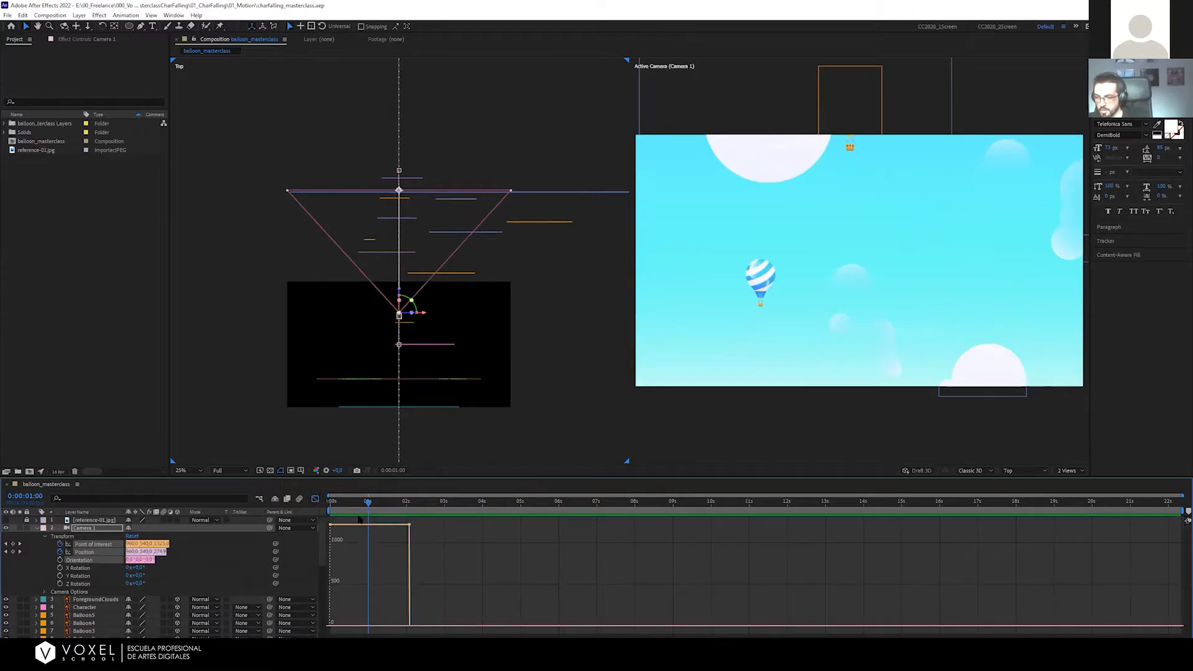
Play and scrub the camera move repeatedly from the start to compare its motion with the flat speed graph
left_click_drag(369, 504, 313, 501)
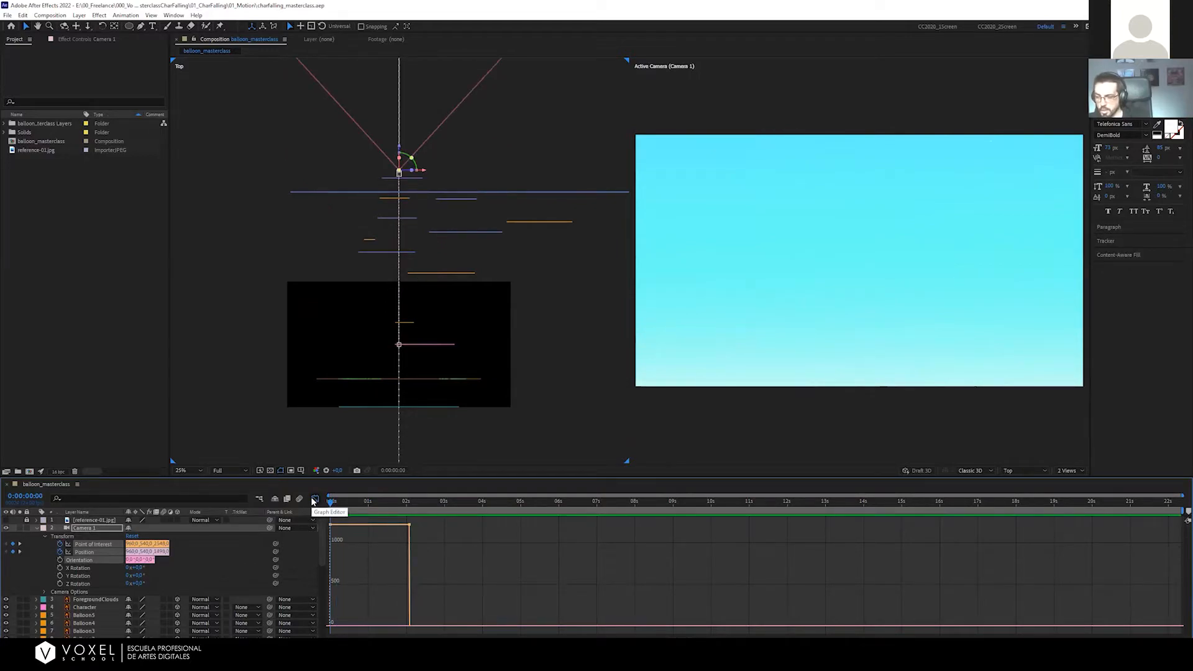
key("space")
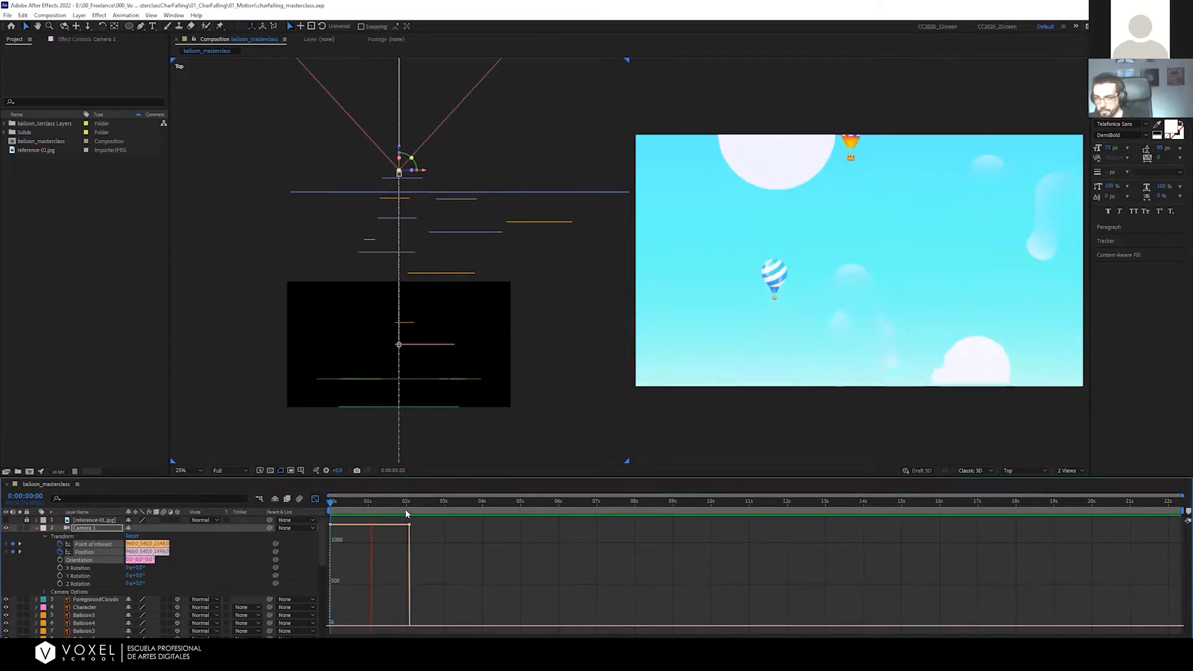
left_click(405, 509)
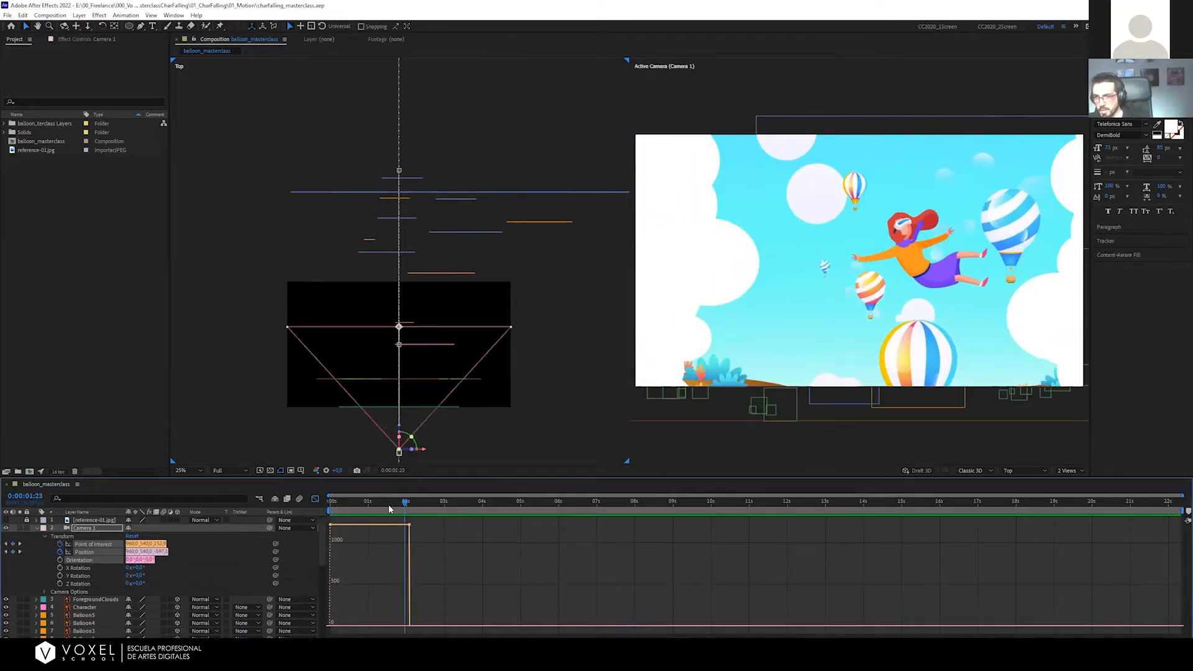
key("Home")
mouse_move(351, 508)
left_mouse_down()
mouse_move(392, 506)
mouse_move(334, 506)
mouse_move(389, 503)
mouse_move(359, 503)
left_mouse_up()
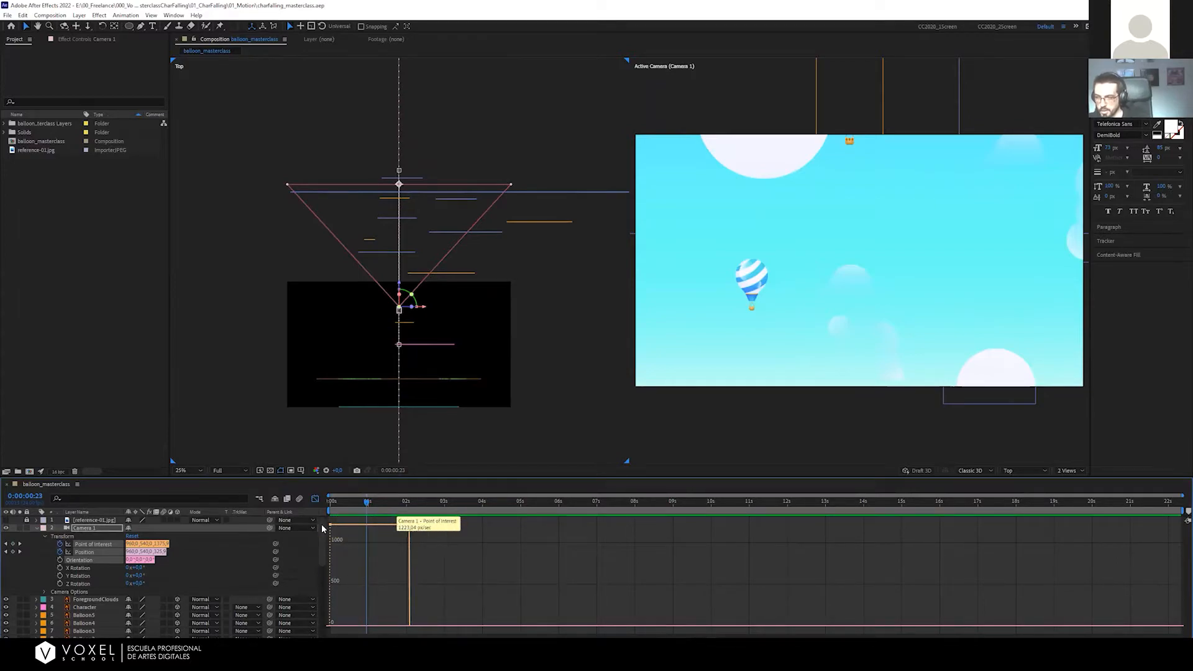
key("Home")
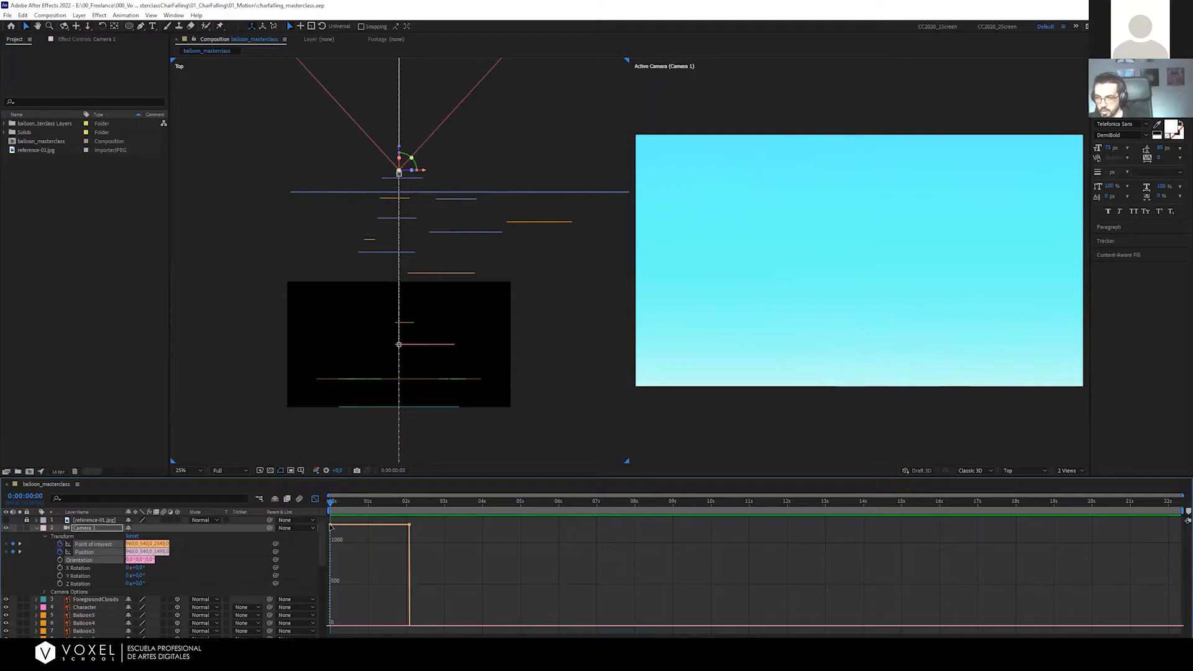
key("space")
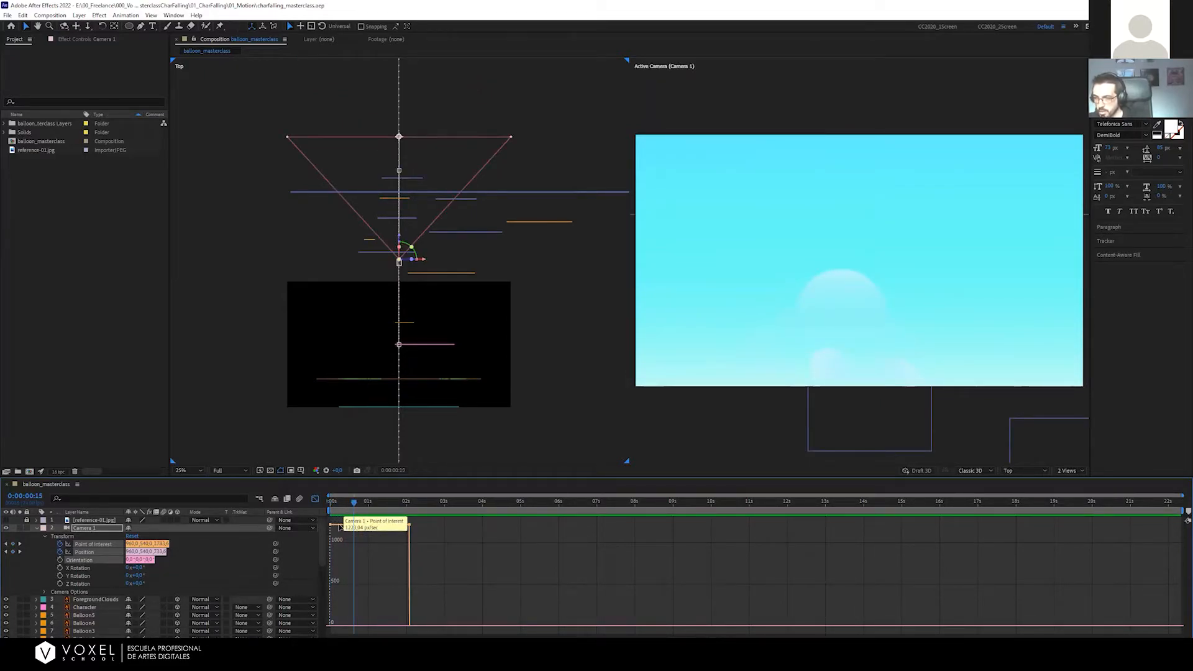
key("Home")
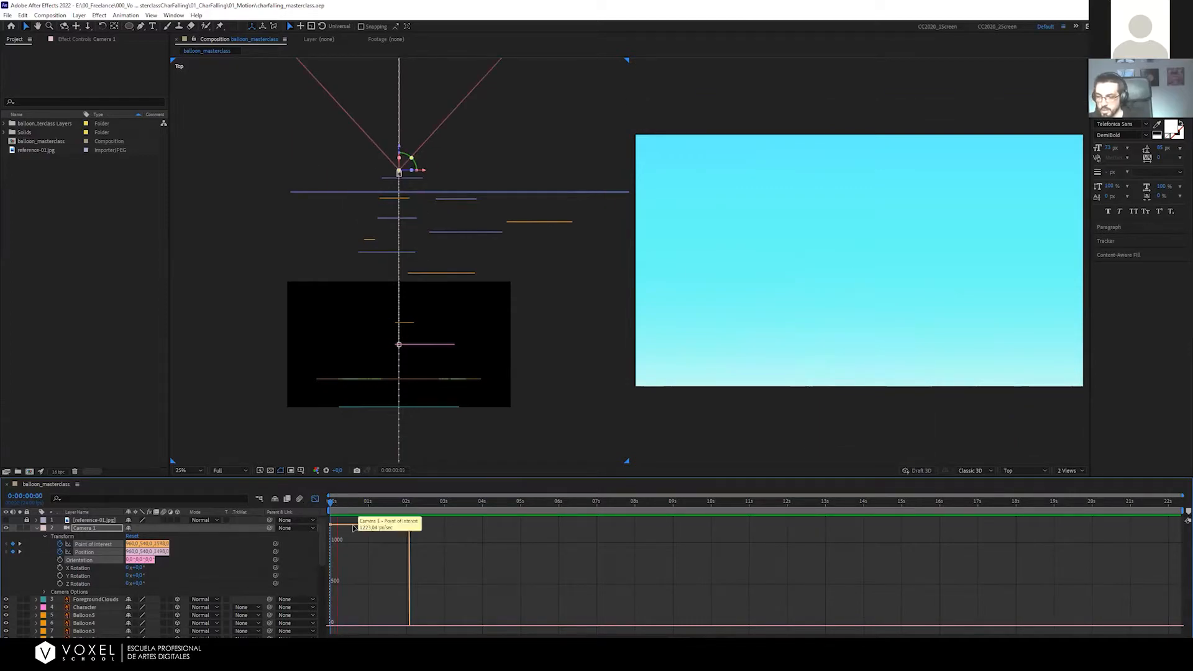
key("space")
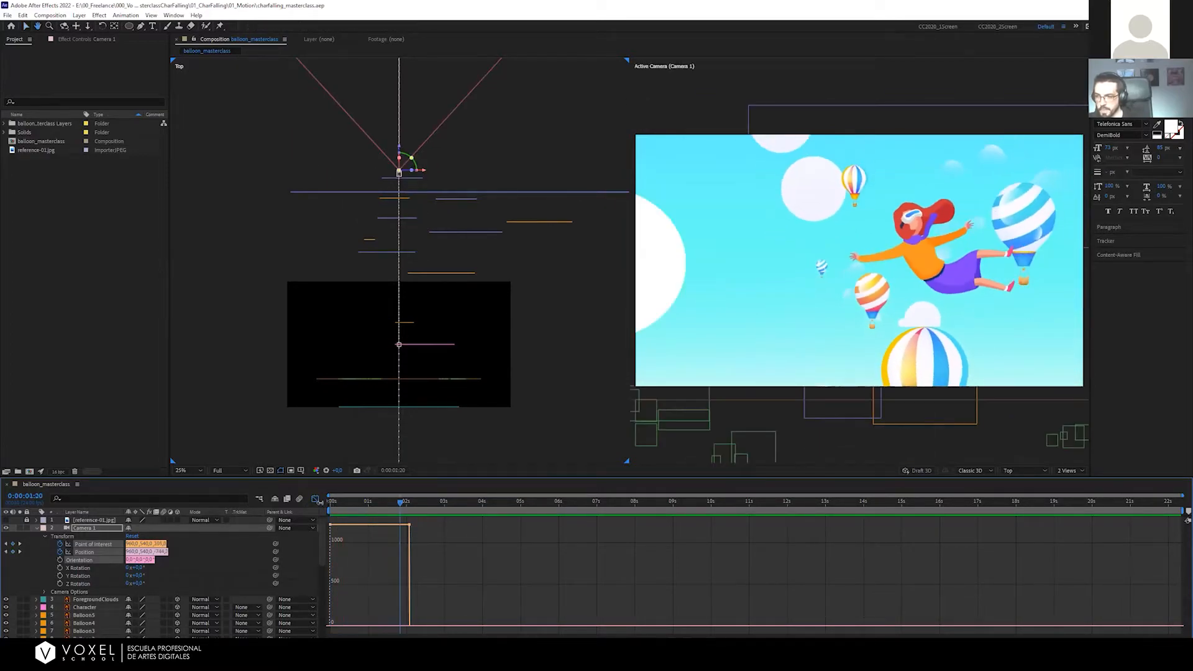
Return the timeline to keyframe view and apply Easy Ease to all of Camera 1's Point of Interest and Position keyframes
left_click(316, 500)
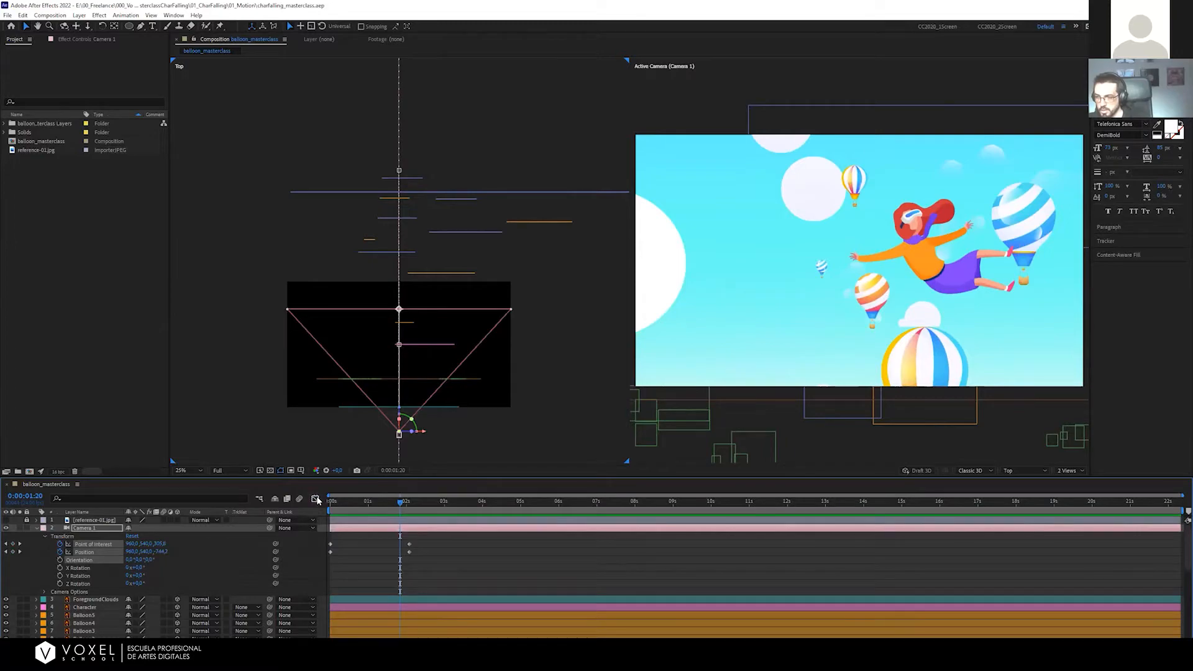
left_click(315, 499)
left_click(316, 500)
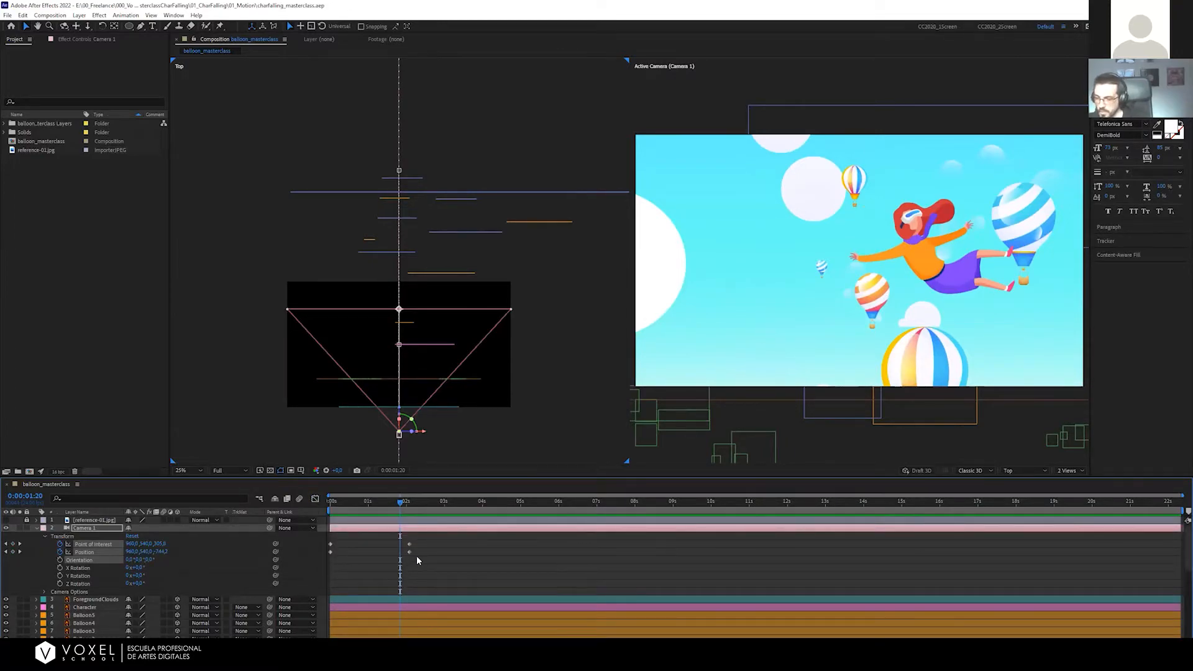
left_click_drag(417, 559, 319, 539)
key("F9")
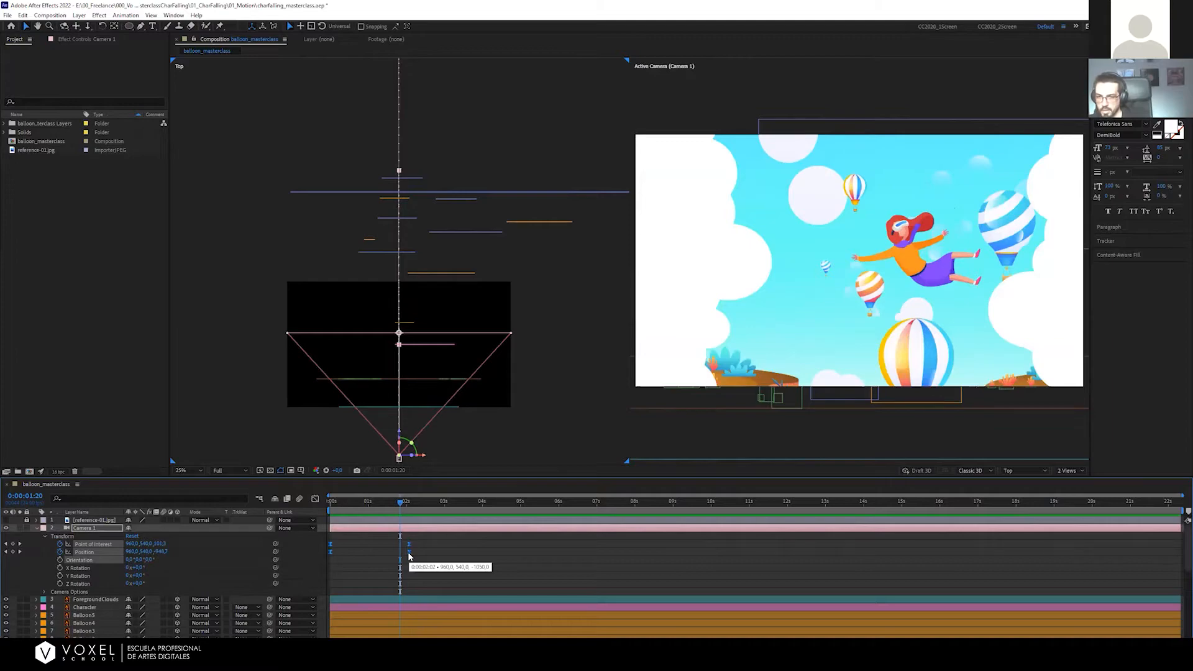
Go back to the first frame and show the eased Point of Interest and Position speed curves in the Graph Editor
left_click(391, 519)
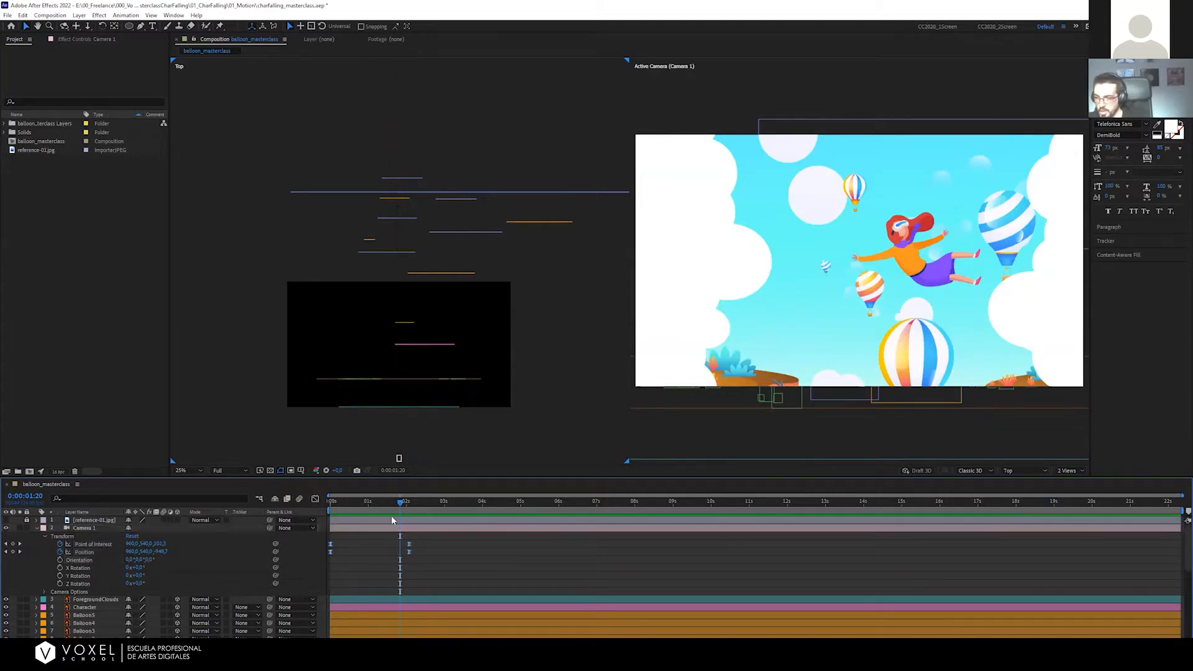
left_click(334, 502)
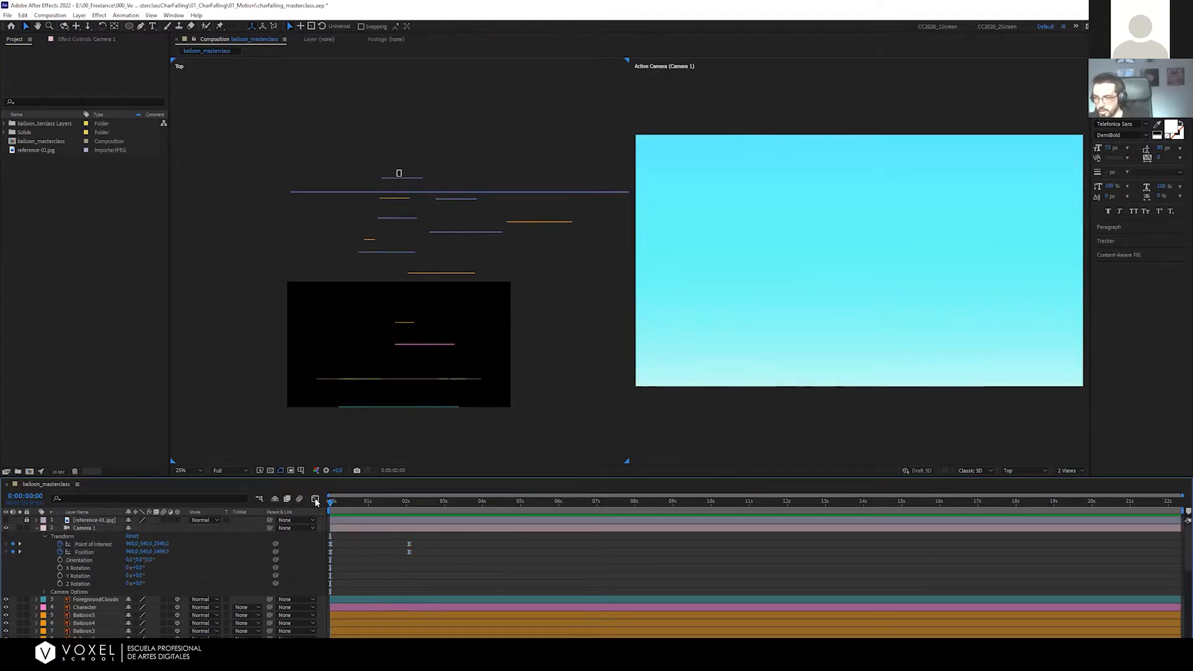
left_click(315, 499)
left_click(94, 543)
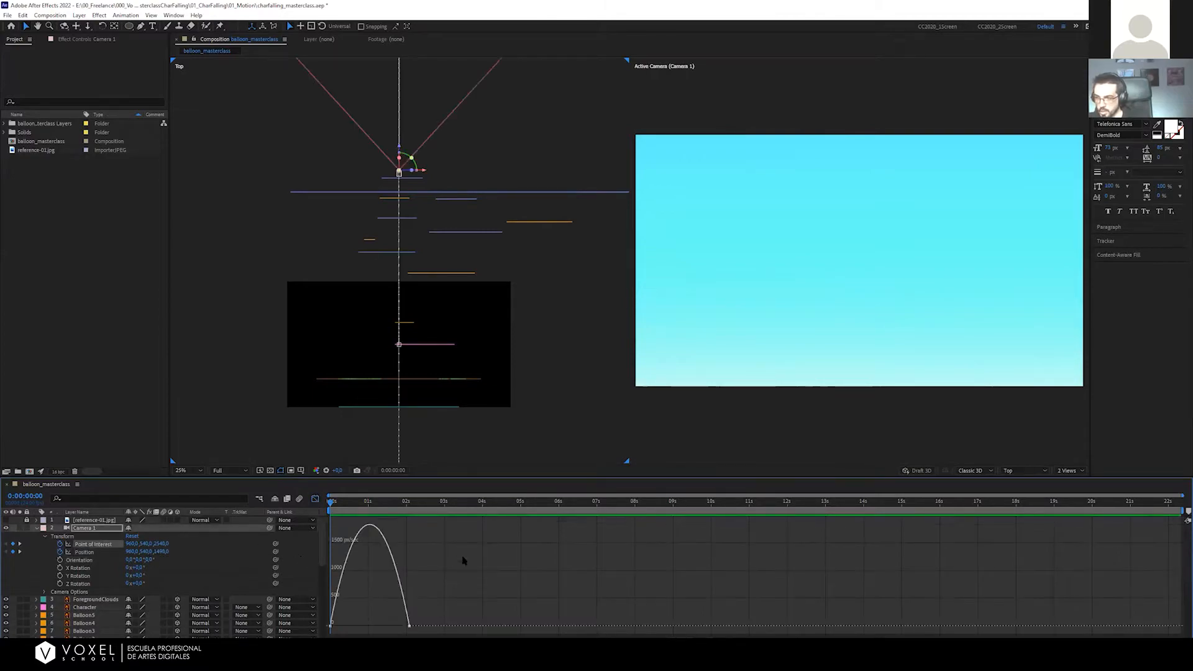
left_click(304, 550)
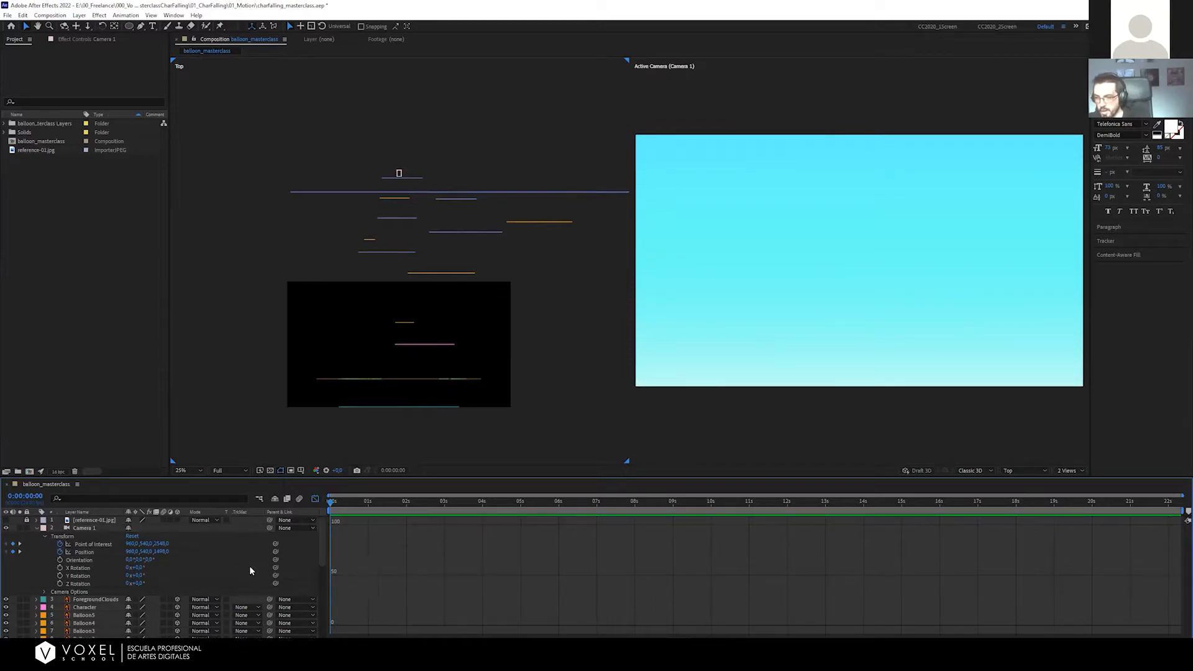
left_click(94, 544)
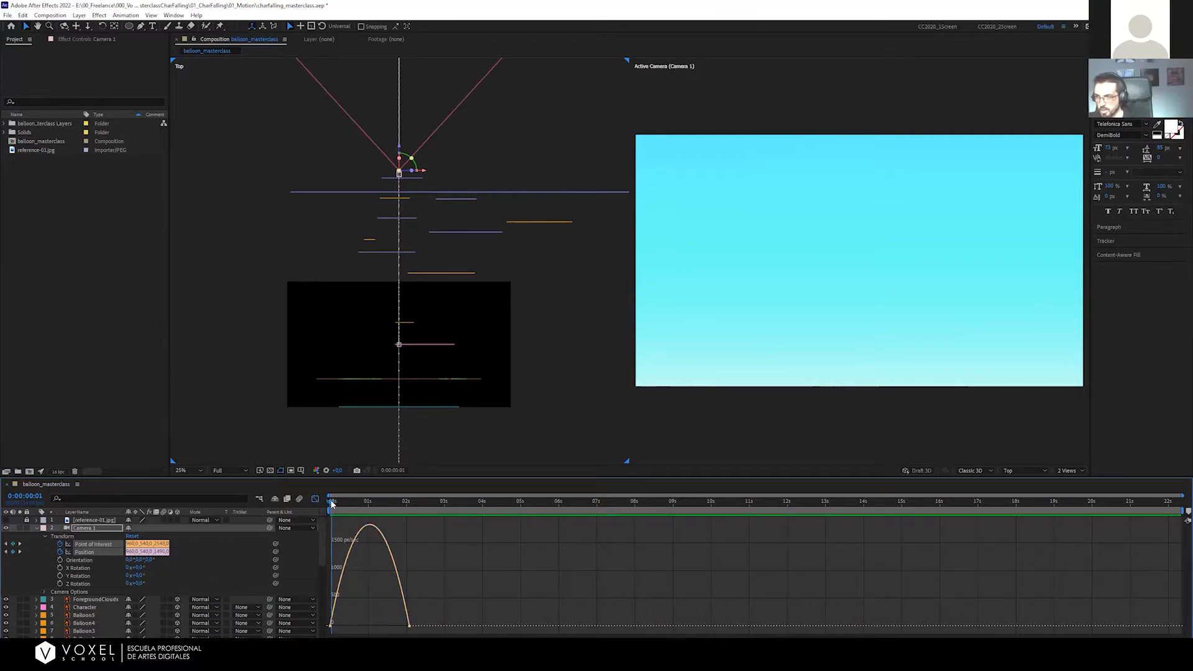
Play and scrub the eased camera move from the start to examine how it accelerates and slows down
key("space")
key("space")
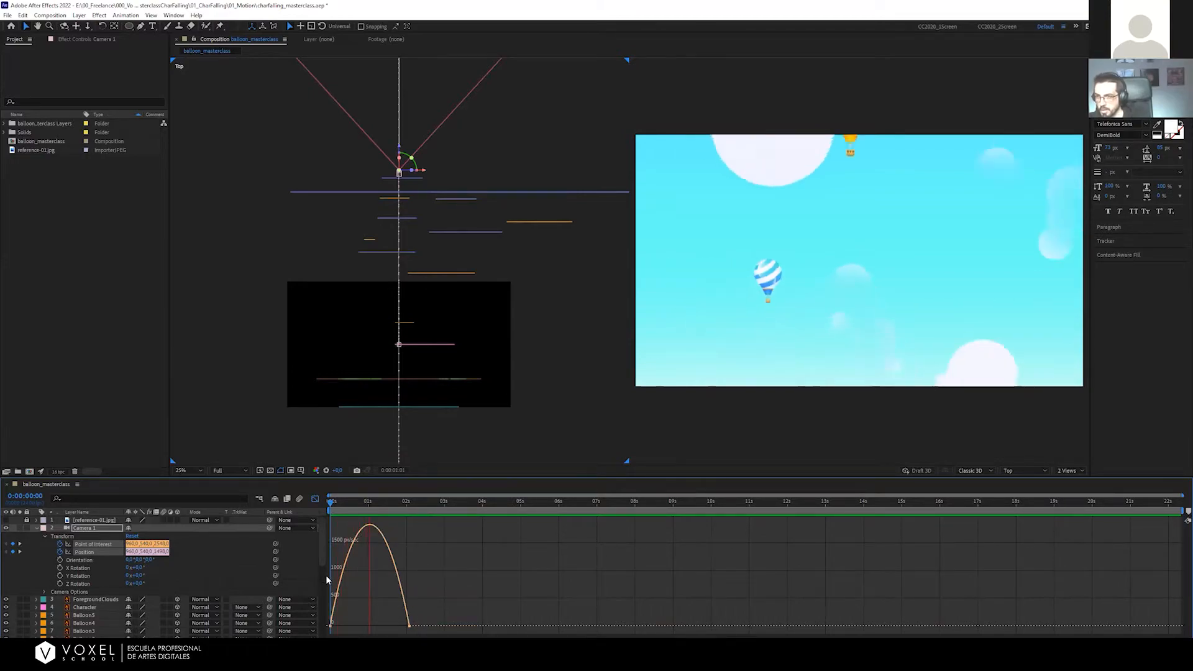
key("space")
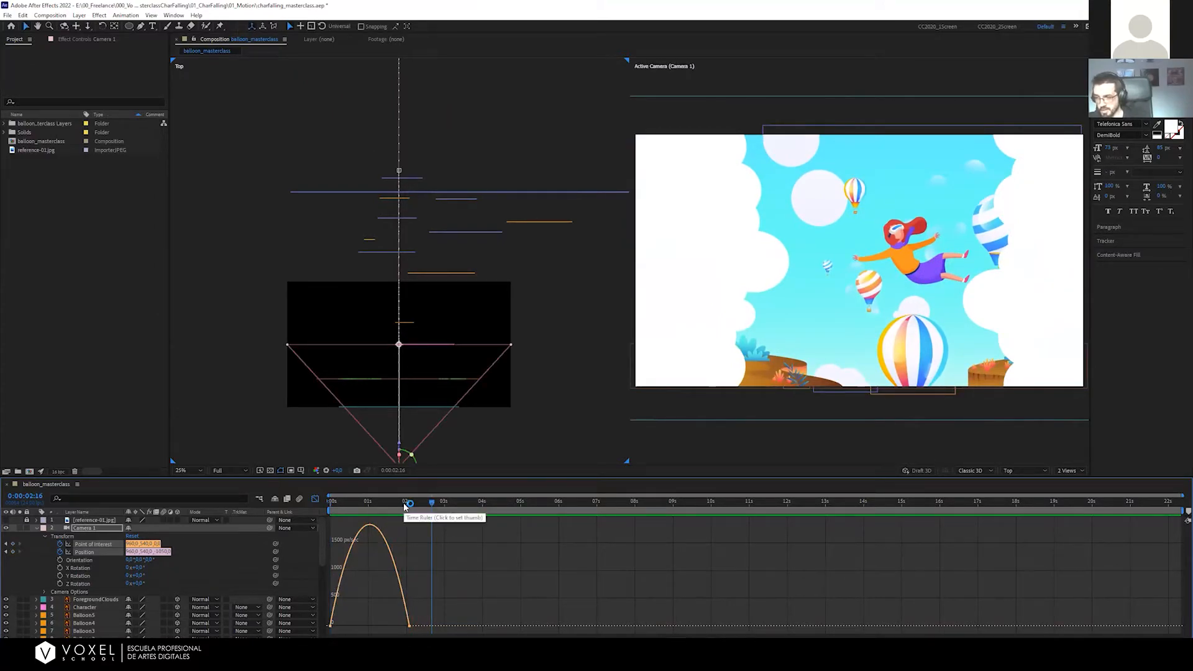
left_click_drag(404, 506, 370, 503)
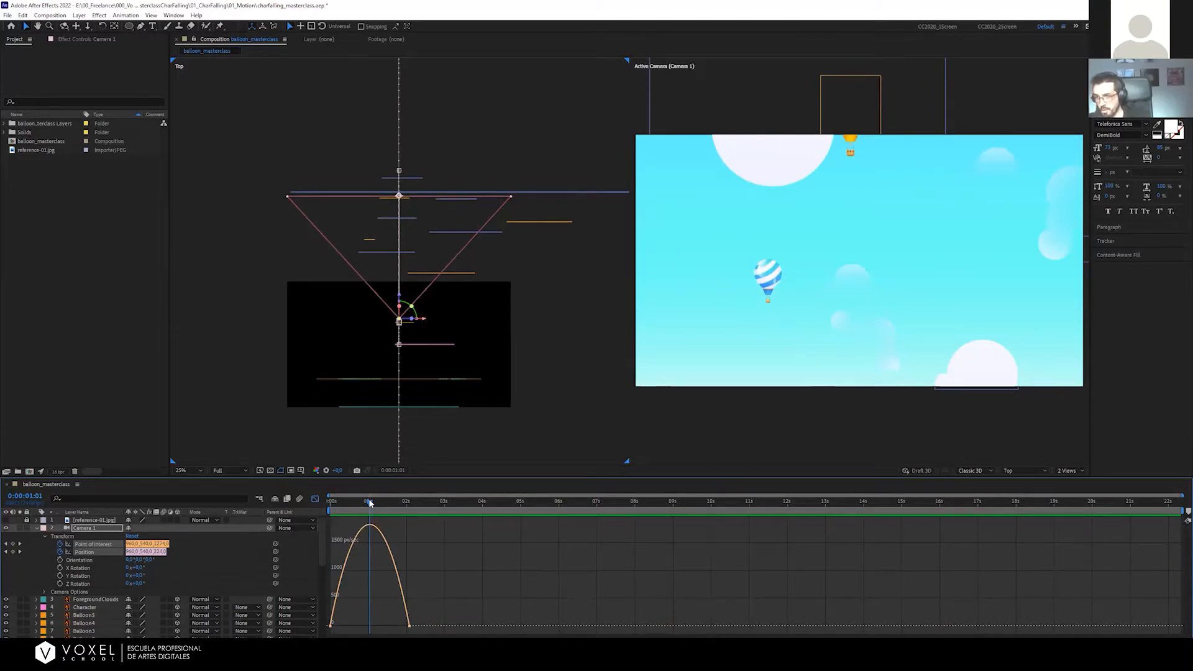
left_click_drag(370, 501, 293, 495)
key("space")
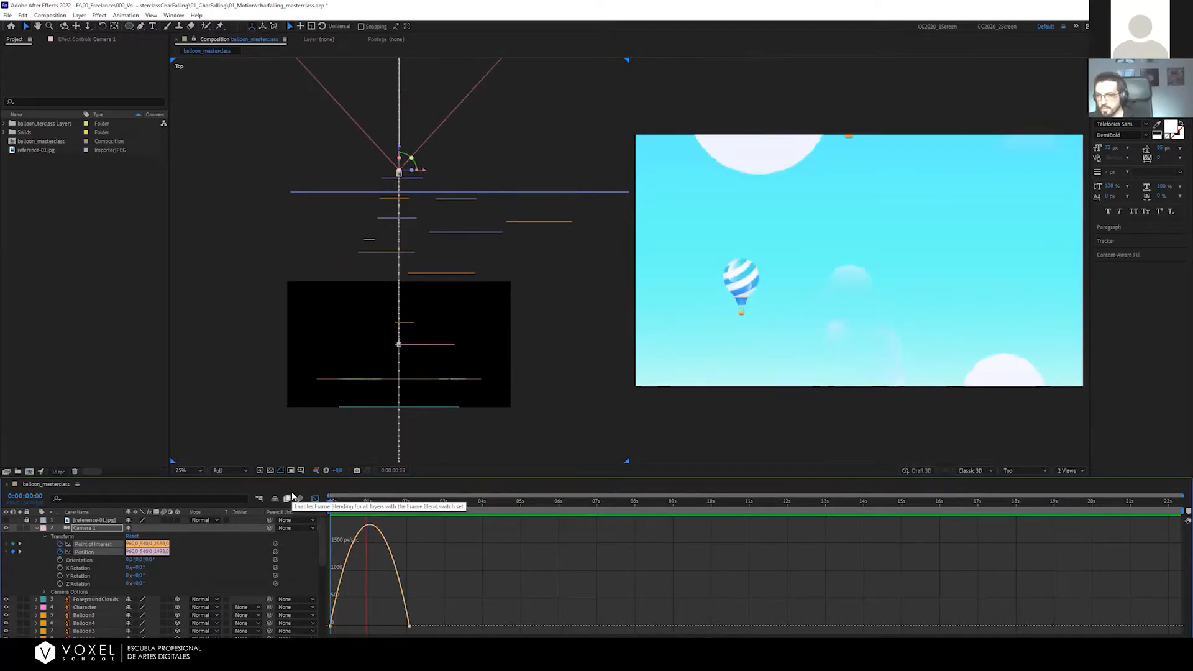
key("space")
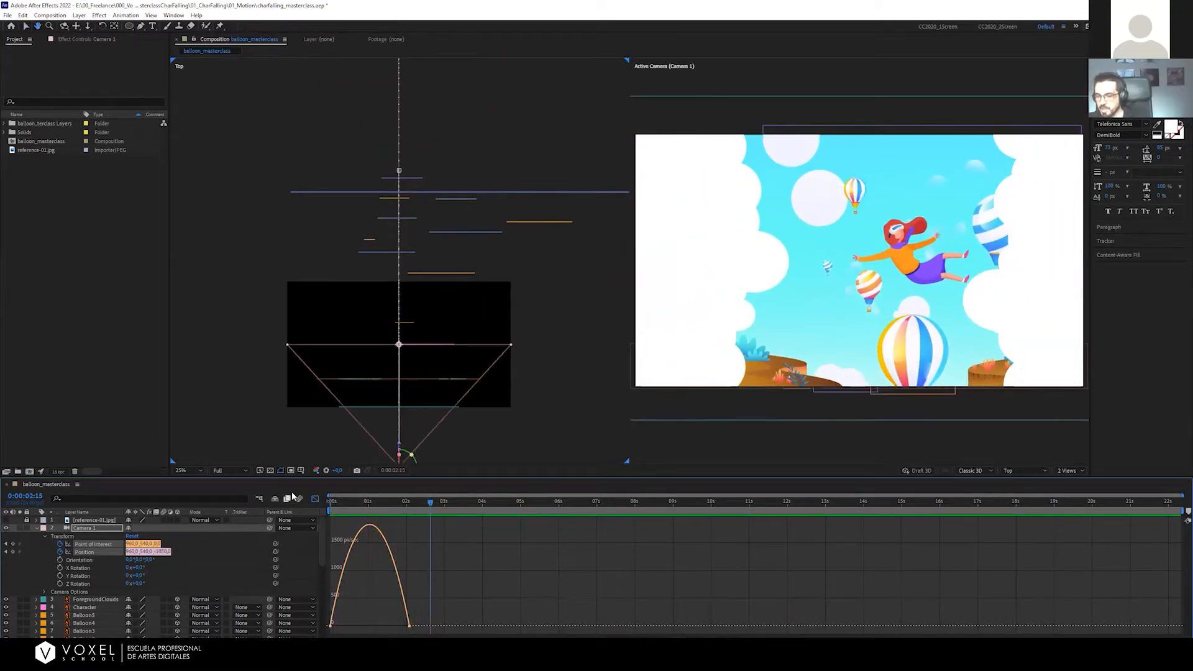
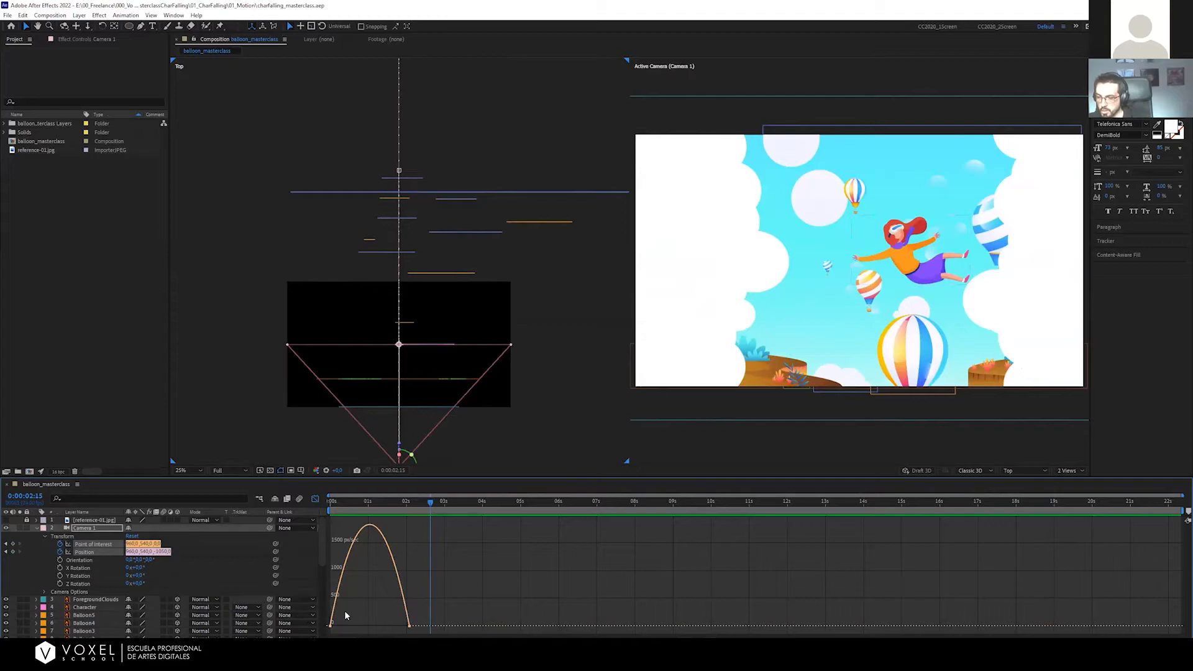
mouse_move(393, 609)
left_mouse_down()
mouse_move(416, 632)
mouse_move(374, 628)
mouse_move(398, 628)
mouse_move(386, 628)
left_mouse_up()
key("ctrl+z")
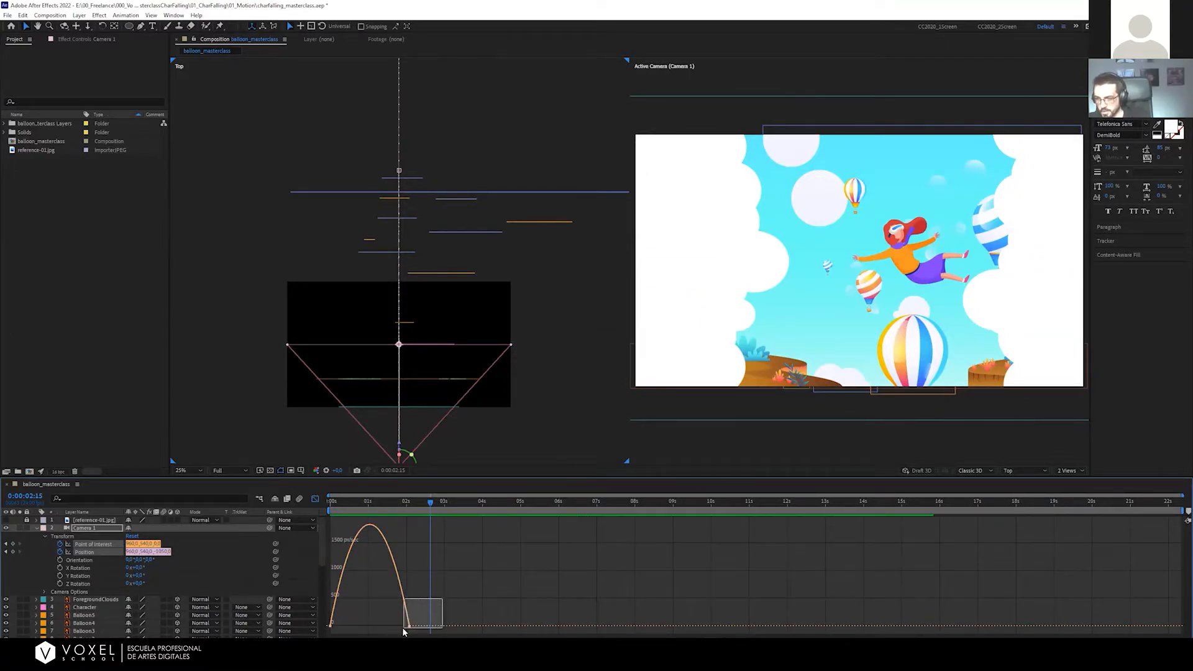
left_click_drag(442, 596, 397, 628)
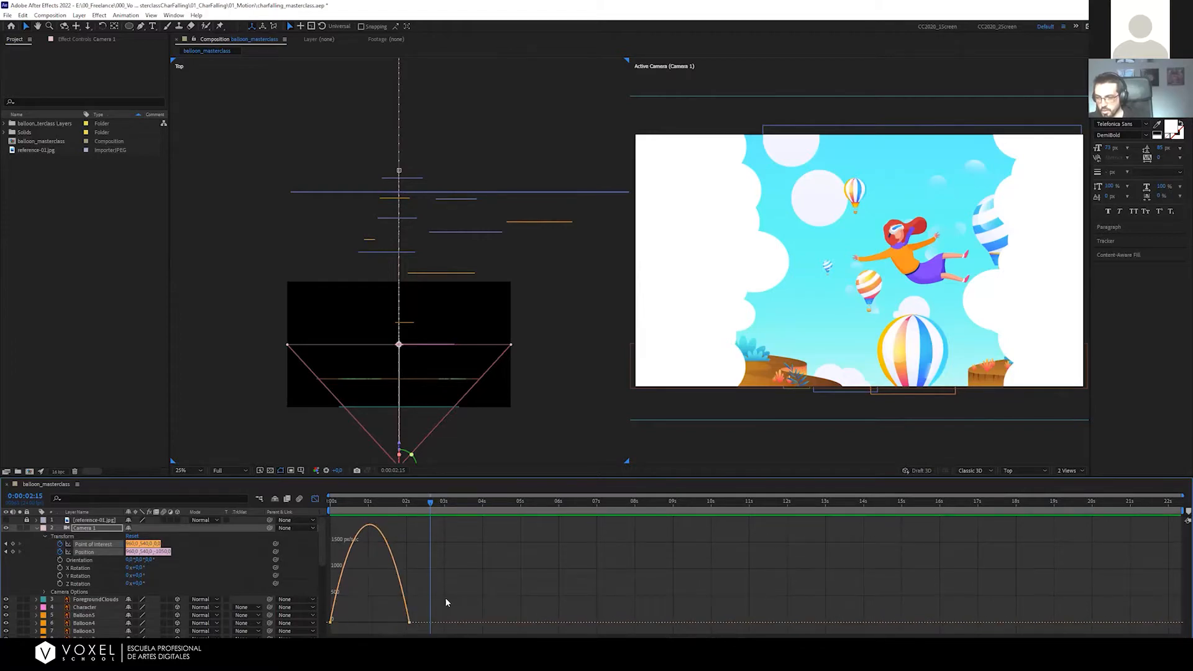
left_click(407, 625)
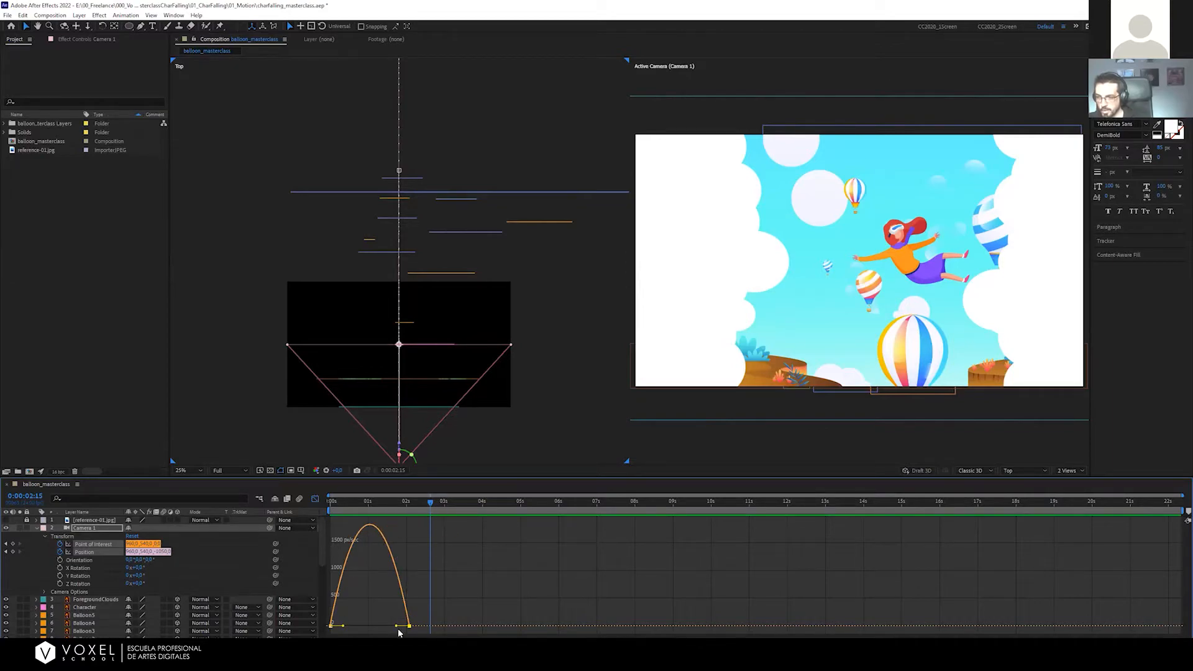
left_click_drag(396, 626, 380, 629)
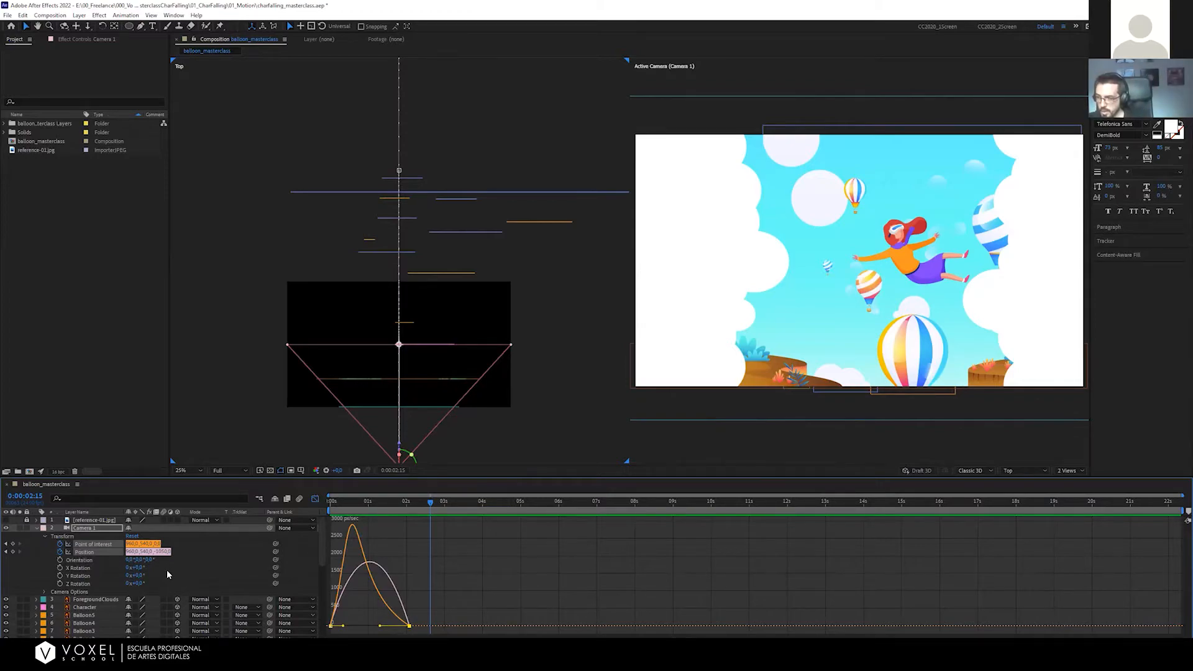
key("ctrl+z")
left_click(417, 597)
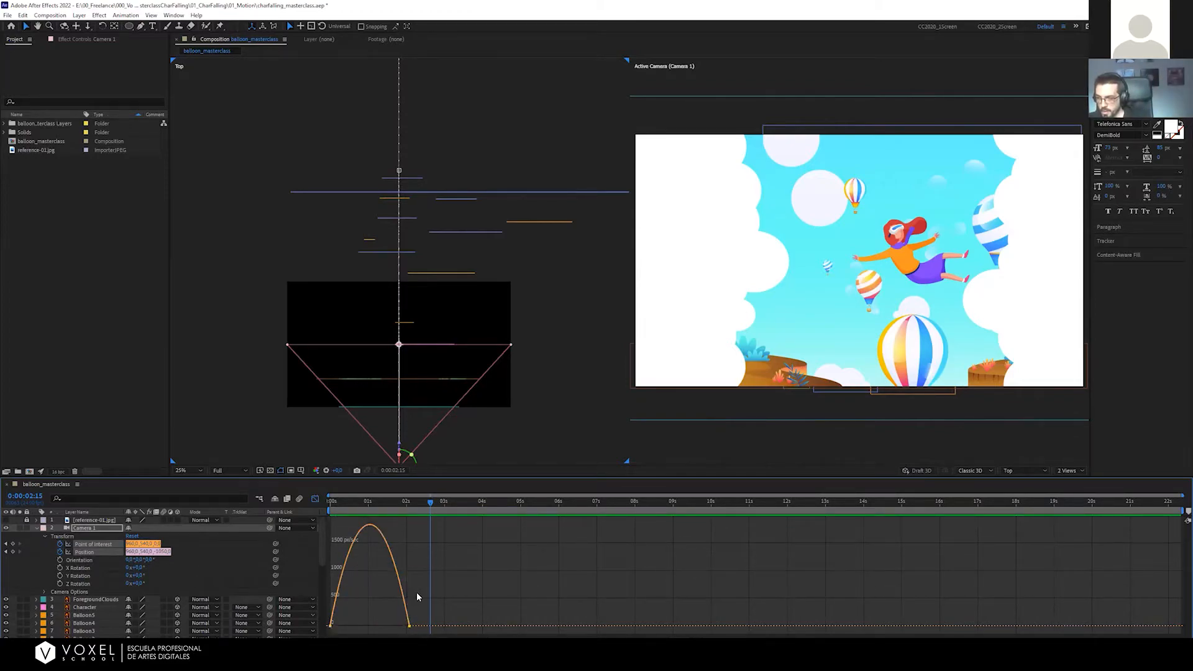
Select the keyframes of both curves and lengthen their starting and ending influence handles to form a steep speed peak near 1 second
left_click_drag(445, 587, 390, 630)
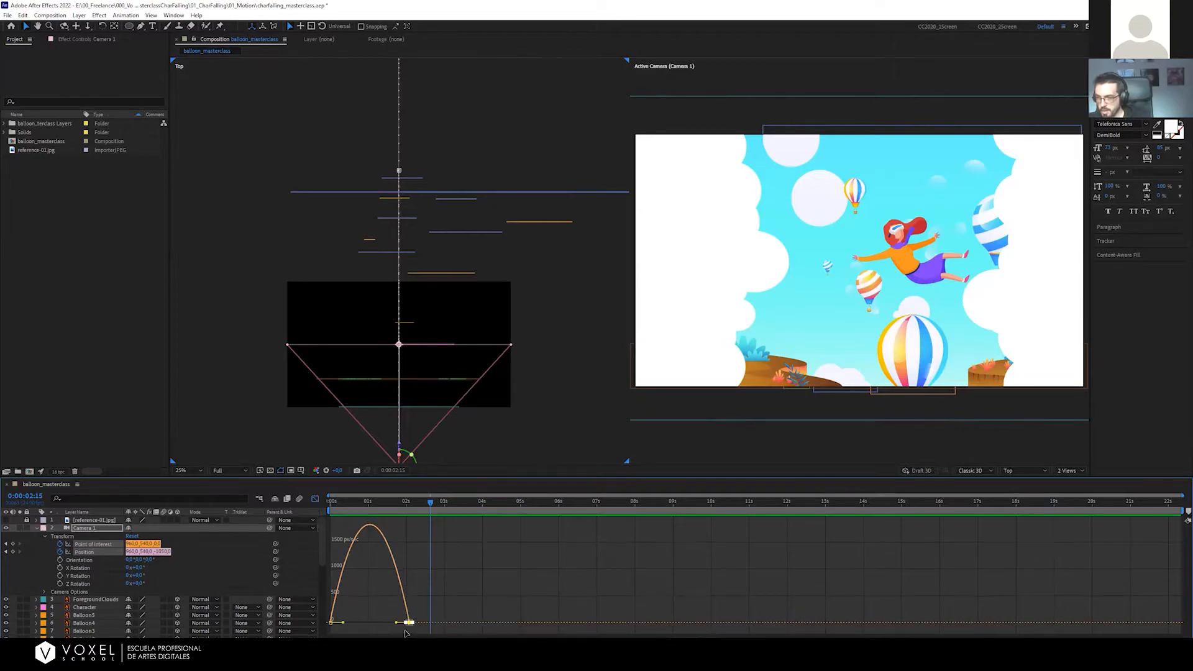
left_click(431, 605)
left_click_drag(446, 633, 325, 590)
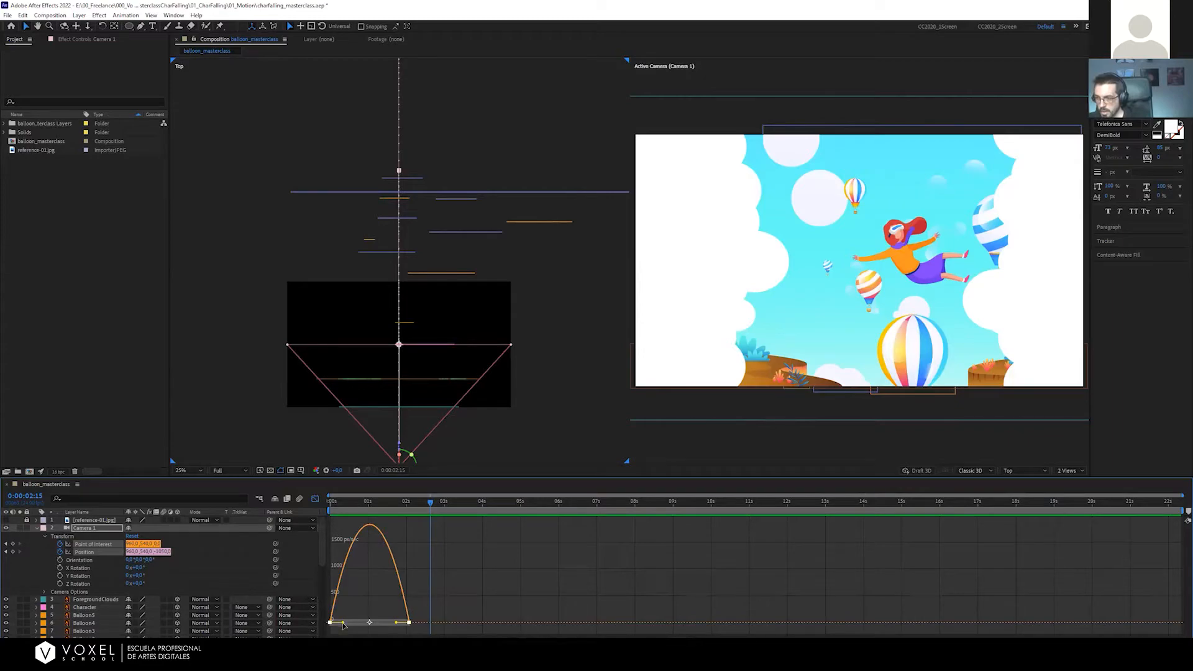
left_click_drag(343, 623, 379, 623)
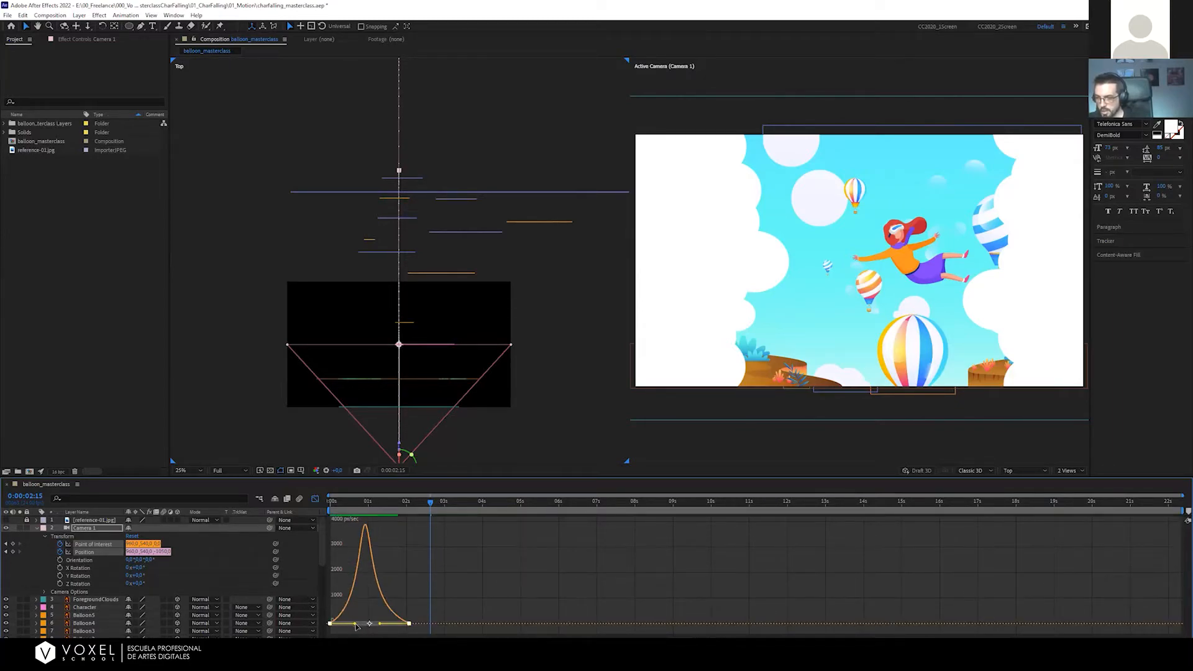
Preview the camera move from the start with the work area ending at about 2.5 seconds, and scrub back to 0:00:01:07
left_click_drag(348, 504, 243, 503)
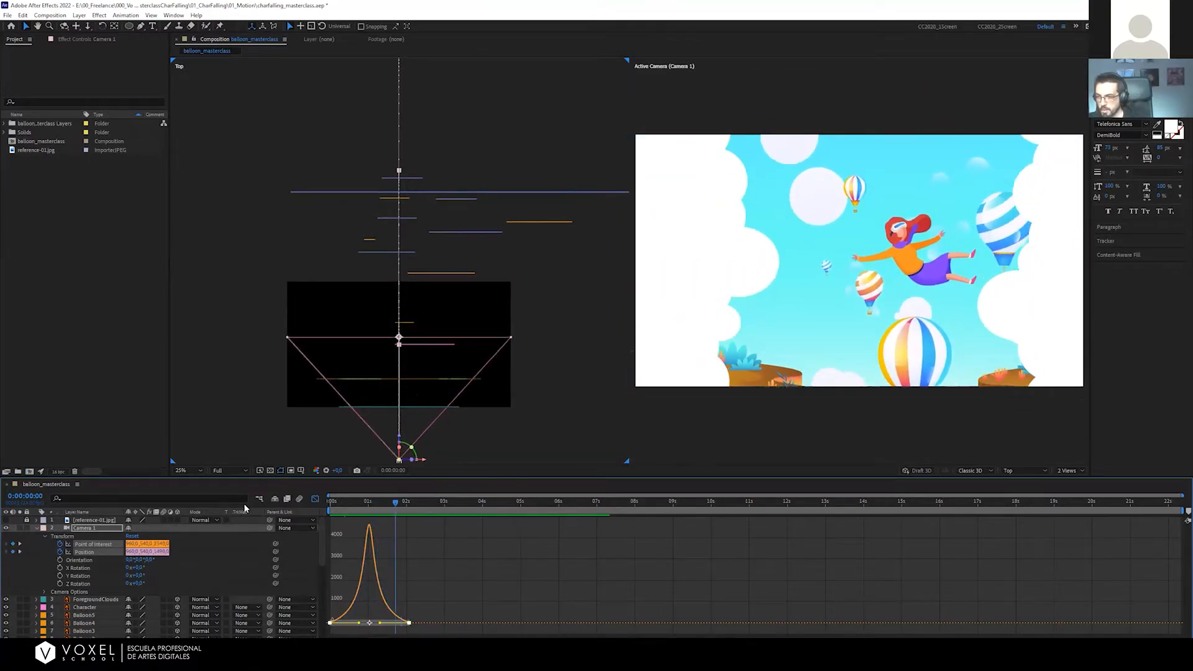
key("space")
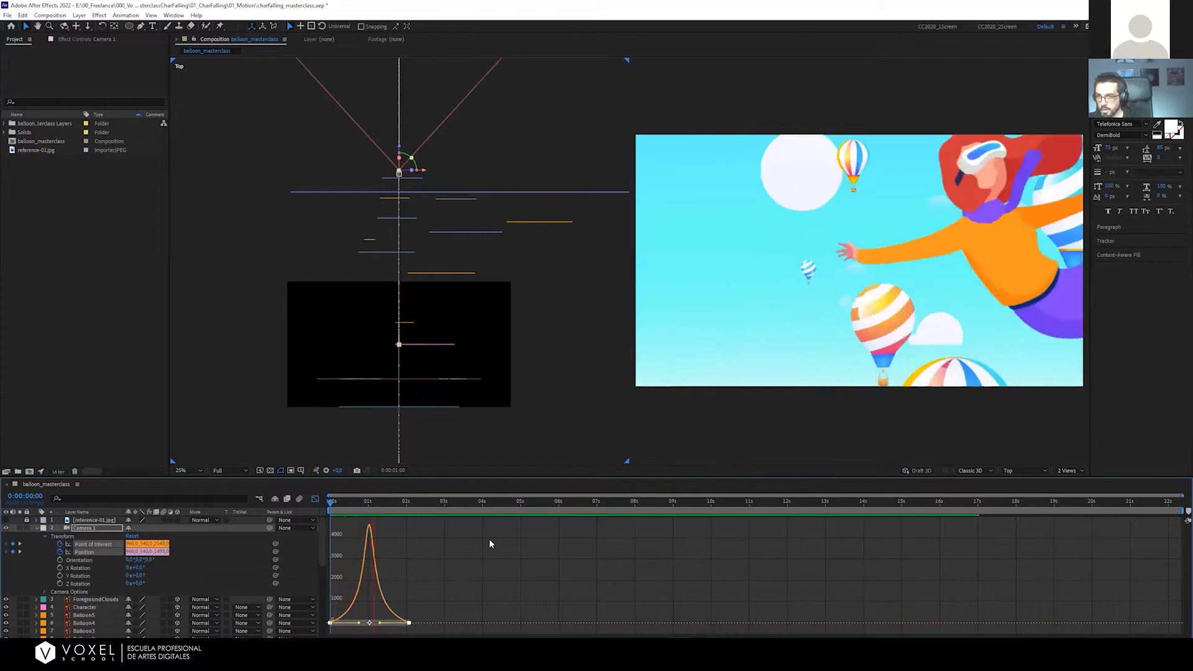
key("space")
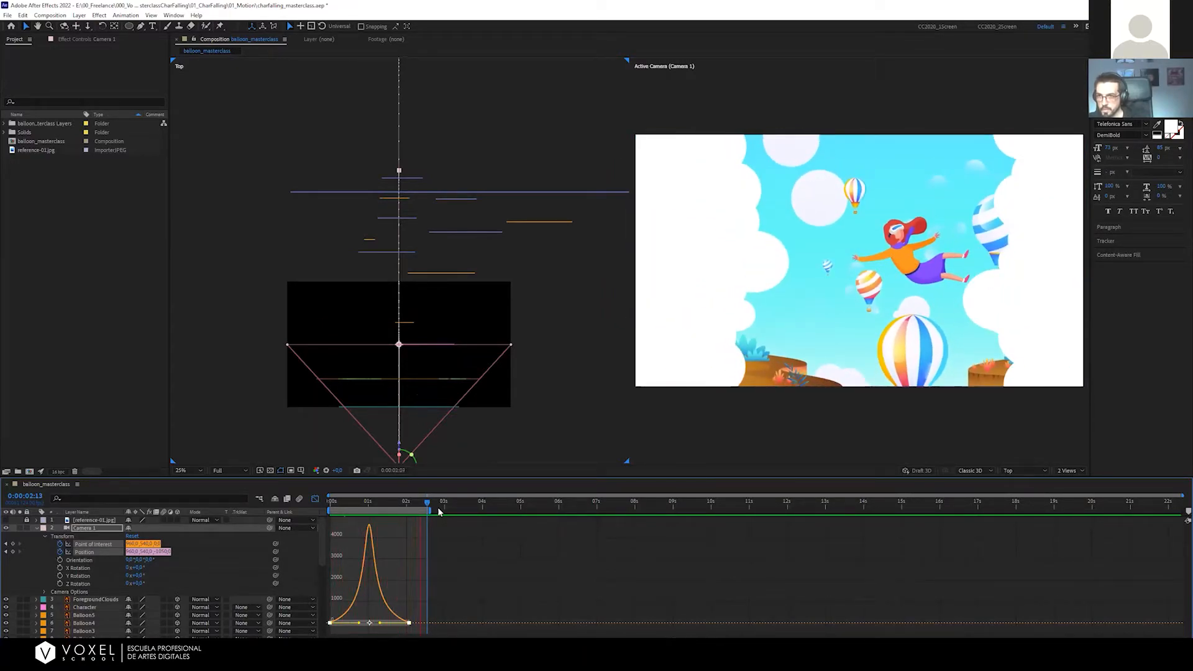
key("space")
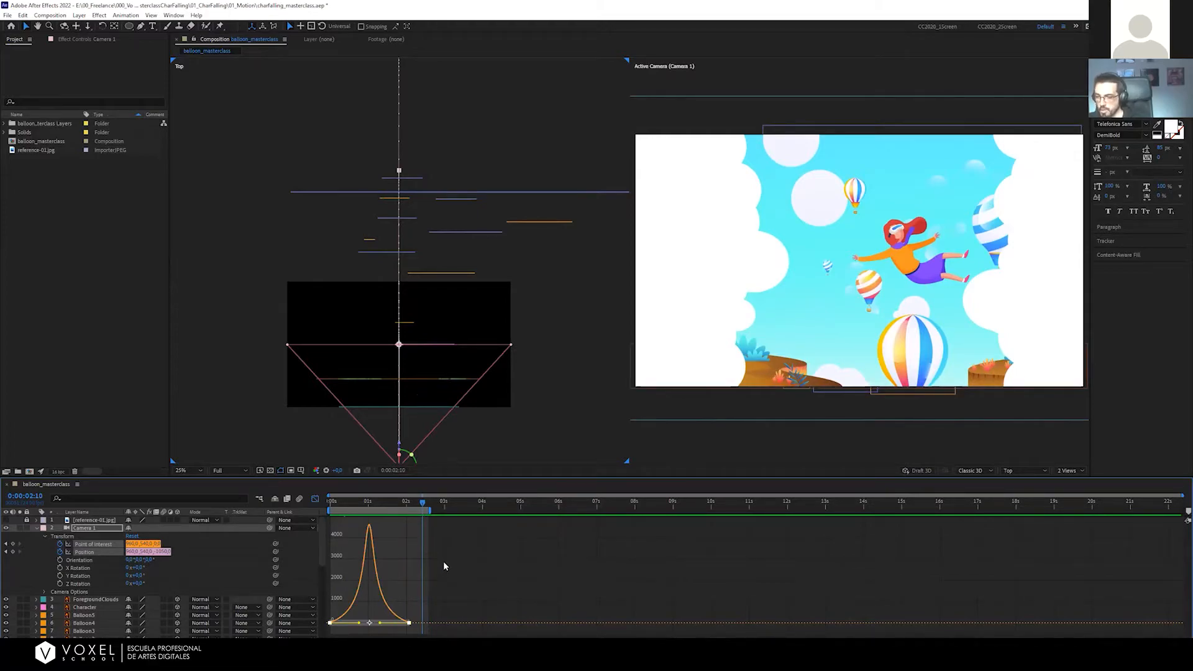
left_click(405, 538)
left_click_drag(396, 506, 380, 504)
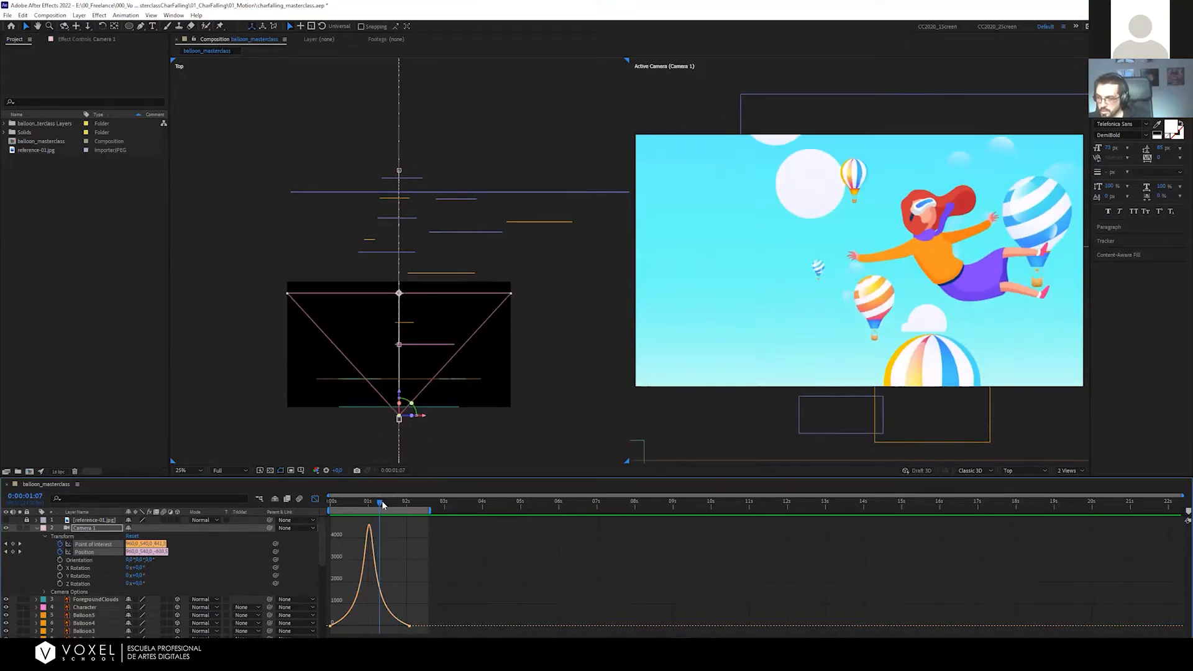
Preview the camera move from around 0:00:01:06 and scrub to the final keyframes at 0:00:02:02
mouse_move(383, 504)
left_mouse_down()
mouse_move(411, 507)
mouse_move(376, 502)
left_mouse_up()
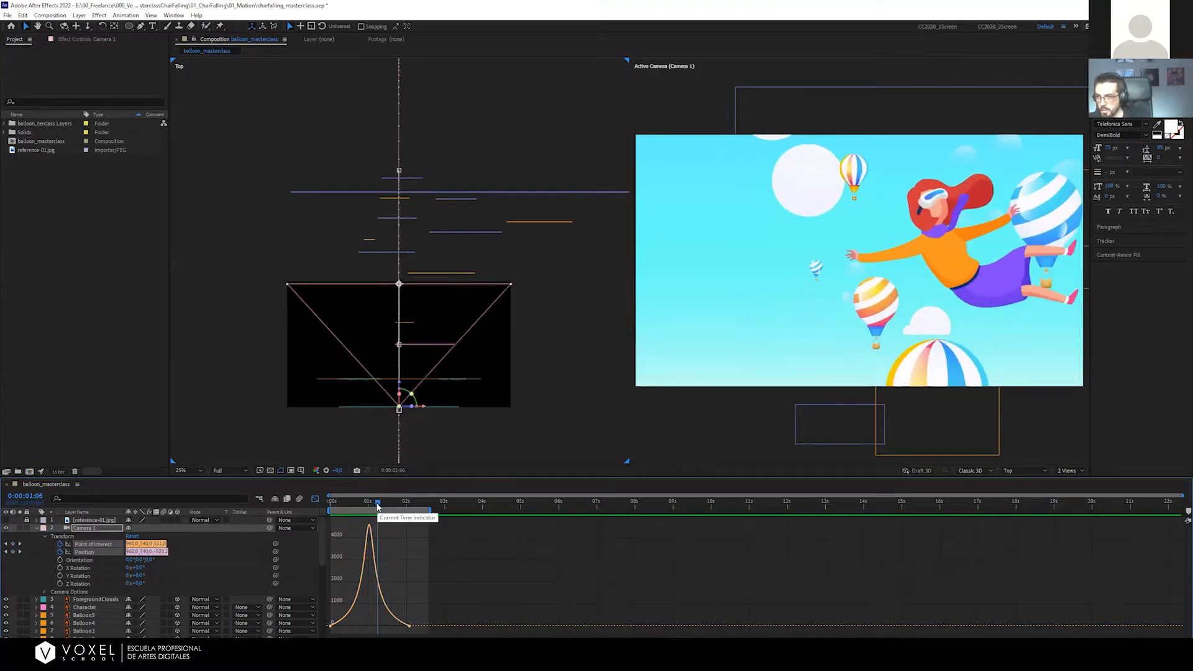
key("space")
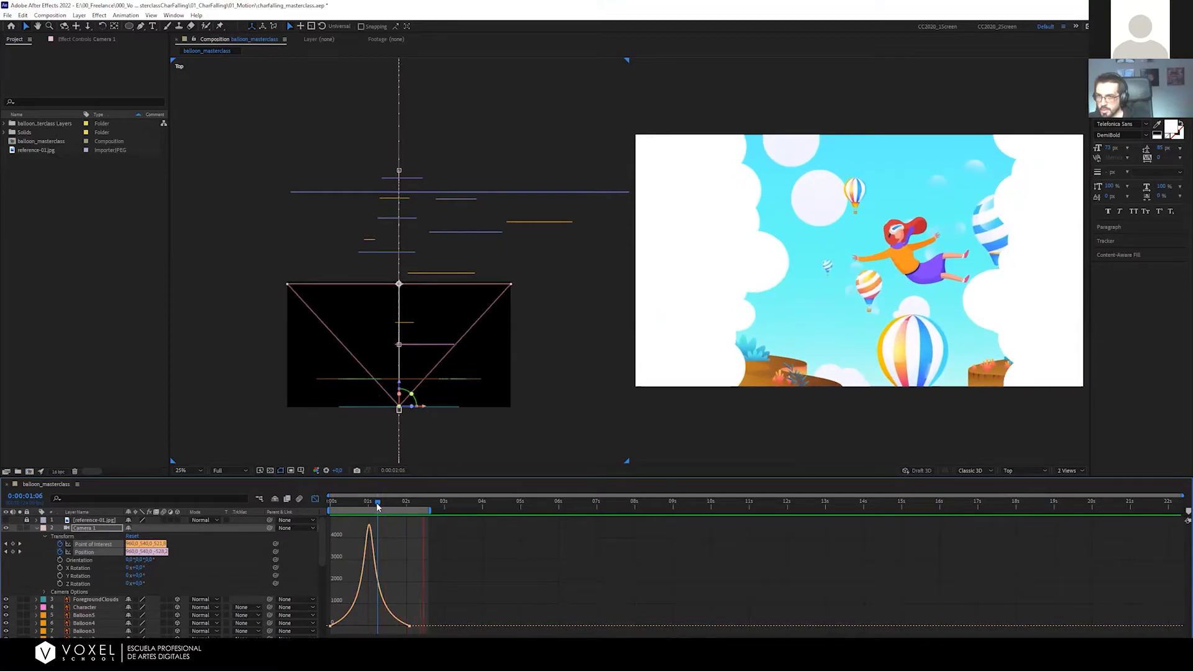
key("Home")
left_click_drag(376, 507, 406, 505)
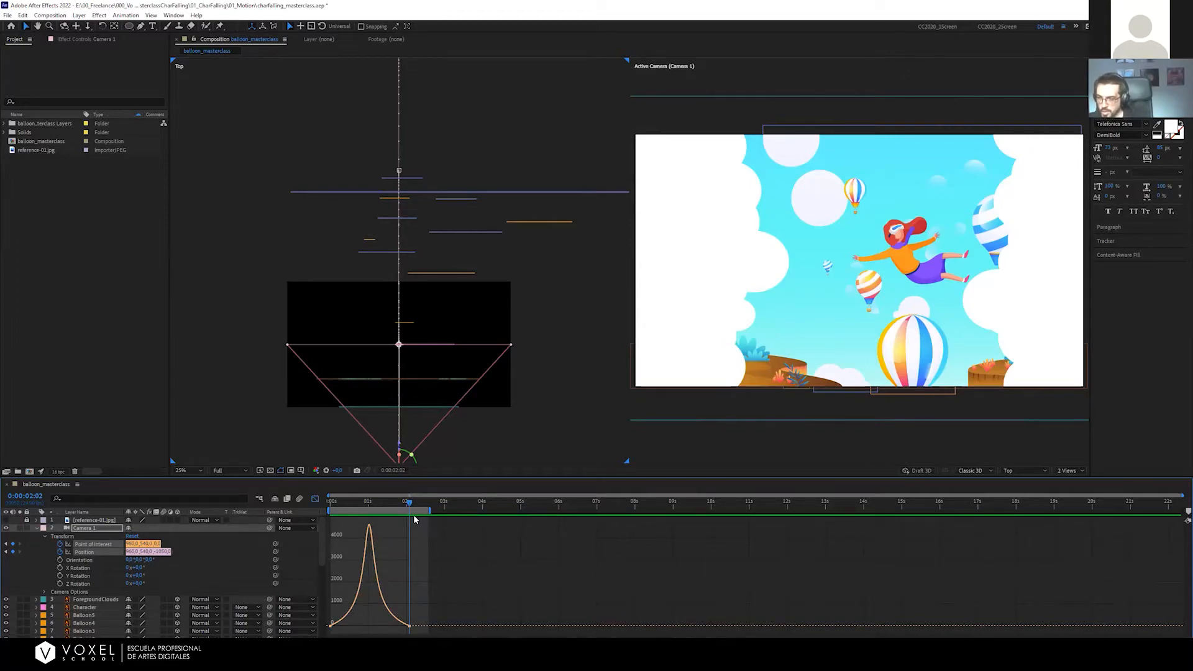
Close the Graph Editor, extend the work area to about 3.5 seconds, and add Point of Interest and Position keyframes at 0:00:01:12
left_click(314, 499)
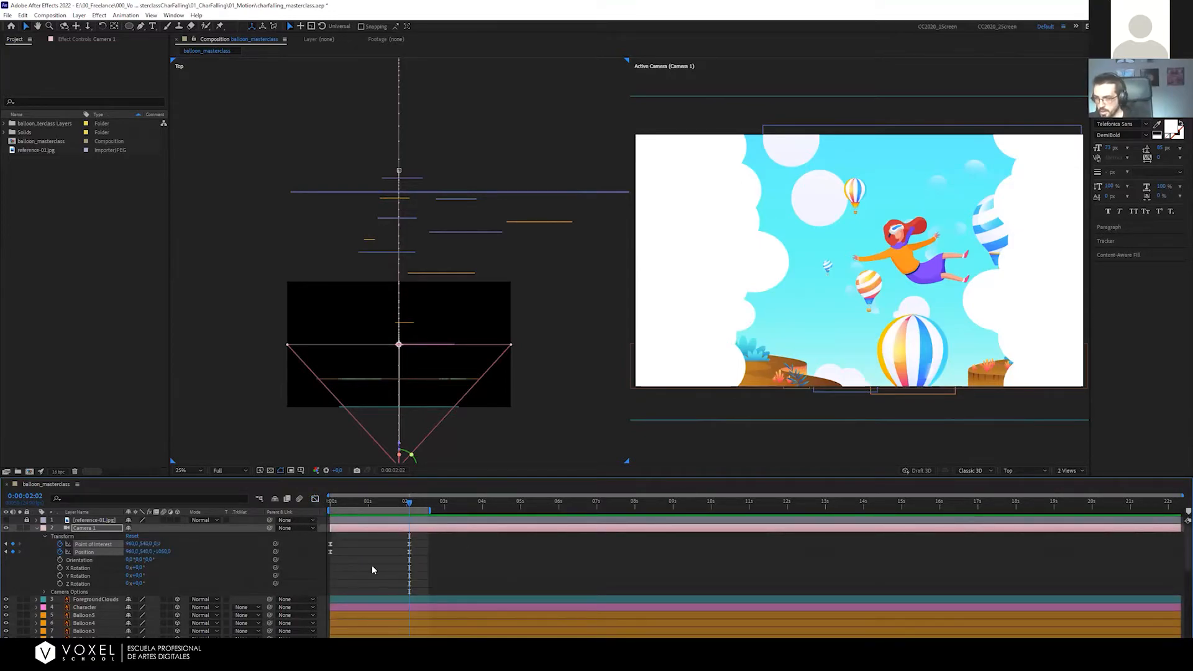
left_click(351, 556)
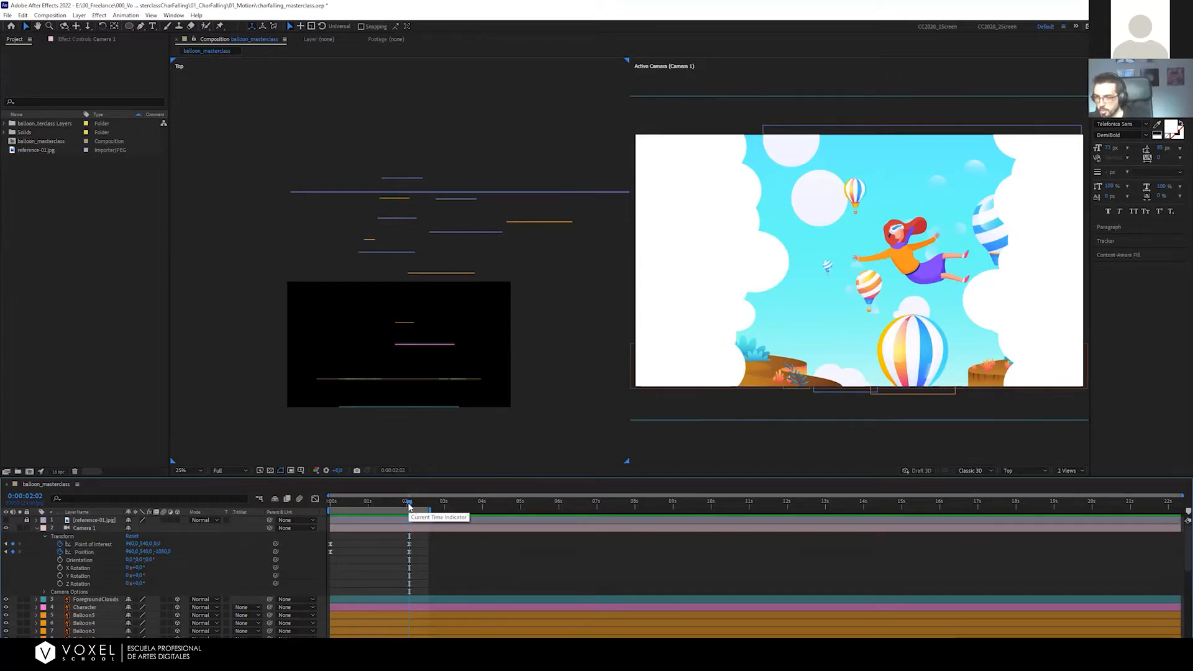
key("Page_Up")
left_click_drag(401, 501, 385, 501)
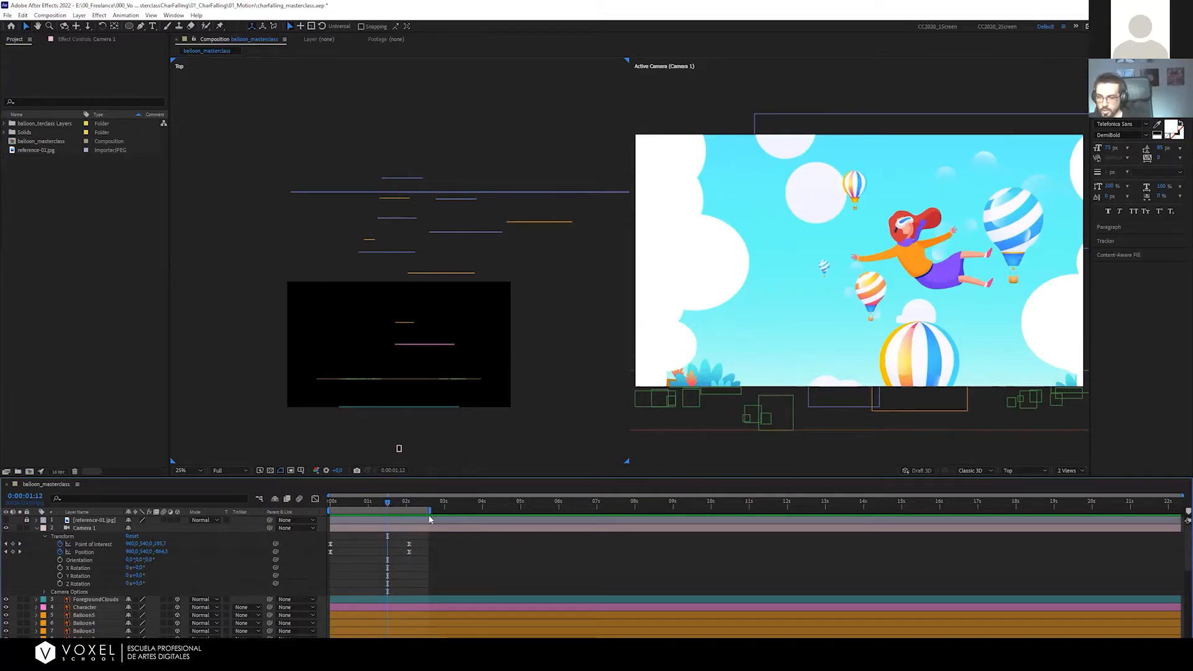
left_click_drag(429, 510, 467, 510)
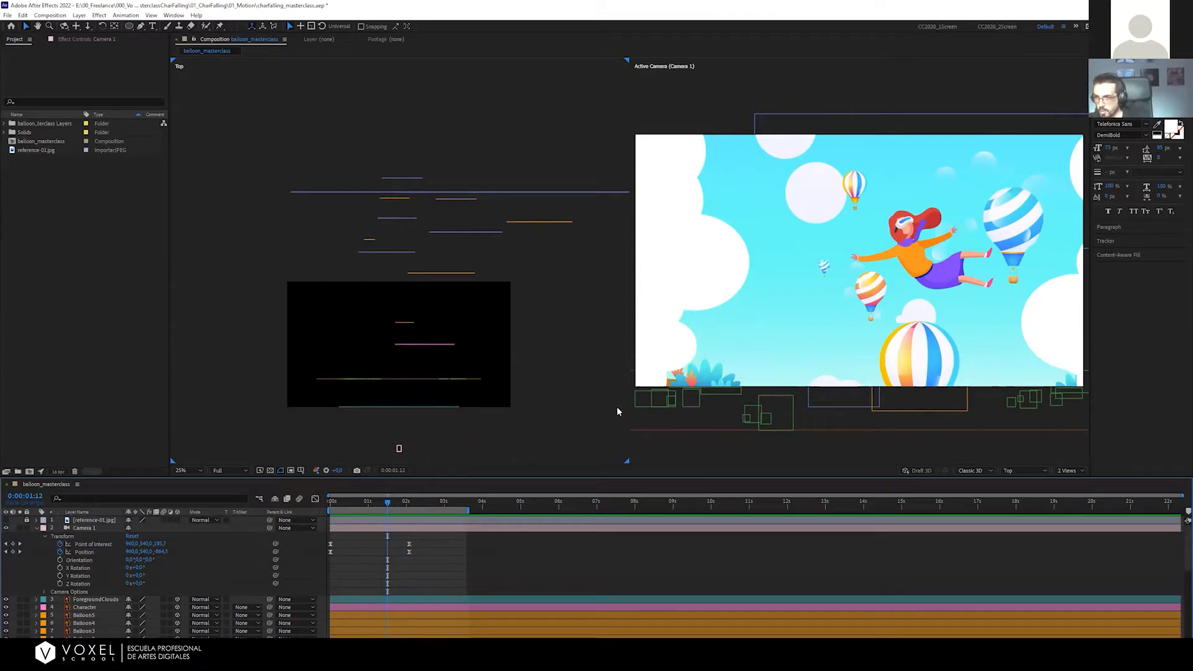
left_click(13, 552)
left_click(12, 543)
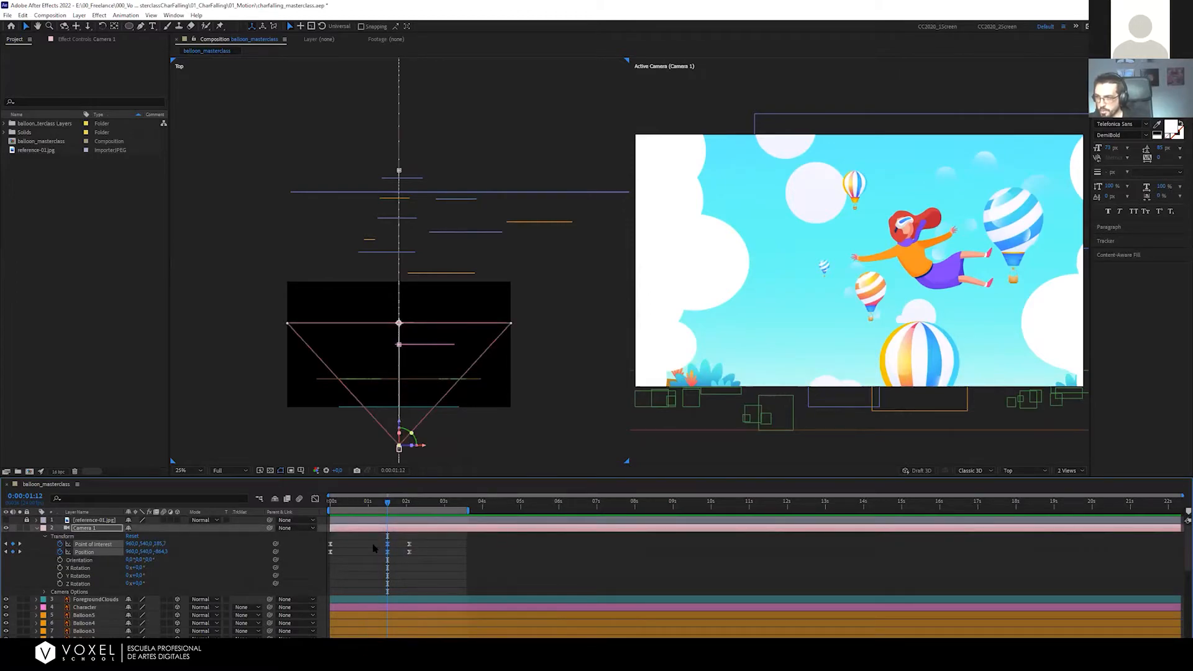
Preview the camera move from the first frame and examine the middle keyframes on the speed curves
left_click_drag(390, 505, 306, 501)
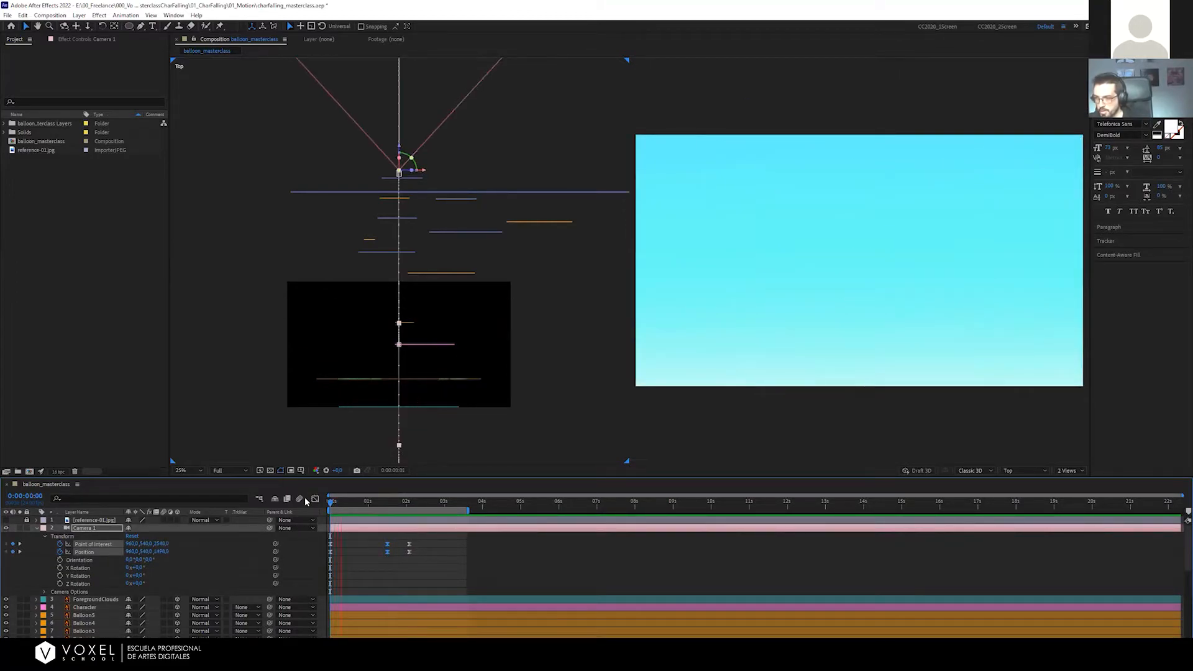
key("space")
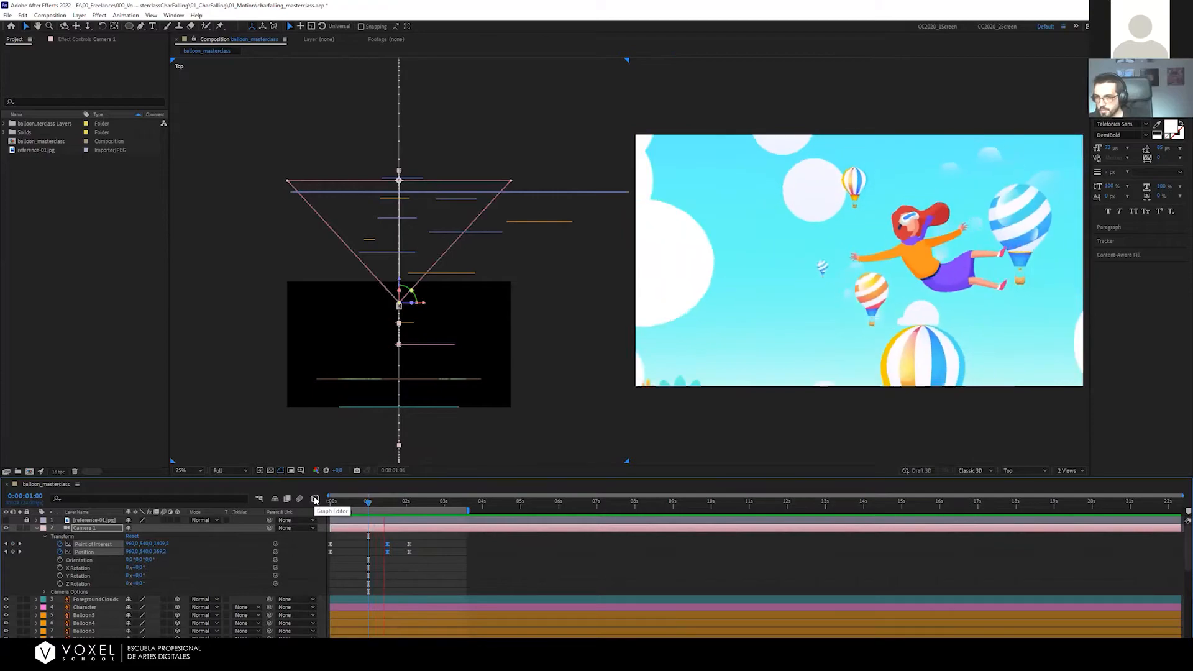
left_click(315, 499)
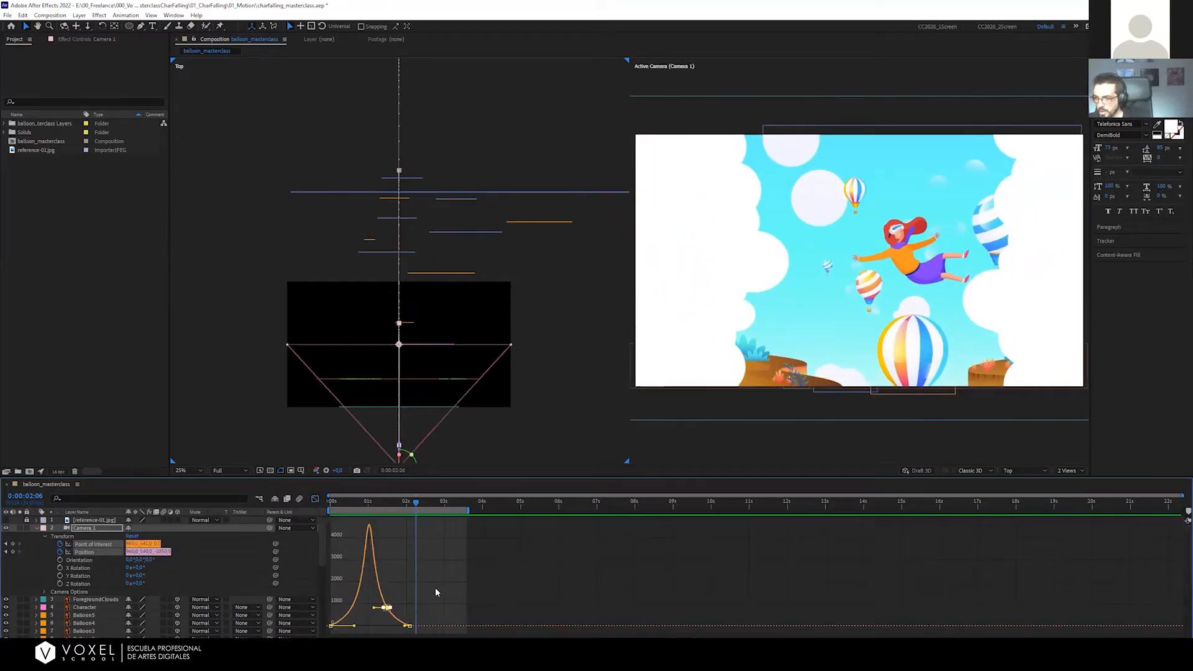
left_click(405, 607)
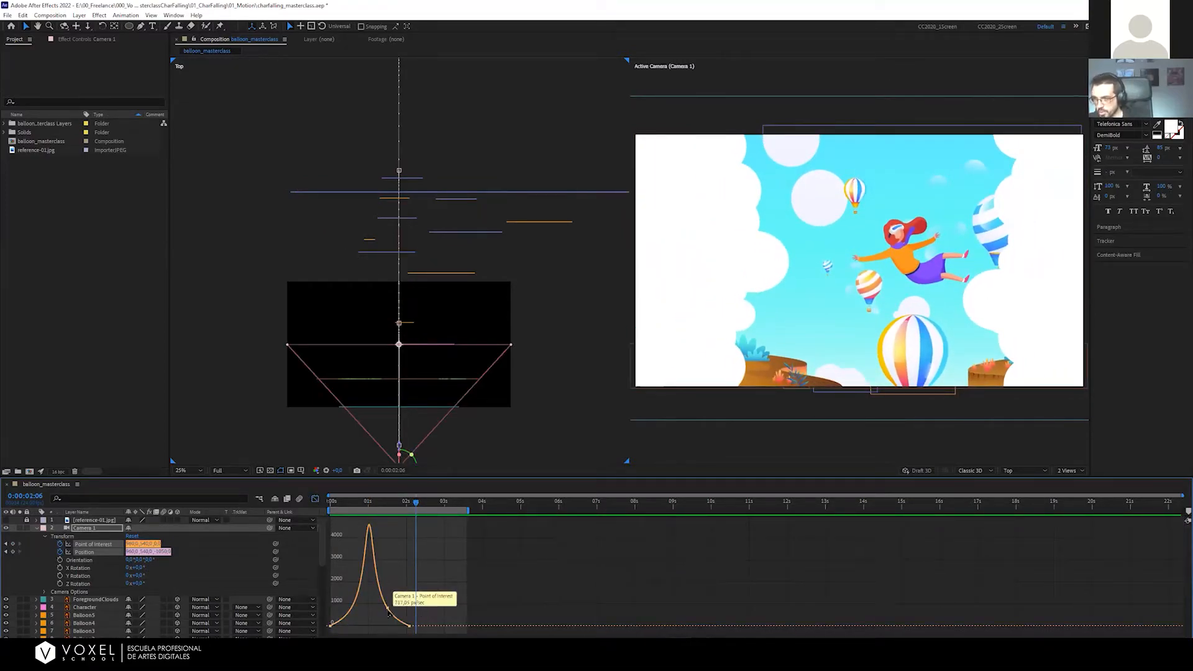
Move the final Point of Interest and Position keyframes to about 2.8 seconds, and preview the move with its speed curves shown
left_click(315, 499)
left_click_drag(428, 572, 431, 545)
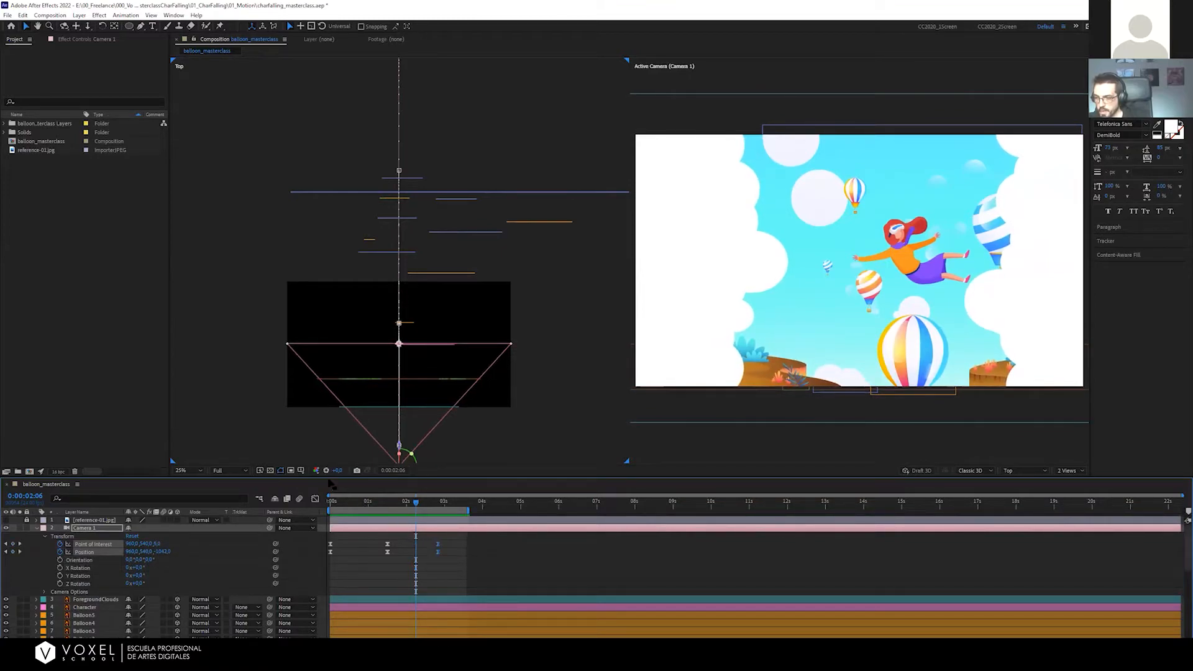
left_click(315, 499)
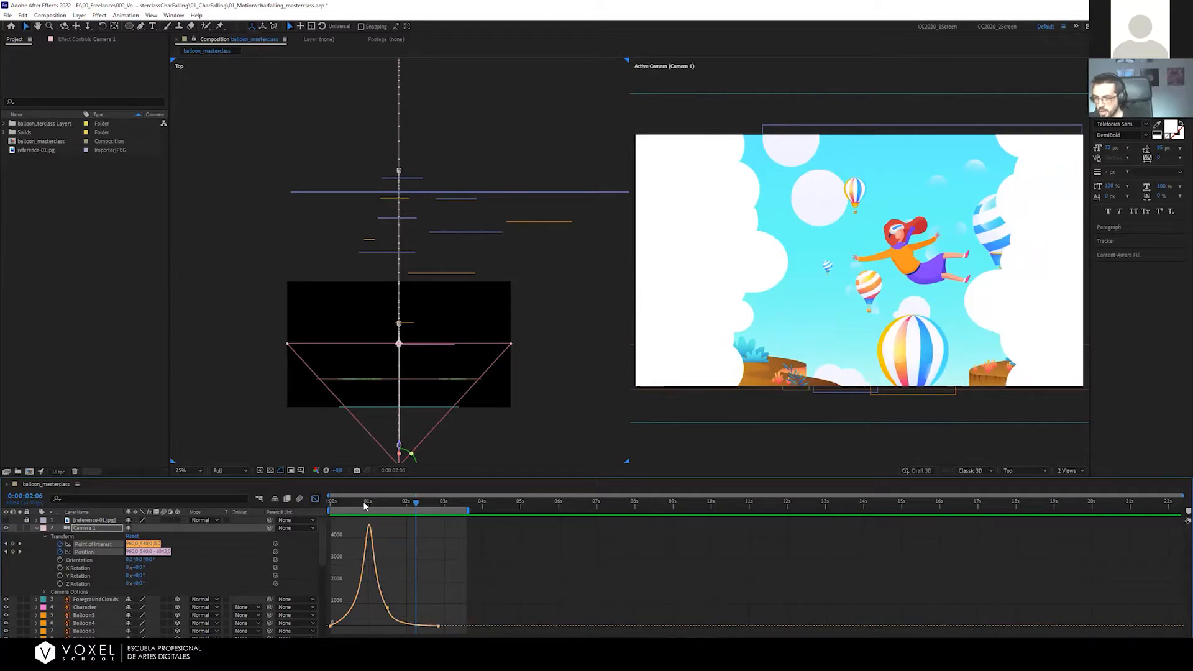
left_click_drag(364, 506, 285, 500)
key("space")
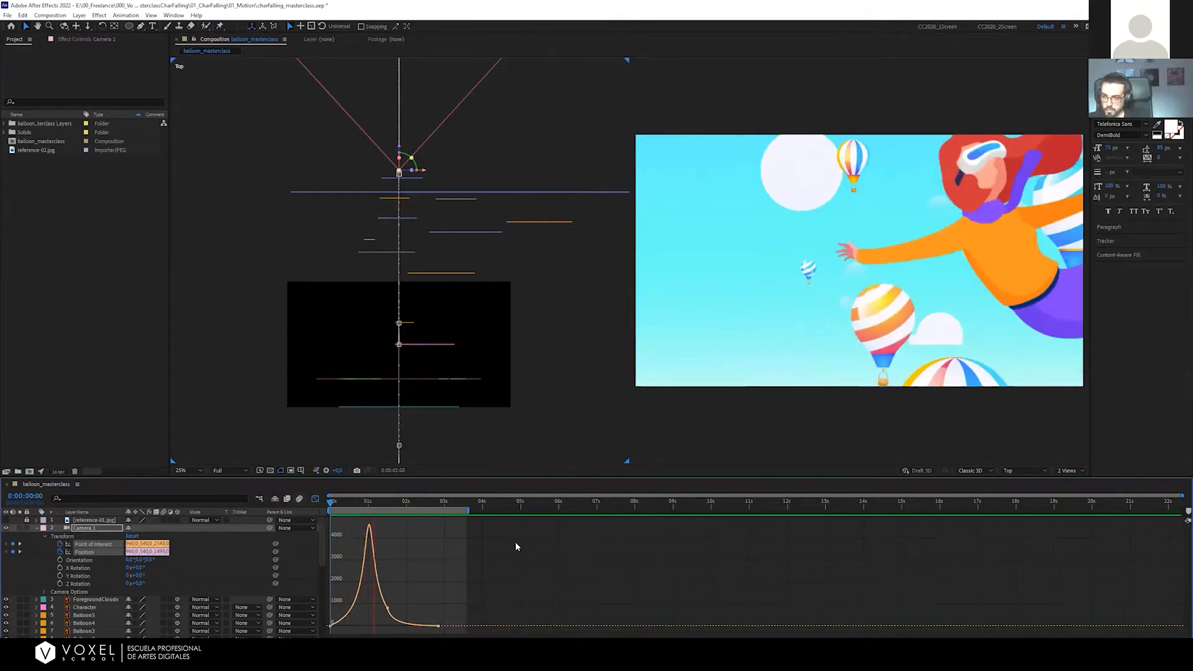
key("space")
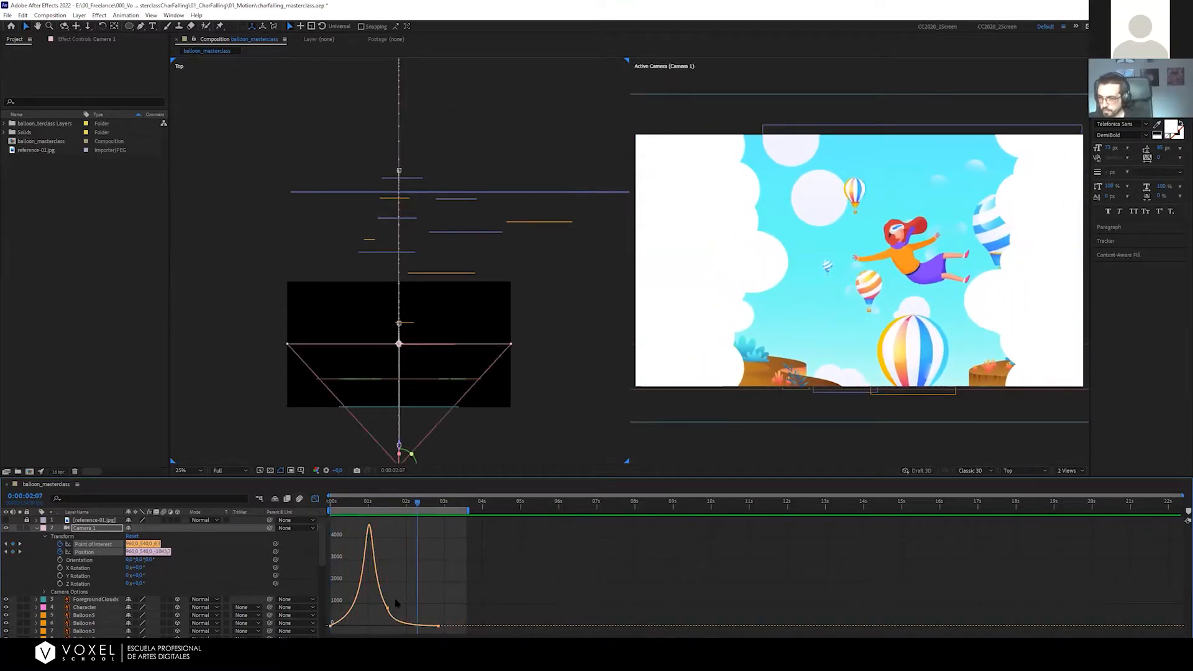
Adjust the outgoing influence handles of the middle keyframes at 0:00:01:12 to smooth the slowdown in both speed curves
scroll(370, 539, "up", 3)
left_click_drag(397, 493, 303, 498)
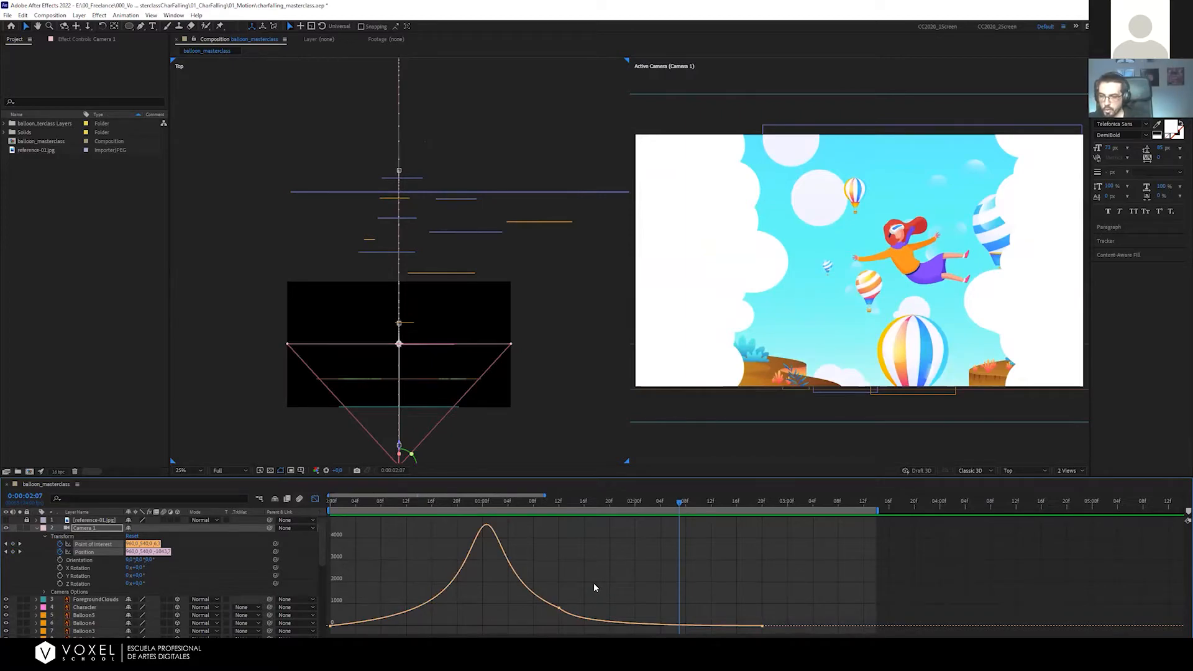
left_click(561, 608)
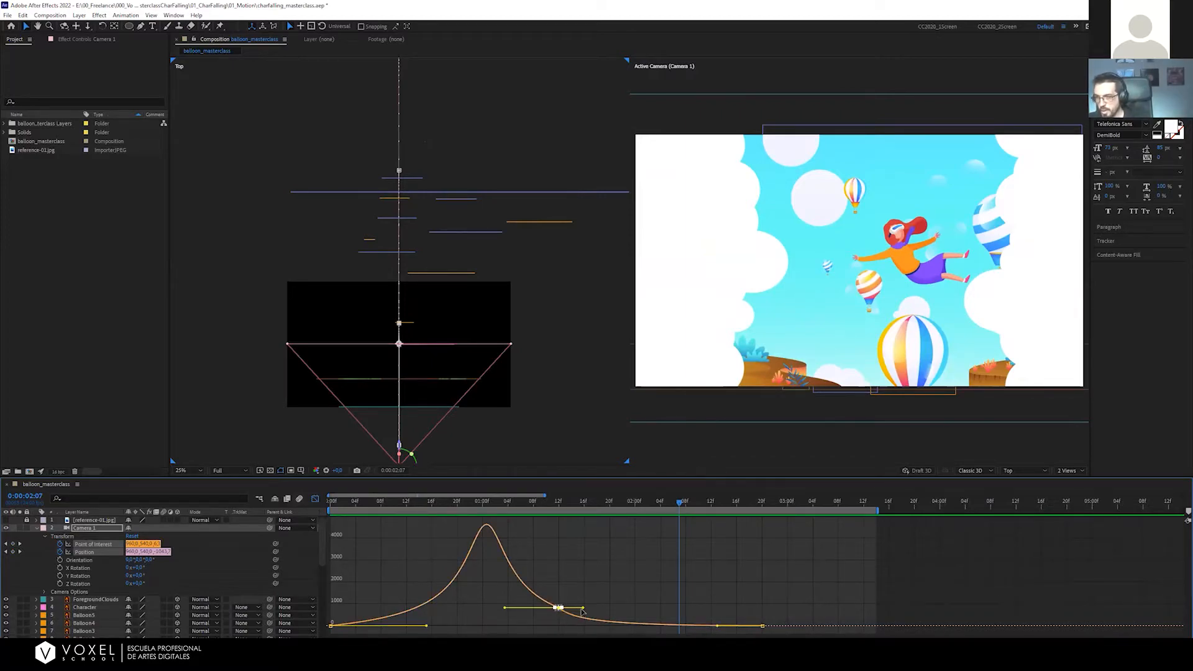
left_click_drag(585, 613, 586, 612)
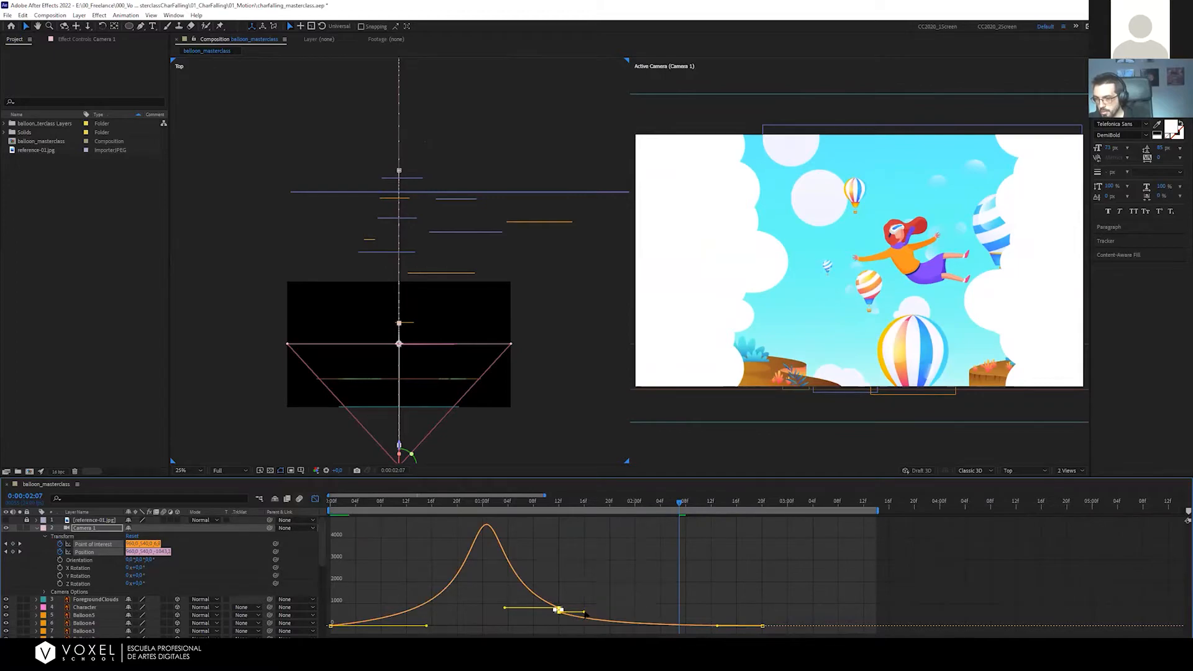
left_click(610, 592)
scroll(542, 605, "up", 4)
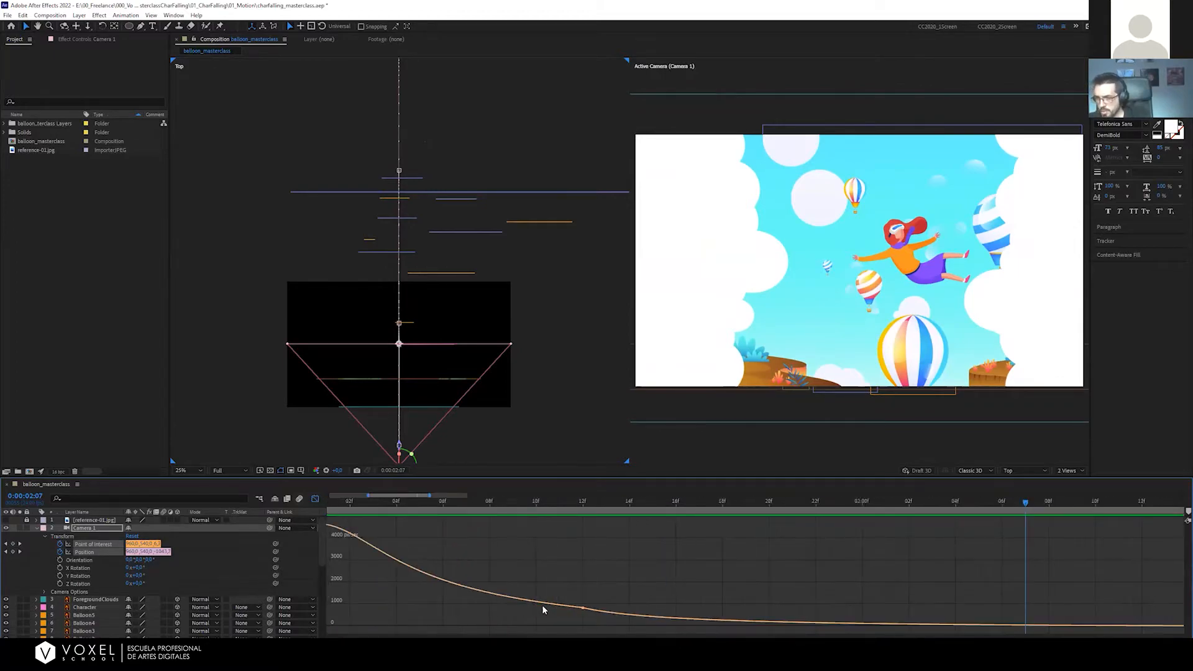
left_click_drag(607, 589, 549, 624)
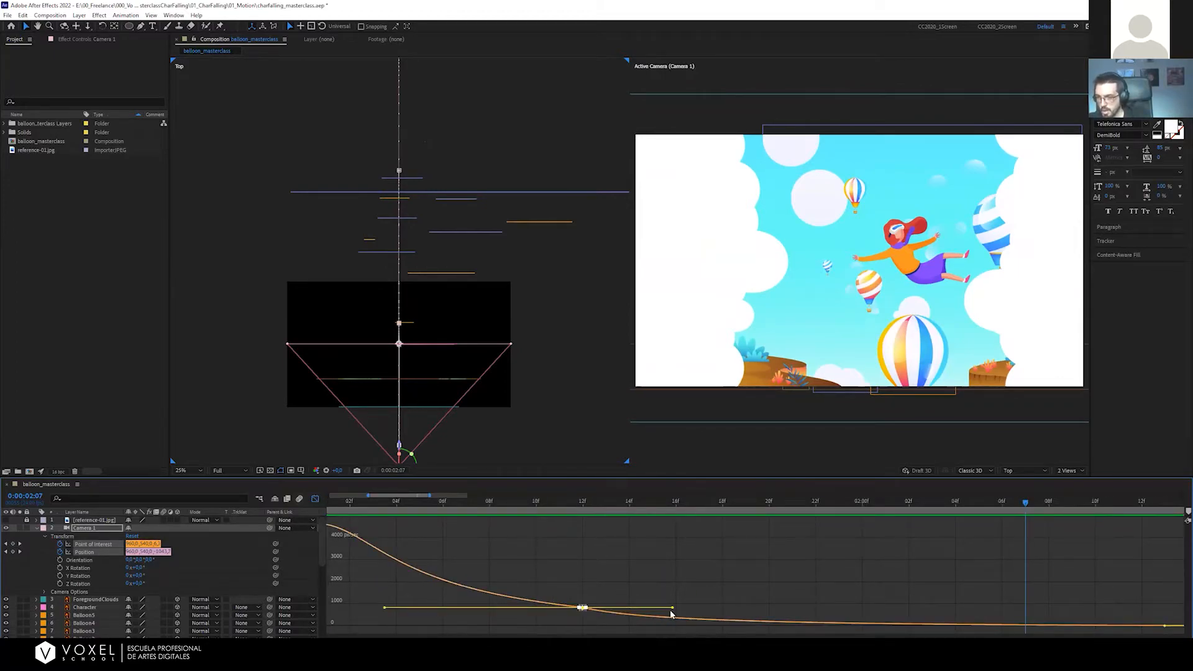
left_click_drag(672, 609, 709, 612)
left_click(703, 587)
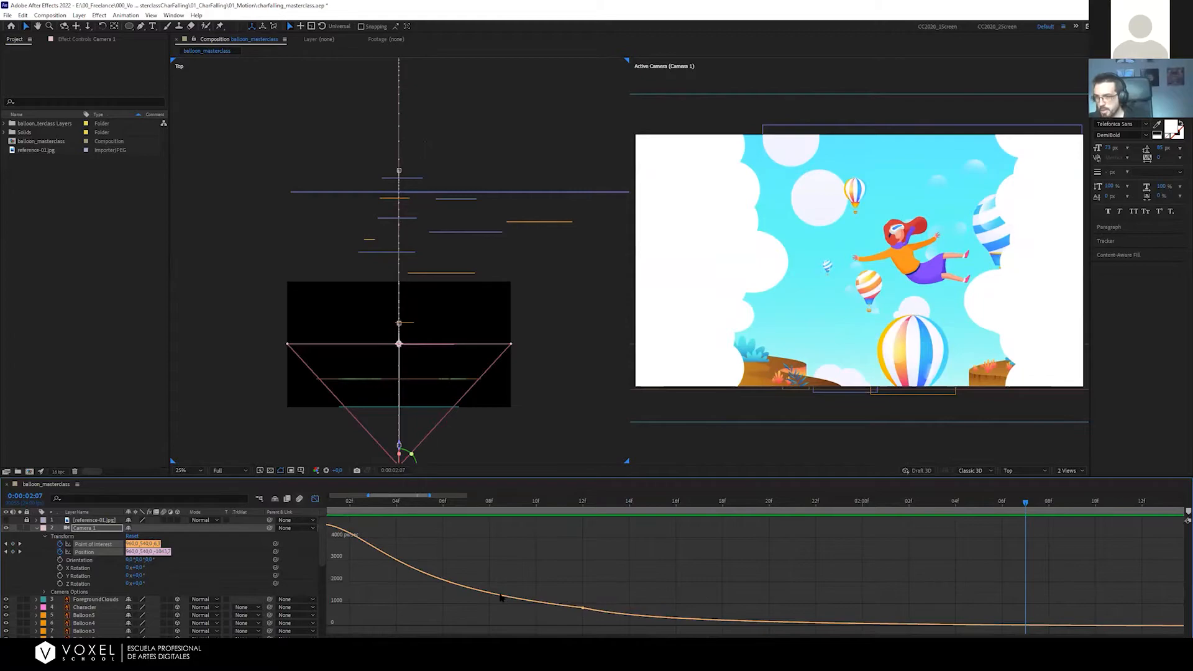
scroll(501, 598, "down", 3)
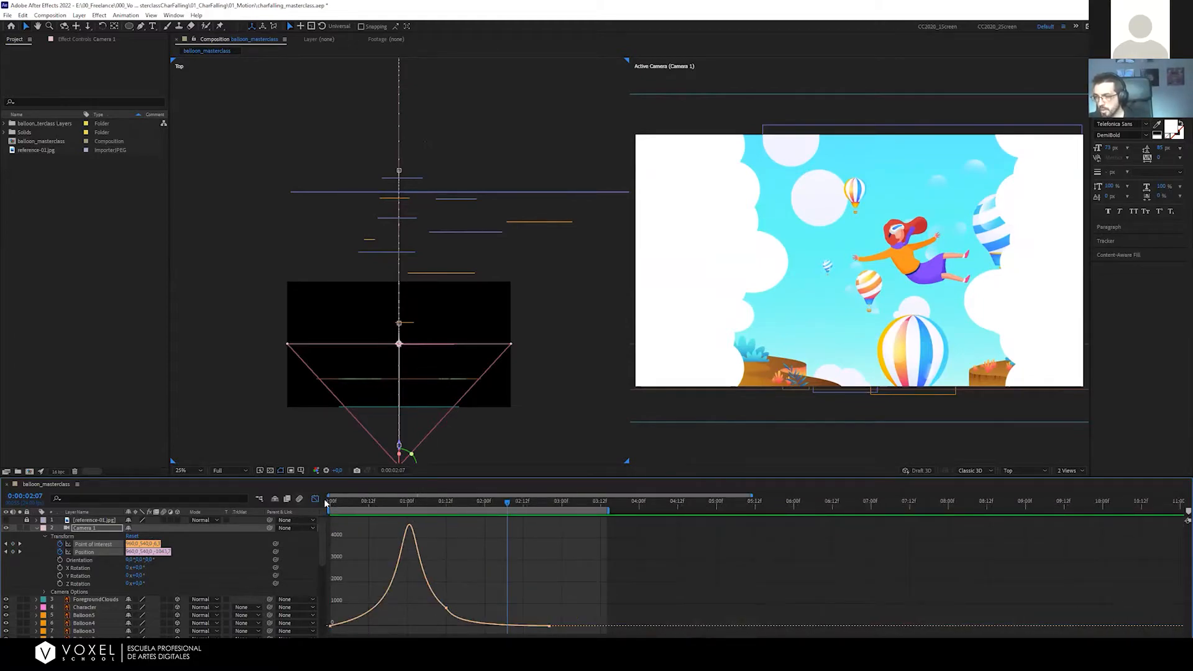
Close the Graph Editor and preview the camera move from the first frame
key("shift+F3")
key("Home")
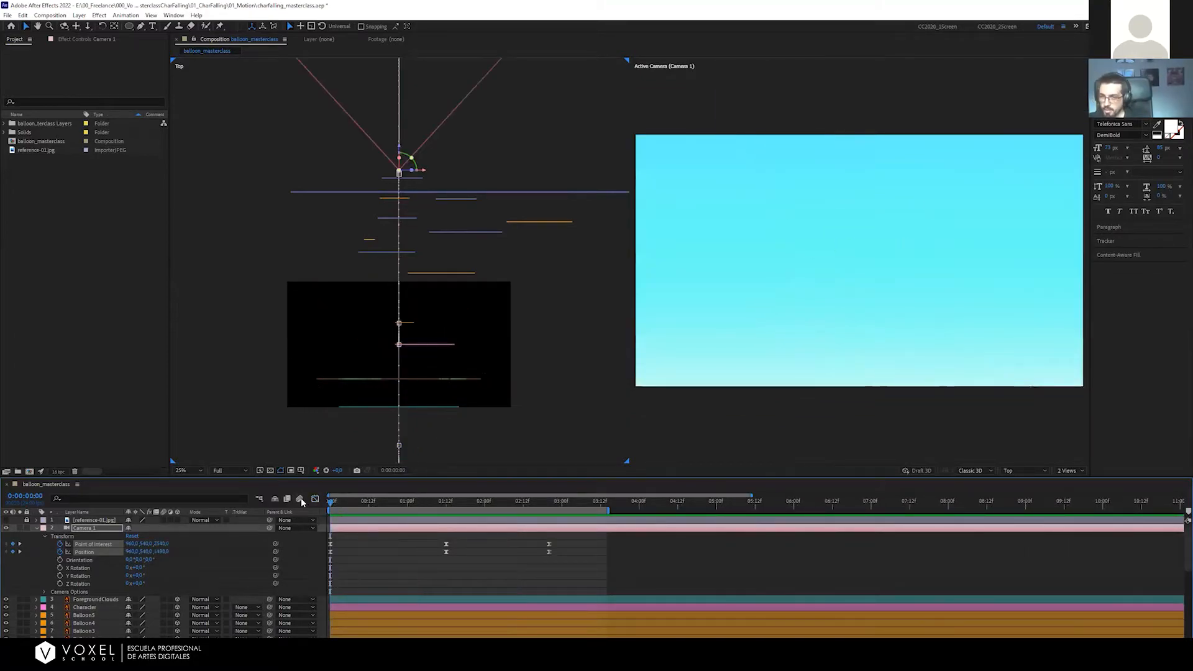
key("space")
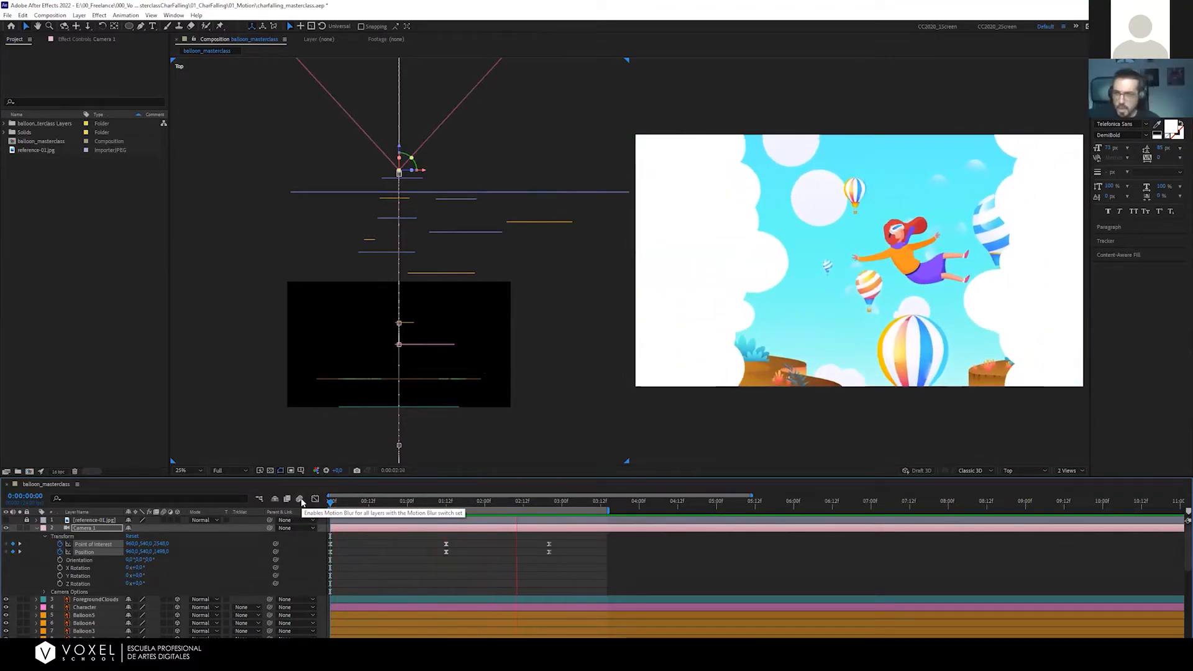
key("space")
Deselect the camera and collapse its properties, and preview the camera move from the start
left_click(497, 561)
key("u")
key("u")
key("u")
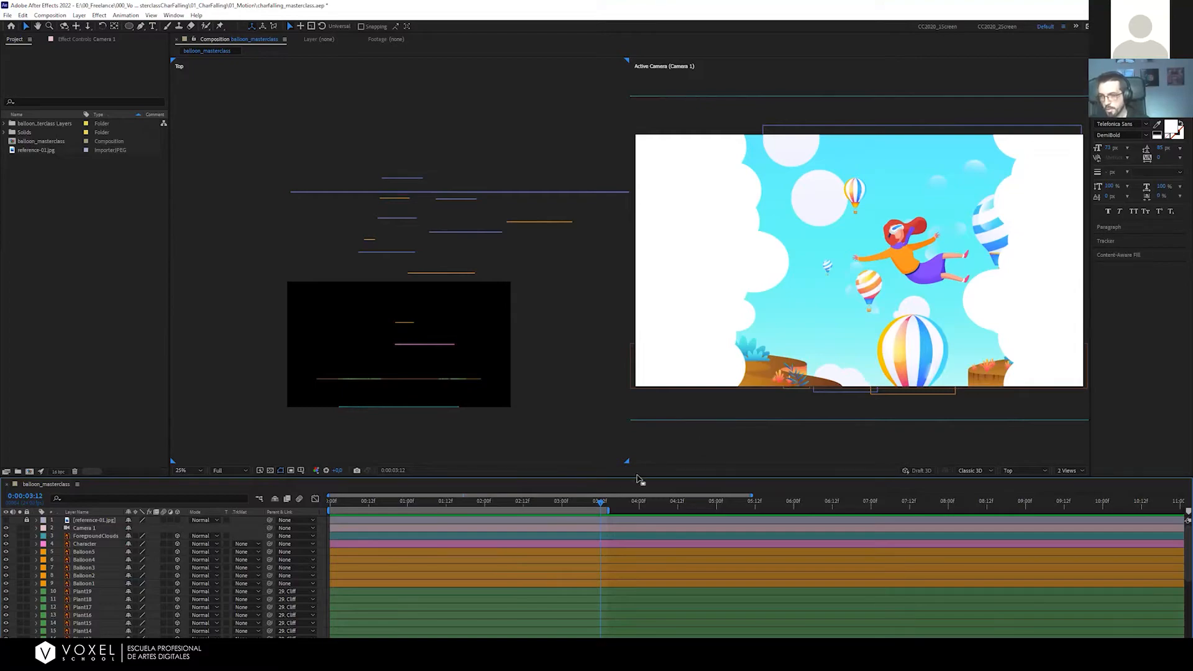
left_click_drag(581, 502, 314, 490)
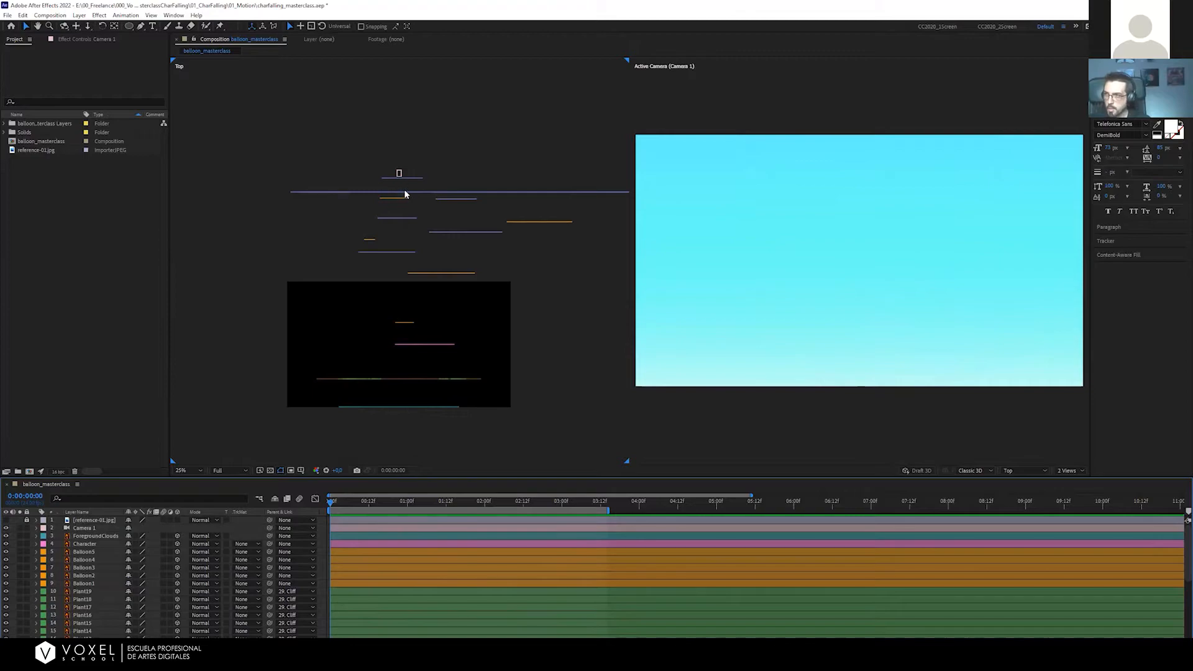
key("space")
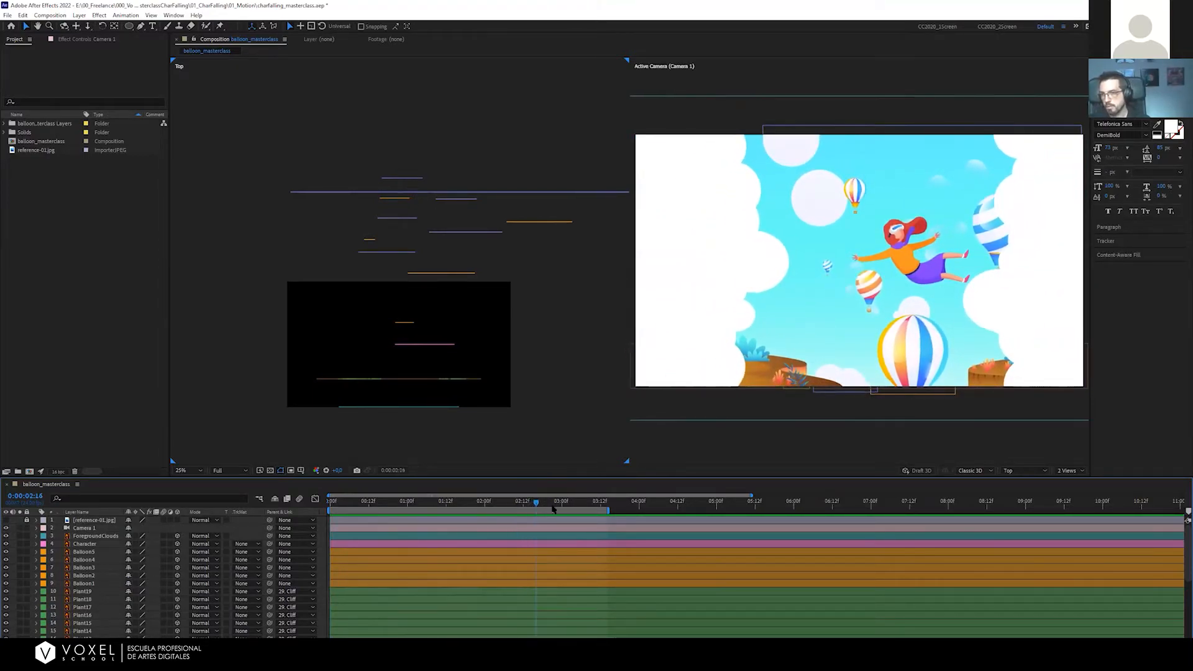
Orbit and shift the camera at 0:00:02:12 in the Active Camera view, and reveal the camera's keyframes
left_click_drag(472, 501, 523, 501)
key("1")
left_click_drag(875, 266, 896, 240)
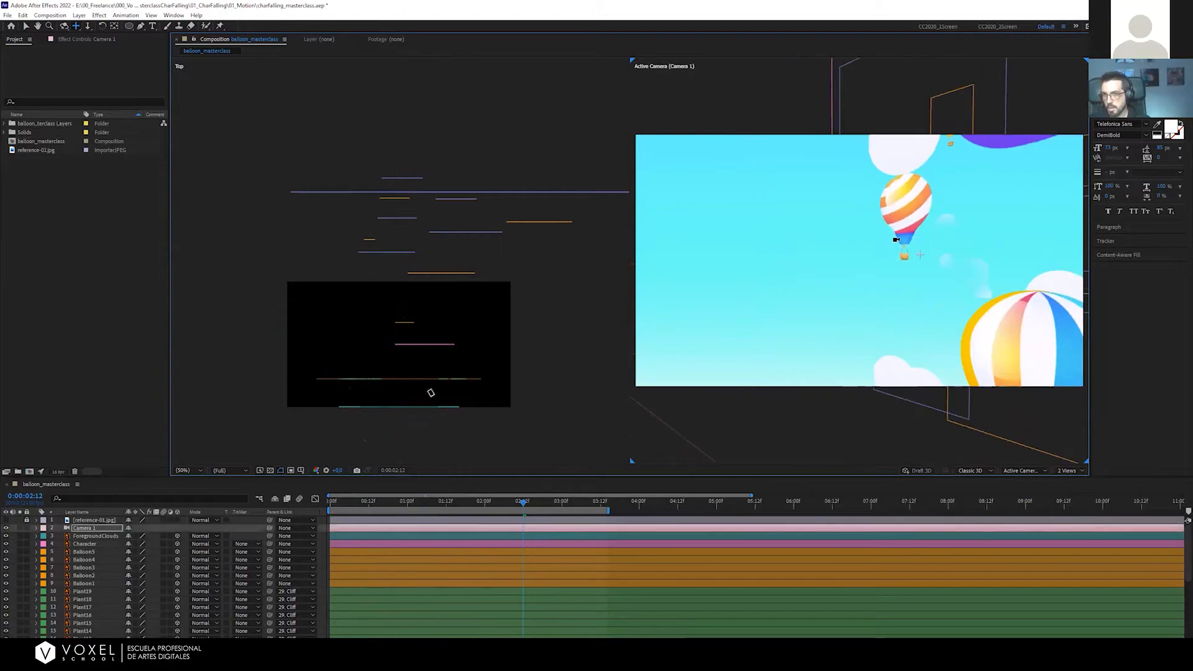
left_click(504, 530)
key("u")
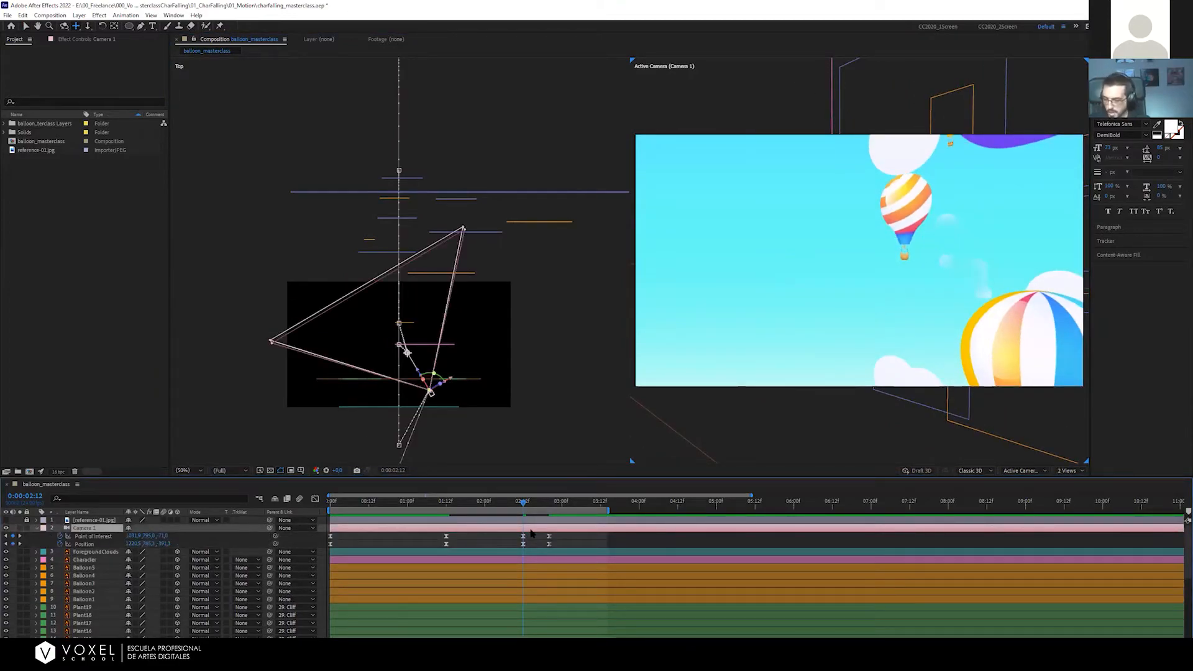
Undo the camera view changes at 0:00:02:12 and collapse the camera's keyframed properties
key("ctrl+z")
key("ctrl+z")
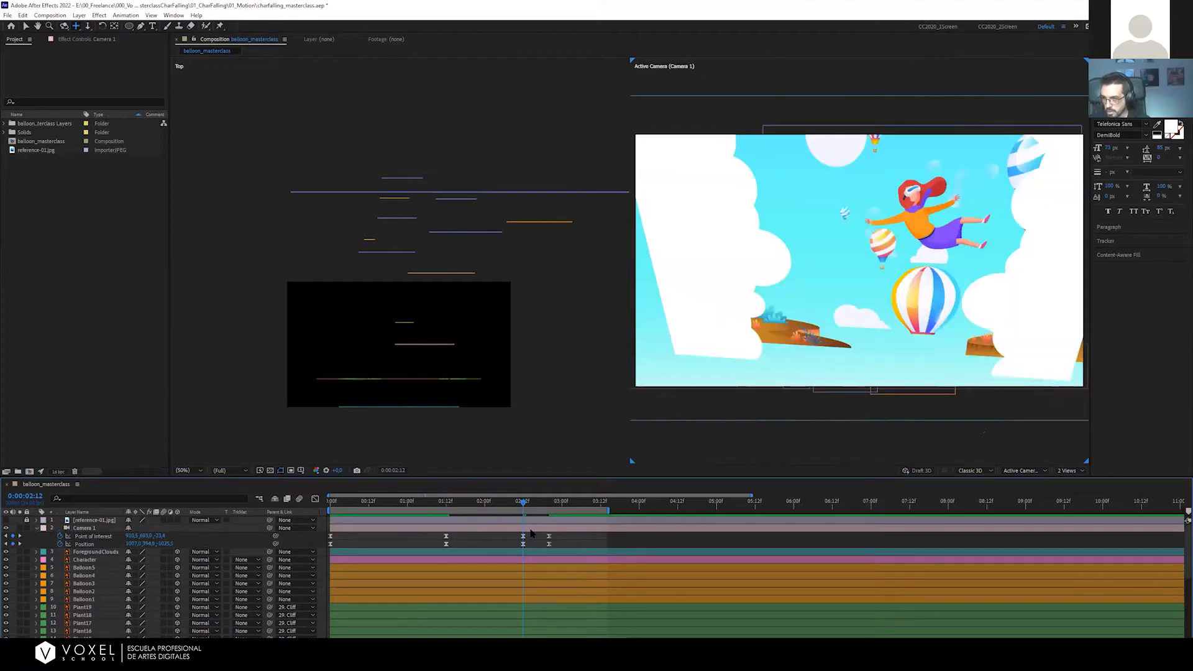
key("ctrl+z")
key("u")
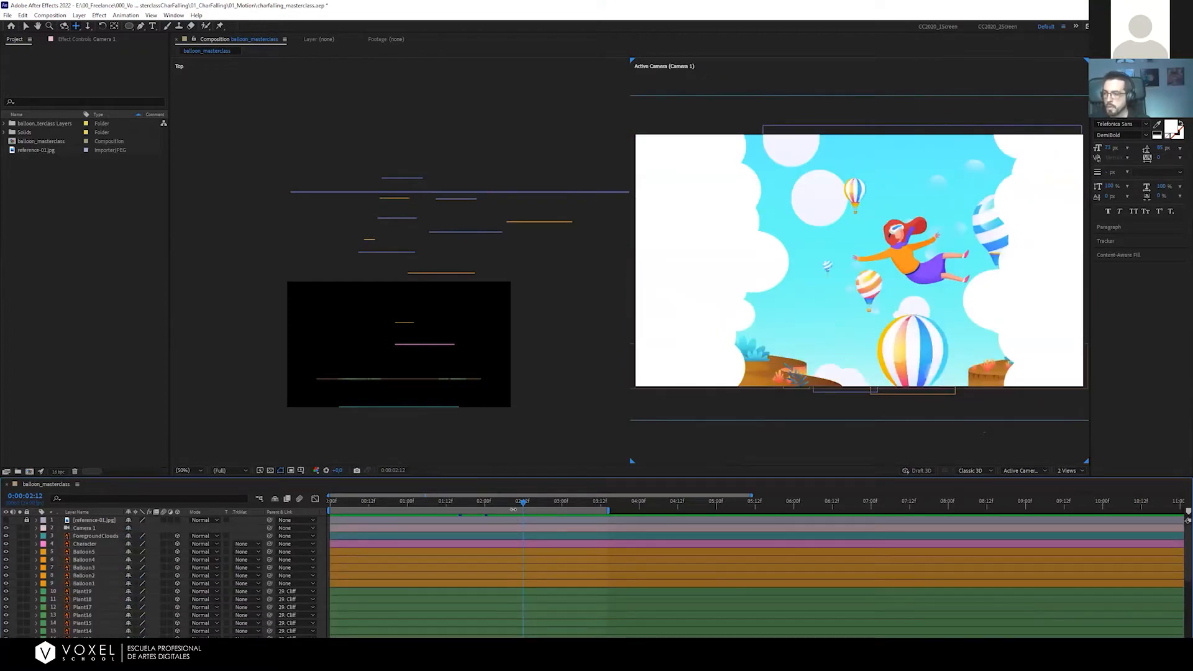
Save the project, preview the camera move from the first frame, and scrub to 0:00:01:02
key("ctrl+s")
left_click_drag(522, 504, 256, 505)
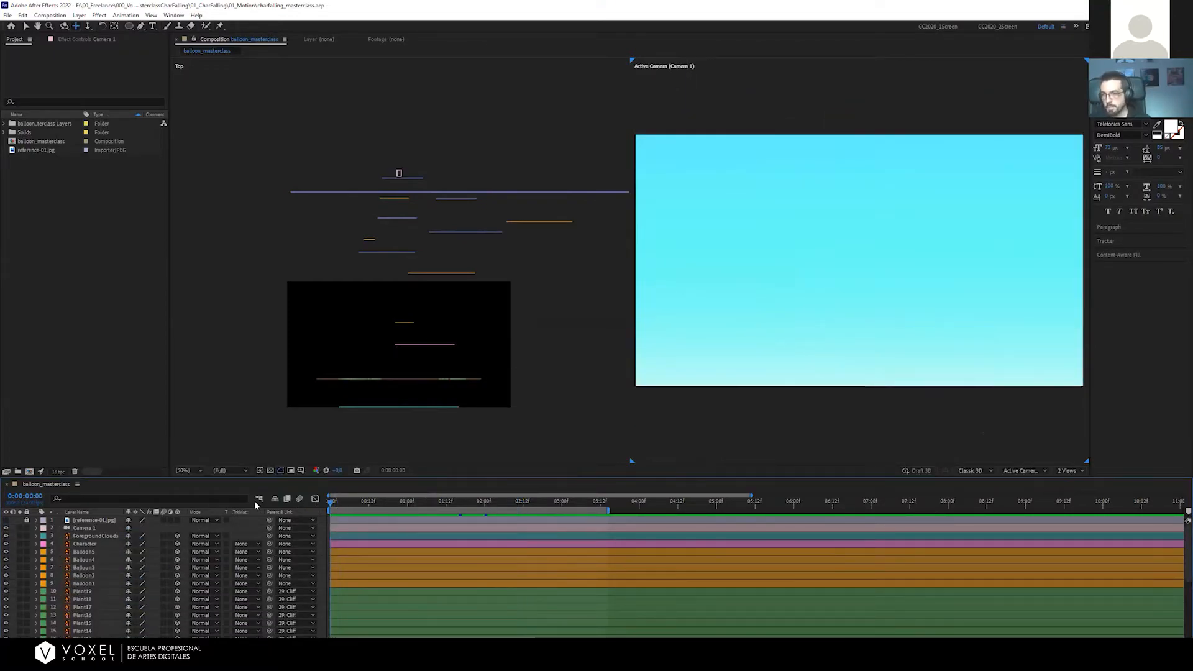
key("space")
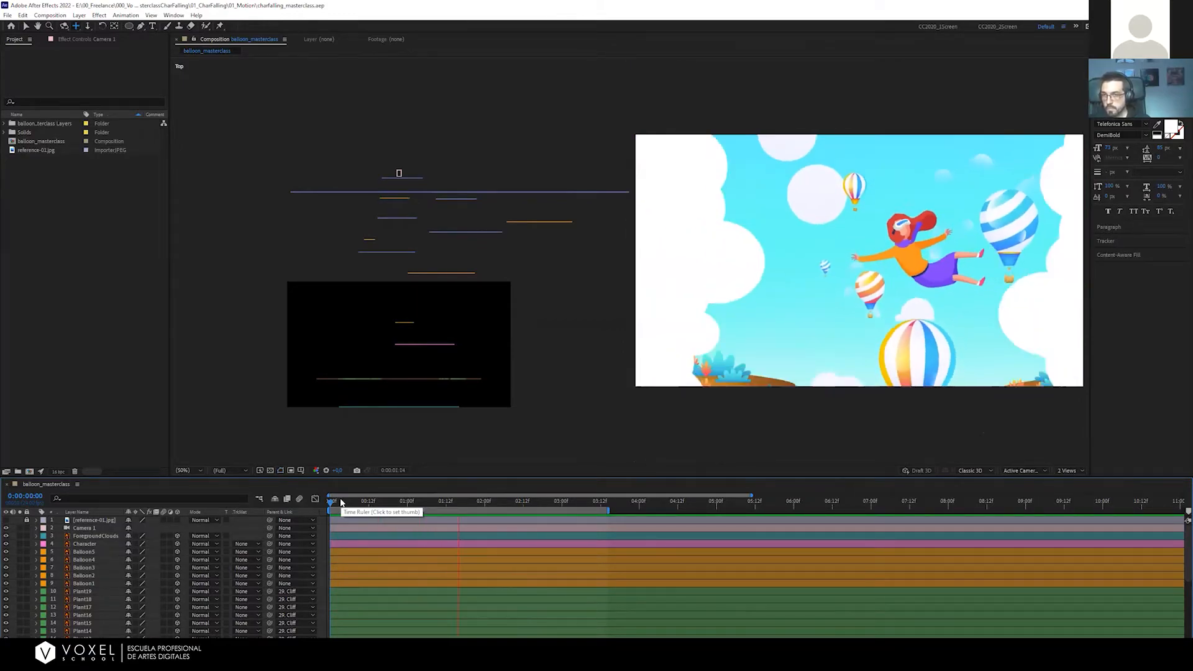
left_click_drag(341, 502, 412, 507)
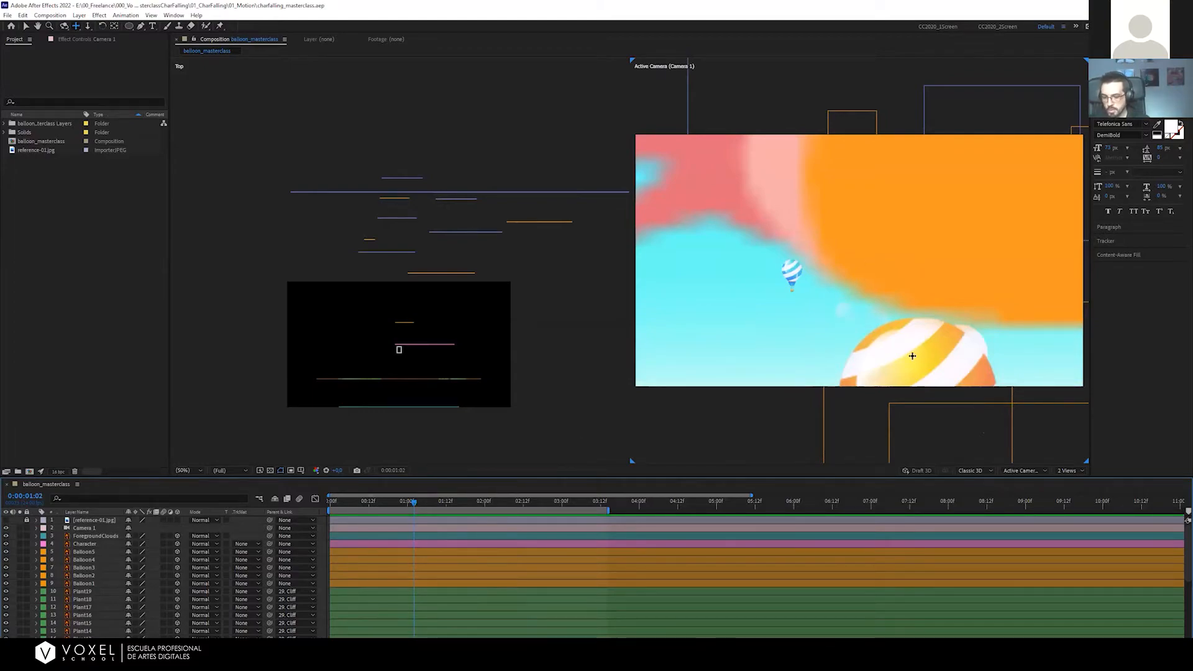
Switch to Illustrator and examine the edges of the character's sleeve and torso up close in the balloon_masterclass artwork
key("v")
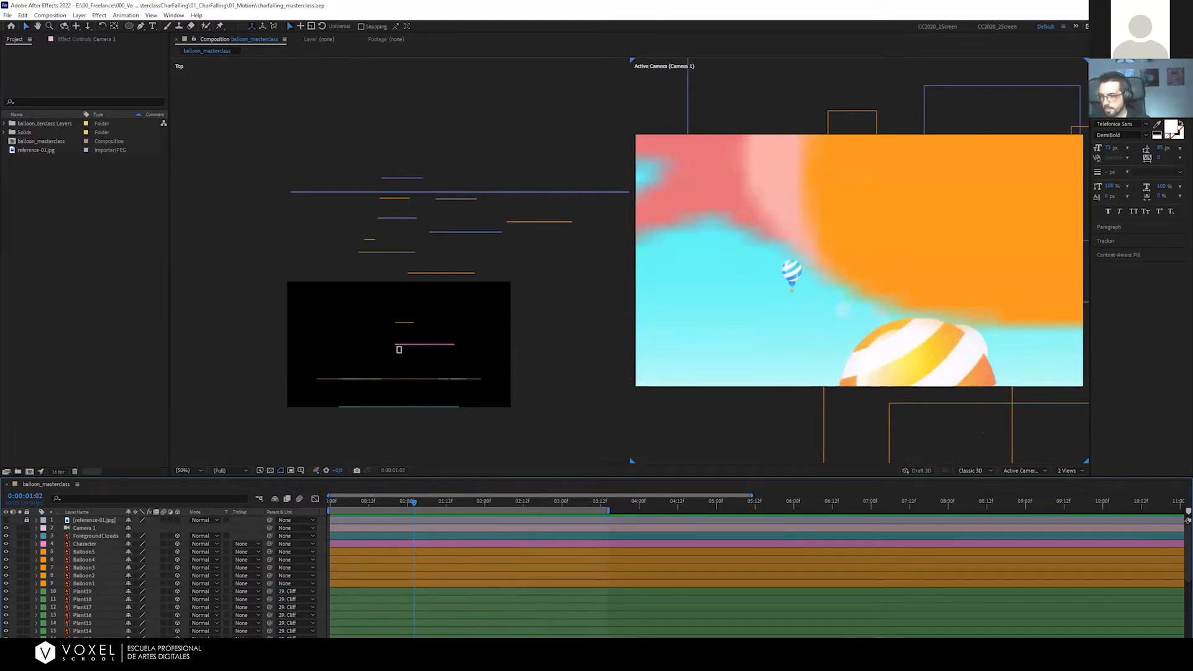
mouse_move(81, 652)
left_click(81, 615)
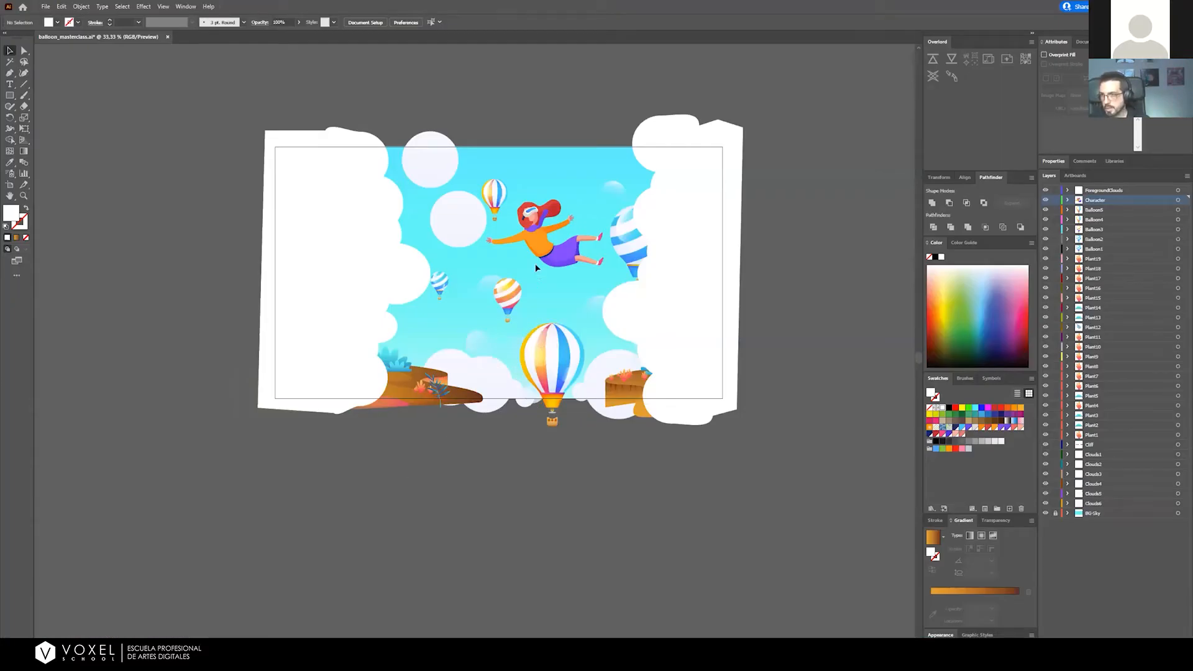
scroll(536, 267, "up", 15)
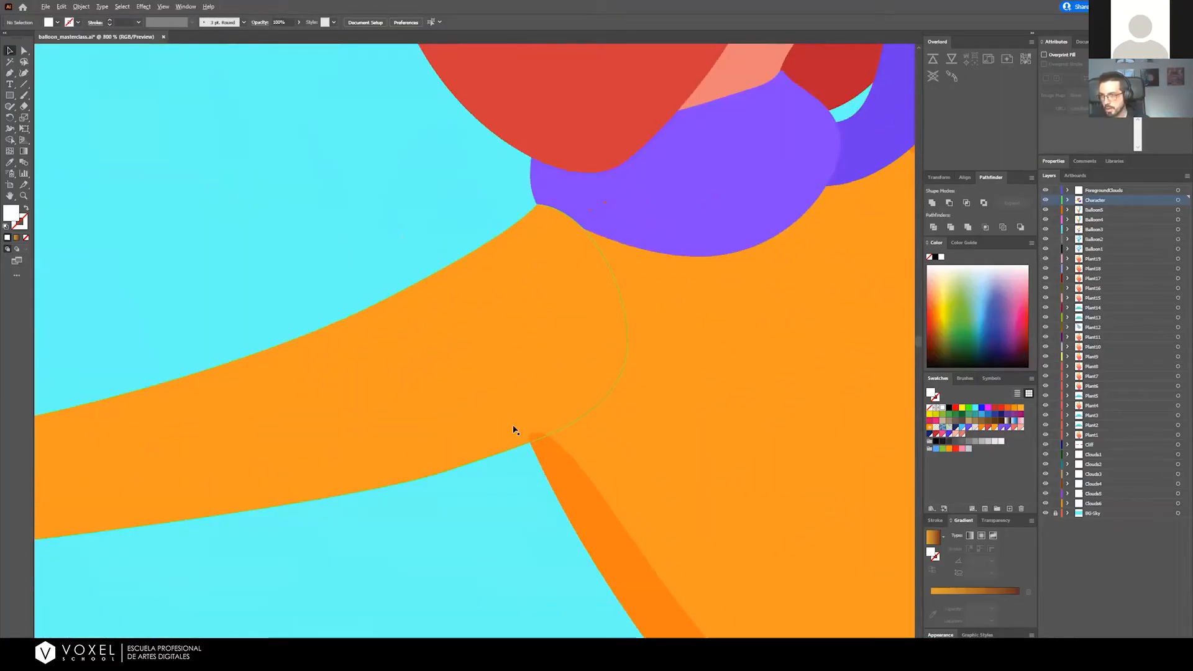
scroll(513, 429, "up", 14)
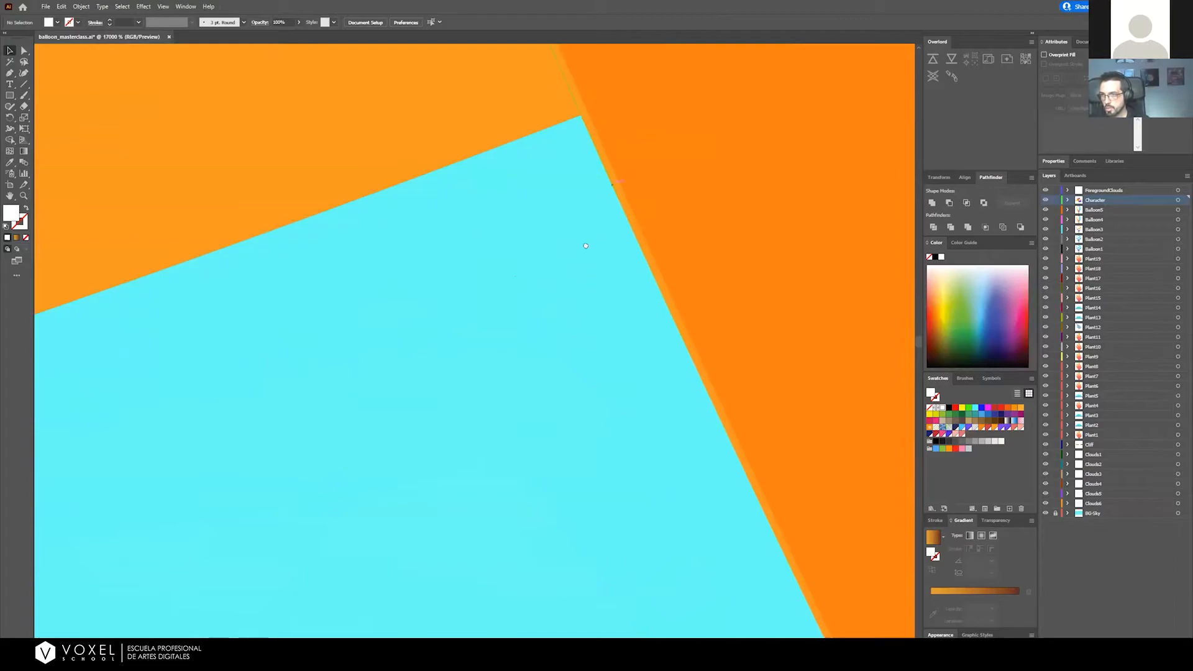
scroll(585, 245, "up", 6)
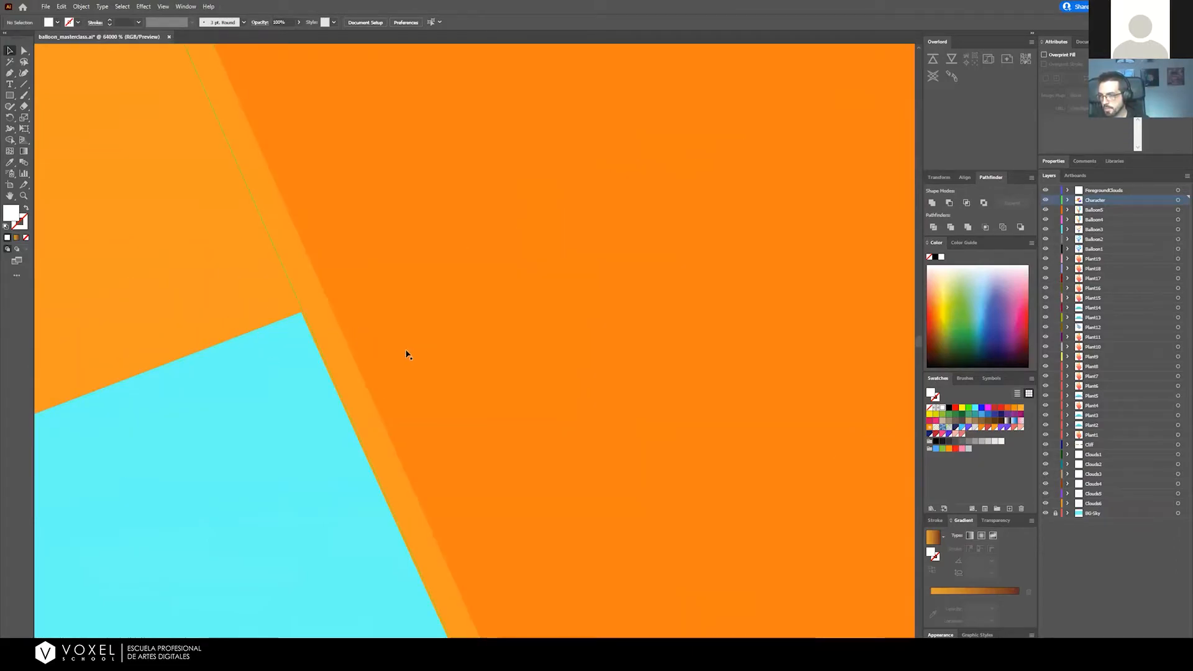
scroll(407, 355, "down", 20)
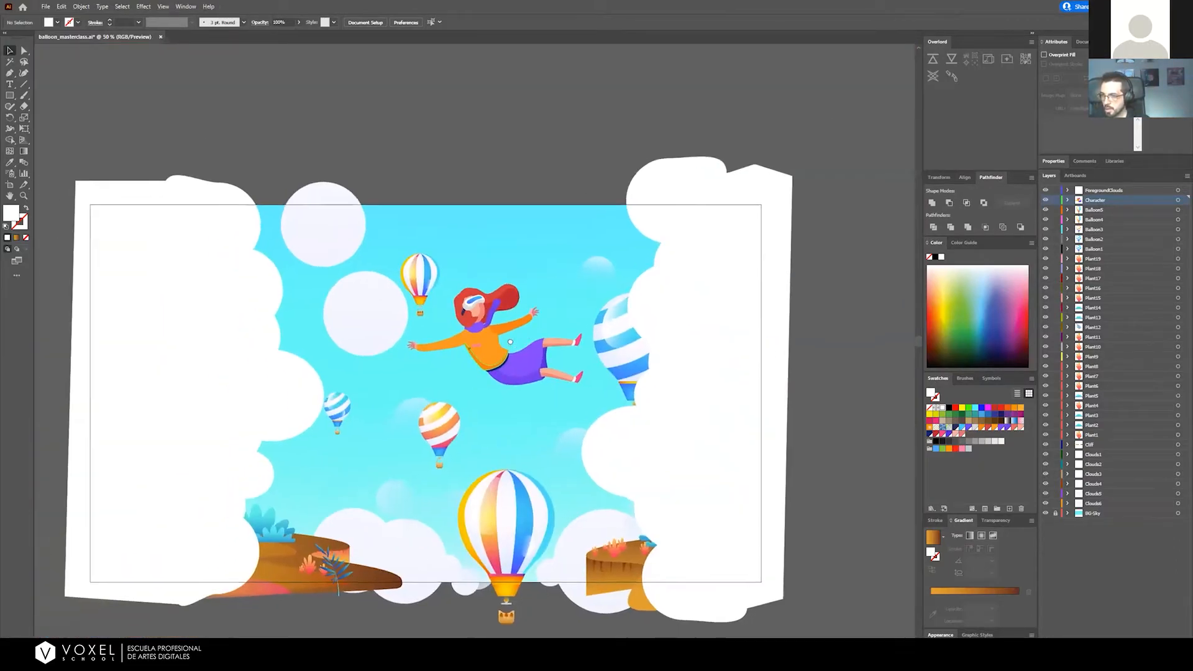
left_click_drag(510, 342, 572, 324)
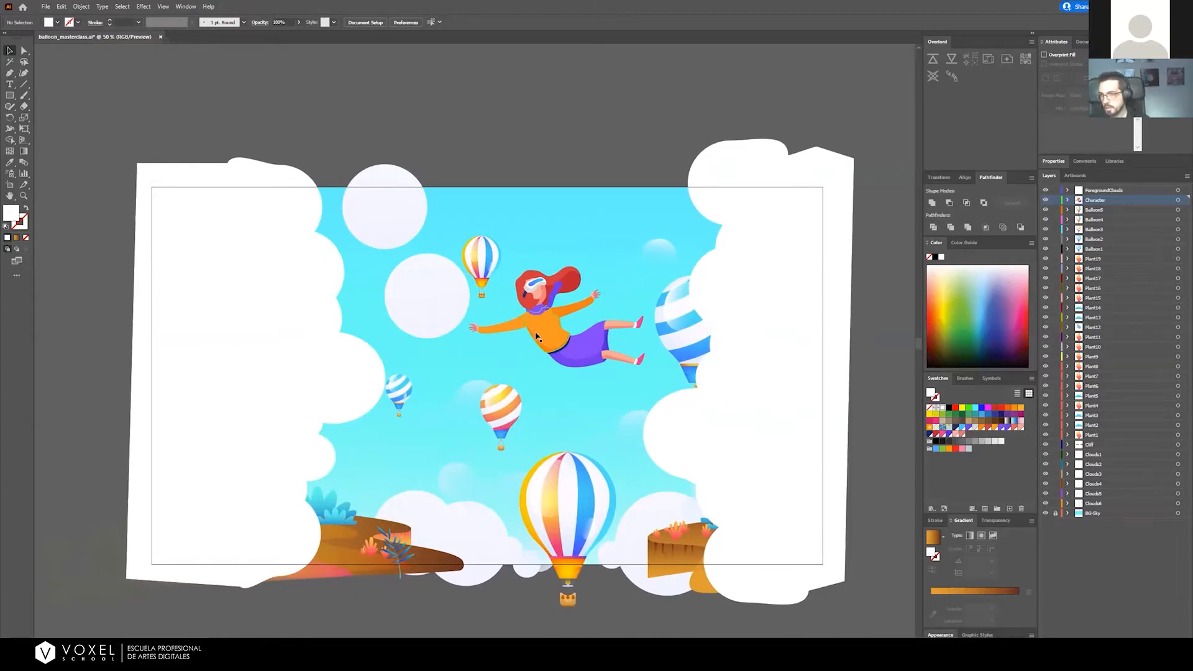
Scale the character group up far beyond the artboard, inspect its vector edges, and undo the enlargement
left_click(534, 329)
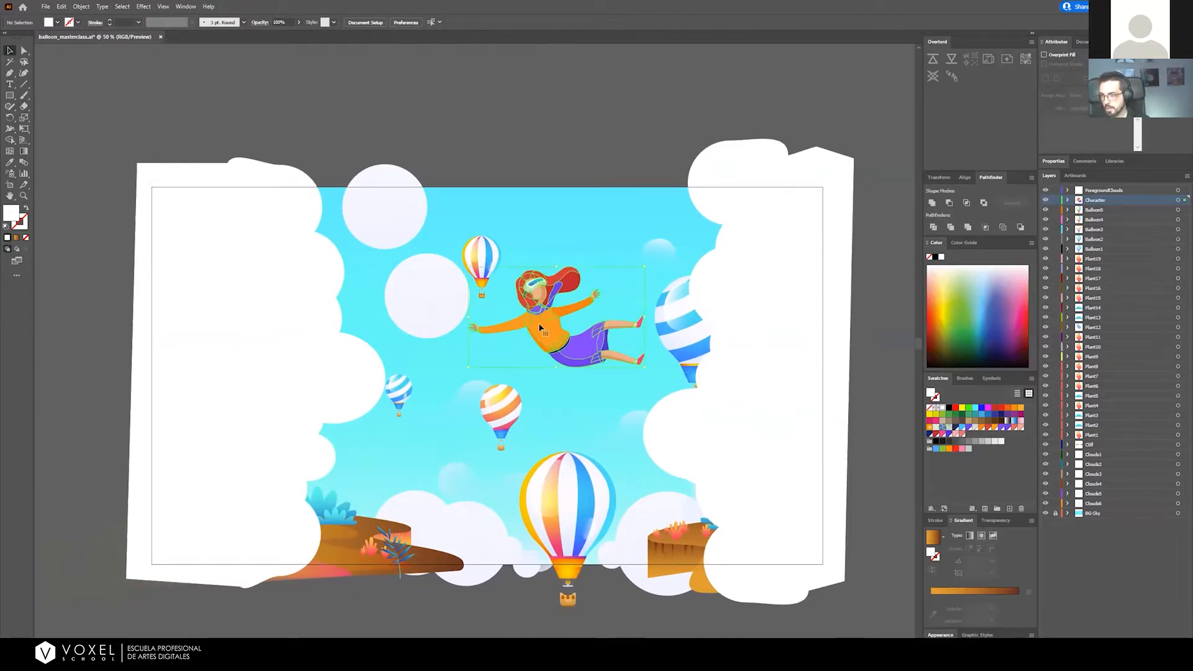
scroll(558, 370, "up", 10)
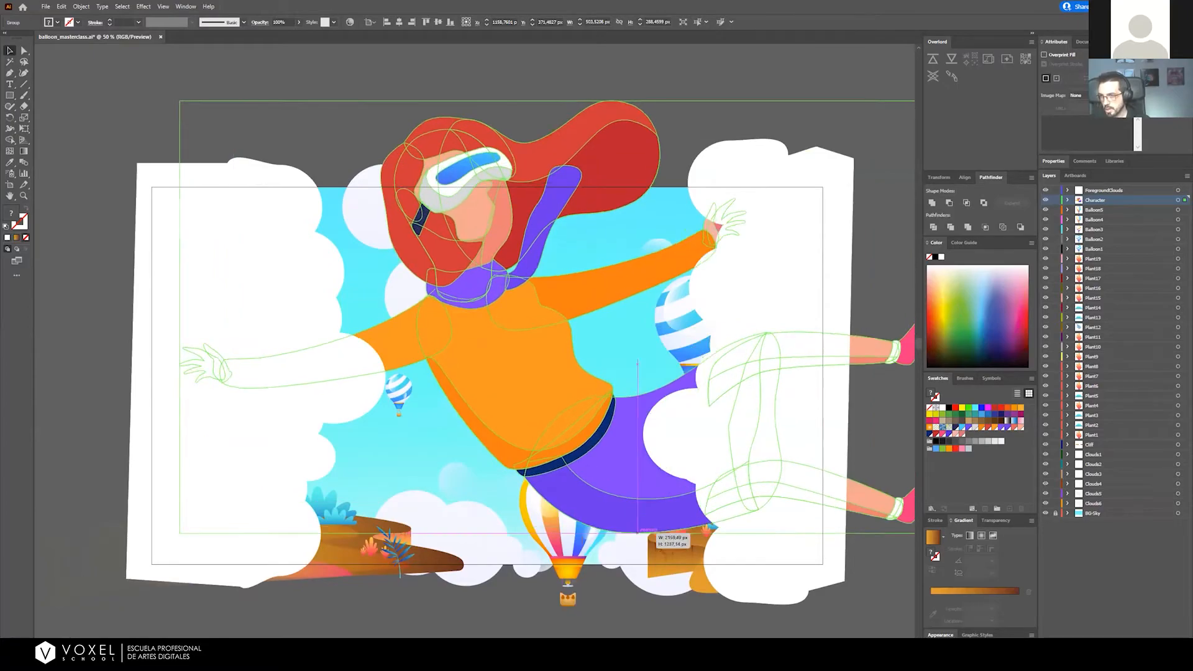
scroll(442, 202, "up", 5)
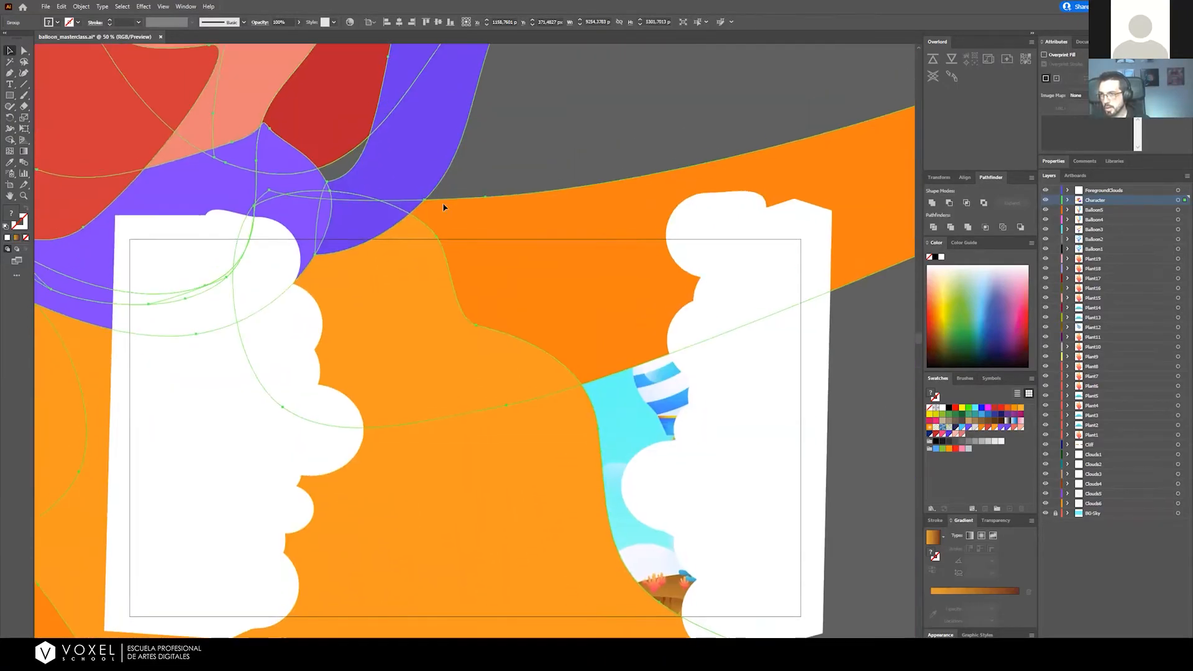
scroll(453, 200, "up", 2)
left_click(594, 166)
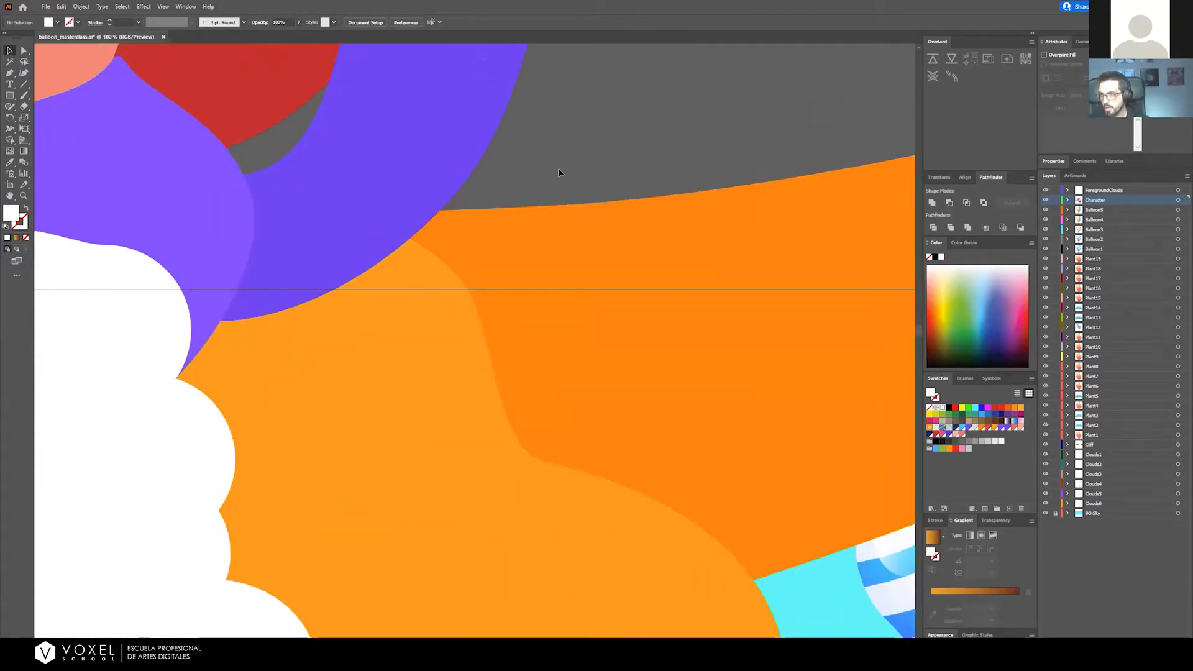
key("ctrl+z")
left_click(583, 210)
scroll(601, 255, "down", 1)
left_click_drag(704, 474, 693, 289)
Switch to After Effects, scrub to 0:00:01:03, and examine the Balloon2 and Character layers in the camera view
key("alt+Tab")
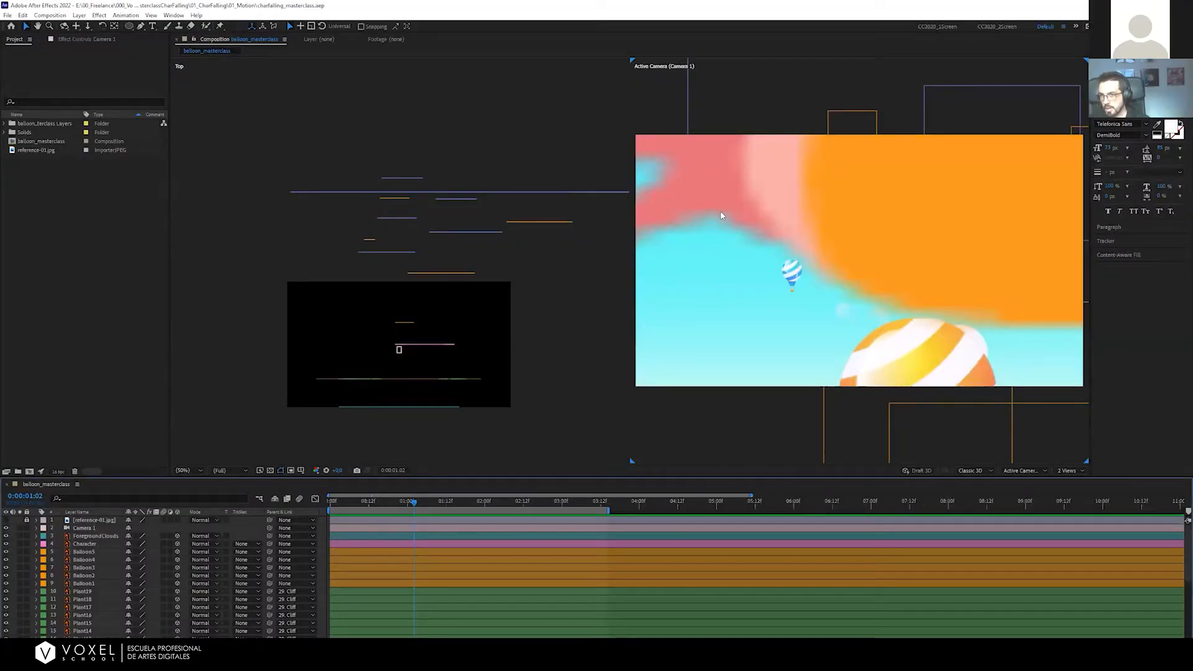
mouse_move(403, 507)
left_mouse_down()
mouse_move(377, 502)
mouse_move(417, 507)
left_mouse_up()
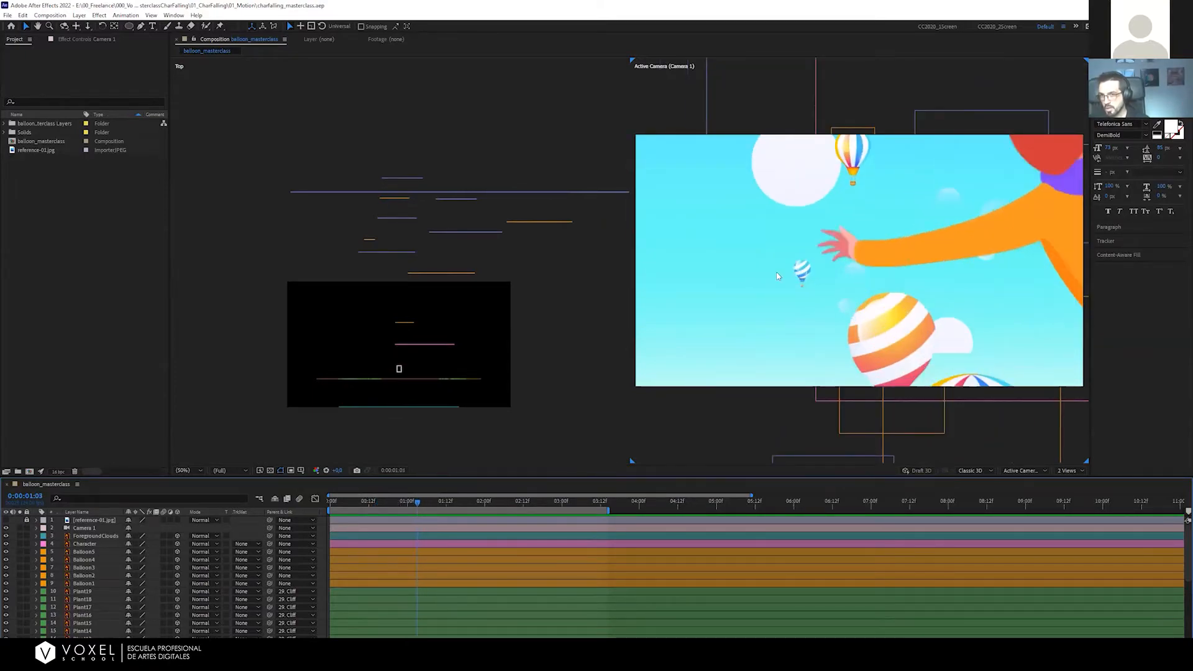
left_click(80, 576)
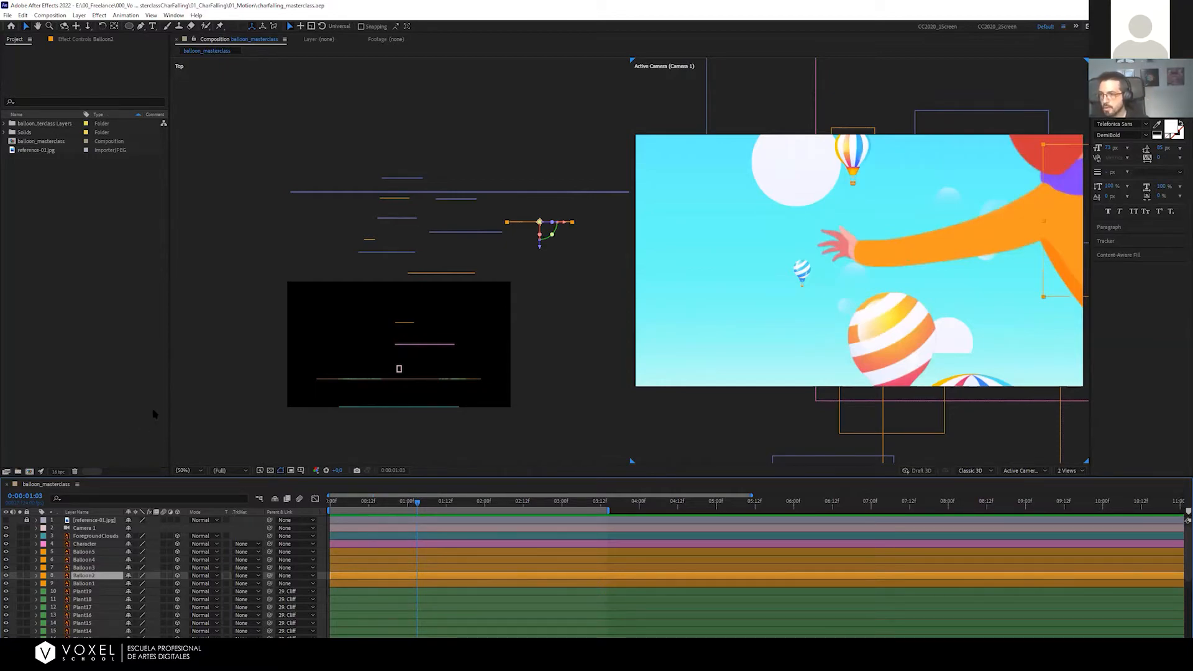
left_click(213, 375)
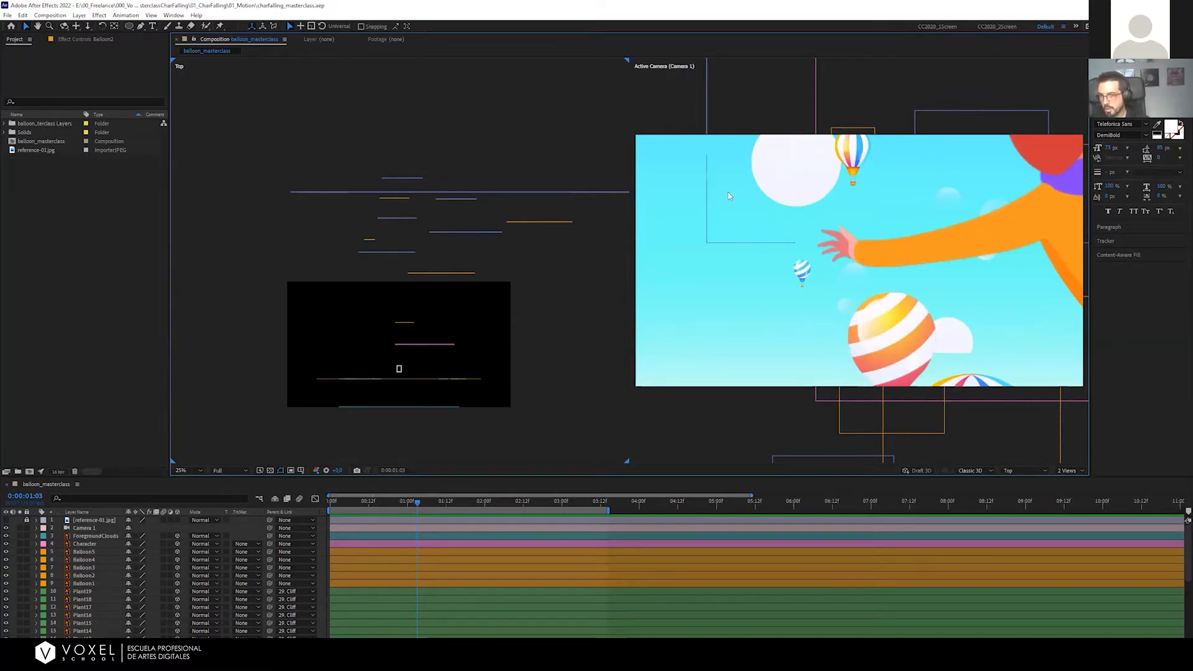
left_click(855, 263)
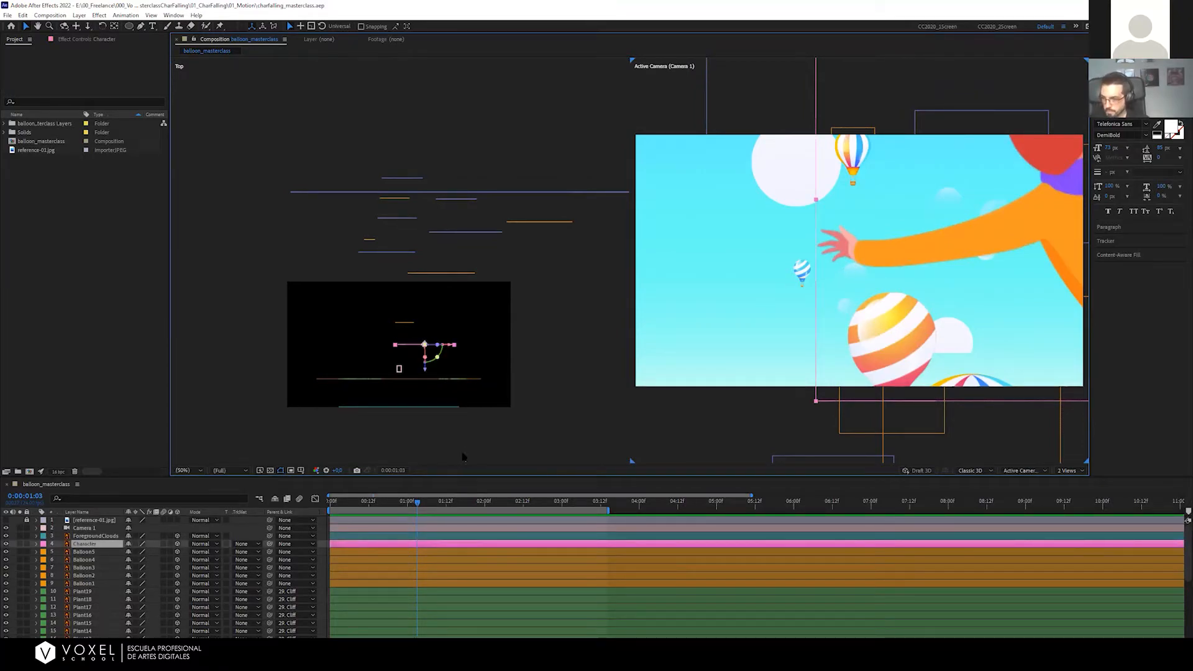
left_click(487, 444)
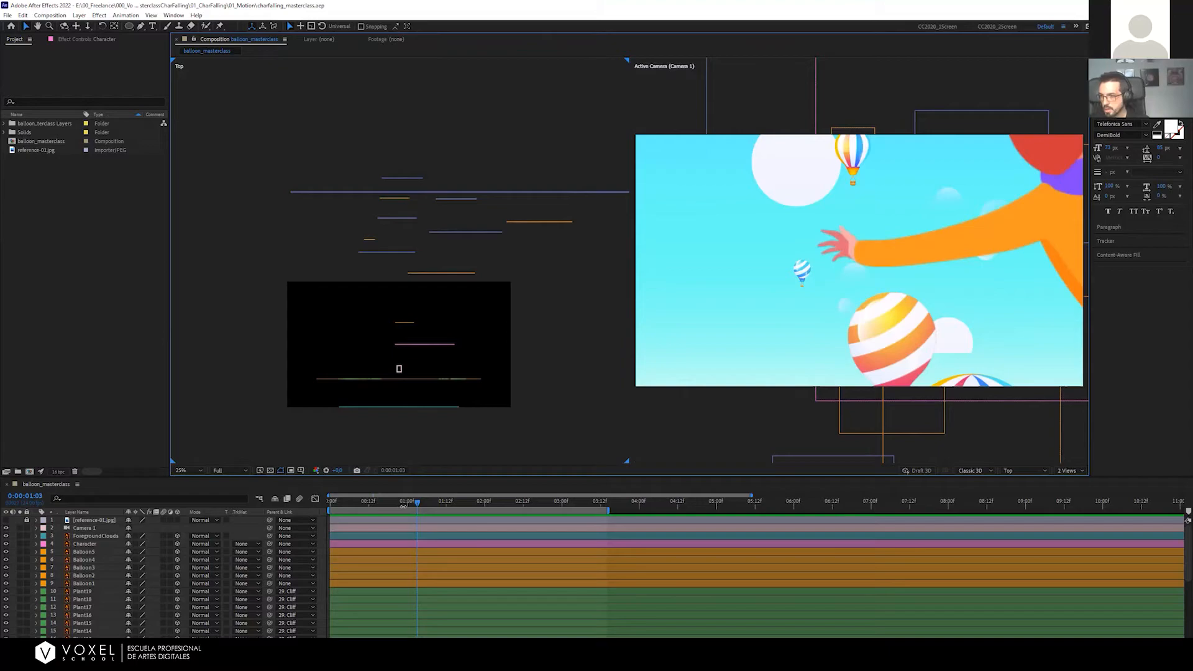
left_click_drag(403, 506, 391, 505)
left_click_drag(369, 503, 425, 510)
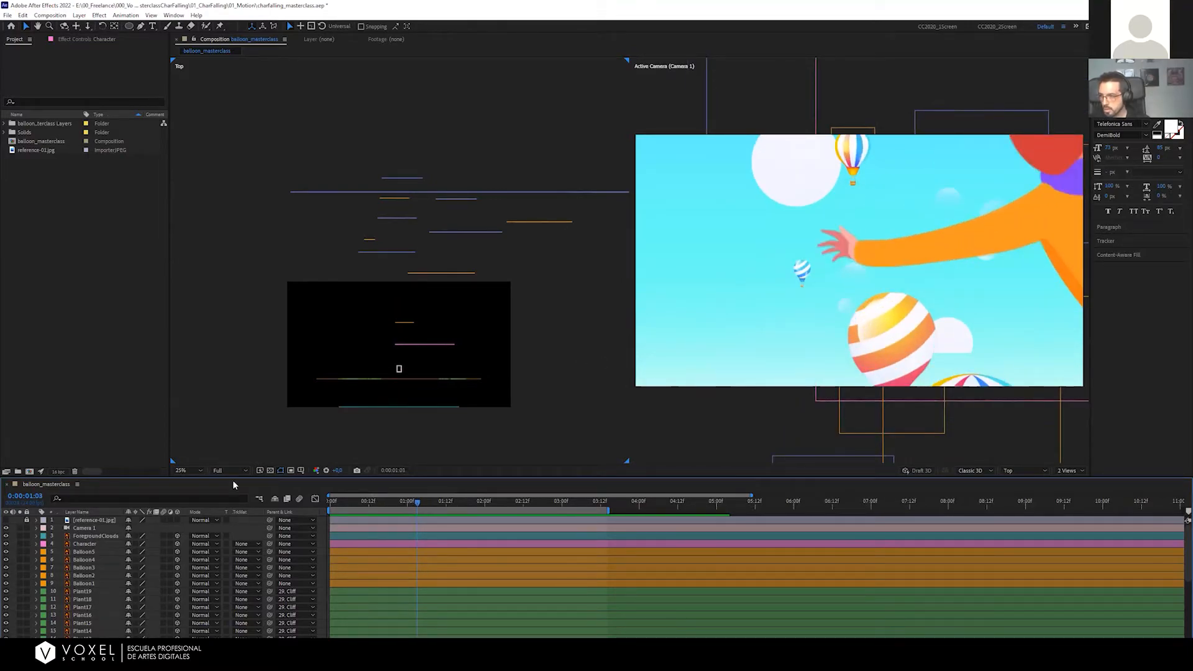
Turn on continuous rasterization for the Character layer and check the sharpness of the hand at 0:00:01:03
left_click(90, 544)
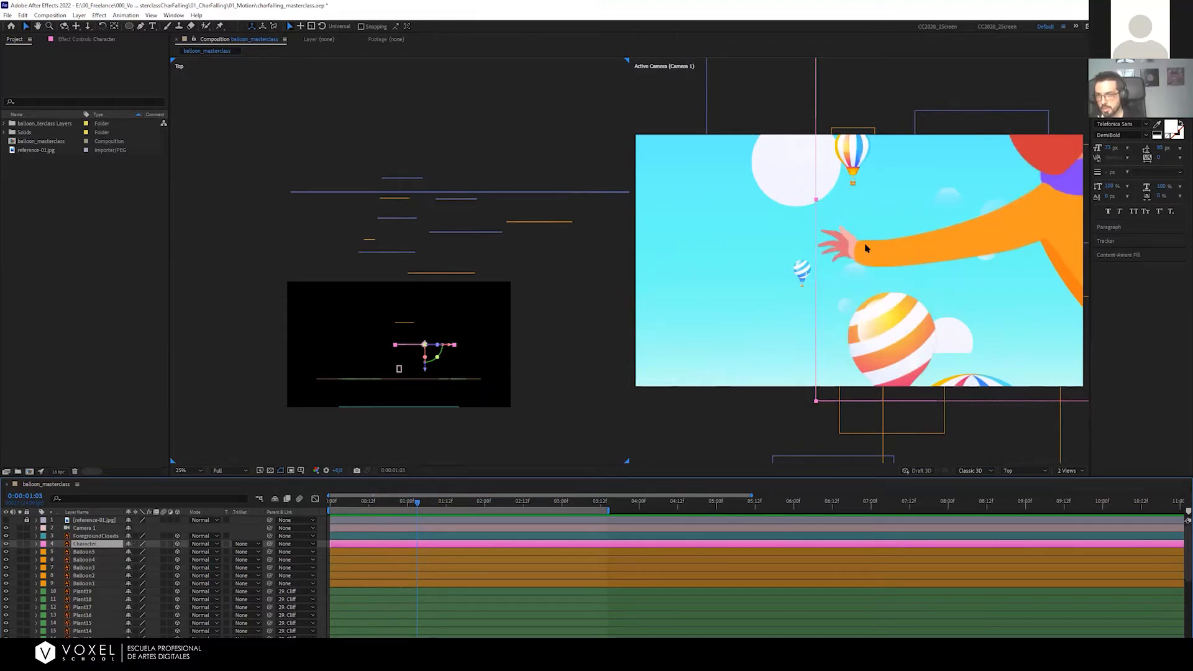
scroll(865, 249, "up", 4)
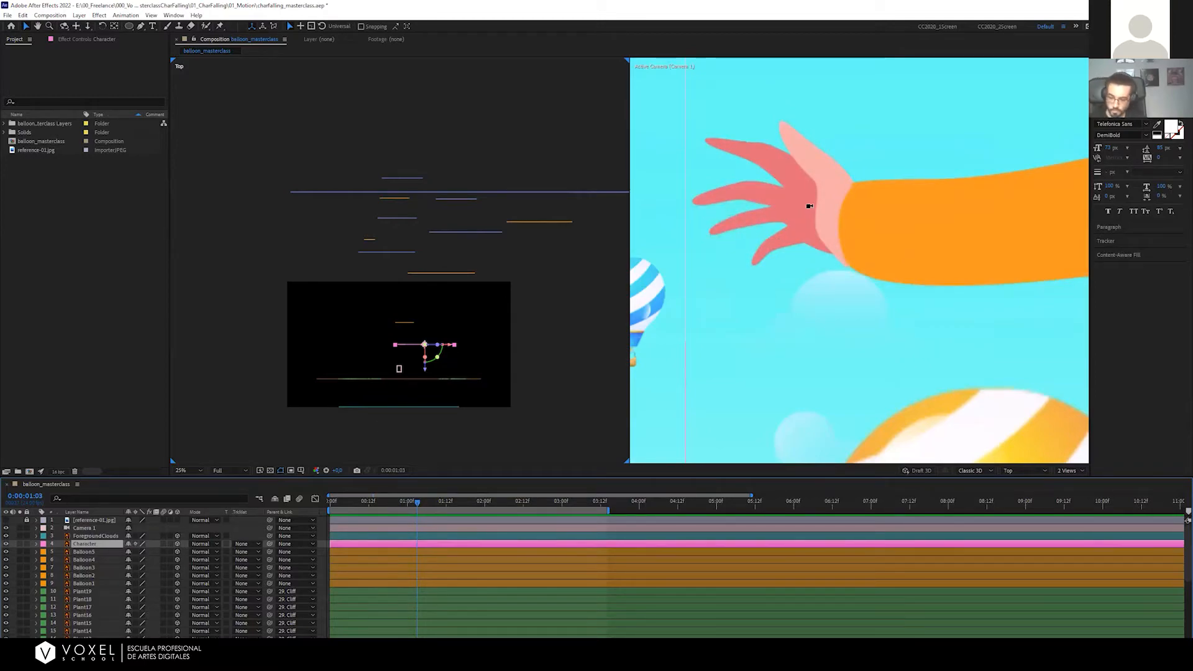
key("shift+slash")
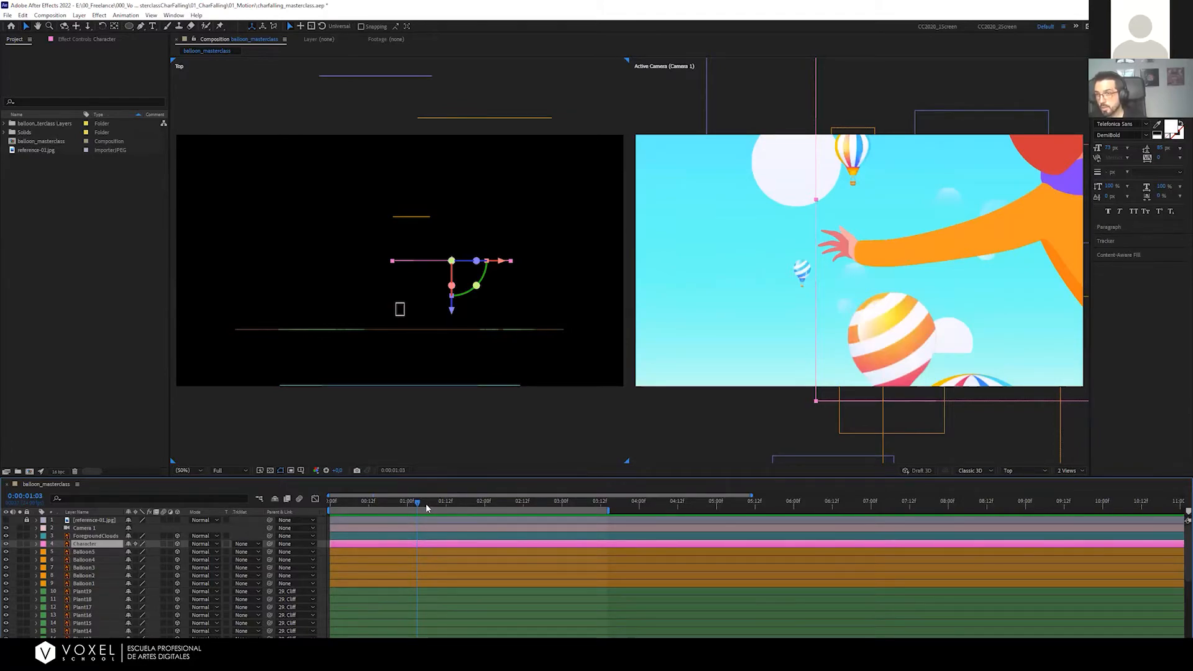
mouse_move(426, 507)
left_mouse_down()
mouse_move(404, 512)
mouse_move(418, 509)
left_mouse_up()
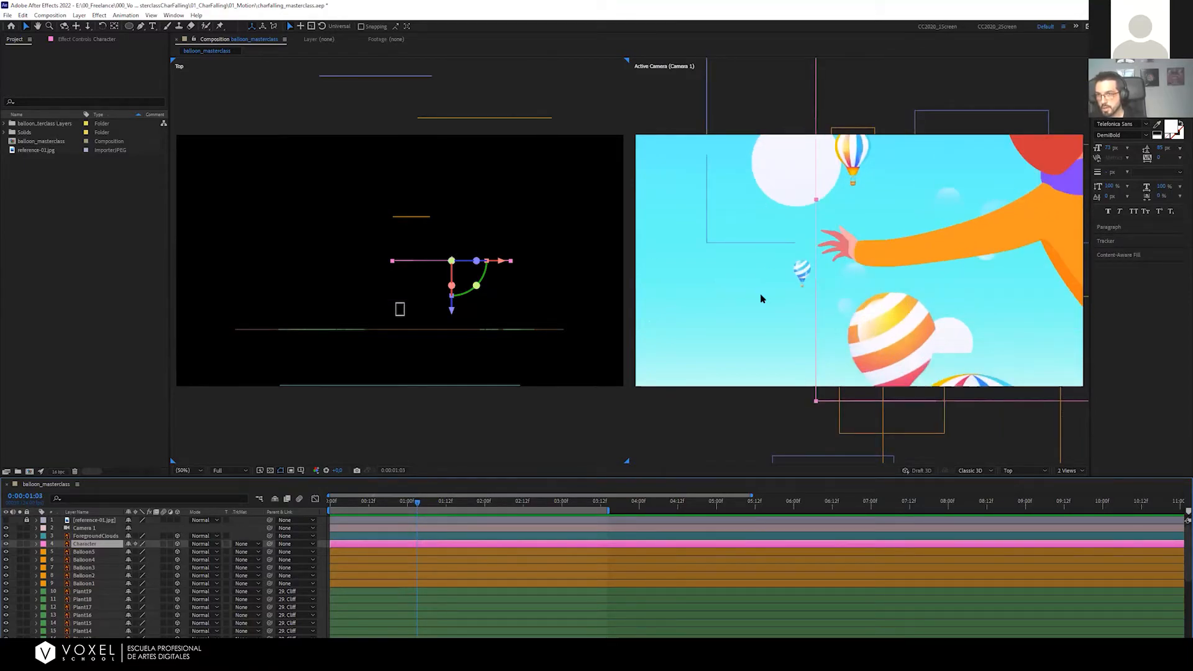
Turn on continuous rasterization for the layers Balloon1 through Balloon5, and deselect them
left_click(84, 551)
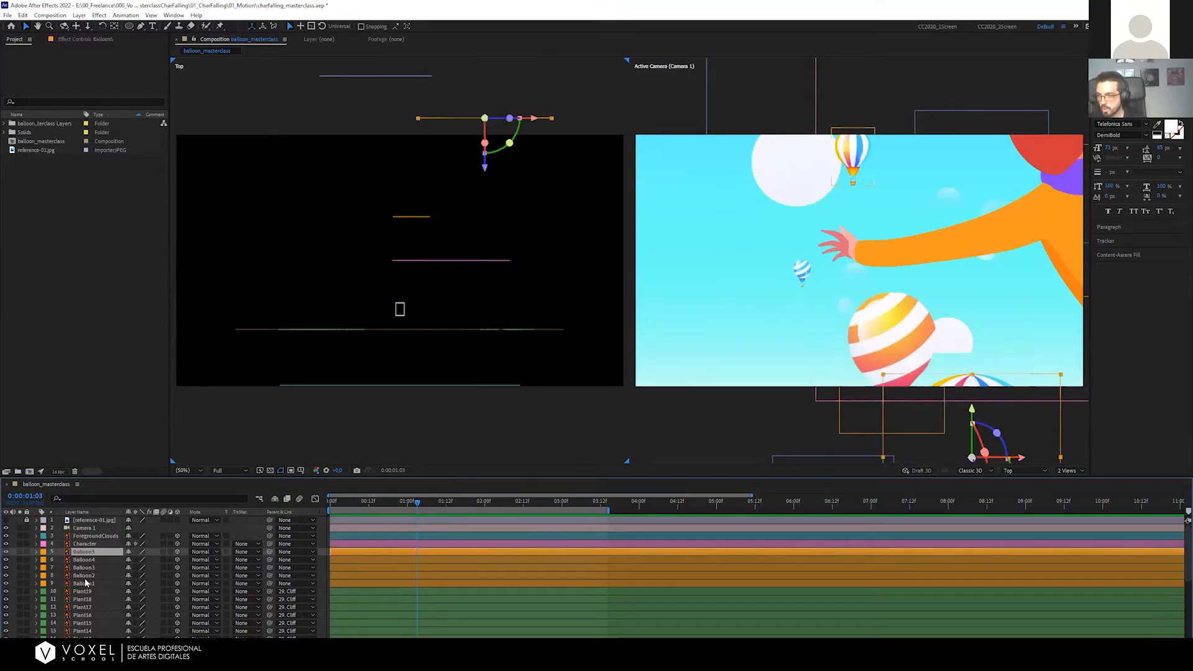
left_click(84, 583, "shift")
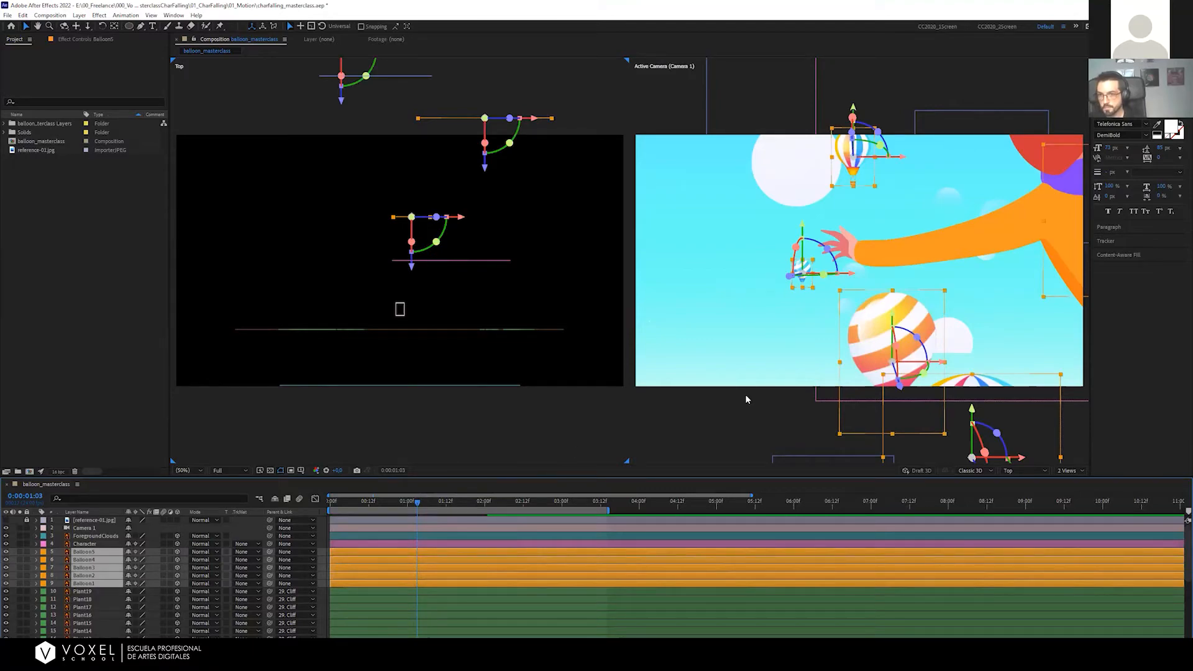
left_click(321, 532)
Save the project with the playhead at 0:00:00:19 and preview the camera move
mouse_move(391, 501)
left_mouse_down()
mouse_move(372, 503)
mouse_move(540, 501)
mouse_move(391, 492)
left_mouse_up()
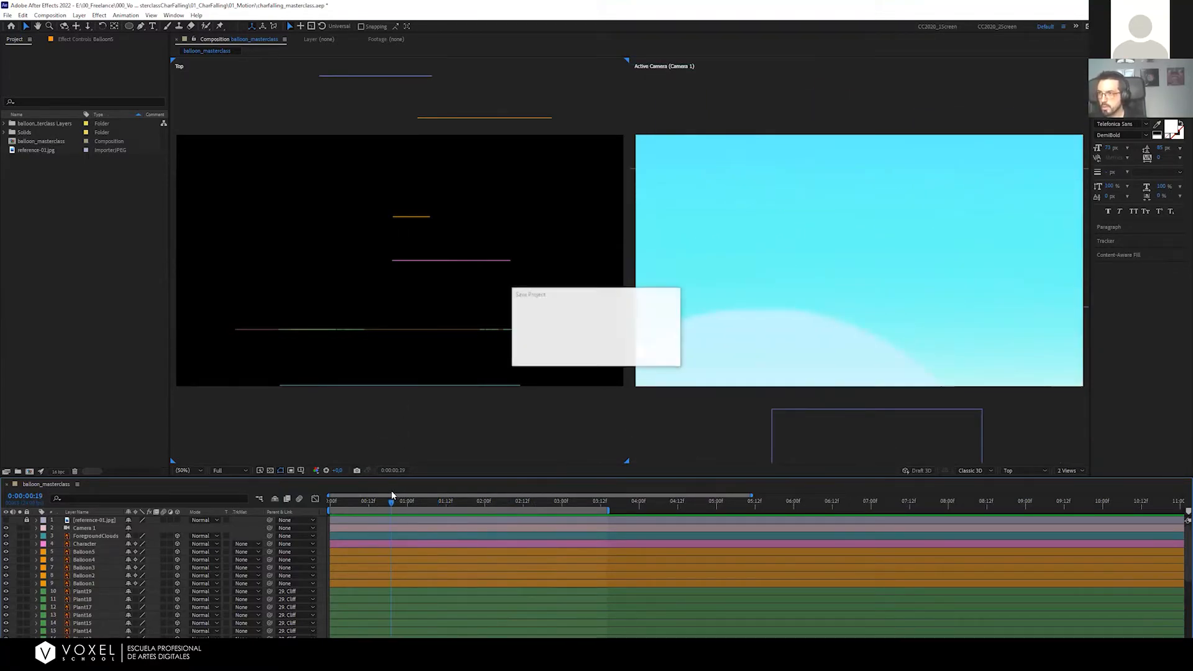
key("space")
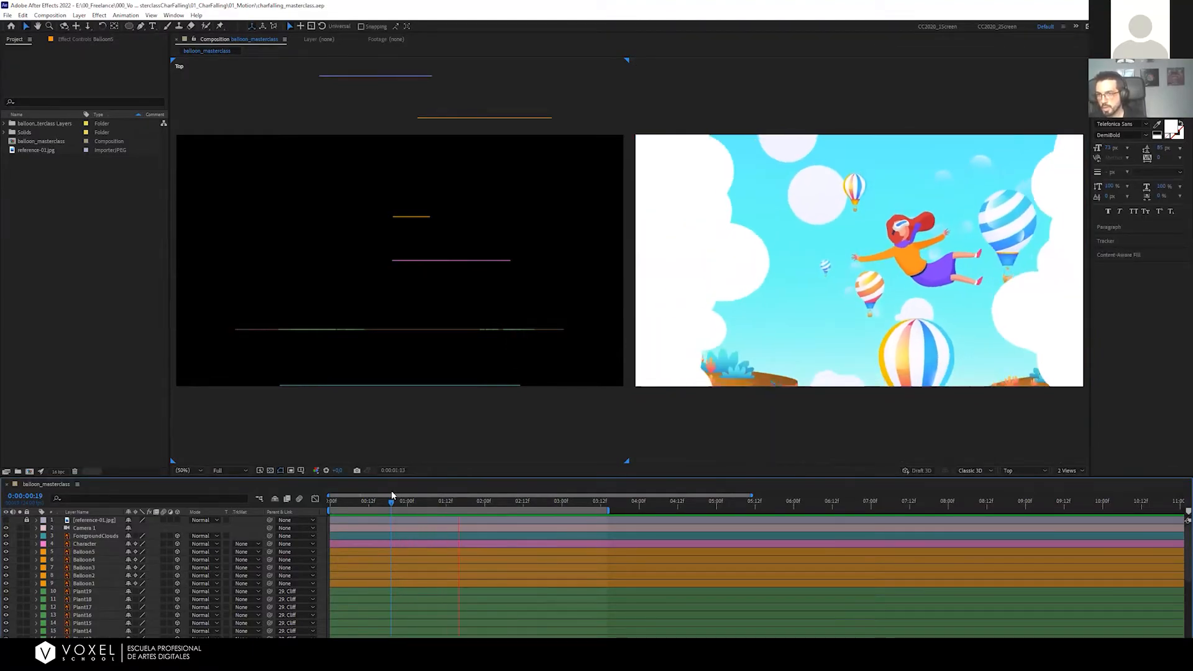
key("space")
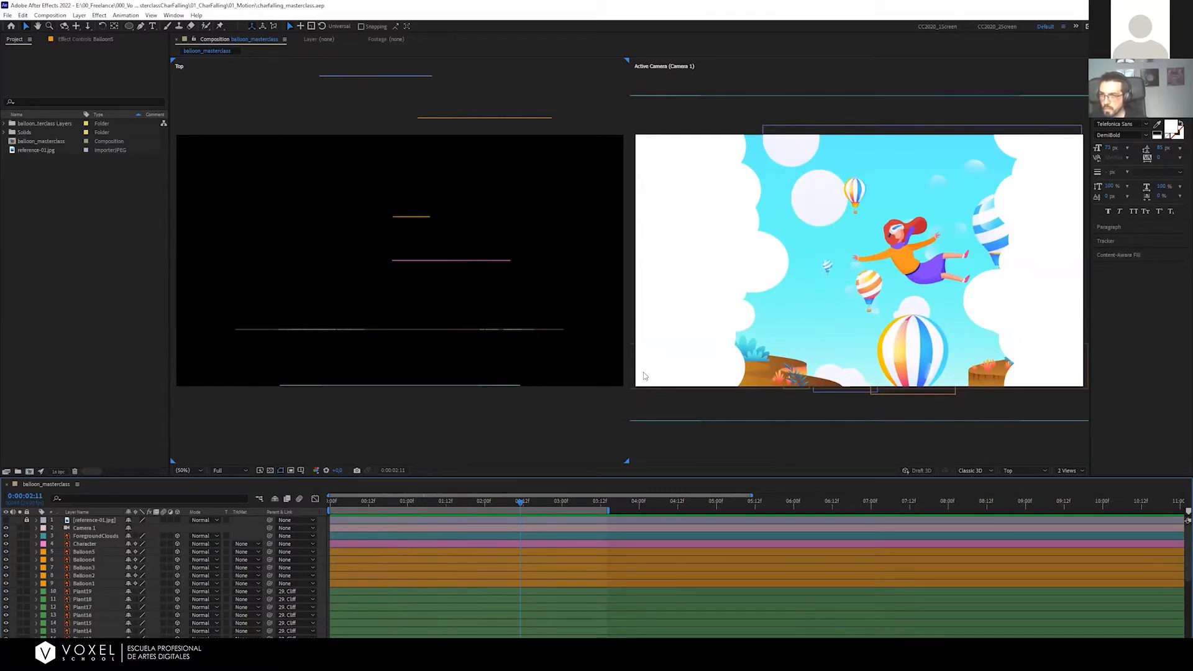
Change the composition viewer to a single view showing the Active Camera
left_click(662, 437)
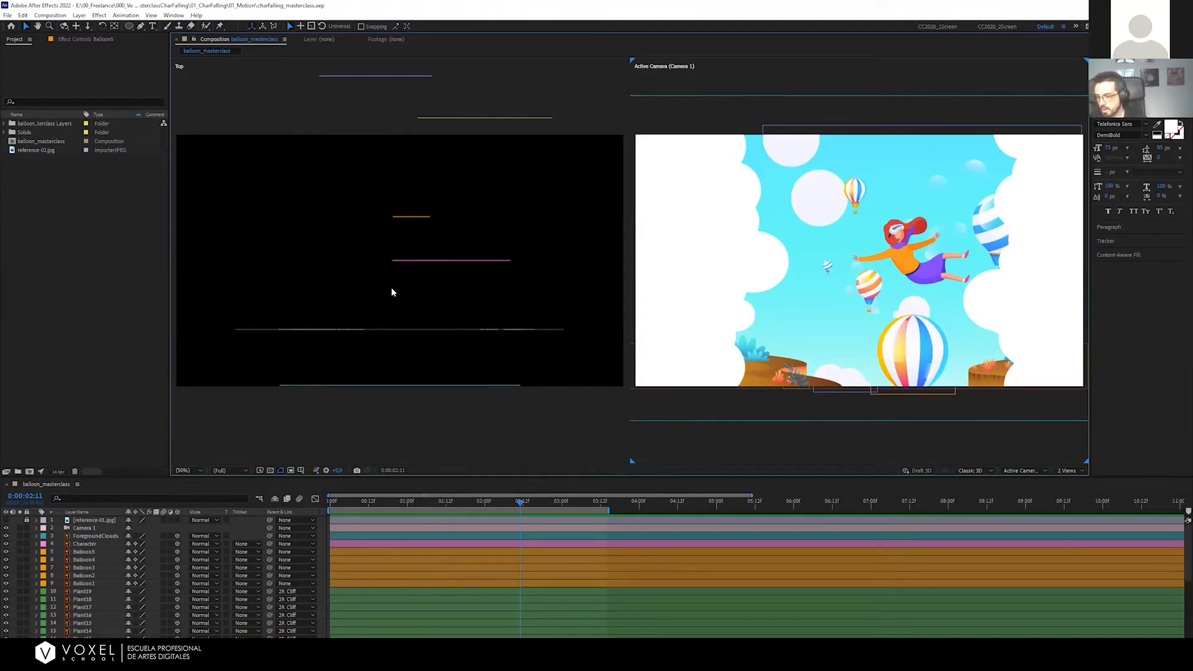
left_click(1067, 470)
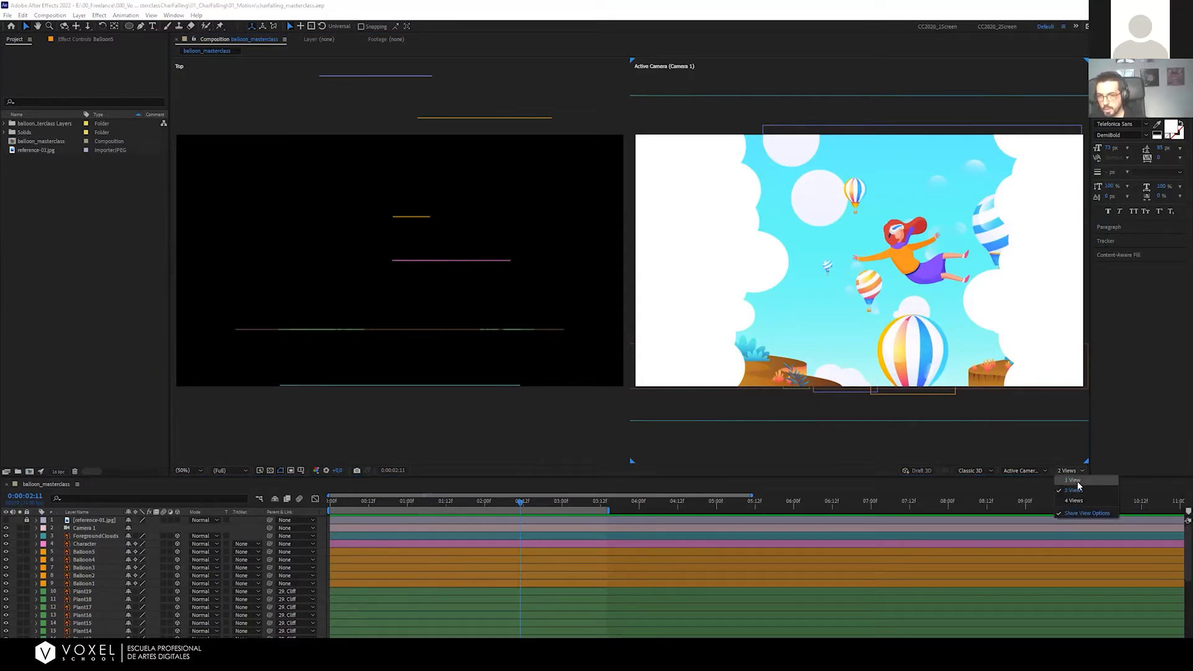
left_click(1075, 481)
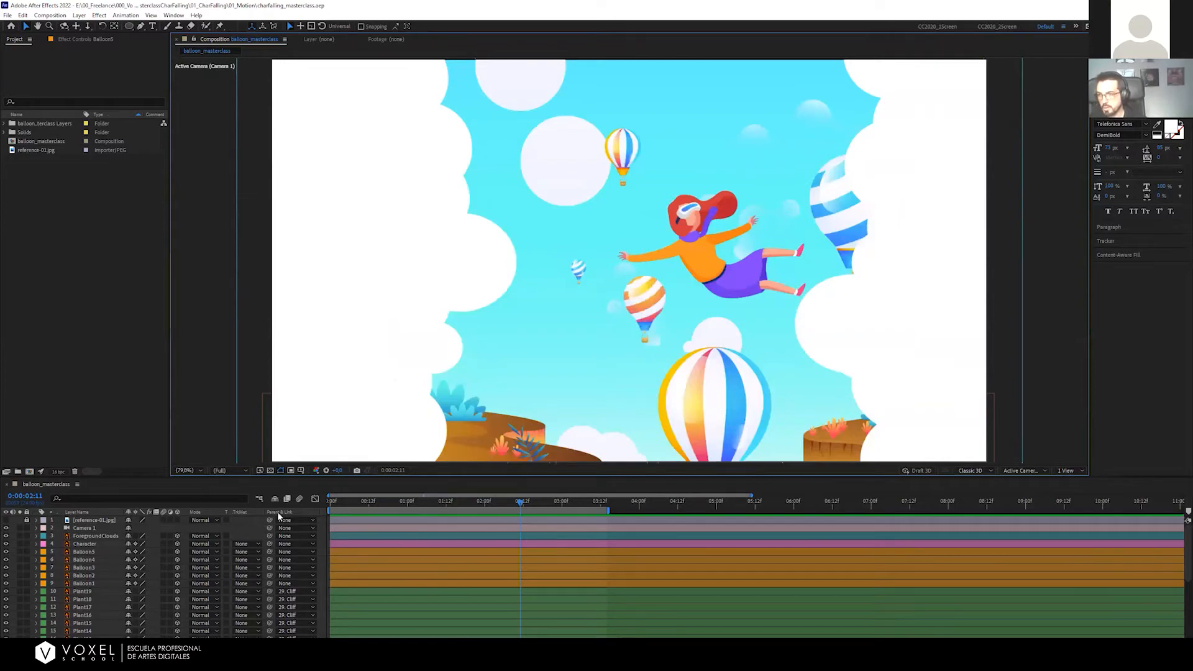
Preview the camera pull-back from 0:00:00:04 in the single view, and scrub through the move
left_click_drag(381, 500, 329, 500)
key("space")
scroll(415, 383, "down", 1)
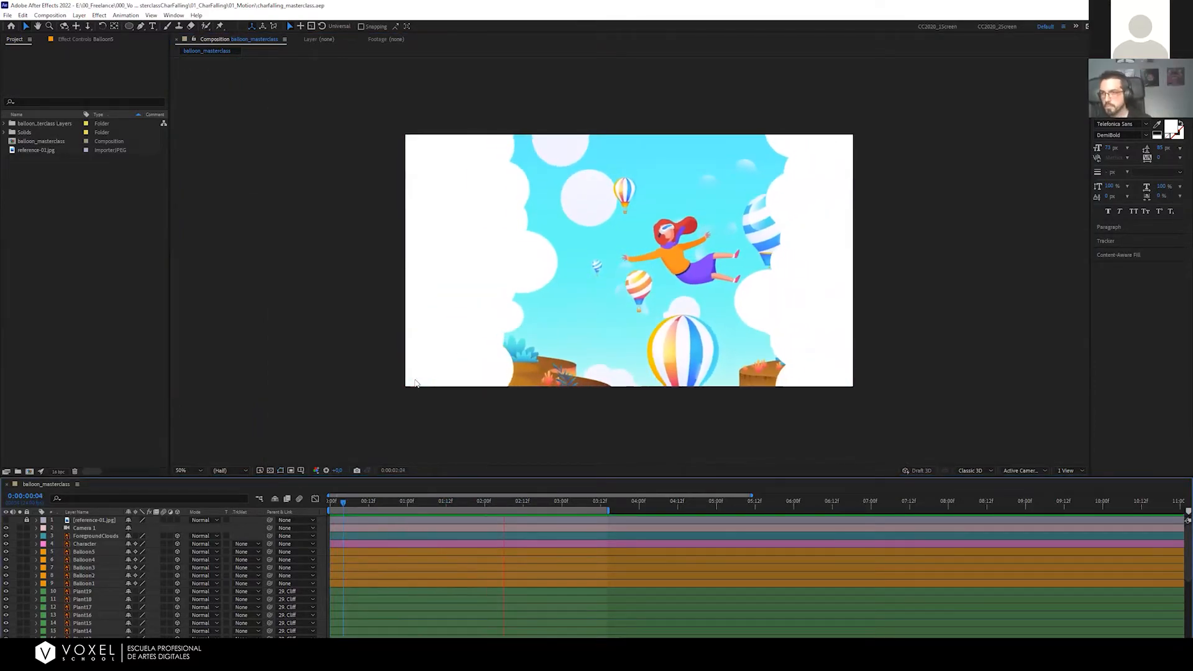
key("space")
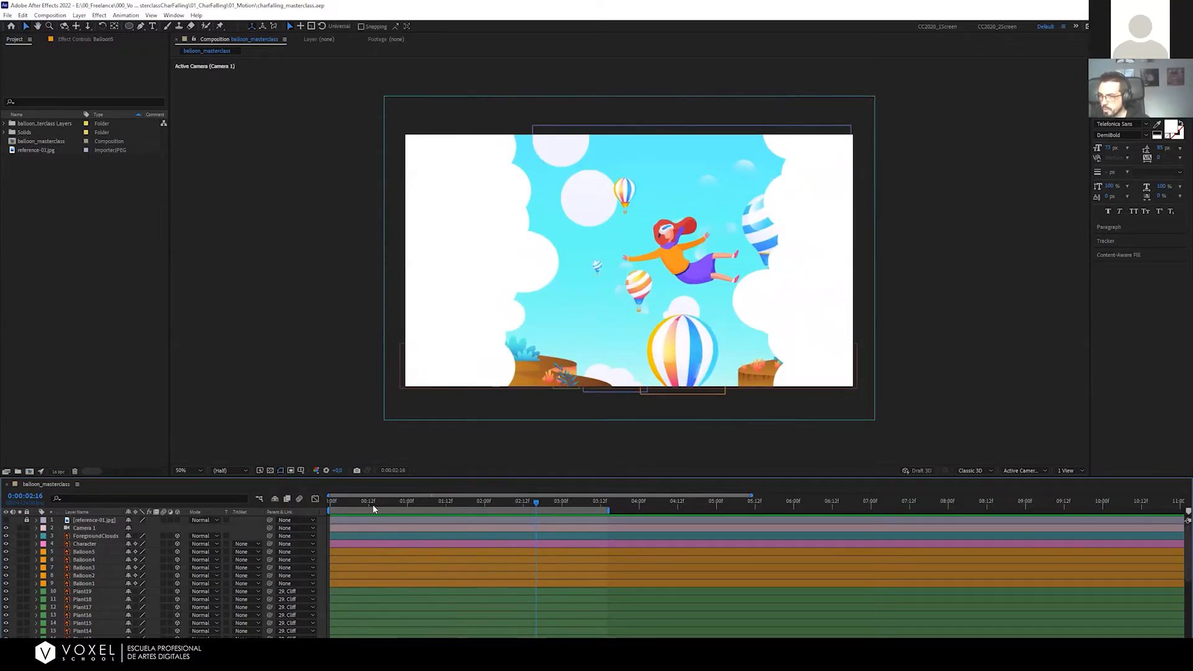
left_click_drag(373, 507, 465, 502)
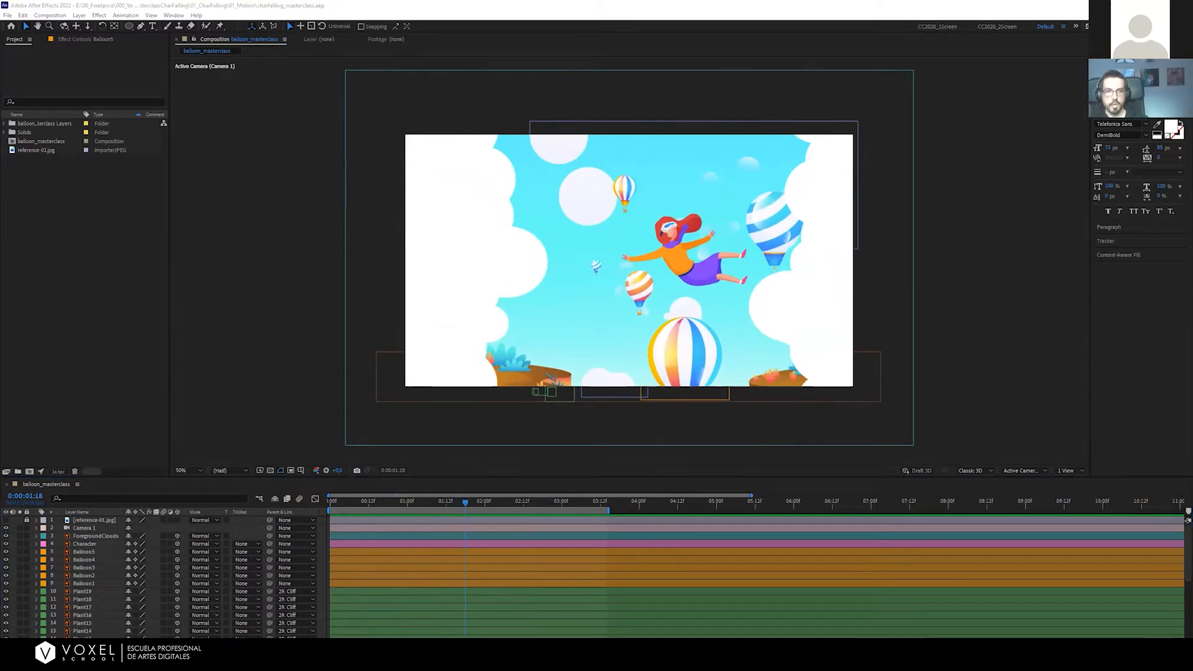
Switch to the Character.ai document in Illustrator, select the back hair to examine its layer, and deselect it
key("alt+Tab")
left_click(223, 36)
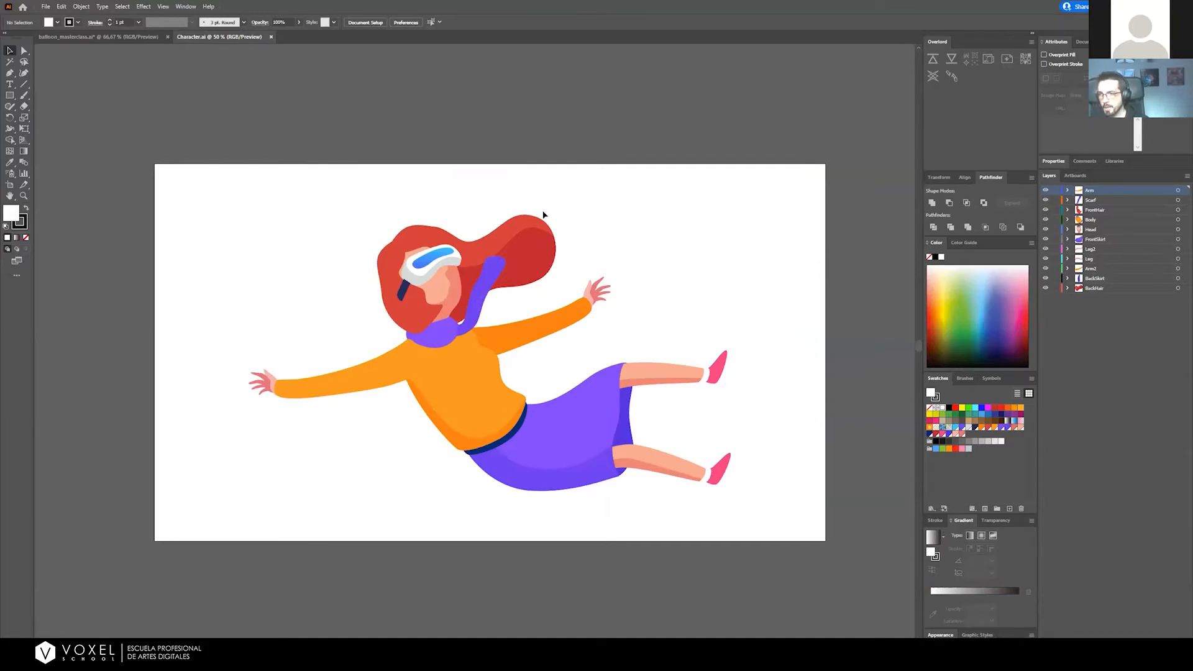
left_click(547, 244)
left_click(642, 259)
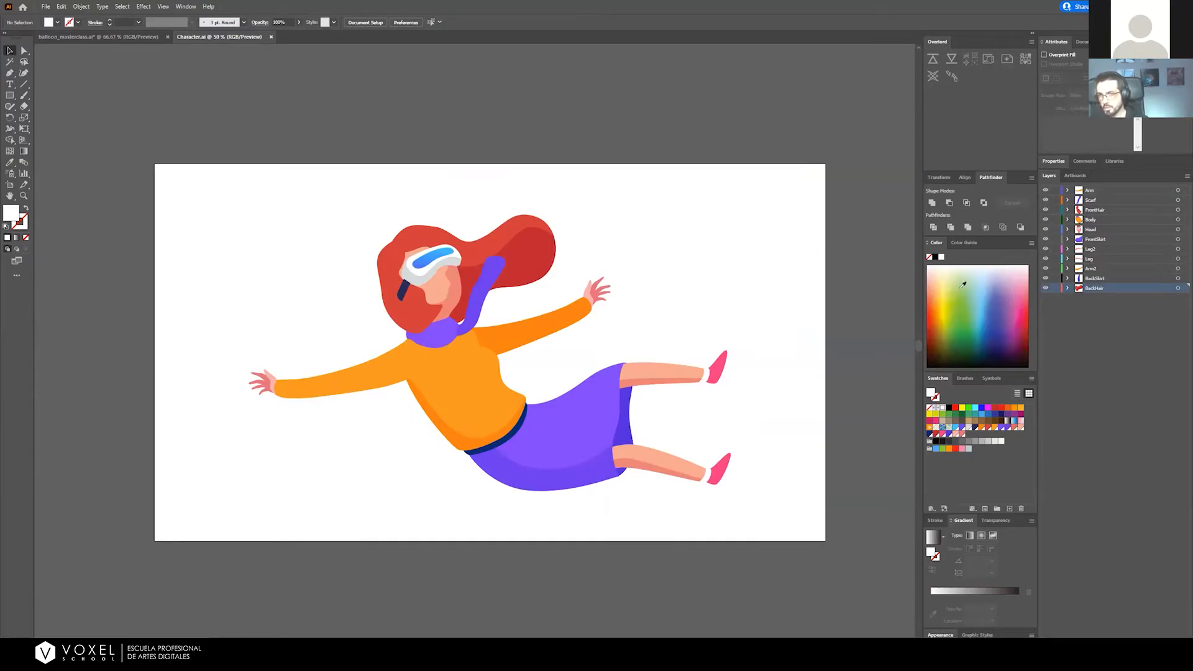
View the balloon scene document, return to Character.ai, then try moving the back hair away from the head and undo it
left_click(122, 37)
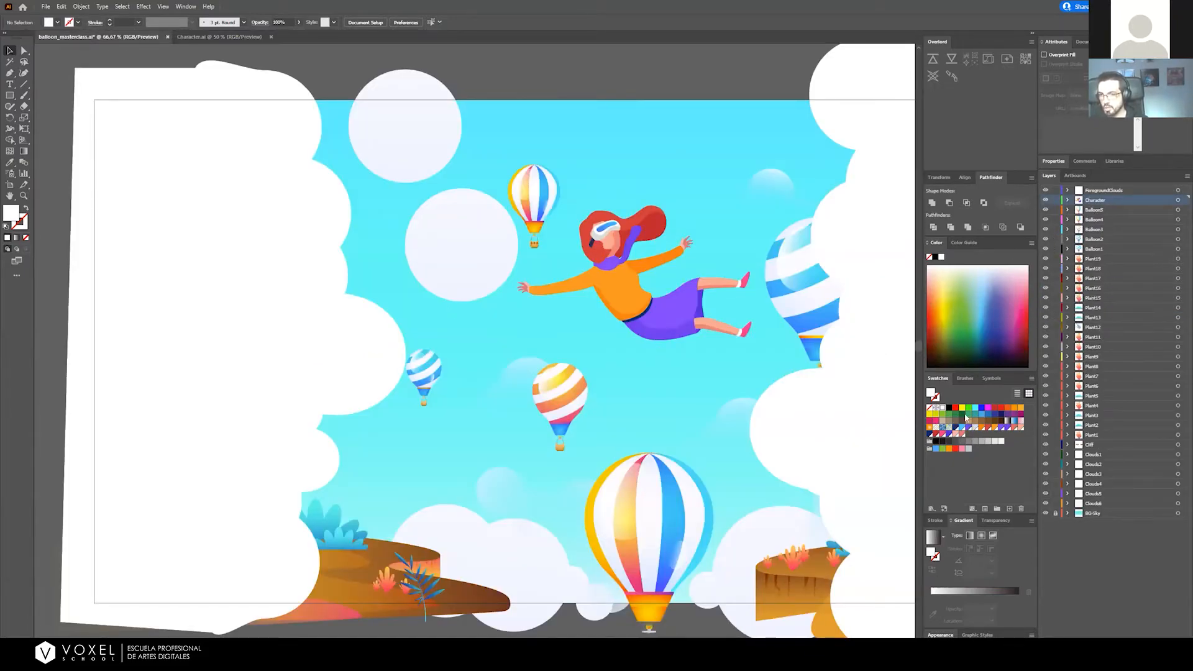
left_click(213, 38)
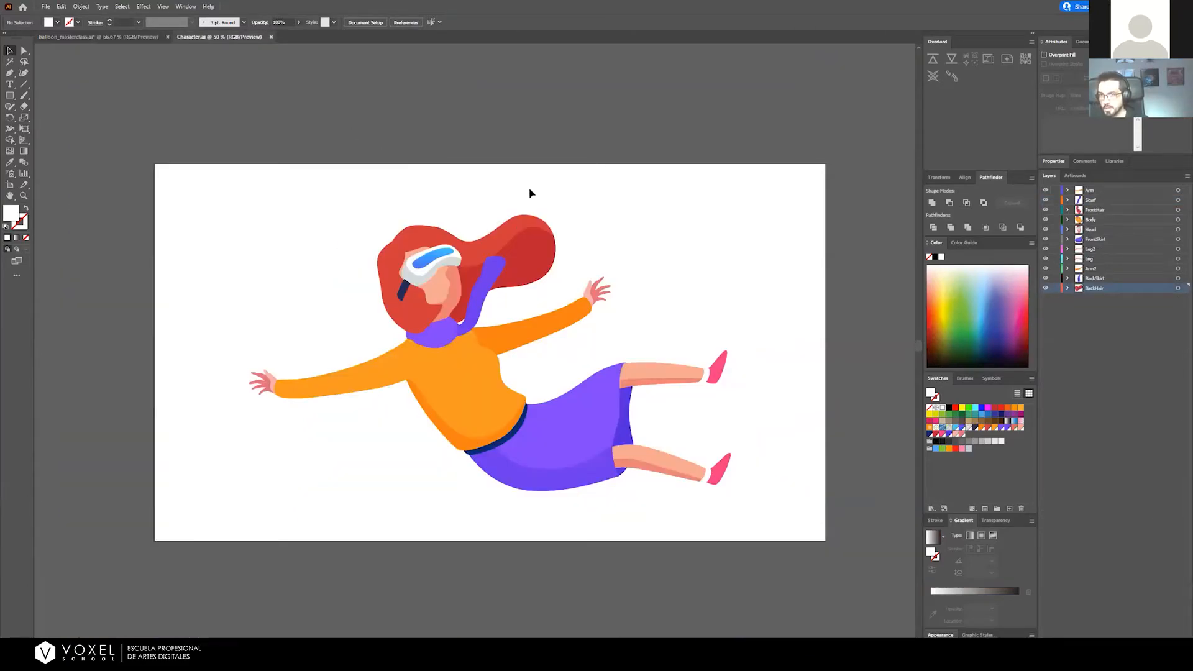
left_click_drag(542, 274, 634, 250)
key("ctrl+z")
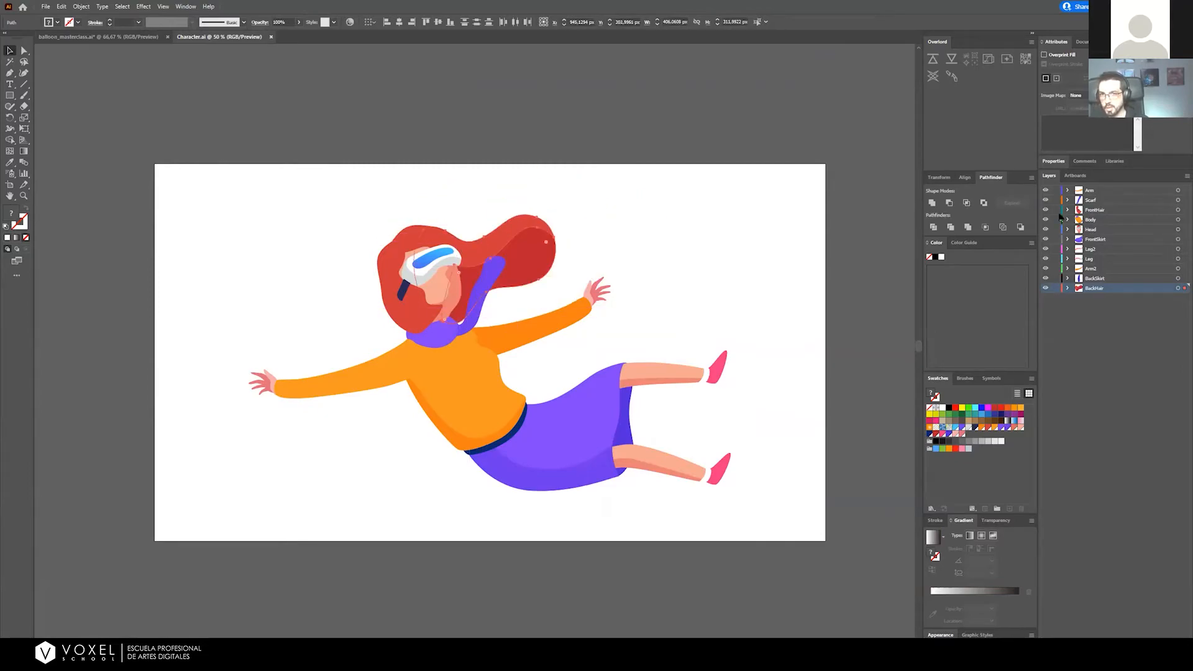
Toggle the FrontHair layer's visibility off and on to examine its artwork, and deselect everything
left_click(1045, 210)
left_click(1044, 210)
left_click(1045, 210)
left_click(1045, 210)
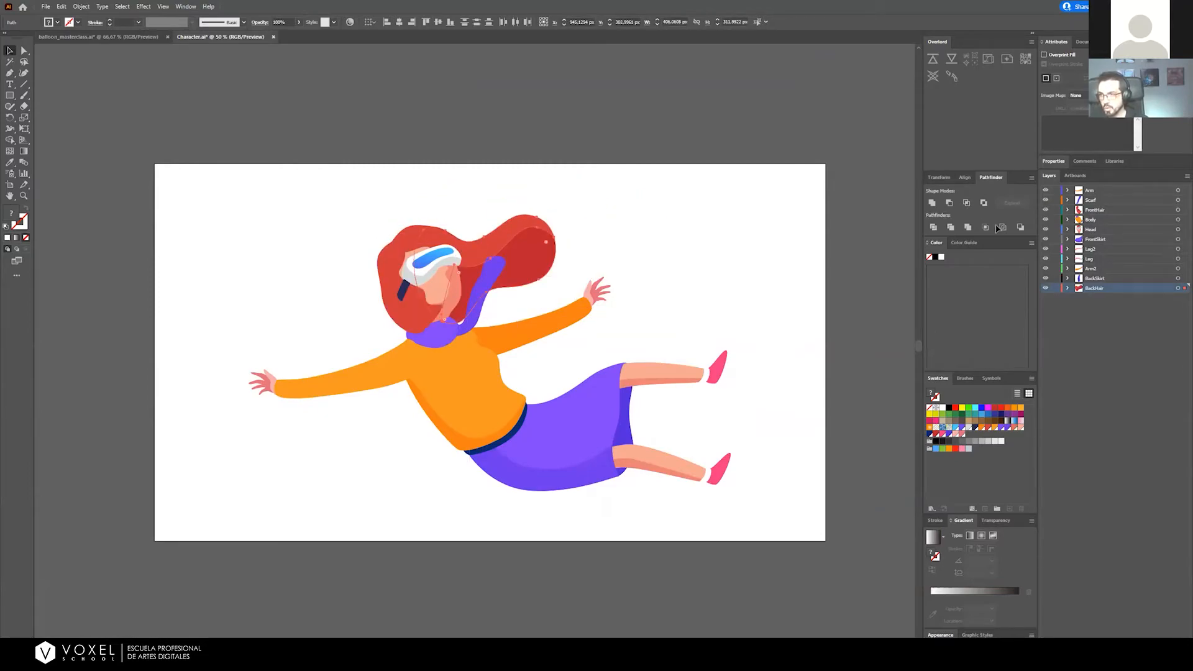
left_click(341, 279)
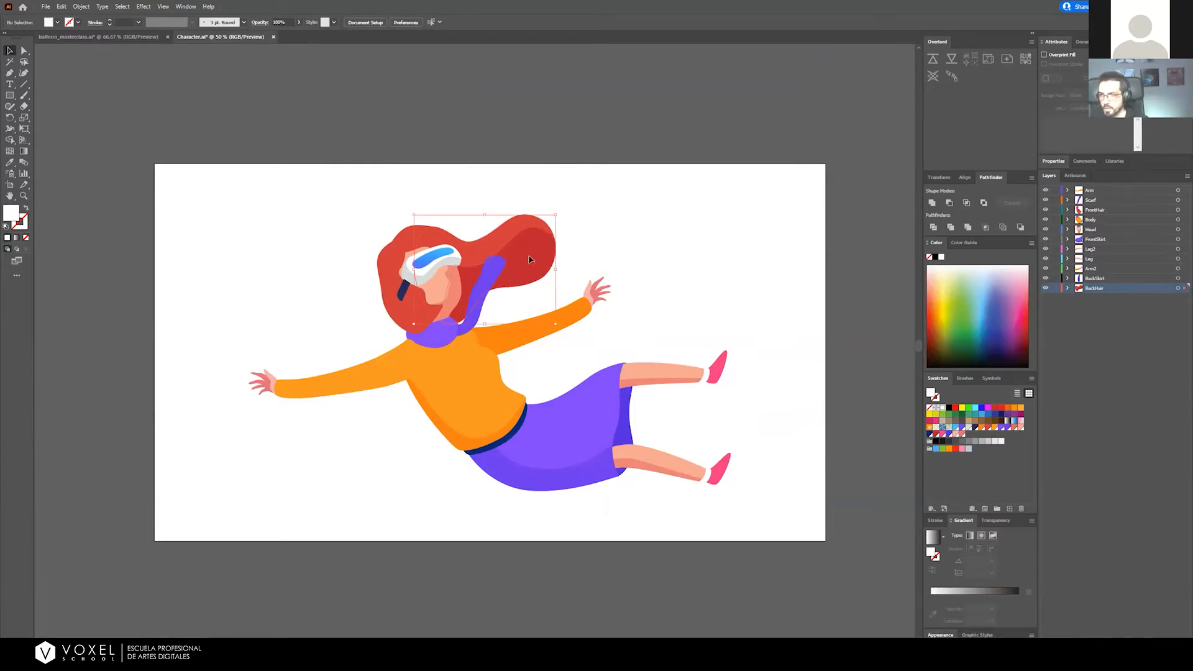
Try moving the back hair and the front hair strand out of place, undoing each move
left_click_drag(529, 265, 554, 231)
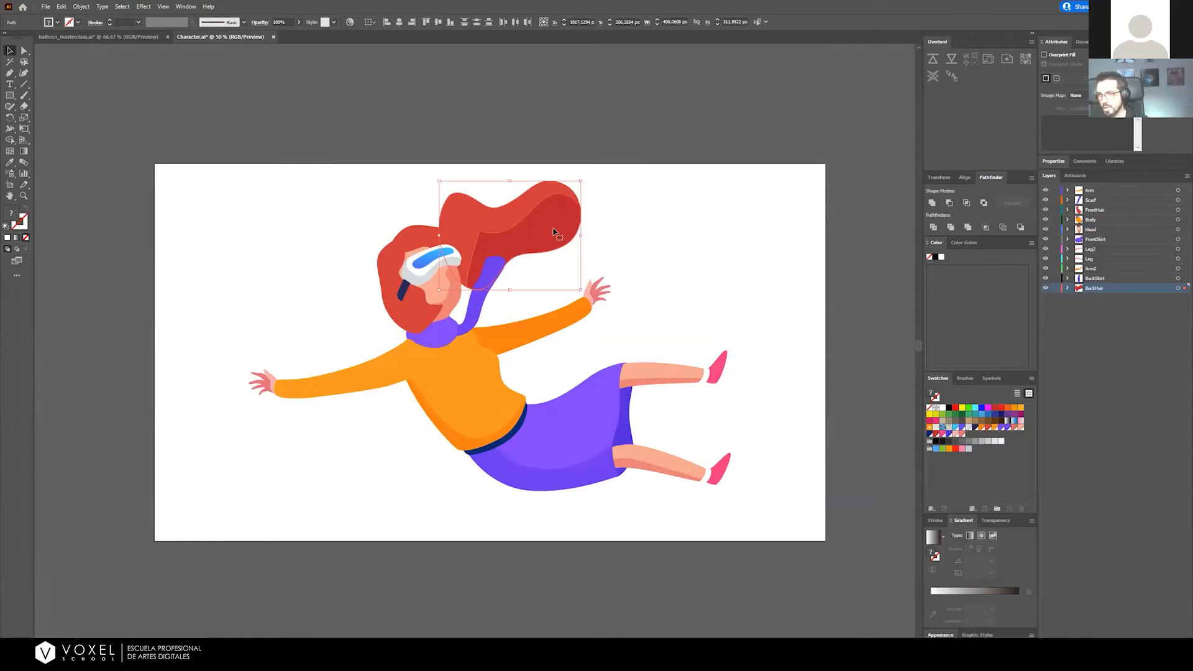
key("ctrl+z")
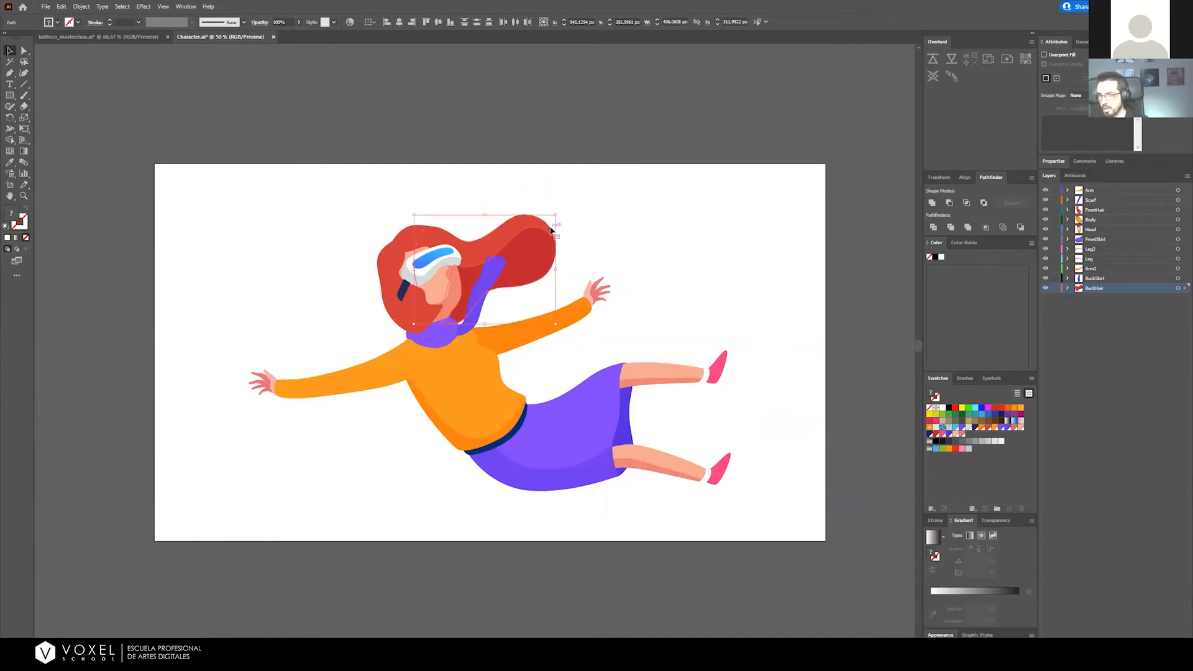
left_click(399, 298)
left_click_drag(387, 268, 364, 285)
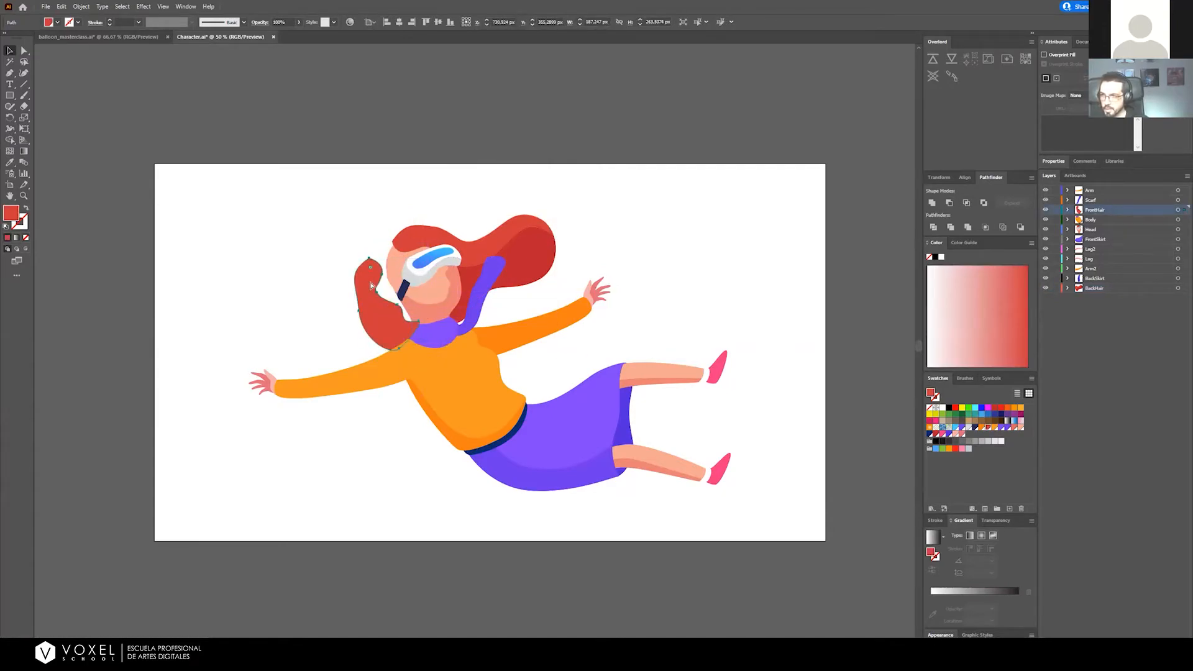
key("ctrl+z")
Try moving the back hair once more, undo the move, and clear the selection
left_click(544, 267)
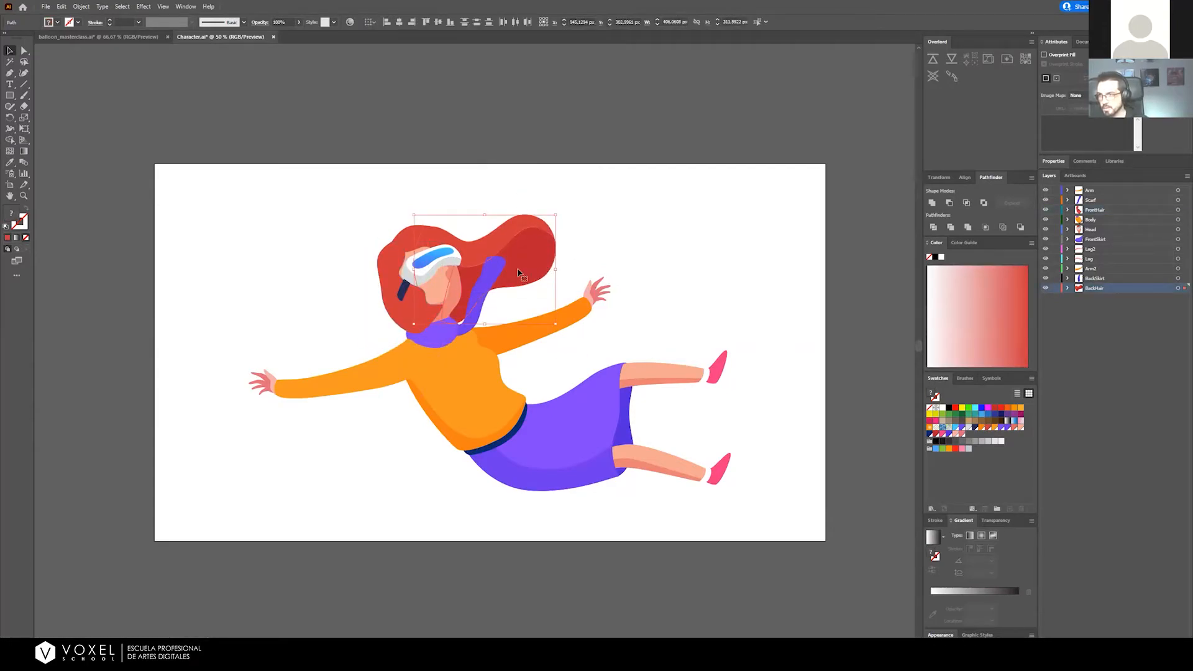
left_click_drag(517, 272, 551, 260)
key("ctrl+z")
key("a")
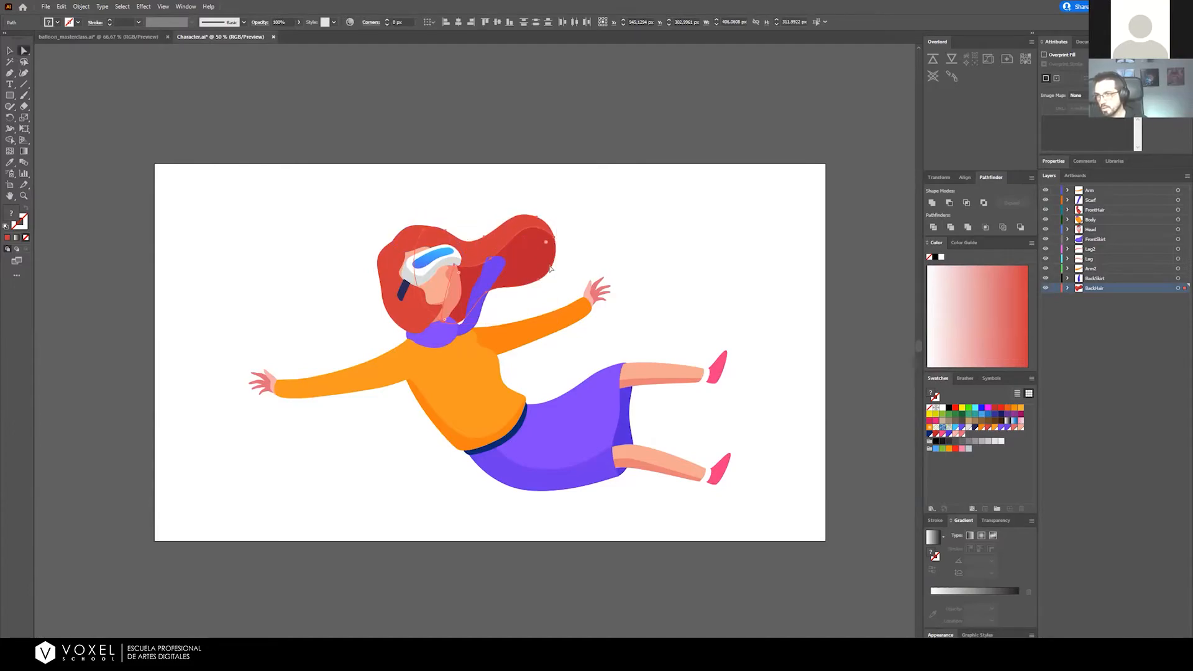
key("v")
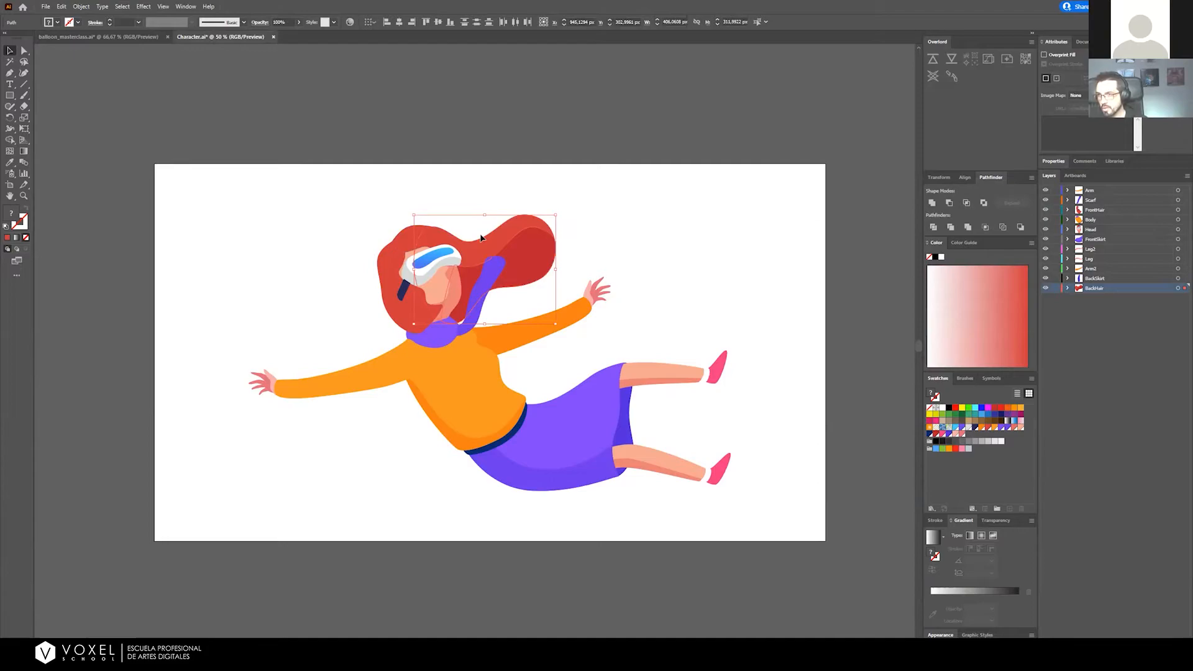
left_click(414, 242)
left_click(426, 197)
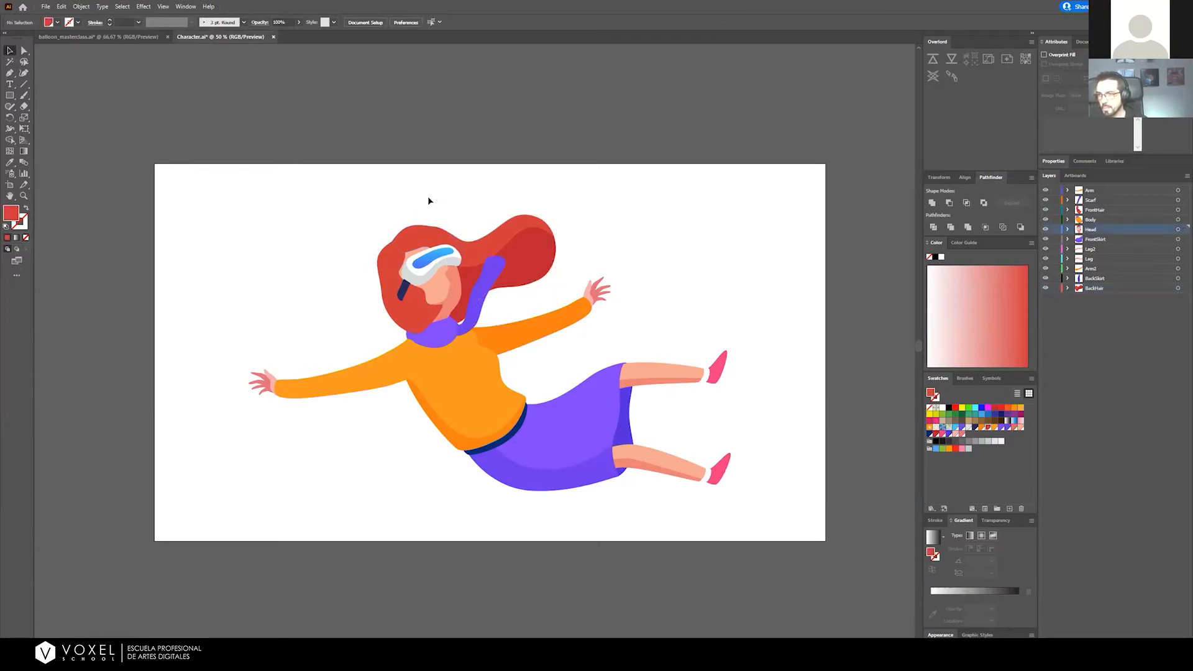
Try moving the scarf's loose tail and neck piece separately to show how they split, undo the moves, and deselect
key("a")
left_click(487, 299)
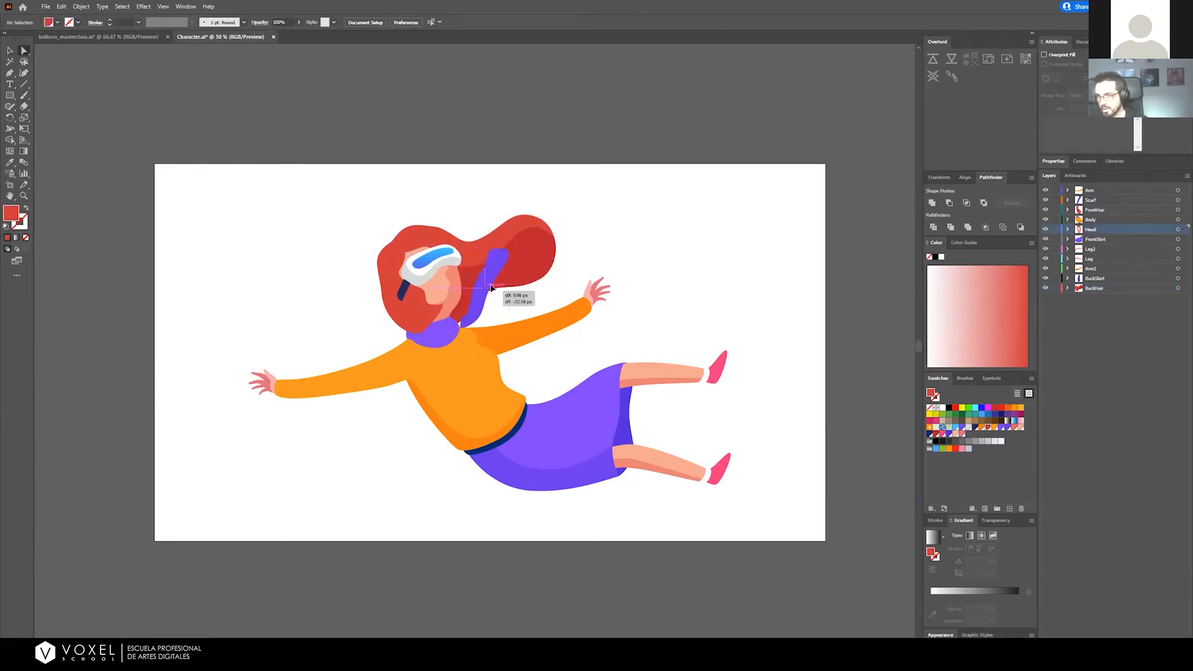
left_click(486, 300)
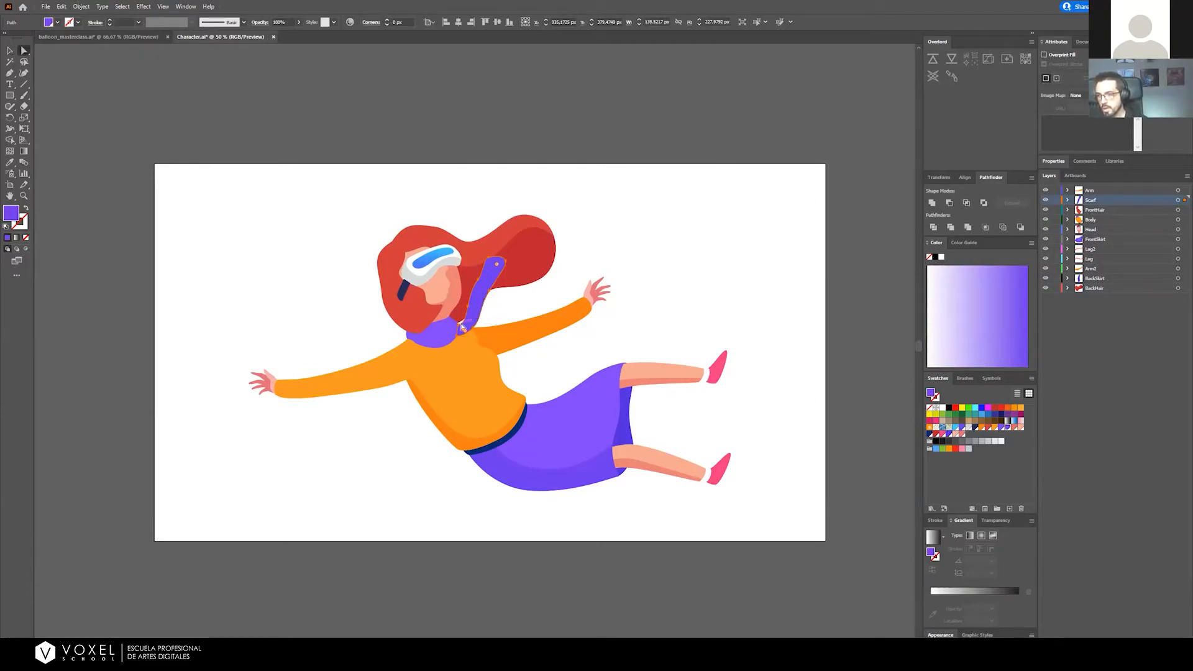
key("s")
key("a")
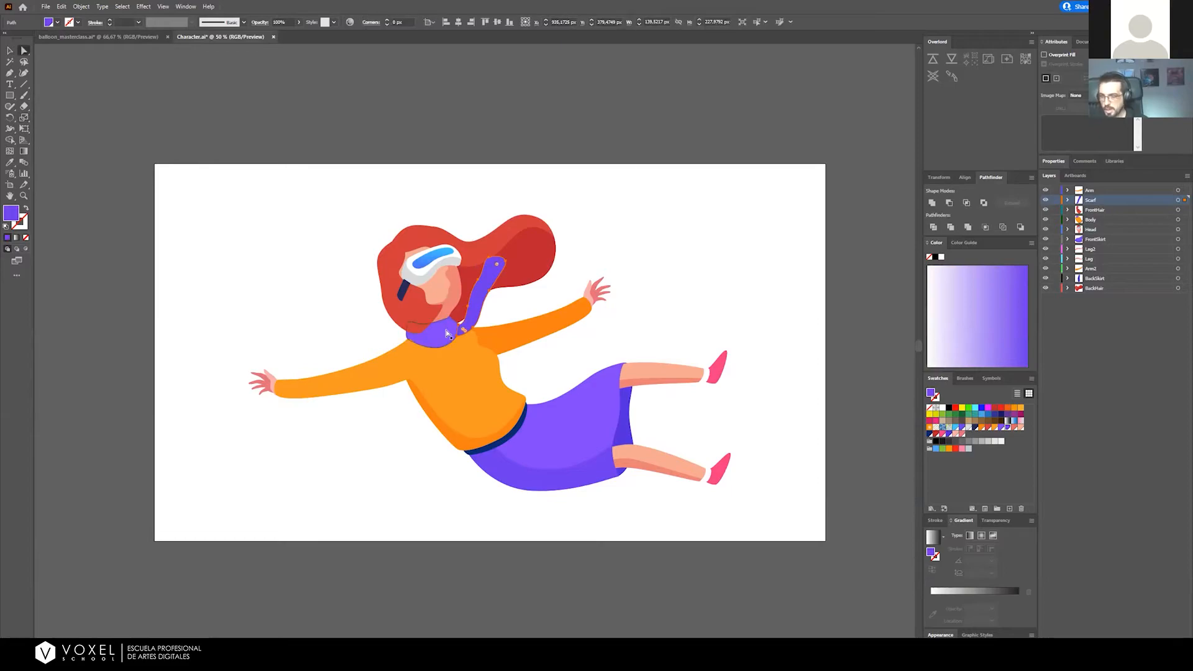
left_click(447, 330)
left_click_drag(481, 298, 505, 284)
key("ctrl+z")
left_click(380, 309)
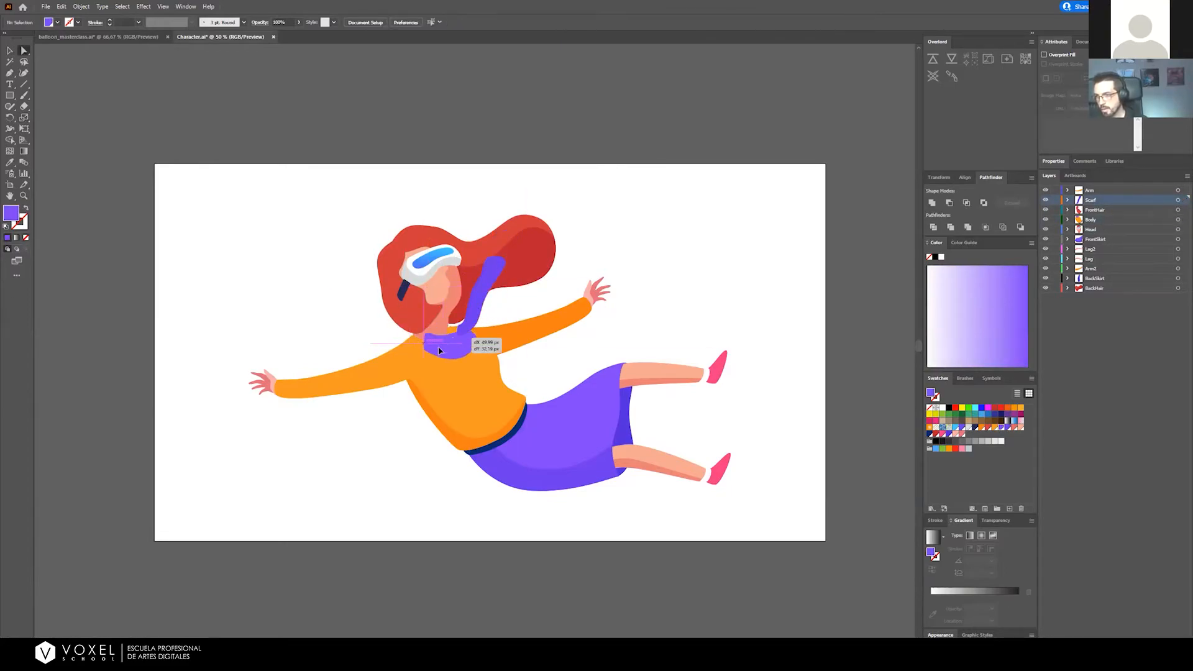
left_click(438, 338)
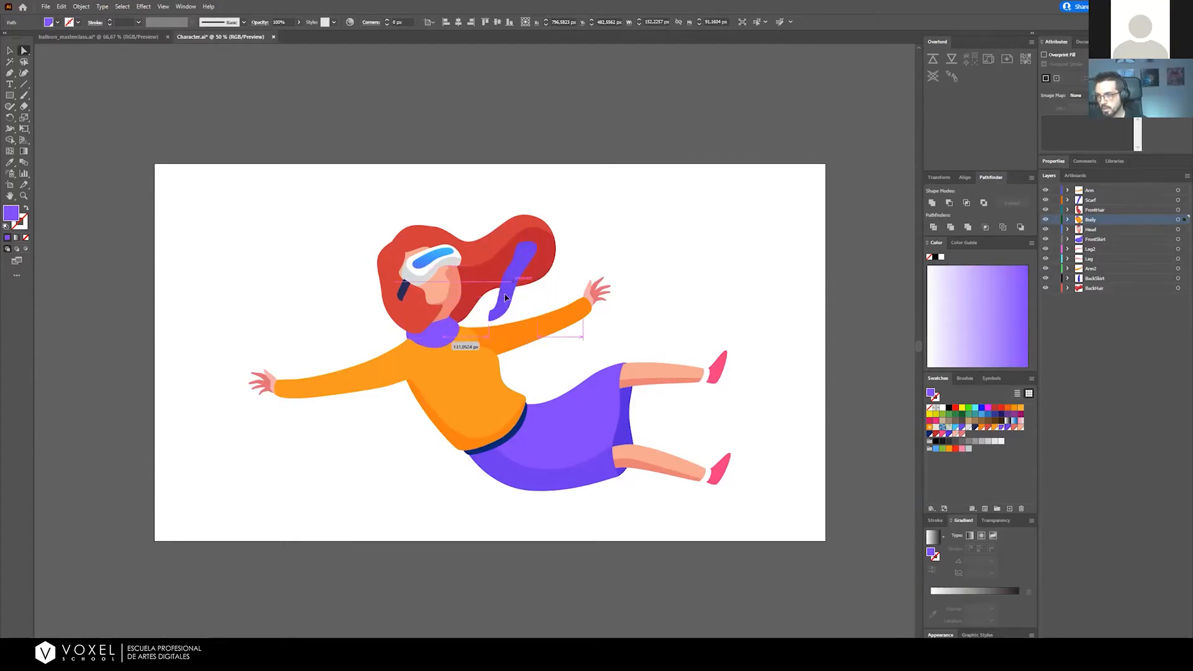
left_click(483, 292)
key("v")
left_click(693, 273)
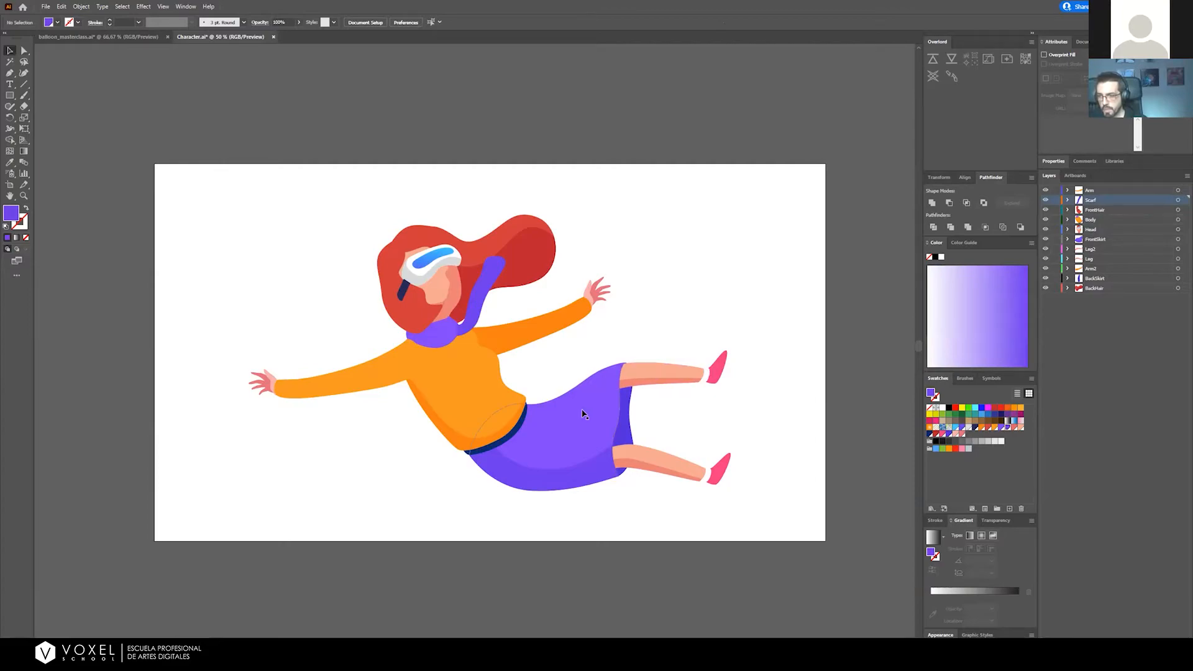
Select the front and back skirt pieces in turn and toggle the FrontSkirt and BackSkirt layers' visibility to examine them
key("a")
left_click_drag(567, 420, 606, 433)
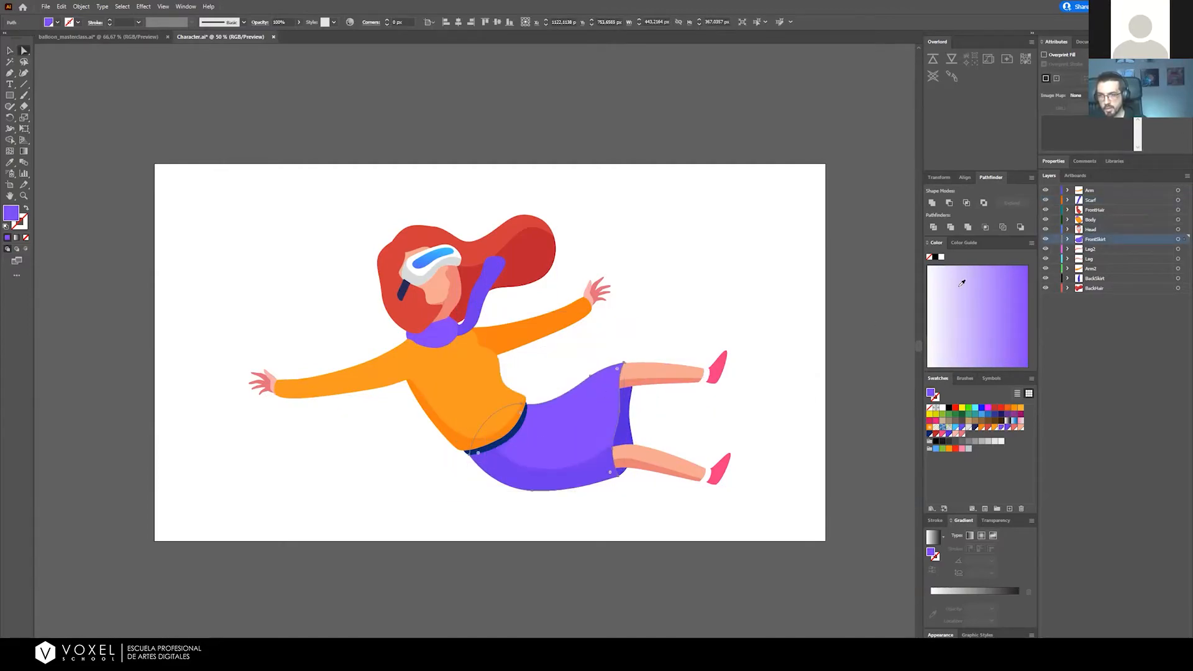
left_click(1045, 240)
left_click(1045, 239)
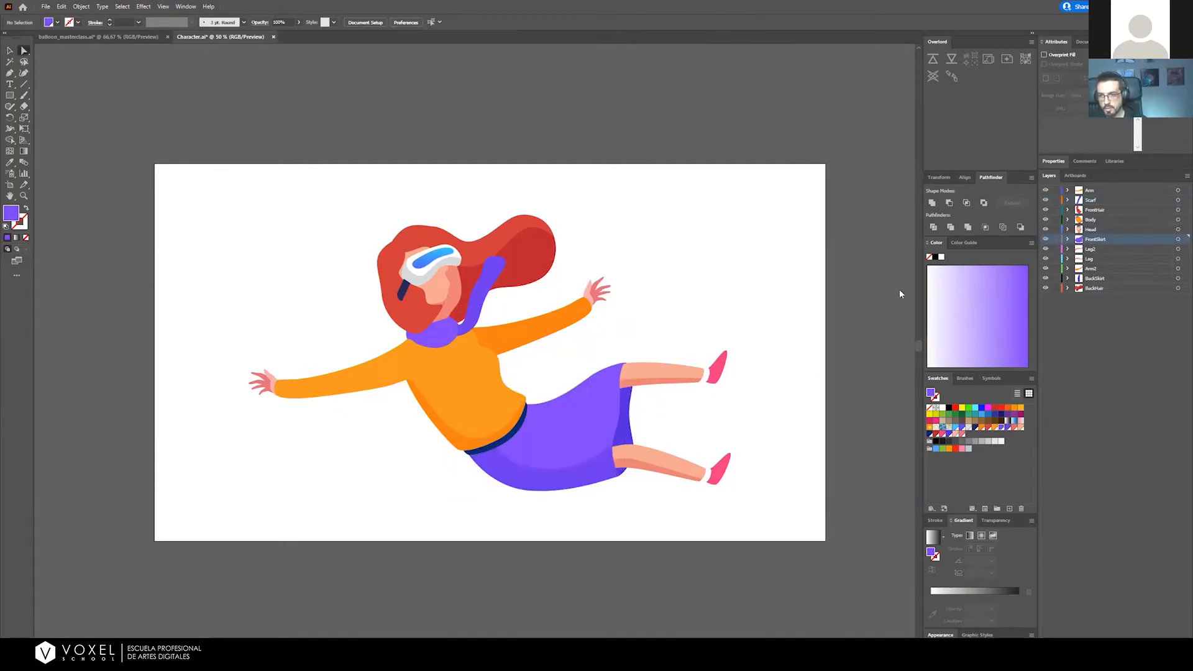
left_click(628, 427)
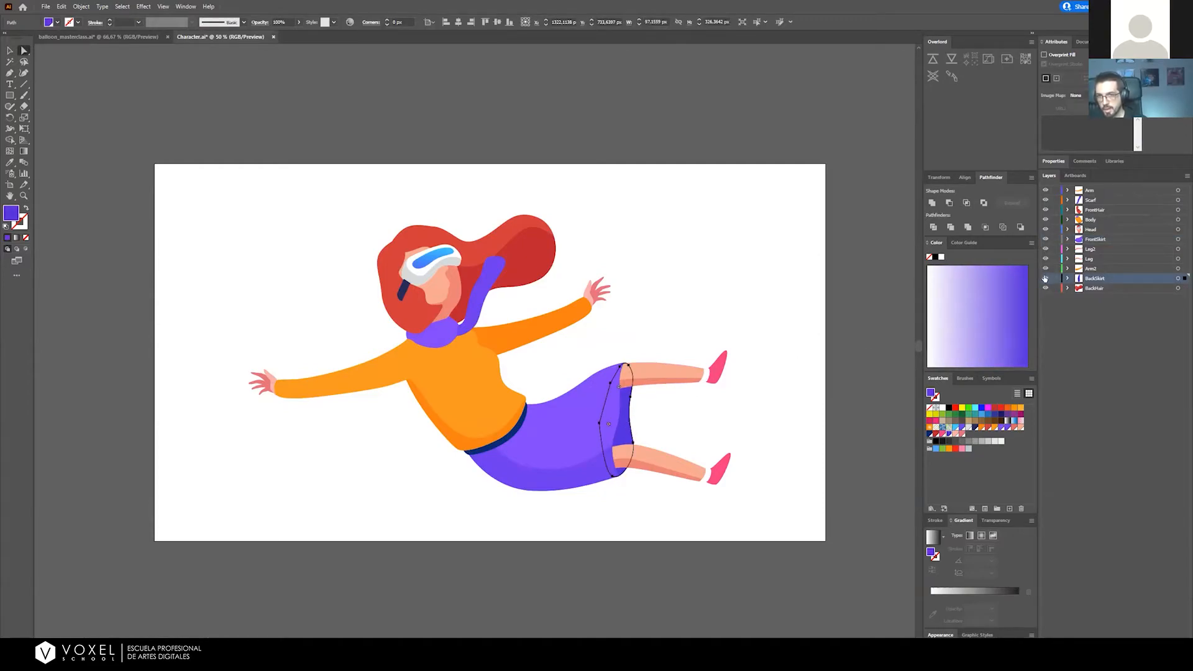
left_click(1045, 278)
left_click(1045, 278)
key("v")
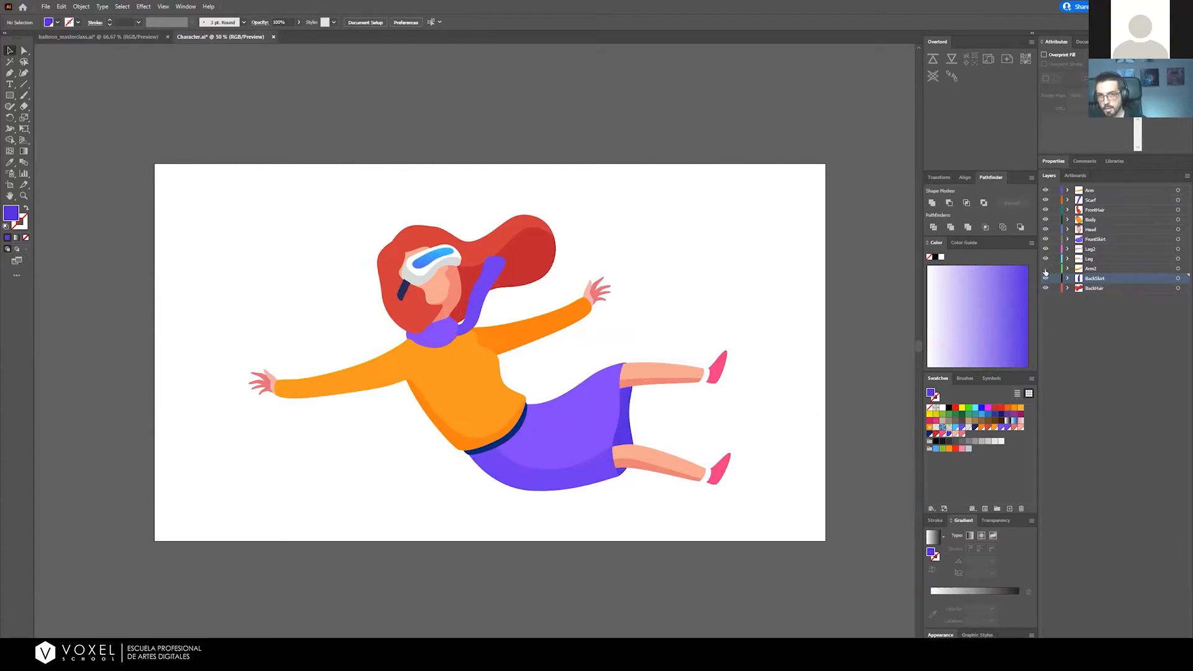
Toggle the visibility of the Arm2, Leg and Leg2 layers, and highlight the FrontSkirt and BackSkirt layers to compare their stacking order
left_click(1044, 269)
left_click(1044, 269)
left_click(1045, 258)
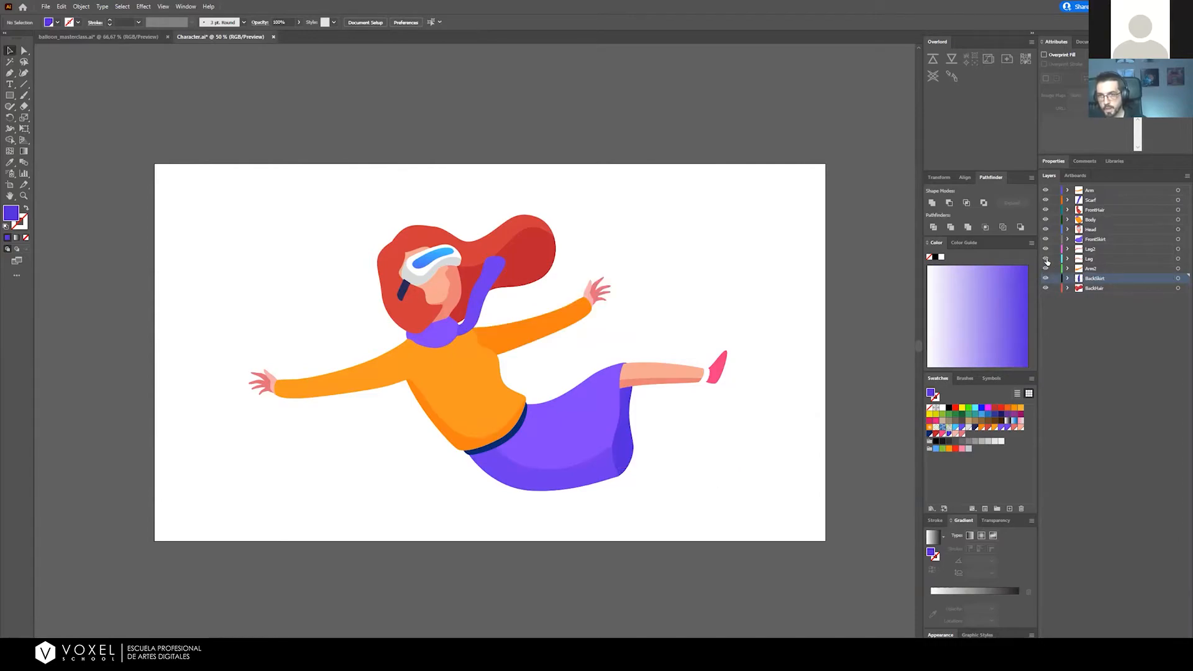
left_click(1045, 258)
left_click(1045, 250)
left_click(1045, 249)
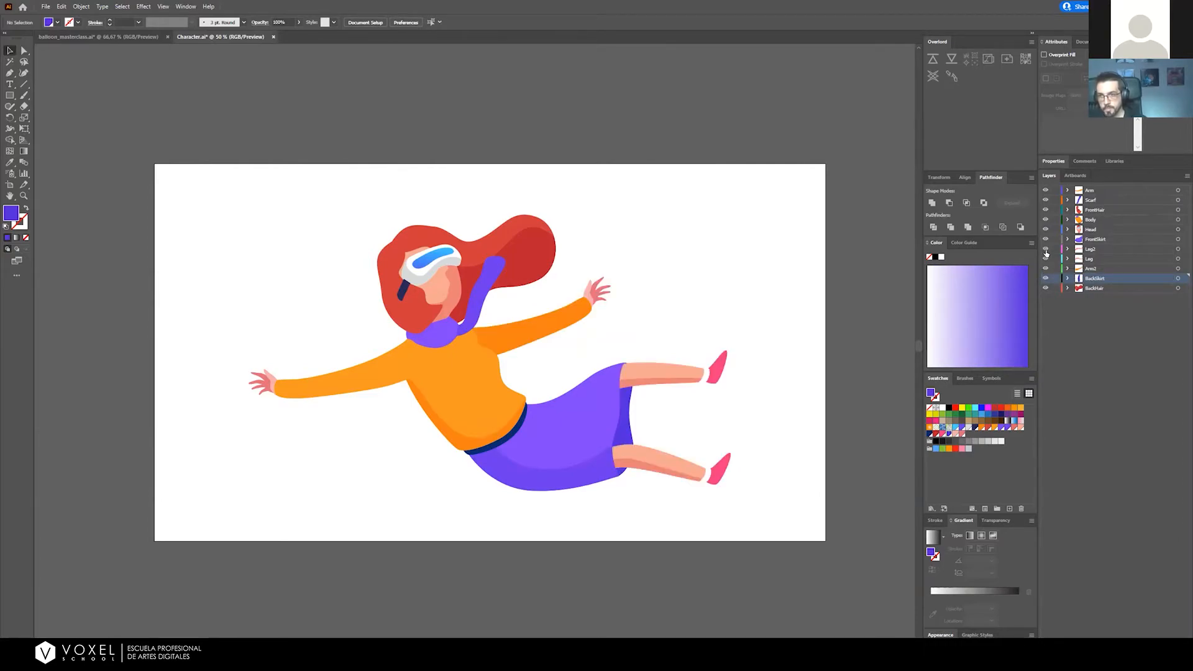
left_click(1096, 241)
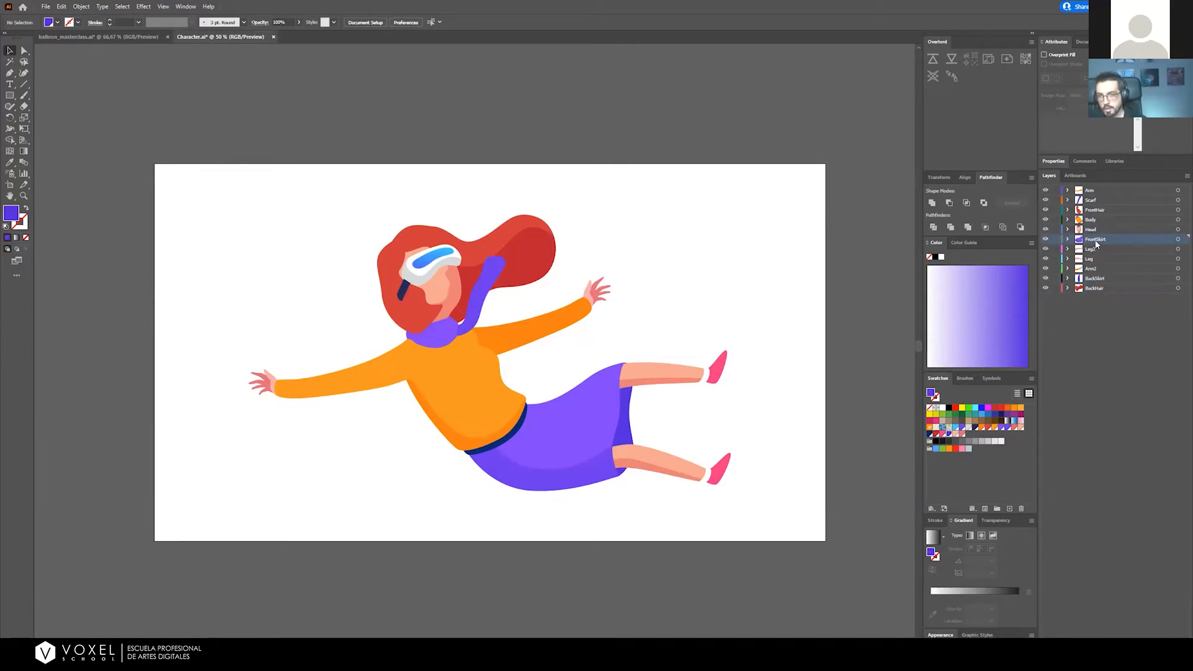
left_click(1092, 279)
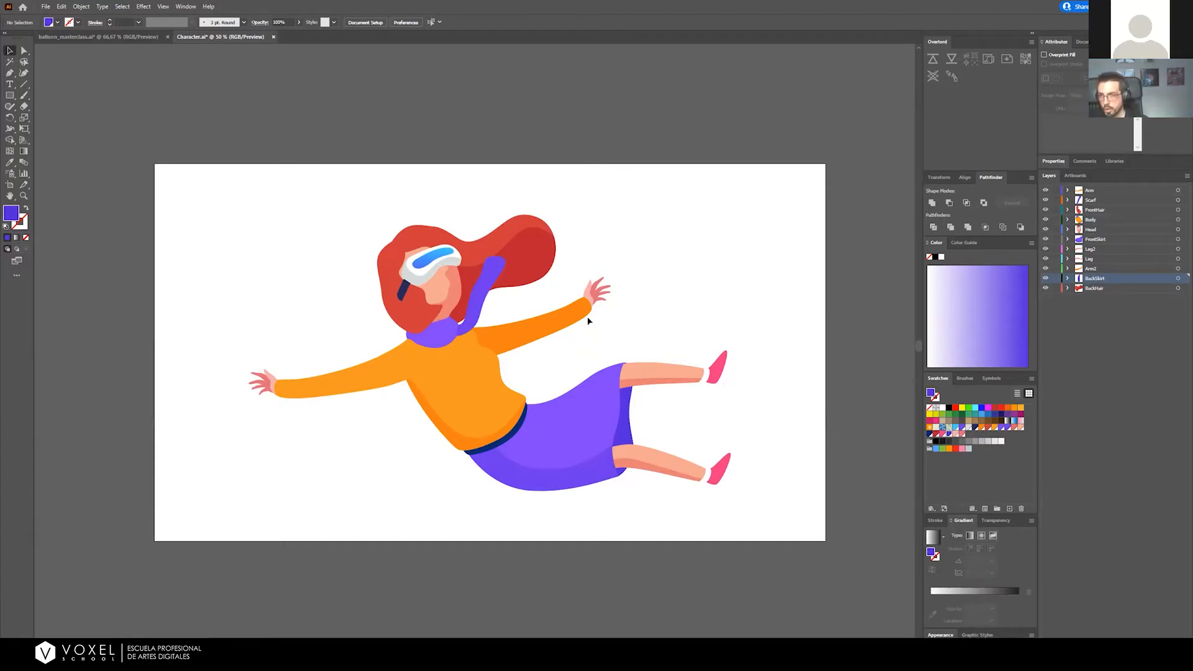
Toggle the Head layer's visibility to examine it, and select all the artwork on the Arm2 layer
left_click(597, 297)
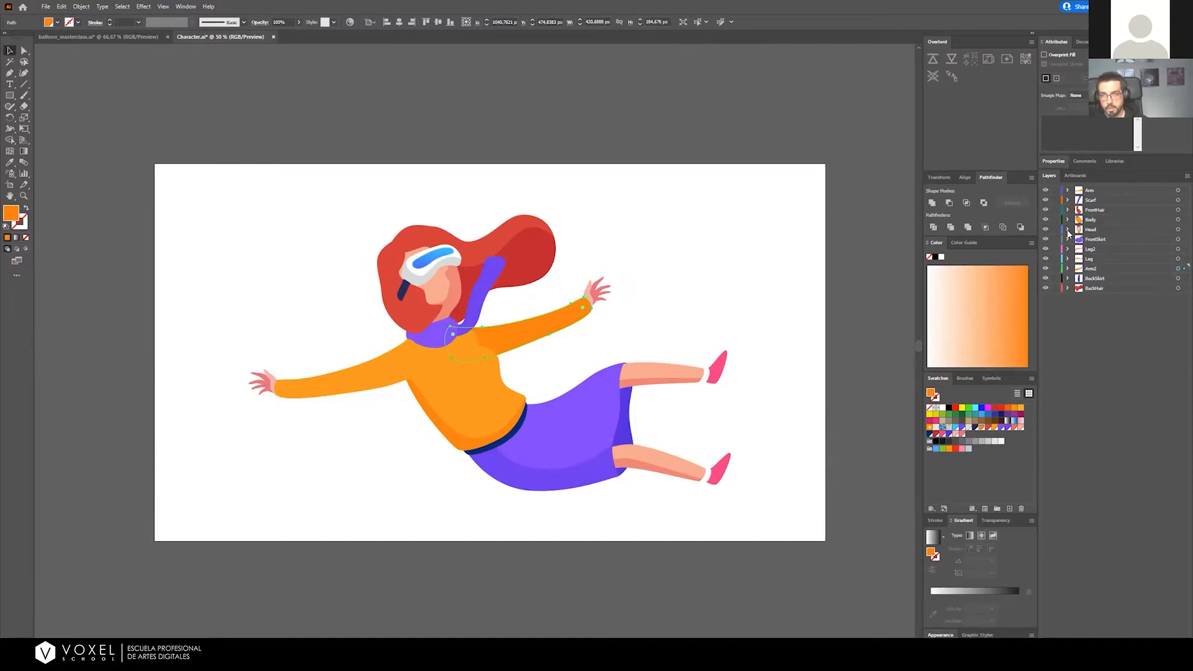
left_click(1045, 230)
left_click(1045, 229)
left_click(1045, 230)
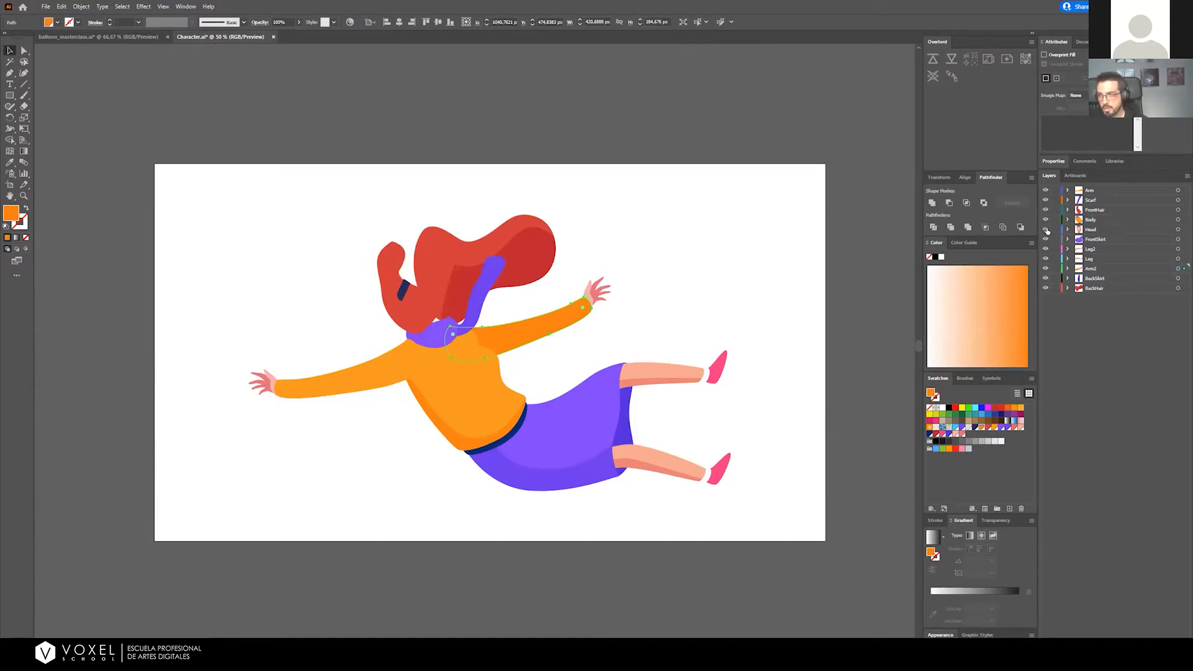
left_click(1045, 229)
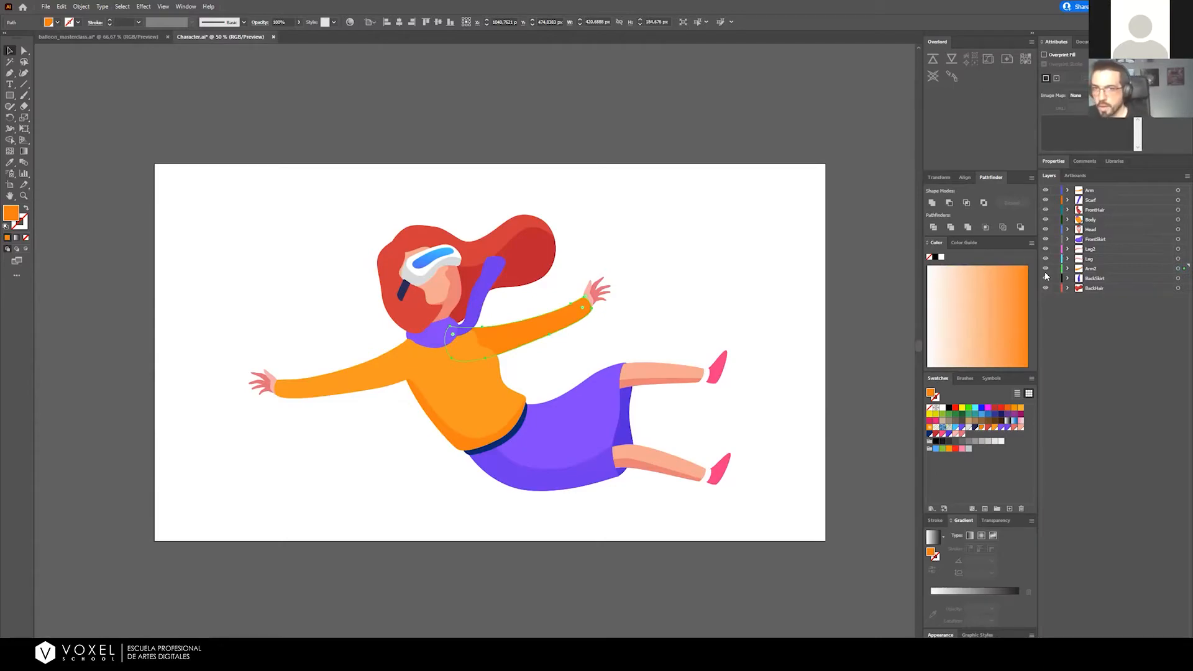
left_click(1177, 268)
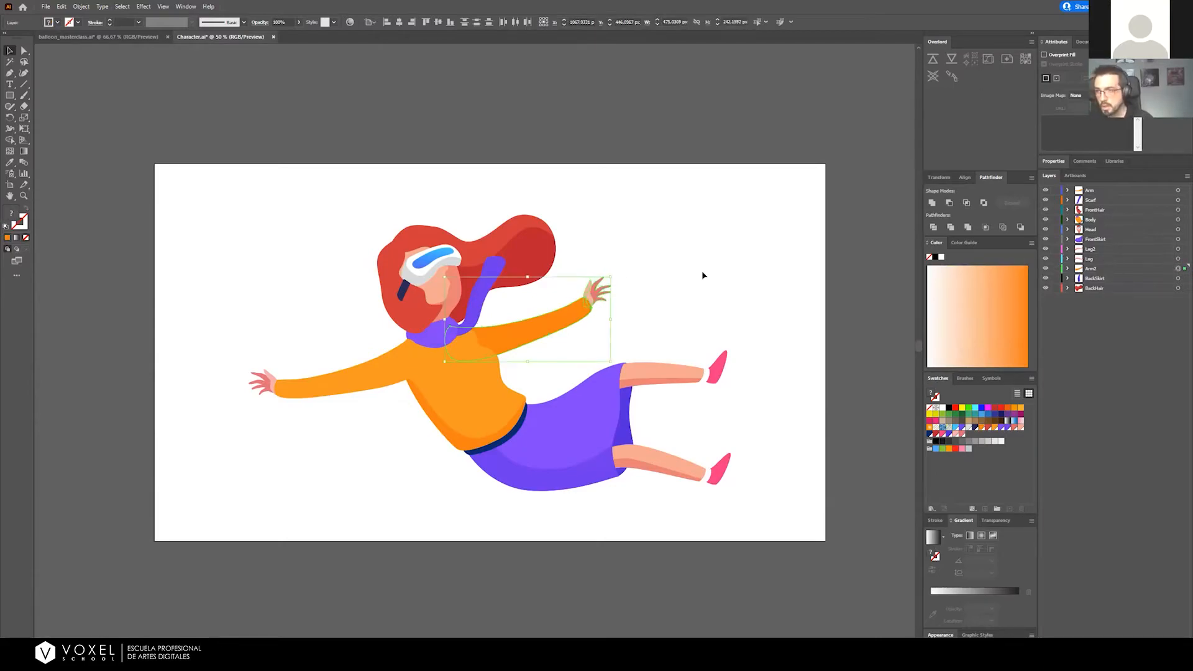
left_click(547, 311)
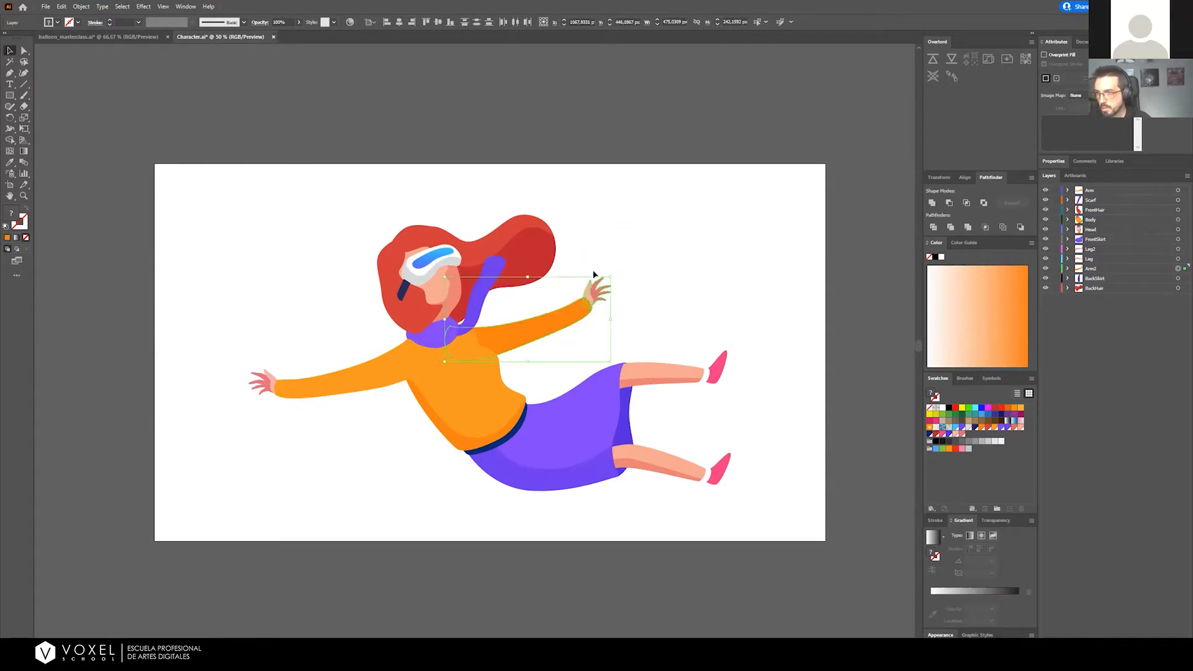
Cut the hand off the Arm2 artwork and paste it in place onto a new layer named Hand2
scroll(611, 283, "up", 2)
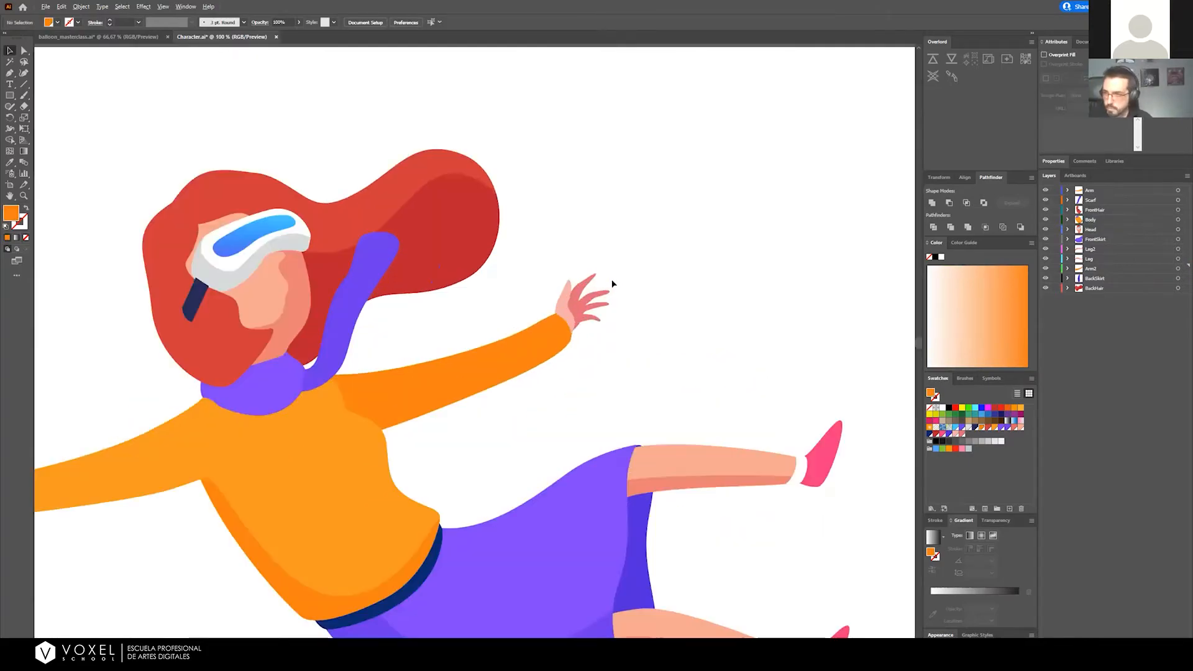
scroll(612, 284, "up", 2)
left_click_drag(564, 311, 594, 318)
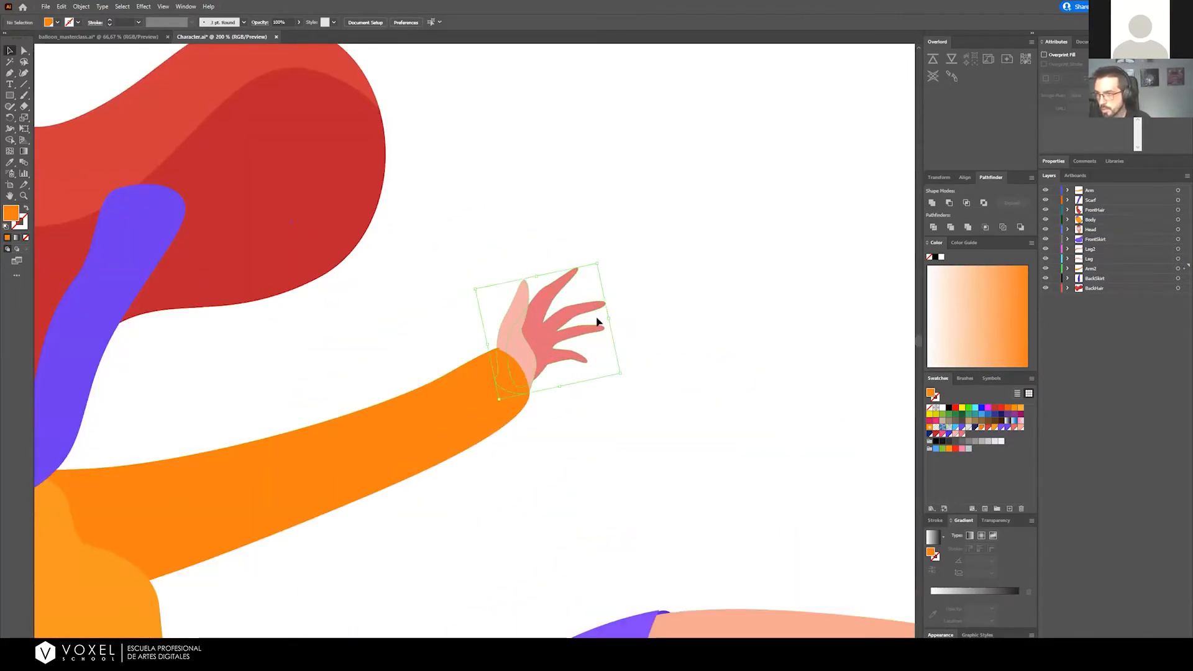
key("ctrl+x")
left_click(1168, 643)
key("ctrl+f")
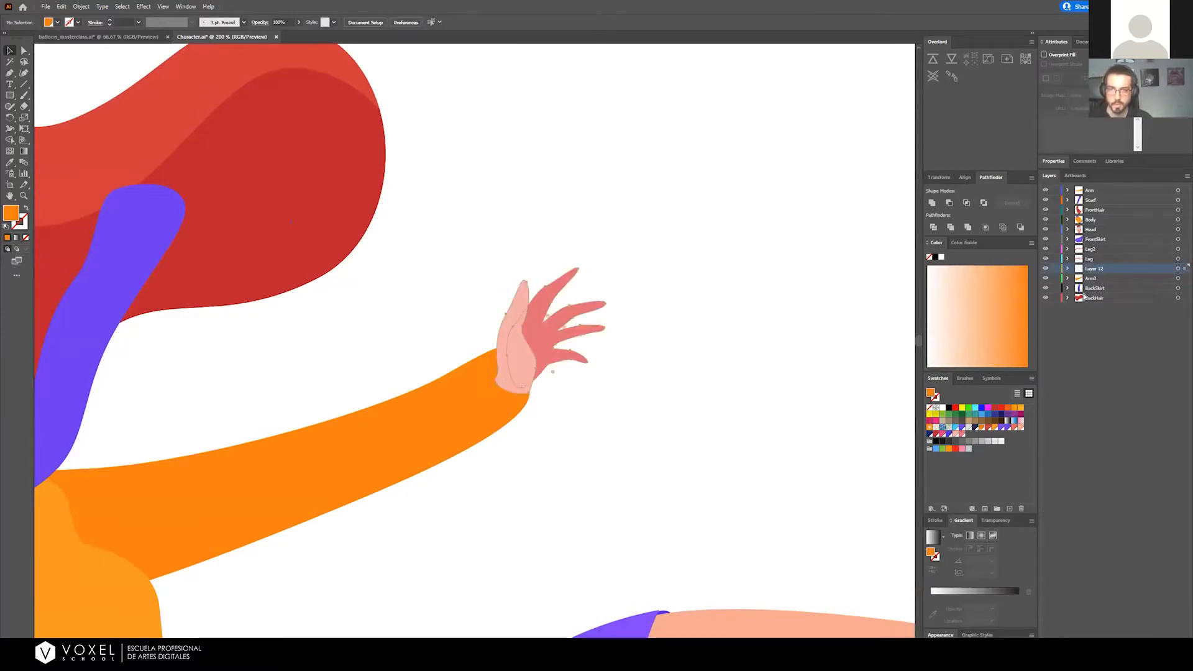
double_click(1092, 268)
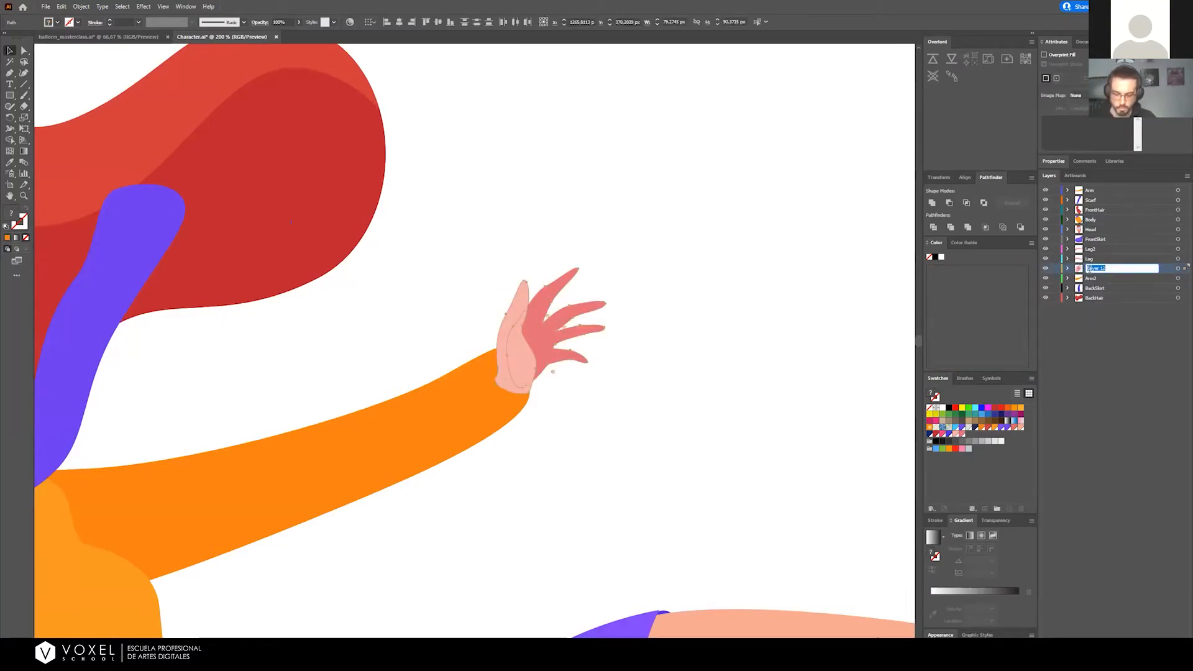
type("Hand2")
key("Return")
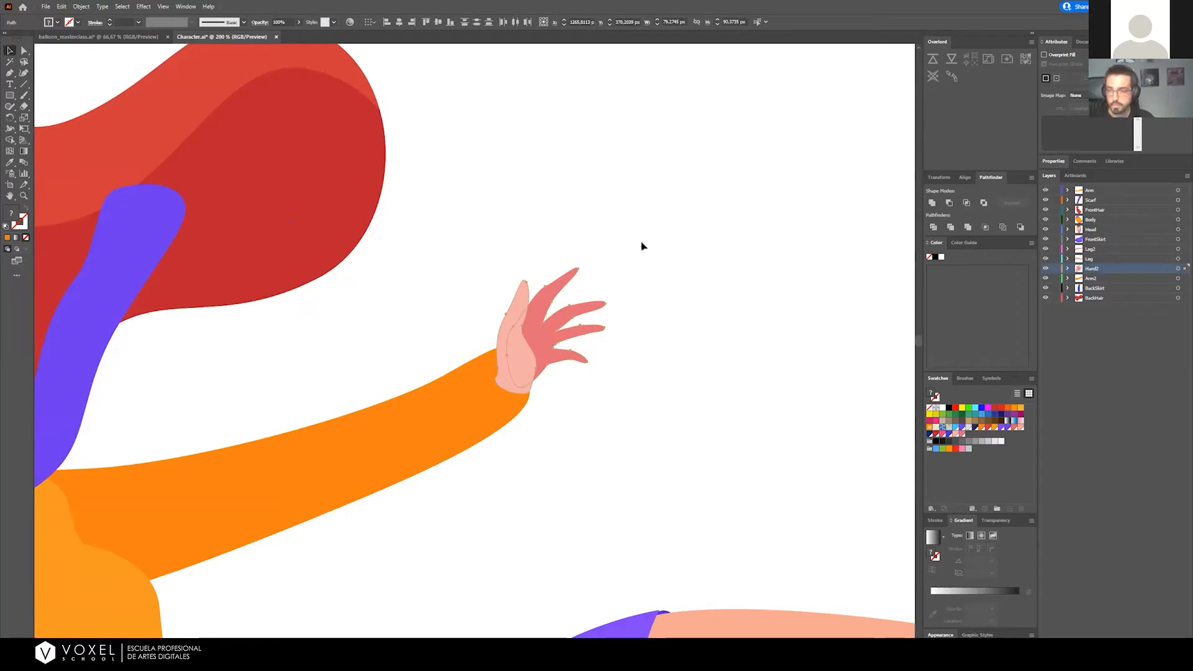
left_click(640, 246)
Cut the hand off the front arm's artwork and paste it in place onto a new layer named Hand
scroll(598, 313, "down", 2)
left_click_drag(53, 474, 549, 356)
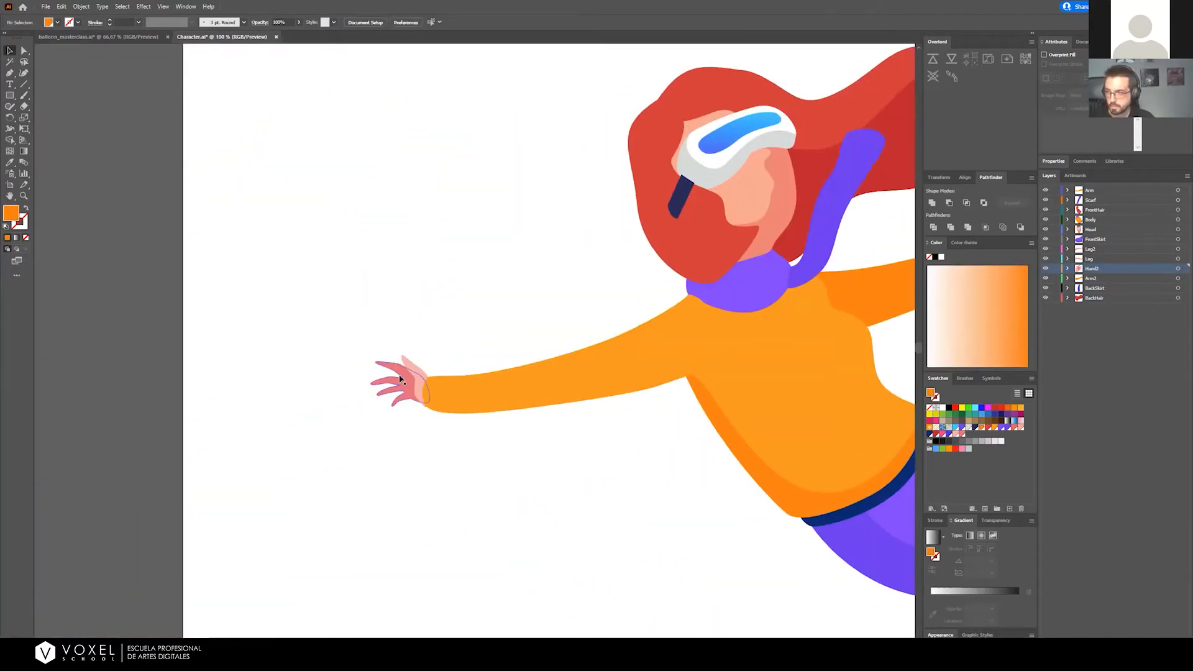
left_click_drag(379, 311, 413, 425)
key("ctrl+x")
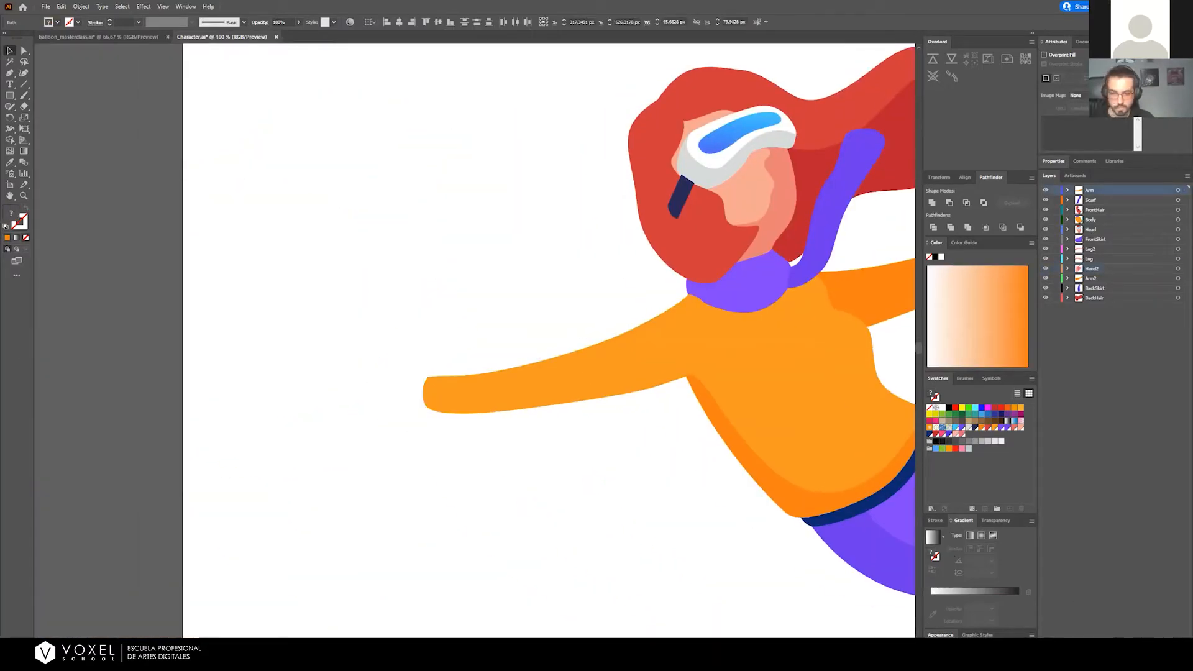
key("ctrl+l")
key("ctrl+f")
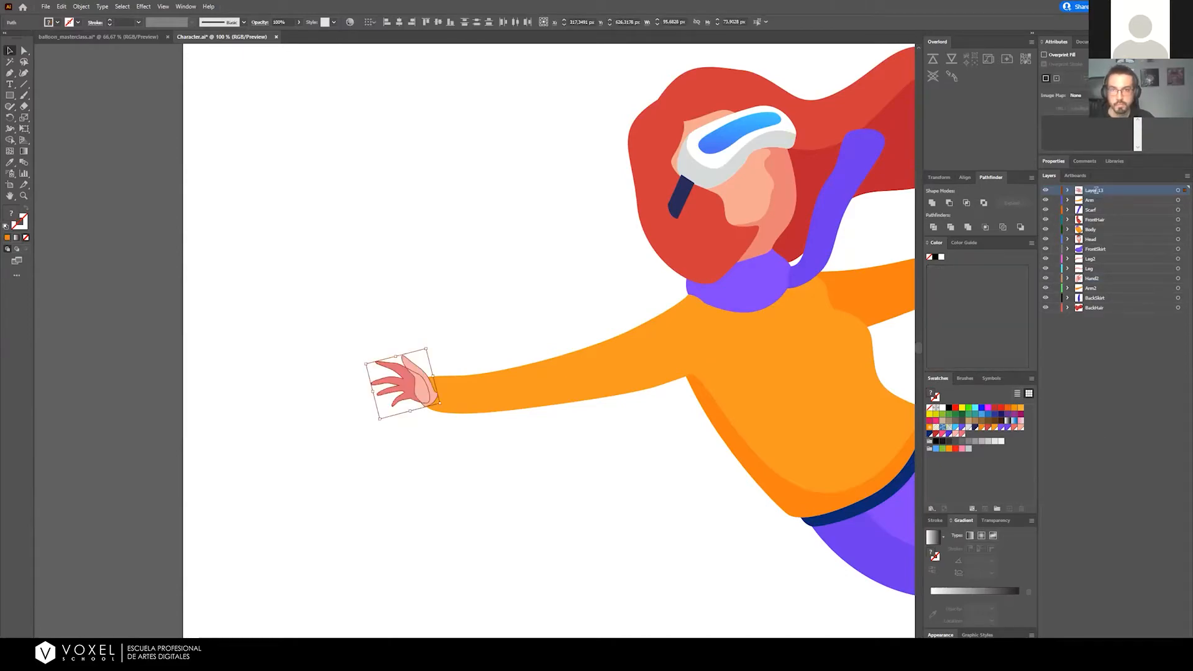
double_click(1096, 190)
type("Hand")
key("Return")
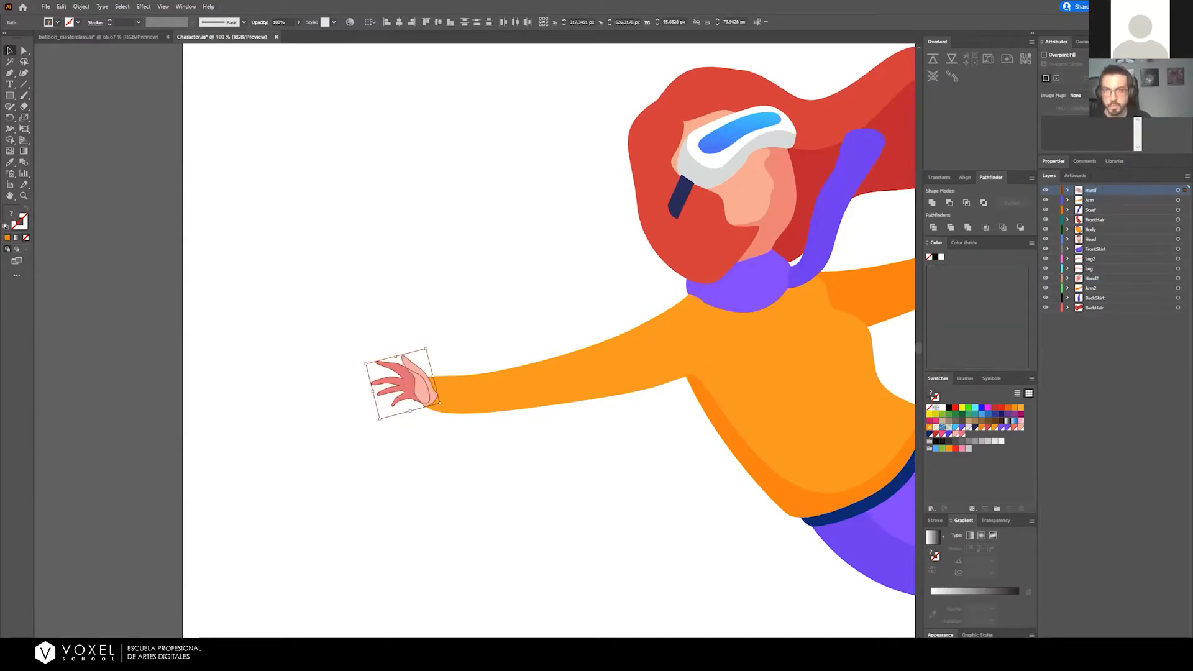
left_click(586, 269)
Reorder the layers so Hand sits directly below Arm and Hand2 directly below Arm2, and save the document
key("ctrl+0")
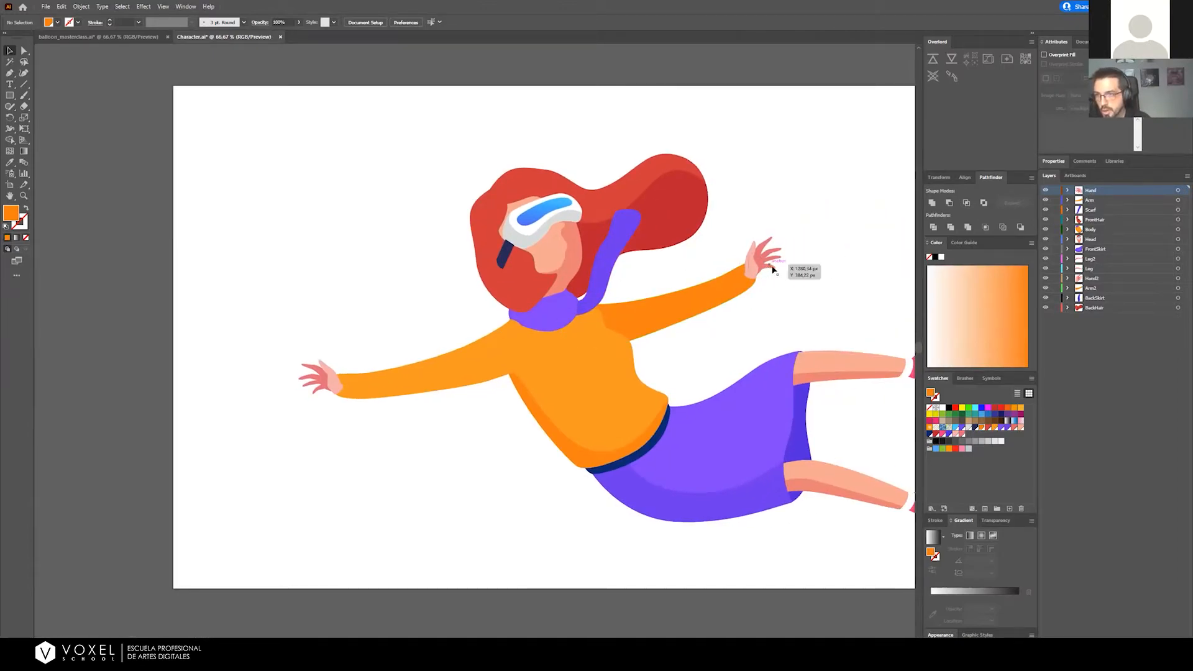
left_click_drag(1093, 194, 1092, 205)
left_click_drag(1091, 278, 1092, 293)
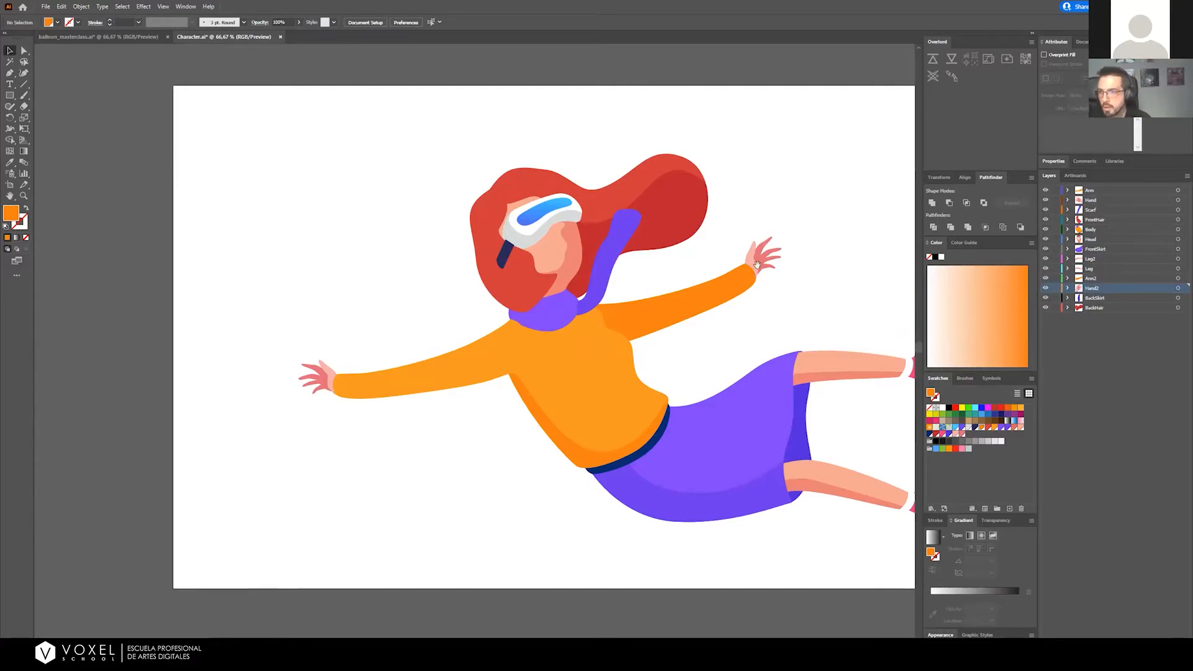
left_click_drag(807, 274, 719, 269)
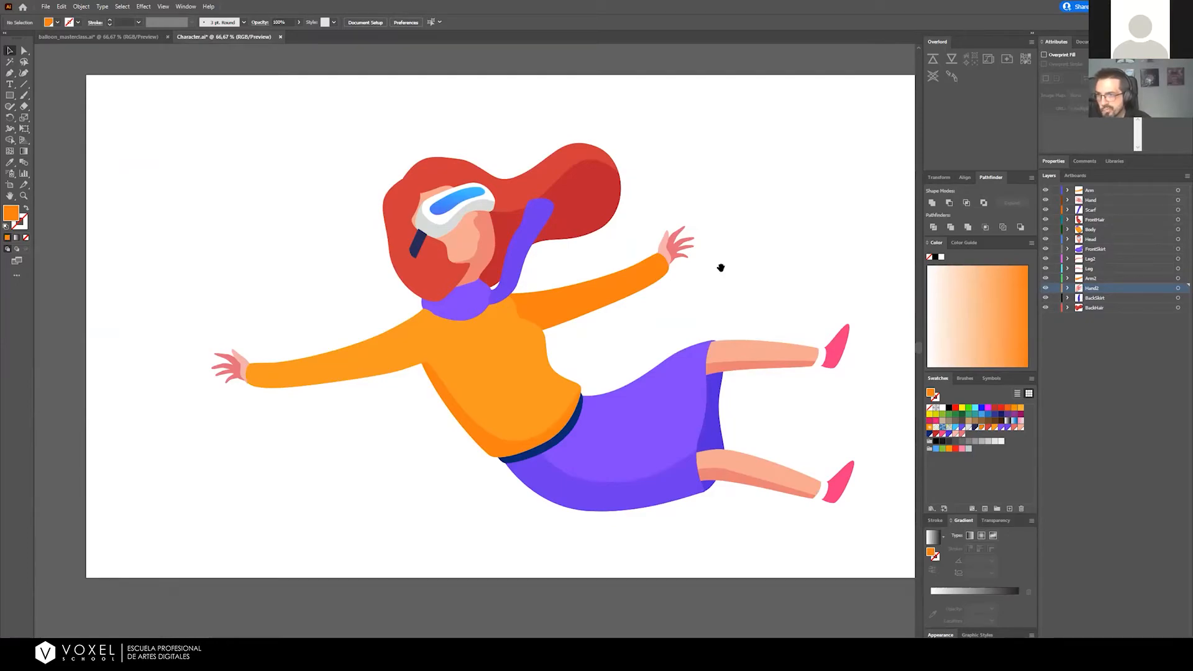
left_click_drag(720, 269, 694, 267)
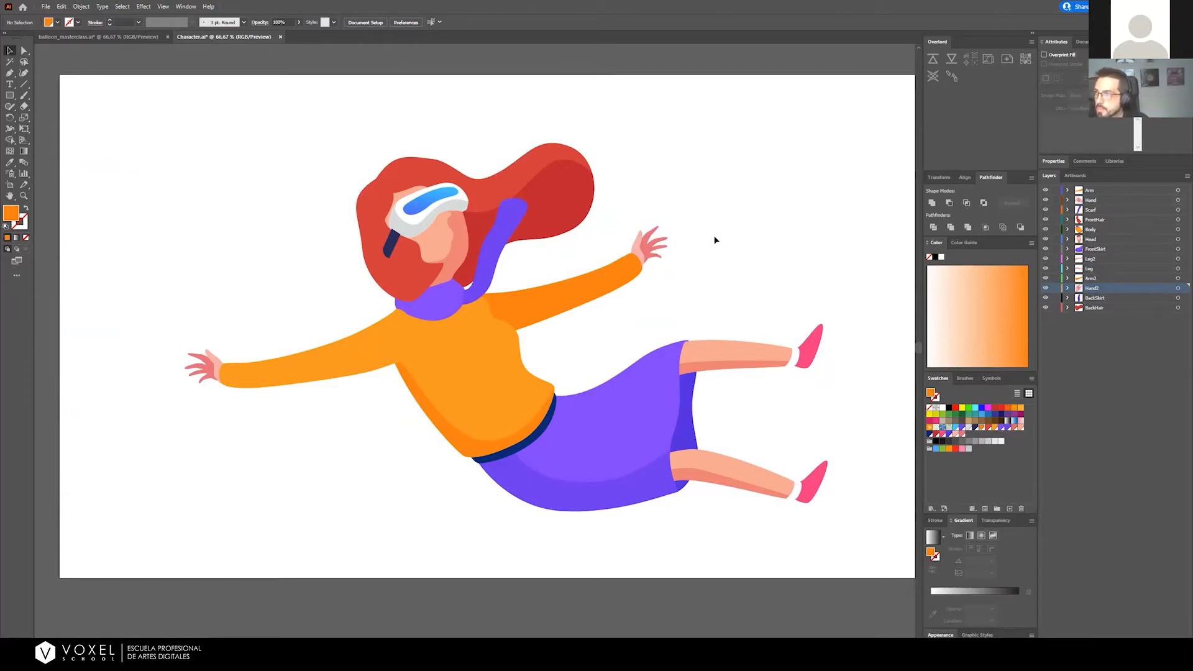
key("ctrl+s")
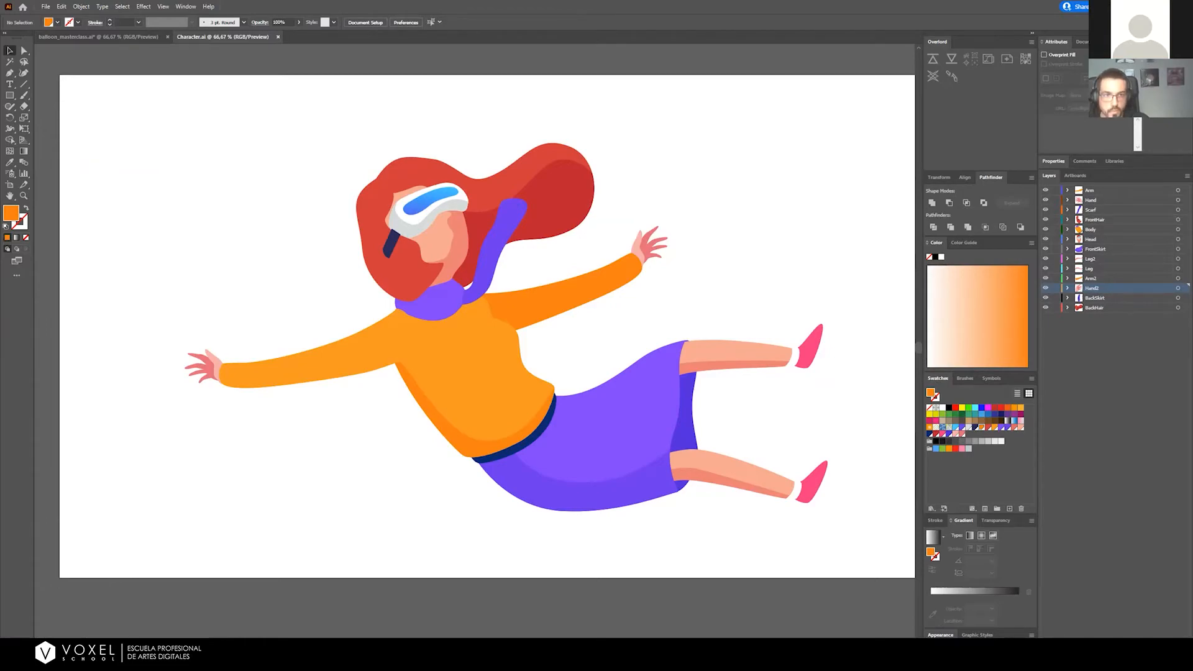
Switch to After Effects and import Character.ai as a Composition with Layer Size footage dimensions
key("alt+Tab")
left_click(768, 255)
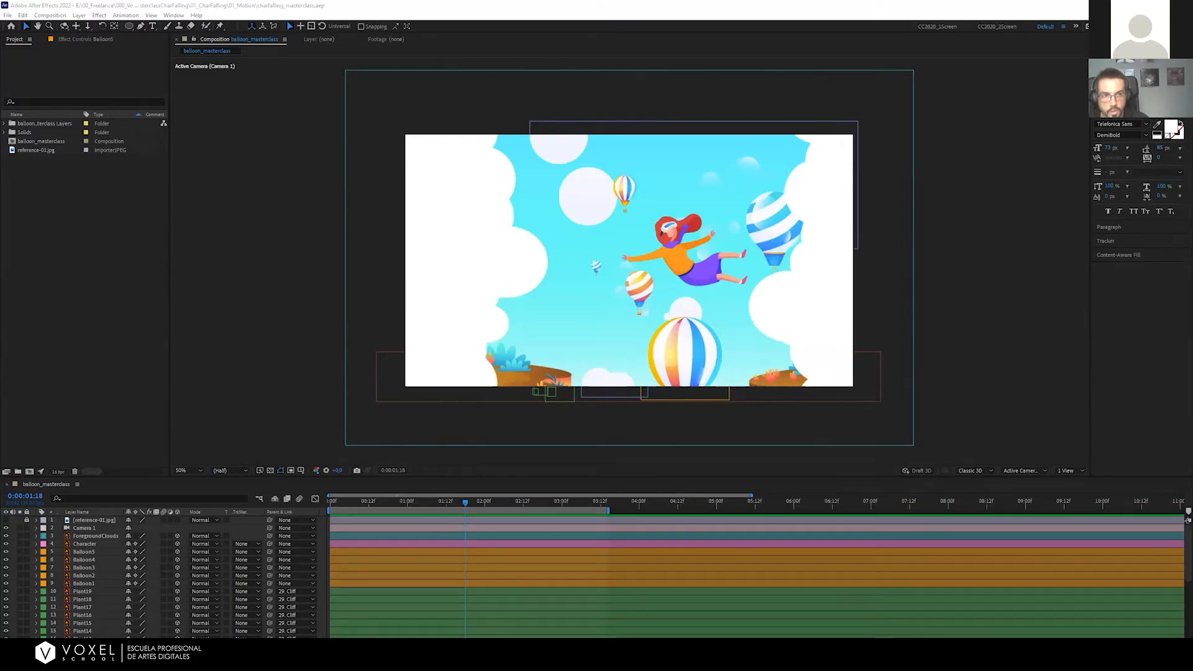
left_click_drag(1022, 252, 90, 198)
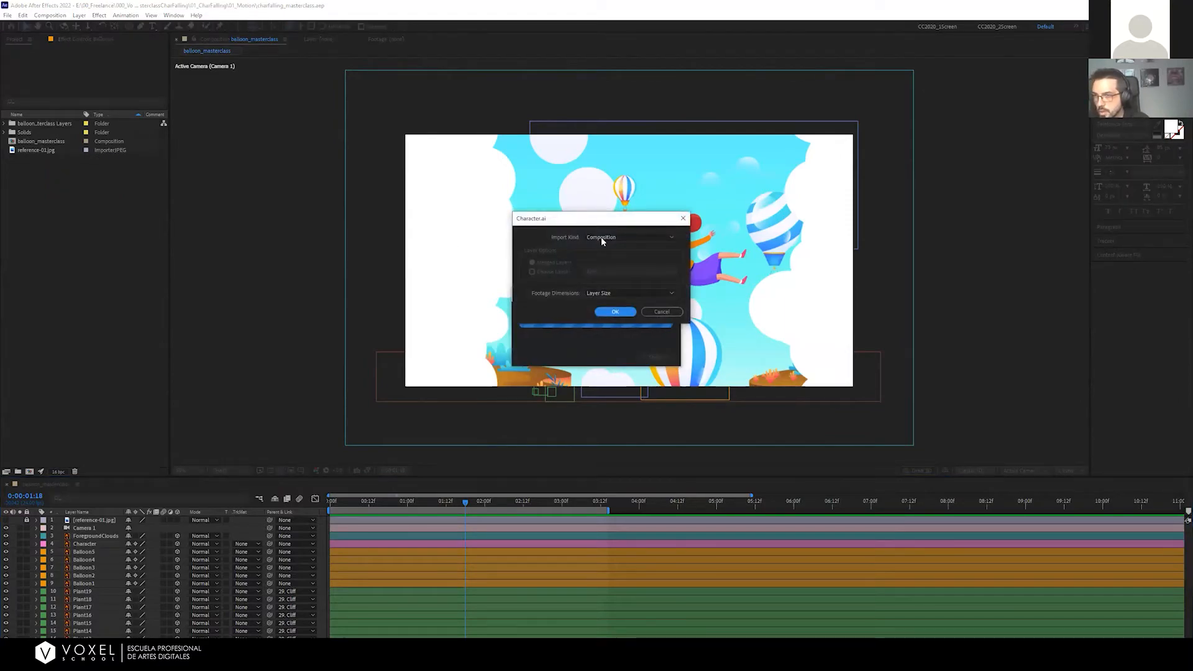
left_click(605, 312)
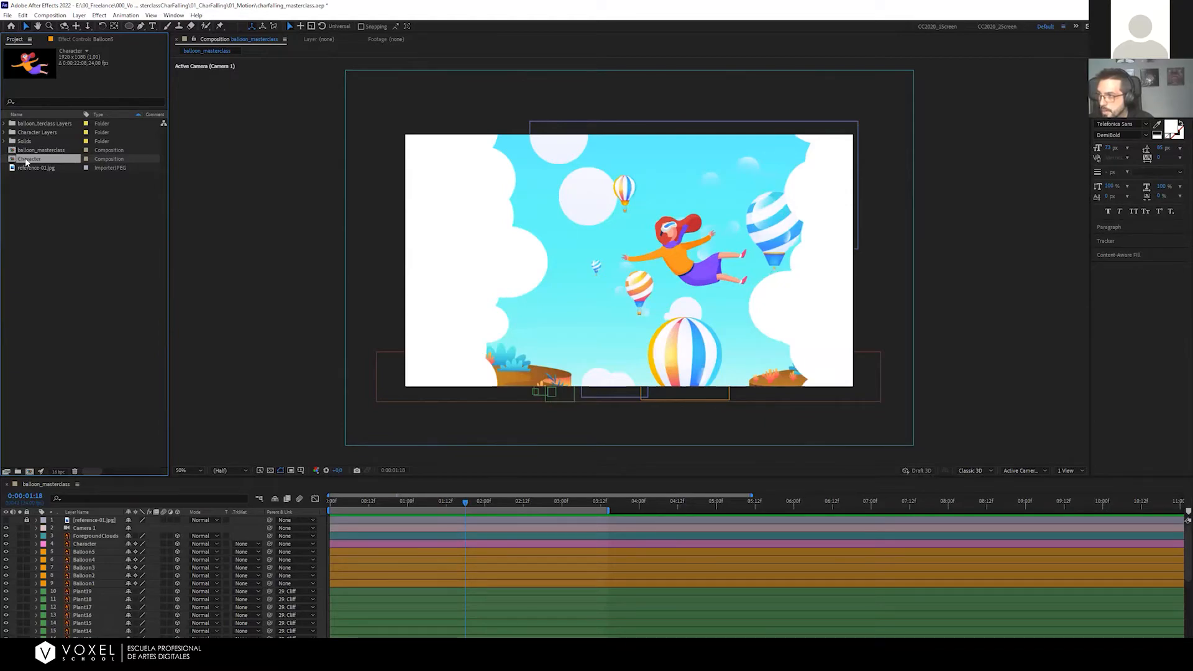
Add the Character composition to the balloon_masterclass timeline and place it between ForegroundClouds and the old Character layer
left_click_drag(26, 161, 359, 525)
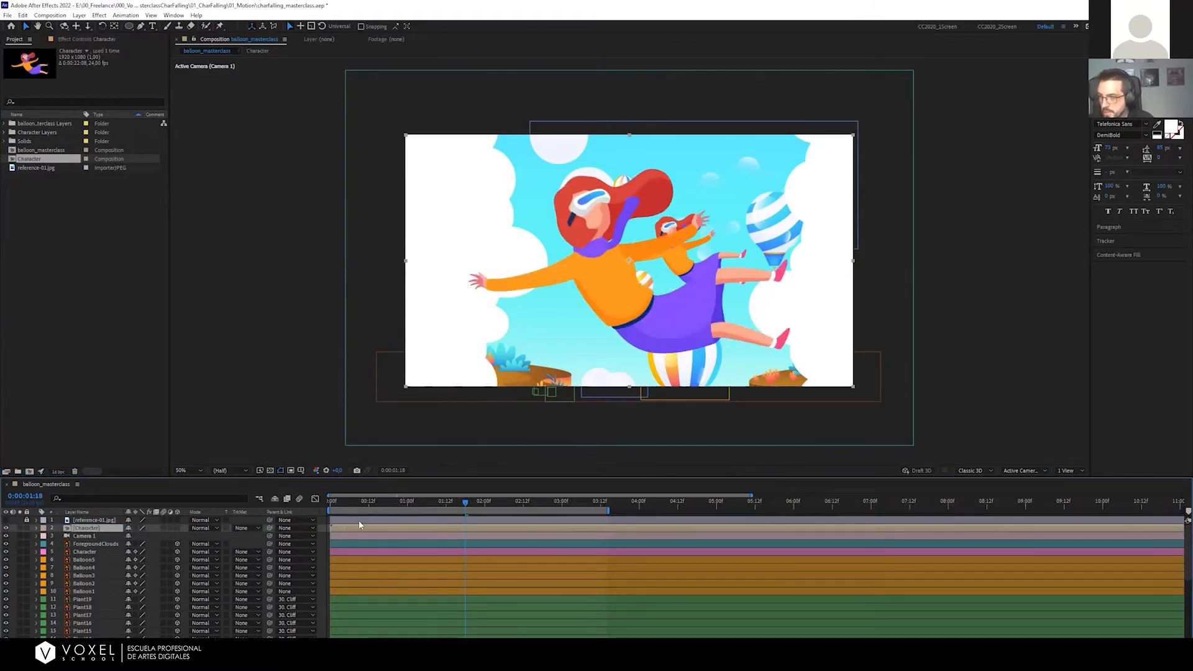
mouse_move(614, 296)
left_mouse_down()
mouse_move(573, 303)
mouse_move(591, 292)
left_mouse_up()
key("ctrl+z")
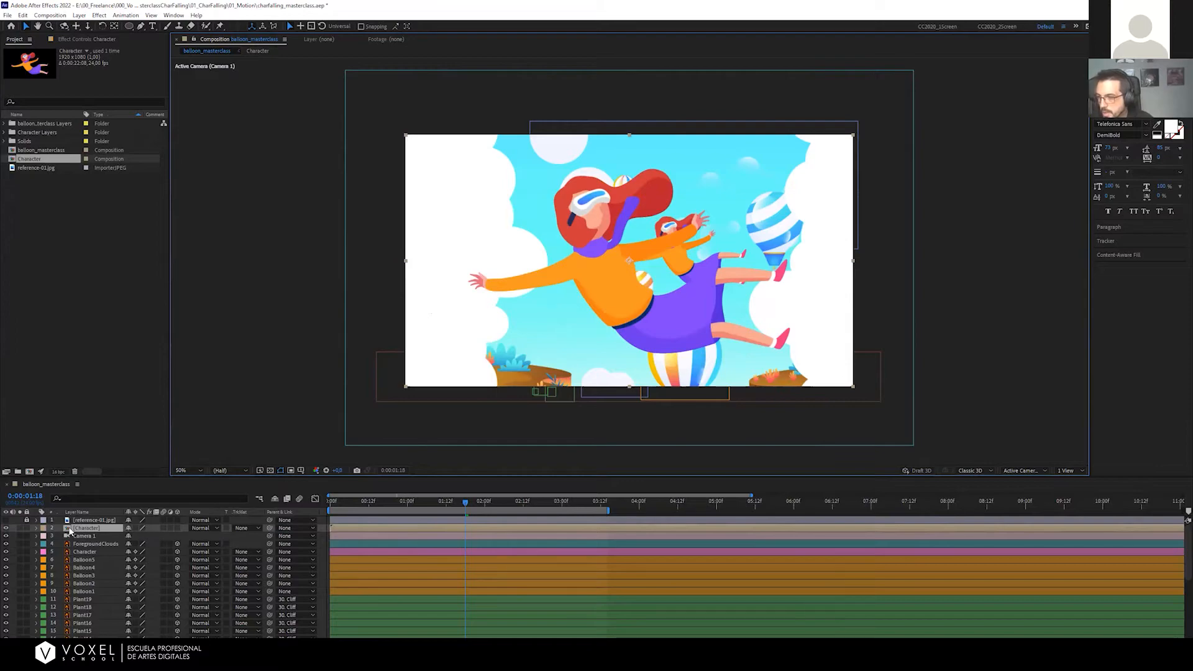
left_click_drag(75, 533, 80, 548)
left_click(83, 553)
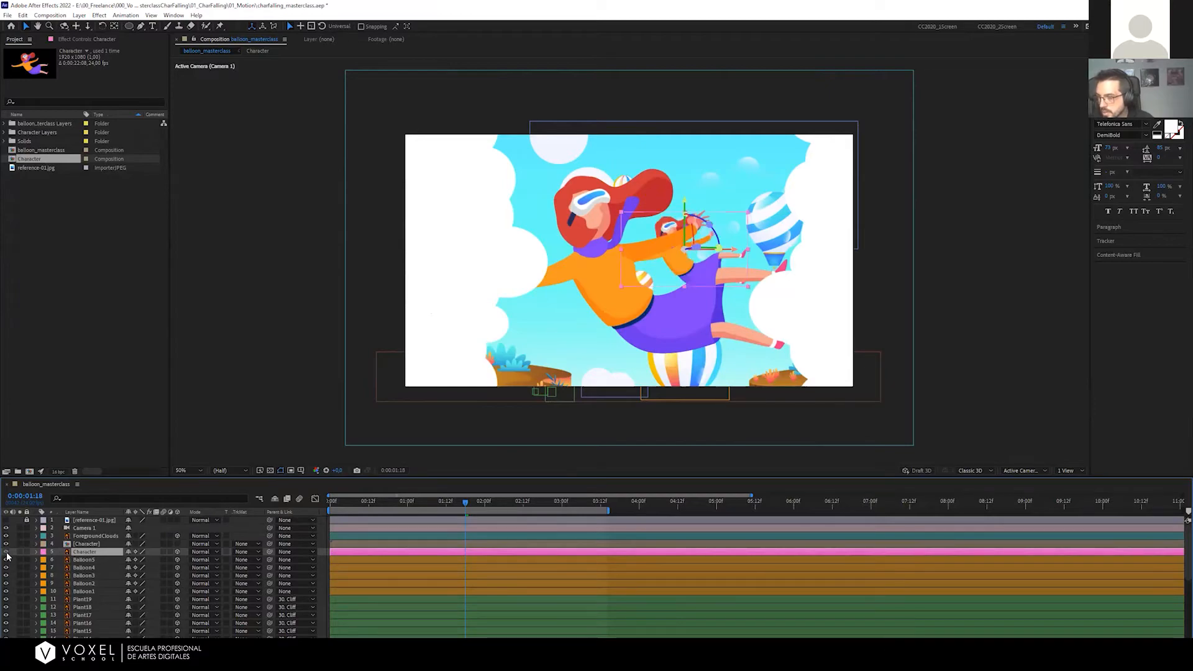
left_click(87, 545)
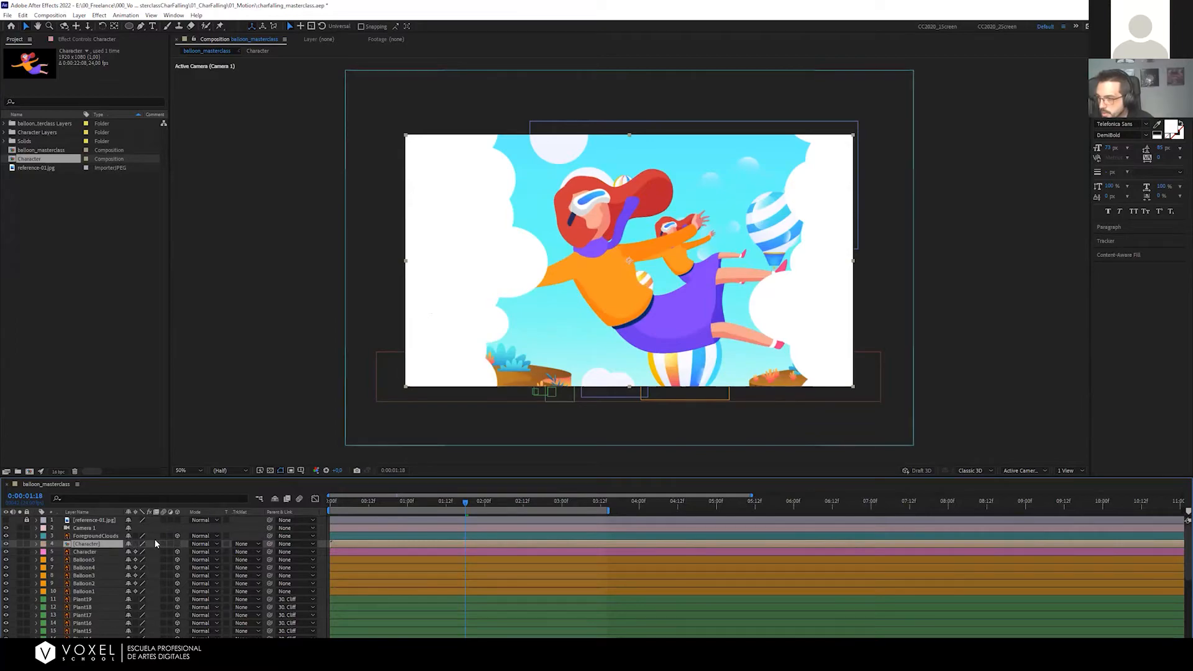
Make the new Character composition layer 3D, then scale it down and position it to match the old character in the scene
left_click(177, 544)
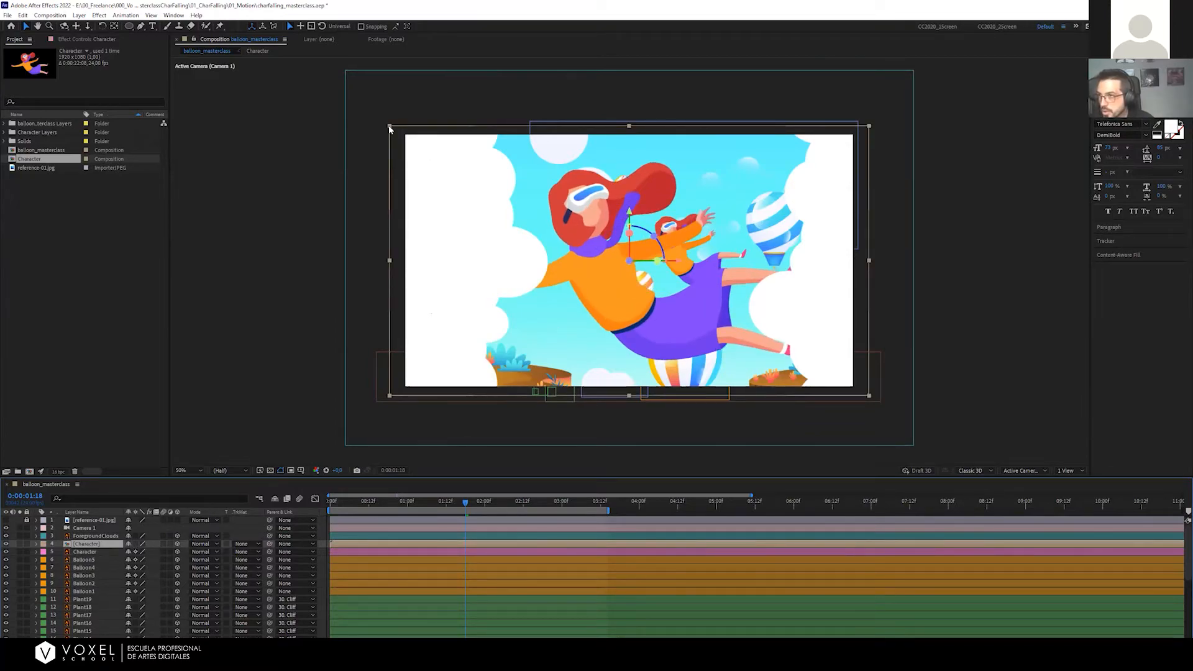
left_click_drag(390, 128, 541, 213)
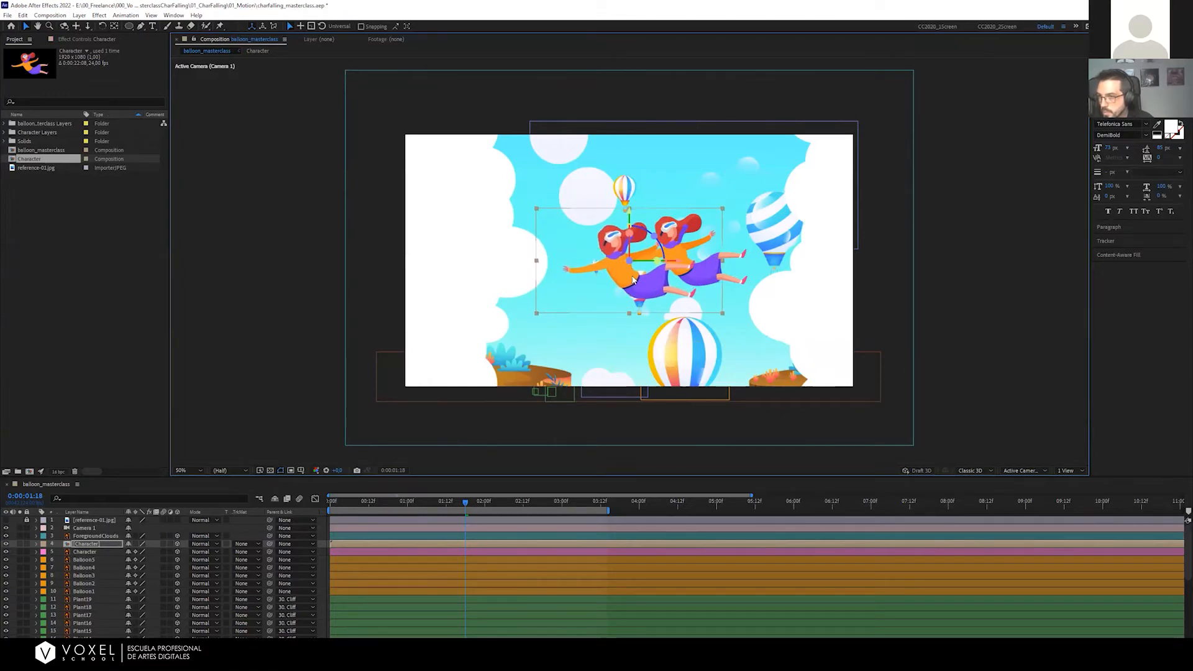
left_click_drag(648, 279, 686, 270)
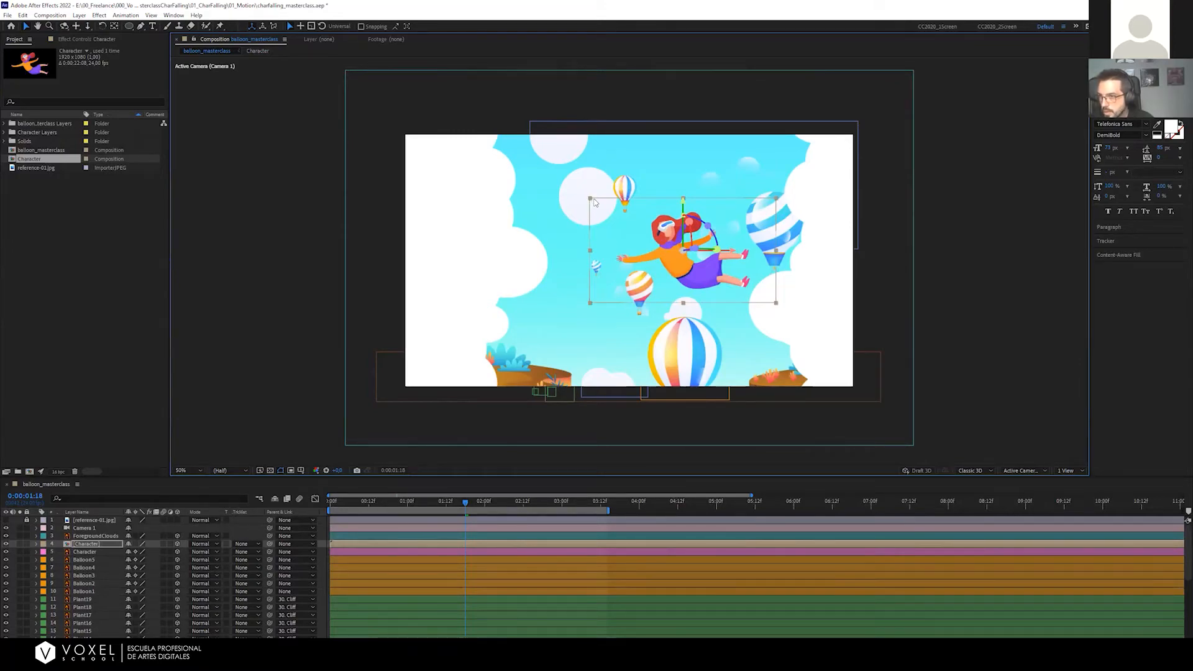
left_click_drag(595, 202, 597, 203)
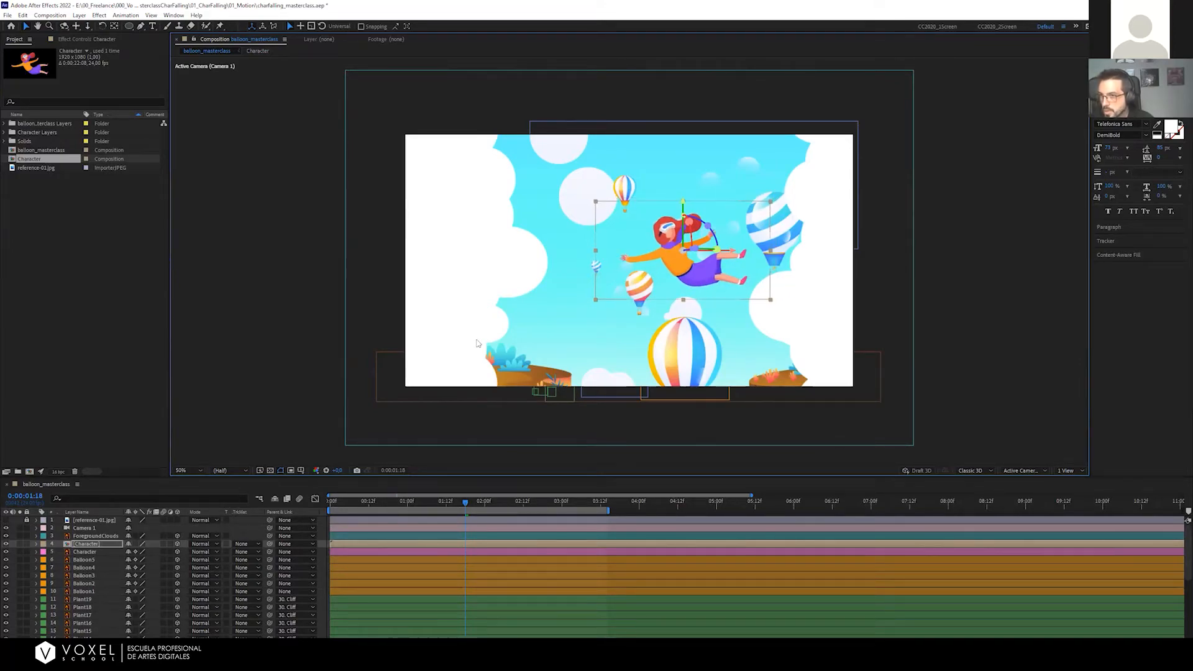
Delete the old single-piece Character layer from balloon_masterclass and save the project
left_click(85, 552)
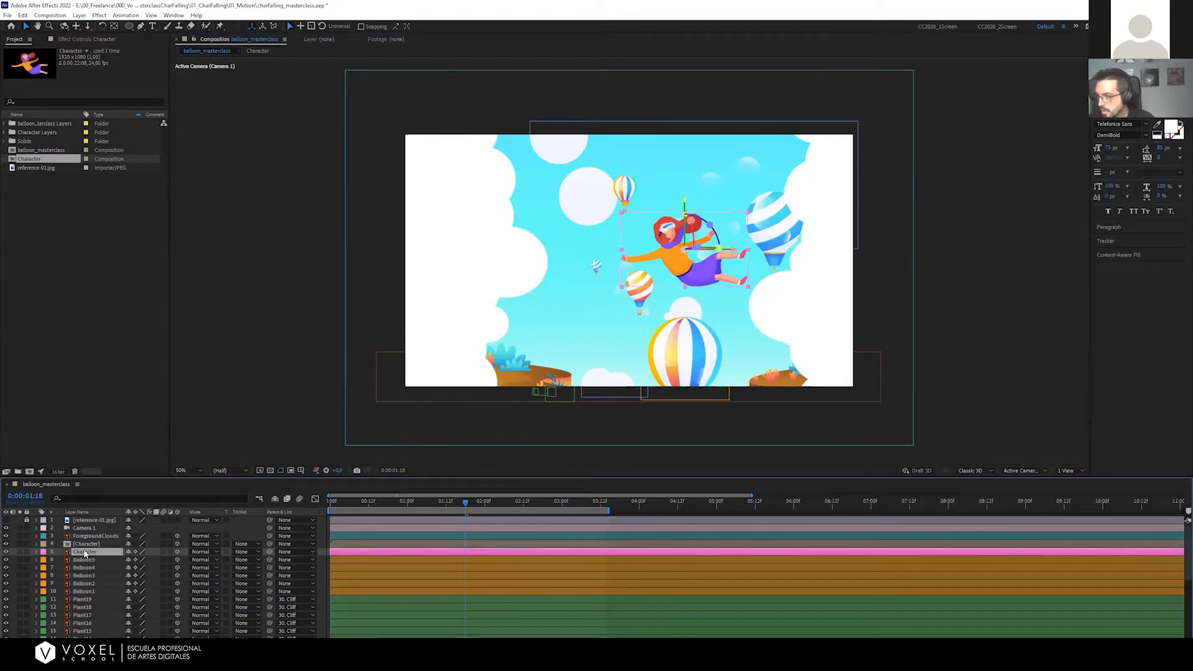
key("Delete")
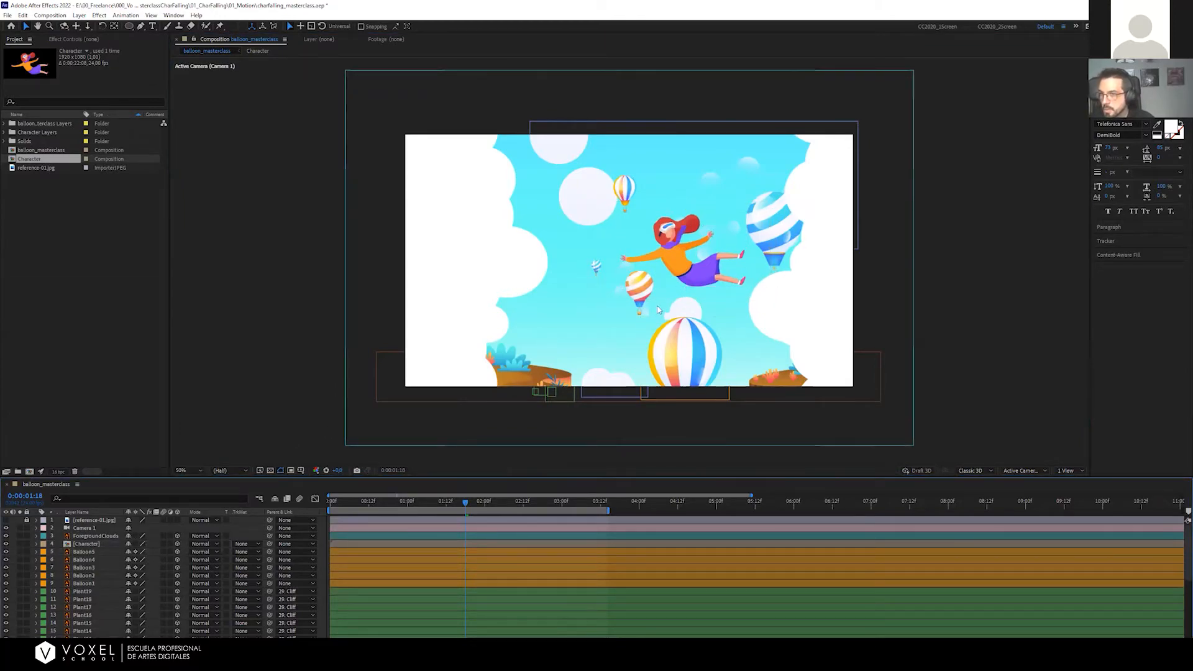
key("ctrl+s")
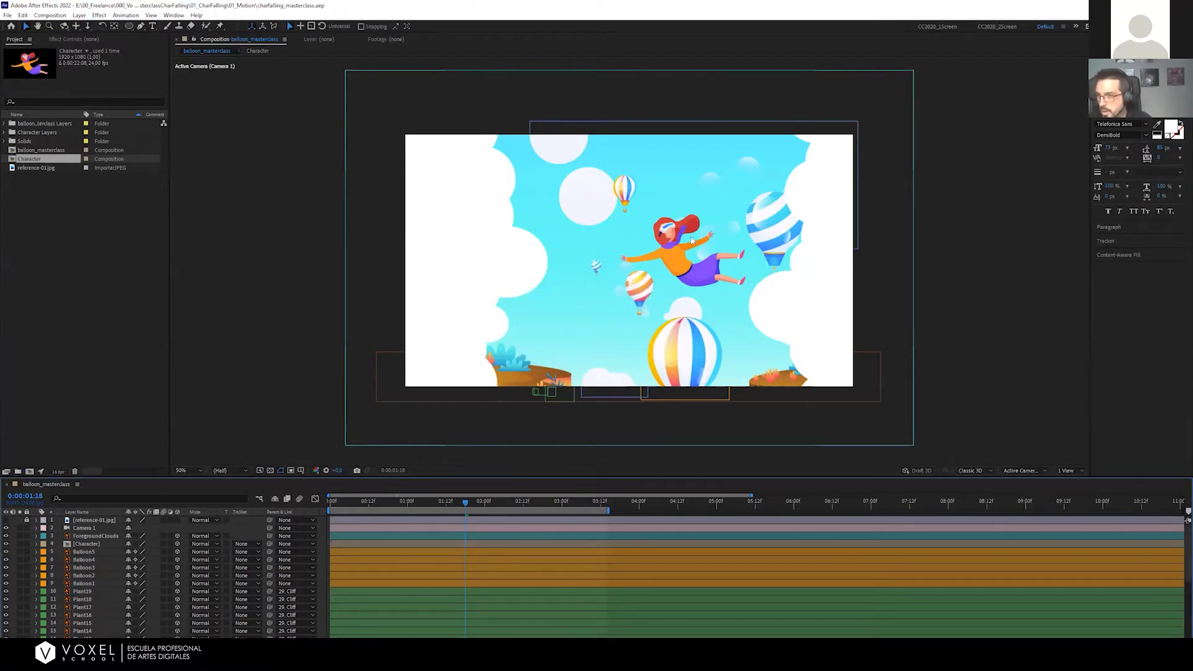
Open the nested Character composition, try moving the Arm layer away from the body, and undo the move
left_click(87, 544)
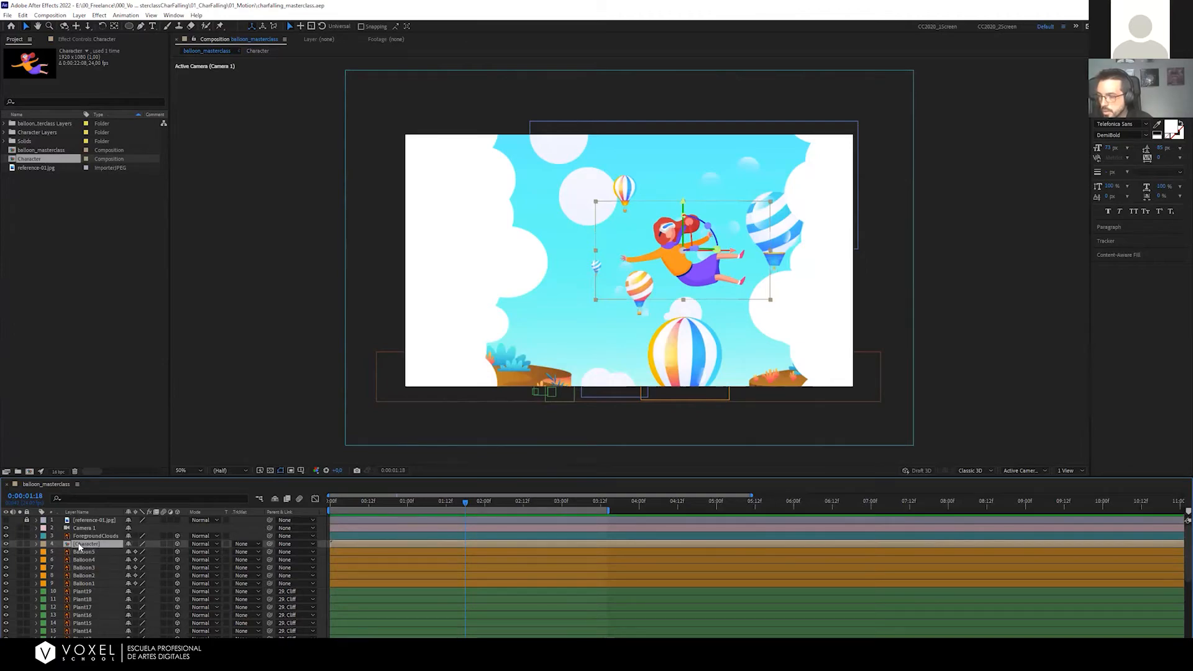
double_click(79, 545)
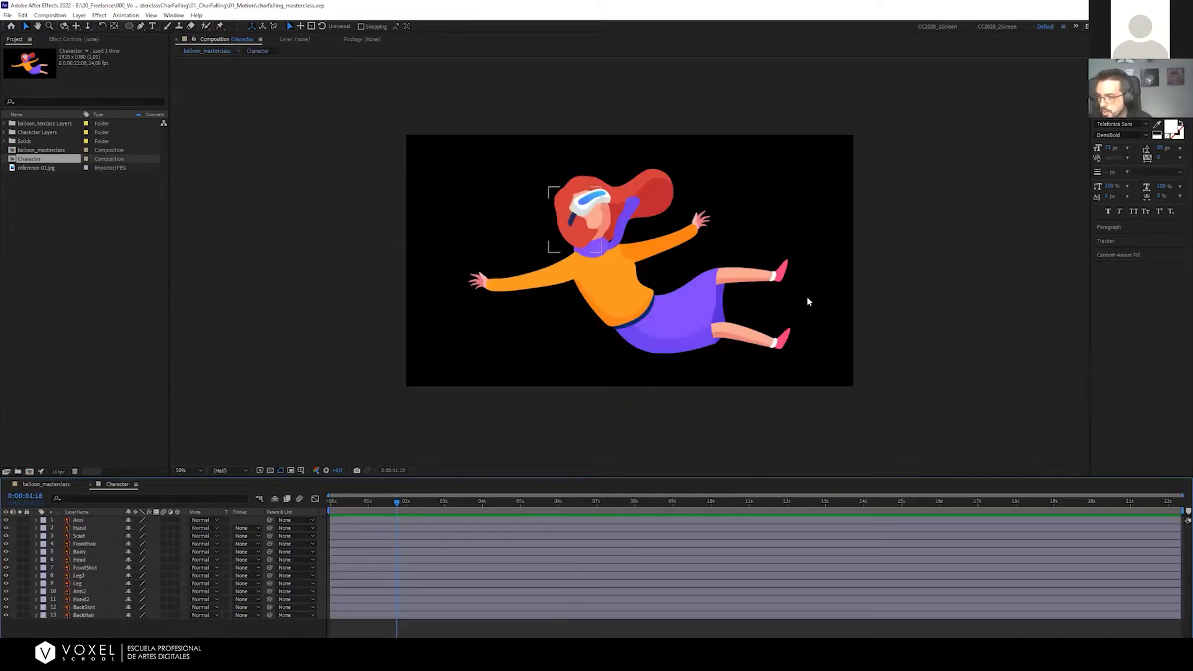
left_click_drag(521, 283, 459, 288)
key("ctrl+z")
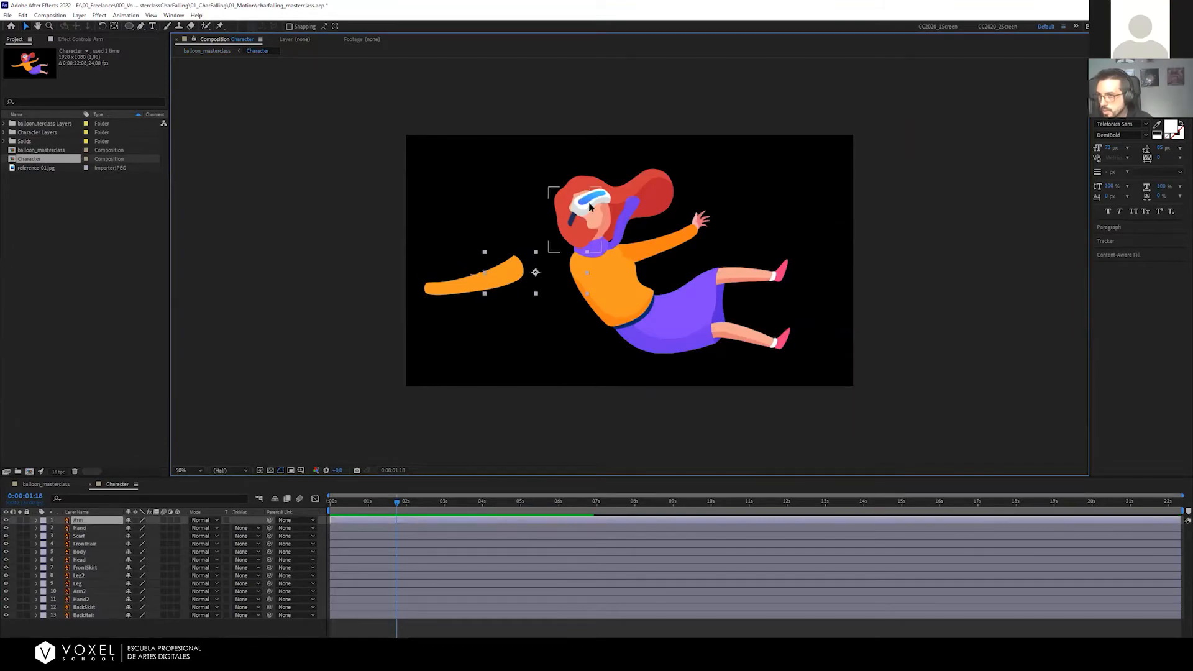
left_click(517, 330)
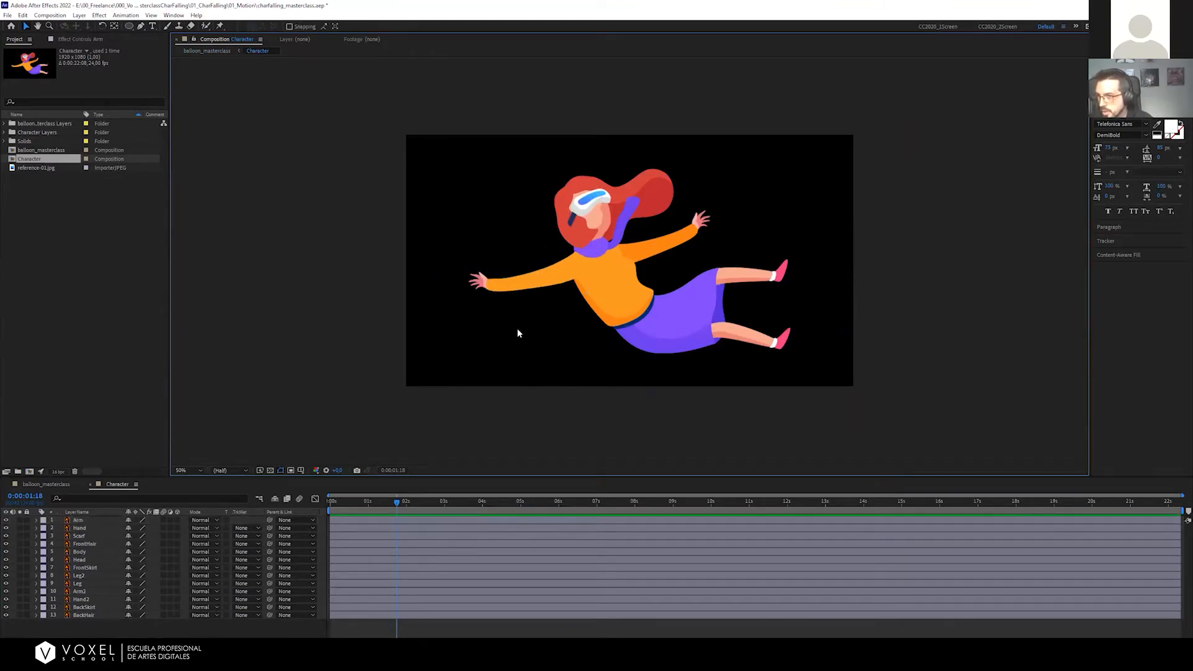
Try moving the lower leg, body and Hand2 layers separately, undoing each move, and return to the balloon_masterclass composition
left_click_drag(739, 339, 797, 356)
key("ctrl+z")
left_click_drag(612, 289, 569, 336)
key("ctrl+z")
left_click(700, 220)
left_click_drag(700, 221, 737, 218)
key("ctrl+z")
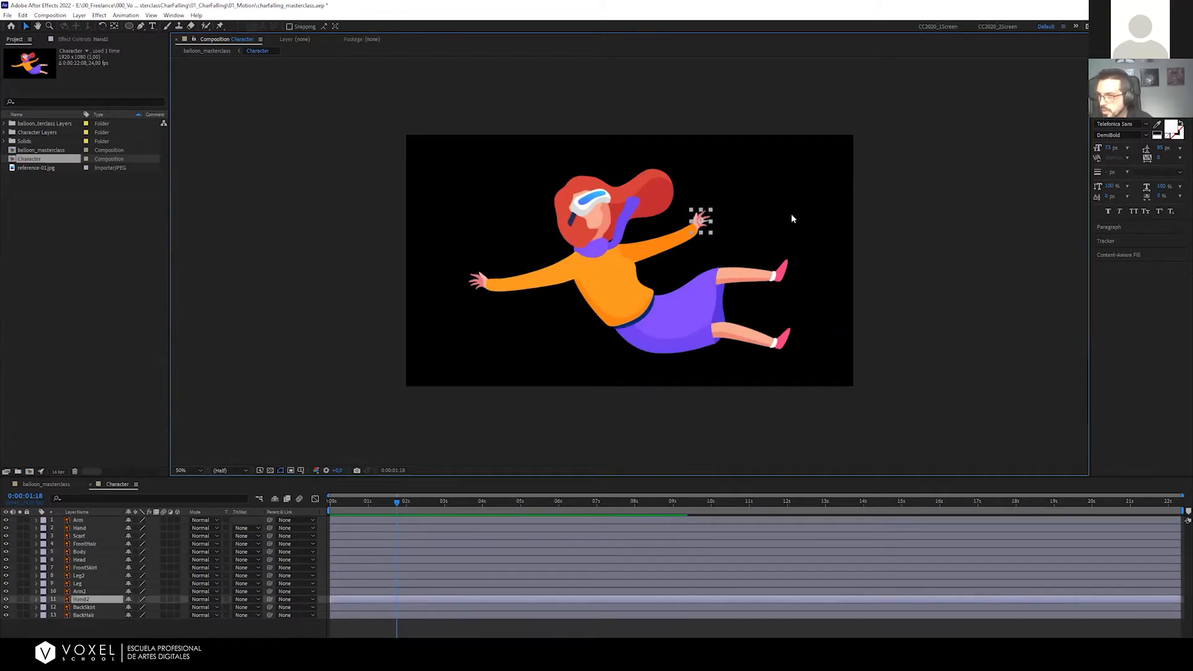
left_click(791, 221)
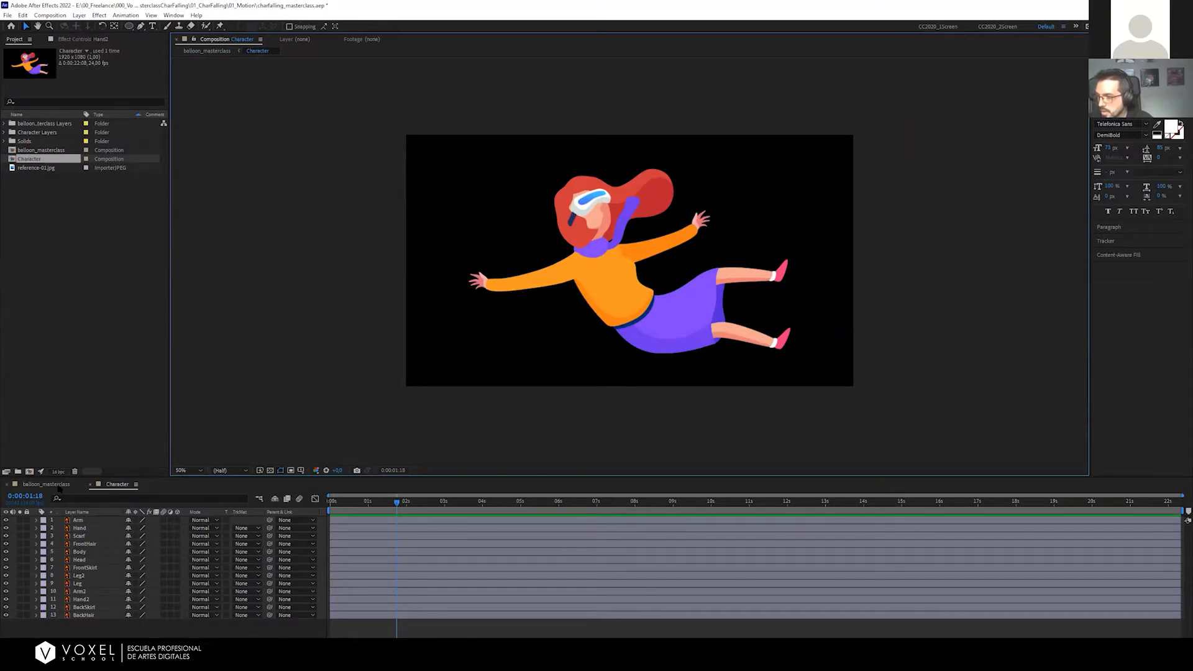
left_click(58, 485)
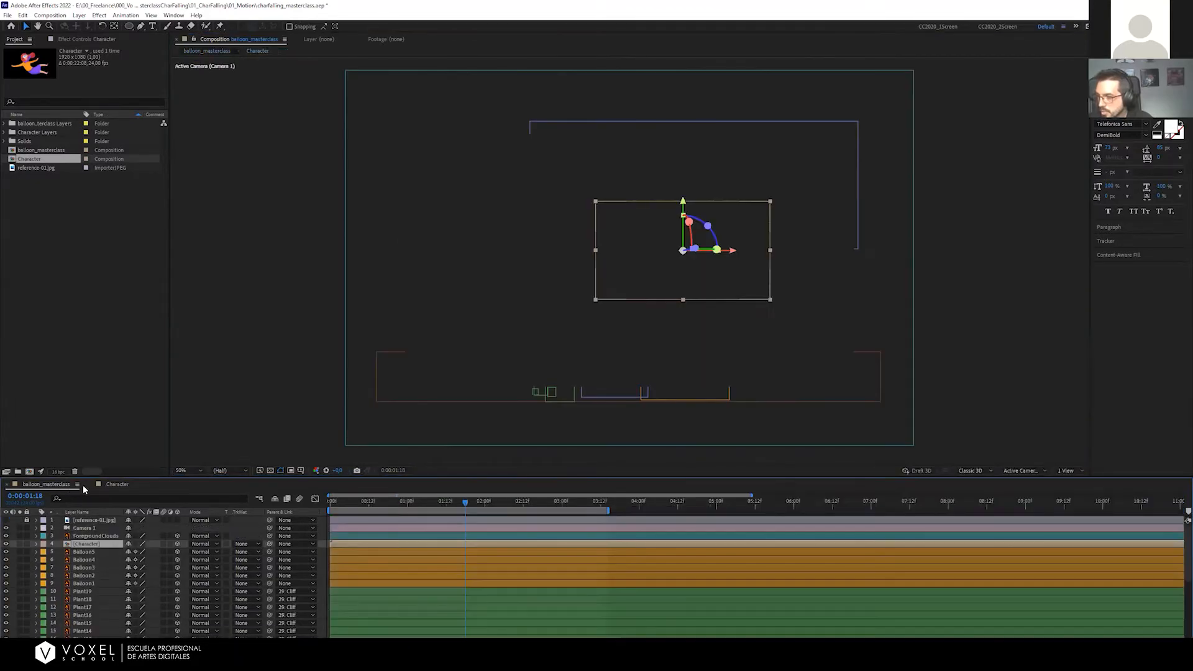
left_click(240, 412)
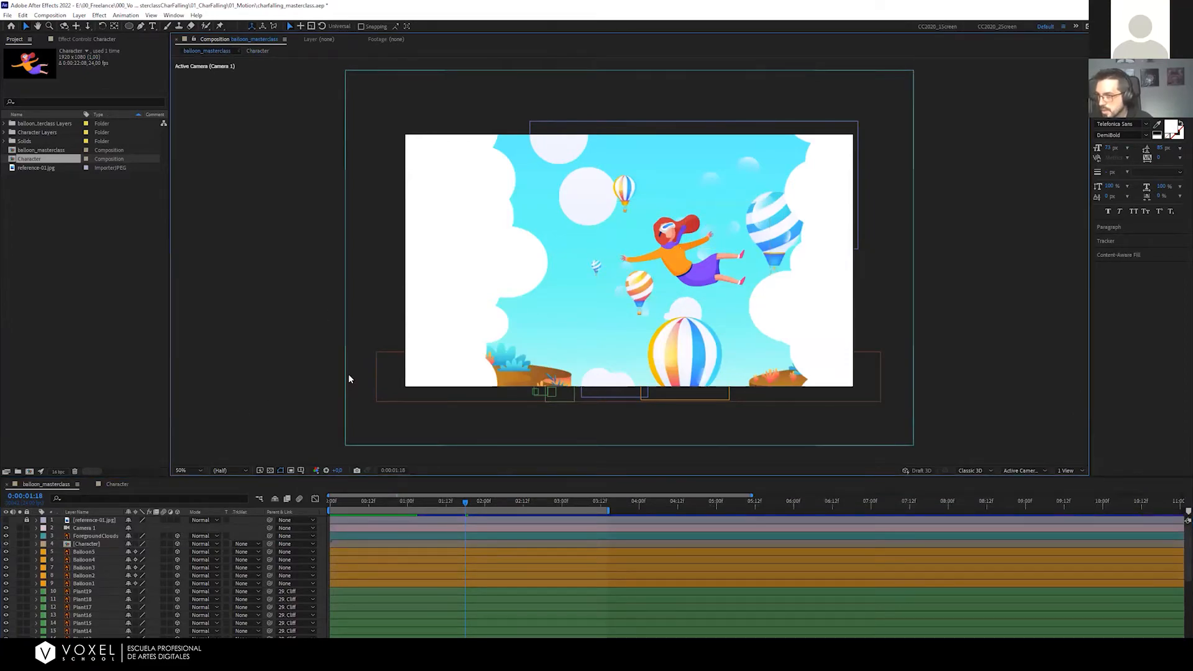
left_click(114, 485)
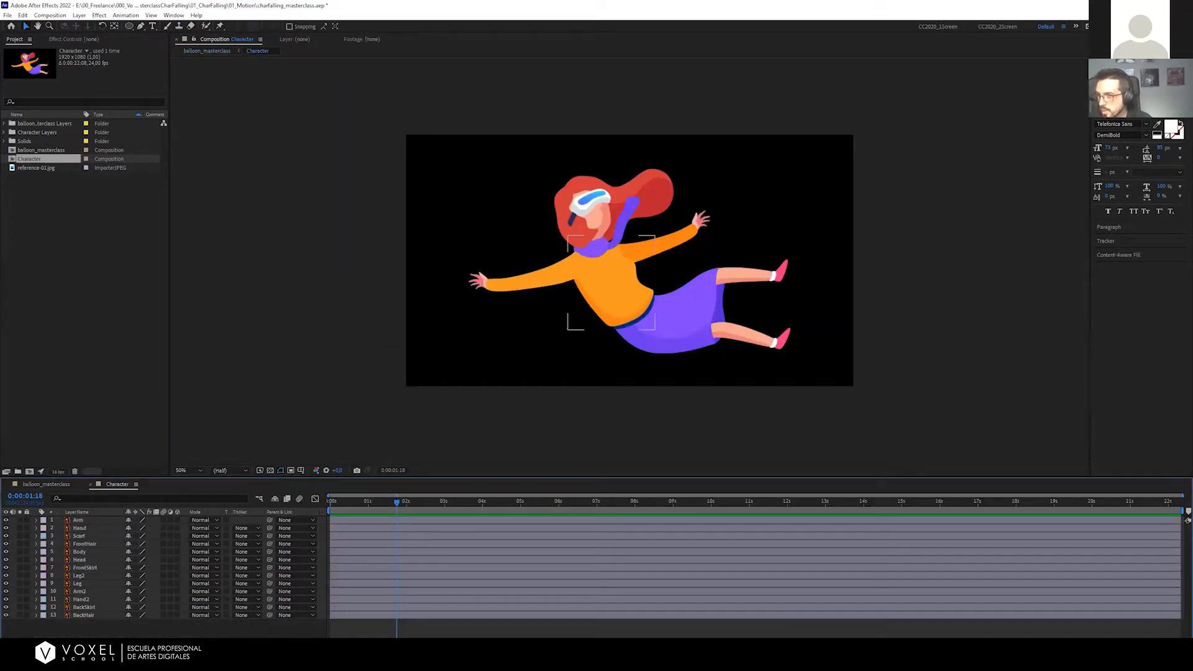
left_click(54, 485)
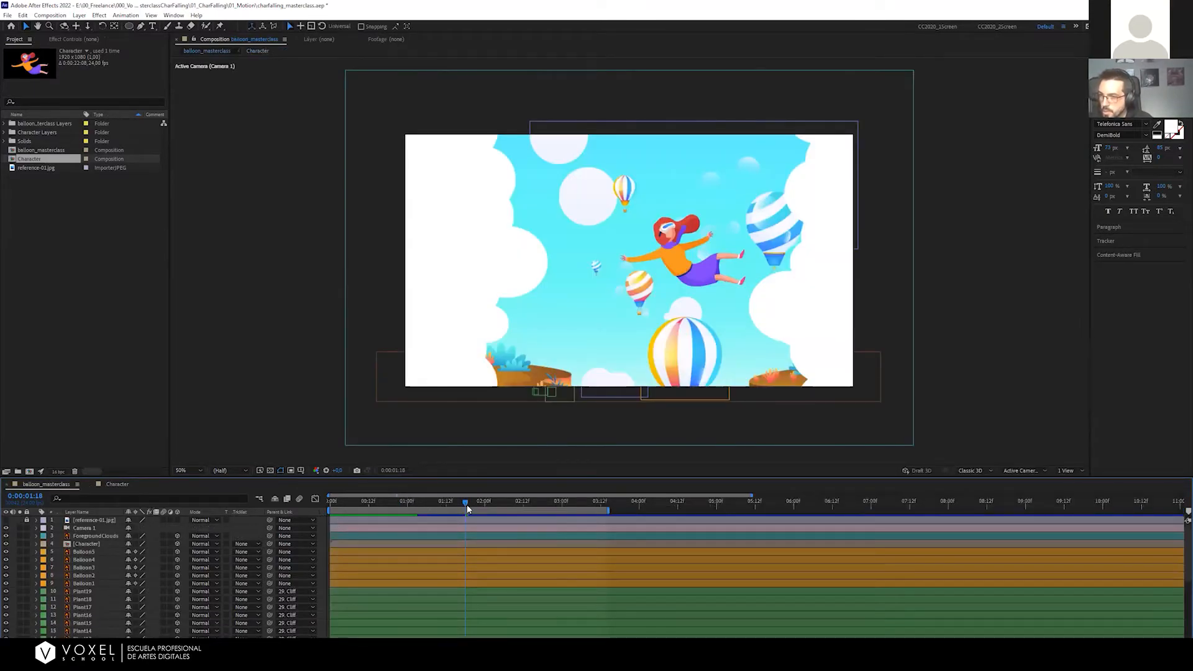
Set a first Position keyframe on the nested Character layer at 0:00:02:04 in balloon_masterclass
left_click_drag(467, 504, 497, 502)
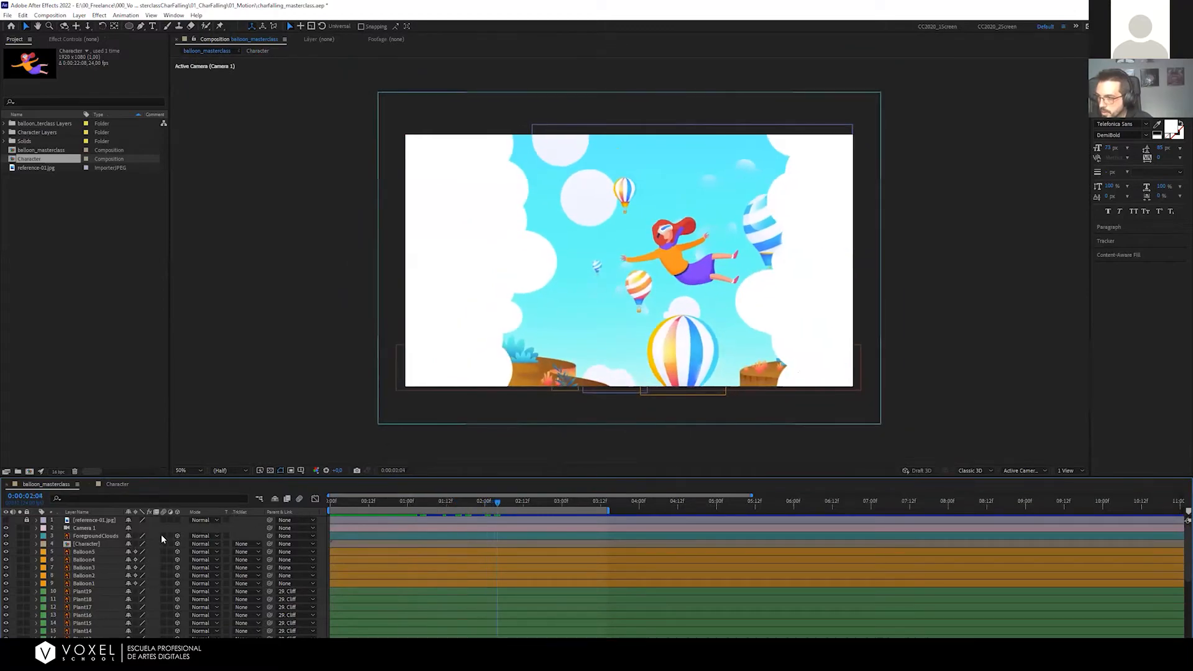
left_click(88, 544)
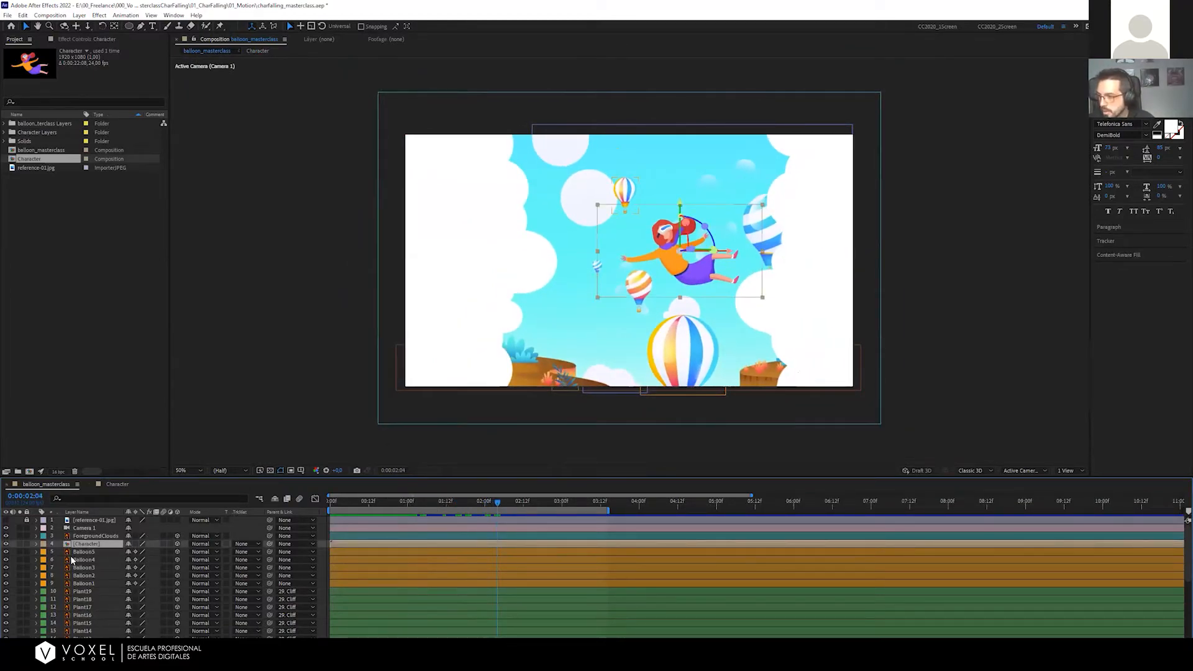
key("p")
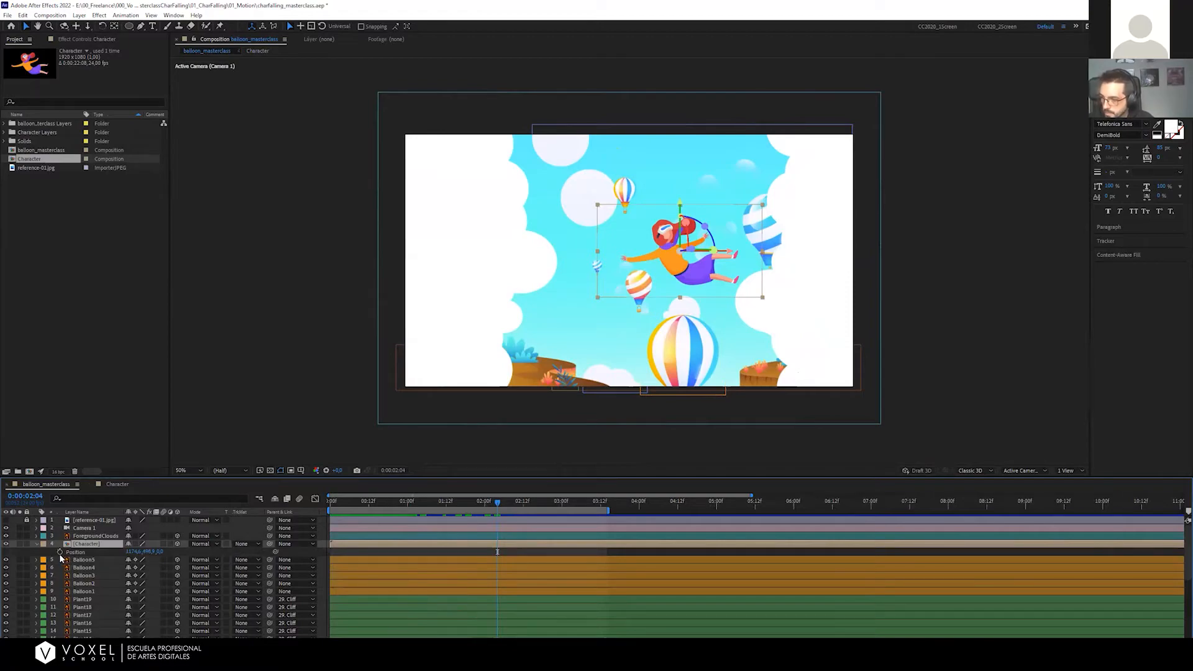
left_click(59, 552)
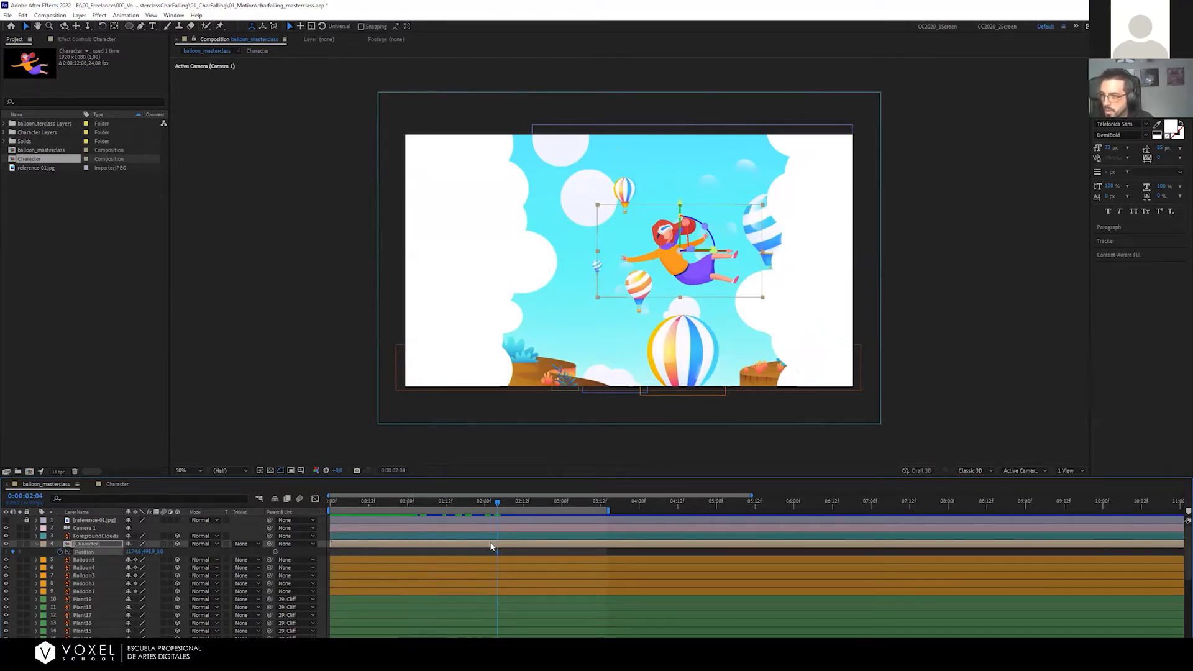
mouse_move(498, 551)
left_mouse_down()
mouse_move(529, 556)
mouse_move(501, 553)
left_mouse_up()
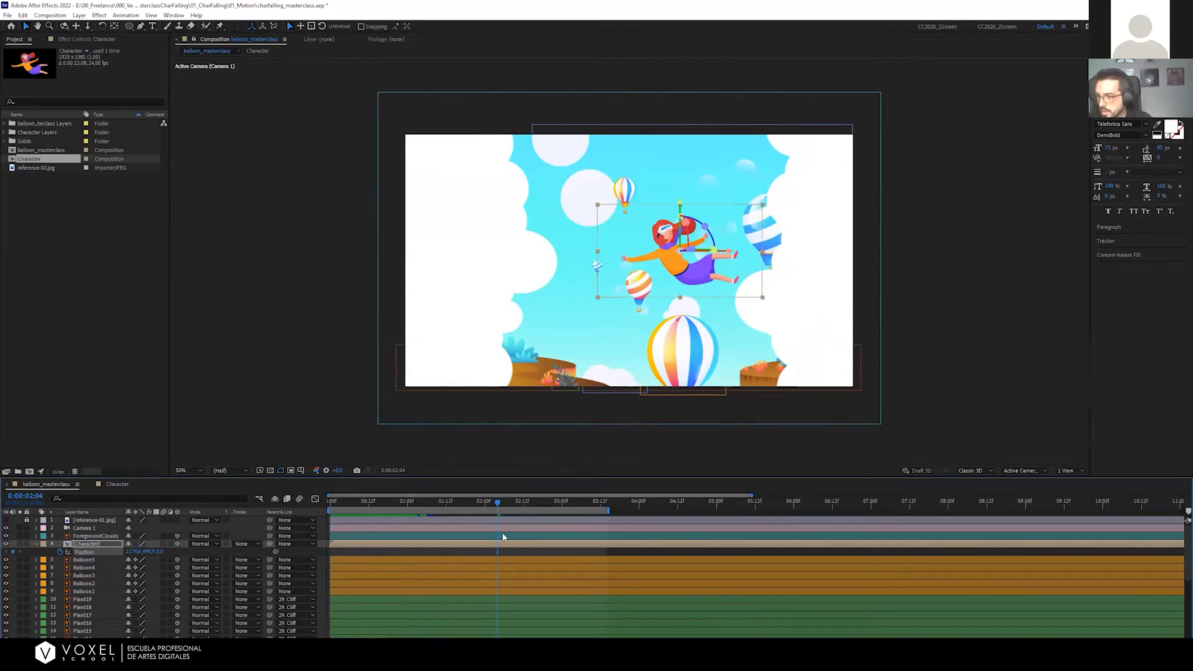
Lower the character at 0:00:02:22 to create a second Position keyframe, and preview the falling movement
left_click_drag(515, 502, 554, 501)
left_click_drag(679, 272, 679, 294)
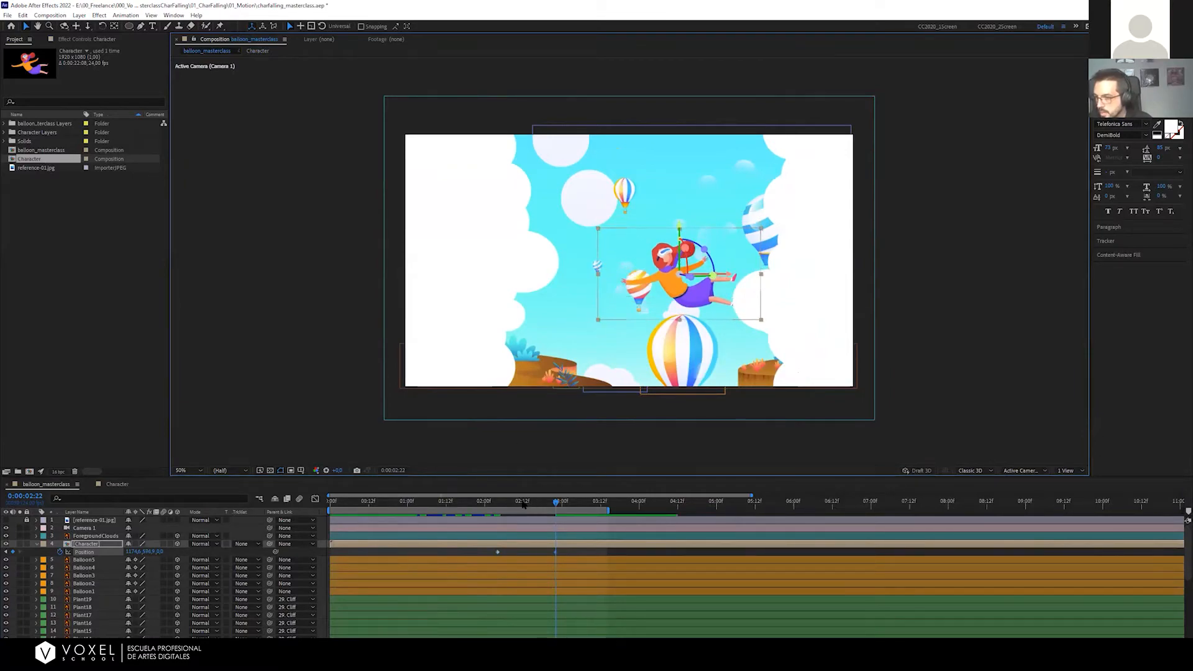
left_click(484, 505)
key("space")
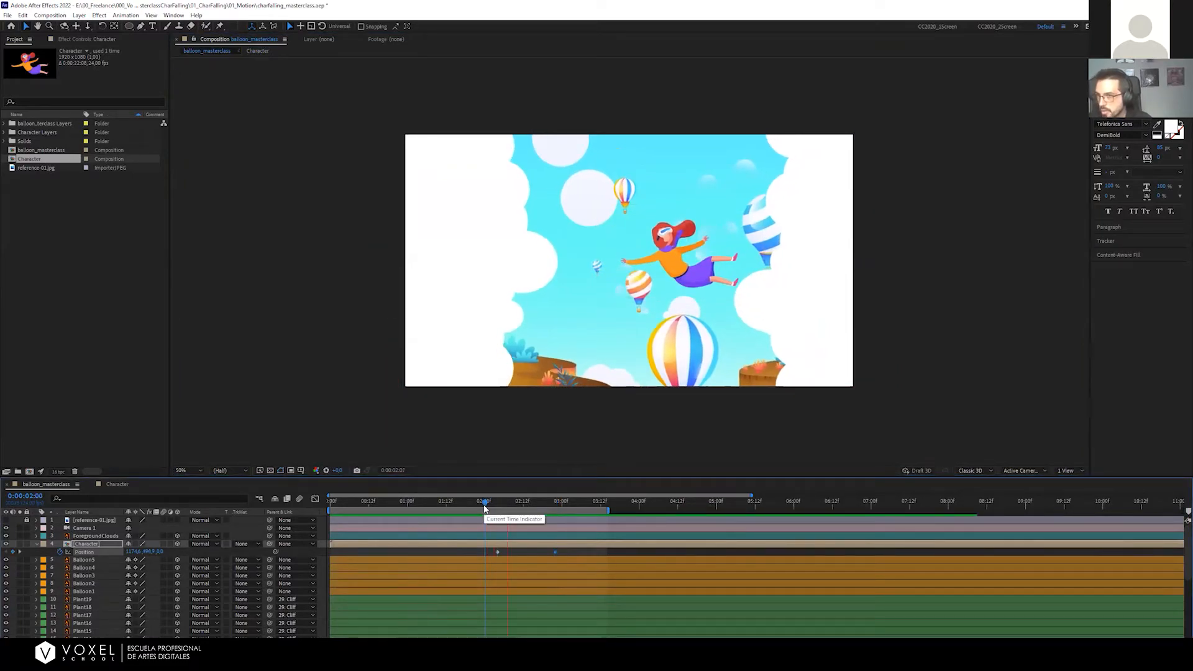
key("space")
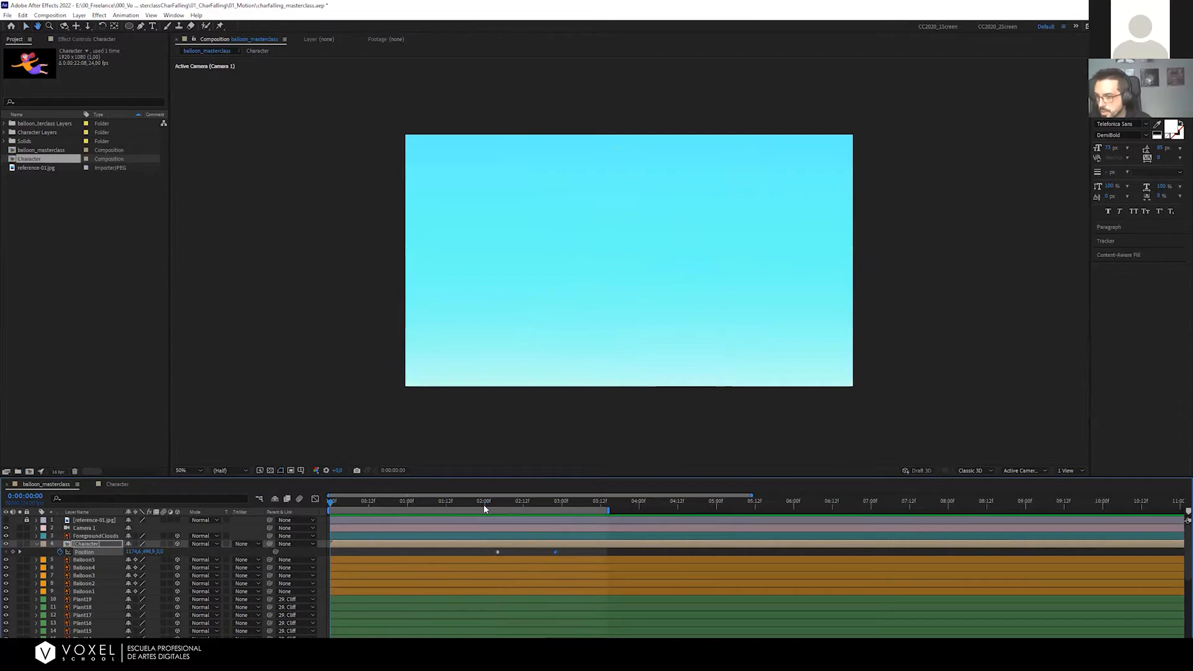
key("space")
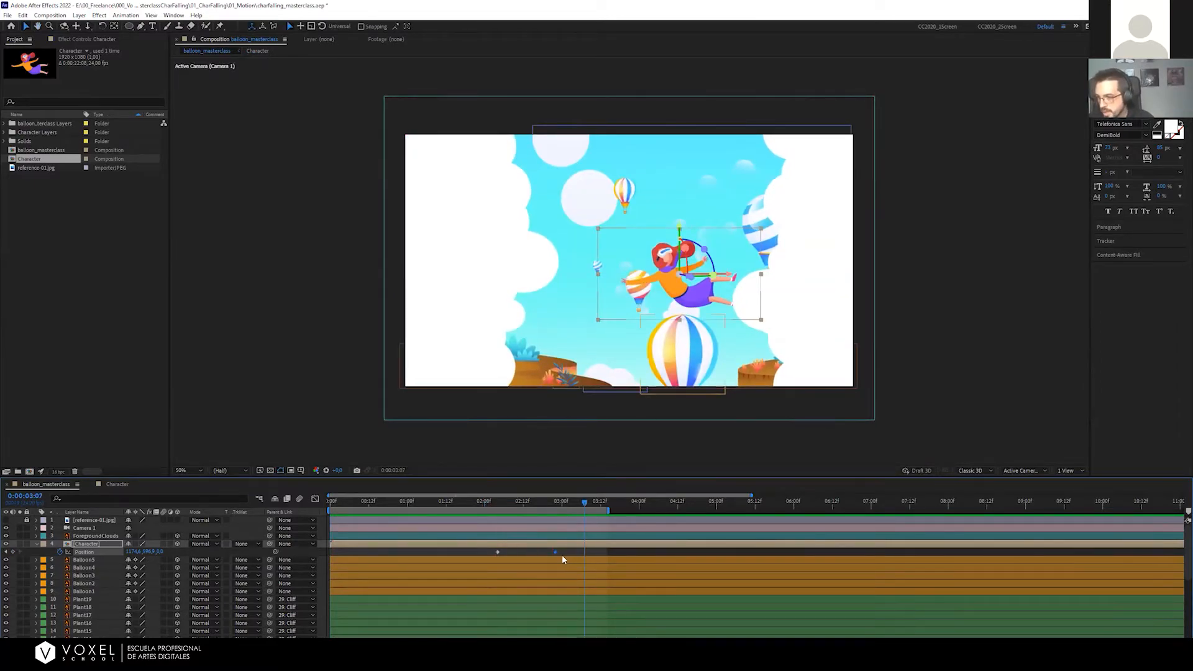
Spread the Character layer's Position keyframes from 0:00:00:00 to just past the work area's end and preview the slower fall
mouse_move(555, 553)
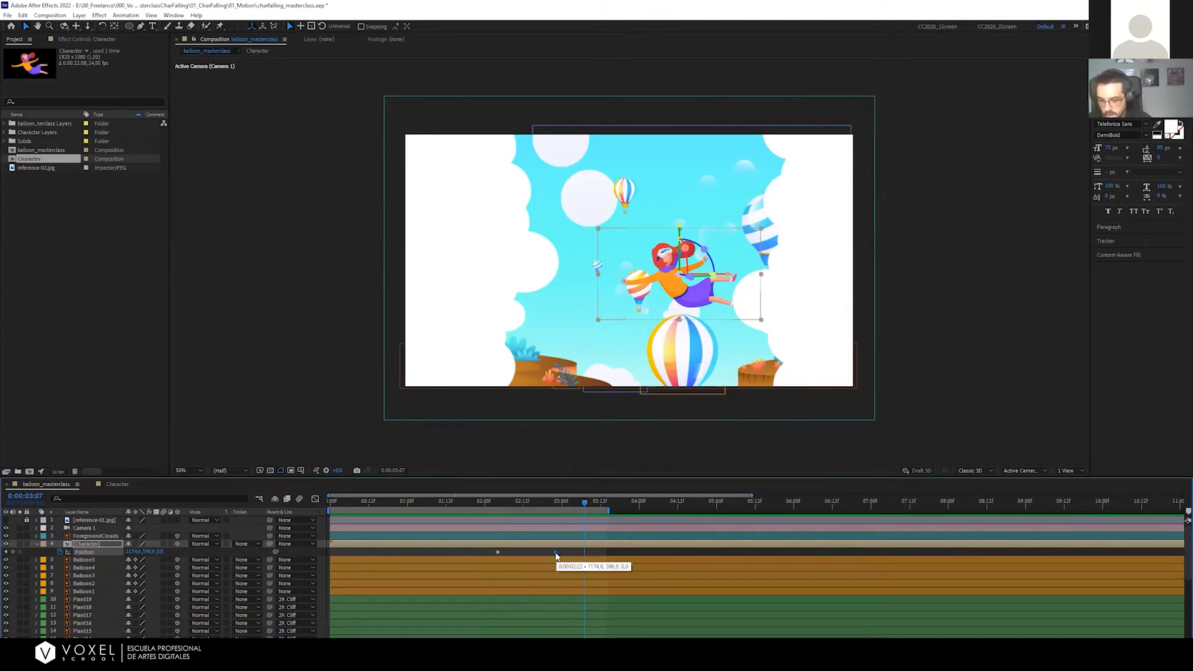
left_click_drag(555, 552, 612, 552)
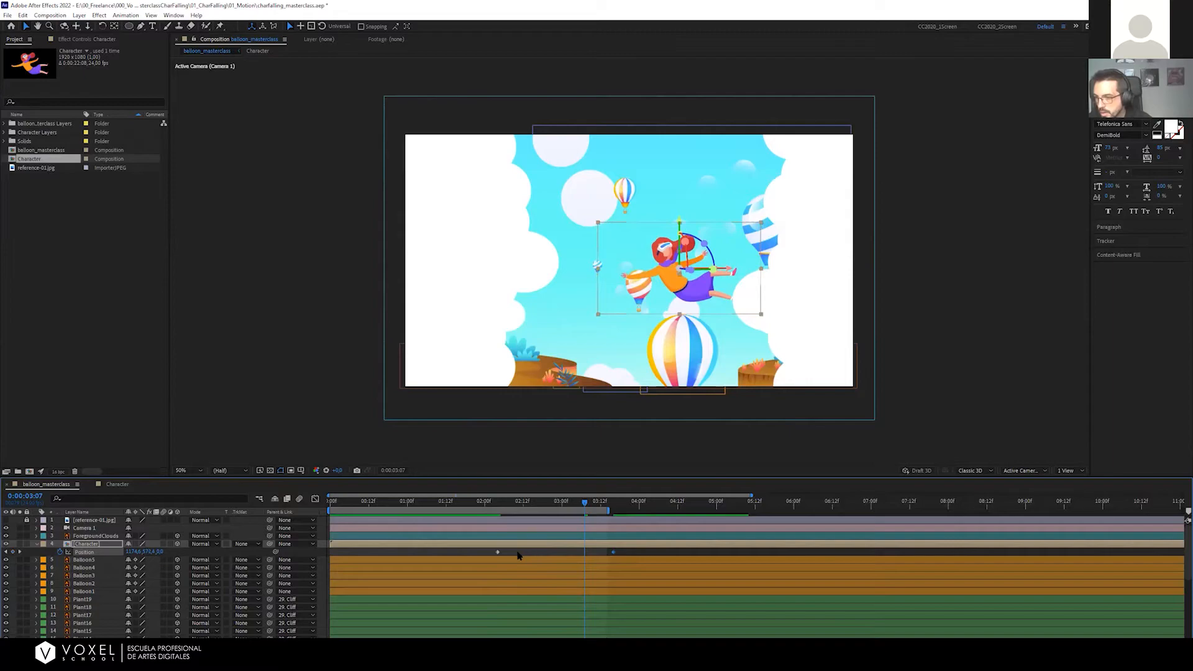
left_click_drag(497, 552, 335, 552)
left_click_drag(341, 505, 310, 505)
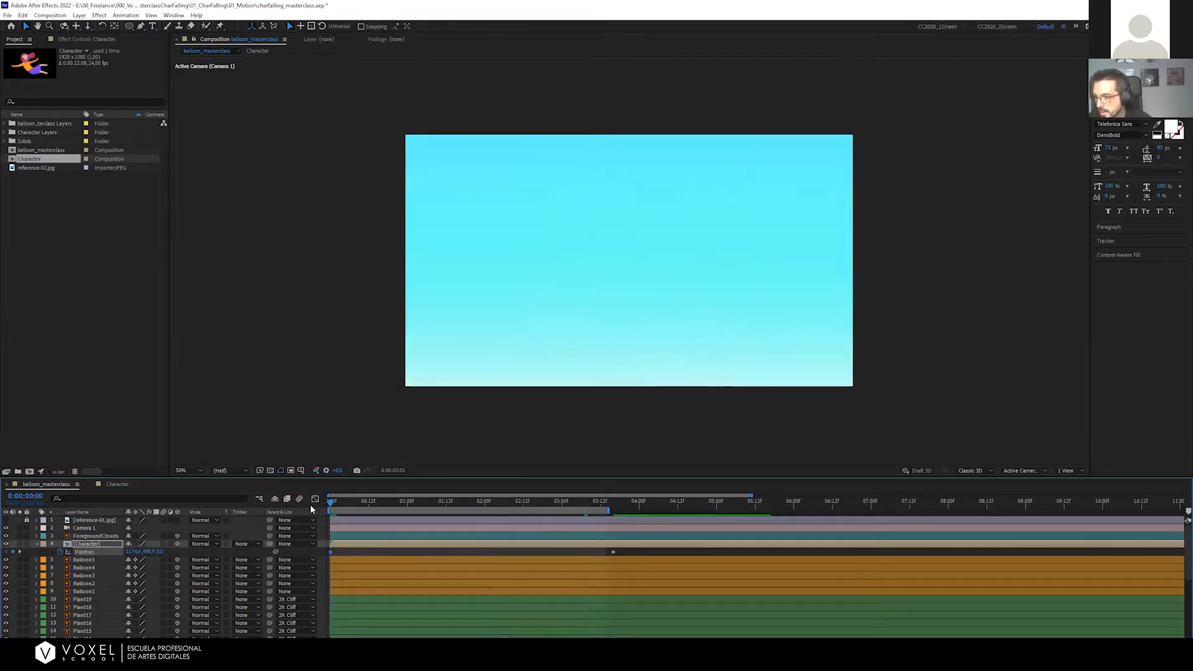
key("space")
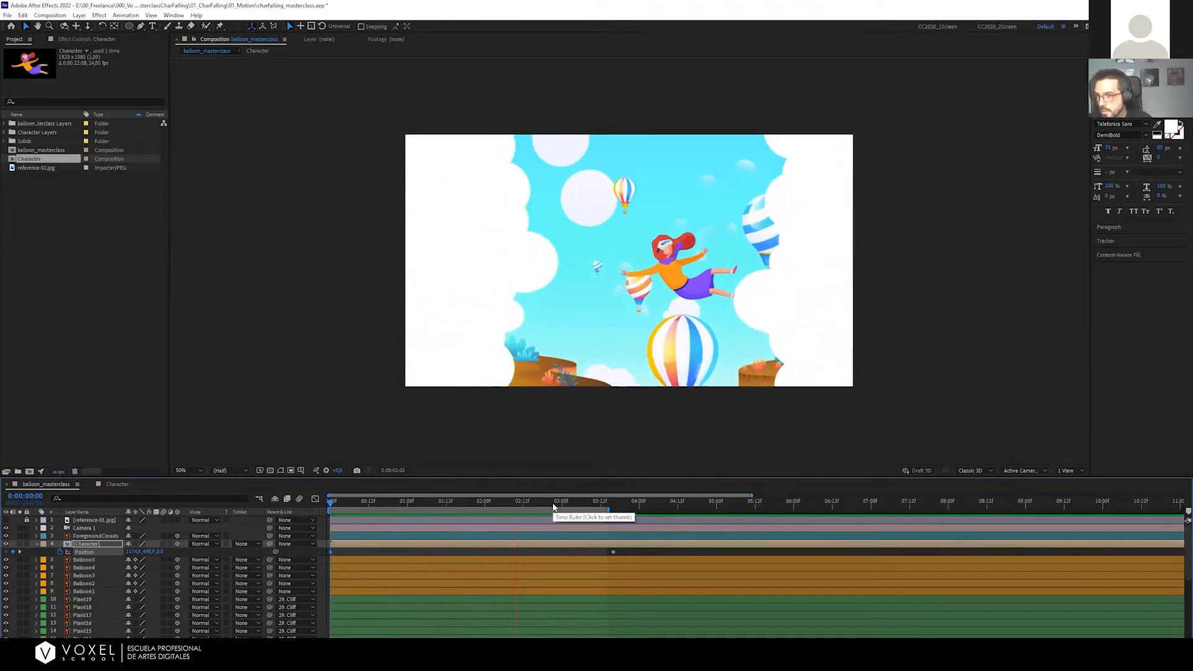
key("space")
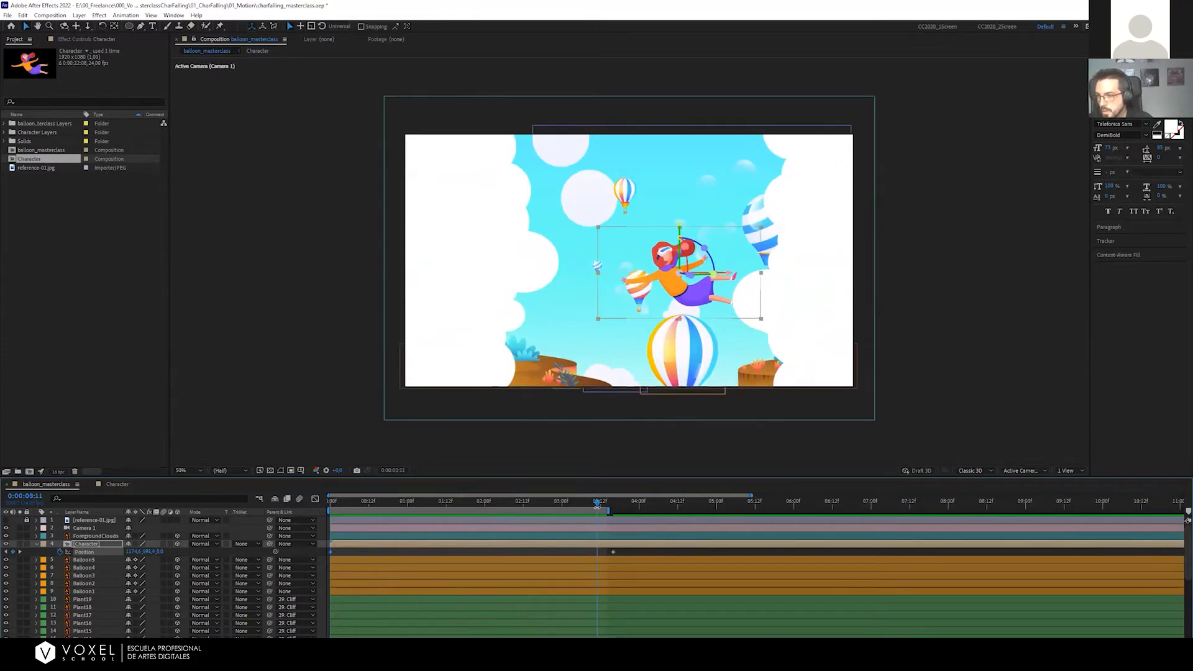
Extend the work area's end to just before the Character layer's last Position keyframe and preview the animation
left_click(590, 528)
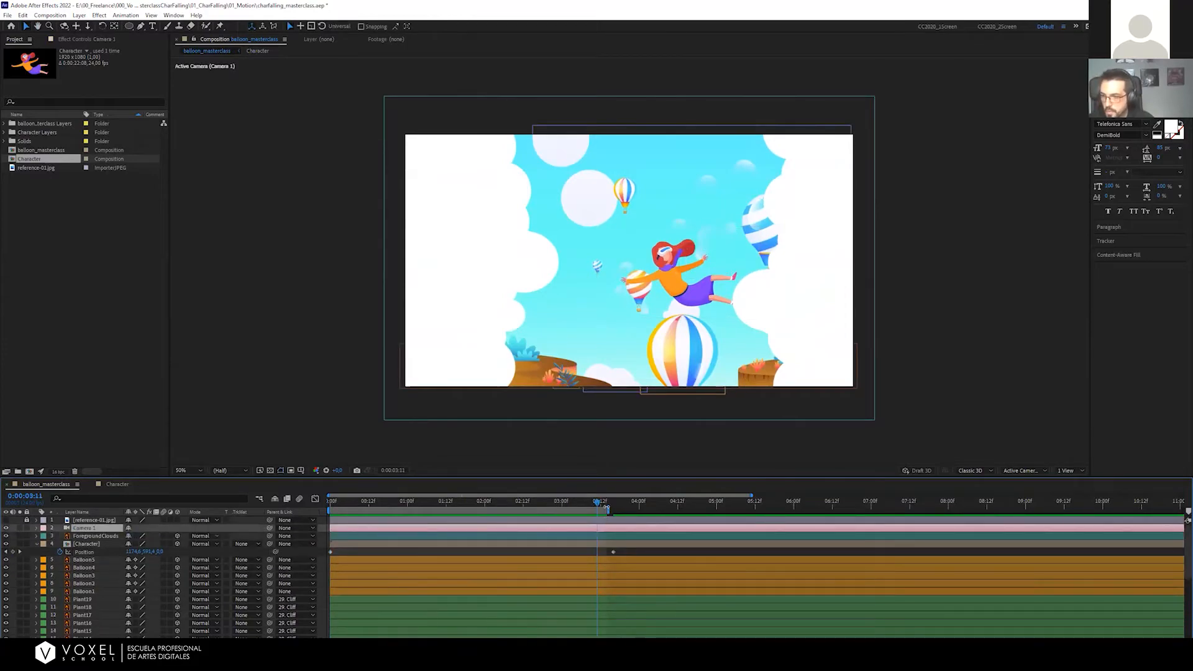
left_click(608, 505)
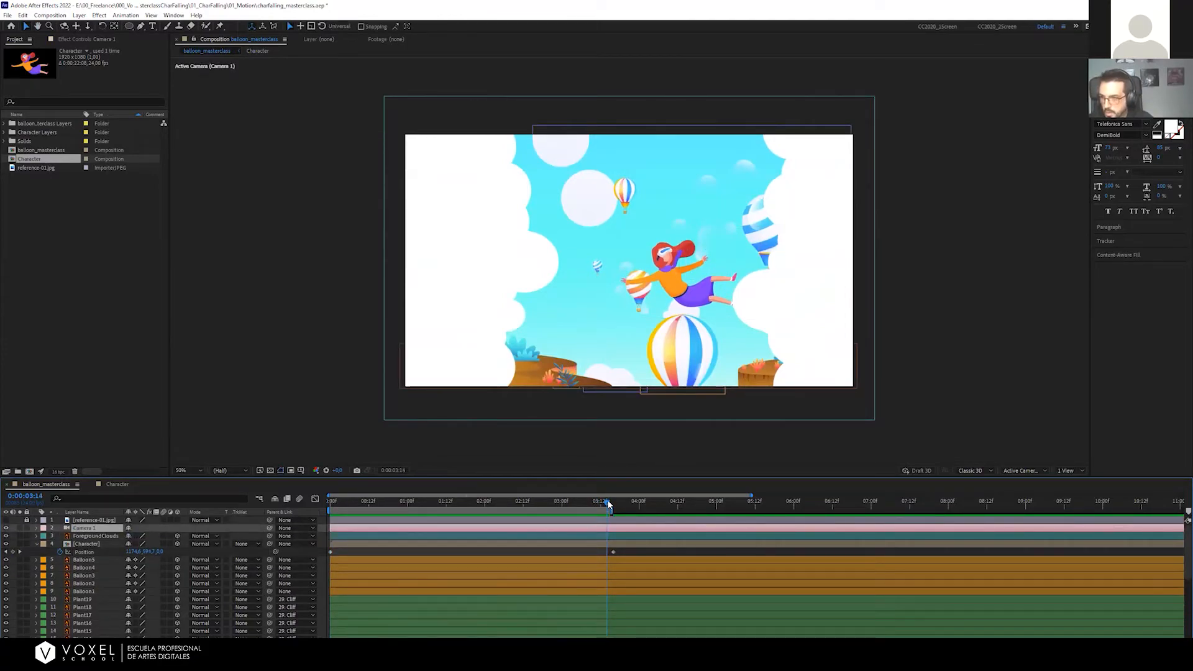
key("n")
key("space")
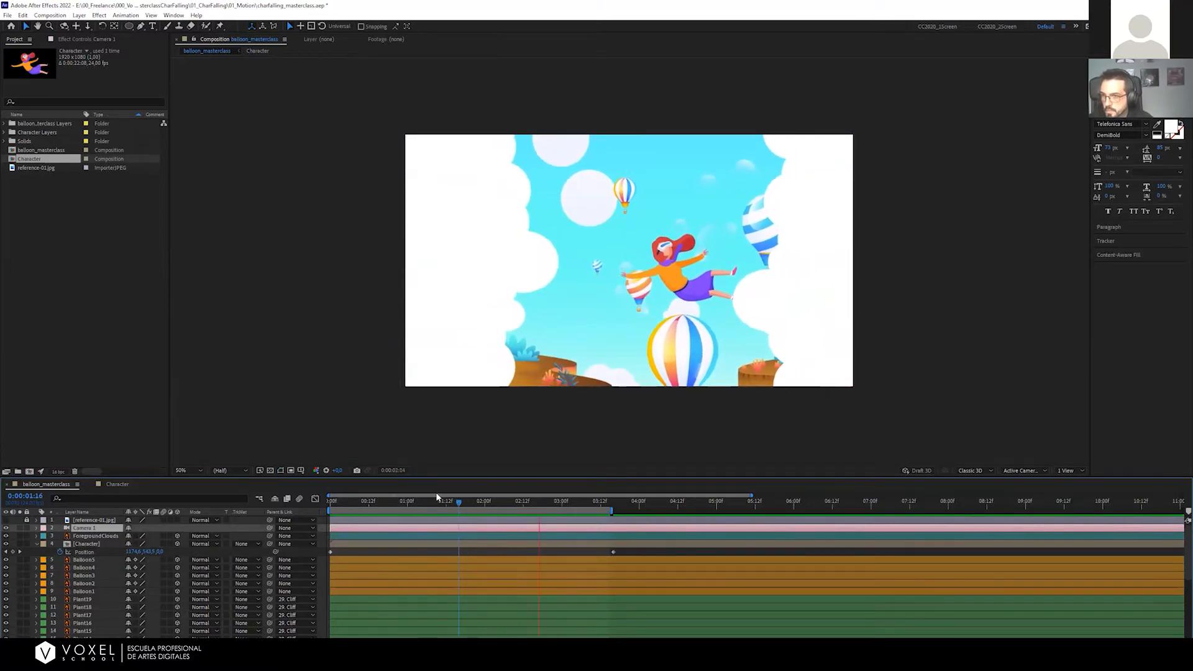
key("space")
Collapse the Character layer's properties, save the project, and open the nested Character composition
left_click(487, 549)
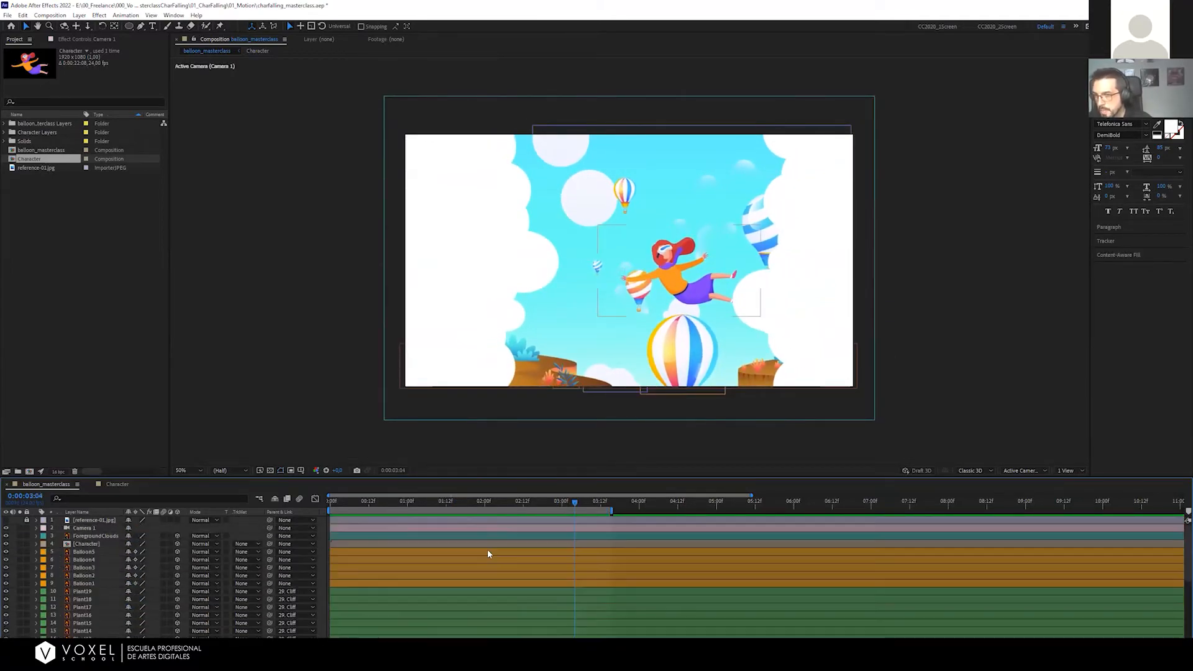
left_click(483, 541)
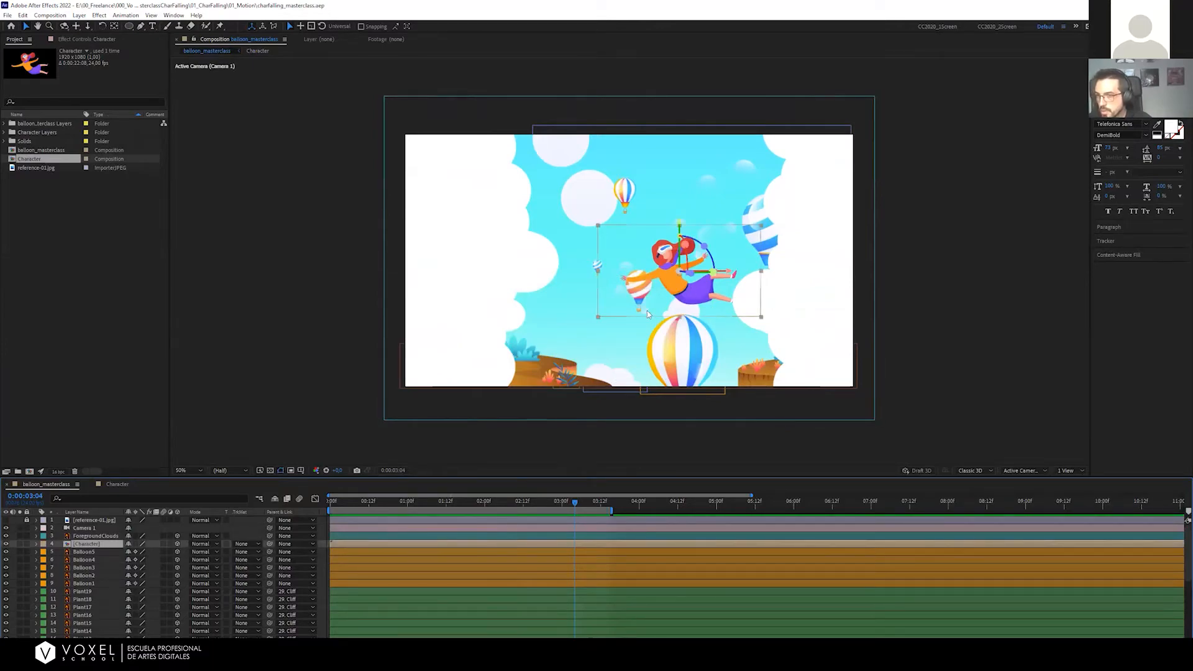
left_click(598, 499)
double_click(598, 544)
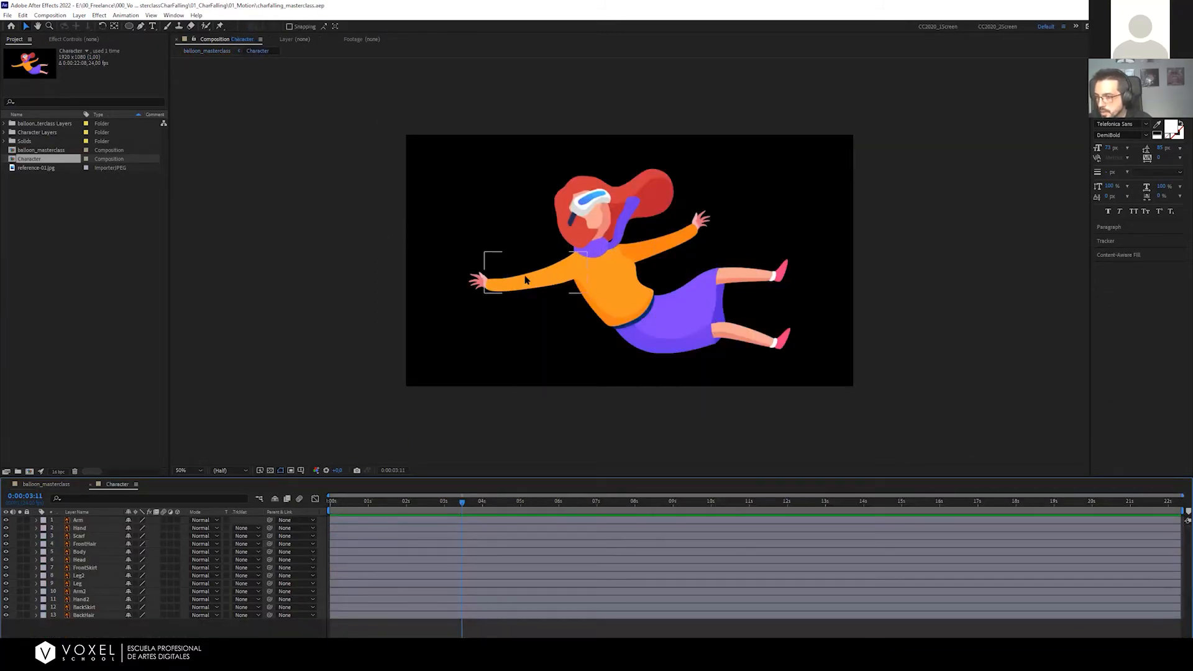
Try rotating the Hand layer around its centred anchor point, and undo the rotation
left_click(475, 284)
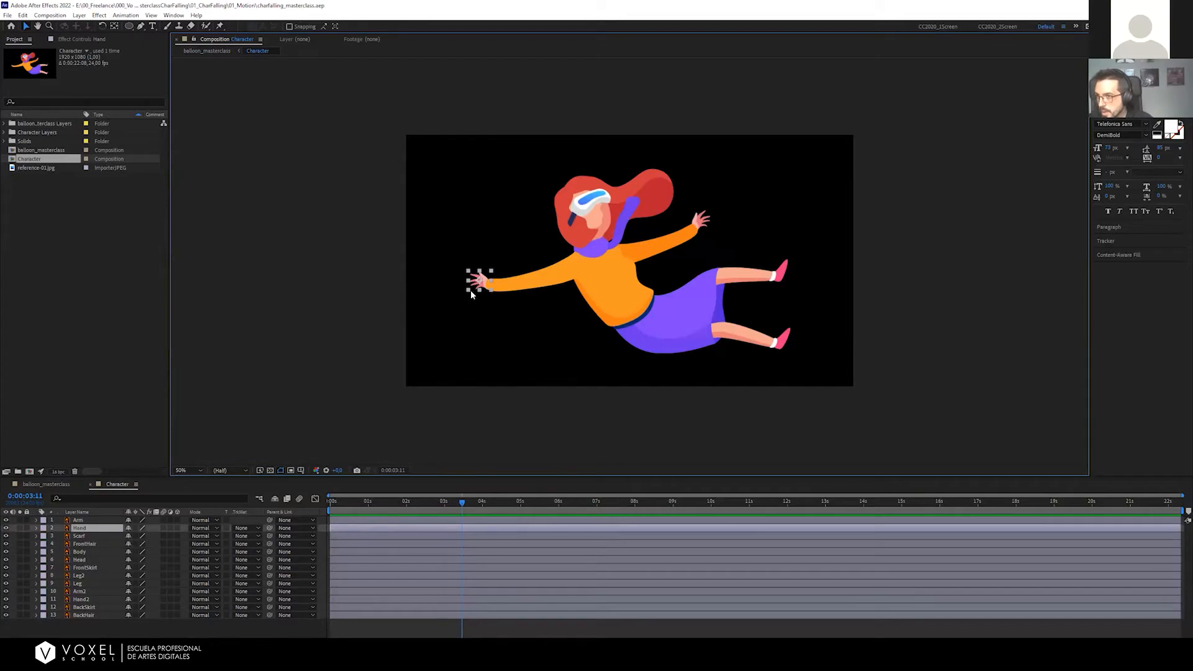
scroll(471, 290, "up", 1)
left_click_drag(464, 296, 685, 296)
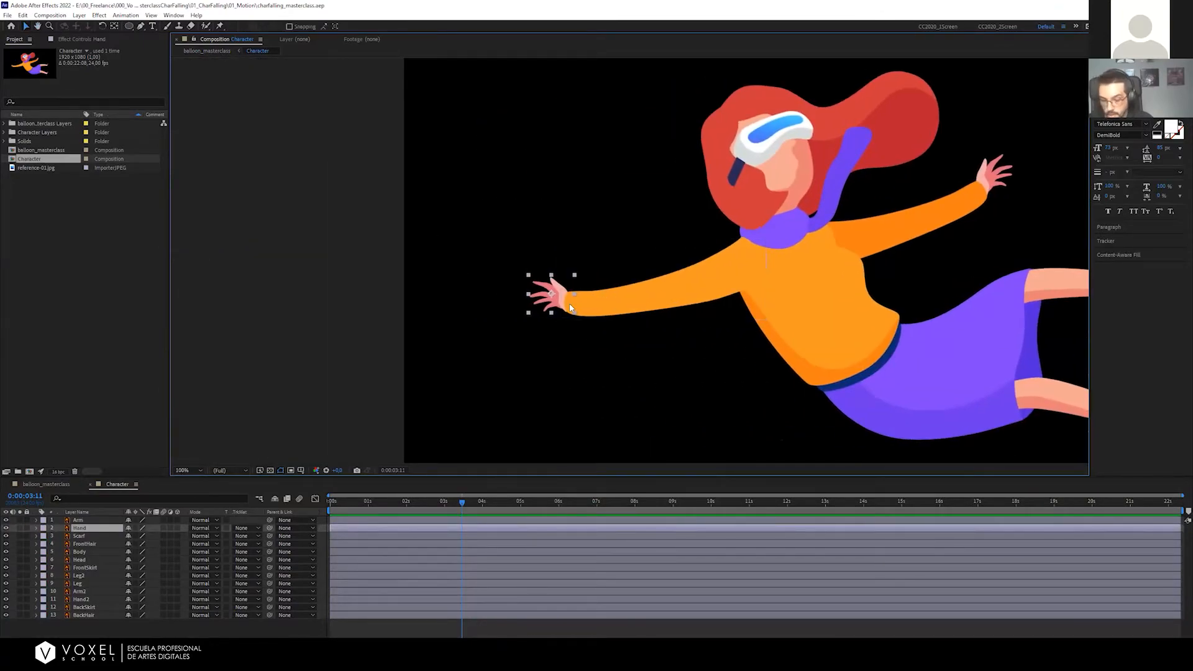
scroll(552, 296, "up", 2)
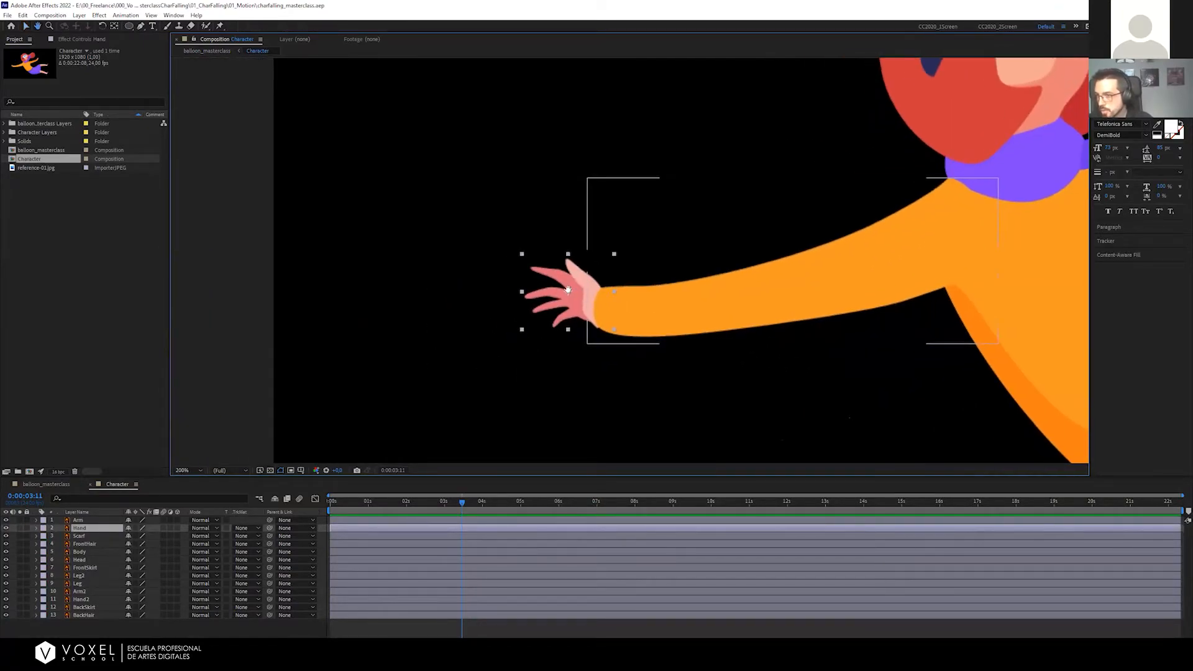
left_click(36, 528)
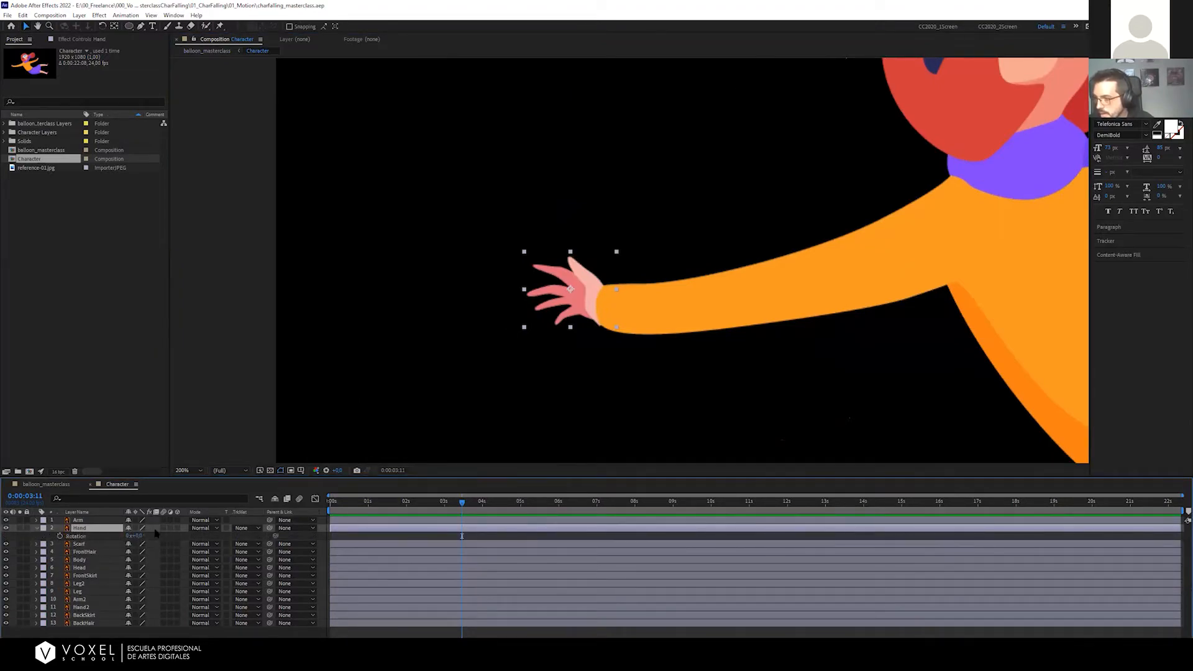
left_click_drag(135, 536, 204, 538)
key("ctrl+z")
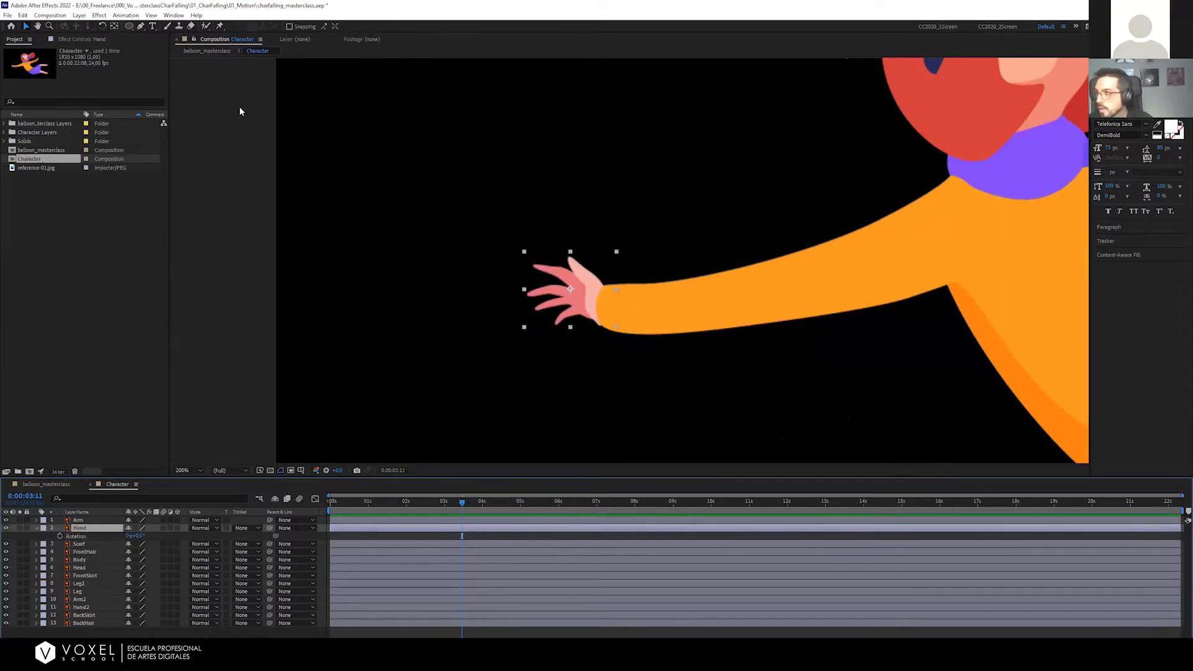
Move the Hand layer's anchor point to the wrist and rotate the hand downward around it
left_click(114, 27)
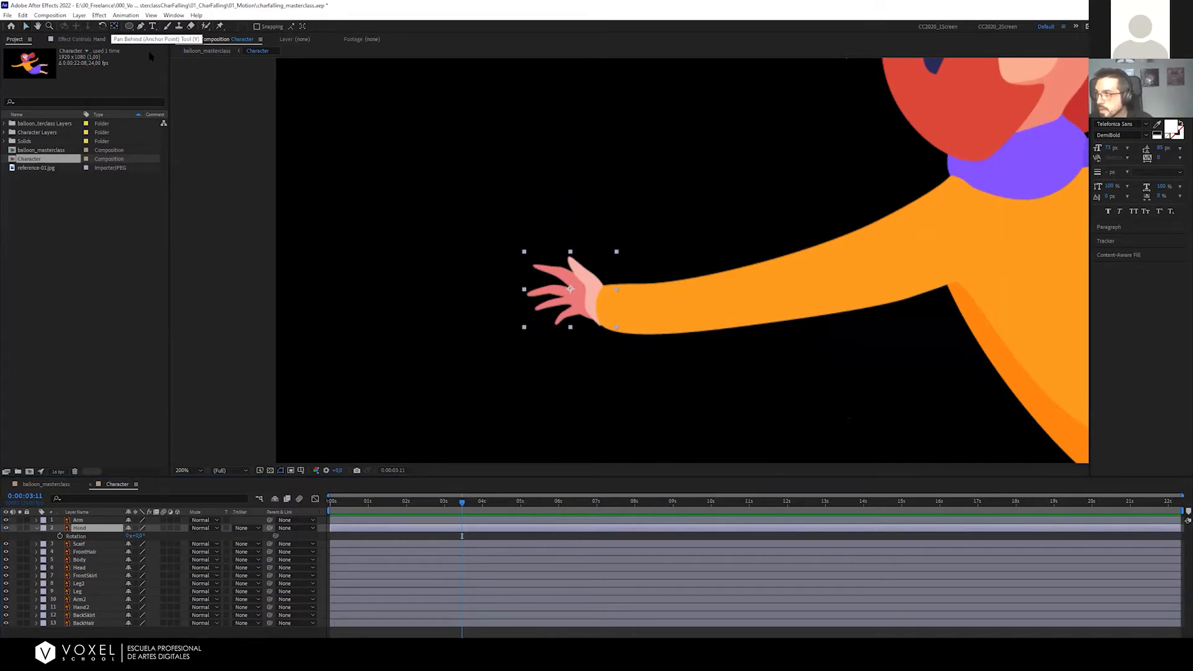
left_click(572, 293)
left_click_drag(573, 292, 600, 308)
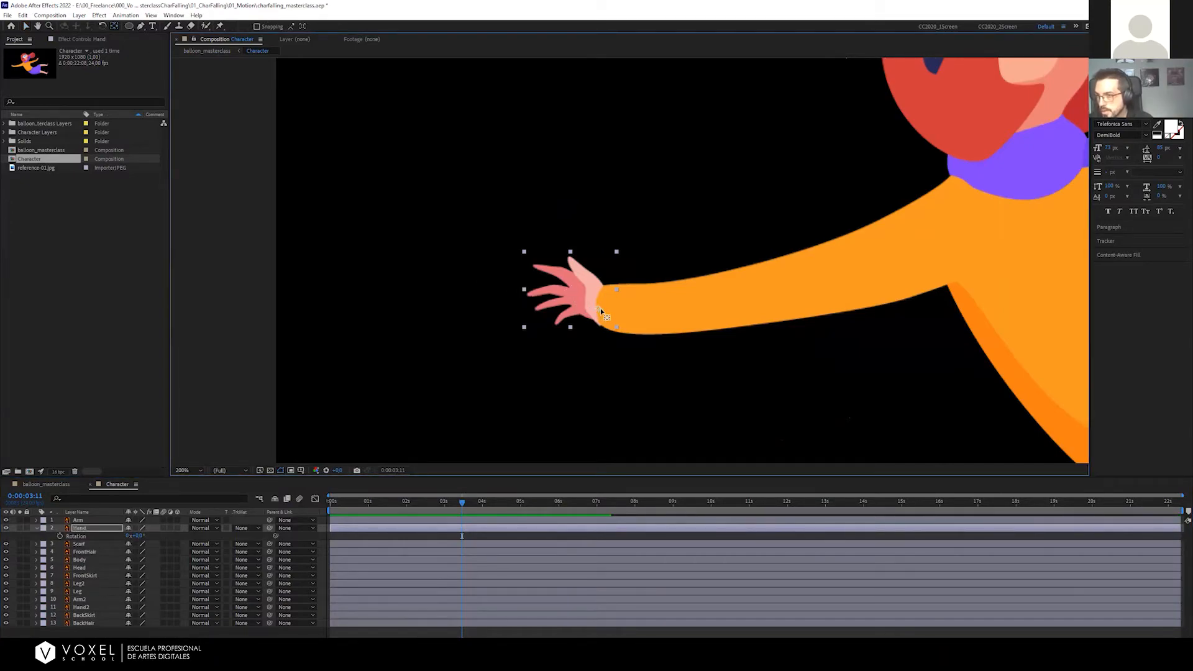
key("w")
left_click_drag(590, 261, 533, 375)
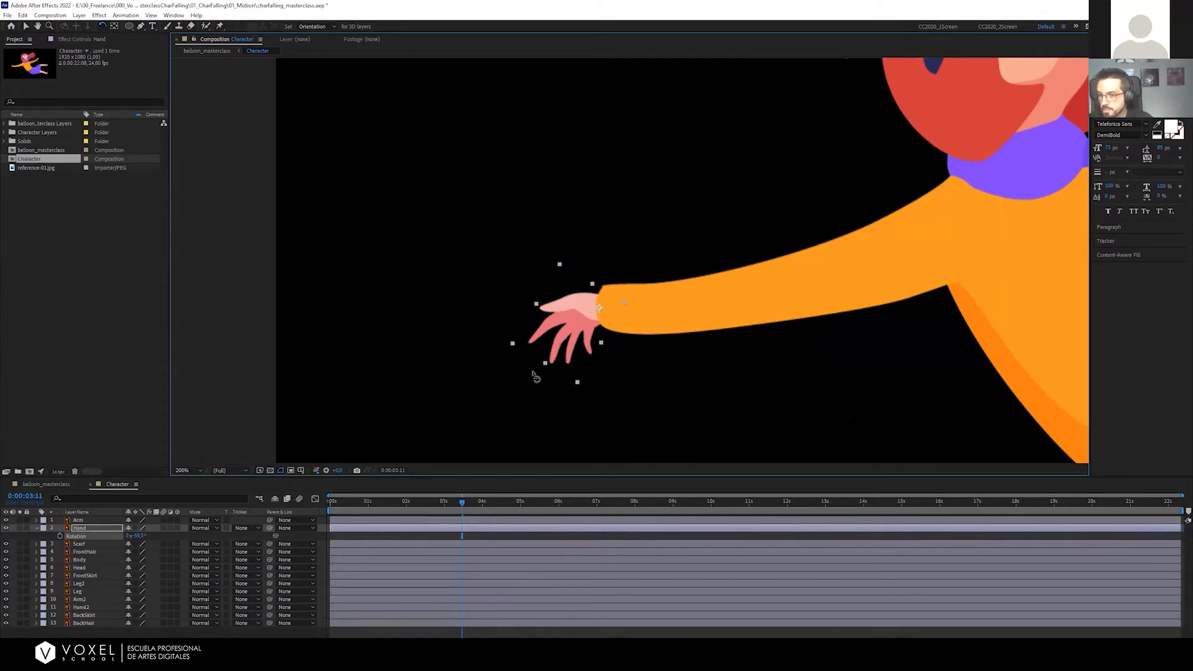
Move the Hand2 layer's anchor point to its wrist, test the rotation around it, and undo only that rotation
key("v")
scroll(646, 330, "down", 1)
left_click_drag(751, 306, 535, 309)
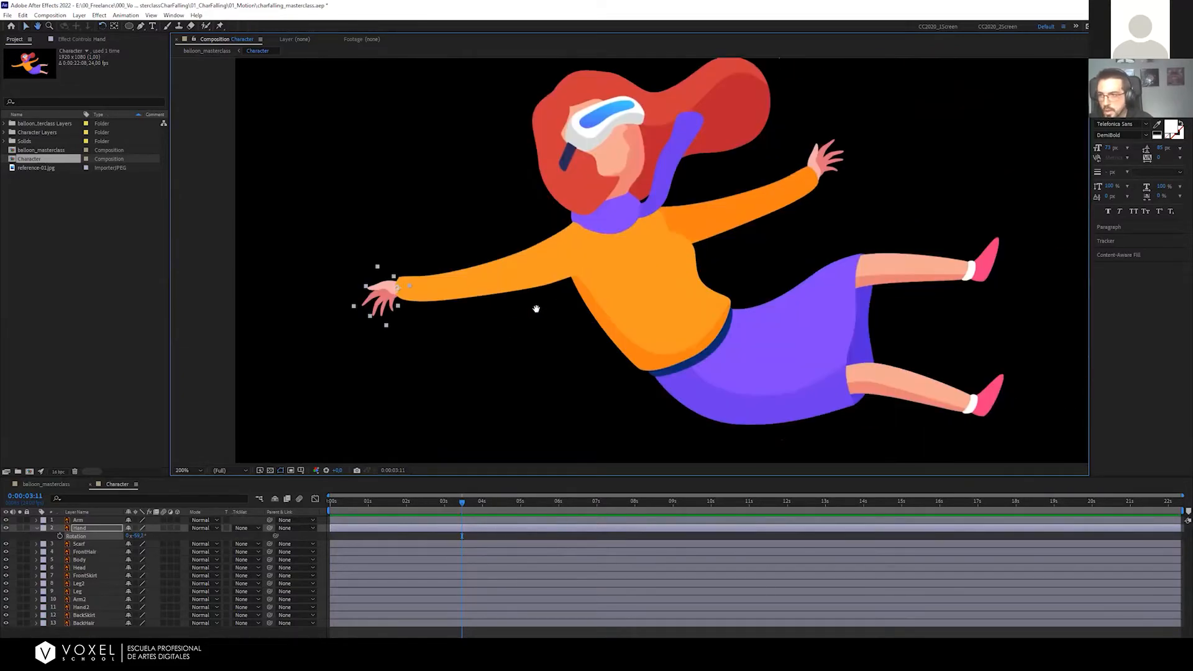
left_click(809, 164)
scroll(814, 174, "up", 2)
key("w")
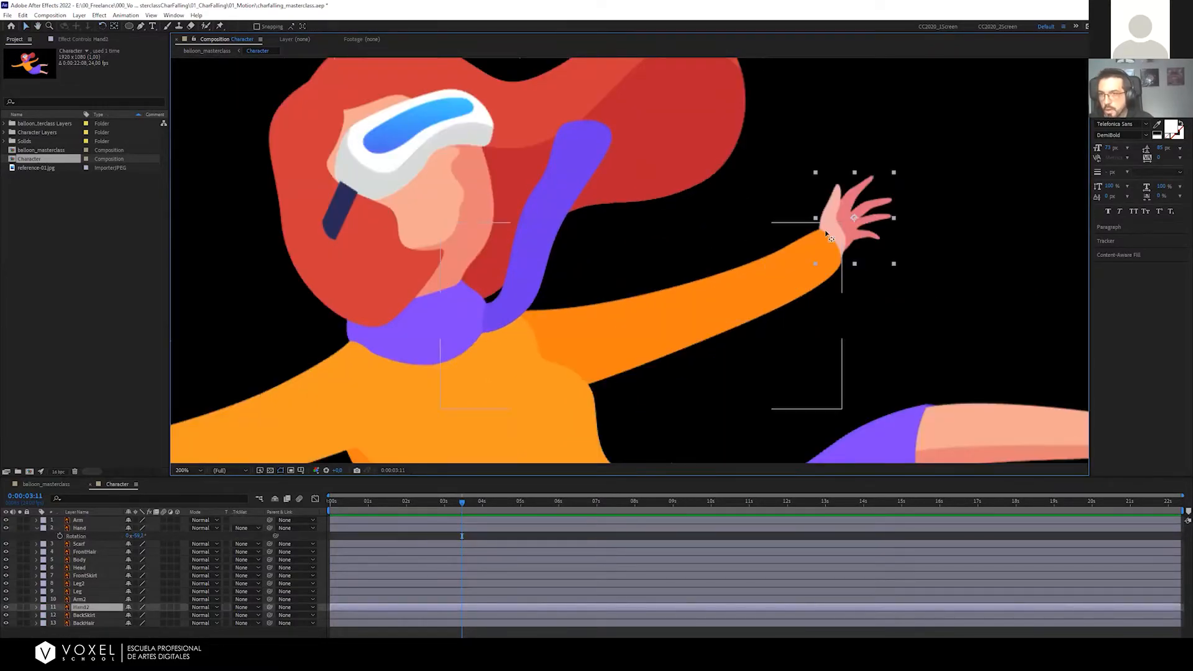
left_click_drag(854, 218, 872, 243)
key("w")
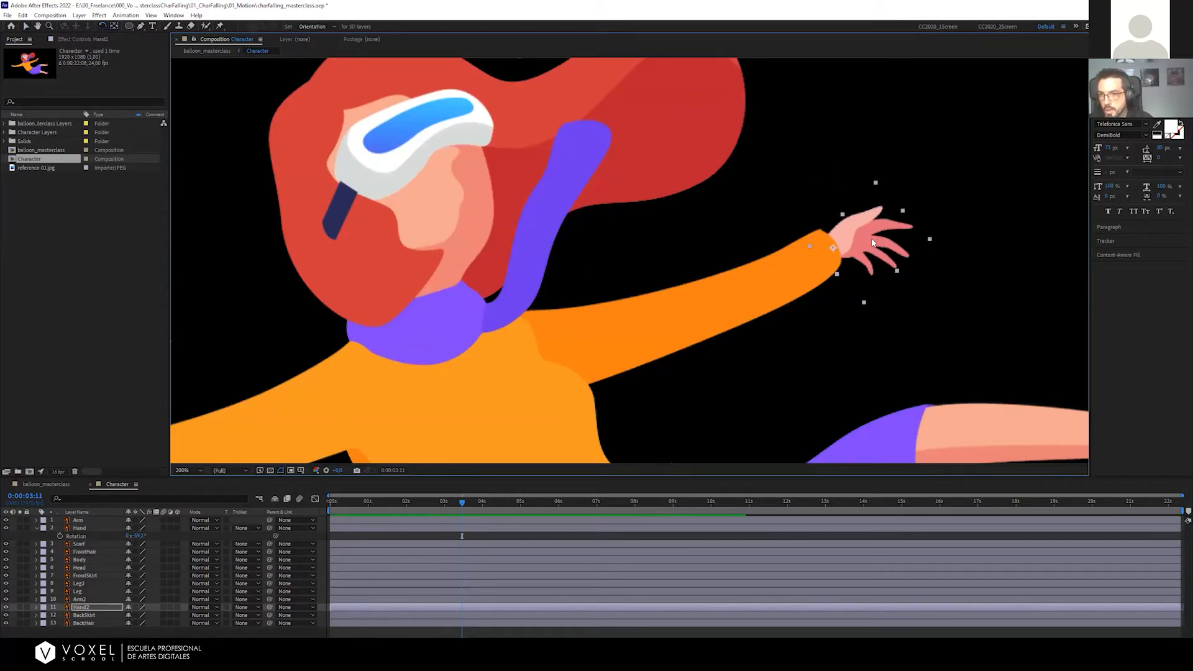
key("ctrl+z")
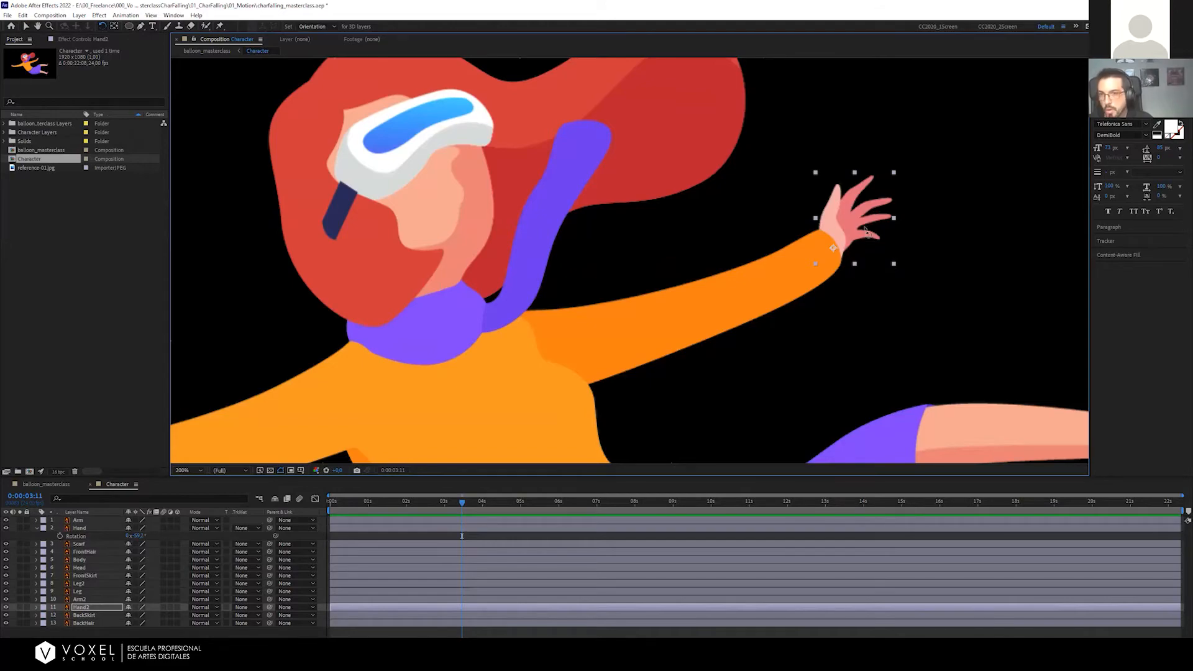
Undo a test rotation of Hand2, select the Hand and Hand2 layers, and set their first Rotation keyframes at 0:00:00:00
left_click_drag(864, 228, 885, 256)
key("ctrl+z")
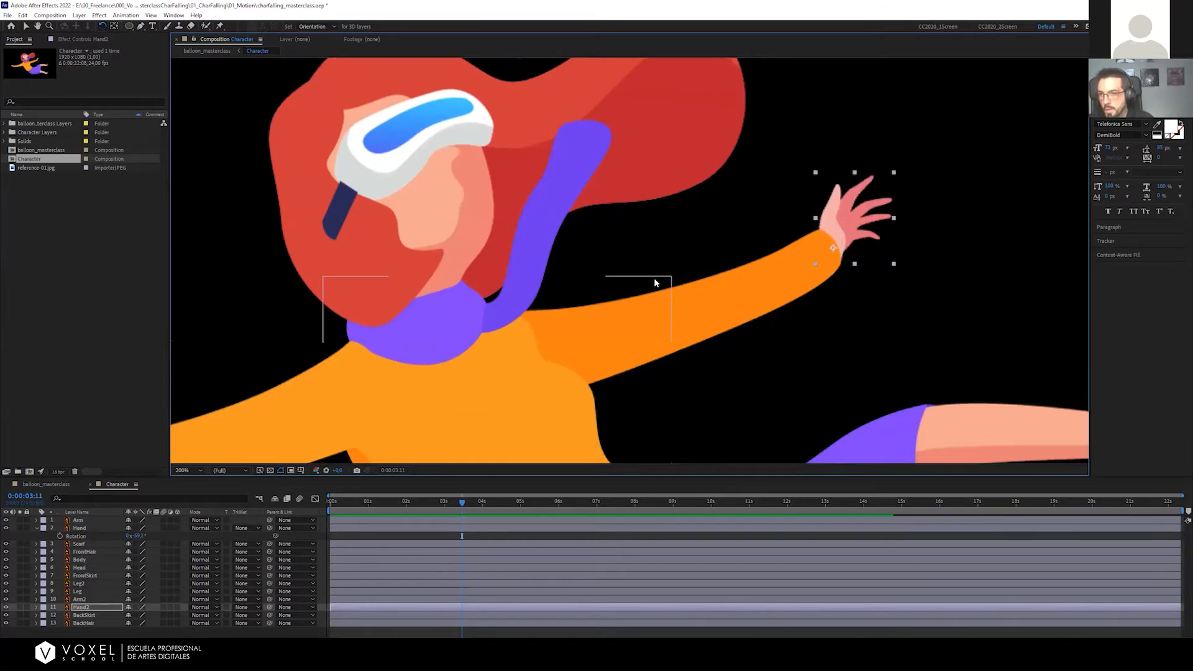
scroll(654, 279, "down", 1)
left_click_drag(565, 316, 692, 239)
left_click(424, 294, "shift")
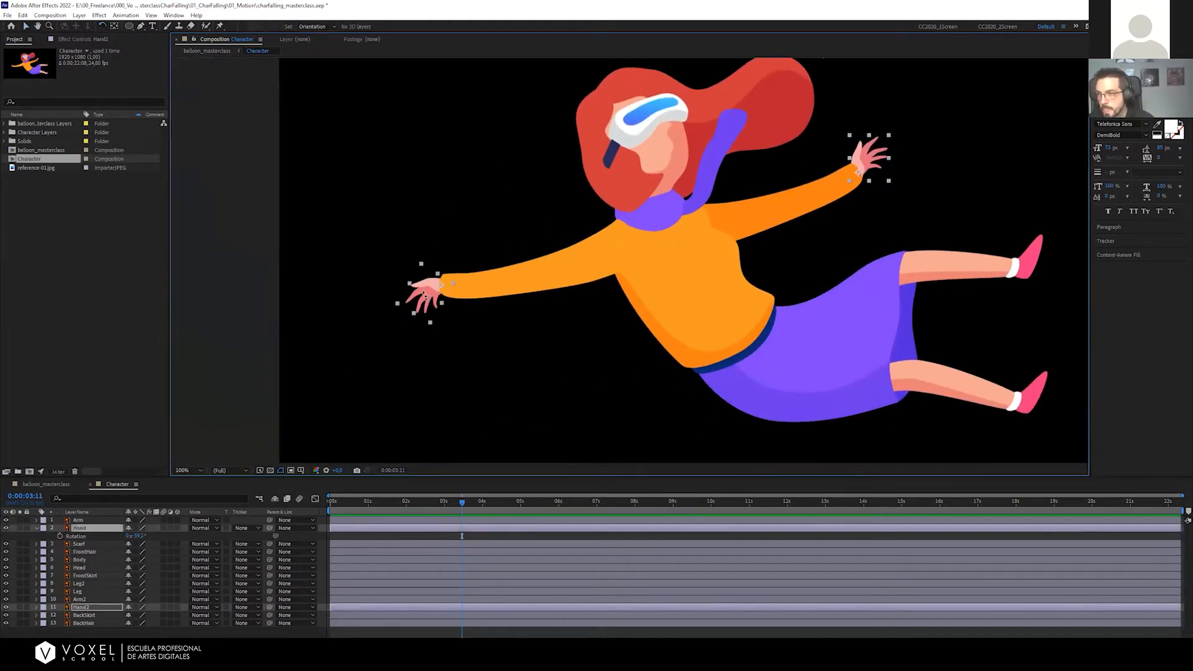
key("v")
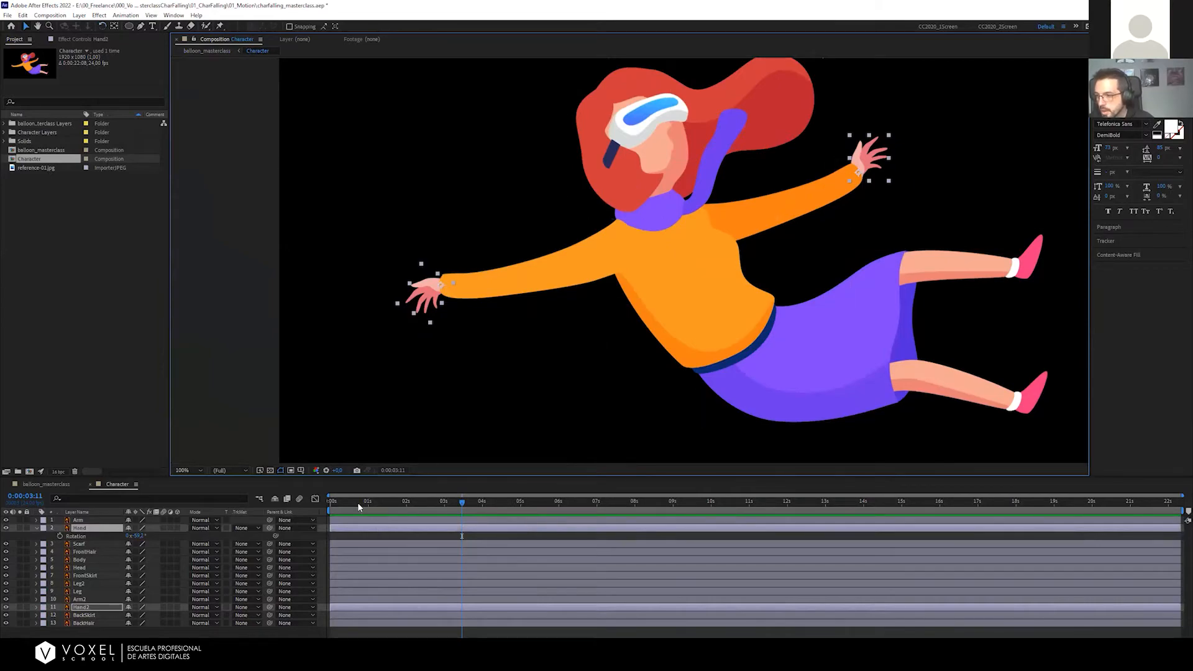
left_click_drag(357, 502, 273, 507)
key("r")
left_click(60, 535)
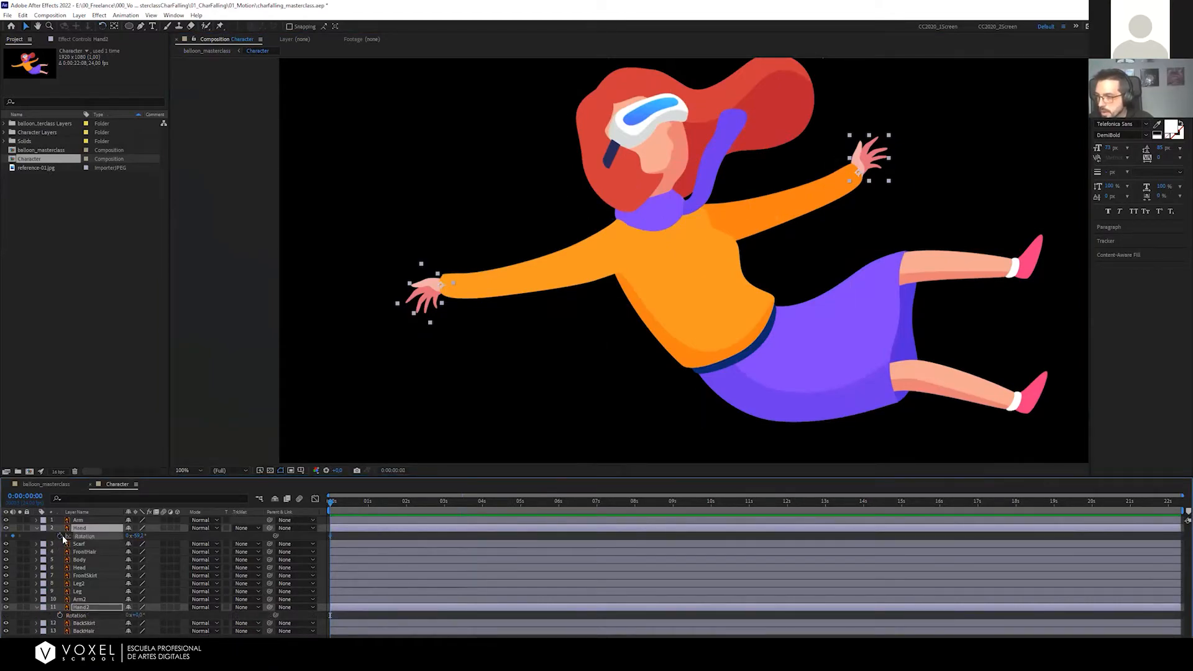
Rotate the Hand and Hand2 layers together at 0:00:02:08, and rotate Hand2 slightly back upward on its own
key("w")
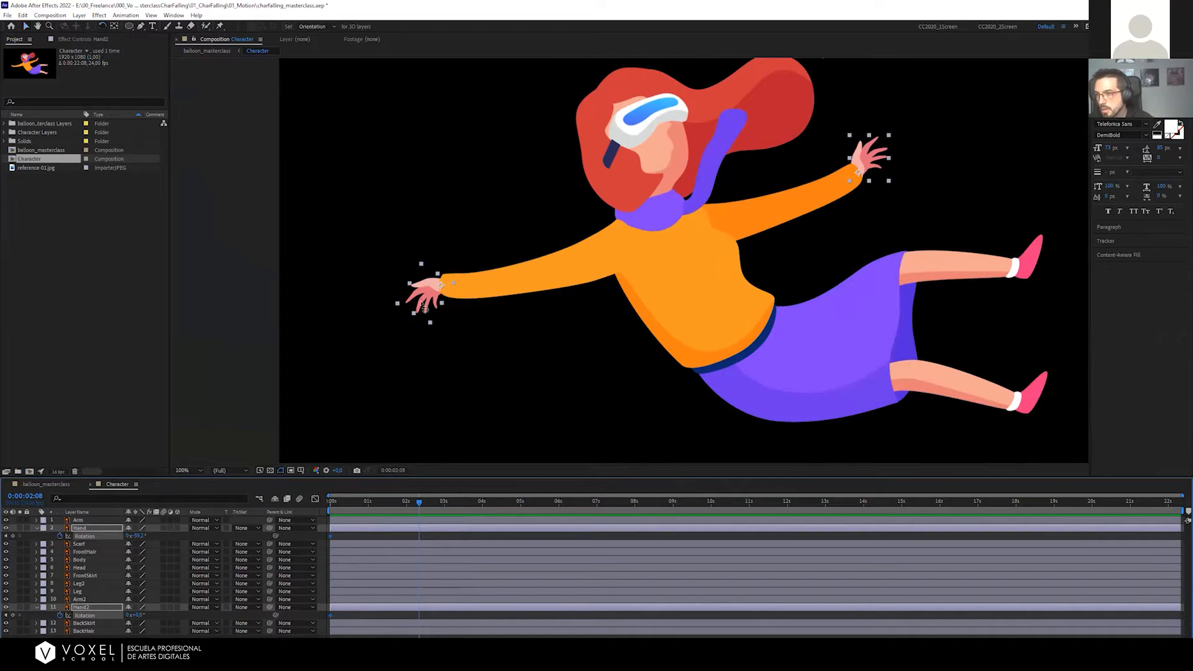
left_click_drag(429, 311, 419, 290)
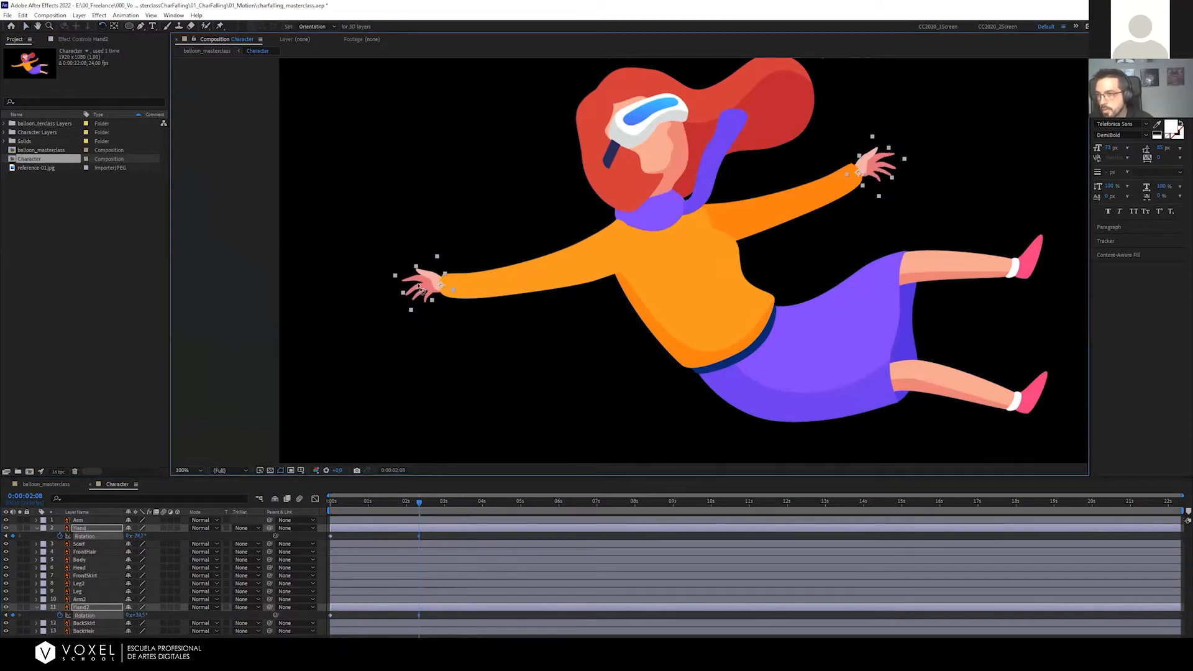
left_click(903, 202)
left_click_drag(887, 169, 884, 157)
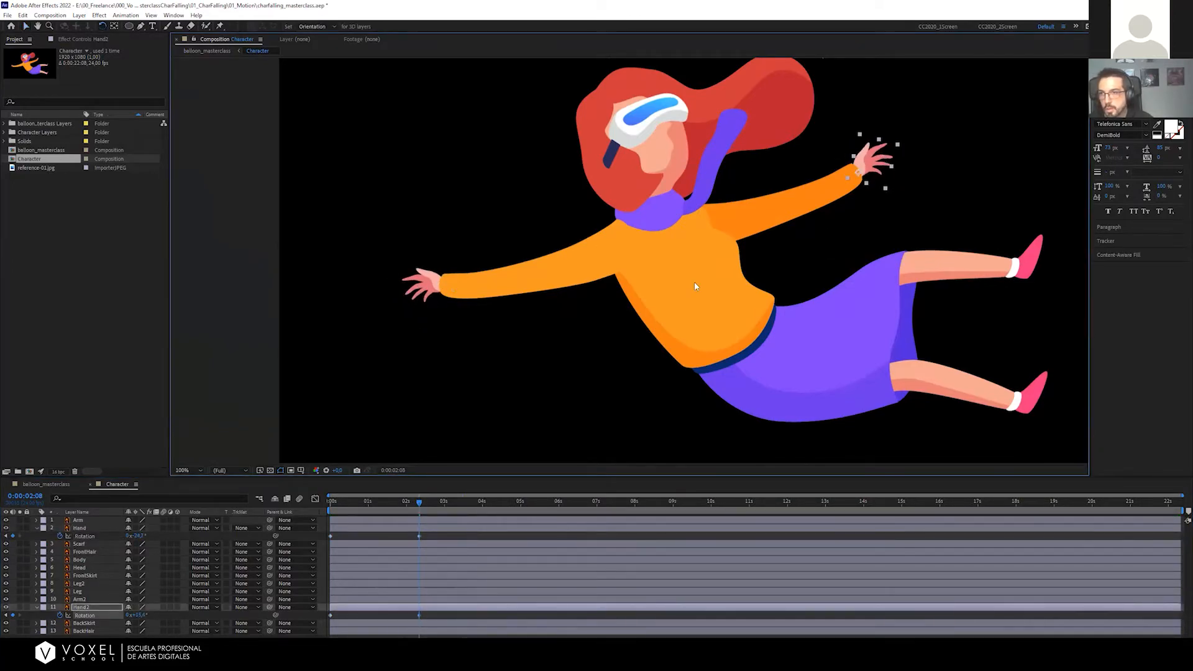
Preview the rotation of both hands and return to the start of the composition
key("space")
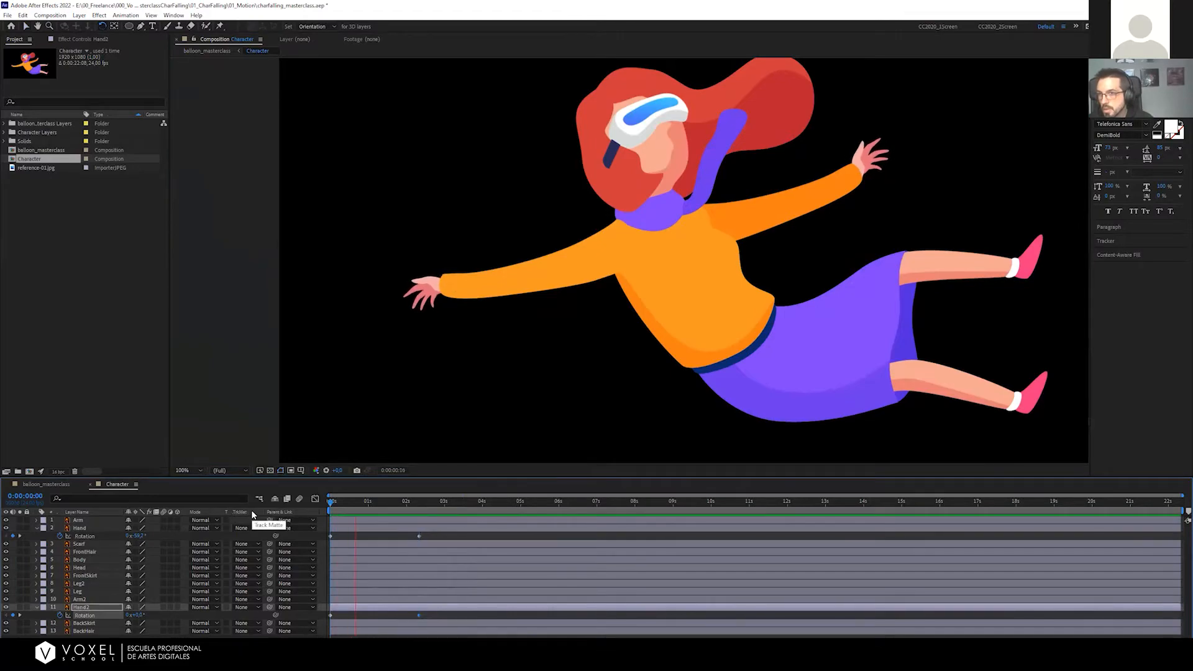
key("space")
left_click_drag(367, 501, 258, 502)
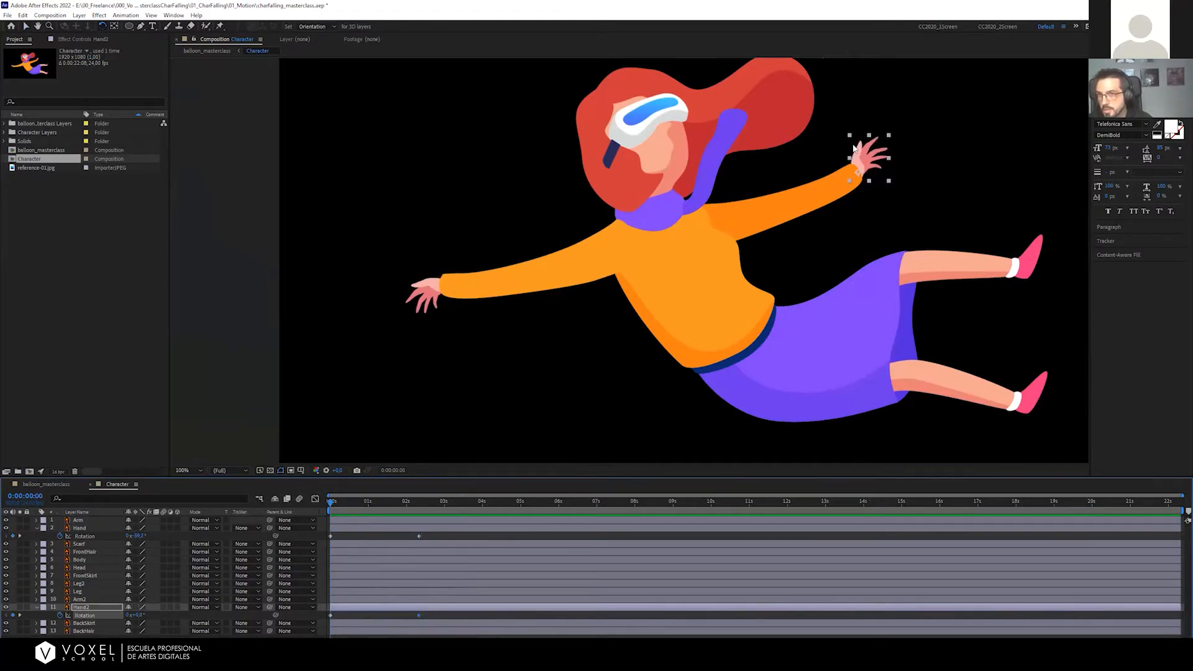
Swap the Hand2 layer's two Rotation keyframes between 0:00:00:00 and 0:00:02:08, and preview the reversed hand movement
key("v")
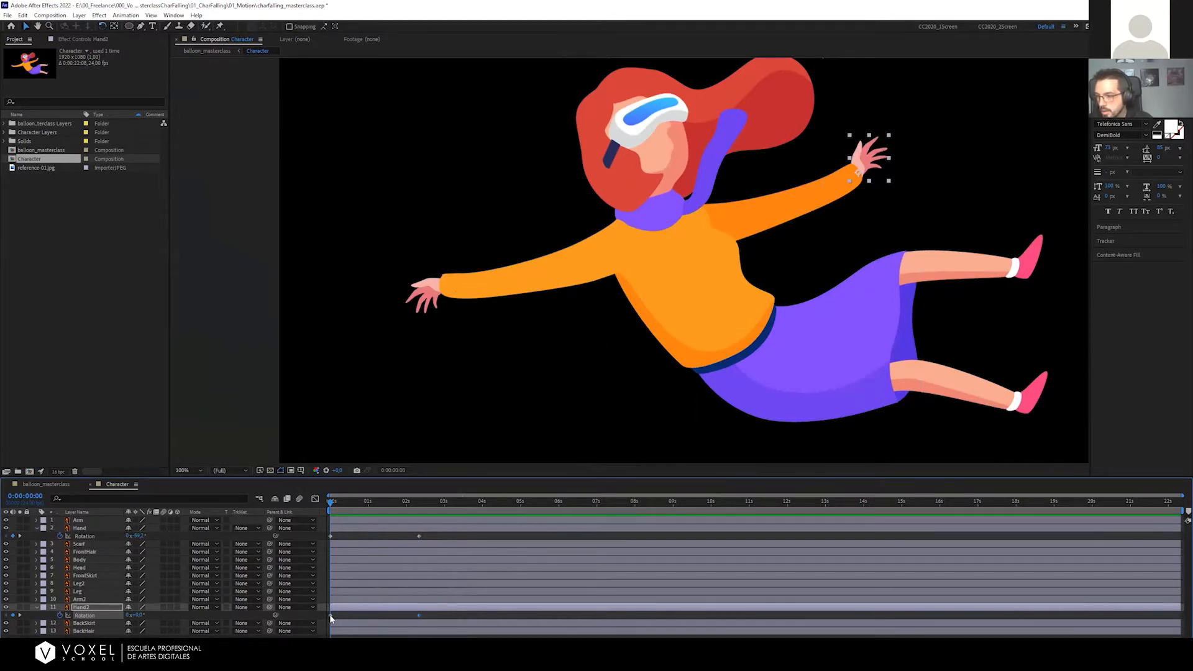
mouse_move(330, 615)
left_mouse_down()
mouse_move(396, 615)
mouse_move(329, 616)
left_mouse_up()
key("space")
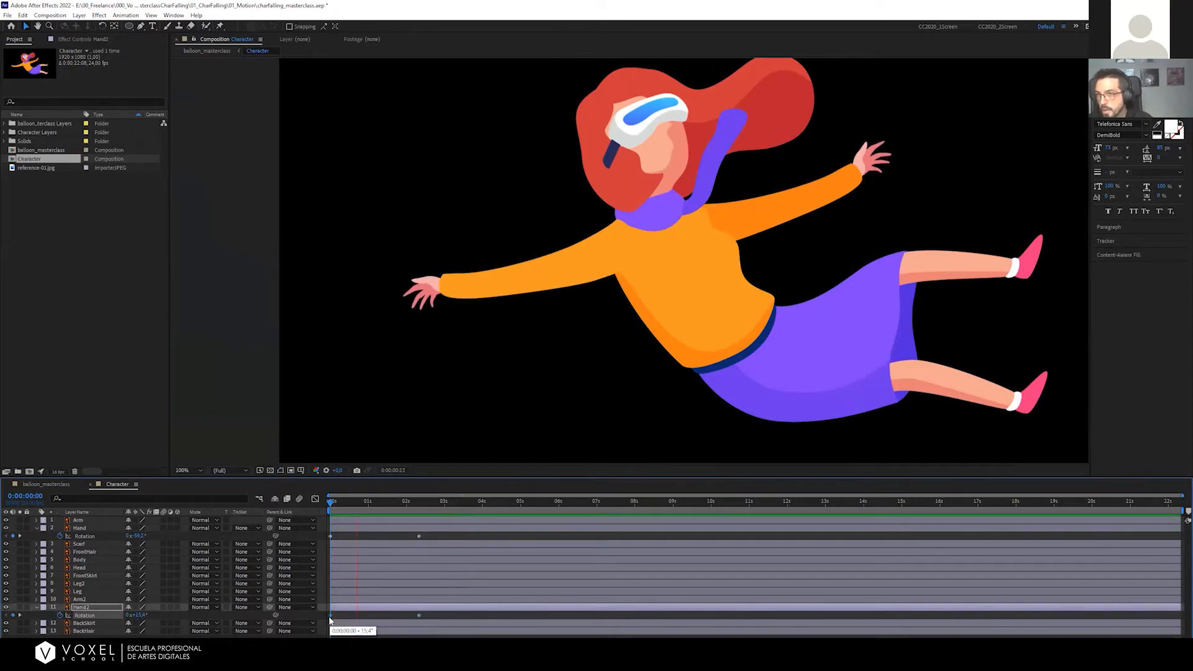
key("space")
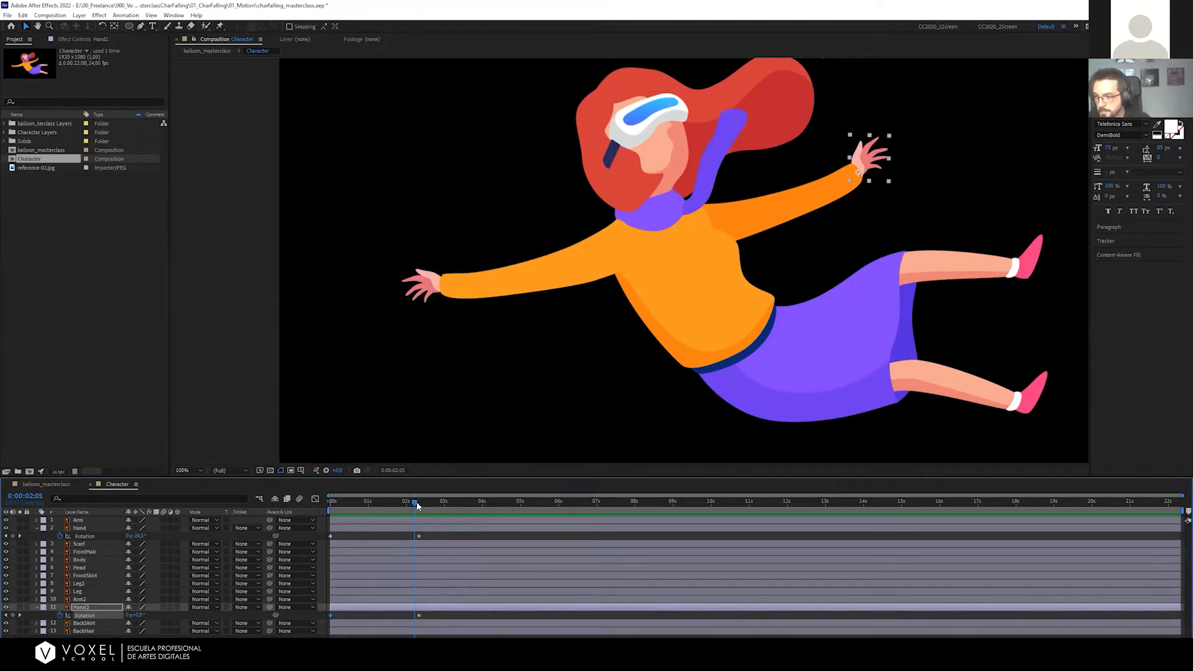
Move the Arm layer's anchor point to the shoulder at 0:00:02:08, test the rotation around it, and undo only that rotation
left_click_drag(415, 503, 419, 503)
left_click(401, 534)
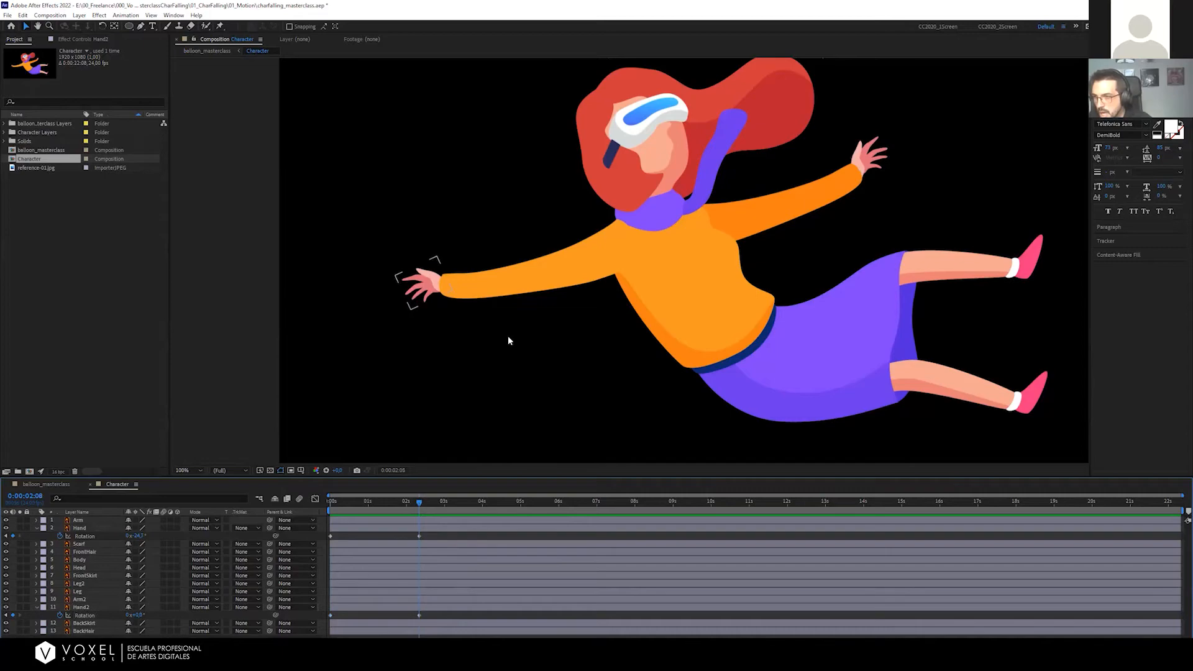
left_click(540, 284)
key("y")
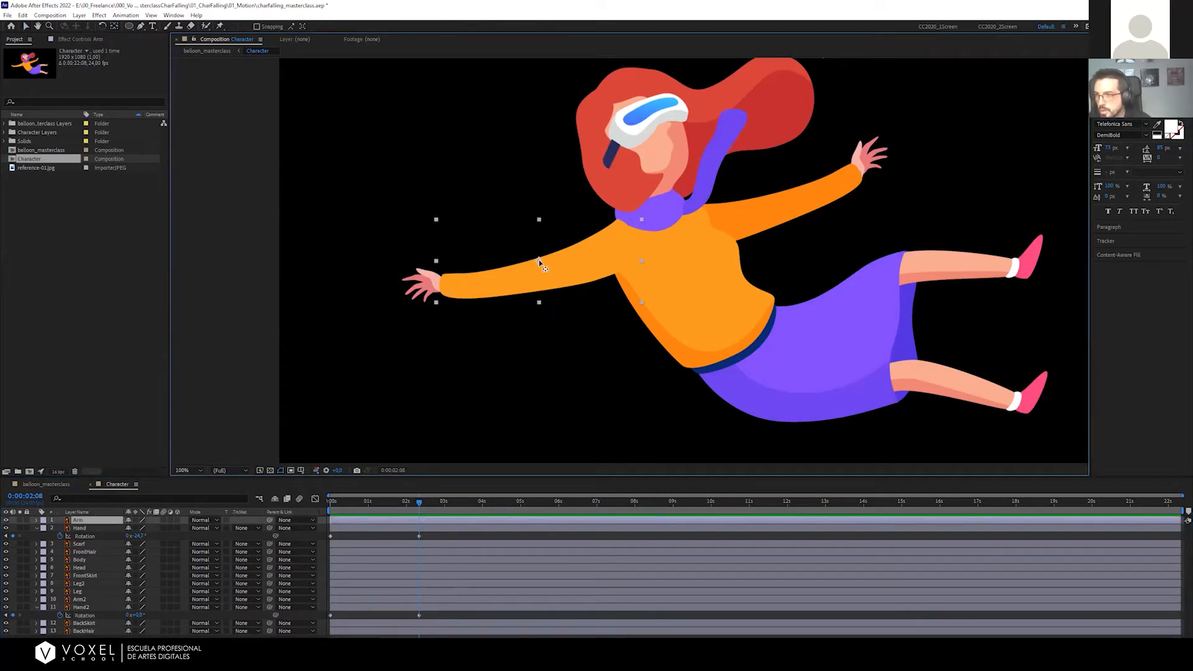
left_click_drag(538, 260, 609, 256)
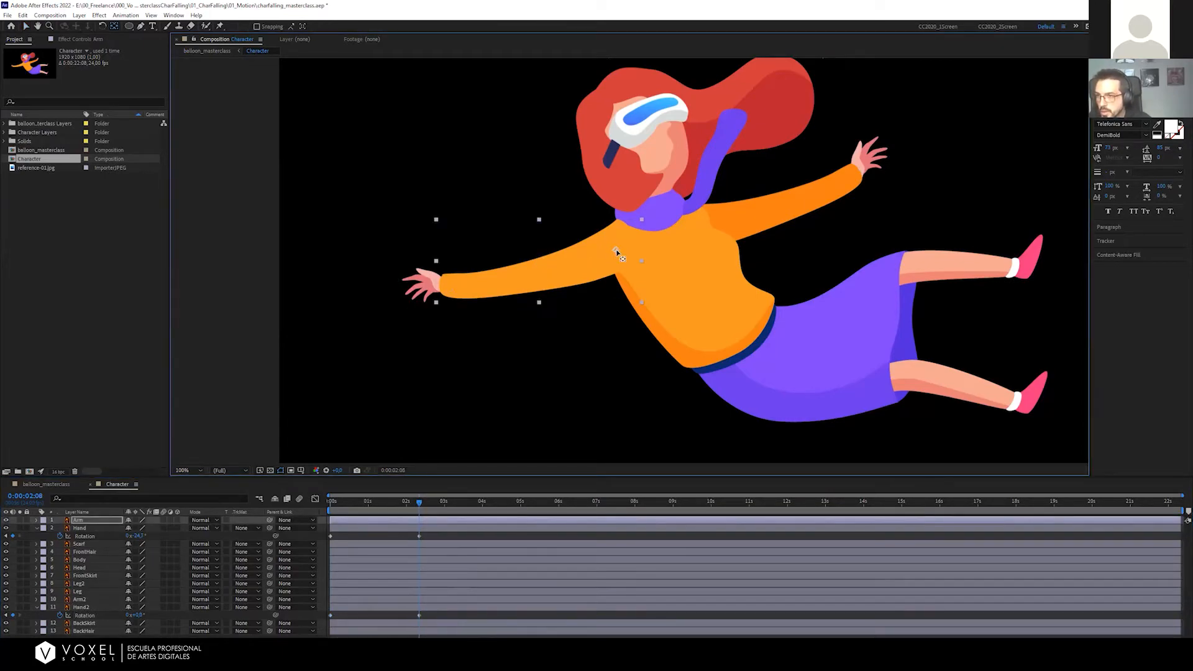
key("w")
left_click_drag(519, 281, 505, 221)
key("ctrl+z")
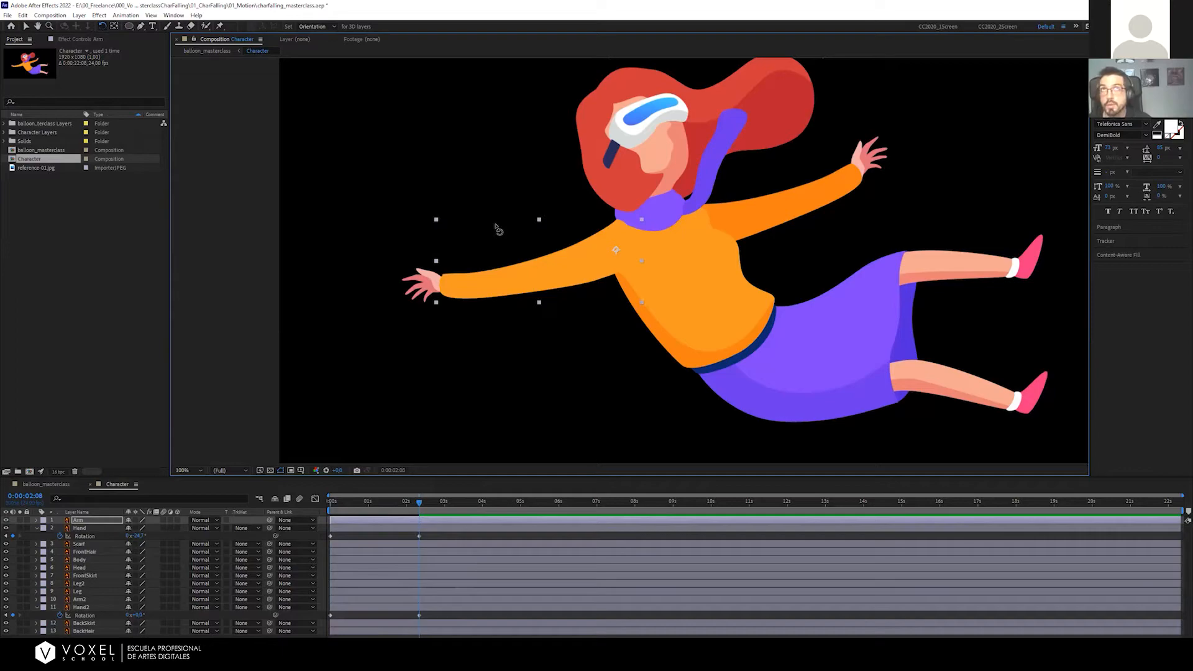
Parent the Hand layer to the Arm layer, test the link by rotating the arm, and undo the rotation
key("v")
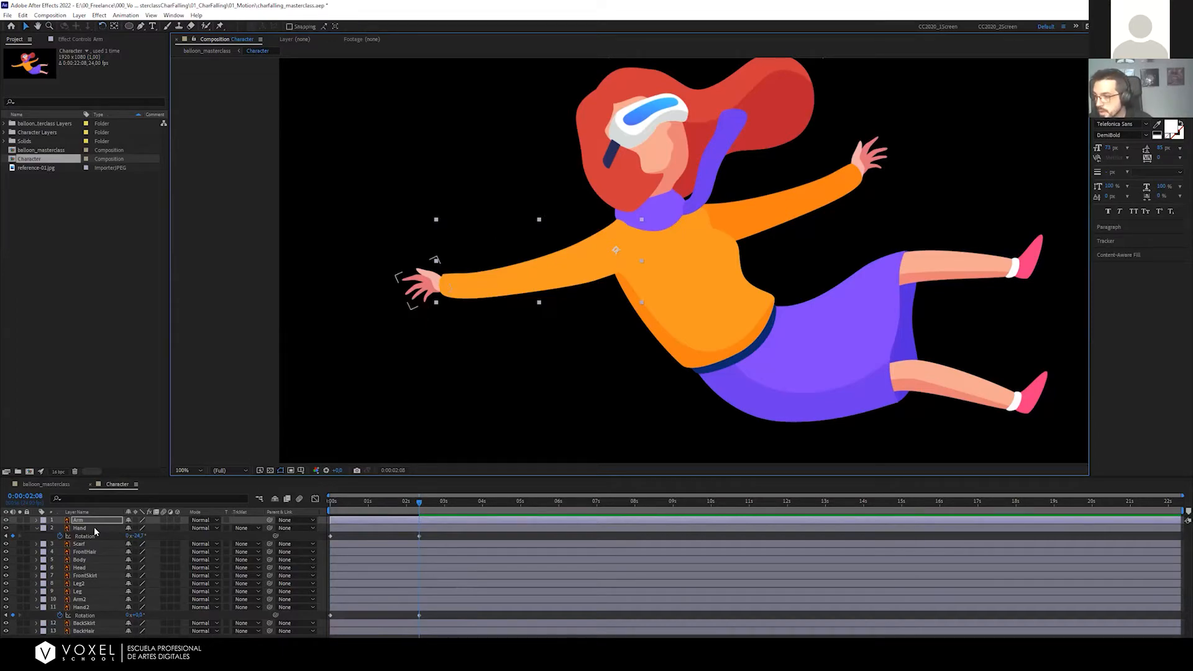
left_click(94, 528)
left_click_drag(269, 527, 84, 522)
left_click(84, 521)
key("w")
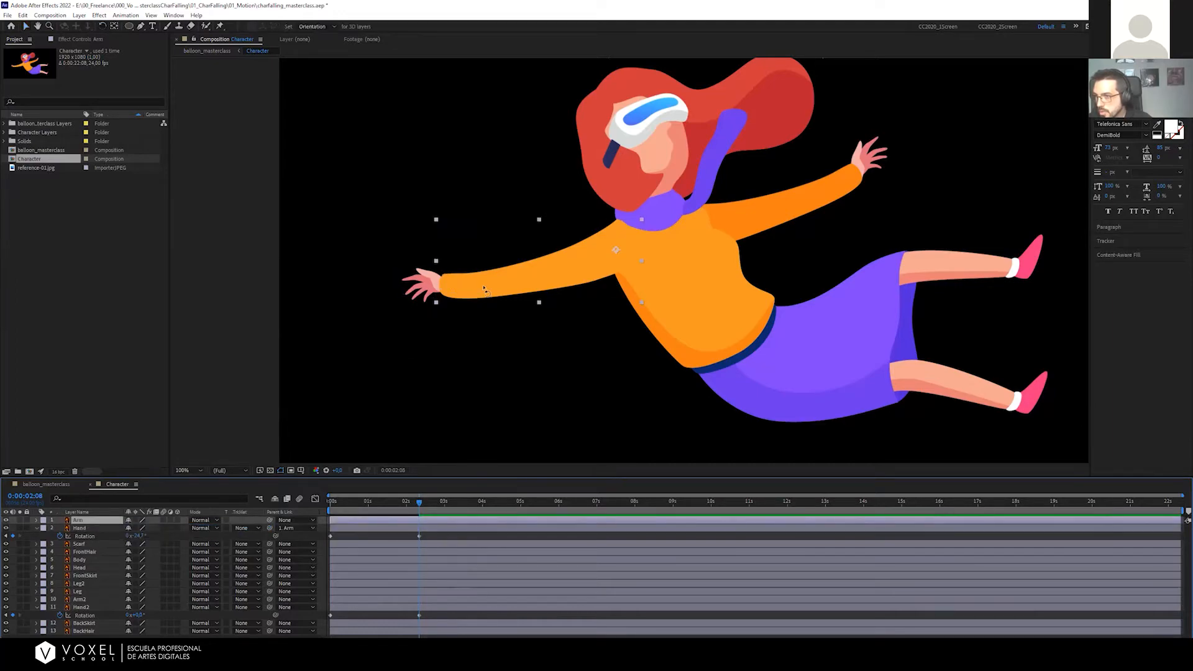
left_click_drag(491, 267, 486, 240)
key("ctrl+z")
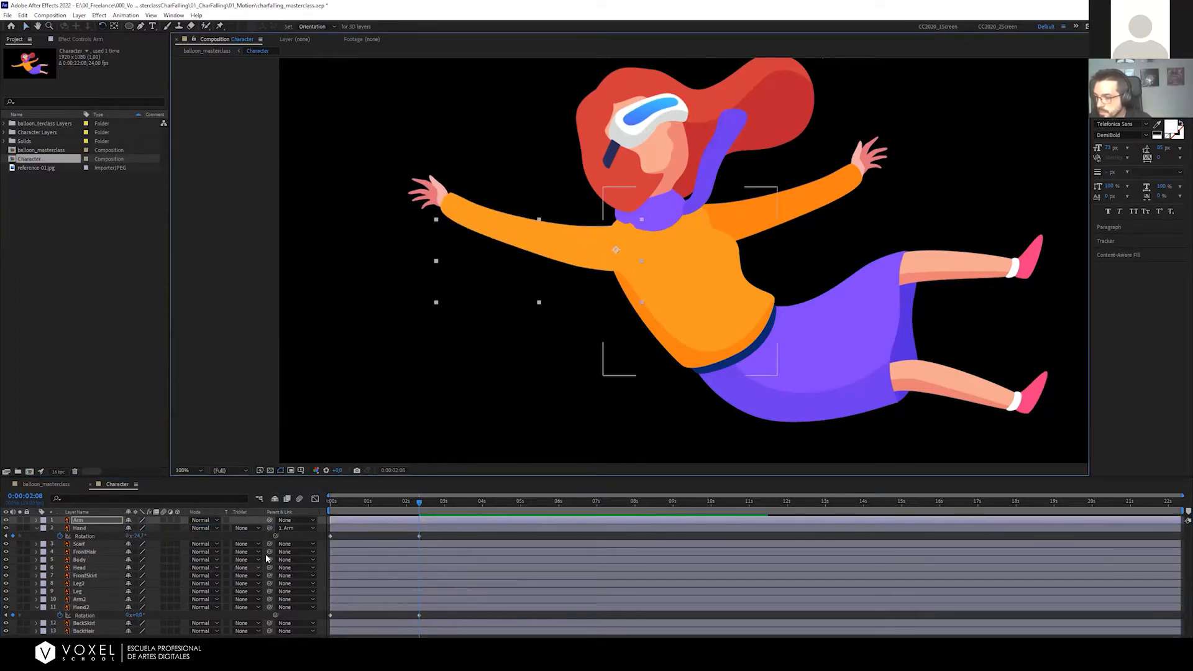
Parent the Hand2 layer to the Arm2 layer
left_click(83, 608)
key("v")
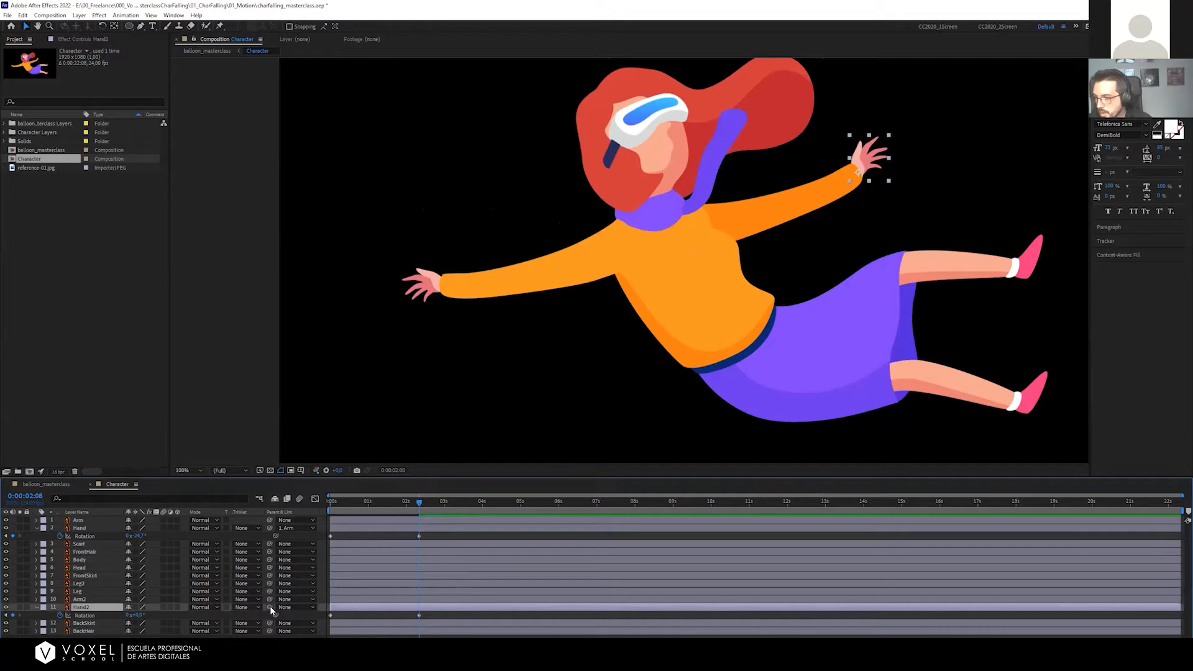
left_click_drag(269, 606, 80, 599)
Move the Arm2 layer's anchor point to its shoulder, test the rotation around it, and undo only that rotation
left_click(80, 599)
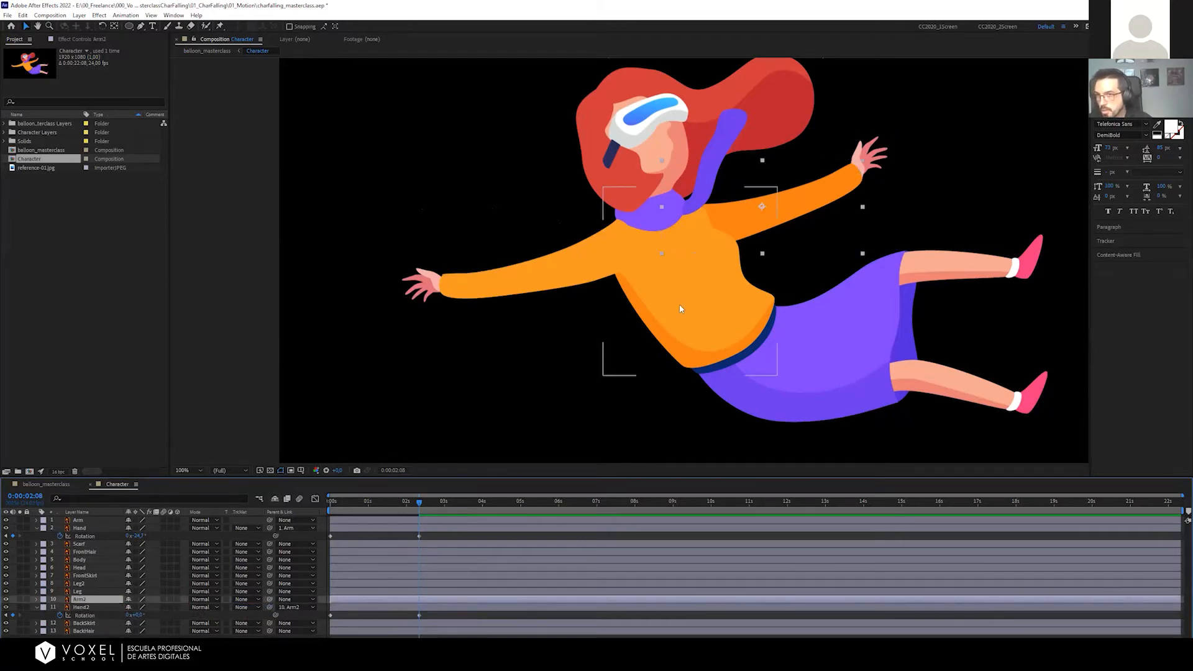
key("y")
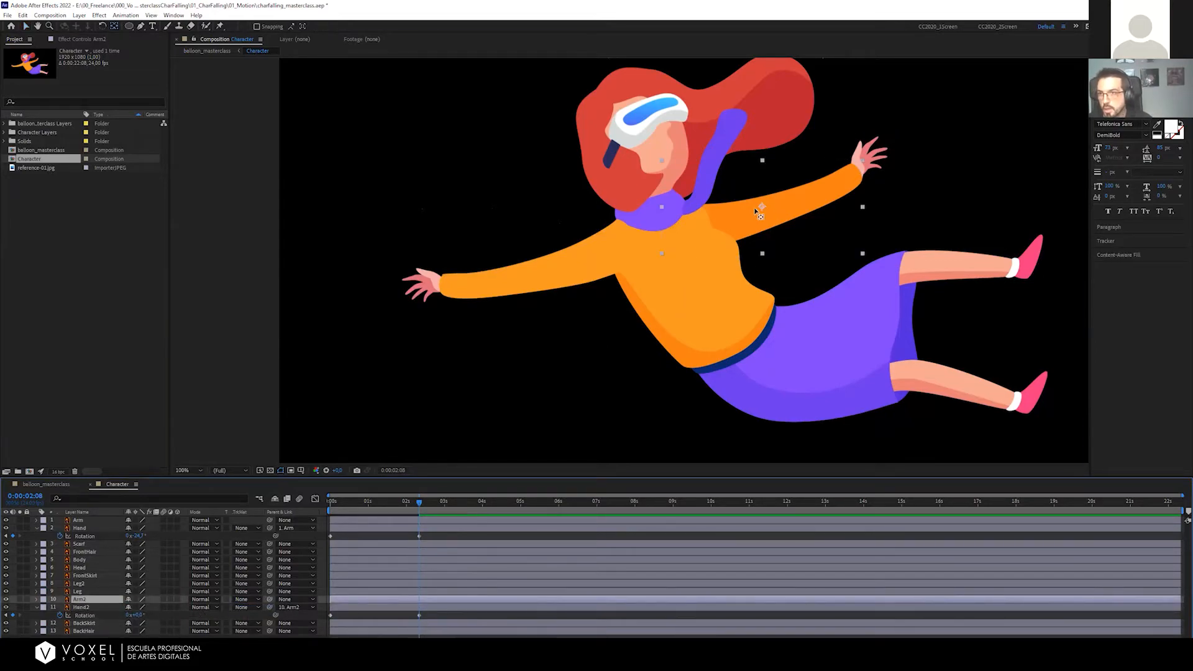
left_click_drag(759, 208, 793, 160)
key("w")
key("ctrl+z")
key("v")
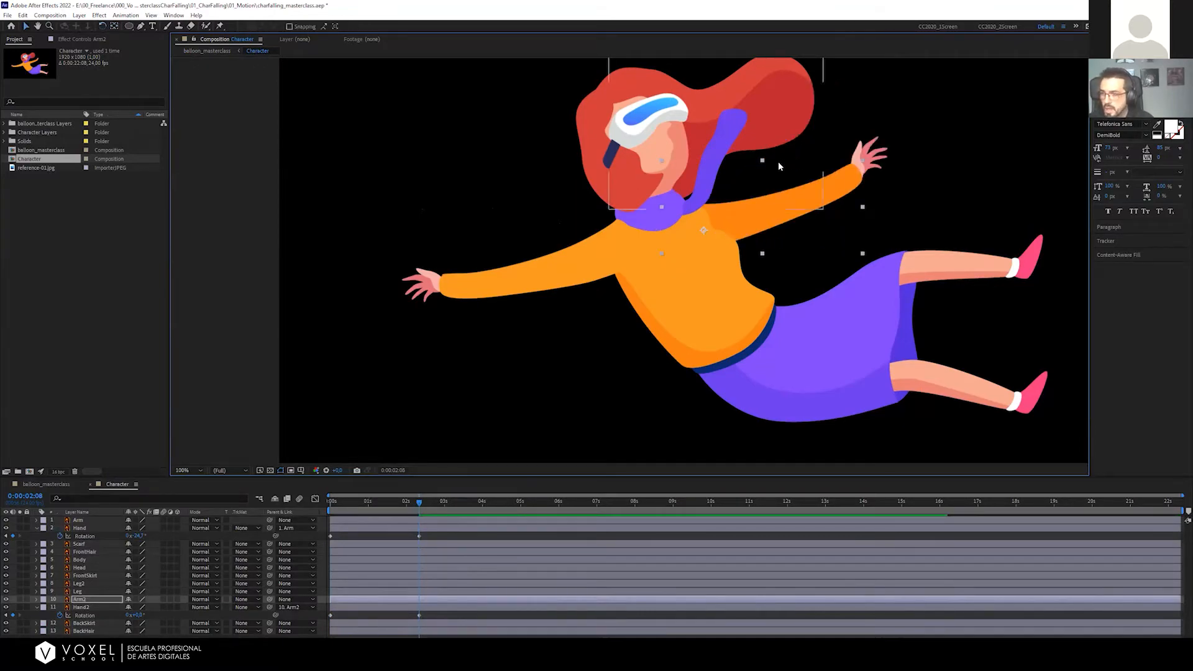
Add Rotation keyframes to the Arm and Arm2 layers and move them to 0:00:00:00
left_click(503, 297, "shift")
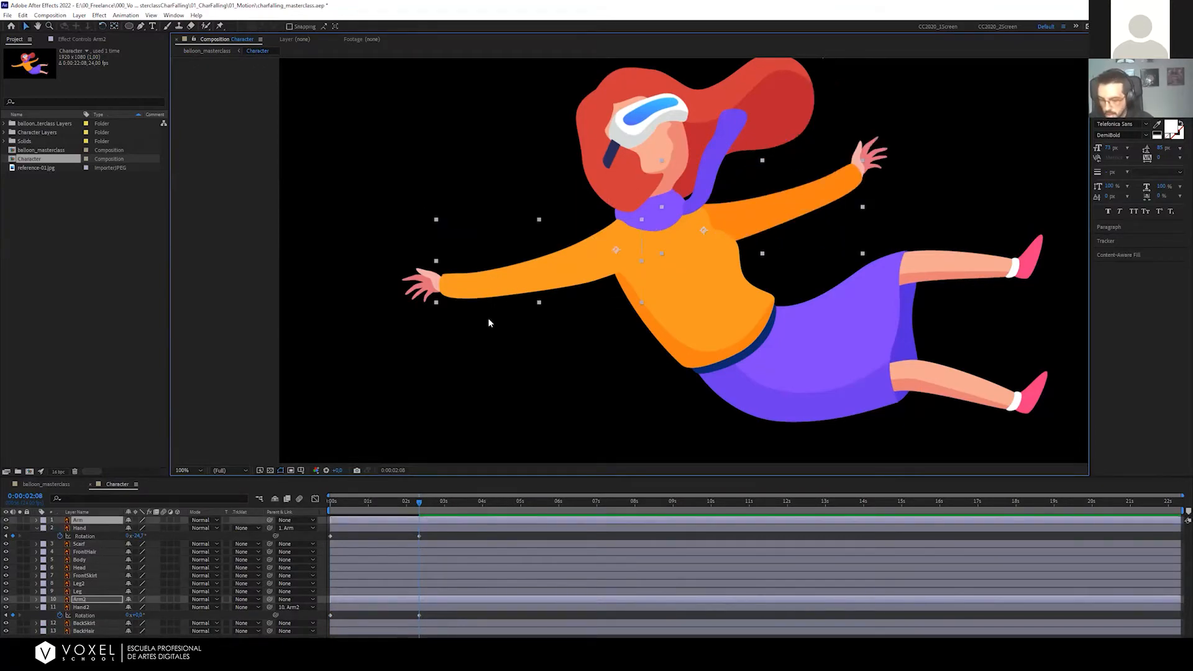
key("r")
left_click(59, 528)
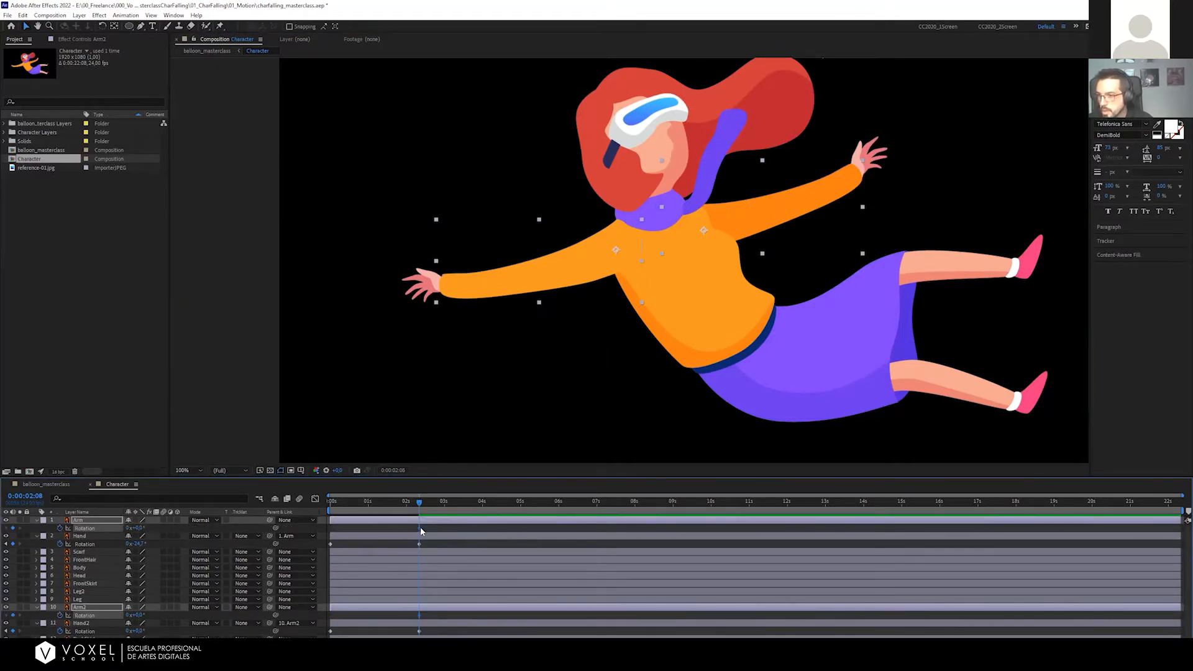
left_click_drag(421, 529, 390, 528)
left_click(434, 315)
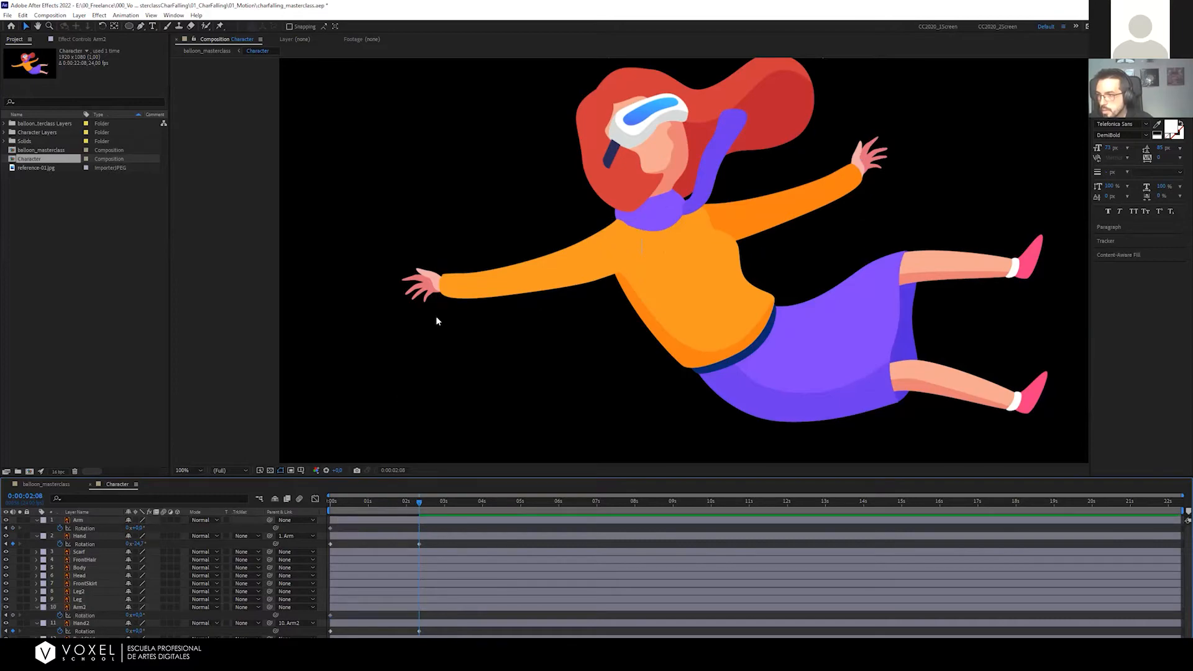
Rotate the Arm and Arm2 layers upward around their shoulders at 0:00:02:08
key("w")
left_click_drag(497, 281, 497, 242)
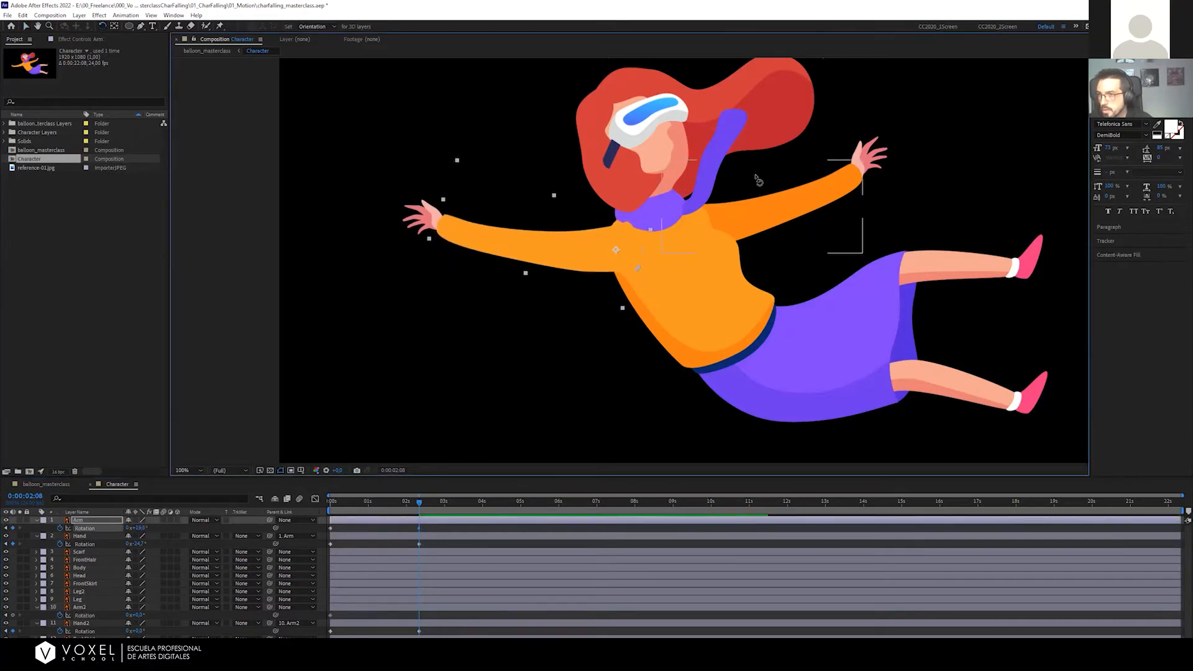
left_click_drag(790, 188, 771, 147)
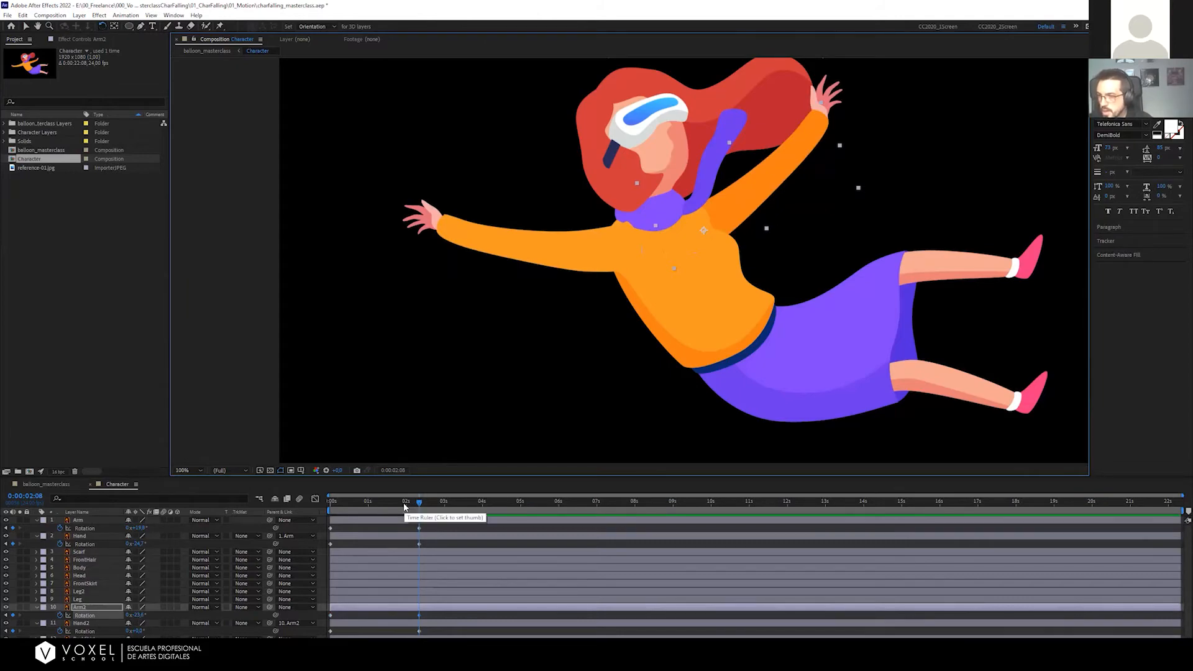
Preview the combined arm and hand rotation from the start of the composition
left_click(414, 203)
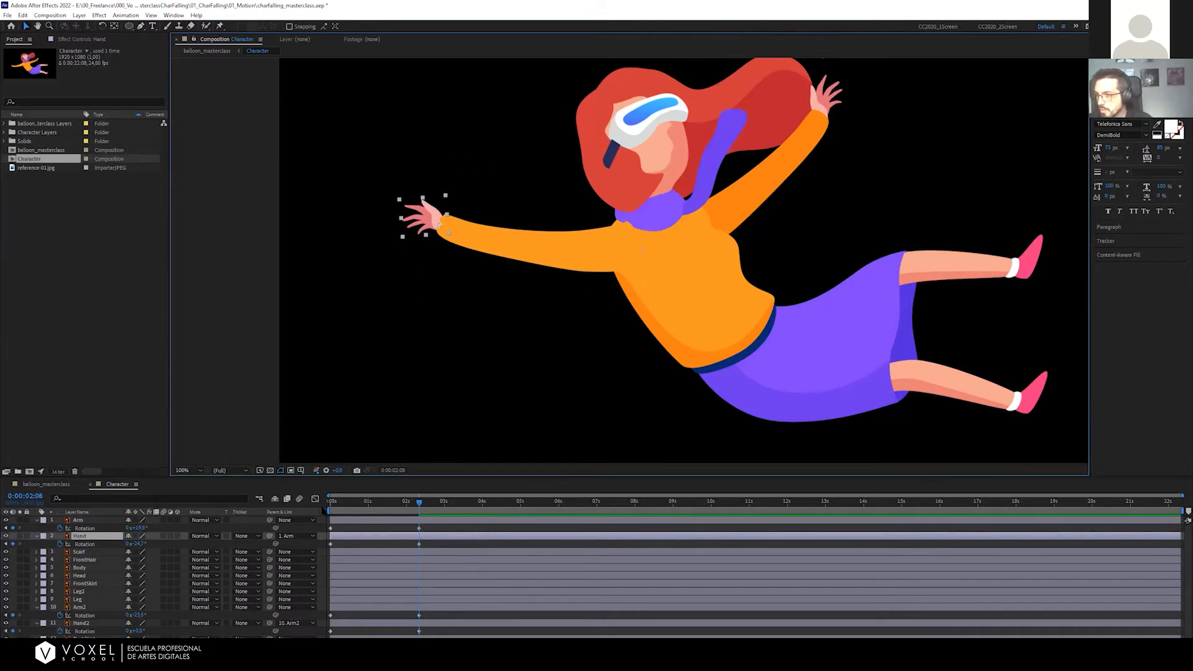
key("Home")
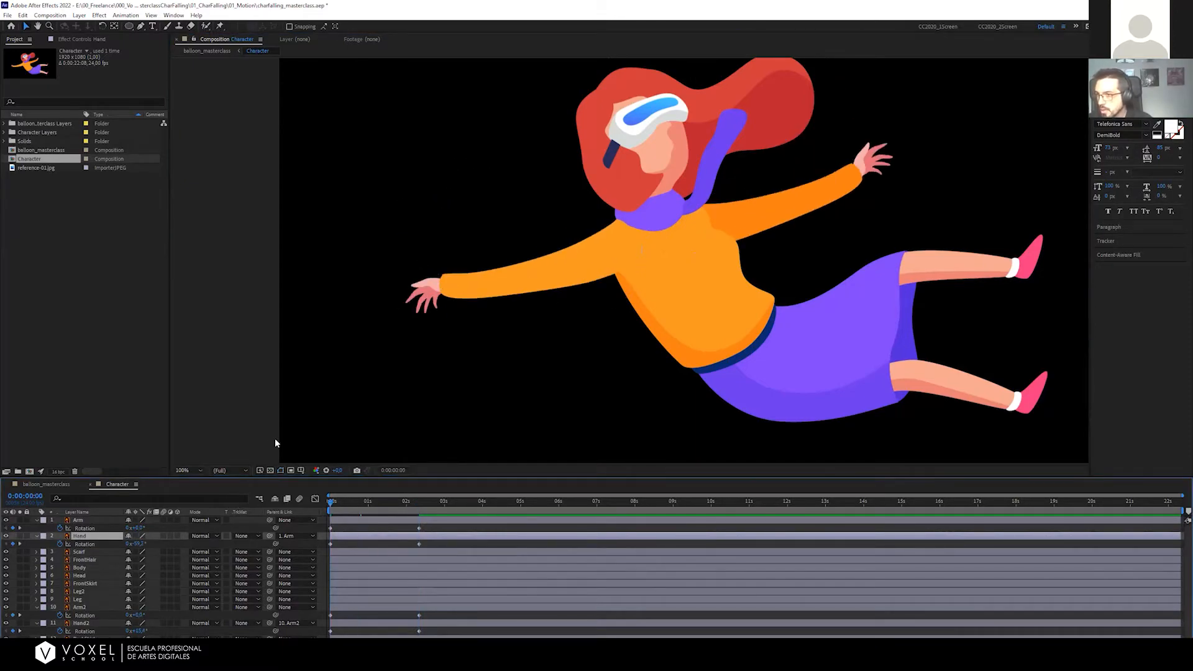
key("space")
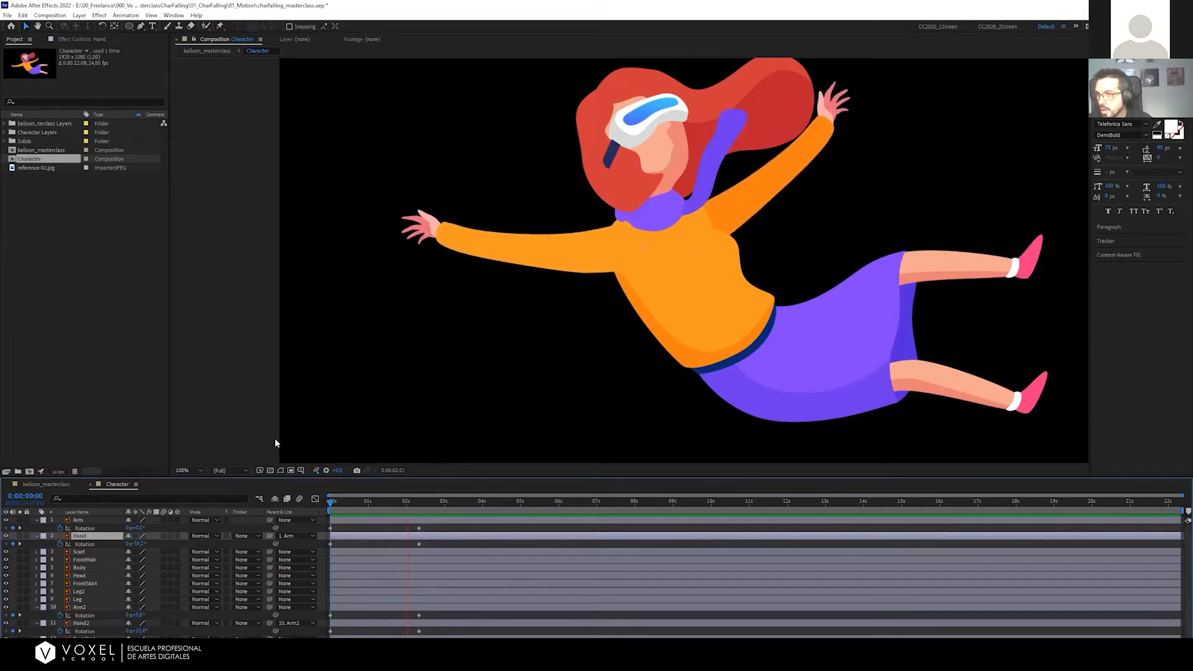
left_click_drag(354, 503, 256, 509)
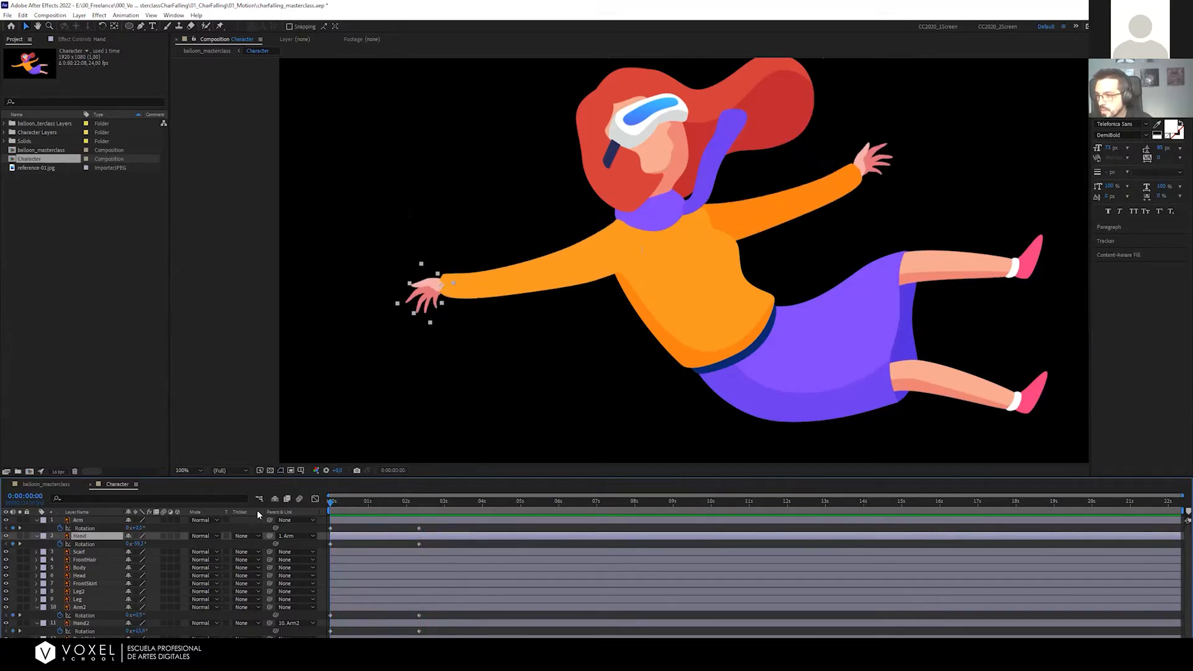
Move the final Rotation keyframes of both arms and hands to just past 3 seconds, and preview the balloon_masterclass composition
left_click_drag(429, 524, 462, 619)
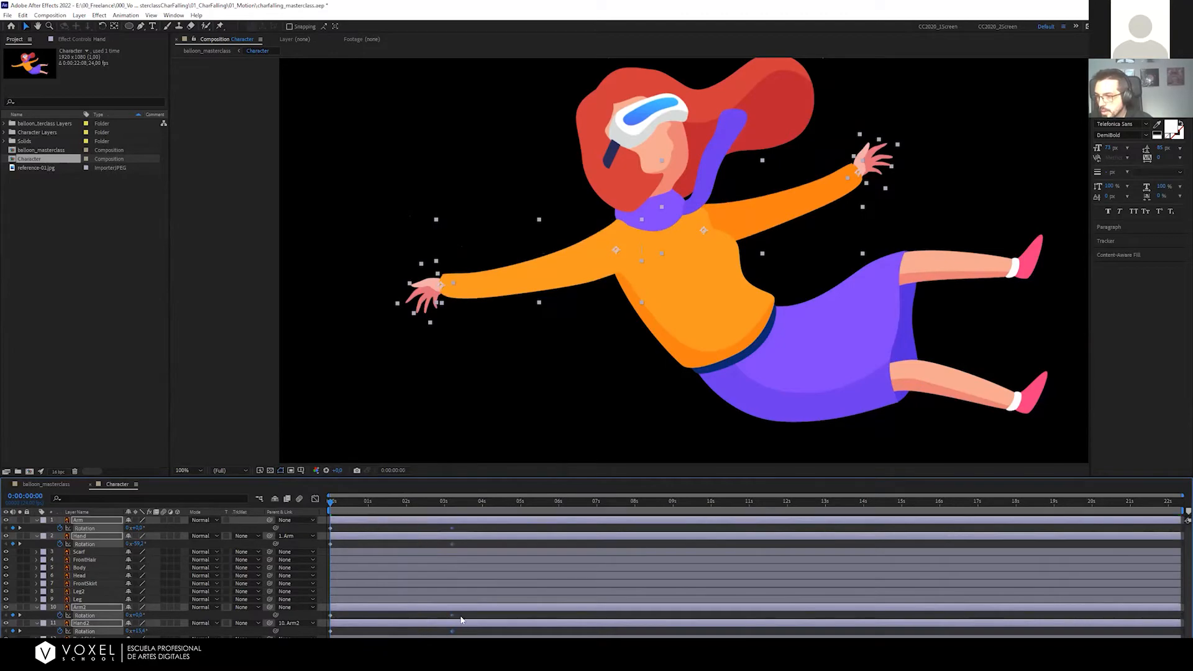
left_click(46, 484)
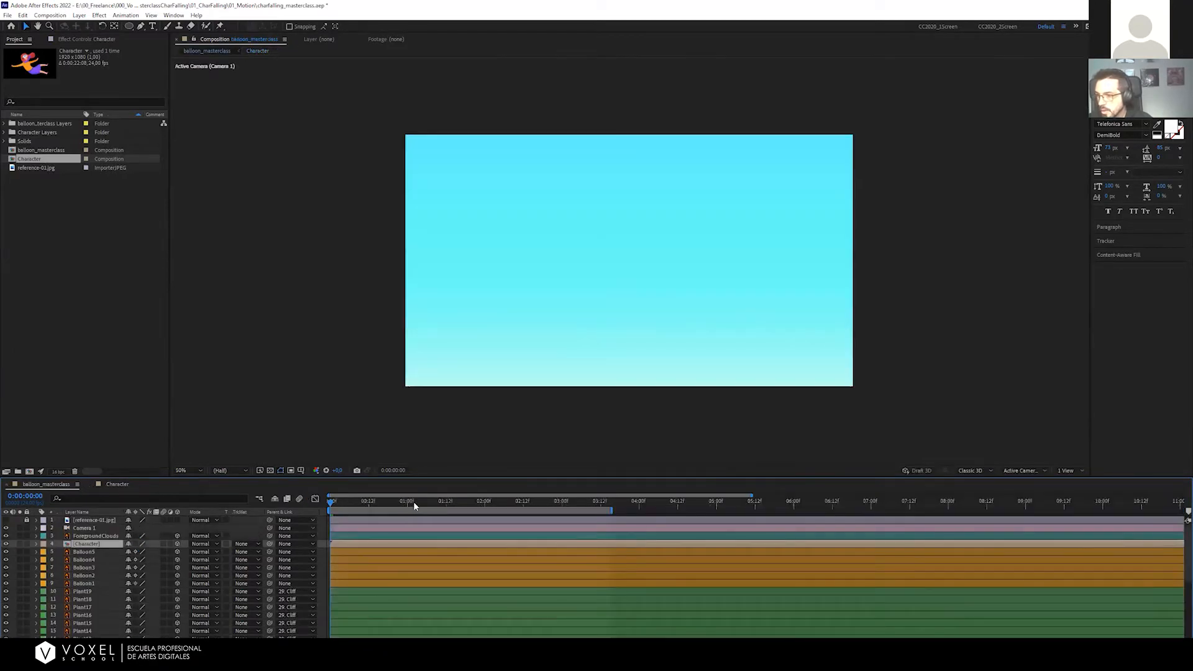
key("space")
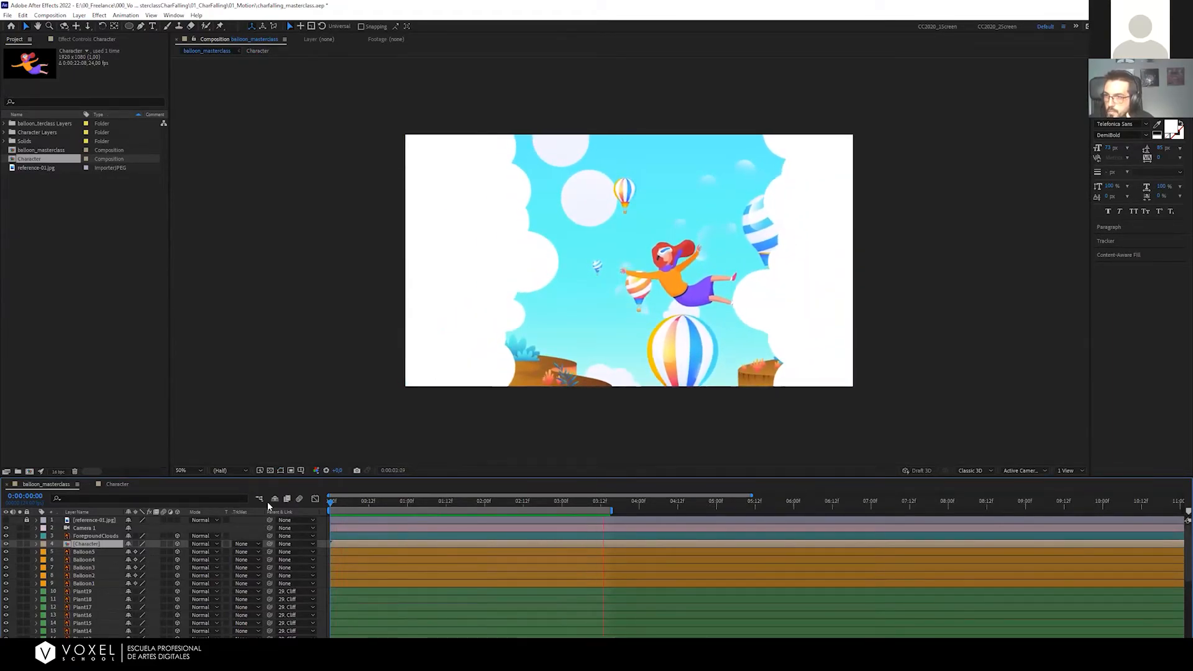
Check the character's pose around 3 to 4 seconds in the balloon_masterclass composition, and return to the Character composition
key("space")
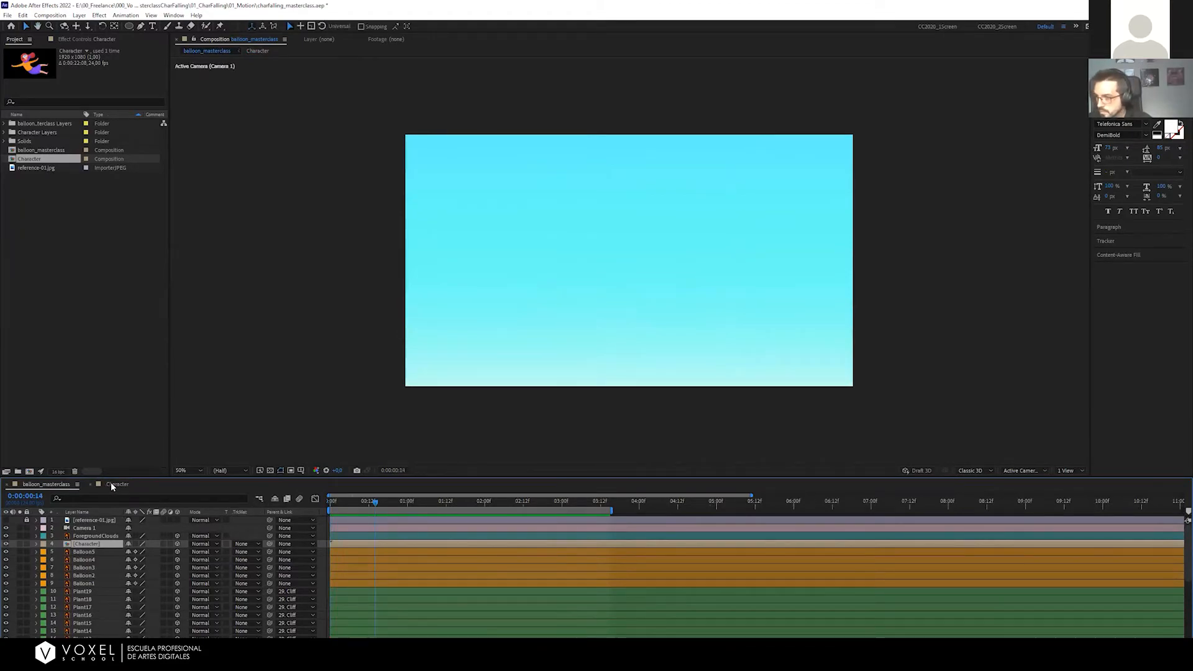
left_click(629, 502)
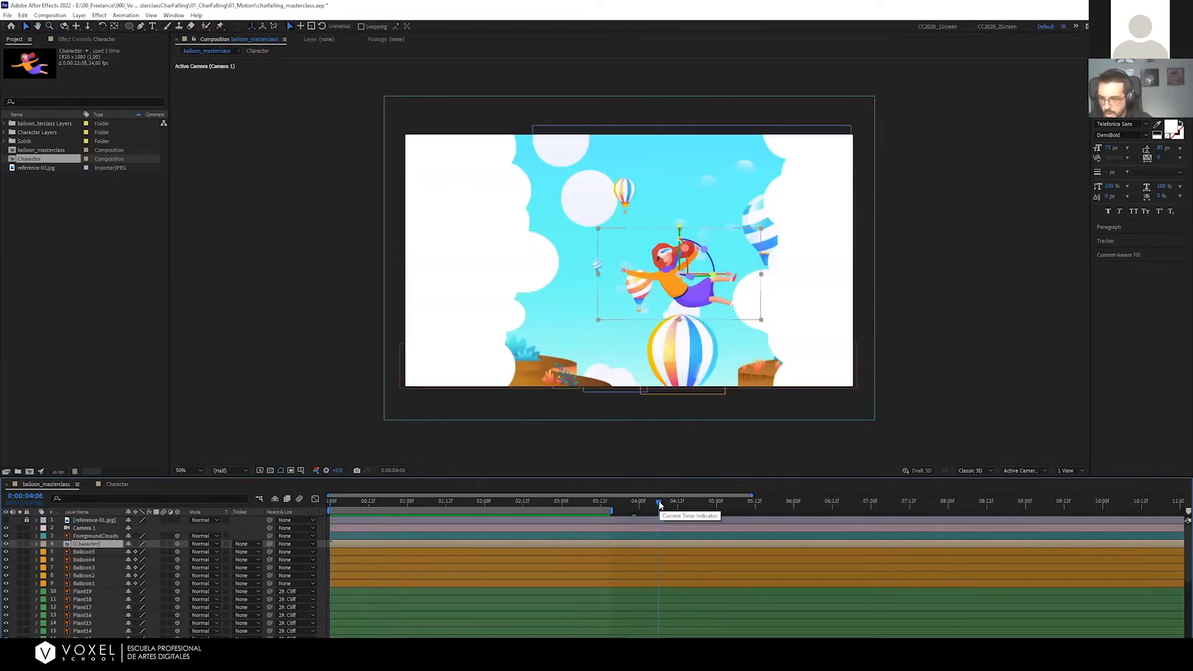
left_click_drag(609, 506, 581, 505)
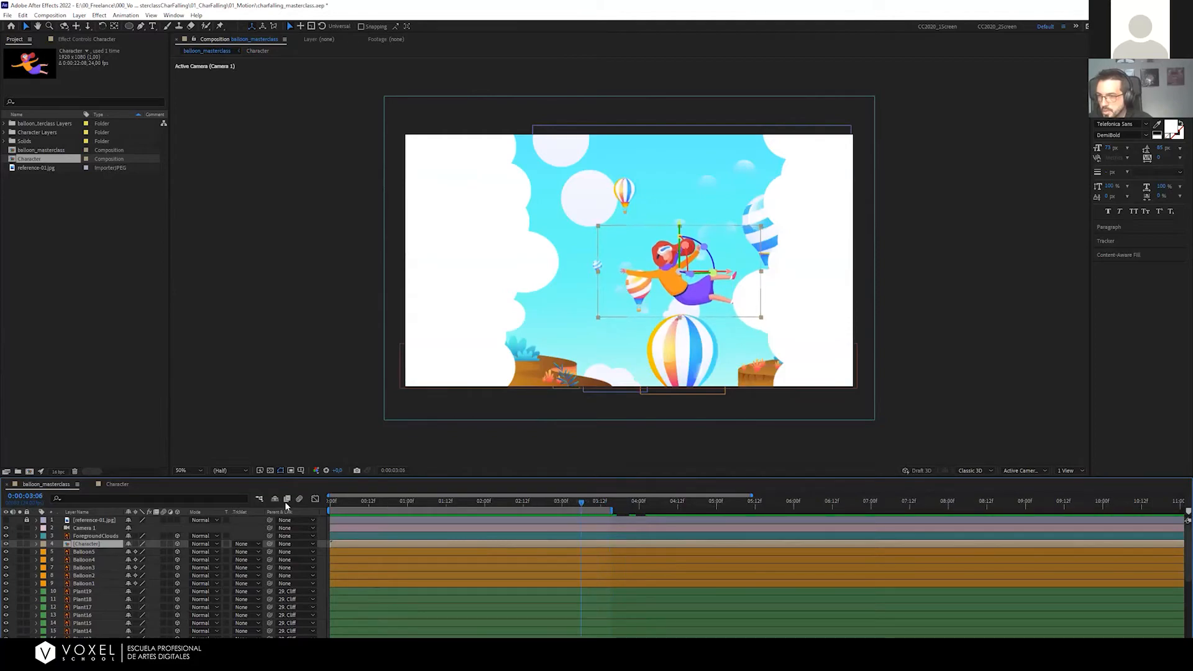
left_click(99, 482)
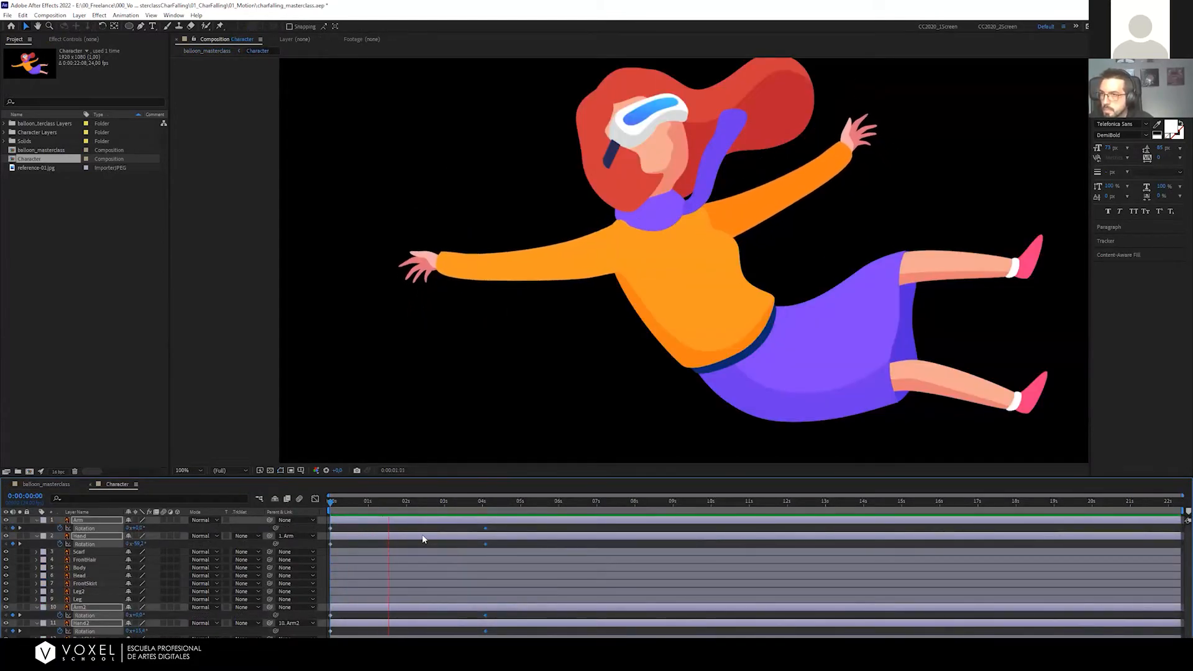
Move the anchor points of the Leg and Leg2 layers just inside the skirt, undoing the test rotation of the Leg layer
left_click(385, 528)
key("u")
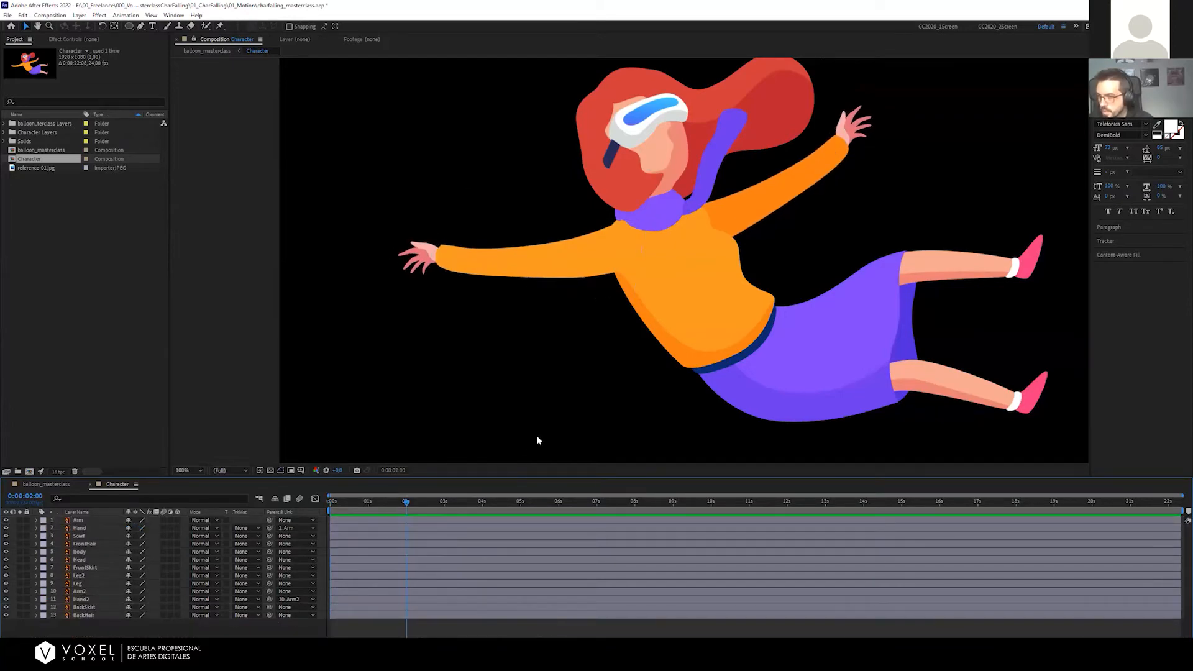
left_click(977, 389)
key("y")
left_click_drag(953, 385, 896, 385)
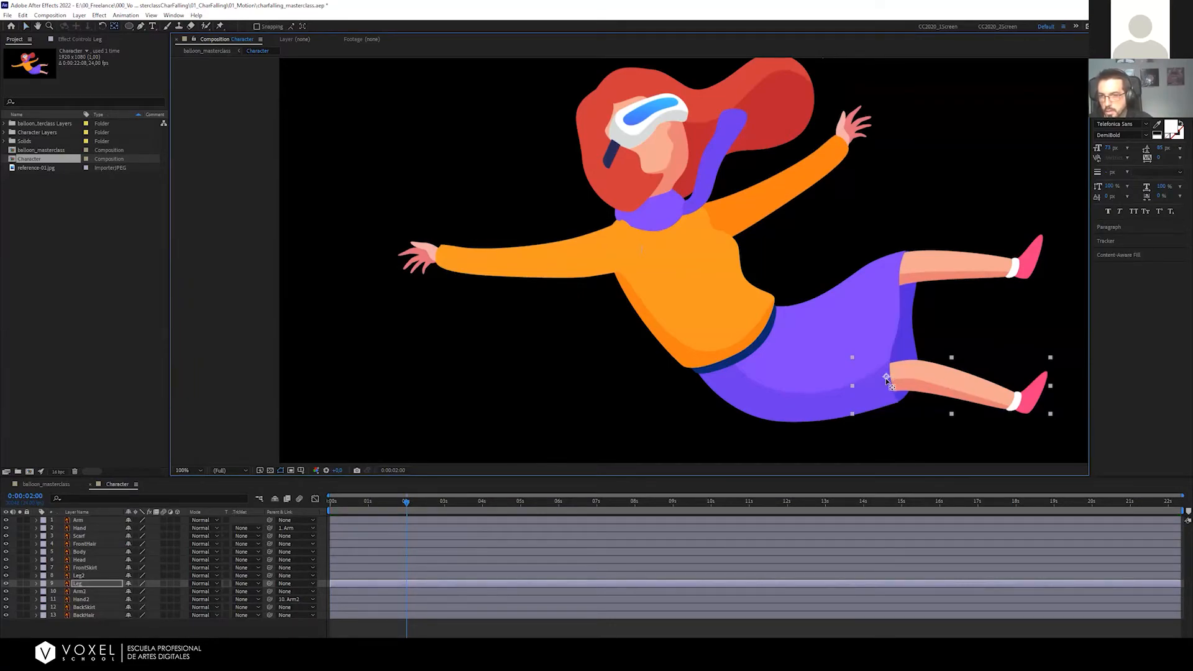
key("w")
left_click_drag(998, 386, 988, 368)
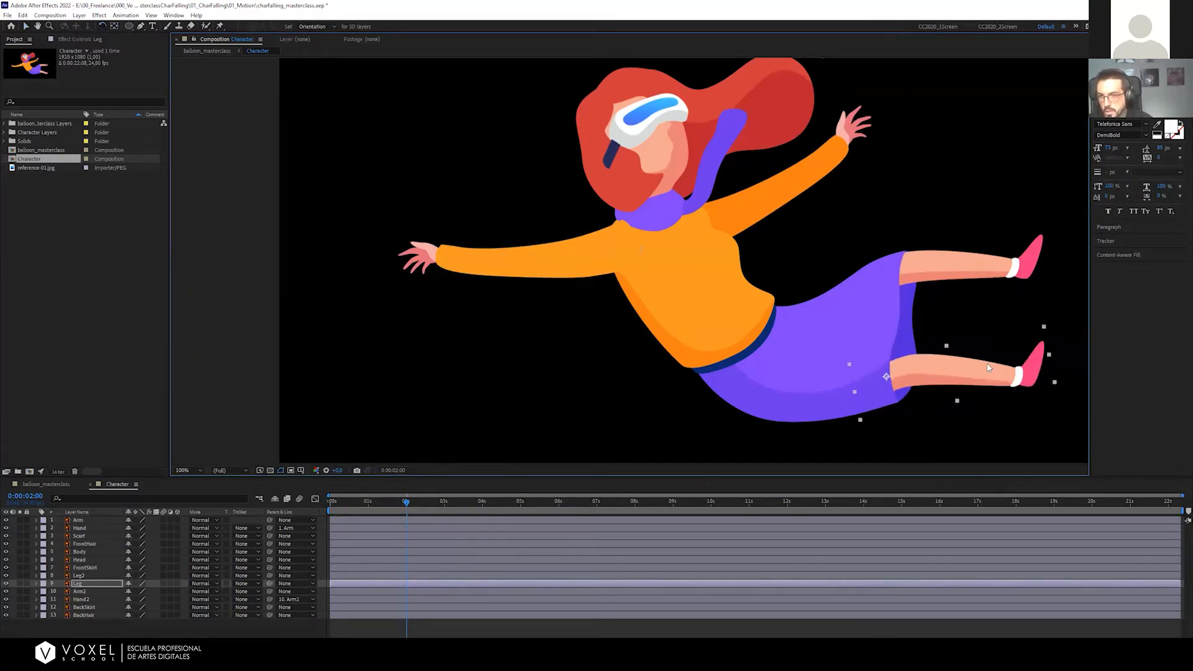
key("ctrl+z")
key("v")
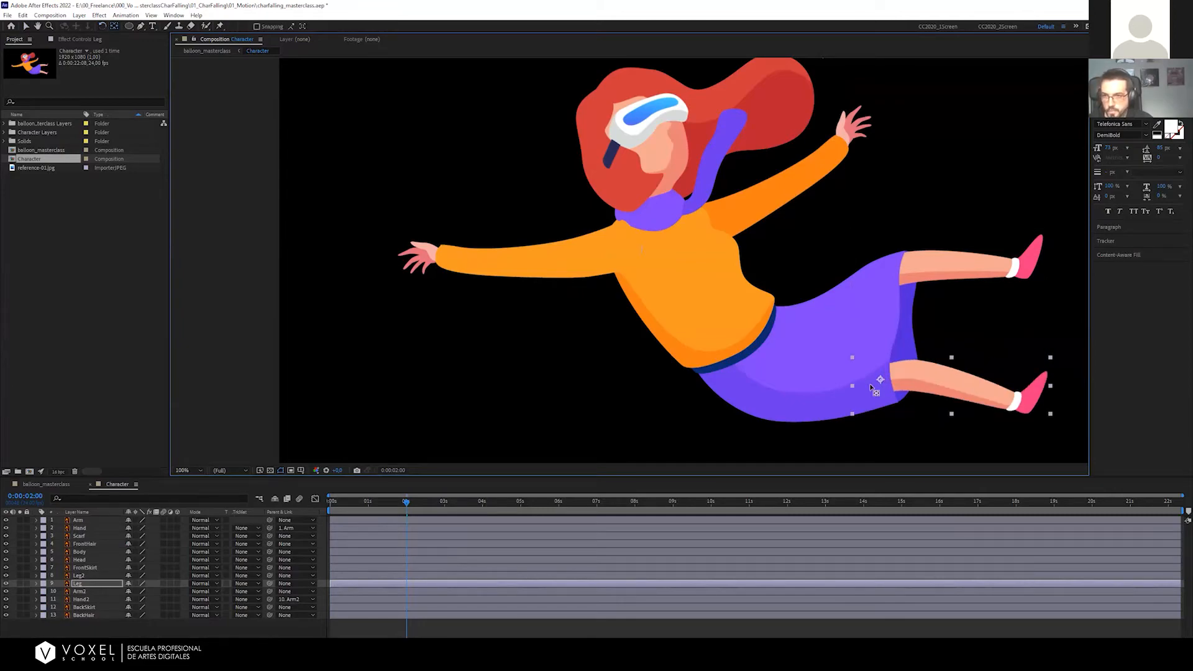
left_click(983, 277)
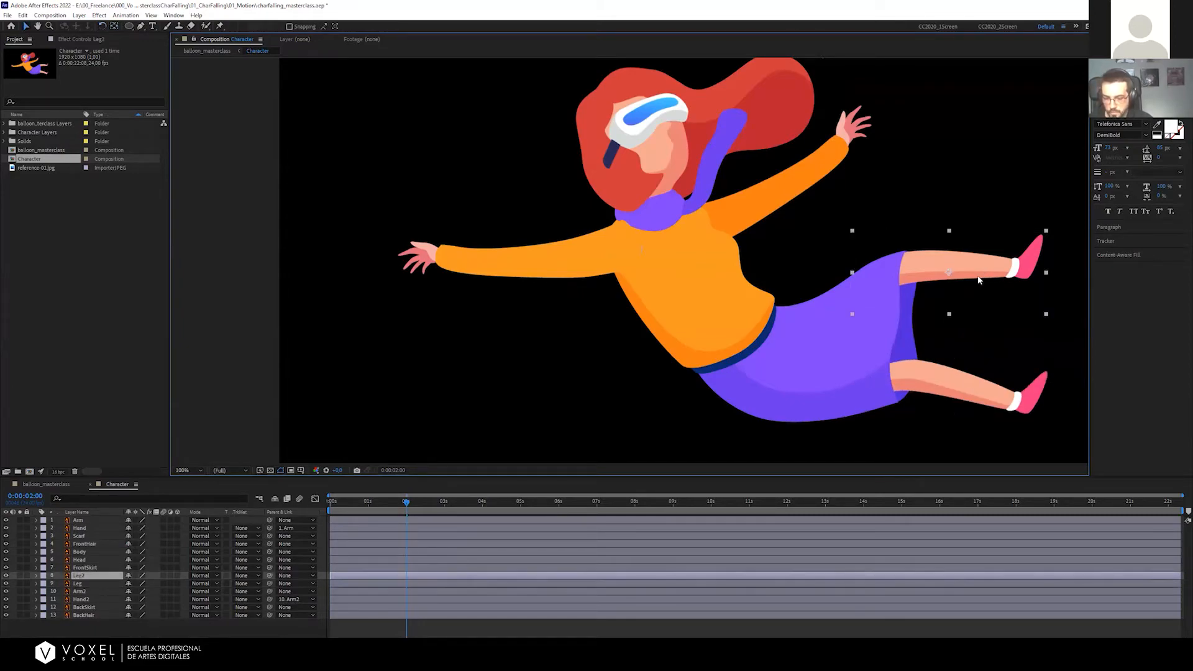
left_click_drag(905, 277, 877, 274)
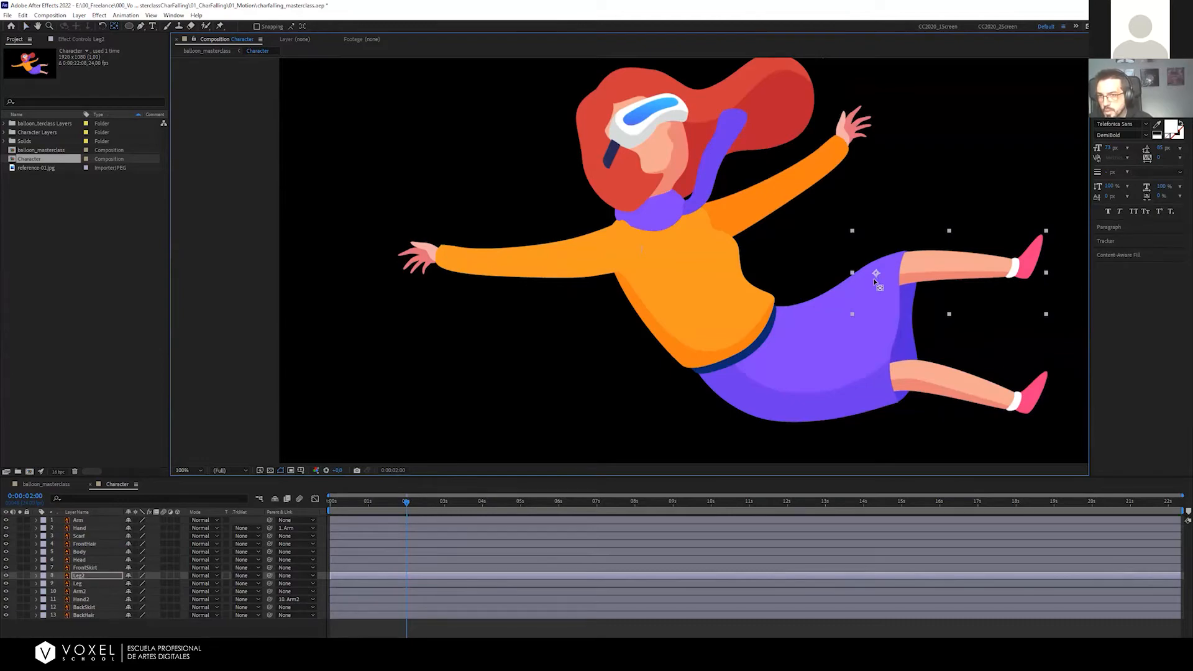
Add Rotation keyframes to the Leg and Leg2 layers and place them at about 0:00:04:08
left_click(982, 394, "shift")
key("v")
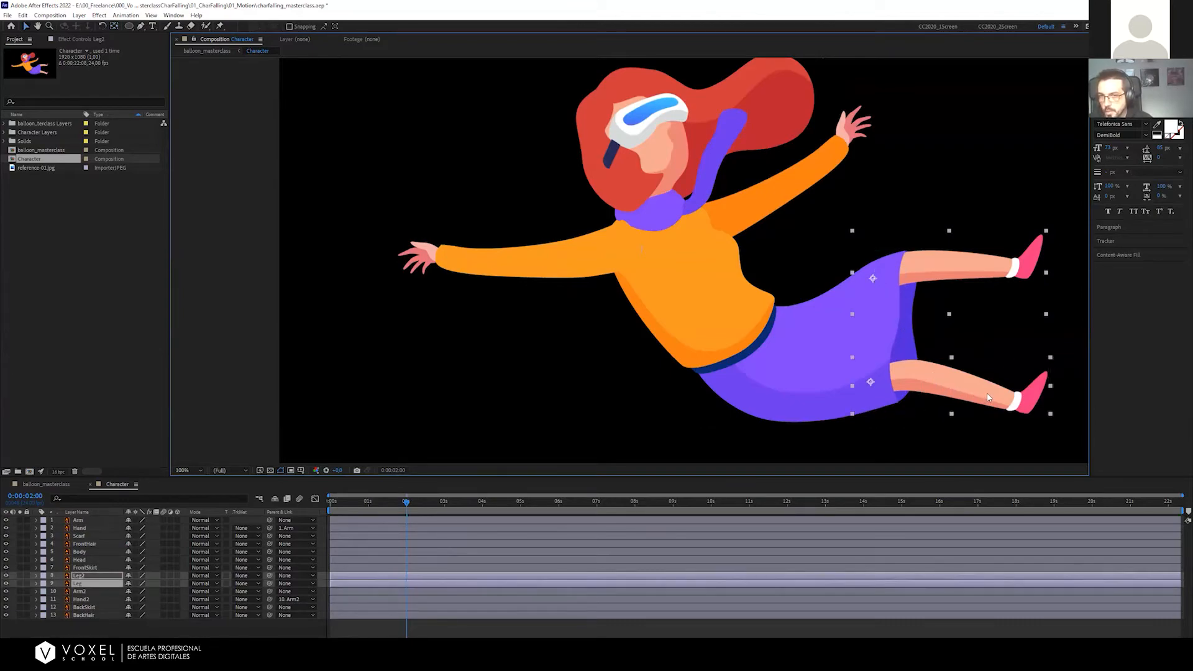
key("r")
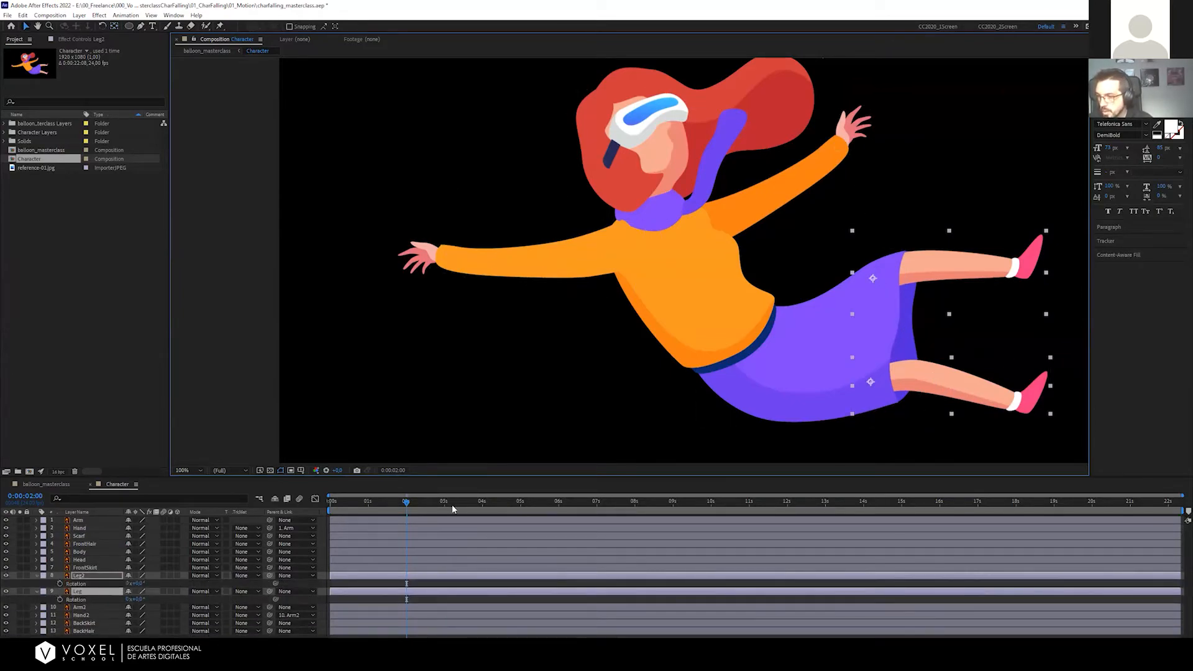
left_click_drag(467, 504, 323, 512)
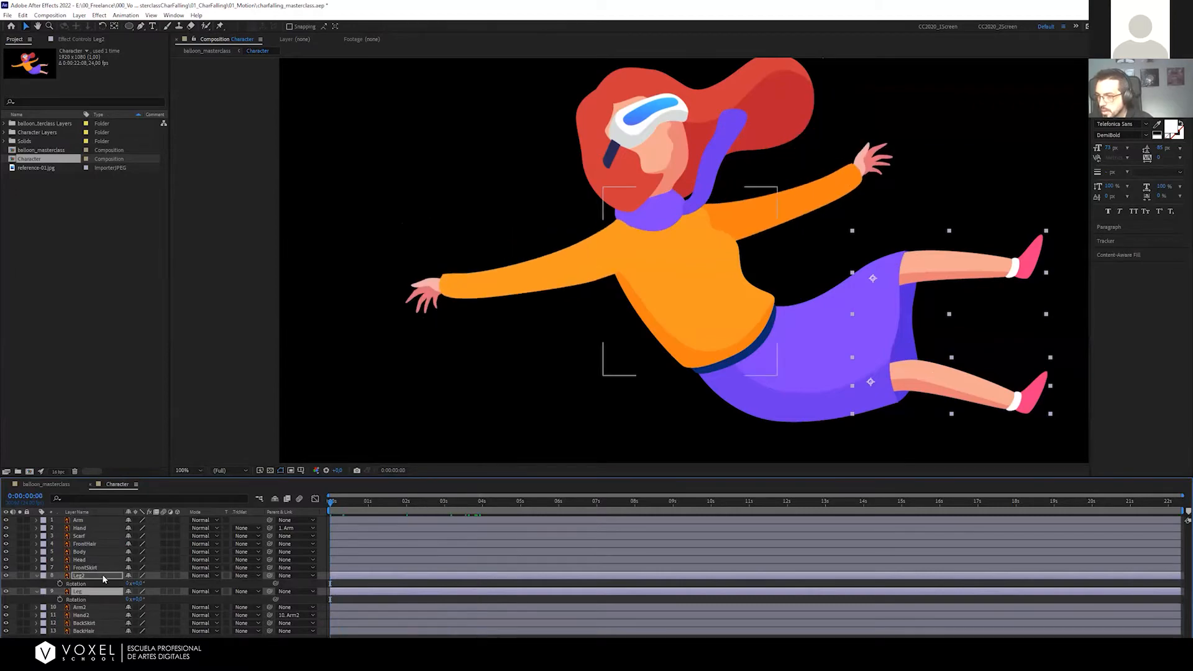
left_click(59, 583)
left_click(59, 600)
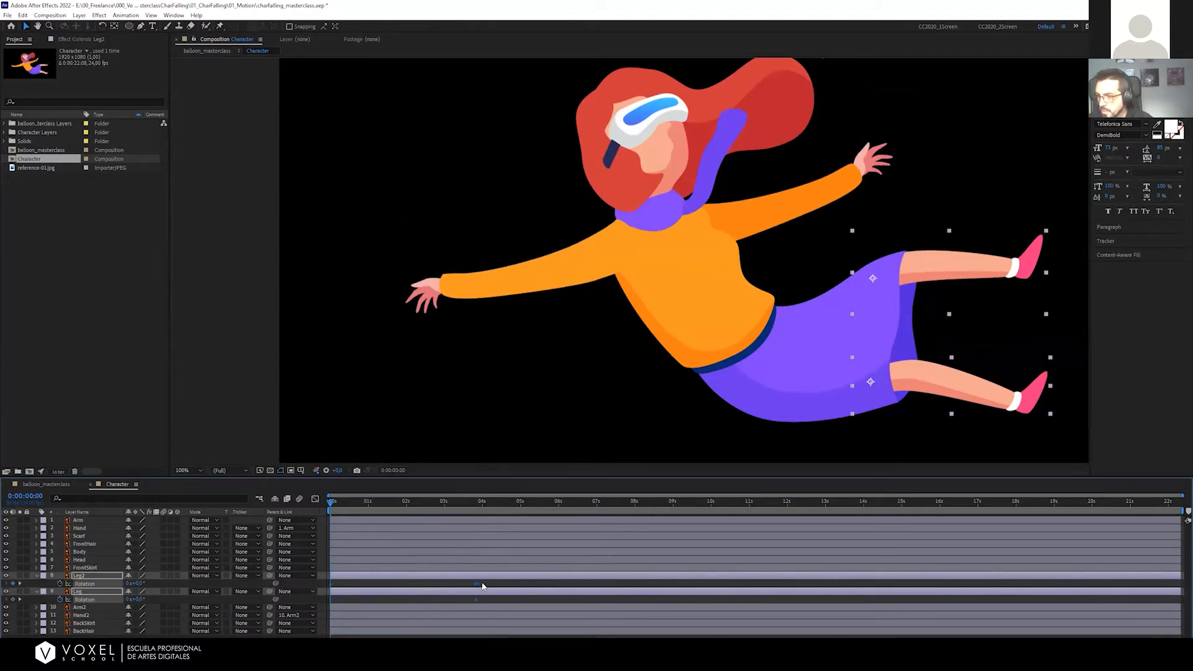
left_click_drag(483, 586, 505, 587)
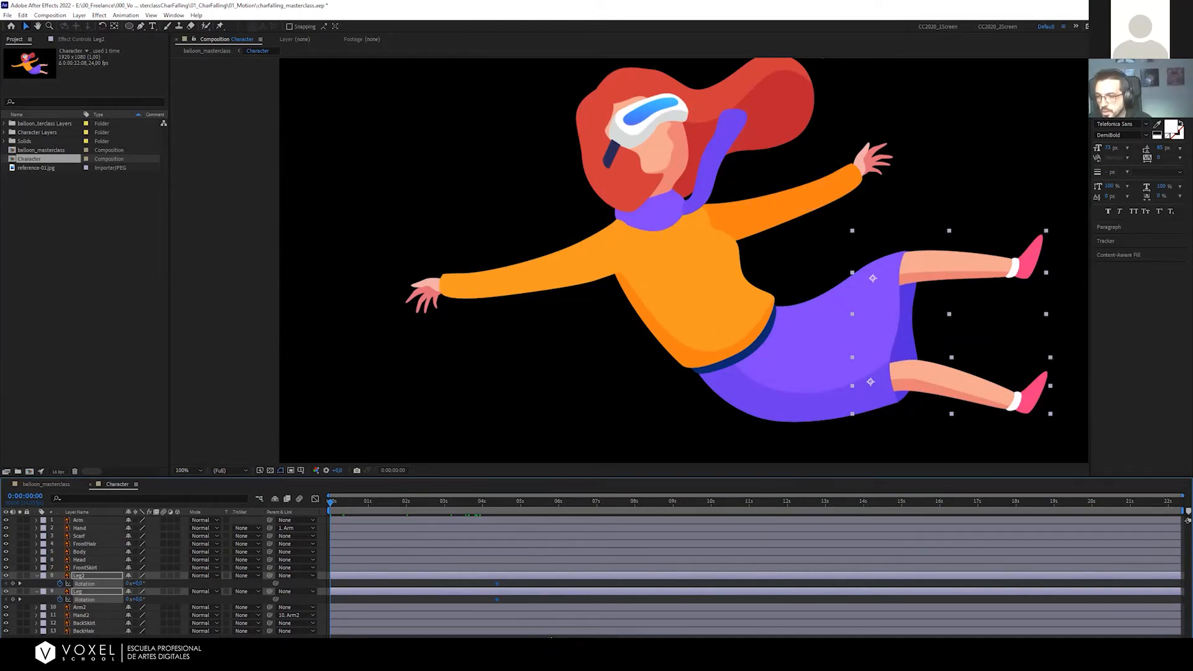
Rotate the Leg and Leg2 layers downward together at 0:00:00:00, and preview the leg movement
key("w")
left_click_drag(971, 286, 971, 318)
key("space")
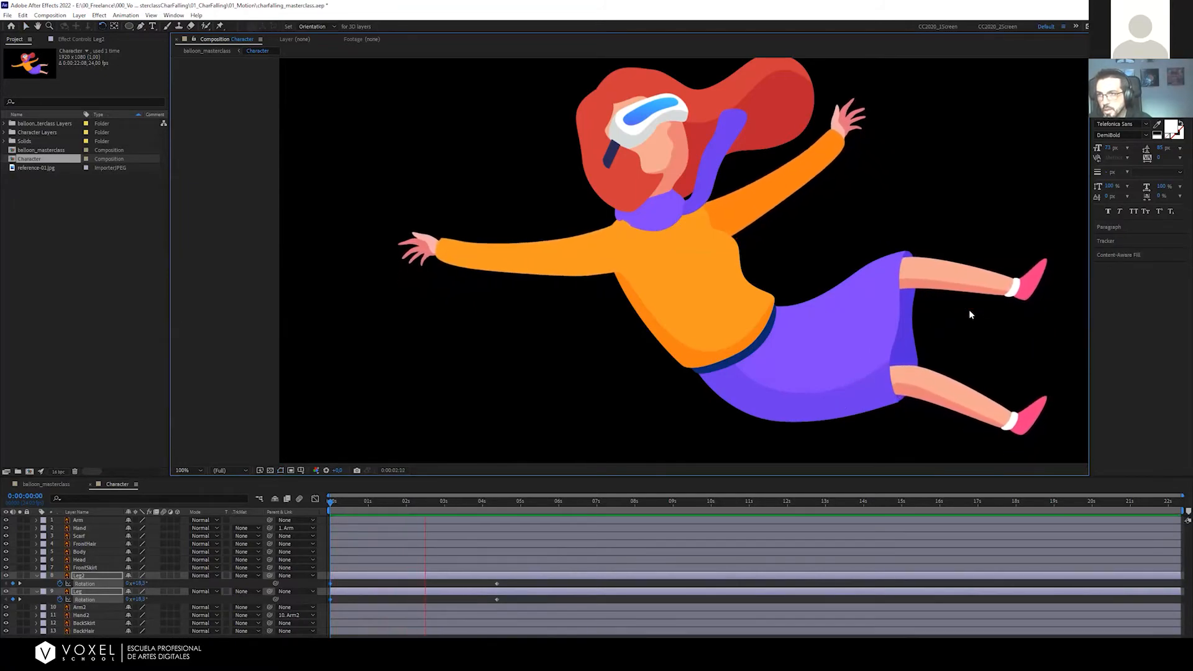
key("space")
key("v")
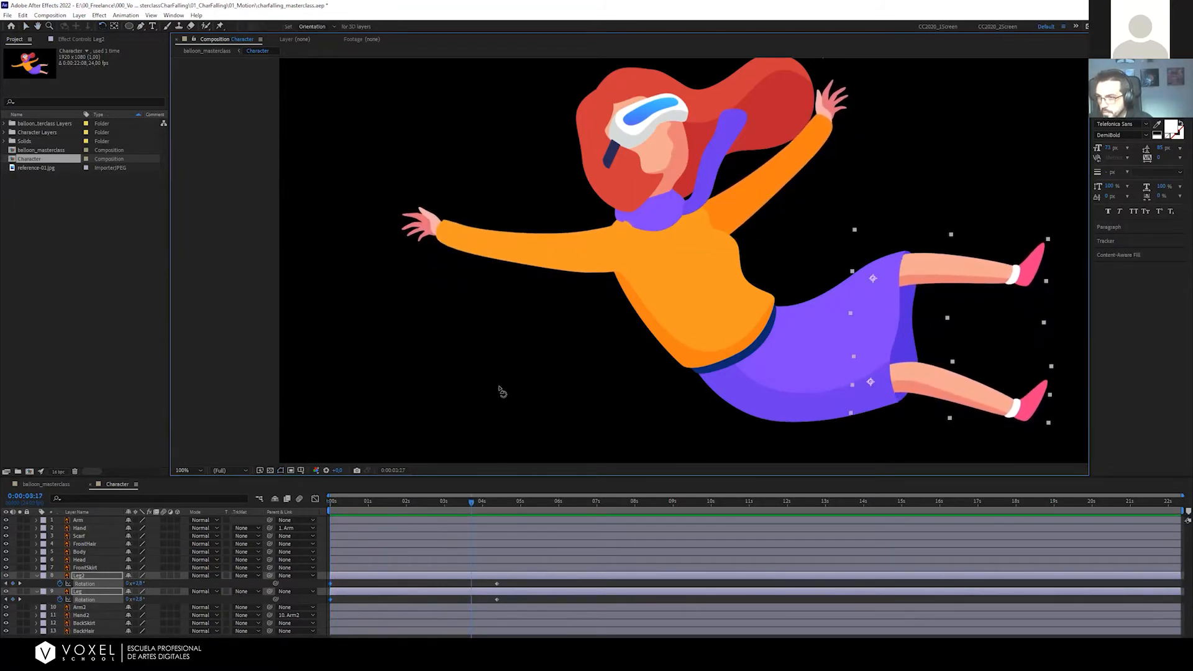
left_click(625, 240)
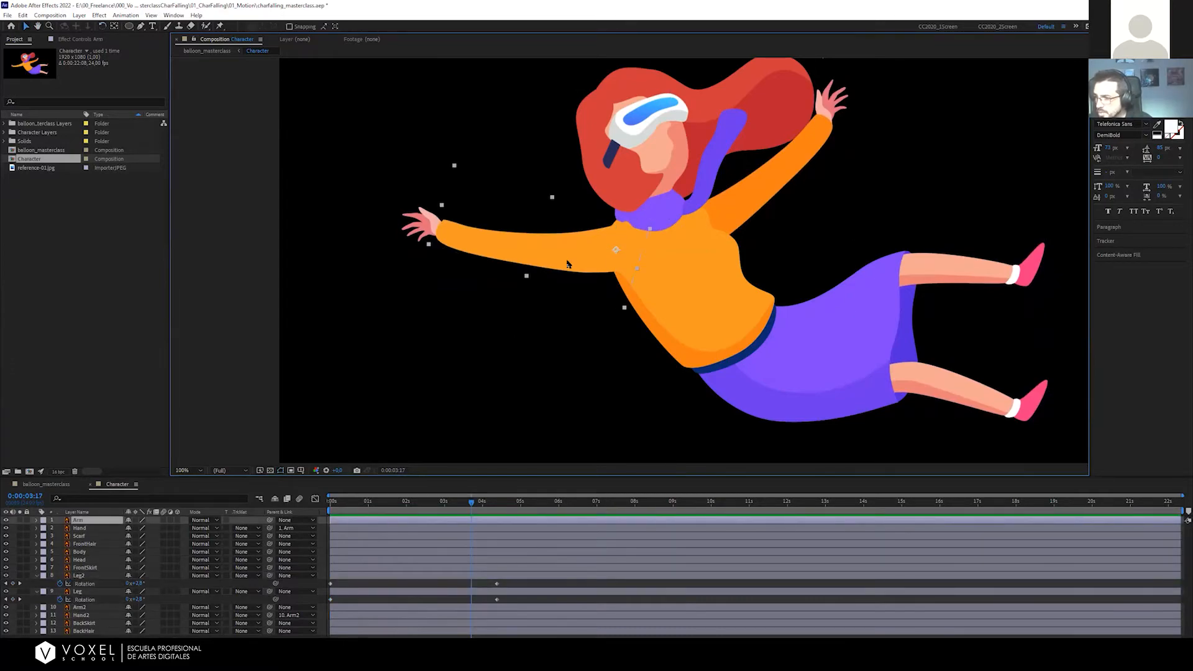
left_click(86, 527, "ctrl")
left_click_drag(86, 528, 85, 562)
key("ctrl+shift+bracketright")
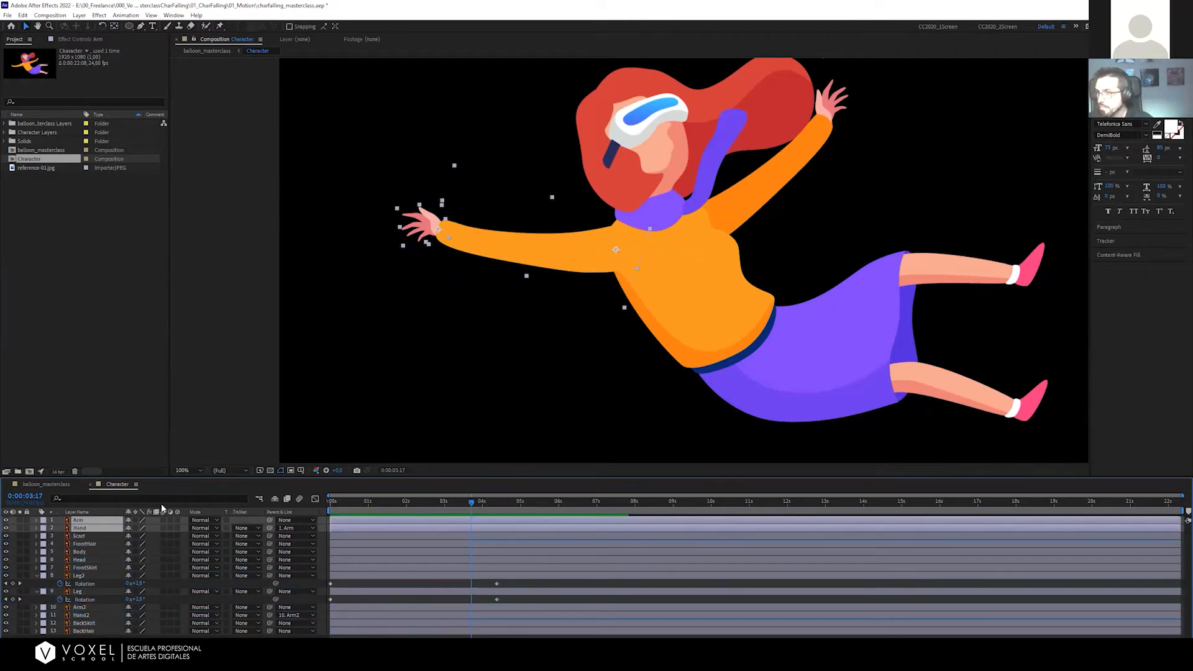
Isolate the Arm layer briefly to inspect its shoulder end, and move the Arm and Hand layers directly below the Head layer
left_click(383, 311)
left_click(620, 237)
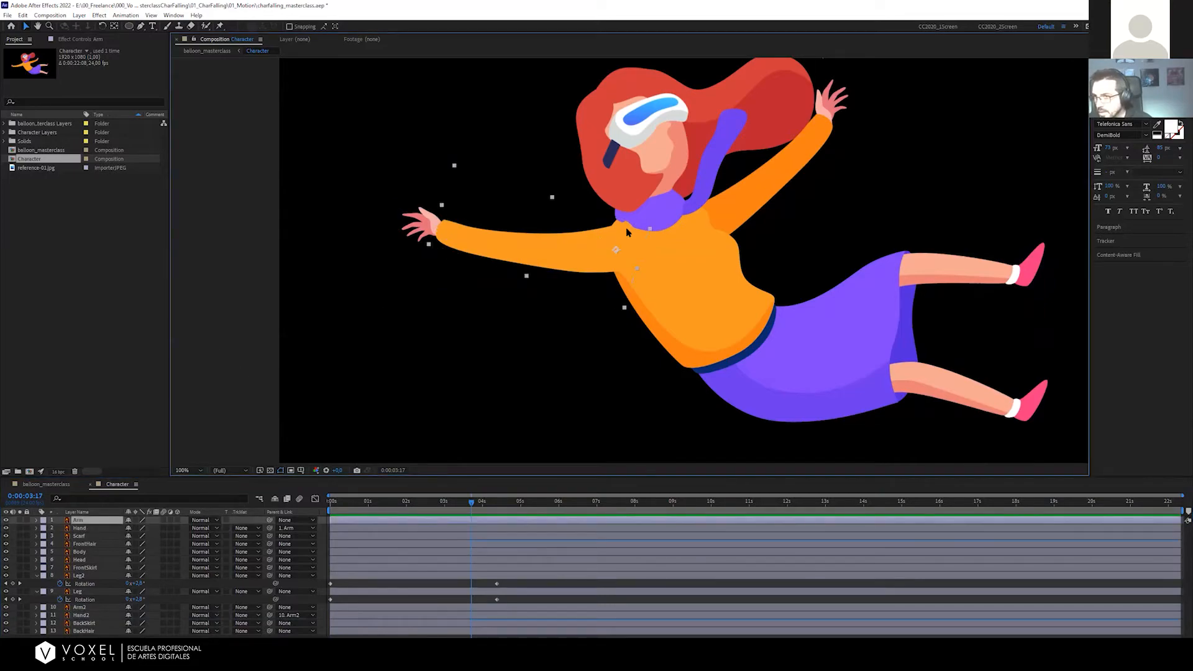
left_click(20, 521)
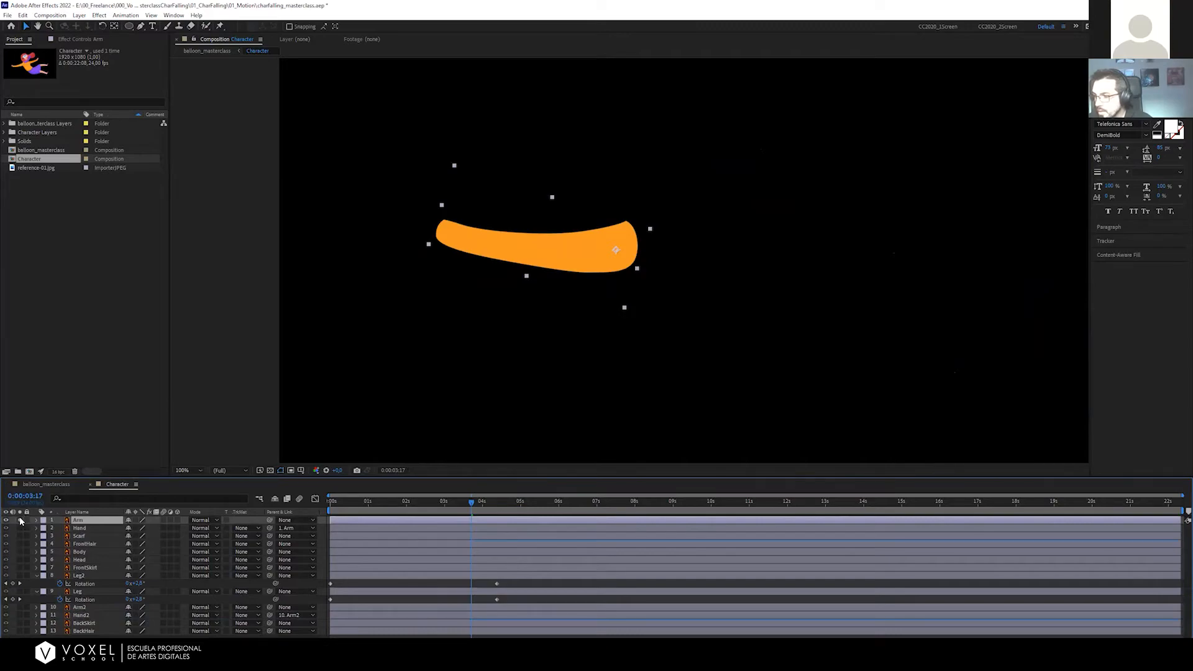
left_click(20, 520)
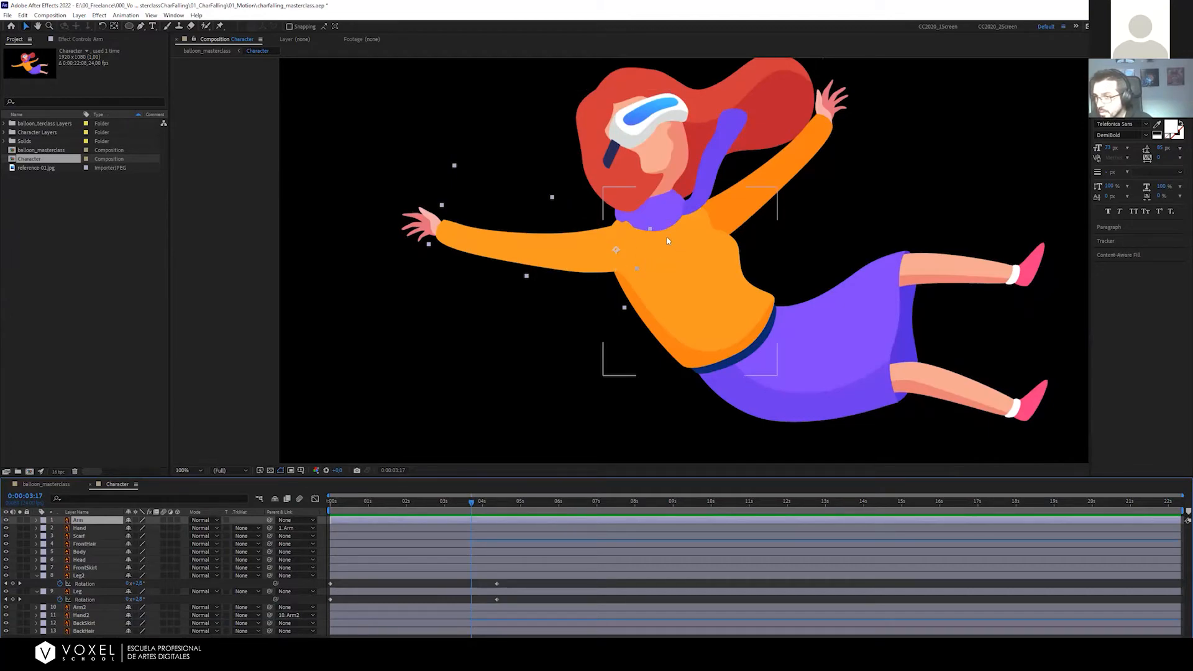
left_click(84, 527, "shift")
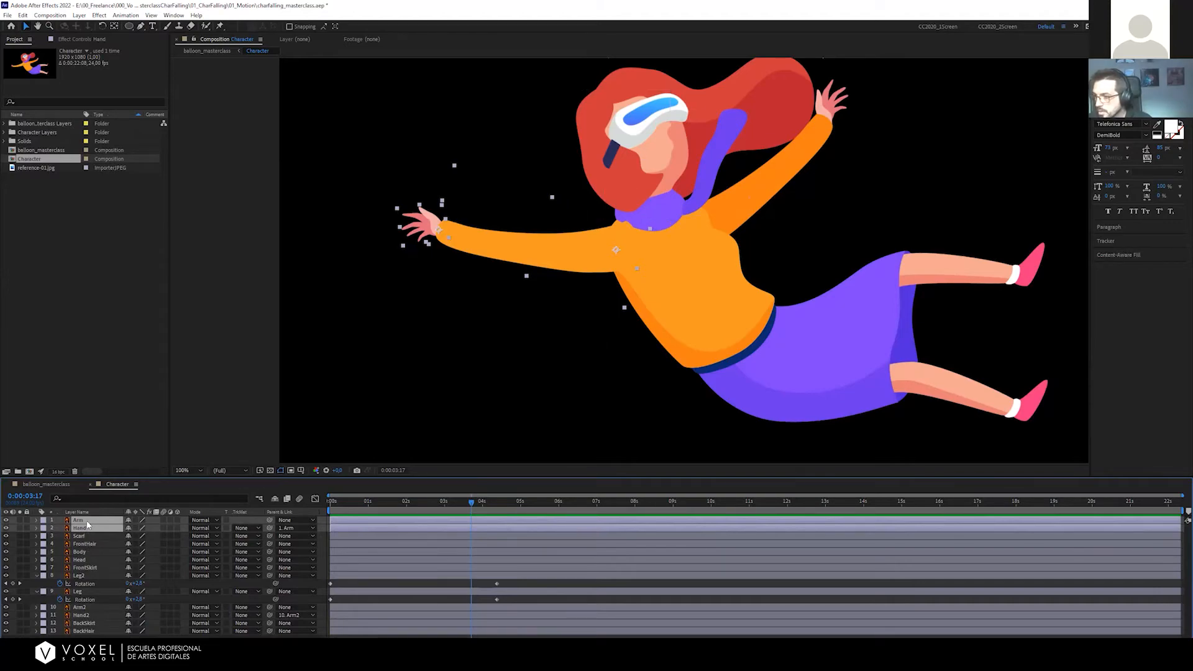
left_click_drag(87, 525, 87, 554)
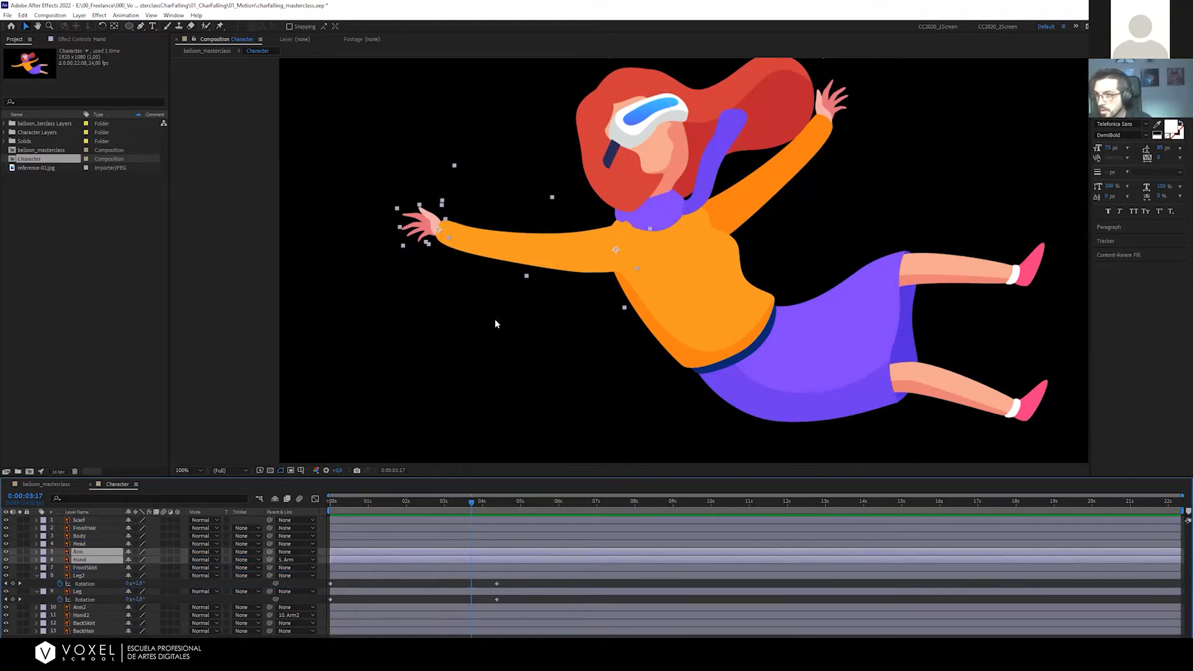
Preview the Character composition with the arms and legs moving, and save the project
key("space")
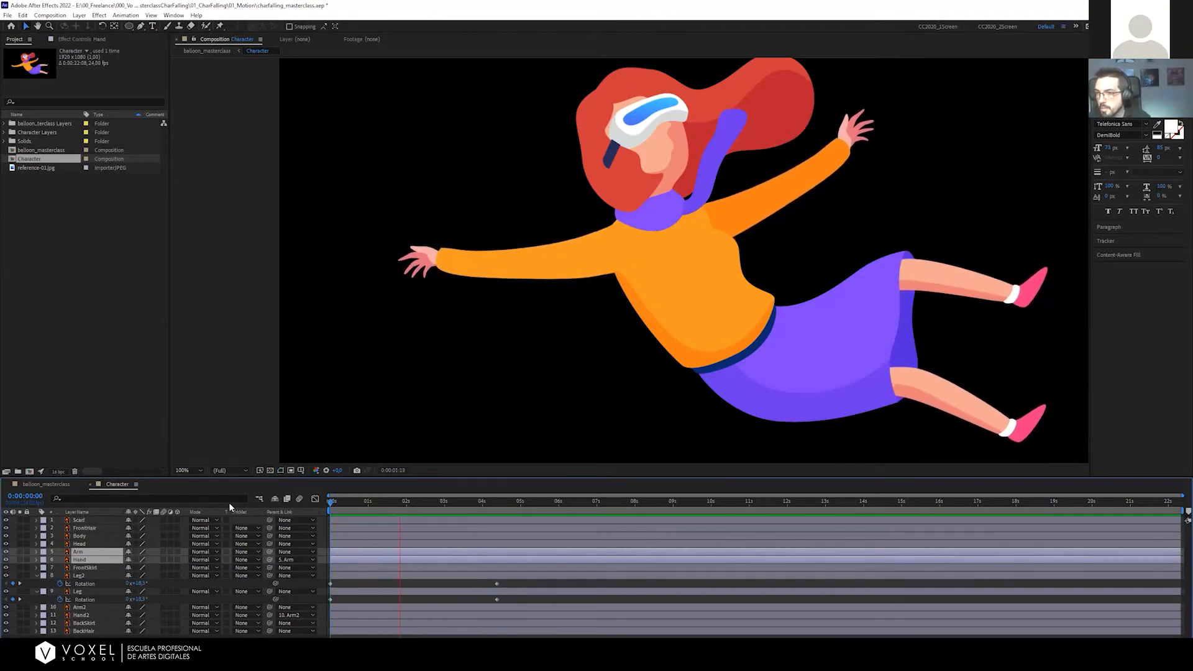
key("ctrl+s")
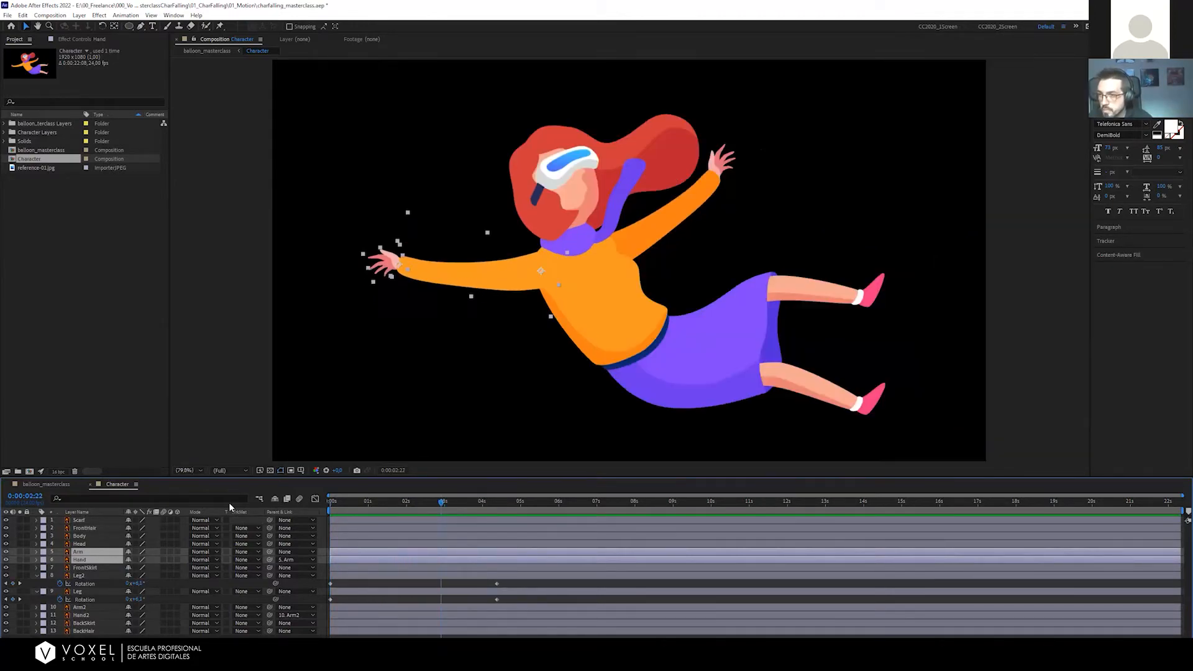
key("space")
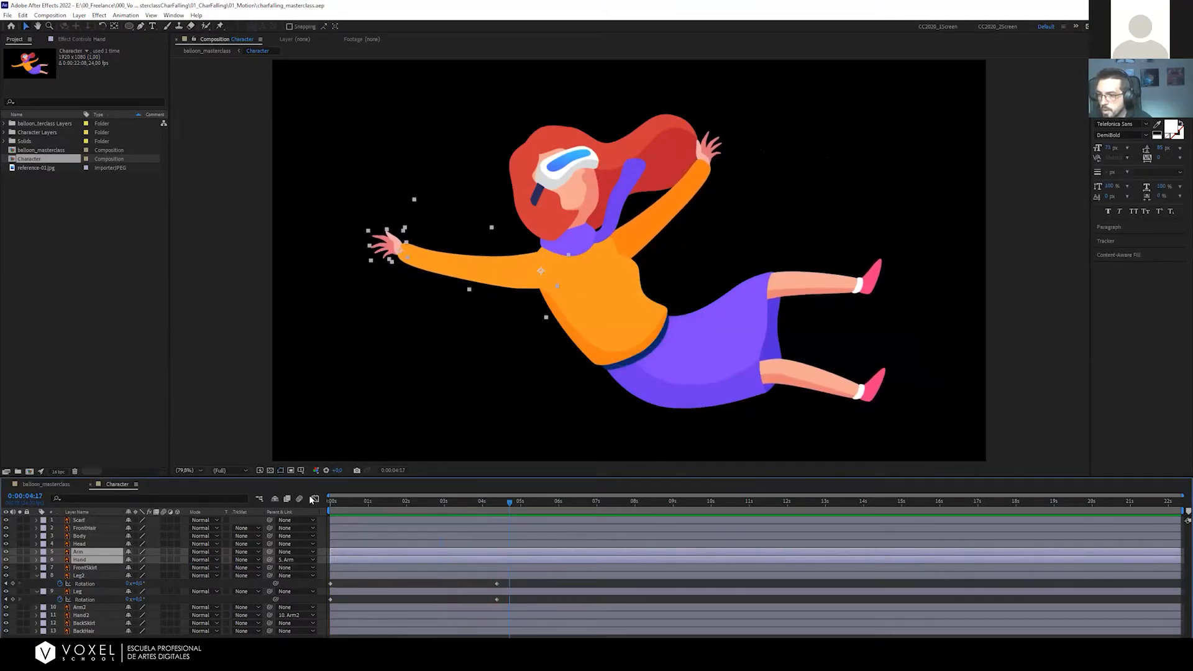
Move the final Rotation keyframes of both arms and hands to line up with the final leg keyframes
left_click(415, 582)
key("u")
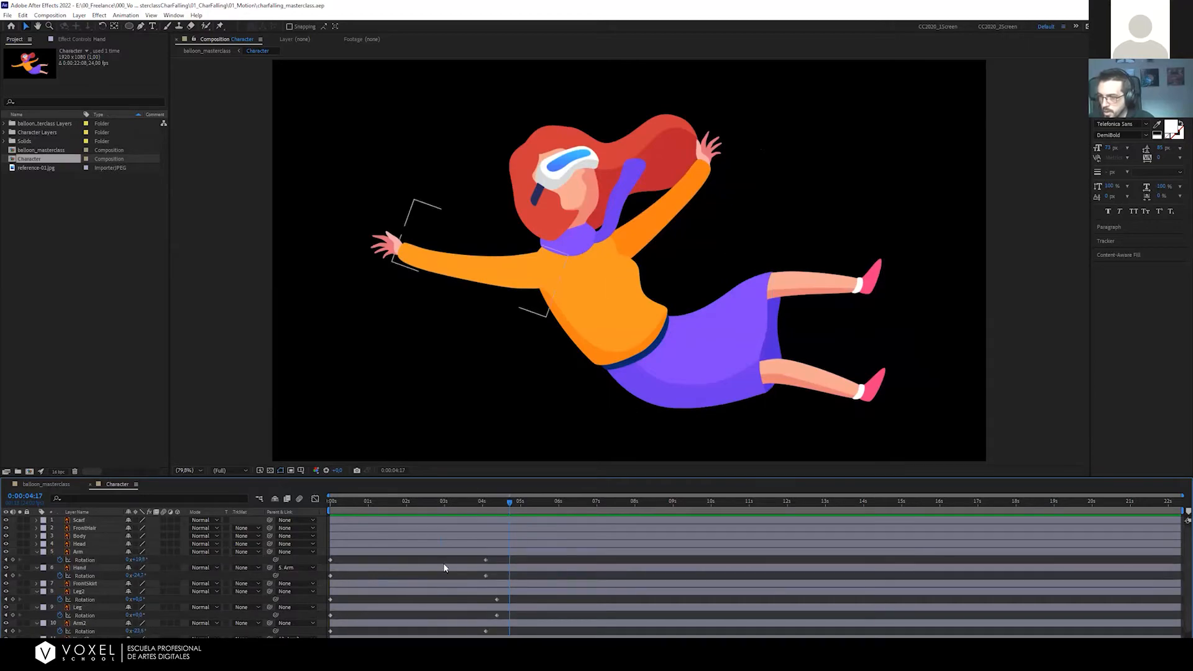
scroll(479, 564, "down", 1)
left_click_drag(476, 539, 490, 630)
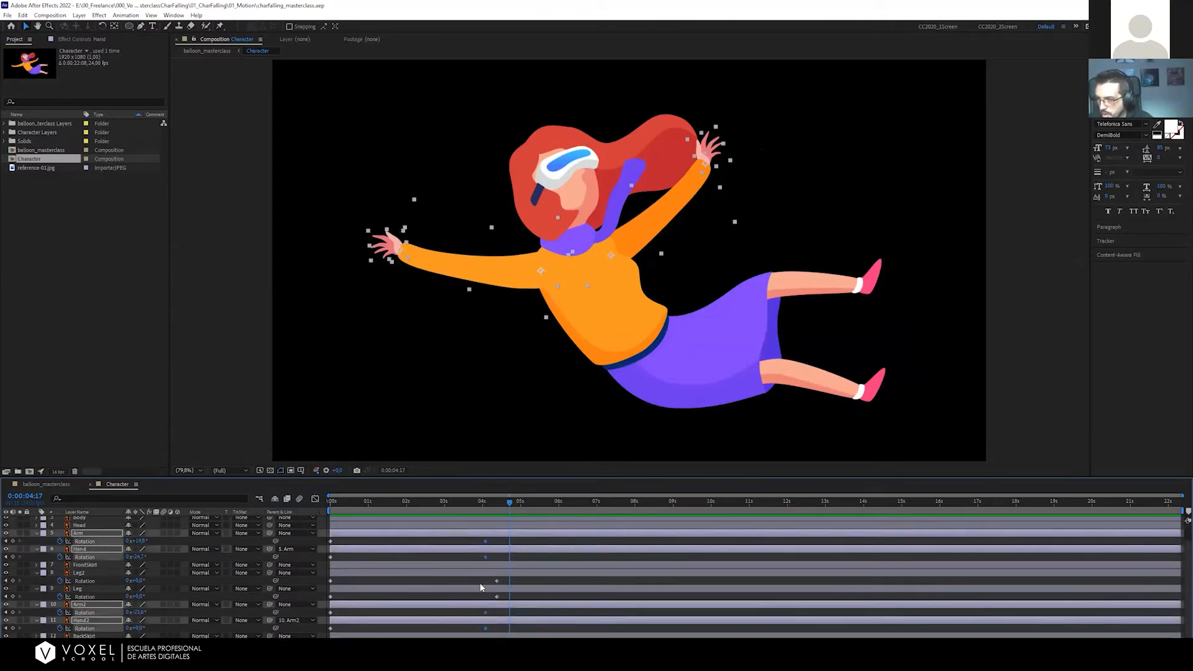
left_click_drag(485, 542, 497, 542)
left_click(487, 503)
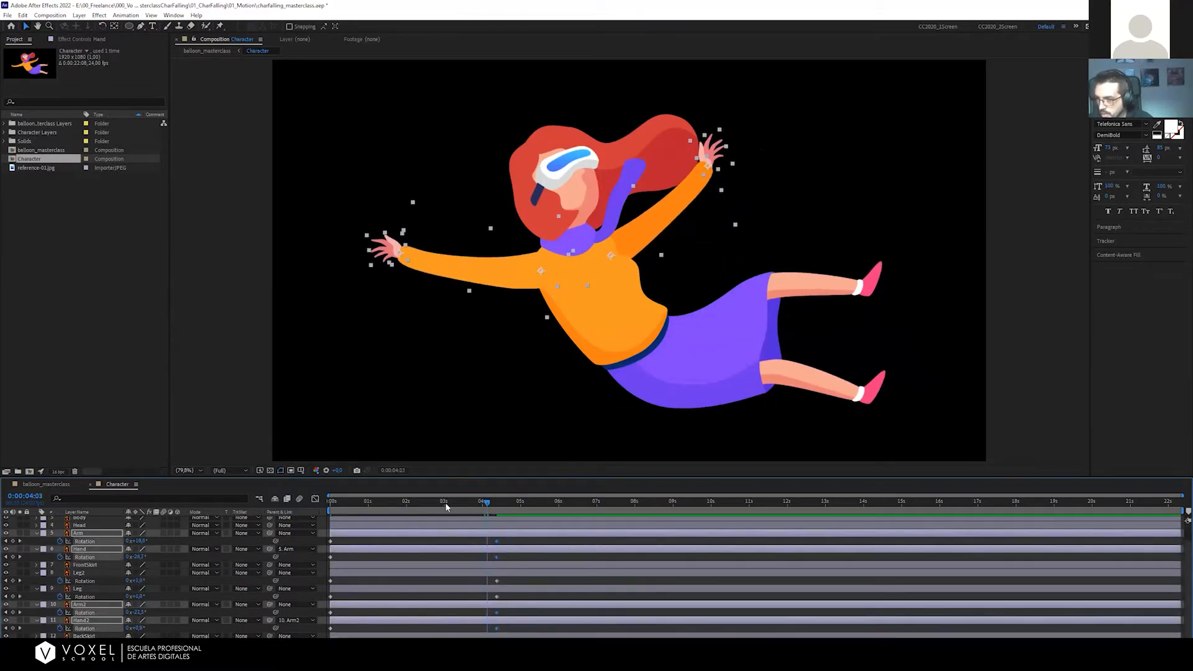
Compare the character's pose near 3 seconds in balloon_masterclass with its pose at 0:00:04:08 in the Character composition
left_click(55, 484)
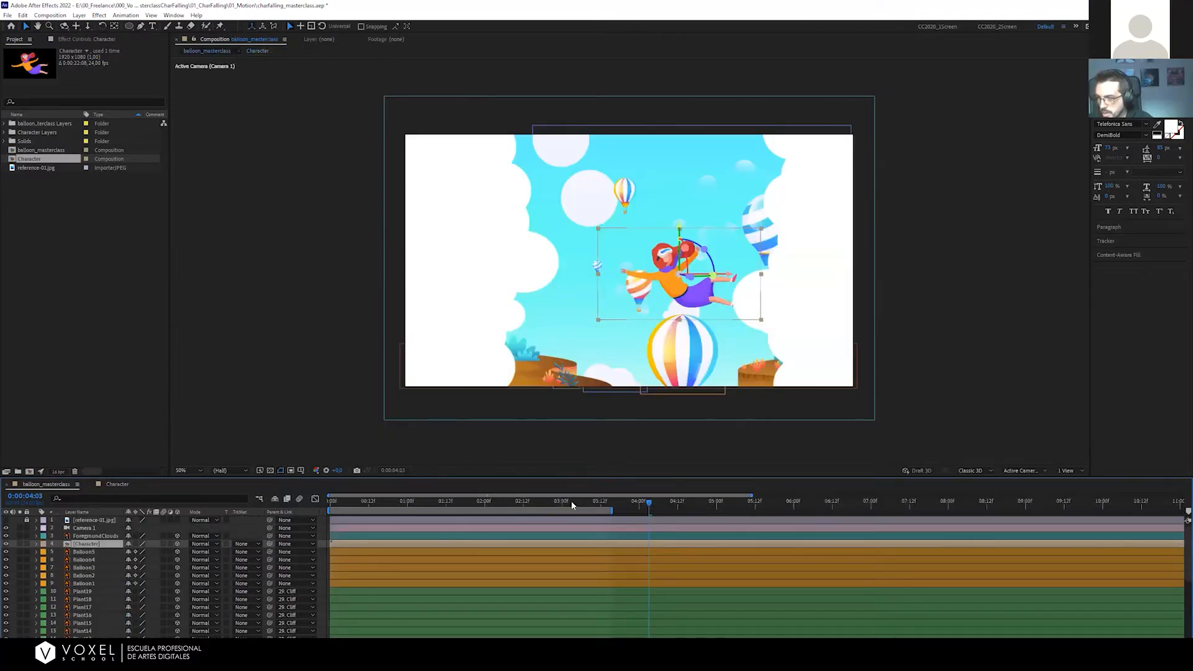
left_click_drag(594, 501, 564, 510)
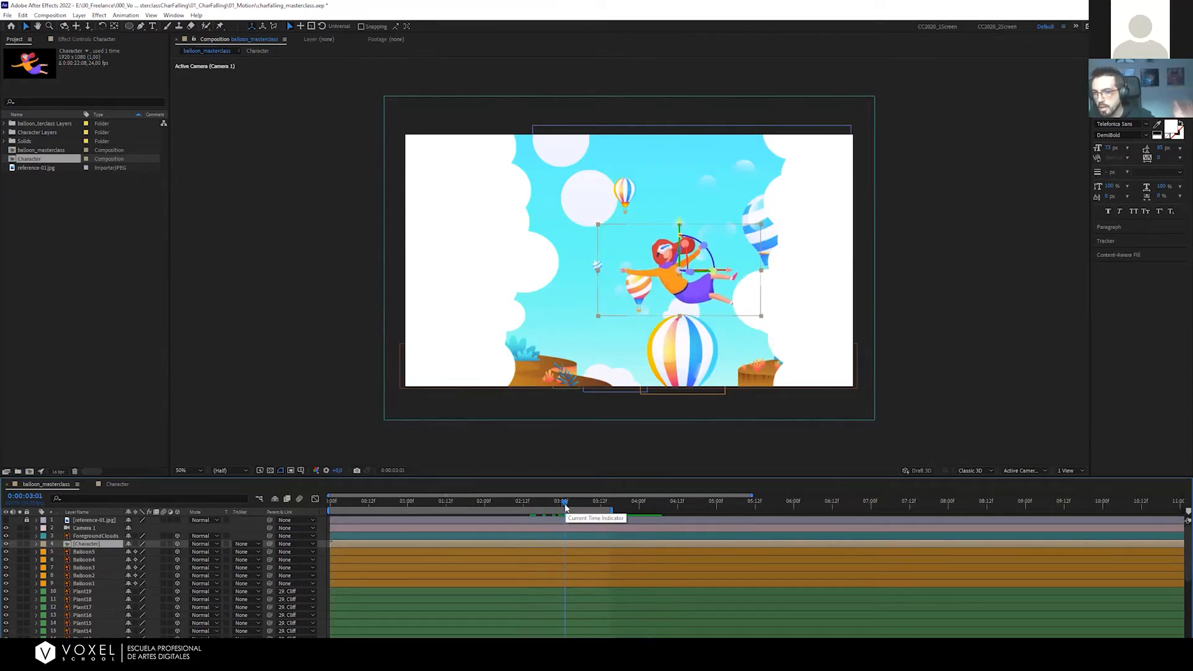
left_click(118, 484)
mouse_move(491, 507)
left_mouse_down()
mouse_move(368, 505)
mouse_move(540, 501)
mouse_move(497, 500)
left_mouse_up()
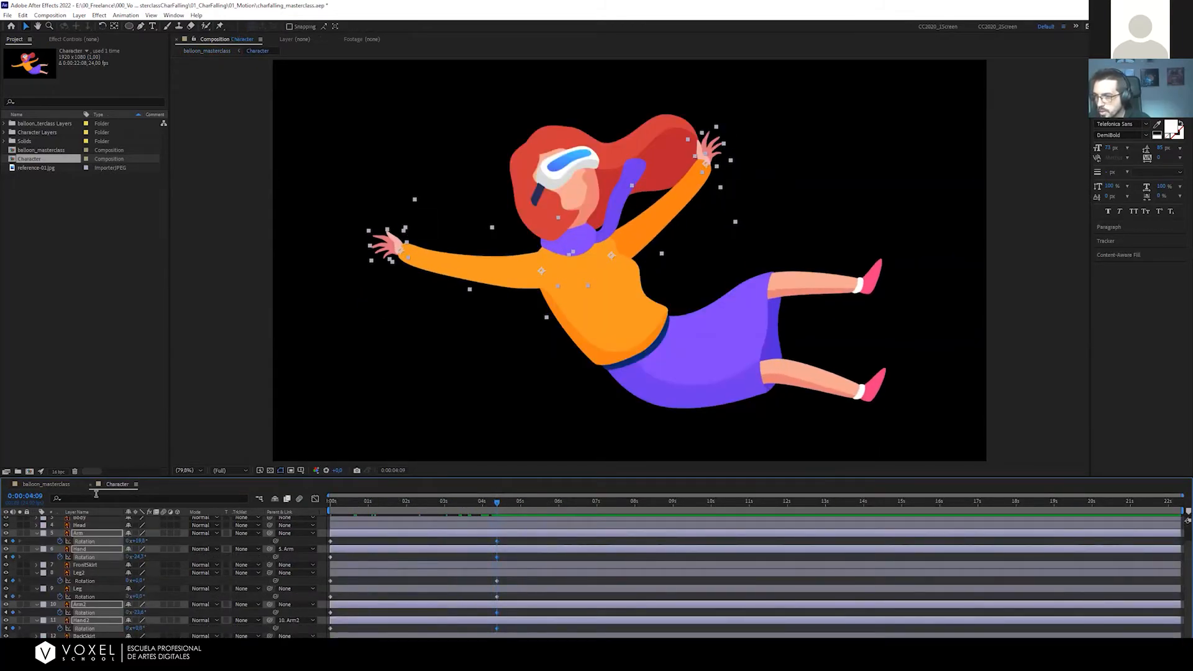
Scrub through balloon_masterclass again, and preview the complete limb animation from the start of the Character composition
left_click(44, 485)
left_click_drag(579, 501, 173, 488)
left_click(116, 483)
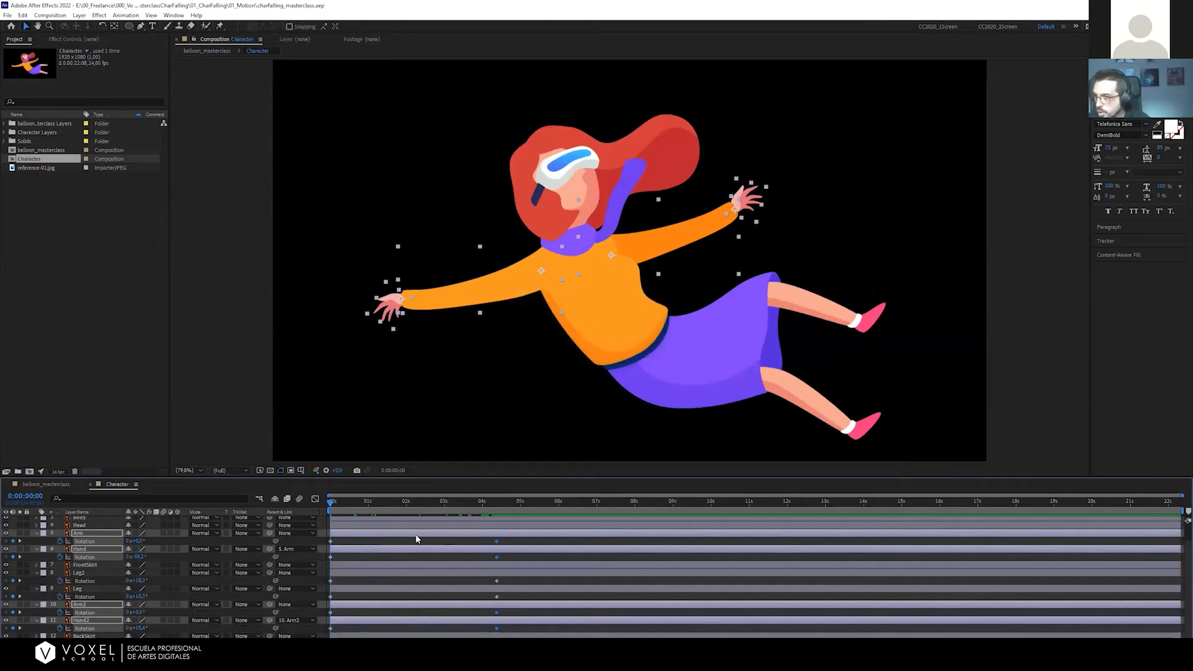
key("space")
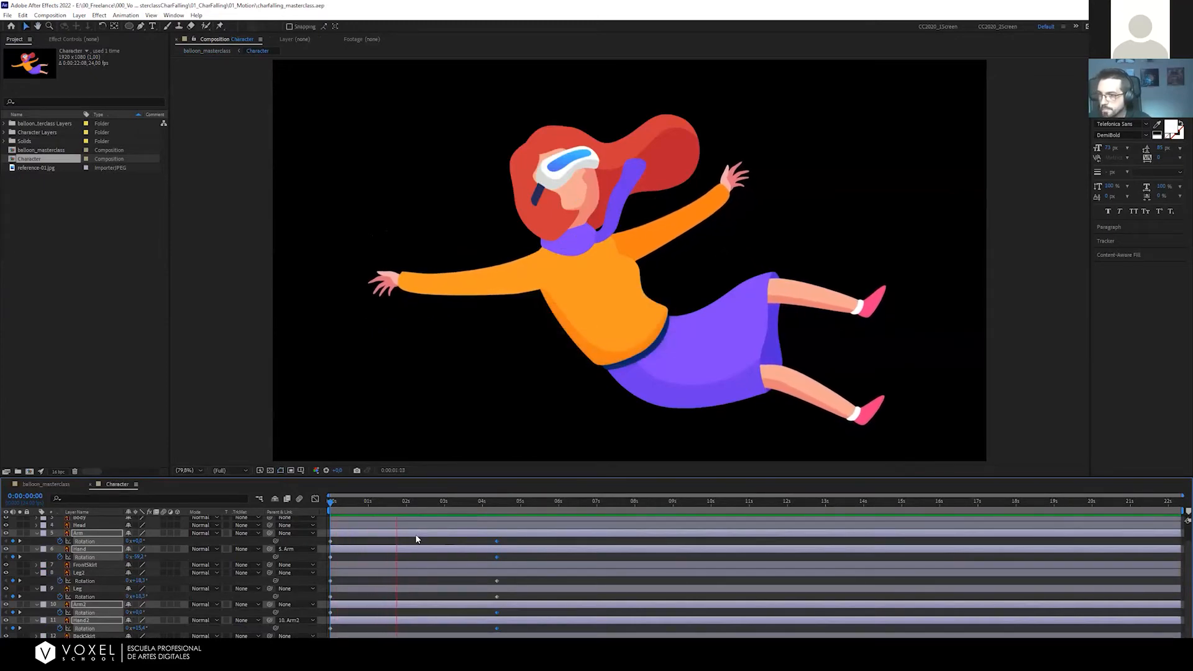
Stop the preview and collapse the layers' keyframed properties in the Character composition
key("space")
left_click(428, 555)
key("u")
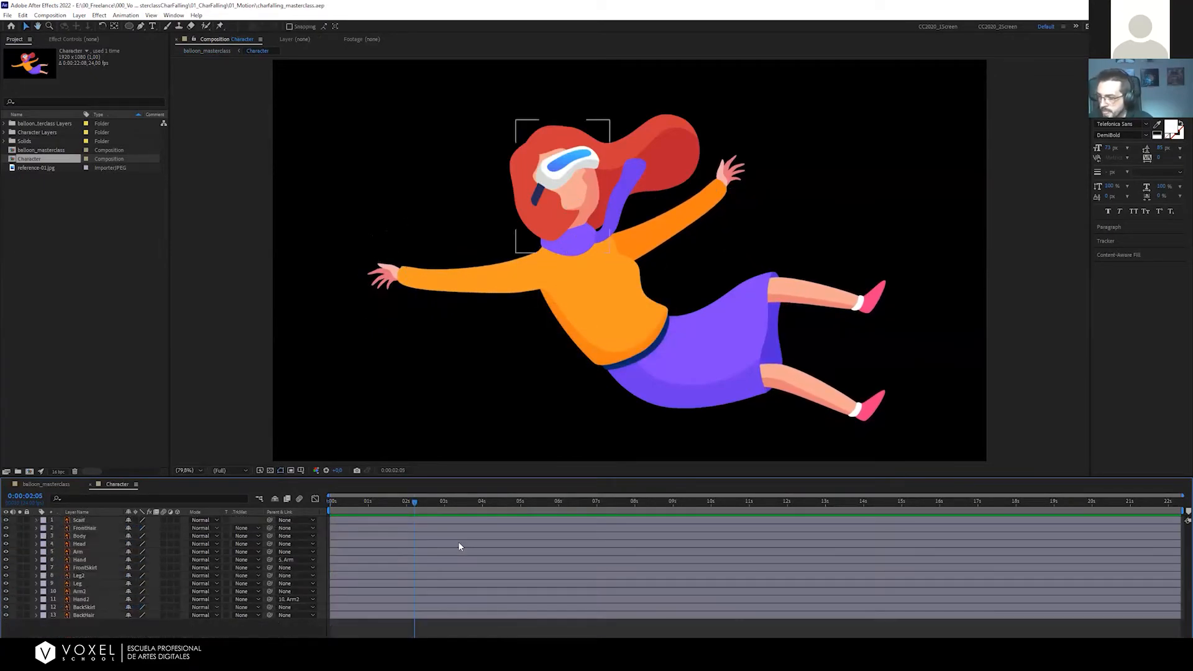
left_click(681, 153)
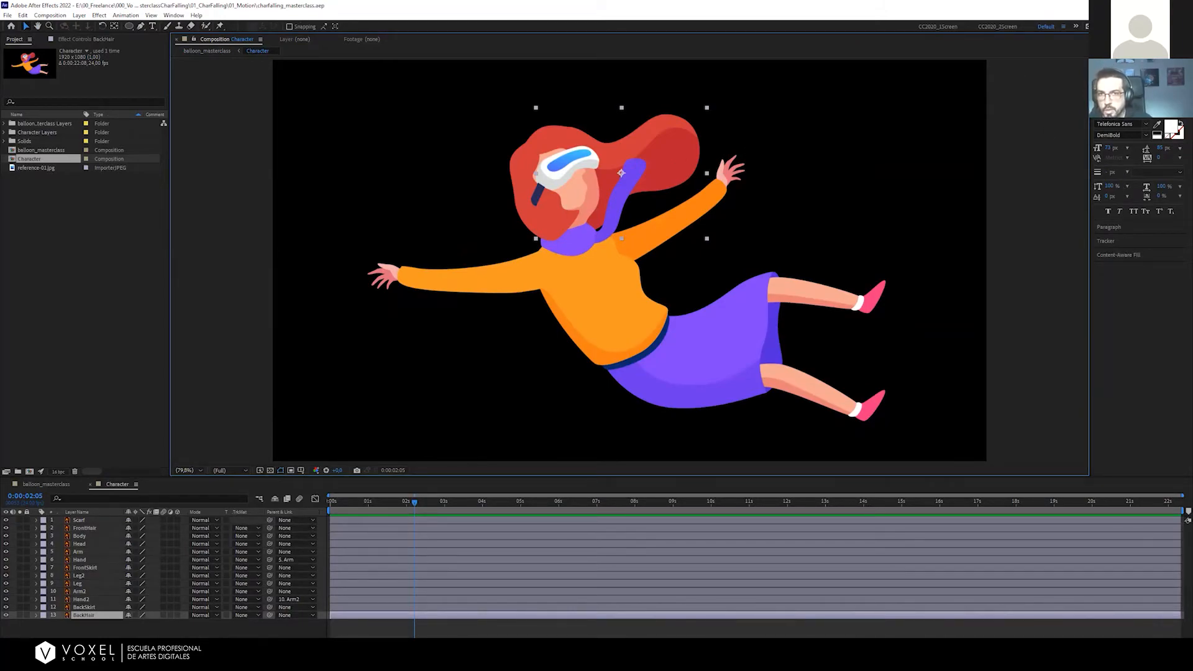
left_click(379, 625)
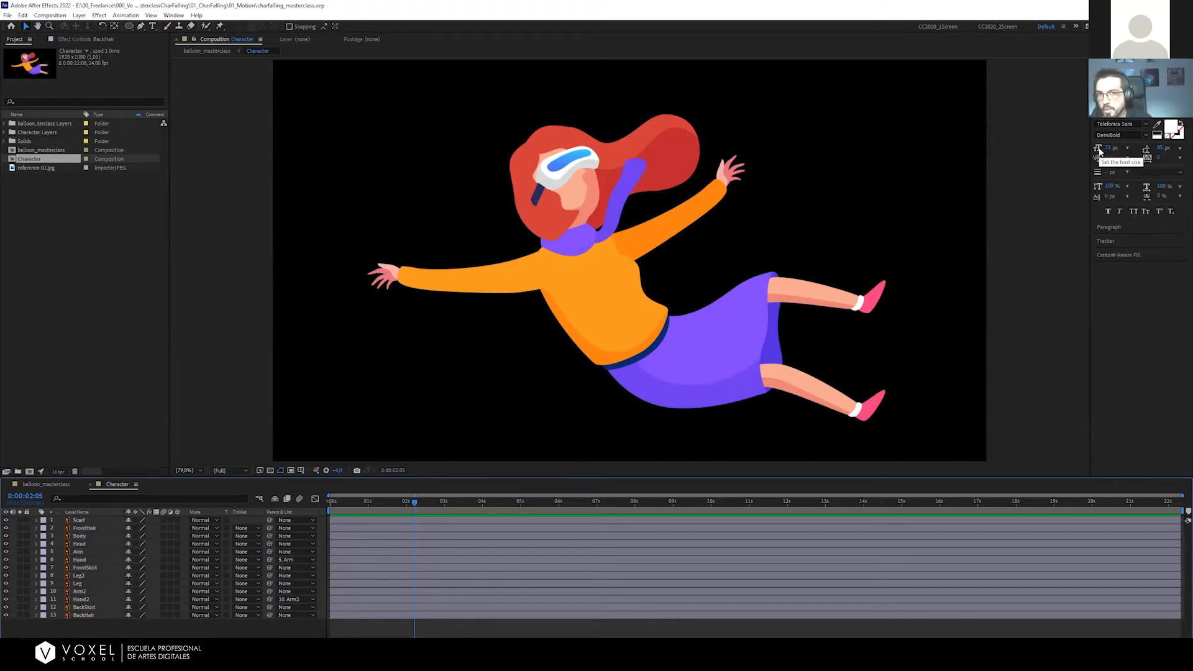
Browse the available effects and locate Wave Warp in the Distort category
left_click(1109, 96)
left_click(1109, 81)
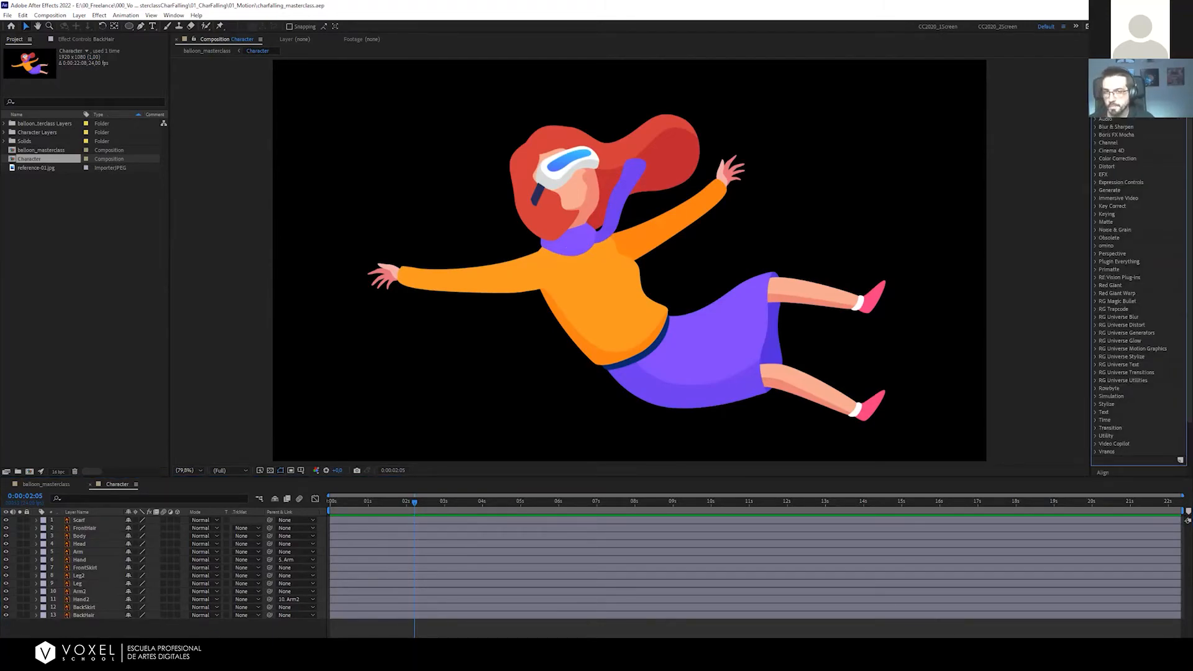
left_click(1109, 67)
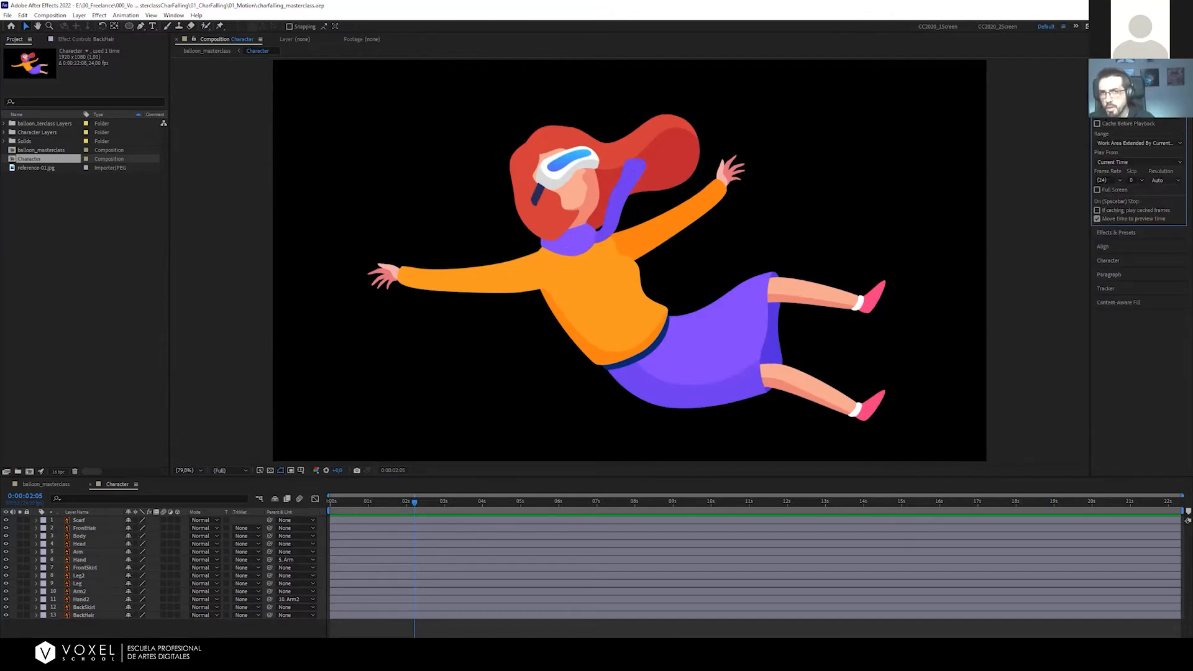
left_click(1109, 52)
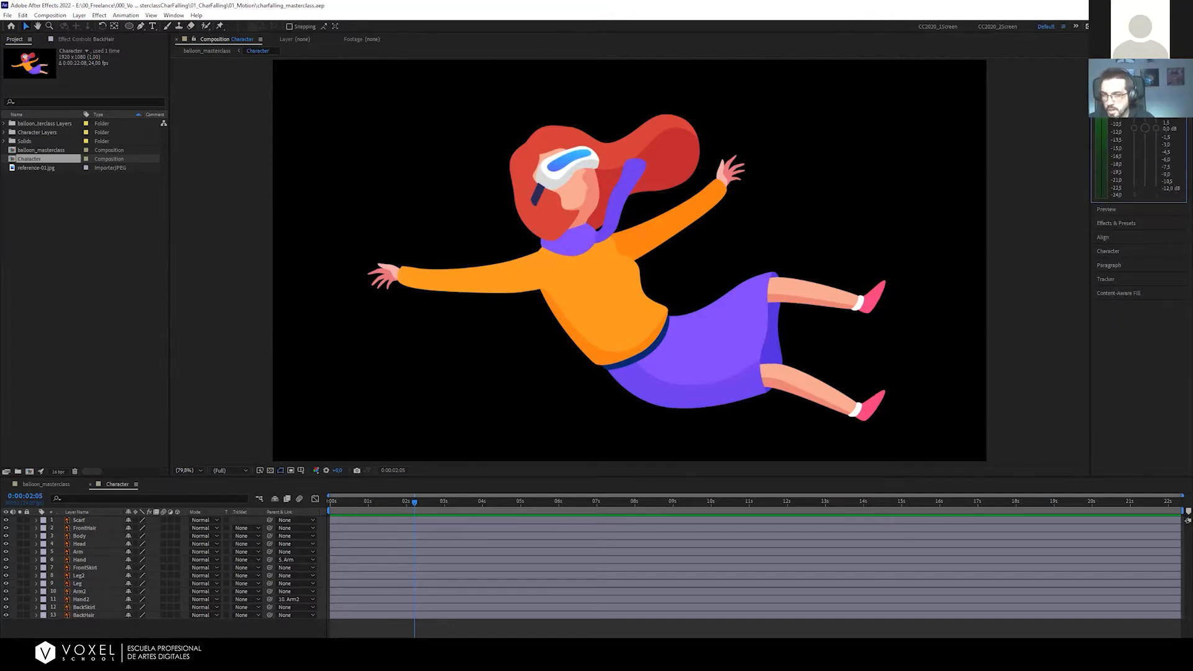
left_click(1112, 223)
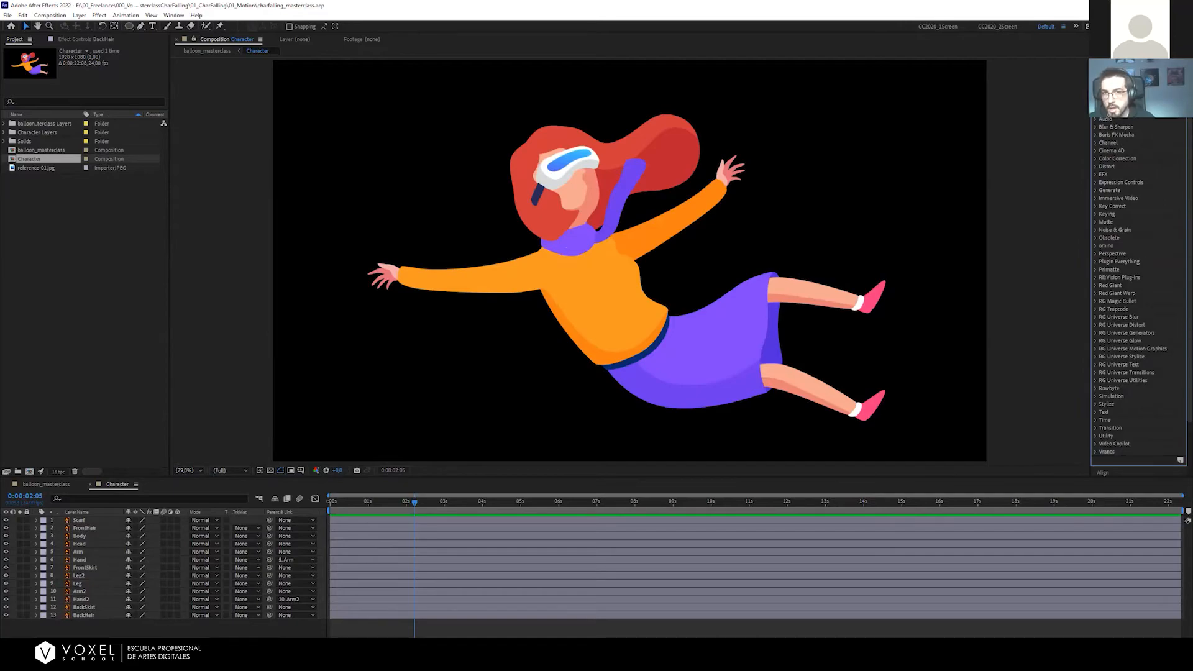
left_click(1097, 163)
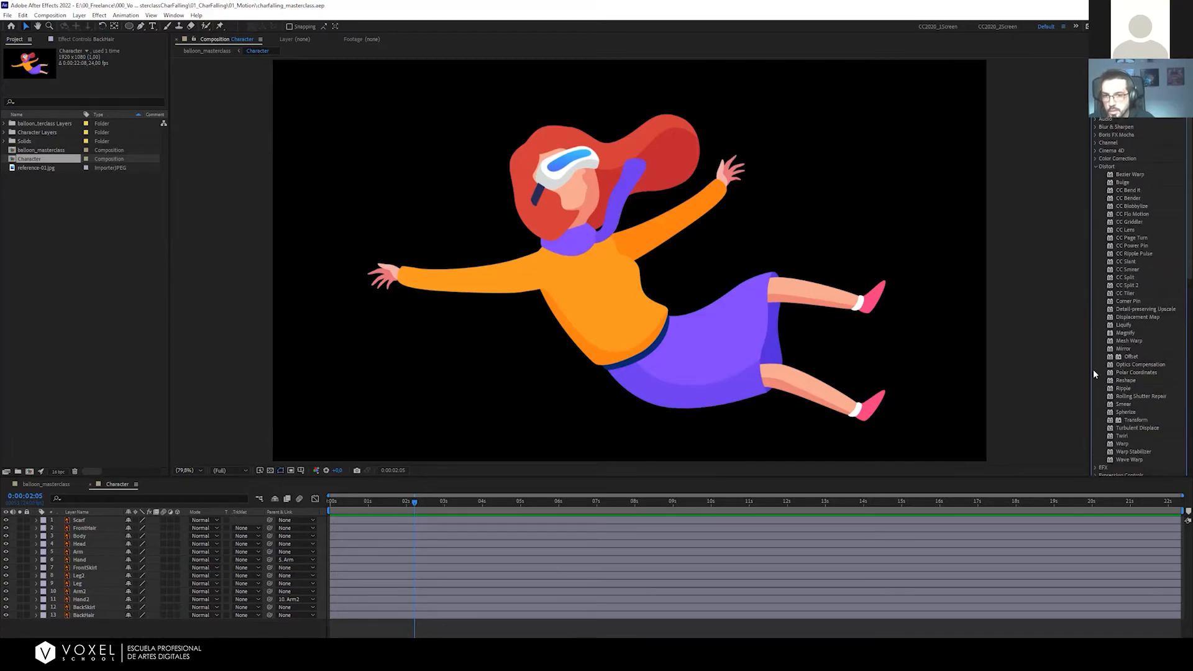
left_click(1135, 460)
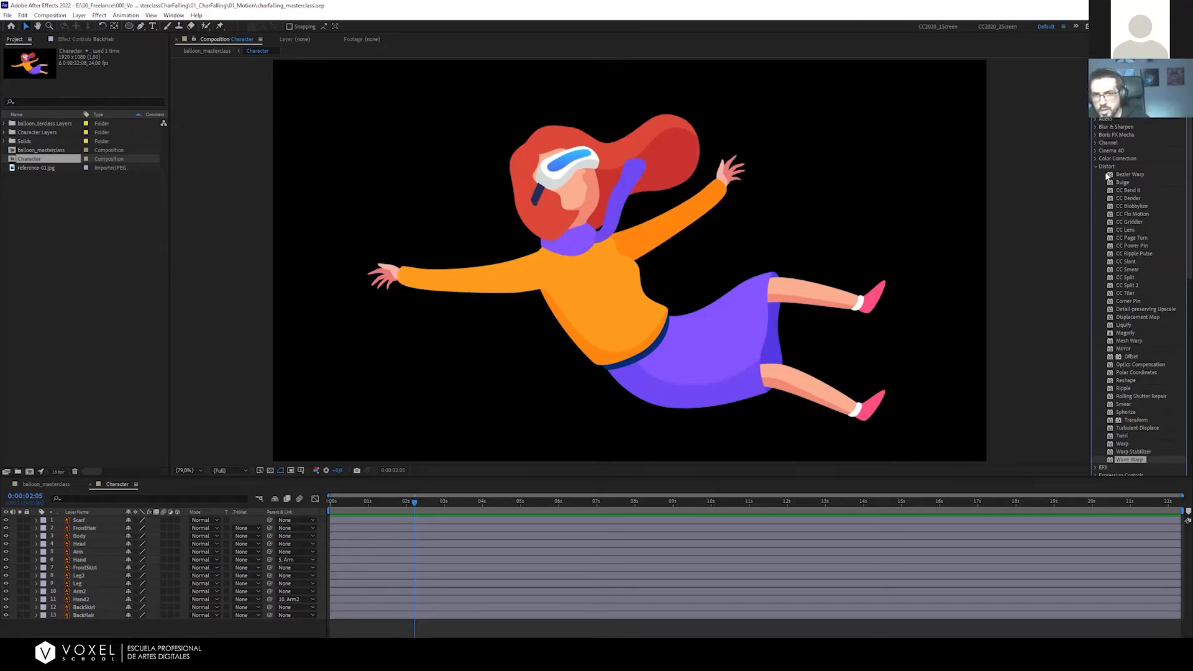
Look through the Stylize effects, and search the effects list for "wave"
left_click(1095, 167)
scroll(1105, 302, "down", 2)
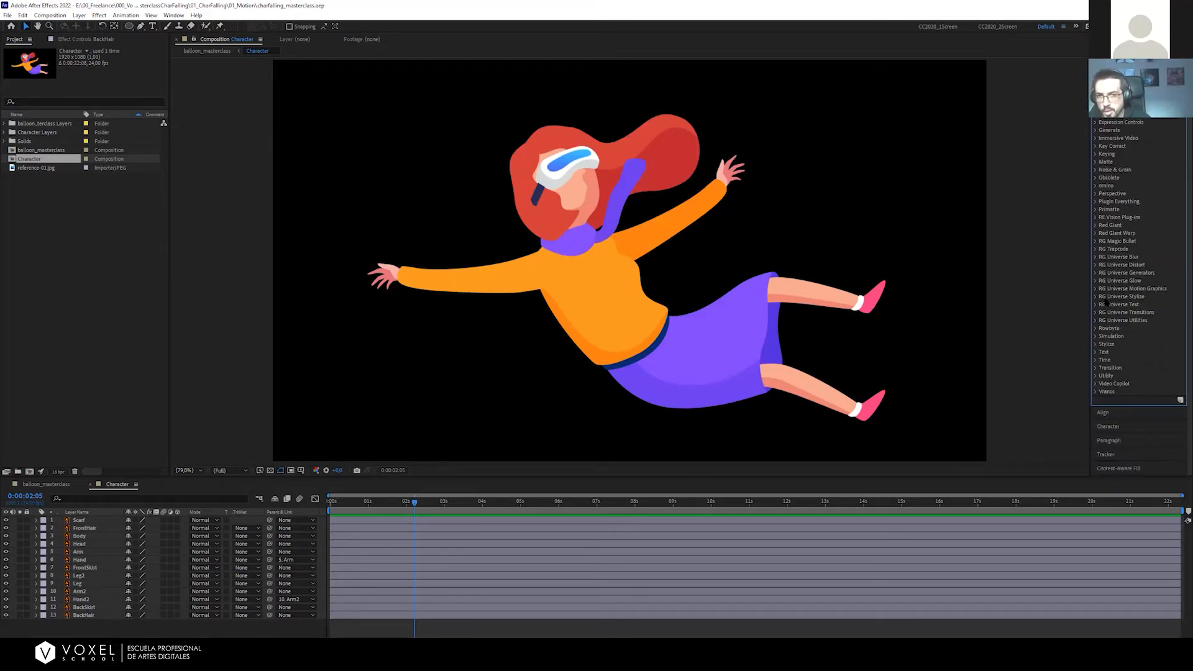
scroll(1105, 303, "up", 2)
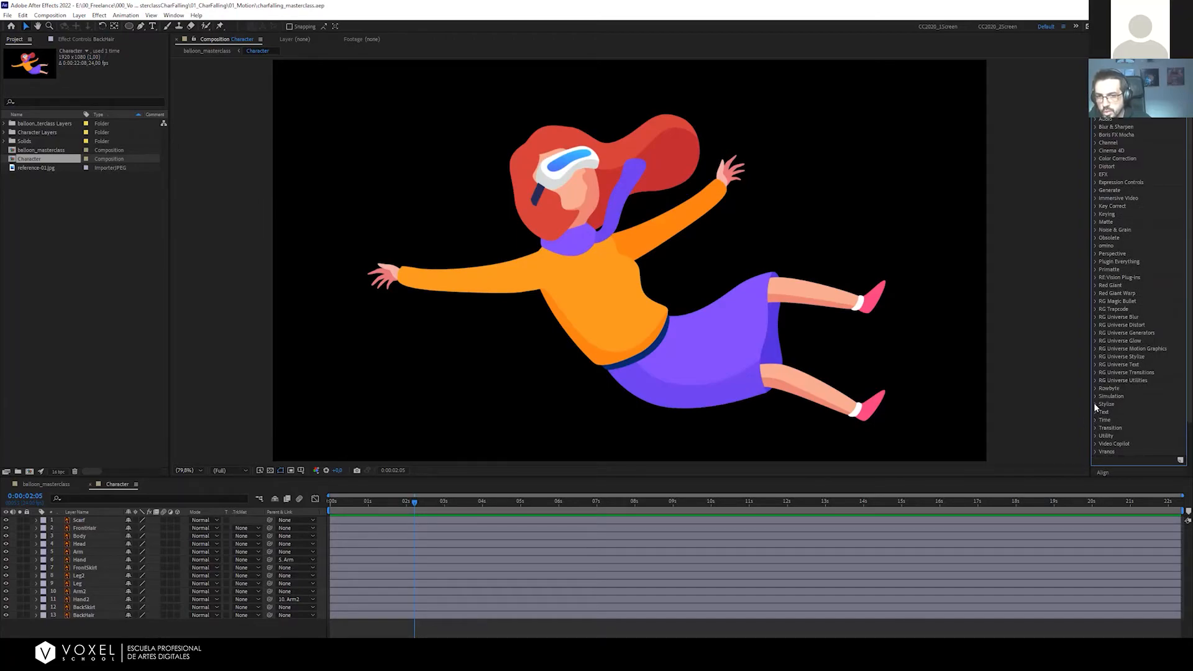
left_click(1095, 404)
scroll(1107, 380, "down", 6)
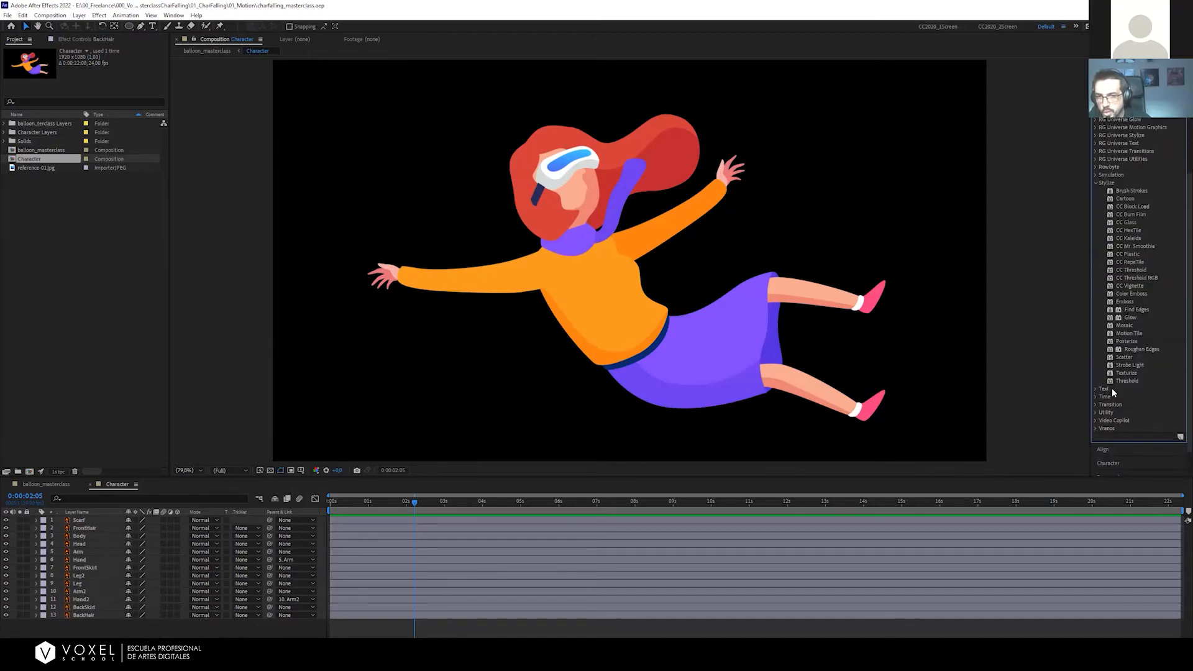
left_click(1095, 182)
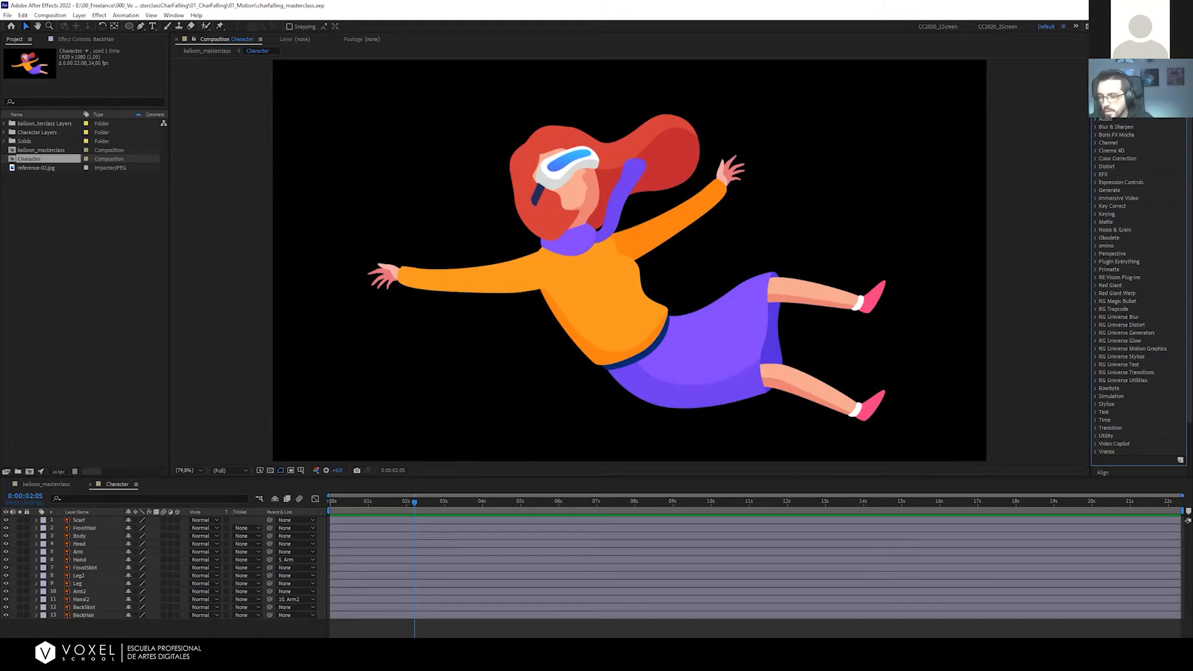
type("wave")
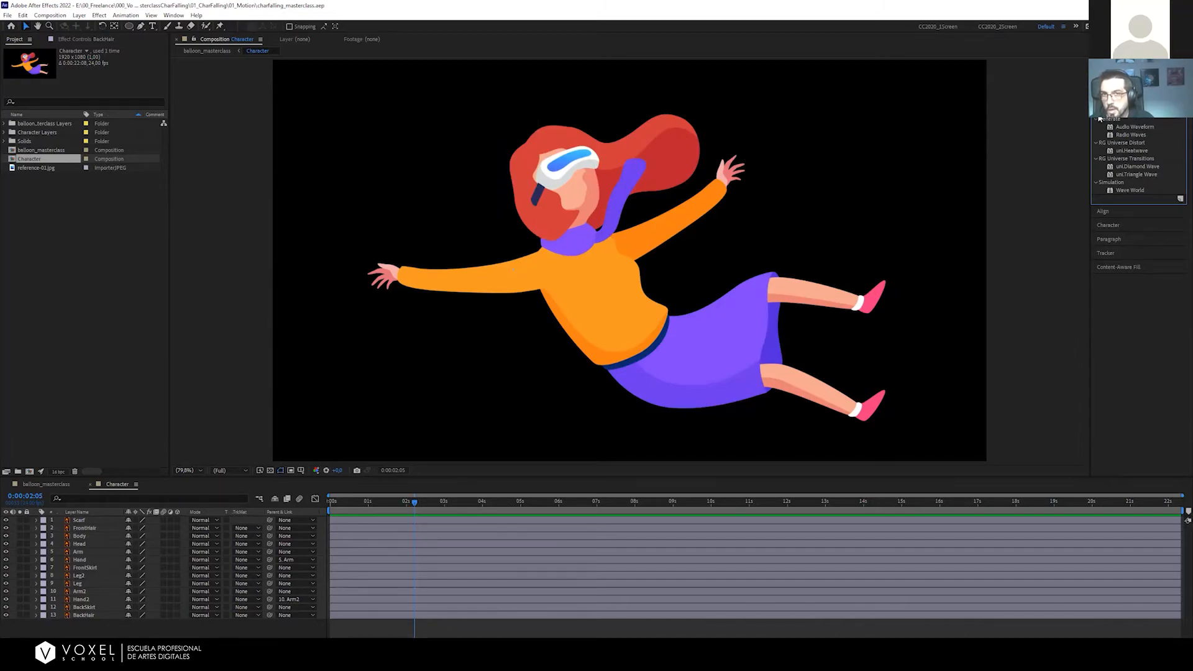
left_click(656, 149)
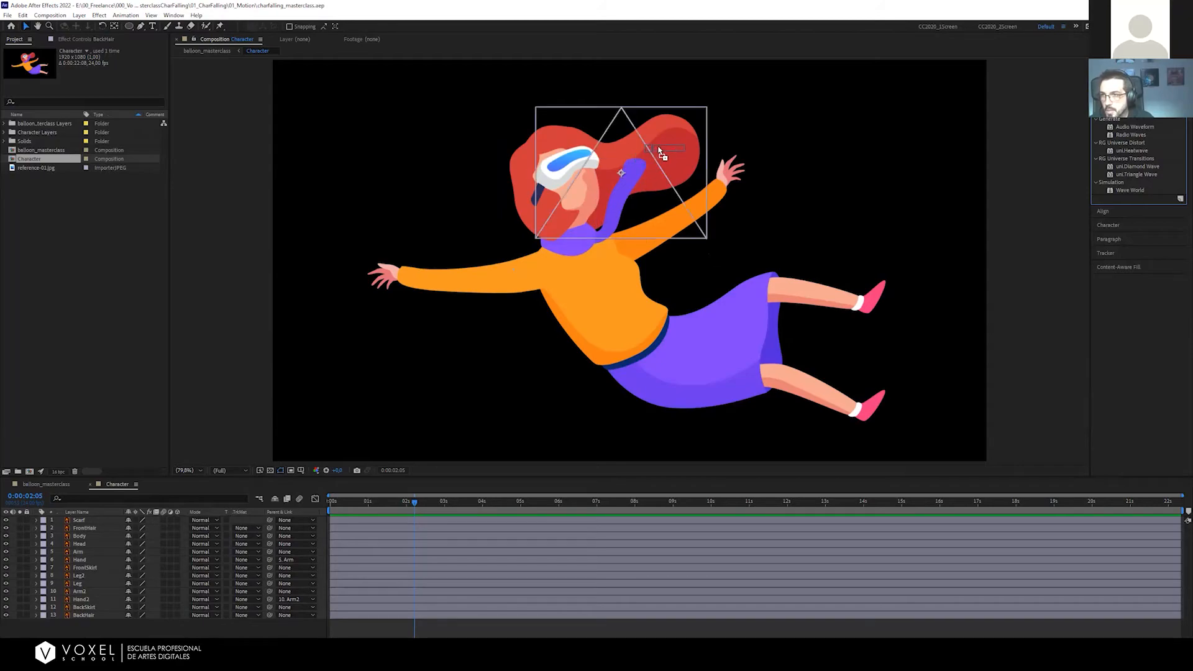
left_click(606, 153)
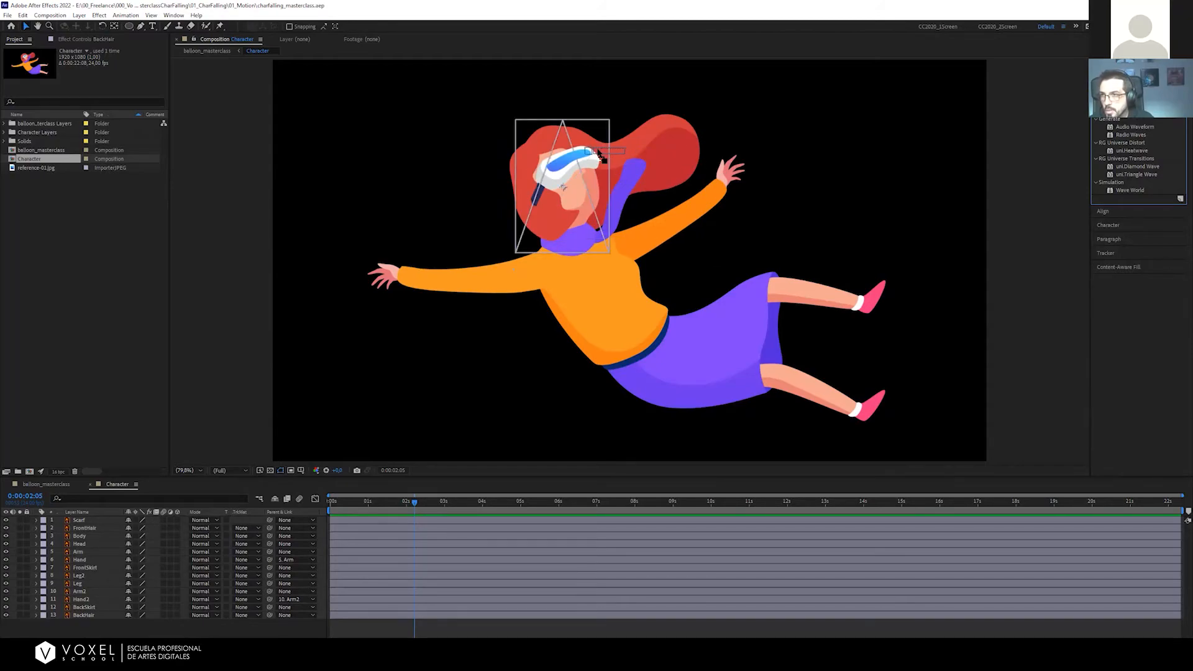
left_click_drag(598, 150, 597, 150)
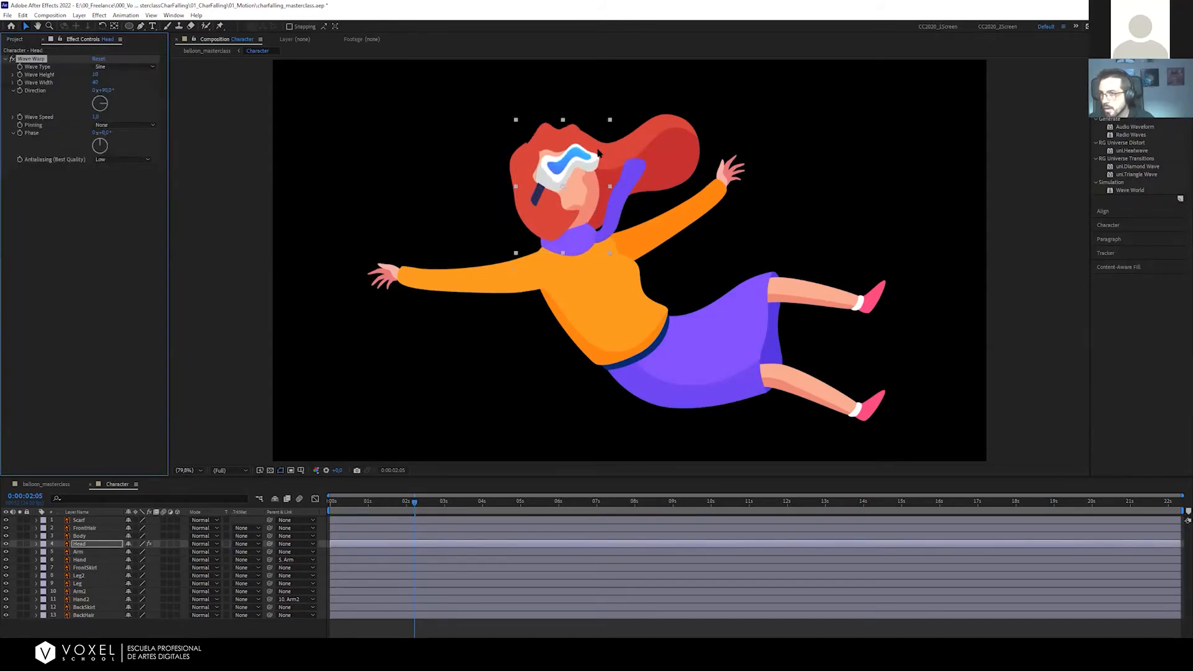
key("ctrl+z")
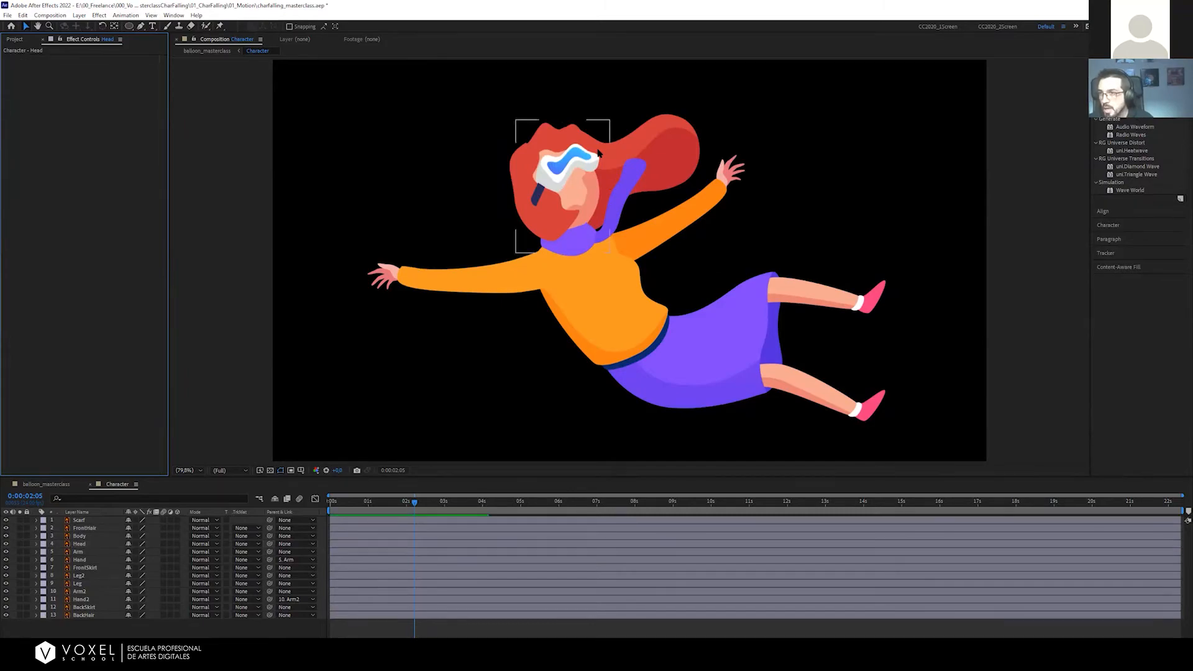
Identify the BackHair layer by toggling its visibility, and apply the Wave Warp effect to it
left_click(647, 146)
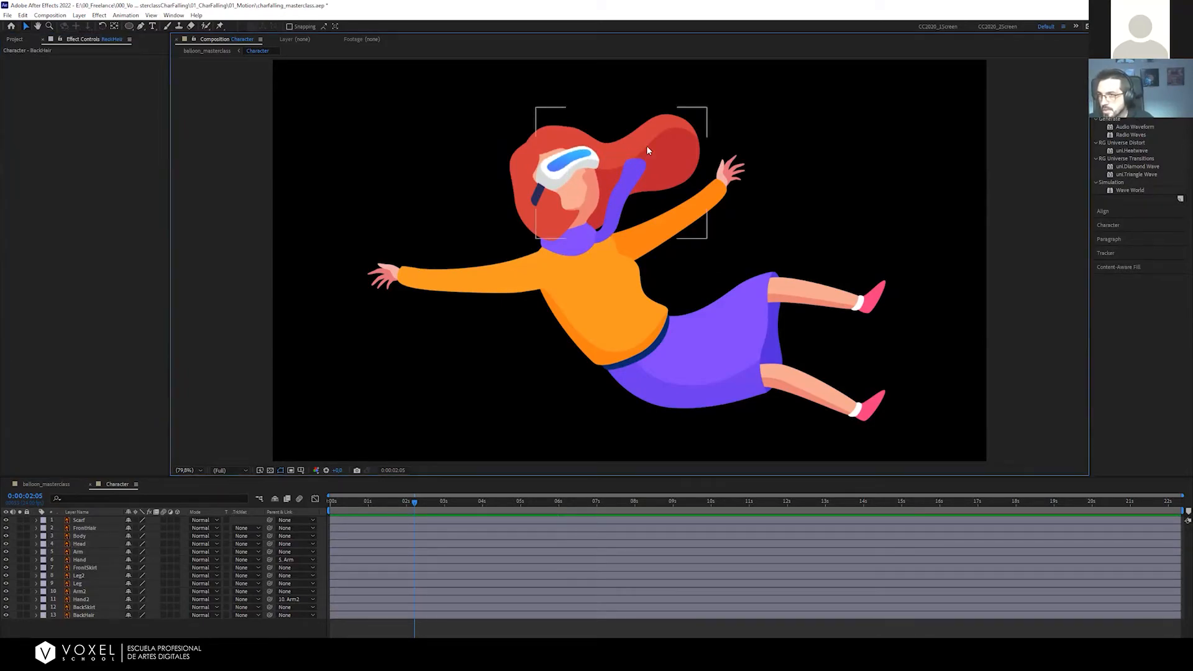
left_click(81, 616)
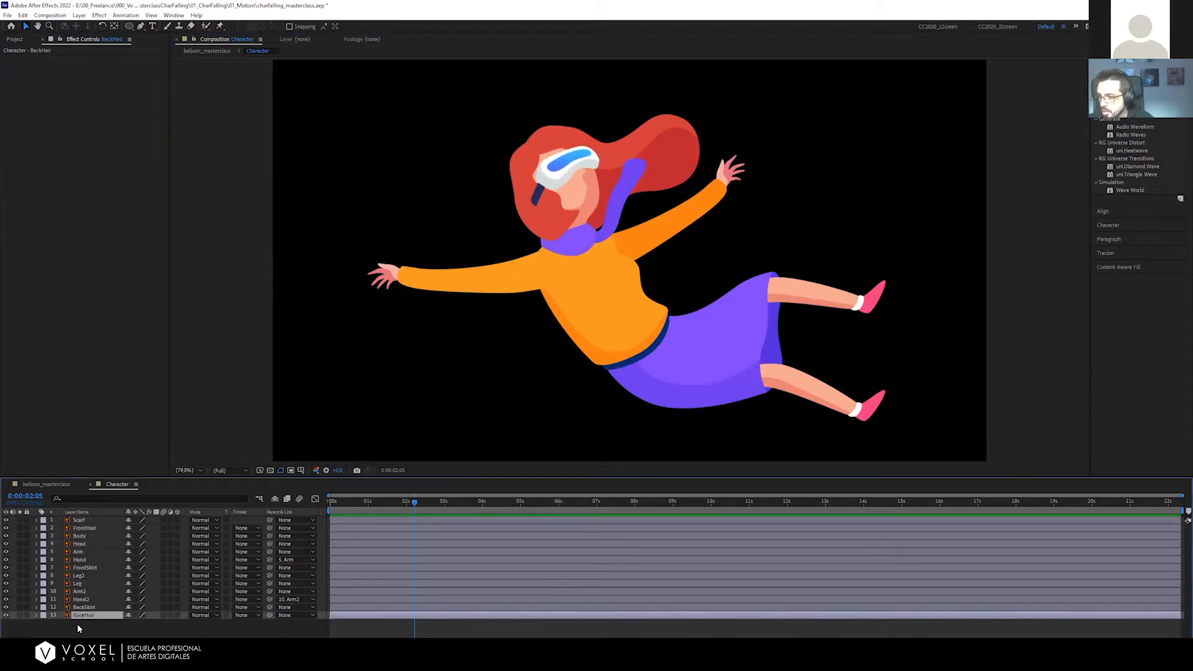
left_click(6, 615)
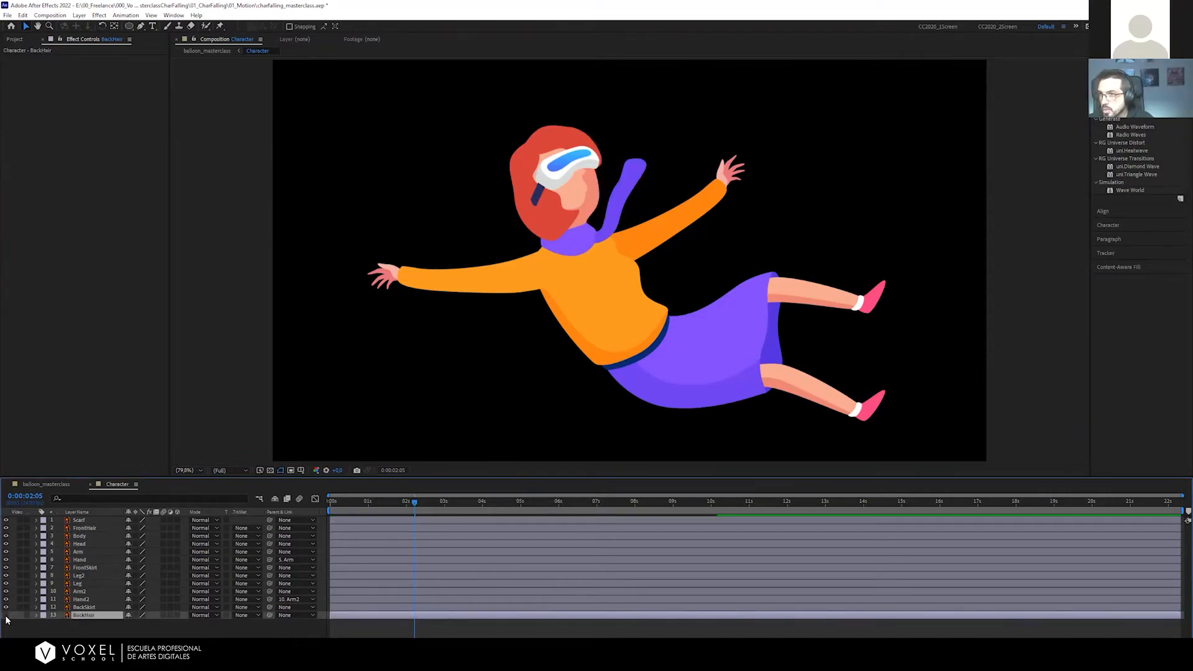
left_click(7, 615)
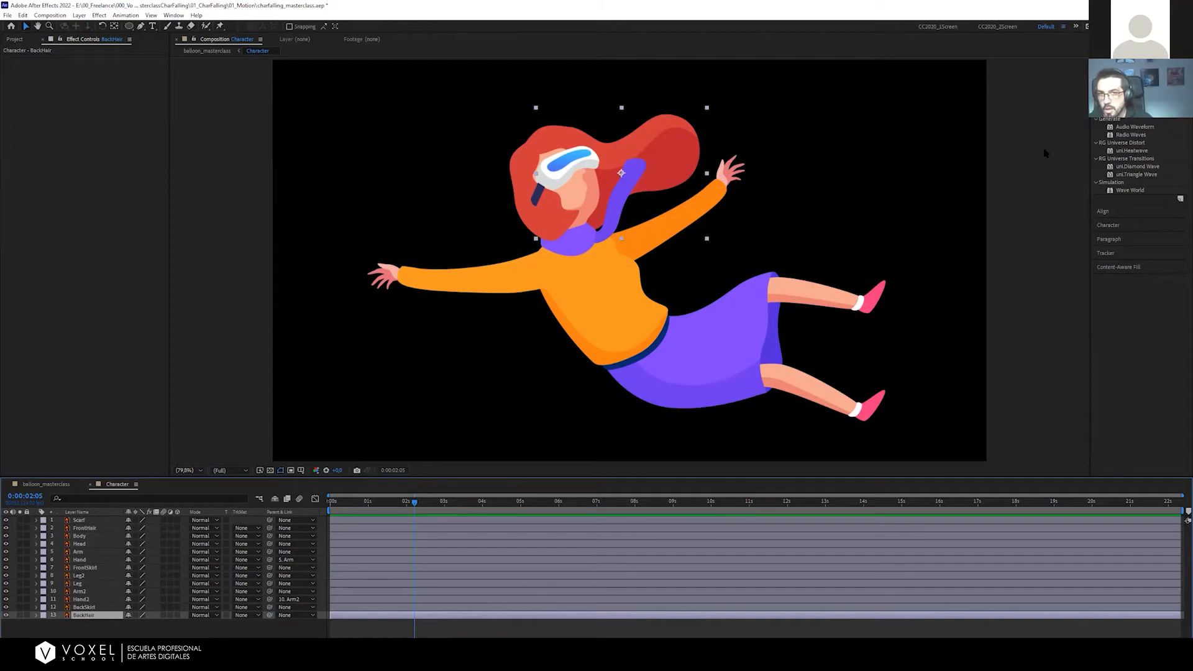
double_click(1126, 110)
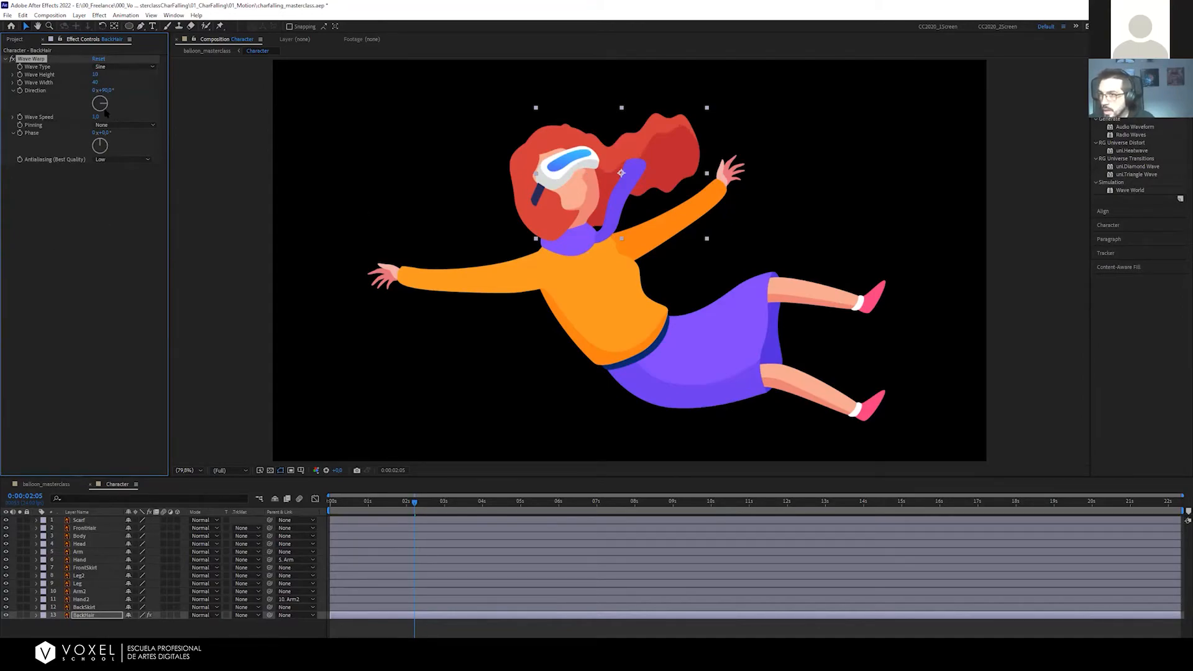
Check the project items, and compare the effect settings of the BackHair layer with those of FrontSkirt
left_click(20, 39)
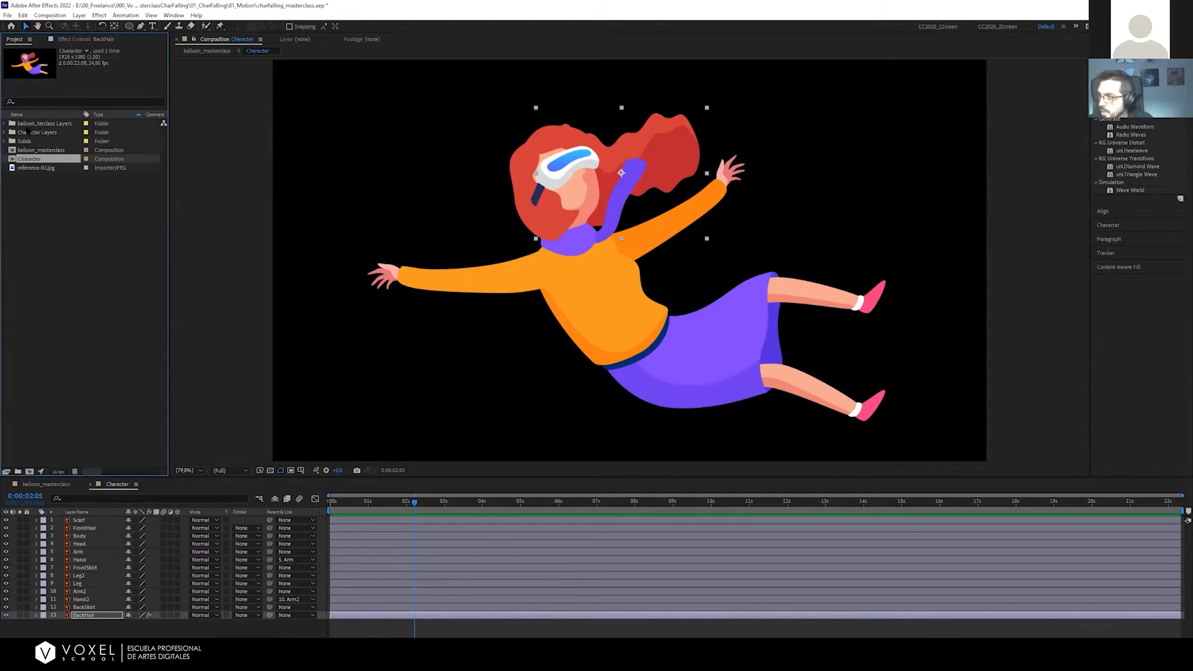
left_click(6, 134)
left_click(6, 133)
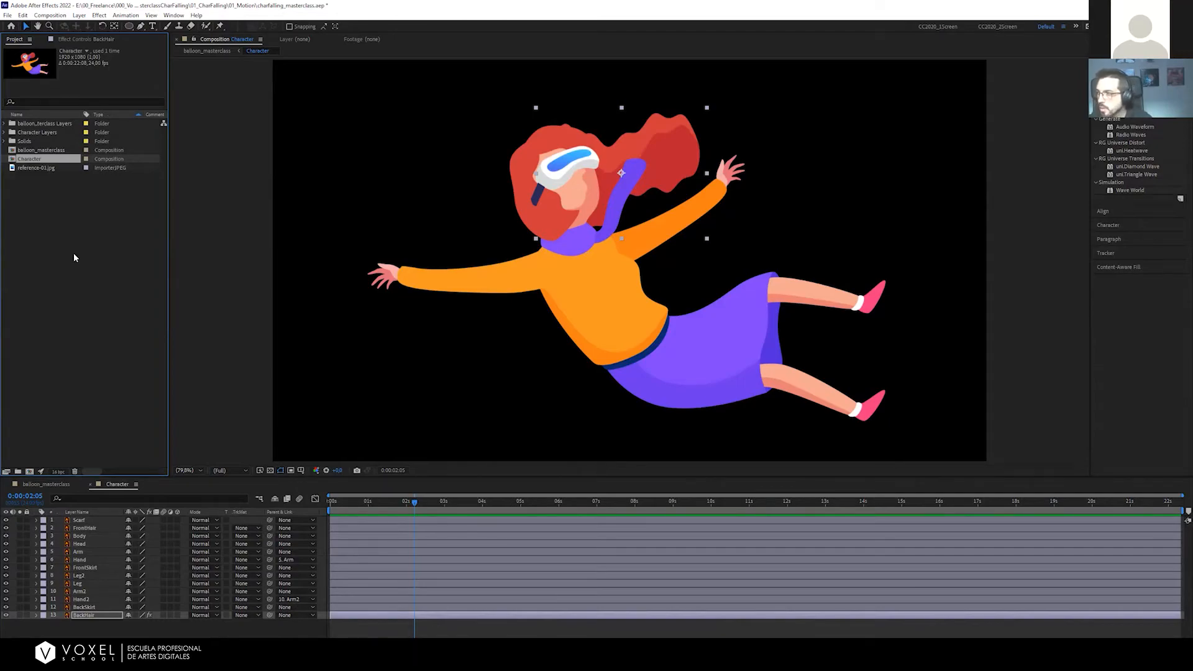
left_click(66, 40)
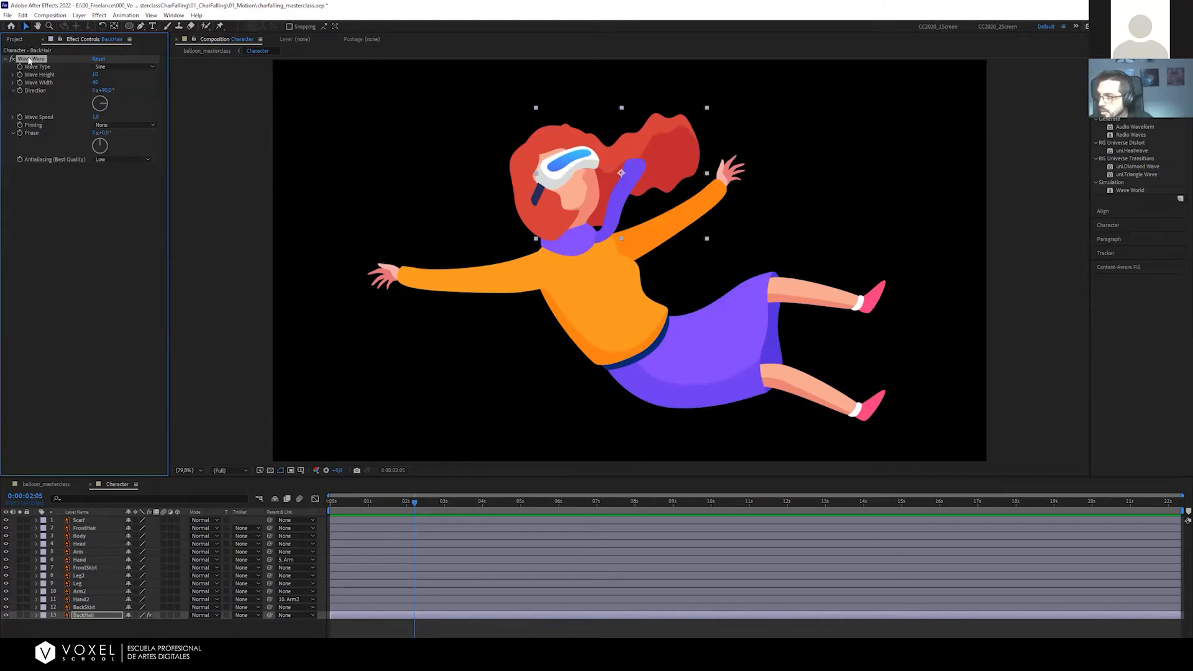
left_click(83, 621)
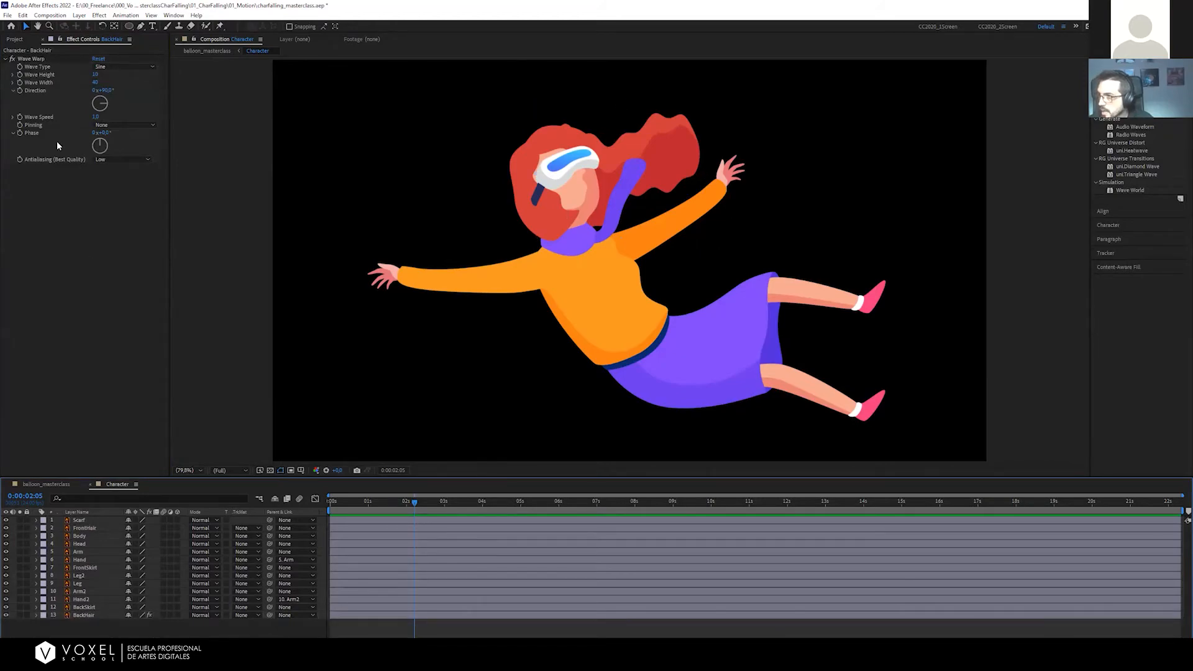
left_click(103, 569)
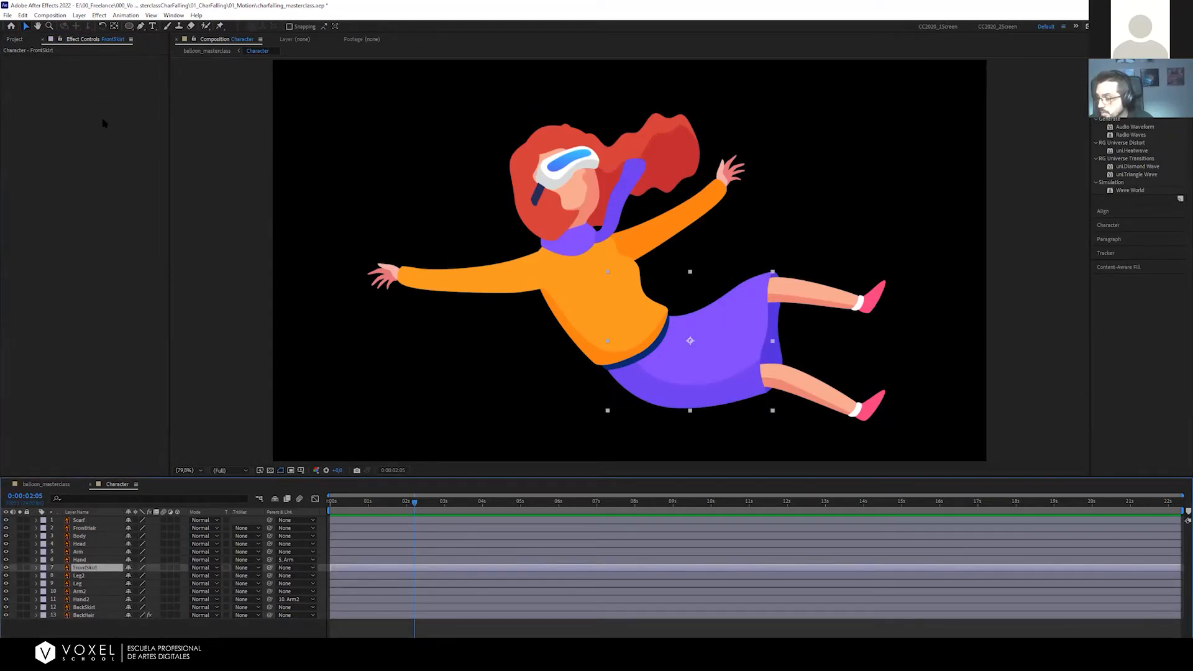
Select the BackHair layer and preview its Wave Warp motion from the start of the composition
left_click(82, 615)
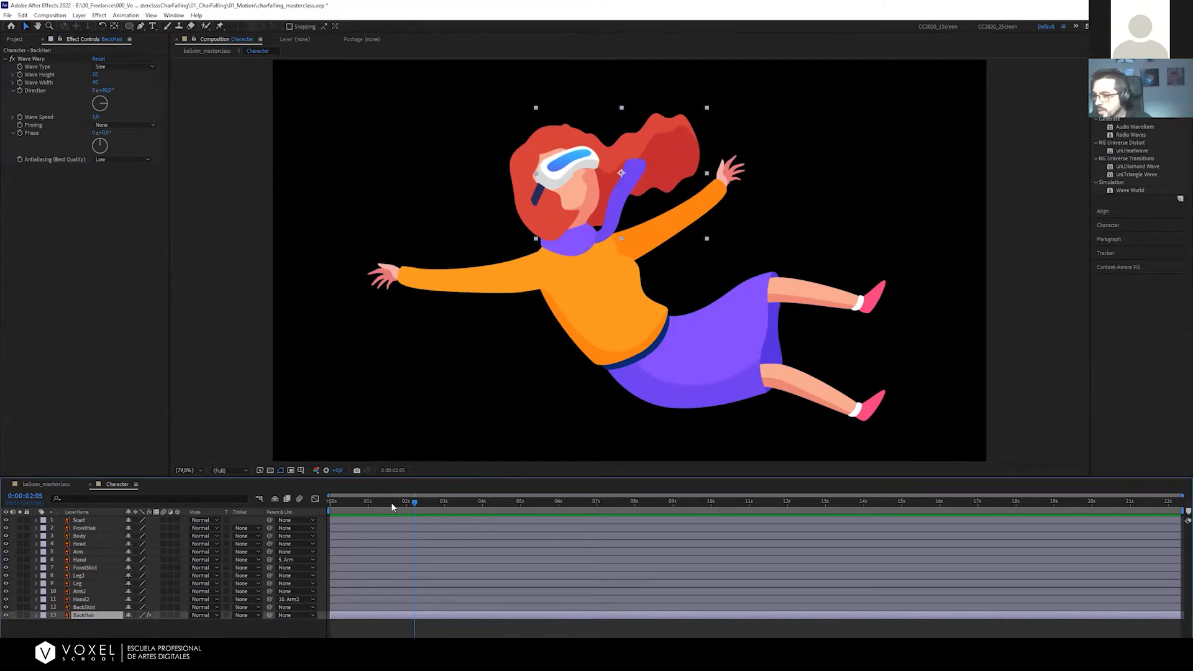
left_click_drag(392, 503, 273, 502)
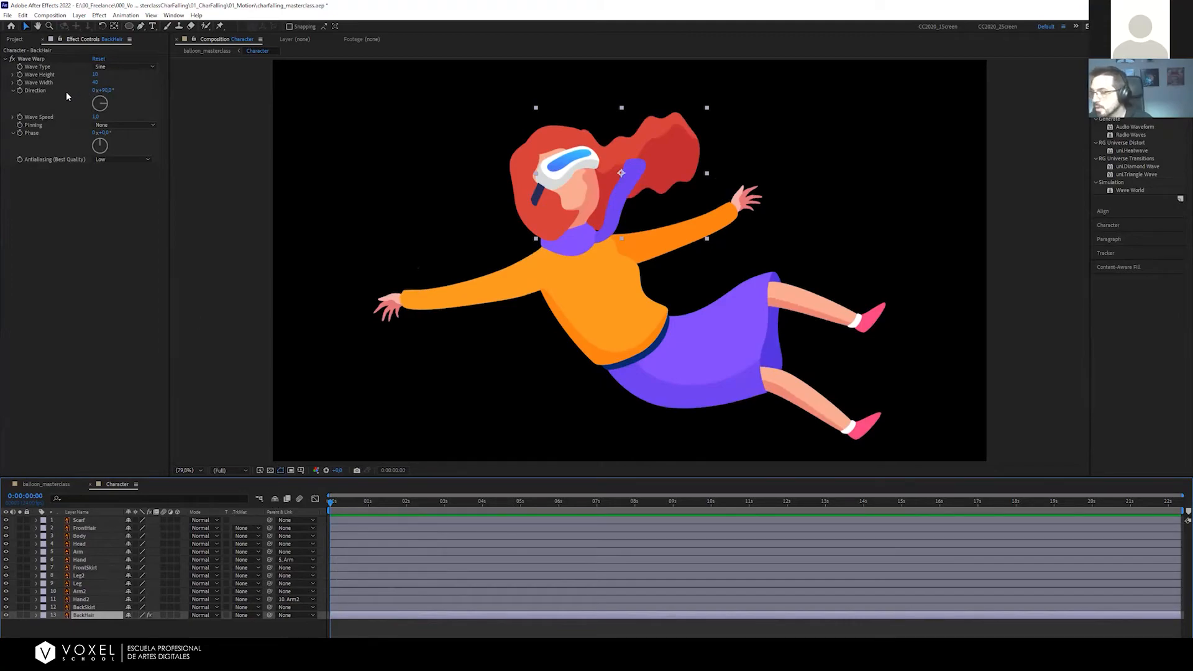
key("space")
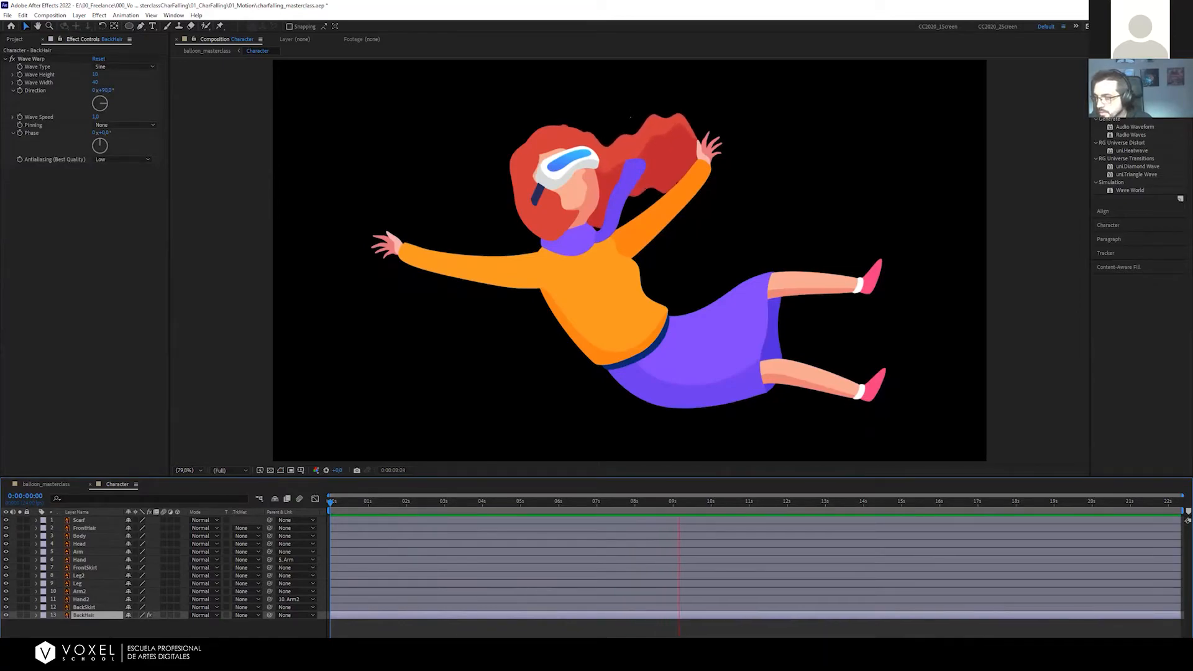
key("space")
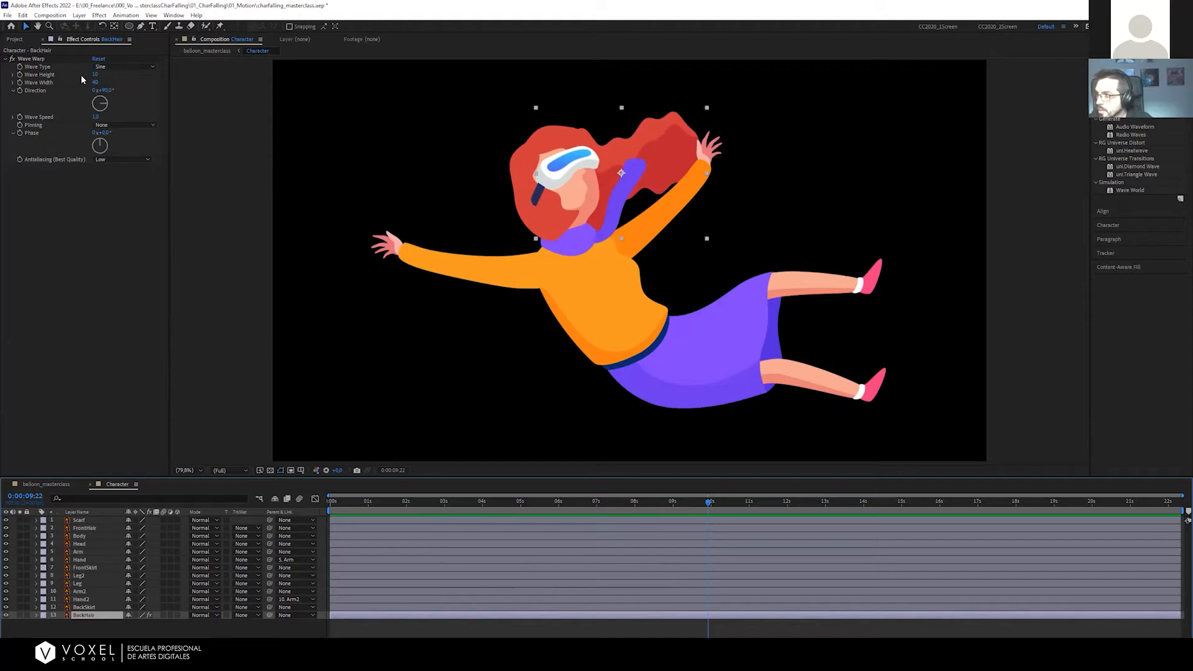
Set BackHair's Wave Warp Wave Height to 4, reduce its Wave Width, and preview the hair motion
mouse_move(96, 75)
left_mouse_down()
mouse_move(128, 76)
mouse_move(88, 74)
left_mouse_up()
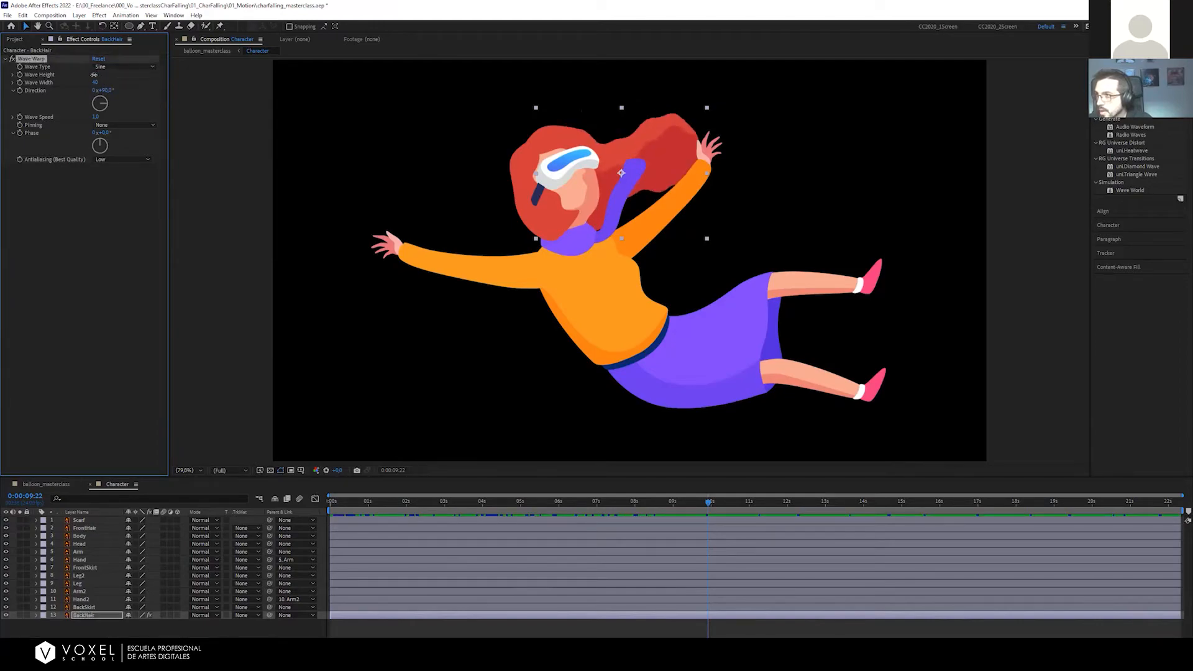
left_click_drag(94, 74, 97, 75)
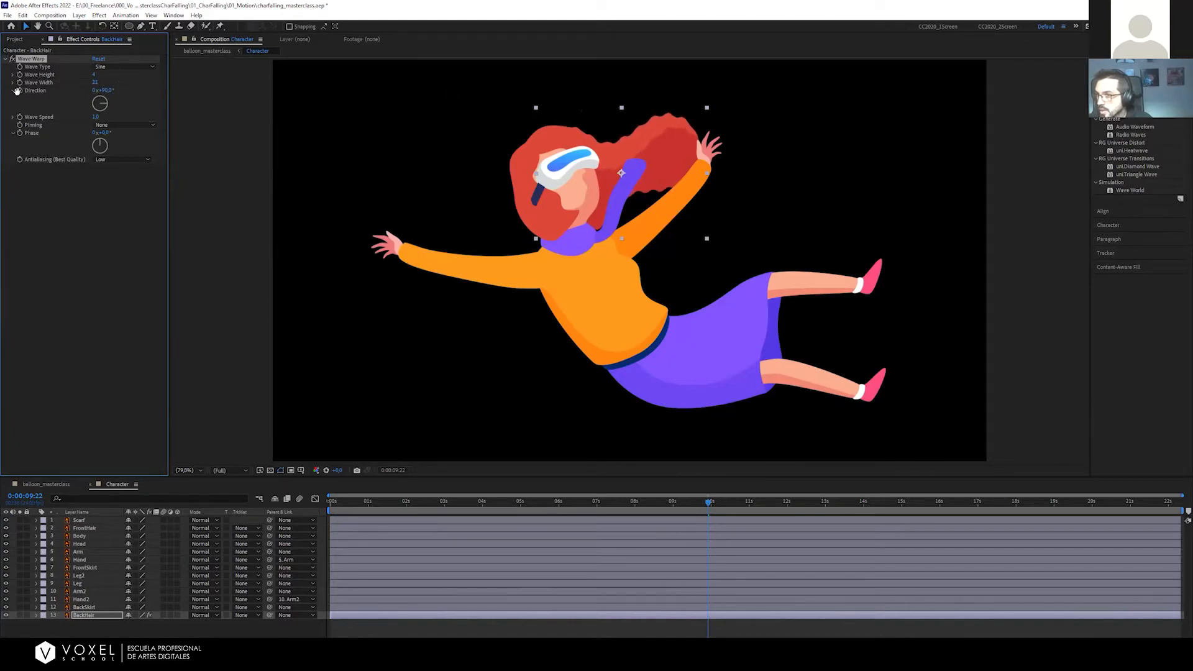
key("space")
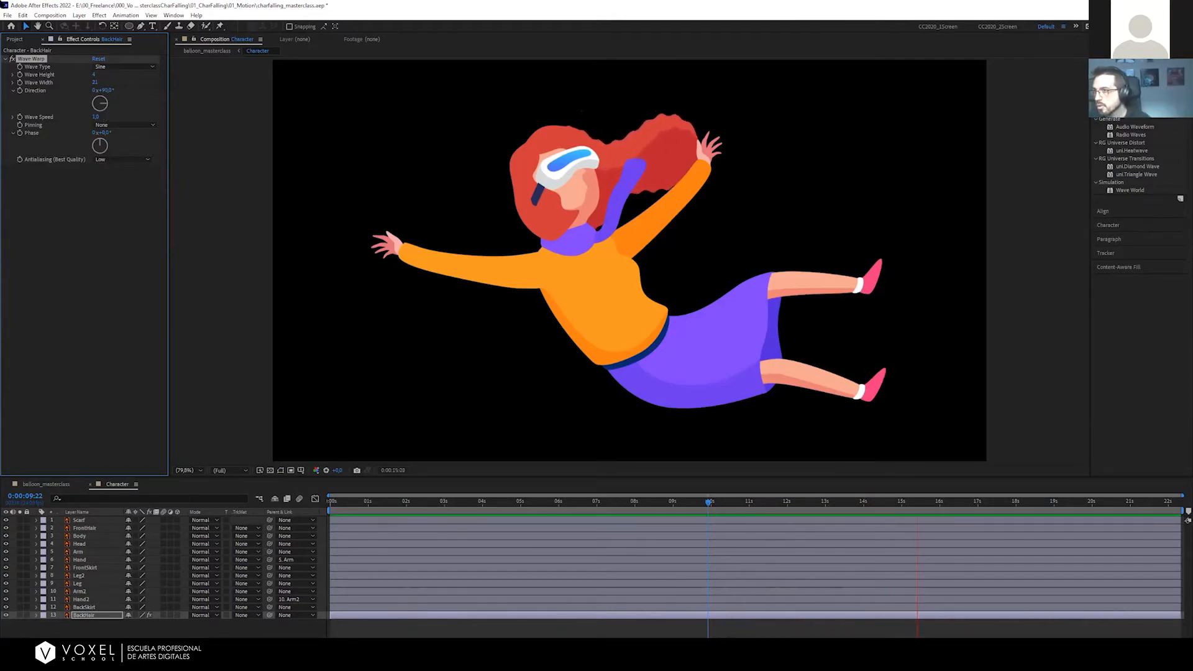
Adjust the Wave Width of BackHair's Wave Warp in two passes, previewing the hair motion after each change
key("space")
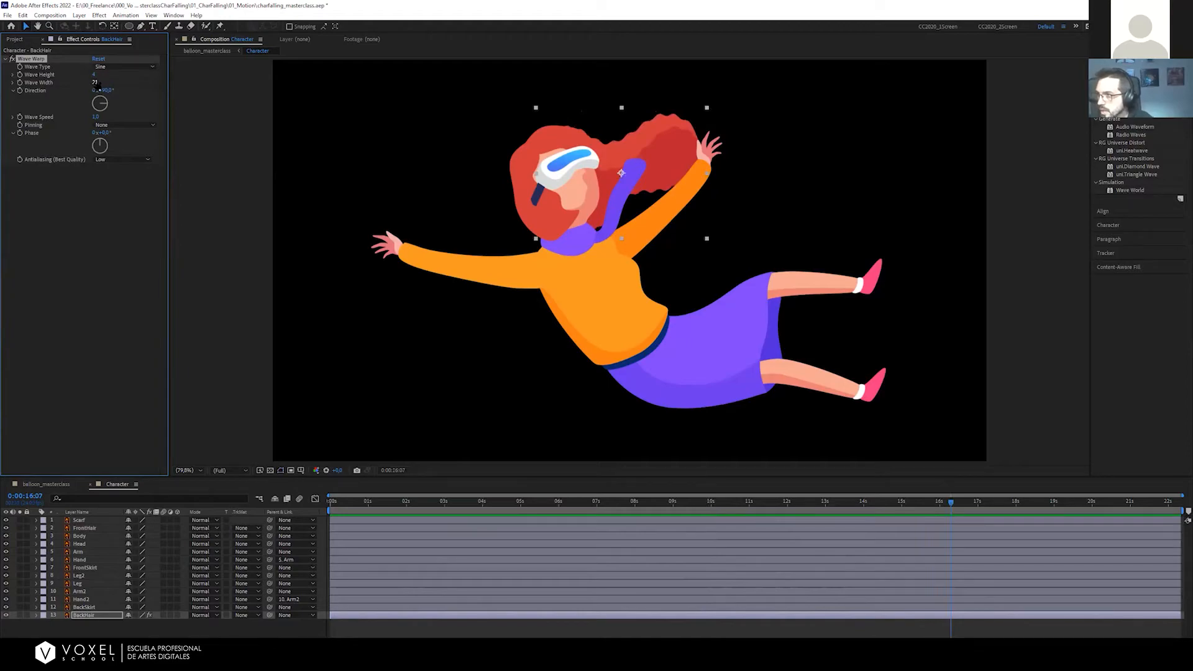
left_click_drag(99, 82, 153, 88)
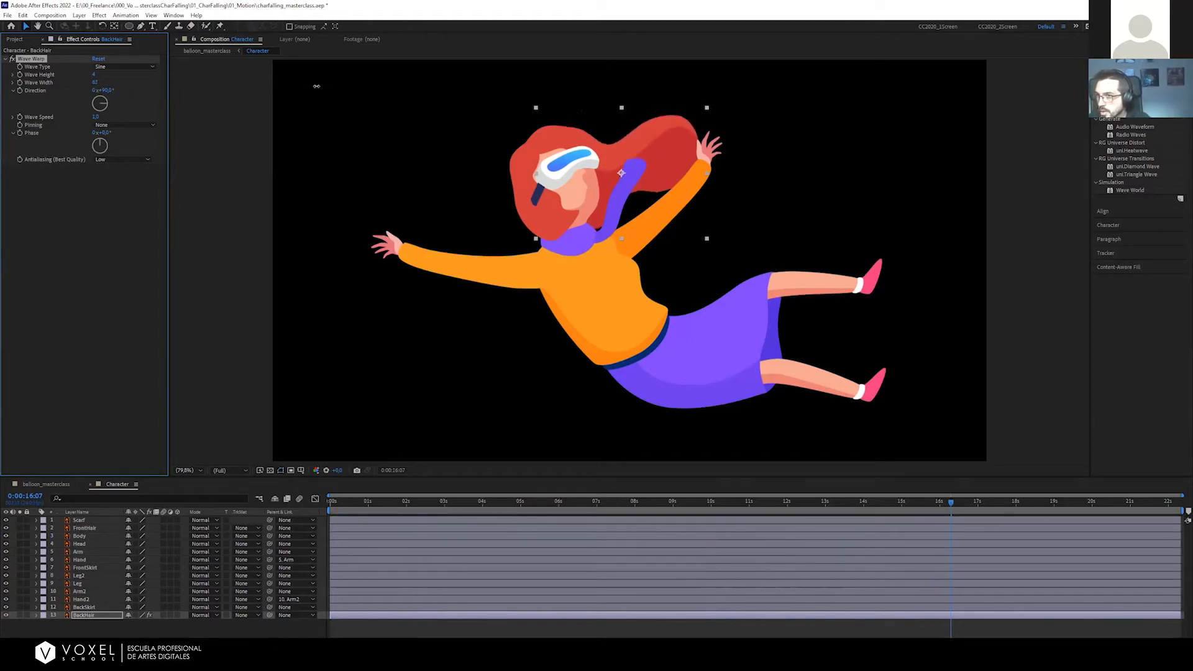
key("space")
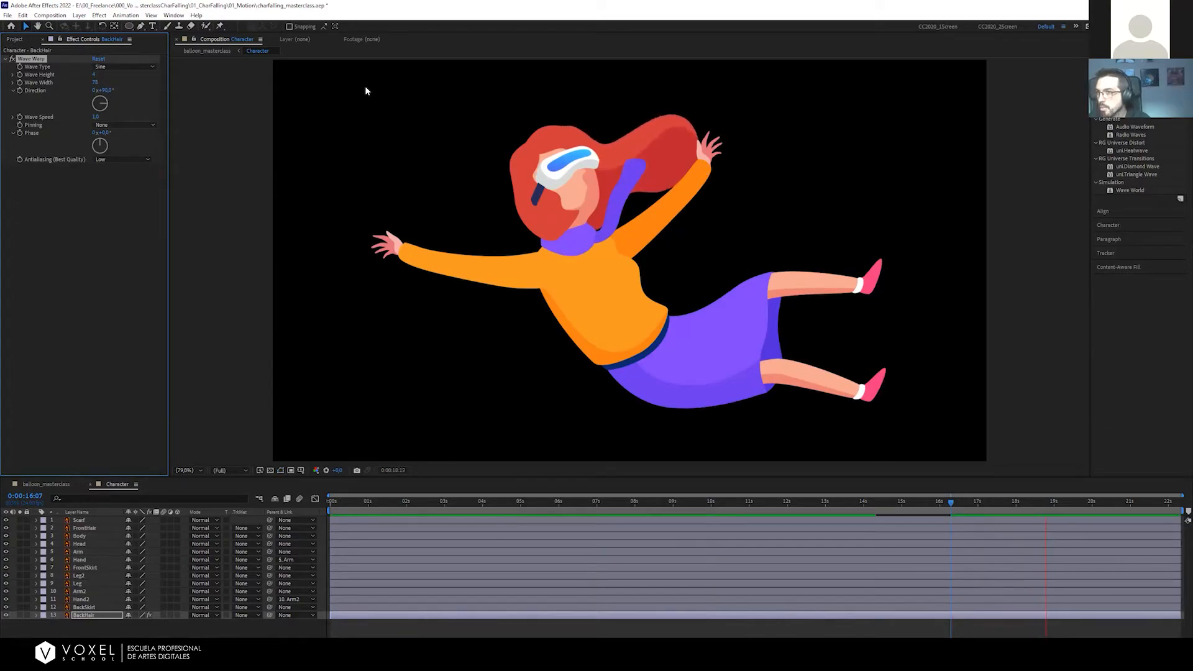
key("space")
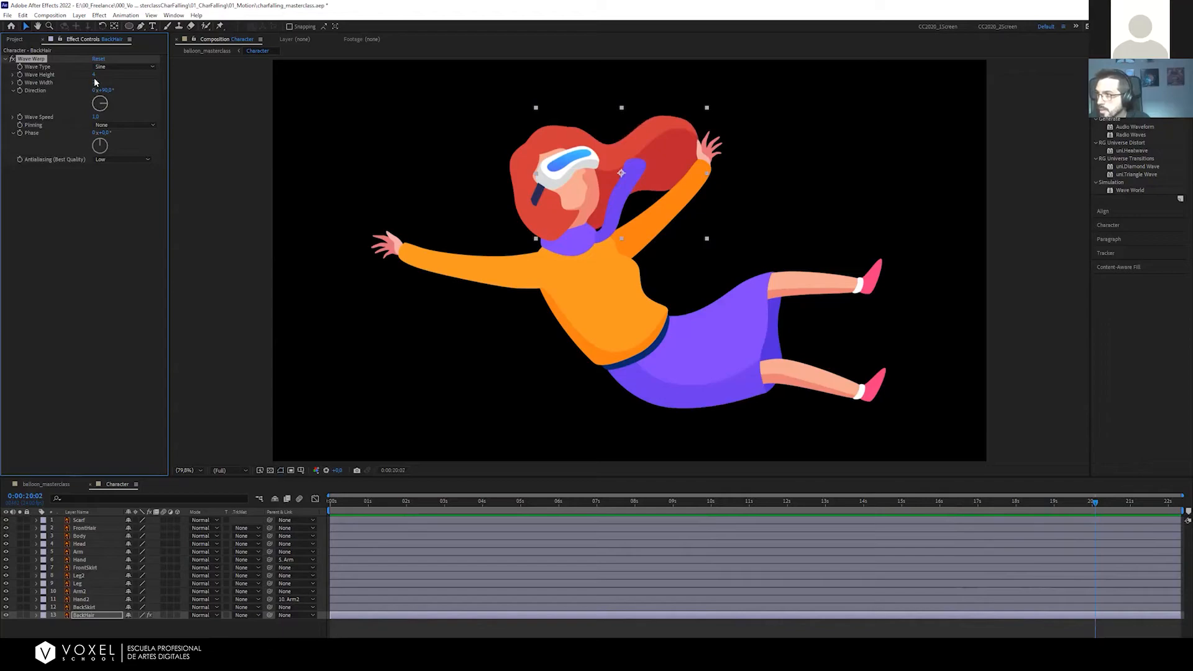
left_click_drag(94, 82, 118, 84)
key("space")
key("space")
Try a Wave Height of 7 on BackHair's Wave Warp and preview the animation
left_click(93, 75)
type("7")
key("Return")
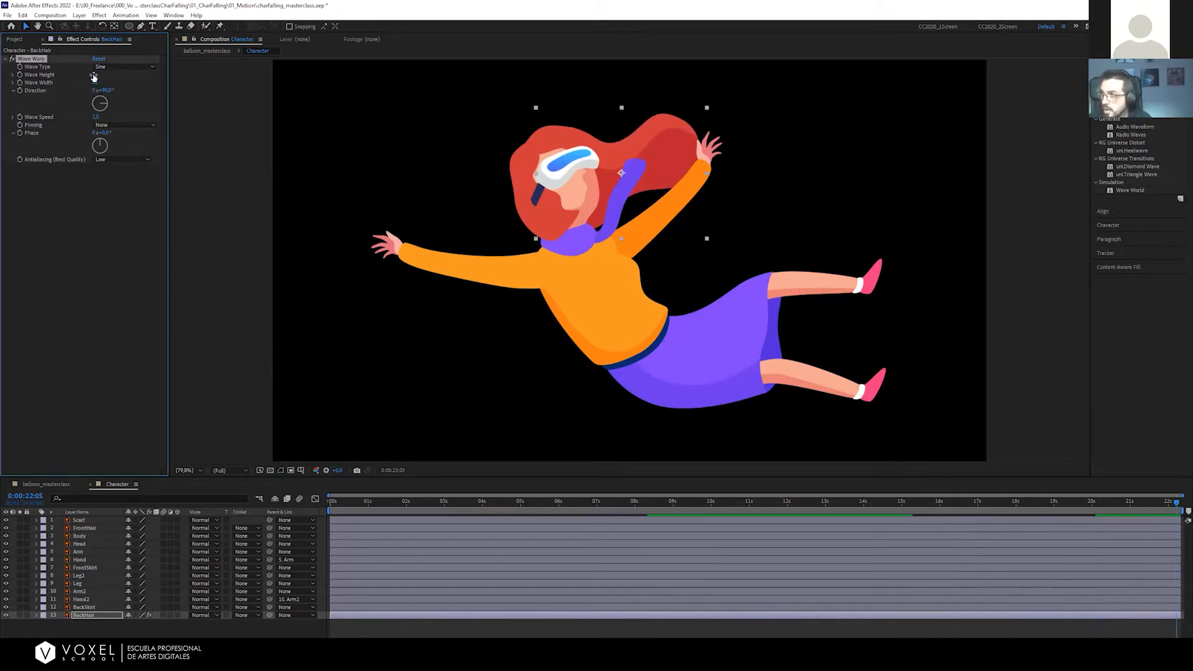
key("space")
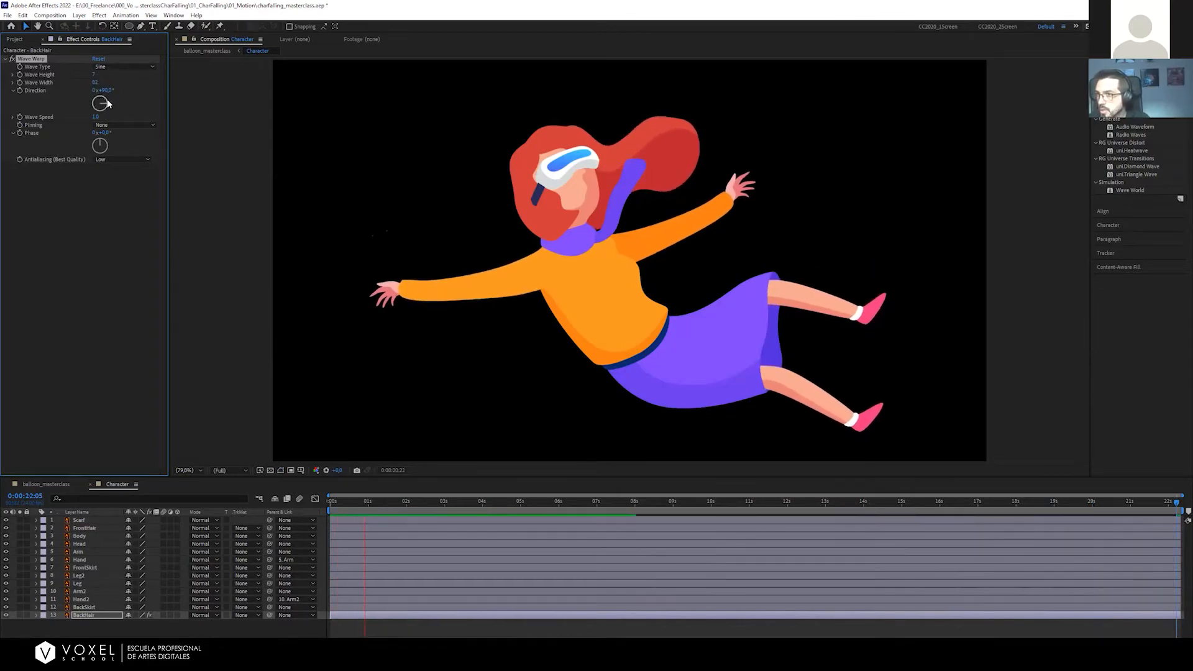
key("space")
Set BackHair's Wave Warp to a Wave Height of 5 and a Wave Width of 75
left_click(93, 74)
type("5")
left_click(97, 82)
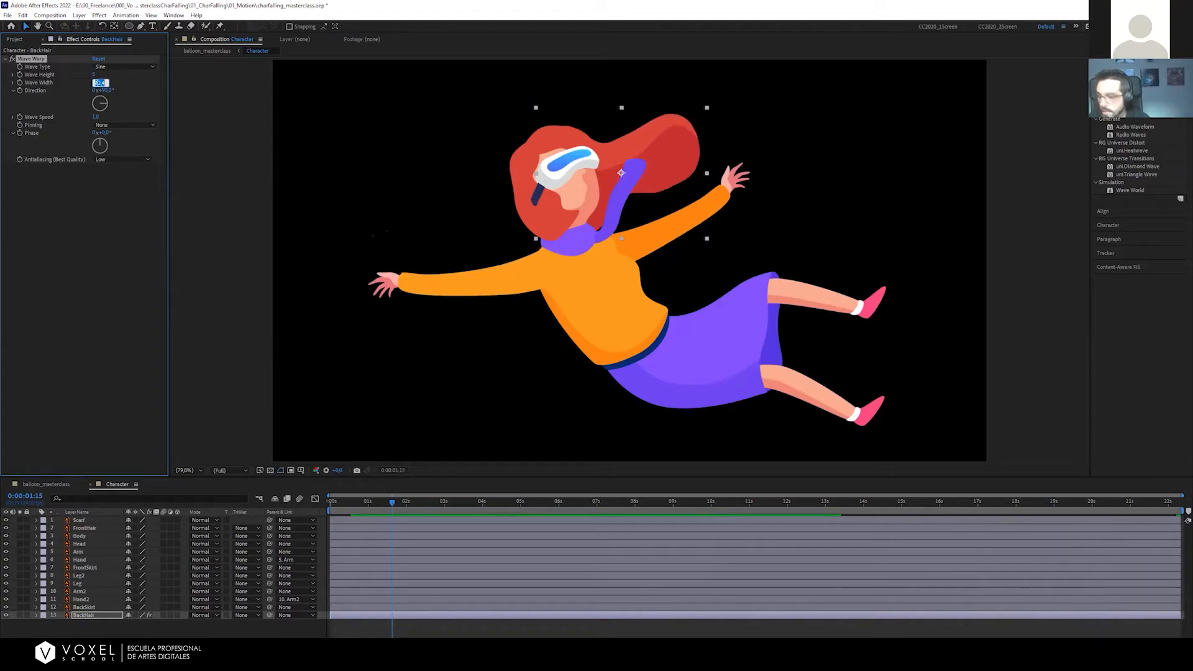
type("75")
key("Return")
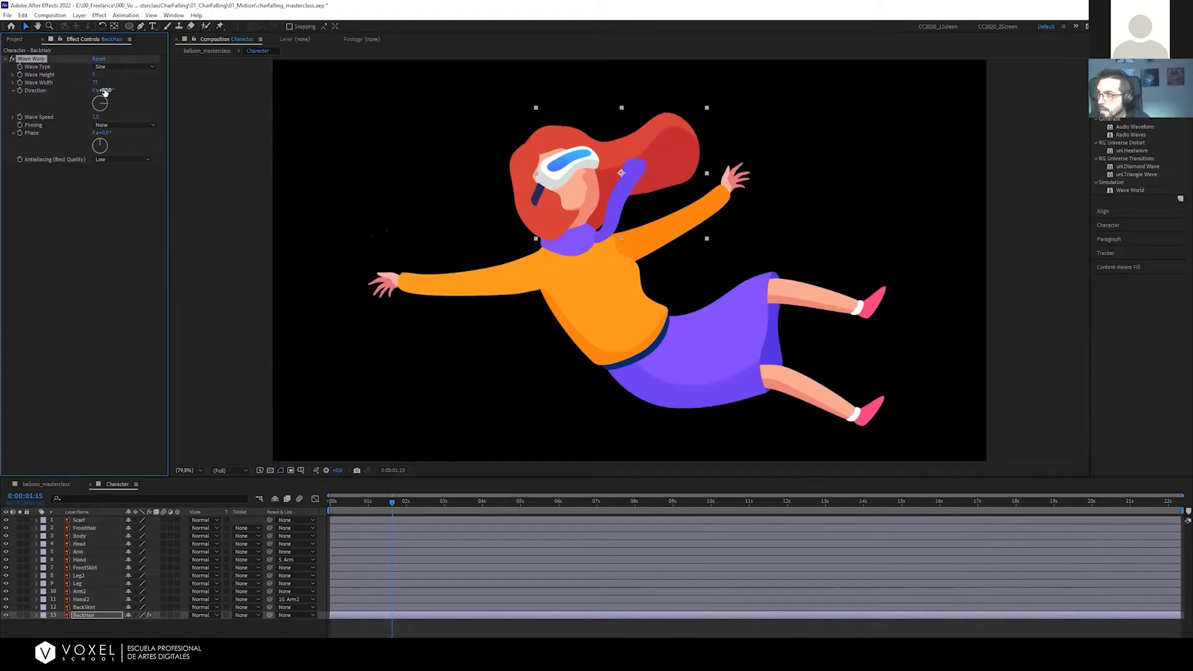
Reduce the Wave Warp Direction on BackHair to about 60° and preview how the wave travels through the hair
left_click_drag(105, 91, 109, 91)
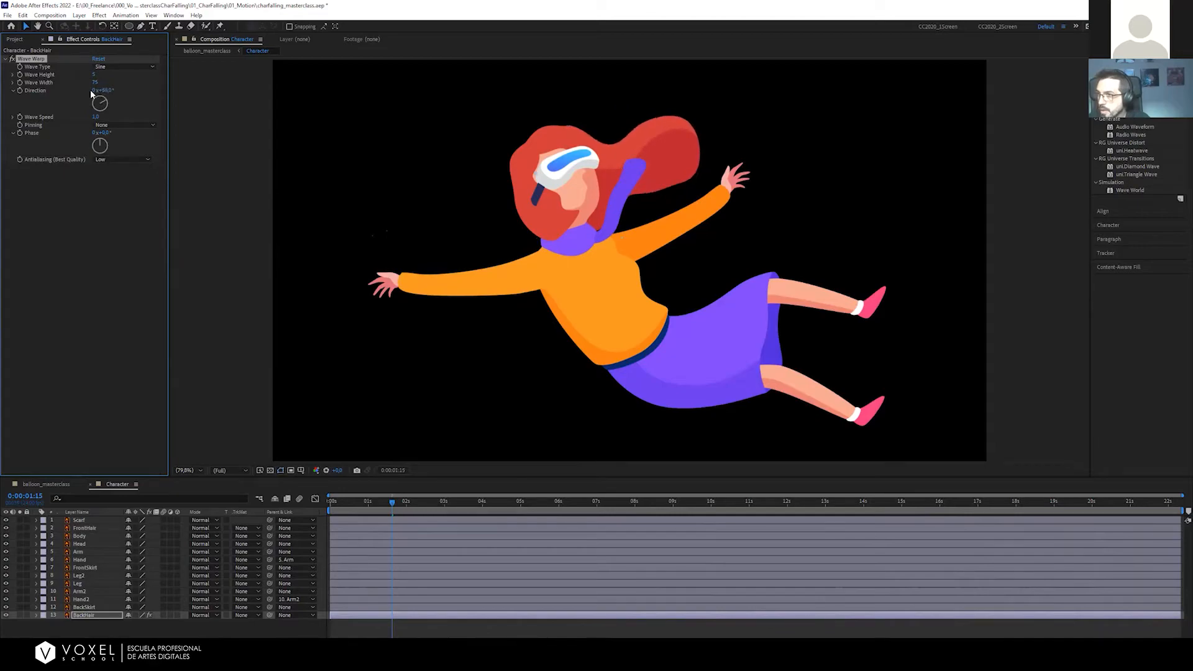
key("space")
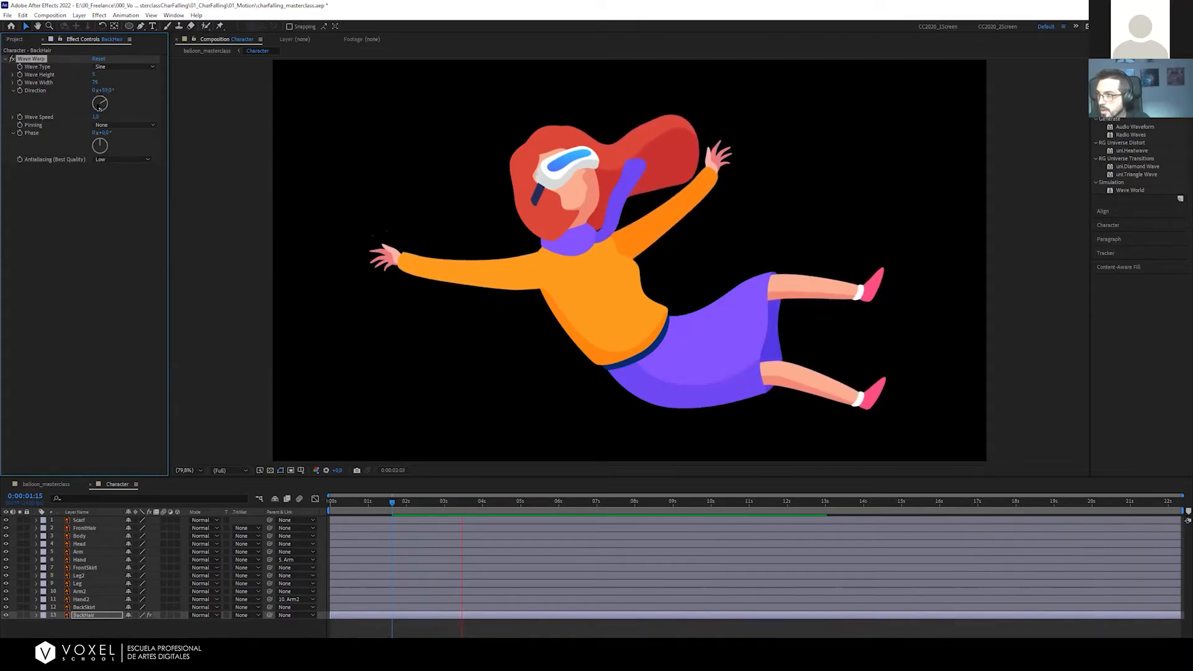
key("space")
key("space")
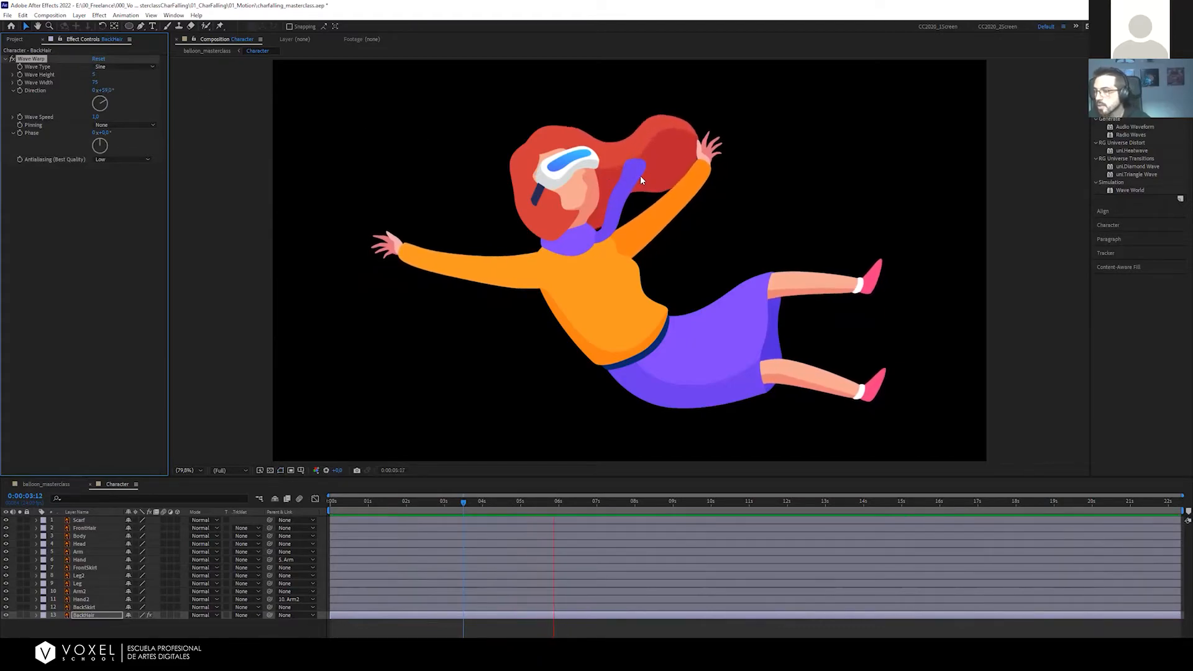
key("space")
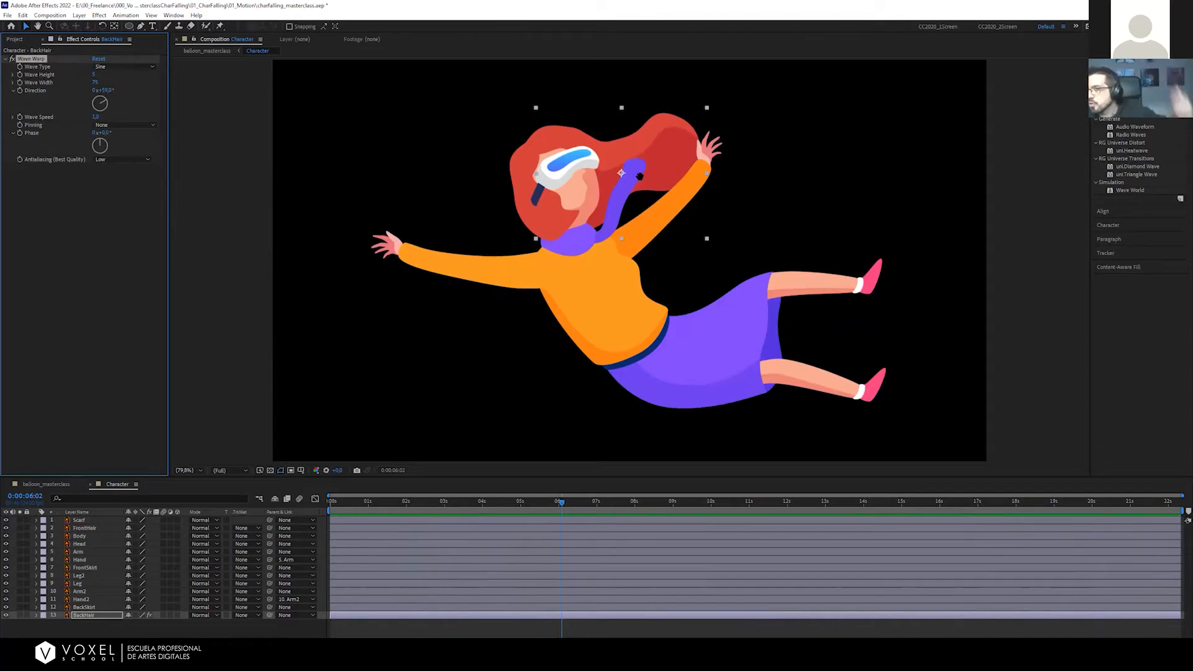
key("space")
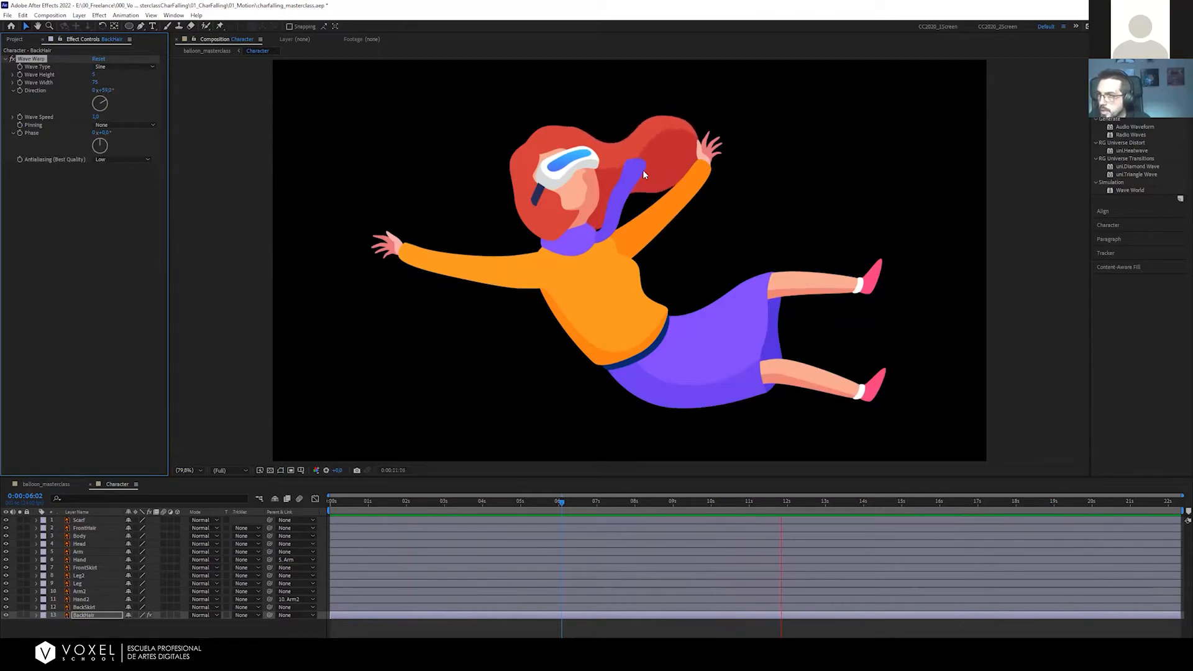
key("space")
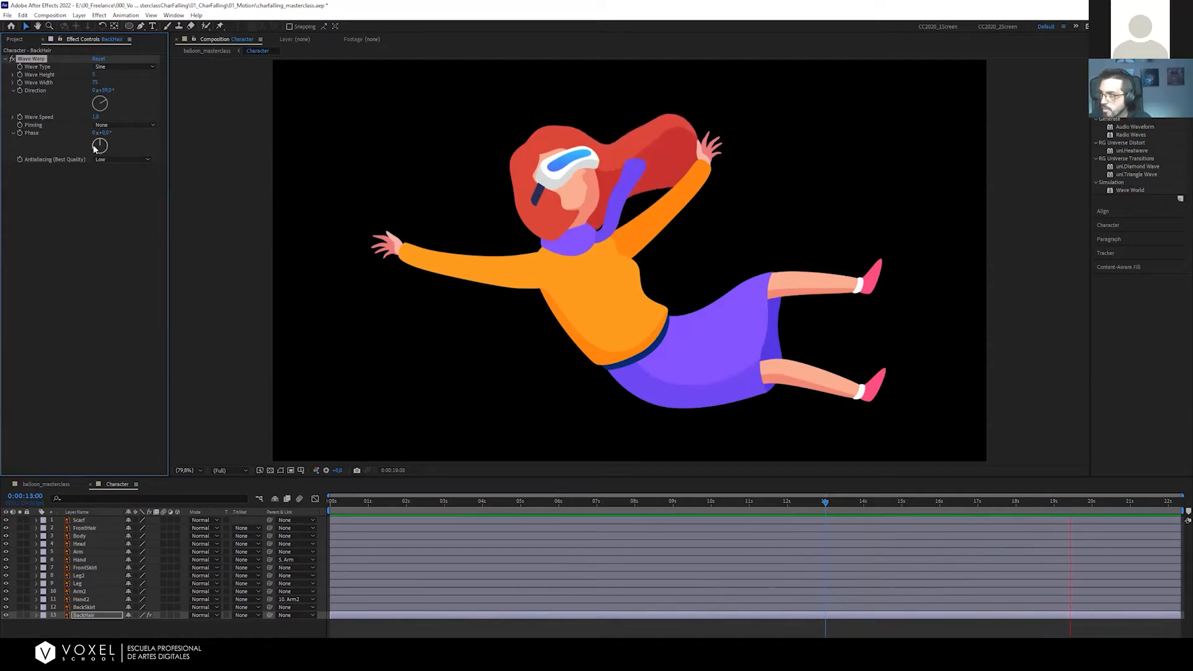
key("space")
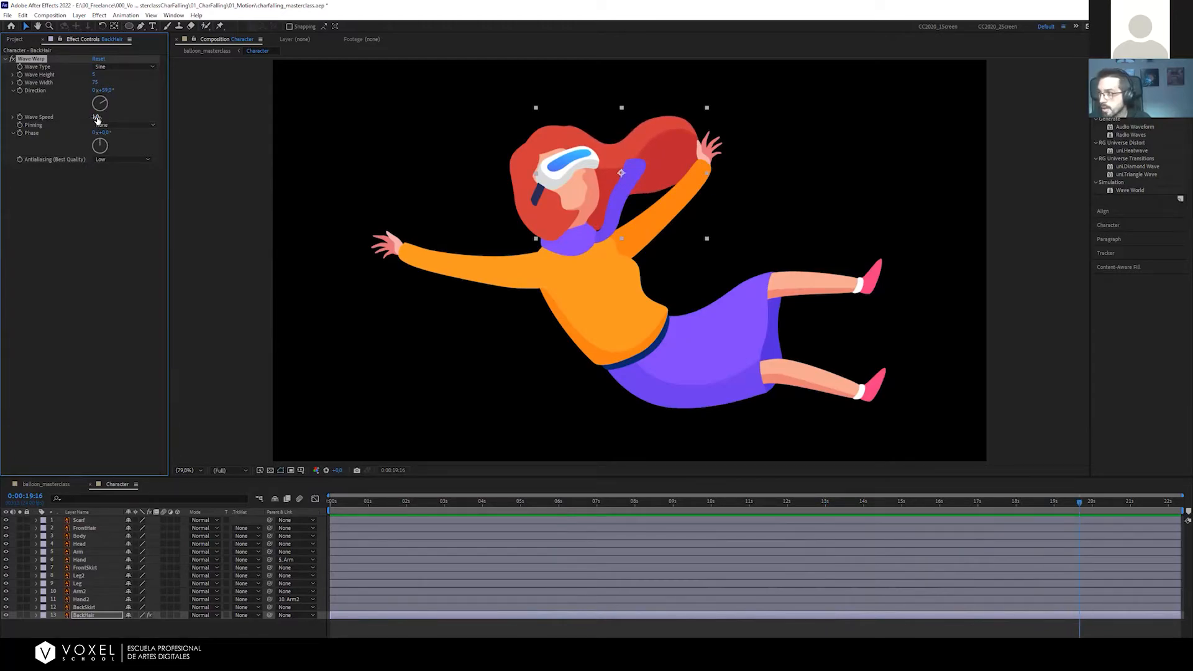
Try faster Wave Speed values of 4 and 6 on BackHair's Wave Warp, previewing each one
left_click(97, 117)
type("4")
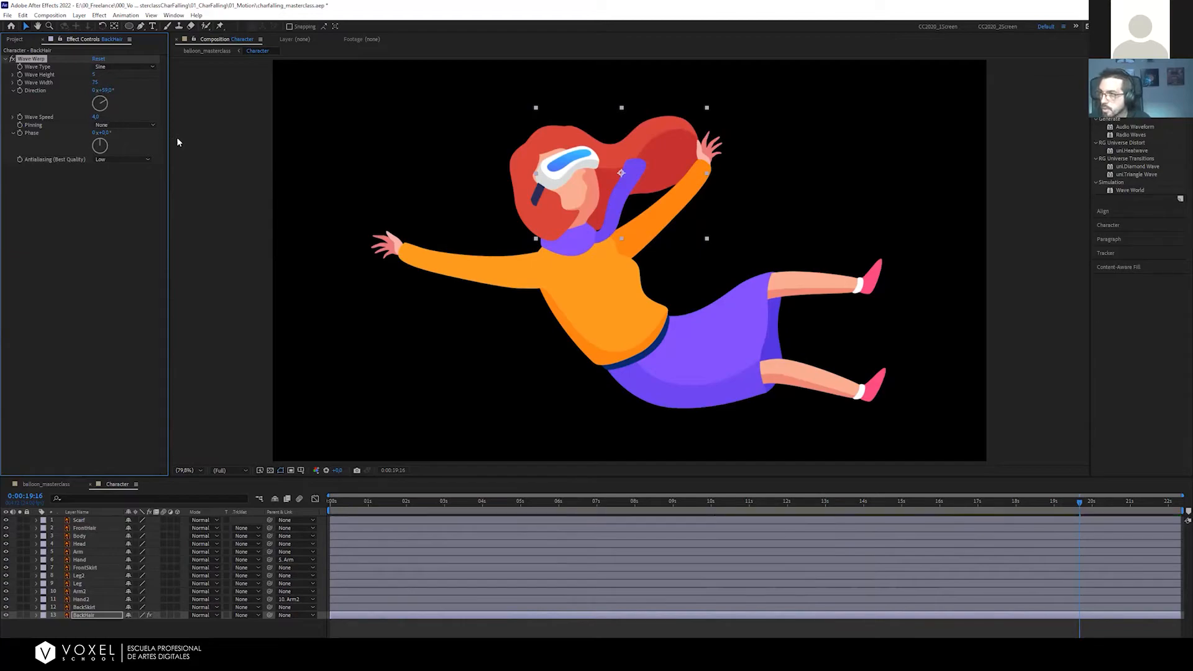
left_click(208, 147)
key("space")
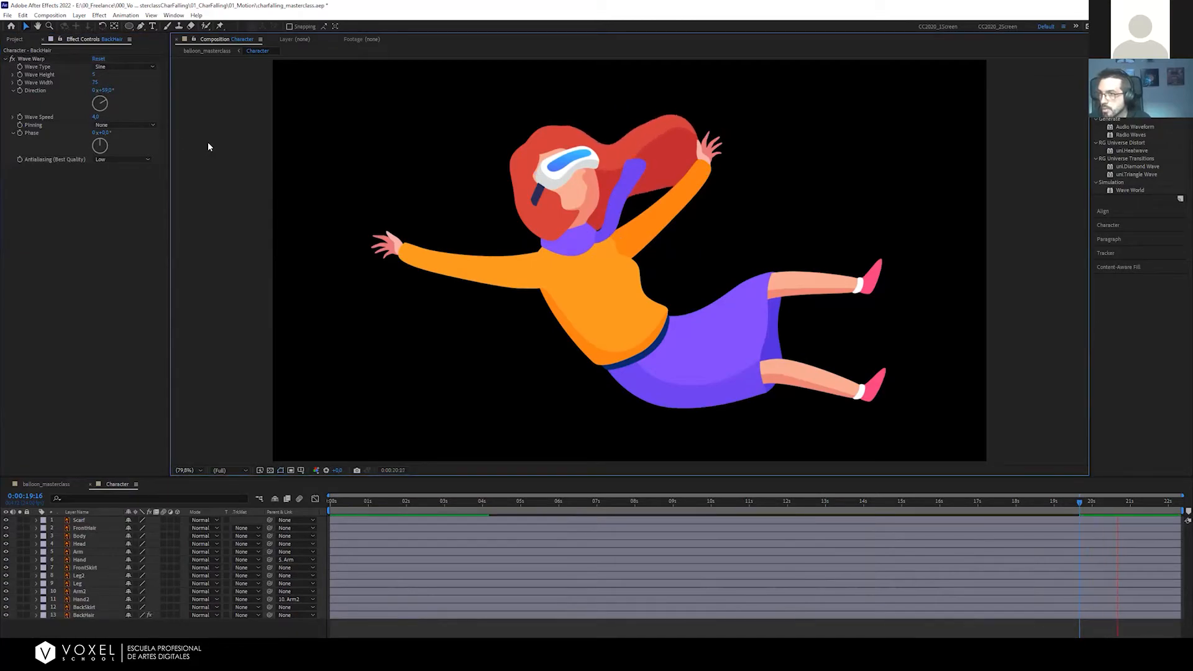
left_click(96, 117)
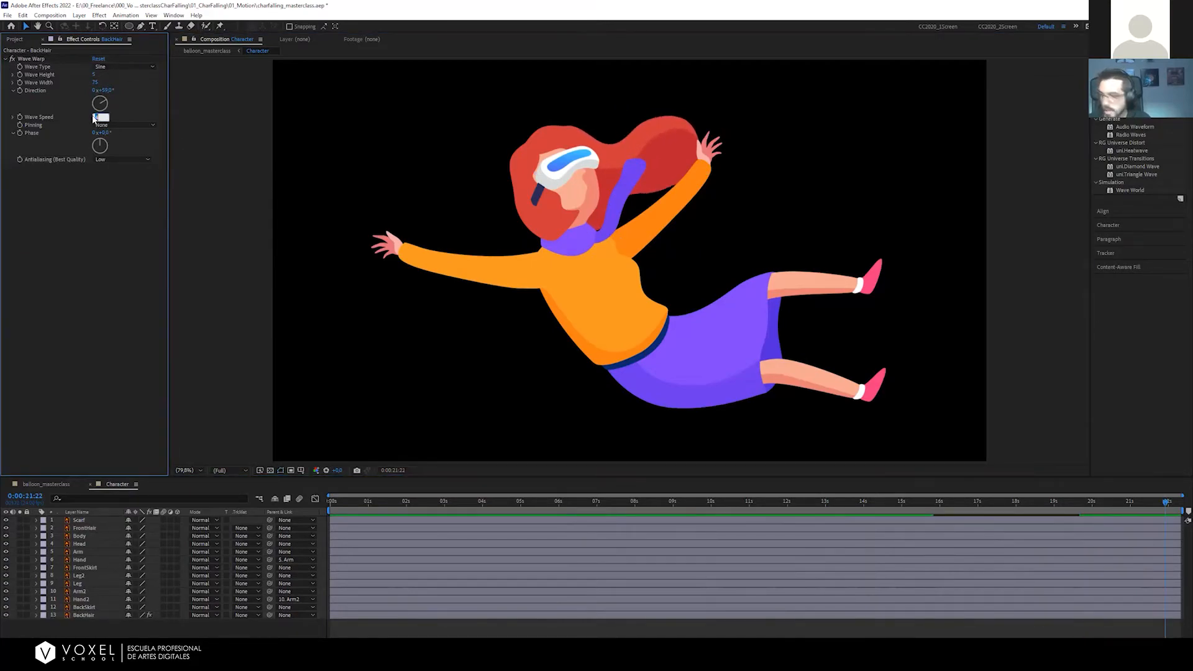
key("Return")
key("space")
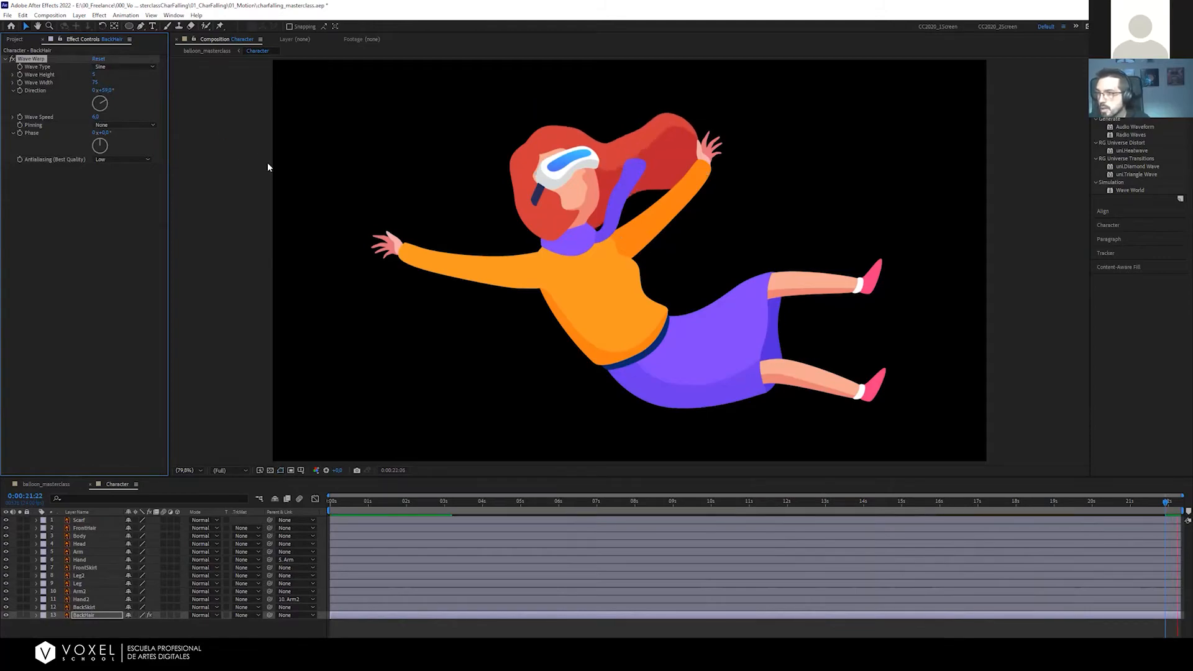
Set BackHair's Wave Warp to a Wave Width of 80 and a Wave Speed of 3, and preview the hair
left_click(97, 75)
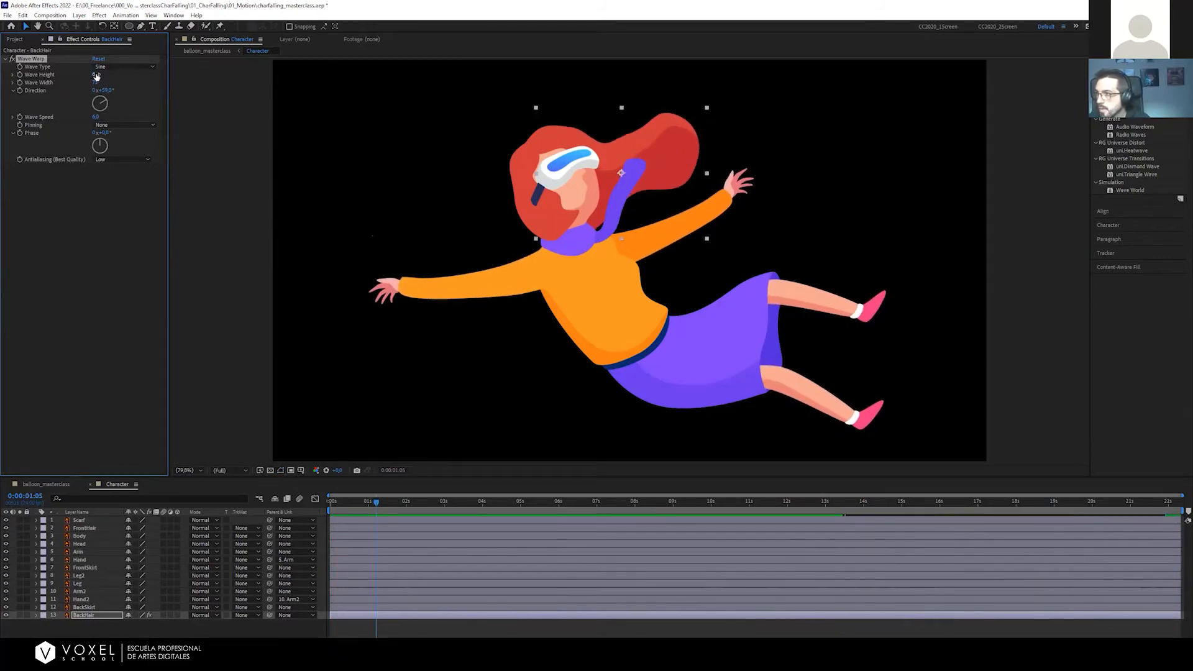
left_click_drag(98, 81, 118, 79)
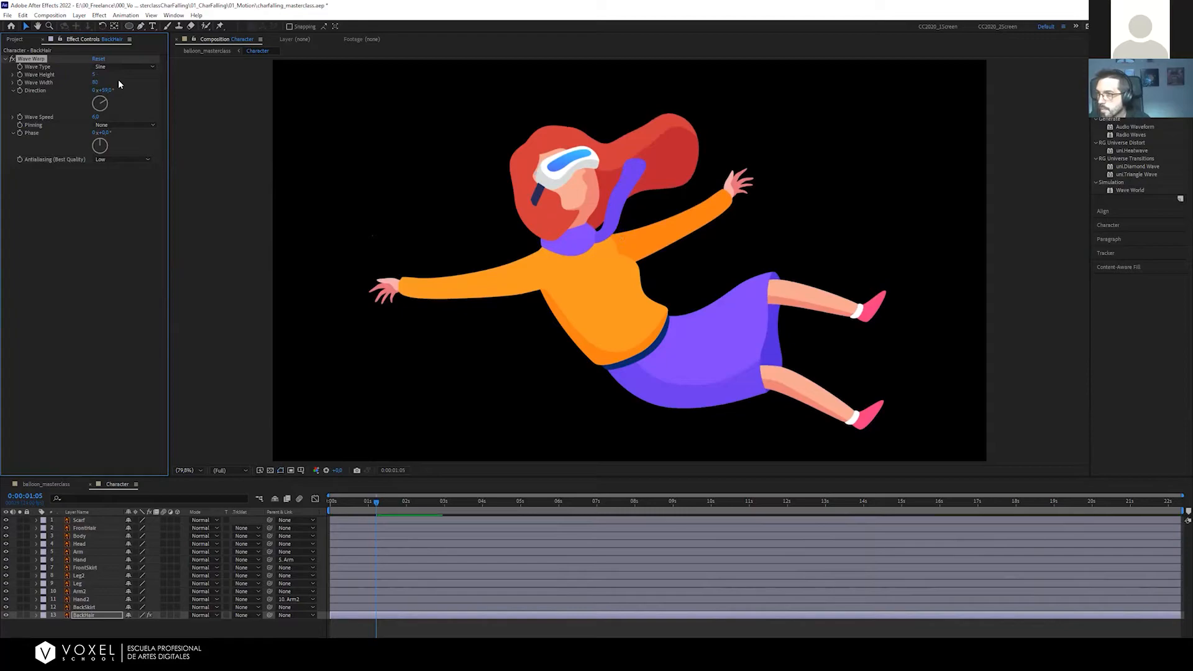
left_click(95, 116)
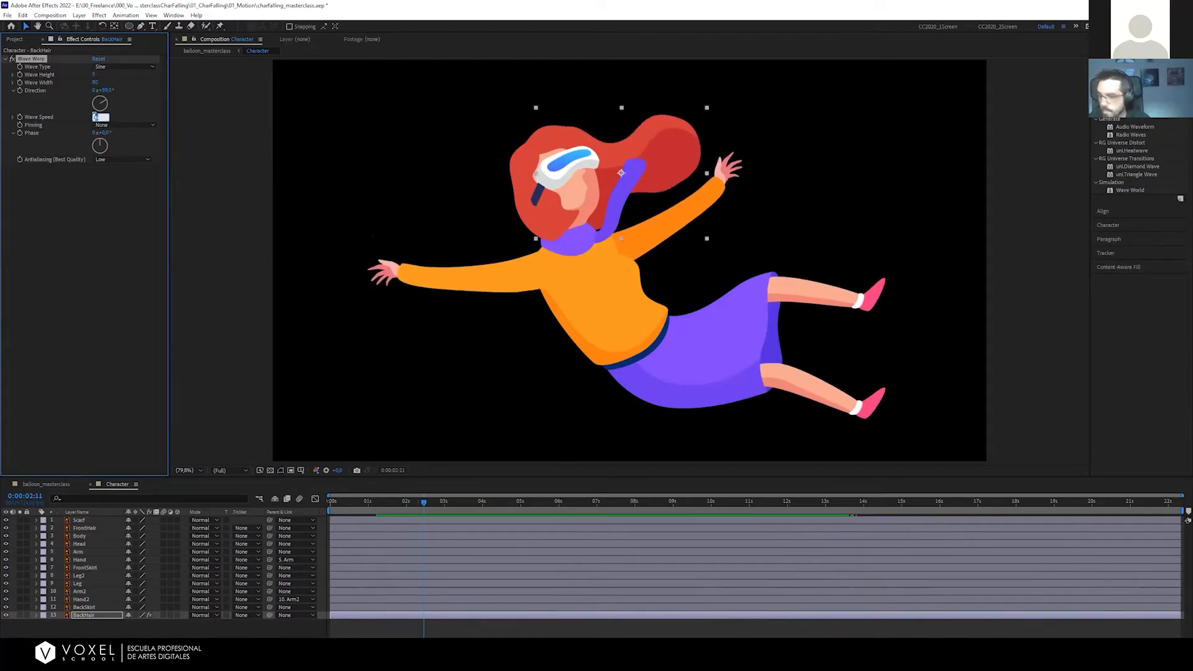
type("3")
key("Return")
key("space")
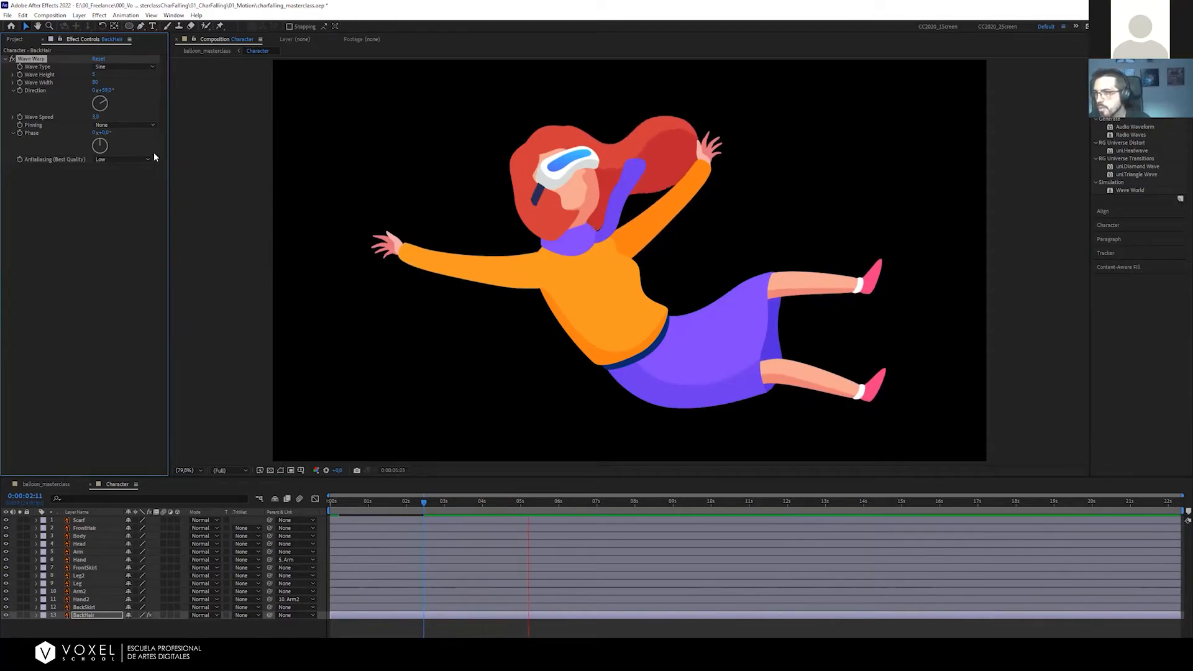
left_click(277, 224)
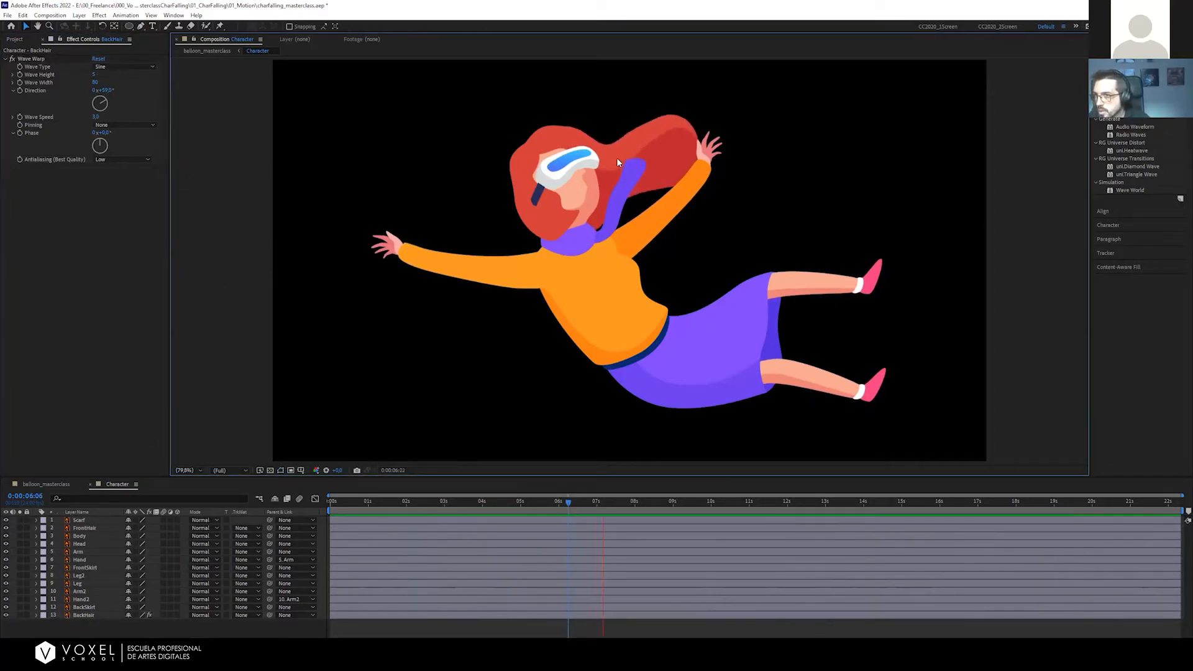
Preview the balloon_masterclass composition from its first frame with all layers deselected to judge the hair motion in the scene
left_click(62, 482)
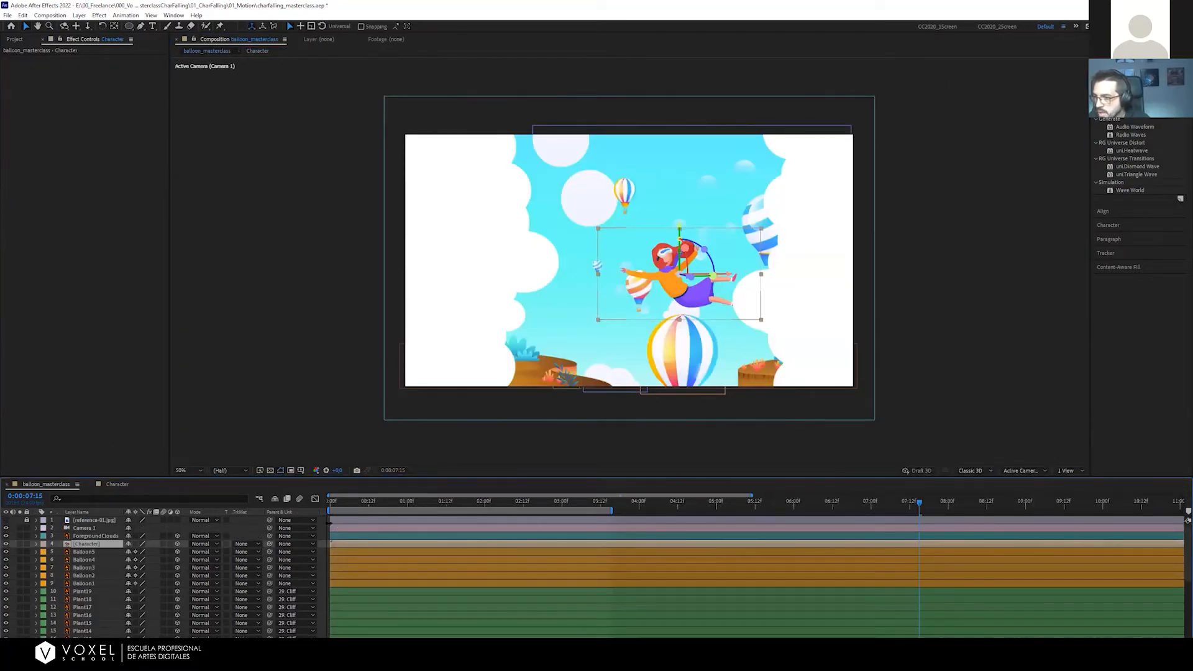
key("ctrl+shift+a")
key("Home")
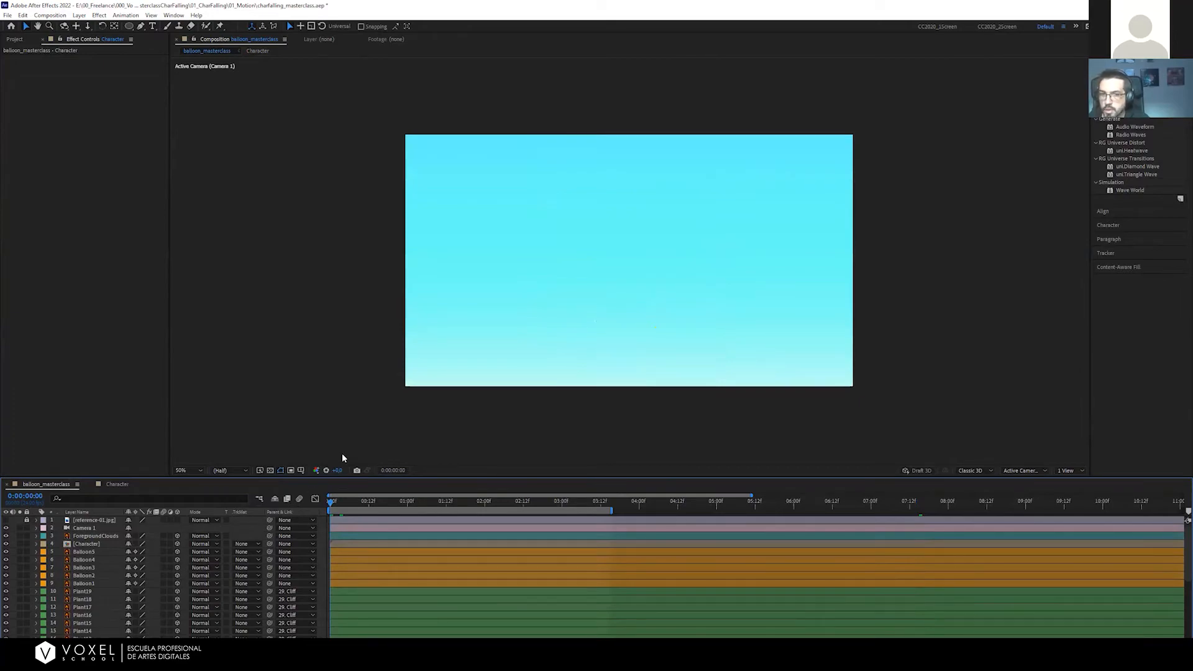
key("space")
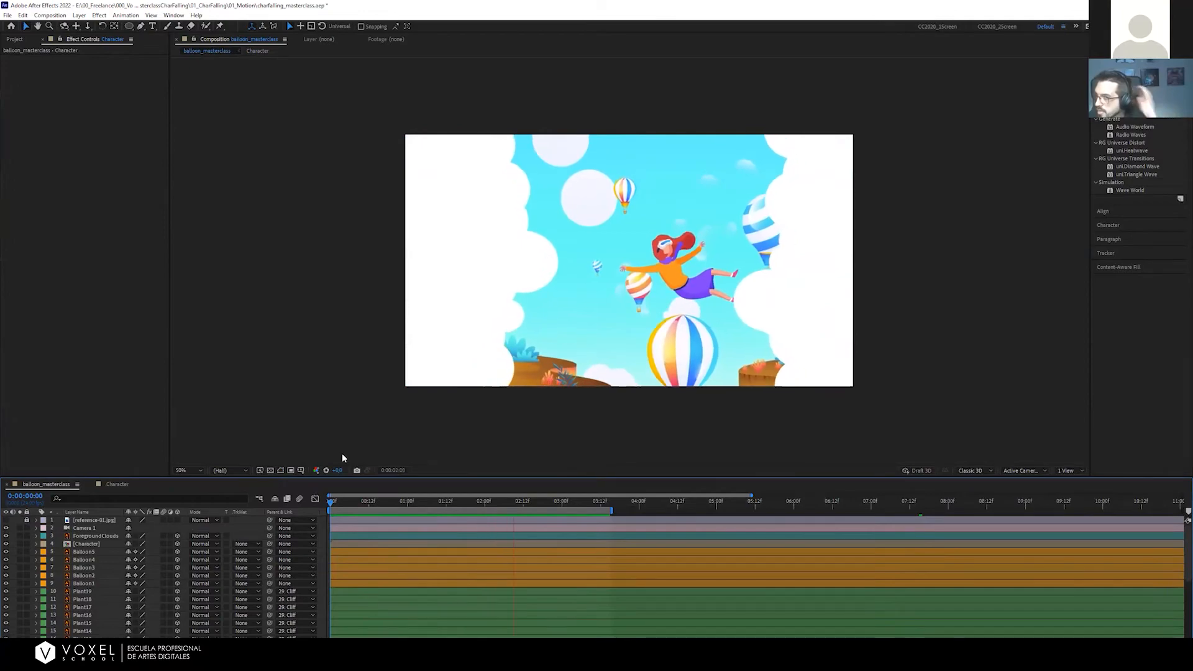
key("space")
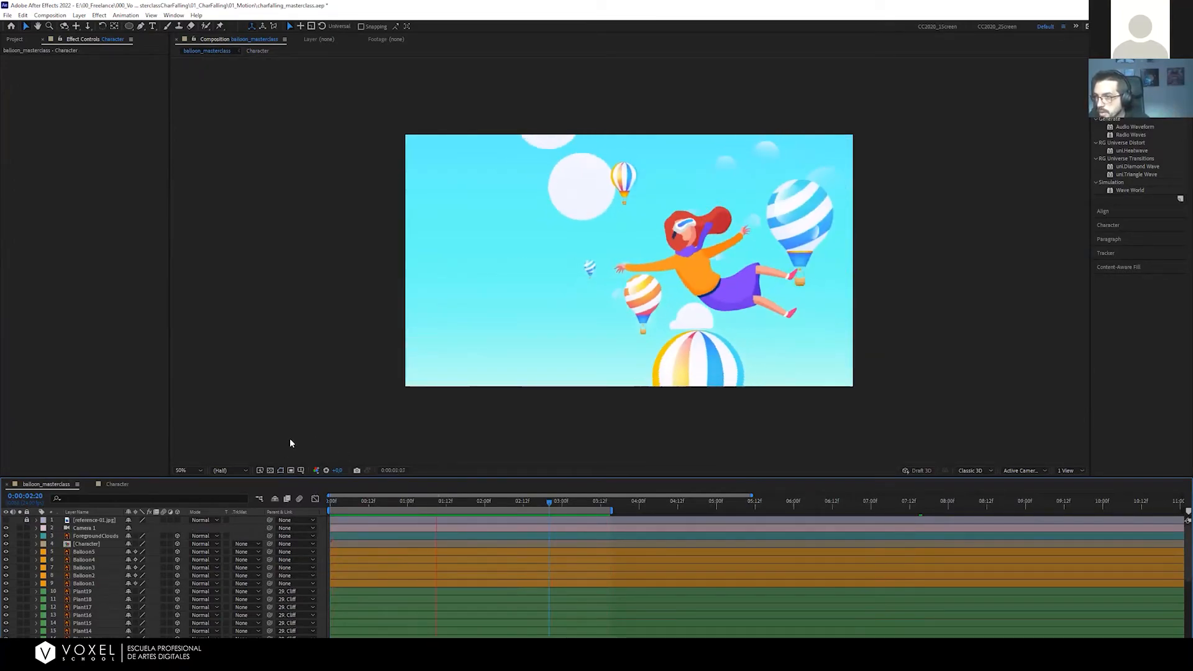
key("space")
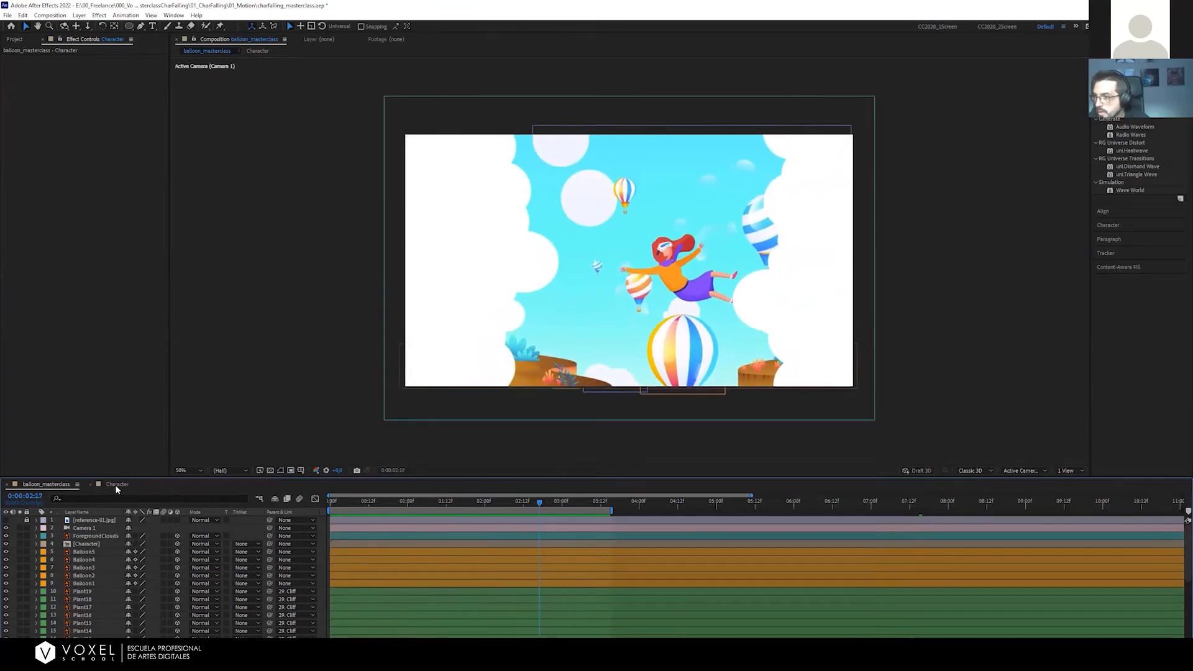
Increase BackHair's Wave Width to about 100 in the Character composition, and preview the change in balloon_masterclass
left_click(116, 484)
left_click(84, 614)
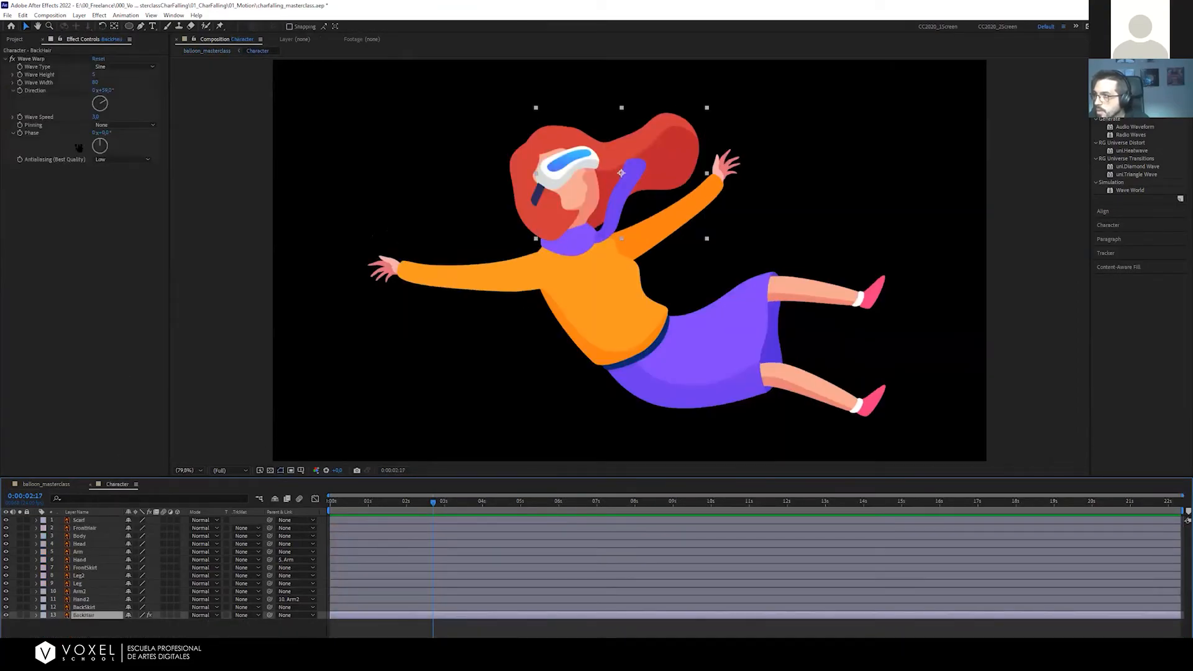
left_click_drag(100, 82, 212, 82)
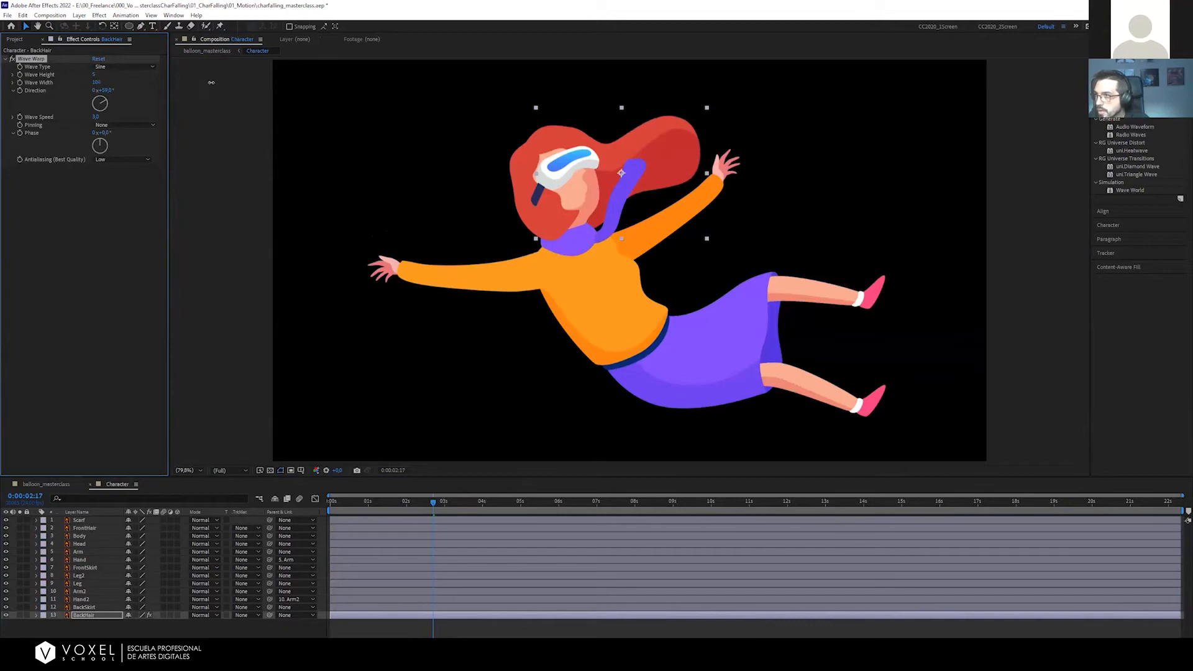
left_click(42, 484)
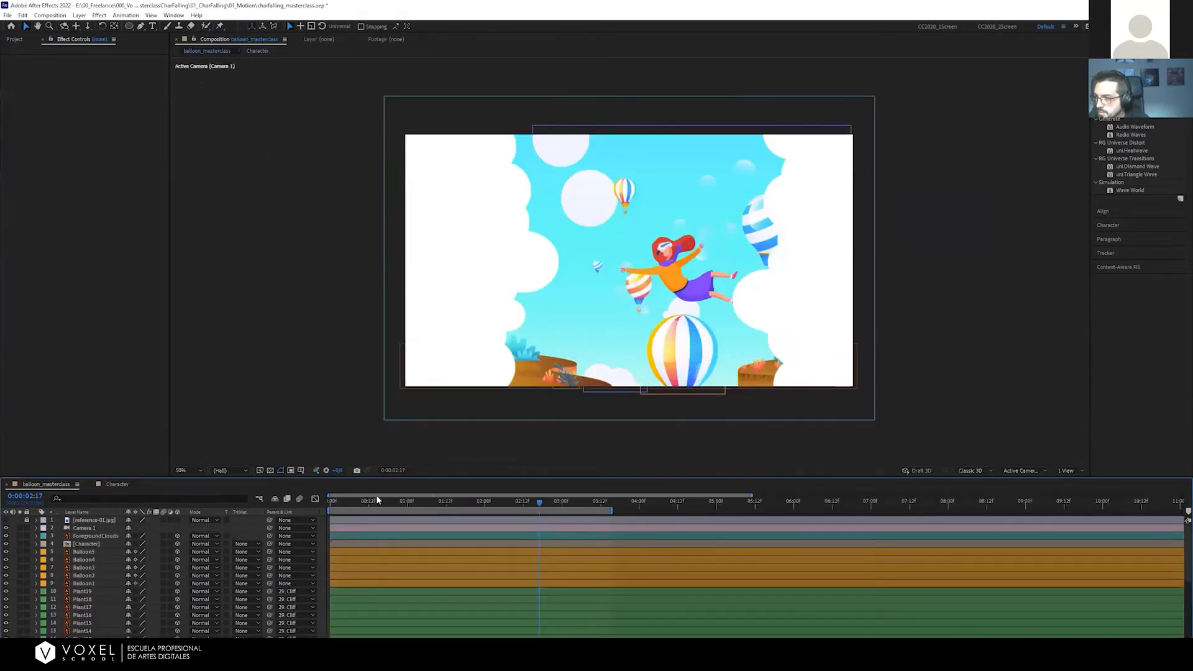
key("space")
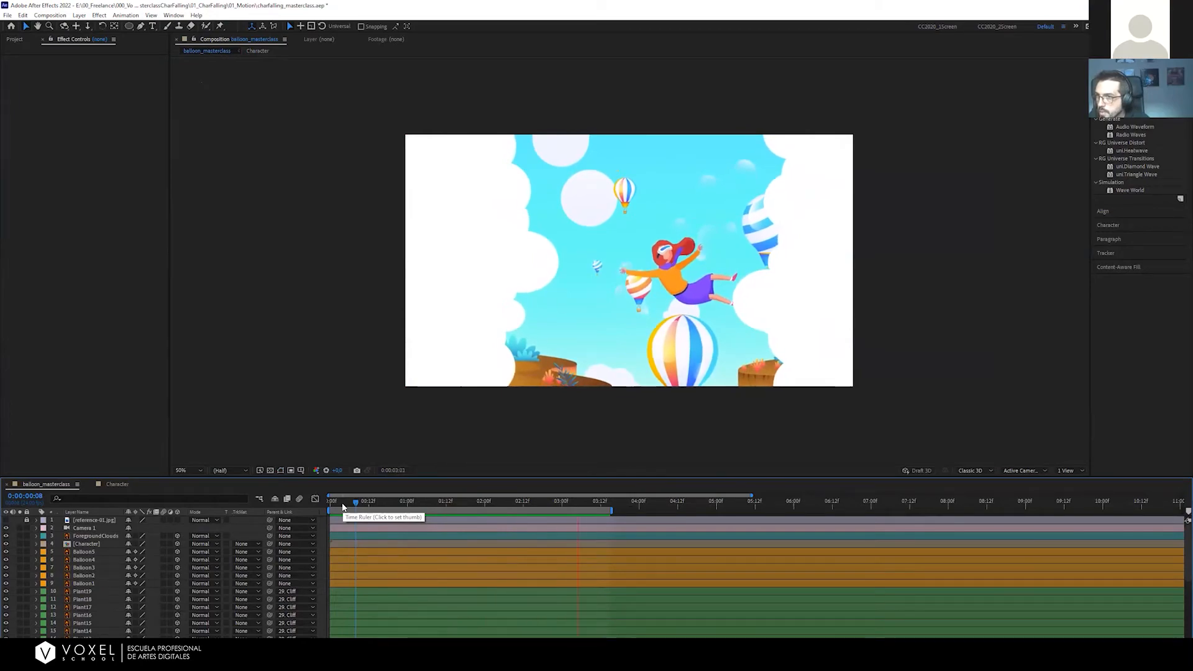
Return to the Character composition, move the current time to 0:00:01:16, and save the project
left_click(118, 484)
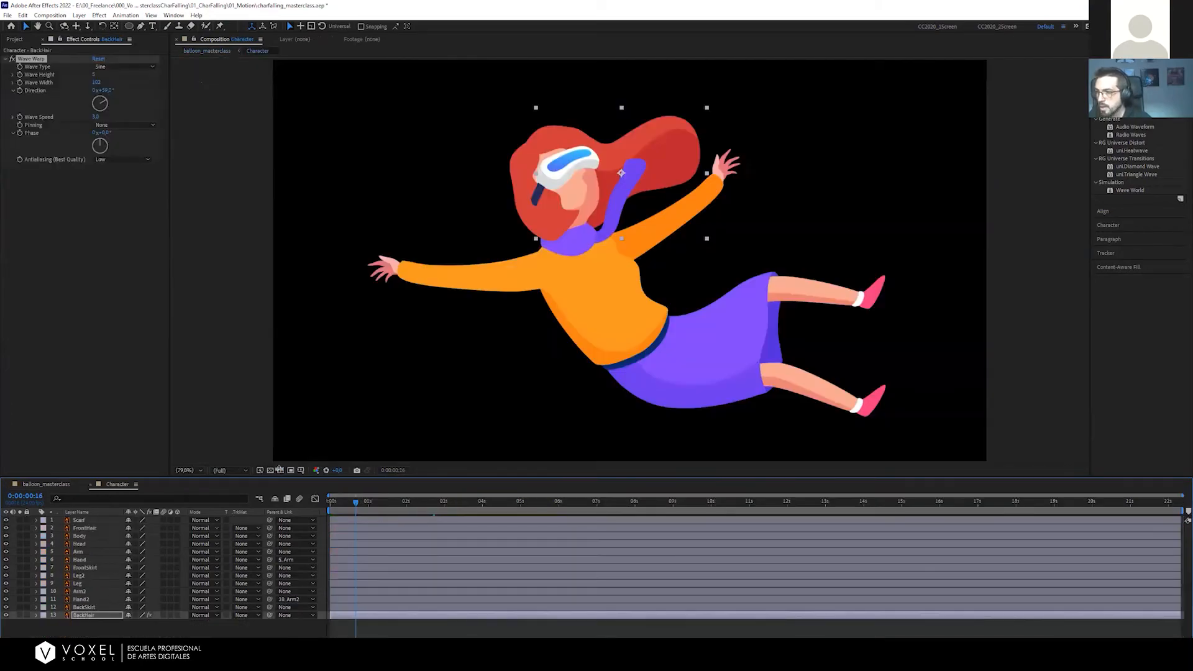
left_click_drag(354, 497, 390, 503)
key("ctrl+s")
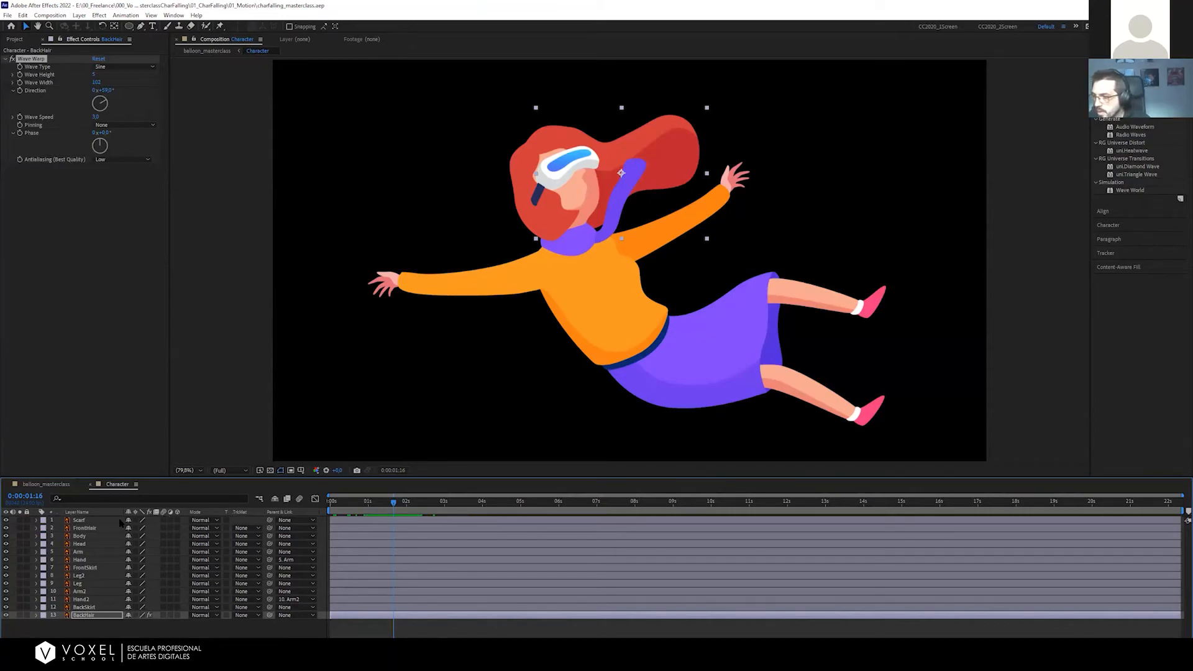
Copy the Wave Warp effect from the BackHair layer and paste it onto the Scarf layer
left_click(80, 520)
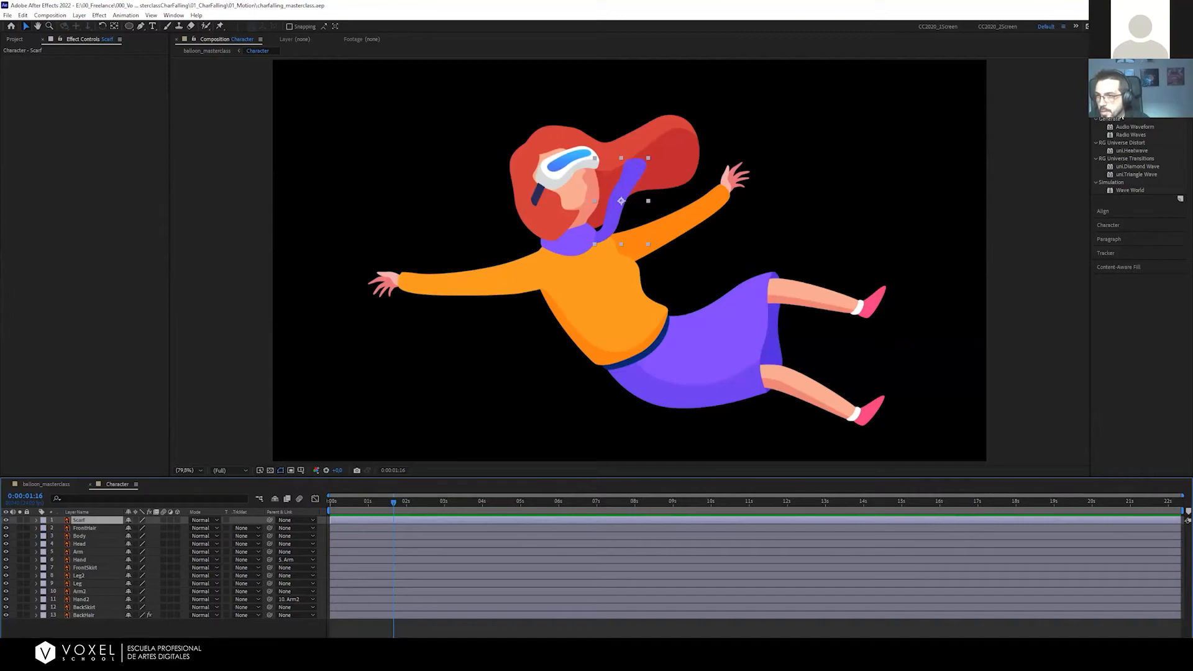
left_click(87, 614)
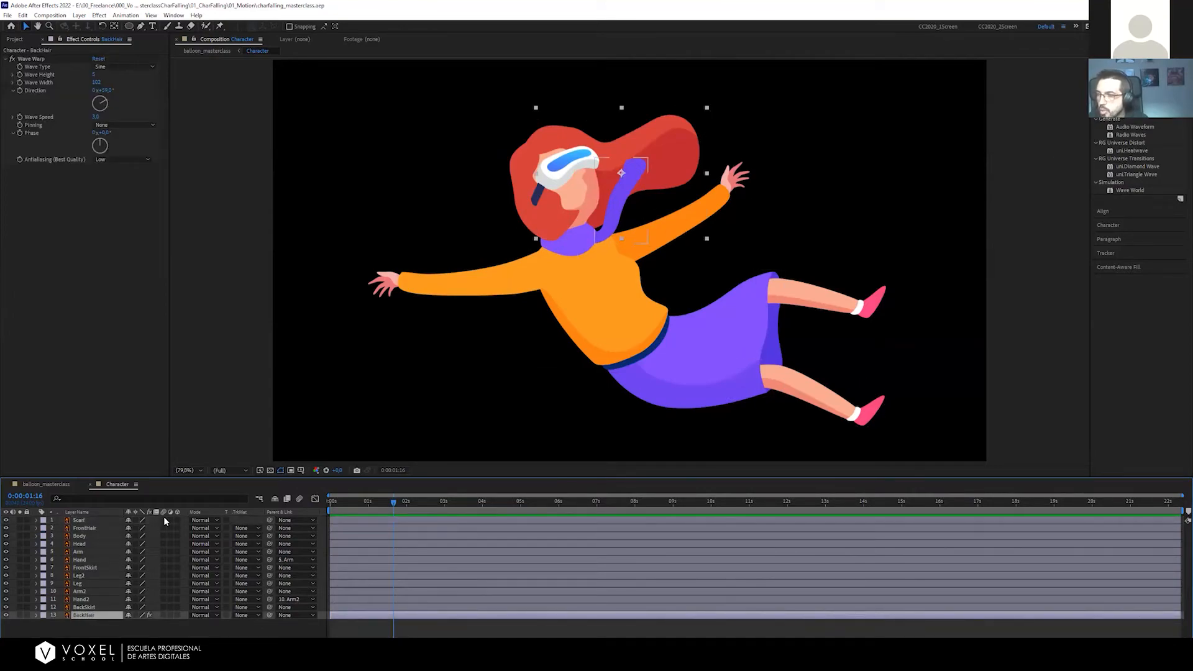
left_click(35, 61)
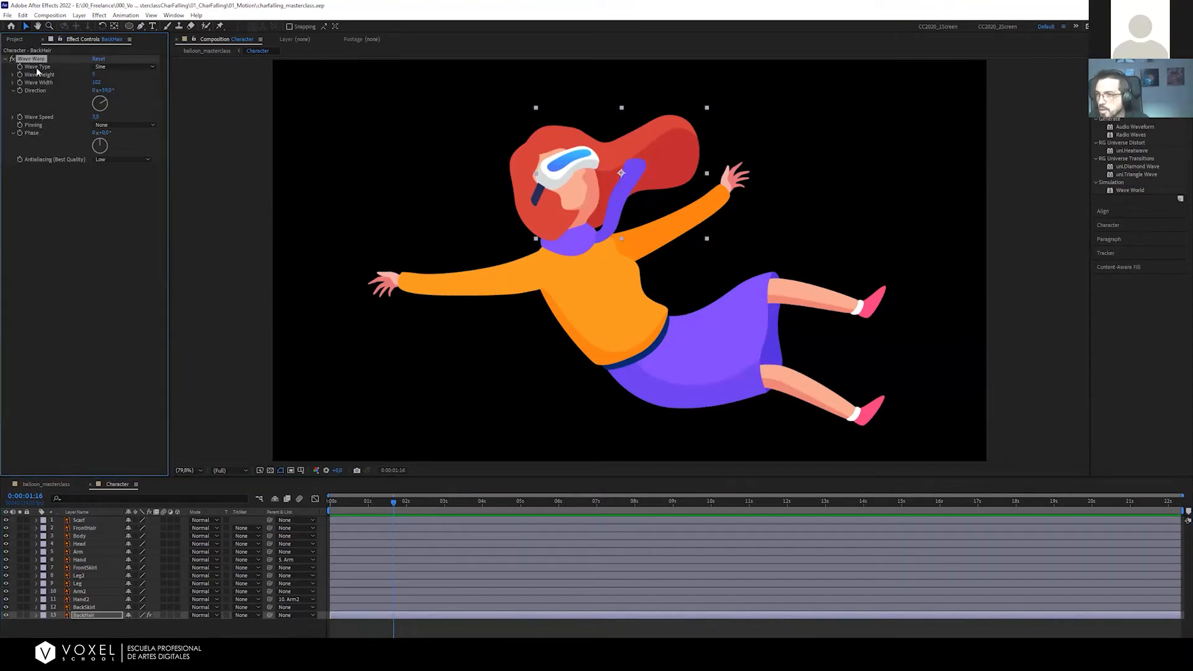
left_click(81, 520)
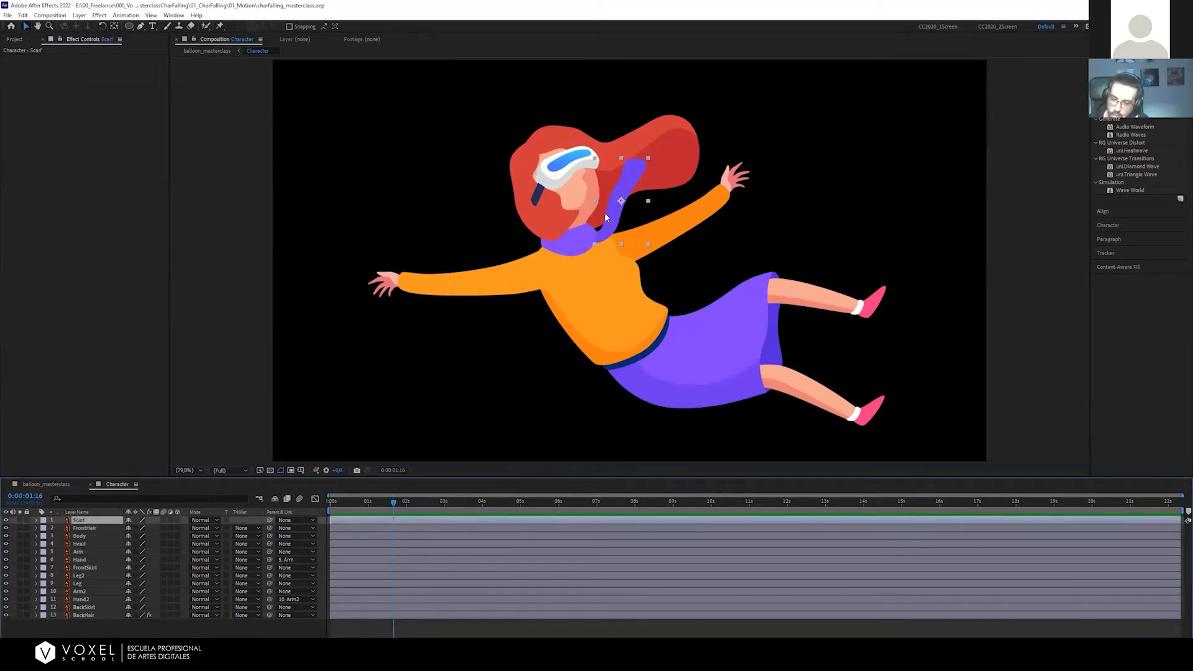
key("ctrl+v")
Preview the Character composition in short stretches to judge how the scarf moves with the pasted Wave Warp
key("space")
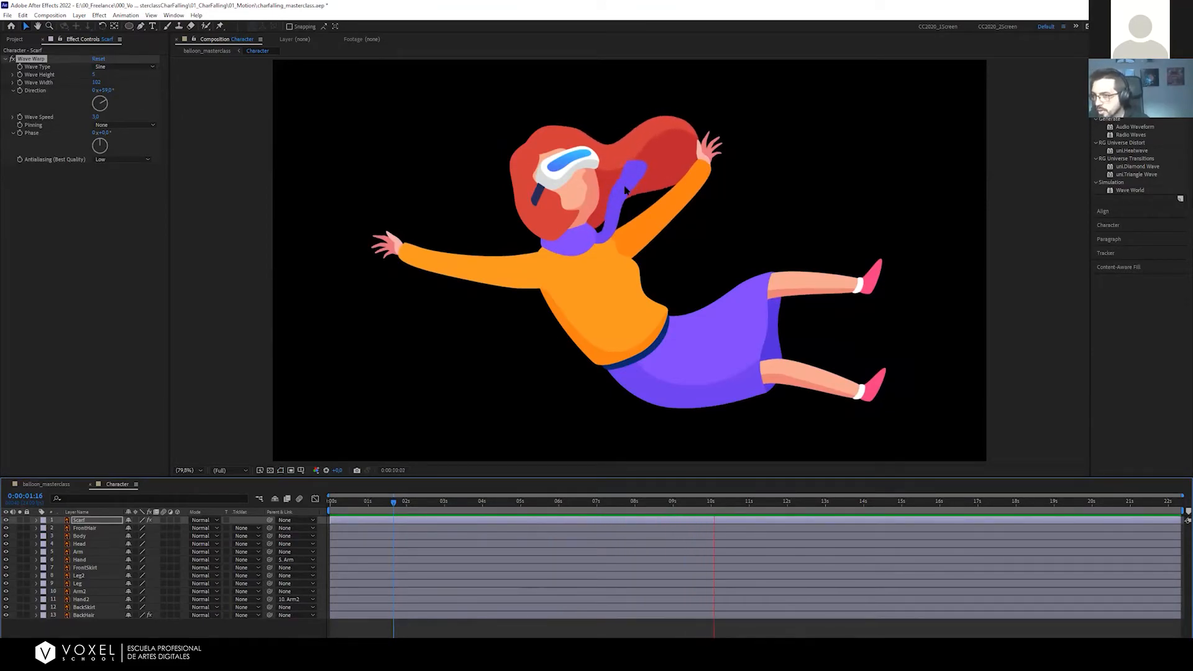
key("space")
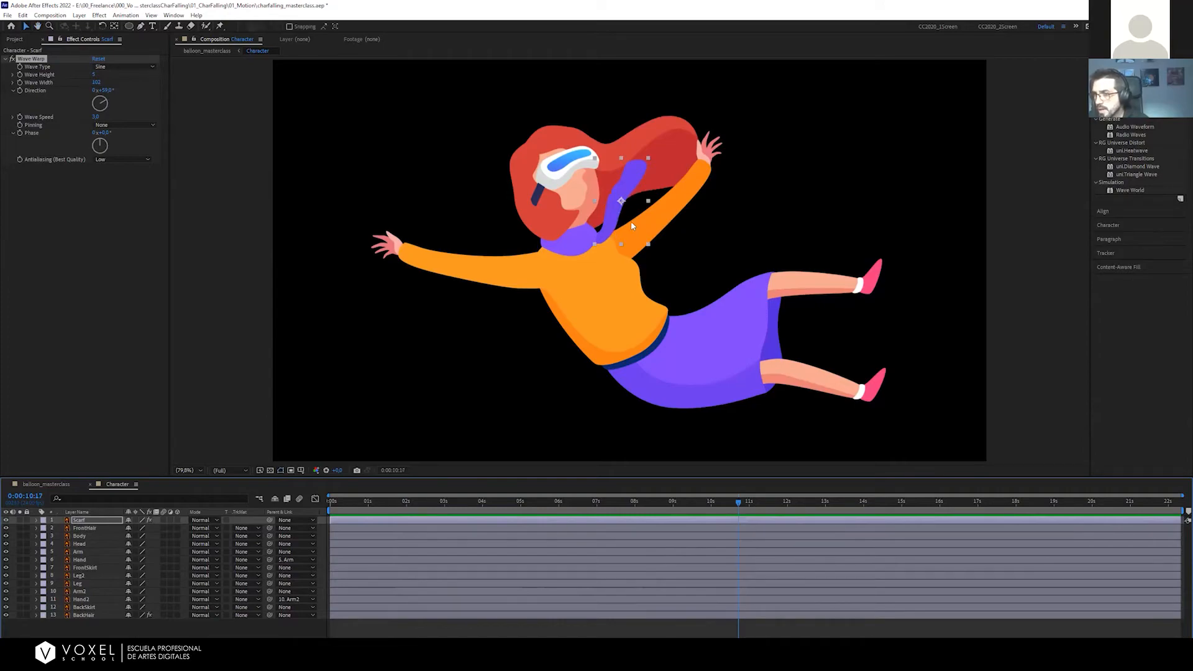
key("space")
key("space")
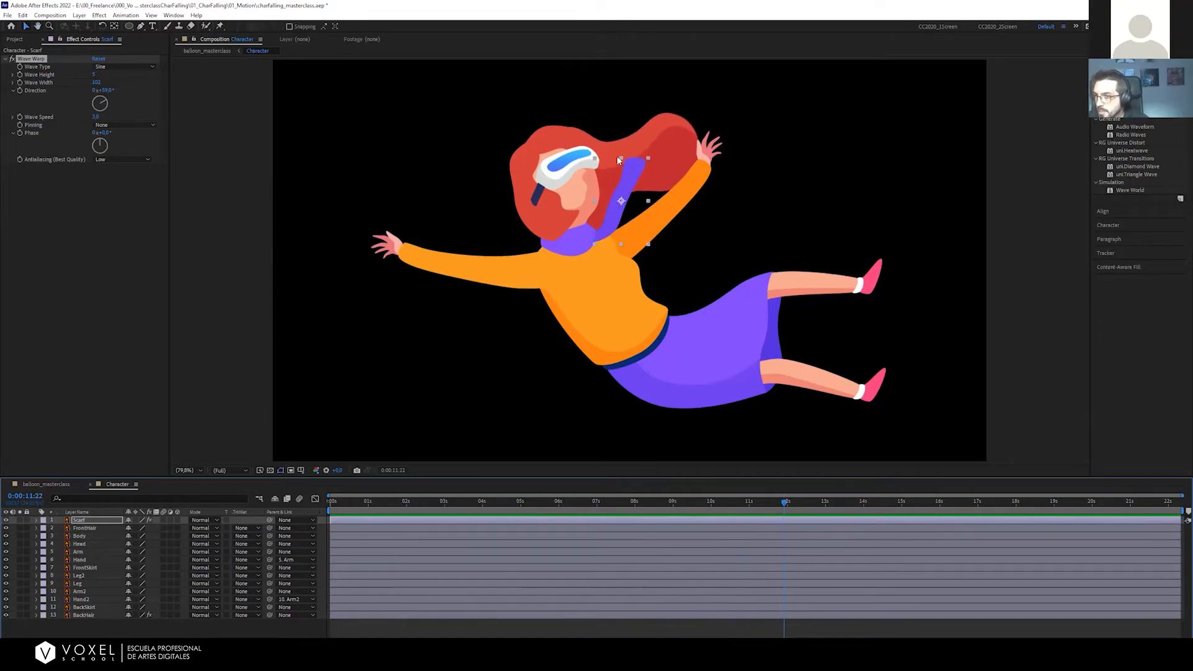
key("space")
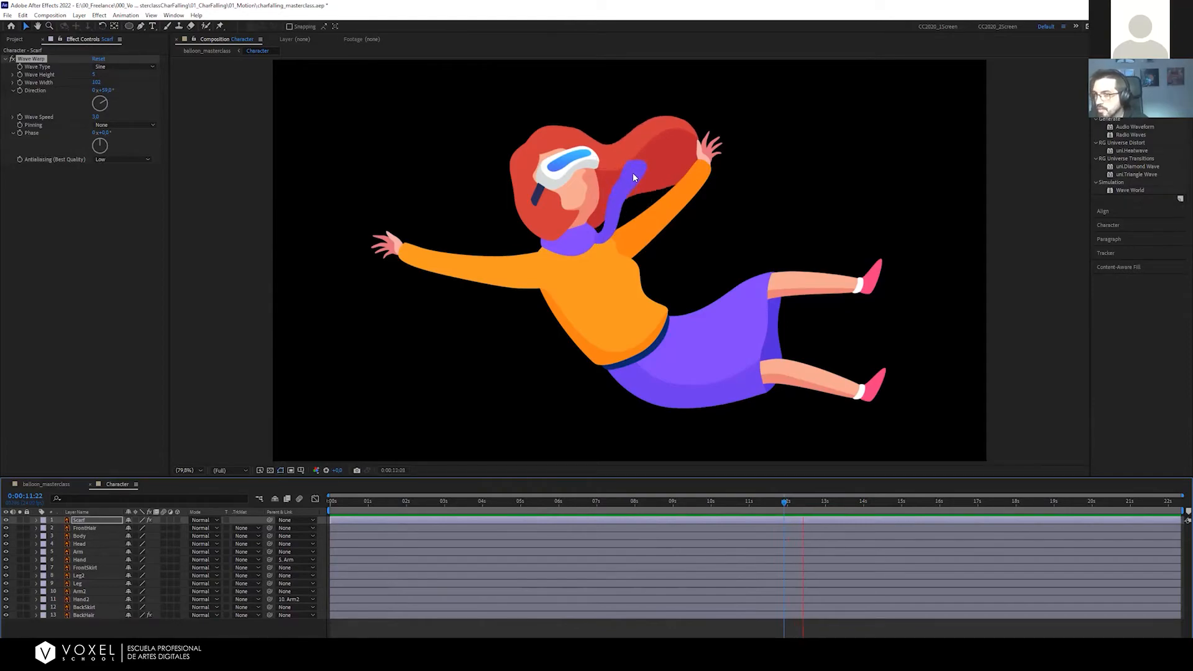
key("space")
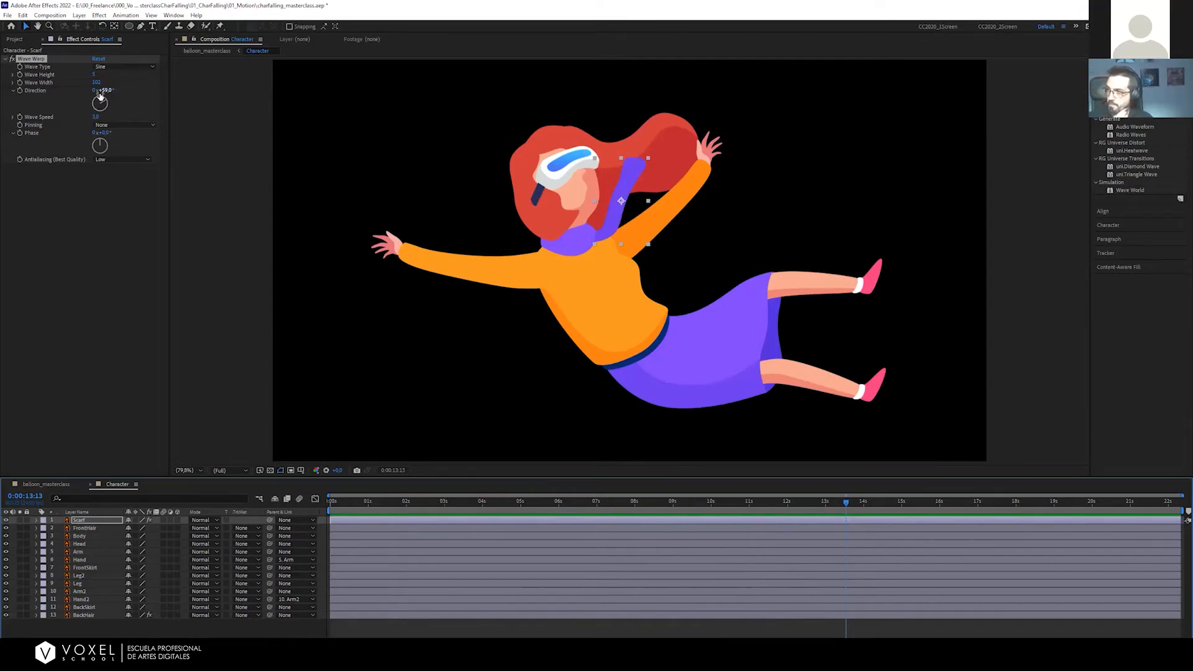
Adjust the Scarf's Wave Warp height, reduce its Wave Width to about 78, set its Wave Speed to 5, and deselect the layer
mouse_move(97, 82)
left_mouse_down()
mouse_move(67, 83)
mouse_move(111, 75)
mouse_move(88, 74)
left_mouse_up()
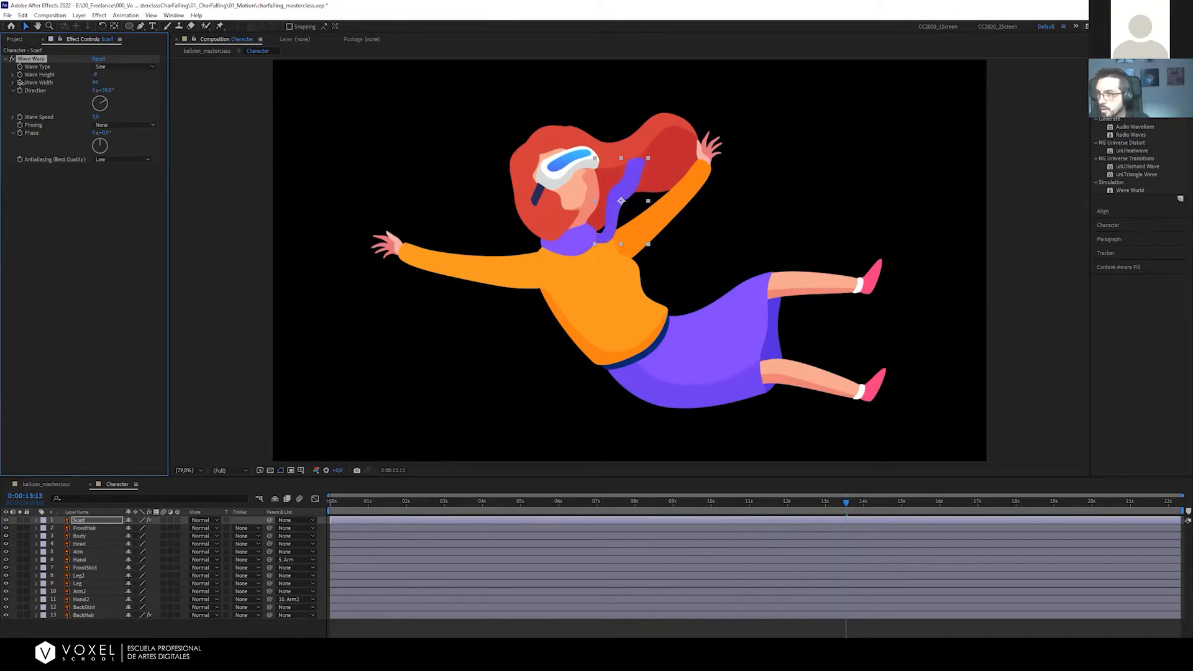
left_click(96, 117)
type("5")
key("Return")
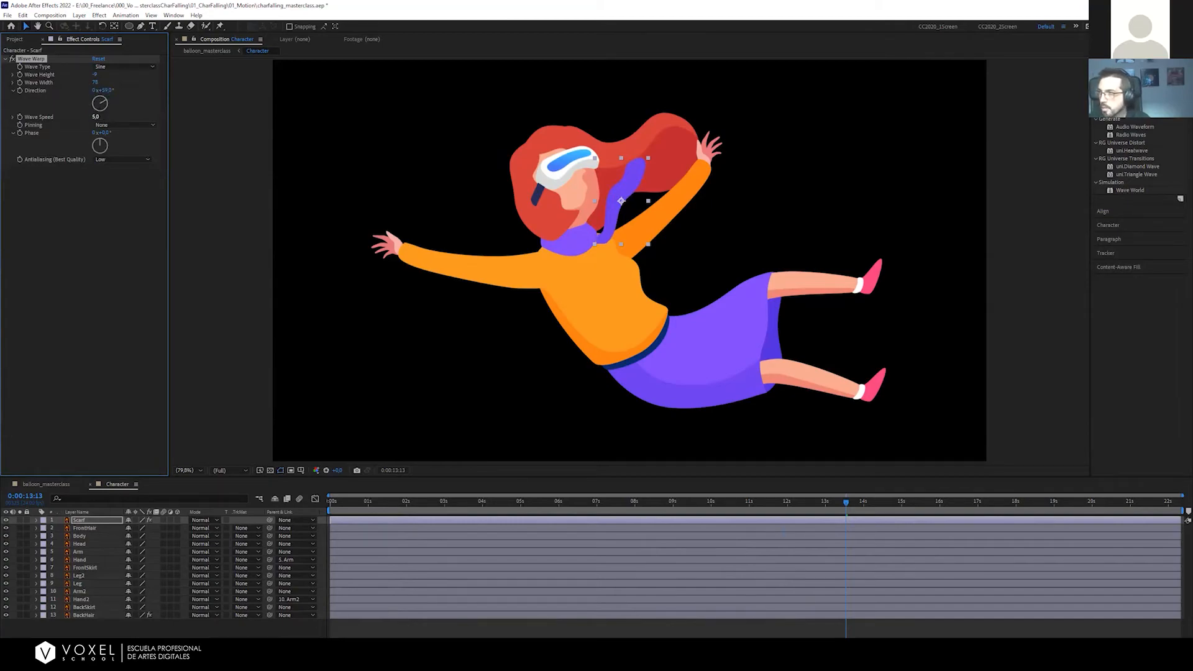
left_click(211, 154)
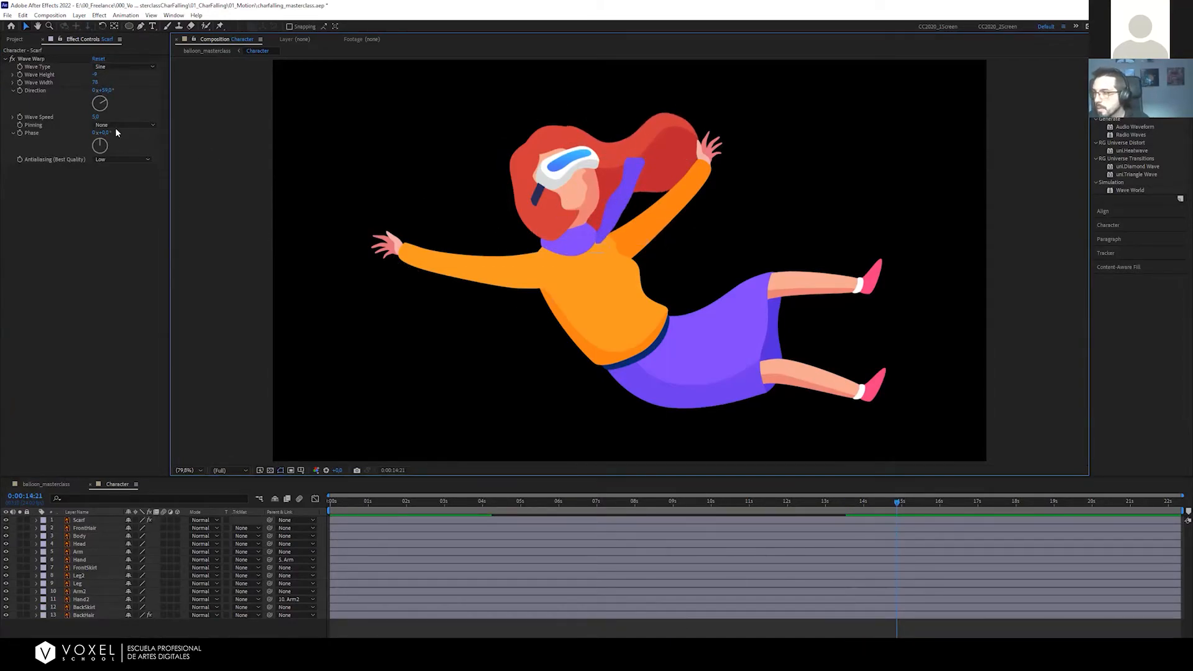
Adjust the wave direction of the Scarf layer's Wave Warp effect and play back the character animation with the back hair
left_click(102, 101)
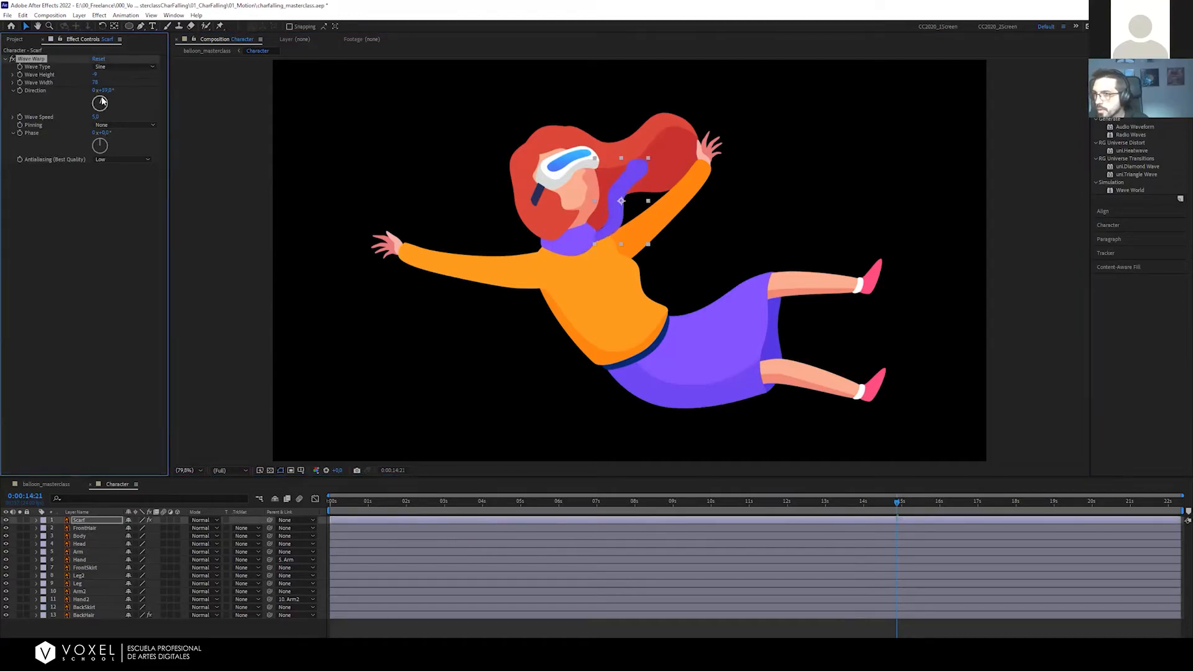
key("space")
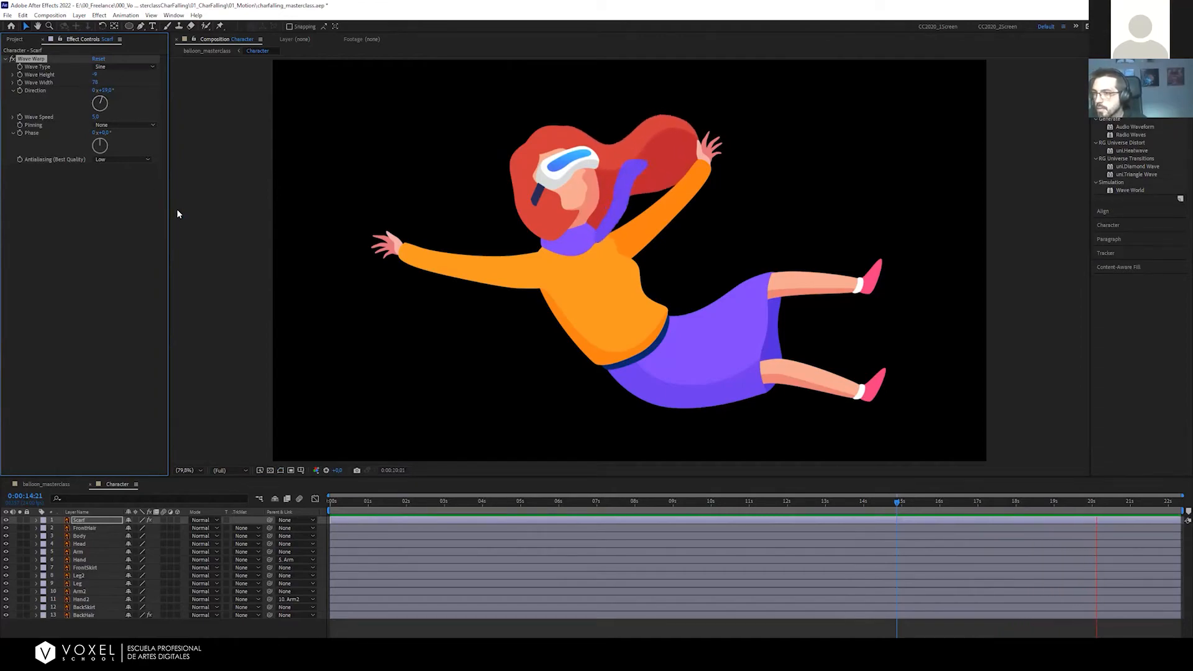
left_click(681, 130)
key("space")
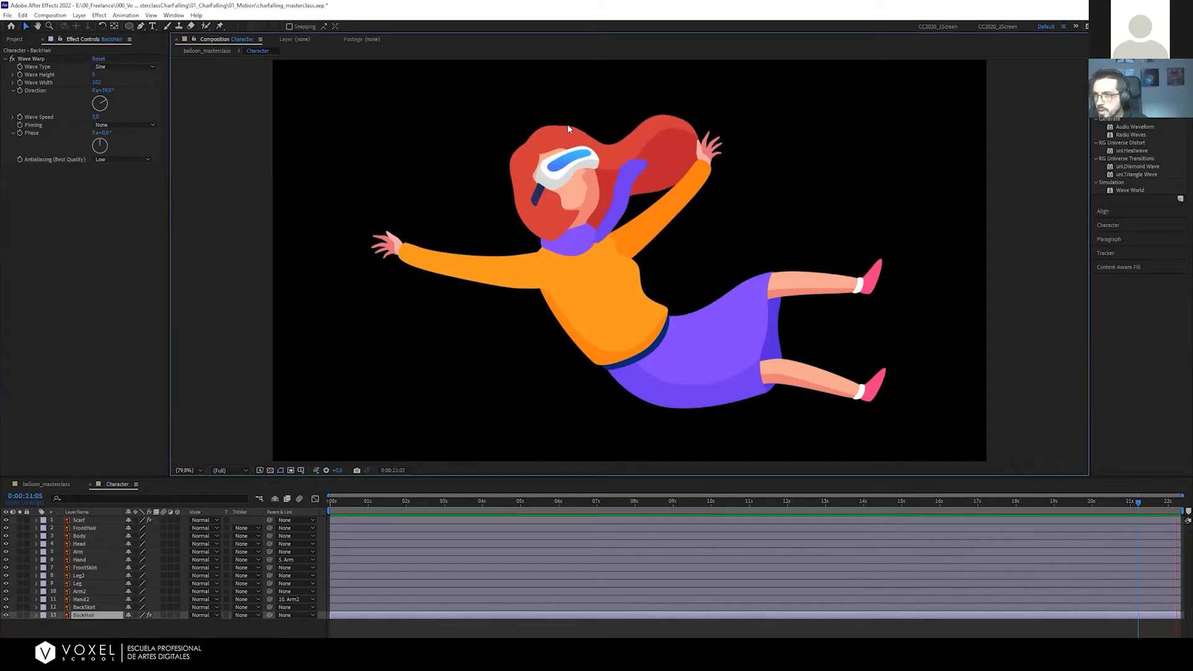
key("space")
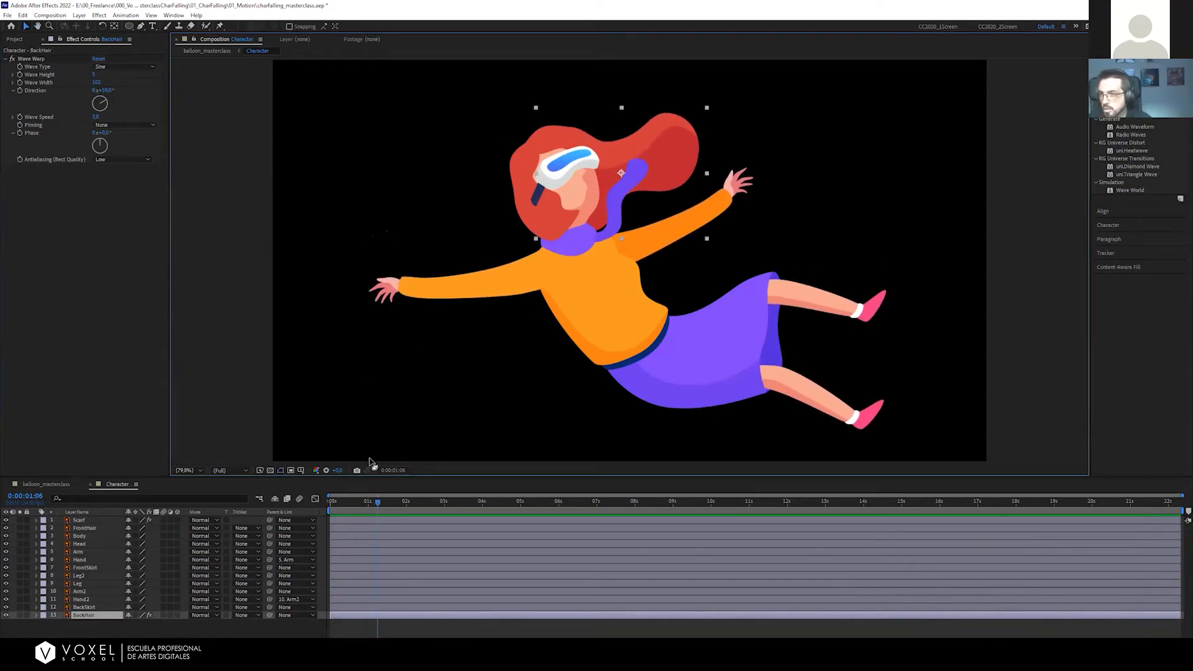
Play the Character animation from about 0:00:00:21 to check the hair and scarf motion, and save the project
mouse_move(370, 504)
left_mouse_down()
mouse_move(353, 501)
mouse_move(362, 501)
left_mouse_up()
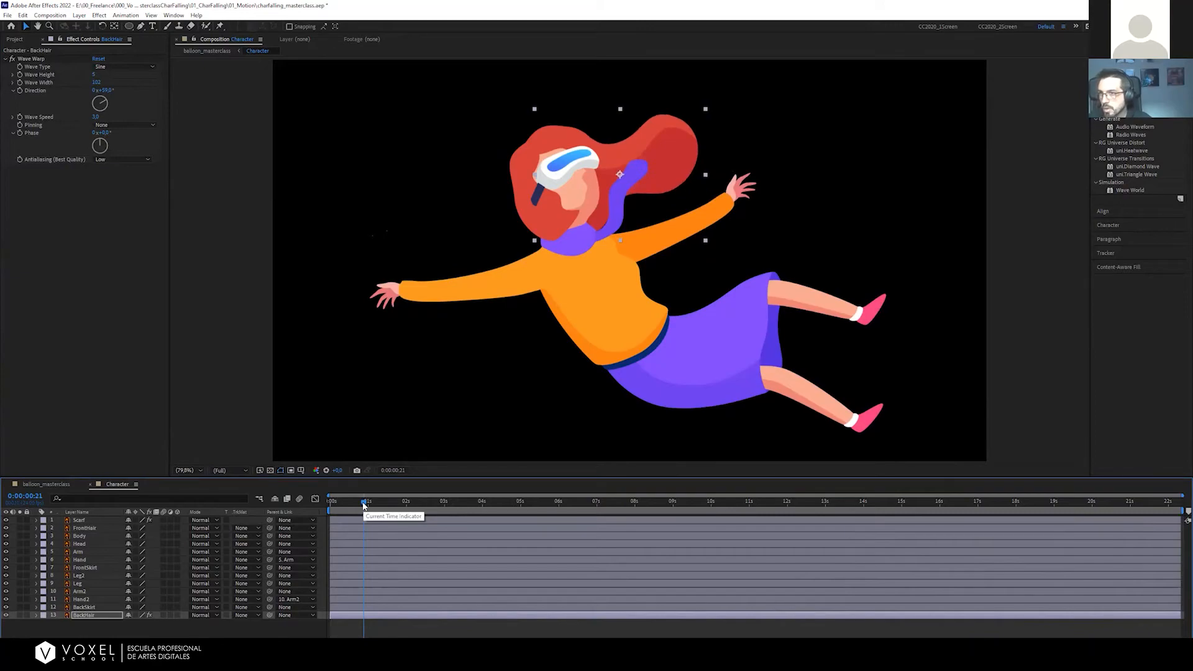
key("space")
key("space")
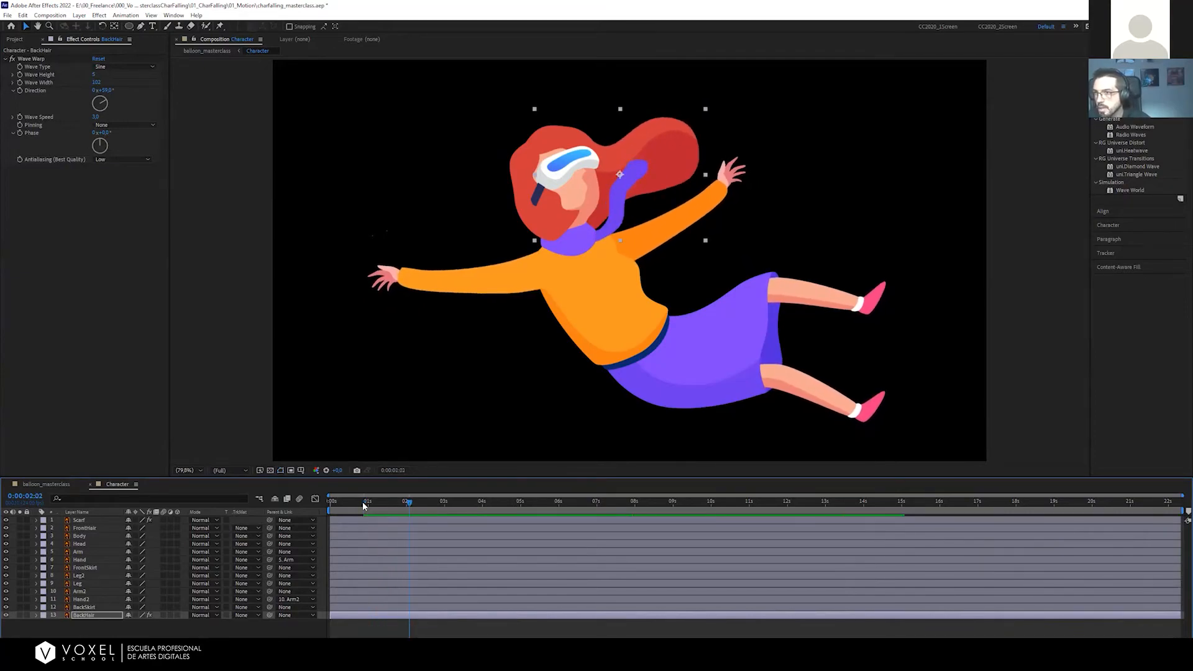
key("space")
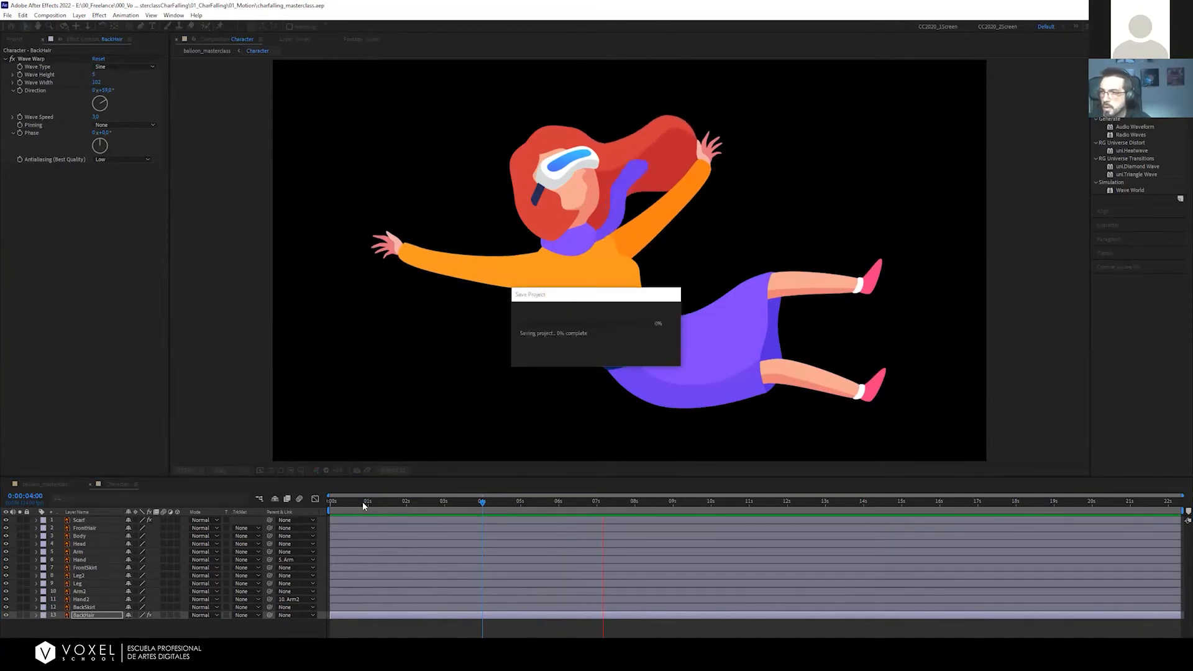
key("space")
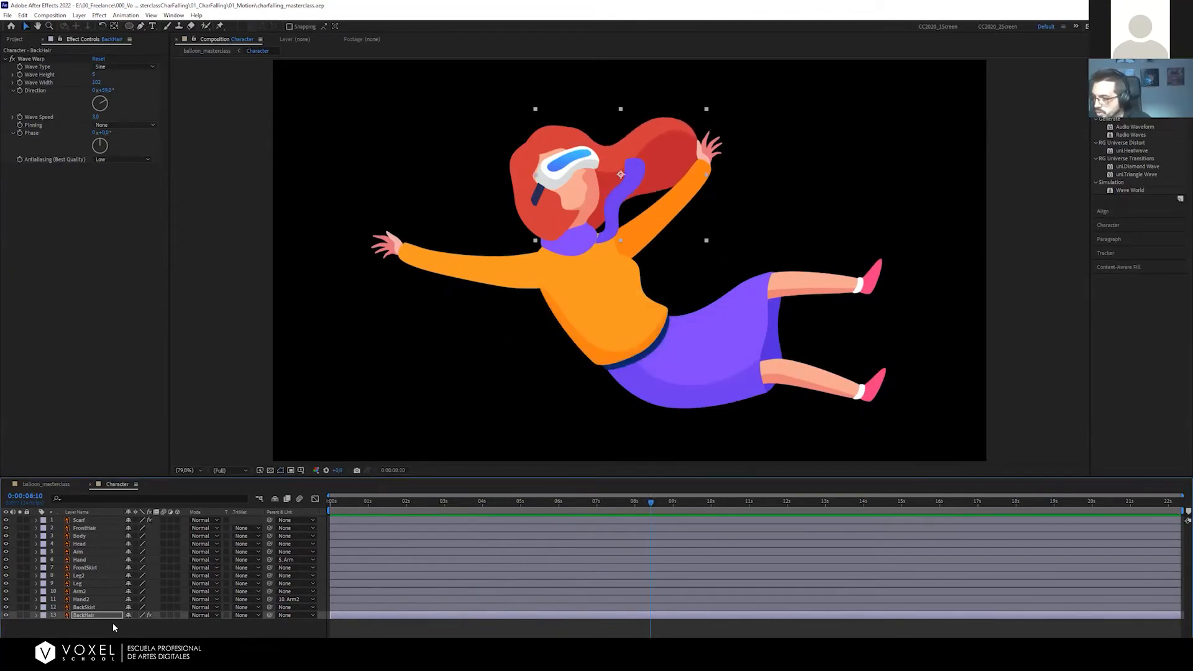
Select the Scarf layer and play back the animation to examine where the scarf meets the neck
left_click(117, 626)
left_click(79, 522)
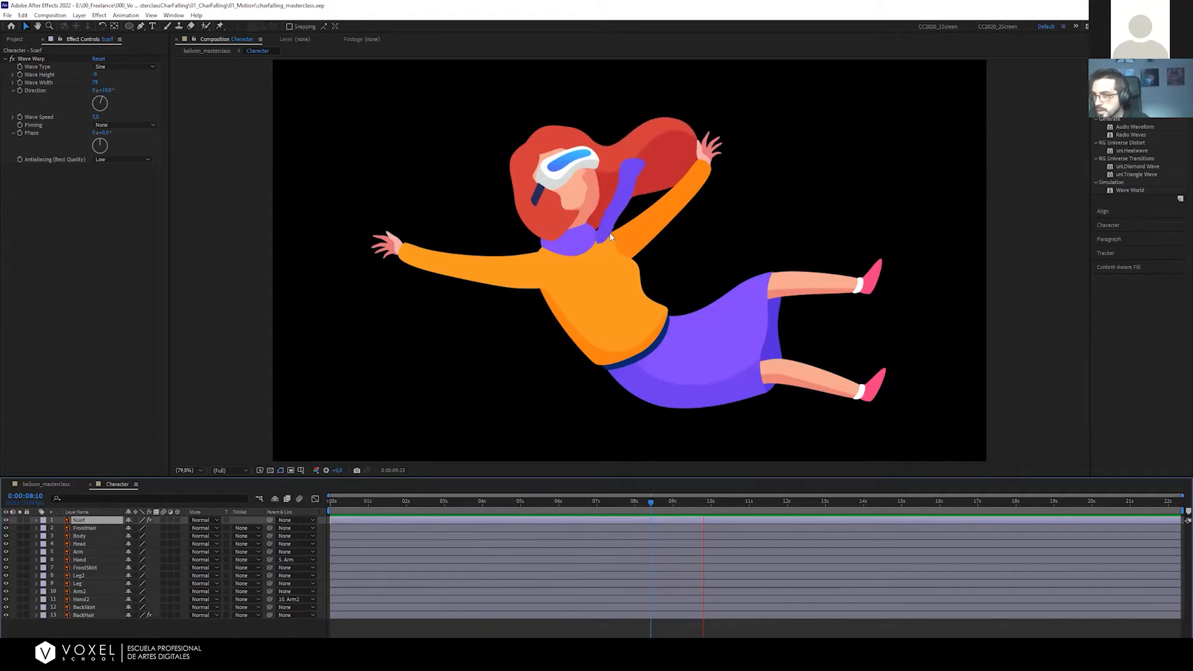
key("space")
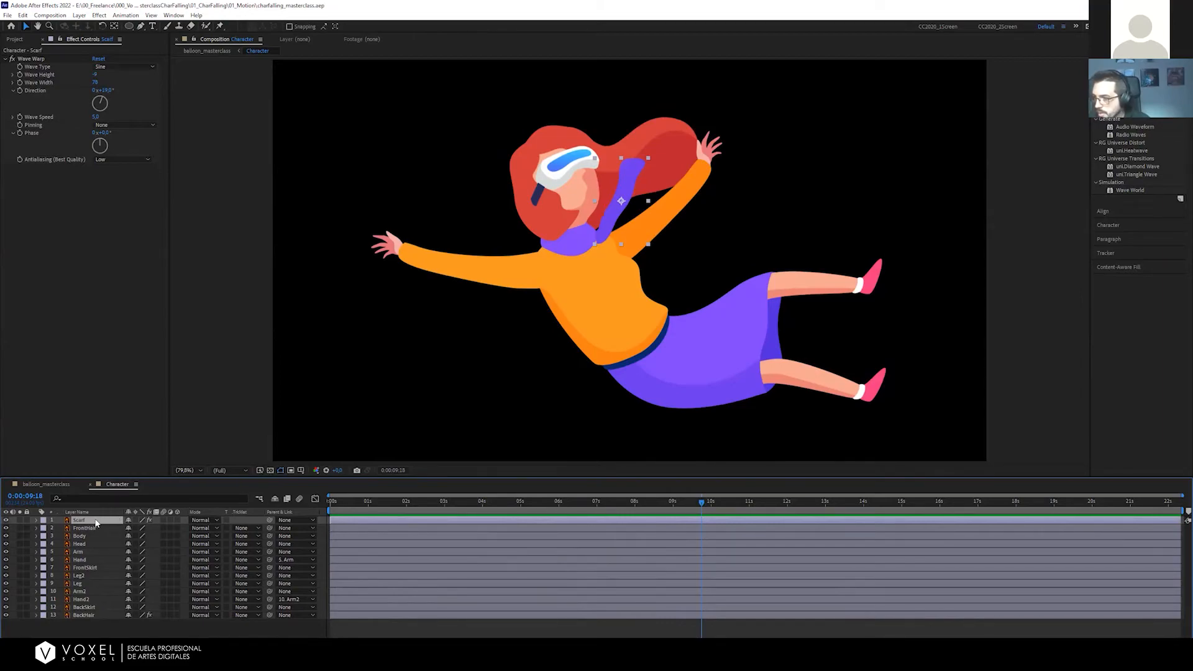
Try moving the Scarf layer and the Body layer lower in the stacking order, and undo the reordering
left_click_drag(97, 523, 94, 544)
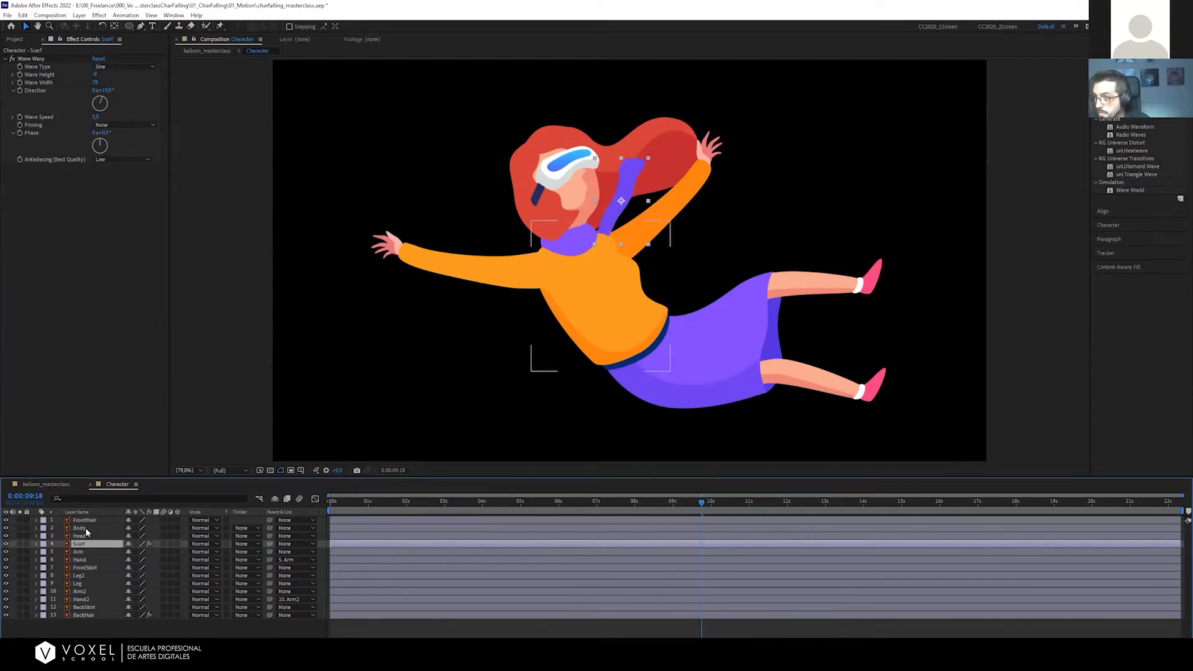
left_click_drag(85, 527, 88, 549)
key("ctrl+z")
key("ctrl+z")
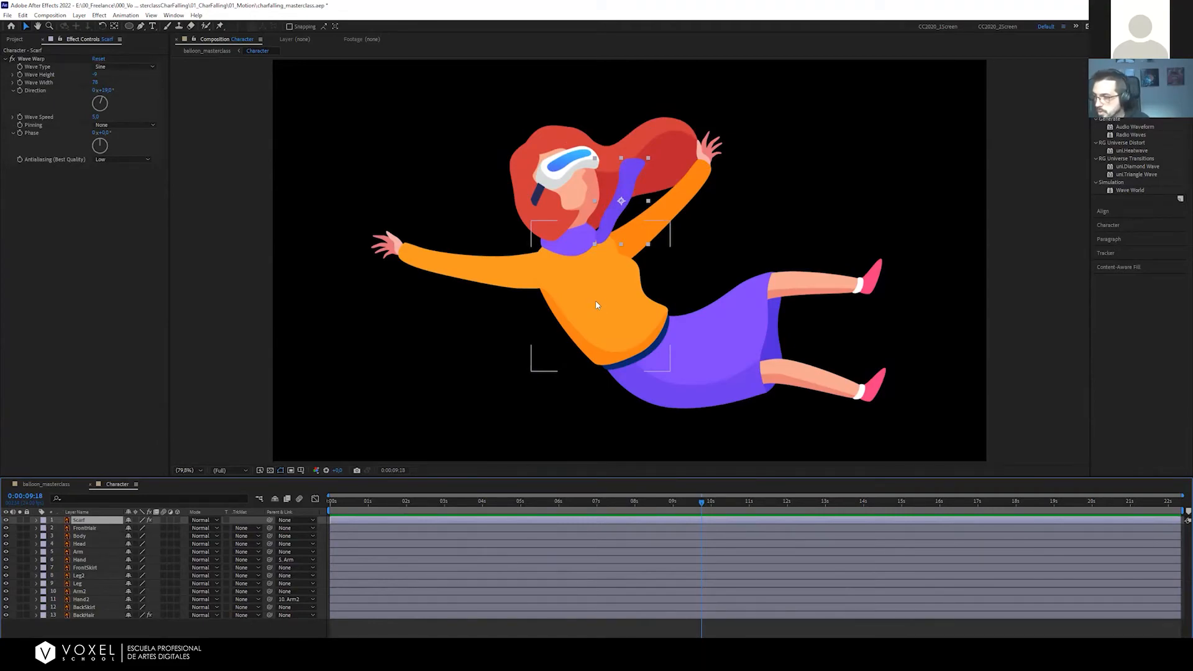
Try the Head layer above the Body layer, put Body back above Head, and toggle the Body layer's visibility
left_click(81, 544)
left_click_drag(81, 544, 88, 534)
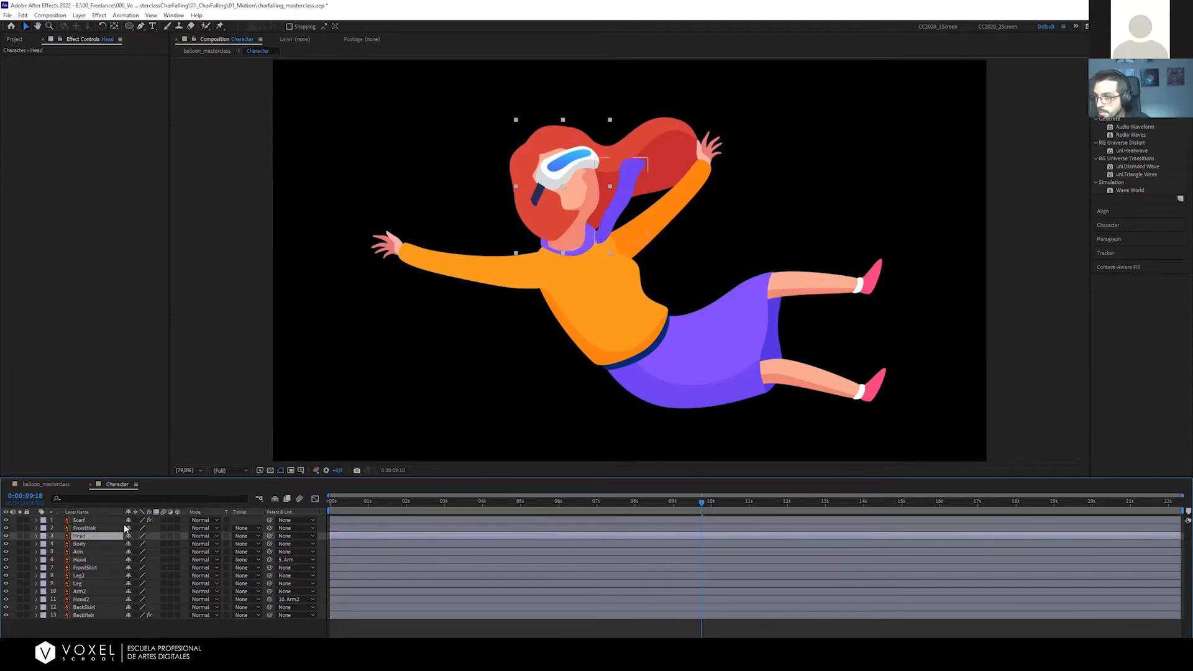
left_click(84, 545)
left_click_drag(85, 545, 87, 536)
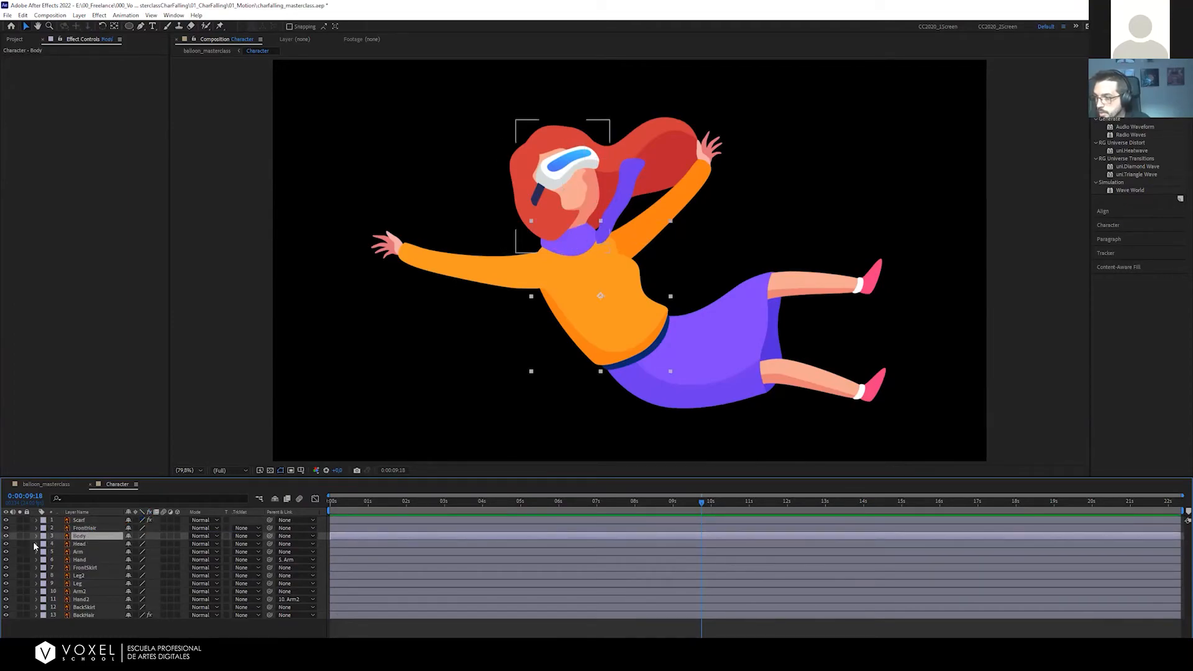
left_click(6, 536)
left_click(6, 536)
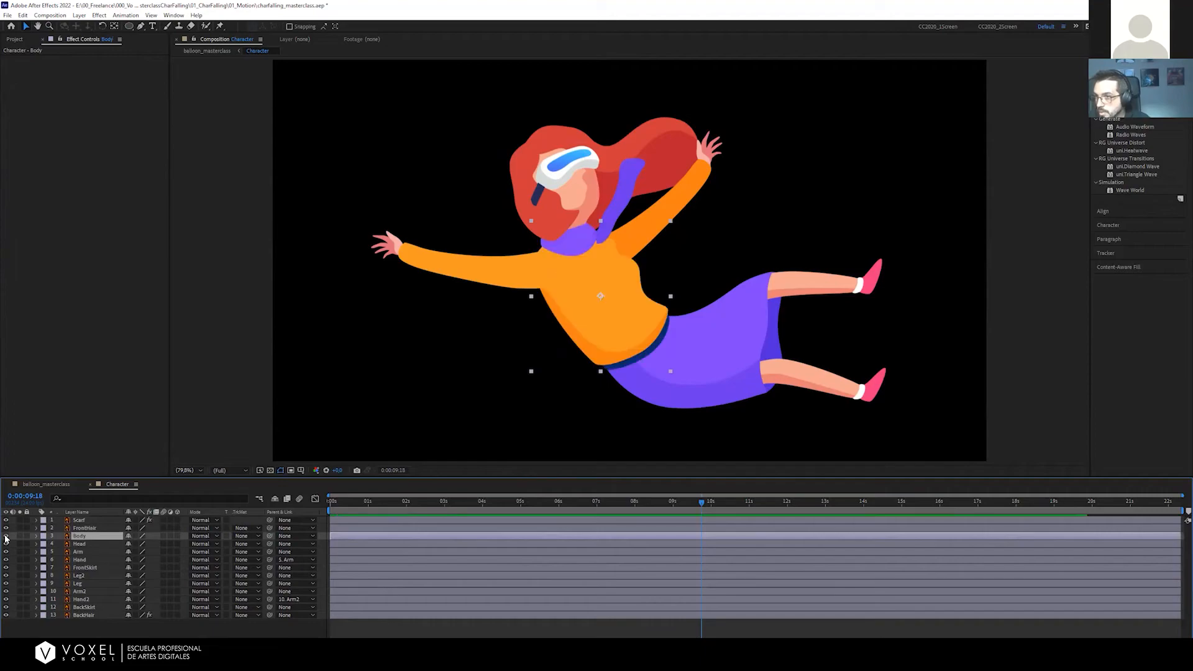
Save the project and switch to Character.ai in Illustrator
key("ctrl+s")
key("alt+Tab")
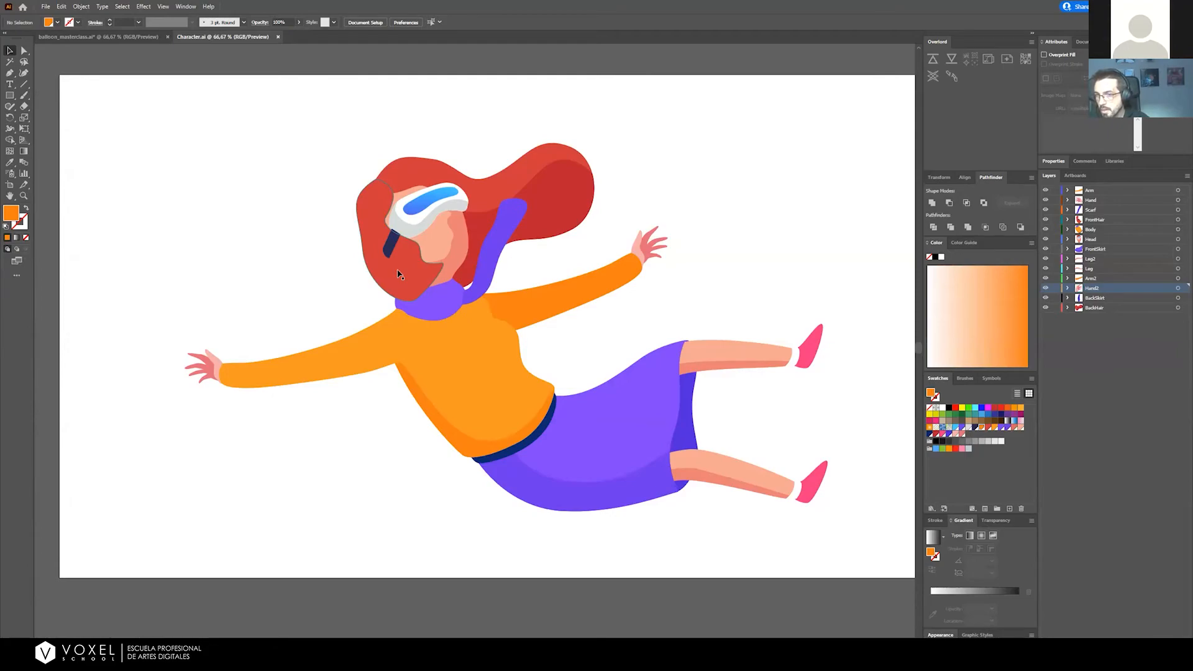
Try moving the purple scarf piece away from the character's neck to see how it is built
left_click_drag(452, 289, 516, 272)
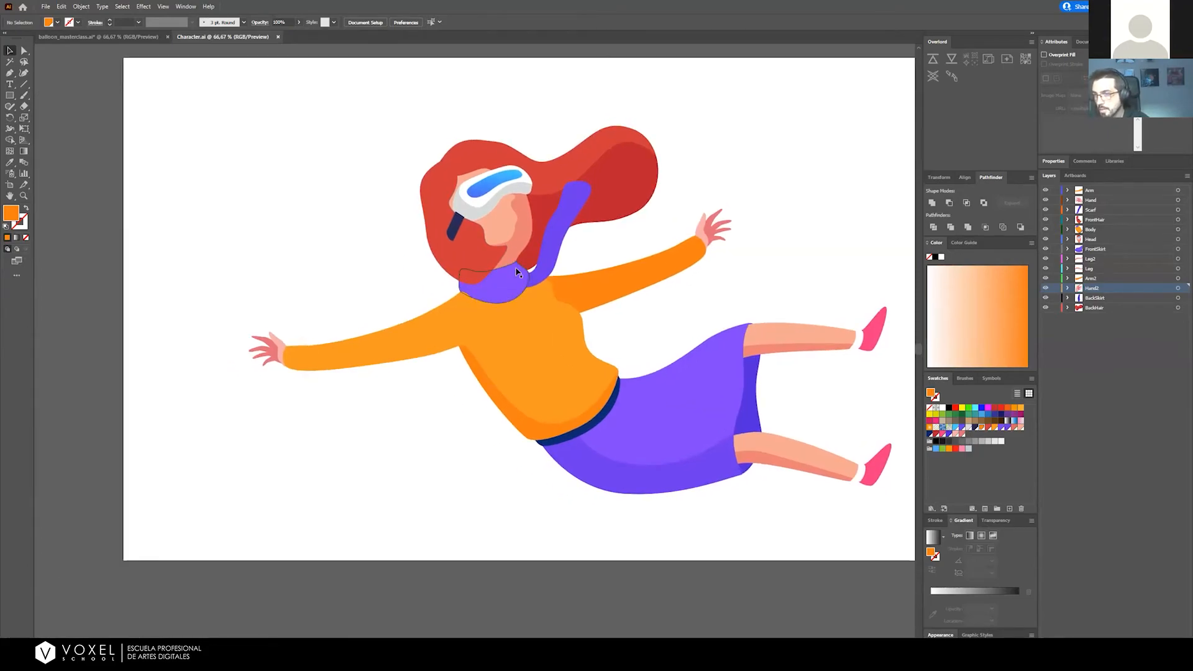
scroll(518, 272, "up", 2)
key("a")
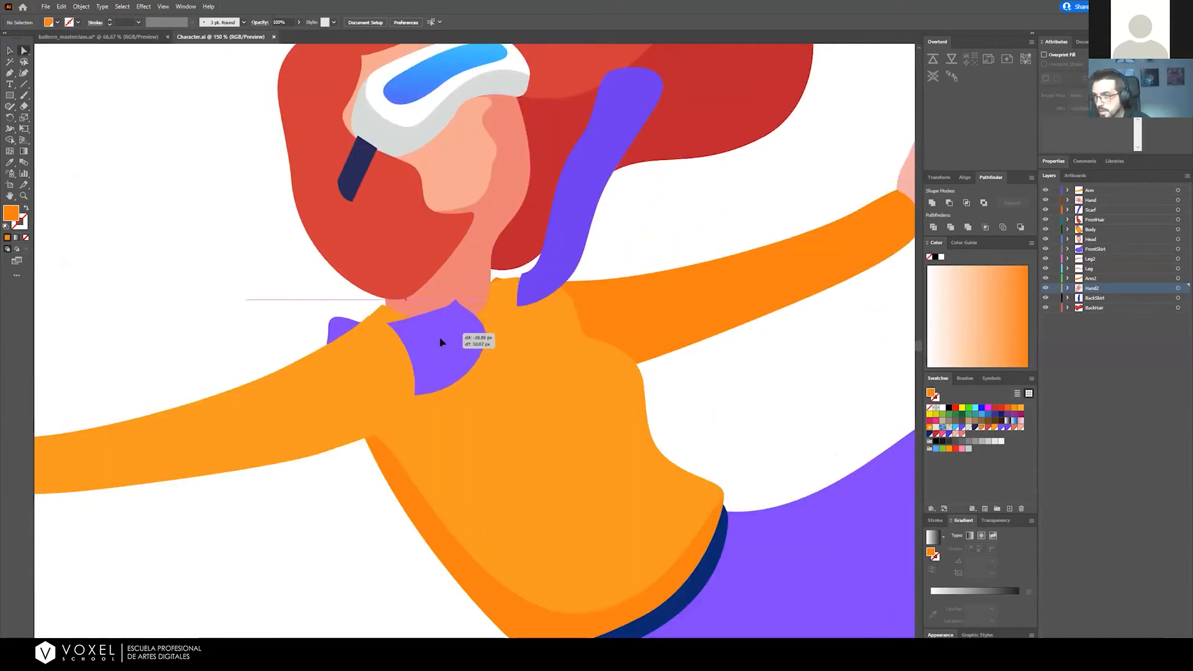
left_click(505, 323)
left_click_drag(504, 324, 500, 309)
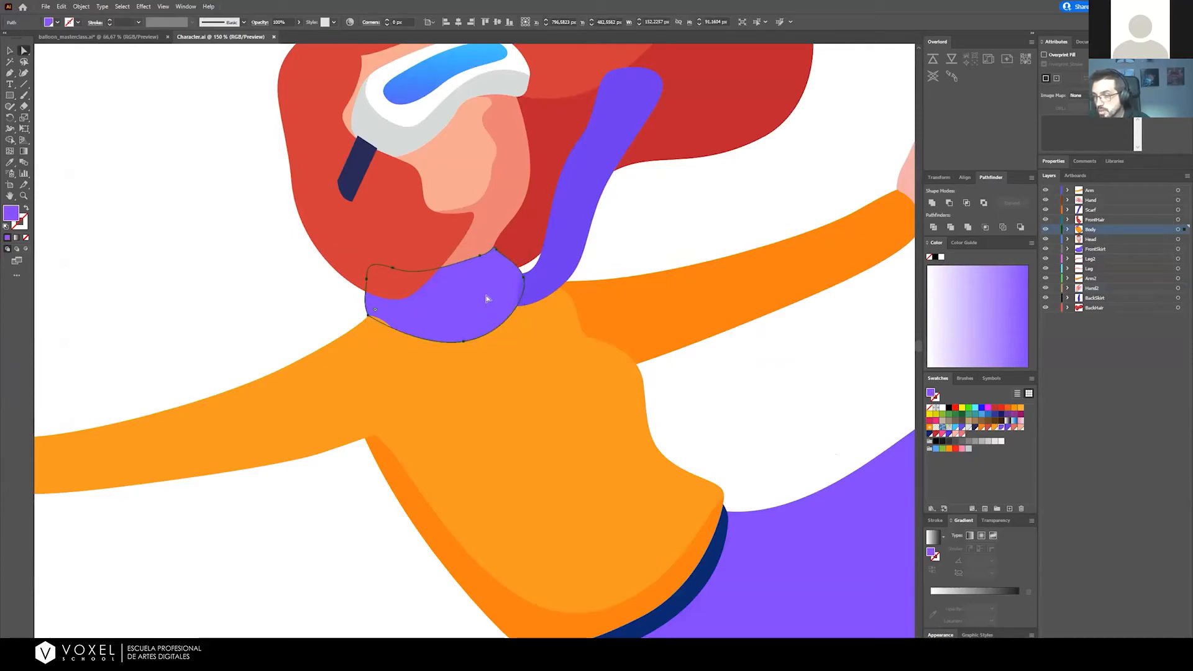
Select the Body layer's artwork and the hanging scarf tail to check which shapes each layer contains
left_click(1177, 229)
scroll(381, 346, "down", 1)
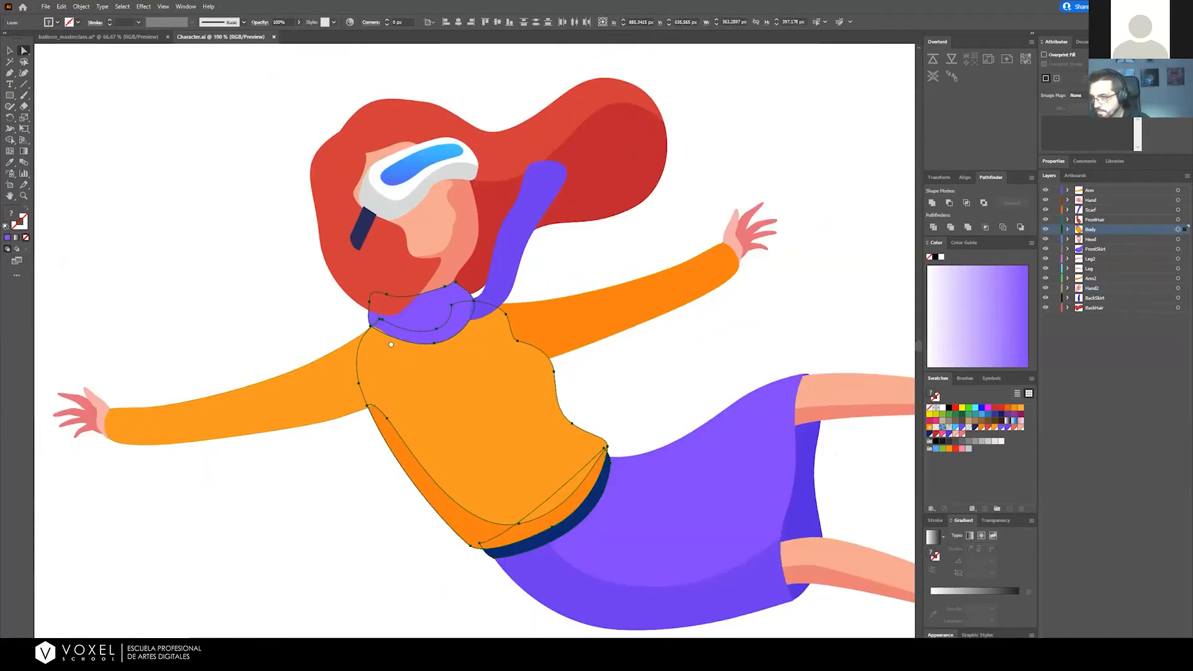
left_click_drag(391, 344, 430, 338)
left_click(357, 328, "ctrl")
left_click(543, 276)
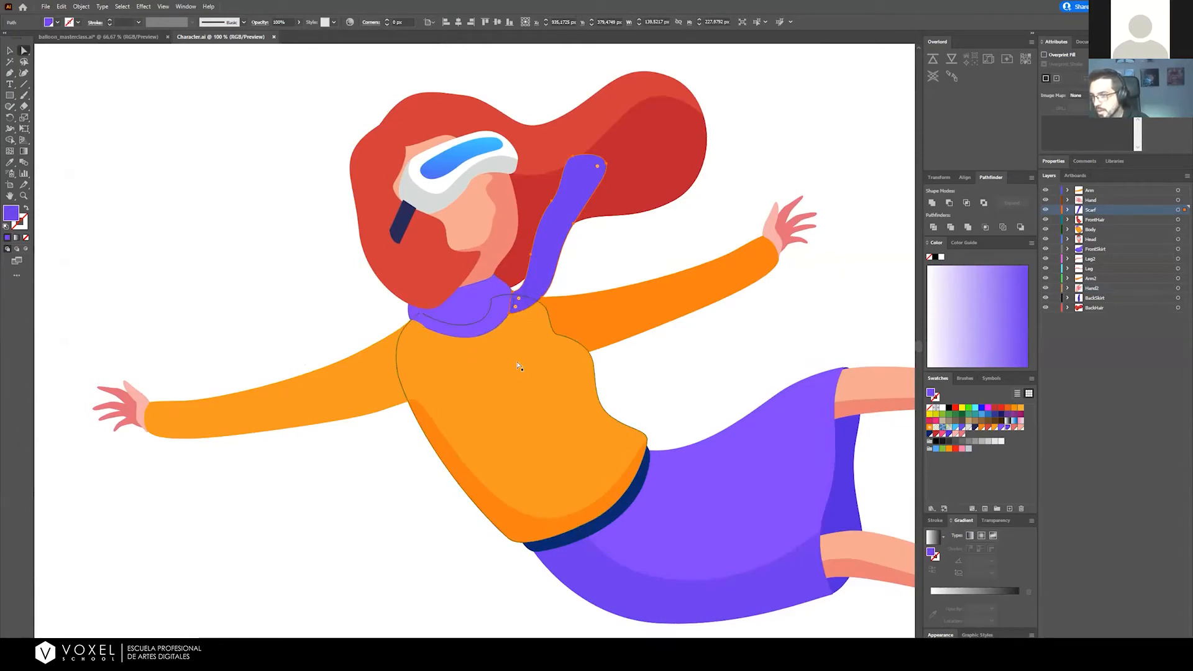
Switch back to After Effects and try the Scarf layer below Body, previewing the animation before returning the layer to the top
key("alt+Tab")
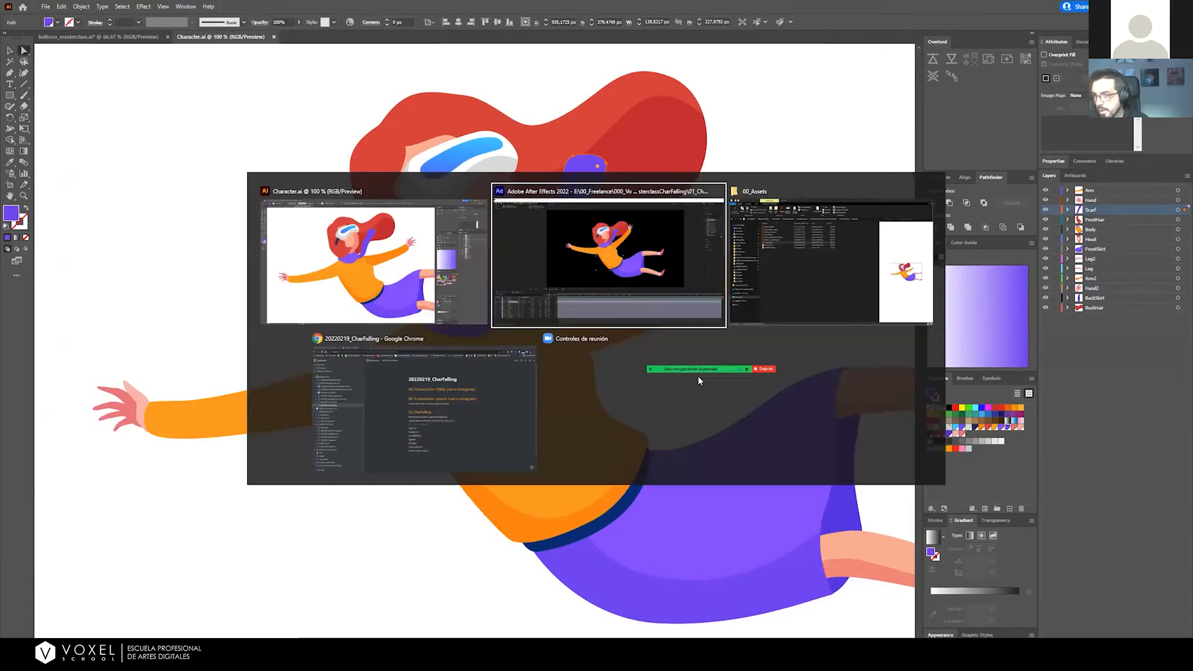
left_click_drag(78, 520, 79, 539)
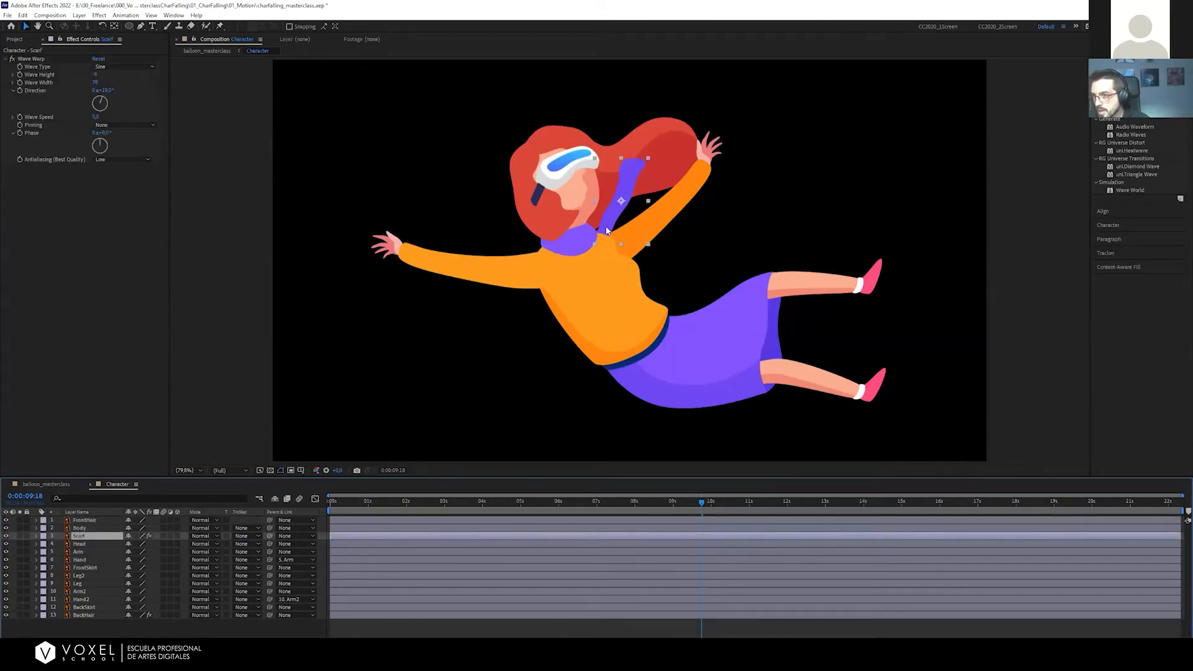
key("space")
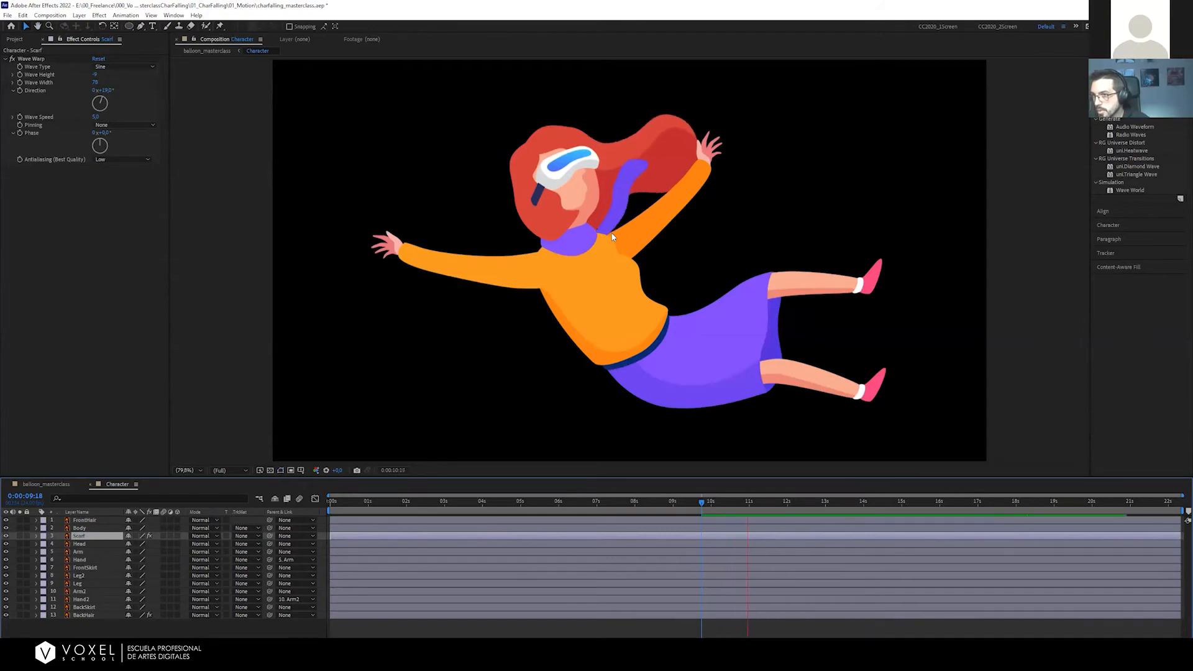
key("space")
key("ctrl+shift+bracketright")
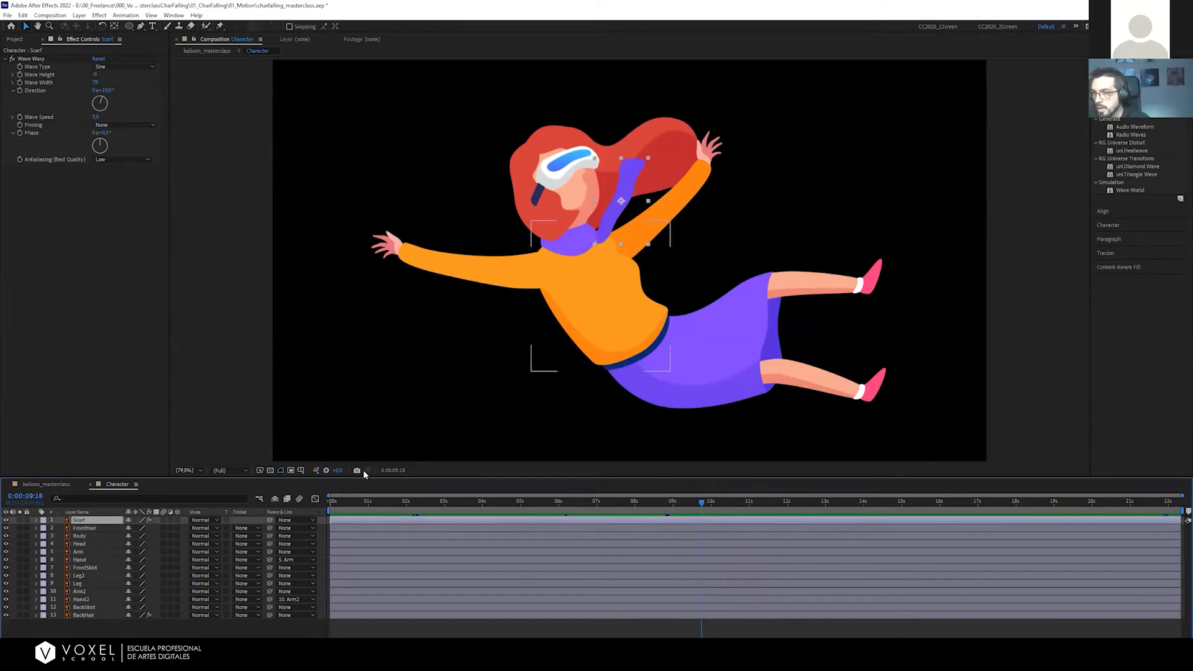
Try shifting the Body layer in the composition and undo the move
left_click(392, 635)
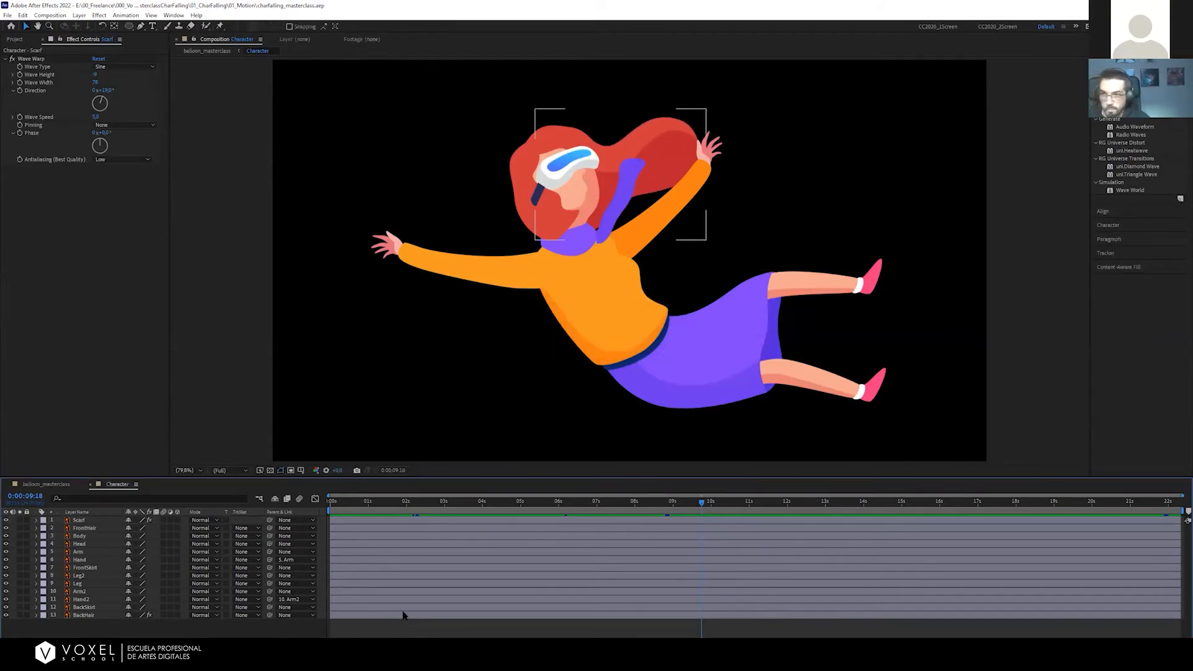
left_click(639, 324)
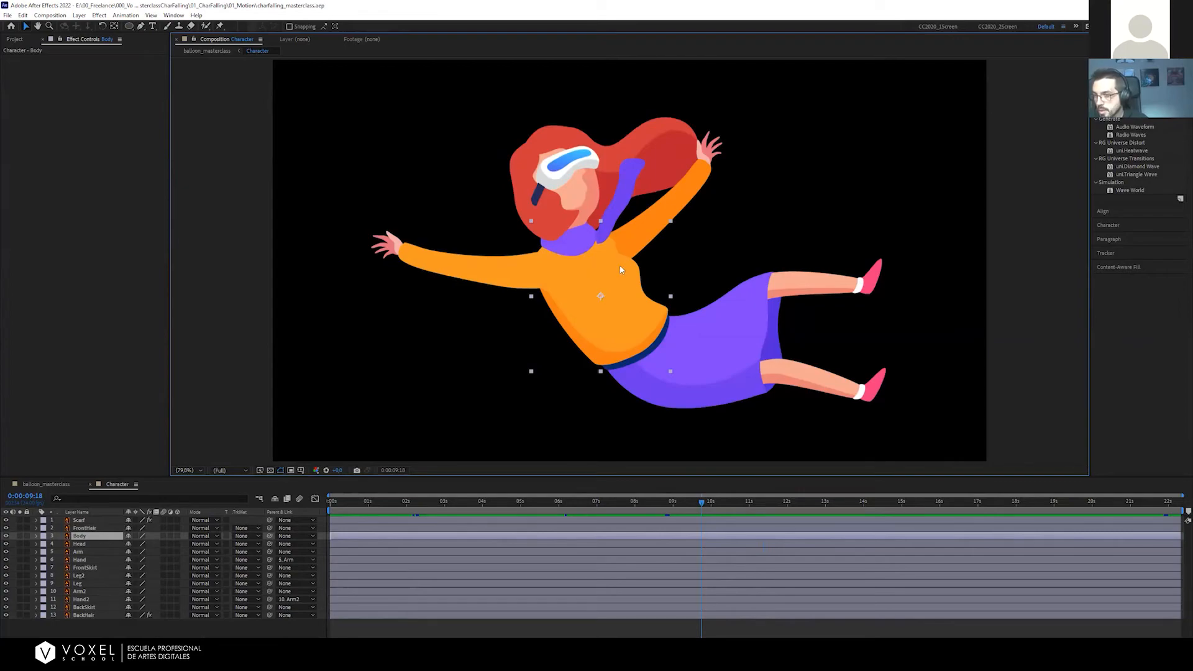
left_click_drag(609, 278, 640, 289)
key("ctrl+z")
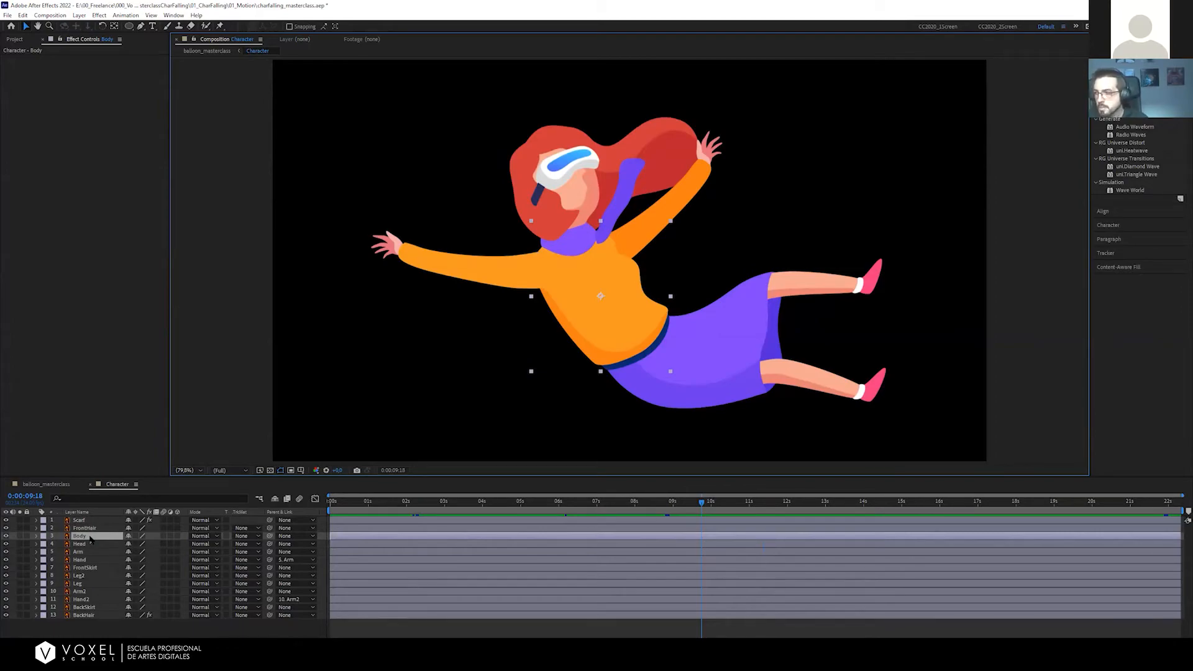
Switch to Illustrator to try dragging parts of the body's vector outline, undo the edits, and return to After Effects
left_click(16, 39)
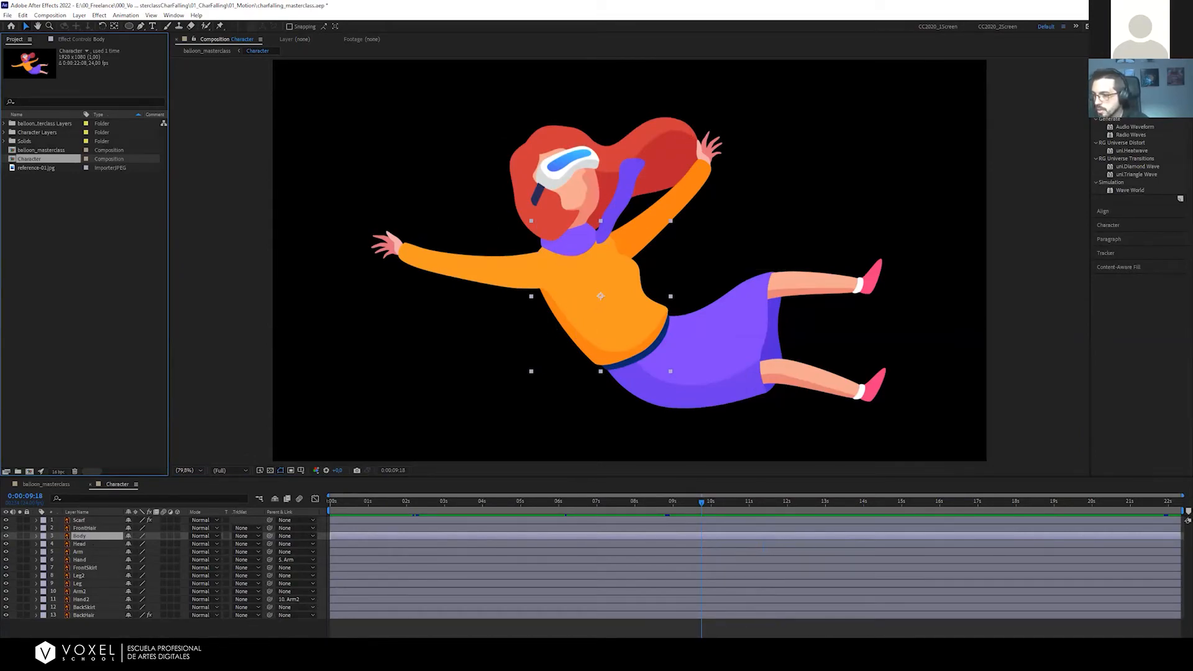
key("alt+Tab")
left_click(504, 429)
left_click_drag(603, 385, 505, 345)
key("ctrl+z")
mouse_move(617, 356)
left_mouse_down()
mouse_move(686, 340)
mouse_move(615, 343)
left_mouse_up()
key("ctrl+z")
left_click(710, 330)
key("alt+Tab")
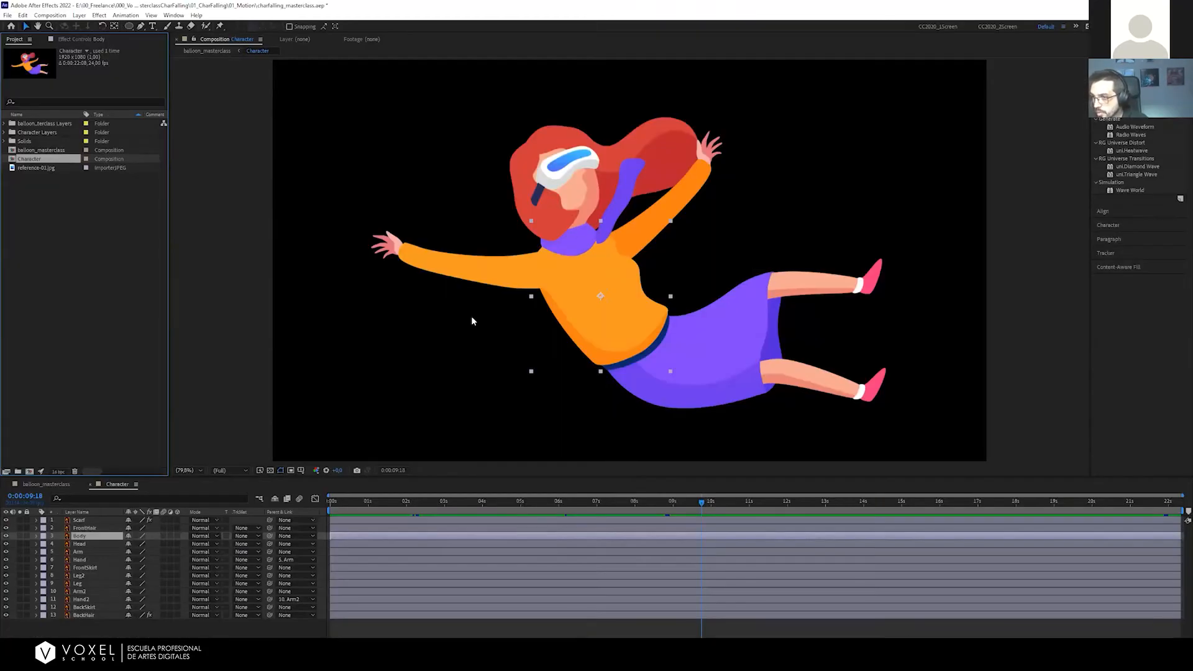
Try editing the Body layer with the Pen tool and dragging it in the composition, and undo the changes
left_click(141, 26)
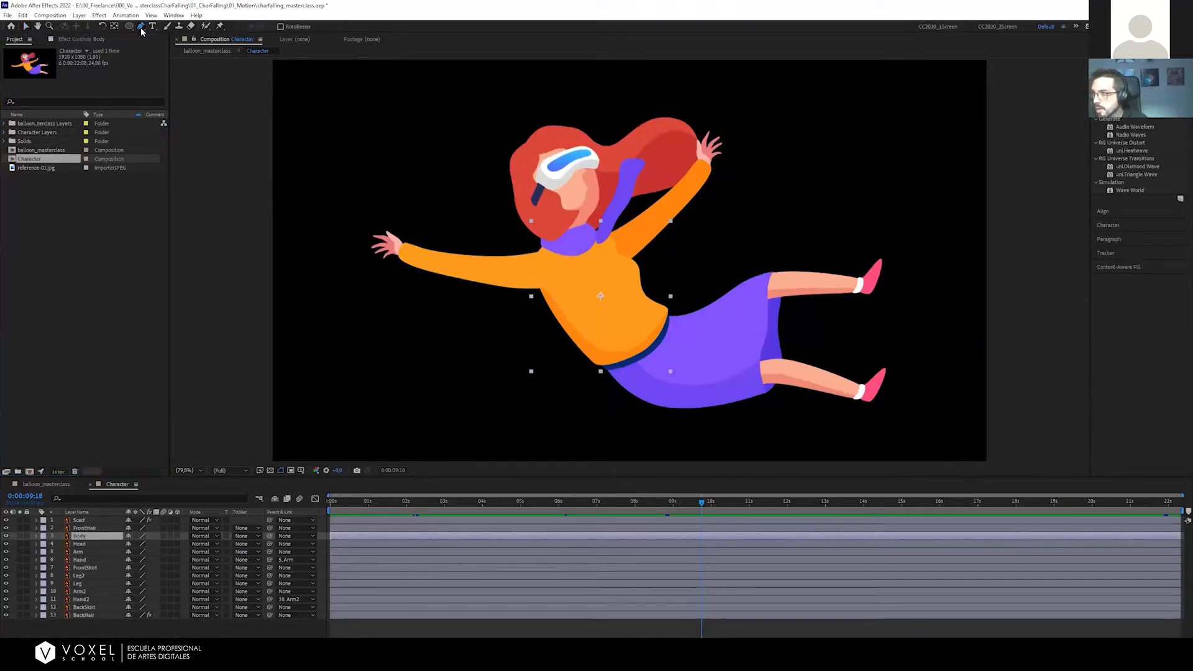
left_click(628, 287)
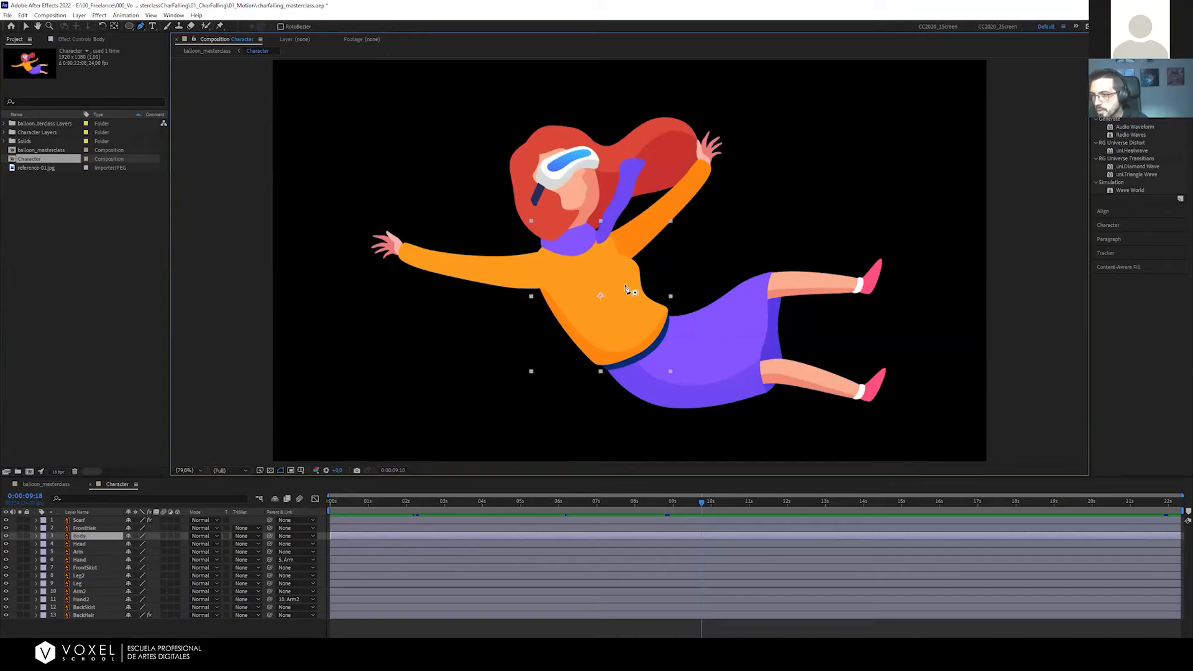
key("a")
left_click(623, 325)
key("ctrl+z")
key("v")
left_click_drag(645, 317, 571, 379)
key("ctrl+z")
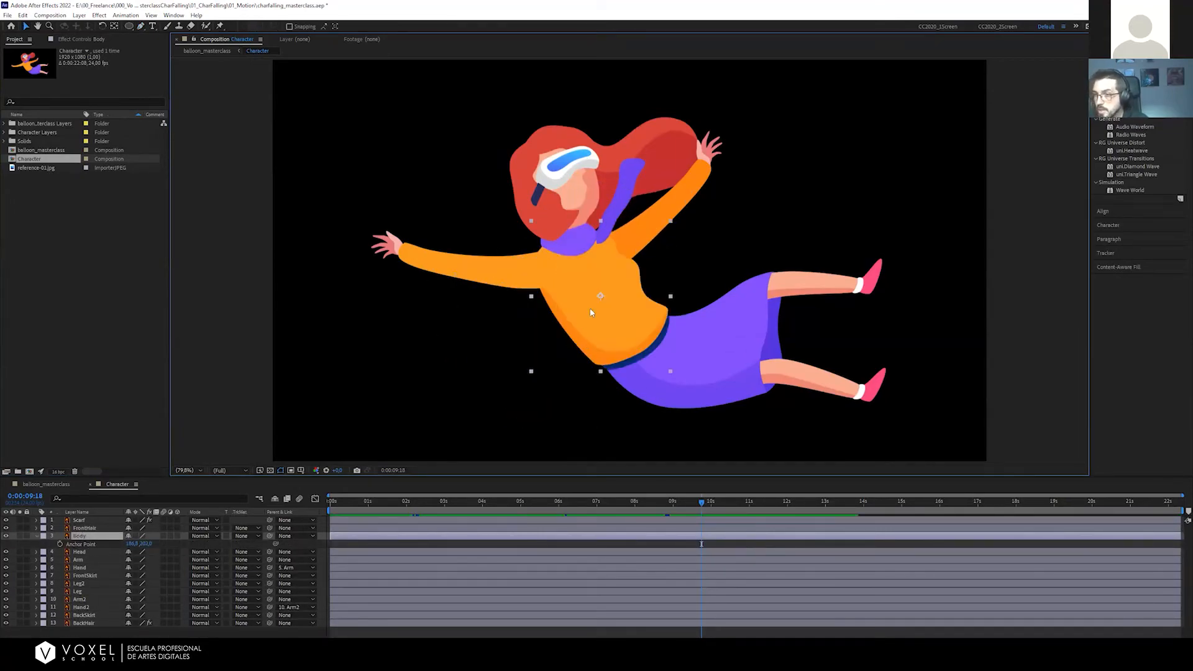
Create editable shapes from the Body vector layer
right_click(587, 297)
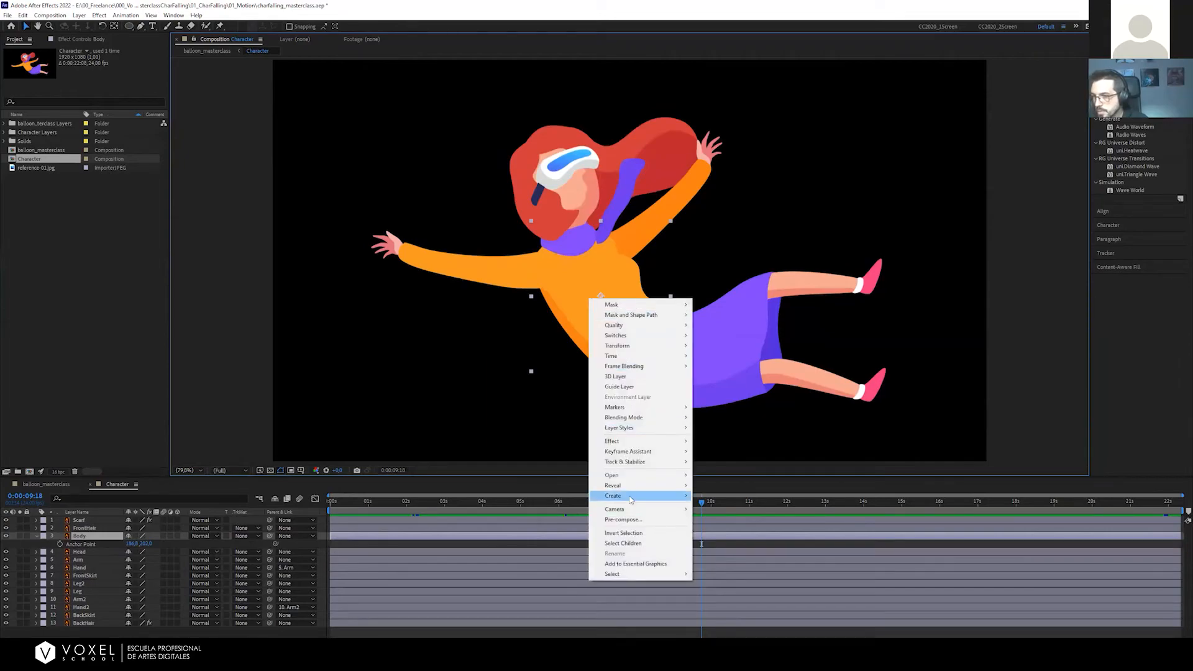
mouse_move(631, 499)
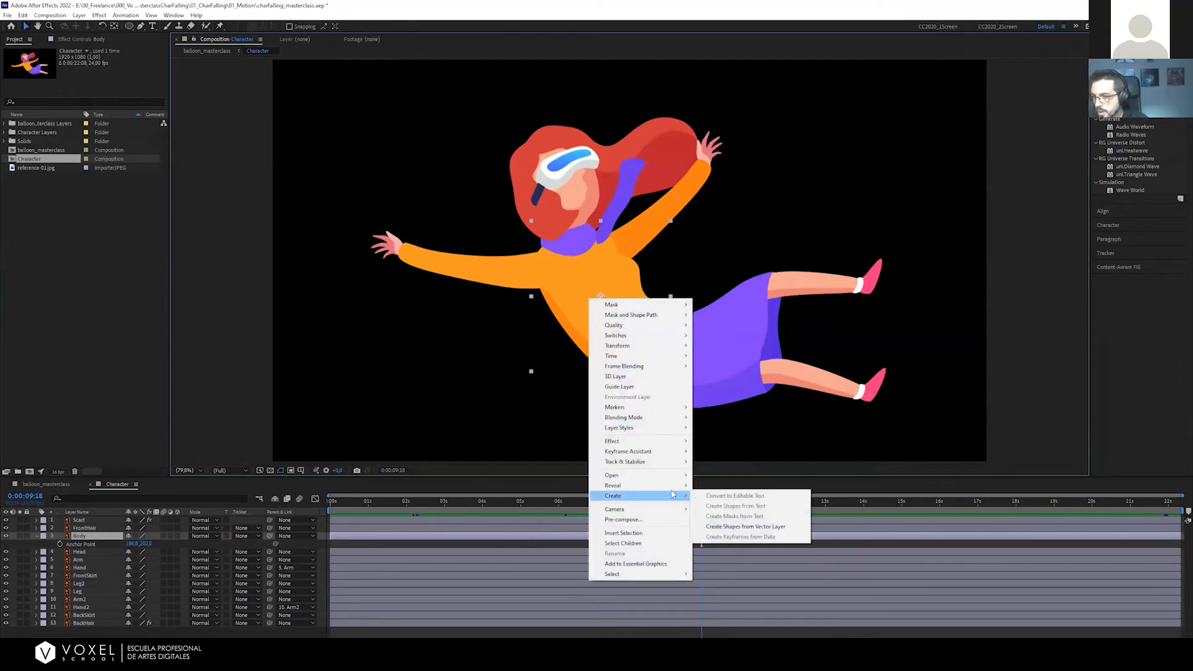
left_click(725, 528)
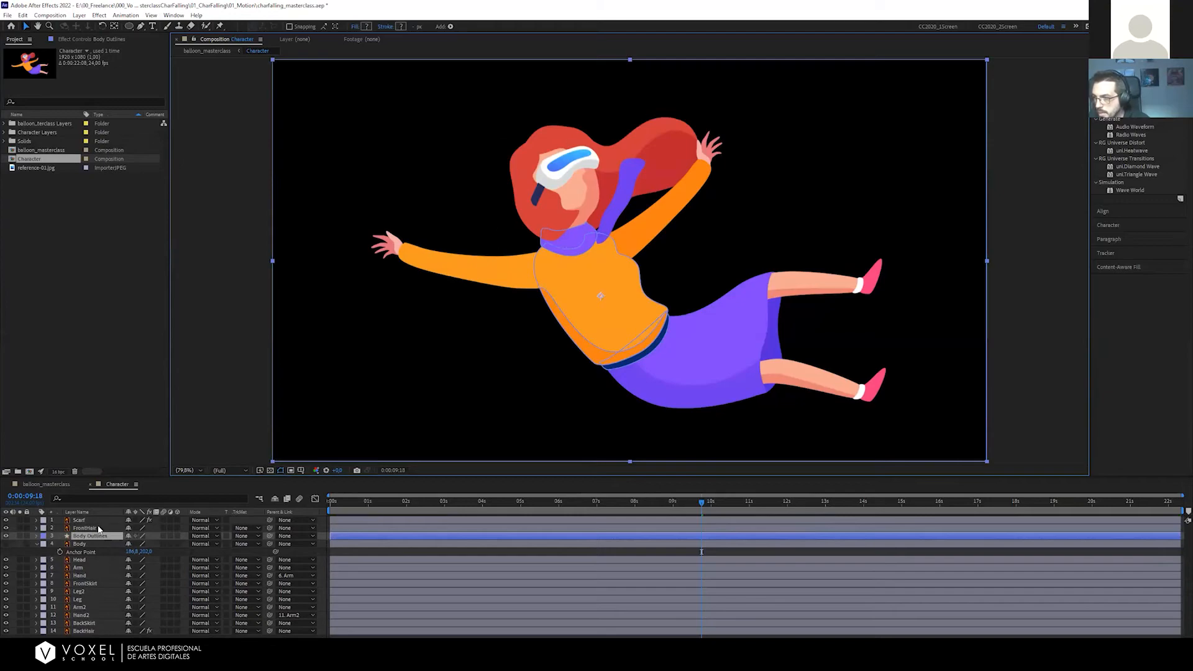
Isolate the original Body layer to check it, turn solo off again, and delete the layer
left_click(87, 545)
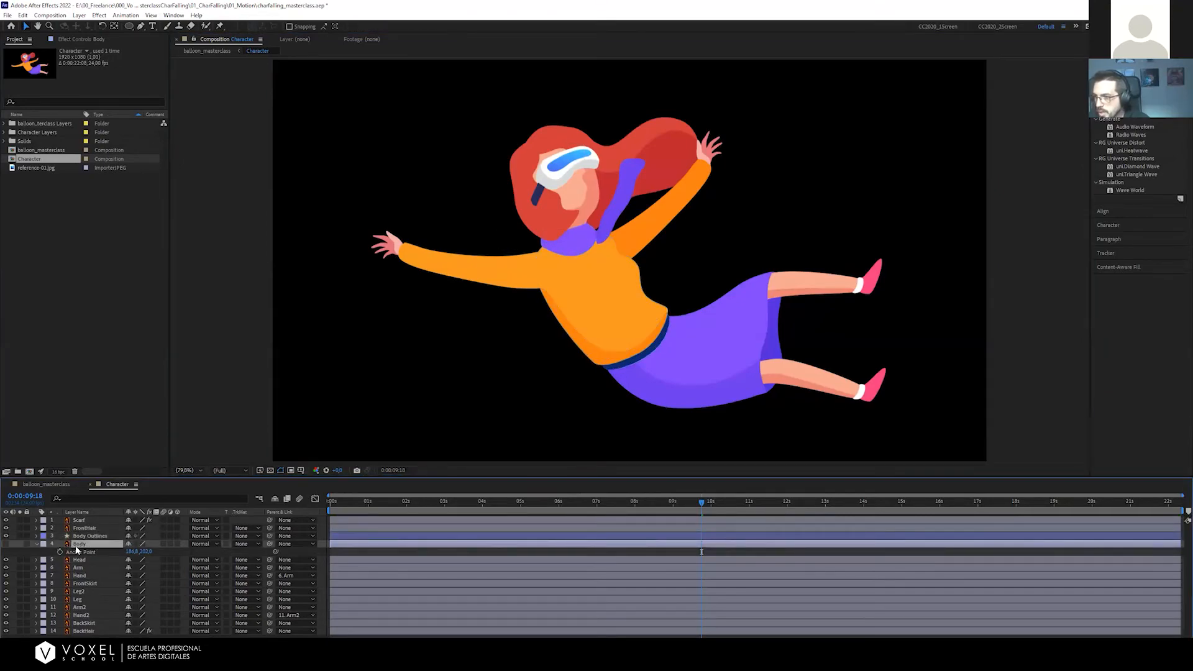
left_click(20, 544)
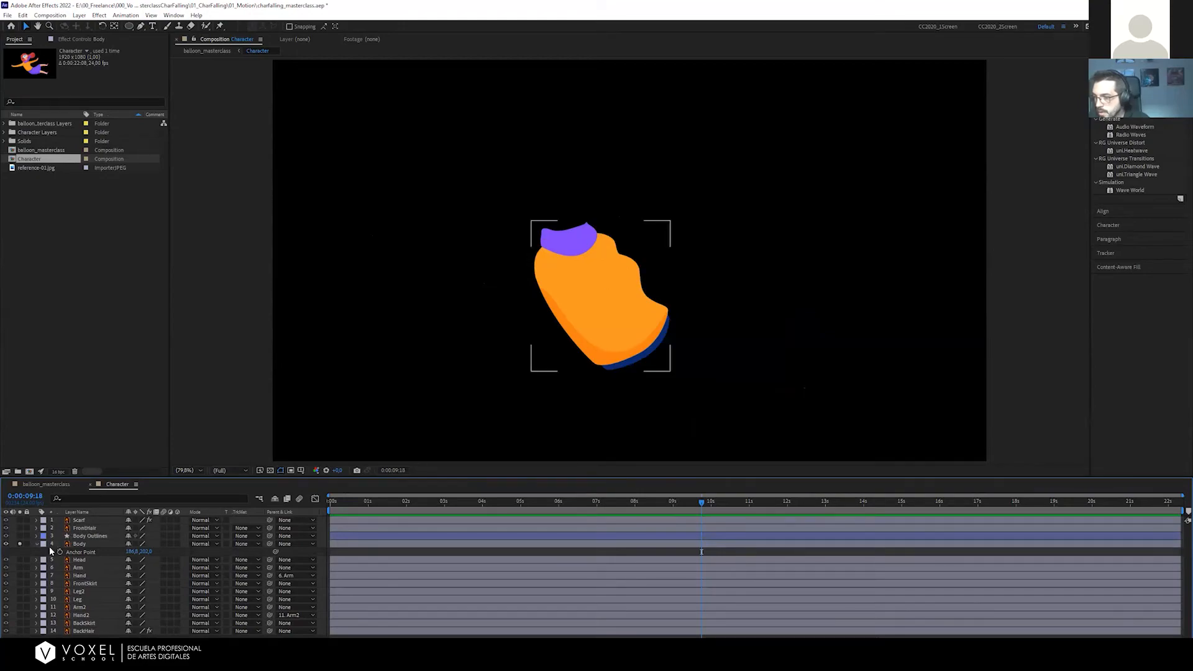
left_click(20, 543)
left_click(97, 538)
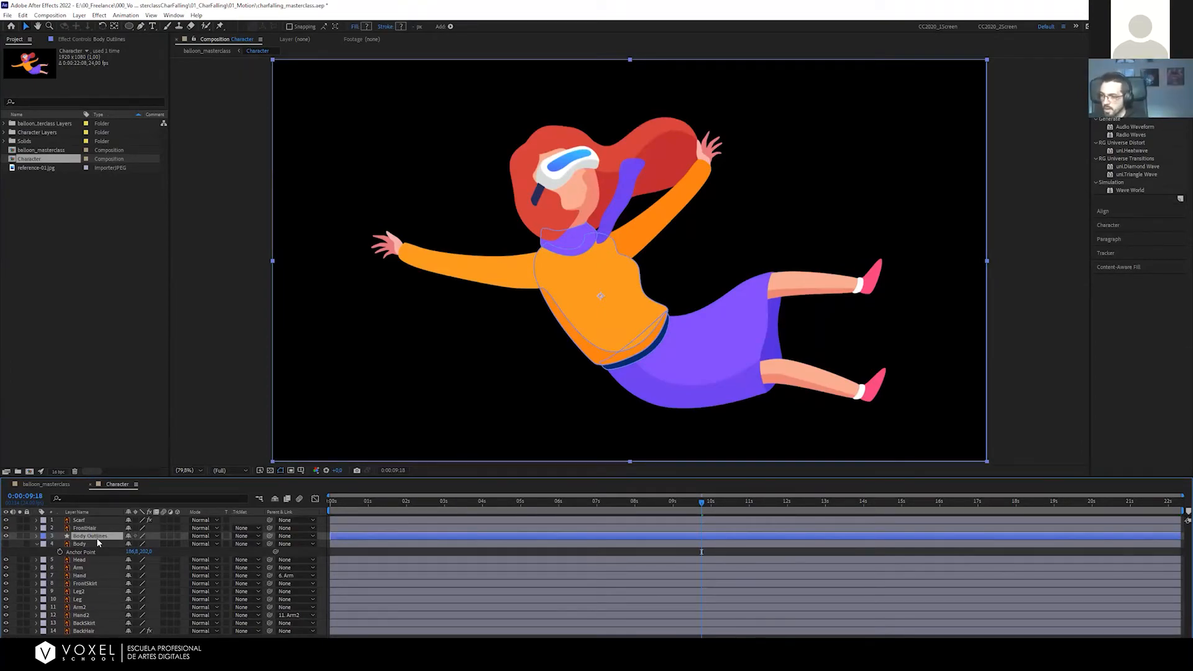
left_click(100, 544)
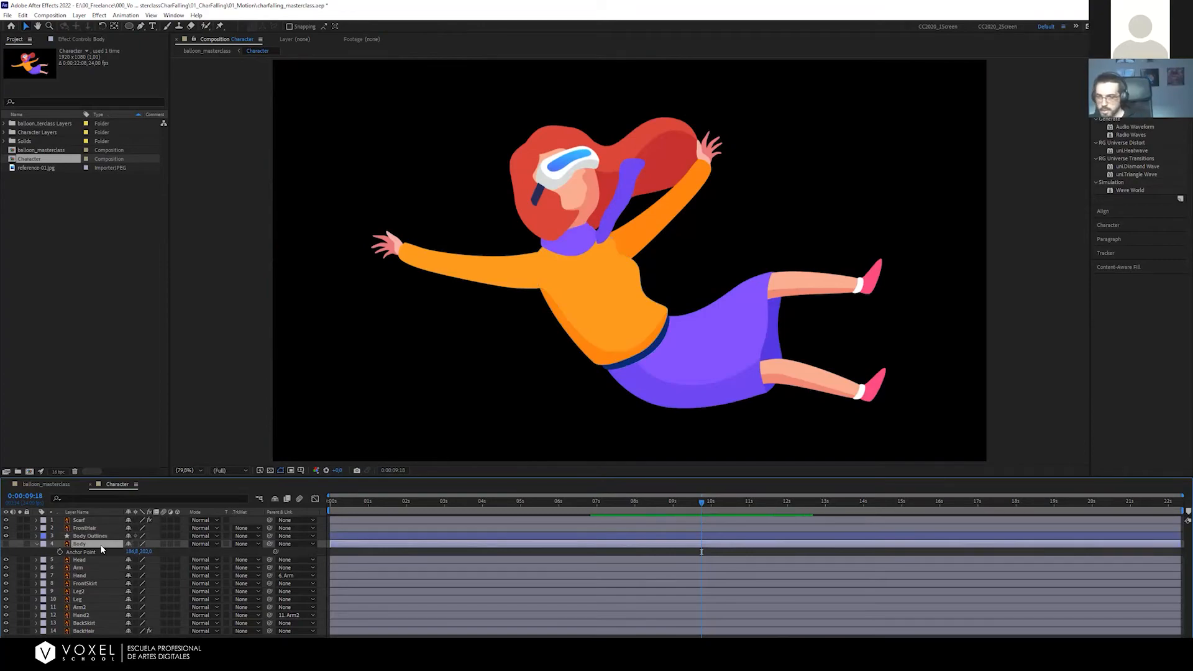
key("Delete")
Try dragging the Body Outlines layer in the composition, undo the move, and try the Pen tool on its path points
left_click(95, 537)
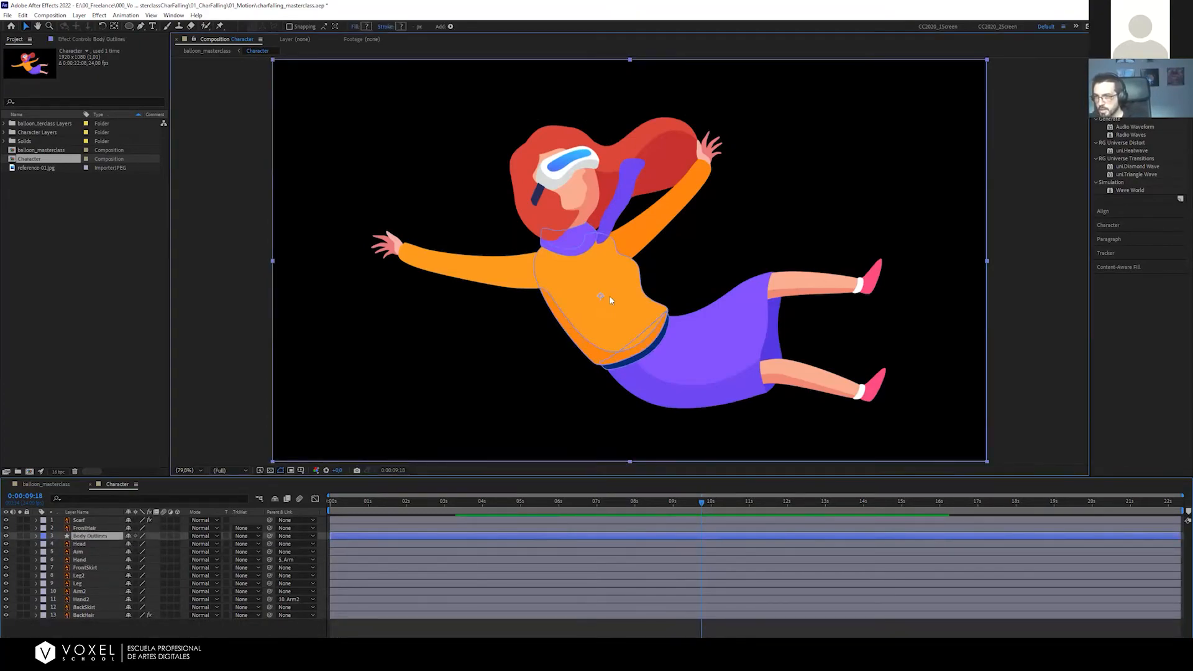
left_click_drag(600, 301, 532, 365)
key("ctrl+z")
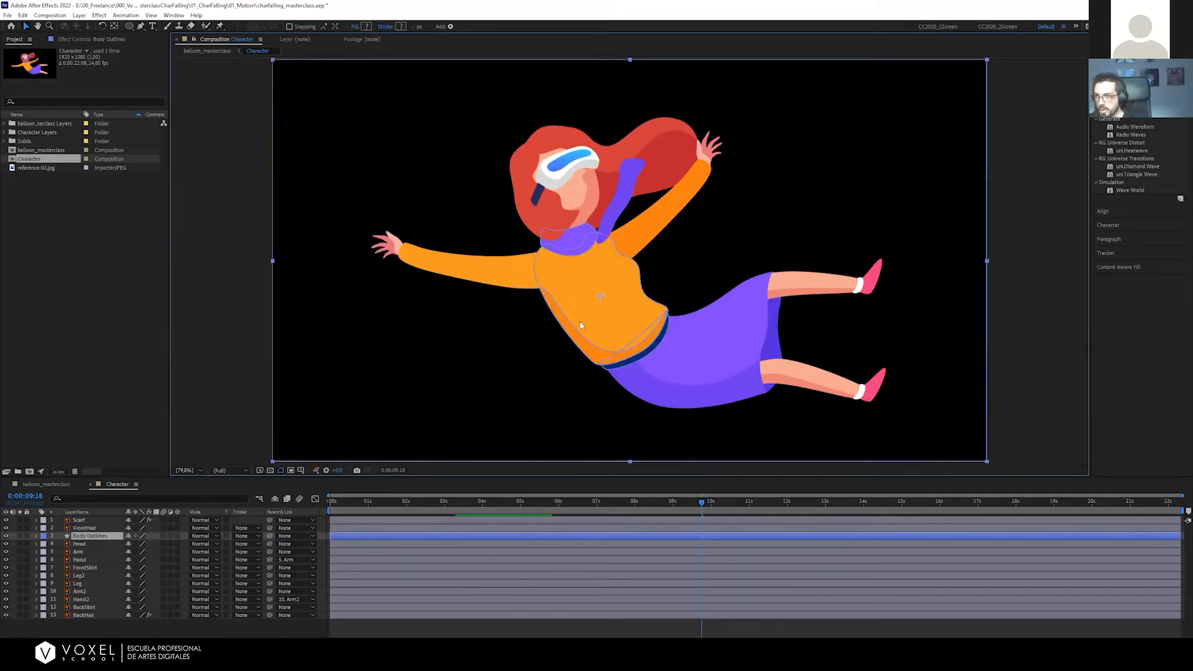
key("g")
left_click(646, 303)
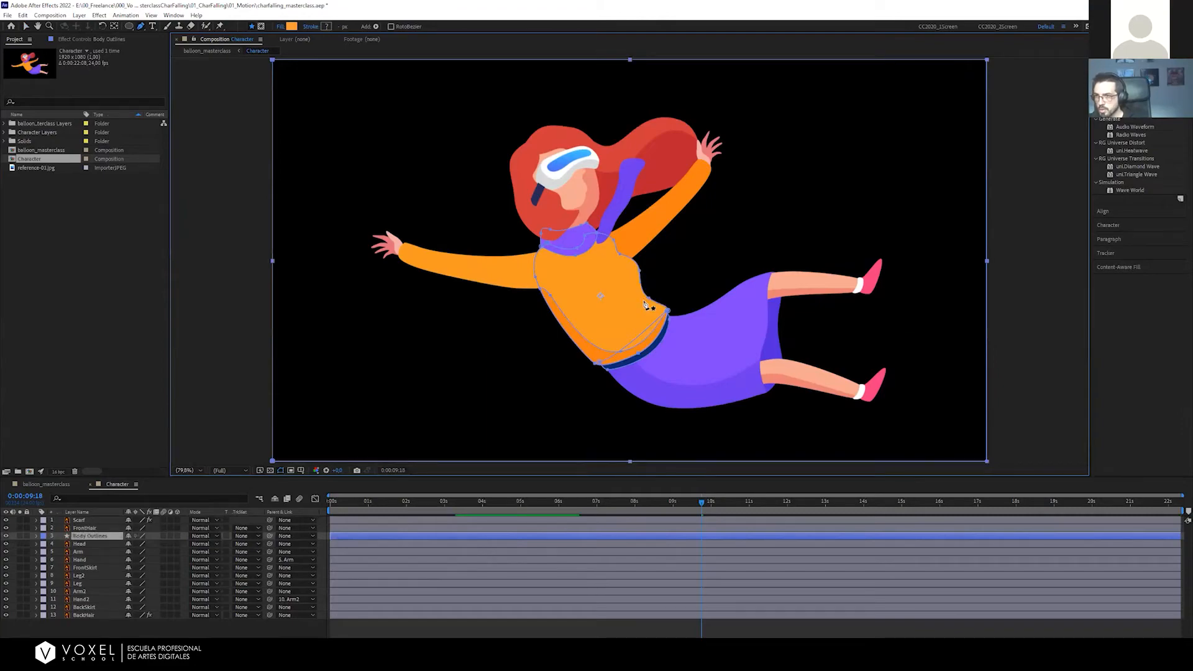
key("v")
left_click(614, 283)
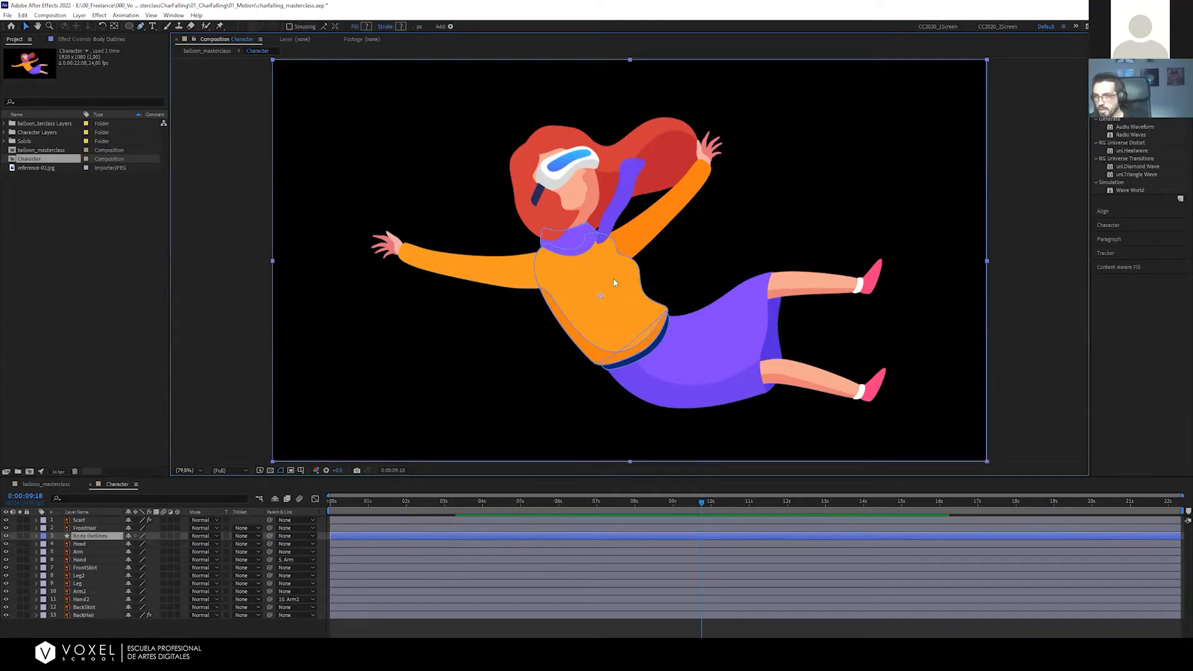
Expand the contents of Body Outlines and toggle the visibility of Group 1 and Group 2 to identify their shapes
left_click(35, 536)
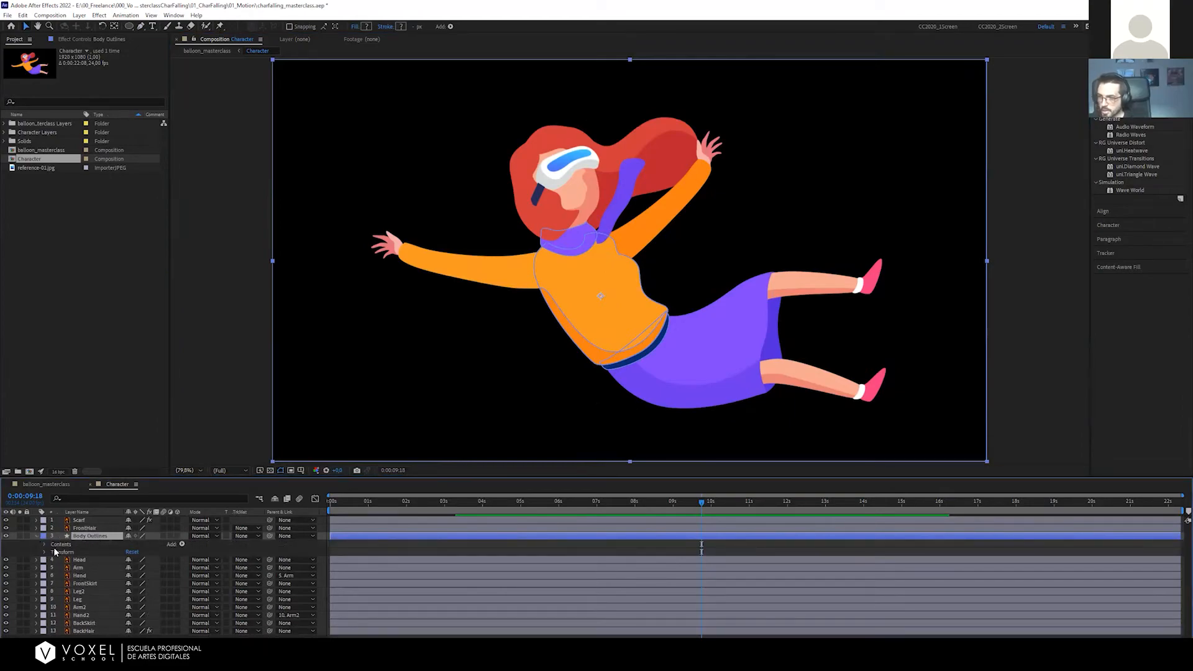
left_click(45, 546)
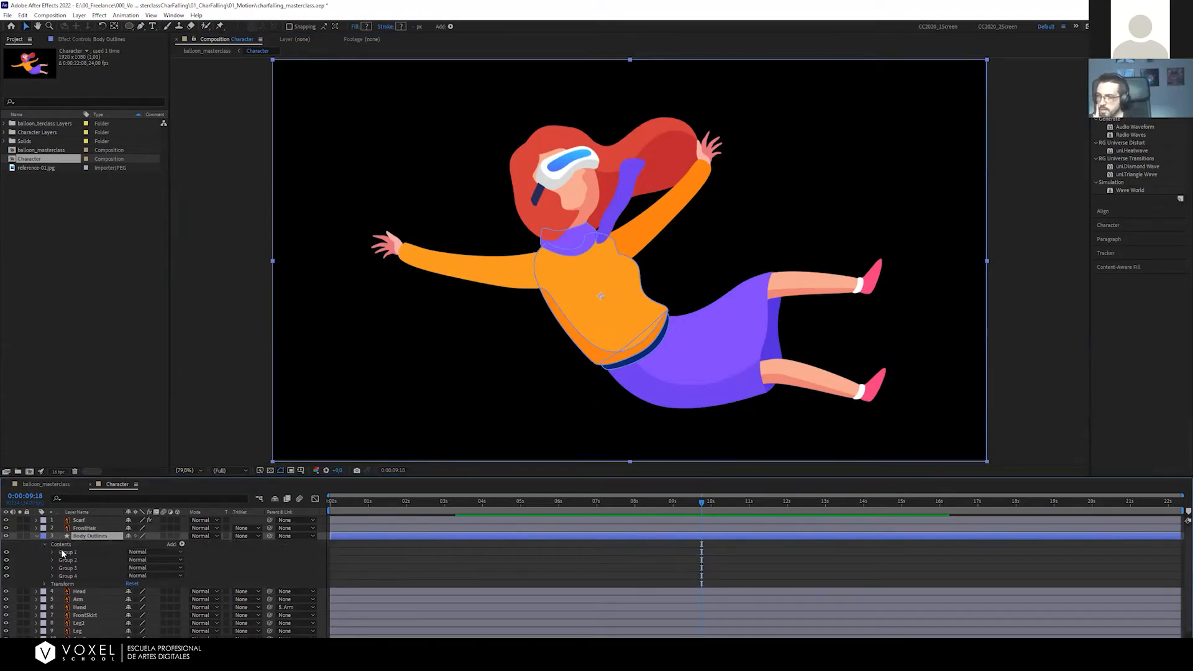
left_click(65, 553)
left_click(7, 552)
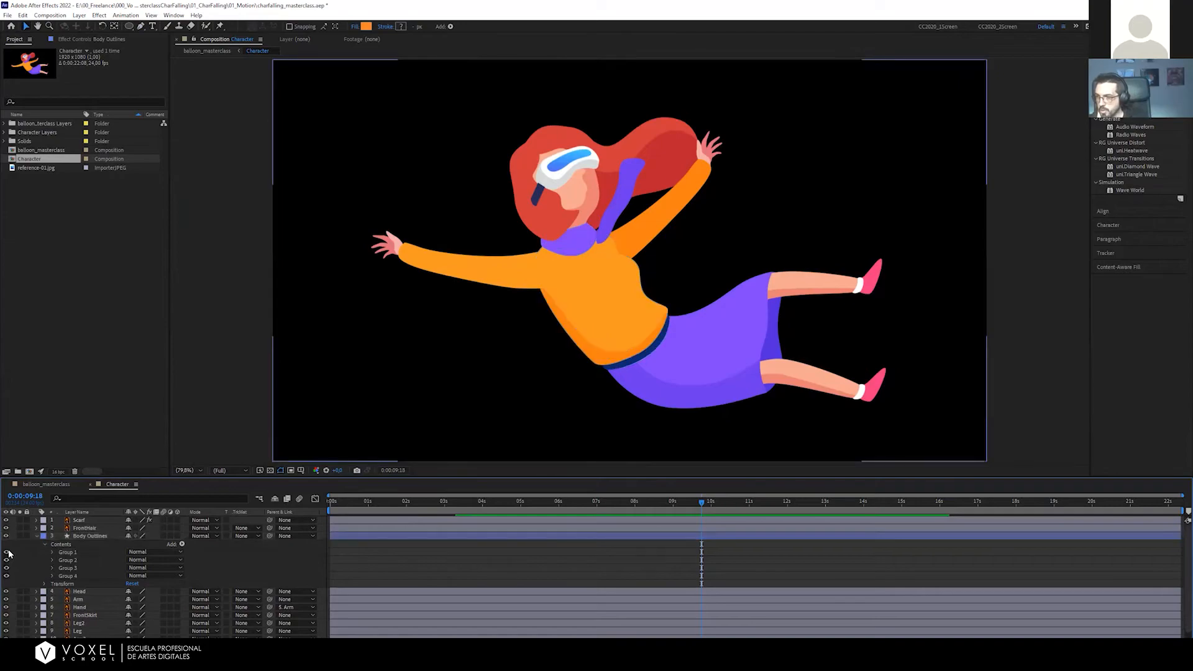
left_click(7, 552)
left_click(7, 561)
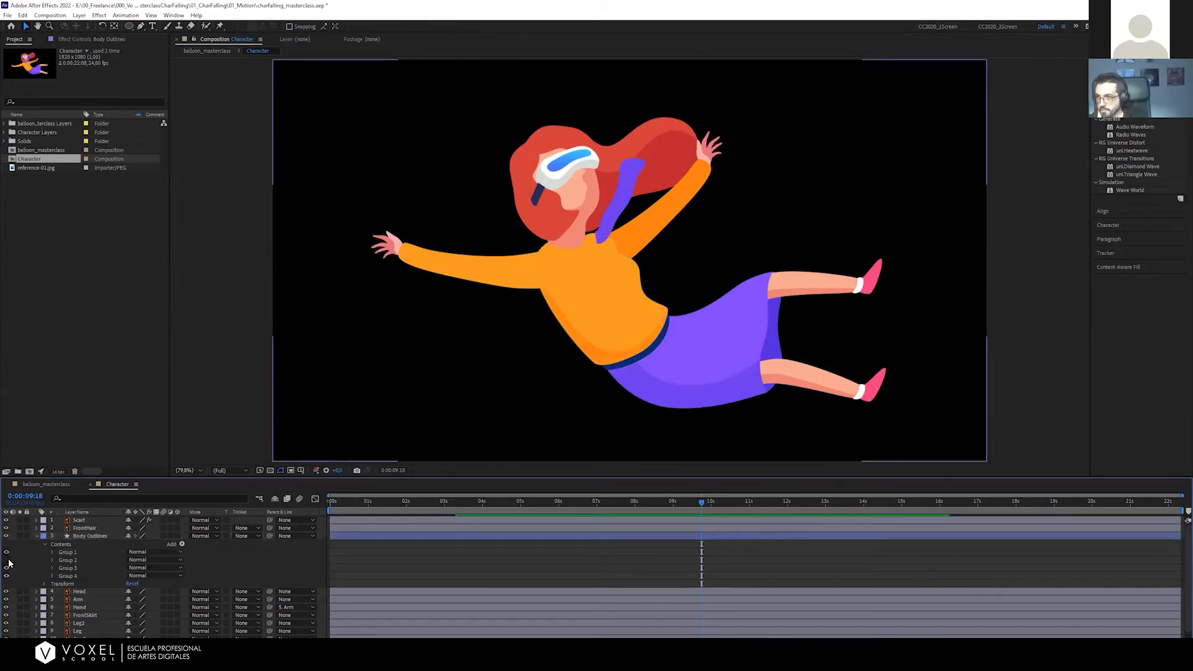
left_click(8, 560)
left_click(7, 560)
left_click(8, 561)
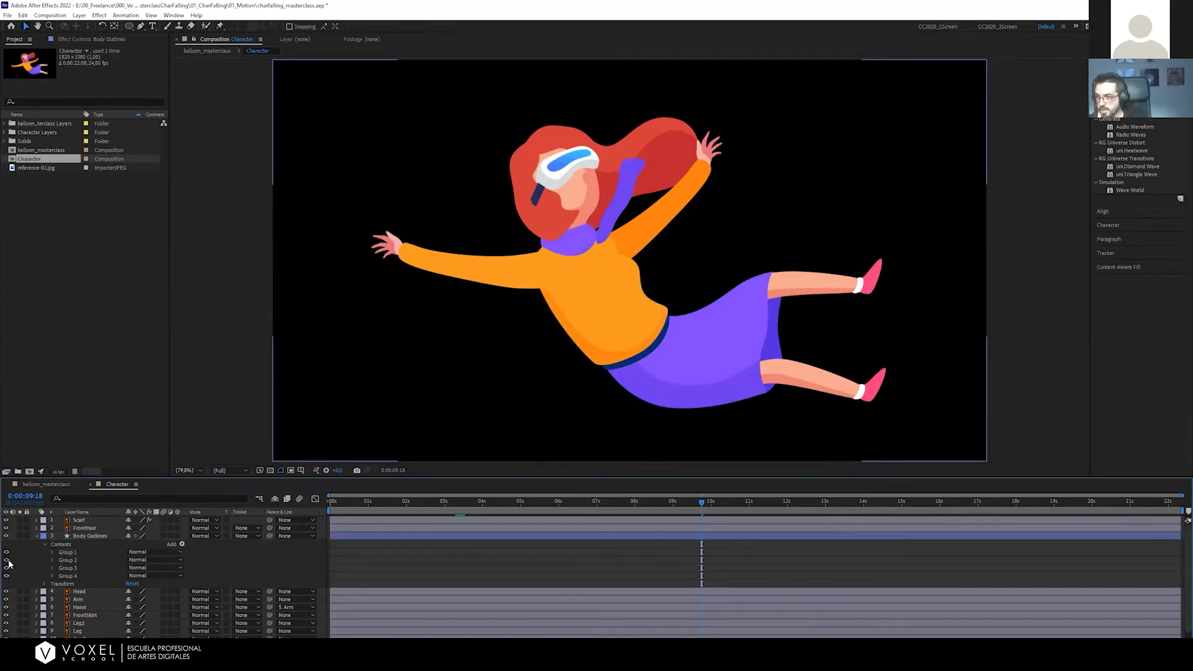
Toggle the visibility of Group 3 and Group 4 in Body Outlines to identify their shapes
left_click(7, 568)
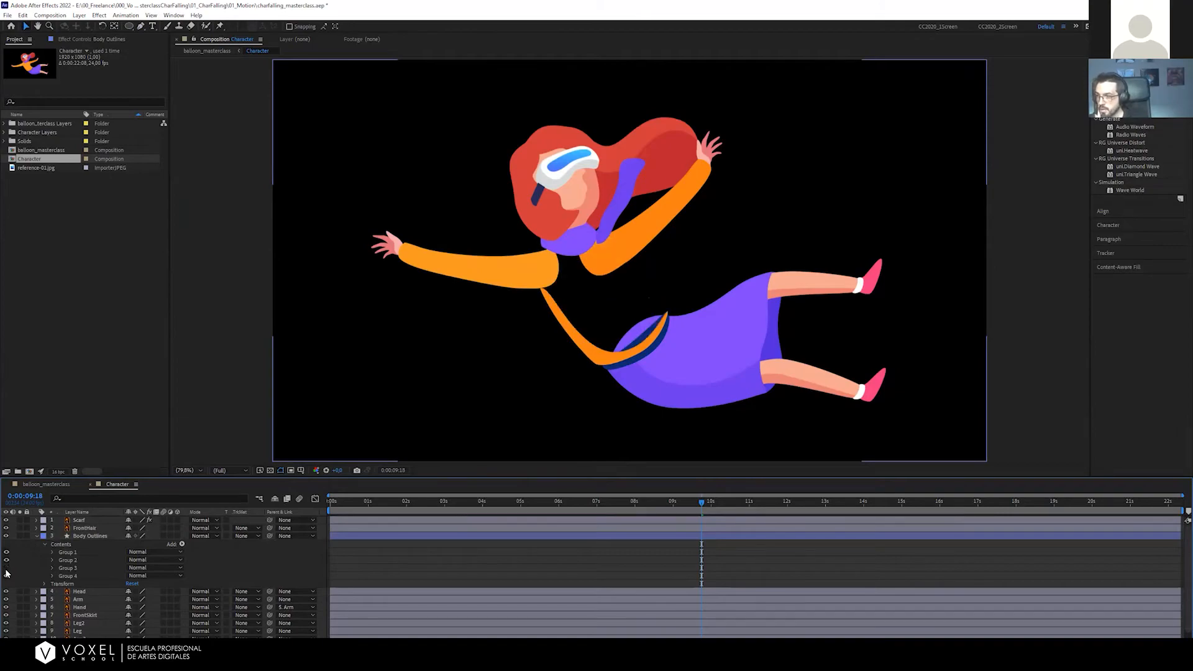
left_click(7, 568)
left_click(7, 577)
left_click(7, 577)
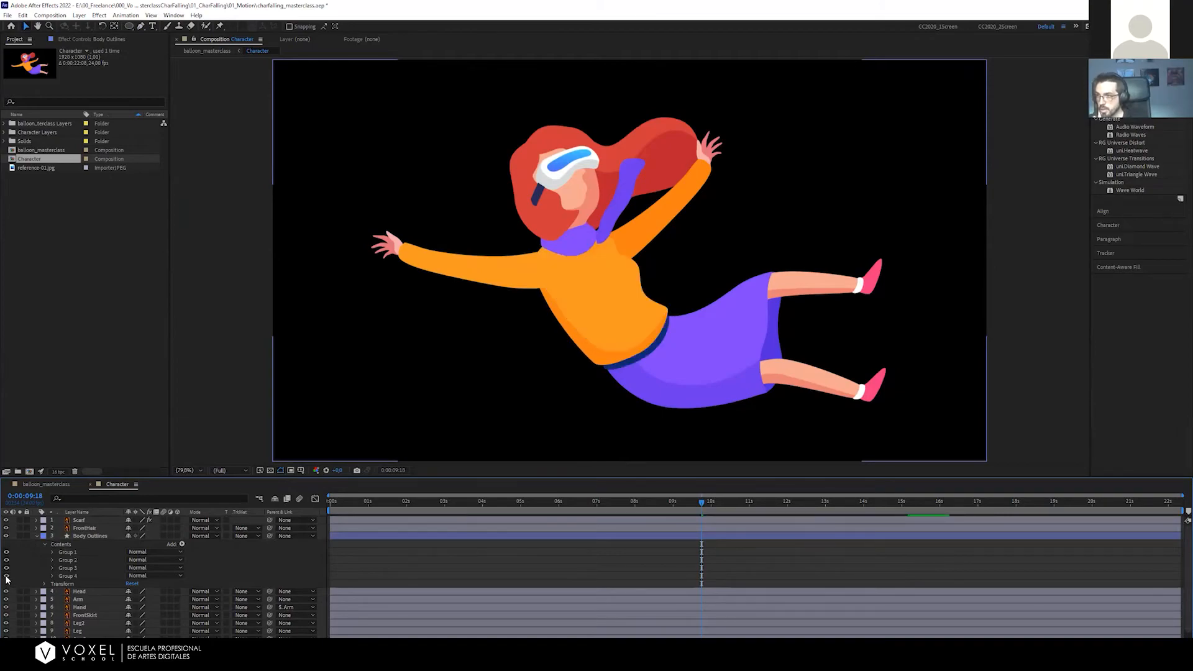
left_click(7, 577)
left_click(7, 577)
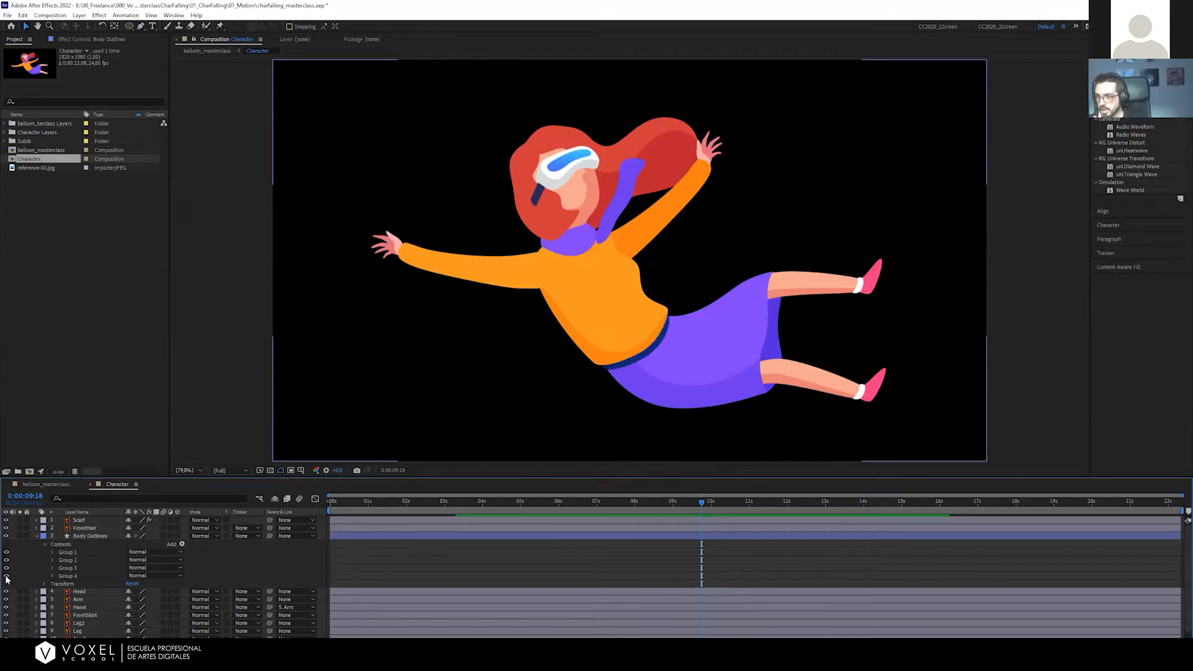
left_click(7, 577)
left_click(7, 577)
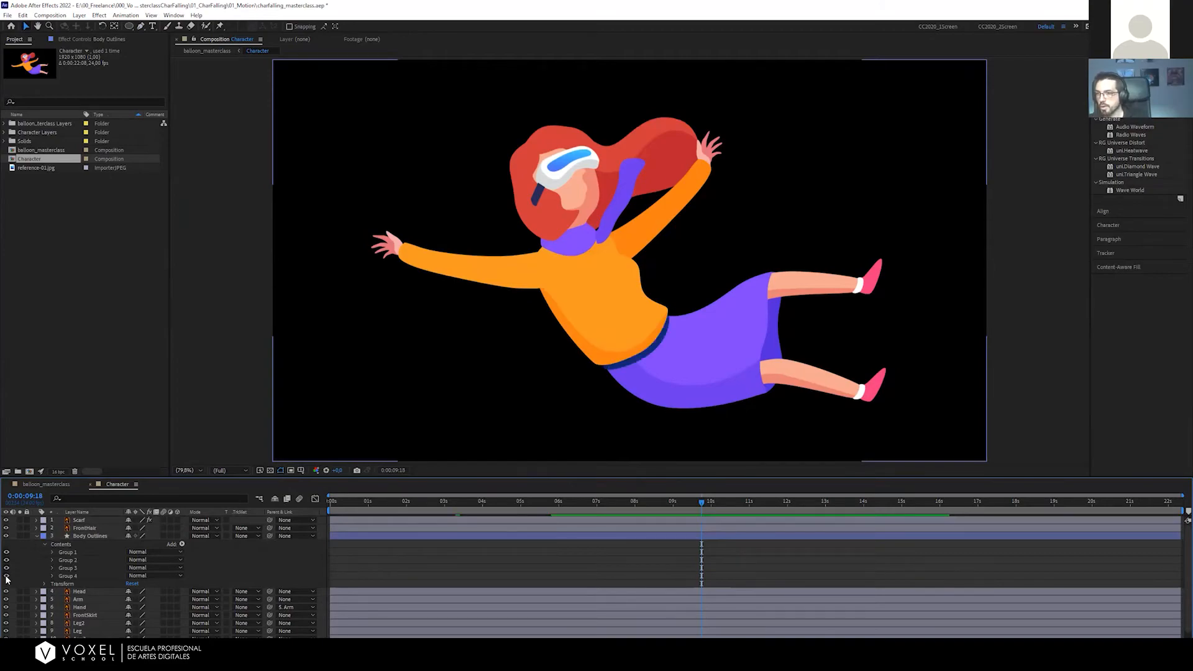
Try moving the upper-left corner point of the composition-sized frame path in Body Outlines with the Pen tool, and undo the change
left_click(91, 536)
key("g")
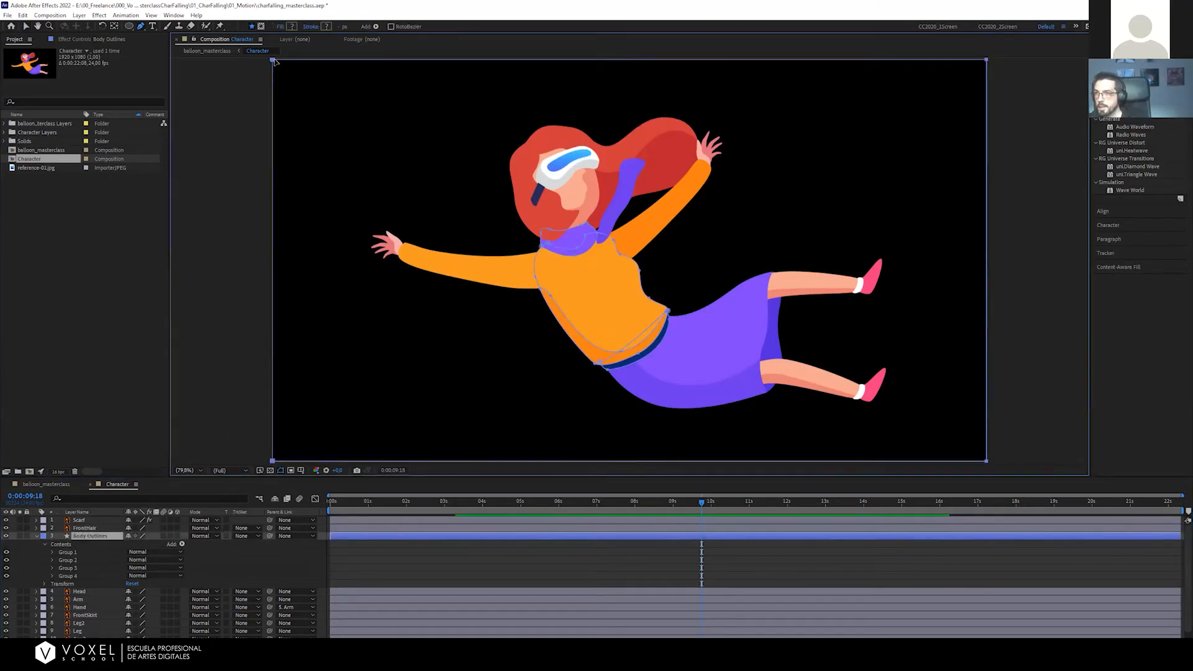
left_click(274, 62)
key("v")
left_click(374, 563)
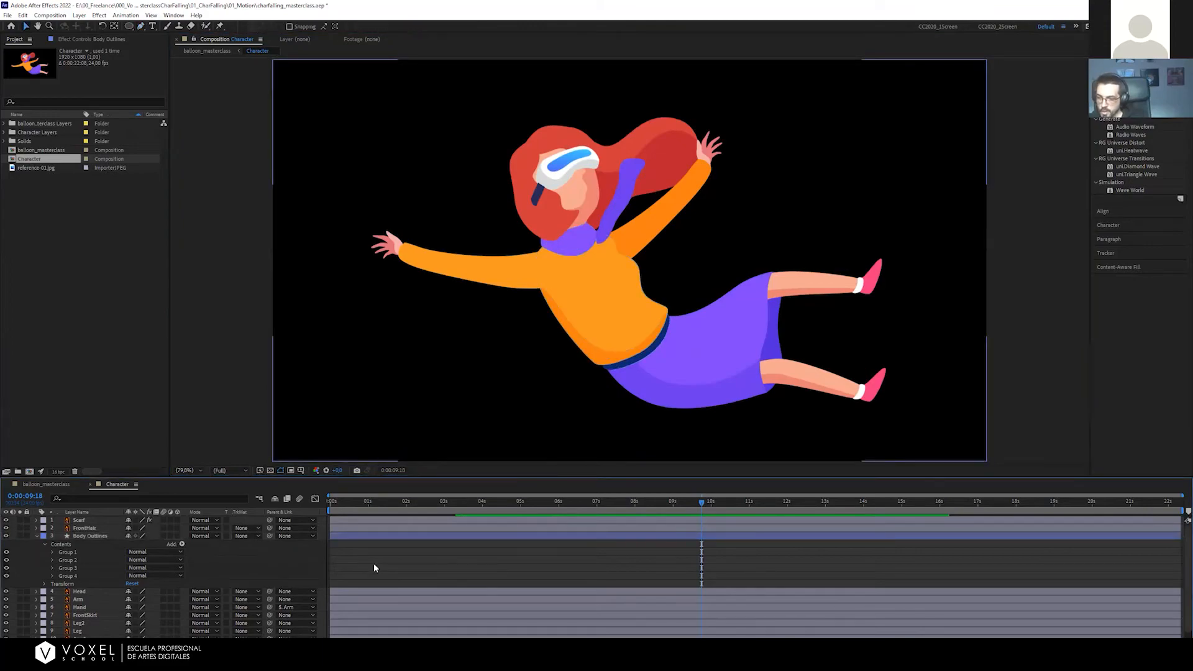
left_click(377, 534)
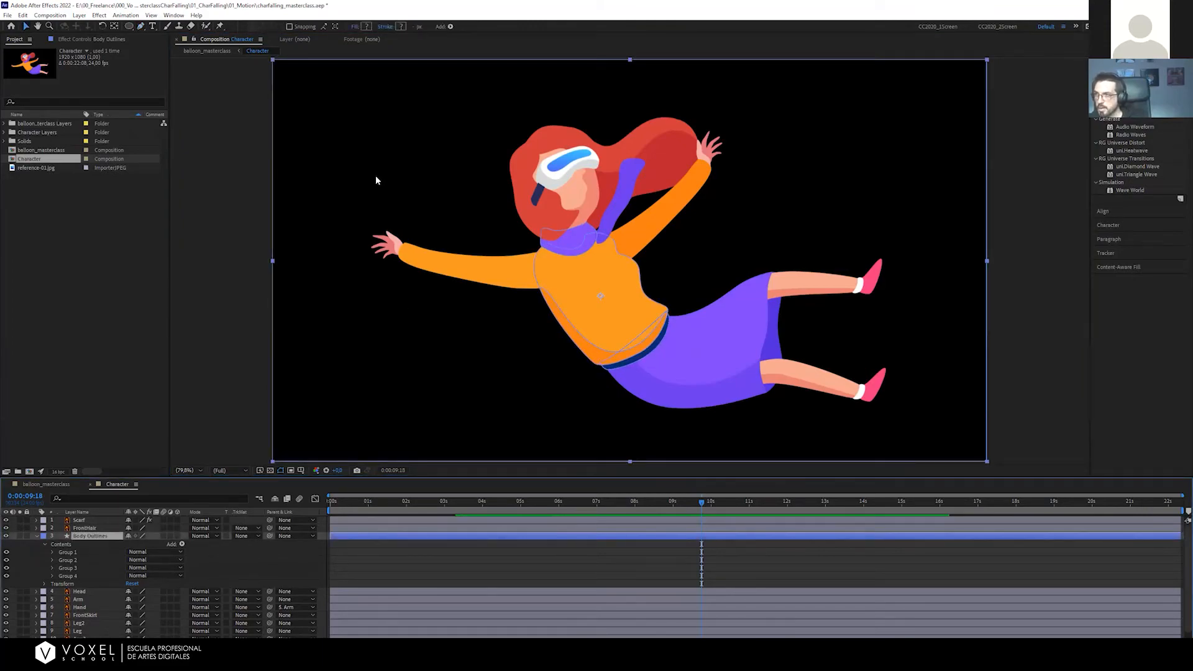
key("h")
left_click_drag(301, 115, 313, 142)
key("g")
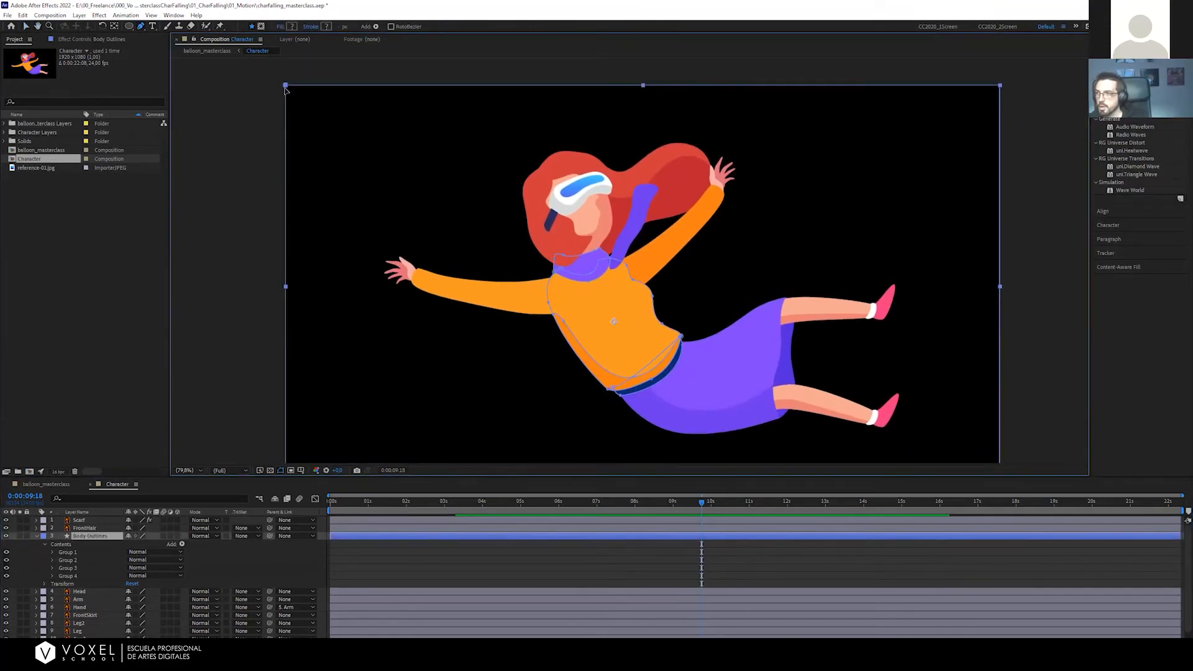
left_click_drag(285, 85, 309, 123)
key("ctrl+z")
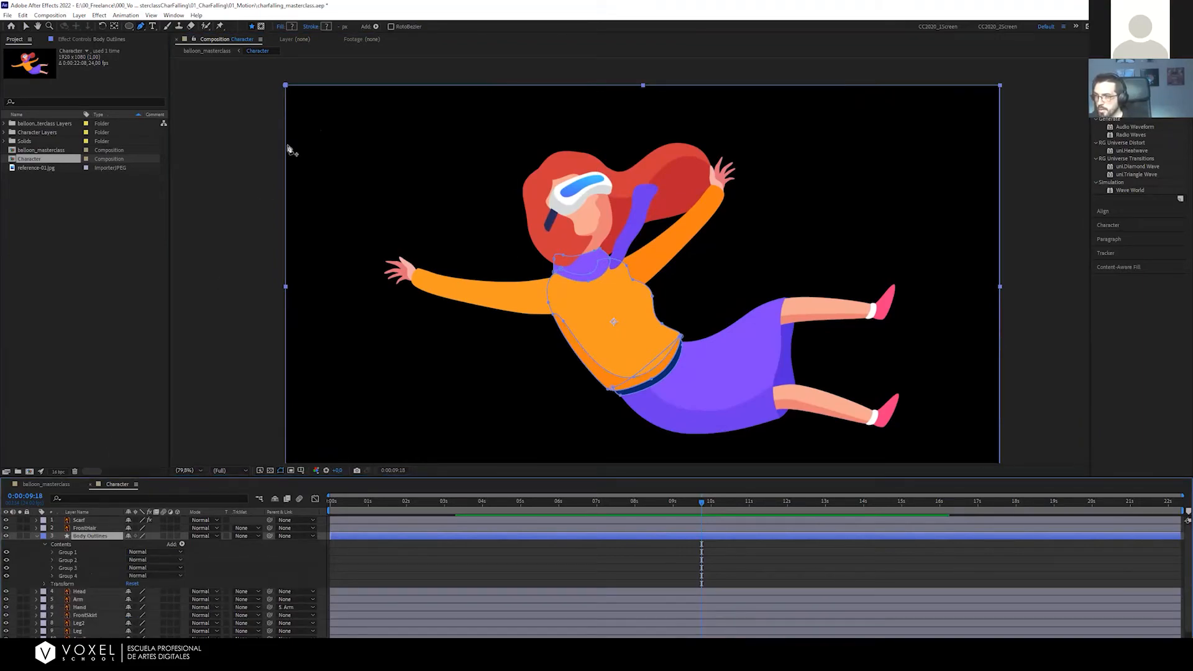
Remove the composition-sized frame path from Body Outlines so only the body shapes define its bounds
left_click(286, 86)
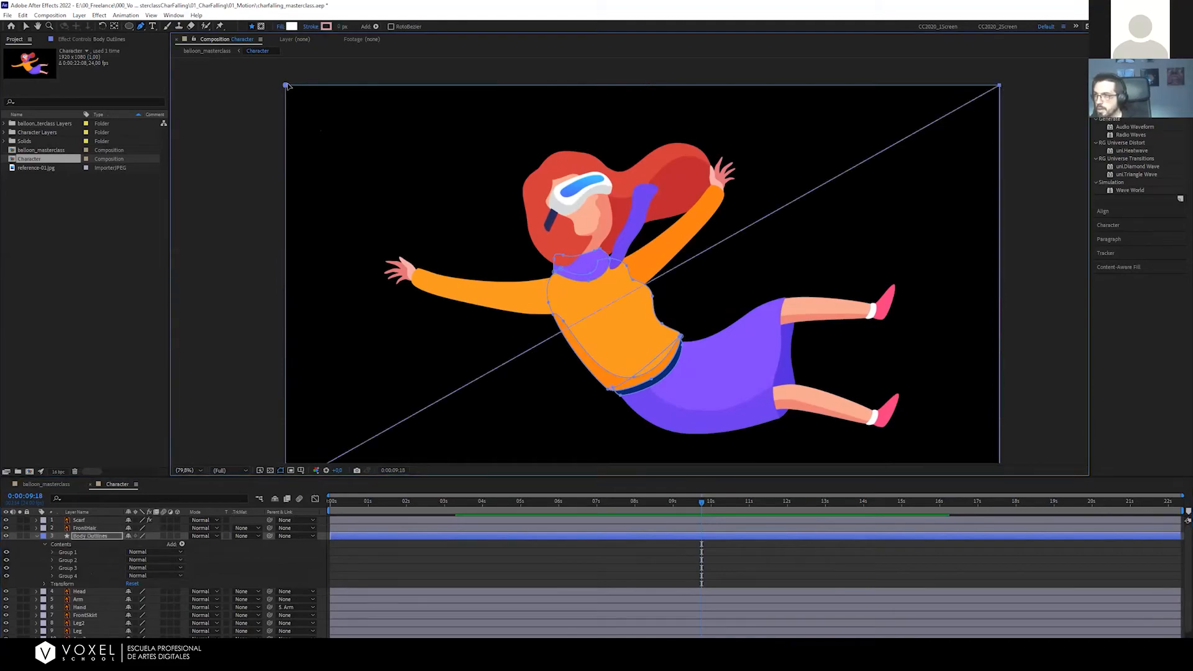
key("ctrl+z")
left_click(287, 86)
key("ctrl+z")
left_click(287, 86)
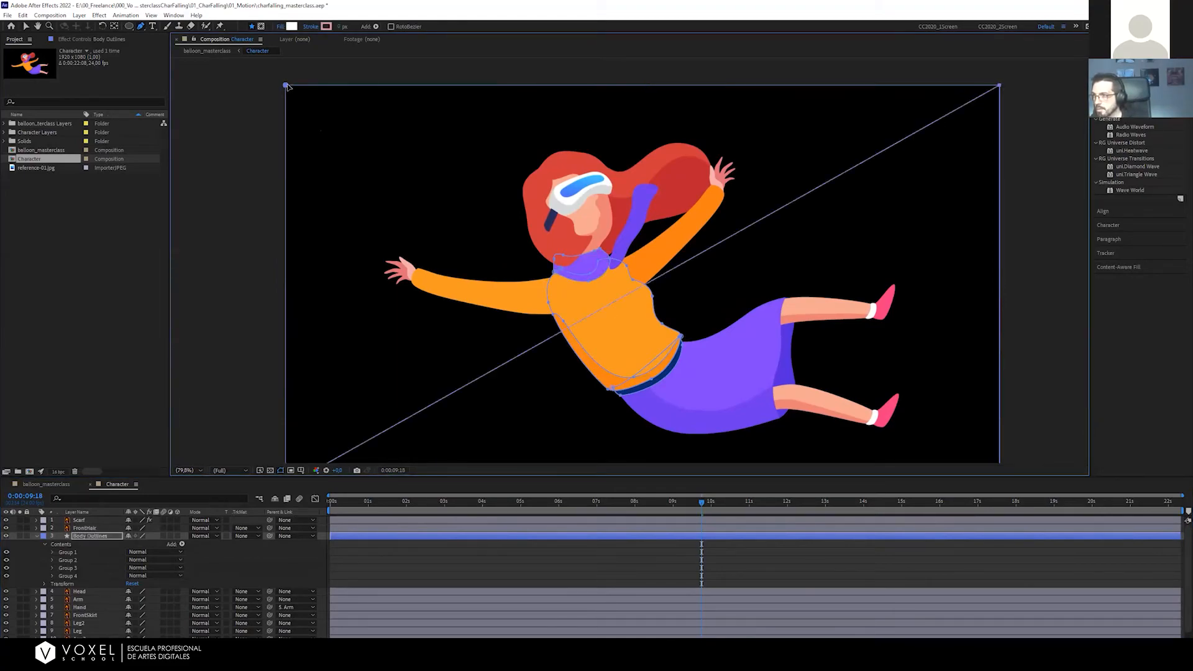
key("ctrl+z")
key("ctrl+z")
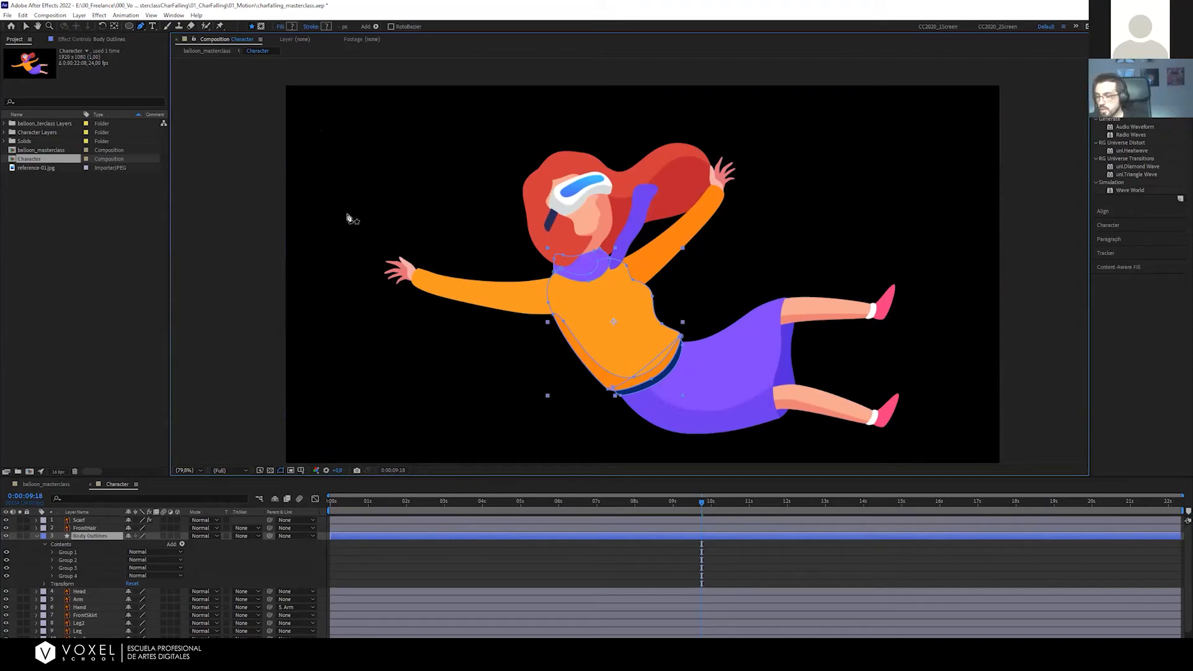
key("v")
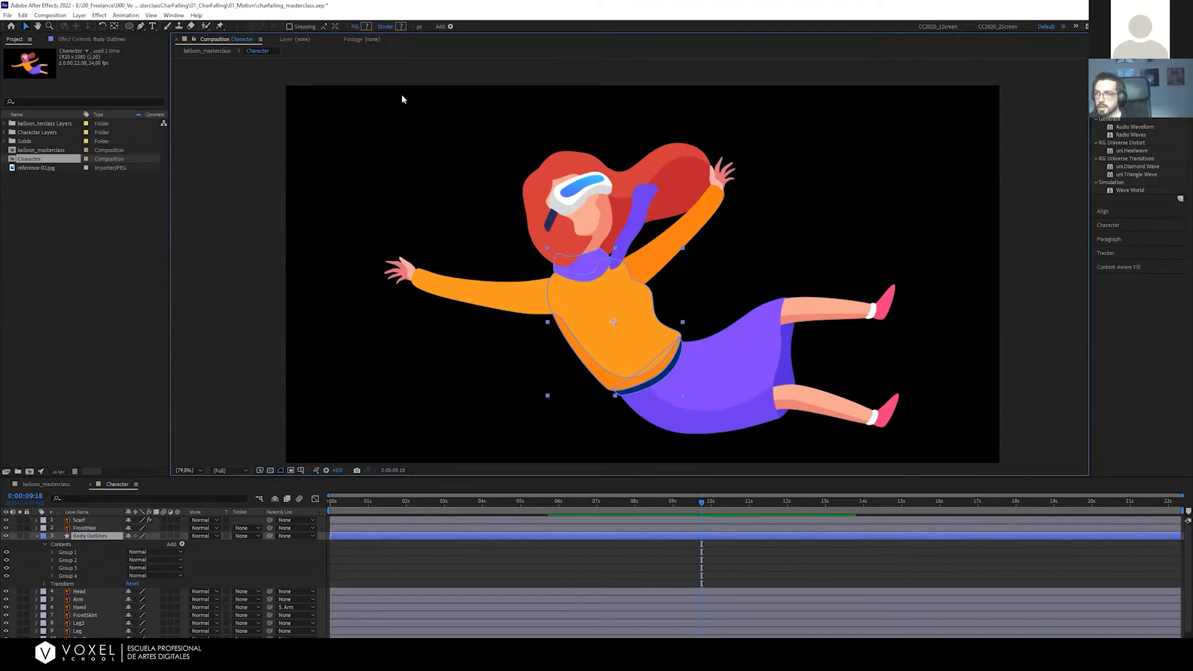
Select FrontHair and Body Outlines in the composition to compare their bounding boxes, and clear the selection
left_click(572, 188)
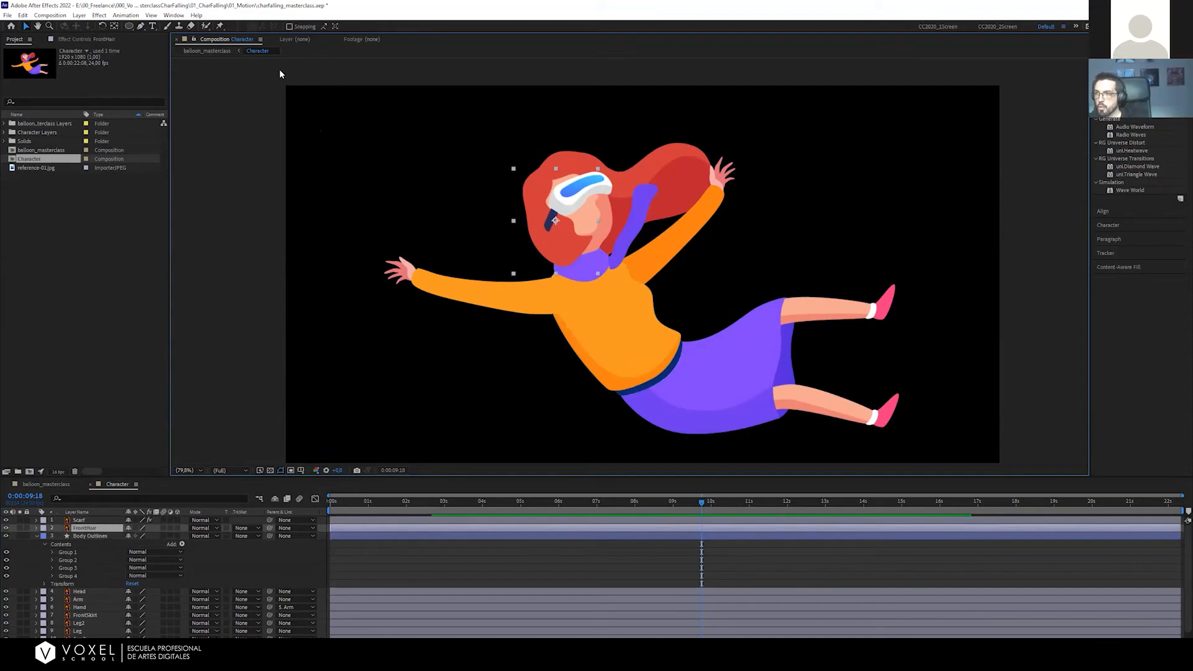
left_click(255, 307)
left_click(617, 312)
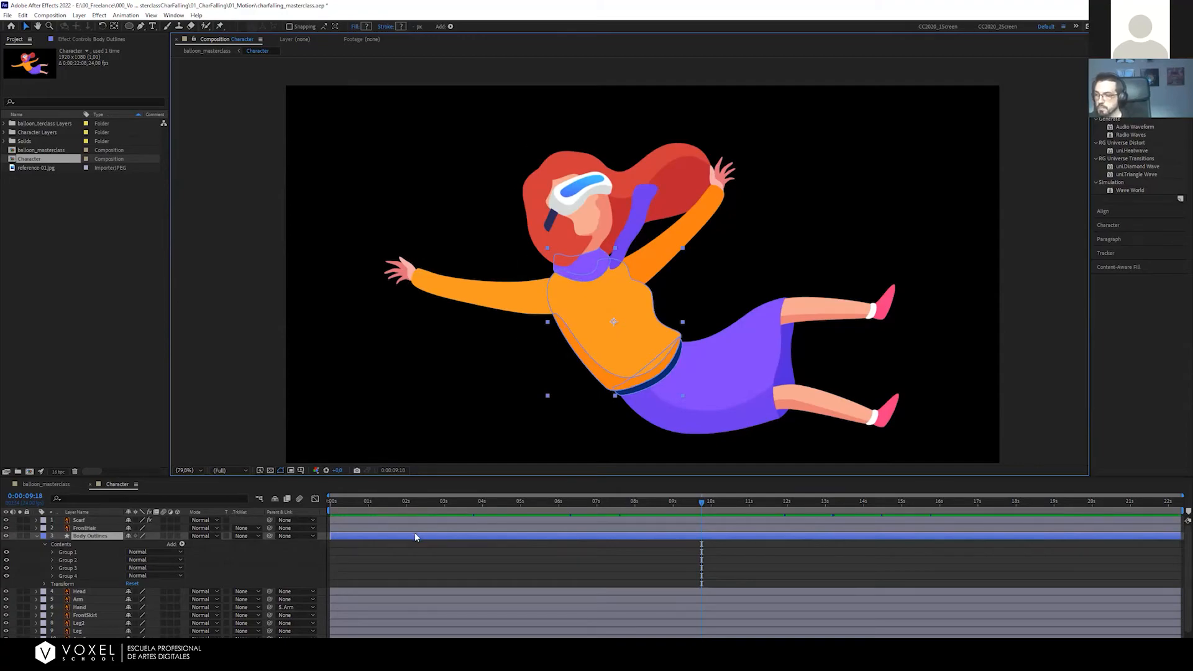
left_click(365, 558)
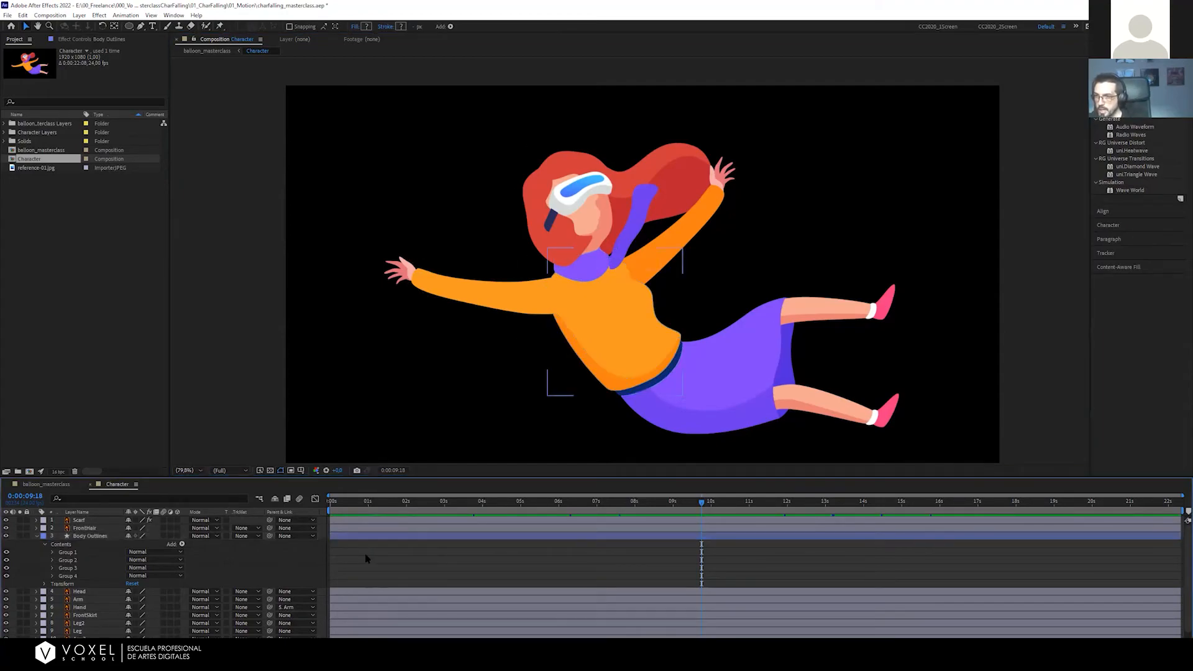
Rename Group 2, the scarf's neck shape in Body Outlines, as ScarfNeck
left_click(79, 559)
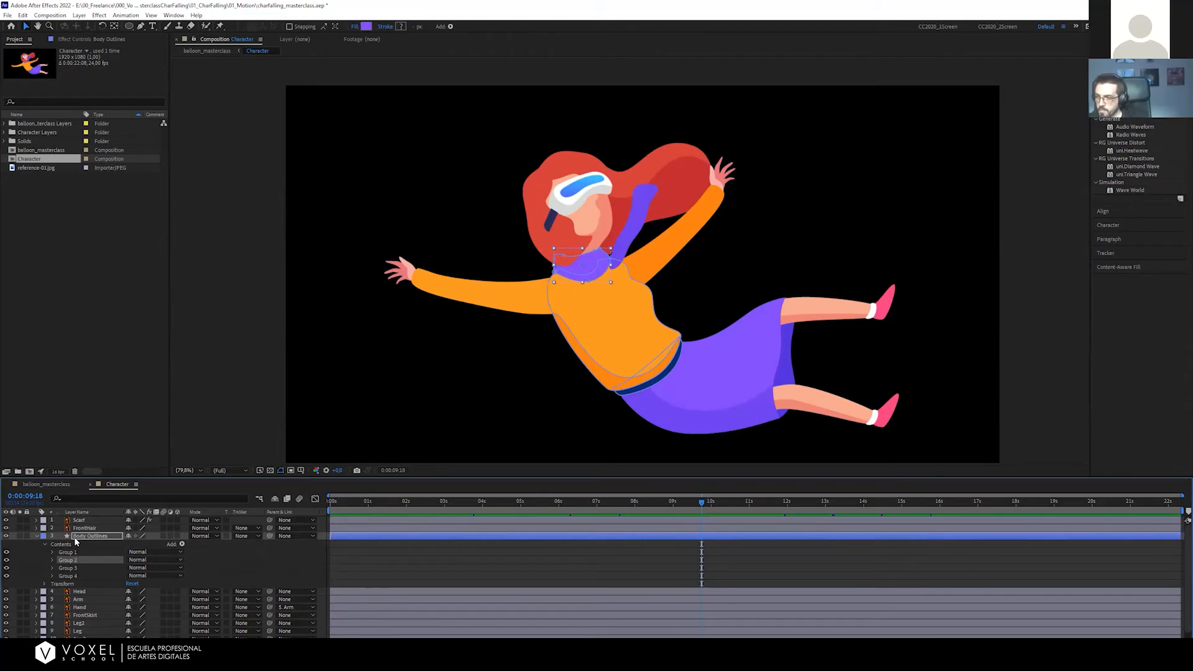
left_click(81, 536)
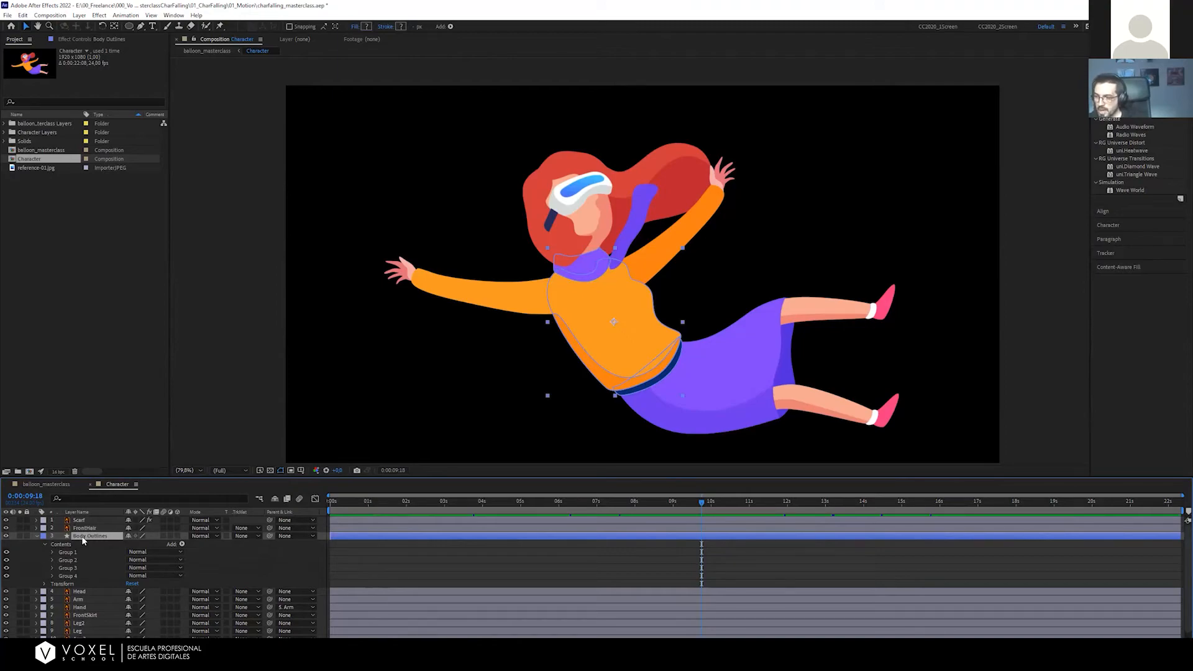
left_click(67, 561)
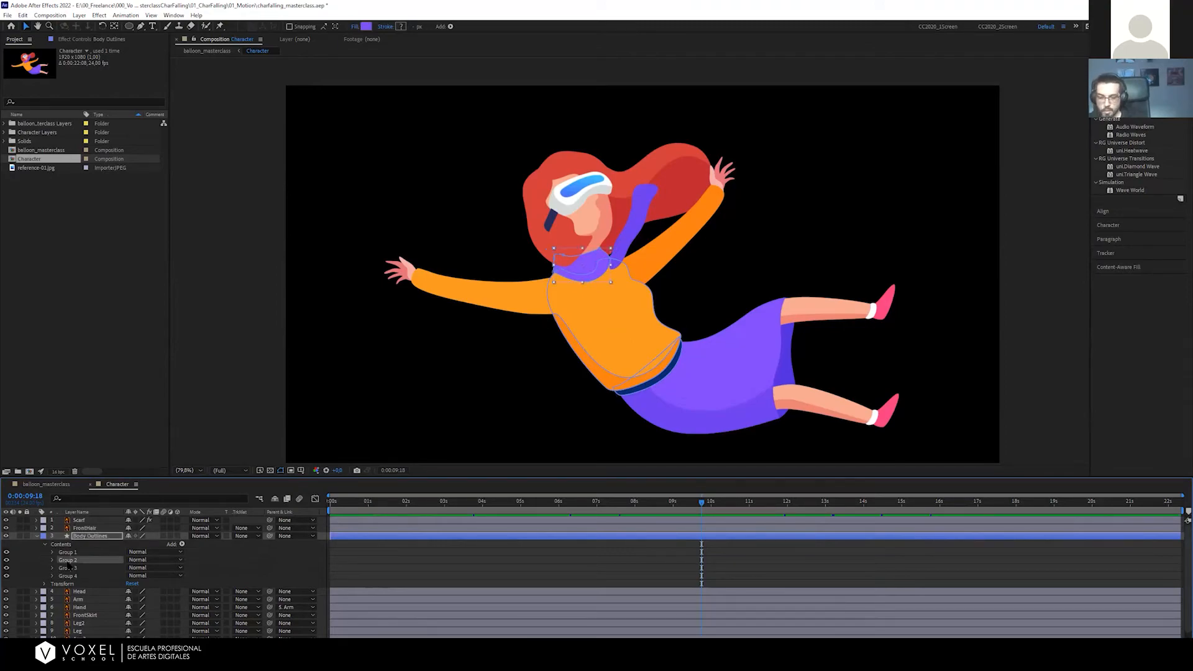
key("Return")
type("Scarf")
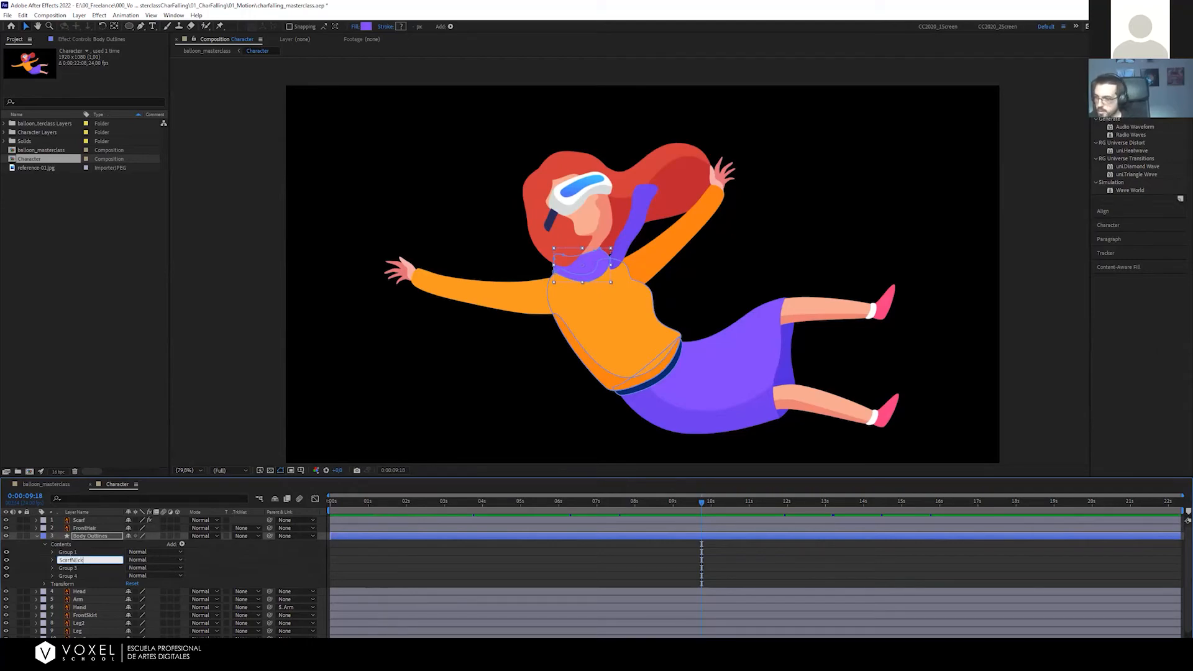
type("Neck")
key("Return")
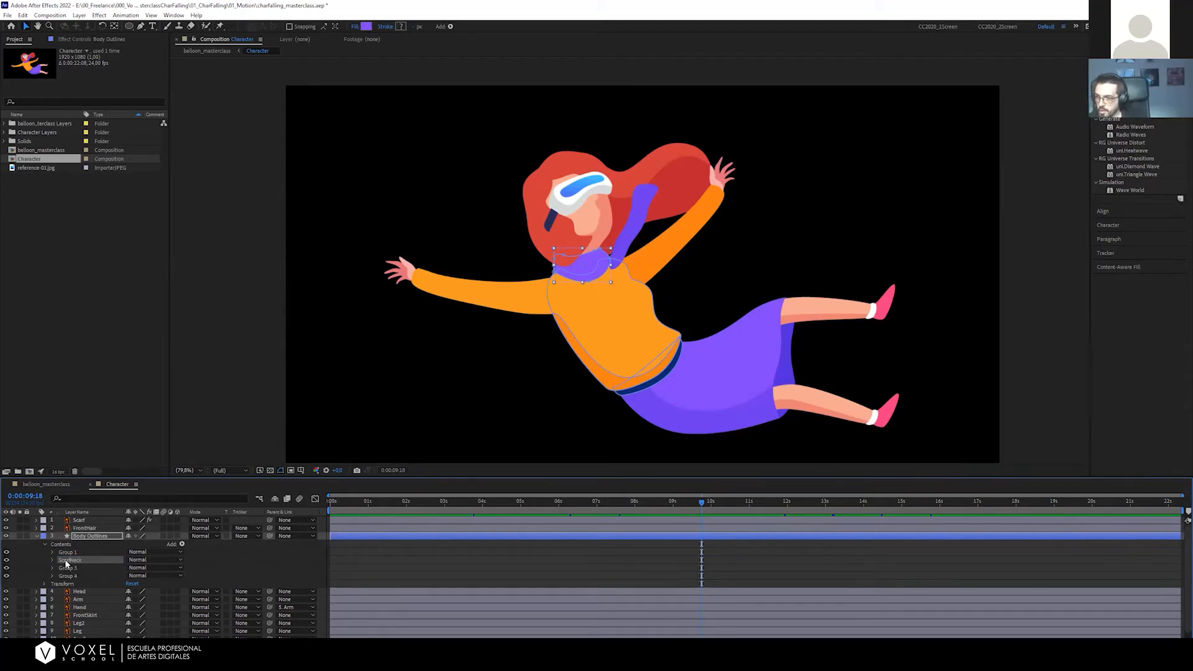
Check which shapes the other Body Outlines groups hold, duplicate the layer, and expand the copy's contents
left_click(66, 554)
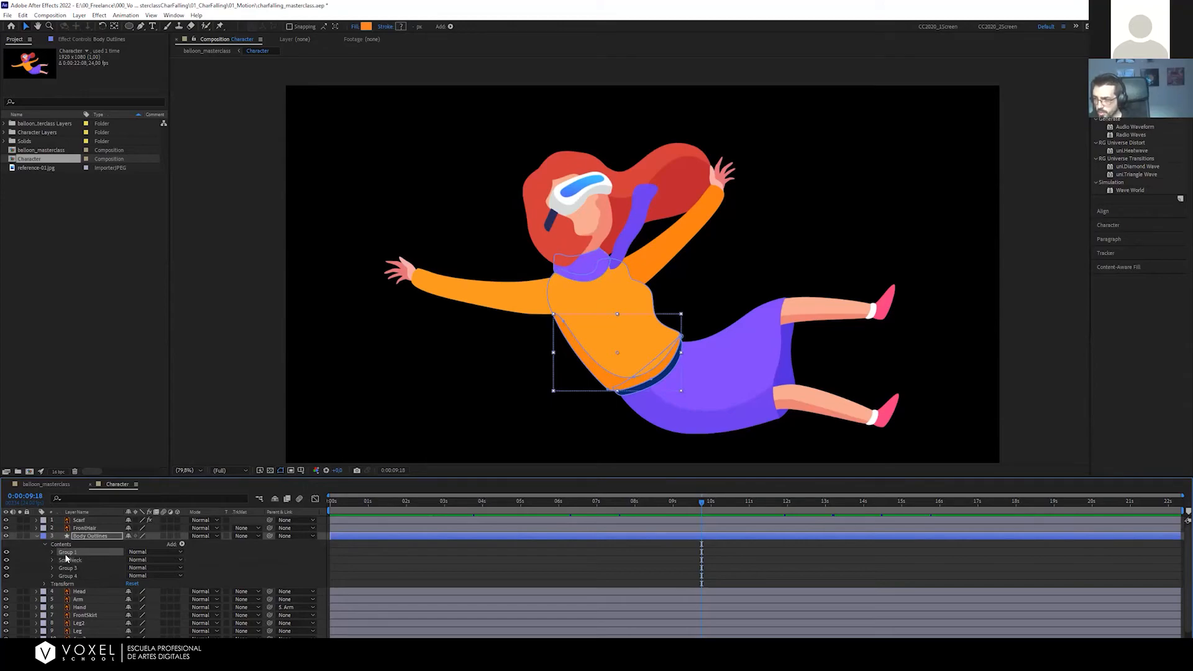
left_click(70, 576)
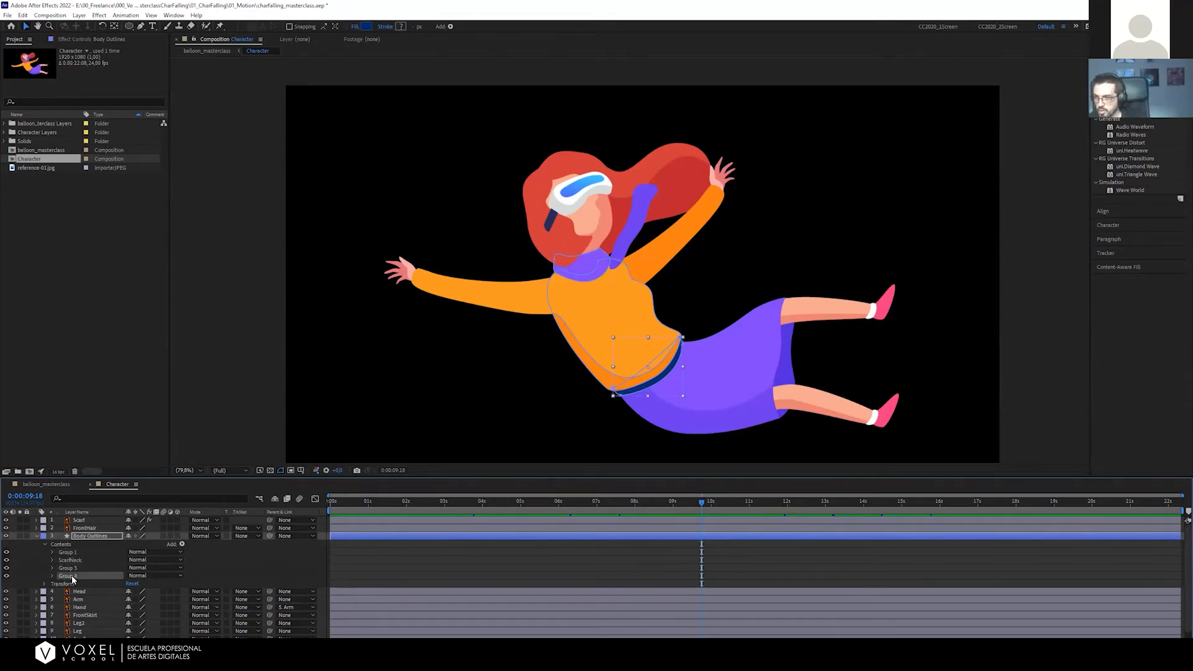
left_click(68, 568)
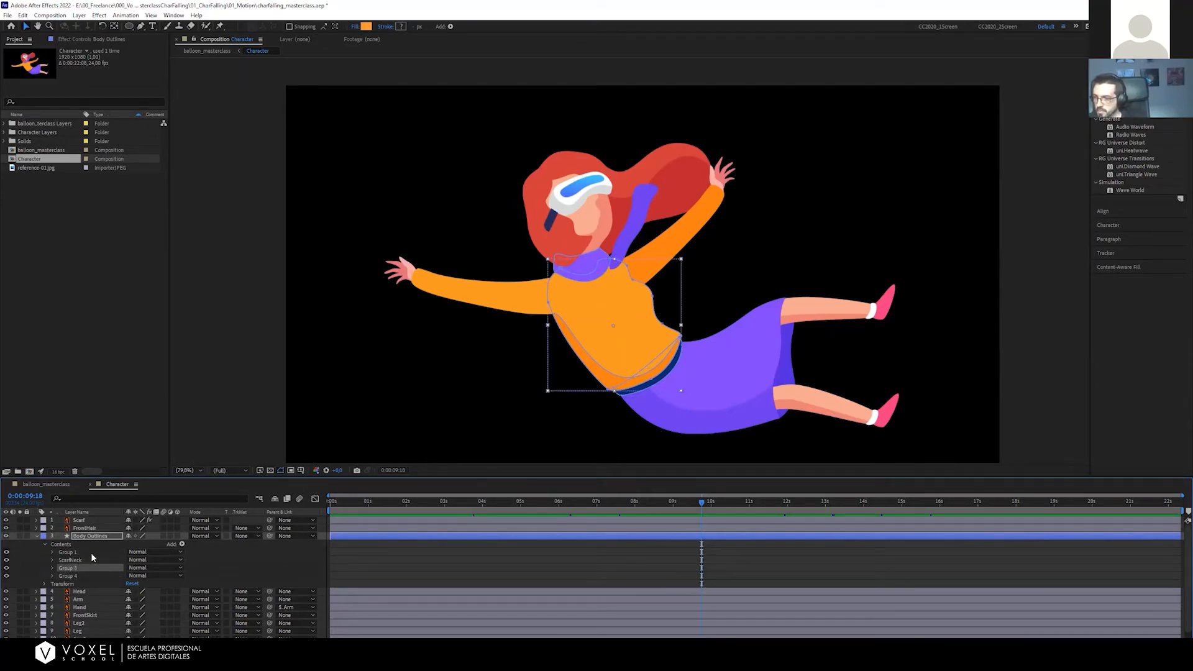
left_click(96, 536)
key("ctrl+d")
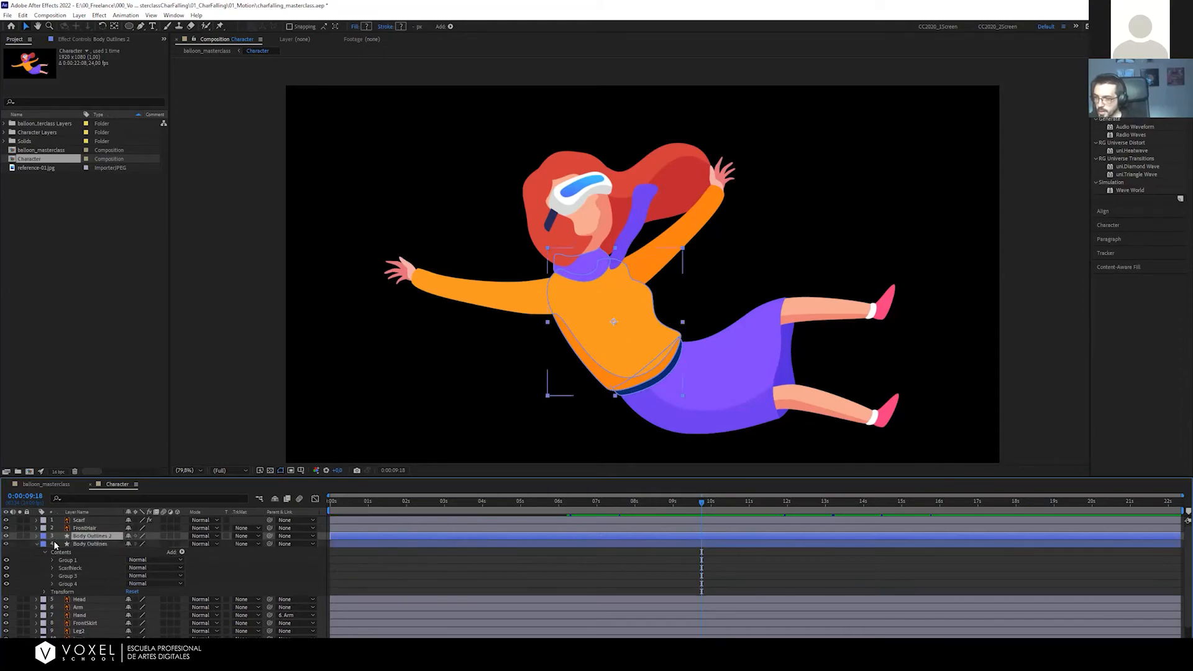
left_click(35, 536)
left_click(44, 544)
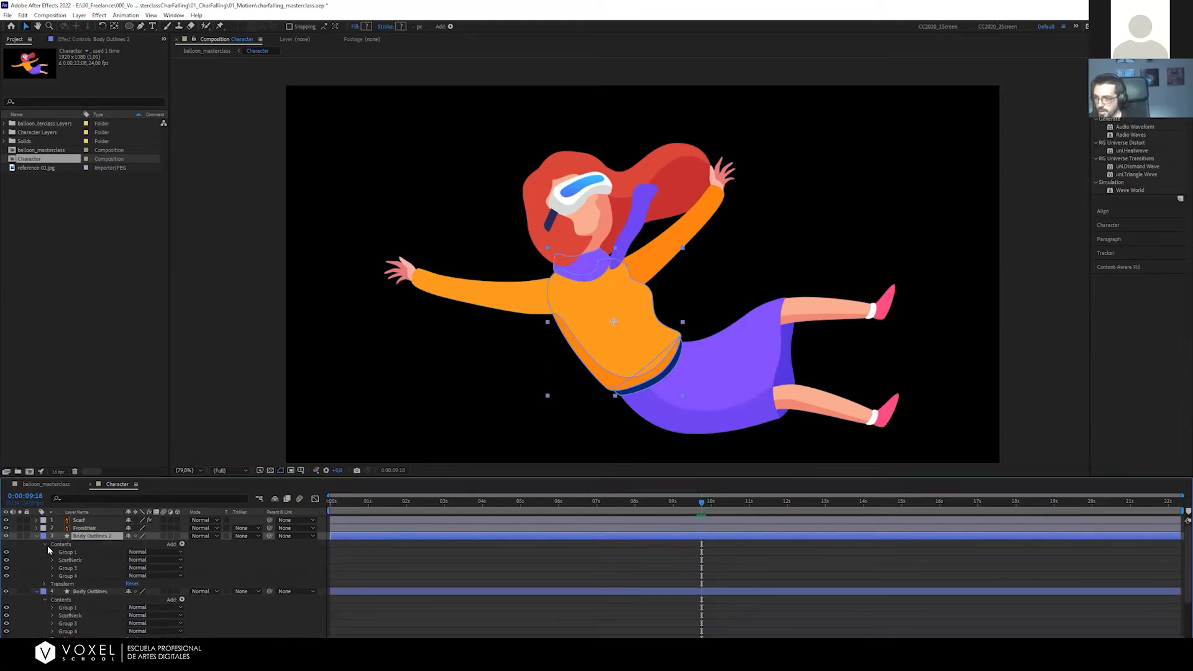
Delete the ScarfNeck group from the original Body Outlines layer and rename that layer Body
left_click(70, 615)
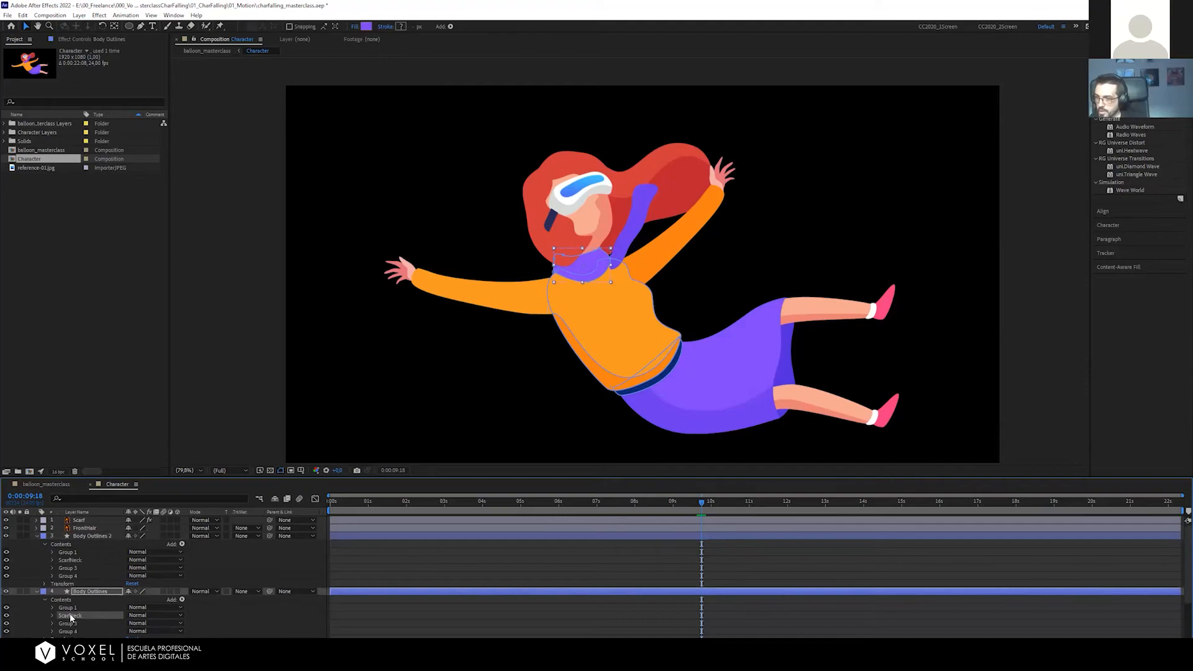
key("Delete")
key("Return")
left_click_drag(87, 592, 123, 593)
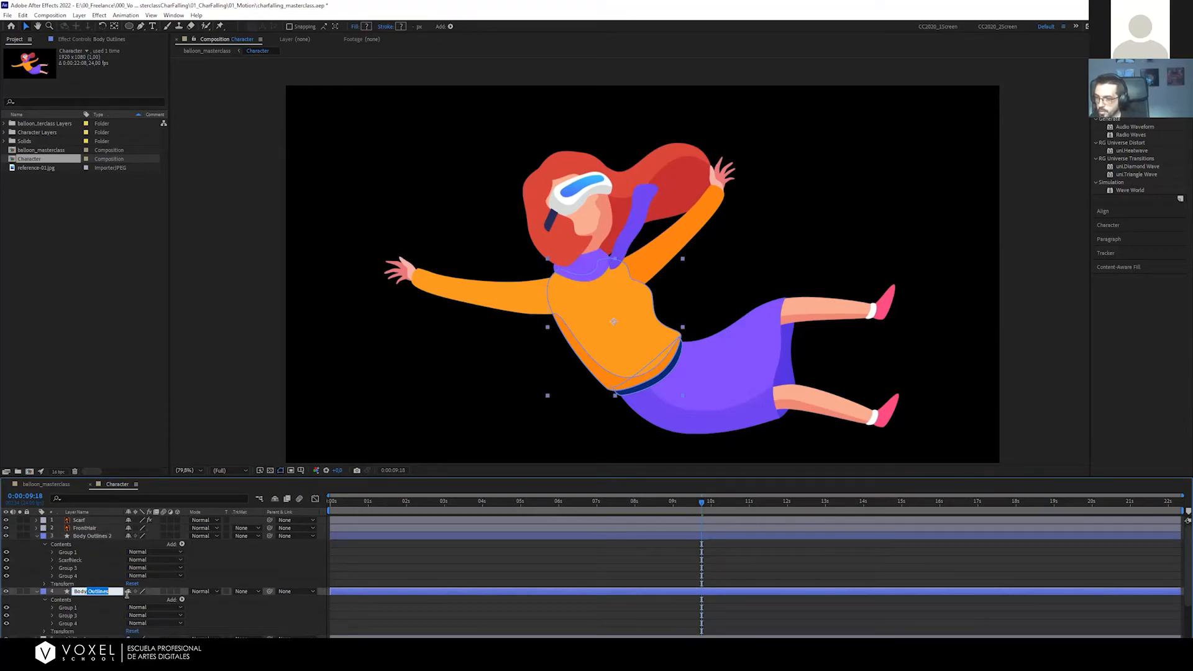
key("BackSpace")
key("Return")
Delete Group 1, Group 3 and Group 4 from Body Outlines 2, rename the layer ScarfNeck, and collapse the expanded layer properties
left_click(75, 558)
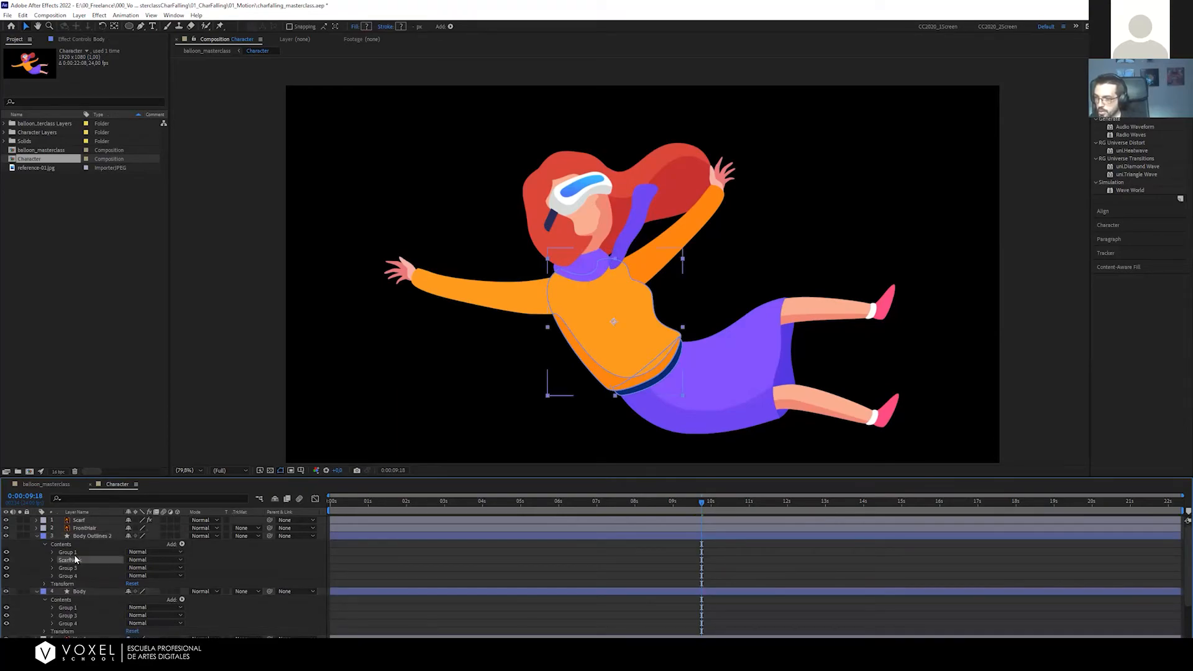
left_click(70, 568)
left_click(69, 553, "ctrl")
left_click(70, 576, "ctrl")
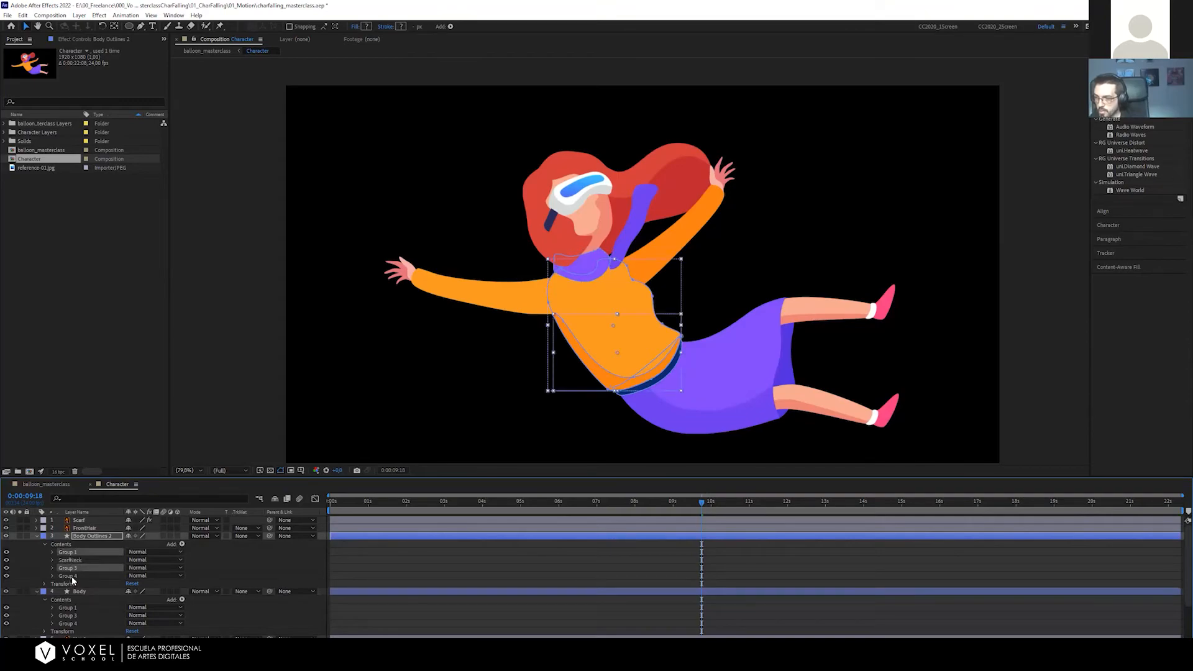
key("Delete")
key("Return")
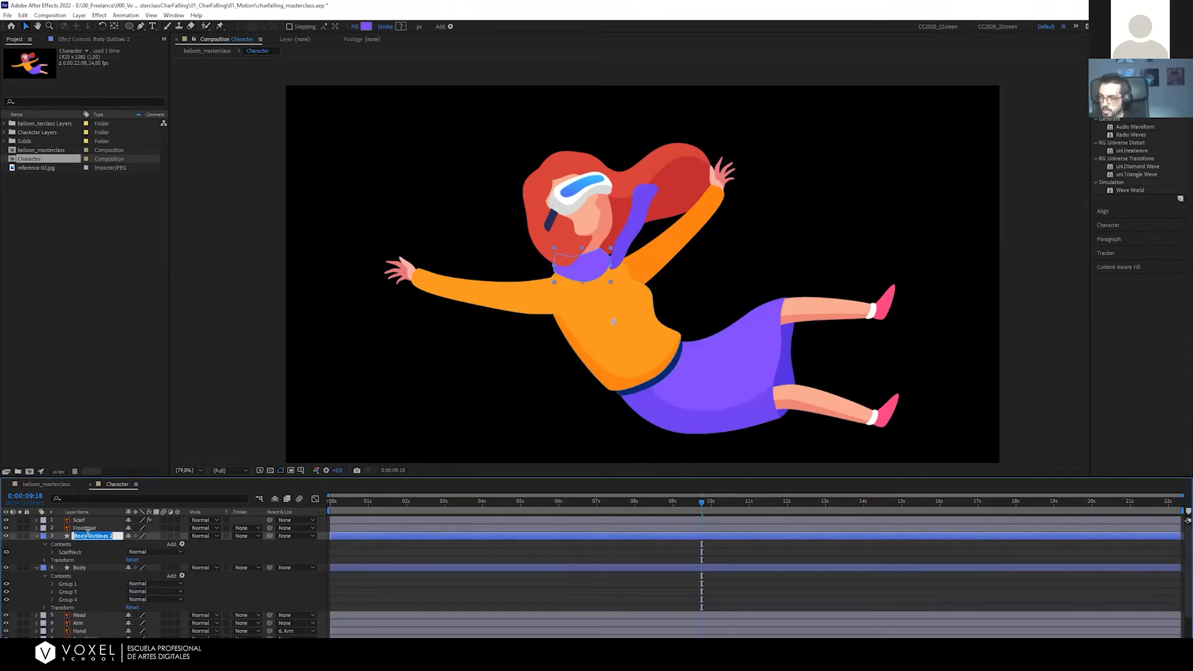
type("ScarfNeck")
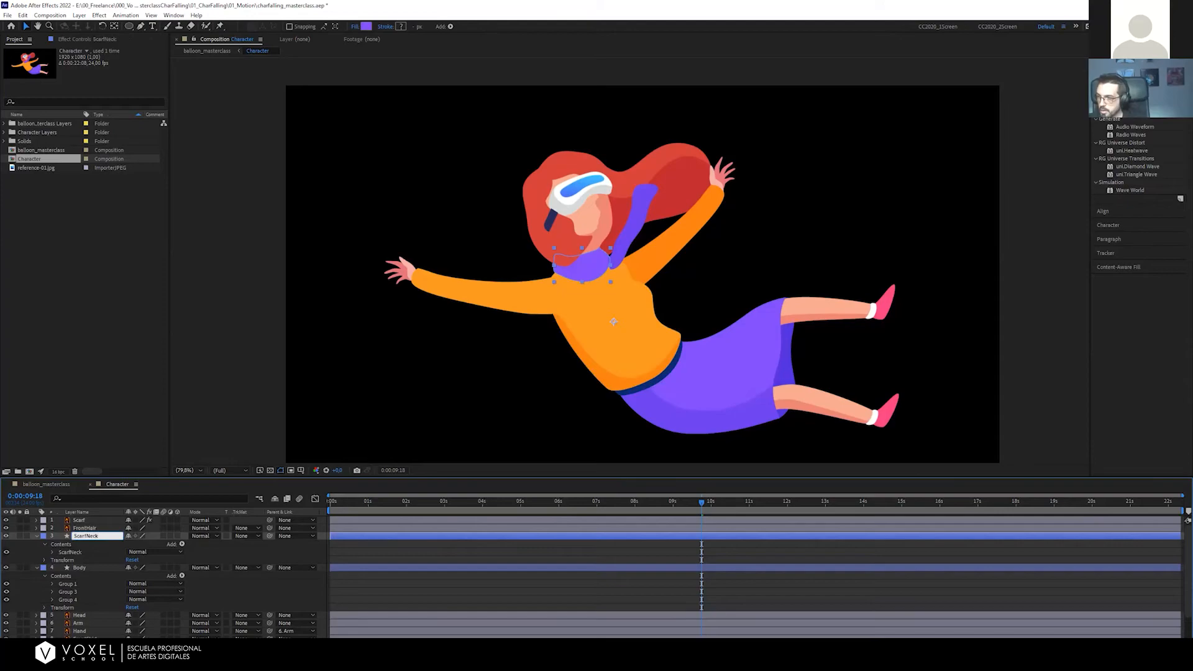
key("Return")
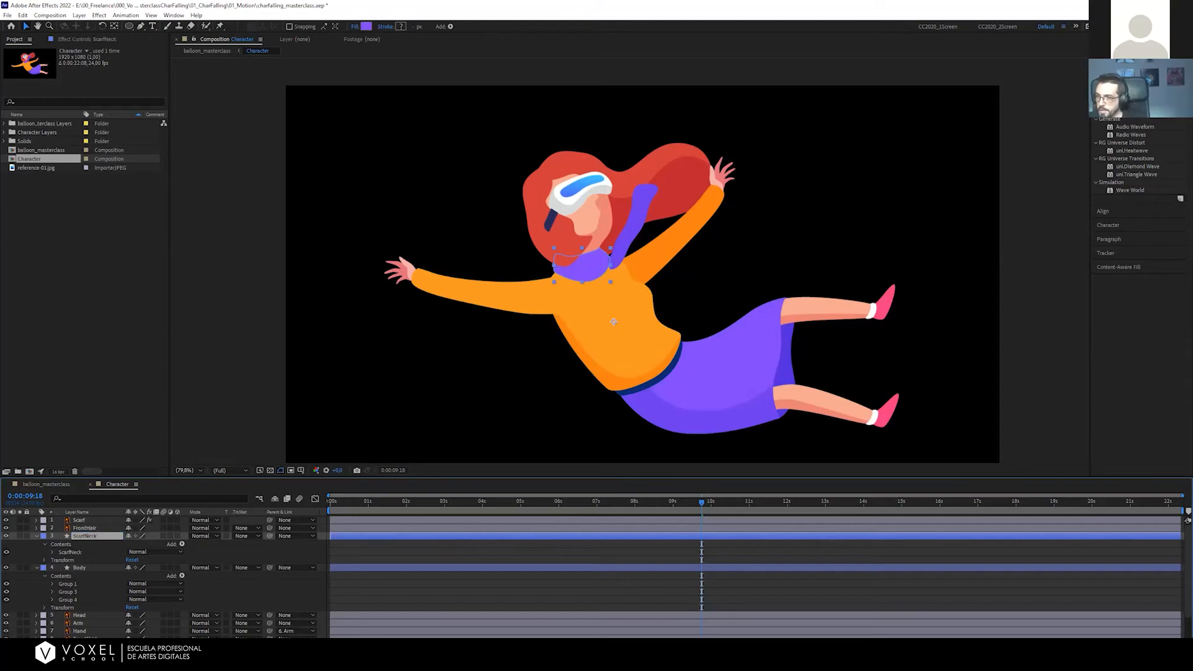
left_click(218, 553)
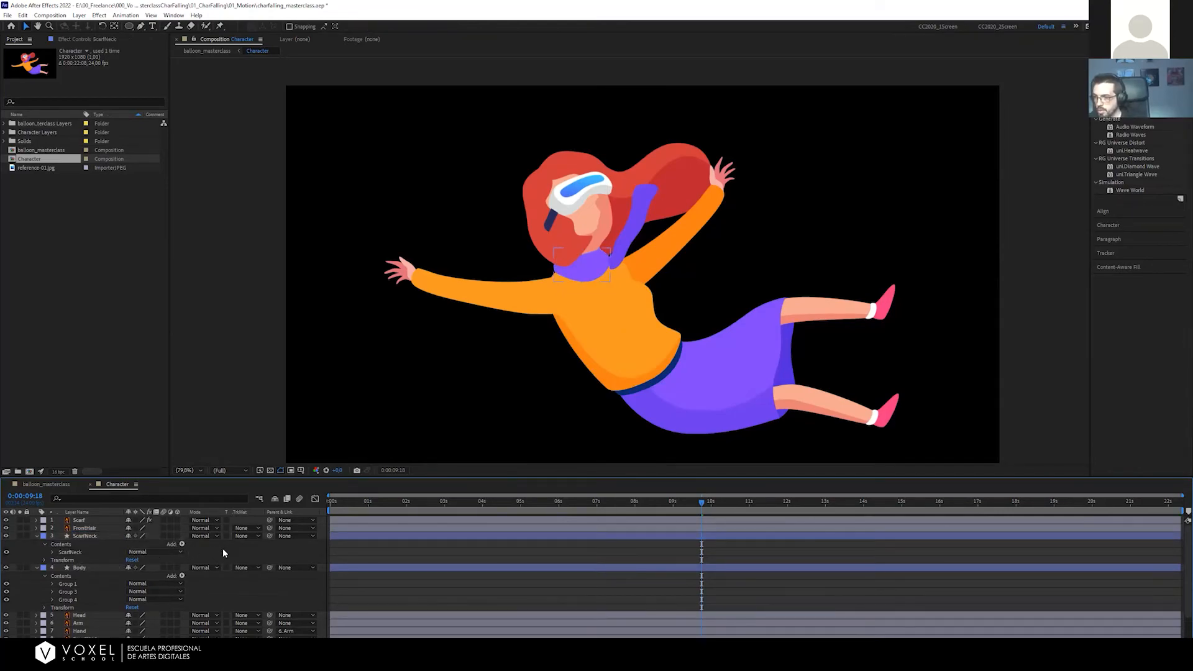
key("u")
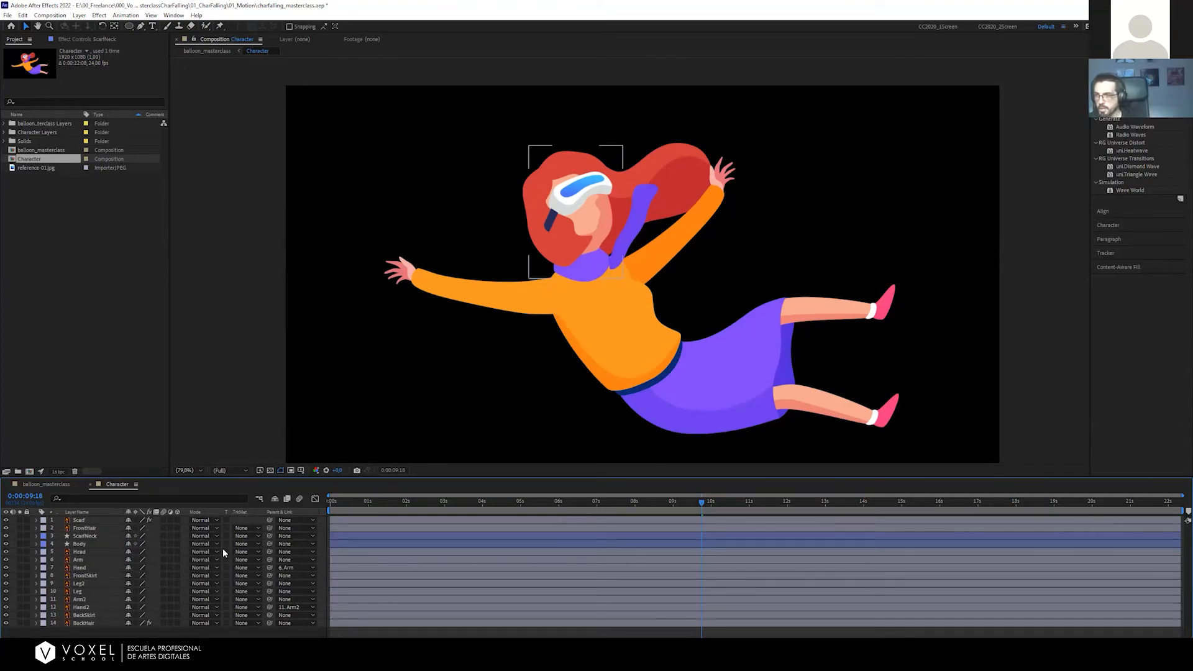
Try moving ScarfNeck and Body independently in the composition to test their separation, undoing each move
left_click(647, 342)
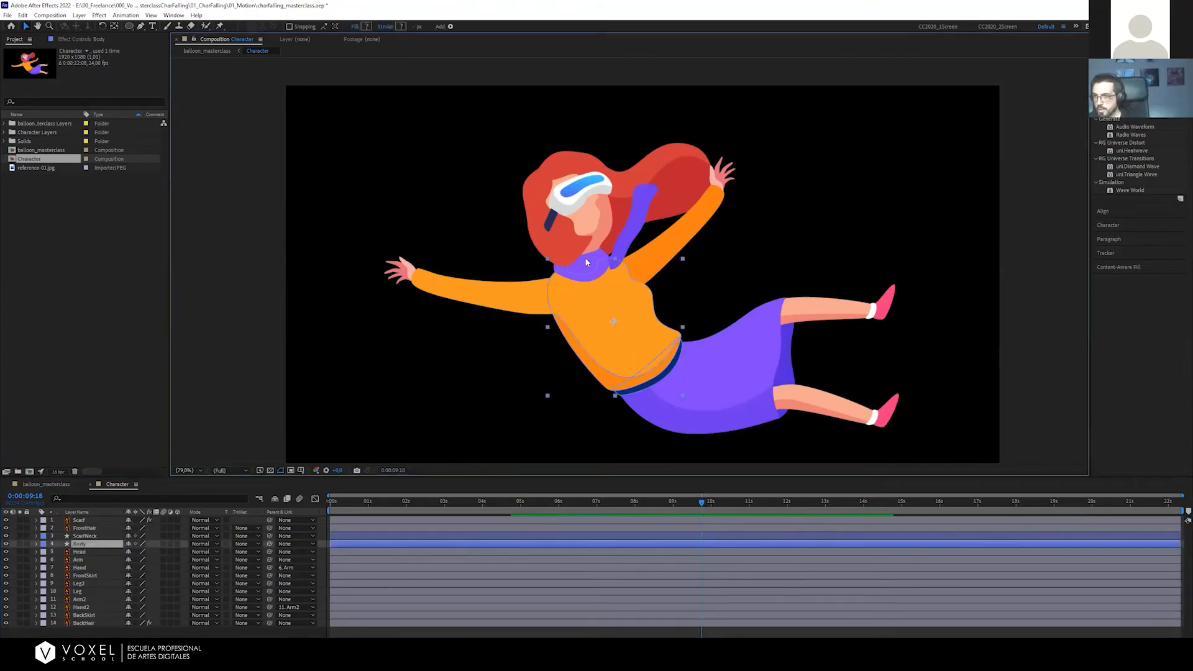
left_click(305, 339)
left_click_drag(601, 266, 537, 290)
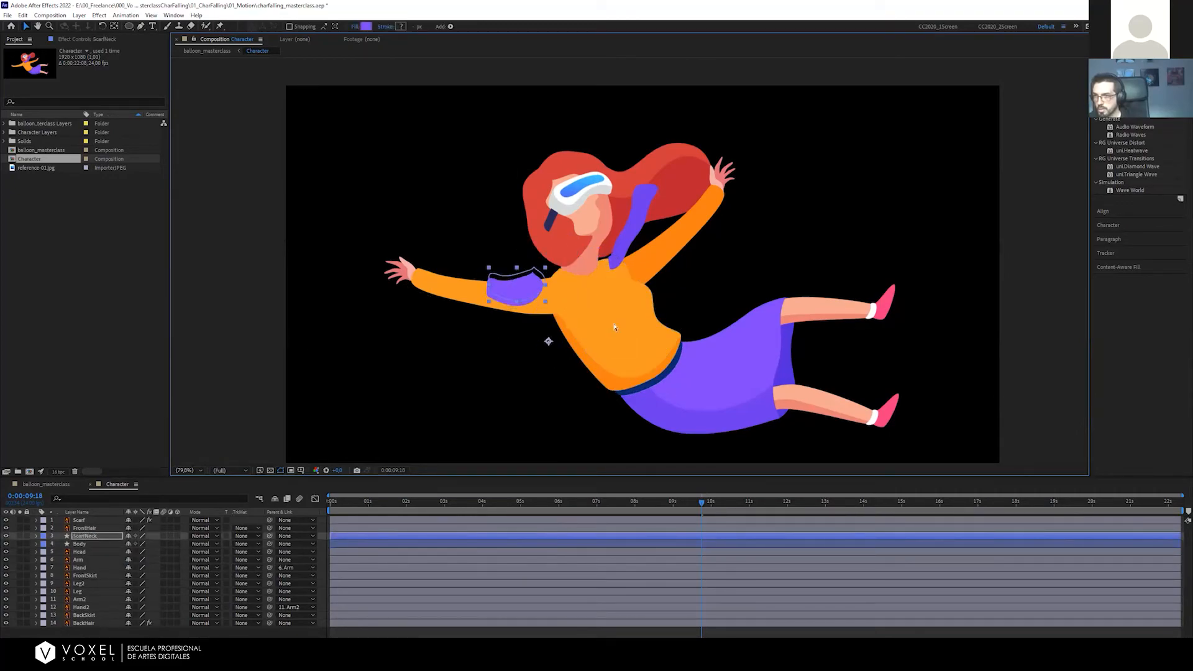
key("ctrl+z")
left_click_drag(624, 337, 592, 366)
key("ctrl+z")
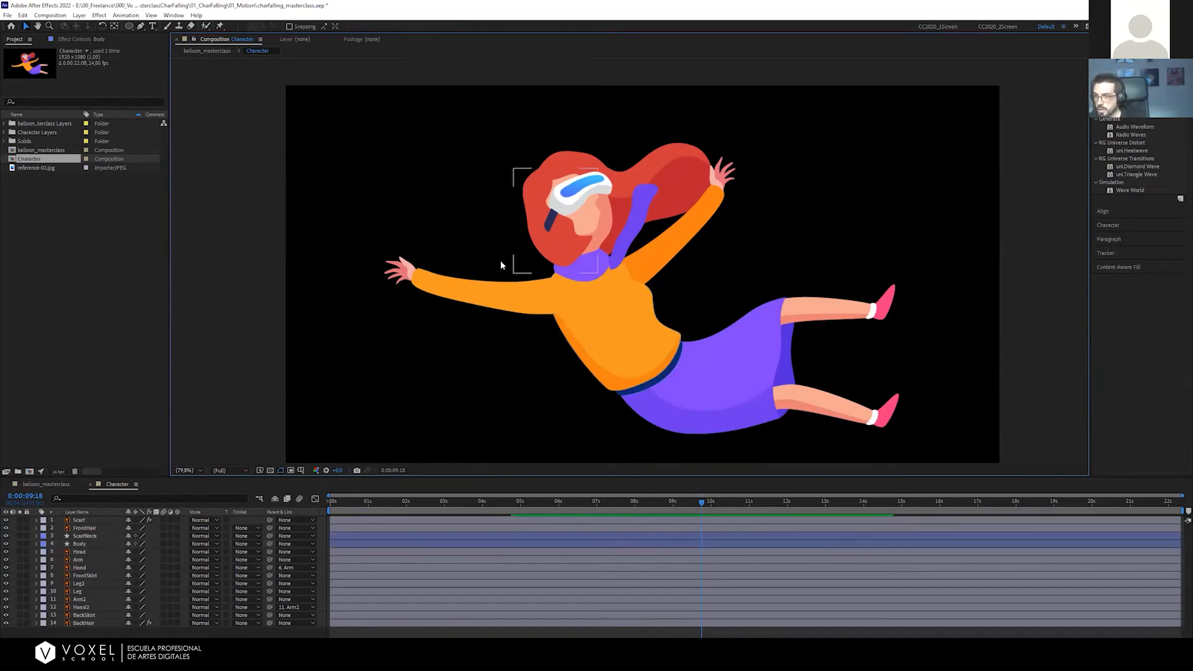
Place the Scarf layer directly below ScarfNeck in the layer stack and shift the scarf tail slightly toward the neck
left_click(628, 236)
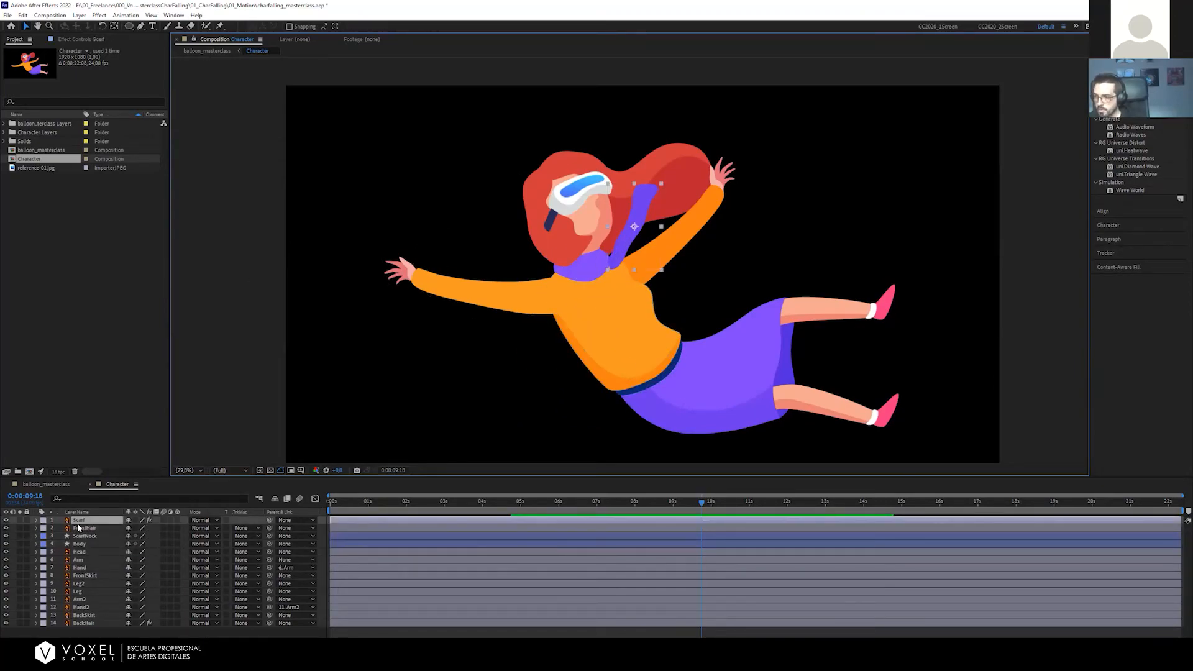
left_click_drag(82, 525, 89, 546)
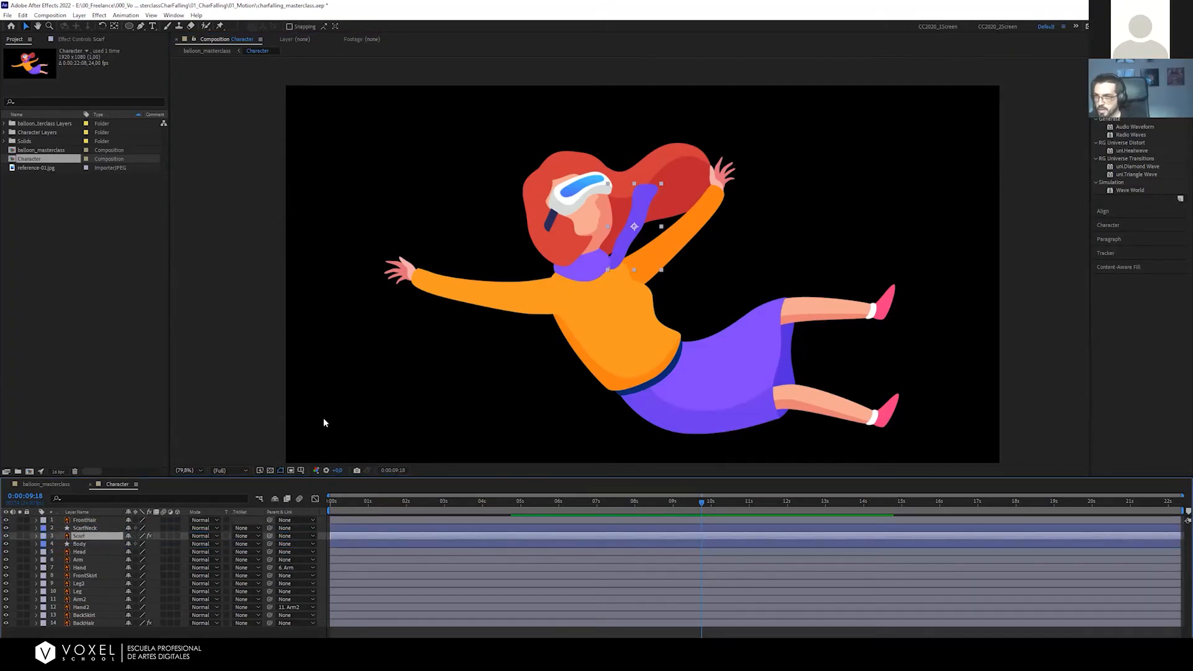
left_click(614, 261)
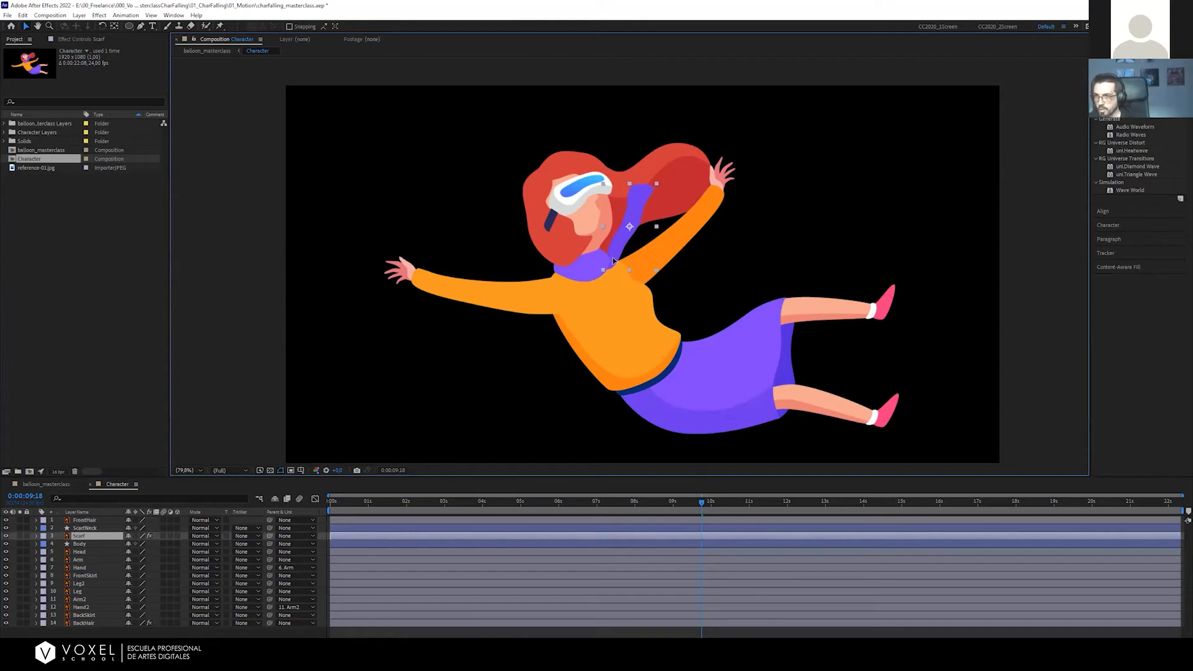
Preview the Character animation and fine-tune the scarf tail's position so its base stays tucked behind the neck piece
key("space")
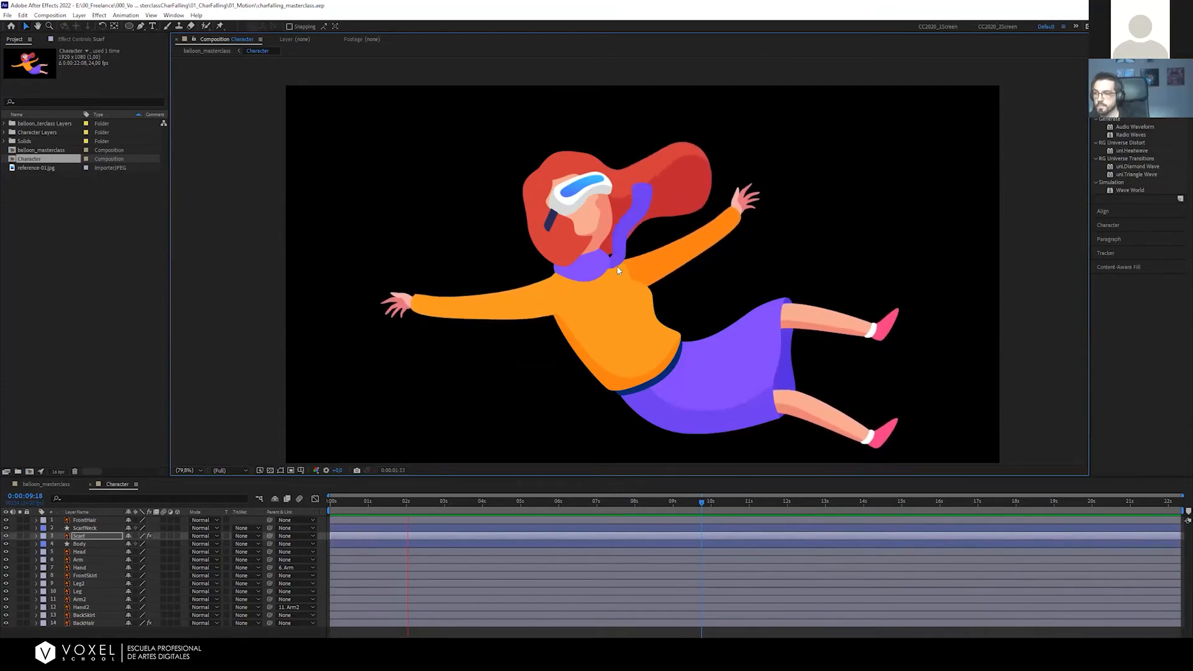
key("space")
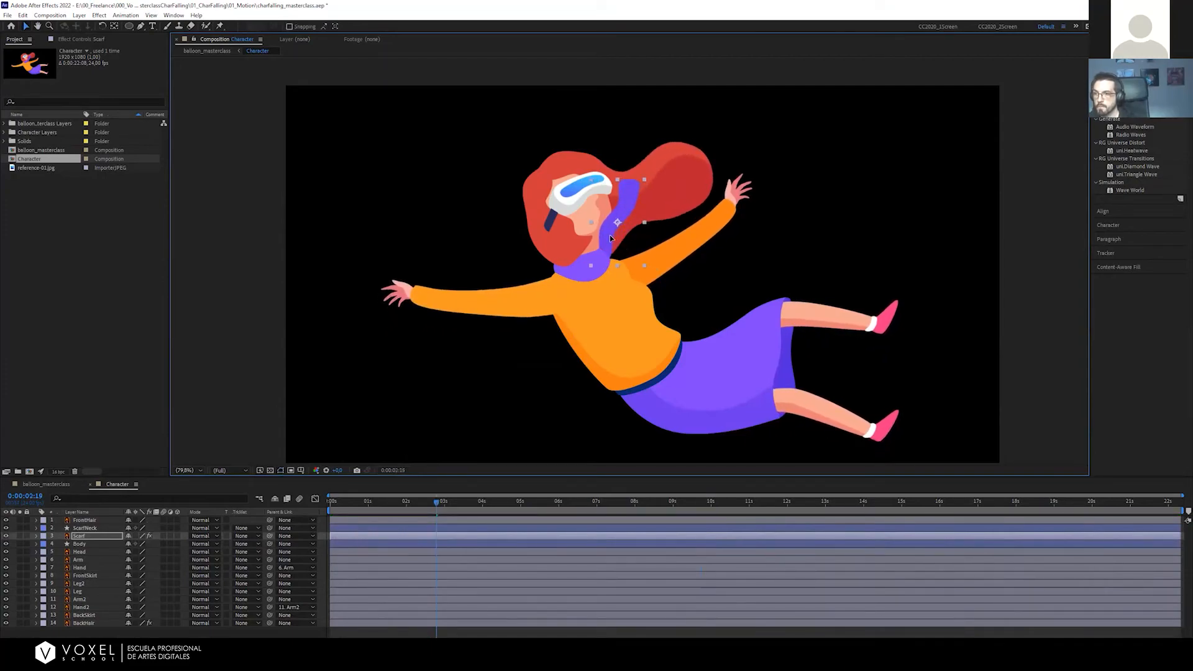
key("space")
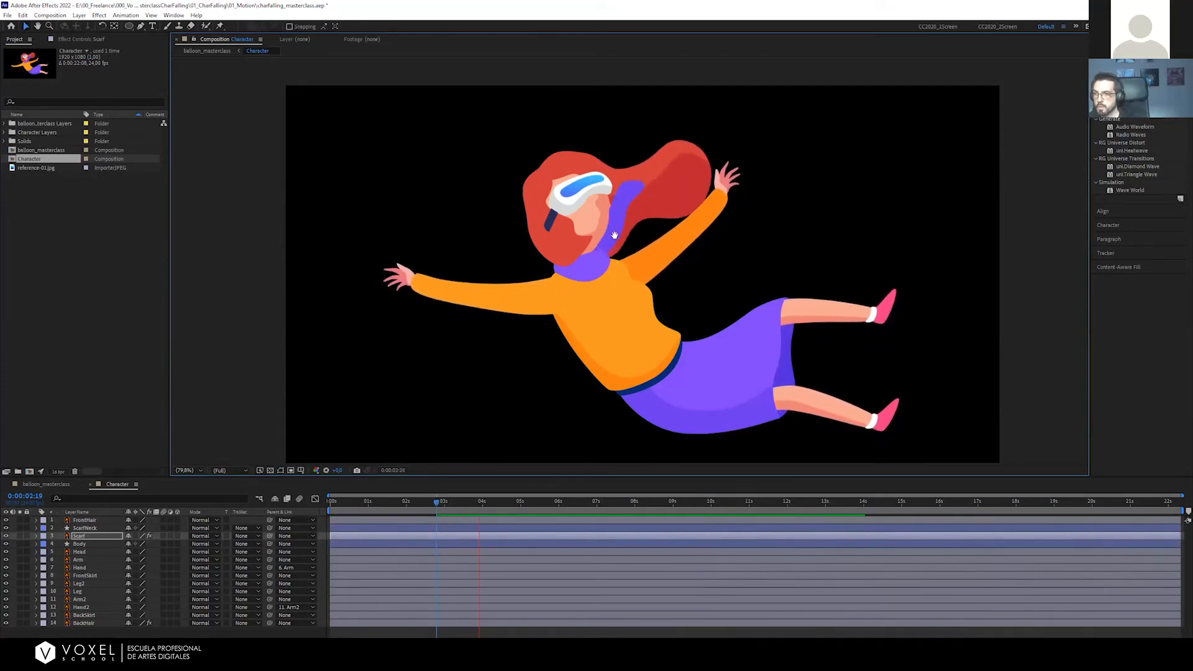
key("space")
key("v")
left_click_drag(613, 246, 623, 249)
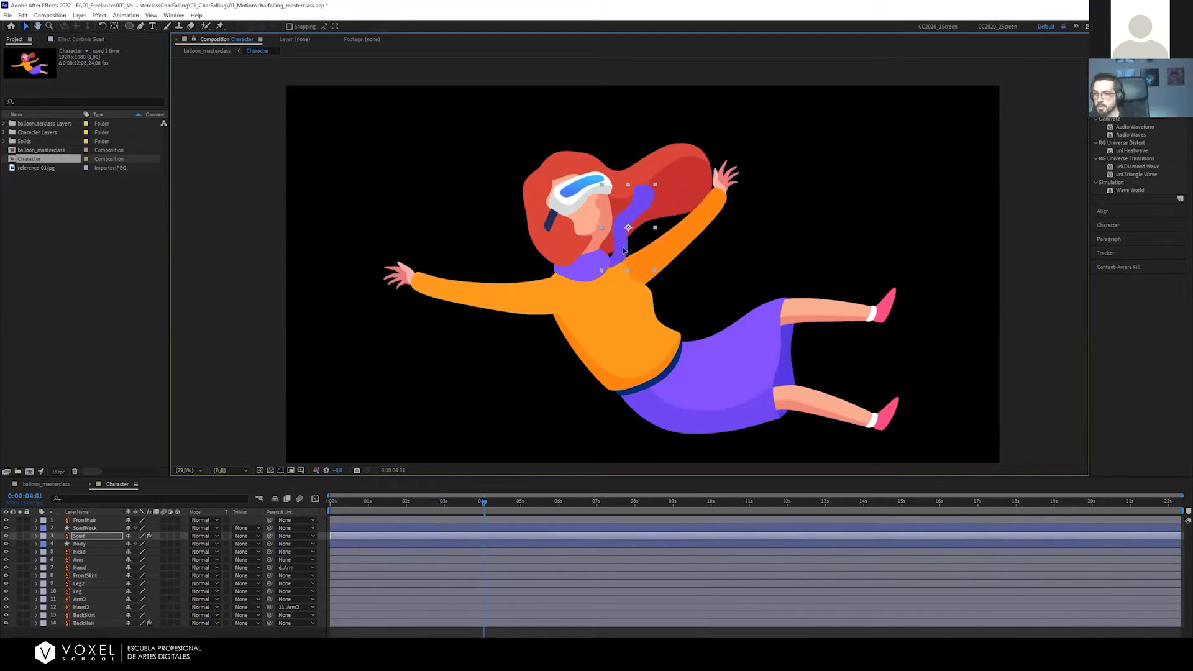
key("space")
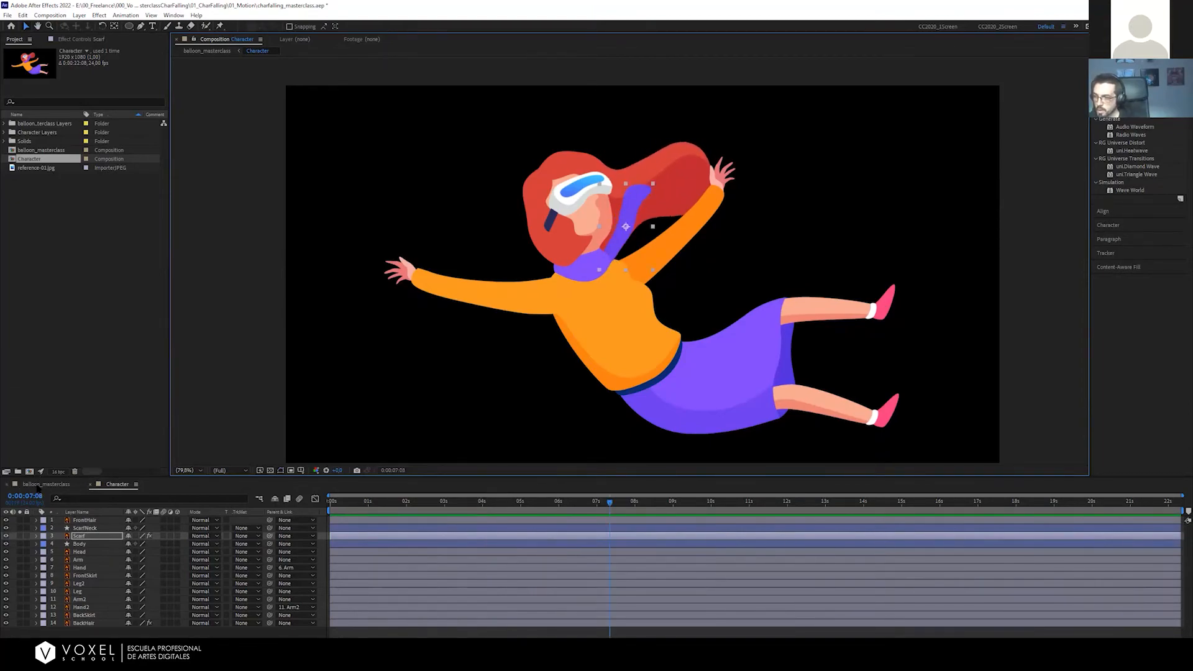
Preview the balloon_masterclass composition from its start and move the current time to 0:00:02:06
left_click(46, 484)
left_click_drag(549, 501, 215, 505)
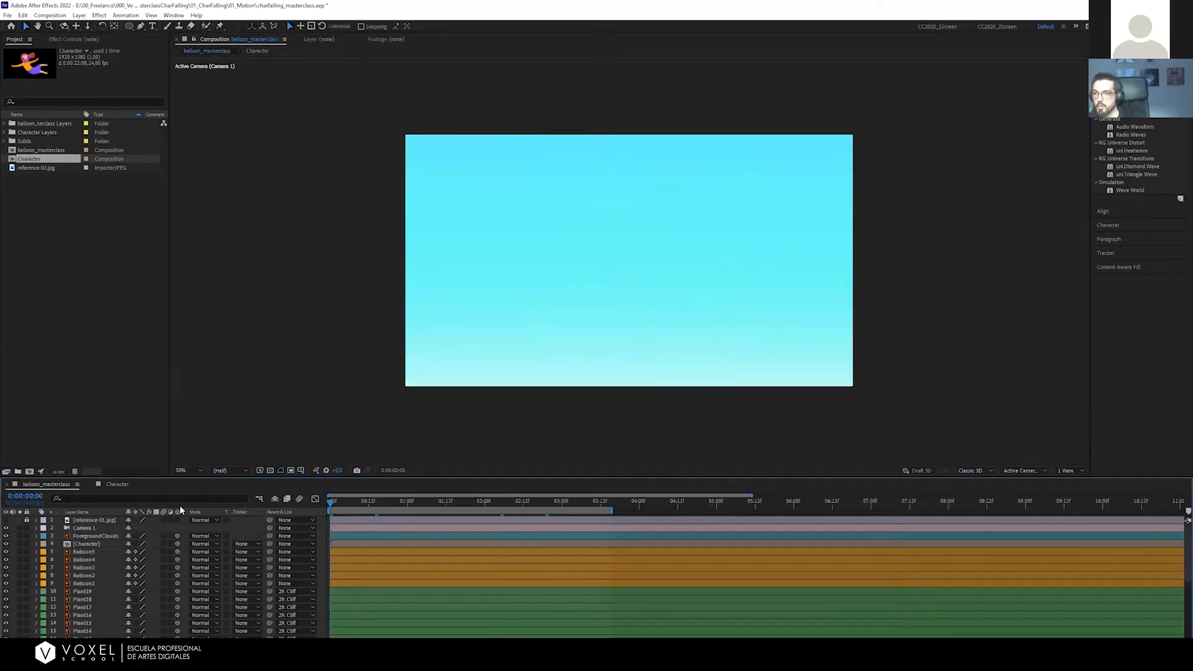
key("space")
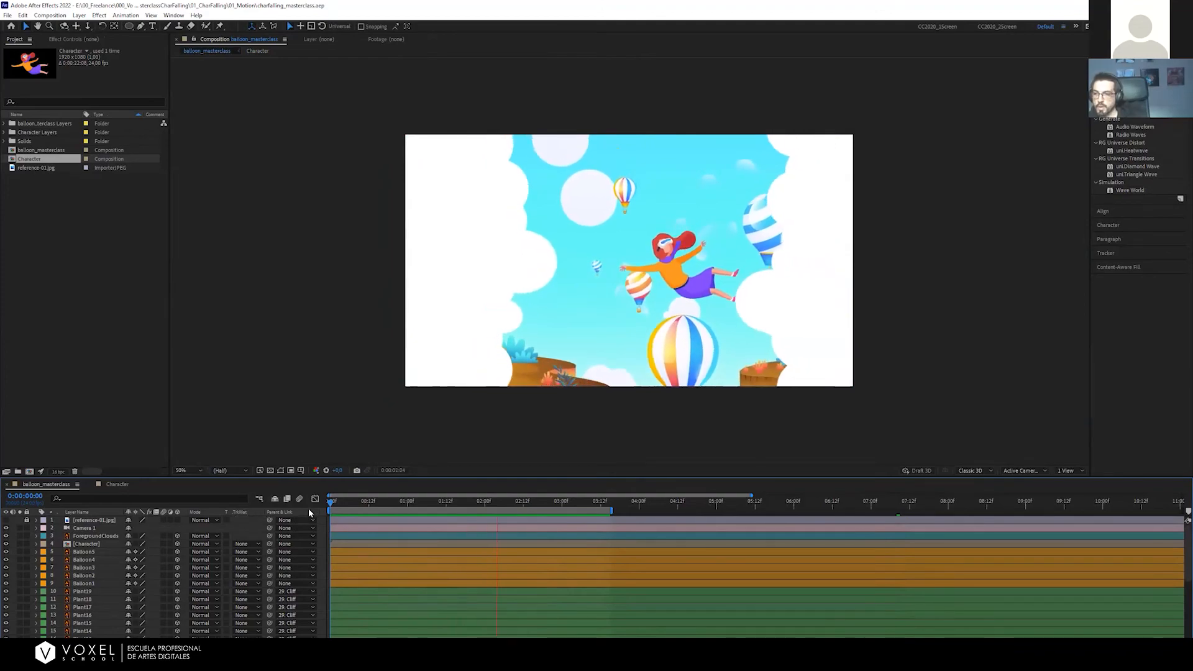
left_click_drag(348, 502, 505, 503)
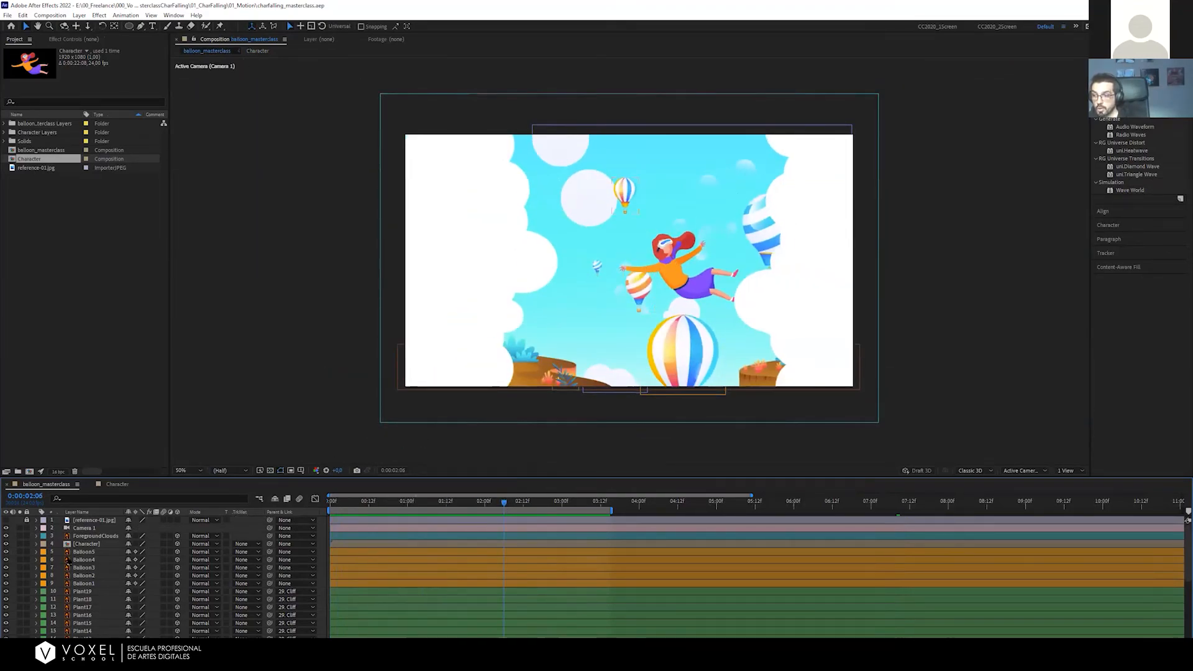
Open the Character precomposition from its layer in balloon_masterclass and select the hand on the character's outstretched front arm
left_click(87, 544)
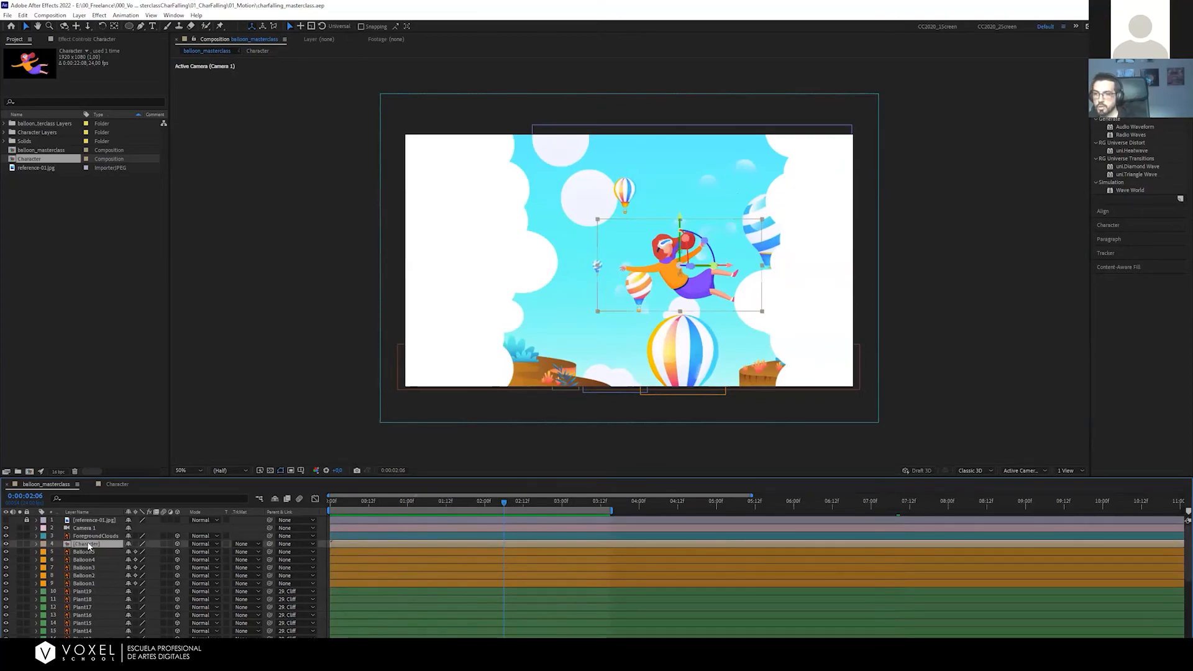
double_click(87, 544)
left_click(384, 266)
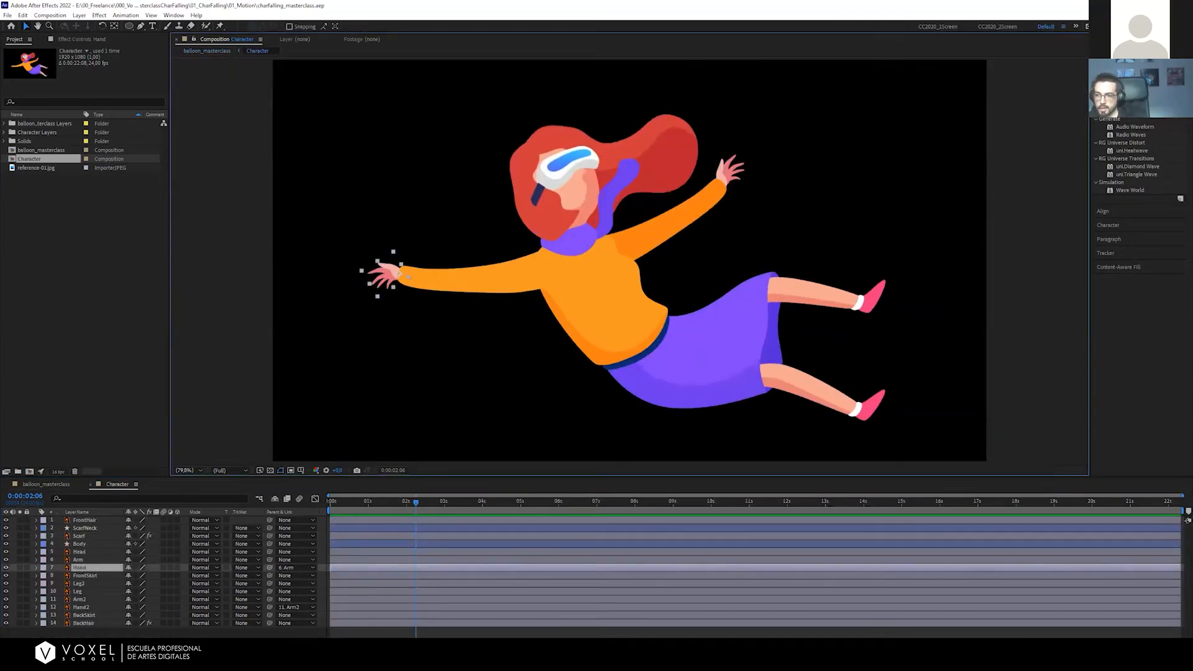
Reveal the keyframed rotations of the Character's arm, hand and leg layers and examine the pose at the composition's start
left_click(367, 637)
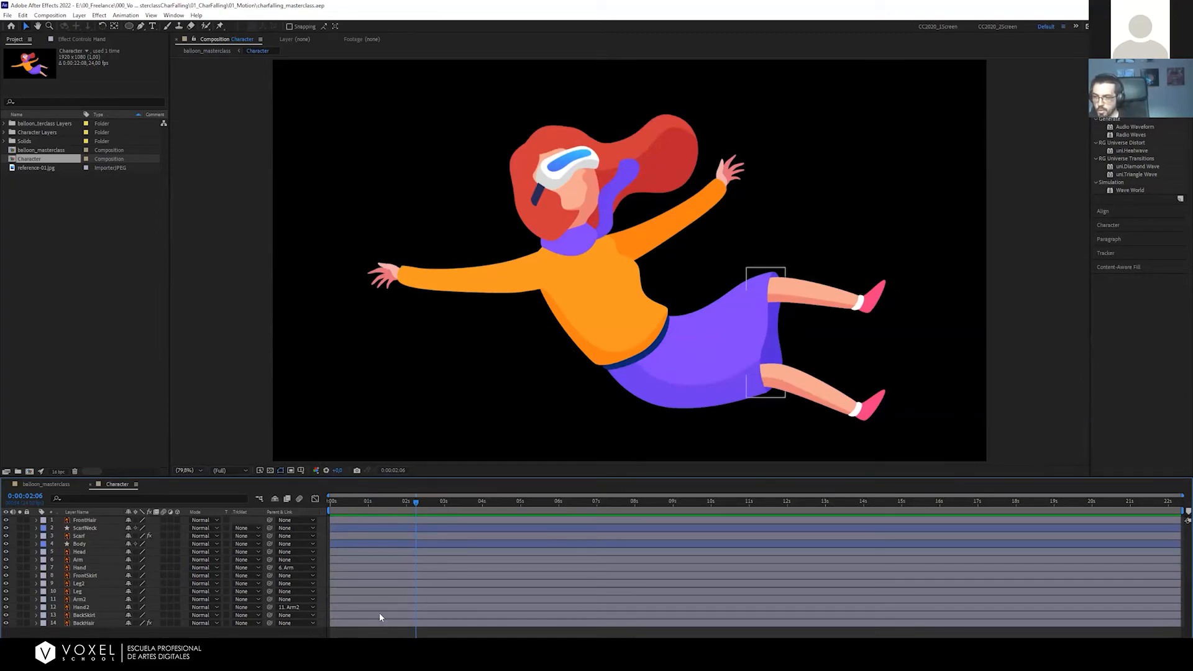
key("u")
scroll(379, 549, "down", 1)
scroll(382, 555, "down", 1)
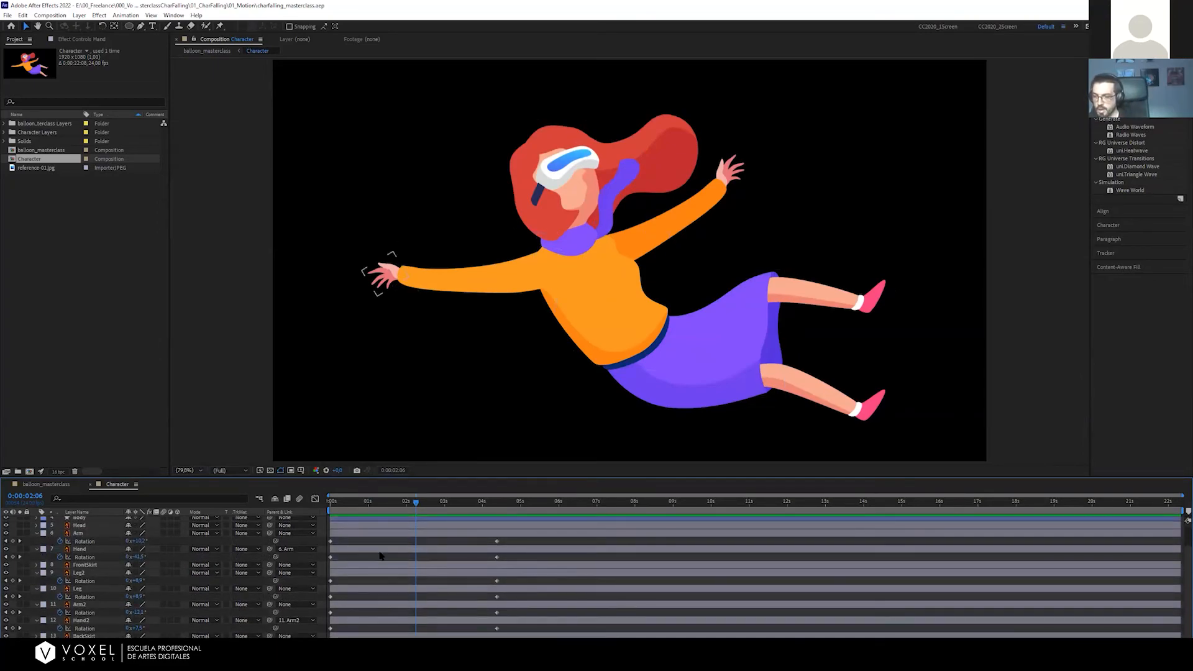
left_click_drag(423, 504, 330, 510)
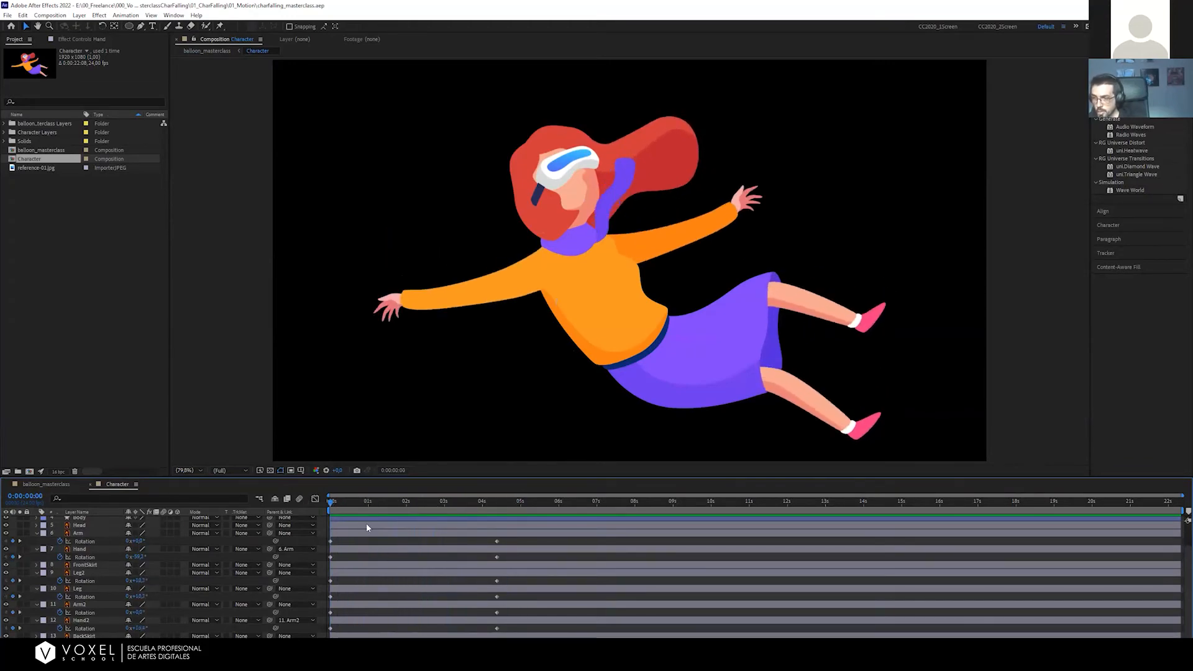
scroll(386, 543, "up", 1)
scroll(386, 544, "down", 1)
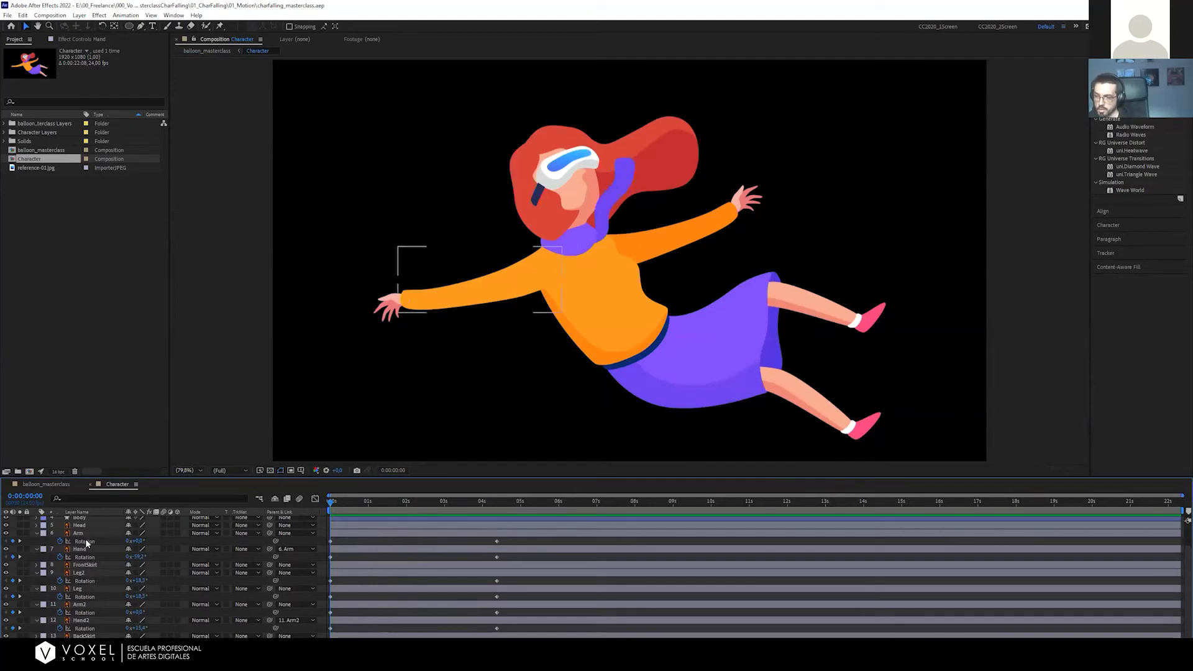
scroll(84, 538, "up", 2)
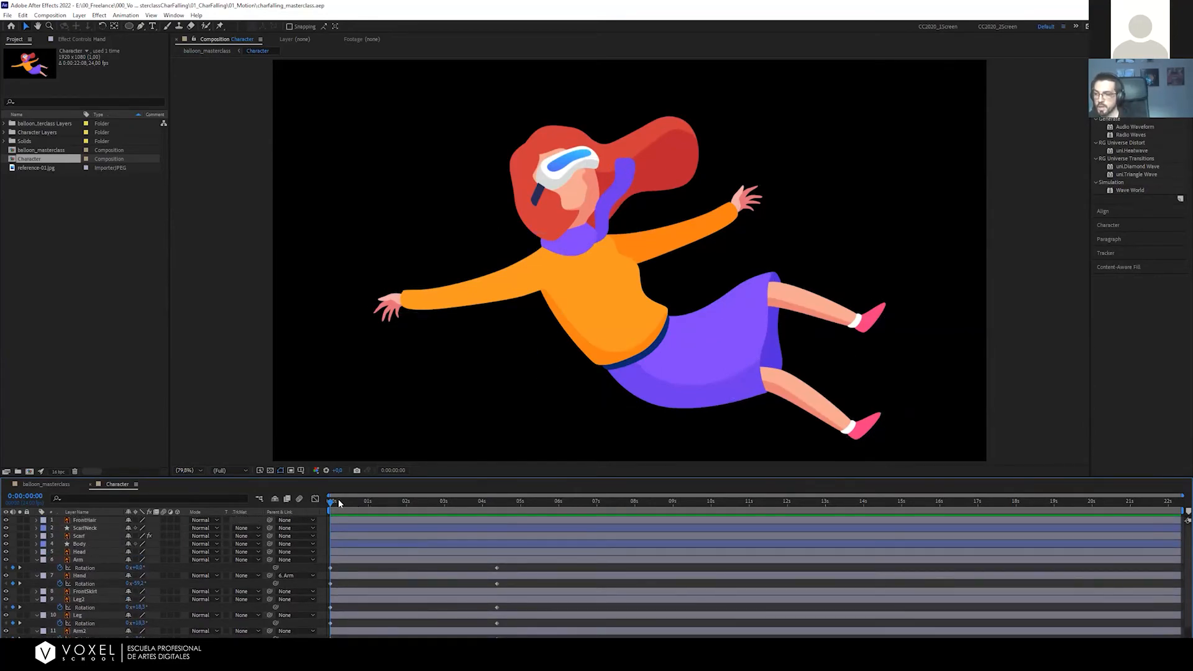
Preview the Character animation from its start and collapse the keyframed properties of all layers
left_click_drag(338, 498, 296, 497)
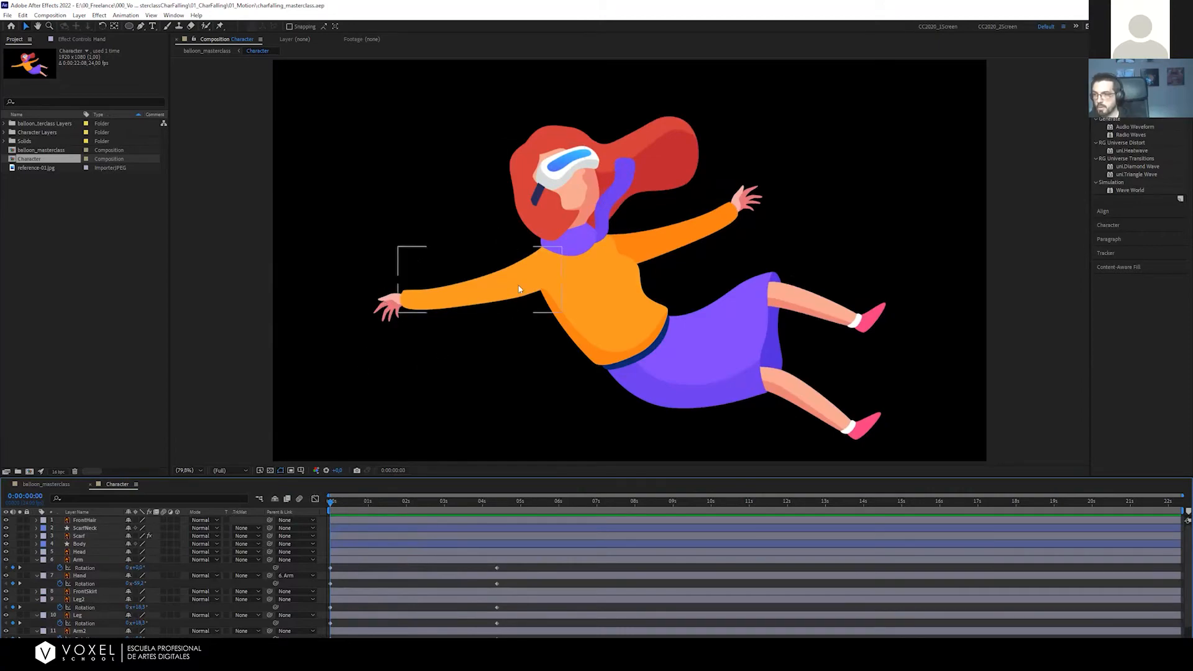
left_click_drag(383, 500, 292, 505)
key("space")
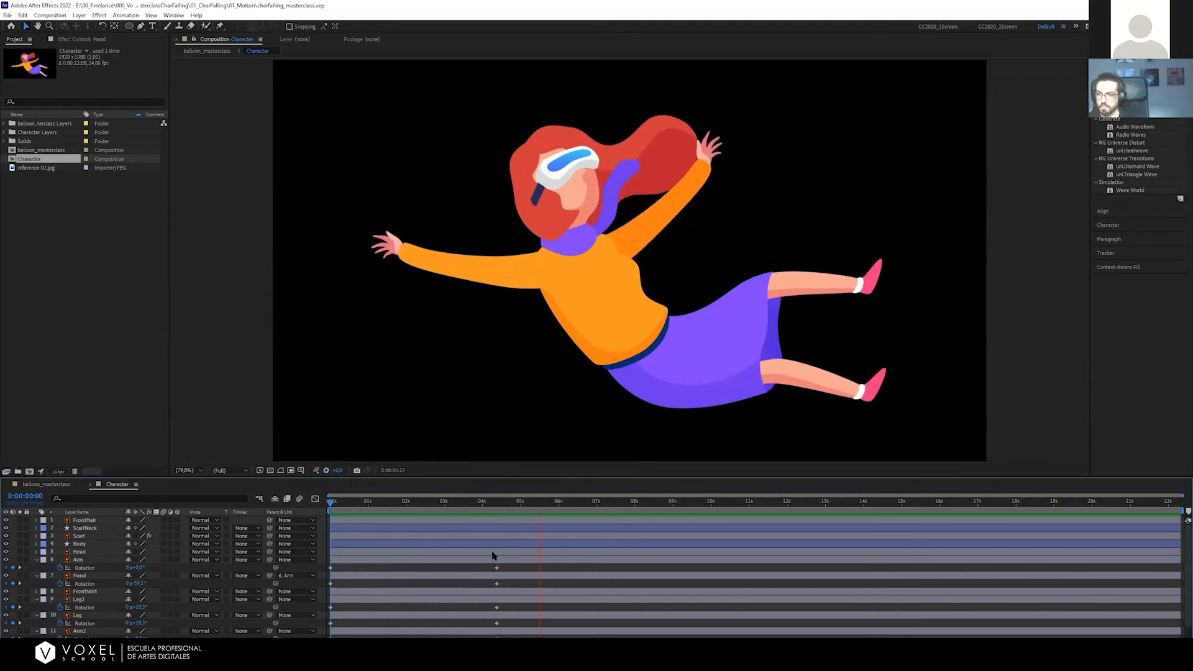
key("space")
key("u")
Return to balloon_masterclass, preview it from its start and move the current time to 0:00:02:07
key("shift+Escape")
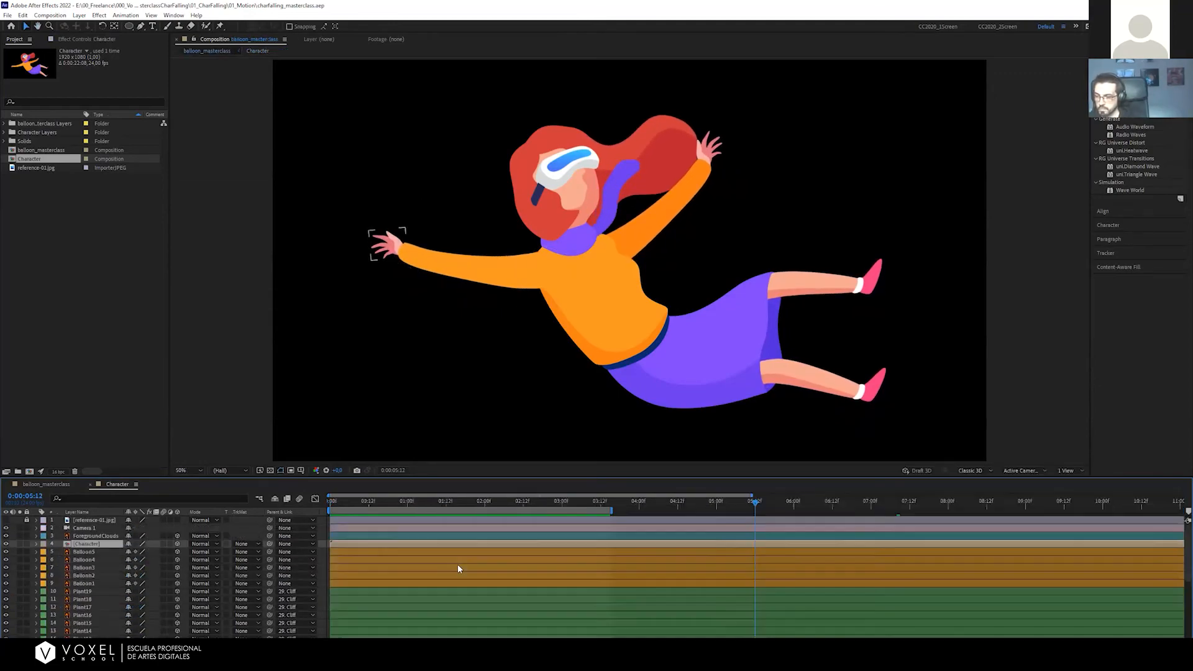
left_click_drag(567, 504, 241, 494)
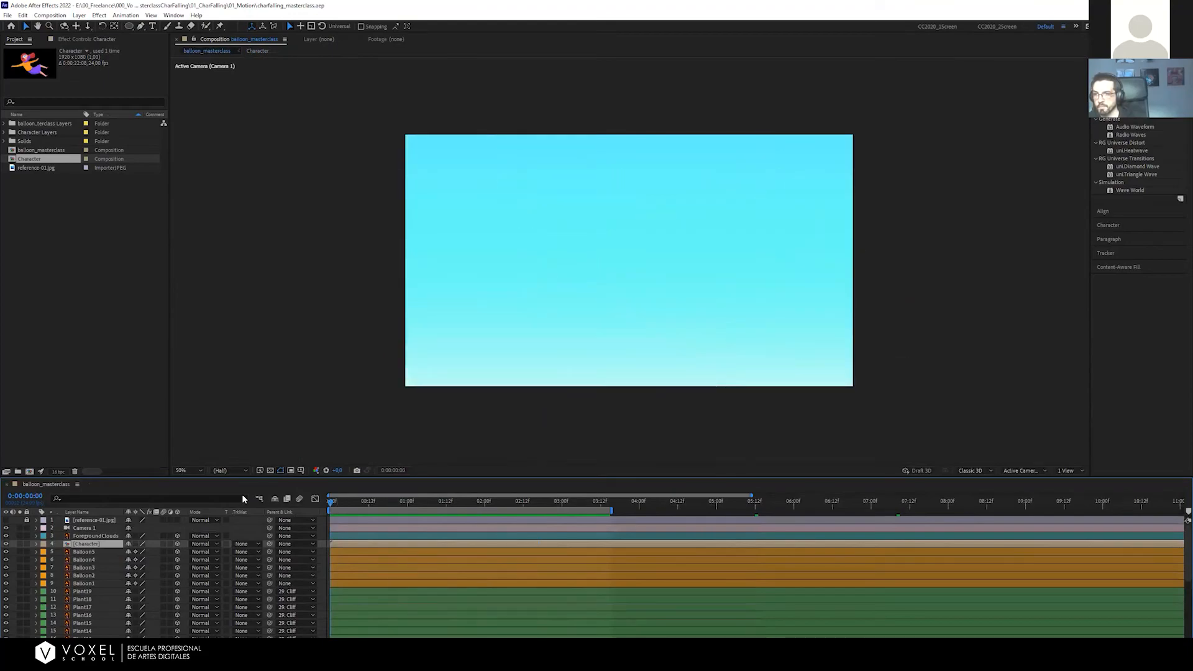
key("space")
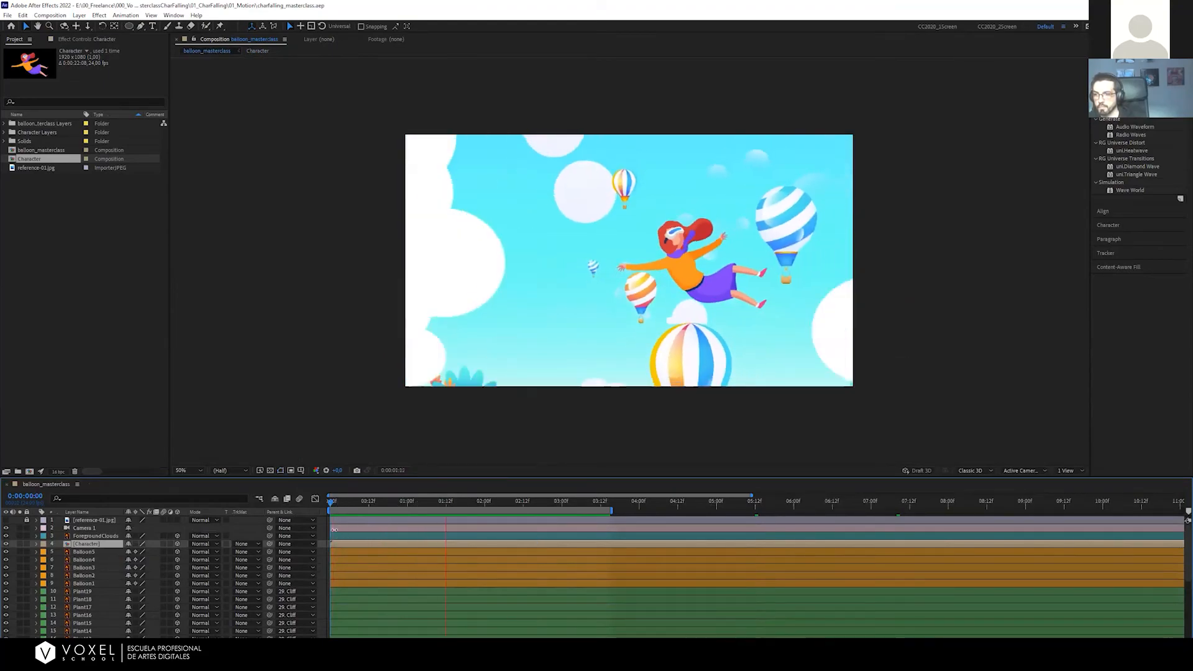
left_click(322, 529)
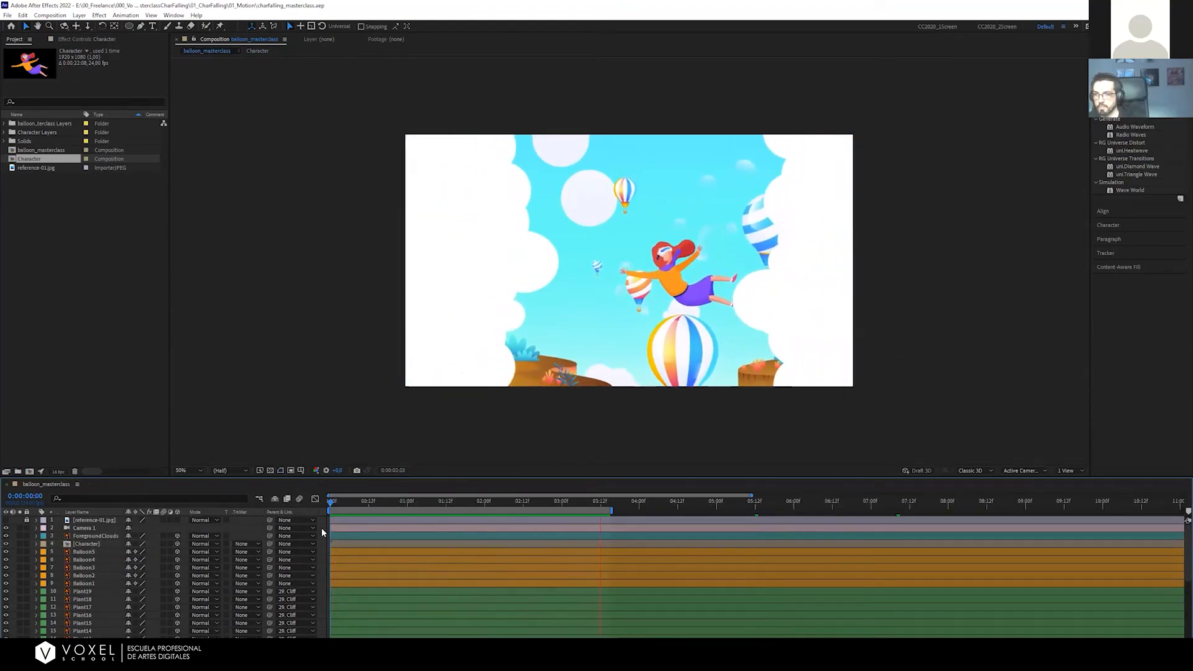
key("space")
left_click_drag(373, 502, 500, 507)
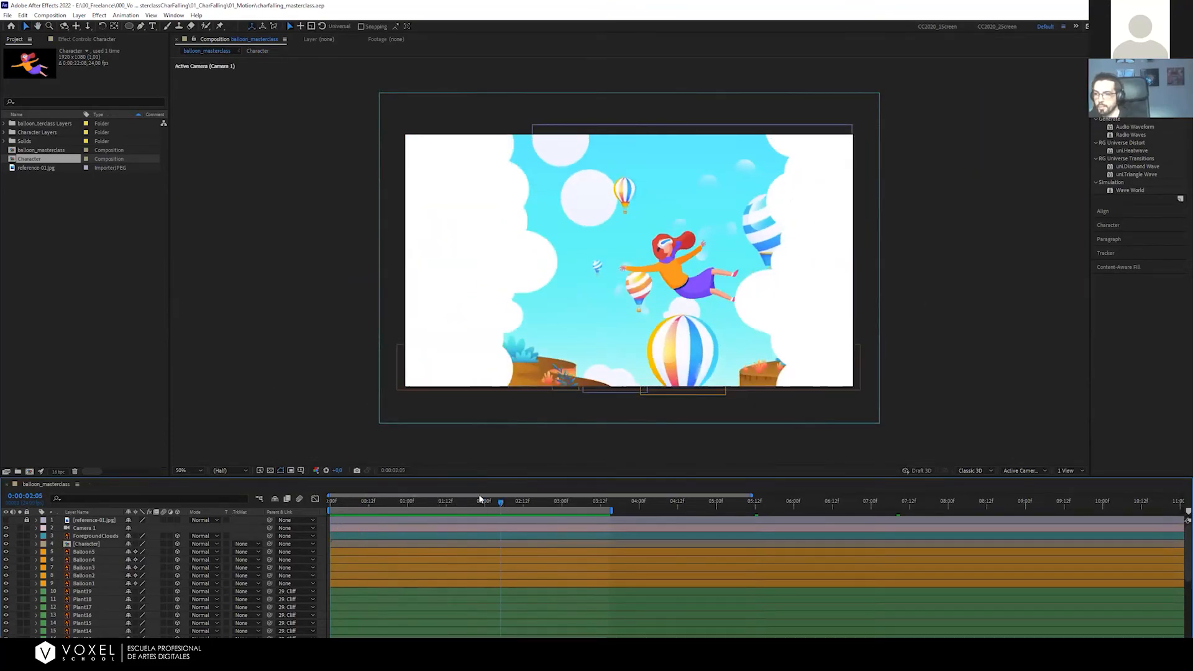
left_click_drag(463, 507, 506, 503)
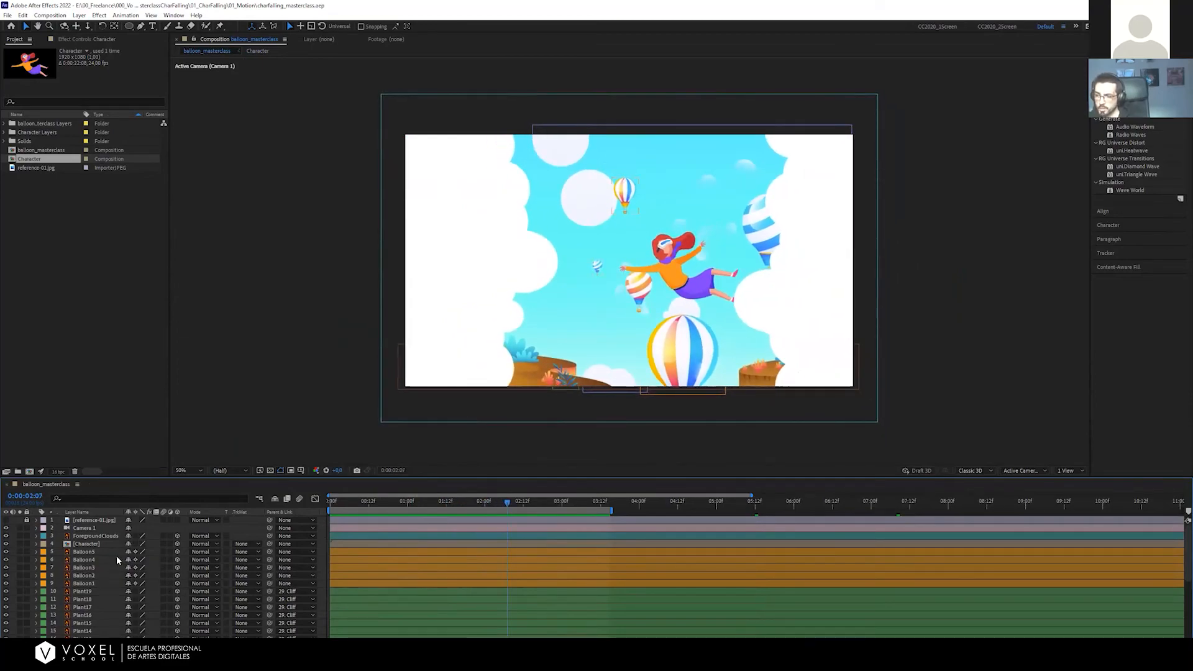
Open the Character precomposition from balloon_masterclass and try the Wave Warp effect on the FrontSkirt layer
double_click(102, 544)
left_click(737, 371)
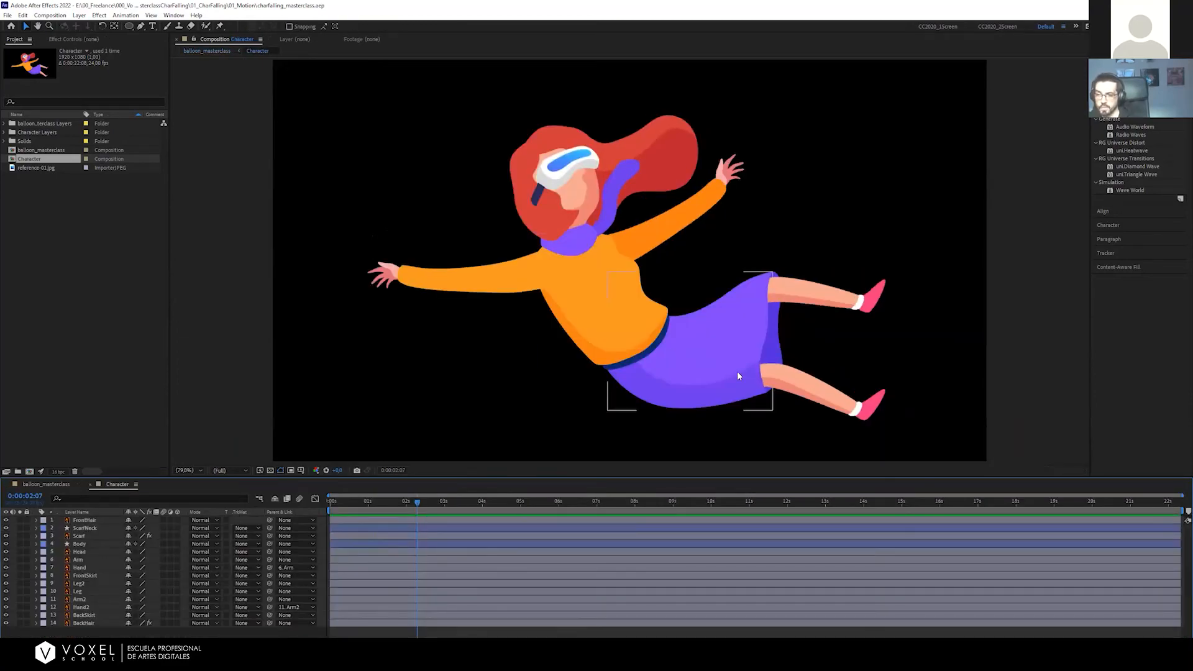
double_click(1123, 118)
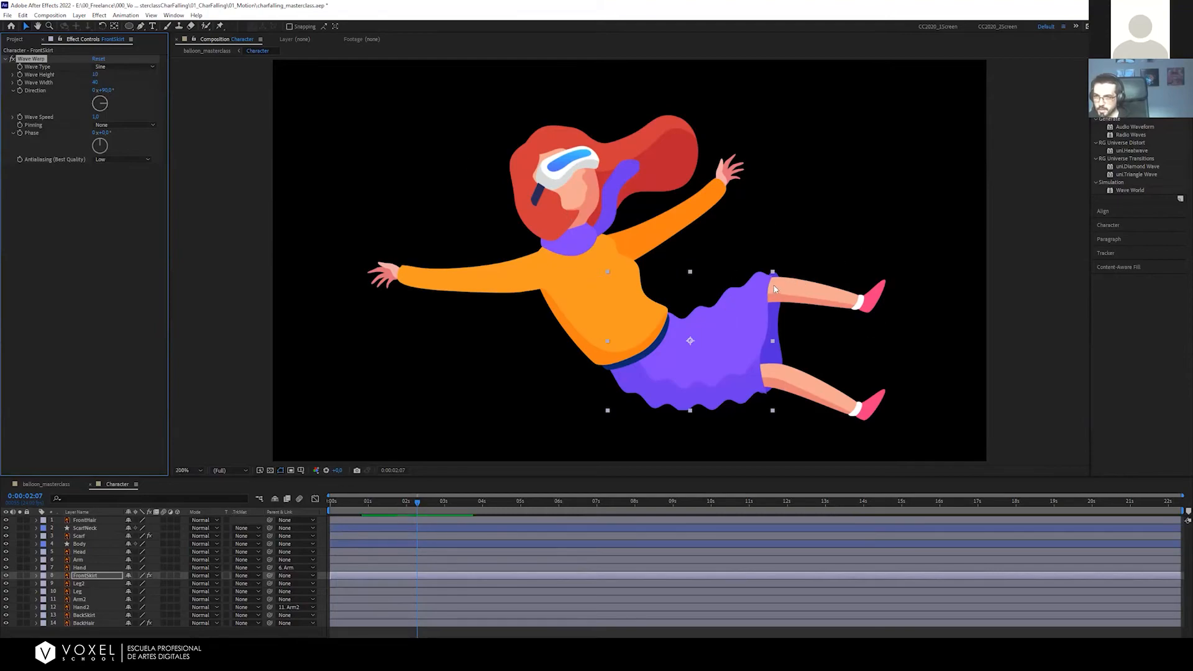
scroll(920, 292, "up", 3)
scroll(967, 303, "down", 1)
left_click_drag(1013, 299, 865, 266)
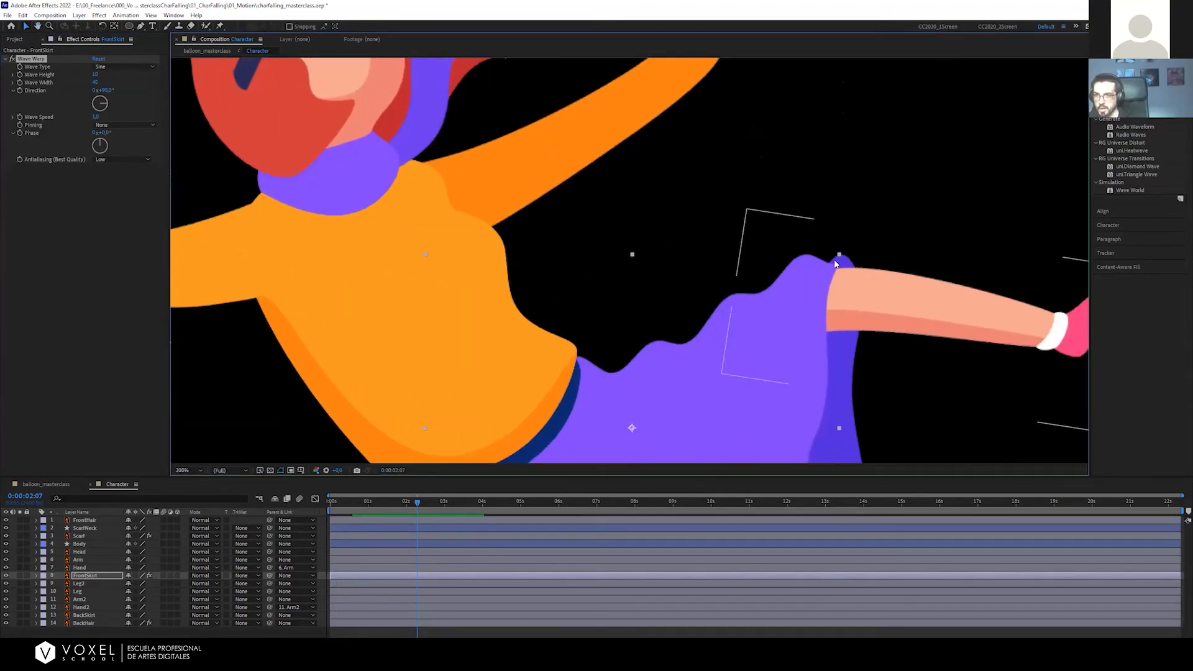
scroll(717, 292, "down", 1)
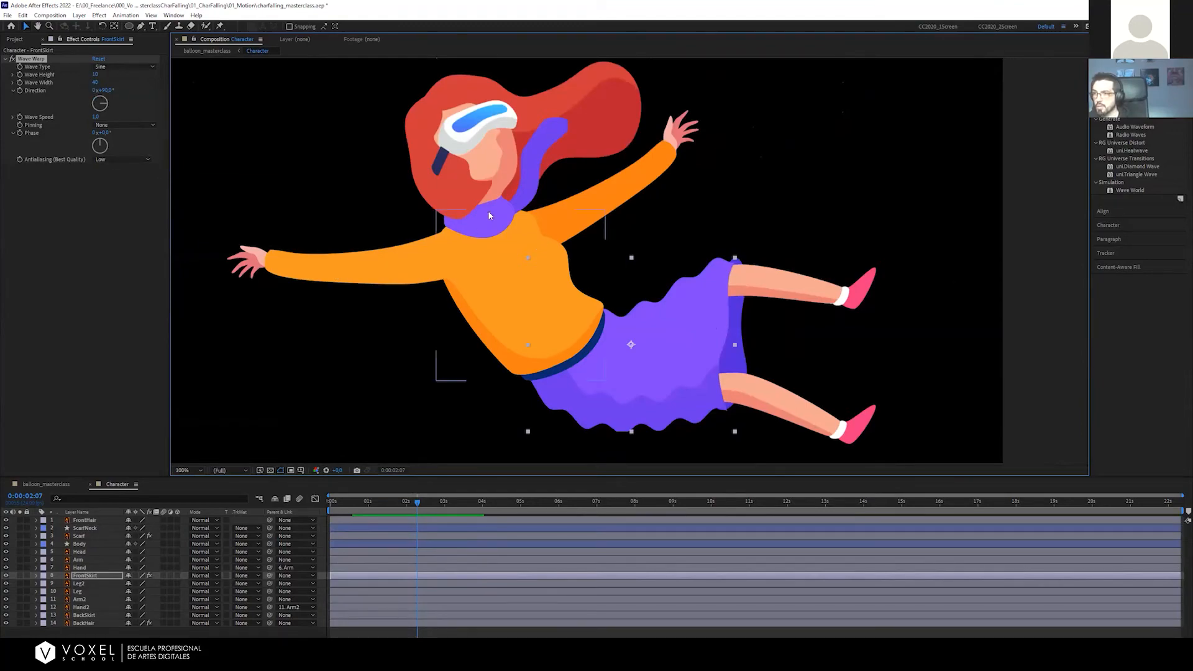
Increase FrontSkirt's Wave Warp width, set its wave height to 5 and preview the skirt's movement
left_click_drag(97, 83, 468, 93)
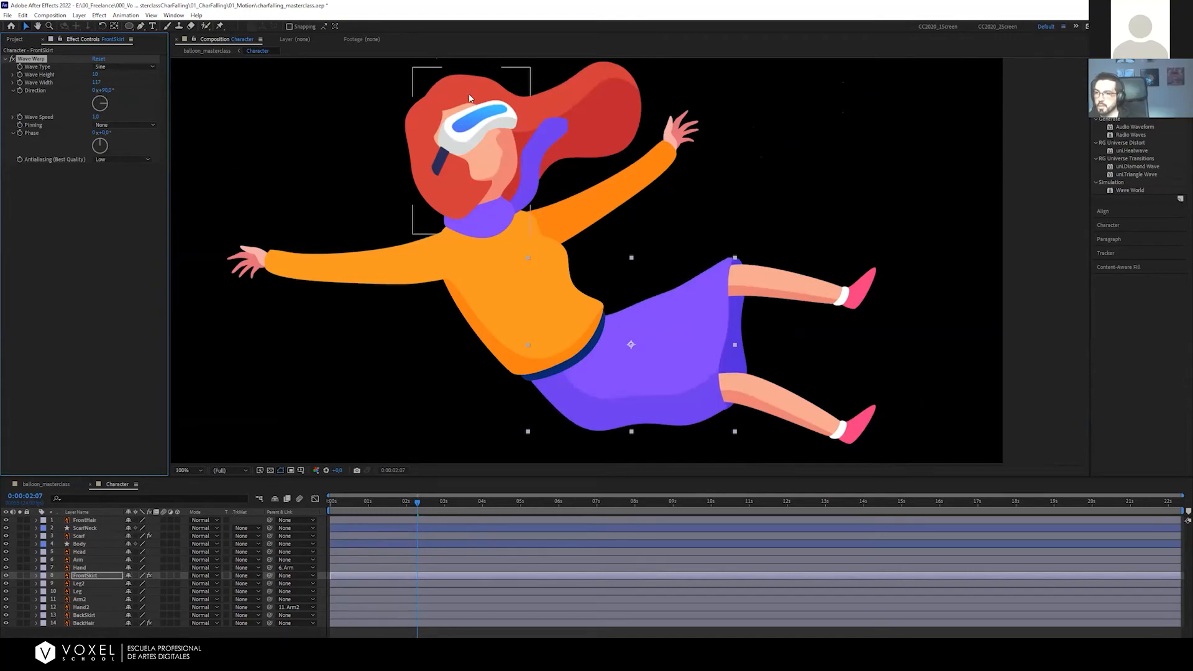
key("space")
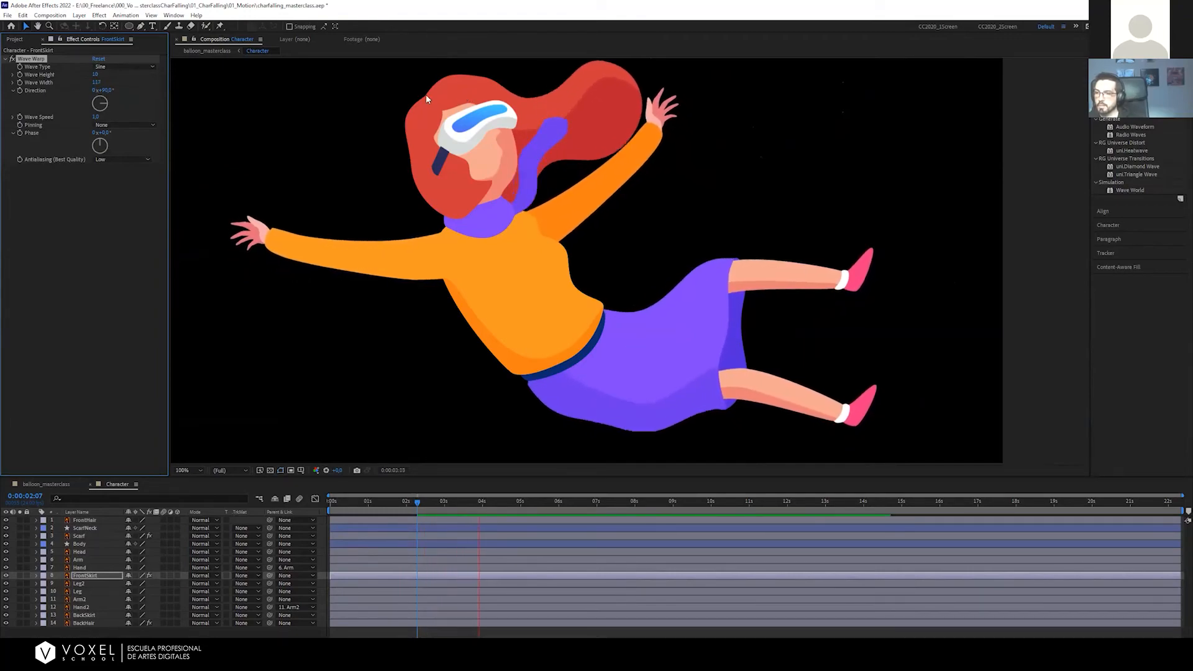
left_click_drag(98, 84, 100, 83)
left_click(96, 74)
type("5")
key("Return")
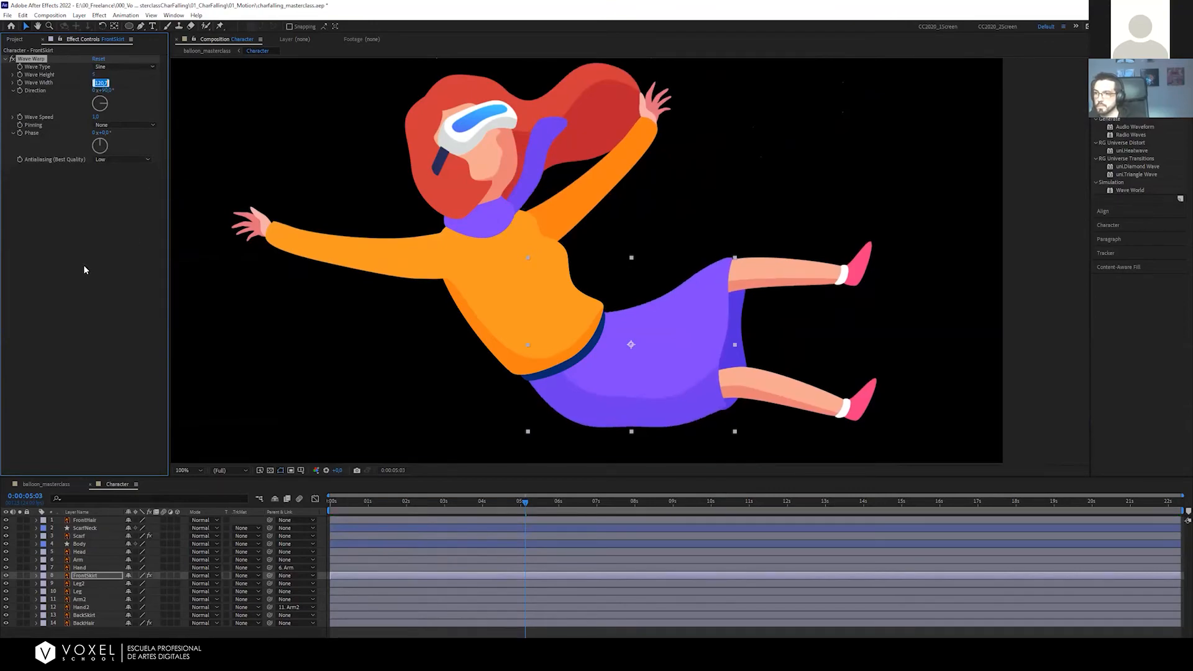
left_click(83, 265)
key("space")
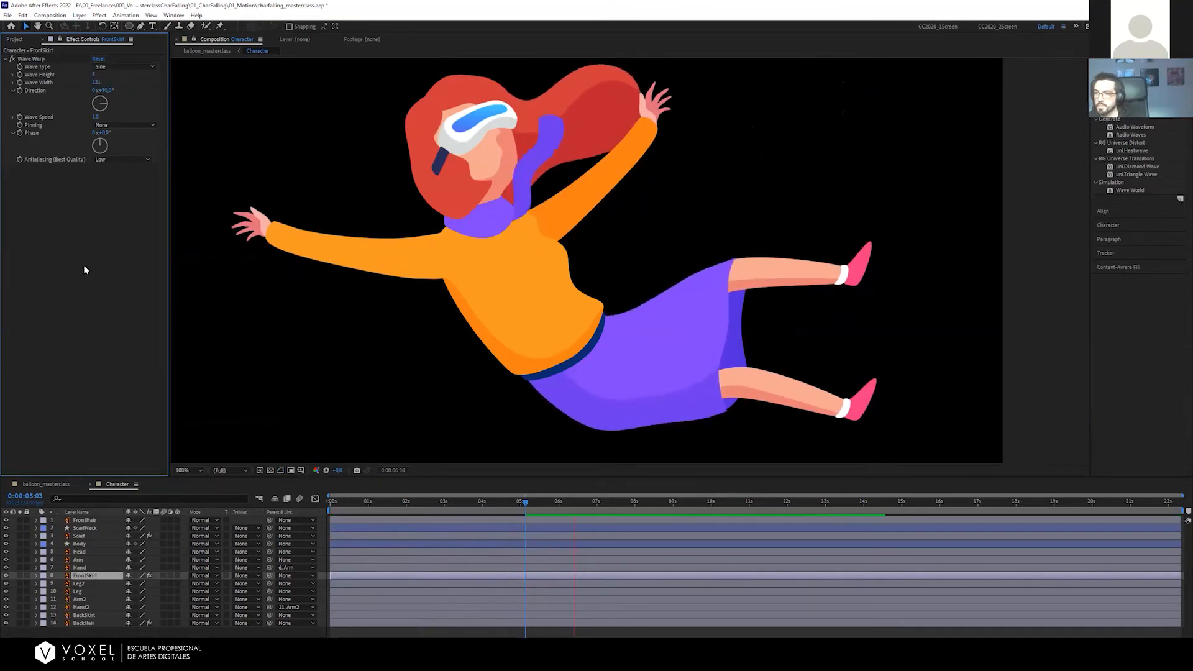
key("space")
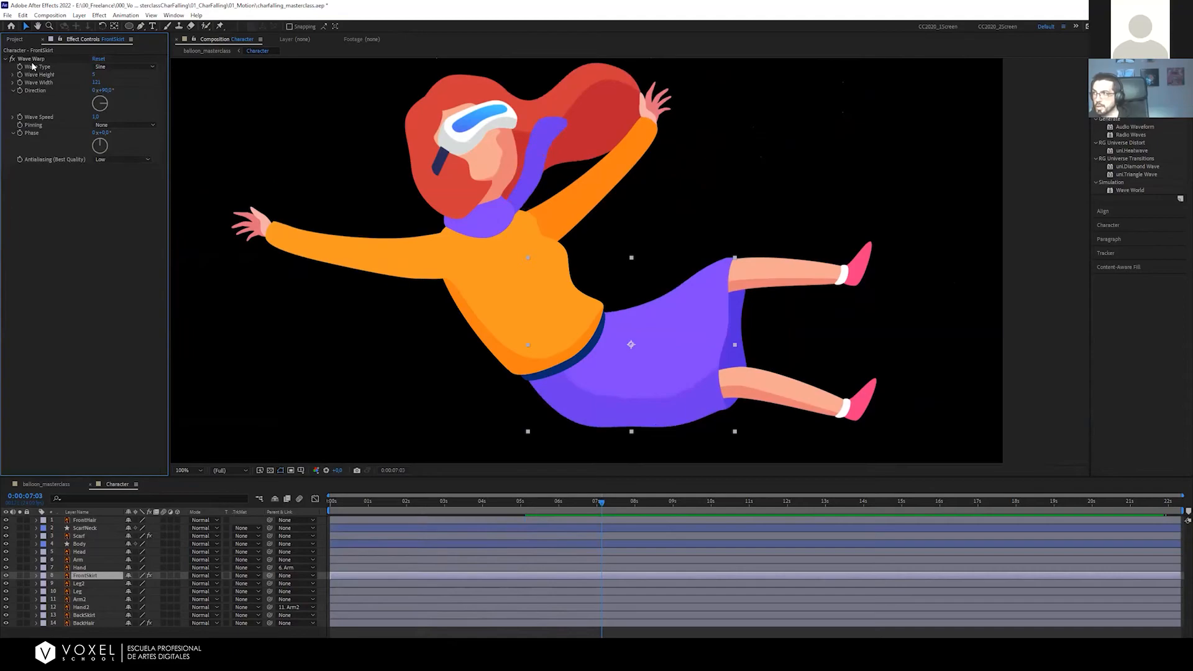
Copy FrontSkirt's Wave Warp effect onto the BackSkirt layer and preview the Character from its start
left_click(33, 59)
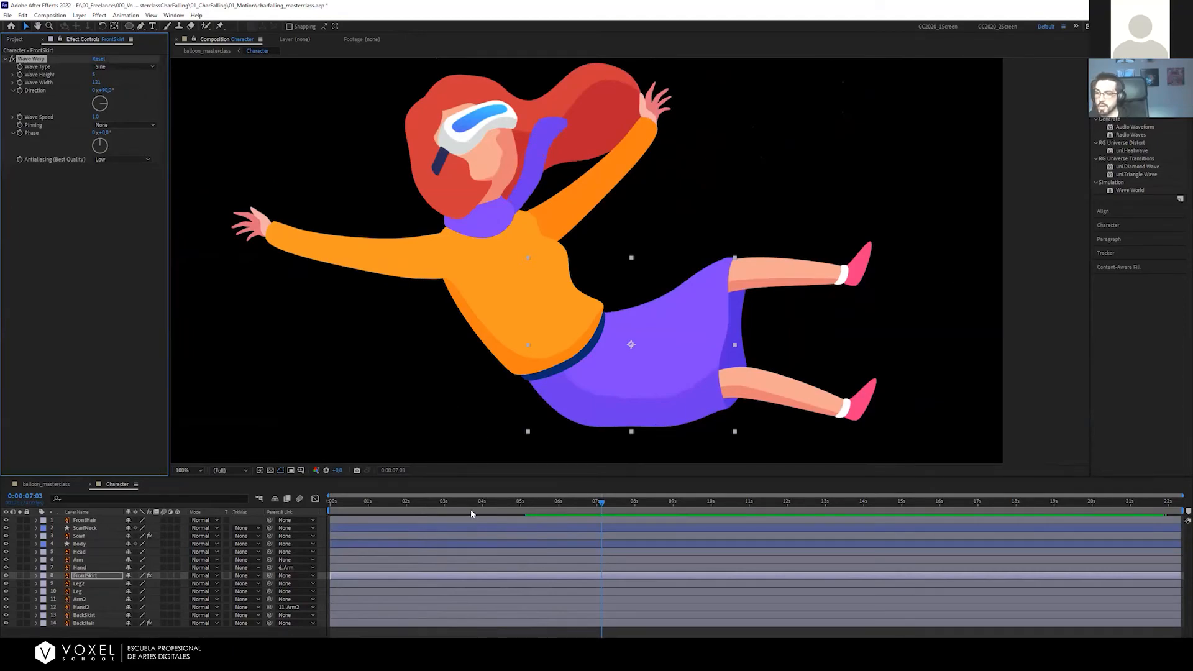
key("Home")
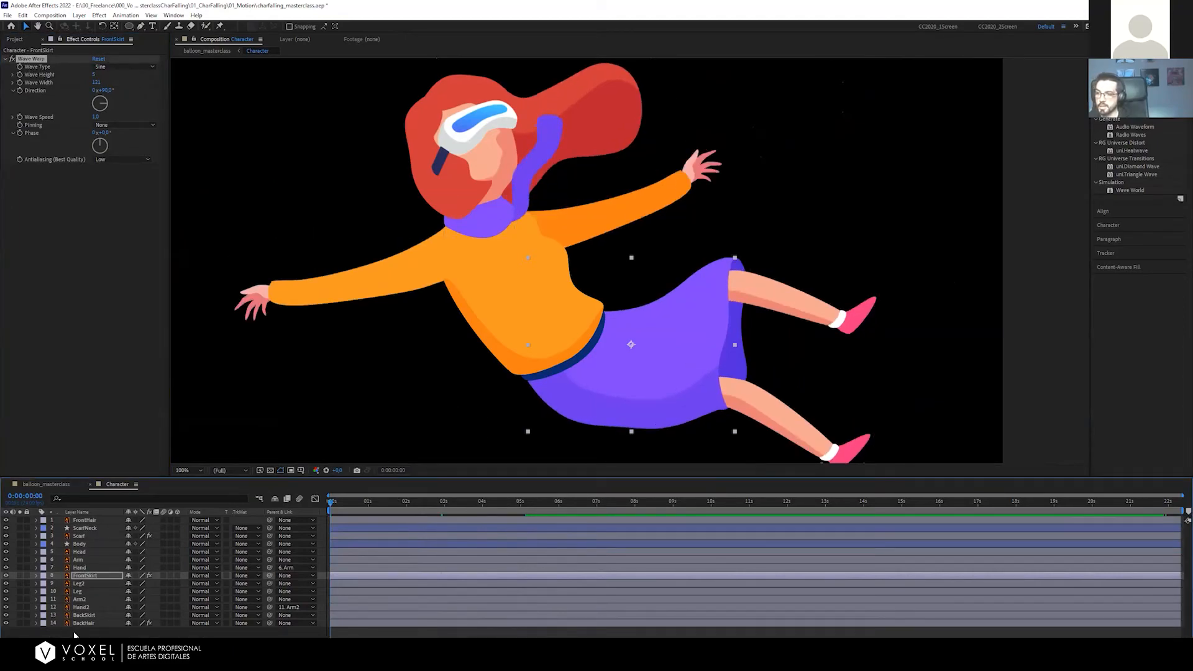
left_click(81, 623)
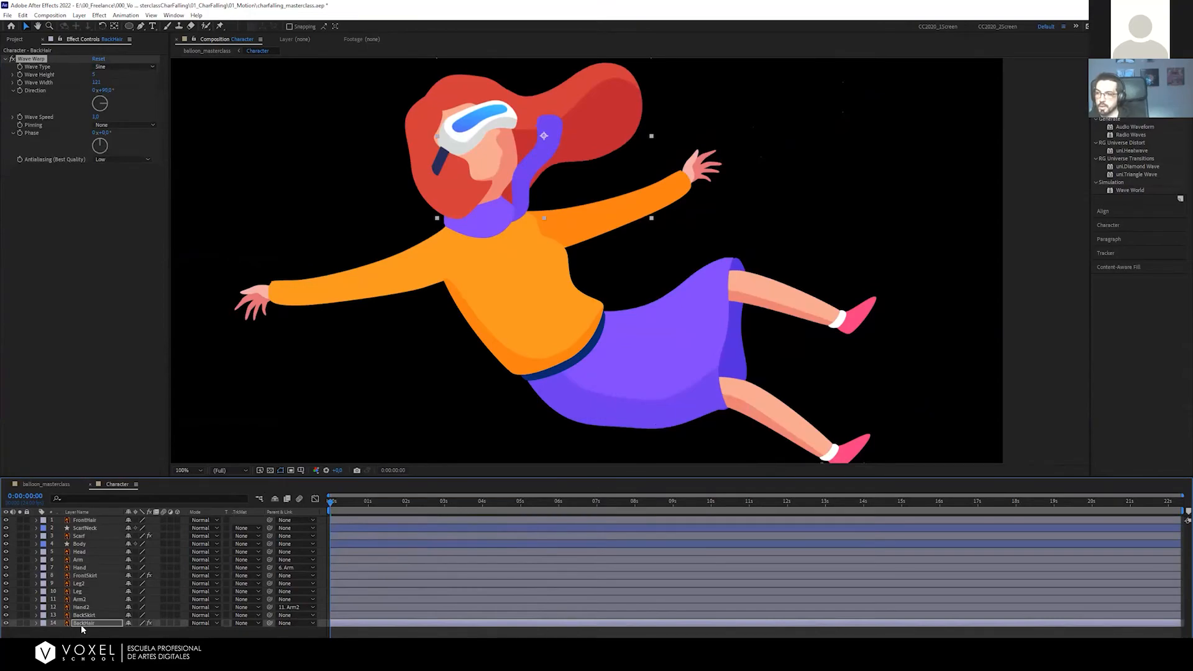
left_click(85, 615)
key("ctrl+v")
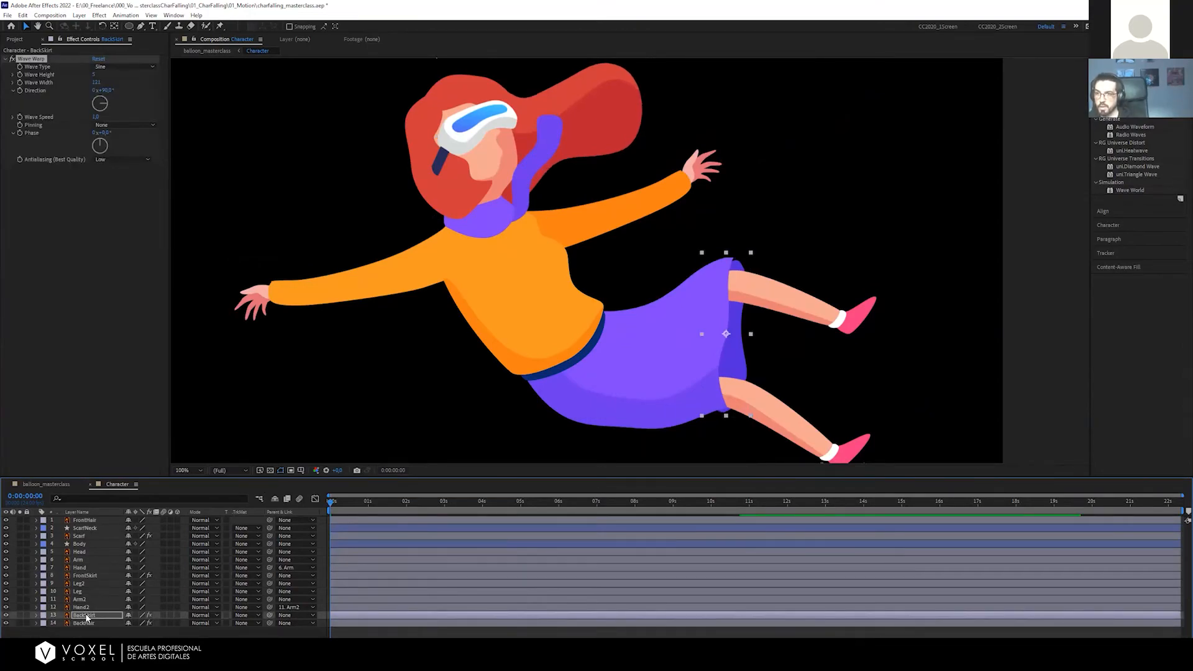
key("space")
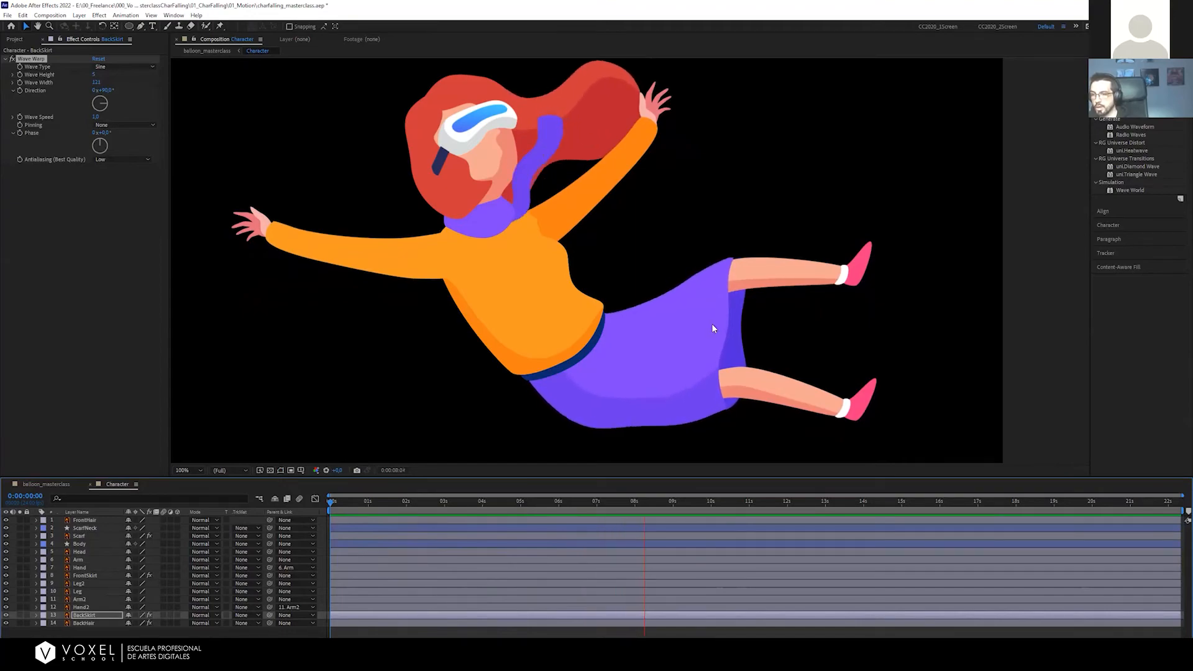
key("space")
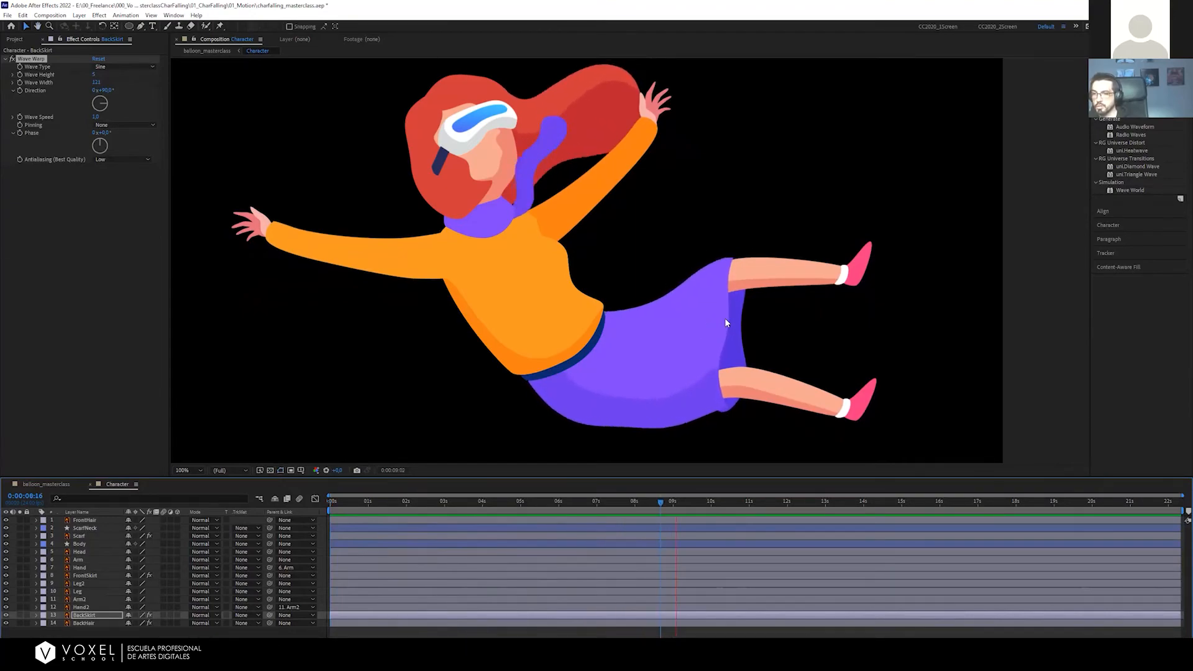
key("space")
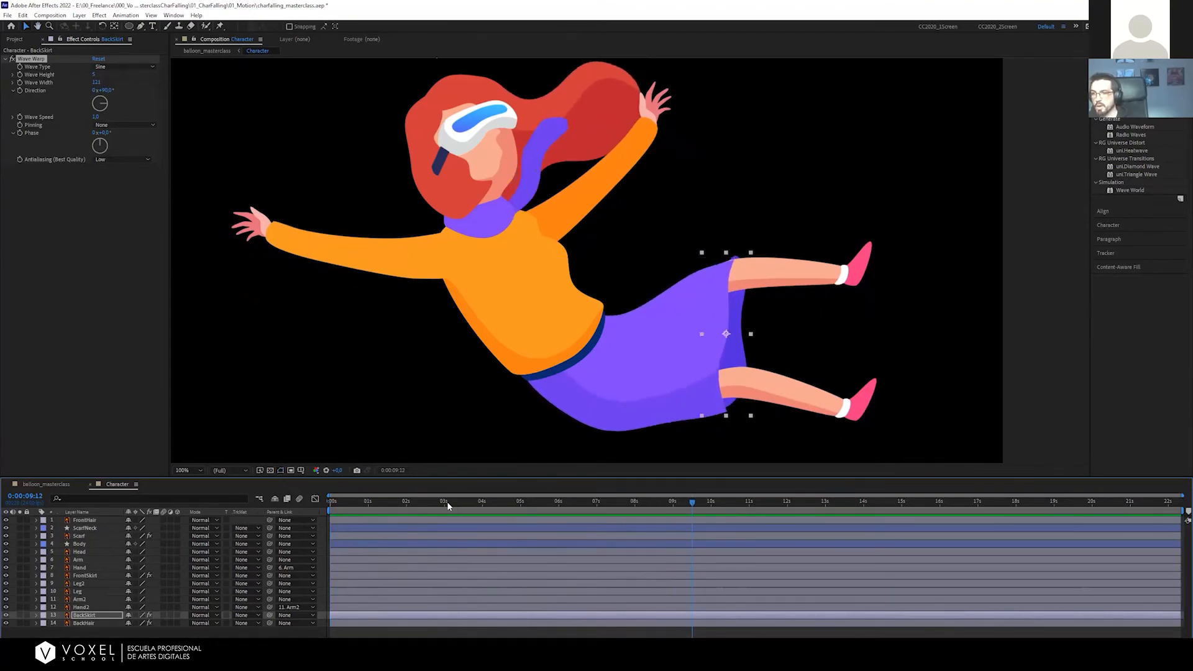
Shift the BackSkirt layer slightly toward the waist at the composition's start and preview the animation
left_click_drag(447, 505, 325, 505)
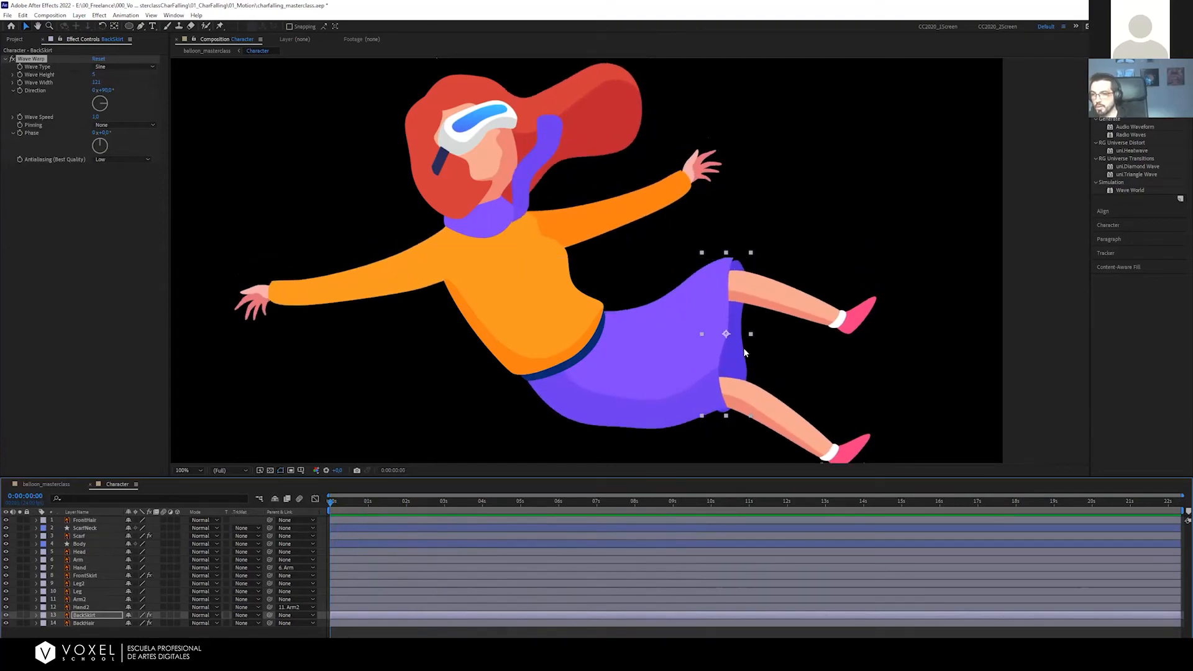
left_click_drag(740, 350, 735, 351)
key("space")
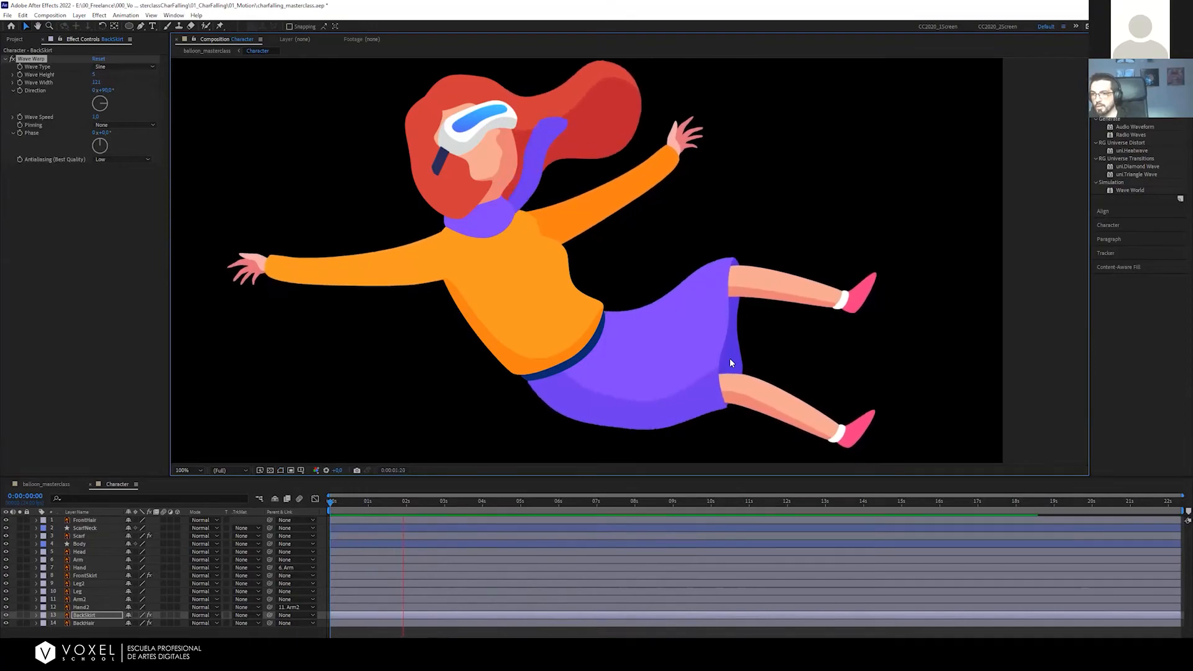
Undo the skirt edits, leaving no Wave Warp on FrontSkirt or BackSkirt, and save the project
left_click(730, 359)
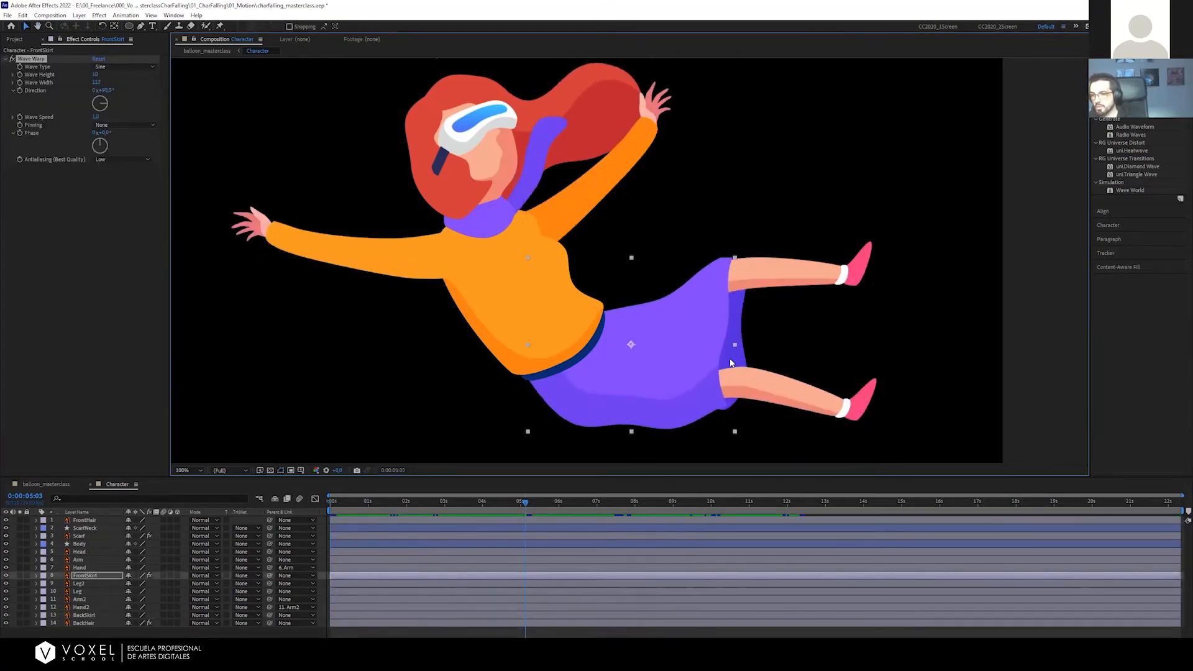
key("Delete")
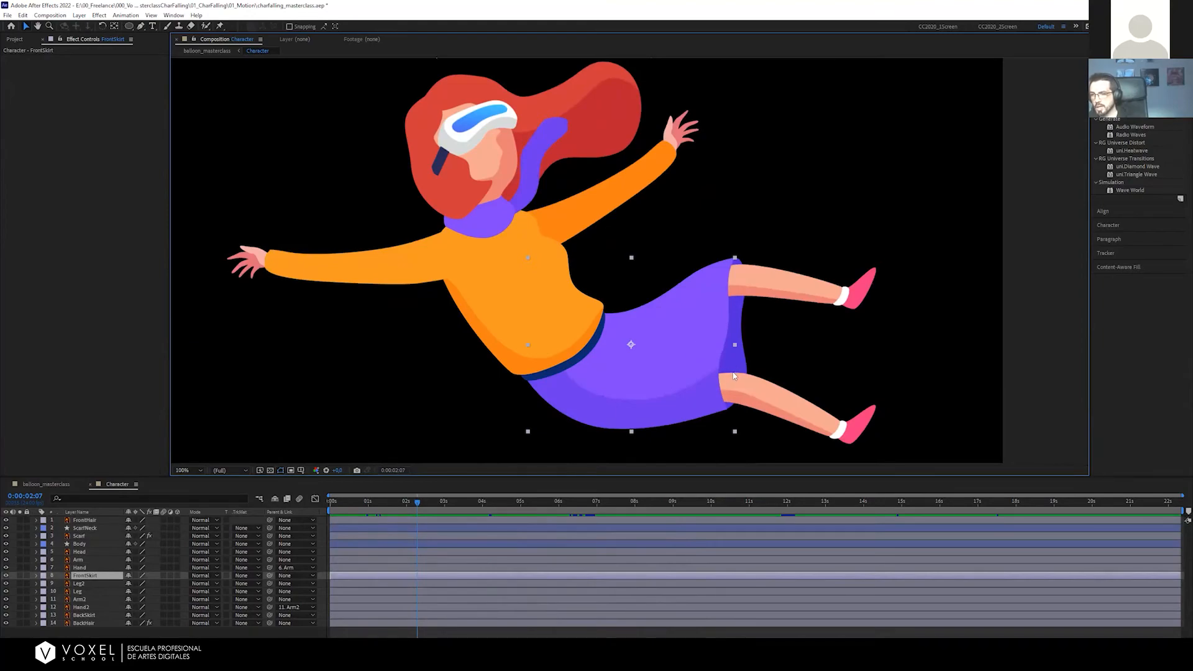
left_click(379, 633)
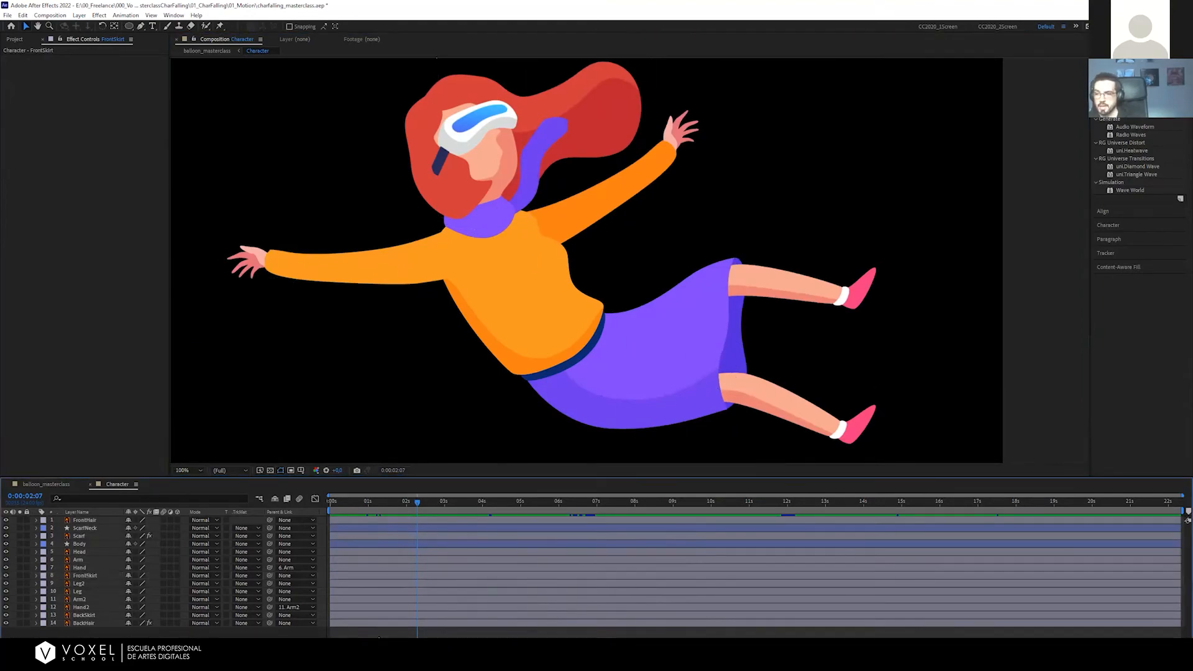
left_click(459, 501)
key("ctrl+s")
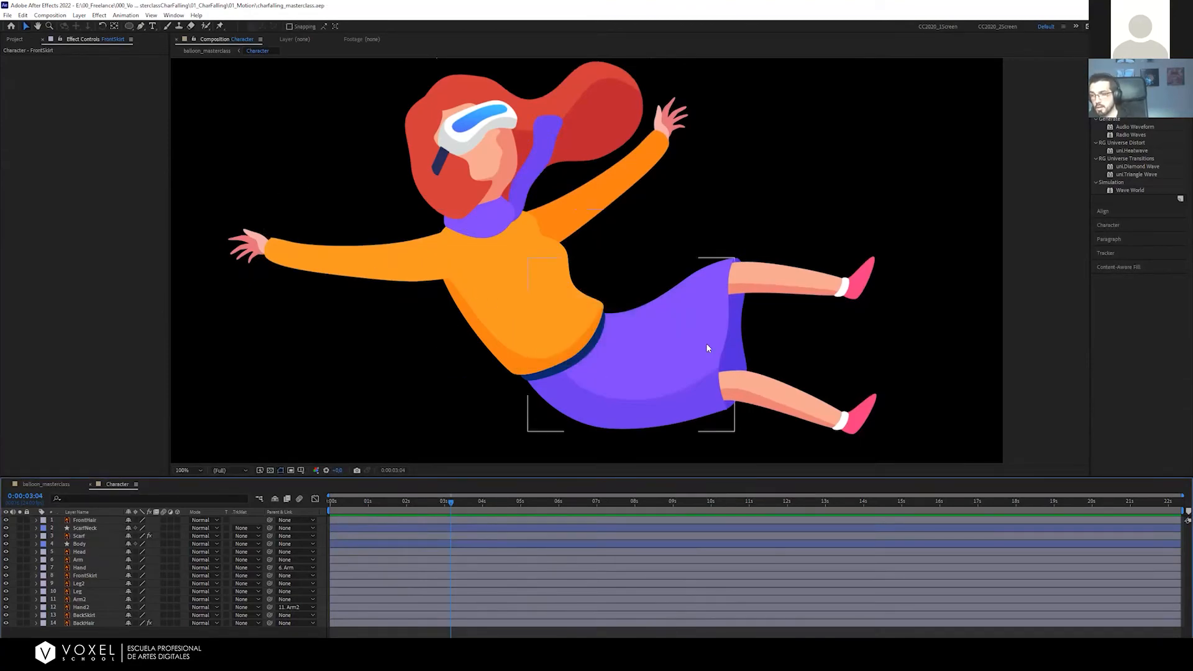
Close the Character composition and preview the balloon_masterclass animation from its start
left_click(708, 319)
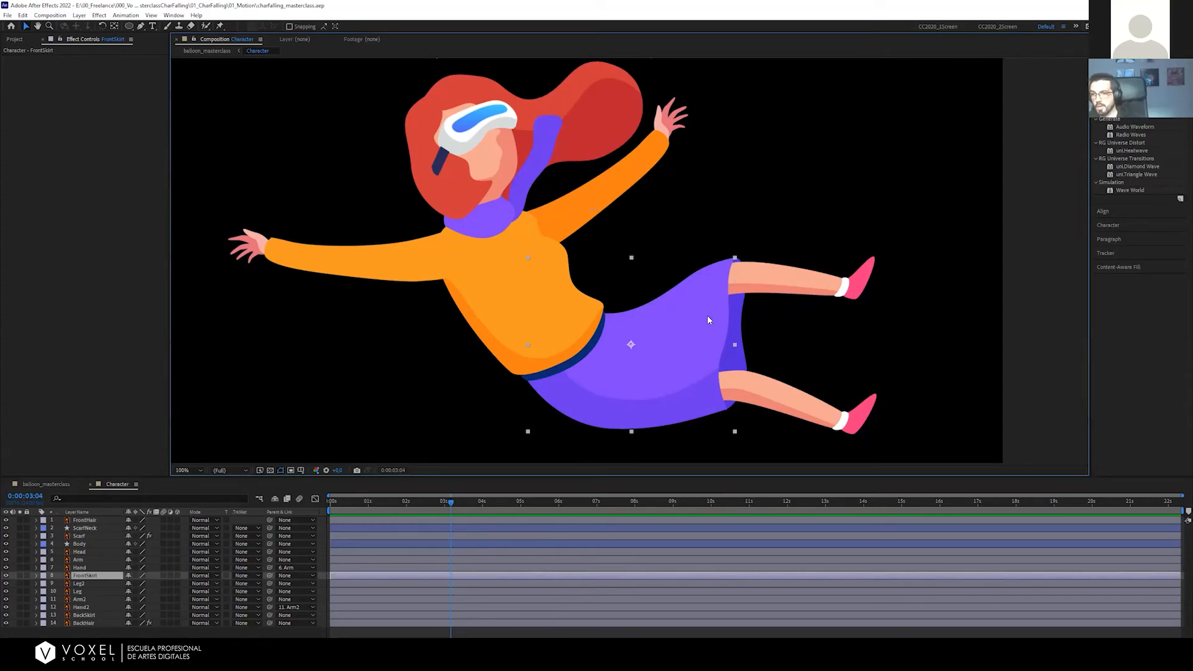
left_click(322, 535)
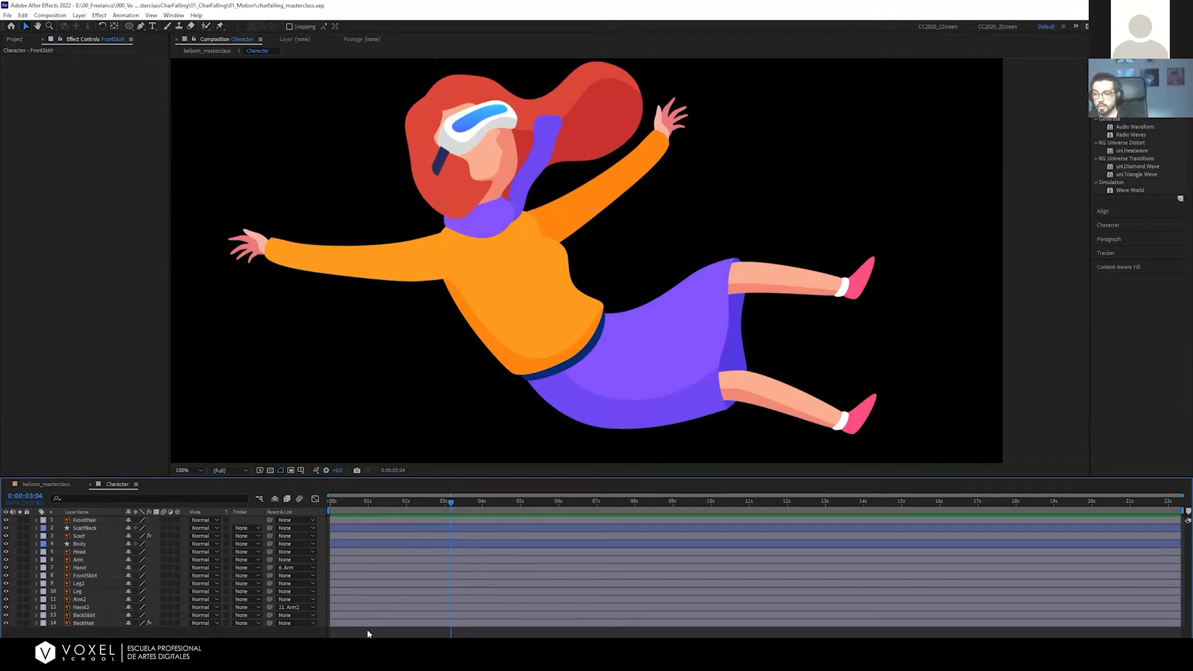
key("ctrl+w")
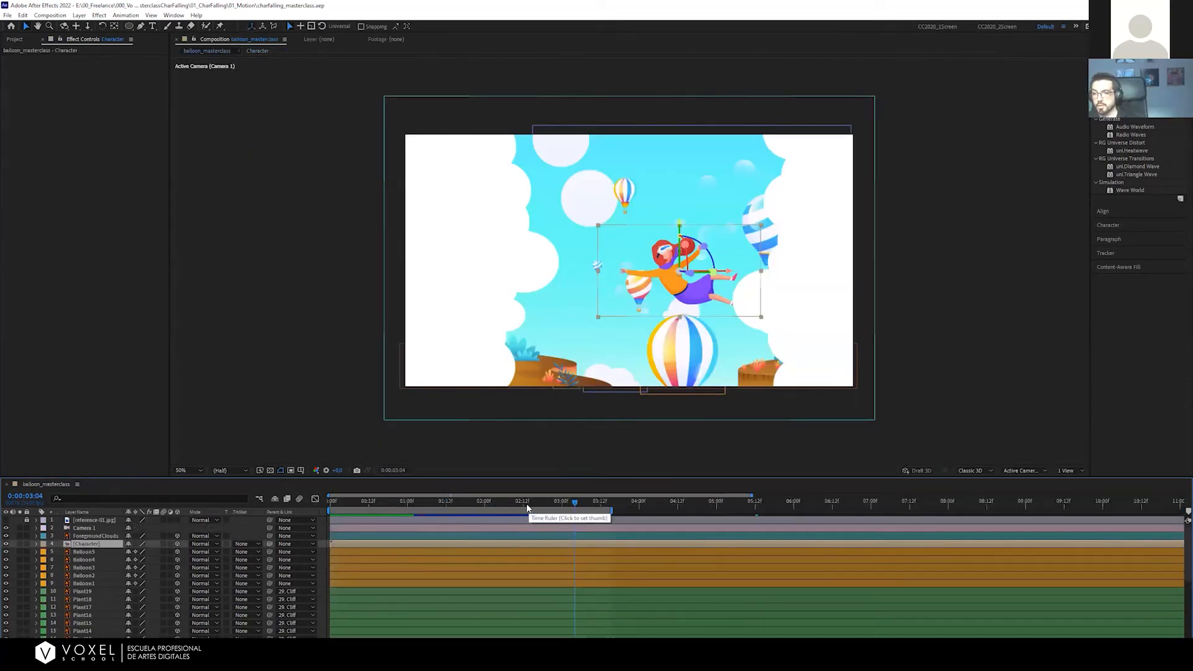
left_click_drag(528, 503, 322, 498)
left_click(322, 529)
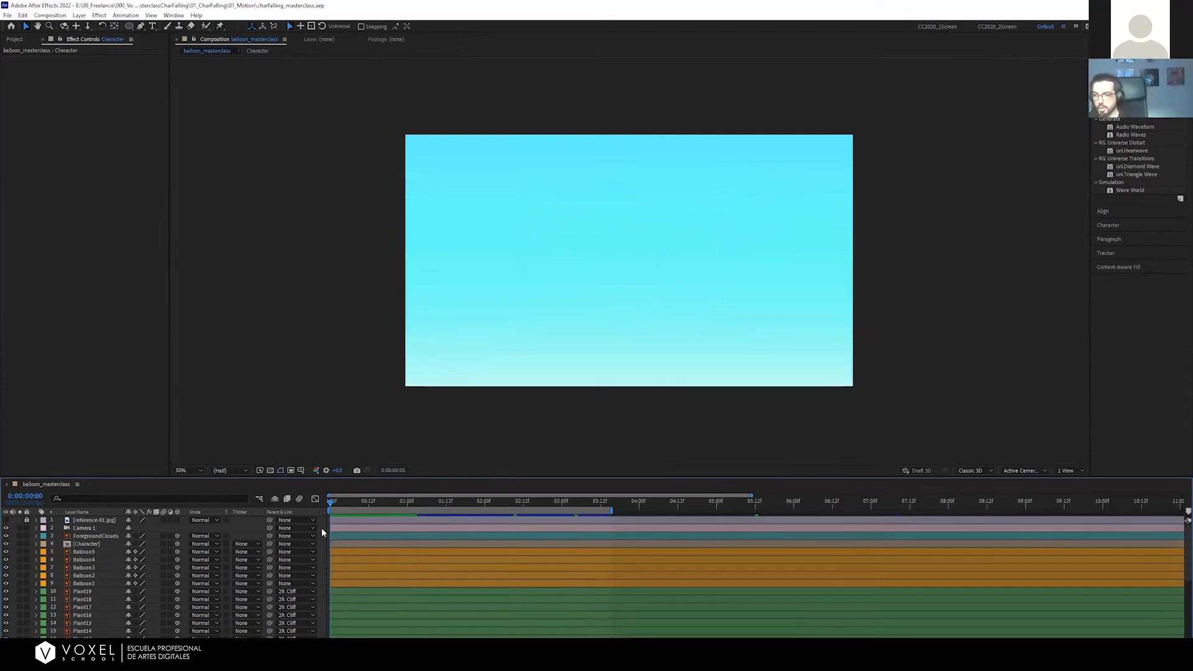
key("space")
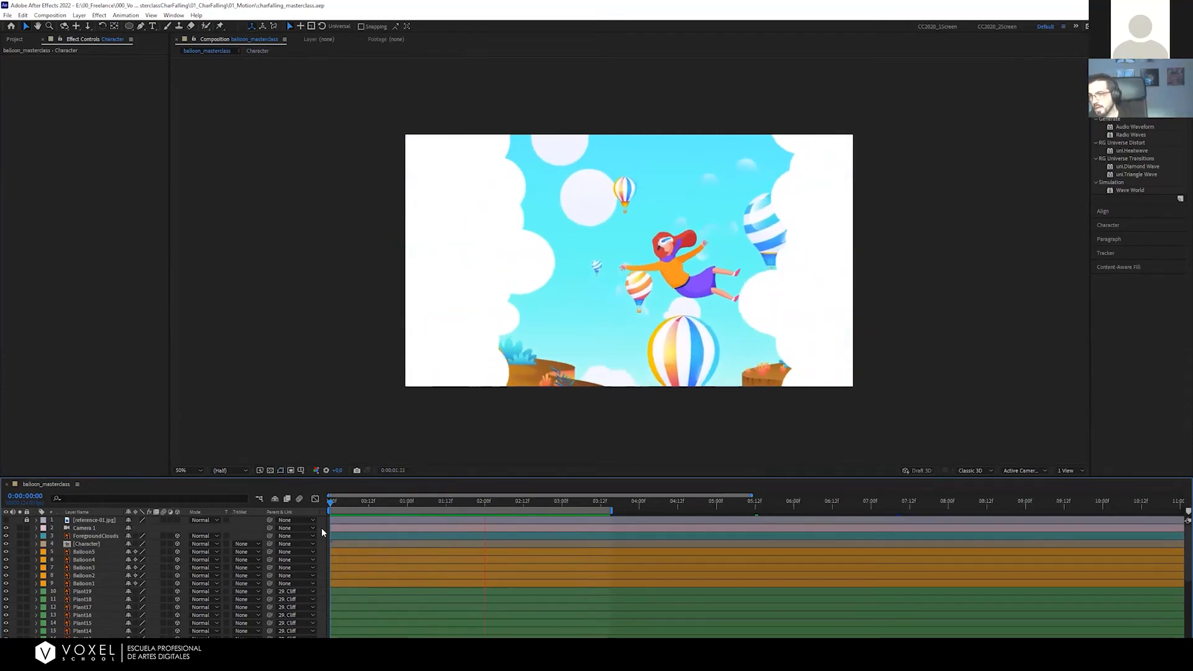
key("space")
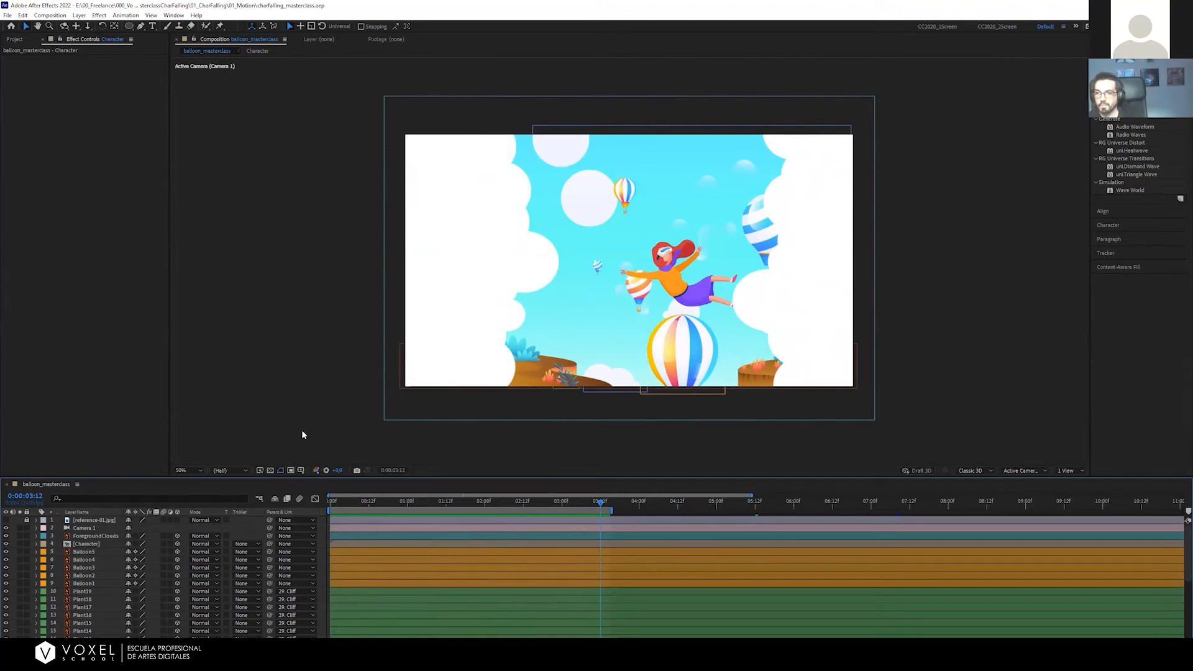
key("space")
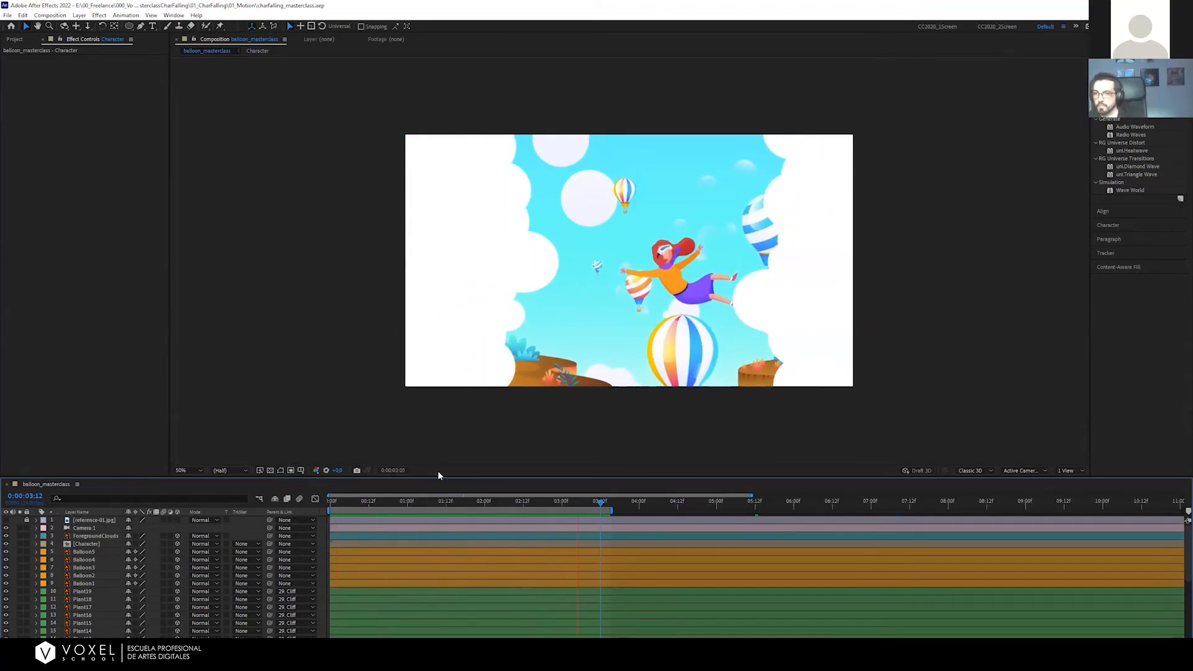
key("space")
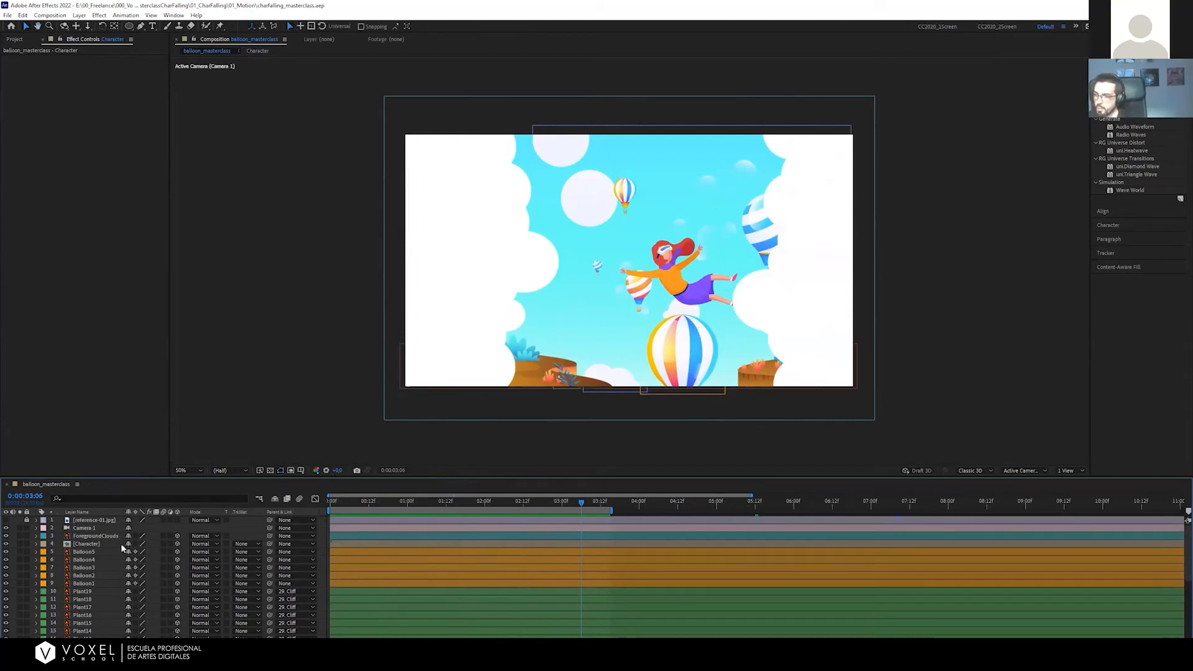
Turn on Depth of Field in Camera 1's camera options
left_click(76, 529)
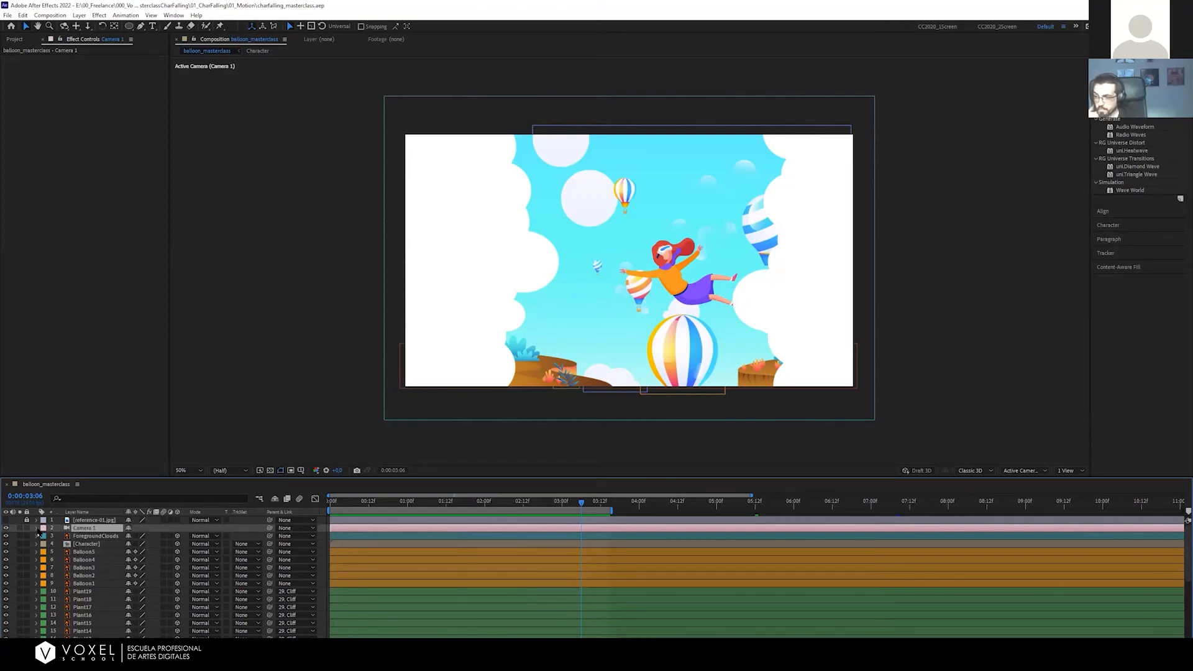
left_click(37, 529)
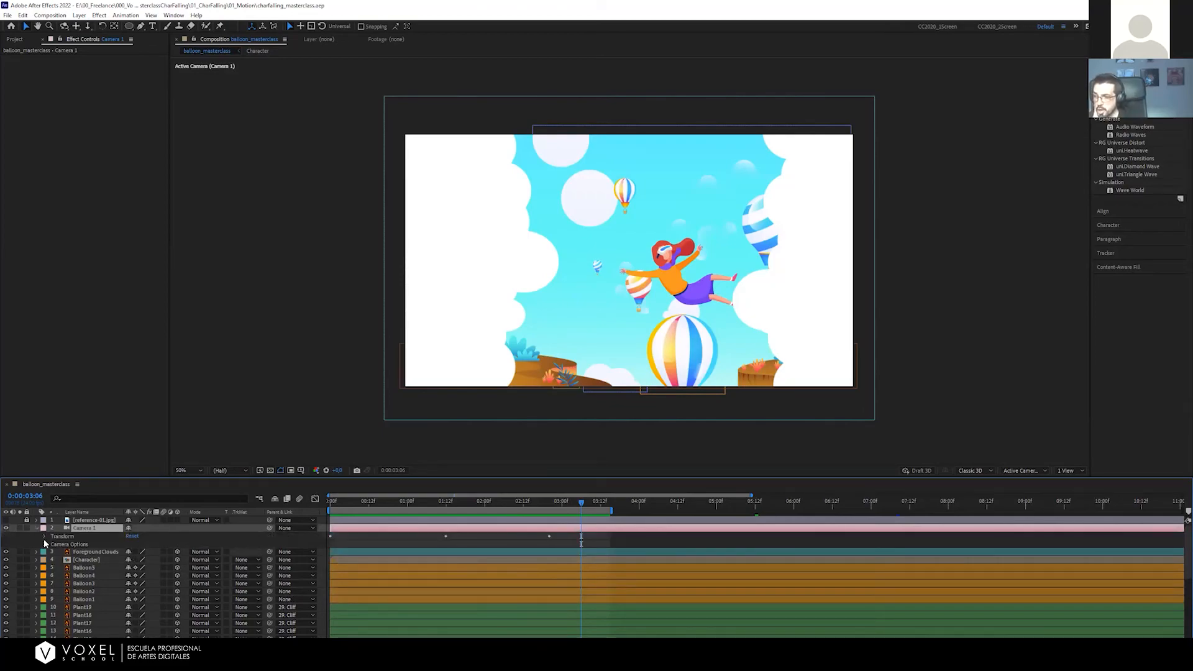
left_click(44, 543)
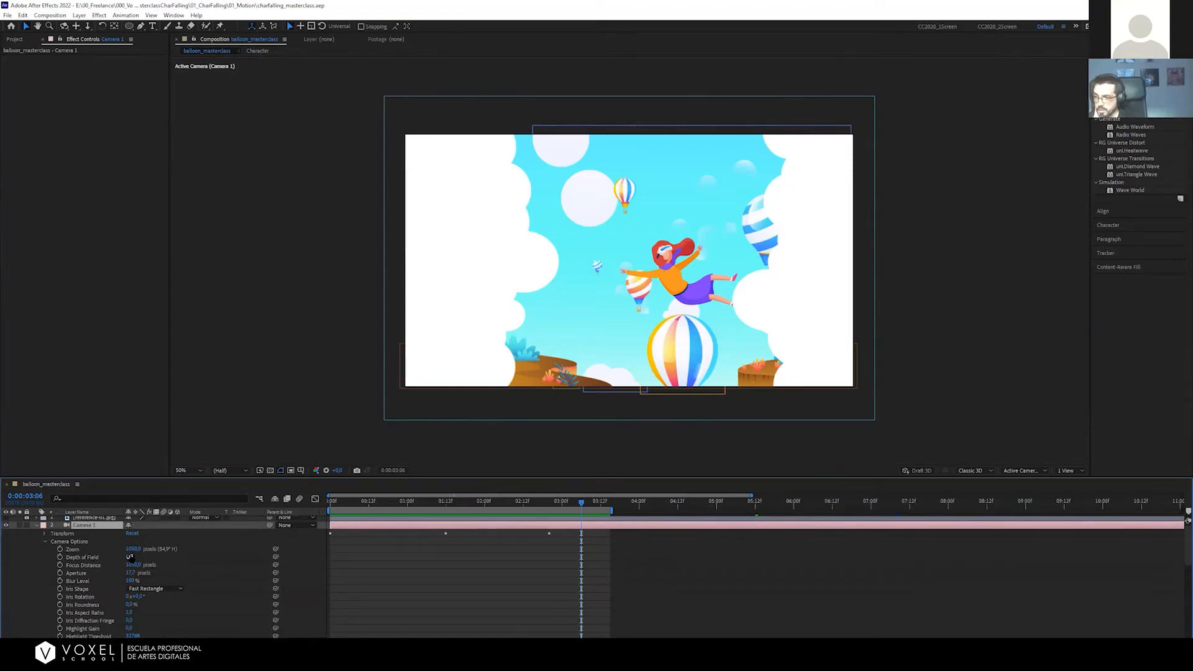
left_click(36, 525)
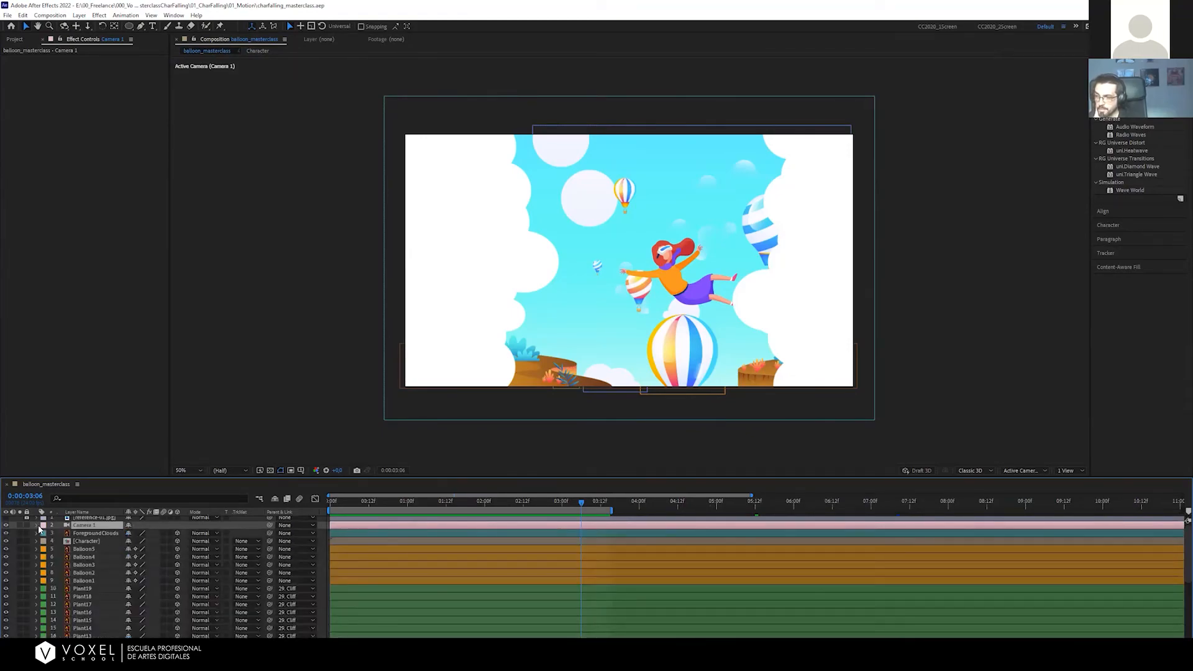
left_click(36, 526)
left_click(44, 541)
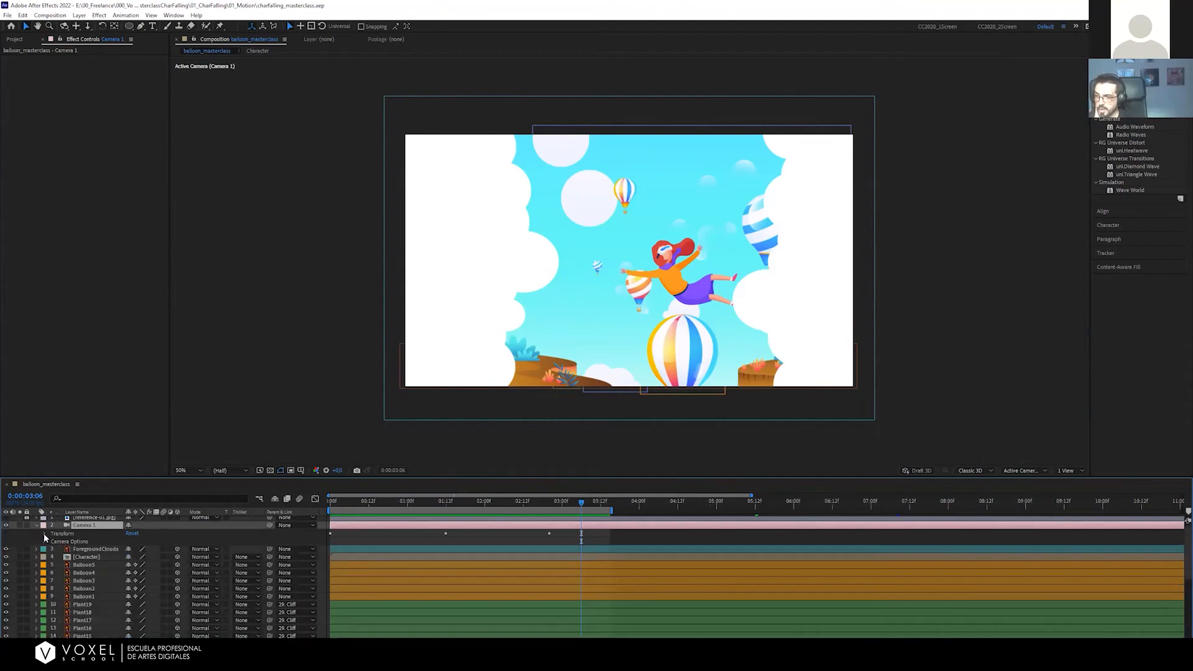
left_click(44, 534)
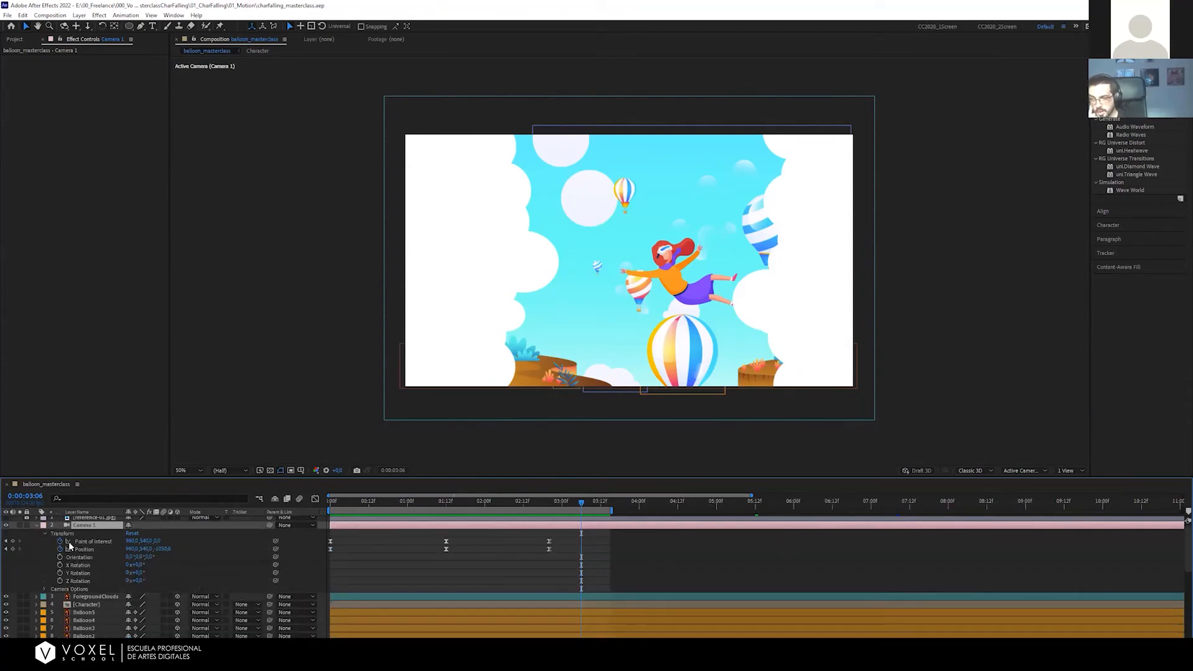
left_click(45, 533)
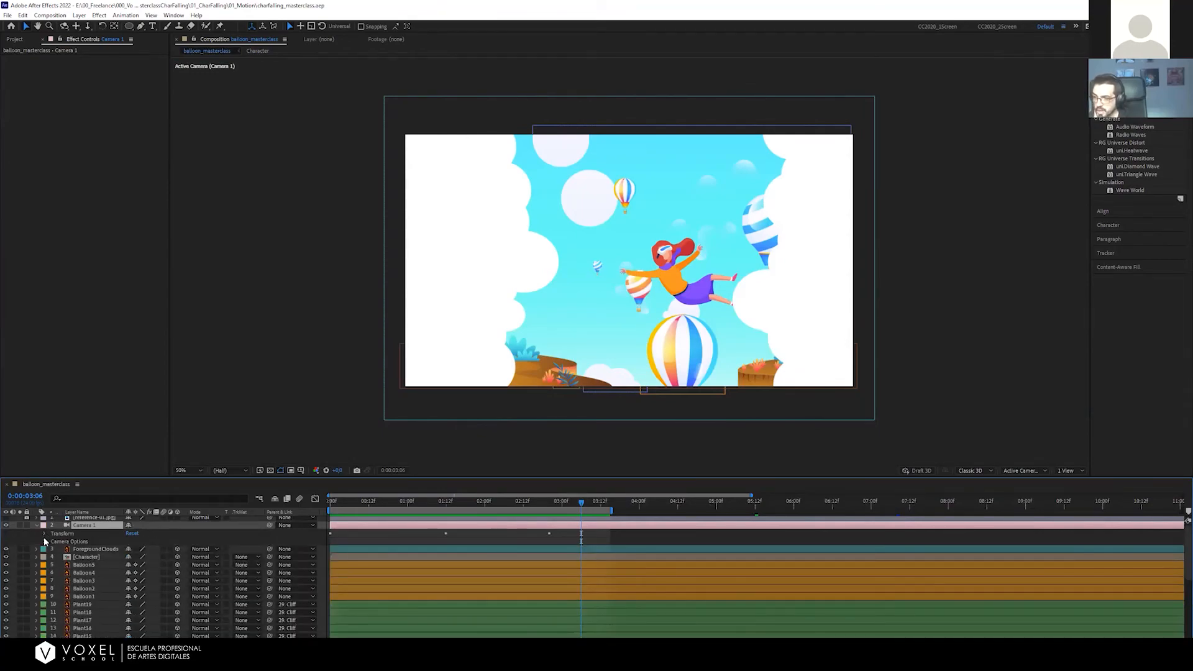
left_click(44, 541)
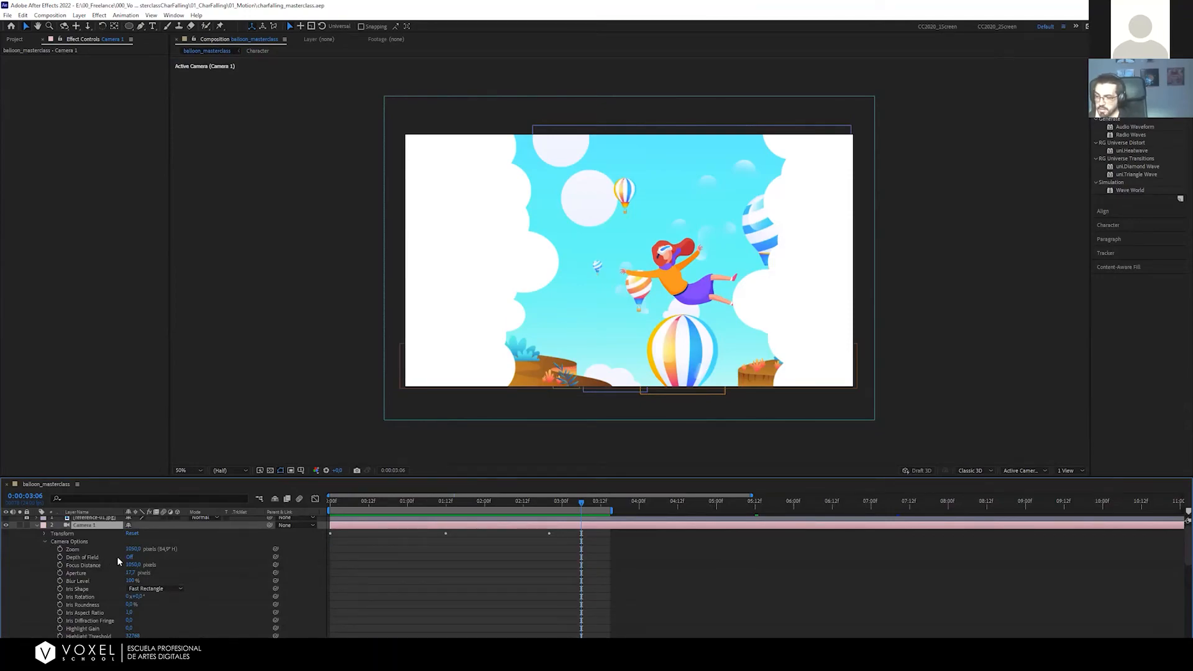
left_click(14, 39)
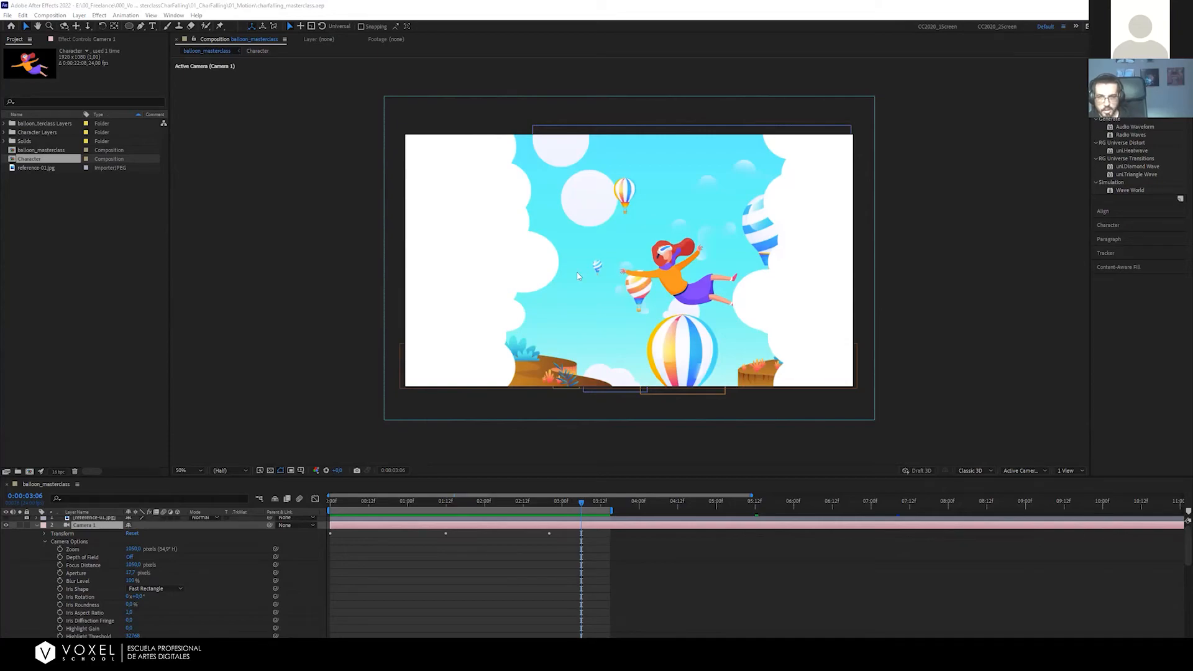
key("alt+Tab")
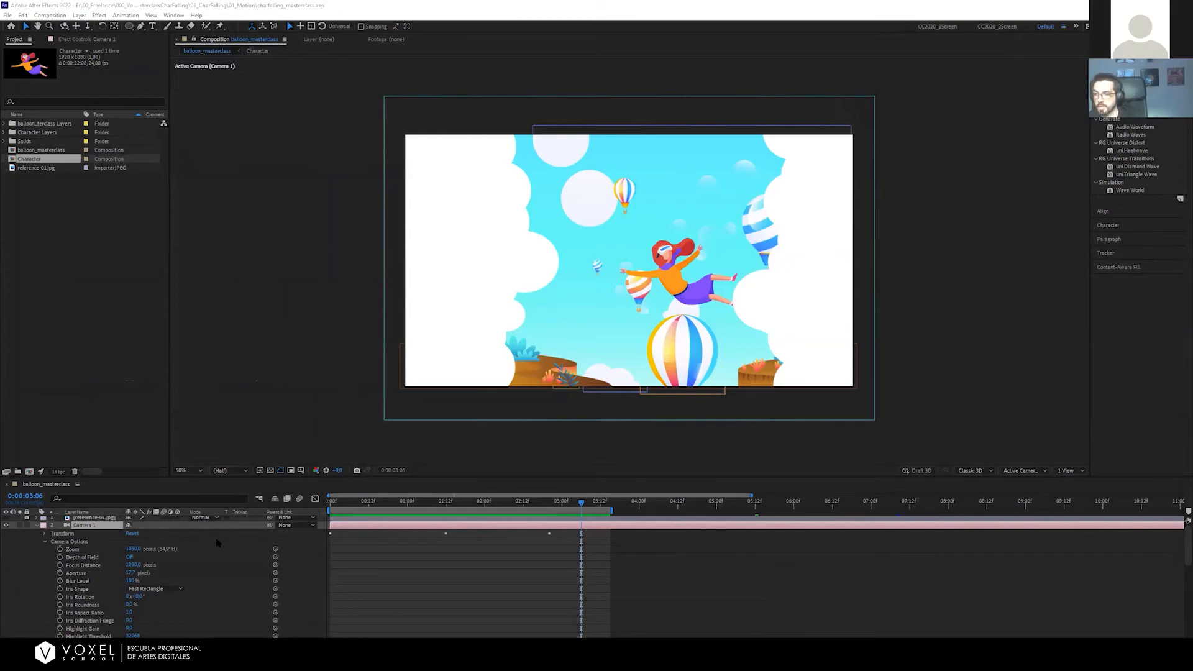
left_click(129, 557)
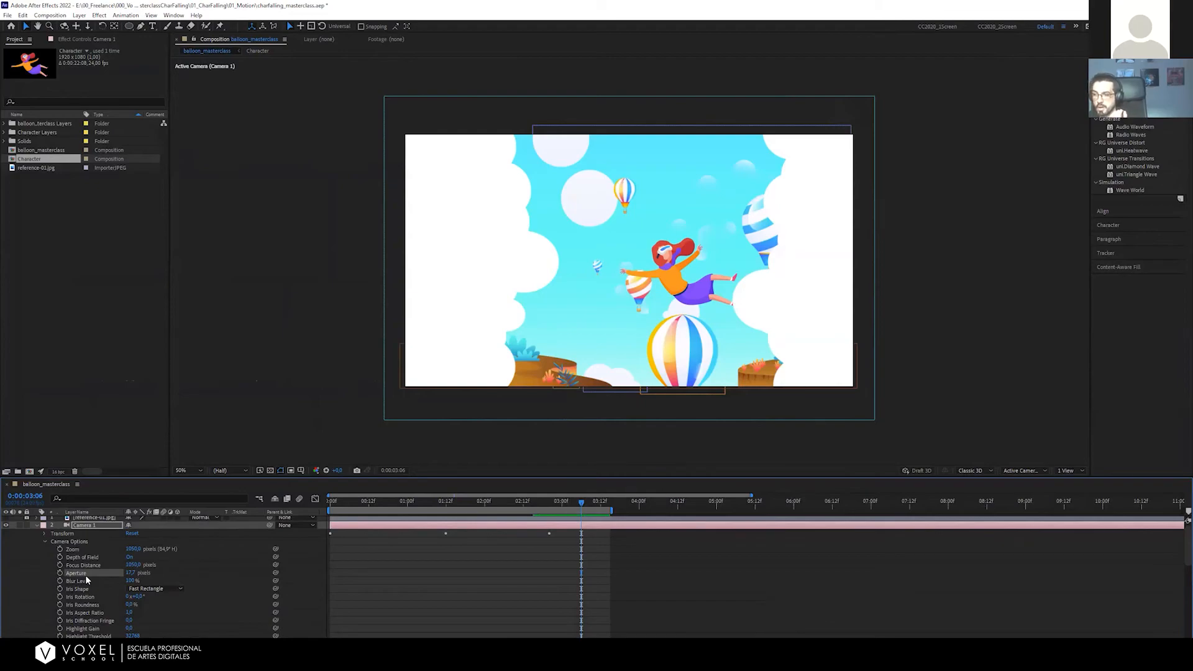
Test a very large aperture on Camera 1 for strong background blur, and settle on about 152 pixels
left_click(132, 572)
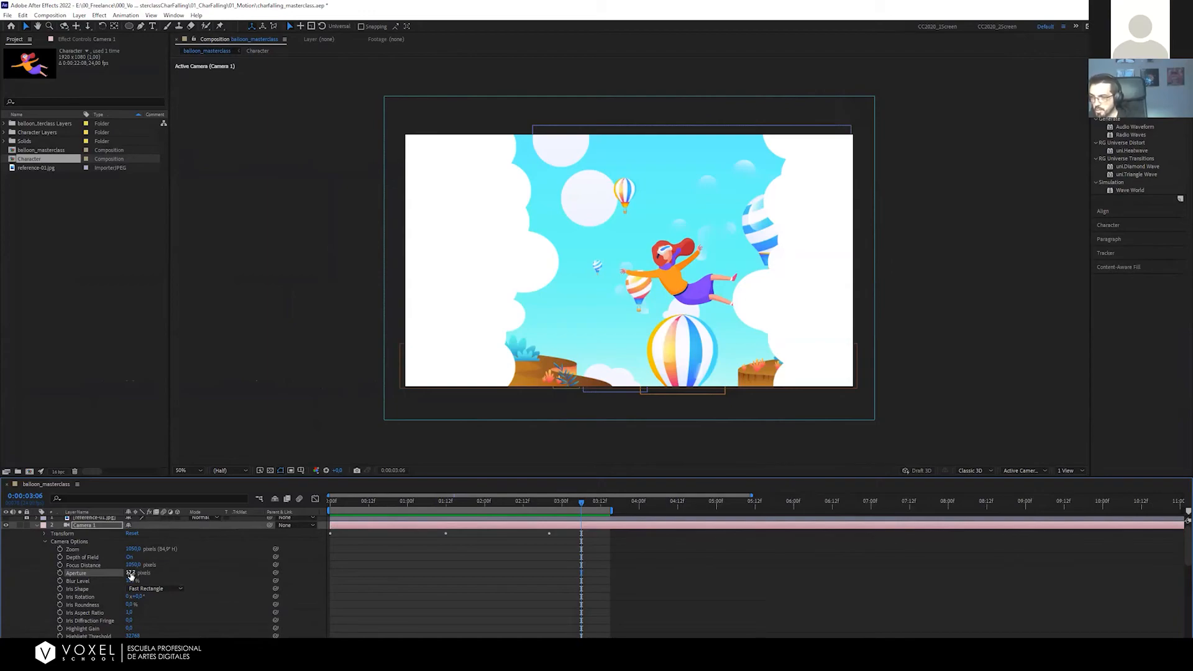
left_click_drag(130, 576, 469, 564)
left_click_drag(568, 558, 891, 552)
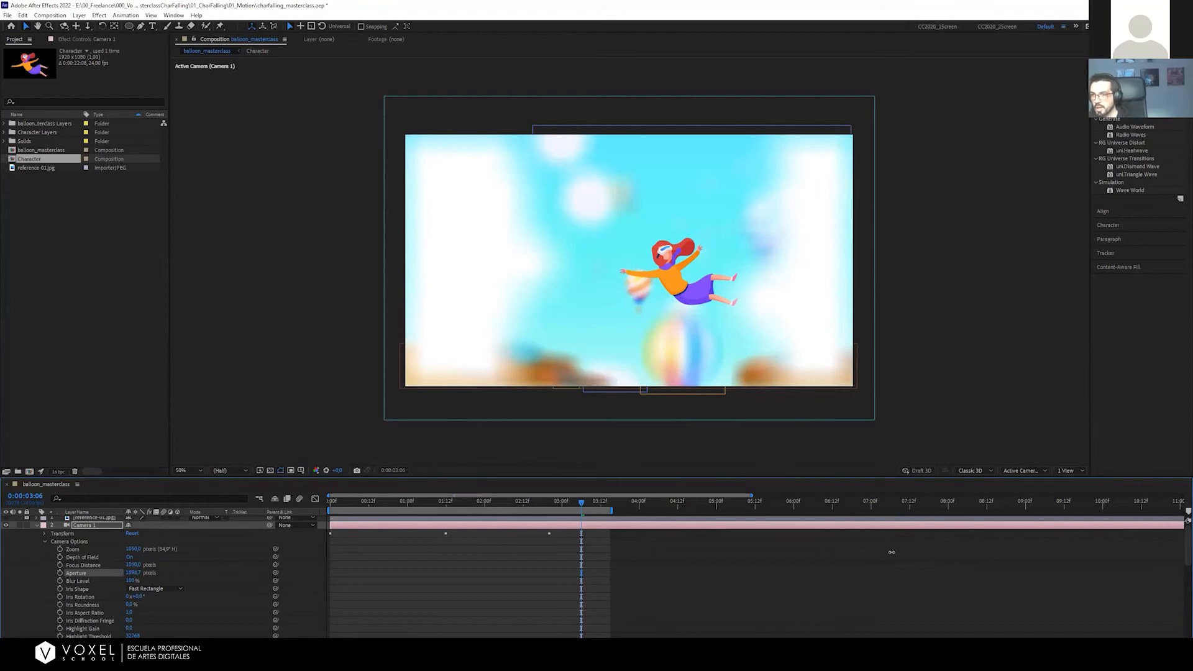
left_click_drag(681, 551, 210, 551)
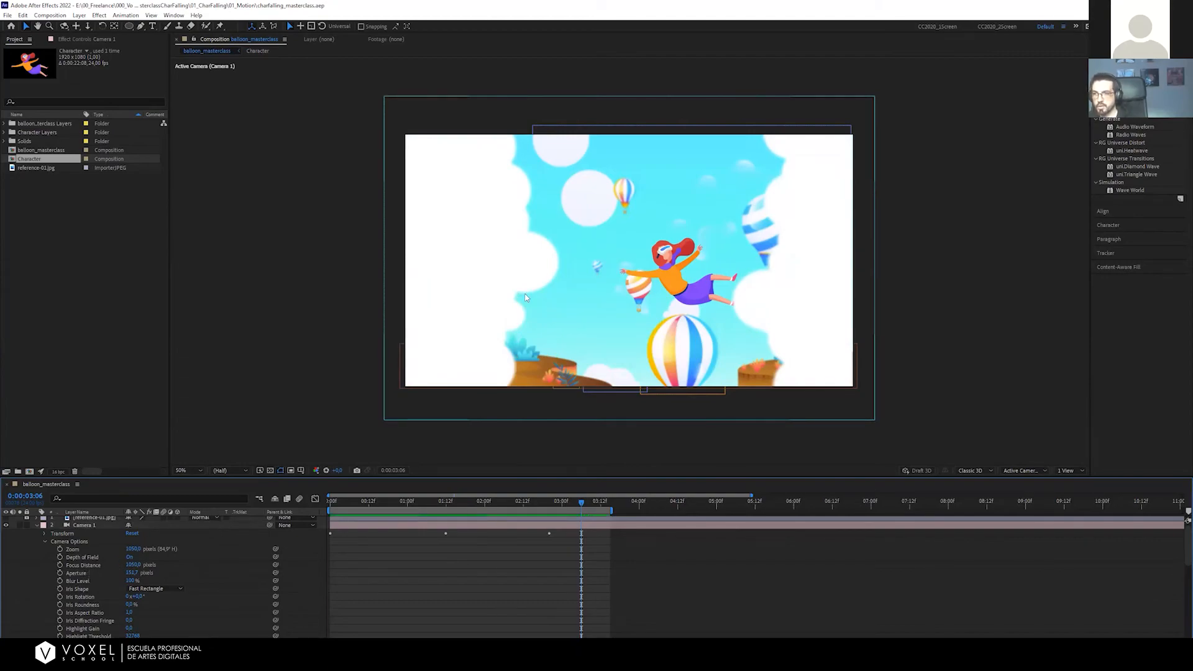
Move to 0:00:02:13 and show the scene in two views, with Top beside the active camera
left_click_drag(479, 502, 526, 502)
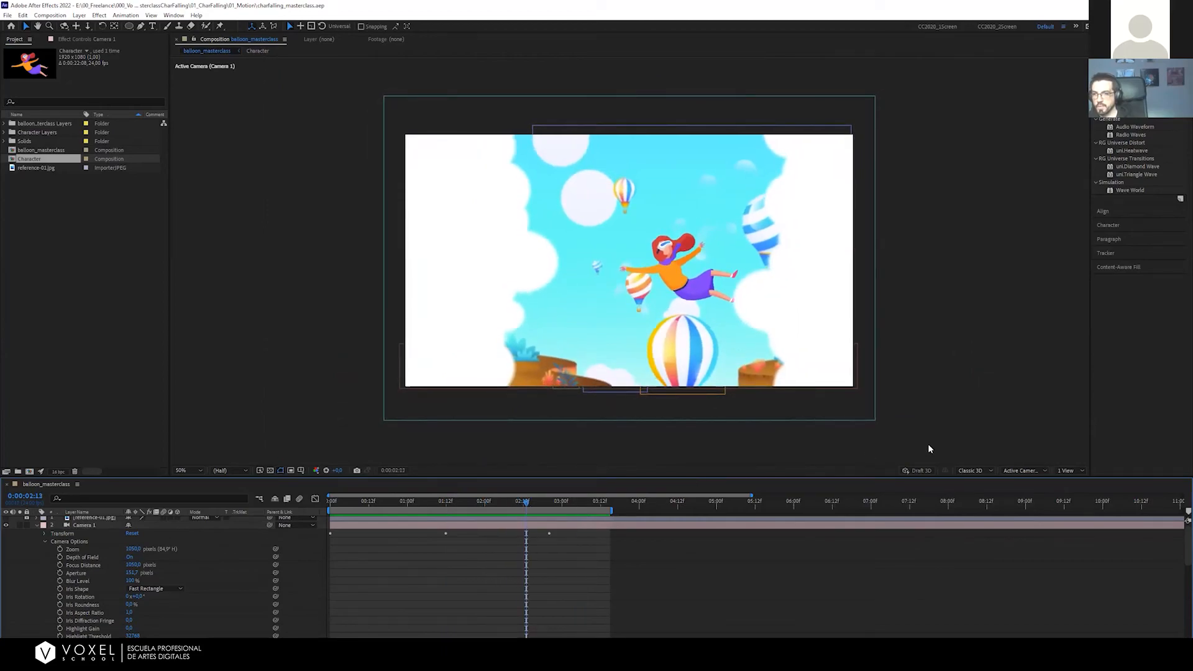
left_click(1070, 471)
left_click(1078, 490)
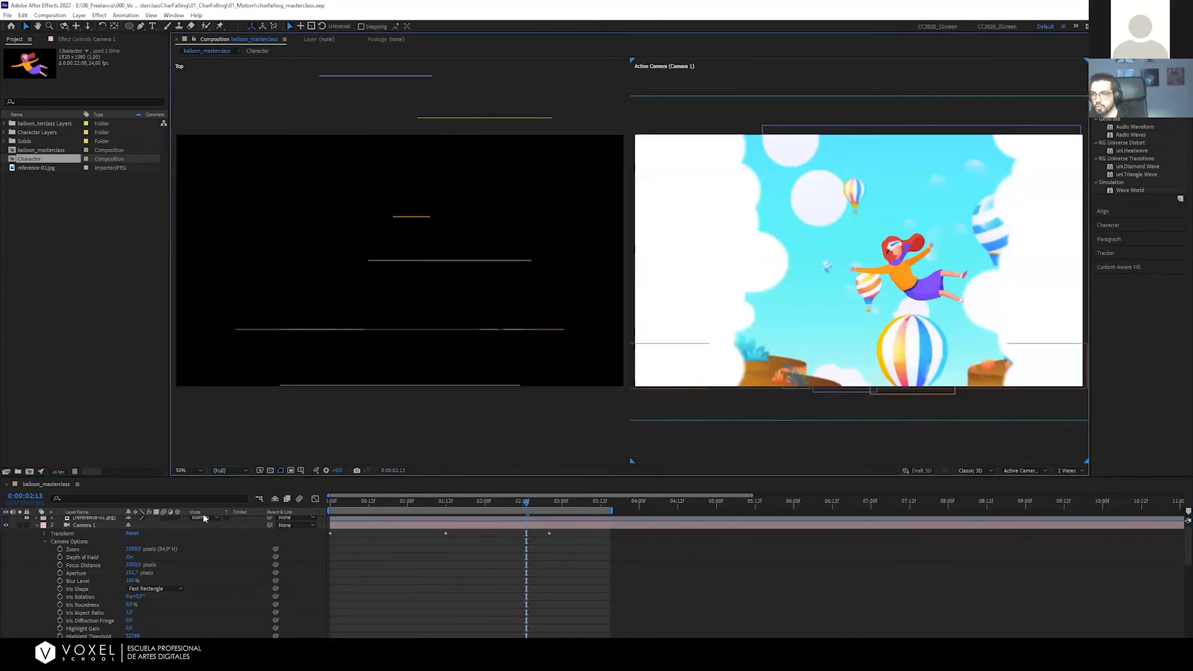
Compare Camera 1's focus plane with the Character layer's depth in the Top view
left_click(86, 525)
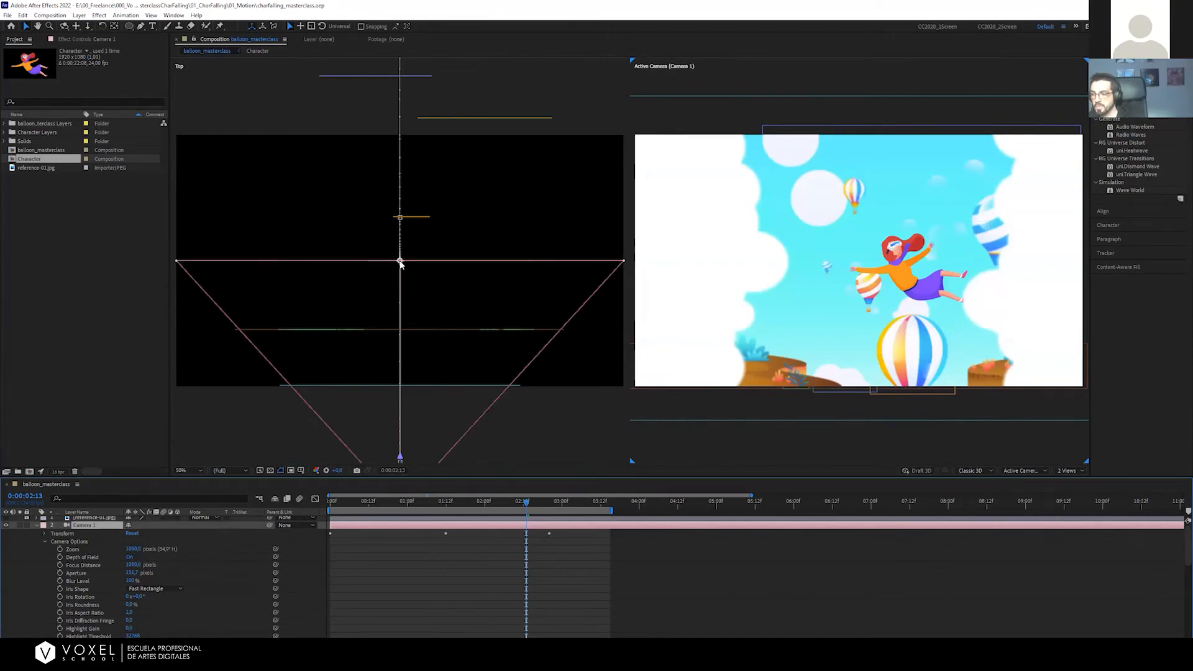
left_click(441, 572)
key("u")
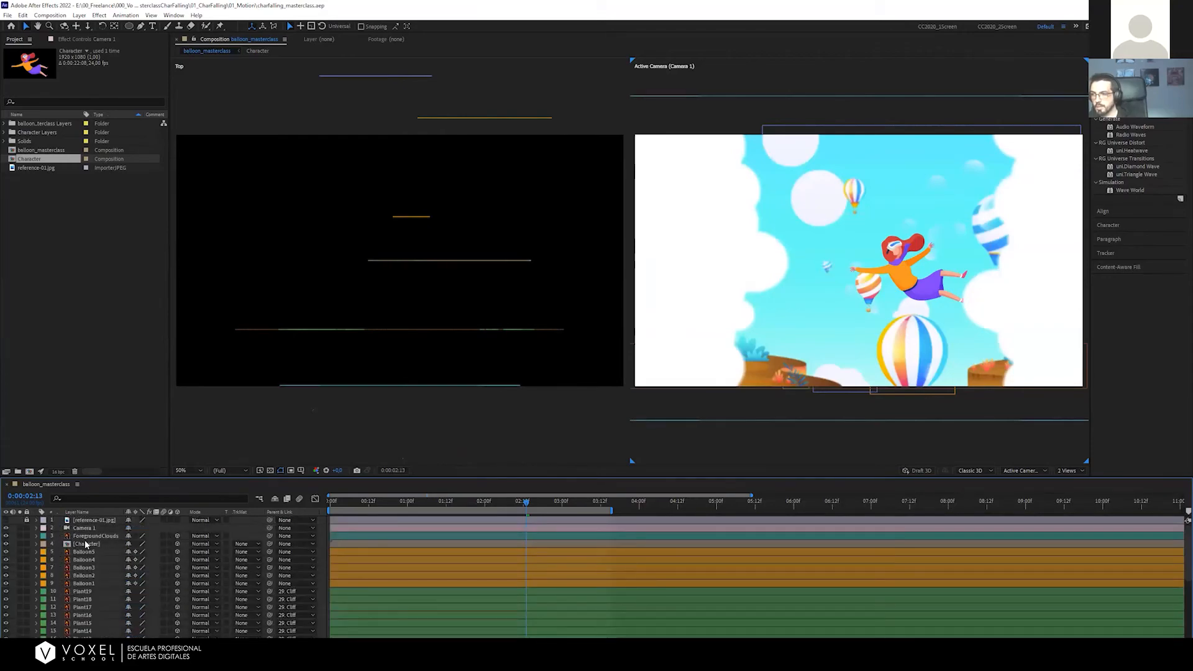
left_click(87, 543)
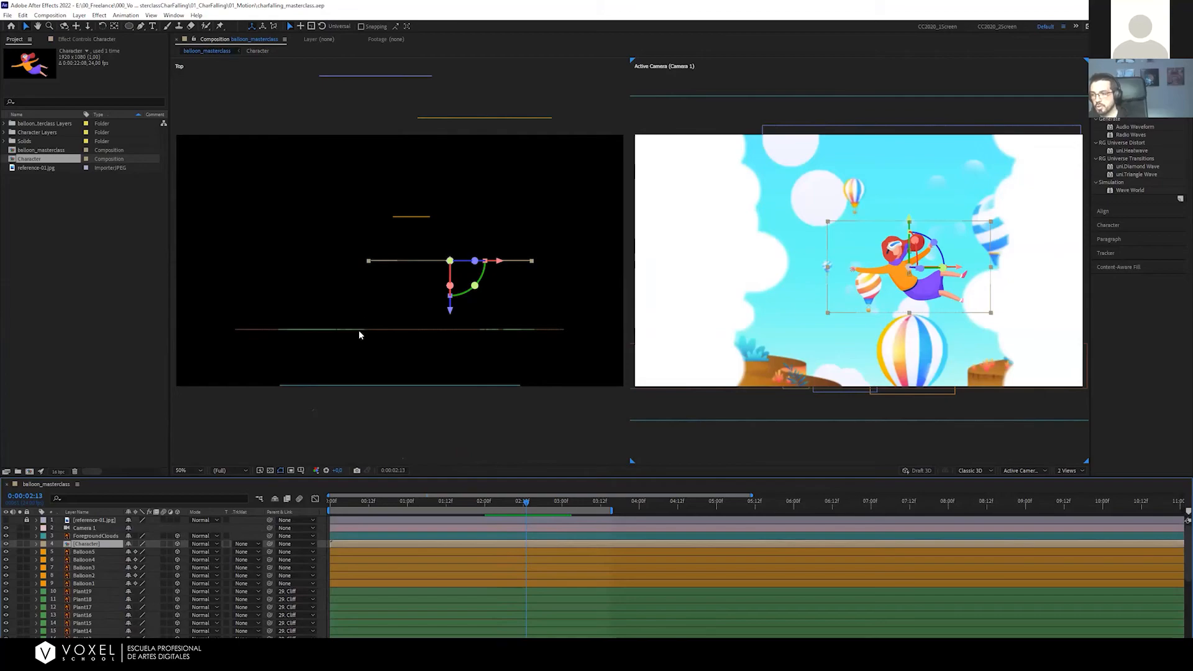
left_click(85, 528)
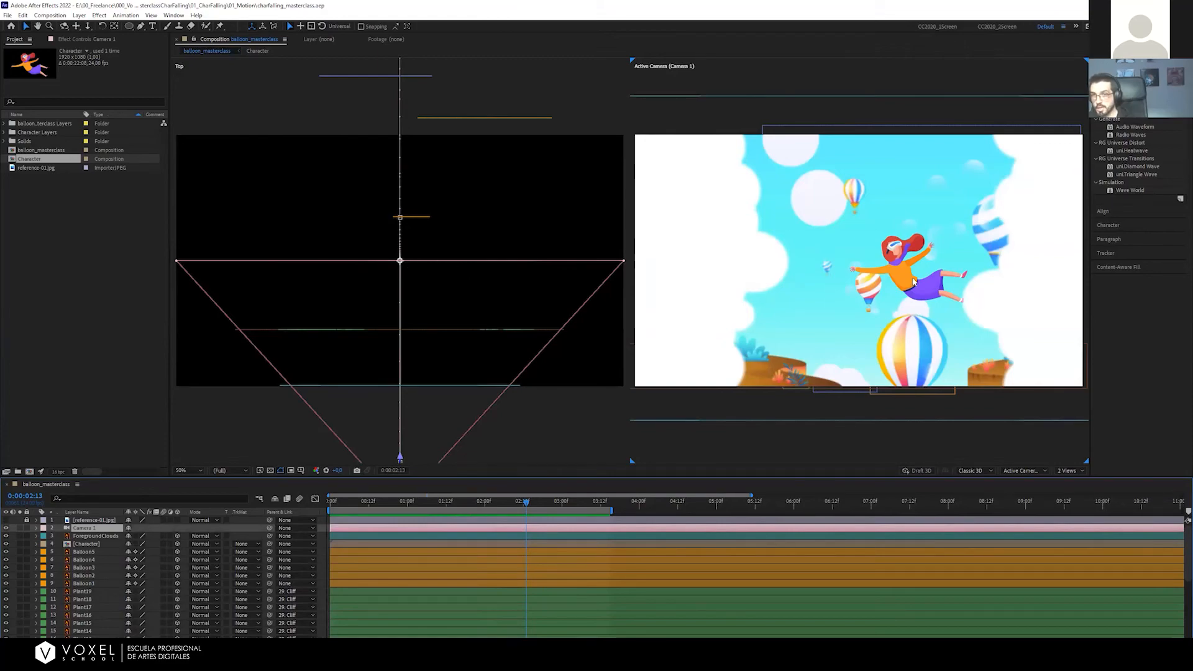
Try Camera 1's focus distance at about 500 pixels and at a farther distance to compare the blur
left_click(36, 528)
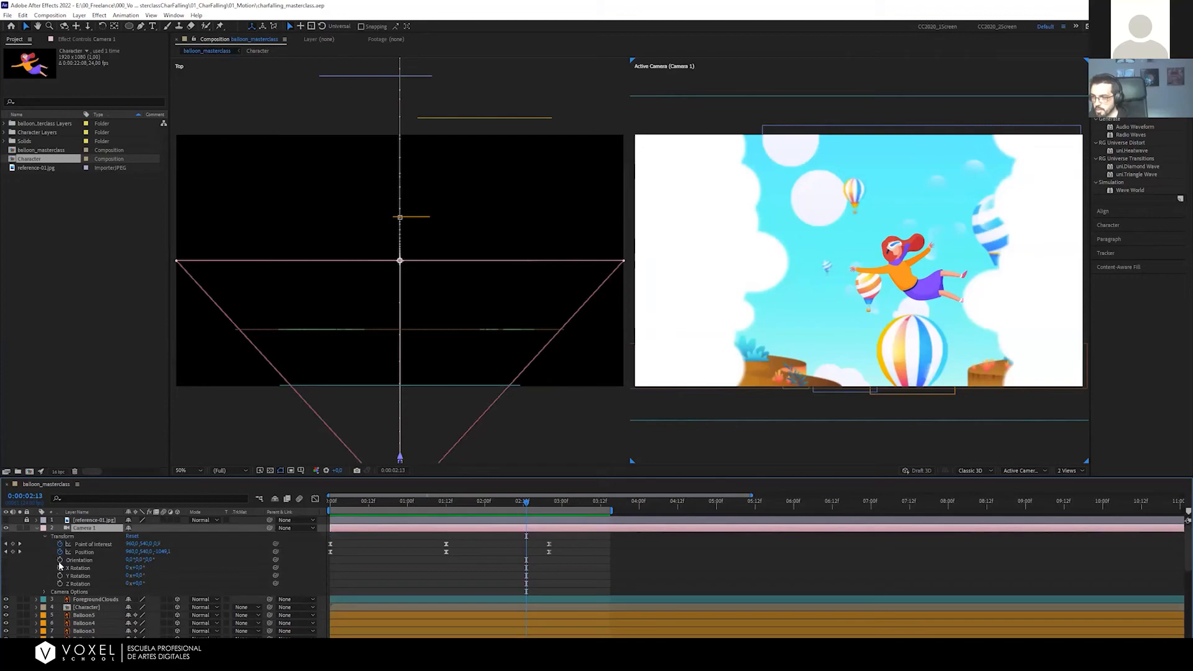
left_click(45, 537)
left_click(44, 544)
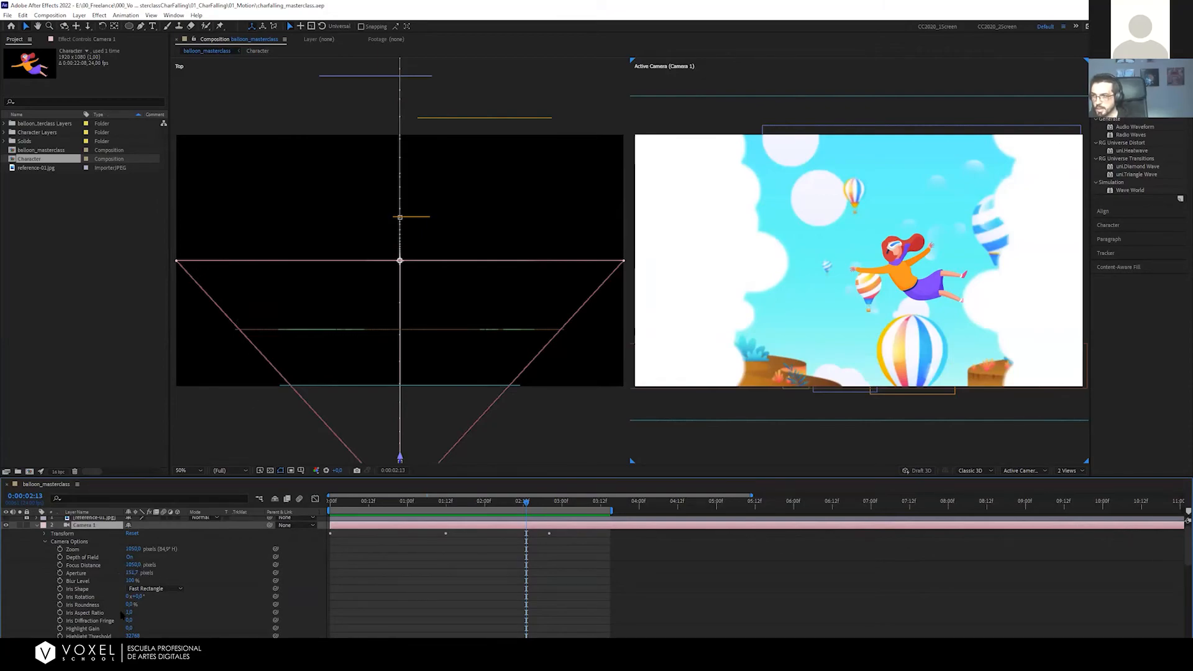
left_click_drag(133, 565, 2, 559)
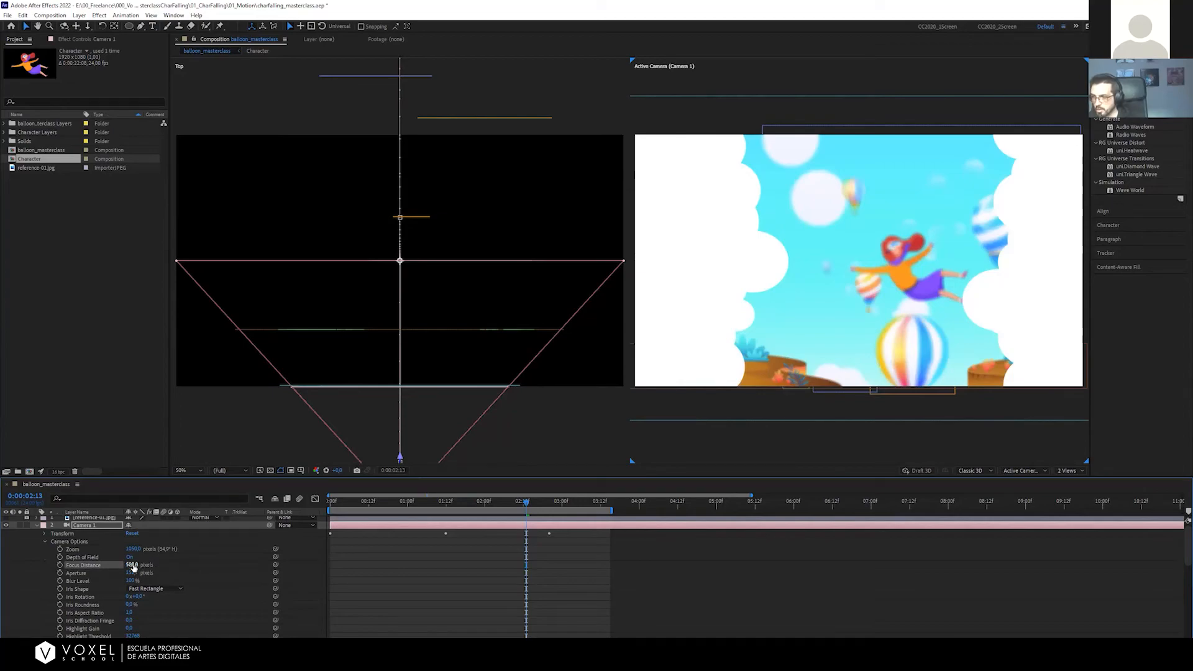
right_click(88, 564)
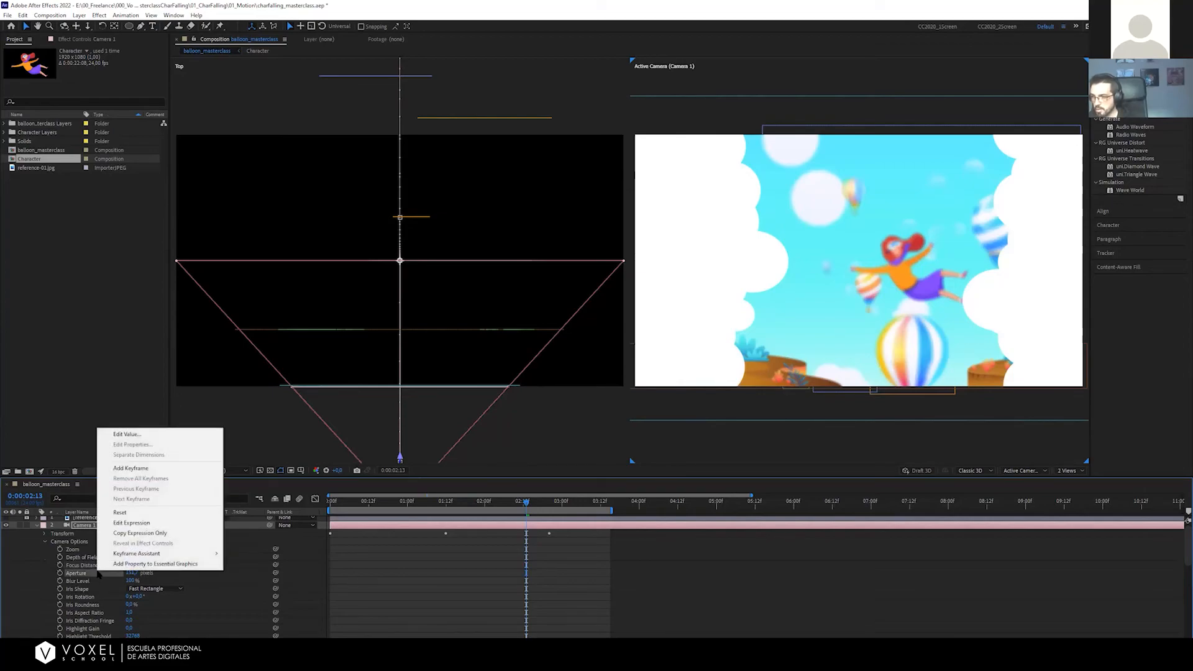
left_click(112, 505)
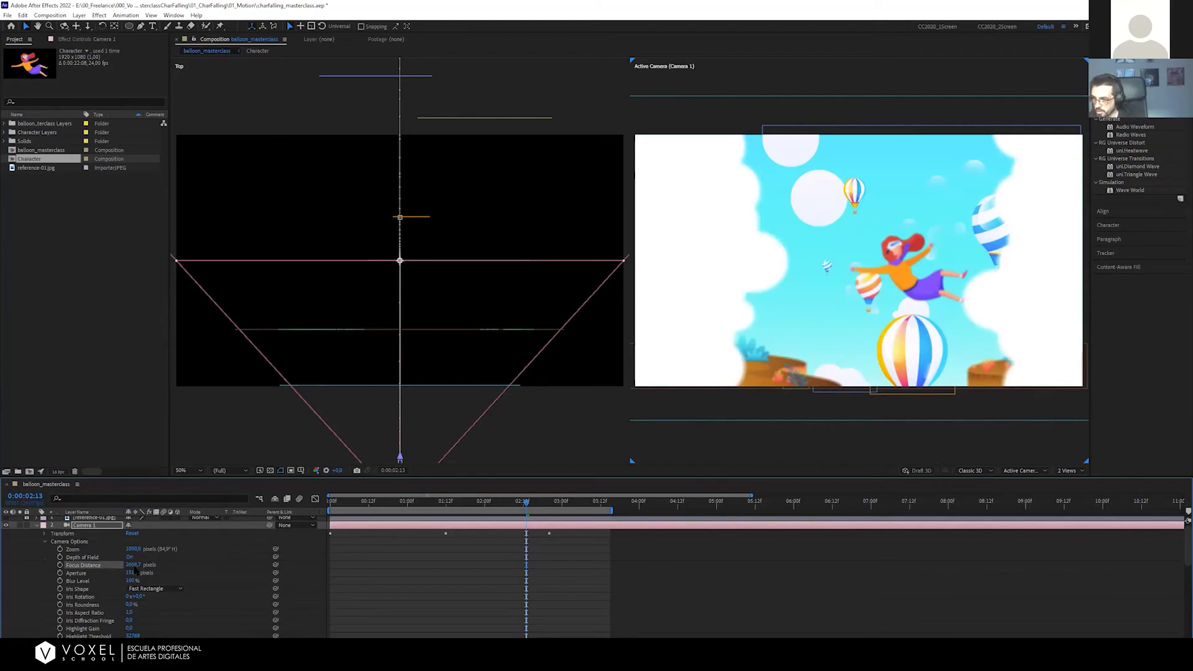
left_click_drag(132, 564, 187, 564)
Undo the focus distance changes on Camera 1, deselect the camera and save the project
key("ctrl+z")
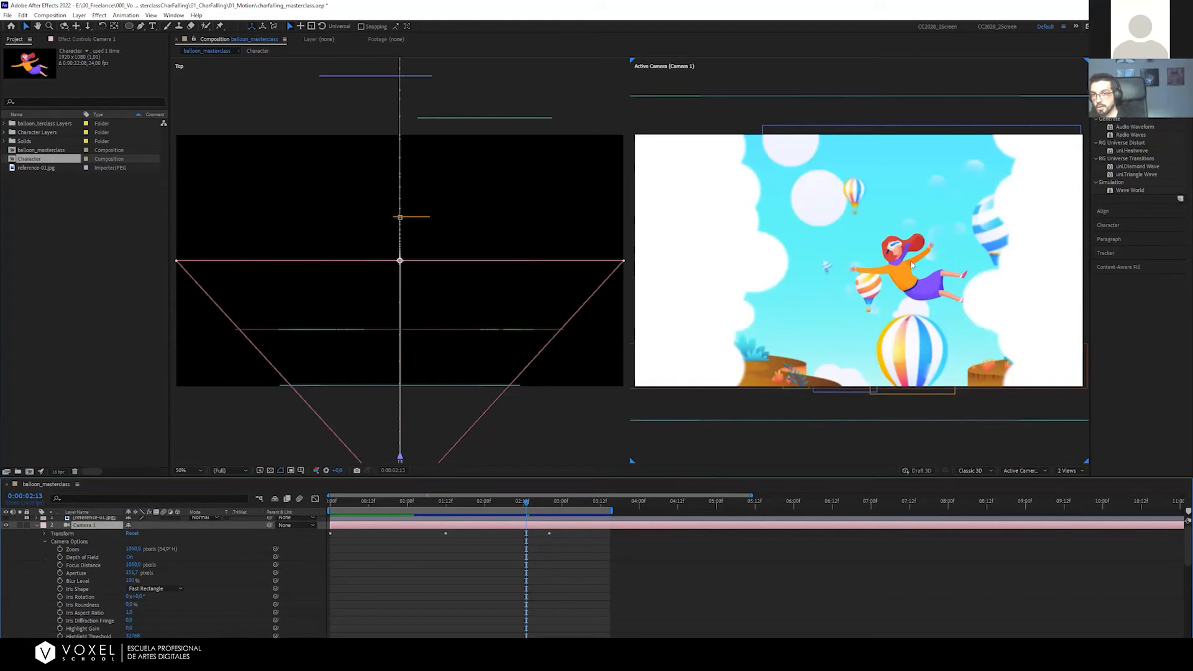
left_click(528, 594)
key("ctrl+s")
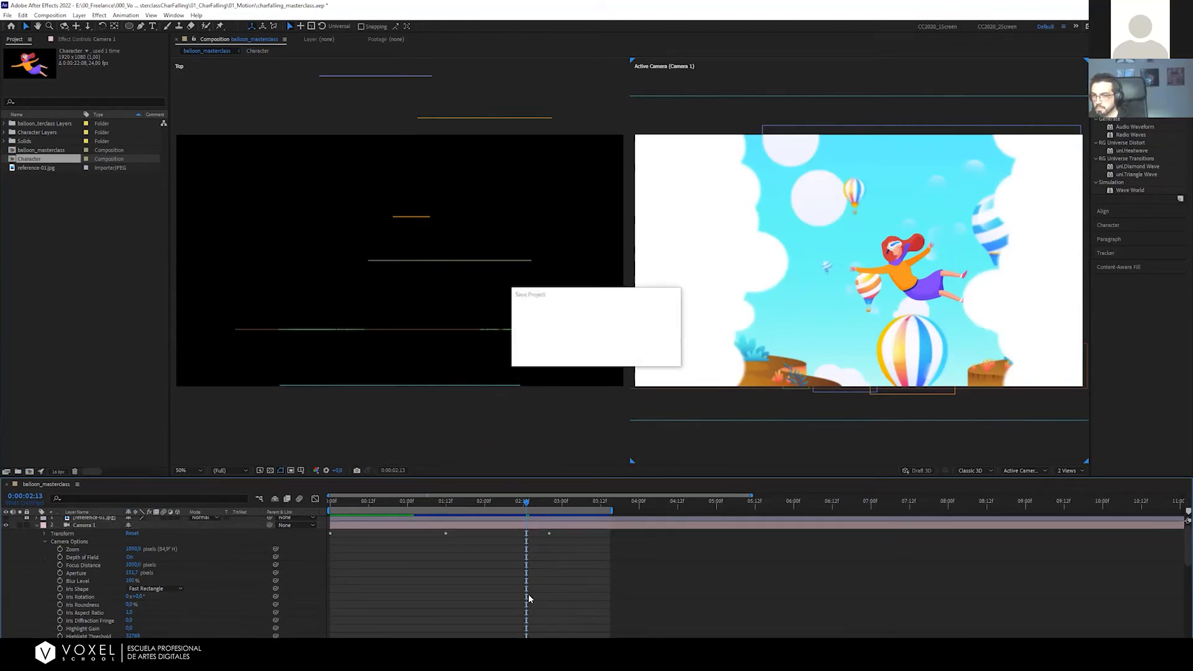
Return to a single active camera view, collapse Camera 1's properties and preview the balloon scene from the start
left_click_drag(520, 505, 195, 493)
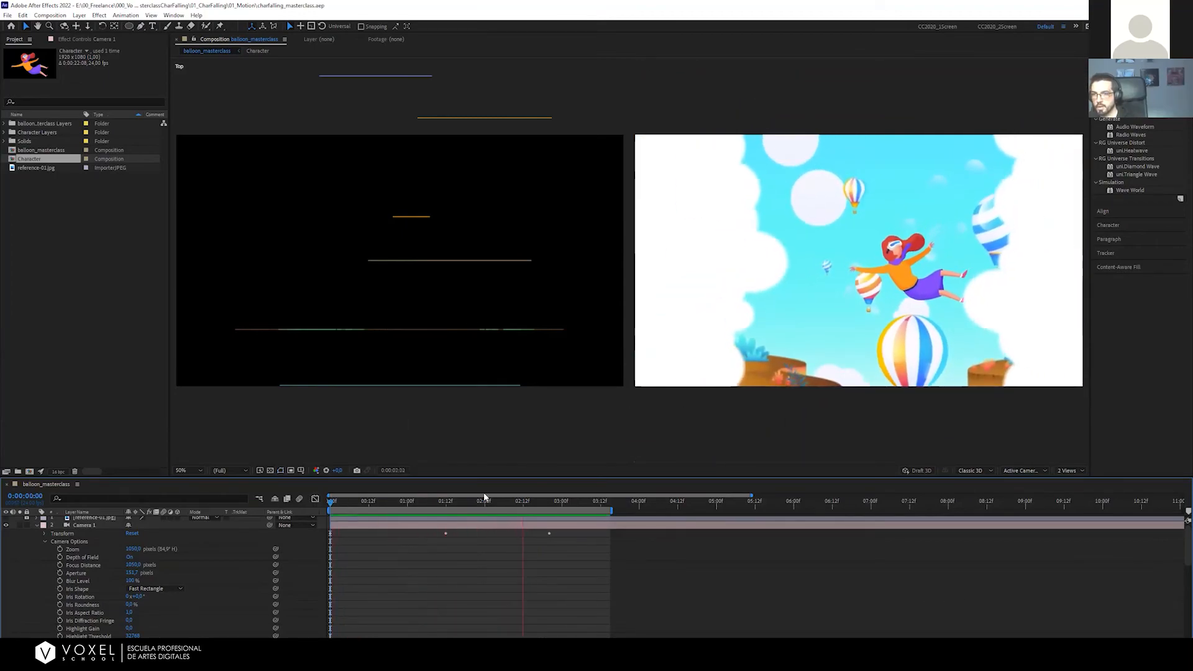
left_click(1067, 470)
left_click(1074, 480)
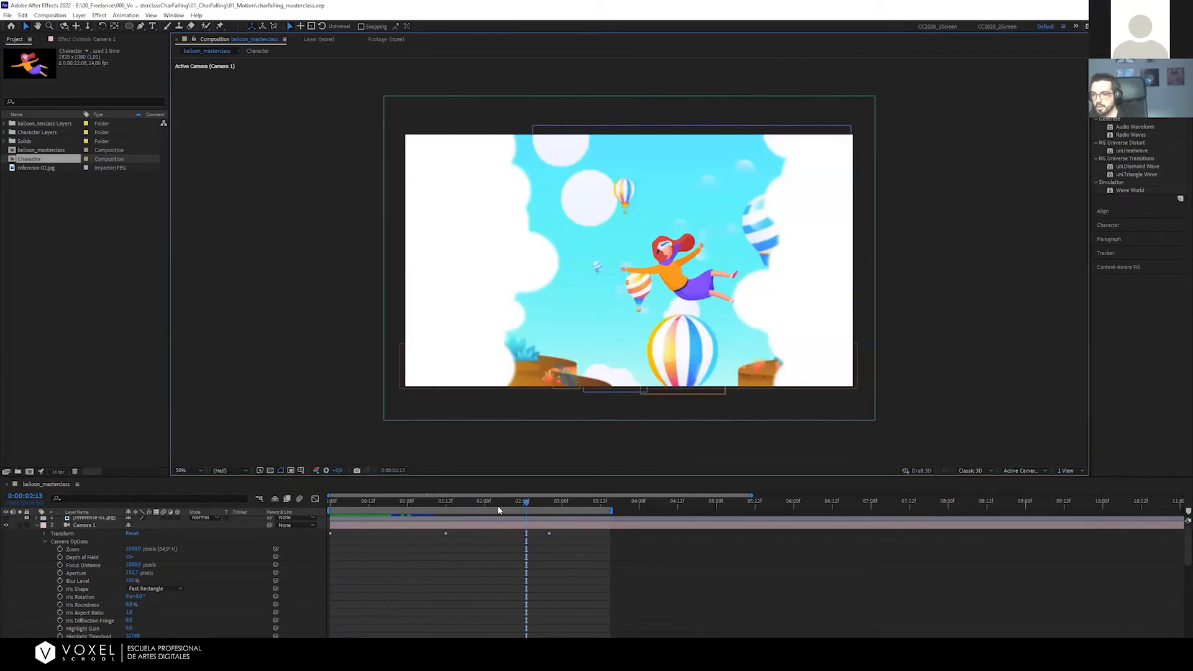
key("u")
left_click_drag(482, 504, 158, 507)
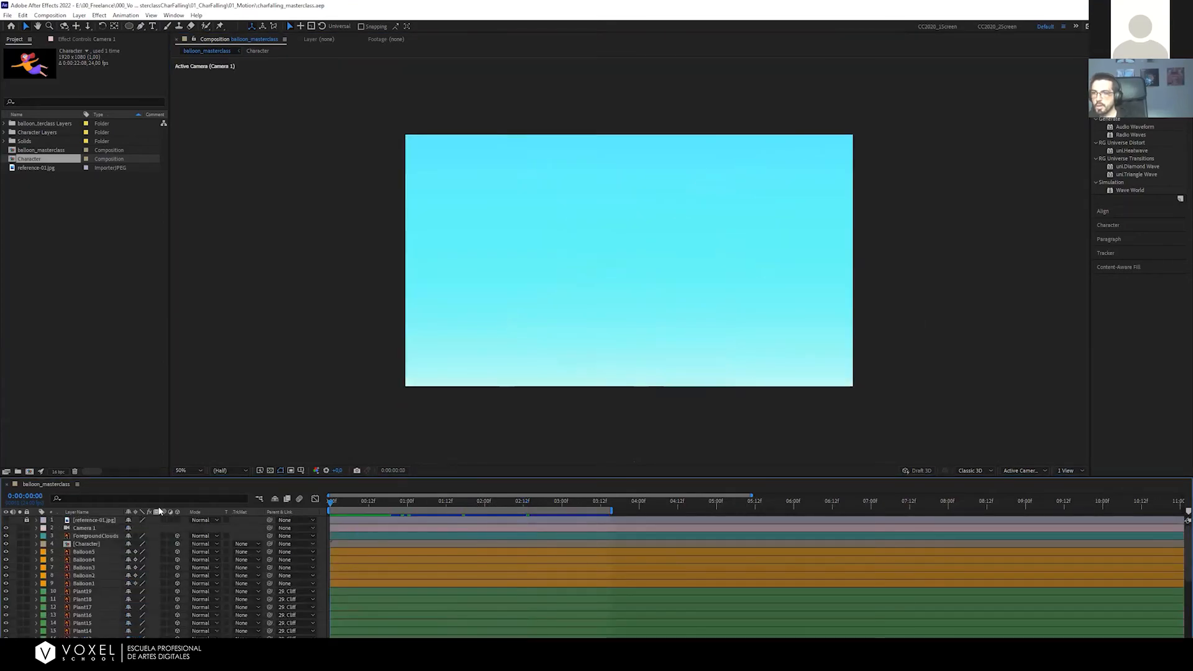
key("space")
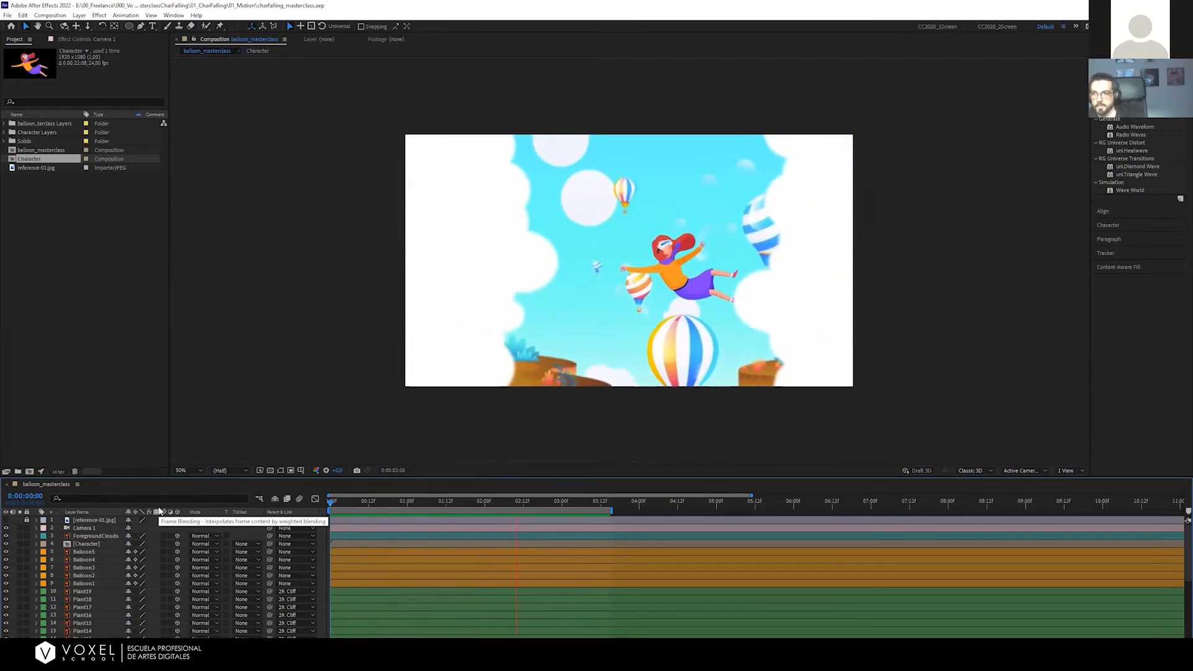
key("space")
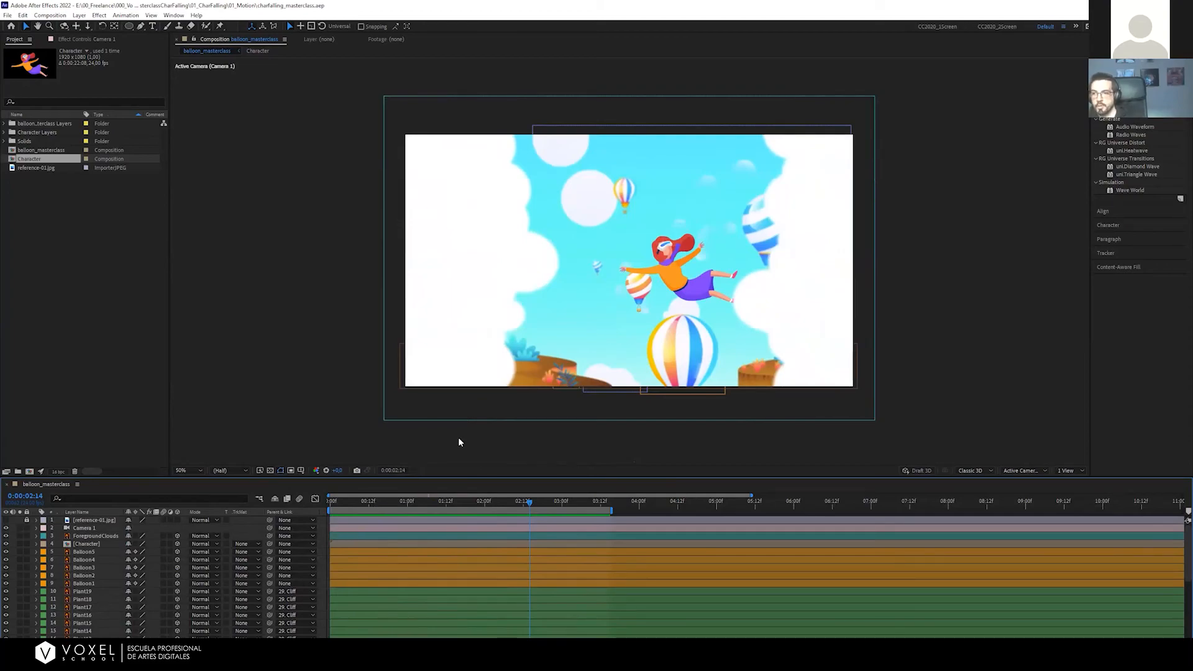
Highlight the plant layers from Plant19 down to Plant1 to see where they sit on the cliffs
left_click(363, 593)
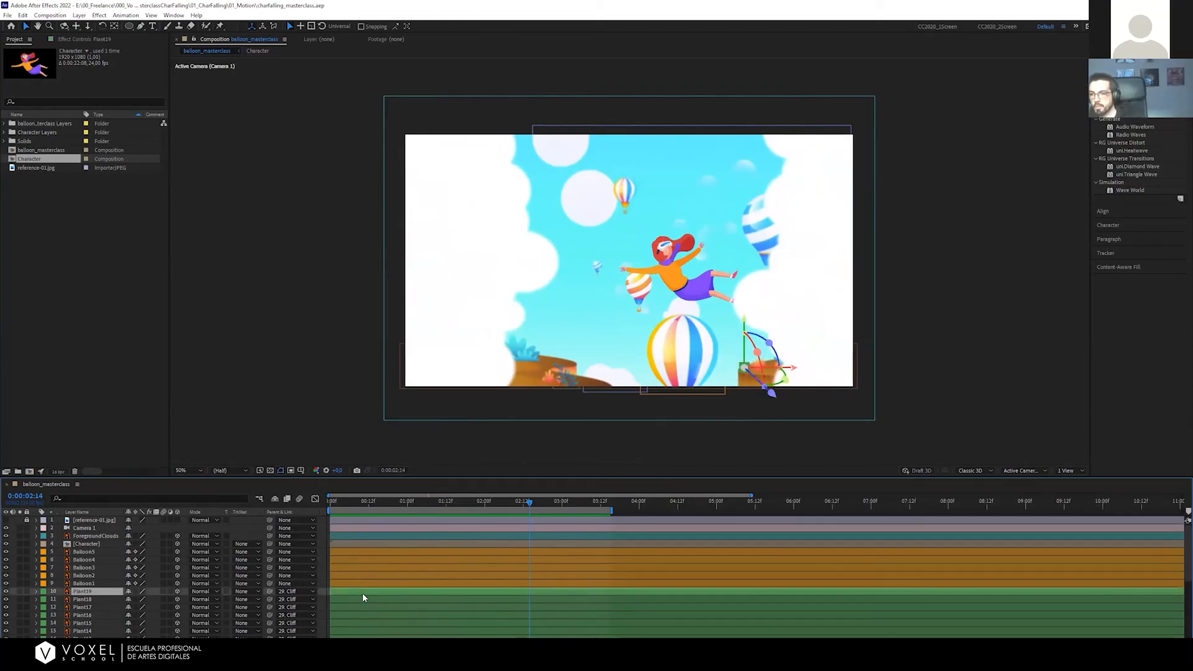
scroll(364, 592, "down", 5)
left_click(345, 603, "shift")
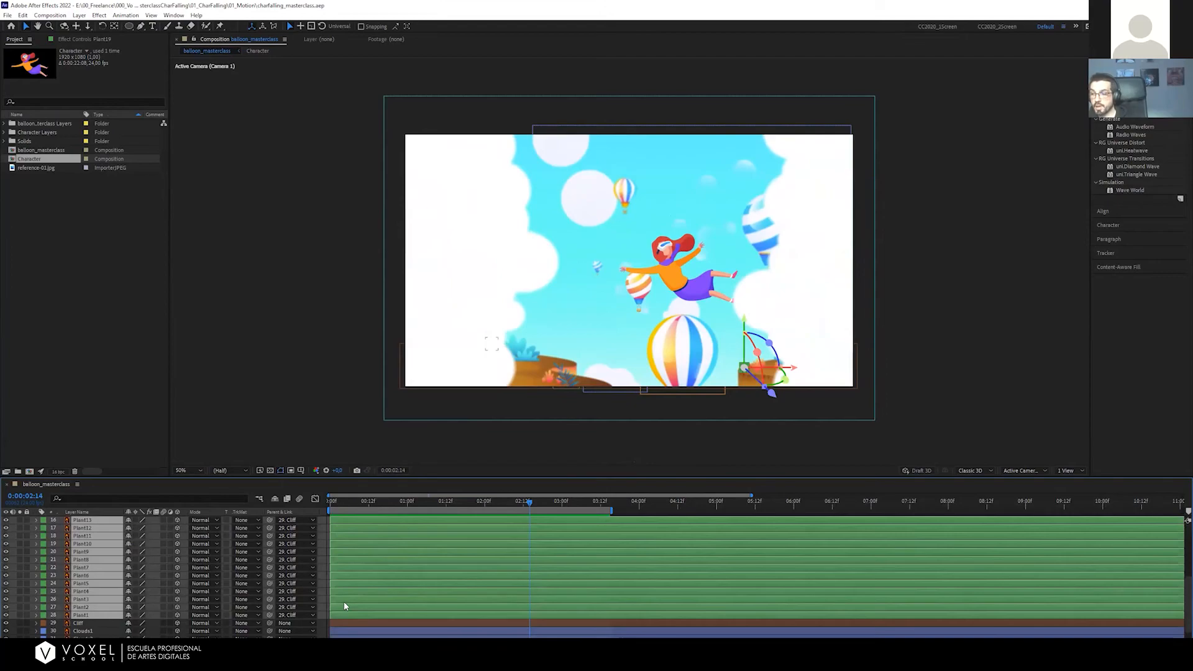
scroll(345, 601, "up", 3)
scroll(331, 612, "down", 4)
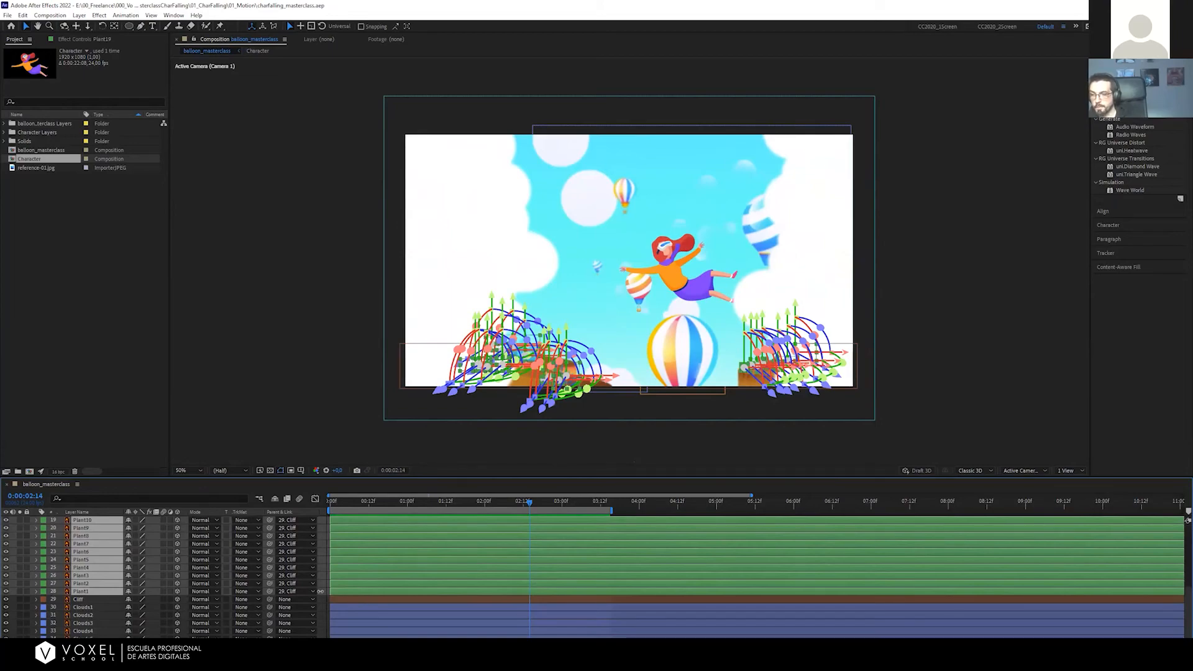
left_click(319, 594)
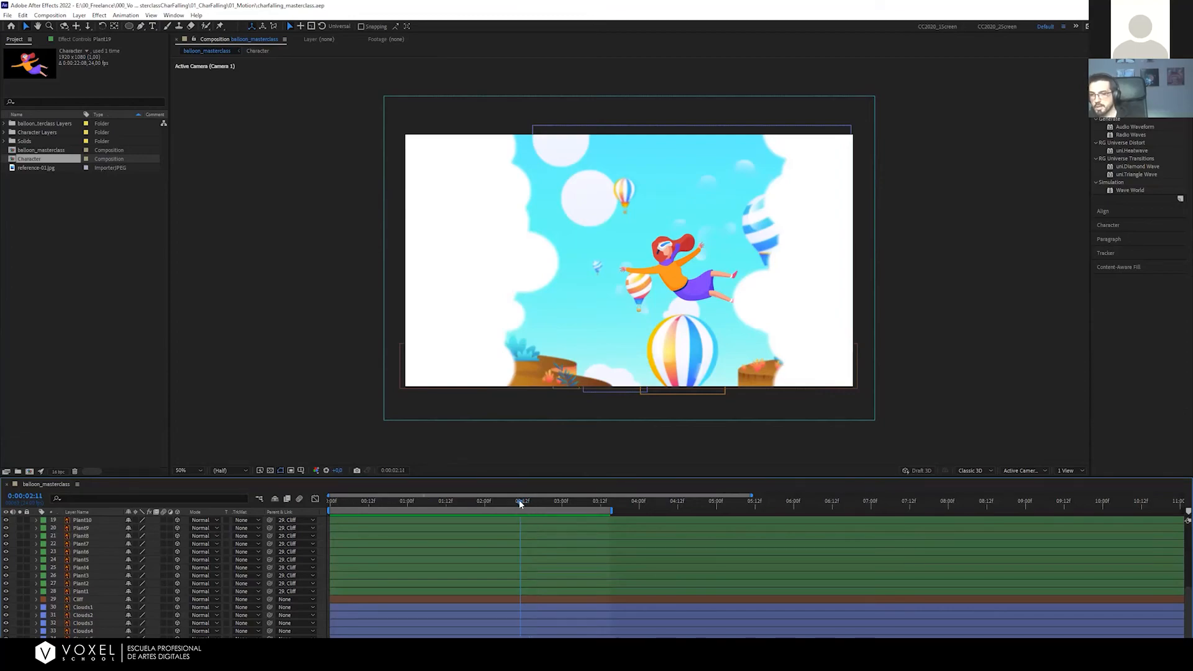
Review the camera move and blur around 0:00:02:11 to 0:00:02:18 and play the scene
mouse_move(519, 501)
left_mouse_down()
mouse_move(359, 496)
mouse_move(520, 508)
left_mouse_up()
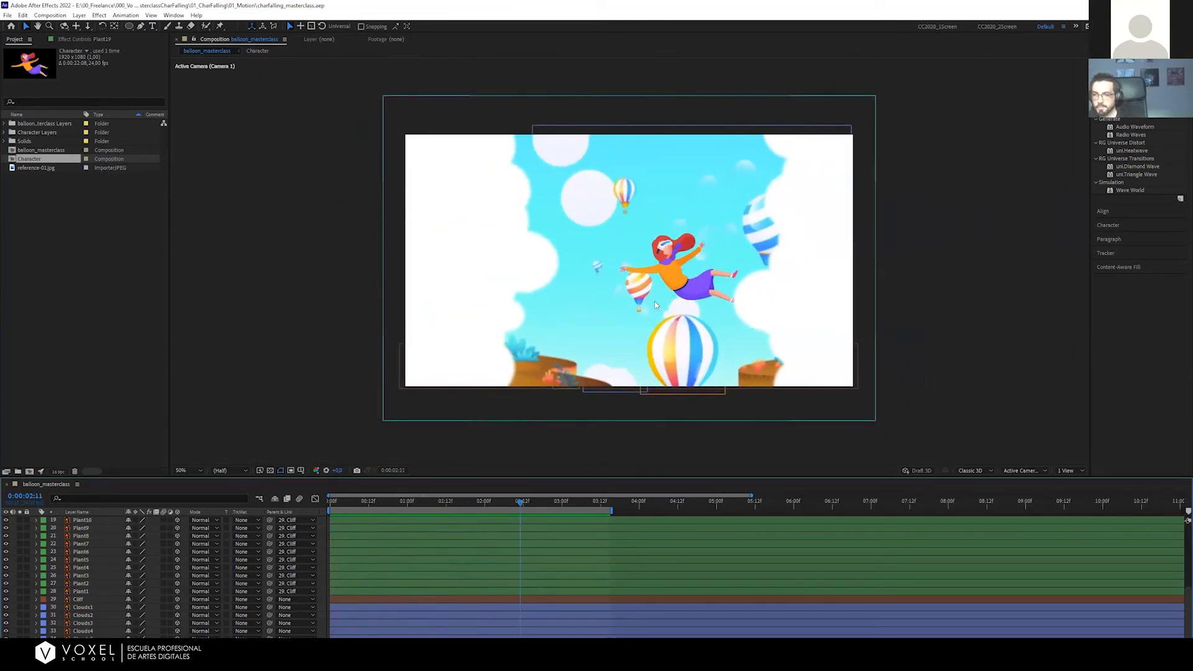
left_click(535, 503)
mouse_move(543, 508)
left_mouse_down()
mouse_move(583, 501)
mouse_move(408, 494)
mouse_move(544, 506)
left_mouse_up()
key("space")
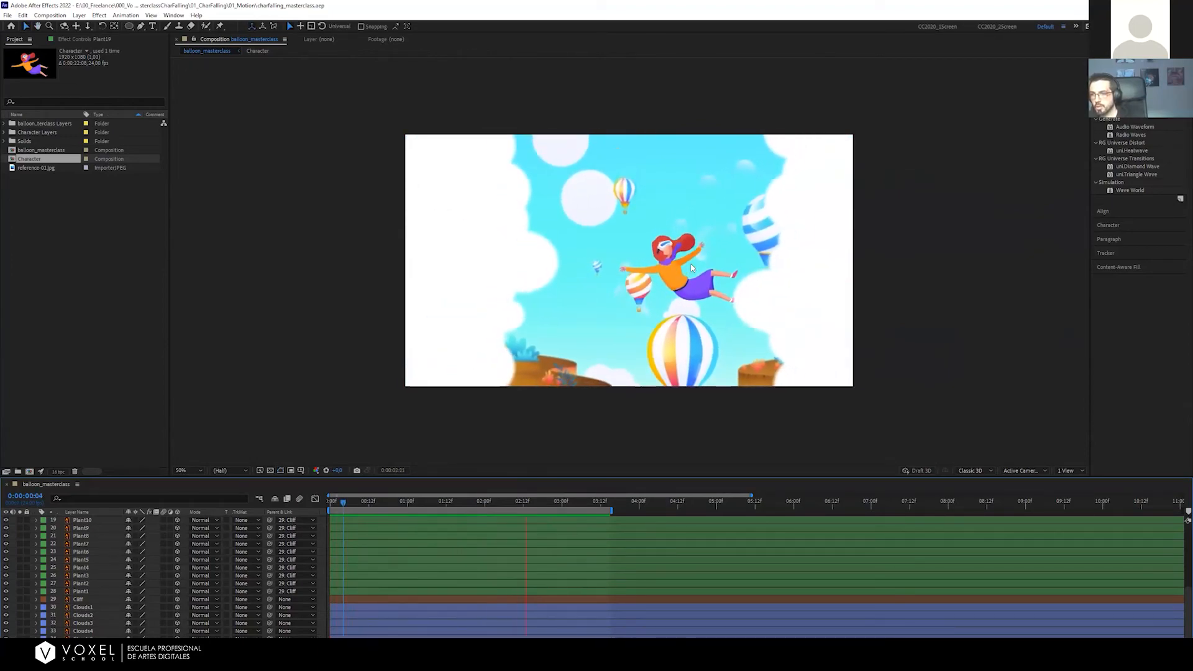
key("space")
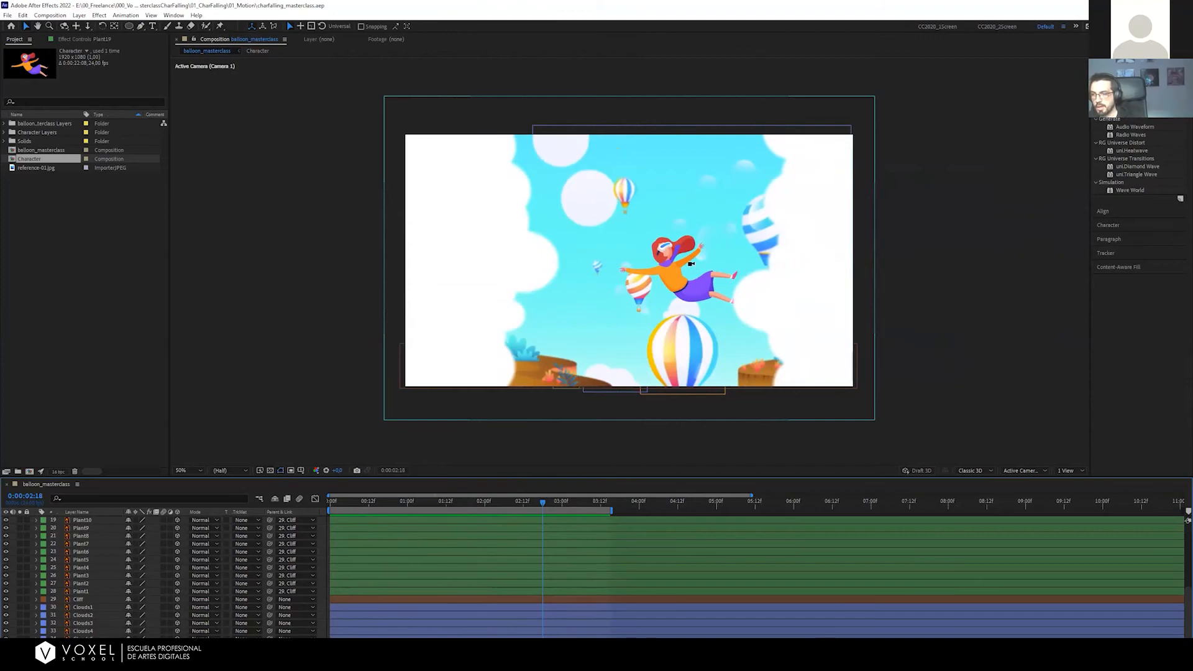
Go through the plant layers from Plant1 upward and select Plant12, the dark blue plant on the cliff
key("shift+slash")
scroll(541, 323, "down", 1)
left_click(77, 591)
left_click(81, 582)
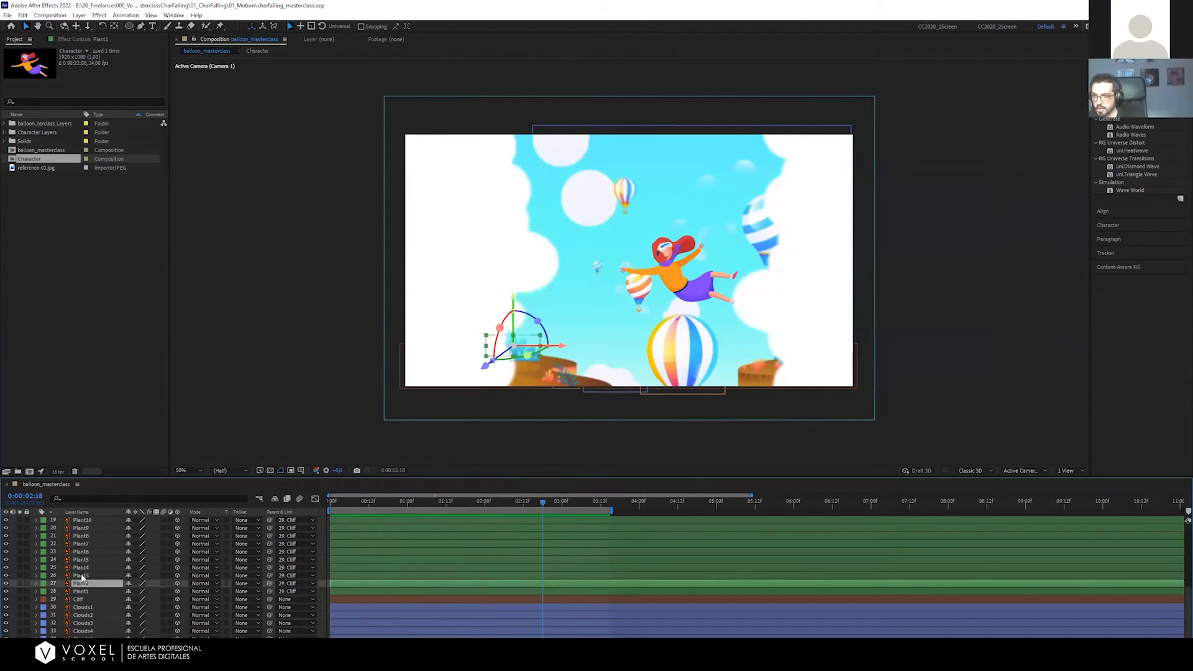
left_click(81, 576)
left_click(81, 567)
left_click(81, 559)
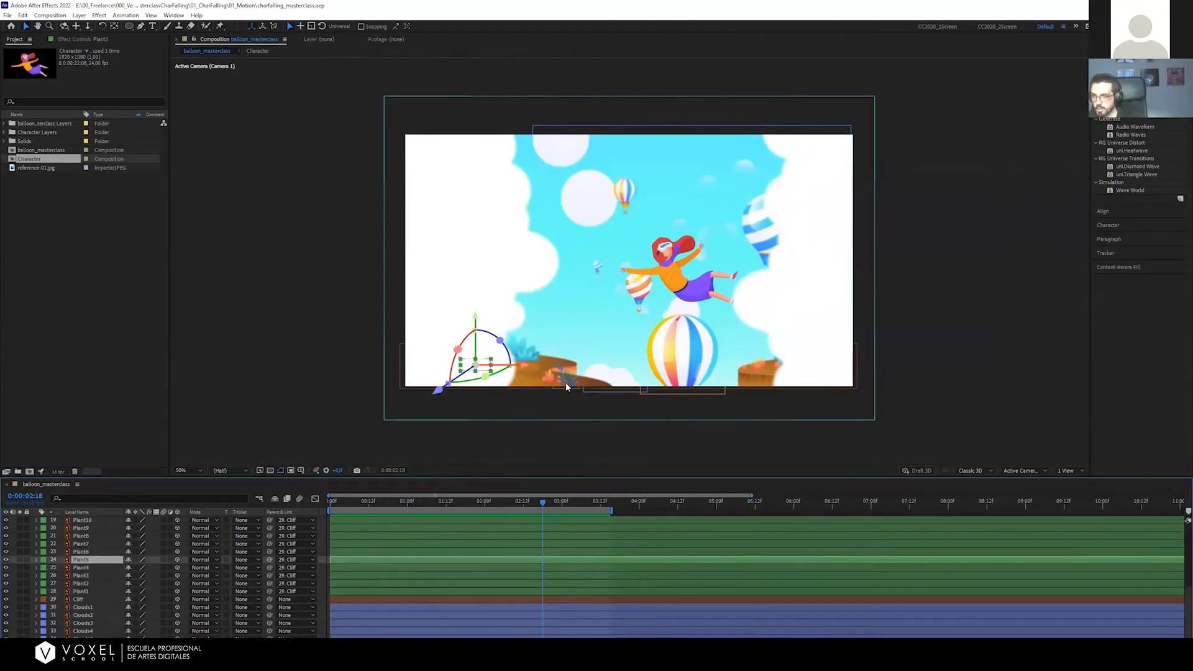
left_click(98, 552)
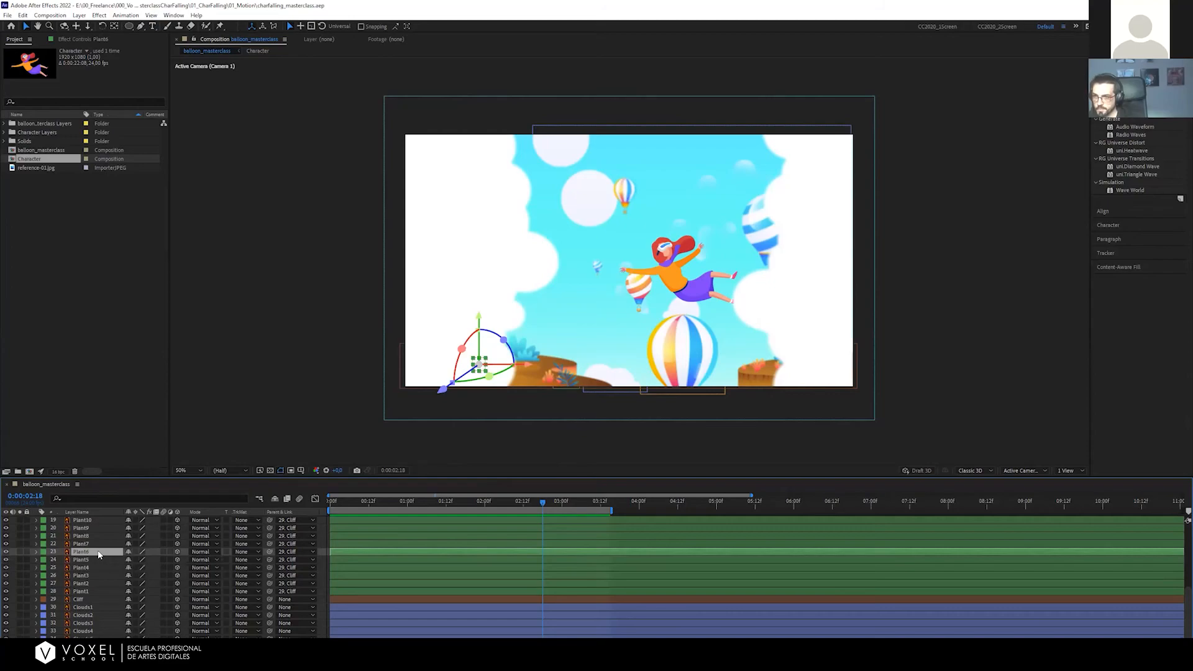
key("ctrl+Up")
key("ctrl+Up")
key("ctrl+Up")
key("ctrl+Up")
key("ctrl+Up")
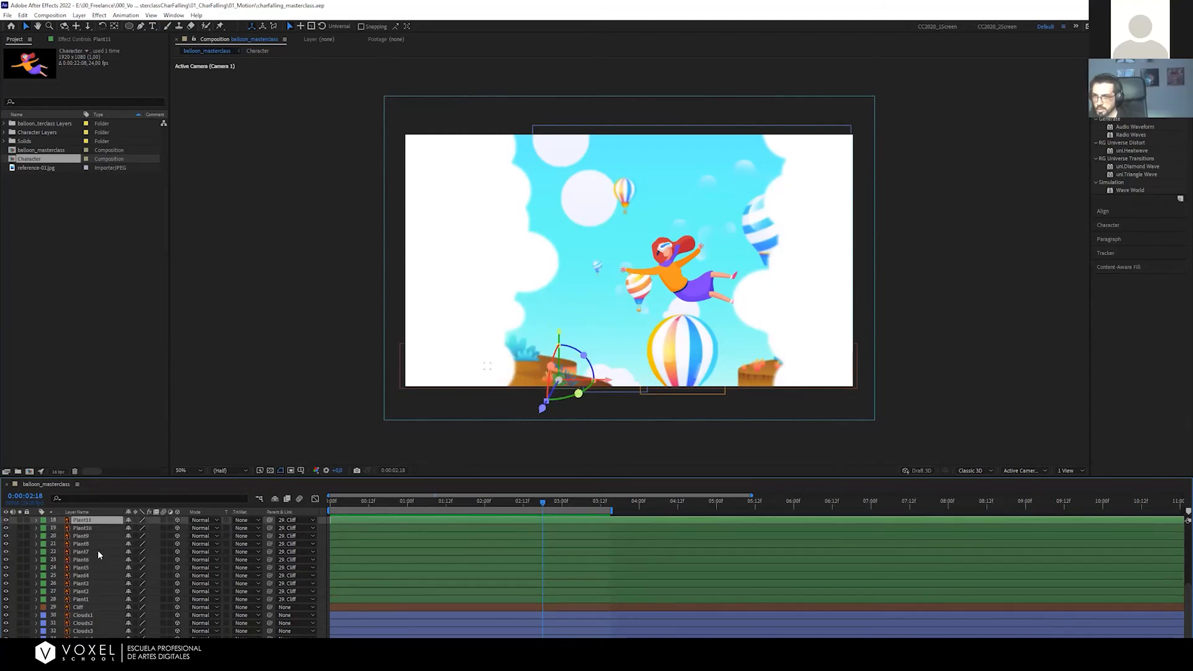
key("ctrl+Up")
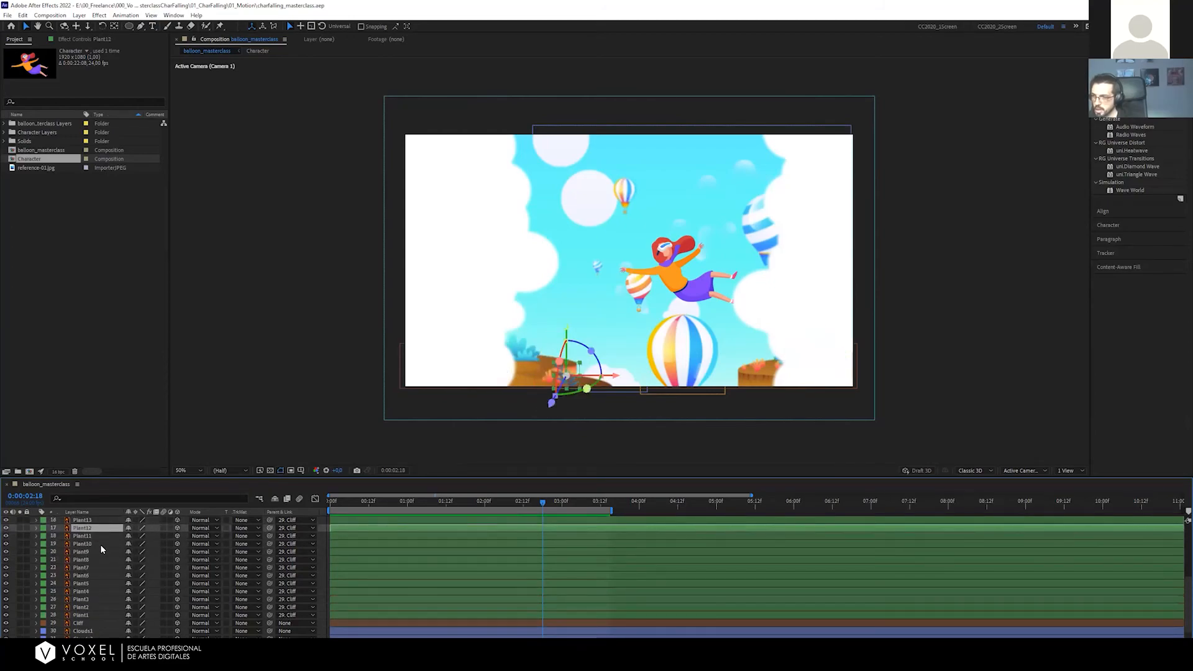
Reveal Plant12's rotation properties with the plant in close view
scroll(534, 404, "up", 1)
key("space")
left_click_drag(587, 306, 641, 87)
scroll(603, 274, "up", 1)
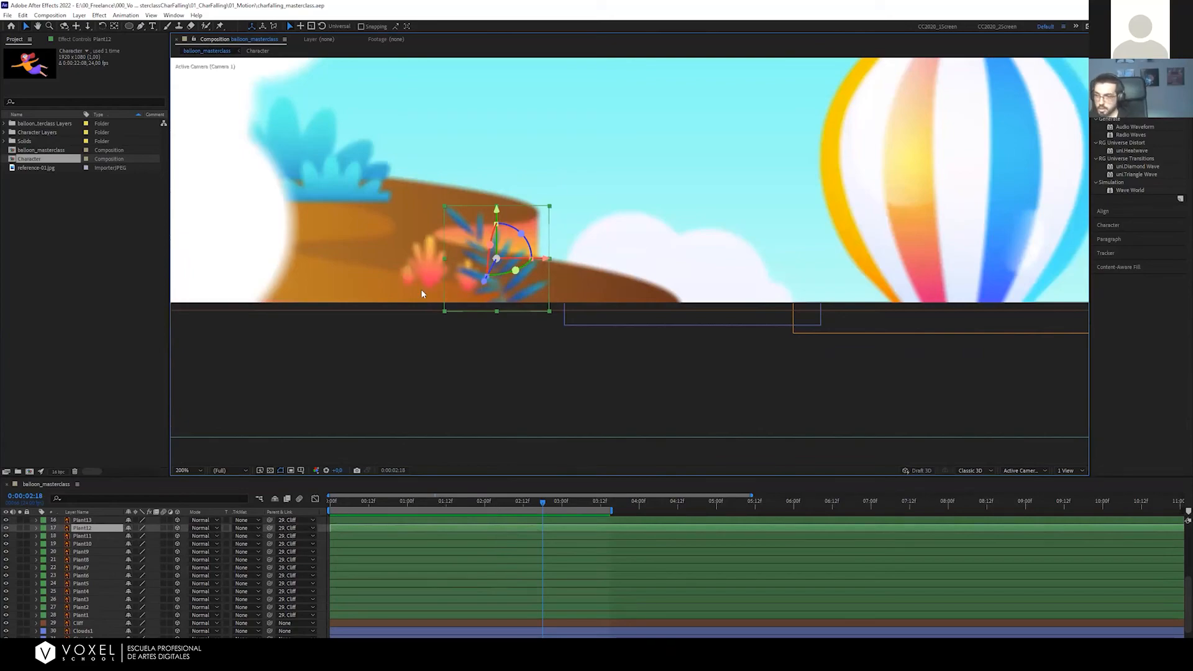
key("r")
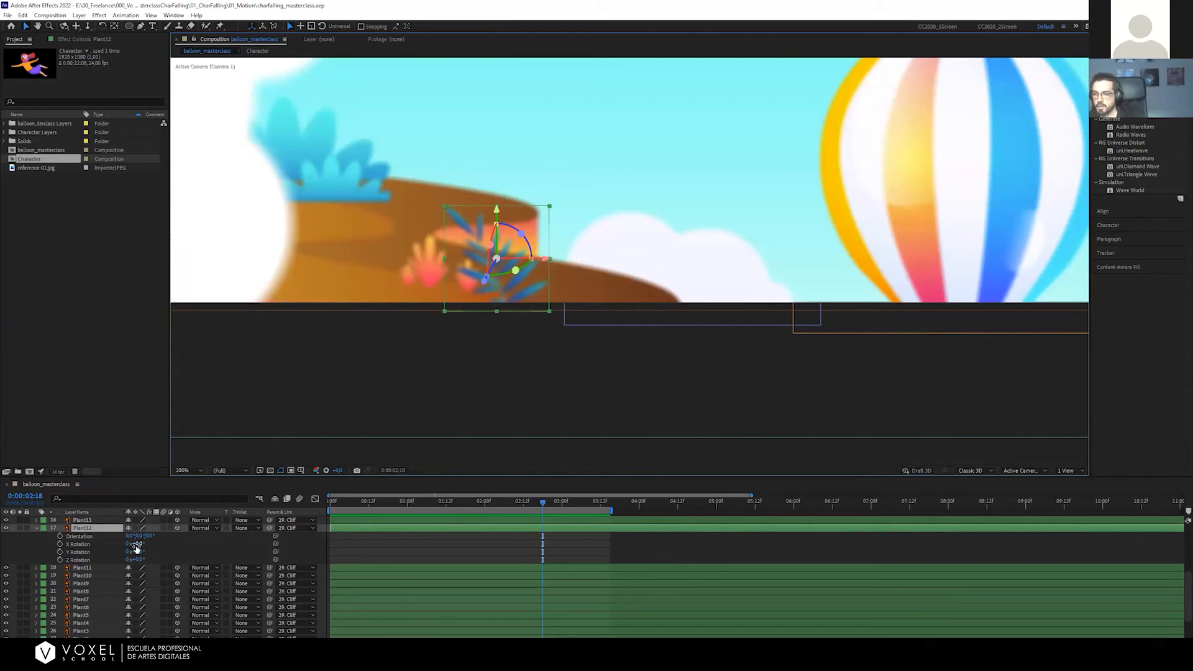
Try rotating Plant12 on its X and Z axes around its centre, undoing each rotation
left_click_drag(135, 544, 212, 551)
key("ctrl+z")
key("ctrl+z")
left_click_drag(139, 559, 246, 555)
left_click_drag(250, 555, 316, 551)
key("ctrl+z")
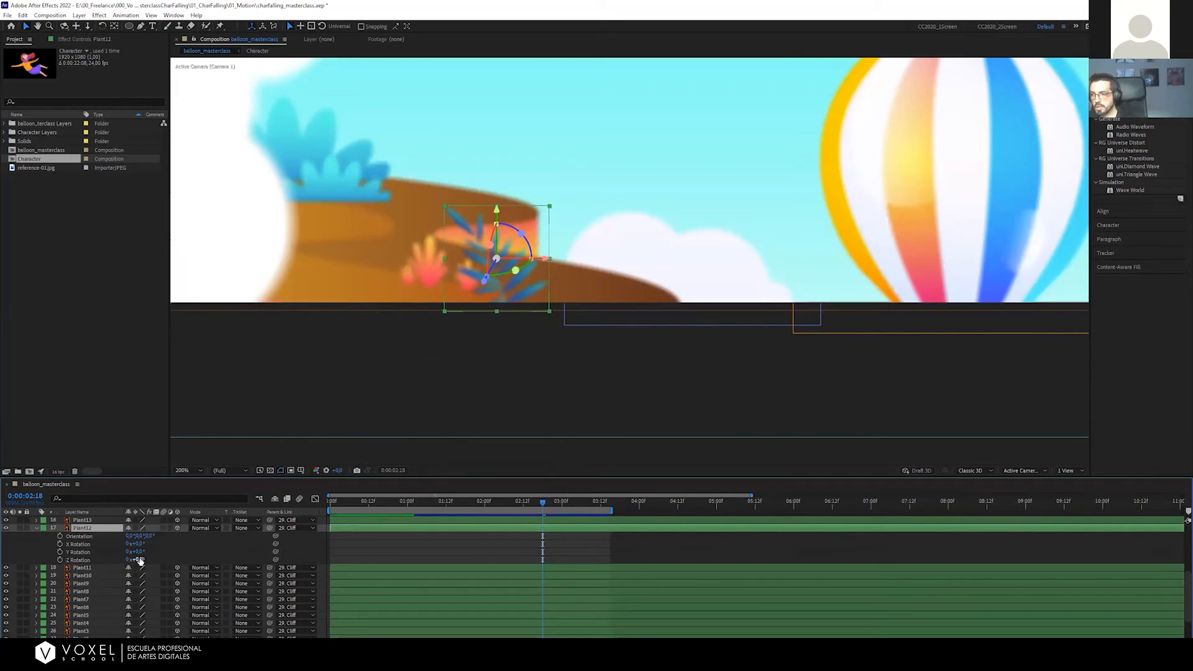
left_click_drag(145, 559, 245, 562)
key("ctrl+z")
Move Plant12's anchor point down to the base of its stem with the Pan Behind tool
left_click(115, 28)
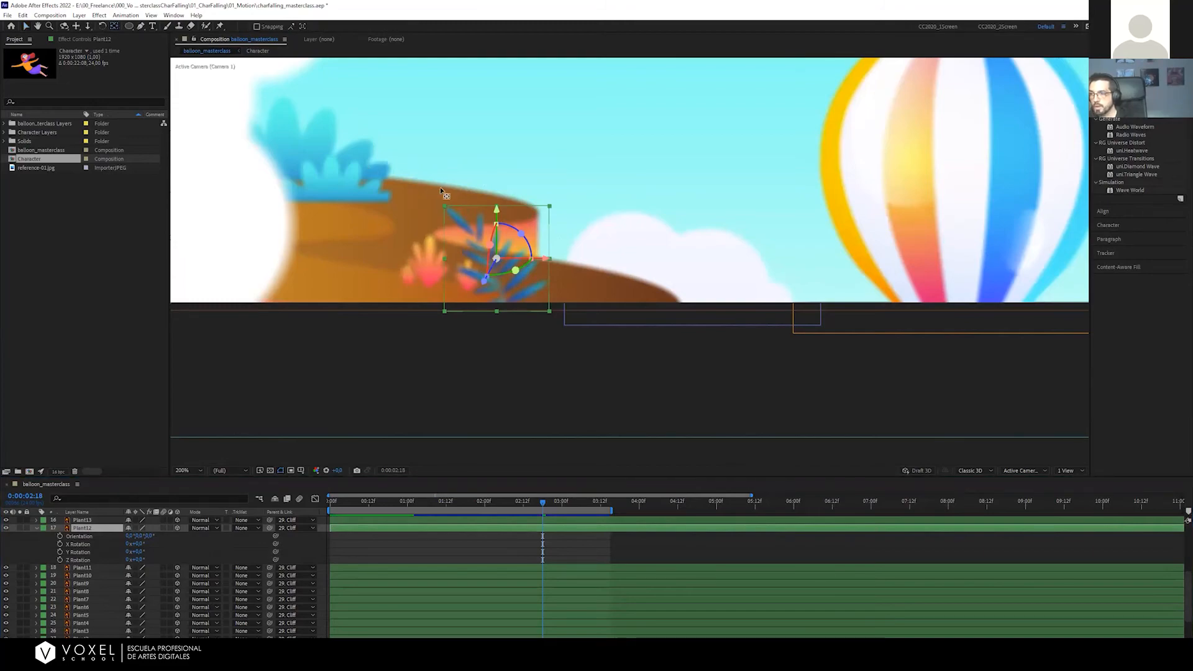
left_click_drag(497, 216, 559, 310)
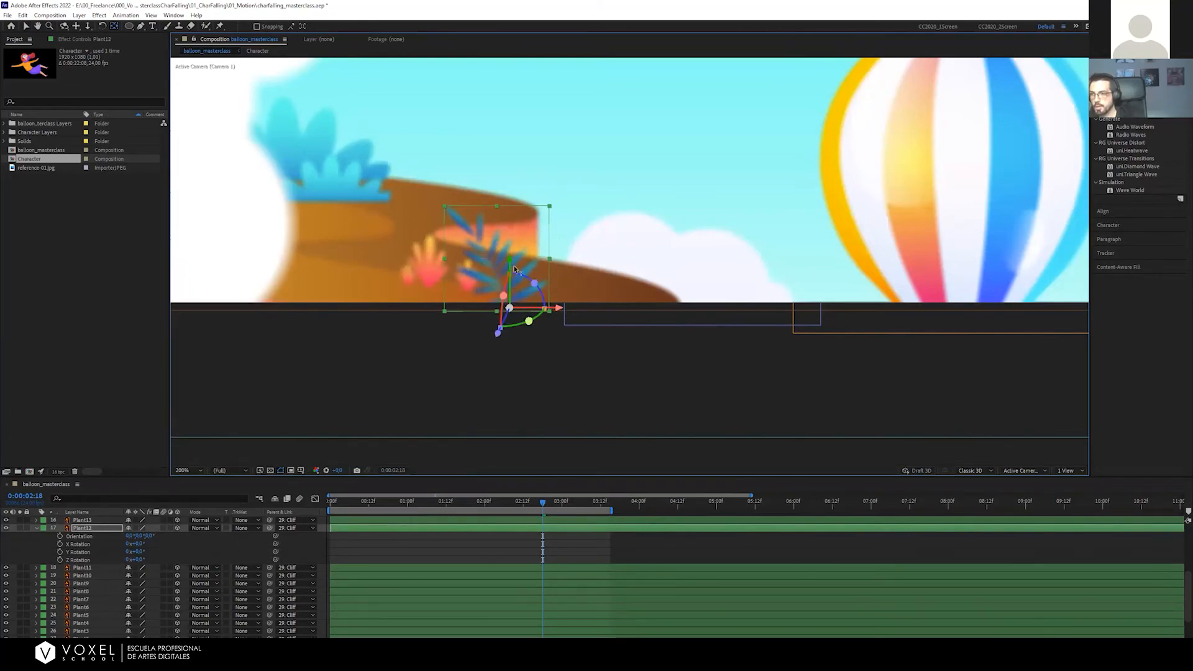
left_click_drag(511, 265, 512, 268)
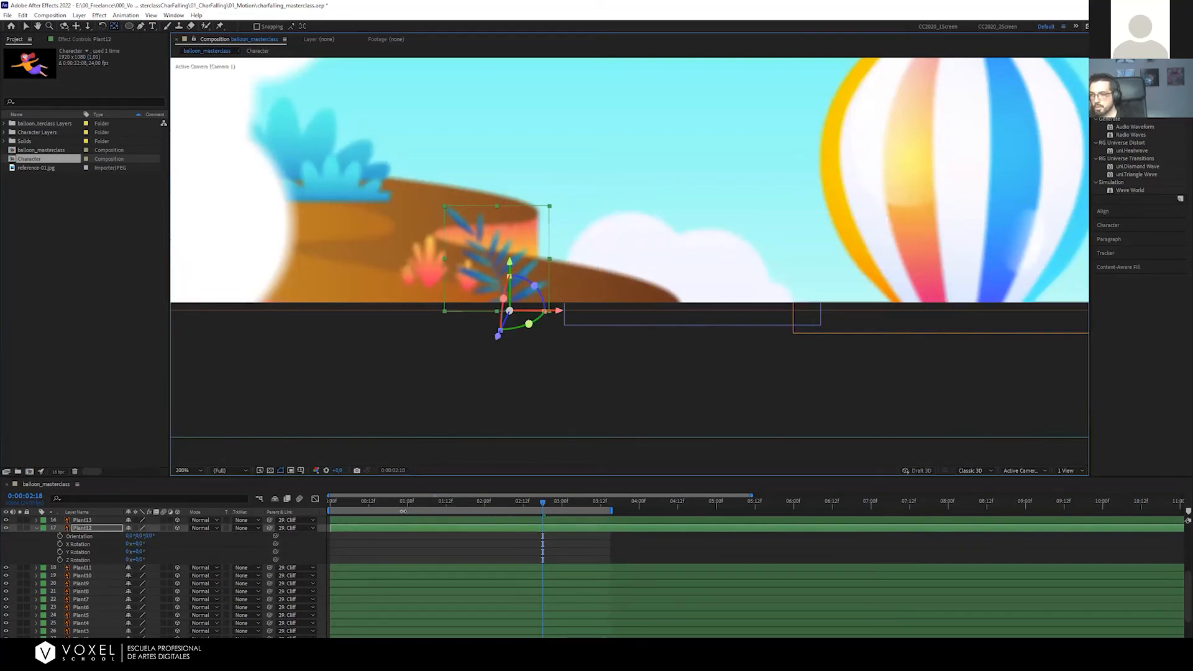
Keyframe Plant12's Z Rotation at 0° at 0:00:02:12 and about -95° at 0:00:01:14
left_click_drag(448, 501, 524, 508)
key("alt+shift+r")
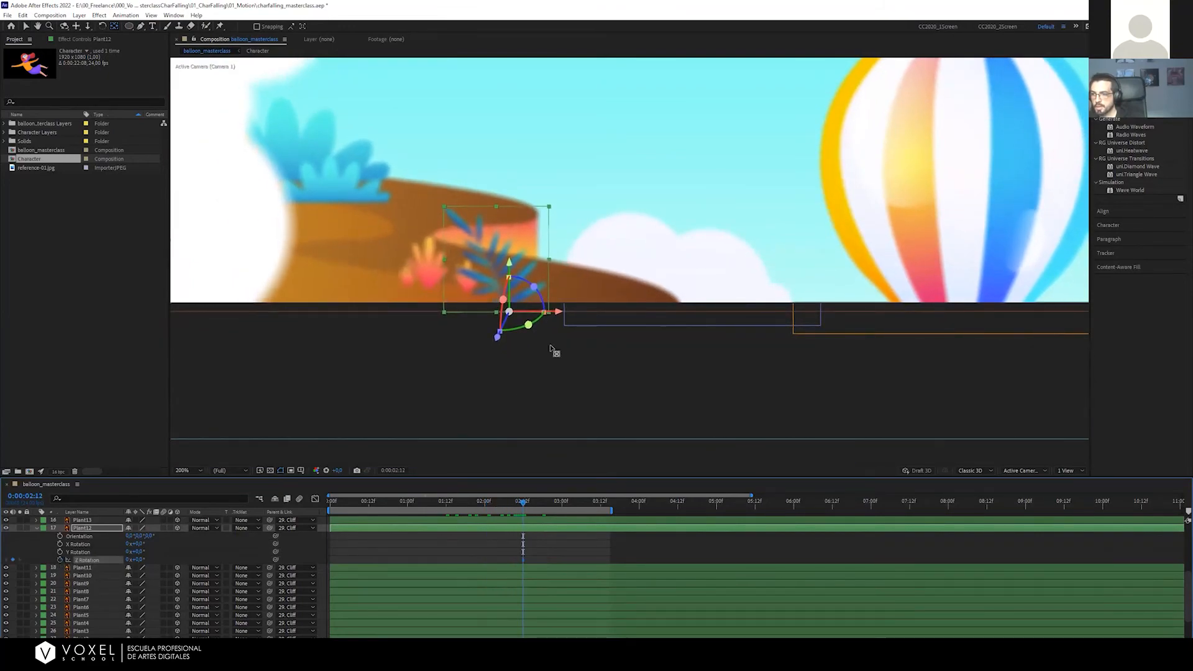
left_click_drag(509, 507, 452, 508)
left_click_drag(484, 388, 440, 390)
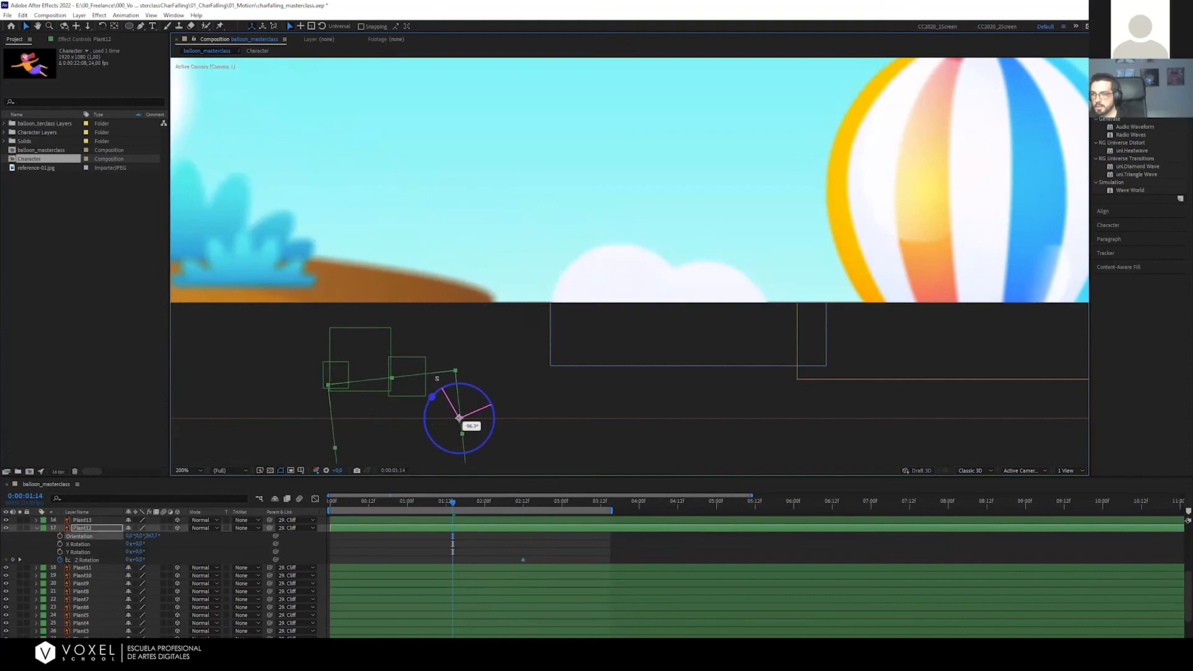
key("ctrl+z")
left_click_drag(142, 559, 96, 559)
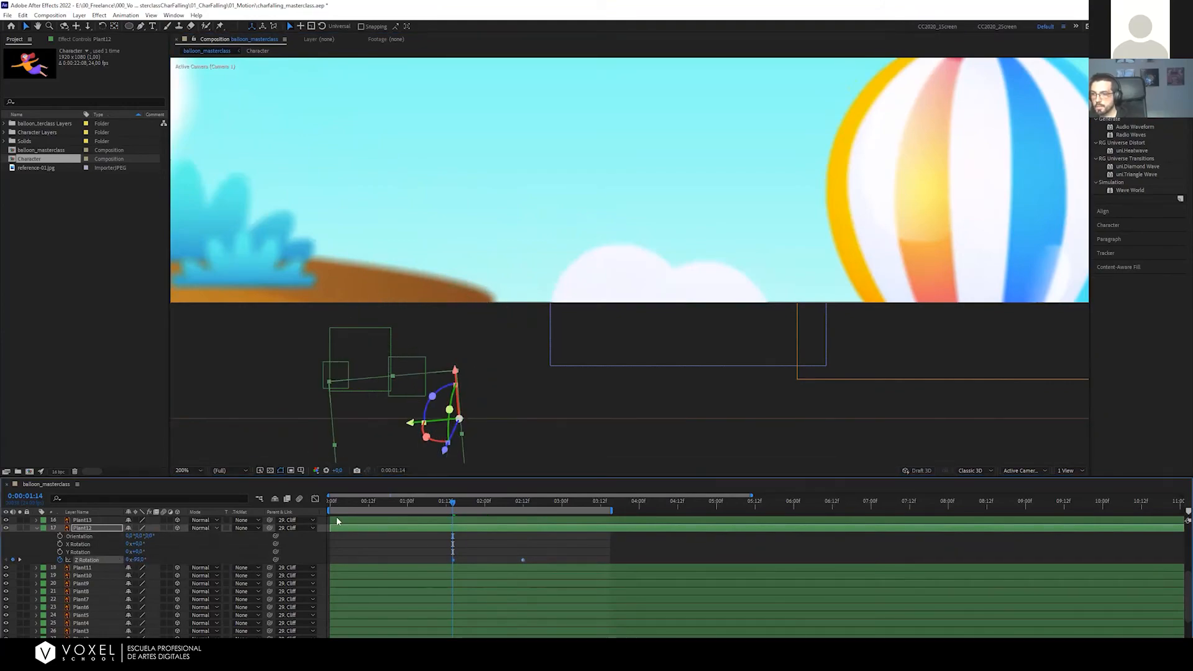
Preview Plant12's rising rotation in close-up and in the full scene, starting from about 0:00:01:09
key("space")
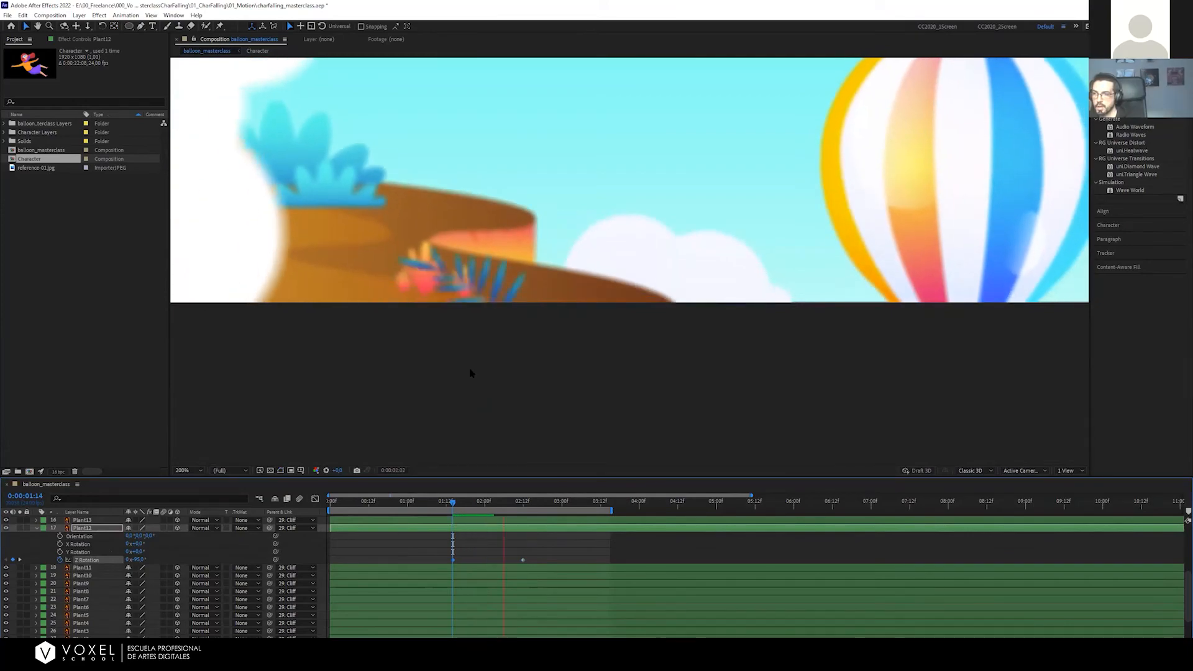
key("space")
key("shift+slash")
left_click(439, 502)
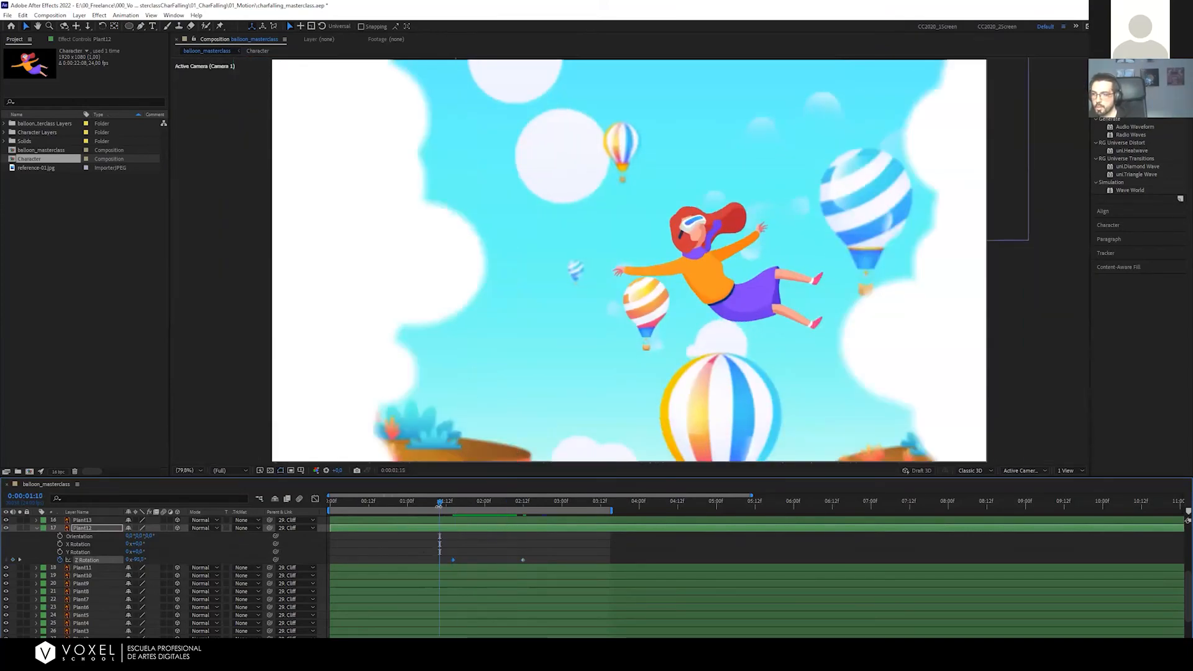
key("space")
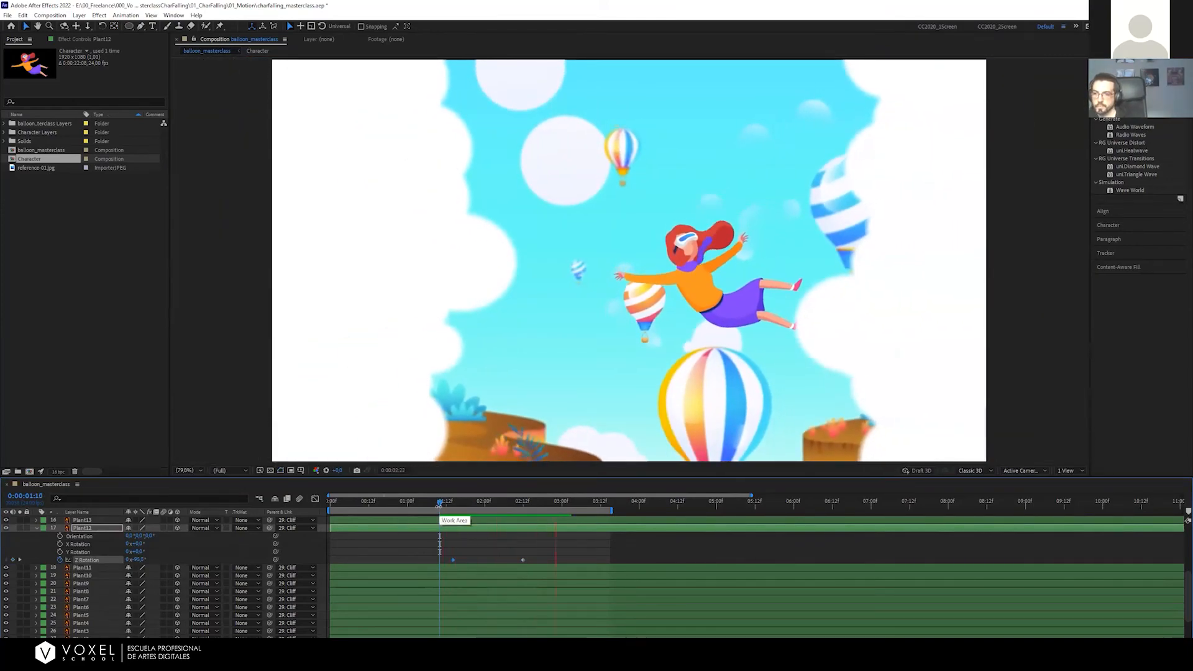
key("space")
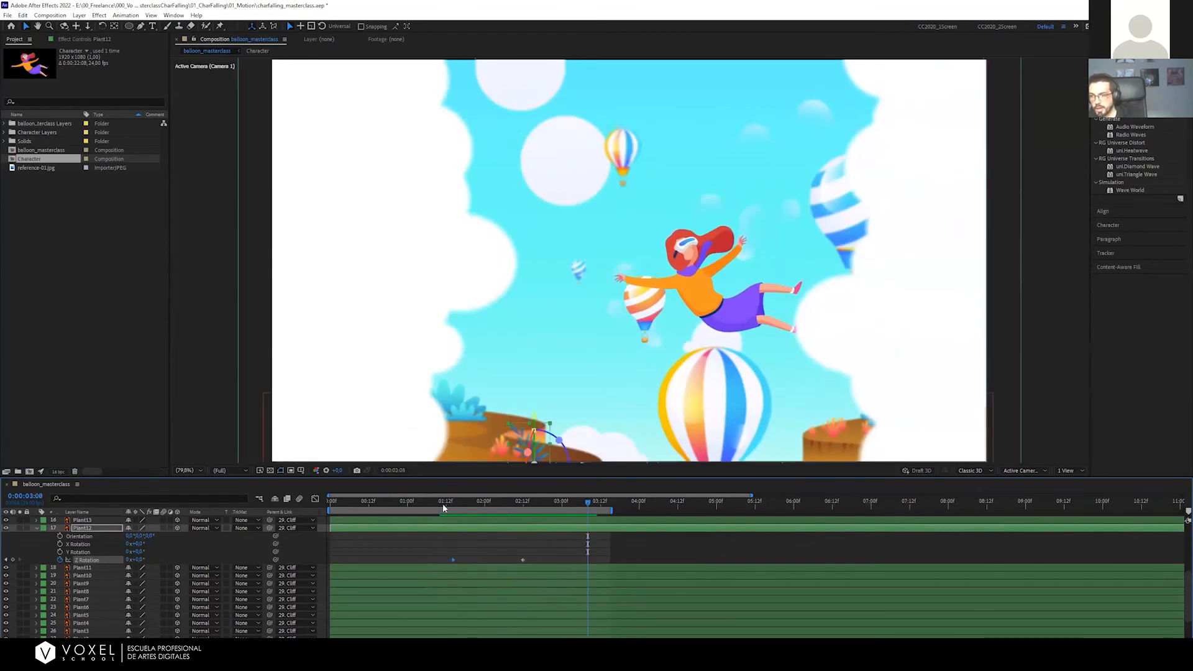
left_click(436, 502)
key("space")
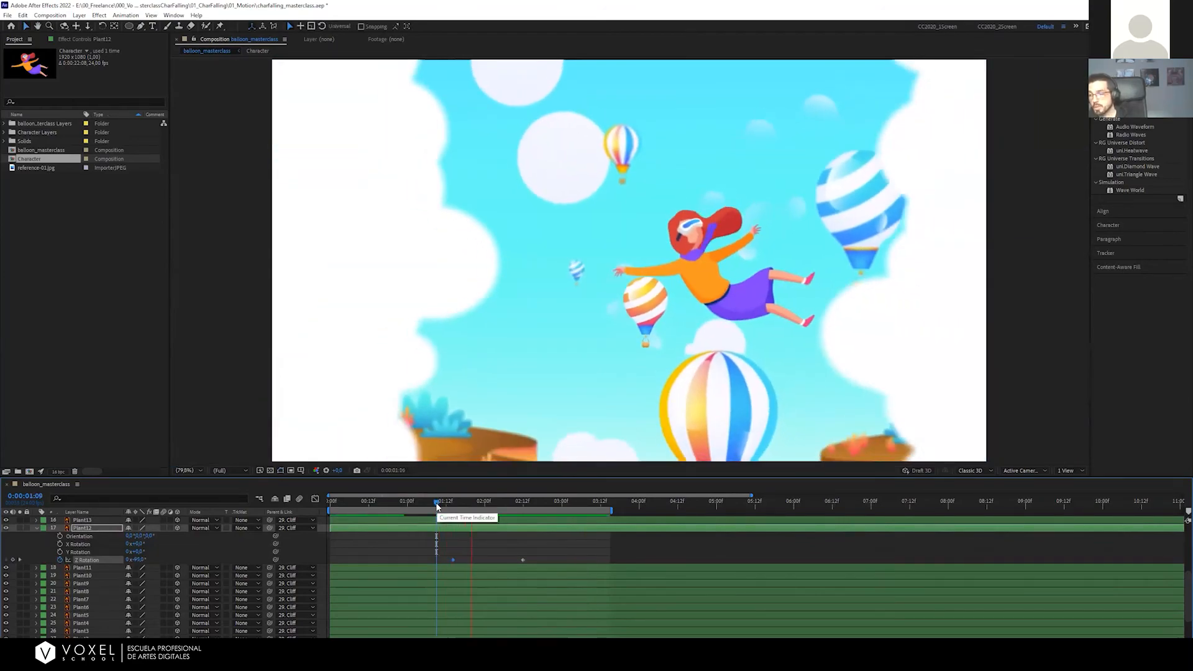
key("space")
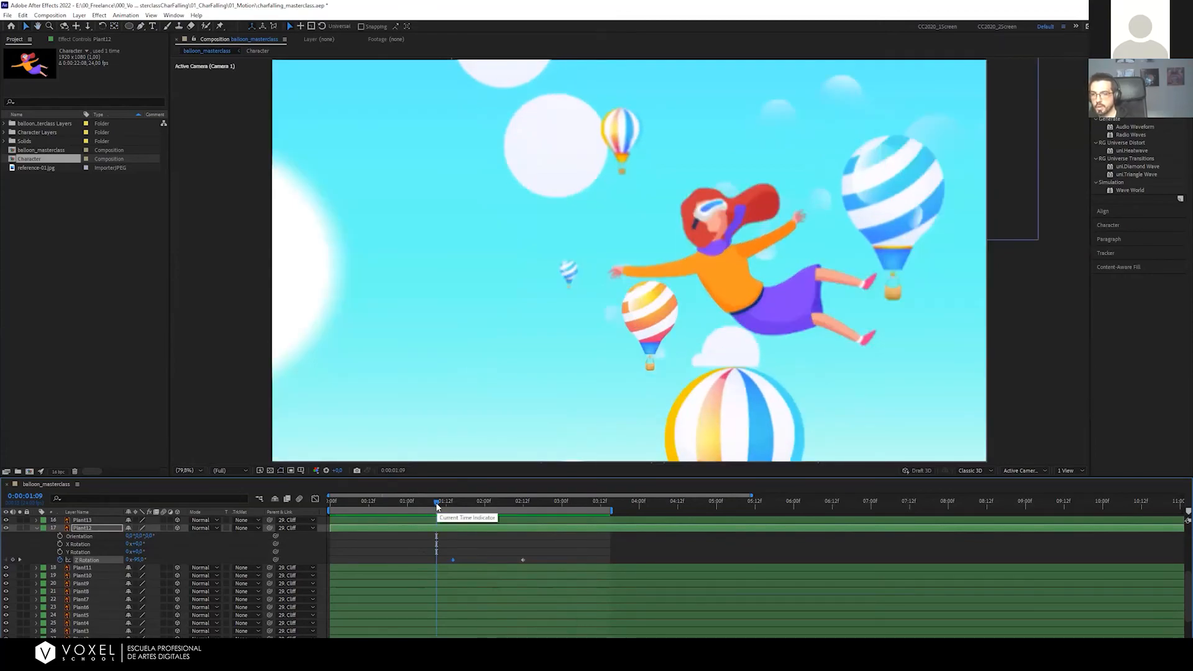
key("space")
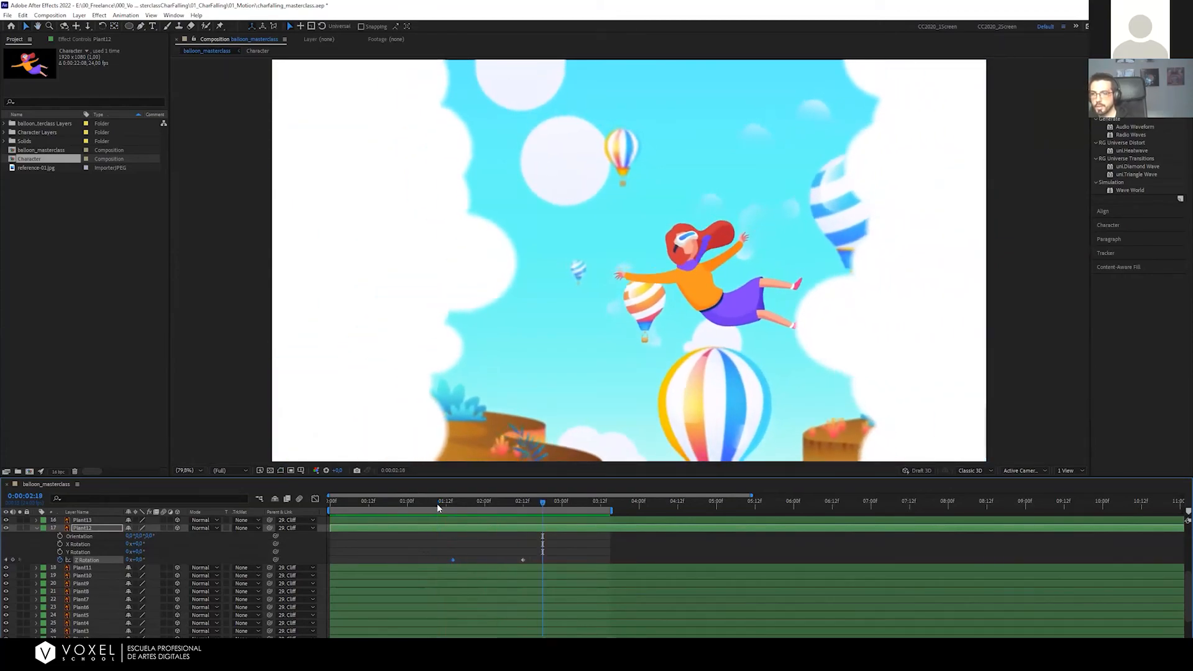
Move Plant12's final Z Rotation keyframe to about 0:00:02:07 and apply Easy Ease to both rotation keyframes, checking the playback
left_click(468, 504)
mouse_move(521, 560)
left_mouse_down()
mouse_move(506, 561)
mouse_move(537, 565)
left_mouse_up()
key("F9")
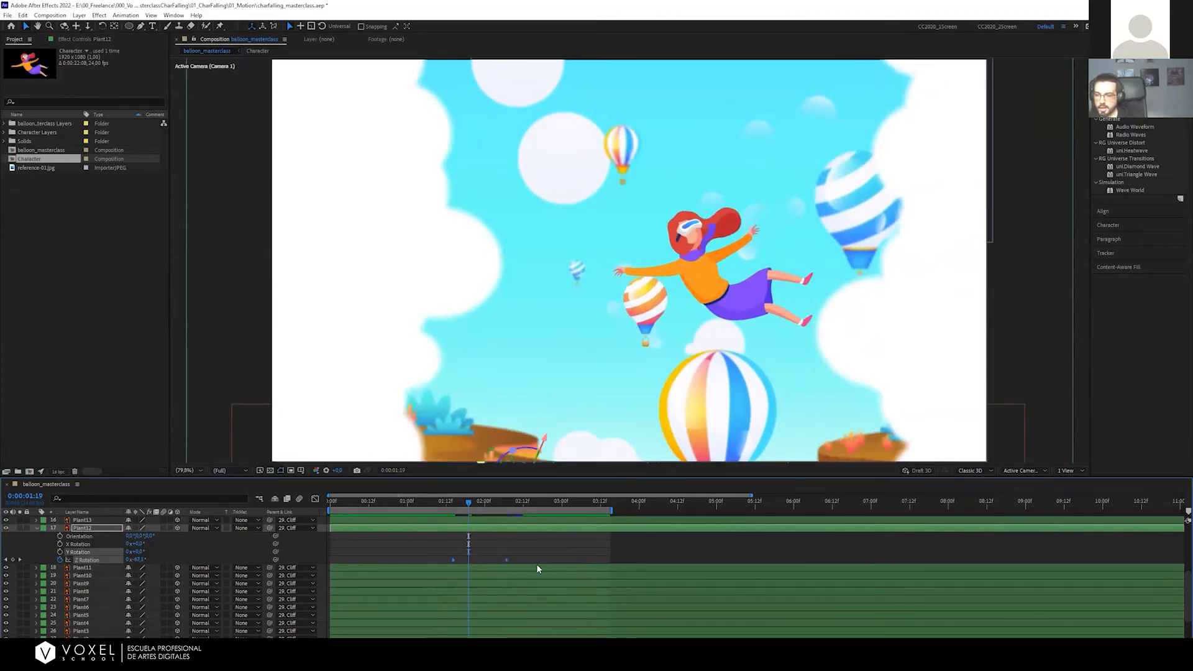
key("F9")
left_click(444, 502)
key("space")
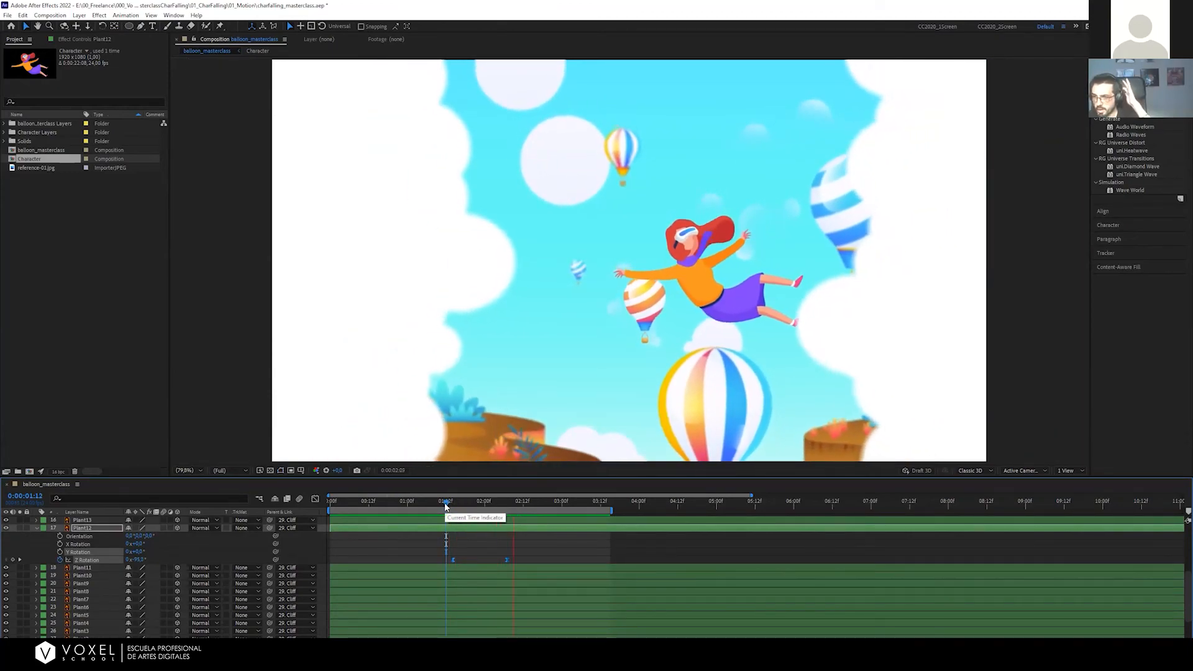
Show Plant12's Z Rotation curve in the Graph Editor, lengthen both keyframes' easing handles, and preview the rotation from about 0:00:01:09
key("space")
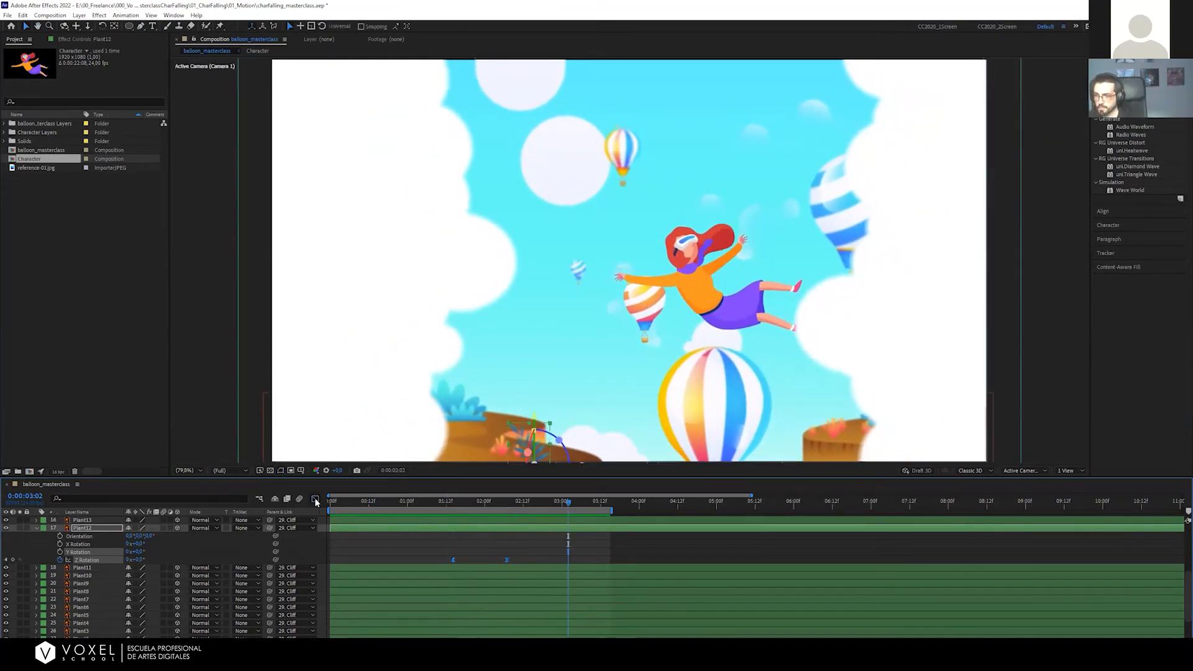
left_click(315, 498)
left_click(84, 559)
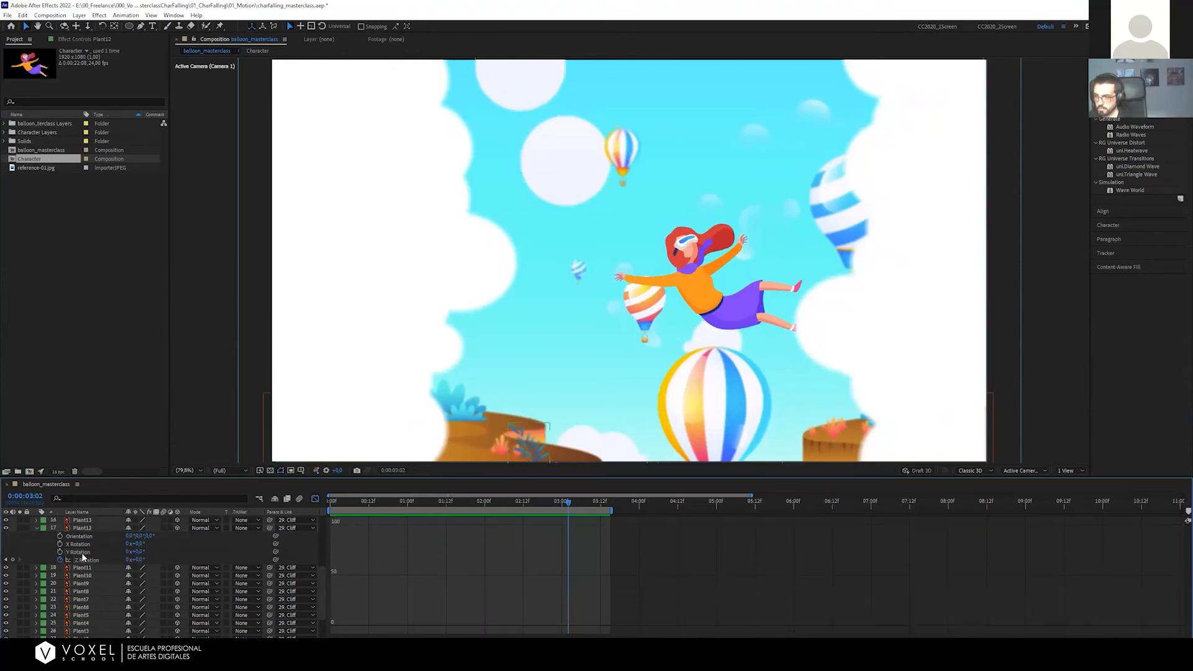
left_click_drag(521, 519, 403, 631)
left_click_drag(489, 525, 474, 524)
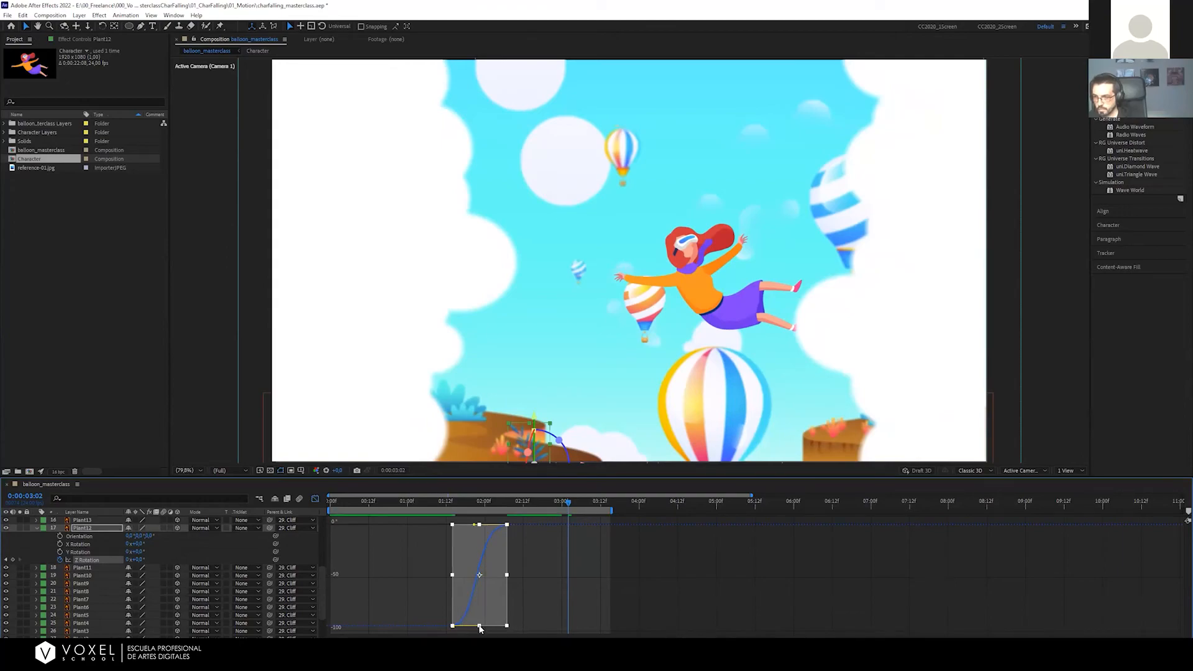
left_click_drag(442, 501, 438, 502)
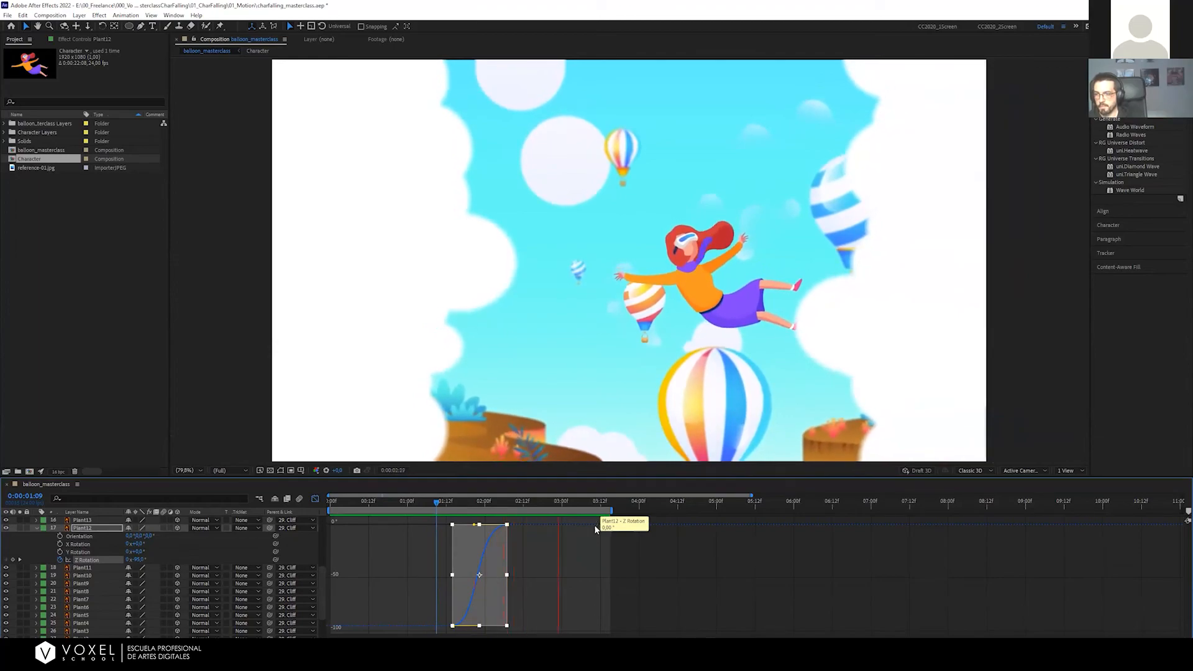
left_click(538, 546)
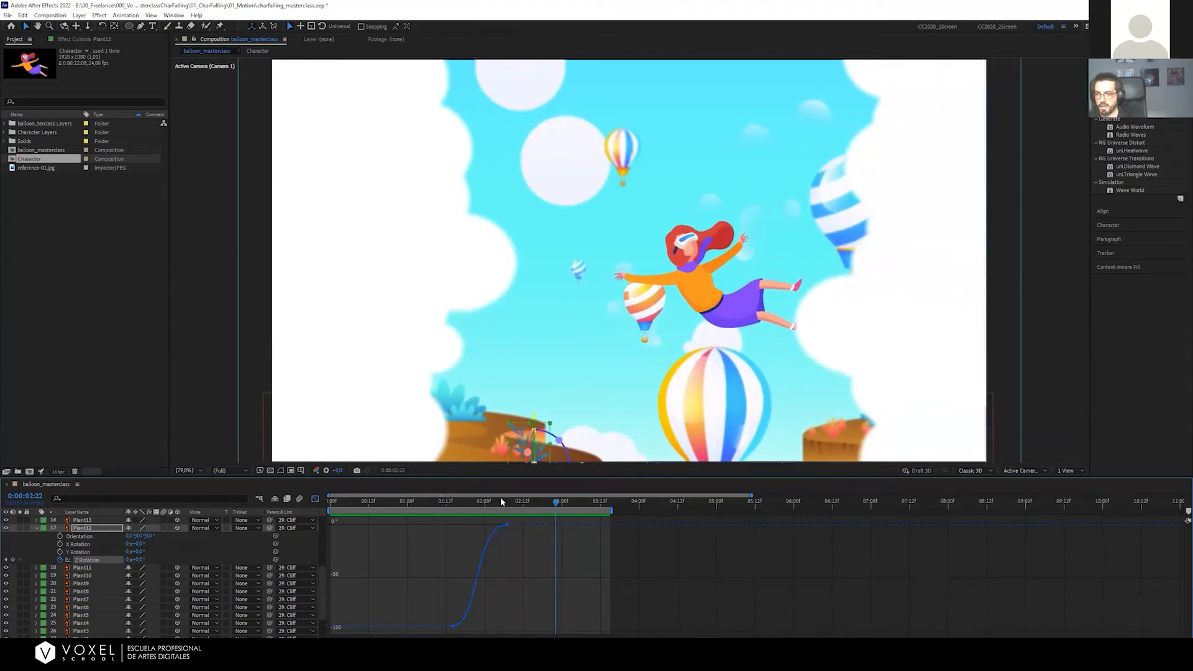
left_click_drag(500, 499, 517, 501)
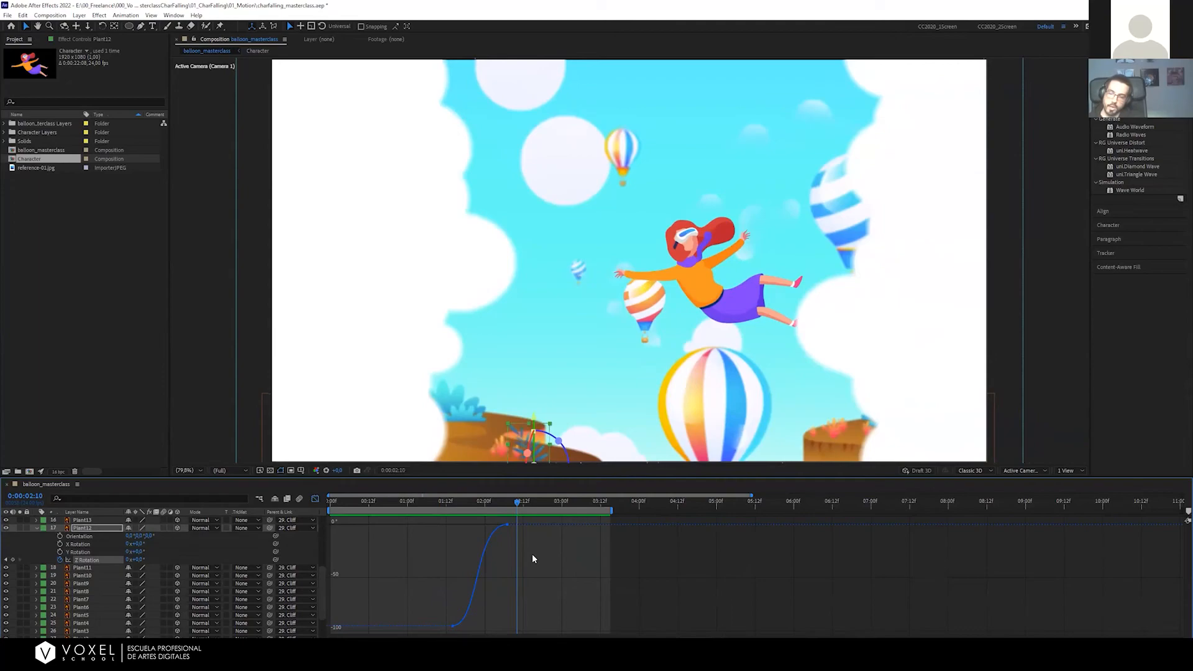
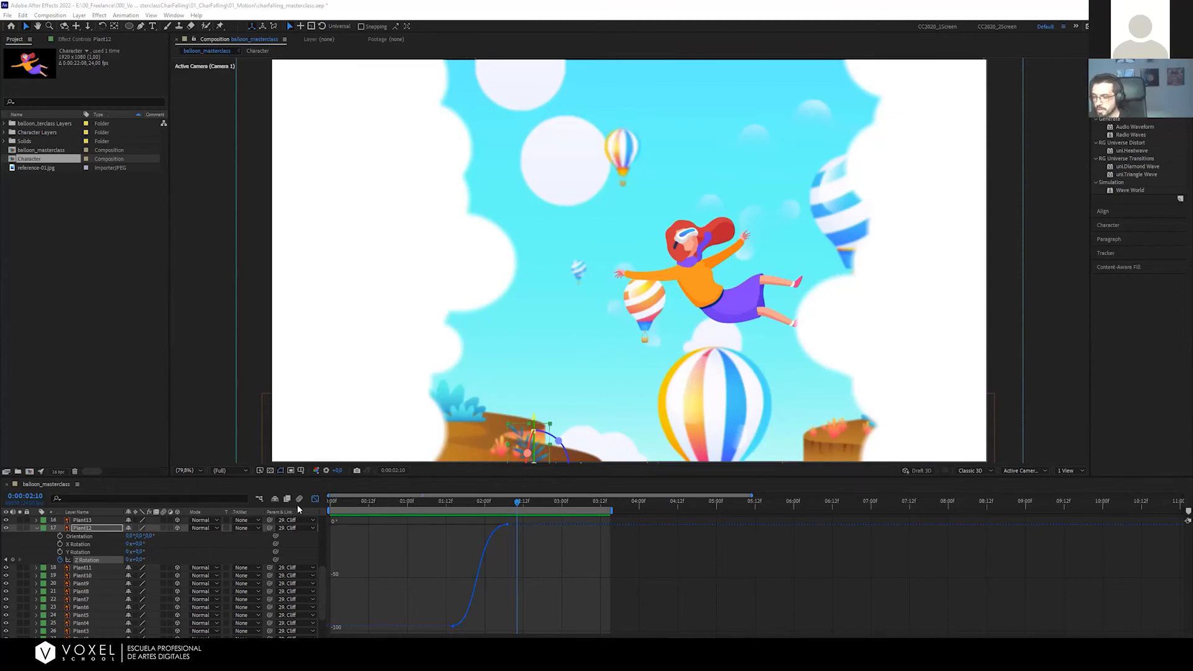
Add copies of Plant12's 0° Z Rotation keyframe at 0:00:02:14, 0:00:02:19 and 0:00:02:23
mouse_move(479, 539)
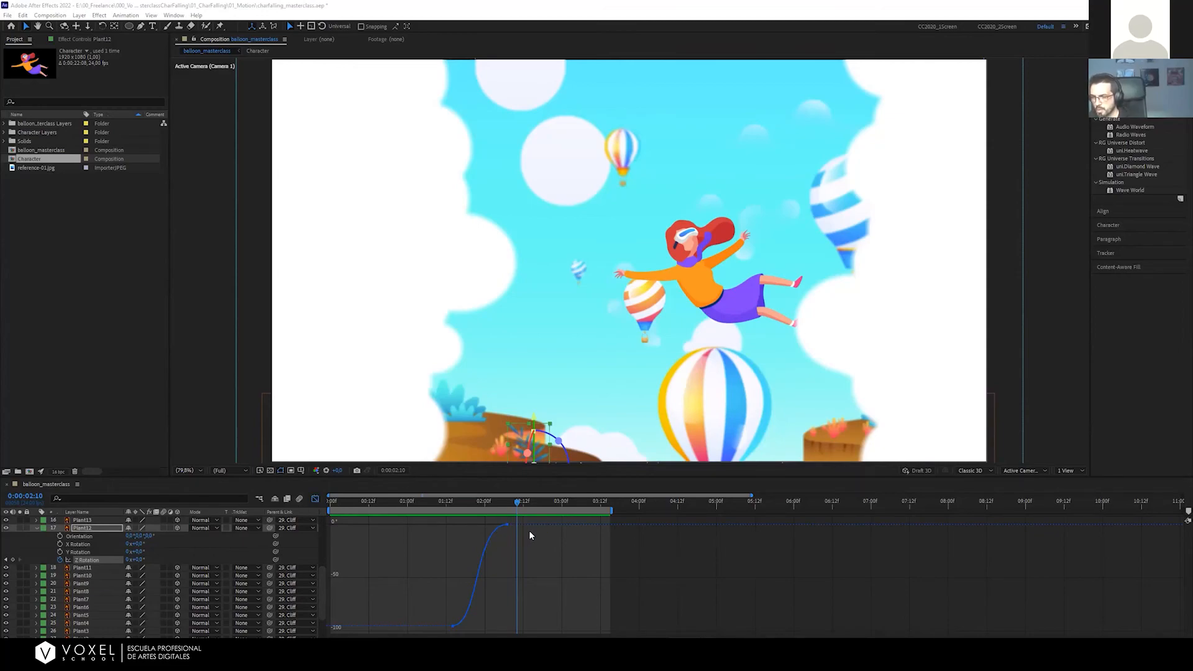
left_click_drag(530, 534, 556, 508)
scroll(506, 535, "up", 1)
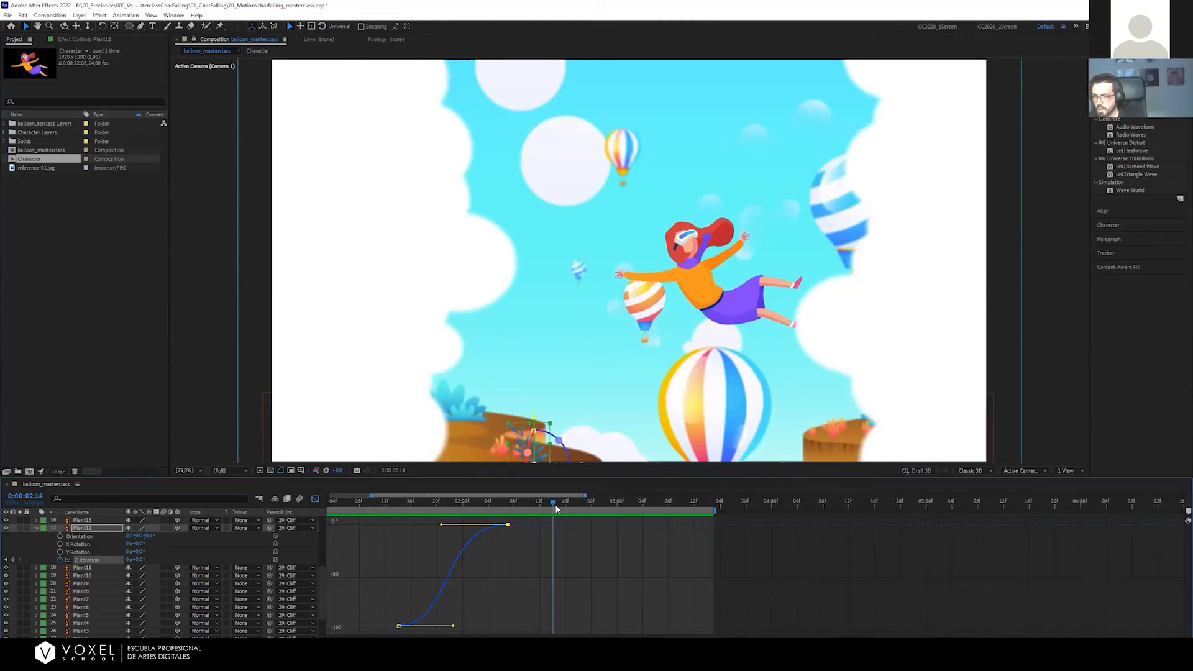
key("ctrl+v")
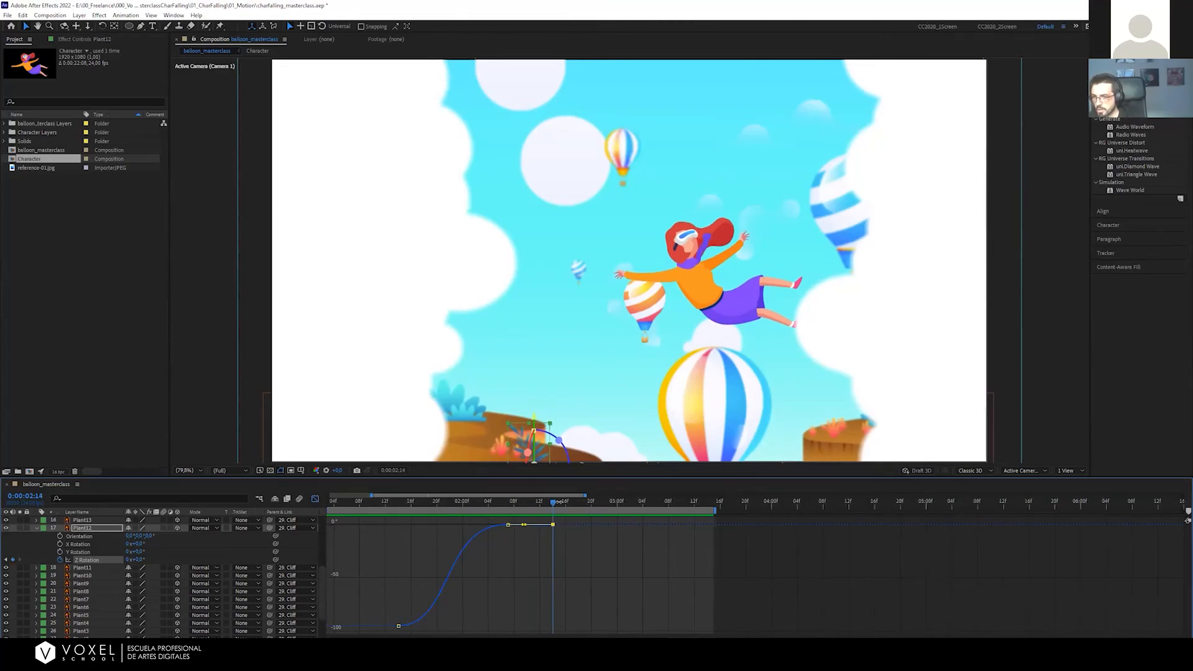
left_click(587, 502)
key("ctrl+v")
left_click(608, 501)
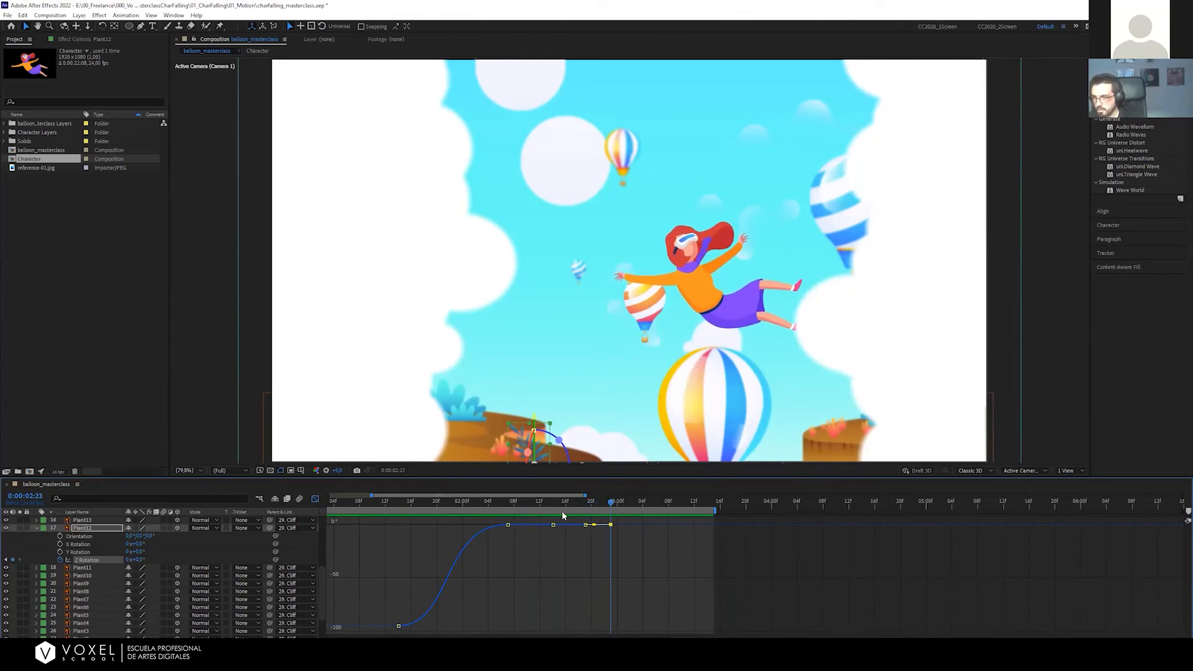
Convert Plant12's Z Rotation keyframes from 0:00:02:07 to 0:00:02:23 to smooth Bezier interpolation
left_click_drag(506, 501, 546, 535)
scroll(505, 529, "up", 2)
left_click_drag(386, 524, 386, 515)
left_click(519, 534, "alt")
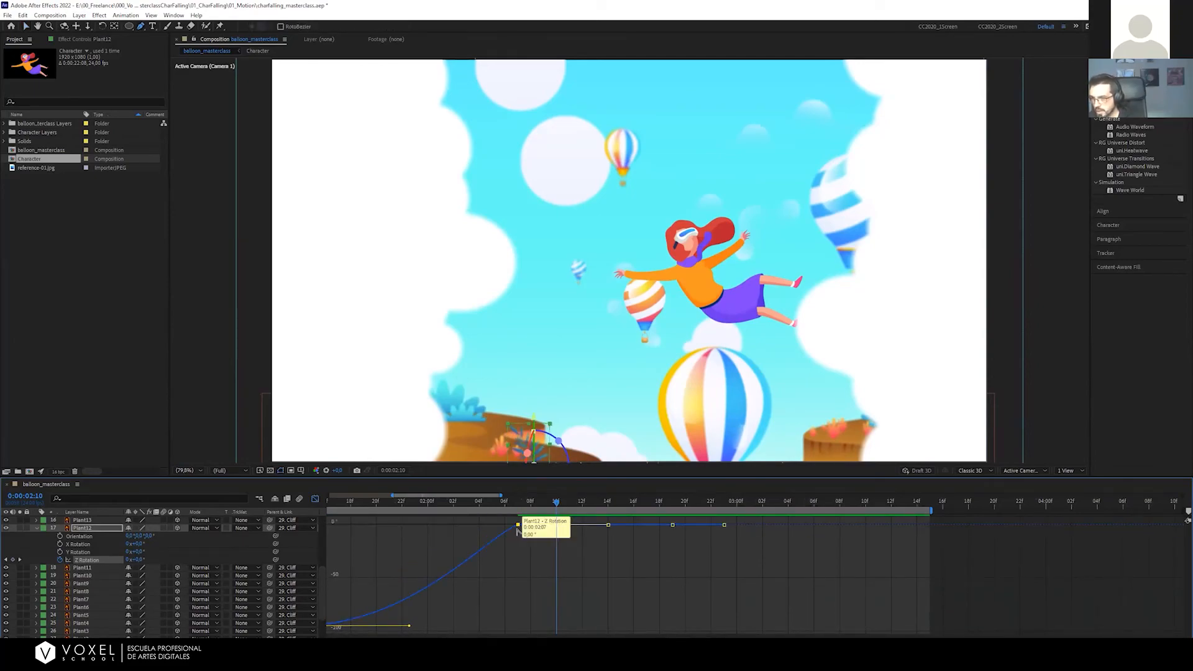
left_click(519, 533, "alt")
left_click_drag(797, 549, 503, 500)
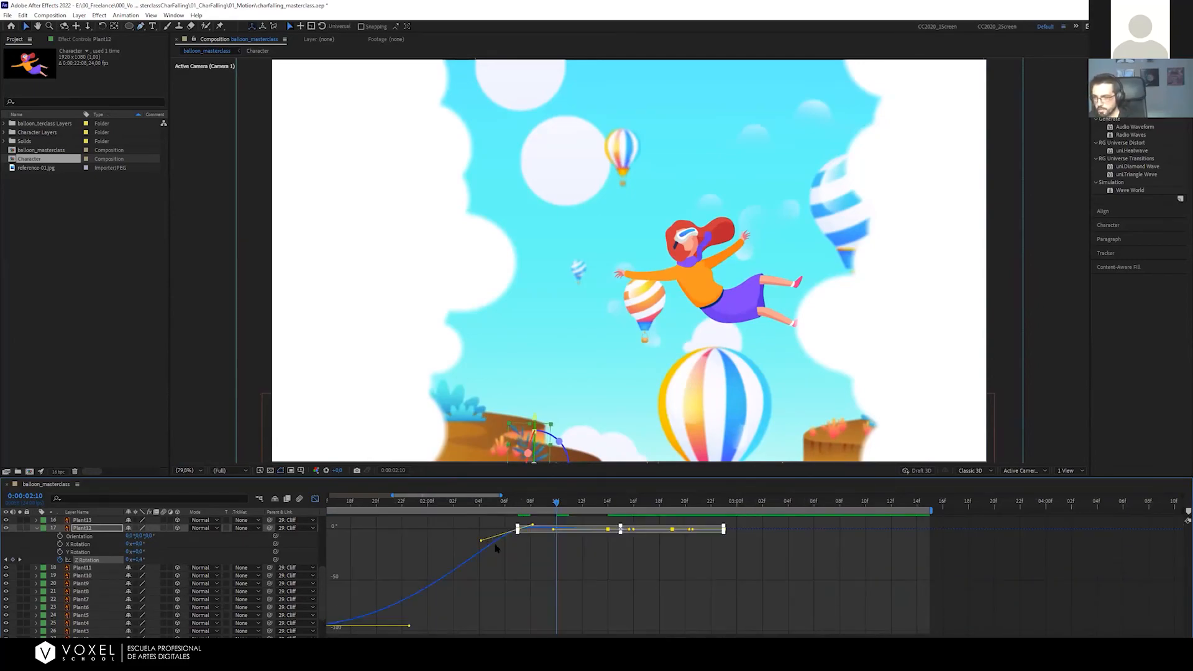
key("g")
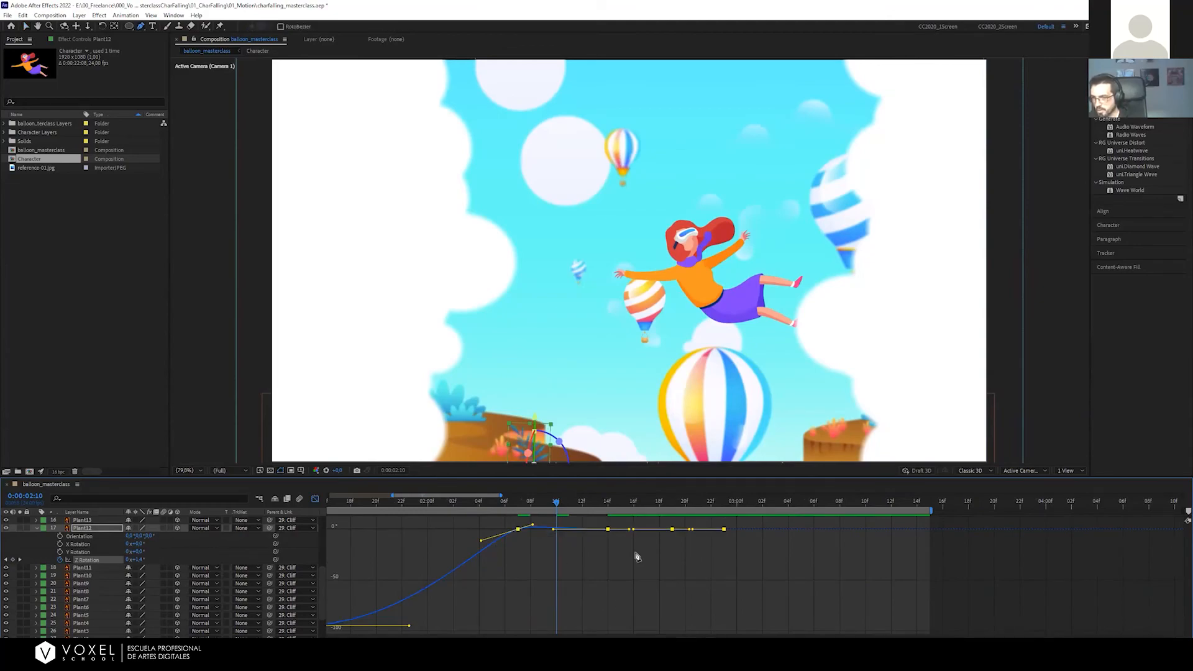
left_click(608, 529, "alt")
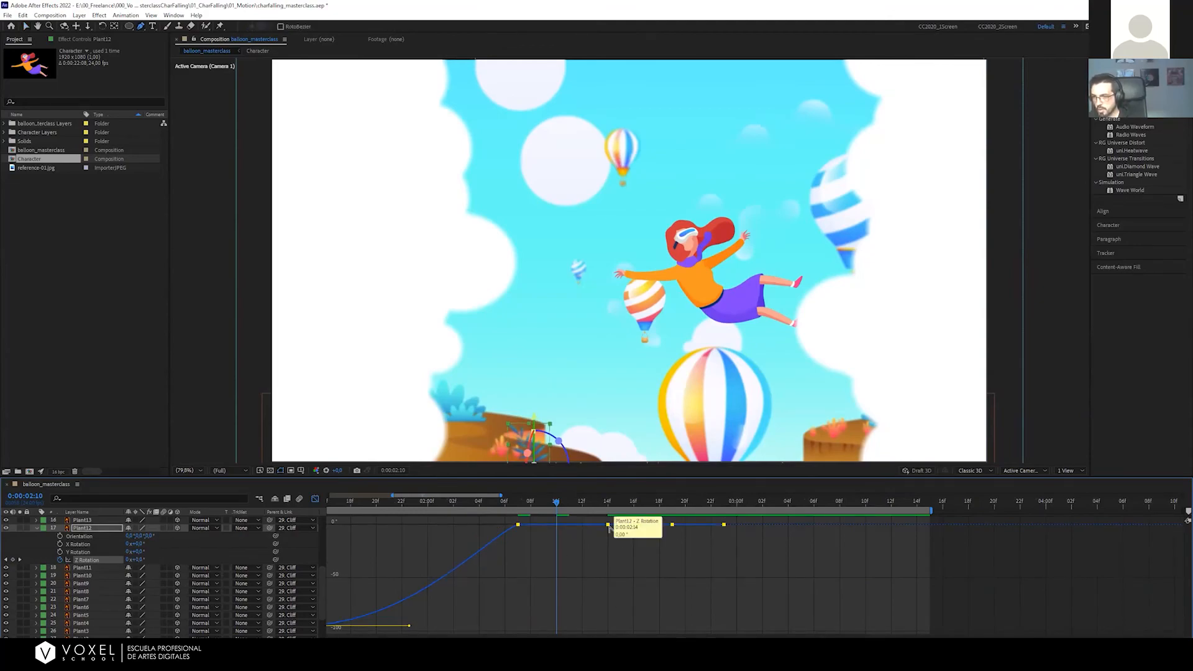
left_click(608, 526, "alt")
left_click(556, 546)
Angle the handles at 0:00:02:07, 0:00:02:14 and 0:00:02:19 into a decaying wobble around 0°, and preview it
key("v")
left_click(518, 527)
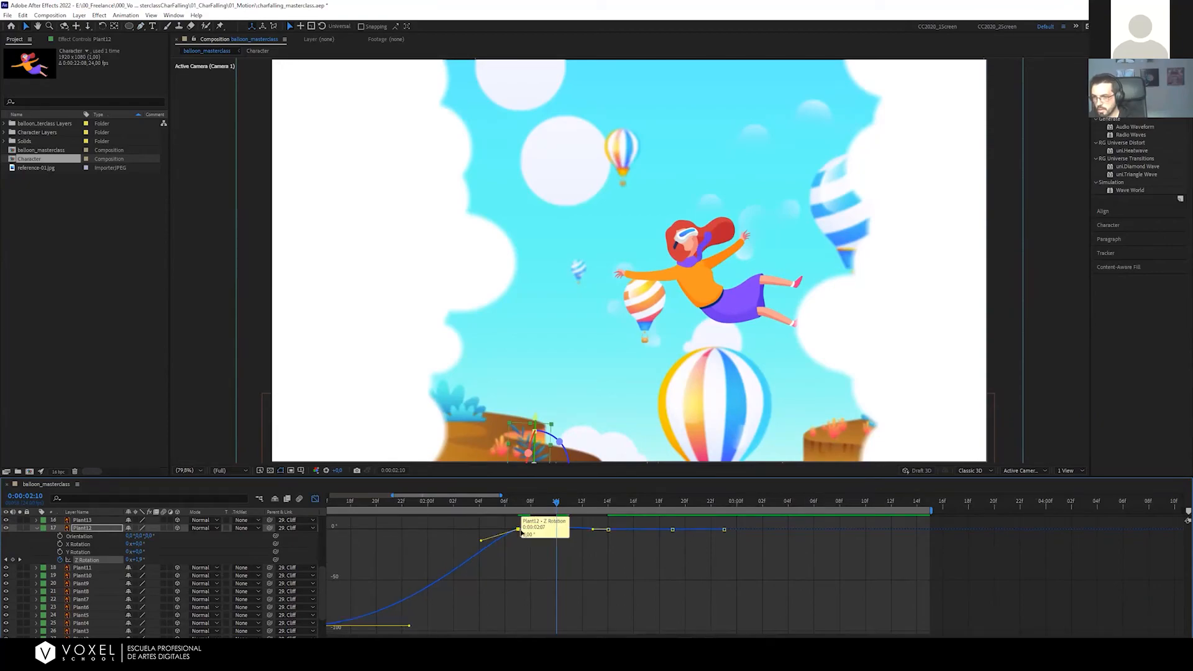
left_click_drag(536, 521, 538, 511)
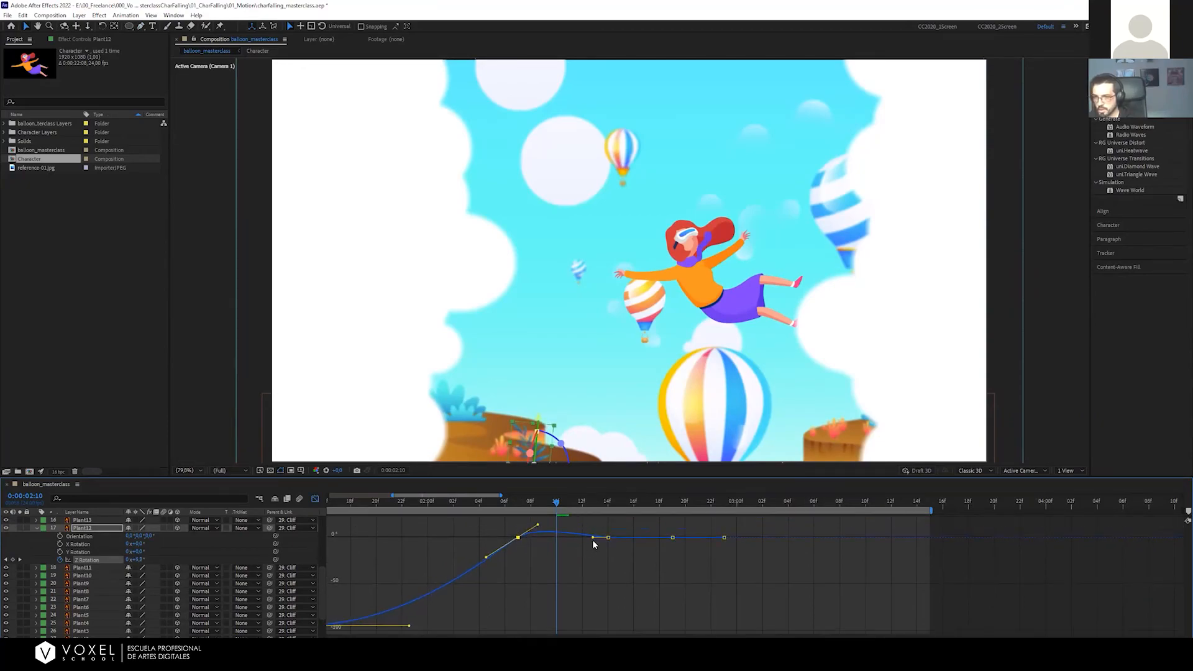
left_click(608, 538)
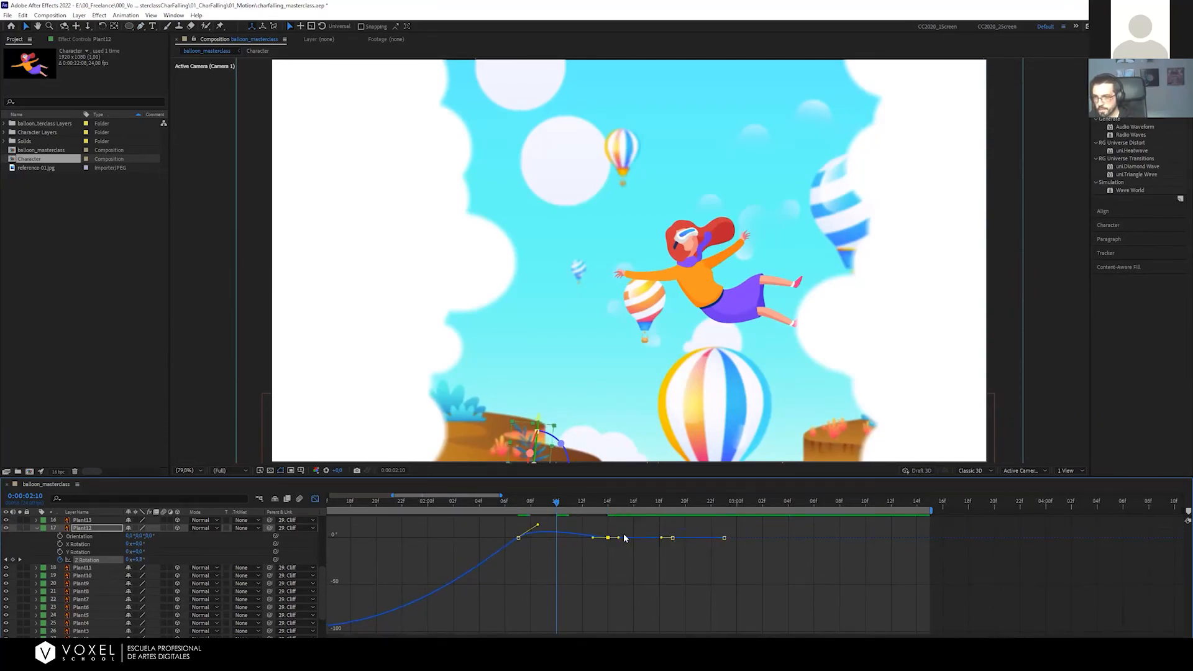
left_click_drag(619, 539, 624, 547)
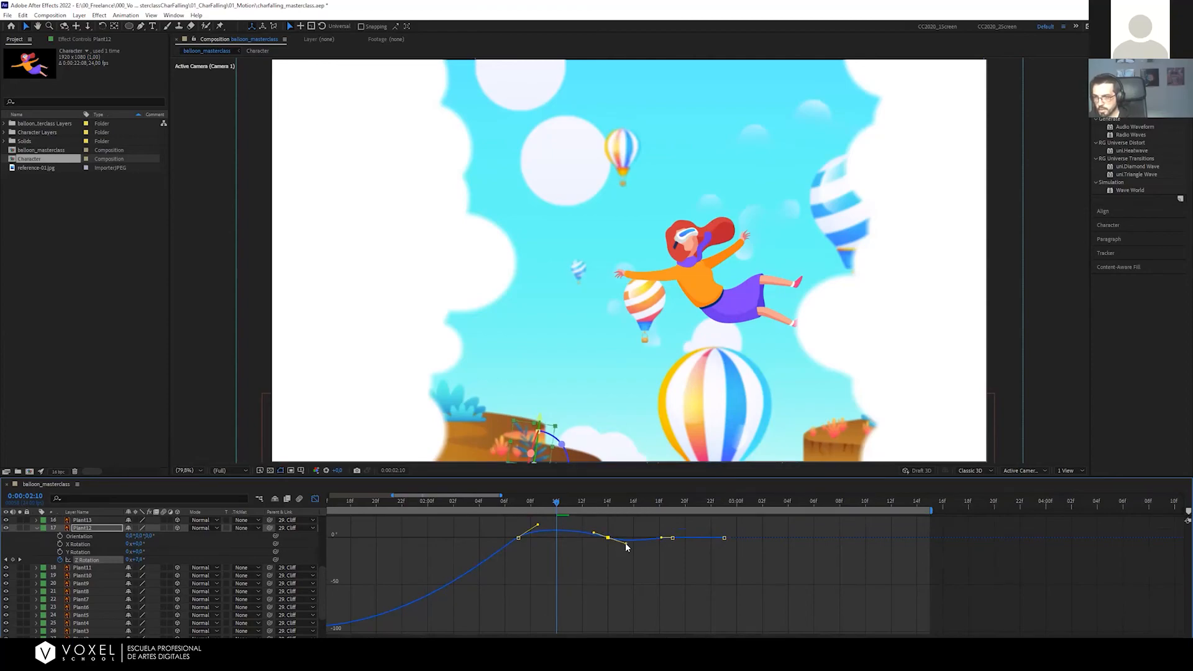
left_click(672, 537)
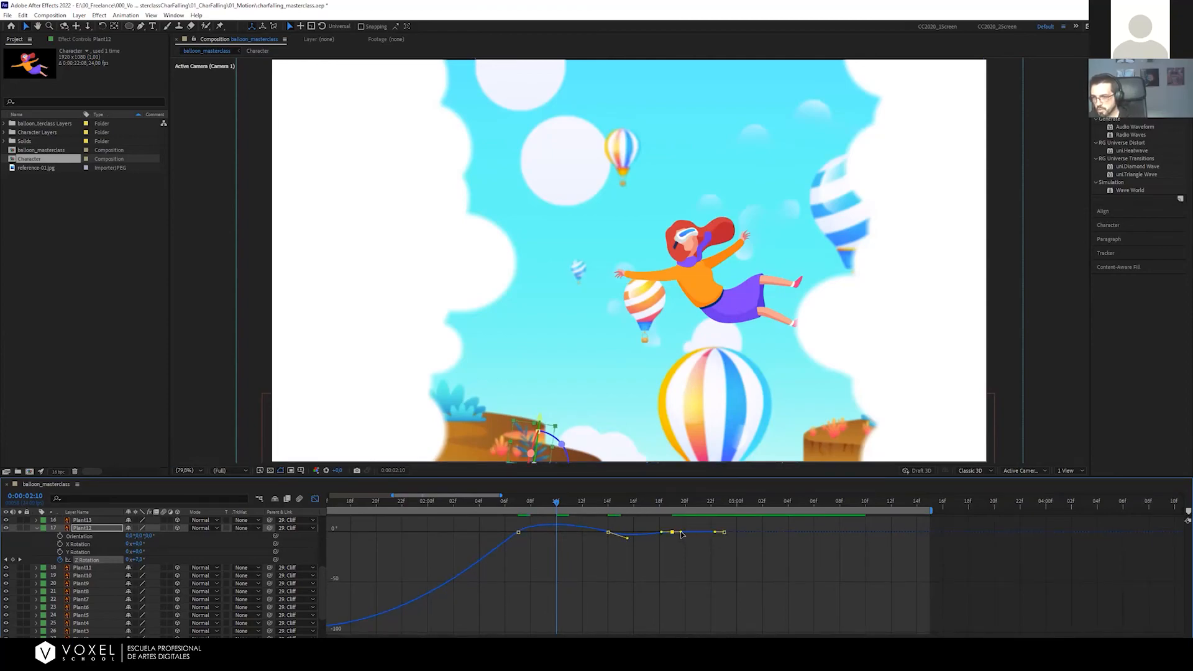
left_click_drag(682, 533, 710, 532)
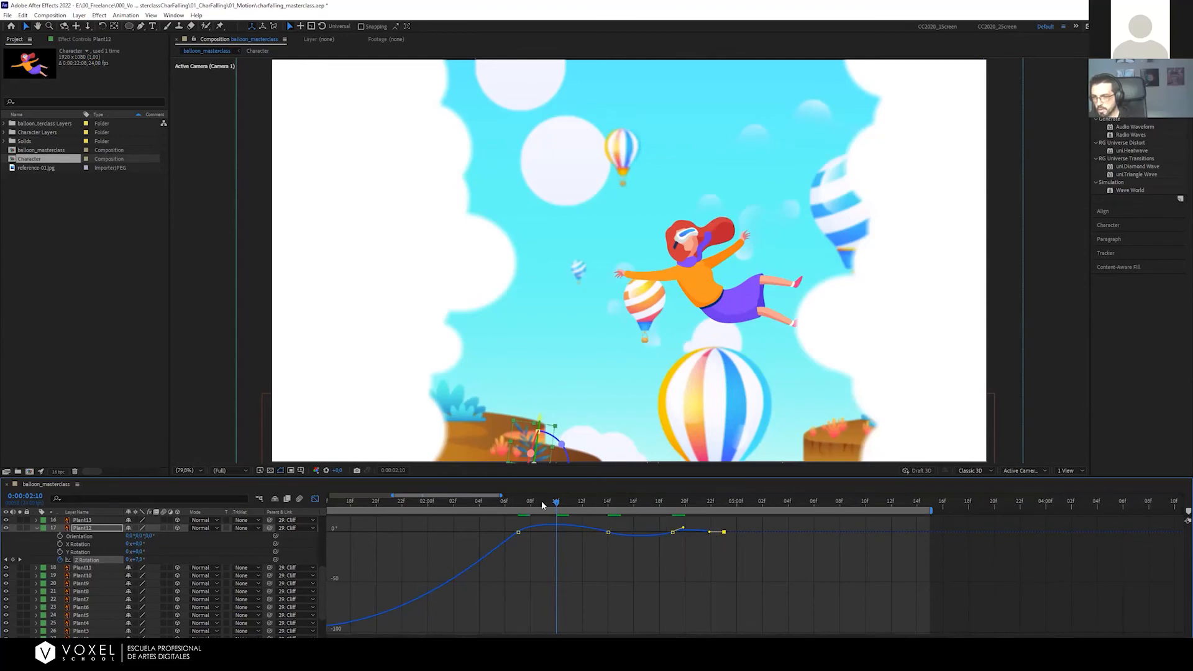
left_click_drag(532, 502, 412, 503)
key("space")
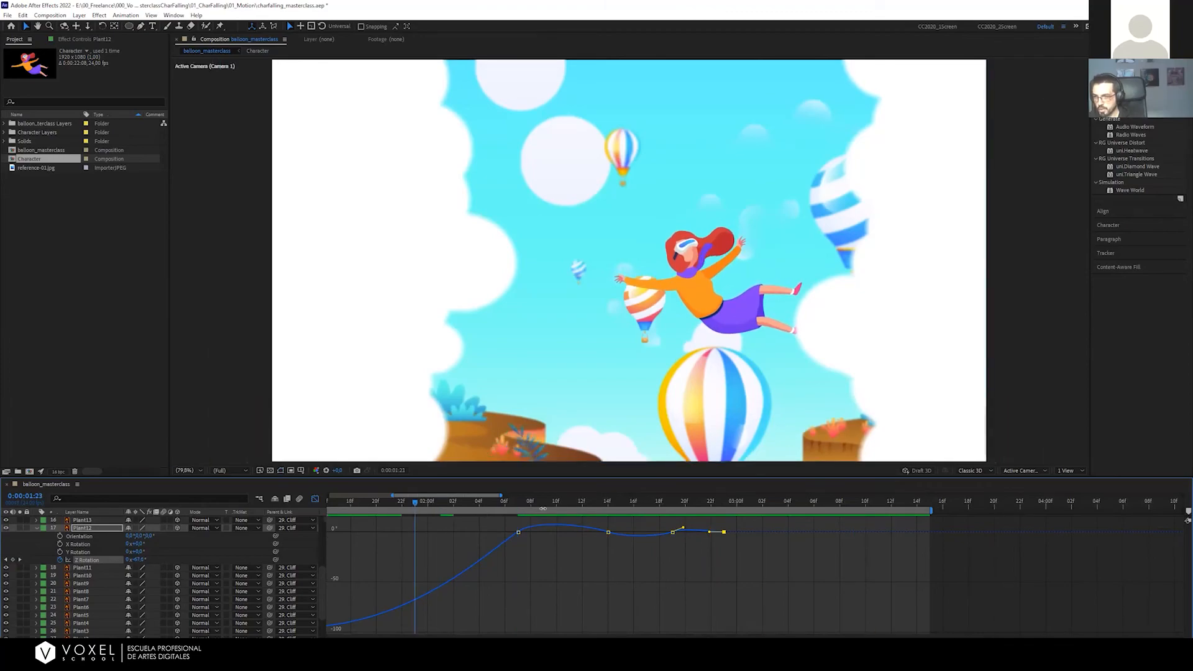
key("space")
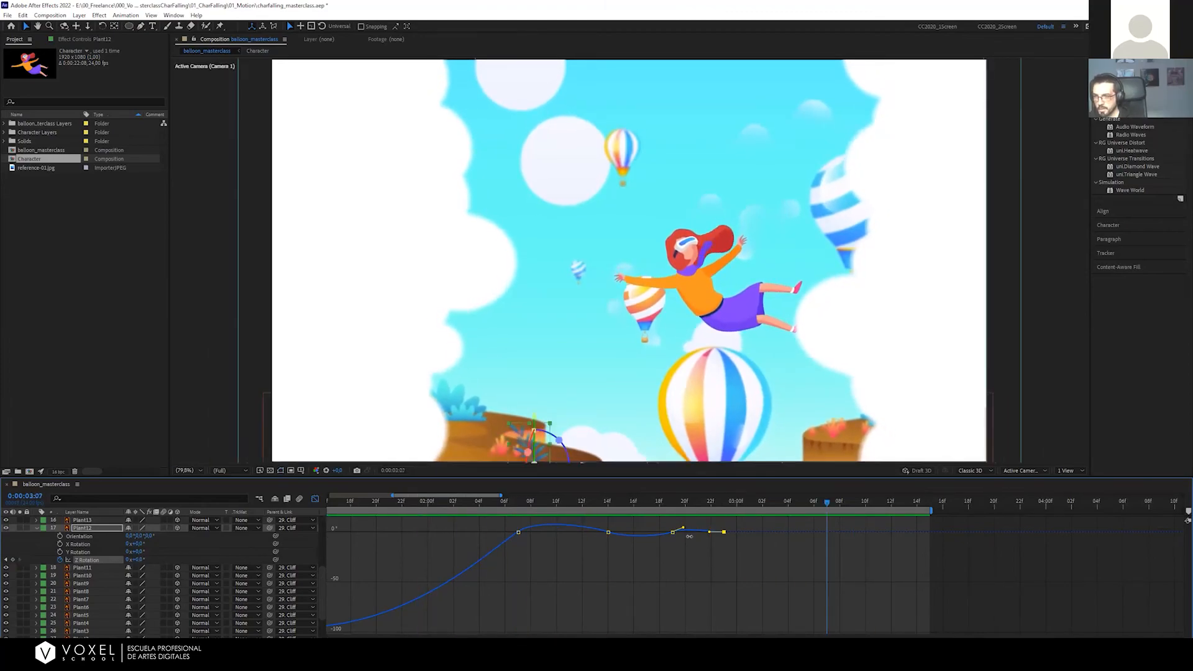
Extend Plant12's wobble with more 0° Z Rotation keyframes at 0:00:03:02, 0:00:03:04 and 0:00:03:05
left_click_drag(733, 512, 759, 510)
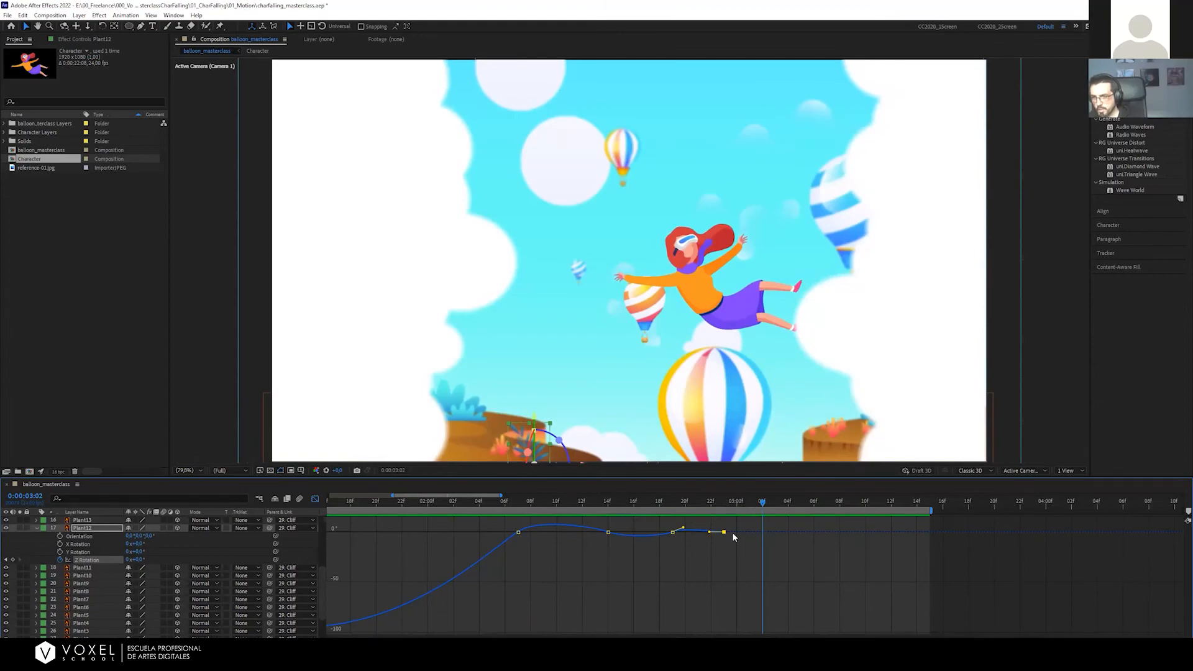
key("ctrl+v")
left_click(785, 505)
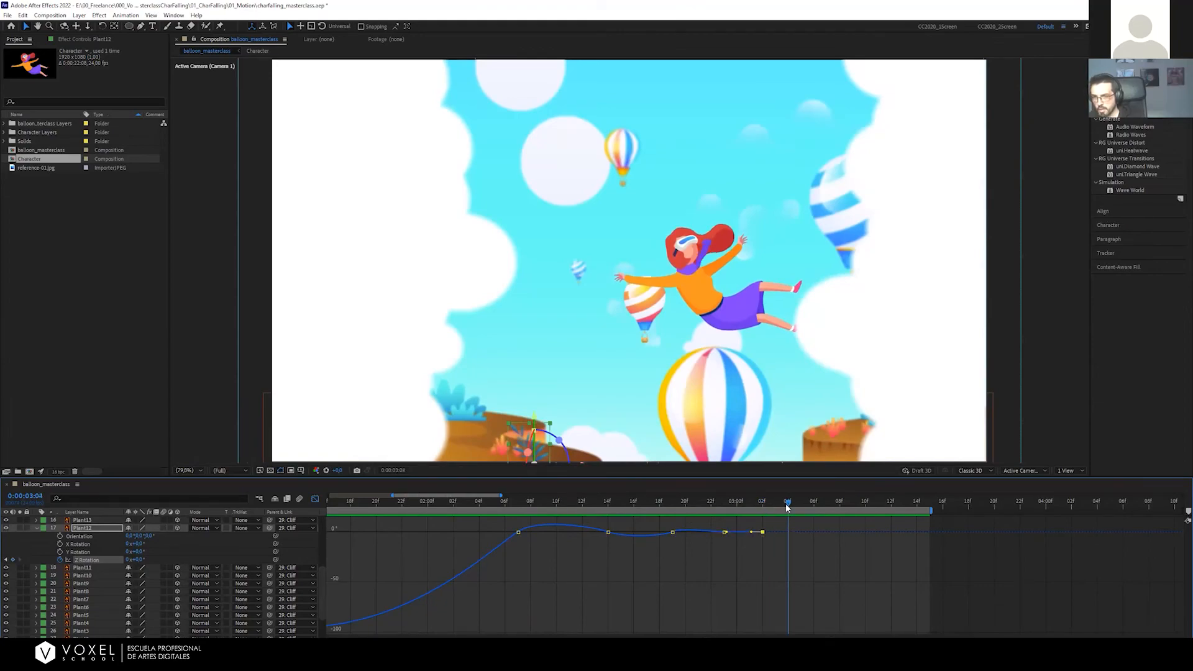
key("ctrl+v")
left_click(802, 503)
key("ctrl+v")
Convert Plant12's Z Rotation keyframes from 0:00:02:23 to 0:00:03:05 to smooth Bezier interpolation
key("=")
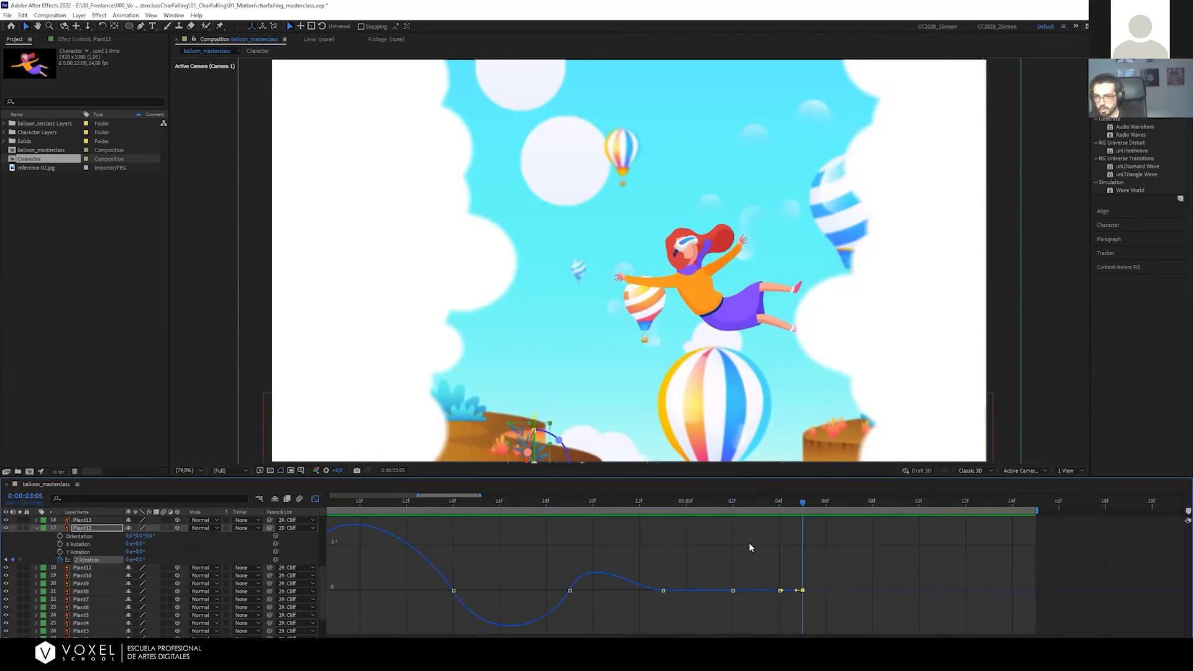
left_click_drag(585, 600, 858, 608)
left_click(662, 591, "alt")
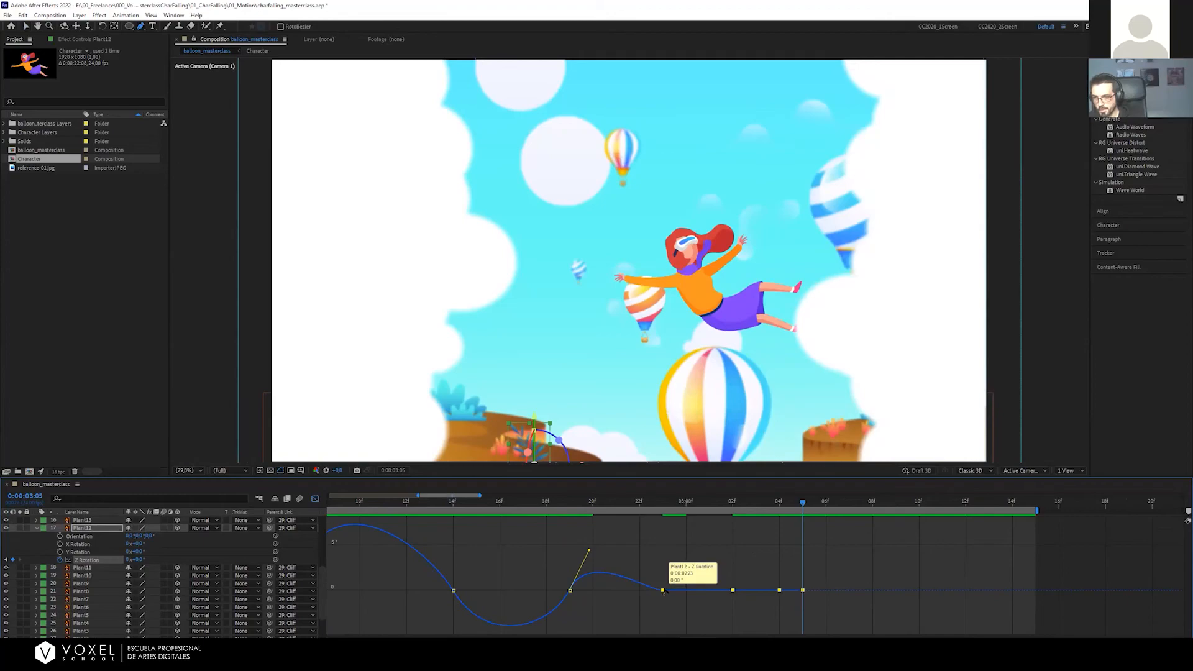
key("v")
Adjust the Z Rotation curve handles from 0:00:02:14 to 0:00:03:02 so each swing around 0° is smaller than the one before
mouse_move(647, 572)
left_mouse_down()
mouse_move(687, 612)
mouse_move(650, 577)
left_mouse_up()
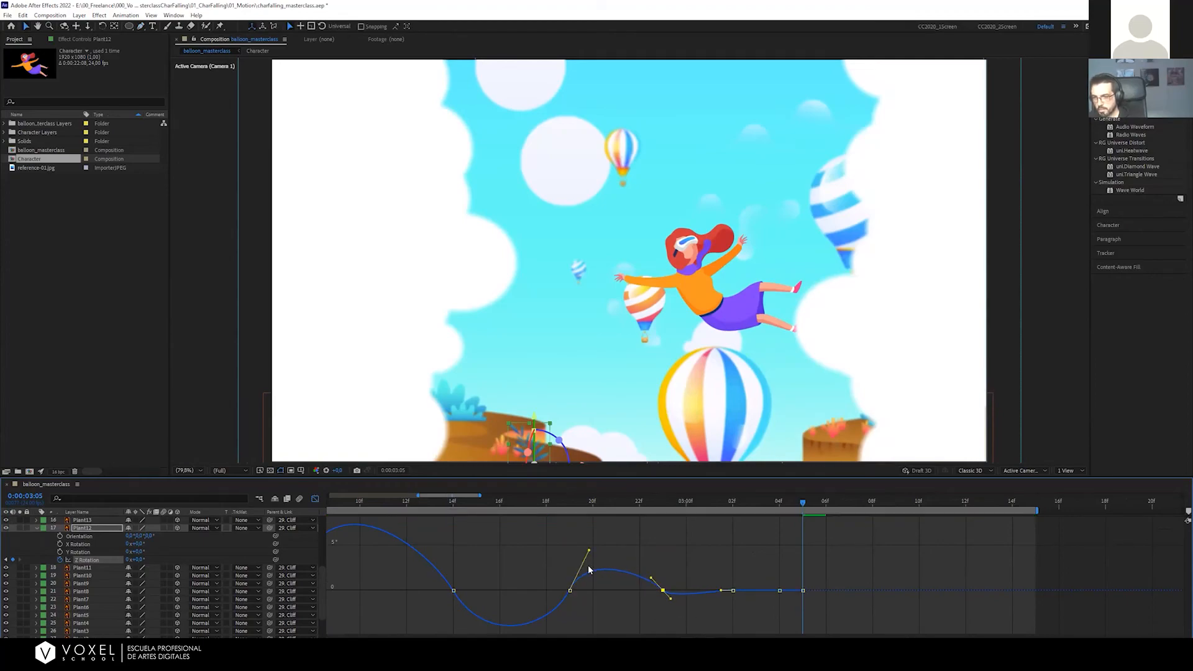
left_click_drag(590, 552, 595, 562)
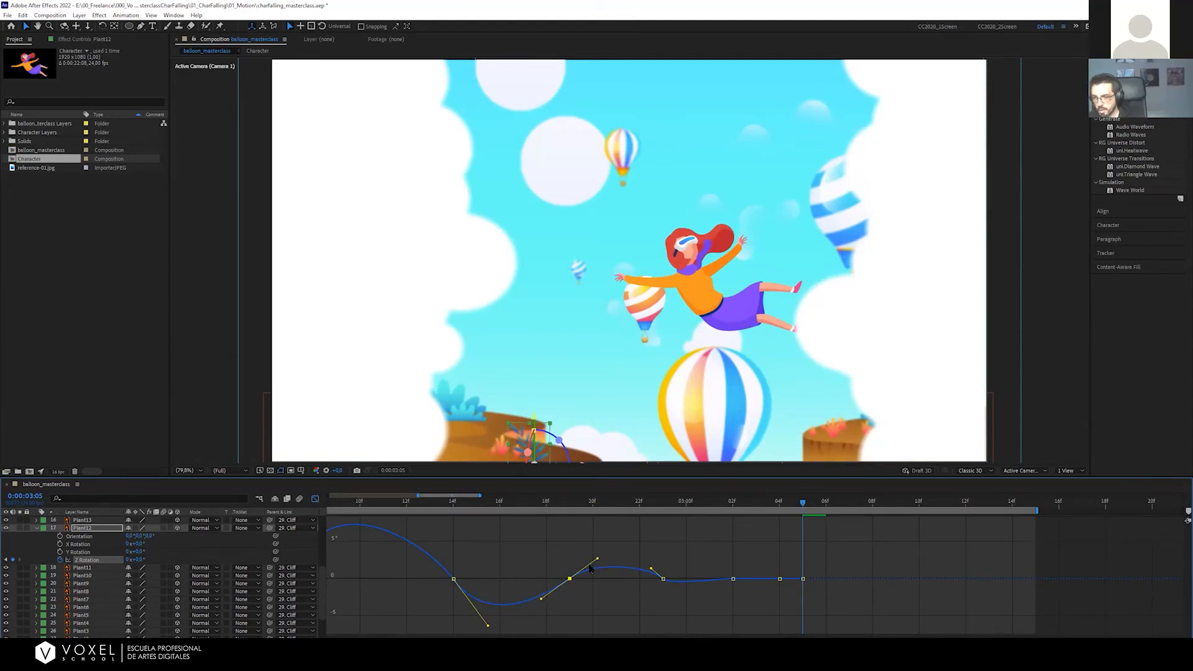
left_click_drag(487, 626, 482, 612)
left_click(663, 602)
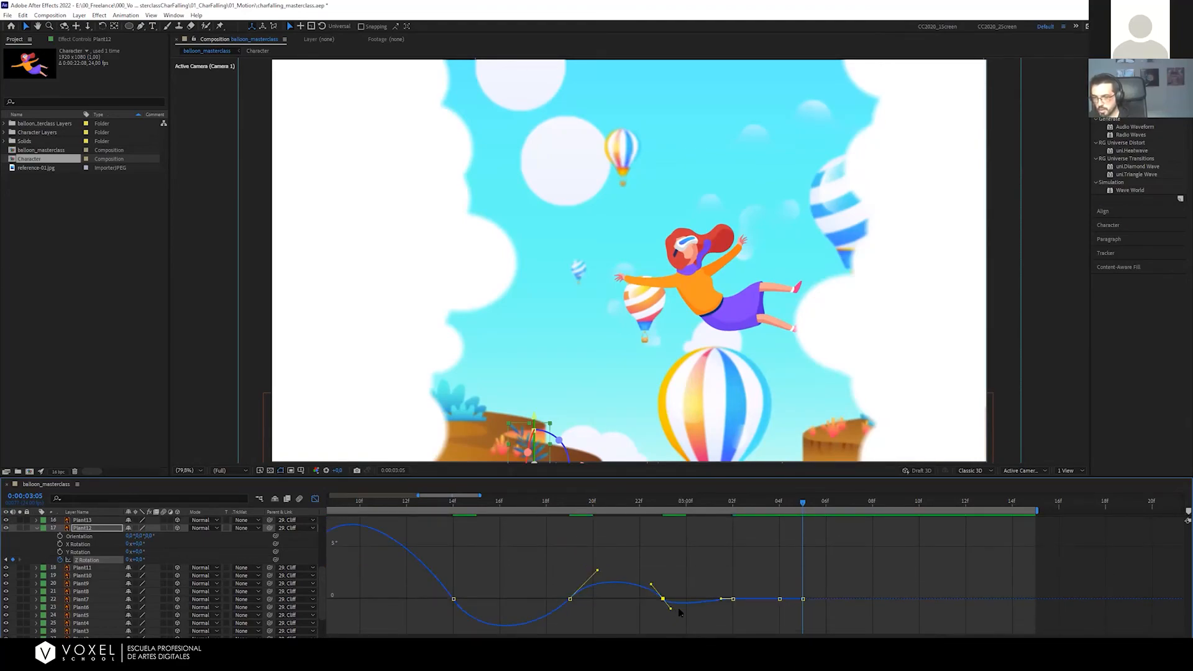
left_click_drag(722, 600, 683, 608)
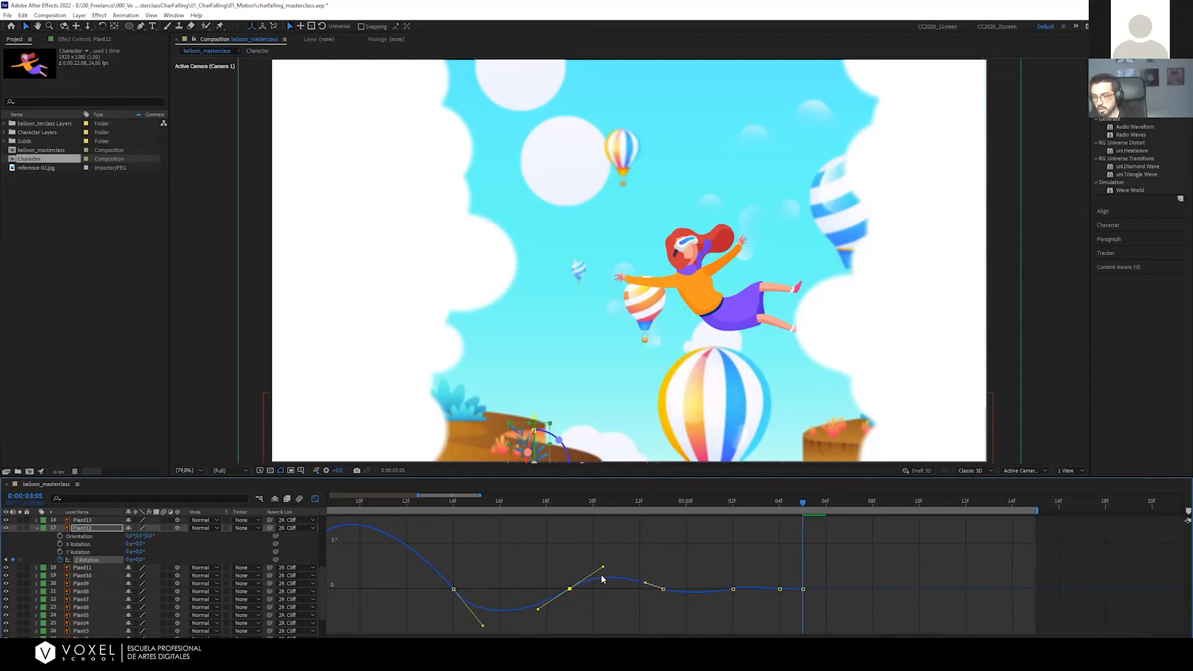
left_click_drag(598, 571, 603, 579)
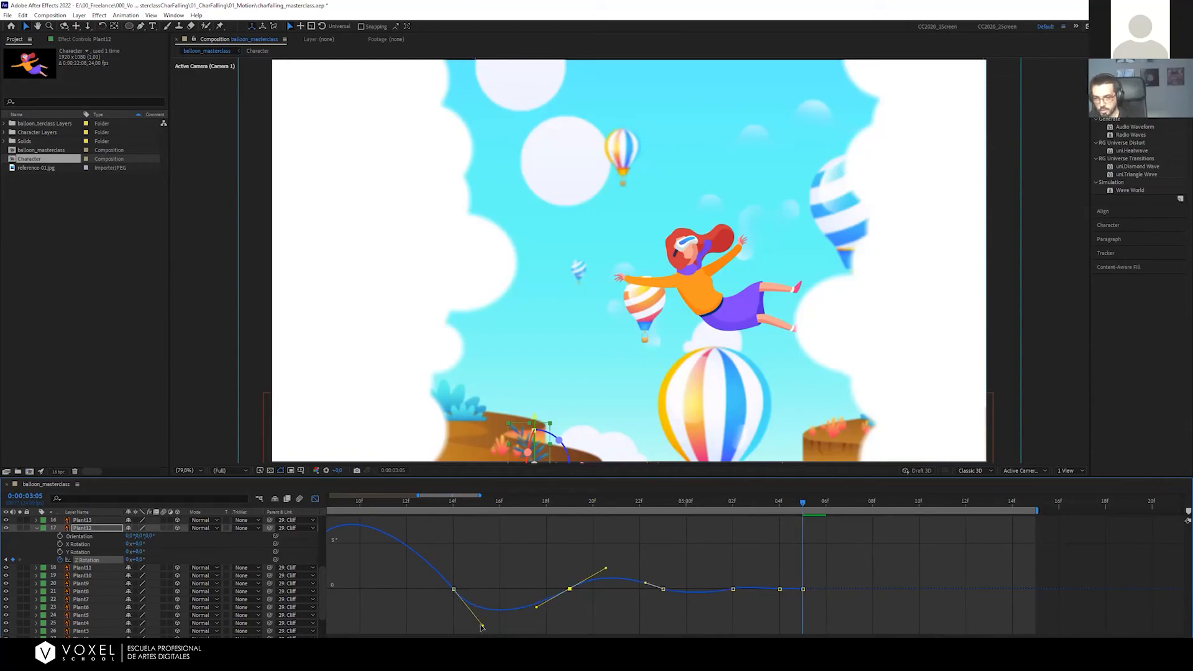
left_click_drag(481, 628, 480, 617)
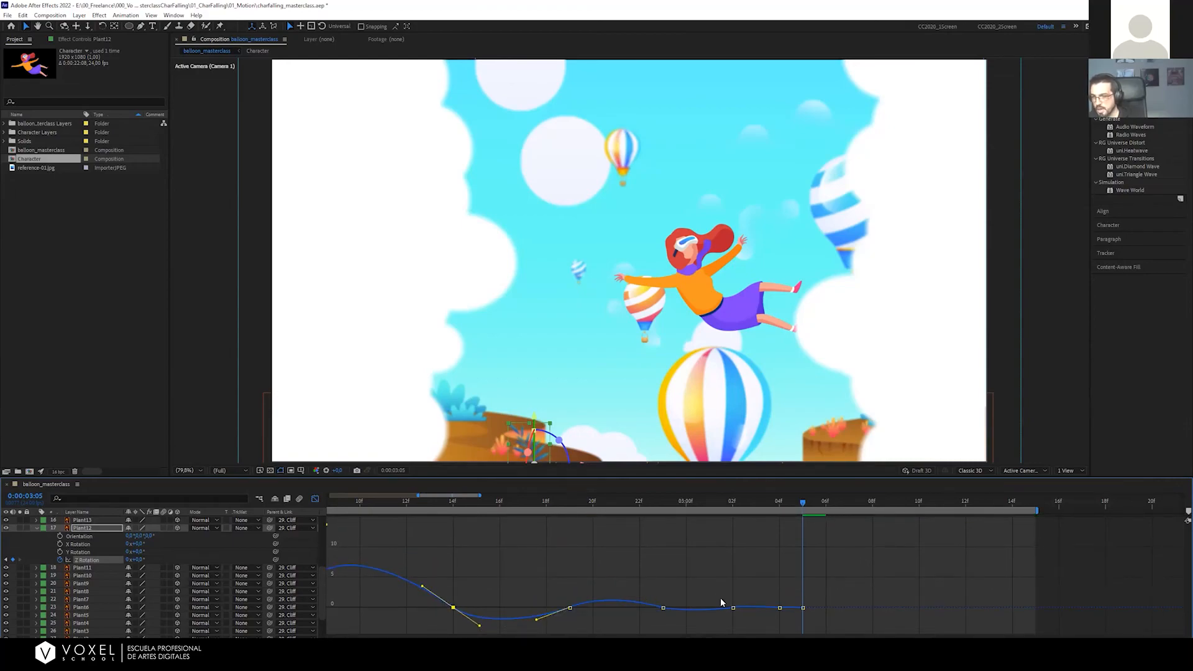
left_click(734, 607)
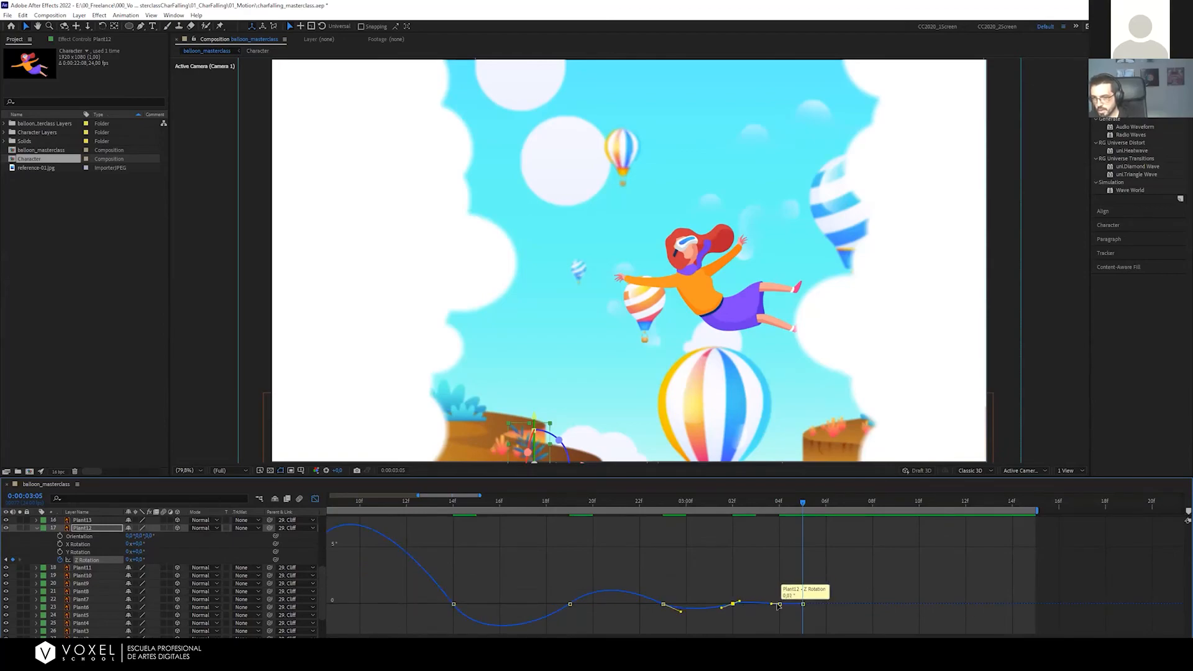
key(";")
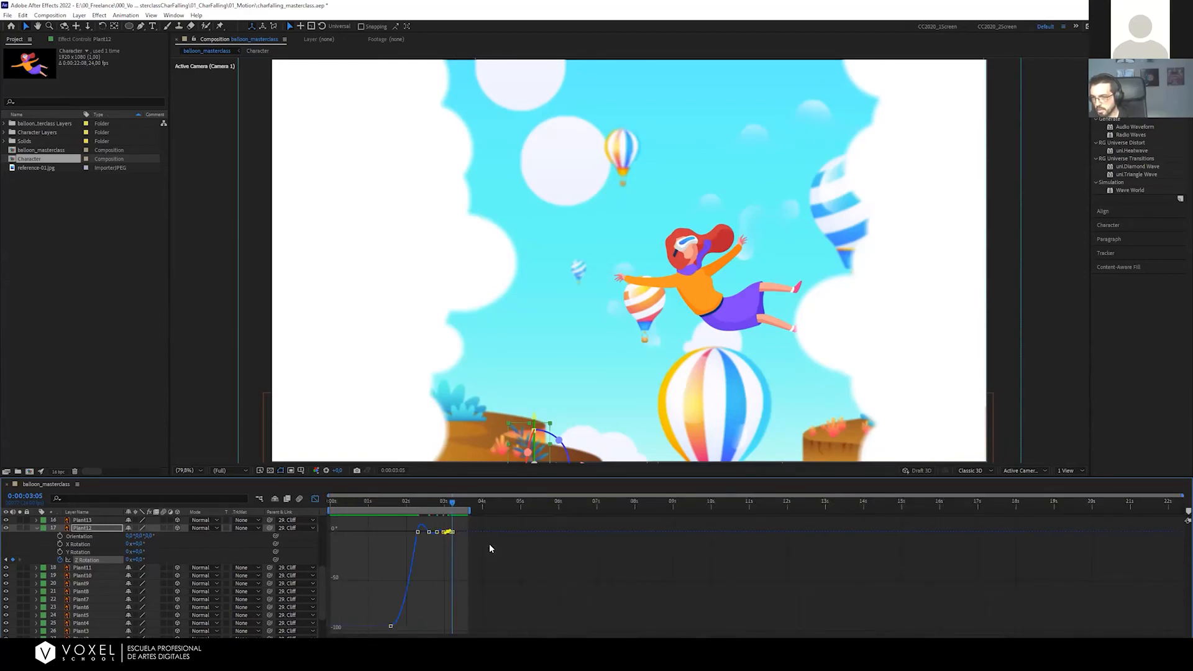
Review Plant12's wobble from 0:00:02:00 and, with the graph view closed, scrub the scene up to 0:00:03:00
left_click(405, 501)
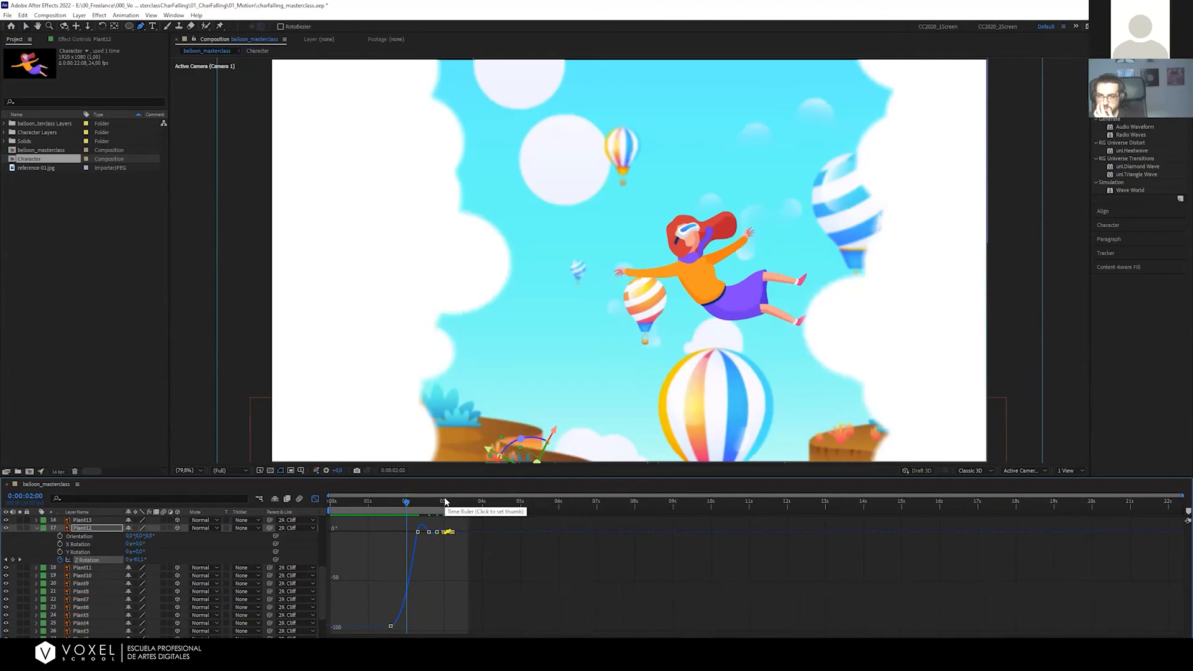
key("space")
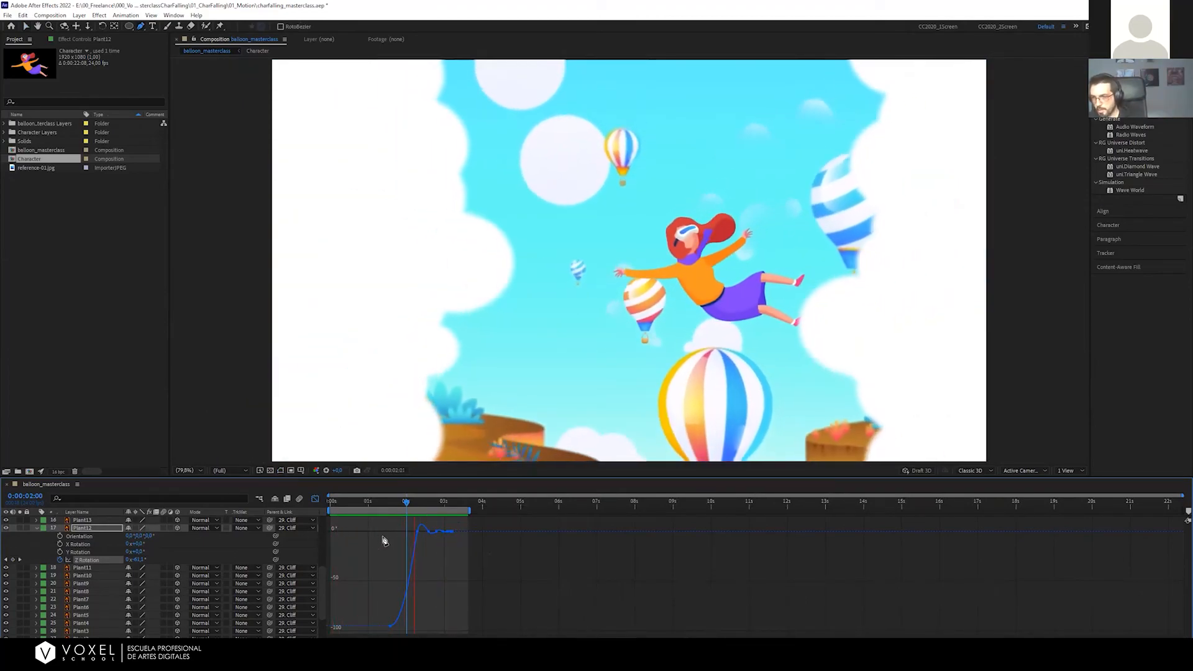
left_click(314, 499)
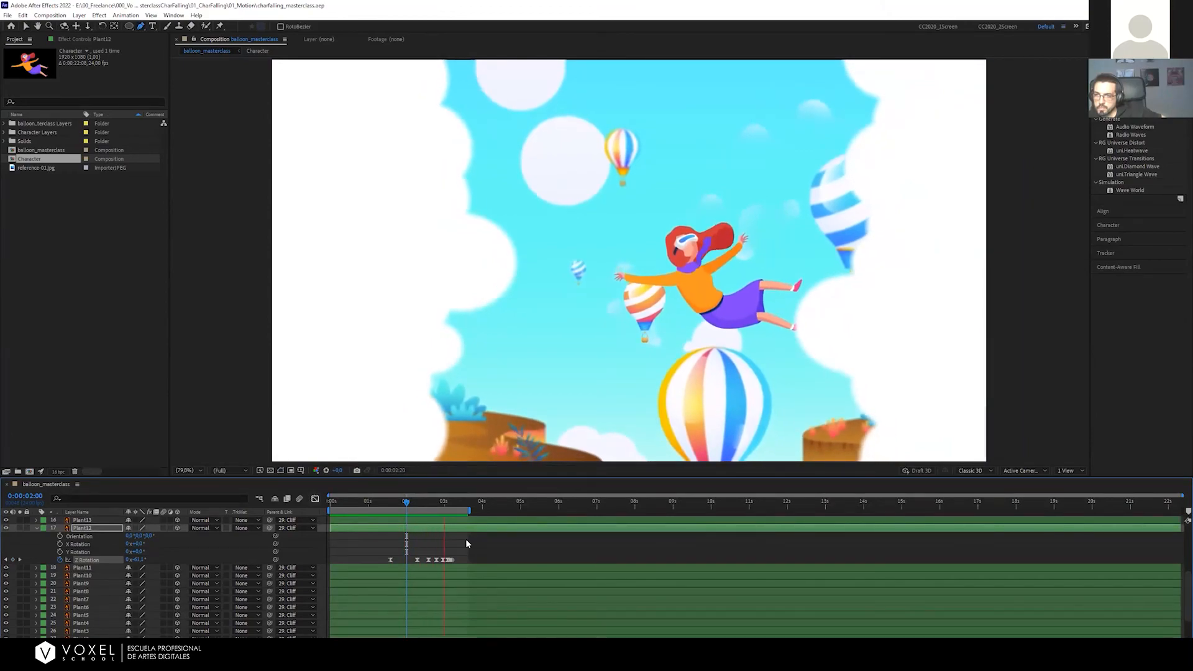
key("space")
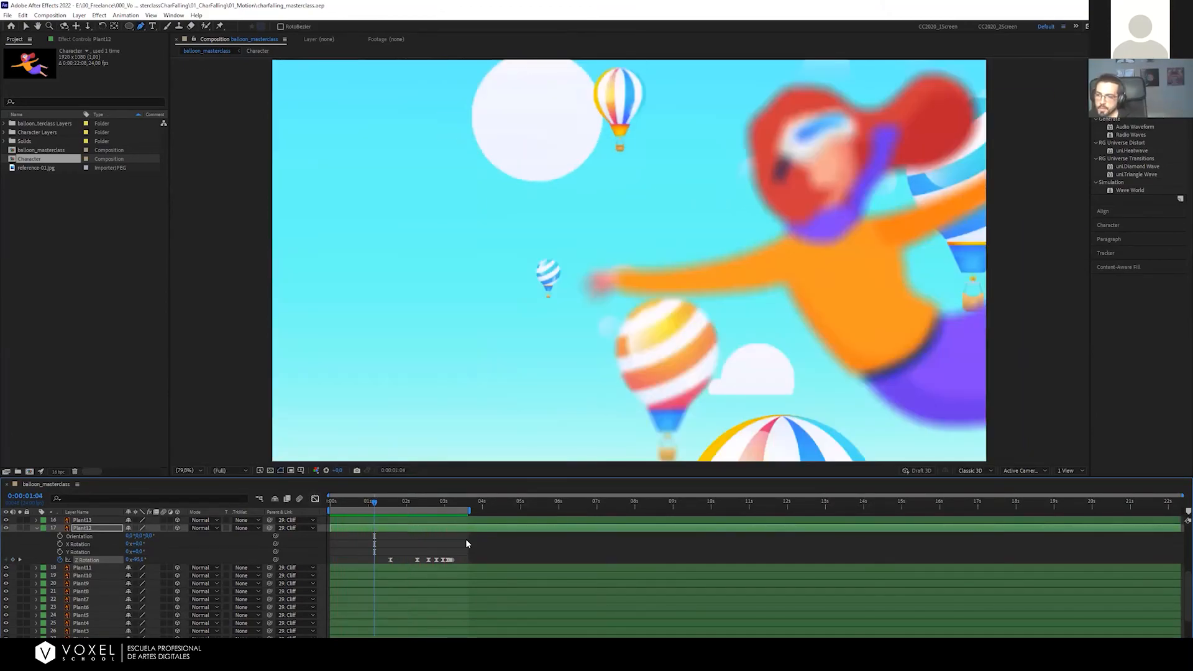
left_click(465, 539)
scroll(465, 538, "up", 5)
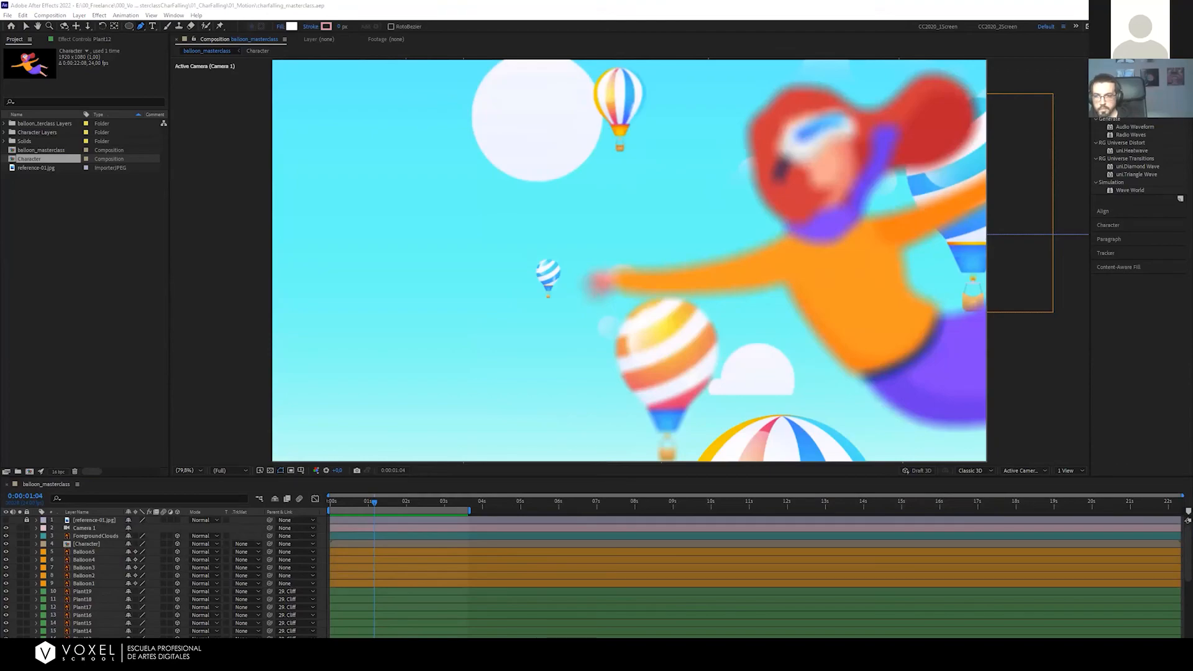
left_click_drag(364, 500, 436, 503)
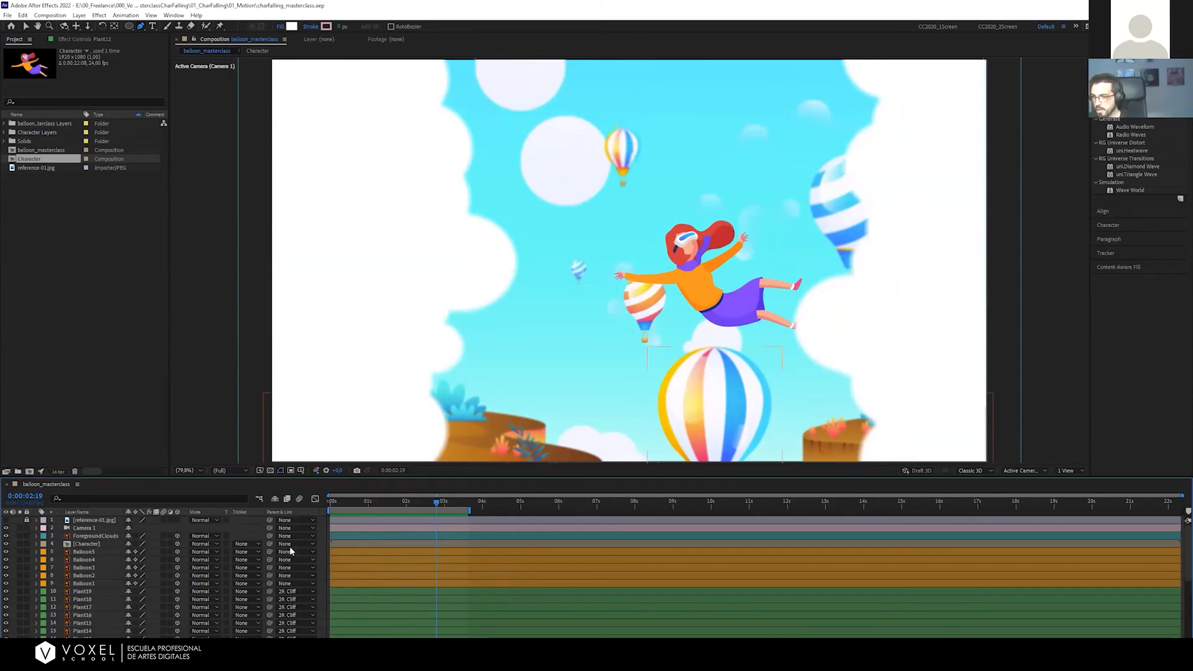
left_click_drag(356, 504, 444, 502)
left_click(374, 528)
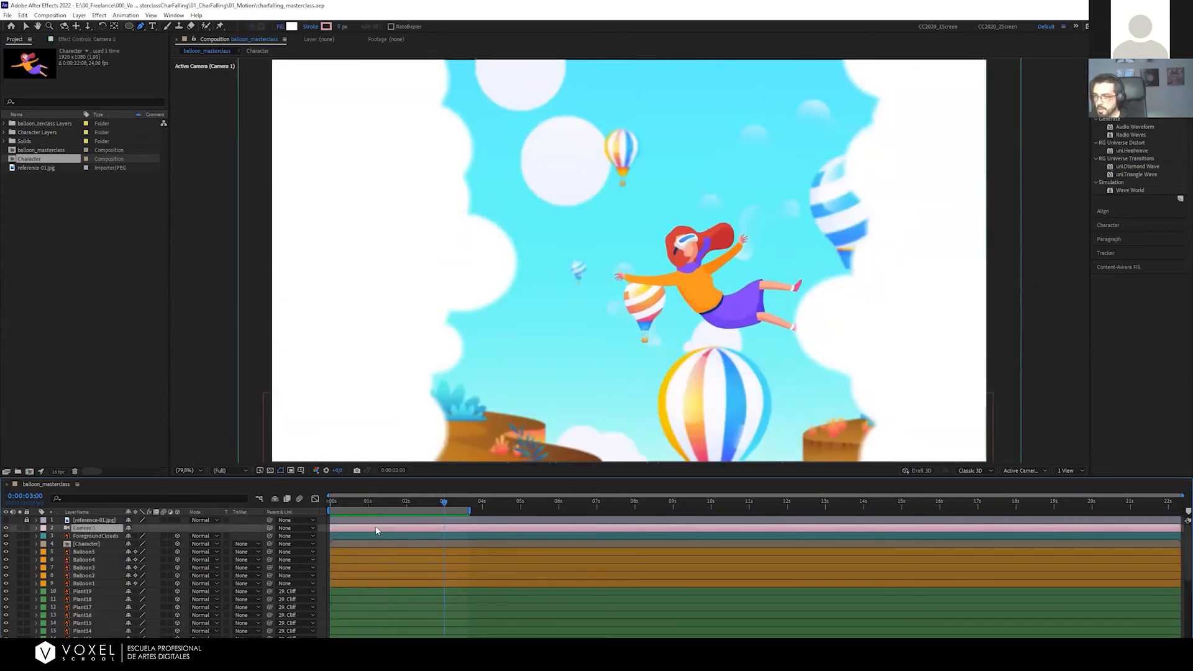
left_click(326, 529)
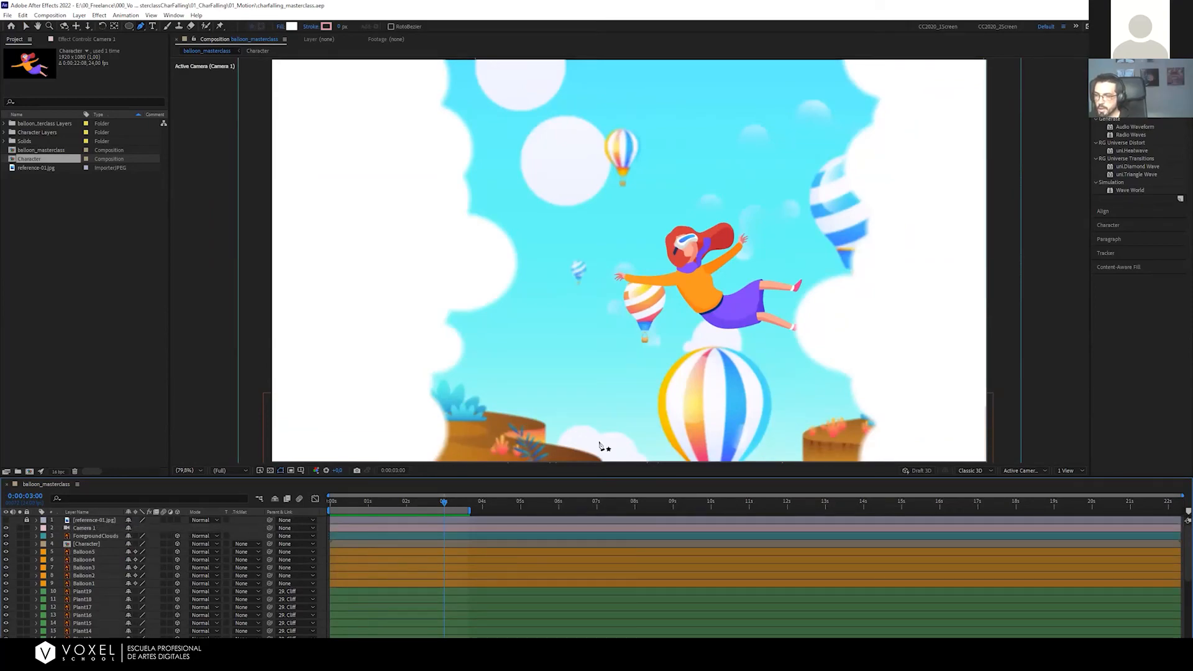
key("v")
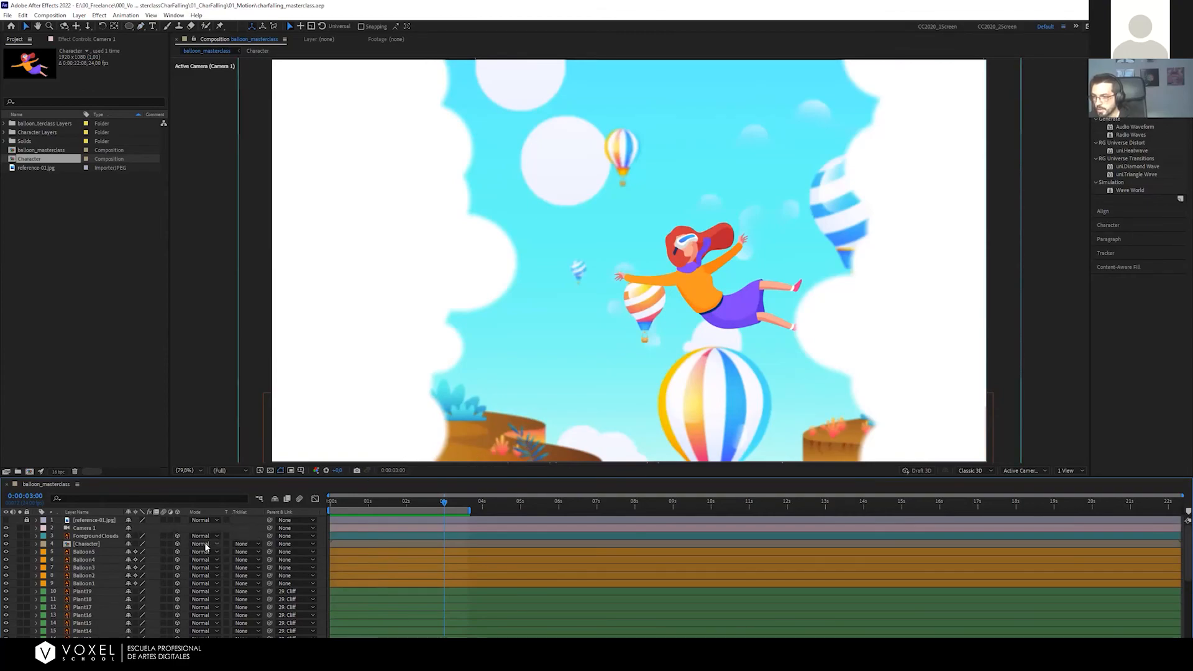
Reveal Plant12's rotation properties, select all its Z Rotation keyframes, and move the current time to 0:00:01:14
scroll(159, 574, "down", 2)
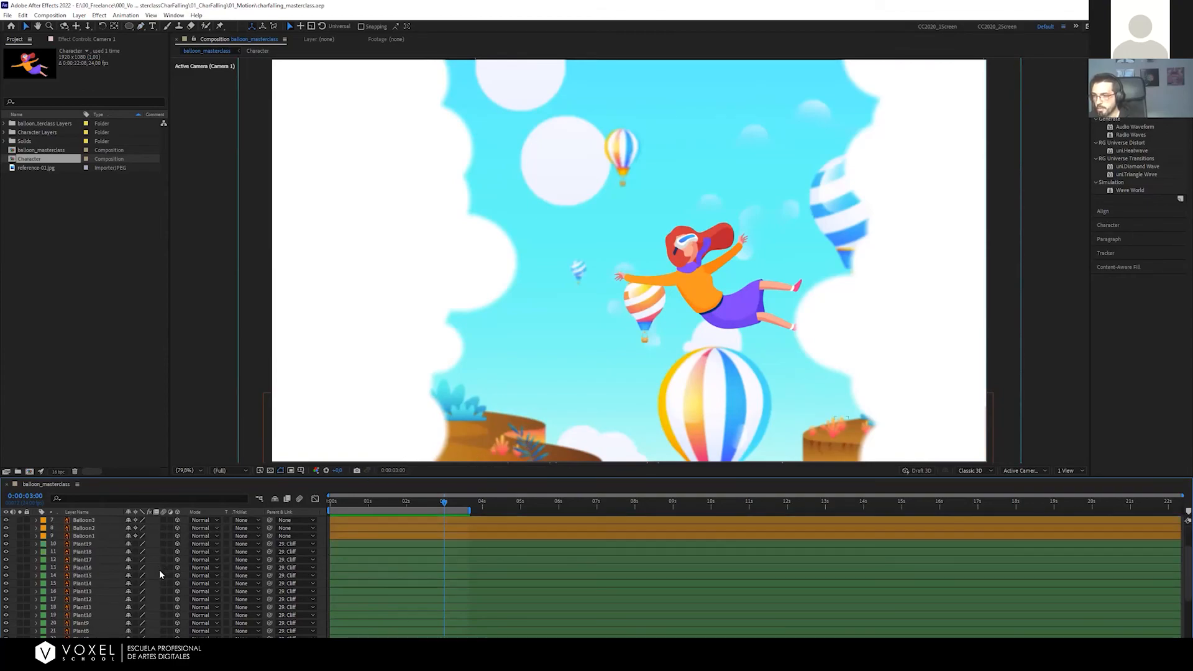
left_click(92, 598)
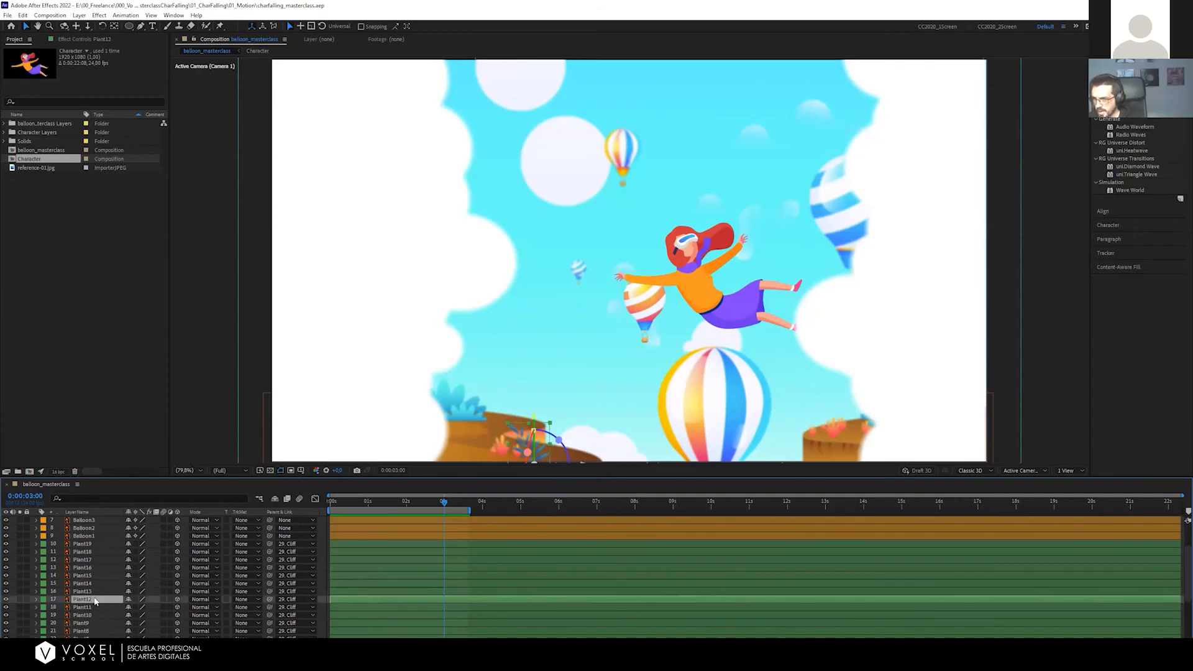
key("r")
left_click_drag(377, 637, 459, 625)
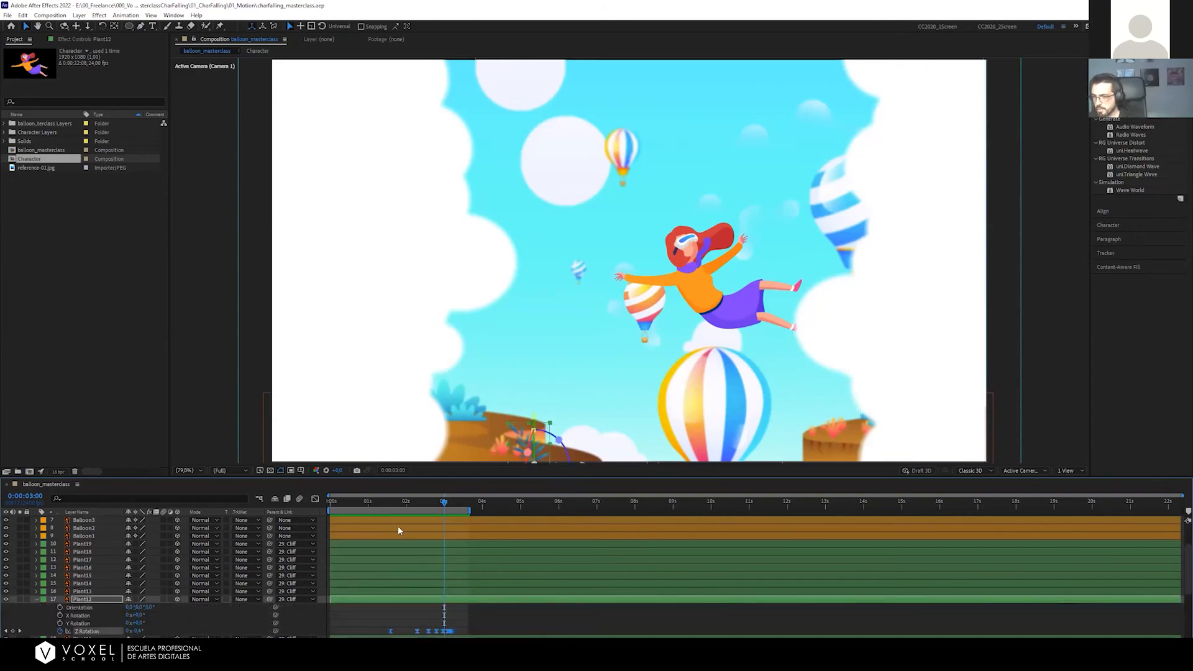
left_click(390, 505)
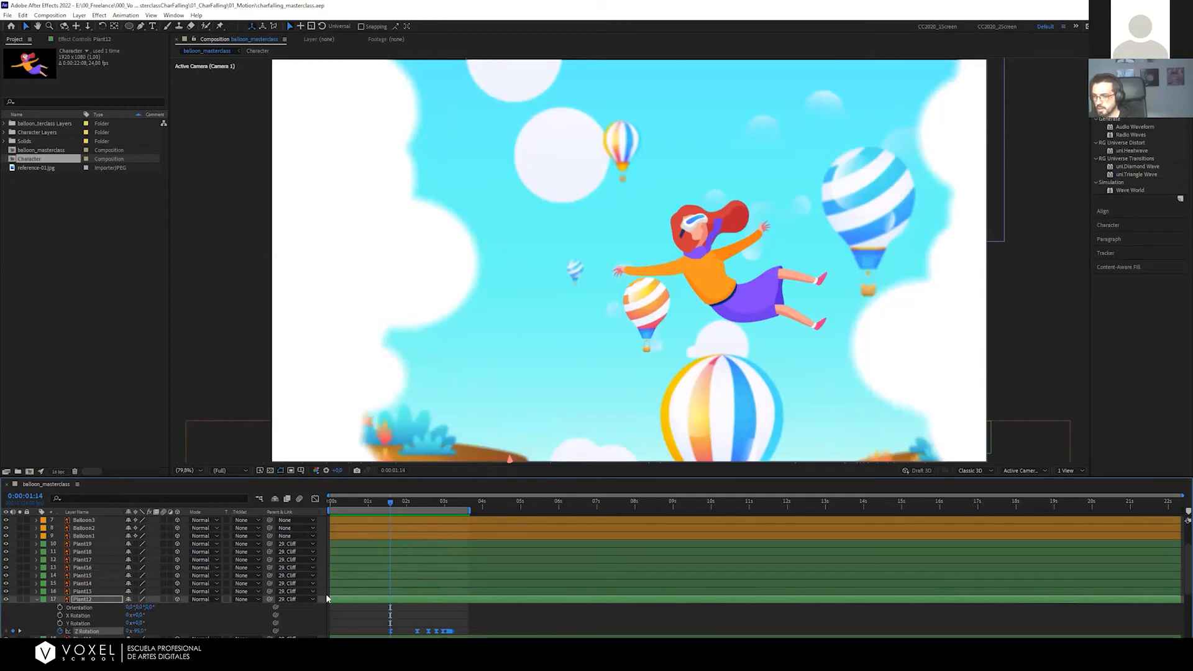
Turn off Depth of Field in Camera 1's camera options and bring the cliffs into view
scroll(355, 578, "up", 3)
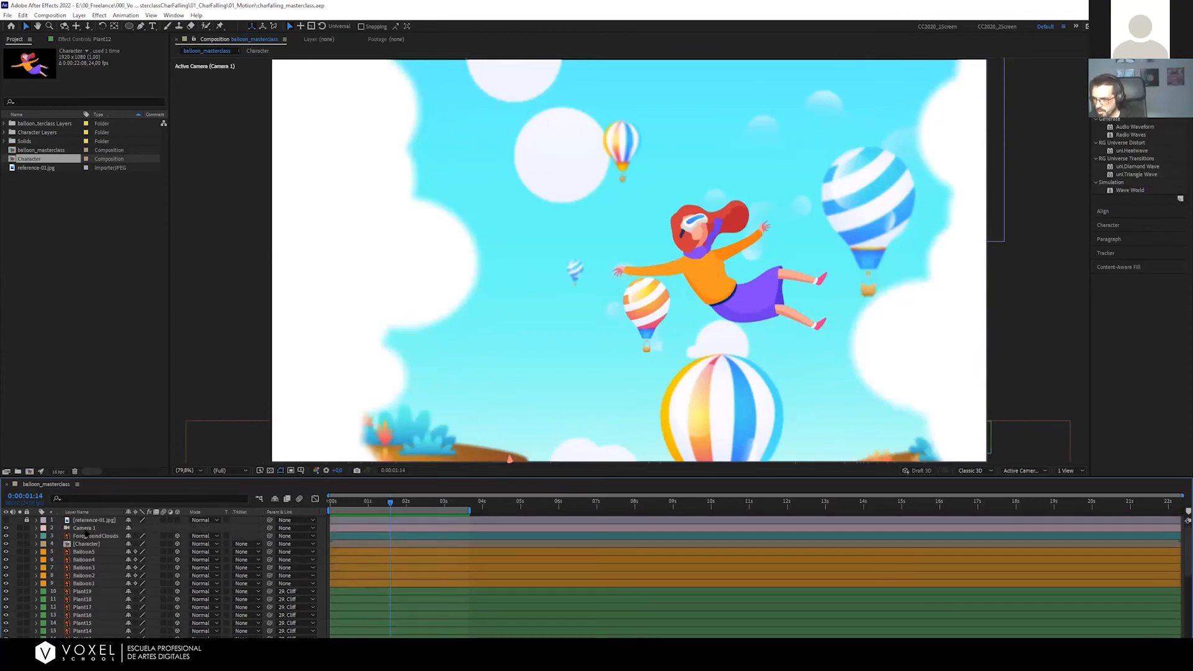
left_click(36, 528)
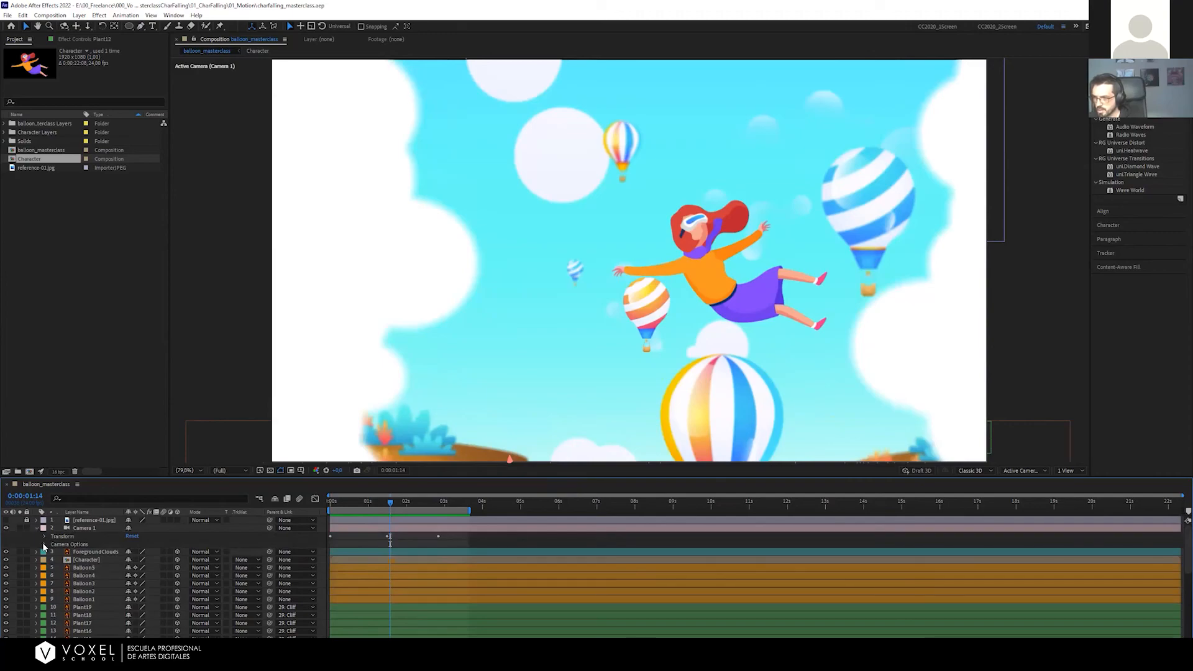
left_click(44, 544)
left_click(135, 558)
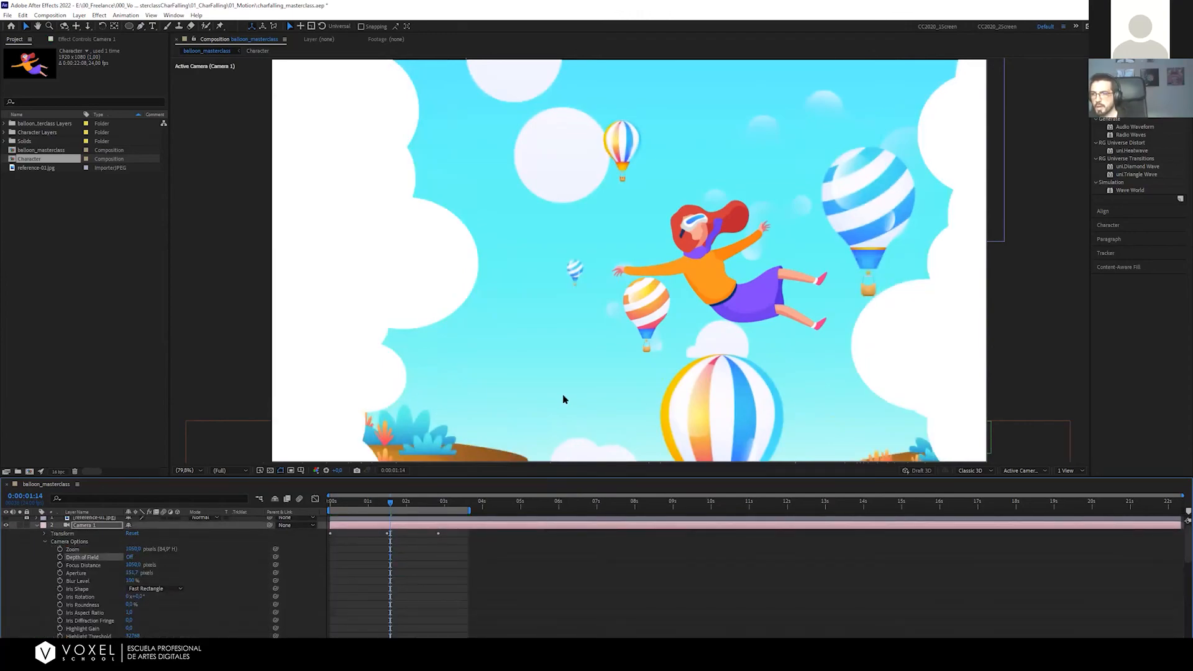
left_click_drag(531, 401, 523, 327)
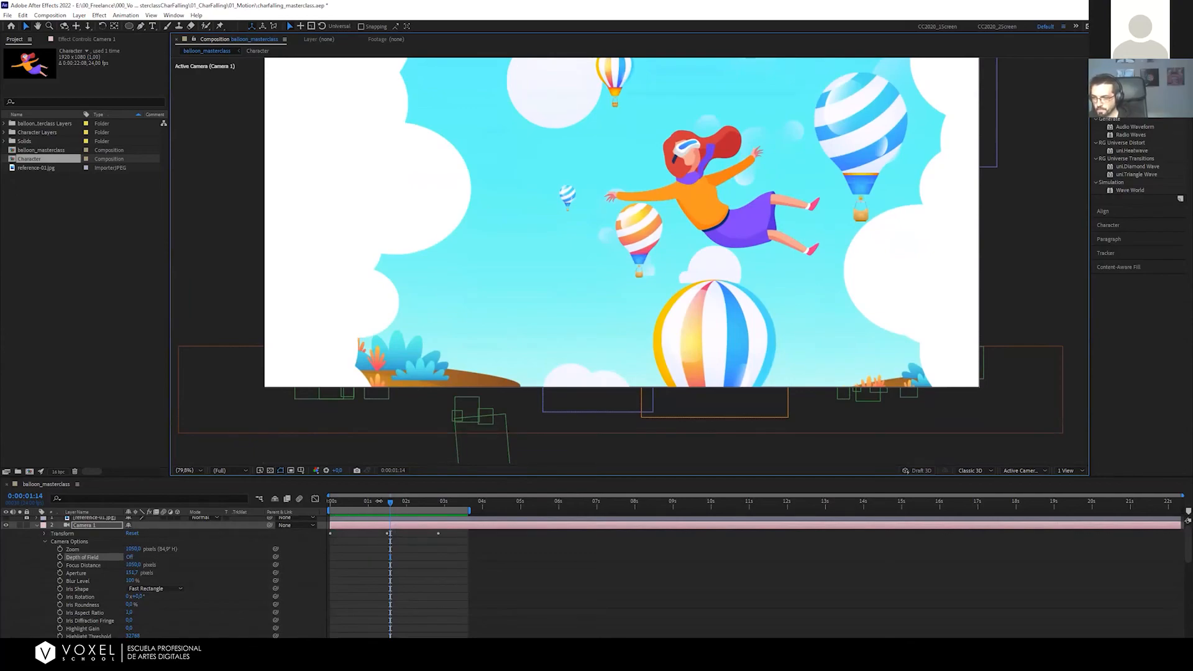
Collapse the open properties of Camera 1 and Plant12, with the current time at 0:00:02:13
left_click(315, 500)
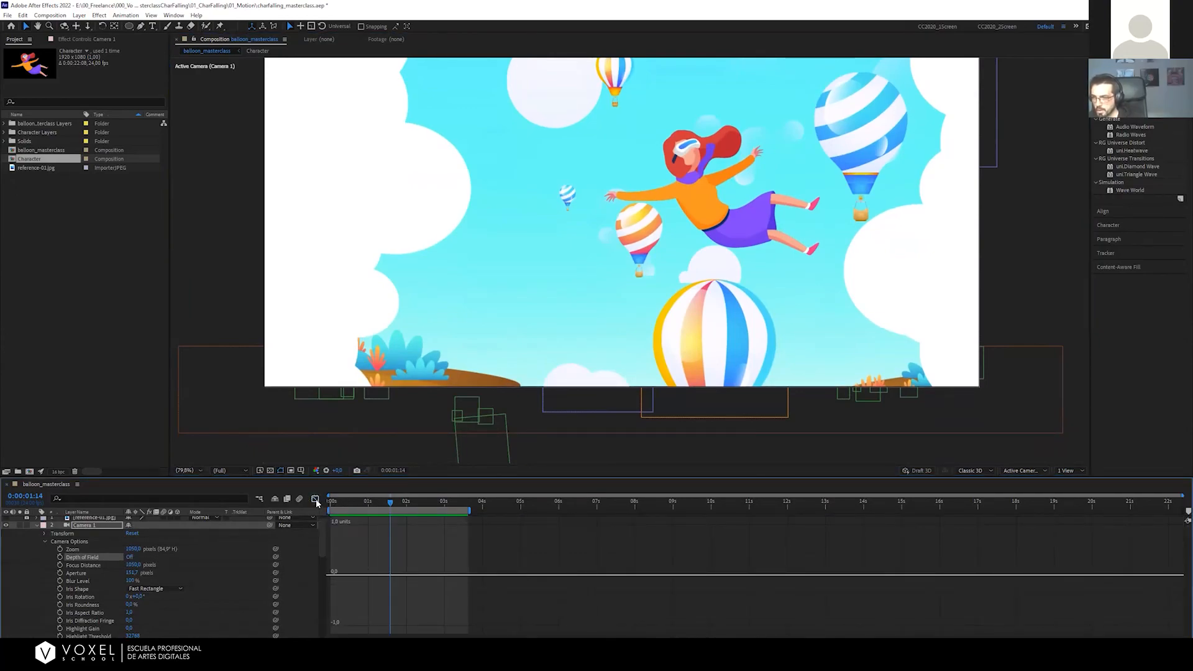
left_click(316, 499)
left_click_drag(388, 501, 426, 502)
key("u")
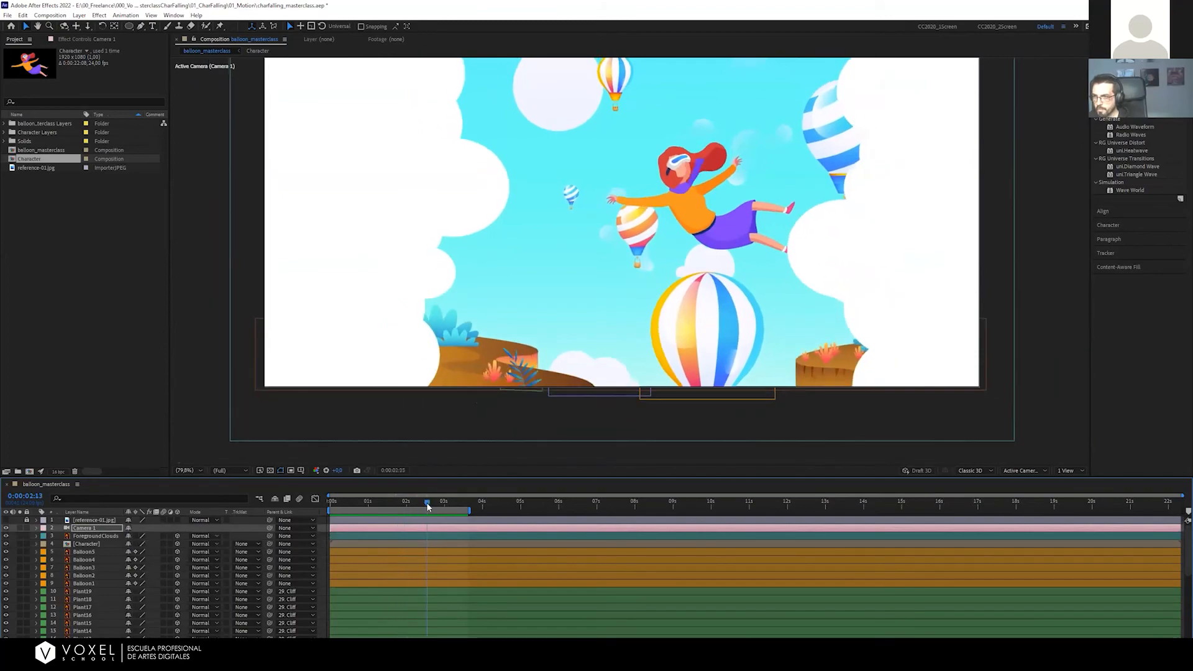
left_click(490, 376)
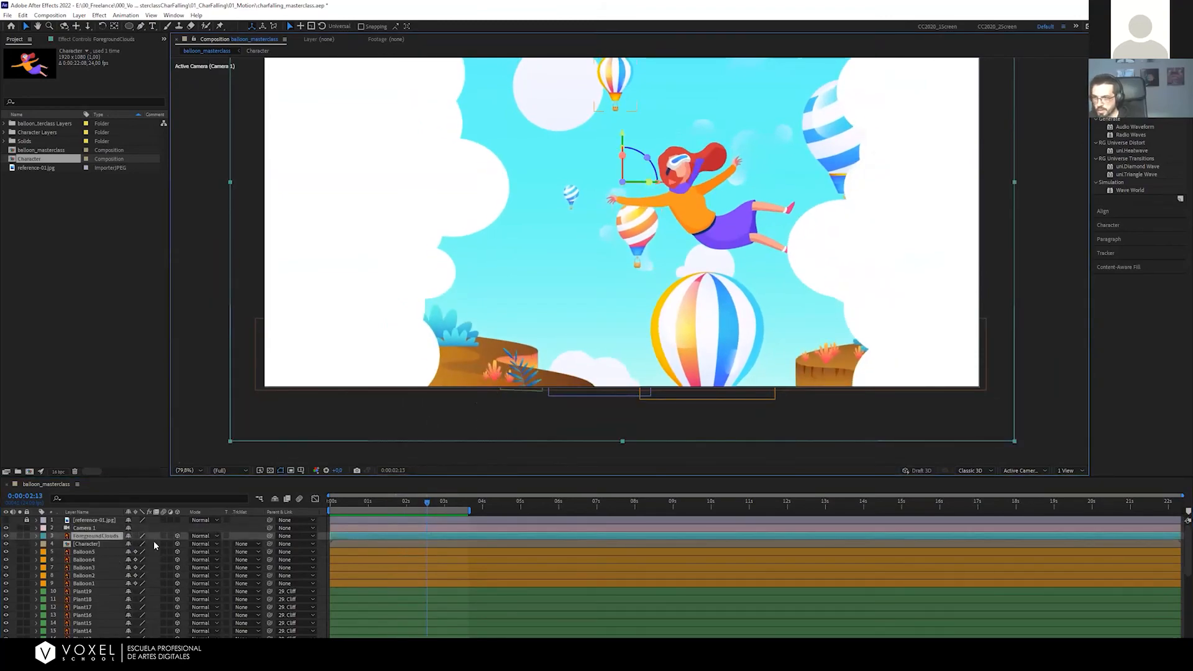
left_click(93, 576)
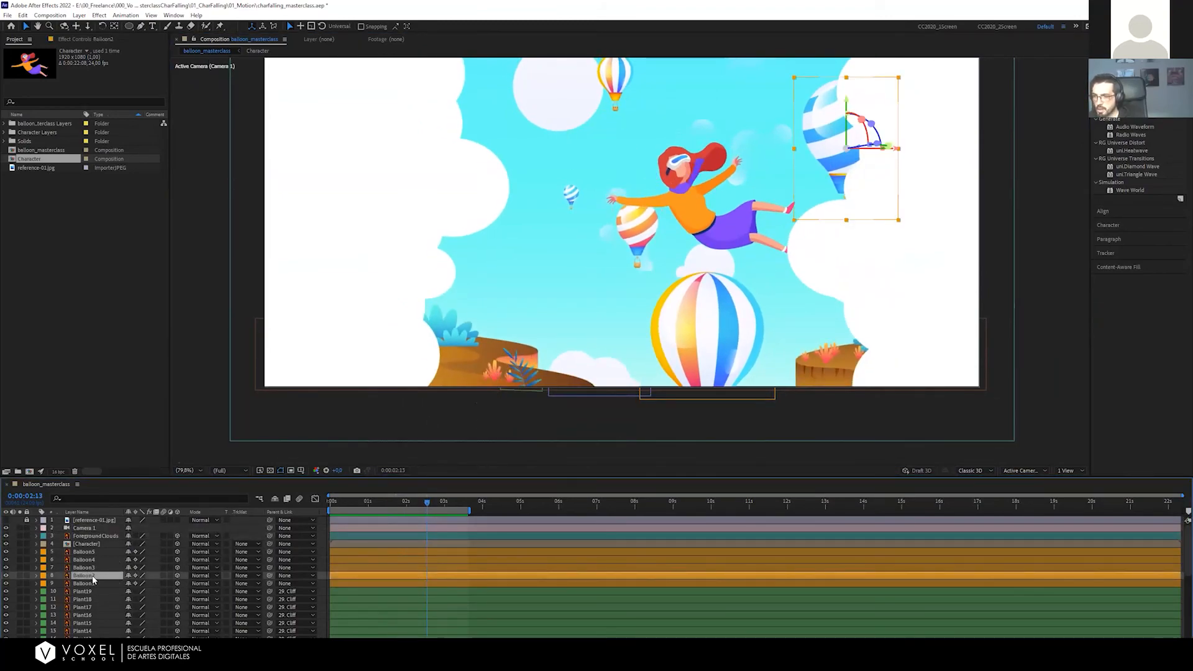
scroll(93, 578, "down", 3)
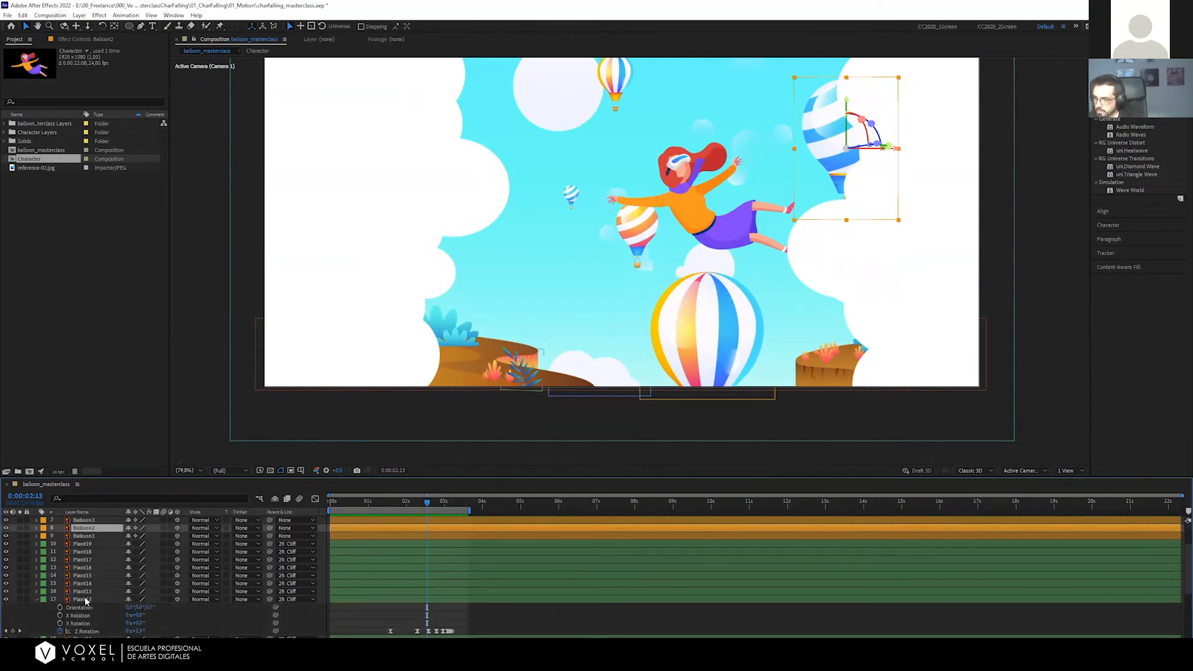
left_click(207, 613)
key("u")
key("u")
scroll(99, 607, "down", 3)
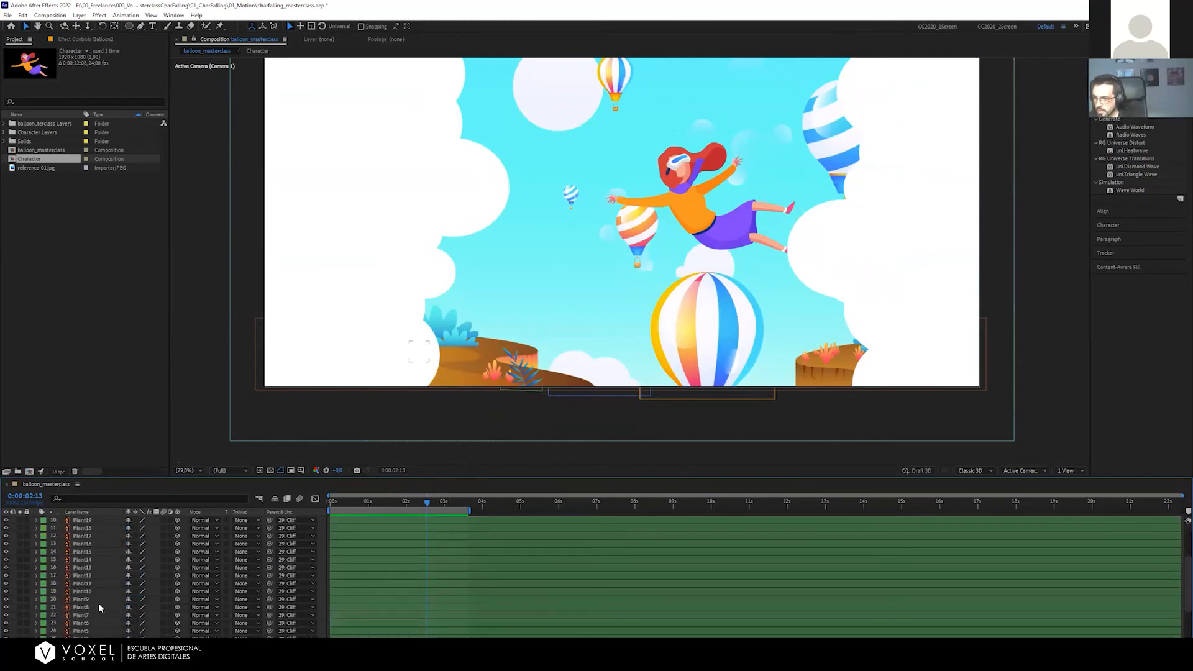
Identify which plant layers sit beside Plant12 on the cliff and select Plant9, Plant10 and Plant11 together
left_click(91, 605)
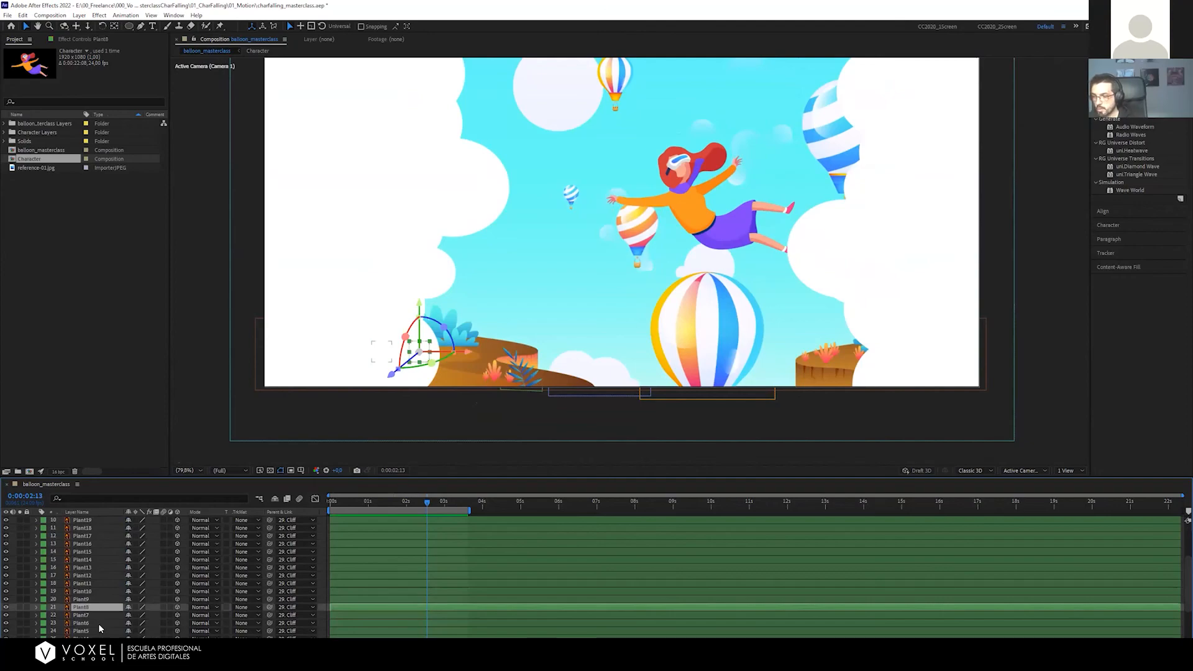
left_click(99, 624)
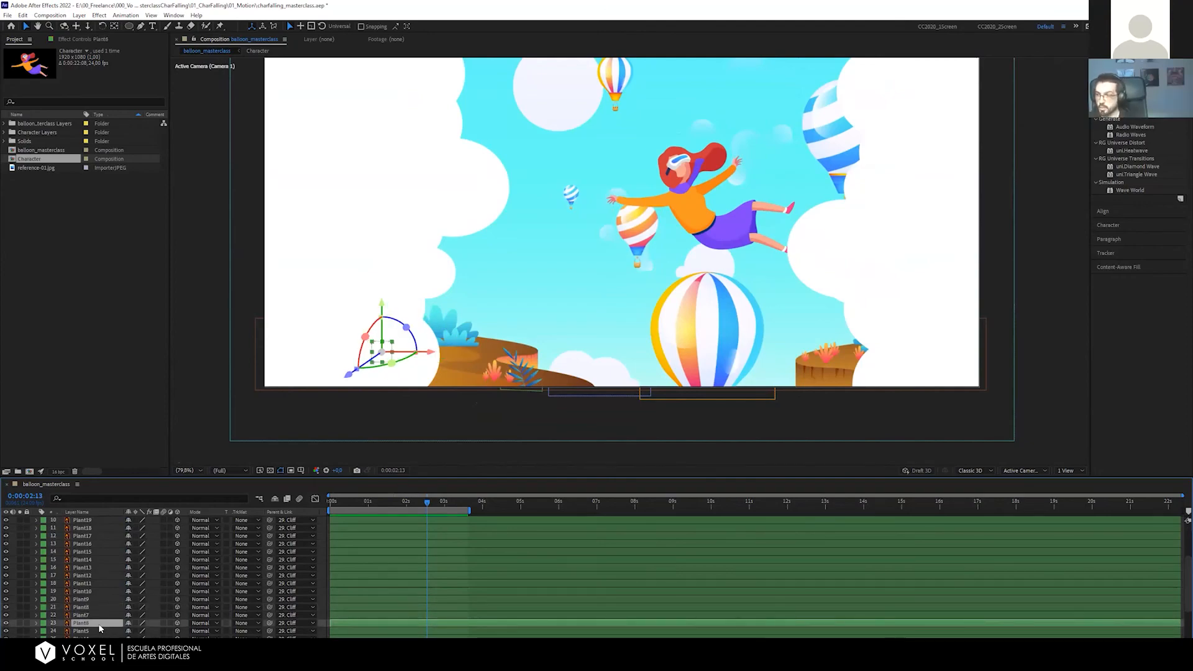
left_click(95, 617)
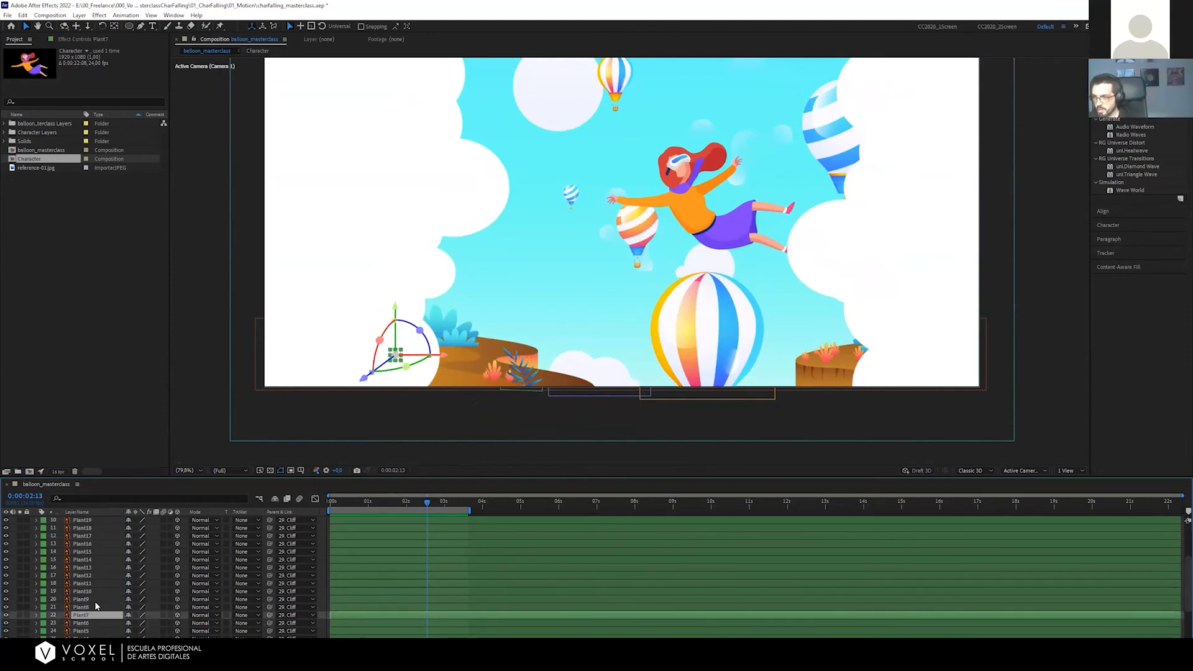
left_click(96, 600)
left_click(98, 590)
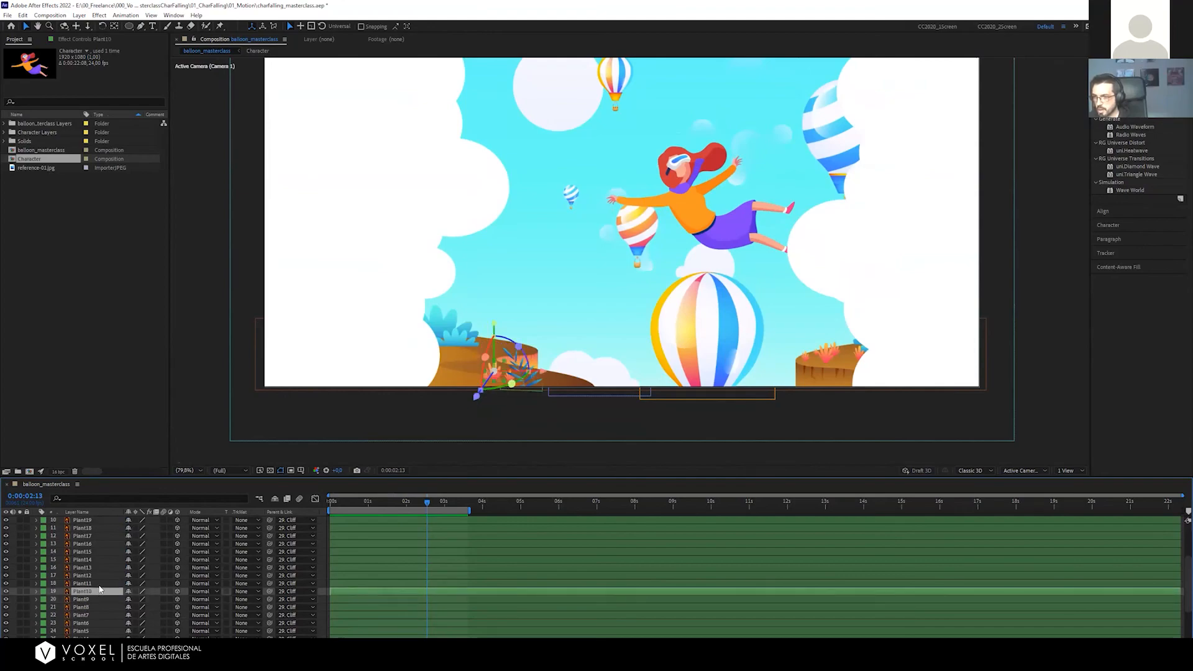
left_click(97, 583)
left_click(92, 607, "shift")
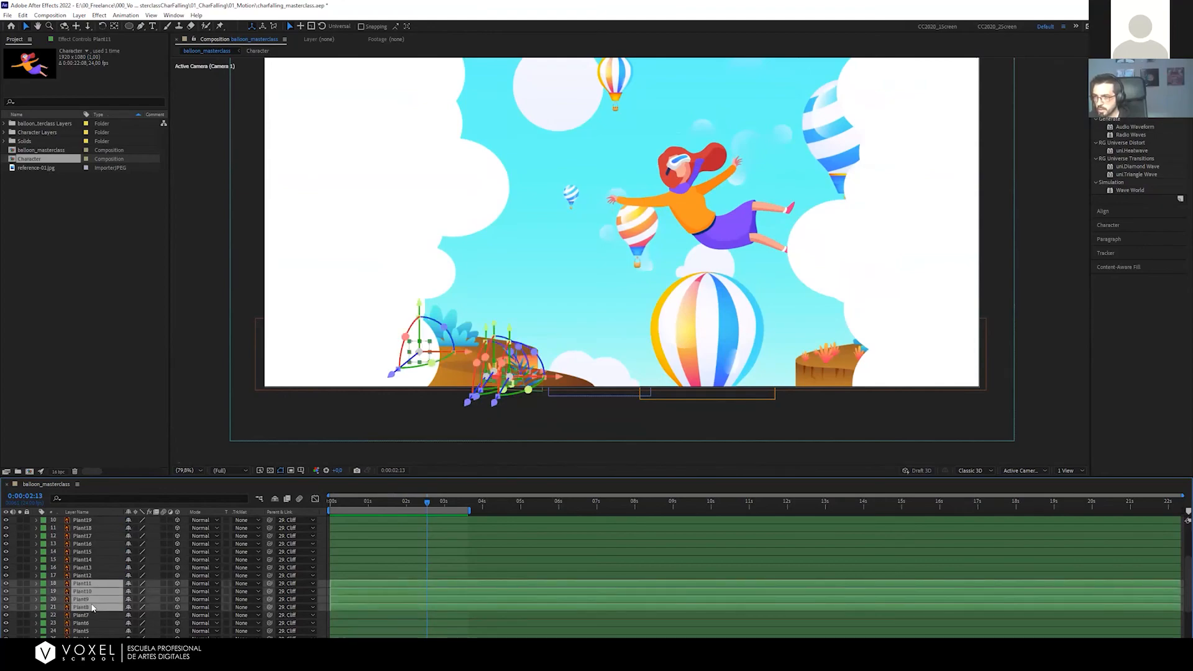
left_click(88, 614)
left_click(91, 606)
left_click(94, 598)
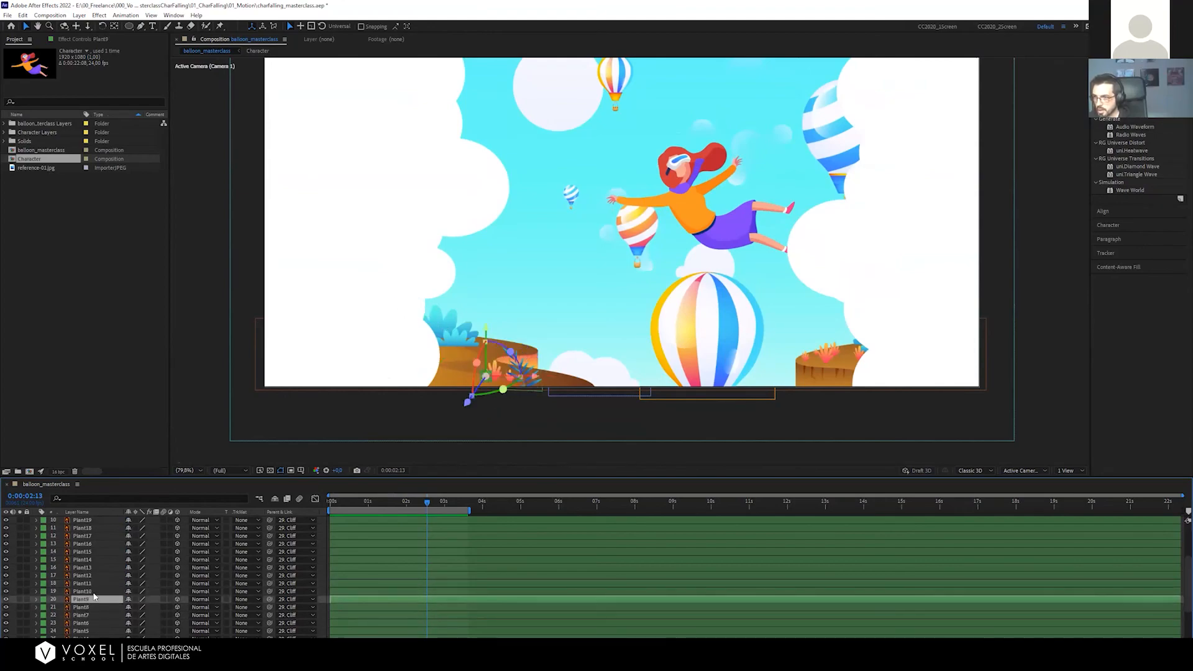
left_click(94, 591, "shift")
left_click(92, 584, "shift")
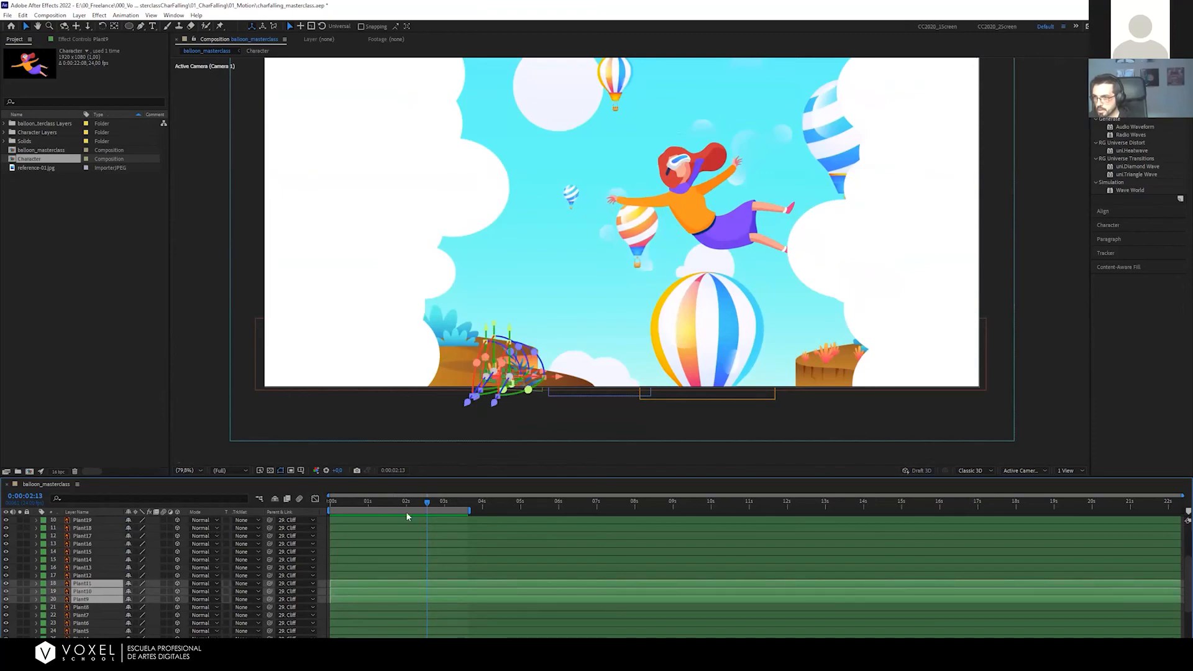
Play the plants' entrance from 0:00:01:15 with Plant9, Plant10 and Plant11 selected
left_click_drag(371, 500, 404, 505)
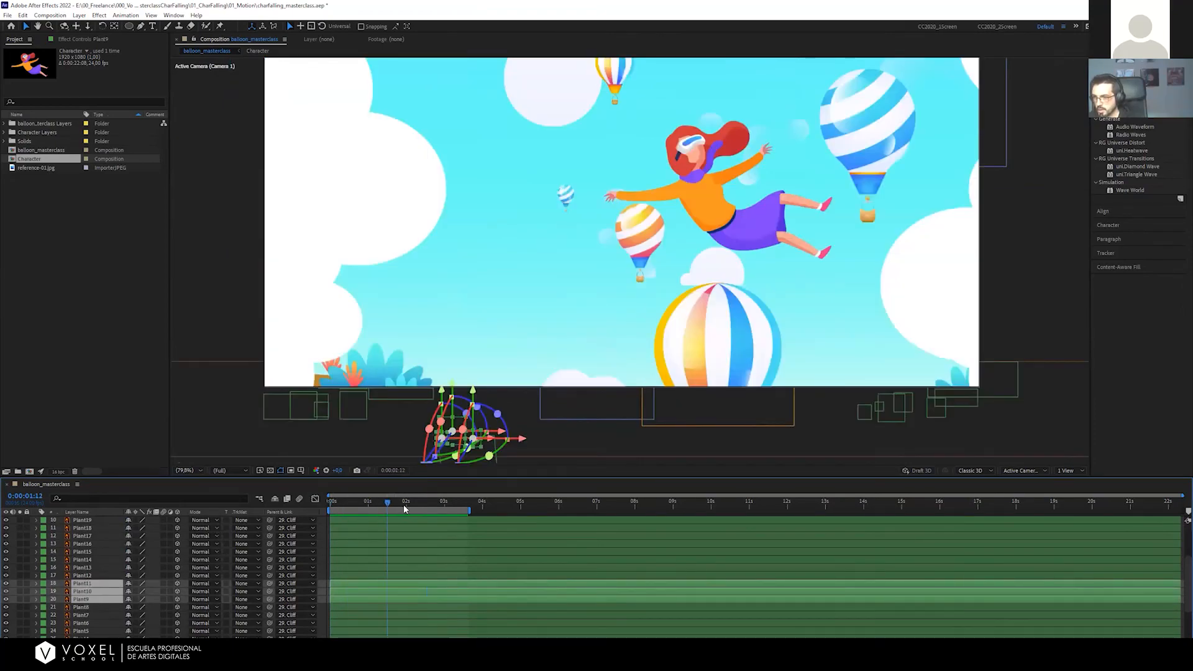
left_click(391, 507)
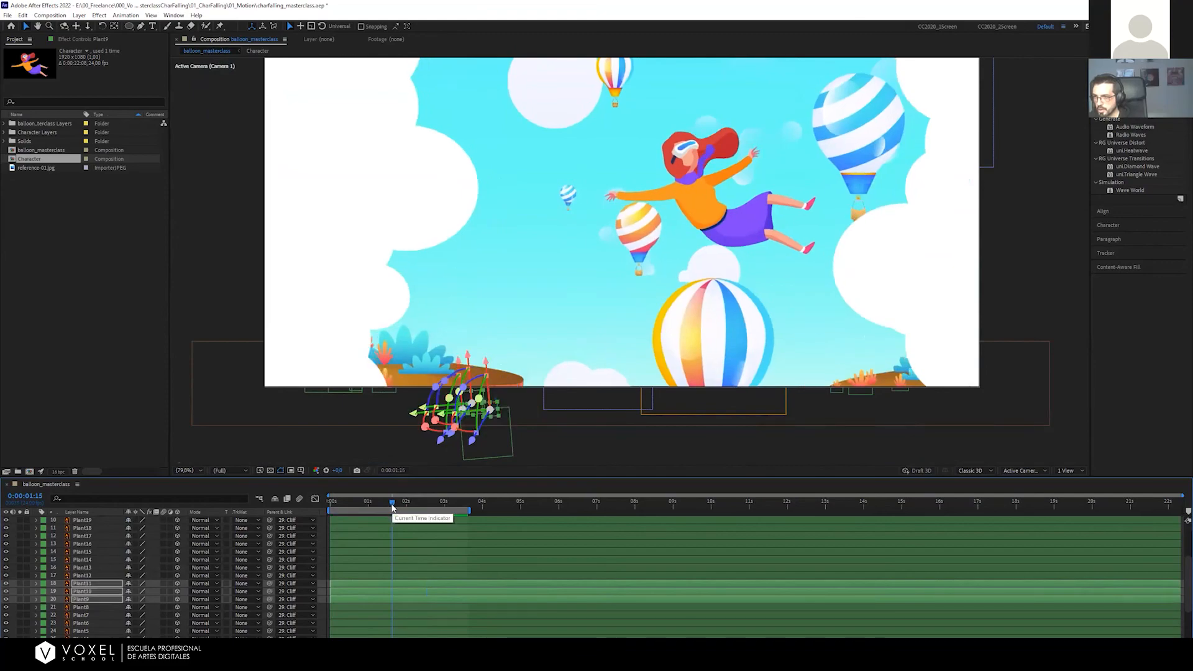
key("space")
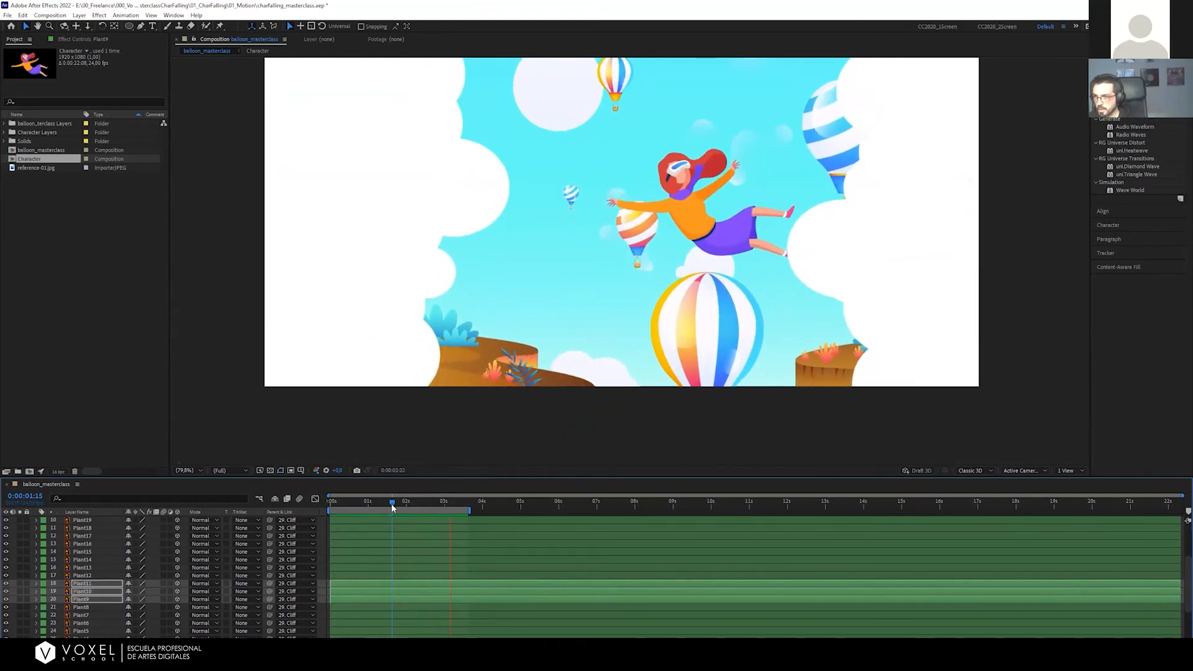
key("space")
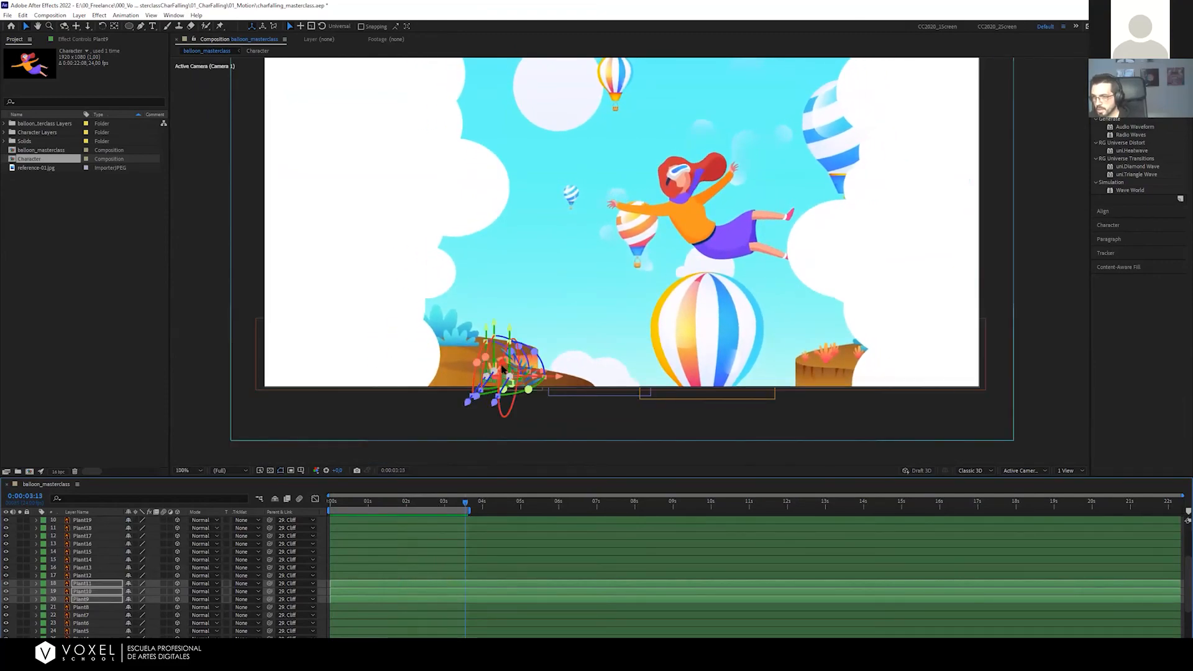
Inspect the cliff plants at 400% magnification and play the animation from 0:00:01:14
scroll(558, 303, "up", 1)
left_click_drag(557, 304, 657, 170)
scroll(569, 281, "up", 2)
left_click_drag(435, 287, 633, 285)
key("v")
left_click_drag(445, 505, 389, 502)
key("space")
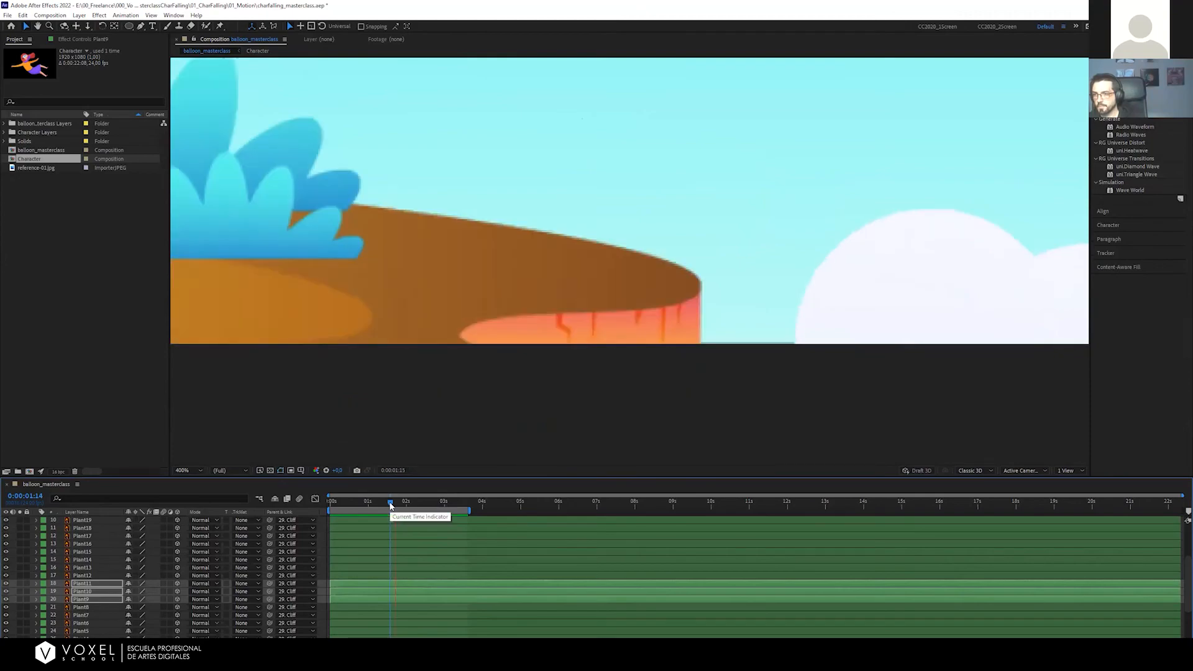
Shift the Z Rotation keyframes of Plant11, Plant10 and Plant9 slightly earlier so they align with Plant12's keyframes
key("space")
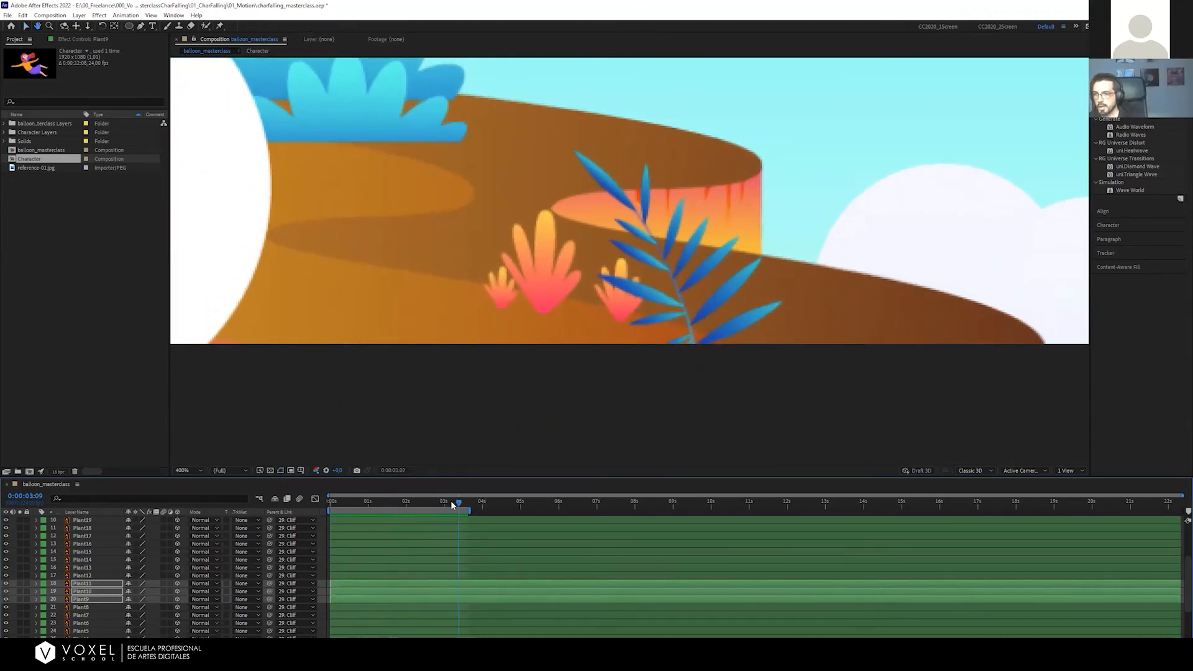
key("u")
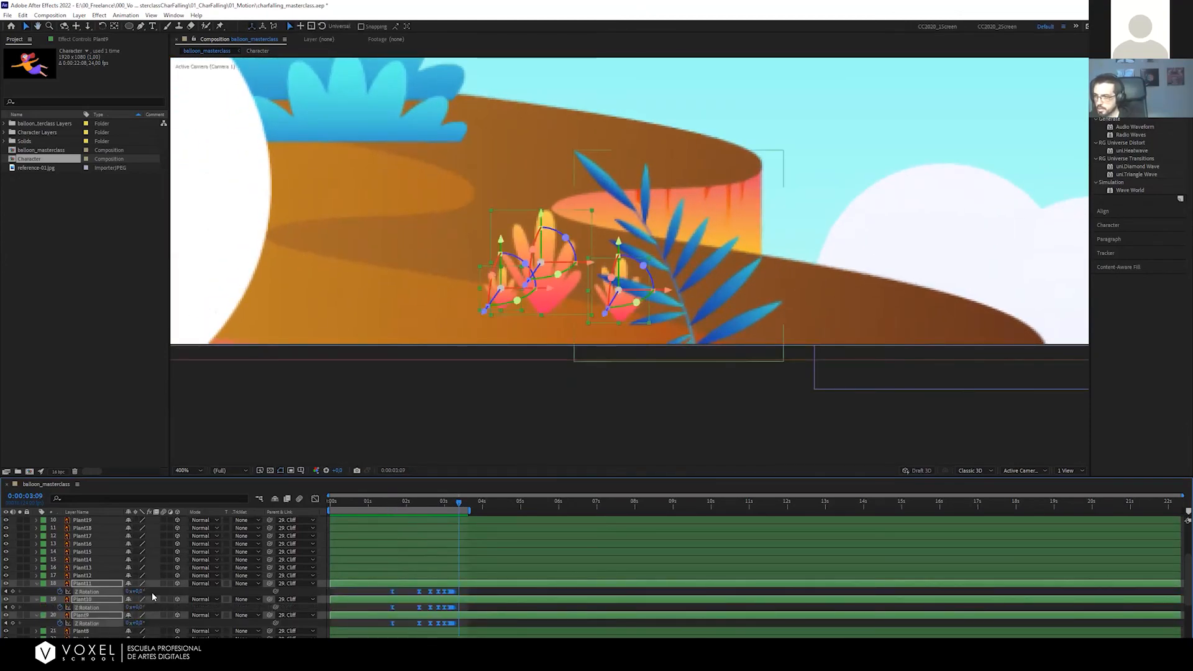
left_click(87, 575)
key("u")
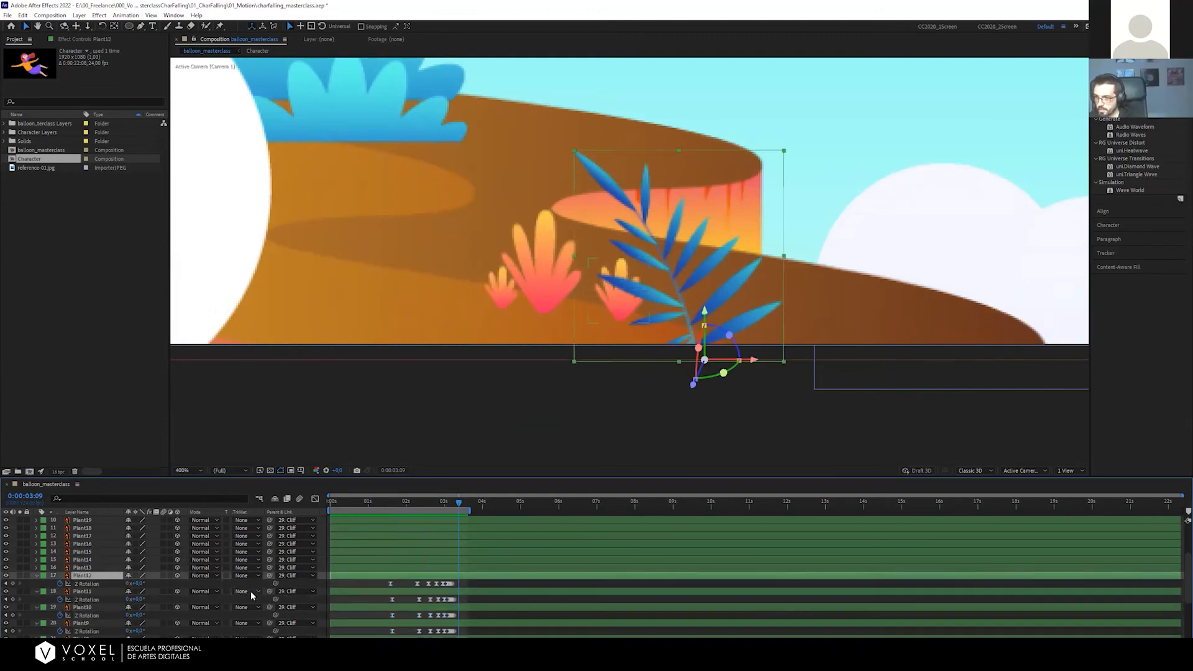
left_click_drag(386, 595, 460, 633)
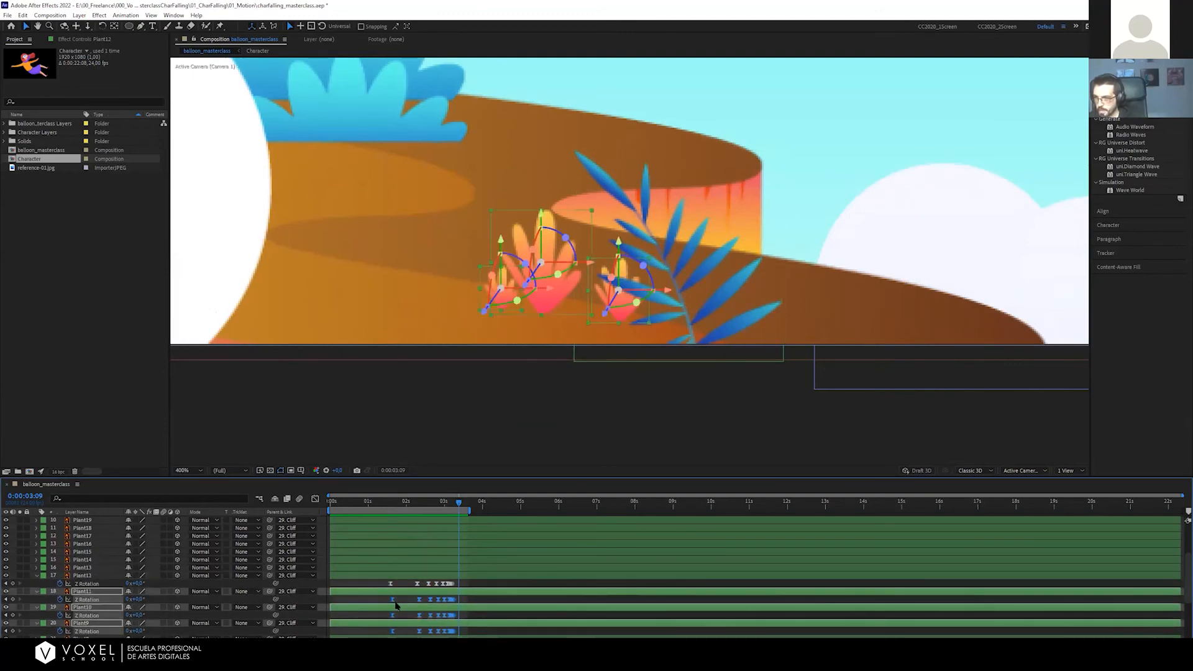
left_click_drag(392, 603, 388, 603)
At 0:00:03:05, move Plant11's anchor point down towards the base of the plant with the Pan Behind tool
left_click_drag(417, 506, 457, 510)
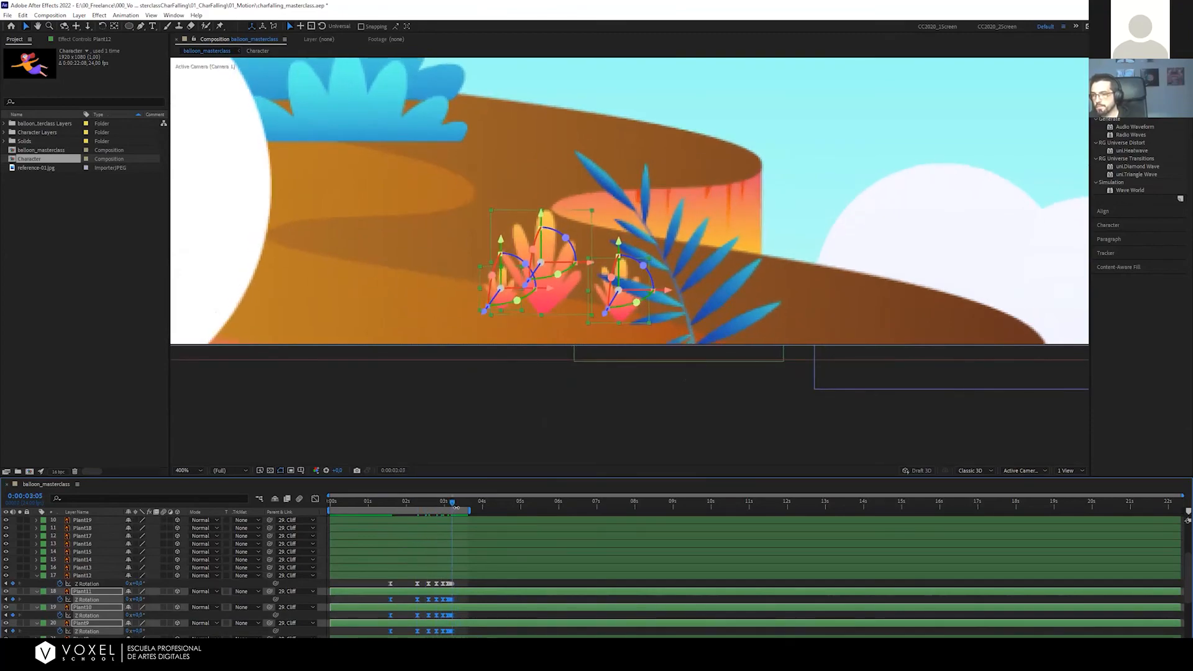
left_click(465, 599)
left_click(474, 591)
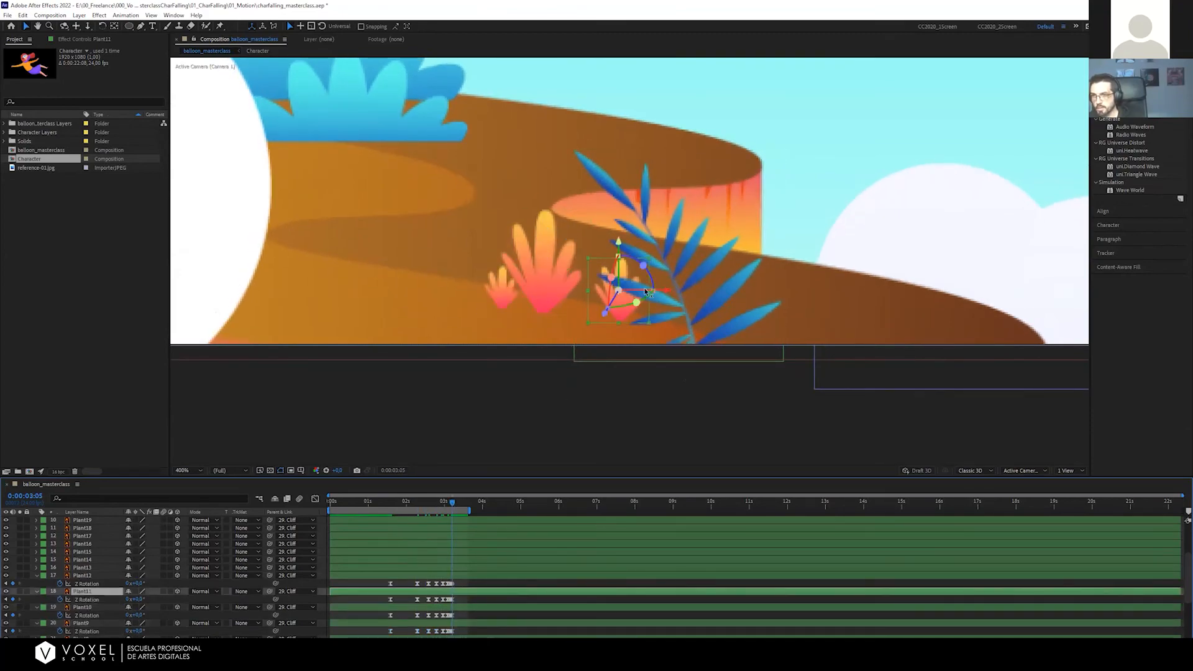
left_click(114, 28)
left_click_drag(619, 250, 619, 279)
key("v")
left_click(548, 248)
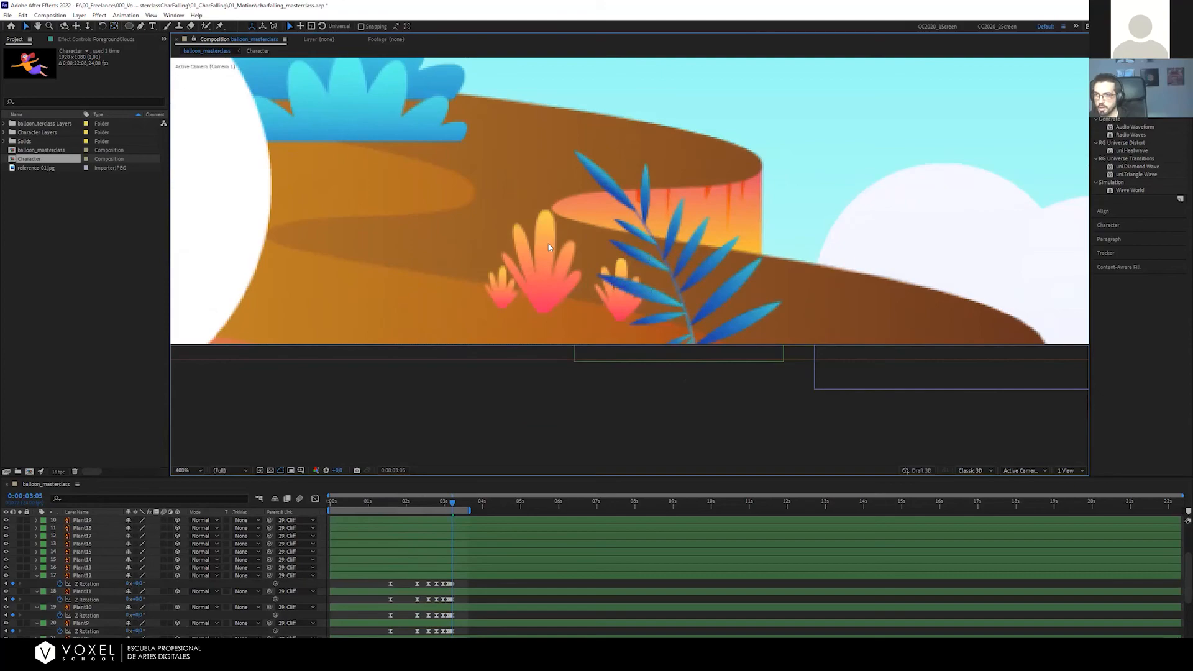
Move the anchor points of Plant10 and Plant9 down towards their bases
left_click(470, 606)
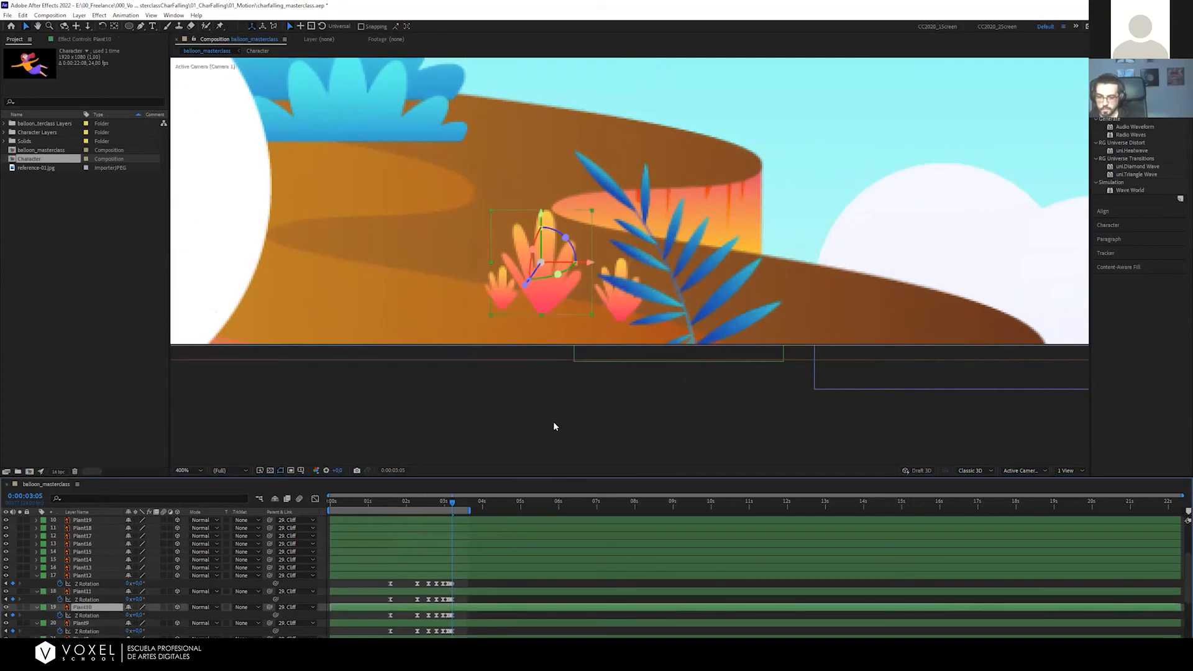
key("y")
left_click_drag(542, 214, 546, 259)
left_click(472, 621)
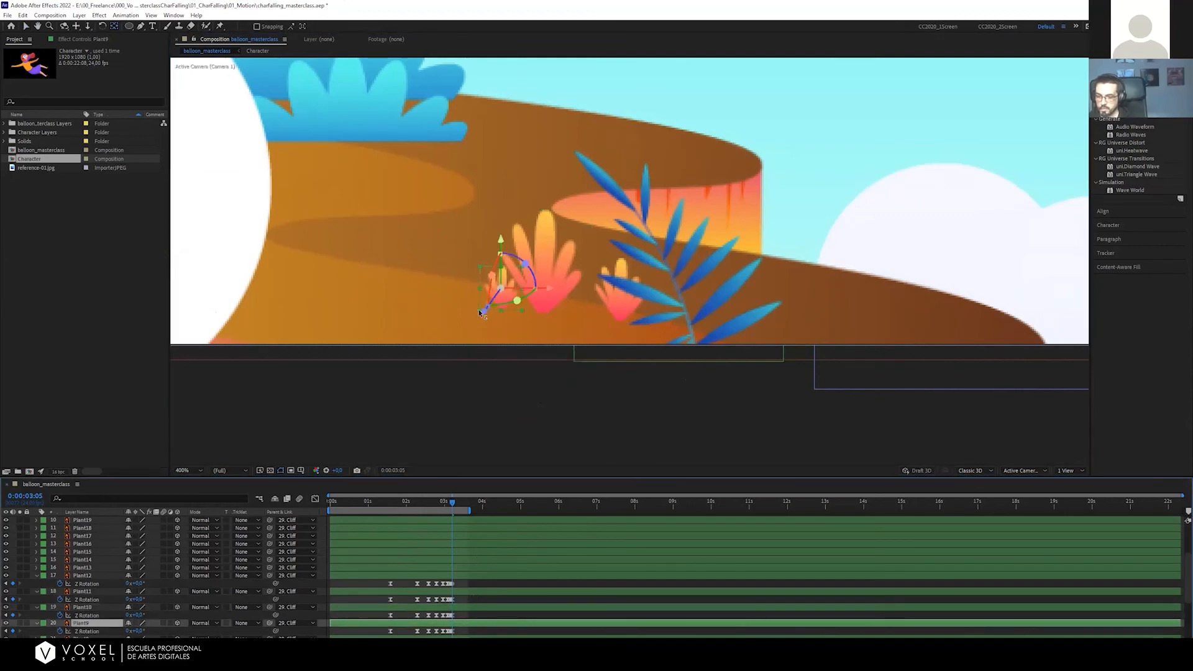
left_click_drag(501, 244, 500, 262)
key("v")
Play the cliff plants' entrance at 400% magnification, starting from 0:00:01:04 and from 0:00:01:11
left_click(375, 505)
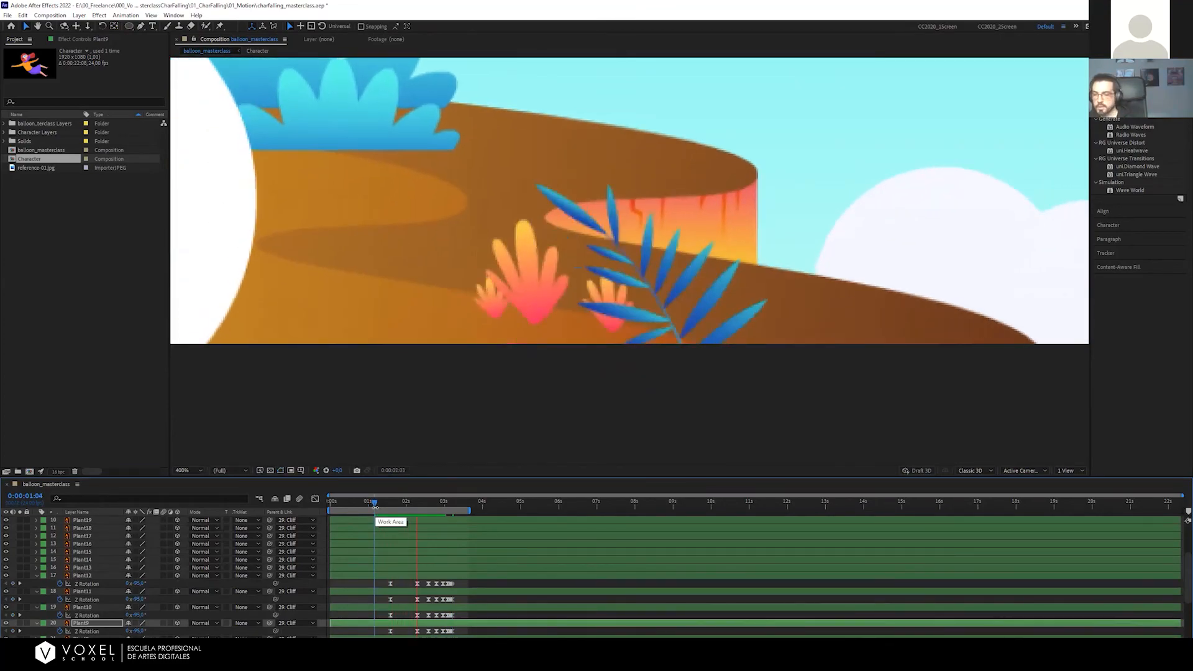
left_click_drag(375, 504, 385, 505)
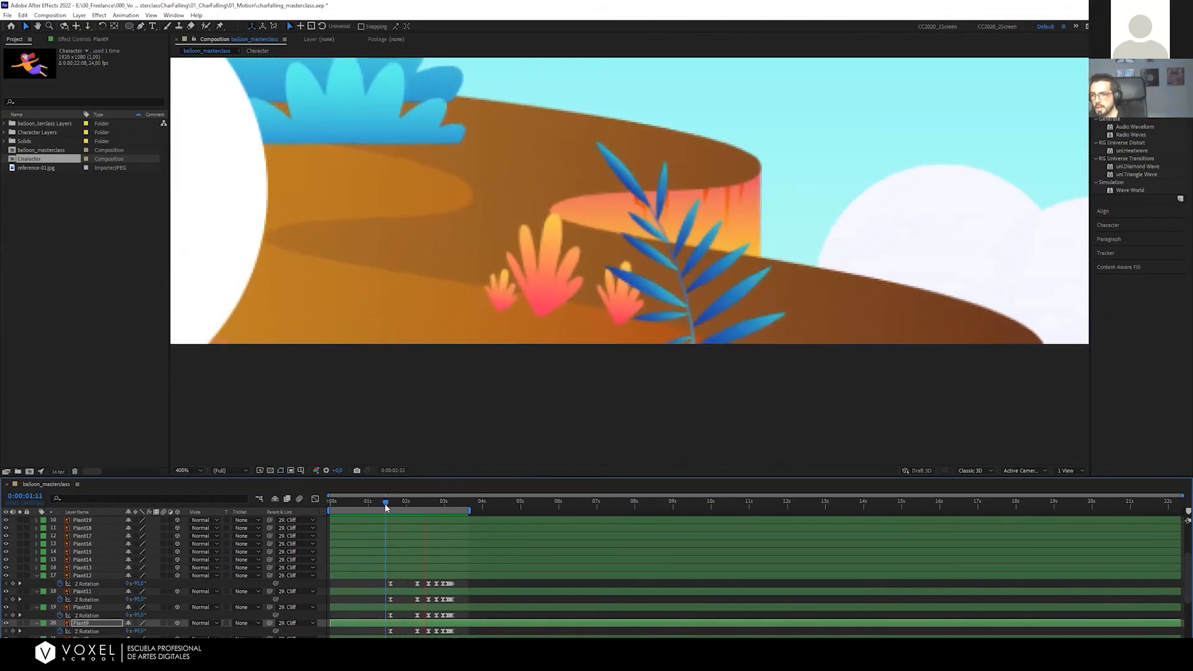
key("space")
Fit the whole composition in view and play the plants' entrance from 0:00:01:21 and from 0:00:01:14
key("shift+slash")
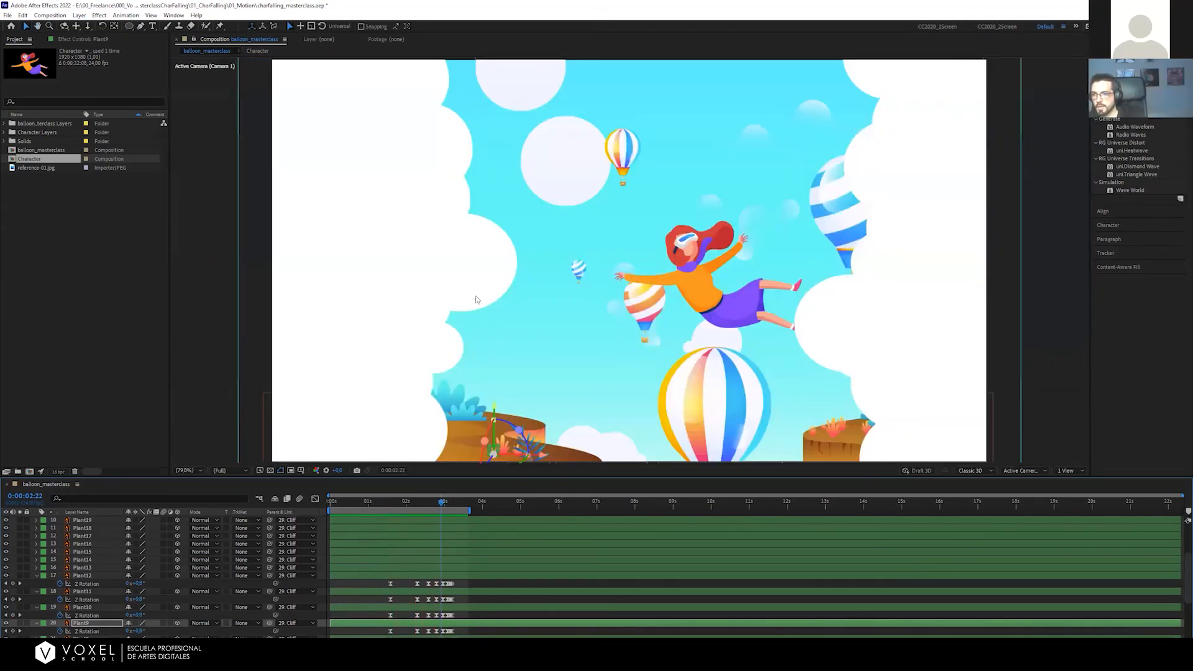
left_click(398, 580)
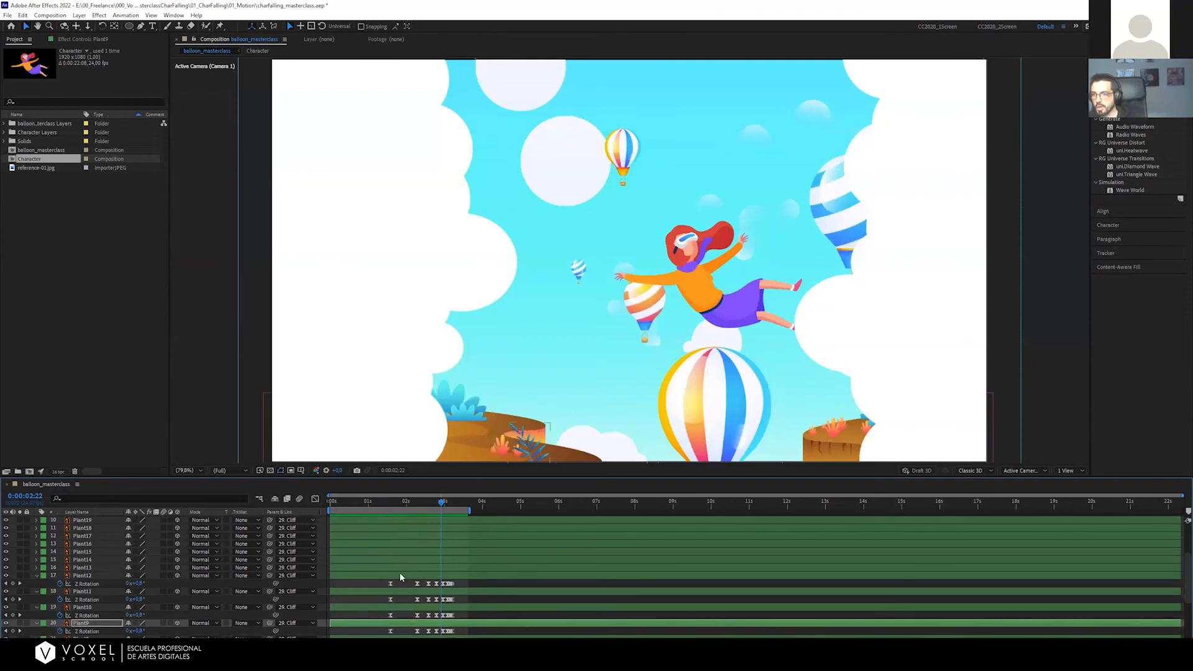
left_click(431, 505)
left_click(401, 503)
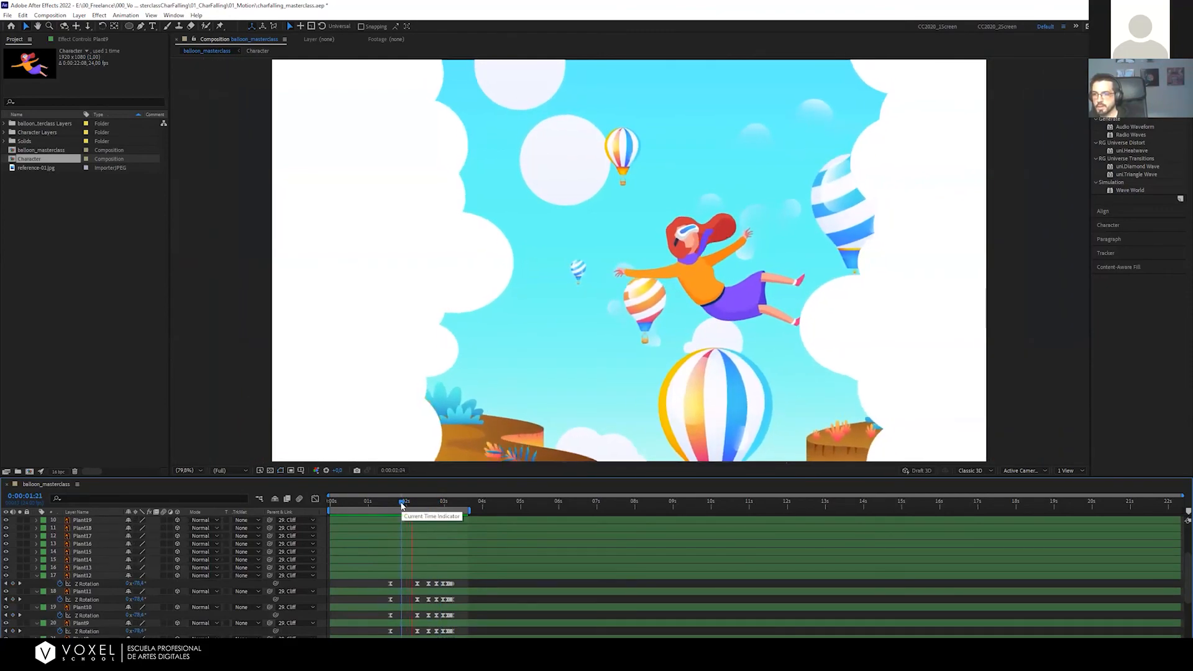
left_click_drag(401, 503, 390, 502)
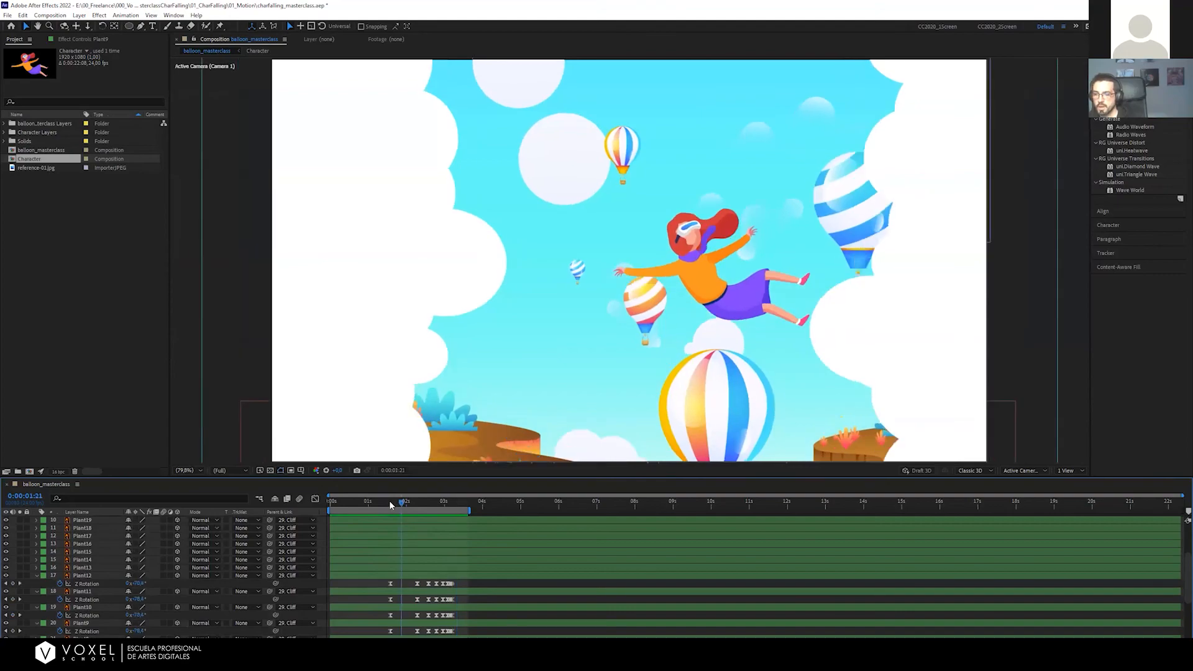
key("space")
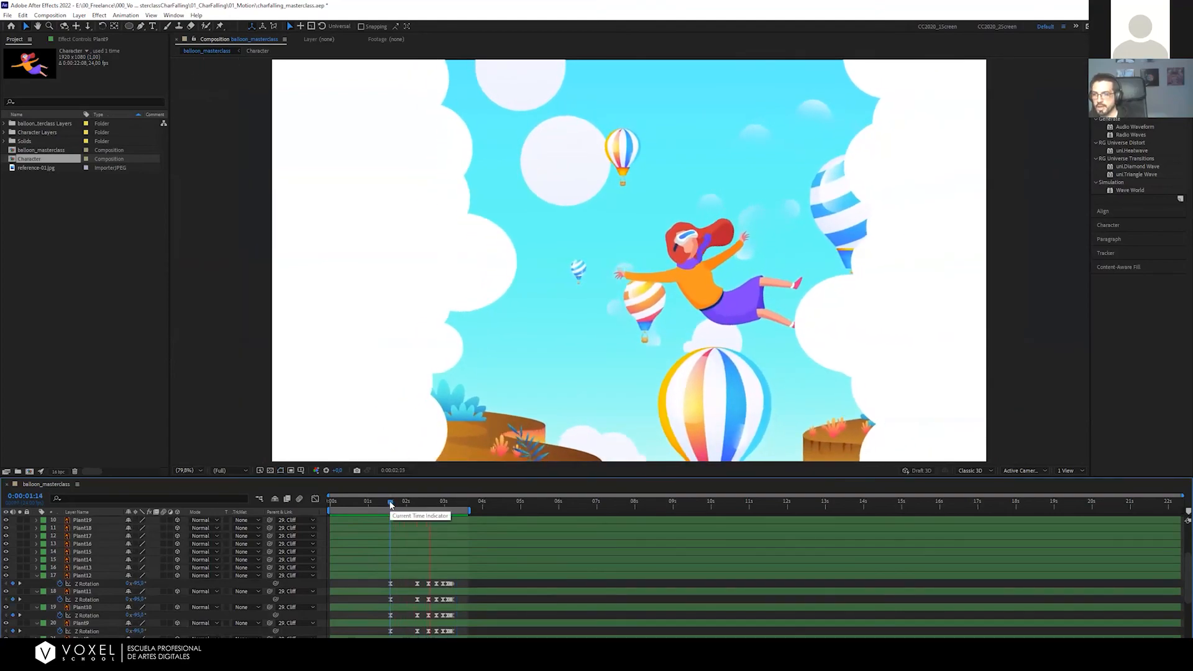
key("space")
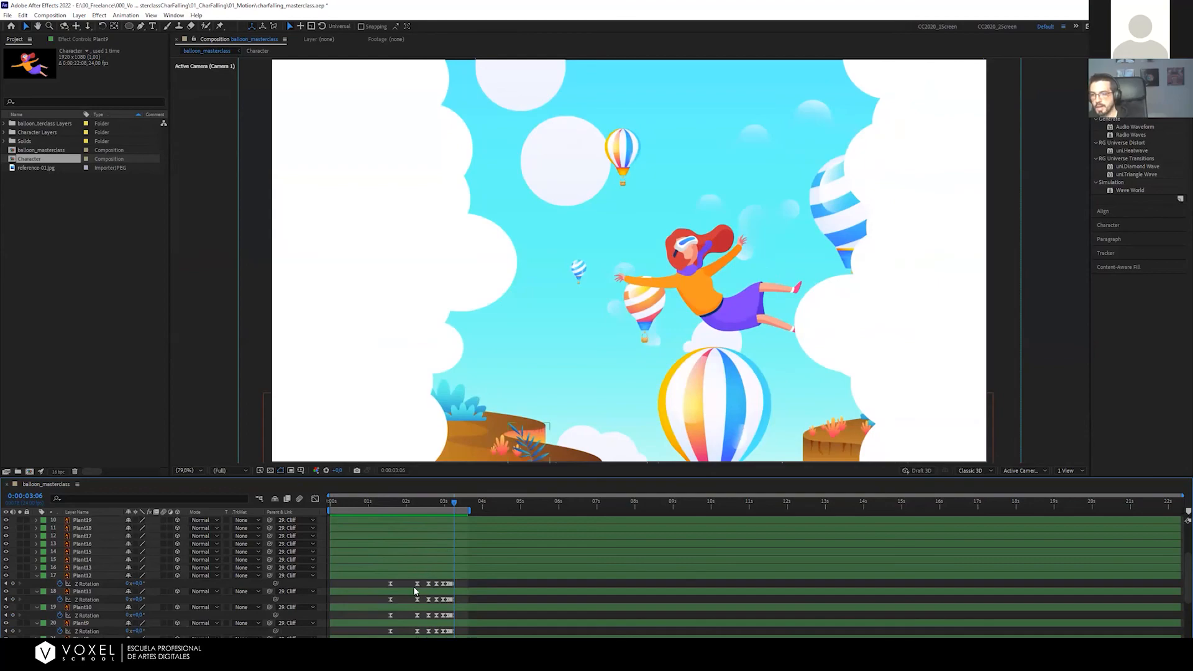
Stagger Plant11, Plant10 and Plant9 by different amounts ahead of Plant12, with Plant9 starting its rotation first at 0:00:01:07
scroll(412, 587, "up", 2, "alt")
left_click_drag(427, 495, 319, 493)
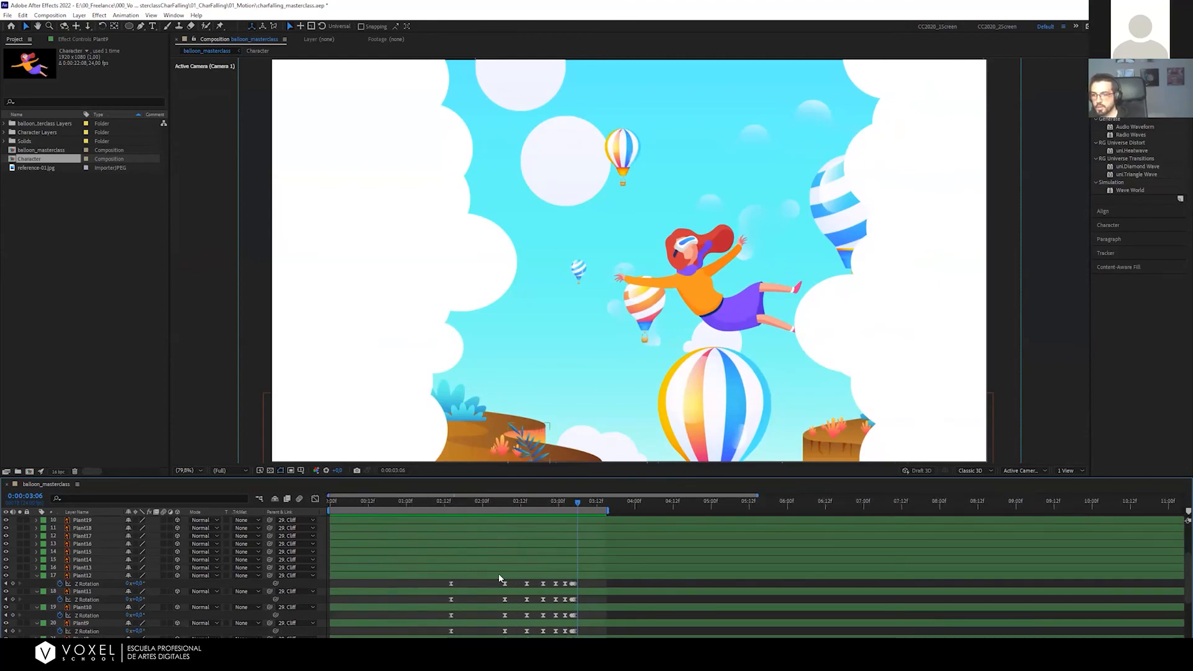
left_click_drag(498, 575, 462, 576)
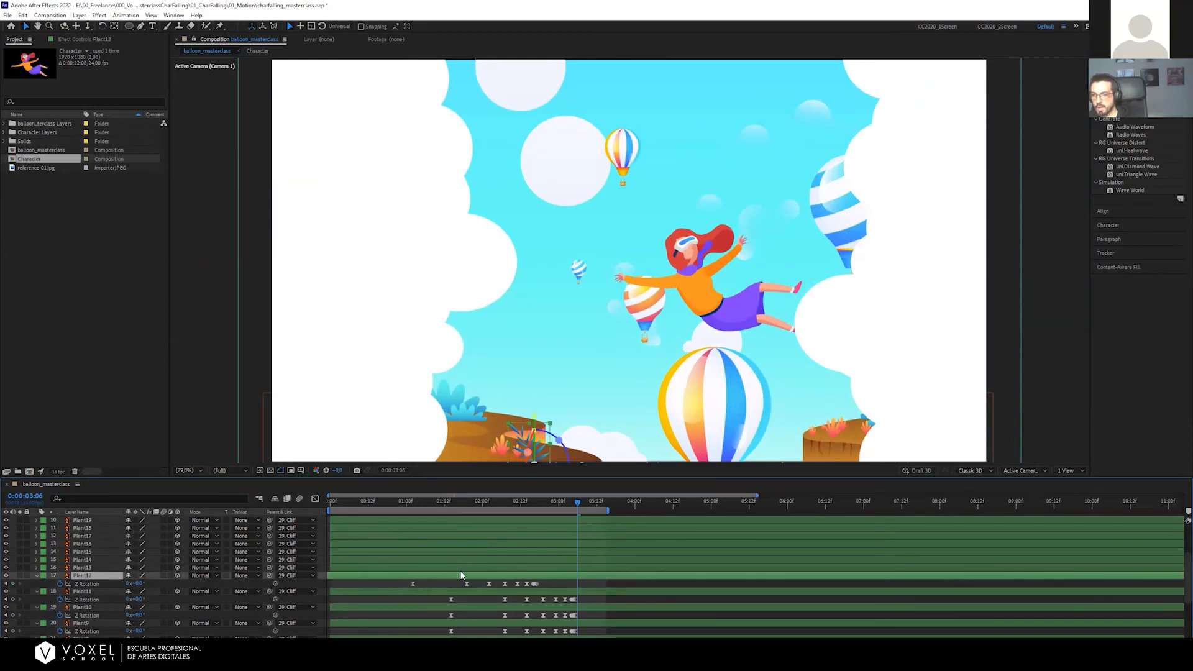
key("ctrl+z")
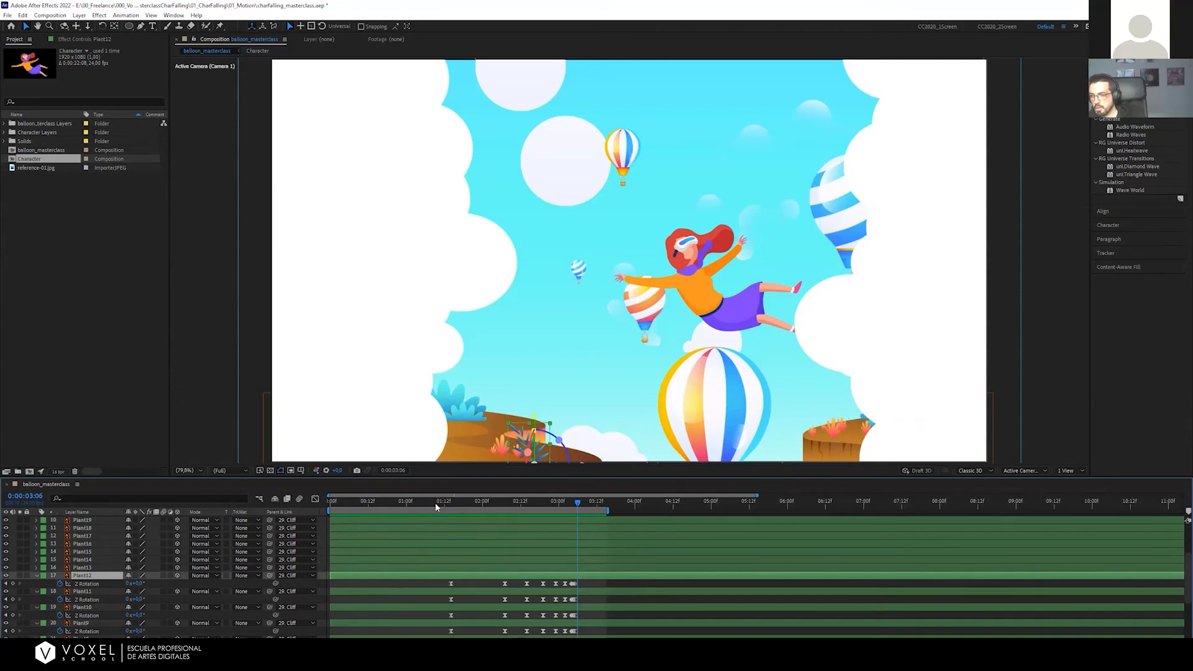
left_click_drag(435, 502, 556, 510)
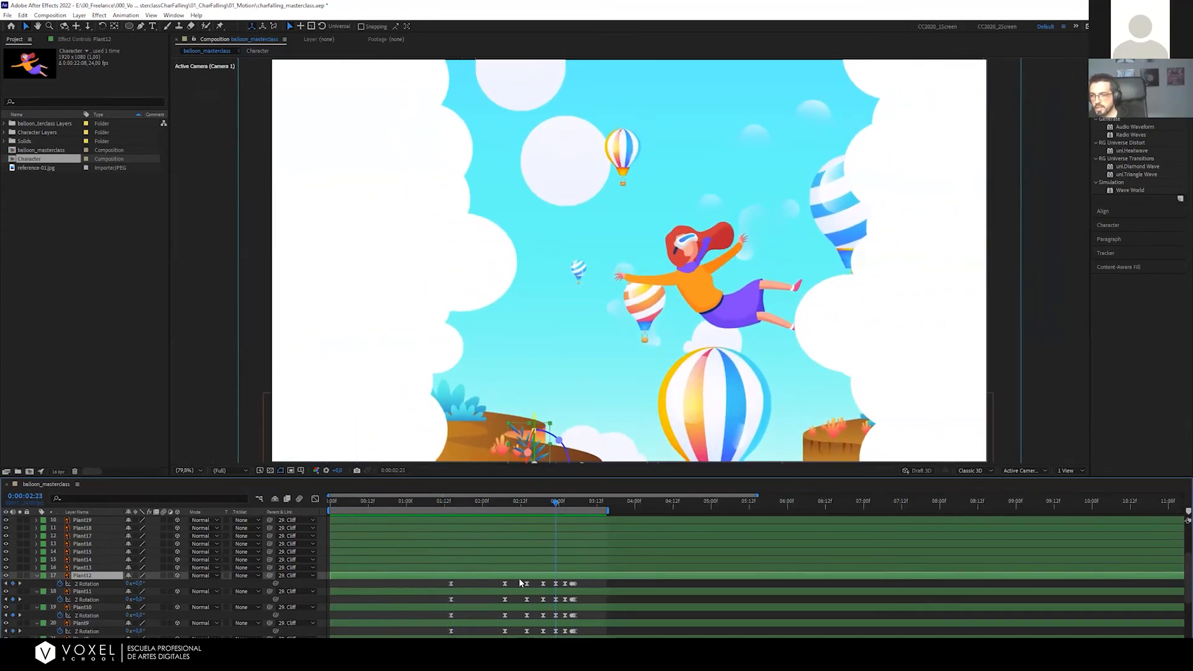
left_click_drag(528, 590, 490, 623)
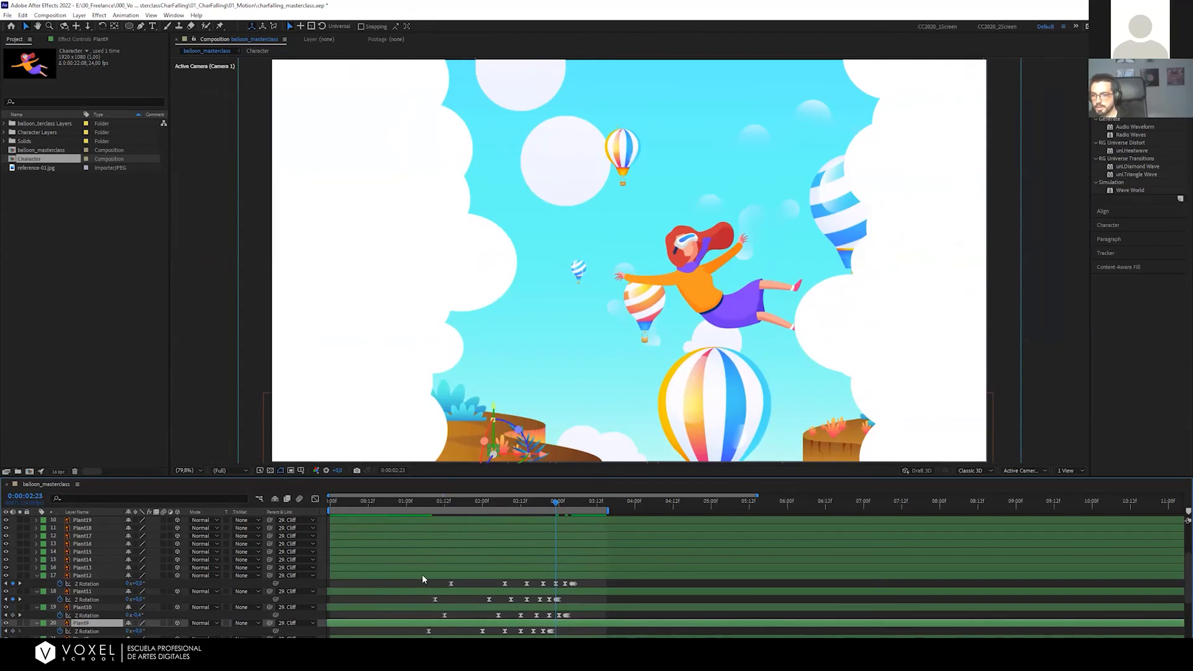
Play the staggered plant entrance from 0:00:01:07 and deselect the layers
left_click(428, 502)
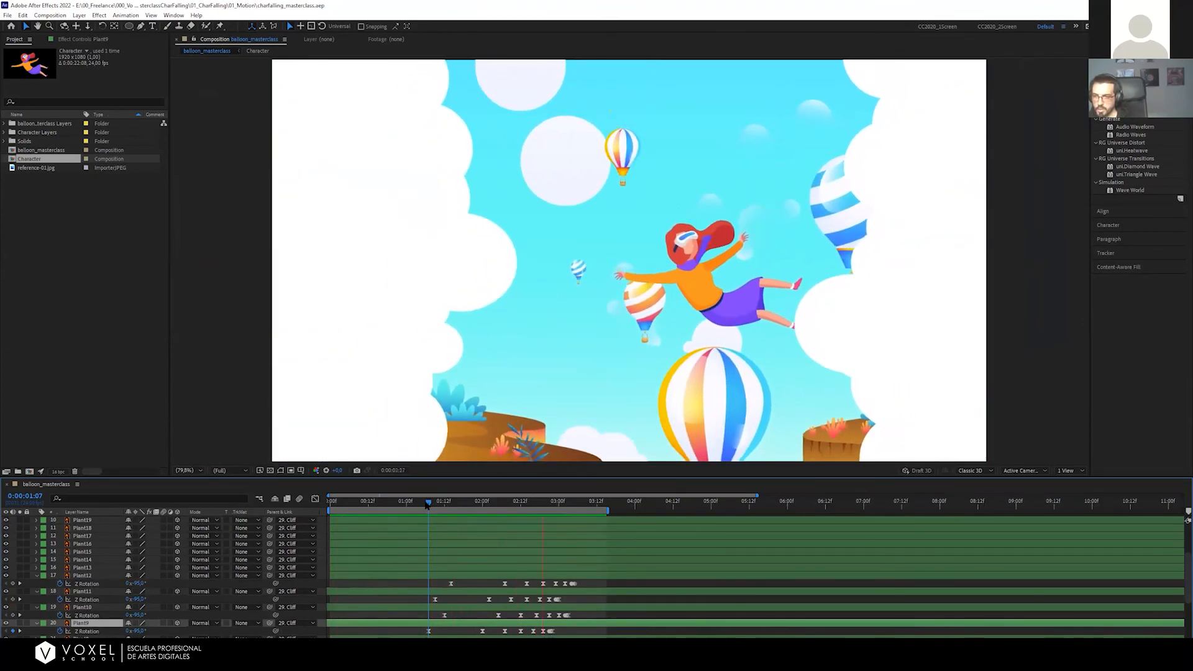
key("space")
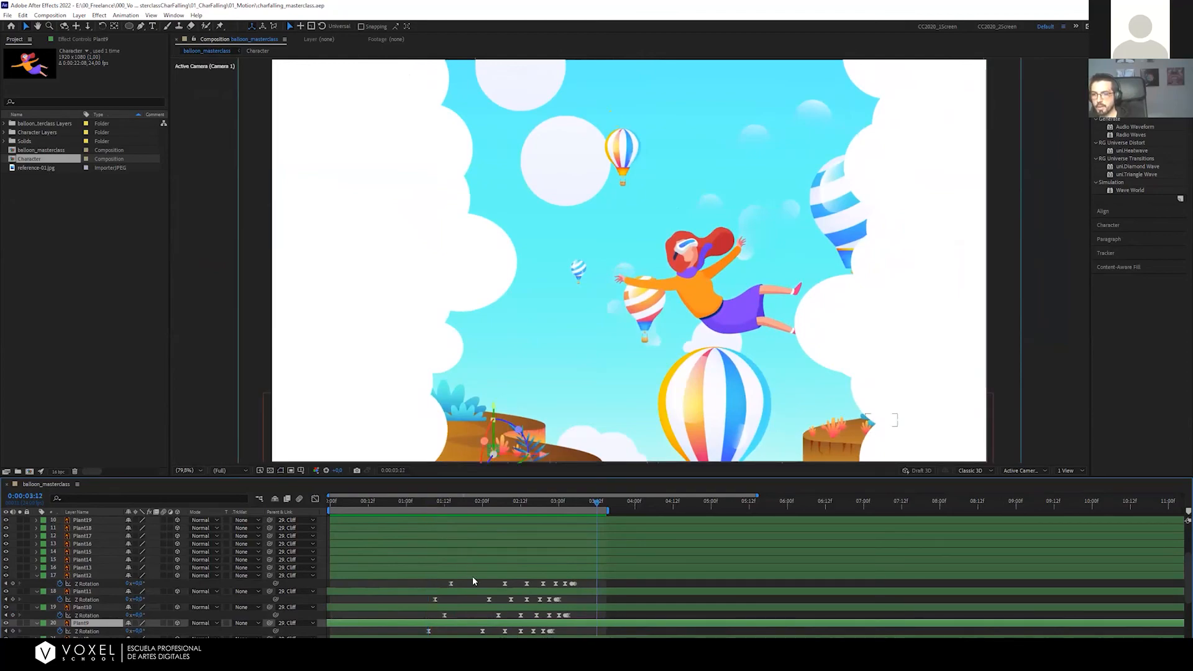
left_click(478, 581)
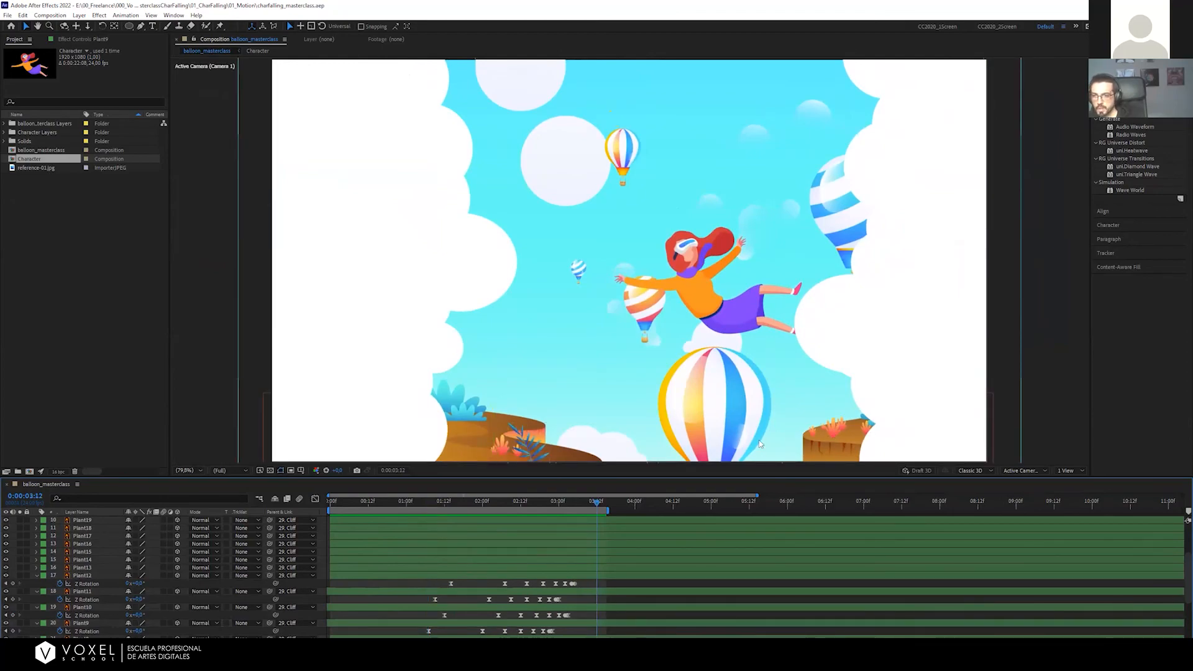
Collapse the open properties of all layers and select Plant19 on the right-hand cliff, with the current time at 0:00:02:22
scroll(453, 520, "up", 10)
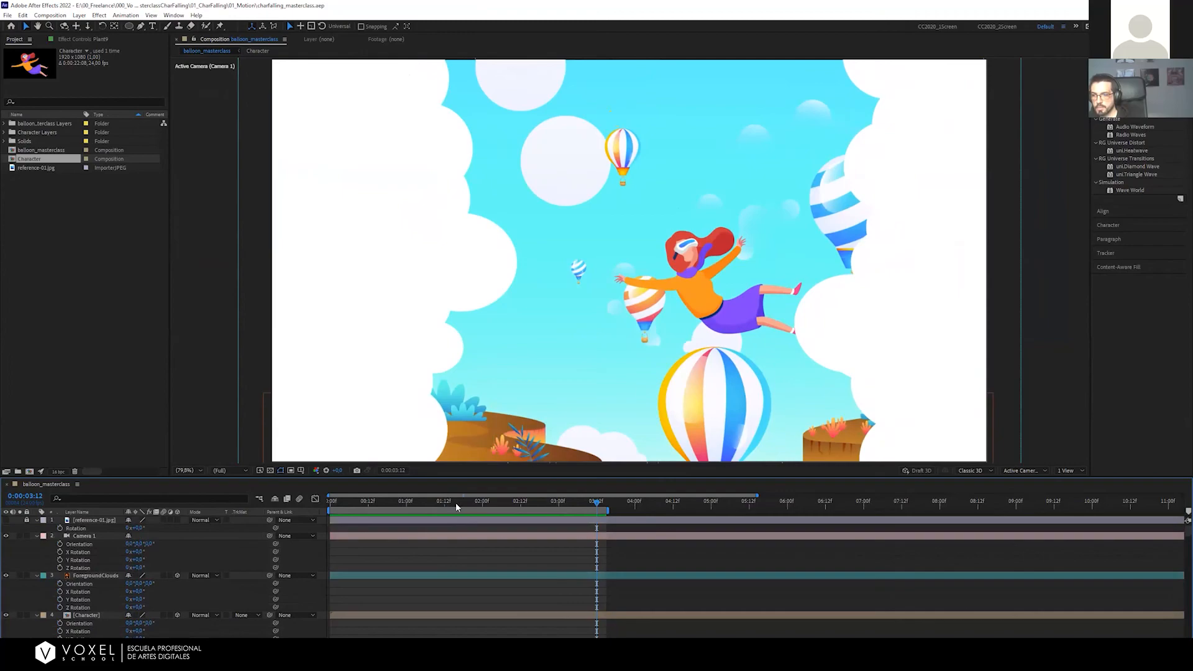
key("r")
left_click_drag(452, 499, 530, 505)
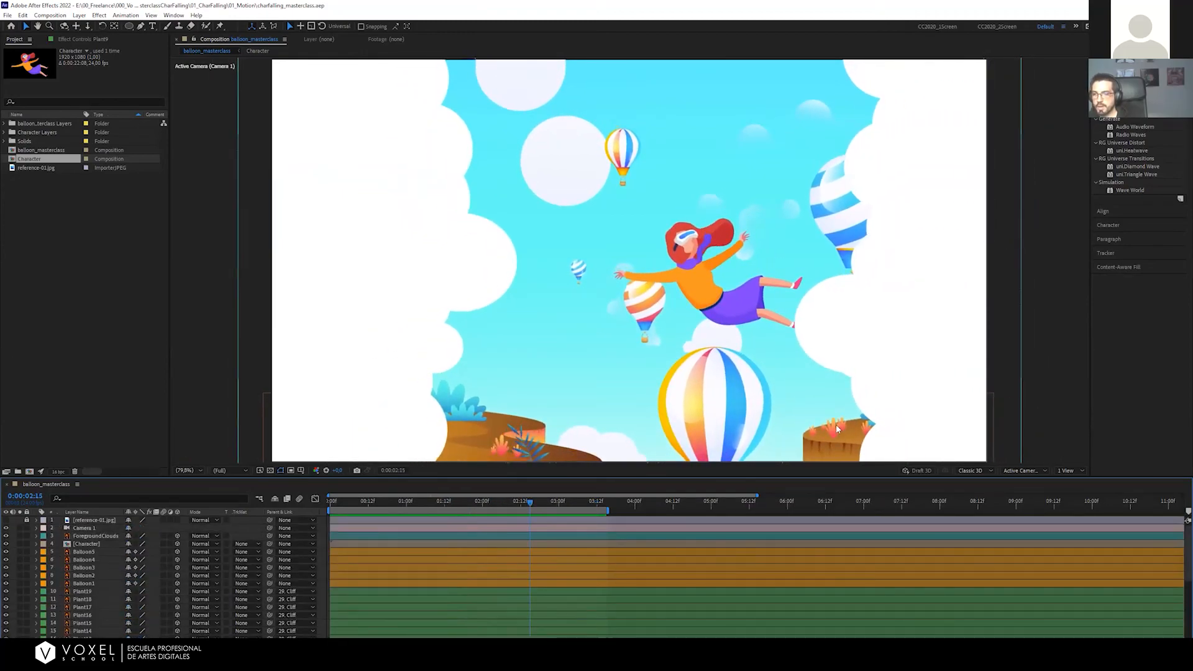
left_click_drag(502, 505, 550, 507)
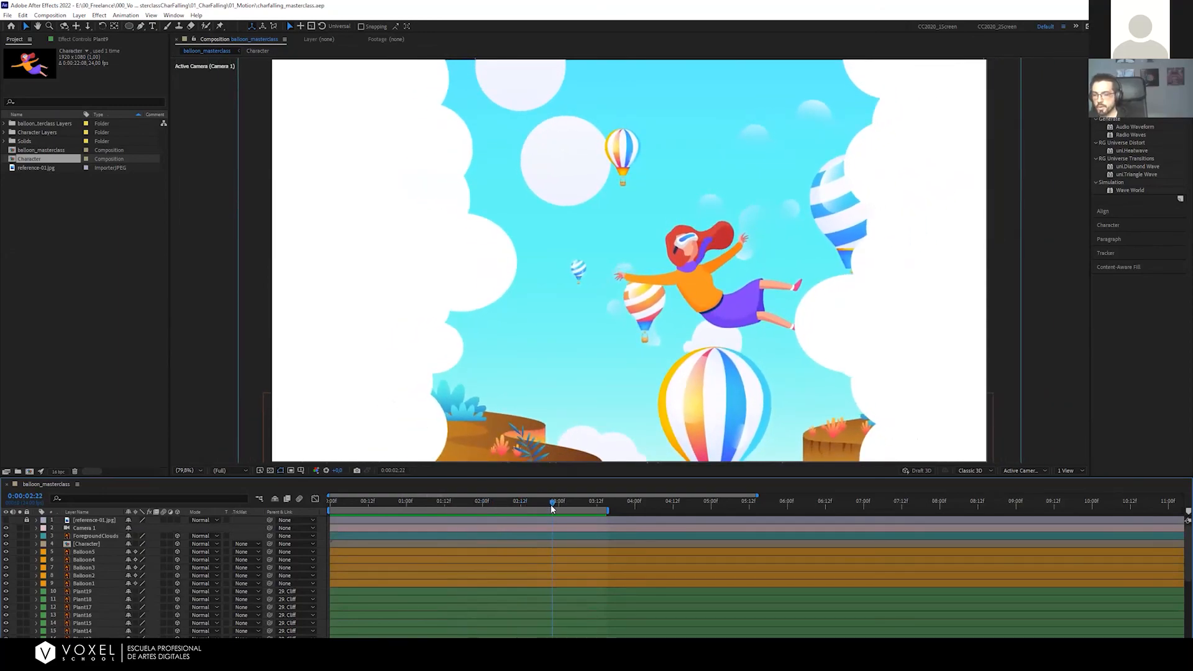
left_click(88, 561)
left_click(87, 591)
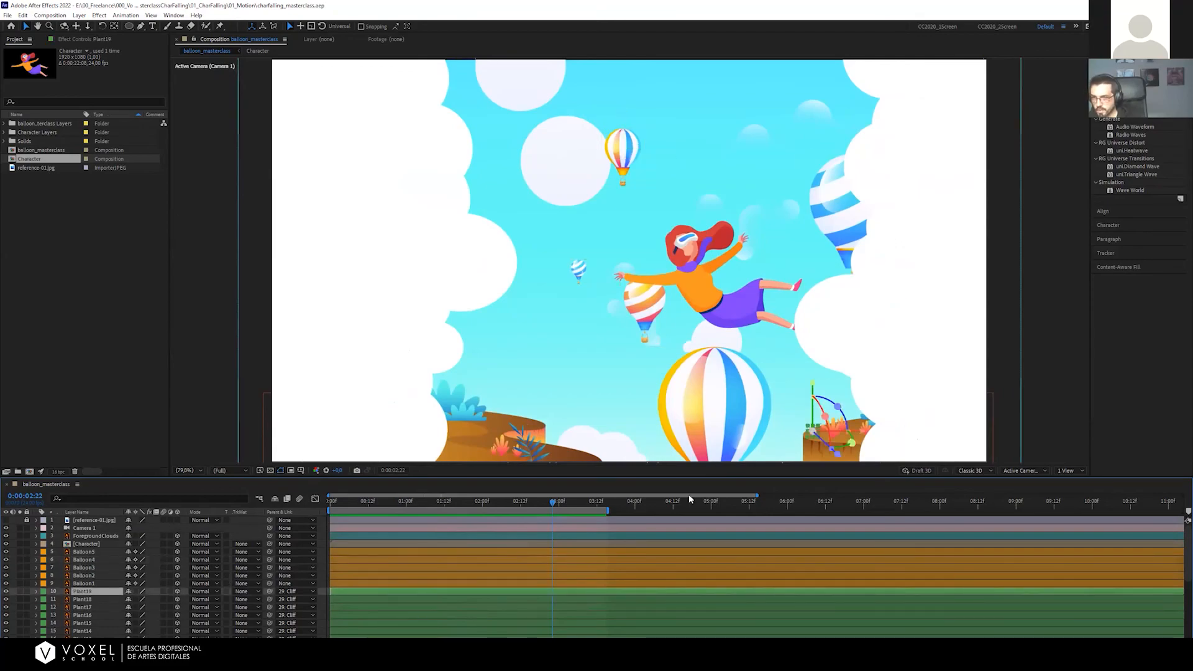
Paste the wobble's Z Rotation keyframes onto Plant19 at 0:00:02:00, play the result at 200% magnification and reveal the keyframes
left_click_drag(837, 433, 573, 263)
scroll(751, 305, "up", 1)
scroll(750, 305, "up", 1)
left_click(439, 504)
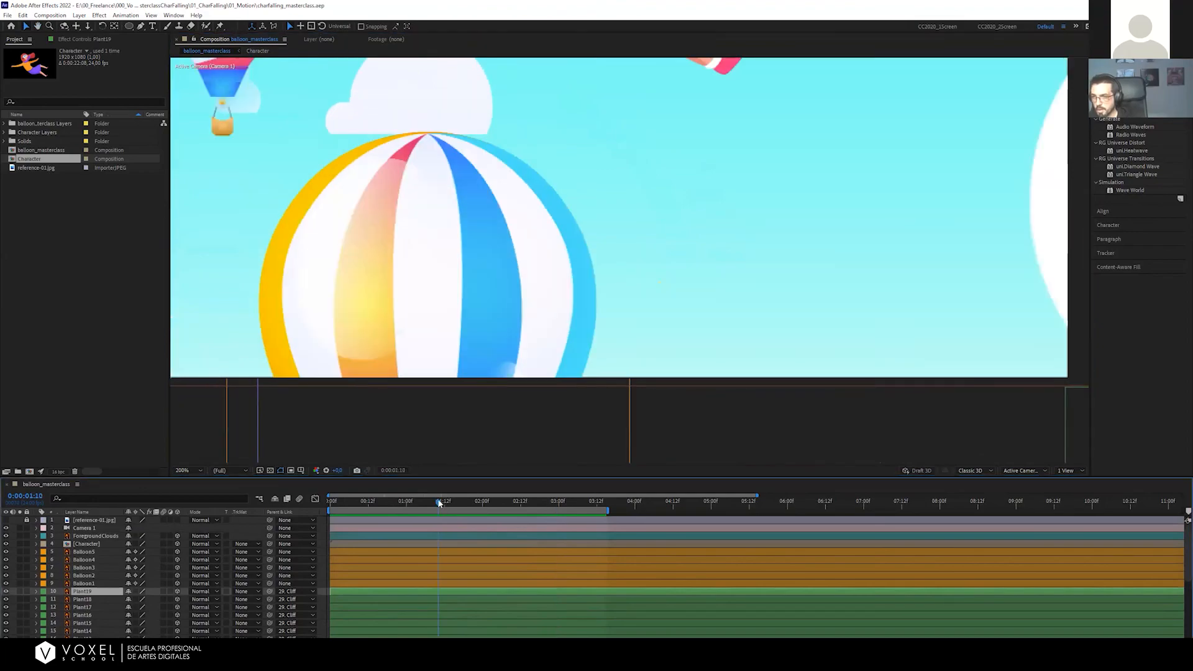
left_click_drag(456, 501, 480, 505)
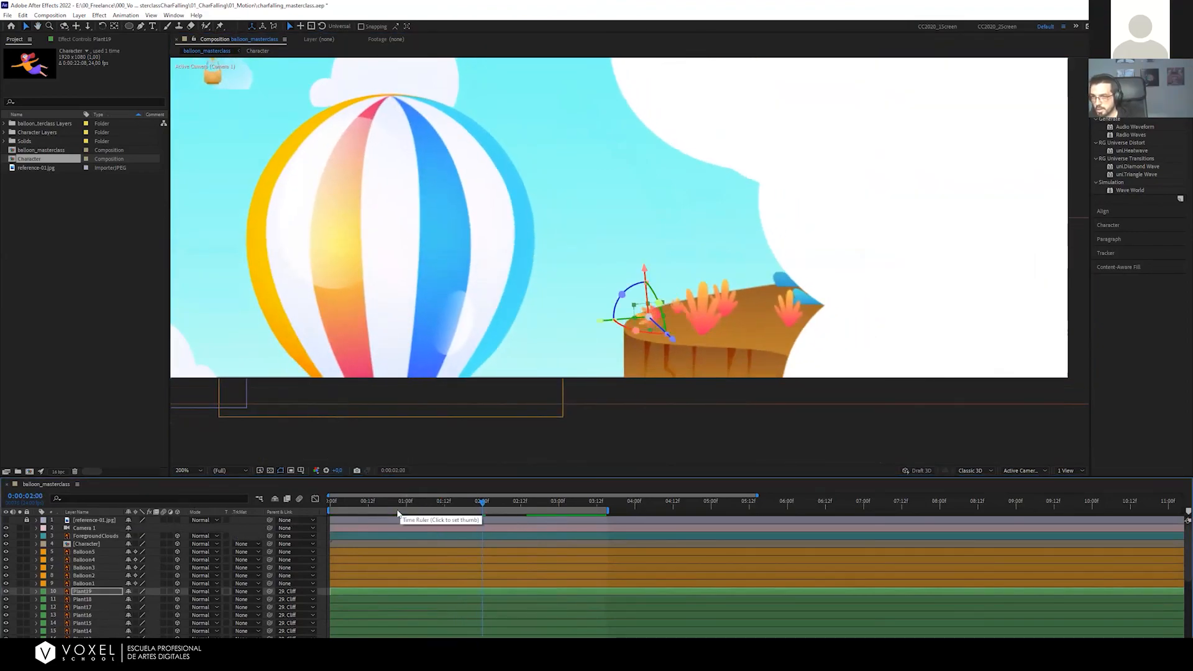
key("space")
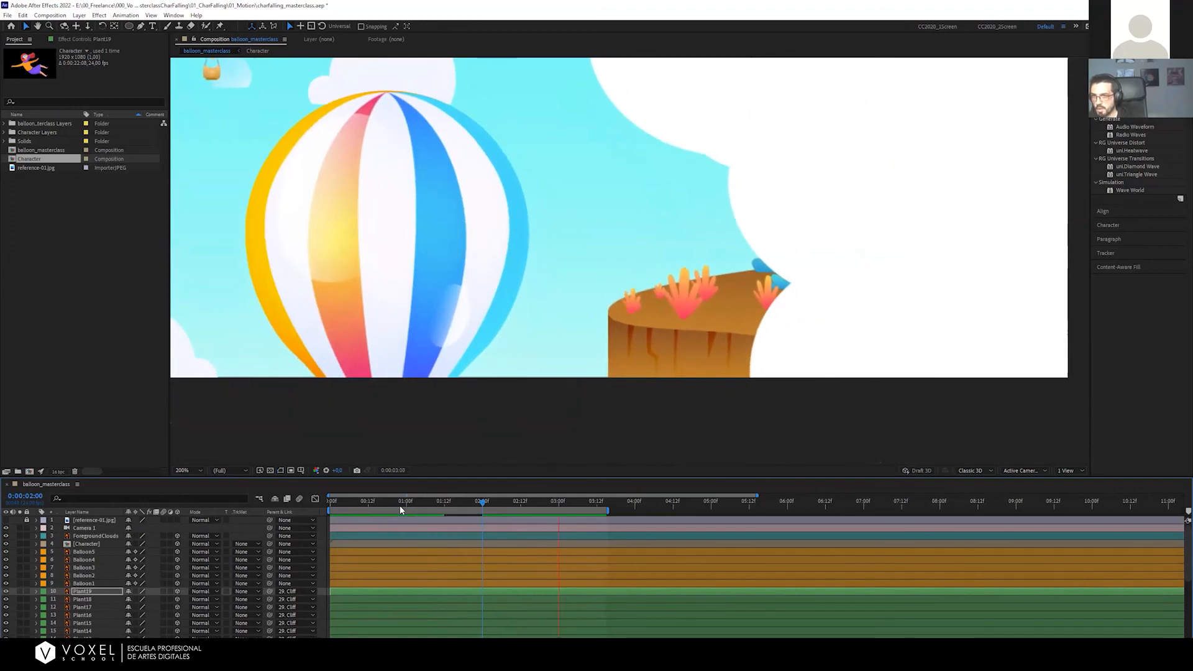
key("u")
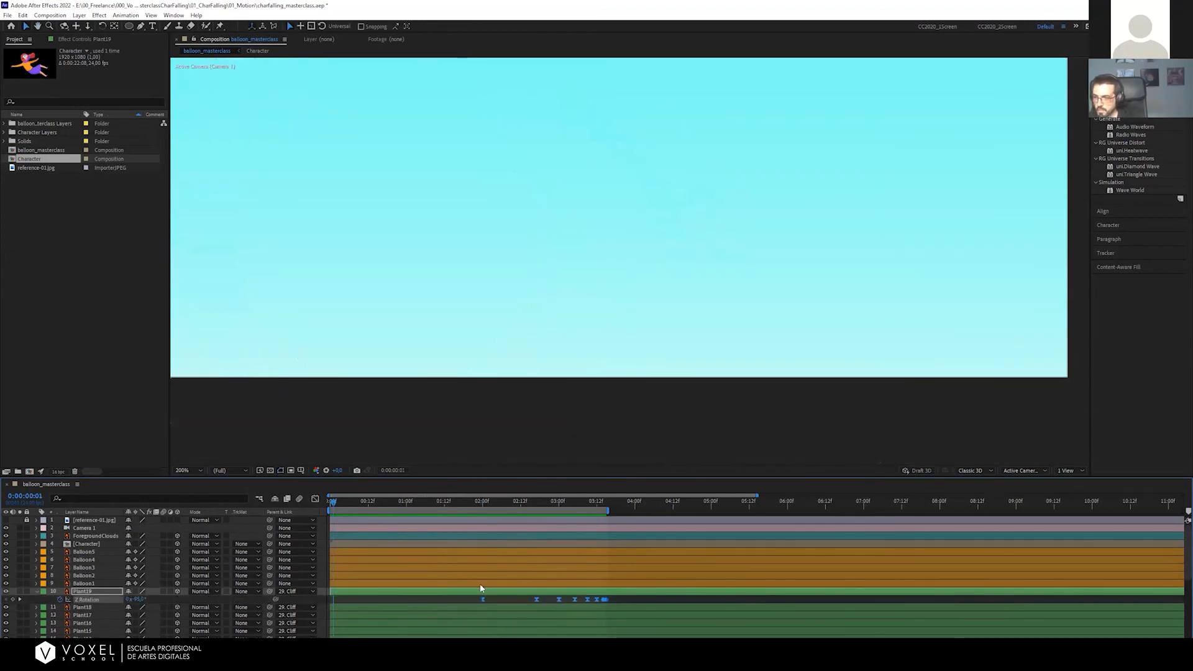
Remove Plant19's pasted rotation keyframes and move its anchor point down to the plant's base
left_click(486, 501)
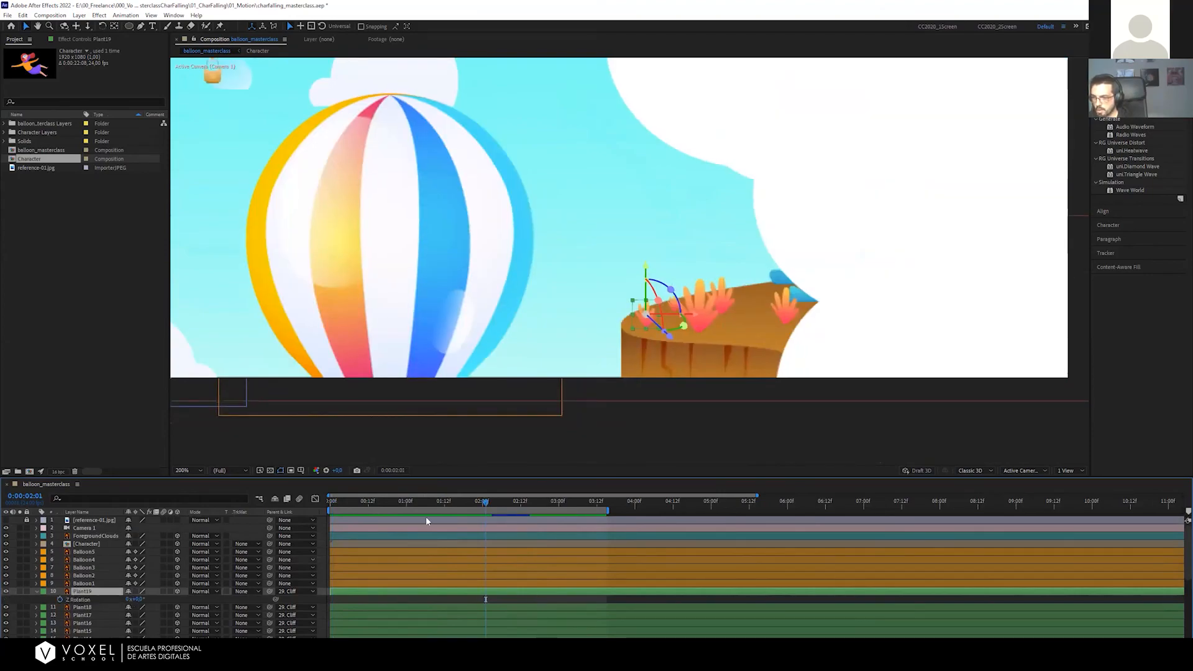
key("w")
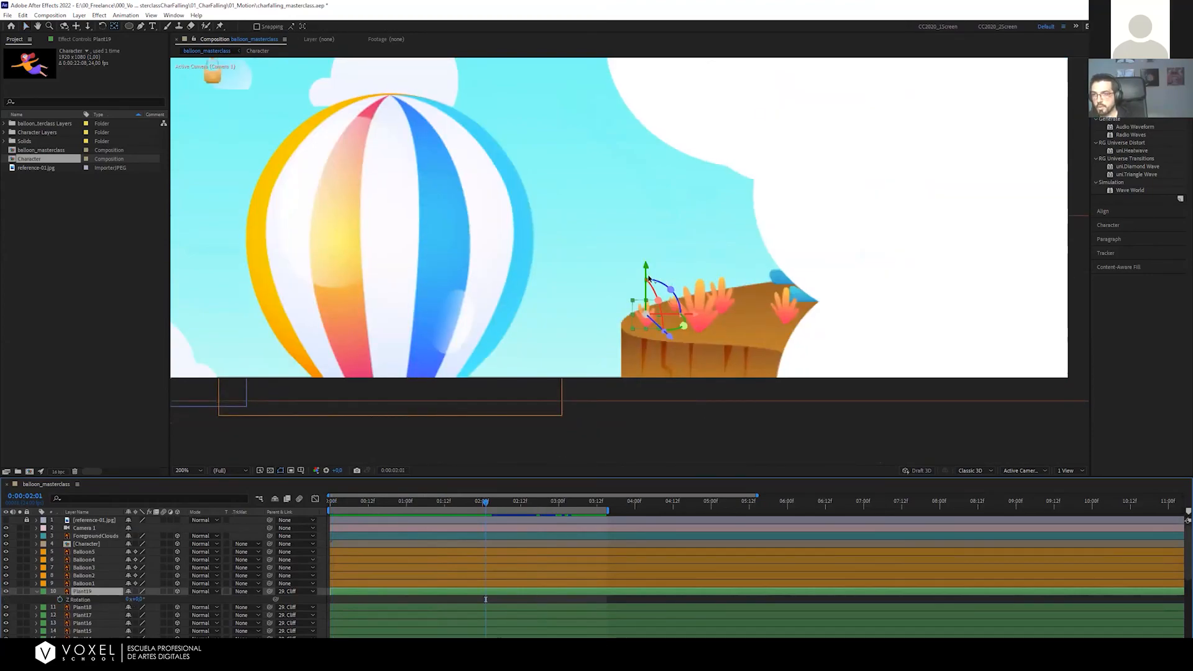
left_click_drag(647, 276, 651, 289)
key("v")
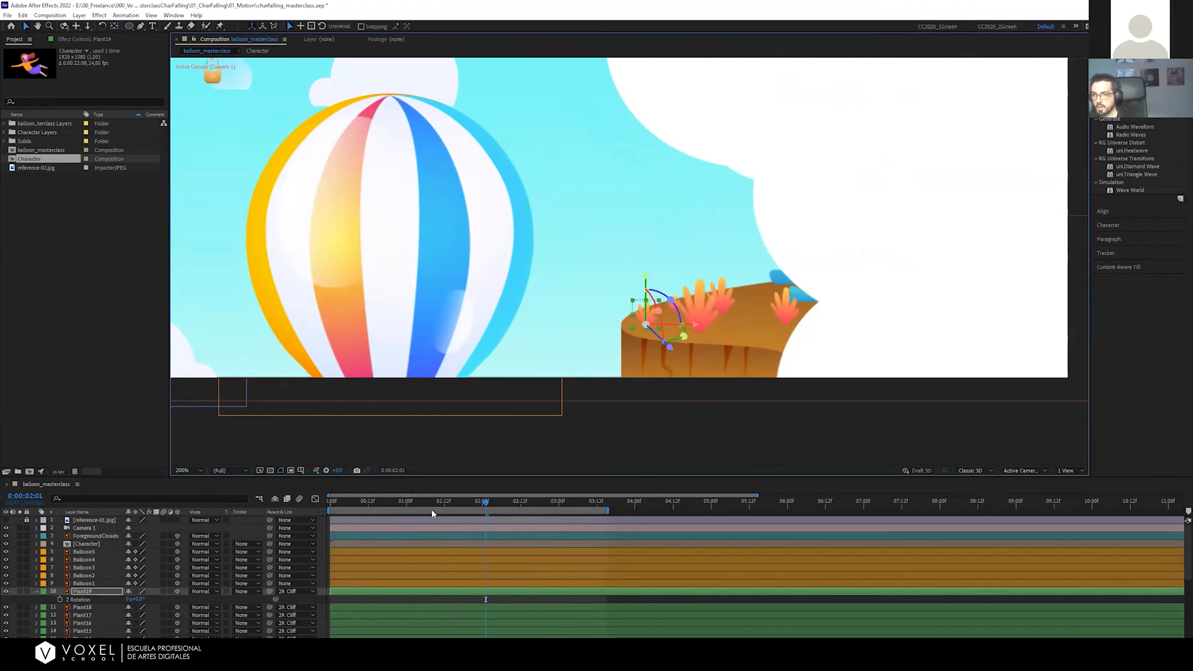
Move the anchor points of the remaining right-hand cliff plants, Plant18 through Plant15, to the base of each plant
left_click(91, 606)
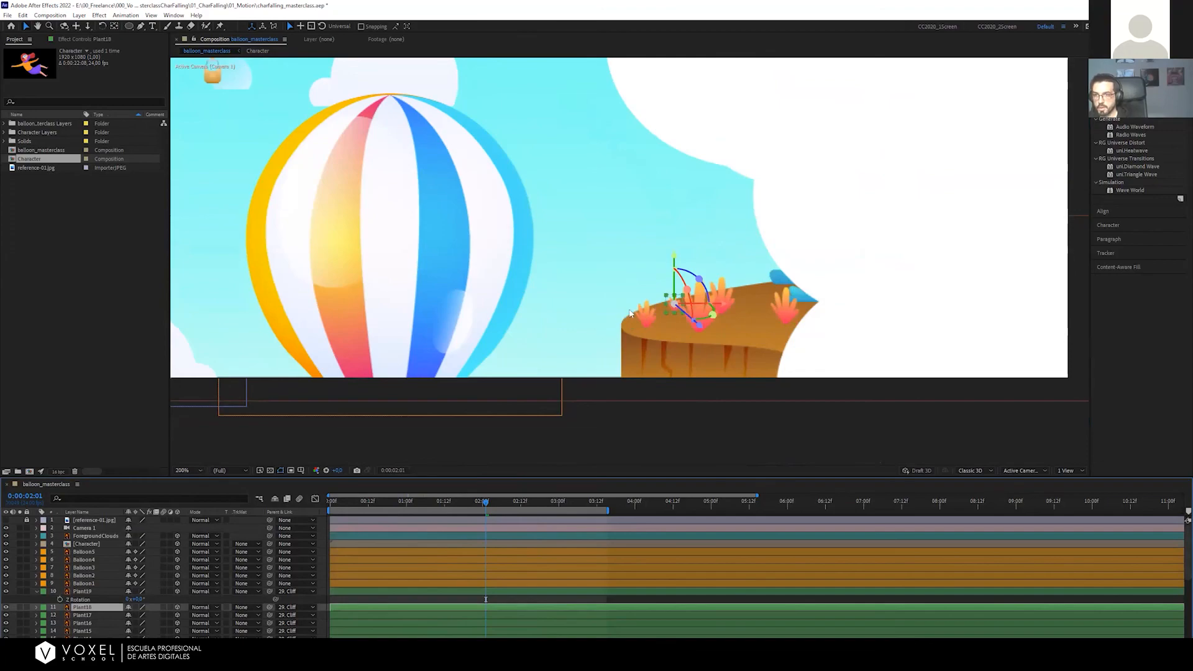
left_click_drag(674, 267, 725, 267)
left_click(90, 615)
left_click(87, 623)
key("w")
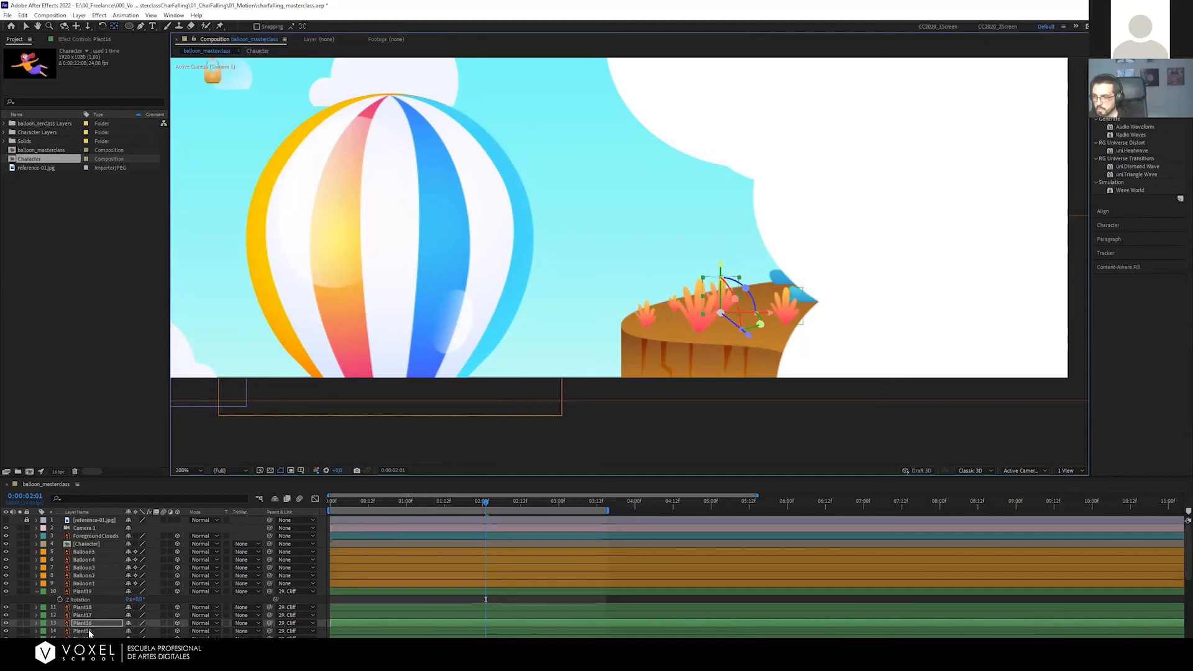
left_click(87, 631)
left_click_drag(787, 261, 789, 280)
Paste the wobble's Z Rotation keyframes onto Plant19 through Plant15 at 0:00:01:19
left_click(401, 592, "shift")
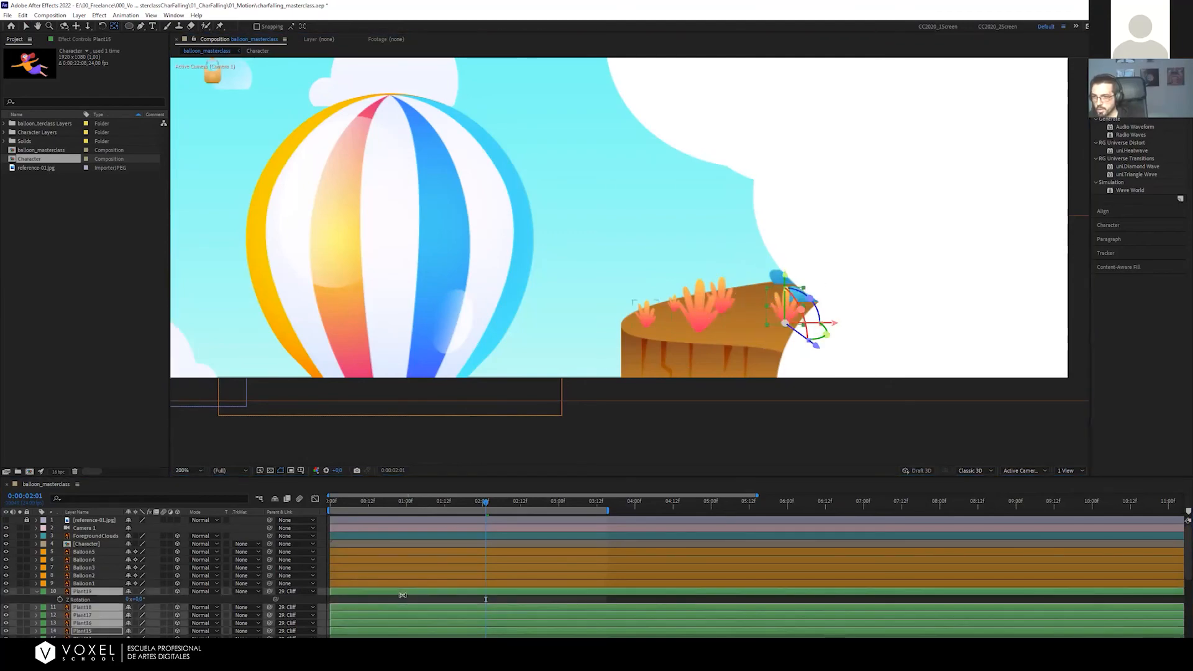
left_click(465, 503)
key("ctrl+v")
scroll(471, 584, "down", 2)
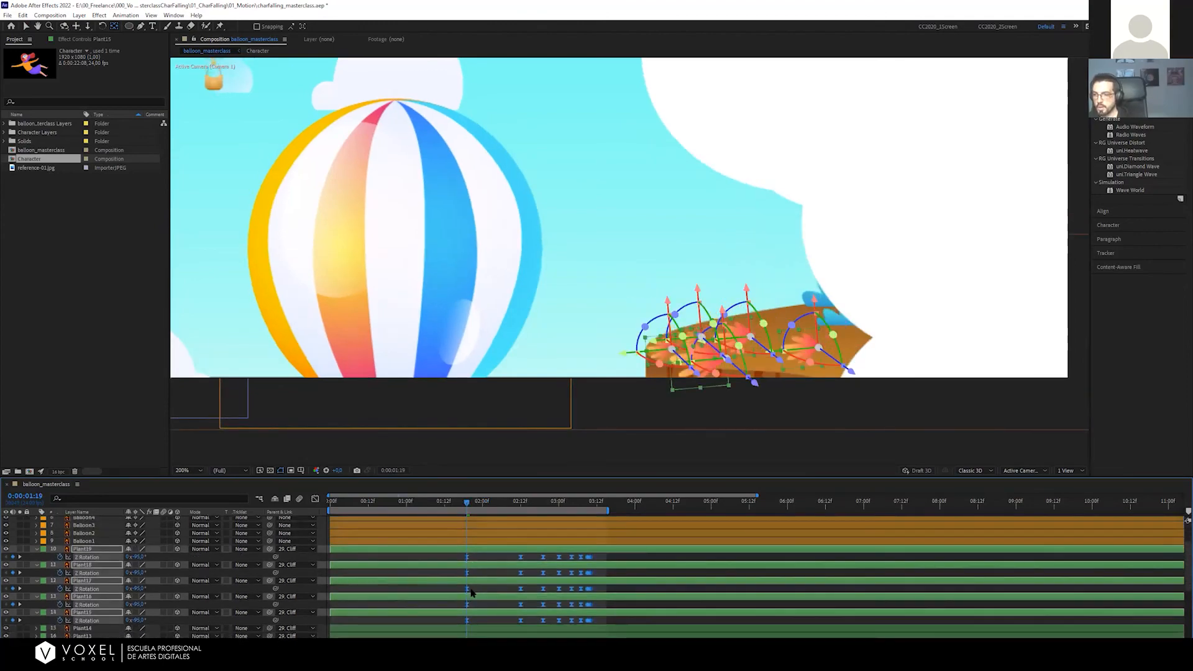
Stagger the right-hand plant layers around Plant17, with Plant19, Plant18 and Plant16 starting earlier and Plant15 slightly after it
left_click(487, 571)
left_click_drag(482, 565, 439, 549)
left_click(476, 581)
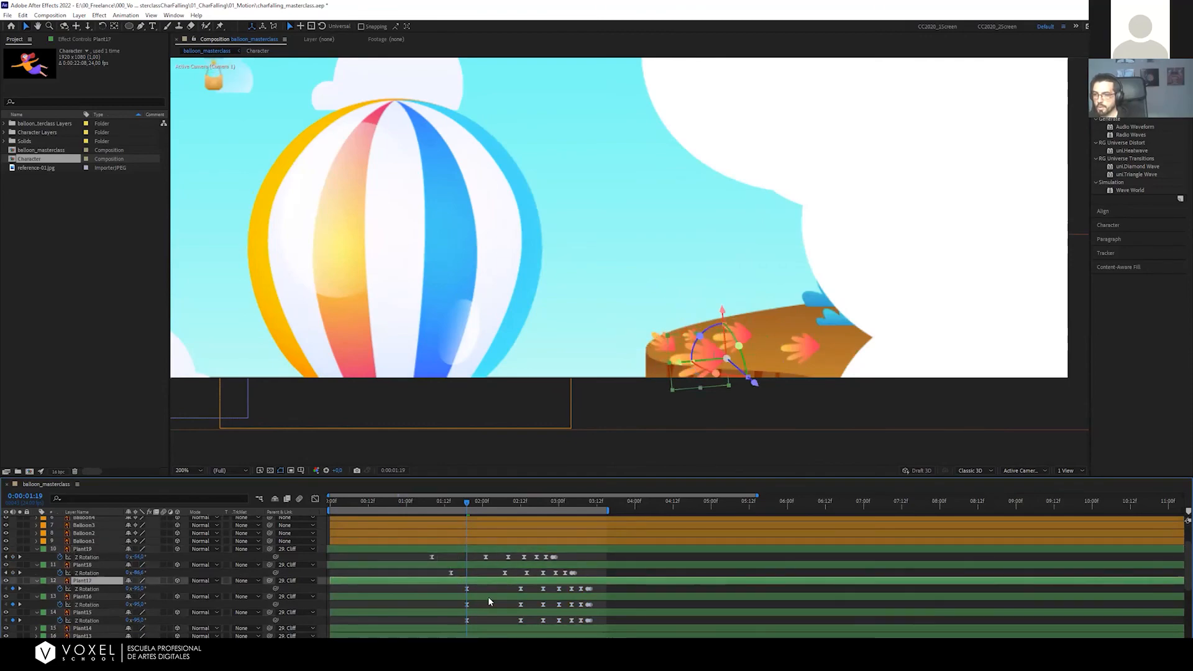
left_click_drag(487, 596, 493, 615)
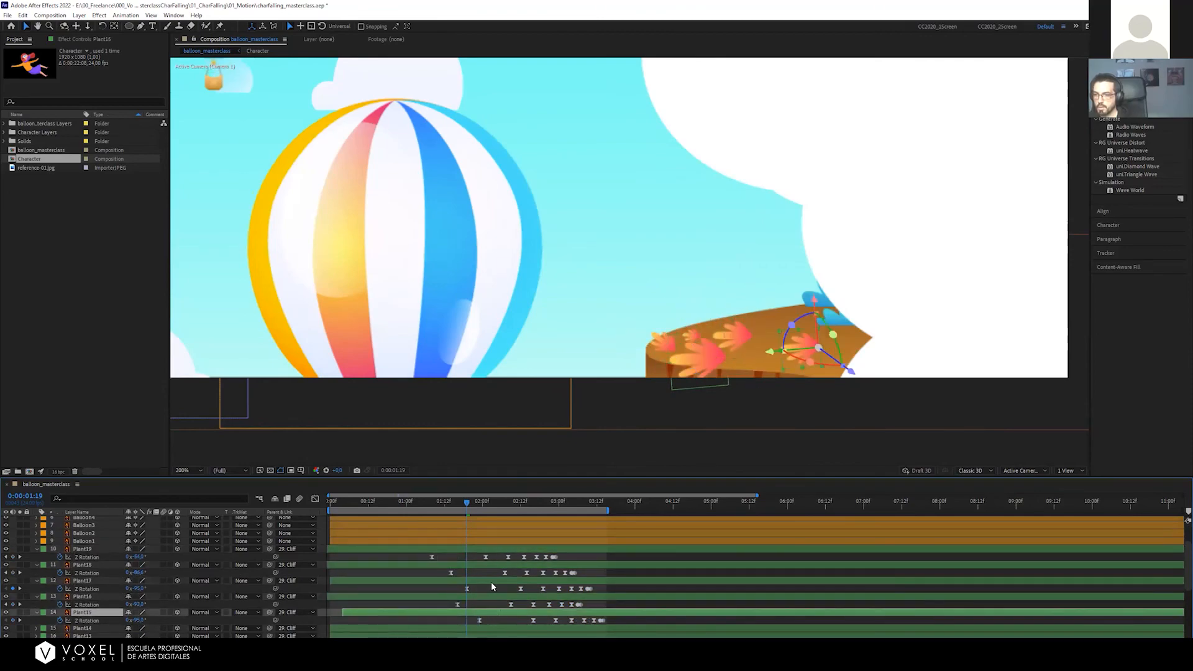
Fit the composition in the viewer and preview the right-hand plants' entrance from 0:00:00:22
left_click_drag(471, 500, 401, 501)
key("shift+/")
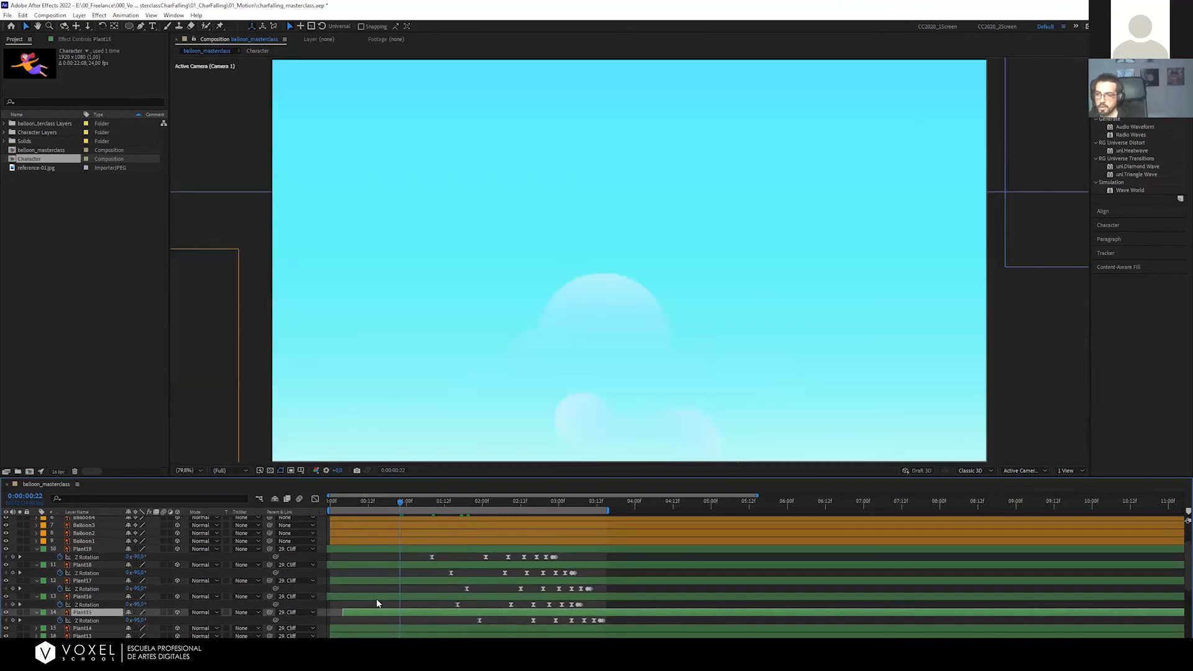
key("space")
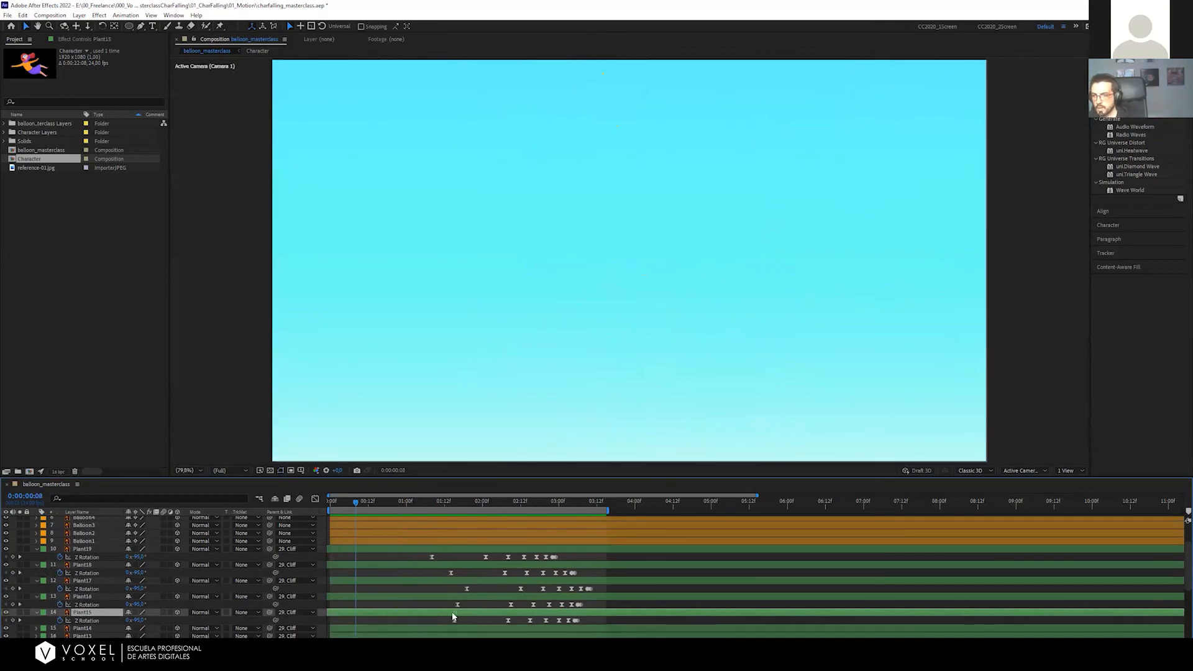
Try starting Plant15 at the same time as Plant19 and play the animation from 0:00:01:07
left_click_drag(453, 613, 430, 612)
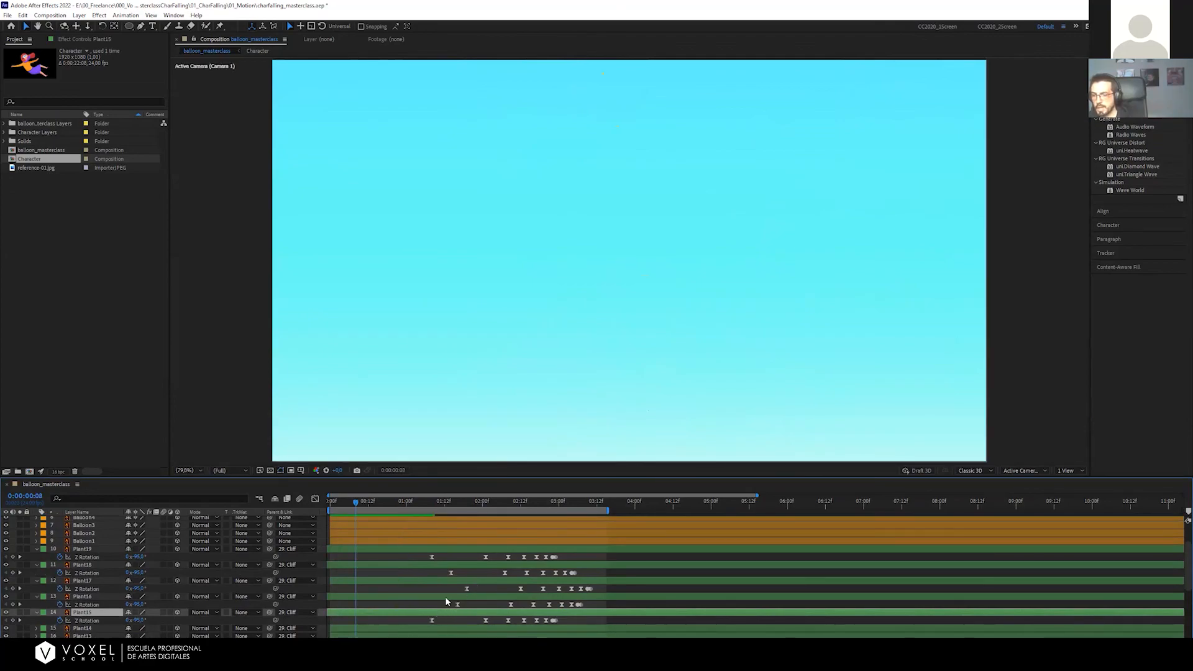
left_click(426, 502)
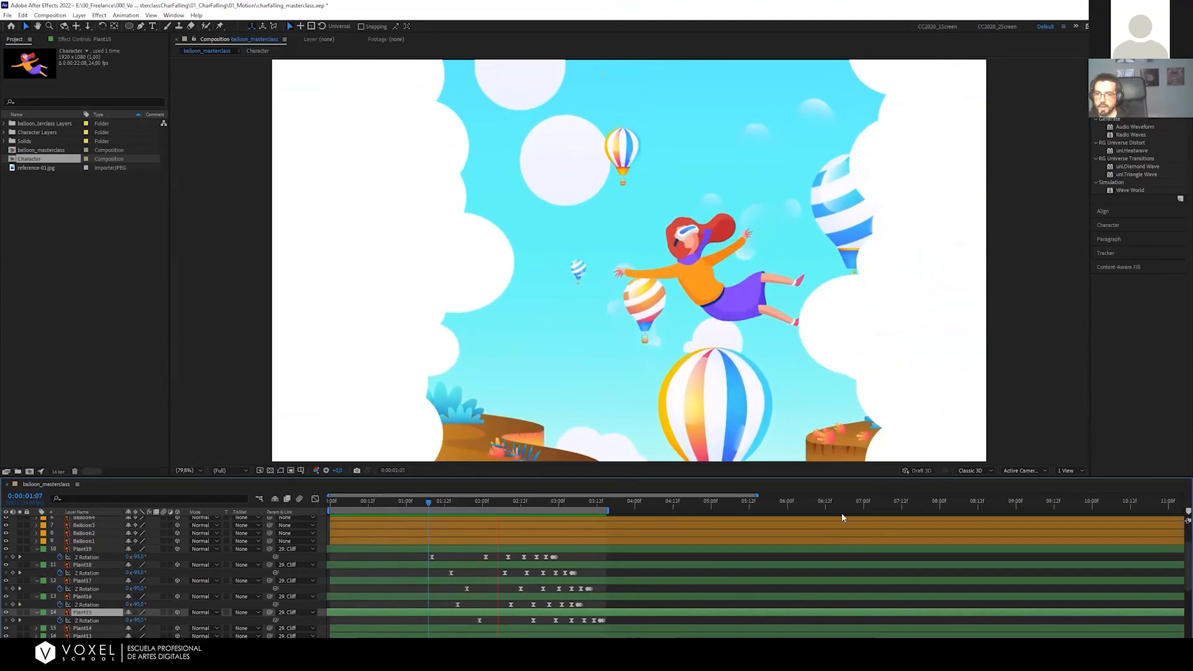
key("space")
Shift Plant19 through Plant15 earlier together, keeping their stagger, and preview the entrance from 0:00:00:15
left_click(474, 557)
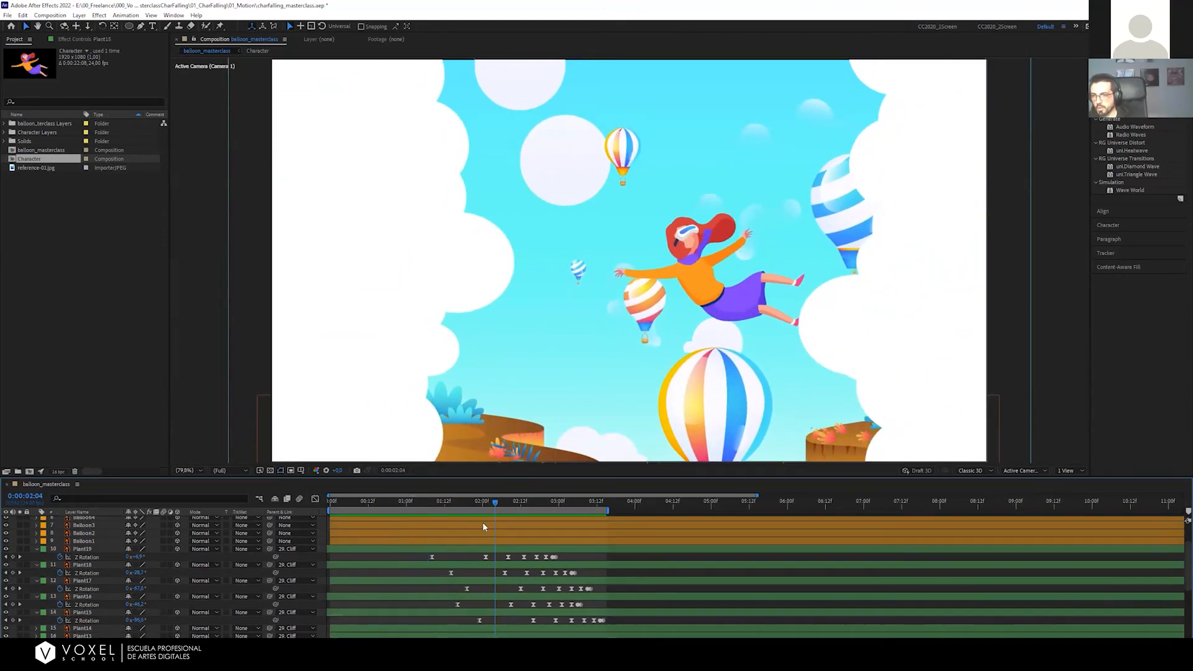
left_click_drag(494, 503, 482, 502)
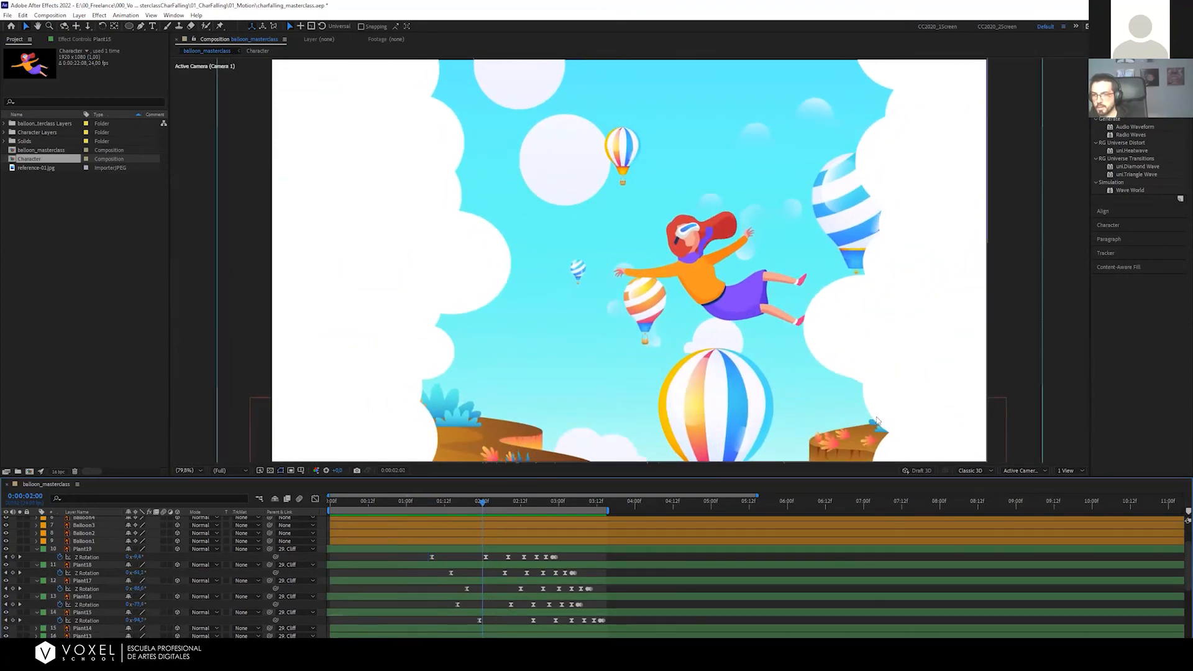
left_click(497, 546)
left_click_drag(526, 617, 473, 615)
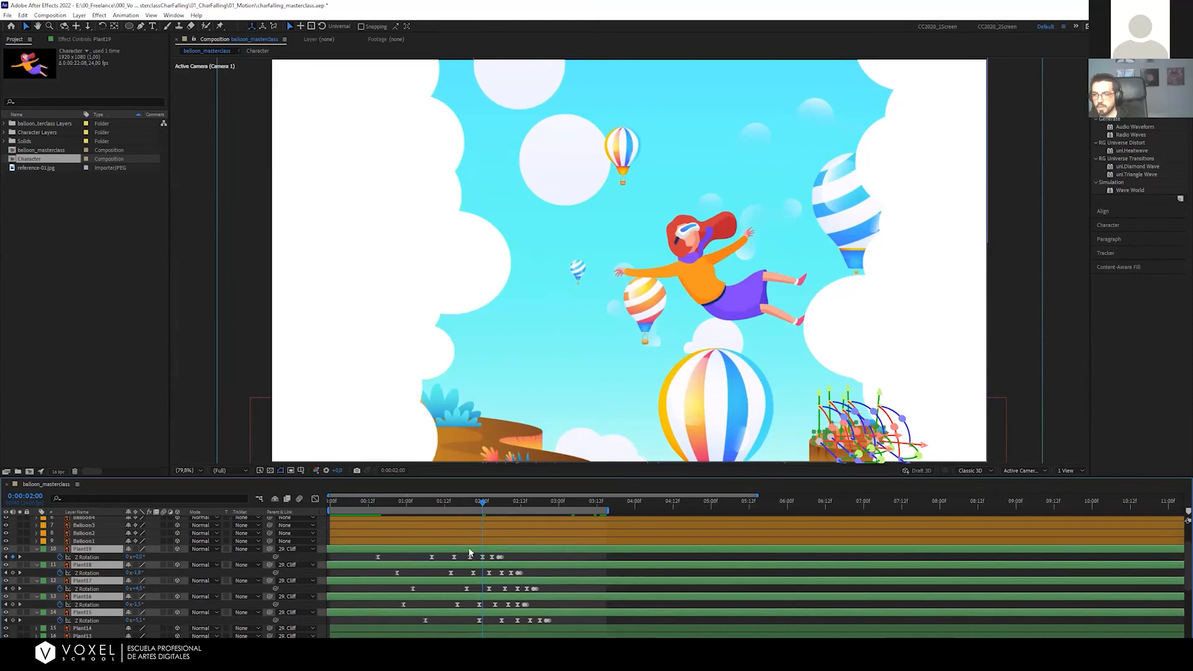
left_click_drag(469, 553, 488, 552)
left_click(377, 501)
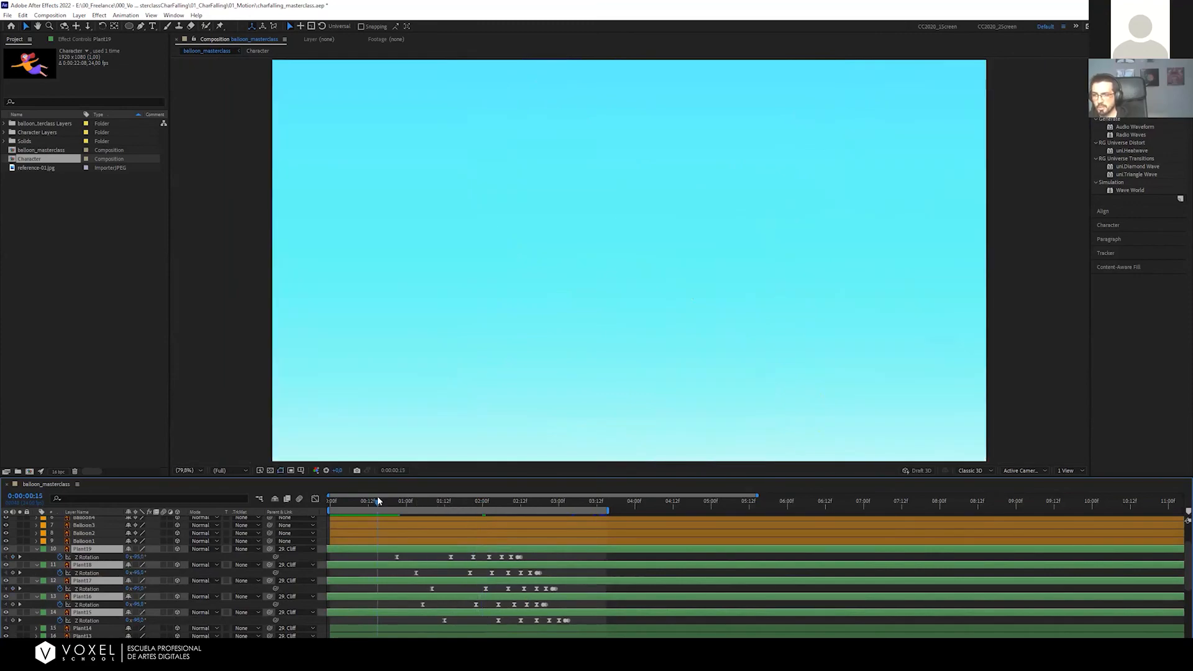
key("space")
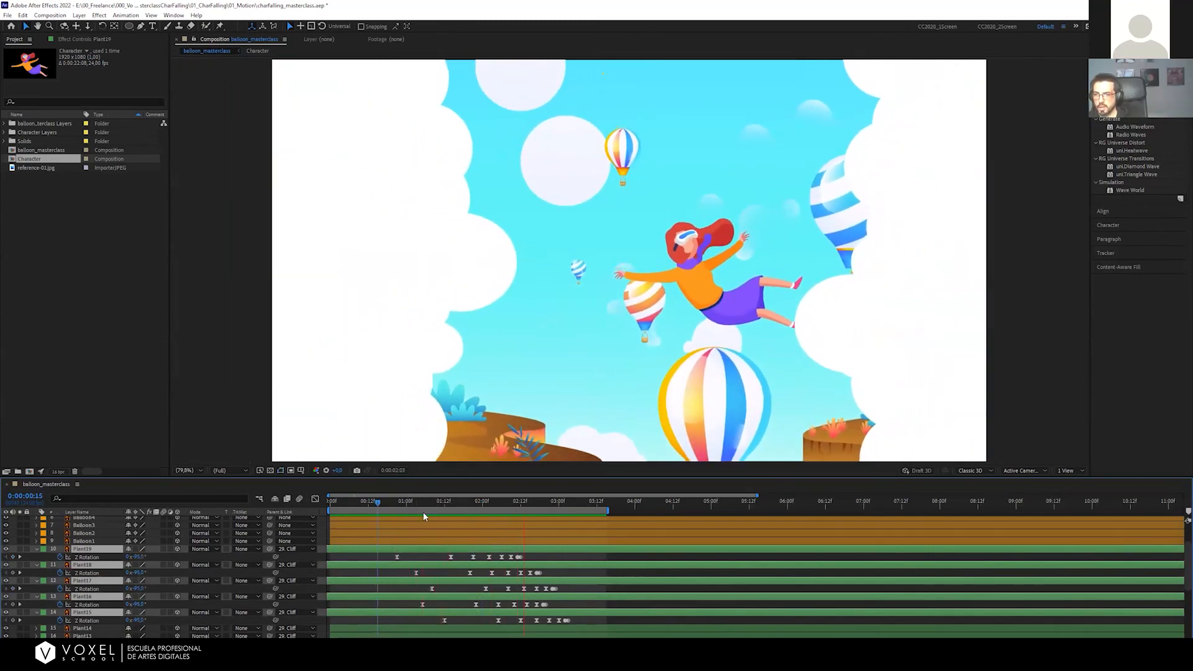
key("space")
Move the five plant layers further ahead so Plant19 starts at about 0:00:00:12, and play the new timing
left_click_drag(437, 548, 405, 544)
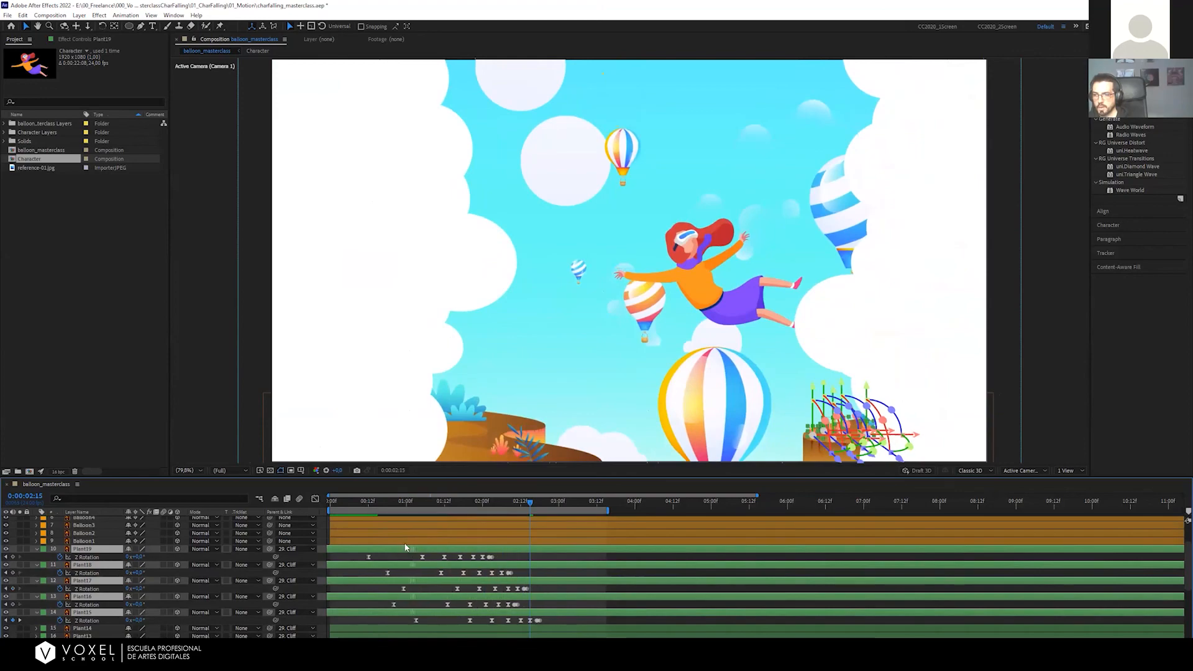
left_click(382, 501)
key("space")
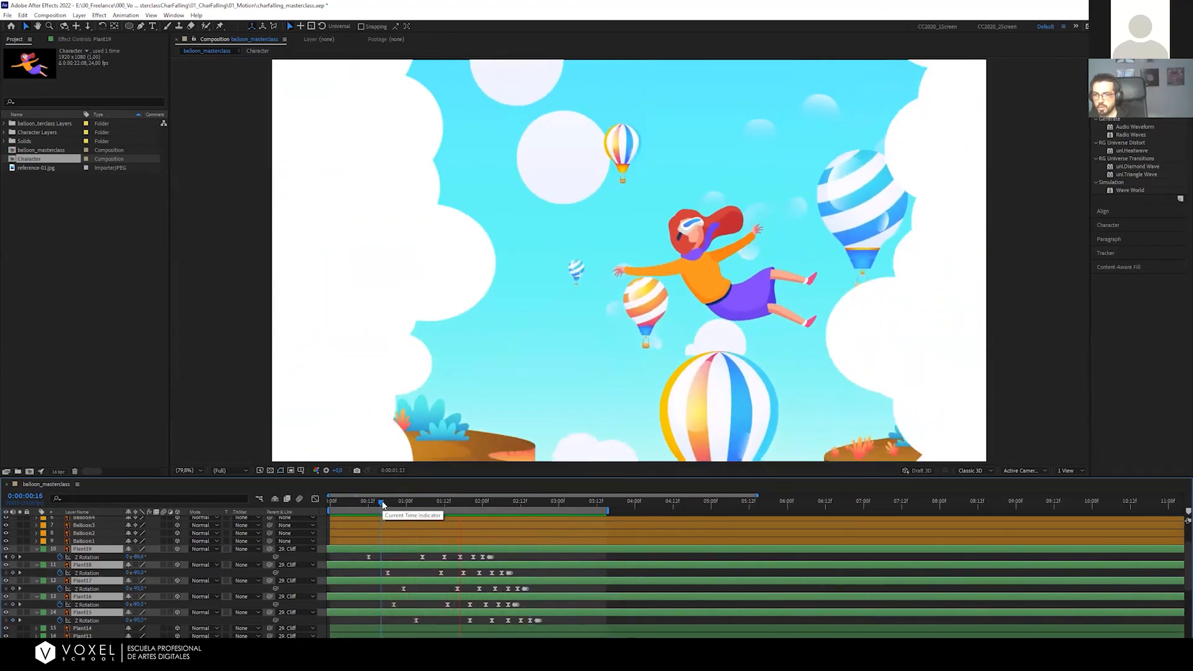
key("space")
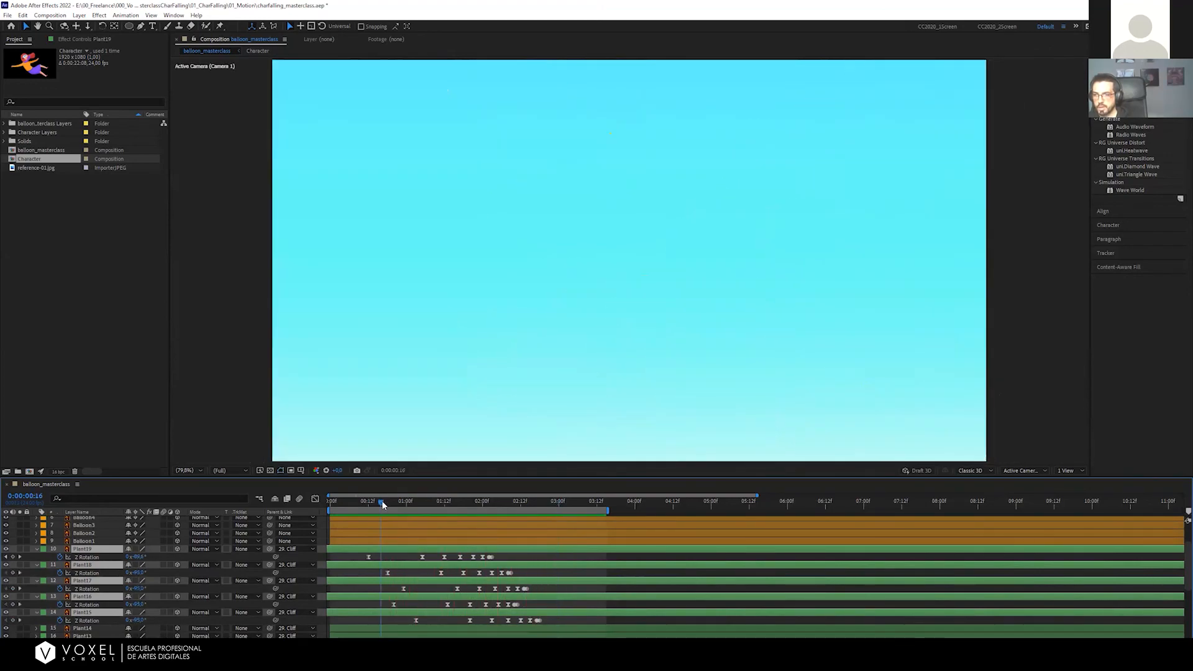
key("space")
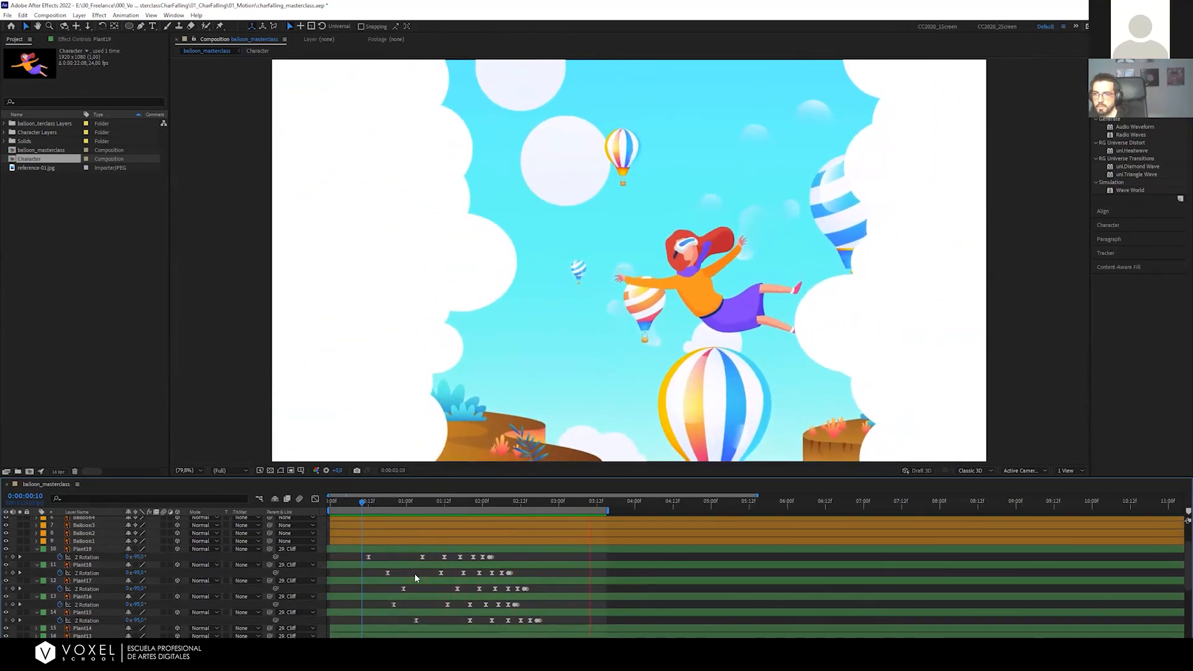
key("space")
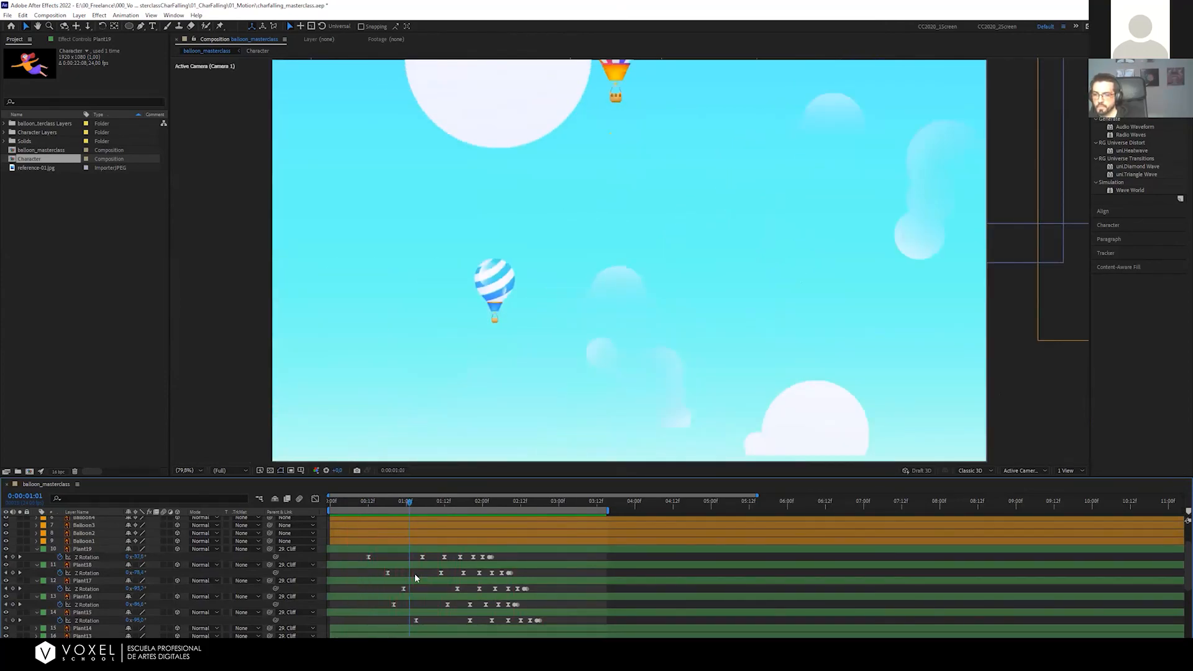
Save the project with the layer properties collapsed and play the whole animation from 0:00:00:00
key("u")
key("ctrl+s")
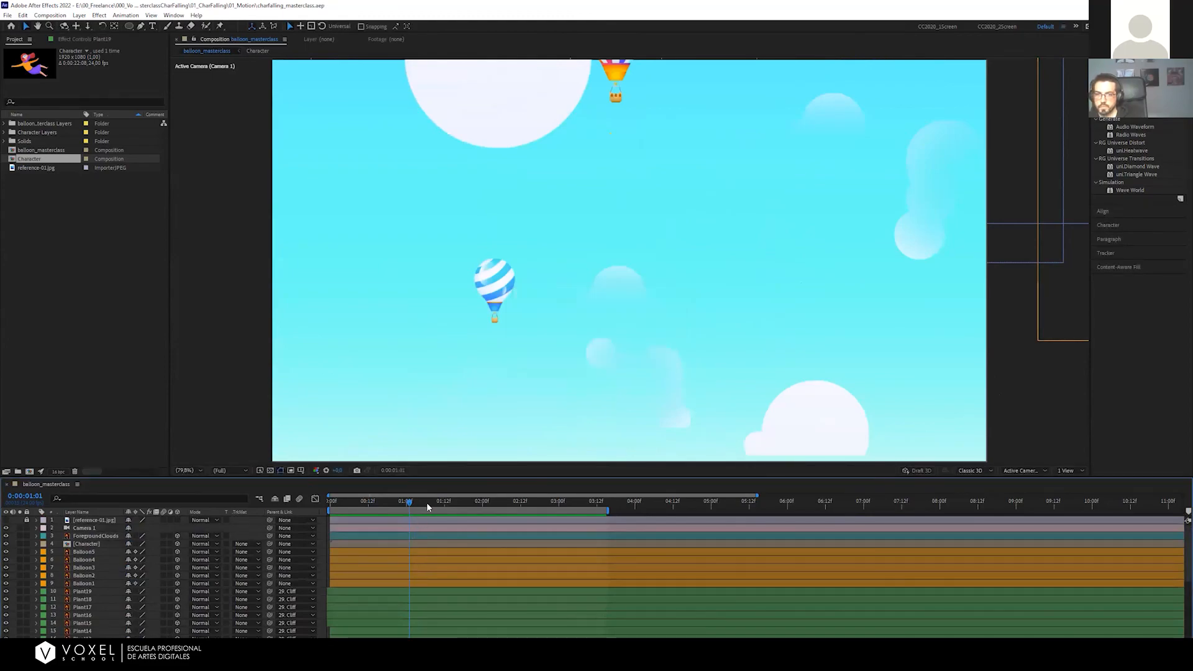
key("space")
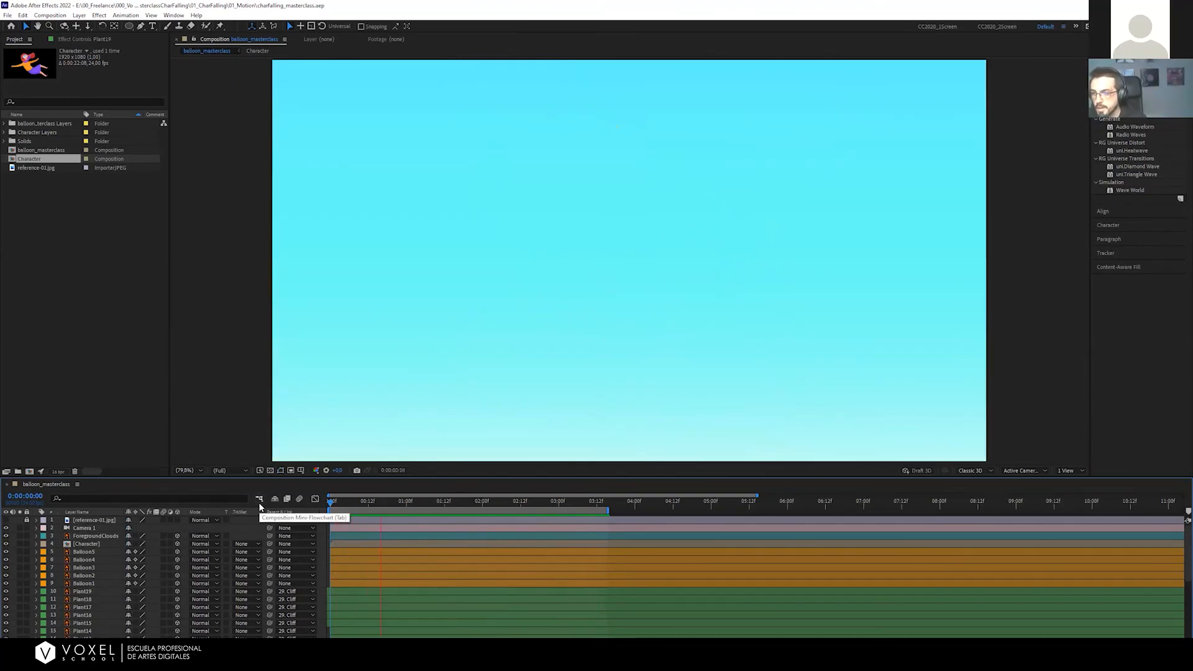
key("space")
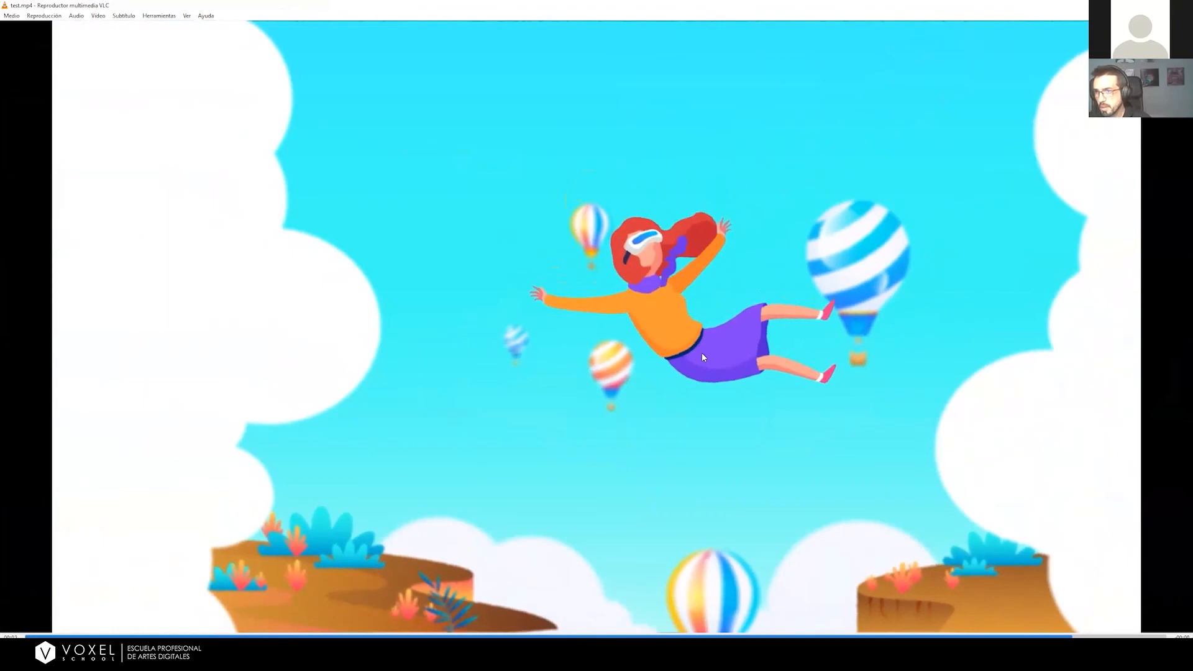
Switch to VLC and review the rendered test.mp4, pausing it to examine the final scene
key("space")
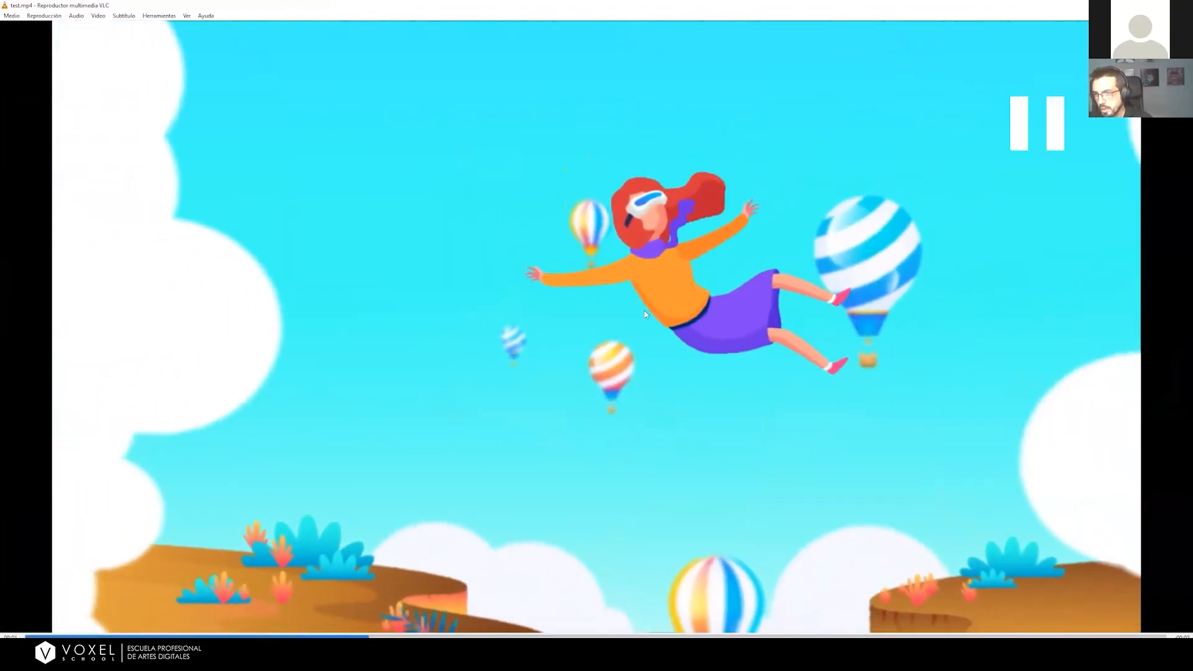
key("space")
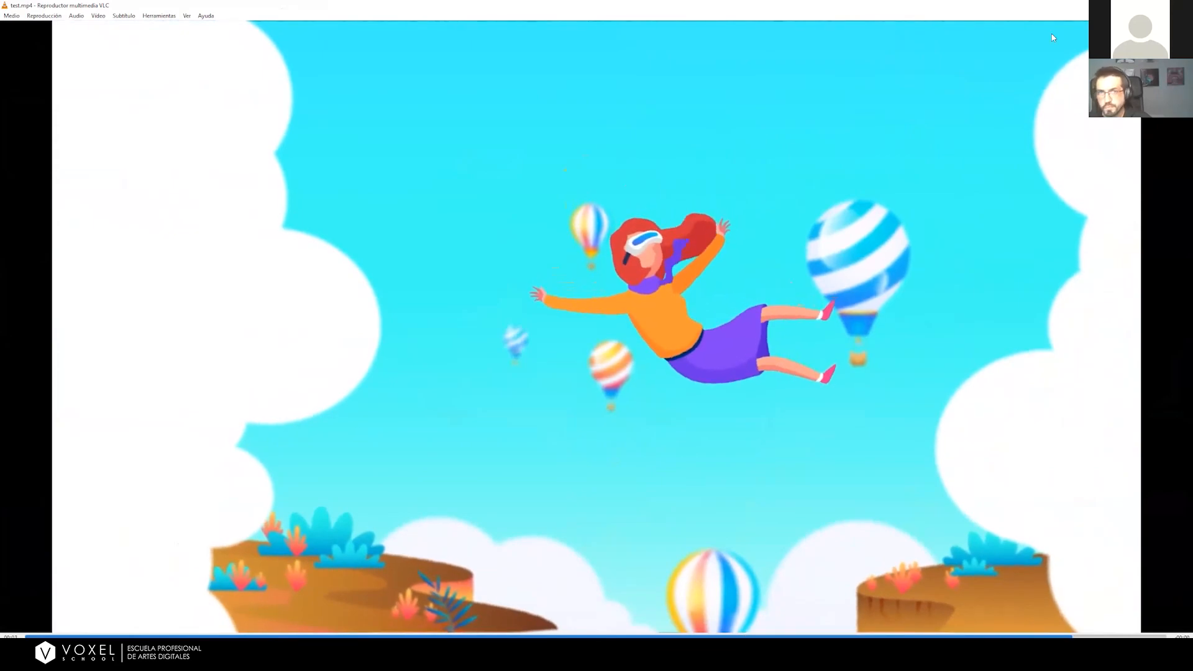
key("space")
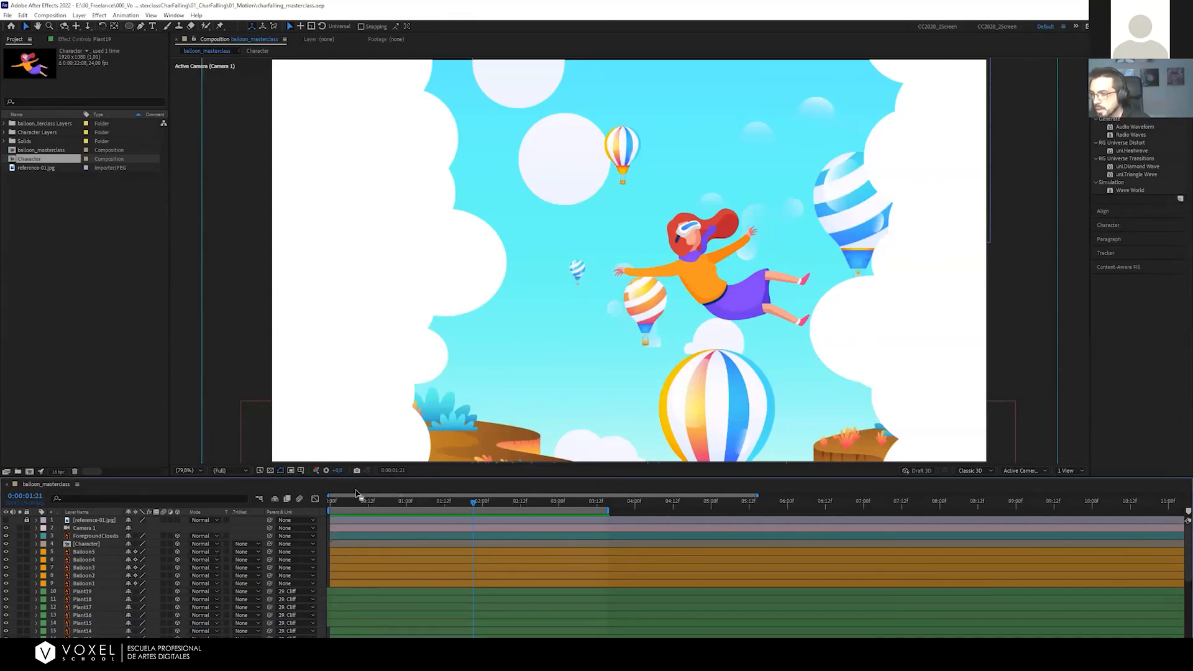
Return to After Effects and add an adjustment layer above all layers, with the current time at 0:00:03:00
left_click_drag(349, 497, 556, 496)
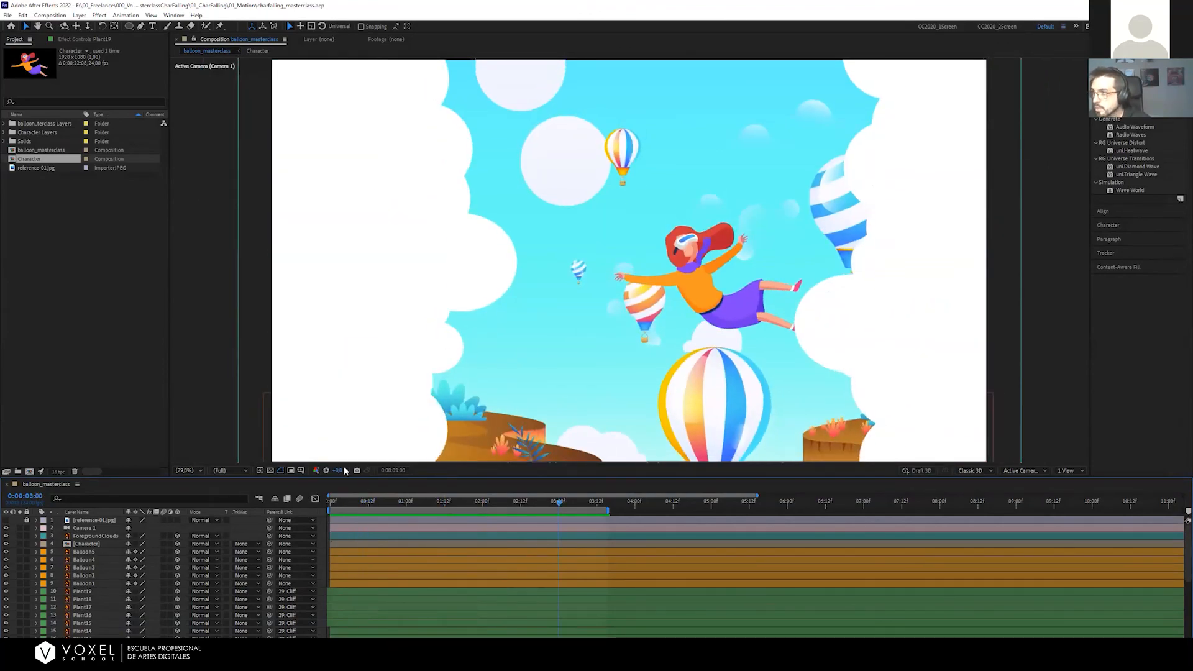
left_click(78, 15)
mouse_move(87, 28)
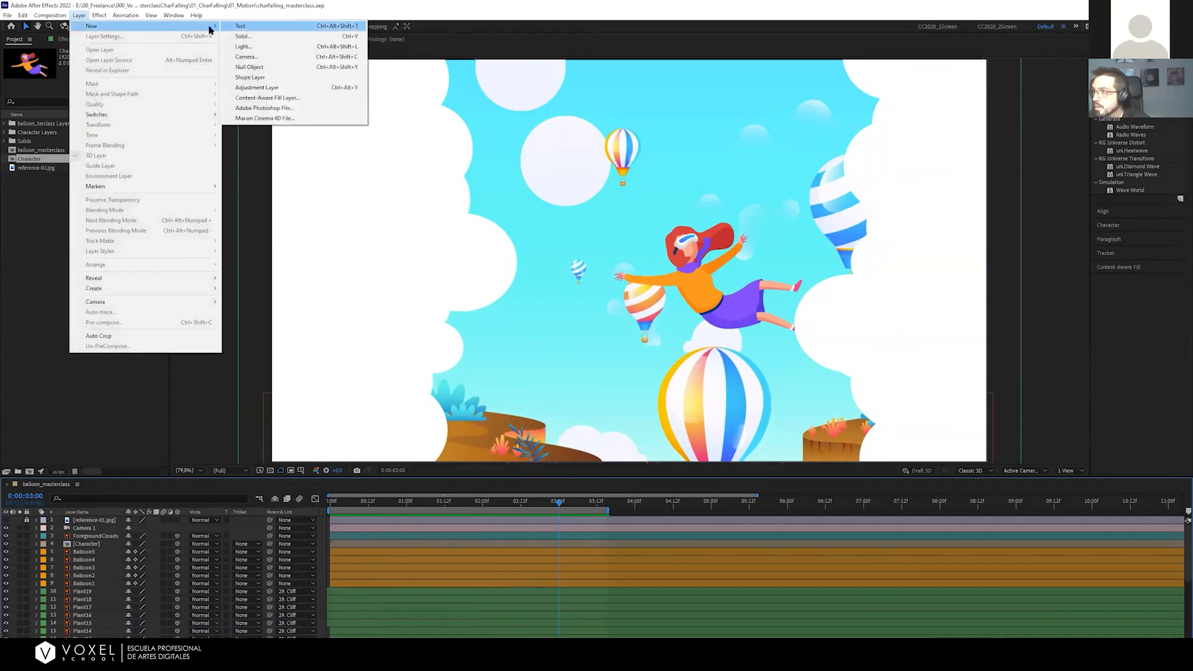
left_click(289, 88)
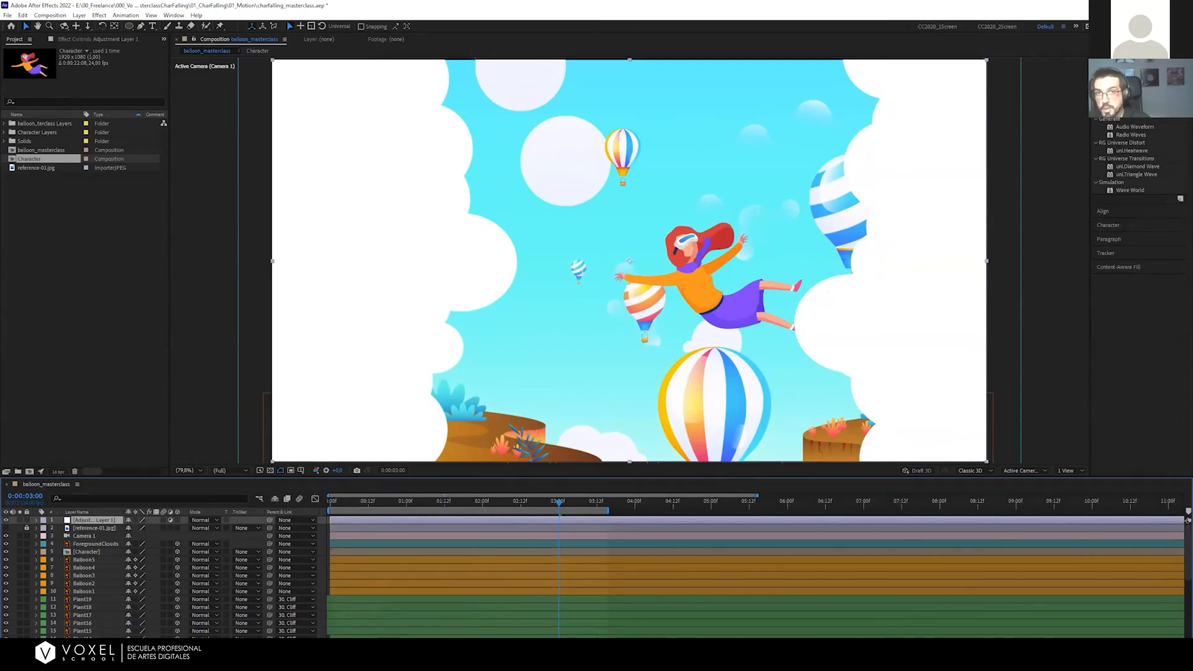
Apply the Black & White effect to the adjustment layer and lower its Yellows value
left_click(1136, 109)
type("bla")
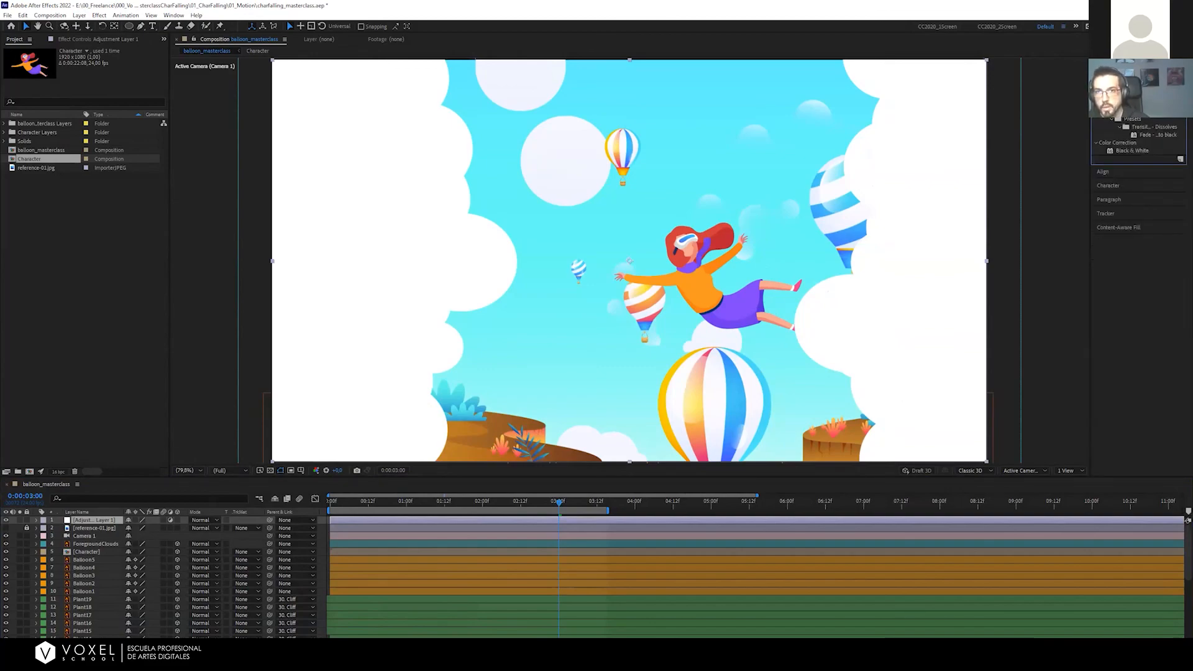
double_click(1132, 151)
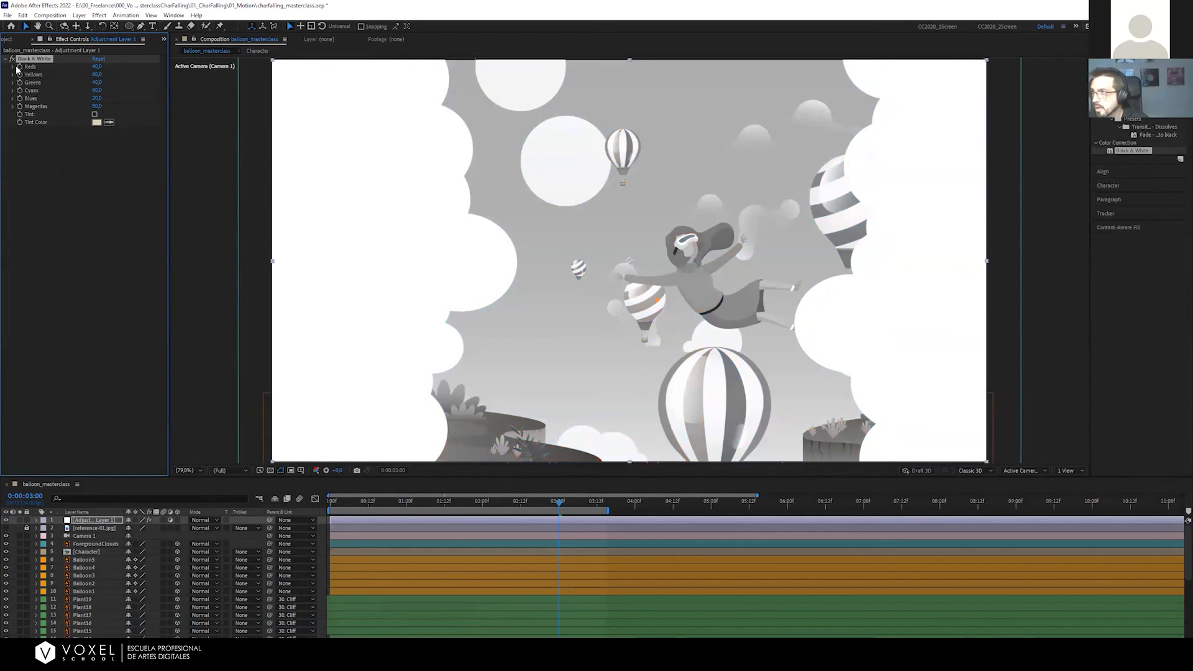
left_click_drag(87, 74, 27, 72)
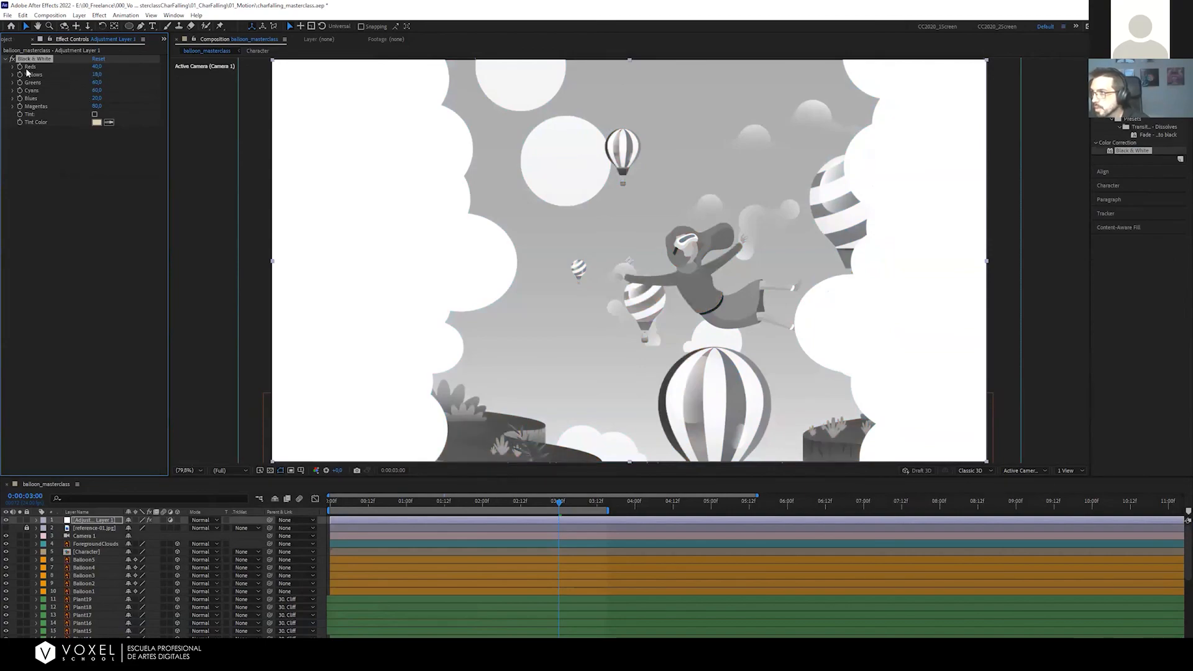
Compare the scene with Black & White disabled and enabled, and delete the effect from the adjustment layer
left_click(13, 59)
left_click(13, 60)
left_click(13, 59)
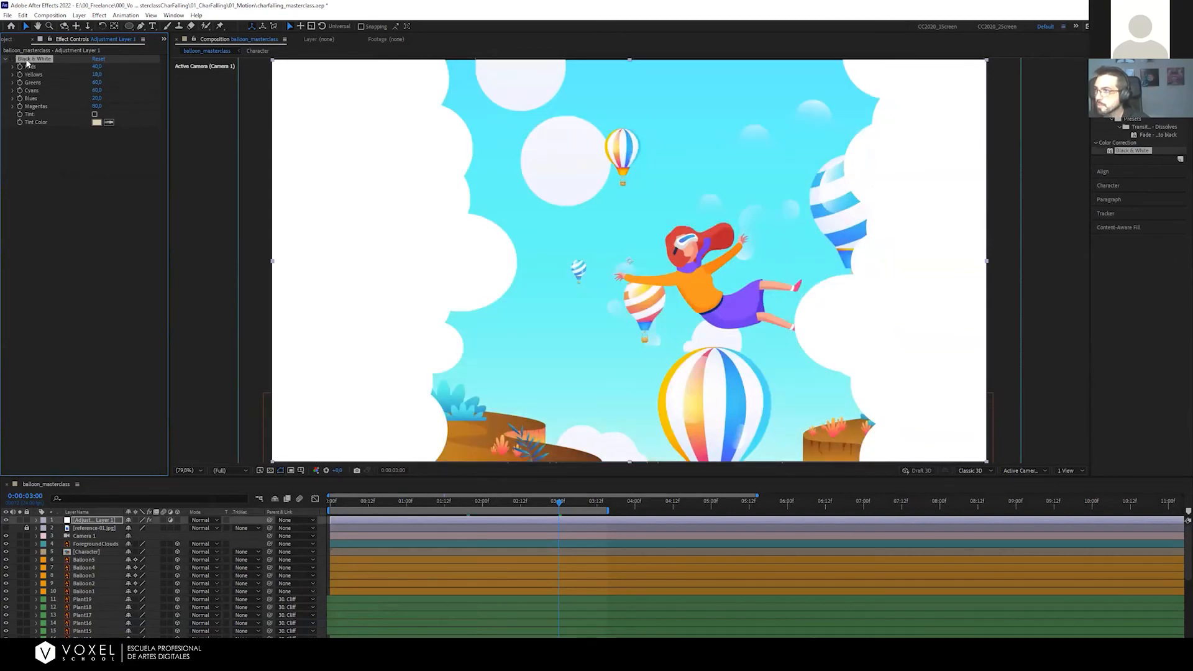
key("Delete")
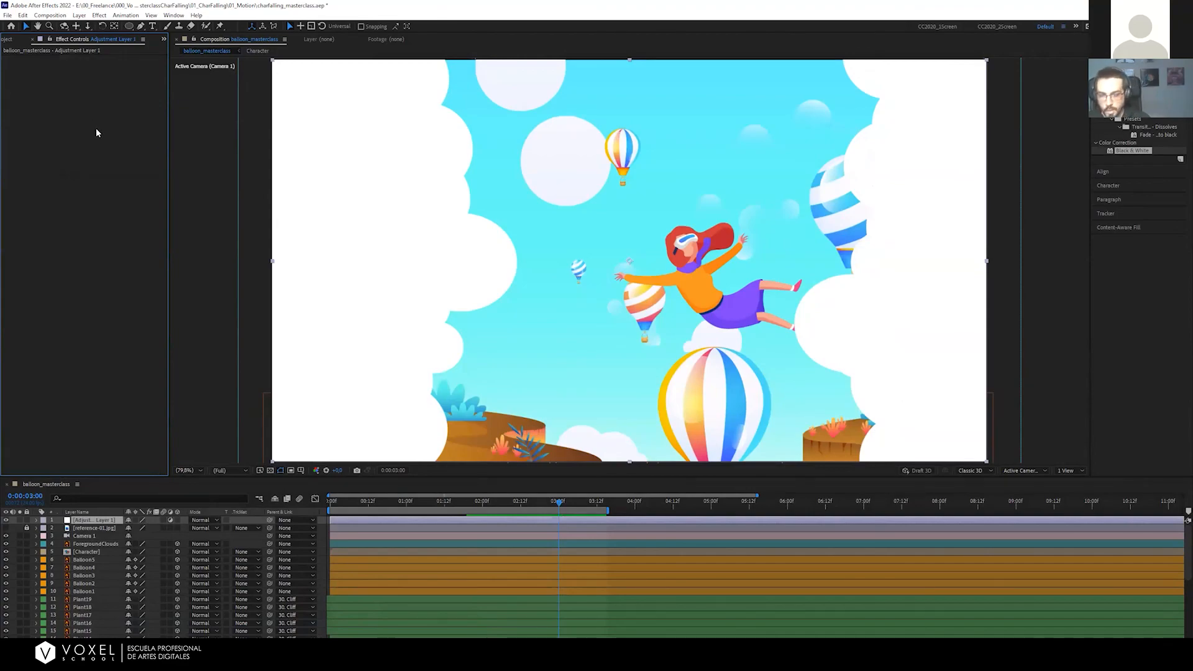
Find Posterize Time in the Time effects category and apply it to the adjustment layer
key("ctrl+space")
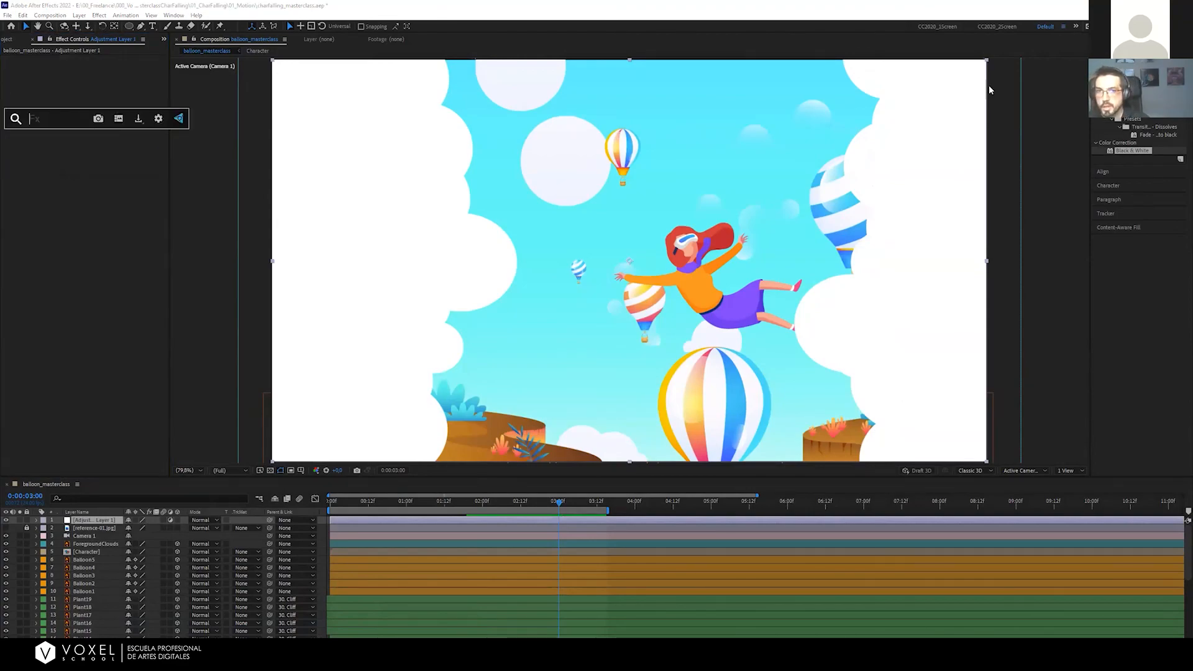
left_click(1122, 102)
type("post")
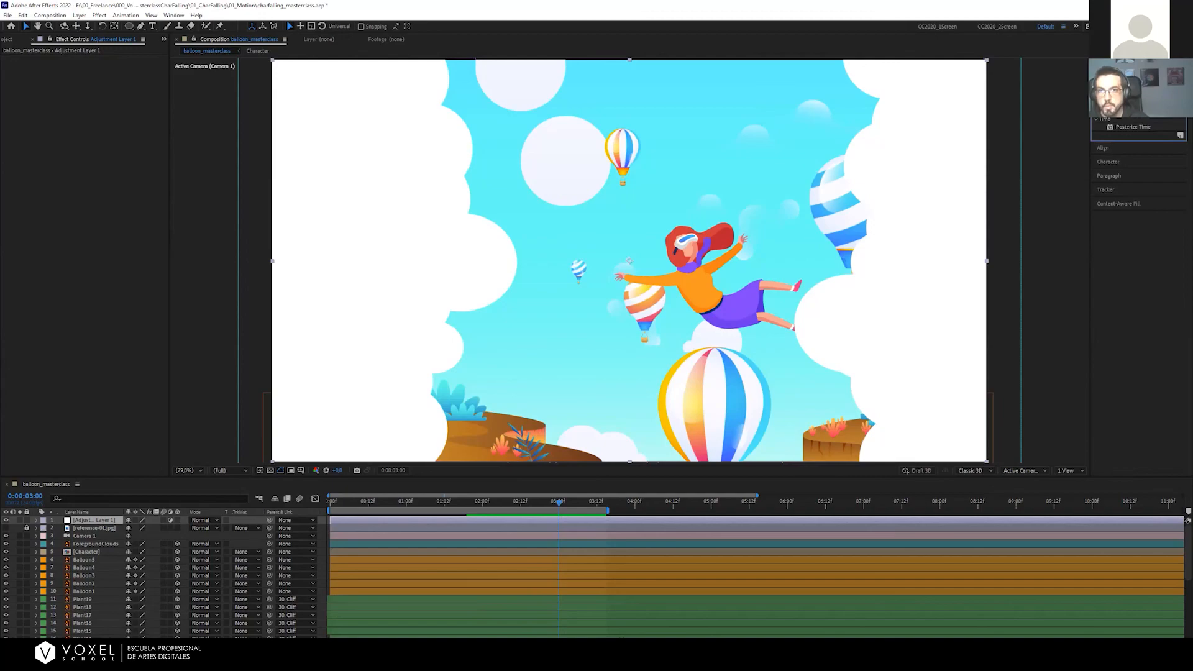
left_click(1124, 130)
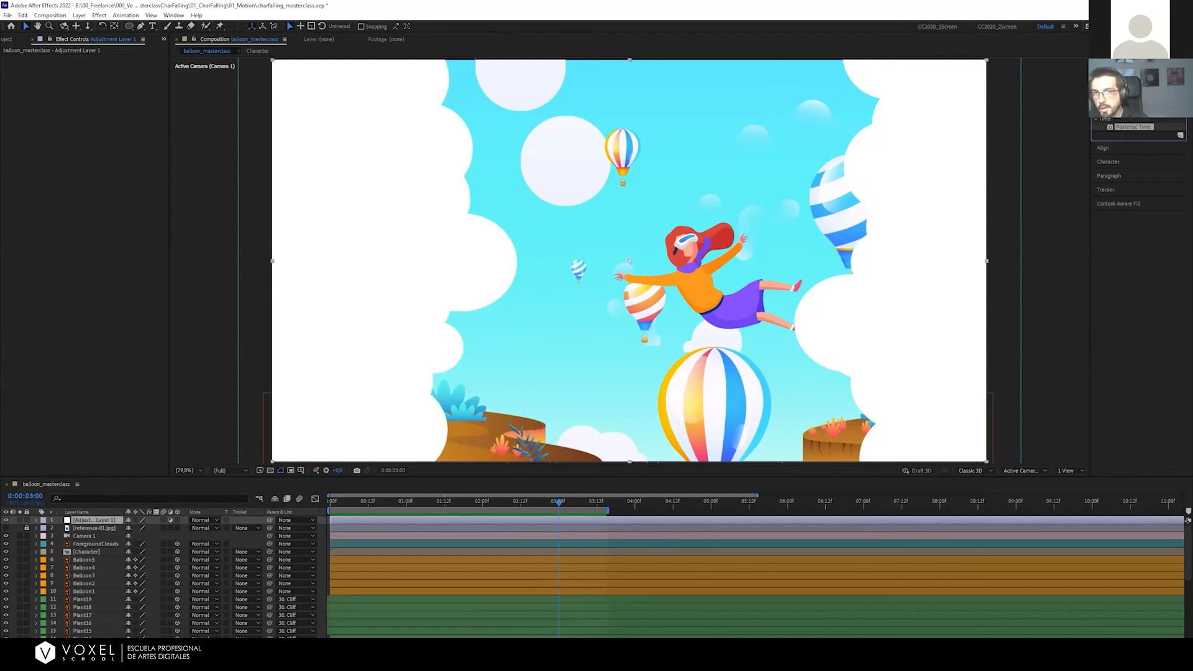
left_click(1178, 102)
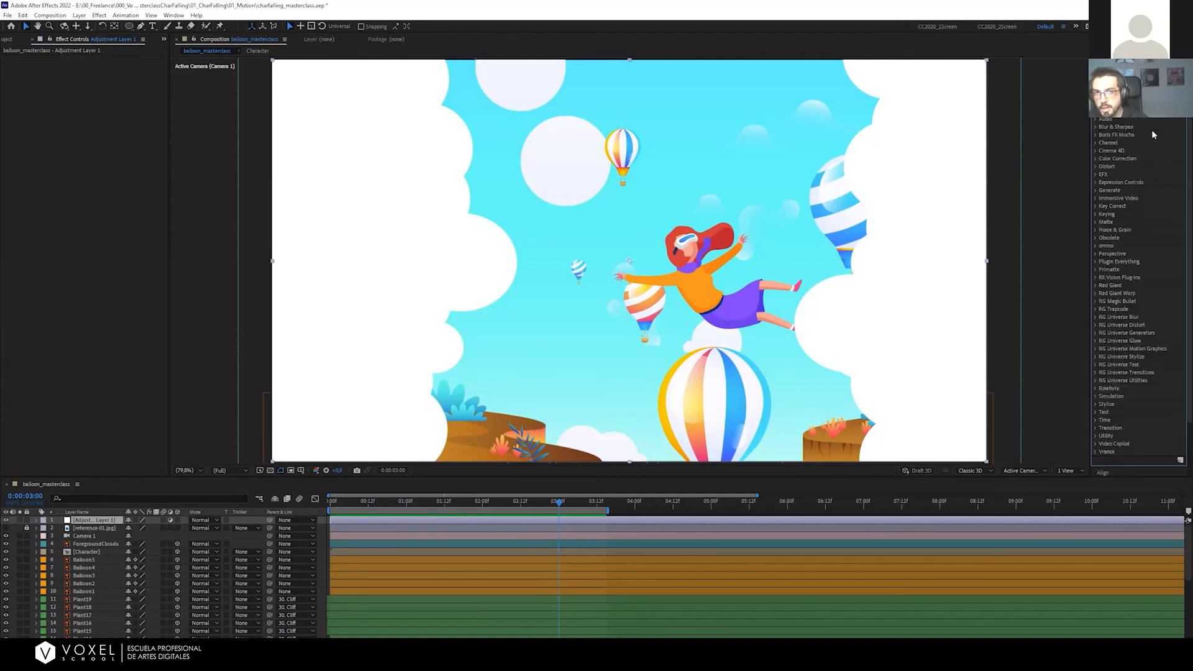
left_click(1095, 420)
scroll(1112, 385, "down", 4)
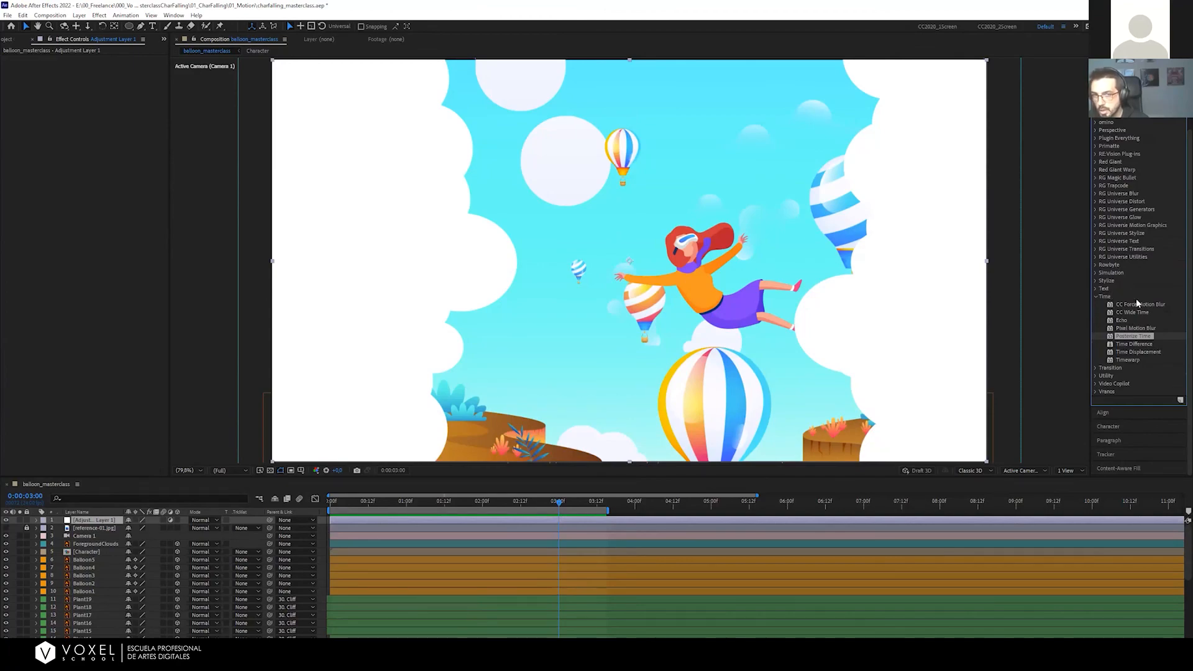
left_click_drag(1133, 335, 545, 231)
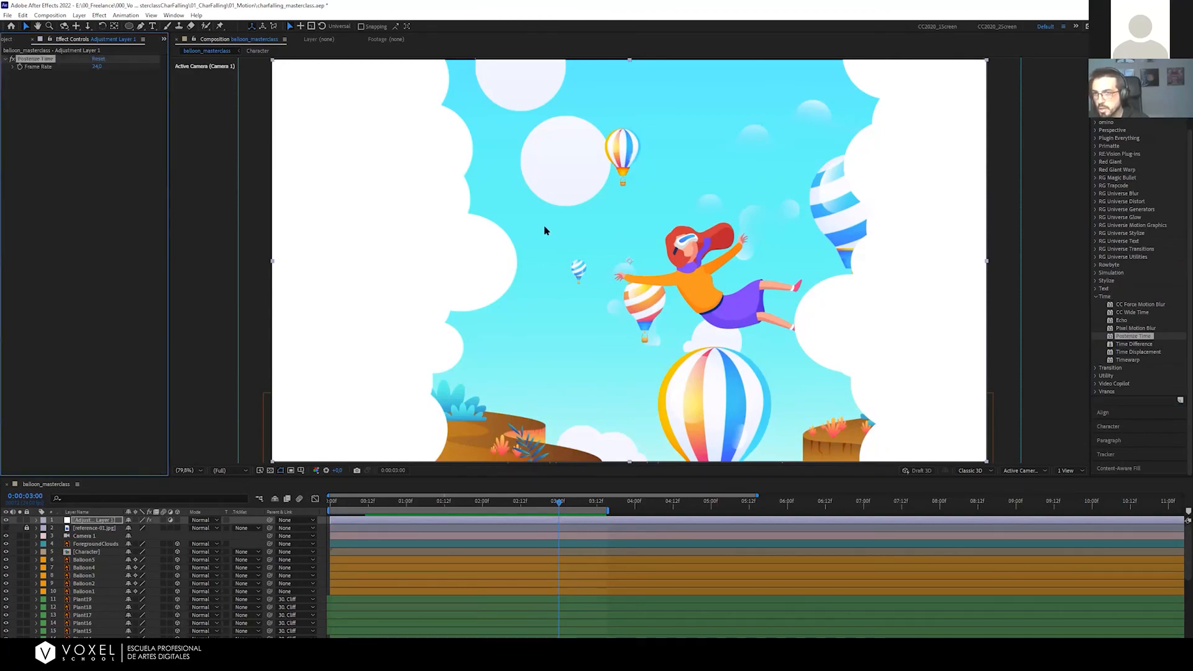
Check the composition's frame rate in its settings and set the Posterize Time Frame Rate to 12
left_click(225, 302)
key("ctrl+k")
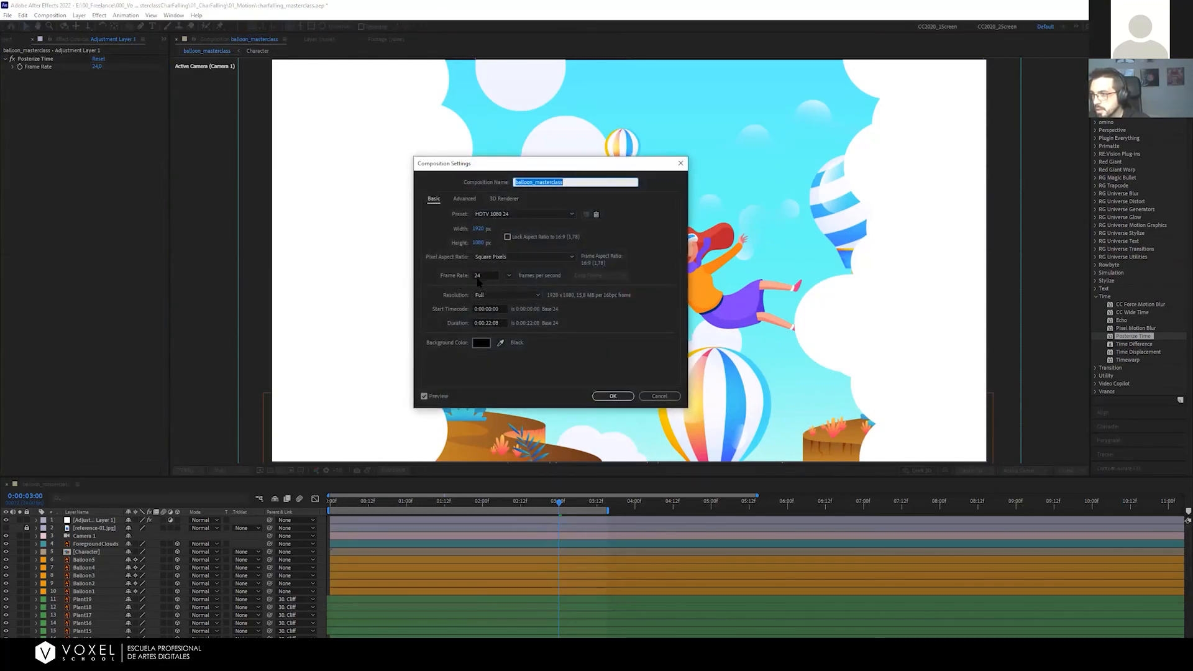
left_click(658, 396)
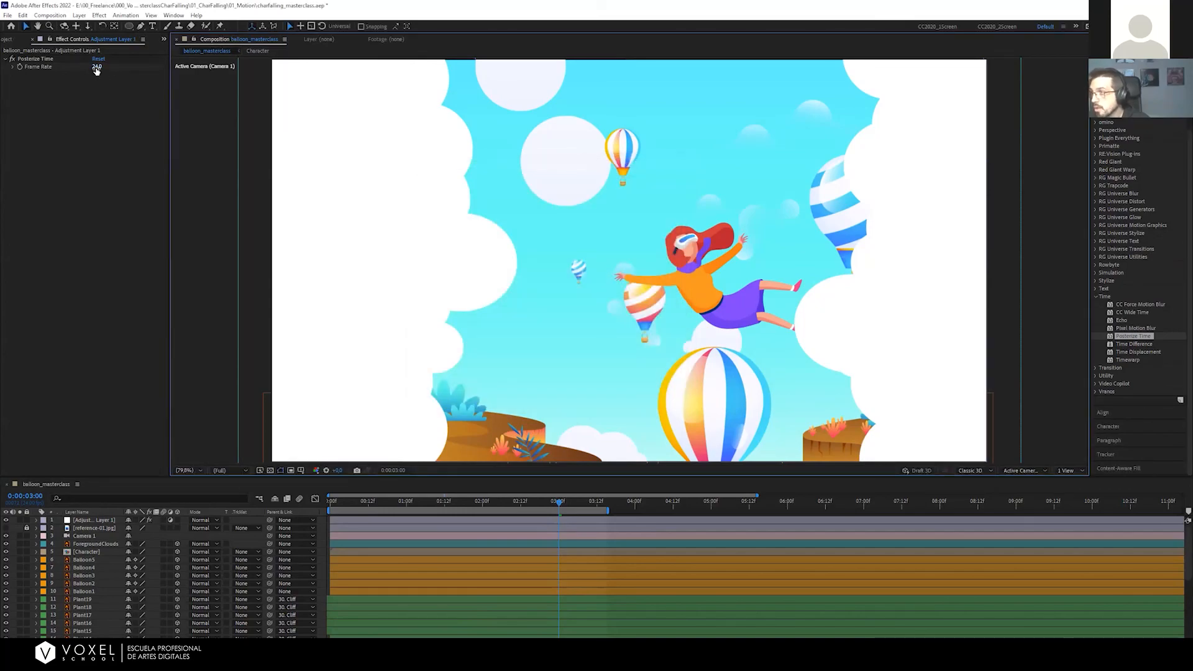
left_click(94, 67)
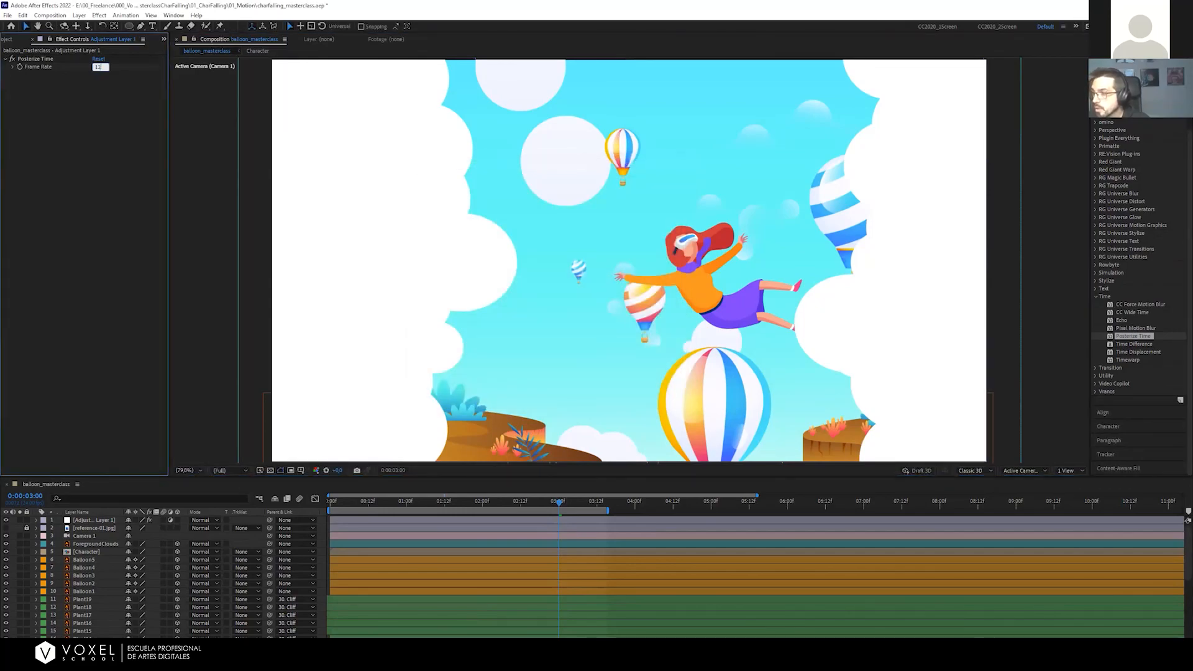
key("Return")
Play the posterized animation from 0:00:00:00 to review its stepped motion, and save the project
left_click_drag(367, 502, 296, 509)
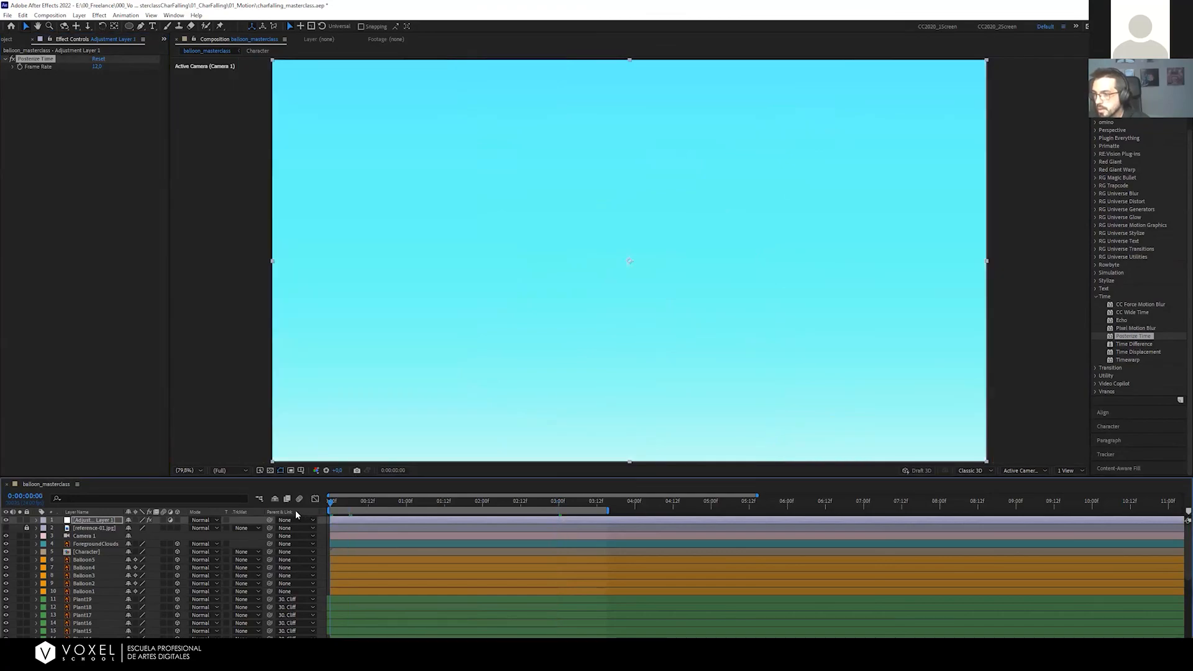
key("space")
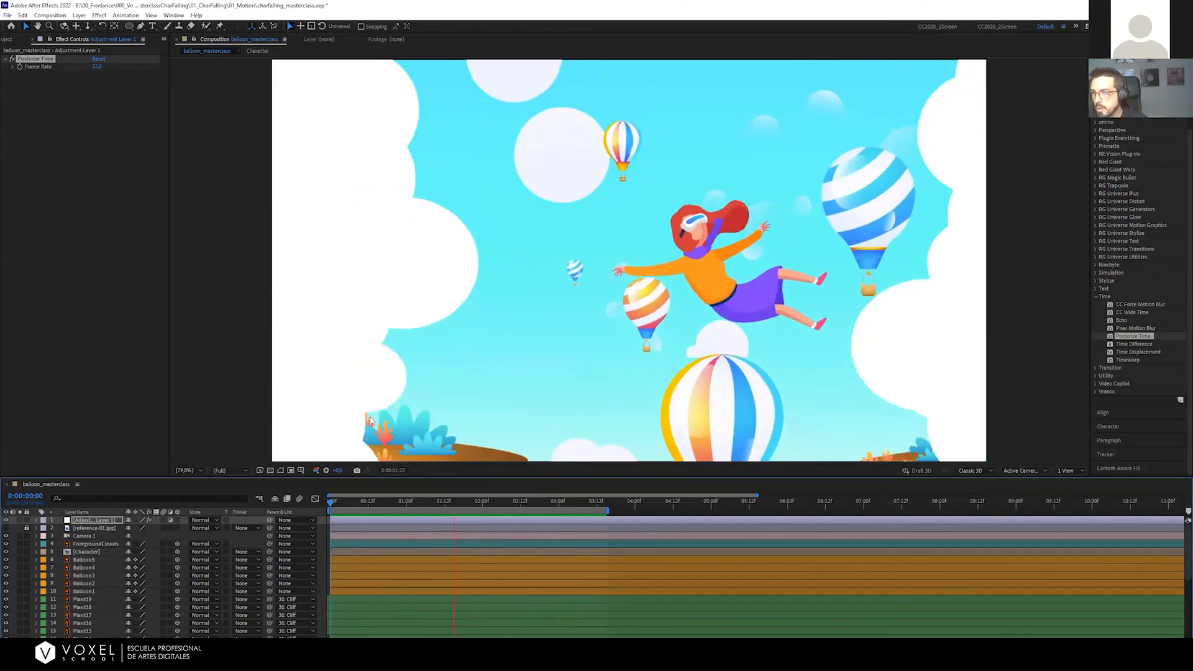
key("ctrl+s")
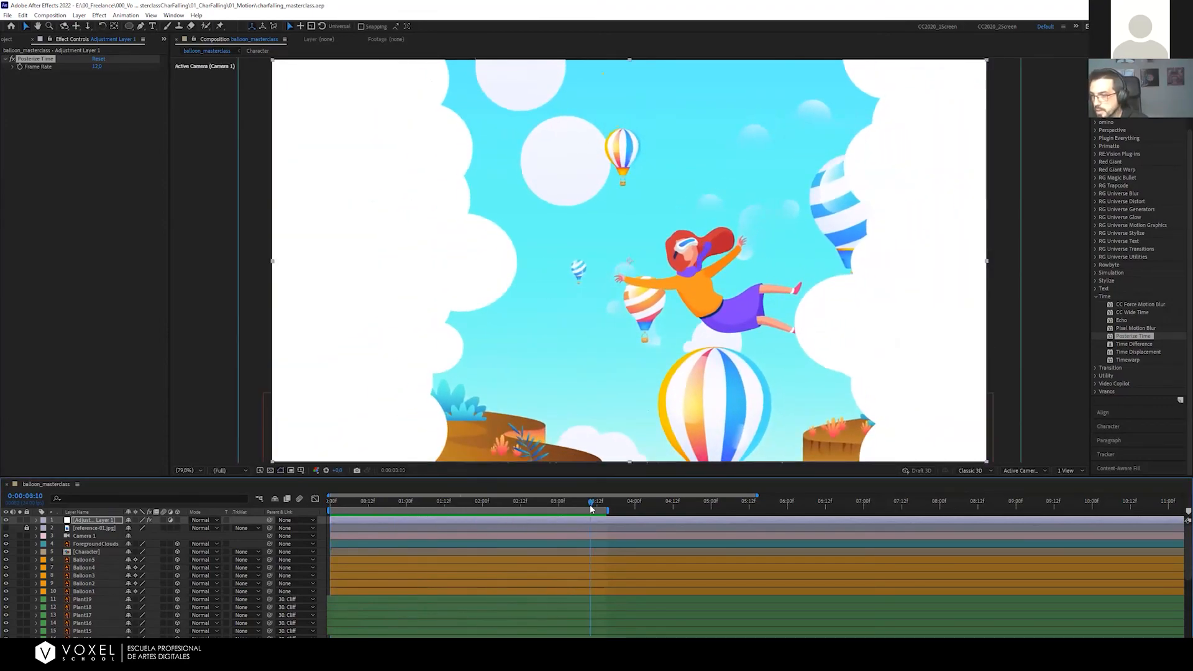
left_click_drag(607, 505, 316, 501)
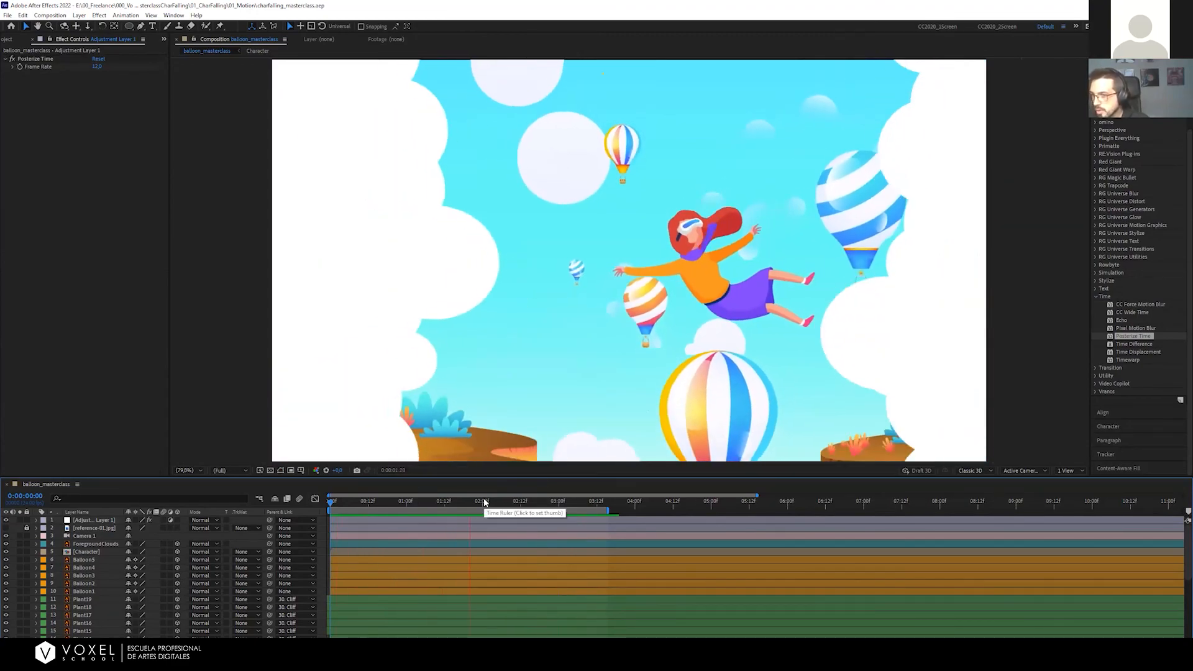
key("space")
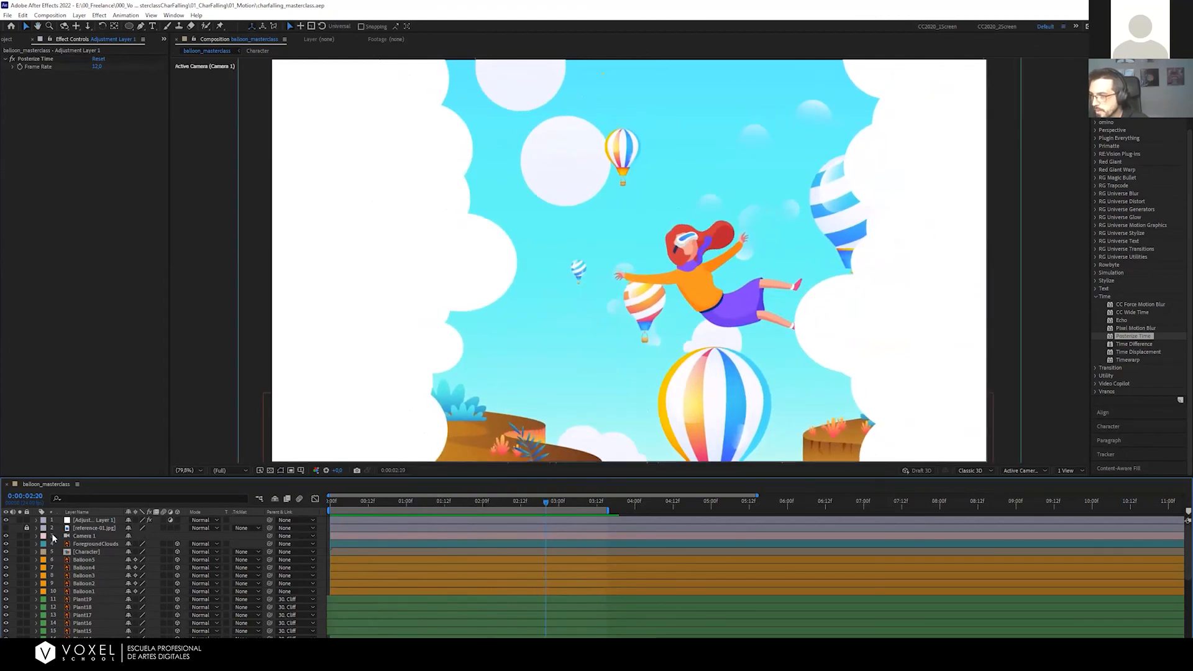
Apply Turbulent Displace to the adjustment layer, try a higher Evolution value and undo that change
left_click(80, 520)
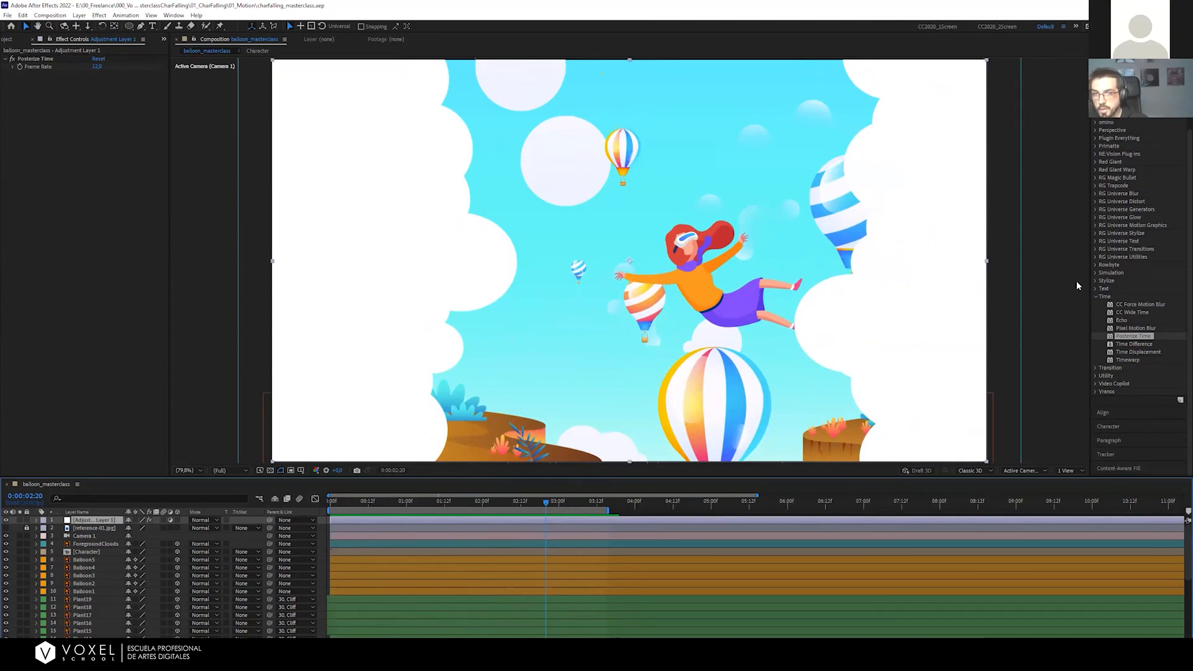
left_click(1137, 93)
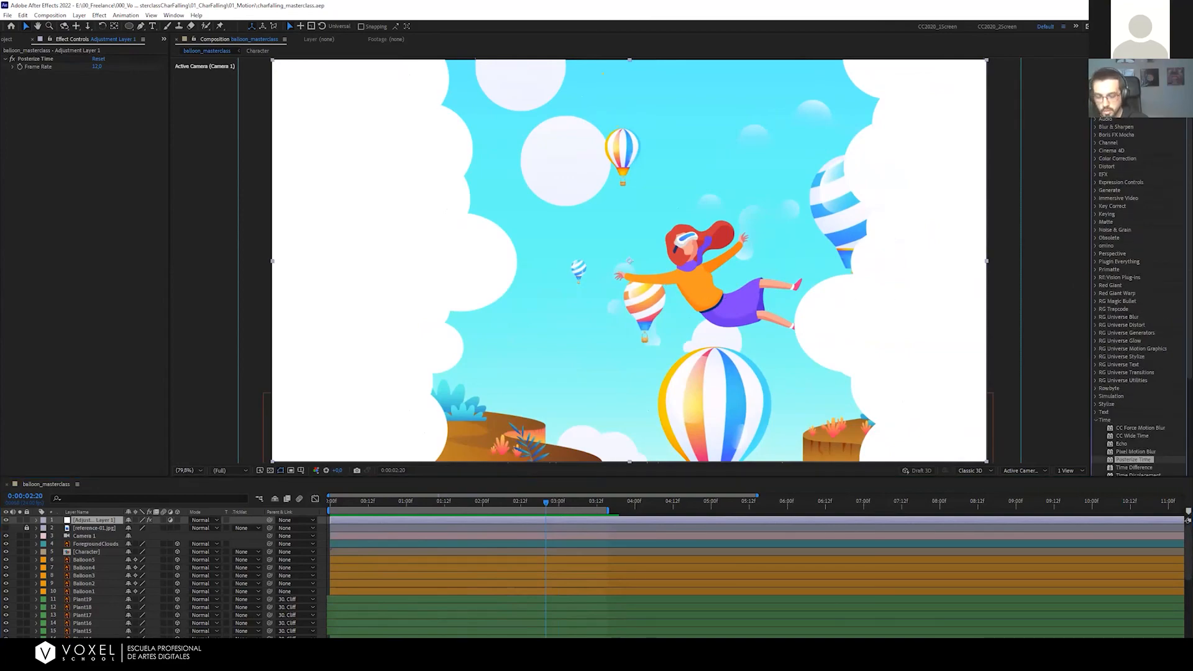
type("turb")
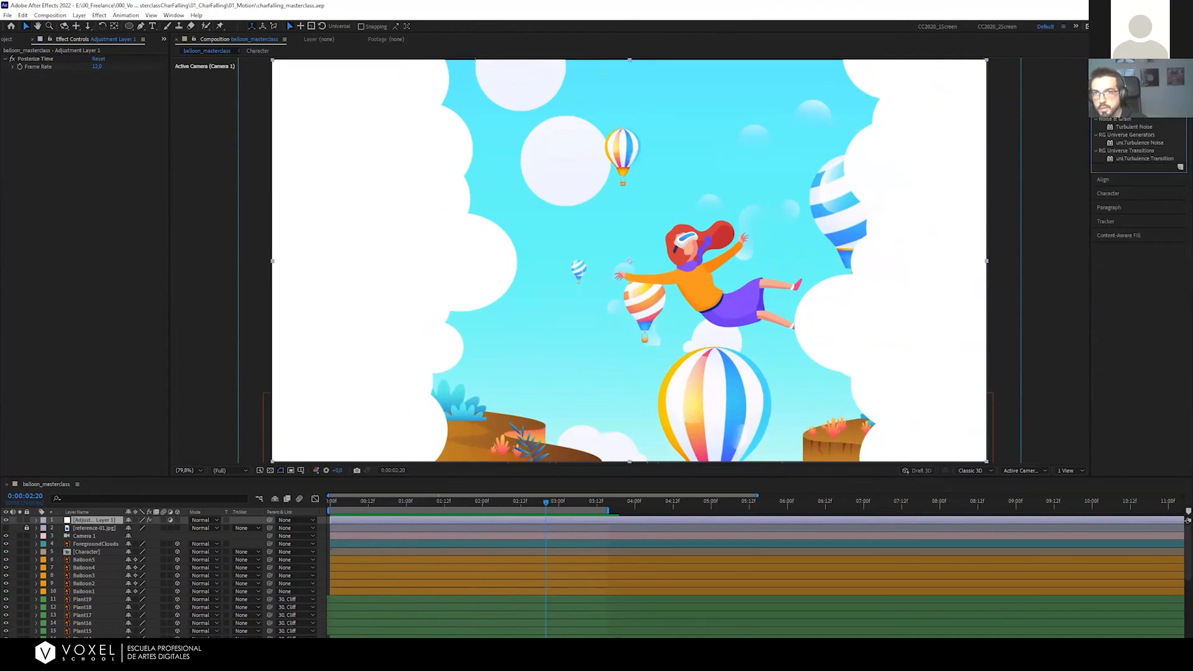
double_click(1132, 111)
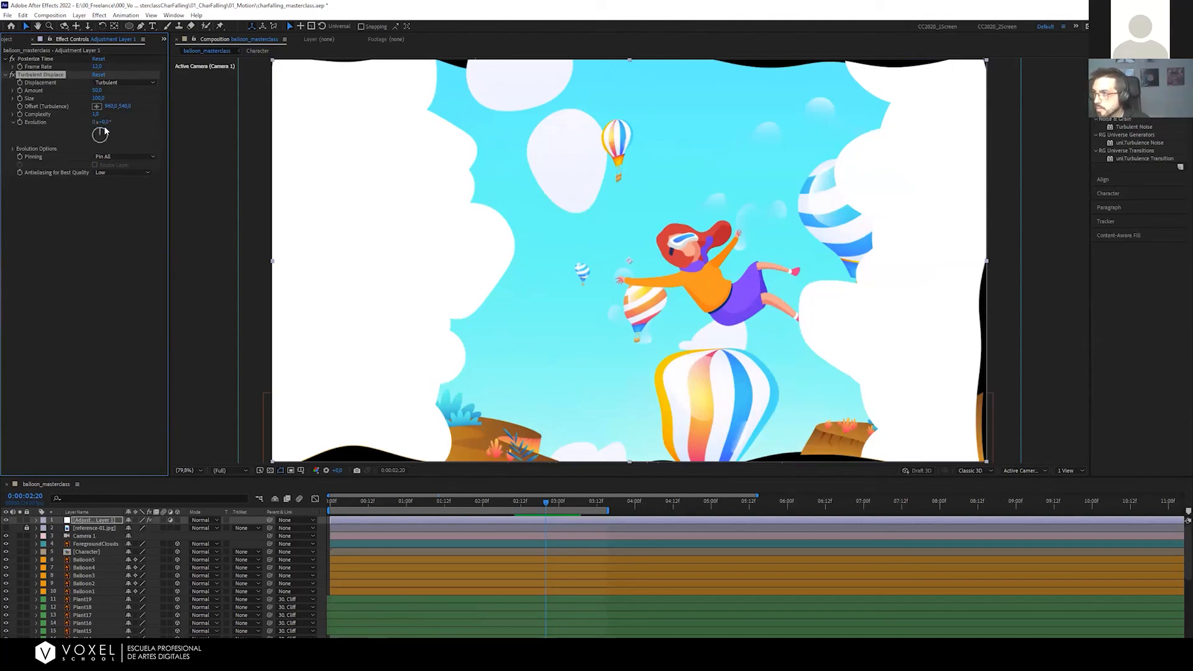
left_click_drag(105, 130, 147, 123)
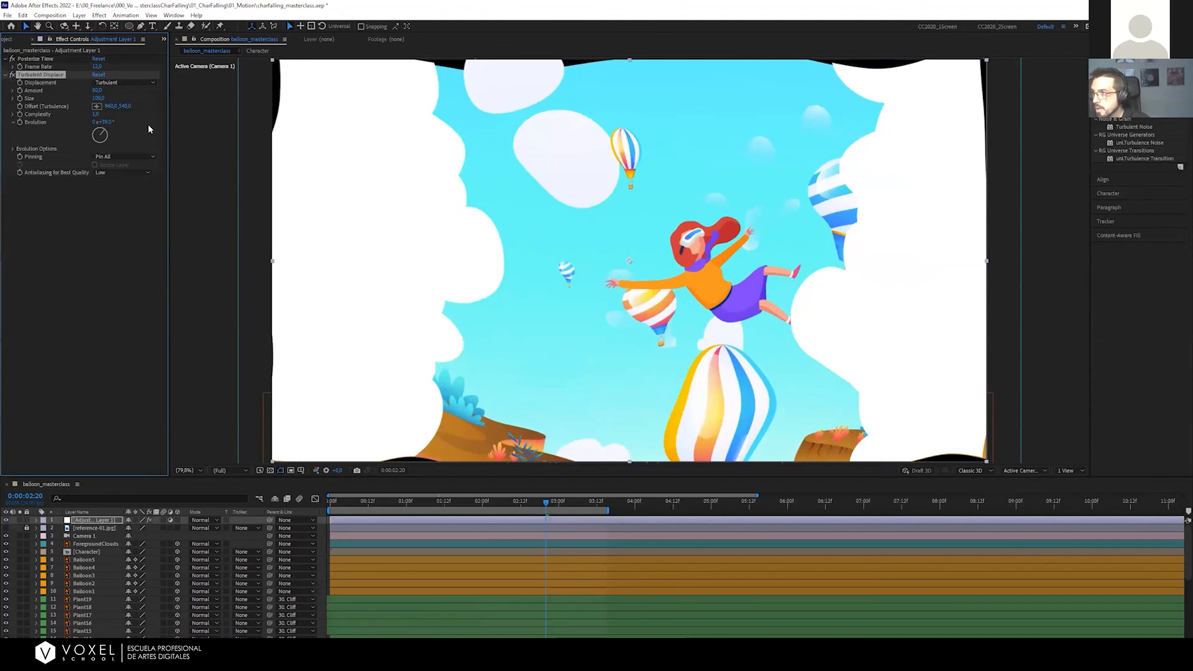
key("ctrl+z")
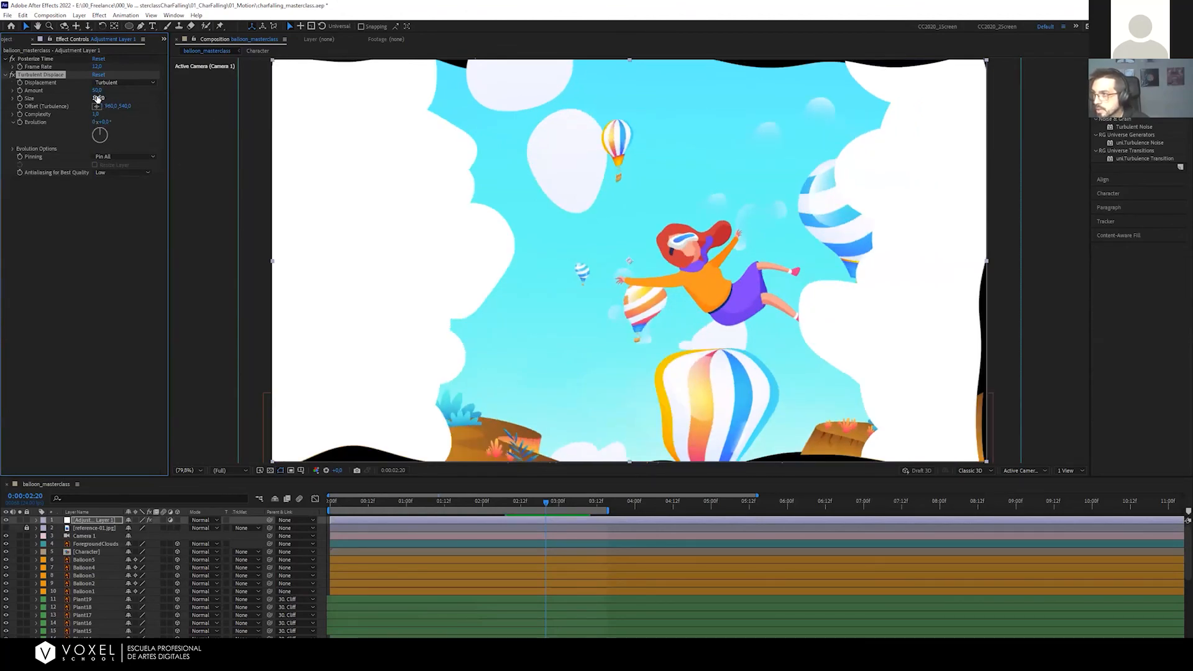
Try larger and smaller Turbulent Displace Size values, including 2 and 4, and set Size to 3
left_click_drag(115, 96, 414, 115)
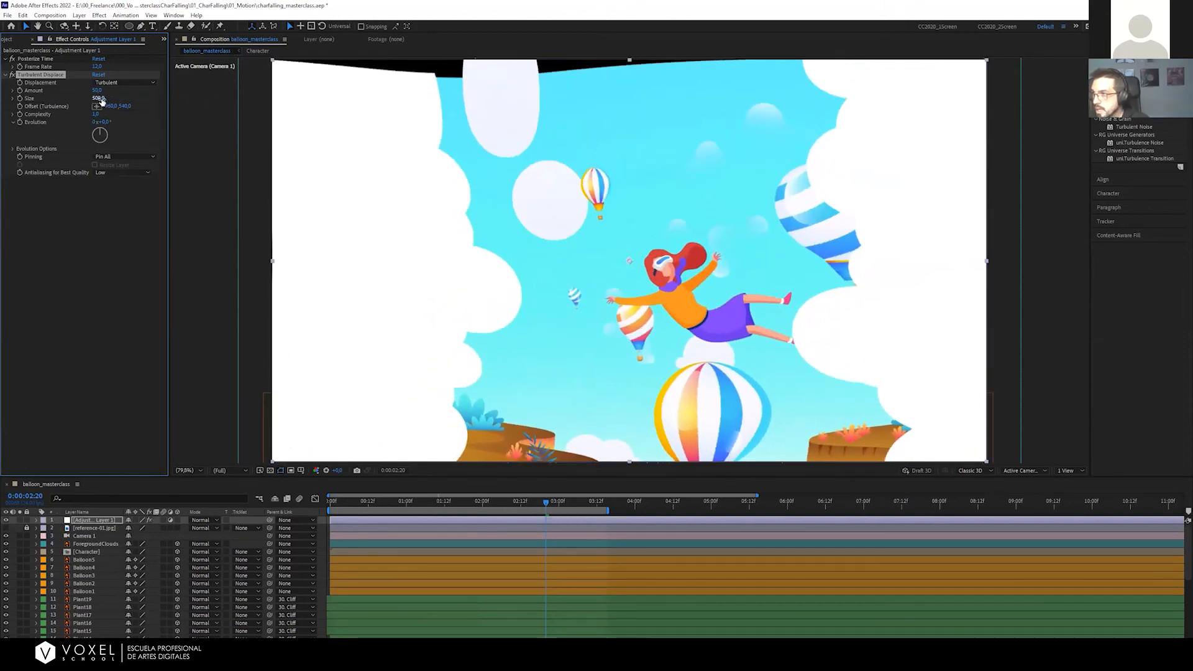
left_click(100, 99)
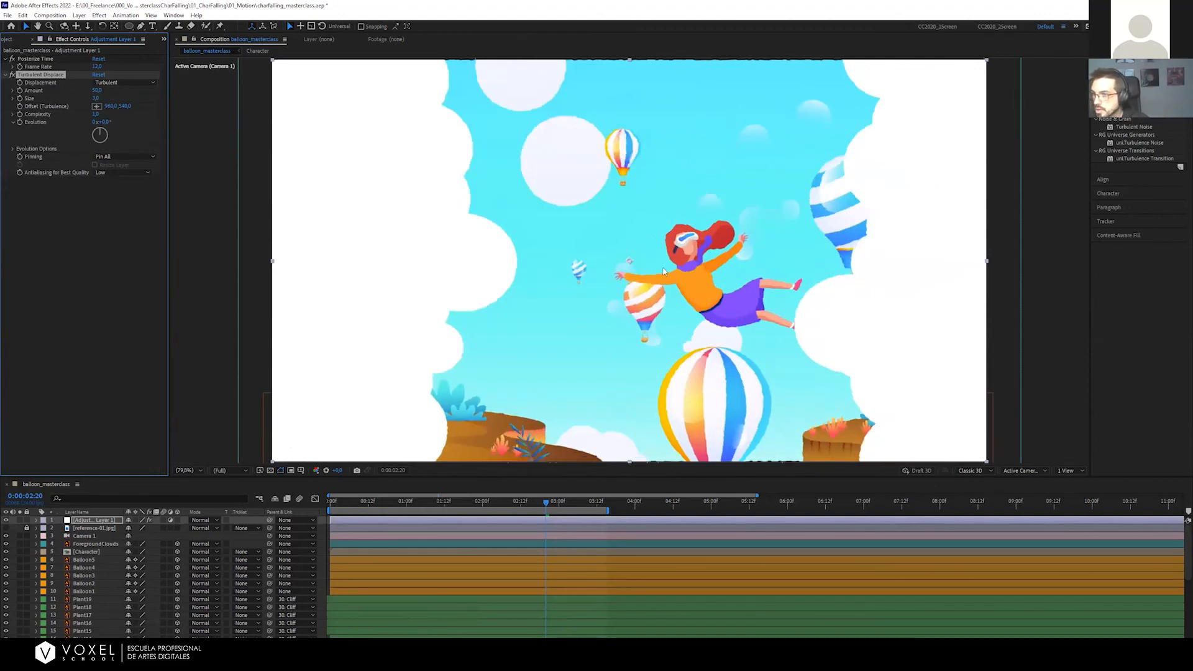
left_click(93, 98)
type("2")
key("Tab")
left_click(95, 98)
type("4")
key("Tab")
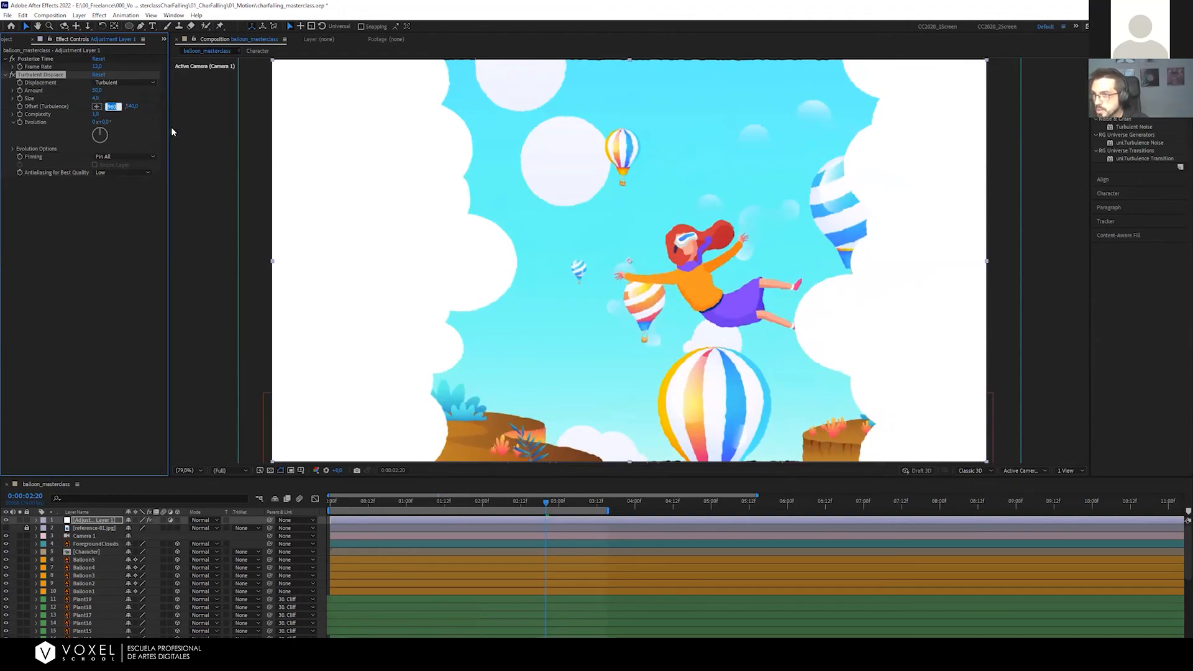
left_click(95, 98)
type("3")
key("Tab")
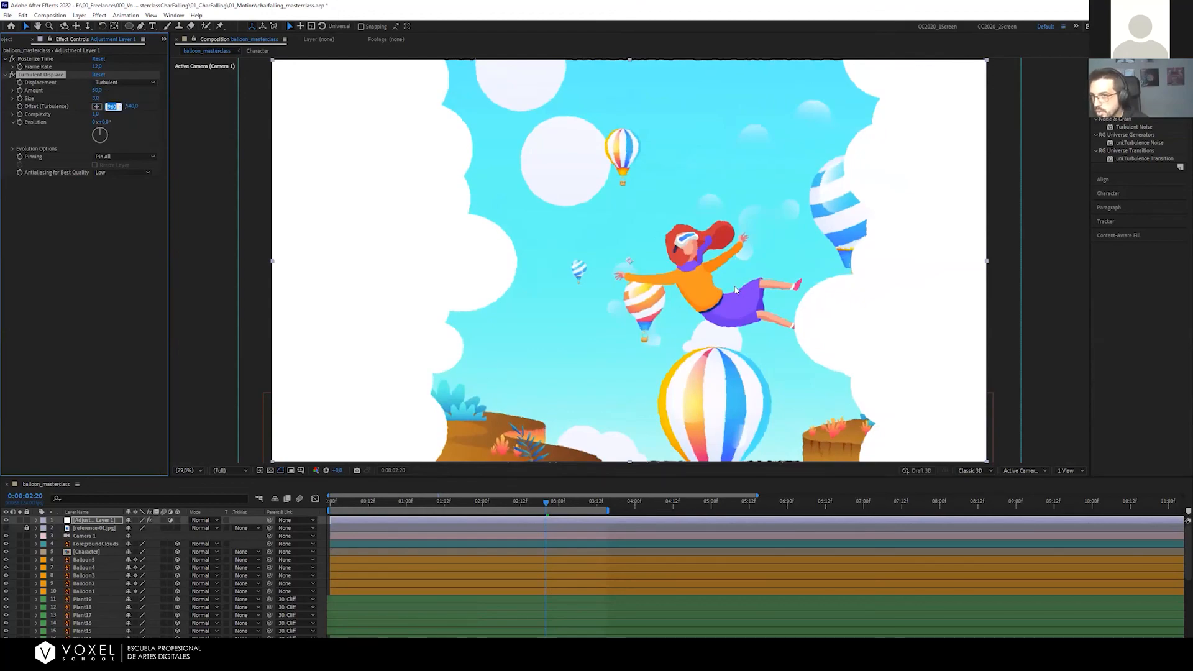
Try a Turbulent Displace Amount of 20, set it to 40 and fine-tune the Size
left_click(97, 91)
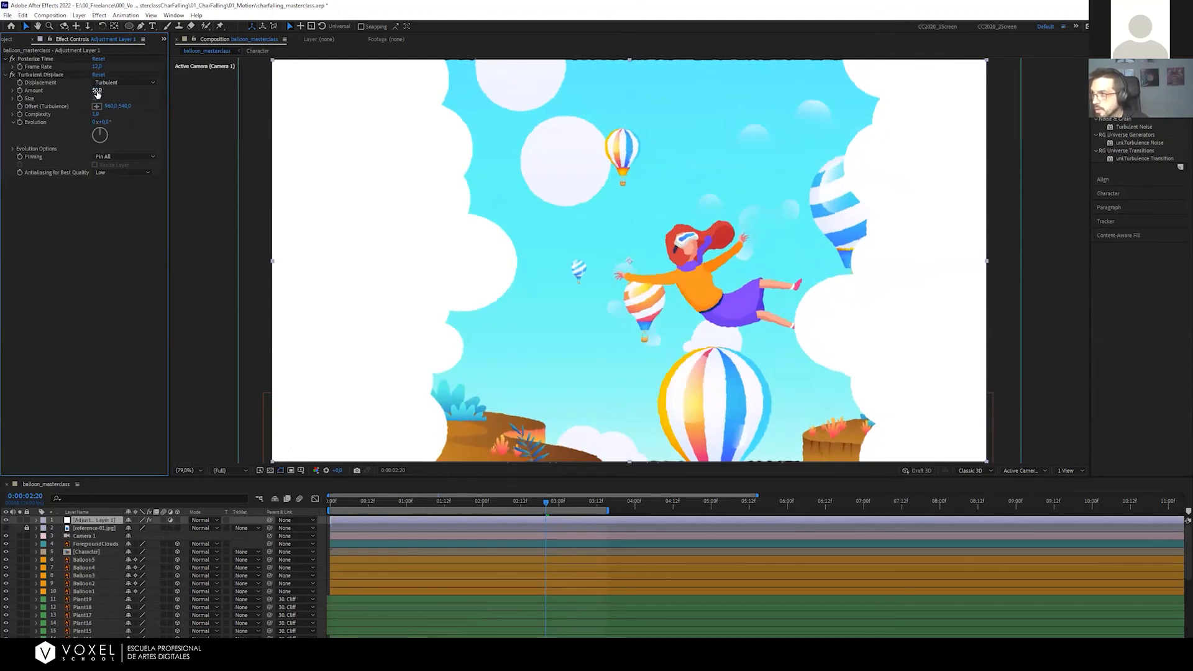
type("20")
key("Return")
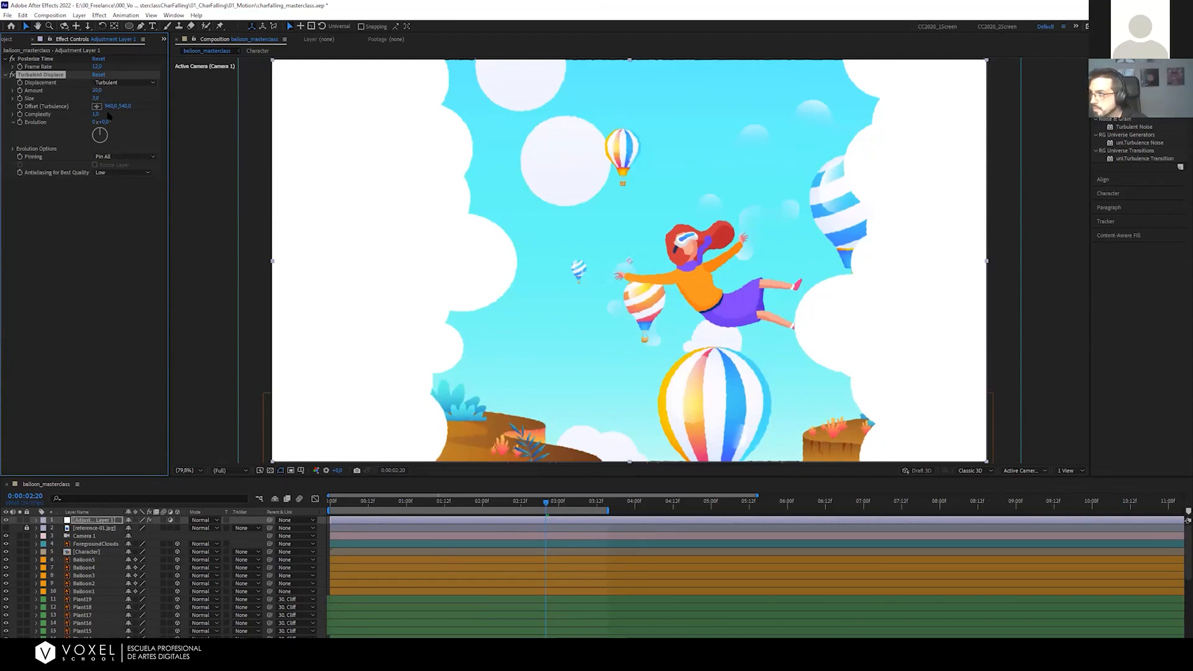
left_click(97, 91)
type("40")
key("Return")
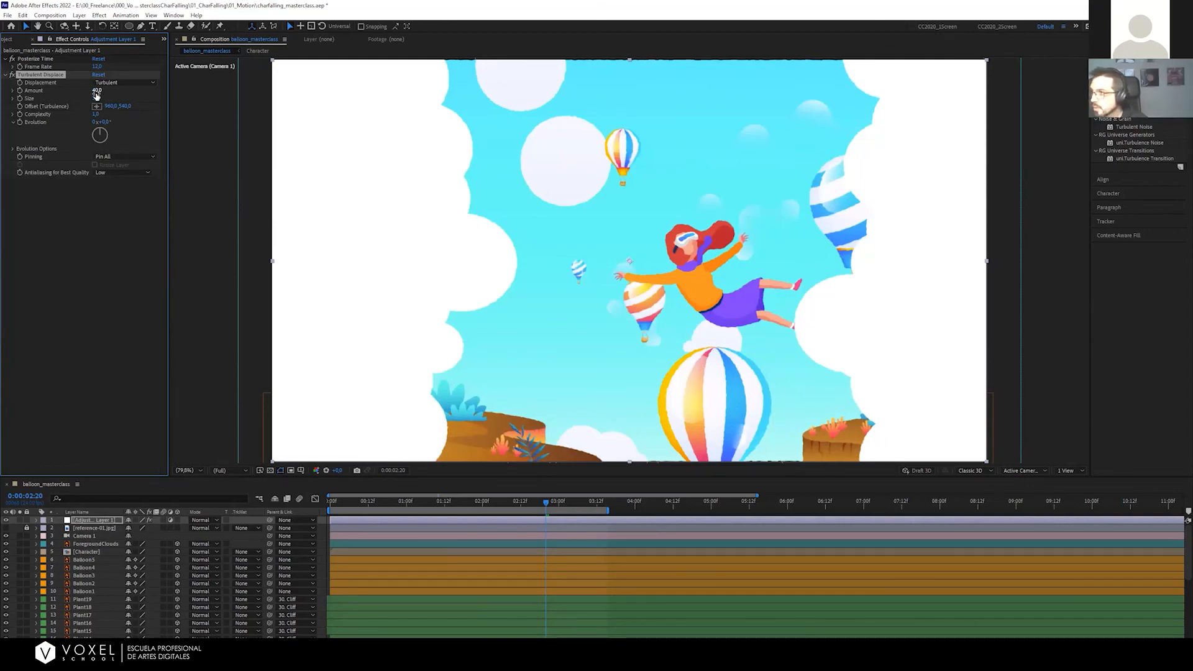
left_click(95, 98)
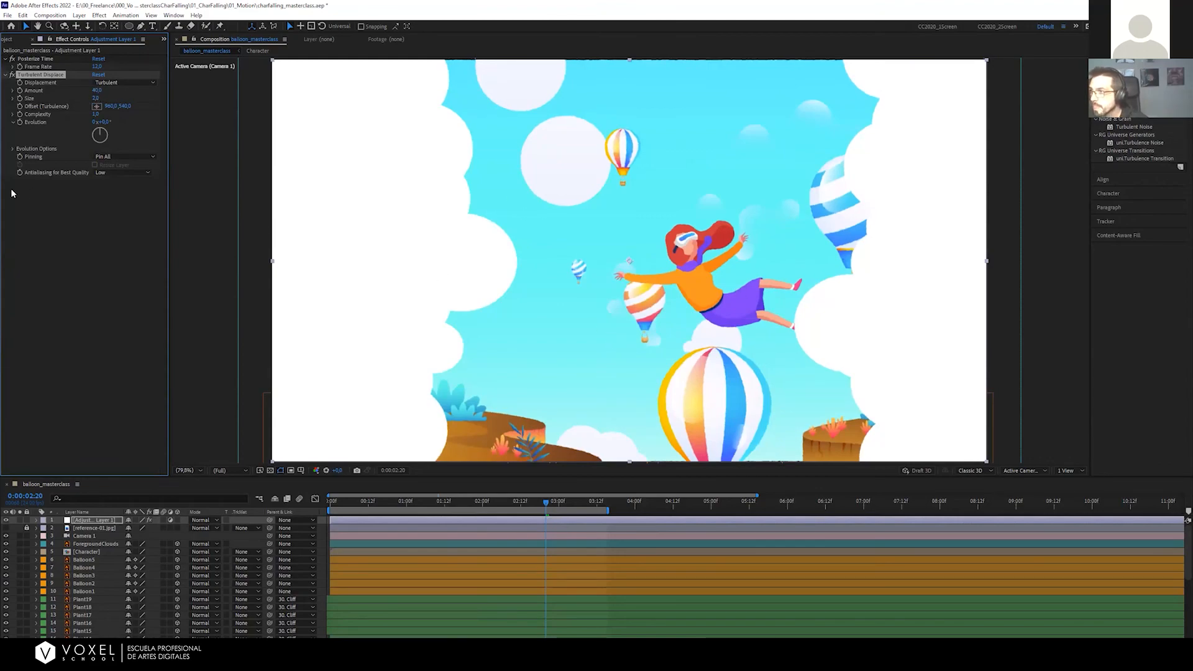
Check the Pinning options of Turbulent Displace and preview the animation with the rough-edge distortion
left_click(115, 157)
left_click(69, 194)
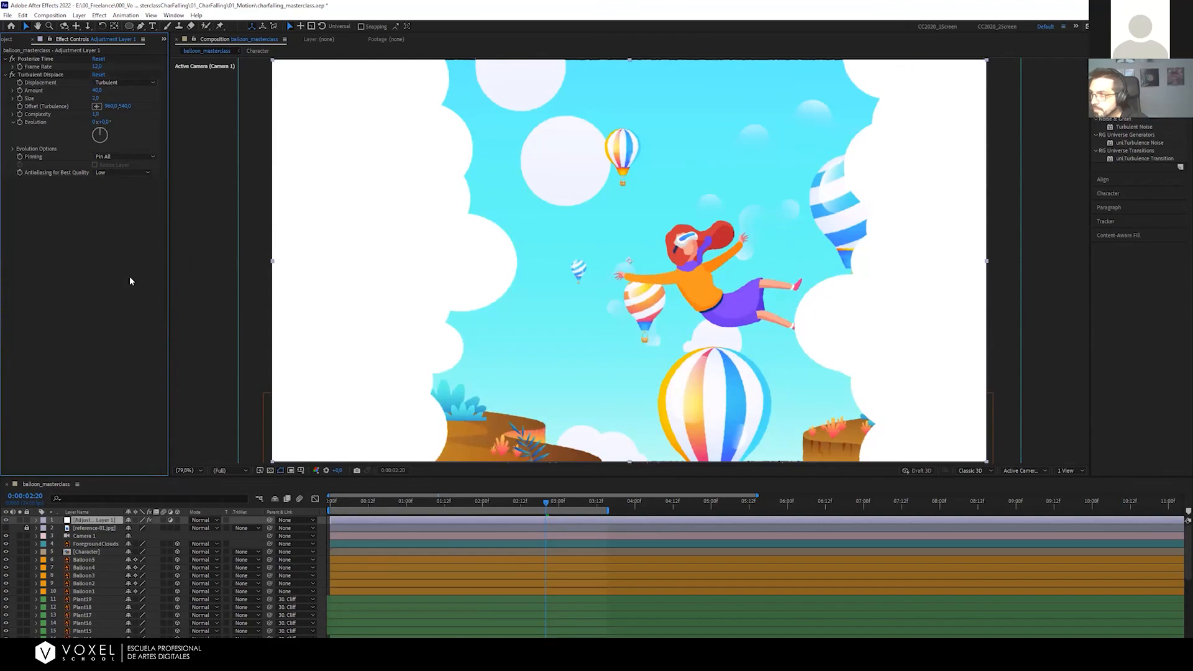
key("space")
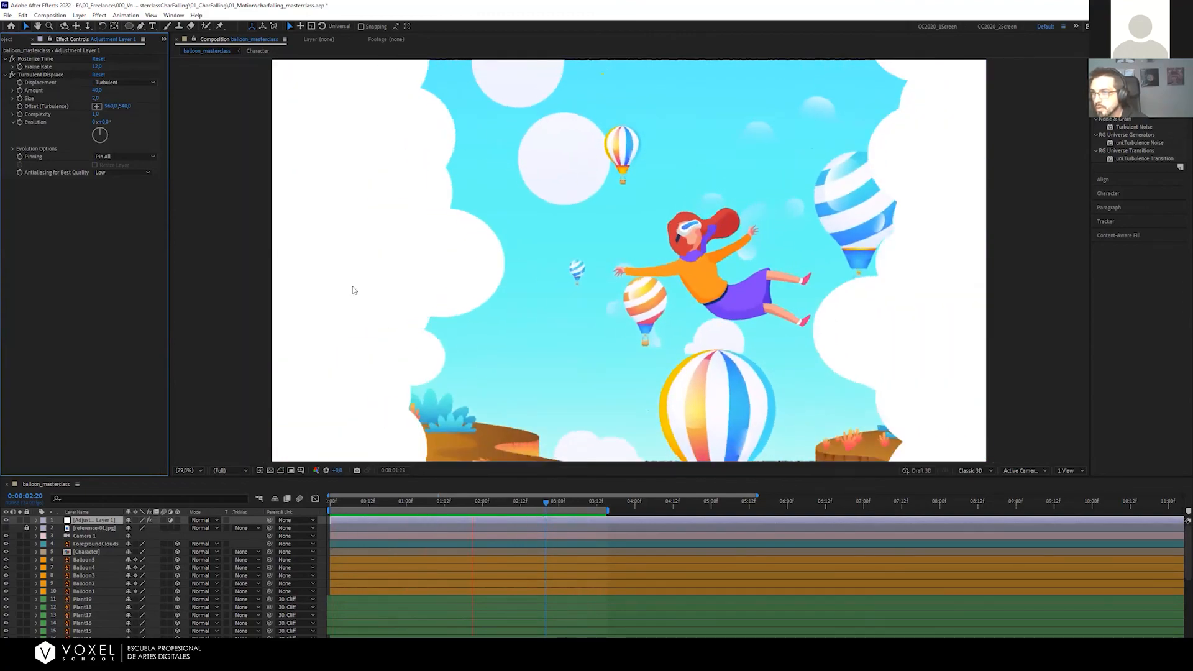
key("space")
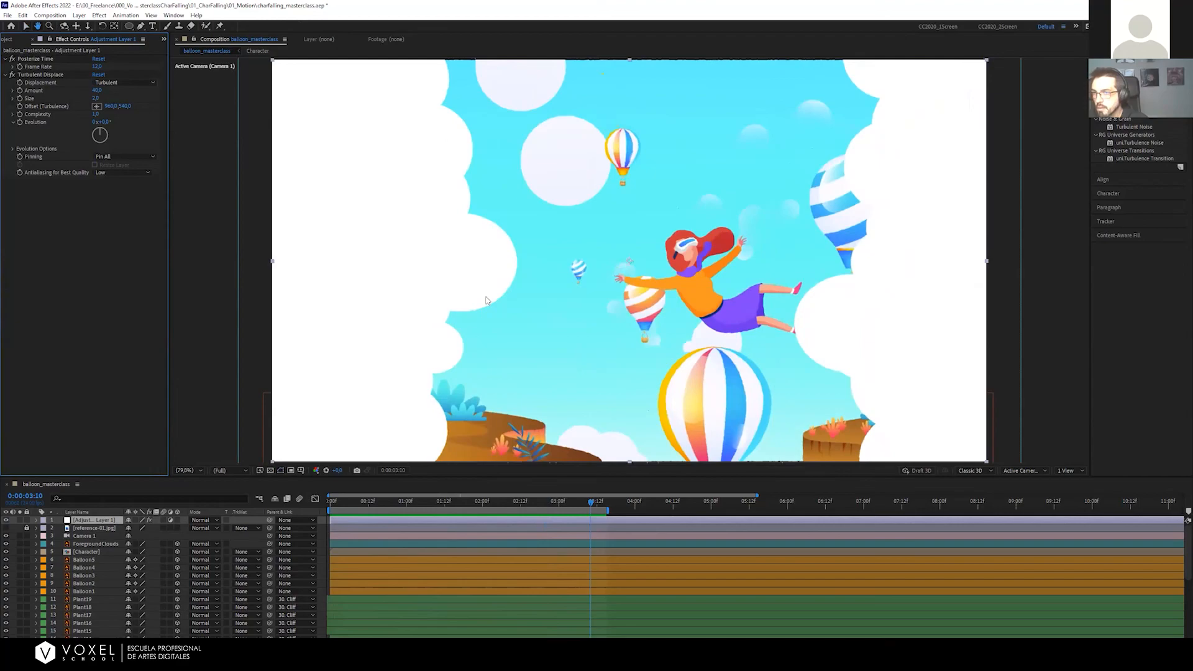
Try higher Turbulent Displace Evolution values on the adjustment layer twice, undoing each change
left_click(213, 230)
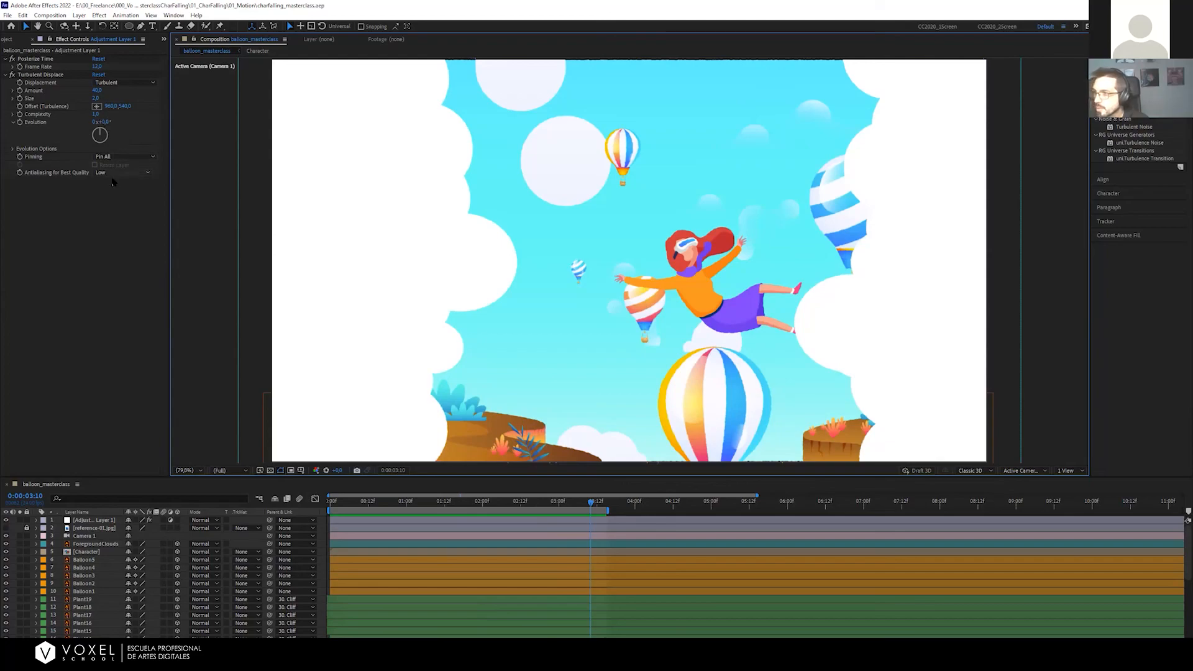
left_click_drag(104, 124, 227, 131)
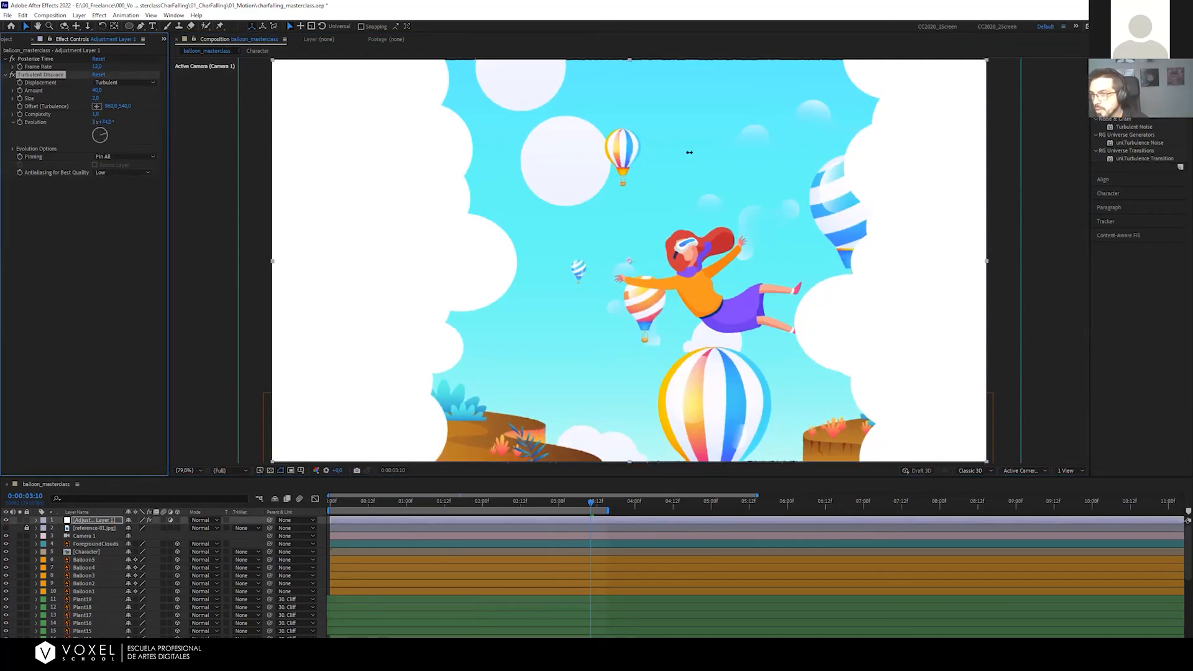
key("ctrl+z")
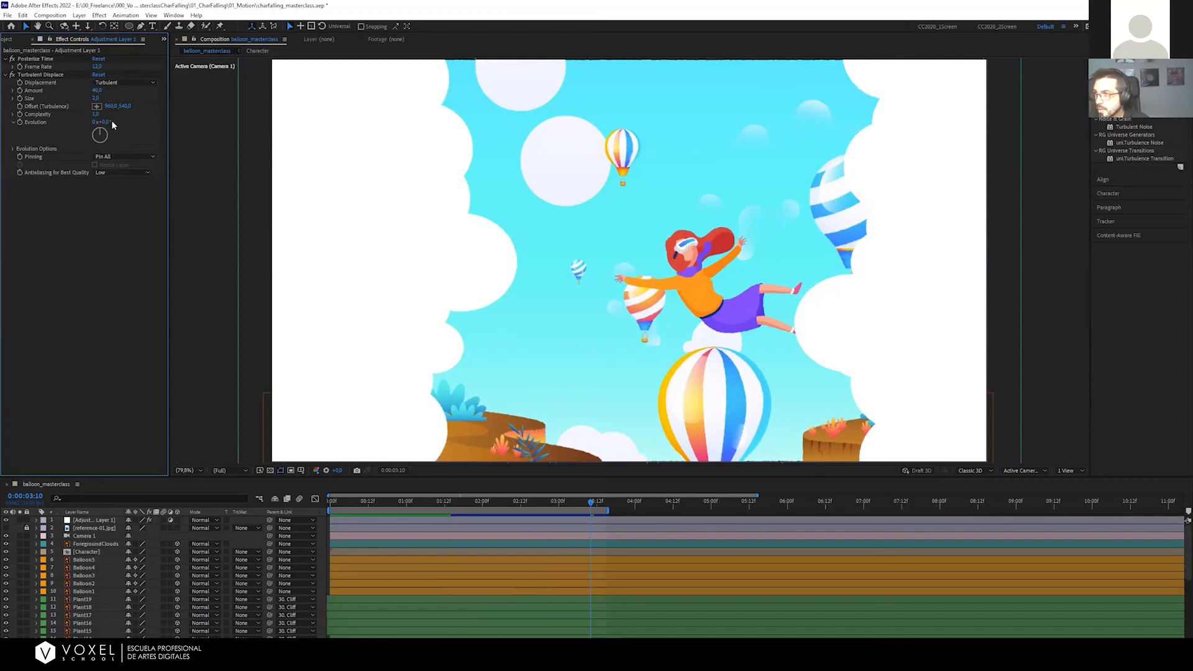
left_click_drag(111, 121, 296, 134)
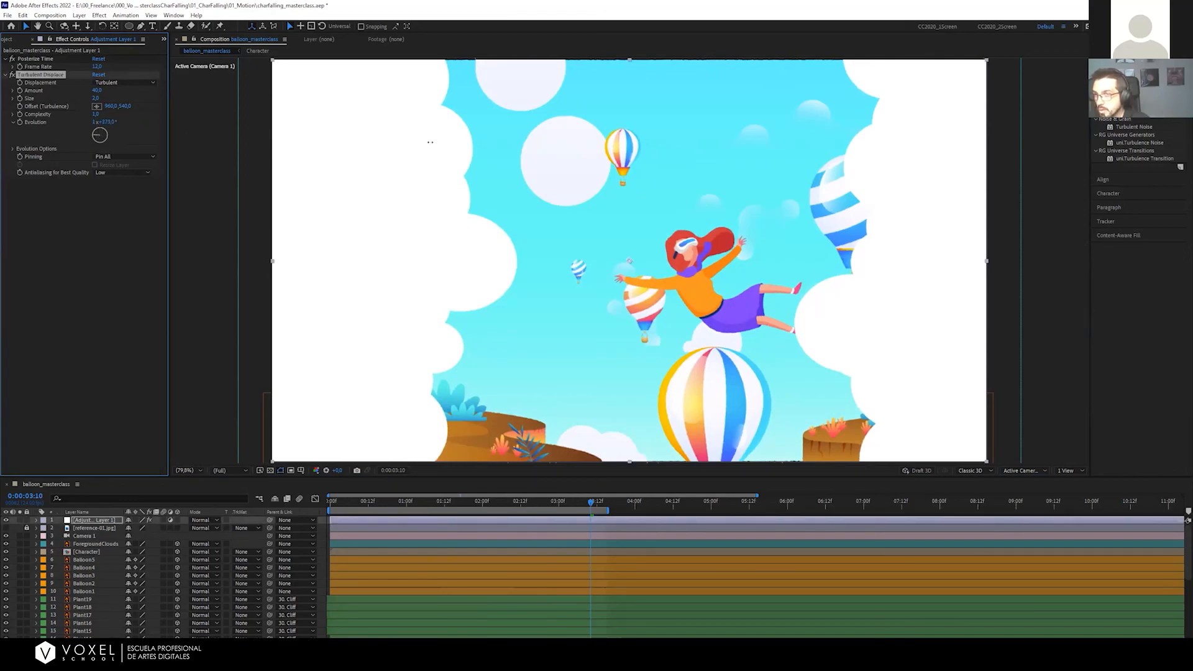
key("ctrl+z")
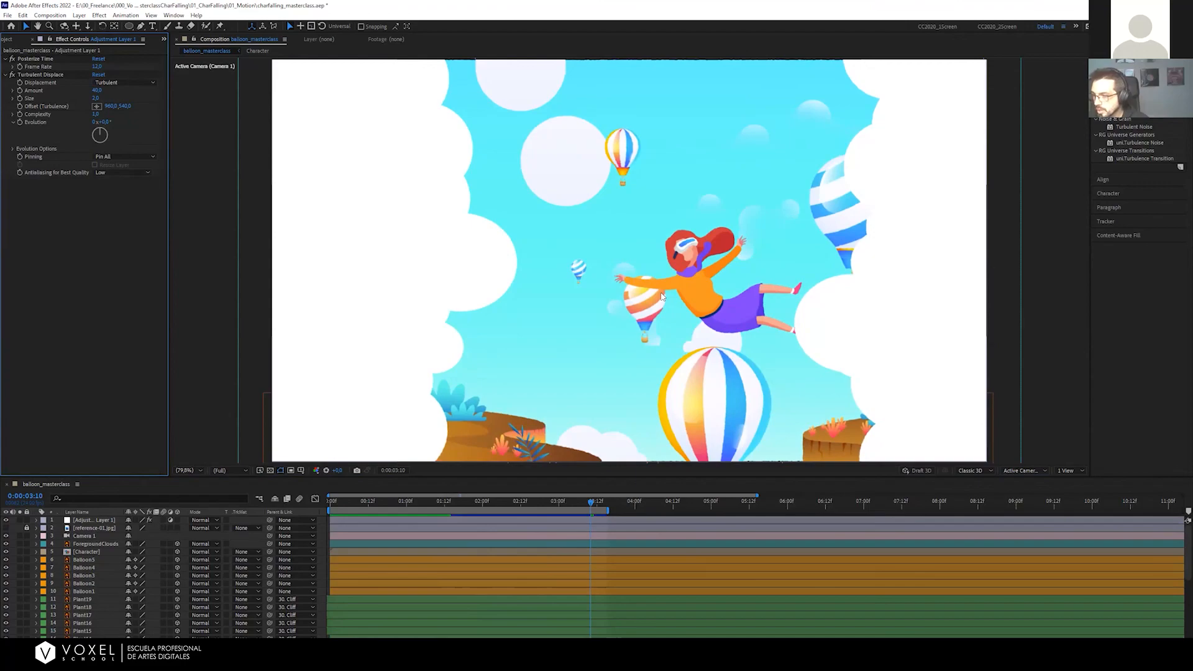
Examine the distorted edges of the character, balloons and lower-left cliff at 200% zoom across neighbouring frames
scroll(663, 299, "up", 3)
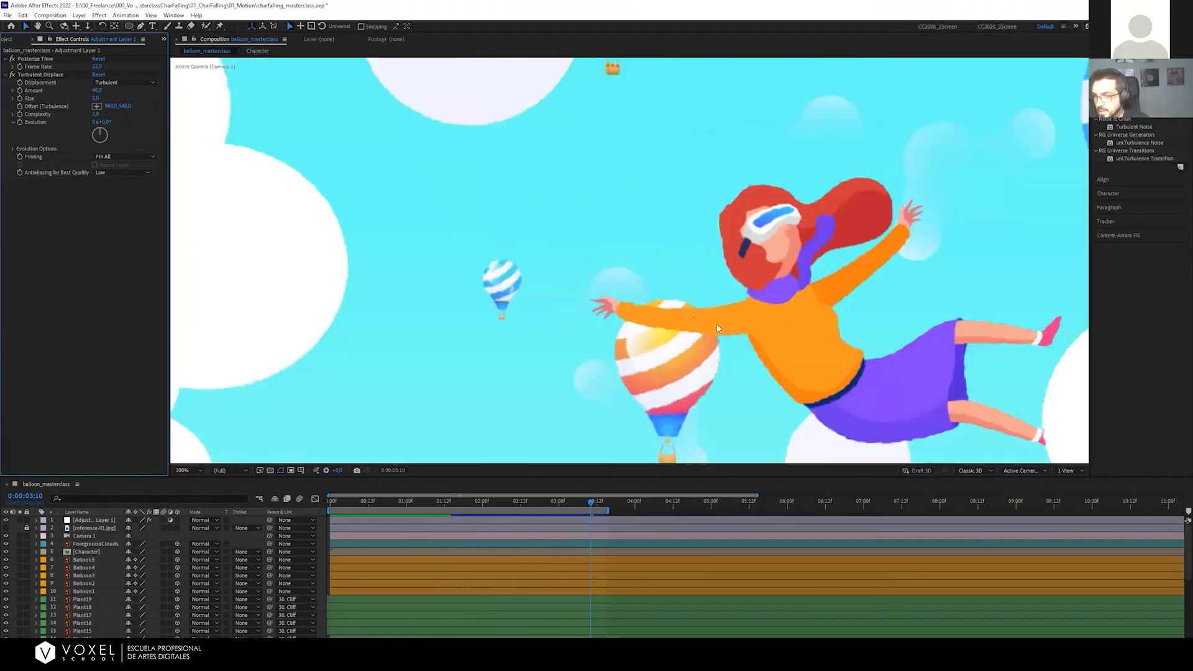
left_click_drag(694, 322, 650, 287)
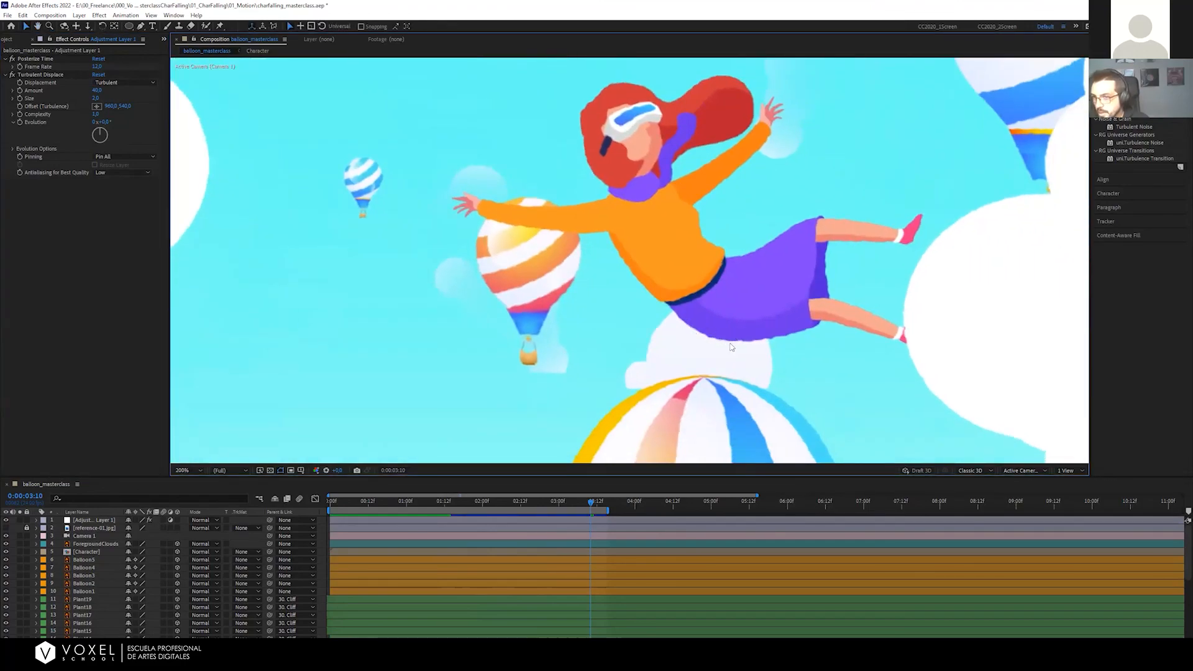
left_click_drag(560, 400, 787, 238)
left_click_drag(415, 395, 486, 345)
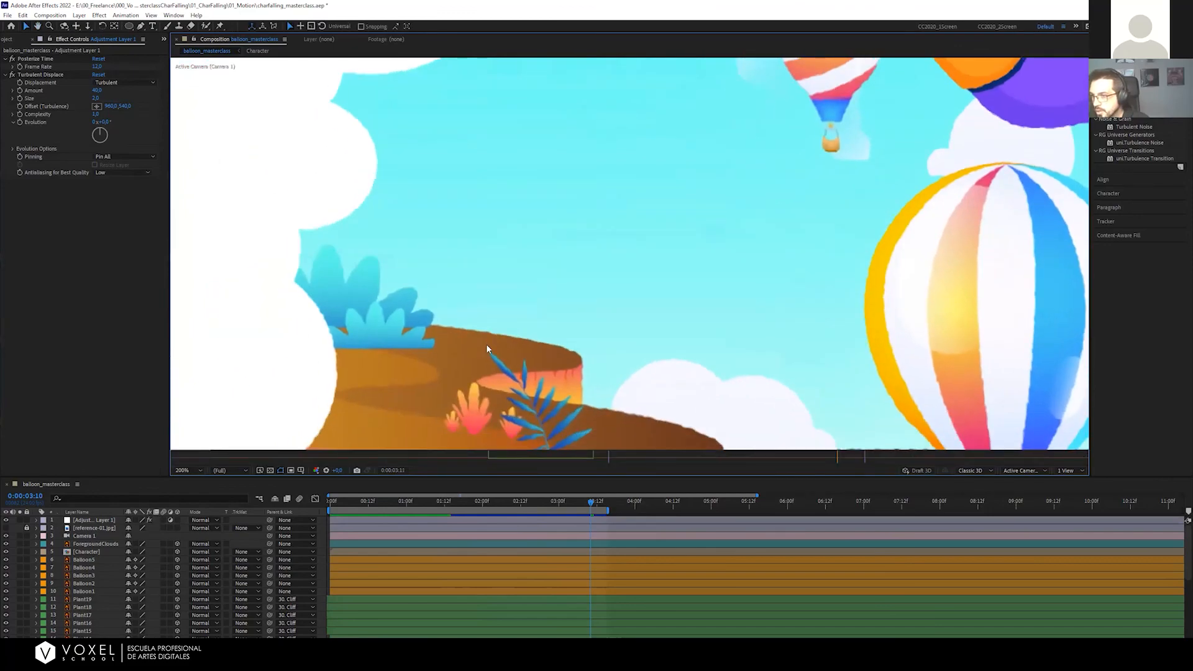
key("Page_Down")
key("Page_Up")
key("Page_Up")
key("Page_Up")
Try raising the Turbulent Displace Evolution while watching the cliff edges up close, undo the change and fit the whole composition in view
left_click_drag(118, 122, 173, 127)
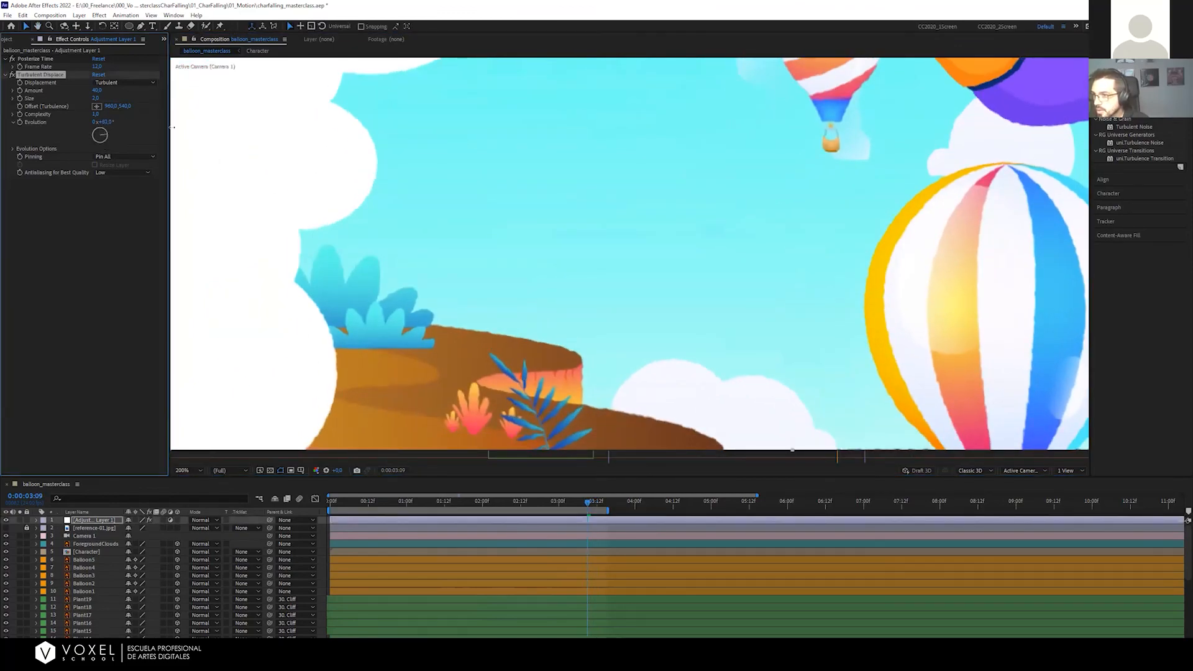
left_click_drag(318, 143, 489, 176)
key("ctrl+z")
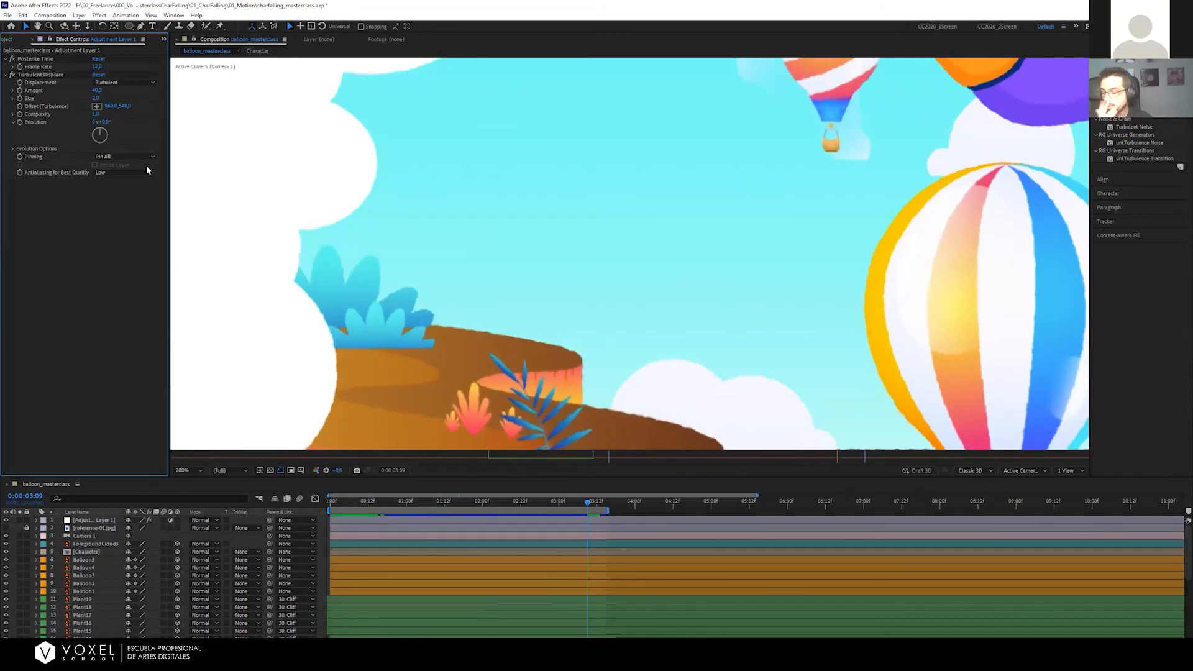
left_click(363, 172)
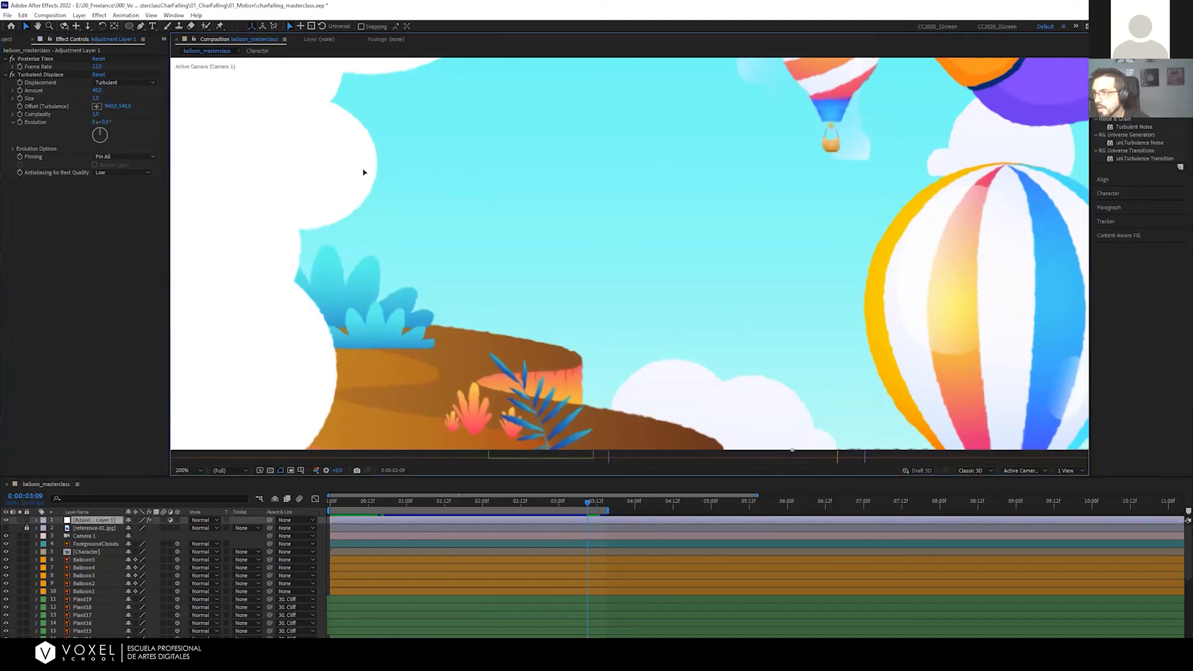
key("shift+slash")
left_click(216, 207)
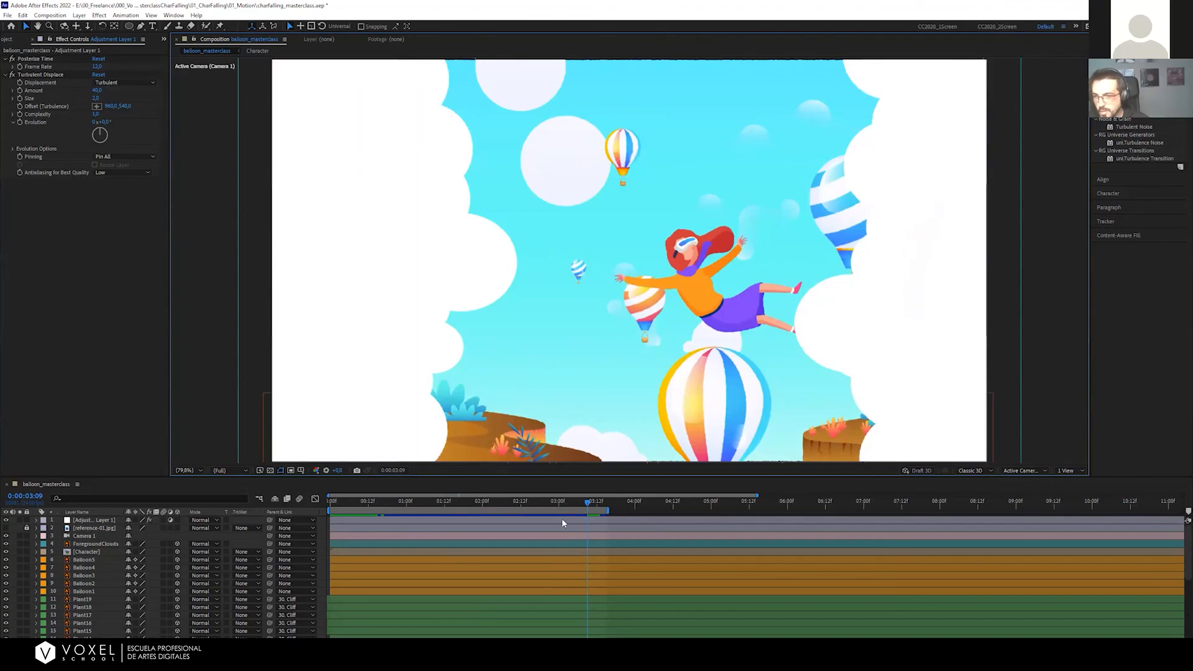
Preview the balloon animation from near its start and scrub through it to check the stepped, rough-edge look
left_click_drag(586, 499, 358, 502)
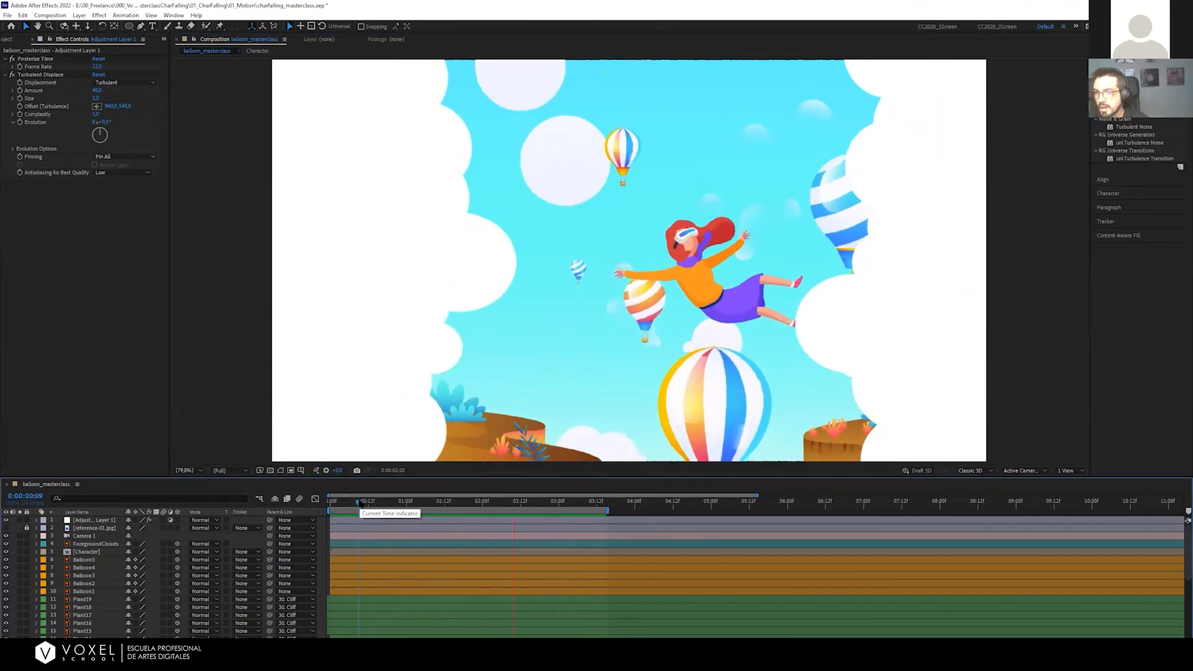
key("space")
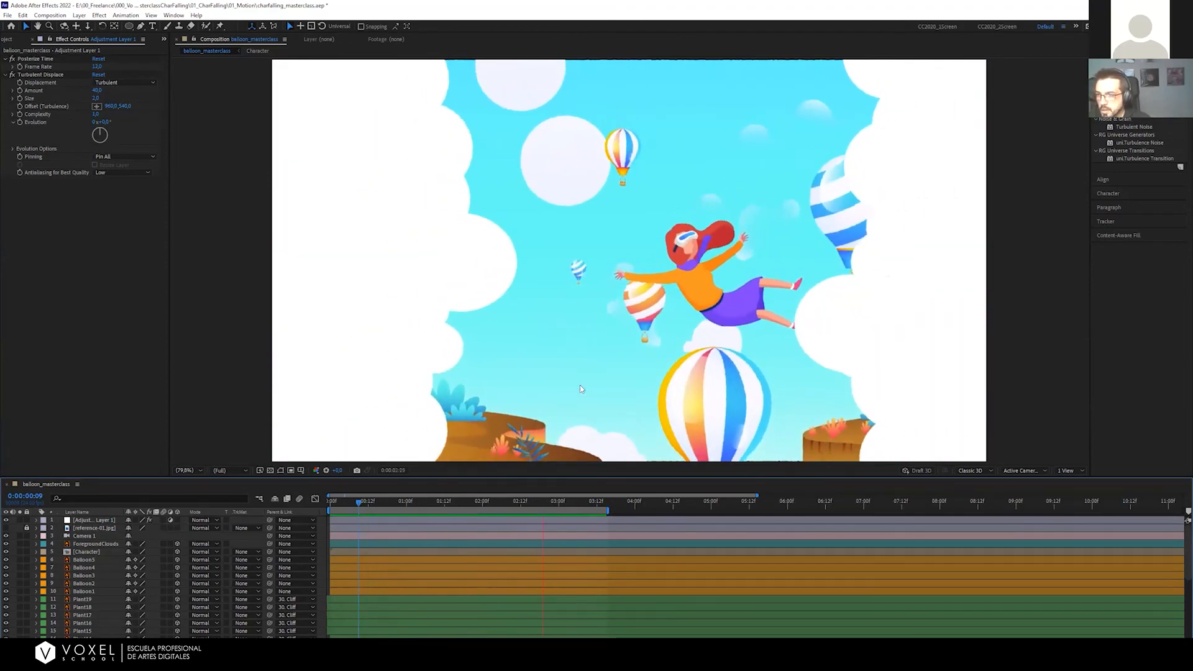
key("space")
left_click_drag(509, 505, 536, 501)
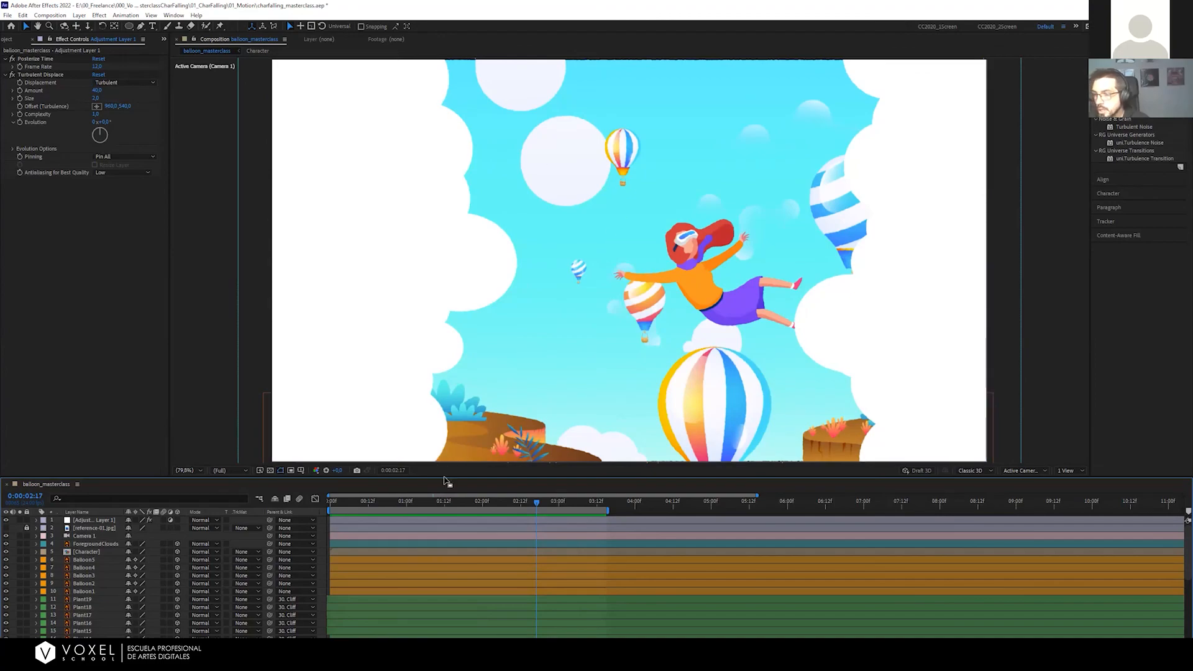
left_click_drag(445, 497, 348, 487)
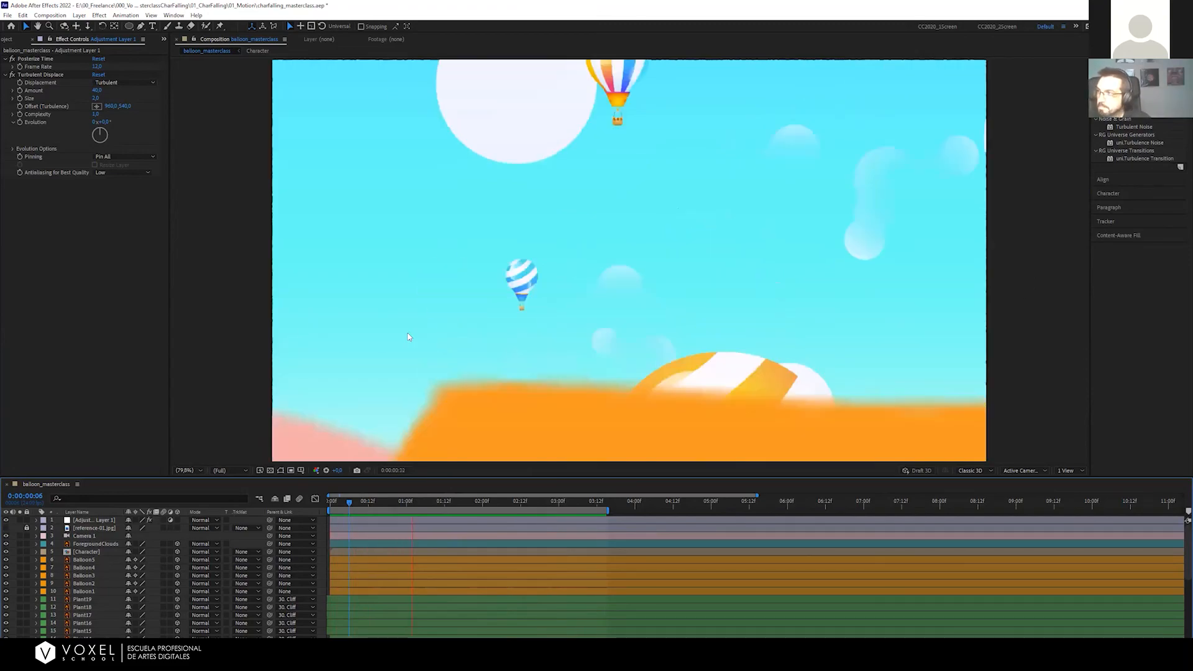
key("space")
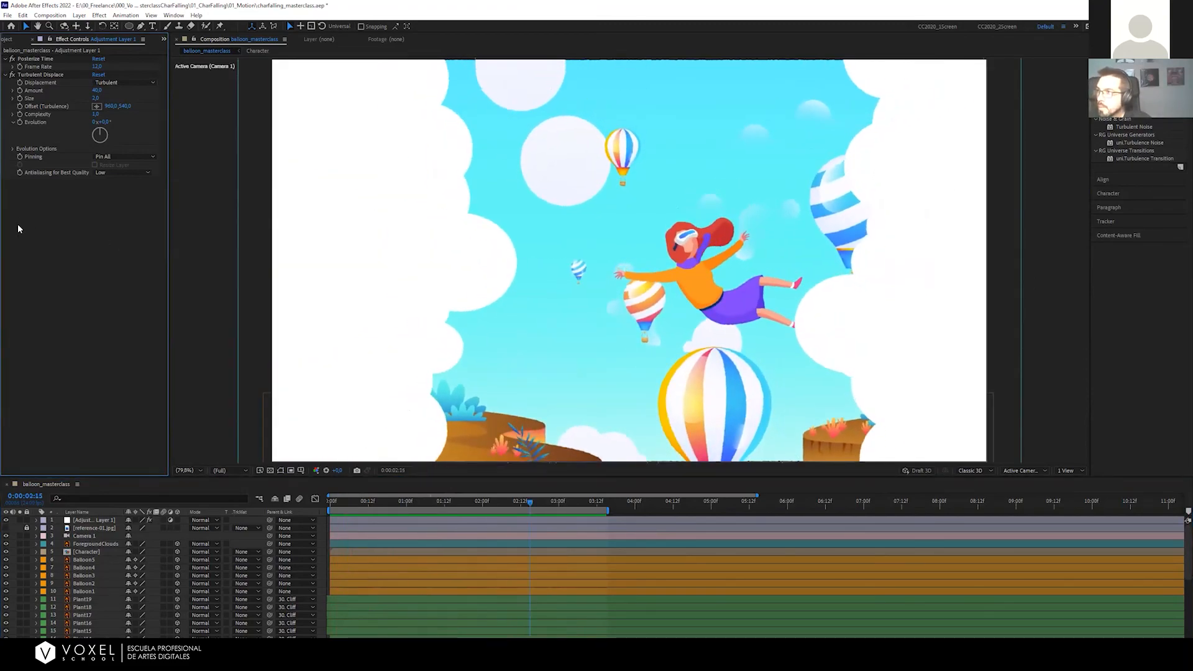
left_click(185, 204)
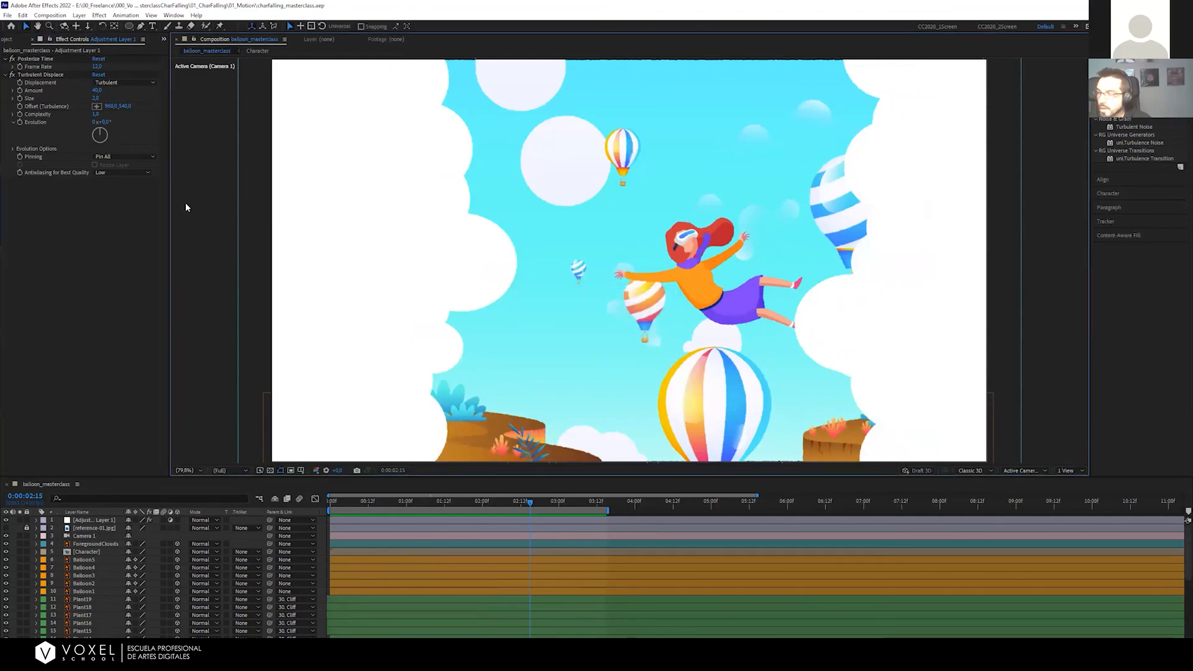